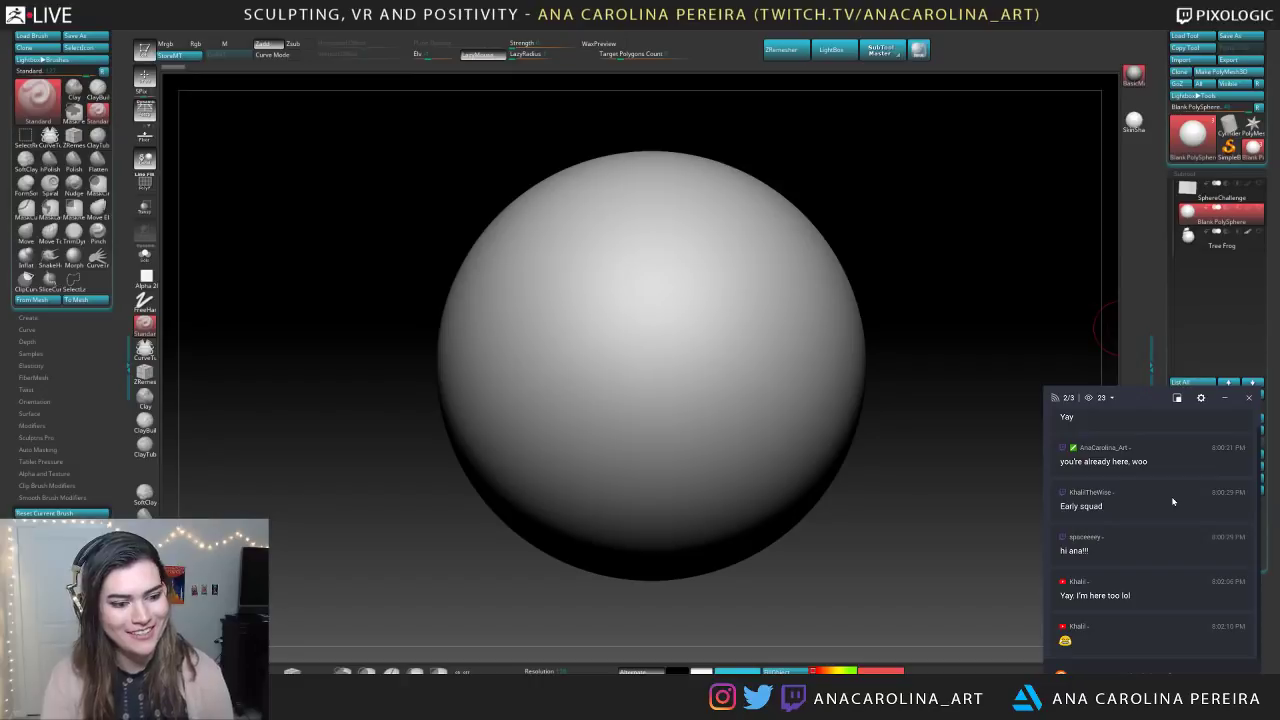
{"action": "scroll", "coordinate": [1173, 501], "scroll_direction": "up", "scroll_amount": 1}
{"action": "scroll", "coordinate": [1173, 501], "scroll_direction": "down", "scroll_amount": 3}
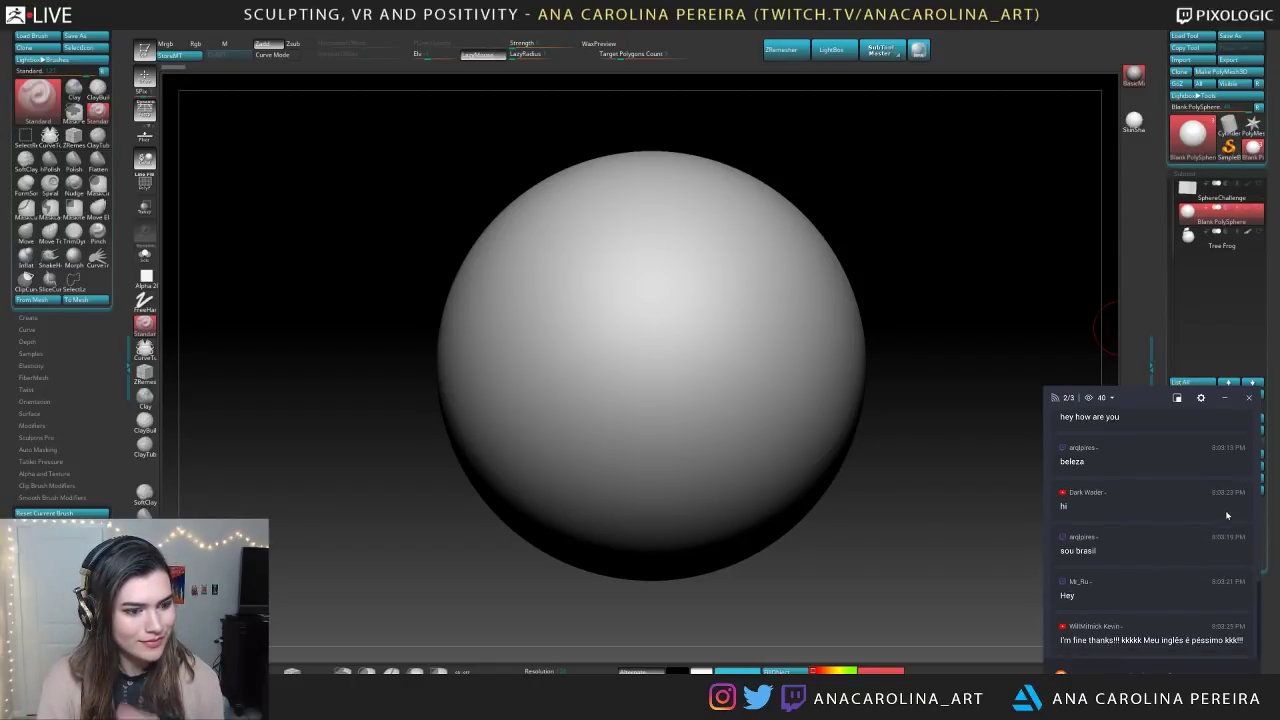
{"action": "scroll", "coordinate": [1226, 514], "scroll_direction": "up", "scroll_amount": 3}
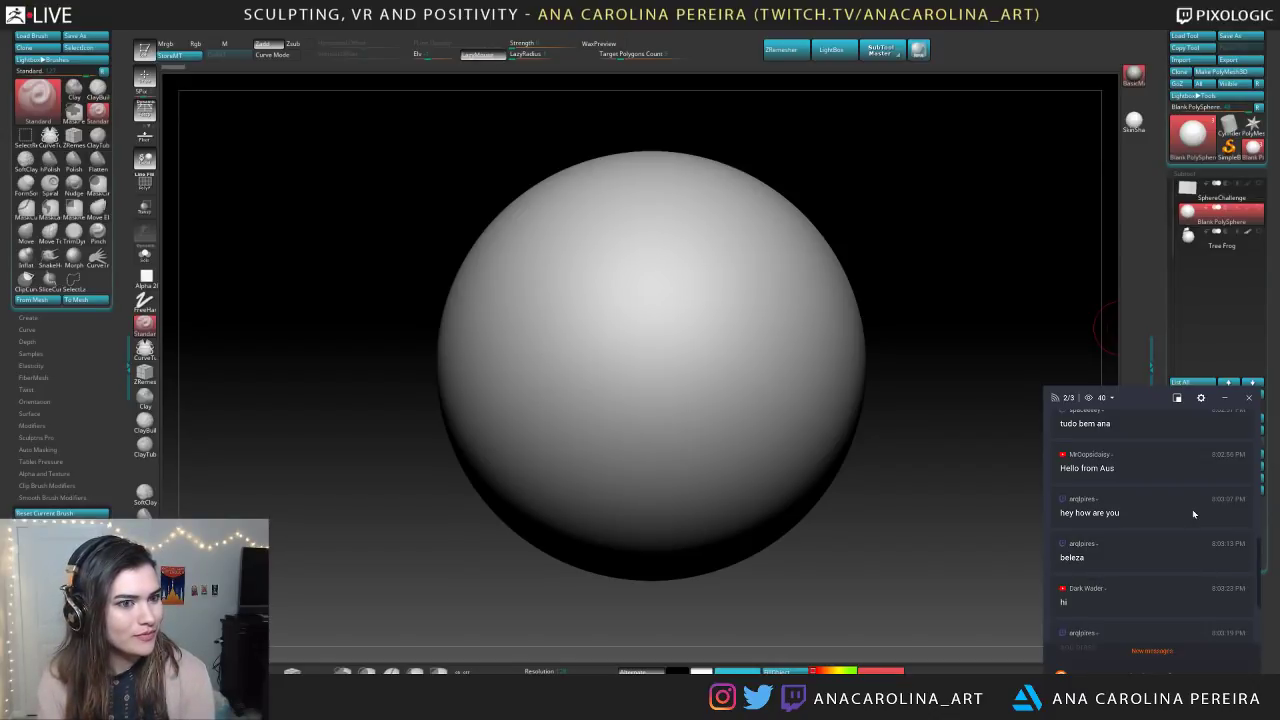
Restore the standard user interface layout and reopen the collapsed tray holding the brush palette
{"action": "left_click", "coordinate": [482, 36]}
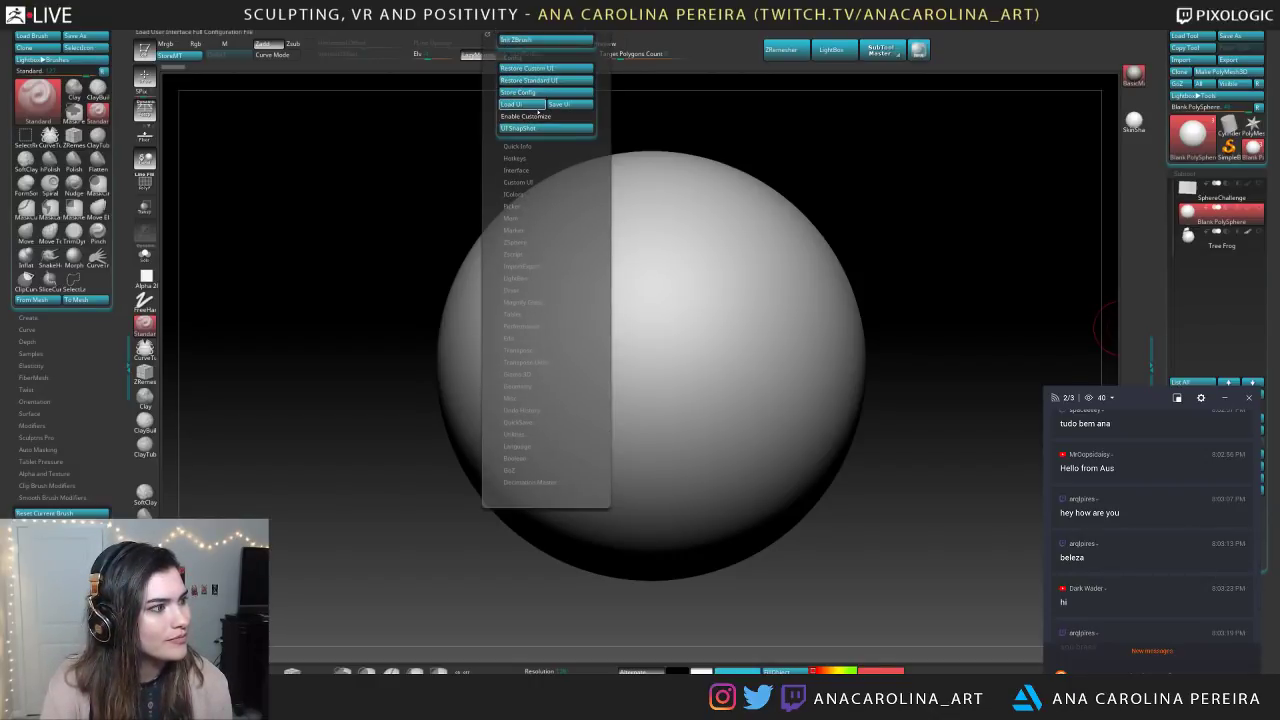
{"action": "left_click", "coordinate": [541, 69]}
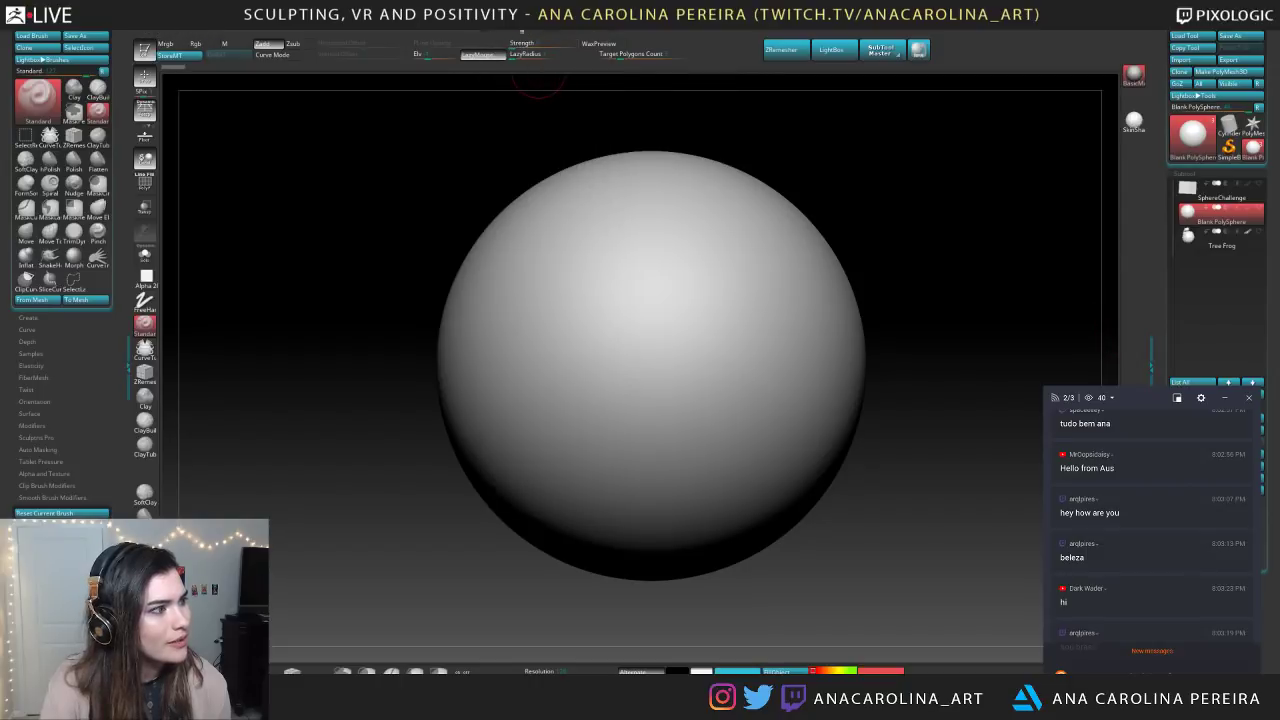
{"action": "left_click", "coordinate": [518, 31]}
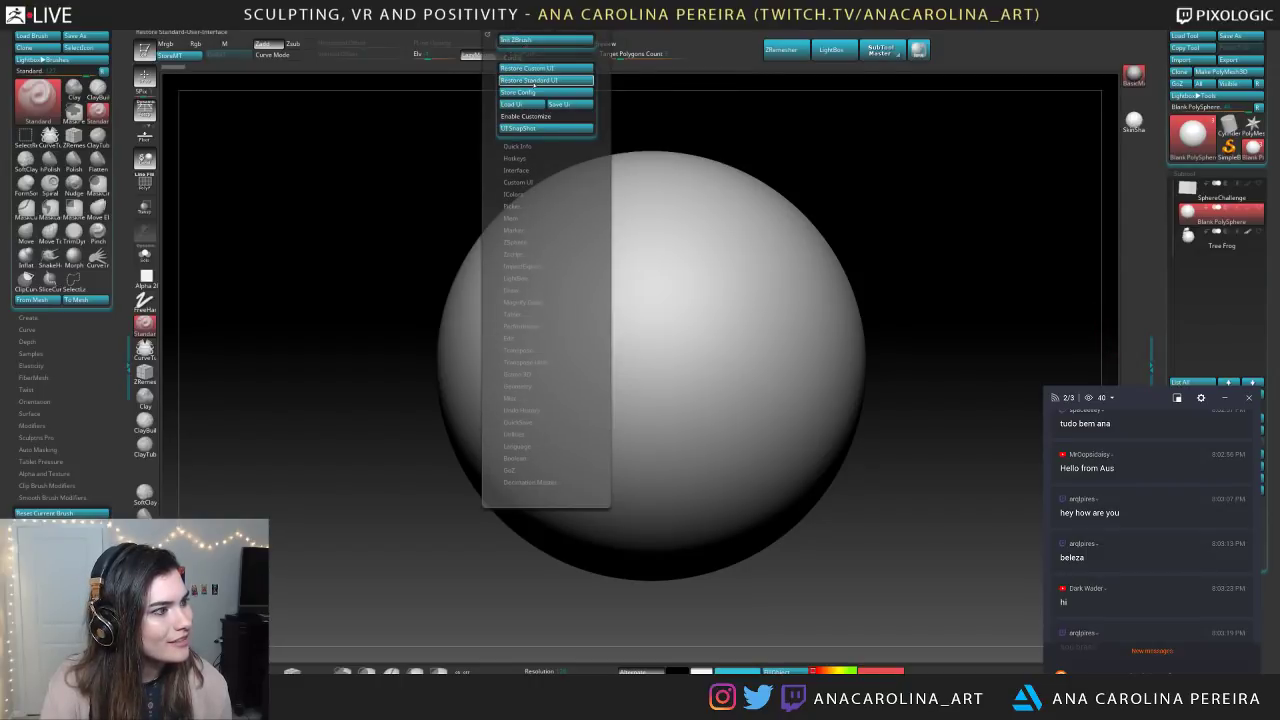
{"action": "left_click", "coordinate": [530, 79]}
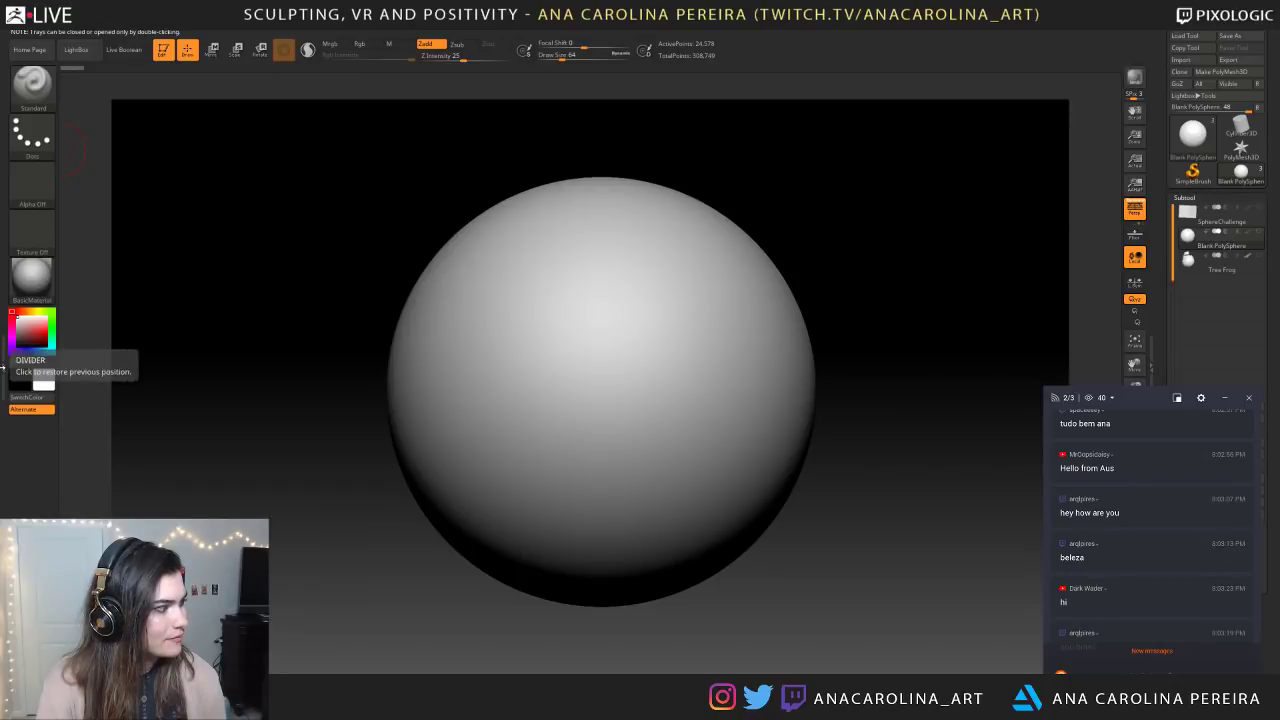
{"action": "double_click", "coordinate": [4, 367]}
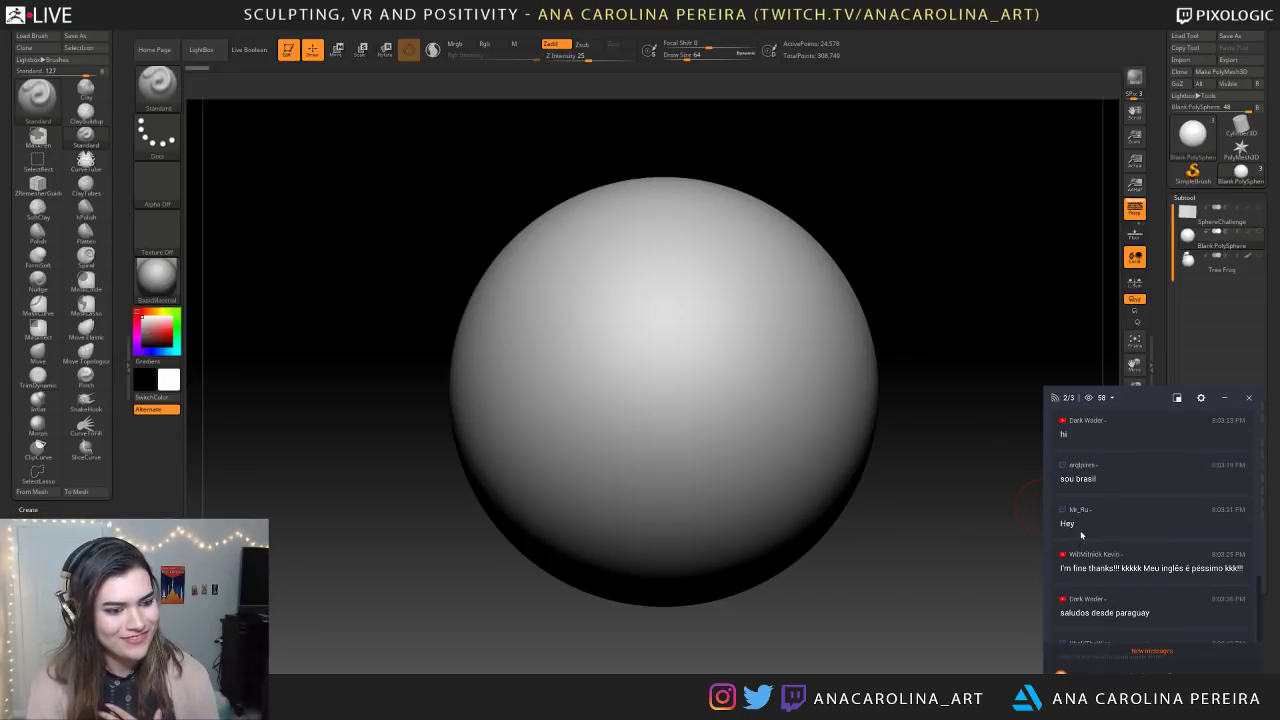
Read through the new viewer messages in the stream chat up to the latest ones
{"action": "scroll", "coordinate": [1145, 529], "scroll_direction": "down", "scroll_amount": 4}
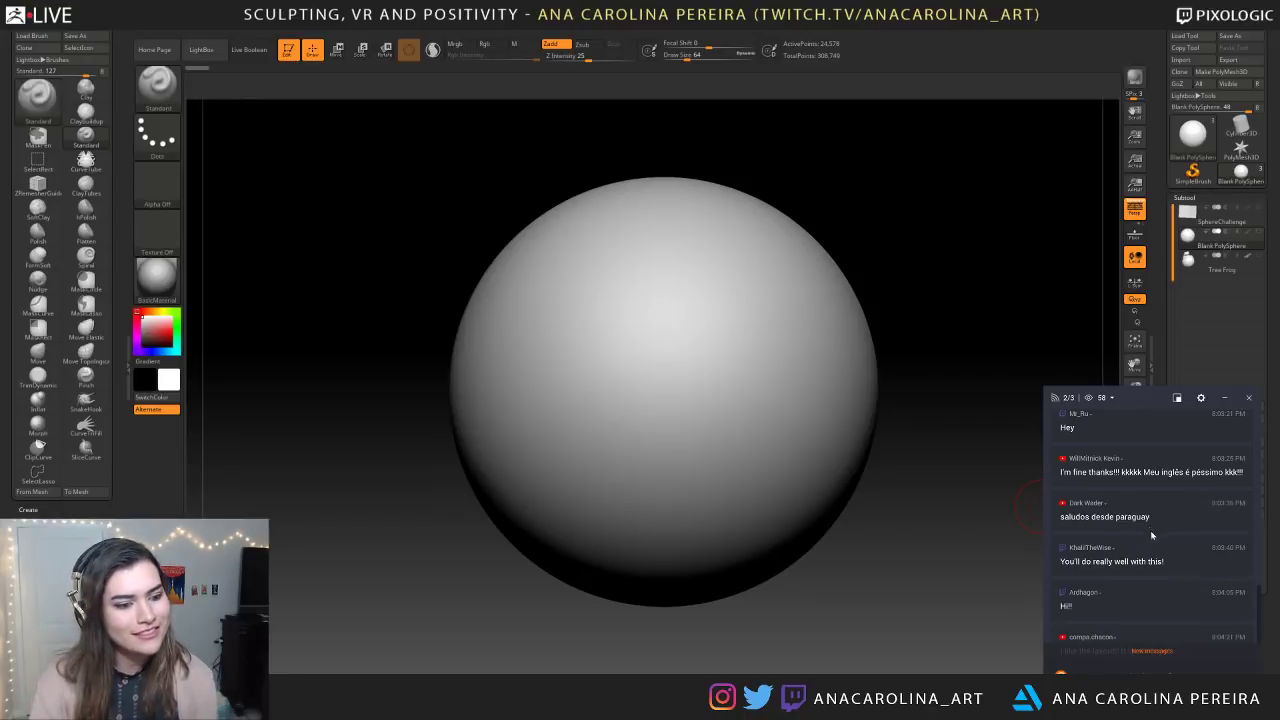
{"action": "scroll", "coordinate": [1155, 520], "scroll_direction": "down", "scroll_amount": 1}
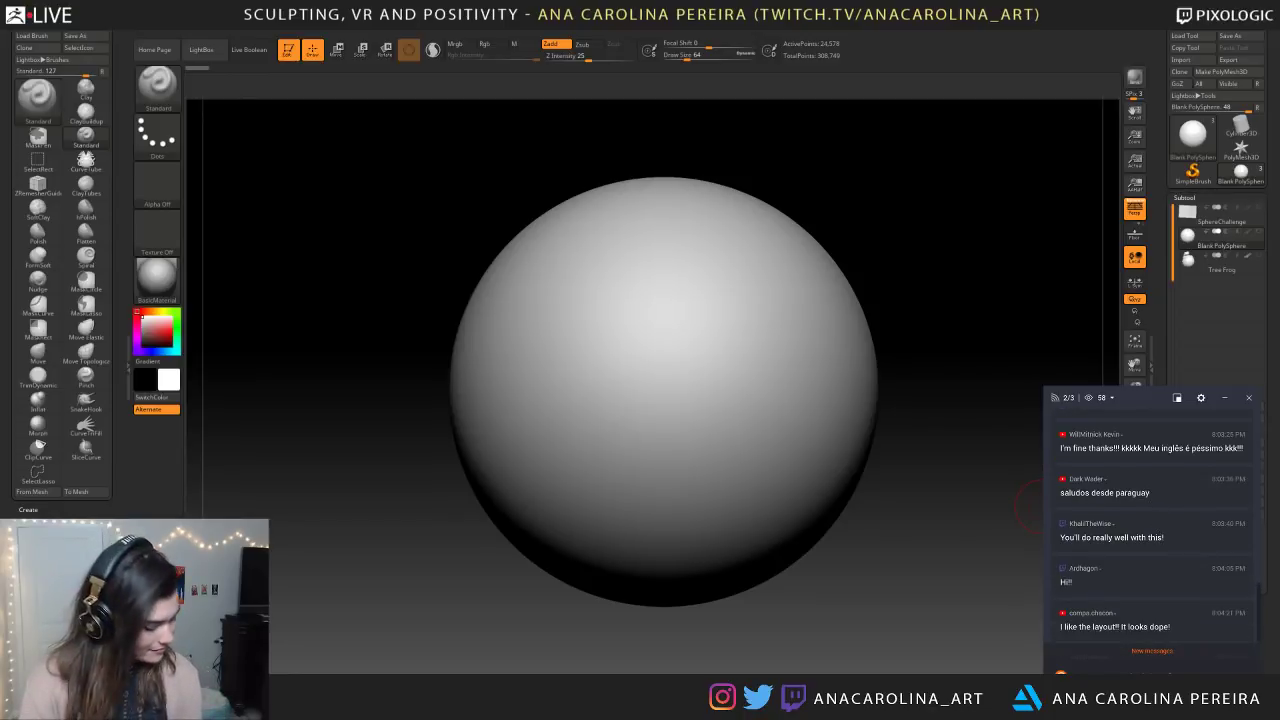
{"action": "scroll", "coordinate": [1101, 534], "scroll_direction": "down", "scroll_amount": 3}
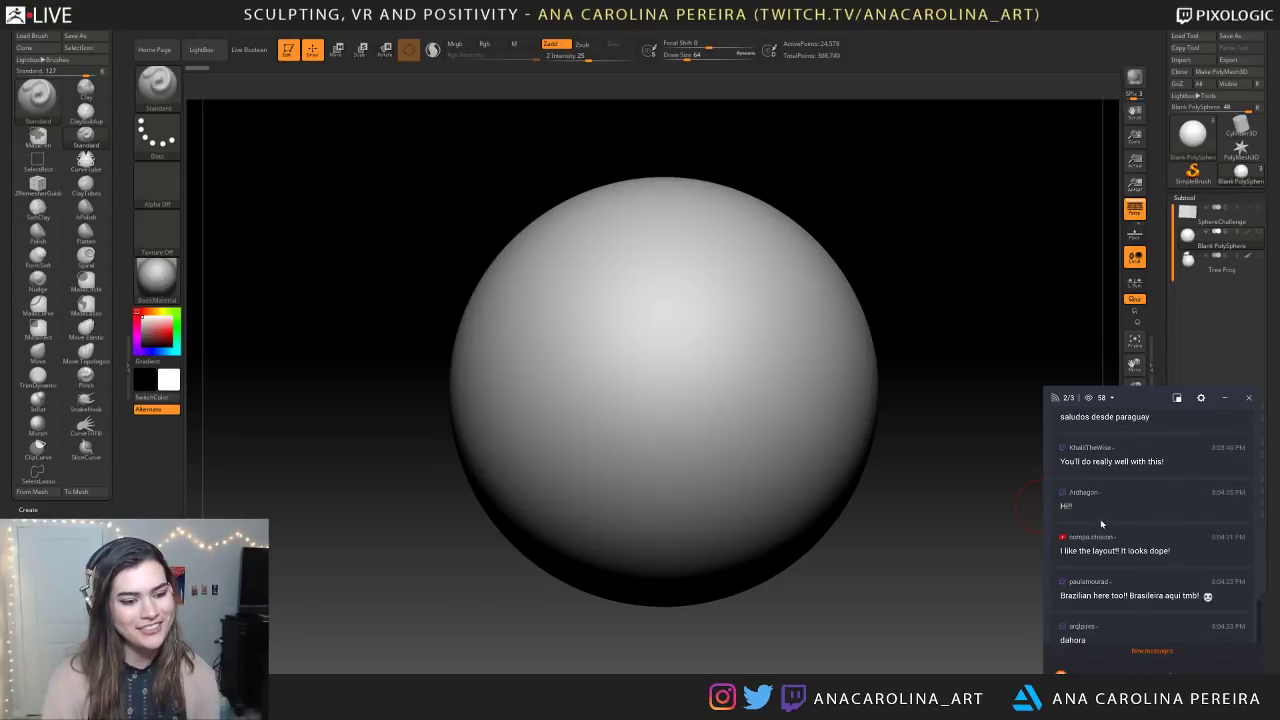
{"action": "scroll", "coordinate": [1100, 519], "scroll_direction": "down", "scroll_amount": 2}
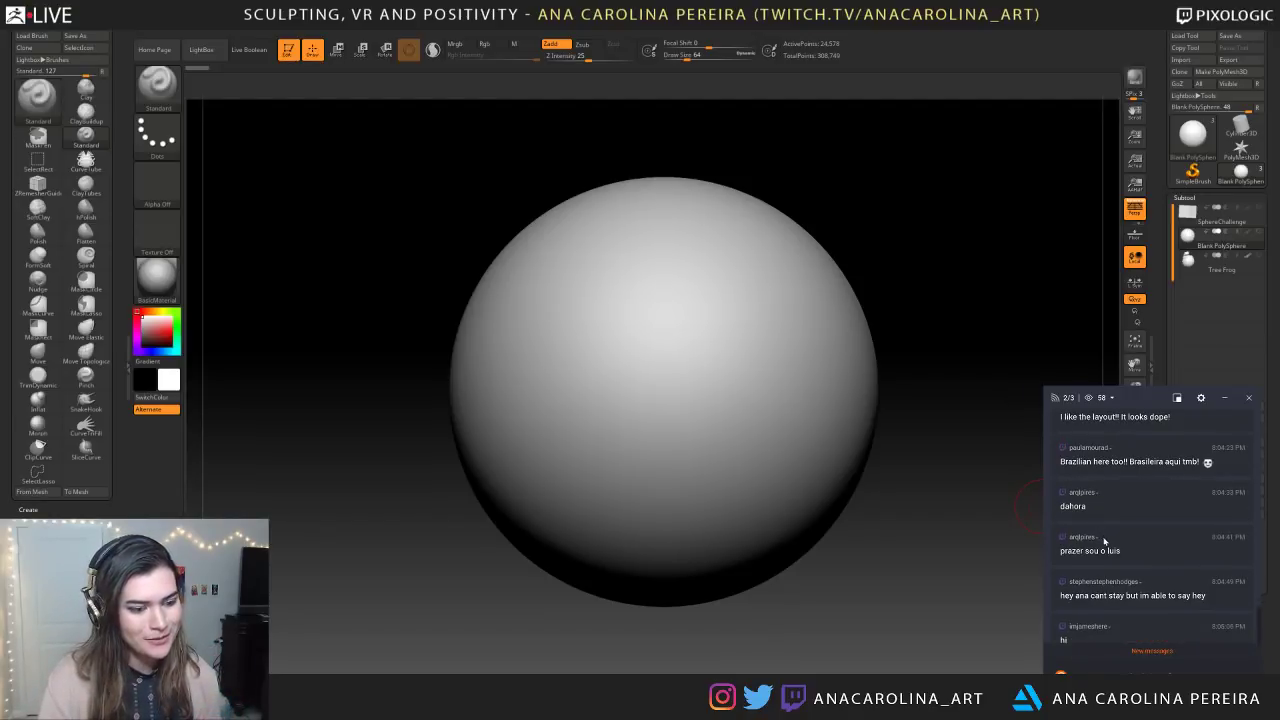
{"action": "left_click", "coordinate": [1156, 655]}
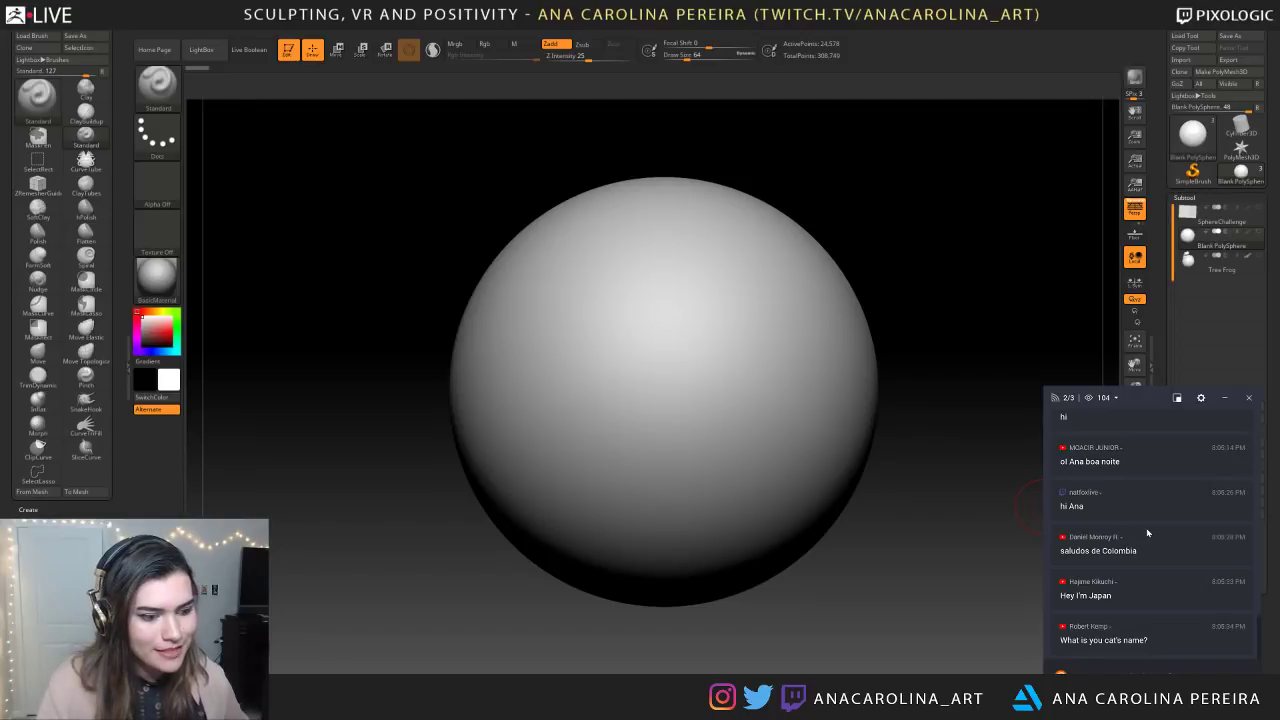
{"action": "scroll", "coordinate": [1147, 532], "scroll_direction": "up", "scroll_amount": 1}
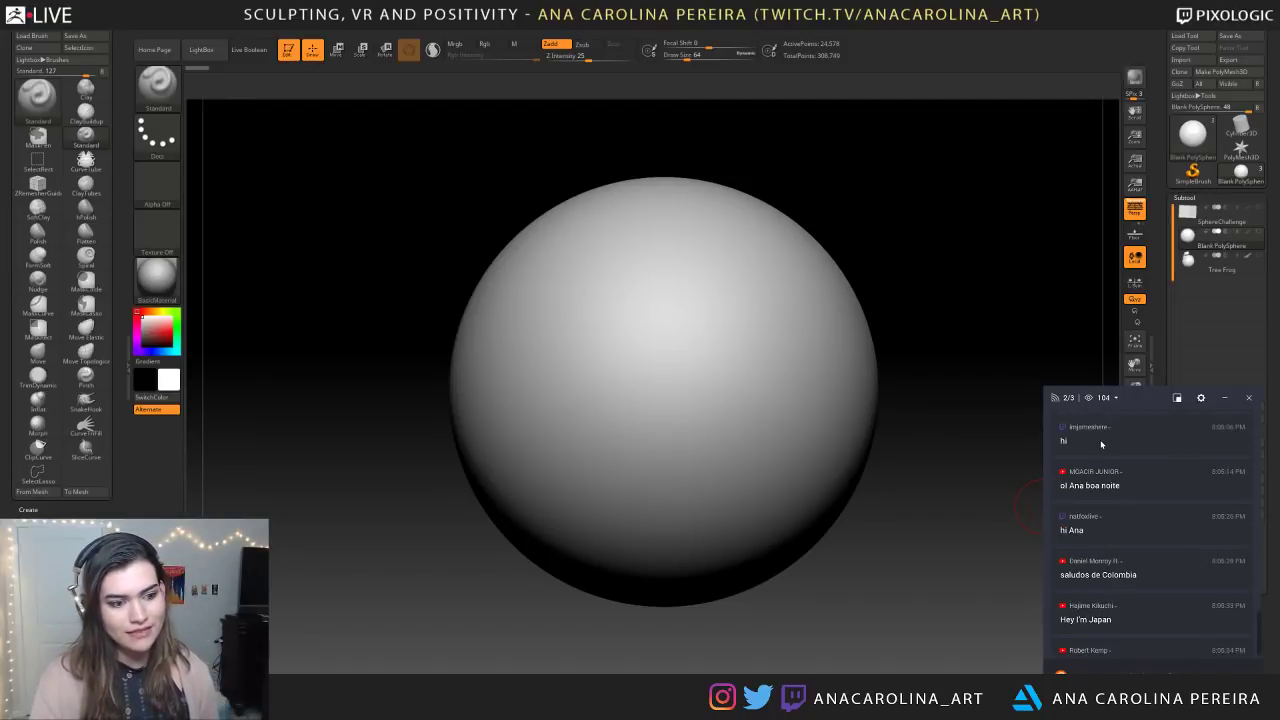
{"action": "scroll", "coordinate": [1099, 446], "scroll_direction": "down", "scroll_amount": 1}
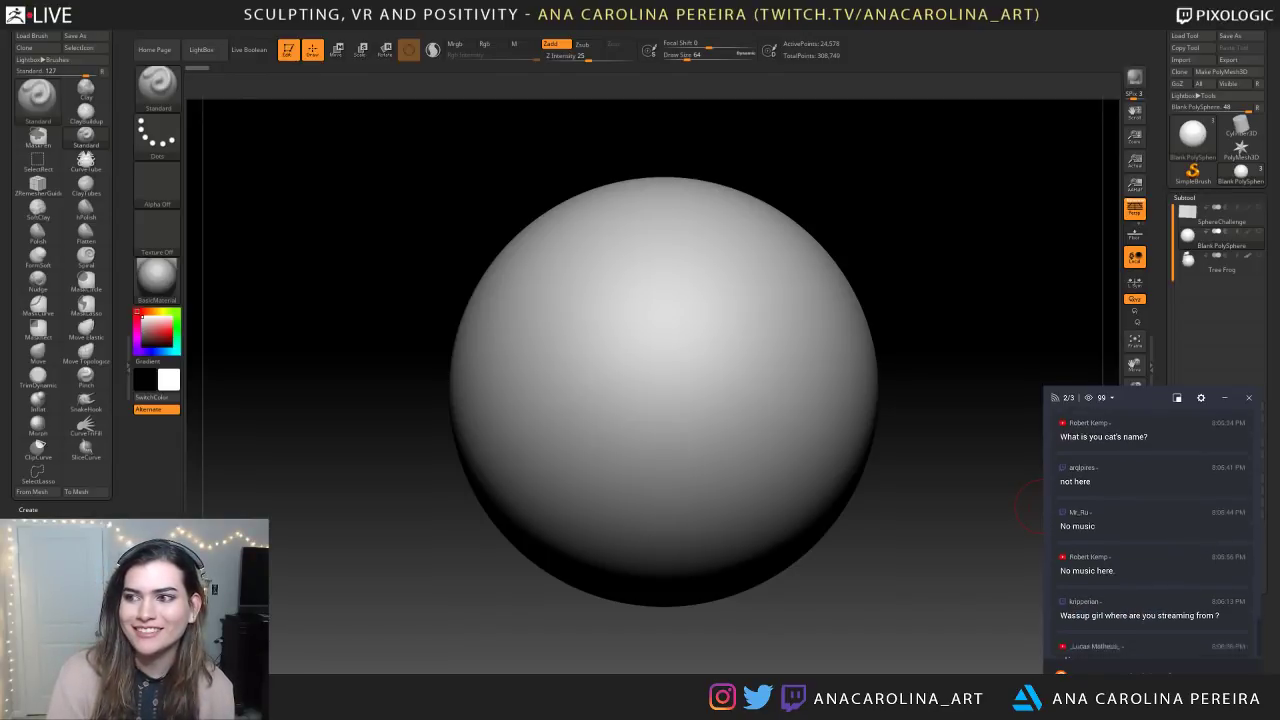
Switch to the browser, look through the ZBrush 2018 Sphere Challenge gallery, and enlarge the orange muscular creature sculpt
{"action": "key", "text": "alt+Tab"}
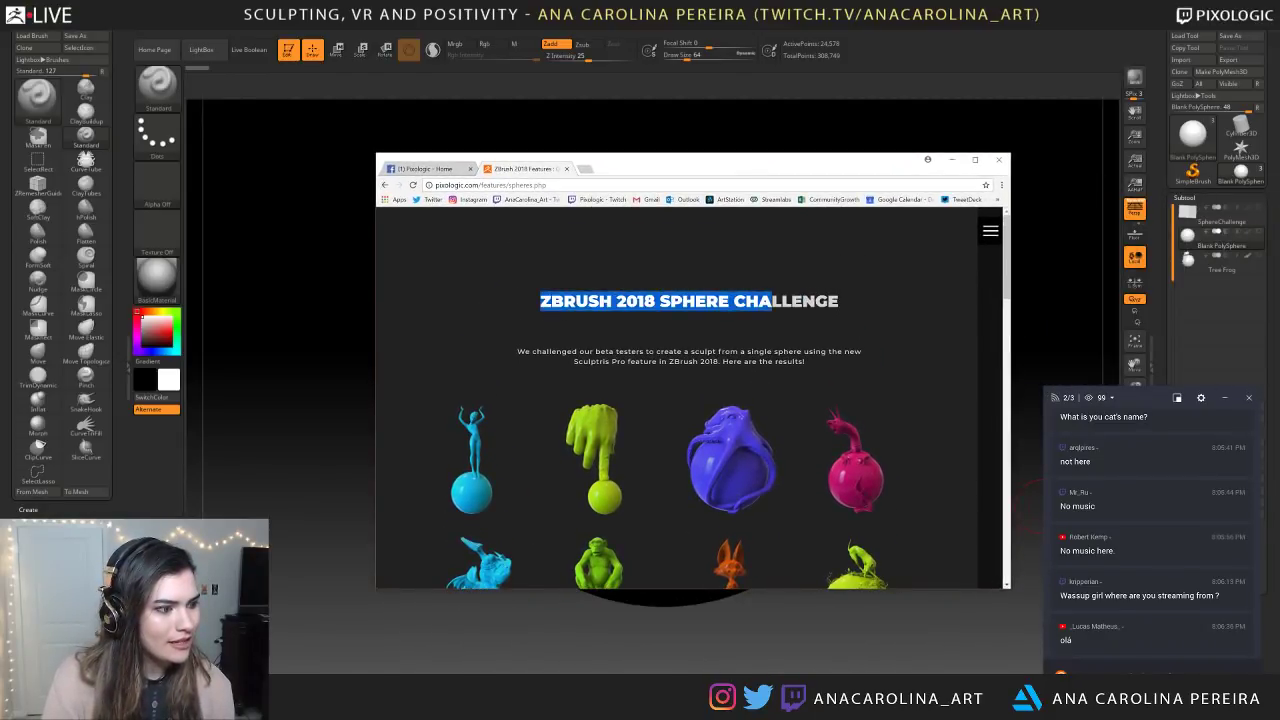
{"action": "scroll", "coordinate": [745, 285], "scroll_direction": "down", "scroll_amount": 2}
{"action": "scroll", "coordinate": [806, 300], "scroll_direction": "up", "scroll_amount": 1}
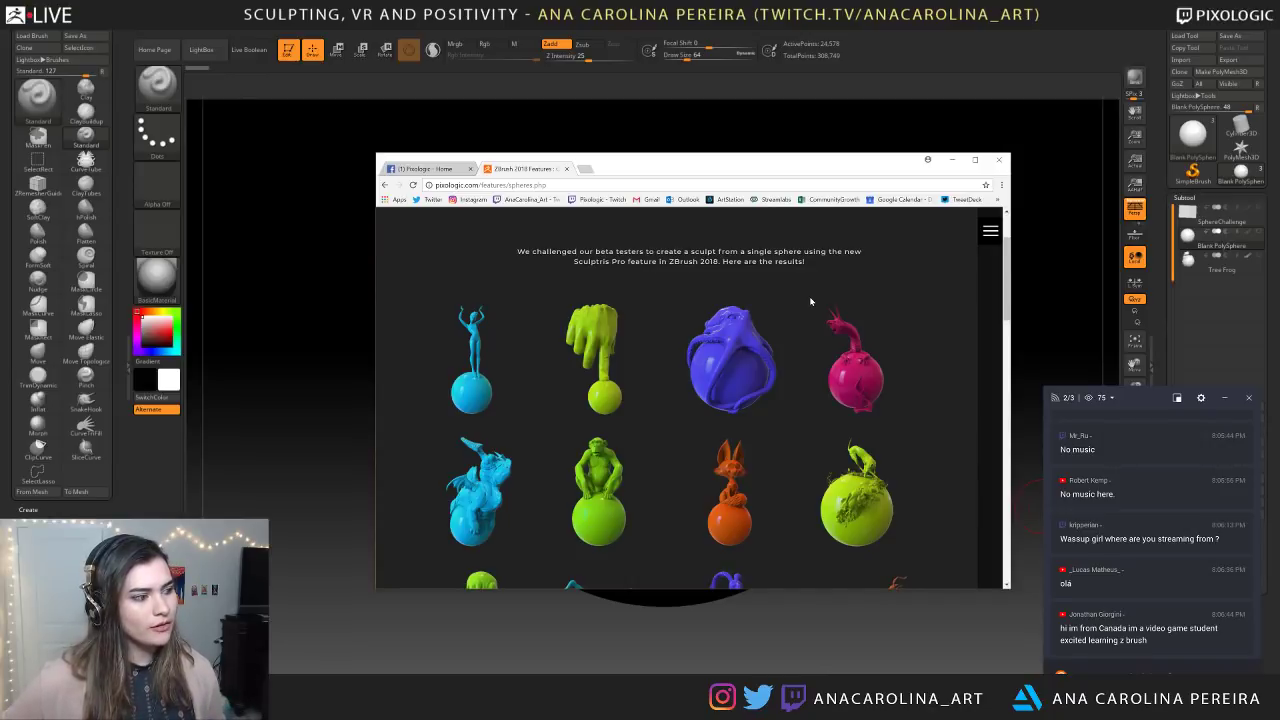
{"action": "scroll", "coordinate": [811, 325], "scroll_direction": "down", "scroll_amount": 3}
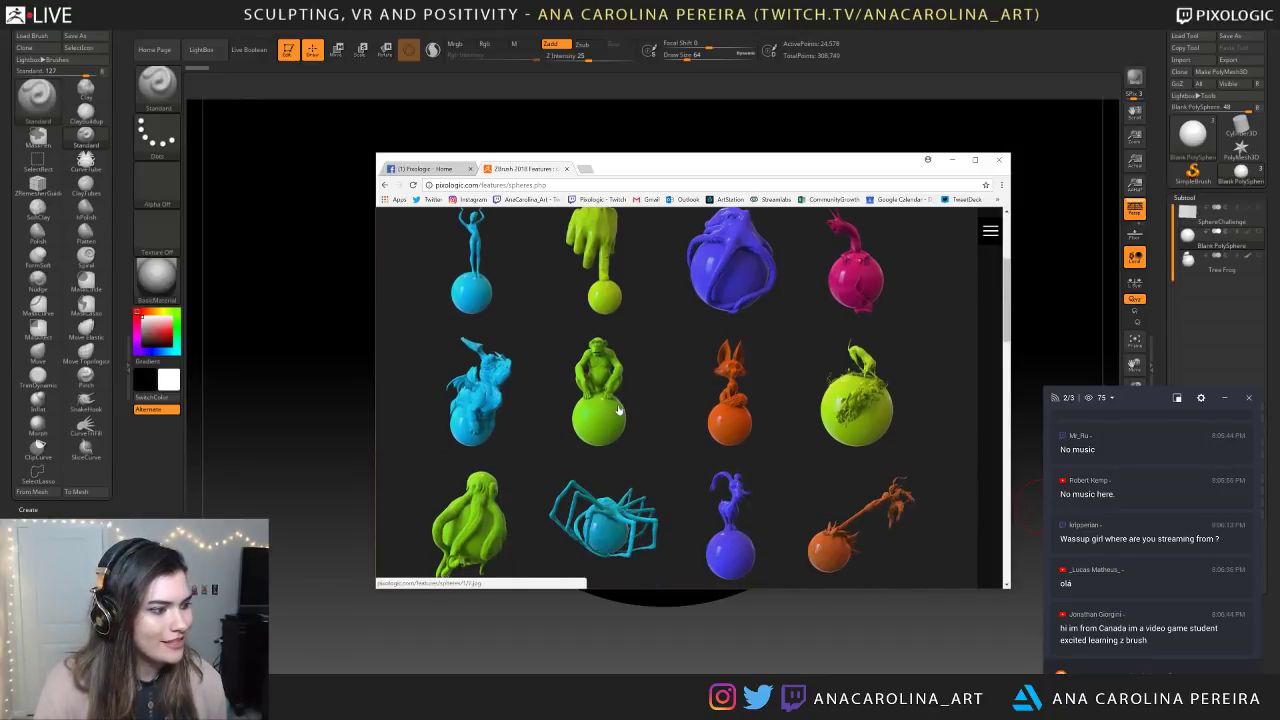
{"action": "scroll", "coordinate": [620, 410], "scroll_direction": "down", "scroll_amount": 5}
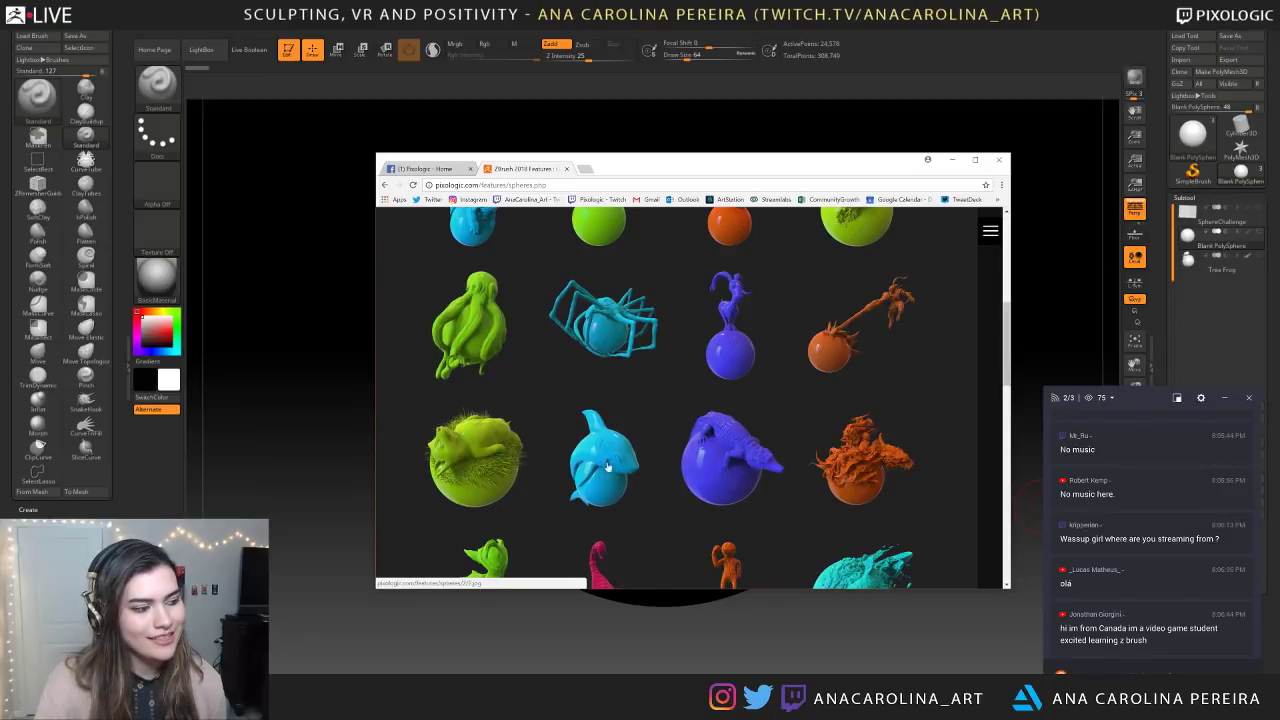
{"action": "scroll", "coordinate": [850, 470], "scroll_direction": "down", "scroll_amount": 3}
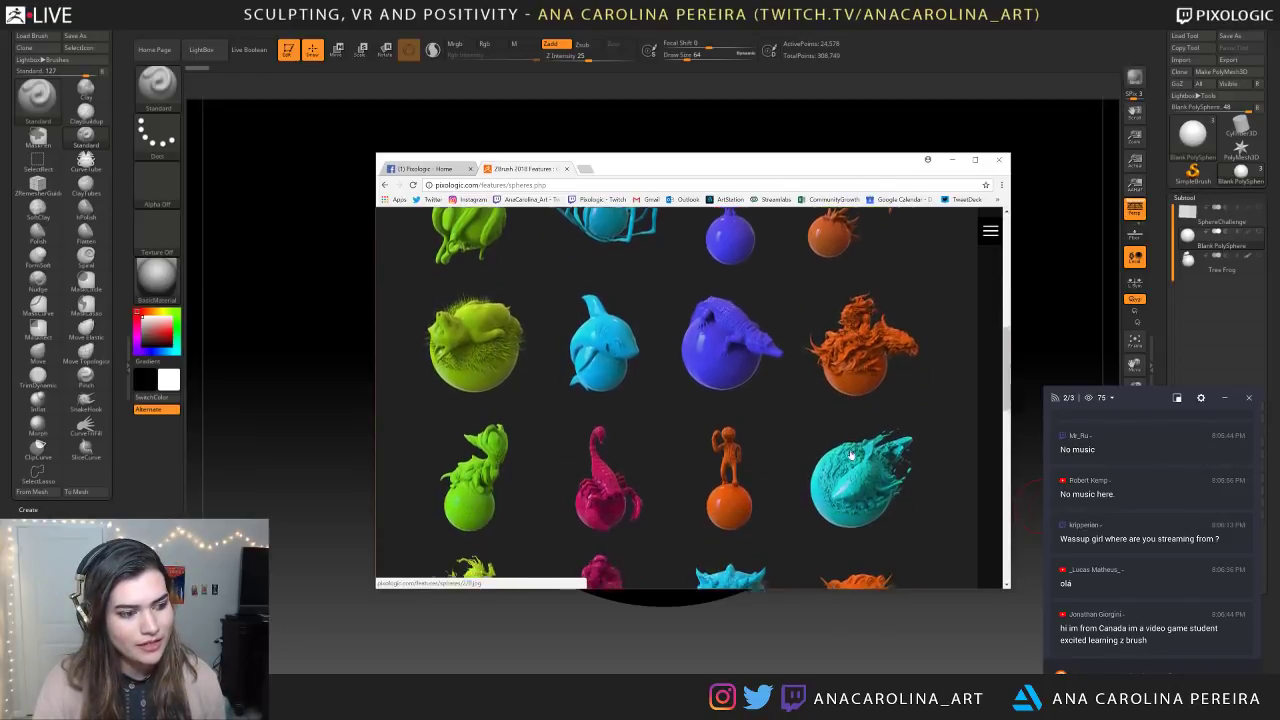
{"action": "scroll", "coordinate": [855, 455], "scroll_direction": "down", "scroll_amount": 4}
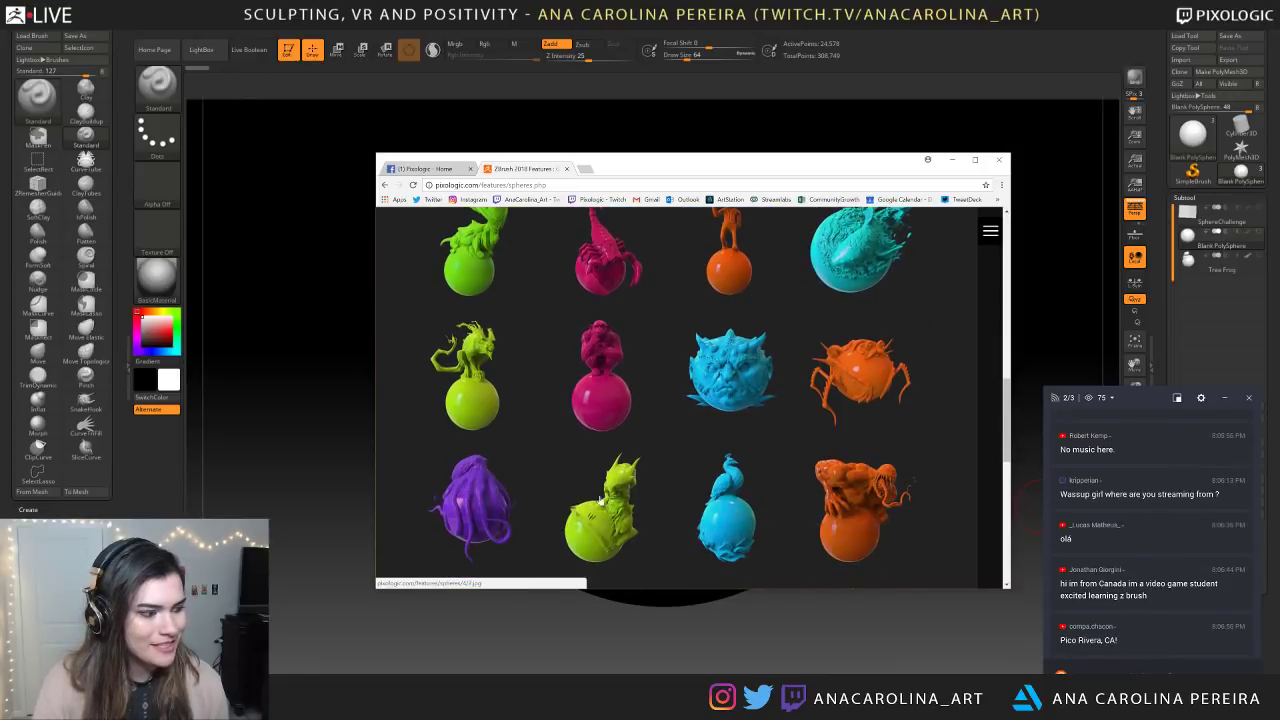
{"action": "scroll", "coordinate": [700, 490], "scroll_direction": "down", "scroll_amount": 2}
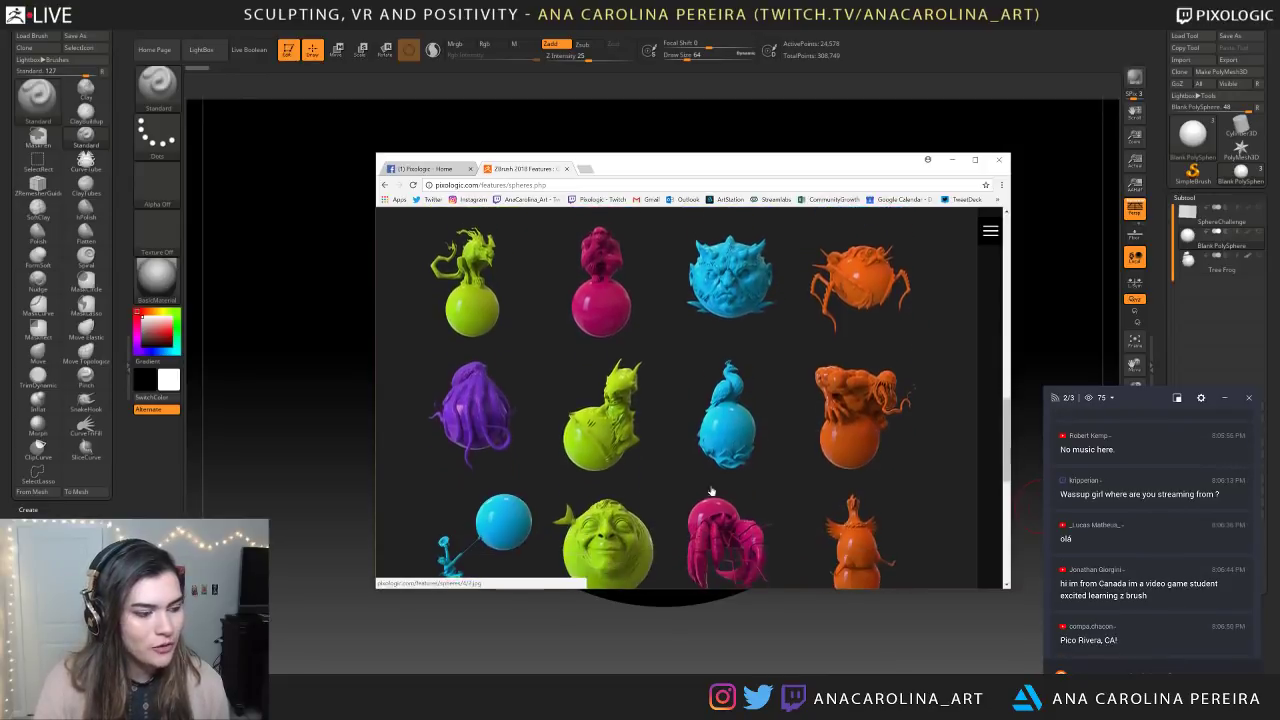
{"action": "left_click", "coordinate": [837, 431]}
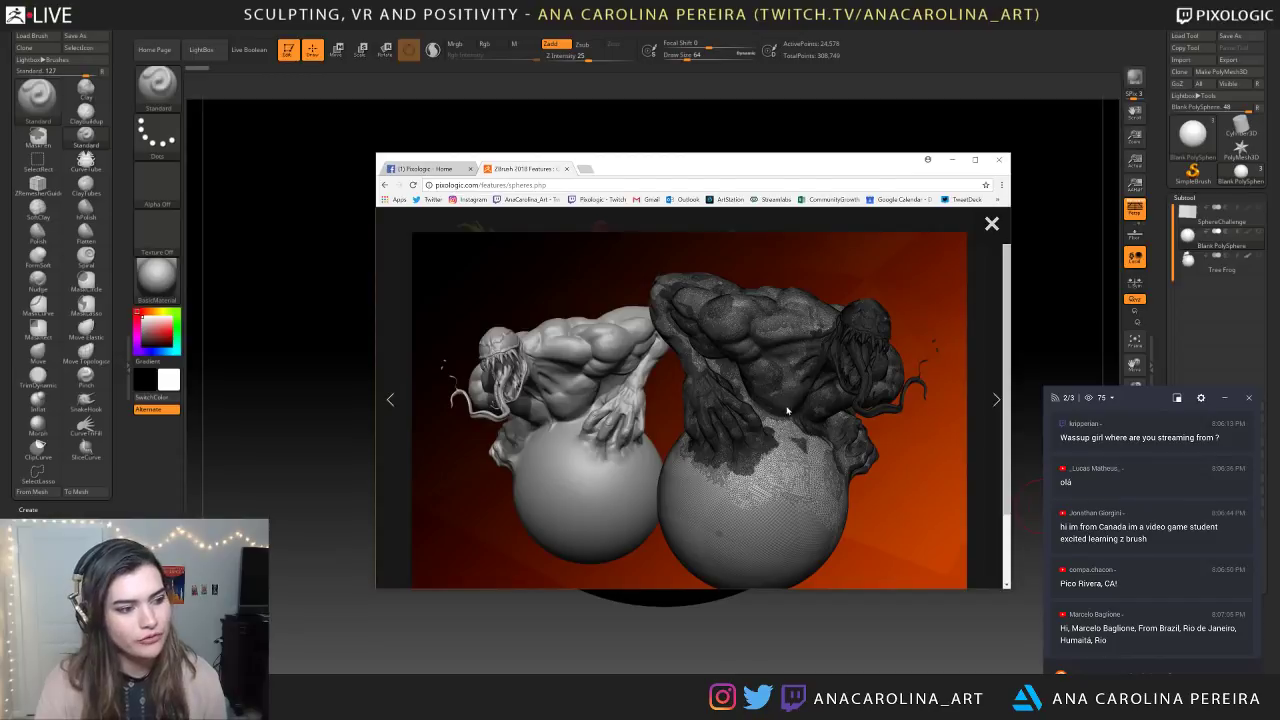
{"action": "left_click_drag", "start_coordinate": [709, 169], "coordinate": [1279, 175]}
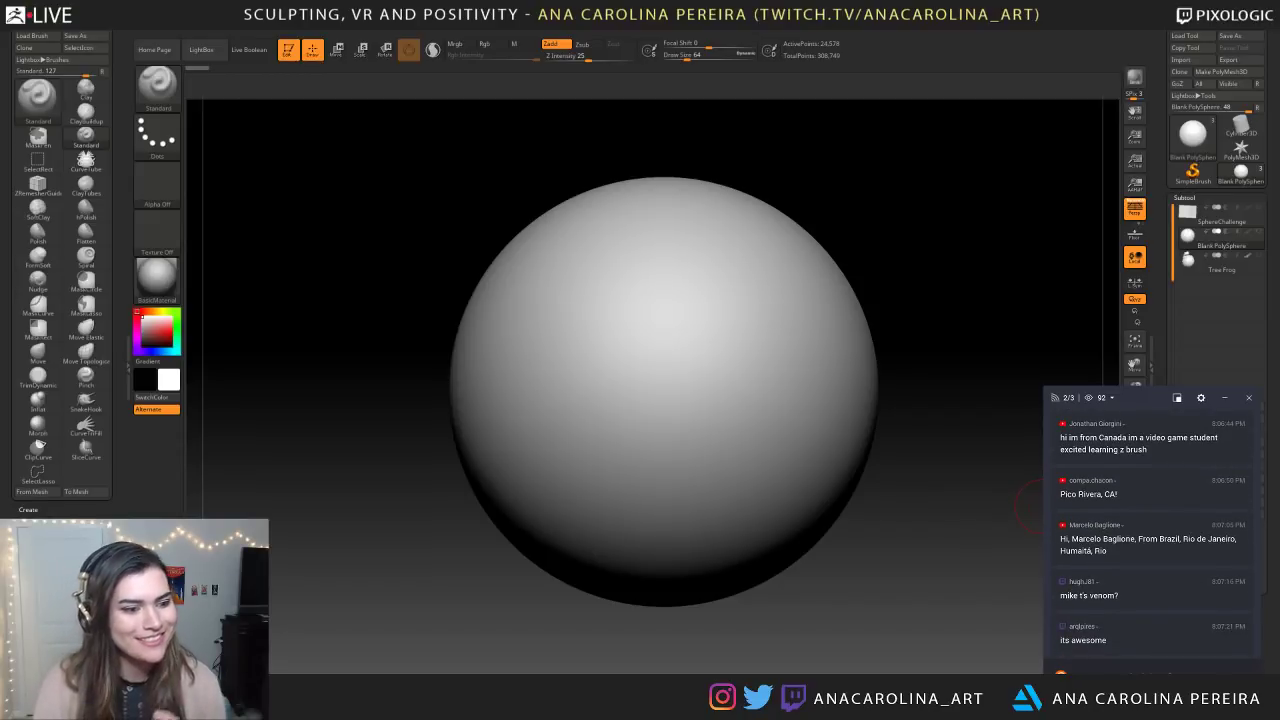
Review the stream chat messages posted while the challenge gallery was being shown
{"action": "scroll", "coordinate": [1110, 510], "scroll_direction": "up", "scroll_amount": 3}
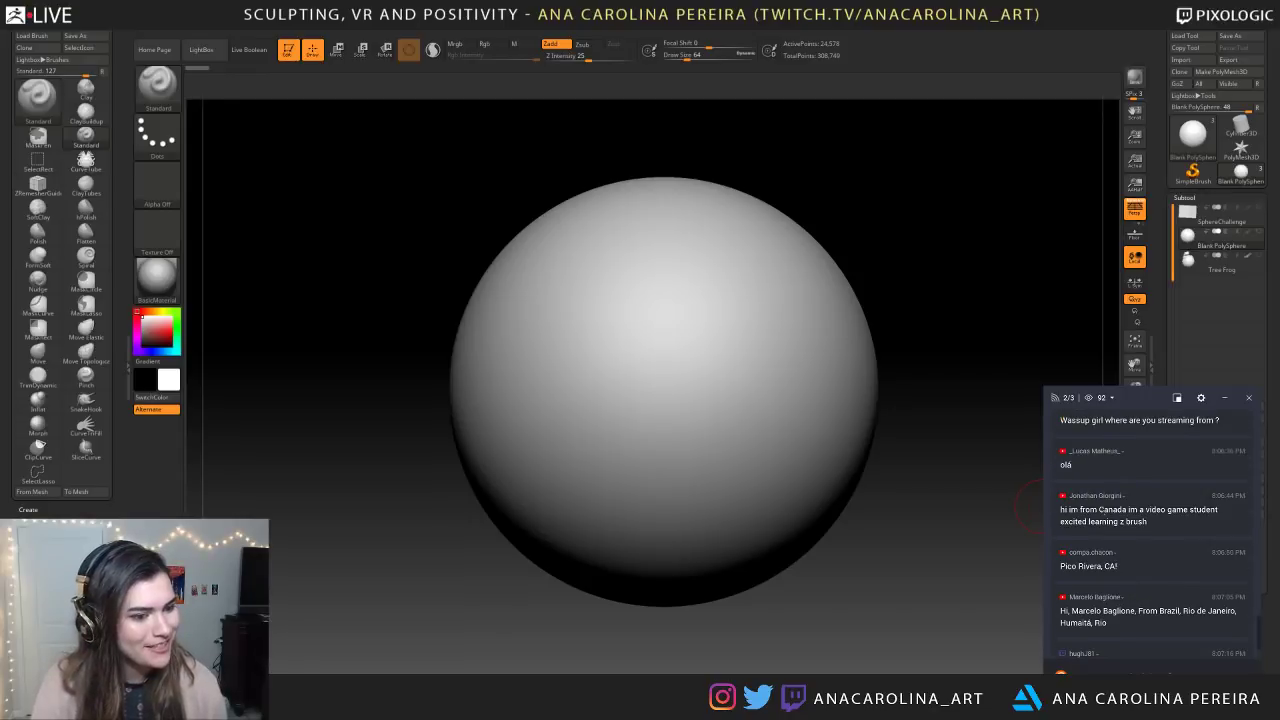
{"action": "scroll", "coordinate": [1101, 506], "scroll_direction": "up", "scroll_amount": 1}
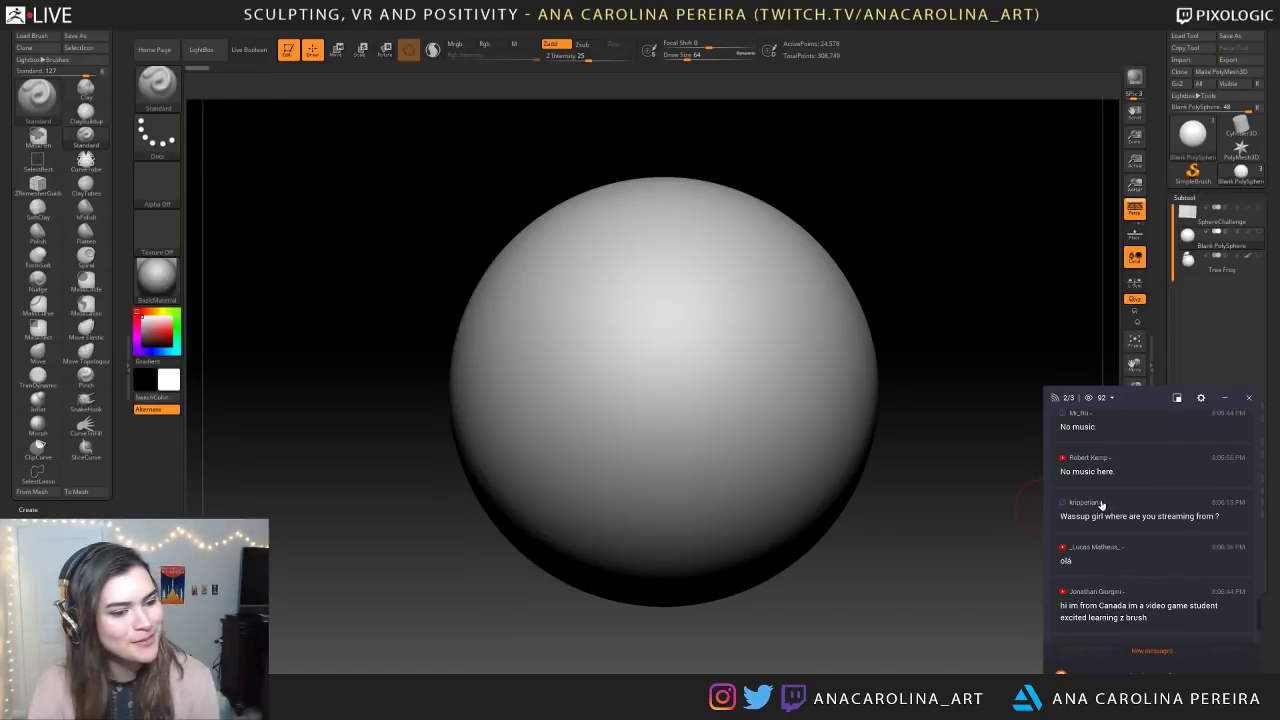
{"action": "scroll", "coordinate": [1110, 508], "scroll_direction": "down", "scroll_amount": 2}
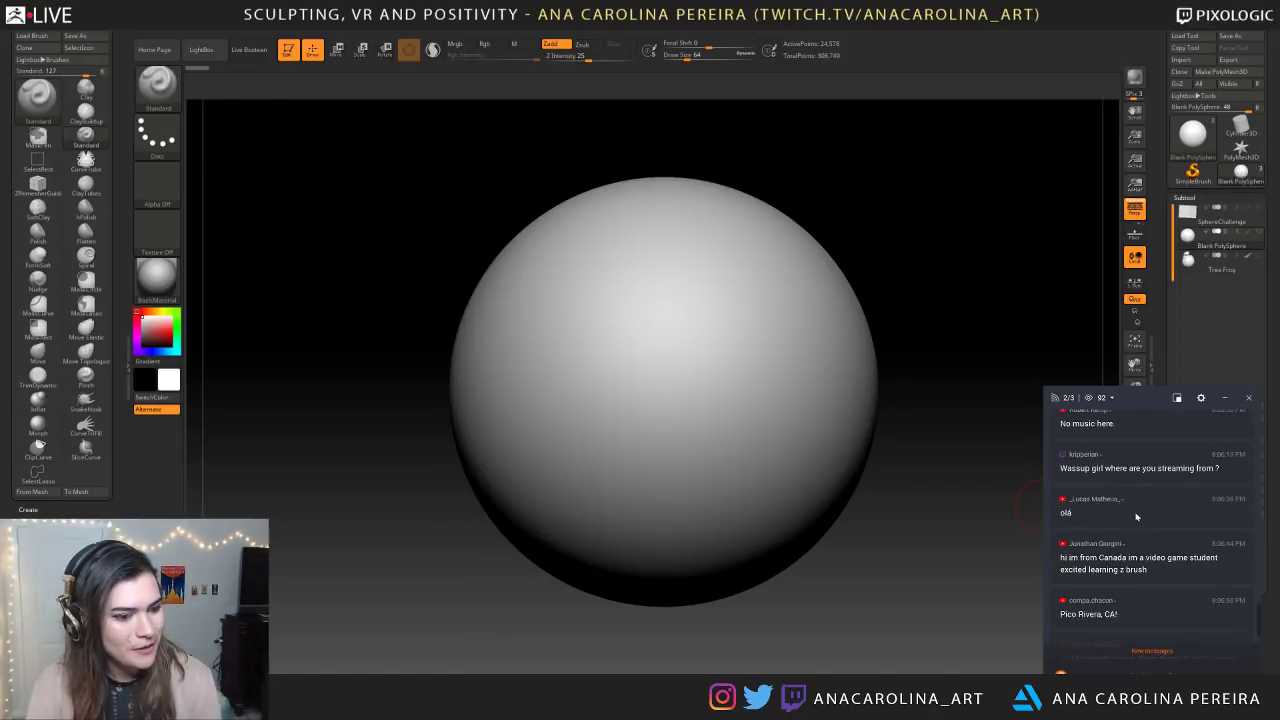
{"action": "scroll", "coordinate": [1136, 516], "scroll_direction": "down", "scroll_amount": 1}
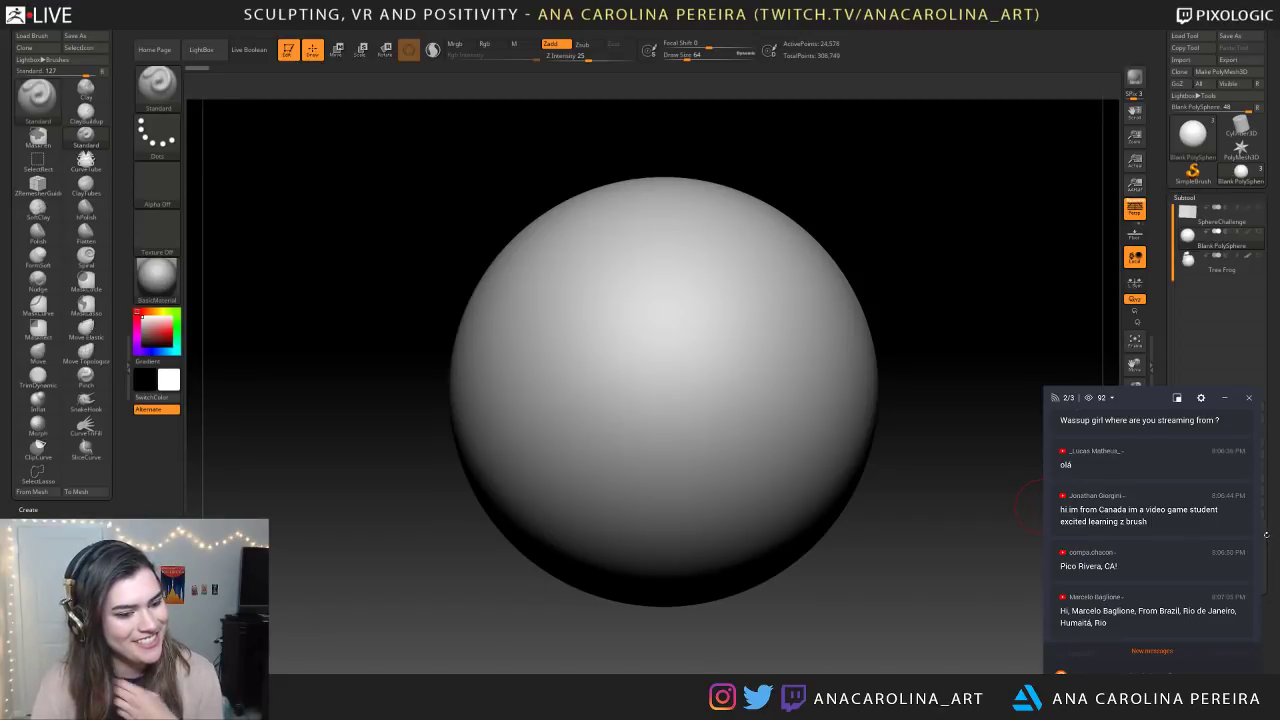
{"action": "scroll", "coordinate": [1189, 542], "scroll_direction": "down", "scroll_amount": 1}
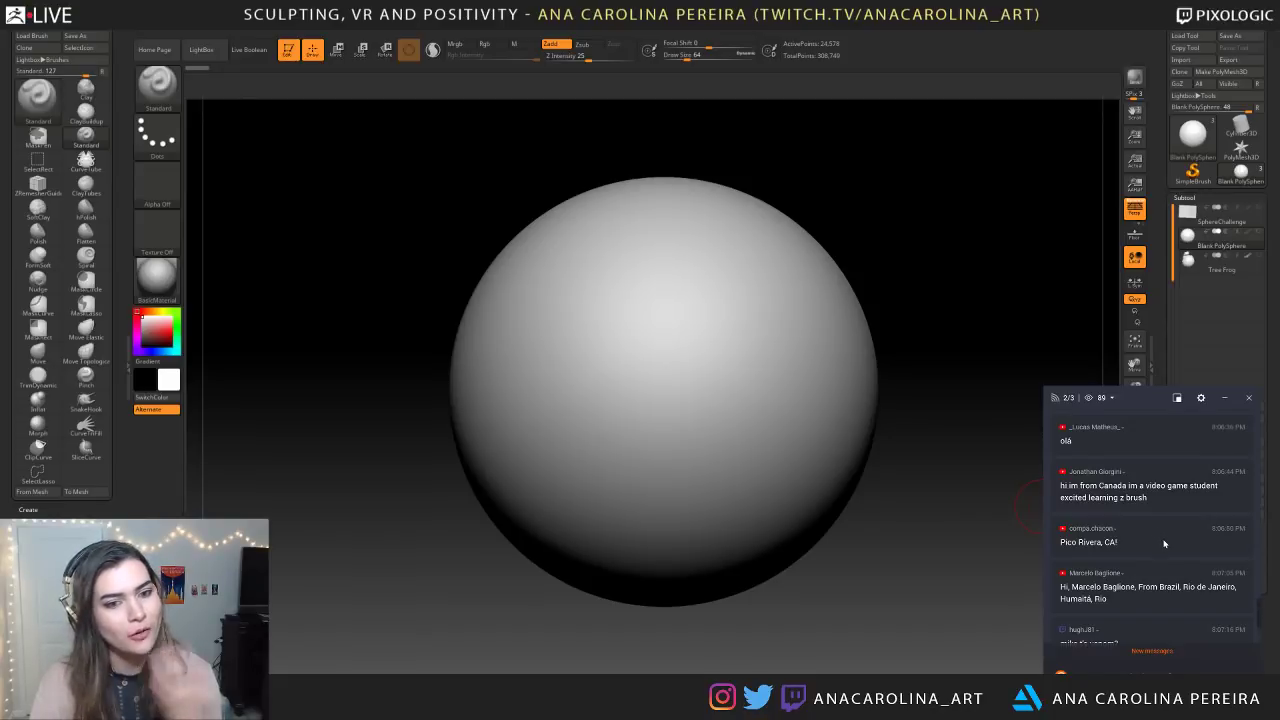
{"action": "scroll", "coordinate": [1161, 539], "scroll_direction": "down", "scroll_amount": 2}
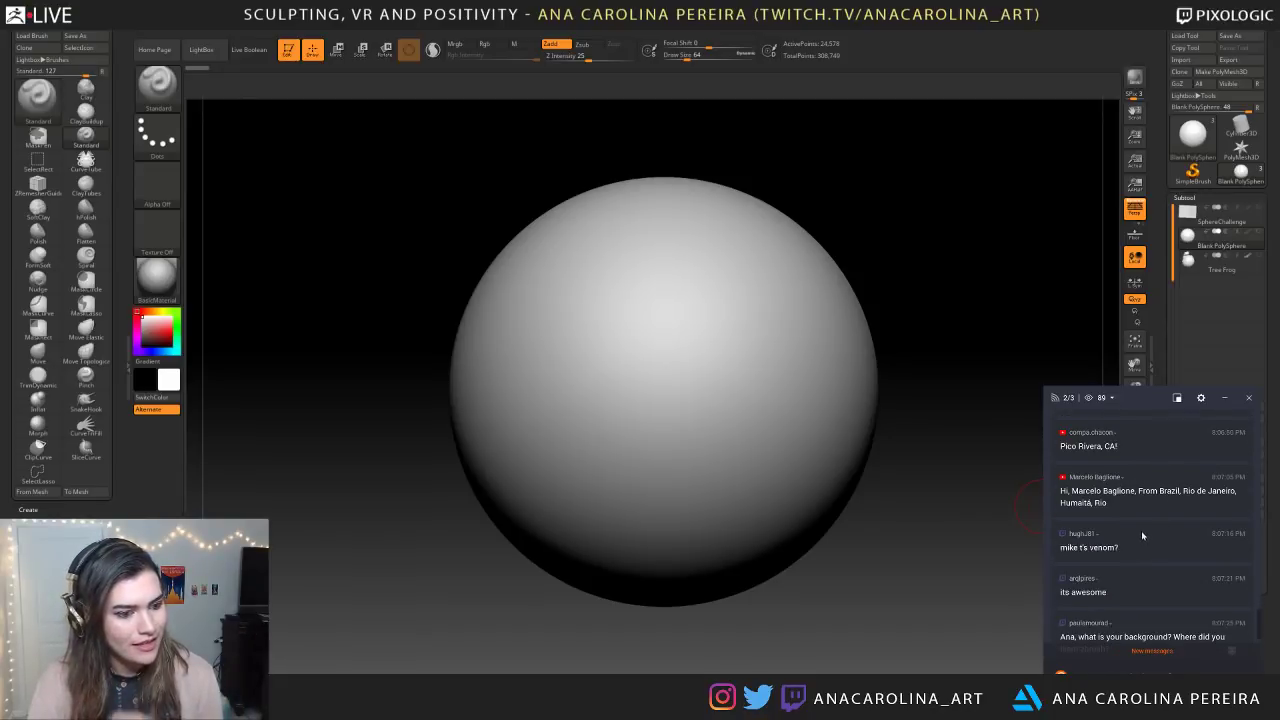
{"action": "mouse_move", "coordinate": [1113, 491]}
{"action": "left_mouse_down"}
{"action": "mouse_move", "coordinate": [1130, 492]}
{"action": "mouse_move", "coordinate": [1115, 500]}
{"action": "left_mouse_up"}
{"action": "left_click", "coordinate": [1114, 497]}
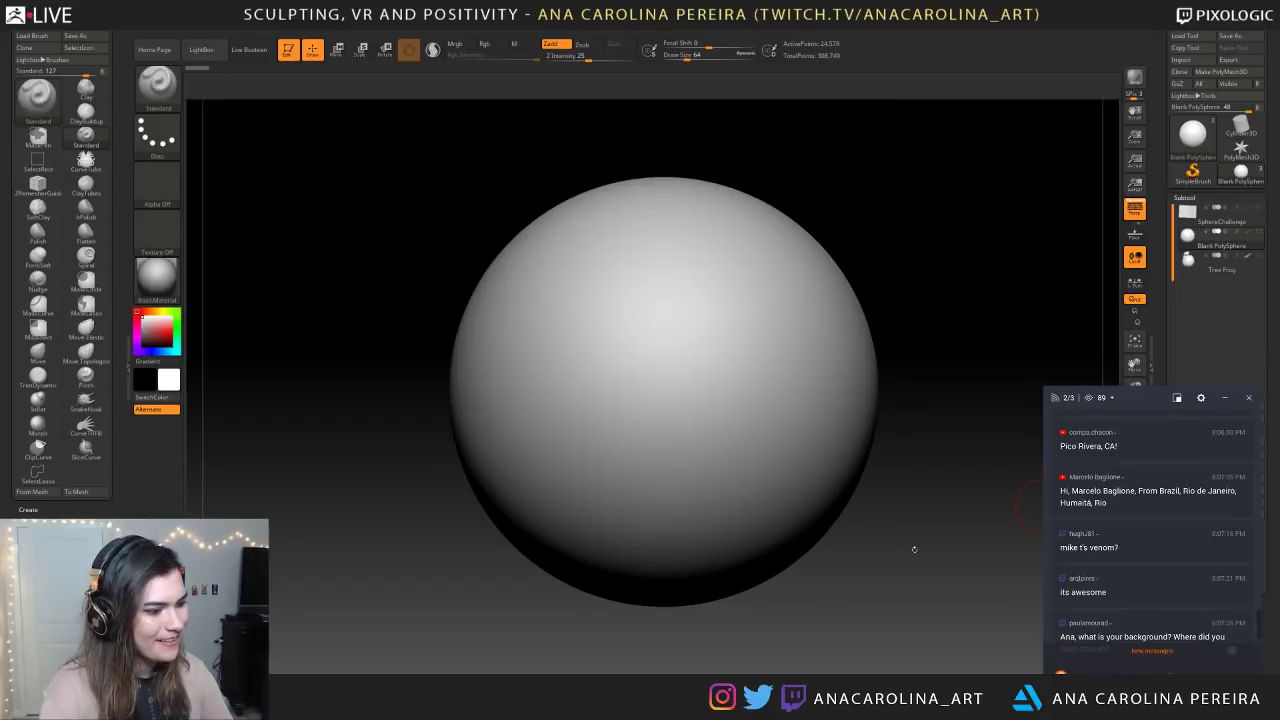
Increase the Standard brush's draw size to 657 over the blank sphere
{"action": "key", "text": "space"}
{"action": "left_click_drag", "start_coordinate": [784, 446], "coordinate": [800, 441]}
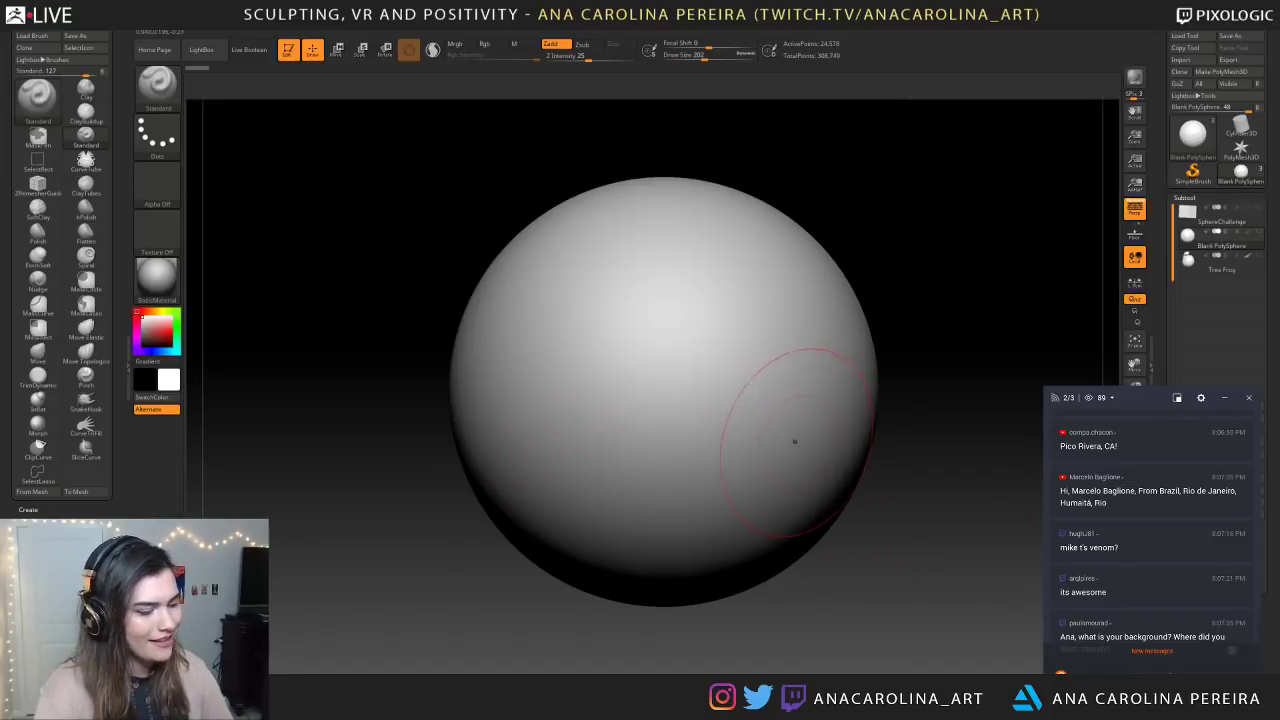
{"action": "right_click_drag", "start_coordinate": [791, 457], "coordinate": [788, 460], "text": "ctrl"}
{"action": "key", "text": "space"}
{"action": "left_click_drag", "start_coordinate": [788, 460], "coordinate": [820, 454]}
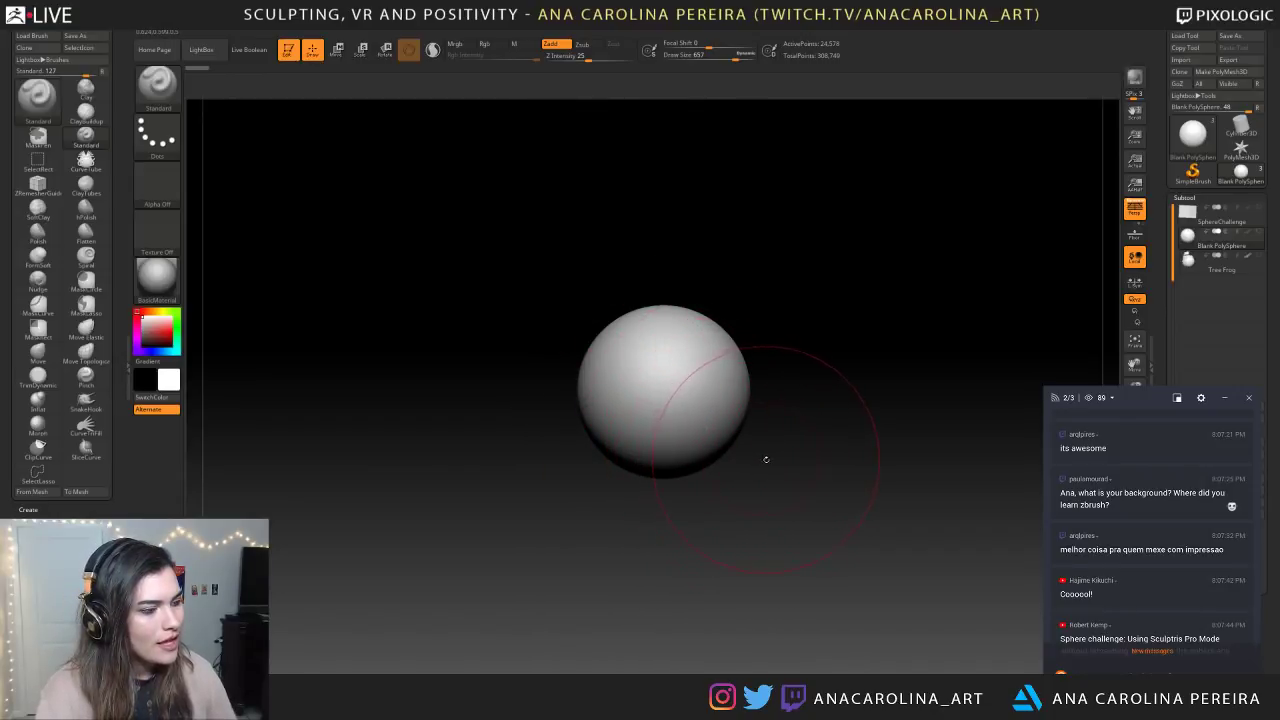
{"action": "left_click_drag", "start_coordinate": [766, 457], "coordinate": [771, 488], "text": "alt"}
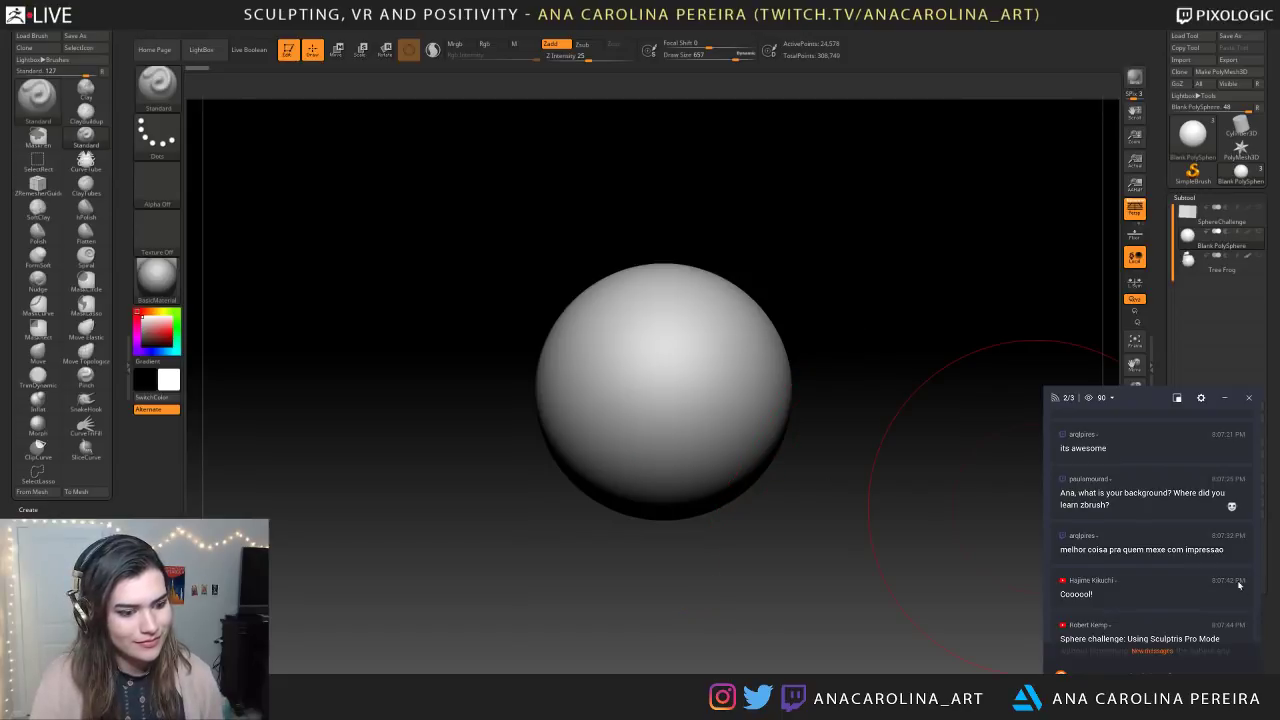
{"action": "scroll", "coordinate": [1207, 580], "scroll_direction": "down", "scroll_amount": 3}
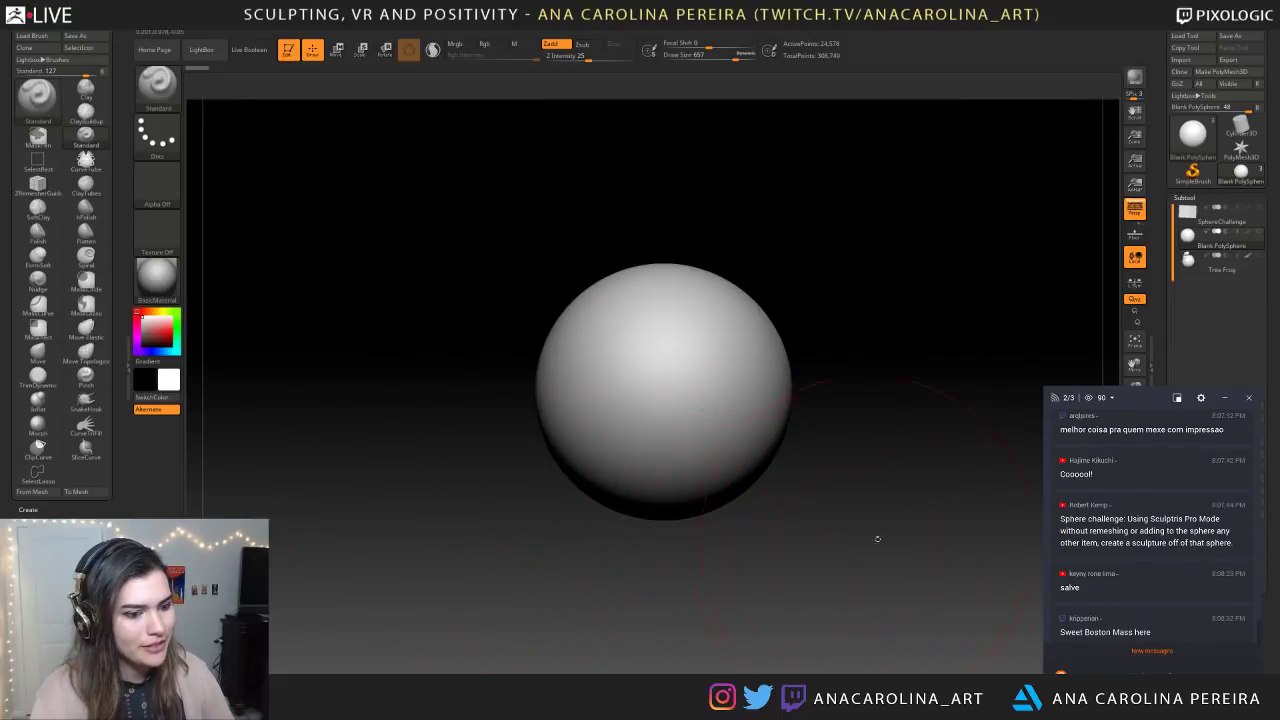
{"action": "left_click_drag", "start_coordinate": [1126, 518], "coordinate": [1099, 531]}
{"action": "left_click", "coordinate": [1099, 531]}
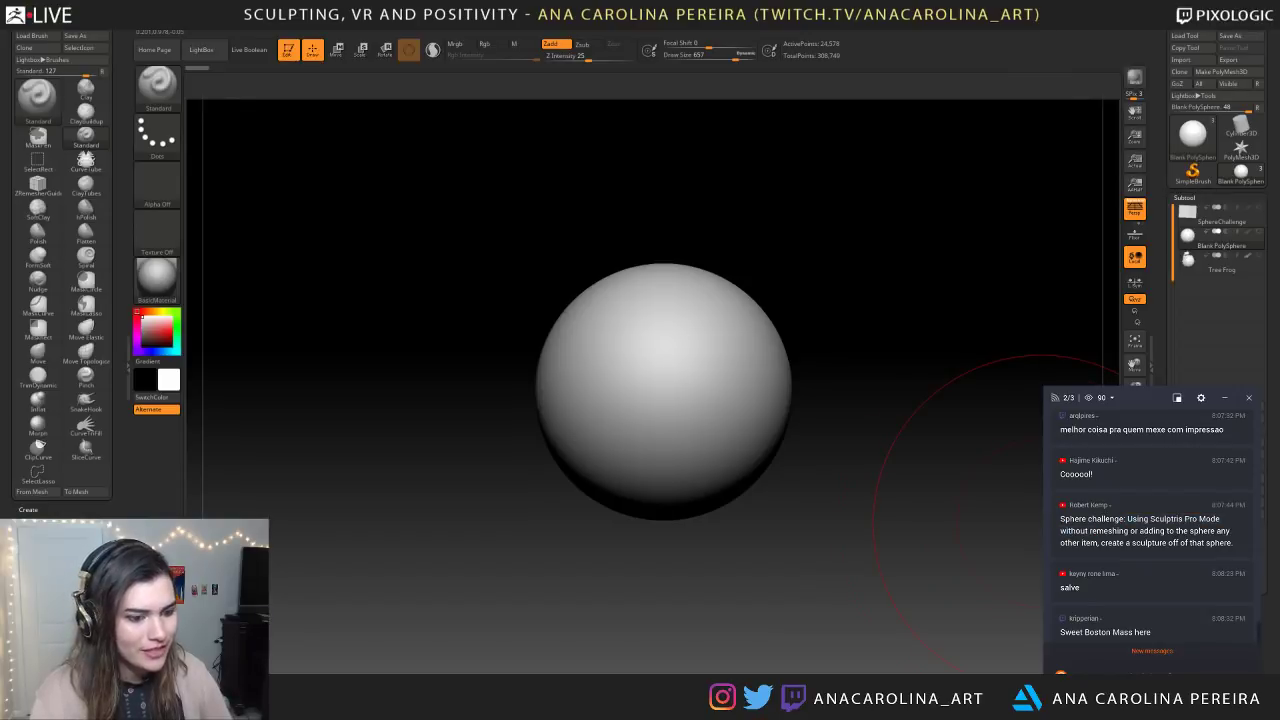
Switch to the Tree Frog subtool and examine the frog's limbs and the sphere it grips from several sides
{"action": "left_click_drag", "start_coordinate": [930, 476], "coordinate": [953, 447], "text": "alt"}
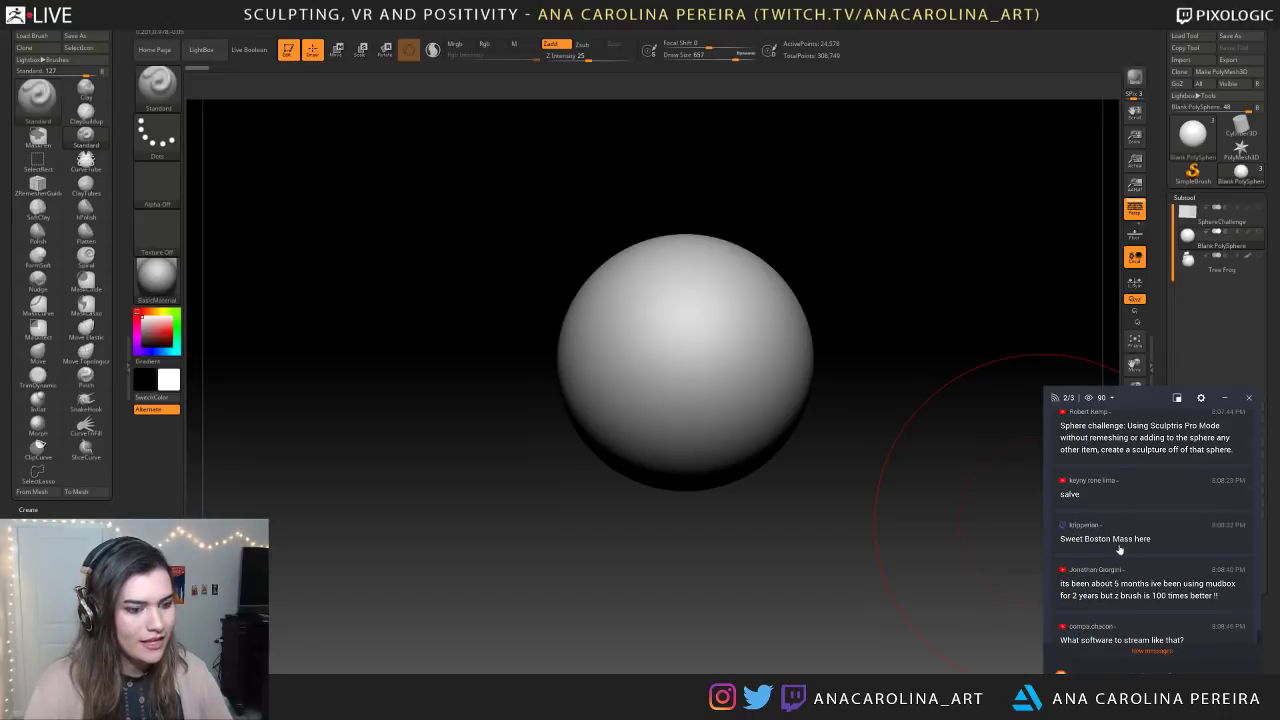
{"action": "left_click_drag", "start_coordinate": [560, 466], "coordinate": [575, 500], "text": "alt"}
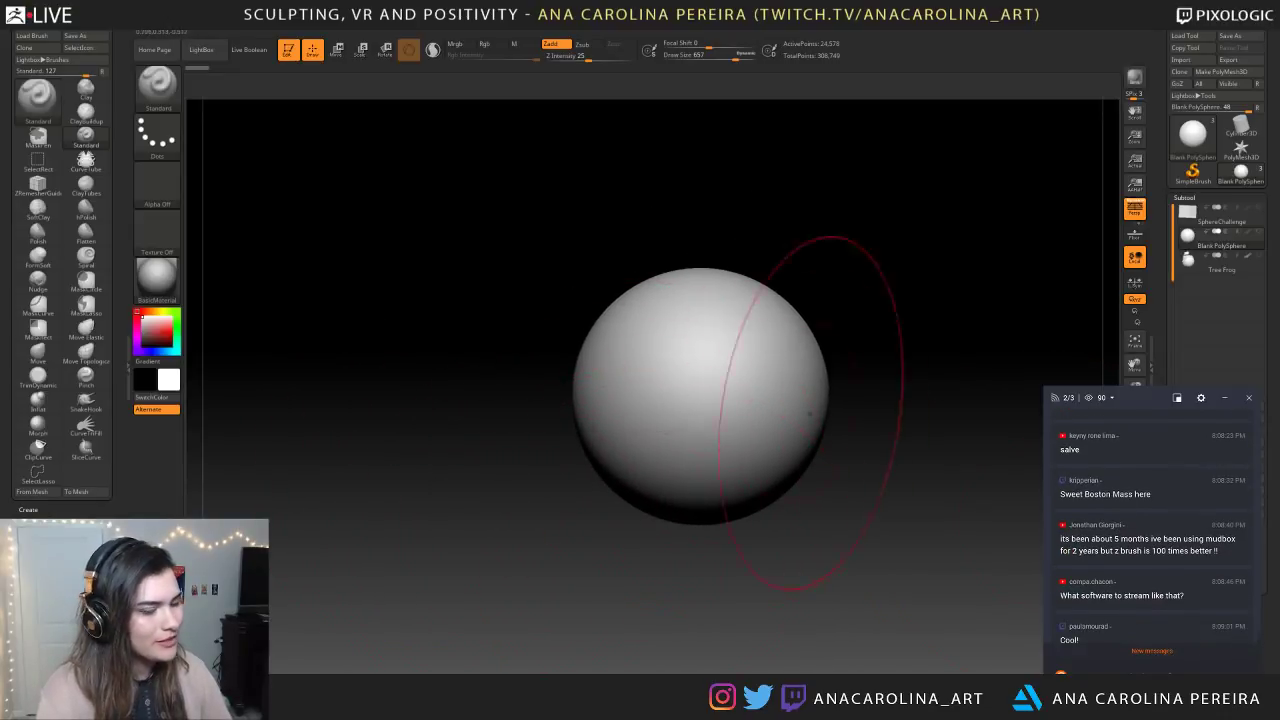
{"action": "left_click", "coordinate": [1190, 262]}
{"action": "left_click_drag", "start_coordinate": [971, 263], "coordinate": [974, 365]}
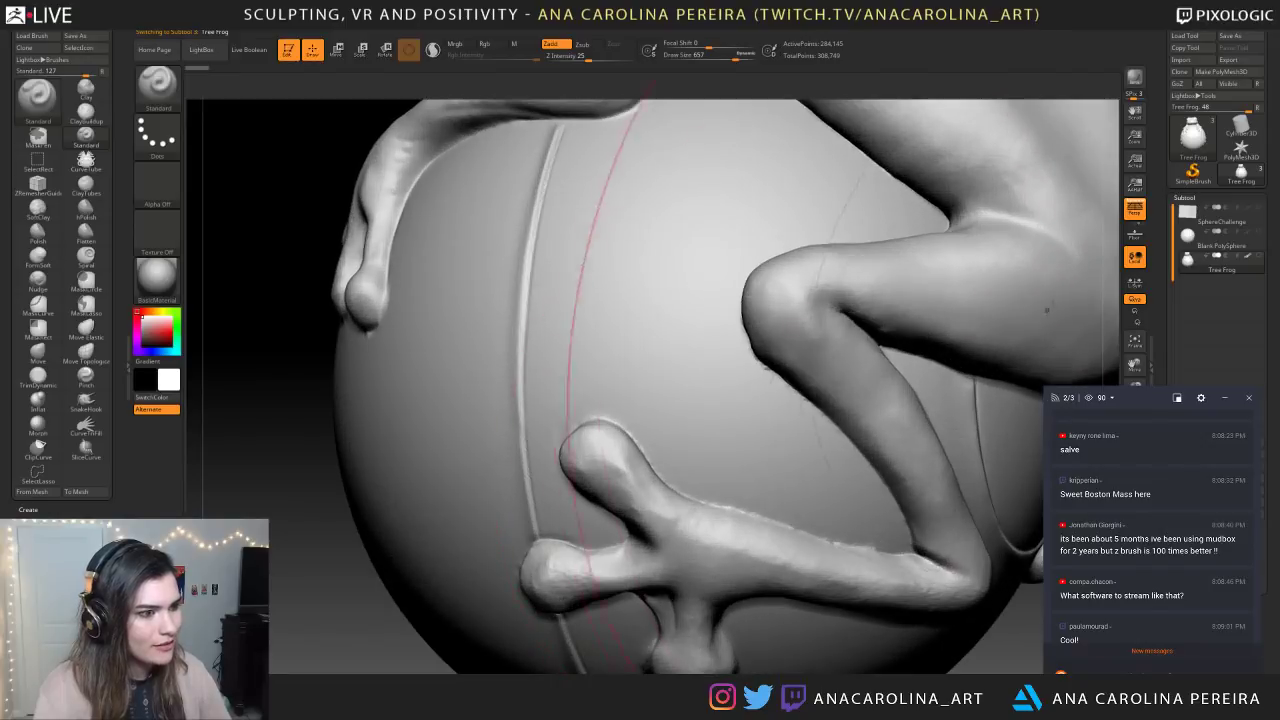
{"action": "left_click_drag", "start_coordinate": [1100, 171], "coordinate": [878, 400]}
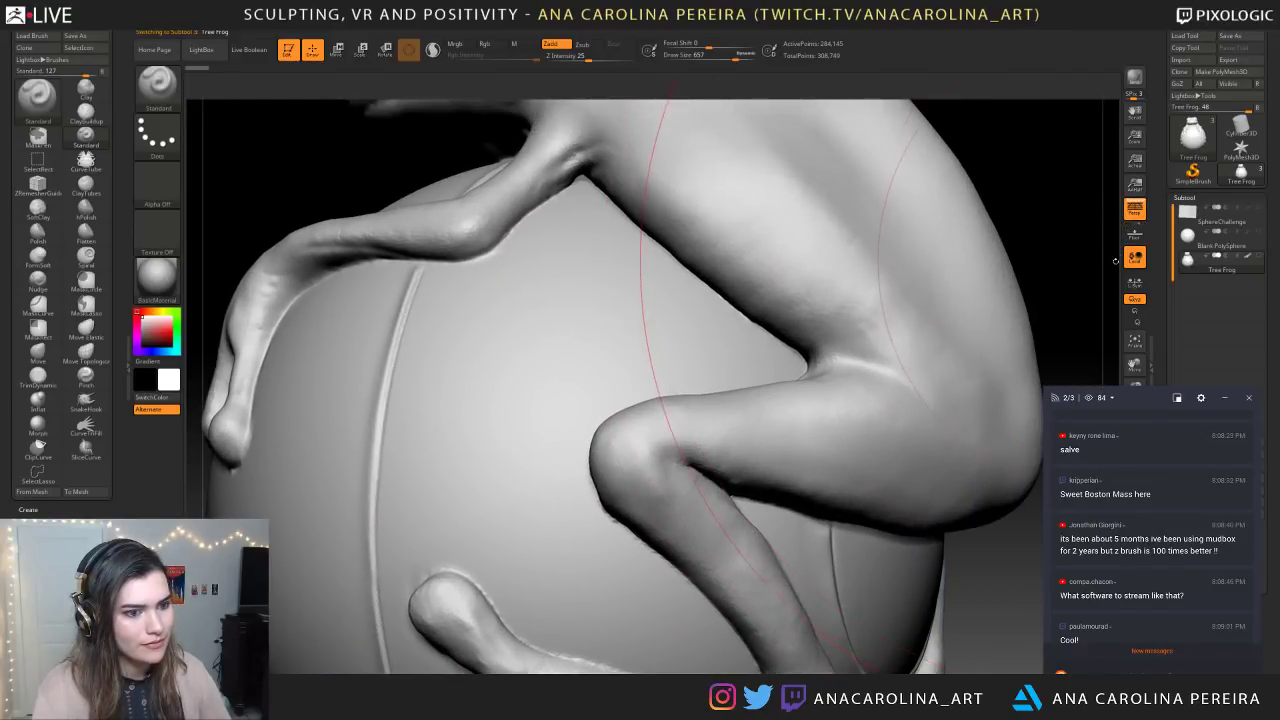
{"action": "left_click_drag", "start_coordinate": [1116, 227], "coordinate": [1037, 195]}
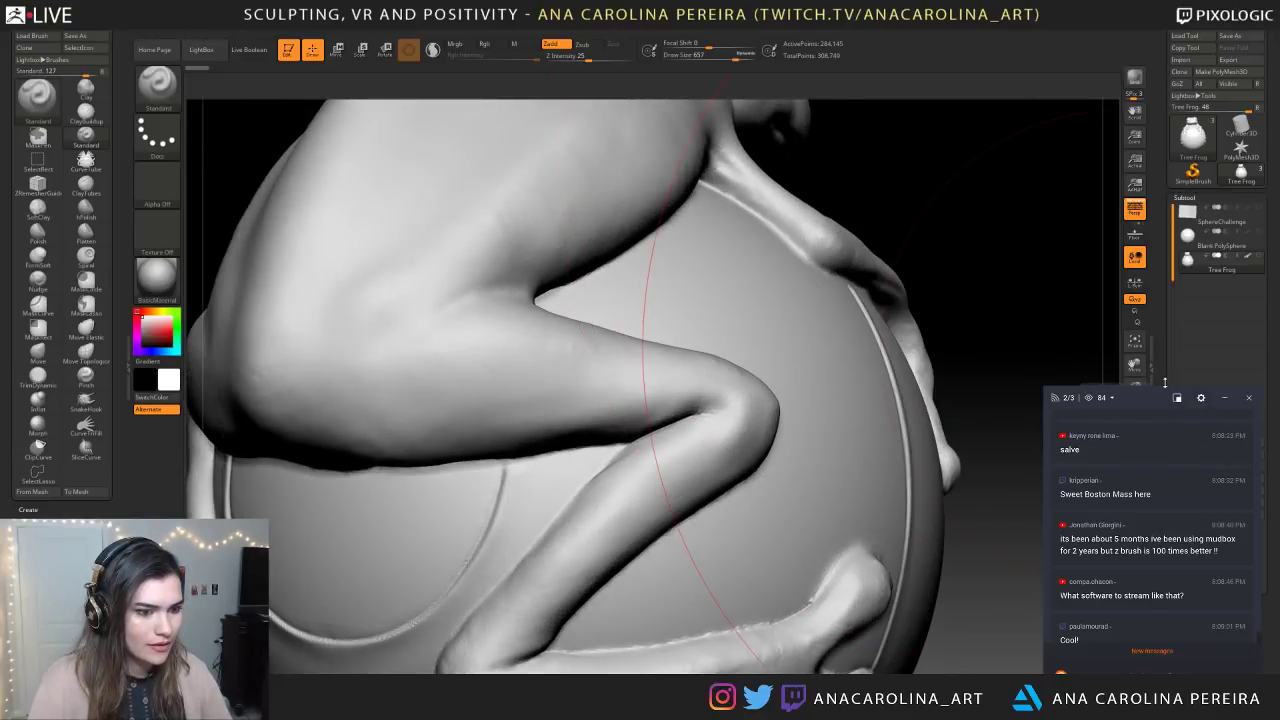
Shift the stream chat overlay clear of the display controls and examine the tree frog's triangle mesh in the polyframe view
{"action": "left_click_drag", "start_coordinate": [1142, 390], "coordinate": [1156, 518]}
{"action": "scroll", "coordinate": [1131, 551], "scroll_direction": "down", "scroll_amount": 2}
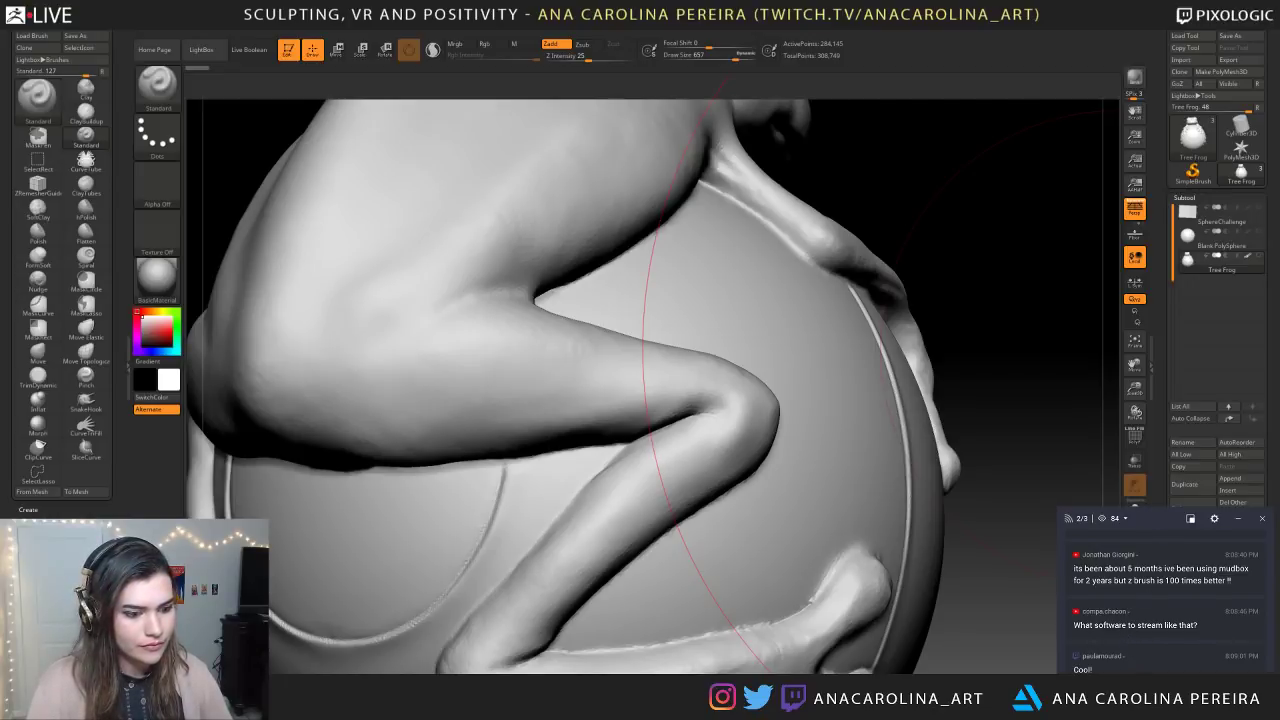
{"action": "left_click", "coordinate": [1136, 436]}
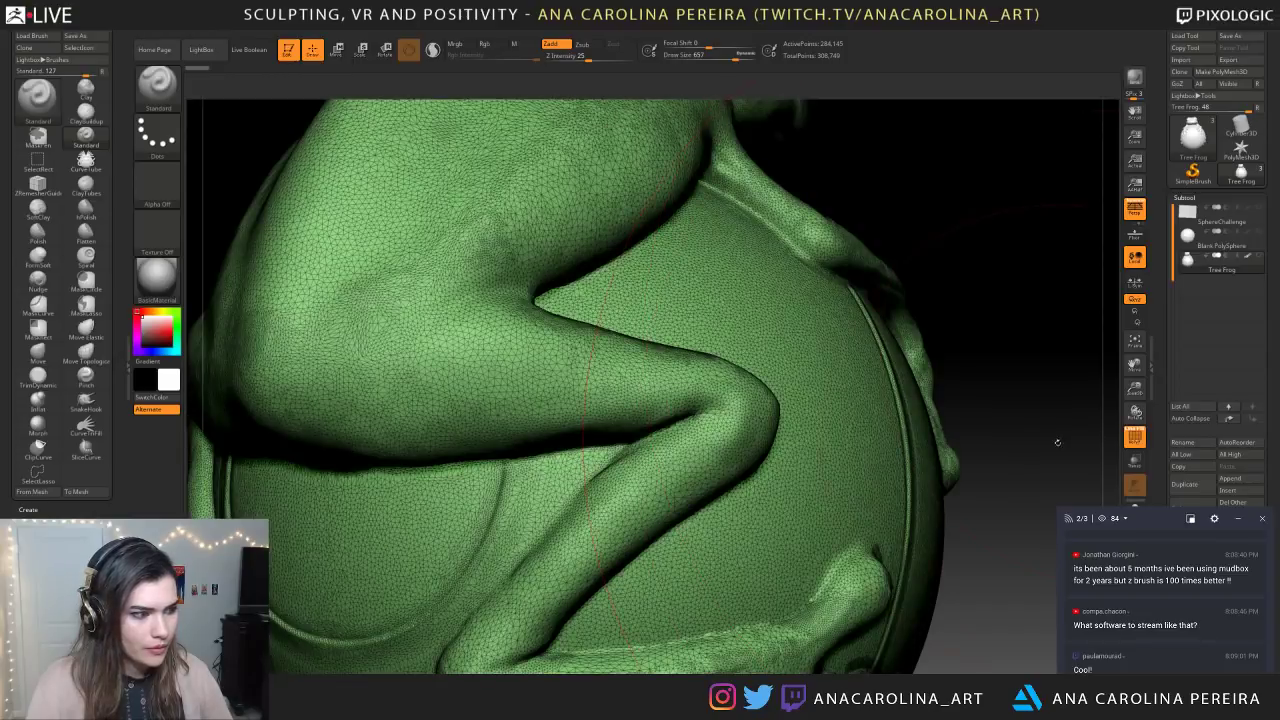
{"action": "mouse_move", "coordinate": [1085, 430]}
{"action": "left_mouse_down"}
{"action": "mouse_move", "coordinate": [1001, 448]}
{"action": "mouse_move", "coordinate": [1020, 530]}
{"action": "left_mouse_up"}
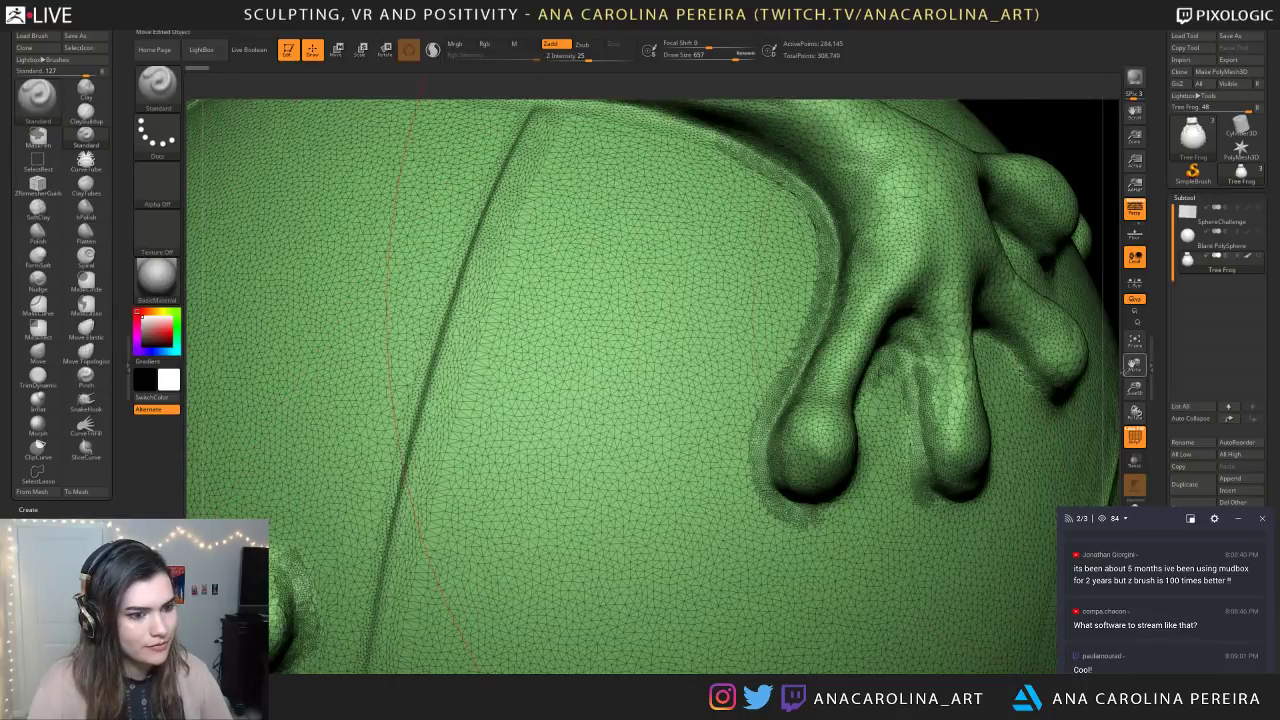
{"action": "left_click", "coordinate": [1135, 340]}
{"action": "mouse_move", "coordinate": [1048, 215]}
{"action": "left_mouse_down"}
{"action": "mouse_move", "coordinate": [1008, 300]}
{"action": "mouse_move", "coordinate": [917, 414]}
{"action": "left_mouse_up"}
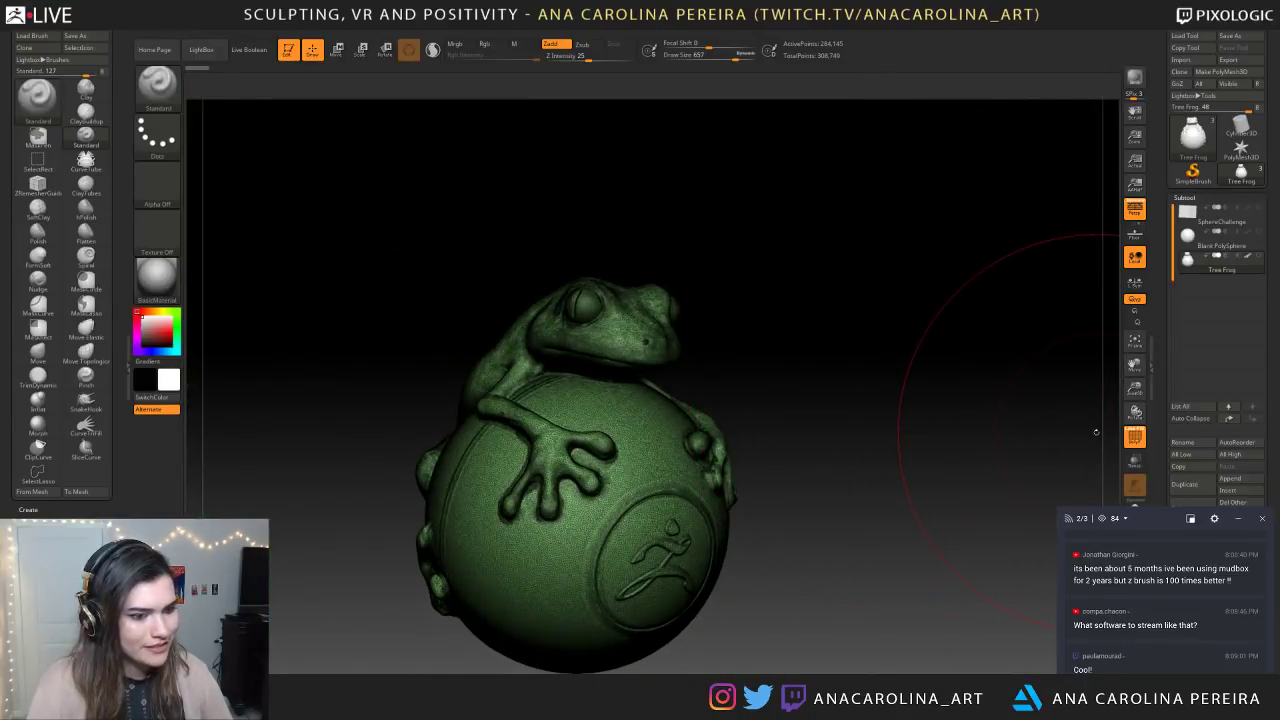
{"action": "left_click", "coordinate": [1127, 436]}
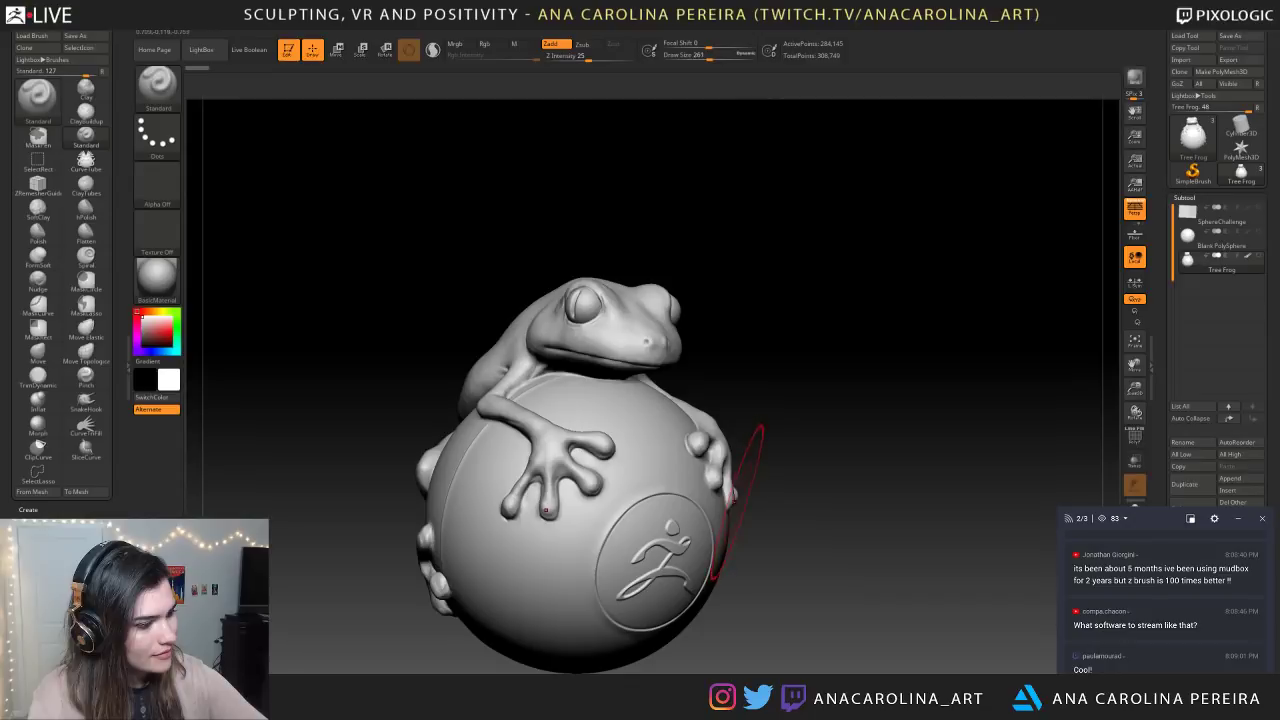
Make the Blank PolySphere the active subtool and turn on the floor grid beneath it
{"action": "mouse_move", "coordinate": [807, 511]}
{"action": "left_mouse_down"}
{"action": "mouse_move", "coordinate": [852, 445]}
{"action": "mouse_move", "coordinate": [940, 440]}
{"action": "mouse_move", "coordinate": [1050, 380]}
{"action": "left_mouse_up"}
{"action": "key", "text": "space"}
{"action": "key", "text": "f"}
{"action": "key", "text": "f"}
{"action": "left_click", "coordinate": [1203, 241]}
{"action": "left_click_drag", "start_coordinate": [1000, 310], "coordinate": [895, 357], "text": "alt"}
{"action": "key", "text": "shift"}
{"action": "left_click", "coordinate": [1134, 233]}
Paint a round mask patch on the front of the blank sphere at draw size 187
{"action": "mouse_move", "coordinate": [910, 323]}
{"action": "left_mouse_down"}
{"action": "mouse_move", "coordinate": [903, 351]}
{"action": "mouse_move", "coordinate": [791, 431]}
{"action": "left_mouse_up"}
{"action": "left_click_drag", "start_coordinate": [624, 512], "coordinate": [632, 512], "text": "ctrl"}
{"action": "left_click_drag", "start_coordinate": [838, 552], "coordinate": [756, 518]}
{"action": "key", "text": "ctrl+z"}
{"action": "left_click_drag", "start_coordinate": [852, 500], "coordinate": [839, 405], "text": "alt"}
{"action": "mouse_move", "coordinate": [678, 457]}
{"action": "left_mouse_down", "text": "ctrl"}
{"action": "mouse_move", "coordinate": [672, 440]}
{"action": "mouse_move", "coordinate": [700, 418]}
{"action": "mouse_move", "coordinate": [676, 453]}
{"action": "left_mouse_up", "text": "ctrl"}
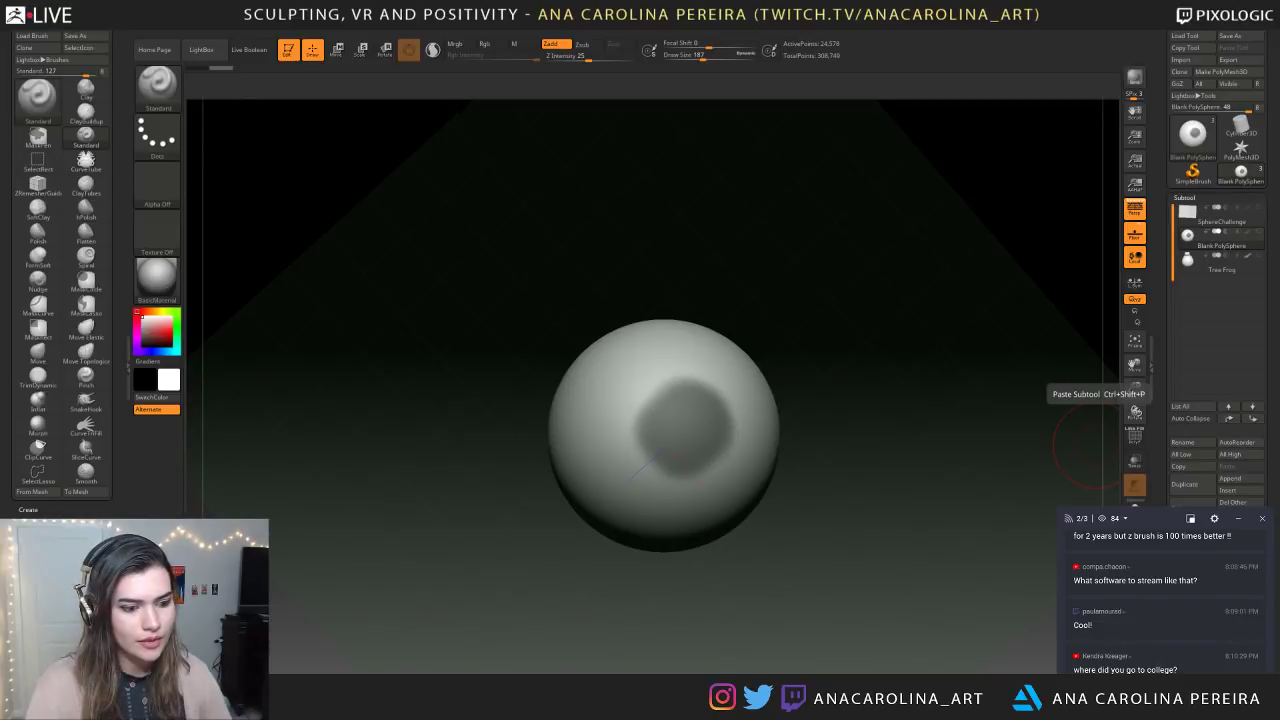
{"action": "left_click_drag", "start_coordinate": [1110, 669], "coordinate": [1183, 672]}
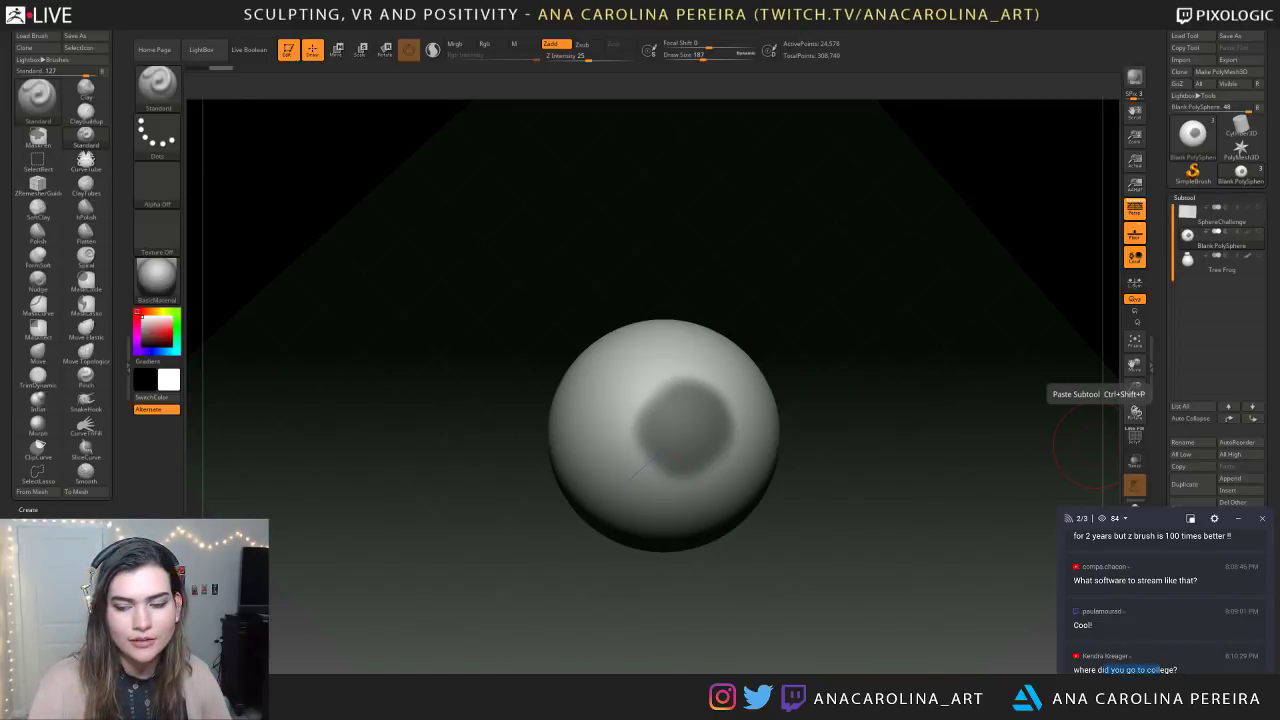
{"action": "left_click", "coordinate": [1160, 670]}
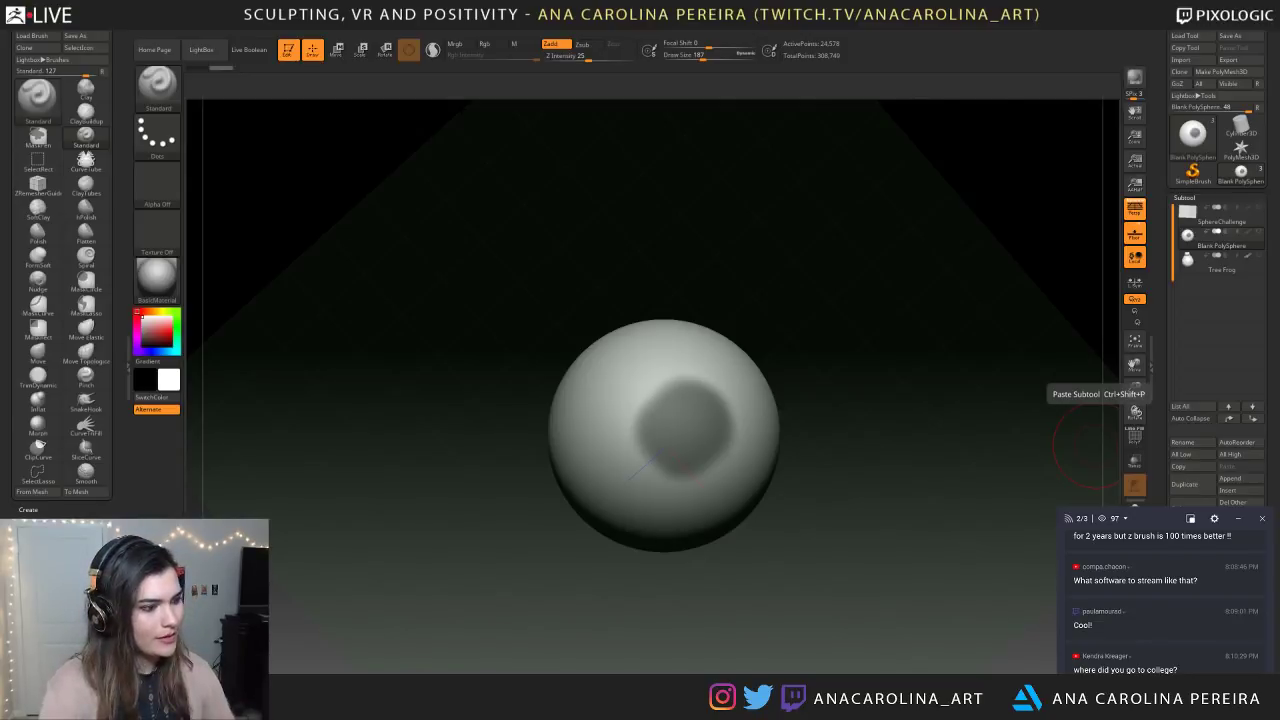
Turn on Sculptris Pro mode with the draw size at 324 and invert the mask on the sphere
{"action": "left_click_drag", "start_coordinate": [468, 265], "coordinate": [497, 354]}
{"action": "left_click", "coordinate": [433, 50]}
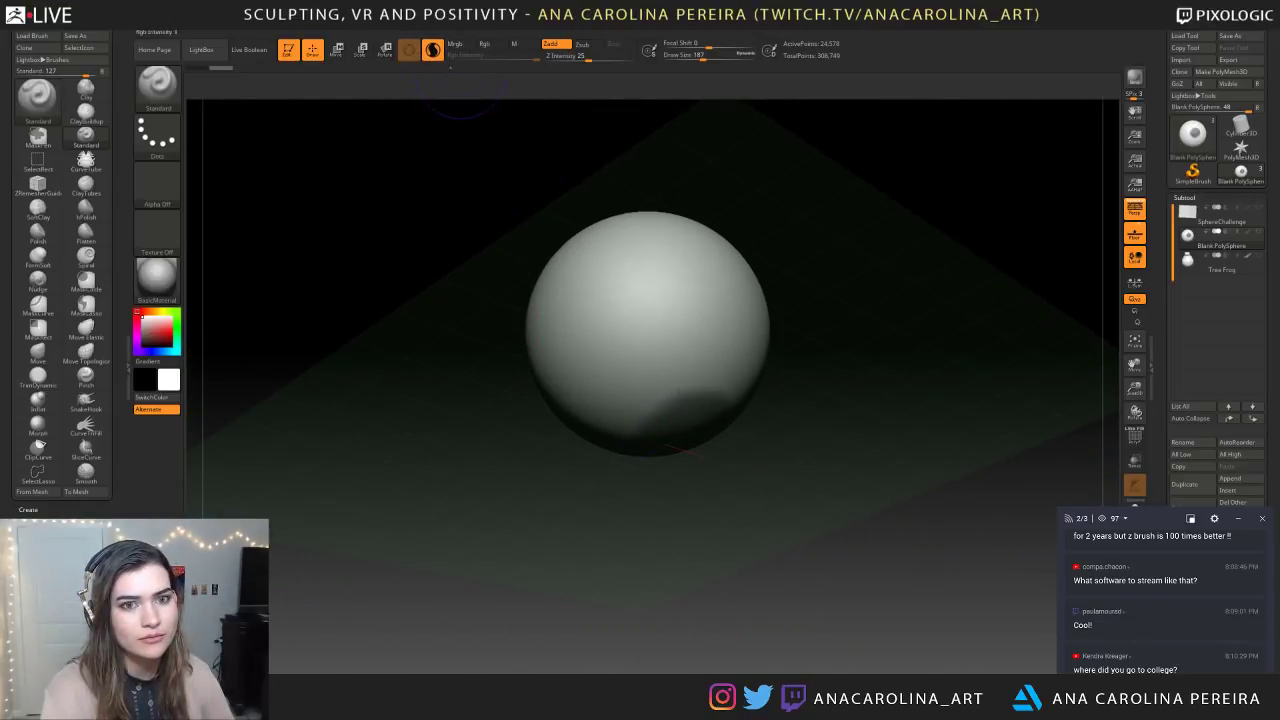
{"action": "left_click_drag", "start_coordinate": [502, 205], "coordinate": [535, 200]}
{"action": "mouse_move", "coordinate": [815, 385]}
{"action": "left_mouse_down"}
{"action": "mouse_move", "coordinate": [816, 303]}
{"action": "mouse_move", "coordinate": [828, 304]}
{"action": "left_mouse_up"}
{"action": "key", "text": "space"}
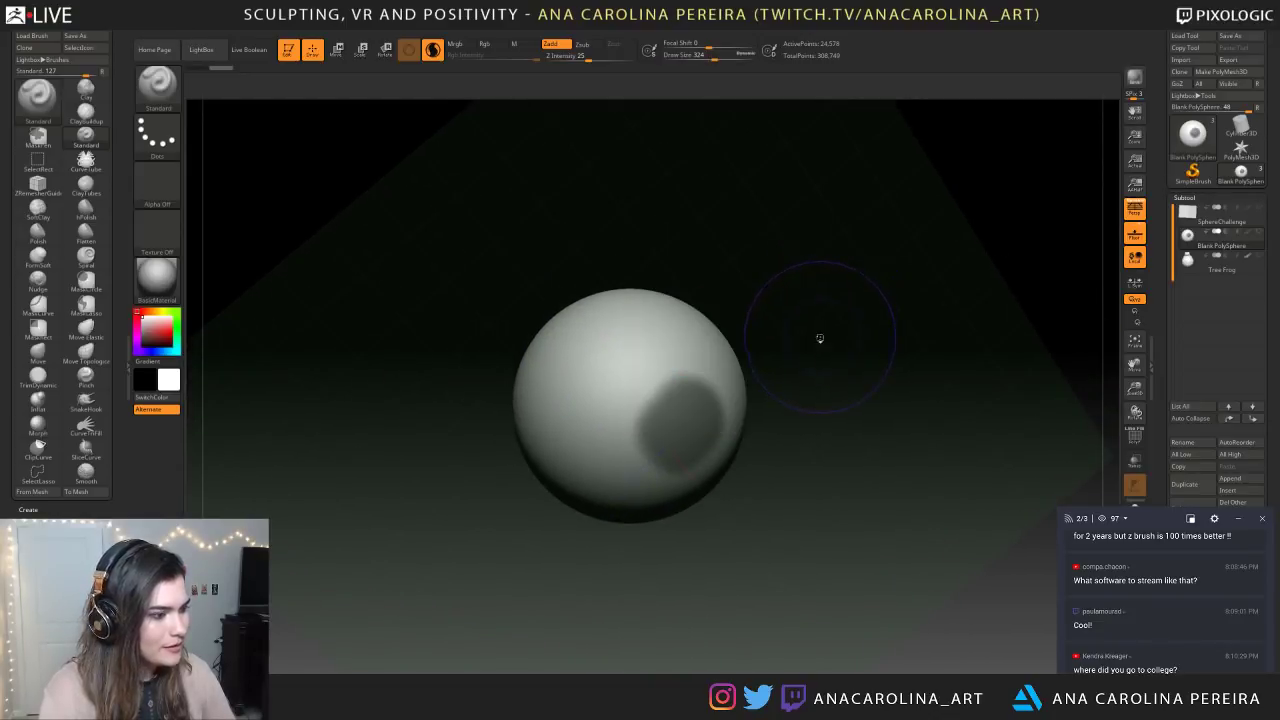
{"action": "left_click", "coordinate": [820, 338], "text": "ctrl"}
{"action": "left_click_drag", "start_coordinate": [795, 455], "coordinate": [850, 525], "text": "alt"}
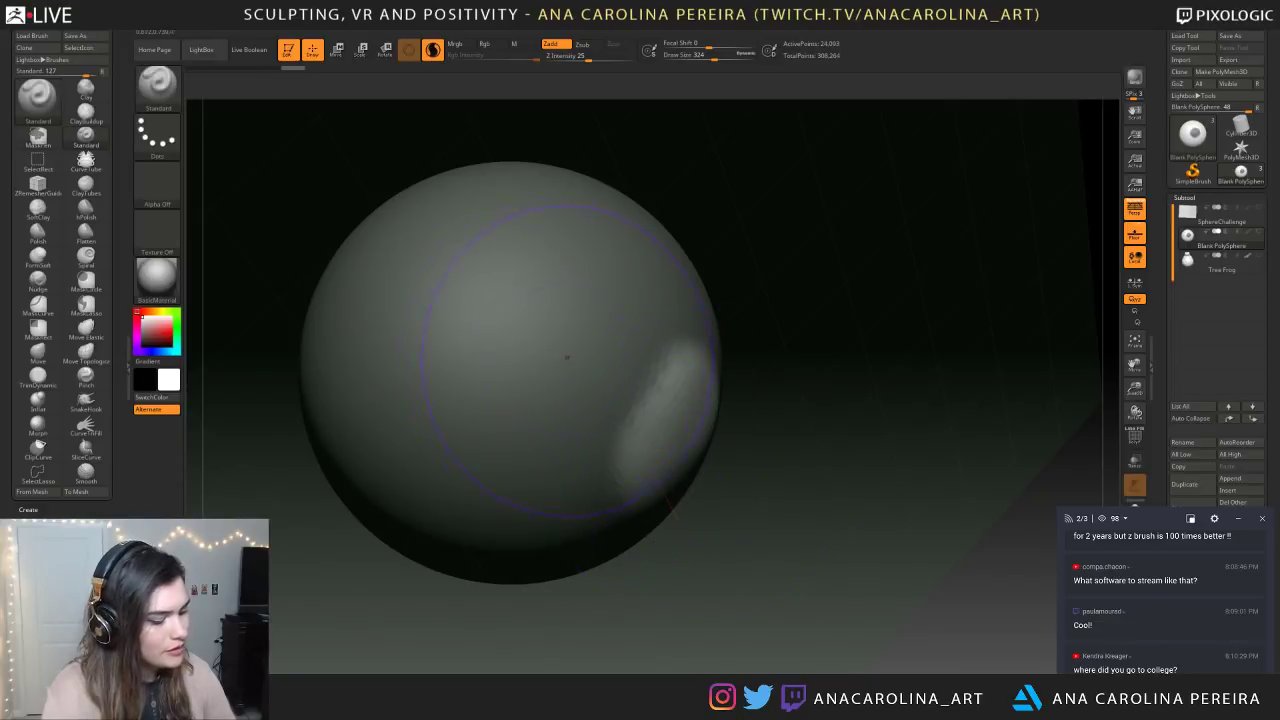
Switch to the SnakeHook brush and reduce its draw size
{"action": "key", "text": "b"}
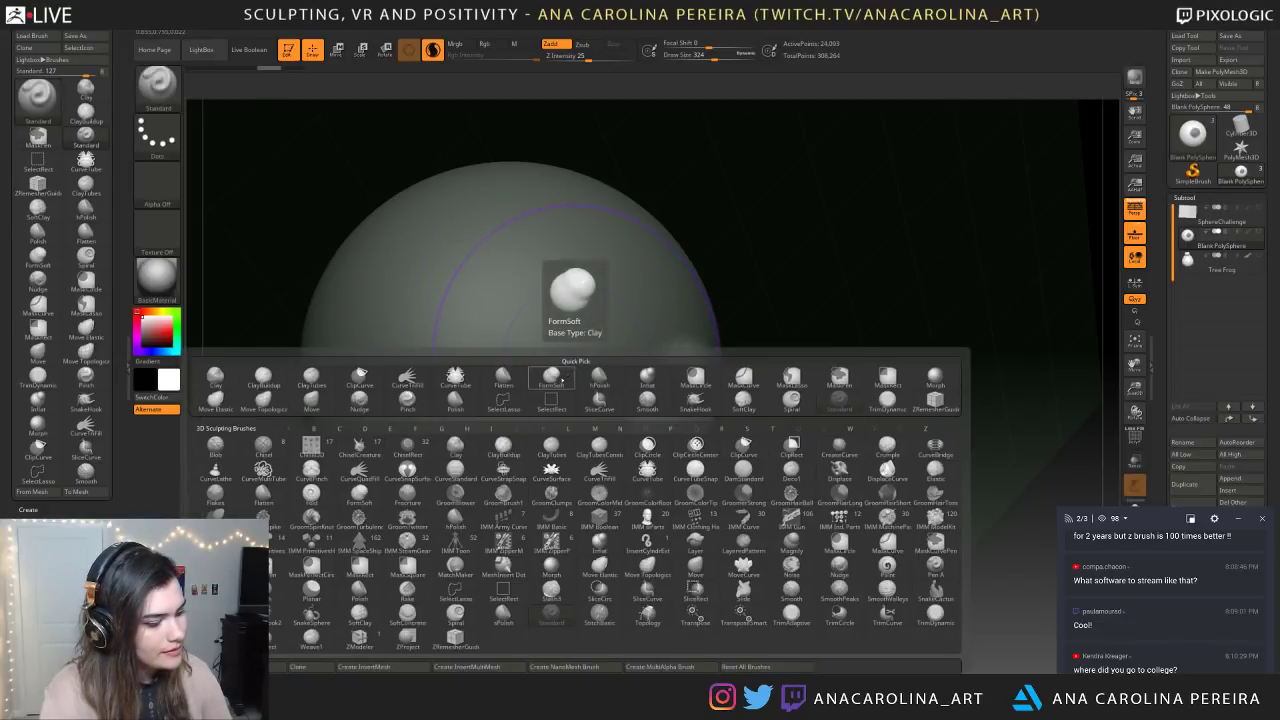
{"action": "key", "text": "s"}
{"action": "key", "text": "h"}
{"action": "key", "text": "space"}
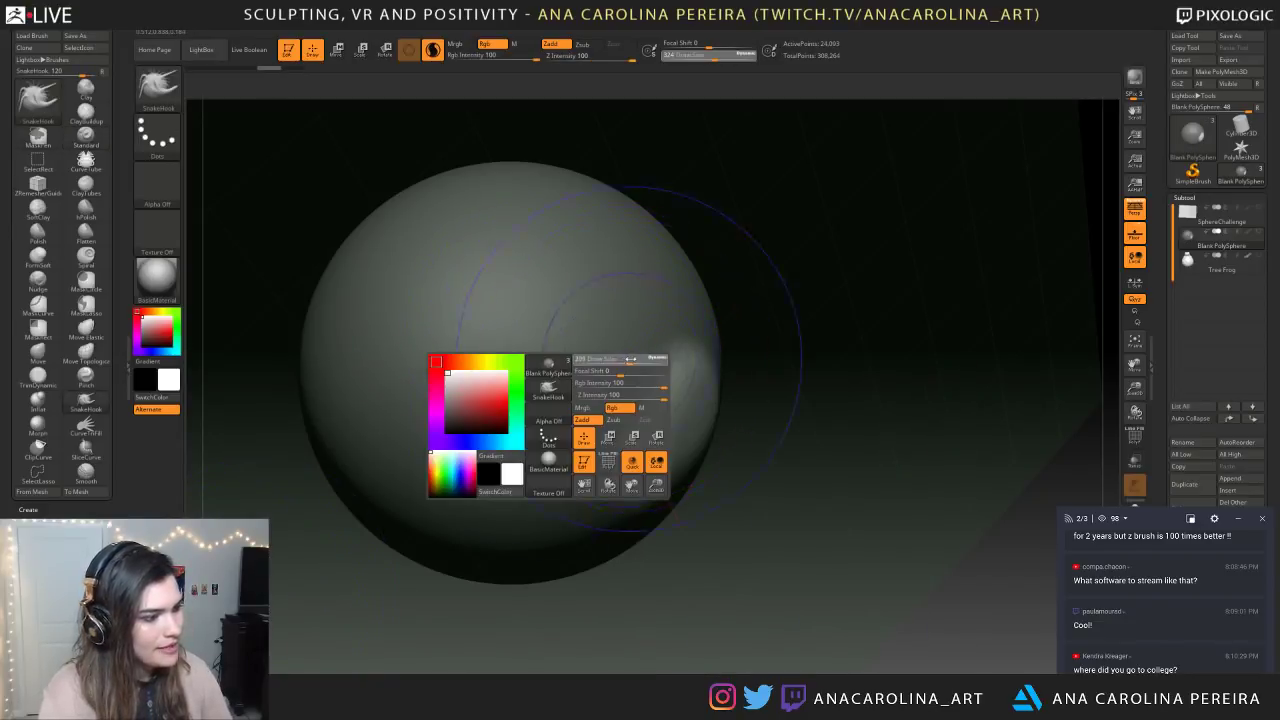
{"action": "left_click_drag", "start_coordinate": [637, 366], "coordinate": [619, 367]}
Try to pull the unmasked patch out of the sphere with the SnakeHook brush
{"action": "left_click_drag", "start_coordinate": [735, 418], "coordinate": [685, 421]}
{"action": "key", "text": "space"}
{"action": "mouse_move", "coordinate": [684, 424]}
{"action": "right_mouse_down", "text": "ctrl"}
{"action": "mouse_move", "coordinate": [684, 500]}
{"action": "mouse_move", "coordinate": [749, 432]}
{"action": "right_mouse_up", "text": "ctrl"}
{"action": "key", "text": "space"}
{"action": "left_click_drag", "start_coordinate": [675, 444], "coordinate": [662, 444]}
{"action": "left_click_drag", "start_coordinate": [874, 494], "coordinate": [930, 490]}
{"action": "left_click_drag", "start_coordinate": [737, 420], "coordinate": [838, 414]}
{"action": "right_click_drag", "start_coordinate": [863, 205], "coordinate": [800, 393], "text": "ctrl"}
{"action": "key", "text": "ctrl+z"}
Try another SnakeHook pull on the unmasked patch with a resized brush
{"action": "right_click_drag", "start_coordinate": [785, 450], "coordinate": [748, 403], "text": "ctrl"}
{"action": "key", "text": "space"}
{"action": "left_click_drag", "start_coordinate": [792, 336], "coordinate": [837, 335]}
{"action": "right_click_drag", "start_coordinate": [835, 400], "coordinate": [831, 277], "text": "alt"}
{"action": "left_click_drag", "start_coordinate": [600, 450], "coordinate": [690, 415]}
{"action": "mouse_move", "coordinate": [828, 474]}
{"action": "right_mouse_down", "text": "alt"}
{"action": "mouse_move", "coordinate": [849, 431]}
{"action": "mouse_move", "coordinate": [837, 437]}
{"action": "right_mouse_up", "text": "alt"}
{"action": "key", "text": "ctrl+z"}
Set the draw size to 268 and undo the edits back to the original round mask on the sphere
{"action": "key", "text": "space"}
{"action": "left_click_drag", "start_coordinate": [849, 432], "coordinate": [828, 430]}
{"action": "right_click_drag", "start_coordinate": [940, 420], "coordinate": [884, 462]}
{"action": "mouse_move", "coordinate": [850, 570]}
{"action": "right_mouse_down", "text": "alt"}
{"action": "mouse_move", "coordinate": [862, 335]}
{"action": "mouse_move", "coordinate": [800, 425]}
{"action": "right_mouse_up", "text": "alt"}
{"action": "right_click_drag", "start_coordinate": [800, 425], "coordinate": [920, 424], "text": "alt"}
{"action": "right_click_drag", "start_coordinate": [920, 440], "coordinate": [884, 408]}
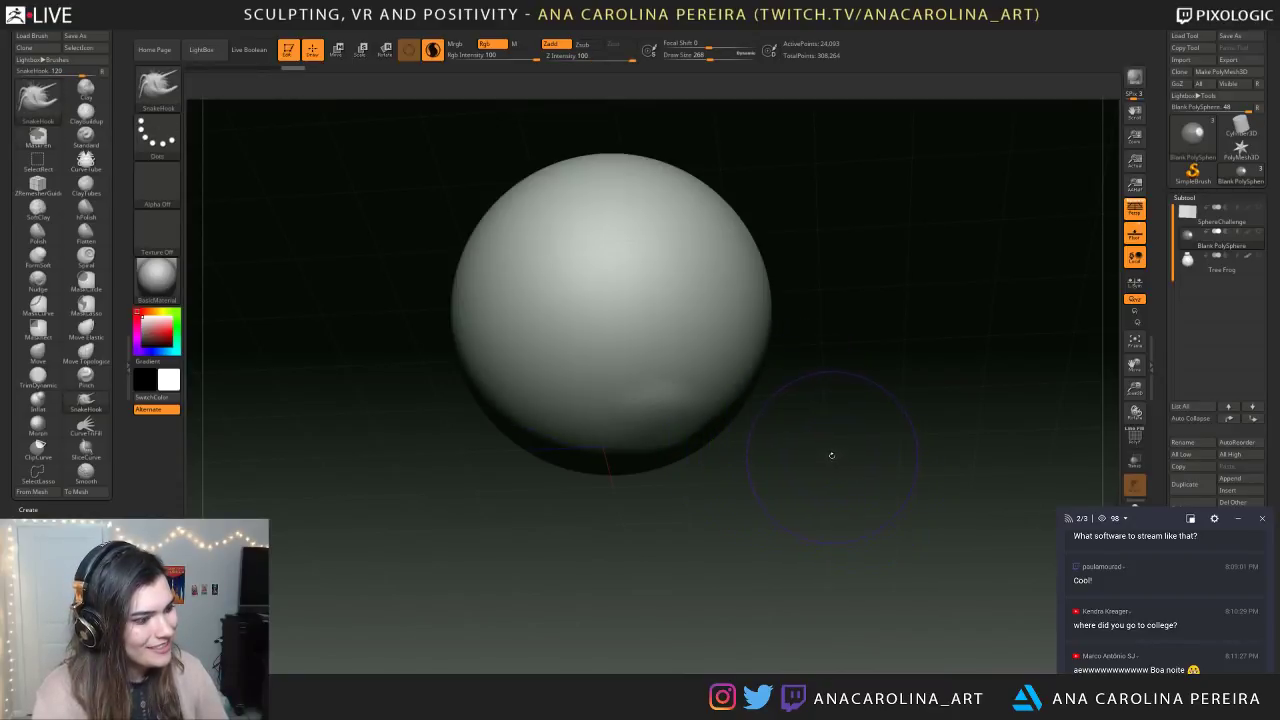
{"action": "key", "text": "ctrl+z"}
{"action": "key", "text": "ctrl+z"}
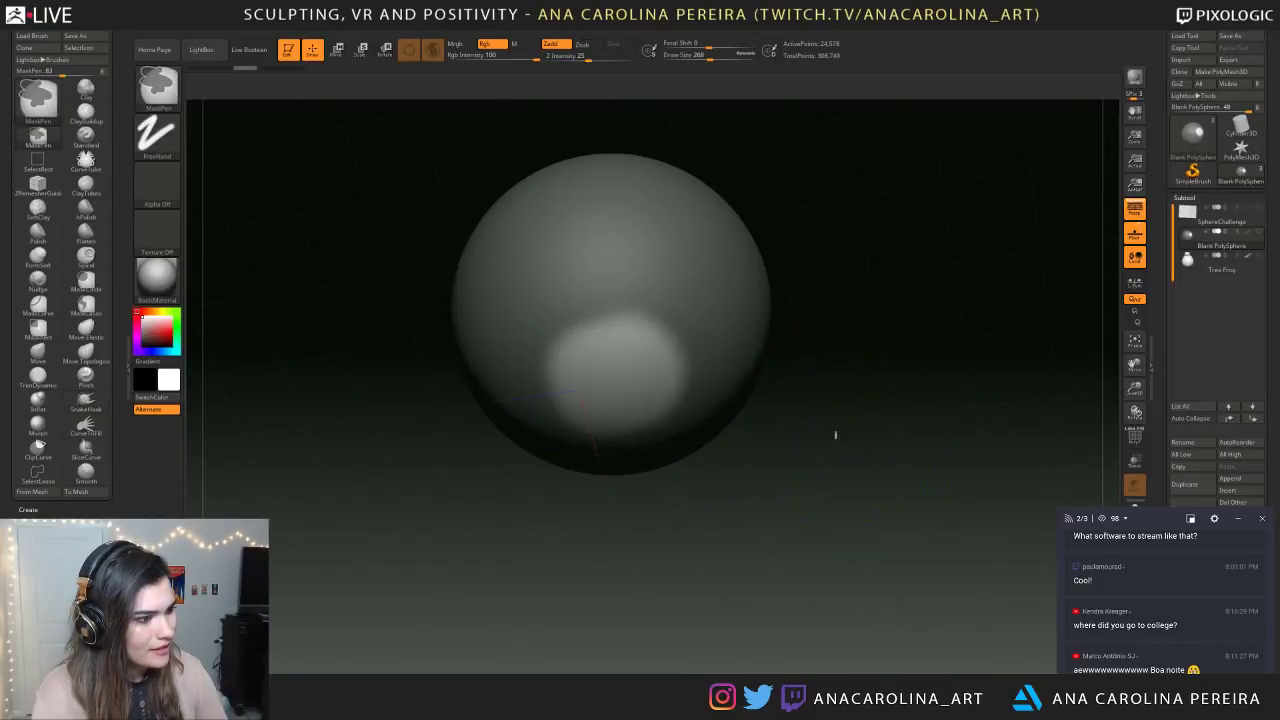
{"action": "left_click_drag", "start_coordinate": [840, 470], "coordinate": [832, 439], "text": "alt"}
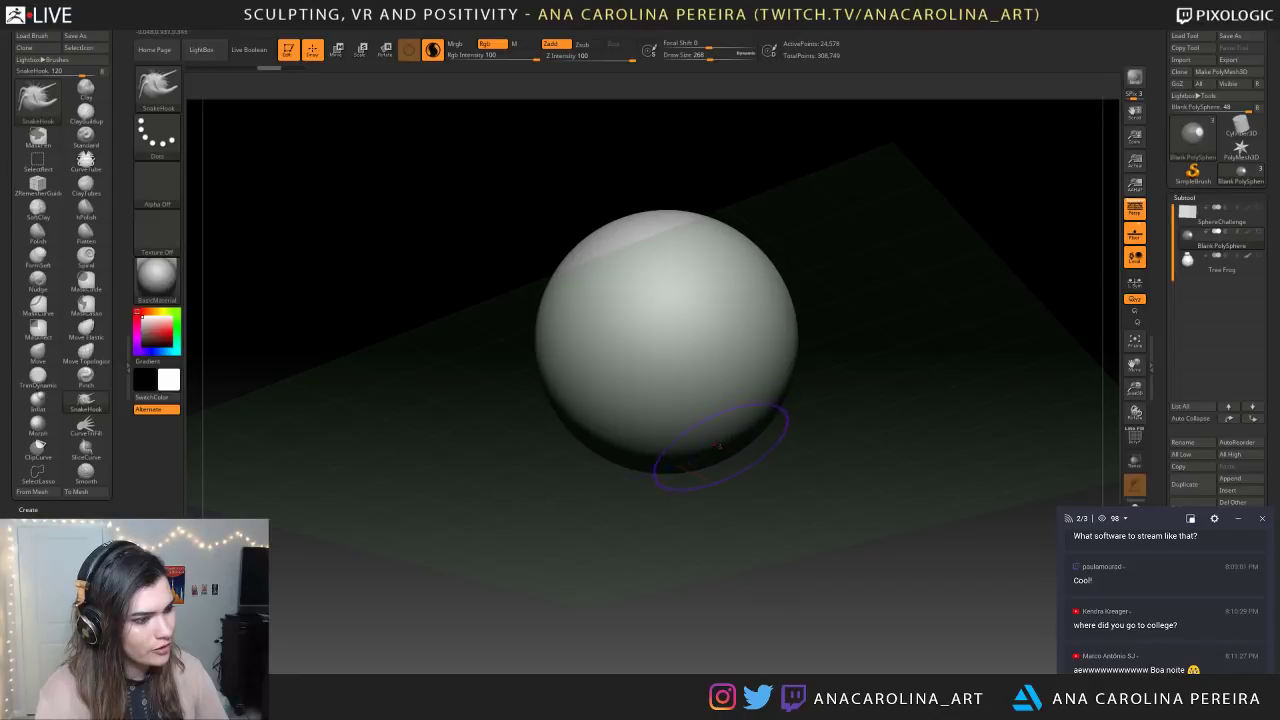
{"action": "key", "text": "ctrl"}
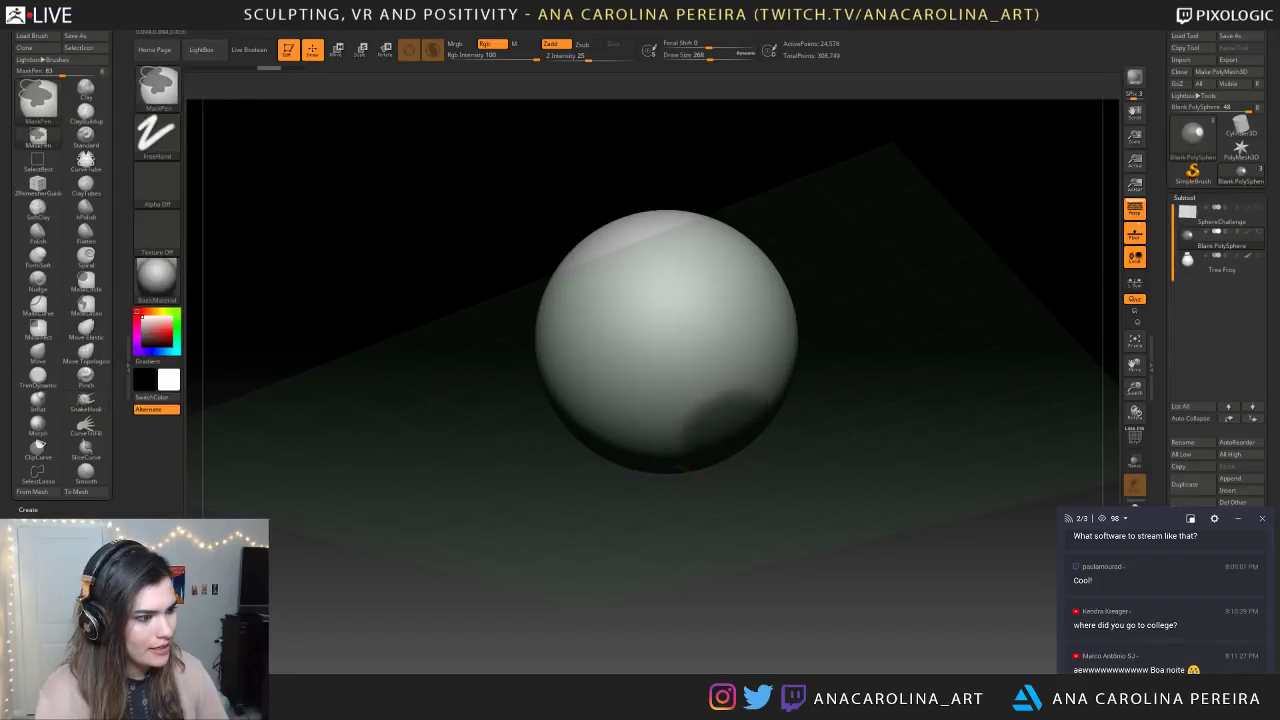
Enlarge the round mask on the sphere's lower side and invert it so only that patch is sculptable
{"action": "mouse_move", "coordinate": [850, 505]}
{"action": "left_mouse_down"}
{"action": "mouse_move", "coordinate": [800, 425]}
{"action": "mouse_move", "coordinate": [742, 428]}
{"action": "left_mouse_up"}
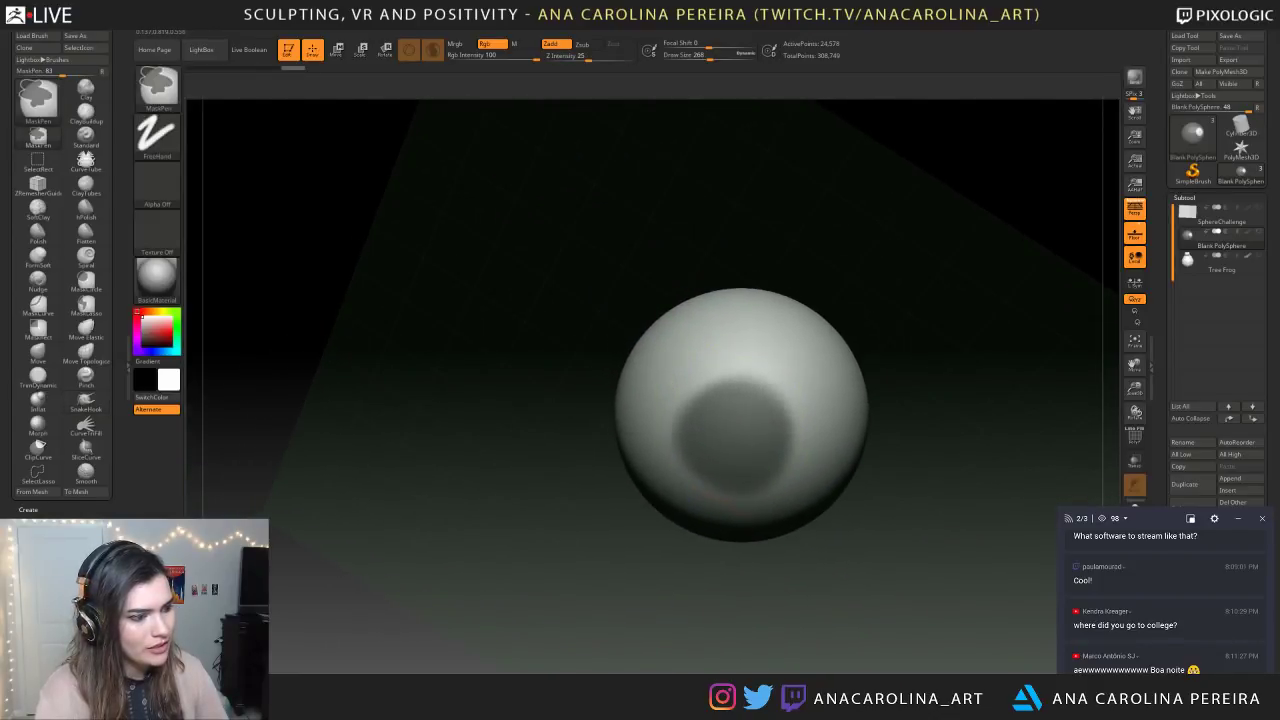
{"action": "left_click", "coordinate": [760, 448], "text": "ctrl"}
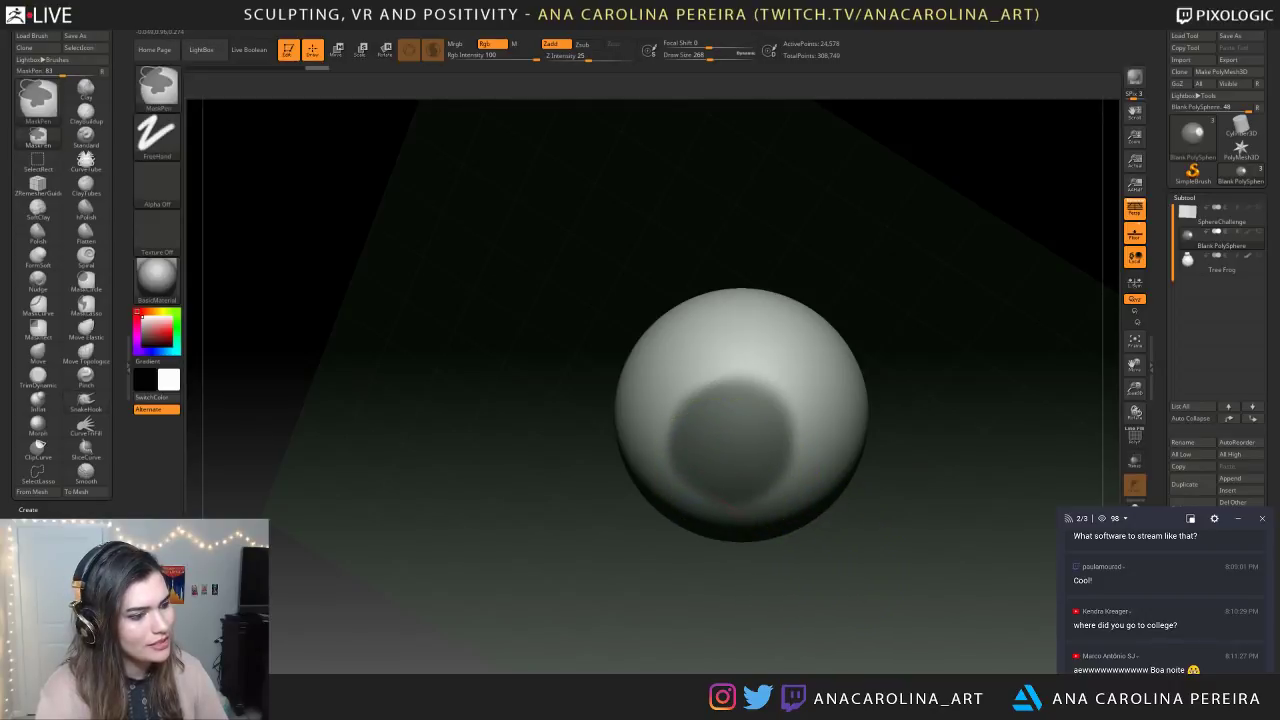
{"action": "left_click", "coordinate": [580, 480], "text": "ctrl"}
{"action": "mouse_move", "coordinate": [580, 475]}
{"action": "left_mouse_down"}
{"action": "mouse_move", "coordinate": [828, 455]}
{"action": "mouse_move", "coordinate": [753, 422]}
{"action": "left_mouse_up"}
Adjust the SnakeHook draw size and start pulling a bulge out of the unmasked patch
{"action": "key", "text": "space"}
{"action": "mouse_move", "coordinate": [775, 470]}
{"action": "left_mouse_down", "text": "shift"}
{"action": "mouse_move", "coordinate": [733, 488]}
{"action": "mouse_move", "coordinate": [752, 446]}
{"action": "mouse_move", "coordinate": [741, 440]}
{"action": "mouse_move", "coordinate": [760, 475]}
{"action": "mouse_move", "coordinate": [738, 492]}
{"action": "mouse_move", "coordinate": [748, 488]}
{"action": "left_mouse_up", "text": "shift"}
{"action": "key", "text": "ctrl+z"}
{"action": "key", "text": "space"}
{"action": "left_click_drag", "start_coordinate": [774, 438], "coordinate": [796, 428]}
{"action": "left_click_drag", "start_coordinate": [645, 505], "coordinate": [712, 502]}
{"action": "mouse_move", "coordinate": [710, 480]}
{"action": "left_mouse_down"}
{"action": "mouse_move", "coordinate": [693, 500]}
{"action": "mouse_move", "coordinate": [728, 504]}
{"action": "mouse_move", "coordinate": [811, 476]}
{"action": "left_mouse_up"}
{"action": "left_click_drag", "start_coordinate": [780, 436], "coordinate": [808, 420]}
Extend the bulge with further SnakeHook strokes from several angles into a rounded stub below the sphere
{"action": "mouse_move", "coordinate": [860, 470]}
{"action": "left_mouse_down"}
{"action": "mouse_move", "coordinate": [900, 430]}
{"action": "mouse_move", "coordinate": [892, 470]}
{"action": "left_mouse_up"}
{"action": "left_click_drag", "start_coordinate": [772, 482], "coordinate": [778, 502]}
{"action": "left_click_drag", "start_coordinate": [872, 500], "coordinate": [850, 470]}
{"action": "mouse_move", "coordinate": [781, 513]}
{"action": "left_mouse_down"}
{"action": "mouse_move", "coordinate": [774, 488]}
{"action": "mouse_move", "coordinate": [794, 502]}
{"action": "left_mouse_up"}
{"action": "left_click_drag", "start_coordinate": [910, 470], "coordinate": [832, 472]}
{"action": "left_click_drag", "start_coordinate": [780, 462], "coordinate": [764, 466]}
{"action": "mouse_move", "coordinate": [850, 512]}
{"action": "left_mouse_down"}
{"action": "mouse_move", "coordinate": [866, 526]}
{"action": "mouse_move", "coordinate": [814, 529]}
{"action": "left_mouse_up"}
Turn off the floor grid and examine the faceted stub from different angles up close
{"action": "left_click_drag", "start_coordinate": [1073, 384], "coordinate": [885, 335]}
{"action": "left_click", "coordinate": [1134, 234]}
{"action": "left_click_drag", "start_coordinate": [888, 402], "coordinate": [944, 405]}
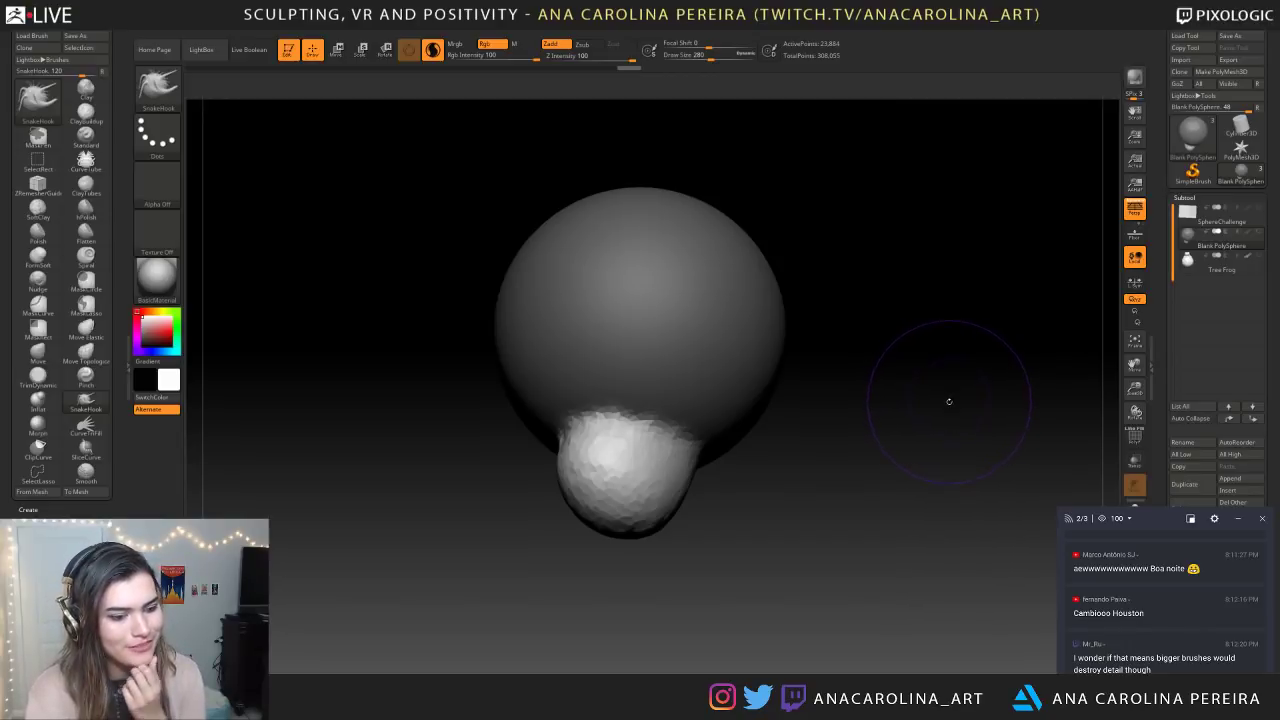
{"action": "left_click_drag", "start_coordinate": [827, 459], "coordinate": [947, 445]}
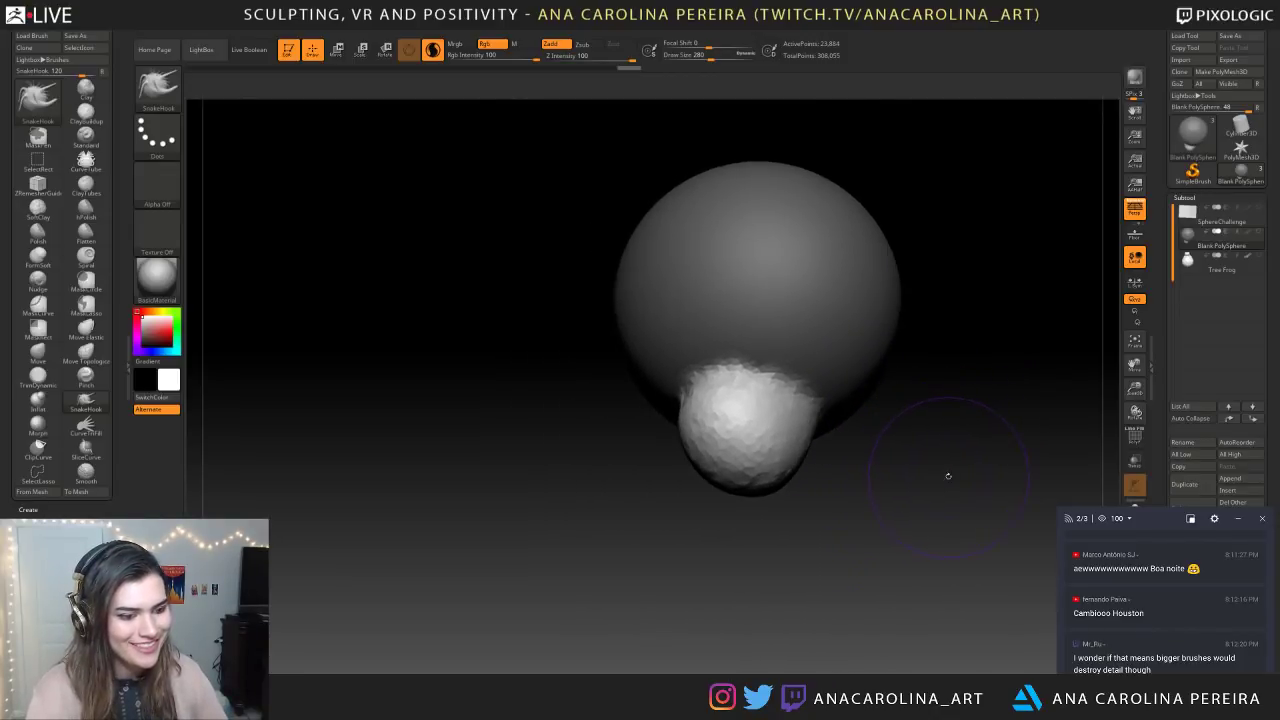
{"action": "left_click_drag", "start_coordinate": [855, 508], "coordinate": [930, 568]}
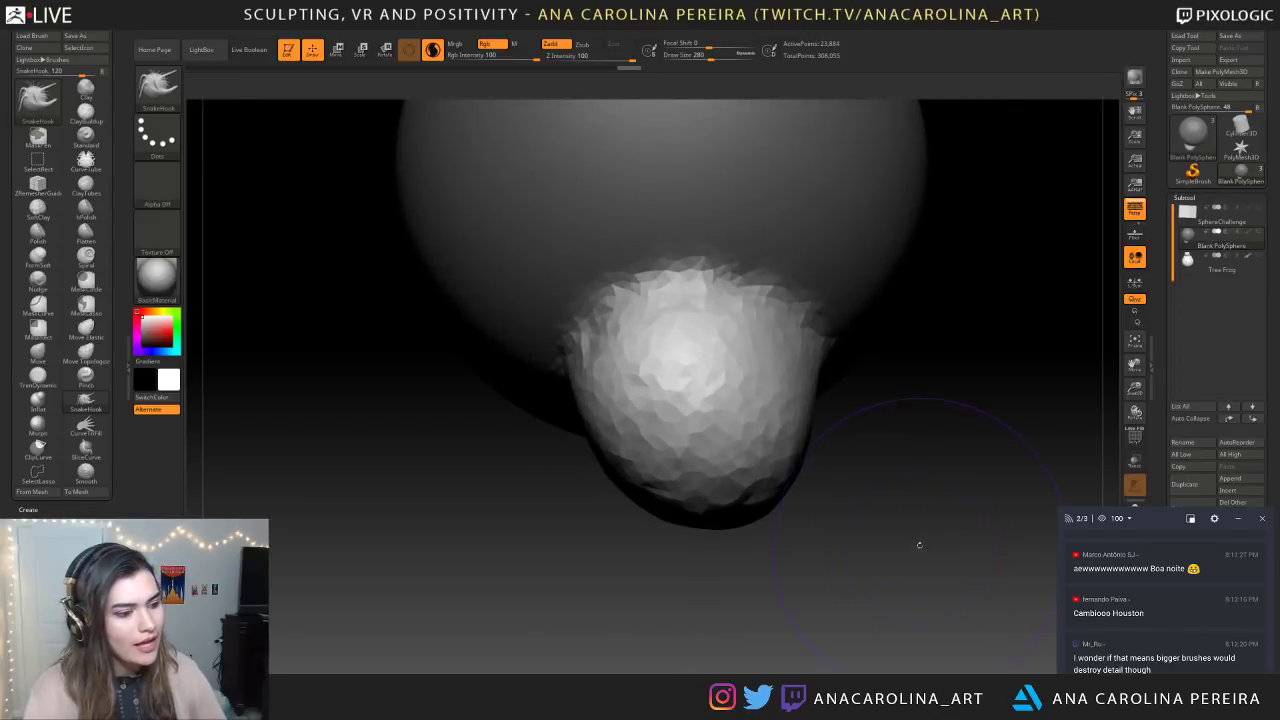
{"action": "mouse_move", "coordinate": [908, 520]}
{"action": "left_mouse_down"}
{"action": "mouse_move", "coordinate": [925, 522]}
{"action": "mouse_move", "coordinate": [872, 395]}
{"action": "left_mouse_up"}
Try reshaping the stub with SnakeHook strokes at different draw sizes, and undo those strokes
{"action": "left_click_drag", "start_coordinate": [864, 372], "coordinate": [905, 519], "text": "alt"}
{"action": "key", "text": "space"}
{"action": "left_click_drag", "start_coordinate": [905, 519], "coordinate": [870, 517]}
{"action": "mouse_move", "coordinate": [795, 398]}
{"action": "left_mouse_down"}
{"action": "mouse_move", "coordinate": [769, 346]}
{"action": "mouse_move", "coordinate": [787, 328]}
{"action": "left_mouse_up"}
{"action": "mouse_move", "coordinate": [943, 342]}
{"action": "left_mouse_down", "text": "alt"}
{"action": "mouse_move", "coordinate": [911, 323]}
{"action": "mouse_move", "coordinate": [945, 334]}
{"action": "left_mouse_up", "text": "alt"}
{"action": "key", "text": "space"}
{"action": "mouse_move", "coordinate": [792, 370]}
{"action": "left_mouse_down"}
{"action": "mouse_move", "coordinate": [842, 378]}
{"action": "mouse_move", "coordinate": [803, 351]}
{"action": "mouse_move", "coordinate": [862, 364]}
{"action": "left_mouse_up"}
{"action": "key", "text": "ctrl+z"}
{"action": "key", "text": "ctrl+z"}
{"action": "key", "text": "ctrl+z"}
{"action": "key", "text": "ctrl+z"}
{"action": "key", "text": "ctrl+z"}
{"action": "key", "text": "ctrl+z"}
Set the SnakeHook draw size to 212 and clear the mask from the sphere
{"action": "key", "text": "space"}
{"action": "mouse_move", "coordinate": [874, 444]}
{"action": "left_mouse_down"}
{"action": "mouse_move", "coordinate": [862, 444]}
{"action": "mouse_move", "coordinate": [917, 529]}
{"action": "mouse_move", "coordinate": [868, 380]}
{"action": "mouse_move", "coordinate": [850, 370]}
{"action": "left_mouse_up"}
{"action": "left_click_drag", "start_coordinate": [923, 471], "coordinate": [877, 460]}
{"action": "key", "text": "space"}
{"action": "mouse_move", "coordinate": [893, 446]}
{"action": "left_mouse_down"}
{"action": "mouse_move", "coordinate": [926, 486]}
{"action": "mouse_move", "coordinate": [882, 470]}
{"action": "mouse_move", "coordinate": [926, 452]}
{"action": "mouse_move", "coordinate": [900, 460]}
{"action": "left_mouse_up"}
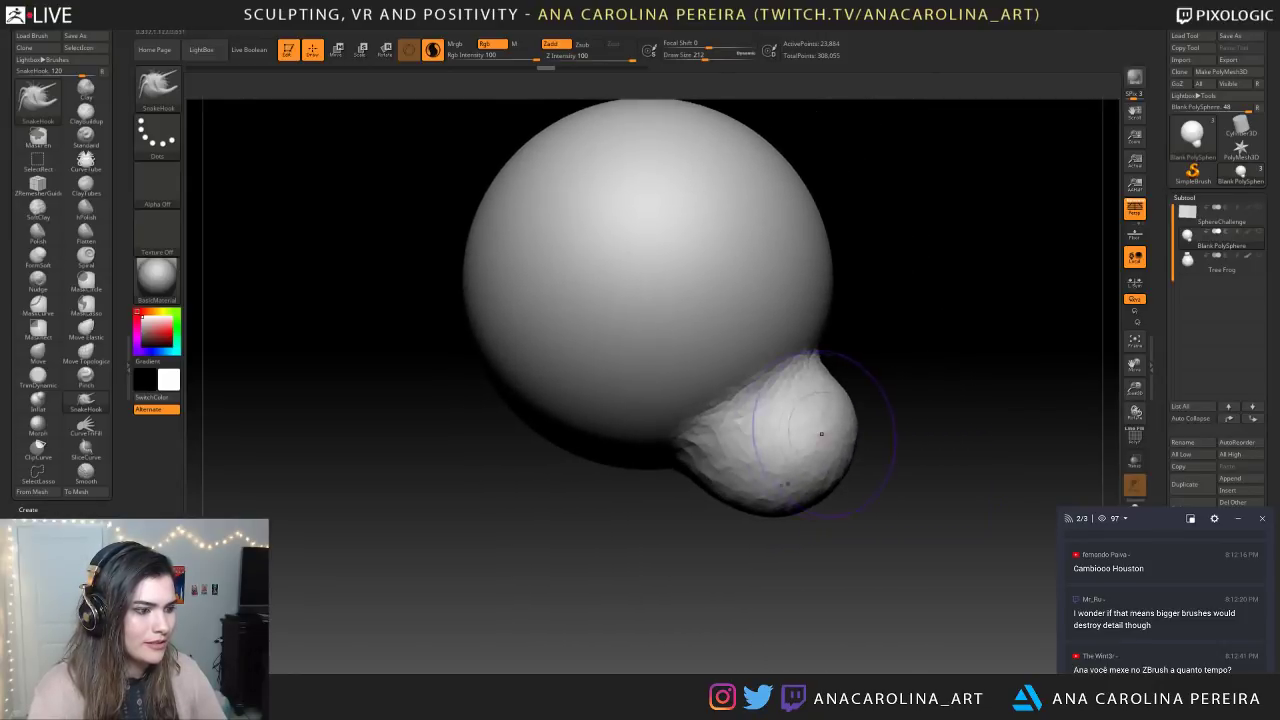
Try pulling the stub sideways into a long curved horn without the mask, and undo back to the masked sphere
{"action": "left_click_drag", "start_coordinate": [820, 434], "coordinate": [788, 438]}
{"action": "left_click_drag", "start_coordinate": [882, 436], "coordinate": [856, 440]}
{"action": "left_click_drag", "start_coordinate": [768, 450], "coordinate": [814, 408]}
{"action": "mouse_move", "coordinate": [764, 472]}
{"action": "left_mouse_down"}
{"action": "mouse_move", "coordinate": [796, 464]}
{"action": "mouse_move", "coordinate": [836, 417]}
{"action": "left_mouse_up"}
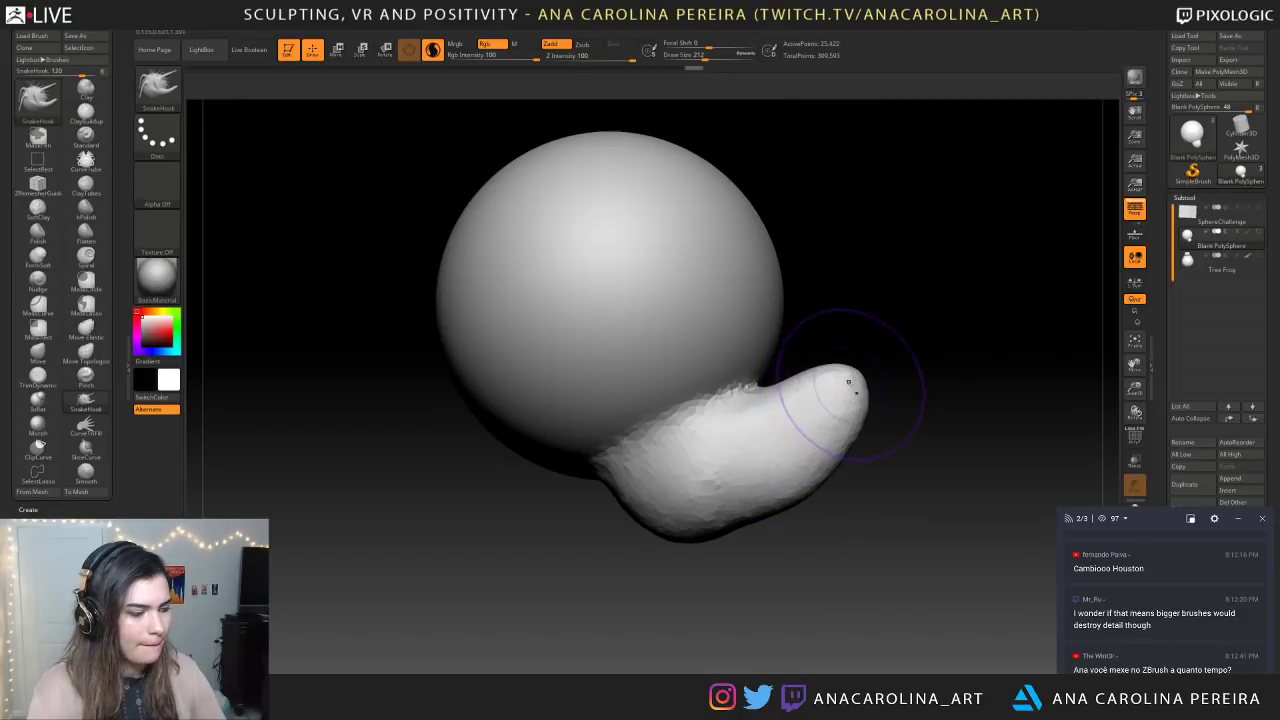
{"action": "key", "text": "ctrl+z"}
{"action": "key", "text": "ctrl+z"}
{"action": "key", "text": "ctrl+z"}
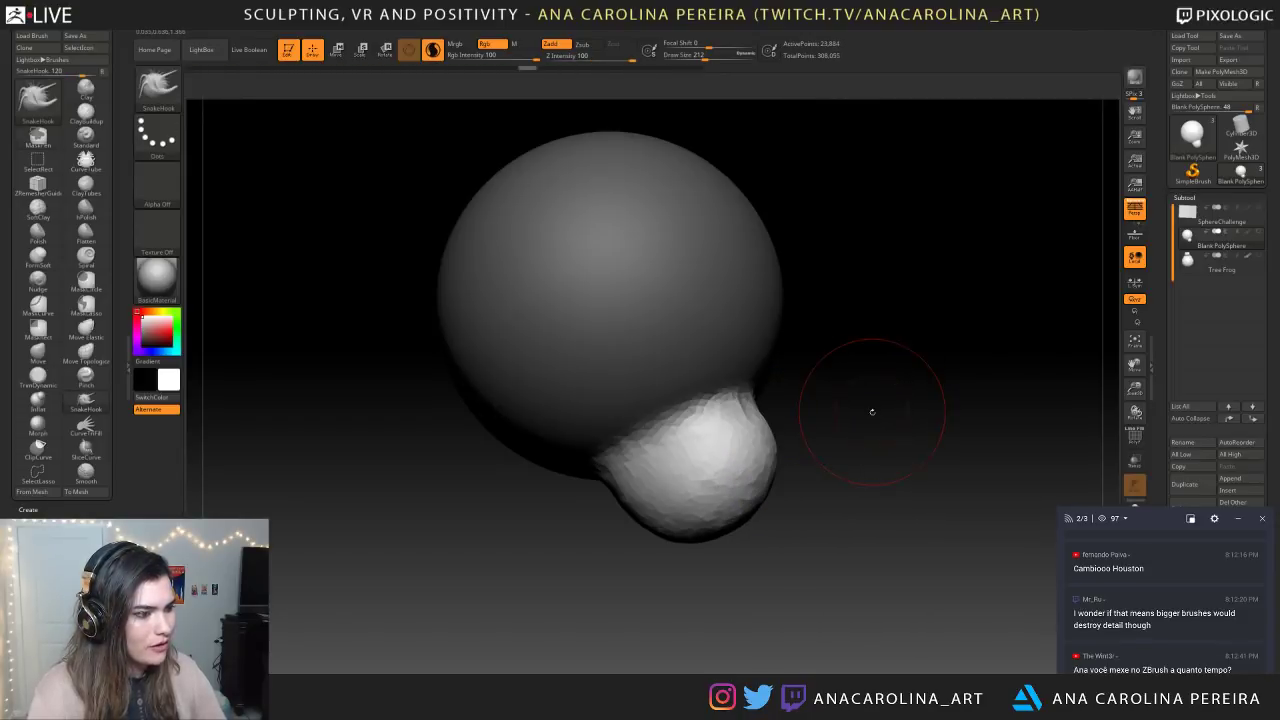
Pull the unmasked stub into a long limb curving up alongside the masked sphere
{"action": "mouse_move", "coordinate": [870, 438]}
{"action": "left_mouse_down"}
{"action": "mouse_move", "coordinate": [898, 440]}
{"action": "mouse_move", "coordinate": [796, 447]}
{"action": "mouse_move", "coordinate": [828, 417]}
{"action": "mouse_move", "coordinate": [862, 424]}
{"action": "mouse_move", "coordinate": [838, 430]}
{"action": "left_mouse_up"}
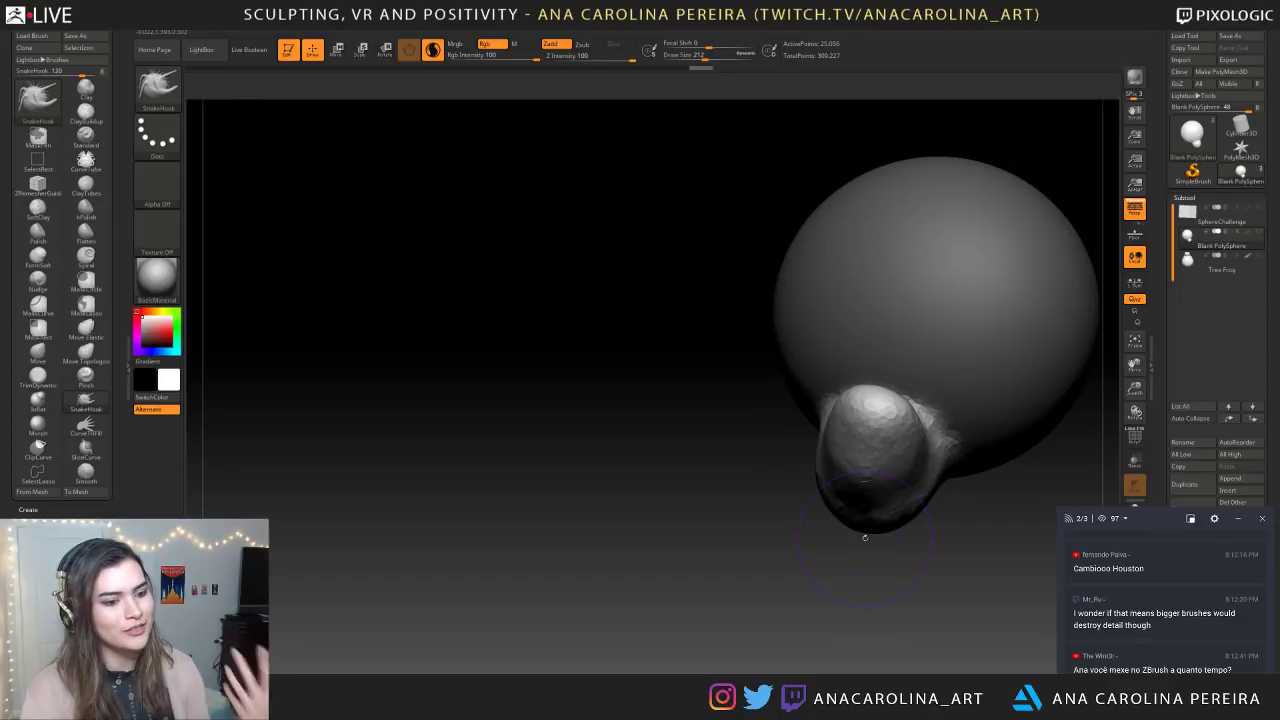
{"action": "mouse_move", "coordinate": [889, 580]}
{"action": "left_mouse_down"}
{"action": "mouse_move", "coordinate": [905, 578]}
{"action": "mouse_move", "coordinate": [800, 555]}
{"action": "mouse_move", "coordinate": [818, 567]}
{"action": "mouse_move", "coordinate": [900, 410]}
{"action": "mouse_move", "coordinate": [935, 420]}
{"action": "mouse_move", "coordinate": [943, 357]}
{"action": "mouse_move", "coordinate": [960, 378]}
{"action": "left_mouse_up"}
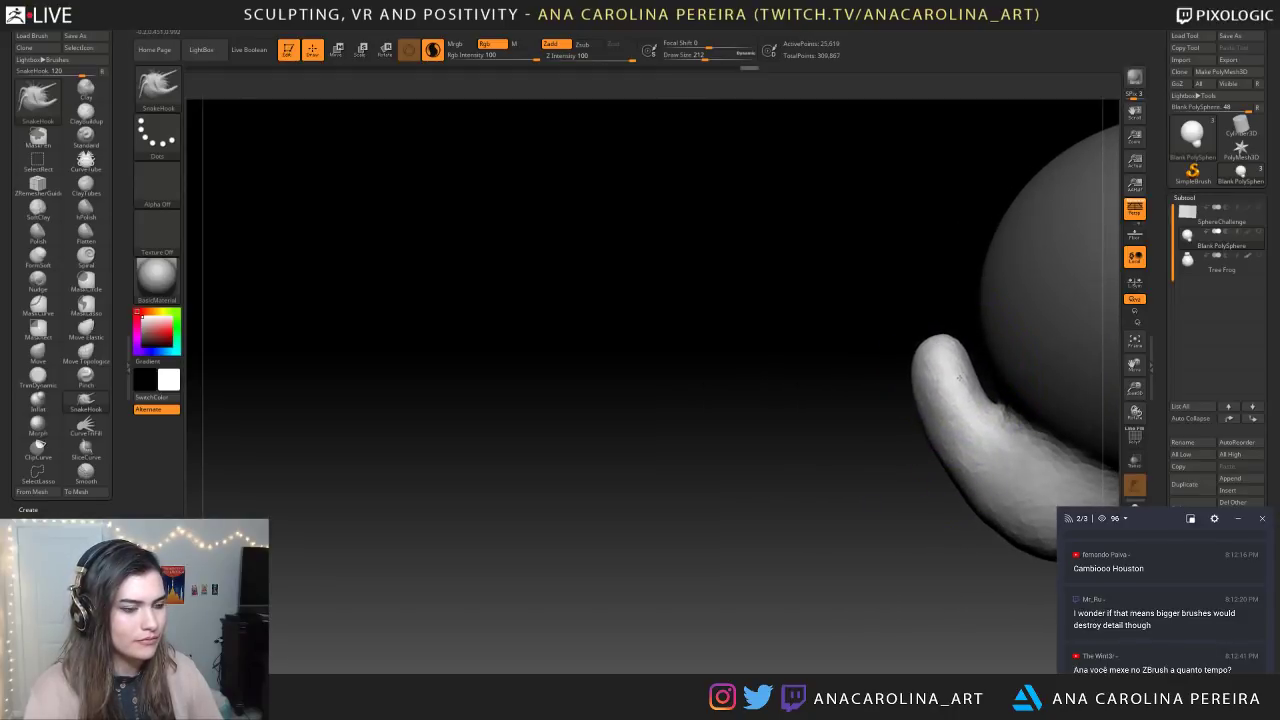
{"action": "left_click_drag", "start_coordinate": [890, 351], "coordinate": [1008, 378]}
{"action": "left_click_drag", "start_coordinate": [1031, 523], "coordinate": [868, 350], "text": "alt"}
Enlarge the SnakeHook draw size to 358, reshape the curved limb, and pull its base outward into a second tip
{"action": "key", "text": "space"}
{"action": "left_click_drag", "start_coordinate": [908, 424], "coordinate": [918, 423]}
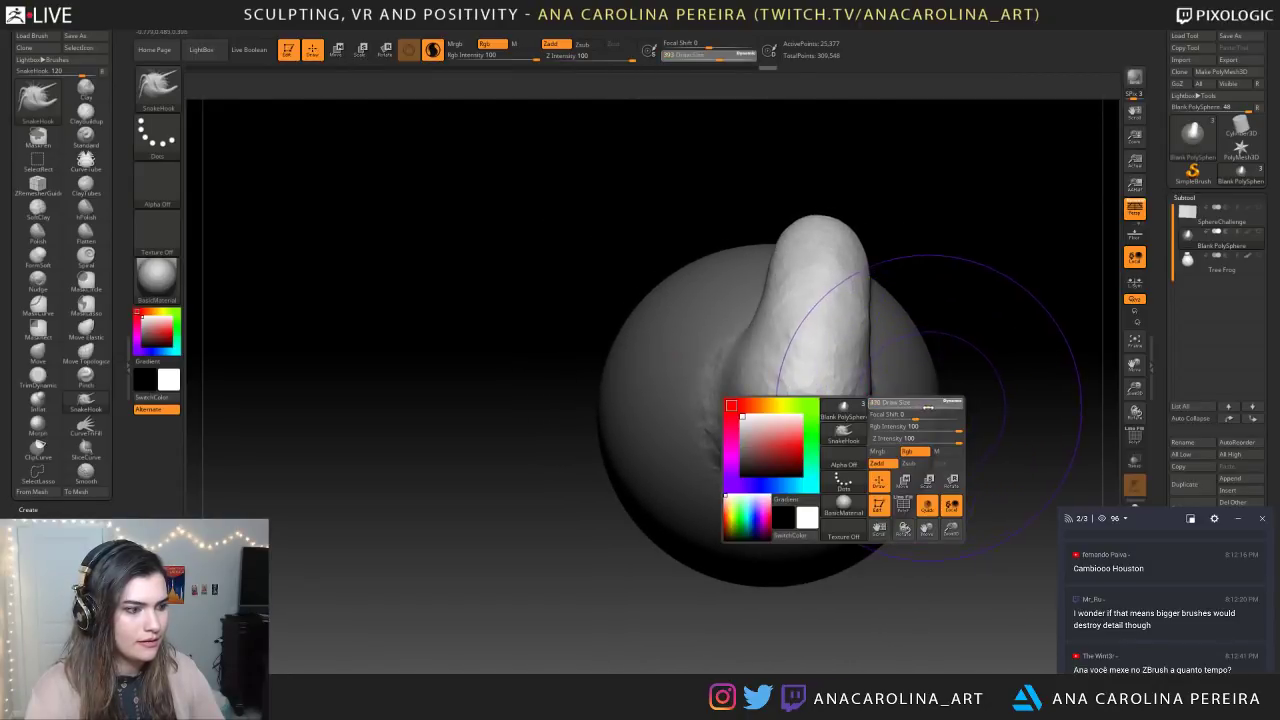
{"action": "left_click_drag", "start_coordinate": [797, 405], "coordinate": [776, 440]}
{"action": "mouse_move", "coordinate": [880, 530]}
{"action": "left_mouse_down"}
{"action": "mouse_move", "coordinate": [877, 551]}
{"action": "mouse_move", "coordinate": [891, 460]}
{"action": "mouse_move", "coordinate": [885, 424]}
{"action": "mouse_move", "coordinate": [868, 424]}
{"action": "left_mouse_up"}
{"action": "key", "text": "space"}
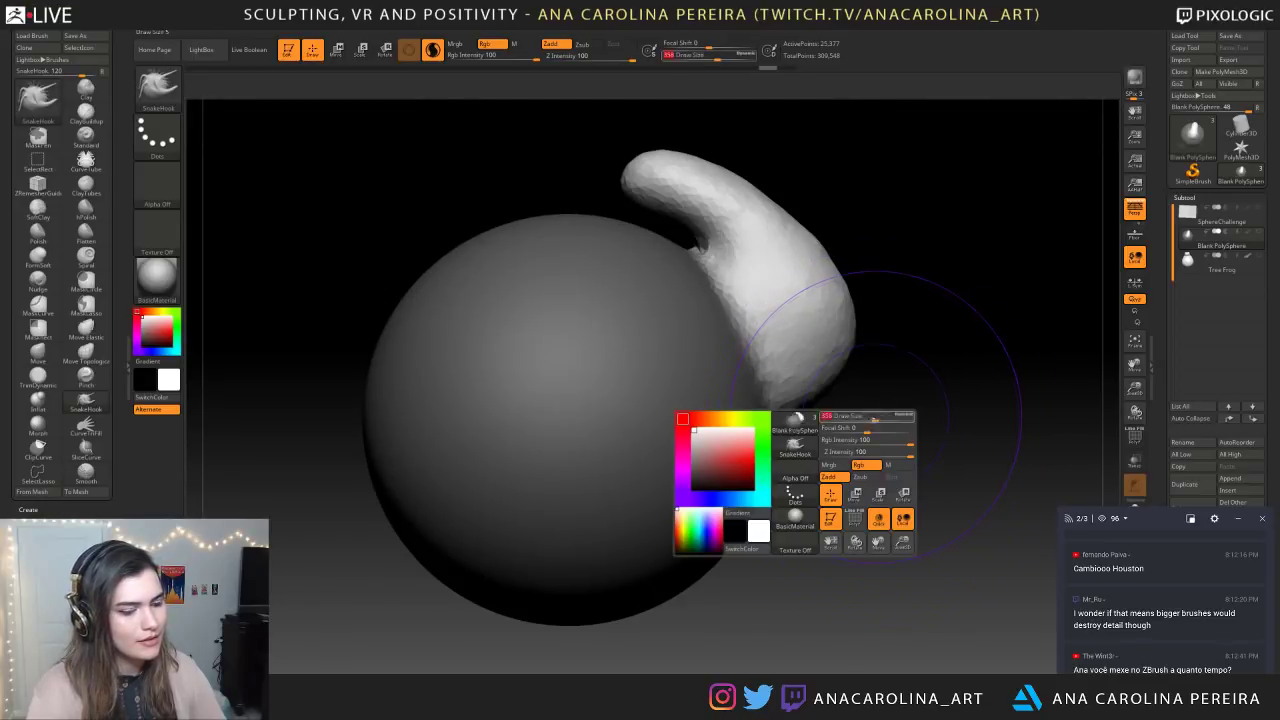
{"action": "left_click_drag", "start_coordinate": [850, 340], "coordinate": [925, 495]}
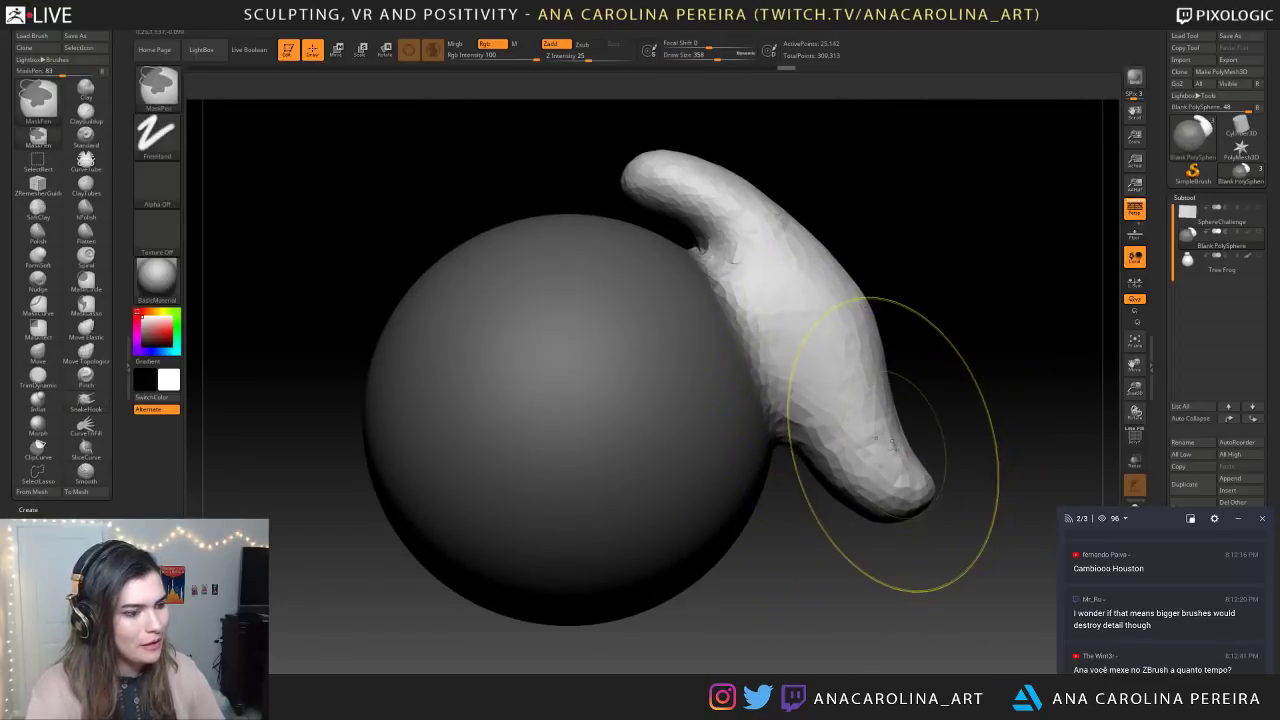
Undo the last change, pull the limb's lower end down beside the masked sphere, and smooth it into a crescent-shaped body
{"action": "key", "text": "ctrl+z"}
{"action": "left_click_drag", "start_coordinate": [880, 450], "coordinate": [868, 505]}
{"action": "left_click_drag", "start_coordinate": [960, 500], "coordinate": [894, 449], "text": "shift"}
{"action": "left_click_drag", "start_coordinate": [870, 400], "coordinate": [850, 375]}
{"action": "mouse_move", "coordinate": [870, 510]}
{"action": "left_mouse_down"}
{"action": "mouse_move", "coordinate": [866, 570]}
{"action": "mouse_move", "coordinate": [935, 490]}
{"action": "left_mouse_up"}
{"action": "left_click_drag", "start_coordinate": [872, 540], "coordinate": [855, 545]}
{"action": "left_click_drag", "start_coordinate": [985, 490], "coordinate": [940, 490]}
{"action": "mouse_move", "coordinate": [868, 530]}
{"action": "left_mouse_down"}
{"action": "mouse_move", "coordinate": [885, 515]}
{"action": "mouse_move", "coordinate": [880, 545]}
{"action": "mouse_move", "coordinate": [892, 548]}
{"action": "mouse_move", "coordinate": [919, 533]}
{"action": "mouse_move", "coordinate": [895, 523]}
{"action": "left_mouse_up"}
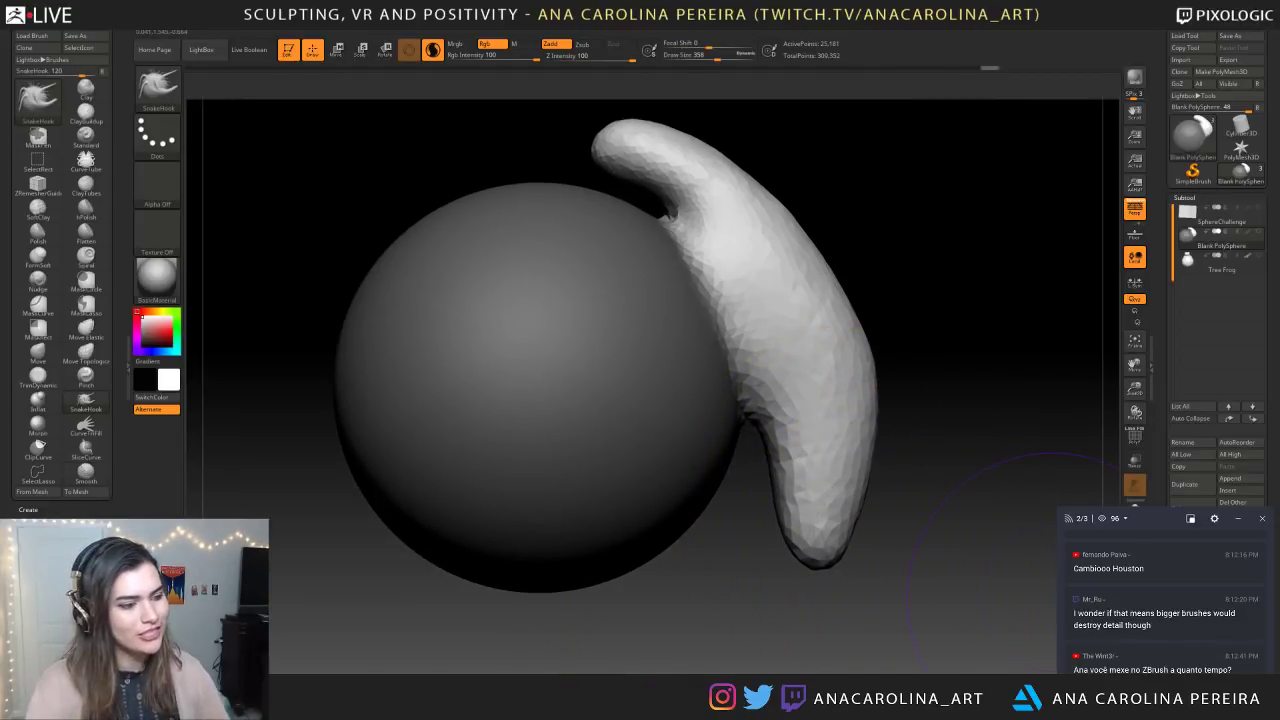
Push in the outer edge of the body's lower half and extend its rounded lower end slightly downward
{"action": "left_click_drag", "start_coordinate": [864, 408], "coordinate": [849, 404]}
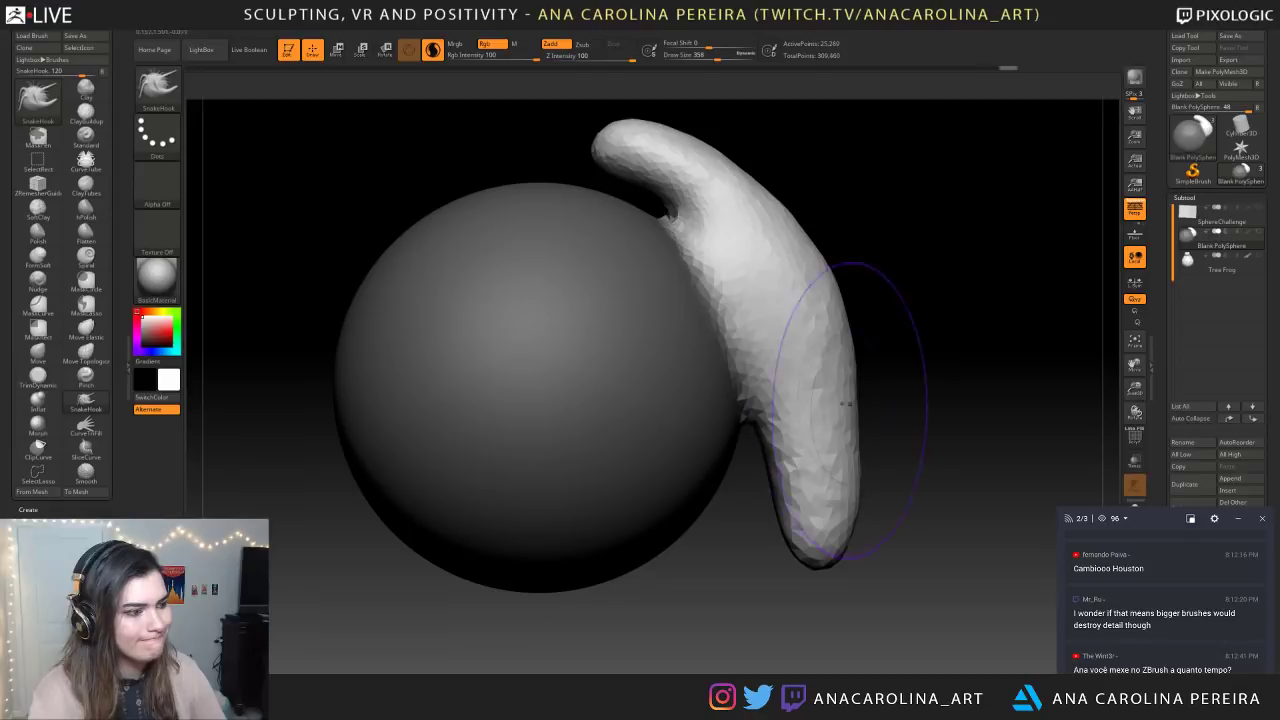
{"action": "left_click_drag", "start_coordinate": [825, 541], "coordinate": [833, 585]}
{"action": "mouse_move", "coordinate": [870, 444]}
{"action": "left_mouse_down"}
{"action": "mouse_move", "coordinate": [843, 464]}
{"action": "mouse_move", "coordinate": [792, 462]}
{"action": "left_mouse_up"}
{"action": "mouse_move", "coordinate": [940, 415]}
{"action": "left_mouse_down"}
{"action": "mouse_move", "coordinate": [910, 420]}
{"action": "mouse_move", "coordinate": [932, 461]}
{"action": "left_mouse_up"}
Turn off perspective and adjust the width of the body's lower and middle sides from the front
{"action": "left_click_drag", "start_coordinate": [1053, 434], "coordinate": [903, 442], "text": "alt"}
{"action": "left_click", "coordinate": [1134, 210]}
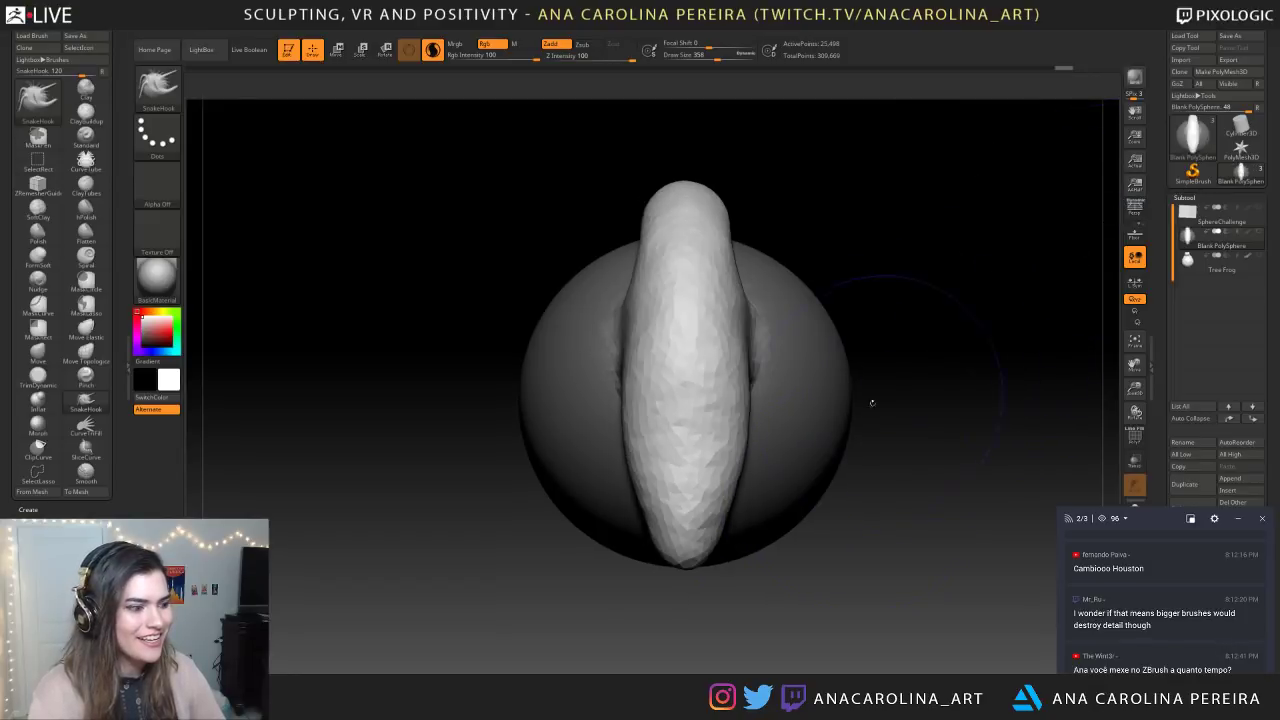
{"action": "left_click_drag", "start_coordinate": [742, 490], "coordinate": [757, 492]}
{"action": "mouse_move", "coordinate": [745, 448]}
{"action": "left_mouse_down"}
{"action": "mouse_move", "coordinate": [761, 446]}
{"action": "mouse_move", "coordinate": [762, 368]}
{"action": "left_mouse_up"}
{"action": "mouse_move", "coordinate": [885, 343]}
{"action": "left_mouse_down"}
{"action": "mouse_move", "coordinate": [908, 342]}
{"action": "mouse_move", "coordinate": [862, 348]}
{"action": "left_mouse_up"}
{"action": "mouse_move", "coordinate": [785, 362]}
{"action": "left_mouse_down"}
{"action": "mouse_move", "coordinate": [762, 376]}
{"action": "mouse_move", "coordinate": [757, 411]}
{"action": "mouse_move", "coordinate": [762, 350]}
{"action": "mouse_move", "coordinate": [758, 376]}
{"action": "left_mouse_up"}
{"action": "left_click_drag", "start_coordinate": [885, 325], "coordinate": [792, 345]}
Set the SnakeHook draw size to 207 and pull a short arm stub out of the body's side toward the sphere
{"action": "key", "text": "space"}
{"action": "left_click_drag", "start_coordinate": [870, 279], "coordinate": [894, 255]}
{"action": "key", "text": "space"}
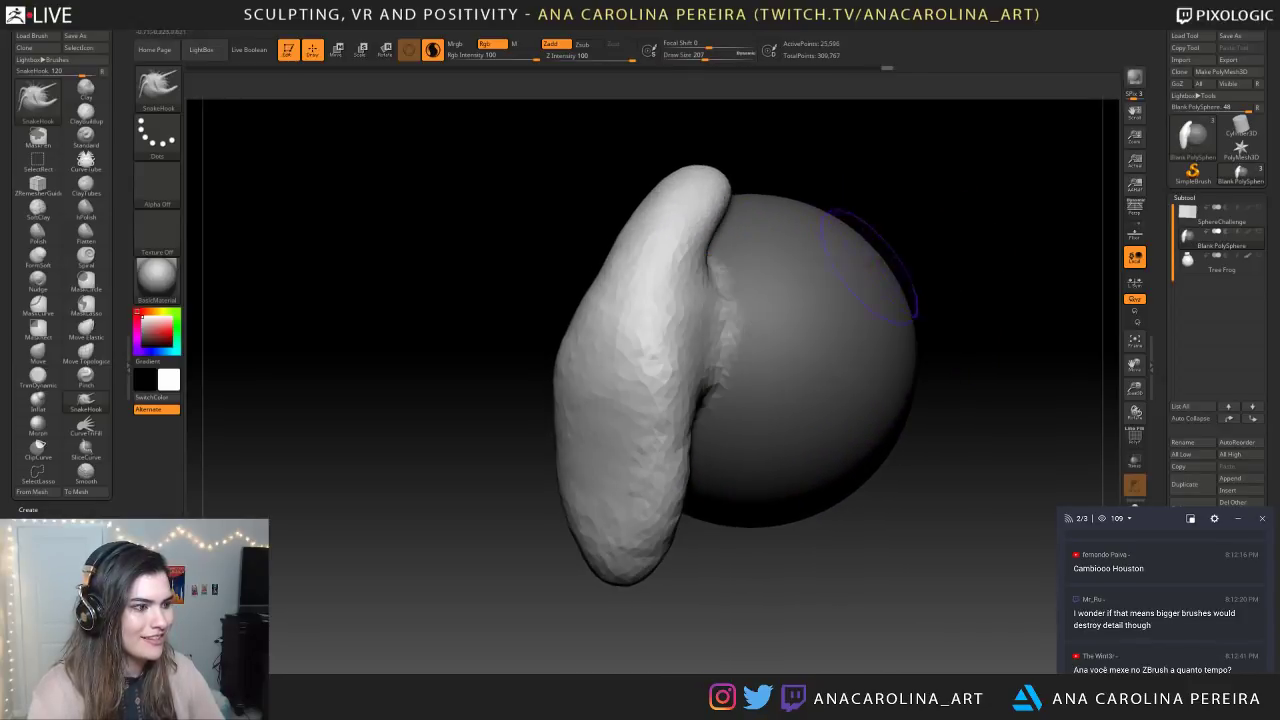
{"action": "mouse_move", "coordinate": [709, 336]}
{"action": "left_mouse_down"}
{"action": "mouse_move", "coordinate": [728, 337]}
{"action": "mouse_move", "coordinate": [728, 360]}
{"action": "mouse_move", "coordinate": [743, 366]}
{"action": "mouse_move", "coordinate": [728, 364]}
{"action": "mouse_move", "coordinate": [756, 371]}
{"action": "left_mouse_up"}
{"action": "mouse_move", "coordinate": [900, 500]}
{"action": "left_mouse_down"}
{"action": "mouse_move", "coordinate": [958, 510]}
{"action": "mouse_move", "coordinate": [938, 510]}
{"action": "left_mouse_up"}
{"action": "left_click_drag", "start_coordinate": [744, 376], "coordinate": [788, 422]}
{"action": "mouse_move", "coordinate": [786, 583]}
{"action": "left_mouse_down"}
{"action": "mouse_move", "coordinate": [930, 583]}
{"action": "mouse_move", "coordinate": [920, 480]}
{"action": "mouse_move", "coordinate": [780, 465]}
{"action": "mouse_move", "coordinate": [765, 510]}
{"action": "mouse_move", "coordinate": [880, 530]}
{"action": "mouse_move", "coordinate": [885, 620]}
{"action": "left_mouse_up"}
Enlarge the SnakeHook draw size and fill out the underside of the body below the arms
{"action": "key", "text": "space"}
{"action": "left_click_drag", "start_coordinate": [834, 462], "coordinate": [824, 468]}
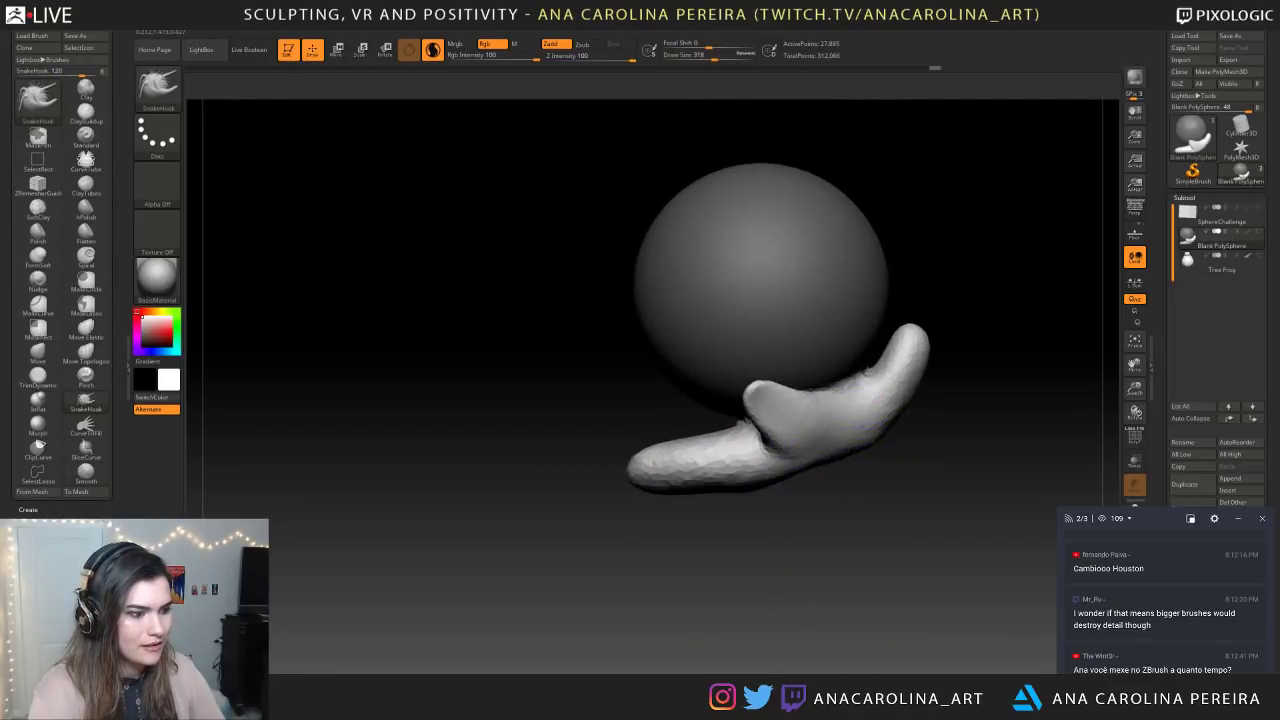
{"action": "mouse_move", "coordinate": [622, 510]}
{"action": "left_mouse_down"}
{"action": "mouse_move", "coordinate": [632, 516]}
{"action": "mouse_move", "coordinate": [618, 492]}
{"action": "left_mouse_up"}
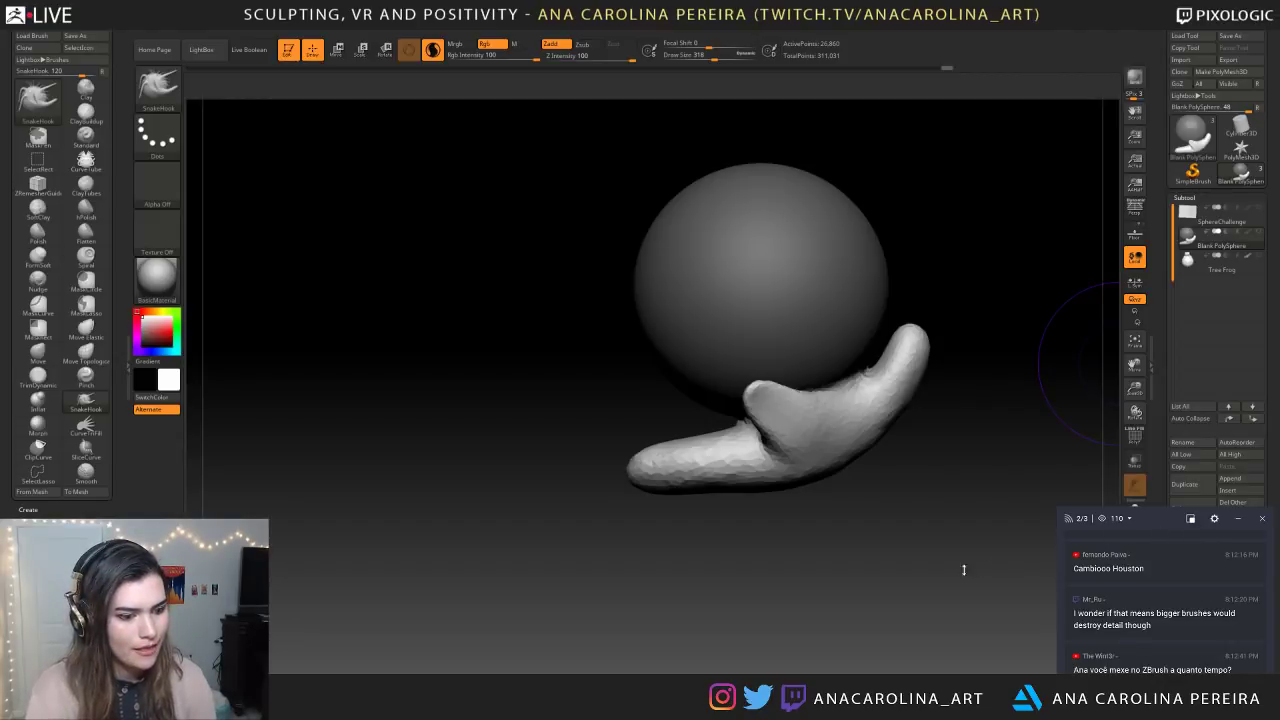
{"action": "mouse_move", "coordinate": [971, 600]}
{"action": "left_mouse_down"}
{"action": "mouse_move", "coordinate": [531, 594]}
{"action": "mouse_move", "coordinate": [855, 533]}
{"action": "mouse_move", "coordinate": [740, 531]}
{"action": "left_mouse_up"}
Try smoothing the body and lifting its lower end with a larger brush, and undo these changes
{"action": "key", "text": "space"}
{"action": "left_click_drag", "start_coordinate": [832, 484], "coordinate": [862, 478]}
{"action": "mouse_move", "coordinate": [714, 458]}
{"action": "left_mouse_down", "text": "shift"}
{"action": "mouse_move", "coordinate": [680, 440]}
{"action": "mouse_move", "coordinate": [690, 452]}
{"action": "left_mouse_up", "text": "shift"}
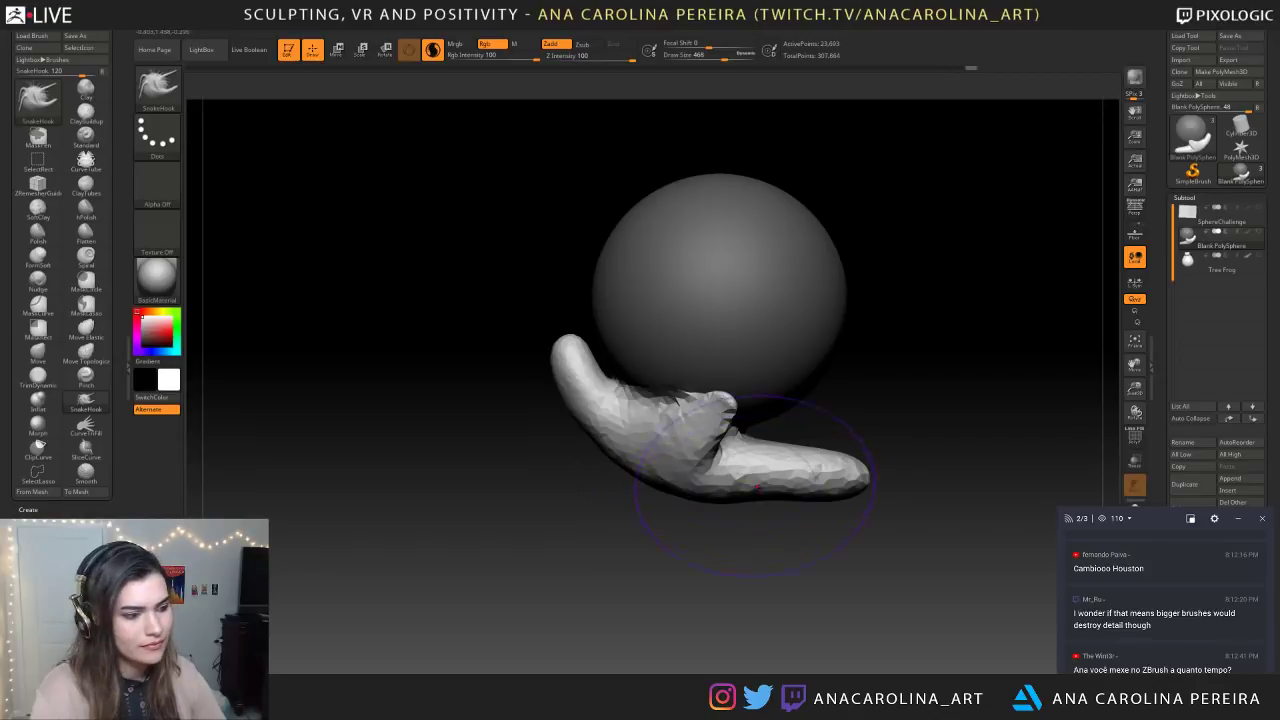
{"action": "left_click_drag", "start_coordinate": [757, 487], "coordinate": [750, 477], "text": "shift"}
{"action": "mouse_move", "coordinate": [846, 524]}
{"action": "left_mouse_down"}
{"action": "mouse_move", "coordinate": [888, 523]}
{"action": "mouse_move", "coordinate": [843, 511]}
{"action": "mouse_move", "coordinate": [790, 455]}
{"action": "mouse_move", "coordinate": [780, 415]}
{"action": "left_mouse_up"}
{"action": "key", "text": "ctrl+z"}
{"action": "key", "text": "ctrl+z"}
{"action": "key", "text": "space"}
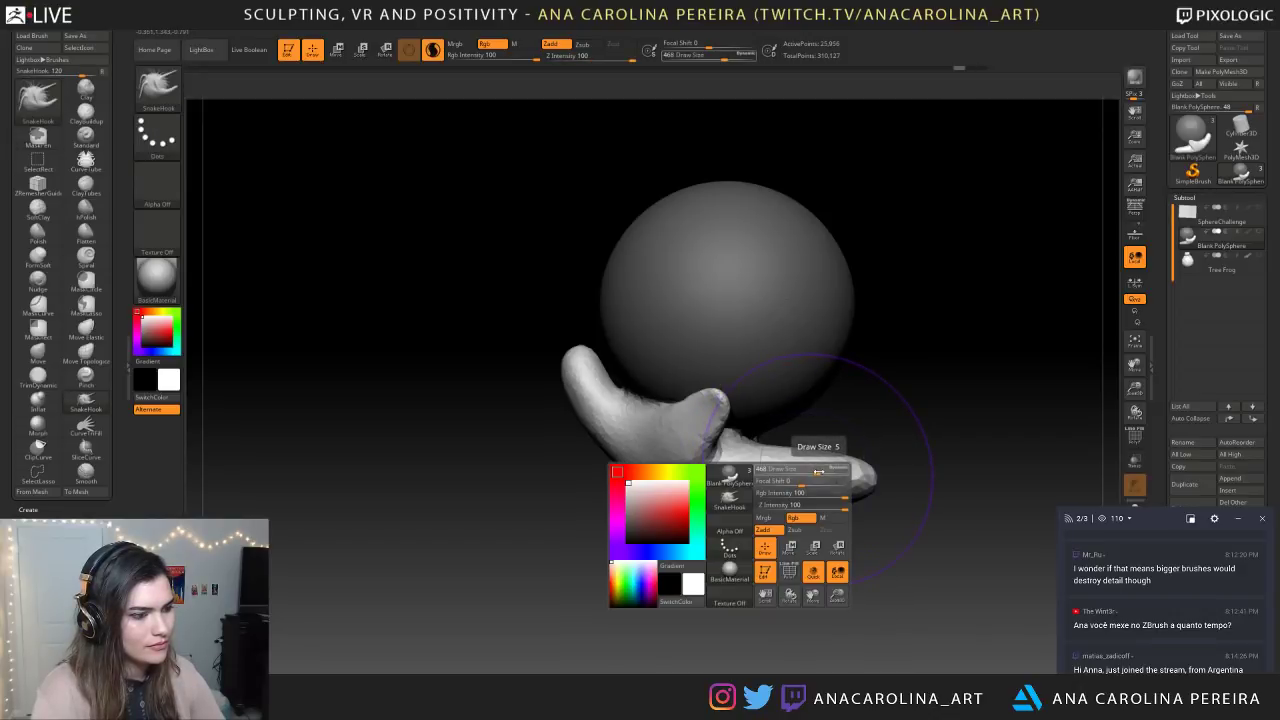
{"action": "left_click_drag", "start_coordinate": [808, 466], "coordinate": [799, 411]}
{"action": "key", "text": "ctrl+z"}
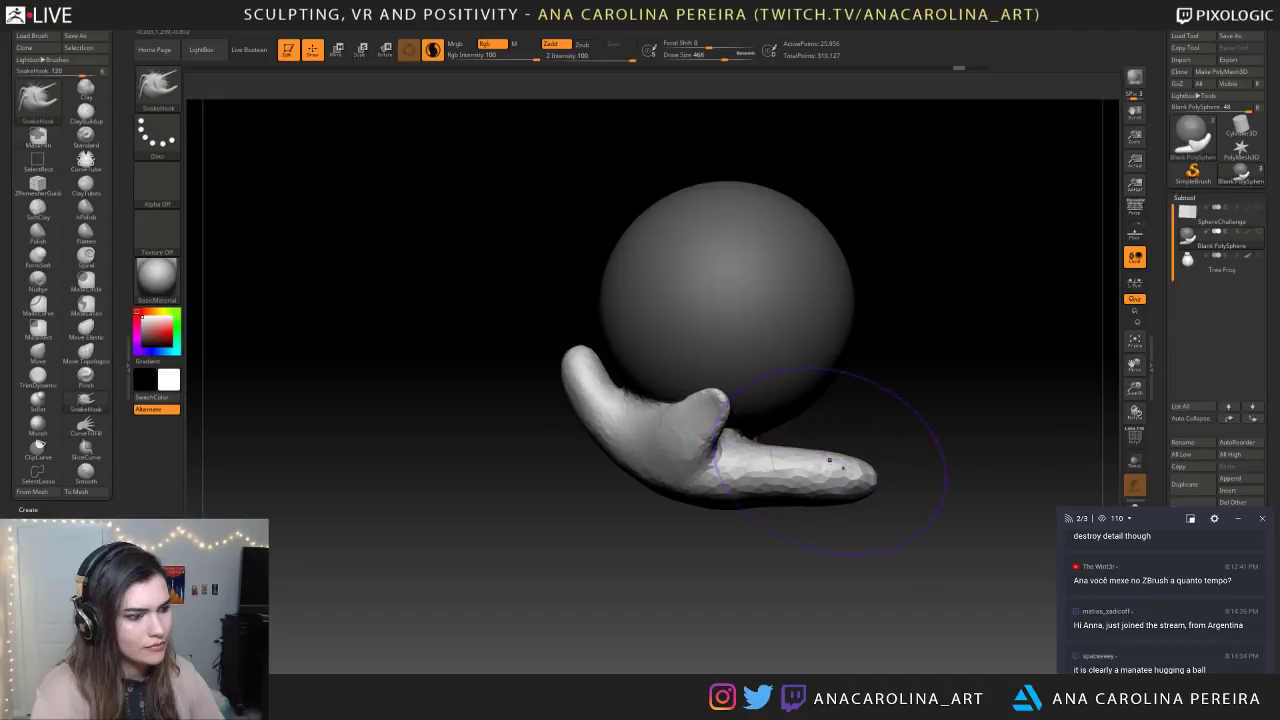
Set the SnakeHook draw size to 239 and pull leg stubs upward from the body's lower end
{"action": "key", "text": "space"}
{"action": "left_click_drag", "start_coordinate": [891, 420], "coordinate": [881, 418]}
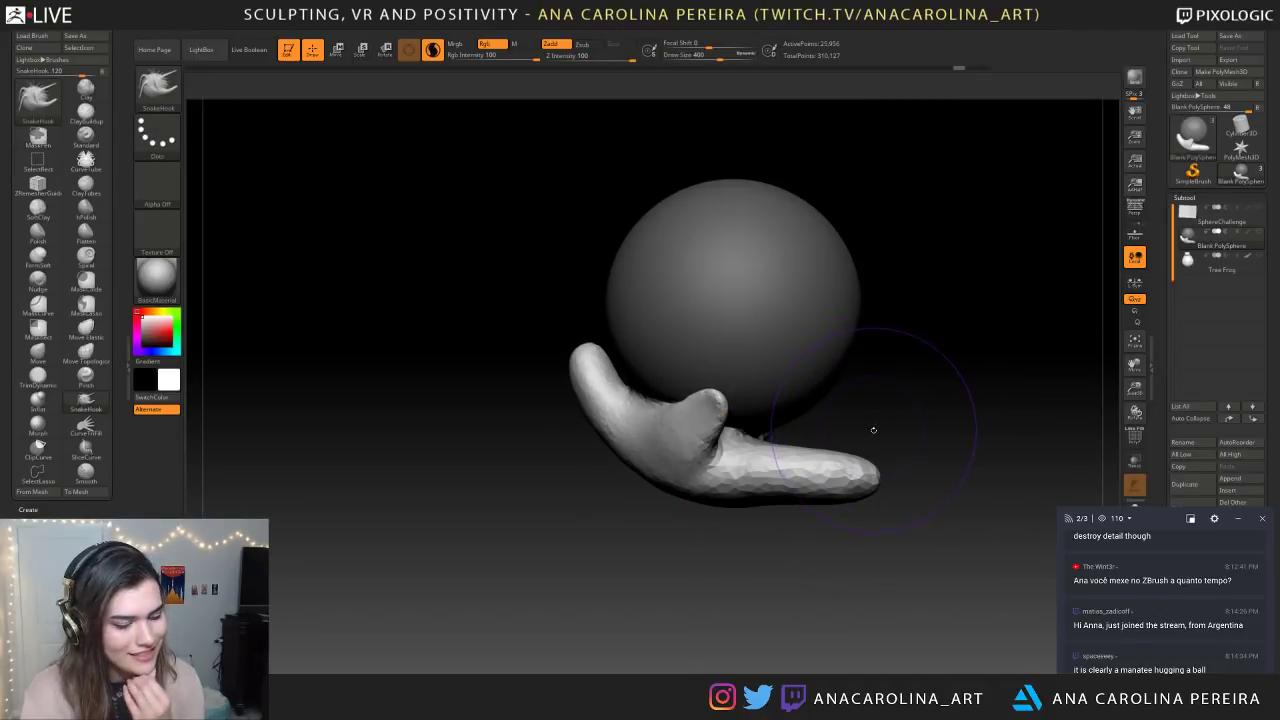
{"action": "mouse_move", "coordinate": [862, 443]}
{"action": "left_mouse_down"}
{"action": "mouse_move", "coordinate": [879, 440]}
{"action": "mouse_move", "coordinate": [845, 470]}
{"action": "mouse_move", "coordinate": [880, 459]}
{"action": "mouse_move", "coordinate": [794, 498]}
{"action": "left_mouse_up"}
{"action": "key", "text": "space"}
{"action": "key", "text": "space"}
{"action": "mouse_move", "coordinate": [886, 403]}
{"action": "left_mouse_down"}
{"action": "mouse_move", "coordinate": [823, 412]}
{"action": "mouse_move", "coordinate": [763, 393]}
{"action": "mouse_move", "coordinate": [825, 405]}
{"action": "mouse_move", "coordinate": [797, 450]}
{"action": "left_mouse_up"}
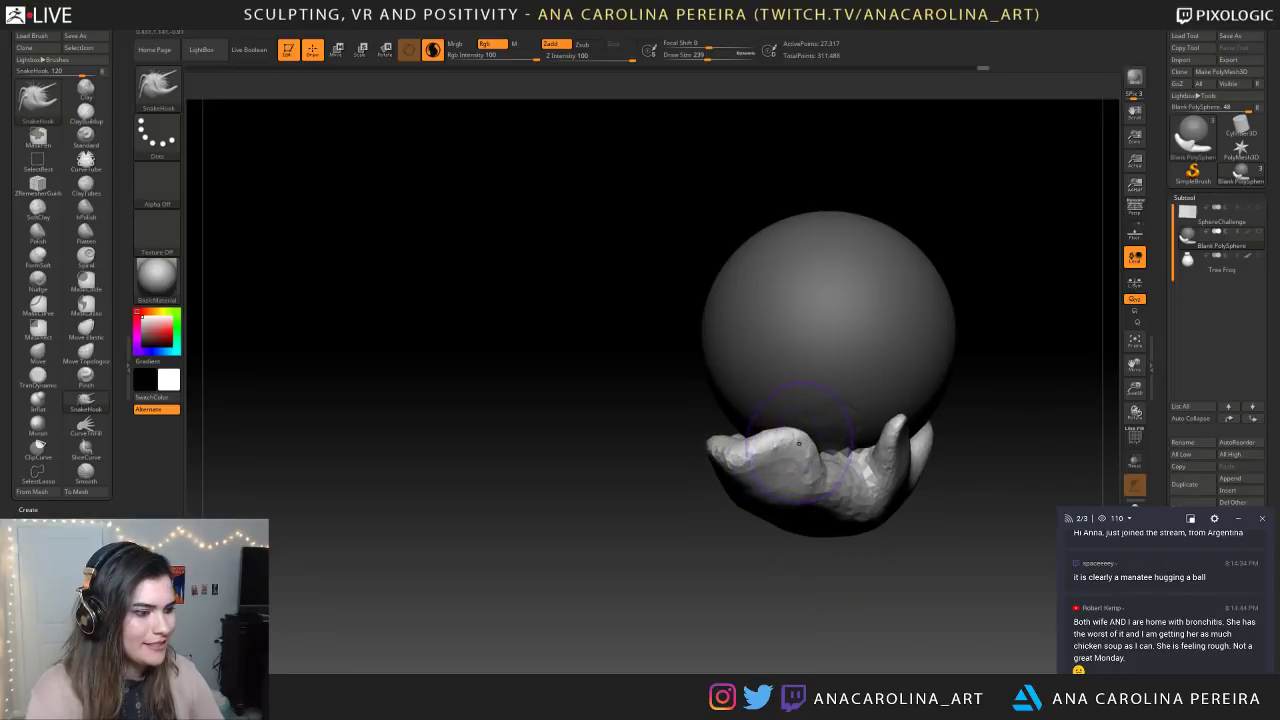
{"action": "left_click_drag", "start_coordinate": [857, 495], "coordinate": [935, 497]}
{"action": "left_click_drag", "start_coordinate": [935, 497], "coordinate": [915, 456], "text": "alt"}
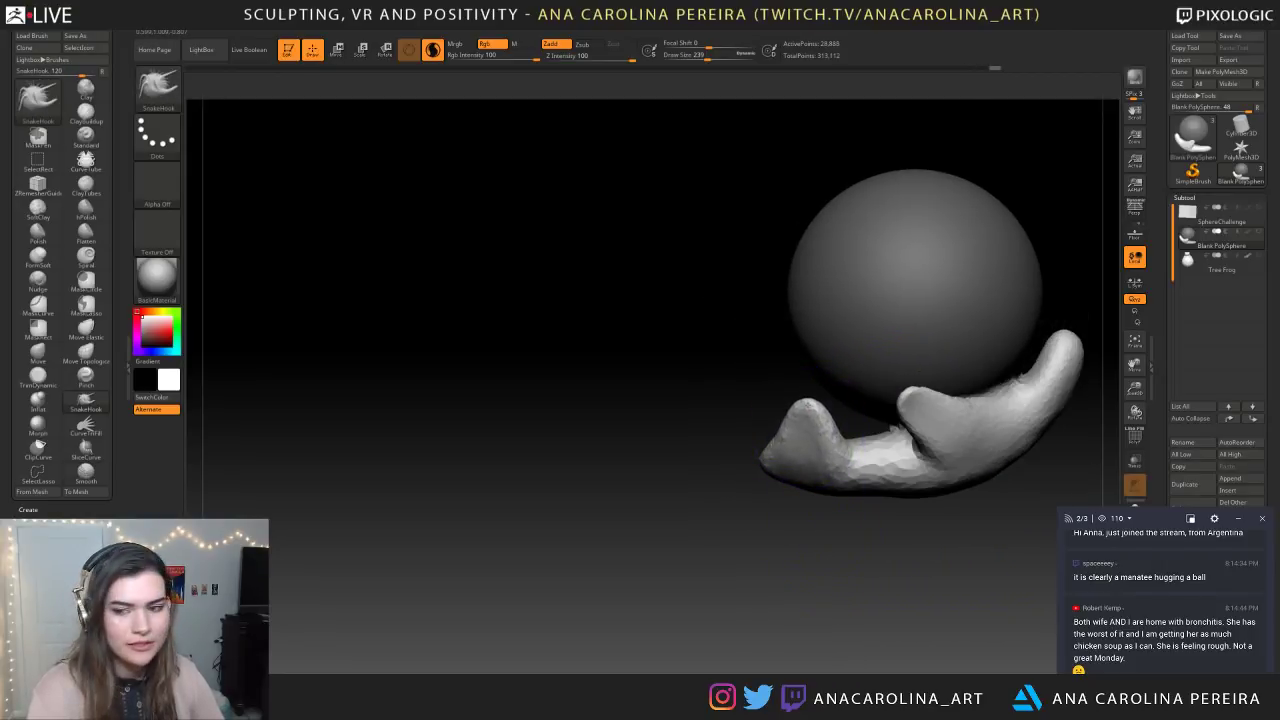
{"action": "left_click_drag", "start_coordinate": [821, 436], "coordinate": [826, 428]}
{"action": "mouse_move", "coordinate": [975, 545]}
{"action": "left_mouse_down"}
{"action": "mouse_move", "coordinate": [872, 549]}
{"action": "mouse_move", "coordinate": [891, 551]}
{"action": "mouse_move", "coordinate": [804, 474]}
{"action": "mouse_move", "coordinate": [800, 450]}
{"action": "left_mouse_up"}
{"action": "left_click_drag", "start_coordinate": [950, 545], "coordinate": [785, 542]}
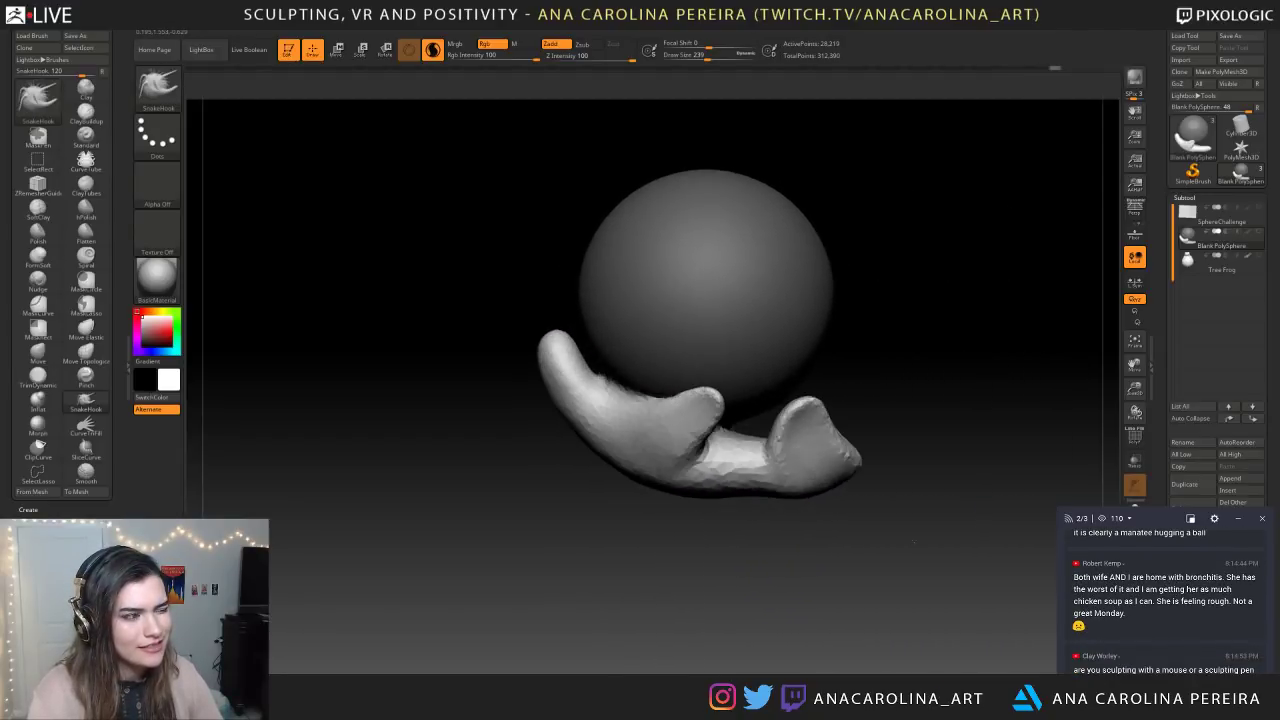
Set the SnakeHook draw size to 158 and pull the top of the leg outward into a long thin foot
{"action": "key", "text": "space"}
{"action": "left_click_drag", "start_coordinate": [920, 416], "coordinate": [908, 413]}
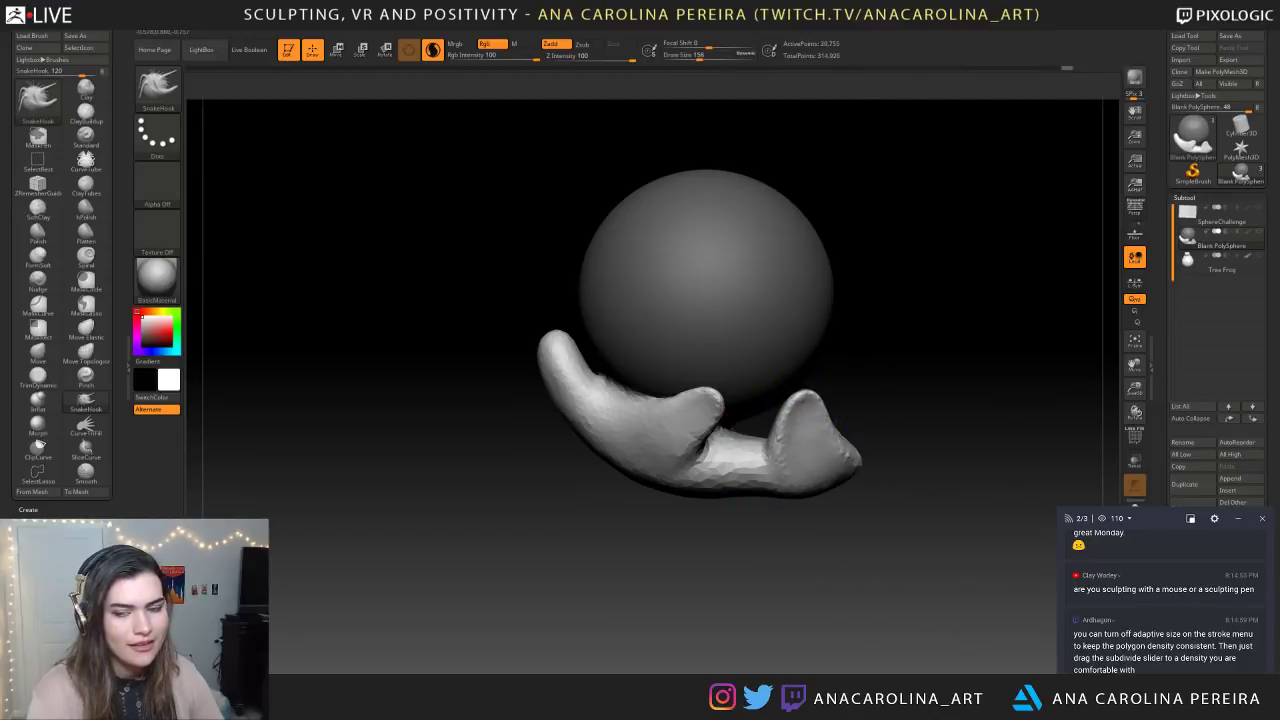
{"action": "left_click_drag", "start_coordinate": [868, 404], "coordinate": [880, 402]}
{"action": "left_click_drag", "start_coordinate": [950, 530], "coordinate": [750, 530]}
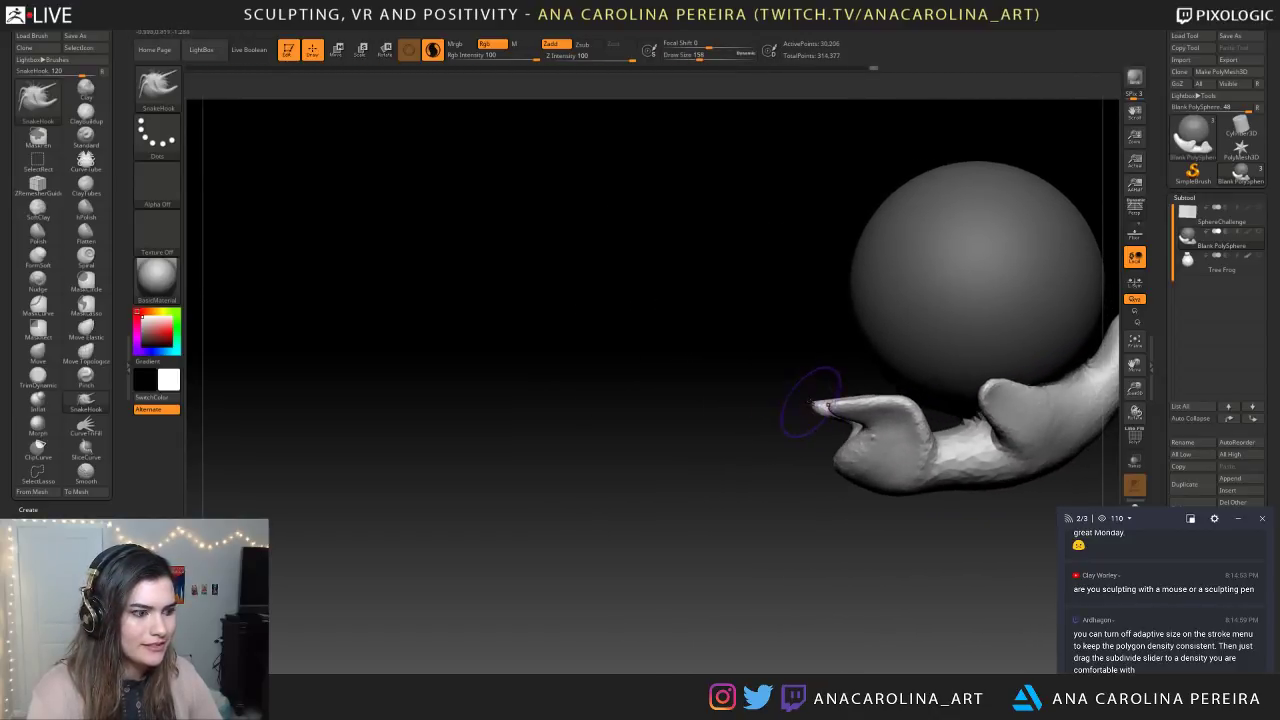
{"action": "key", "text": "f"}
{"action": "left_click_drag", "start_coordinate": [850, 520], "coordinate": [772, 468], "text": "alt"}
Reshape the rump, lower torso and arm, finishing with a SnakeHook draw size of 274
{"action": "key", "text": "space"}
{"action": "left_click_drag", "start_coordinate": [831, 401], "coordinate": [847, 401]}
{"action": "left_click_drag", "start_coordinate": [872, 475], "coordinate": [882, 502]}
{"action": "key", "text": "f"}
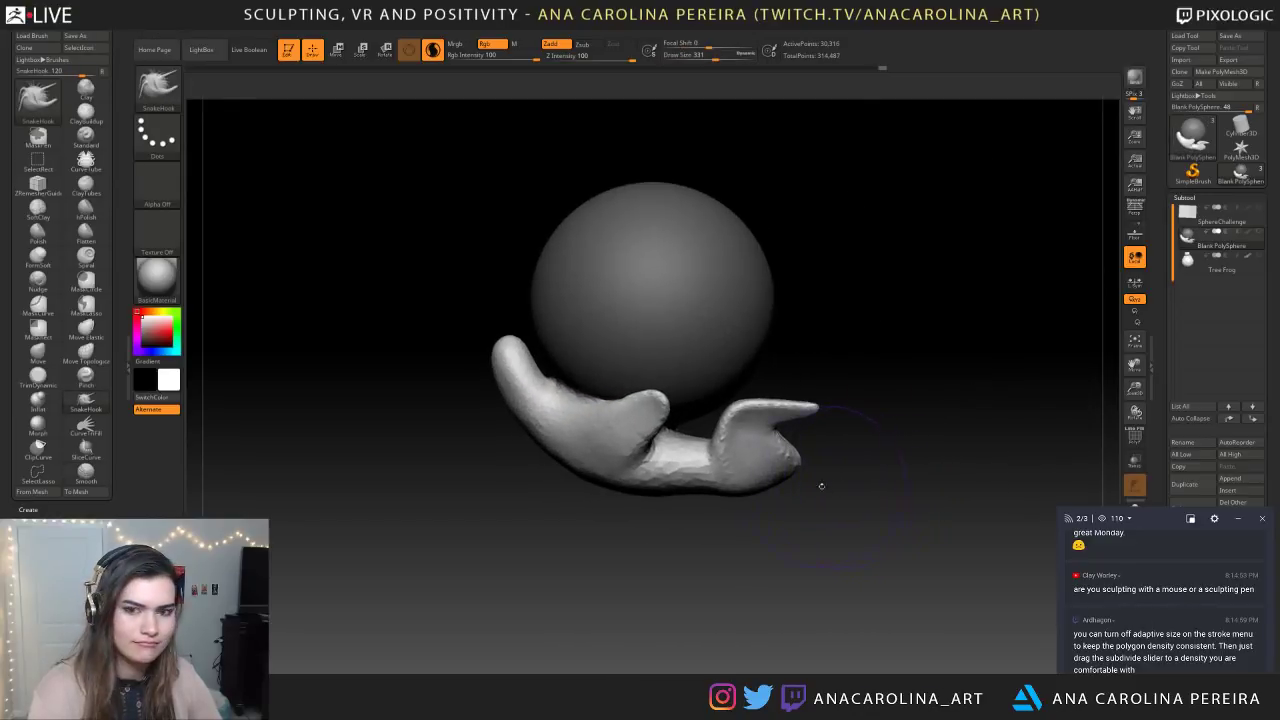
{"action": "left_click_drag", "start_coordinate": [692, 466], "coordinate": [694, 478]}
{"action": "key", "text": "space"}
{"action": "left_click_drag", "start_coordinate": [675, 428], "coordinate": [630, 450]}
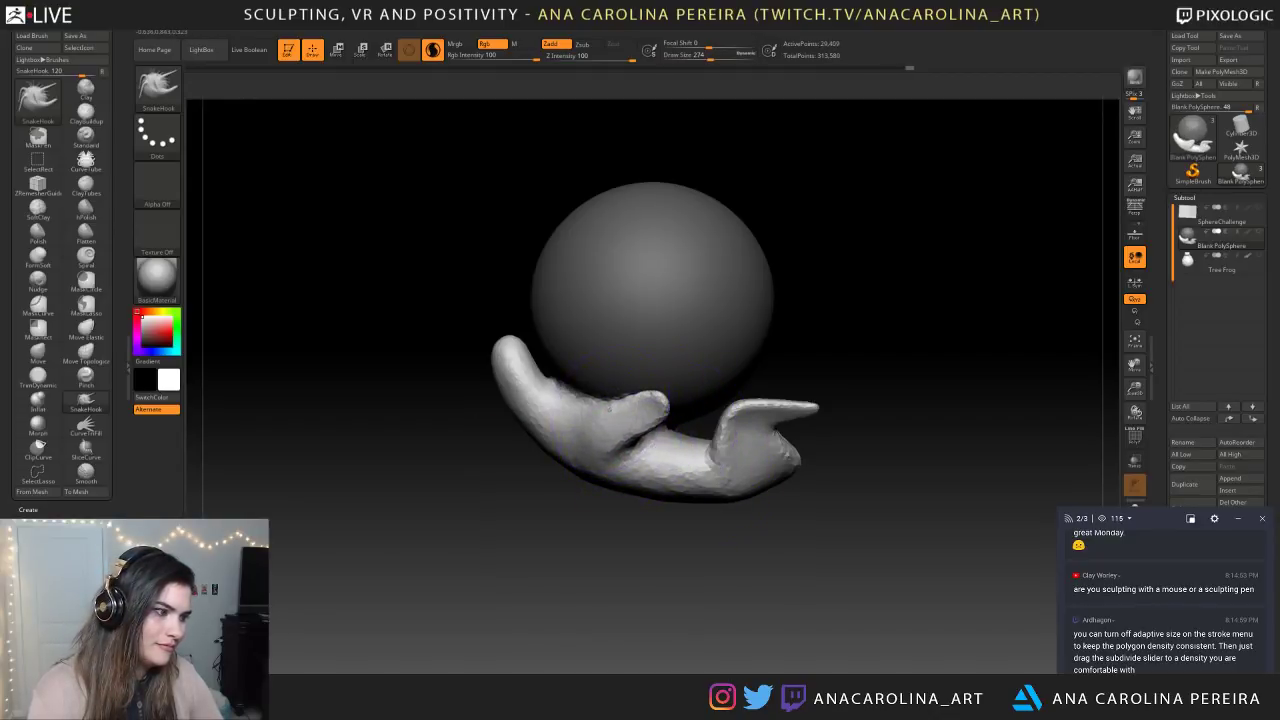
{"action": "left_click_drag", "start_coordinate": [664, 402], "coordinate": [648, 383]}
Try further adjustments to the body from several angles, and undo the last two changes
{"action": "left_click_drag", "start_coordinate": [880, 510], "coordinate": [730, 514]}
{"action": "left_click_drag", "start_coordinate": [834, 545], "coordinate": [765, 505], "text": "alt"}
{"action": "left_click_drag", "start_coordinate": [868, 504], "coordinate": [893, 501]}
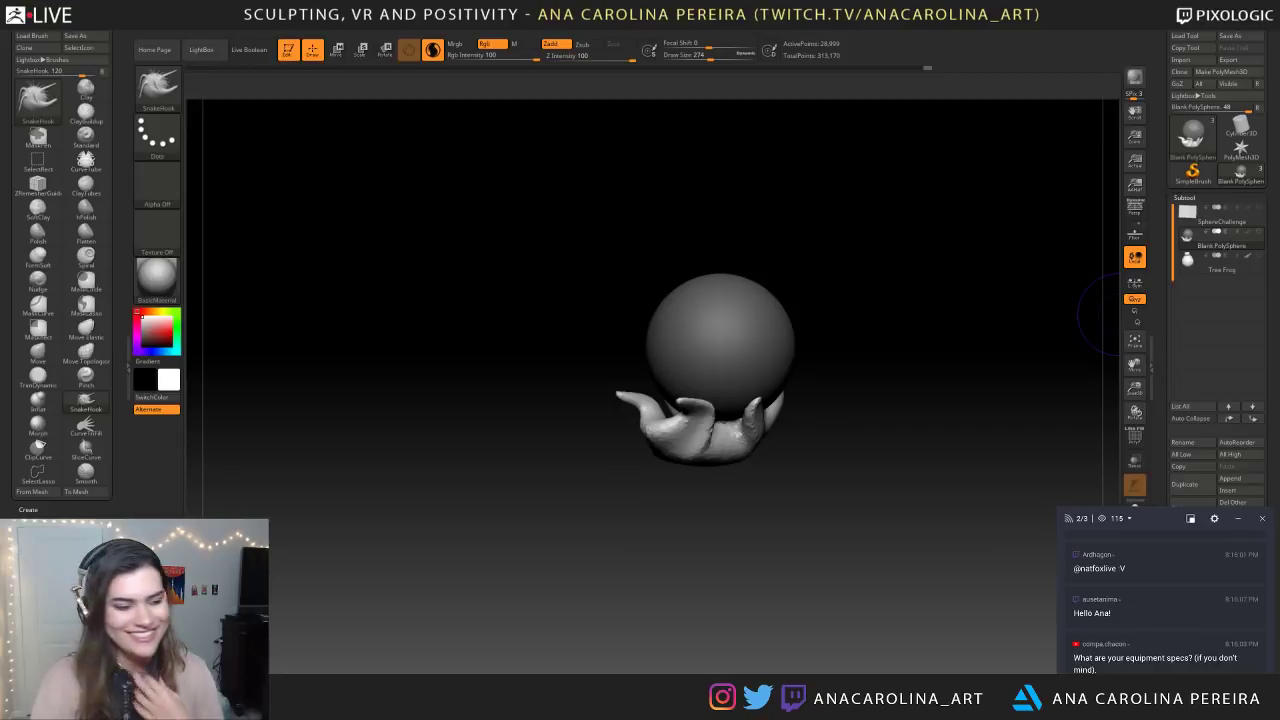
{"action": "left_click_drag", "start_coordinate": [845, 559], "coordinate": [489, 554]}
{"action": "left_click_drag", "start_coordinate": [632, 545], "coordinate": [570, 553], "text": "alt"}
{"action": "left_click_drag", "start_coordinate": [580, 414], "coordinate": [592, 436]}
{"action": "mouse_move", "coordinate": [730, 537]}
{"action": "left_mouse_down"}
{"action": "mouse_move", "coordinate": [530, 537]}
{"action": "mouse_move", "coordinate": [505, 550]}
{"action": "mouse_move", "coordinate": [711, 597]}
{"action": "mouse_move", "coordinate": [785, 568]}
{"action": "mouse_move", "coordinate": [726, 554]}
{"action": "mouse_move", "coordinate": [712, 582]}
{"action": "left_mouse_up"}
{"action": "key", "text": "ctrl+z"}
{"action": "key", "text": "ctrl+z"}
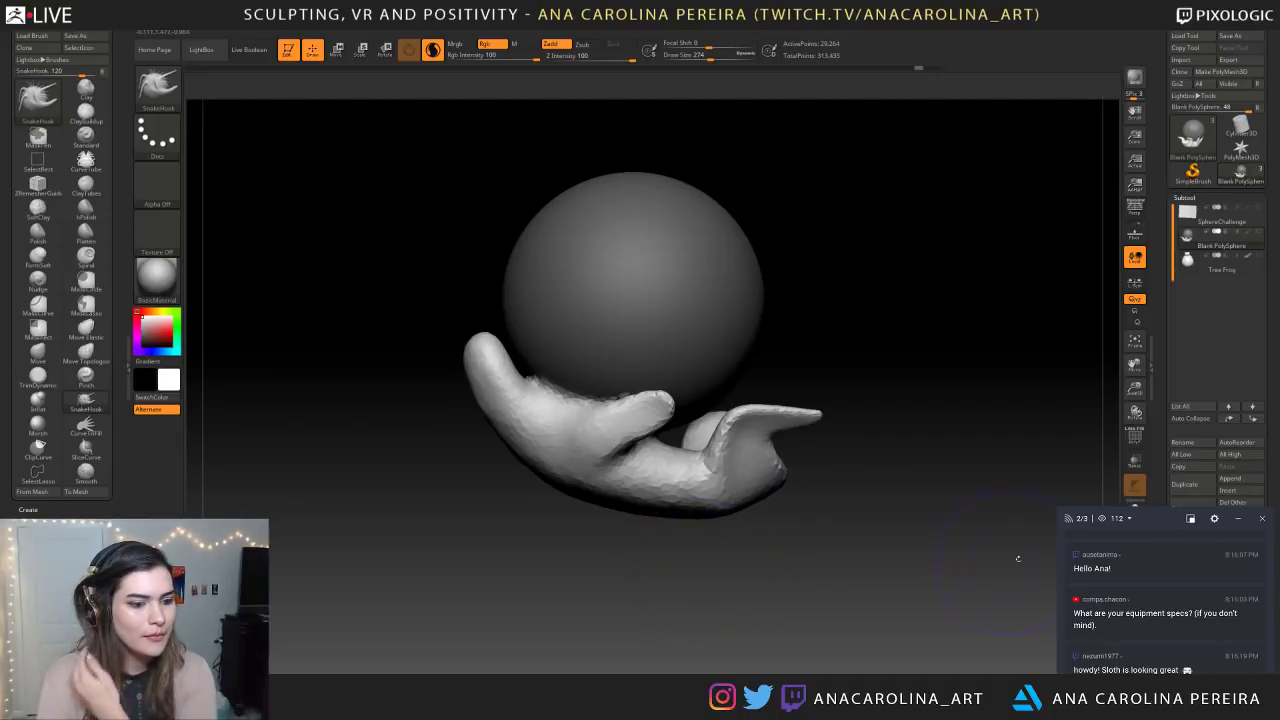
Look back through the viewers' messages in the stream chat
{"action": "scroll", "coordinate": [1142, 601], "scroll_direction": "down", "scroll_amount": 5}
{"action": "scroll", "coordinate": [1142, 597], "scroll_direction": "down", "scroll_amount": 5}
{"action": "scroll", "coordinate": [1139, 589], "scroll_direction": "up", "scroll_amount": 1}
{"action": "scroll", "coordinate": [1139, 589], "scroll_direction": "up", "scroll_amount": 2}
{"action": "scroll", "coordinate": [1120, 568], "scroll_direction": "up", "scroll_amount": 5}
{"action": "scroll", "coordinate": [1120, 568], "scroll_direction": "up", "scroll_amount": 6}
{"action": "scroll", "coordinate": [1120, 566], "scroll_direction": "up", "scroll_amount": 4}
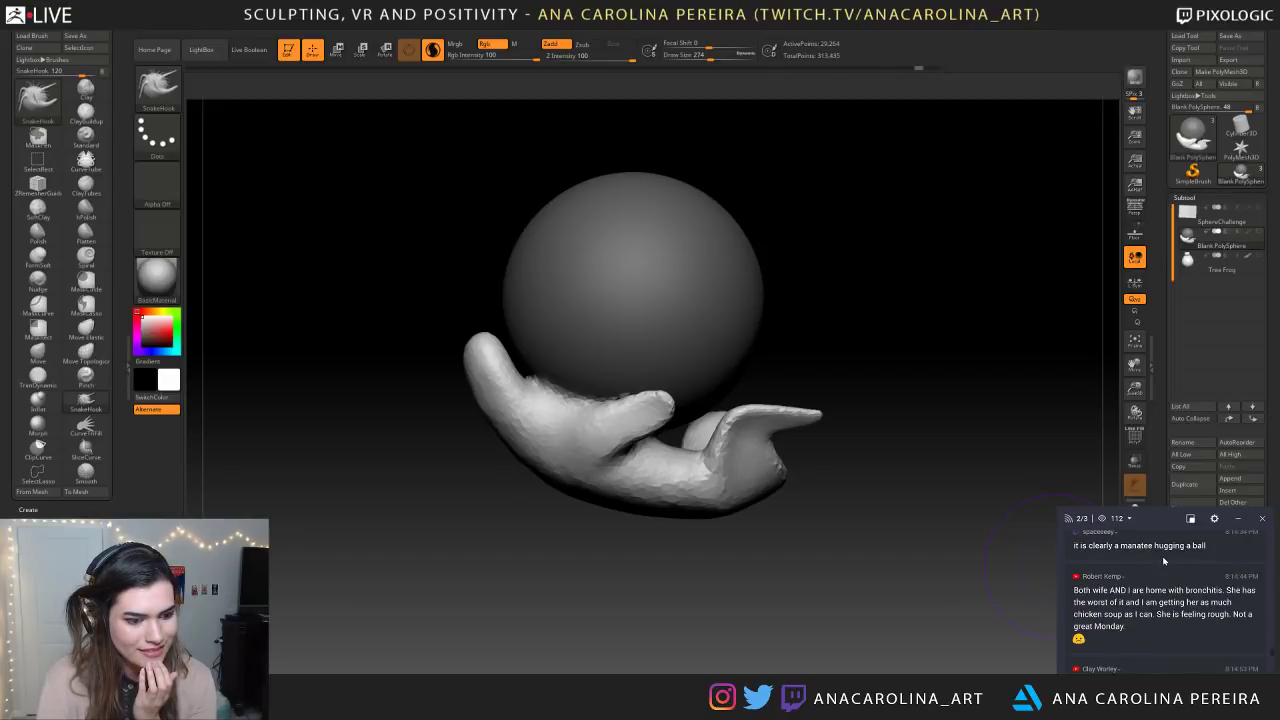
{"action": "scroll", "coordinate": [1175, 553], "scroll_direction": "up", "scroll_amount": 4}
{"action": "scroll", "coordinate": [1175, 553], "scroll_direction": "down", "scroll_amount": 3}
{"action": "scroll", "coordinate": [1175, 553], "scroll_direction": "down", "scroll_amount": 1}
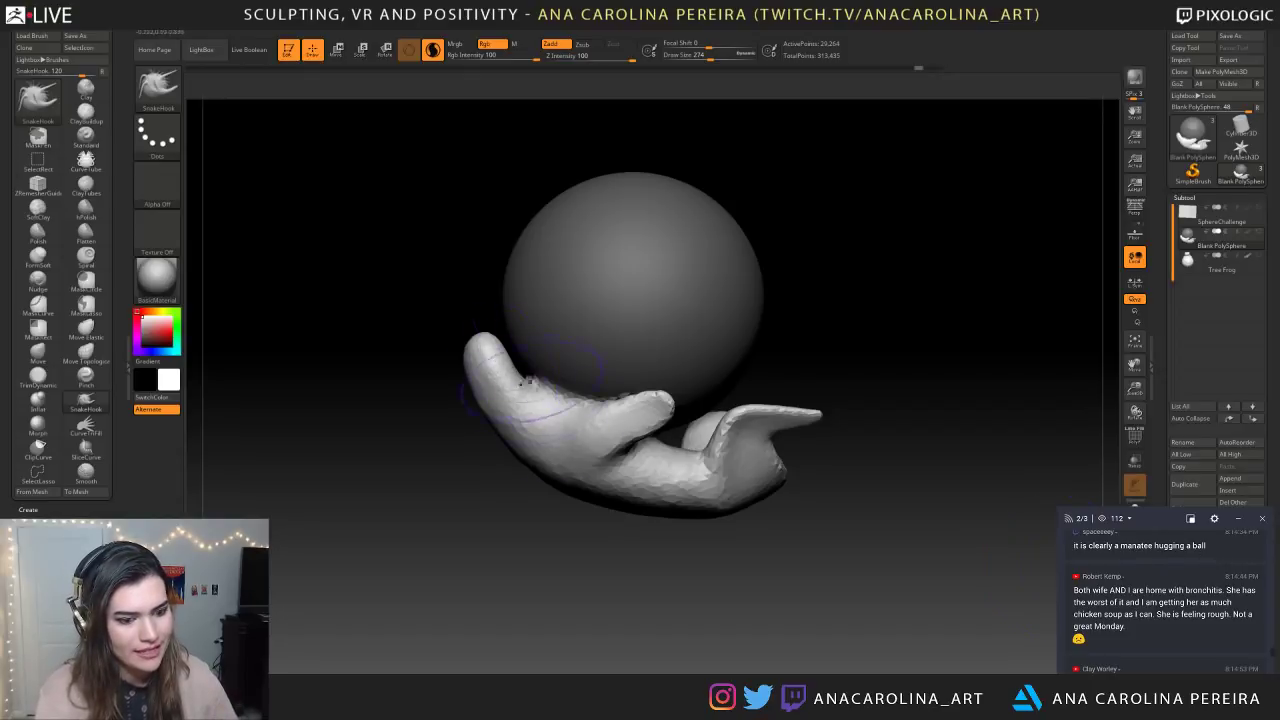
Tuck in the rump behind the legs, refine the legs, and set the SnakeHook draw size to 182
{"action": "left_click_drag", "start_coordinate": [729, 586], "coordinate": [663, 571]}
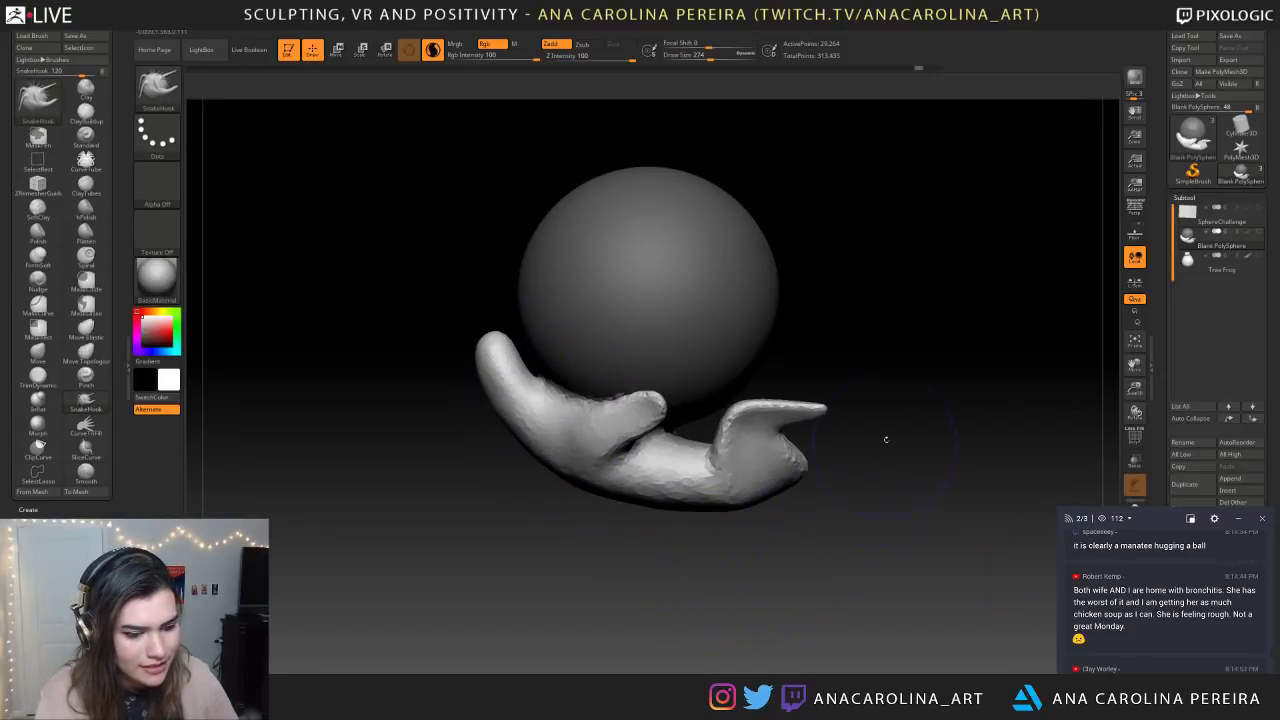
{"action": "key", "text": "space"}
{"action": "key", "text": "space"}
{"action": "left_click_drag", "start_coordinate": [837, 412], "coordinate": [841, 412]}
{"action": "left_click_drag", "start_coordinate": [802, 464], "coordinate": [788, 468]}
{"action": "key", "text": "space"}
{"action": "mouse_move", "coordinate": [840, 500]}
{"action": "left_mouse_down"}
{"action": "mouse_move", "coordinate": [833, 478]}
{"action": "mouse_move", "coordinate": [832, 505]}
{"action": "mouse_move", "coordinate": [772, 526]}
{"action": "left_mouse_up"}
{"action": "key", "text": "space"}
{"action": "left_click_drag", "start_coordinate": [825, 443], "coordinate": [836, 442]}
{"action": "left_click_drag", "start_coordinate": [770, 540], "coordinate": [894, 528]}
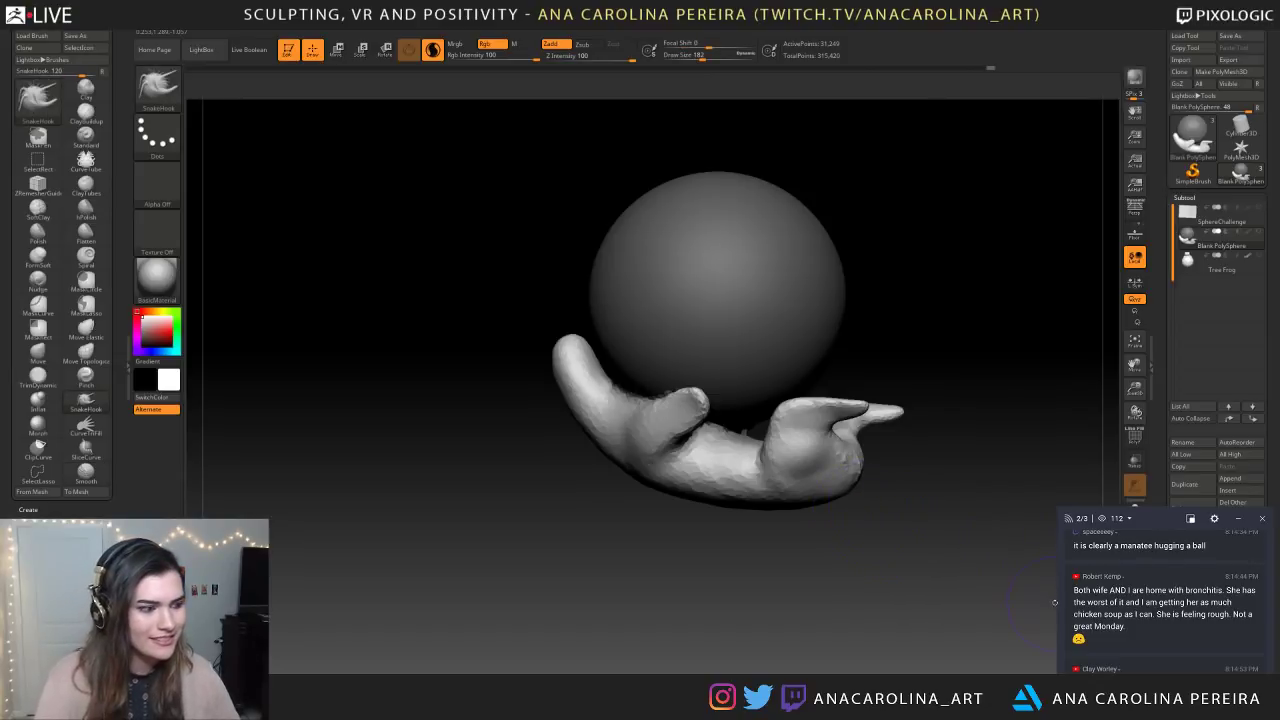
{"action": "left_click_drag", "start_coordinate": [1010, 561], "coordinate": [657, 371]}
{"action": "left_click_drag", "start_coordinate": [900, 529], "coordinate": [871, 571]}
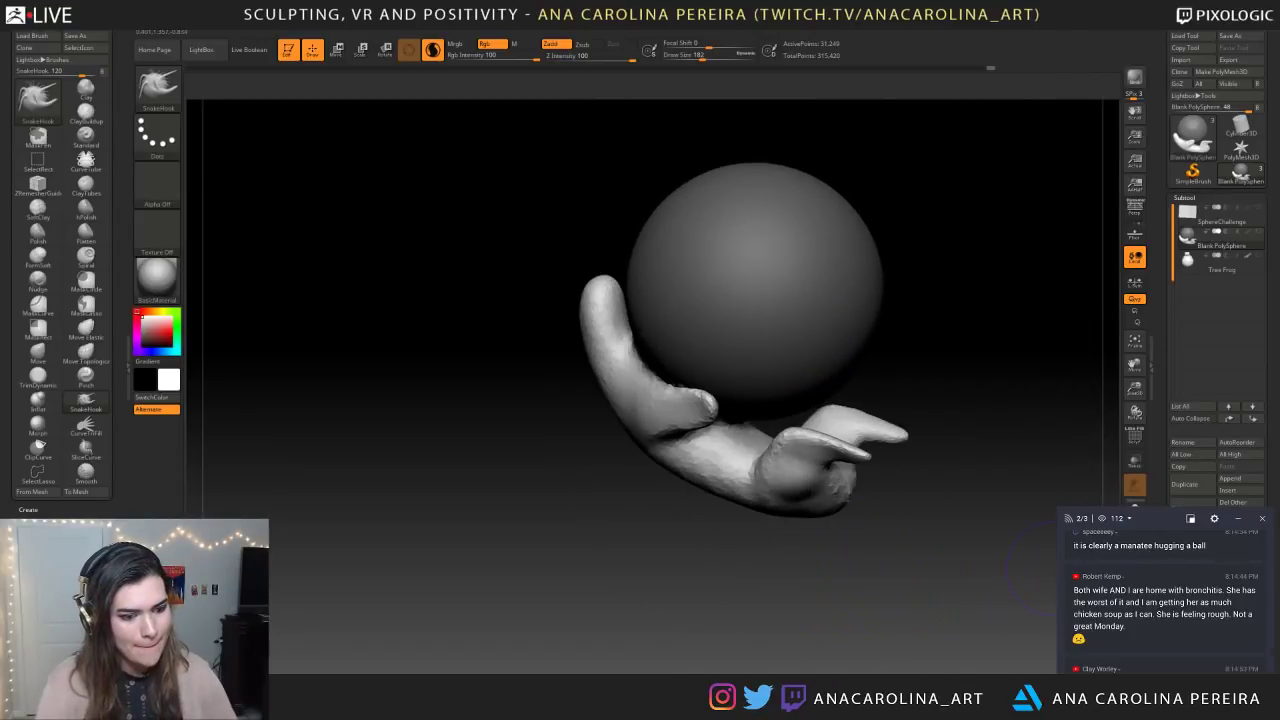
{"action": "scroll", "coordinate": [1139, 601], "scroll_direction": "down", "scroll_amount": 1}
{"action": "scroll", "coordinate": [1139, 601], "scroll_direction": "down", "scroll_amount": 1}
{"action": "left_click_drag", "start_coordinate": [1081, 611], "coordinate": [1153, 611]}
{"action": "left_click", "coordinate": [1153, 611]}
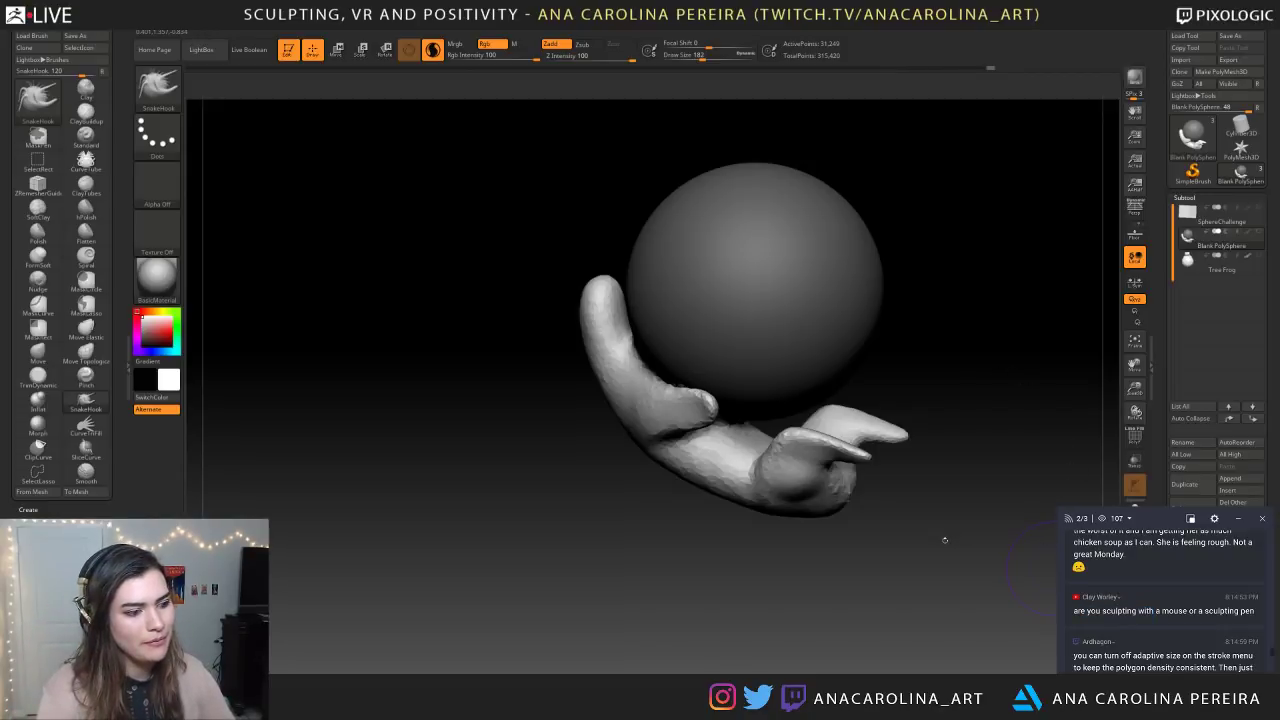
Smooth the rump and thigh, and nudge the hip area into a rounder shape
{"action": "left_click_drag", "start_coordinate": [782, 551], "coordinate": [784, 544]}
{"action": "left_click_drag", "start_coordinate": [795, 463], "coordinate": [838, 527], "text": "shift"}
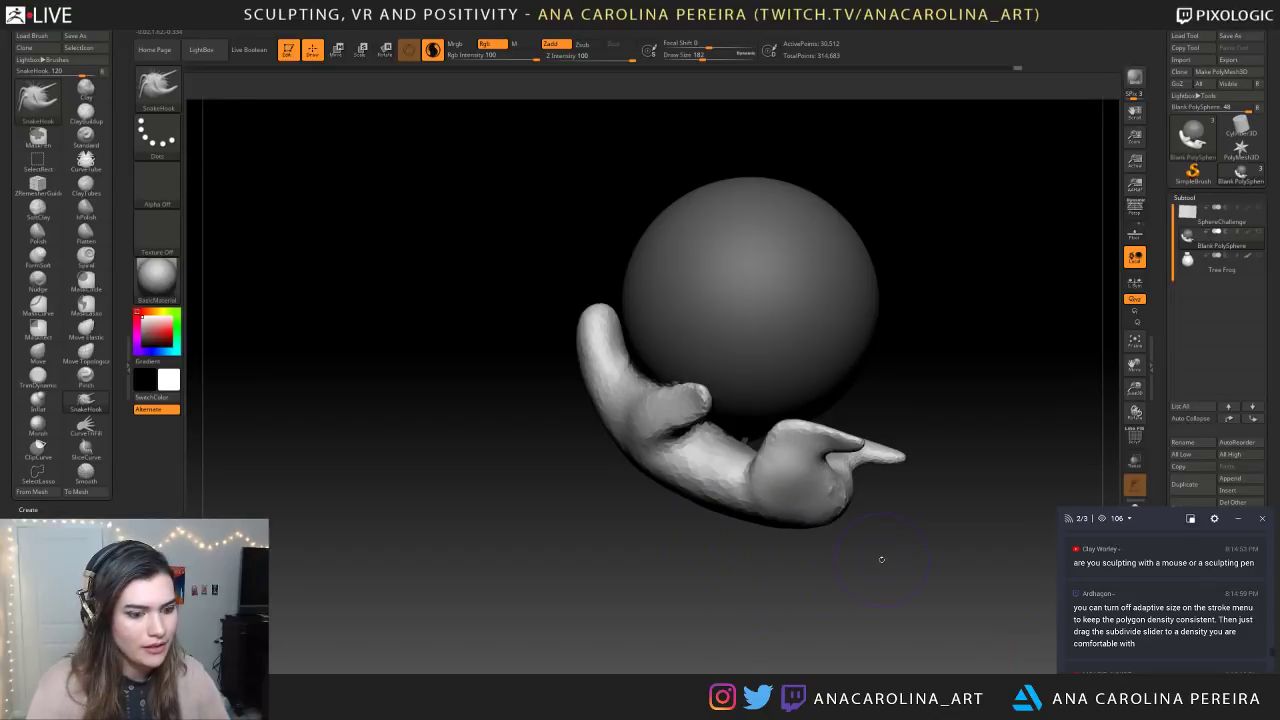
{"action": "left_click_drag", "start_coordinate": [1104, 583], "coordinate": [1135, 619]}
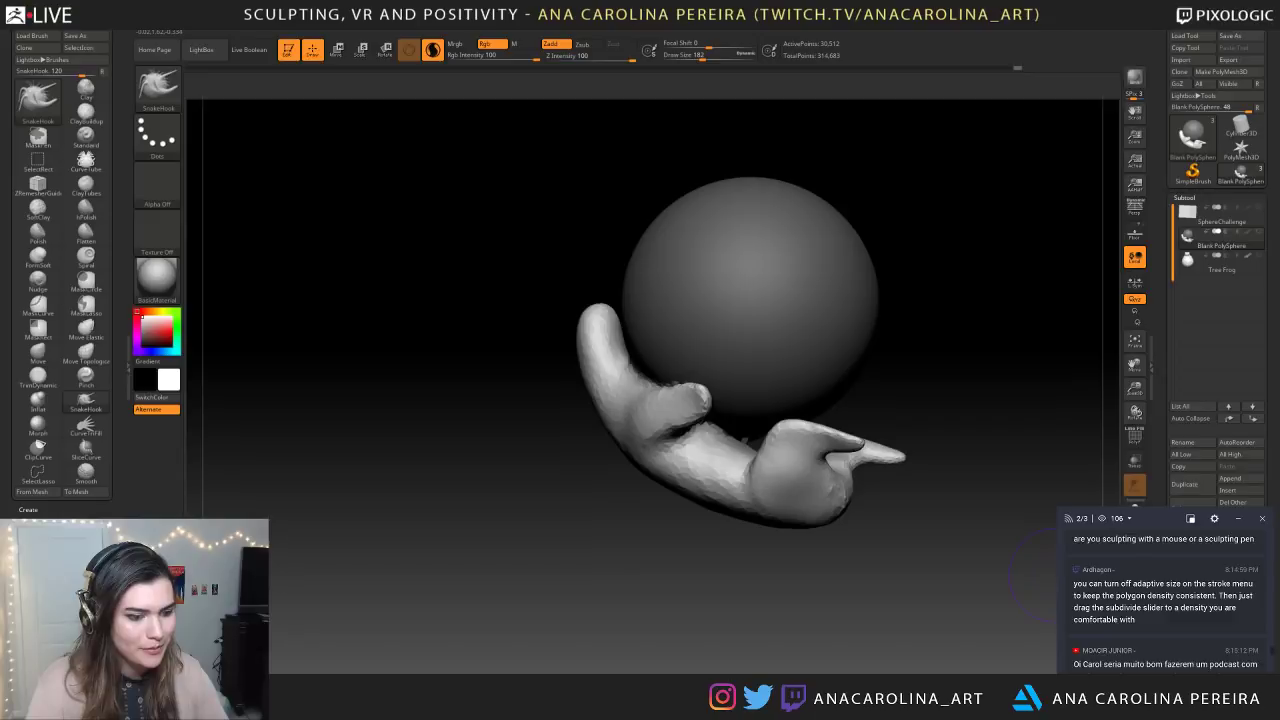
{"action": "left_click_drag", "start_coordinate": [722, 582], "coordinate": [699, 561]}
{"action": "left_click_drag", "start_coordinate": [713, 497], "coordinate": [709, 531]}
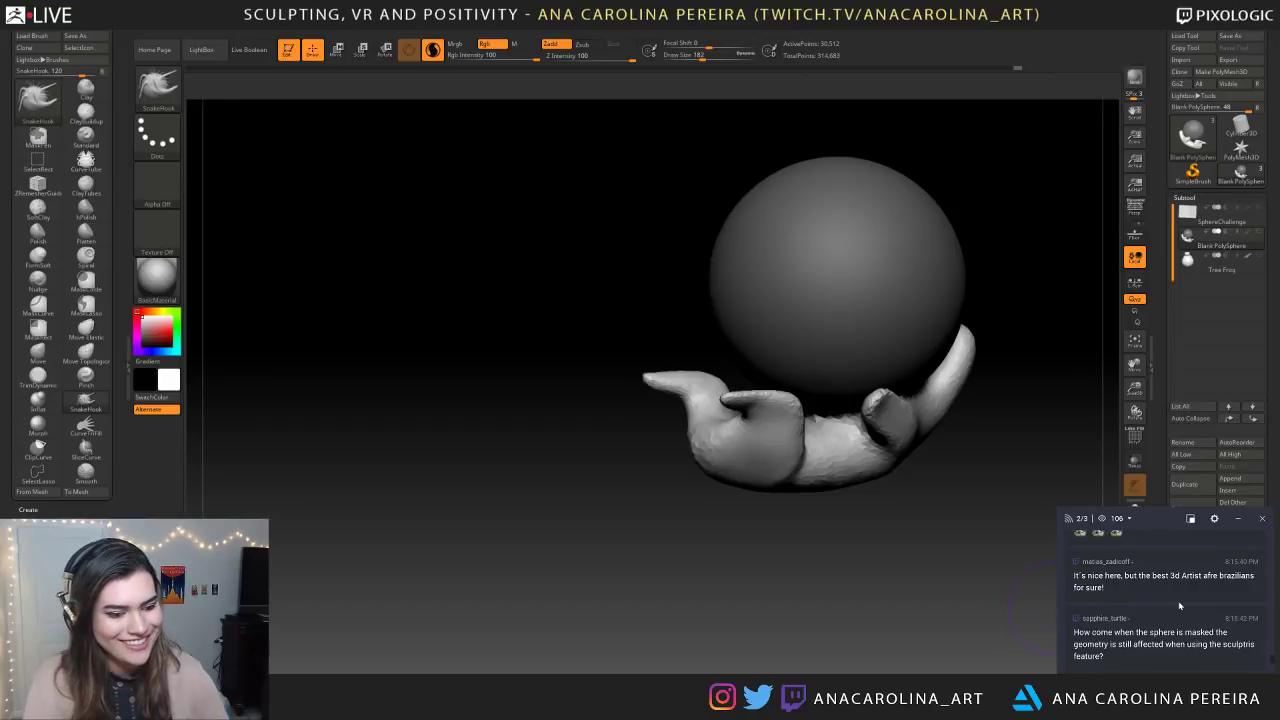
{"action": "mouse_move", "coordinate": [740, 520]}
{"action": "left_mouse_down"}
{"action": "mouse_move", "coordinate": [612, 512]}
{"action": "mouse_move", "coordinate": [746, 486]}
{"action": "mouse_move", "coordinate": [742, 508]}
{"action": "left_mouse_up"}
{"action": "left_click_drag", "start_coordinate": [748, 435], "coordinate": [742, 444]}
{"action": "mouse_move", "coordinate": [746, 510]}
{"action": "left_mouse_down"}
{"action": "mouse_move", "coordinate": [724, 510]}
{"action": "mouse_move", "coordinate": [748, 507]}
{"action": "left_mouse_up"}
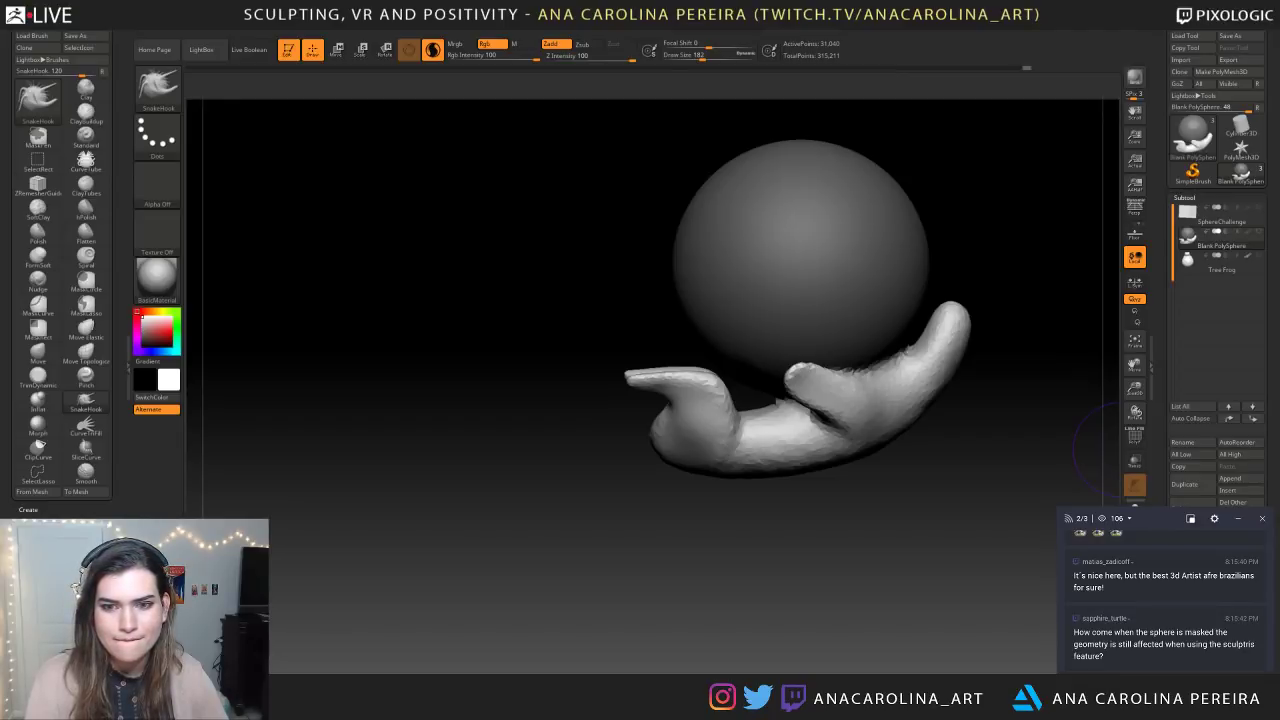
Change the SnakeHook draw size and bend the legs so that the long thin feet point upward
{"action": "mouse_move", "coordinate": [400, 640]}
{"action": "left_mouse_down", "text": "alt"}
{"action": "mouse_move", "coordinate": [446, 648]}
{"action": "mouse_move", "coordinate": [449, 626]}
{"action": "left_mouse_up", "text": "alt"}
{"action": "key", "text": "space"}
{"action": "left_click_drag", "start_coordinate": [581, 341], "coordinate": [554, 339]}
{"action": "mouse_move", "coordinate": [530, 330]}
{"action": "left_mouse_down"}
{"action": "mouse_move", "coordinate": [583, 306]}
{"action": "mouse_move", "coordinate": [590, 264]}
{"action": "left_mouse_up"}
{"action": "mouse_move", "coordinate": [520, 320]}
{"action": "left_mouse_down"}
{"action": "mouse_move", "coordinate": [450, 322]}
{"action": "mouse_move", "coordinate": [736, 320]}
{"action": "left_mouse_up"}
{"action": "mouse_move", "coordinate": [598, 268]}
{"action": "left_mouse_down"}
{"action": "mouse_move", "coordinate": [582, 310]}
{"action": "mouse_move", "coordinate": [582, 256]}
{"action": "mouse_move", "coordinate": [572, 324]}
{"action": "mouse_move", "coordinate": [577, 312]}
{"action": "left_mouse_up"}
{"action": "left_click_drag", "start_coordinate": [700, 322], "coordinate": [562, 320]}
{"action": "left_click_drag", "start_coordinate": [520, 470], "coordinate": [650, 528]}
{"action": "mouse_move", "coordinate": [540, 440]}
{"action": "left_mouse_down"}
{"action": "mouse_move", "coordinate": [655, 390]}
{"action": "mouse_move", "coordinate": [609, 371]}
{"action": "mouse_move", "coordinate": [622, 368]}
{"action": "left_mouse_up"}
{"action": "mouse_move", "coordinate": [755, 490]}
{"action": "left_mouse_down"}
{"action": "mouse_move", "coordinate": [657, 514]}
{"action": "mouse_move", "coordinate": [655, 450]}
{"action": "mouse_move", "coordinate": [637, 459]}
{"action": "mouse_move", "coordinate": [695, 545]}
{"action": "mouse_move", "coordinate": [672, 540]}
{"action": "left_mouse_up"}
Enlarge the SnakeHook draw size and reshape the hips and lower torso around the bent legs
{"action": "key", "text": "space"}
{"action": "left_click_drag", "start_coordinate": [756, 272], "coordinate": [786, 271]}
{"action": "mouse_move", "coordinate": [850, 410]}
{"action": "left_mouse_down"}
{"action": "mouse_move", "coordinate": [740, 405]}
{"action": "mouse_move", "coordinate": [828, 298]}
{"action": "mouse_move", "coordinate": [838, 330]}
{"action": "mouse_move", "coordinate": [753, 312]}
{"action": "left_mouse_up"}
{"action": "left_click_drag", "start_coordinate": [822, 250], "coordinate": [854, 457]}
{"action": "left_click_drag", "start_coordinate": [880, 388], "coordinate": [817, 434]}
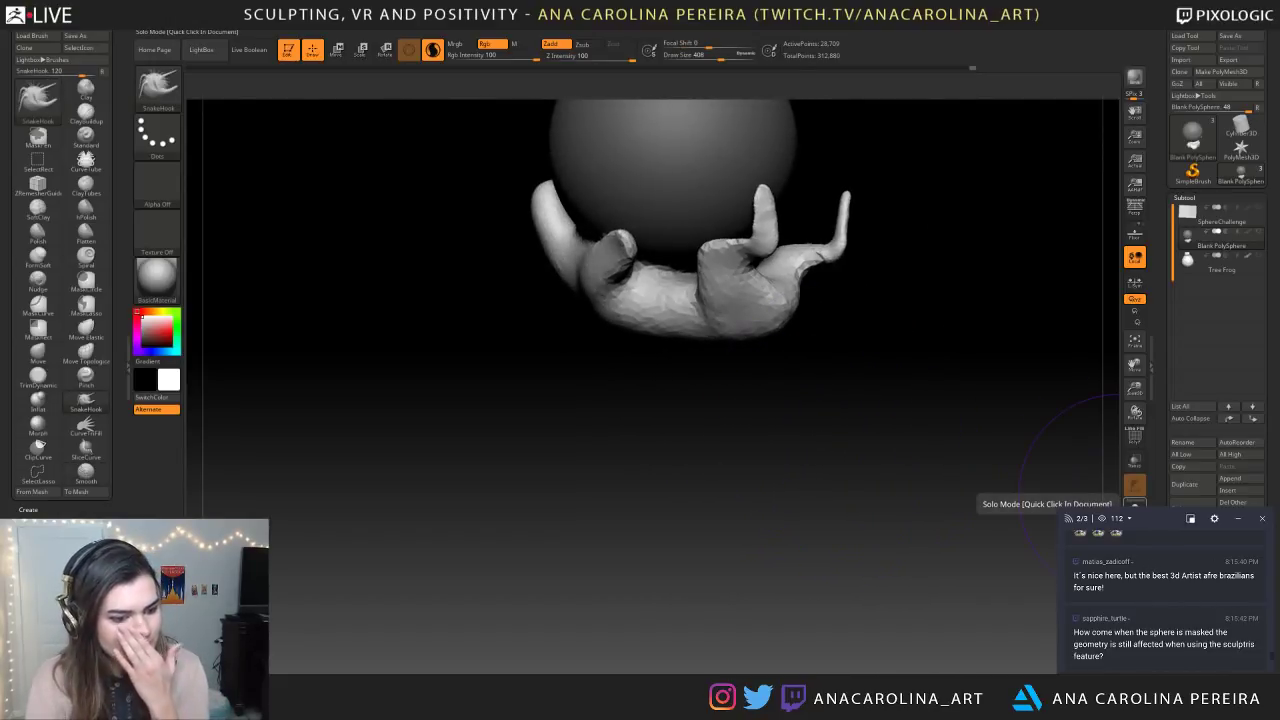
{"action": "mouse_move", "coordinate": [1112, 632]}
{"action": "left_mouse_down"}
{"action": "mouse_move", "coordinate": [1197, 633]}
{"action": "mouse_move", "coordinate": [1206, 645]}
{"action": "left_mouse_up"}
{"action": "left_click", "coordinate": [1171, 666]}
{"action": "left_click_drag", "start_coordinate": [1110, 644], "coordinate": [1105, 657]}
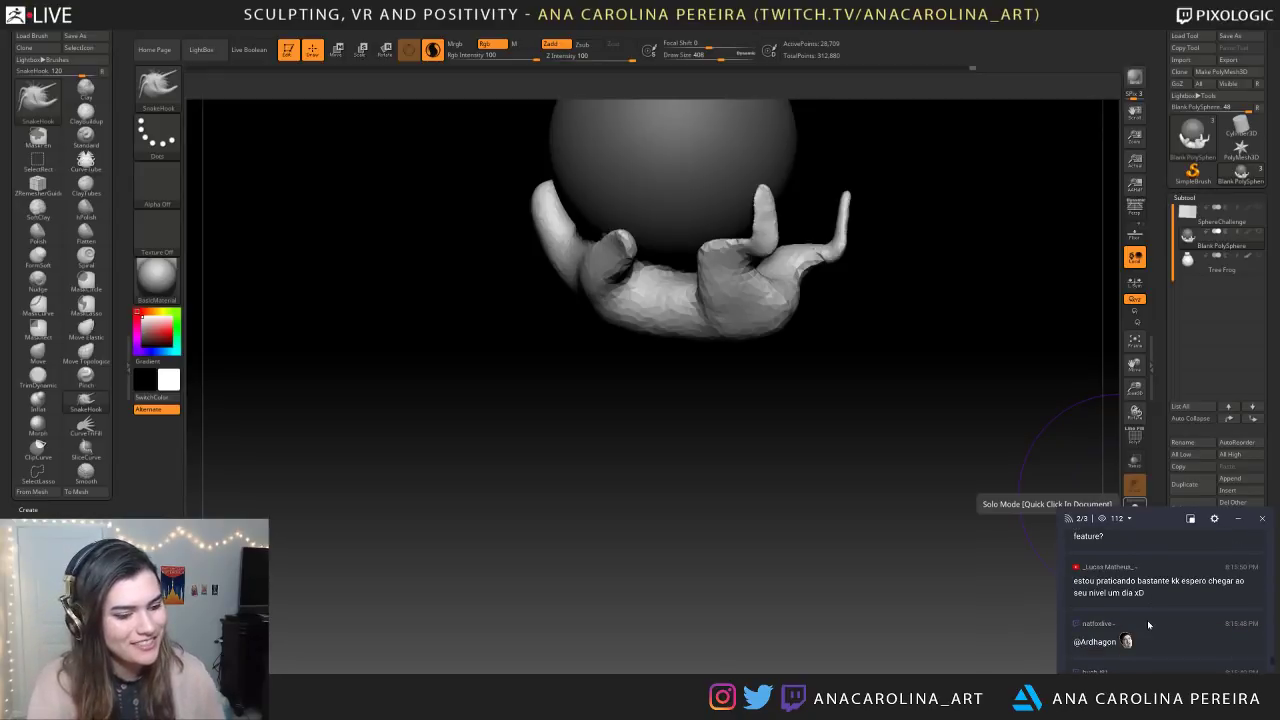
Set the SnakeHook draw size to 187 and shape the shoulder area between the arm and the head end
{"action": "mouse_move", "coordinate": [1043, 433]}
{"action": "left_mouse_down"}
{"action": "mouse_move", "coordinate": [537, 414]}
{"action": "mouse_move", "coordinate": [657, 411]}
{"action": "mouse_move", "coordinate": [657, 470]}
{"action": "mouse_move", "coordinate": [562, 558]}
{"action": "left_mouse_up"}
{"action": "key", "text": "space"}
{"action": "left_click_drag", "start_coordinate": [852, 364], "coordinate": [836, 365]}
{"action": "mouse_move", "coordinate": [1040, 430]}
{"action": "left_mouse_down"}
{"action": "mouse_move", "coordinate": [925, 428]}
{"action": "mouse_move", "coordinate": [920, 334]}
{"action": "left_mouse_up"}
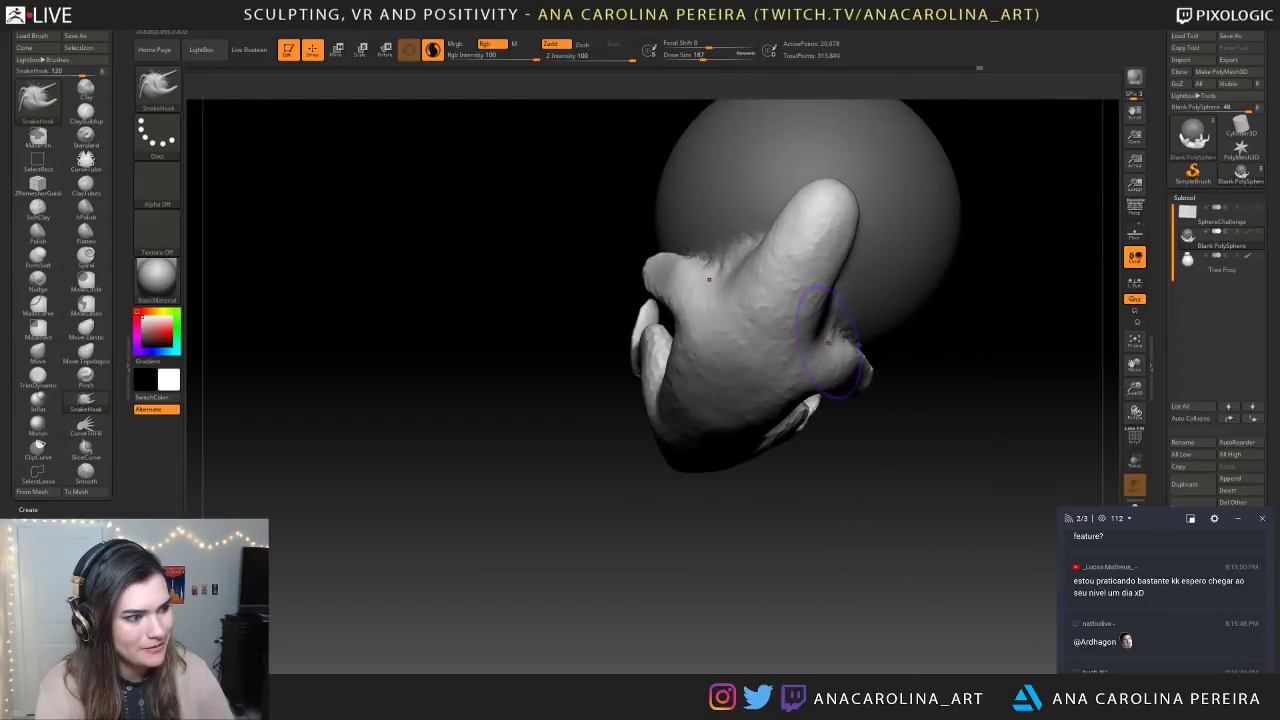
{"action": "left_click_drag", "start_coordinate": [832, 357], "coordinate": [825, 323]}
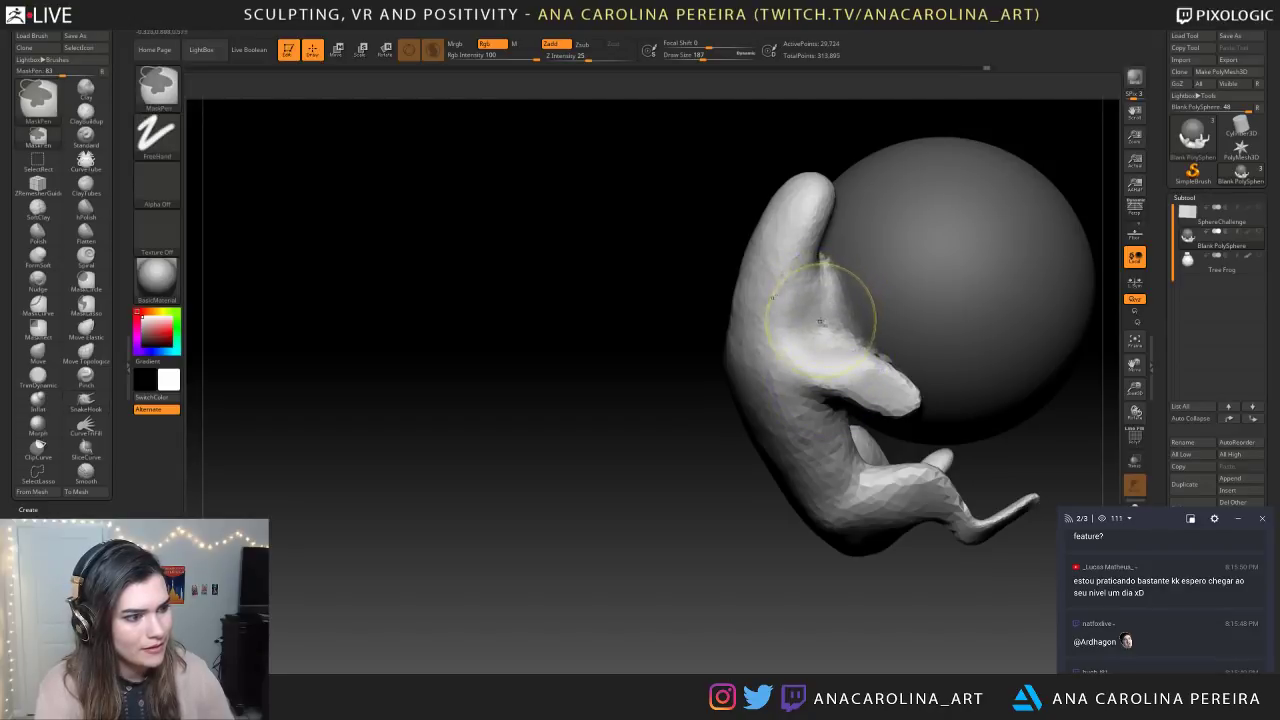
{"action": "mouse_move", "coordinate": [862, 530]}
{"action": "left_mouse_down"}
{"action": "mouse_move", "coordinate": [869, 482]}
{"action": "mouse_move", "coordinate": [872, 520]}
{"action": "left_mouse_up"}
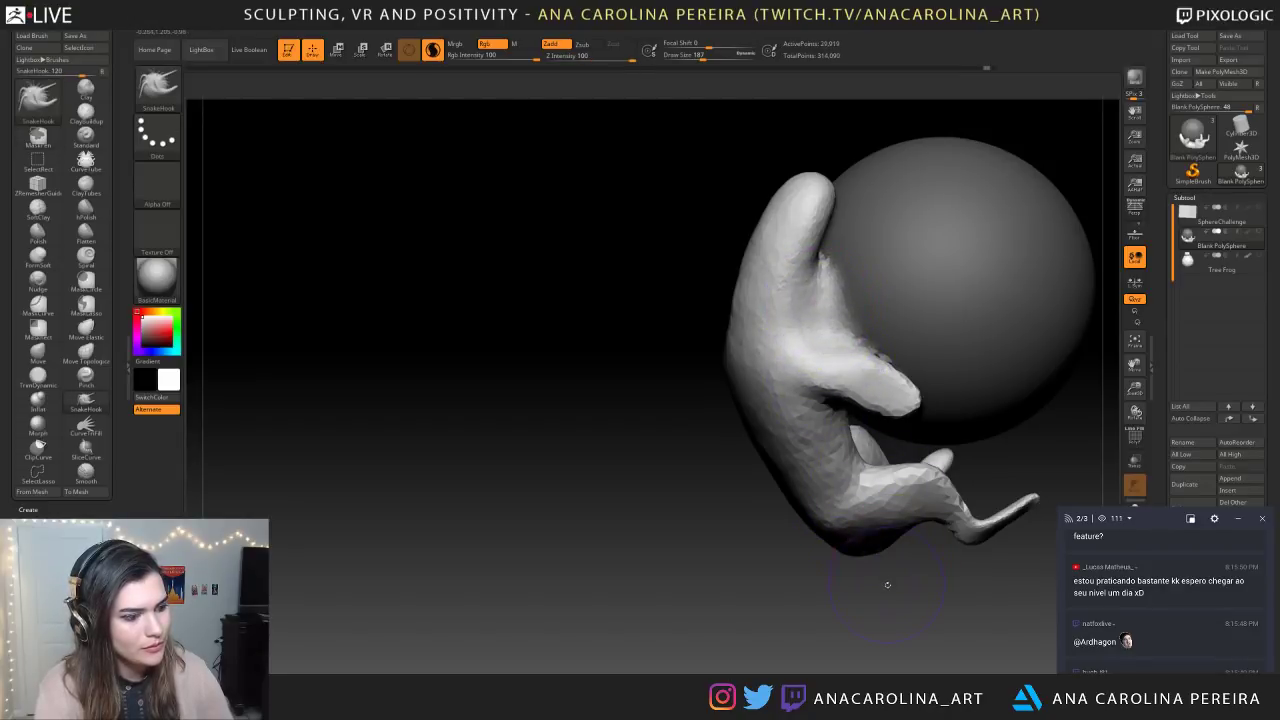
Set the SnakeHook draw size to 158 and nudge the short arm toward the sphere
{"action": "left_click_drag", "start_coordinate": [886, 583], "coordinate": [850, 575]}
{"action": "key", "text": "space"}
{"action": "mouse_move", "coordinate": [660, 474]}
{"action": "left_mouse_down"}
{"action": "mouse_move", "coordinate": [677, 493]}
{"action": "mouse_move", "coordinate": [680, 483]}
{"action": "left_mouse_up"}
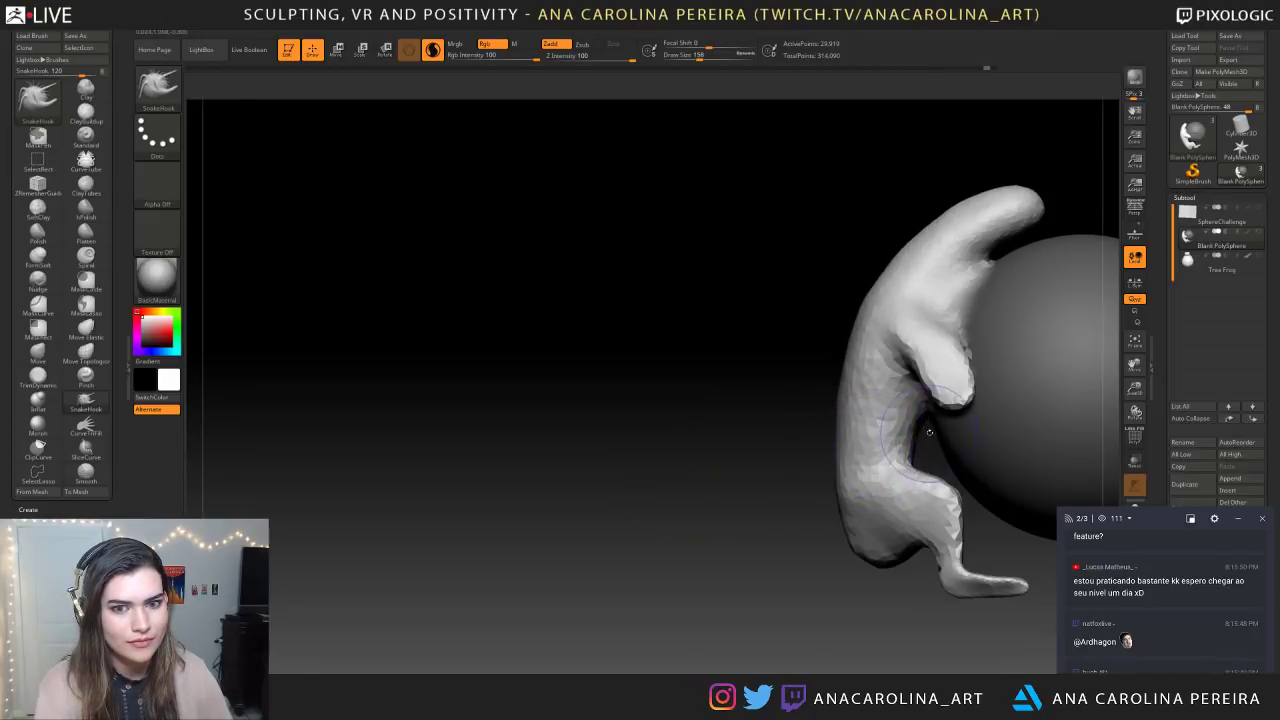
{"action": "left_click_drag", "start_coordinate": [951, 372], "coordinate": [966, 396]}
{"action": "mouse_move", "coordinate": [690, 500]}
{"action": "left_mouse_down"}
{"action": "mouse_move", "coordinate": [922, 514]}
{"action": "mouse_move", "coordinate": [986, 572]}
{"action": "mouse_move", "coordinate": [912, 606]}
{"action": "left_mouse_up"}
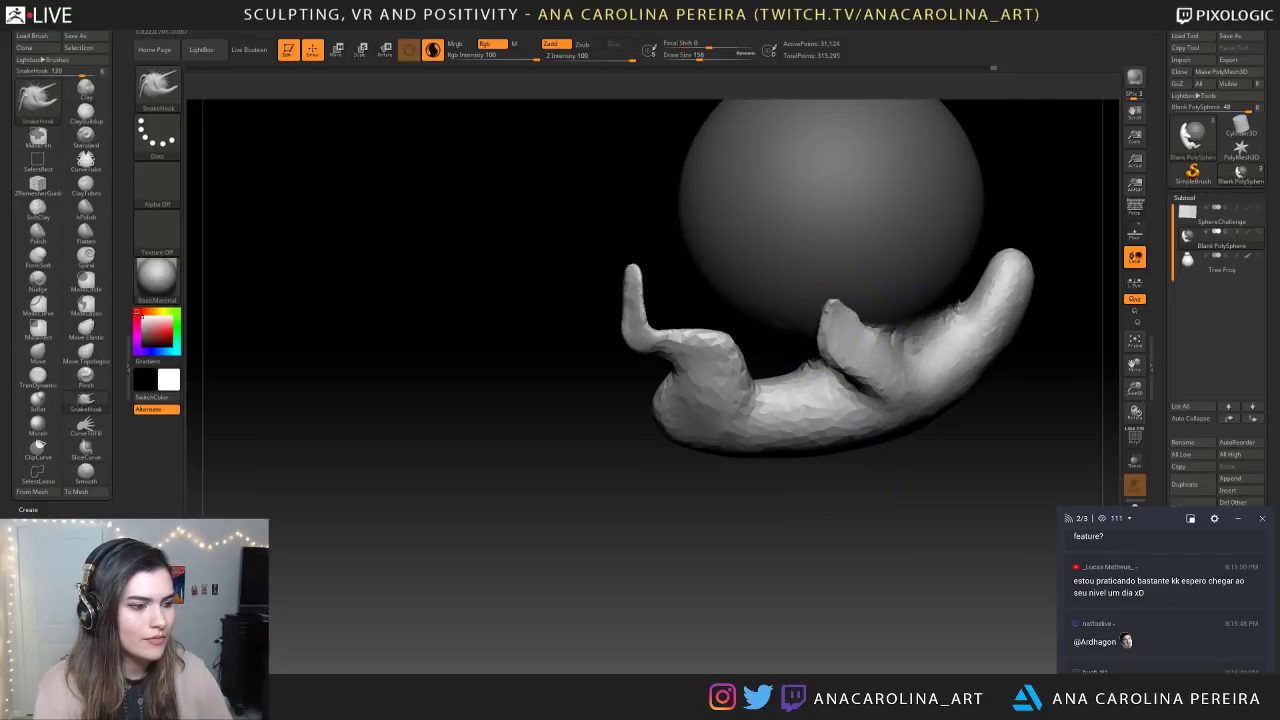
Pull a long thin forearm out of the arm's end so it reaches up along the side of the sphere
{"action": "left_click_drag", "start_coordinate": [906, 460], "coordinate": [877, 366]}
{"action": "left_click_drag", "start_coordinate": [826, 322], "coordinate": [869, 272]}
{"action": "left_click_drag", "start_coordinate": [836, 320], "coordinate": [828, 312]}
{"action": "left_click_drag", "start_coordinate": [868, 374], "coordinate": [838, 283]}
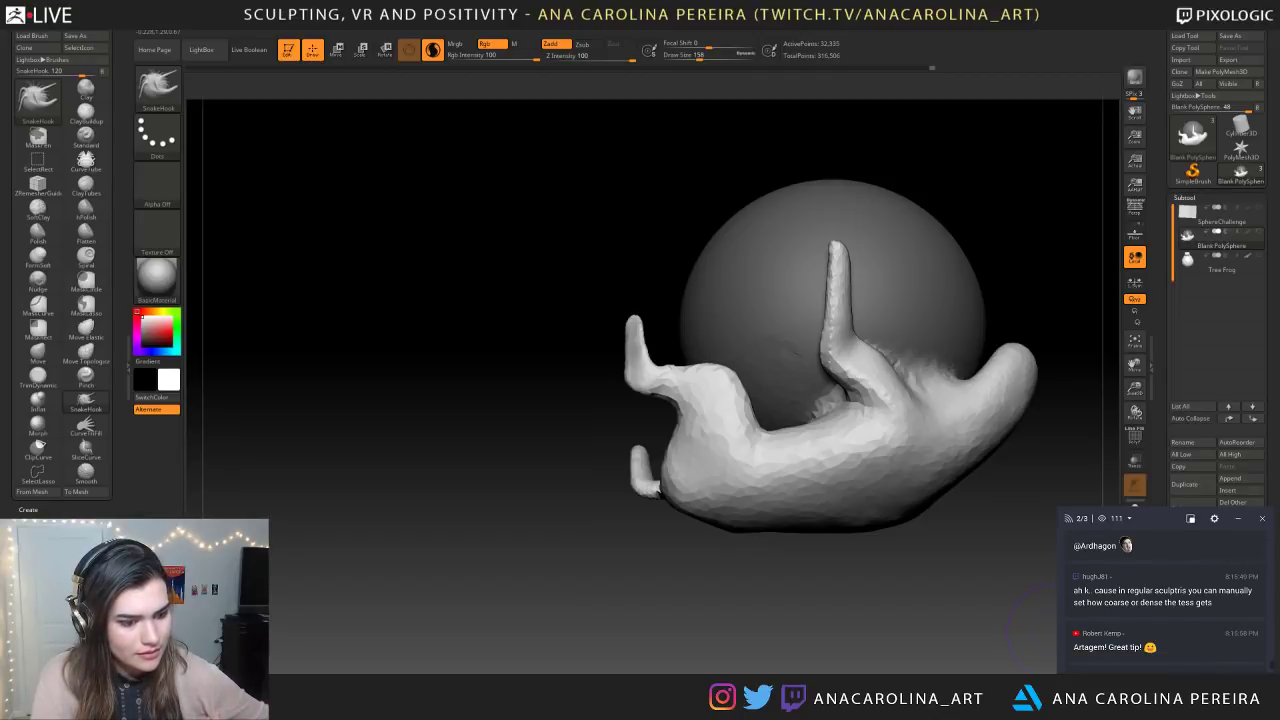
{"action": "scroll", "coordinate": [1141, 603], "scroll_direction": "down", "scroll_amount": 5}
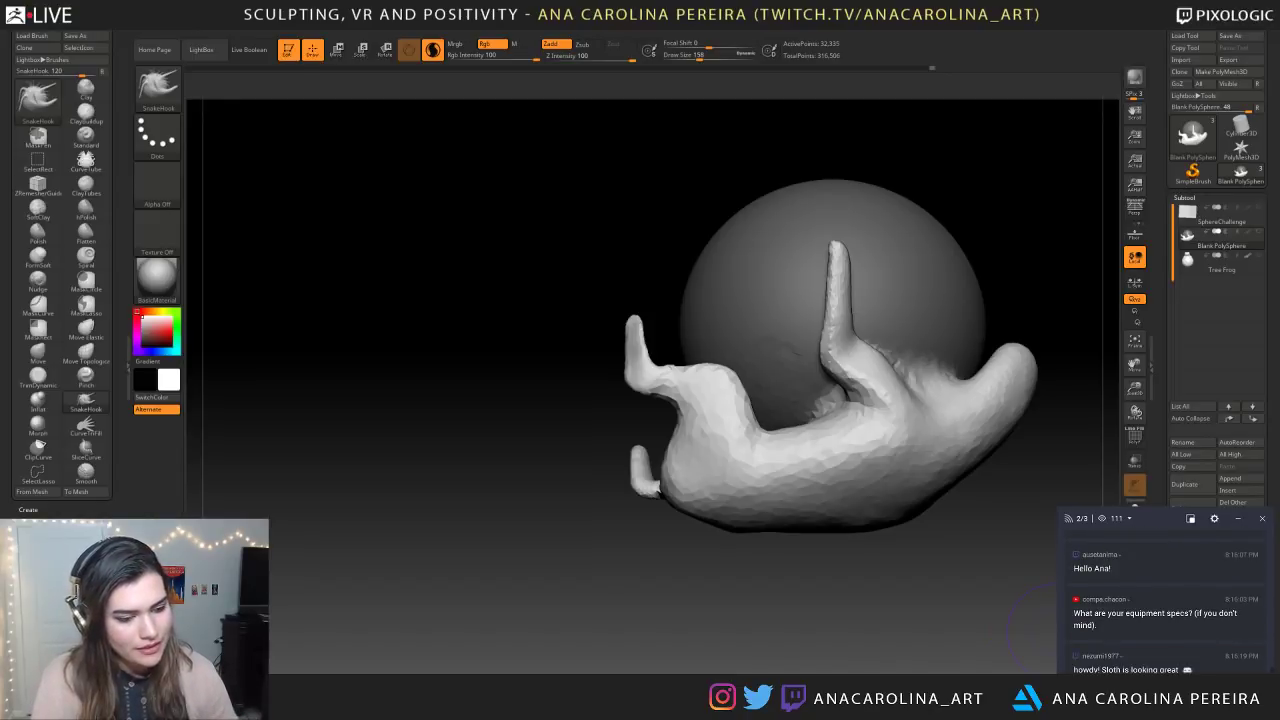
{"action": "scroll", "coordinate": [1100, 614], "scroll_direction": "down", "scroll_amount": 3}
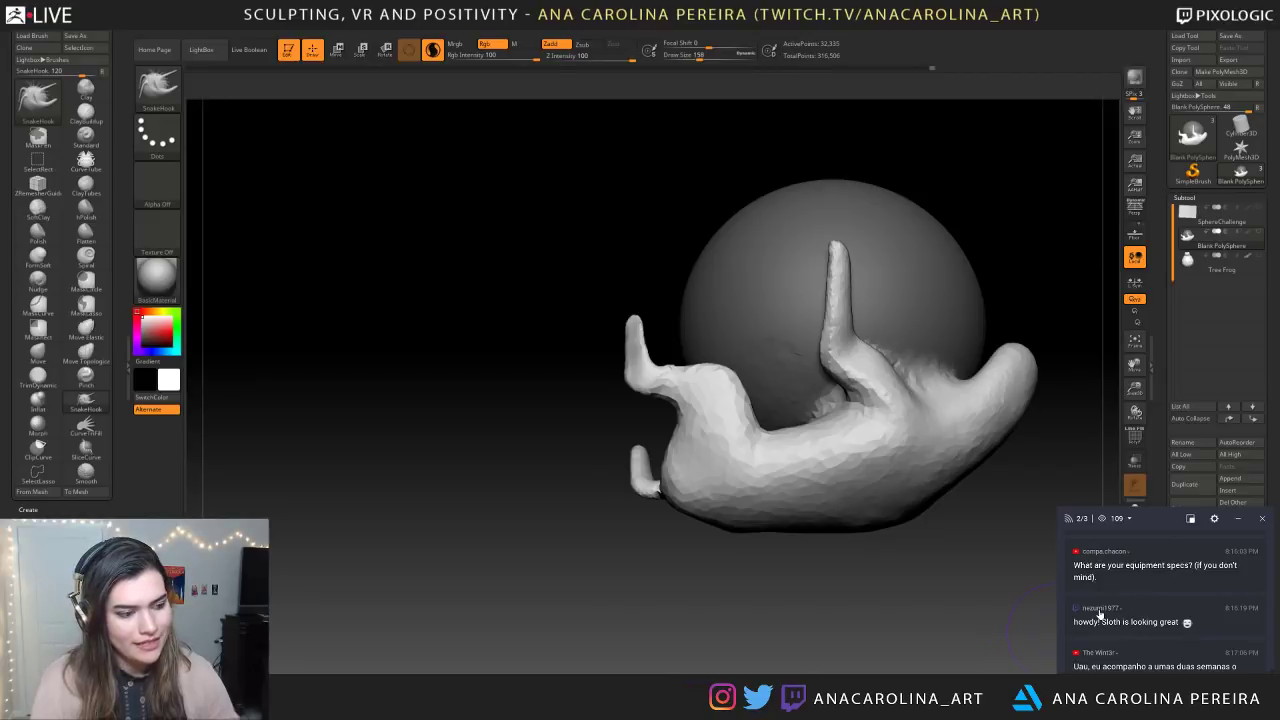
Reshape the elbow and upper arm with SnakeHook, and smooth the transition from the arm into the shoulder
{"action": "mouse_move", "coordinate": [540, 446]}
{"action": "left_mouse_down"}
{"action": "mouse_move", "coordinate": [603, 571]}
{"action": "mouse_move", "coordinate": [686, 617]}
{"action": "mouse_move", "coordinate": [683, 552]}
{"action": "mouse_move", "coordinate": [758, 529]}
{"action": "mouse_move", "coordinate": [763, 591]}
{"action": "mouse_move", "coordinate": [740, 588]}
{"action": "mouse_move", "coordinate": [742, 538]}
{"action": "mouse_move", "coordinate": [800, 622]}
{"action": "mouse_move", "coordinate": [930, 598]}
{"action": "left_mouse_up"}
{"action": "left_click_drag", "start_coordinate": [839, 443], "coordinate": [832, 403]}
{"action": "left_click_drag", "start_coordinate": [1049, 329], "coordinate": [1004, 345]}
{"action": "left_click_drag", "start_coordinate": [840, 393], "coordinate": [843, 387]}
{"action": "left_click_drag", "start_coordinate": [877, 441], "coordinate": [912, 462]}
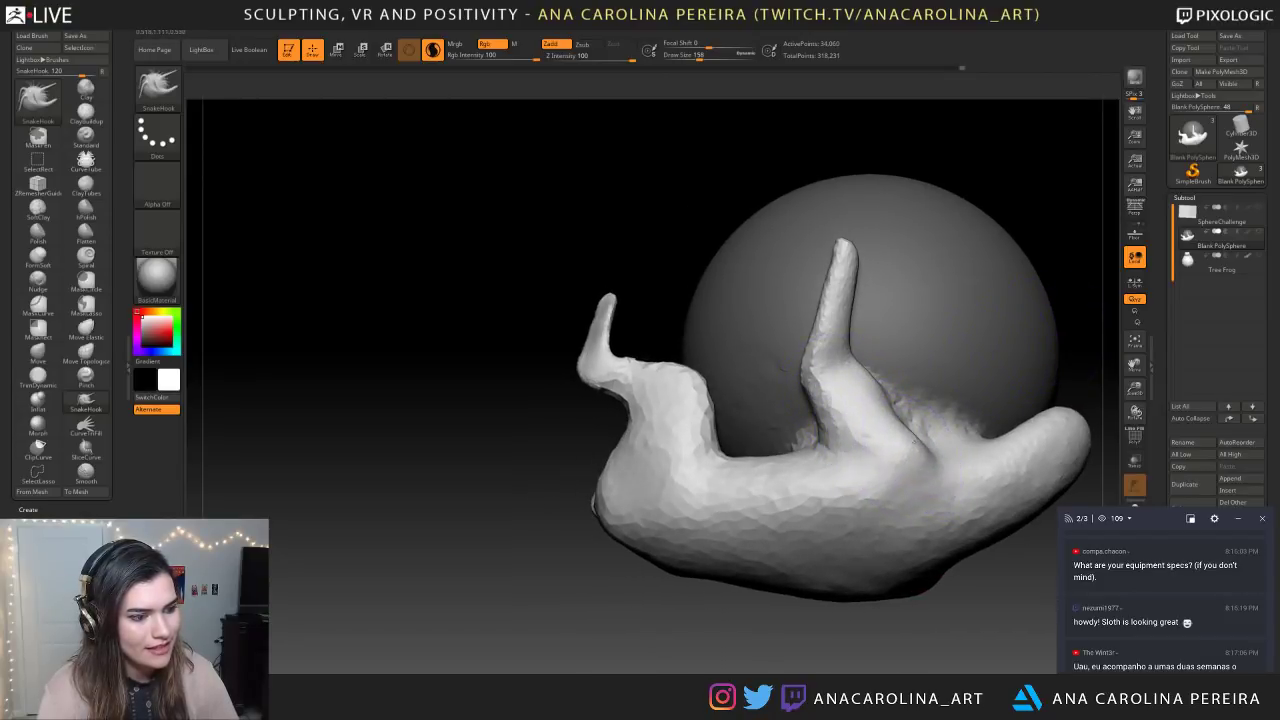
{"action": "left_click_drag", "start_coordinate": [885, 421], "coordinate": [911, 460]}
{"action": "left_click_drag", "start_coordinate": [973, 552], "coordinate": [960, 583]}
{"action": "left_click_drag", "start_coordinate": [908, 455], "coordinate": [898, 500]}
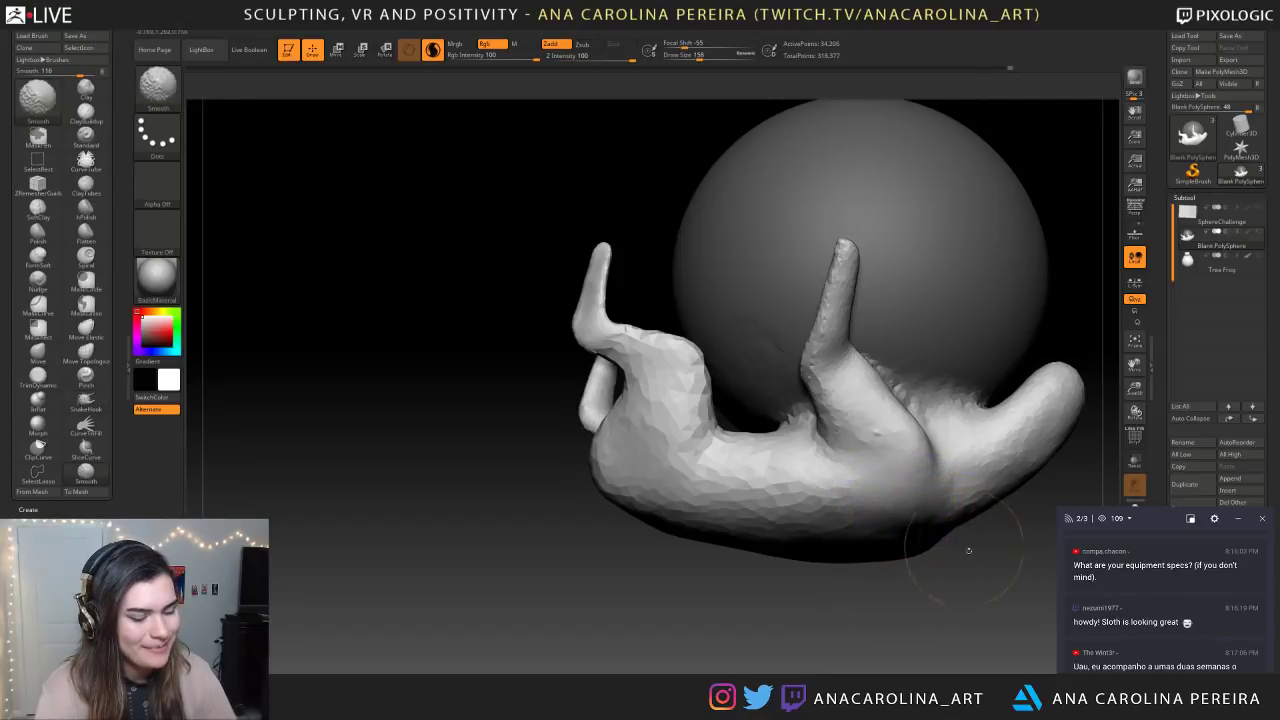
{"action": "scroll", "coordinate": [1189, 603], "scroll_direction": "down", "scroll_amount": 2}
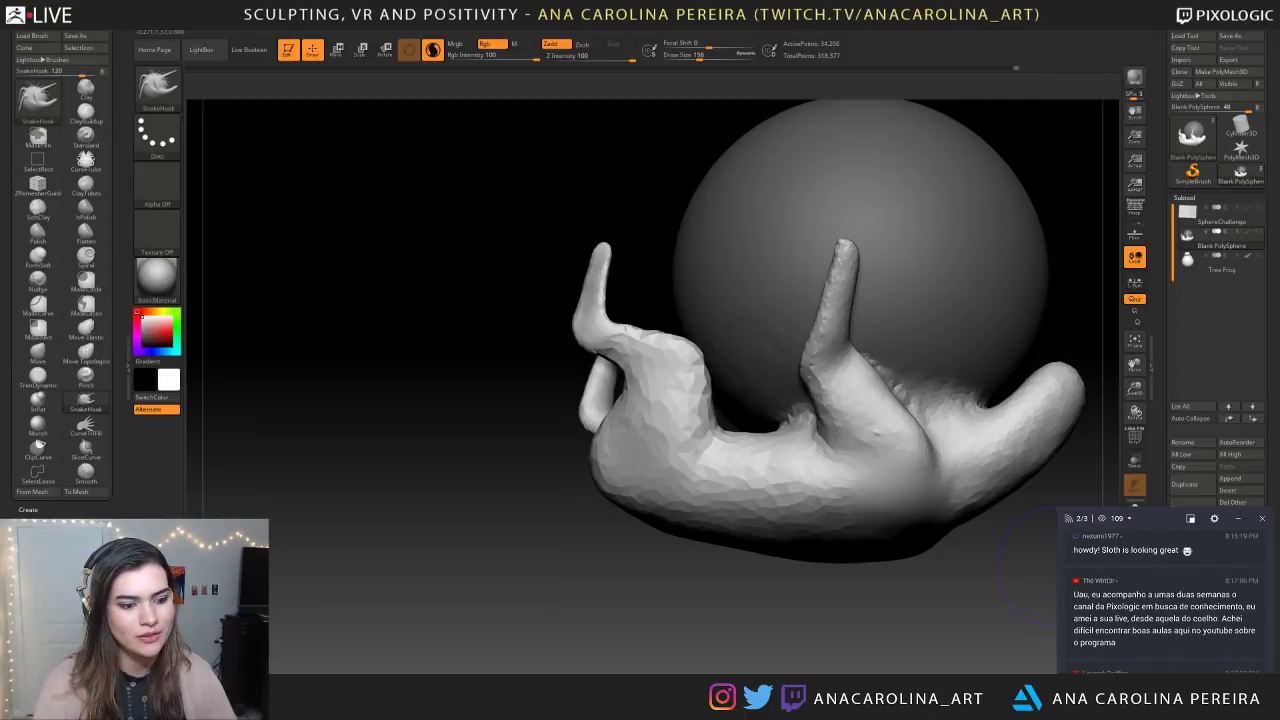
Set the SnakeHook draw size to 132 and refine the bend and thickness of the forearm against the sphere
{"action": "mouse_move", "coordinate": [787, 573]}
{"action": "left_mouse_down"}
{"action": "mouse_move", "coordinate": [806, 603]}
{"action": "mouse_move", "coordinate": [771, 604]}
{"action": "mouse_move", "coordinate": [820, 626]}
{"action": "mouse_move", "coordinate": [837, 573]}
{"action": "mouse_move", "coordinate": [809, 591]}
{"action": "mouse_move", "coordinate": [800, 560]}
{"action": "mouse_move", "coordinate": [780, 580]}
{"action": "mouse_move", "coordinate": [912, 418]}
{"action": "left_mouse_up"}
{"action": "left_click_drag", "start_coordinate": [880, 497], "coordinate": [901, 507]}
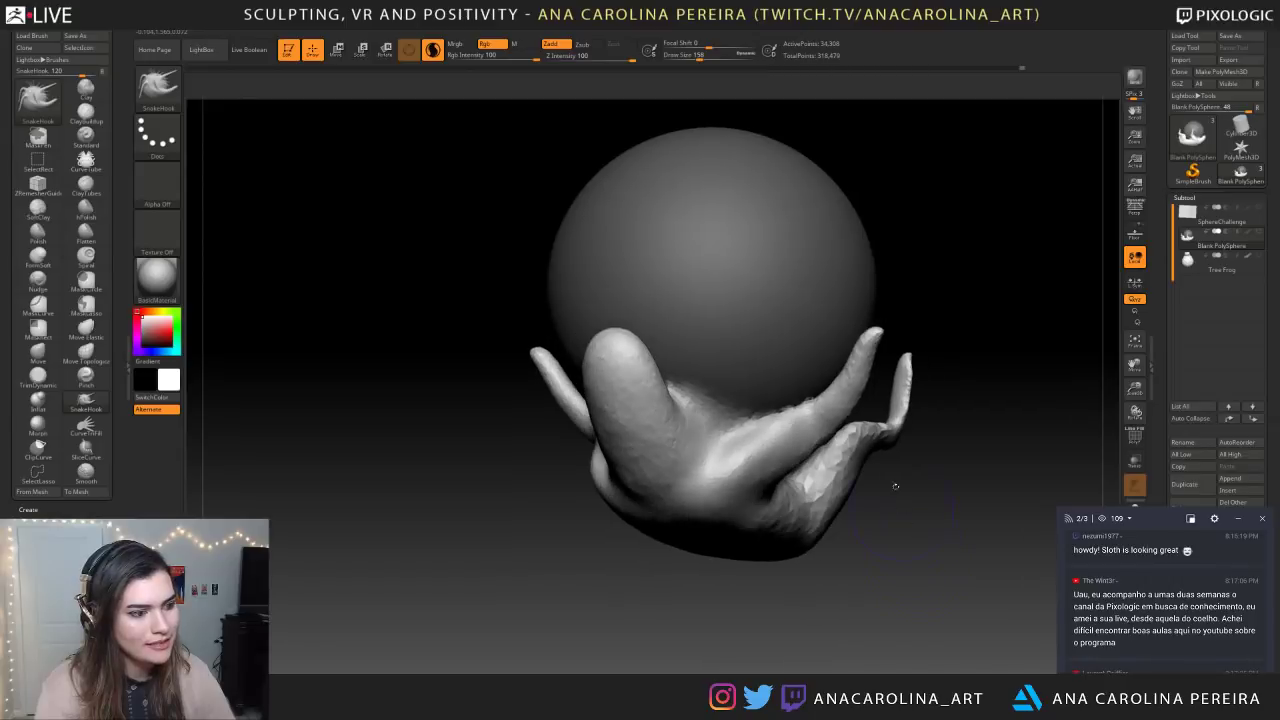
{"action": "left_click_drag", "start_coordinate": [875, 350], "coordinate": [895, 300]}
{"action": "key", "text": "space"}
{"action": "key", "text": "shift"}
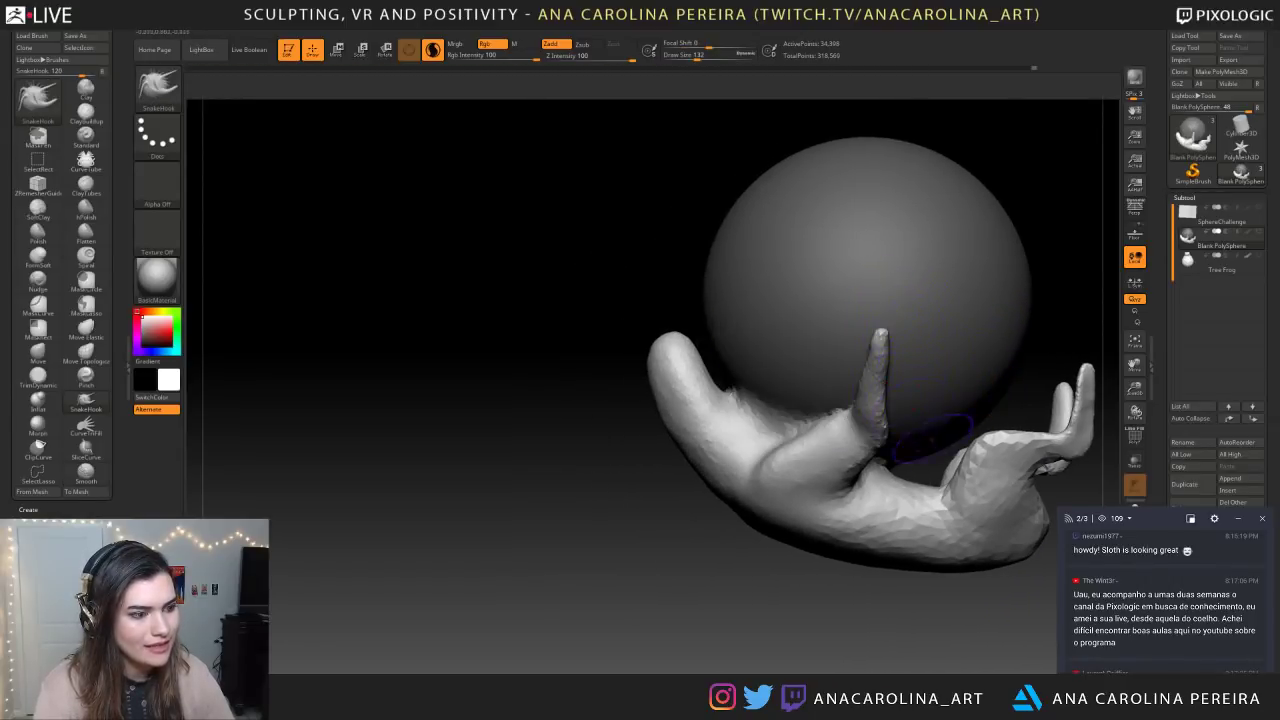
{"action": "left_click_drag", "start_coordinate": [862, 395], "coordinate": [836, 440]}
{"action": "mouse_move", "coordinate": [859, 368]}
{"action": "left_mouse_down"}
{"action": "mouse_move", "coordinate": [857, 356]}
{"action": "mouse_move", "coordinate": [851, 385]}
{"action": "left_mouse_up"}
{"action": "right_click_drag", "start_coordinate": [480, 420], "coordinate": [480, 300], "text": "ctrl"}
{"action": "right_click_drag", "start_coordinate": [480, 300], "coordinate": [700, 410]}
{"action": "right_click_drag", "start_coordinate": [880, 532], "coordinate": [882, 540], "text": "ctrl"}
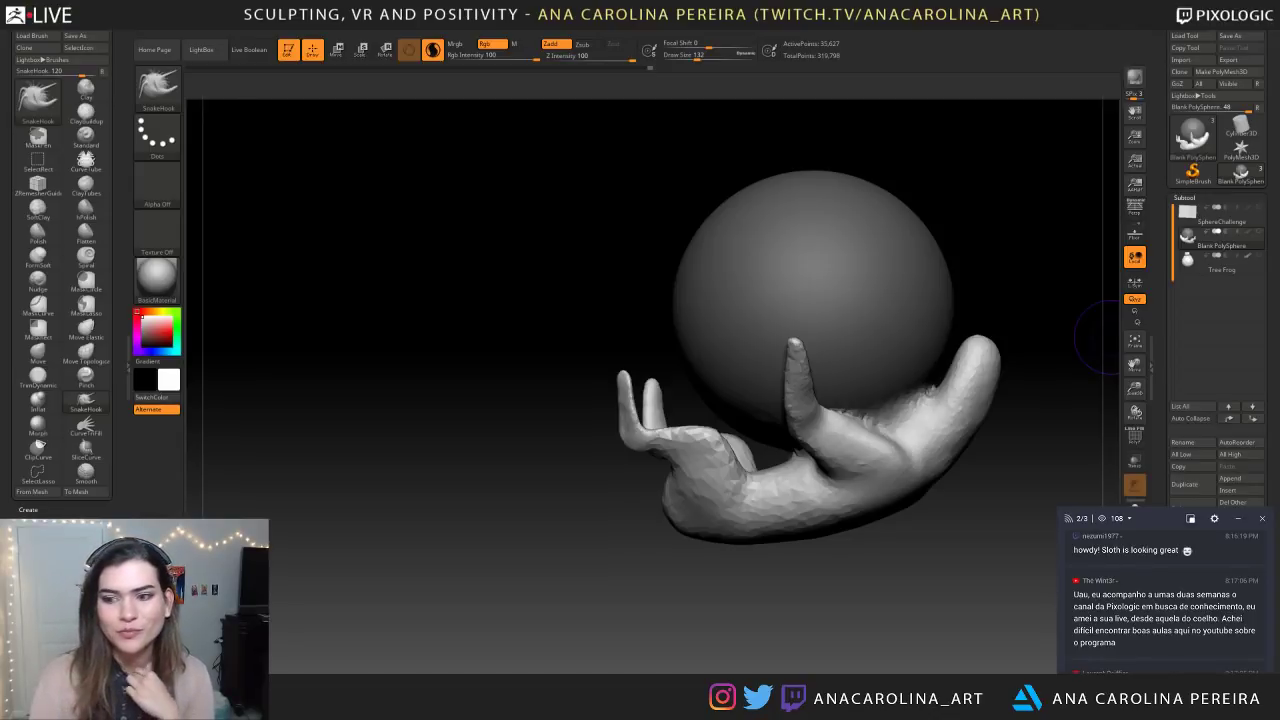
{"action": "left_click_drag", "start_coordinate": [950, 592], "coordinate": [696, 615]}
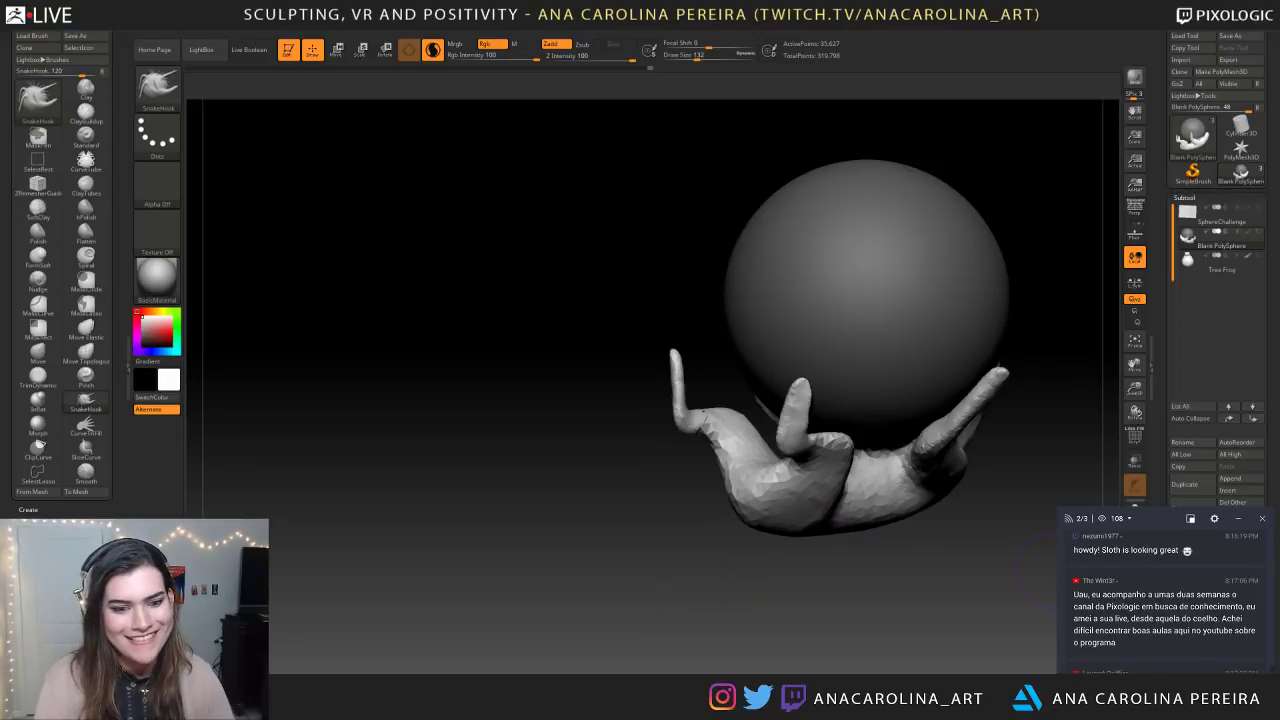
{"action": "scroll", "coordinate": [1186, 564], "scroll_direction": "down", "scroll_amount": 1}
{"action": "scroll", "coordinate": [1183, 568], "scroll_direction": "up", "scroll_amount": 3}
{"action": "scroll", "coordinate": [1183, 568], "scroll_direction": "down", "scroll_amount": 3}
{"action": "scroll", "coordinate": [1183, 568], "scroll_direction": "down", "scroll_amount": 1}
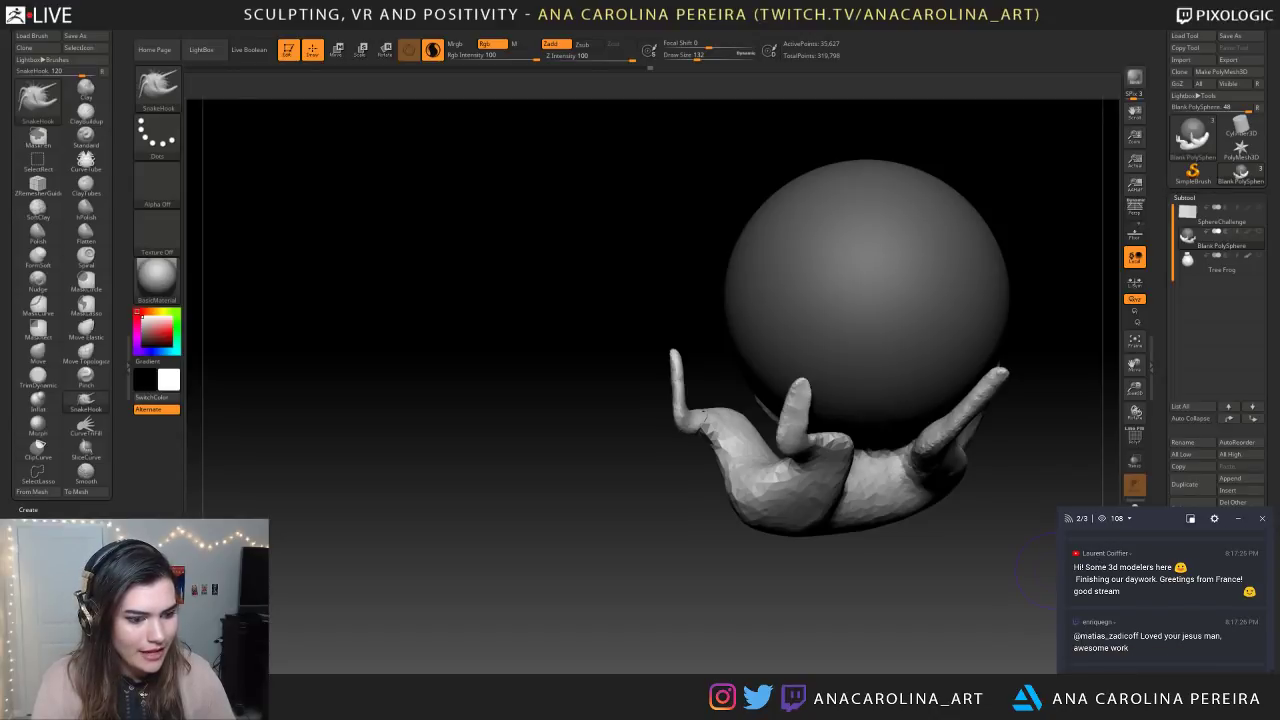
Set the SnakeHook draw size to 212 and smooth and reshape the area where the arm meets the shoulder
{"action": "left_click_drag", "start_coordinate": [1058, 570], "coordinate": [1265, 590]}
{"action": "left_click_drag", "start_coordinate": [990, 380], "coordinate": [850, 397]}
{"action": "key", "text": "space"}
{"action": "left_click_drag", "start_coordinate": [757, 486], "coordinate": [769, 486]}
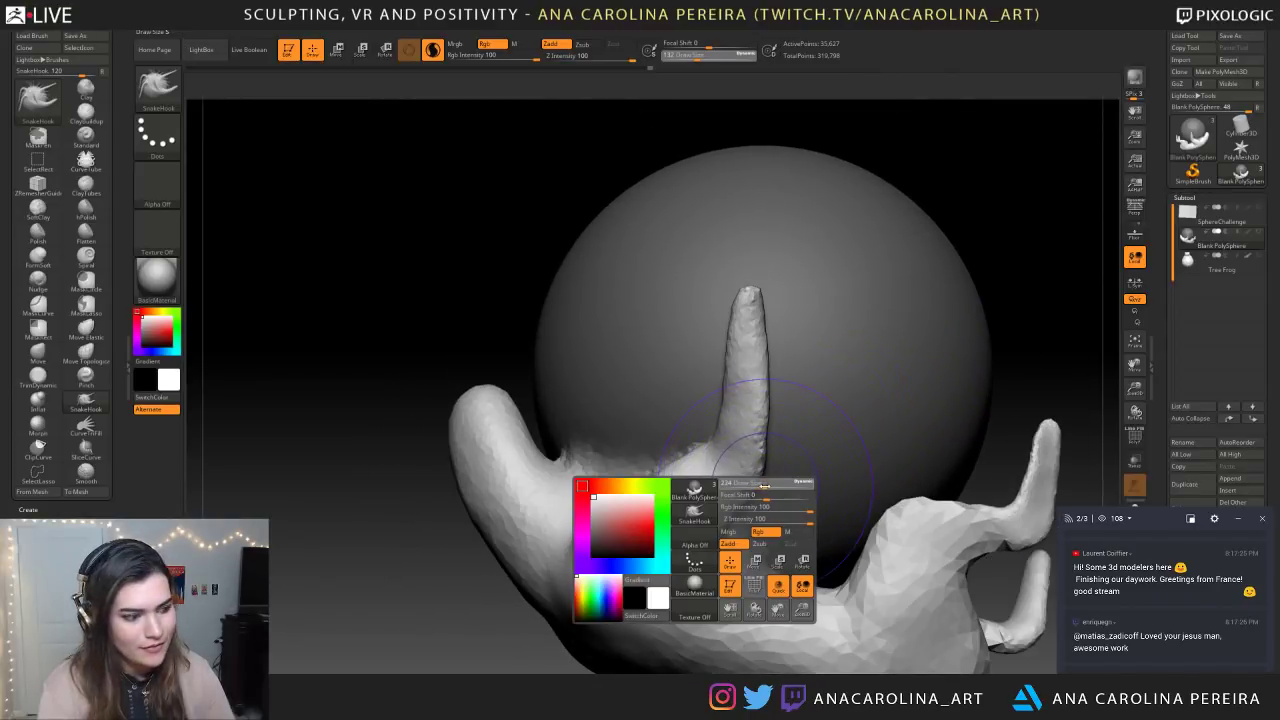
{"action": "left_click_drag", "start_coordinate": [714, 528], "coordinate": [740, 472], "text": "shift"}
{"action": "mouse_move", "coordinate": [1000, 470]}
{"action": "left_mouse_down"}
{"action": "mouse_move", "coordinate": [1023, 394]}
{"action": "mouse_move", "coordinate": [937, 332]}
{"action": "left_mouse_up"}
{"action": "key", "text": "ctrl"}
{"action": "key", "text": "space"}
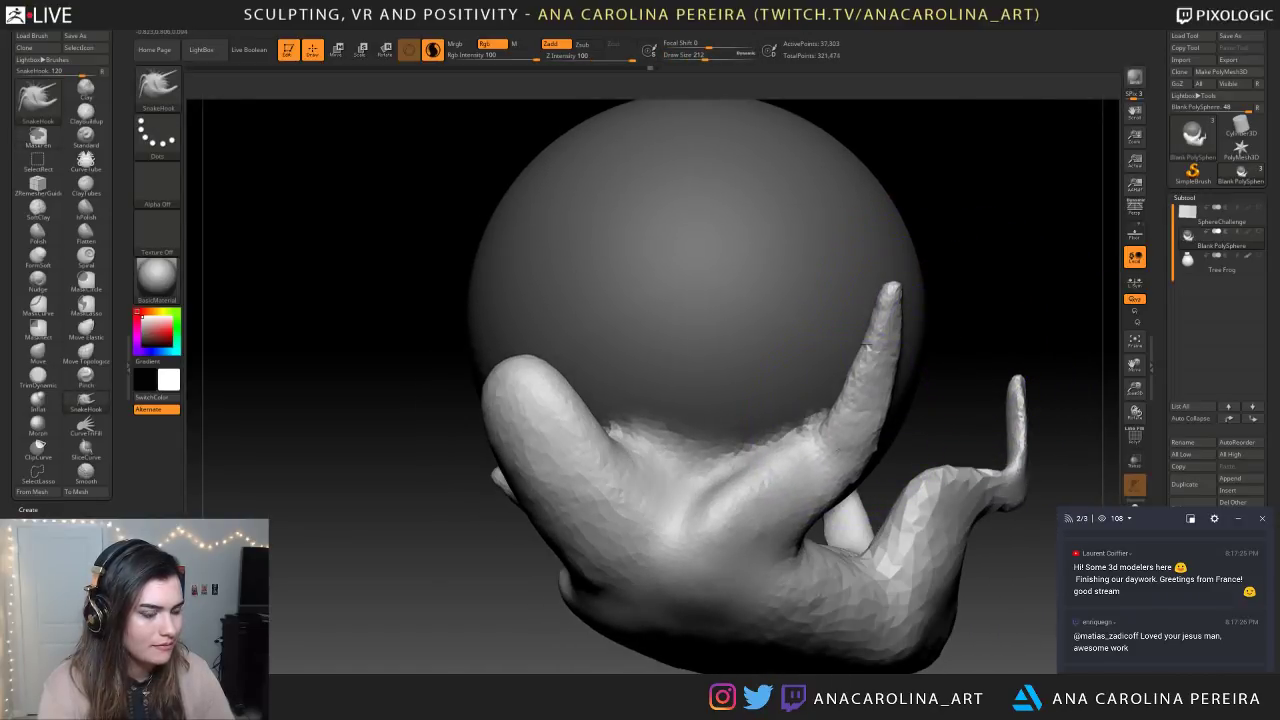
Adjust the draw size, reshape the shoulders below the head end, and smooth the surface there
{"action": "mouse_move", "coordinate": [966, 408]}
{"action": "left_mouse_down"}
{"action": "mouse_move", "coordinate": [943, 414]}
{"action": "mouse_move", "coordinate": [940, 465]}
{"action": "mouse_move", "coordinate": [868, 410]}
{"action": "mouse_move", "coordinate": [783, 566]}
{"action": "left_mouse_up"}
{"action": "key", "text": "space"}
{"action": "left_click_drag", "start_coordinate": [698, 555], "coordinate": [688, 590]}
{"action": "left_click_drag", "start_coordinate": [674, 514], "coordinate": [666, 502]}
{"action": "left_click_drag", "start_coordinate": [738, 578], "coordinate": [689, 580]}
{"action": "left_click_drag", "start_coordinate": [668, 494], "coordinate": [748, 556], "text": "shift"}
{"action": "left_click_drag", "start_coordinate": [868, 634], "coordinate": [800, 578]}
Set the SnakeHook draw size to 163 and adjust how the arm spreads outward from the shoulder around the sphere
{"action": "key", "text": "space"}
{"action": "left_click_drag", "start_coordinate": [846, 522], "coordinate": [790, 515]}
{"action": "mouse_move", "coordinate": [905, 488]}
{"action": "left_mouse_down"}
{"action": "mouse_move", "coordinate": [974, 460]}
{"action": "mouse_move", "coordinate": [930, 500]}
{"action": "left_mouse_up"}
{"action": "left_click_drag", "start_coordinate": [930, 500], "coordinate": [1000, 400], "text": "alt"}
{"action": "key", "text": "space"}
{"action": "mouse_move", "coordinate": [891, 428]}
{"action": "left_mouse_down"}
{"action": "mouse_move", "coordinate": [951, 491]}
{"action": "mouse_move", "coordinate": [830, 490]}
{"action": "mouse_move", "coordinate": [937, 470]}
{"action": "left_mouse_up"}
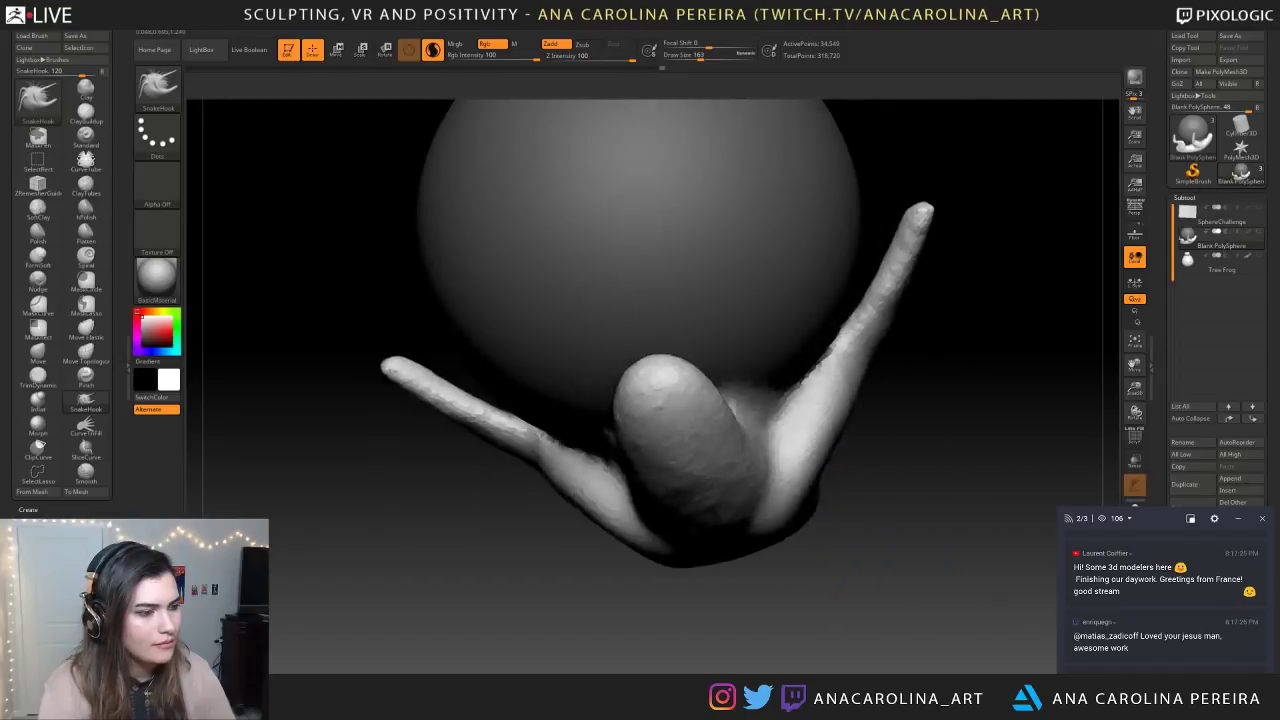
Turn on the polyframe display, assign the masked sphere its own polygroup with Group Masked, and invert the mask
{"action": "left_click_drag", "start_coordinate": [1010, 315], "coordinate": [945, 438], "text": "alt"}
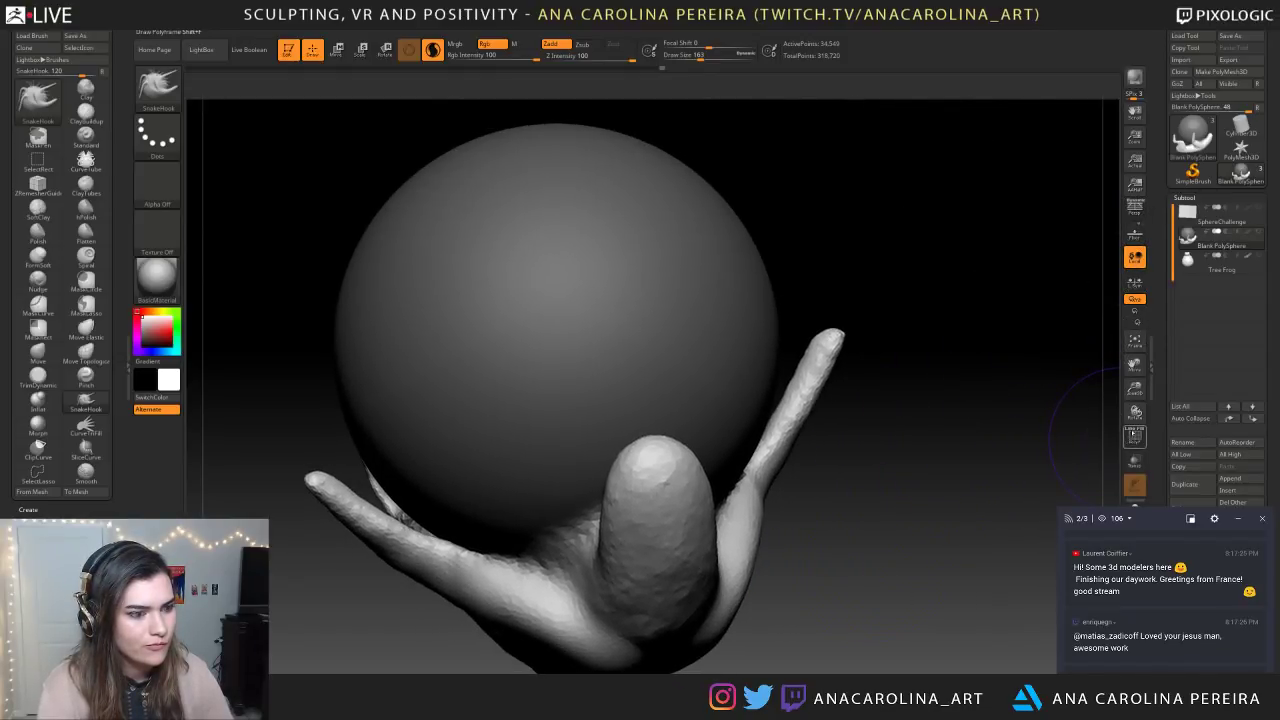
{"action": "left_click", "coordinate": [1134, 436]}
{"action": "left_click_drag", "start_coordinate": [1012, 428], "coordinate": [1070, 323]}
{"action": "left_click_drag", "start_coordinate": [1172, 307], "coordinate": [1160, 178]}
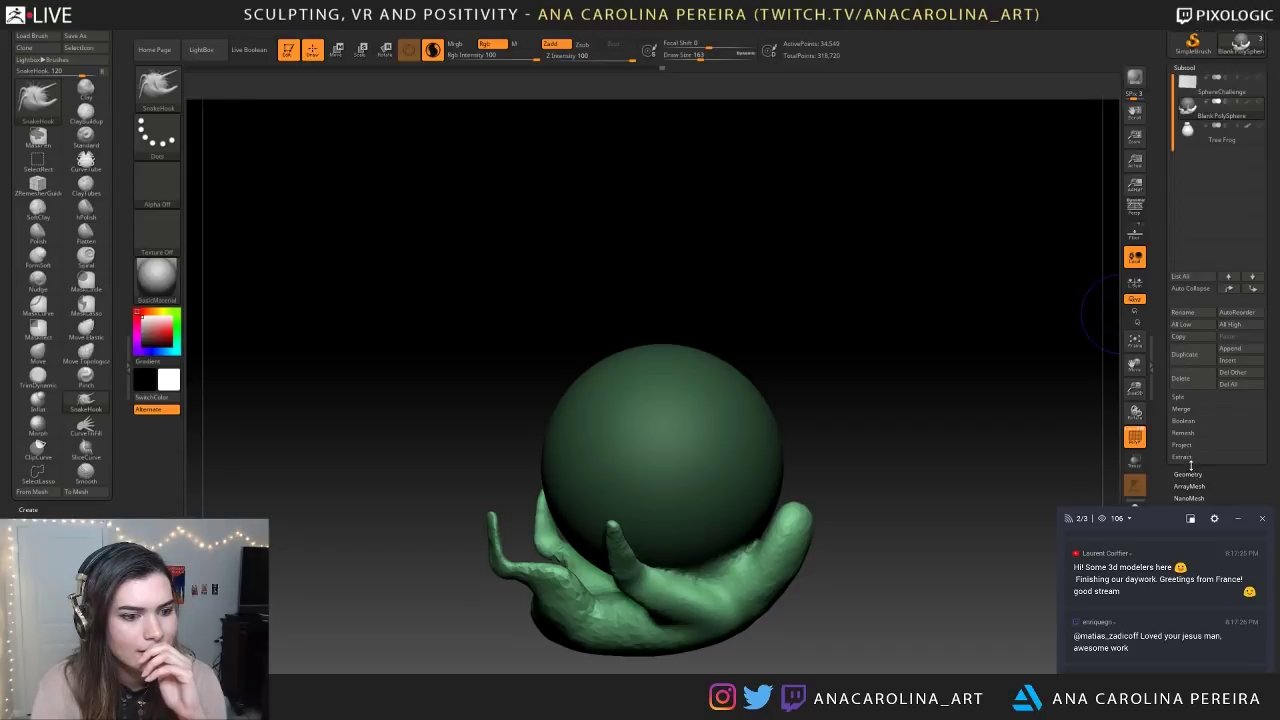
{"action": "left_click_drag", "start_coordinate": [1167, 479], "coordinate": [1186, 386]}
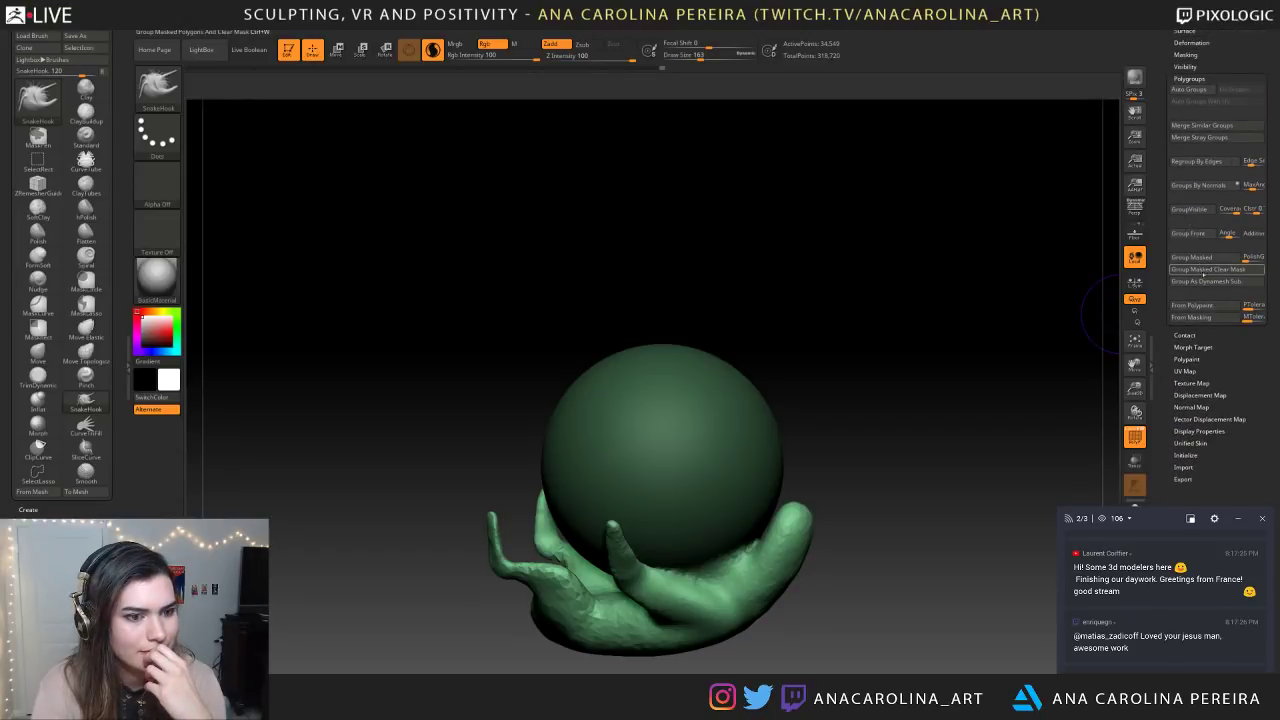
{"action": "left_click", "coordinate": [1204, 259]}
{"action": "left_click_drag", "start_coordinate": [1060, 318], "coordinate": [933, 472]}
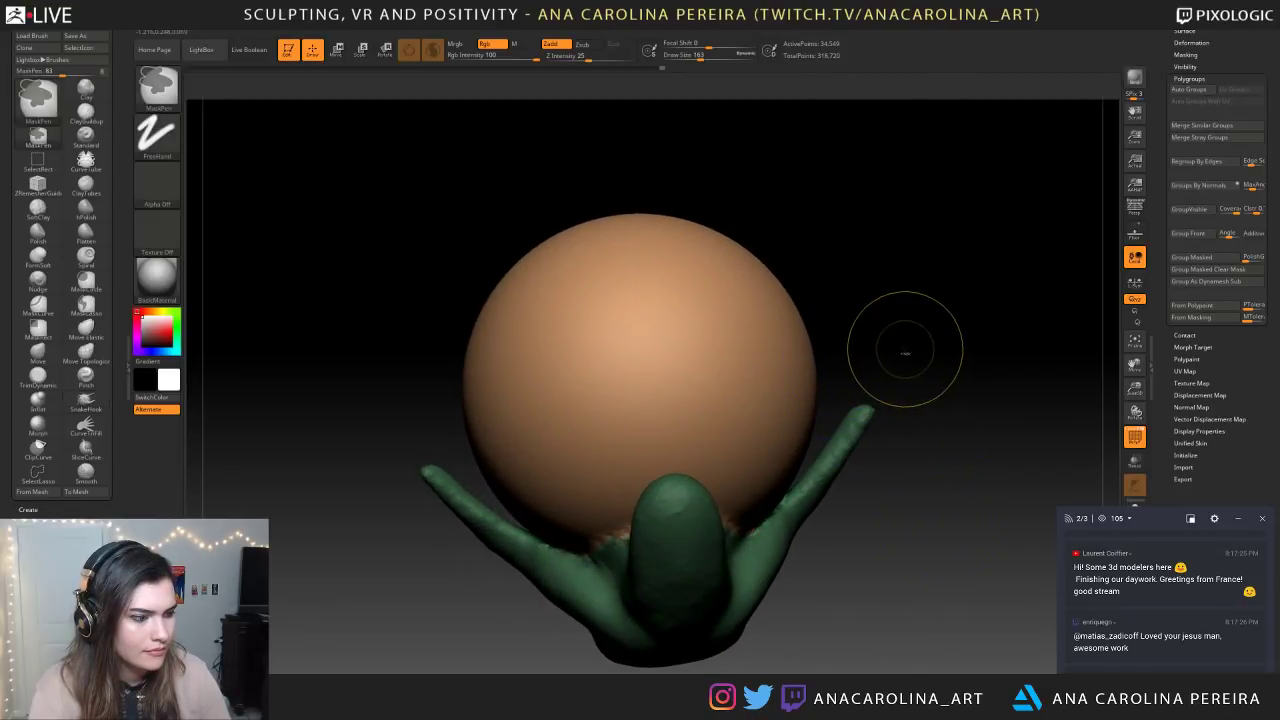
Isolate a polygroup to inspect the separation of creature and sphere, show everything again, and undo the mask change
{"action": "left_click_drag", "start_coordinate": [903, 366], "coordinate": [660, 590]}
{"action": "left_click", "coordinate": [757, 608], "text": "ctrl+shift"}
{"action": "mouse_move", "coordinate": [757, 608]}
{"action": "left_mouse_down"}
{"action": "mouse_move", "coordinate": [650, 600]}
{"action": "mouse_move", "coordinate": [705, 598]}
{"action": "mouse_move", "coordinate": [708, 650]}
{"action": "mouse_move", "coordinate": [690, 662]}
{"action": "left_mouse_up"}
{"action": "left_click", "coordinate": [690, 662], "text": "ctrl+shift"}
{"action": "left_click_drag", "start_coordinate": [870, 655], "coordinate": [888, 606], "text": "alt"}
{"action": "mouse_move", "coordinate": [888, 606]}
{"action": "left_mouse_down", "text": "ctrl"}
{"action": "mouse_move", "coordinate": [906, 626]}
{"action": "mouse_move", "coordinate": [877, 566]}
{"action": "left_mouse_up", "text": "ctrl"}
{"action": "key", "text": "ctrl+z"}
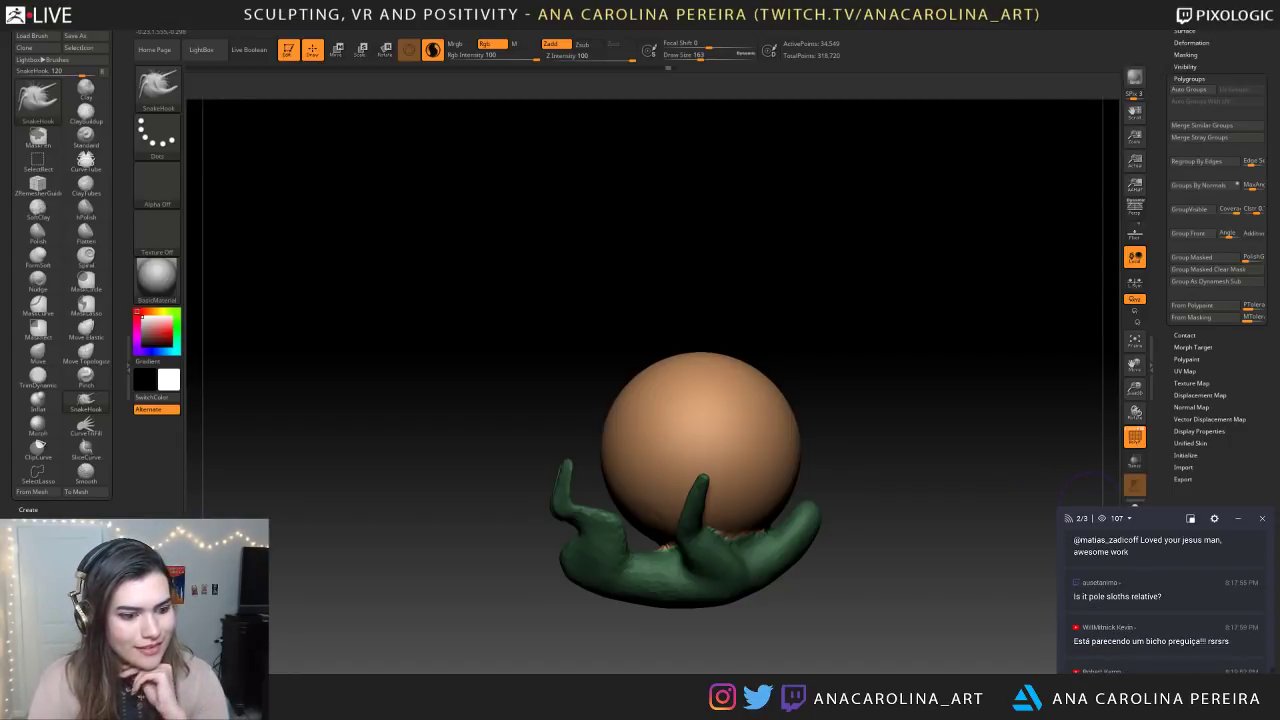
{"action": "left_click_drag", "start_coordinate": [1088, 596], "coordinate": [1167, 602]}
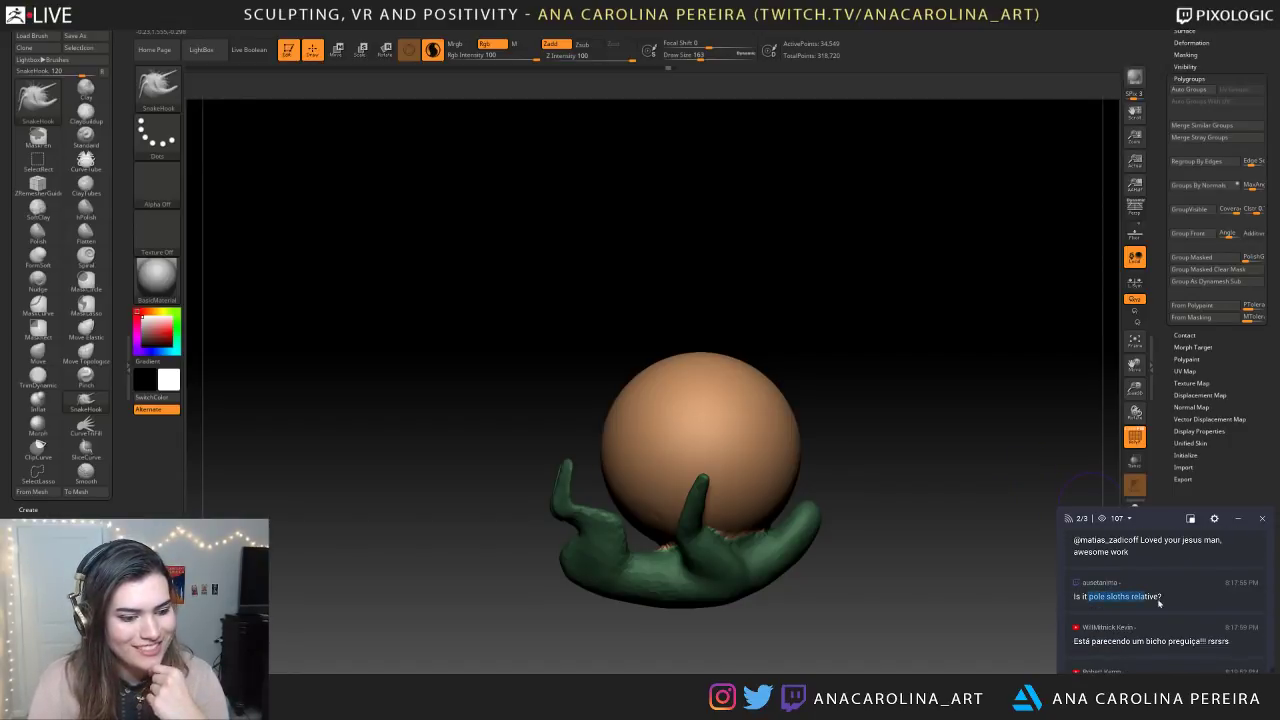
{"action": "left_click_drag", "start_coordinate": [1091, 618], "coordinate": [1167, 619]}
{"action": "left_click", "coordinate": [1166, 620]}
{"action": "scroll", "coordinate": [1100, 629], "scroll_direction": "down", "scroll_amount": 1}
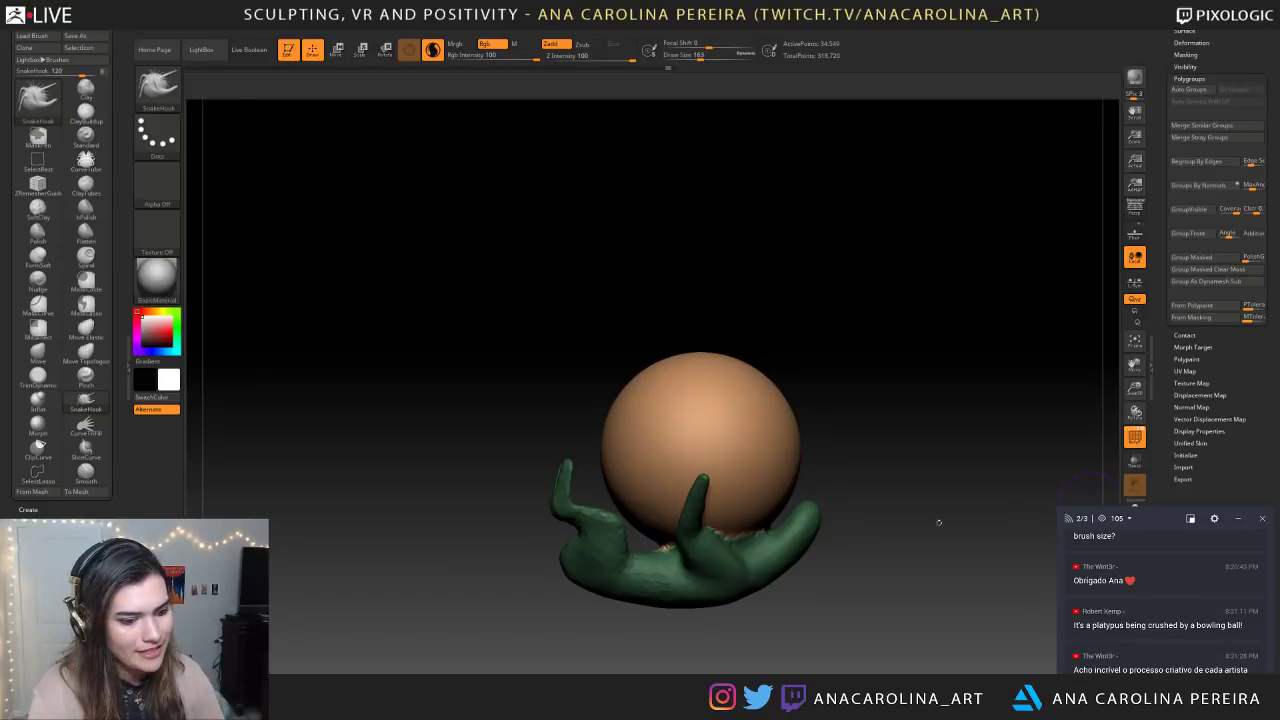
Invert the mask so the sphere is protected and the creature is free to sculpt
{"action": "left_click_drag", "start_coordinate": [939, 522], "coordinate": [860, 525]}
{"action": "left_click_drag", "start_coordinate": [860, 525], "coordinate": [880, 590], "text": "alt"}
{"action": "mouse_move", "coordinate": [880, 590]}
{"action": "left_mouse_down"}
{"action": "mouse_move", "coordinate": [830, 580]}
{"action": "mouse_move", "coordinate": [885, 620]}
{"action": "mouse_move", "coordinate": [914, 508]}
{"action": "mouse_move", "coordinate": [925, 515]}
{"action": "left_mouse_up"}
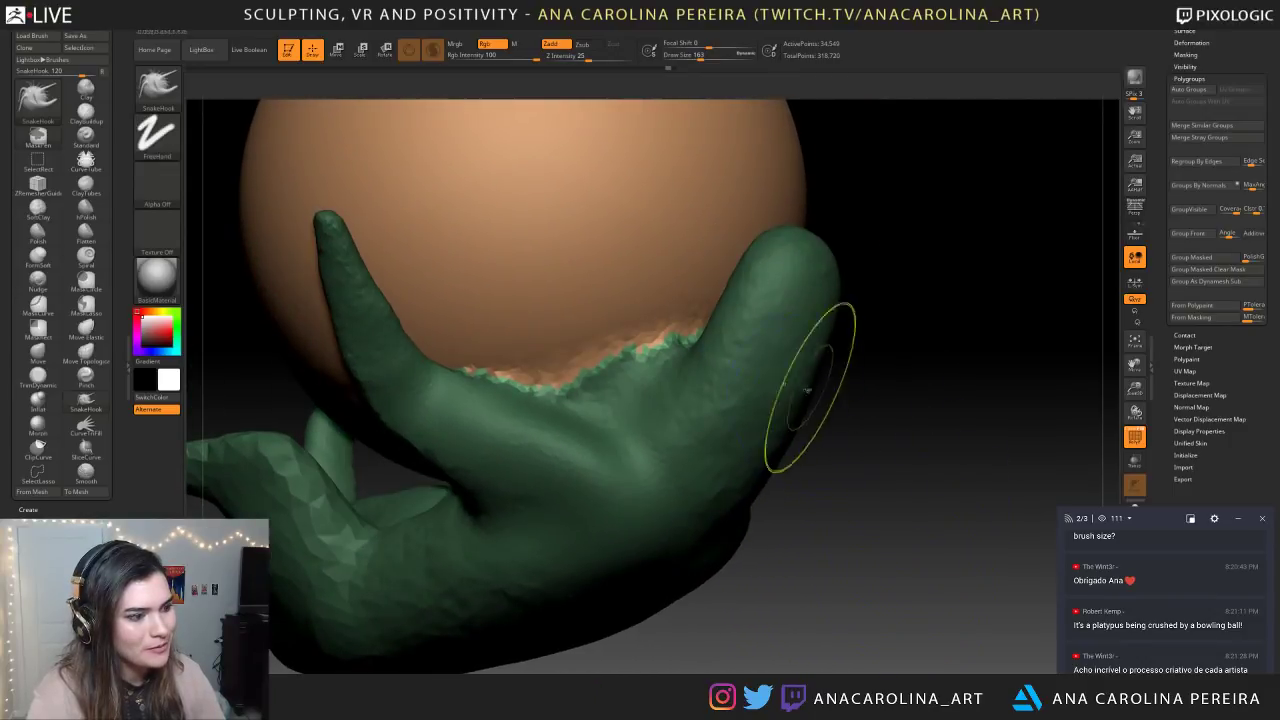
{"action": "left_click", "coordinate": [906, 466], "text": "ctrl"}
{"action": "left_click_drag", "start_coordinate": [906, 466], "coordinate": [884, 389], "text": "alt"}
{"action": "left_click_drag", "start_coordinate": [884, 389], "coordinate": [871, 411]}
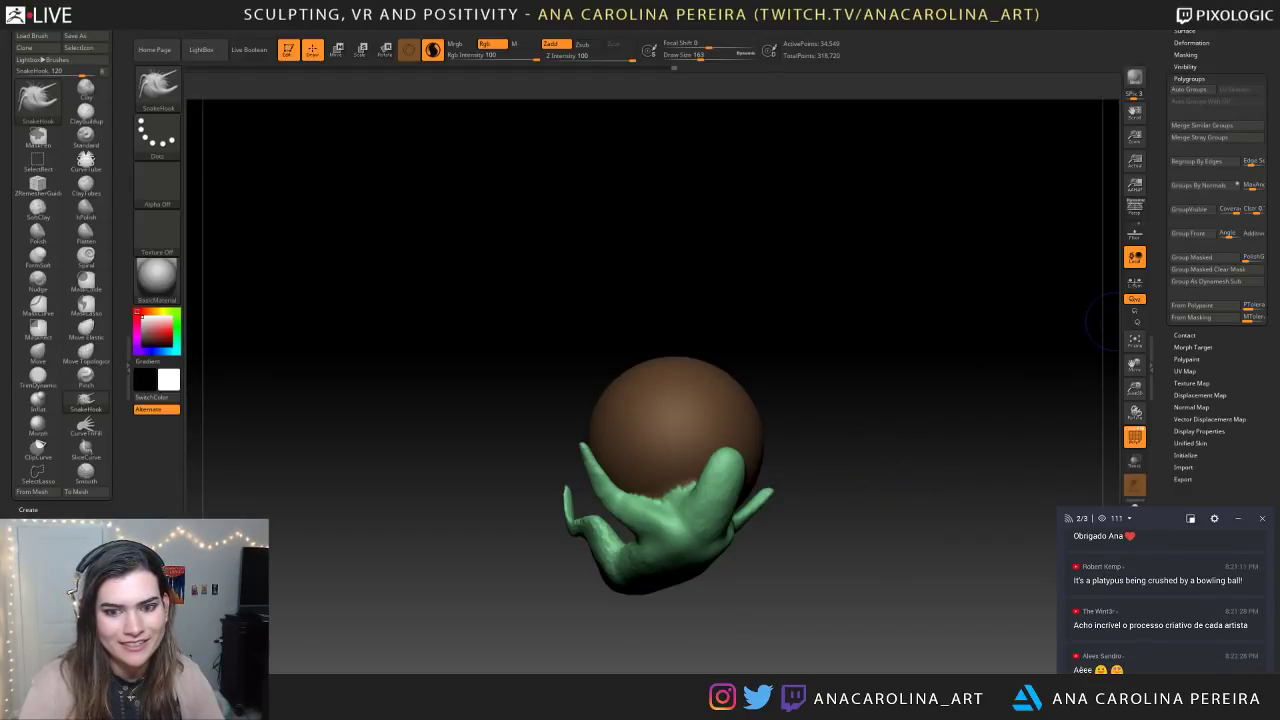
Try pulling two pointed spikes out of the creature's back with SnakeHook, and undo them
{"action": "left_click_drag", "start_coordinate": [574, 566], "coordinate": [557, 566]}
{"action": "left_click_drag", "start_coordinate": [658, 550], "coordinate": [632, 604]}
{"action": "left_click_drag", "start_coordinate": [698, 558], "coordinate": [709, 623]}
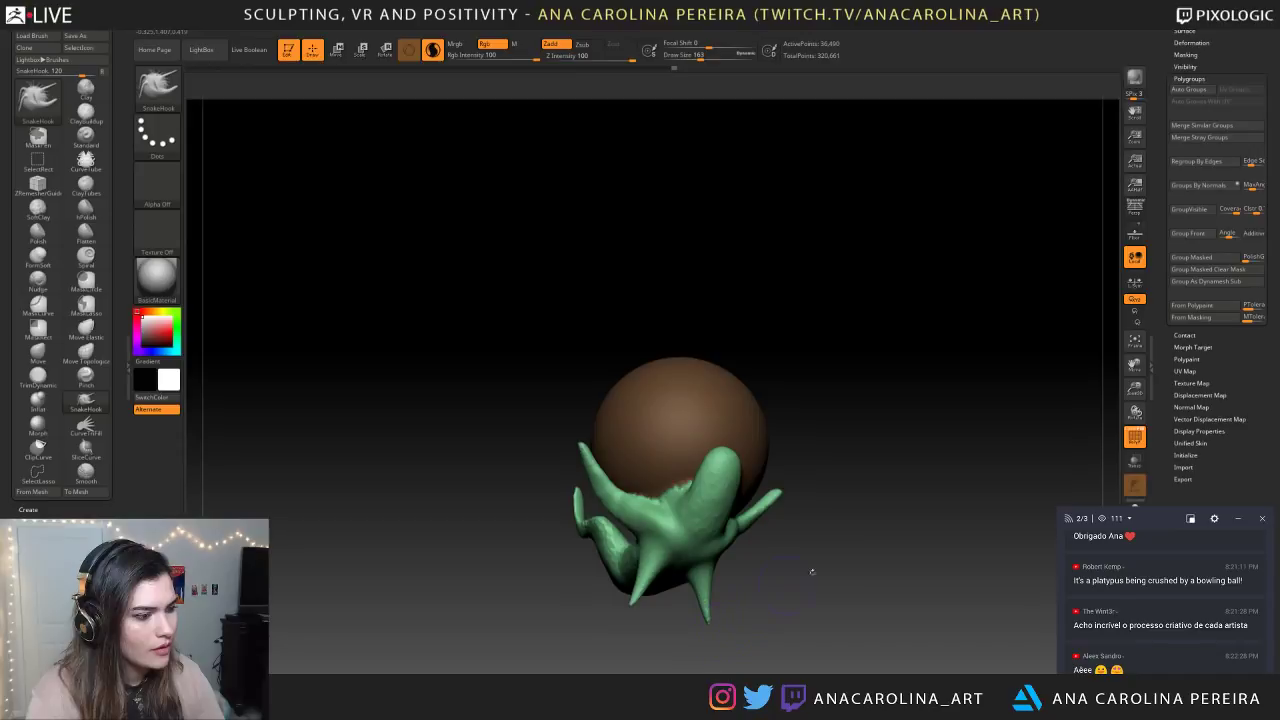
{"action": "key", "text": "ctrl+z"}
{"action": "key", "text": "ctrl+z"}
Reshape the head end with SnakeHook, adjusting its width from the front and its profile from the side
{"action": "mouse_move", "coordinate": [832, 563]}
{"action": "left_mouse_down", "text": "alt"}
{"action": "mouse_move", "coordinate": [862, 650]}
{"action": "mouse_move", "coordinate": [891, 634]}
{"action": "left_mouse_up", "text": "alt"}
{"action": "left_click_drag", "start_coordinate": [776, 374], "coordinate": [797, 372]}
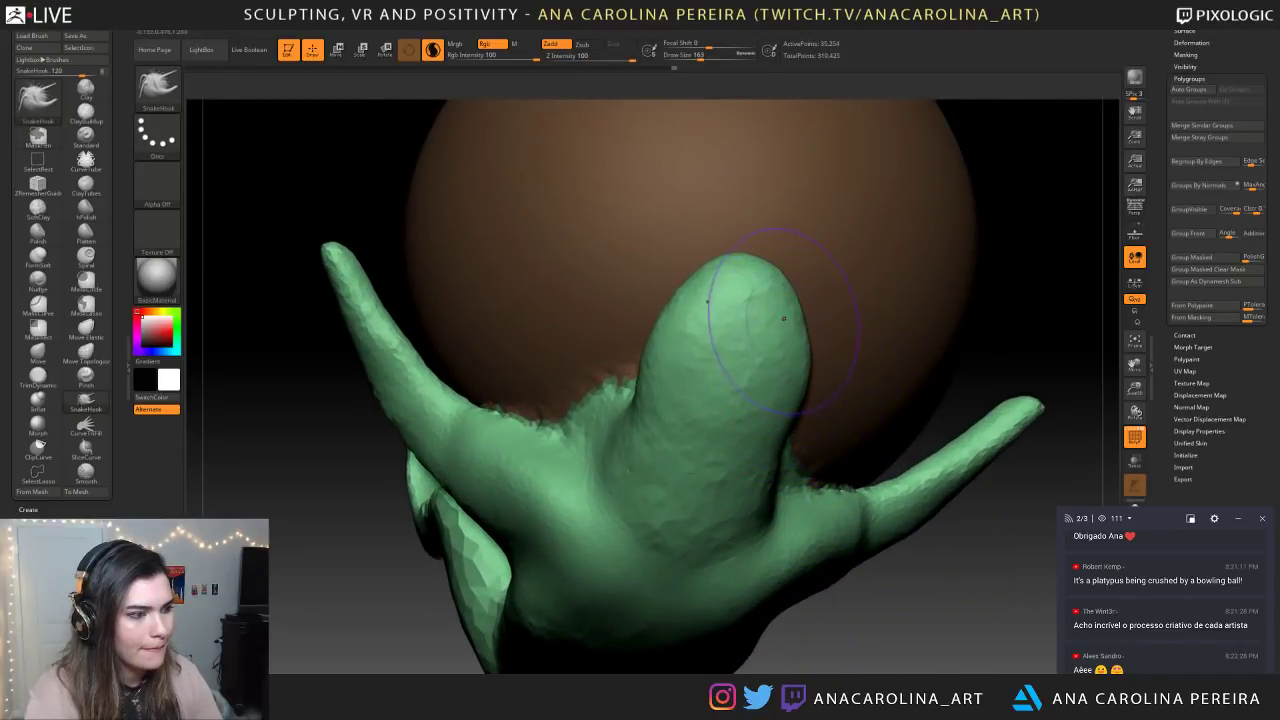
{"action": "left_click_drag", "start_coordinate": [810, 308], "coordinate": [797, 288]}
{"action": "left_click_drag", "start_coordinate": [964, 380], "coordinate": [1064, 378]}
{"action": "left_click_drag", "start_coordinate": [788, 394], "coordinate": [799, 362]}
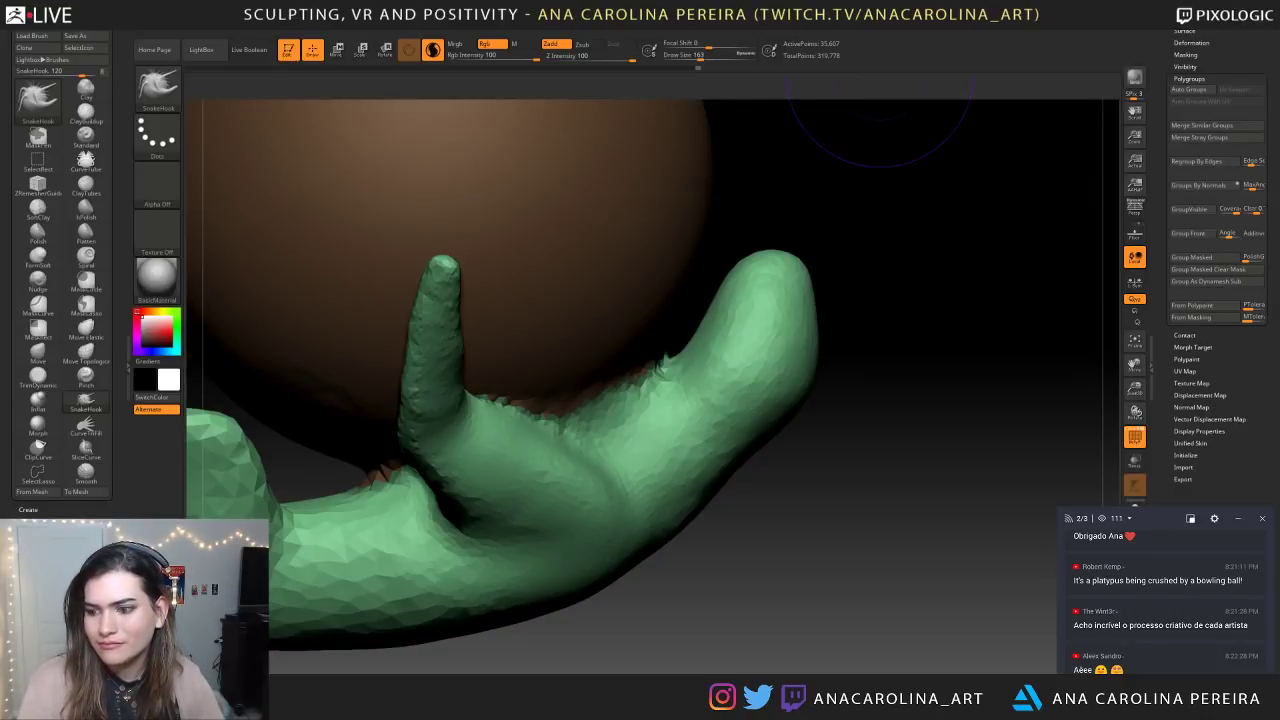
Pull the head's tip into a tapered snout and set the SnakeHook draw size to 101
{"action": "mouse_move", "coordinate": [683, 566]}
{"action": "left_mouse_down"}
{"action": "mouse_move", "coordinate": [414, 563]}
{"action": "mouse_move", "coordinate": [700, 545]}
{"action": "mouse_move", "coordinate": [517, 574]}
{"action": "mouse_move", "coordinate": [580, 571]}
{"action": "mouse_move", "coordinate": [590, 595]}
{"action": "mouse_move", "coordinate": [720, 545]}
{"action": "mouse_move", "coordinate": [823, 480]}
{"action": "left_mouse_up"}
{"action": "mouse_move", "coordinate": [850, 375]}
{"action": "left_mouse_down"}
{"action": "mouse_move", "coordinate": [815, 405]}
{"action": "mouse_move", "coordinate": [850, 340]}
{"action": "mouse_move", "coordinate": [830, 300]}
{"action": "mouse_move", "coordinate": [865, 322]}
{"action": "mouse_move", "coordinate": [876, 305]}
{"action": "left_mouse_up"}
{"action": "key", "text": "space"}
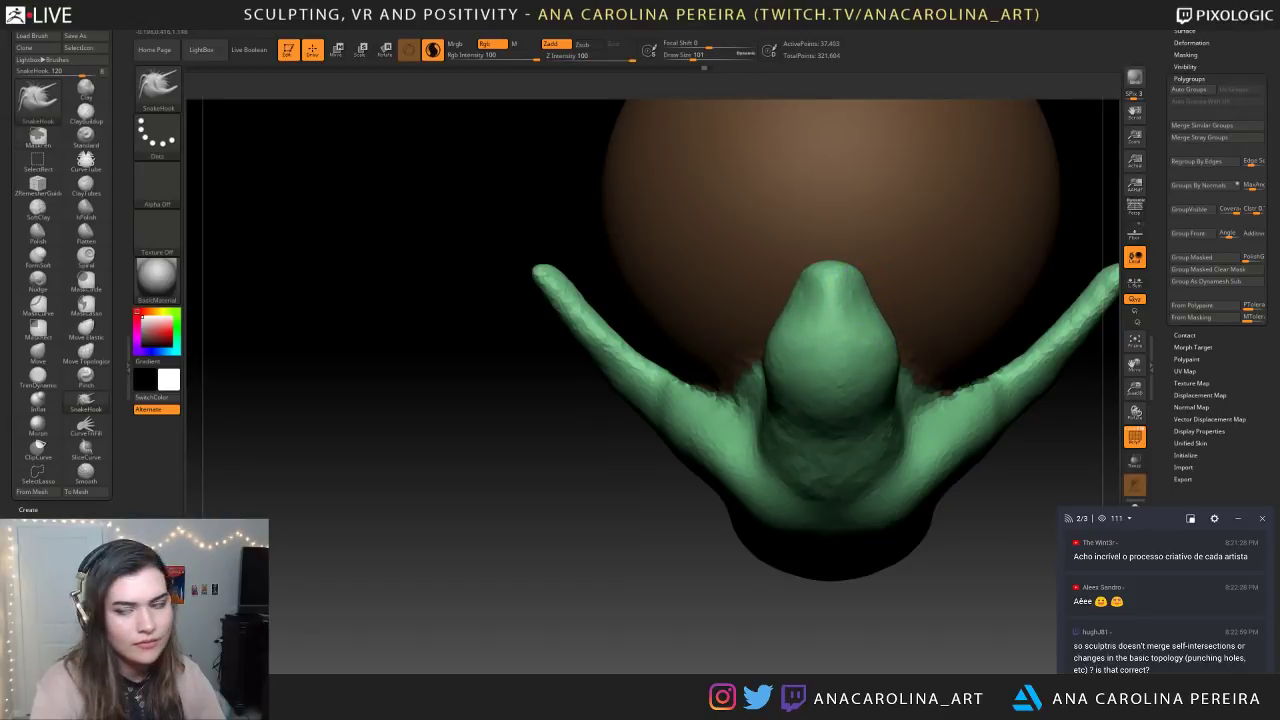
{"action": "mouse_move", "coordinate": [890, 402]}
{"action": "left_mouse_down"}
{"action": "mouse_move", "coordinate": [927, 266]}
{"action": "mouse_move", "coordinate": [965, 293]}
{"action": "mouse_move", "coordinate": [930, 260]}
{"action": "mouse_move", "coordinate": [943, 214]}
{"action": "left_mouse_up"}
Adjust the shoulder and upper arm beside the head with SnakeHook, using draw sizes 124 and 167
{"action": "key", "text": "space"}
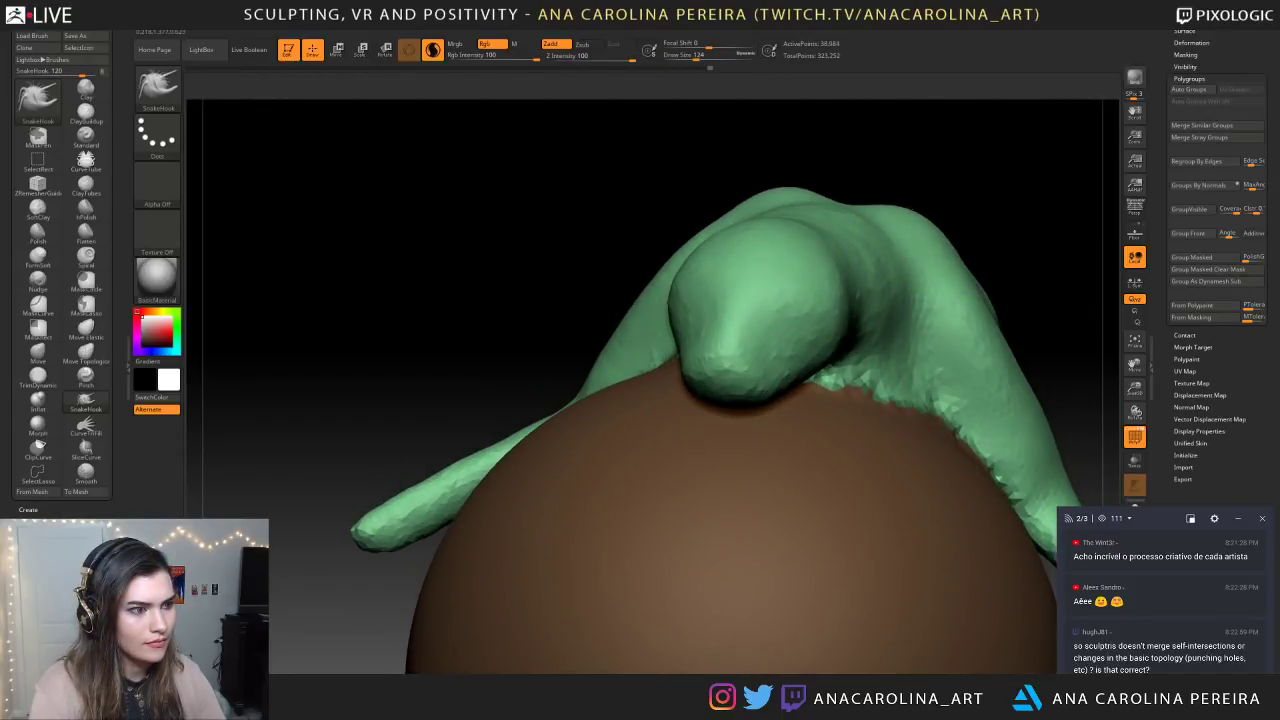
{"action": "left_click_drag", "start_coordinate": [942, 262], "coordinate": [958, 302]}
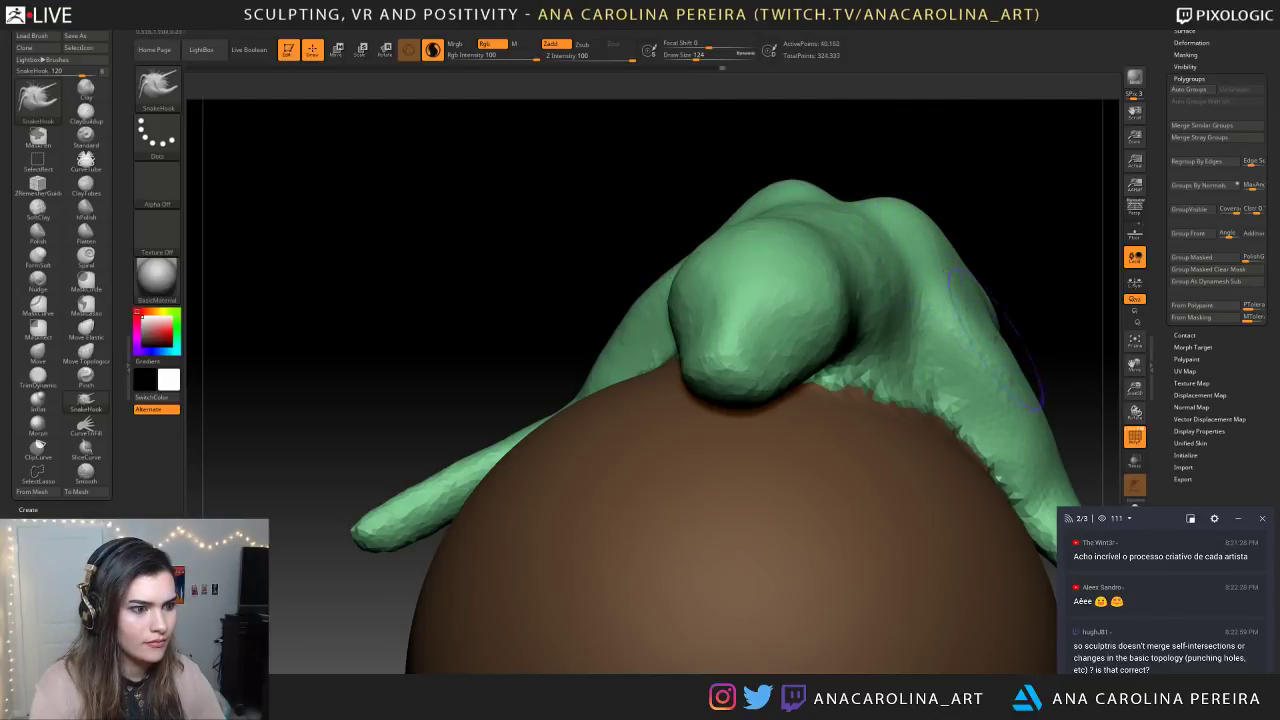
{"action": "mouse_move", "coordinate": [1042, 372]}
{"action": "left_mouse_down"}
{"action": "mouse_move", "coordinate": [1020, 384]}
{"action": "mouse_move", "coordinate": [1052, 418]}
{"action": "mouse_move", "coordinate": [1034, 294]}
{"action": "mouse_move", "coordinate": [927, 287]}
{"action": "mouse_move", "coordinate": [972, 280]}
{"action": "left_mouse_up"}
{"action": "mouse_move", "coordinate": [1048, 272]}
{"action": "left_mouse_down"}
{"action": "mouse_move", "coordinate": [1090, 268]}
{"action": "mouse_move", "coordinate": [950, 285]}
{"action": "mouse_move", "coordinate": [940, 302]}
{"action": "left_mouse_up"}
{"action": "key", "text": "space"}
{"action": "left_click_drag", "start_coordinate": [910, 366], "coordinate": [916, 400]}
{"action": "mouse_move", "coordinate": [890, 270]}
{"action": "left_mouse_down"}
{"action": "mouse_move", "coordinate": [1008, 260]}
{"action": "mouse_move", "coordinate": [980, 351]}
{"action": "mouse_move", "coordinate": [980, 306]}
{"action": "left_mouse_up"}
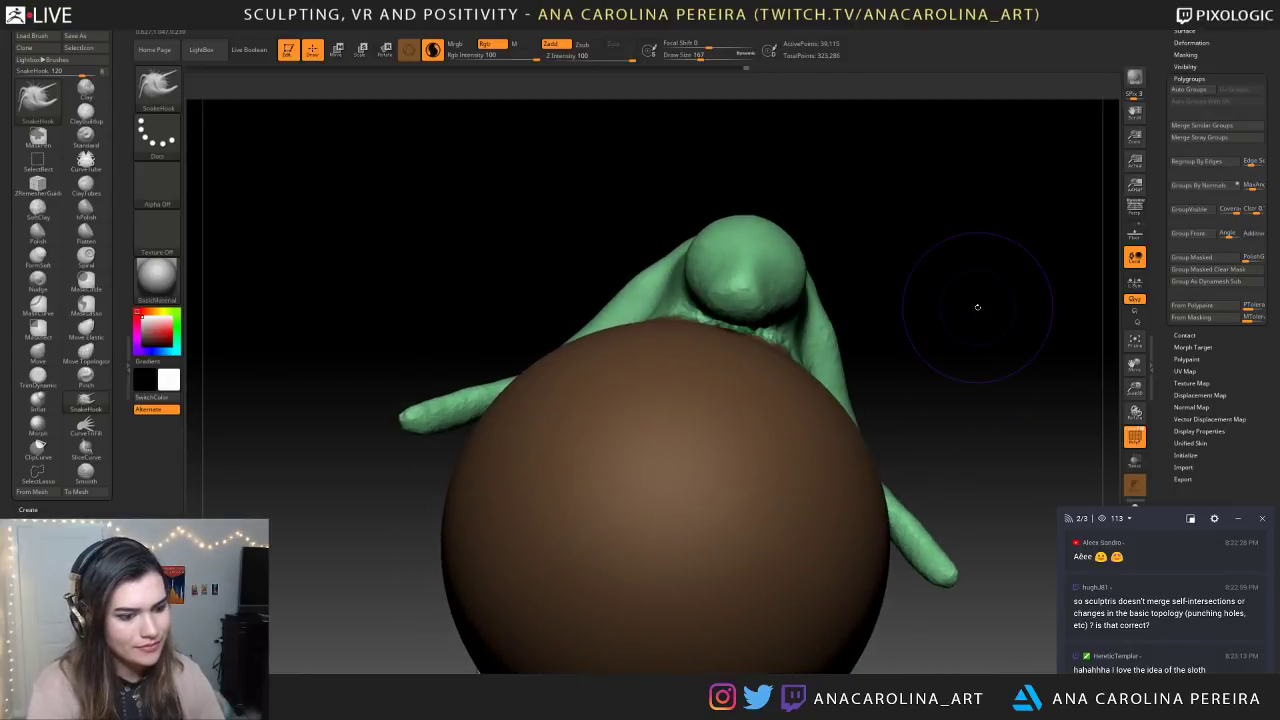
{"action": "scroll", "coordinate": [1100, 620], "scroll_direction": "up", "scroll_amount": 2}
{"action": "scroll", "coordinate": [1110, 620], "scroll_direction": "down", "scroll_amount": 2}
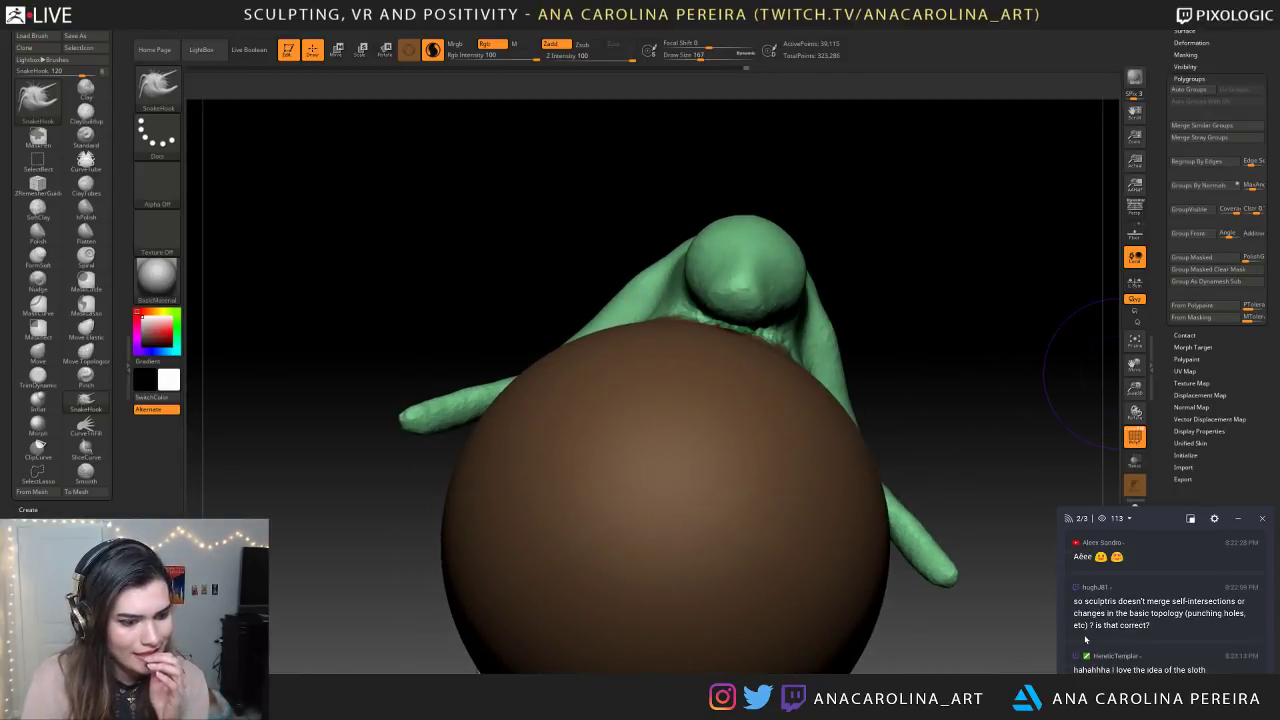
{"action": "left_click_drag", "start_coordinate": [1085, 601], "coordinate": [1222, 613]}
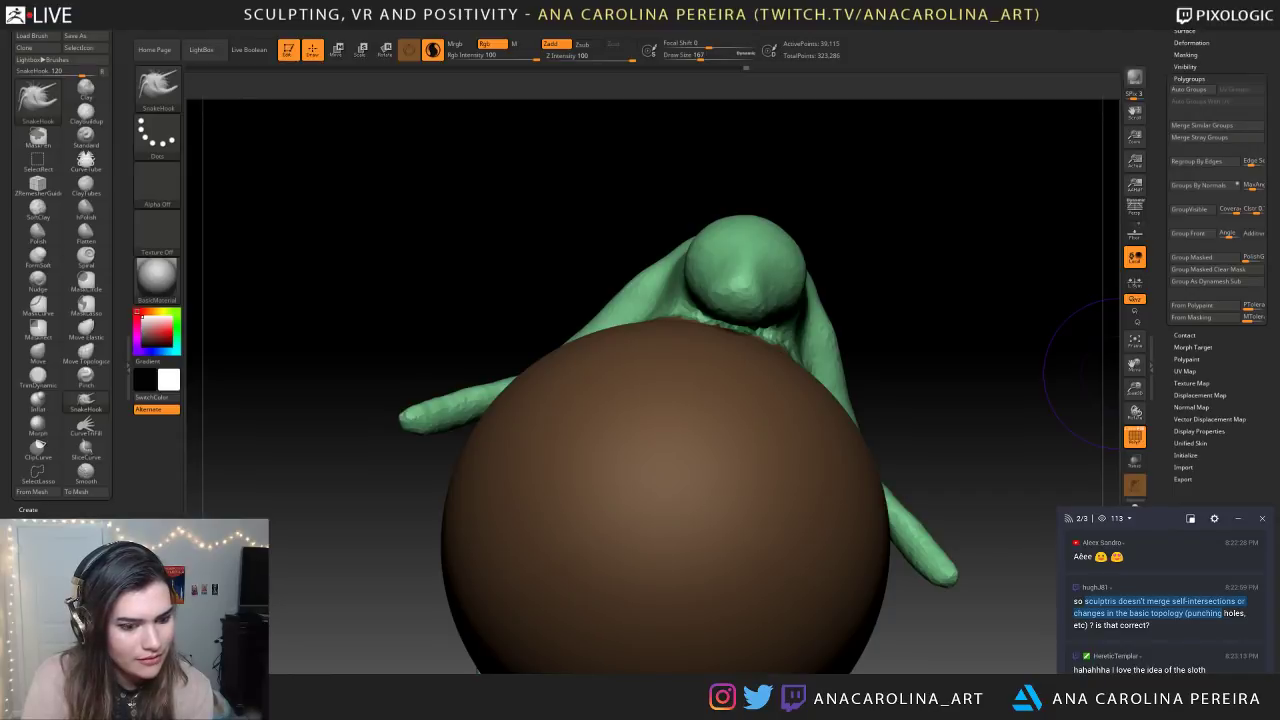
{"action": "left_click", "coordinate": [1221, 614]}
Isolate the creature's polygroup, examine its geometry where it touches the sphere, and show the whole model again
{"action": "left_click_drag", "start_coordinate": [1031, 410], "coordinate": [952, 386]}
{"action": "left_click", "coordinate": [856, 400], "text": "ctrl+shift"}
{"action": "left_click_drag", "start_coordinate": [900, 431], "coordinate": [735, 390]}
{"action": "left_click_drag", "start_coordinate": [920, 385], "coordinate": [950, 425]}
{"action": "left_click_drag", "start_coordinate": [950, 540], "coordinate": [1067, 589], "text": "alt"}
{"action": "left_click", "coordinate": [937, 462], "text": "ctrl+shift"}
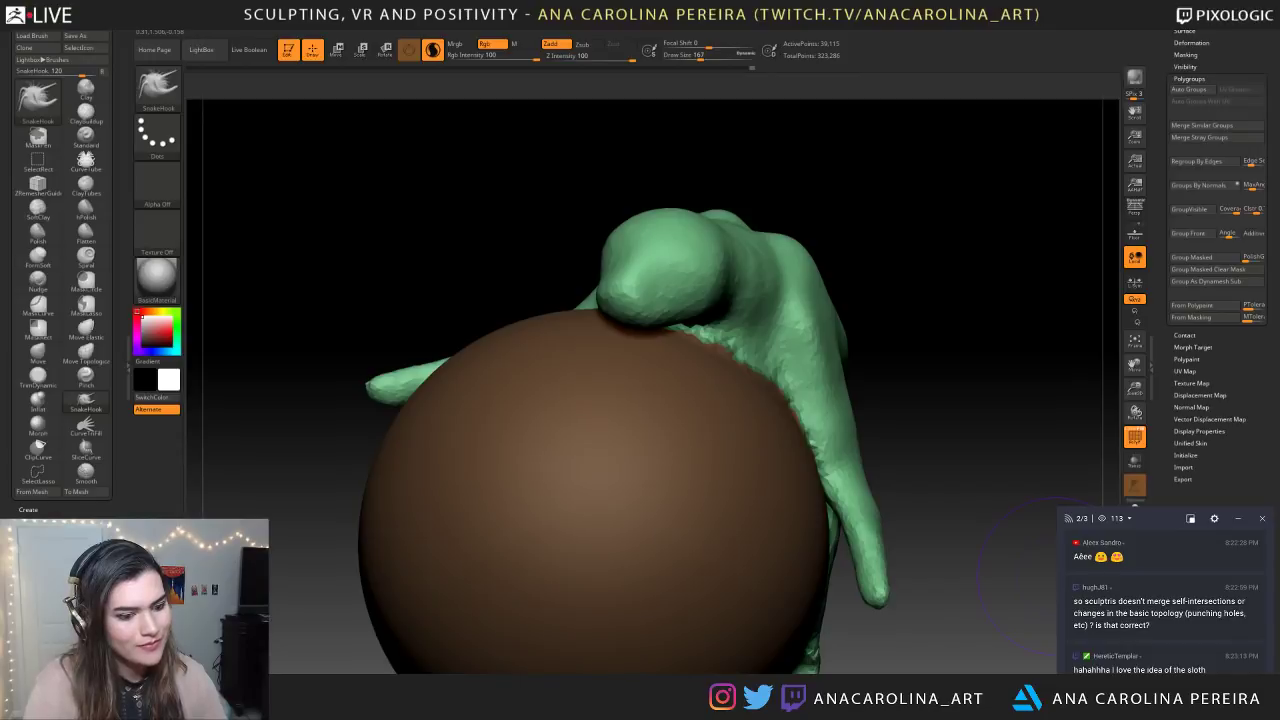
Pull two small rounded ears out of the back of the head with SnakeHook at draw size 98
{"action": "left_click_drag", "start_coordinate": [974, 306], "coordinate": [962, 385]}
{"action": "left_click_drag", "start_coordinate": [906, 423], "coordinate": [838, 284], "text": "alt"}
{"action": "mouse_move", "coordinate": [902, 255]}
{"action": "left_mouse_down"}
{"action": "mouse_move", "coordinate": [923, 209]}
{"action": "mouse_move", "coordinate": [906, 231]}
{"action": "mouse_move", "coordinate": [926, 297]}
{"action": "mouse_move", "coordinate": [884, 281]}
{"action": "mouse_move", "coordinate": [926, 260]}
{"action": "mouse_move", "coordinate": [914, 260]}
{"action": "left_mouse_up"}
{"action": "key", "text": "space"}
{"action": "left_click_drag", "start_coordinate": [914, 262], "coordinate": [855, 268]}
{"action": "key", "text": "space"}
{"action": "mouse_move", "coordinate": [706, 355]}
{"action": "left_mouse_down"}
{"action": "mouse_move", "coordinate": [663, 332]}
{"action": "mouse_move", "coordinate": [685, 343]}
{"action": "left_mouse_up"}
{"action": "key", "text": "ctrl+z"}
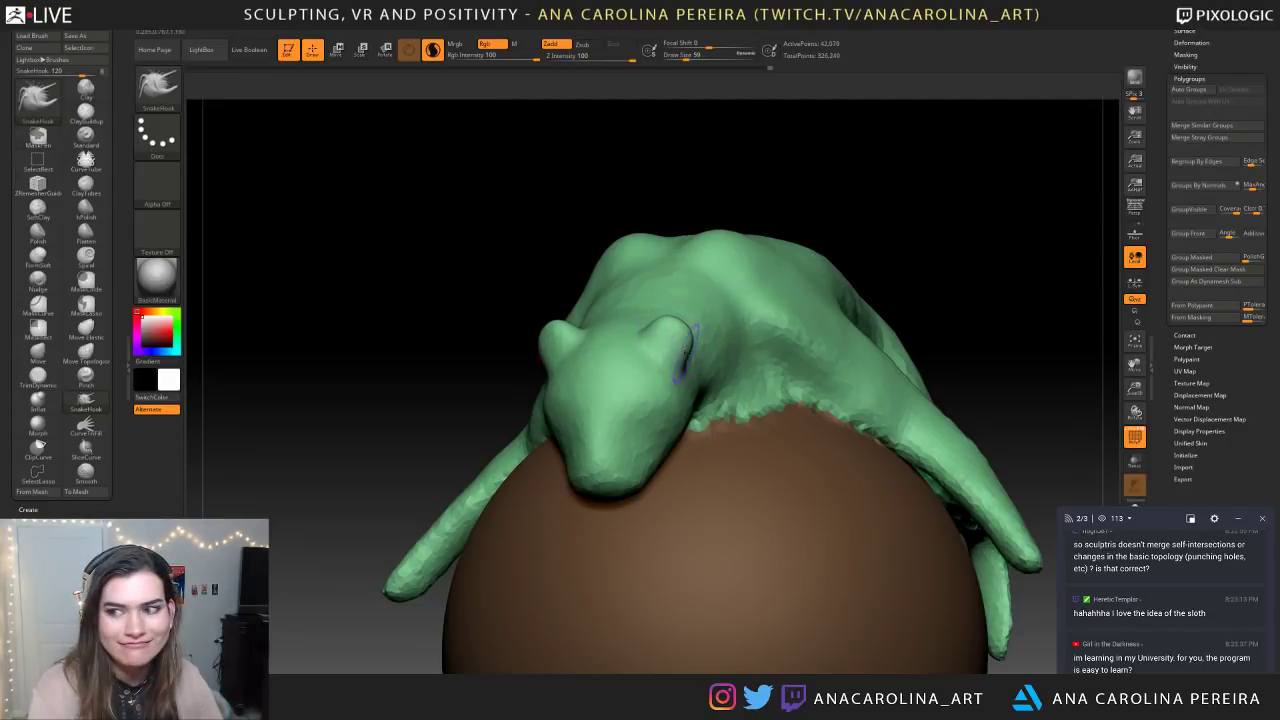
{"action": "mouse_move", "coordinate": [850, 258]}
{"action": "left_mouse_down"}
{"action": "mouse_move", "coordinate": [917, 275]}
{"action": "mouse_move", "coordinate": [856, 335]}
{"action": "left_mouse_up"}
{"action": "mouse_move", "coordinate": [662, 348]}
{"action": "left_mouse_down"}
{"action": "mouse_move", "coordinate": [675, 338]}
{"action": "mouse_move", "coordinate": [678, 356]}
{"action": "left_mouse_up"}
{"action": "mouse_move", "coordinate": [908, 440]}
{"action": "left_mouse_down"}
{"action": "mouse_move", "coordinate": [877, 347]}
{"action": "mouse_move", "coordinate": [801, 238]}
{"action": "mouse_move", "coordinate": [885, 255]}
{"action": "mouse_move", "coordinate": [880, 345]}
{"action": "mouse_move", "coordinate": [858, 400]}
{"action": "mouse_move", "coordinate": [752, 365]}
{"action": "mouse_move", "coordinate": [785, 425]}
{"action": "left_mouse_up"}
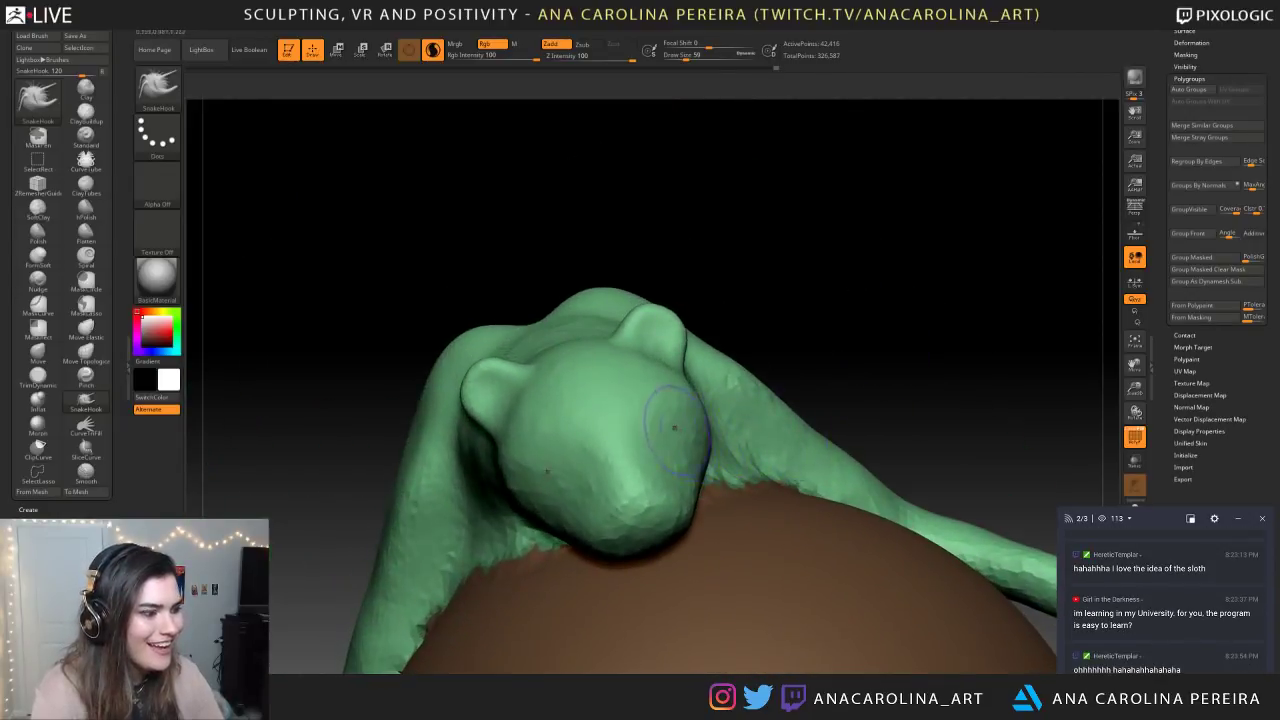
Refine the sides of the muzzle with SnakeHook, working from a three-quarter view
{"action": "mouse_move", "coordinate": [800, 326]}
{"action": "left_mouse_down"}
{"action": "mouse_move", "coordinate": [905, 322]}
{"action": "mouse_move", "coordinate": [860, 328]}
{"action": "left_mouse_up"}
{"action": "left_click_drag", "start_coordinate": [684, 510], "coordinate": [707, 514]}
{"action": "left_click_drag", "start_coordinate": [676, 556], "coordinate": [718, 562]}
{"action": "mouse_move", "coordinate": [800, 436]}
{"action": "left_mouse_down"}
{"action": "mouse_move", "coordinate": [762, 458]}
{"action": "mouse_move", "coordinate": [702, 464]}
{"action": "mouse_move", "coordinate": [706, 441]}
{"action": "left_mouse_up"}
{"action": "mouse_move", "coordinate": [989, 349]}
{"action": "left_mouse_down"}
{"action": "mouse_move", "coordinate": [994, 283]}
{"action": "mouse_move", "coordinate": [1030, 292]}
{"action": "left_mouse_up"}
Pull the mouth and chin downward beneath the nose with SnakeHook to define the lower jaw
{"action": "left_click_drag", "start_coordinate": [770, 518], "coordinate": [766, 537]}
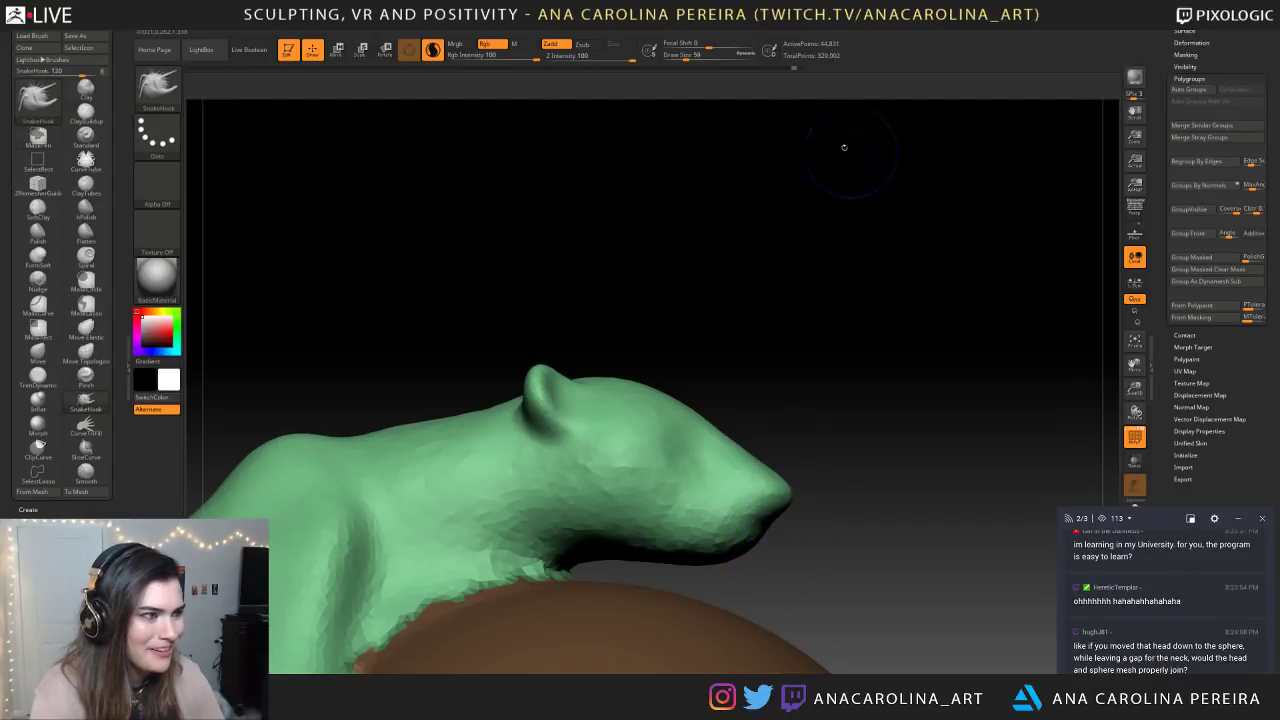
{"action": "key", "text": "ctrl+z"}
{"action": "key", "text": "ctrl+shift+z"}
{"action": "left_click_drag", "start_coordinate": [768, 522], "coordinate": [747, 550]}
{"action": "scroll", "coordinate": [1115, 613], "scroll_direction": "up", "scroll_amount": 1}
{"action": "scroll", "coordinate": [1115, 613], "scroll_direction": "up", "scroll_amount": 3}
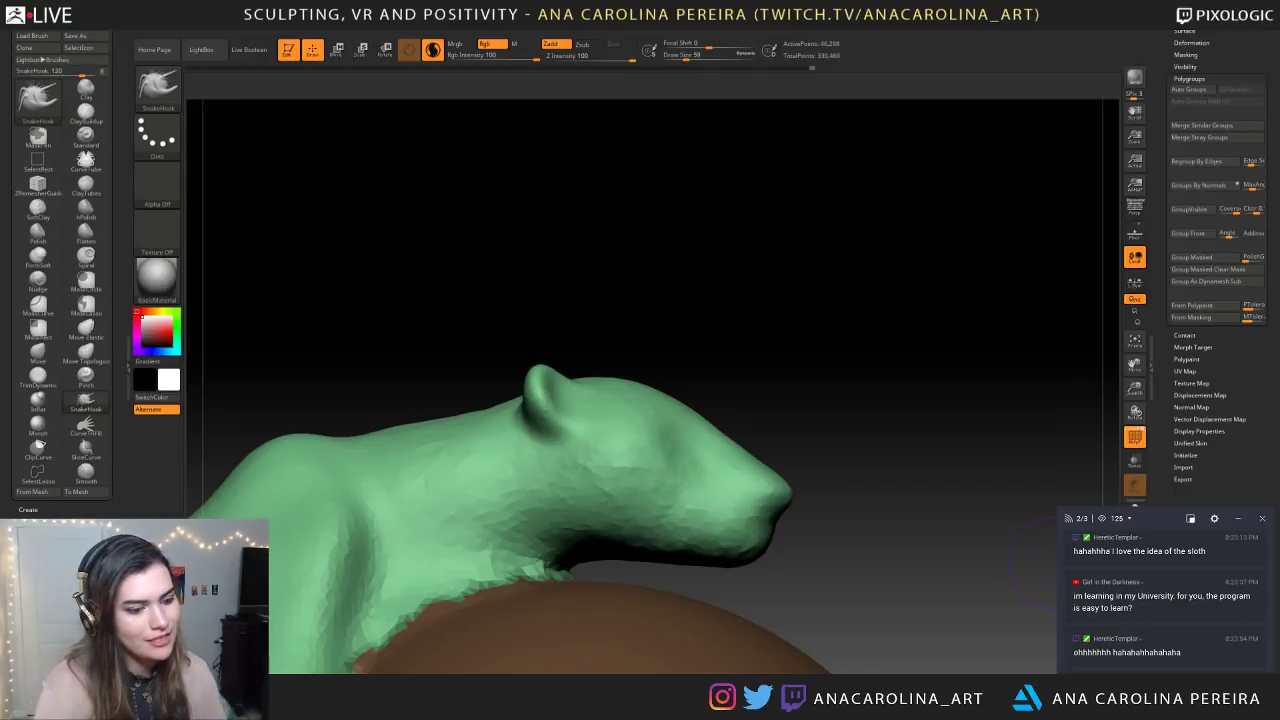
Set the SnakeHook draw size to 83 and clear the mask from the sphere
{"action": "mouse_move", "coordinate": [775, 288]}
{"action": "left_mouse_down"}
{"action": "mouse_move", "coordinate": [680, 291]}
{"action": "mouse_move", "coordinate": [694, 265]}
{"action": "mouse_move", "coordinate": [708, 316]}
{"action": "mouse_move", "coordinate": [743, 323]}
{"action": "mouse_move", "coordinate": [758, 307]}
{"action": "mouse_move", "coordinate": [758, 328]}
{"action": "left_mouse_up"}
{"action": "key", "text": "space"}
{"action": "left_click_drag", "start_coordinate": [758, 328], "coordinate": [773, 326]}
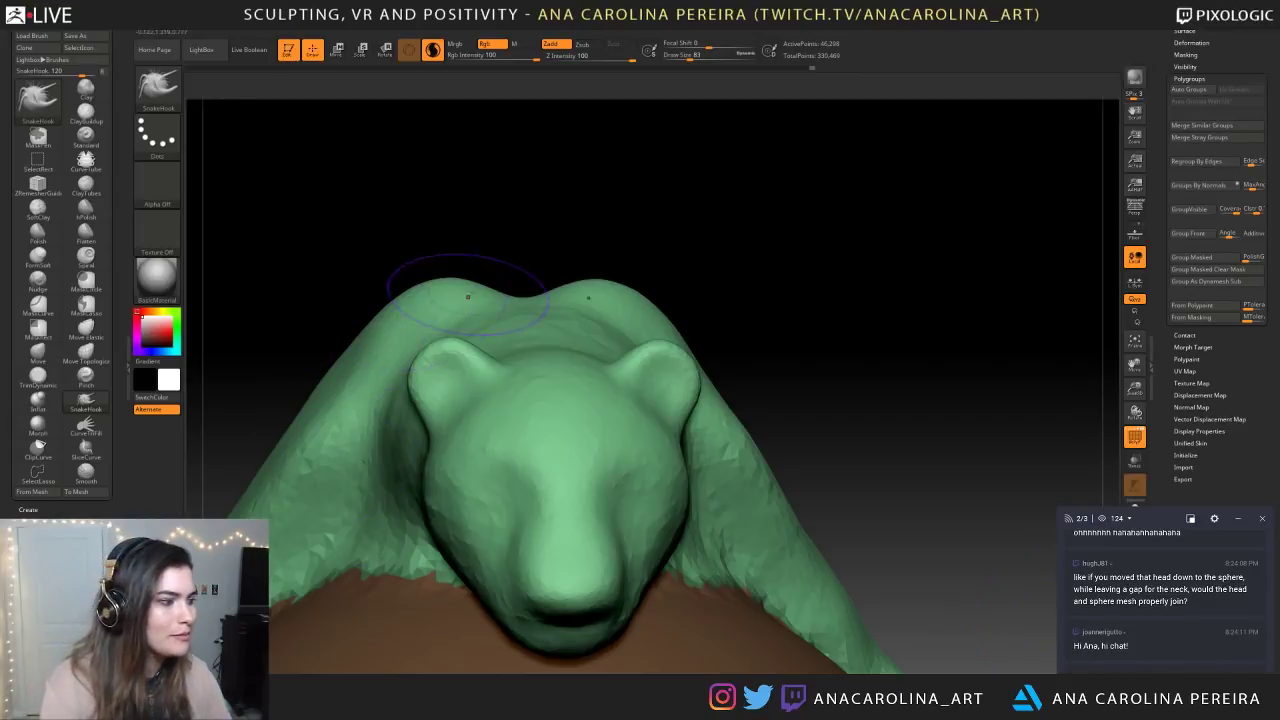
{"action": "left_click_drag", "start_coordinate": [350, 262], "coordinate": [569, 252]}
{"action": "left_click_drag", "start_coordinate": [903, 333], "coordinate": [912, 454]}
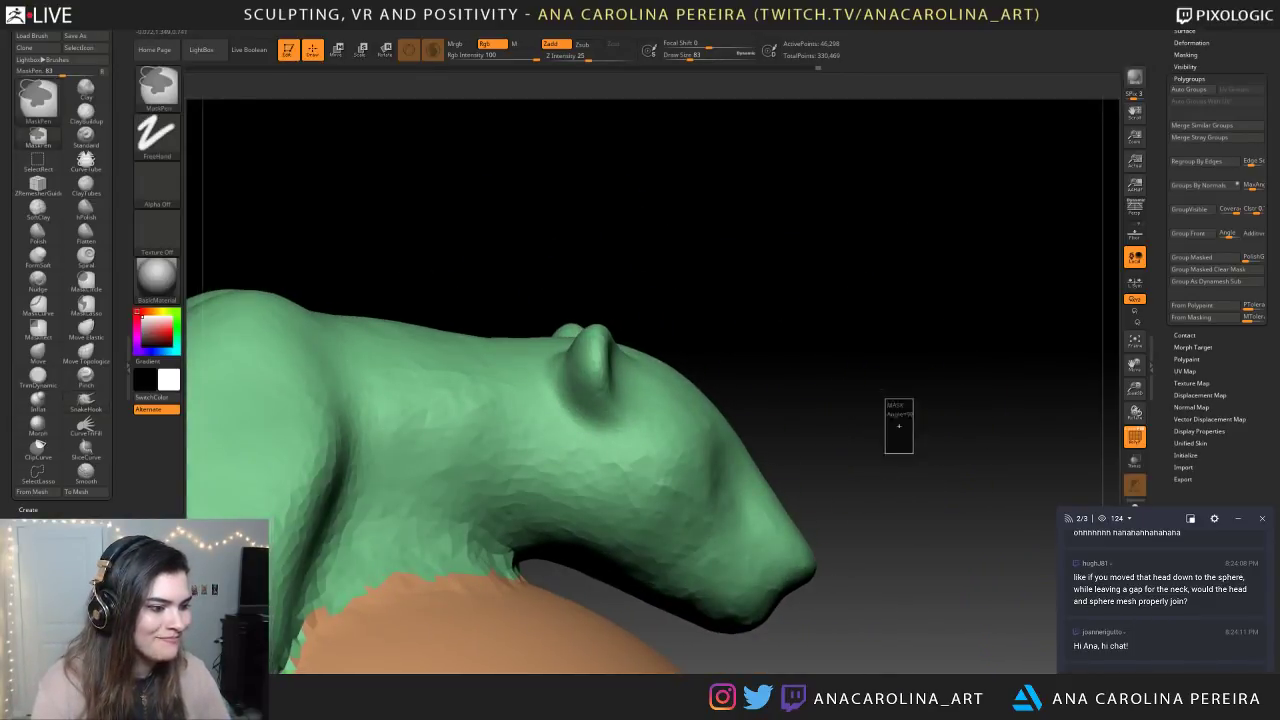
Try to pull the head down onto the unmasked sphere, and undo the attempt
{"action": "left_click_drag", "start_coordinate": [783, 551], "coordinate": [625, 296], "text": "ctrl"}
{"action": "left_click_drag", "start_coordinate": [852, 453], "coordinate": [831, 306], "text": "alt"}
{"action": "left_click", "coordinate": [840, 320], "text": "ctrl"}
{"action": "mouse_move", "coordinate": [868, 378]}
{"action": "left_mouse_down", "text": "alt"}
{"action": "mouse_move", "coordinate": [866, 323]}
{"action": "mouse_move", "coordinate": [889, 331]}
{"action": "left_mouse_up", "text": "alt"}
{"action": "key", "text": "space"}
{"action": "left_click_drag", "start_coordinate": [722, 345], "coordinate": [700, 485]}
{"action": "mouse_move", "coordinate": [915, 425]}
{"action": "left_mouse_down"}
{"action": "mouse_move", "coordinate": [866, 433]}
{"action": "mouse_move", "coordinate": [900, 491]}
{"action": "mouse_move", "coordinate": [832, 480]}
{"action": "mouse_move", "coordinate": [889, 466]}
{"action": "mouse_move", "coordinate": [880, 446]}
{"action": "mouse_move", "coordinate": [735, 450]}
{"action": "mouse_move", "coordinate": [920, 437]}
{"action": "mouse_move", "coordinate": [868, 395]}
{"action": "mouse_move", "coordinate": [828, 435]}
{"action": "left_mouse_up"}
{"action": "left_click", "coordinate": [748, 418], "text": "ctrl+shift"}
{"action": "key", "text": "ctrl+z"}
{"action": "key", "text": "ctrl+z"}
{"action": "key", "text": "ctrl+z"}
{"action": "key", "text": "ctrl+z"}
Set the SnakeHook draw size to 98 for further work on the muzzle in side view
{"action": "mouse_move", "coordinate": [903, 400]}
{"action": "left_mouse_down", "text": "alt"}
{"action": "mouse_move", "coordinate": [911, 443]}
{"action": "mouse_move", "coordinate": [928, 451]}
{"action": "mouse_move", "coordinate": [905, 445]}
{"action": "mouse_move", "coordinate": [909, 423]}
{"action": "left_mouse_up", "text": "alt"}
{"action": "key", "text": "space"}
{"action": "key", "text": "space"}
{"action": "key", "text": "space"}
{"action": "left_click_drag", "start_coordinate": [884, 381], "coordinate": [832, 392]}
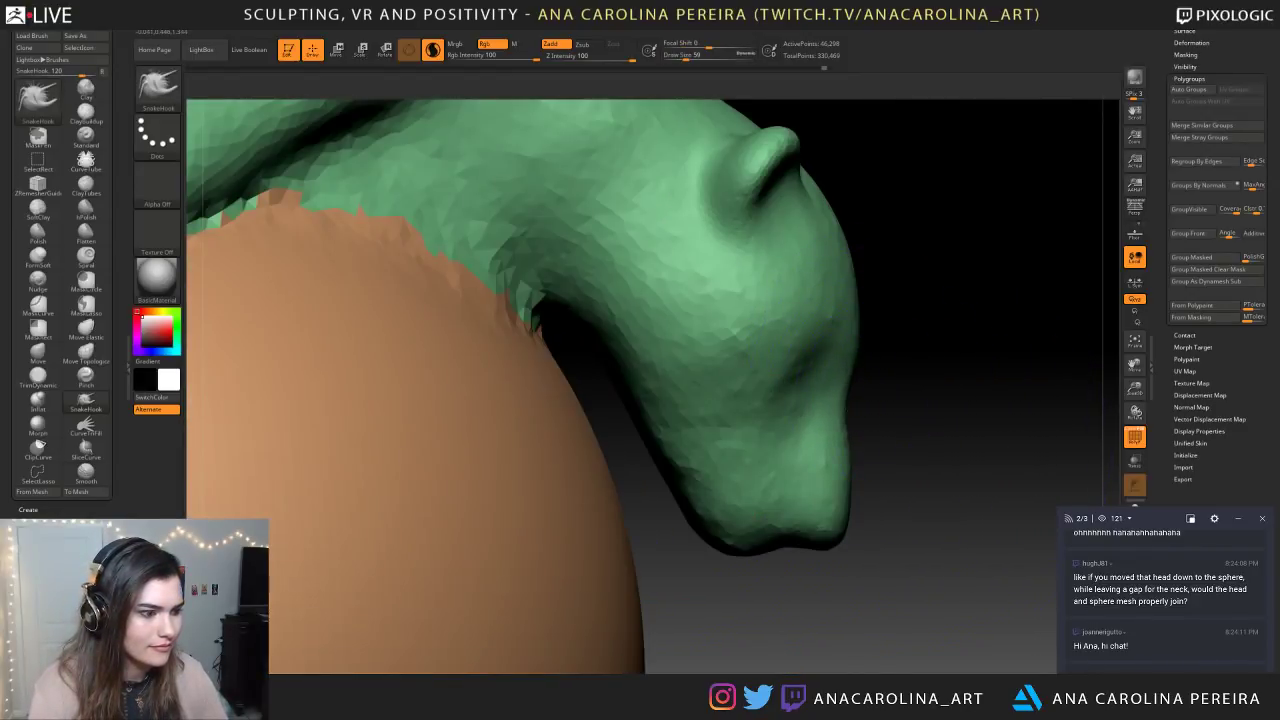
Compare the head before and after the latest edits by undoing four of them and restoring them
{"action": "key", "text": "ctrl+z"}
{"action": "key", "text": "ctrl+z"}
{"action": "key", "text": "ctrl+z"}
{"action": "key", "text": "ctrl+z"}
{"action": "key", "text": "ctrl+shift+z"}
{"action": "key", "text": "ctrl+shift+z"}
{"action": "key", "text": "ctrl+shift+z"}
{"action": "key", "text": "ctrl+shift+z"}
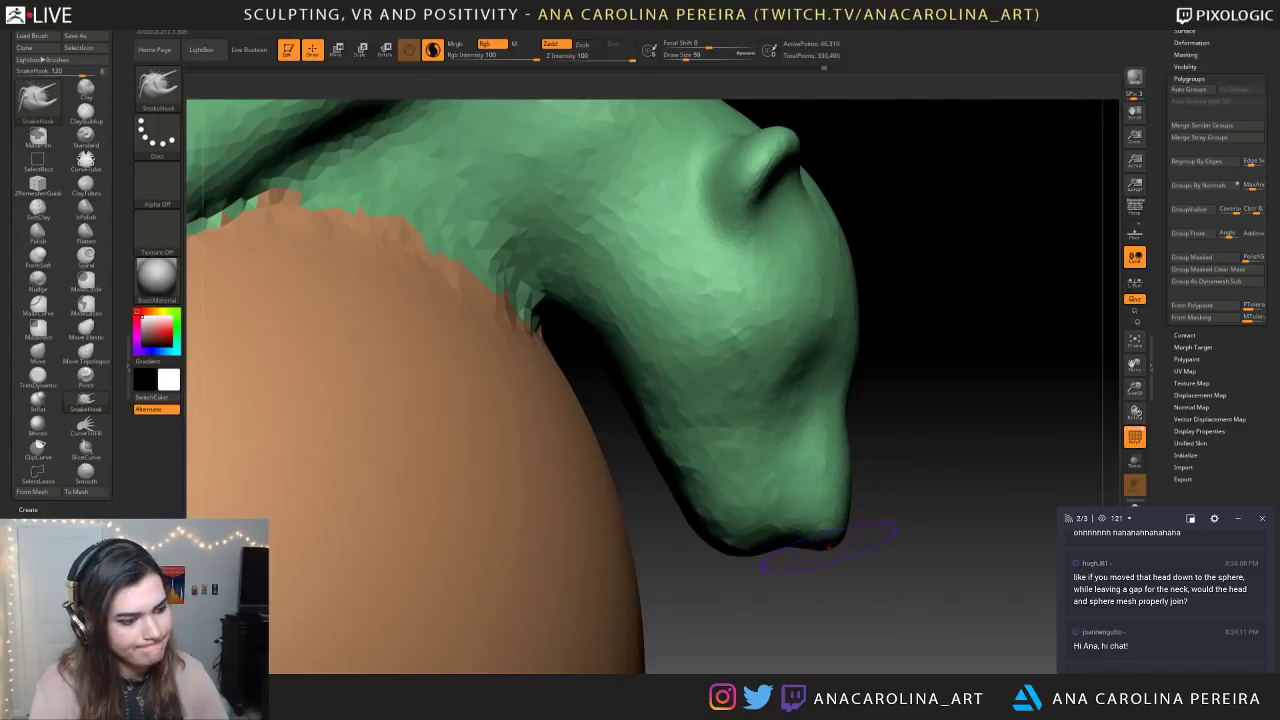
Adjust the muzzle tip and the cheek with SnakeHook, using draw size 104 for the cheek
{"action": "left_click_drag", "start_coordinate": [826, 545], "coordinate": [785, 553]}
{"action": "left_click_drag", "start_coordinate": [1098, 596], "coordinate": [1013, 618]}
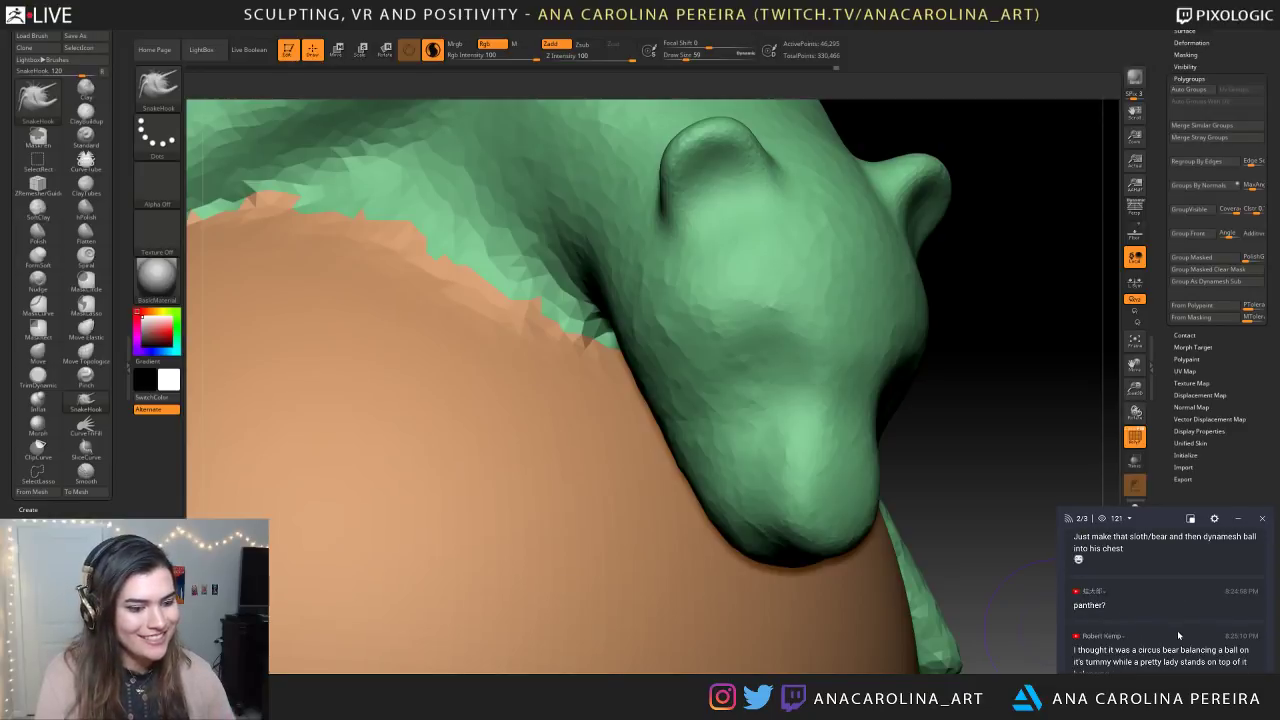
{"action": "left_click_drag", "start_coordinate": [1050, 363], "coordinate": [560, 320]}
{"action": "left_click_drag", "start_coordinate": [638, 336], "coordinate": [838, 320], "text": "alt"}
{"action": "mouse_move", "coordinate": [838, 320]}
{"action": "left_mouse_down"}
{"action": "mouse_move", "coordinate": [794, 334]}
{"action": "mouse_move", "coordinate": [858, 415]}
{"action": "mouse_move", "coordinate": [882, 338]}
{"action": "left_mouse_up"}
{"action": "mouse_move", "coordinate": [882, 338]}
{"action": "left_mouse_down", "text": "alt"}
{"action": "mouse_move", "coordinate": [906, 326]}
{"action": "mouse_move", "coordinate": [862, 376]}
{"action": "left_mouse_up", "text": "alt"}
{"action": "key", "text": "space"}
{"action": "left_click_drag", "start_coordinate": [907, 313], "coordinate": [918, 311]}
{"action": "left_click_drag", "start_coordinate": [803, 378], "coordinate": [784, 376]}
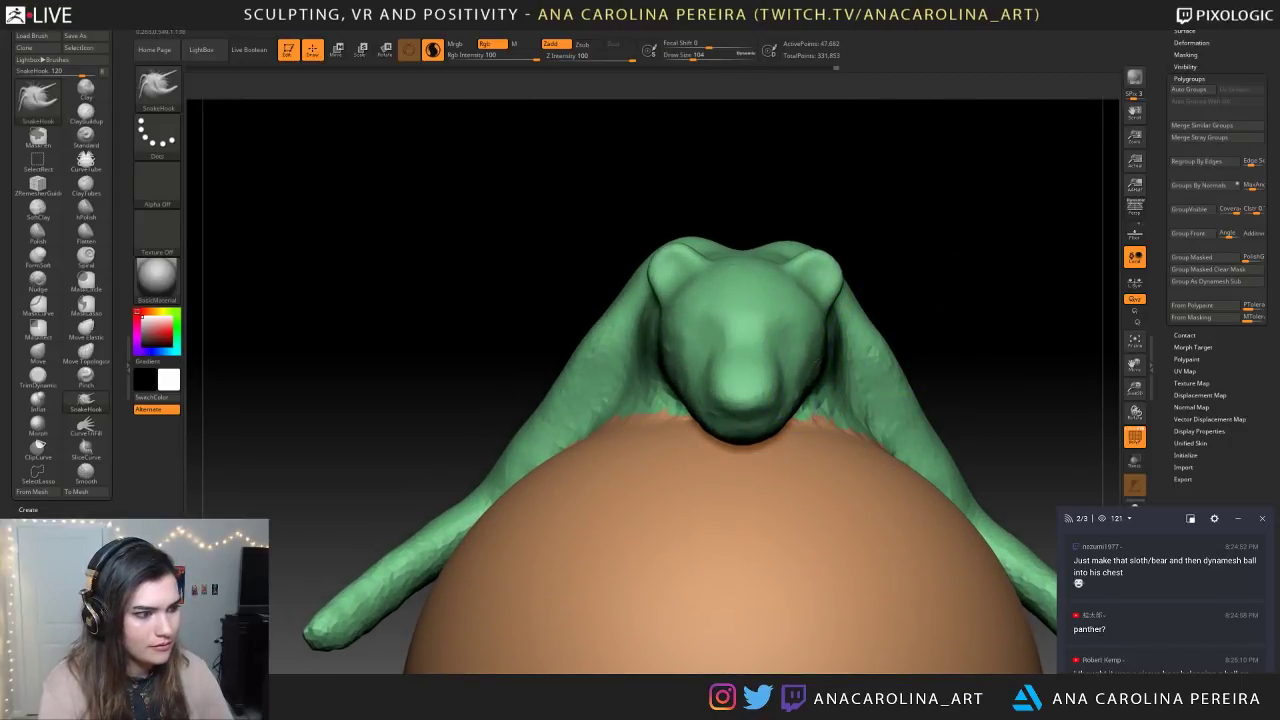
Reshape the side of the head and the neck behind it with SnakeHook at draw size 140
{"action": "left_click_drag", "start_coordinate": [892, 290], "coordinate": [912, 308], "text": "ctrl"}
{"action": "mouse_move", "coordinate": [795, 395]}
{"action": "left_mouse_down"}
{"action": "mouse_move", "coordinate": [897, 322]}
{"action": "mouse_move", "coordinate": [882, 345]}
{"action": "left_mouse_up"}
{"action": "key", "text": "space"}
{"action": "mouse_move", "coordinate": [787, 410]}
{"action": "left_mouse_down"}
{"action": "mouse_move", "coordinate": [780, 387]}
{"action": "mouse_move", "coordinate": [838, 364]}
{"action": "left_mouse_up"}
{"action": "key", "text": "space"}
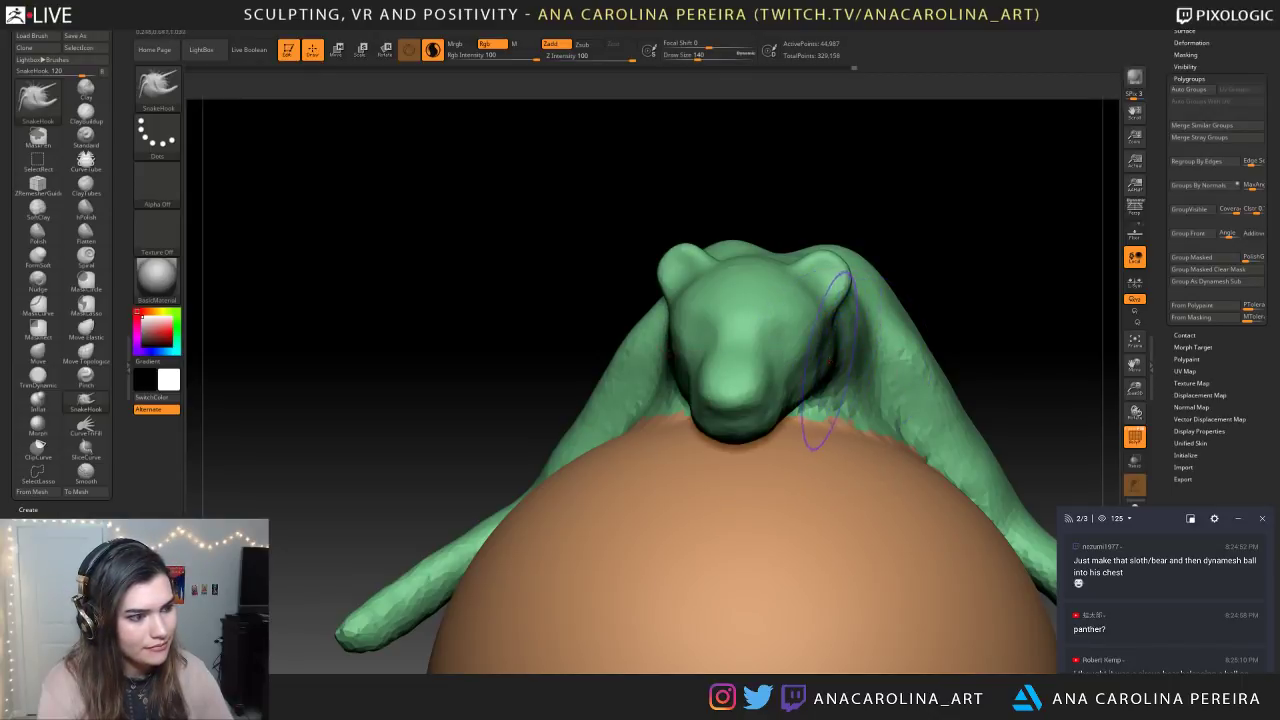
Set the SnakeHook draw size to 172 and refine the neck and shoulder area
{"action": "mouse_move", "coordinate": [850, 350]}
{"action": "right_mouse_down"}
{"action": "mouse_move", "coordinate": [900, 340]}
{"action": "mouse_move", "coordinate": [1014, 257]}
{"action": "mouse_move", "coordinate": [963, 281]}
{"action": "mouse_move", "coordinate": [963, 264]}
{"action": "mouse_move", "coordinate": [945, 273]}
{"action": "right_mouse_up"}
{"action": "key", "text": "space"}
{"action": "key", "text": "space"}
{"action": "mouse_move", "coordinate": [945, 273]}
{"action": "left_mouse_down"}
{"action": "mouse_move", "coordinate": [958, 273]}
{"action": "mouse_move", "coordinate": [892, 274]}
{"action": "left_mouse_up"}
{"action": "mouse_move", "coordinate": [935, 250]}
{"action": "right_mouse_down", "text": "ctrl"}
{"action": "mouse_move", "coordinate": [985, 193]}
{"action": "mouse_move", "coordinate": [911, 183]}
{"action": "mouse_move", "coordinate": [950, 193]}
{"action": "mouse_move", "coordinate": [872, 154]}
{"action": "mouse_move", "coordinate": [960, 185]}
{"action": "mouse_move", "coordinate": [905, 180]}
{"action": "right_mouse_up", "text": "ctrl"}
{"action": "mouse_move", "coordinate": [800, 290]}
{"action": "left_mouse_down", "text": "shift"}
{"action": "mouse_move", "coordinate": [820, 312]}
{"action": "mouse_move", "coordinate": [705, 335]}
{"action": "left_mouse_up", "text": "shift"}
{"action": "mouse_move", "coordinate": [712, 348]}
{"action": "right_mouse_down"}
{"action": "mouse_move", "coordinate": [812, 515]}
{"action": "mouse_move", "coordinate": [823, 592]}
{"action": "mouse_move", "coordinate": [843, 575]}
{"action": "mouse_move", "coordinate": [777, 461]}
{"action": "right_mouse_up"}
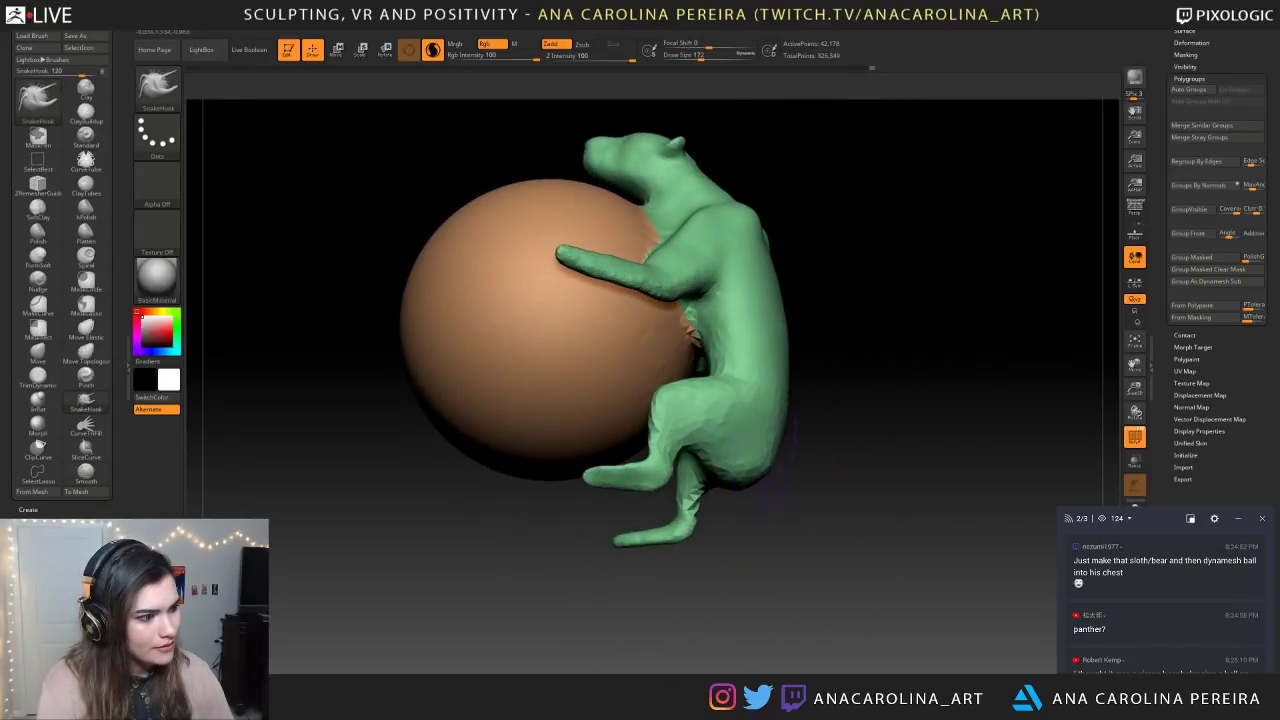
Mask only the sphere by isolating and masking the creature, showing the whole model and inverting the mask
{"action": "left_click", "coordinate": [776, 440], "text": "ctrl+shift"}
{"action": "left_click_drag", "start_coordinate": [883, 598], "coordinate": [523, 98], "text": "ctrl"}
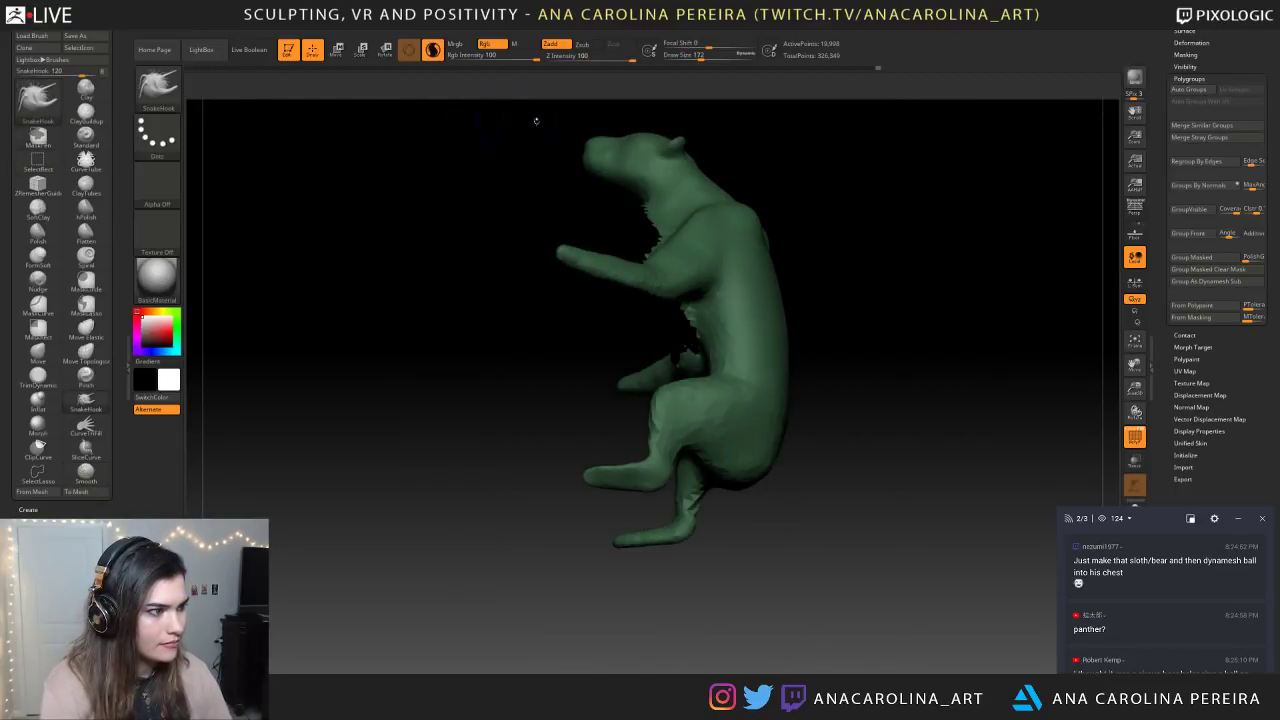
{"action": "left_click", "coordinate": [826, 204], "text": "ctrl+shift"}
{"action": "left_click", "coordinate": [852, 262], "text": "ctrl"}
Reshape the creature's back, waist and hips with SnakeHook, using draw sizes 331 and 299
{"action": "mouse_move", "coordinate": [852, 262]}
{"action": "right_mouse_down"}
{"action": "mouse_move", "coordinate": [823, 291]}
{"action": "mouse_move", "coordinate": [850, 400]}
{"action": "mouse_move", "coordinate": [966, 523]}
{"action": "mouse_move", "coordinate": [869, 526]}
{"action": "right_mouse_up"}
{"action": "key", "text": "space"}
{"action": "left_click_drag", "start_coordinate": [860, 416], "coordinate": [869, 417]}
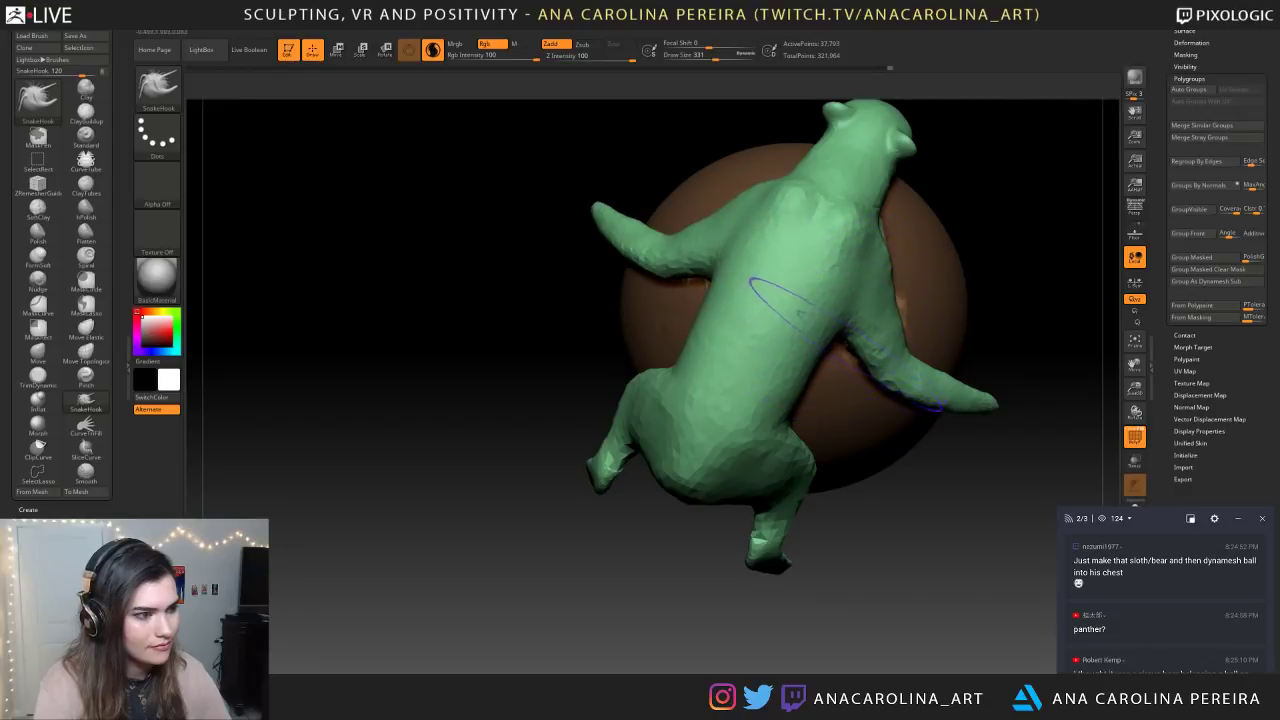
{"action": "key", "text": "space"}
{"action": "left_click_drag", "start_coordinate": [840, 341], "coordinate": [806, 332]}
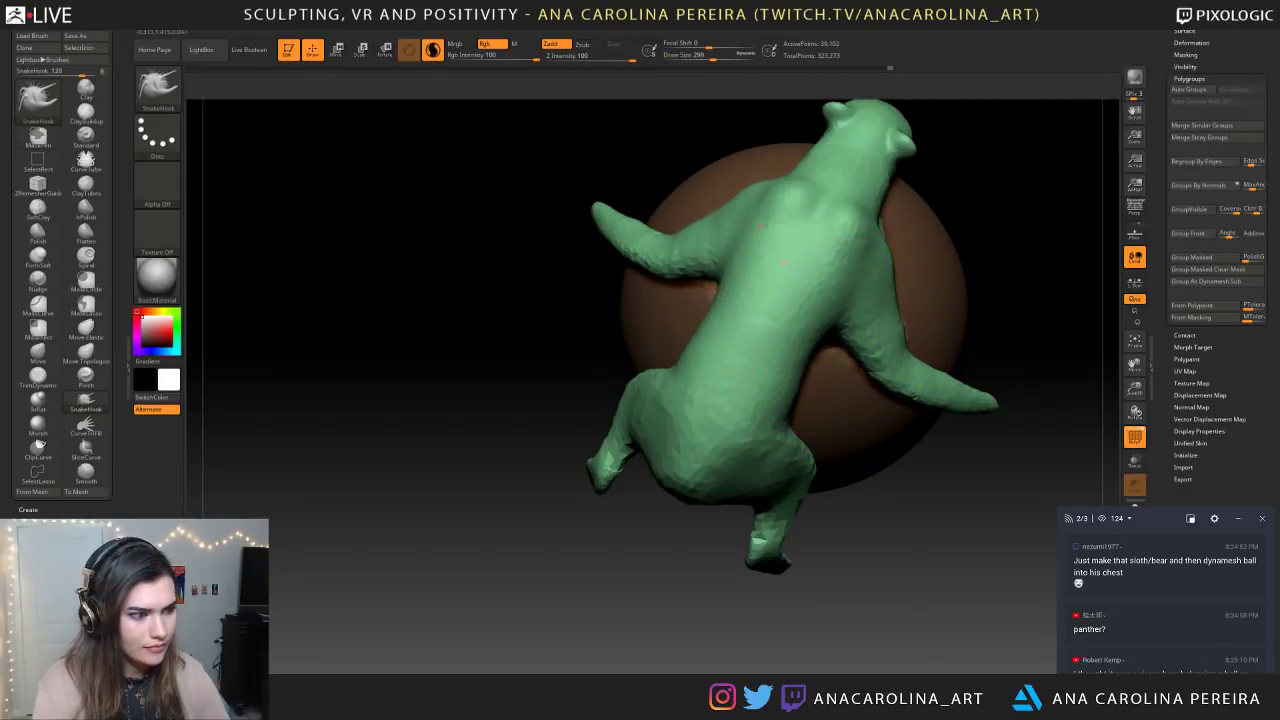
{"action": "left_click_drag", "start_coordinate": [838, 256], "coordinate": [832, 252]}
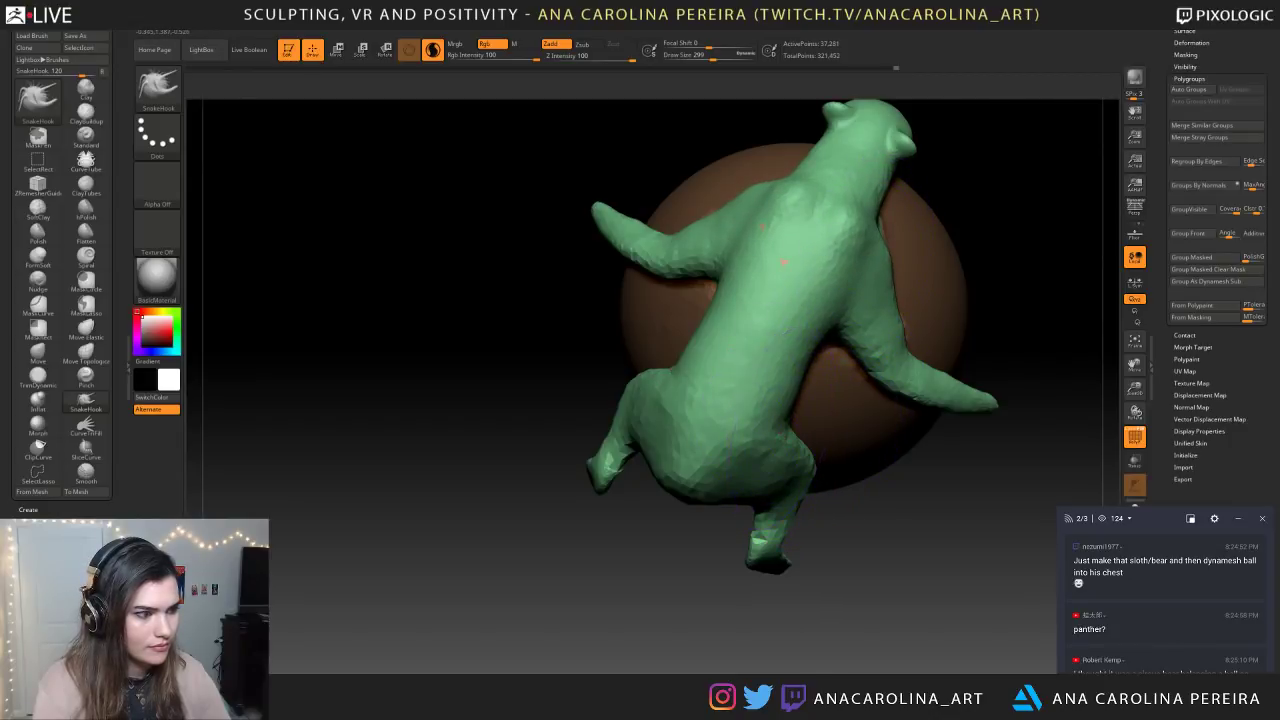
{"action": "left_click_drag", "start_coordinate": [769, 434], "coordinate": [778, 456]}
Isolate the creature and mask its upper body, leaving the hips and hind legs unmasked
{"action": "mouse_move", "coordinate": [680, 566]}
{"action": "left_mouse_down", "text": "ctrl"}
{"action": "mouse_move", "coordinate": [657, 580]}
{"action": "mouse_move", "coordinate": [649, 611]}
{"action": "mouse_move", "coordinate": [775, 590]}
{"action": "left_mouse_up", "text": "ctrl"}
{"action": "left_click_drag", "start_coordinate": [806, 506], "coordinate": [865, 554], "text": "ctrl"}
{"action": "left_click", "coordinate": [818, 442], "text": "ctrl+shift"}
{"action": "left_click_drag", "start_coordinate": [886, 623], "coordinate": [566, 396], "text": "ctrl"}
{"action": "left_click", "coordinate": [834, 412], "text": "ctrl"}
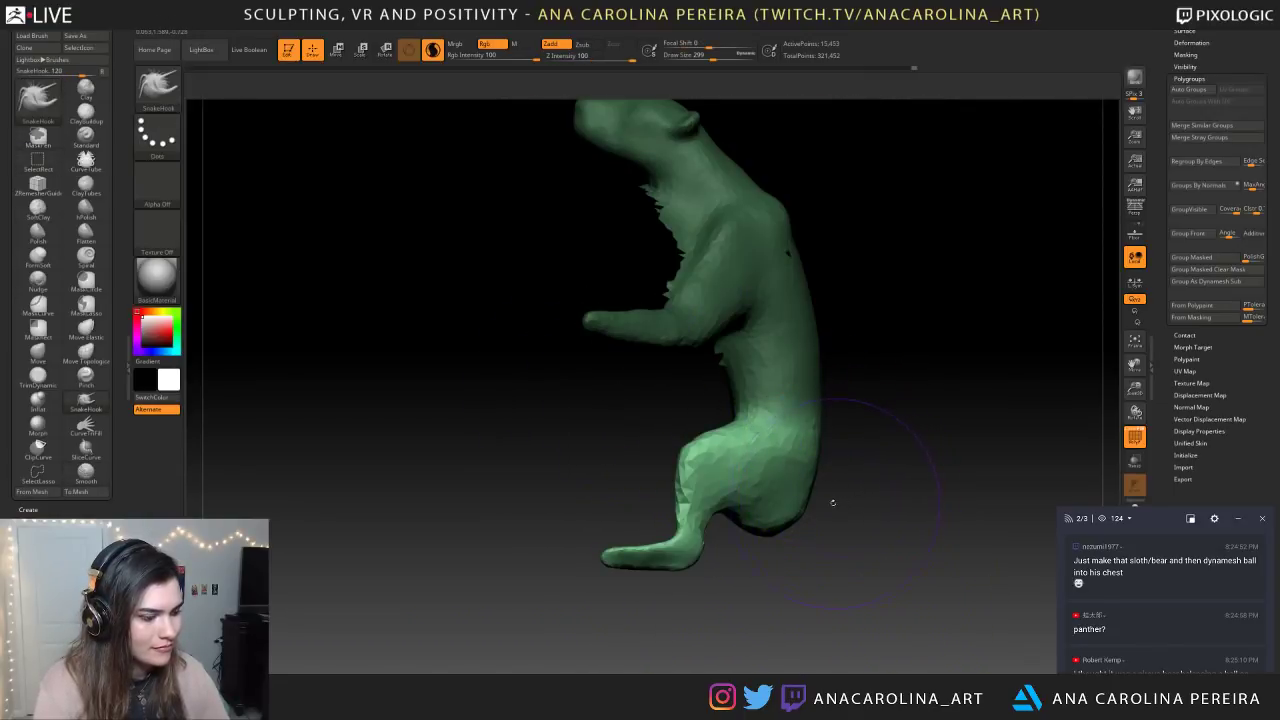
{"action": "key", "text": "w"}
{"action": "key", "text": "q"}
{"action": "mouse_move", "coordinate": [799, 462]}
{"action": "left_mouse_down"}
{"action": "mouse_move", "coordinate": [848, 464]}
{"action": "mouse_move", "coordinate": [832, 496]}
{"action": "left_mouse_up"}
{"action": "key", "text": "ctrl+z"}
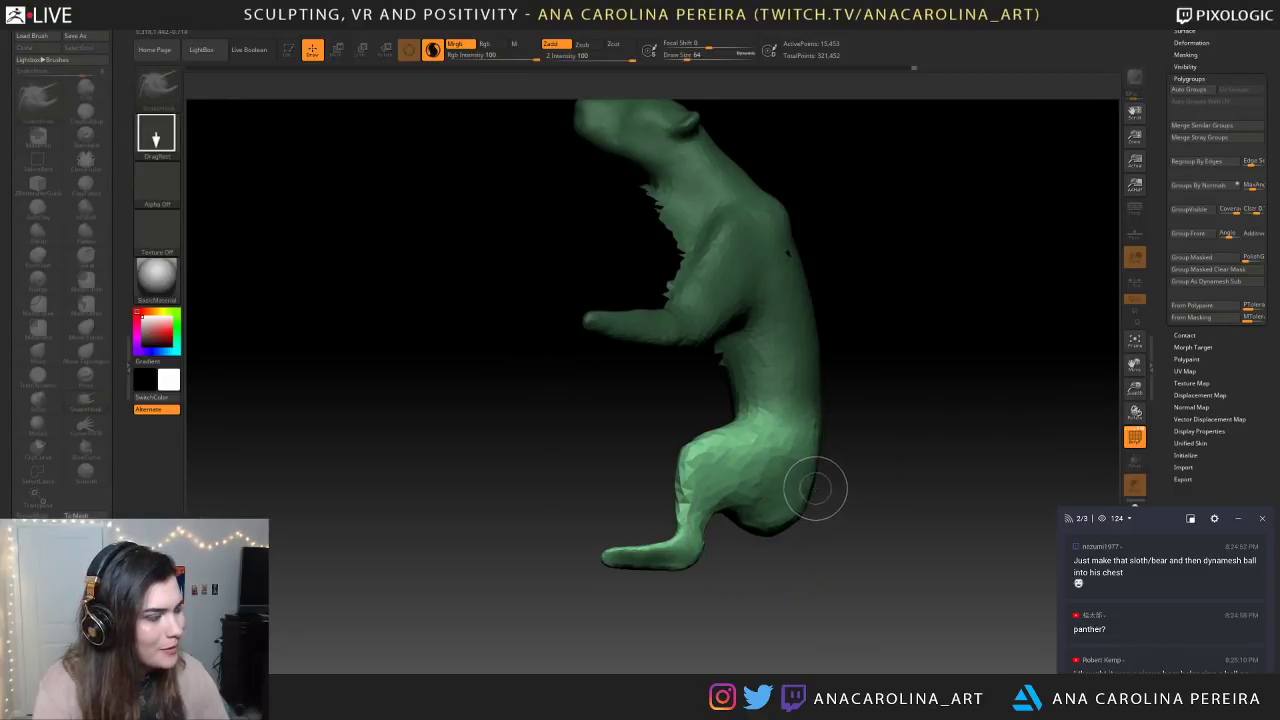
{"action": "left_click_drag", "start_coordinate": [692, 415], "coordinate": [591, 421]}
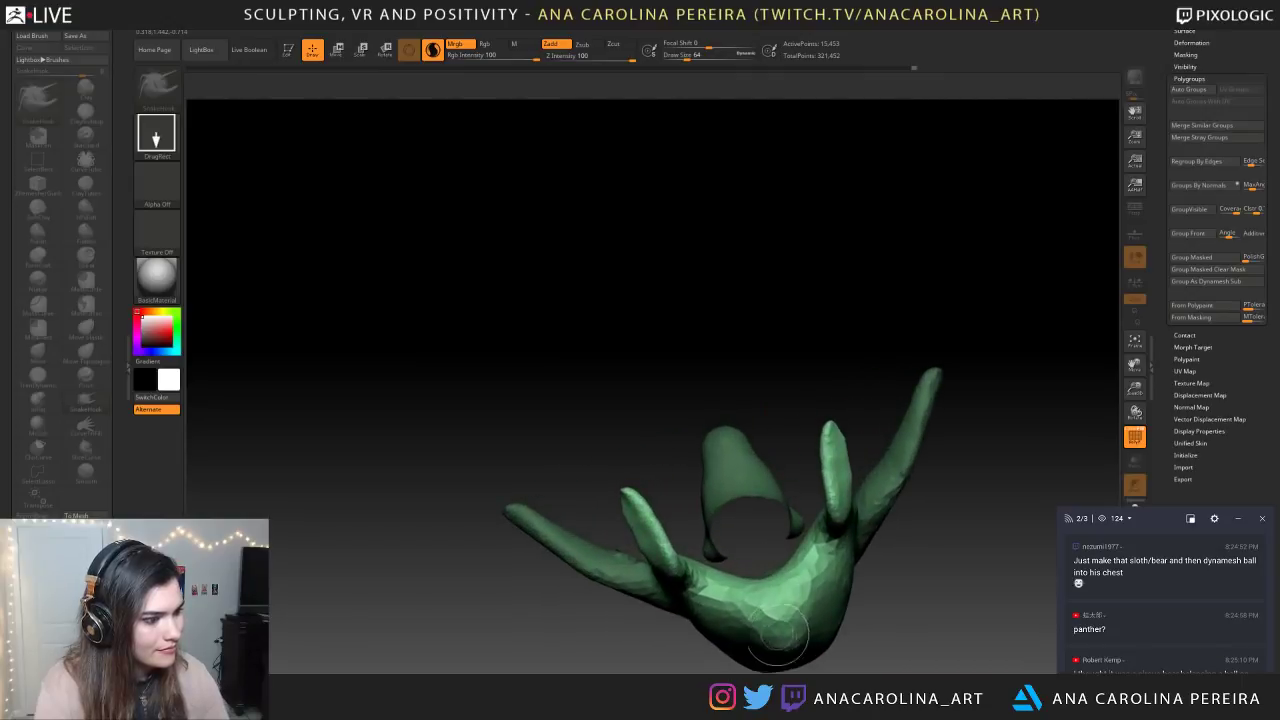
{"action": "left_click", "coordinate": [288, 50]}
{"action": "mouse_move", "coordinate": [538, 333]}
{"action": "left_mouse_down"}
{"action": "mouse_move", "coordinate": [654, 412]}
{"action": "mouse_move", "coordinate": [750, 511]}
{"action": "mouse_move", "coordinate": [744, 540]}
{"action": "mouse_move", "coordinate": [550, 464]}
{"action": "left_mouse_up"}
{"action": "mouse_move", "coordinate": [764, 486]}
{"action": "left_mouse_down"}
{"action": "mouse_move", "coordinate": [850, 525]}
{"action": "mouse_move", "coordinate": [836, 520]}
{"action": "left_mouse_up"}
Switch to Move mode with the transpose line and place the line across the creature's hips
{"action": "key", "text": "w"}
{"action": "key", "text": "ctrl+z"}
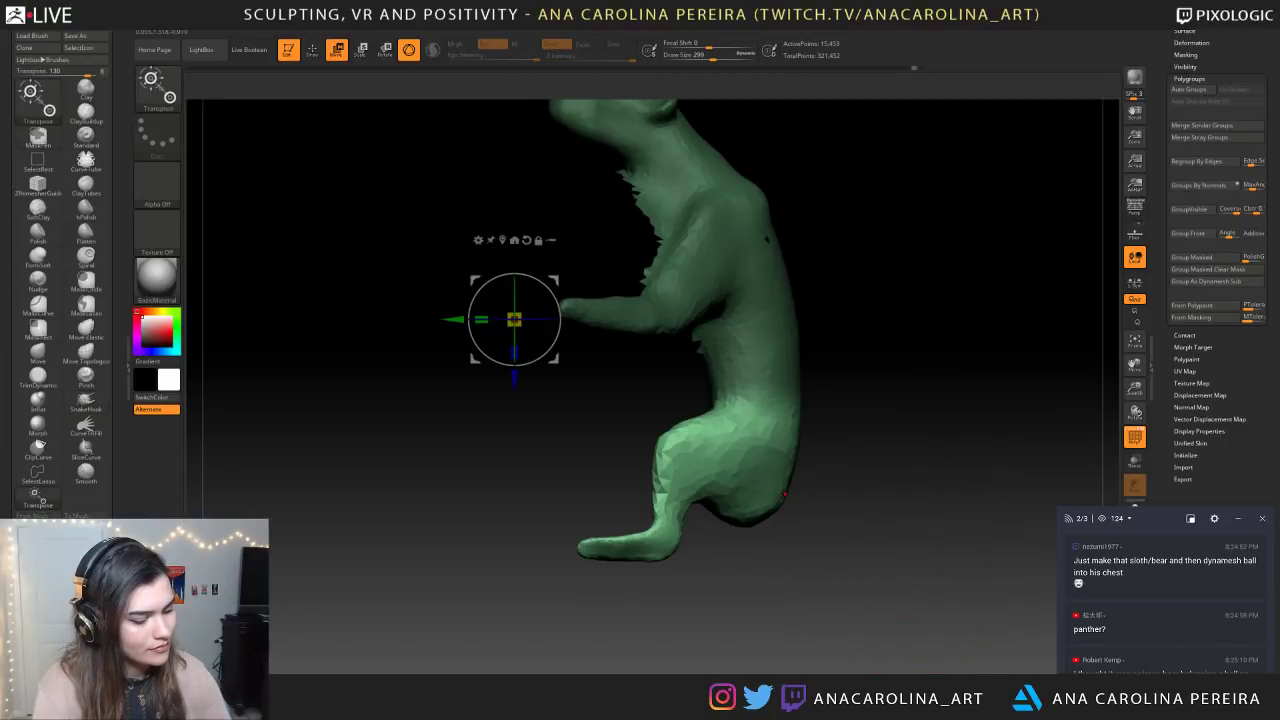
{"action": "key", "text": "y"}
{"action": "mouse_move", "coordinate": [755, 480]}
{"action": "left_mouse_down"}
{"action": "mouse_move", "coordinate": [854, 523]}
{"action": "mouse_move", "coordinate": [801, 521]}
{"action": "mouse_move", "coordinate": [795, 545]}
{"action": "left_mouse_up"}
{"action": "left_click_drag", "start_coordinate": [900, 500], "coordinate": [900, 400], "text": "alt"}
{"action": "left_click_drag", "start_coordinate": [900, 440], "coordinate": [830, 445]}
{"action": "mouse_move", "coordinate": [900, 400]}
{"action": "left_mouse_down", "text": "alt"}
{"action": "mouse_move", "coordinate": [900, 480]}
{"action": "mouse_move", "coordinate": [840, 445]}
{"action": "left_mouse_up", "text": "alt"}
{"action": "mouse_move", "coordinate": [930, 480]}
{"action": "left_mouse_down", "text": "alt"}
{"action": "mouse_move", "coordinate": [828, 462]}
{"action": "mouse_move", "coordinate": [892, 489]}
{"action": "mouse_move", "coordinate": [835, 504]}
{"action": "left_mouse_up", "text": "alt"}
{"action": "left_click_drag", "start_coordinate": [900, 440], "coordinate": [1060, 445]}
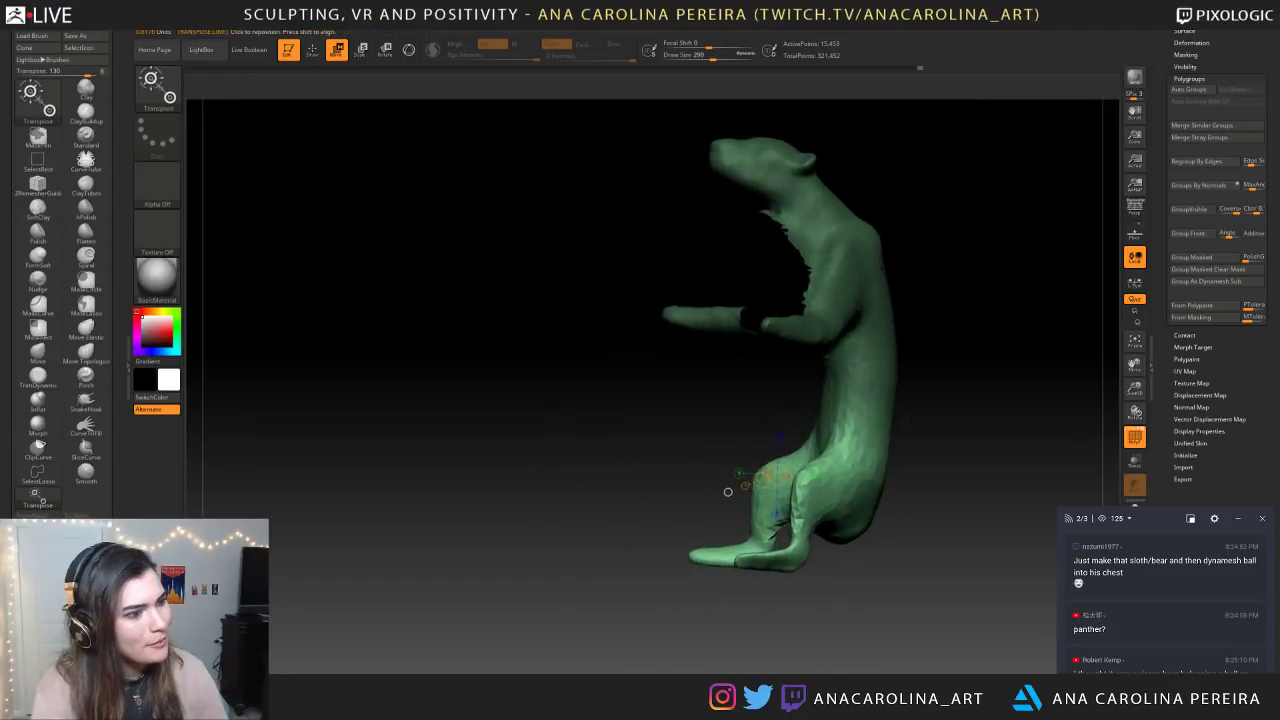
{"action": "left_click_drag", "start_coordinate": [728, 491], "coordinate": [627, 478], "text": "alt"}
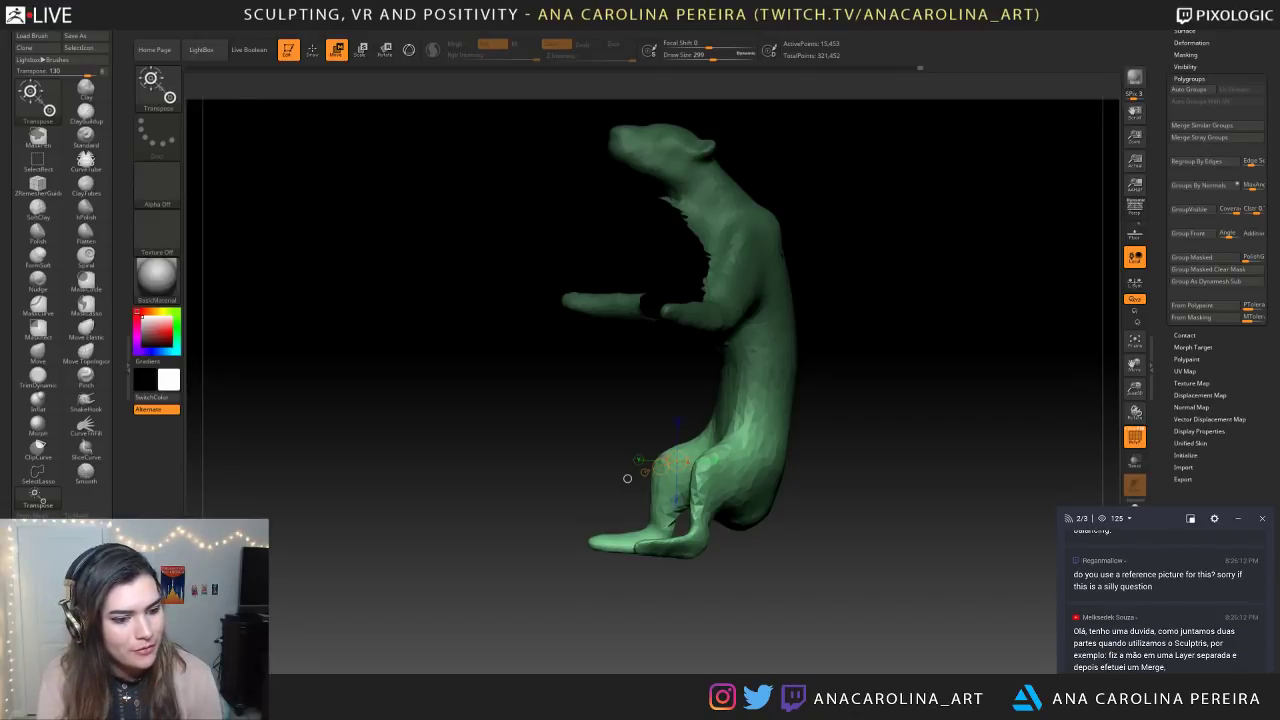
Examine the reference board of tigers and lions playing with balls and lying on their backs
{"action": "mouse_move", "coordinate": [1279, 400]}
{"action": "right_mouse_down"}
{"action": "mouse_move", "coordinate": [1157, 388]}
{"action": "mouse_move", "coordinate": [1038, 353]}
{"action": "right_mouse_up"}
{"action": "scroll", "coordinate": [1038, 353], "scroll_direction": "down", "scroll_amount": 8}
{"action": "scroll", "coordinate": [1038, 353], "scroll_direction": "up", "scroll_amount": 4}
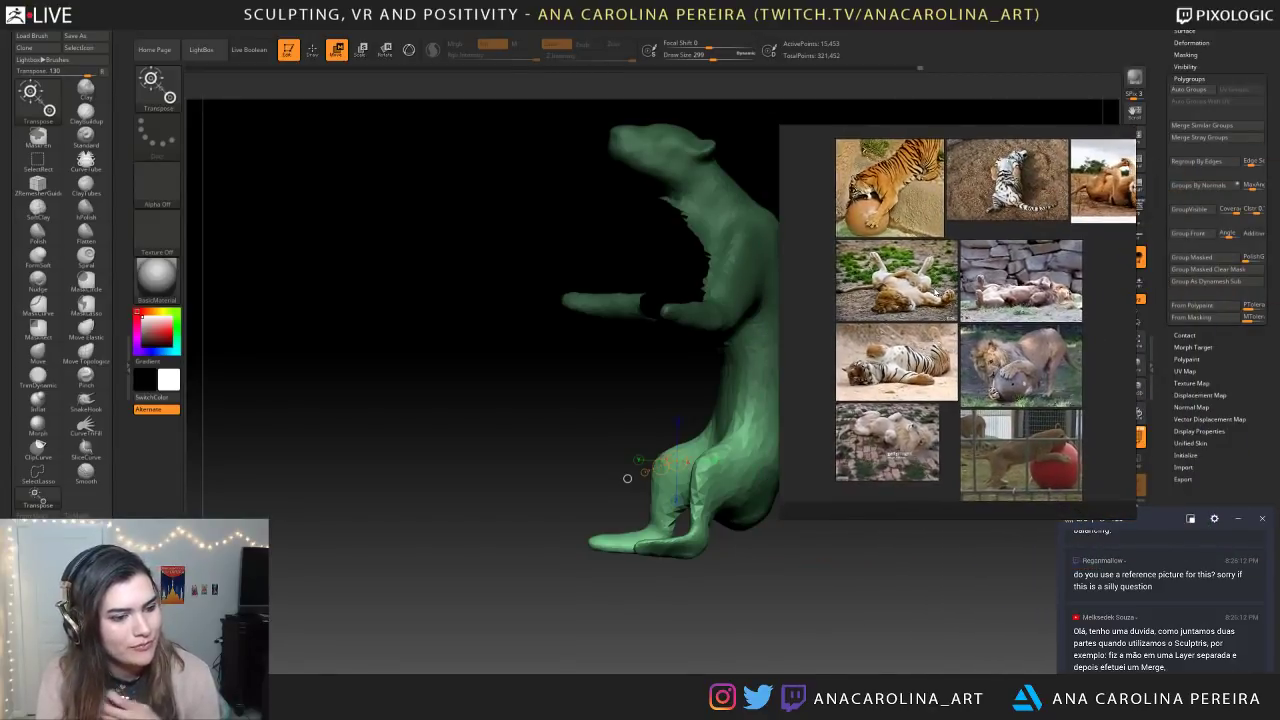
{"action": "scroll", "coordinate": [935, 340], "scroll_direction": "up", "scroll_amount": 3}
{"action": "right_click_drag", "start_coordinate": [935, 339], "coordinate": [1279, 360]}
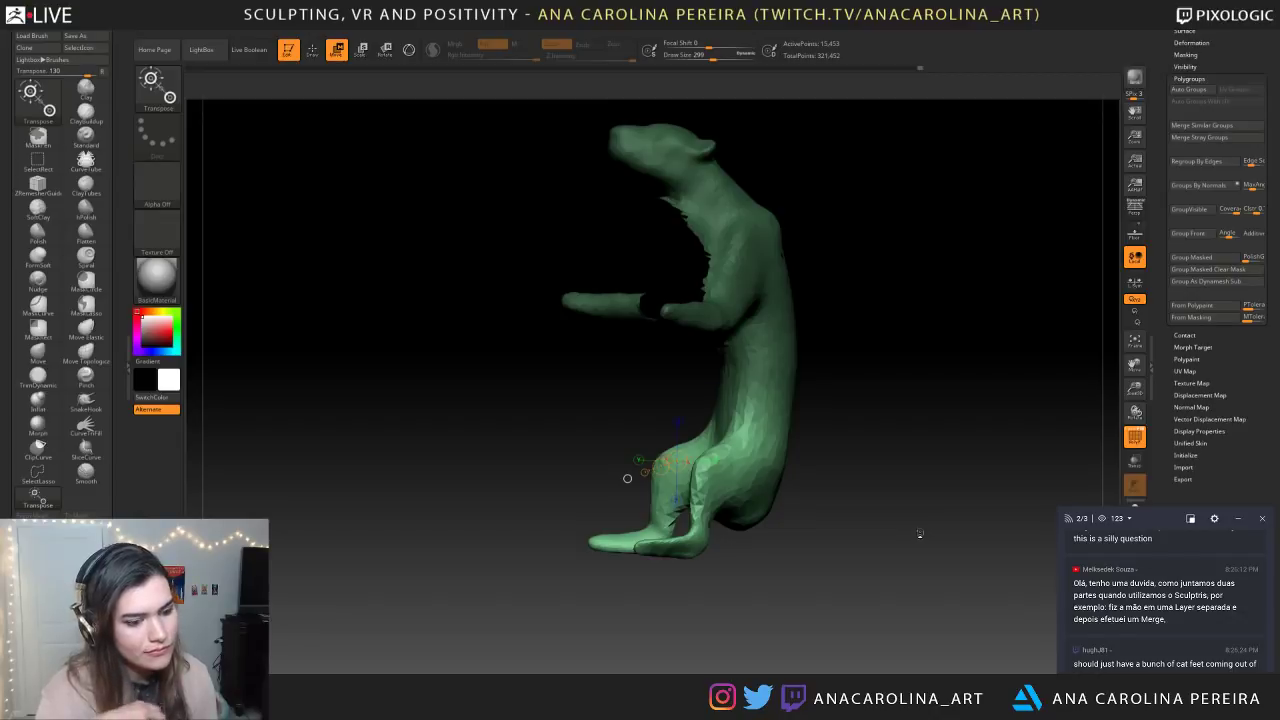
{"action": "scroll", "coordinate": [1259, 607], "scroll_direction": "down", "scroll_amount": 1}
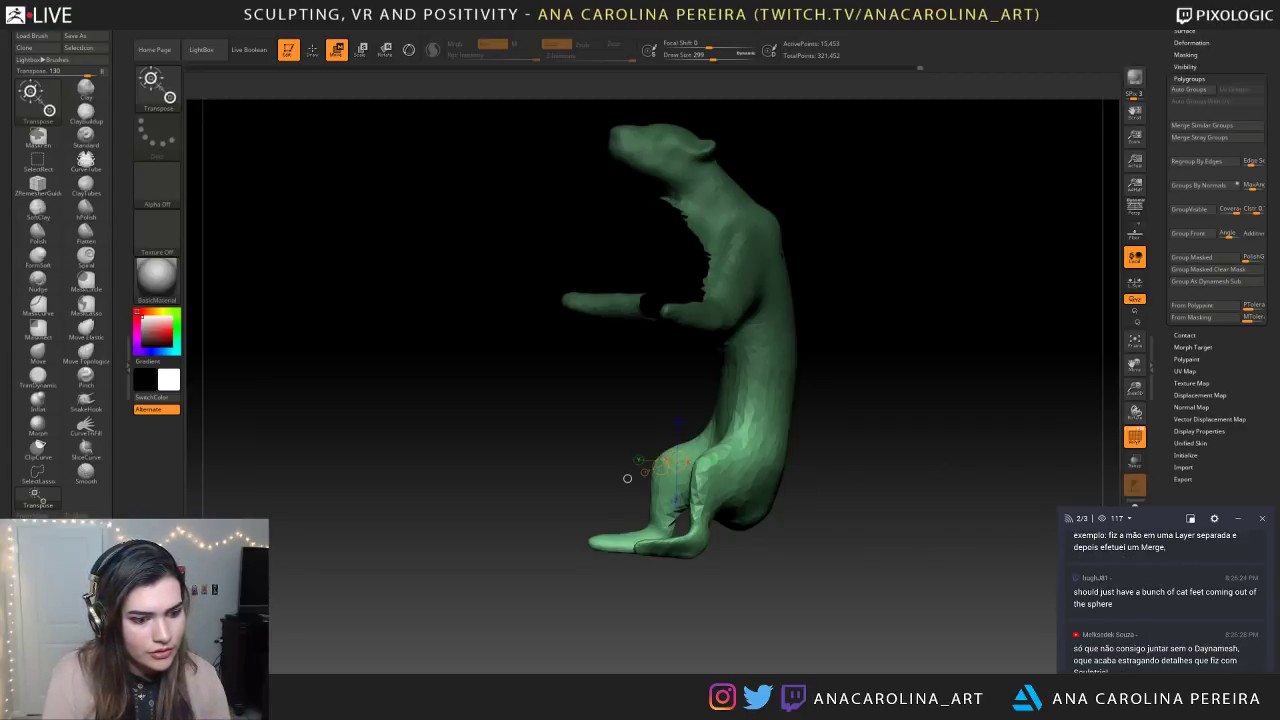
{"action": "left_click_drag", "start_coordinate": [1117, 592], "coordinate": [1094, 610]}
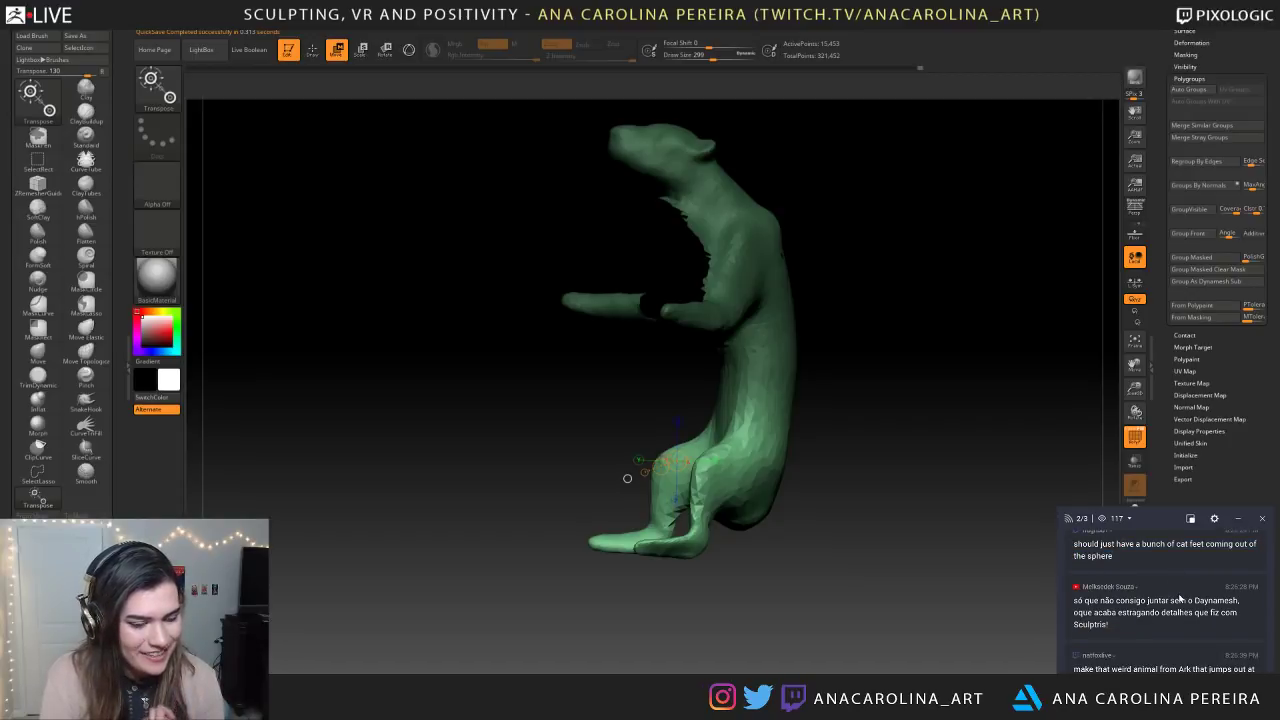
{"action": "scroll", "coordinate": [1180, 598], "scroll_direction": "up", "scroll_amount": 1}
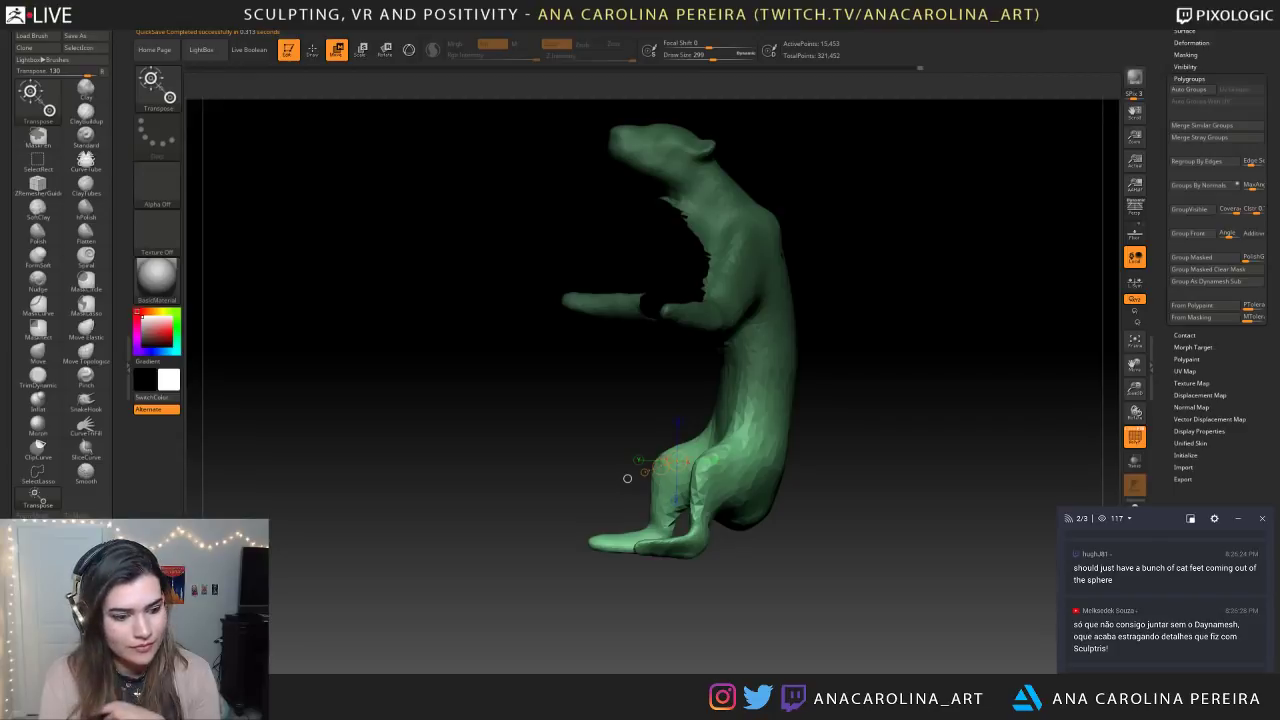
{"action": "scroll", "coordinate": [1205, 595], "scroll_direction": "down", "scroll_amount": 1}
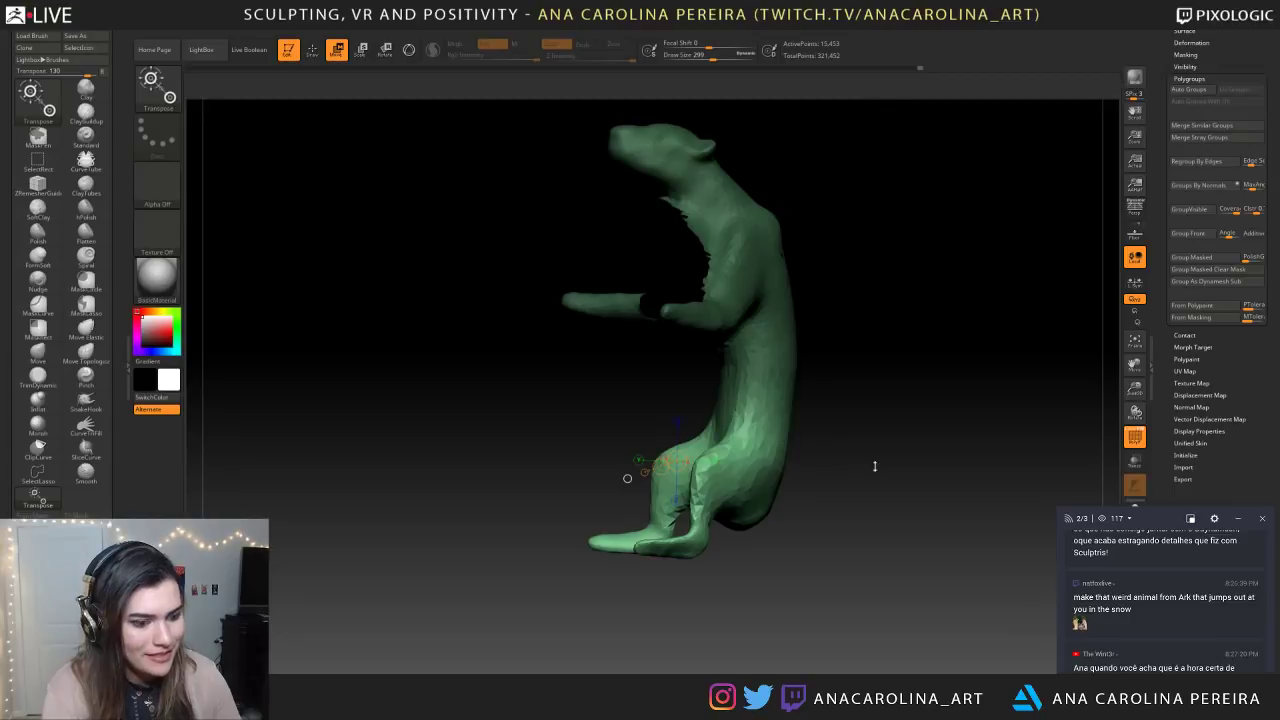
Try to reposition the hips and hind legs with the transpose line, and undo the changes
{"action": "mouse_move", "coordinate": [627, 478]}
{"action": "left_mouse_down"}
{"action": "mouse_move", "coordinate": [806, 477]}
{"action": "mouse_move", "coordinate": [677, 494]}
{"action": "left_mouse_up"}
{"action": "mouse_move", "coordinate": [750, 465]}
{"action": "left_mouse_down"}
{"action": "mouse_move", "coordinate": [812, 503]}
{"action": "mouse_move", "coordinate": [735, 504]}
{"action": "mouse_move", "coordinate": [757, 492]}
{"action": "mouse_move", "coordinate": [774, 509]}
{"action": "mouse_move", "coordinate": [752, 520]}
{"action": "left_mouse_up"}
{"action": "key", "text": "ctrl+z"}
{"action": "key", "text": "ctrl+z"}
Show the sphere again and mask it together with the creature's upper body, leaving the hips and hind legs free
{"action": "left_click", "coordinate": [829, 513], "text": "ctrl+shift"}
{"action": "key", "text": "f"}
{"action": "left_click", "coordinate": [690, 445], "text": "ctrl+shift"}
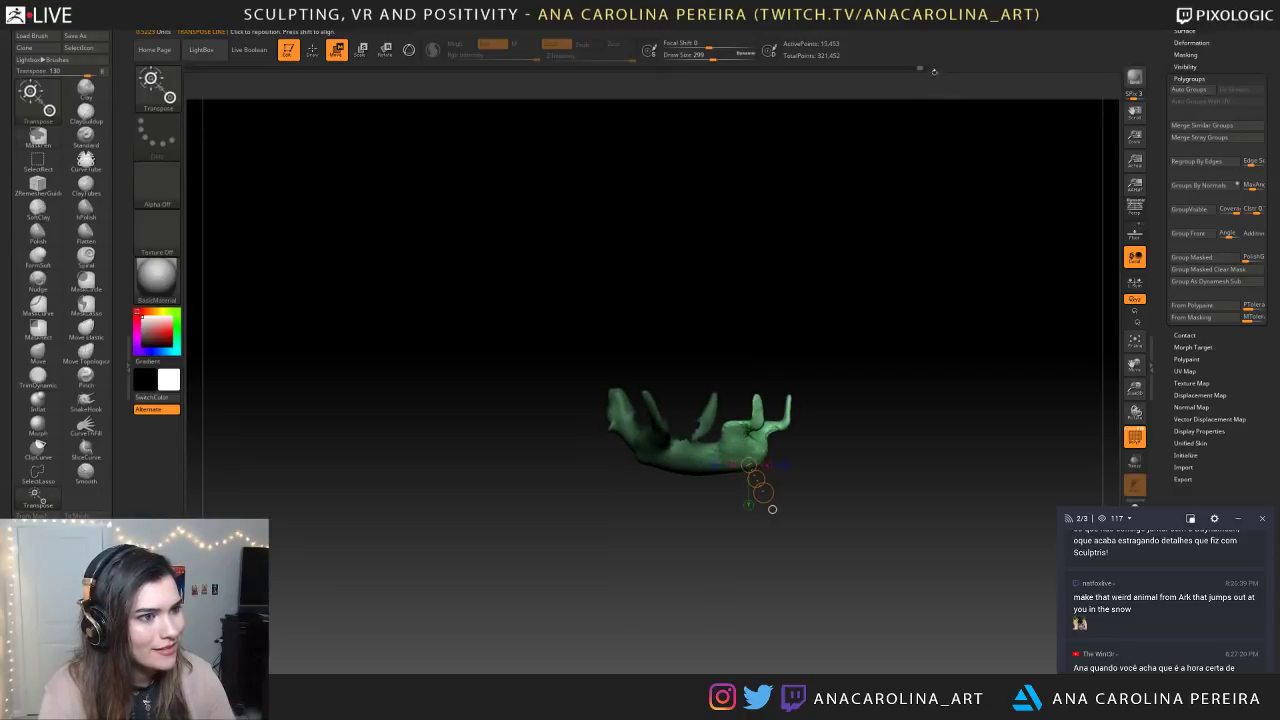
{"action": "left_click", "coordinate": [940, 74], "text": "ctrl+shift"}
{"action": "left_click", "coordinate": [690, 450], "text": "ctrl+shift"}
{"action": "left_click_drag", "start_coordinate": [812, 466], "coordinate": [832, 464], "text": "shift"}
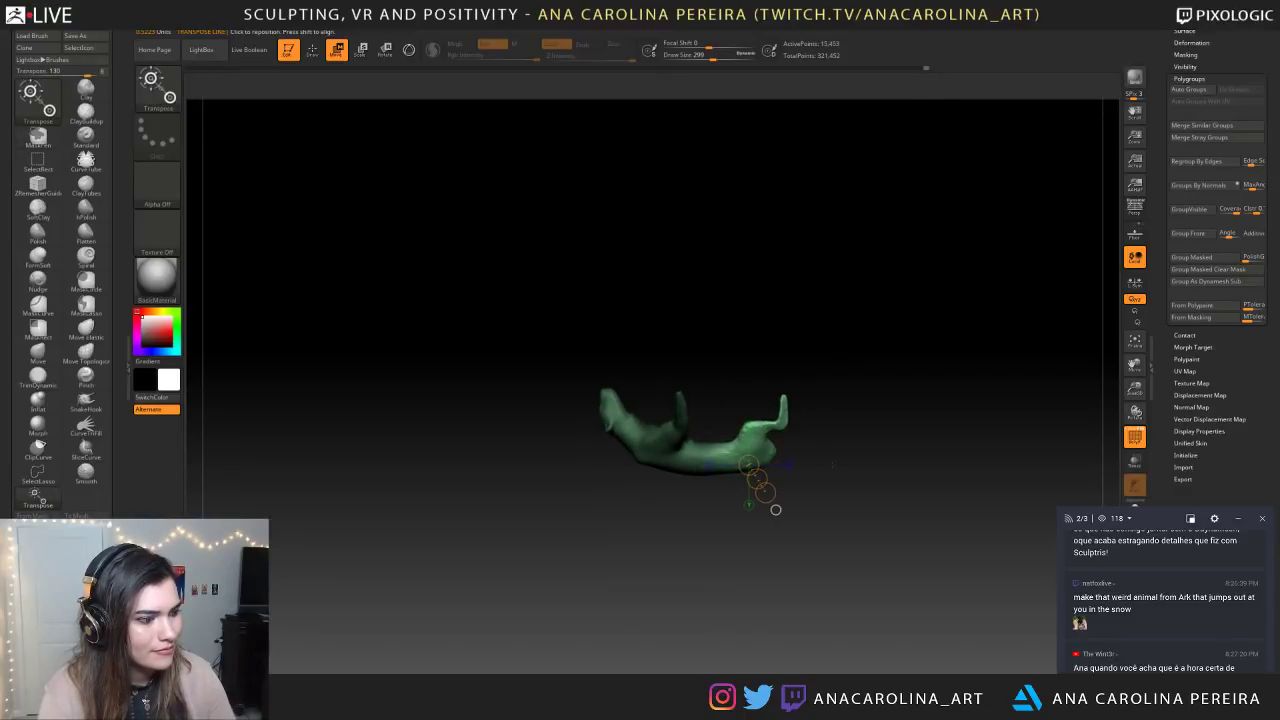
{"action": "left_click_drag", "start_coordinate": [775, 509], "coordinate": [766, 509]}
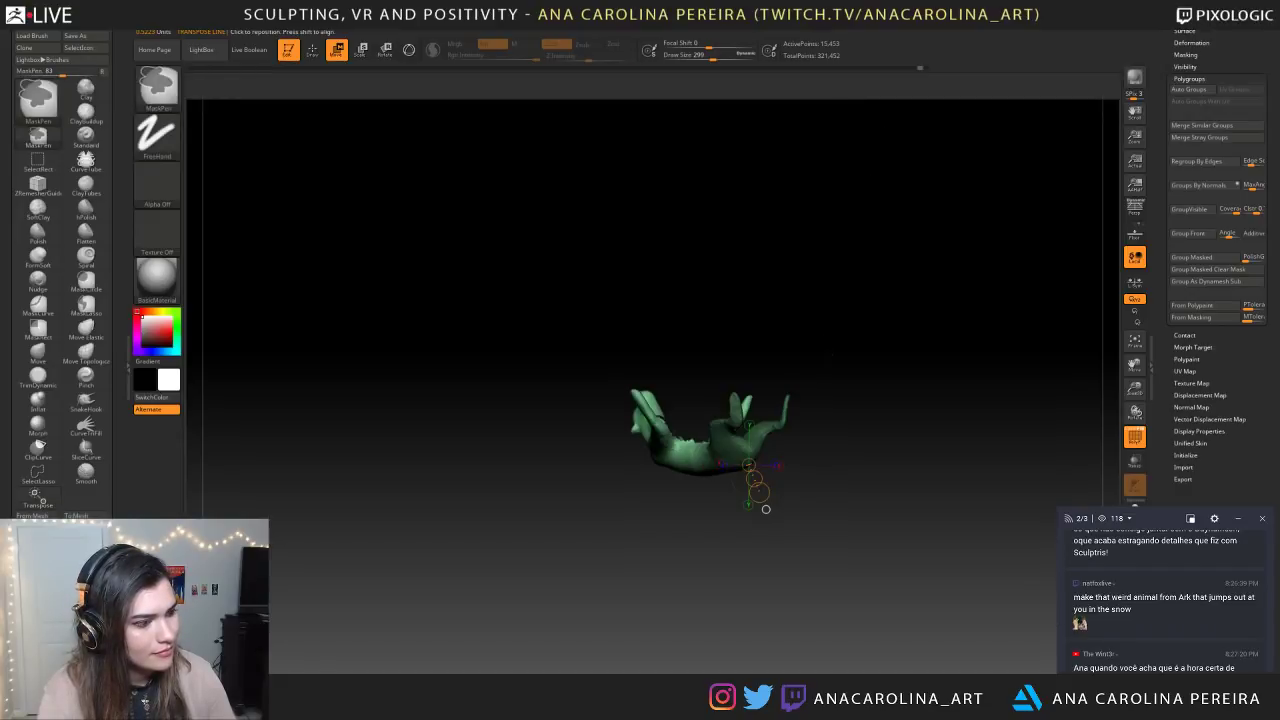
{"action": "left_click", "coordinate": [766, 509], "text": "ctrl+shift"}
{"action": "left_click_drag", "start_coordinate": [766, 509], "coordinate": [785, 525]}
{"action": "left_click", "coordinate": [785, 525], "text": "ctrl"}
Place a transpose line extending outward from the creature's hips and clear the mask from the whole model
{"action": "left_click_drag", "start_coordinate": [770, 436], "coordinate": [877, 458]}
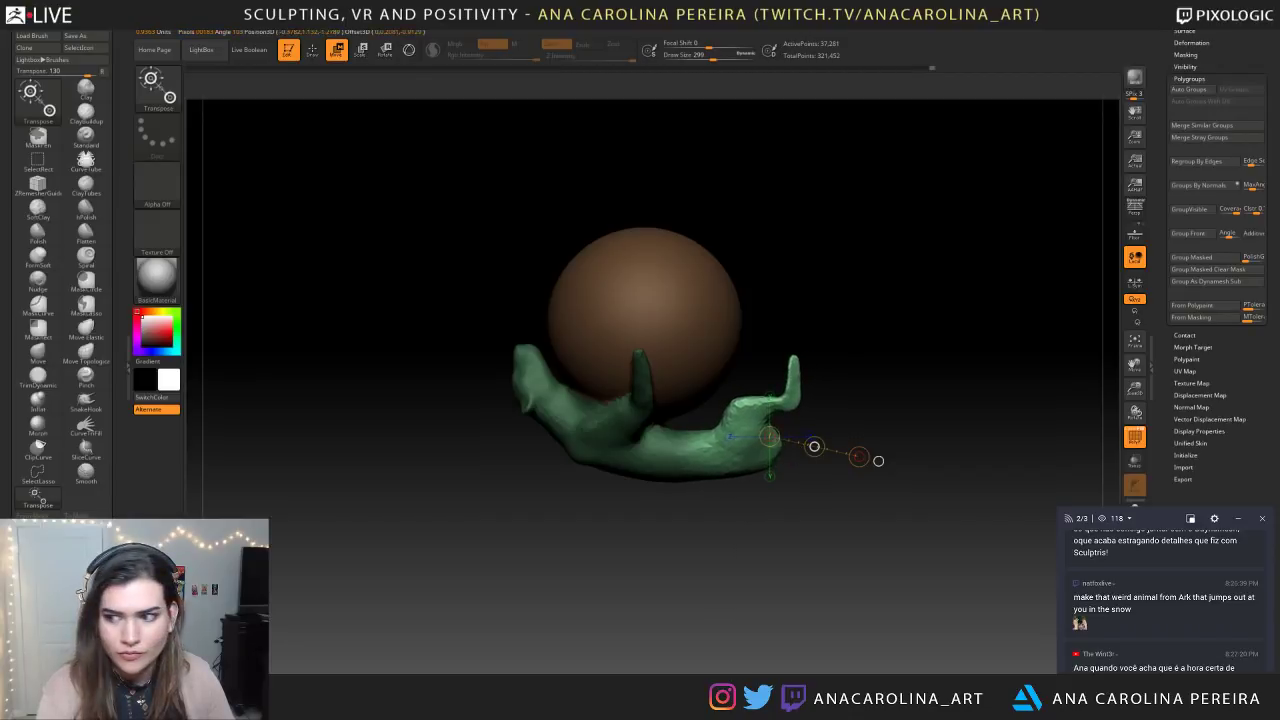
{"action": "left_click_drag", "start_coordinate": [820, 510], "coordinate": [800, 595]}
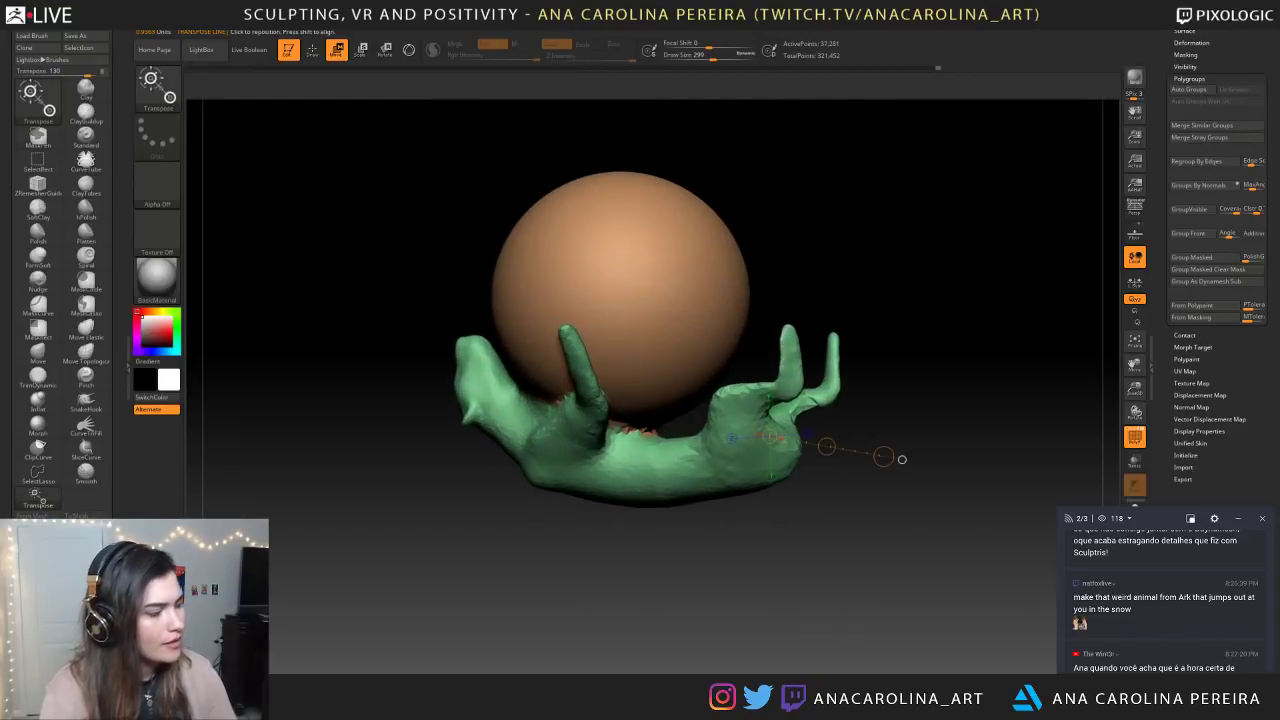
{"action": "key", "text": "b"}
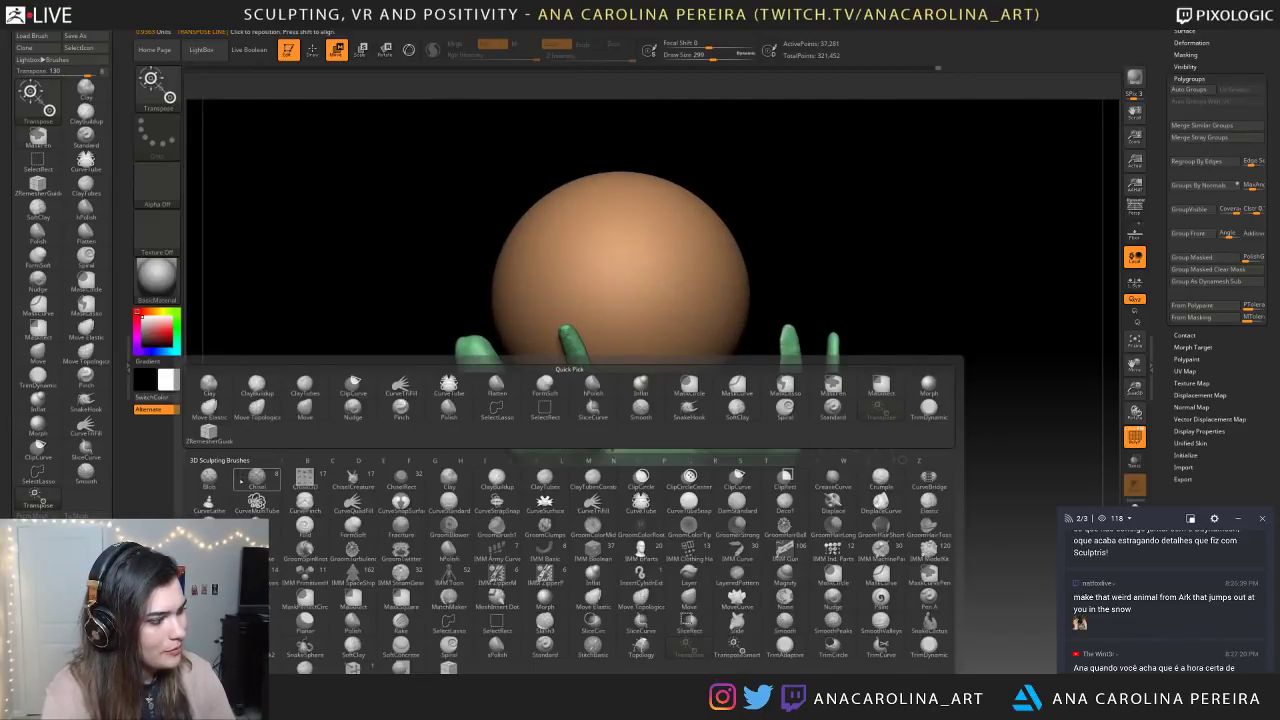
{"action": "left_click_drag", "start_coordinate": [560, 580], "coordinate": [920, 500]}
{"action": "left_click_drag", "start_coordinate": [920, 500], "coordinate": [700, 580]}
{"action": "left_click_drag", "start_coordinate": [847, 463], "coordinate": [872, 458]}
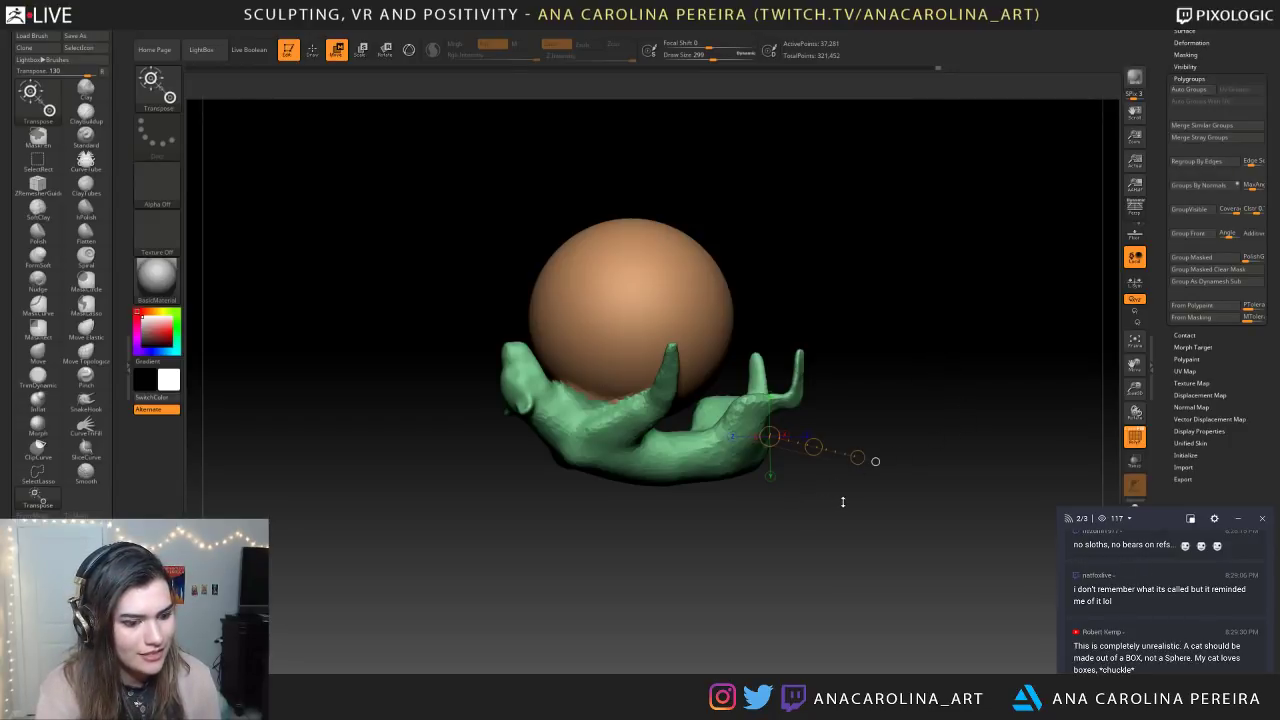
Reshape the animal's belly and hips under the sphere with the SnakeHook brush, using a large draw size
{"action": "left_click_drag", "start_coordinate": [928, 525], "coordinate": [985, 583]}
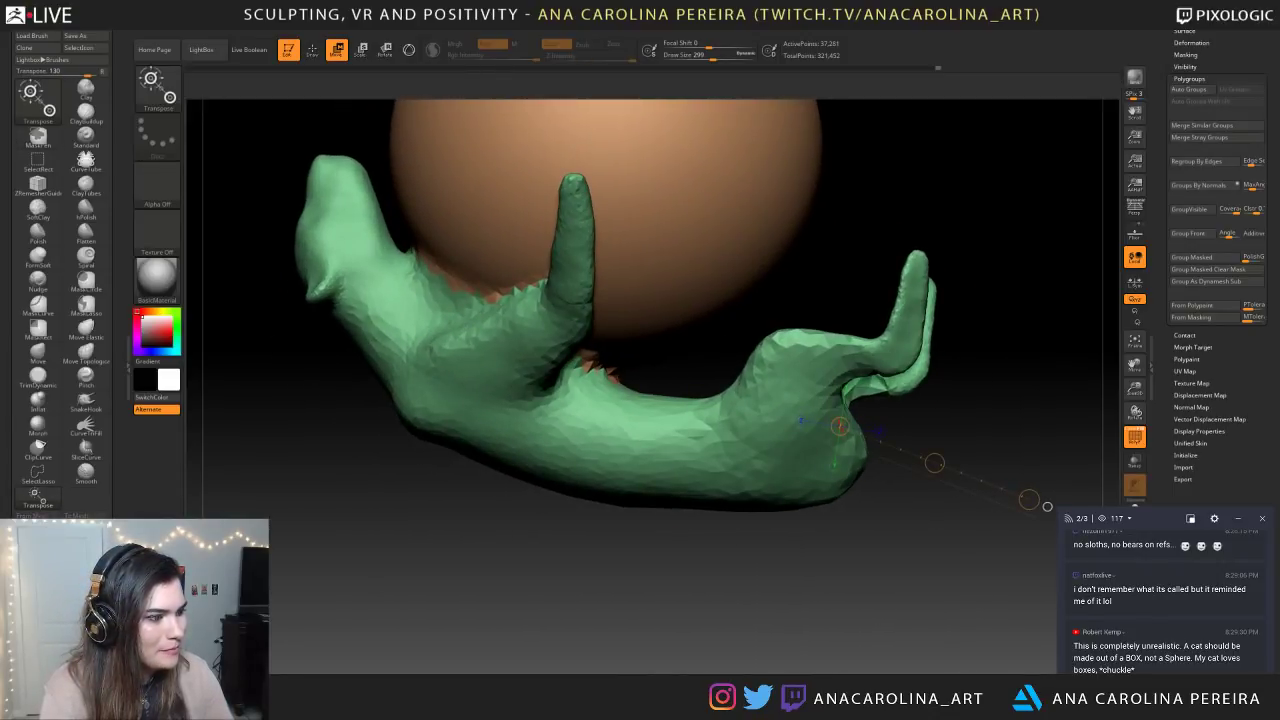
{"action": "left_click_drag", "start_coordinate": [1047, 506], "coordinate": [1040, 530], "text": "alt"}
{"action": "key", "text": "f"}
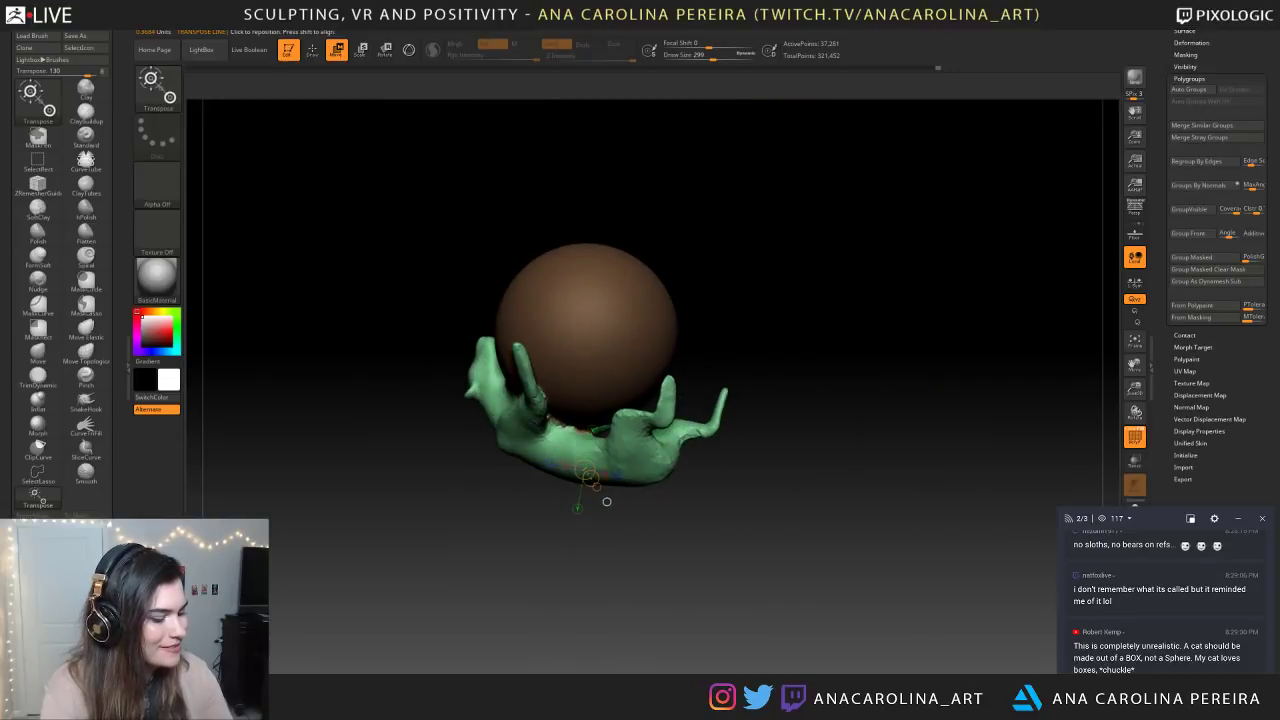
{"action": "key", "text": "b"}
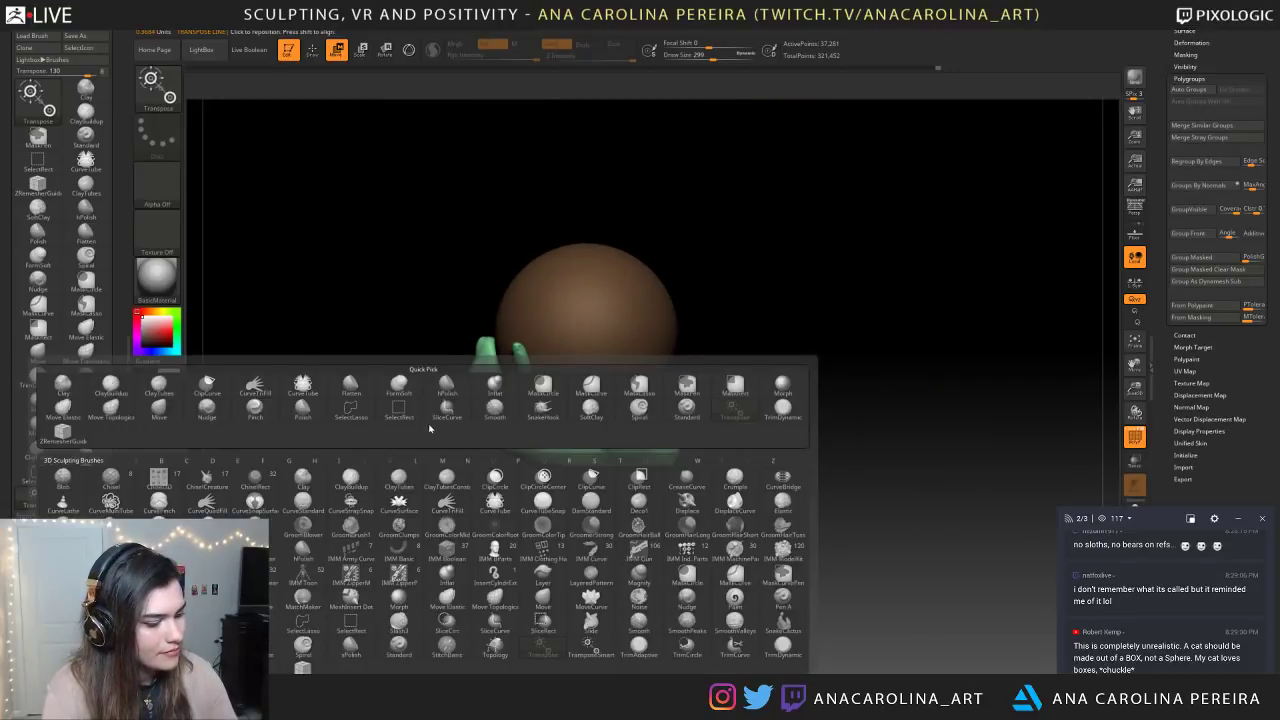
{"action": "key", "text": "s"}
{"action": "key", "text": "h"}
{"action": "mouse_move", "coordinate": [529, 571]}
{"action": "left_mouse_down"}
{"action": "mouse_move", "coordinate": [625, 545]}
{"action": "mouse_move", "coordinate": [671, 563]}
{"action": "left_mouse_up"}
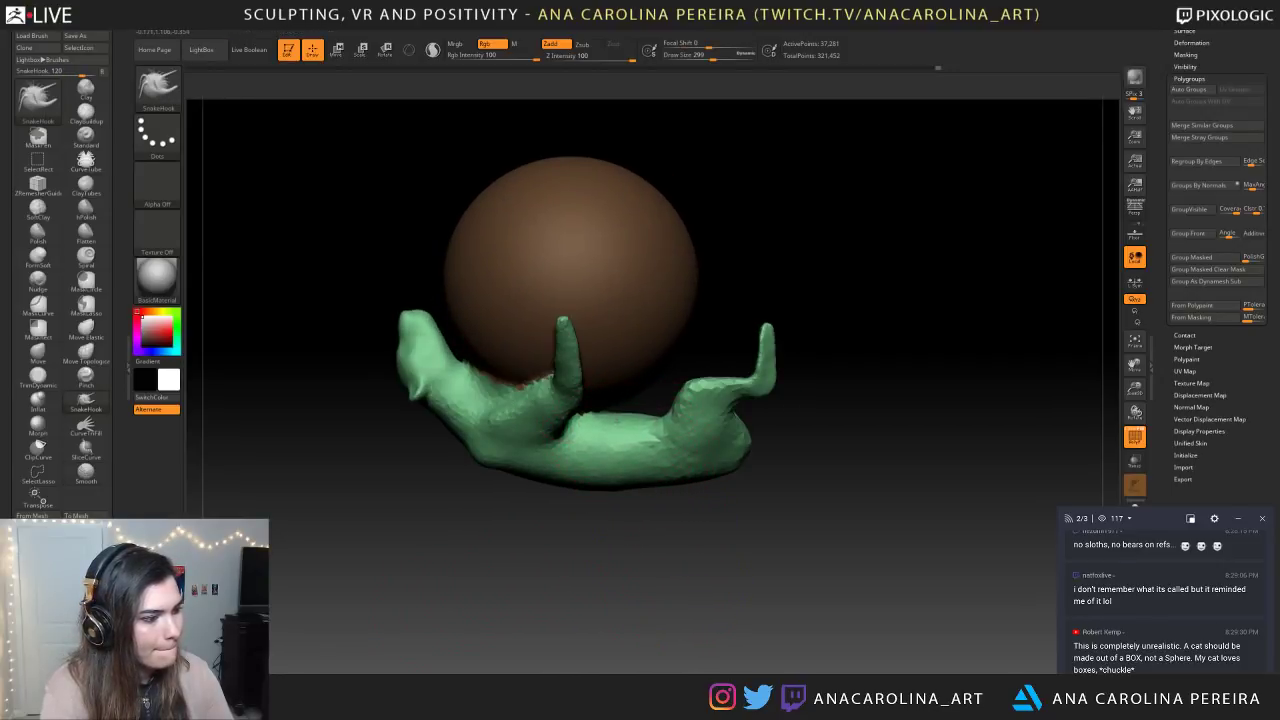
{"action": "left_click_drag", "start_coordinate": [615, 428], "coordinate": [655, 430]}
{"action": "mouse_move", "coordinate": [670, 506]}
{"action": "left_mouse_down"}
{"action": "mouse_move", "coordinate": [776, 508]}
{"action": "mouse_move", "coordinate": [664, 482]}
{"action": "left_mouse_up"}
{"action": "mouse_move", "coordinate": [664, 530]}
{"action": "left_mouse_down"}
{"action": "mouse_move", "coordinate": [545, 532]}
{"action": "mouse_move", "coordinate": [610, 565]}
{"action": "mouse_move", "coordinate": [746, 578]}
{"action": "mouse_move", "coordinate": [802, 525]}
{"action": "mouse_move", "coordinate": [790, 548]}
{"action": "mouse_move", "coordinate": [774, 540]}
{"action": "mouse_move", "coordinate": [808, 368]}
{"action": "left_mouse_up"}
{"action": "key", "text": "space"}
{"action": "left_click_drag", "start_coordinate": [696, 358], "coordinate": [687, 358]}
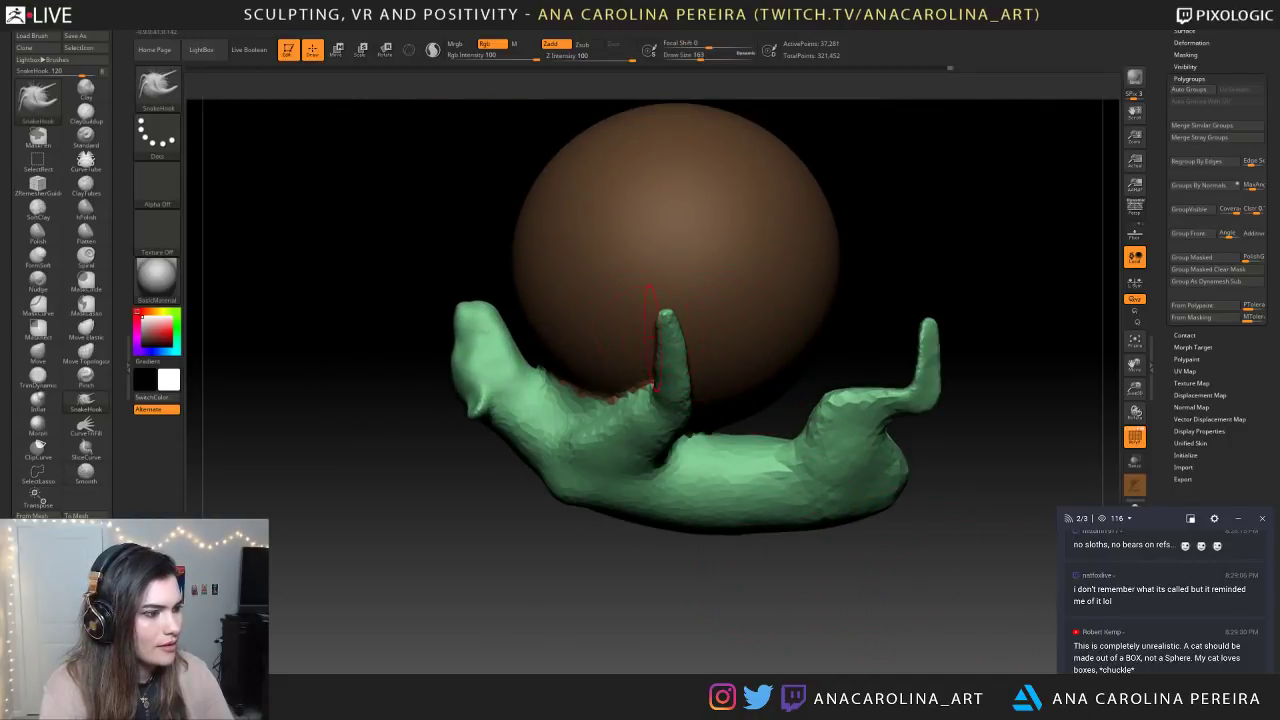
Pull the front legs longer and bend them up around the sphere with SnakeHook at draw size 112
{"action": "mouse_move", "coordinate": [877, 254]}
{"action": "left_mouse_down", "text": "alt"}
{"action": "mouse_move", "coordinate": [900, 331]}
{"action": "mouse_move", "coordinate": [895, 322]}
{"action": "left_mouse_up", "text": "alt"}
{"action": "key", "text": "space"}
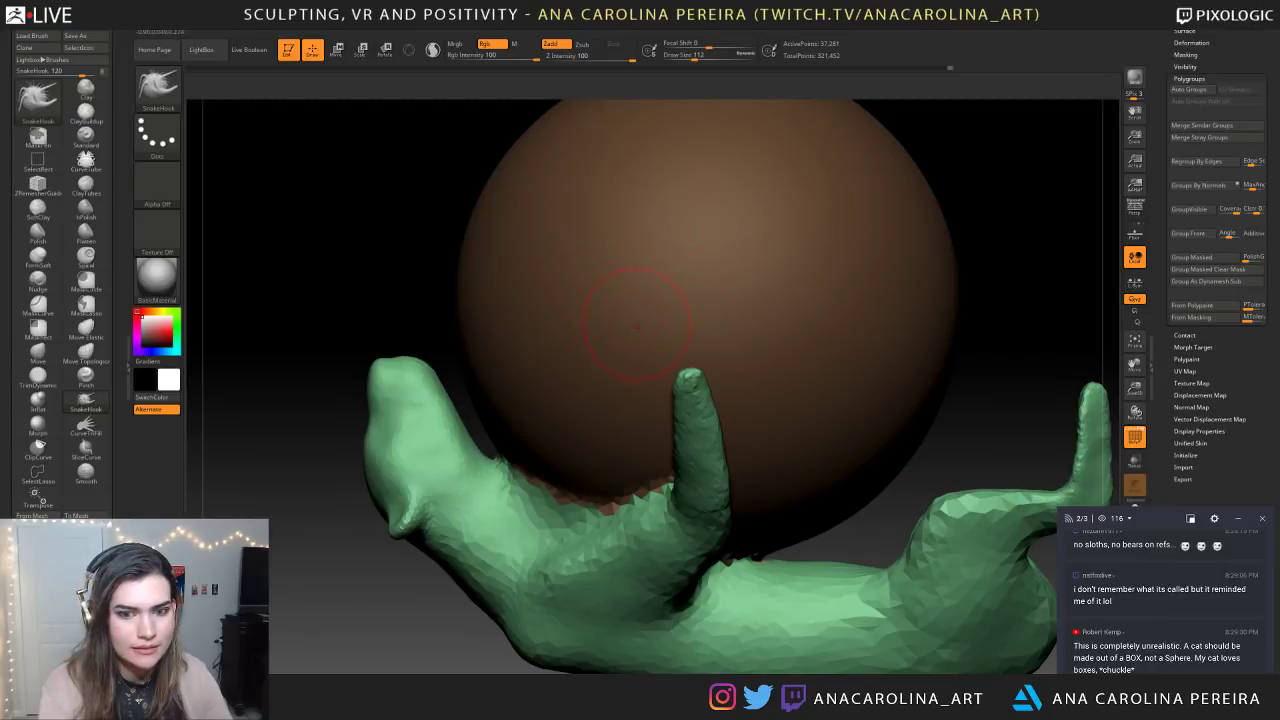
{"action": "left_click_drag", "start_coordinate": [975, 262], "coordinate": [1034, 320]}
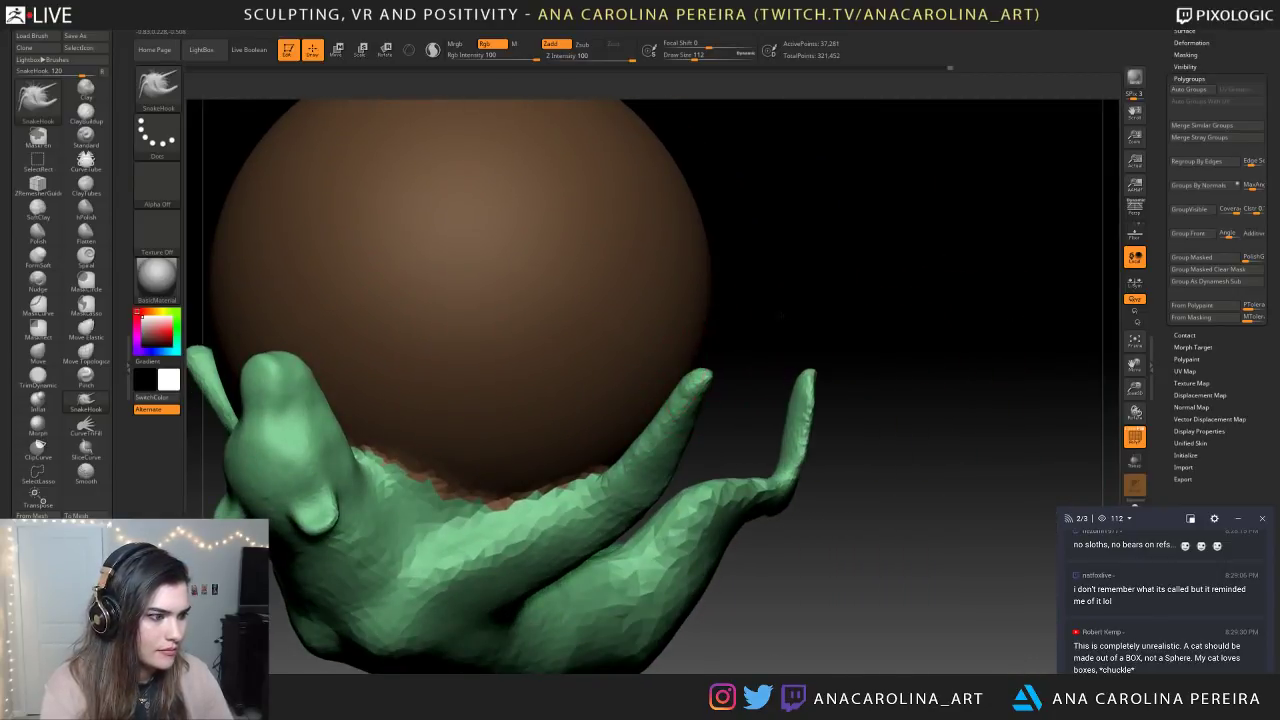
{"action": "left_click_drag", "start_coordinate": [783, 315], "coordinate": [680, 318]}
{"action": "mouse_move", "coordinate": [614, 376]}
{"action": "left_mouse_down"}
{"action": "mouse_move", "coordinate": [604, 308]}
{"action": "mouse_move", "coordinate": [626, 326]}
{"action": "mouse_move", "coordinate": [593, 341]}
{"action": "mouse_move", "coordinate": [633, 369]}
{"action": "left_mouse_up"}
{"action": "left_click_drag", "start_coordinate": [612, 324], "coordinate": [612, 313]}
{"action": "left_click_drag", "start_coordinate": [907, 404], "coordinate": [1005, 408]}
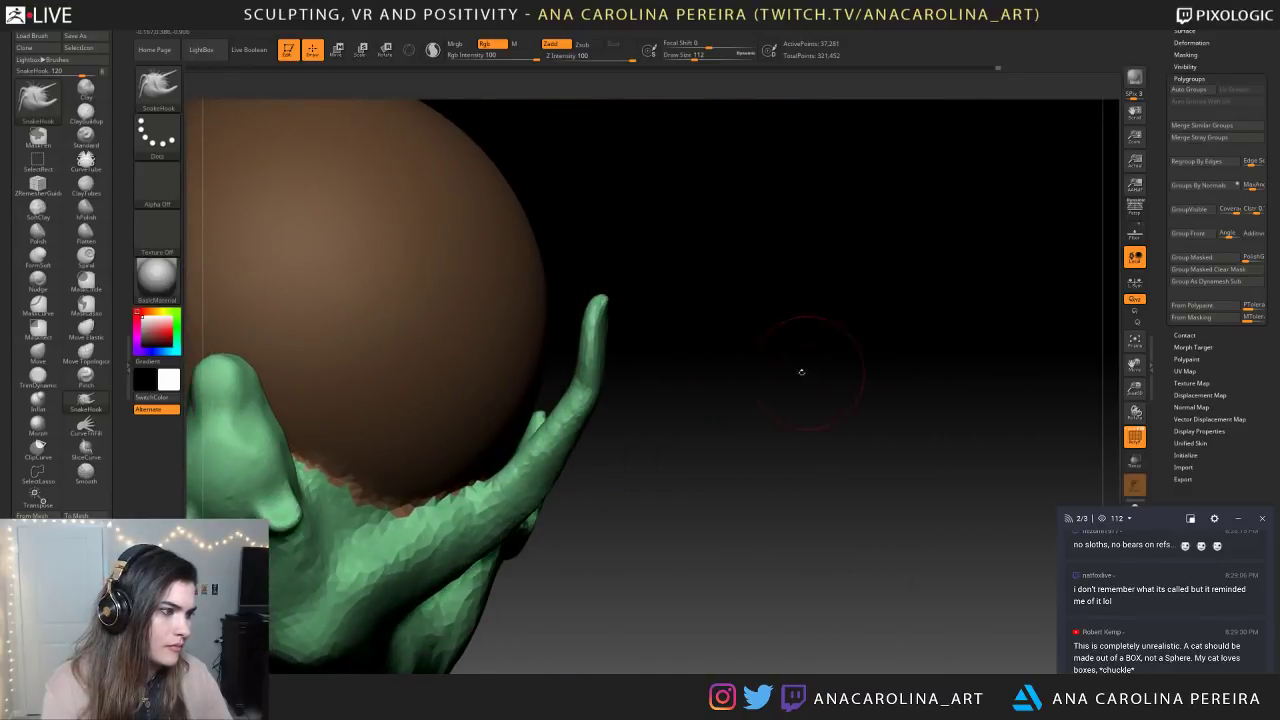
{"action": "left_click_drag", "start_coordinate": [816, 372], "coordinate": [770, 372]}
{"action": "mouse_move", "coordinate": [578, 345]}
{"action": "left_mouse_down"}
{"action": "mouse_move", "coordinate": [587, 352]}
{"action": "mouse_move", "coordinate": [610, 322]}
{"action": "left_mouse_up"}
{"action": "left_click_drag", "start_coordinate": [700, 338], "coordinate": [590, 335]}
Widen the hind feet into flat paddle shapes and smooth them, using SnakeHook at about draw size 80
{"action": "mouse_move", "coordinate": [640, 330]}
{"action": "left_mouse_down", "text": "alt"}
{"action": "mouse_move", "coordinate": [650, 277]}
{"action": "mouse_move", "coordinate": [810, 271]}
{"action": "left_mouse_up", "text": "alt"}
{"action": "mouse_move", "coordinate": [786, 314]}
{"action": "left_mouse_down"}
{"action": "mouse_move", "coordinate": [680, 307]}
{"action": "mouse_move", "coordinate": [785, 313]}
{"action": "mouse_move", "coordinate": [840, 431]}
{"action": "mouse_move", "coordinate": [903, 403]}
{"action": "mouse_move", "coordinate": [857, 312]}
{"action": "mouse_move", "coordinate": [860, 330]}
{"action": "mouse_move", "coordinate": [843, 337]}
{"action": "mouse_move", "coordinate": [918, 343]}
{"action": "mouse_move", "coordinate": [741, 345]}
{"action": "mouse_move", "coordinate": [716, 374]}
{"action": "mouse_move", "coordinate": [727, 363]}
{"action": "mouse_move", "coordinate": [709, 321]}
{"action": "mouse_move", "coordinate": [681, 339]}
{"action": "mouse_move", "coordinate": [675, 371]}
{"action": "mouse_move", "coordinate": [721, 391]}
{"action": "mouse_move", "coordinate": [720, 403]}
{"action": "left_mouse_up"}
{"action": "key", "text": "s"}
{"action": "left_click_drag", "start_coordinate": [699, 426], "coordinate": [703, 394]}
{"action": "left_click_drag", "start_coordinate": [704, 340], "coordinate": [697, 408], "text": "shift"}
{"action": "mouse_move", "coordinate": [716, 343]}
{"action": "left_mouse_down"}
{"action": "mouse_move", "coordinate": [721, 320]}
{"action": "mouse_move", "coordinate": [691, 323]}
{"action": "mouse_move", "coordinate": [714, 317]}
{"action": "left_mouse_up"}
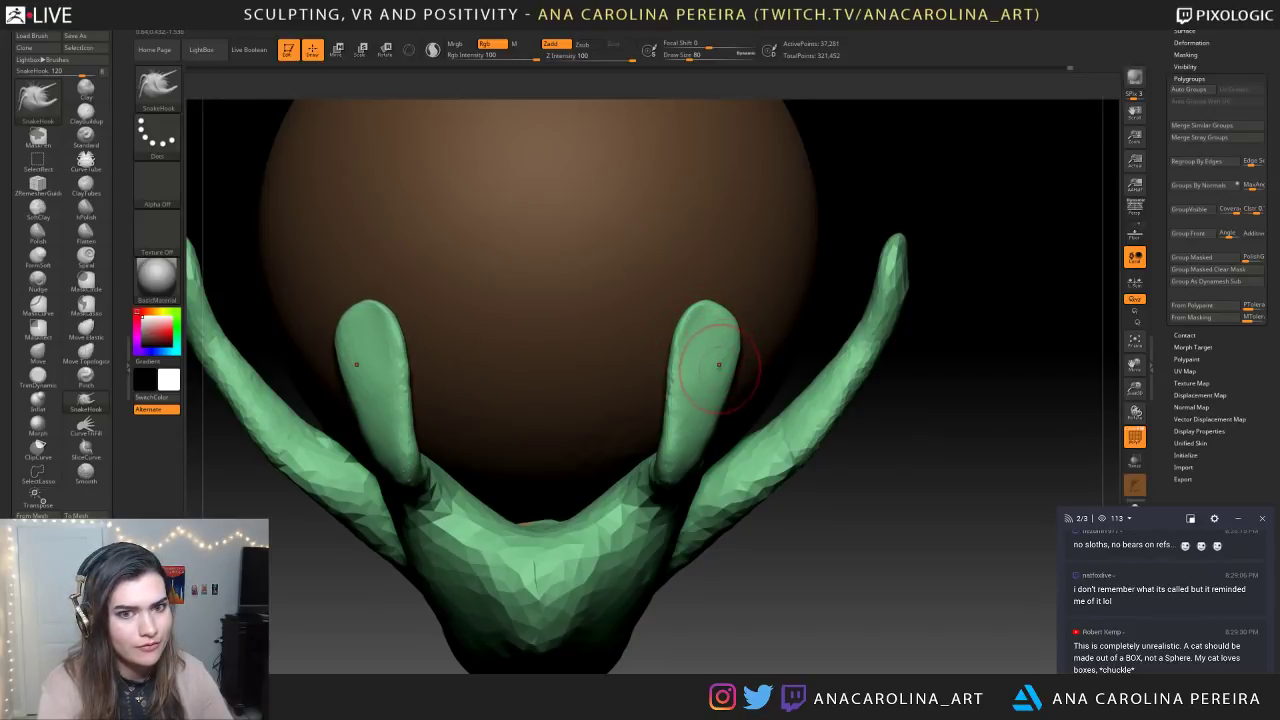
{"action": "left_click_drag", "start_coordinate": [716, 376], "coordinate": [724, 378]}
{"action": "mouse_move", "coordinate": [742, 530]}
{"action": "left_mouse_down"}
{"action": "mouse_move", "coordinate": [830, 494]}
{"action": "mouse_move", "coordinate": [750, 370]}
{"action": "mouse_move", "coordinate": [761, 371]}
{"action": "mouse_move", "coordinate": [705, 385]}
{"action": "mouse_move", "coordinate": [757, 380]}
{"action": "mouse_move", "coordinate": [745, 440]}
{"action": "mouse_move", "coordinate": [756, 480]}
{"action": "mouse_move", "coordinate": [706, 496]}
{"action": "left_mouse_up"}
{"action": "key", "text": "space"}
{"action": "key", "text": "space"}
Mask the hind feet and invert the mask so only the feet stay editable
{"action": "left_click_drag", "start_coordinate": [762, 487], "coordinate": [778, 588]}
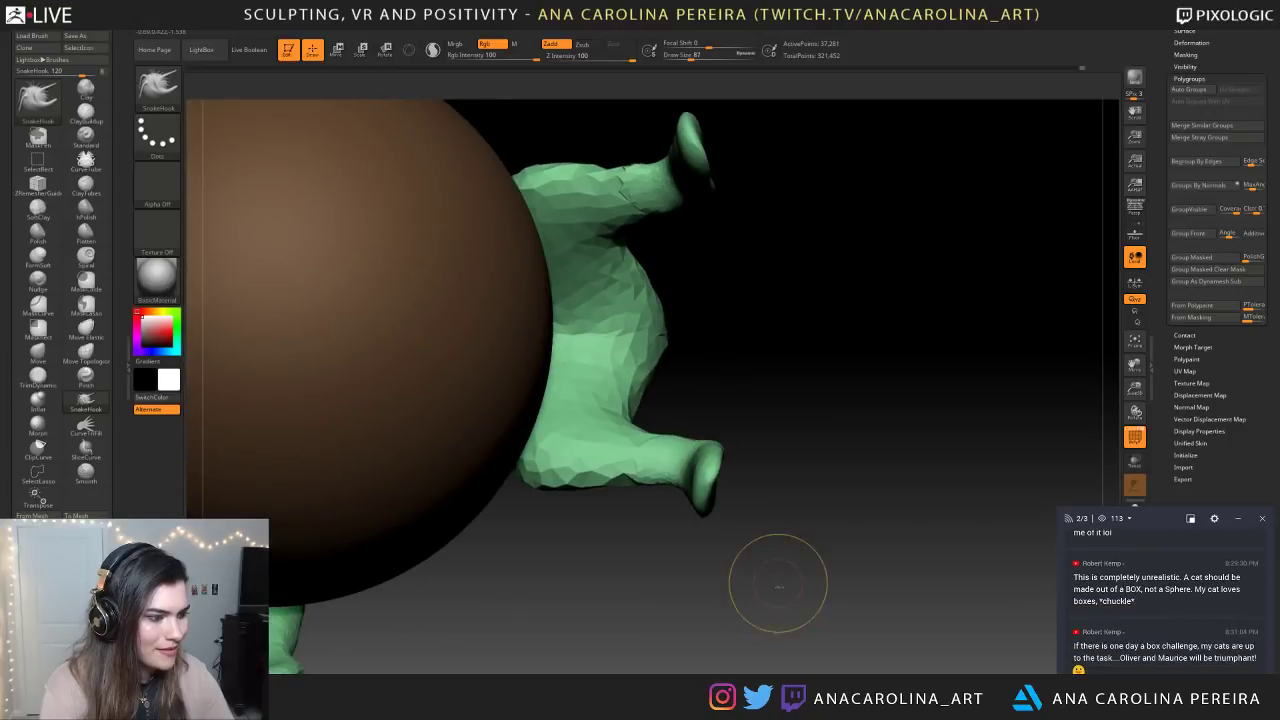
{"action": "left_click", "coordinate": [779, 575], "text": "ctrl"}
{"action": "mouse_move", "coordinate": [780, 520]}
{"action": "left_mouse_down"}
{"action": "mouse_move", "coordinate": [809, 329]}
{"action": "mouse_move", "coordinate": [782, 318]}
{"action": "left_mouse_up"}
{"action": "left_click", "coordinate": [787, 447], "text": "ctrl"}
{"action": "left_click_drag", "start_coordinate": [701, 365], "coordinate": [674, 560], "text": "ctrl"}
{"action": "mouse_move", "coordinate": [641, 413]}
{"action": "left_mouse_down", "text": "ctrl"}
{"action": "mouse_move", "coordinate": [740, 590]}
{"action": "mouse_move", "coordinate": [771, 600]}
{"action": "mouse_move", "coordinate": [592, 655]}
{"action": "mouse_move", "coordinate": [523, 523]}
{"action": "mouse_move", "coordinate": [606, 509]}
{"action": "mouse_move", "coordinate": [687, 326]}
{"action": "mouse_move", "coordinate": [684, 338]}
{"action": "left_mouse_up", "text": "ctrl"}
{"action": "left_click", "coordinate": [772, 590], "text": "ctrl"}
Rotate the hind feet slightly with a transpose line running from heel to toes, and clear the mask
{"action": "key", "text": "r"}
{"action": "left_click_drag", "start_coordinate": [705, 410], "coordinate": [694, 255]}
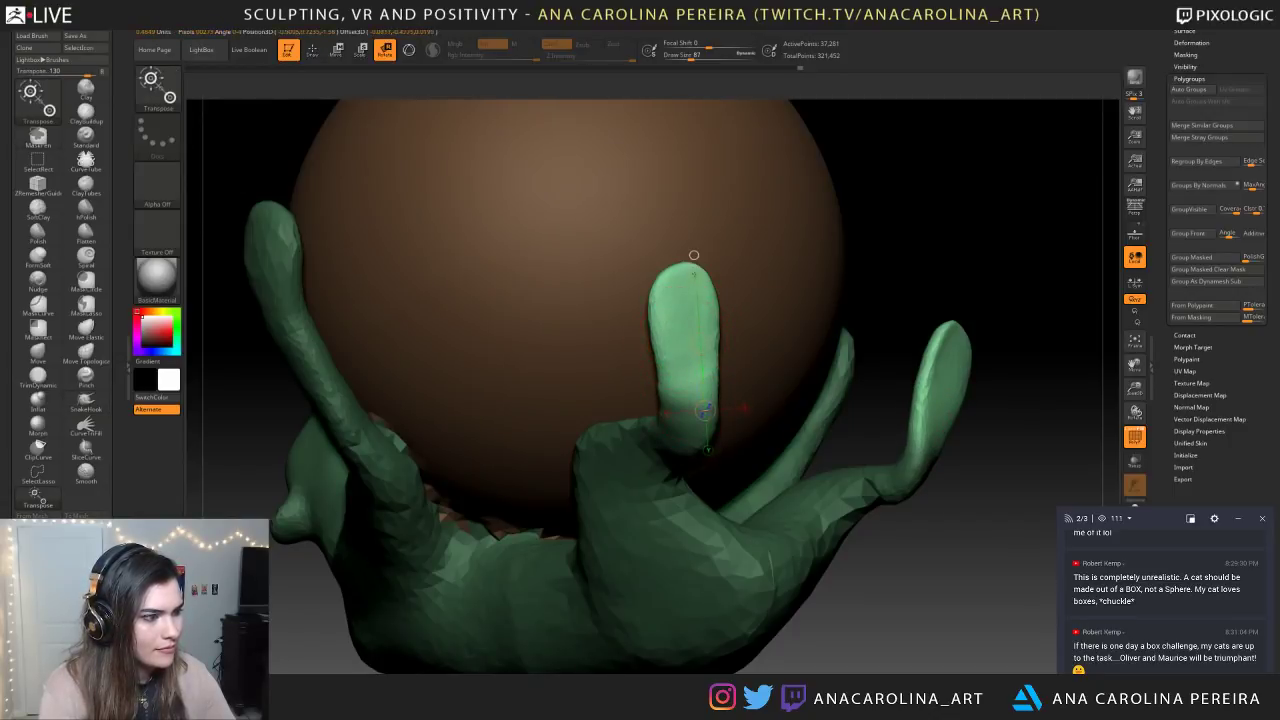
{"action": "left_click_drag", "start_coordinate": [700, 342], "coordinate": [700, 343]}
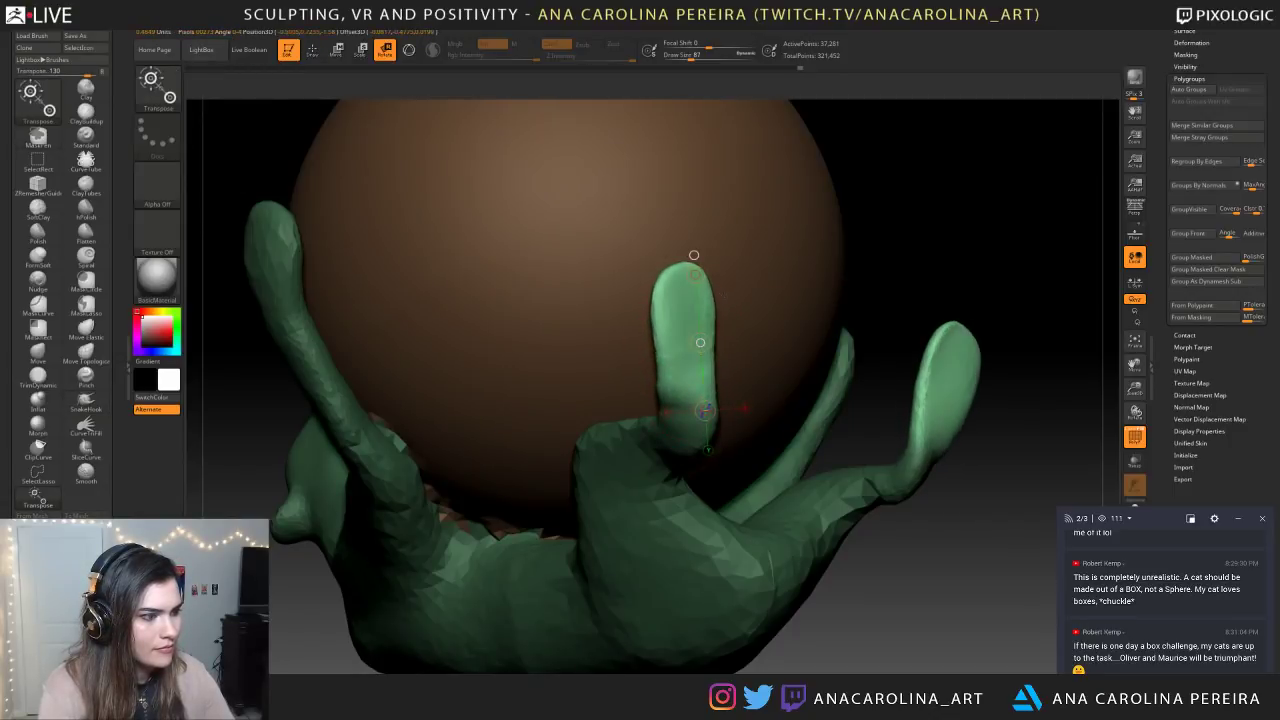
{"action": "left_click_drag", "start_coordinate": [858, 232], "coordinate": [1000, 232]}
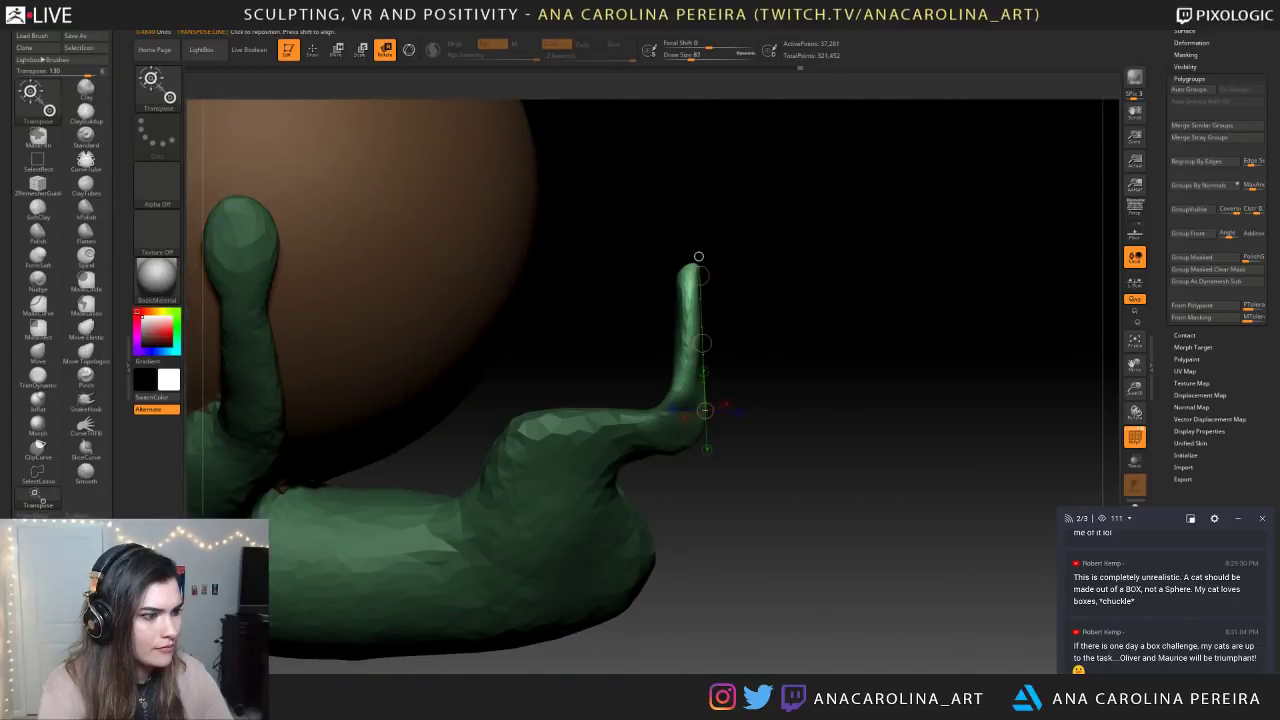
{"action": "left_click", "coordinate": [698, 256], "text": "ctrl"}
Build up volume around the heels and ankles of the hind feet with the ClayBuildup brush
{"action": "key", "text": "b"}
{"action": "key", "text": "c"}
{"action": "key", "text": "b"}
{"action": "left_click_drag", "start_coordinate": [708, 416], "coordinate": [690, 394]}
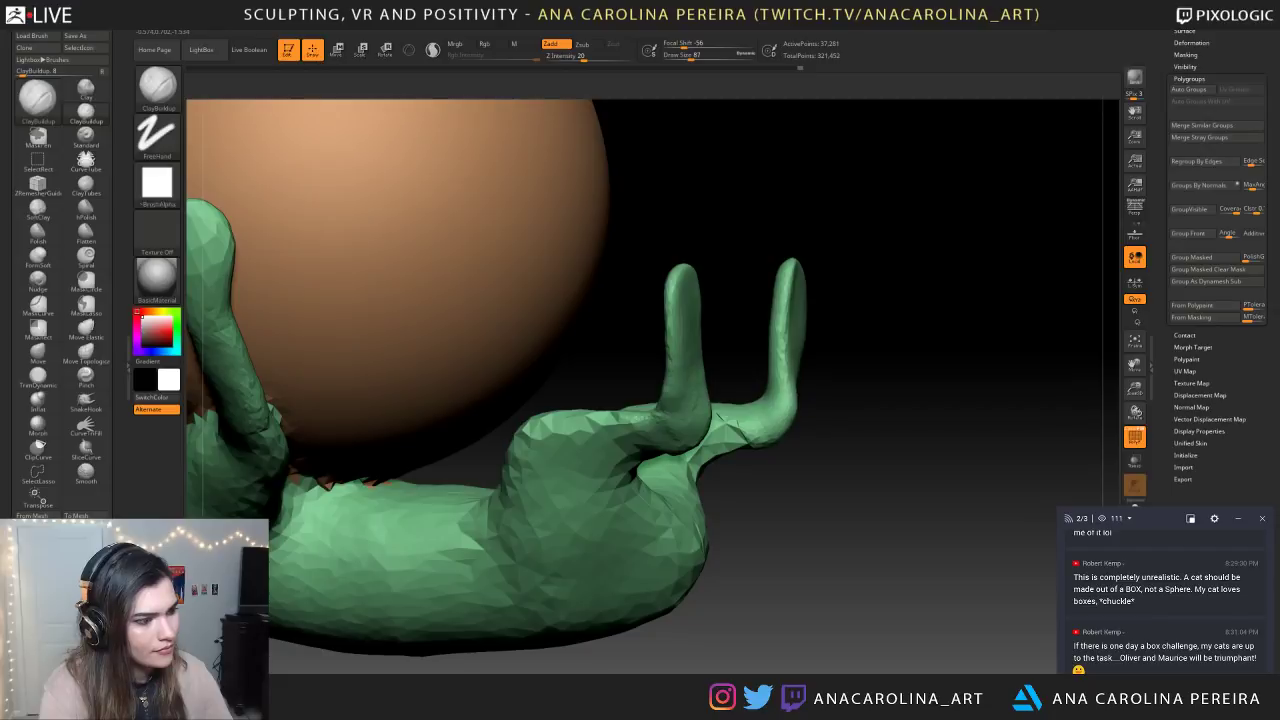
{"action": "left_click_drag", "start_coordinate": [876, 508], "coordinate": [836, 514]}
{"action": "mouse_move", "coordinate": [660, 404]}
{"action": "left_mouse_down"}
{"action": "mouse_move", "coordinate": [672, 386]}
{"action": "mouse_move", "coordinate": [688, 402]}
{"action": "mouse_move", "coordinate": [676, 400]}
{"action": "left_mouse_up"}
{"action": "left_click_drag", "start_coordinate": [860, 508], "coordinate": [690, 506]}
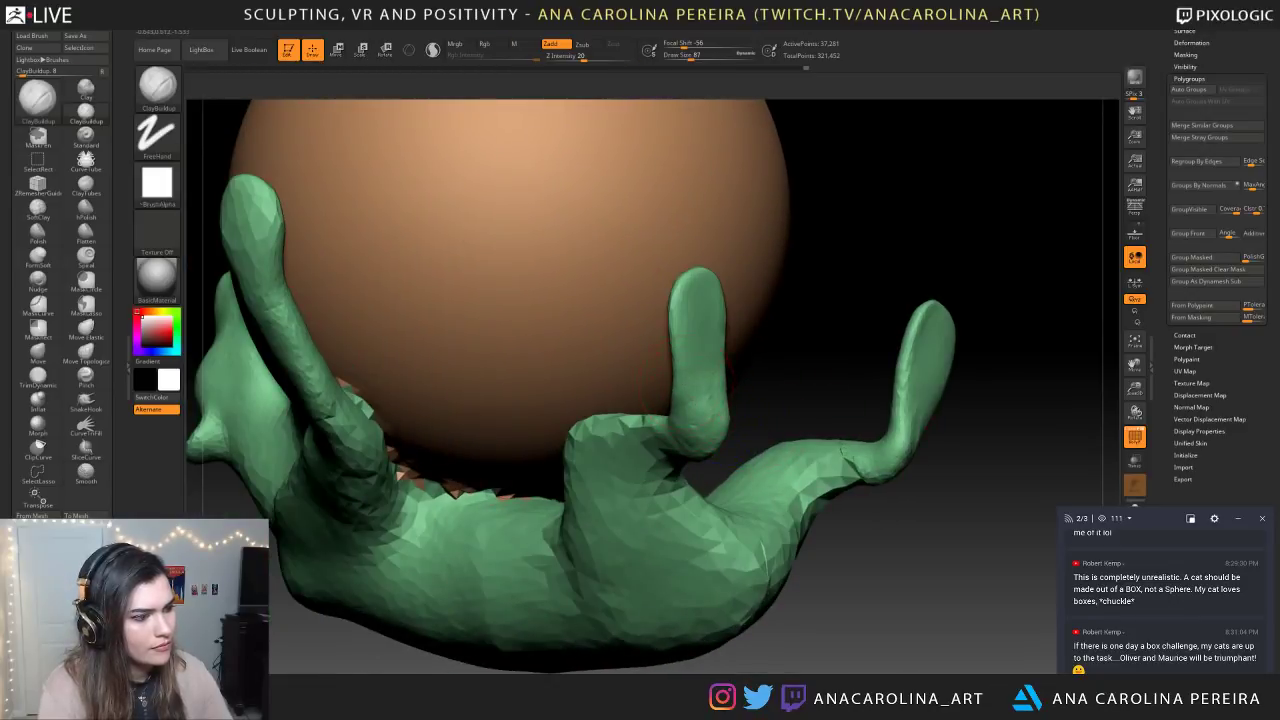
Hide the sphere so only the animal's body is shown, and frame the head and front legs
{"action": "left_click_drag", "start_coordinate": [804, 388], "coordinate": [796, 577], "text": "alt"}
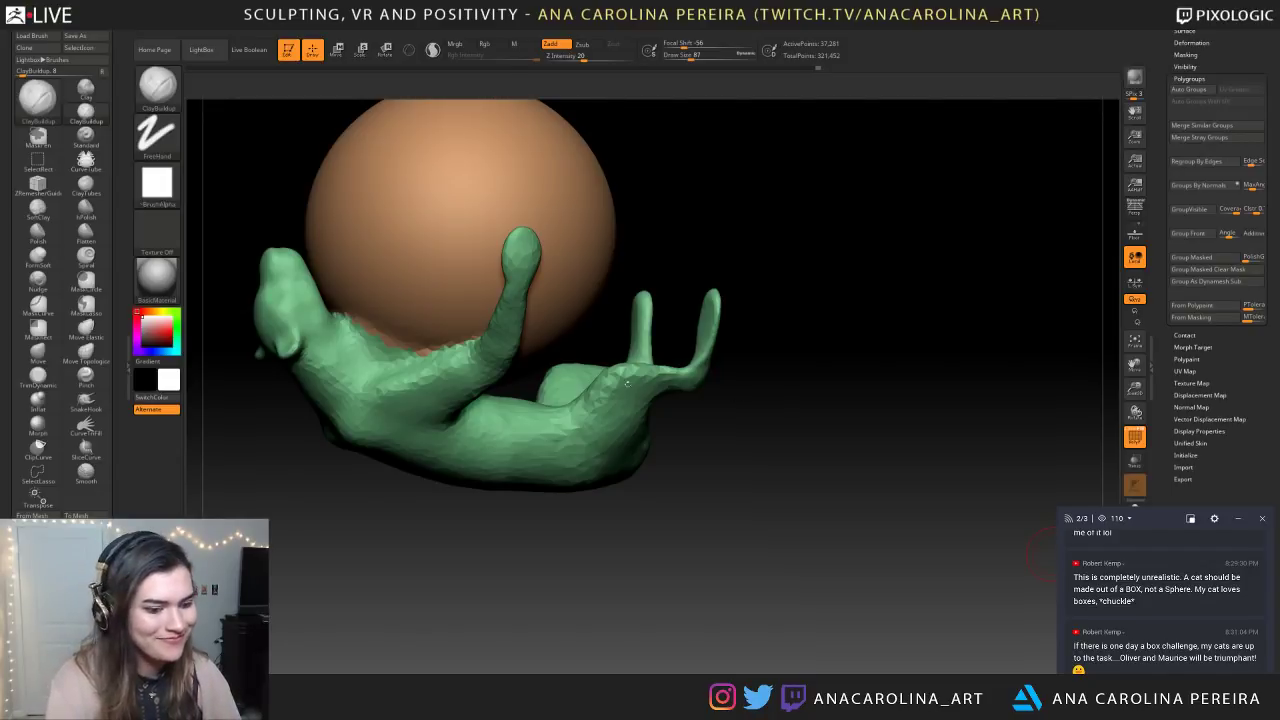
{"action": "left_click_drag", "start_coordinate": [689, 482], "coordinate": [710, 577]}
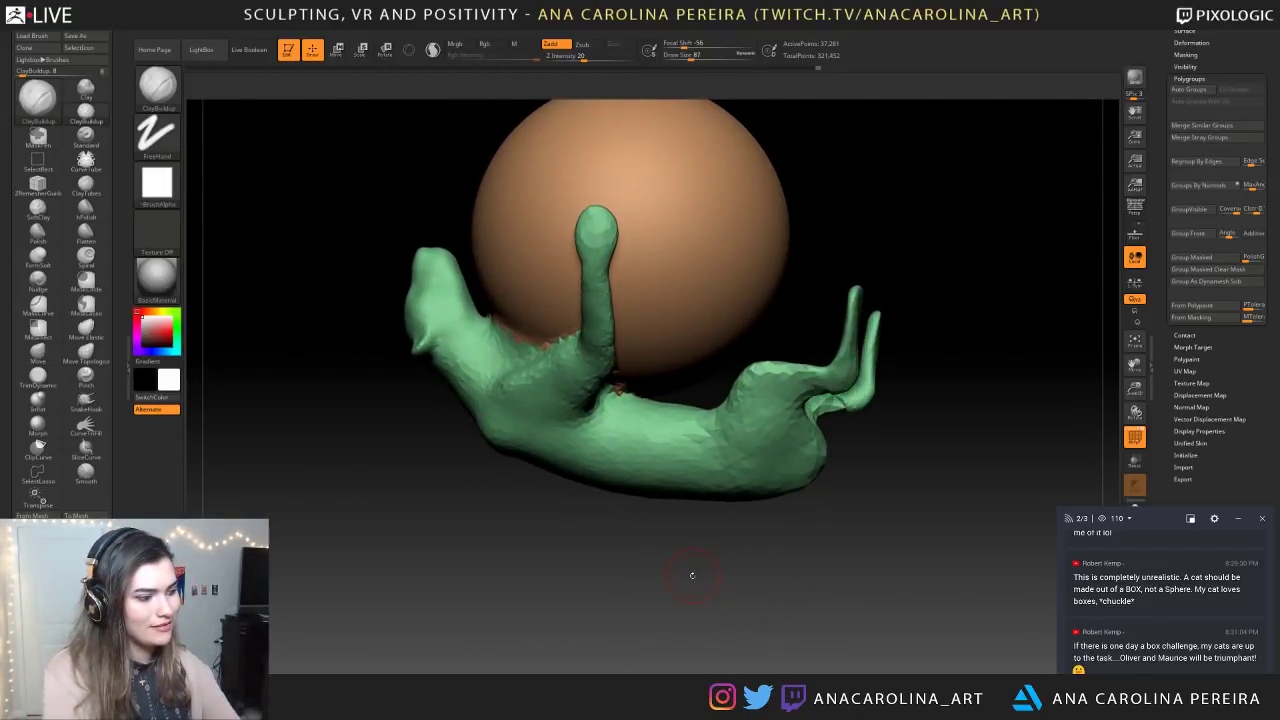
{"action": "left_click_drag", "start_coordinate": [691, 574], "coordinate": [590, 575]}
{"action": "left_click_drag", "start_coordinate": [590, 575], "coordinate": [665, 575]}
{"action": "mouse_move", "coordinate": [724, 546]}
{"action": "left_mouse_down", "text": "alt"}
{"action": "mouse_move", "coordinate": [723, 617]}
{"action": "mouse_move", "coordinate": [835, 612]}
{"action": "mouse_move", "coordinate": [808, 596]}
{"action": "mouse_move", "coordinate": [700, 594]}
{"action": "mouse_move", "coordinate": [814, 600]}
{"action": "mouse_move", "coordinate": [876, 429]}
{"action": "mouse_move", "coordinate": [692, 655]}
{"action": "left_mouse_up", "text": "alt"}
{"action": "left_click", "coordinate": [945, 321], "text": "ctrl+shift"}
{"action": "left_click_drag", "start_coordinate": [1007, 228], "coordinate": [834, 424], "text": "alt"}
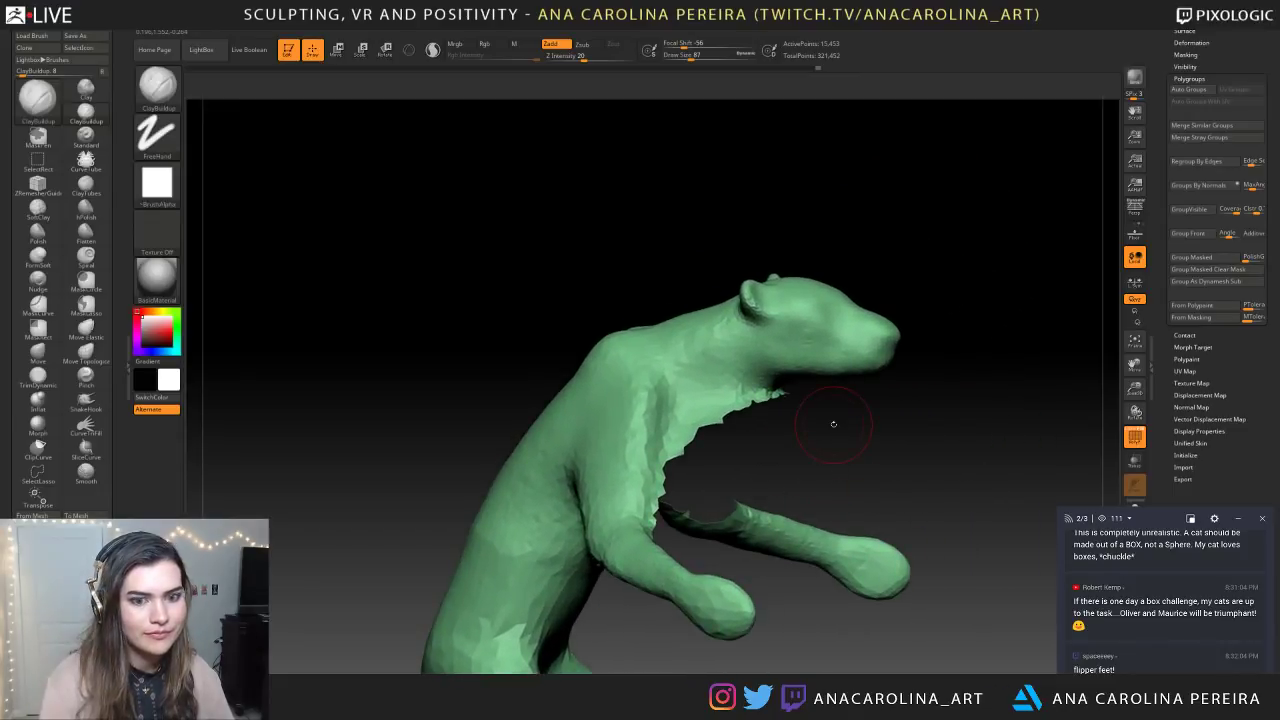
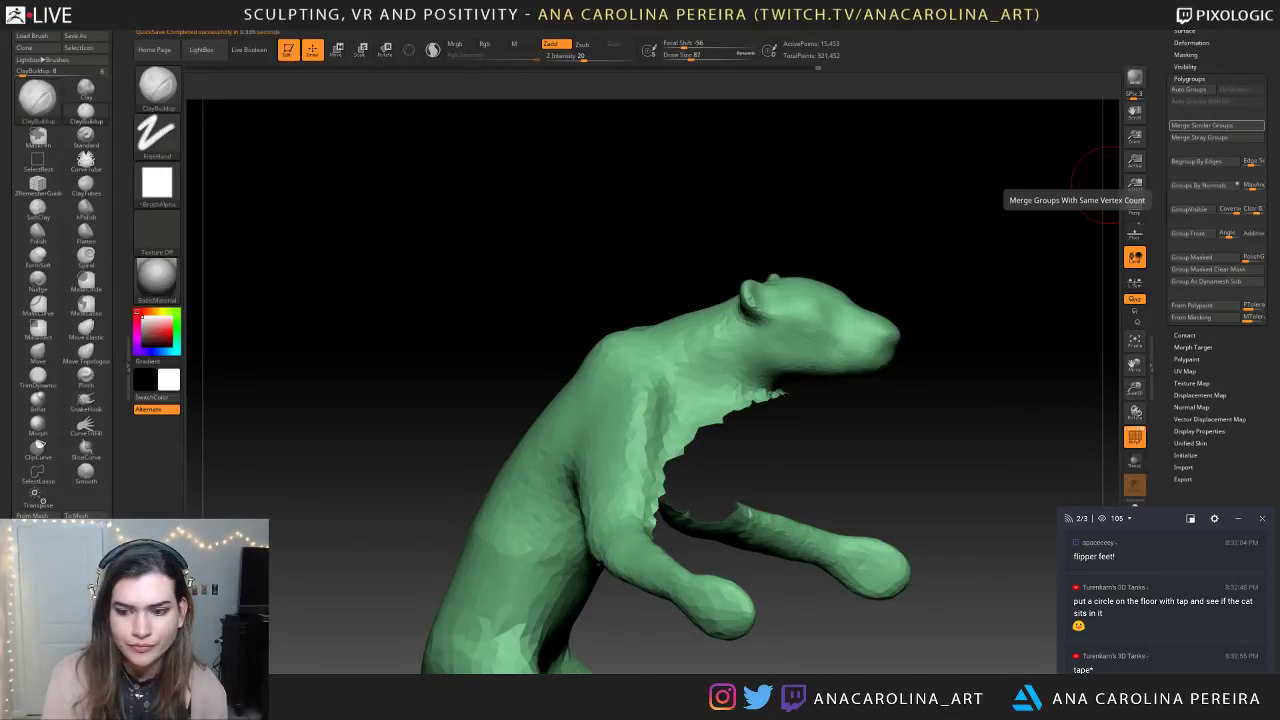
{"action": "scroll", "coordinate": [1151, 603], "scroll_direction": "up", "scroll_amount": 5}
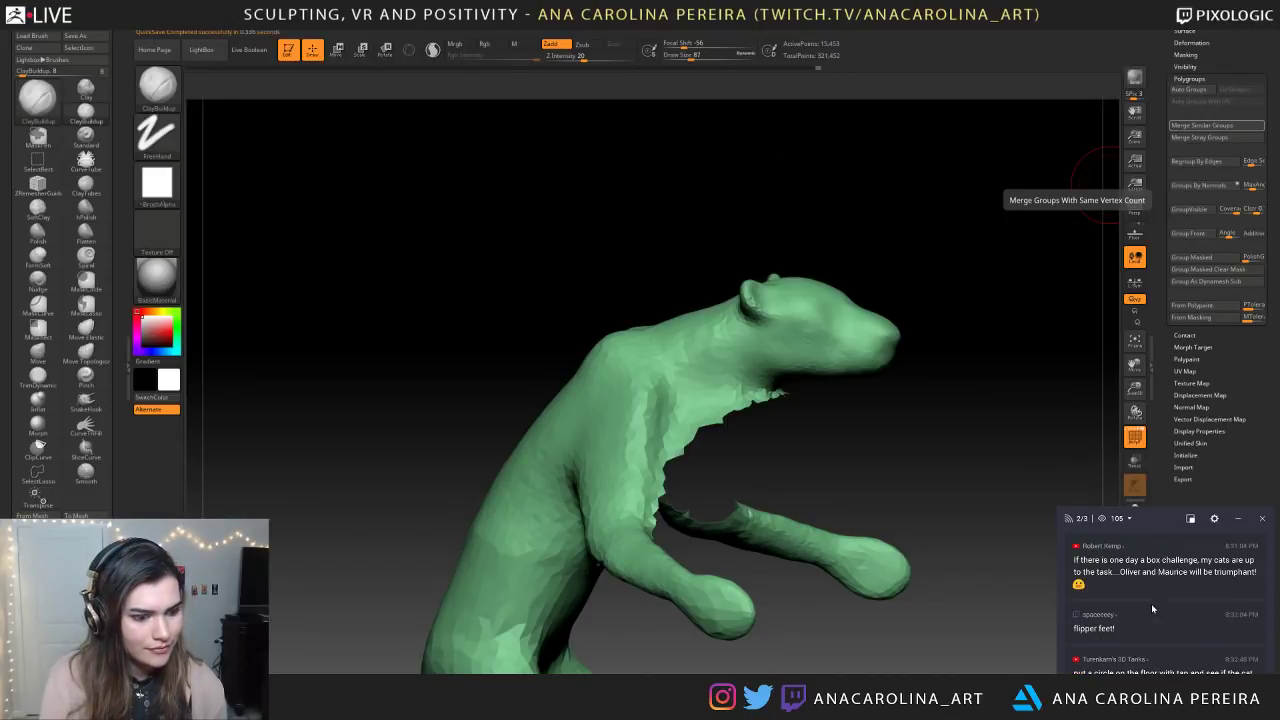
{"action": "scroll", "coordinate": [1157, 610], "scroll_direction": "down", "scroll_amount": 2}
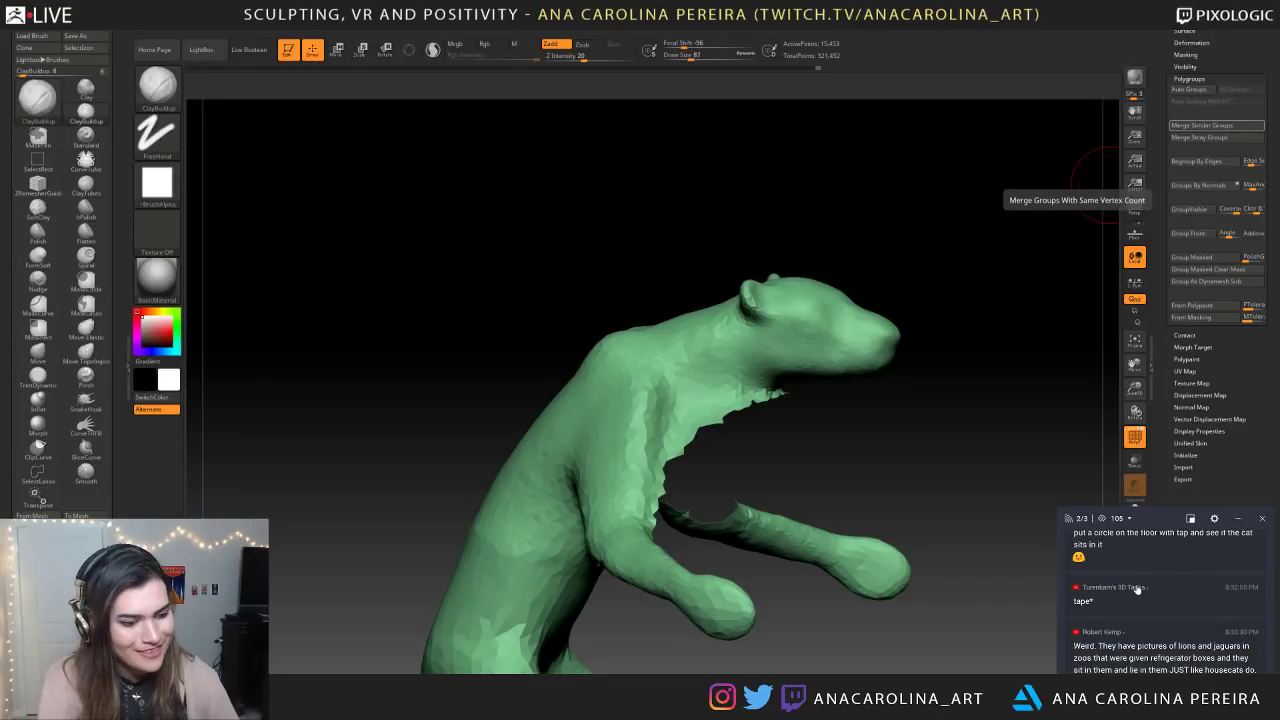
Carve the lower outline of the nose at the tip of the muzzle with the DamStandard brush
{"action": "mouse_move", "coordinate": [880, 434]}
{"action": "left_mouse_down"}
{"action": "mouse_move", "coordinate": [460, 431]}
{"action": "mouse_move", "coordinate": [581, 380]}
{"action": "mouse_move", "coordinate": [690, 400]}
{"action": "mouse_move", "coordinate": [750, 390]}
{"action": "mouse_move", "coordinate": [789, 346]}
{"action": "mouse_move", "coordinate": [843, 373]}
{"action": "mouse_move", "coordinate": [800, 335]}
{"action": "mouse_move", "coordinate": [715, 405]}
{"action": "mouse_move", "coordinate": [760, 377]}
{"action": "mouse_move", "coordinate": [846, 357]}
{"action": "mouse_move", "coordinate": [838, 398]}
{"action": "left_mouse_up"}
{"action": "mouse_move", "coordinate": [880, 335]}
{"action": "left_mouse_down", "text": "alt"}
{"action": "mouse_move", "coordinate": [872, 431]}
{"action": "mouse_move", "coordinate": [1025, 401]}
{"action": "mouse_move", "coordinate": [904, 443]}
{"action": "left_mouse_up", "text": "alt"}
{"action": "key", "text": "space"}
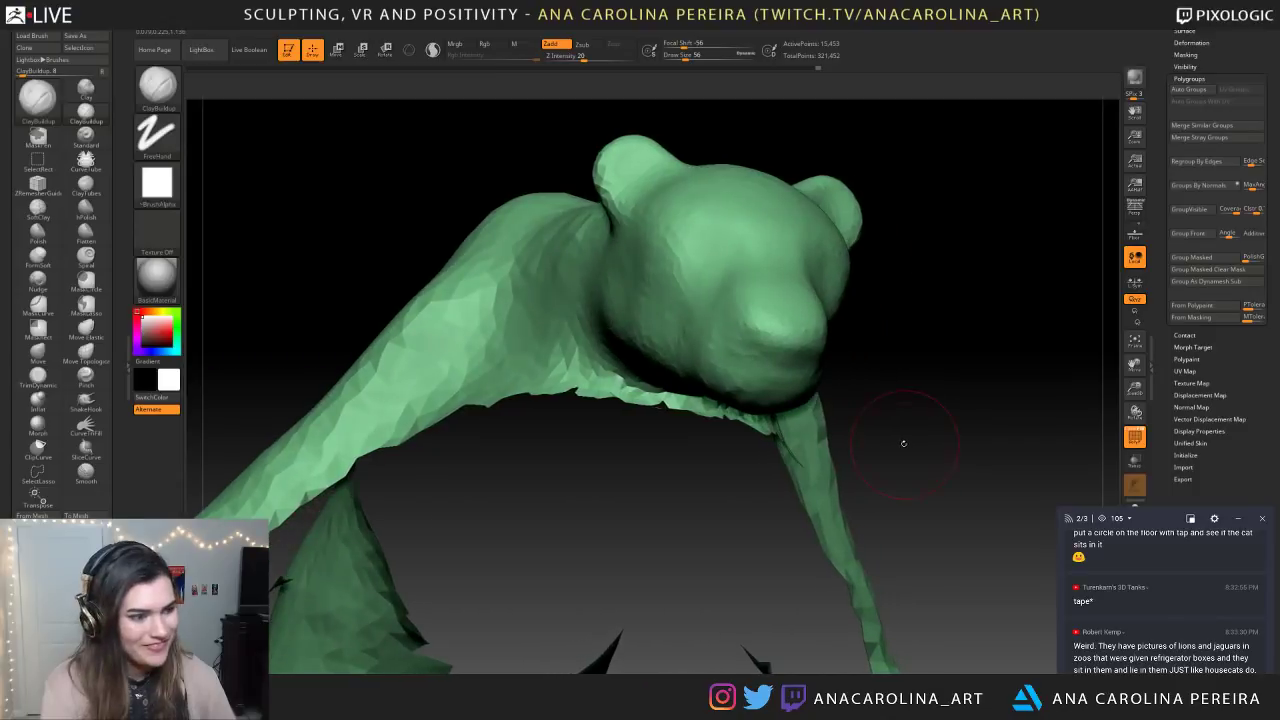
{"action": "key", "text": "b"}
{"action": "key", "text": "d"}
{"action": "key", "text": "s"}
{"action": "key", "text": "space"}
{"action": "left_click_drag", "start_coordinate": [767, 346], "coordinate": [783, 358]}
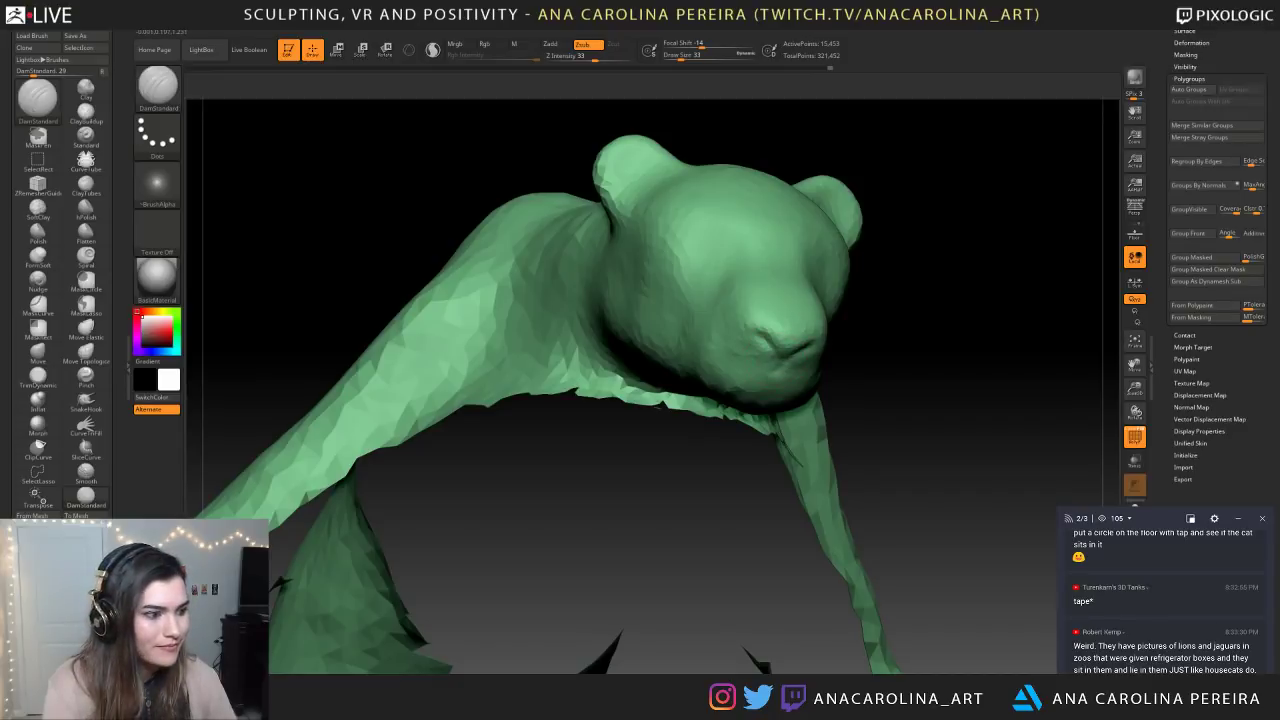
Carve the mouth line below the nose and along both sides of the muzzle with DamStandard
{"action": "left_click_drag", "start_coordinate": [950, 440], "coordinate": [793, 451]}
{"action": "key", "text": "space"}
{"action": "mouse_move", "coordinate": [796, 396]}
{"action": "left_mouse_down"}
{"action": "mouse_move", "coordinate": [782, 388]}
{"action": "mouse_move", "coordinate": [793, 394]}
{"action": "left_mouse_up"}
{"action": "left_click_drag", "start_coordinate": [700, 455], "coordinate": [610, 405]}
{"action": "left_click_drag", "start_coordinate": [799, 392], "coordinate": [870, 421]}
{"action": "left_click_drag", "start_coordinate": [720, 490], "coordinate": [886, 456]}
{"action": "mouse_move", "coordinate": [810, 408]}
{"action": "left_mouse_down"}
{"action": "mouse_move", "coordinate": [784, 430]}
{"action": "mouse_move", "coordinate": [818, 411]}
{"action": "left_mouse_up"}
{"action": "mouse_move", "coordinate": [704, 530]}
{"action": "left_mouse_down"}
{"action": "mouse_move", "coordinate": [662, 534]}
{"action": "mouse_move", "coordinate": [540, 500]}
{"action": "mouse_move", "coordinate": [545, 560]}
{"action": "left_mouse_up"}
{"action": "left_click_drag", "start_coordinate": [868, 376], "coordinate": [836, 394]}
{"action": "left_click_drag", "start_coordinate": [952, 385], "coordinate": [900, 450]}
Build up the muzzle, lips and chin around the mouth with the ClayBuildup brush
{"action": "left_click_drag", "start_coordinate": [900, 450], "coordinate": [795, 415], "text": "alt"}
{"action": "key", "text": "b"}
{"action": "key", "text": "c"}
{"action": "key", "text": "b"}
{"action": "mouse_move", "coordinate": [715, 310]}
{"action": "left_mouse_down"}
{"action": "mouse_move", "coordinate": [820, 335]}
{"action": "mouse_move", "coordinate": [800, 374]}
{"action": "mouse_move", "coordinate": [778, 325]}
{"action": "mouse_move", "coordinate": [806, 339]}
{"action": "mouse_move", "coordinate": [782, 330]}
{"action": "left_mouse_up"}
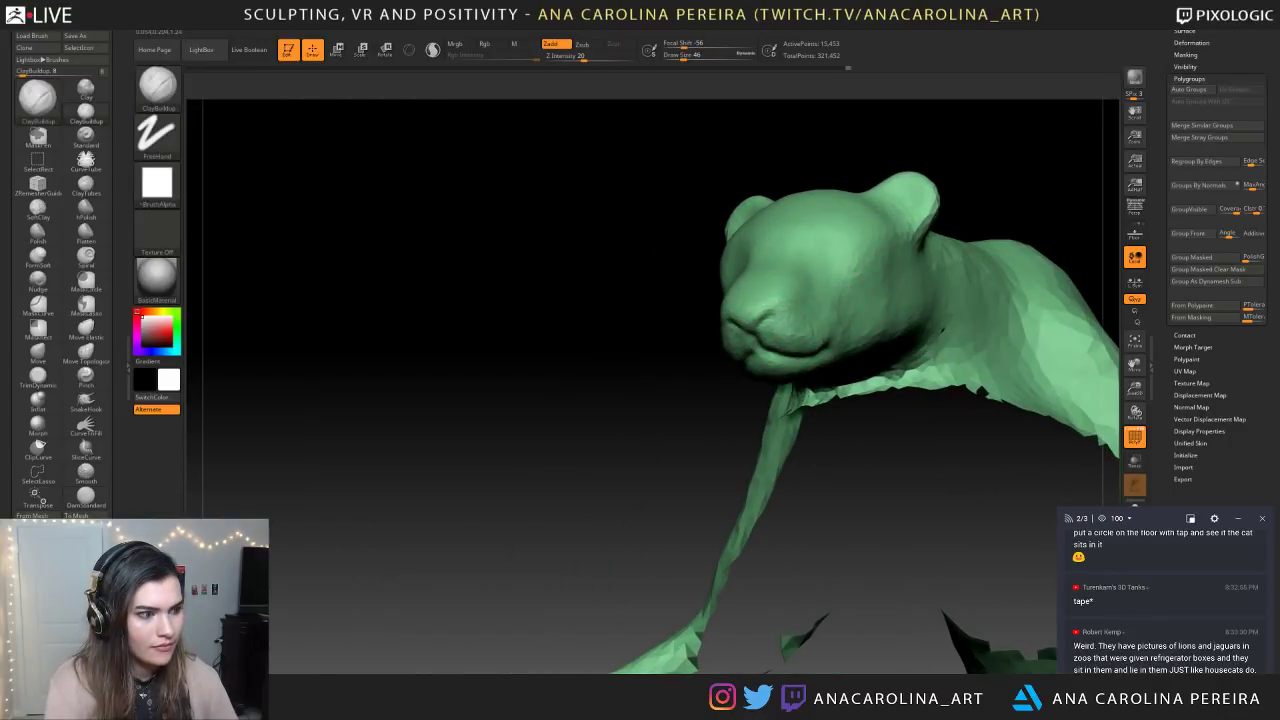
{"action": "left_click_drag", "start_coordinate": [711, 380], "coordinate": [745, 428]}
{"action": "key", "text": "space"}
{"action": "left_click_drag", "start_coordinate": [791, 365], "coordinate": [852, 335]}
{"action": "left_click_drag", "start_coordinate": [776, 321], "coordinate": [758, 323]}
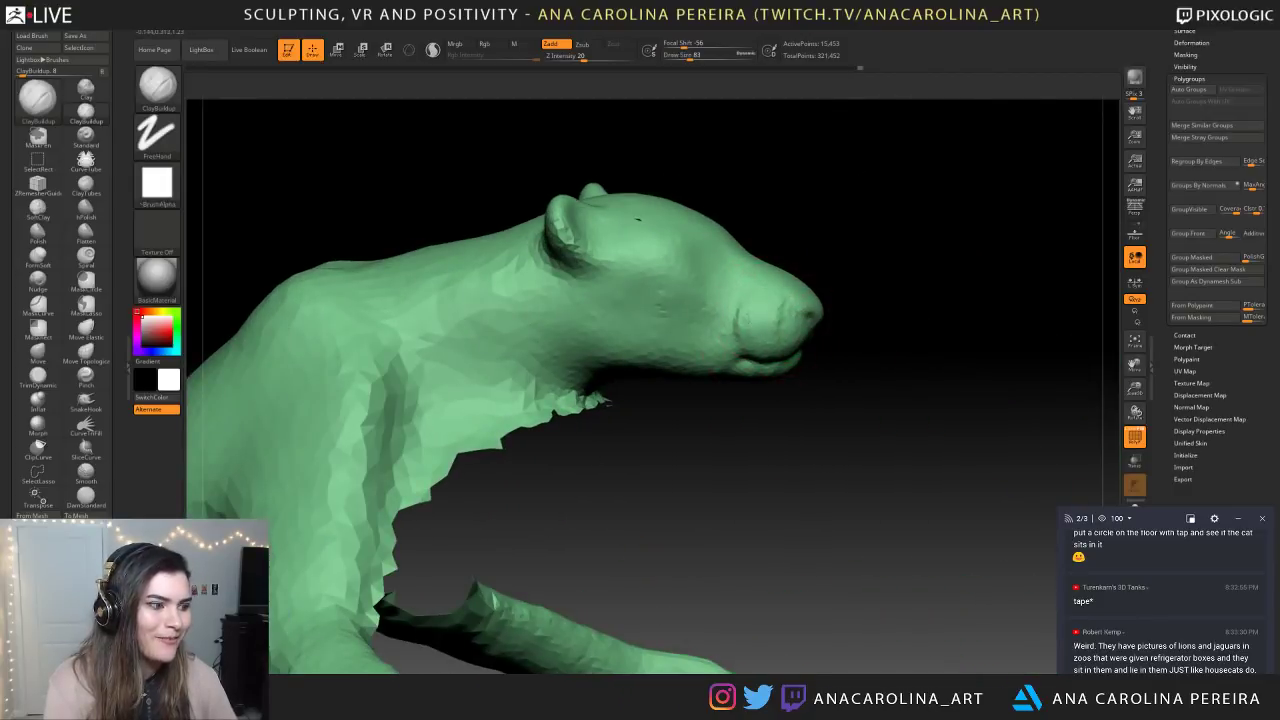
Sculpt the brow and indent the eye sockets on both sides of the face with ClayBuildup
{"action": "mouse_move", "coordinate": [857, 363]}
{"action": "left_mouse_down"}
{"action": "mouse_move", "coordinate": [976, 324]}
{"action": "mouse_move", "coordinate": [963, 291]}
{"action": "mouse_move", "coordinate": [977, 269]}
{"action": "mouse_move", "coordinate": [928, 327]}
{"action": "mouse_move", "coordinate": [915, 292]}
{"action": "left_mouse_up"}
{"action": "key", "text": "space"}
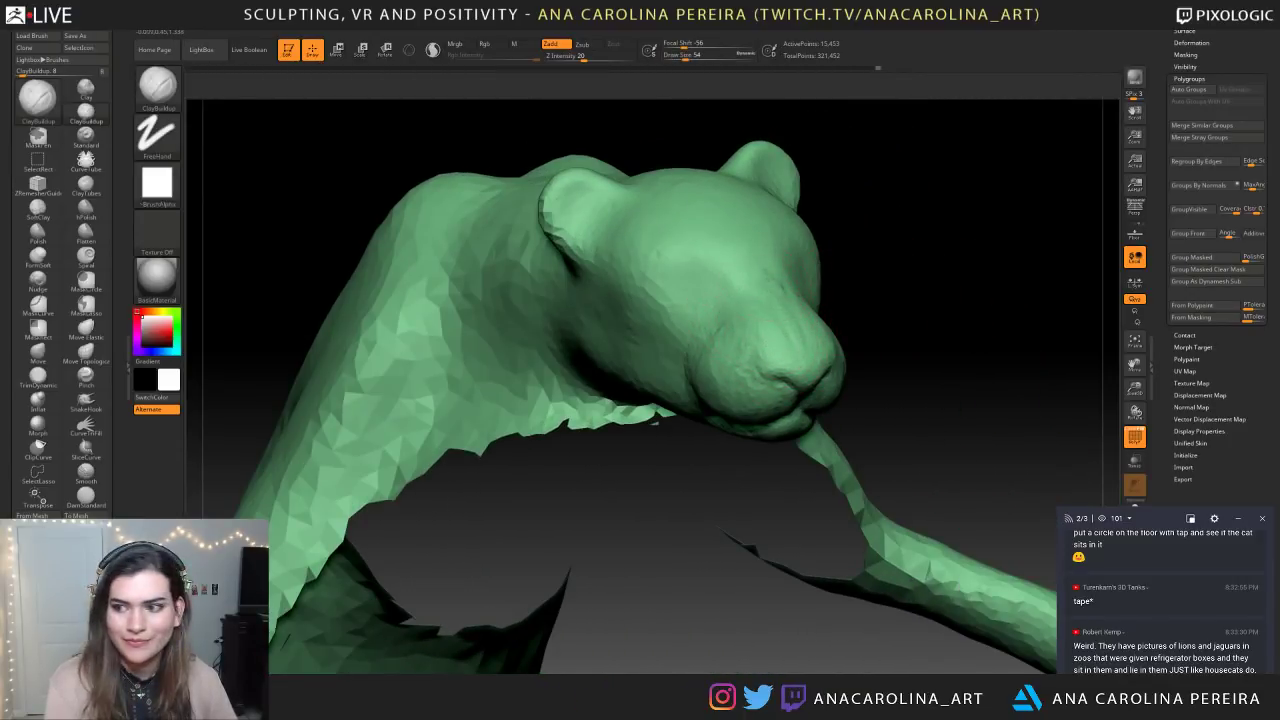
{"action": "left_click_drag", "start_coordinate": [722, 230], "coordinate": [680, 257]}
{"action": "key", "text": "space"}
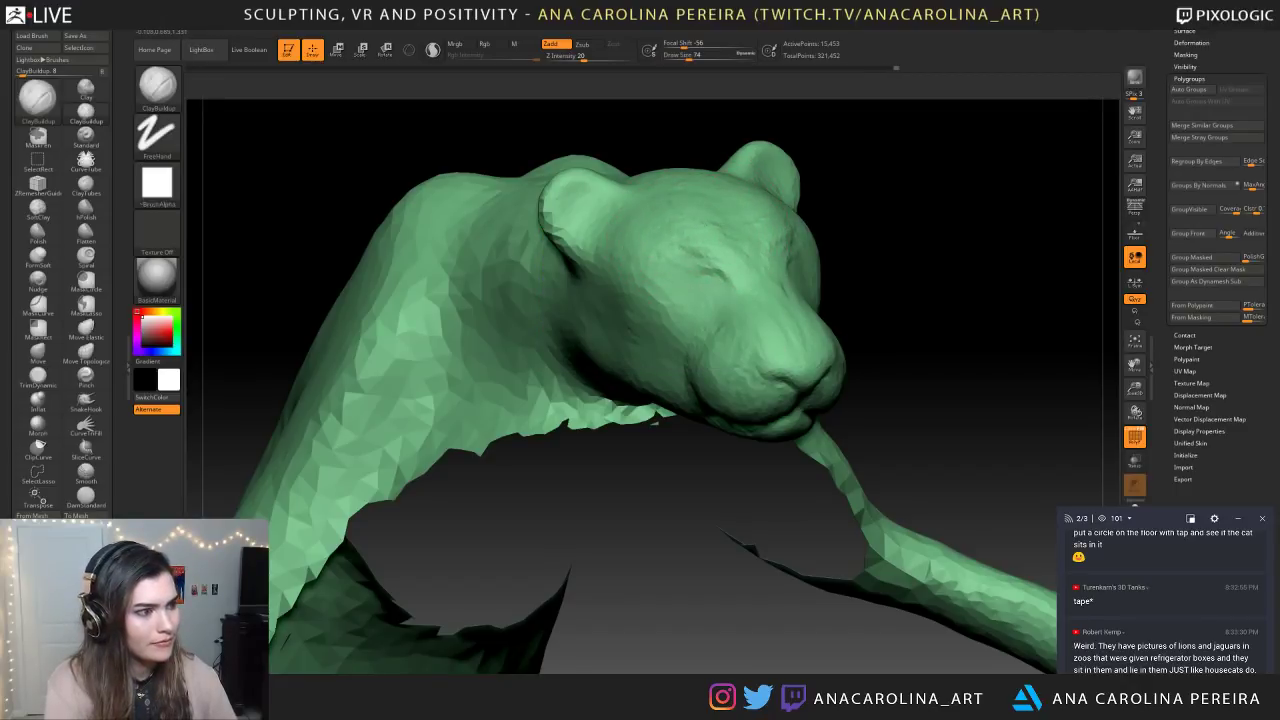
{"action": "mouse_move", "coordinate": [965, 222]}
{"action": "left_mouse_down"}
{"action": "mouse_move", "coordinate": [880, 243]}
{"action": "mouse_move", "coordinate": [829, 284]}
{"action": "left_mouse_up"}
{"action": "key", "text": "space"}
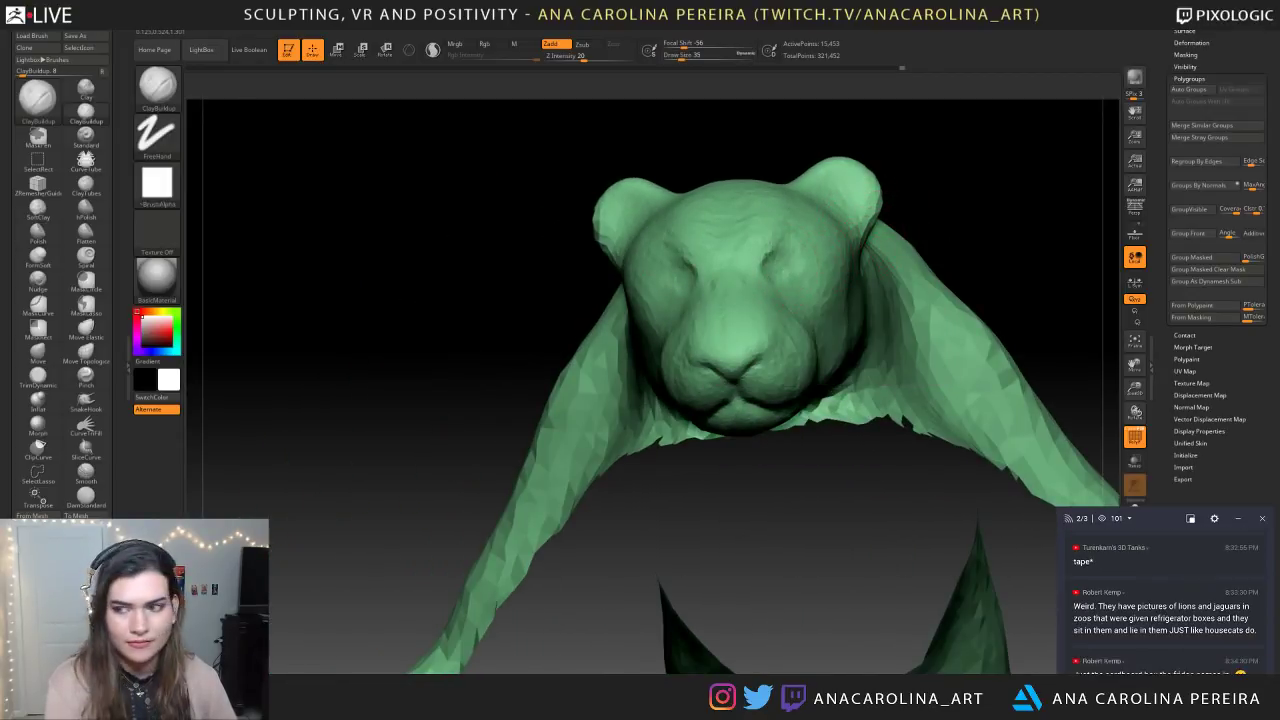
Build up the eyes and the cheeks below the ears with ClayBuildup, using draw sizes up to 77
{"action": "key", "text": "space"}
{"action": "mouse_move", "coordinate": [816, 292]}
{"action": "left_mouse_down"}
{"action": "mouse_move", "coordinate": [814, 262]}
{"action": "mouse_move", "coordinate": [832, 296]}
{"action": "left_mouse_up"}
{"action": "mouse_move", "coordinate": [978, 192]}
{"action": "left_mouse_down"}
{"action": "mouse_move", "coordinate": [1050, 200]}
{"action": "mouse_move", "coordinate": [962, 229]}
{"action": "left_mouse_up"}
{"action": "key", "text": "space"}
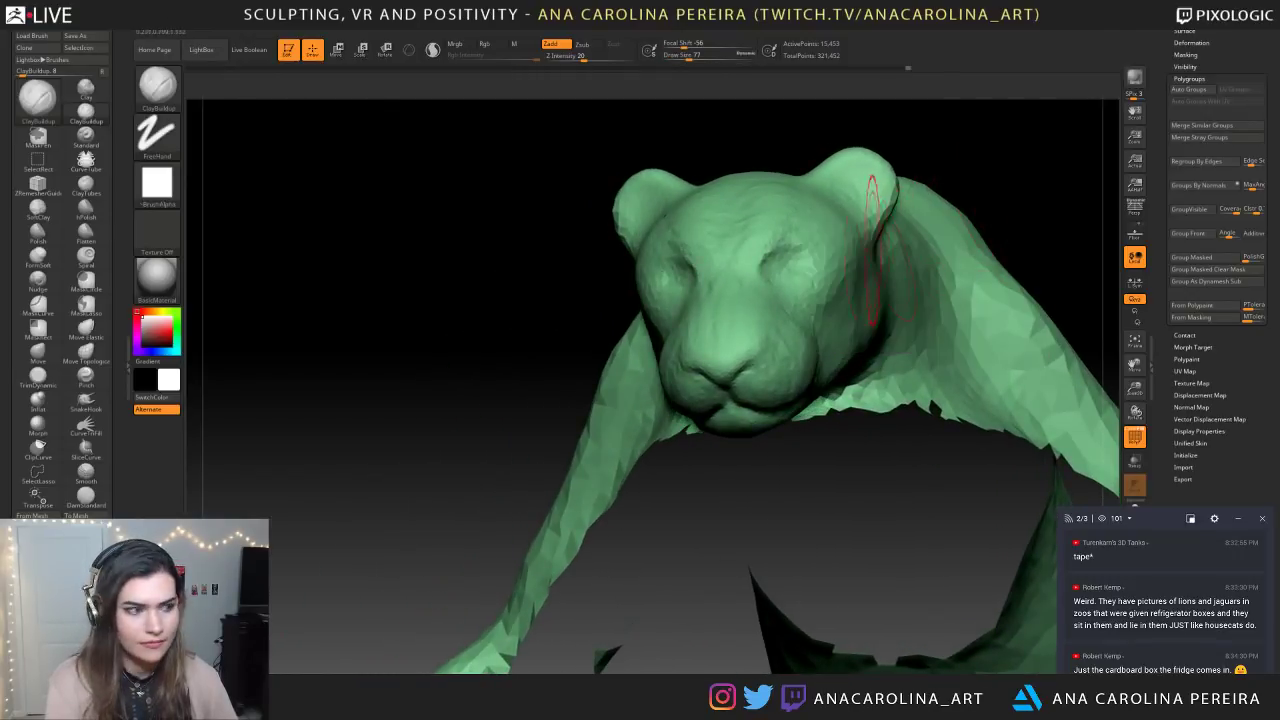
{"action": "mouse_move", "coordinate": [852, 216]}
{"action": "left_mouse_down"}
{"action": "mouse_move", "coordinate": [814, 244]}
{"action": "mouse_move", "coordinate": [877, 226]}
{"action": "left_mouse_up"}
{"action": "left_click_drag", "start_coordinate": [1057, 185], "coordinate": [1003, 157]}
{"action": "mouse_move", "coordinate": [955, 204]}
{"action": "left_mouse_down", "text": "alt"}
{"action": "mouse_move", "coordinate": [950, 160]}
{"action": "mouse_move", "coordinate": [983, 277]}
{"action": "mouse_move", "coordinate": [978, 266]}
{"action": "left_mouse_up", "text": "alt"}
{"action": "left_click_drag", "start_coordinate": [782, 478], "coordinate": [776, 384]}
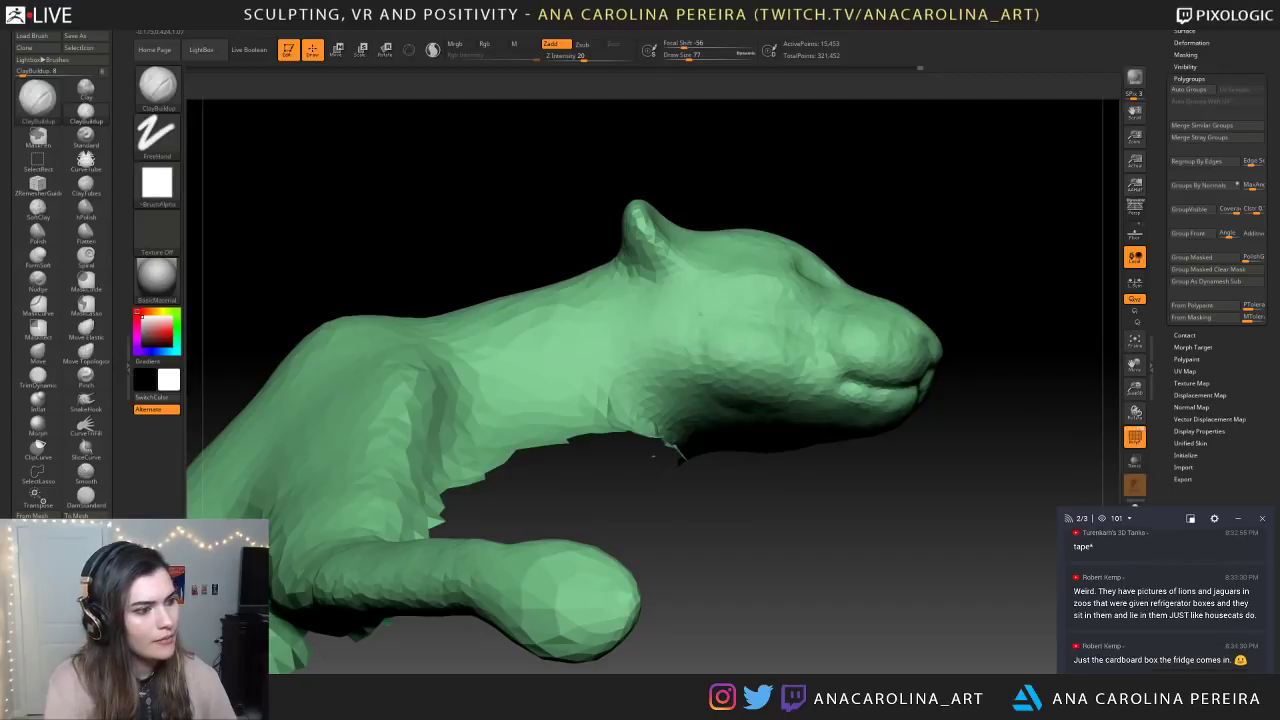
{"action": "left_click_drag", "start_coordinate": [652, 455], "coordinate": [757, 352]}
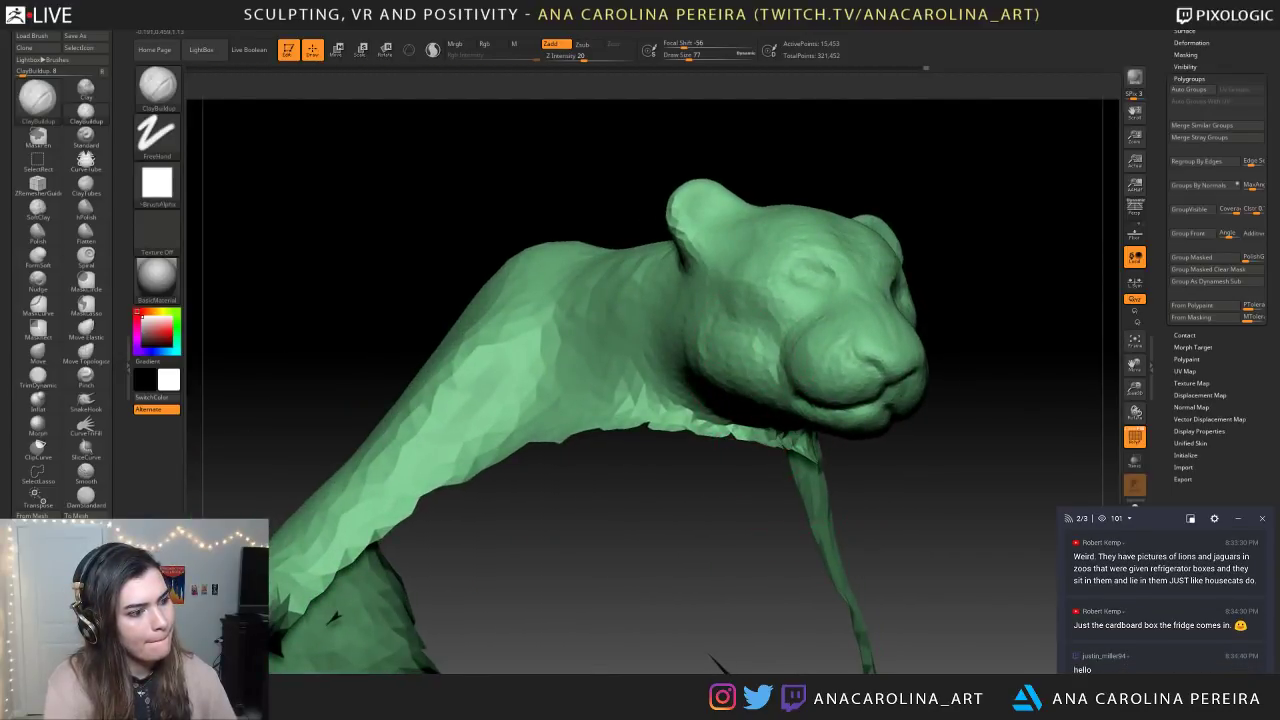
Examine the proportions of the head, muzzle and ears from several angles
{"action": "left_click_drag", "start_coordinate": [861, 478], "coordinate": [764, 432], "text": "alt"}
{"action": "mouse_move", "coordinate": [945, 270]}
{"action": "left_mouse_down", "text": "alt"}
{"action": "mouse_move", "coordinate": [949, 210]}
{"action": "mouse_move", "coordinate": [940, 277]}
{"action": "mouse_move", "coordinate": [872, 250]}
{"action": "left_mouse_up", "text": "alt"}
{"action": "left_click_drag", "start_coordinate": [960, 180], "coordinate": [900, 305], "text": "alt"}
{"action": "key", "text": "space"}
{"action": "left_click_drag", "start_coordinate": [937, 255], "coordinate": [980, 214]}
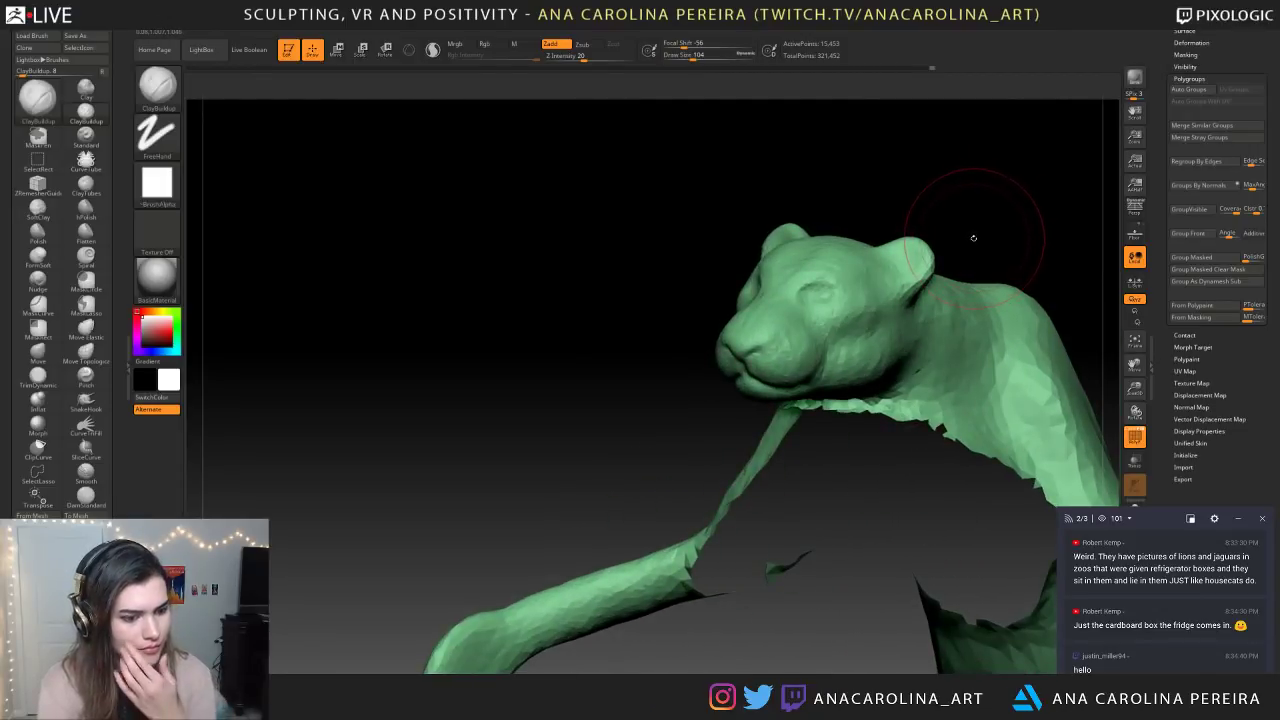
{"action": "left_click_drag", "start_coordinate": [1110, 627], "coordinate": [1183, 632]}
{"action": "left_click", "coordinate": [1178, 637]}
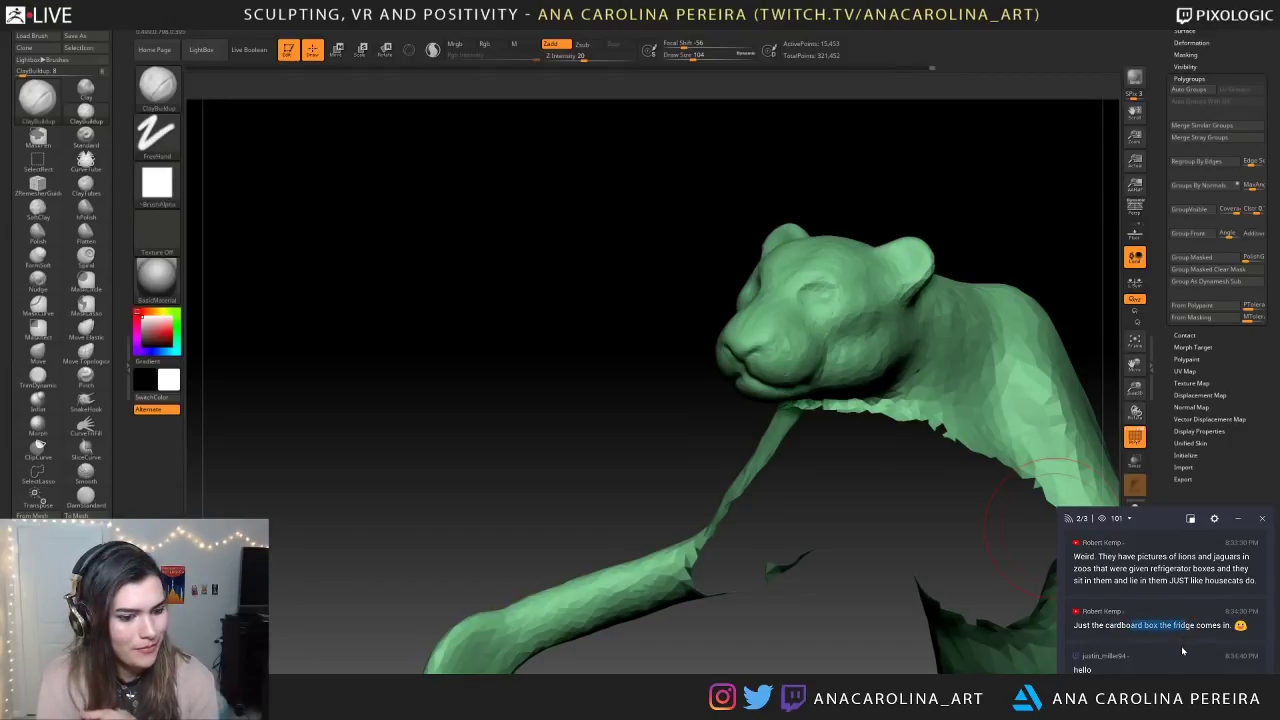
{"action": "left_click", "coordinate": [1148, 617]}
Reshape the ears and the area behind them with SnakeHook, raising the draw size to 54
{"action": "mouse_move", "coordinate": [595, 441]}
{"action": "left_mouse_down"}
{"action": "mouse_move", "coordinate": [700, 455]}
{"action": "mouse_move", "coordinate": [735, 475]}
{"action": "left_mouse_up"}
{"action": "left_click_drag", "start_coordinate": [857, 469], "coordinate": [880, 478]}
{"action": "mouse_move", "coordinate": [1020, 460]}
{"action": "left_mouse_down"}
{"action": "mouse_move", "coordinate": [990, 445]}
{"action": "mouse_move", "coordinate": [940, 376]}
{"action": "mouse_move", "coordinate": [986, 243]}
{"action": "mouse_move", "coordinate": [913, 253]}
{"action": "left_mouse_up"}
{"action": "key", "text": "b"}
{"action": "key", "text": "s"}
{"action": "key", "text": "h"}
{"action": "key", "text": "space"}
{"action": "left_click_drag", "start_coordinate": [913, 253], "coordinate": [904, 253]}
{"action": "mouse_move", "coordinate": [798, 423]}
{"action": "right_mouse_down"}
{"action": "mouse_move", "coordinate": [880, 420]}
{"action": "mouse_move", "coordinate": [805, 423]}
{"action": "right_mouse_up"}
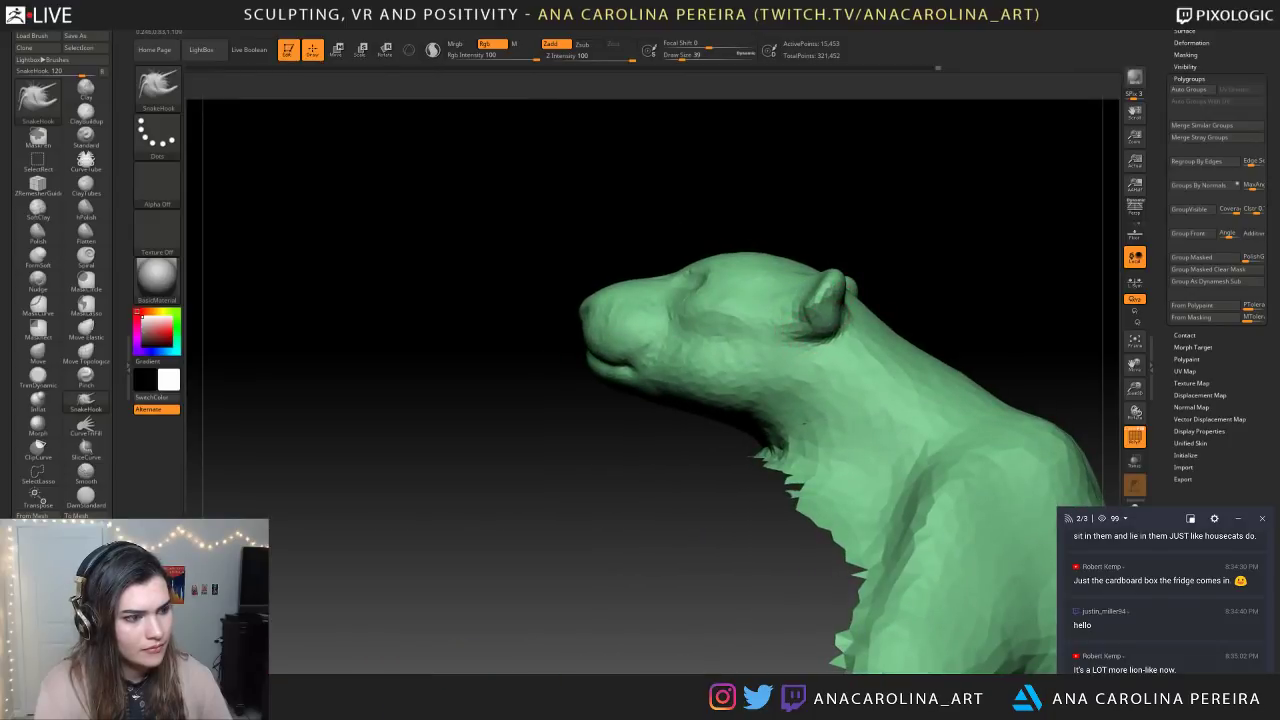
{"action": "right_click_drag", "start_coordinate": [878, 301], "coordinate": [850, 304]}
{"action": "key", "text": "space"}
{"action": "left_click_drag", "start_coordinate": [876, 298], "coordinate": [824, 316]}
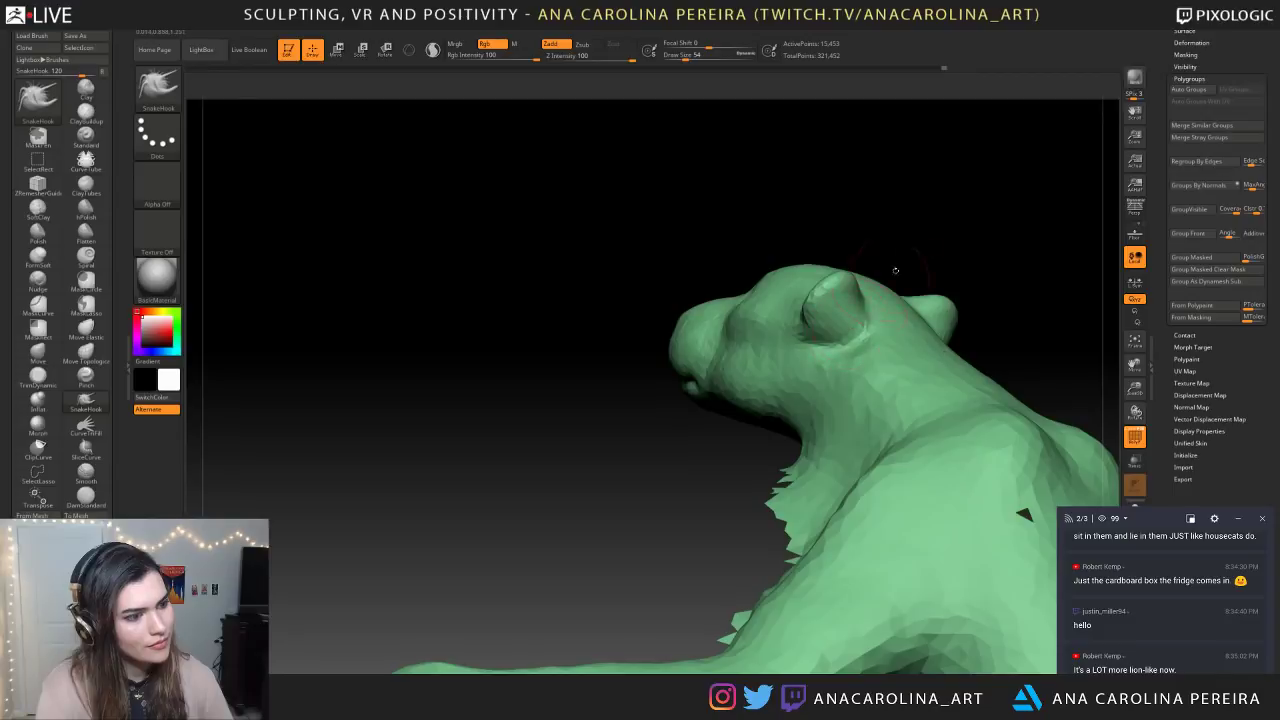
Reshape the ears from behind and above with SnakeHook, lowering the draw size to 37
{"action": "right_click_drag", "start_coordinate": [883, 290], "coordinate": [904, 296]}
{"action": "key", "text": "space"}
{"action": "left_click_drag", "start_coordinate": [920, 264], "coordinate": [914, 264]}
{"action": "mouse_move", "coordinate": [908, 280]}
{"action": "right_mouse_down"}
{"action": "mouse_move", "coordinate": [870, 296]}
{"action": "mouse_move", "coordinate": [928, 358]}
{"action": "mouse_move", "coordinate": [883, 352]}
{"action": "right_mouse_up"}
{"action": "left_click_drag", "start_coordinate": [866, 318], "coordinate": [859, 305]}
{"action": "mouse_move", "coordinate": [932, 310]}
{"action": "right_mouse_down"}
{"action": "mouse_move", "coordinate": [946, 240]}
{"action": "mouse_move", "coordinate": [913, 363]}
{"action": "right_mouse_up"}
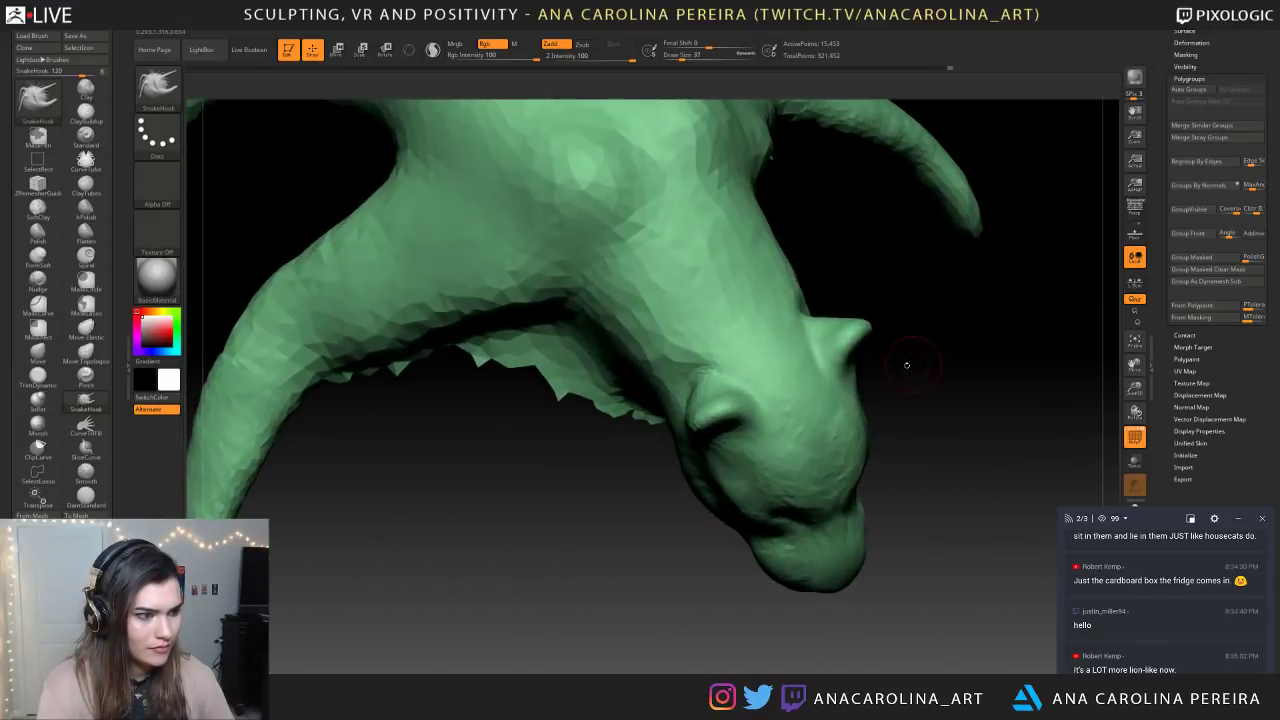
Pull out the tips and outer edges of the ears with SnakeHook, raising the draw size to 51
{"action": "key", "text": "space"}
{"action": "mouse_move", "coordinate": [846, 389]}
{"action": "left_mouse_down"}
{"action": "mouse_move", "coordinate": [865, 344]}
{"action": "mouse_move", "coordinate": [853, 371]}
{"action": "left_mouse_up"}
{"action": "key", "text": "space"}
{"action": "right_click_drag", "start_coordinate": [863, 348], "coordinate": [909, 391]}
{"action": "left_click_drag", "start_coordinate": [866, 343], "coordinate": [872, 338]}
{"action": "right_click_drag", "start_coordinate": [921, 349], "coordinate": [878, 323]}
{"action": "left_click_drag", "start_coordinate": [878, 324], "coordinate": [882, 334]}
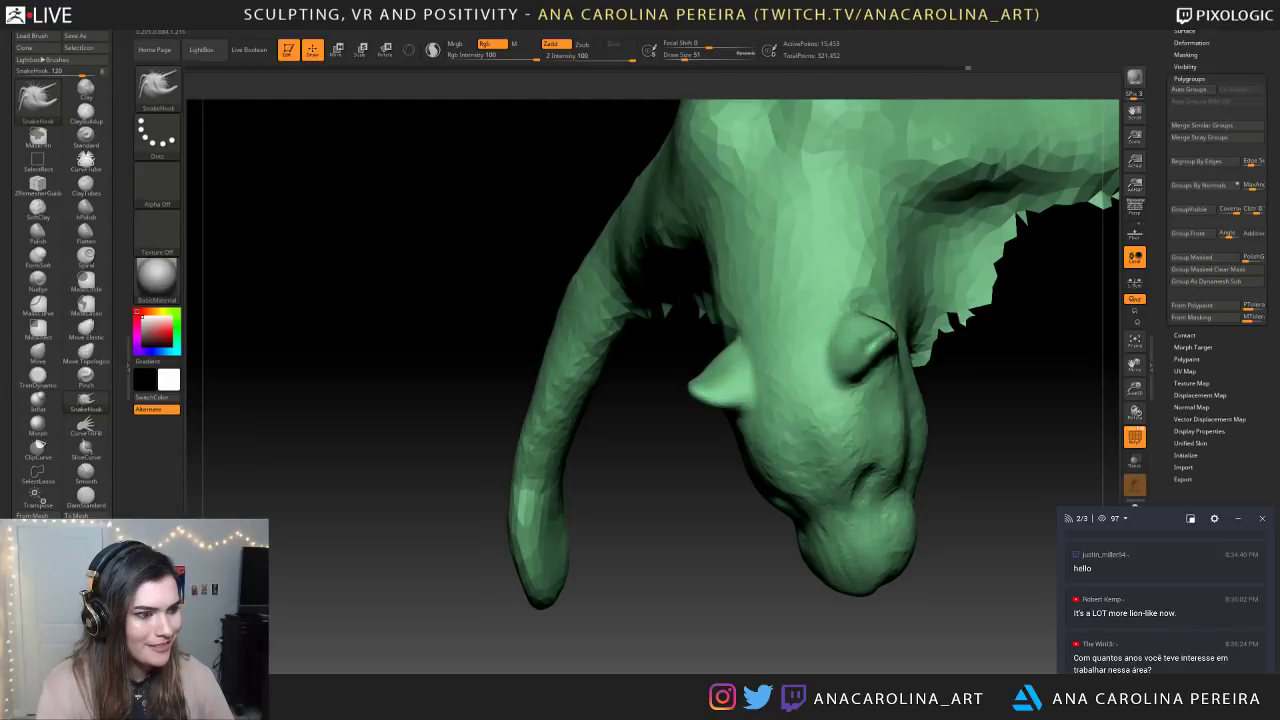
Refine the ears and the transition into the back of the head with SnakeHook, raising the draw size to 62
{"action": "mouse_move", "coordinate": [890, 332]}
{"action": "right_mouse_down"}
{"action": "mouse_move", "coordinate": [849, 346]}
{"action": "mouse_move", "coordinate": [893, 318]}
{"action": "right_mouse_up"}
{"action": "mouse_move", "coordinate": [1000, 463]}
{"action": "right_mouse_down"}
{"action": "mouse_move", "coordinate": [963, 197]}
{"action": "mouse_move", "coordinate": [1009, 217]}
{"action": "mouse_move", "coordinate": [1017, 337]}
{"action": "mouse_move", "coordinate": [940, 280]}
{"action": "mouse_move", "coordinate": [930, 330]}
{"action": "mouse_move", "coordinate": [925, 312]}
{"action": "right_mouse_up"}
{"action": "key", "text": "space"}
{"action": "left_click", "coordinate": [972, 244]}
{"action": "left_click_drag", "start_coordinate": [839, 293], "coordinate": [836, 312]}
{"action": "key", "text": "space"}
{"action": "left_click", "coordinate": [862, 331]}
{"action": "key", "text": "space"}
{"action": "left_click", "coordinate": [937, 281]}
{"action": "right_click_drag", "start_coordinate": [941, 278], "coordinate": [827, 301]}
{"action": "left_click_drag", "start_coordinate": [829, 289], "coordinate": [817, 281]}
{"action": "mouse_move", "coordinate": [817, 281]}
{"action": "right_mouse_down"}
{"action": "mouse_move", "coordinate": [848, 290]}
{"action": "mouse_move", "coordinate": [862, 325]}
{"action": "mouse_move", "coordinate": [830, 305]}
{"action": "right_mouse_up"}
{"action": "key", "text": "space"}
{"action": "left_click", "coordinate": [842, 296]}
{"action": "left_click_drag", "start_coordinate": [809, 318], "coordinate": [820, 321]}
{"action": "key", "text": "space"}
{"action": "left_click", "coordinate": [822, 333]}
{"action": "key", "text": "shift"}
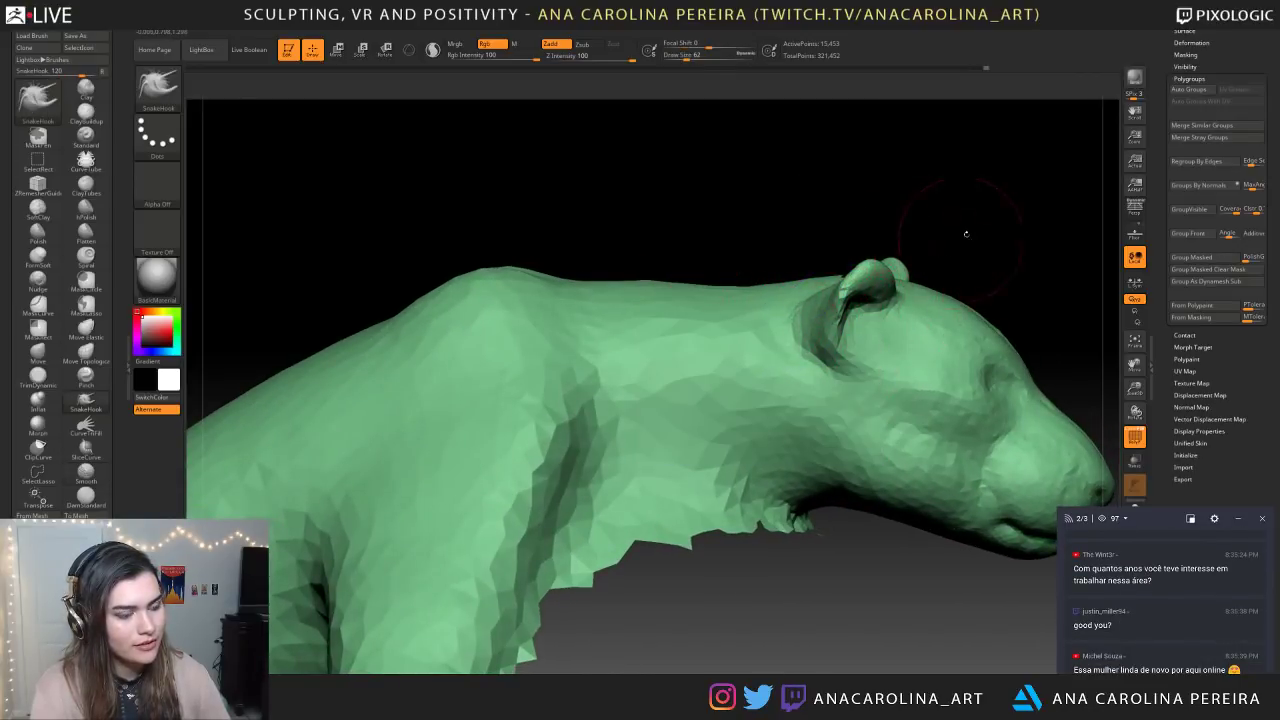
Examine the ears, forehead and muzzle profile from the front and both sides
{"action": "right_click_drag", "start_coordinate": [874, 240], "coordinate": [927, 231]}
{"action": "mouse_move", "coordinate": [824, 337]}
{"action": "right_mouse_down"}
{"action": "mouse_move", "coordinate": [961, 260]}
{"action": "mouse_move", "coordinate": [970, 300]}
{"action": "mouse_move", "coordinate": [918, 357]}
{"action": "right_mouse_up"}
{"action": "key", "text": "space"}
{"action": "left_click", "coordinate": [906, 338]}
{"action": "right_click_drag", "start_coordinate": [1066, 141], "coordinate": [970, 300], "text": "ctrl"}
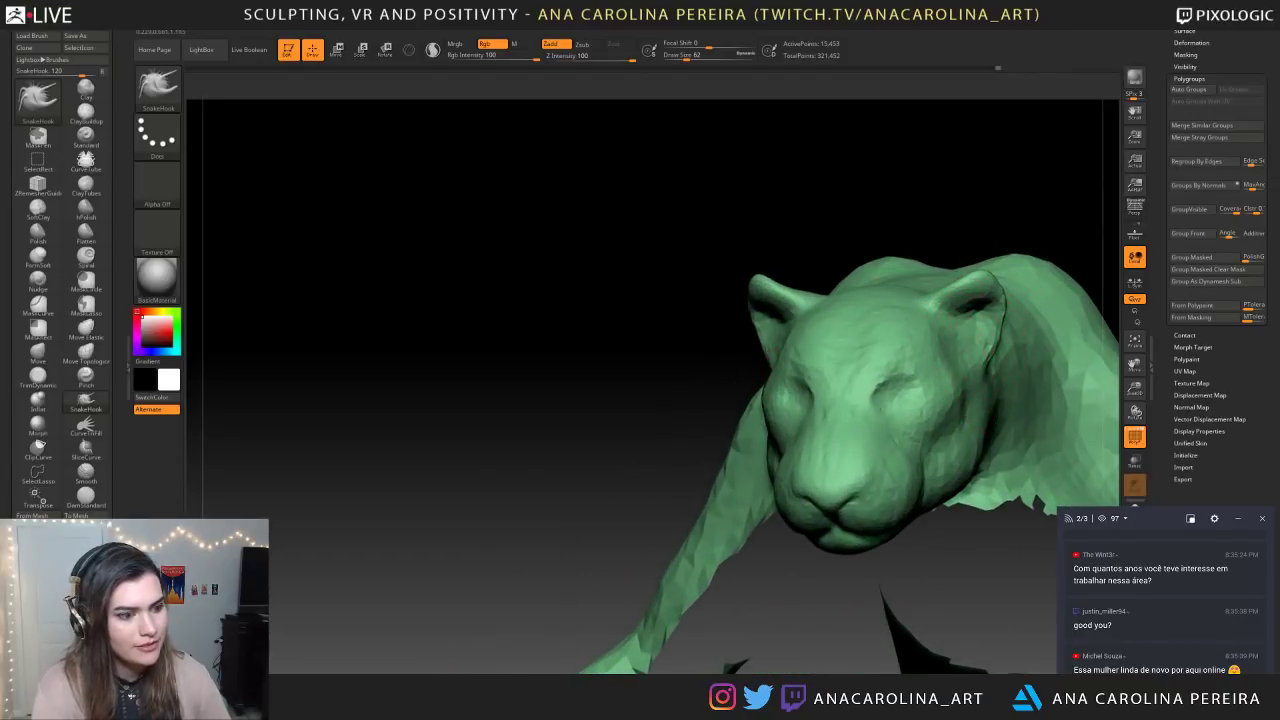
{"action": "right_click_drag", "start_coordinate": [972, 372], "coordinate": [1006, 247]}
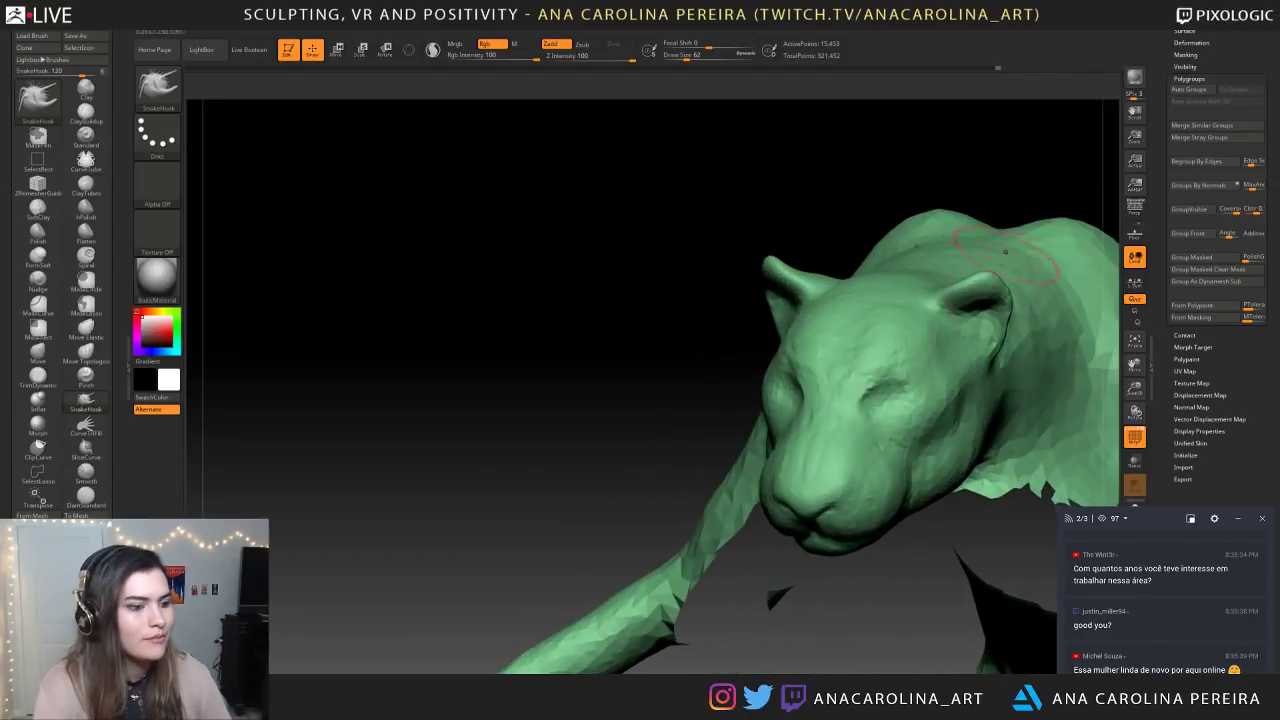
{"action": "right_click_drag", "start_coordinate": [932, 547], "coordinate": [872, 549]}
{"action": "right_click_drag", "start_coordinate": [928, 422], "coordinate": [951, 553]}
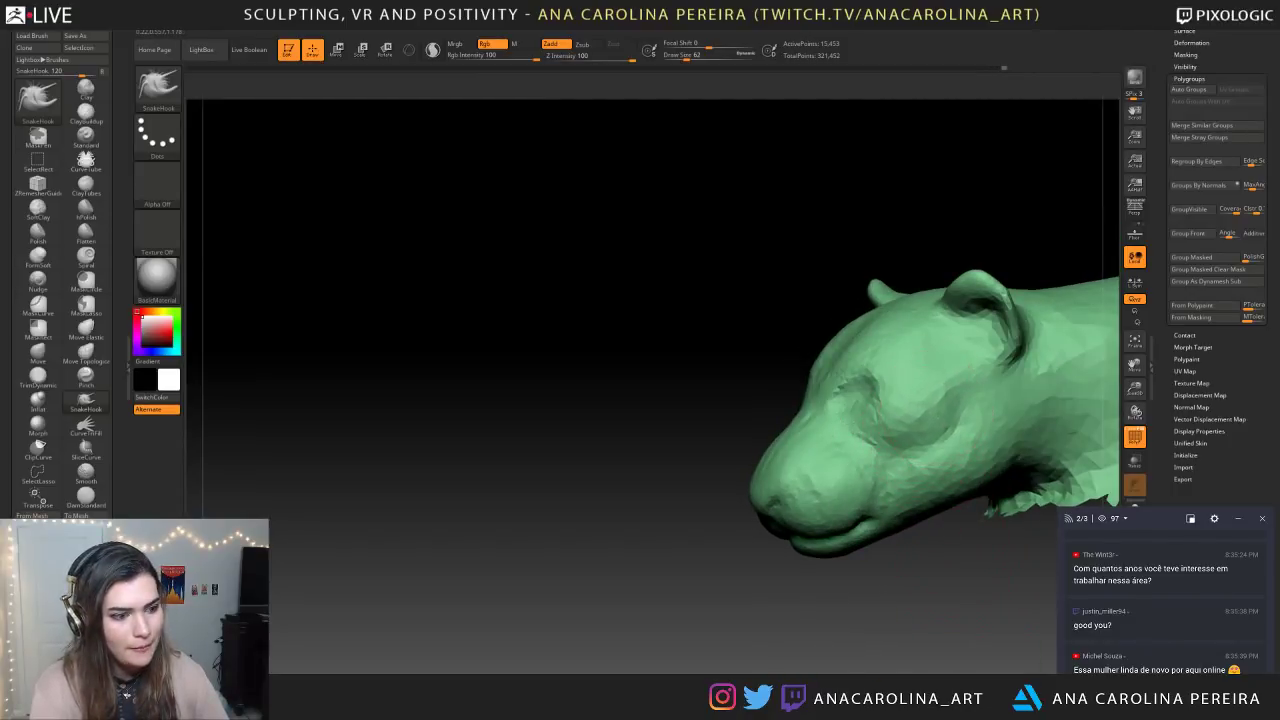
{"action": "right_click_drag", "start_coordinate": [725, 388], "coordinate": [855, 370]}
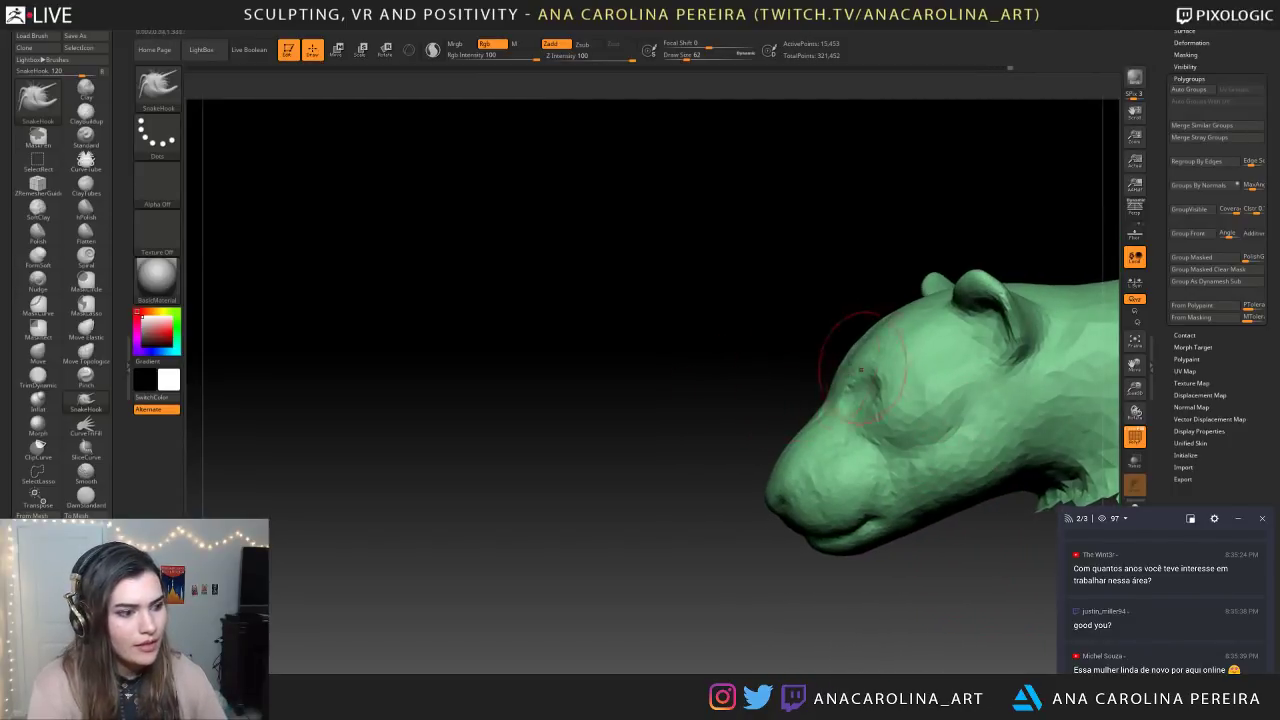
{"action": "right_click_drag", "start_coordinate": [811, 329], "coordinate": [920, 357]}
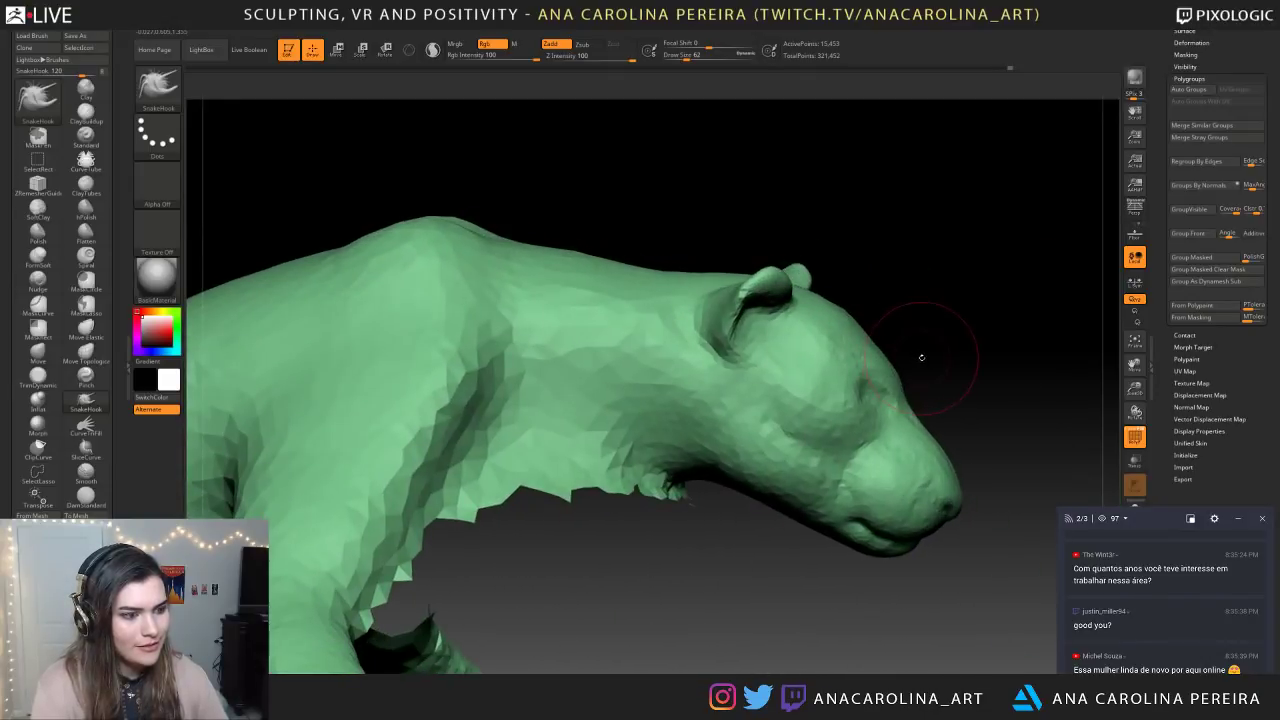
Adjust the brow and the bridge of the nose with SnakeHook at a smaller draw size
{"action": "right_click_drag", "start_coordinate": [880, 405], "coordinate": [850, 412]}
{"action": "key", "text": "space"}
{"action": "left_click", "coordinate": [915, 357]}
{"action": "mouse_move", "coordinate": [915, 357]}
{"action": "right_mouse_down"}
{"action": "mouse_move", "coordinate": [945, 362]}
{"action": "mouse_move", "coordinate": [917, 388]}
{"action": "mouse_move", "coordinate": [957, 423]}
{"action": "mouse_move", "coordinate": [931, 397]}
{"action": "right_mouse_up"}
{"action": "key", "text": "space"}
{"action": "left_click", "coordinate": [860, 461]}
{"action": "right_click_drag", "start_coordinate": [872, 434], "coordinate": [852, 372]}
{"action": "key", "text": "space"}
{"action": "left_click", "coordinate": [870, 419]}
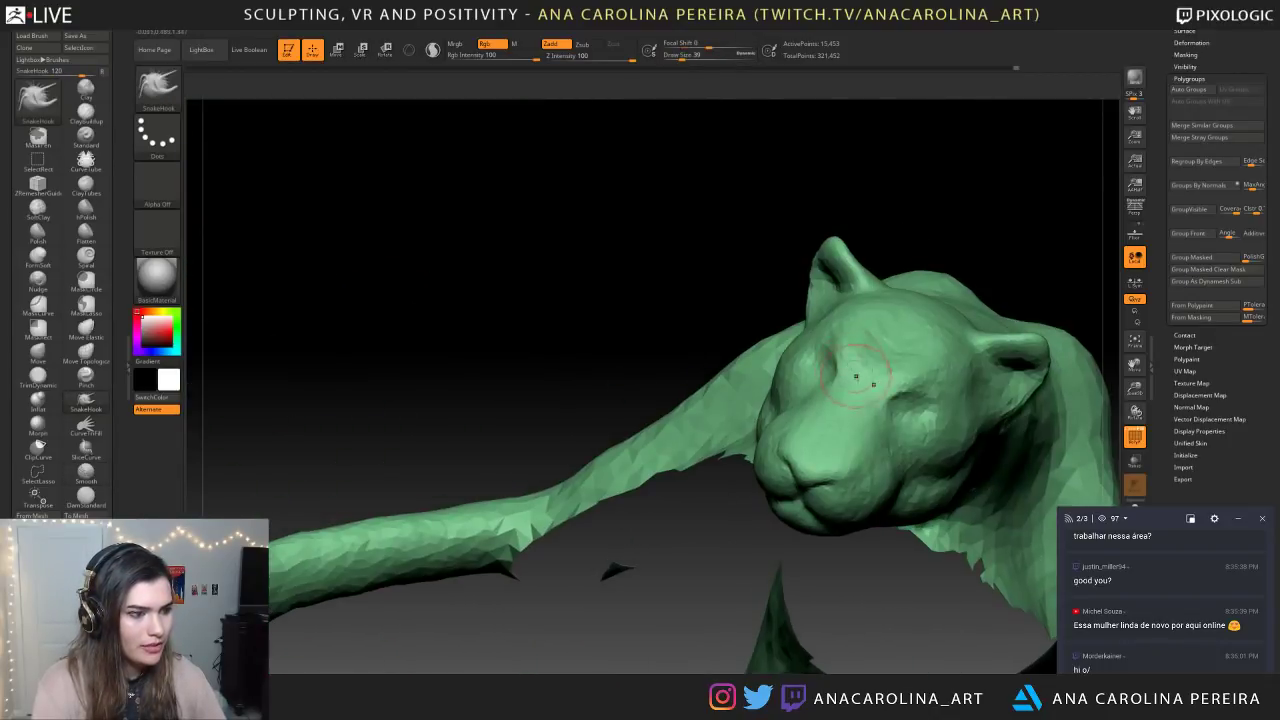
Examine the head, neck and full body proportions from above, behind and the side
{"action": "mouse_move", "coordinate": [737, 237]}
{"action": "right_mouse_down"}
{"action": "mouse_move", "coordinate": [929, 274]}
{"action": "mouse_move", "coordinate": [959, 433]}
{"action": "mouse_move", "coordinate": [910, 395]}
{"action": "mouse_move", "coordinate": [1005, 352]}
{"action": "mouse_move", "coordinate": [1000, 409]}
{"action": "mouse_move", "coordinate": [658, 283]}
{"action": "right_mouse_up"}
{"action": "key", "text": "space"}
{"action": "left_click_drag", "start_coordinate": [980, 396], "coordinate": [986, 396]}
{"action": "mouse_move", "coordinate": [997, 414]}
{"action": "right_mouse_down", "text": "ctrl"}
{"action": "mouse_move", "coordinate": [985, 380]}
{"action": "mouse_move", "coordinate": [1013, 404]}
{"action": "mouse_move", "coordinate": [751, 360]}
{"action": "mouse_move", "coordinate": [997, 448]}
{"action": "right_mouse_up", "text": "ctrl"}
{"action": "key", "text": "space"}
{"action": "left_click_drag", "start_coordinate": [997, 448], "coordinate": [1004, 448]}
{"action": "mouse_move", "coordinate": [970, 500]}
{"action": "right_mouse_down", "text": "alt"}
{"action": "mouse_move", "coordinate": [943, 349]}
{"action": "mouse_move", "coordinate": [854, 440]}
{"action": "right_mouse_up", "text": "alt"}
{"action": "mouse_move", "coordinate": [729, 448]}
{"action": "right_mouse_down"}
{"action": "mouse_move", "coordinate": [715, 455]}
{"action": "mouse_move", "coordinate": [670, 430]}
{"action": "right_mouse_up"}
{"action": "key", "text": "space"}
{"action": "left_click_drag", "start_coordinate": [668, 430], "coordinate": [673, 430]}
{"action": "right_click_drag", "start_coordinate": [655, 428], "coordinate": [731, 385]}
{"action": "scroll", "coordinate": [1133, 590], "scroll_direction": "up", "scroll_amount": 6}
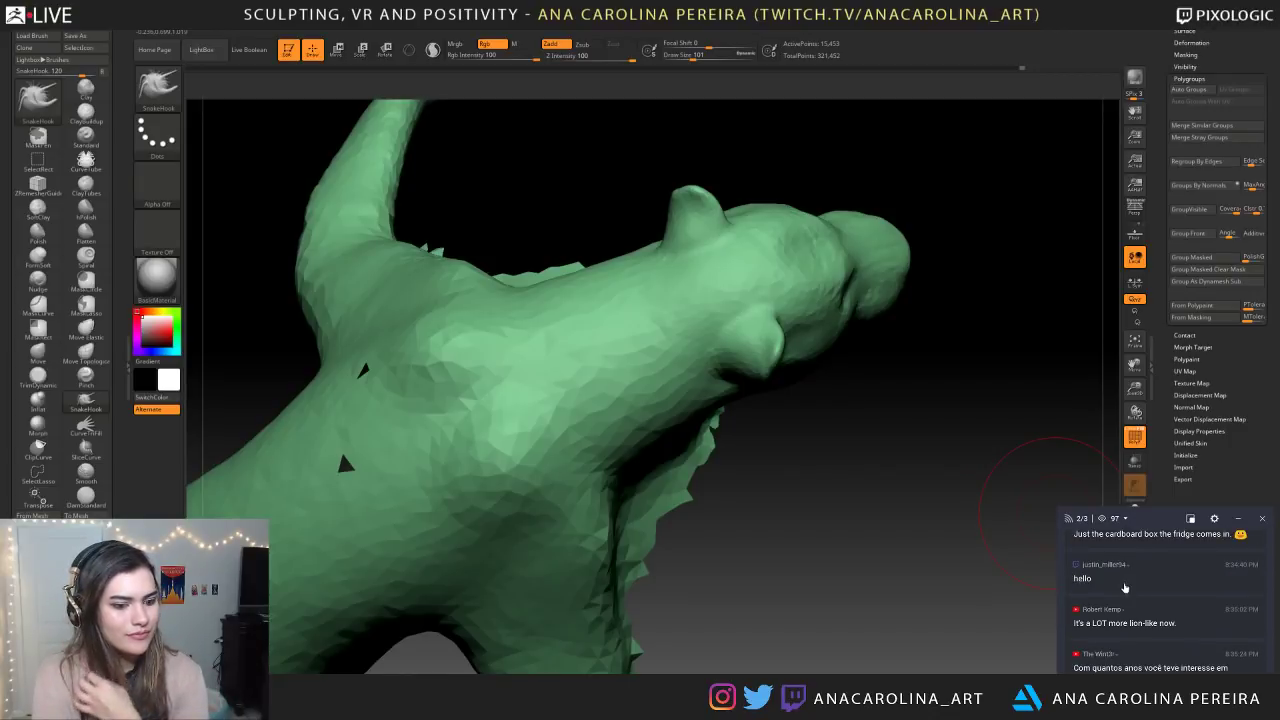
{"action": "scroll", "coordinate": [1125, 587], "scroll_direction": "down", "scroll_amount": 1}
{"action": "left_click_drag", "start_coordinate": [1060, 420], "coordinate": [960, 274]}
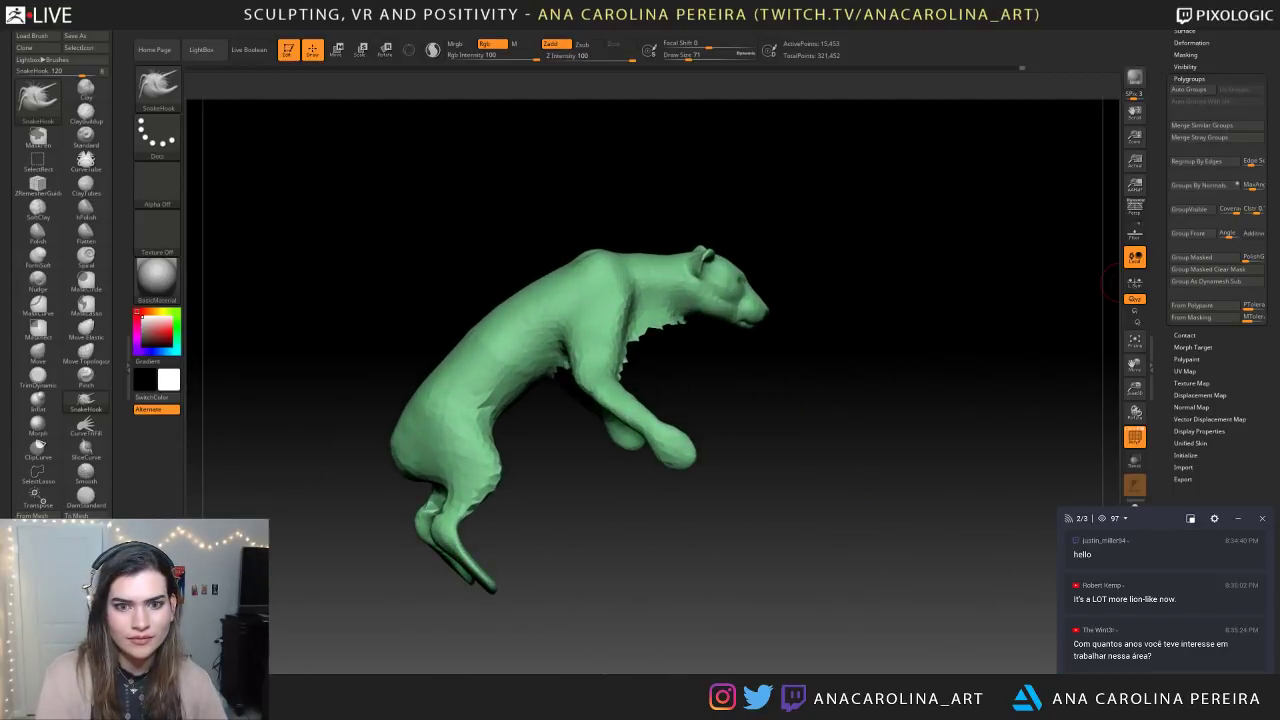
Build up the side and belly of the torso with ClayBuildup at a draw size of 172
{"action": "left_click_drag", "start_coordinate": [1002, 503], "coordinate": [203, 340]}
{"action": "left_click_drag", "start_coordinate": [375, 297], "coordinate": [521, 322], "text": "alt"}
{"action": "key", "text": "b"}
{"action": "key", "text": "c"}
{"action": "key", "text": "b"}
{"action": "key", "text": "space"}
{"action": "left_click_drag", "start_coordinate": [590, 385], "coordinate": [607, 356]}
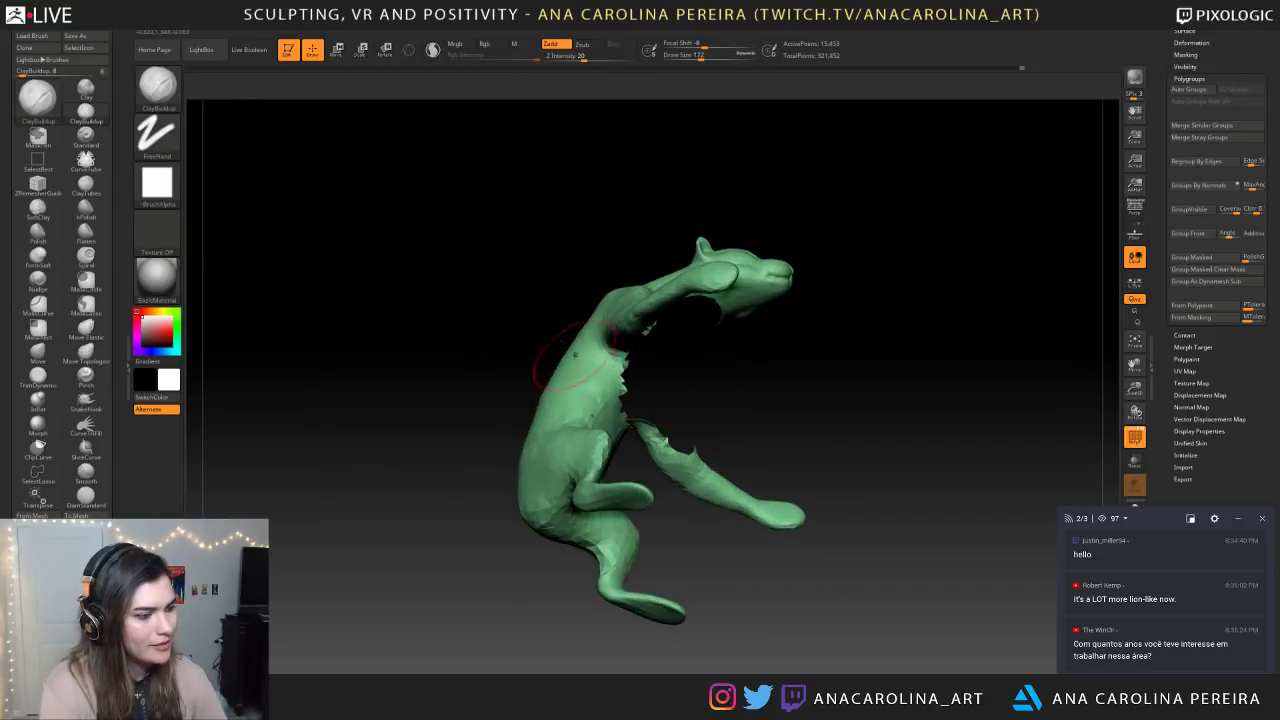
{"action": "left_click_drag", "start_coordinate": [695, 393], "coordinate": [725, 390]}
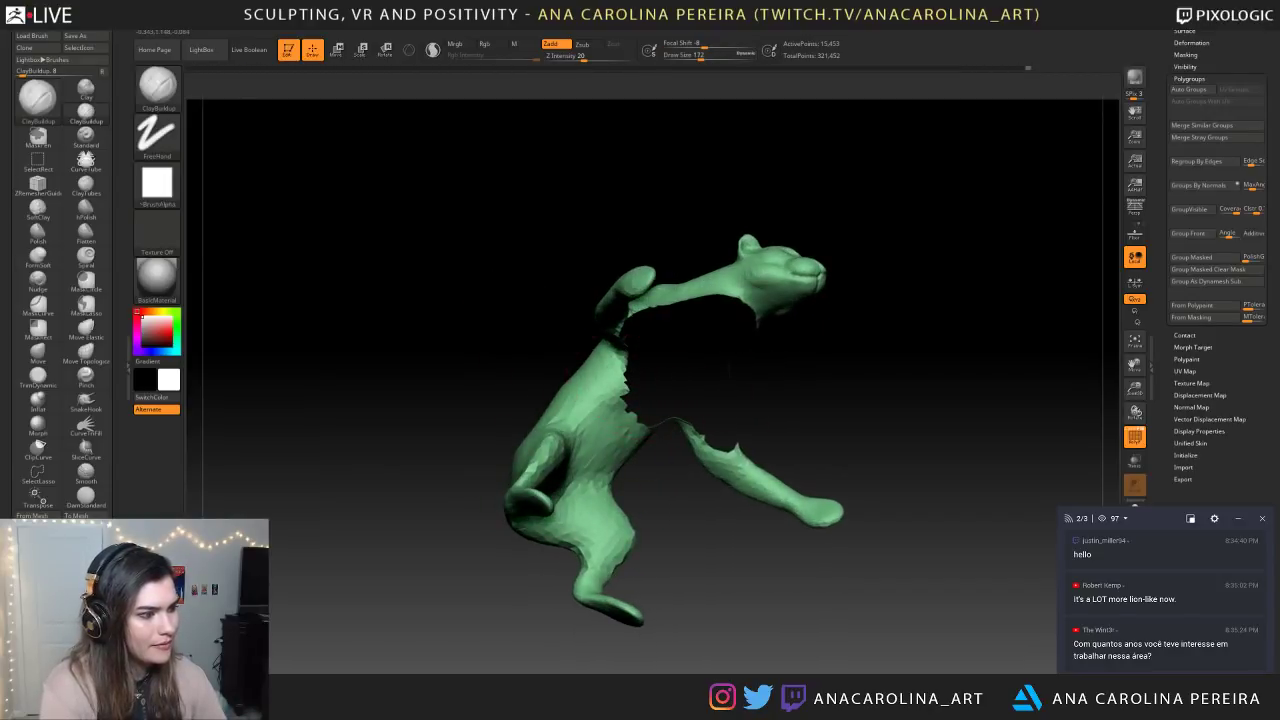
{"action": "left_click_drag", "start_coordinate": [556, 308], "coordinate": [556, 331]}
Build up the lower belly and inner hind legs with ClayBuildup at a draw size of 132
{"action": "mouse_move", "coordinate": [650, 504]}
{"action": "left_mouse_down"}
{"action": "mouse_move", "coordinate": [600, 460]}
{"action": "mouse_move", "coordinate": [629, 445]}
{"action": "mouse_move", "coordinate": [600, 484]}
{"action": "mouse_move", "coordinate": [645, 498]}
{"action": "left_mouse_up"}
{"action": "key", "text": "space"}
{"action": "left_click", "coordinate": [646, 495]}
{"action": "mouse_move", "coordinate": [573, 473]}
{"action": "left_mouse_down"}
{"action": "mouse_move", "coordinate": [550, 478]}
{"action": "mouse_move", "coordinate": [591, 500]}
{"action": "left_mouse_up"}
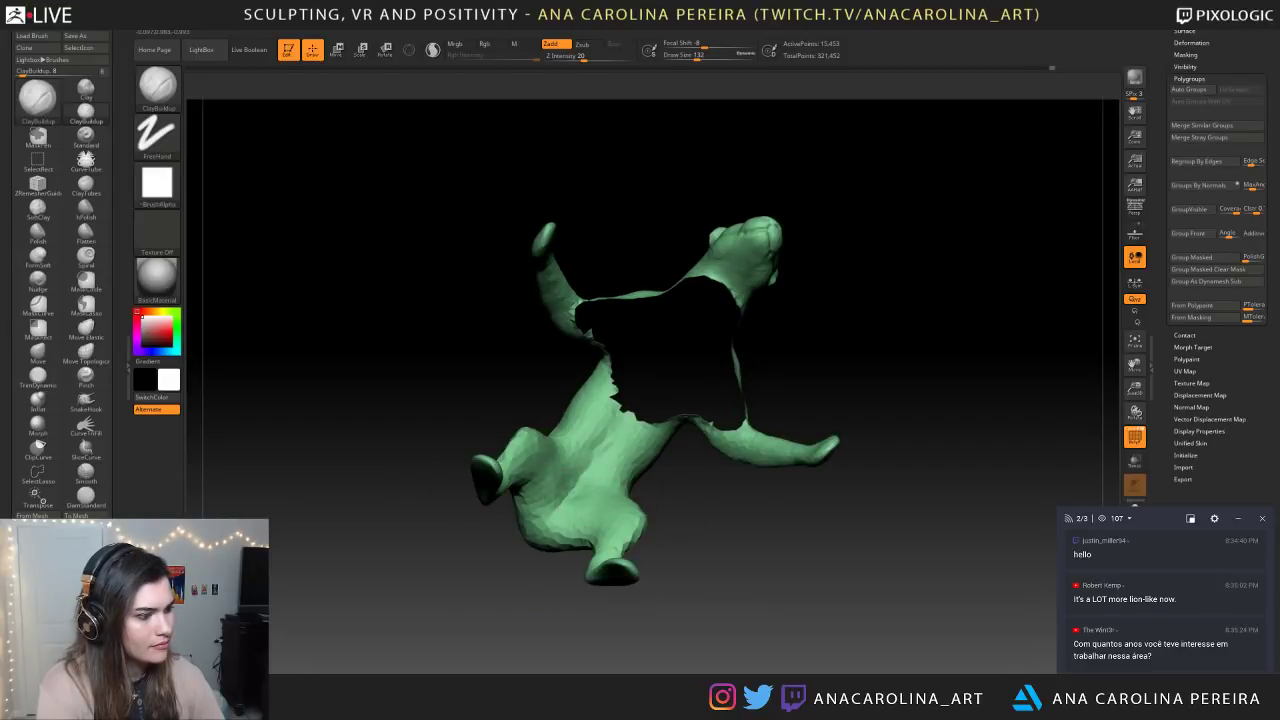
{"action": "left_click_drag", "start_coordinate": [655, 440], "coordinate": [700, 490]}
Work on the hips and rump with ClayBuildup at a draw size of 177, and show the sphere again
{"action": "key", "text": "space"}
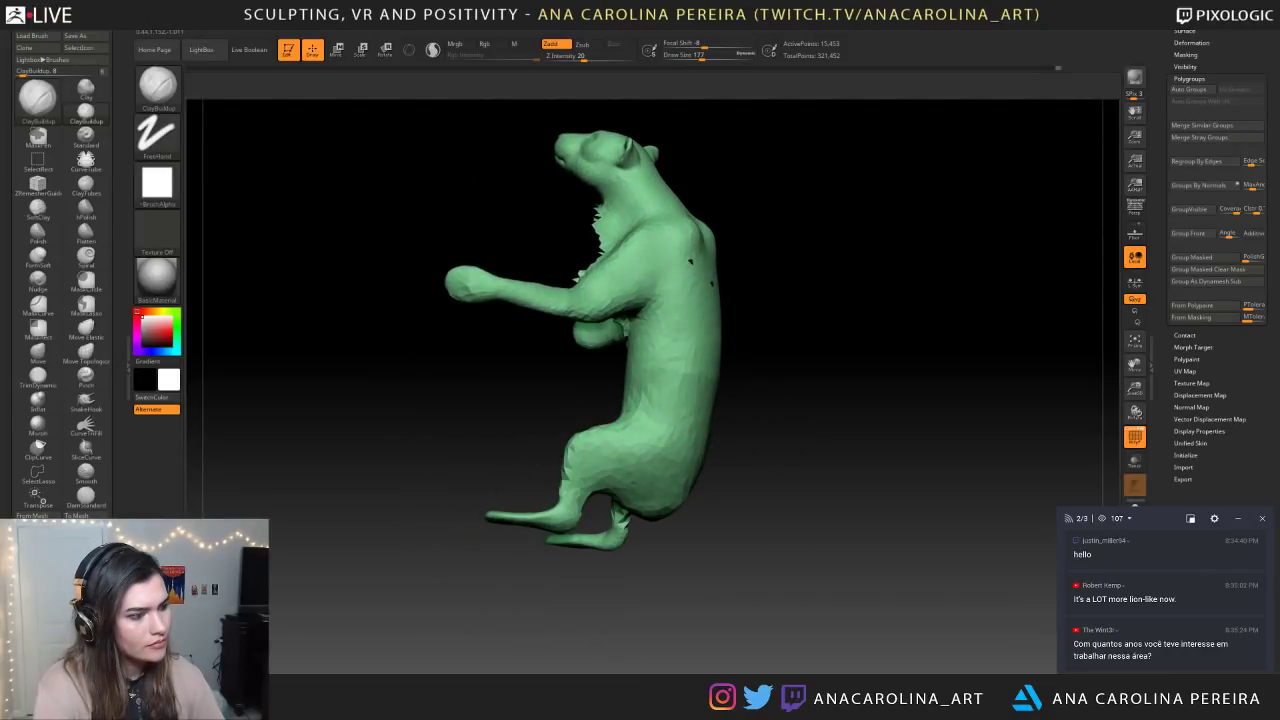
{"action": "left_click_drag", "start_coordinate": [620, 512], "coordinate": [705, 517]}
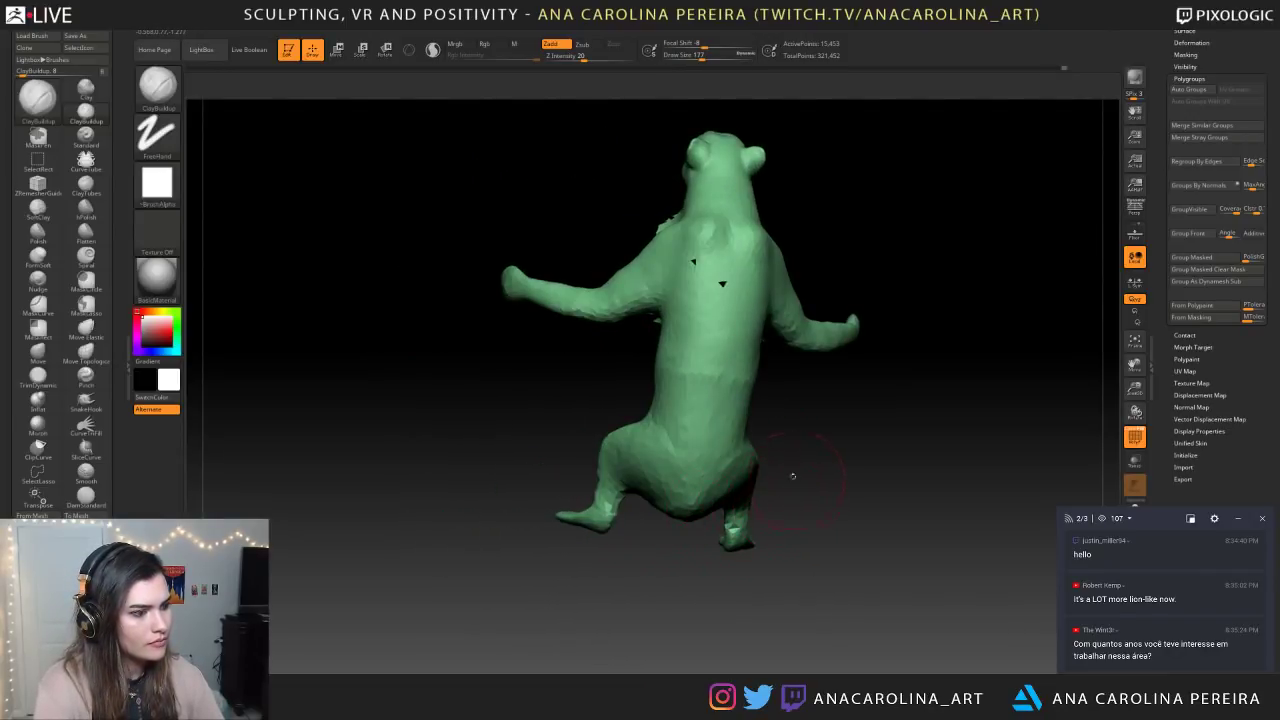
{"action": "left_click_drag", "start_coordinate": [798, 482], "coordinate": [826, 507]}
{"action": "left_click", "coordinate": [876, 395], "text": "ctrl+shift"}
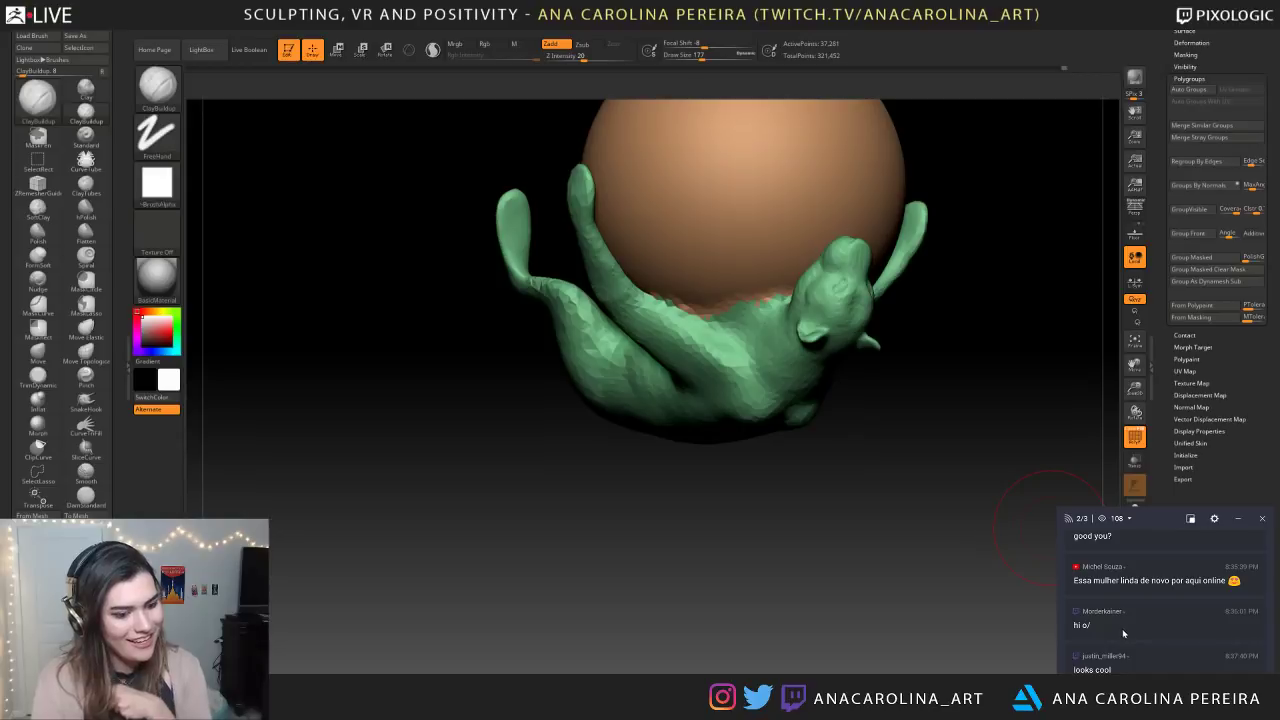
Examine the cat's pose and how its legs wrap around the sphere from all sides
{"action": "right_click_drag", "start_coordinate": [524, 538], "coordinate": [749, 592]}
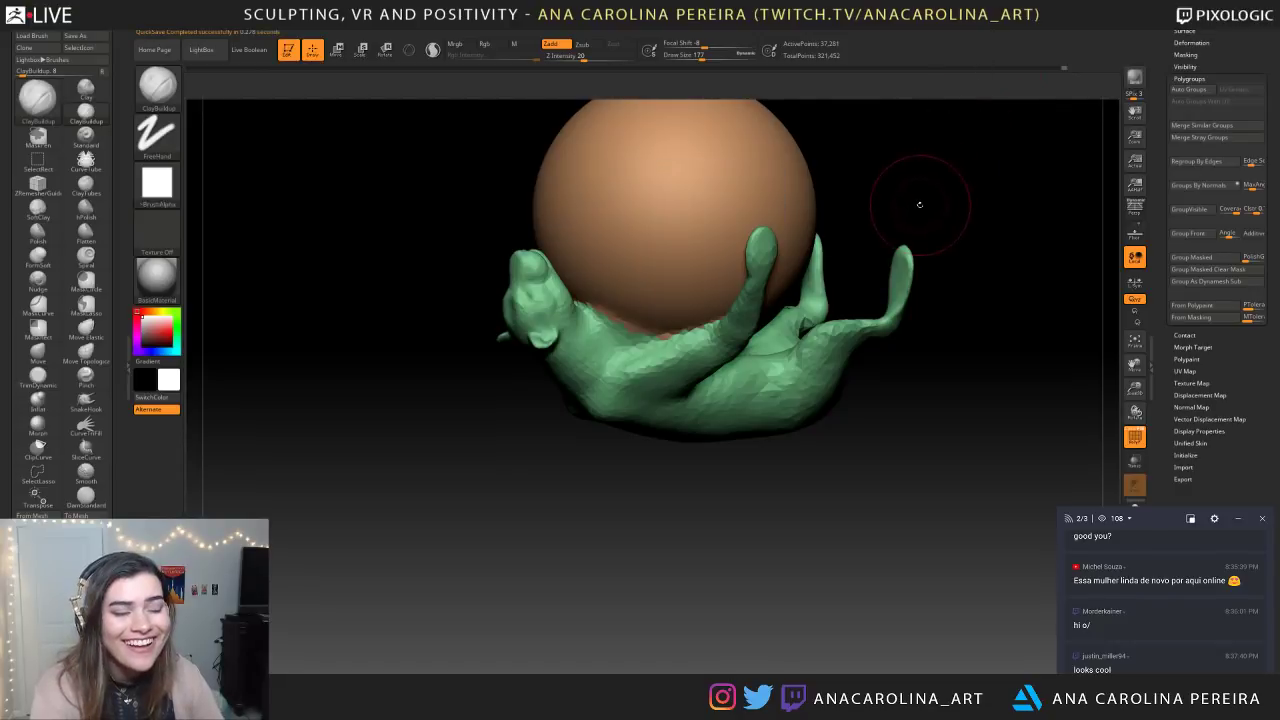
{"action": "right_click_drag", "start_coordinate": [946, 257], "coordinate": [955, 314]}
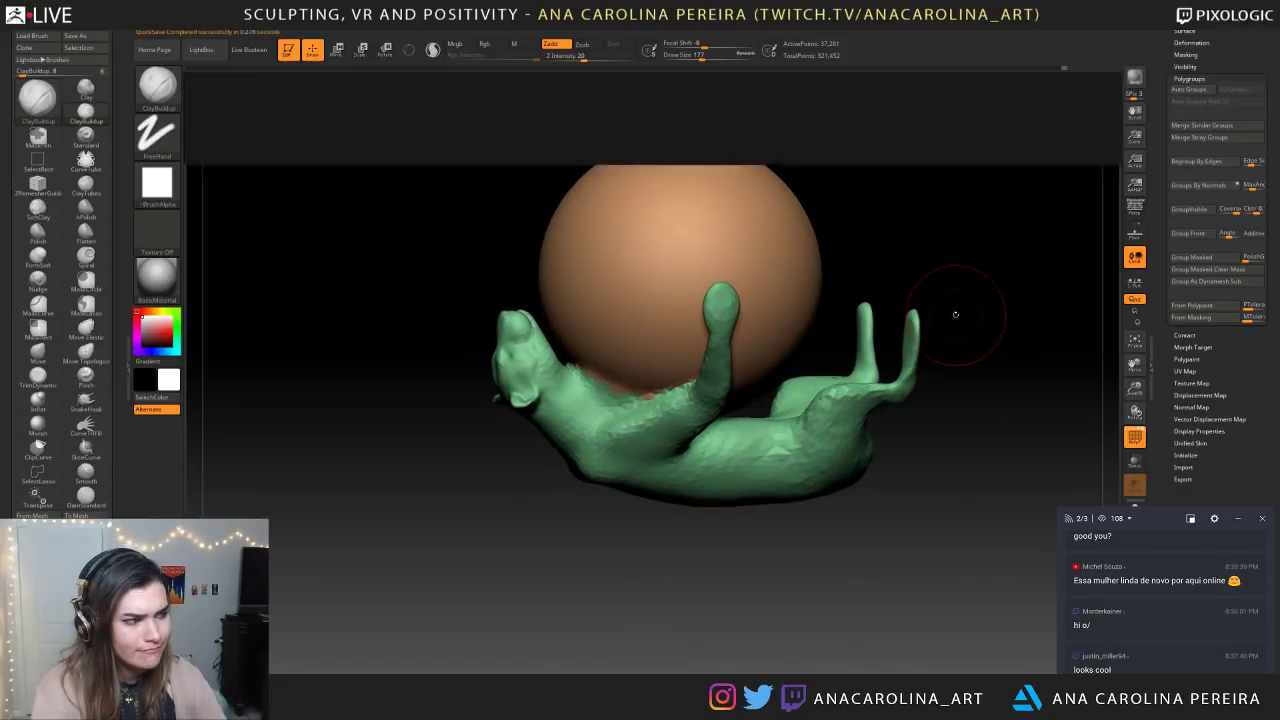
{"action": "left_click", "coordinate": [557, 81]}
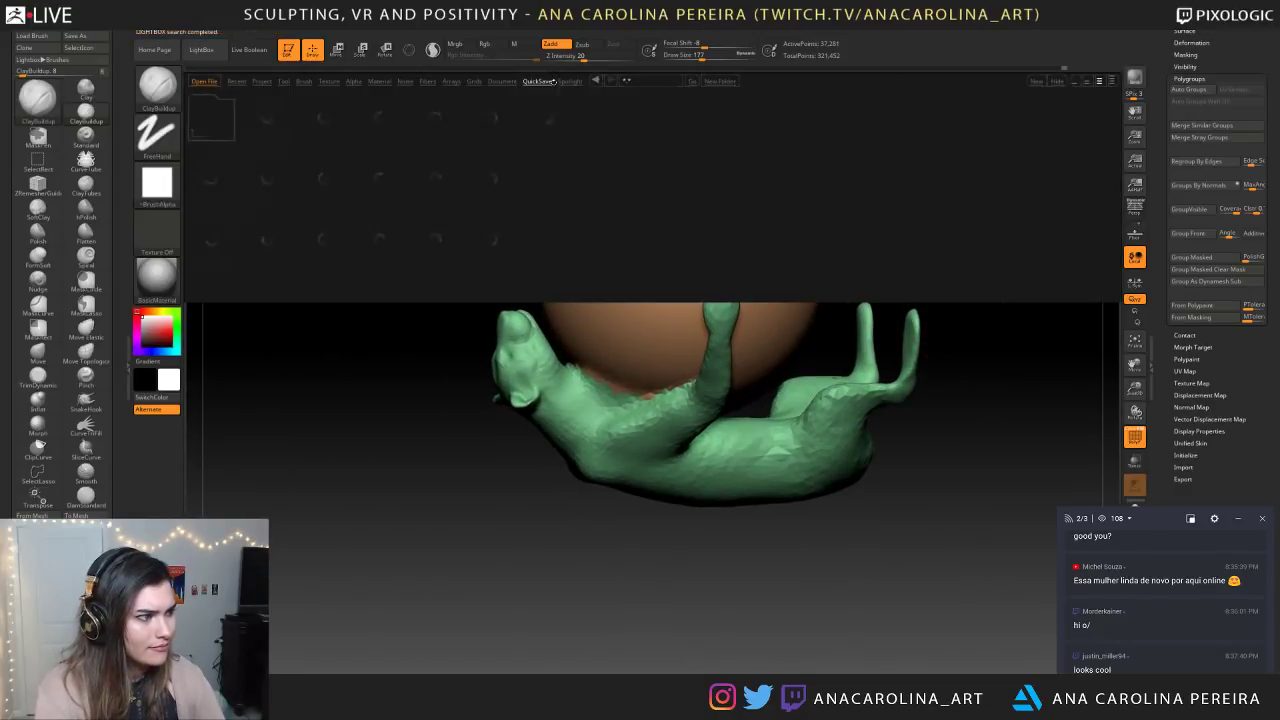
{"action": "right_click_drag", "start_coordinate": [630, 566], "coordinate": [390, 514]}
{"action": "right_click_drag", "start_coordinate": [660, 540], "coordinate": [700, 545]}
{"action": "right_click_drag", "start_coordinate": [700, 545], "coordinate": [710, 628], "text": "ctrl"}
{"action": "mouse_move", "coordinate": [710, 628]}
{"action": "right_mouse_down", "text": "shift"}
{"action": "mouse_move", "coordinate": [749, 631]}
{"action": "mouse_move", "coordinate": [705, 598]}
{"action": "mouse_move", "coordinate": [618, 598]}
{"action": "mouse_move", "coordinate": [712, 597]}
{"action": "mouse_move", "coordinate": [722, 562]}
{"action": "mouse_move", "coordinate": [745, 604]}
{"action": "right_mouse_up", "text": "shift"}
{"action": "right_click_drag", "start_coordinate": [745, 604], "coordinate": [797, 603], "text": "shift"}
{"action": "right_click_drag", "start_coordinate": [908, 398], "coordinate": [885, 345]}
{"action": "right_click_drag", "start_coordinate": [786, 400], "coordinate": [748, 480]}
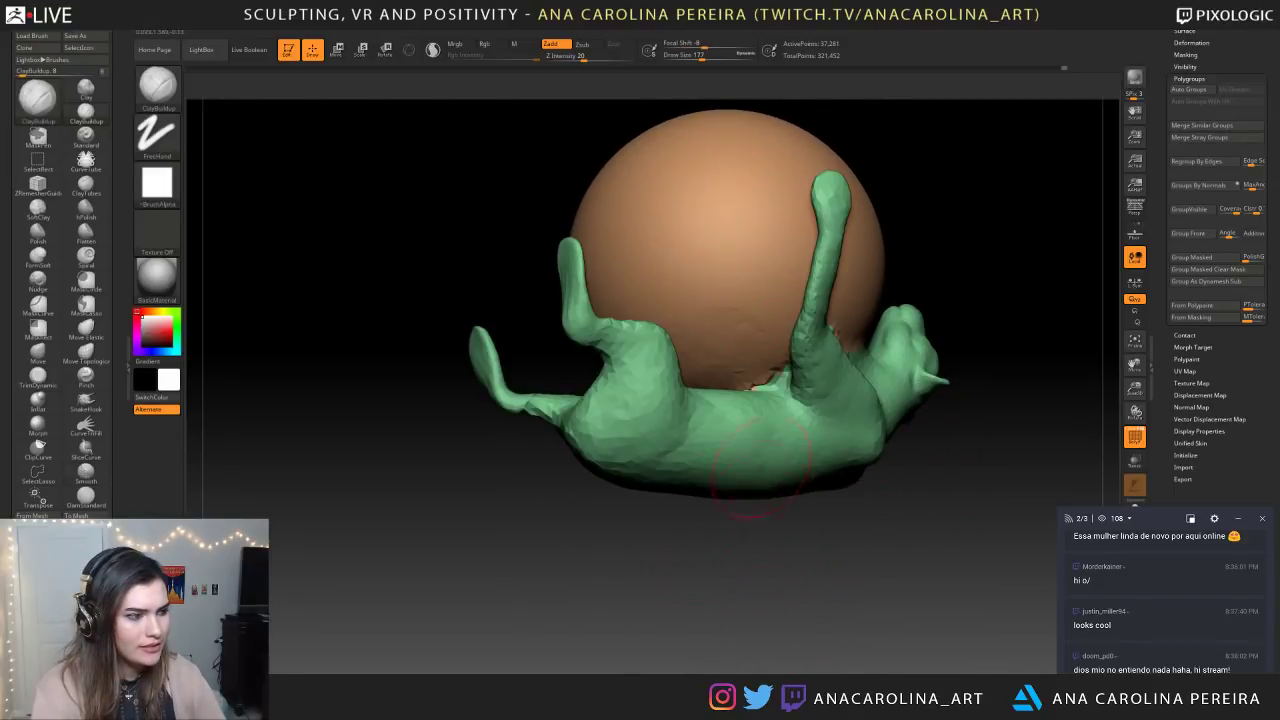
{"action": "key", "text": "shift"}
{"action": "mouse_move", "coordinate": [690, 520]}
{"action": "right_mouse_down"}
{"action": "mouse_move", "coordinate": [800, 535]}
{"action": "mouse_move", "coordinate": [809, 463]}
{"action": "mouse_move", "coordinate": [725, 463]}
{"action": "right_mouse_up"}
{"action": "right_click_drag", "start_coordinate": [895, 480], "coordinate": [831, 587], "text": "ctrl"}
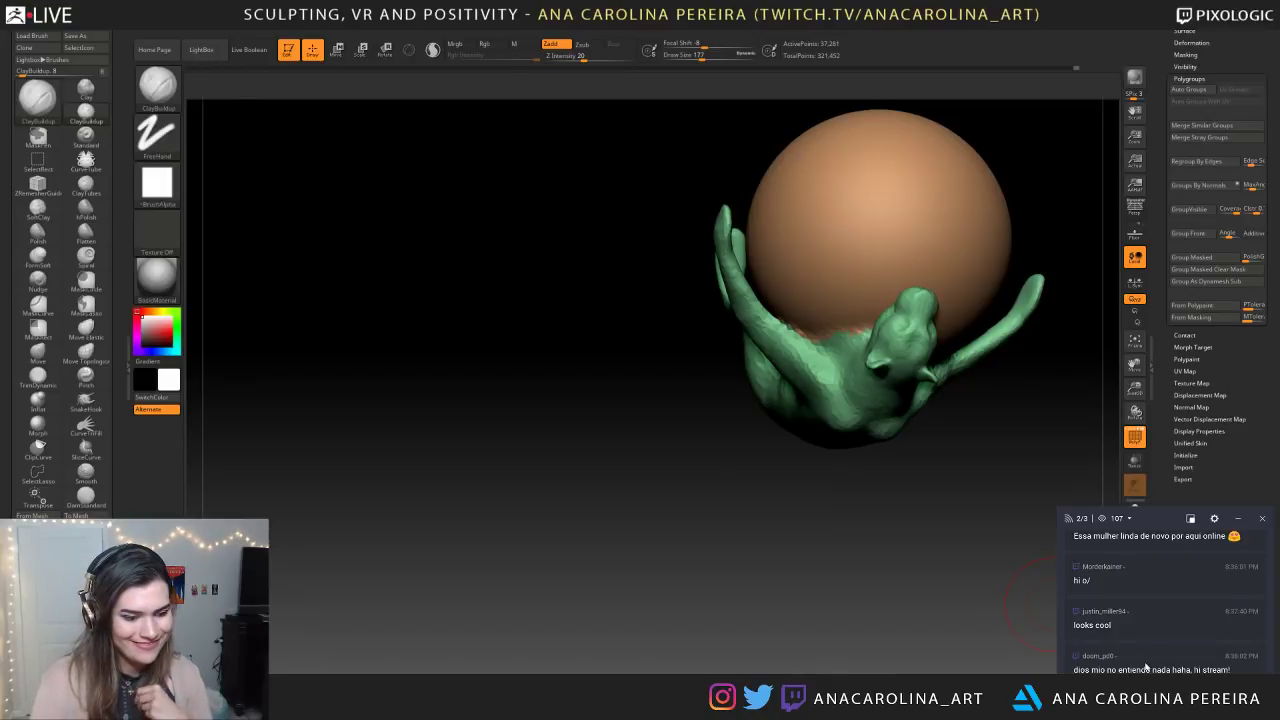
{"action": "left_click_drag", "start_coordinate": [500, 550], "coordinate": [612, 590]}
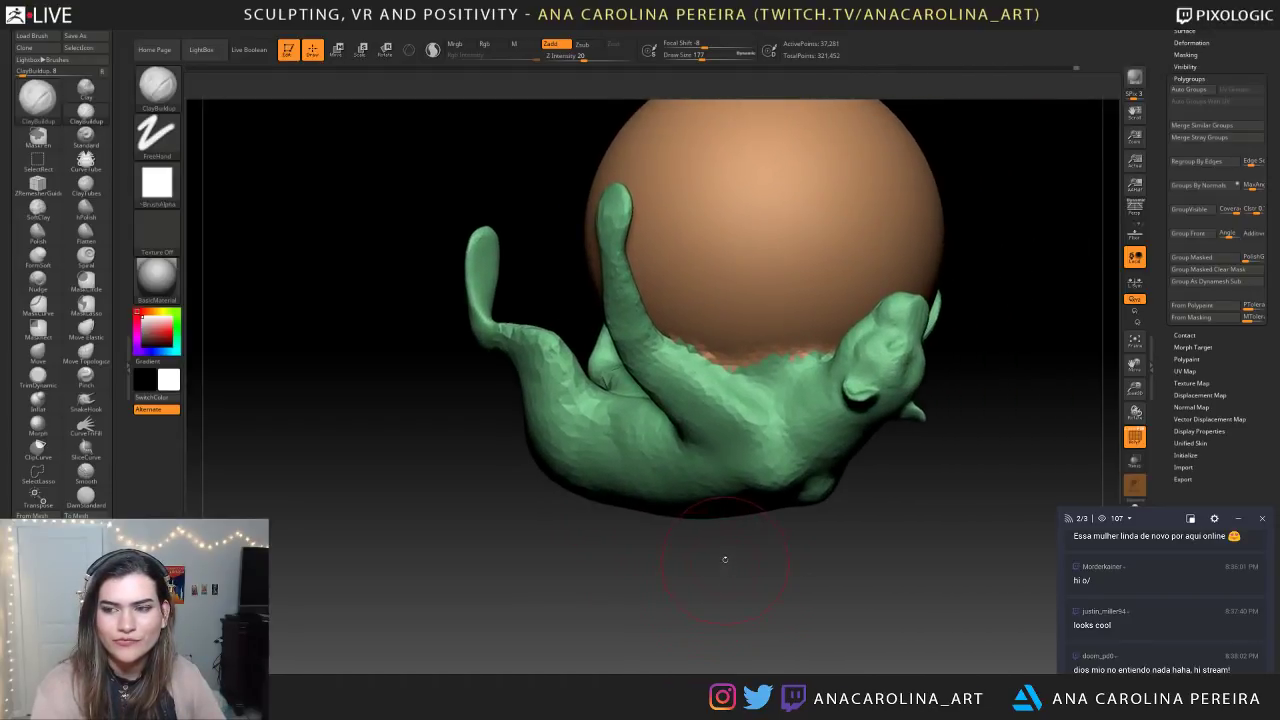
{"action": "left_click_drag", "start_coordinate": [748, 563], "coordinate": [803, 612]}
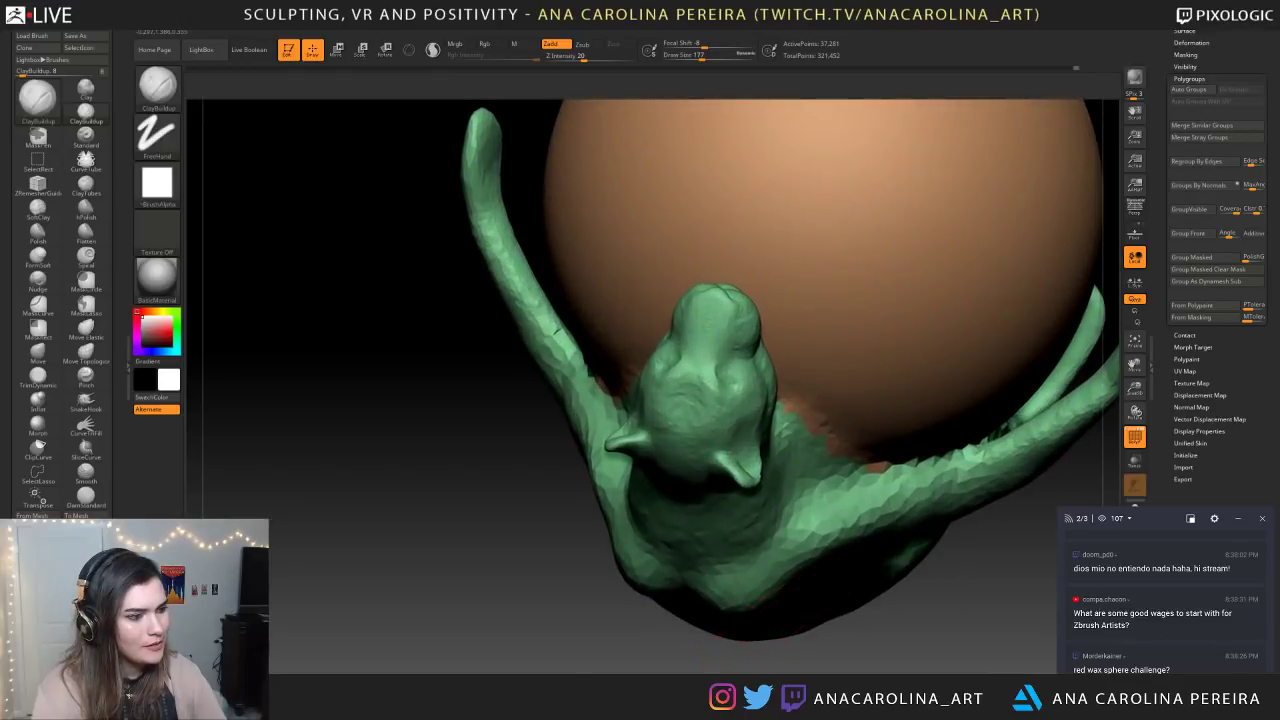
{"action": "left_click_drag", "start_coordinate": [893, 626], "coordinate": [780, 610]}
{"action": "left_click_drag", "start_coordinate": [934, 574], "coordinate": [890, 520], "text": "alt"}
{"action": "left_click_drag", "start_coordinate": [704, 608], "coordinate": [895, 601]}
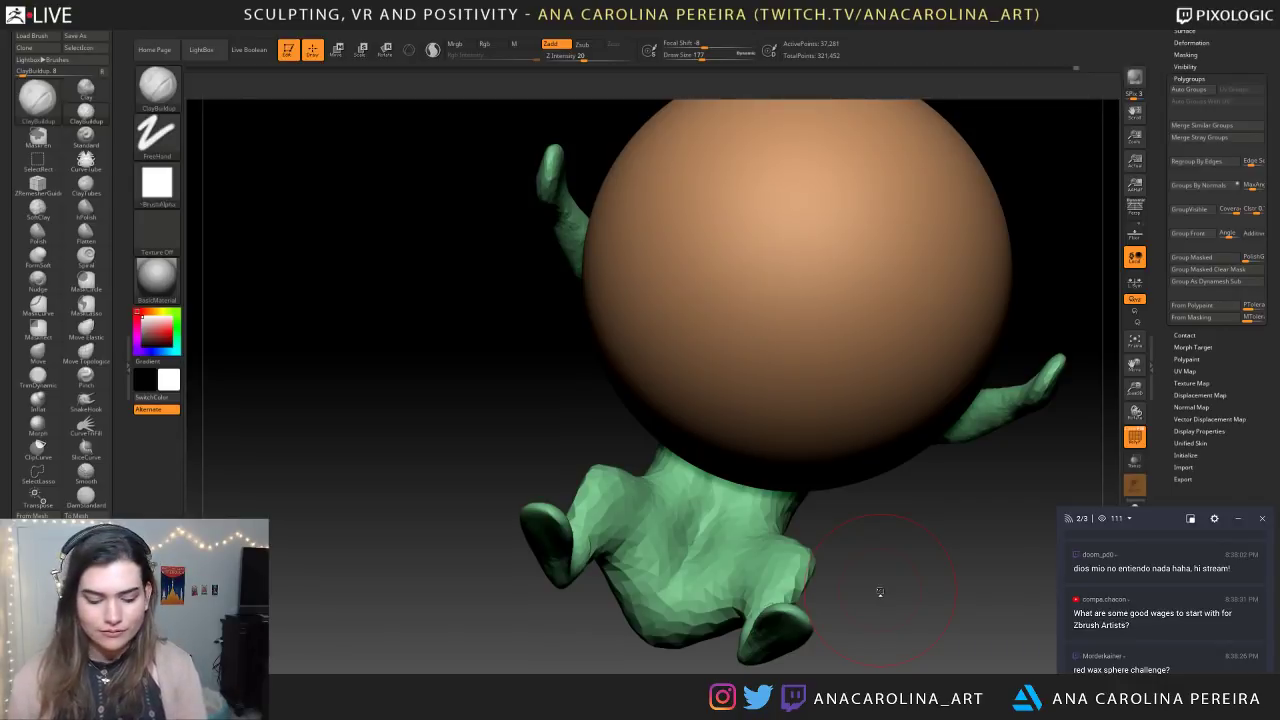
Isolate the cat to examine its back and side, and show the sphere again
{"action": "mouse_move", "coordinate": [748, 518]}
{"action": "right_mouse_down"}
{"action": "mouse_move", "coordinate": [530, 518]}
{"action": "mouse_move", "coordinate": [844, 515]}
{"action": "right_mouse_up"}
{"action": "right_click_drag", "start_coordinate": [740, 425], "coordinate": [877, 463], "text": "alt"}
{"action": "key", "text": "space"}
{"action": "left_click_drag", "start_coordinate": [877, 463], "coordinate": [889, 464]}
{"action": "mouse_move", "coordinate": [889, 464]}
{"action": "right_mouse_down"}
{"action": "mouse_move", "coordinate": [935, 448]}
{"action": "mouse_move", "coordinate": [966, 457]}
{"action": "mouse_move", "coordinate": [915, 424]}
{"action": "right_mouse_up"}
{"action": "left_click", "coordinate": [914, 371], "text": "ctrl+shift"}
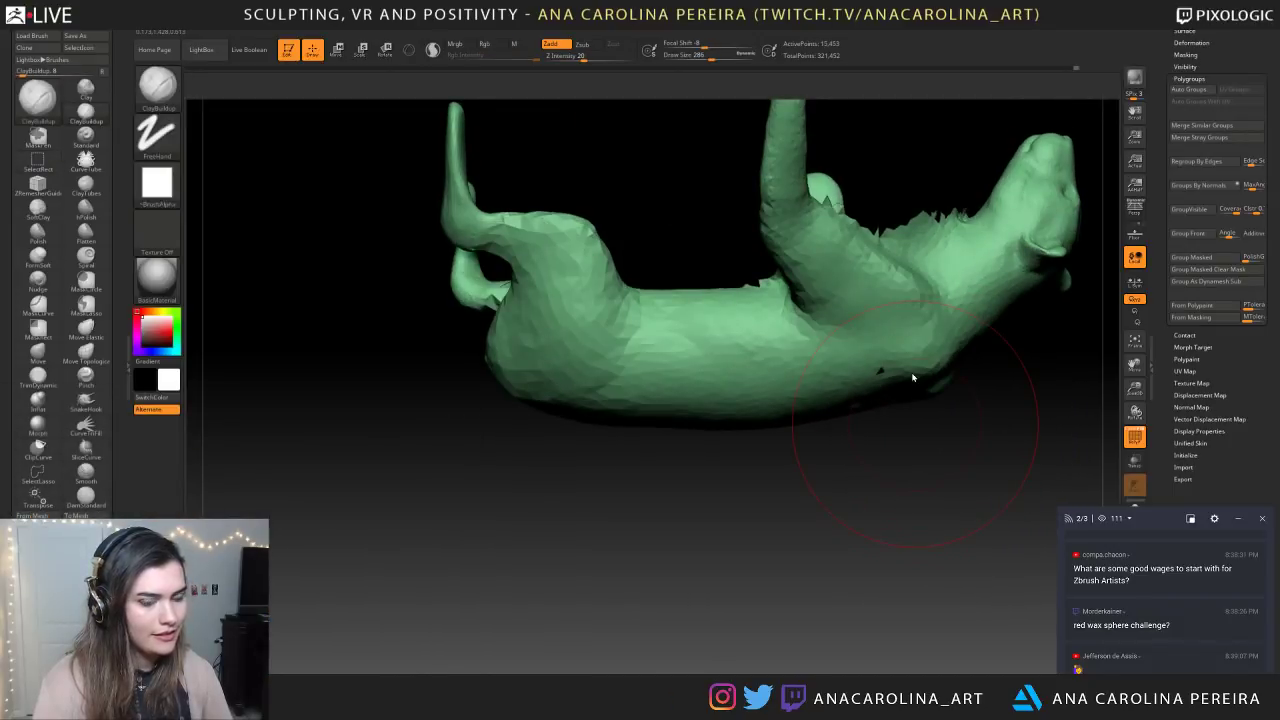
{"action": "mouse_move", "coordinate": [542, 536]}
{"action": "right_mouse_down"}
{"action": "mouse_move", "coordinate": [730, 450]}
{"action": "mouse_move", "coordinate": [766, 466]}
{"action": "mouse_move", "coordinate": [702, 430]}
{"action": "right_mouse_up"}
{"action": "left_click", "coordinate": [621, 383], "text": "ctrl+shift"}
{"action": "mouse_move", "coordinate": [621, 383]}
{"action": "right_mouse_down"}
{"action": "mouse_move", "coordinate": [741, 468]}
{"action": "mouse_move", "coordinate": [550, 488]}
{"action": "mouse_move", "coordinate": [570, 520]}
{"action": "mouse_move", "coordinate": [703, 440]}
{"action": "mouse_move", "coordinate": [707, 509]}
{"action": "right_mouse_up"}
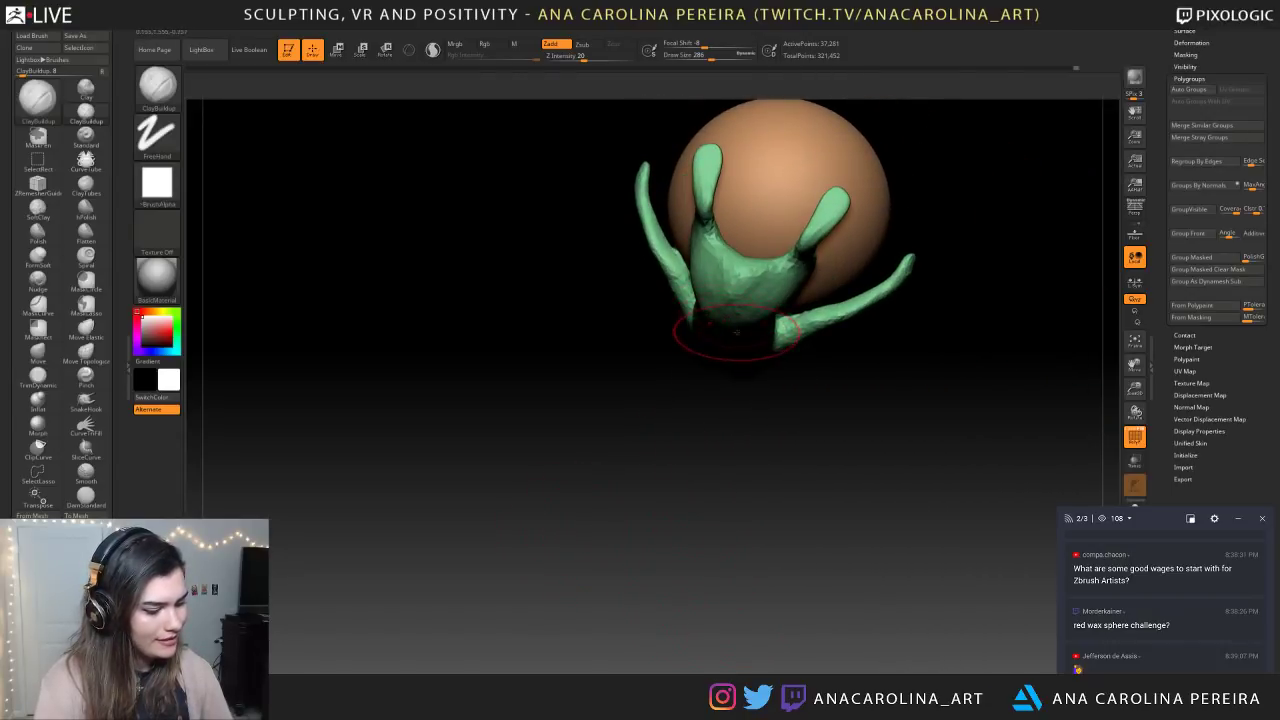
Smooth the thigh of the hind leg and set the ClayBuildup draw size to 101
{"action": "key", "text": "space"}
{"action": "right_click_drag", "start_coordinate": [733, 285], "coordinate": [857, 406]}
{"action": "key", "text": "space"}
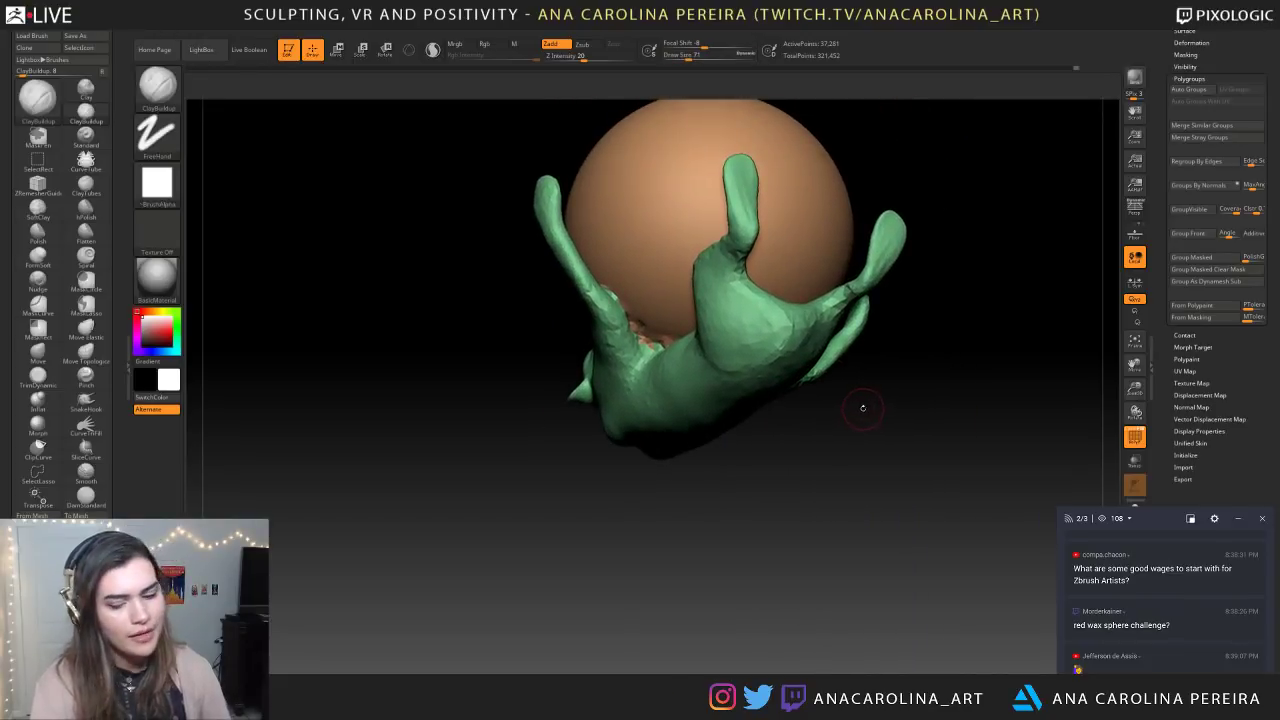
{"action": "key", "text": "space"}
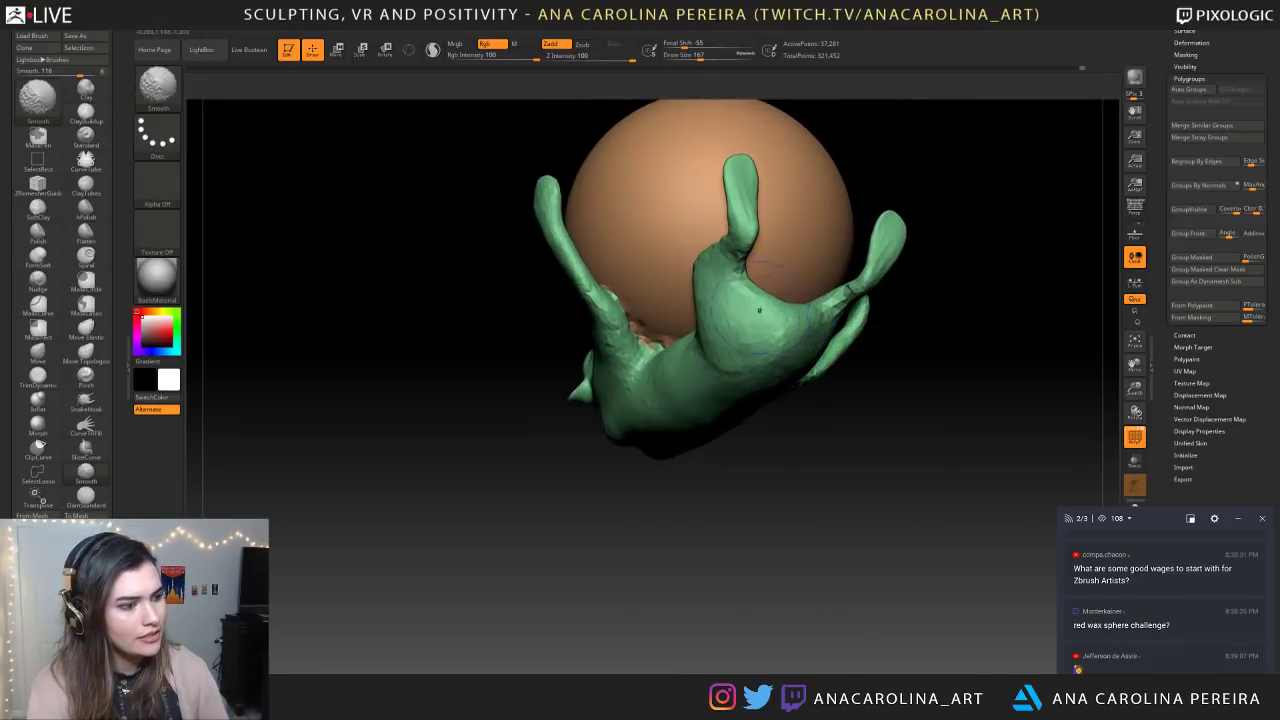
{"action": "key", "text": "space"}
{"action": "left_click_drag", "start_coordinate": [846, 405], "coordinate": [842, 406]}
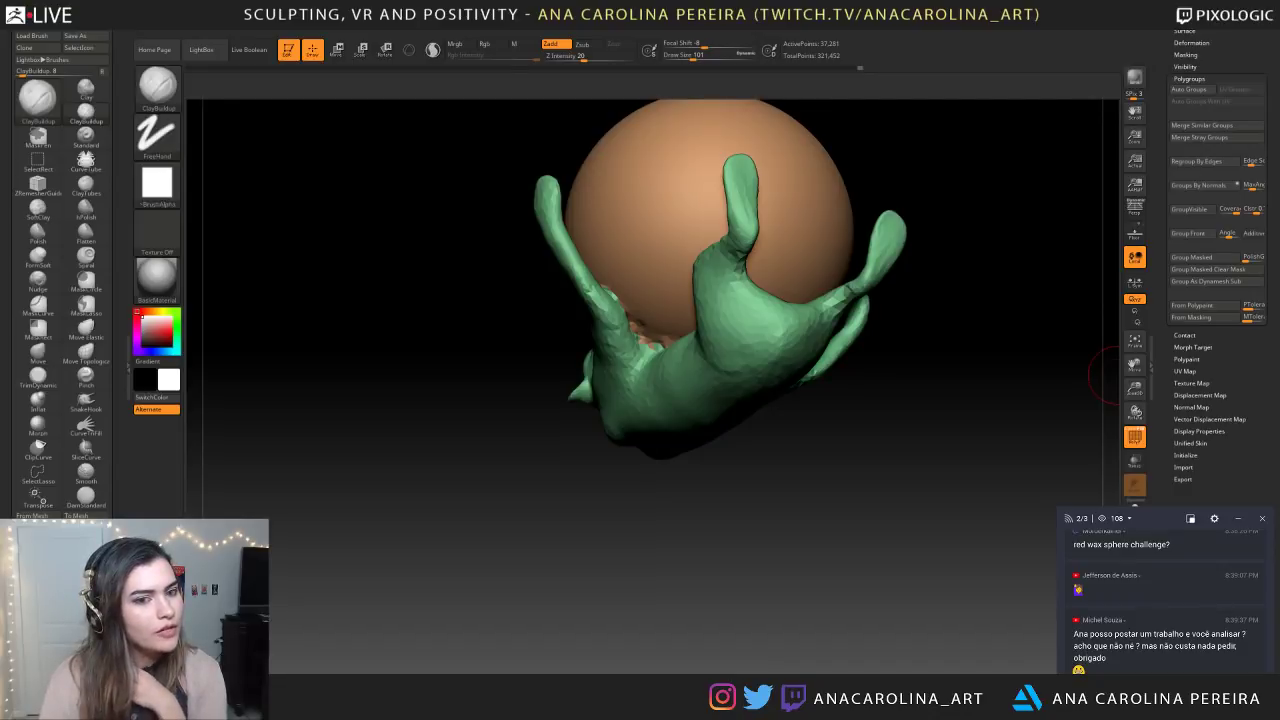
Turn off the polygroup color display to view the cat and sphere in plain grey
{"action": "scroll", "coordinate": [1143, 566], "scroll_direction": "up", "scroll_amount": 1}
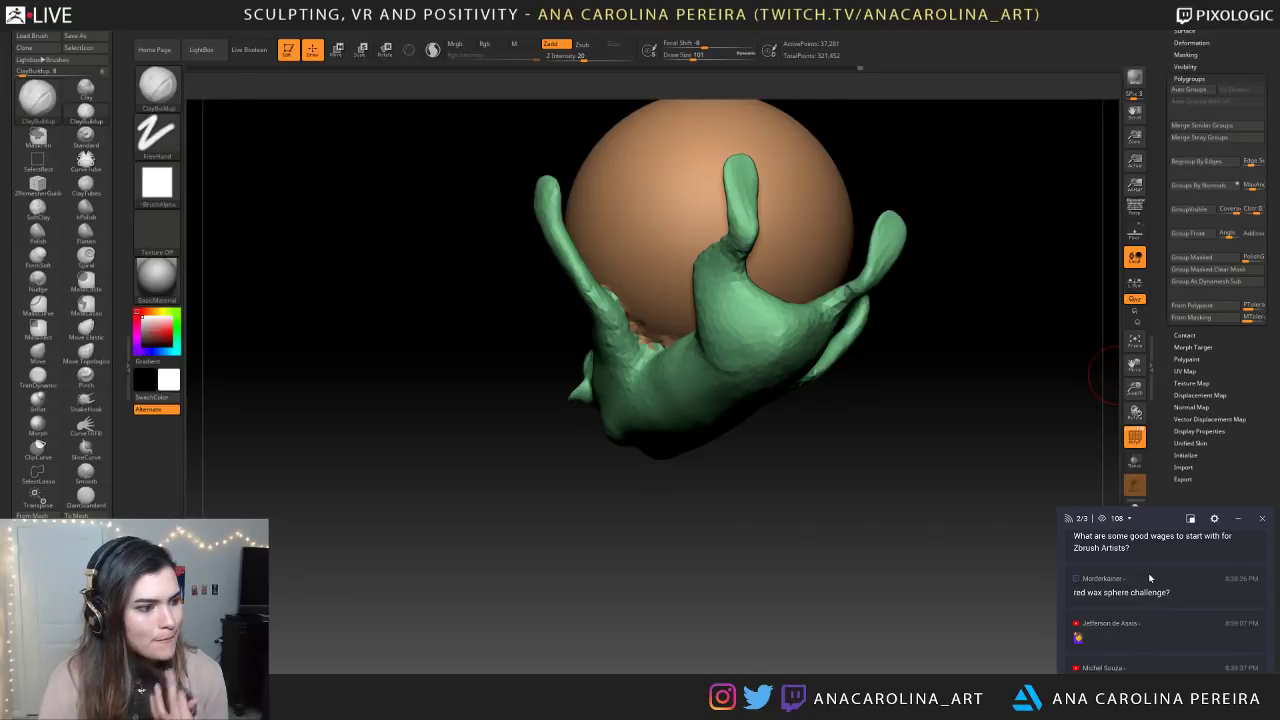
{"action": "left_click", "coordinate": [1134, 437]}
{"action": "left_click_drag", "start_coordinate": [1080, 445], "coordinate": [910, 510]}
{"action": "scroll", "coordinate": [1143, 575], "scroll_direction": "up", "scroll_amount": 2}
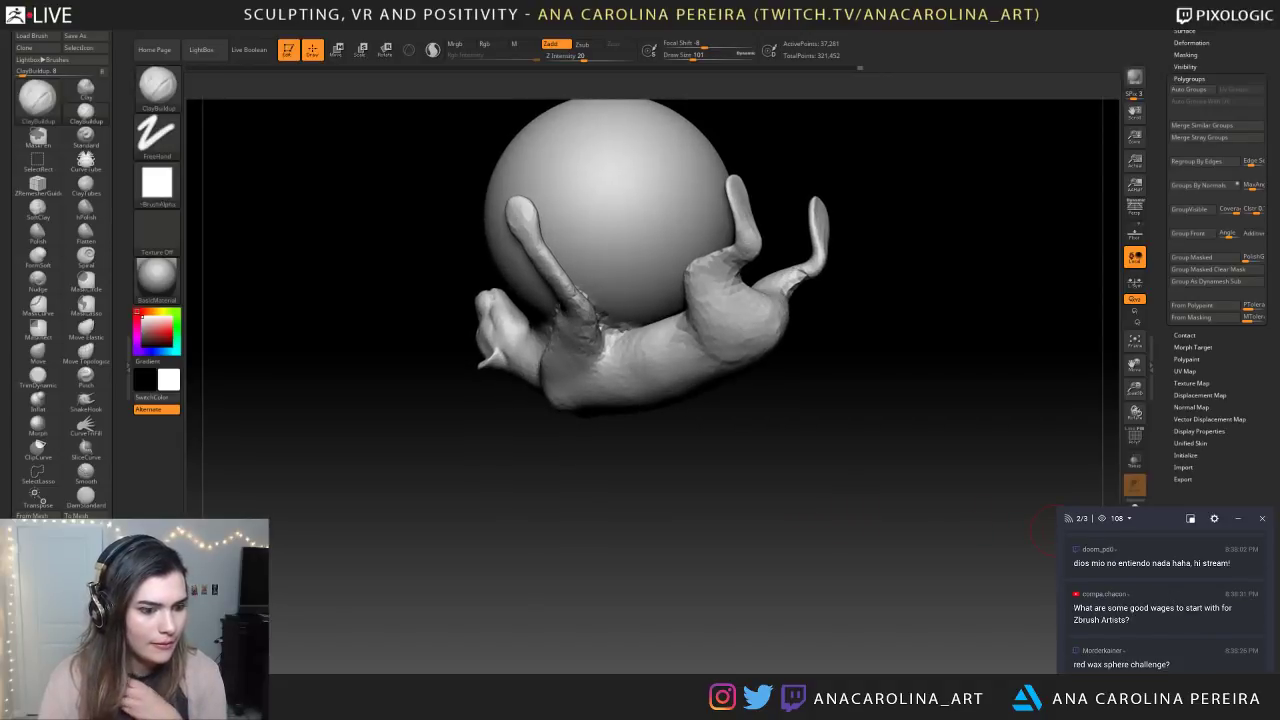
{"action": "scroll", "coordinate": [1170, 567], "scroll_direction": "down", "scroll_amount": 1}
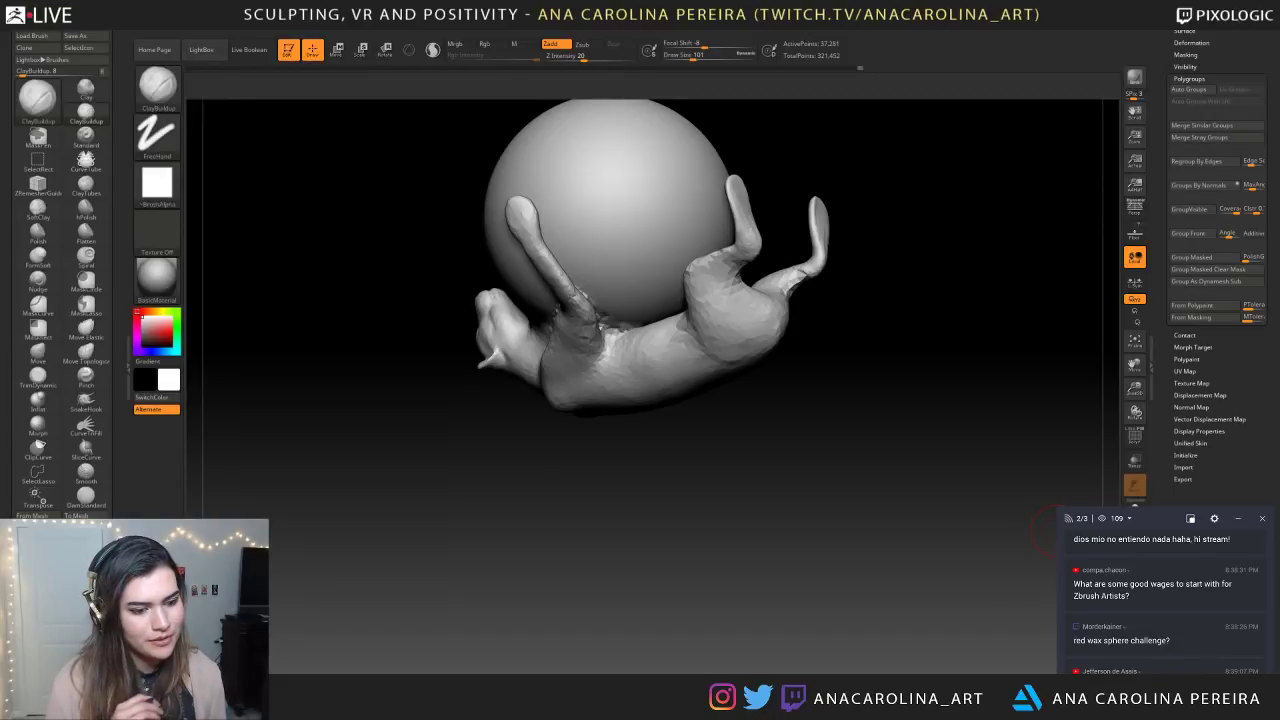
Smooth and build up the lower hind leg around the joint below the thigh with the ClayBuildup brush
{"action": "left_click_drag", "start_coordinate": [496, 477], "coordinate": [600, 449]}
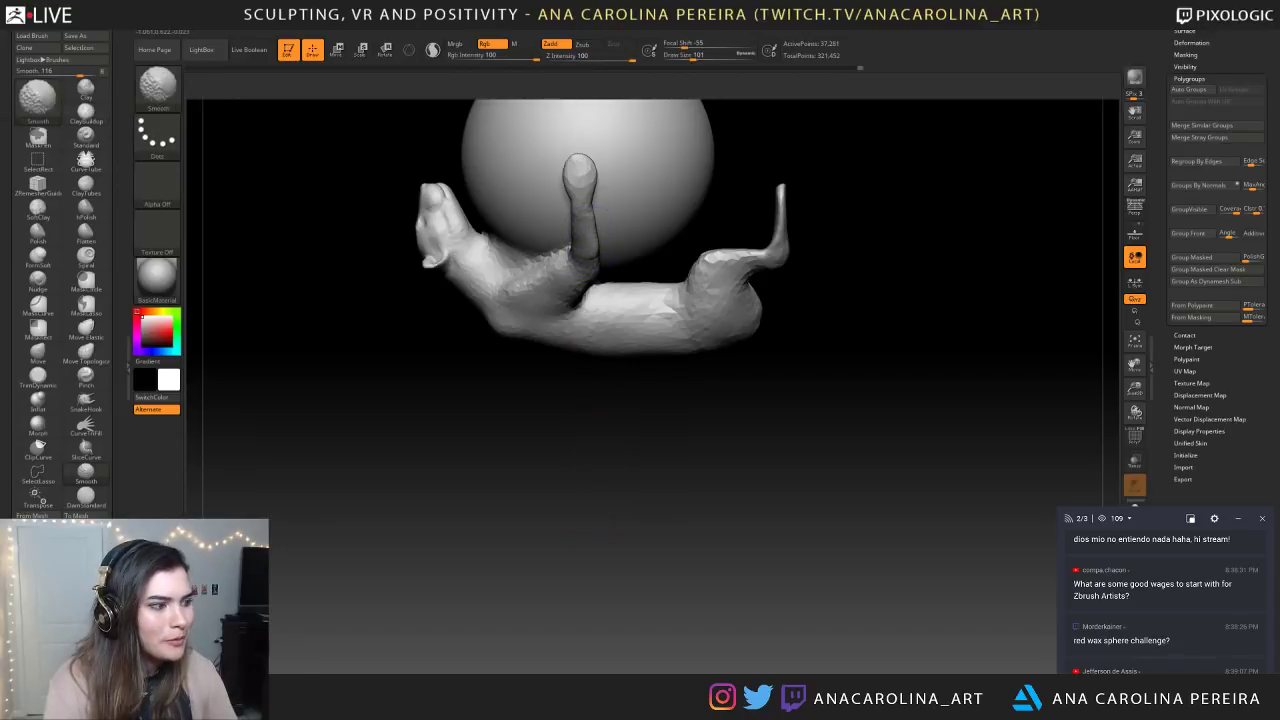
{"action": "left_click_drag", "start_coordinate": [603, 400], "coordinate": [596, 250]}
{"action": "left_click_drag", "start_coordinate": [737, 206], "coordinate": [772, 247]}
{"action": "mouse_move", "coordinate": [786, 299]}
{"action": "left_mouse_down"}
{"action": "mouse_move", "coordinate": [776, 325]}
{"action": "mouse_move", "coordinate": [838, 340]}
{"action": "mouse_move", "coordinate": [741, 357]}
{"action": "mouse_move", "coordinate": [726, 429]}
{"action": "left_mouse_up"}
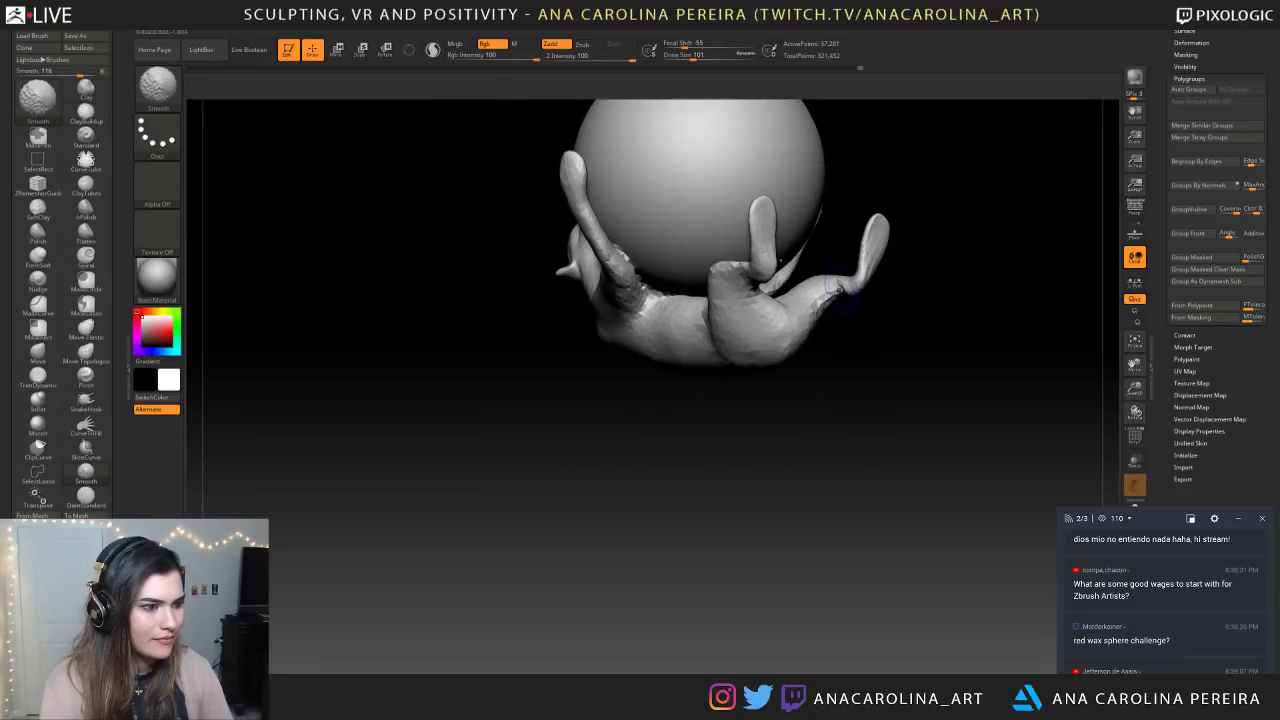
{"action": "left_click_drag", "start_coordinate": [872, 322], "coordinate": [894, 369]}
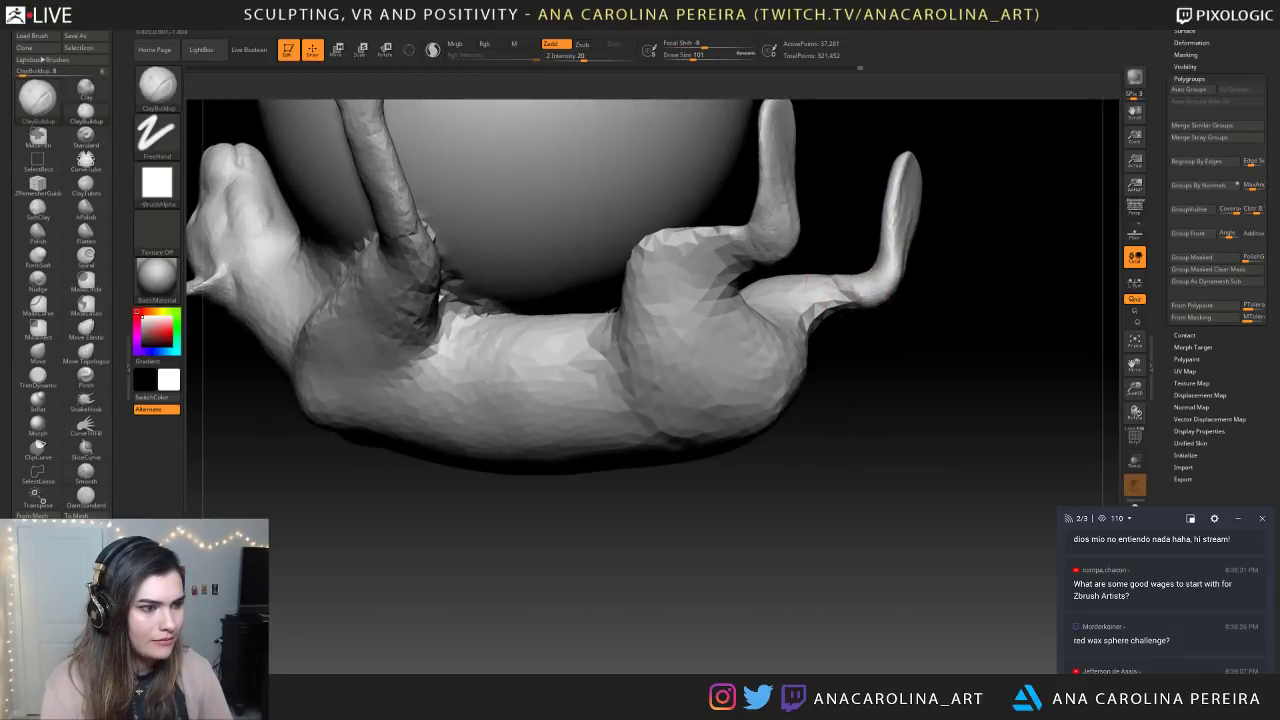
{"action": "left_click_drag", "start_coordinate": [850, 295], "coordinate": [807, 309]}
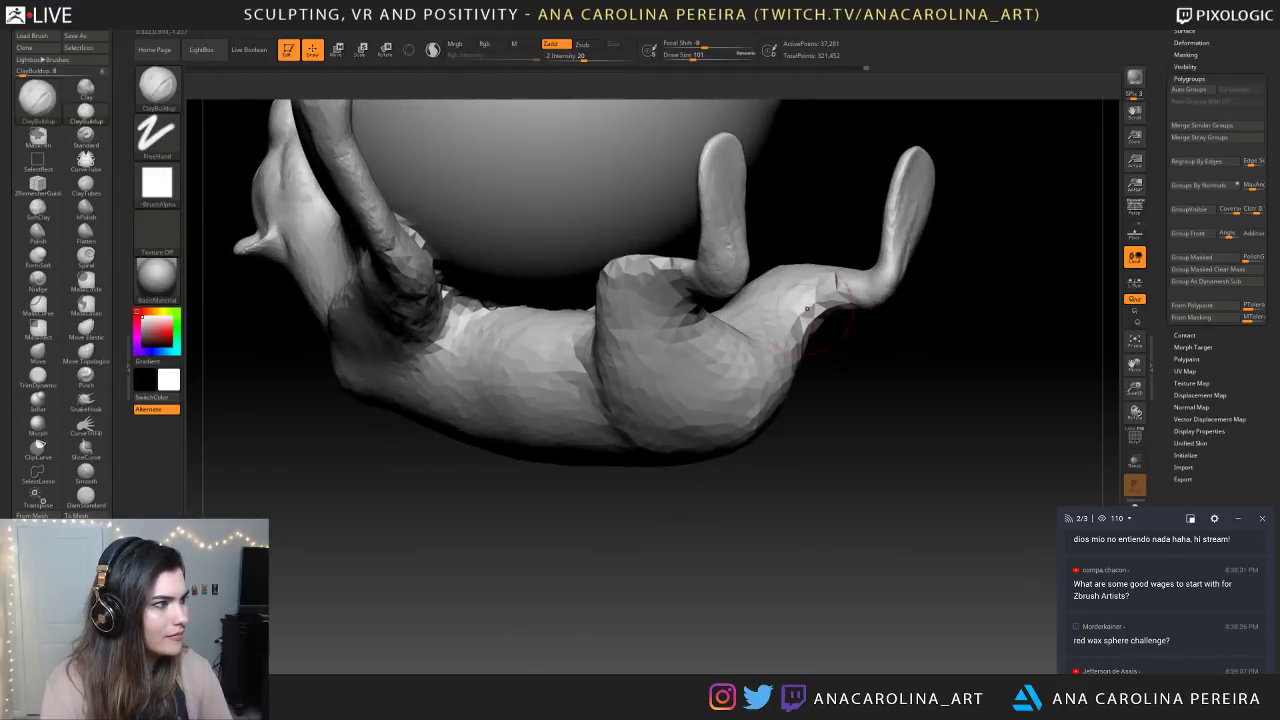
Turn on Sculptris Pro and set the ClayBuildup draw size to 136
{"action": "left_click", "coordinate": [432, 50]}
{"action": "mouse_move", "coordinate": [676, 550]}
{"action": "left_mouse_down", "text": "alt"}
{"action": "mouse_move", "coordinate": [674, 477]}
{"action": "mouse_move", "coordinate": [816, 392]}
{"action": "mouse_move", "coordinate": [829, 409]}
{"action": "mouse_move", "coordinate": [811, 383]}
{"action": "left_mouse_up", "text": "alt"}
{"action": "key", "text": "space"}
{"action": "key", "text": "ctrl"}
{"action": "key", "text": "space"}
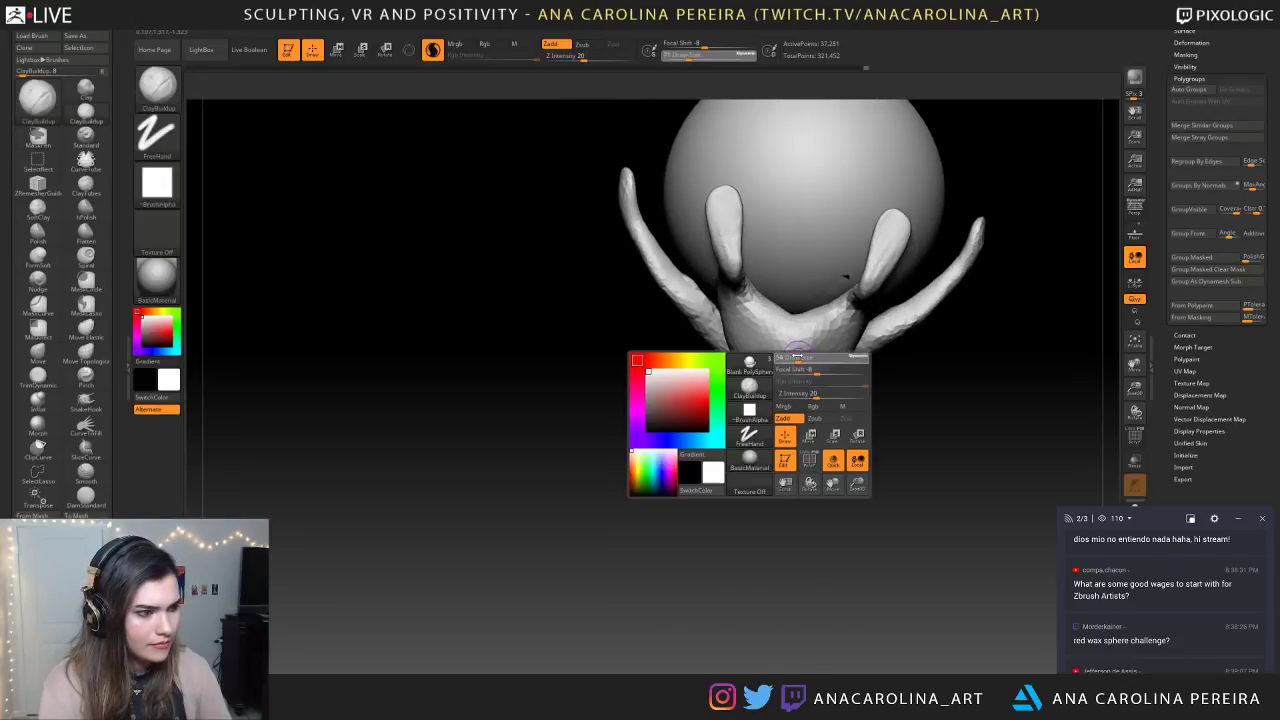
{"action": "key", "text": "ctrl"}
{"action": "mouse_move", "coordinate": [811, 437]}
{"action": "left_mouse_down"}
{"action": "mouse_move", "coordinate": [860, 406]}
{"action": "mouse_move", "coordinate": [811, 362]}
{"action": "mouse_move", "coordinate": [820, 369]}
{"action": "left_mouse_up"}
{"action": "key", "text": "space"}
Pull a tail out of the cat's rear with the SnakeHook brush, undoing unsuccessful strokes
{"action": "key", "text": "space"}
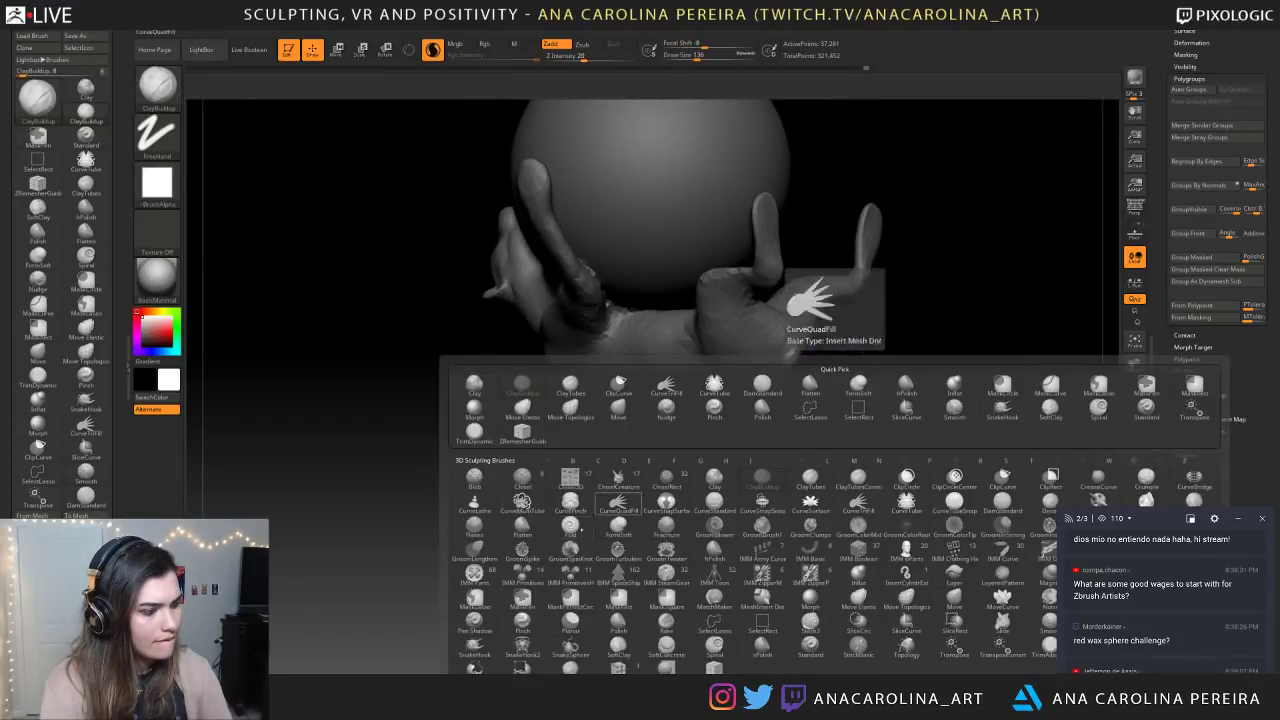
{"action": "left_click", "coordinate": [474, 647]}
{"action": "mouse_move", "coordinate": [714, 509]}
{"action": "left_mouse_down"}
{"action": "mouse_move", "coordinate": [803, 374]}
{"action": "mouse_move", "coordinate": [800, 358]}
{"action": "mouse_move", "coordinate": [887, 358]}
{"action": "left_mouse_up"}
{"action": "mouse_move", "coordinate": [904, 404]}
{"action": "left_mouse_down"}
{"action": "mouse_move", "coordinate": [870, 430]}
{"action": "mouse_move", "coordinate": [863, 460]}
{"action": "mouse_move", "coordinate": [935, 440]}
{"action": "mouse_move", "coordinate": [883, 411]}
{"action": "mouse_move", "coordinate": [915, 392]}
{"action": "mouse_move", "coordinate": [855, 402]}
{"action": "mouse_move", "coordinate": [865, 367]}
{"action": "mouse_move", "coordinate": [808, 373]}
{"action": "mouse_move", "coordinate": [938, 363]}
{"action": "mouse_move", "coordinate": [894, 534]}
{"action": "left_mouse_up"}
{"action": "key", "text": "ctrl+z"}
{"action": "key", "text": "ctrl+z"}
Reduce the draw size to 149 and smooth the tail down to its tip
{"action": "key", "text": "space"}
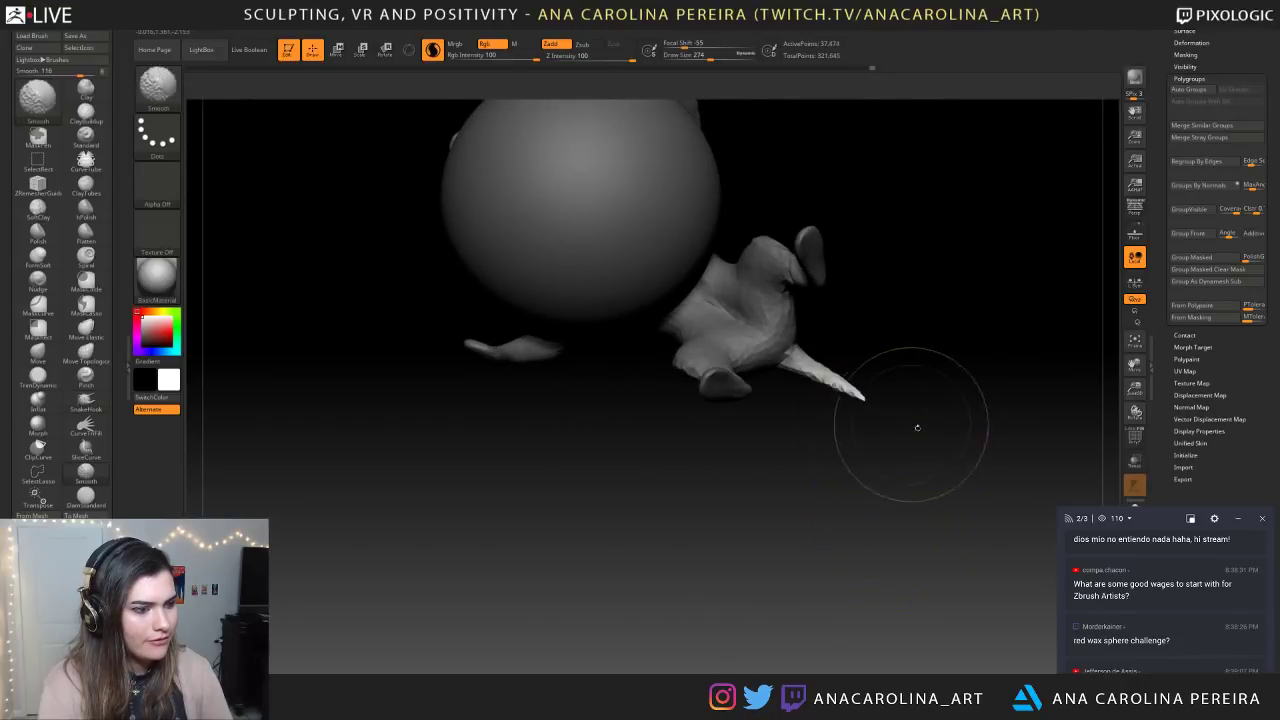
{"action": "key", "text": "space"}
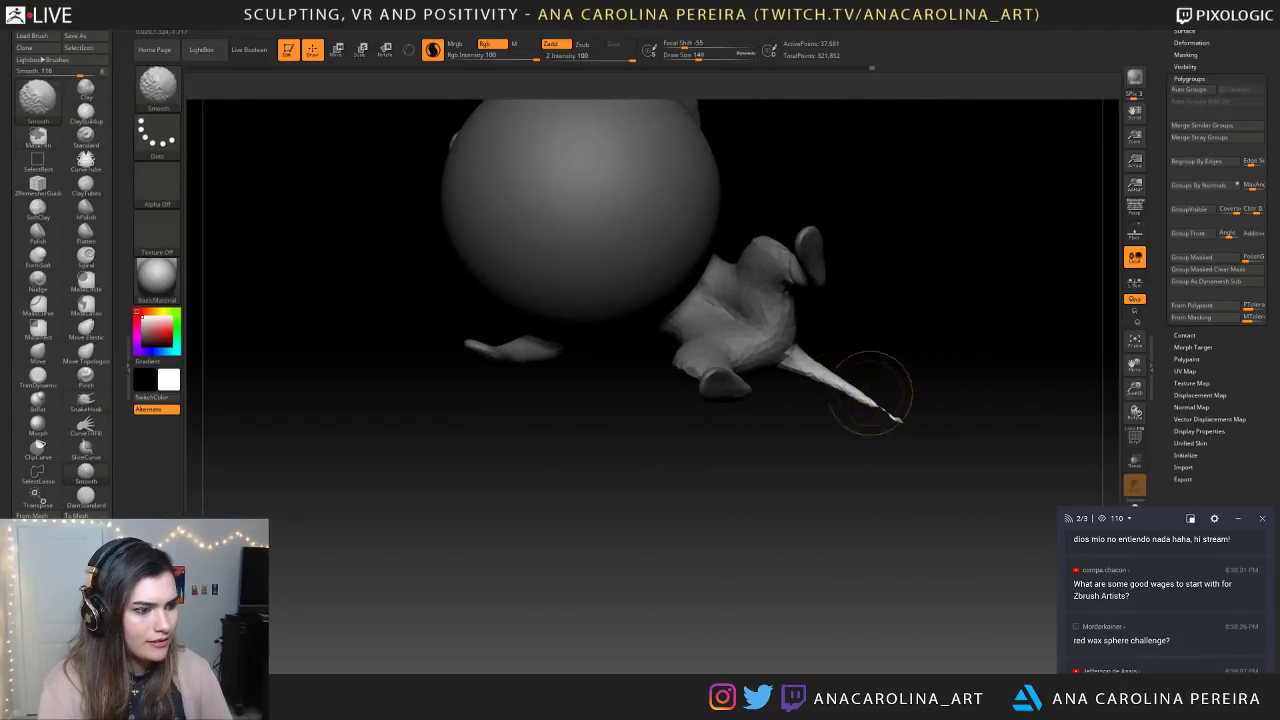
{"action": "mouse_move", "coordinate": [914, 429]}
{"action": "left_mouse_down", "text": "shift"}
{"action": "mouse_move", "coordinate": [905, 415]}
{"action": "mouse_move", "coordinate": [872, 418]}
{"action": "left_mouse_up", "text": "shift"}
{"action": "left_click_drag", "start_coordinate": [778, 398], "coordinate": [865, 405], "text": "shift"}
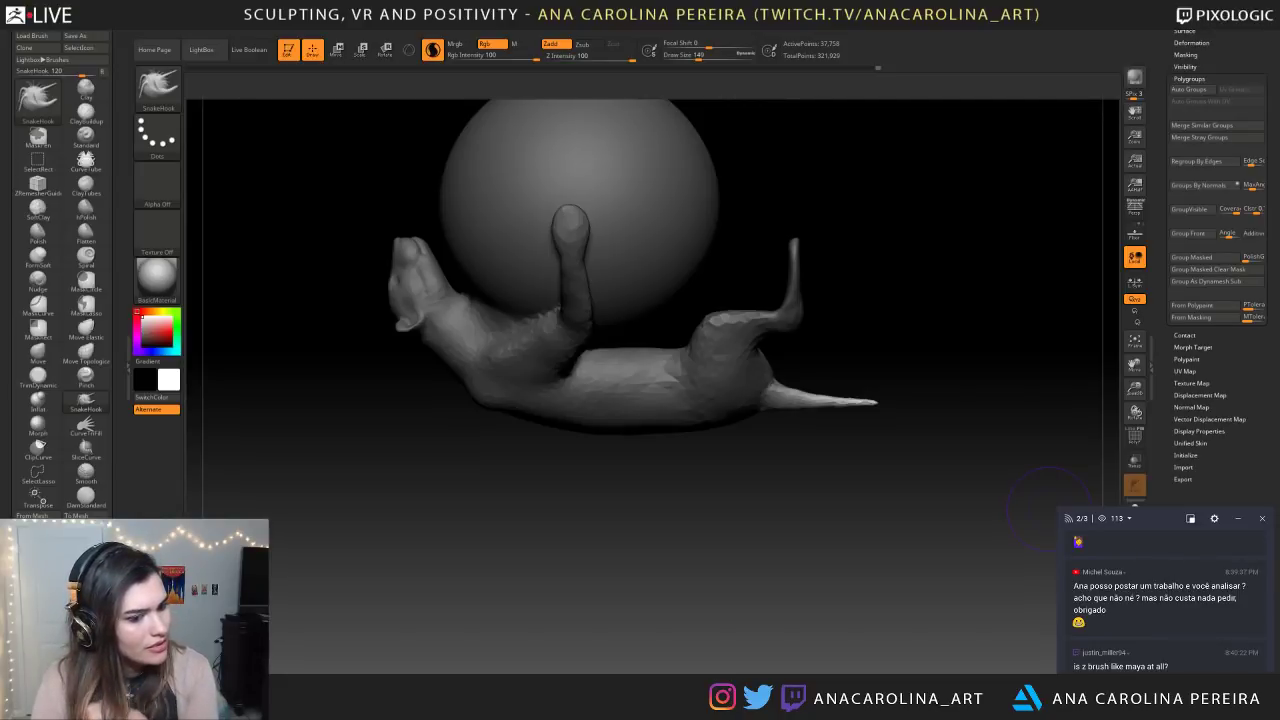
Read the viewers' questions in the stream chat
{"action": "triple_click", "coordinate": [1111, 599]}
{"action": "left_click", "coordinate": [1111, 598]}
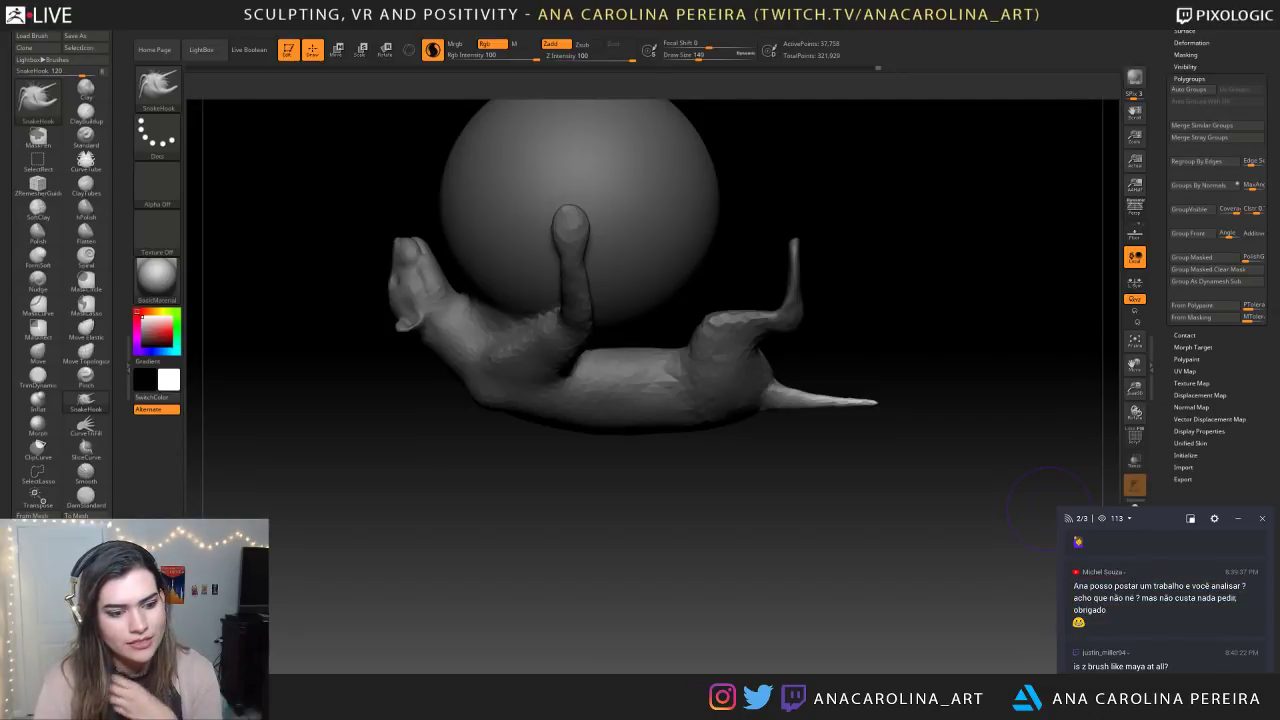
{"action": "scroll", "coordinate": [1154, 599], "scroll_direction": "down", "scroll_amount": 1}
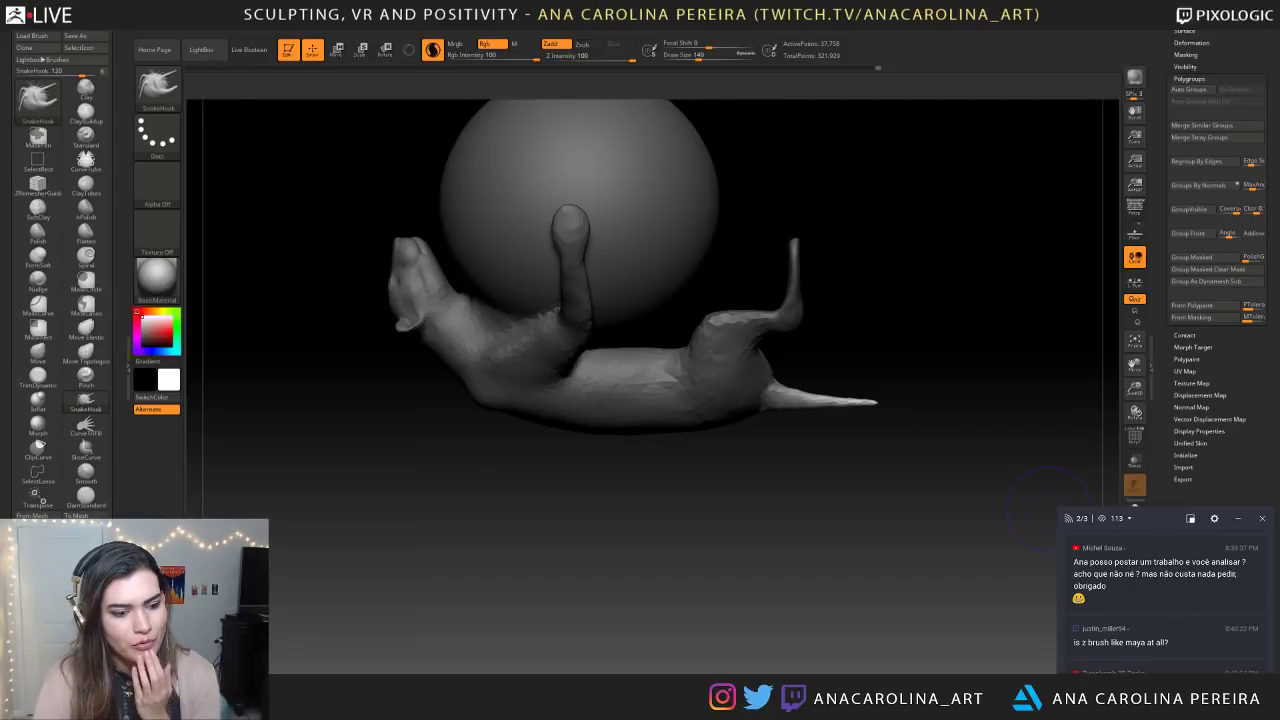
{"action": "scroll", "coordinate": [1151, 596], "scroll_direction": "down", "scroll_amount": 1}
{"action": "scroll", "coordinate": [1151, 596], "scroll_direction": "up", "scroll_amount": 1}
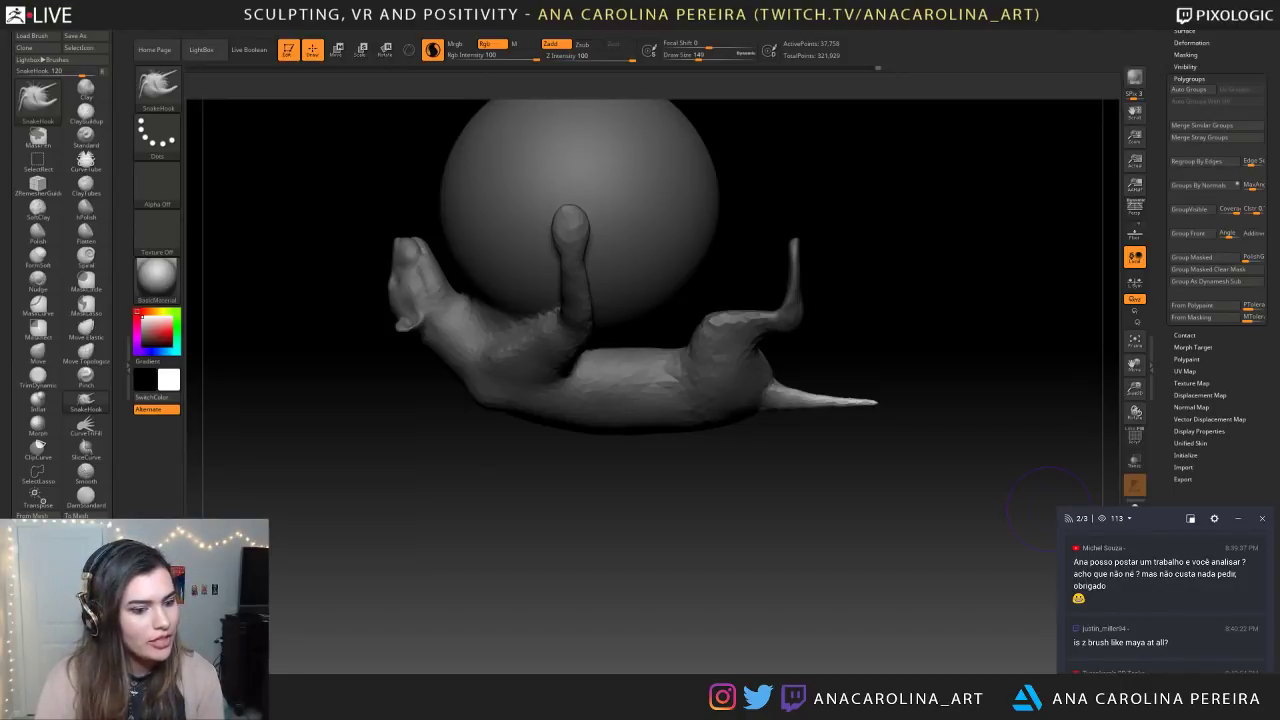
{"action": "scroll", "coordinate": [1151, 604], "scroll_direction": "down", "scroll_amount": 2}
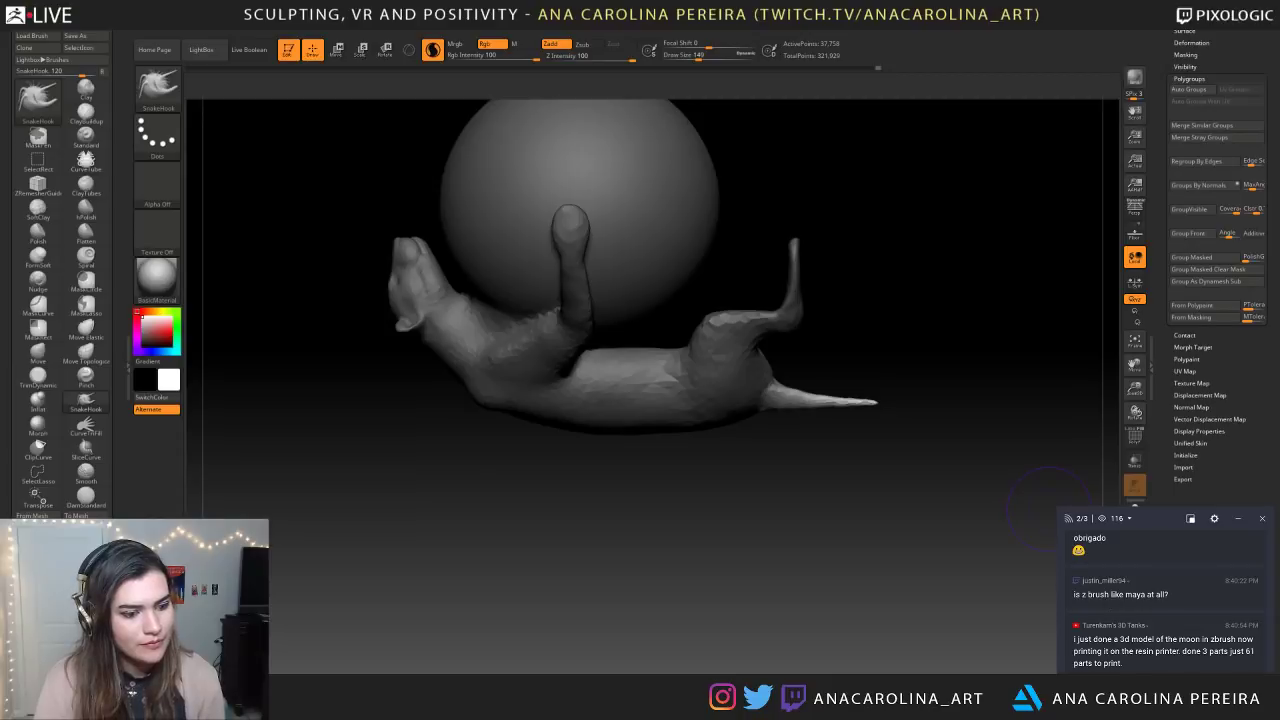
{"action": "scroll", "coordinate": [1103, 601], "scroll_direction": "up", "scroll_amount": 2}
{"action": "scroll", "coordinate": [1103, 601], "scroll_direction": "down", "scroll_amount": 2}
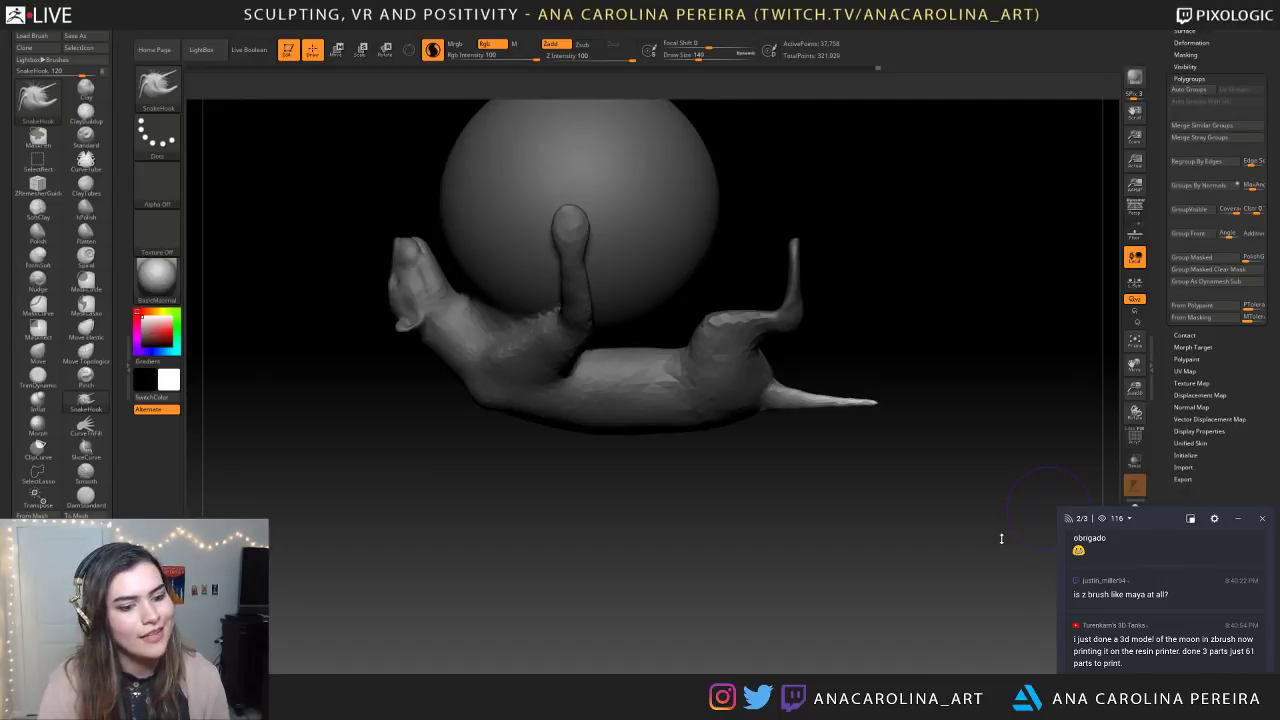
{"action": "scroll", "coordinate": [1071, 601], "scroll_direction": "down", "scroll_amount": 1}
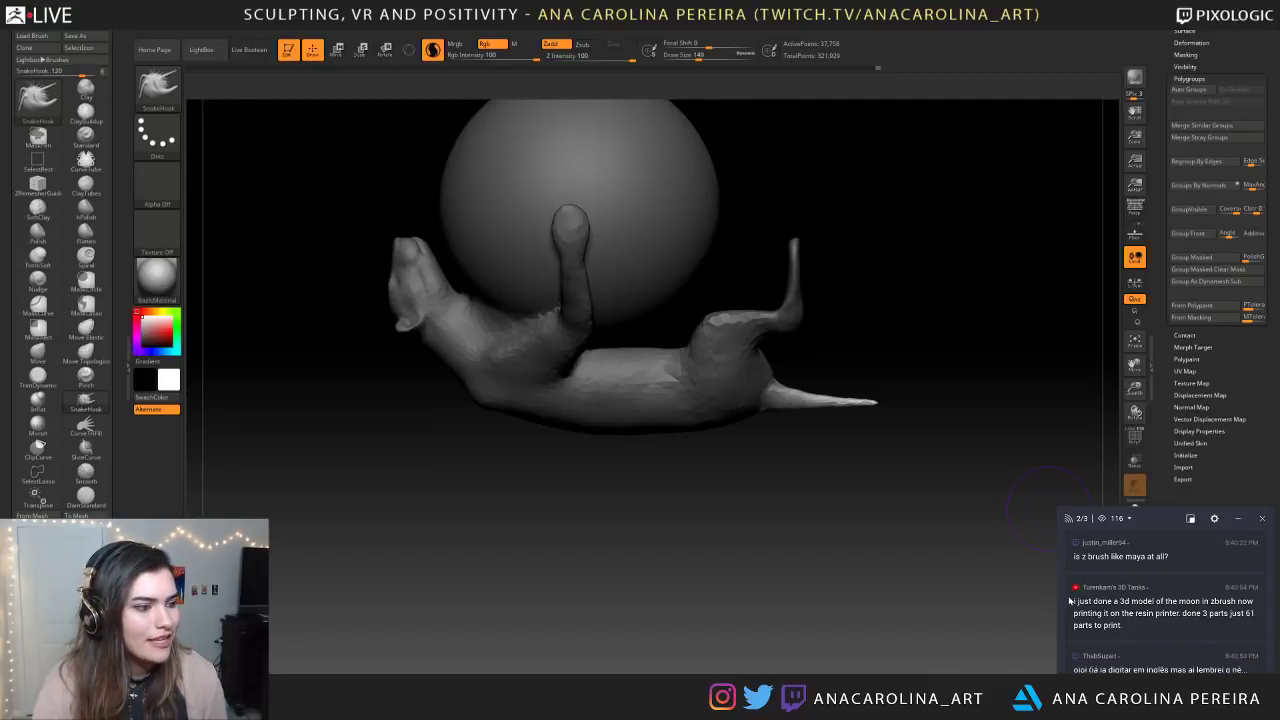
{"action": "scroll", "coordinate": [1070, 601], "scroll_direction": "down", "scroll_amount": 1}
Try to reshape the end of the tail with the SnakeHook brush and undo the strokes
{"action": "mouse_move", "coordinate": [888, 506]}
{"action": "left_mouse_down"}
{"action": "mouse_move", "coordinate": [750, 530]}
{"action": "mouse_move", "coordinate": [690, 500]}
{"action": "mouse_move", "coordinate": [712, 520]}
{"action": "left_mouse_up"}
{"action": "left_click_drag", "start_coordinate": [845, 404], "coordinate": [902, 466]}
{"action": "mouse_move", "coordinate": [806, 520]}
{"action": "left_mouse_down"}
{"action": "mouse_move", "coordinate": [973, 461]}
{"action": "mouse_move", "coordinate": [958, 408]}
{"action": "mouse_move", "coordinate": [935, 387]}
{"action": "mouse_move", "coordinate": [908, 390]}
{"action": "mouse_move", "coordinate": [908, 374]}
{"action": "mouse_move", "coordinate": [945, 465]}
{"action": "mouse_move", "coordinate": [897, 483]}
{"action": "mouse_move", "coordinate": [946, 437]}
{"action": "mouse_move", "coordinate": [920, 450]}
{"action": "mouse_move", "coordinate": [915, 490]}
{"action": "left_mouse_up"}
{"action": "key", "text": "space"}
{"action": "left_click_drag", "start_coordinate": [930, 500], "coordinate": [912, 421]}
{"action": "key", "text": "ctrl+z"}
{"action": "key", "text": "ctrl+z"}
Isolate the tail's outer part with an inverted mask, then lengthen it and raise its tip with Transpose Move
{"action": "key", "text": "space"}
{"action": "mouse_move", "coordinate": [911, 423]}
{"action": "left_mouse_down"}
{"action": "mouse_move", "coordinate": [905, 540]}
{"action": "mouse_move", "coordinate": [908, 400]}
{"action": "mouse_move", "coordinate": [868, 404]}
{"action": "mouse_move", "coordinate": [903, 400]}
{"action": "mouse_move", "coordinate": [903, 386]}
{"action": "mouse_move", "coordinate": [819, 390]}
{"action": "mouse_move", "coordinate": [786, 464]}
{"action": "left_mouse_up"}
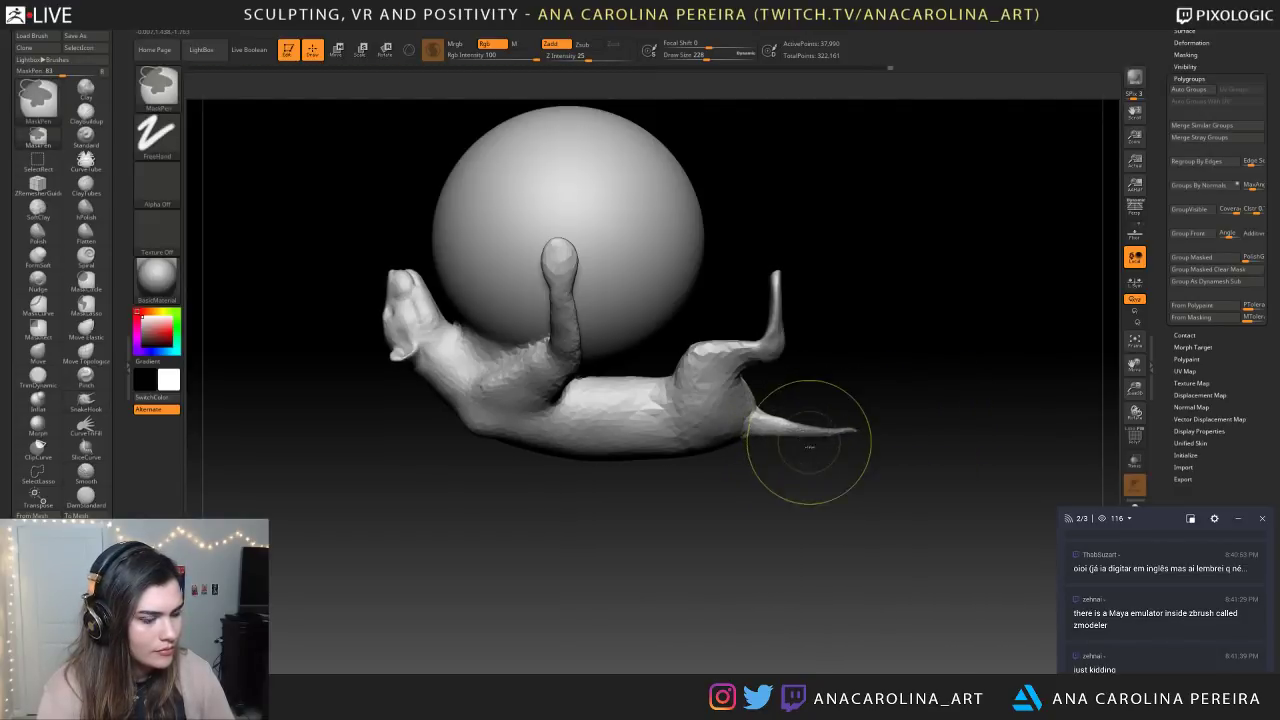
{"action": "key", "text": "ctrl+i"}
{"action": "key", "text": "w"}
{"action": "left_click_drag", "start_coordinate": [857, 433], "coordinate": [918, 428]}
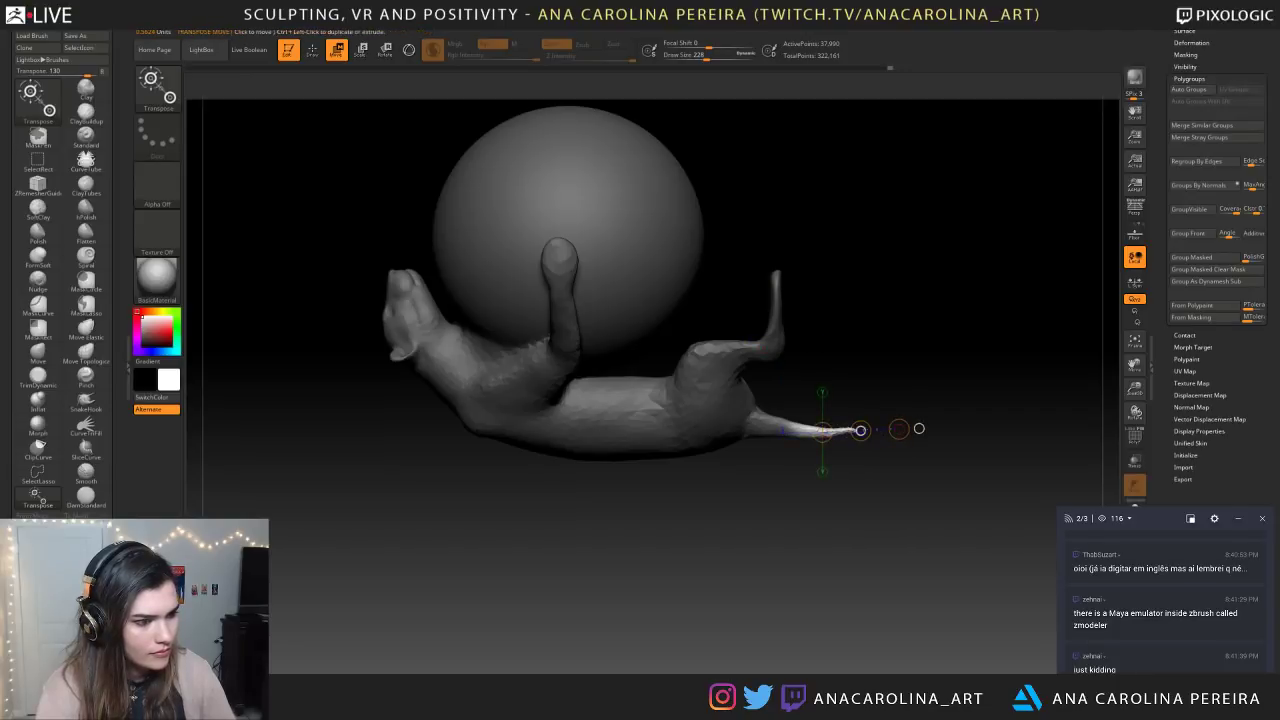
{"action": "mouse_move", "coordinate": [905, 430]}
{"action": "right_mouse_down"}
{"action": "mouse_move", "coordinate": [560, 432]}
{"action": "mouse_move", "coordinate": [900, 430]}
{"action": "right_mouse_up"}
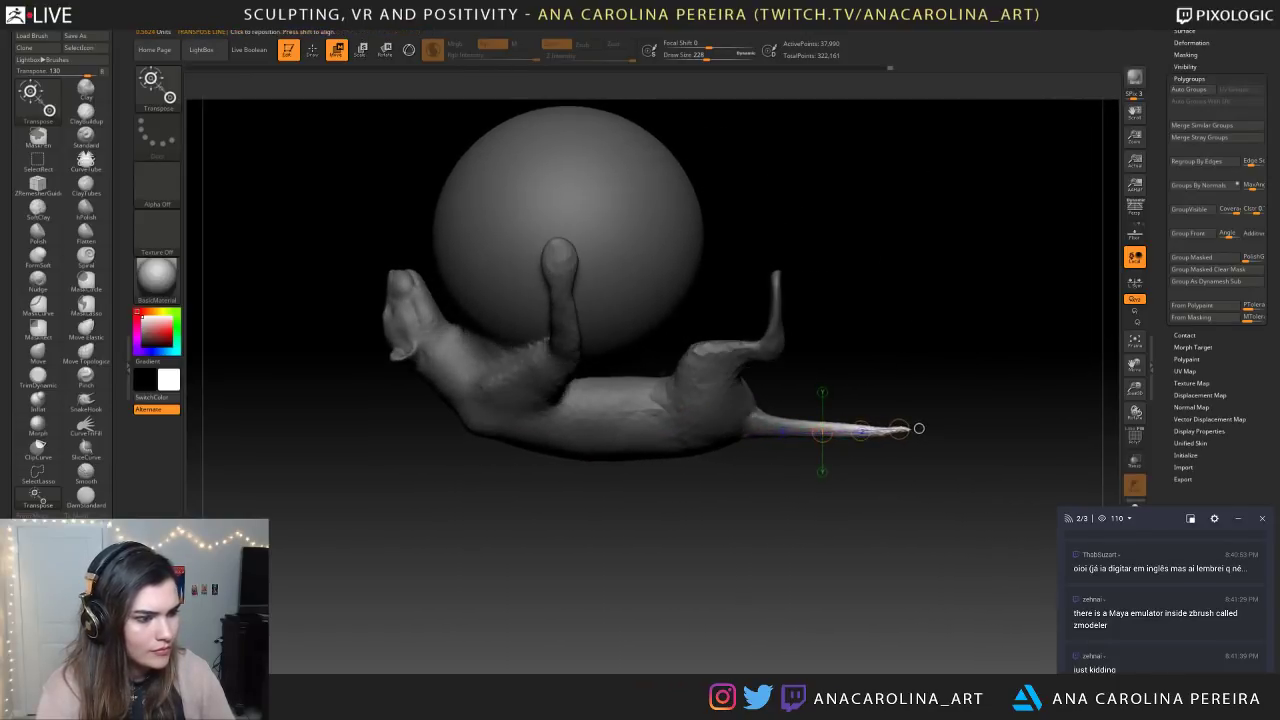
{"action": "left_click_drag", "start_coordinate": [899, 429], "coordinate": [932, 391]}
{"action": "right_click_drag", "start_coordinate": [930, 400], "coordinate": [858, 456]}
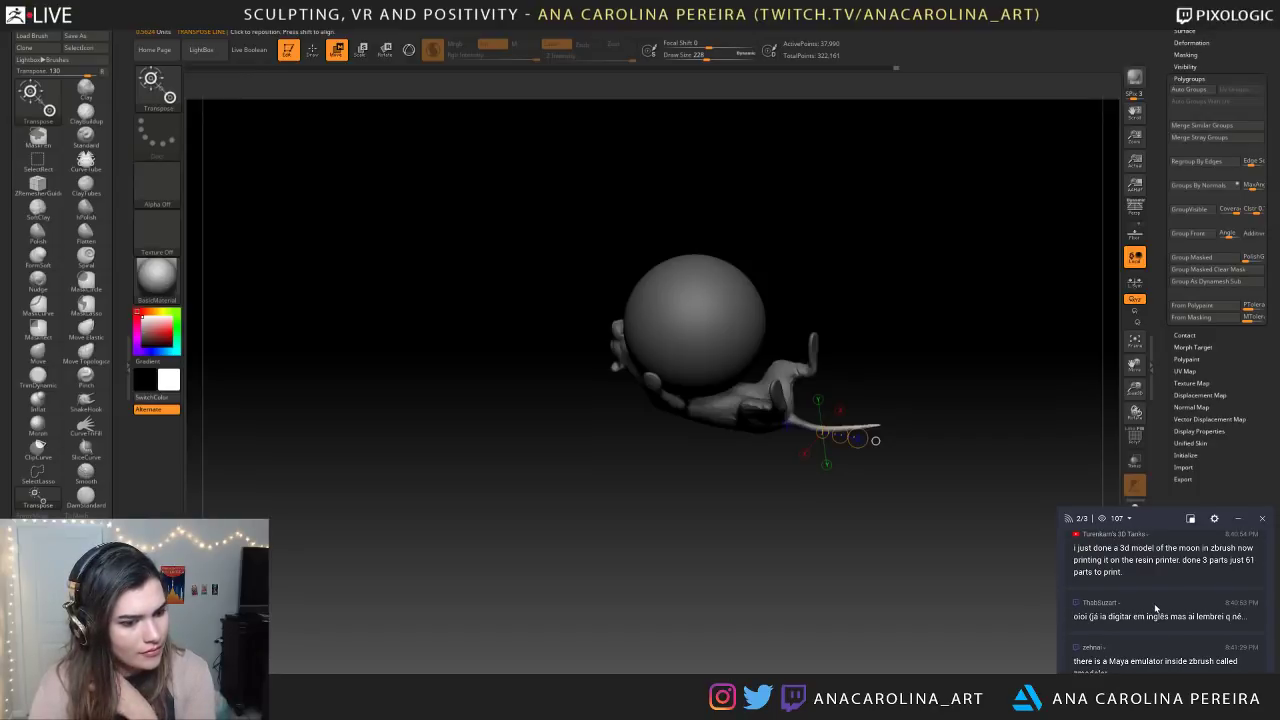
Read through the earlier and newest messages in the stream chat
{"action": "scroll", "coordinate": [1155, 608], "scroll_direction": "up", "scroll_amount": 1}
{"action": "scroll", "coordinate": [1155, 608], "scroll_direction": "down", "scroll_amount": 1}
{"action": "scroll", "coordinate": [1155, 608], "scroll_direction": "up", "scroll_amount": 2}
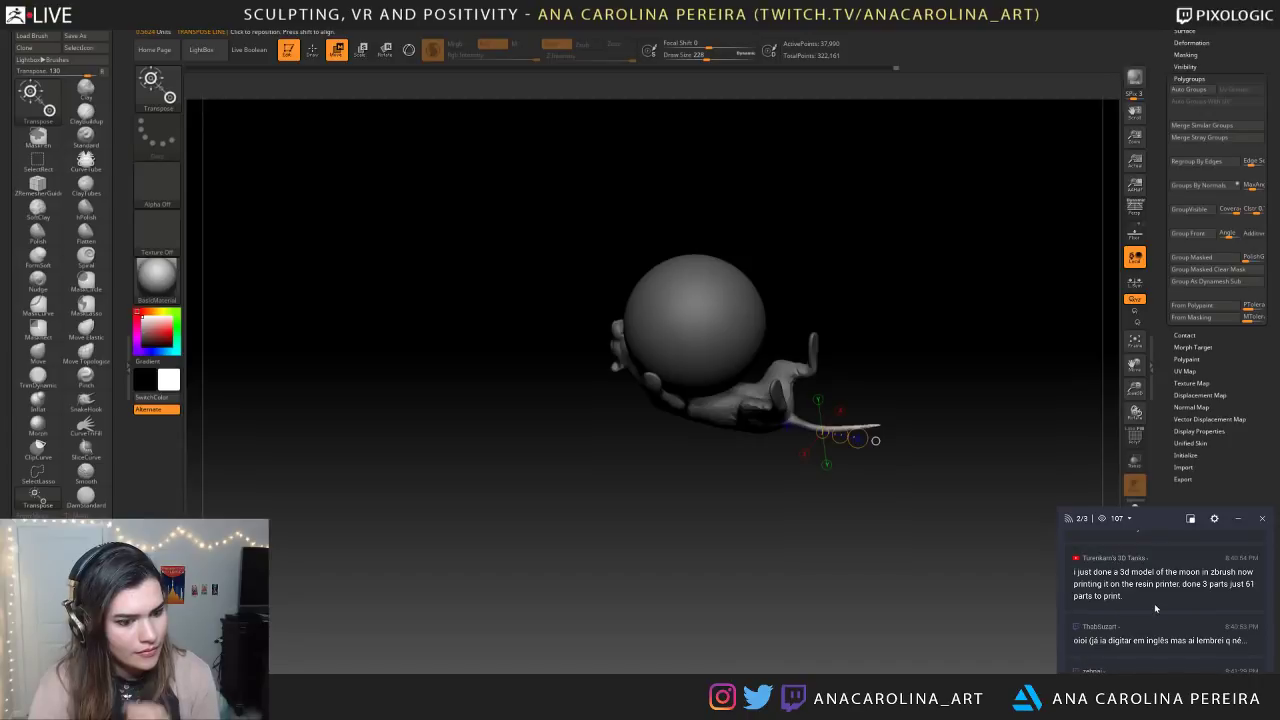
{"action": "left_click_drag", "start_coordinate": [1095, 596], "coordinate": [1162, 608]}
{"action": "left_click", "coordinate": [1122, 611]}
{"action": "scroll", "coordinate": [1138, 621], "scroll_direction": "down", "scroll_amount": 1}
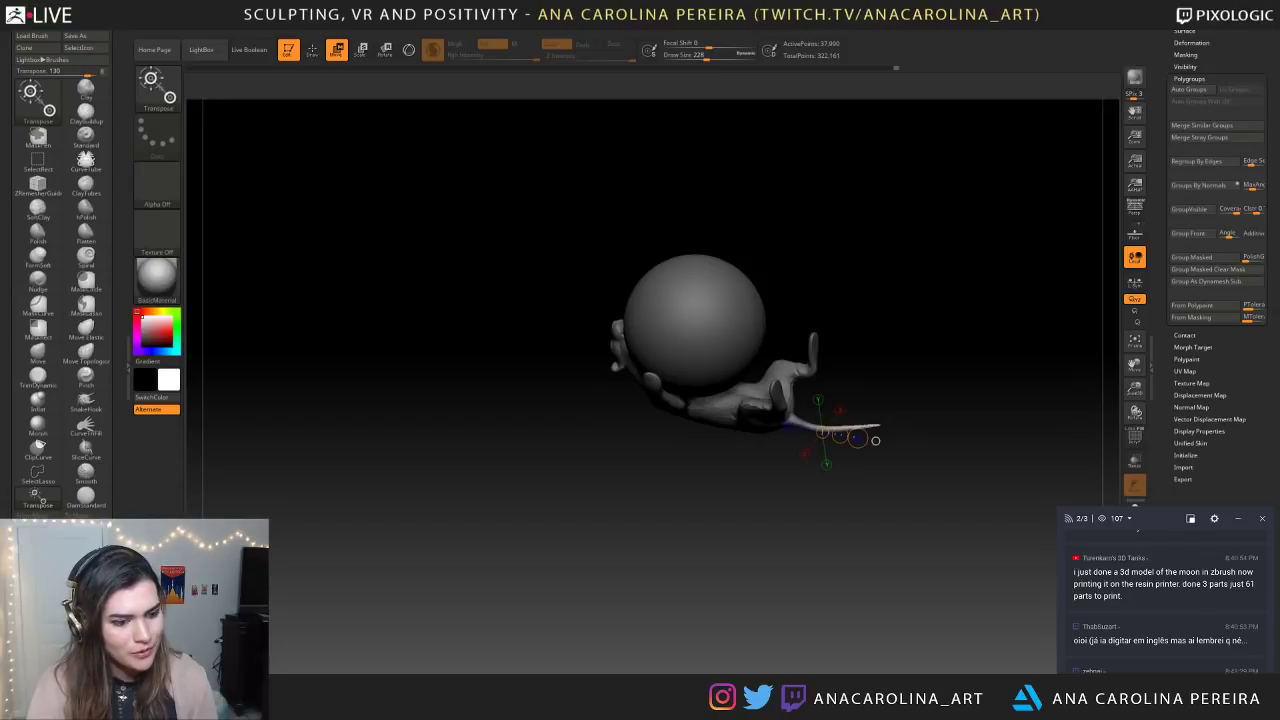
{"action": "scroll", "coordinate": [1159, 597], "scroll_direction": "down", "scroll_amount": 1}
{"action": "scroll", "coordinate": [1159, 600], "scroll_direction": "down", "scroll_amount": 2}
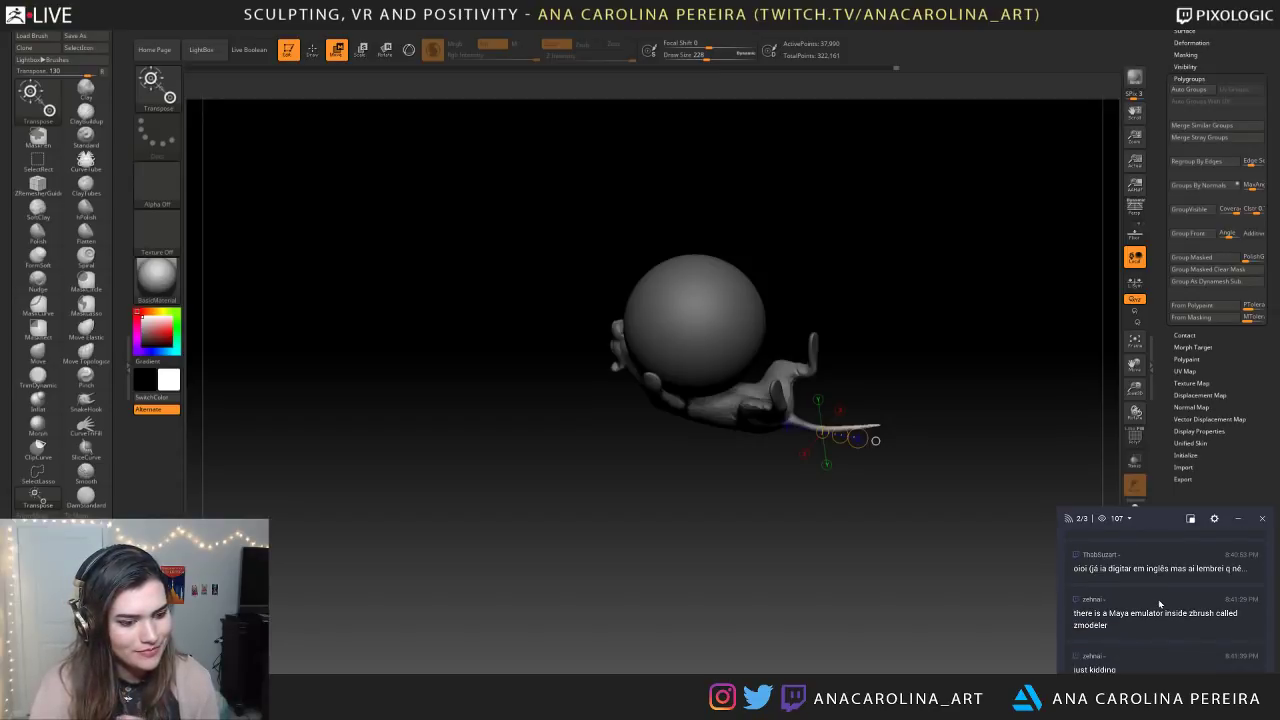
{"action": "scroll", "coordinate": [1162, 659], "scroll_direction": "up", "scroll_amount": 3}
{"action": "scroll", "coordinate": [1161, 655], "scroll_direction": "down", "scroll_amount": 2}
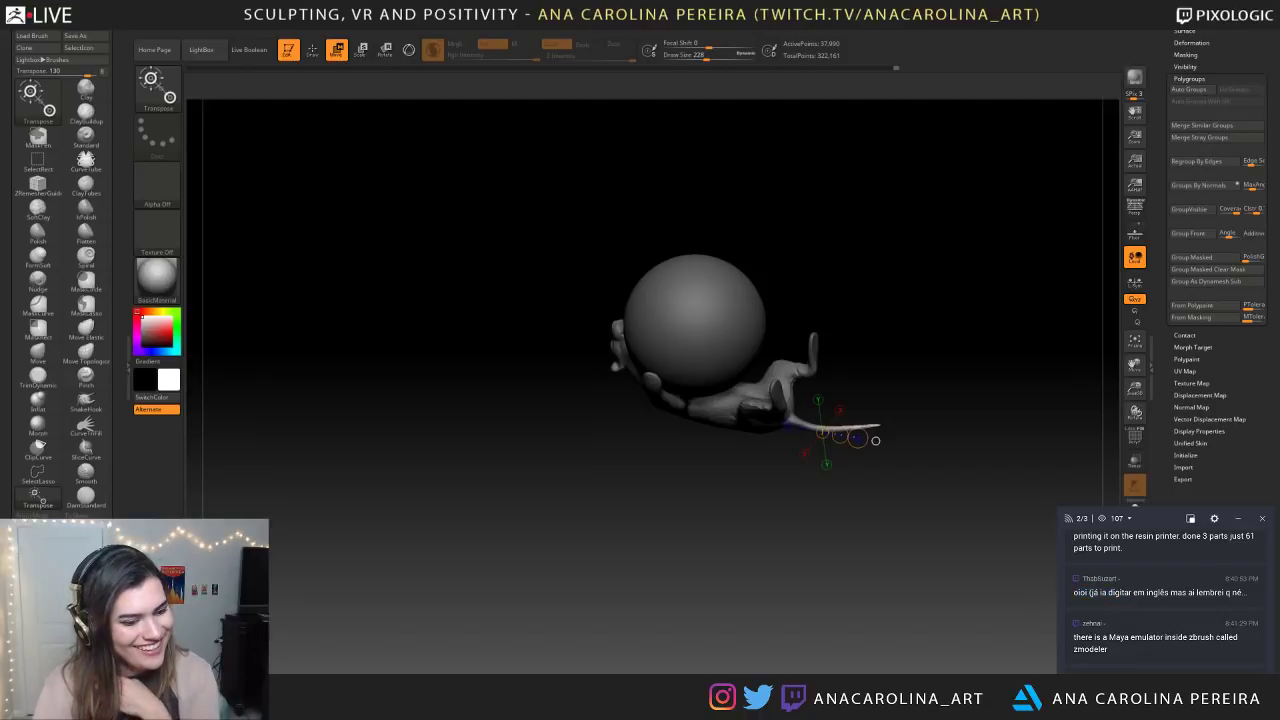
{"action": "scroll", "coordinate": [1140, 601], "scroll_direction": "down", "scroll_amount": 1}
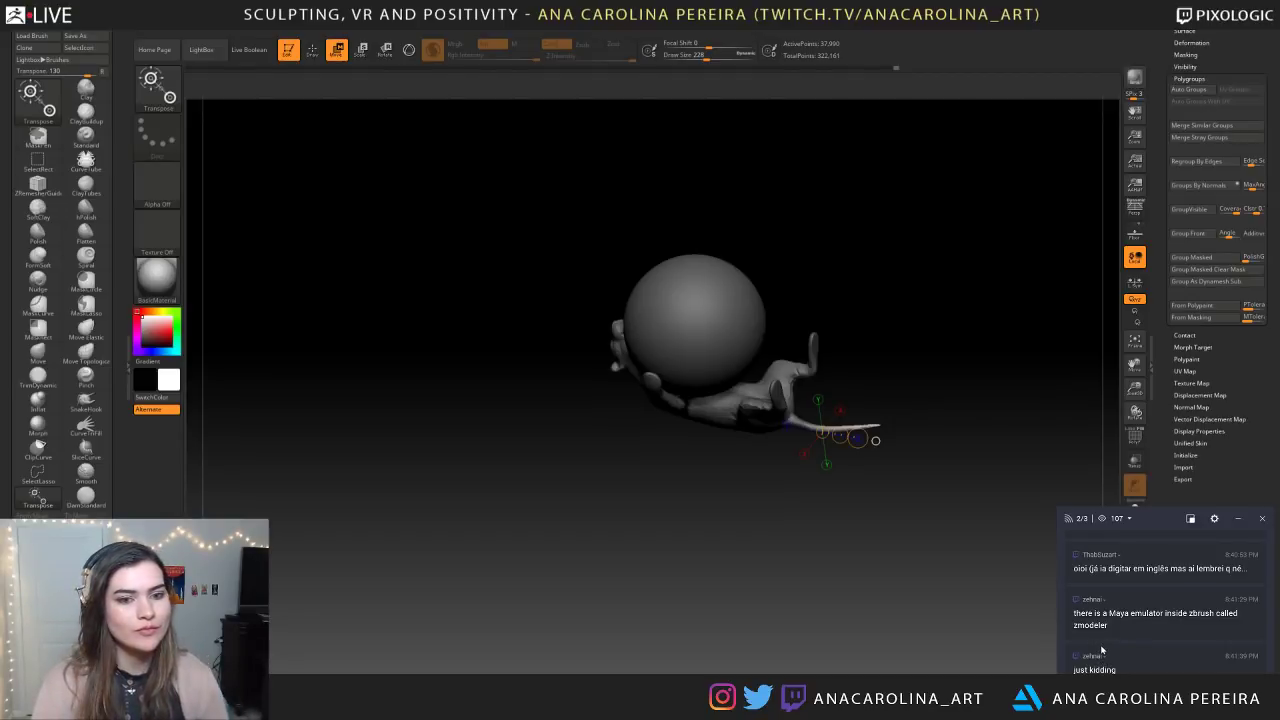
Check the tail's curve with Transpose, invert its mask and clear the masking from the cat
{"action": "left_click_drag", "start_coordinate": [960, 540], "coordinate": [960, 620]}
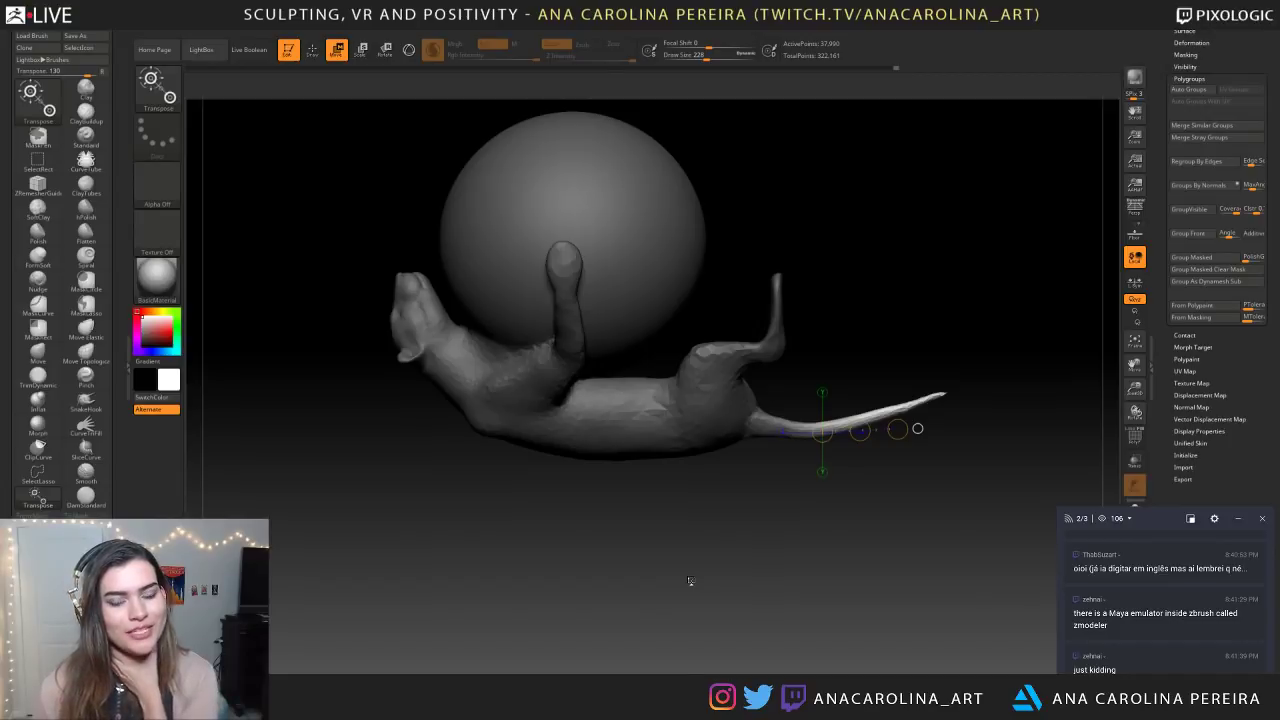
{"action": "left_click_drag", "start_coordinate": [960, 540], "coordinate": [900, 571]}
{"action": "key", "text": "r"}
{"action": "left_click_drag", "start_coordinate": [838, 393], "coordinate": [804, 413]}
{"action": "key", "text": "w"}
{"action": "left_click_drag", "start_coordinate": [960, 540], "coordinate": [920, 420]}
{"action": "mouse_move", "coordinate": [920, 520]}
{"action": "left_mouse_down"}
{"action": "mouse_move", "coordinate": [790, 520]}
{"action": "mouse_move", "coordinate": [920, 510]}
{"action": "left_mouse_up"}
{"action": "left_click_drag", "start_coordinate": [920, 460], "coordinate": [920, 580], "text": "alt"}
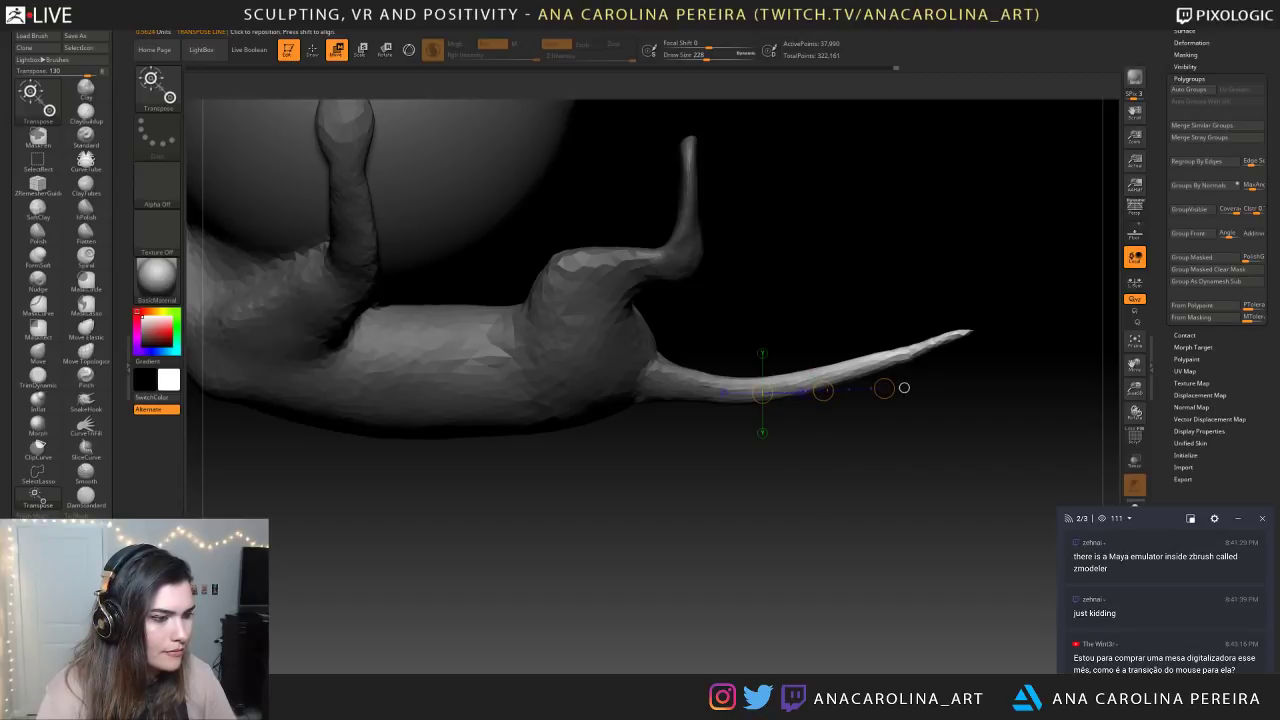
{"action": "left_click_drag", "start_coordinate": [940, 480], "coordinate": [975, 510], "text": "ctrl"}
{"action": "left_click_drag", "start_coordinate": [1003, 275], "coordinate": [787, 458], "text": "ctrl"}
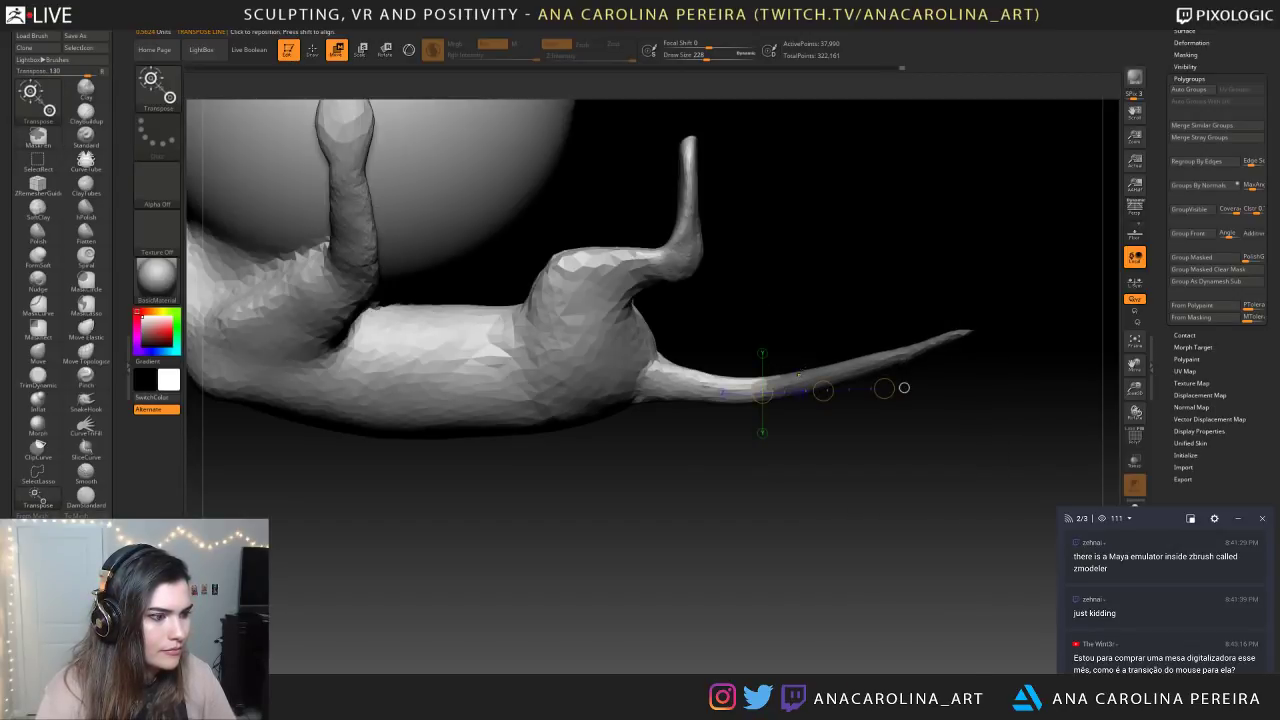
{"action": "left_click", "coordinate": [904, 387], "text": "ctrl"}
{"action": "mouse_move", "coordinate": [822, 371]}
{"action": "left_mouse_down"}
{"action": "mouse_move", "coordinate": [969, 325]}
{"action": "mouse_move", "coordinate": [811, 223]}
{"action": "mouse_move", "coordinate": [786, 223]}
{"action": "mouse_move", "coordinate": [943, 338]}
{"action": "mouse_move", "coordinate": [939, 372]}
{"action": "mouse_move", "coordinate": [880, 350]}
{"action": "mouse_move", "coordinate": [917, 340]}
{"action": "mouse_move", "coordinate": [885, 385]}
{"action": "mouse_move", "coordinate": [890, 353]}
{"action": "mouse_move", "coordinate": [848, 368]}
{"action": "left_mouse_up"}
{"action": "left_click_drag", "start_coordinate": [1020, 388], "coordinate": [894, 403], "text": "alt"}
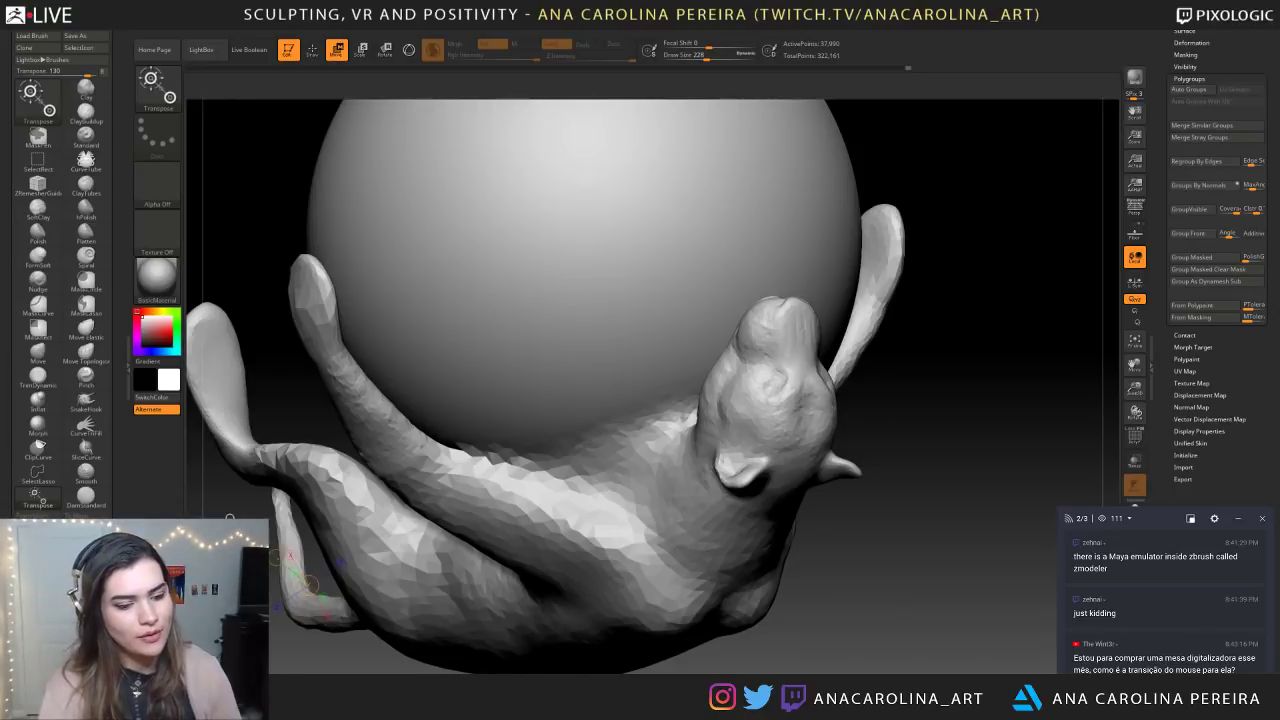
Switch from Transpose to the SnakeHook brush with a draw size of 262
{"action": "key", "text": "space"}
{"action": "mouse_move", "coordinate": [866, 385]}
{"action": "left_mouse_down"}
{"action": "mouse_move", "coordinate": [888, 389]}
{"action": "mouse_move", "coordinate": [443, 547]}
{"action": "mouse_move", "coordinate": [650, 604]}
{"action": "mouse_move", "coordinate": [837, 571]}
{"action": "left_mouse_up"}
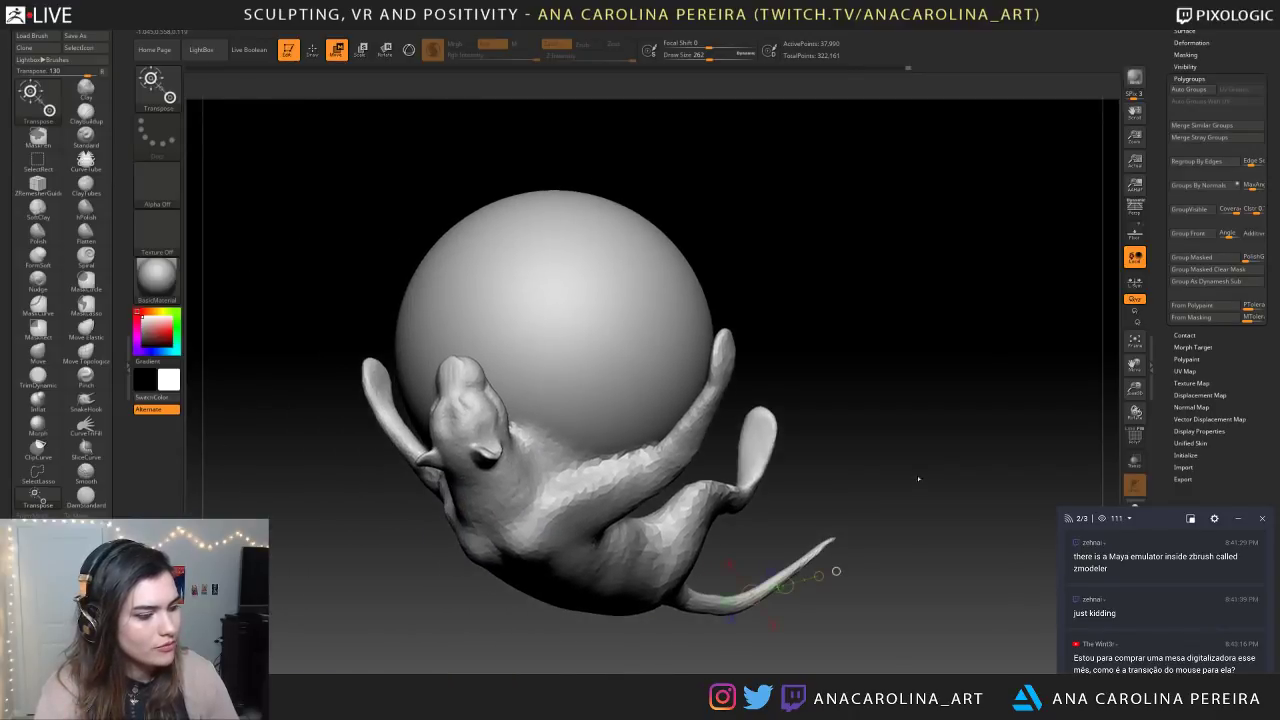
{"action": "key", "text": "b"}
{"action": "key", "text": "s"}
{"action": "key", "text": "h"}
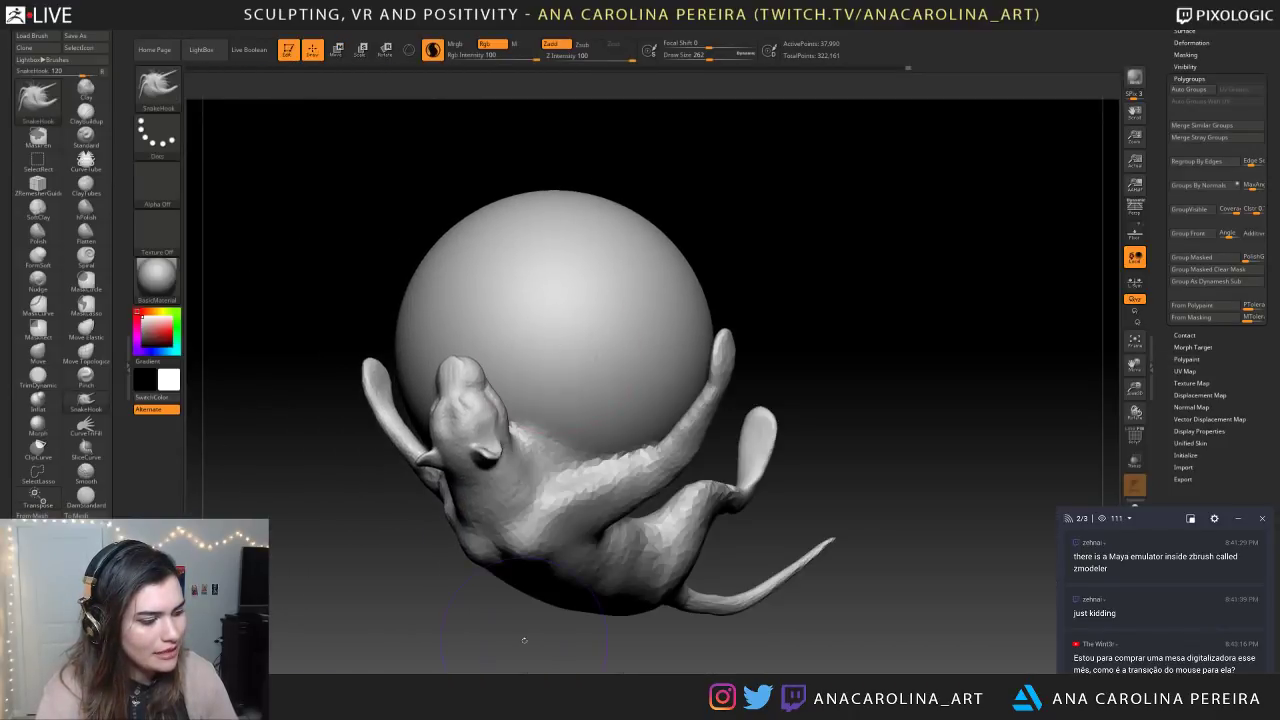
Reduce the draw size to 90 and smooth the tail along its length
{"action": "left_click_drag", "start_coordinate": [839, 603], "coordinate": [425, 610]}
{"action": "left_click_drag", "start_coordinate": [906, 648], "coordinate": [657, 612], "text": "alt"}
{"action": "left_click_drag", "start_coordinate": [592, 578], "coordinate": [513, 550], "text": "shift"}
{"action": "key", "text": "space"}
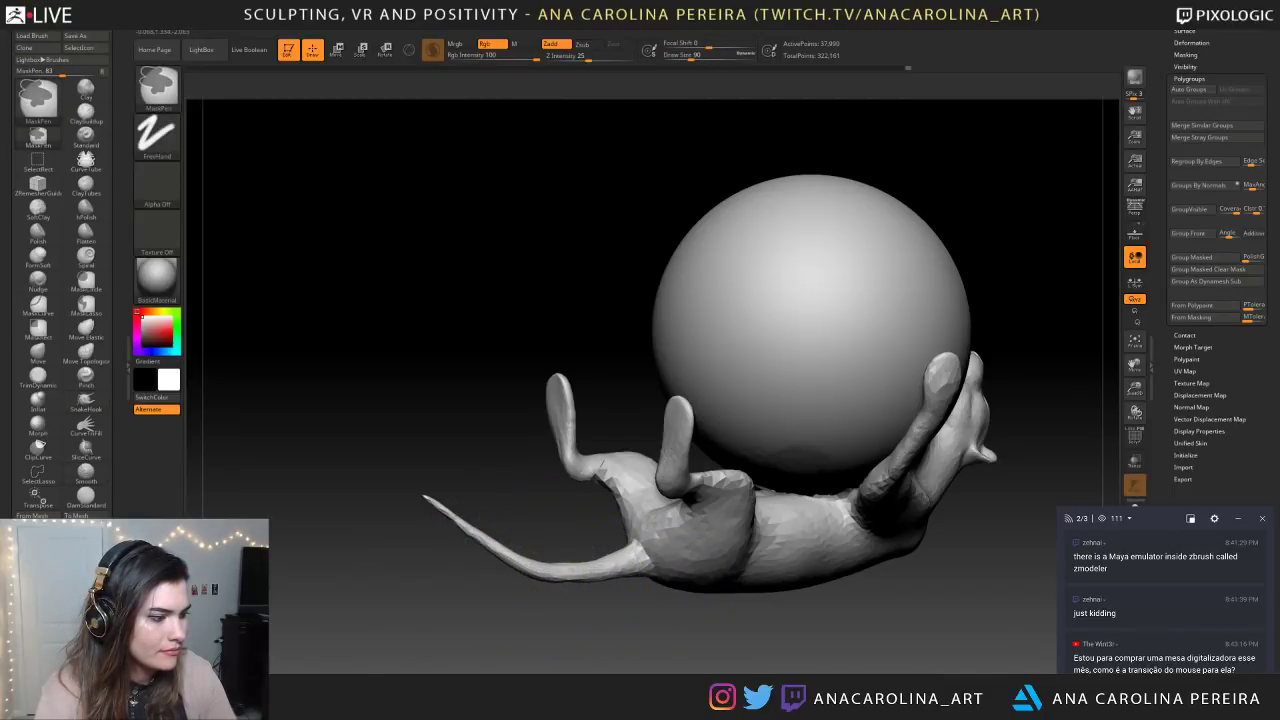
{"action": "key", "text": "shift"}
{"action": "mouse_move", "coordinate": [556, 567]}
{"action": "left_mouse_down", "text": "shift"}
{"action": "mouse_move", "coordinate": [585, 570]}
{"action": "mouse_move", "coordinate": [500, 554]}
{"action": "mouse_move", "coordinate": [436, 504]}
{"action": "mouse_move", "coordinate": [686, 491]}
{"action": "mouse_move", "coordinate": [832, 465]}
{"action": "mouse_move", "coordinate": [700, 472]}
{"action": "left_mouse_up", "text": "shift"}
Set the SnakeHook draw size to 163 and curve the tail to one side
{"action": "key", "text": "space"}
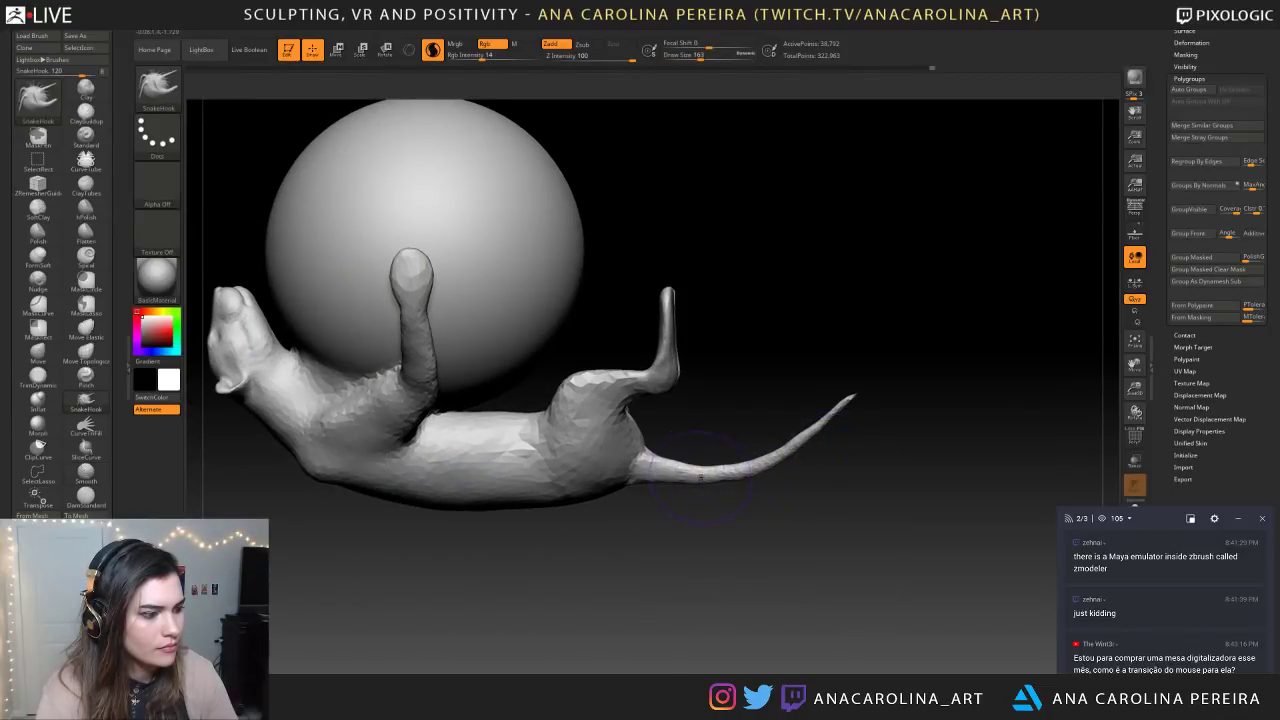
{"action": "mouse_move", "coordinate": [838, 402]}
{"action": "left_mouse_down"}
{"action": "mouse_move", "coordinate": [818, 438]}
{"action": "mouse_move", "coordinate": [872, 492]}
{"action": "mouse_move", "coordinate": [850, 400]}
{"action": "mouse_move", "coordinate": [925, 440]}
{"action": "mouse_move", "coordinate": [860, 420]}
{"action": "mouse_move", "coordinate": [883, 440]}
{"action": "mouse_move", "coordinate": [890, 570]}
{"action": "mouse_move", "coordinate": [930, 550]}
{"action": "mouse_move", "coordinate": [860, 581]}
{"action": "mouse_move", "coordinate": [760, 520]}
{"action": "mouse_move", "coordinate": [660, 500]}
{"action": "mouse_move", "coordinate": [580, 400]}
{"action": "left_mouse_up"}
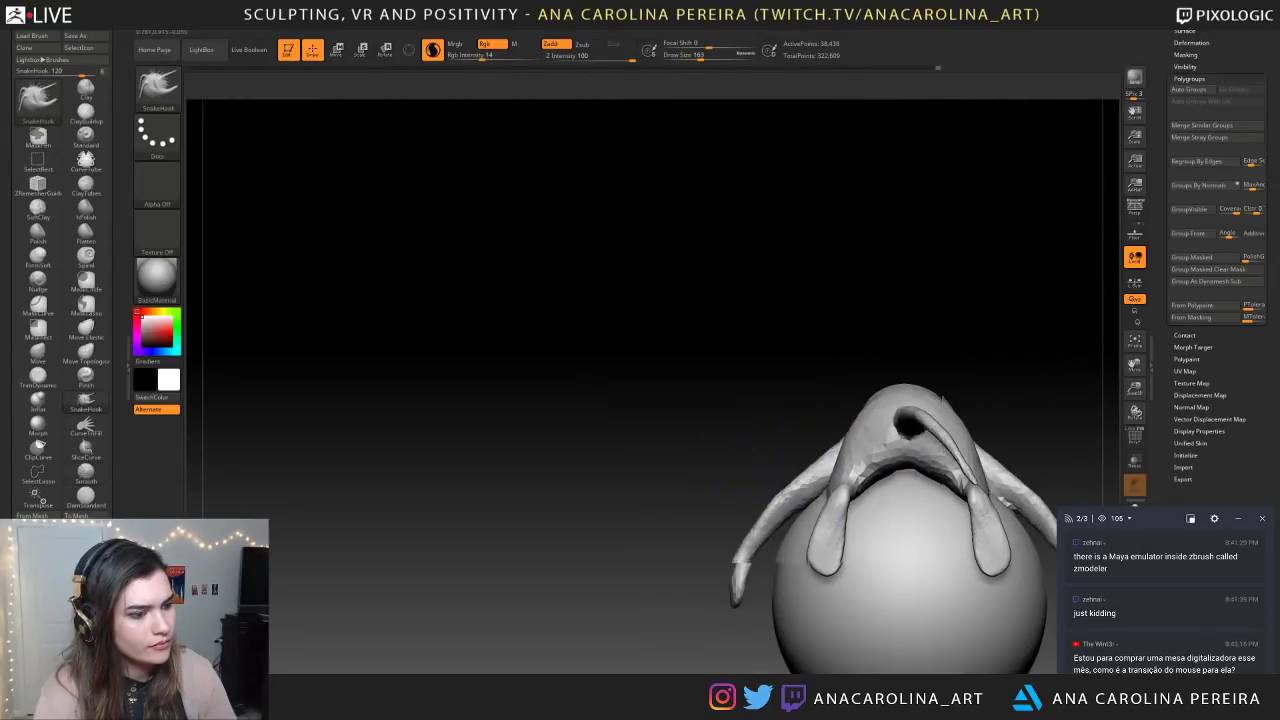
{"action": "left_click_drag", "start_coordinate": [1000, 440], "coordinate": [975, 285]}
Isolate the cat's head by hiding the sphere and the rest of the body
{"action": "left_click", "coordinate": [838, 289], "text": "ctrl+shift"}
{"action": "left_click_drag", "start_coordinate": [962, 213], "coordinate": [748, 370], "text": "ctrl+shift"}
{"action": "left_click_drag", "start_coordinate": [985, 325], "coordinate": [974, 411]}
{"action": "left_click_drag", "start_coordinate": [890, 592], "coordinate": [835, 565]}
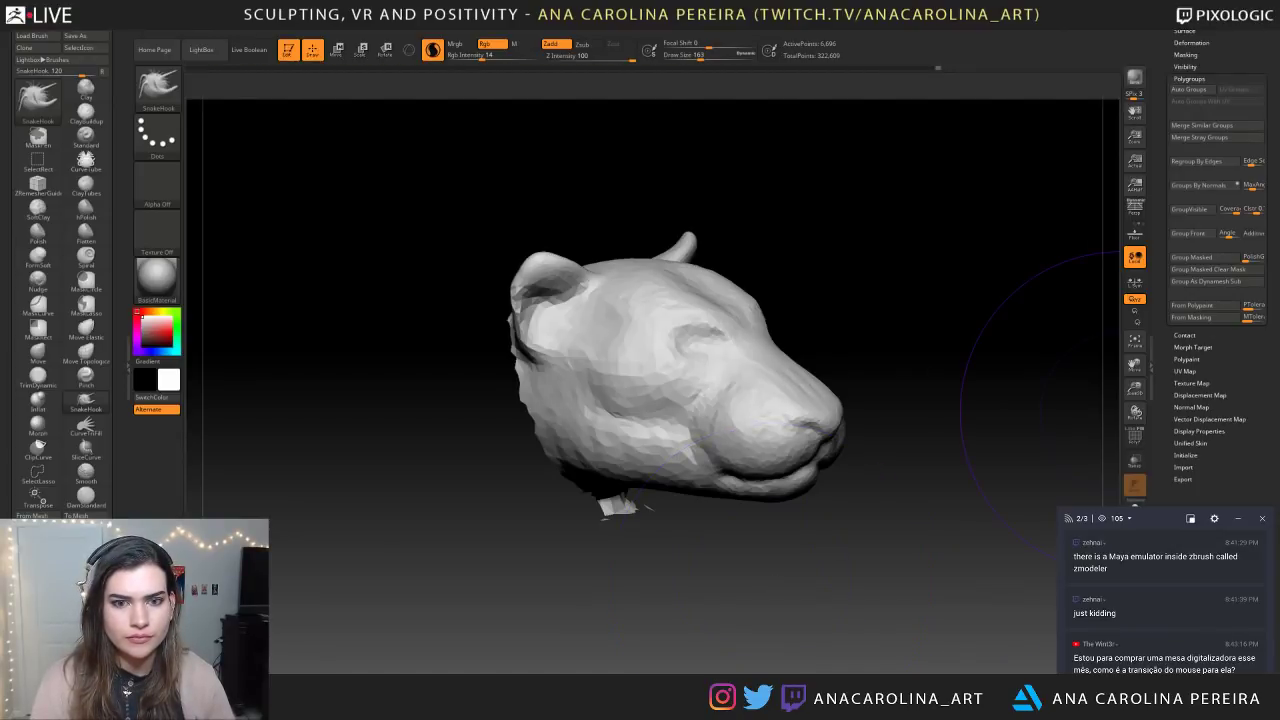
{"action": "mouse_move", "coordinate": [520, 640]}
{"action": "left_mouse_down"}
{"action": "mouse_move", "coordinate": [563, 597]}
{"action": "mouse_move", "coordinate": [603, 610]}
{"action": "left_mouse_up"}
Try to reshape the cat's muzzle with the SnakeHook brush at draw size 163
{"action": "key", "text": "space"}
{"action": "mouse_move", "coordinate": [893, 328]}
{"action": "left_mouse_down"}
{"action": "mouse_move", "coordinate": [813, 320]}
{"action": "mouse_move", "coordinate": [826, 299]}
{"action": "left_mouse_up"}
{"action": "key", "text": "b"}
{"action": "key", "text": "s"}
{"action": "key", "text": "h"}
{"action": "left_click", "coordinate": [808, 317]}
{"action": "key", "text": "space"}
{"action": "left_click_drag", "start_coordinate": [836, 362], "coordinate": [825, 367]}
{"action": "left_click_drag", "start_coordinate": [915, 372], "coordinate": [867, 346]}
{"action": "left_click_drag", "start_coordinate": [958, 368], "coordinate": [894, 372]}
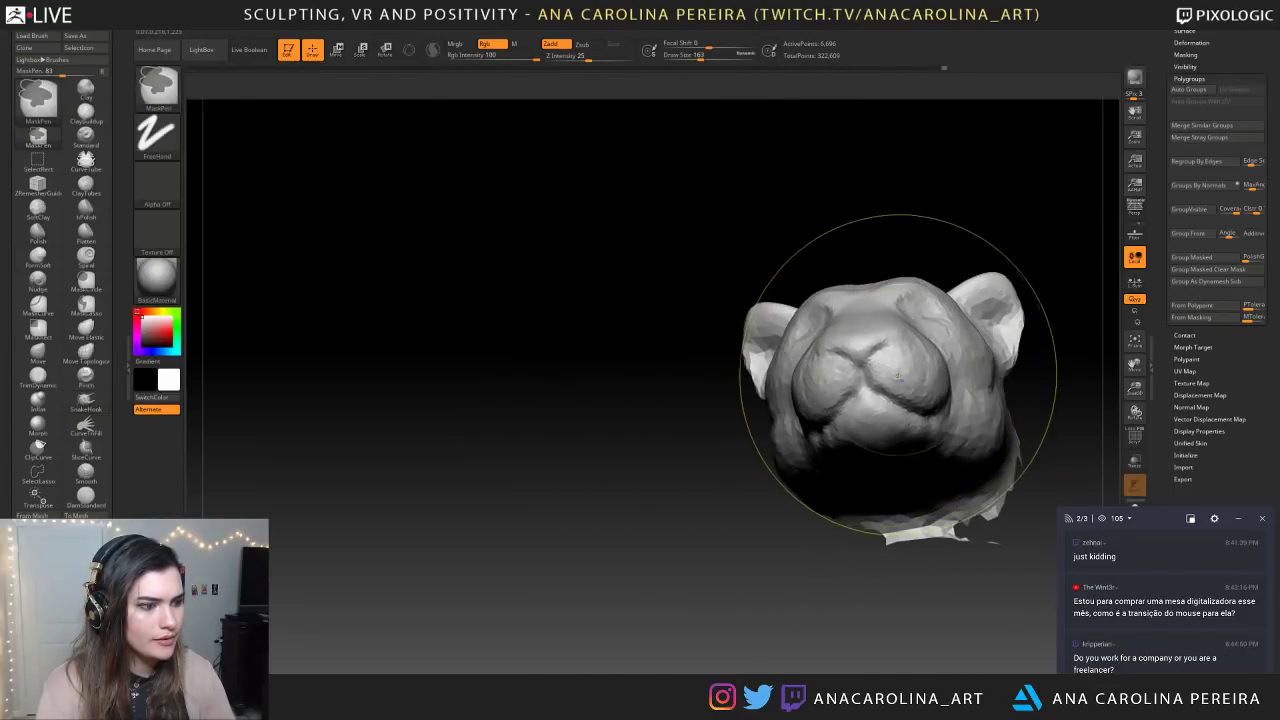
{"action": "left_click_drag", "start_coordinate": [792, 470], "coordinate": [780, 543]}
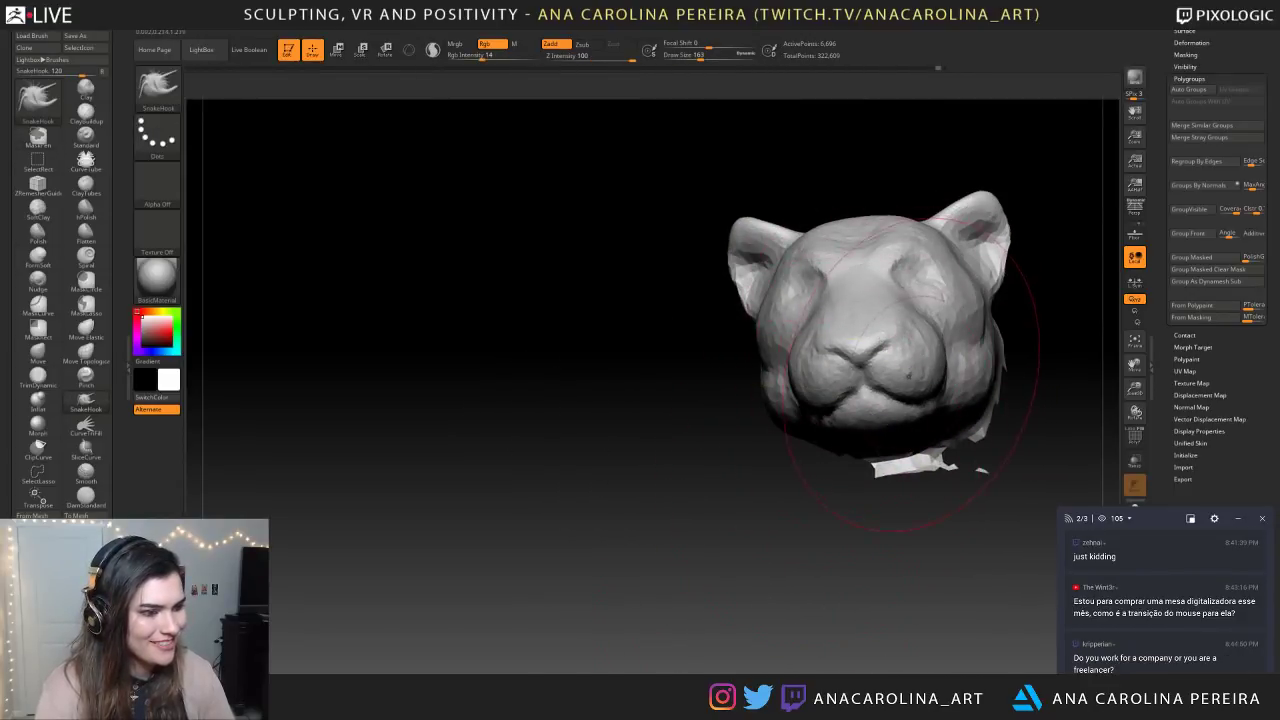
Step through the undo history back to the isolated head and undo a trial stroke on the muzzle
{"action": "key", "text": "ctrl+z"}
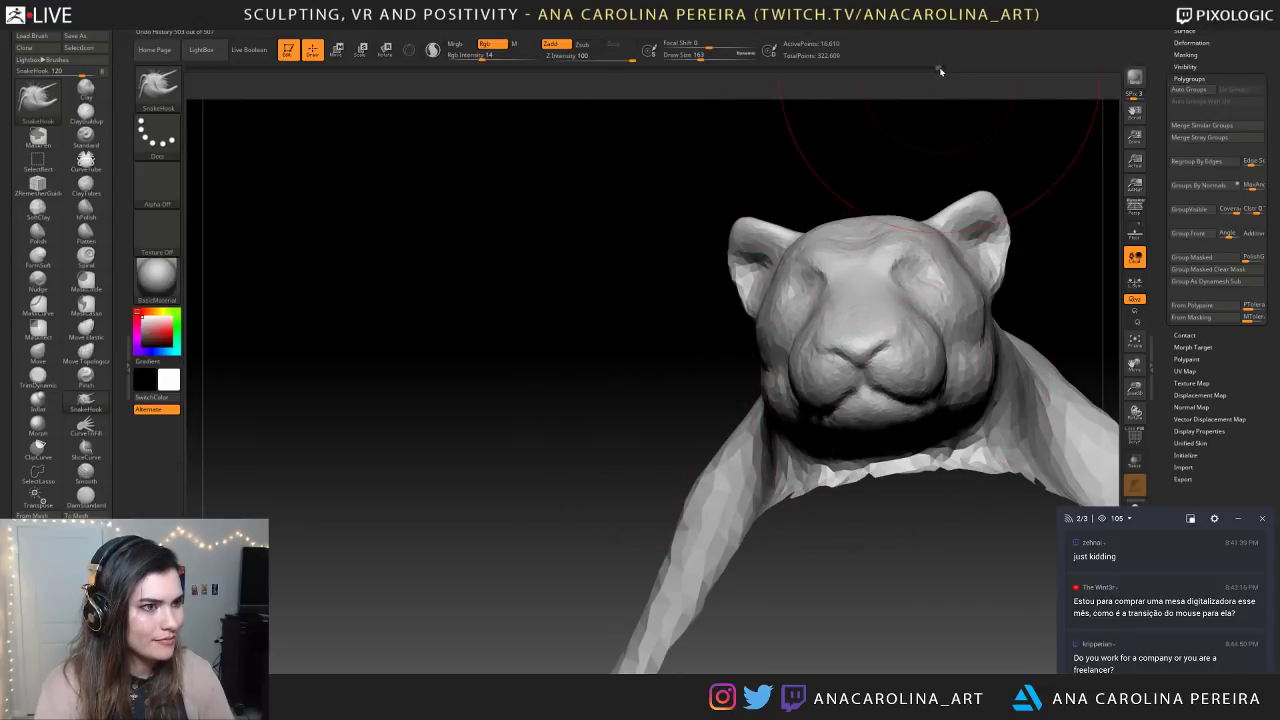
{"action": "left_click", "coordinate": [943, 70]}
{"action": "left_click_drag", "start_coordinate": [926, 168], "coordinate": [950, 170]}
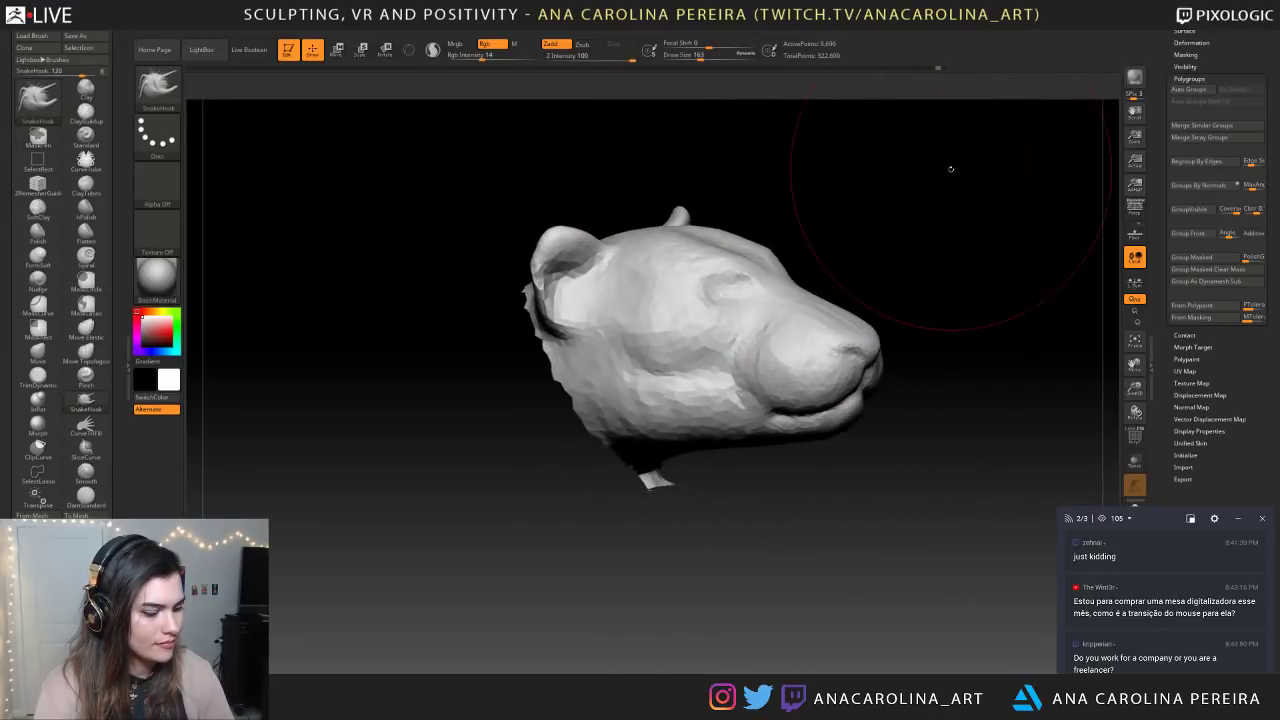
{"action": "mouse_move", "coordinate": [897, 343]}
{"action": "left_mouse_down"}
{"action": "mouse_move", "coordinate": [920, 346]}
{"action": "mouse_move", "coordinate": [851, 386]}
{"action": "left_mouse_up"}
{"action": "key", "text": "ctrl+z"}
Reduce the SnakeHook draw size to 83 and adjust the profile of the head
{"action": "key", "text": "["}
{"action": "mouse_move", "coordinate": [940, 400]}
{"action": "left_mouse_down"}
{"action": "mouse_move", "coordinate": [834, 426]}
{"action": "mouse_move", "coordinate": [950, 388]}
{"action": "mouse_move", "coordinate": [866, 366]}
{"action": "left_mouse_up"}
{"action": "key", "text": "space"}
{"action": "left_click_drag", "start_coordinate": [898, 392], "coordinate": [889, 371]}
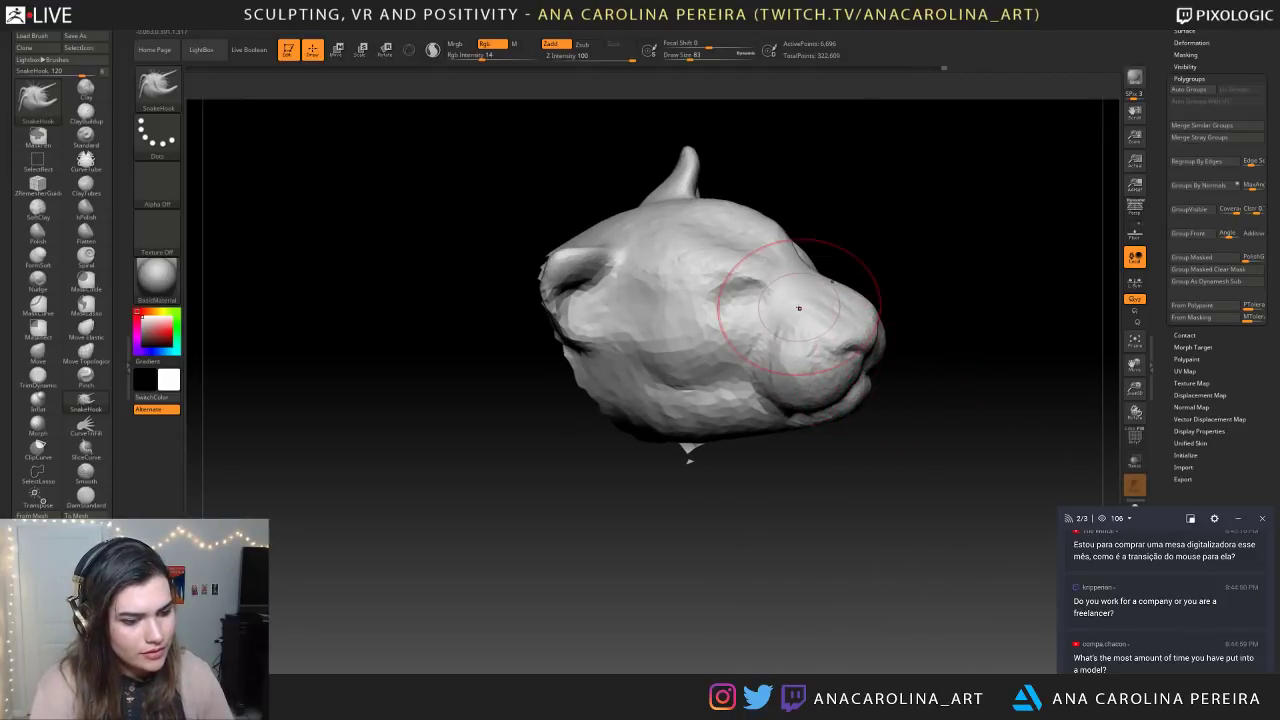
Change the SnakeHook draw size to 101, then 46, and refine the bridge of the nose
{"action": "mouse_move", "coordinate": [911, 414]}
{"action": "left_mouse_down"}
{"action": "mouse_move", "coordinate": [897, 392]}
{"action": "mouse_move", "coordinate": [928, 397]}
{"action": "mouse_move", "coordinate": [951, 548]}
{"action": "left_mouse_up"}
{"action": "key", "text": "space"}
{"action": "left_click_drag", "start_coordinate": [926, 449], "coordinate": [931, 449]}
{"action": "mouse_move", "coordinate": [954, 394]}
{"action": "left_mouse_down"}
{"action": "mouse_move", "coordinate": [944, 416]}
{"action": "mouse_move", "coordinate": [922, 385]}
{"action": "left_mouse_up"}
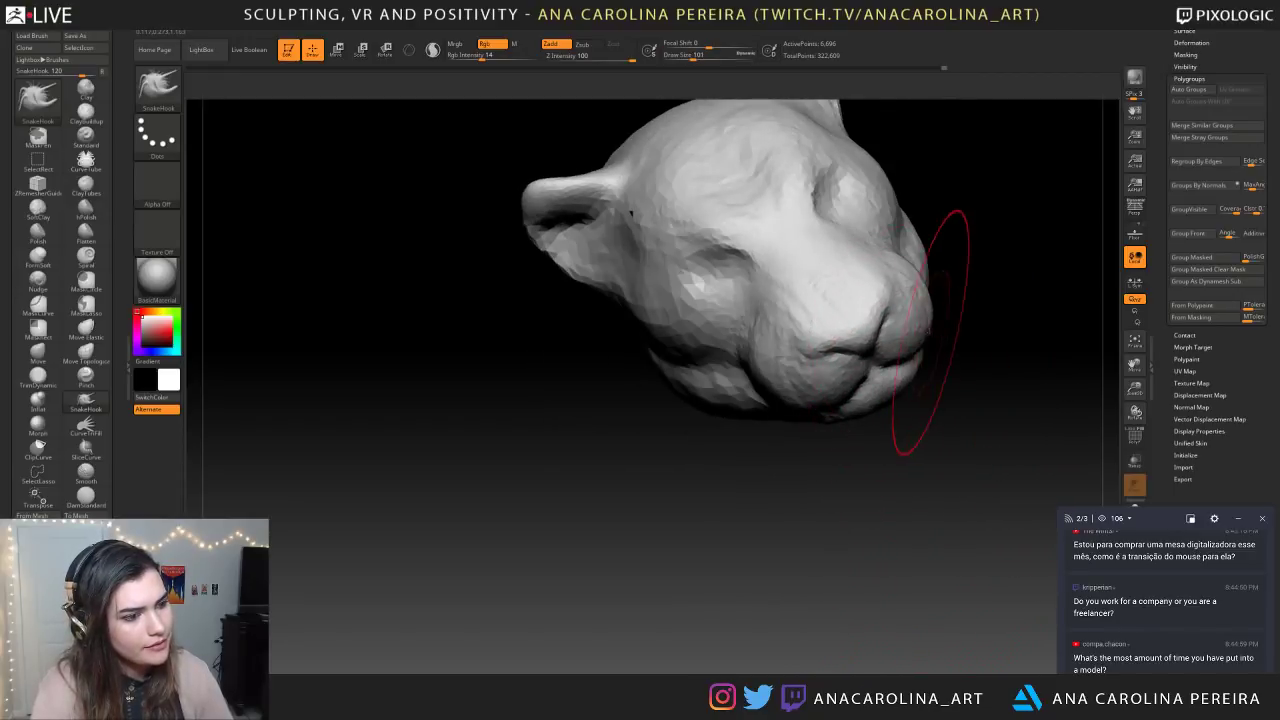
{"action": "mouse_move", "coordinate": [966, 347]}
{"action": "left_mouse_down"}
{"action": "mouse_move", "coordinate": [957, 372]}
{"action": "mouse_move", "coordinate": [979, 354]}
{"action": "mouse_move", "coordinate": [920, 420]}
{"action": "left_mouse_up"}
{"action": "key", "text": "space"}
{"action": "mouse_move", "coordinate": [985, 393]}
{"action": "left_mouse_down"}
{"action": "mouse_move", "coordinate": [940, 378]}
{"action": "mouse_move", "coordinate": [931, 317]}
{"action": "mouse_move", "coordinate": [933, 354]}
{"action": "mouse_move", "coordinate": [898, 392]}
{"action": "left_mouse_up"}
{"action": "left_click_drag", "start_coordinate": [872, 350], "coordinate": [875, 333]}
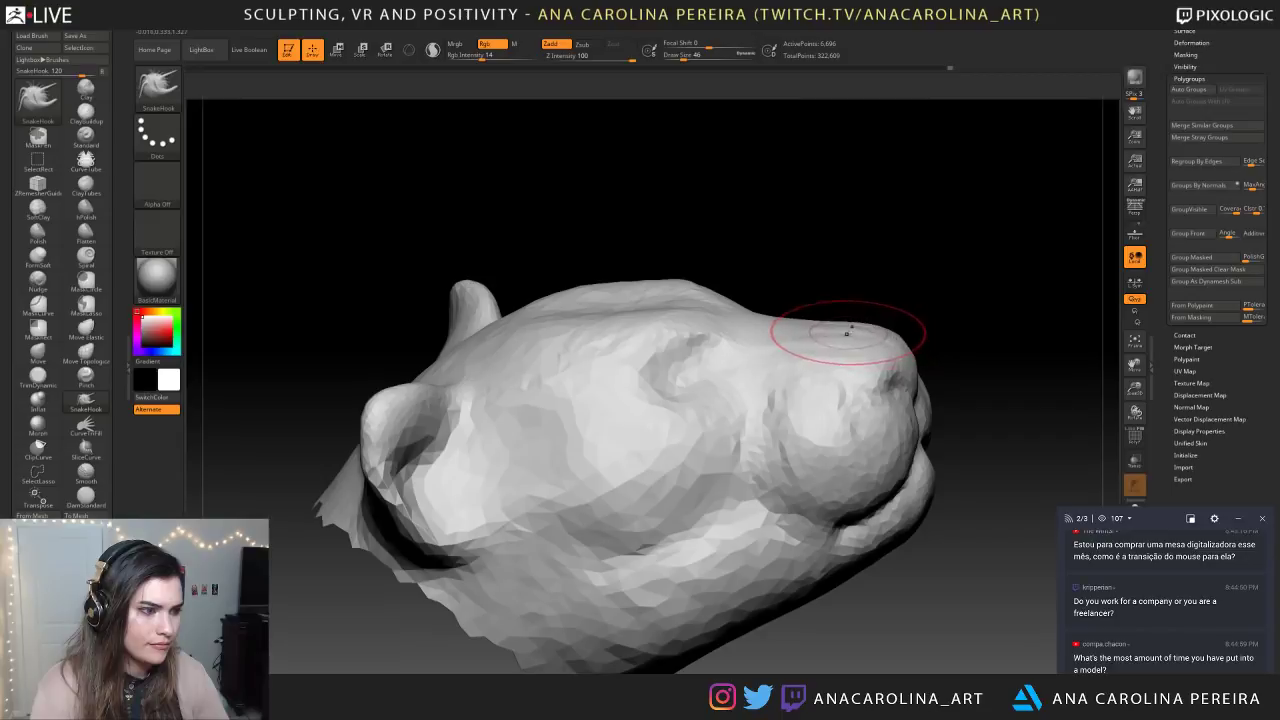
Reshape the forehead and brow with SnakeHook at draw size 98, then refine the head at size 40
{"action": "left_click_drag", "start_coordinate": [909, 286], "coordinate": [685, 310]}
{"action": "key", "text": "space"}
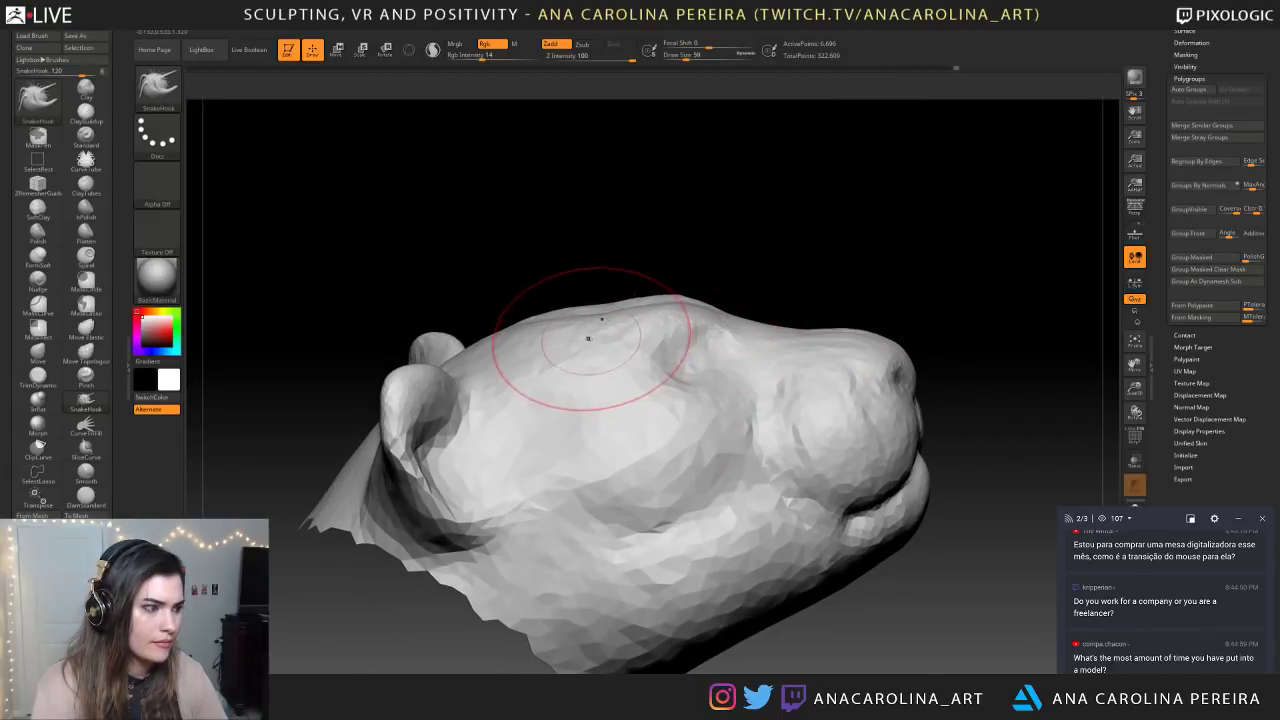
{"action": "mouse_move", "coordinate": [623, 260]}
{"action": "left_mouse_down"}
{"action": "mouse_move", "coordinate": [708, 254]}
{"action": "mouse_move", "coordinate": [640, 250]}
{"action": "left_mouse_up"}
{"action": "key", "text": "space"}
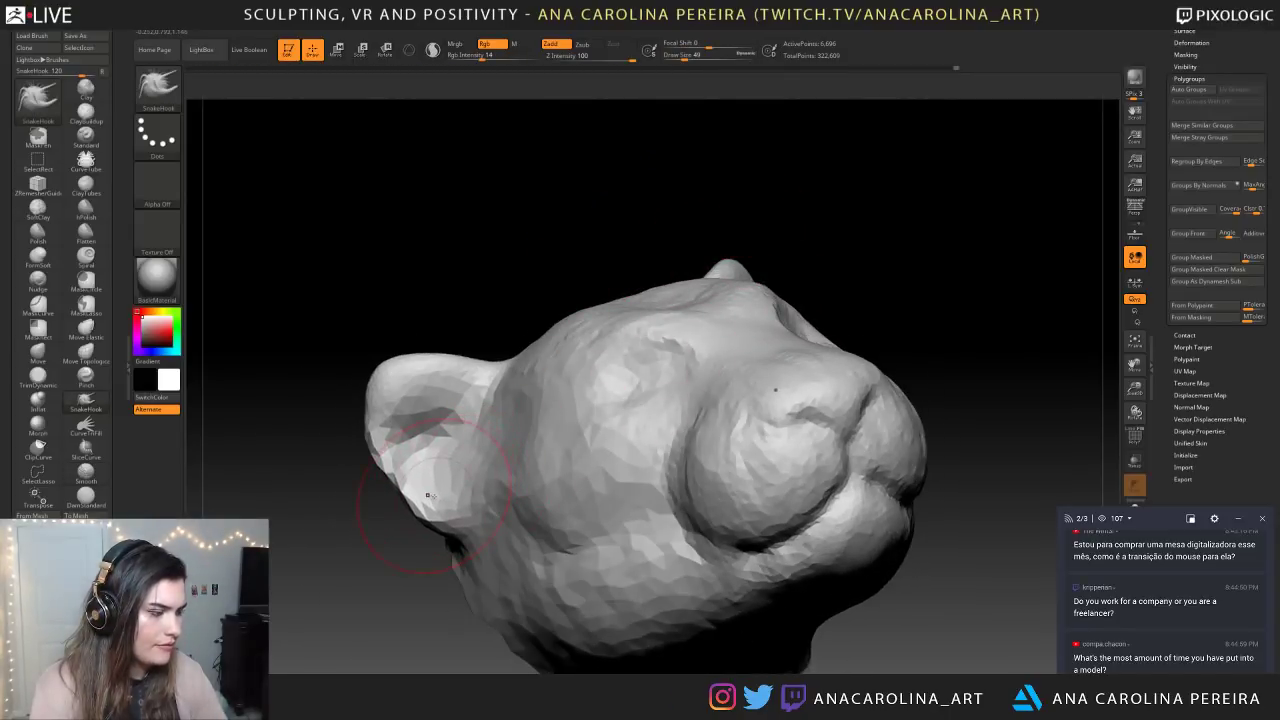
{"action": "mouse_move", "coordinate": [563, 214]}
{"action": "left_mouse_down"}
{"action": "mouse_move", "coordinate": [843, 288]}
{"action": "mouse_move", "coordinate": [811, 326]}
{"action": "mouse_move", "coordinate": [815, 250]}
{"action": "mouse_move", "coordinate": [880, 312]}
{"action": "mouse_move", "coordinate": [840, 322]}
{"action": "mouse_move", "coordinate": [820, 414]}
{"action": "mouse_move", "coordinate": [846, 466]}
{"action": "mouse_move", "coordinate": [867, 458]}
{"action": "mouse_move", "coordinate": [843, 514]}
{"action": "left_mouse_up"}
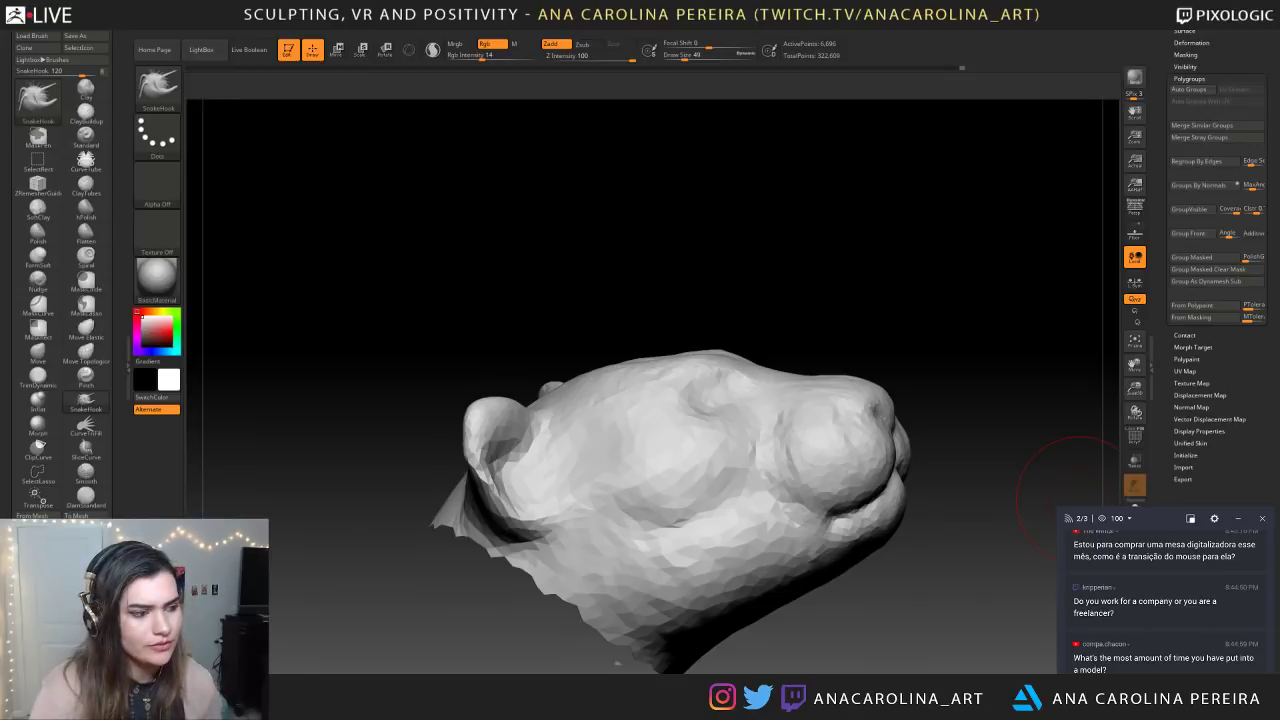
{"action": "mouse_move", "coordinate": [985, 485]}
{"action": "left_mouse_down"}
{"action": "mouse_move", "coordinate": [900, 540]}
{"action": "mouse_move", "coordinate": [760, 560]}
{"action": "mouse_move", "coordinate": [613, 660]}
{"action": "left_mouse_up"}
{"action": "left_click_drag", "start_coordinate": [740, 596], "coordinate": [753, 602]}
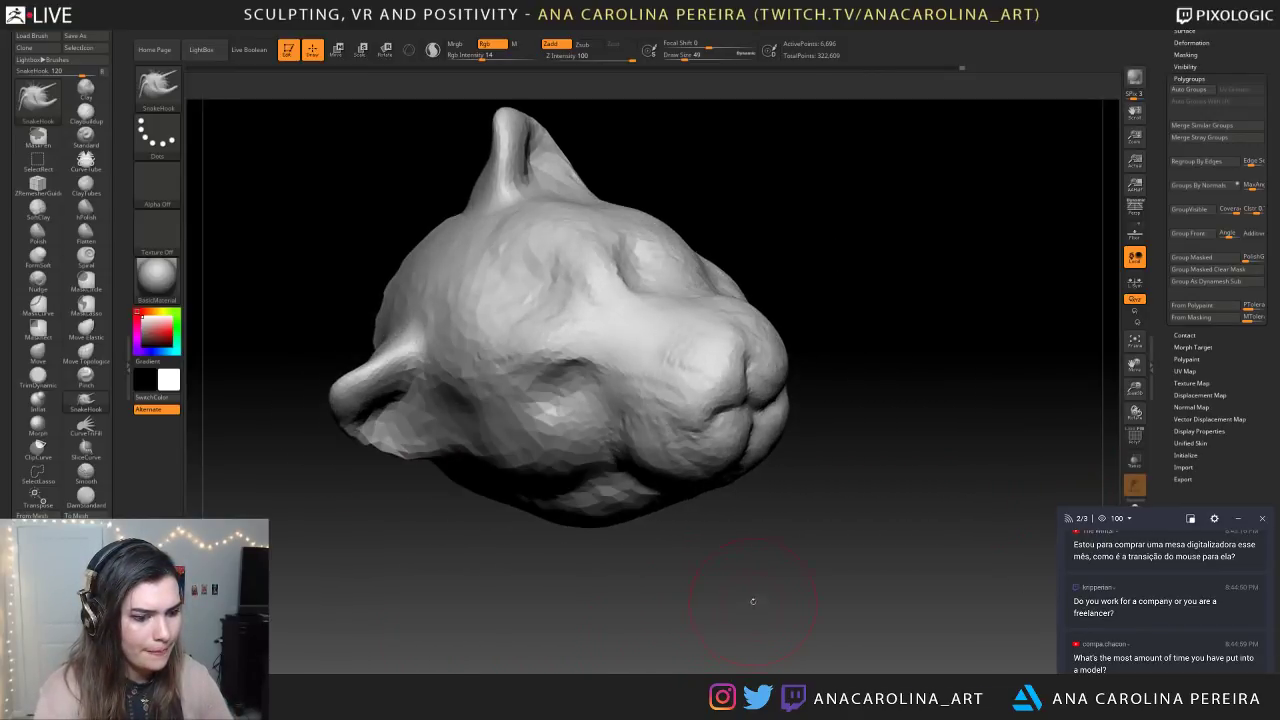
Set the SnakeHook draw size to 35 and refine the area between the eyes and muzzle
{"action": "key", "text": "space"}
{"action": "mouse_move", "coordinate": [814, 421]}
{"action": "left_mouse_down"}
{"action": "mouse_move", "coordinate": [856, 395]}
{"action": "mouse_move", "coordinate": [878, 455]}
{"action": "mouse_move", "coordinate": [843, 541]}
{"action": "mouse_move", "coordinate": [740, 556]}
{"action": "mouse_move", "coordinate": [778, 550]}
{"action": "mouse_move", "coordinate": [760, 560]}
{"action": "mouse_move", "coordinate": [790, 530]}
{"action": "mouse_move", "coordinate": [745, 498]}
{"action": "left_mouse_up"}
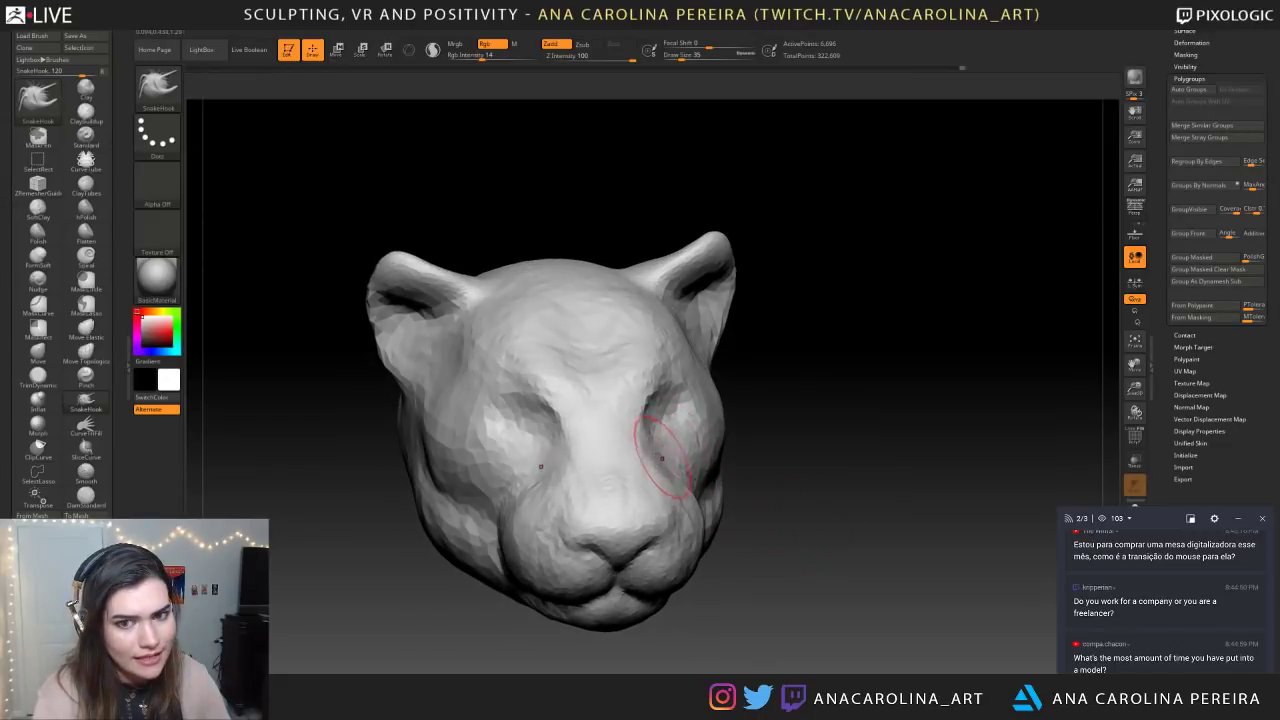
{"action": "key", "text": "ctrl"}
{"action": "left_click_drag", "start_coordinate": [765, 515], "coordinate": [745, 535]}
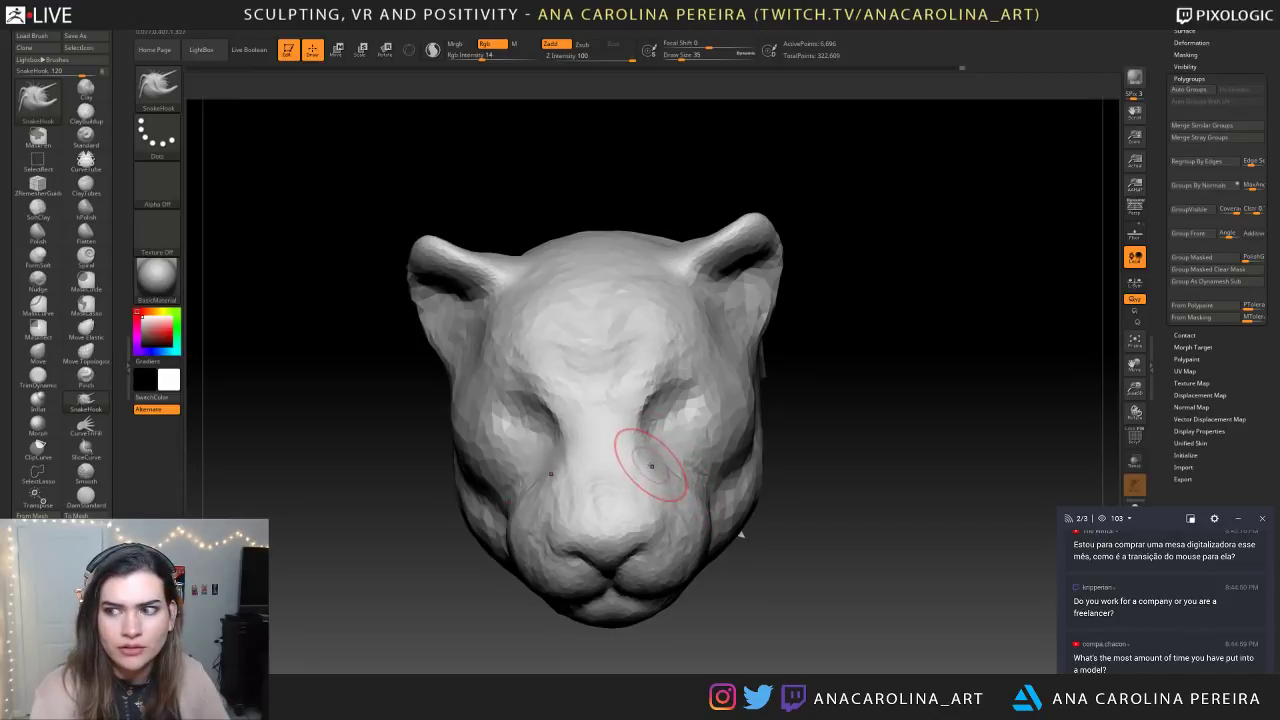
{"action": "left_click_drag", "start_coordinate": [737, 529], "coordinate": [651, 543]}
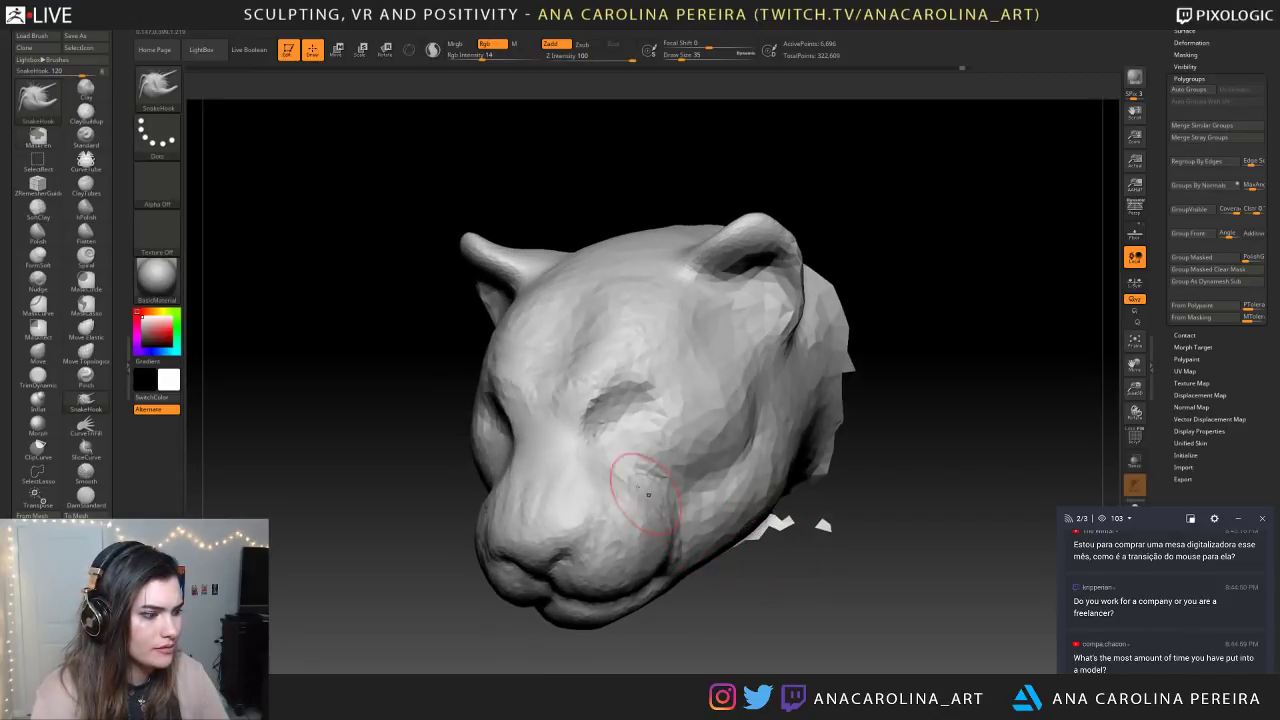
Refine the side of the muzzle and the corner of the mouth with the SnakeHook brush
{"action": "key", "text": "space"}
{"action": "left_click_drag", "start_coordinate": [584, 510], "coordinate": [641, 528]}
{"action": "left_click_drag", "start_coordinate": [535, 645], "coordinate": [733, 600]}
{"action": "key", "text": "space"}
{"action": "left_click", "coordinate": [731, 598]}
{"action": "mouse_move", "coordinate": [733, 547]}
{"action": "left_mouse_down"}
{"action": "mouse_move", "coordinate": [562, 528]}
{"action": "mouse_move", "coordinate": [578, 540]}
{"action": "left_mouse_up"}
{"action": "left_click_drag", "start_coordinate": [872, 552], "coordinate": [734, 580]}
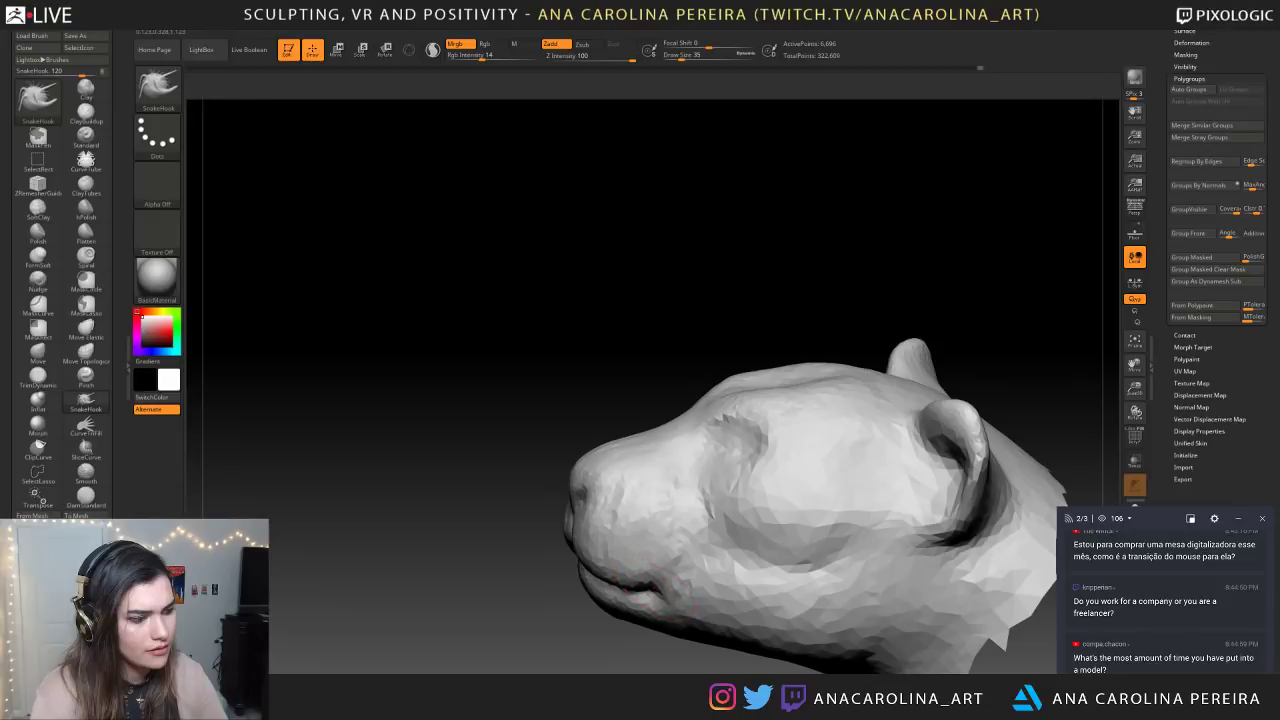
{"action": "left_click_drag", "start_coordinate": [661, 590], "coordinate": [675, 596]}
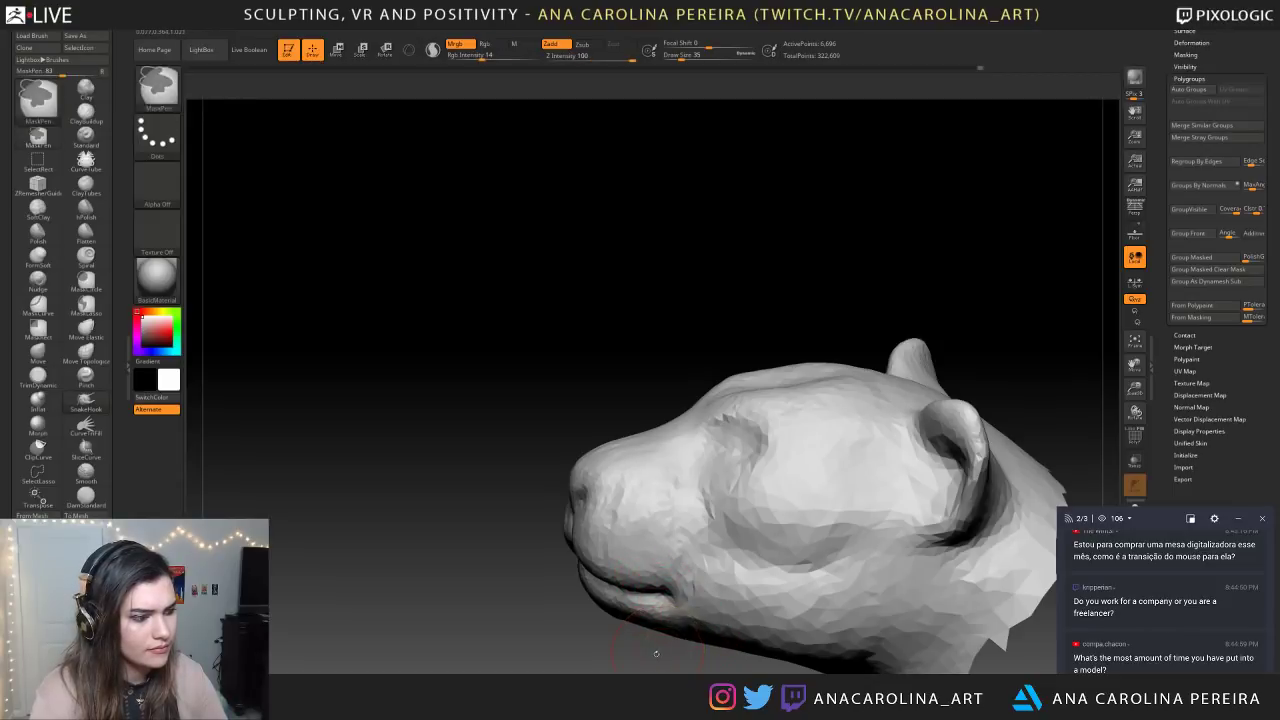
{"action": "left_click_drag", "start_coordinate": [657, 651], "coordinate": [728, 636]}
Refine the eye sockets and muzzle with SnakeHook, smoothing the brow area
{"action": "key", "text": "space"}
{"action": "left_click_drag", "start_coordinate": [674, 546], "coordinate": [700, 545]}
{"action": "mouse_move", "coordinate": [545, 632]}
{"action": "left_mouse_down"}
{"action": "mouse_move", "coordinate": [735, 622]}
{"action": "mouse_move", "coordinate": [712, 520]}
{"action": "left_mouse_up"}
{"action": "key", "text": "space"}
{"action": "left_click_drag", "start_coordinate": [720, 392], "coordinate": [697, 391]}
{"action": "mouse_move", "coordinate": [770, 420]}
{"action": "left_mouse_down"}
{"action": "mouse_move", "coordinate": [735, 440]}
{"action": "mouse_move", "coordinate": [762, 380]}
{"action": "mouse_move", "coordinate": [640, 385]}
{"action": "mouse_move", "coordinate": [690, 570]}
{"action": "left_mouse_up"}
{"action": "left_click_drag", "start_coordinate": [720, 610], "coordinate": [925, 600]}
{"action": "mouse_move", "coordinate": [890, 320]}
{"action": "left_mouse_down"}
{"action": "mouse_move", "coordinate": [920, 311]}
{"action": "mouse_move", "coordinate": [916, 345]}
{"action": "left_mouse_up"}
{"action": "mouse_move", "coordinate": [624, 340]}
{"action": "left_mouse_down", "text": "shift"}
{"action": "mouse_move", "coordinate": [636, 358]}
{"action": "mouse_move", "coordinate": [622, 326]}
{"action": "mouse_move", "coordinate": [650, 275]}
{"action": "mouse_move", "coordinate": [688, 303]}
{"action": "left_mouse_up", "text": "shift"}
{"action": "left_click_drag", "start_coordinate": [772, 315], "coordinate": [805, 420], "text": "alt"}
{"action": "mouse_move", "coordinate": [831, 331]}
{"action": "left_mouse_down"}
{"action": "mouse_move", "coordinate": [885, 328]}
{"action": "mouse_move", "coordinate": [801, 336]}
{"action": "mouse_move", "coordinate": [862, 322]}
{"action": "left_mouse_up"}
Switch to the DamStandard brush, mark the eye sockets and set the draw size to 20
{"action": "key", "text": "b"}
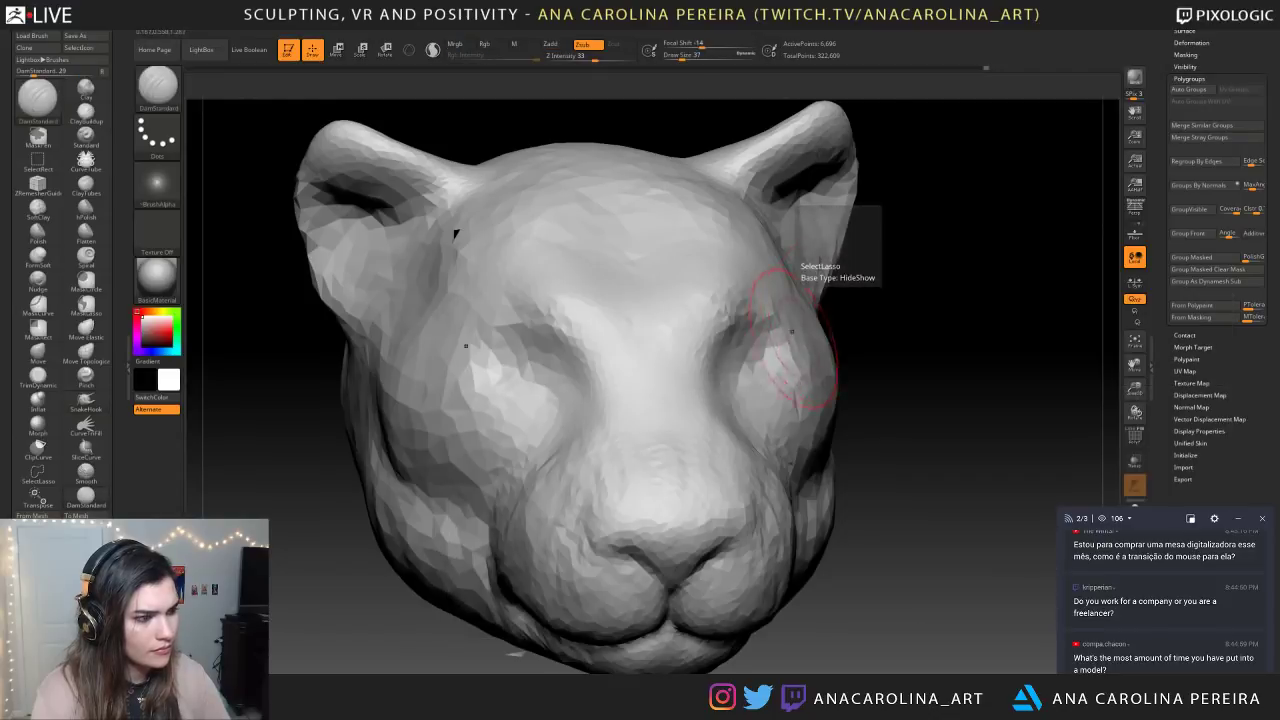
{"action": "key", "text": "d"}
{"action": "key", "text": "s"}
{"action": "mouse_move", "coordinate": [735, 350]}
{"action": "left_mouse_down"}
{"action": "mouse_move", "coordinate": [725, 387]}
{"action": "mouse_move", "coordinate": [761, 383]}
{"action": "left_mouse_up"}
{"action": "key", "text": "space"}
{"action": "left_click", "coordinate": [433, 50]}
{"action": "key", "text": "space"}
Unhide the rest of the cat and the sphere, and enable Sculptris Pro mode
{"action": "left_click", "coordinate": [727, 386]}
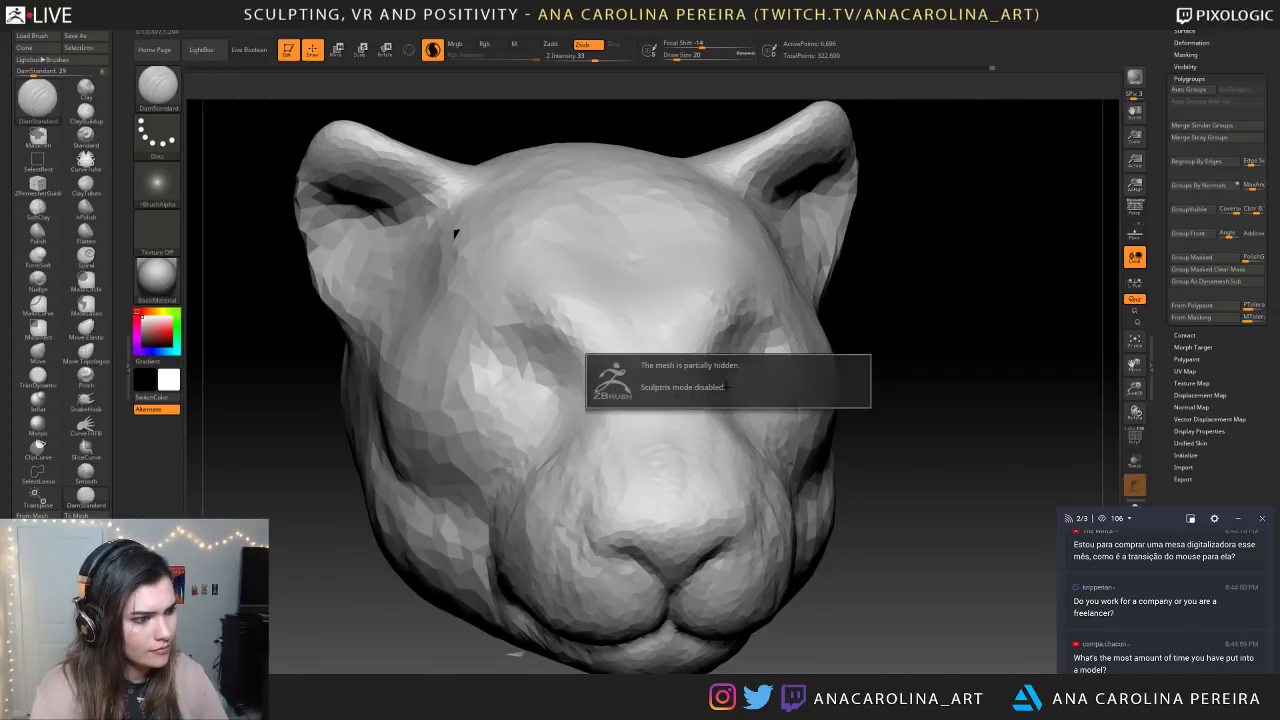
{"action": "left_click", "coordinate": [860, 365], "text": "ctrl+shift"}
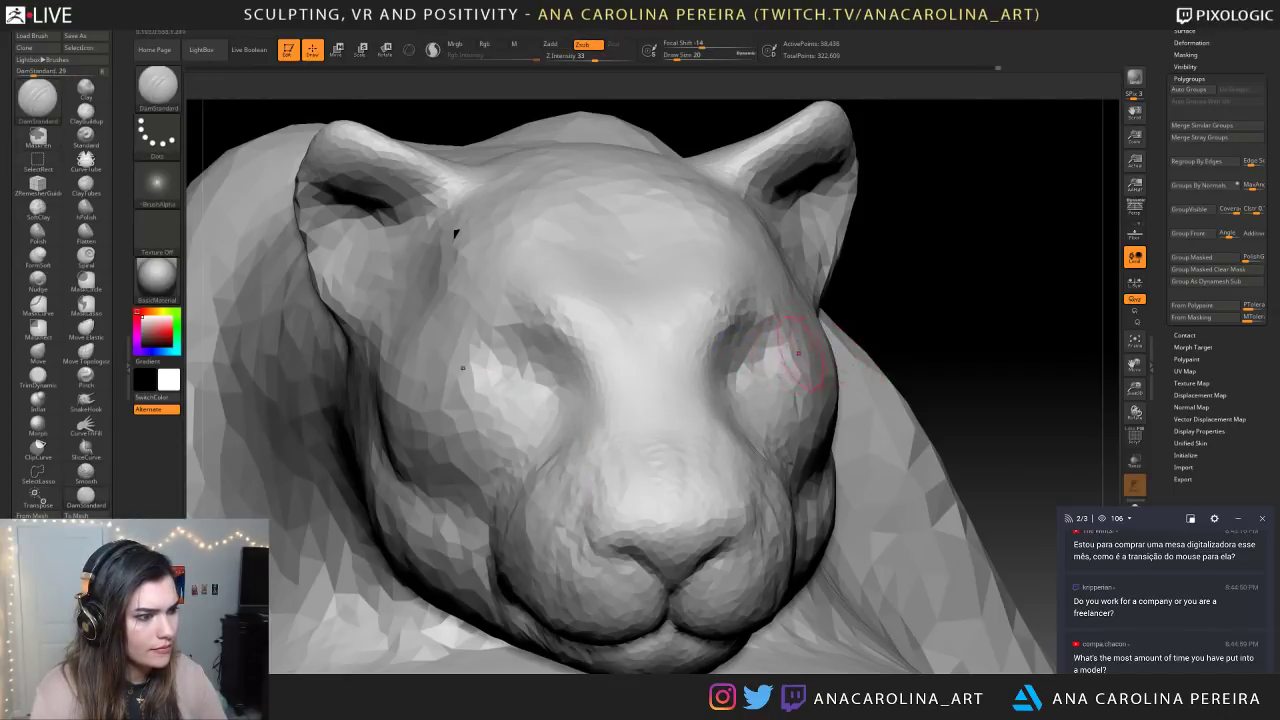
{"action": "left_click", "coordinate": [433, 49]}
Carve the creases around both eyes with the DamStandard brush
{"action": "left_click_drag", "start_coordinate": [566, 387], "coordinate": [516, 344]}
{"action": "mouse_move", "coordinate": [900, 300]}
{"action": "left_mouse_down", "text": "alt"}
{"action": "mouse_move", "coordinate": [898, 248]}
{"action": "mouse_move", "coordinate": [940, 274]}
{"action": "mouse_move", "coordinate": [890, 357]}
{"action": "left_mouse_up", "text": "alt"}
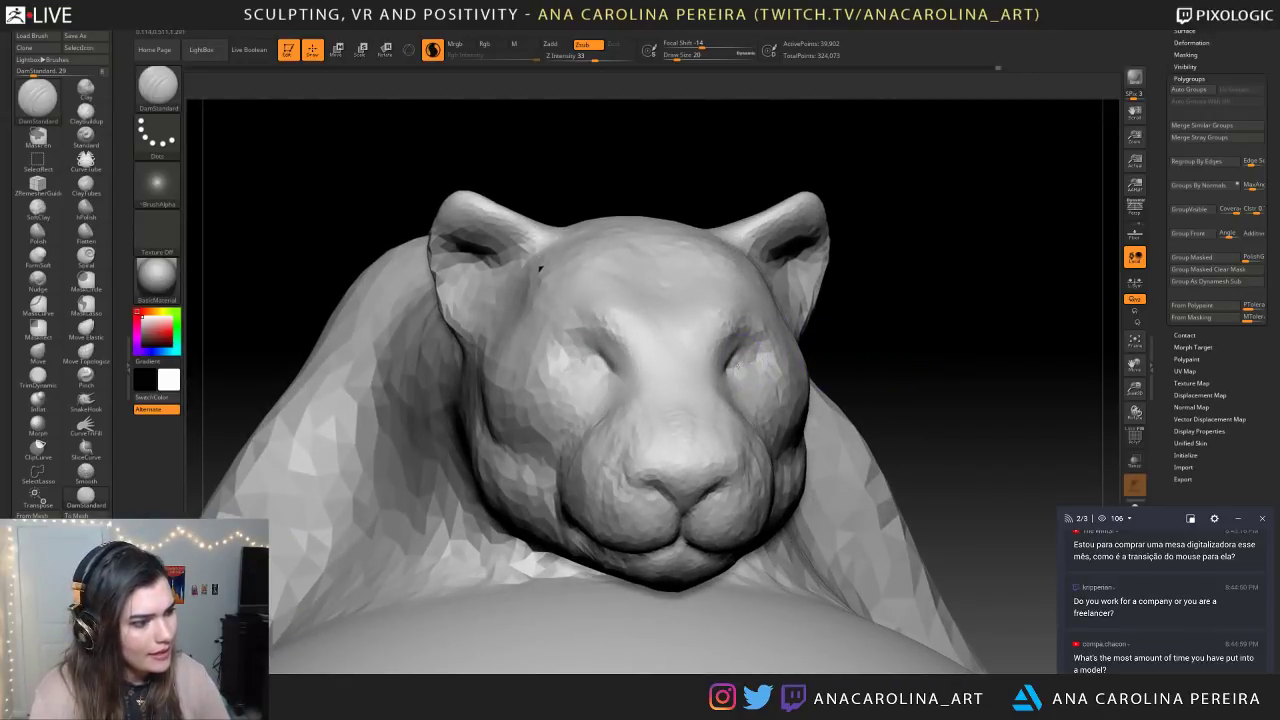
{"action": "left_click_drag", "start_coordinate": [604, 352], "coordinate": [586, 366]}
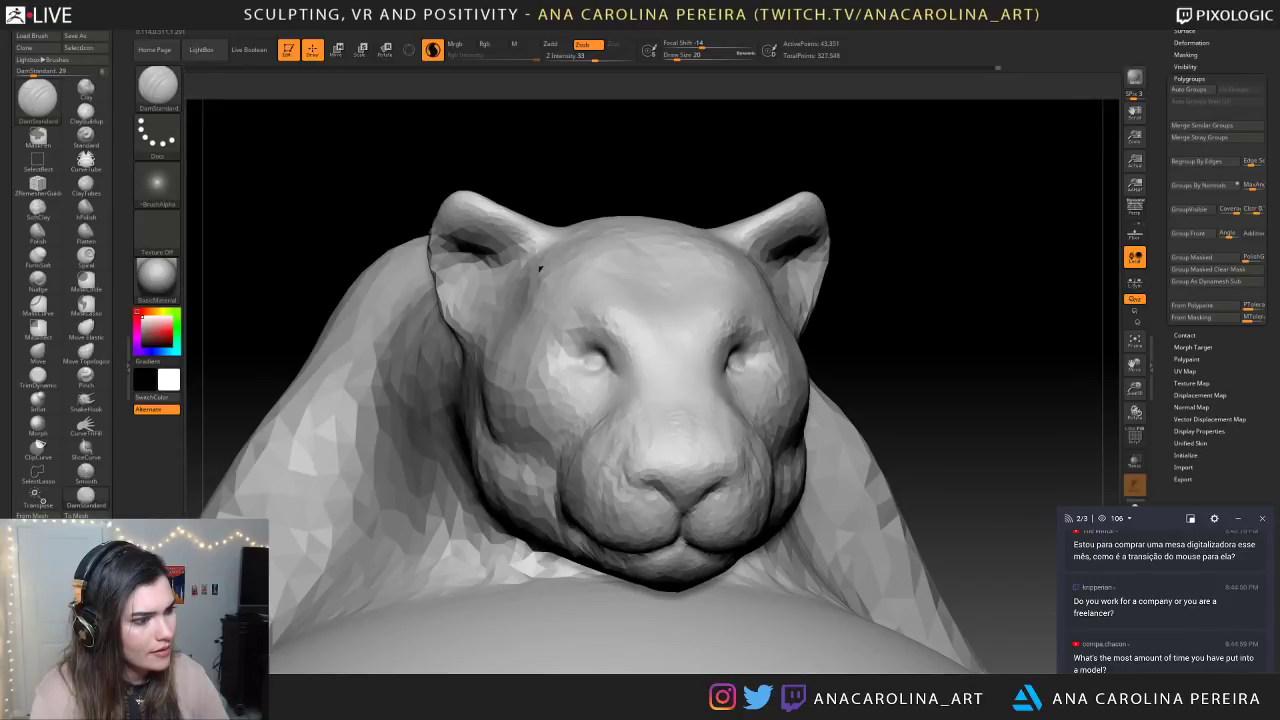
Mask the body so only the head is editable, and deepen the upper eyelid creases
{"action": "left_click_drag", "start_coordinate": [858, 345], "coordinate": [666, 280], "text": "alt"}
{"action": "left_click", "coordinate": [822, 314], "text": "ctrl+shift"}
{"action": "left_click_drag", "start_coordinate": [836, 235], "coordinate": [642, 438], "text": "ctrl"}
{"action": "left_click_drag", "start_coordinate": [910, 392], "coordinate": [838, 432]}
{"action": "left_click", "coordinate": [860, 405], "text": "ctrl"}
{"action": "mouse_move", "coordinate": [402, 210]}
{"action": "left_mouse_down"}
{"action": "mouse_move", "coordinate": [725, 330]}
{"action": "mouse_move", "coordinate": [765, 338]}
{"action": "mouse_move", "coordinate": [798, 325]}
{"action": "mouse_move", "coordinate": [728, 346]}
{"action": "mouse_move", "coordinate": [805, 354]}
{"action": "left_mouse_up"}
Set the DamStandard draw size to 29 and carve folds along the inner brows above the eyes
{"action": "key", "text": "space"}
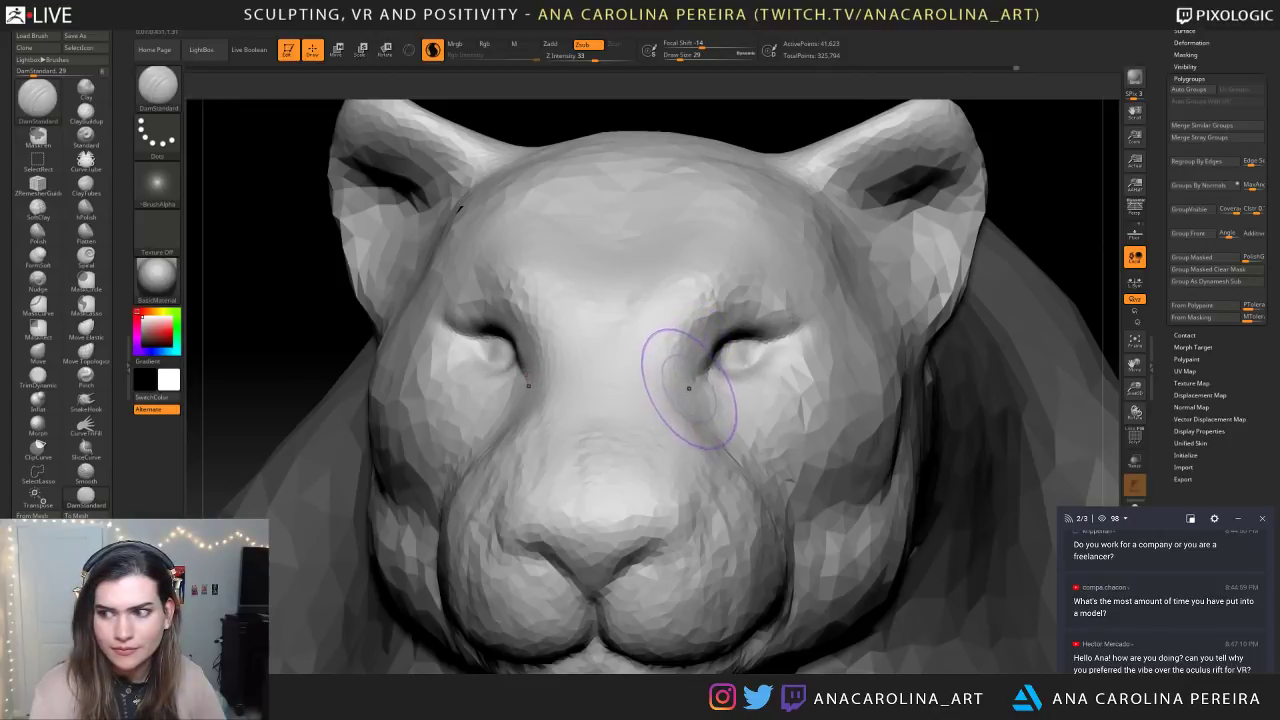
{"action": "mouse_move", "coordinate": [690, 338]}
{"action": "left_mouse_down"}
{"action": "mouse_move", "coordinate": [690, 370]}
{"action": "mouse_move", "coordinate": [735, 309]}
{"action": "mouse_move", "coordinate": [684, 346]}
{"action": "mouse_move", "coordinate": [726, 304]}
{"action": "mouse_move", "coordinate": [688, 332]}
{"action": "left_mouse_up"}
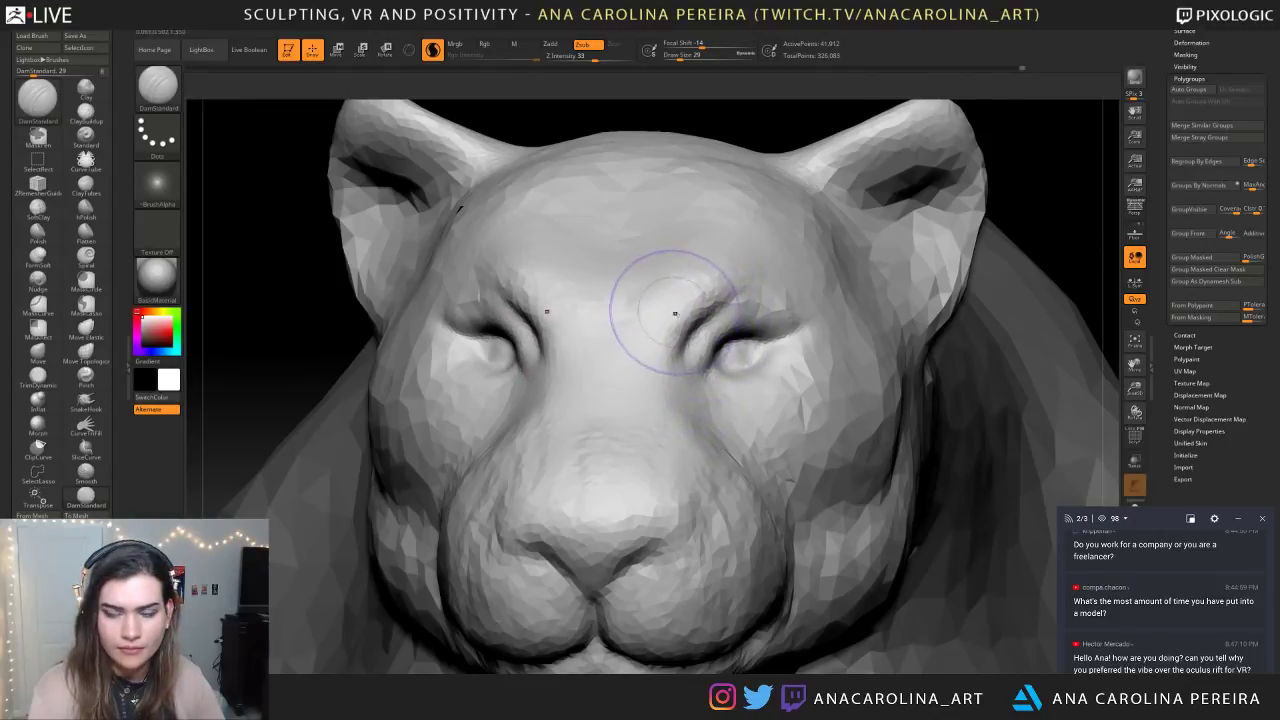
{"action": "mouse_move", "coordinate": [1020, 190]}
{"action": "left_mouse_down"}
{"action": "mouse_move", "coordinate": [934, 100]}
{"action": "mouse_move", "coordinate": [932, 300]}
{"action": "mouse_move", "coordinate": [900, 340]}
{"action": "mouse_move", "coordinate": [866, 277]}
{"action": "left_mouse_up"}
{"action": "left_click_drag", "start_coordinate": [592, 293], "coordinate": [610, 313]}
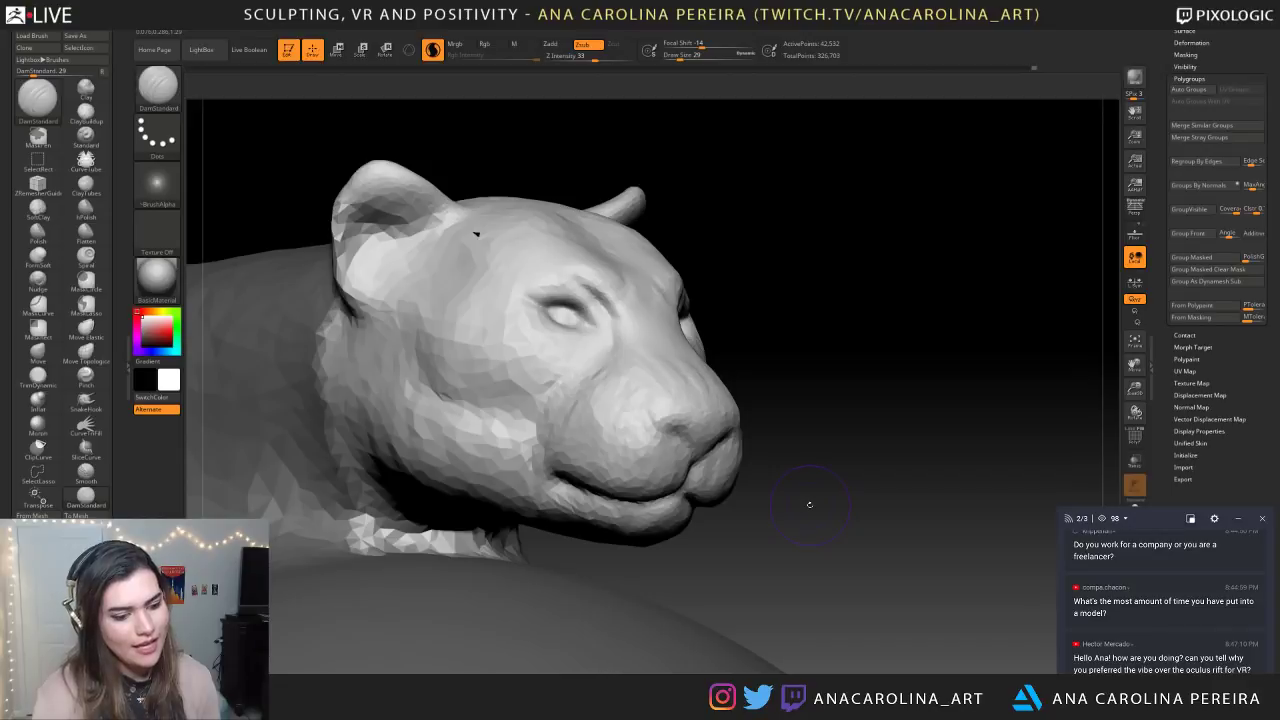
Examine the head's shape on the sphere from the side, front and above
{"action": "left_click_drag", "start_coordinate": [797, 500], "coordinate": [700, 496]}
{"action": "left_click_drag", "start_coordinate": [880, 480], "coordinate": [930, 450], "text": "alt"}
{"action": "left_click_drag", "start_coordinate": [850, 460], "coordinate": [816, 562], "text": "alt"}
{"action": "right_click", "coordinate": [816, 562]}
{"action": "left_click_drag", "start_coordinate": [960, 430], "coordinate": [891, 418]}
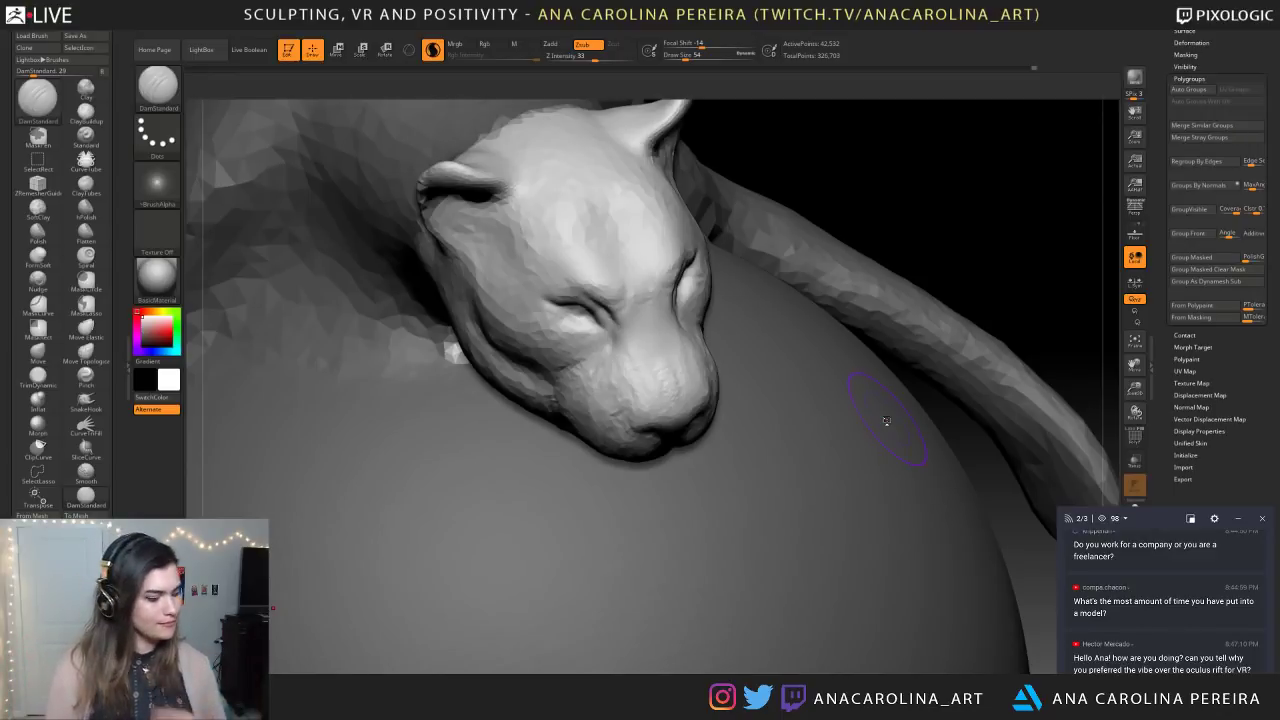
{"action": "left_click_drag", "start_coordinate": [886, 421], "coordinate": [881, 149]}
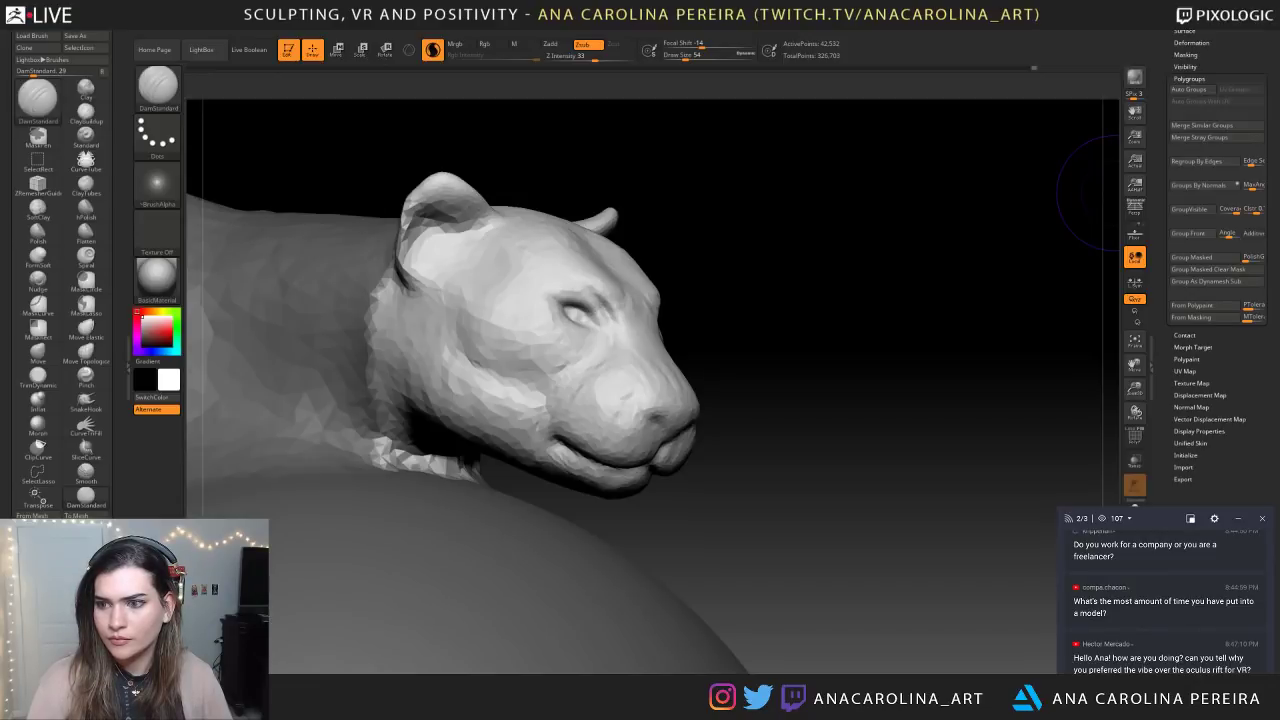
Switch to the SnakeHook brush with a draw size of 71
{"action": "mouse_move", "coordinate": [710, 343]}
{"action": "left_mouse_down"}
{"action": "mouse_move", "coordinate": [631, 337]}
{"action": "mouse_move", "coordinate": [738, 314]}
{"action": "mouse_move", "coordinate": [790, 325]}
{"action": "left_mouse_up"}
{"action": "key", "text": "space"}
{"action": "mouse_move", "coordinate": [701, 268]}
{"action": "left_mouse_down"}
{"action": "mouse_move", "coordinate": [664, 271]}
{"action": "mouse_move", "coordinate": [679, 269]}
{"action": "left_mouse_up"}
{"action": "key", "text": "b"}
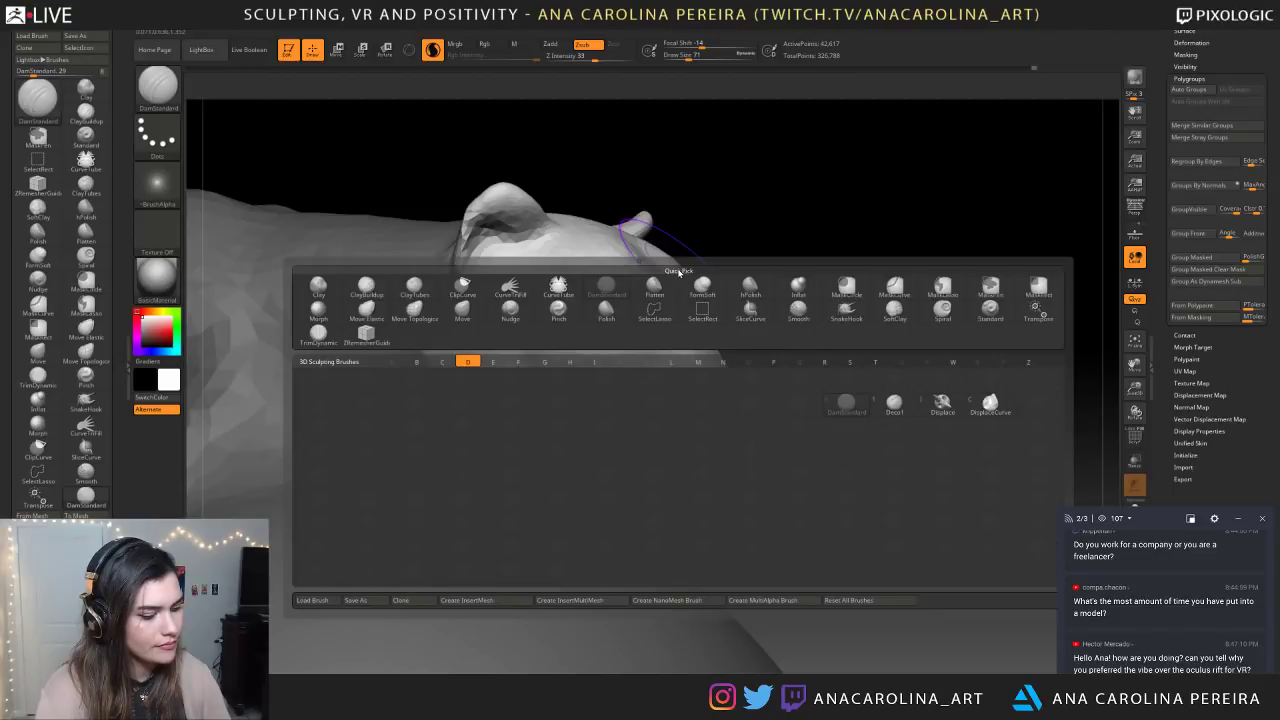
{"action": "key", "text": "b"}
{"action": "key", "text": "s"}
{"action": "key", "text": "h"}
Refine the nose bridge and mouth in profile with SnakeHook, discarding a first pull on the forehead
{"action": "mouse_move", "coordinate": [668, 250]}
{"action": "left_mouse_down"}
{"action": "mouse_move", "coordinate": [682, 264]}
{"action": "mouse_move", "coordinate": [656, 314]}
{"action": "left_mouse_up"}
{"action": "key", "text": "ctrl+z"}
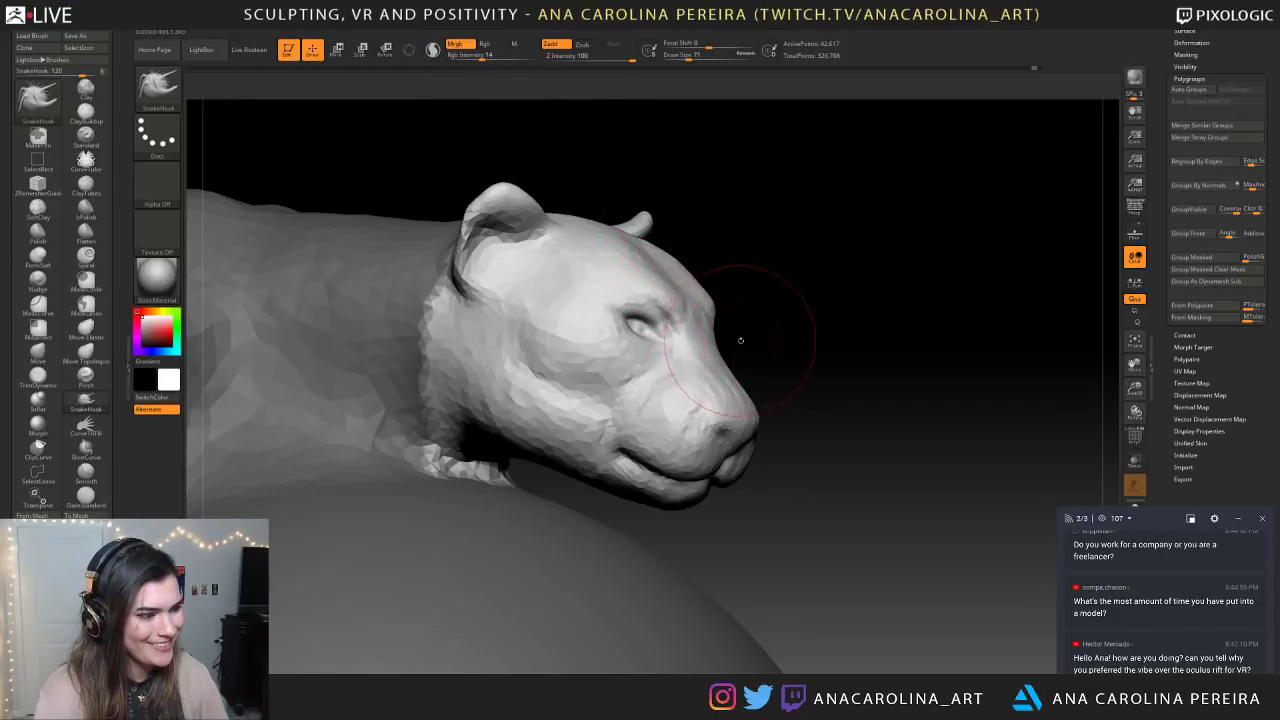
{"action": "left_click_drag", "start_coordinate": [739, 340], "coordinate": [733, 347]}
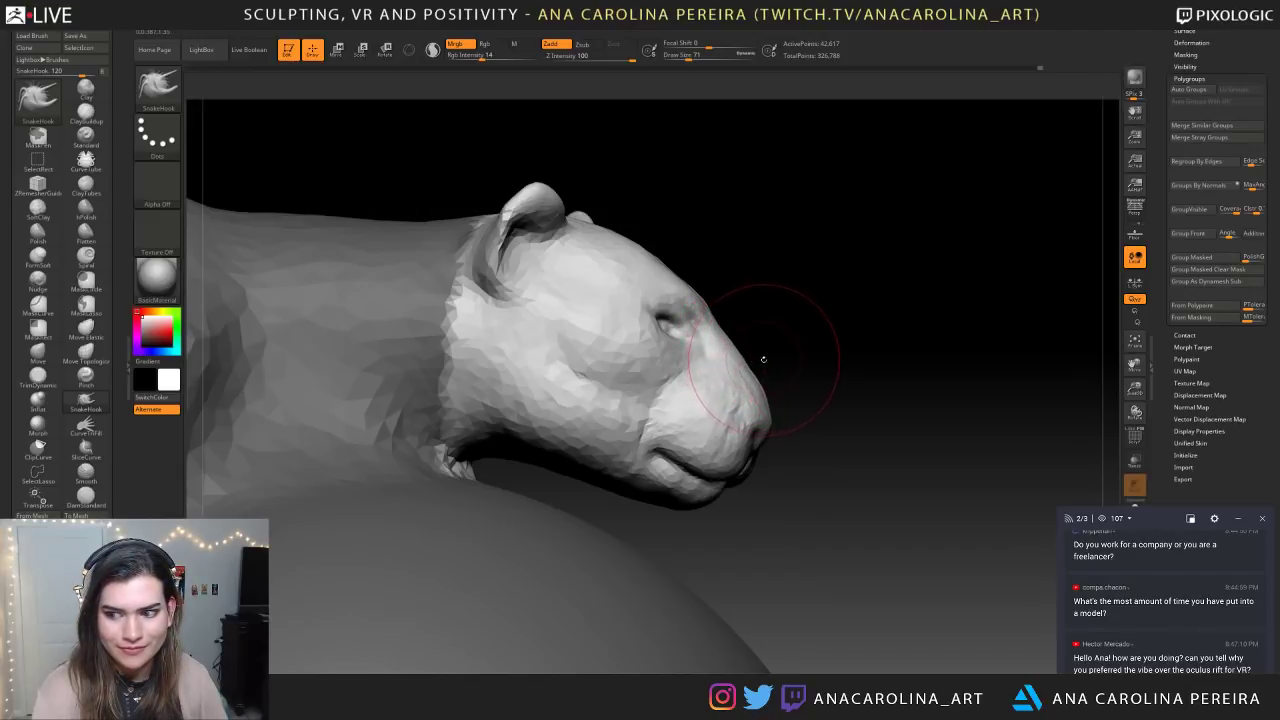
{"action": "key", "text": "s"}
{"action": "mouse_move", "coordinate": [765, 367]}
{"action": "left_mouse_down"}
{"action": "mouse_move", "coordinate": [717, 383]}
{"action": "mouse_move", "coordinate": [736, 398]}
{"action": "left_mouse_up"}
{"action": "key", "text": "space"}
{"action": "mouse_move", "coordinate": [690, 447]}
{"action": "left_mouse_down"}
{"action": "mouse_move", "coordinate": [748, 461]}
{"action": "mouse_move", "coordinate": [674, 438]}
{"action": "mouse_move", "coordinate": [677, 421]}
{"action": "left_mouse_up"}
{"action": "left_click_drag", "start_coordinate": [880, 400], "coordinate": [600, 404]}
{"action": "left_click_drag", "start_coordinate": [753, 446], "coordinate": [768, 434]}
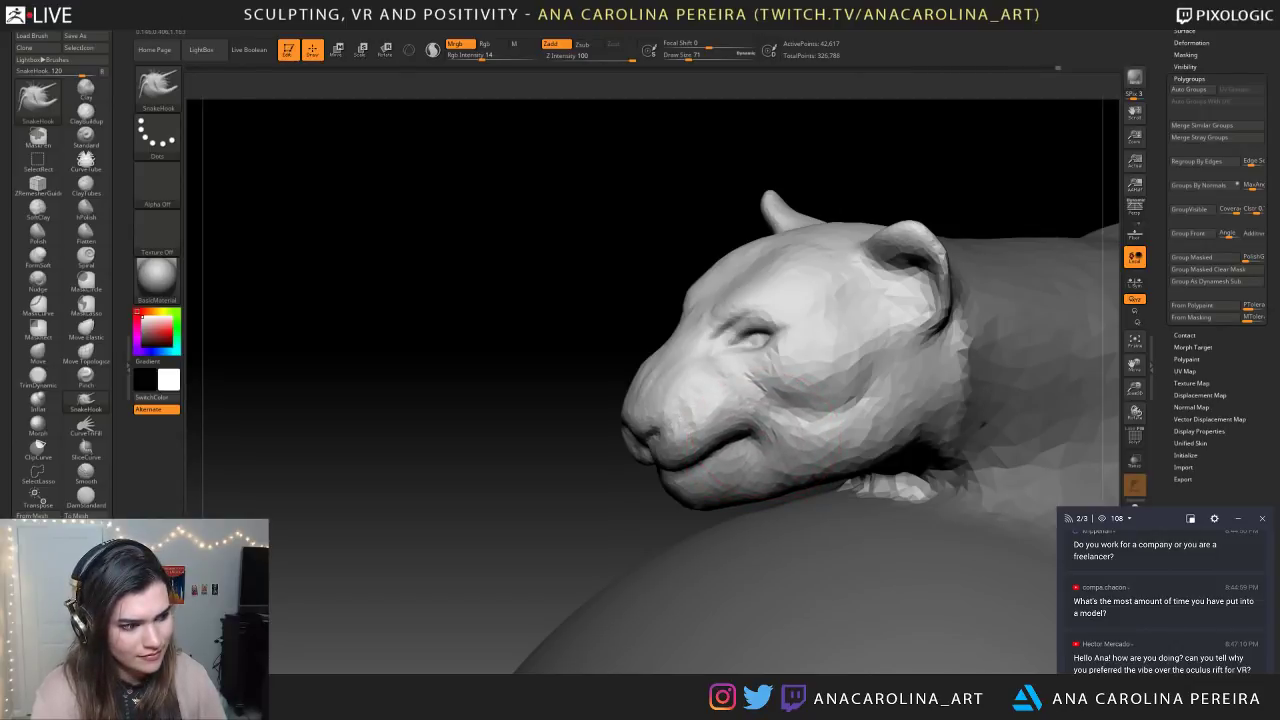
{"action": "left_click_drag", "start_coordinate": [594, 447], "coordinate": [706, 466]}
Set the SnakeHook draw size to 37 and enable Sculptris Pro mode
{"action": "mouse_move", "coordinate": [980, 146]}
{"action": "left_mouse_down"}
{"action": "mouse_move", "coordinate": [909, 148]}
{"action": "mouse_move", "coordinate": [891, 137]}
{"action": "mouse_move", "coordinate": [903, 131]}
{"action": "left_mouse_up"}
{"action": "key", "text": "space"}
{"action": "key", "text": "b"}
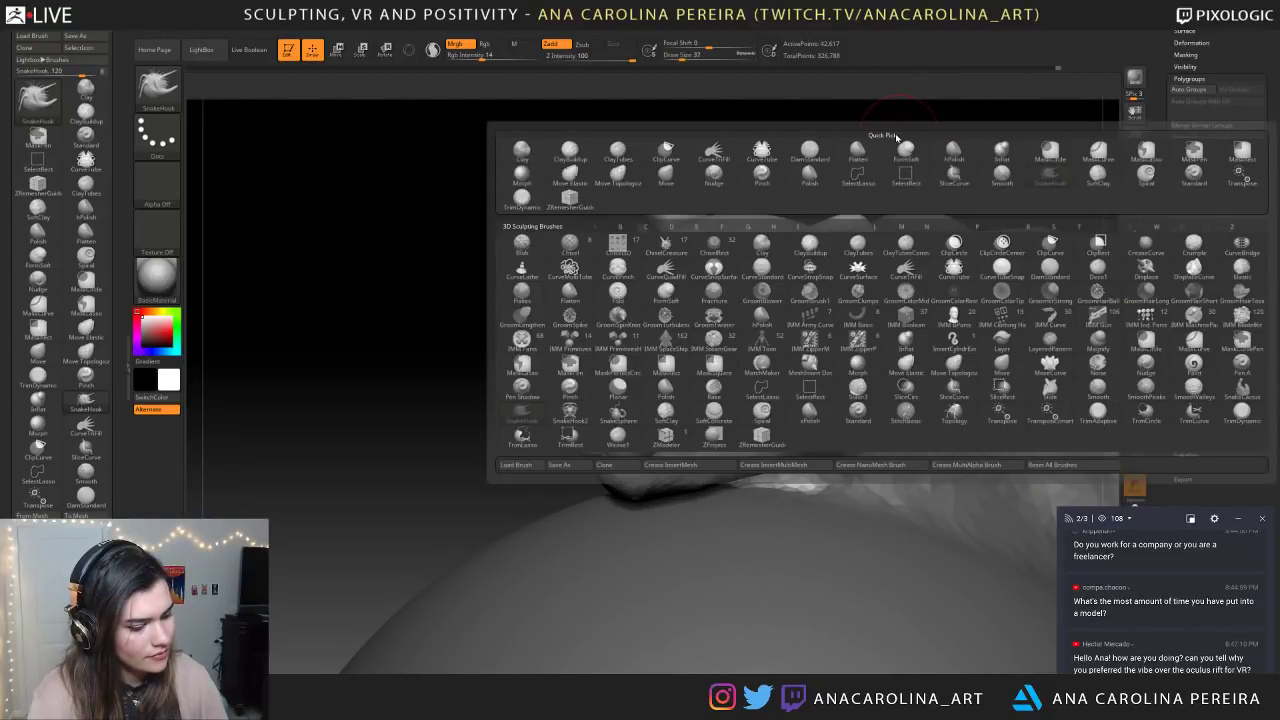
{"action": "key", "text": "s"}
{"action": "key", "text": "h"}
{"action": "left_click", "coordinate": [432, 49]}
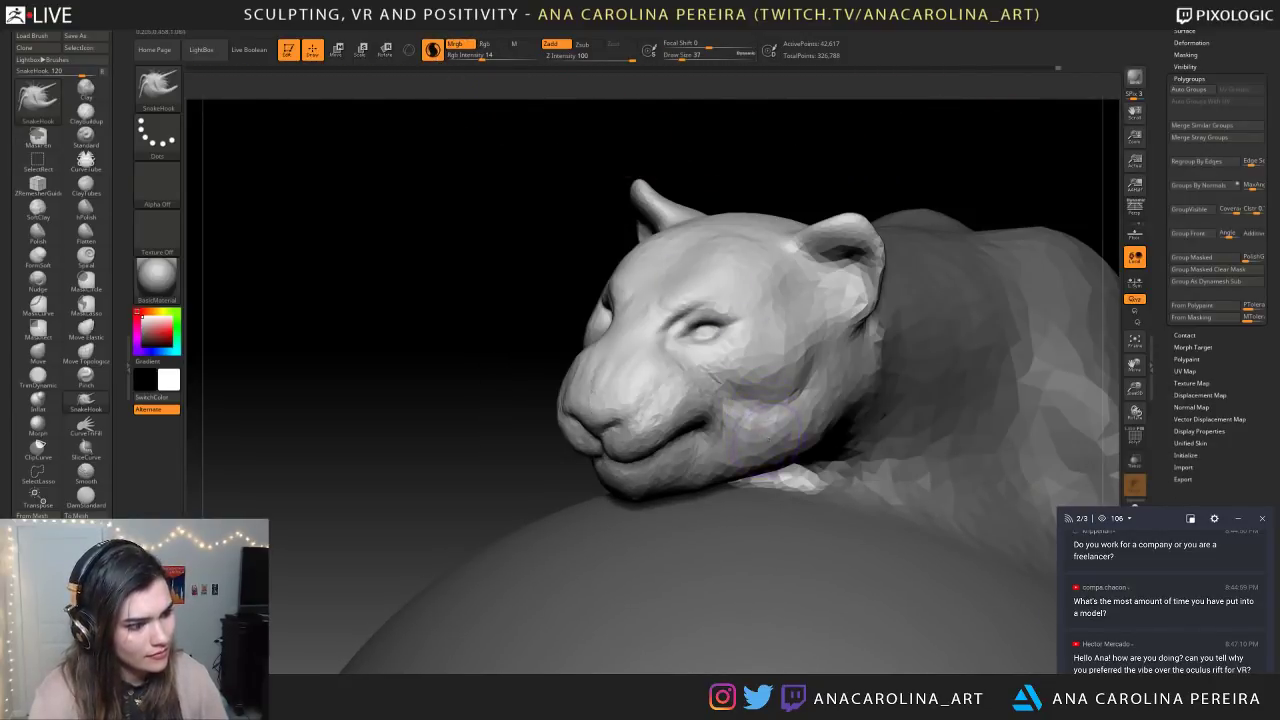
Try to pull pointed fur tufts down from the cat's cheek
{"action": "left_click_drag", "start_coordinate": [785, 462], "coordinate": [810, 487]}
{"action": "mouse_move", "coordinate": [825, 434]}
{"action": "left_mouse_down"}
{"action": "mouse_move", "coordinate": [836, 468]}
{"action": "mouse_move", "coordinate": [860, 444]}
{"action": "left_mouse_up"}
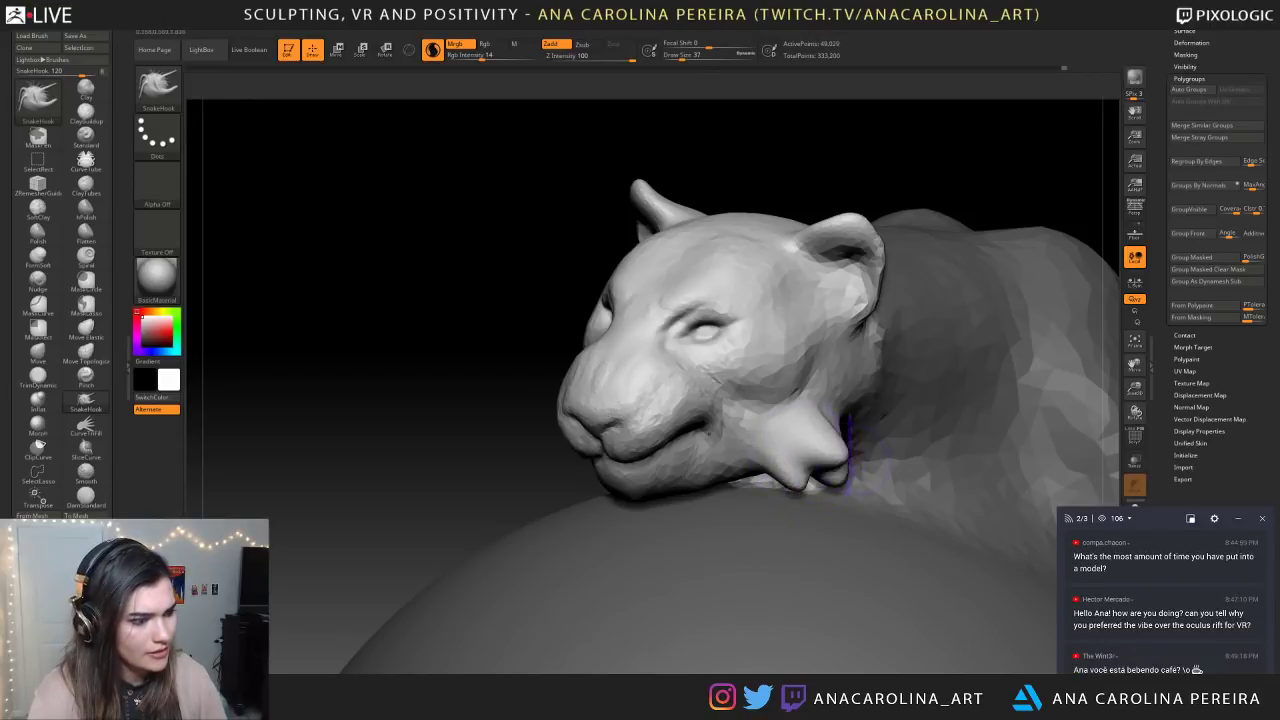
{"action": "key", "text": "ctrl+z"}
{"action": "key", "text": "ctrl+z"}
{"action": "key", "text": "ctrl+z"}
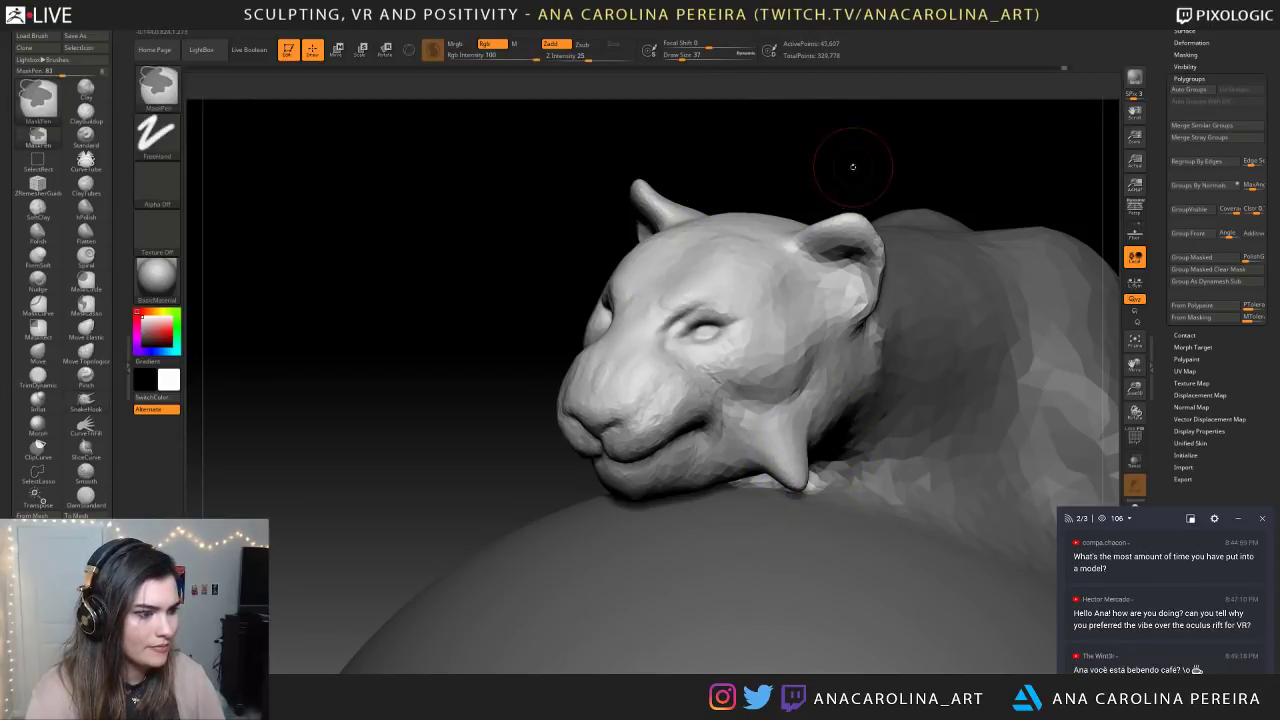
Pull the cheeks down and back toward the neck with SnakeHook to build a fur ruff
{"action": "key", "text": "space"}
{"action": "left_click_drag", "start_coordinate": [850, 166], "coordinate": [857, 165]}
{"action": "mouse_move", "coordinate": [775, 440]}
{"action": "left_mouse_down"}
{"action": "mouse_move", "coordinate": [790, 468]}
{"action": "mouse_move", "coordinate": [828, 468]}
{"action": "left_mouse_up"}
{"action": "mouse_move", "coordinate": [842, 405]}
{"action": "left_mouse_down"}
{"action": "mouse_move", "coordinate": [864, 418]}
{"action": "mouse_move", "coordinate": [872, 355]}
{"action": "left_mouse_up"}
{"action": "mouse_move", "coordinate": [745, 155]}
{"action": "left_mouse_down"}
{"action": "mouse_move", "coordinate": [954, 171]}
{"action": "mouse_move", "coordinate": [965, 189]}
{"action": "mouse_move", "coordinate": [950, 198]}
{"action": "left_mouse_up"}
{"action": "key", "text": "space"}
{"action": "left_click_drag", "start_coordinate": [861, 363], "coordinate": [866, 364]}
{"action": "left_click_drag", "start_coordinate": [773, 424], "coordinate": [795, 457]}
Round out the cheek ruff with SnakeHook at focal shift -51 and draw size 33
{"action": "key", "text": "space"}
{"action": "mouse_move", "coordinate": [776, 465]}
{"action": "left_mouse_down"}
{"action": "mouse_move", "coordinate": [746, 460]}
{"action": "mouse_move", "coordinate": [707, 399]}
{"action": "mouse_move", "coordinate": [692, 336]}
{"action": "left_mouse_up"}
{"action": "key", "text": "space"}
{"action": "left_click_drag", "start_coordinate": [656, 421], "coordinate": [663, 421]}
{"action": "left_click_drag", "start_coordinate": [662, 388], "coordinate": [673, 376]}
{"action": "mouse_move", "coordinate": [925, 178]}
{"action": "left_mouse_down"}
{"action": "mouse_move", "coordinate": [873, 202]}
{"action": "mouse_move", "coordinate": [900, 262]}
{"action": "mouse_move", "coordinate": [868, 212]}
{"action": "mouse_move", "coordinate": [863, 128]}
{"action": "mouse_move", "coordinate": [881, 160]}
{"action": "mouse_move", "coordinate": [875, 150]}
{"action": "left_mouse_up"}
{"action": "key", "text": "space"}
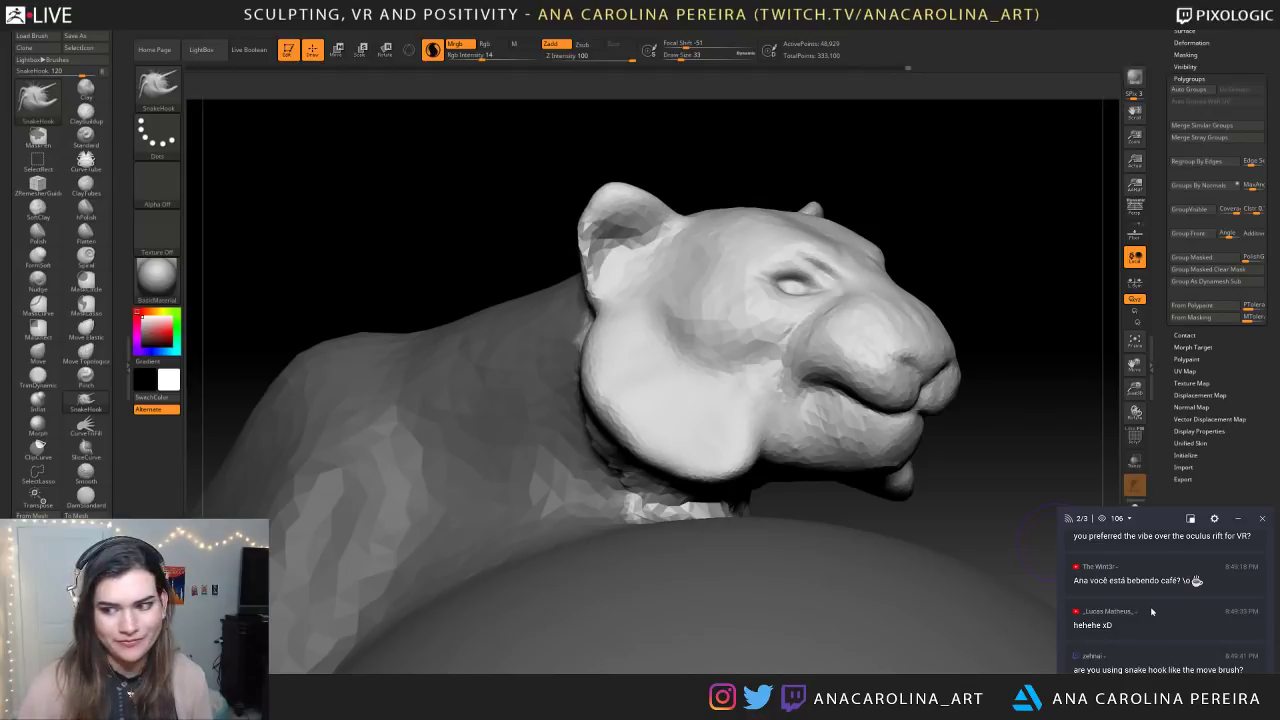
Pull the tips of the cat's ears outward with SnakeHook, raising the draw size to 65
{"action": "mouse_move", "coordinate": [1030, 430]}
{"action": "left_mouse_down"}
{"action": "mouse_move", "coordinate": [808, 455]}
{"action": "mouse_move", "coordinate": [778, 496]}
{"action": "mouse_move", "coordinate": [812, 488]}
{"action": "mouse_move", "coordinate": [788, 502]}
{"action": "mouse_move", "coordinate": [845, 455]}
{"action": "left_mouse_up"}
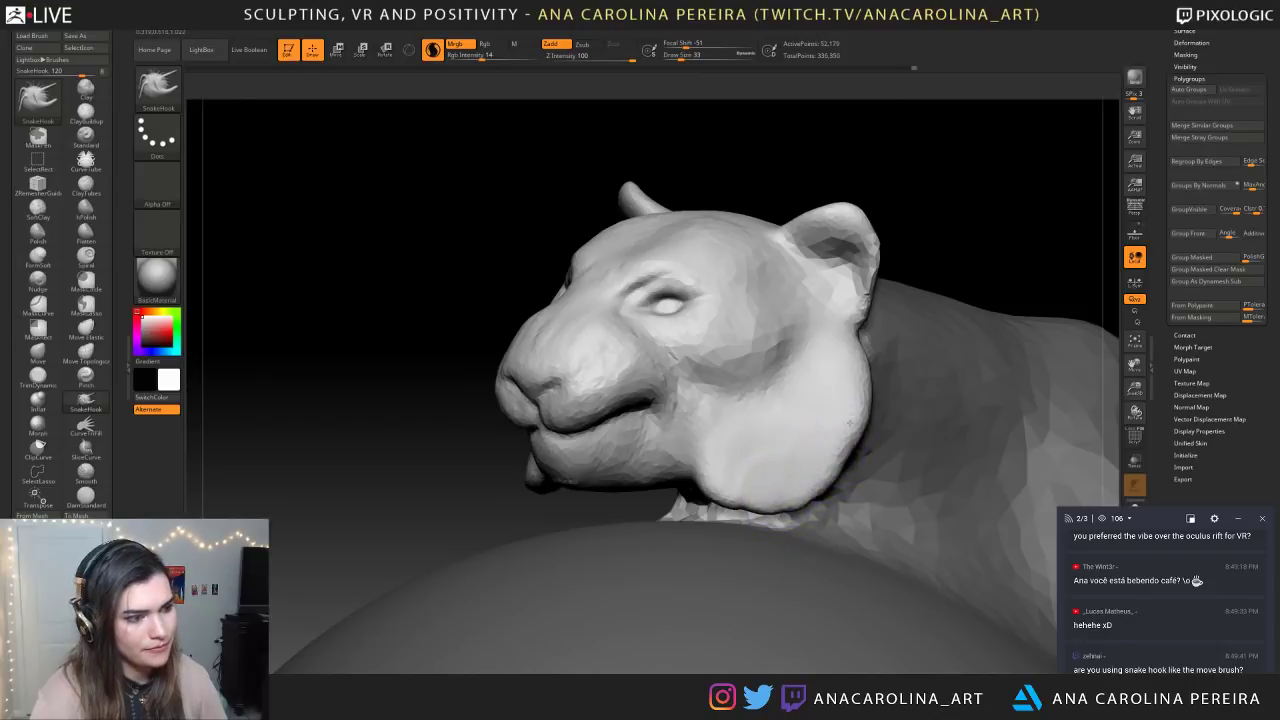
{"action": "left_click_drag", "start_coordinate": [850, 212], "coordinate": [912, 219]}
{"action": "key", "text": "space"}
{"action": "key", "text": "space"}
{"action": "left_click_drag", "start_coordinate": [824, 286], "coordinate": [836, 296]}
{"action": "left_click_drag", "start_coordinate": [870, 200], "coordinate": [850, 310]}
{"action": "right_click_drag", "start_coordinate": [850, 310], "coordinate": [857, 316]}
{"action": "mouse_move", "coordinate": [852, 298]}
{"action": "left_mouse_down"}
{"action": "mouse_move", "coordinate": [876, 302]}
{"action": "mouse_move", "coordinate": [848, 278]}
{"action": "left_mouse_up"}
{"action": "key", "text": "ctrl+z"}
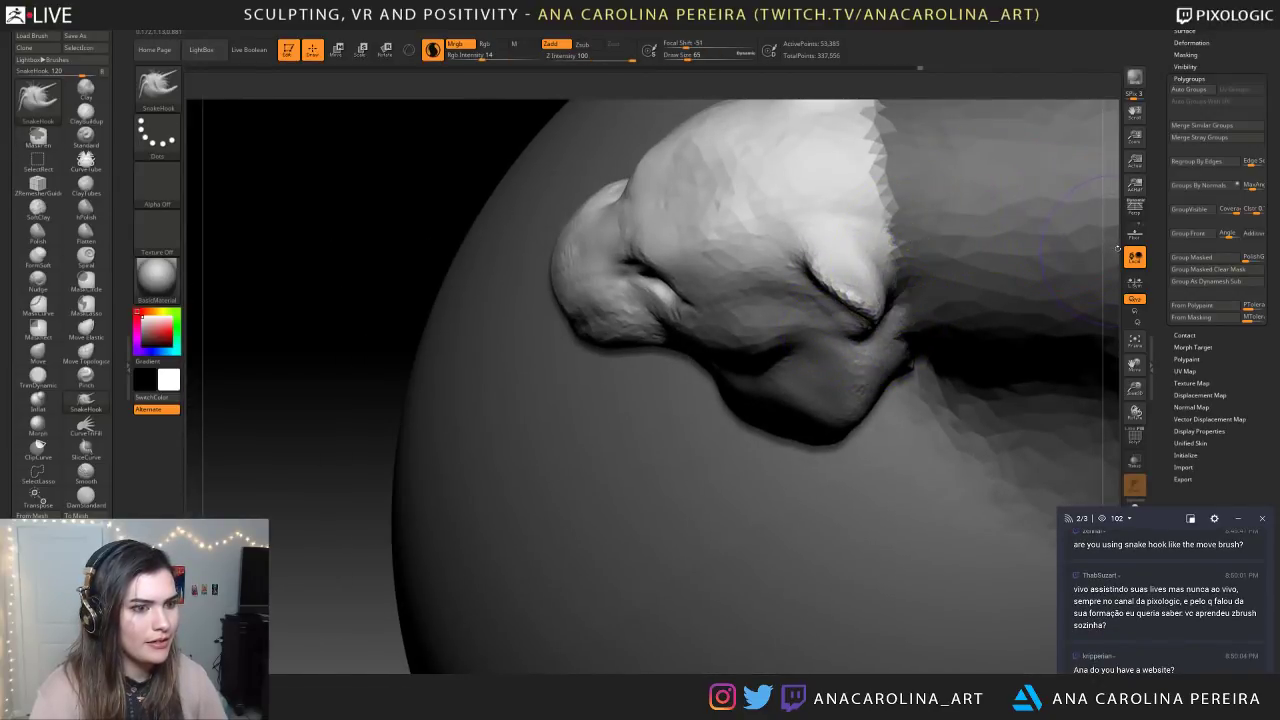
Refine the ear contours and the adjoining back edge of the head with SnakeHook, ending at draw size 44
{"action": "right_click_drag", "start_coordinate": [930, 290], "coordinate": [884, 250]}
{"action": "left_click_drag", "start_coordinate": [866, 292], "coordinate": [884, 298]}
{"action": "right_click_drag", "start_coordinate": [1071, 302], "coordinate": [958, 410]}
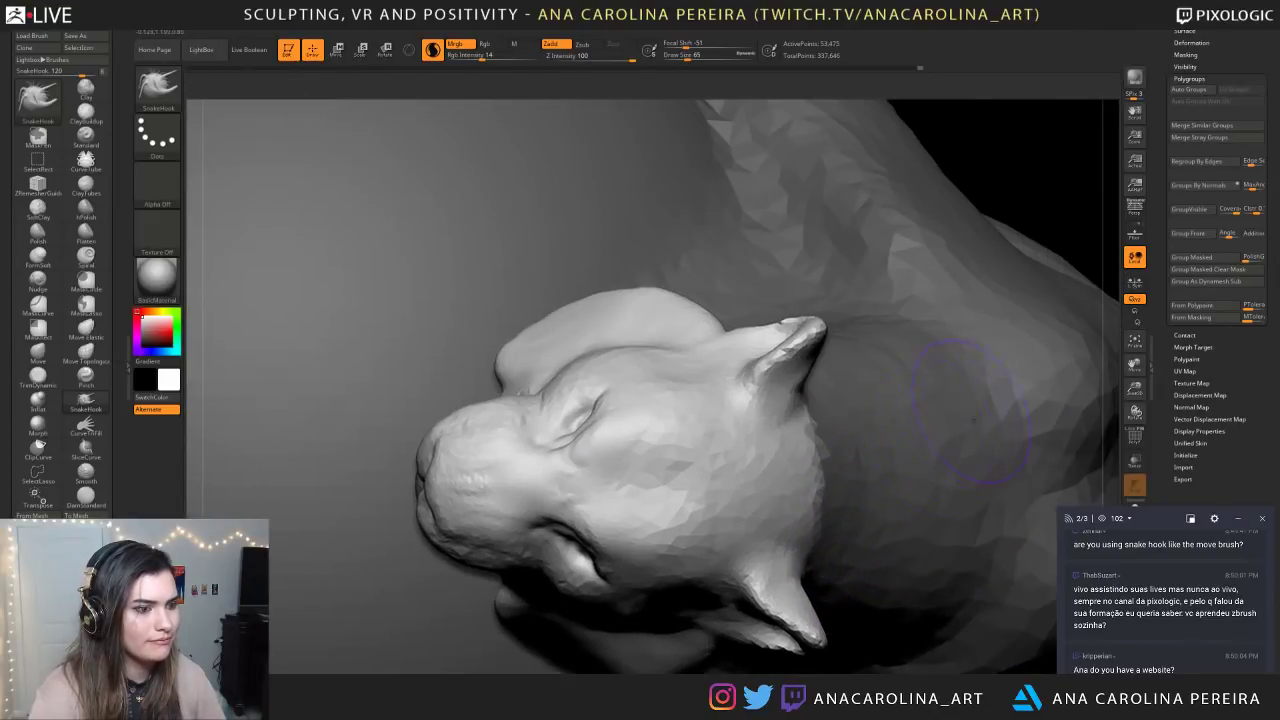
{"action": "right_click_drag", "start_coordinate": [1103, 378], "coordinate": [1047, 238]}
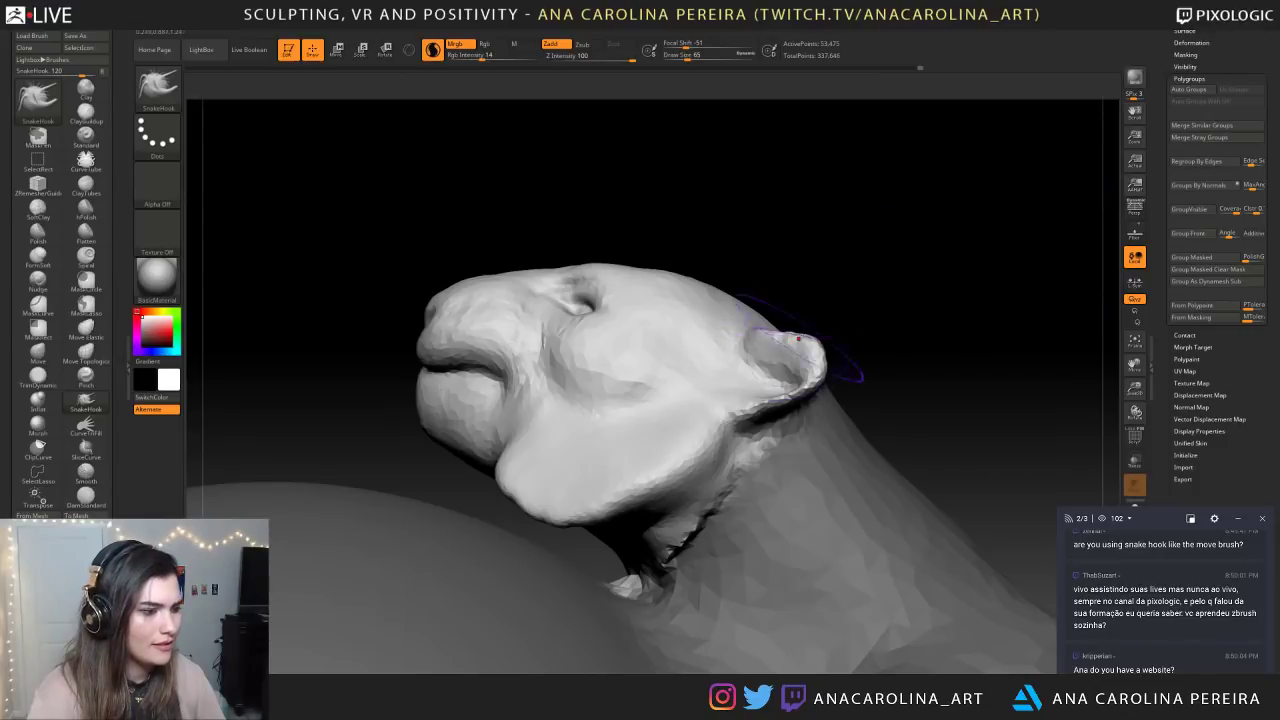
{"action": "right_click_drag", "start_coordinate": [950, 390], "coordinate": [852, 365]}
{"action": "key", "text": "s"}
{"action": "mouse_move", "coordinate": [793, 428]}
{"action": "left_mouse_down"}
{"action": "mouse_move", "coordinate": [776, 427]}
{"action": "mouse_move", "coordinate": [777, 368]}
{"action": "mouse_move", "coordinate": [790, 400]}
{"action": "left_mouse_up"}
{"action": "mouse_move", "coordinate": [868, 262]}
{"action": "right_mouse_down"}
{"action": "mouse_move", "coordinate": [910, 257]}
{"action": "mouse_move", "coordinate": [900, 283]}
{"action": "mouse_move", "coordinate": [934, 354]}
{"action": "mouse_move", "coordinate": [903, 334]}
{"action": "mouse_move", "coordinate": [880, 246]}
{"action": "mouse_move", "coordinate": [918, 178]}
{"action": "right_mouse_up"}
{"action": "key", "text": "ctrl"}
{"action": "right_click_drag", "start_coordinate": [390, 560], "coordinate": [636, 375]}
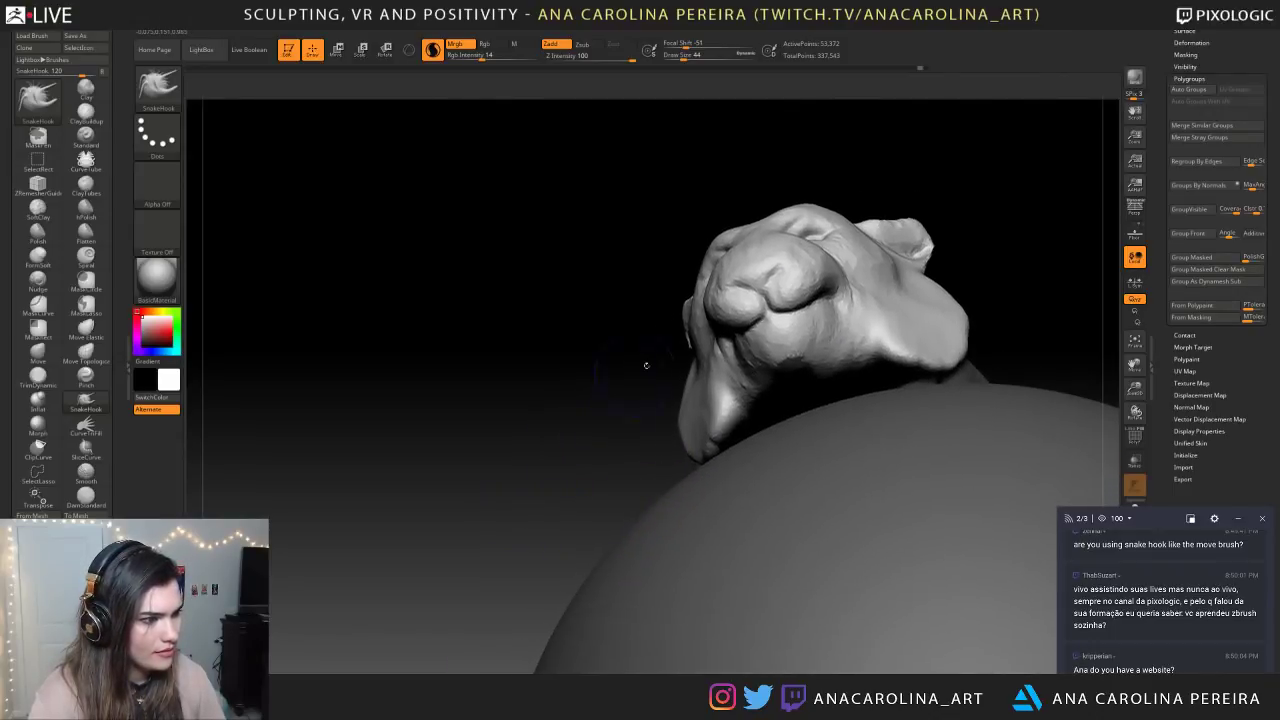
Switch to the ClayBuildup brush at draw size 71 and face the underside of the cat's muzzle
{"action": "right_click_drag", "start_coordinate": [903, 180], "coordinate": [903, 161]}
{"action": "key", "text": "b"}
{"action": "key", "text": "c"}
{"action": "key", "text": "b"}
{"action": "key", "text": "s"}
{"action": "left_click_drag", "start_coordinate": [900, 161], "coordinate": [912, 161]}
{"action": "key", "text": "s"}
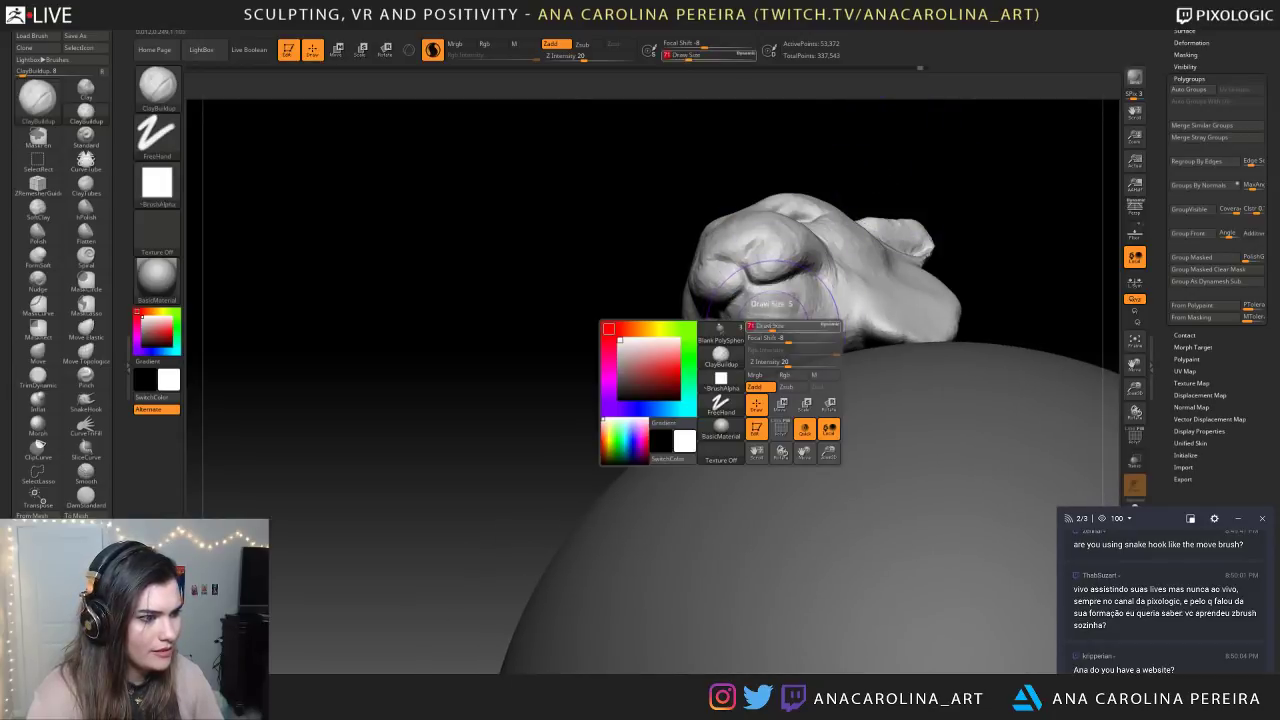
{"action": "right_click_drag", "start_coordinate": [903, 218], "coordinate": [943, 166]}
{"action": "left_click_drag", "start_coordinate": [955, 170], "coordinate": [985, 194], "text": "ctrl"}
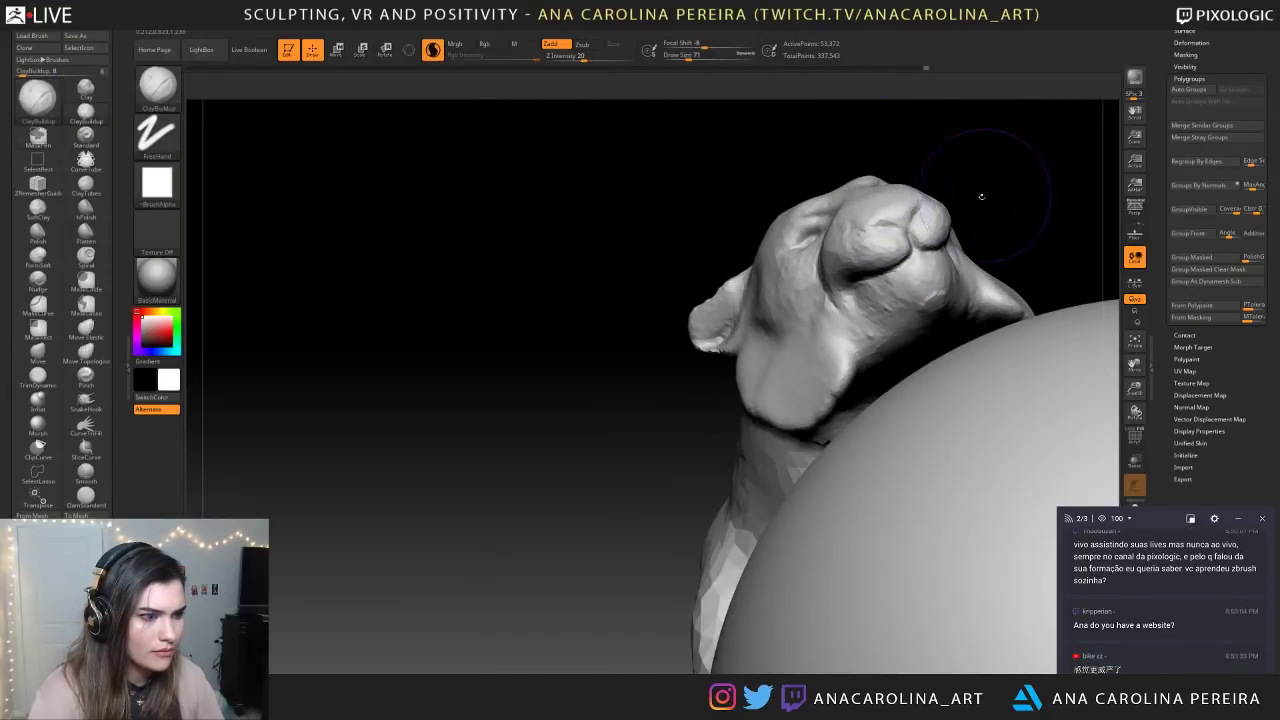
Carve into the lower jaw beneath the upper lip with ClayBuildup, reducing the draw size to 51
{"action": "key", "text": "space"}
{"action": "mouse_move", "coordinate": [932, 290]}
{"action": "left_mouse_down", "text": "shift"}
{"action": "mouse_move", "coordinate": [908, 302]}
{"action": "mouse_move", "coordinate": [928, 293]}
{"action": "left_mouse_up", "text": "shift"}
{"action": "key", "text": "space"}
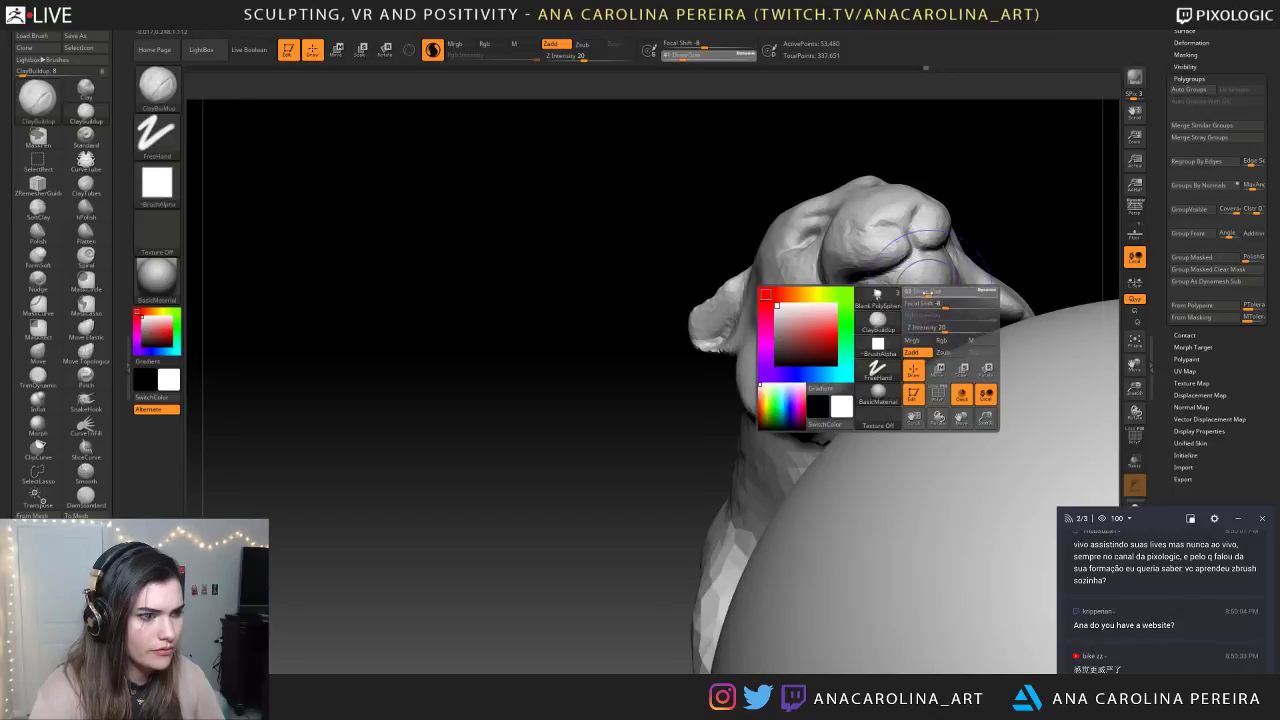
{"action": "key", "text": "ctrl"}
{"action": "key", "text": "ctrl+z"}
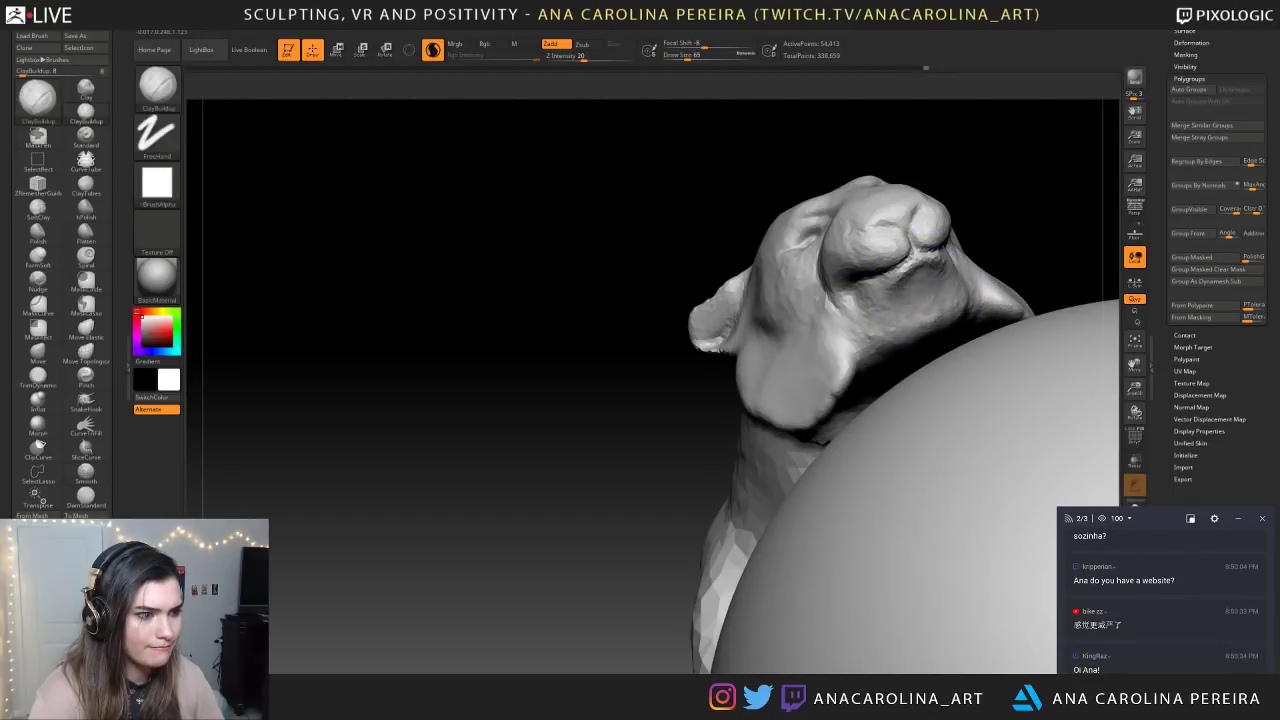
{"action": "mouse_move", "coordinate": [938, 271]}
{"action": "right_mouse_down"}
{"action": "mouse_move", "coordinate": [1002, 252]}
{"action": "mouse_move", "coordinate": [995, 242]}
{"action": "mouse_move", "coordinate": [938, 268]}
{"action": "right_mouse_up"}
{"action": "key", "text": "space"}
{"action": "left_click", "coordinate": [908, 302]}
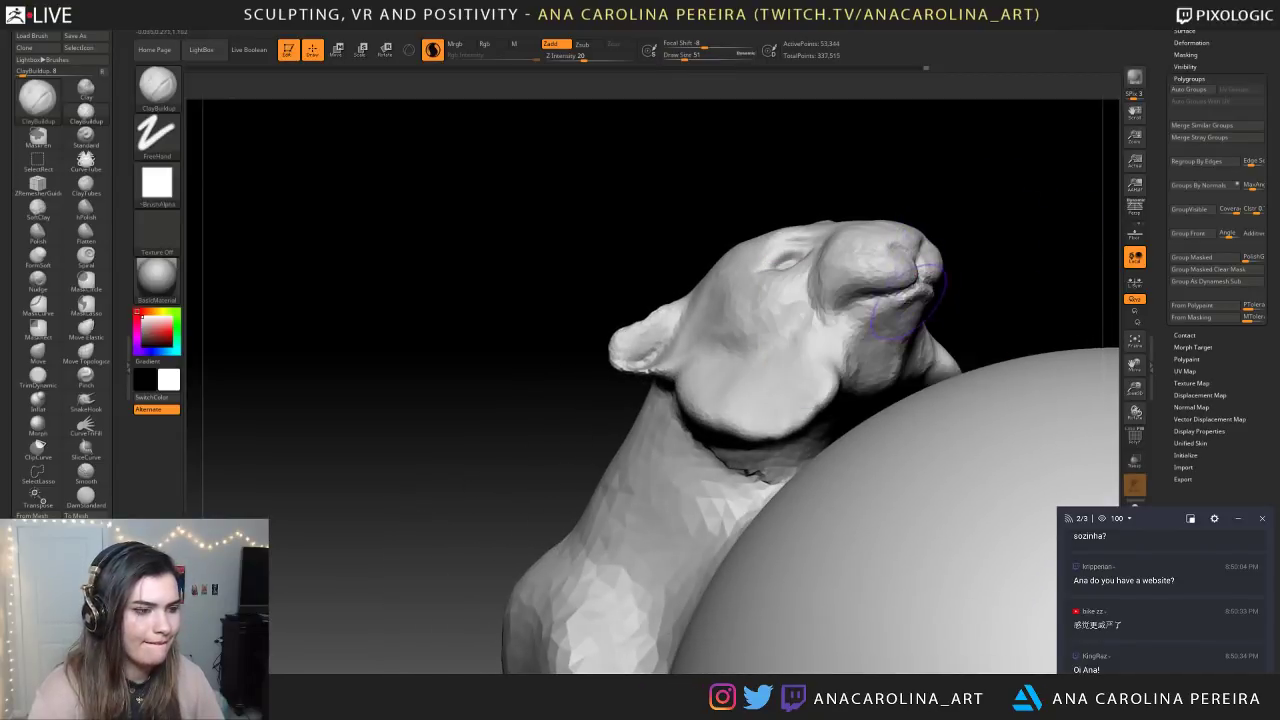
{"action": "mouse_move", "coordinate": [878, 388]}
{"action": "left_mouse_down"}
{"action": "mouse_move", "coordinate": [854, 372]}
{"action": "mouse_move", "coordinate": [846, 338]}
{"action": "mouse_move", "coordinate": [890, 380]}
{"action": "left_mouse_up"}
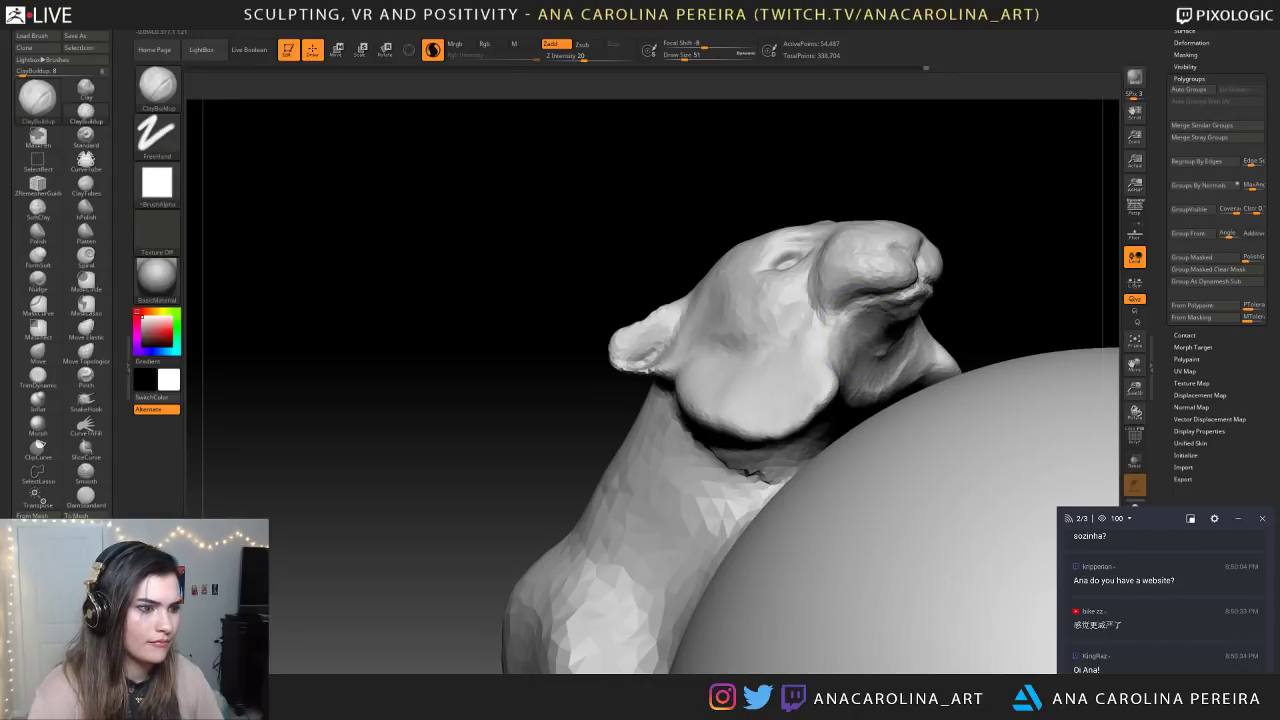
{"action": "mouse_move", "coordinate": [946, 293]}
{"action": "left_mouse_down"}
{"action": "mouse_move", "coordinate": [758, 318]}
{"action": "mouse_move", "coordinate": [925, 312]}
{"action": "left_mouse_up"}
{"action": "left_click_drag", "start_coordinate": [871, 374], "coordinate": [888, 368]}
Hollow out the mouth between the muzzle and the lower jaw with ClayBuildup at draw size 54
{"action": "mouse_move", "coordinate": [1040, 260]}
{"action": "left_mouse_down"}
{"action": "mouse_move", "coordinate": [920, 300]}
{"action": "mouse_move", "coordinate": [840, 410]}
{"action": "left_mouse_up"}
{"action": "key", "text": "space"}
{"action": "left_click", "coordinate": [940, 268]}
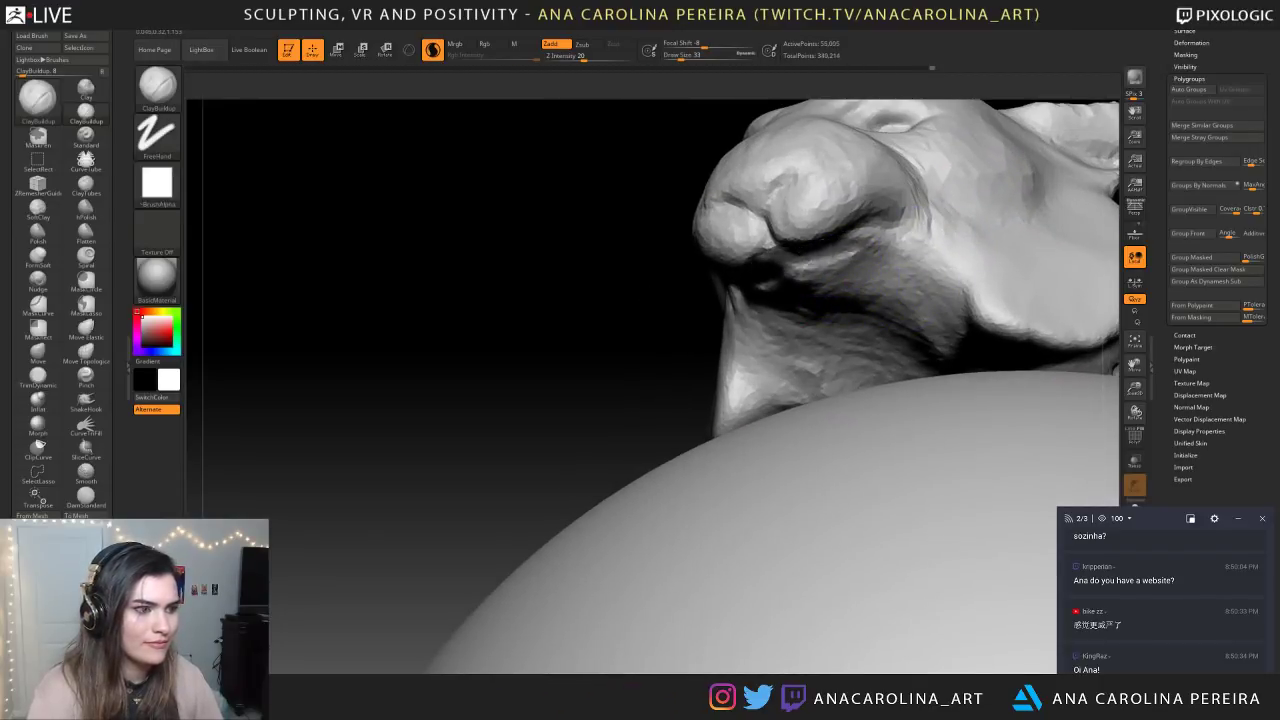
{"action": "key", "text": "space"}
{"action": "left_click", "coordinate": [840, 278]}
{"action": "left_click_drag", "start_coordinate": [785, 300], "coordinate": [865, 300]}
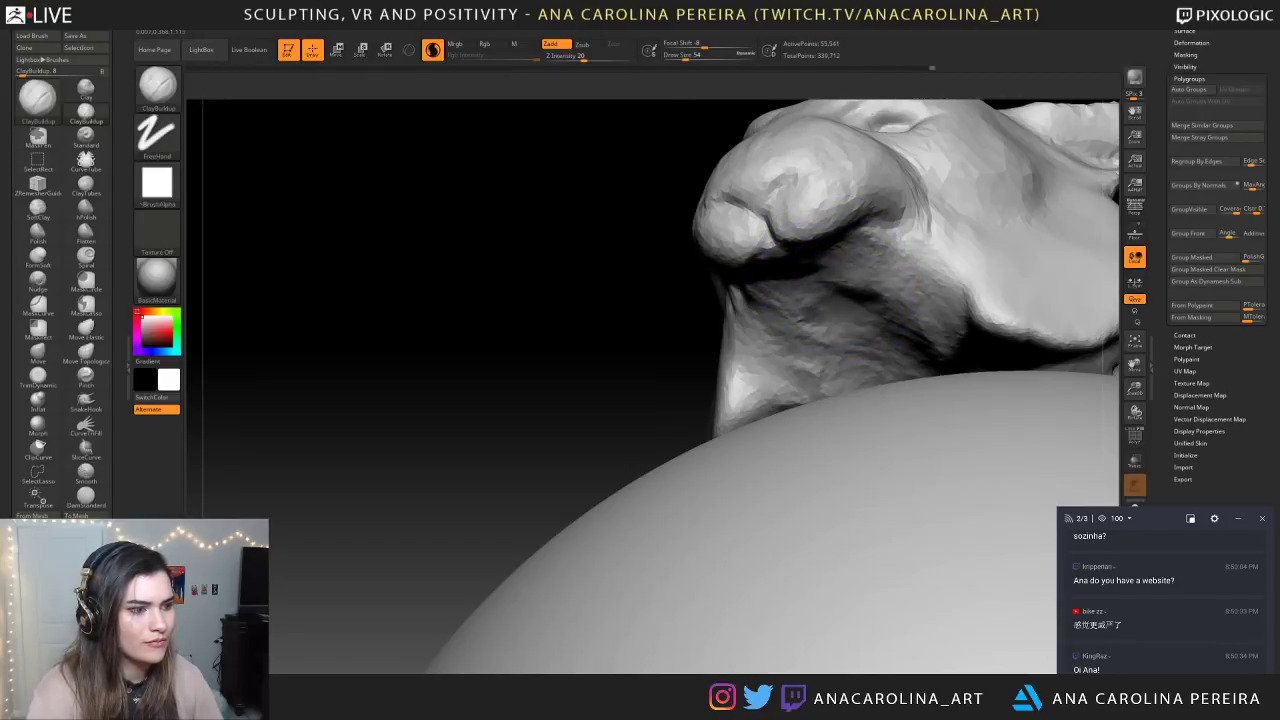
{"action": "left_click_drag", "start_coordinate": [615, 329], "coordinate": [880, 250]}
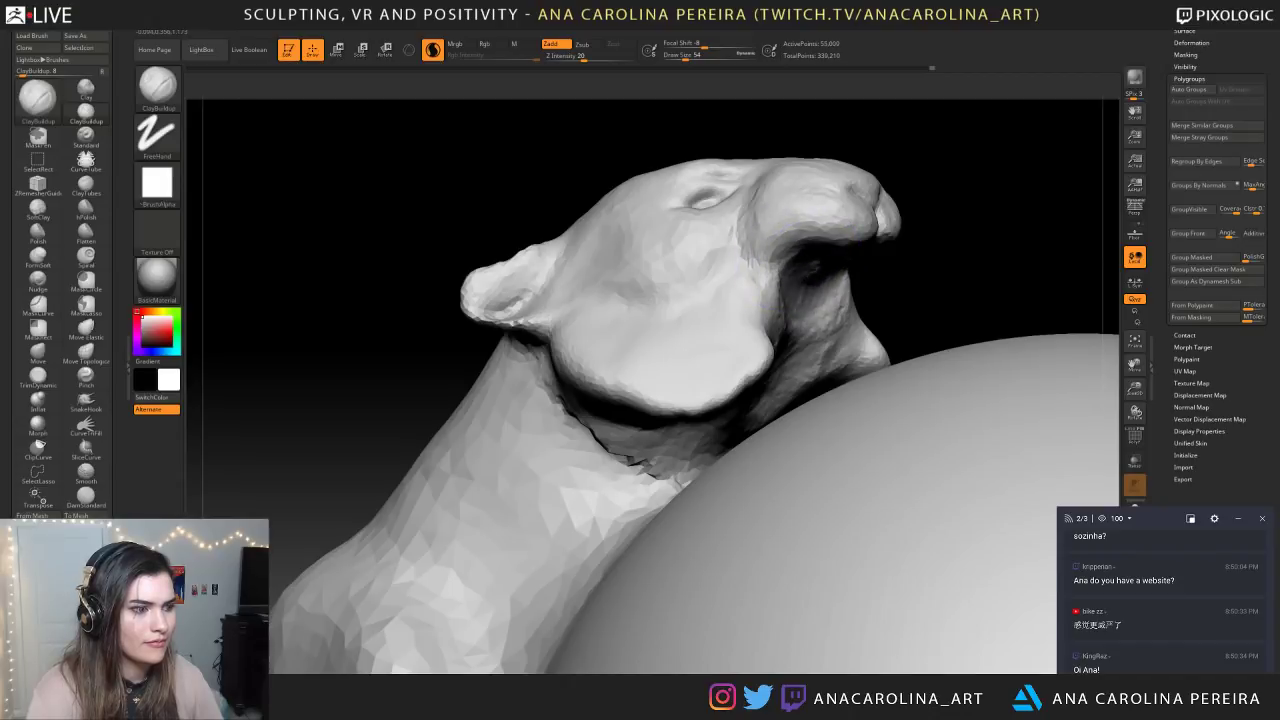
{"action": "left_click_drag", "start_coordinate": [980, 260], "coordinate": [790, 255]}
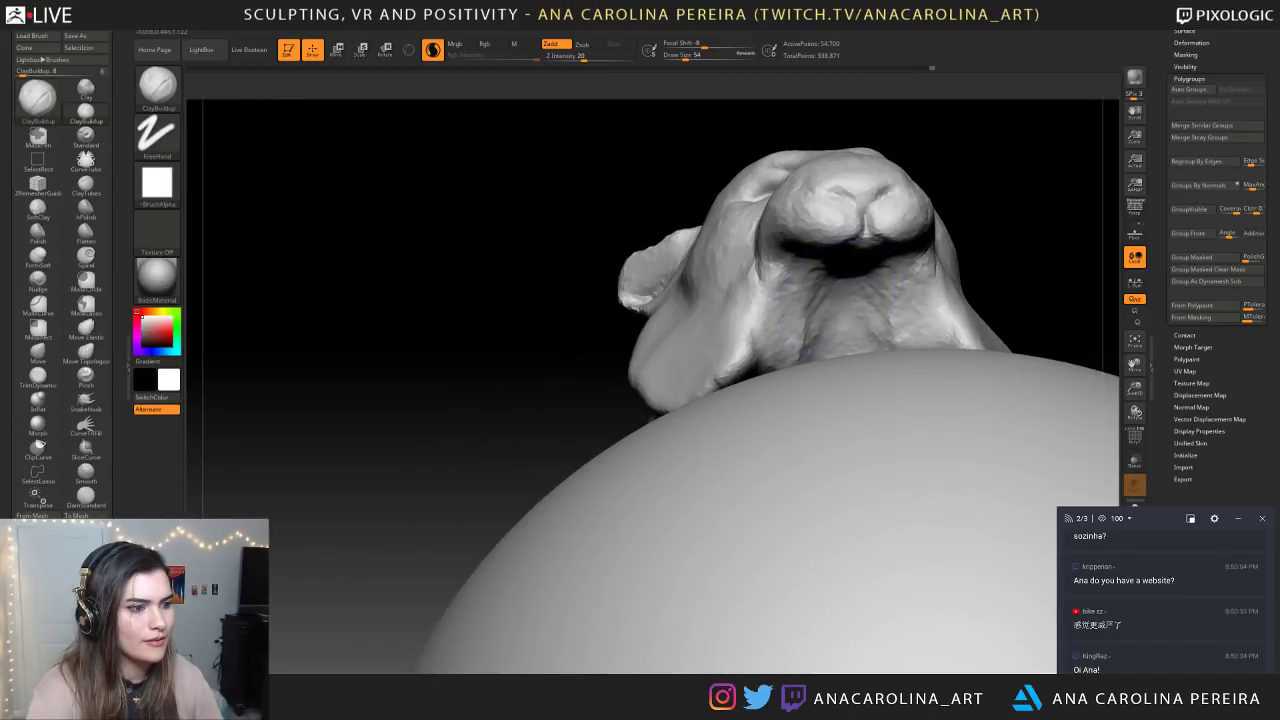
Deepen the mouth cavity under the nose with finer ClayBuildup strokes at draw sizes 23 and 31
{"action": "mouse_move", "coordinate": [700, 250]}
{"action": "left_mouse_down"}
{"action": "mouse_move", "coordinate": [600, 255]}
{"action": "mouse_move", "coordinate": [510, 290]}
{"action": "left_mouse_up"}
{"action": "key", "text": "space"}
{"action": "left_click", "coordinate": [930, 264]}
{"action": "mouse_move", "coordinate": [590, 295]}
{"action": "left_mouse_down"}
{"action": "mouse_move", "coordinate": [680, 263]}
{"action": "mouse_move", "coordinate": [860, 262]}
{"action": "left_mouse_up"}
{"action": "key", "text": "space"}
{"action": "left_click", "coordinate": [856, 264]}
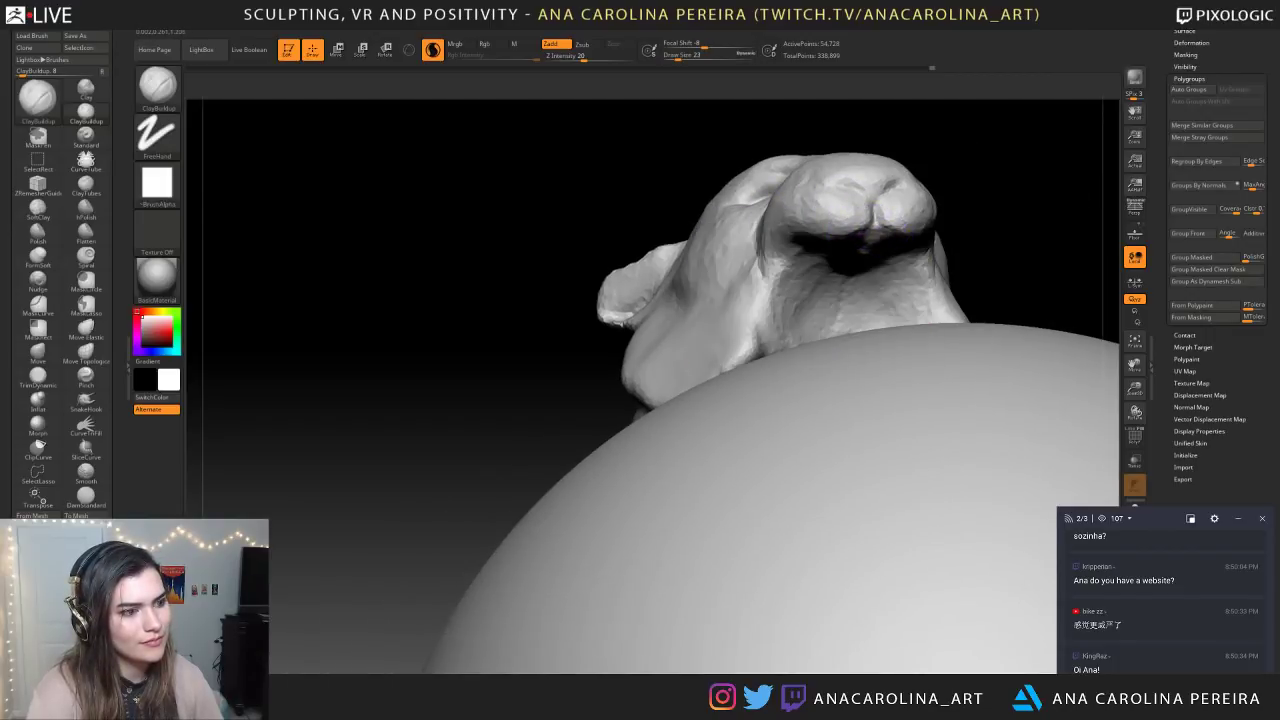
{"action": "key", "text": "space"}
{"action": "left_click", "coordinate": [953, 227]}
{"action": "mouse_move", "coordinate": [888, 268]}
{"action": "left_mouse_down"}
{"action": "mouse_move", "coordinate": [874, 280]}
{"action": "mouse_move", "coordinate": [876, 266]}
{"action": "left_mouse_up"}
{"action": "left_click_drag", "start_coordinate": [971, 240], "coordinate": [820, 250]}
{"action": "left_click_drag", "start_coordinate": [1040, 140], "coordinate": [1100, 145], "text": "alt"}
{"action": "left_click_drag", "start_coordinate": [1020, 240], "coordinate": [1010, 190], "text": "alt"}
{"action": "left_click_drag", "start_coordinate": [960, 180], "coordinate": [1062, 265]}
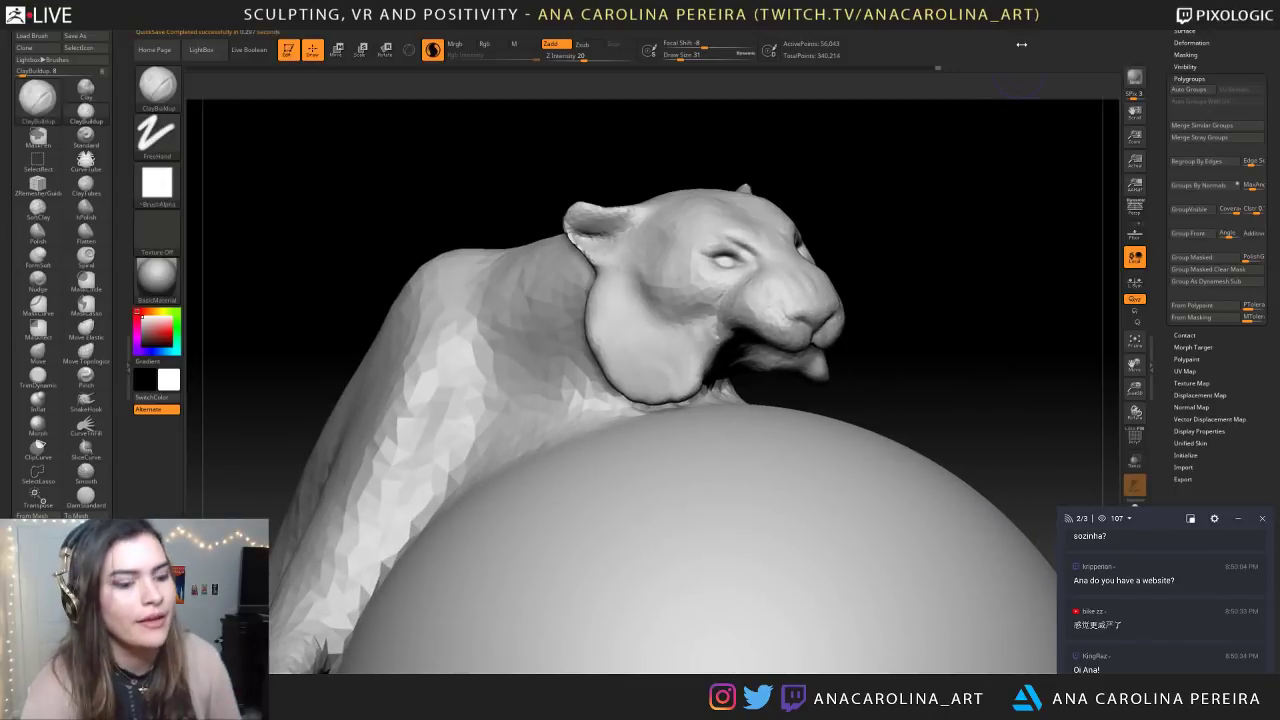
{"action": "scroll", "coordinate": [1206, 609], "scroll_direction": "up", "scroll_amount": 2}
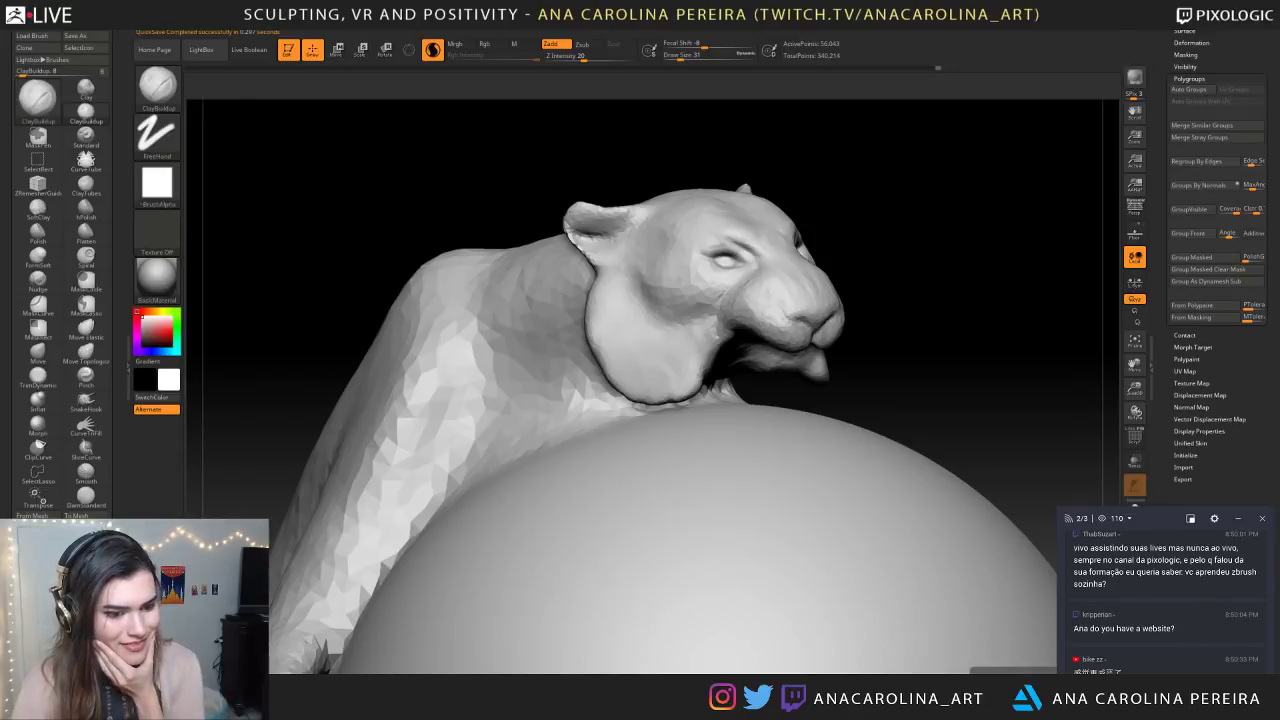
{"action": "scroll", "coordinate": [1203, 601], "scroll_direction": "up", "scroll_amount": 2}
{"action": "scroll", "coordinate": [1195, 600], "scroll_direction": "down", "scroll_amount": 1}
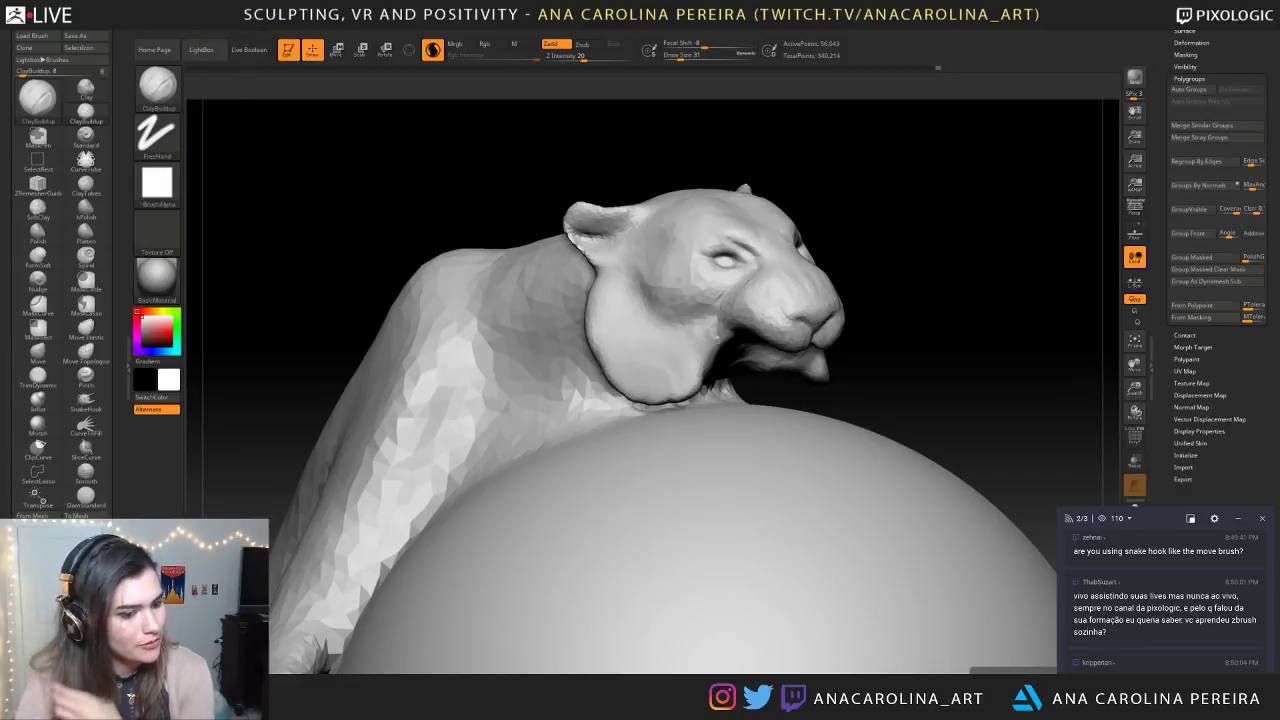
{"action": "left_click_drag", "start_coordinate": [1158, 607], "coordinate": [1221, 620]}
{"action": "left_click_drag", "start_coordinate": [1089, 620], "coordinate": [1105, 631]}
{"action": "left_click", "coordinate": [1105, 631]}
{"action": "scroll", "coordinate": [1114, 624], "scroll_direction": "down", "scroll_amount": 1}
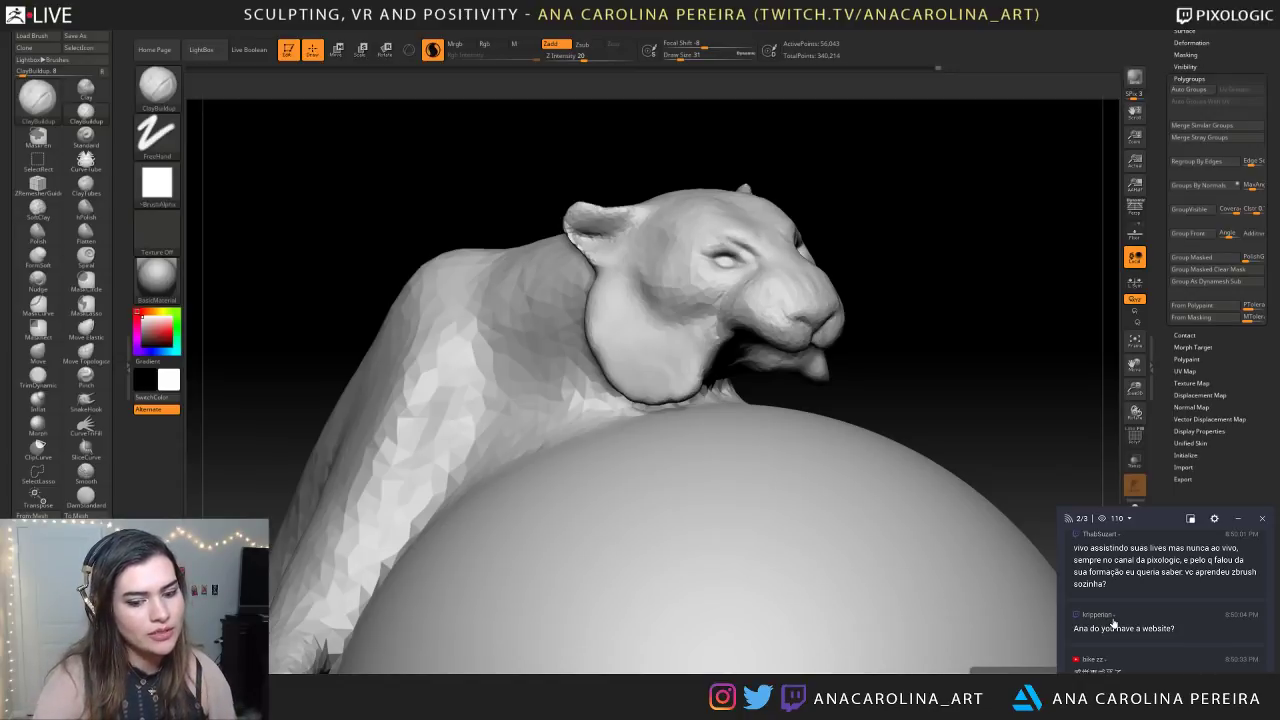
Pull the side of the upper lip down over the open mouth with SnakeHook at draw size 51
{"action": "left_click_drag", "start_coordinate": [972, 352], "coordinate": [884, 328]}
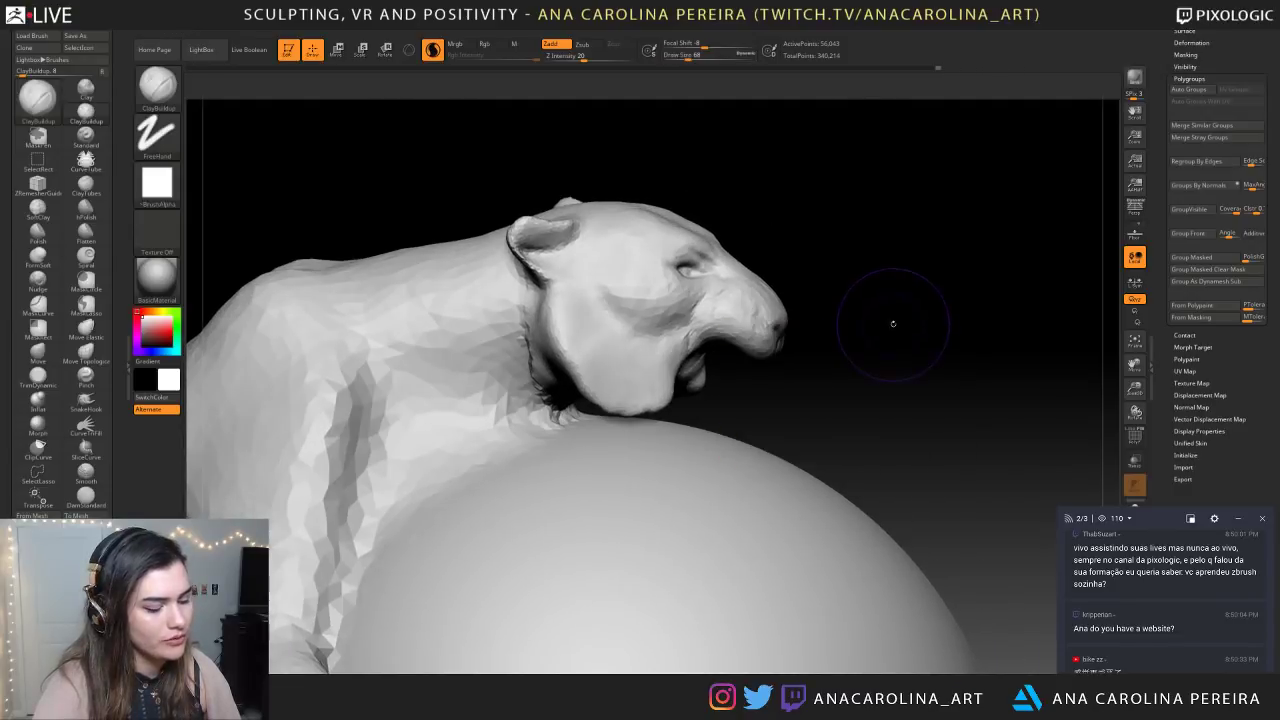
{"action": "key", "text": "b"}
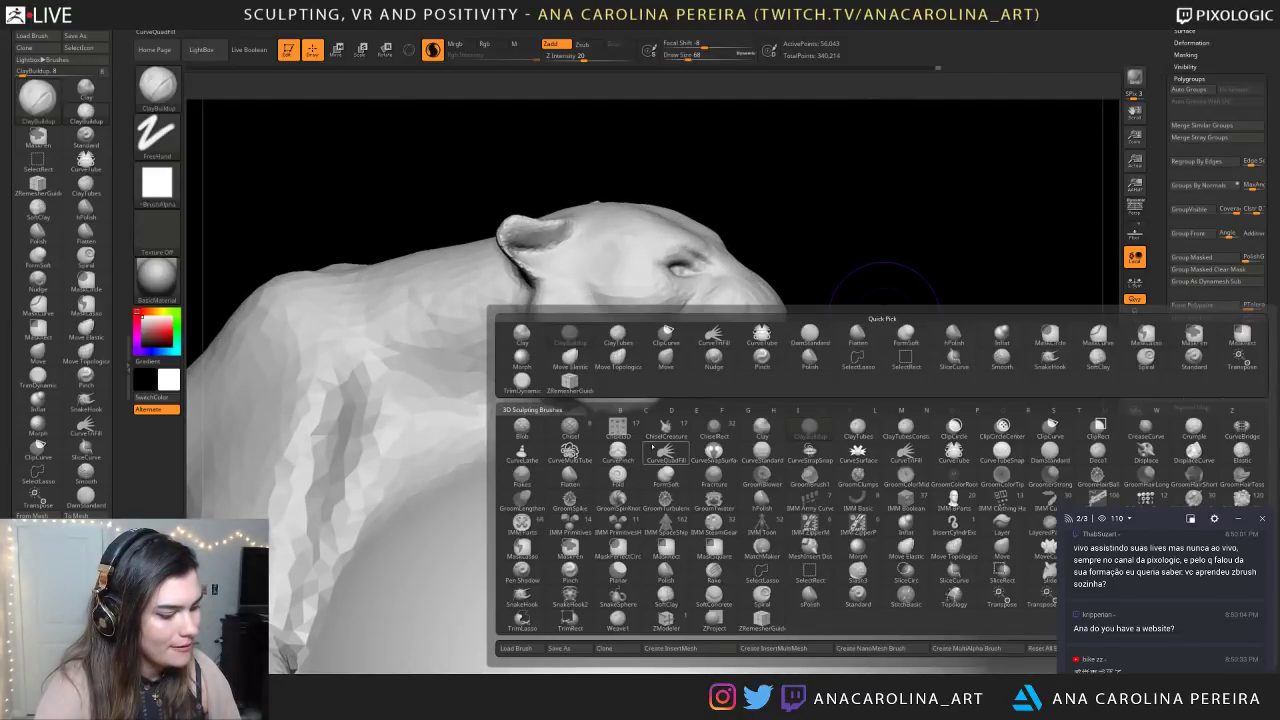
{"action": "key", "text": "s"}
{"action": "key", "text": "h"}
{"action": "key", "text": "space"}
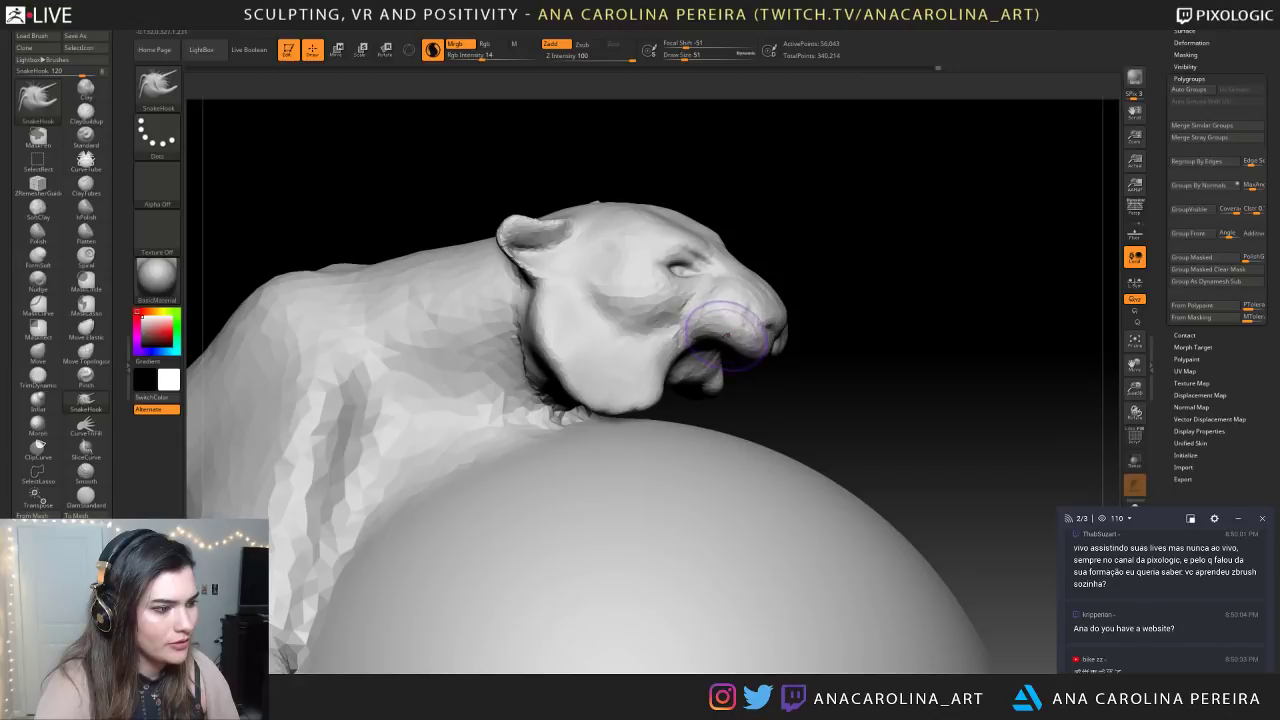
{"action": "key", "text": "ctrl"}
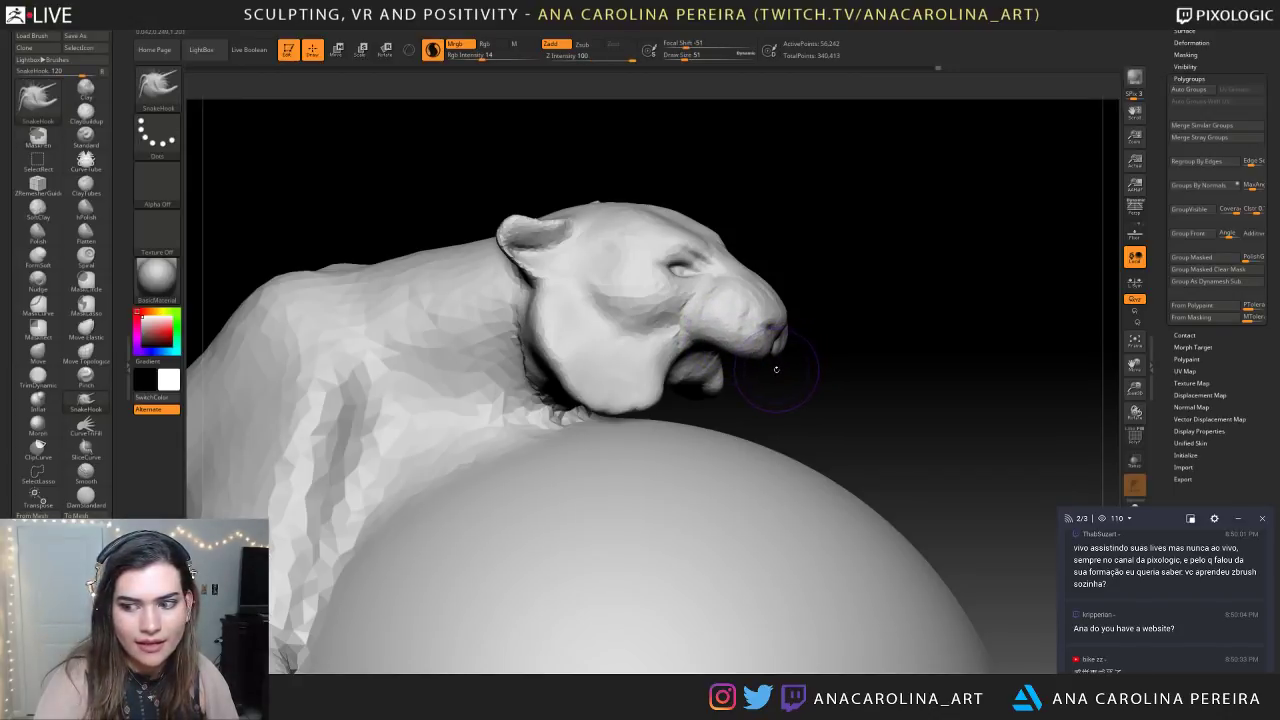
Adjust the front of the muzzle and the chin with SnakeHook at draw size 37 and smooth the muzzle's side
{"action": "key", "text": "space"}
{"action": "right_click_drag", "start_coordinate": [830, 410], "coordinate": [731, 427]}
{"action": "key", "text": "space"}
{"action": "left_click_drag", "start_coordinate": [804, 361], "coordinate": [796, 361]}
{"action": "left_click_drag", "start_coordinate": [792, 380], "coordinate": [812, 365]}
{"action": "right_click_drag", "start_coordinate": [808, 415], "coordinate": [835, 340]}
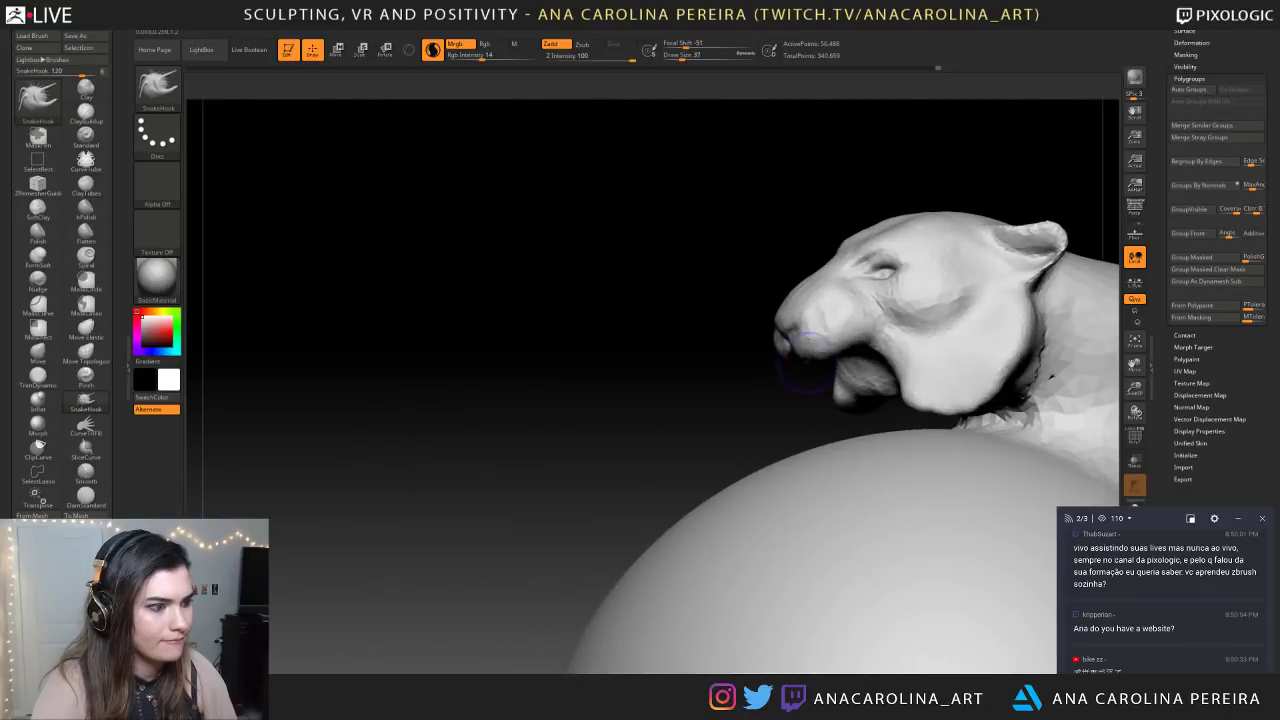
{"action": "key", "text": "shift"}
{"action": "left_click_drag", "start_coordinate": [835, 317], "coordinate": [862, 342], "text": "shift"}
{"action": "mouse_move", "coordinate": [786, 403]}
{"action": "left_mouse_down"}
{"action": "mouse_move", "coordinate": [932, 385]}
{"action": "mouse_move", "coordinate": [971, 366]}
{"action": "mouse_move", "coordinate": [943, 323]}
{"action": "mouse_move", "coordinate": [775, 328]}
{"action": "mouse_move", "coordinate": [792, 388]}
{"action": "left_mouse_up"}
Carve creases along the nose bridge and the upper muzzle with DamStandard at draw size 27
{"action": "mouse_move", "coordinate": [1003, 196]}
{"action": "left_mouse_down", "text": "alt"}
{"action": "mouse_move", "coordinate": [963, 200]}
{"action": "mouse_move", "coordinate": [985, 177]}
{"action": "mouse_move", "coordinate": [971, 188]}
{"action": "left_mouse_up", "text": "alt"}
{"action": "key", "text": "b"}
{"action": "key", "text": "d"}
{"action": "key", "text": "s"}
{"action": "key", "text": "s"}
{"action": "left_click_drag", "start_coordinate": [851, 172], "coordinate": [849, 196], "text": "alt"}
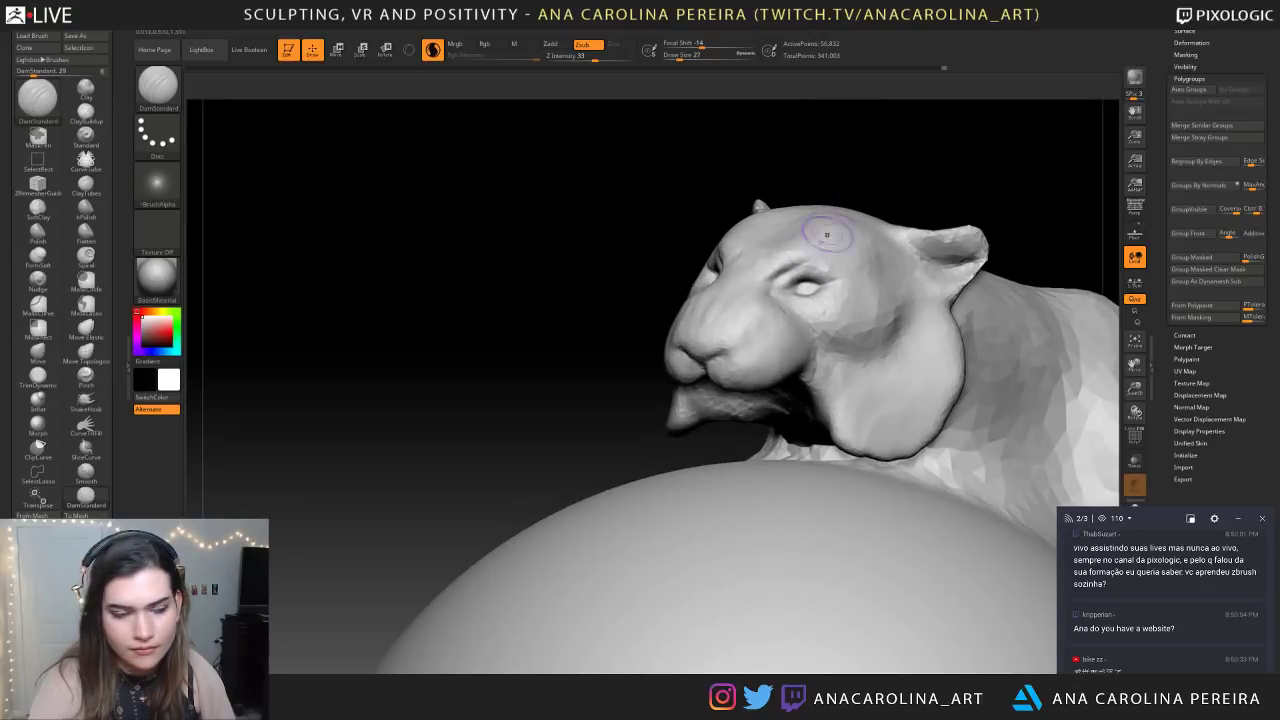
{"action": "mouse_move", "coordinate": [771, 286]}
{"action": "left_mouse_down"}
{"action": "mouse_move", "coordinate": [734, 289]}
{"action": "mouse_move", "coordinate": [713, 330]}
{"action": "left_mouse_up"}
{"action": "left_click_drag", "start_coordinate": [600, 340], "coordinate": [820, 346]}
{"action": "mouse_move", "coordinate": [686, 277]}
{"action": "left_mouse_down"}
{"action": "mouse_move", "coordinate": [738, 302]}
{"action": "mouse_move", "coordinate": [660, 295]}
{"action": "mouse_move", "coordinate": [710, 308]}
{"action": "mouse_move", "coordinate": [650, 308]}
{"action": "mouse_move", "coordinate": [761, 389]}
{"action": "mouse_move", "coordinate": [808, 395]}
{"action": "mouse_move", "coordinate": [768, 396]}
{"action": "left_mouse_up"}
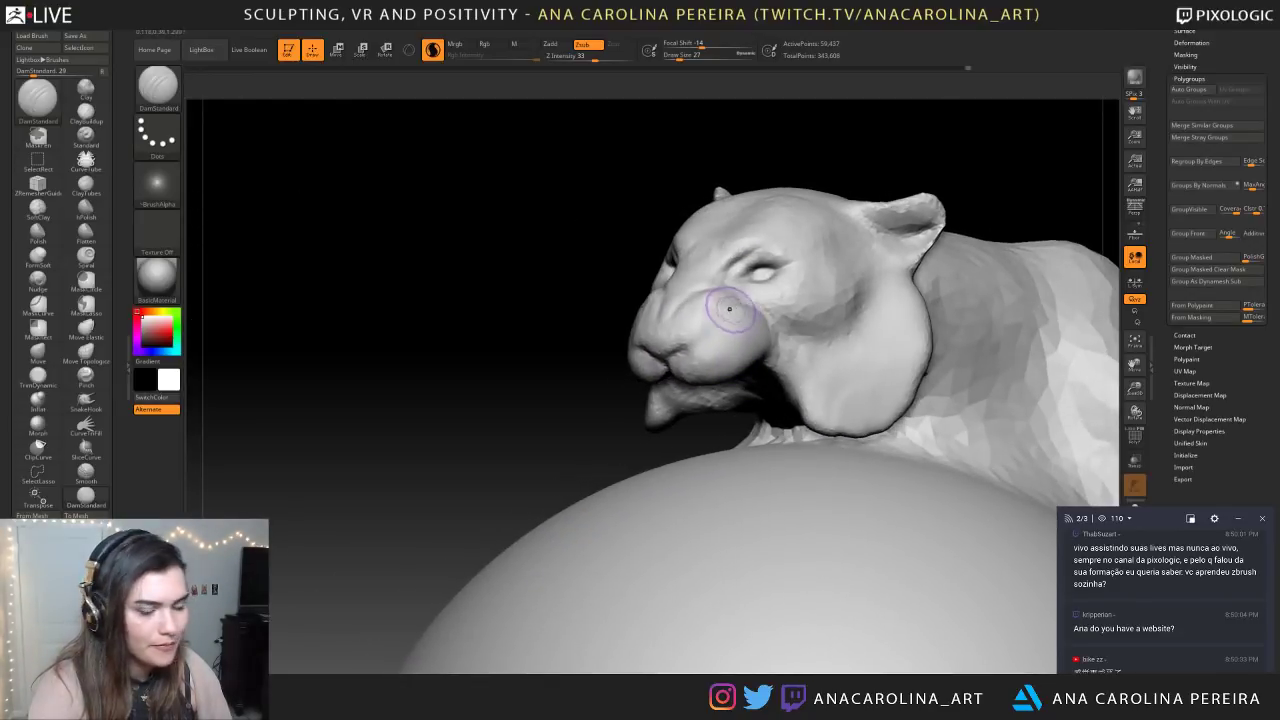
Deepen the nostril crease running down to the upper lip with DamStandard
{"action": "left_click_drag", "start_coordinate": [551, 400], "coordinate": [609, 400]}
{"action": "left_click_drag", "start_coordinate": [668, 341], "coordinate": [662, 345]}
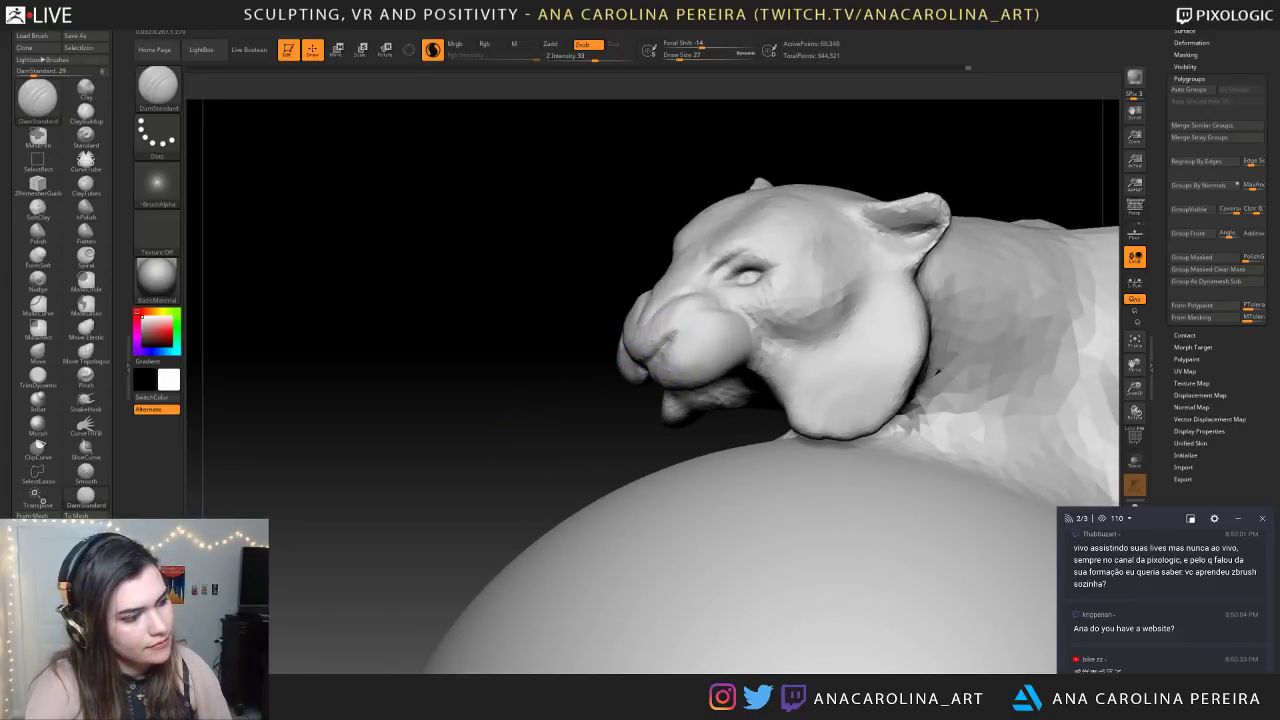
{"action": "mouse_move", "coordinate": [552, 400]}
{"action": "left_mouse_down"}
{"action": "mouse_move", "coordinate": [703, 400]}
{"action": "mouse_move", "coordinate": [769, 360]}
{"action": "mouse_move", "coordinate": [680, 362]}
{"action": "mouse_move", "coordinate": [700, 450]}
{"action": "left_mouse_up"}
{"action": "mouse_move", "coordinate": [890, 225]}
{"action": "left_mouse_down"}
{"action": "mouse_move", "coordinate": [803, 211]}
{"action": "mouse_move", "coordinate": [795, 290]}
{"action": "left_mouse_up"}
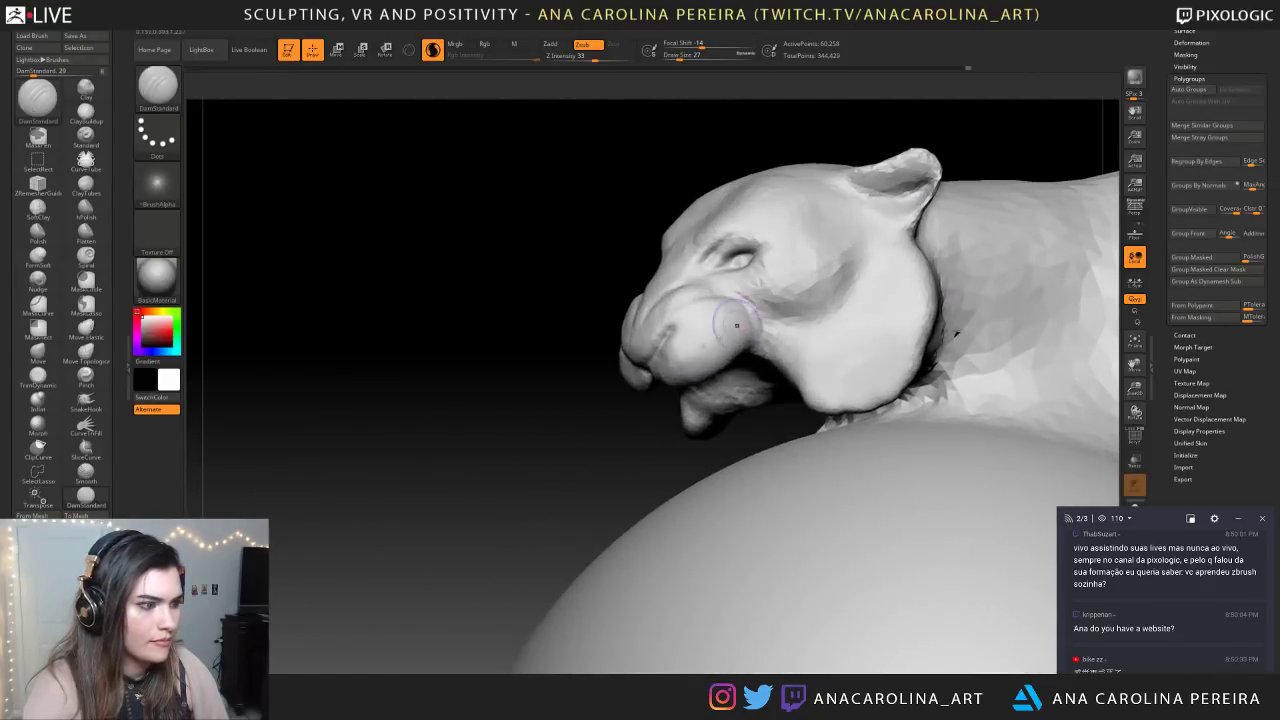
{"action": "mouse_move", "coordinate": [670, 333]}
{"action": "left_mouse_down"}
{"action": "mouse_move", "coordinate": [679, 345]}
{"action": "mouse_move", "coordinate": [660, 354]}
{"action": "left_mouse_up"}
{"action": "left_click_drag", "start_coordinate": [505, 402], "coordinate": [629, 411]}
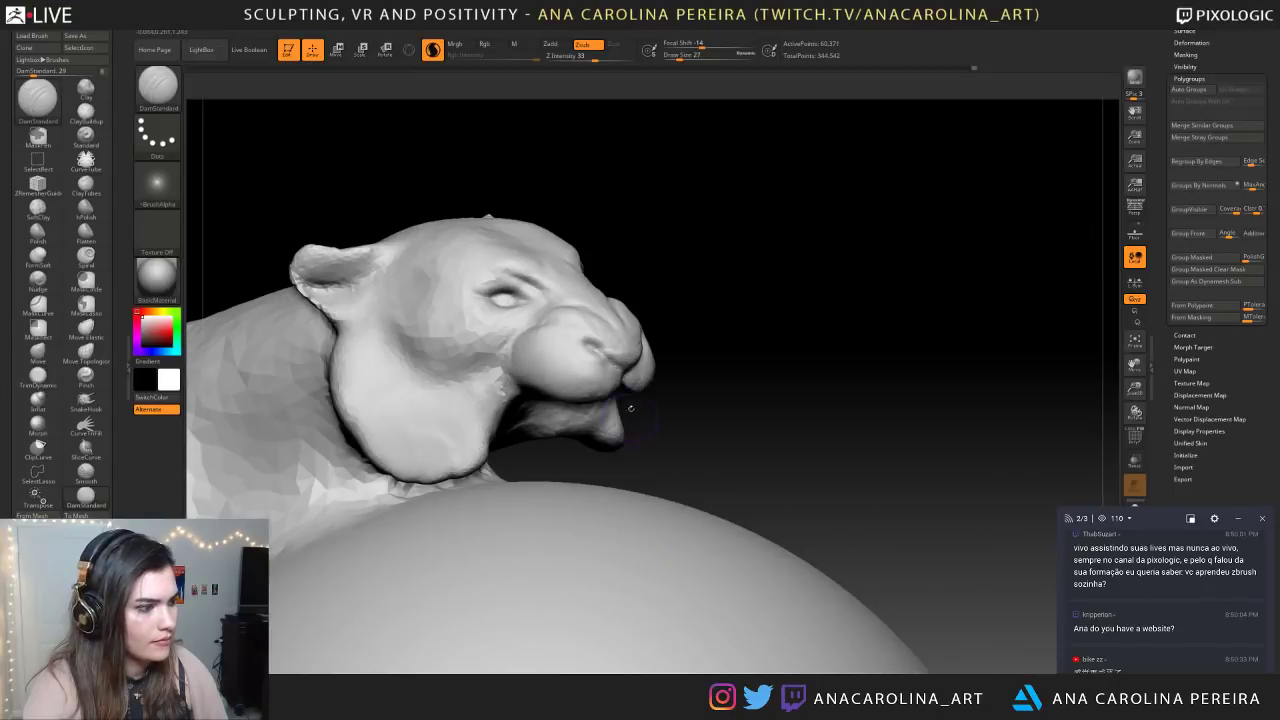
{"action": "mouse_move", "coordinate": [670, 354]}
{"action": "left_mouse_down"}
{"action": "mouse_move", "coordinate": [748, 300]}
{"action": "mouse_move", "coordinate": [753, 318]}
{"action": "left_mouse_up"}
Carve the crease at the base of the ear with DamStandard at draw size 41, undoing unwanted strokes
{"action": "key", "text": "space"}
{"action": "left_click_drag", "start_coordinate": [524, 353], "coordinate": [562, 356]}
{"action": "mouse_move", "coordinate": [651, 420]}
{"action": "left_mouse_down", "text": "alt"}
{"action": "mouse_move", "coordinate": [670, 361]}
{"action": "mouse_move", "coordinate": [650, 391]}
{"action": "mouse_move", "coordinate": [723, 343]}
{"action": "mouse_move", "coordinate": [740, 385]}
{"action": "mouse_move", "coordinate": [763, 271]}
{"action": "mouse_move", "coordinate": [675, 188]}
{"action": "left_mouse_up", "text": "alt"}
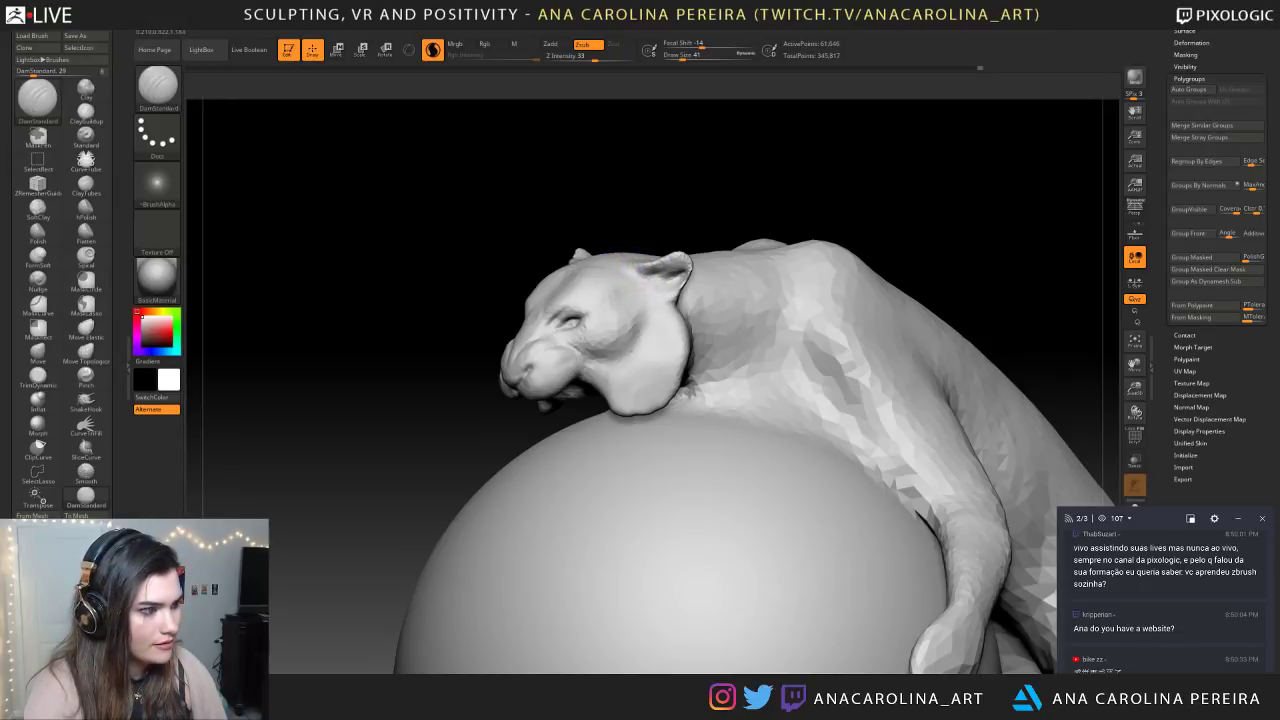
{"action": "key", "text": "ctrl+z"}
{"action": "left_click_drag", "start_coordinate": [653, 276], "coordinate": [664, 266]}
{"action": "key", "text": "ctrl+z"}
{"action": "mouse_move", "coordinate": [676, 200]}
{"action": "left_mouse_down"}
{"action": "mouse_move", "coordinate": [775, 208]}
{"action": "mouse_move", "coordinate": [677, 203]}
{"action": "left_mouse_up"}
{"action": "mouse_move", "coordinate": [651, 286]}
{"action": "left_mouse_down"}
{"action": "mouse_move", "coordinate": [677, 270]}
{"action": "mouse_move", "coordinate": [683, 284]}
{"action": "left_mouse_up"}
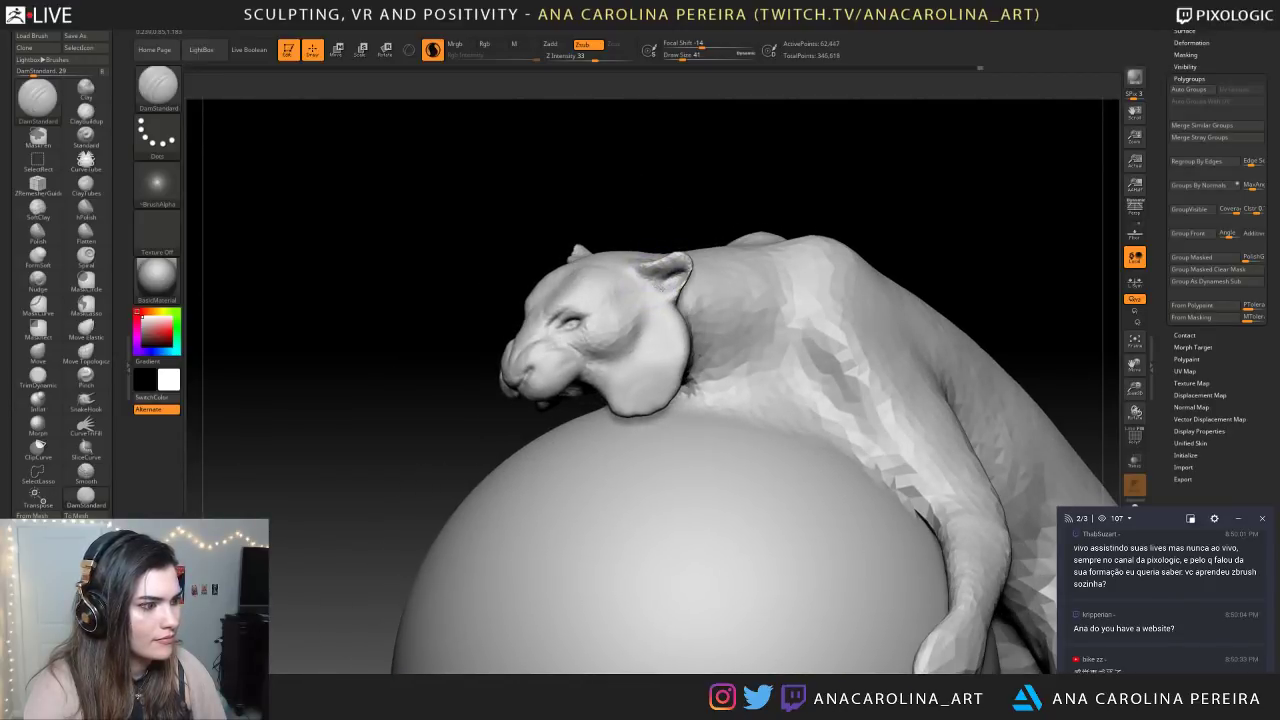
Extend the crease below the ear with DamStandard and check the head from the front and side
{"action": "left_click_drag", "start_coordinate": [510, 208], "coordinate": [691, 220]}
{"action": "mouse_move", "coordinate": [604, 287]}
{"action": "left_mouse_down"}
{"action": "mouse_move", "coordinate": [713, 240]}
{"action": "mouse_move", "coordinate": [762, 240]}
{"action": "mouse_move", "coordinate": [633, 236]}
{"action": "mouse_move", "coordinate": [609, 288]}
{"action": "mouse_move", "coordinate": [617, 304]}
{"action": "left_mouse_up"}
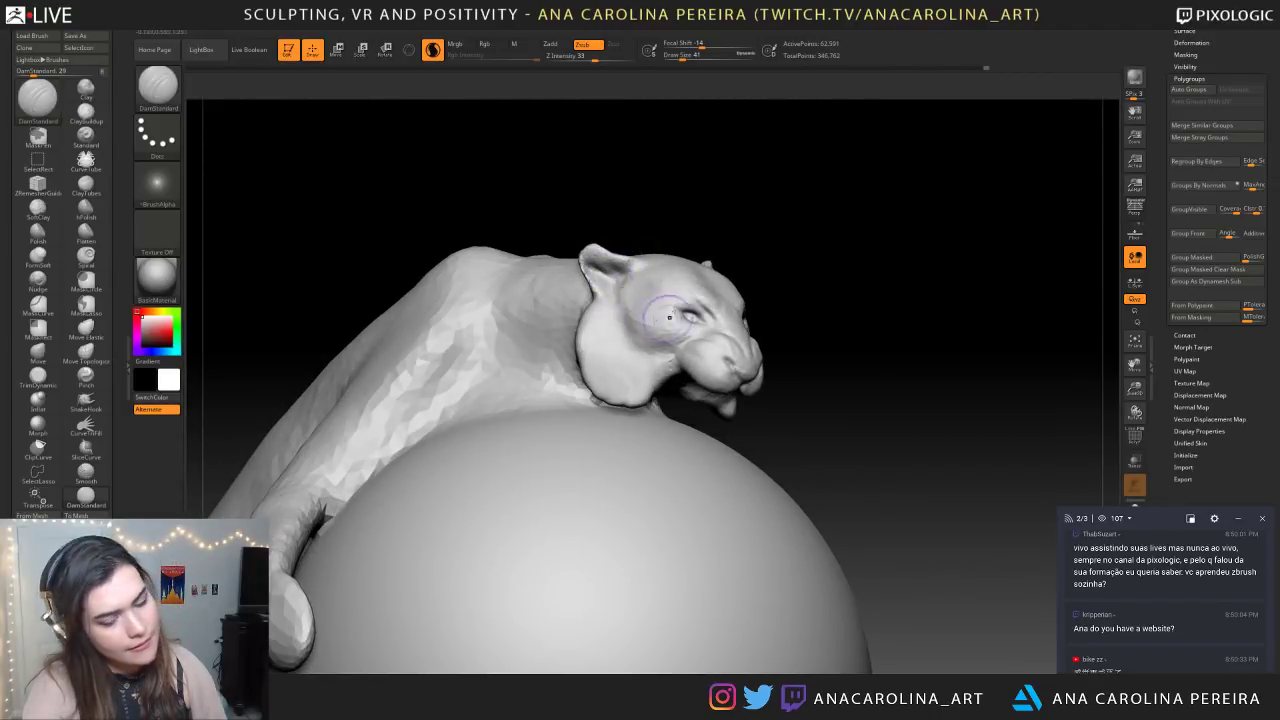
{"action": "mouse_move", "coordinate": [770, 275]}
{"action": "left_mouse_down"}
{"action": "mouse_move", "coordinate": [725, 260]}
{"action": "mouse_move", "coordinate": [763, 240]}
{"action": "left_mouse_up"}
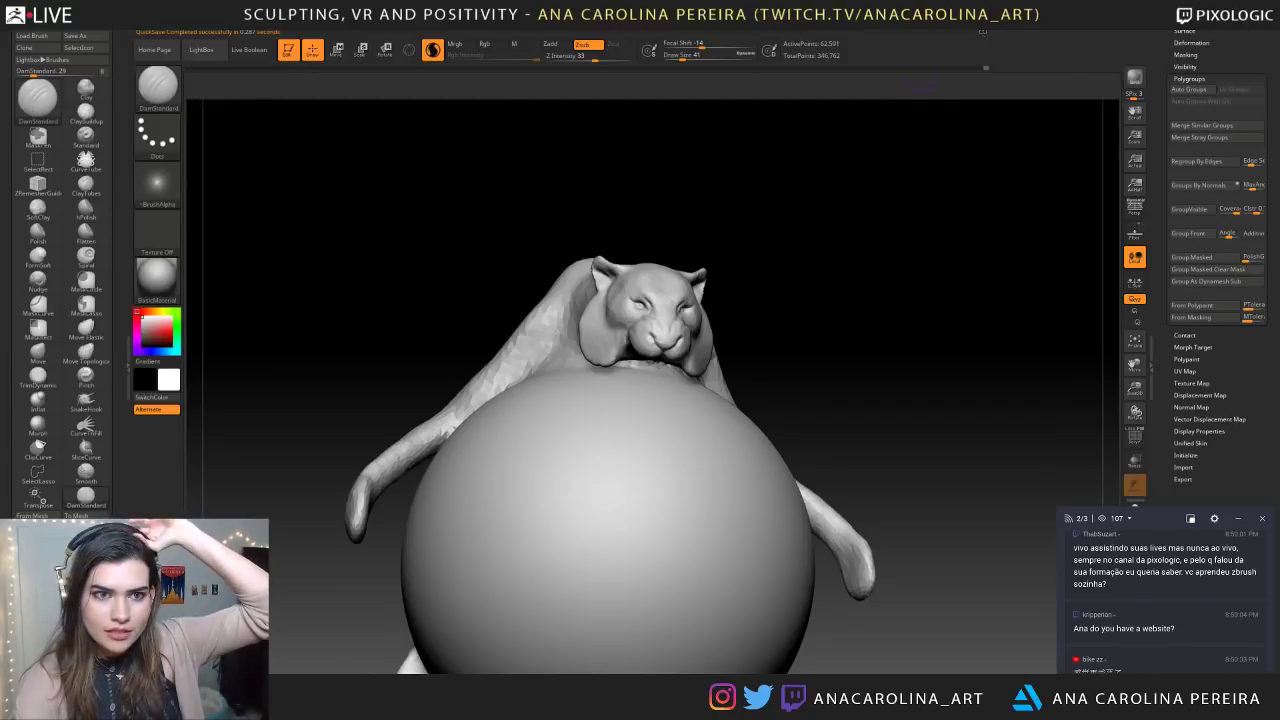
{"action": "left_click_drag", "start_coordinate": [807, 354], "coordinate": [944, 254]}
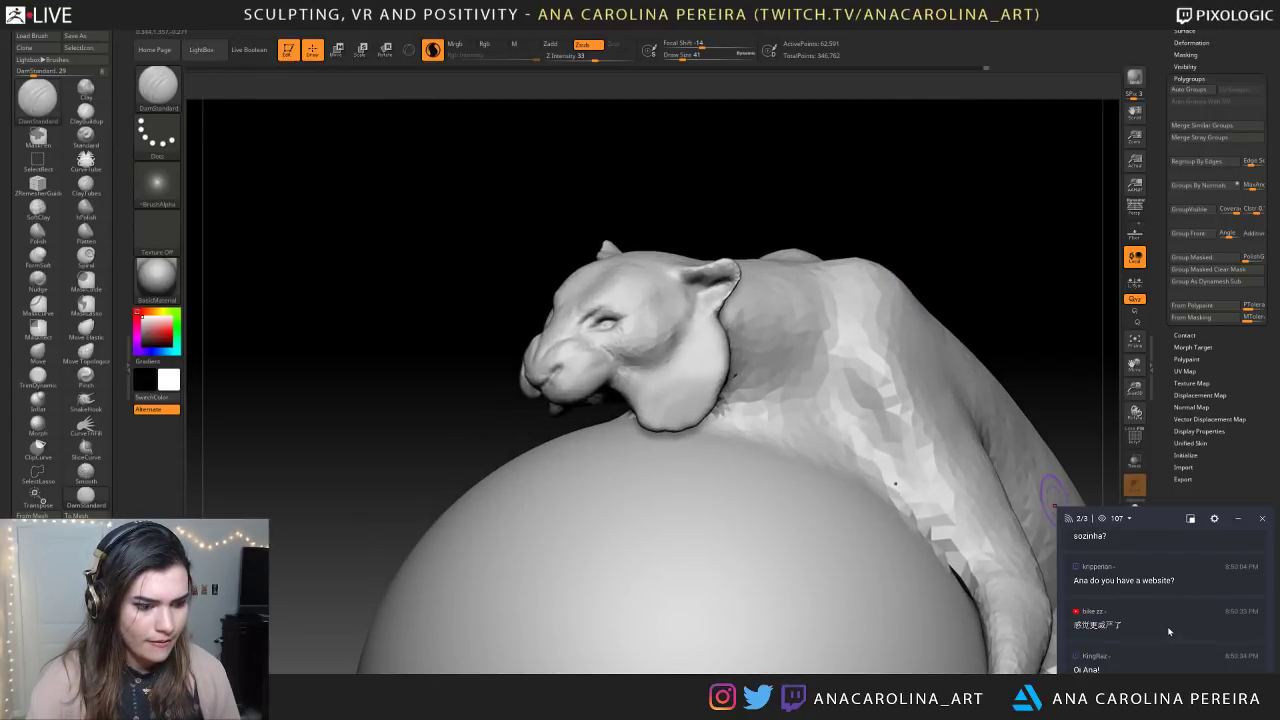
Carve the fold above the inner corner of the eye with DamStandard at draw size 14
{"action": "scroll", "coordinate": [1168, 629], "scroll_direction": "up", "scroll_amount": 1}
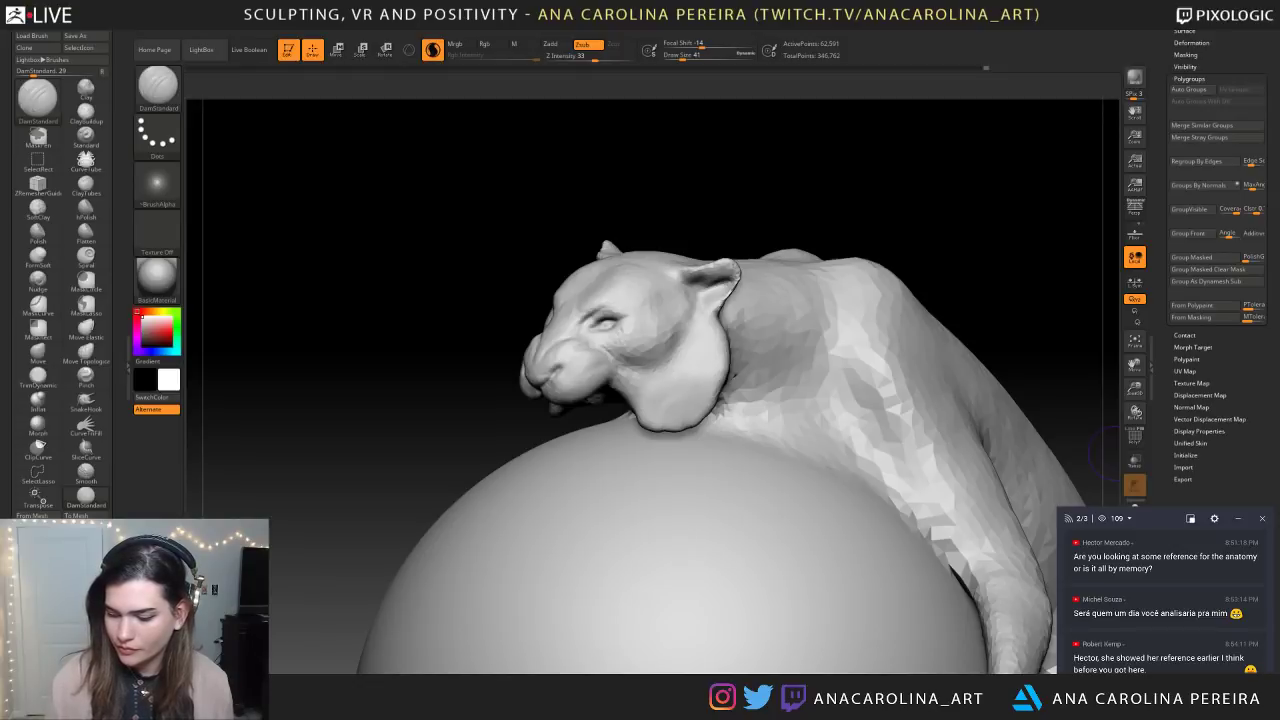
{"action": "left_click_drag", "start_coordinate": [297, 409], "coordinate": [463, 400]}
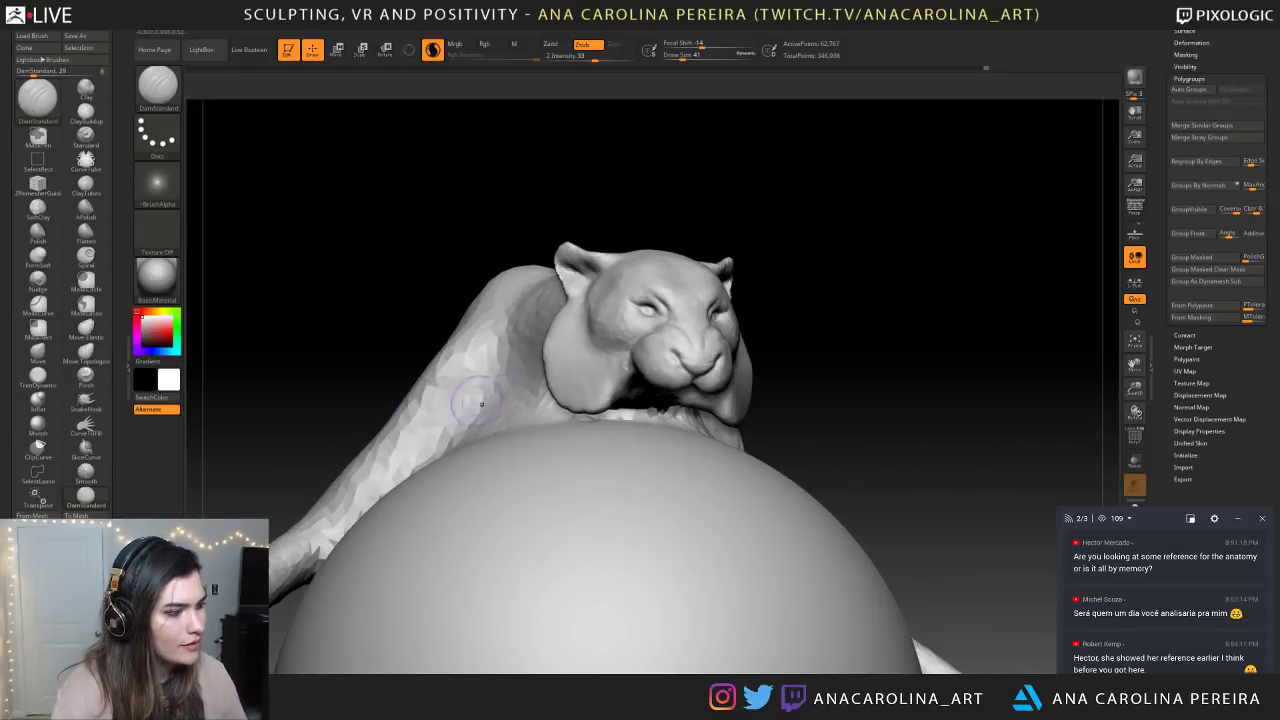
{"action": "left_click_drag", "start_coordinate": [820, 350], "coordinate": [803, 277], "text": "alt"}
{"action": "mouse_move", "coordinate": [865, 310]}
{"action": "left_mouse_down"}
{"action": "mouse_move", "coordinate": [761, 325]}
{"action": "mouse_move", "coordinate": [737, 266]}
{"action": "mouse_move", "coordinate": [771, 311]}
{"action": "left_mouse_up"}
{"action": "left_click_drag", "start_coordinate": [835, 215], "coordinate": [880, 412]}
{"action": "mouse_move", "coordinate": [858, 325]}
{"action": "left_mouse_down", "text": "alt"}
{"action": "mouse_move", "coordinate": [880, 333]}
{"action": "mouse_move", "coordinate": [844, 352]}
{"action": "mouse_move", "coordinate": [886, 431]}
{"action": "mouse_move", "coordinate": [930, 420]}
{"action": "mouse_move", "coordinate": [885, 270]}
{"action": "mouse_move", "coordinate": [873, 438]}
{"action": "mouse_move", "coordinate": [830, 446]}
{"action": "mouse_move", "coordinate": [863, 432]}
{"action": "left_mouse_up", "text": "alt"}
{"action": "key", "text": "space"}
{"action": "mouse_move", "coordinate": [863, 300]}
{"action": "left_mouse_down", "text": "alt"}
{"action": "mouse_move", "coordinate": [900, 365]}
{"action": "mouse_move", "coordinate": [940, 360]}
{"action": "left_mouse_up", "text": "alt"}
{"action": "key", "text": "b"}
{"action": "key", "text": "d"}
{"action": "key", "text": "s"}
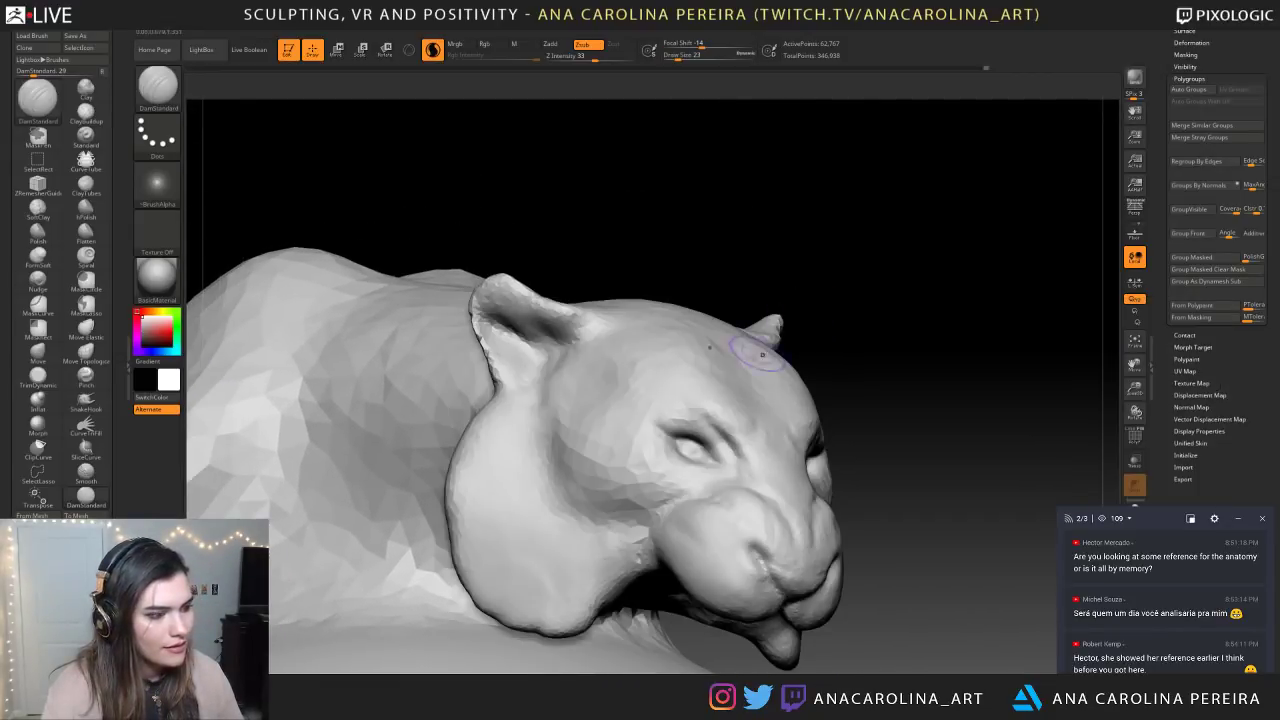
{"action": "key", "text": "space"}
{"action": "left_click_drag", "start_coordinate": [754, 435], "coordinate": [745, 436]}
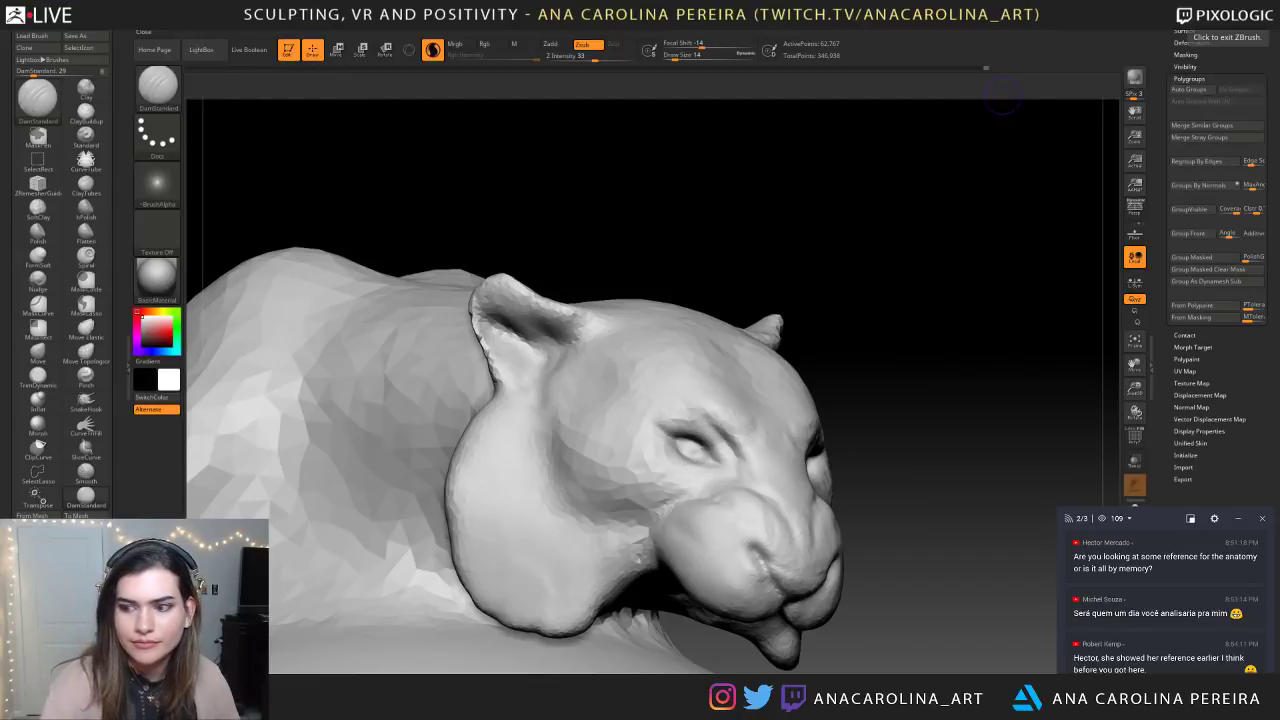
{"action": "left_click_drag", "start_coordinate": [894, 286], "coordinate": [460, 329]}
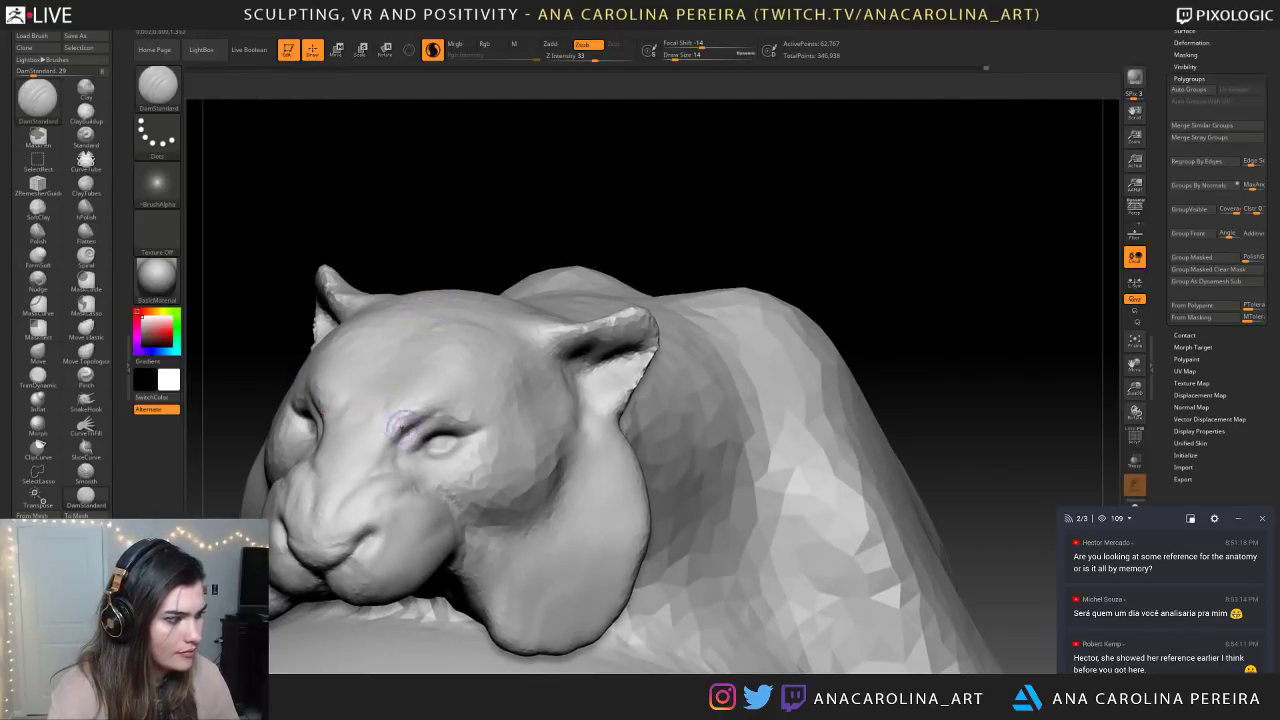
{"action": "left_click_drag", "start_coordinate": [430, 440], "coordinate": [455, 443]}
Deepen the creases around the inner eye corner from the side and smooth the area just below the eye
{"action": "mouse_move", "coordinate": [563, 181]}
{"action": "left_mouse_down", "text": "alt"}
{"action": "mouse_move", "coordinate": [686, 194]}
{"action": "mouse_move", "coordinate": [636, 196]}
{"action": "left_mouse_up", "text": "alt"}
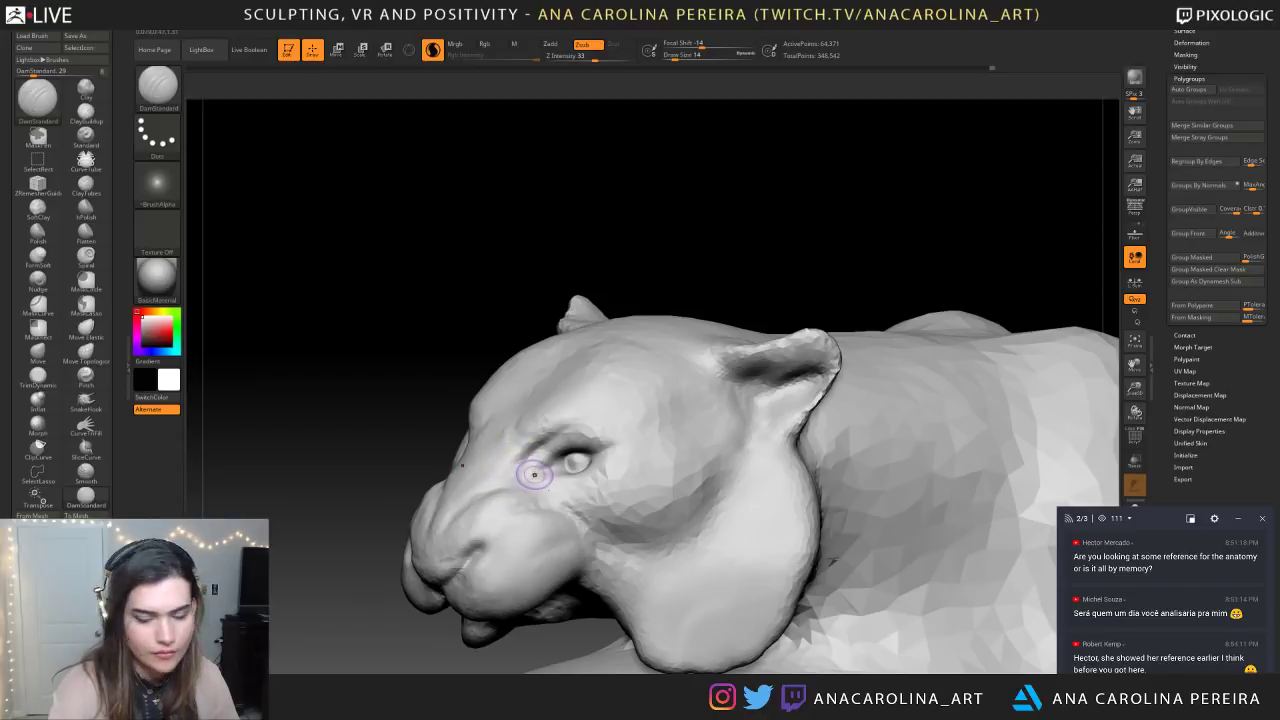
{"action": "left_click_drag", "start_coordinate": [541, 443], "coordinate": [531, 454]}
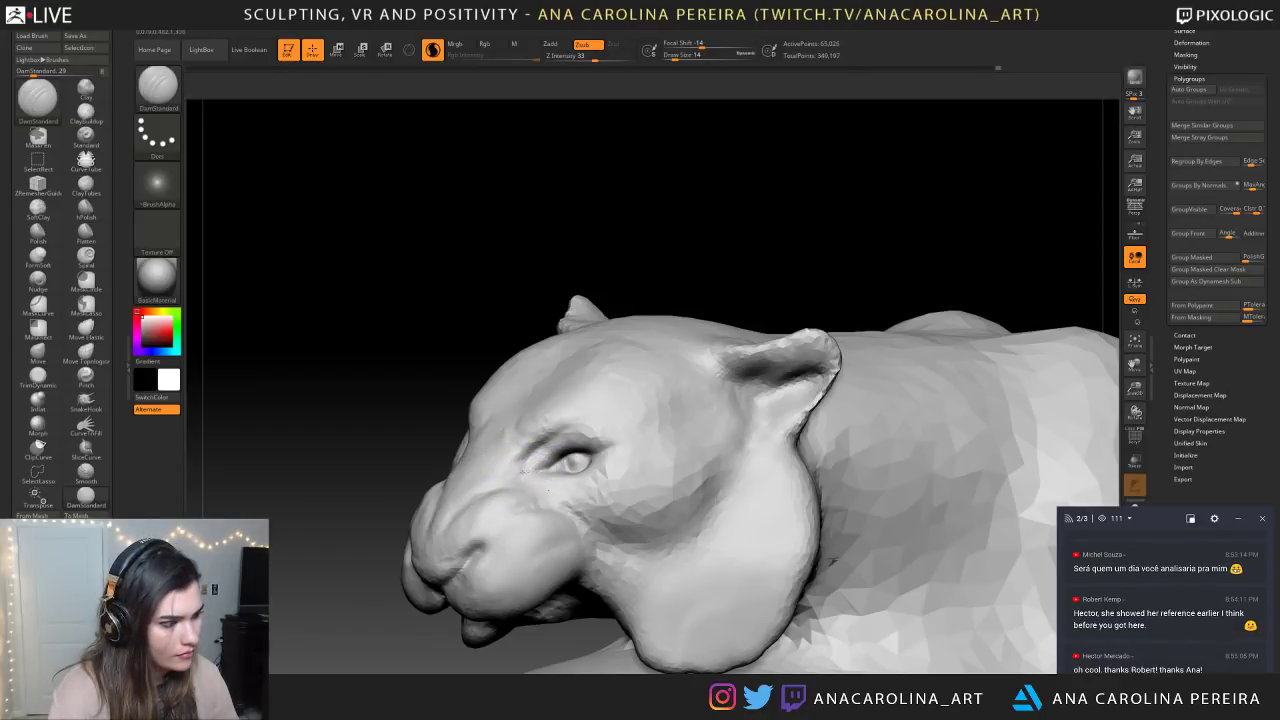
{"action": "mouse_move", "coordinate": [551, 464]}
{"action": "left_mouse_down"}
{"action": "mouse_move", "coordinate": [537, 467]}
{"action": "mouse_move", "coordinate": [550, 431]}
{"action": "left_mouse_up"}
{"action": "left_click_drag", "start_coordinate": [548, 490], "coordinate": [556, 482], "text": "shift"}
{"action": "mouse_move", "coordinate": [570, 245]}
{"action": "left_mouse_down"}
{"action": "mouse_move", "coordinate": [700, 228]}
{"action": "mouse_move", "coordinate": [655, 250]}
{"action": "mouse_move", "coordinate": [645, 200]}
{"action": "left_mouse_up"}
Build up the form around the brow and inner eye corner with ClayBuildup and smooth it into the face
{"action": "key", "text": "b"}
{"action": "key", "text": "c"}
{"action": "key", "text": "b"}
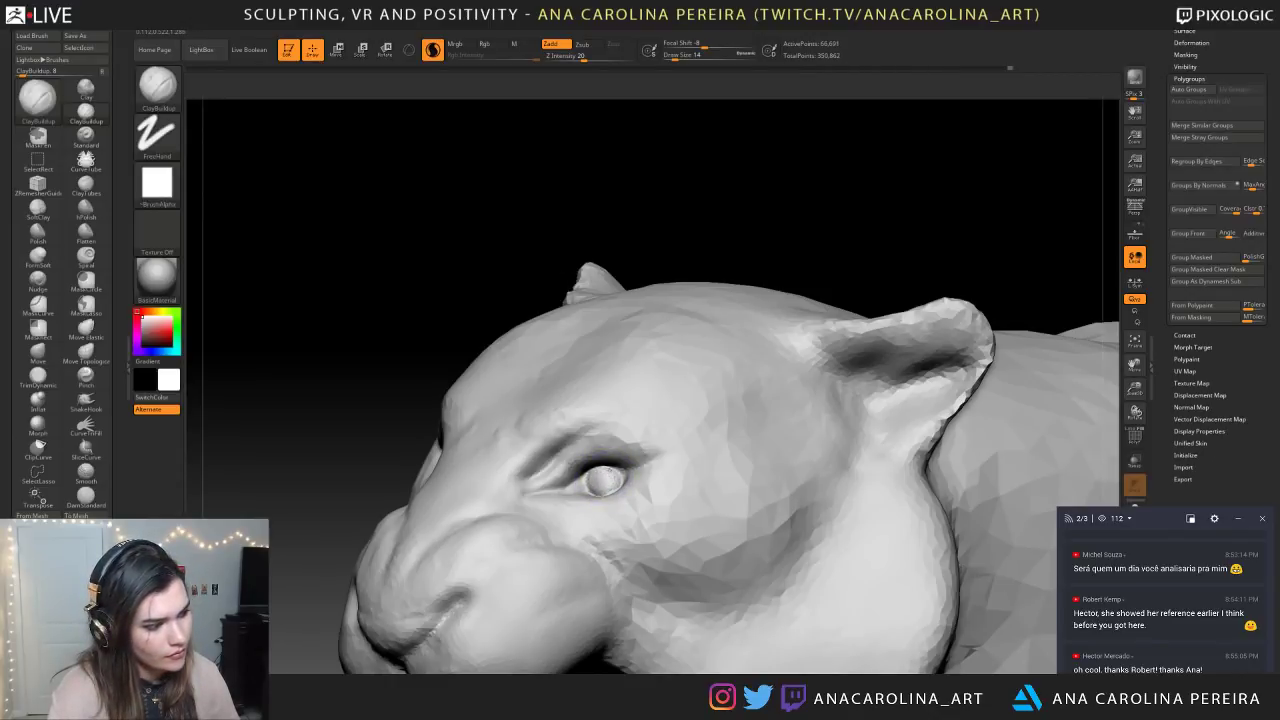
{"action": "left_click_drag", "start_coordinate": [643, 220], "coordinate": [650, 290], "text": "alt"}
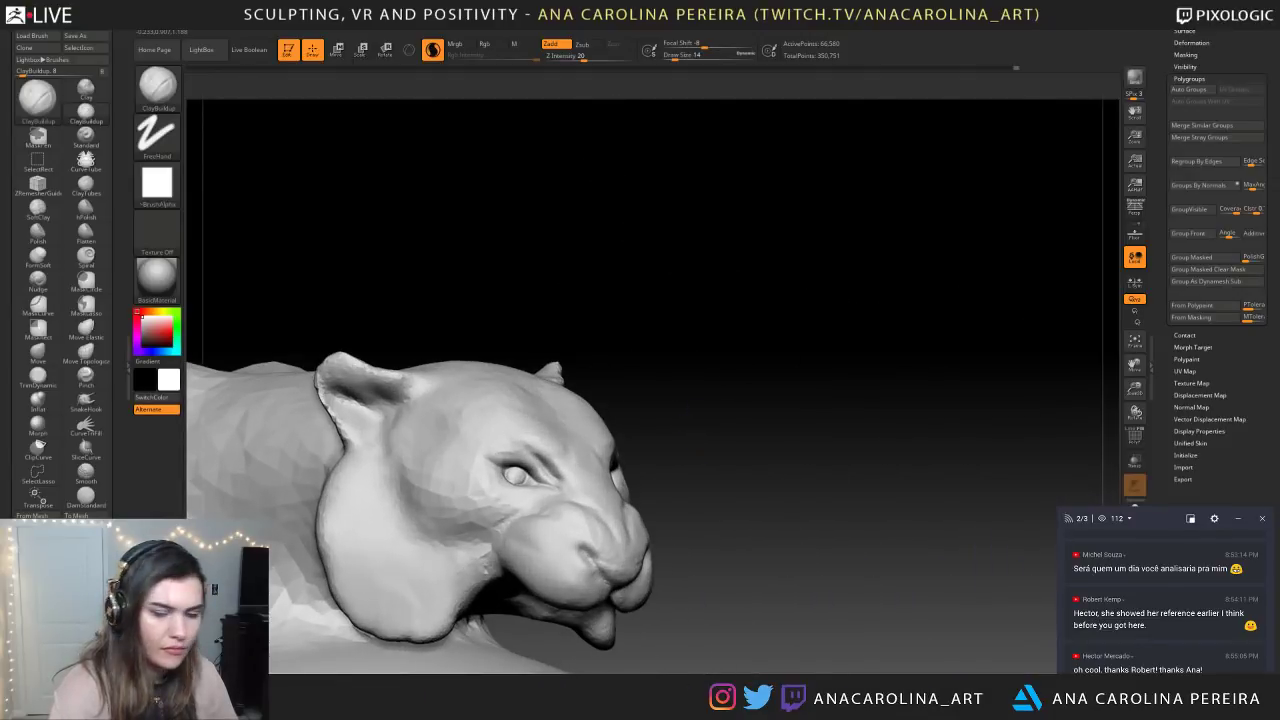
{"action": "left_click_drag", "start_coordinate": [691, 414], "coordinate": [735, 400], "text": "alt"}
{"action": "mouse_move", "coordinate": [790, 330]}
{"action": "left_mouse_down"}
{"action": "mouse_move", "coordinate": [692, 304]}
{"action": "mouse_move", "coordinate": [684, 262]}
{"action": "left_mouse_up"}
{"action": "key", "text": "space"}
{"action": "left_click_drag", "start_coordinate": [545, 424], "coordinate": [556, 424]}
{"action": "left_click_drag", "start_coordinate": [543, 481], "coordinate": [558, 442], "text": "shift"}
Smooth the nose bridge beside the eye and the upper muzzle at draw size 23
{"action": "left_click_drag", "start_coordinate": [648, 345], "coordinate": [608, 395], "text": "shift"}
{"action": "key", "text": "space"}
{"action": "left_click_drag", "start_coordinate": [644, 425], "coordinate": [597, 410]}
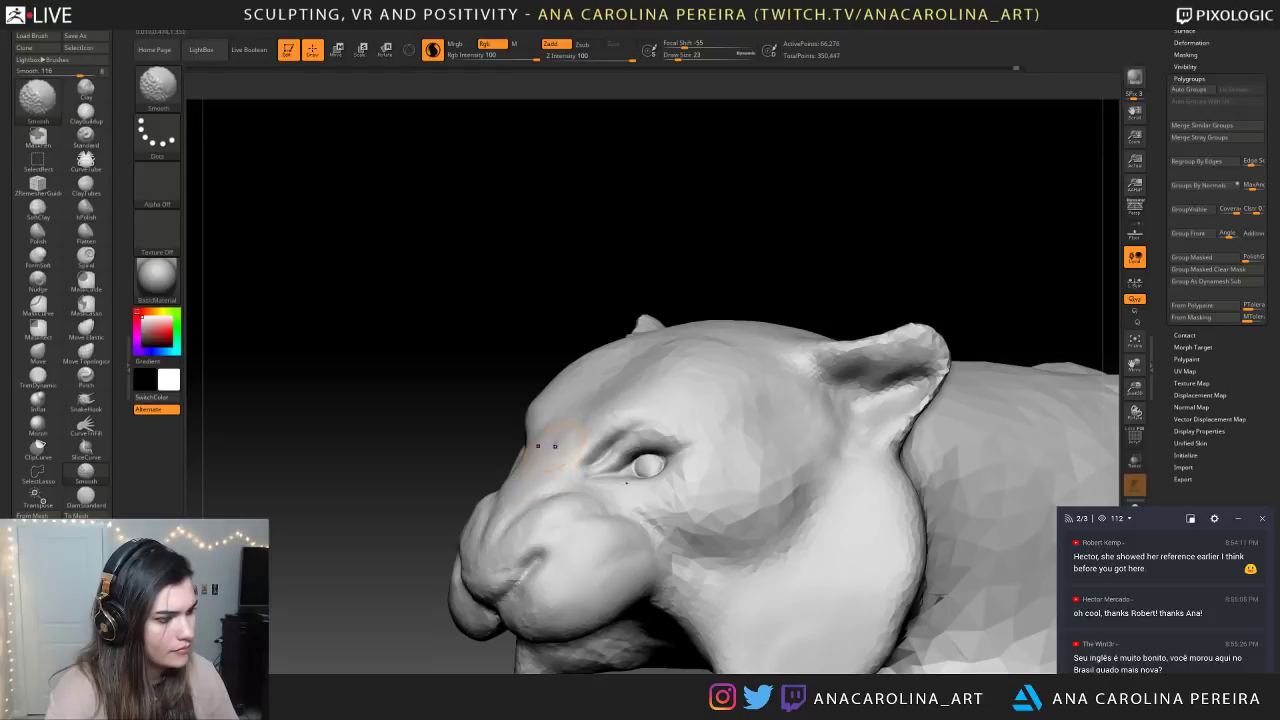
{"action": "left_click_drag", "start_coordinate": [554, 452], "coordinate": [560, 438], "text": "shift"}
{"action": "left_click_drag", "start_coordinate": [560, 320], "coordinate": [812, 328]}
{"action": "left_click_drag", "start_coordinate": [574, 494], "coordinate": [589, 504], "text": "shift"}
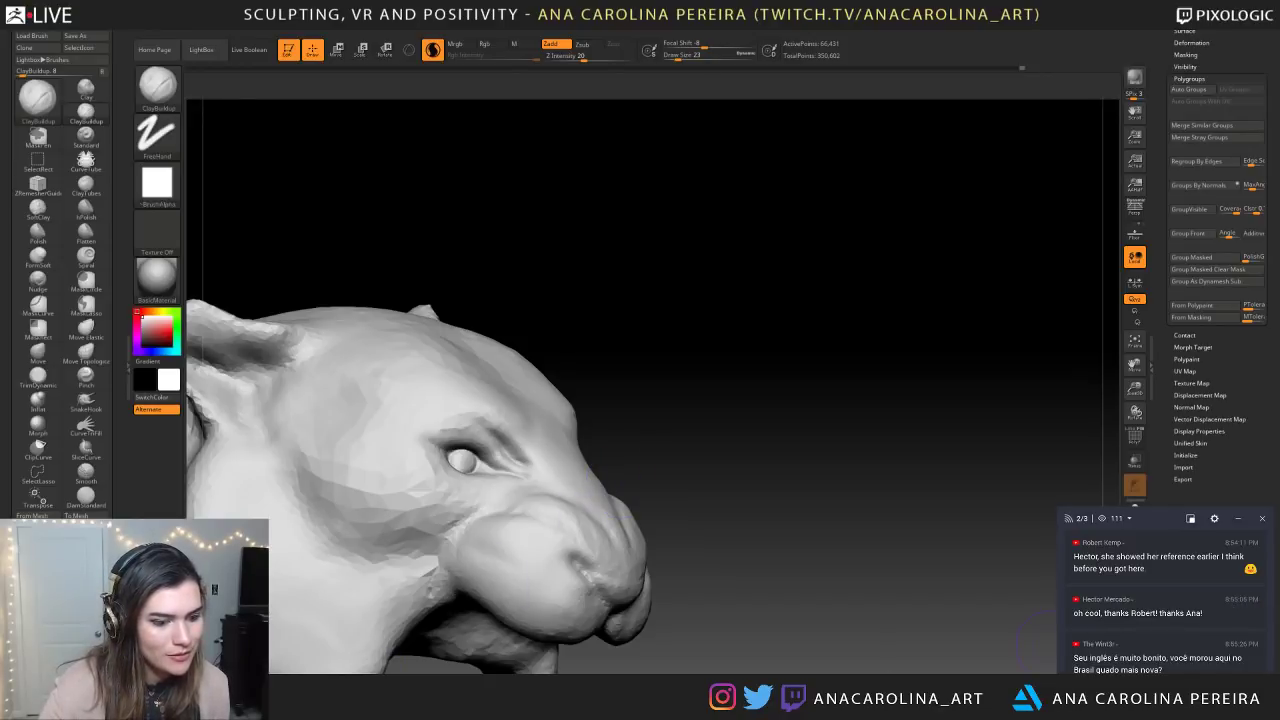
{"action": "scroll", "coordinate": [1168, 664], "scroll_direction": "up", "scroll_amount": 1}
{"action": "scroll", "coordinate": [1129, 618], "scroll_direction": "down", "scroll_amount": 1}
{"action": "scroll", "coordinate": [1129, 618], "scroll_direction": "up", "scroll_amount": 2}
{"action": "scroll", "coordinate": [1129, 618], "scroll_direction": "down", "scroll_amount": 2}
{"action": "scroll", "coordinate": [1129, 618], "scroll_direction": "up", "scroll_amount": 1}
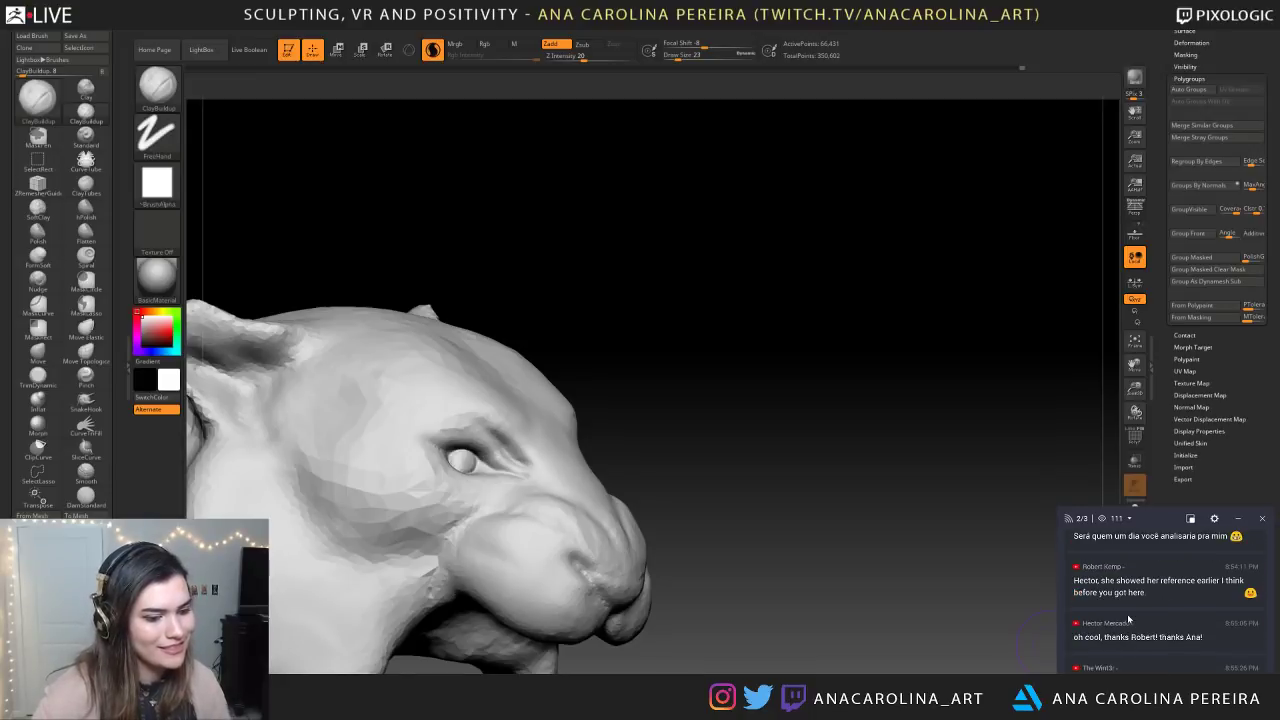
{"action": "scroll", "coordinate": [1127, 614], "scroll_direction": "down", "scroll_amount": 1}
Carve a crease from the inner eye corner towards the nose with DamStandard at draw size 13
{"action": "left_click_drag", "start_coordinate": [796, 414], "coordinate": [590, 390]}
{"action": "left_click_drag", "start_coordinate": [803, 262], "coordinate": [886, 434], "text": "alt"}
{"action": "mouse_move", "coordinate": [772, 342]}
{"action": "left_mouse_down", "text": "alt"}
{"action": "mouse_move", "coordinate": [842, 407]}
{"action": "mouse_move", "coordinate": [779, 417]}
{"action": "left_mouse_up", "text": "alt"}
{"action": "key", "text": "b"}
{"action": "key", "text": "d"}
{"action": "key", "text": "s"}
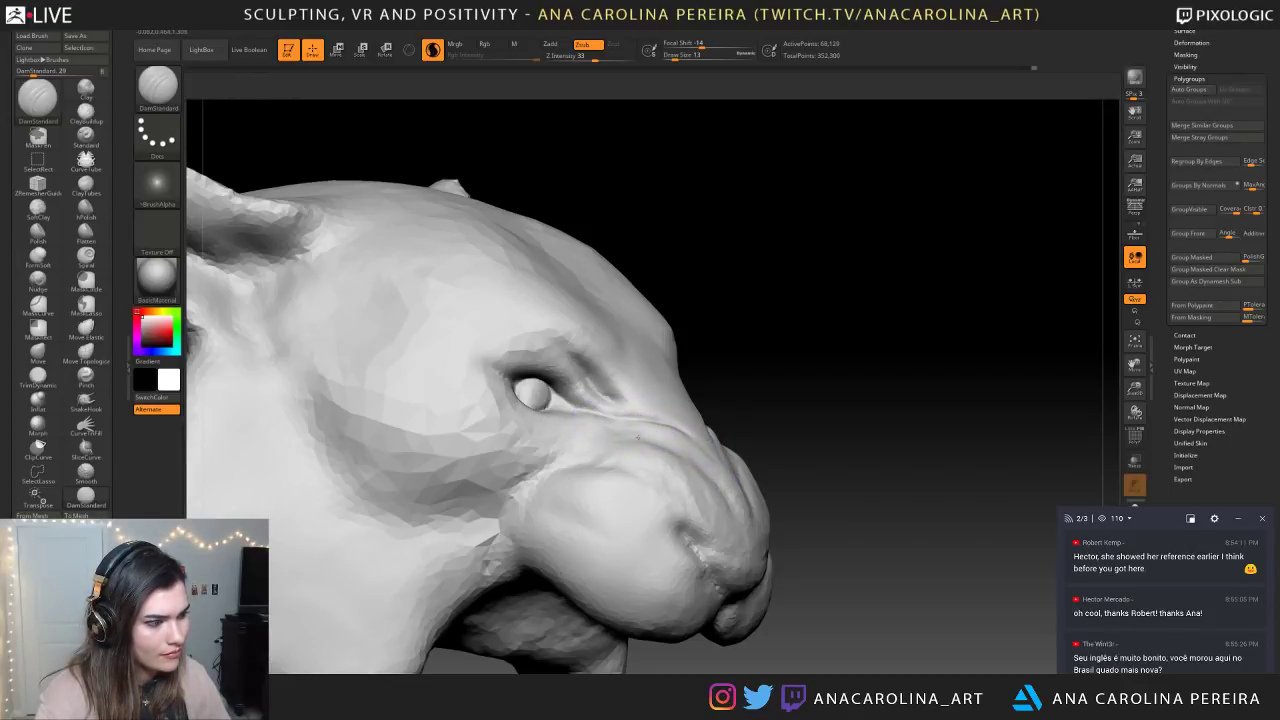
{"action": "mouse_move", "coordinate": [709, 466]}
{"action": "left_mouse_down"}
{"action": "mouse_move", "coordinate": [657, 453]}
{"action": "mouse_move", "coordinate": [697, 474]}
{"action": "left_mouse_up"}
Carve wrinkle lines along the side of the upper muzzle with DamStandard and soften them
{"action": "mouse_move", "coordinate": [790, 490]}
{"action": "left_mouse_down", "text": "alt"}
{"action": "mouse_move", "coordinate": [714, 406]}
{"action": "mouse_move", "coordinate": [693, 418]}
{"action": "mouse_move", "coordinate": [748, 380]}
{"action": "mouse_move", "coordinate": [739, 285]}
{"action": "mouse_move", "coordinate": [840, 423]}
{"action": "mouse_move", "coordinate": [945, 418]}
{"action": "left_mouse_up", "text": "alt"}
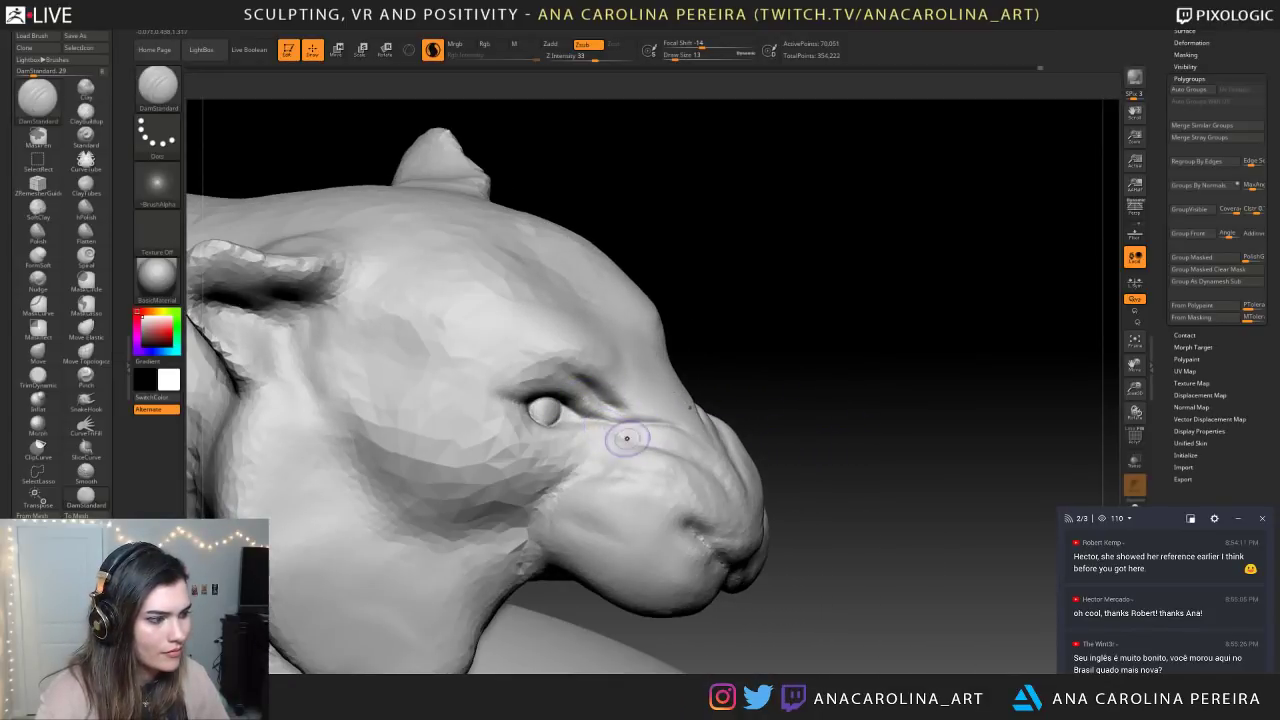
{"action": "left_click_drag", "start_coordinate": [603, 431], "coordinate": [721, 431]}
{"action": "mouse_move", "coordinate": [603, 448]}
{"action": "left_mouse_down"}
{"action": "mouse_move", "coordinate": [662, 486]}
{"action": "mouse_move", "coordinate": [693, 488]}
{"action": "left_mouse_up"}
{"action": "key", "text": "shift"}
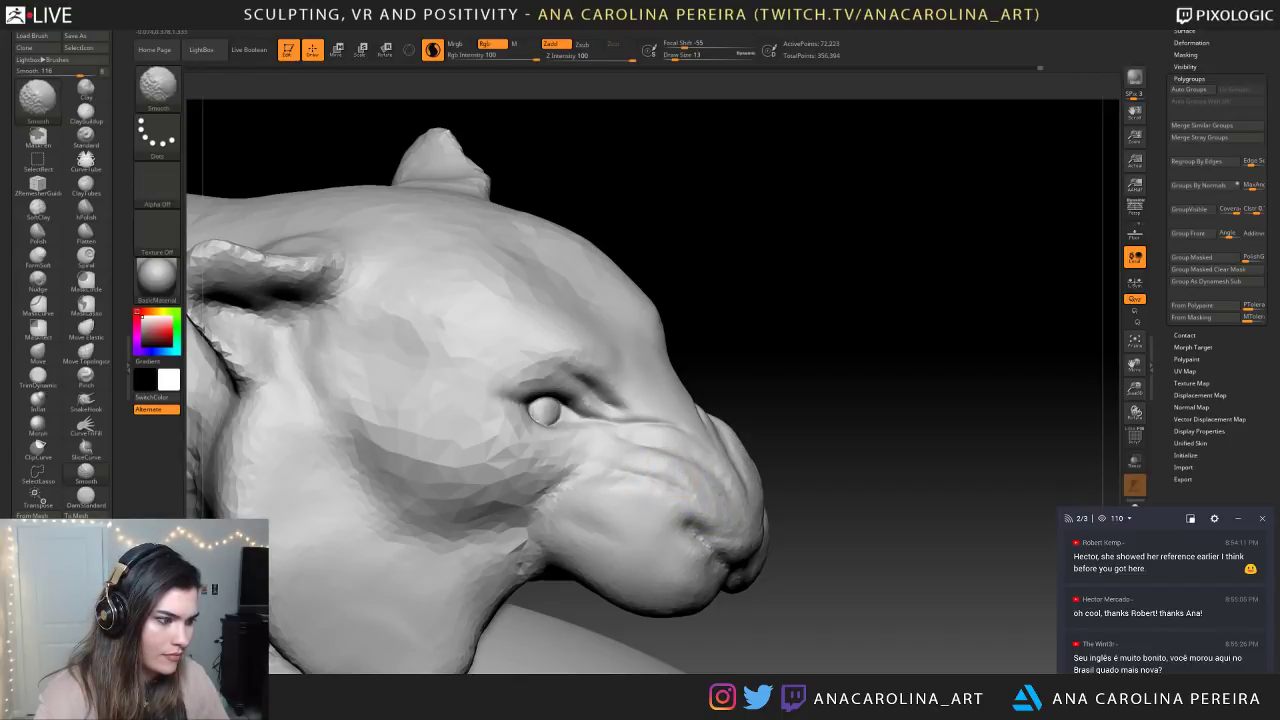
Sharpen the nostril slit and the crease from the nose down to the upper lip with DamStandard
{"action": "mouse_move", "coordinate": [702, 540]}
{"action": "right_mouse_down"}
{"action": "mouse_move", "coordinate": [642, 518]}
{"action": "mouse_move", "coordinate": [694, 517]}
{"action": "right_mouse_up"}
{"action": "left_click_drag", "start_coordinate": [689, 522], "coordinate": [740, 556]}
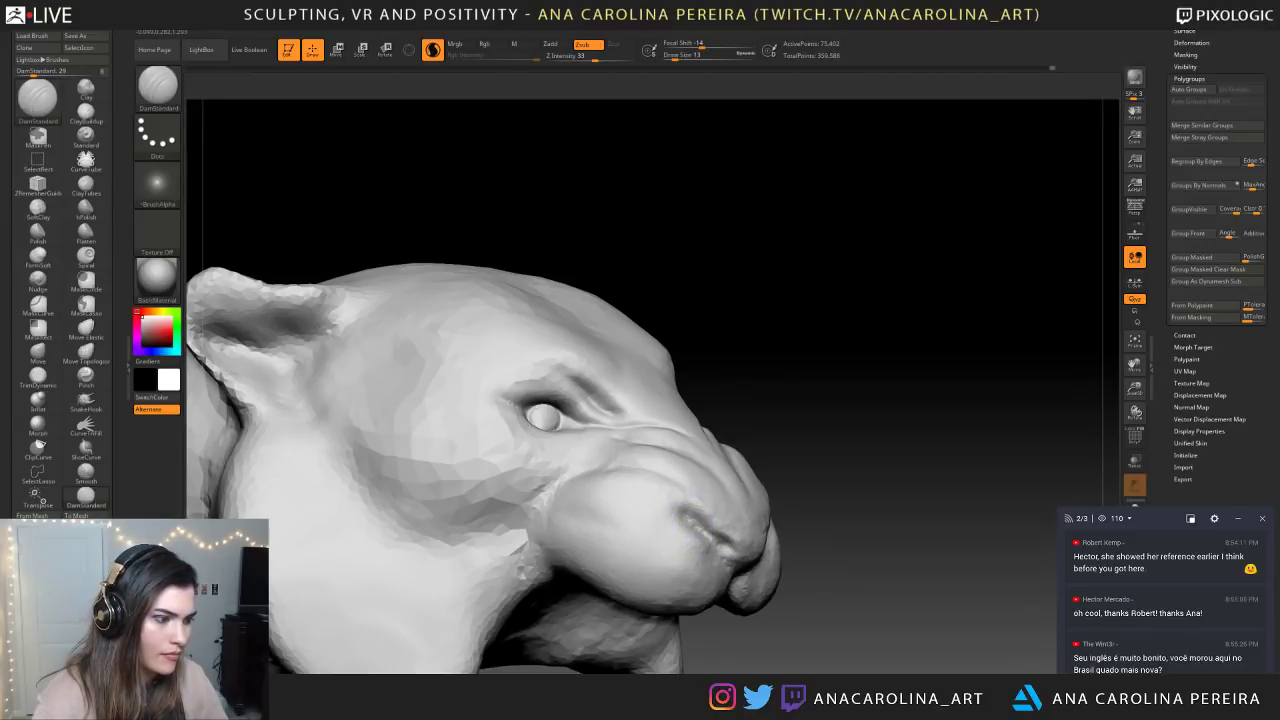
{"action": "left_click_drag", "start_coordinate": [792, 590], "coordinate": [600, 530], "text": "alt"}
{"action": "left_click_drag", "start_coordinate": [789, 522], "coordinate": [750, 551], "text": "alt"}
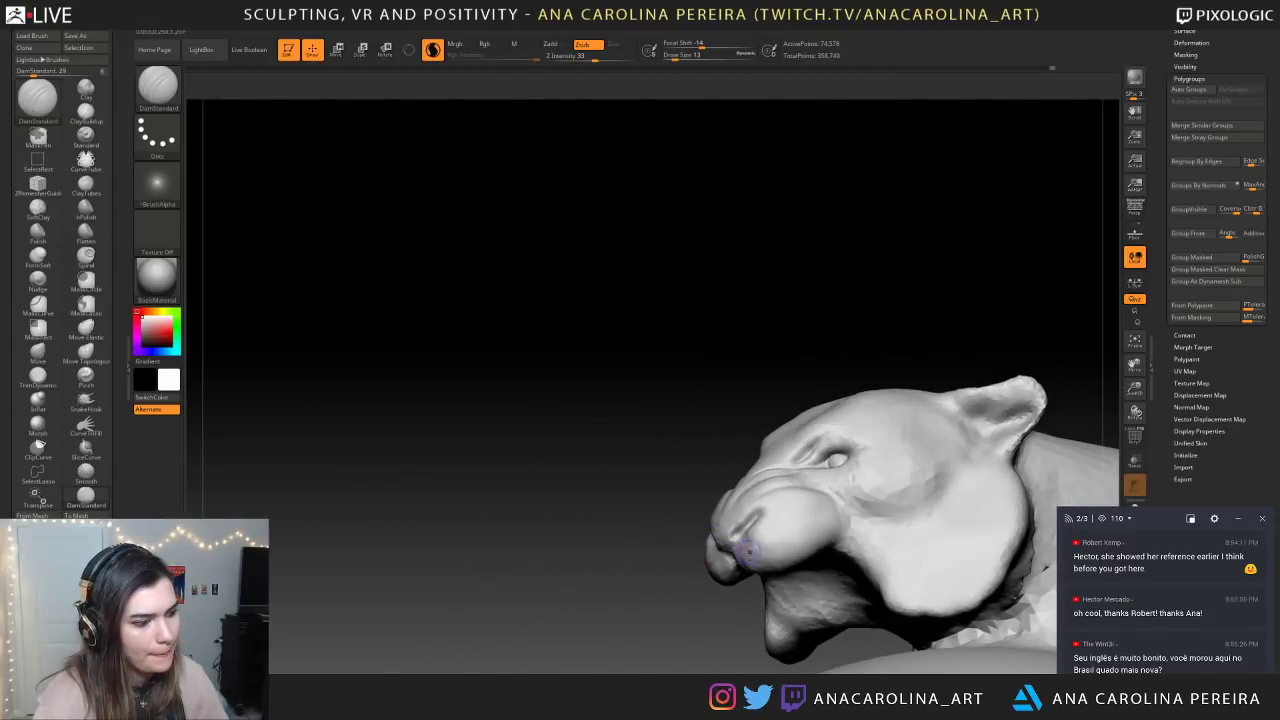
{"action": "left_click_drag", "start_coordinate": [620, 560], "coordinate": [735, 430]}
{"action": "left_click_drag", "start_coordinate": [760, 575], "coordinate": [773, 590]}
Push the front edge of the upper lip upward with the Move brush at draw size 41
{"action": "key", "text": "space"}
{"action": "mouse_move", "coordinate": [798, 528]}
{"action": "left_mouse_down"}
{"action": "mouse_move", "coordinate": [795, 478]}
{"action": "mouse_move", "coordinate": [771, 443]}
{"action": "left_mouse_up"}
{"action": "key", "text": "b"}
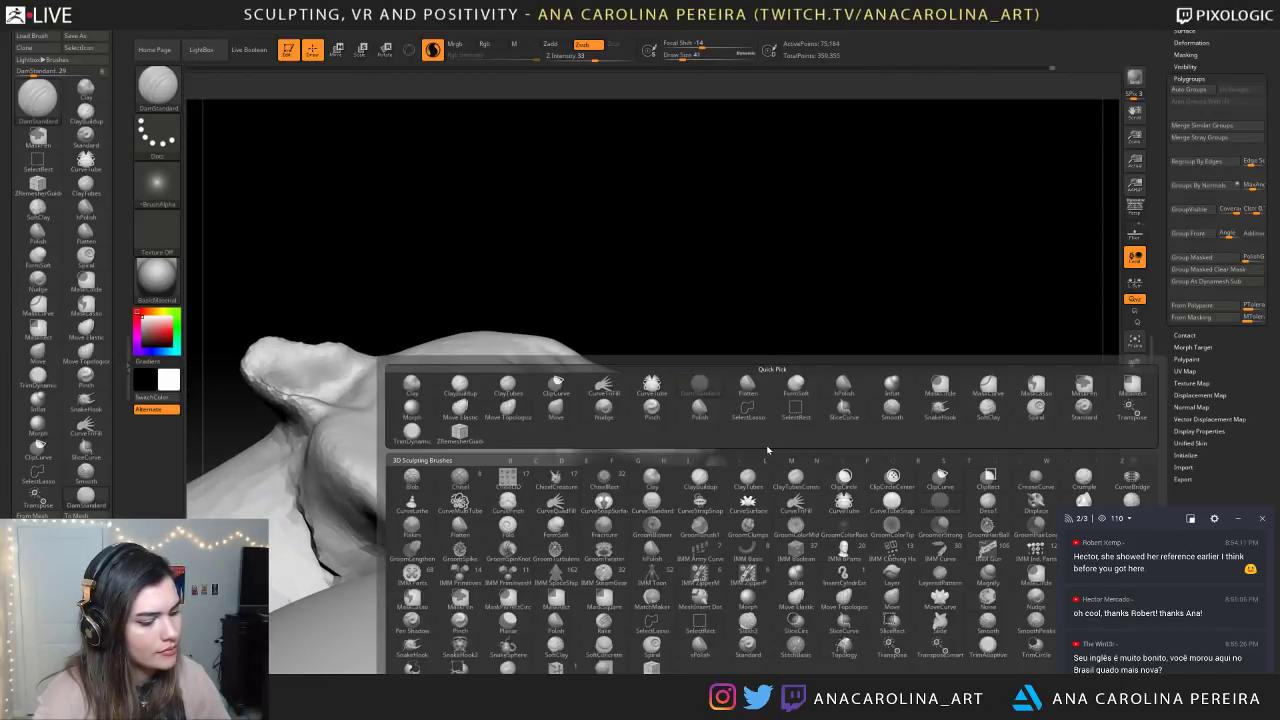
{"action": "key", "text": "m"}
{"action": "key", "text": "v"}
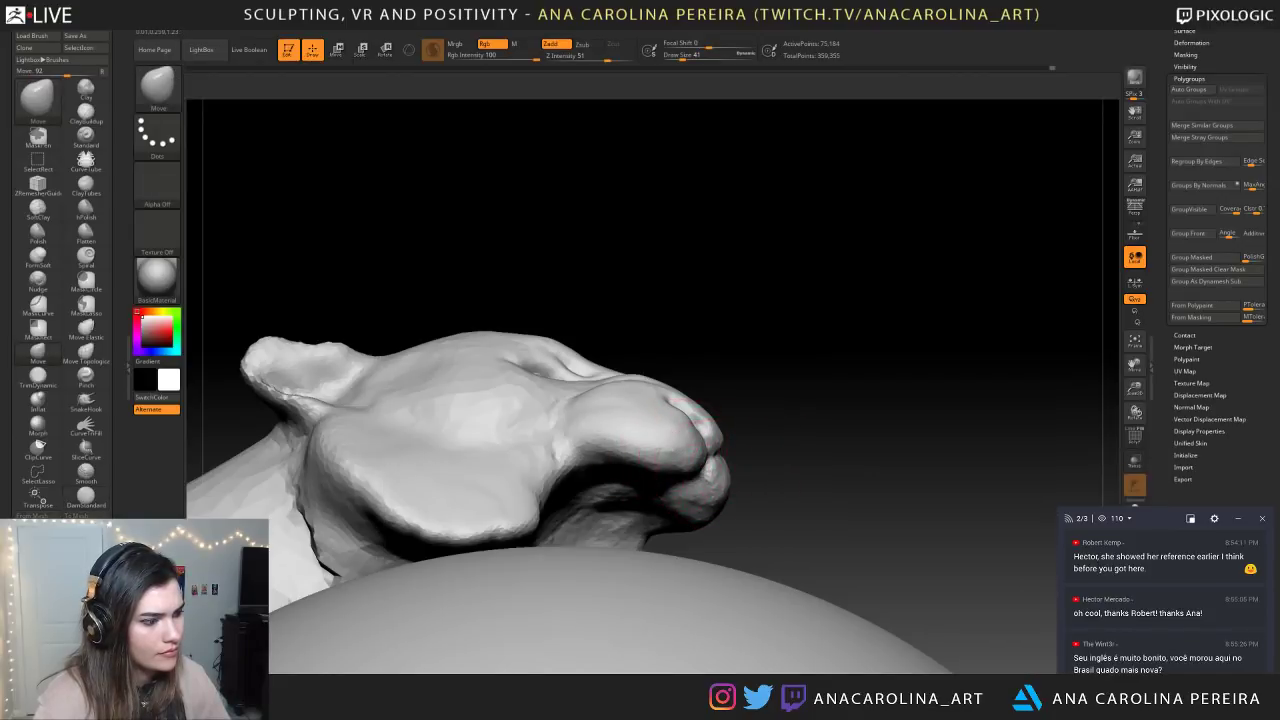
{"action": "left_click_drag", "start_coordinate": [701, 451], "coordinate": [699, 438]}
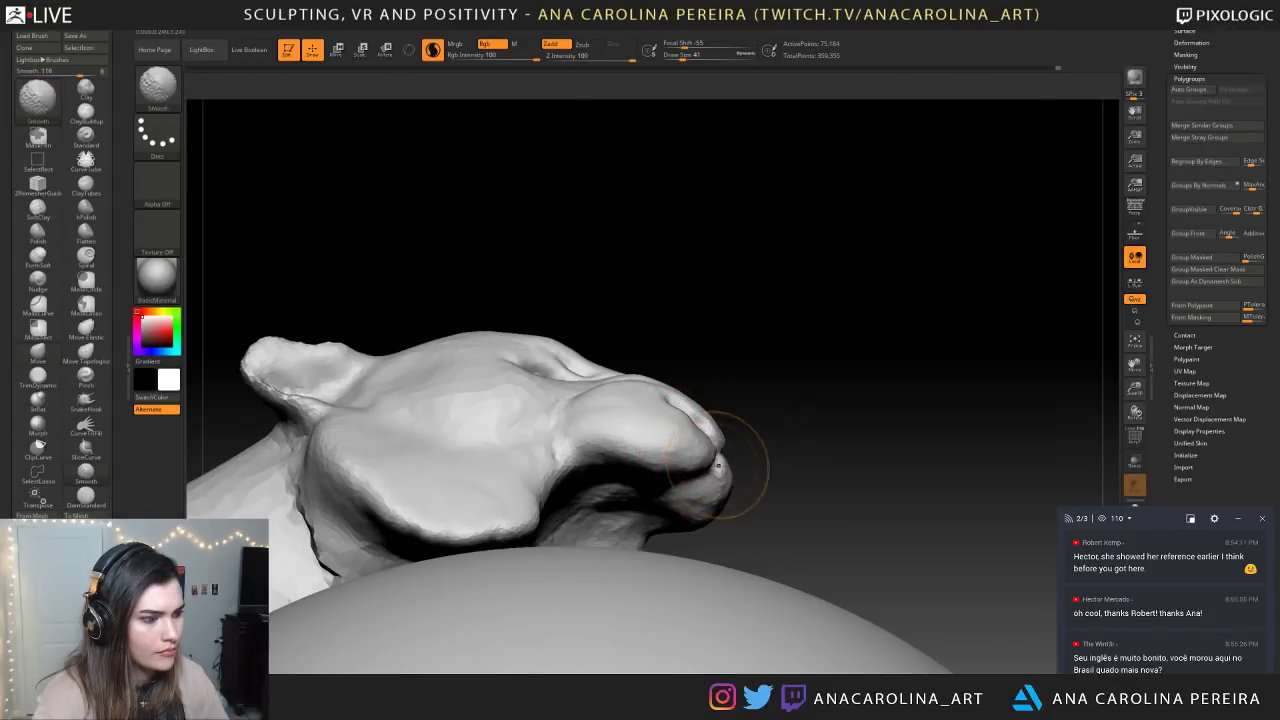
Smooth the front of the lips and the side of the muzzle, checking the head from several angles
{"action": "left_click_drag", "start_coordinate": [840, 448], "coordinate": [764, 452]}
{"action": "left_click_drag", "start_coordinate": [499, 164], "coordinate": [516, 217], "text": "shift"}
{"action": "left_click_drag", "start_coordinate": [712, 458], "coordinate": [729, 471], "text": "shift"}
{"action": "left_click_drag", "start_coordinate": [950, 260], "coordinate": [840, 310]}
{"action": "left_click_drag", "start_coordinate": [805, 445], "coordinate": [830, 465], "text": "shift"}
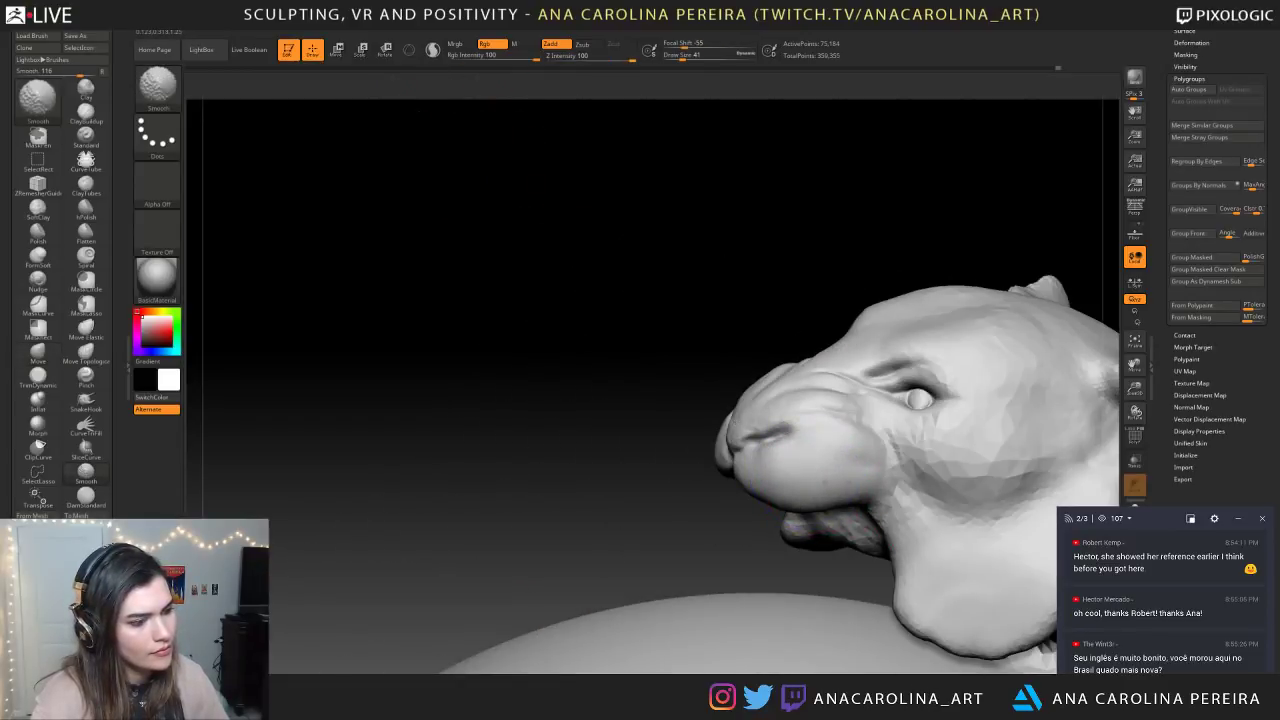
{"action": "mouse_move", "coordinate": [715, 535]}
{"action": "left_mouse_down"}
{"action": "mouse_move", "coordinate": [777, 500]}
{"action": "mouse_move", "coordinate": [772, 488]}
{"action": "left_mouse_up"}
{"action": "mouse_move", "coordinate": [930, 290]}
{"action": "left_mouse_down"}
{"action": "mouse_move", "coordinate": [1040, 260]}
{"action": "mouse_move", "coordinate": [1020, 180]}
{"action": "mouse_move", "coordinate": [854, 303]}
{"action": "mouse_move", "coordinate": [880, 270]}
{"action": "mouse_move", "coordinate": [848, 291]}
{"action": "mouse_move", "coordinate": [932, 304]}
{"action": "mouse_move", "coordinate": [919, 419]}
{"action": "left_mouse_up"}
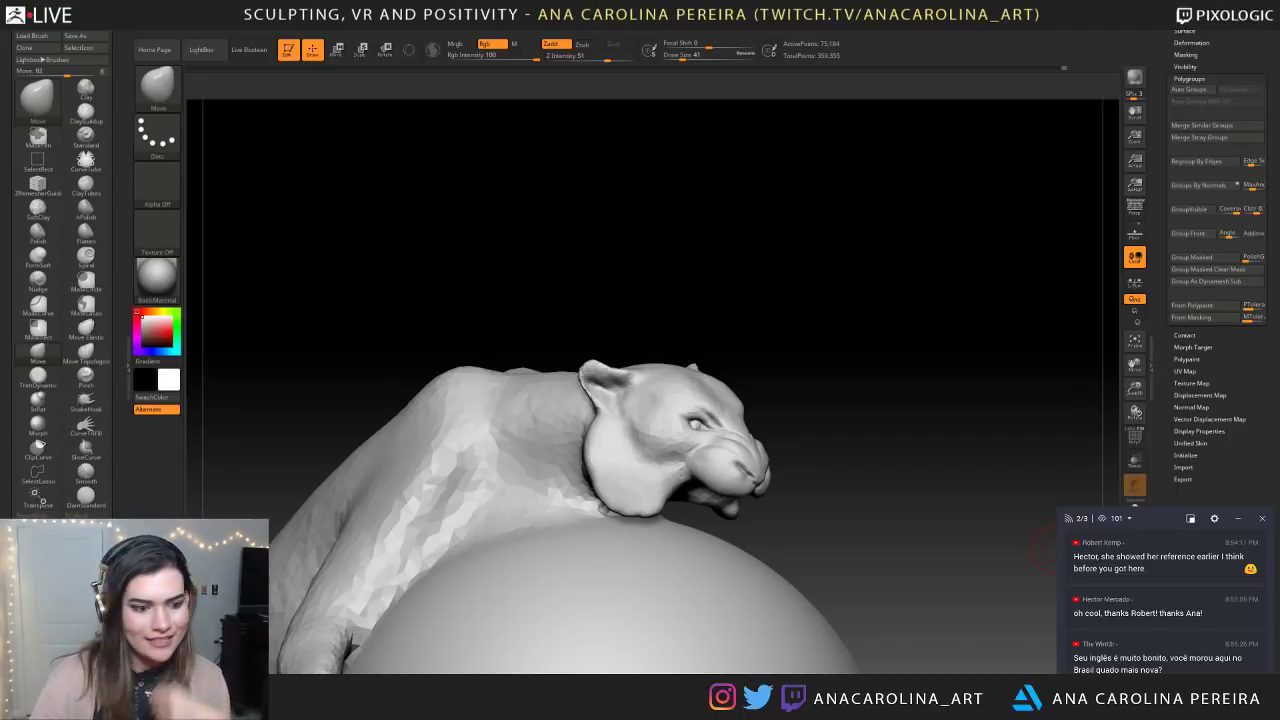
Build up the panther's forehead and brow with the ClayBuildup brush and smooth the new forms
{"action": "mouse_move", "coordinate": [276, 368]}
{"action": "left_mouse_down"}
{"action": "mouse_move", "coordinate": [500, 320]}
{"action": "mouse_move", "coordinate": [640, 250]}
{"action": "mouse_move", "coordinate": [593, 293]}
{"action": "mouse_move", "coordinate": [517, 286]}
{"action": "left_mouse_up"}
{"action": "key", "text": "b"}
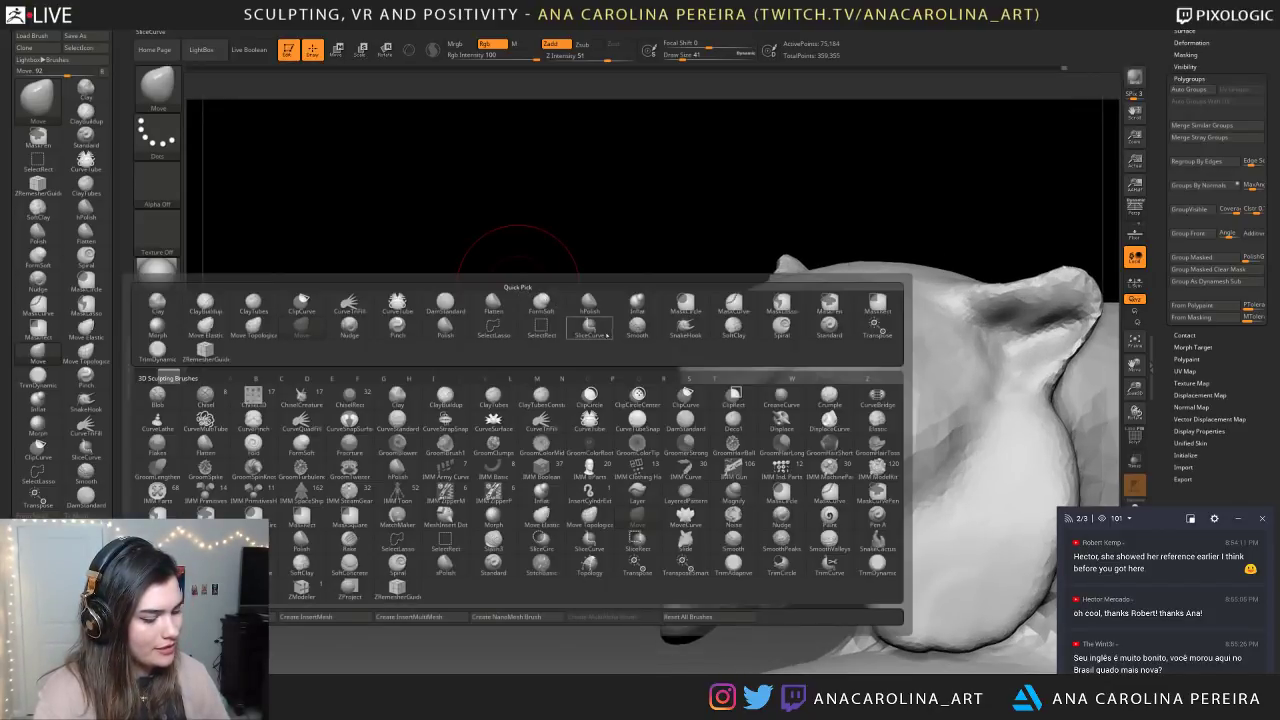
{"action": "key", "text": "c"}
{"action": "key", "text": "b"}
{"action": "left_click_drag", "start_coordinate": [608, 326], "coordinate": [650, 272]}
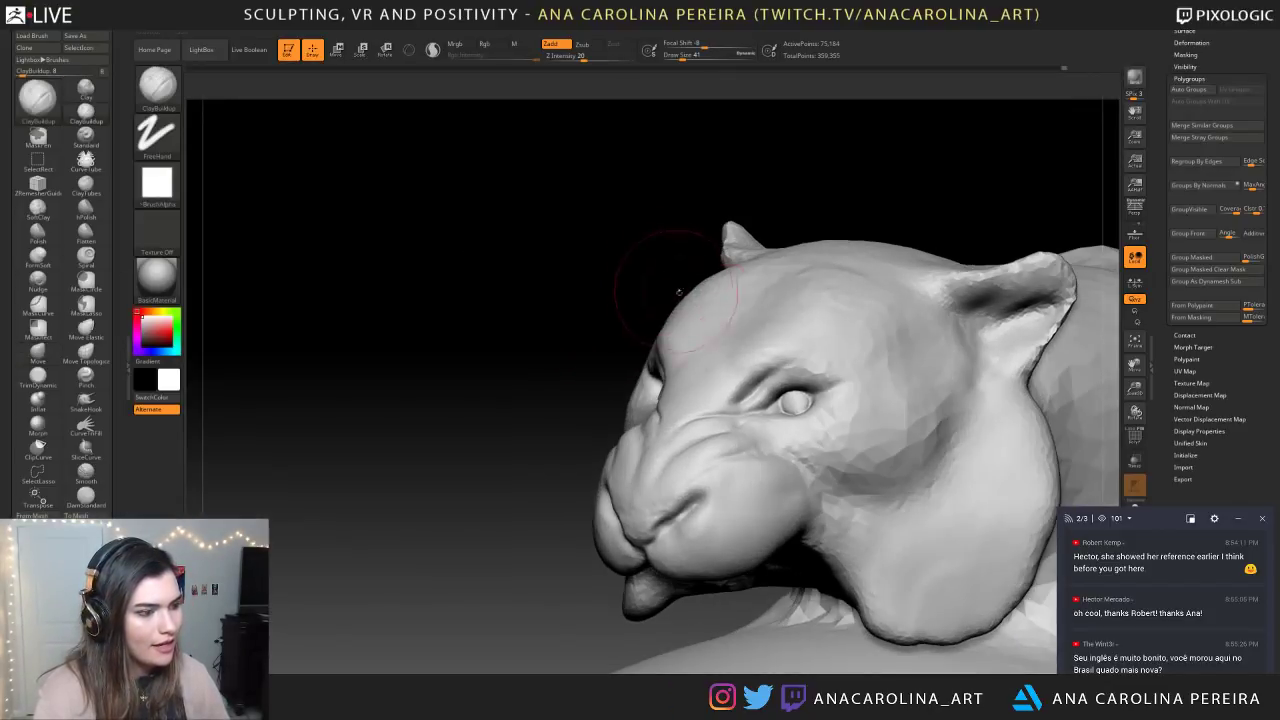
{"action": "mouse_move", "coordinate": [761, 346]}
{"action": "left_mouse_down"}
{"action": "mouse_move", "coordinate": [744, 370]}
{"action": "mouse_move", "coordinate": [744, 352]}
{"action": "left_mouse_up"}
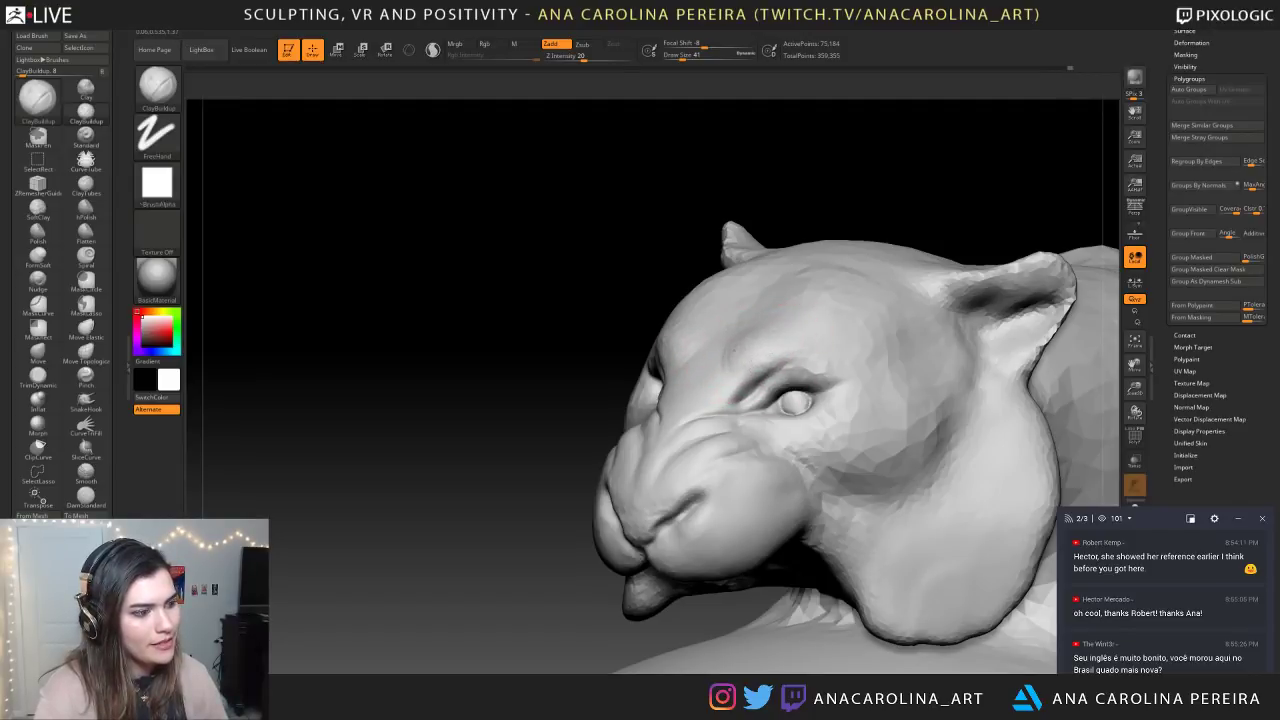
{"action": "left_click_drag", "start_coordinate": [828, 210], "coordinate": [771, 251]}
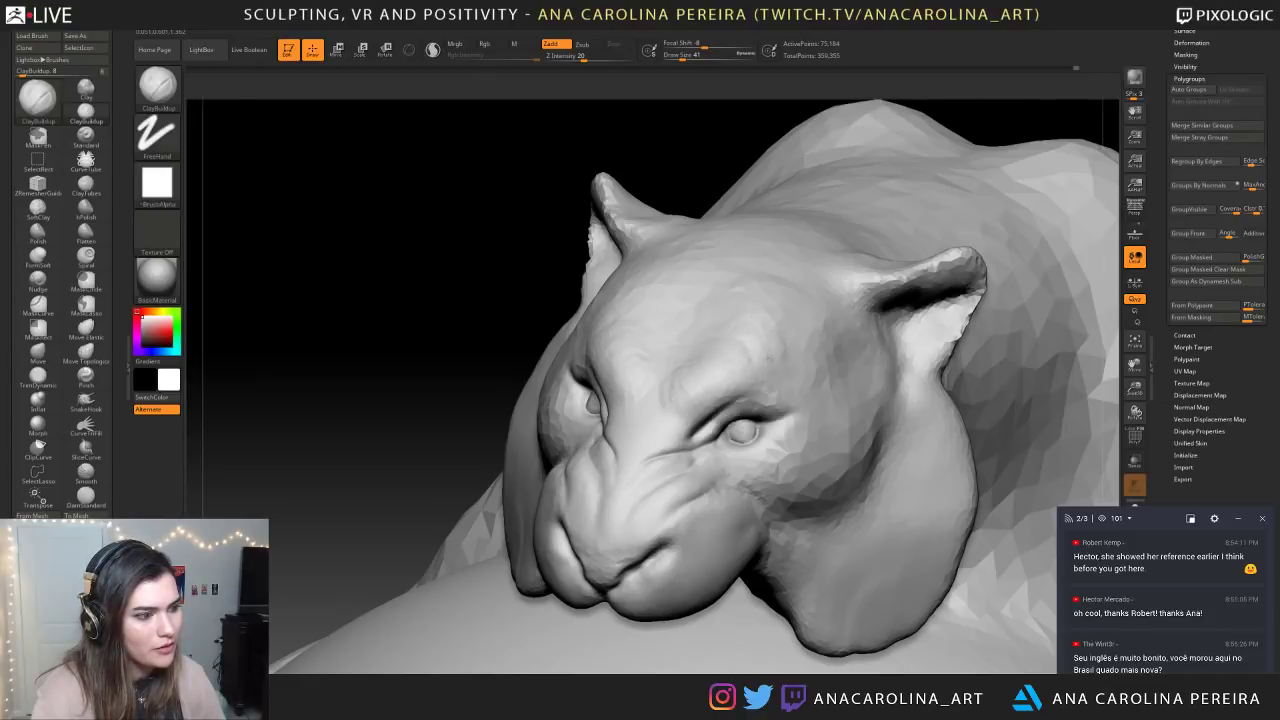
{"action": "left_click_drag", "start_coordinate": [788, 322], "coordinate": [774, 345], "text": "shift"}
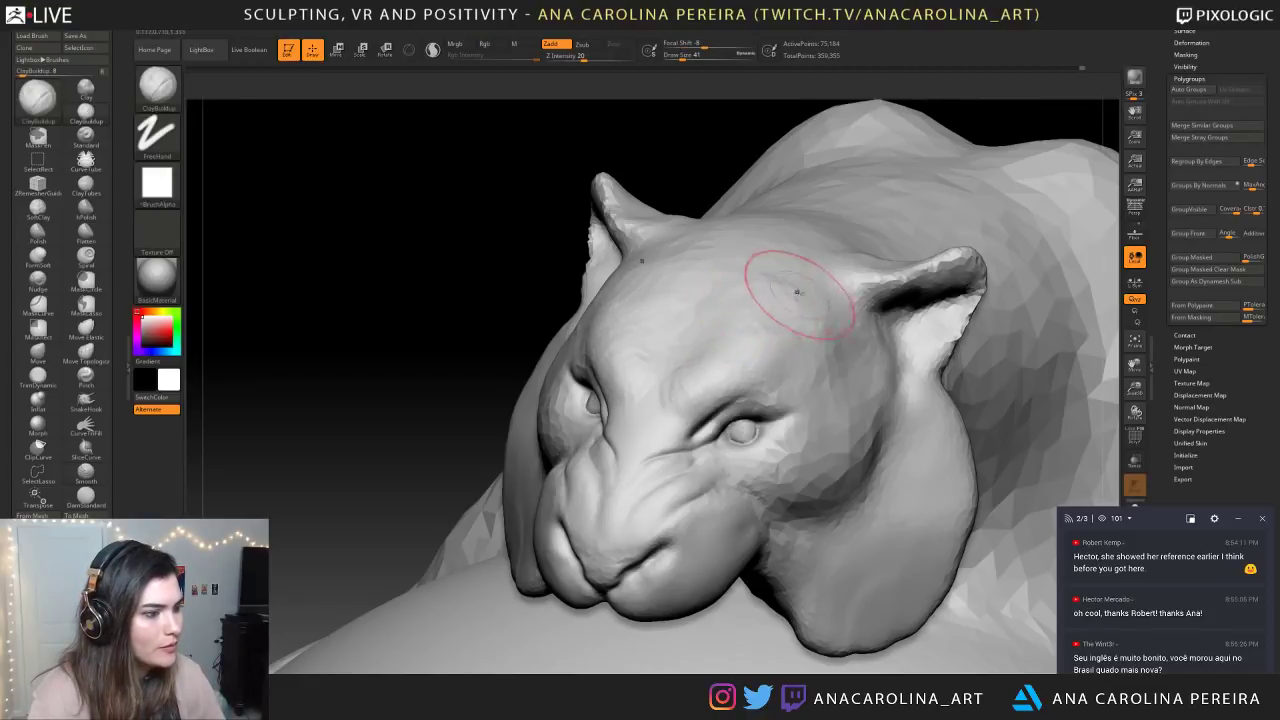
{"action": "left_click_drag", "start_coordinate": [703, 135], "coordinate": [653, 130], "text": "alt"}
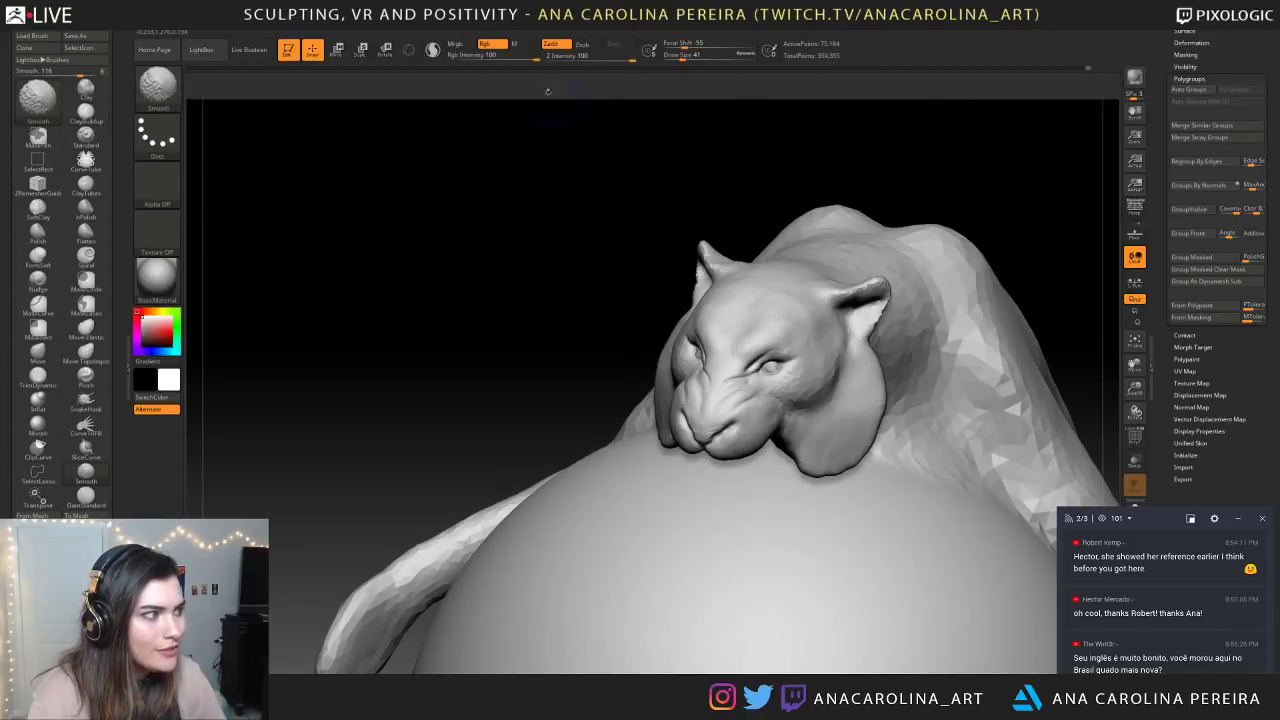
Turn on Sculptris Pro and smooth the top of the panther's forehead between the eyes and ears
{"action": "left_click", "coordinate": [433, 50], "text": "shift"}
{"action": "left_click_drag", "start_coordinate": [597, 167], "coordinate": [768, 298], "text": "alt"}
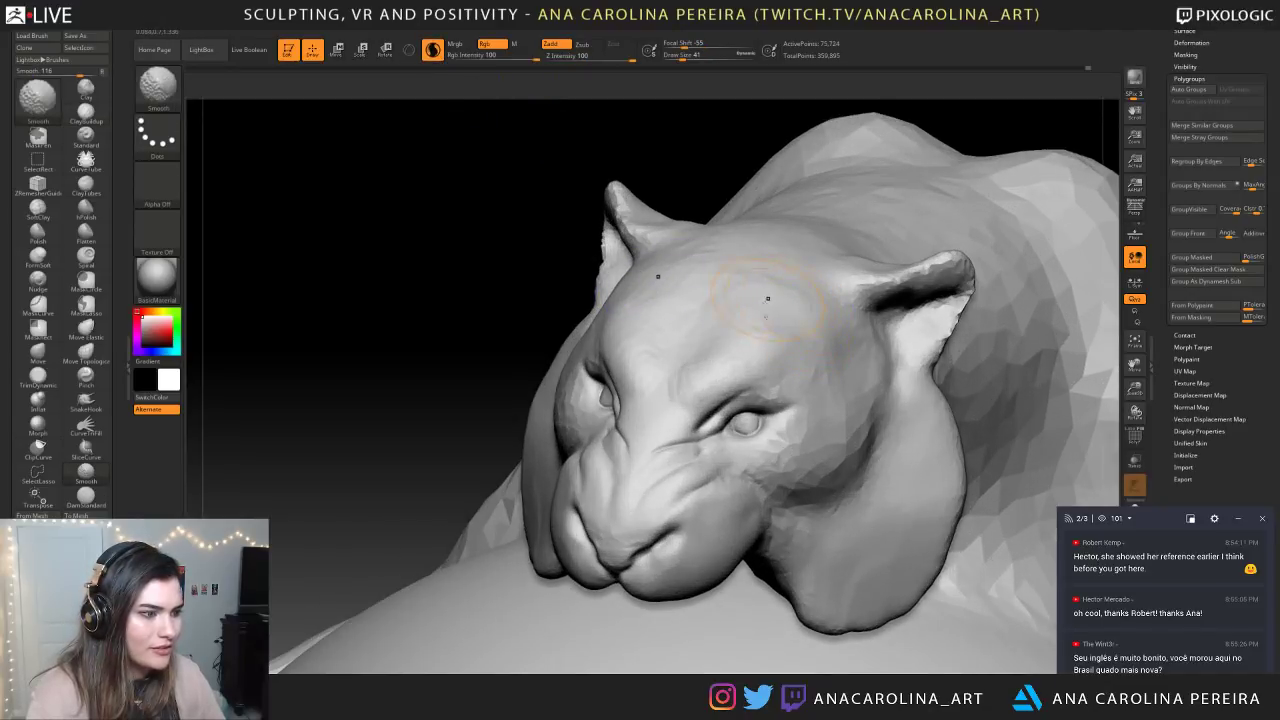
{"action": "left_click_drag", "start_coordinate": [797, 253], "coordinate": [768, 298], "text": "shift"}
{"action": "left_click_drag", "start_coordinate": [657, 137], "coordinate": [744, 177]}
{"action": "mouse_move", "coordinate": [840, 268]}
{"action": "left_mouse_down", "text": "alt"}
{"action": "mouse_move", "coordinate": [811, 229]}
{"action": "mouse_move", "coordinate": [850, 325]}
{"action": "mouse_move", "coordinate": [828, 308]}
{"action": "left_mouse_up", "text": "alt"}
Refine the area around the eye and brow with ClayBuildup, undoing two strokes and setting the draw size to 56
{"action": "key", "text": "space"}
{"action": "left_click_drag", "start_coordinate": [744, 396], "coordinate": [750, 397]}
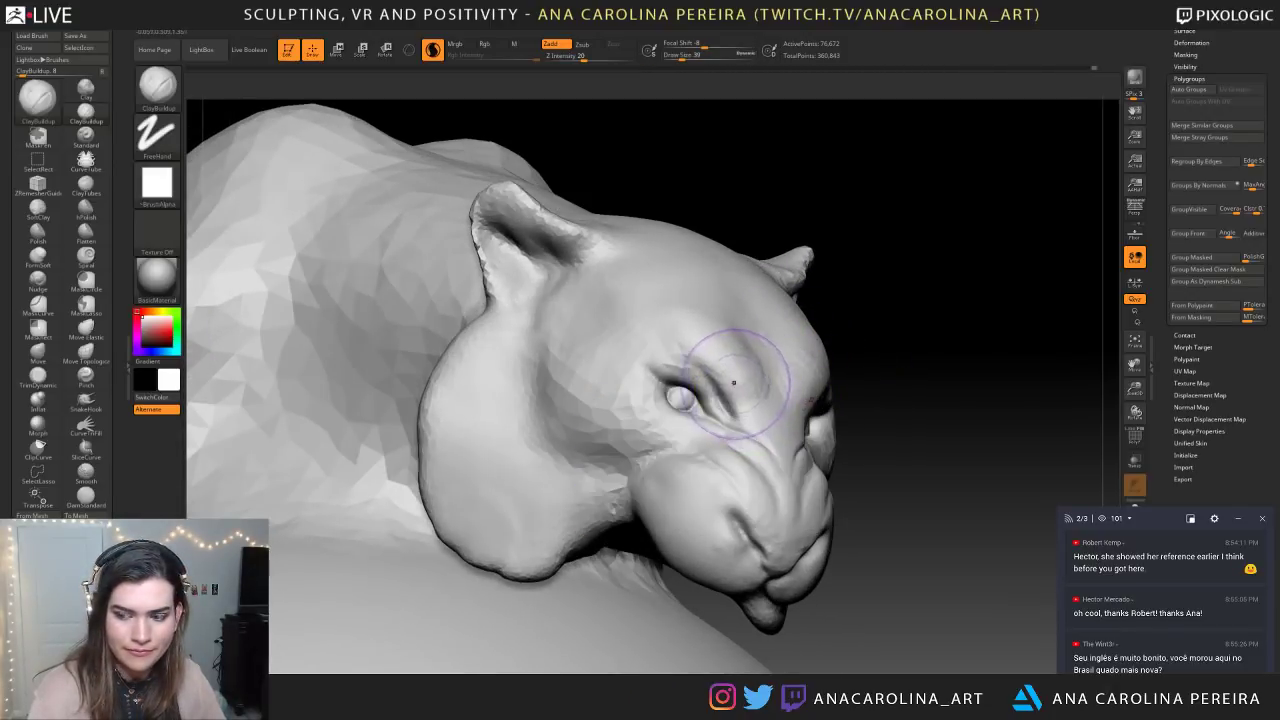
{"action": "key", "text": "ctrl+z"}
{"action": "key", "text": "ctrl+z"}
{"action": "key", "text": "space"}
{"action": "left_click_drag", "start_coordinate": [714, 315], "coordinate": [676, 304]}
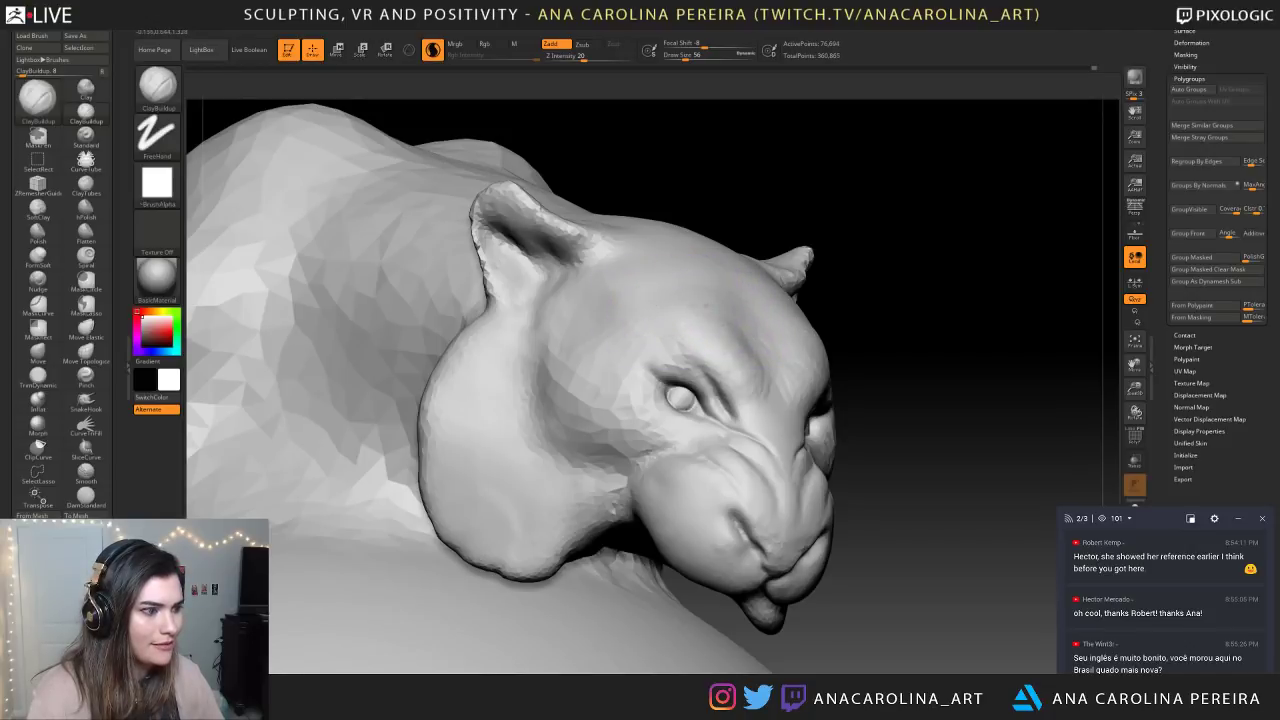
Mask the panther's body, leaving the head and upper neck unmasked, and soften the mask's edge
{"action": "key", "text": "f"}
{"action": "mouse_move", "coordinate": [783, 229]}
{"action": "left_mouse_down"}
{"action": "mouse_move", "coordinate": [831, 271]}
{"action": "mouse_move", "coordinate": [849, 209]}
{"action": "mouse_move", "coordinate": [812, 190]}
{"action": "mouse_move", "coordinate": [866, 206]}
{"action": "mouse_move", "coordinate": [882, 228]}
{"action": "mouse_move", "coordinate": [848, 311]}
{"action": "mouse_move", "coordinate": [806, 328]}
{"action": "mouse_move", "coordinate": [824, 337]}
{"action": "left_mouse_up"}
{"action": "left_click", "coordinate": [717, 312], "text": "ctrl+shift"}
{"action": "mouse_move", "coordinate": [883, 200]}
{"action": "left_mouse_down", "text": "ctrl"}
{"action": "mouse_move", "coordinate": [766, 337]}
{"action": "mouse_move", "coordinate": [536, 418]}
{"action": "left_mouse_up", "text": "ctrl"}
{"action": "left_click", "coordinate": [677, 434], "text": "ctrl"}
{"action": "left_click", "coordinate": [692, 436], "text": "ctrl"}
{"action": "left_click", "coordinate": [733, 429], "text": "ctrl+shift"}
{"action": "left_click", "coordinate": [775, 415], "text": "ctrl"}
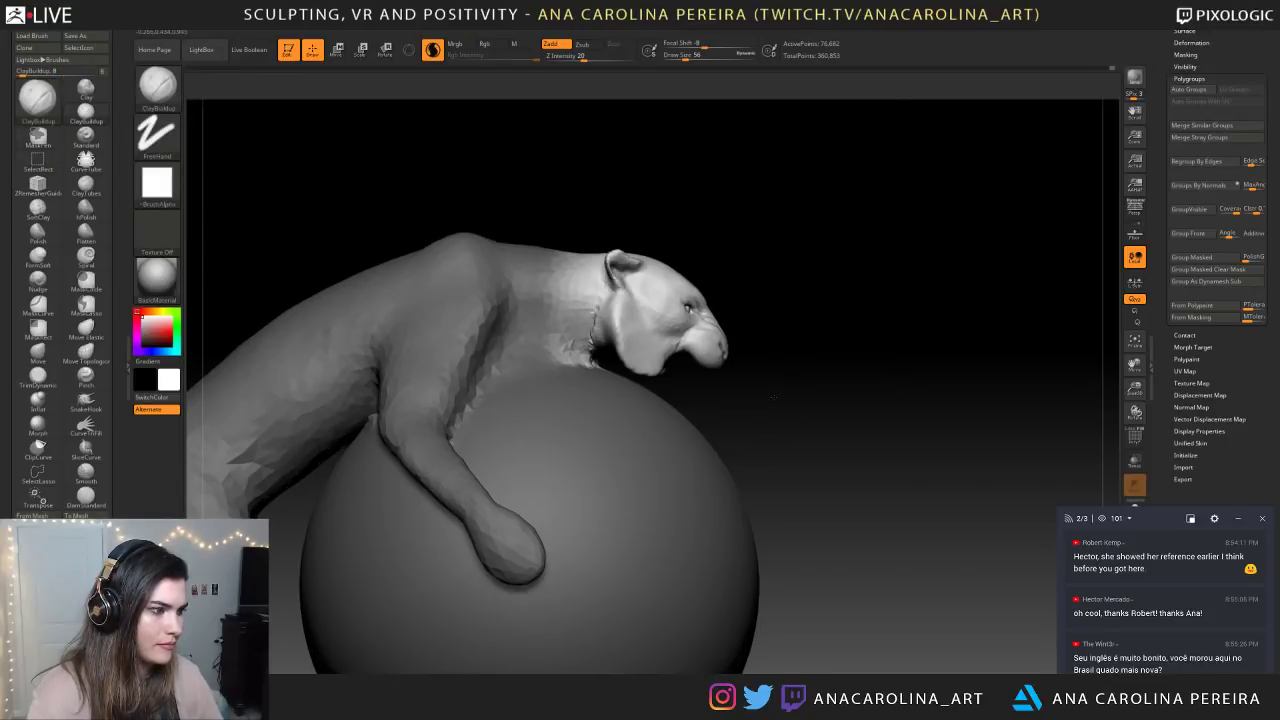
{"action": "left_click_drag", "start_coordinate": [780, 380], "coordinate": [757, 394], "text": "shift"}
Rotate the unmasked head on the neck with the Transpose tool so it turns relative to the body
{"action": "key", "text": "r"}
{"action": "mouse_move", "coordinate": [604, 318]}
{"action": "left_mouse_down"}
{"action": "mouse_move", "coordinate": [673, 405]}
{"action": "mouse_move", "coordinate": [679, 434]}
{"action": "left_mouse_up"}
{"action": "mouse_move", "coordinate": [535, 247]}
{"action": "left_mouse_down"}
{"action": "mouse_move", "coordinate": [654, 410]}
{"action": "mouse_move", "coordinate": [409, 229]}
{"action": "mouse_move", "coordinate": [360, 163]}
{"action": "mouse_move", "coordinate": [446, 204]}
{"action": "mouse_move", "coordinate": [640, 240]}
{"action": "mouse_move", "coordinate": [668, 375]}
{"action": "mouse_move", "coordinate": [690, 270]}
{"action": "mouse_move", "coordinate": [735, 450]}
{"action": "mouse_move", "coordinate": [780, 210]}
{"action": "mouse_move", "coordinate": [860, 210]}
{"action": "left_mouse_up"}
{"action": "mouse_move", "coordinate": [750, 188]}
{"action": "left_mouse_down"}
{"action": "mouse_move", "coordinate": [566, 192]}
{"action": "mouse_move", "coordinate": [522, 149]}
{"action": "left_mouse_up"}
{"action": "mouse_move", "coordinate": [601, 158]}
{"action": "left_mouse_down"}
{"action": "mouse_move", "coordinate": [535, 163]}
{"action": "mouse_move", "coordinate": [594, 158]}
{"action": "left_mouse_up"}
{"action": "left_click_drag", "start_coordinate": [594, 158], "coordinate": [652, 320], "text": "alt"}
{"action": "left_click_drag", "start_coordinate": [706, 160], "coordinate": [680, 432], "text": "alt"}
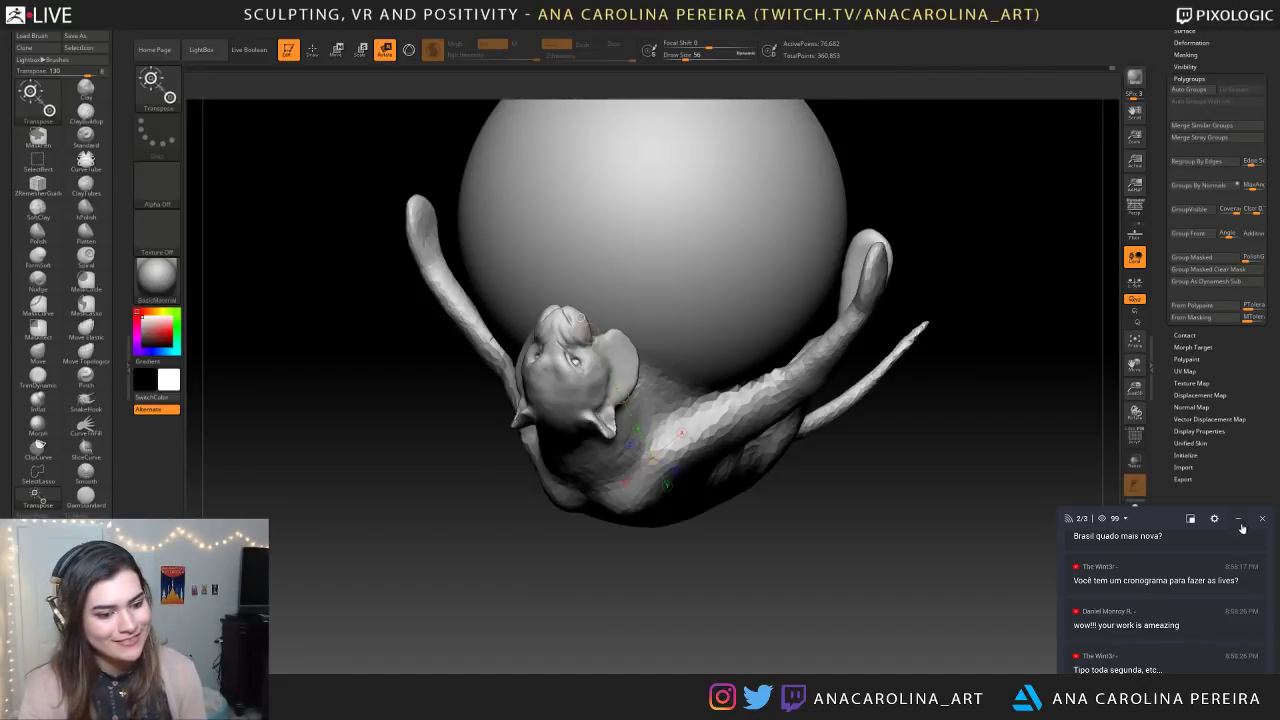
{"action": "left_click_drag", "start_coordinate": [1112, 581], "coordinate": [1169, 581]}
{"action": "left_click", "coordinate": [1125, 602]}
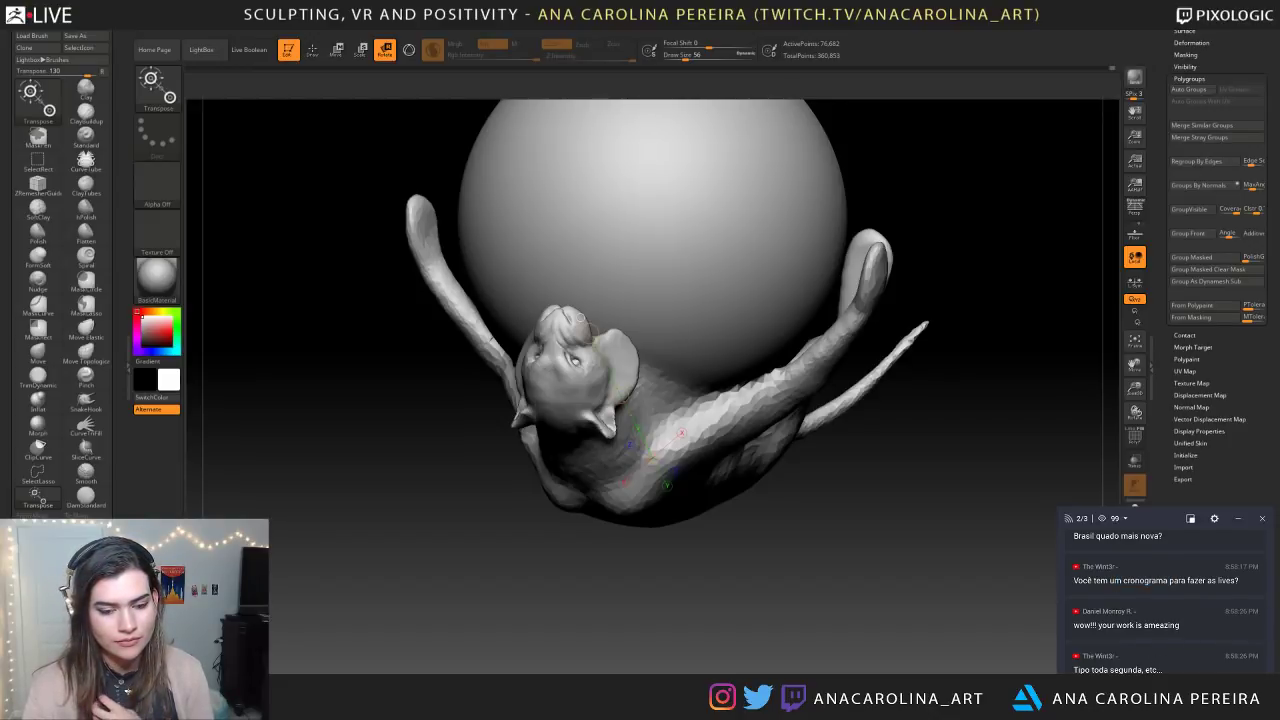
{"action": "left_click_drag", "start_coordinate": [850, 209], "coordinate": [1279, 220]}
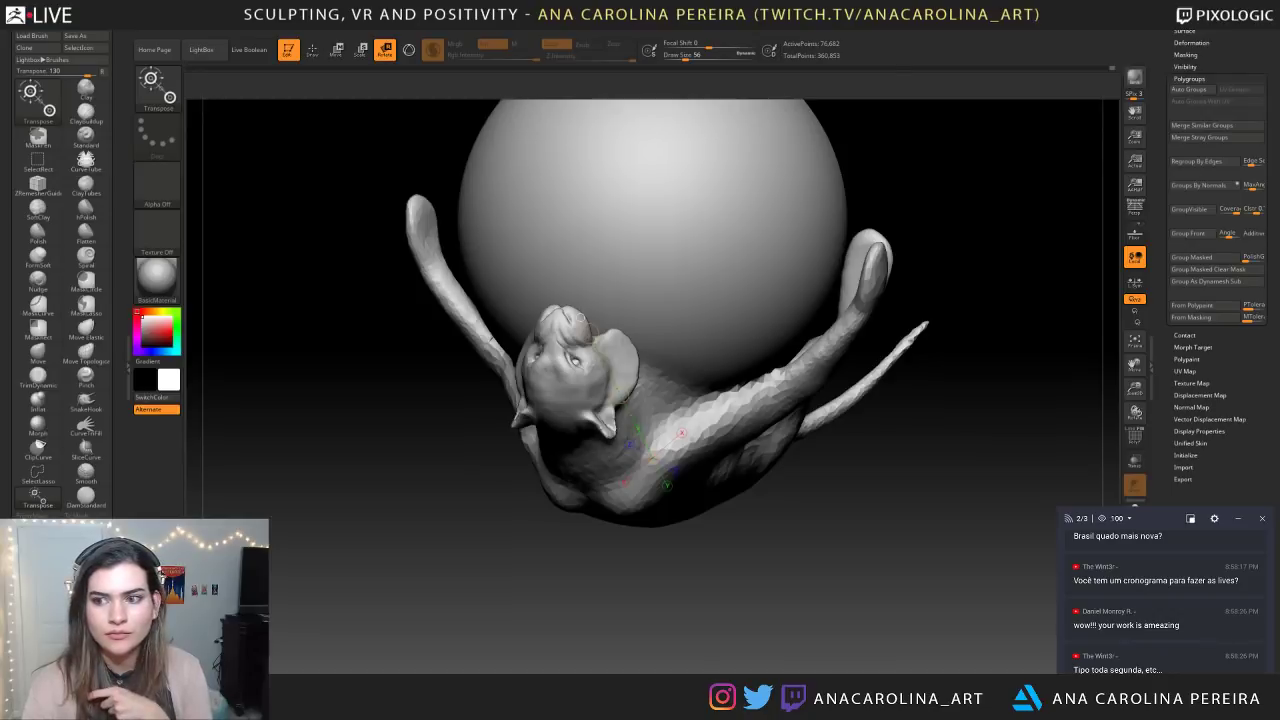
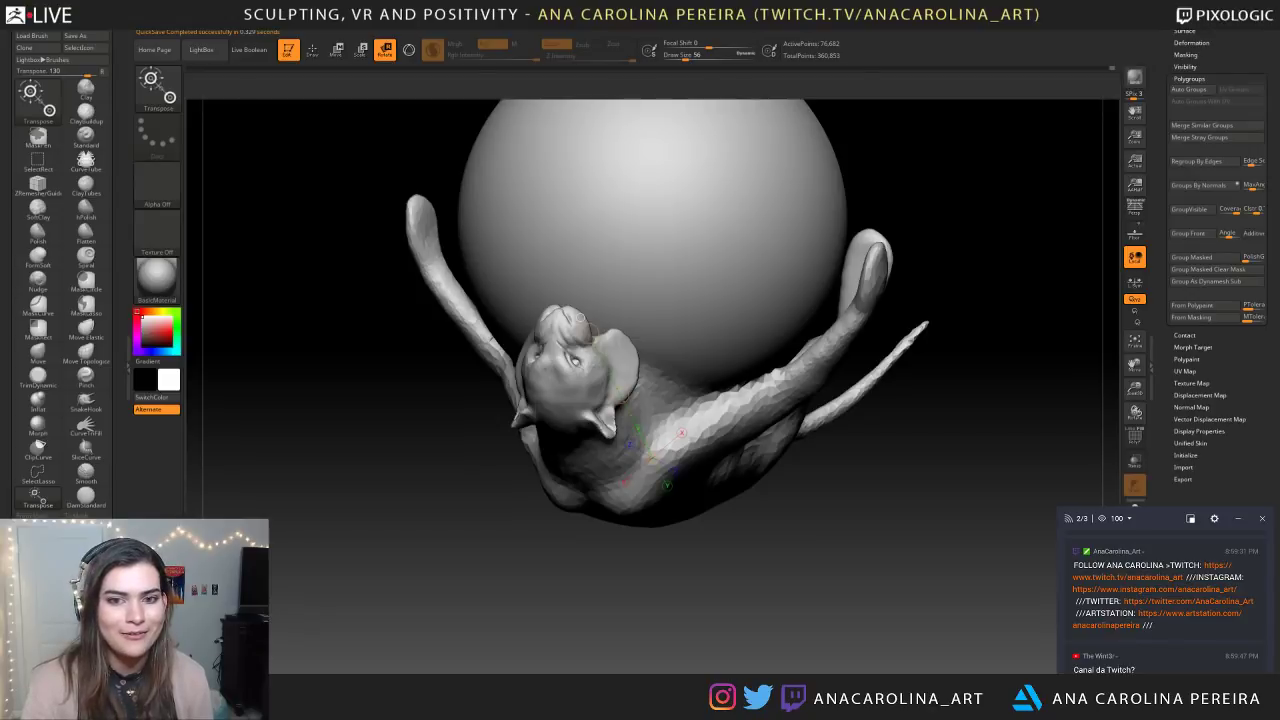
Replace the mask with one that covers the whole panther except one front paw
{"action": "mouse_move", "coordinate": [737, 560]}
{"action": "right_mouse_down"}
{"action": "mouse_move", "coordinate": [890, 565]}
{"action": "mouse_move", "coordinate": [860, 570]}
{"action": "right_mouse_up"}
{"action": "mouse_move", "coordinate": [678, 540]}
{"action": "right_mouse_down", "text": "ctrl"}
{"action": "mouse_move", "coordinate": [678, 604]}
{"action": "mouse_move", "coordinate": [678, 500]}
{"action": "right_mouse_up", "text": "ctrl"}
{"action": "right_click_drag", "start_coordinate": [760, 440], "coordinate": [635, 376]}
{"action": "mouse_move", "coordinate": [791, 305]}
{"action": "left_mouse_down", "text": "ctrl+shift"}
{"action": "mouse_move", "coordinate": [781, 377]}
{"action": "mouse_move", "coordinate": [765, 393]}
{"action": "left_mouse_up", "text": "ctrl+shift"}
{"action": "left_click_drag", "start_coordinate": [808, 316], "coordinate": [736, 442], "text": "ctrl"}
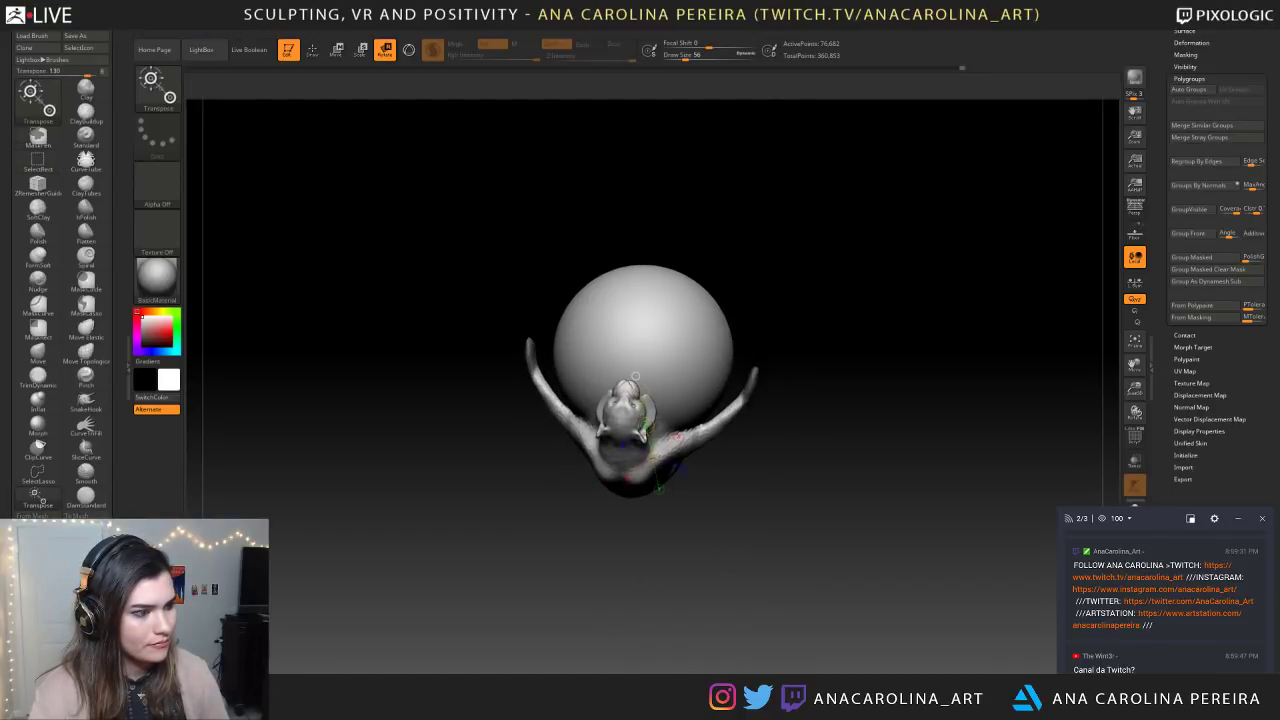
{"action": "right_click_drag", "start_coordinate": [760, 310], "coordinate": [780, 300], "text": "shift"}
{"action": "mouse_move", "coordinate": [786, 308]}
{"action": "left_mouse_down", "text": "ctrl"}
{"action": "mouse_move", "coordinate": [726, 360]}
{"action": "mouse_move", "coordinate": [716, 455]}
{"action": "left_mouse_up", "text": "ctrl"}
{"action": "left_click", "coordinate": [762, 420], "text": "ctrl"}
{"action": "mouse_move", "coordinate": [762, 420]}
{"action": "right_mouse_down"}
{"action": "mouse_move", "coordinate": [650, 415]}
{"action": "mouse_move", "coordinate": [655, 500]}
{"action": "mouse_move", "coordinate": [635, 495]}
{"action": "mouse_move", "coordinate": [637, 602]}
{"action": "right_mouse_up"}
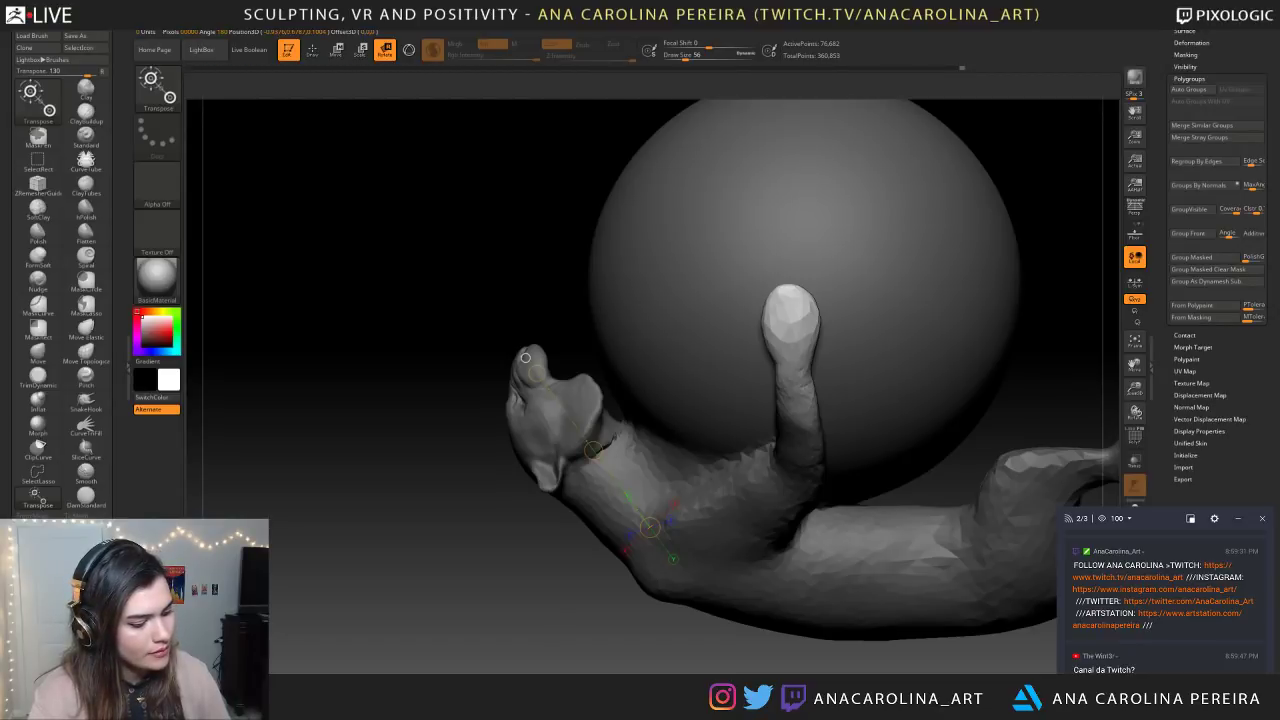
Adjust the unmasked front paw's shape against the sphere using a larger SnakeHook brush
{"action": "key", "text": "b"}
{"action": "key", "text": "s"}
{"action": "key", "text": "h"}
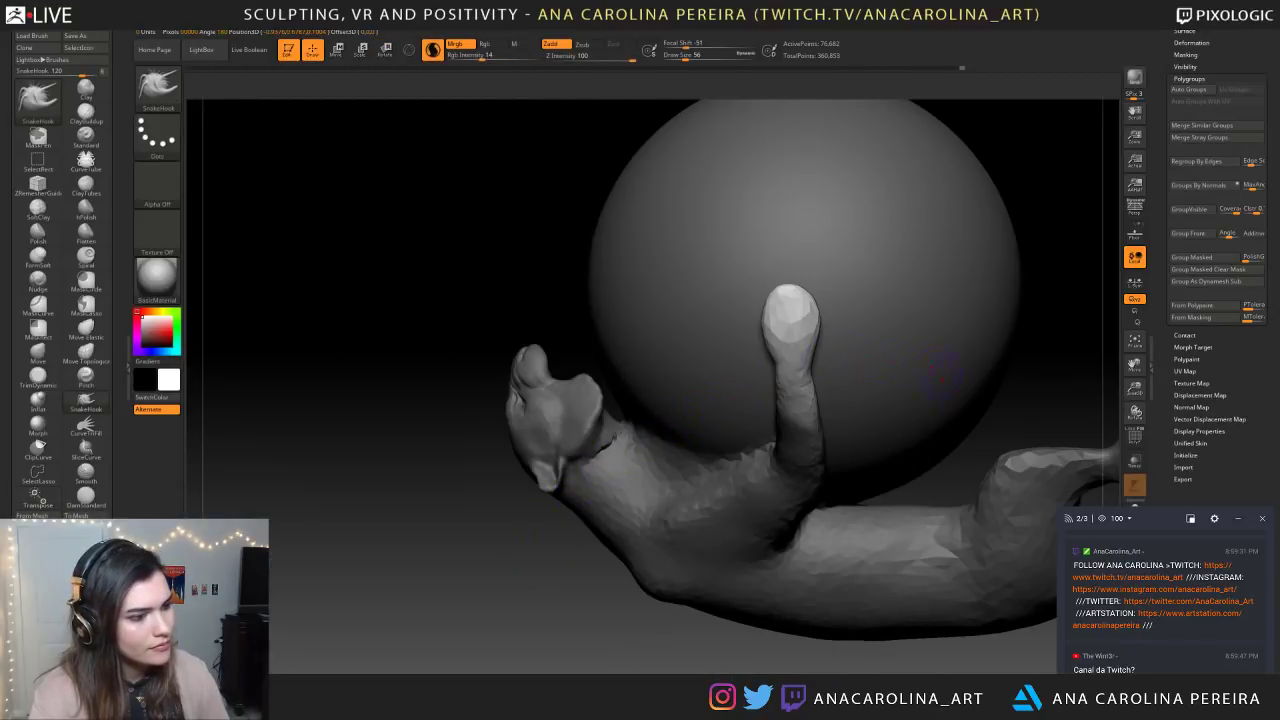
{"action": "right_click_drag", "start_coordinate": [932, 368], "coordinate": [1011, 394]}
{"action": "key", "text": "space"}
{"action": "left_click_drag", "start_coordinate": [962, 388], "coordinate": [971, 384]}
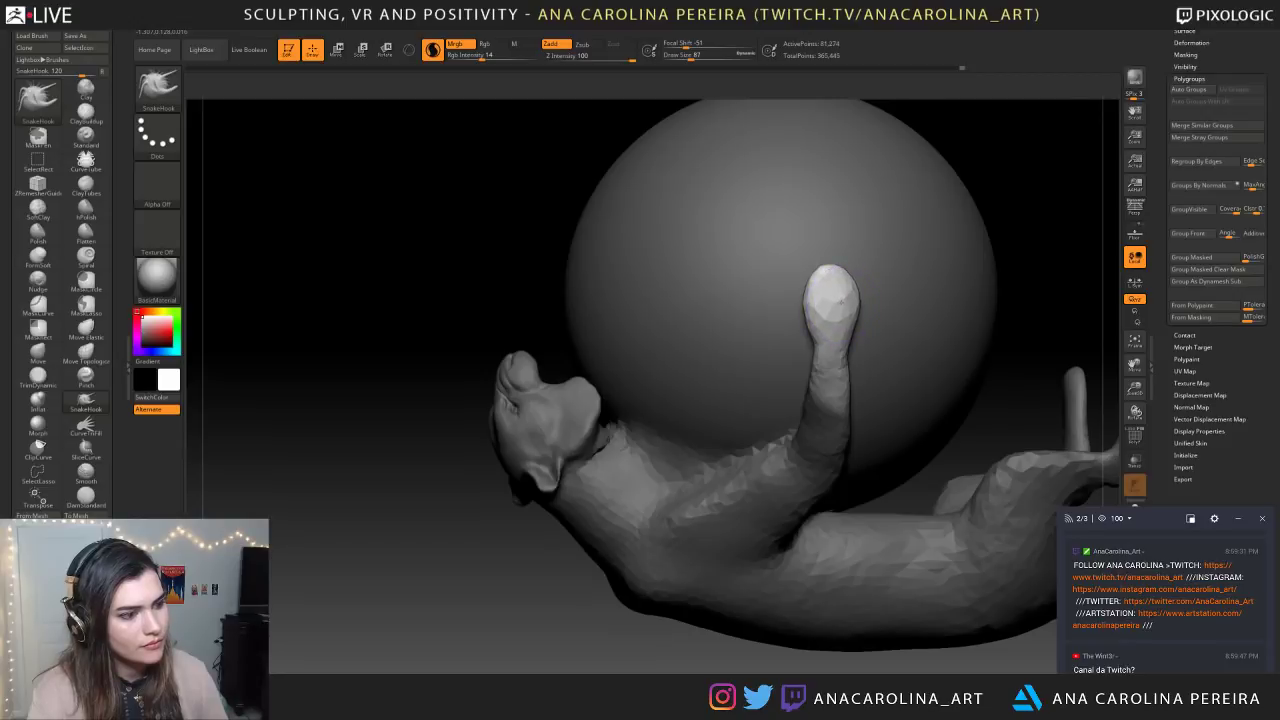
{"action": "mouse_move", "coordinate": [1014, 303]}
{"action": "right_mouse_down"}
{"action": "mouse_move", "coordinate": [987, 276]}
{"action": "mouse_move", "coordinate": [1026, 257]}
{"action": "mouse_move", "coordinate": [979, 298]}
{"action": "right_mouse_up"}
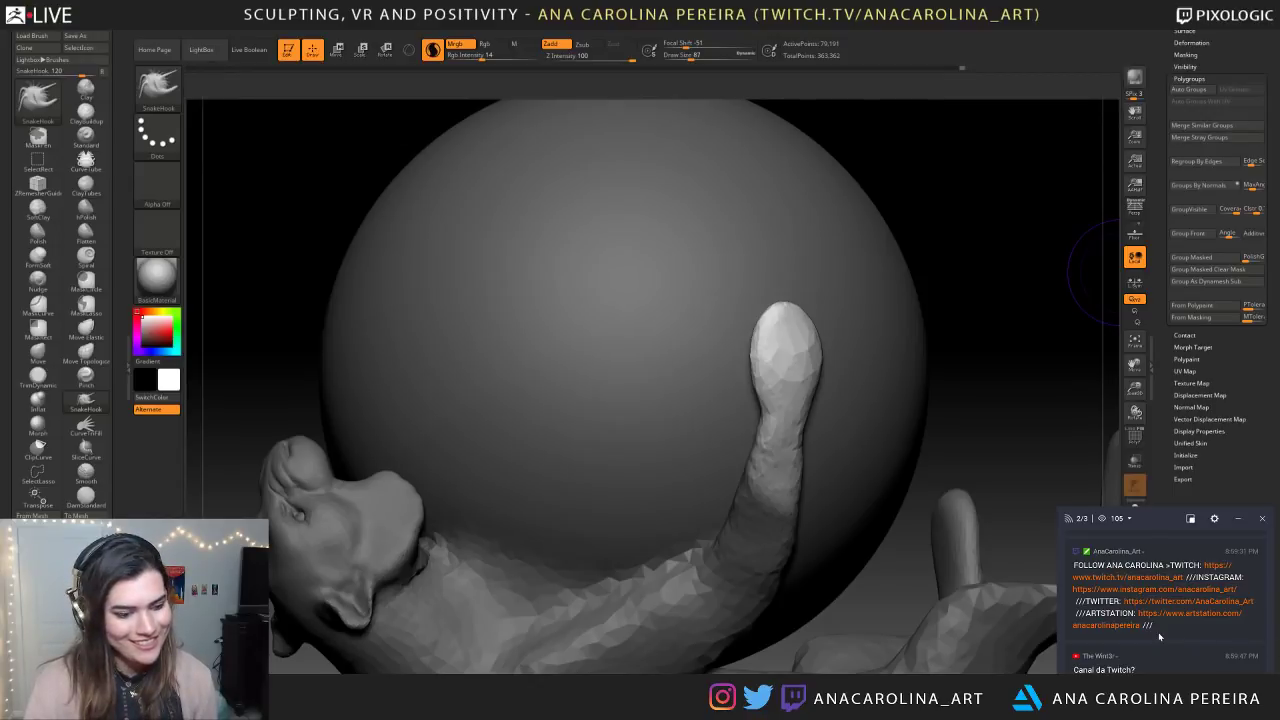
{"action": "scroll", "coordinate": [1163, 651], "scroll_direction": "up", "scroll_amount": 3}
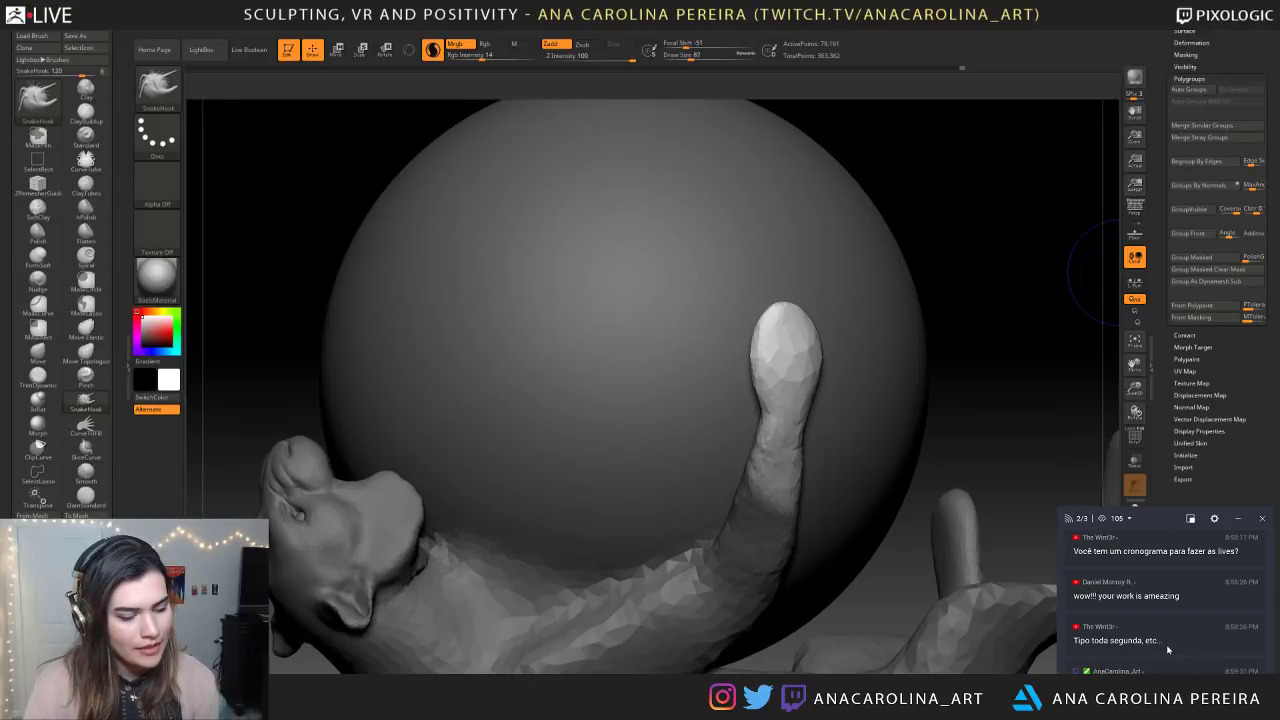
{"action": "scroll", "coordinate": [1167, 650], "scroll_direction": "down", "scroll_amount": 3}
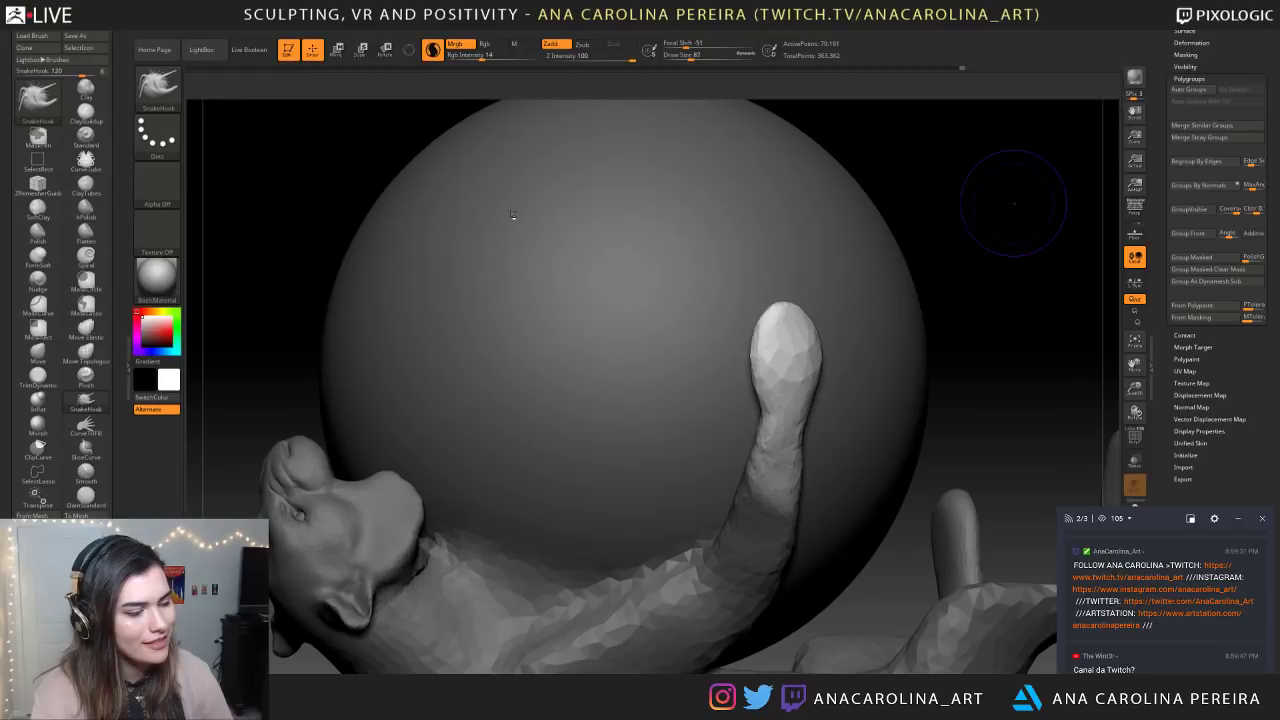
Reshape the front paw with the SnakeHook brush, widening it and pulling out its tip
{"action": "key", "text": "space"}
{"action": "mouse_move", "coordinate": [946, 283]}
{"action": "left_mouse_down"}
{"action": "mouse_move", "coordinate": [900, 285]}
{"action": "mouse_move", "coordinate": [948, 285]}
{"action": "left_mouse_up"}
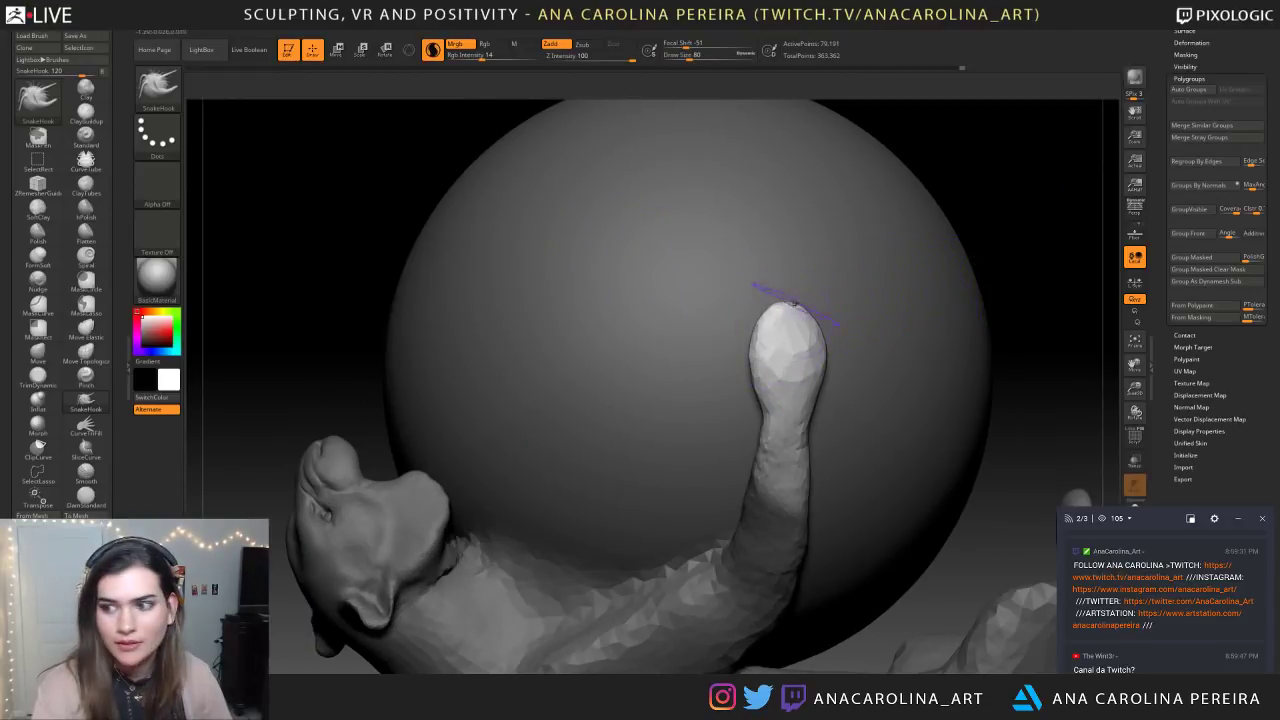
{"action": "mouse_move", "coordinate": [1007, 472]}
{"action": "left_mouse_down"}
{"action": "mouse_move", "coordinate": [1064, 417]}
{"action": "mouse_move", "coordinate": [894, 361]}
{"action": "left_mouse_up"}
{"action": "key", "text": "space"}
{"action": "key", "text": "space"}
{"action": "mouse_move", "coordinate": [894, 361]}
{"action": "left_mouse_down"}
{"action": "mouse_move", "coordinate": [940, 362]}
{"action": "mouse_move", "coordinate": [859, 346]}
{"action": "left_mouse_up"}
{"action": "key", "text": "space"}
{"action": "mouse_move", "coordinate": [970, 314]}
{"action": "left_mouse_down"}
{"action": "mouse_move", "coordinate": [897, 306]}
{"action": "mouse_move", "coordinate": [947, 284]}
{"action": "left_mouse_up"}
{"action": "key", "text": "space"}
{"action": "mouse_move", "coordinate": [832, 278]}
{"action": "left_mouse_down"}
{"action": "mouse_move", "coordinate": [820, 281]}
{"action": "mouse_move", "coordinate": [836, 279]}
{"action": "mouse_move", "coordinate": [838, 249]}
{"action": "left_mouse_up"}
{"action": "key", "text": "space"}
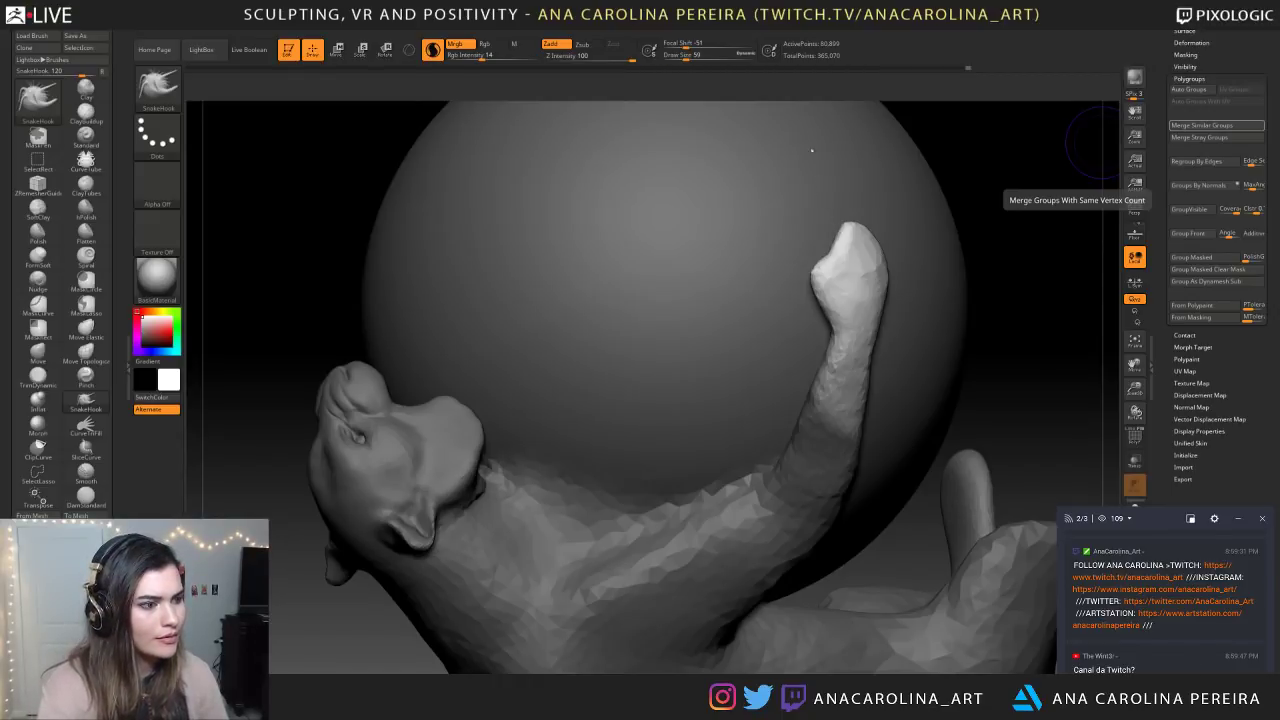
Pull two short toes out of the front paw's tip using SnakeHook at draw size 37
{"action": "right_click_drag", "start_coordinate": [850, 262], "coordinate": [731, 290]}
{"action": "key", "text": "s"}
{"action": "mouse_move", "coordinate": [731, 286]}
{"action": "left_mouse_down"}
{"action": "mouse_move", "coordinate": [695, 273]}
{"action": "mouse_move", "coordinate": [720, 269]}
{"action": "mouse_move", "coordinate": [722, 283]}
{"action": "mouse_move", "coordinate": [733, 272]}
{"action": "left_mouse_up"}
{"action": "key", "text": "ctrl+z"}
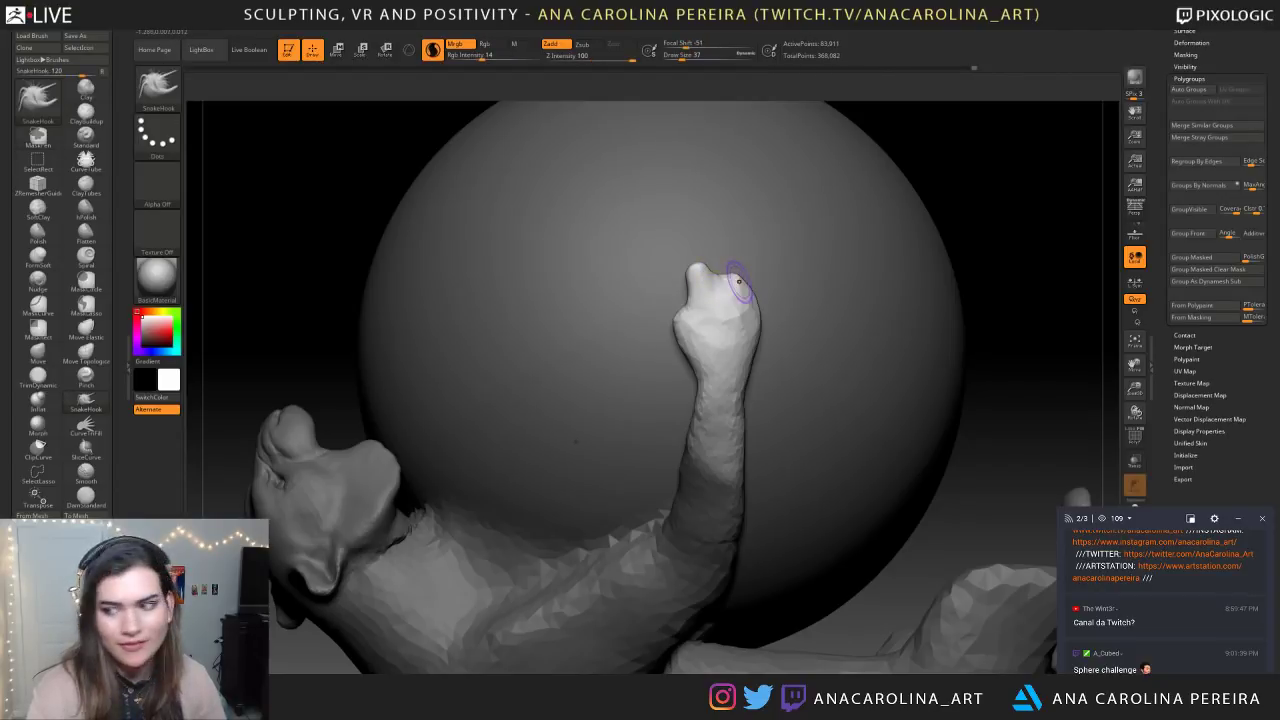
{"action": "left_click_drag", "start_coordinate": [729, 284], "coordinate": [728, 264]}
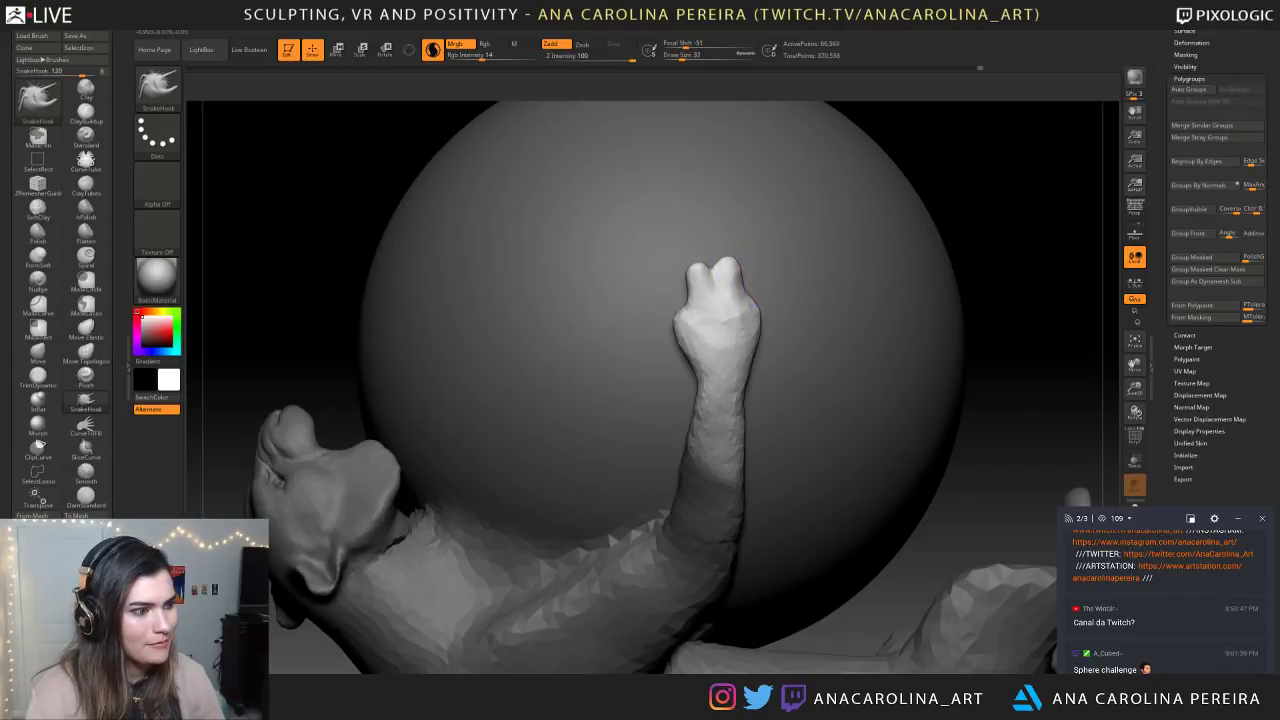
{"action": "left_click_drag", "start_coordinate": [737, 277], "coordinate": [745, 281]}
Pull out the remaining toes along the paw's outer edge with SnakeHook and undo the last two strokes
{"action": "mouse_move", "coordinate": [935, 181]}
{"action": "left_mouse_down"}
{"action": "mouse_move", "coordinate": [770, 297]}
{"action": "mouse_move", "coordinate": [762, 348]}
{"action": "left_mouse_up"}
{"action": "key", "text": "s"}
{"action": "left_click", "coordinate": [665, 396]}
{"action": "left_click_drag", "start_coordinate": [472, 306], "coordinate": [606, 308]}
{"action": "key", "text": "space"}
{"action": "left_click", "coordinate": [714, 311]}
{"action": "mouse_move", "coordinate": [693, 313]}
{"action": "left_mouse_down"}
{"action": "mouse_move", "coordinate": [690, 338]}
{"action": "mouse_move", "coordinate": [686, 320]}
{"action": "left_mouse_up"}
{"action": "key", "text": "space"}
{"action": "left_click", "coordinate": [650, 367]}
{"action": "mouse_move", "coordinate": [620, 262]}
{"action": "left_mouse_down"}
{"action": "mouse_move", "coordinate": [814, 251]}
{"action": "mouse_move", "coordinate": [786, 303]}
{"action": "left_mouse_up"}
{"action": "left_click_drag", "start_coordinate": [671, 291], "coordinate": [664, 291]}
{"action": "left_click_drag", "start_coordinate": [790, 292], "coordinate": [688, 297]}
{"action": "left_click_drag", "start_coordinate": [678, 315], "coordinate": [670, 313]}
{"action": "key", "text": "ctrl+z"}
{"action": "key", "text": "ctrl+z"}
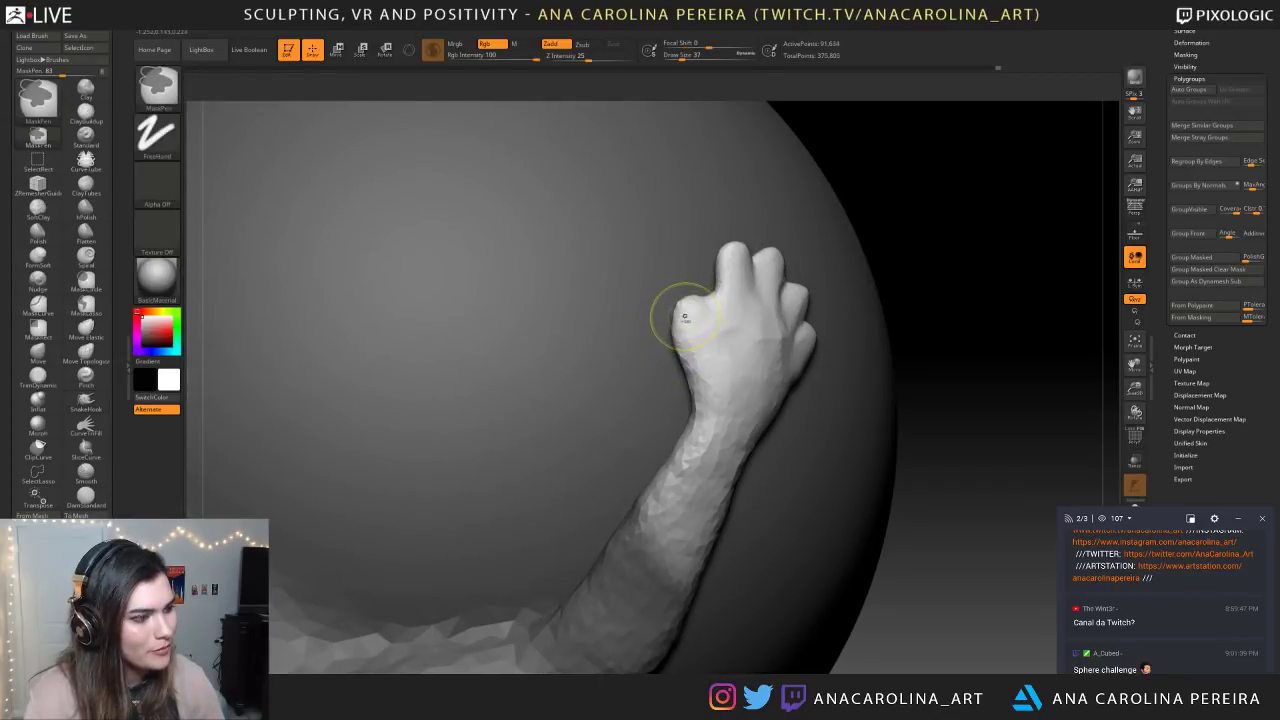
Adjust the length and spacing of the paw's toes with SnakeHook from several angles
{"action": "right_click_drag", "start_coordinate": [734, 268], "coordinate": [826, 229]}
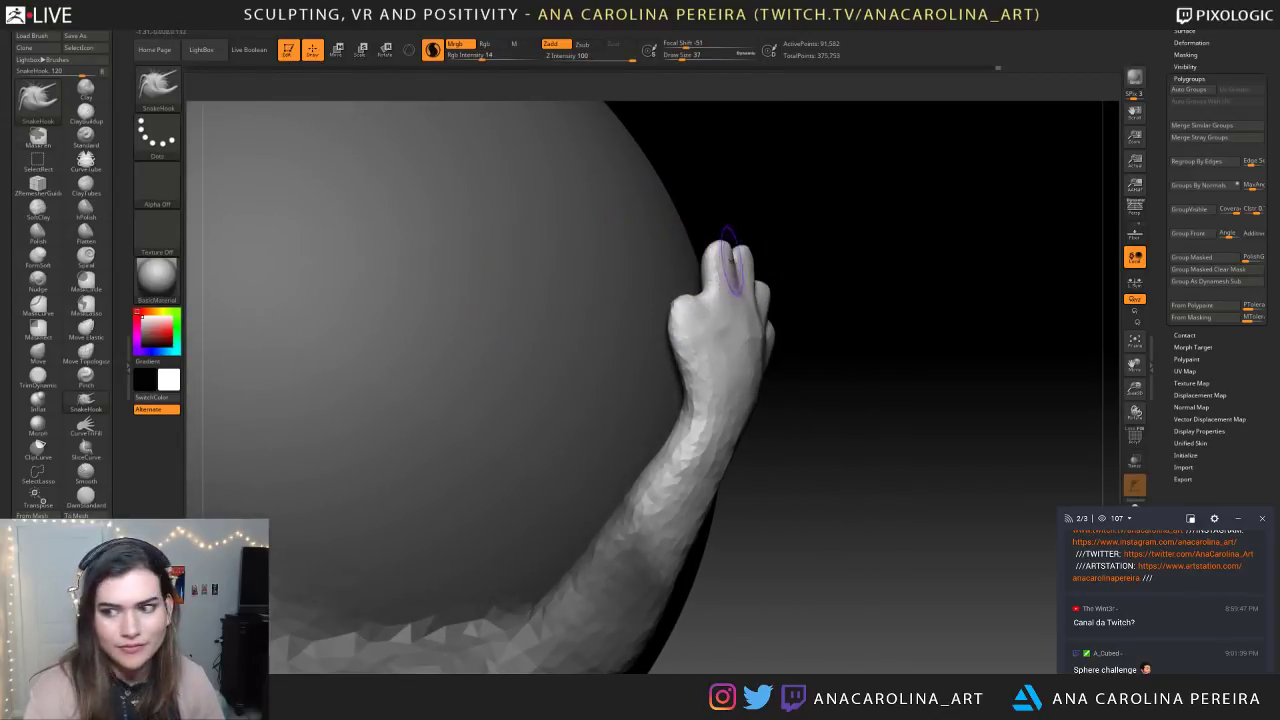
{"action": "left_click_drag", "start_coordinate": [774, 188], "coordinate": [836, 196]}
{"action": "left_click_drag", "start_coordinate": [714, 268], "coordinate": [702, 262]}
{"action": "left_click_drag", "start_coordinate": [845, 250], "coordinate": [750, 262]}
{"action": "mouse_move", "coordinate": [742, 268]}
{"action": "right_mouse_down"}
{"action": "mouse_move", "coordinate": [780, 255]}
{"action": "mouse_move", "coordinate": [727, 251]}
{"action": "right_mouse_up"}
{"action": "mouse_move", "coordinate": [775, 268]}
{"action": "left_mouse_down"}
{"action": "mouse_move", "coordinate": [768, 290]}
{"action": "mouse_move", "coordinate": [812, 304]}
{"action": "left_mouse_up"}
{"action": "right_click_drag", "start_coordinate": [812, 304], "coordinate": [960, 250]}
{"action": "right_click_drag", "start_coordinate": [940, 350], "coordinate": [760, 265], "text": "ctrl"}
{"action": "right_click_drag", "start_coordinate": [760, 265], "coordinate": [790, 430], "text": "ctrl"}
{"action": "right_click_drag", "start_coordinate": [790, 430], "coordinate": [920, 314]}
Build up the toes and pads on the paw's underside with ClayBuildup at draw size 30
{"action": "key", "text": "b"}
{"action": "key", "text": "c"}
{"action": "key", "text": "b"}
{"action": "key", "text": "space"}
{"action": "left_click_drag", "start_coordinate": [904, 299], "coordinate": [912, 299]}
{"action": "right_click_drag", "start_coordinate": [934, 303], "coordinate": [948, 427], "text": "ctrl"}
{"action": "key", "text": "space"}
{"action": "left_click_drag", "start_coordinate": [897, 362], "coordinate": [893, 362]}
{"action": "mouse_move", "coordinate": [925, 352]}
{"action": "right_mouse_down"}
{"action": "mouse_move", "coordinate": [865, 358]}
{"action": "mouse_move", "coordinate": [878, 378]}
{"action": "right_mouse_up"}
{"action": "key", "text": "space"}
{"action": "left_click_drag", "start_coordinate": [893, 362], "coordinate": [888, 362]}
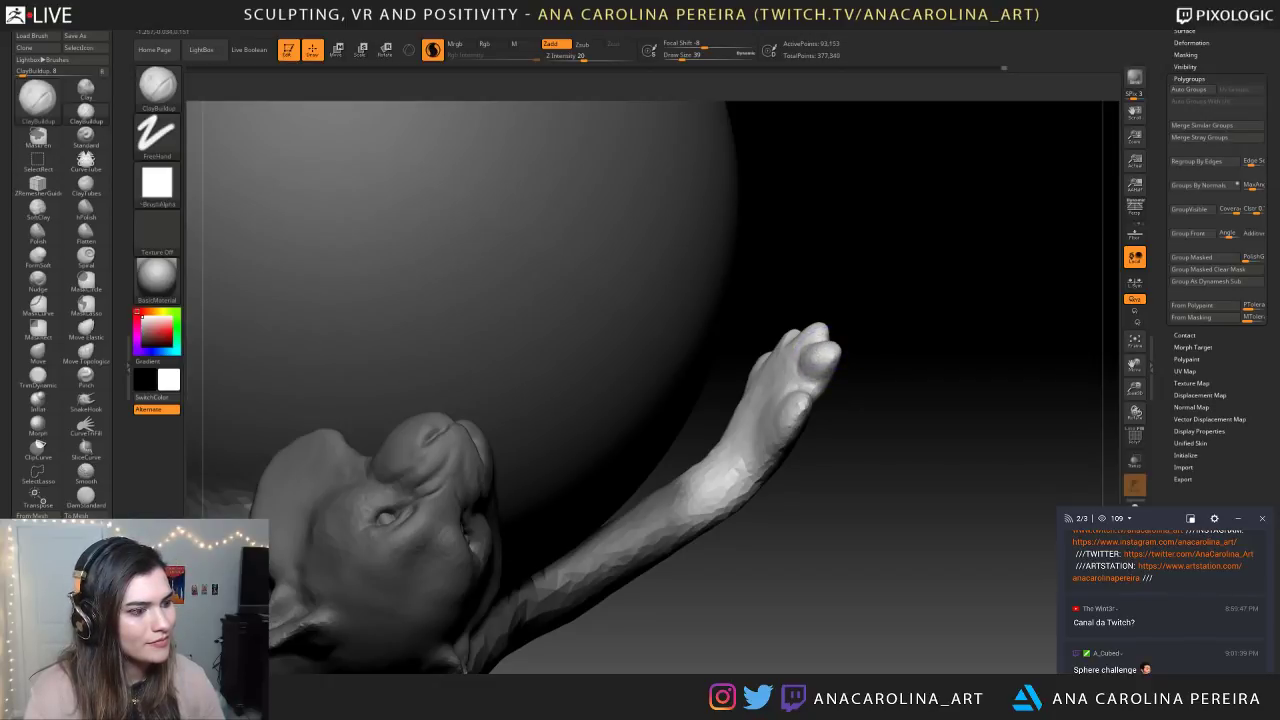
Fill out the palm and wrist of the front paw with ClayBuildup at draw size 54
{"action": "right_click_drag", "start_coordinate": [858, 342], "coordinate": [822, 318]}
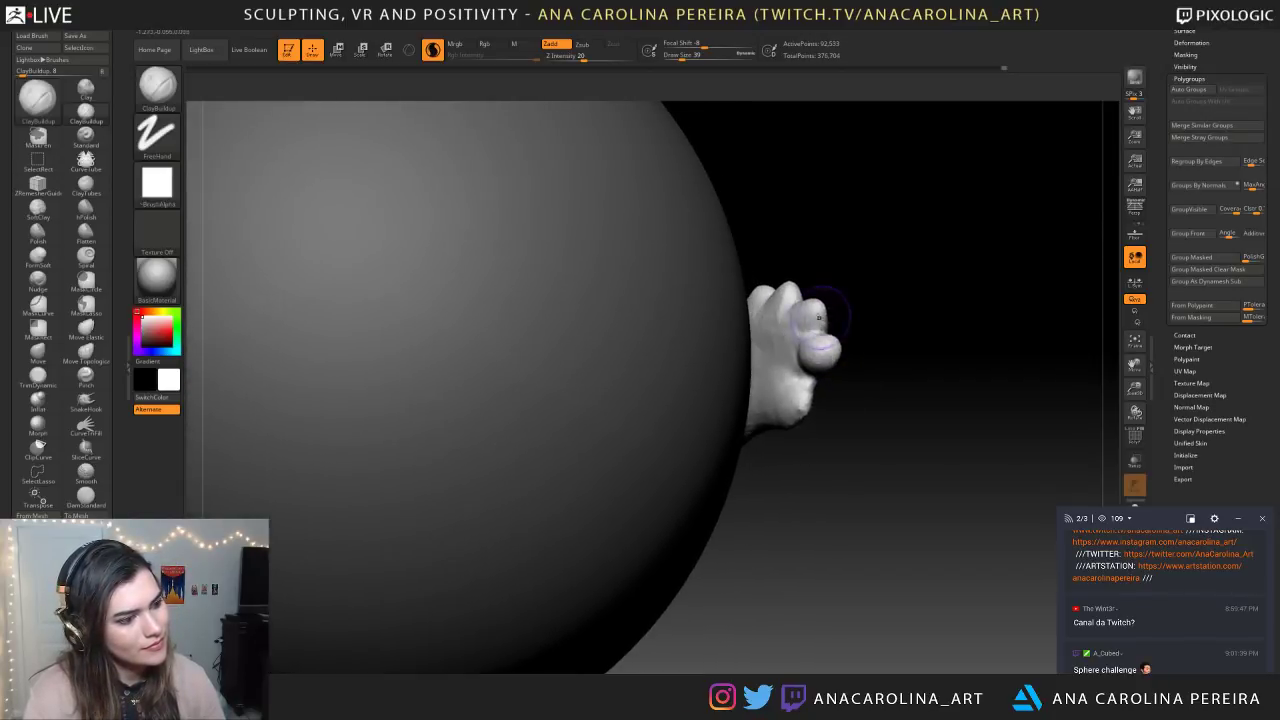
{"action": "mouse_move", "coordinate": [822, 306]}
{"action": "right_mouse_down"}
{"action": "mouse_move", "coordinate": [788, 283]}
{"action": "mouse_move", "coordinate": [765, 300]}
{"action": "mouse_move", "coordinate": [857, 336]}
{"action": "mouse_move", "coordinate": [767, 267]}
{"action": "mouse_move", "coordinate": [805, 267]}
{"action": "mouse_move", "coordinate": [767, 264]}
{"action": "mouse_move", "coordinate": [762, 278]}
{"action": "mouse_move", "coordinate": [837, 191]}
{"action": "mouse_move", "coordinate": [832, 168]}
{"action": "right_mouse_up"}
{"action": "key", "text": "space"}
{"action": "left_click_drag", "start_coordinate": [826, 213], "coordinate": [837, 212]}
{"action": "right_click_drag", "start_coordinate": [850, 220], "coordinate": [864, 204]}
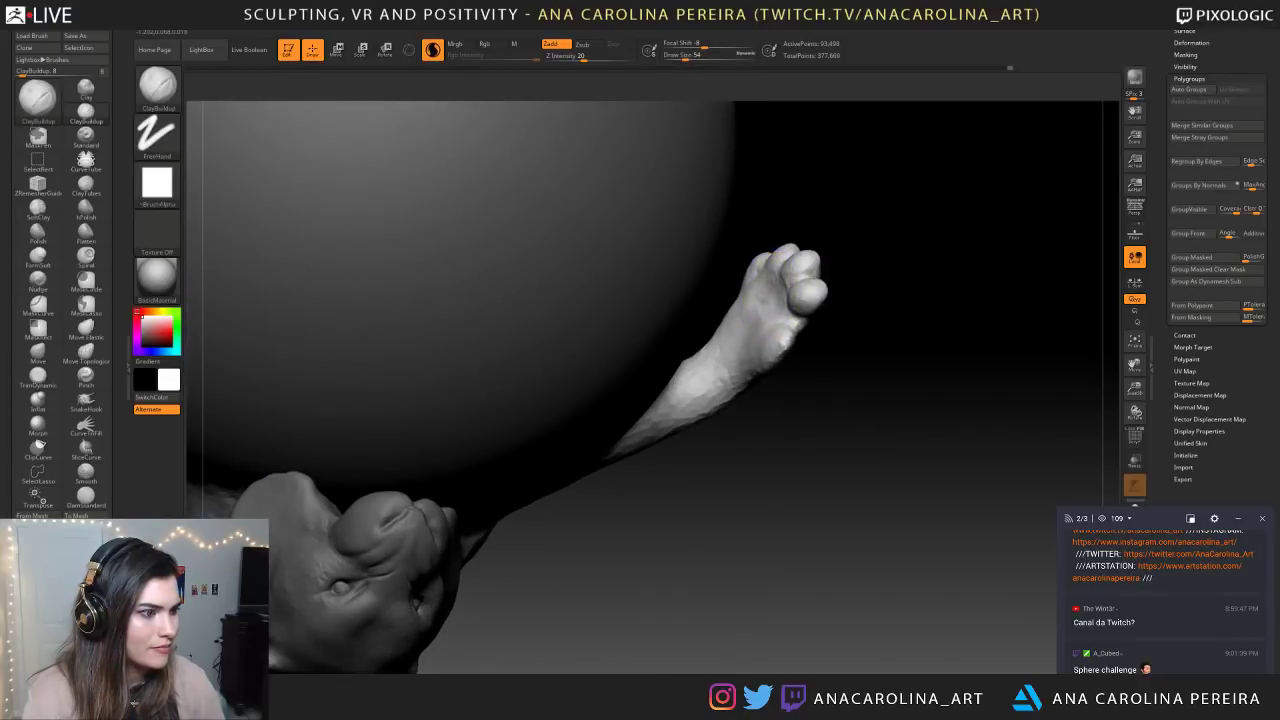
{"action": "left_click_drag", "start_coordinate": [748, 348], "coordinate": [764, 330]}
{"action": "mouse_move", "coordinate": [827, 367]}
{"action": "right_mouse_down"}
{"action": "mouse_move", "coordinate": [838, 318]}
{"action": "mouse_move", "coordinate": [822, 346]}
{"action": "right_mouse_up"}
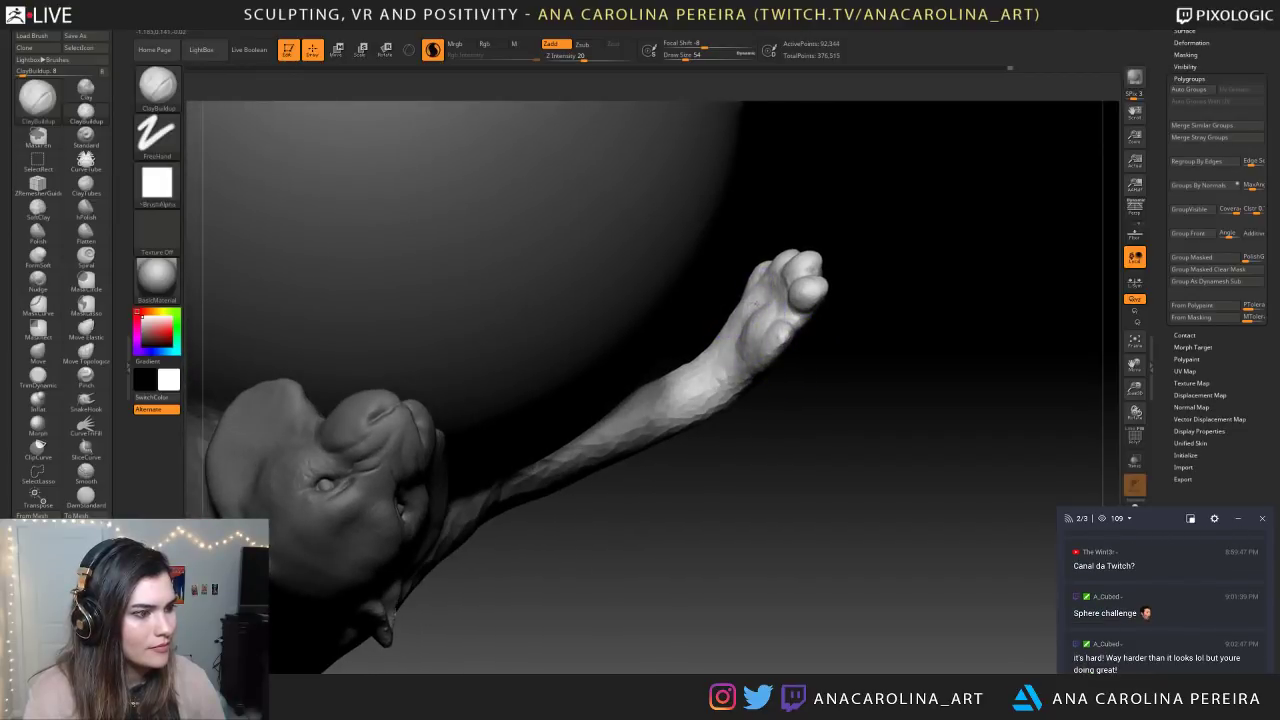
Refine the paw with ClayBuildup at draw size 44, and smooth its back and forearm
{"action": "right_click_drag", "start_coordinate": [818, 350], "coordinate": [823, 343]}
{"action": "key", "text": "space"}
{"action": "left_click_drag", "start_coordinate": [823, 343], "coordinate": [816, 343]}
{"action": "mouse_move", "coordinate": [843, 329]}
{"action": "right_mouse_down"}
{"action": "mouse_move", "coordinate": [795, 335]}
{"action": "mouse_move", "coordinate": [825, 340]}
{"action": "mouse_move", "coordinate": [875, 320]}
{"action": "right_mouse_up"}
{"action": "left_click_drag", "start_coordinate": [875, 322], "coordinate": [890, 338], "text": "shift"}
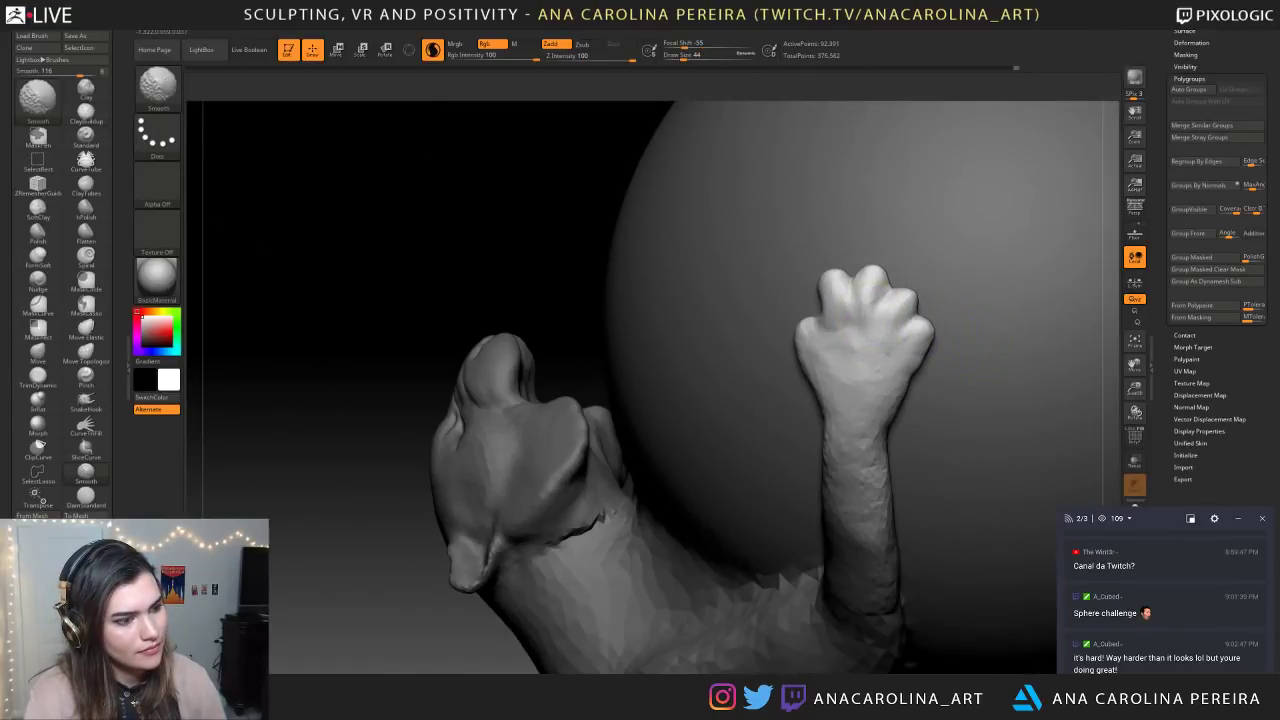
{"action": "right_click_drag", "start_coordinate": [700, 280], "coordinate": [600, 165], "text": "ctrl"}
{"action": "left_click_drag", "start_coordinate": [600, 165], "coordinate": [611, 180], "text": "ctrl"}
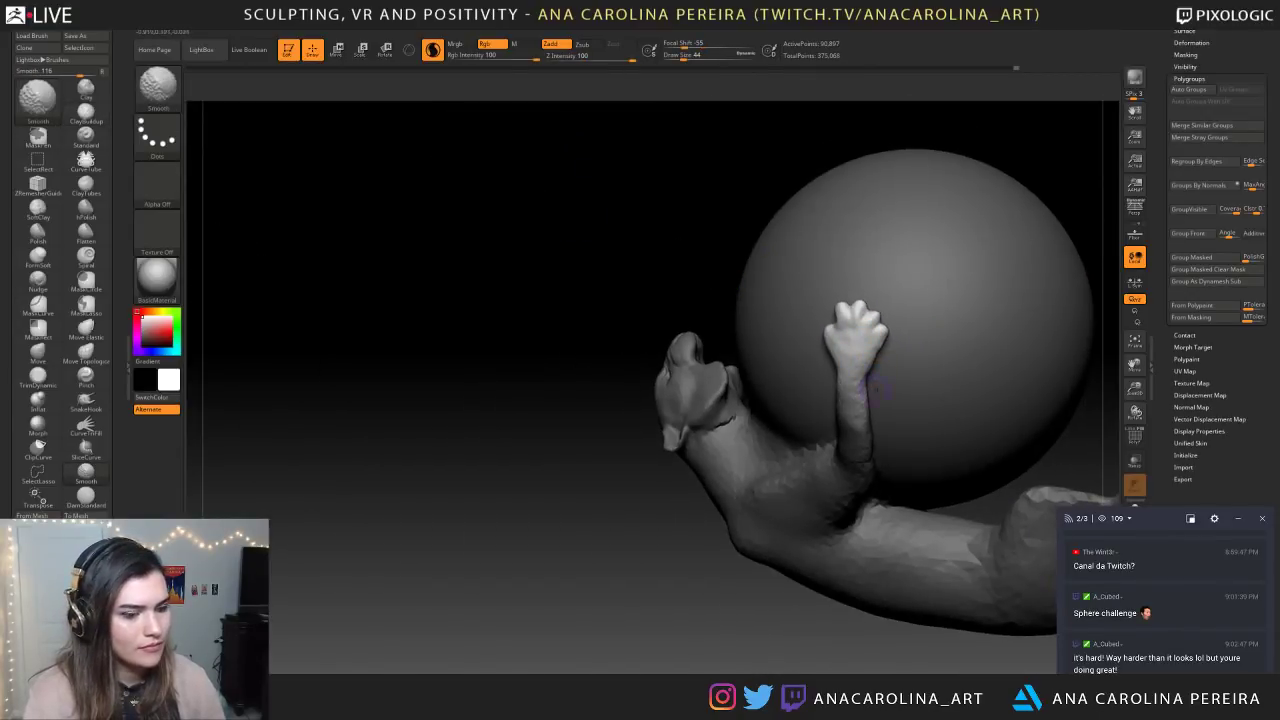
{"action": "key", "text": "shift"}
{"action": "mouse_move", "coordinate": [1062, 422]}
{"action": "right_mouse_down"}
{"action": "mouse_move", "coordinate": [920, 400]}
{"action": "mouse_move", "coordinate": [966, 385]}
{"action": "mouse_move", "coordinate": [951, 440]}
{"action": "mouse_move", "coordinate": [962, 446]}
{"action": "right_mouse_up"}
Build up the knuckles and toe bases on the back of the paw with ClayBuildup at draw size 41
{"action": "key", "text": "space"}
{"action": "left_click_drag", "start_coordinate": [962, 448], "coordinate": [968, 448]}
{"action": "mouse_move", "coordinate": [900, 320]}
{"action": "right_mouse_down"}
{"action": "mouse_move", "coordinate": [878, 330]}
{"action": "mouse_move", "coordinate": [860, 380]}
{"action": "right_mouse_up"}
{"action": "key", "text": "space"}
{"action": "left_click_drag", "start_coordinate": [840, 345], "coordinate": [822, 345]}
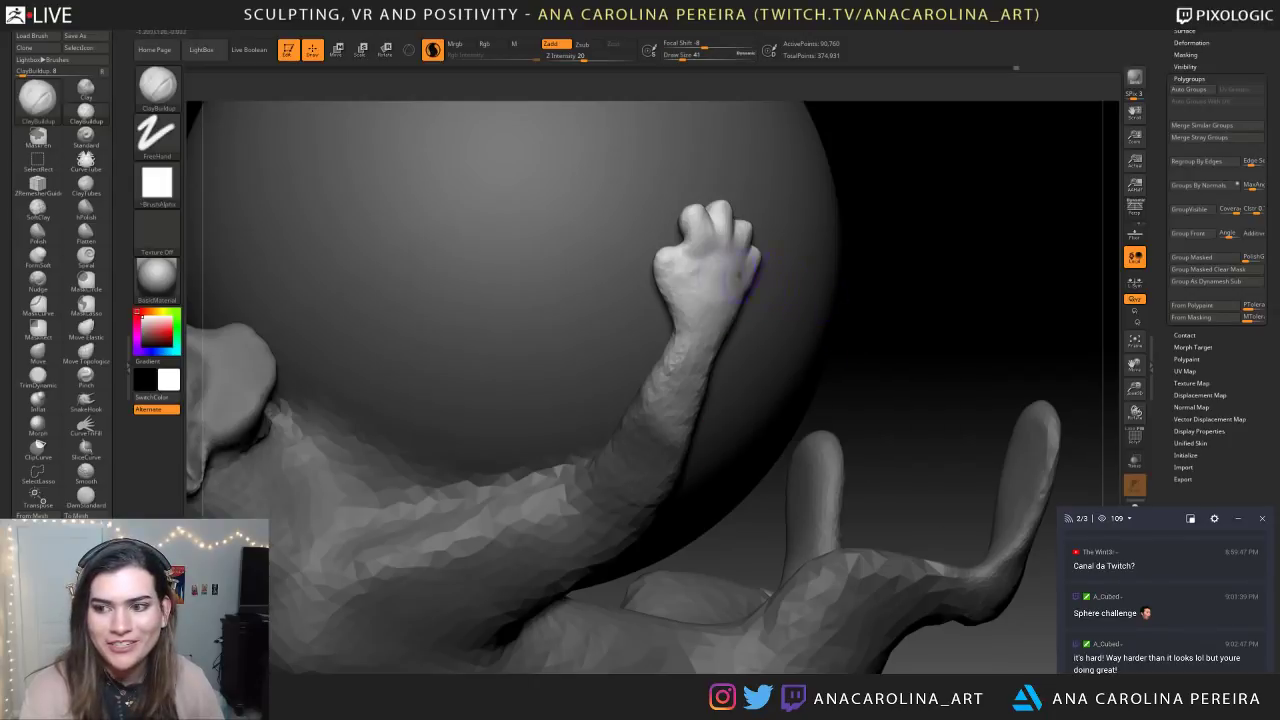
{"action": "mouse_move", "coordinate": [695, 242]}
{"action": "left_mouse_down"}
{"action": "mouse_move", "coordinate": [690, 285]}
{"action": "mouse_move", "coordinate": [705, 230]}
{"action": "left_mouse_up"}
{"action": "right_click_drag", "start_coordinate": [698, 218], "coordinate": [700, 206]}
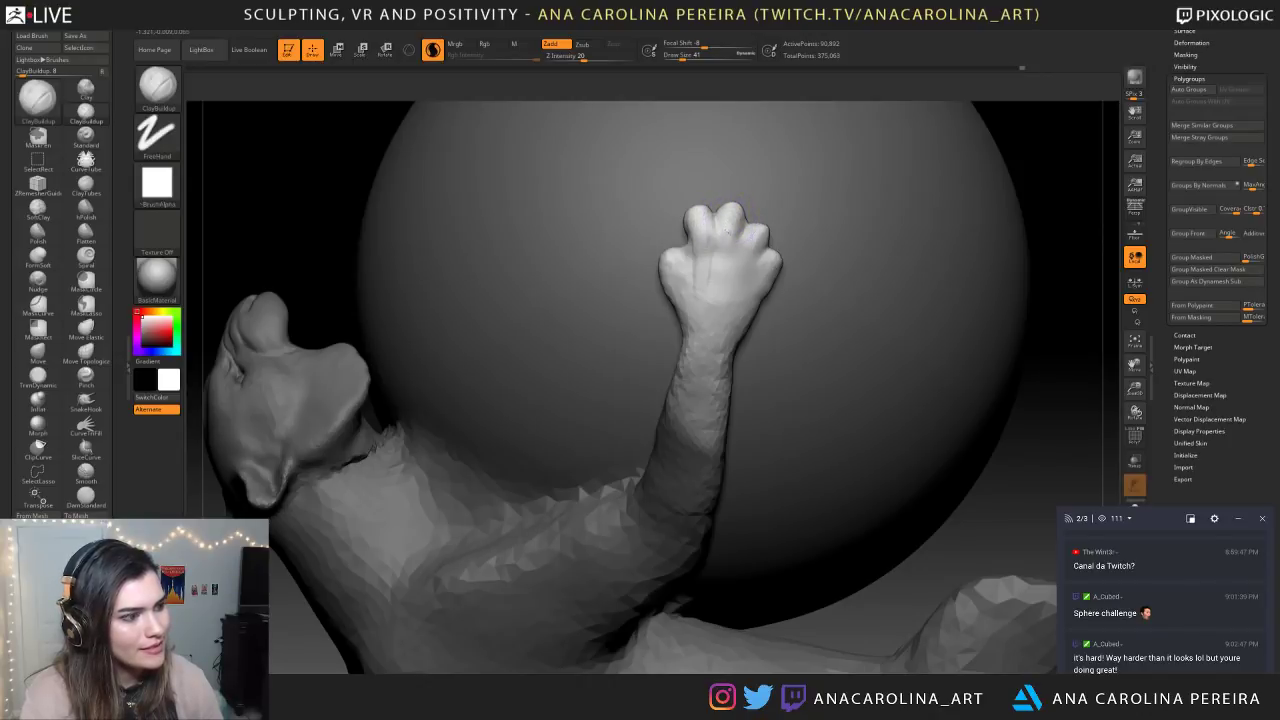
Refine the back of the front paw with ClayBuildup at draw size 41 and smooth the wrist
{"action": "left_click_drag", "start_coordinate": [722, 245], "coordinate": [715, 280]}
{"action": "key", "text": "f"}
{"action": "mouse_move", "coordinate": [903, 280]}
{"action": "right_mouse_down"}
{"action": "mouse_move", "coordinate": [874, 266]}
{"action": "mouse_move", "coordinate": [880, 250]}
{"action": "right_mouse_up"}
{"action": "left_click_drag", "start_coordinate": [728, 325], "coordinate": [746, 280], "text": "shift"}
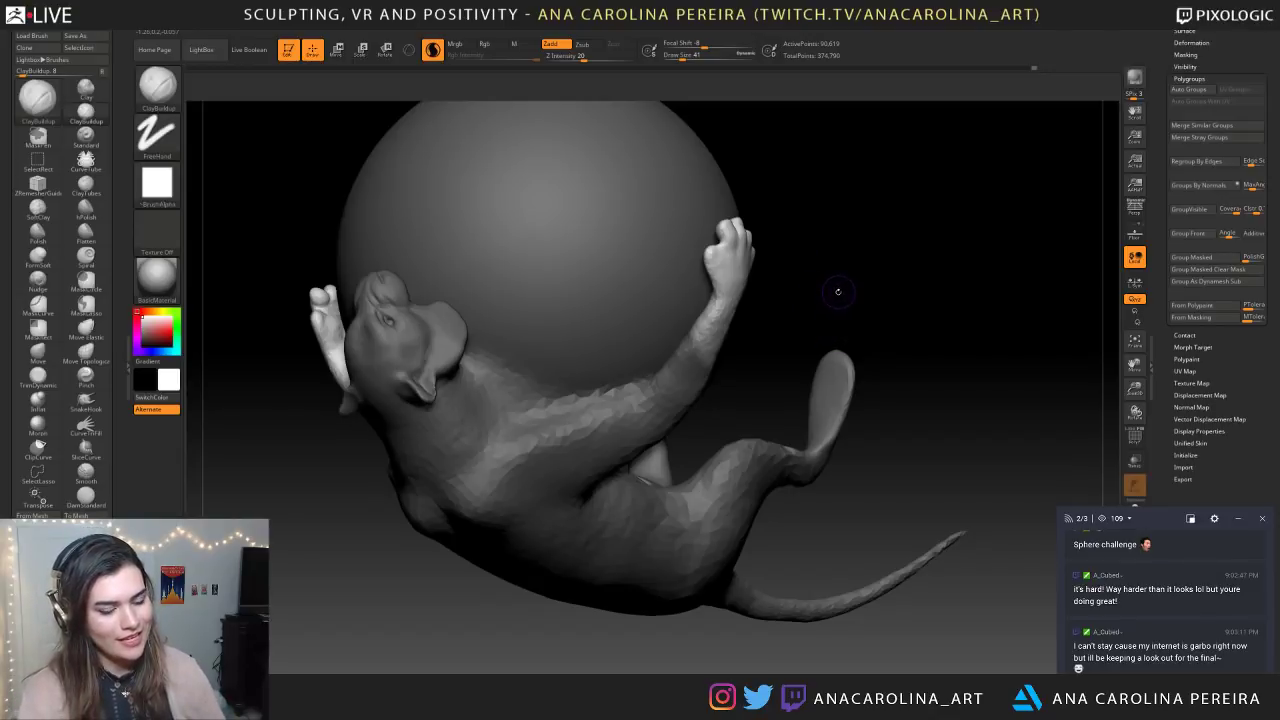
Refine the individual toes of the front paw from all sides with ClayBuildup at draw size 30
{"action": "right_click_drag", "start_coordinate": [835, 262], "coordinate": [812, 325], "text": "ctrl"}
{"action": "mouse_move", "coordinate": [459, 243]}
{"action": "right_mouse_down"}
{"action": "mouse_move", "coordinate": [569, 346]}
{"action": "mouse_move", "coordinate": [705, 280]}
{"action": "right_mouse_up"}
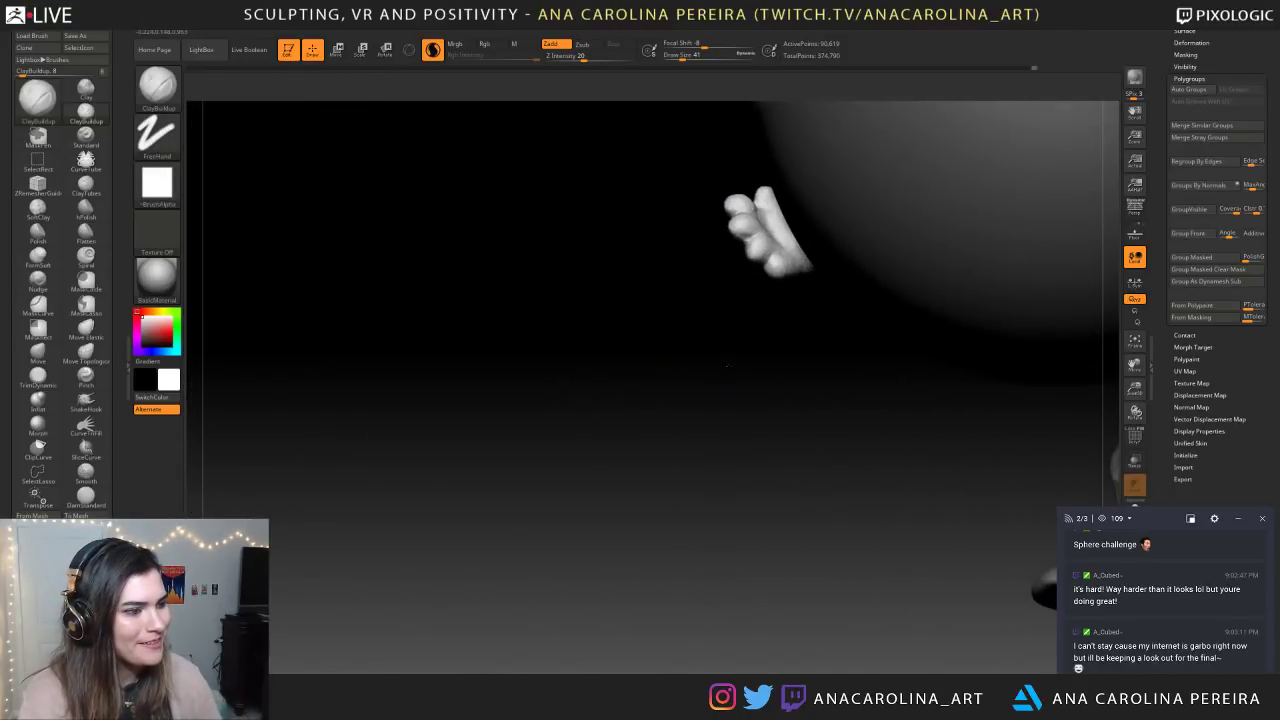
{"action": "key", "text": "space"}
{"action": "left_click_drag", "start_coordinate": [764, 265], "coordinate": [761, 265]}
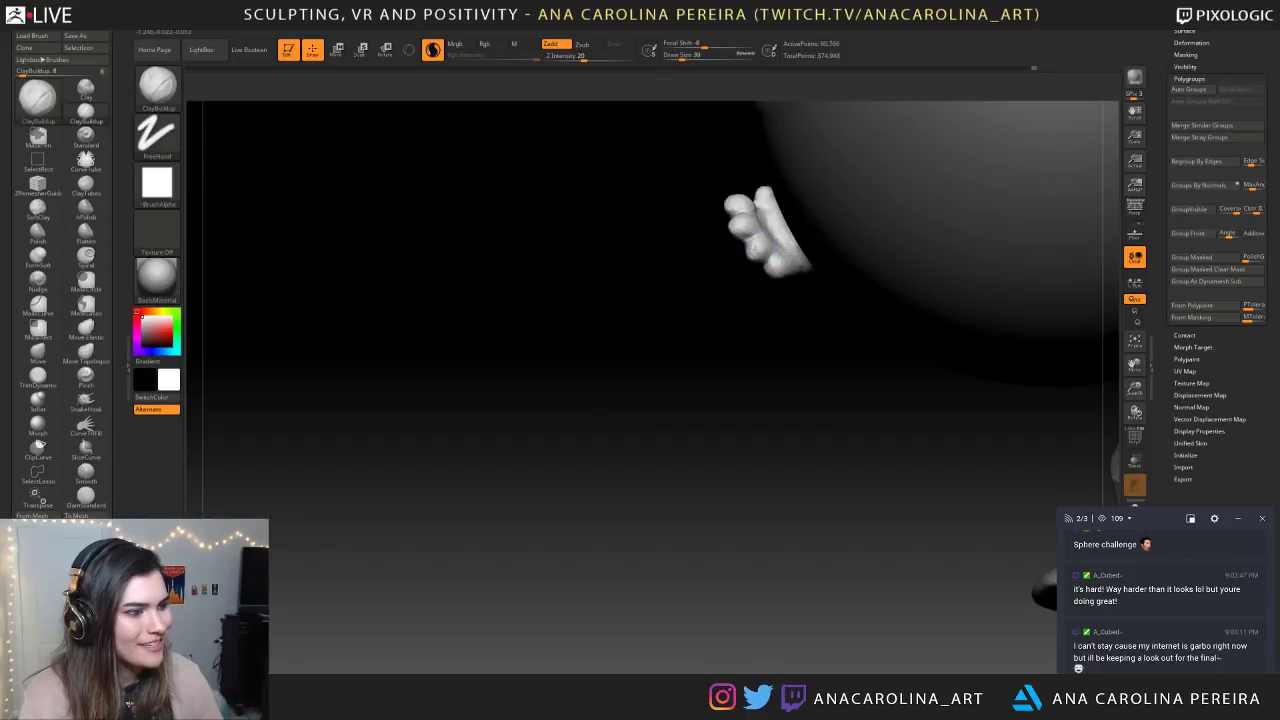
{"action": "mouse_move", "coordinate": [768, 262]}
{"action": "right_mouse_down"}
{"action": "mouse_move", "coordinate": [803, 320]}
{"action": "mouse_move", "coordinate": [767, 238]}
{"action": "mouse_move", "coordinate": [830, 245]}
{"action": "mouse_move", "coordinate": [825, 190]}
{"action": "mouse_move", "coordinate": [822, 240]}
{"action": "mouse_move", "coordinate": [778, 232]}
{"action": "mouse_move", "coordinate": [772, 266]}
{"action": "right_mouse_up"}
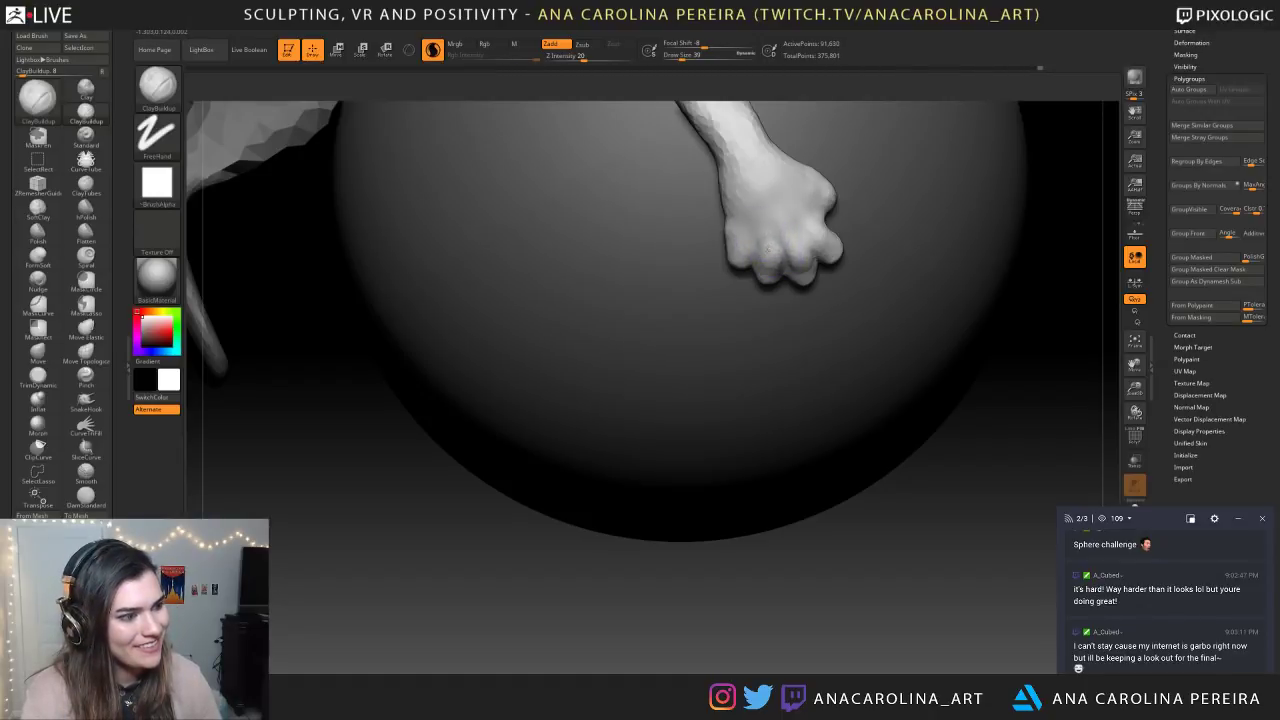
{"action": "right_click_drag", "start_coordinate": [895, 350], "coordinate": [800, 256]}
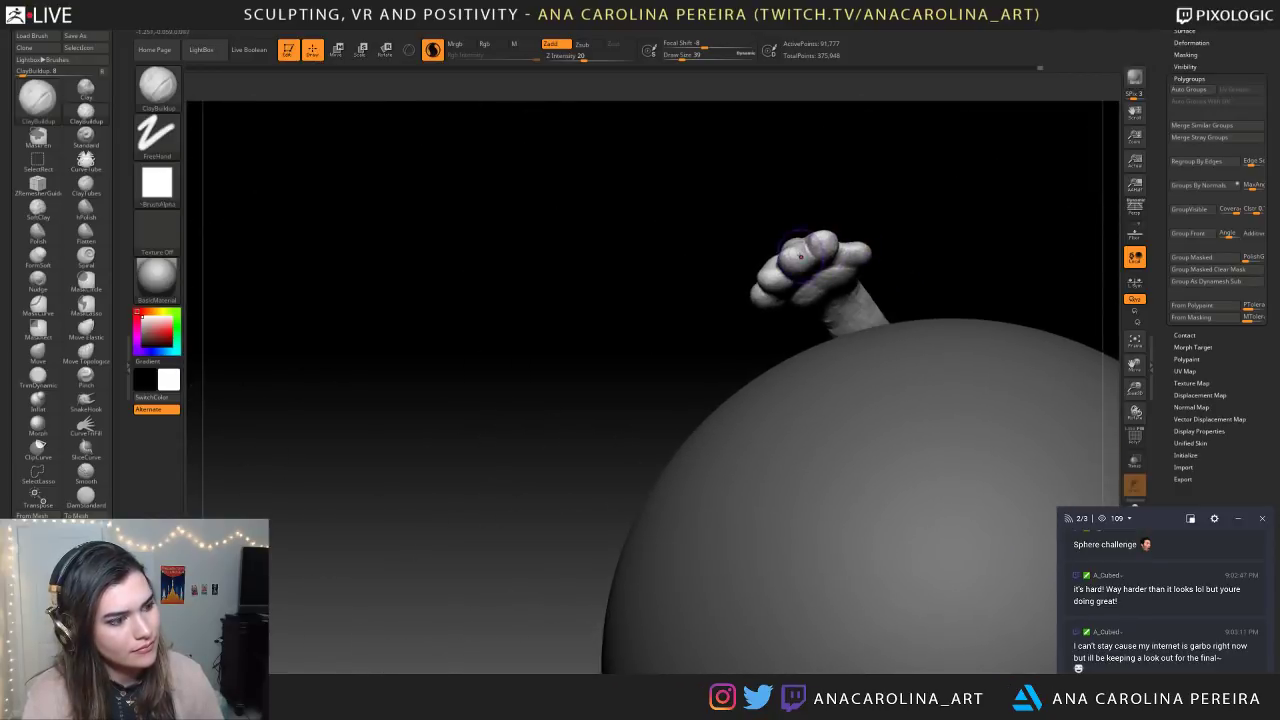
{"action": "mouse_move", "coordinate": [862, 212]}
{"action": "right_mouse_down"}
{"action": "mouse_move", "coordinate": [849, 177]}
{"action": "mouse_move", "coordinate": [828, 226]}
{"action": "mouse_move", "coordinate": [851, 192]}
{"action": "right_mouse_up"}
{"action": "right_click_drag", "start_coordinate": [800, 305], "coordinate": [568, 324]}
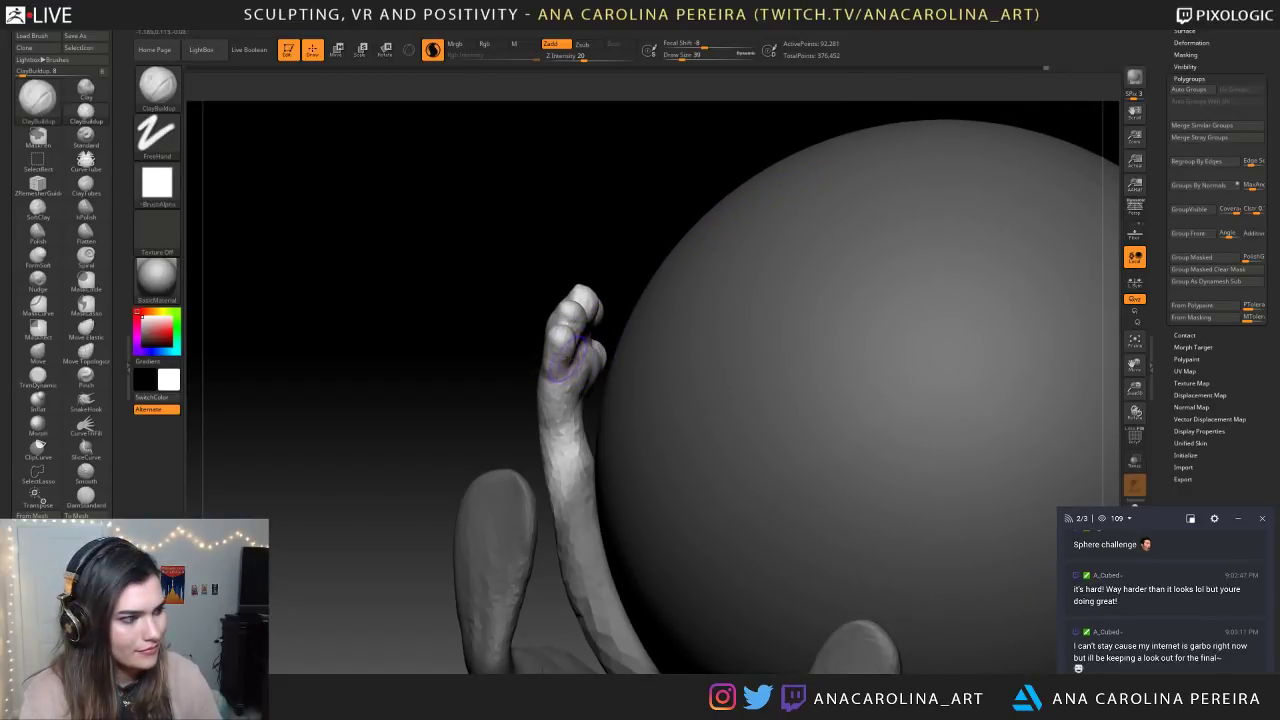
Build up the side of the paw and wrist with ClayBuildup at draw size 56, and smooth the transition
{"action": "right_click_drag", "start_coordinate": [610, 283], "coordinate": [638, 285]}
{"action": "key", "text": "space"}
{"action": "left_click_drag", "start_coordinate": [554, 385], "coordinate": [560, 385]}
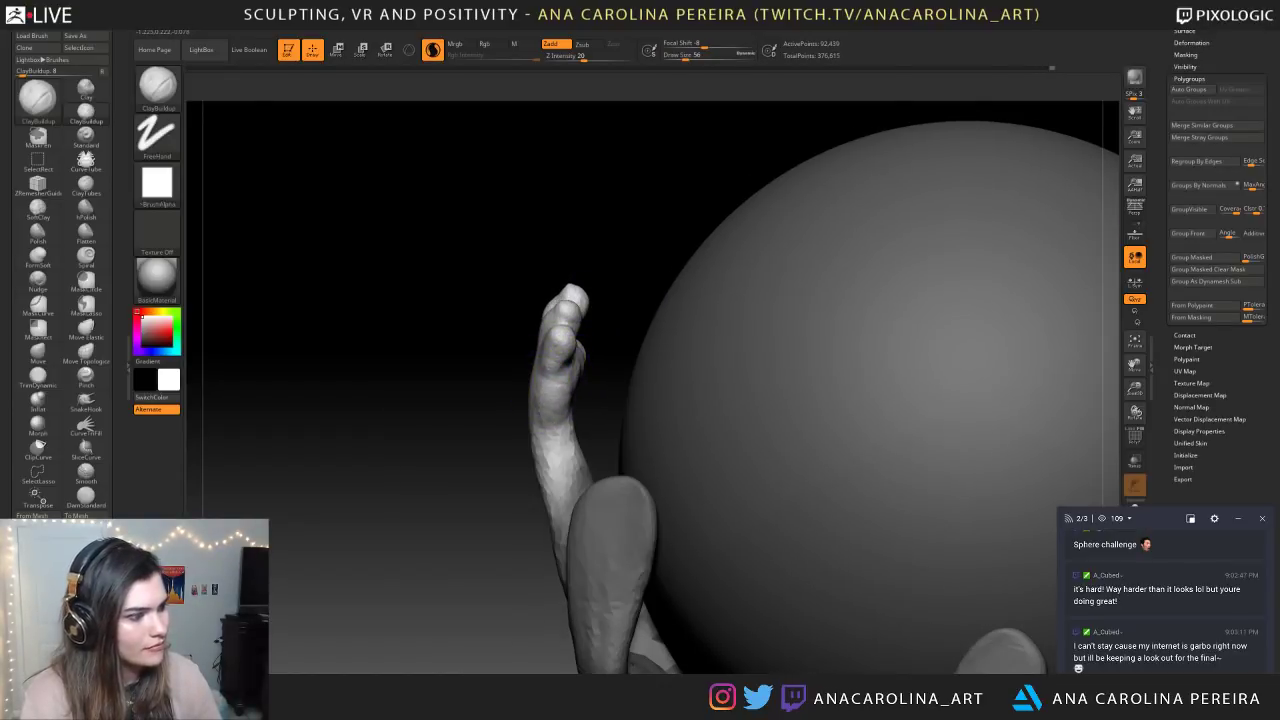
{"action": "right_click_drag", "start_coordinate": [502, 437], "coordinate": [450, 437]}
{"action": "left_click_drag", "start_coordinate": [540, 430], "coordinate": [511, 388], "text": "shift"}
Fill out the wrist and lower forearm with ClayBuildup at draw size 74, then smooth the surface
{"action": "mouse_move", "coordinate": [440, 420]}
{"action": "right_mouse_down", "text": "ctrl"}
{"action": "mouse_move", "coordinate": [409, 463]}
{"action": "mouse_move", "coordinate": [586, 405]}
{"action": "mouse_move", "coordinate": [590, 470]}
{"action": "mouse_move", "coordinate": [545, 425]}
{"action": "mouse_move", "coordinate": [574, 360]}
{"action": "right_mouse_up", "text": "ctrl"}
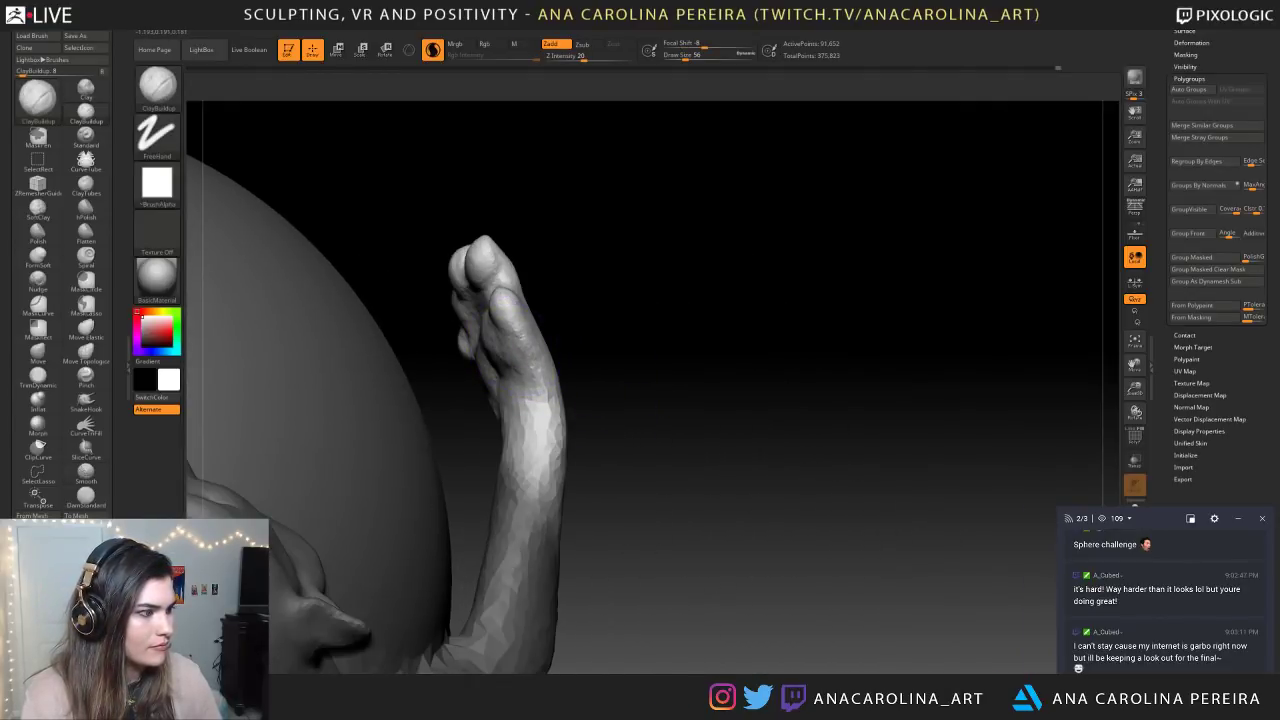
{"action": "right_click_drag", "start_coordinate": [575, 375], "coordinate": [538, 385]}
{"action": "key", "text": "s"}
{"action": "left_click_drag", "start_coordinate": [538, 390], "coordinate": [552, 390]}
{"action": "mouse_move", "coordinate": [606, 351]}
{"action": "right_mouse_down"}
{"action": "mouse_move", "coordinate": [551, 363]}
{"action": "mouse_move", "coordinate": [785, 280]}
{"action": "mouse_move", "coordinate": [840, 275]}
{"action": "right_mouse_up"}
{"action": "left_click_drag", "start_coordinate": [625, 388], "coordinate": [648, 386], "text": "shift"}
{"action": "key", "text": "f"}
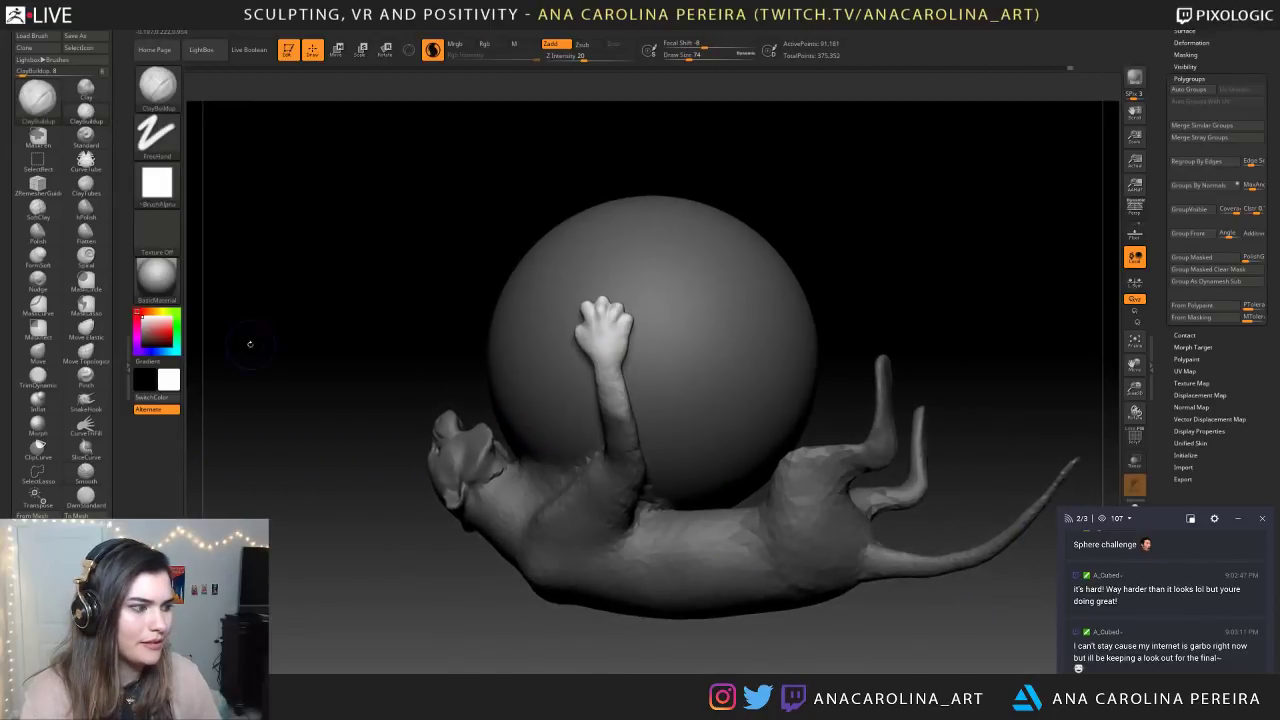
Clear the mask so the panther's whole body can be edited together with the paw
{"action": "mouse_move", "coordinate": [730, 101]}
{"action": "right_mouse_down", "text": "shift"}
{"action": "mouse_move", "coordinate": [769, 123]}
{"action": "mouse_move", "coordinate": [762, 241]}
{"action": "right_mouse_up", "text": "shift"}
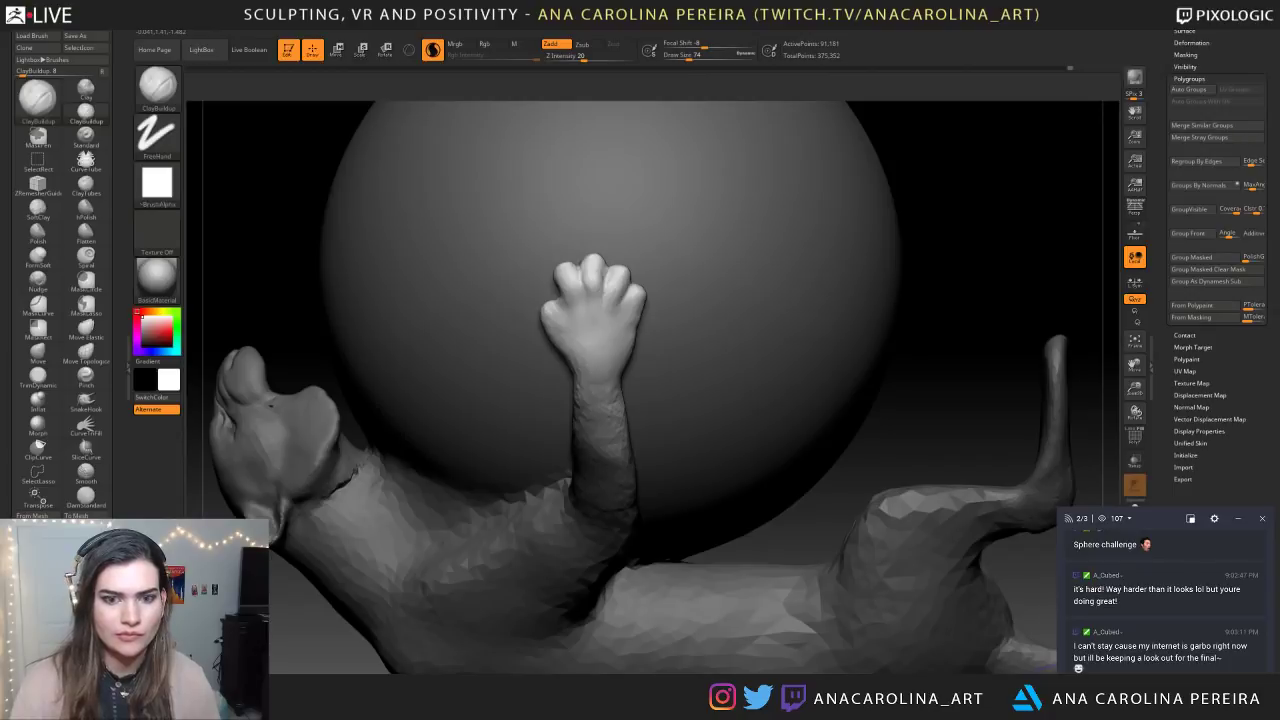
{"action": "left_click_drag", "start_coordinate": [969, 392], "coordinate": [549, 394]}
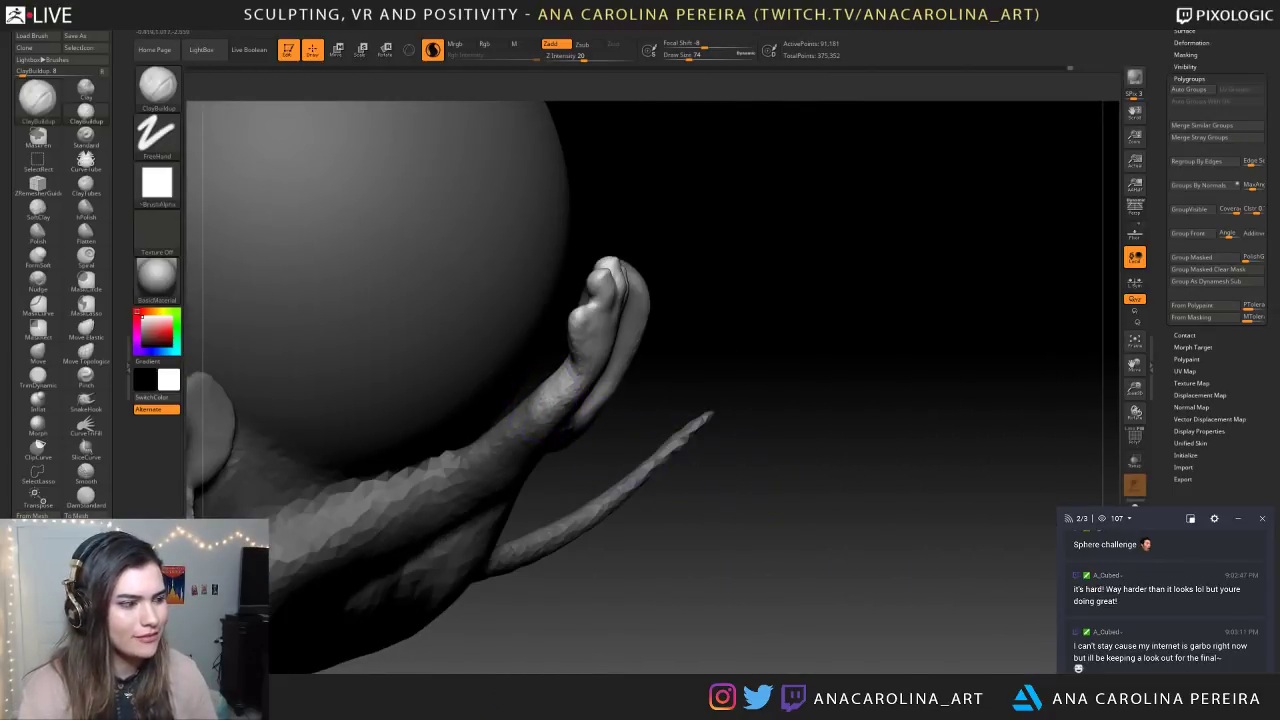
{"action": "left_click_drag", "start_coordinate": [755, 479], "coordinate": [803, 274]}
{"action": "left_click", "coordinate": [991, 264], "text": "ctrl"}
{"action": "mouse_move", "coordinate": [992, 279]}
{"action": "left_mouse_down"}
{"action": "mouse_move", "coordinate": [896, 178]}
{"action": "mouse_move", "coordinate": [840, 270]}
{"action": "mouse_move", "coordinate": [756, 348]}
{"action": "left_mouse_up"}
Pull the back contour of the forearm outward with the SnakeHook brush
{"action": "key", "text": "space"}
{"action": "left_click_drag", "start_coordinate": [802, 305], "coordinate": [817, 304]}
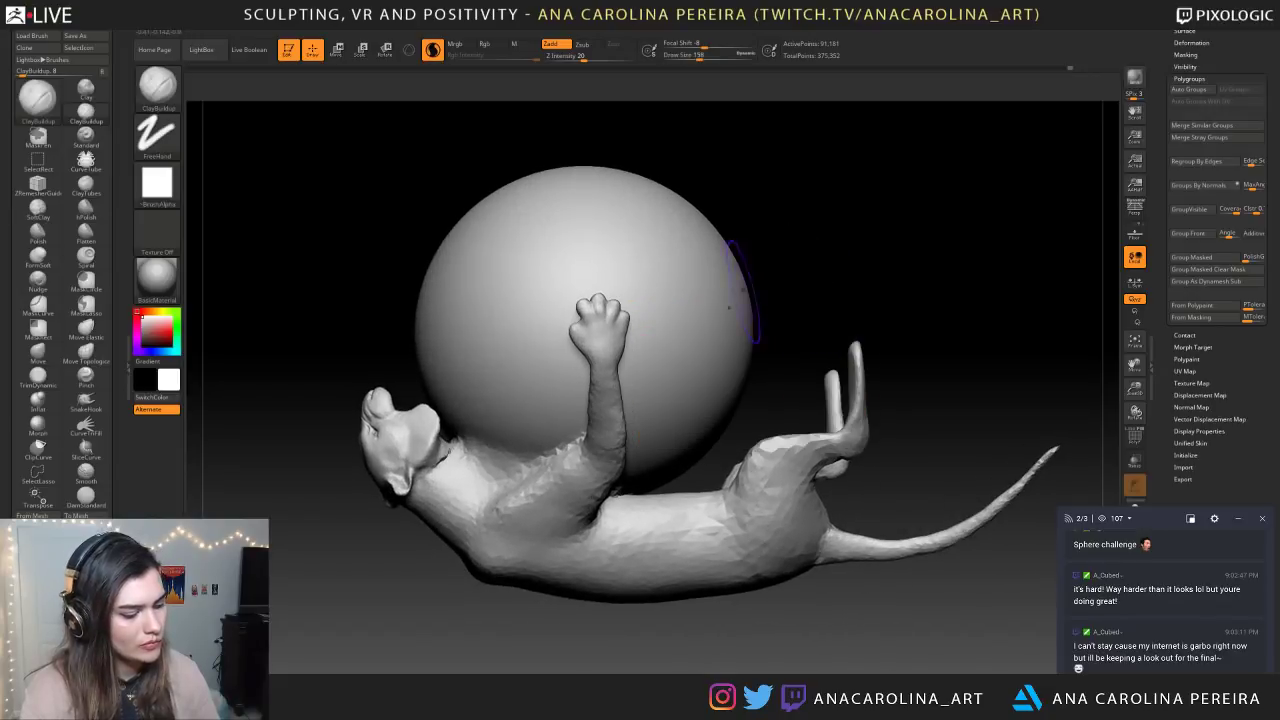
{"action": "key", "text": "b"}
{"action": "key", "text": "s"}
{"action": "key", "text": "h"}
{"action": "right_click_drag", "start_coordinate": [732, 312], "coordinate": [727, 354], "text": "ctrl"}
{"action": "key", "text": "space"}
{"action": "left_click_drag", "start_coordinate": [796, 303], "coordinate": [792, 303]}
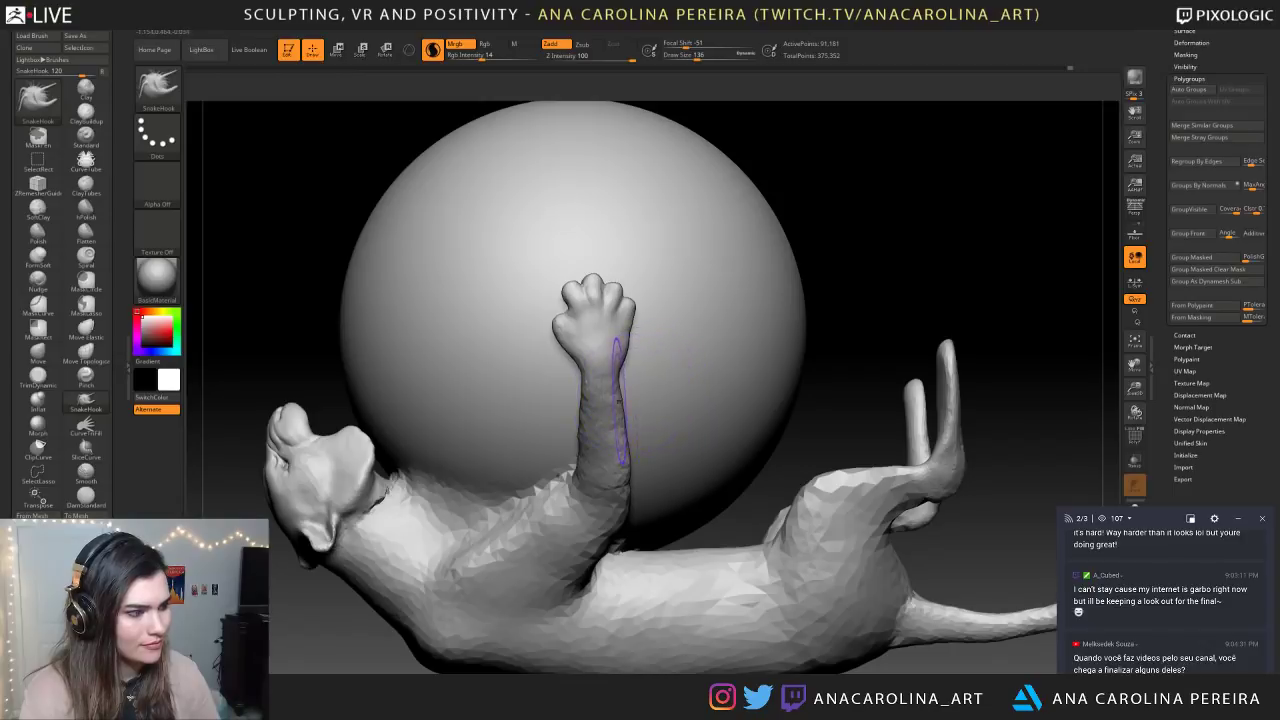
{"action": "key", "text": "space"}
{"action": "left_click_drag", "start_coordinate": [627, 404], "coordinate": [624, 393]}
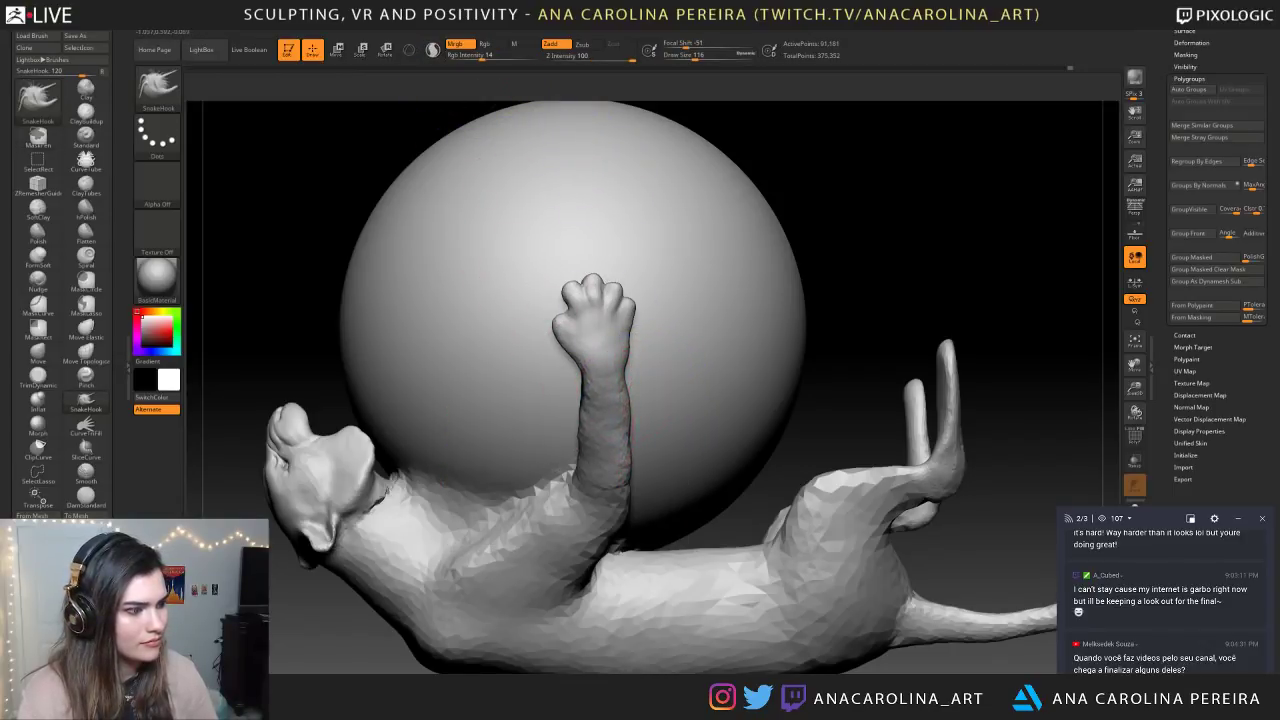
{"action": "key", "text": "ctrl"}
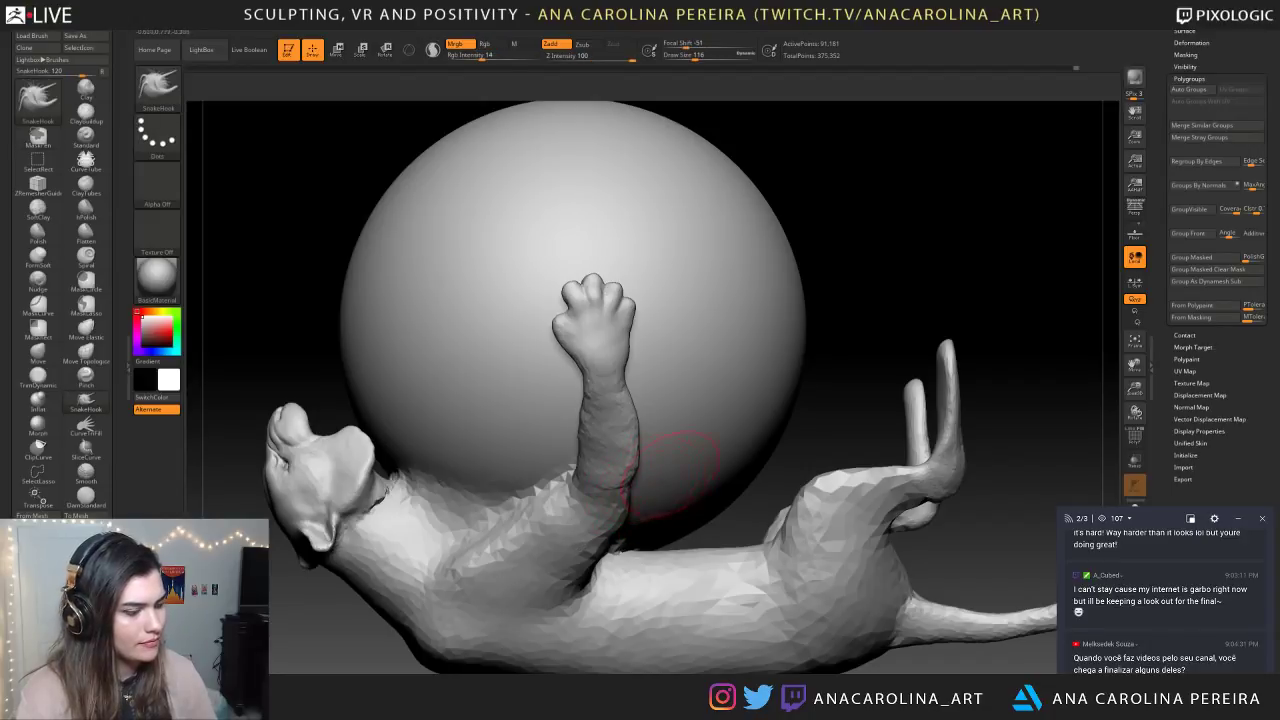
Mask the sphere and leave the whole panther unmasked and visible
{"action": "left_click_drag", "start_coordinate": [844, 432], "coordinate": [791, 406]}
{"action": "left_click", "coordinate": [620, 317], "text": "ctrl+shift"}
{"action": "left_click_drag", "start_coordinate": [745, 330], "coordinate": [820, 150]}
{"action": "left_click_drag", "start_coordinate": [828, 140], "coordinate": [488, 412], "text": "ctrl"}
{"action": "left_click", "coordinate": [670, 425], "text": "ctrl+shift"}
{"action": "mouse_move", "coordinate": [688, 416]}
{"action": "left_mouse_down", "text": "alt"}
{"action": "mouse_move", "coordinate": [698, 520]}
{"action": "mouse_move", "coordinate": [775, 490]}
{"action": "left_mouse_up", "text": "alt"}
{"action": "mouse_move", "coordinate": [777, 243]}
{"action": "left_mouse_down", "text": "alt"}
{"action": "mouse_move", "coordinate": [829, 209]}
{"action": "mouse_move", "coordinate": [858, 238]}
{"action": "left_mouse_up", "text": "alt"}
Bend the forearm outward toward the elbow with SnakeHook, and smooth its outer edge
{"action": "mouse_move", "coordinate": [648, 400]}
{"action": "left_mouse_down"}
{"action": "mouse_move", "coordinate": [655, 418]}
{"action": "mouse_move", "coordinate": [661, 379]}
{"action": "left_mouse_up"}
{"action": "left_click_drag", "start_coordinate": [673, 481], "coordinate": [685, 490]}
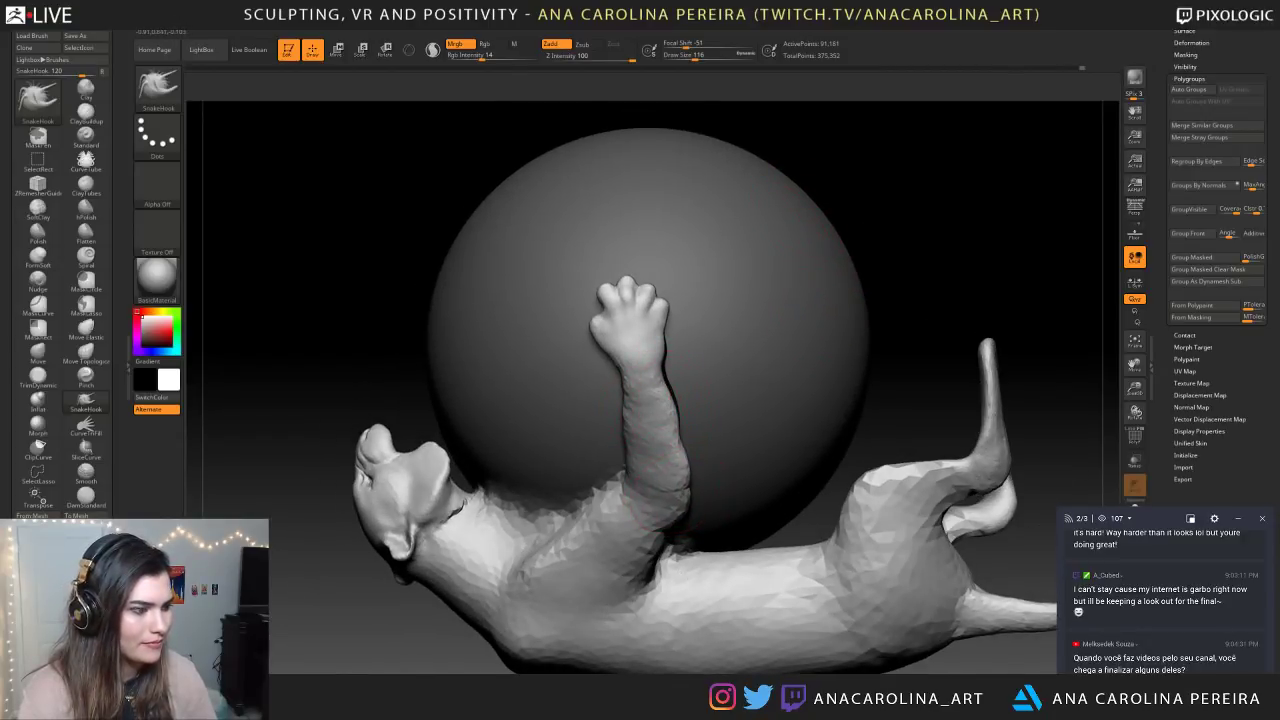
{"action": "left_click_drag", "start_coordinate": [738, 418], "coordinate": [775, 422]}
{"action": "left_click_drag", "start_coordinate": [668, 448], "coordinate": [674, 476], "text": "shift"}
Turn on Sculptris Pro and reshape the elbow and forearm with a smaller SnakeHook brush
{"action": "left_click", "coordinate": [432, 49]}
{"action": "key", "text": "s"}
{"action": "left_click_drag", "start_coordinate": [671, 420], "coordinate": [672, 446]}
{"action": "key", "text": "space"}
{"action": "left_click_drag", "start_coordinate": [682, 490], "coordinate": [680, 487]}
{"action": "left_click_drag", "start_coordinate": [842, 370], "coordinate": [962, 380]}
{"action": "left_click_drag", "start_coordinate": [664, 453], "coordinate": [656, 445]}
{"action": "left_click_drag", "start_coordinate": [787, 252], "coordinate": [780, 200], "text": "alt"}
{"action": "left_click_drag", "start_coordinate": [780, 260], "coordinate": [680, 266]}
{"action": "left_click_drag", "start_coordinate": [640, 200], "coordinate": [640, 260], "text": "alt"}
{"action": "mouse_move", "coordinate": [600, 205]}
{"action": "left_mouse_down"}
{"action": "mouse_move", "coordinate": [658, 199]}
{"action": "mouse_move", "coordinate": [667, 211]}
{"action": "left_mouse_up"}
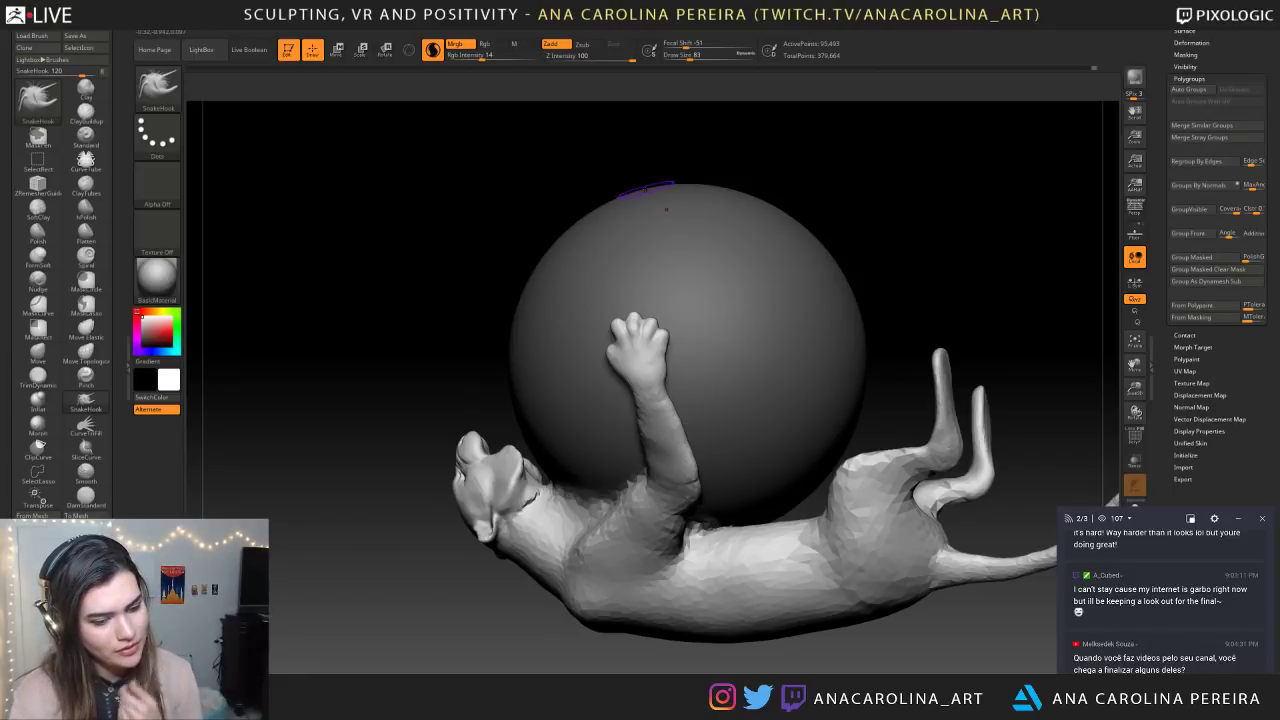
Set the main colour back to a light grey
{"action": "mouse_move", "coordinate": [855, 204]}
{"action": "left_mouse_down"}
{"action": "mouse_move", "coordinate": [871, 275]}
{"action": "mouse_move", "coordinate": [849, 190]}
{"action": "mouse_move", "coordinate": [840, 214]}
{"action": "mouse_move", "coordinate": [817, 223]}
{"action": "mouse_move", "coordinate": [877, 262]}
{"action": "mouse_move", "coordinate": [839, 227]}
{"action": "left_mouse_up"}
{"action": "key", "text": "c"}
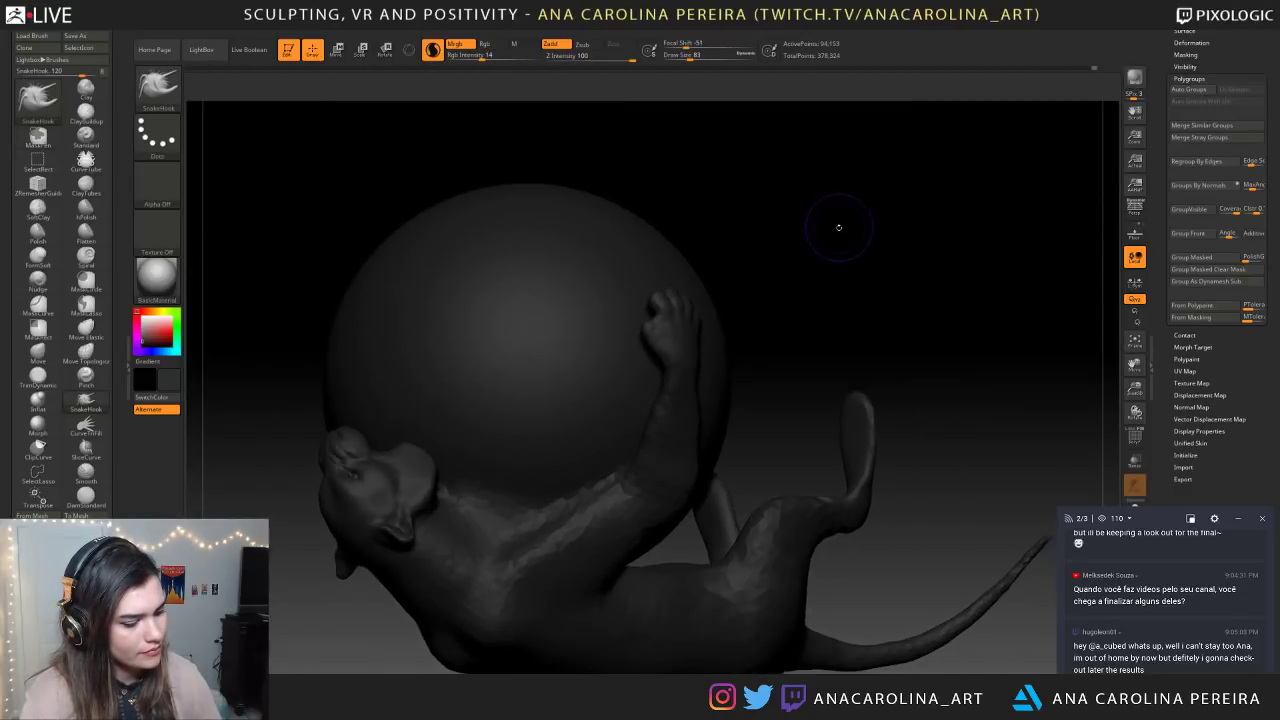
{"action": "key", "text": "v"}
{"action": "key", "text": "v"}
{"action": "left_click", "coordinate": [173, 378]}
{"action": "left_click", "coordinate": [169, 380]}
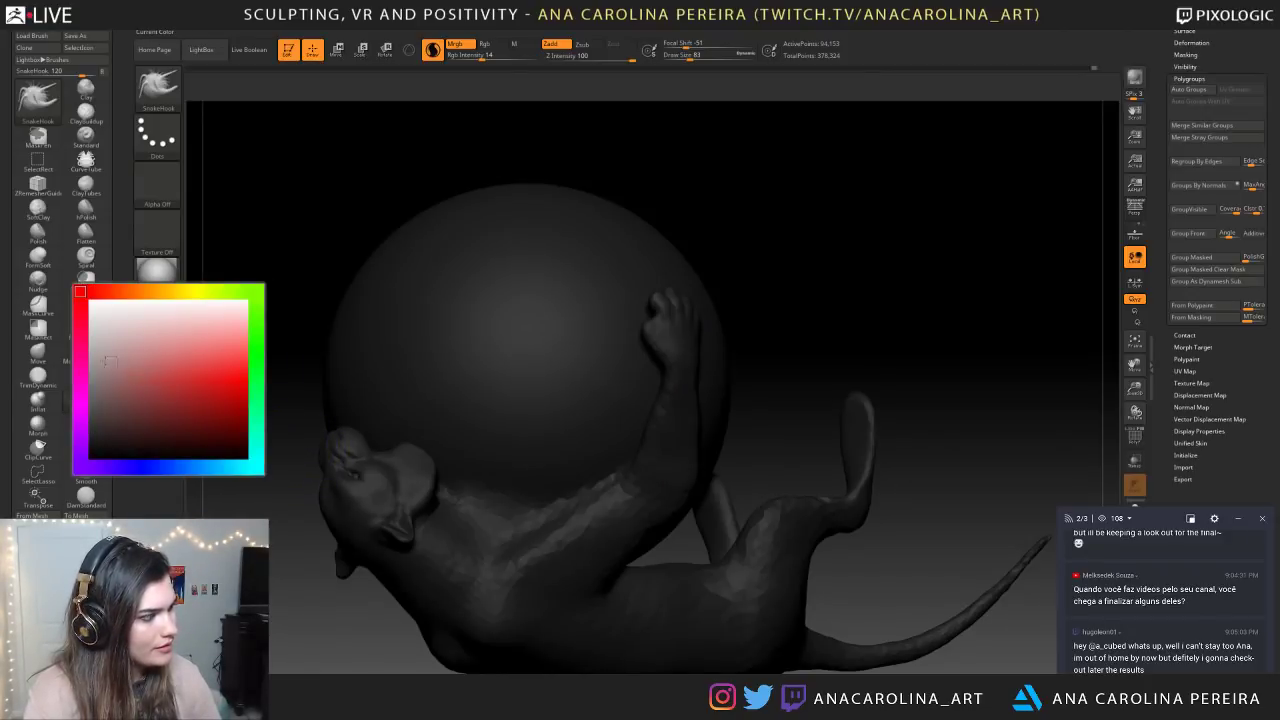
{"action": "left_click", "coordinate": [90, 333]}
Restore the mask so that it covers only the sphere and leaves the panther editable
{"action": "left_click_drag", "start_coordinate": [700, 209], "coordinate": [908, 283], "text": "alt"}
{"action": "left_click", "coordinate": [688, 401], "text": "ctrl+shift"}
{"action": "left_click_drag", "start_coordinate": [763, 426], "coordinate": [466, 517], "text": "alt"}
{"action": "left_click", "coordinate": [477, 583], "text": "ctrl+shift"}
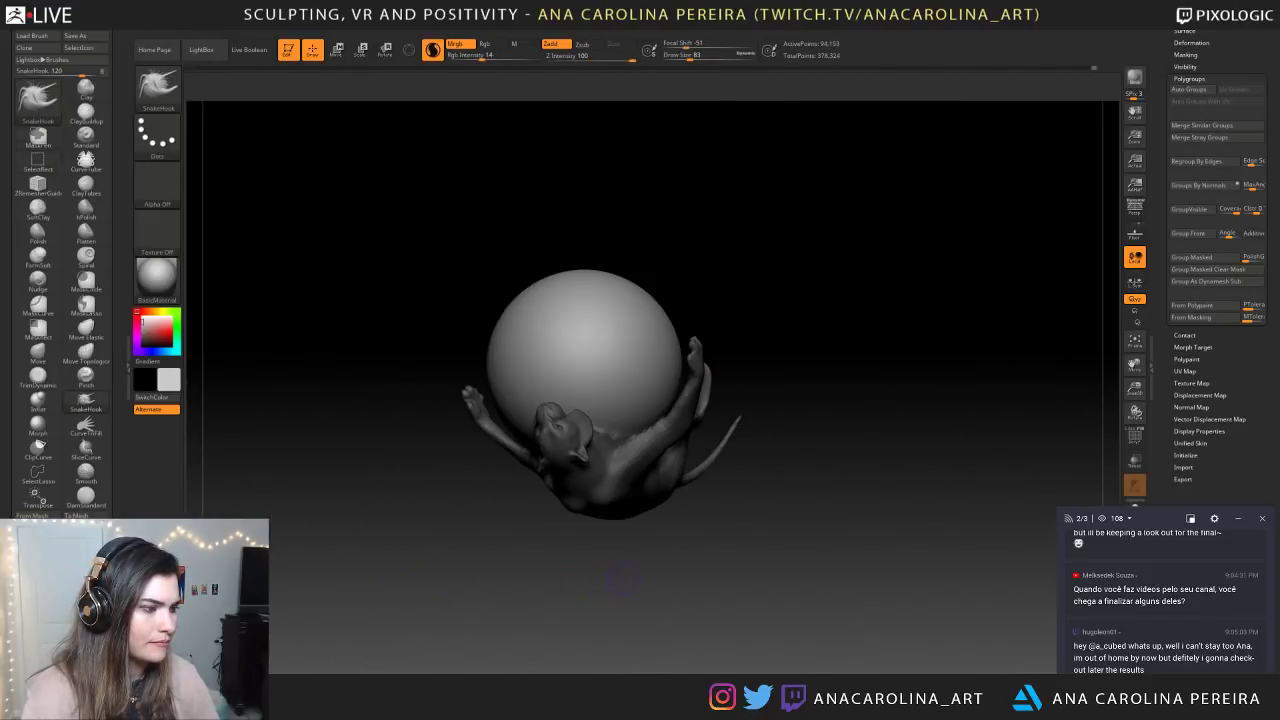
{"action": "mouse_move", "coordinate": [480, 583]}
{"action": "left_mouse_down"}
{"action": "mouse_move", "coordinate": [683, 591]}
{"action": "mouse_move", "coordinate": [638, 652]}
{"action": "left_mouse_up"}
{"action": "left_click_drag", "start_coordinate": [824, 378], "coordinate": [838, 357]}
{"action": "left_click_drag", "start_coordinate": [850, 297], "coordinate": [838, 361], "text": "alt"}
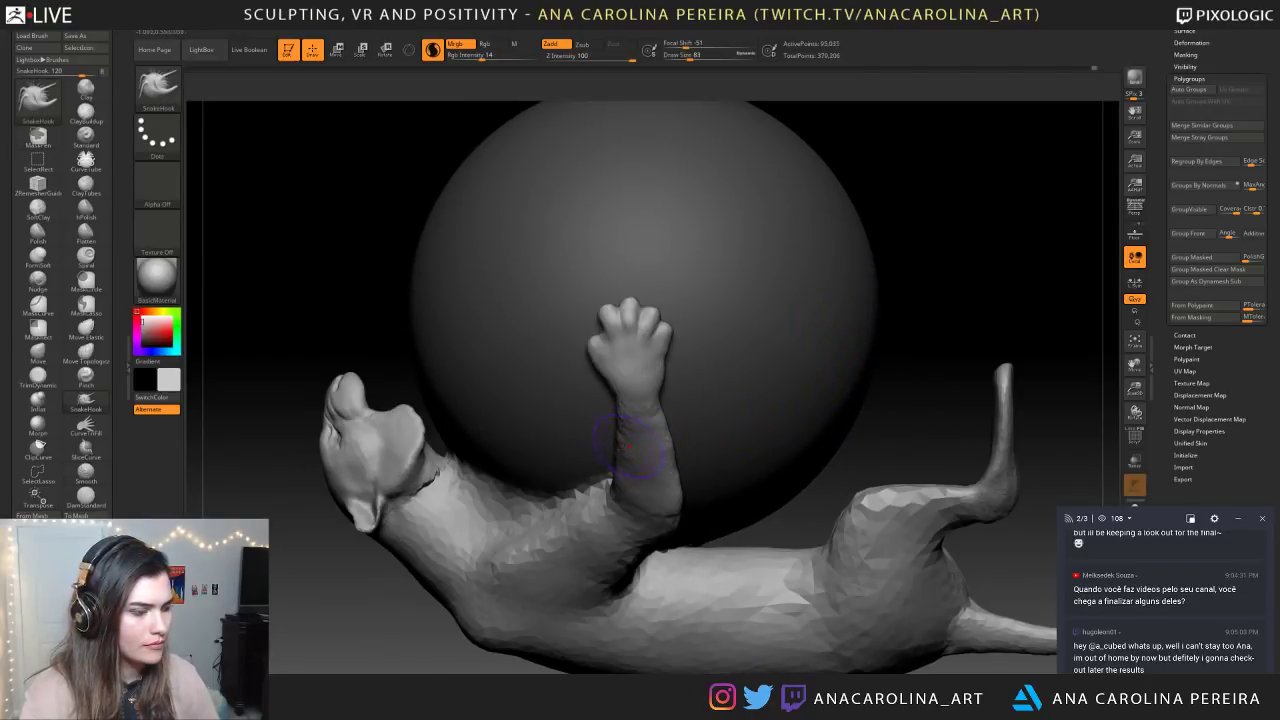
Move the elbow and the forearm's mass into place with SnakeHook at draw size 149
{"action": "left_click_drag", "start_coordinate": [891, 328], "coordinate": [800, 420]}
{"action": "key", "text": "space"}
{"action": "left_click_drag", "start_coordinate": [735, 446], "coordinate": [738, 446]}
{"action": "left_click_drag", "start_coordinate": [630, 514], "coordinate": [650, 509]}
{"action": "left_click_drag", "start_coordinate": [864, 336], "coordinate": [760, 260], "text": "alt"}
{"action": "mouse_move", "coordinate": [640, 290]}
{"action": "left_mouse_down"}
{"action": "mouse_move", "coordinate": [847, 292]}
{"action": "mouse_move", "coordinate": [834, 300]}
{"action": "mouse_move", "coordinate": [795, 304]}
{"action": "mouse_move", "coordinate": [780, 270]}
{"action": "mouse_move", "coordinate": [849, 221]}
{"action": "mouse_move", "coordinate": [845, 245]}
{"action": "left_mouse_up"}
{"action": "key", "text": "f"}
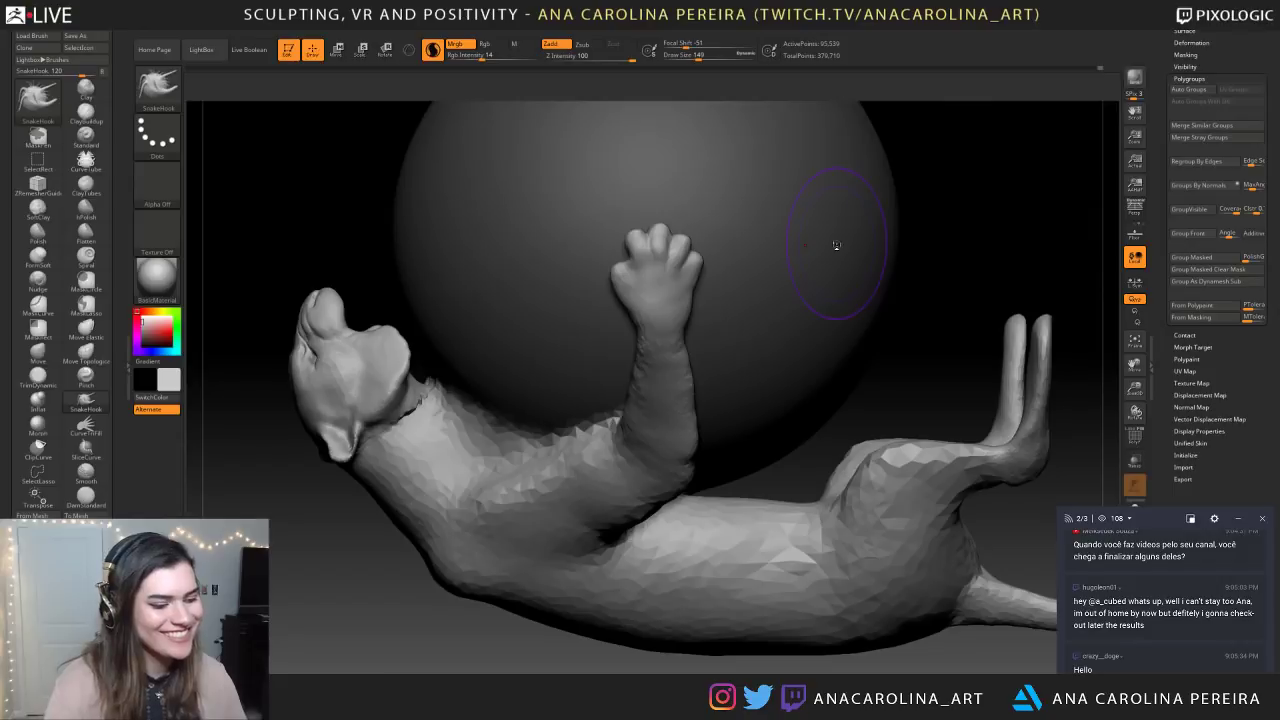
Adjust the outline of the raised forearm near the elbow with SnakeHook at draw size 104
{"action": "mouse_move", "coordinate": [963, 342]}
{"action": "left_mouse_down", "text": "alt"}
{"action": "mouse_move", "coordinate": [950, 300]}
{"action": "mouse_move", "coordinate": [874, 353]}
{"action": "left_mouse_up", "text": "alt"}
{"action": "key", "text": "space"}
{"action": "left_click_drag", "start_coordinate": [936, 289], "coordinate": [928, 289]}
{"action": "mouse_move", "coordinate": [925, 285]}
{"action": "left_mouse_down", "text": "alt"}
{"action": "mouse_move", "coordinate": [908, 312]}
{"action": "mouse_move", "coordinate": [960, 266]}
{"action": "left_mouse_up", "text": "alt"}
{"action": "key", "text": "space"}
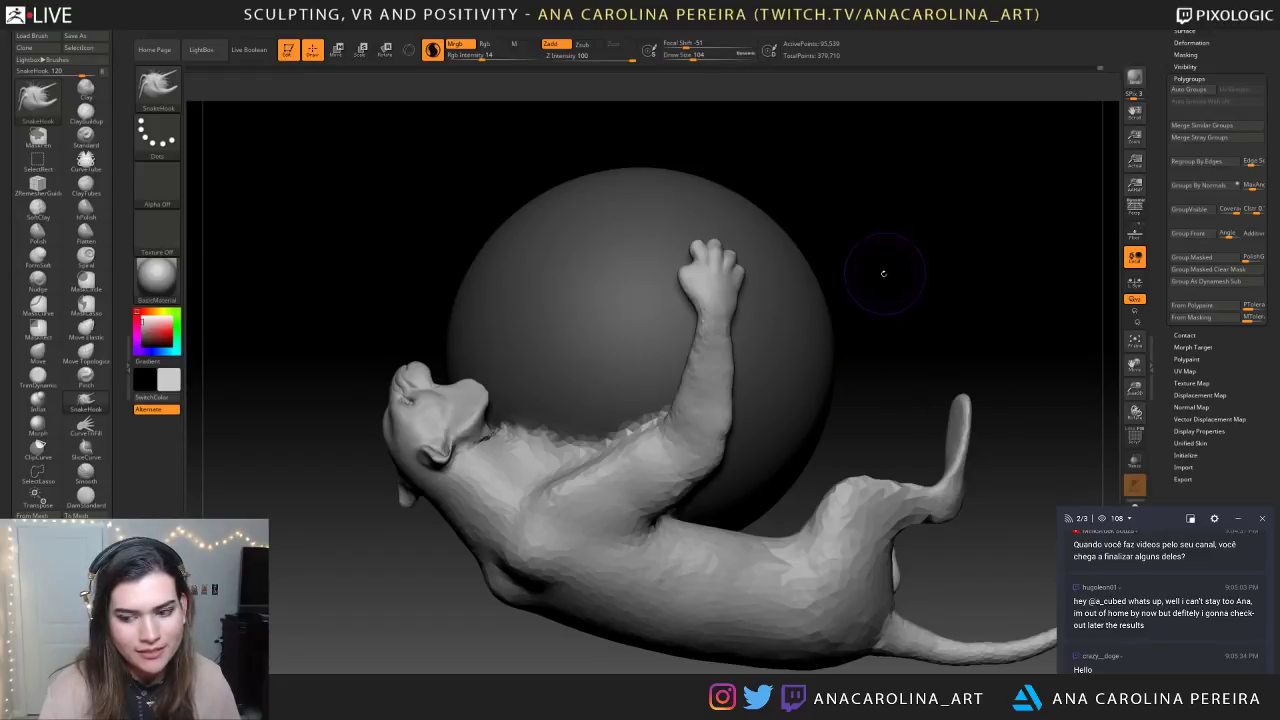
{"action": "mouse_move", "coordinate": [734, 374]}
{"action": "left_mouse_down"}
{"action": "mouse_move", "coordinate": [741, 419]}
{"action": "mouse_move", "coordinate": [727, 440]}
{"action": "left_mouse_up"}
Undo the last stroke and refine the inner bend of the front leg with SnakeHook at draw size 65
{"action": "key", "text": "space"}
{"action": "mouse_move", "coordinate": [864, 463]}
{"action": "left_mouse_down"}
{"action": "mouse_move", "coordinate": [826, 348]}
{"action": "mouse_move", "coordinate": [828, 376]}
{"action": "mouse_move", "coordinate": [840, 225]}
{"action": "mouse_move", "coordinate": [935, 290]}
{"action": "mouse_move", "coordinate": [960, 400]}
{"action": "mouse_move", "coordinate": [908, 271]}
{"action": "mouse_move", "coordinate": [940, 330]}
{"action": "mouse_move", "coordinate": [977, 301]}
{"action": "mouse_move", "coordinate": [650, 405]}
{"action": "mouse_move", "coordinate": [605, 441]}
{"action": "left_mouse_up"}
{"action": "key", "text": "ctrl+z"}
{"action": "key", "text": "s"}
{"action": "right_click_drag", "start_coordinate": [606, 448], "coordinate": [612, 445]}
{"action": "key", "text": "space"}
{"action": "mouse_move", "coordinate": [612, 445]}
{"action": "left_mouse_down"}
{"action": "mouse_move", "coordinate": [598, 430]}
{"action": "mouse_move", "coordinate": [621, 476]}
{"action": "left_mouse_up"}
{"action": "left_click_drag", "start_coordinate": [817, 464], "coordinate": [979, 294]}
Build up the forearm's muscle volume between wrist and elbow with ClayBuildup, ending at draw size 136
{"action": "key", "text": "b"}
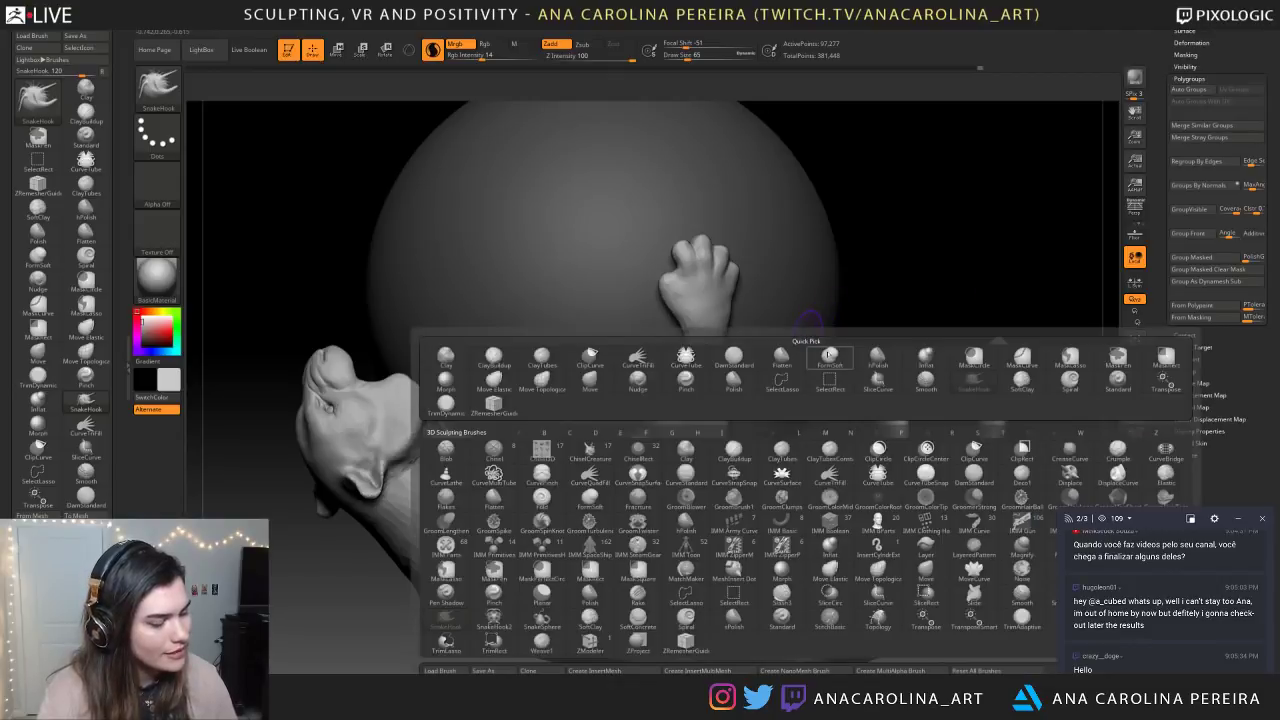
{"action": "key", "text": "c"}
{"action": "key", "text": "b"}
{"action": "left_click_drag", "start_coordinate": [884, 403], "coordinate": [857, 363]}
{"action": "key", "text": "s"}
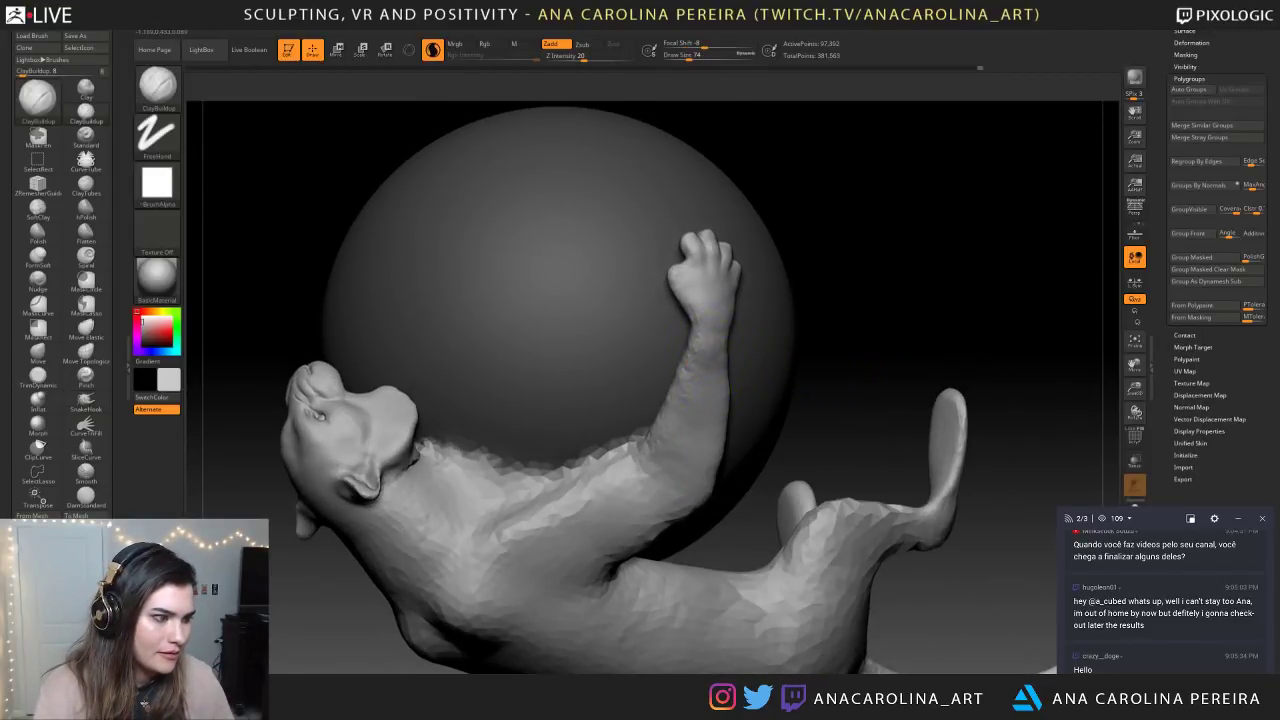
{"action": "key", "text": "s"}
{"action": "left_click", "coordinate": [663, 436]}
{"action": "left_click_drag", "start_coordinate": [698, 350], "coordinate": [710, 376]}
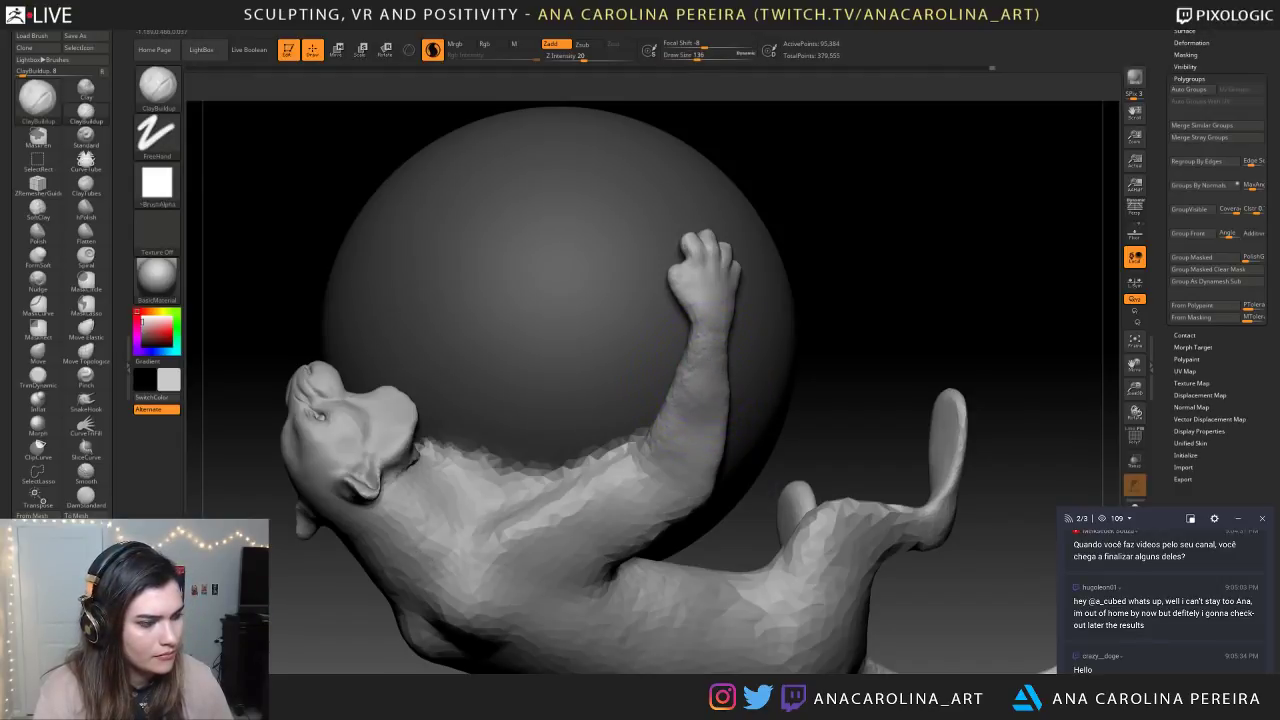
Shape the outer forearm, elbow and upper arm of the raised front leg with ClayBuildup at draw size 136
{"action": "mouse_move", "coordinate": [815, 375]}
{"action": "left_mouse_down"}
{"action": "mouse_move", "coordinate": [857, 386]}
{"action": "mouse_move", "coordinate": [789, 294]}
{"action": "mouse_move", "coordinate": [851, 340]}
{"action": "mouse_move", "coordinate": [869, 371]}
{"action": "mouse_move", "coordinate": [845, 335]}
{"action": "mouse_move", "coordinate": [860, 385]}
{"action": "left_mouse_up"}
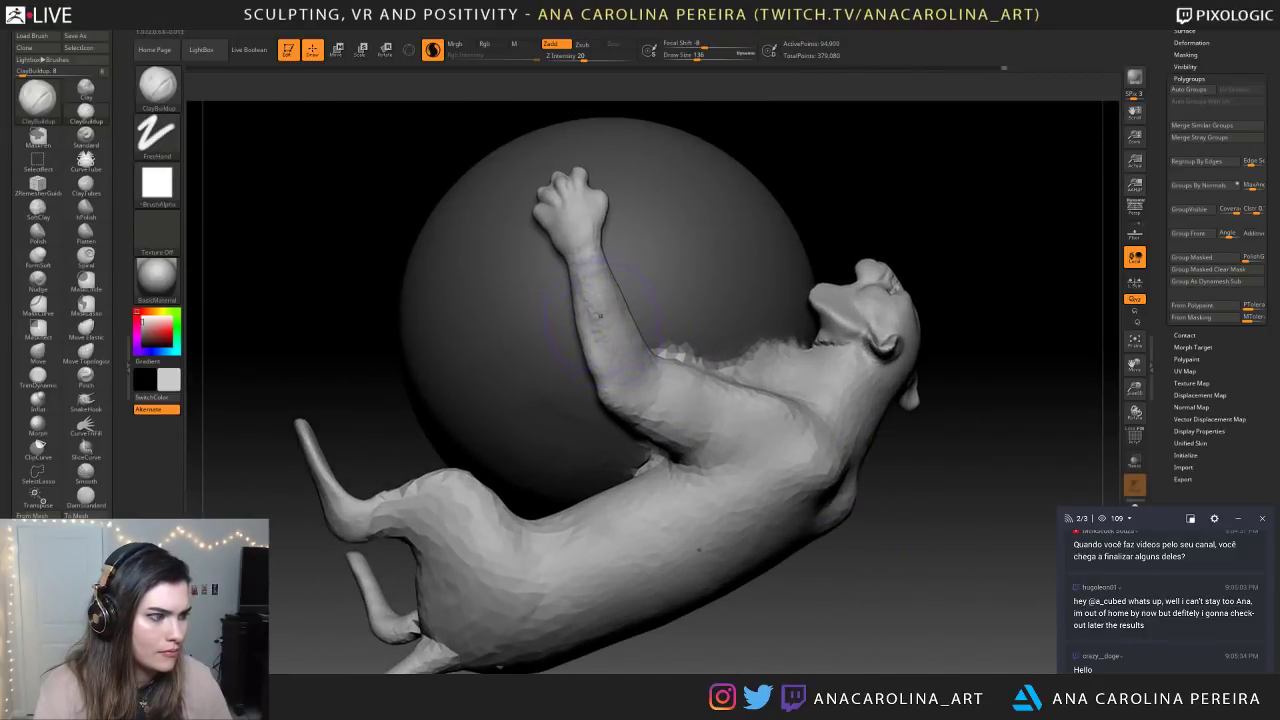
{"action": "right_click_drag", "start_coordinate": [790, 376], "coordinate": [670, 345]}
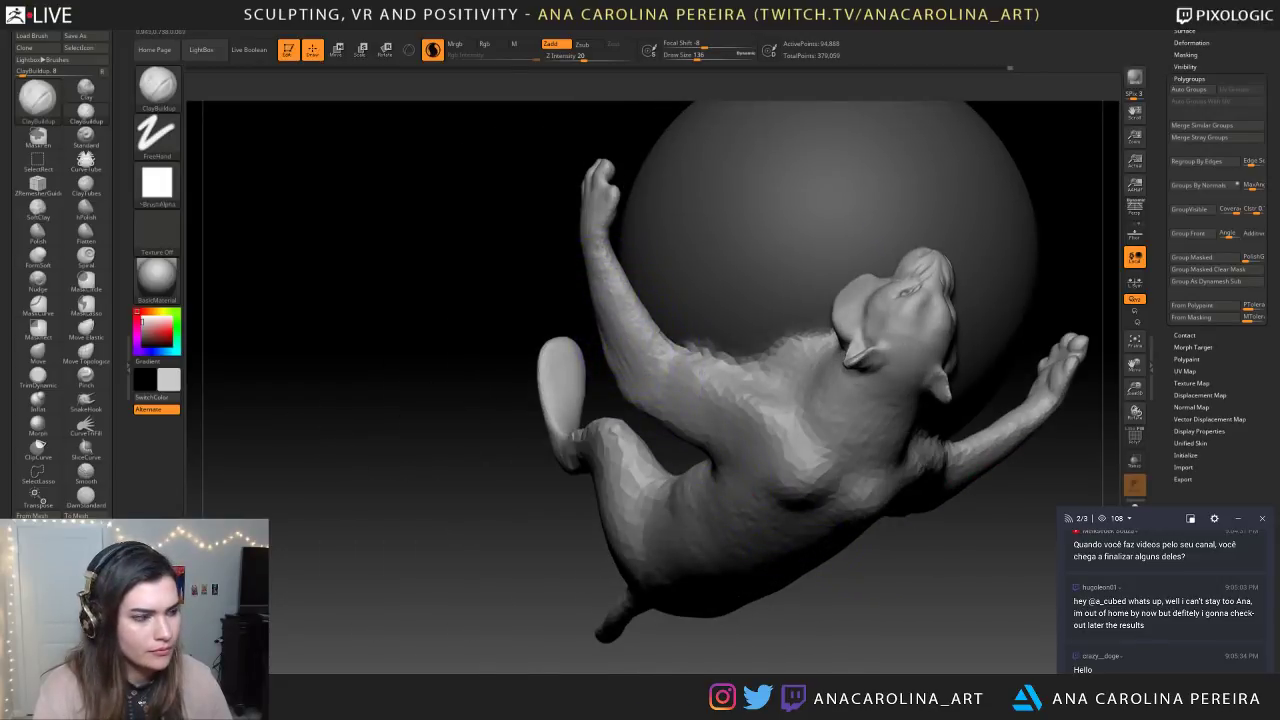
{"action": "right_click_drag", "start_coordinate": [790, 486], "coordinate": [909, 565], "text": "ctrl"}
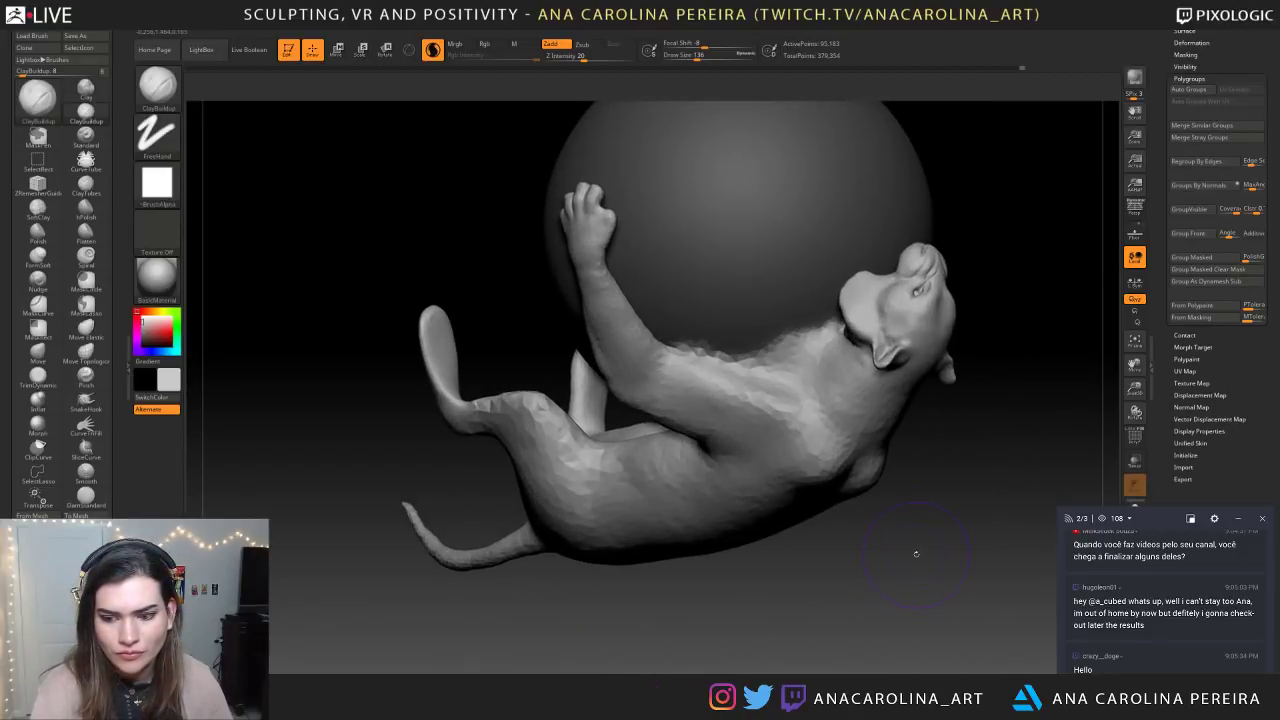
{"action": "right_click_drag", "start_coordinate": [909, 523], "coordinate": [917, 573]}
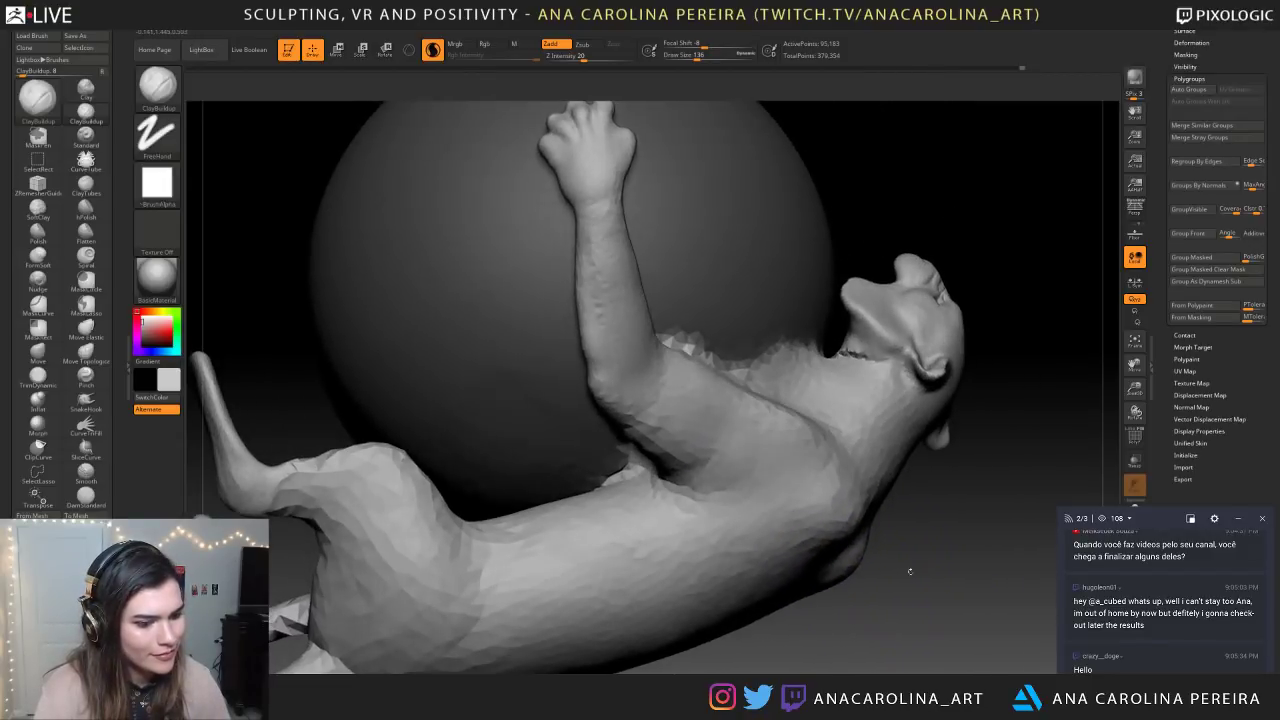
Build up the edge and inner side of the raised forearm with ClayBuildup at draw size 97
{"action": "key", "text": "space"}
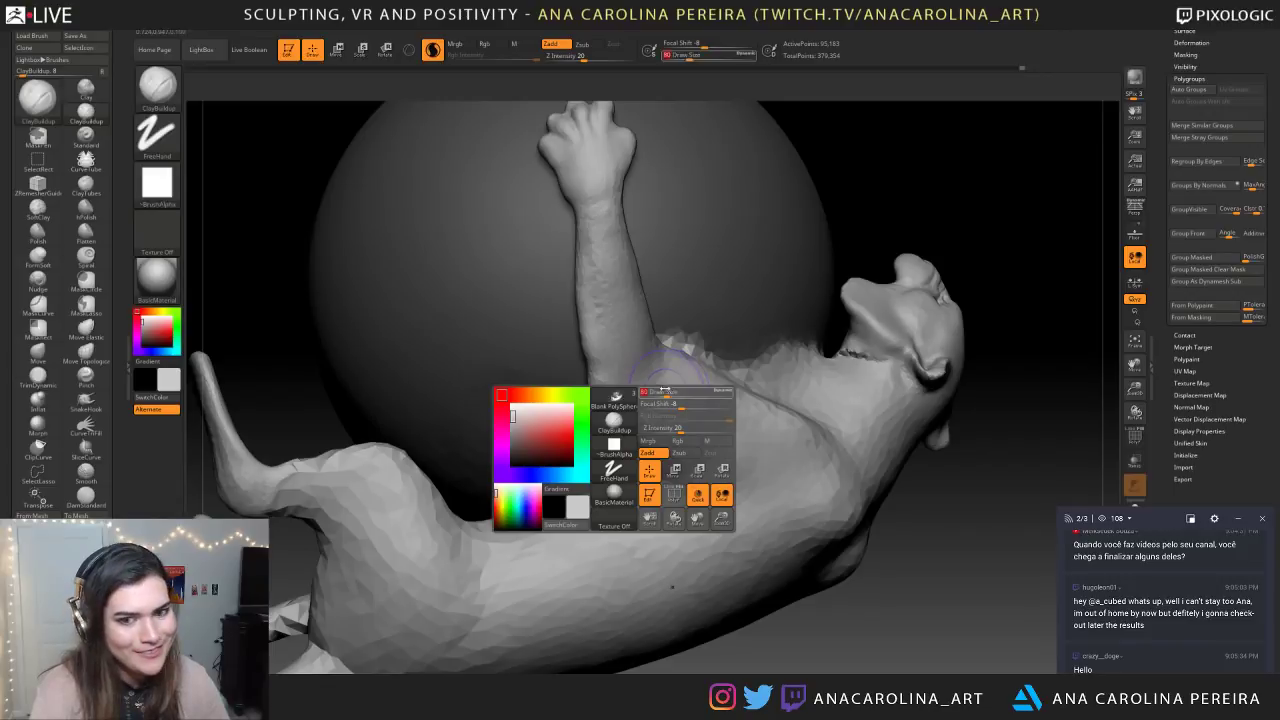
{"action": "mouse_move", "coordinate": [908, 176]}
{"action": "right_mouse_down"}
{"action": "mouse_move", "coordinate": [587, 373]}
{"action": "mouse_move", "coordinate": [620, 328]}
{"action": "mouse_move", "coordinate": [677, 312]}
{"action": "right_mouse_up"}
{"action": "key", "text": "space"}
{"action": "left_click_drag", "start_coordinate": [677, 312], "coordinate": [686, 312]}
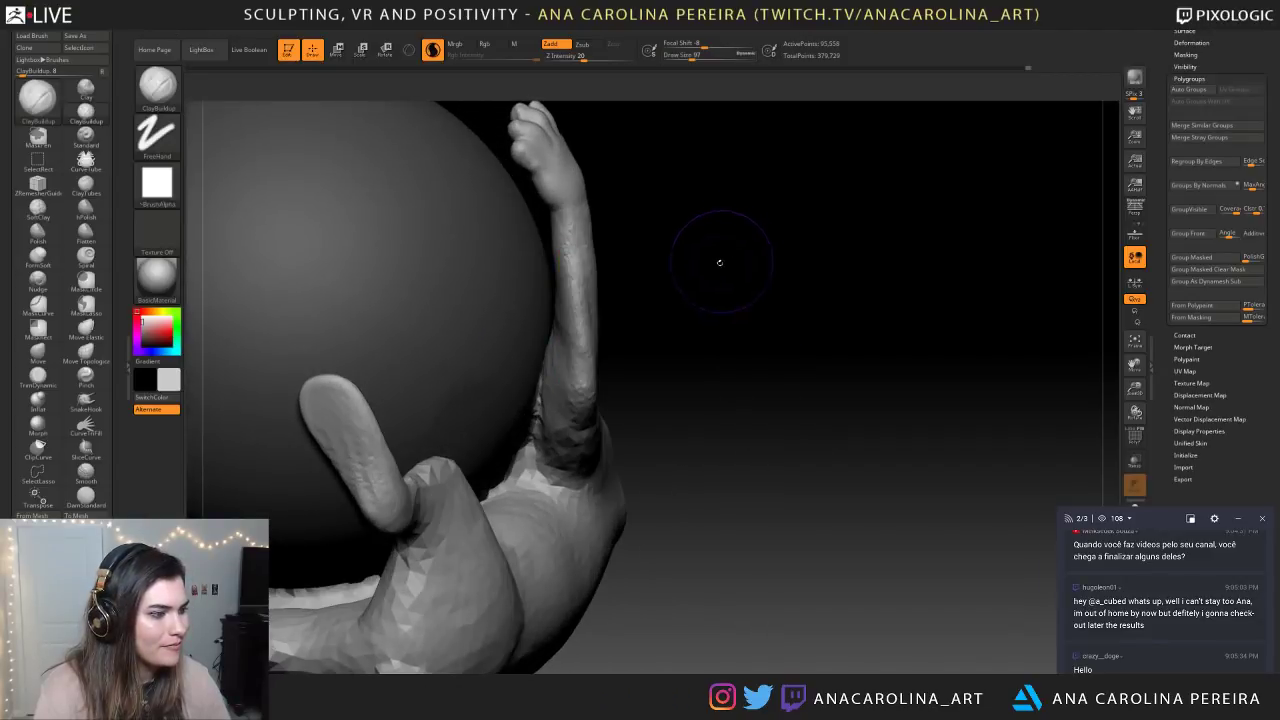
{"action": "right_click_drag", "start_coordinate": [560, 310], "coordinate": [611, 314]}
{"action": "right_click_drag", "start_coordinate": [550, 345], "coordinate": [620, 360]}
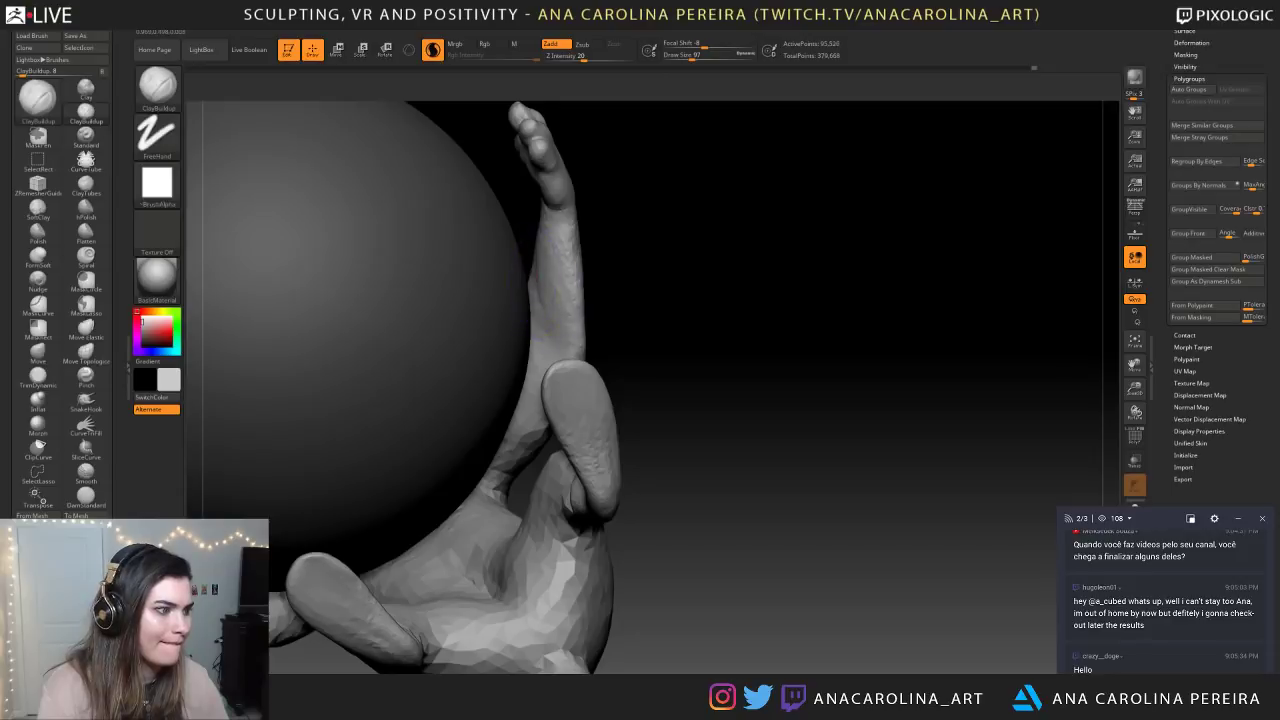
{"action": "right_click_drag", "start_coordinate": [600, 326], "coordinate": [593, 344]}
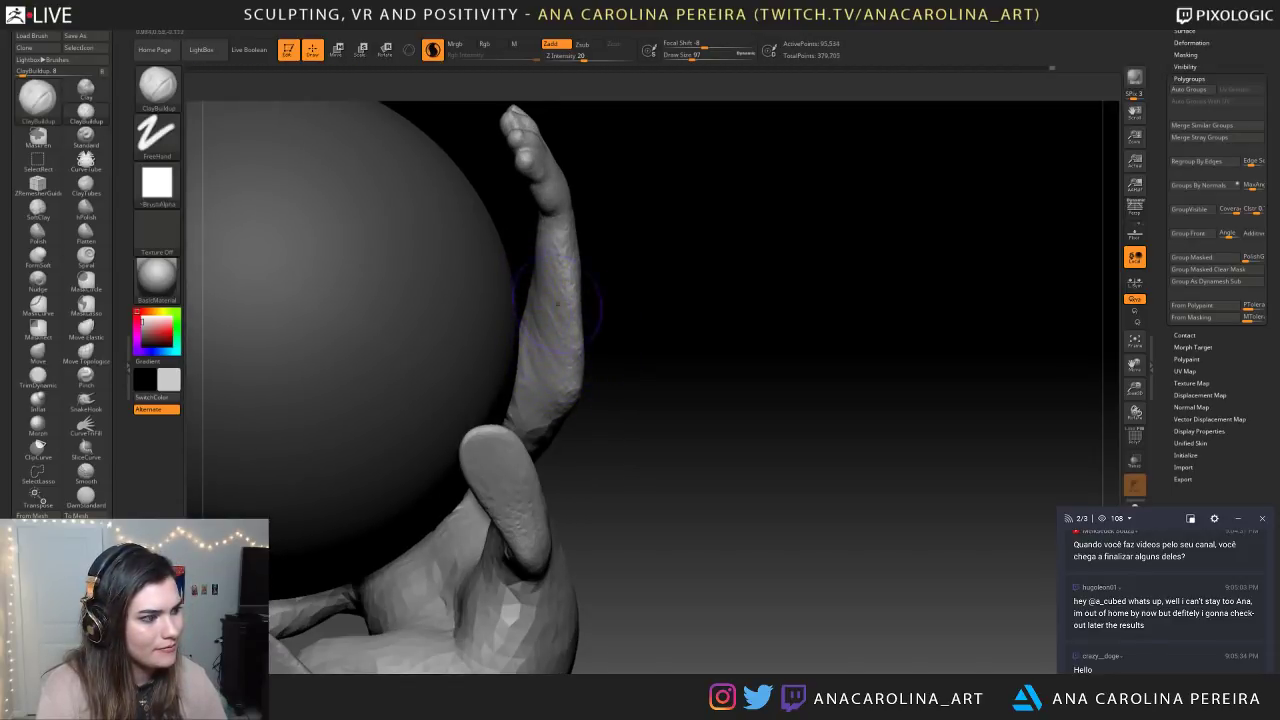
{"action": "right_click_drag", "start_coordinate": [608, 353], "coordinate": [572, 341]}
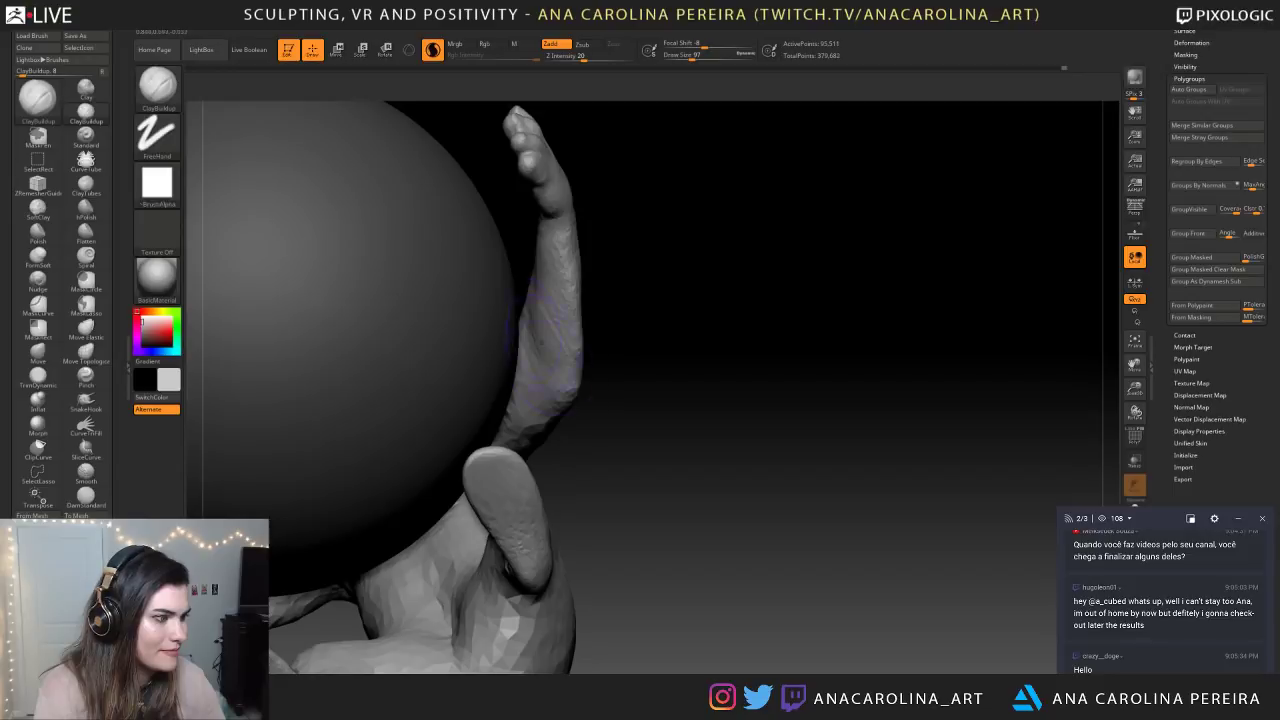
Refine the toes and outer edge of the front paw resting on the sphere with ClayBuildup, ending at draw size 46
{"action": "mouse_move", "coordinate": [577, 343]}
{"action": "right_mouse_down"}
{"action": "mouse_move", "coordinate": [611, 494]}
{"action": "mouse_move", "coordinate": [680, 486]}
{"action": "mouse_move", "coordinate": [664, 402]}
{"action": "mouse_move", "coordinate": [610, 317]}
{"action": "mouse_move", "coordinate": [646, 217]}
{"action": "mouse_move", "coordinate": [674, 200]}
{"action": "mouse_move", "coordinate": [728, 257]}
{"action": "mouse_move", "coordinate": [660, 545]}
{"action": "mouse_move", "coordinate": [775, 460]}
{"action": "mouse_move", "coordinate": [802, 545]}
{"action": "mouse_move", "coordinate": [777, 563]}
{"action": "mouse_move", "coordinate": [786, 543]}
{"action": "right_mouse_up"}
{"action": "key", "text": "space"}
{"action": "left_click_drag", "start_coordinate": [582, 368], "coordinate": [566, 383]}
{"action": "key", "text": "space"}
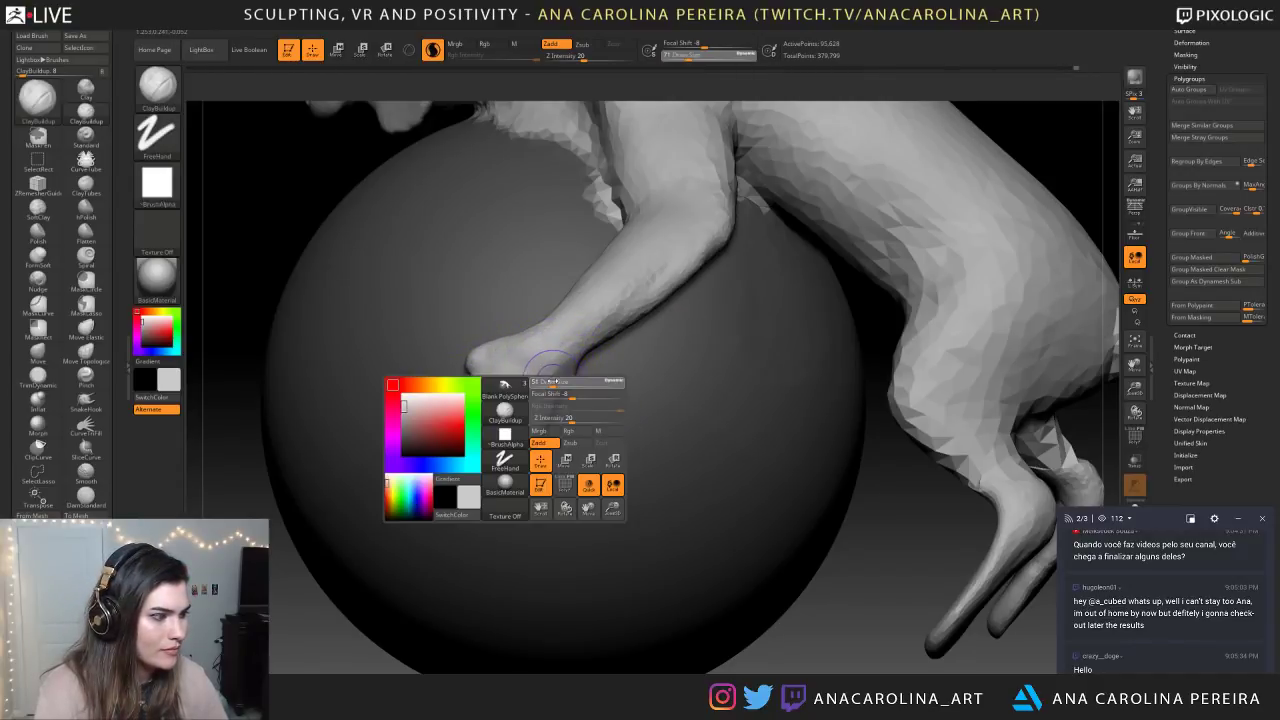
{"action": "mouse_move", "coordinate": [780, 626]}
{"action": "right_mouse_down"}
{"action": "mouse_move", "coordinate": [845, 620]}
{"action": "mouse_move", "coordinate": [920, 585]}
{"action": "right_mouse_up"}
{"action": "right_click_drag", "start_coordinate": [780, 602], "coordinate": [708, 608]}
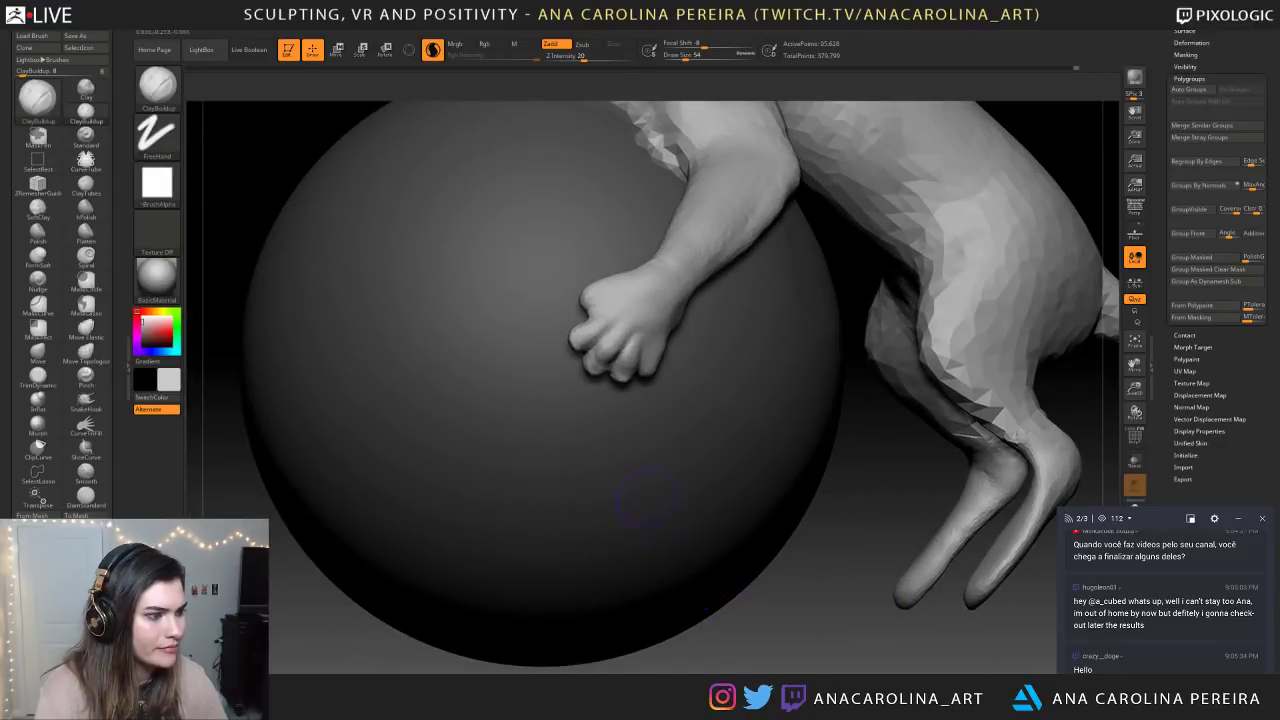
{"action": "key", "text": "space"}
{"action": "left_click_drag", "start_coordinate": [645, 353], "coordinate": [641, 353]}
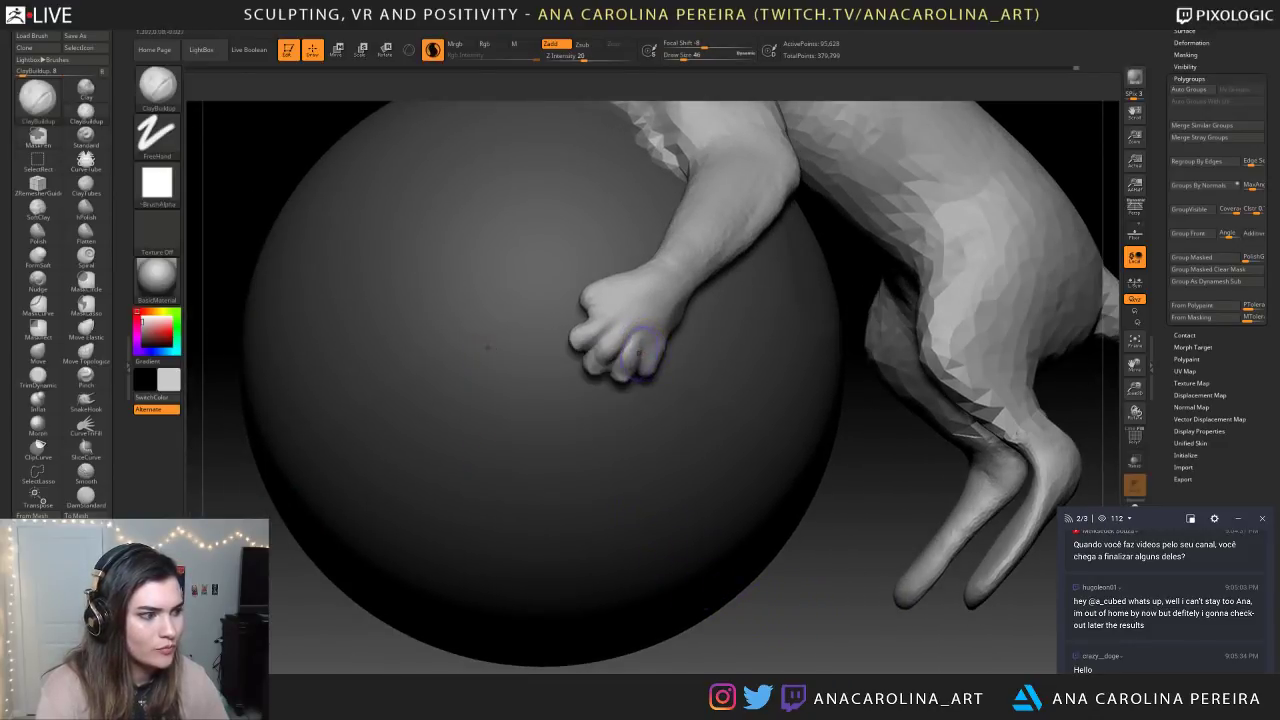
{"action": "right_click_drag", "start_coordinate": [758, 608], "coordinate": [690, 598]}
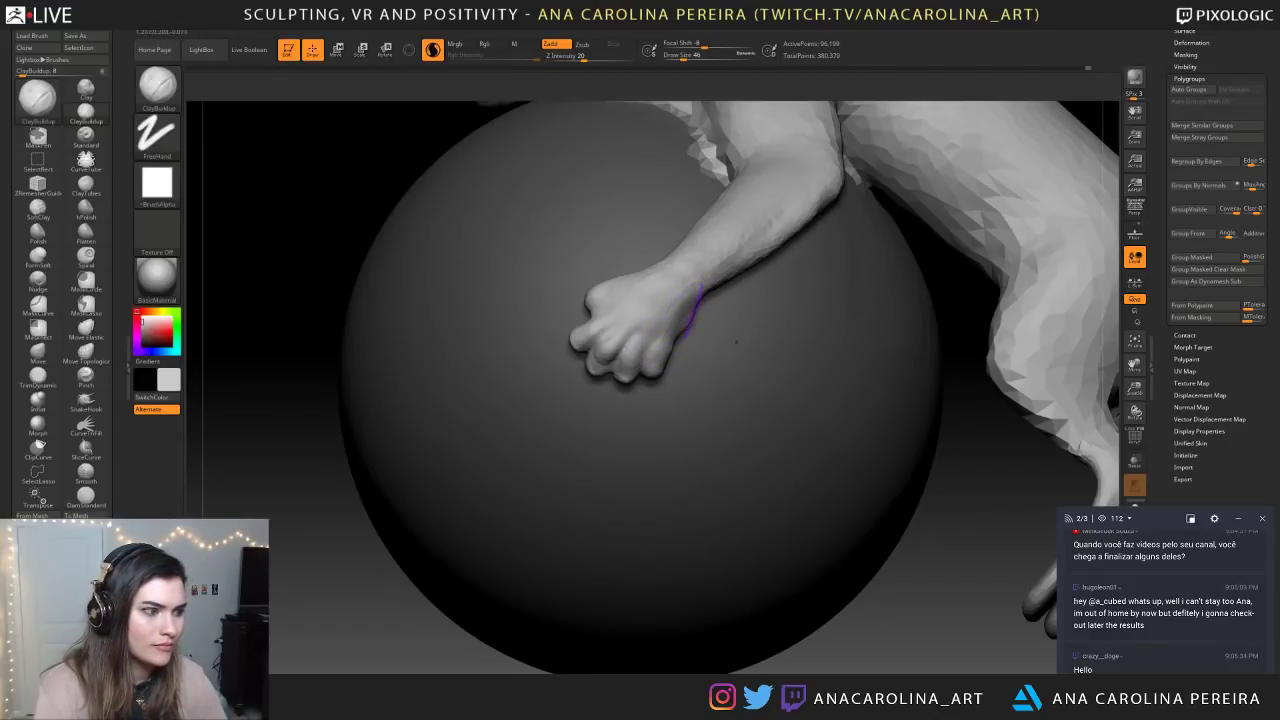
Switch to SnakeHook with a smaller draw size and hide the sphere to expose the undersides of the paws
{"action": "right_click_drag", "start_coordinate": [812, 596], "coordinate": [790, 297]}
{"action": "key", "text": "b"}
{"action": "key", "text": "s"}
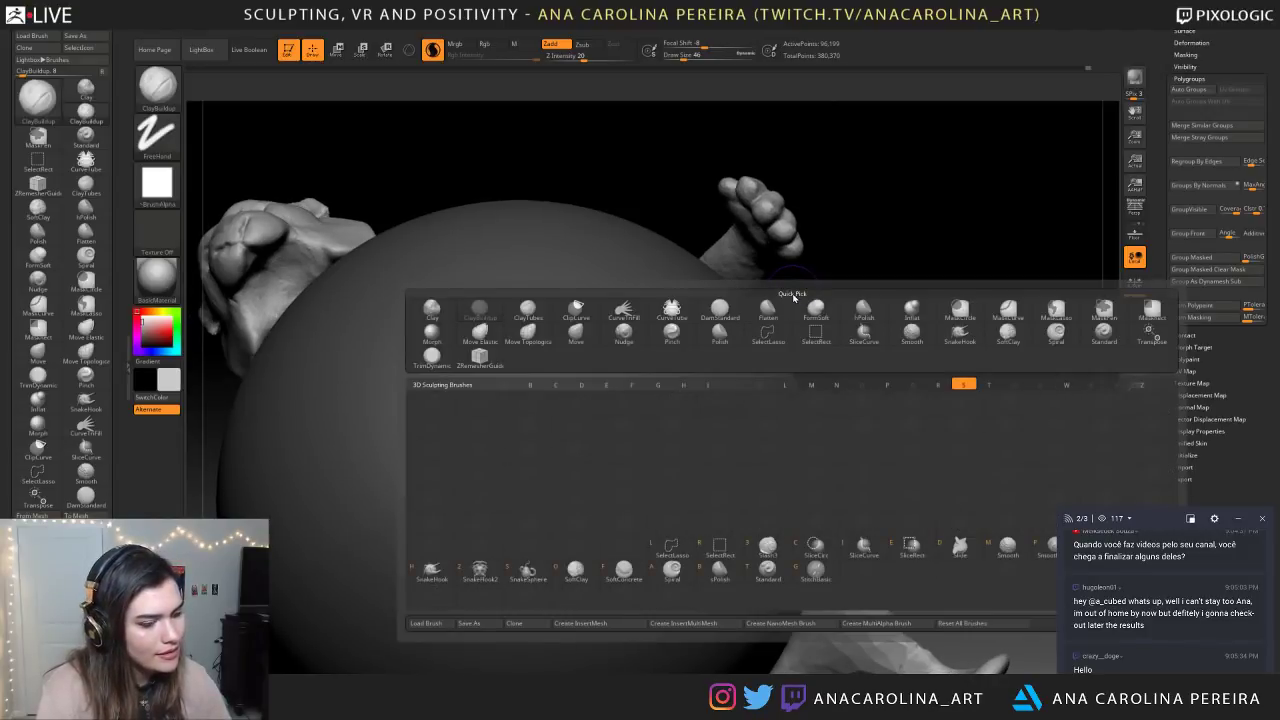
{"action": "key", "text": "h"}
{"action": "mouse_move", "coordinate": [884, 228]}
{"action": "left_mouse_down"}
{"action": "mouse_move", "coordinate": [752, 246]}
{"action": "mouse_move", "coordinate": [852, 240]}
{"action": "left_mouse_up"}
{"action": "key", "text": "space"}
{"action": "mouse_move", "coordinate": [832, 254]}
{"action": "left_mouse_down"}
{"action": "mouse_move", "coordinate": [865, 187]}
{"action": "mouse_move", "coordinate": [857, 196]}
{"action": "left_mouse_up"}
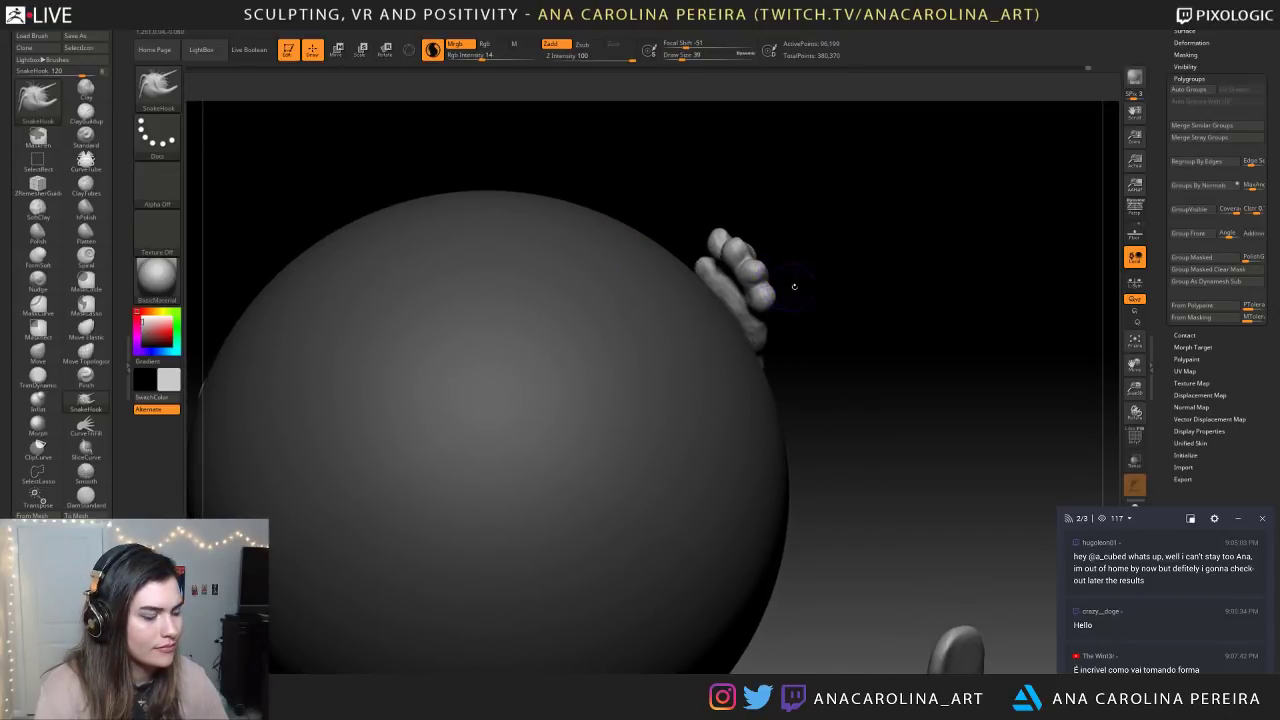
{"action": "left_click", "coordinate": [777, 281], "text": "ctrl+shift"}
{"action": "mouse_move", "coordinate": [800, 270]}
{"action": "left_mouse_down"}
{"action": "mouse_move", "coordinate": [846, 231]}
{"action": "mouse_move", "coordinate": [834, 352]}
{"action": "left_mouse_up"}
{"action": "left_click", "coordinate": [832, 350], "text": "ctrl+shift"}
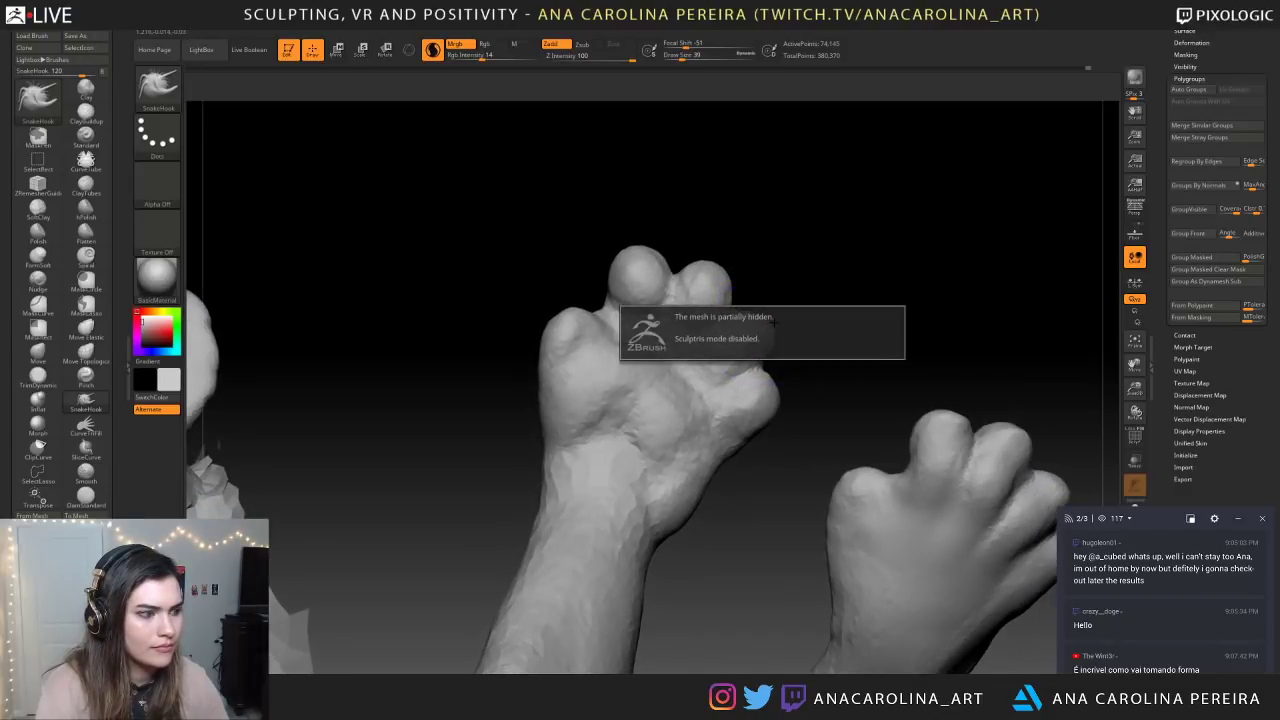
Reshape the toe tips and inner digit of the front paw from its palm side with SnakeHook, starting at draw size 31
{"action": "key", "text": "space"}
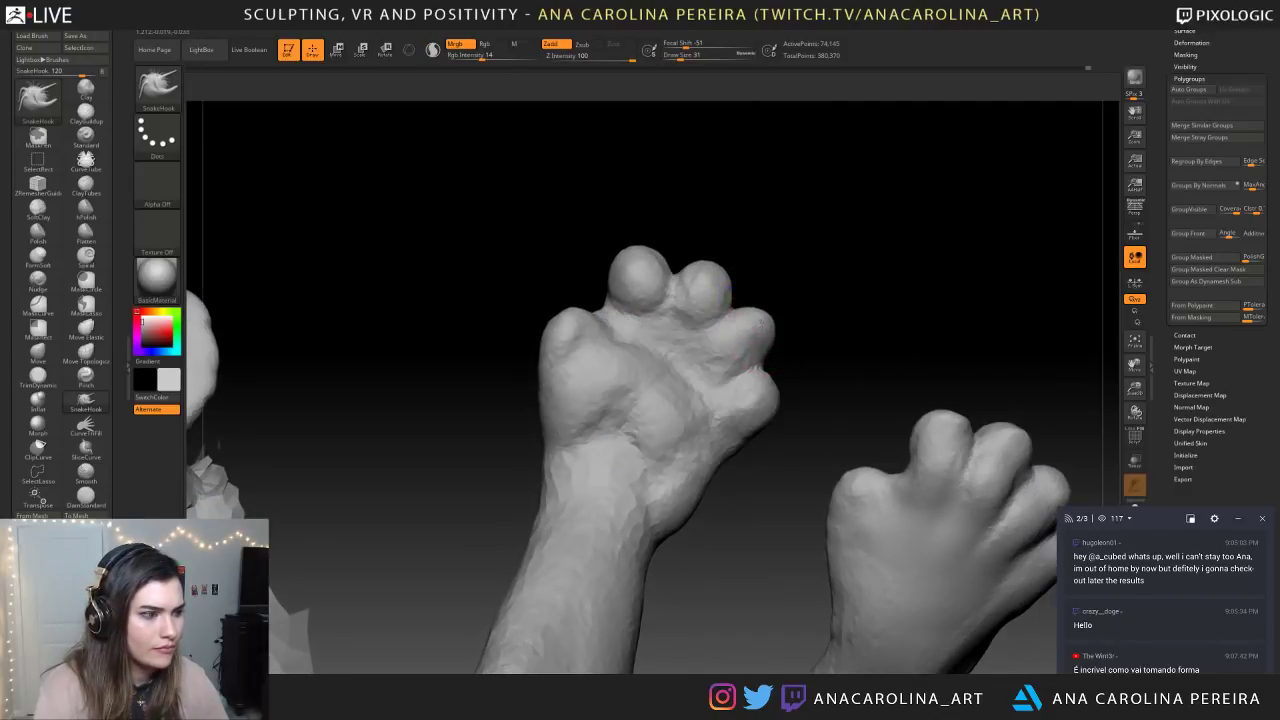
{"action": "left_click_drag", "start_coordinate": [766, 331], "coordinate": [762, 340]}
{"action": "mouse_move", "coordinate": [709, 282]}
{"action": "left_mouse_down"}
{"action": "mouse_move", "coordinate": [738, 266]}
{"action": "mouse_move", "coordinate": [708, 274]}
{"action": "mouse_move", "coordinate": [638, 257]}
{"action": "left_mouse_up"}
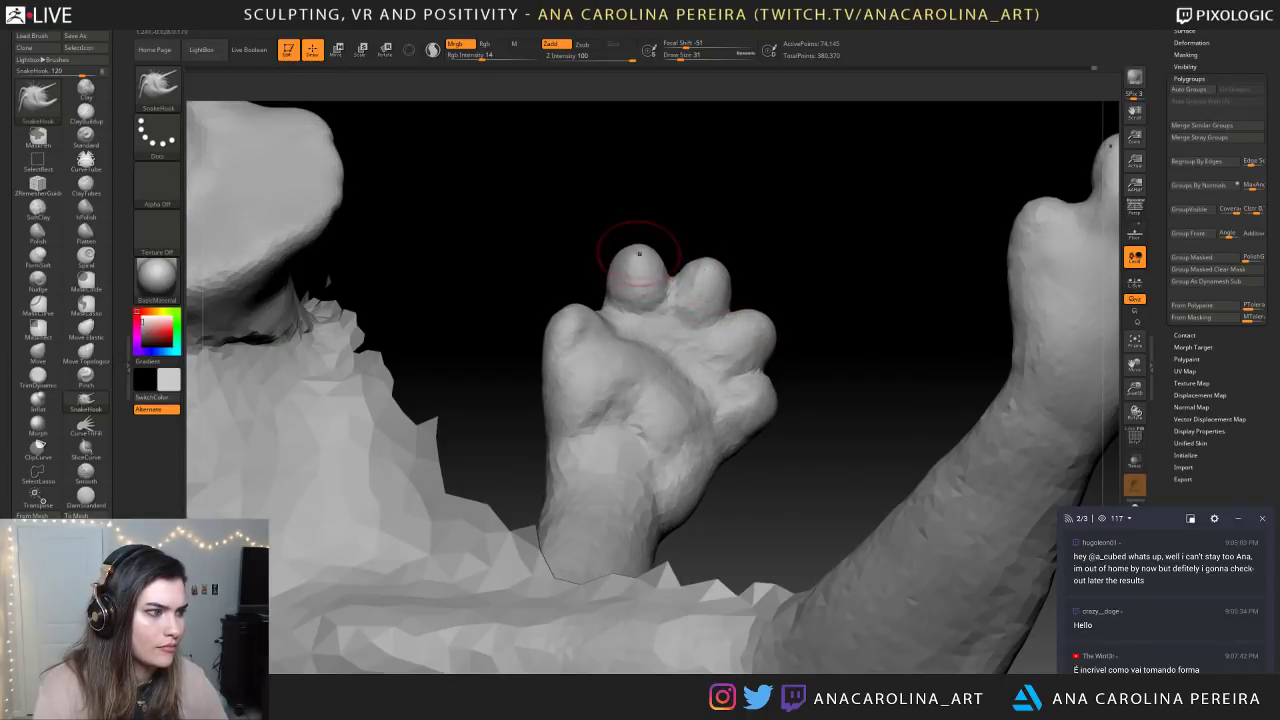
{"action": "right_click_drag", "start_coordinate": [724, 332], "coordinate": [772, 402]}
{"action": "right_click_drag", "start_coordinate": [872, 500], "coordinate": [780, 410]}
{"action": "left_click_drag", "start_coordinate": [756, 404], "coordinate": [762, 394]}
{"action": "right_click_drag", "start_coordinate": [811, 374], "coordinate": [838, 380]}
{"action": "key", "text": "space"}
{"action": "left_click_drag", "start_coordinate": [584, 330], "coordinate": [563, 336]}
Show the sphere again, adjust the front paw's placement against it with SnakeHook, and undo the last stroke
{"action": "right_click_drag", "start_coordinate": [531, 324], "coordinate": [572, 456]}
{"action": "right_click_drag", "start_coordinate": [580, 362], "coordinate": [572, 300], "text": "ctrl"}
{"action": "right_click_drag", "start_coordinate": [790, 420], "coordinate": [749, 323]}
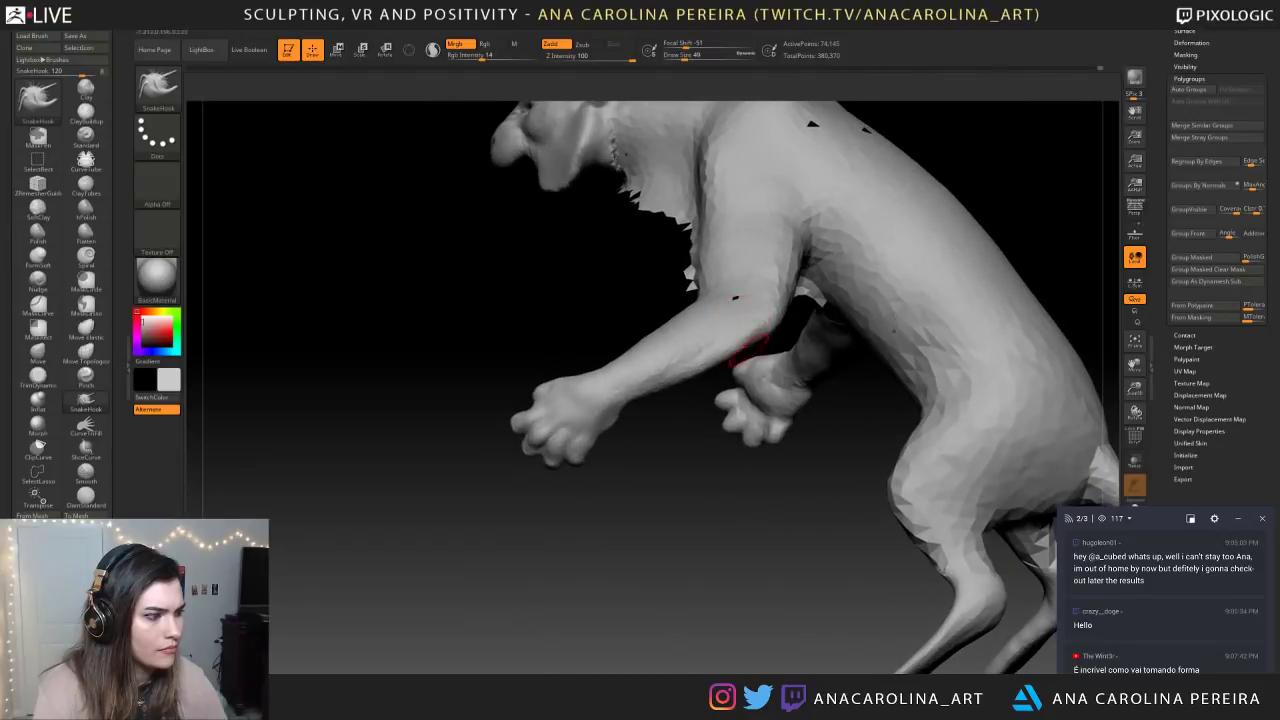
{"action": "left_click", "coordinate": [722, 520], "text": "ctrl+shift"}
{"action": "right_click_drag", "start_coordinate": [641, 625], "coordinate": [480, 530], "text": "ctrl"}
{"action": "right_click_drag", "start_coordinate": [480, 390], "coordinate": [515, 447], "text": "ctrl"}
{"action": "left_click_drag", "start_coordinate": [520, 420], "coordinate": [553, 463]}
{"action": "right_click_drag", "start_coordinate": [724, 655], "coordinate": [788, 660]}
{"action": "left_click_drag", "start_coordinate": [778, 640], "coordinate": [737, 520]}
{"action": "key", "text": "ctrl+z"}
{"action": "right_click_drag", "start_coordinate": [680, 655], "coordinate": [736, 375], "text": "ctrl"}
{"action": "right_click_drag", "start_coordinate": [915, 350], "coordinate": [778, 370]}
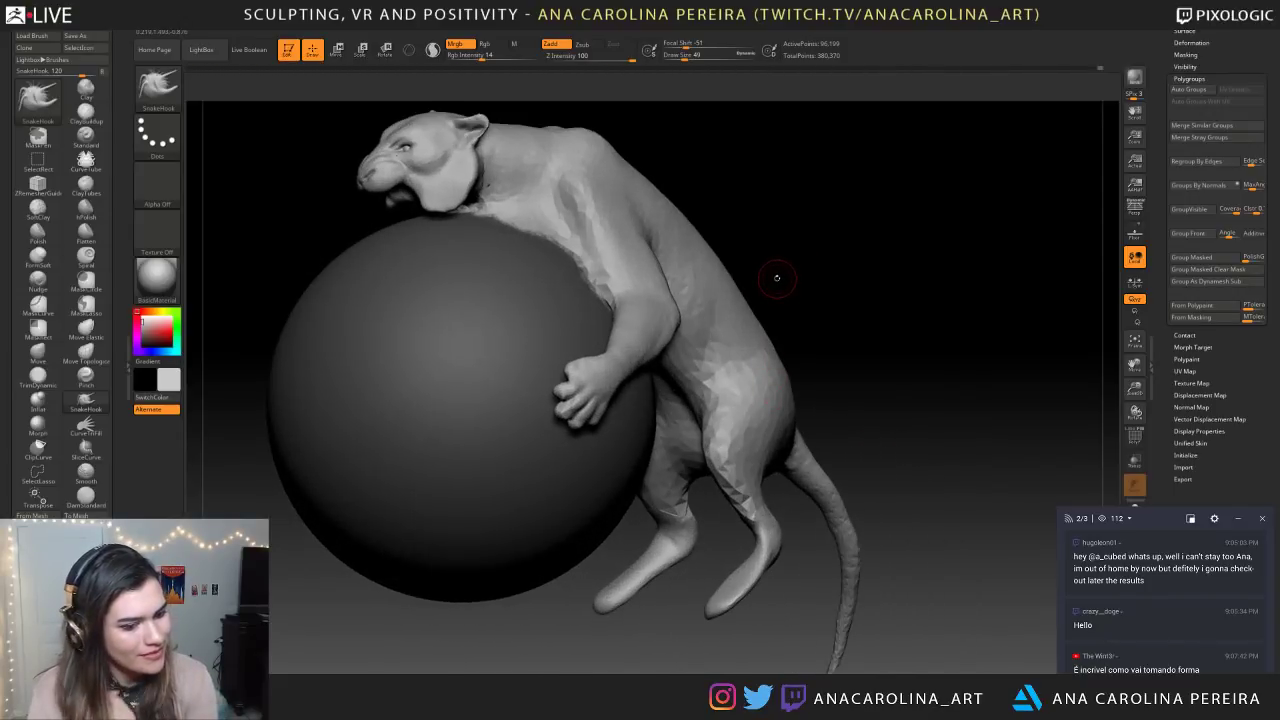
Reduce the SnakeHook draw size and reposition the front paw's toes on the sphere's surface
{"action": "right_click_drag", "start_coordinate": [780, 278], "coordinate": [811, 192]}
{"action": "left_click_drag", "start_coordinate": [760, 440], "coordinate": [1010, 545], "text": "alt"}
{"action": "mouse_move", "coordinate": [820, 590]}
{"action": "left_mouse_down"}
{"action": "mouse_move", "coordinate": [930, 590]}
{"action": "mouse_move", "coordinate": [955, 610]}
{"action": "left_mouse_up"}
{"action": "key", "text": "space"}
{"action": "left_click_drag", "start_coordinate": [687, 232], "coordinate": [709, 284]}
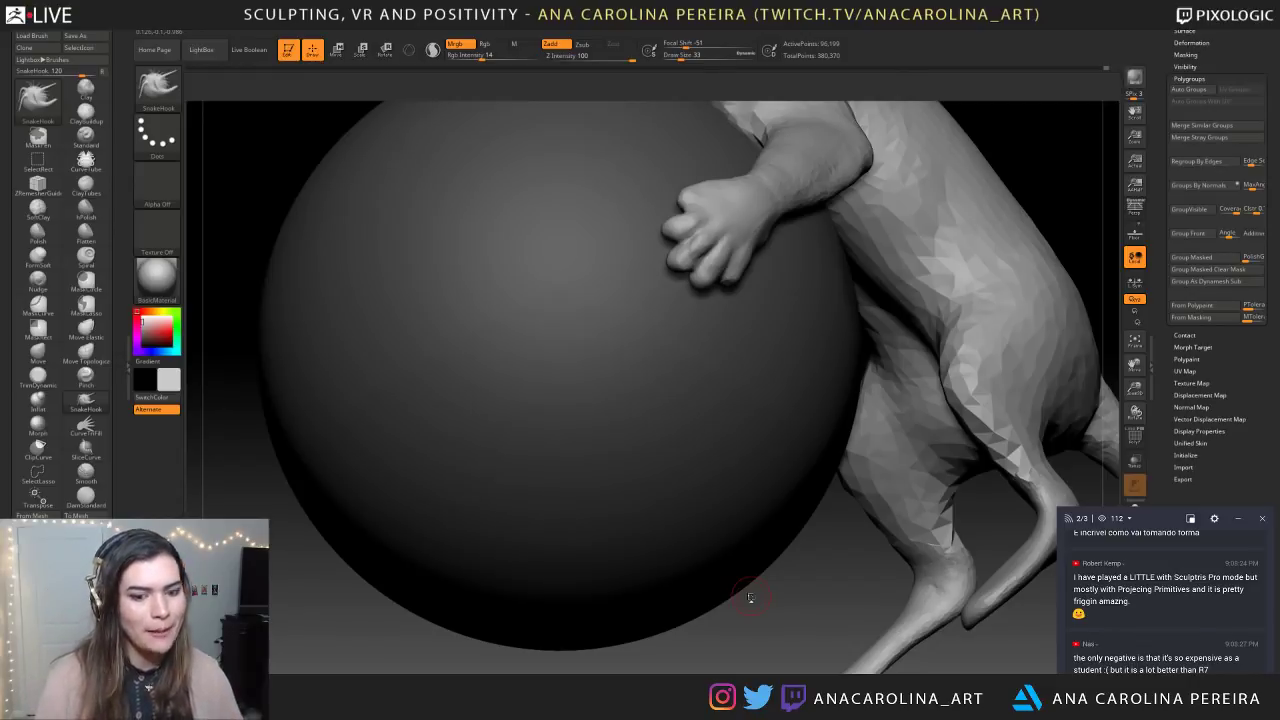
{"action": "right_click_drag", "start_coordinate": [728, 312], "coordinate": [631, 309]}
{"action": "mouse_move", "coordinate": [367, 623]}
{"action": "left_mouse_down"}
{"action": "mouse_move", "coordinate": [500, 626]}
{"action": "mouse_move", "coordinate": [506, 534]}
{"action": "left_mouse_up"}
Add volume to the outer toe of the front paw with ClayBuildup
{"action": "key", "text": "b"}
{"action": "key", "text": "c"}
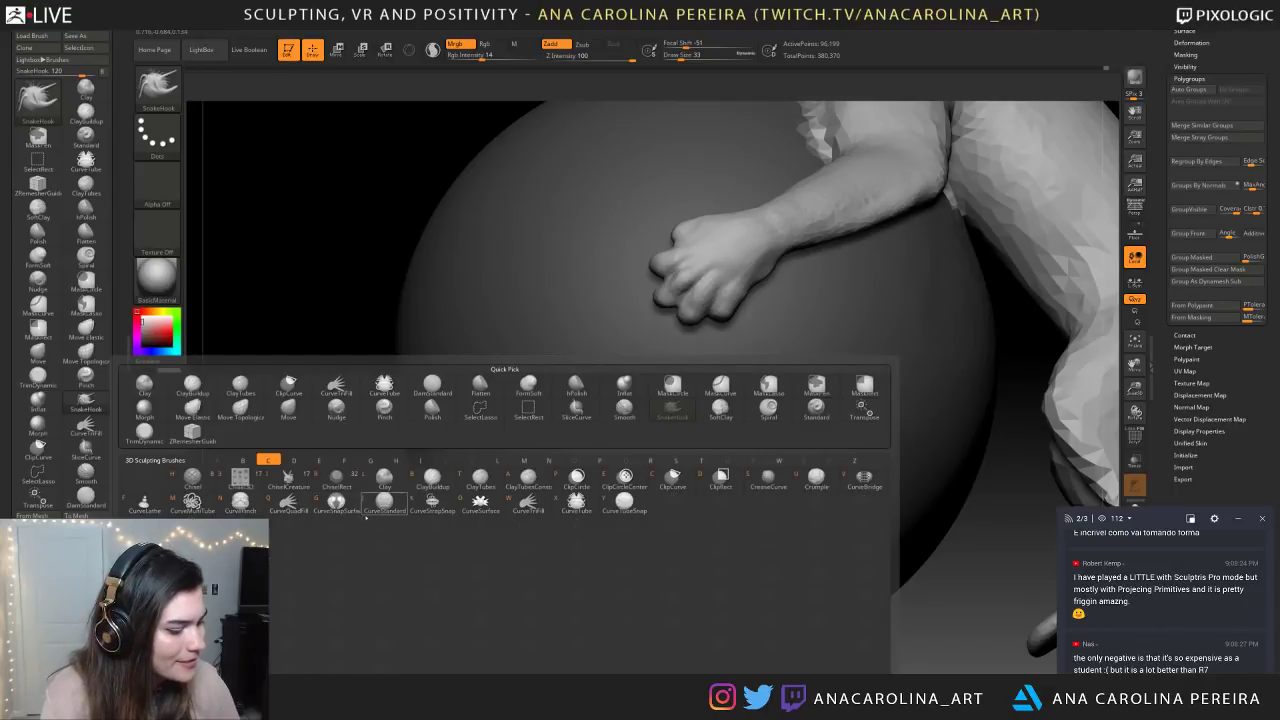
{"action": "key", "text": "b"}
{"action": "left_click_drag", "start_coordinate": [431, 563], "coordinate": [423, 560]}
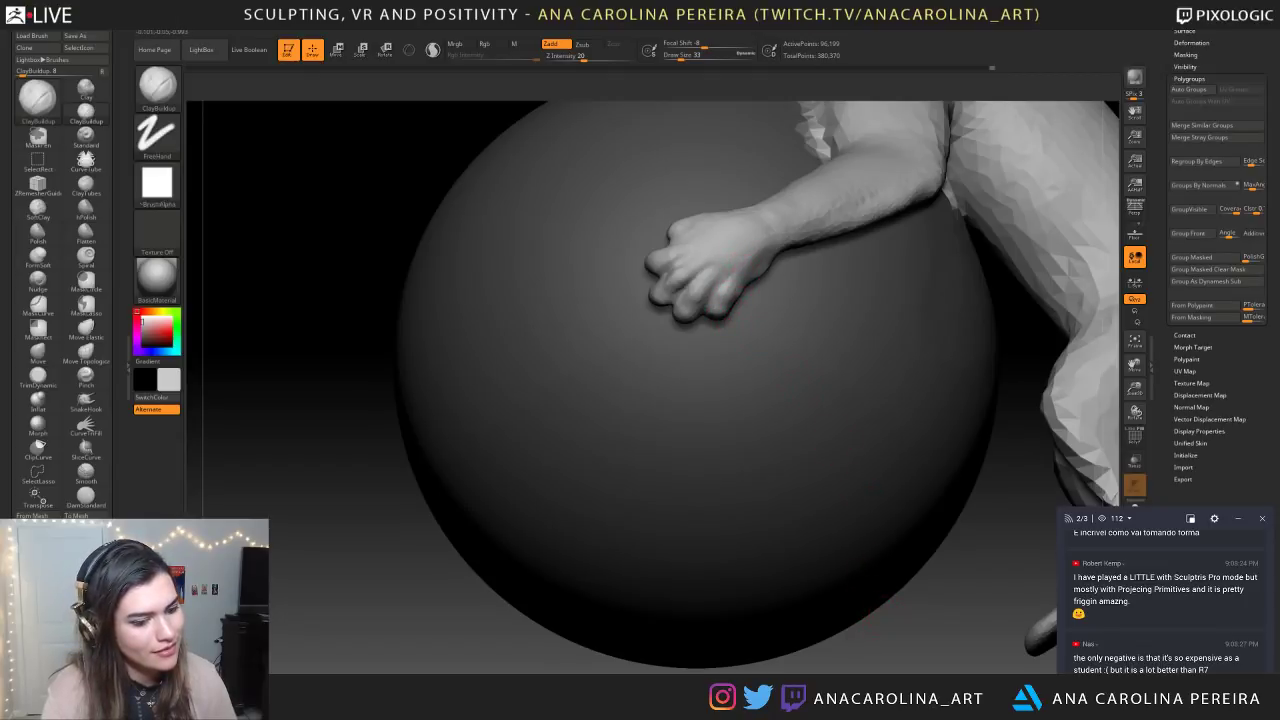
{"action": "left_click_drag", "start_coordinate": [905, 640], "coordinate": [960, 560]}
{"action": "mouse_move", "coordinate": [930, 338]}
{"action": "left_mouse_down"}
{"action": "mouse_move", "coordinate": [971, 249]}
{"action": "mouse_move", "coordinate": [948, 272]}
{"action": "mouse_move", "coordinate": [946, 236]}
{"action": "left_mouse_up"}
Sharpen the creases between the front paw's toes with DamStandard at draw size 31, raise Z Intensity to 52, and undo the last stroke
{"action": "key", "text": "b"}
{"action": "key", "text": "d"}
{"action": "key", "text": "s"}
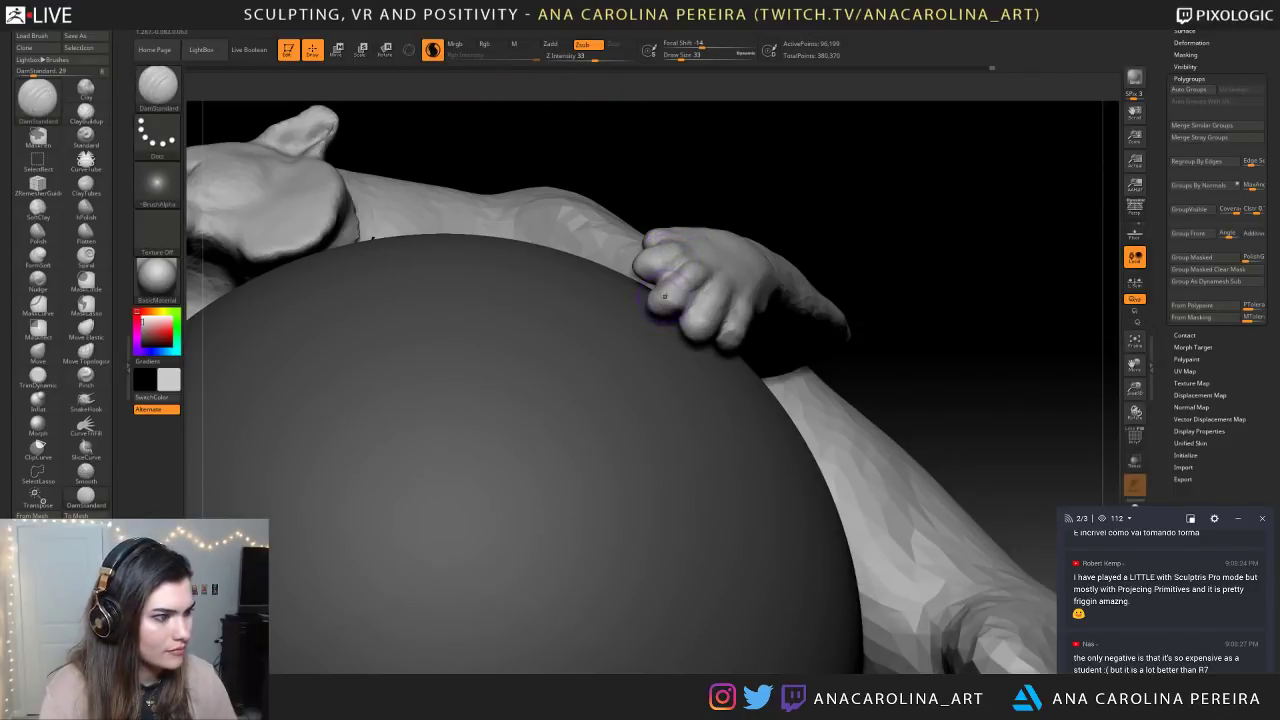
{"action": "key", "text": "space"}
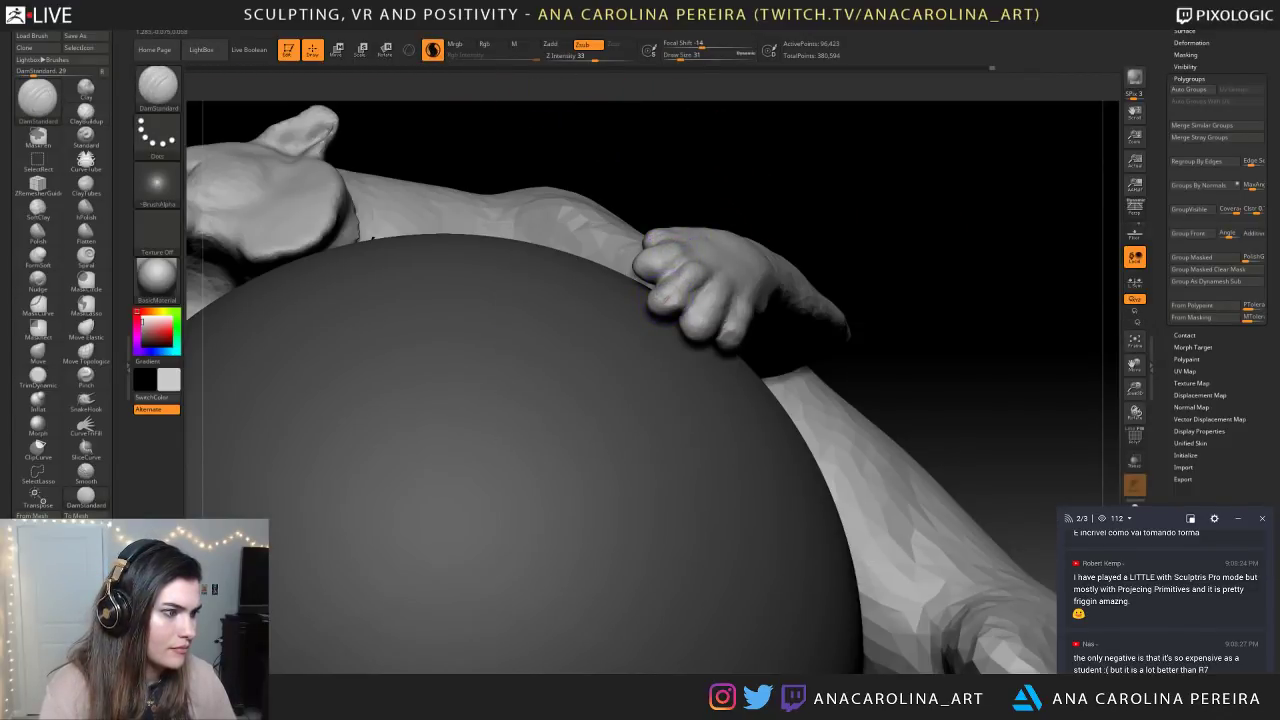
{"action": "key", "text": "space"}
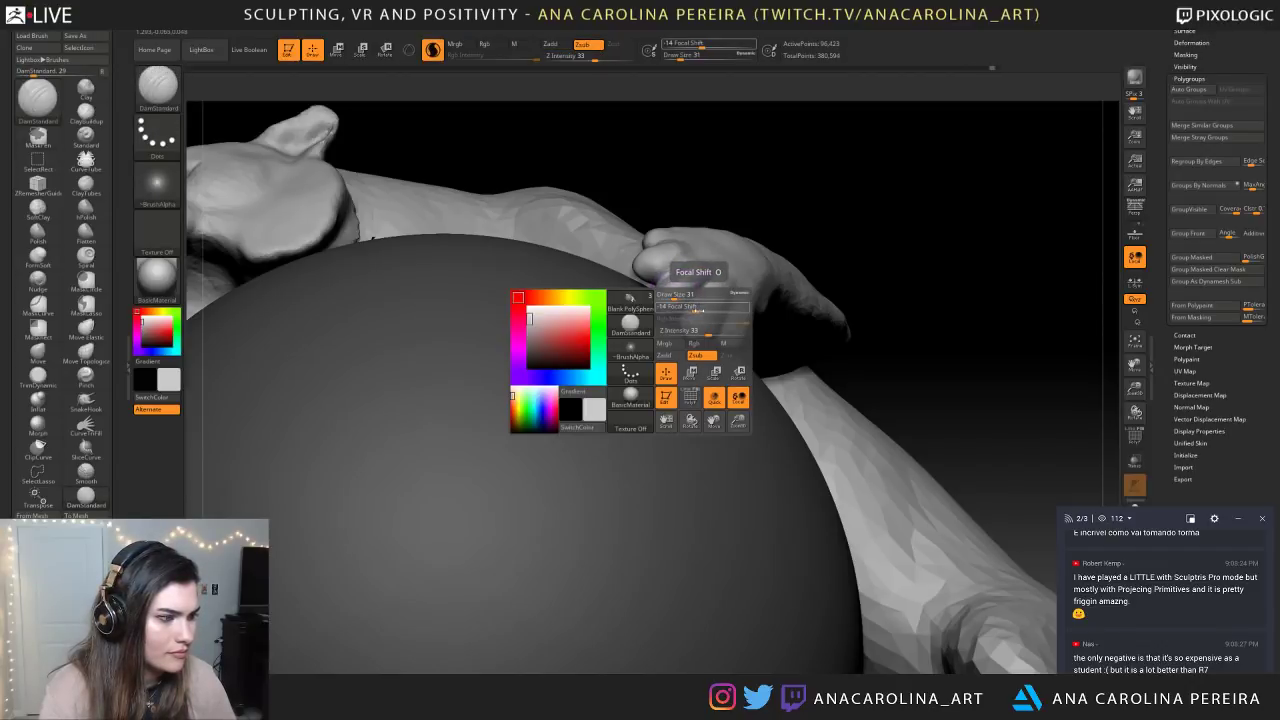
{"action": "left_click", "coordinate": [720, 332]}
{"action": "left_click_drag", "start_coordinate": [722, 305], "coordinate": [724, 270]}
{"action": "mouse_move", "coordinate": [746, 194]}
{"action": "left_mouse_down", "text": "alt"}
{"action": "mouse_move", "coordinate": [748, 314]}
{"action": "mouse_move", "coordinate": [684, 342]}
{"action": "mouse_move", "coordinate": [720, 370]}
{"action": "left_mouse_up", "text": "alt"}
{"action": "key", "text": "ctrl+z"}
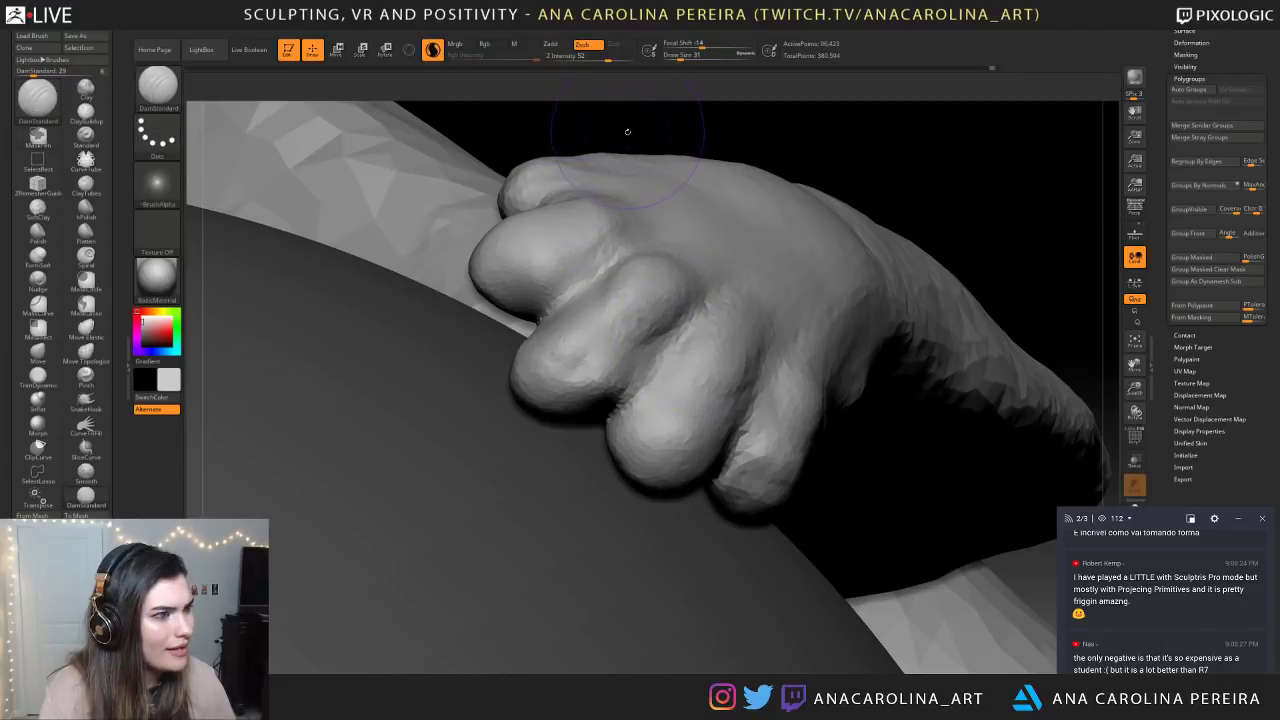
Try to carve deeper knuckle and toe creases with DamStandard at Z Intensity 52
{"action": "left_click_drag", "start_coordinate": [606, 190], "coordinate": [724, 245]}
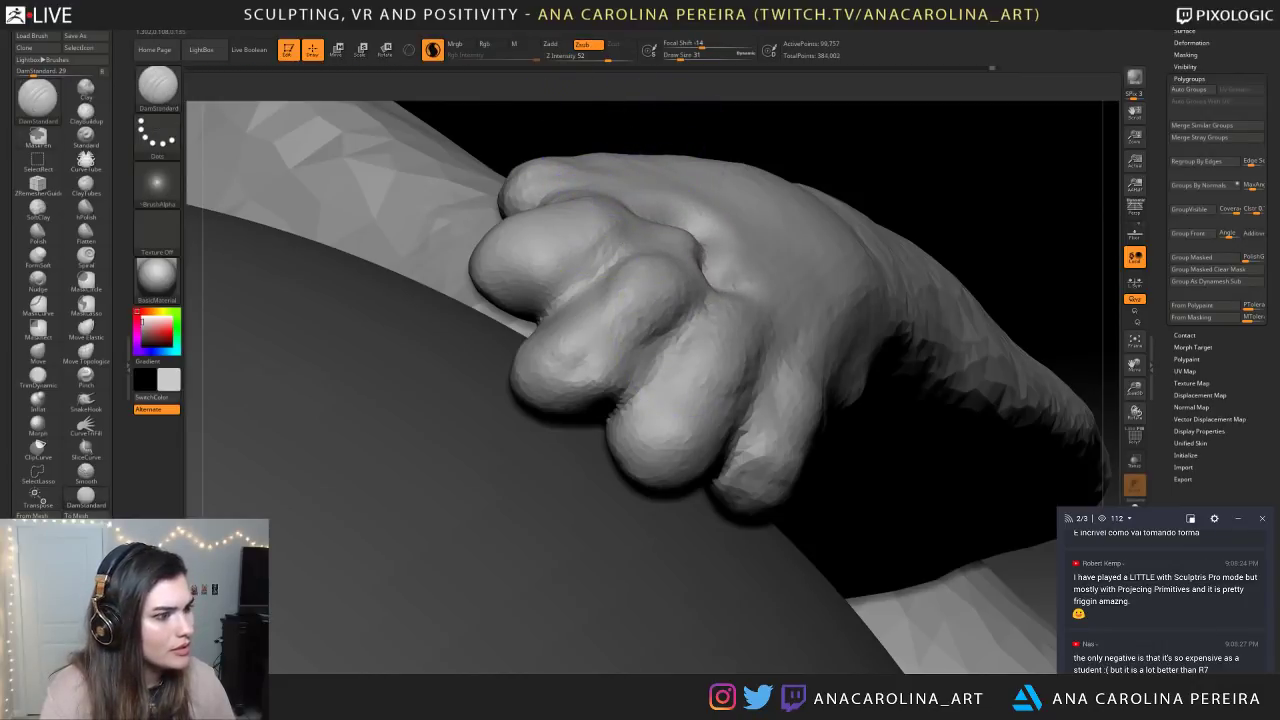
{"action": "key", "text": "ctrl+z"}
{"action": "left_click_drag", "start_coordinate": [610, 325], "coordinate": [568, 362]}
{"action": "key", "text": "ctrl+z"}
Set DamStandard to draw size 18, try a claw groove on a middle toe, undo it, and smooth the toe surface
{"action": "key", "text": "space"}
{"action": "left_click_drag", "start_coordinate": [824, 474], "coordinate": [818, 474]}
{"action": "mouse_move", "coordinate": [556, 368]}
{"action": "left_mouse_down"}
{"action": "mouse_move", "coordinate": [608, 326]}
{"action": "mouse_move", "coordinate": [563, 372]}
{"action": "left_mouse_up"}
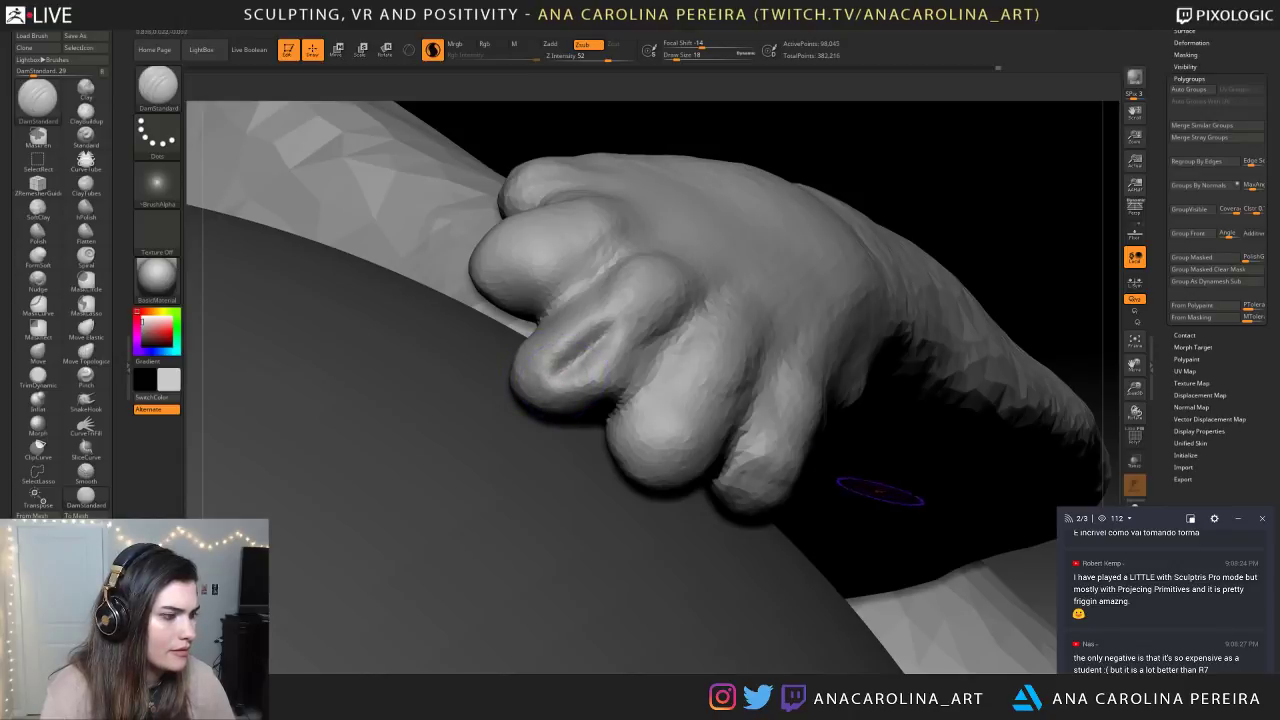
{"action": "mouse_move", "coordinate": [903, 214]}
{"action": "left_mouse_down"}
{"action": "mouse_move", "coordinate": [955, 170]}
{"action": "mouse_move", "coordinate": [950, 110]}
{"action": "mouse_move", "coordinate": [900, 143]}
{"action": "mouse_move", "coordinate": [900, 115]}
{"action": "mouse_move", "coordinate": [800, 133]}
{"action": "left_mouse_up"}
{"action": "mouse_move", "coordinate": [870, 110]}
{"action": "left_mouse_down", "text": "alt"}
{"action": "mouse_move", "coordinate": [878, 78]}
{"action": "mouse_move", "coordinate": [909, 162]}
{"action": "mouse_move", "coordinate": [982, 130]}
{"action": "left_mouse_up", "text": "alt"}
{"action": "key", "text": "ctrl+z"}
{"action": "left_click_drag", "start_coordinate": [642, 392], "coordinate": [648, 400], "text": "shift"}
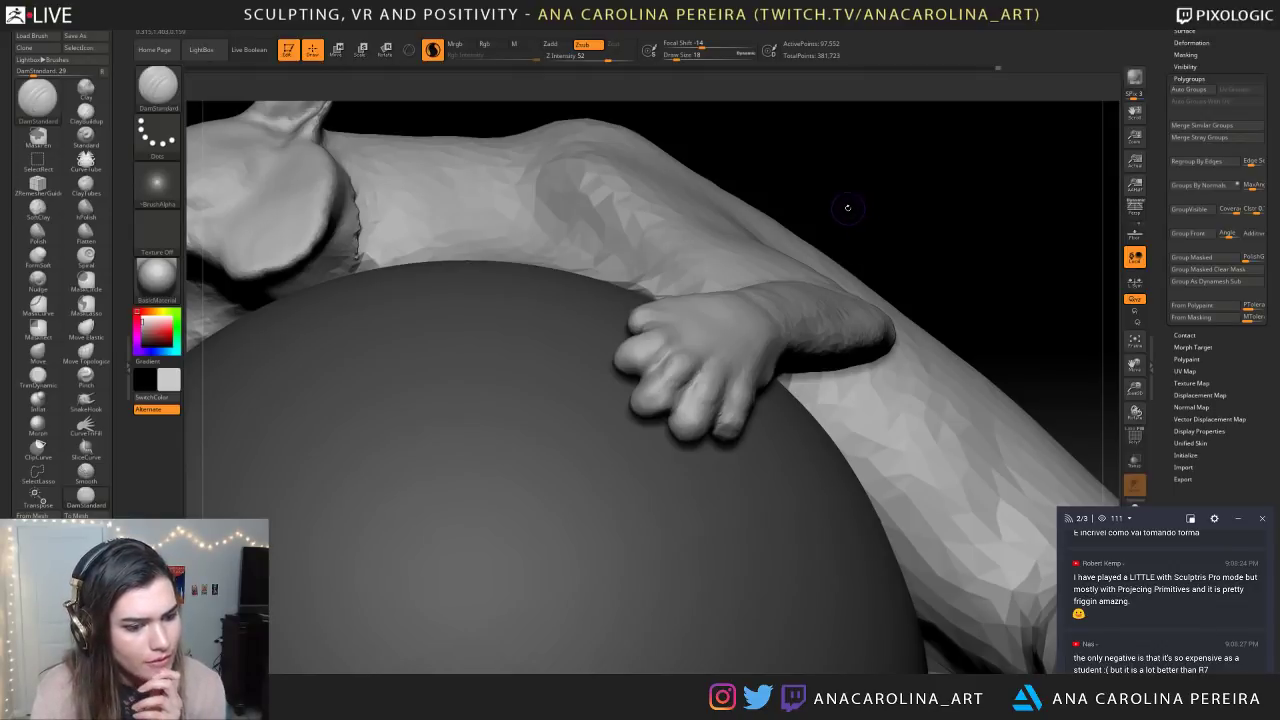
{"action": "scroll", "coordinate": [1186, 660], "scroll_direction": "up", "scroll_amount": 1}
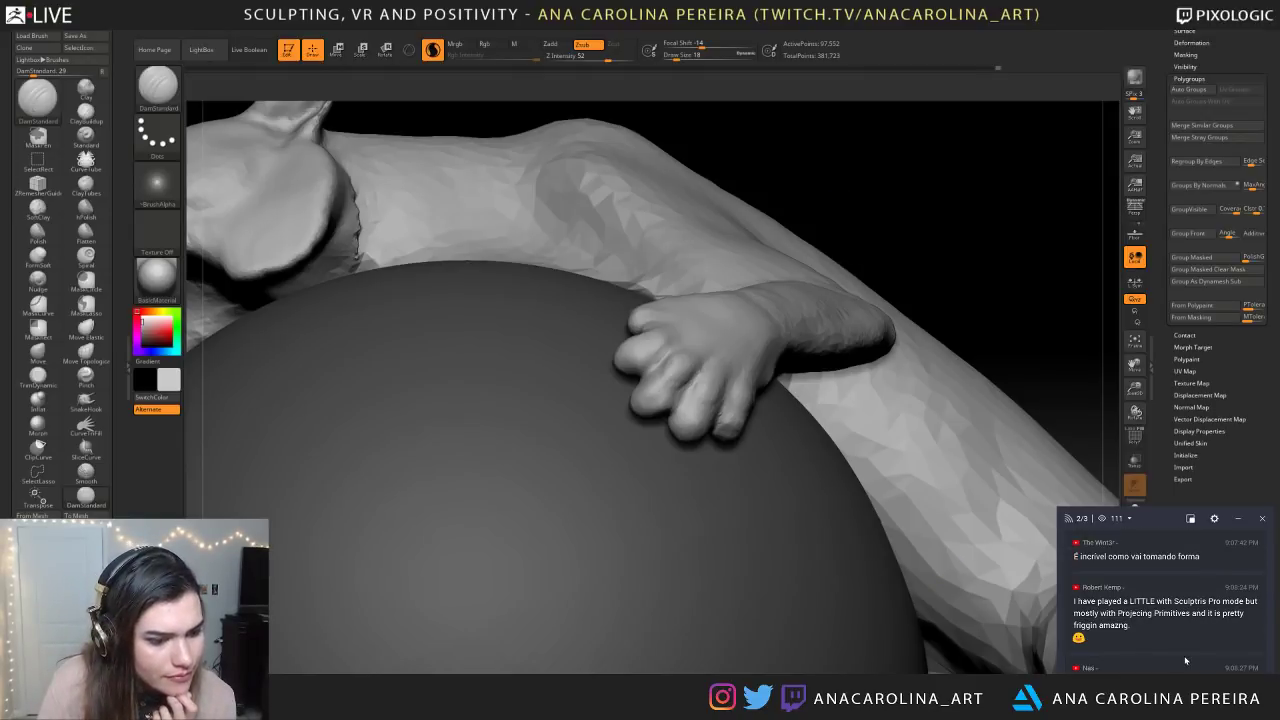
{"action": "scroll", "coordinate": [1186, 660], "scroll_direction": "down", "scroll_amount": 1}
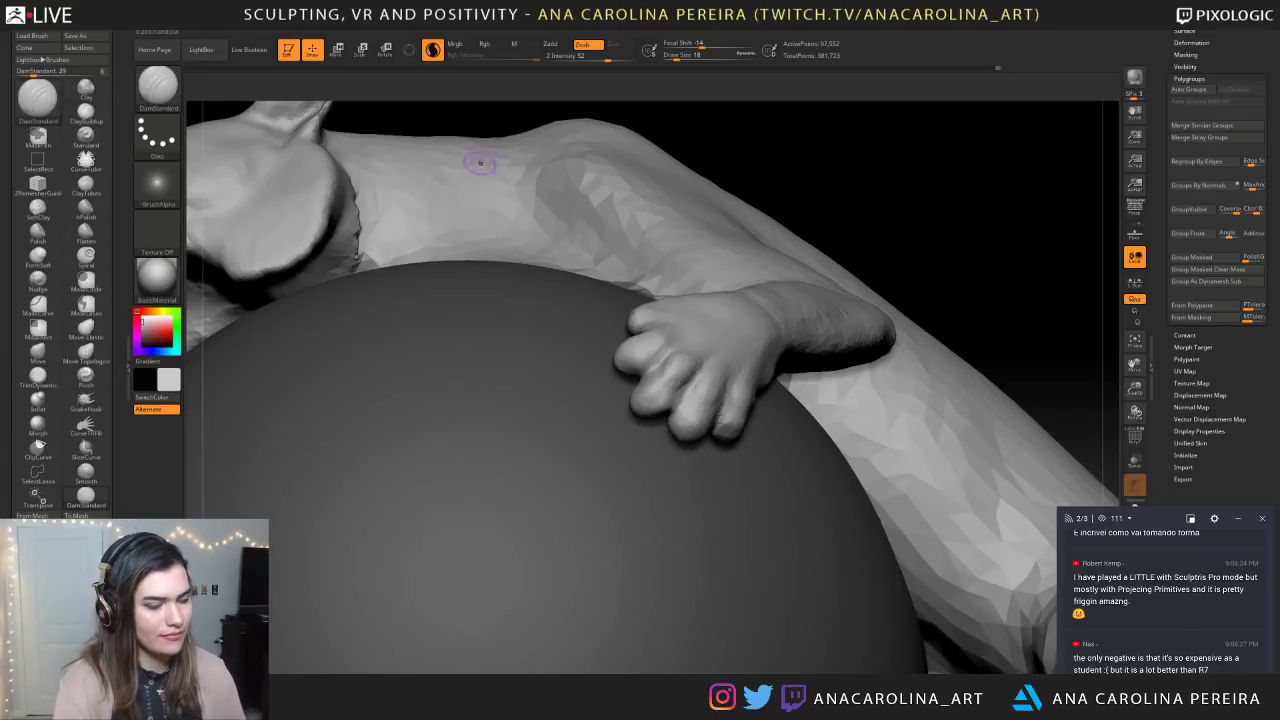
Carve a claw opening into the toe tip and refine the toe grooves of the front paw with DamStandard at draw size 18
{"action": "mouse_move", "coordinate": [763, 123]}
{"action": "left_mouse_down"}
{"action": "mouse_move", "coordinate": [823, 143]}
{"action": "mouse_move", "coordinate": [833, 199]}
{"action": "mouse_move", "coordinate": [700, 303]}
{"action": "left_mouse_up"}
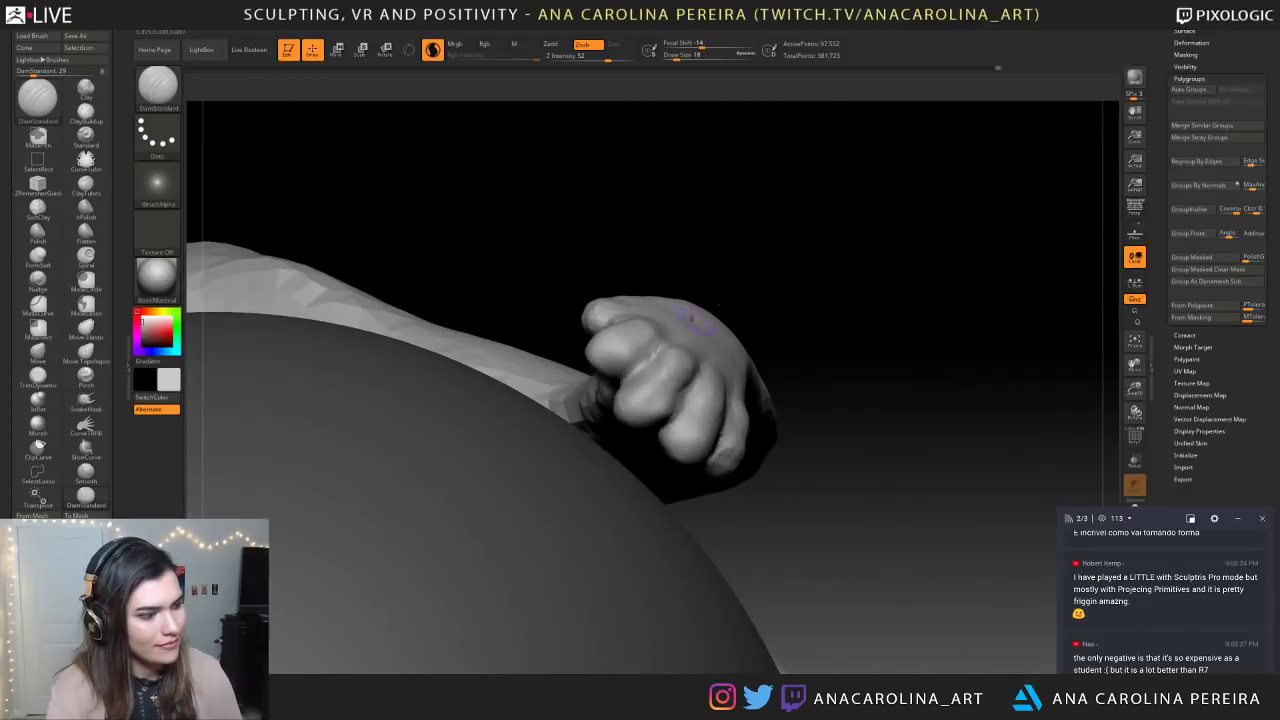
{"action": "left_click_drag", "start_coordinate": [645, 399], "coordinate": [638, 404]}
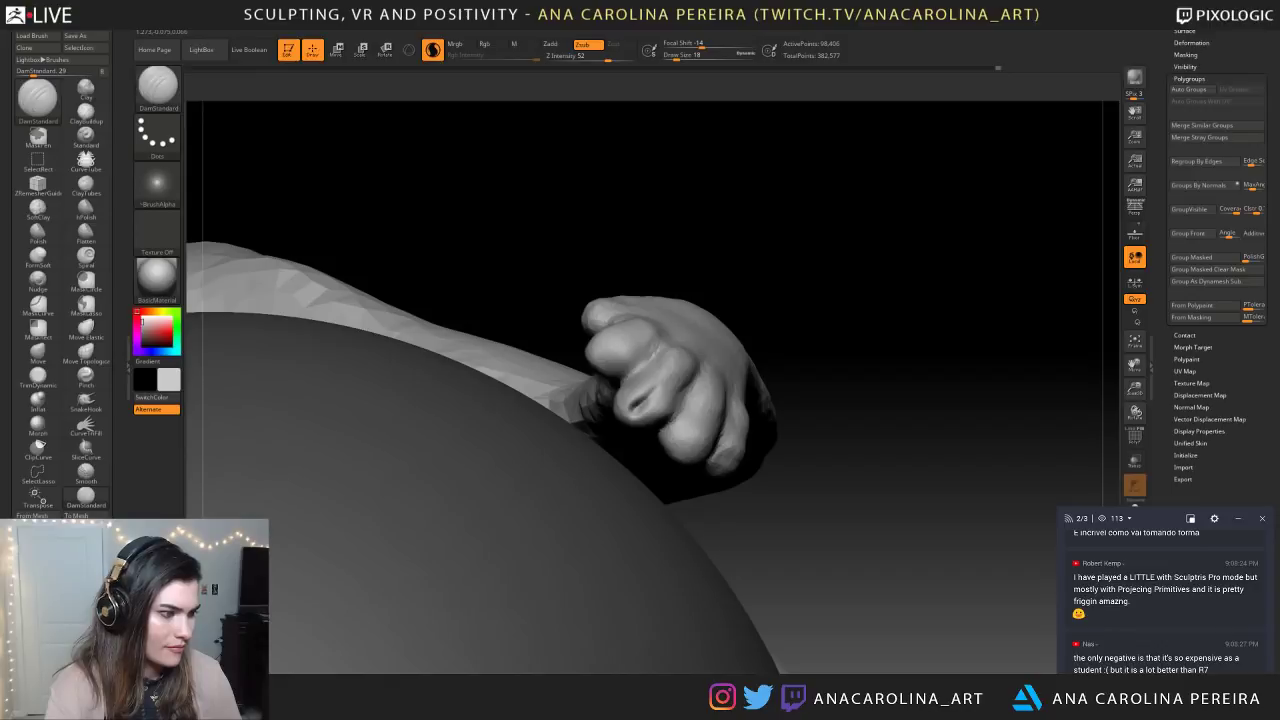
{"action": "left_click_drag", "start_coordinate": [716, 273], "coordinate": [697, 338], "text": "alt"}
{"action": "mouse_move", "coordinate": [697, 338]}
{"action": "right_mouse_down"}
{"action": "mouse_move", "coordinate": [738, 322]}
{"action": "mouse_move", "coordinate": [735, 310]}
{"action": "mouse_move", "coordinate": [701, 329]}
{"action": "right_mouse_up"}
{"action": "right_click_drag", "start_coordinate": [710, 240], "coordinate": [725, 280], "text": "ctrl"}
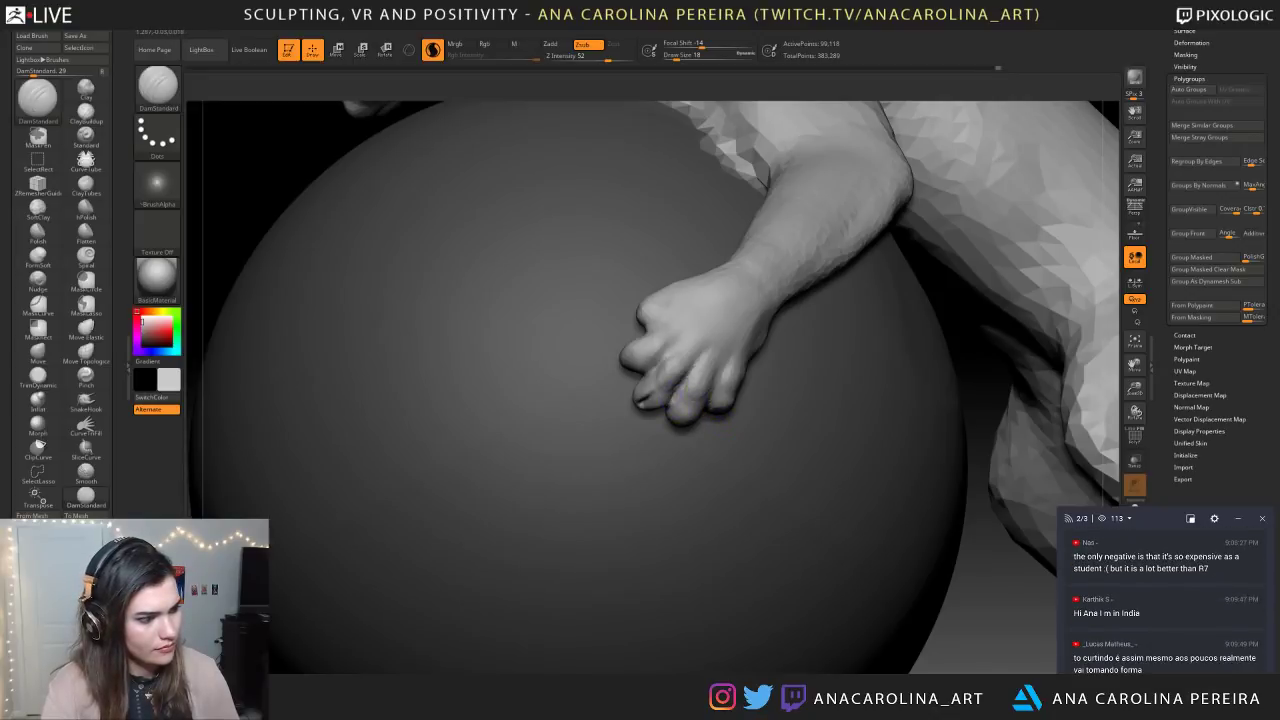
{"action": "right_click_drag", "start_coordinate": [700, 330], "coordinate": [660, 289]}
{"action": "mouse_move", "coordinate": [688, 293]}
{"action": "left_mouse_down"}
{"action": "mouse_move", "coordinate": [703, 275]}
{"action": "mouse_move", "coordinate": [687, 290]}
{"action": "left_mouse_up"}
{"action": "right_click_drag", "start_coordinate": [702, 278], "coordinate": [738, 291]}
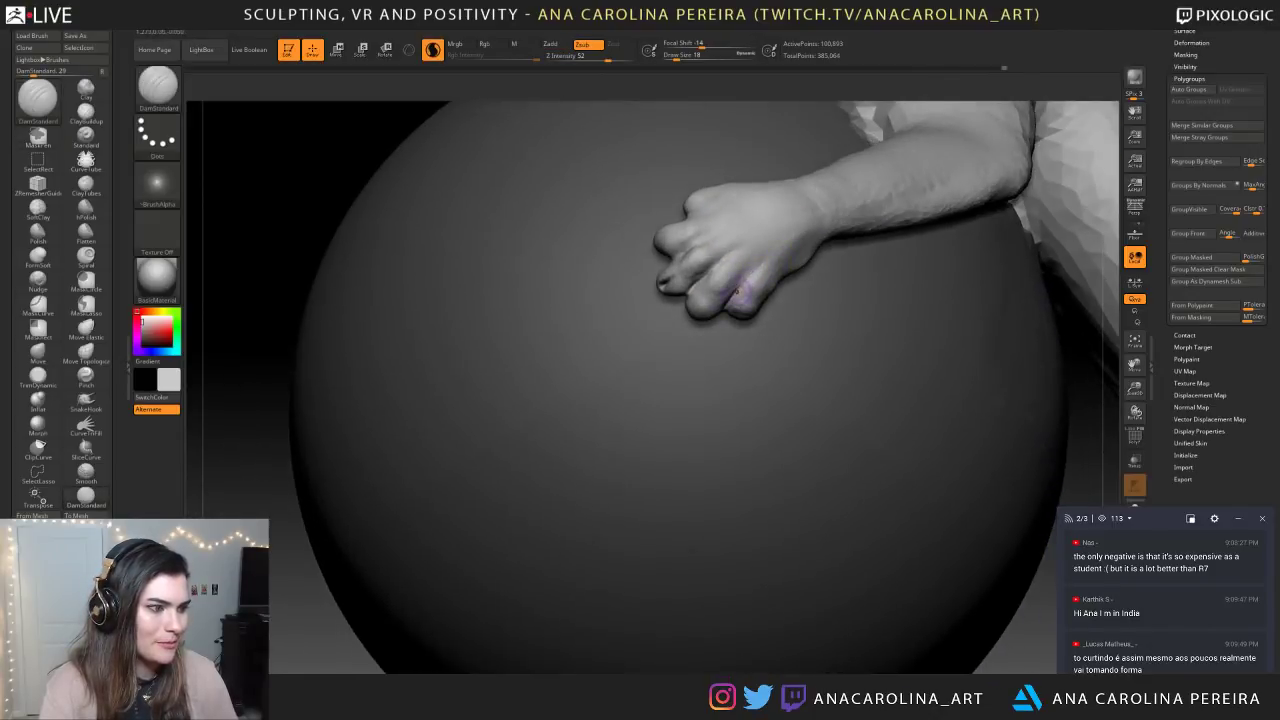
{"action": "right_click_drag", "start_coordinate": [1005, 618], "coordinate": [705, 250]}
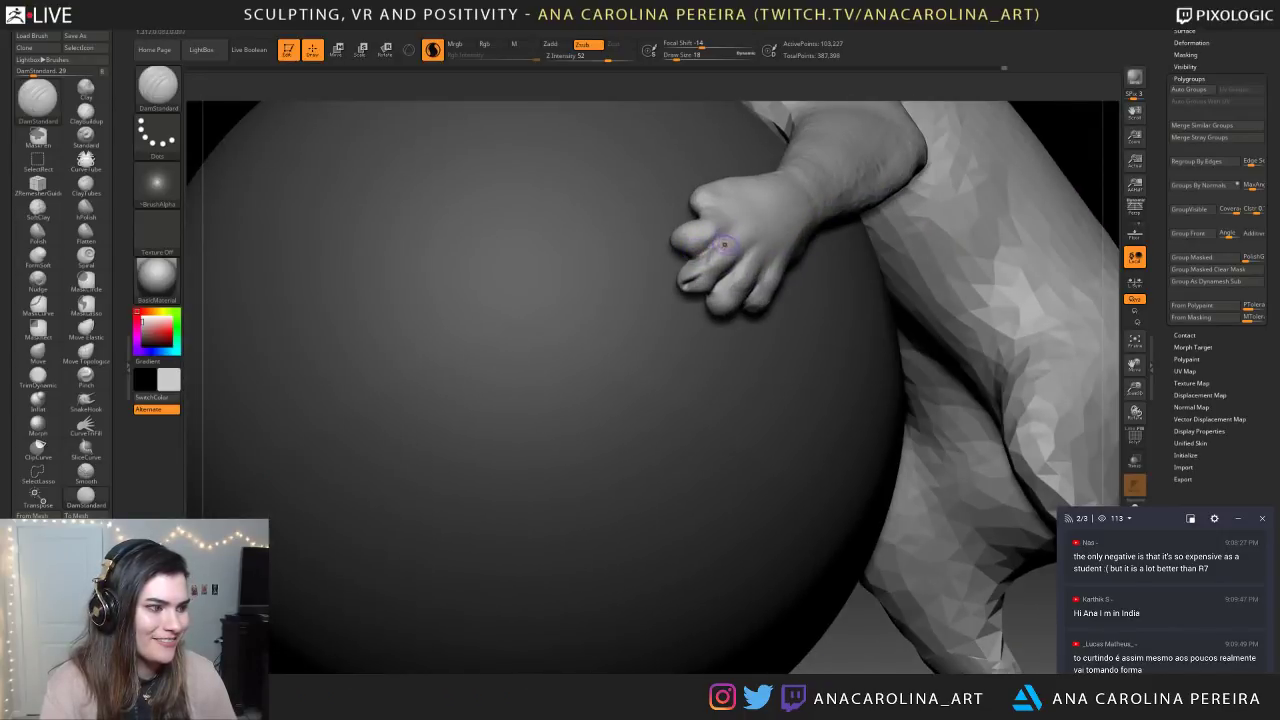
Carve and smooth claw openings on the toes of the opposite front paw with DamStandard at draw size 18
{"action": "key", "text": "f"}
{"action": "mouse_move", "coordinate": [788, 530]}
{"action": "right_mouse_down", "text": "ctrl"}
{"action": "mouse_move", "coordinate": [845, 446]}
{"action": "mouse_move", "coordinate": [852, 565]}
{"action": "mouse_move", "coordinate": [880, 612]}
{"action": "mouse_move", "coordinate": [868, 530]}
{"action": "mouse_move", "coordinate": [897, 640]}
{"action": "right_mouse_up", "text": "ctrl"}
{"action": "right_click_drag", "start_coordinate": [697, 258], "coordinate": [899, 252]}
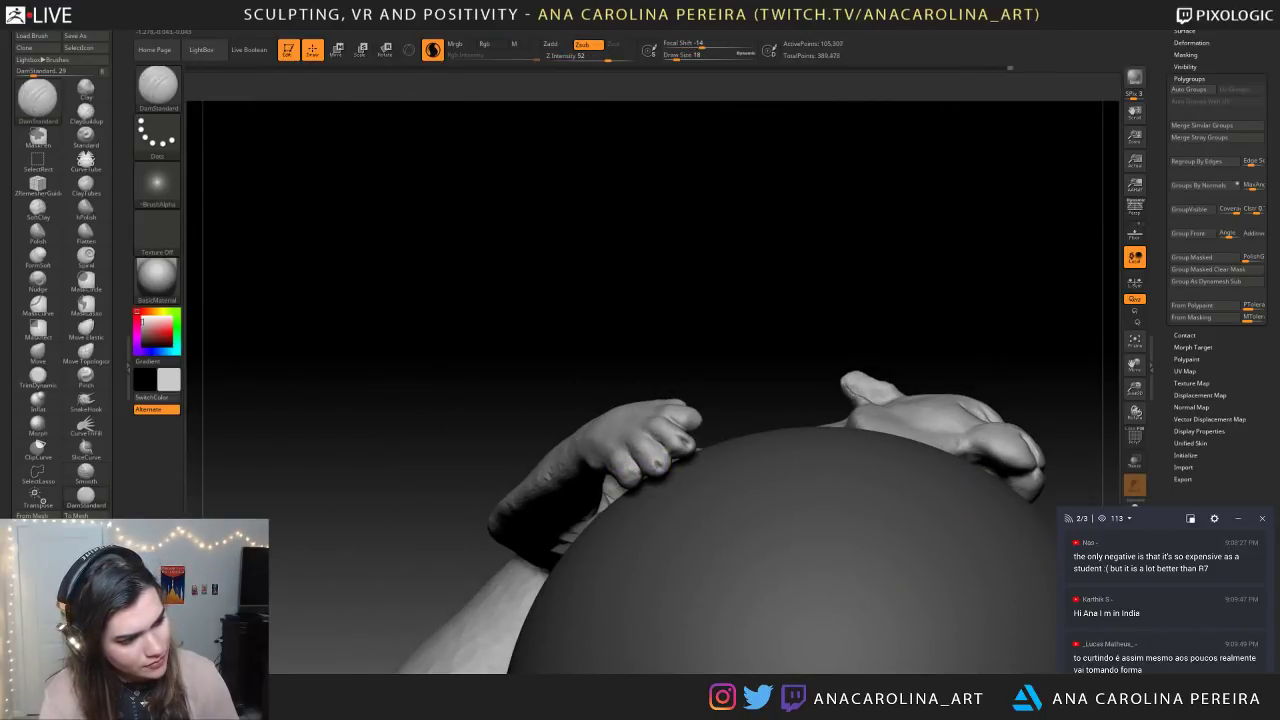
{"action": "left_click_drag", "start_coordinate": [648, 453], "coordinate": [663, 467], "text": "shift"}
{"action": "right_click_drag", "start_coordinate": [639, 422], "coordinate": [634, 480]}
{"action": "mouse_move", "coordinate": [634, 480]}
{"action": "left_mouse_down"}
{"action": "mouse_move", "coordinate": [613, 467]}
{"action": "mouse_move", "coordinate": [635, 474]}
{"action": "left_mouse_up"}
{"action": "right_click_drag", "start_coordinate": [635, 474], "coordinate": [638, 560]}
{"action": "key", "text": "f"}
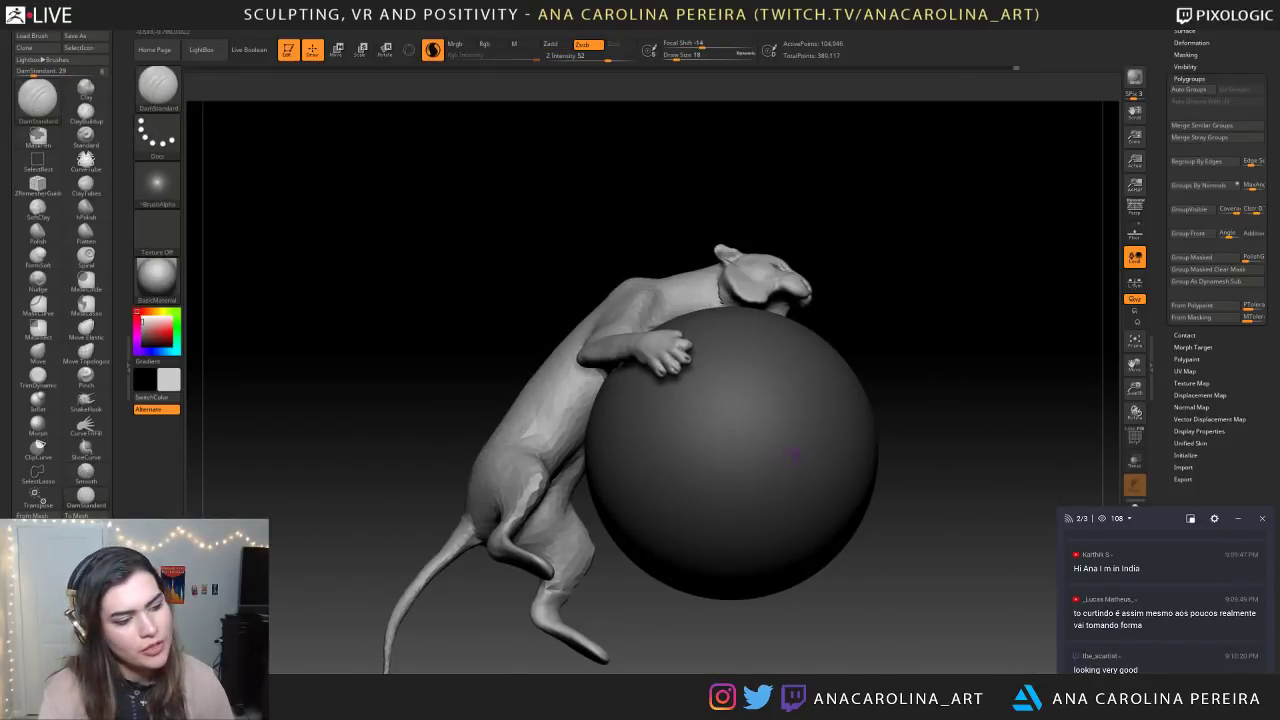
Raise the draw size to 68 and smooth the area where the panther's head meets its neck
{"action": "right_click_drag", "start_coordinate": [862, 294], "coordinate": [951, 357], "text": "ctrl"}
{"action": "key", "text": "space"}
{"action": "left_click_drag", "start_coordinate": [947, 340], "coordinate": [950, 340]}
{"action": "mouse_move", "coordinate": [752, 270]}
{"action": "left_mouse_down", "text": "shift"}
{"action": "mouse_move", "coordinate": [757, 318]}
{"action": "mouse_move", "coordinate": [752, 280]}
{"action": "left_mouse_up", "text": "shift"}
{"action": "mouse_move", "coordinate": [922, 272]}
{"action": "right_mouse_down"}
{"action": "mouse_move", "coordinate": [957, 230]}
{"action": "mouse_move", "coordinate": [690, 245]}
{"action": "mouse_move", "coordinate": [800, 250]}
{"action": "mouse_move", "coordinate": [949, 228]}
{"action": "mouse_move", "coordinate": [985, 310]}
{"action": "mouse_move", "coordinate": [952, 247]}
{"action": "right_mouse_up"}
{"action": "key", "text": "f"}
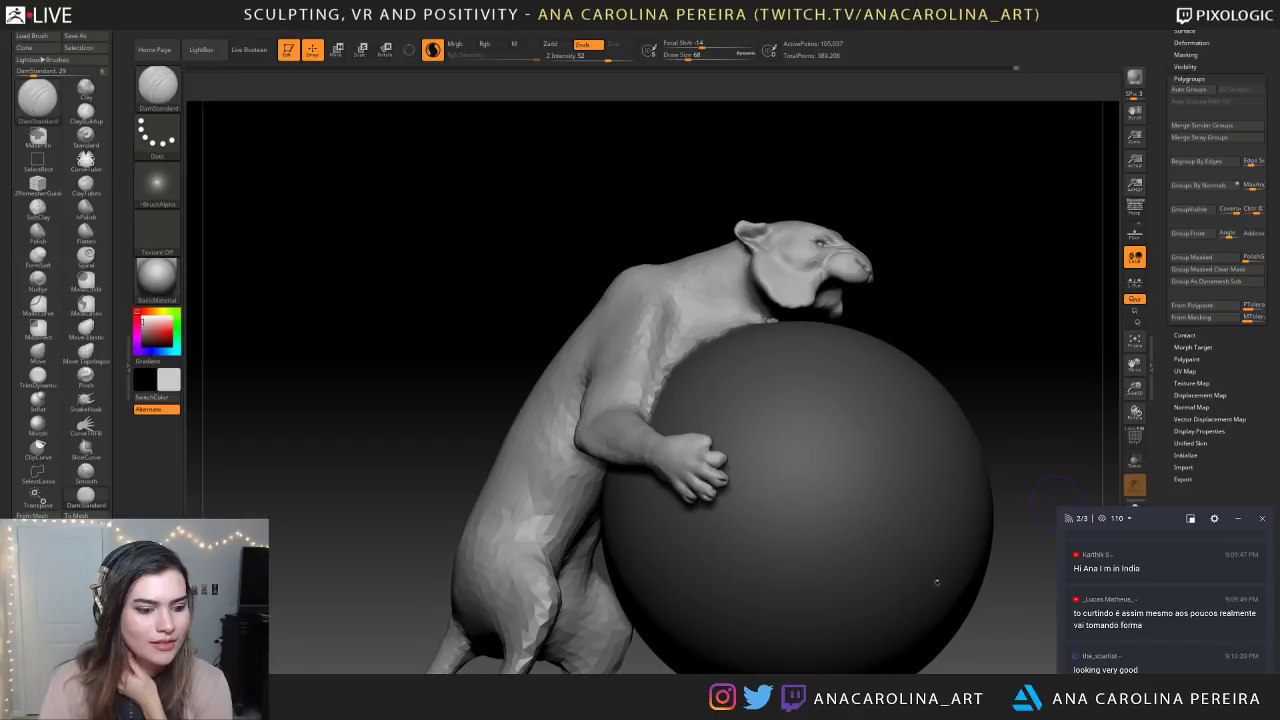
Carve a claw groove into the toe beside the inner digit of the opposite front paw with DamStandard at draw size 23
{"action": "left_click_drag", "start_coordinate": [1049, 283], "coordinate": [840, 310]}
{"action": "left_click_drag", "start_coordinate": [667, 560], "coordinate": [667, 643], "text": "alt"}
{"action": "mouse_move", "coordinate": [374, 671]}
{"action": "left_mouse_down", "text": "alt"}
{"action": "mouse_move", "coordinate": [534, 540]}
{"action": "mouse_move", "coordinate": [690, 545]}
{"action": "mouse_move", "coordinate": [640, 560]}
{"action": "left_mouse_up", "text": "alt"}
{"action": "key", "text": "space"}
{"action": "left_click_drag", "start_coordinate": [657, 393], "coordinate": [636, 403]}
{"action": "mouse_move", "coordinate": [508, 320]}
{"action": "left_mouse_down"}
{"action": "mouse_move", "coordinate": [520, 306]}
{"action": "mouse_move", "coordinate": [532, 402]}
{"action": "left_mouse_up"}
{"action": "key", "text": "space"}
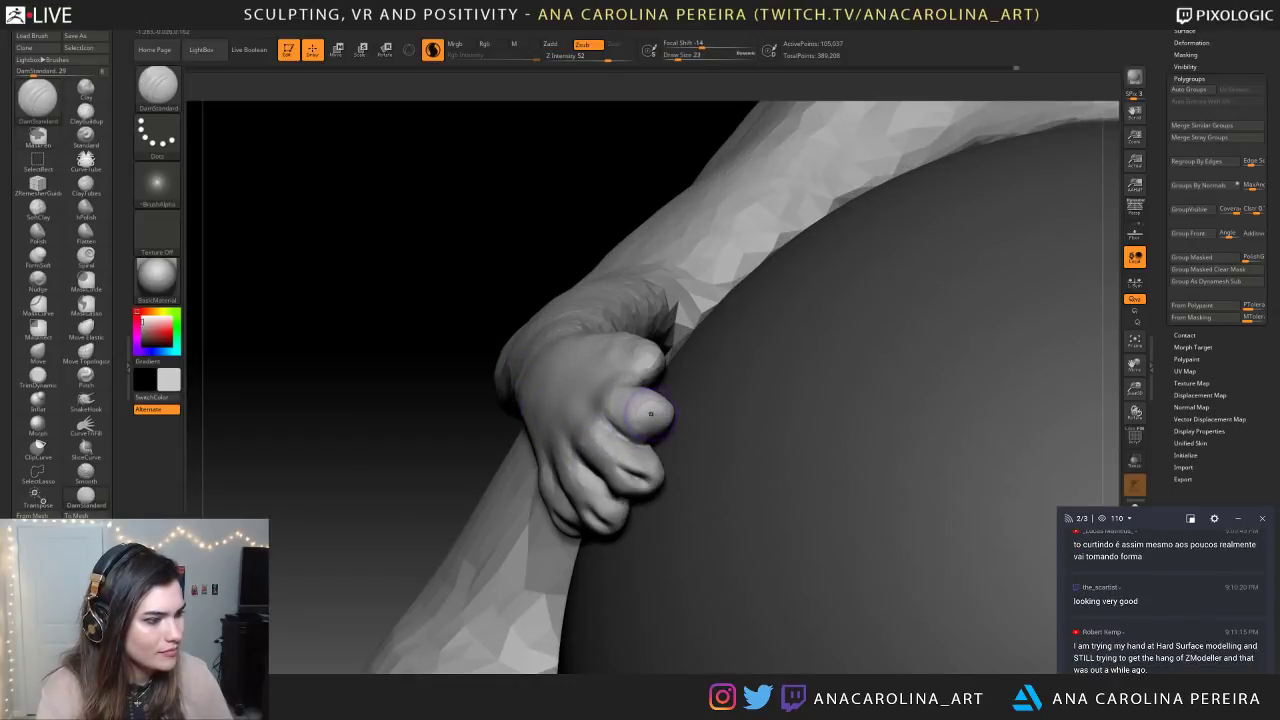
{"action": "left_click_drag", "start_coordinate": [636, 408], "coordinate": [648, 414]}
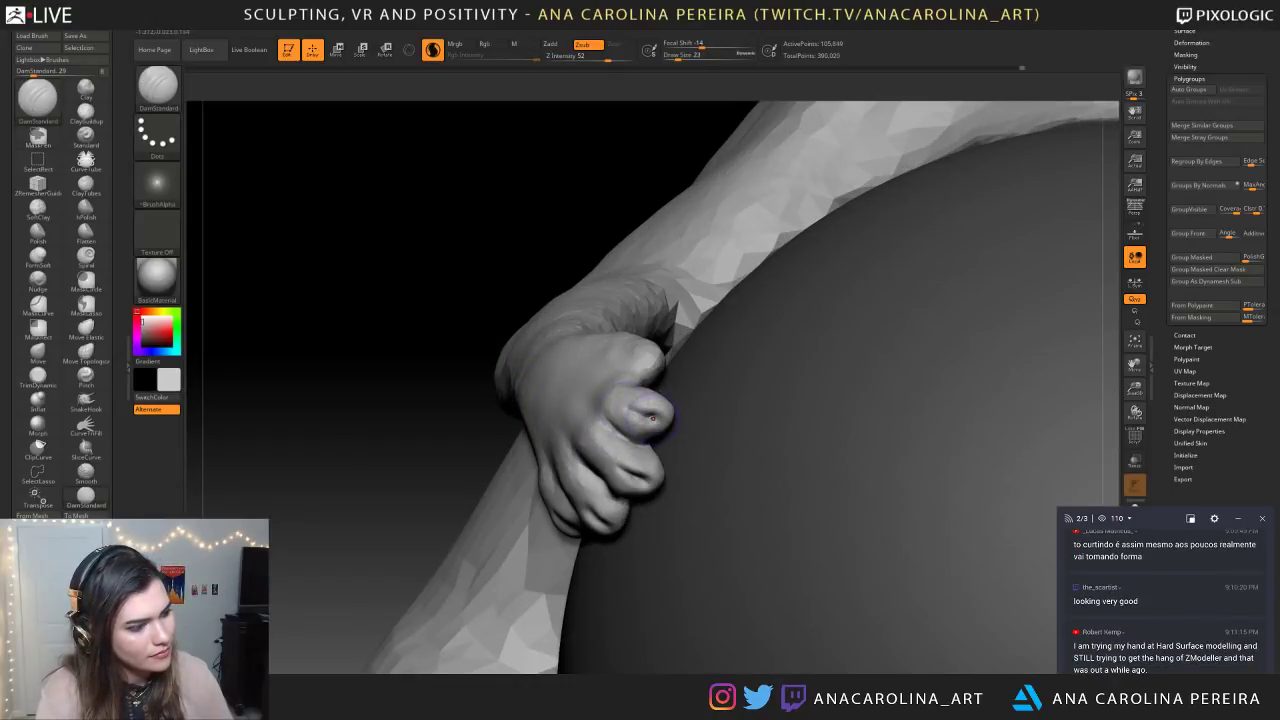
Adjust the shape of the opposite front paw's toes with SnakeHook, ending at draw size 23
{"action": "mouse_move", "coordinate": [451, 332]}
{"action": "left_mouse_down"}
{"action": "mouse_move", "coordinate": [394, 346]}
{"action": "mouse_move", "coordinate": [420, 390]}
{"action": "left_mouse_up"}
{"action": "key", "text": "b"}
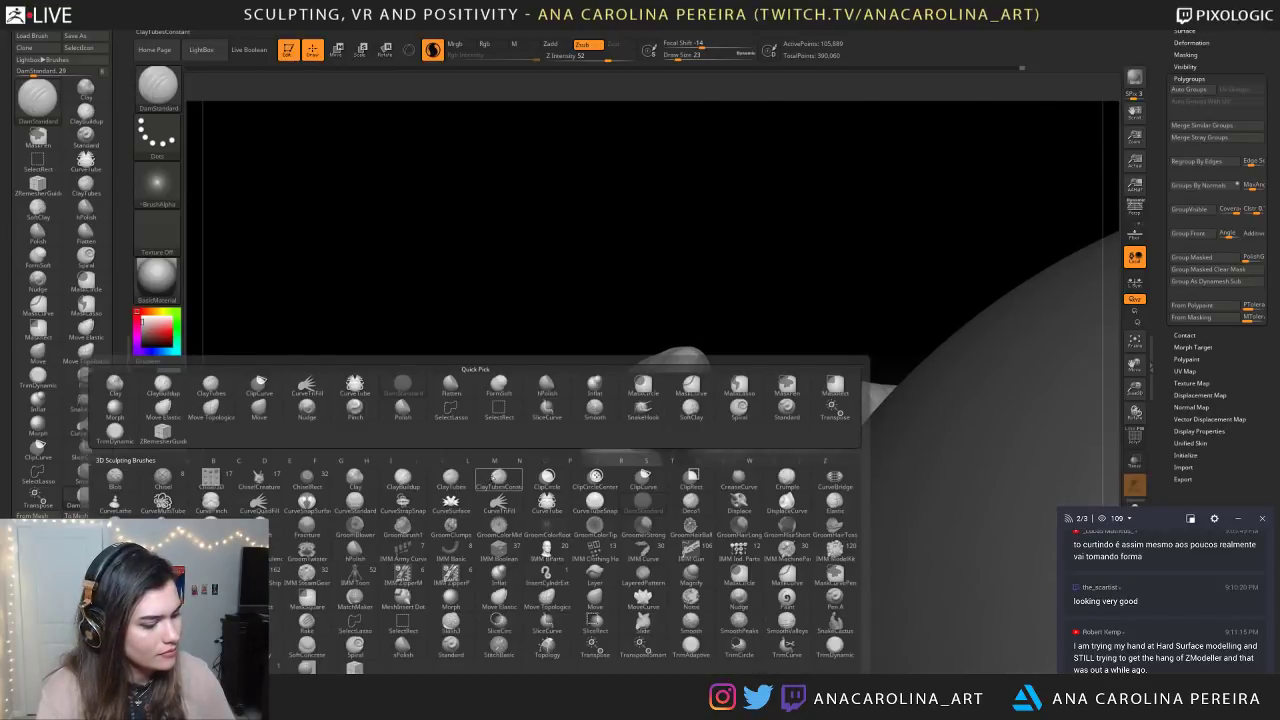
{"action": "key", "text": "s"}
{"action": "key", "text": "h"}
{"action": "key", "text": "space"}
{"action": "left_click_drag", "start_coordinate": [655, 455], "coordinate": [671, 447]}
{"action": "mouse_move", "coordinate": [674, 376]}
{"action": "right_mouse_down"}
{"action": "mouse_move", "coordinate": [749, 423]}
{"action": "mouse_move", "coordinate": [730, 460]}
{"action": "right_mouse_up"}
{"action": "key", "text": "space"}
{"action": "left_click_drag", "start_coordinate": [706, 462], "coordinate": [702, 462]}
{"action": "left_click_drag", "start_coordinate": [683, 396], "coordinate": [693, 388]}
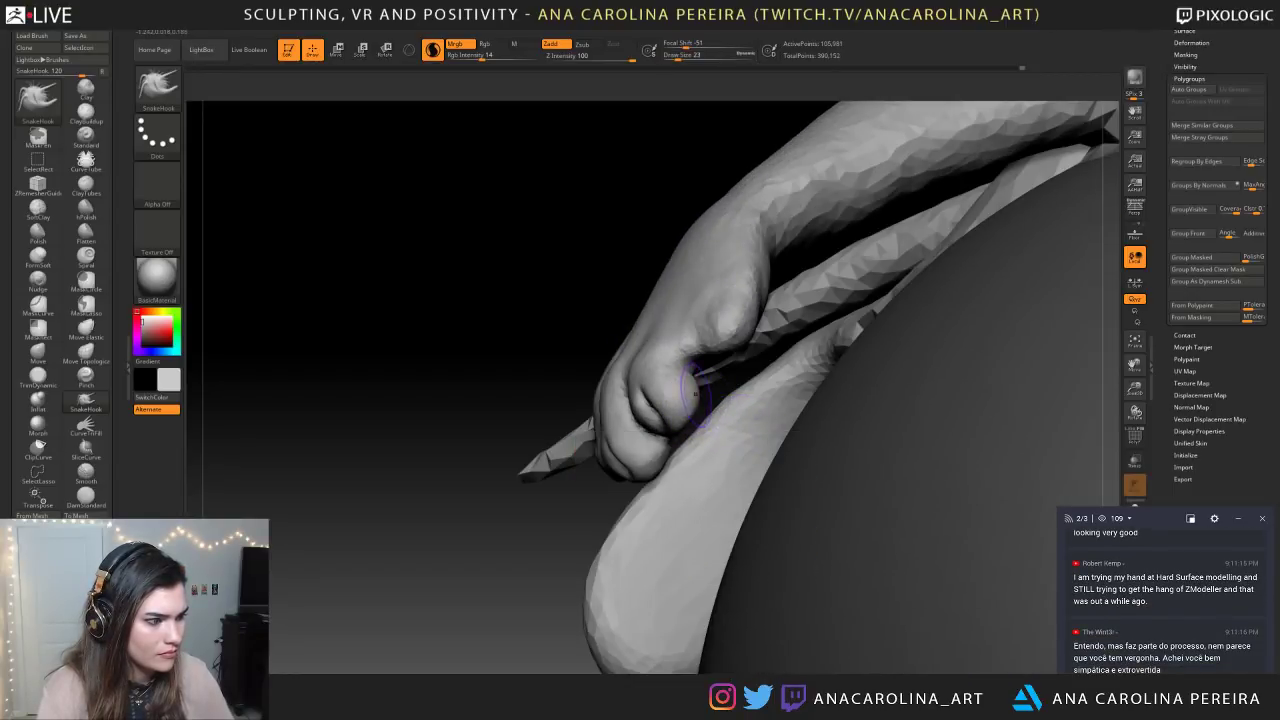
Examine the panther's overall pose around the sphere and the placement of the front paw
{"action": "mouse_move", "coordinate": [486, 474]}
{"action": "right_mouse_down", "text": "ctrl"}
{"action": "mouse_move", "coordinate": [461, 438]}
{"action": "mouse_move", "coordinate": [740, 446]}
{"action": "mouse_move", "coordinate": [806, 406]}
{"action": "mouse_move", "coordinate": [890, 430]}
{"action": "mouse_move", "coordinate": [803, 477]}
{"action": "mouse_move", "coordinate": [812, 420]}
{"action": "mouse_move", "coordinate": [723, 449]}
{"action": "mouse_move", "coordinate": [754, 600]}
{"action": "mouse_move", "coordinate": [535, 560]}
{"action": "mouse_move", "coordinate": [405, 555]}
{"action": "mouse_move", "coordinate": [455, 570]}
{"action": "right_mouse_up", "text": "ctrl"}
{"action": "right_click_drag", "start_coordinate": [455, 570], "coordinate": [460, 615], "text": "ctrl"}
{"action": "right_click_drag", "start_coordinate": [830, 585], "coordinate": [686, 588]}
{"action": "right_click_drag", "start_coordinate": [686, 588], "coordinate": [686, 623], "text": "ctrl"}
{"action": "right_click_drag", "start_coordinate": [835, 640], "coordinate": [681, 638]}
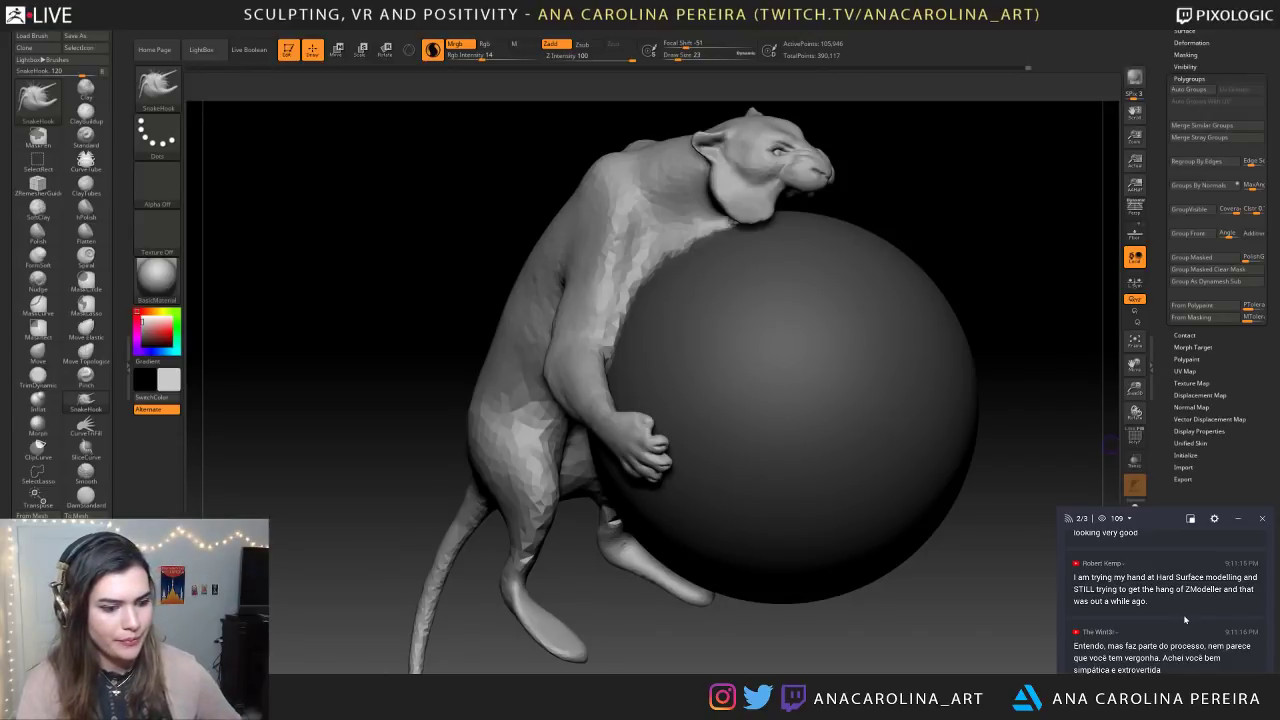
{"action": "mouse_move", "coordinate": [620, 622]}
{"action": "left_mouse_down"}
{"action": "mouse_move", "coordinate": [540, 535]}
{"action": "mouse_move", "coordinate": [623, 603]}
{"action": "mouse_move", "coordinate": [540, 570]}
{"action": "mouse_move", "coordinate": [610, 650]}
{"action": "mouse_move", "coordinate": [627, 631]}
{"action": "left_mouse_up"}
{"action": "left_click_drag", "start_coordinate": [638, 602], "coordinate": [637, 608]}
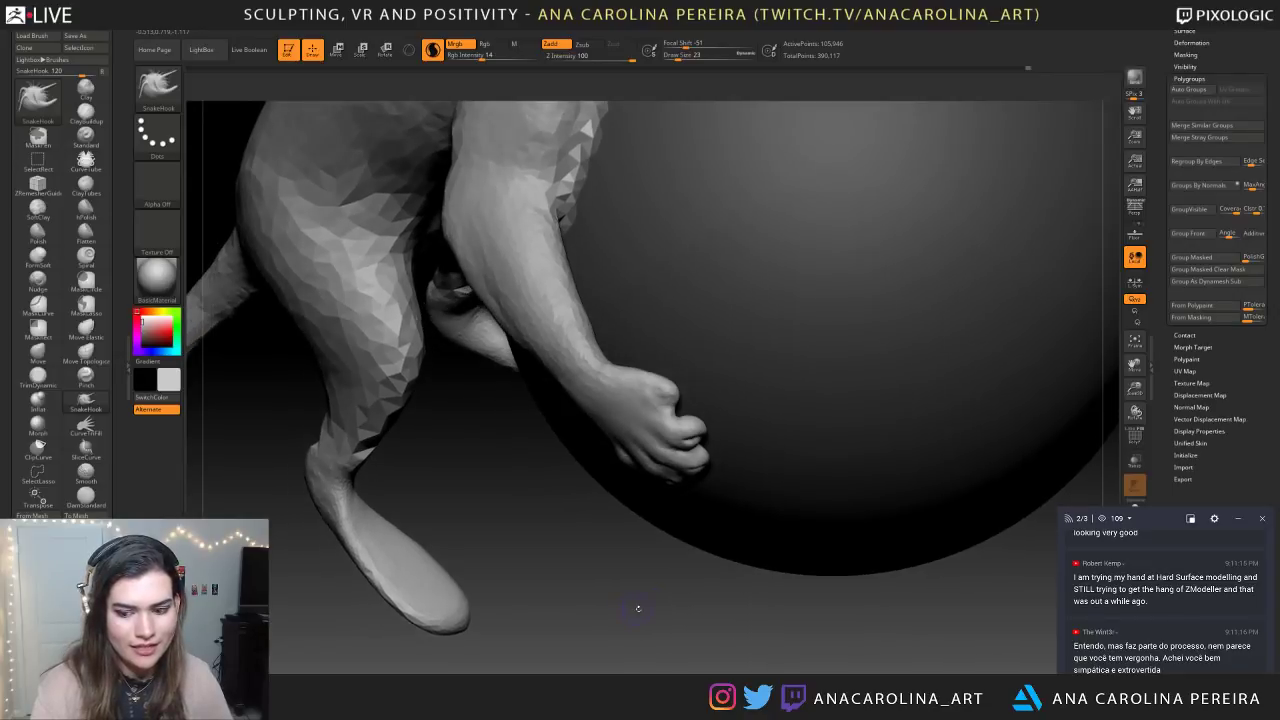
Build up the underside and toes of the front paw with ClayBuildup at draw size 27
{"action": "key", "text": "space"}
{"action": "left_click_drag", "start_coordinate": [665, 477], "coordinate": [679, 477]}
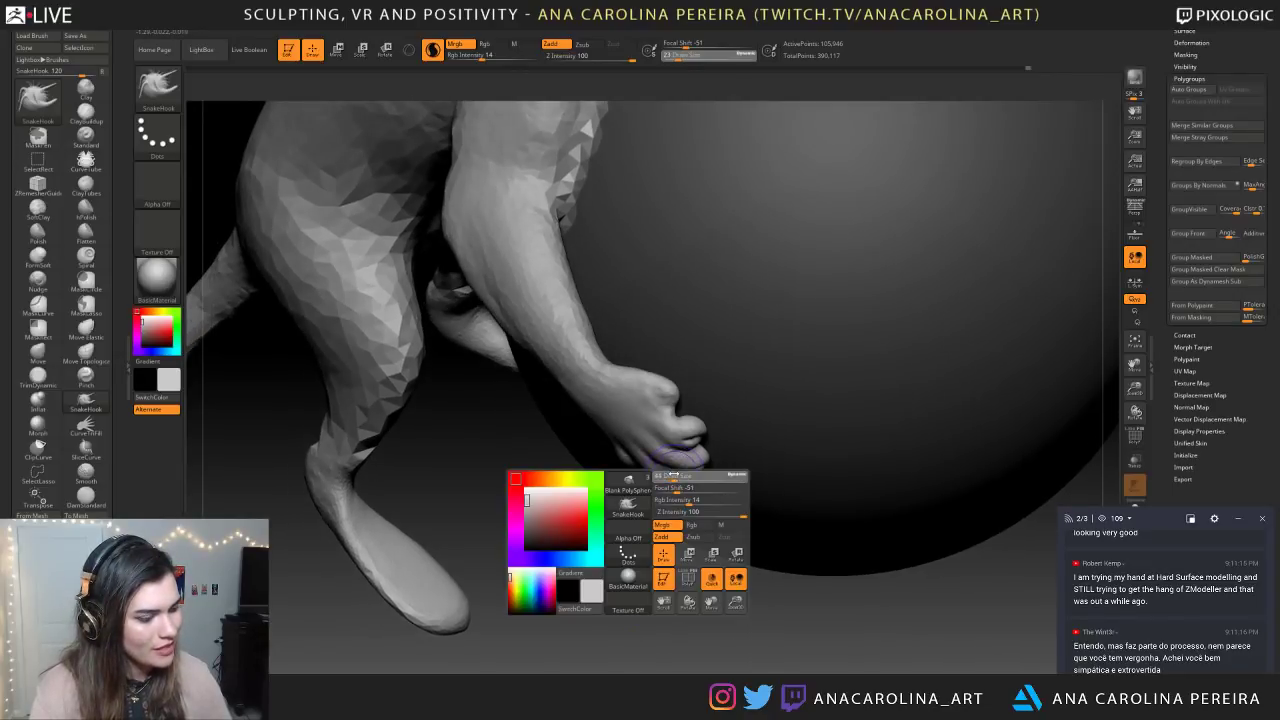
{"action": "key", "text": "b"}
{"action": "key", "text": "c"}
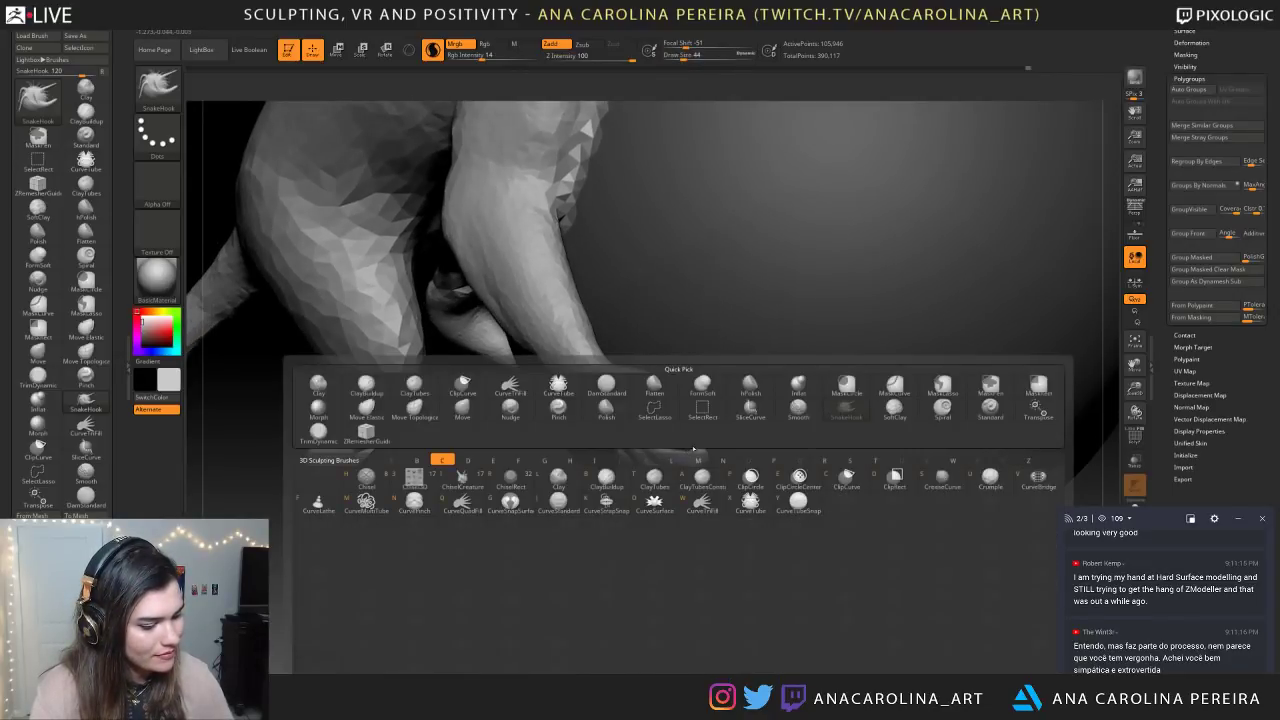
{"action": "key", "text": "b"}
{"action": "mouse_move", "coordinate": [666, 551]}
{"action": "left_mouse_down"}
{"action": "mouse_move", "coordinate": [677, 477]}
{"action": "mouse_move", "coordinate": [640, 535]}
{"action": "mouse_move", "coordinate": [700, 520]}
{"action": "left_mouse_up"}
{"action": "key", "text": "space"}
{"action": "left_click_drag", "start_coordinate": [691, 412], "coordinate": [678, 400]}
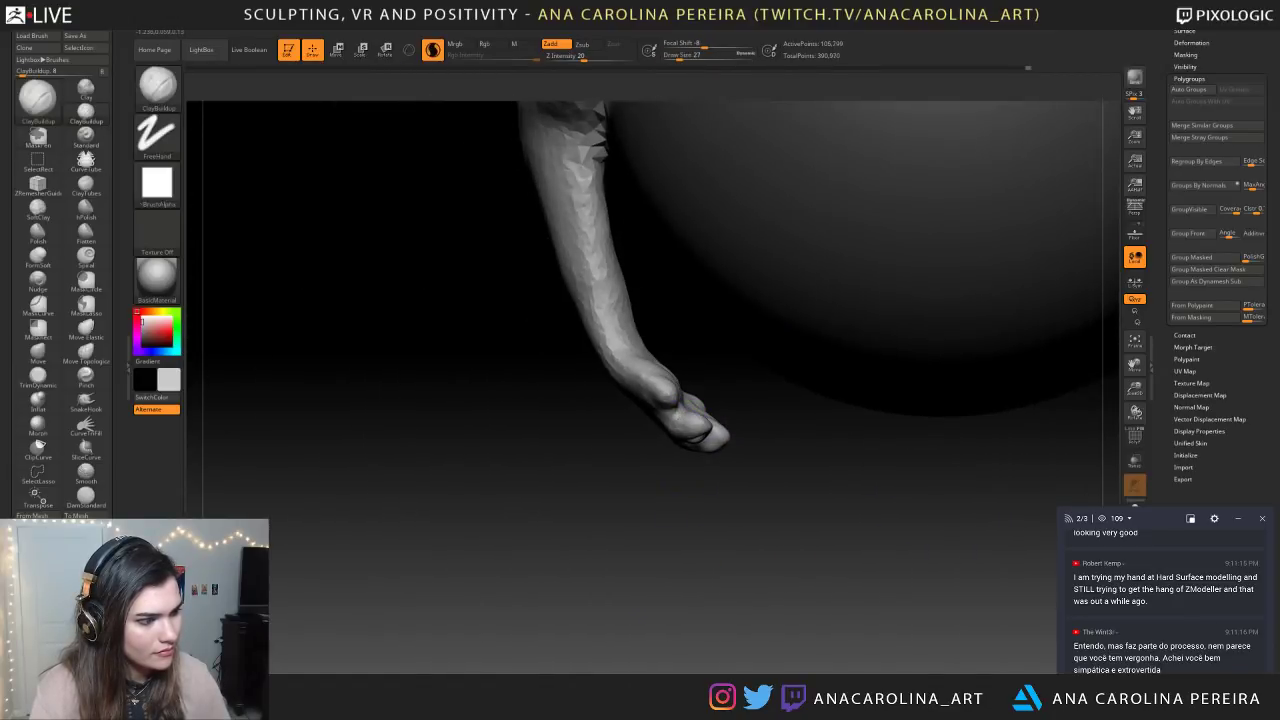
{"action": "left_click_drag", "start_coordinate": [670, 524], "coordinate": [688, 521]}
{"action": "left_click_drag", "start_coordinate": [688, 423], "coordinate": [700, 427]}
{"action": "left_click_drag", "start_coordinate": [705, 500], "coordinate": [707, 480]}
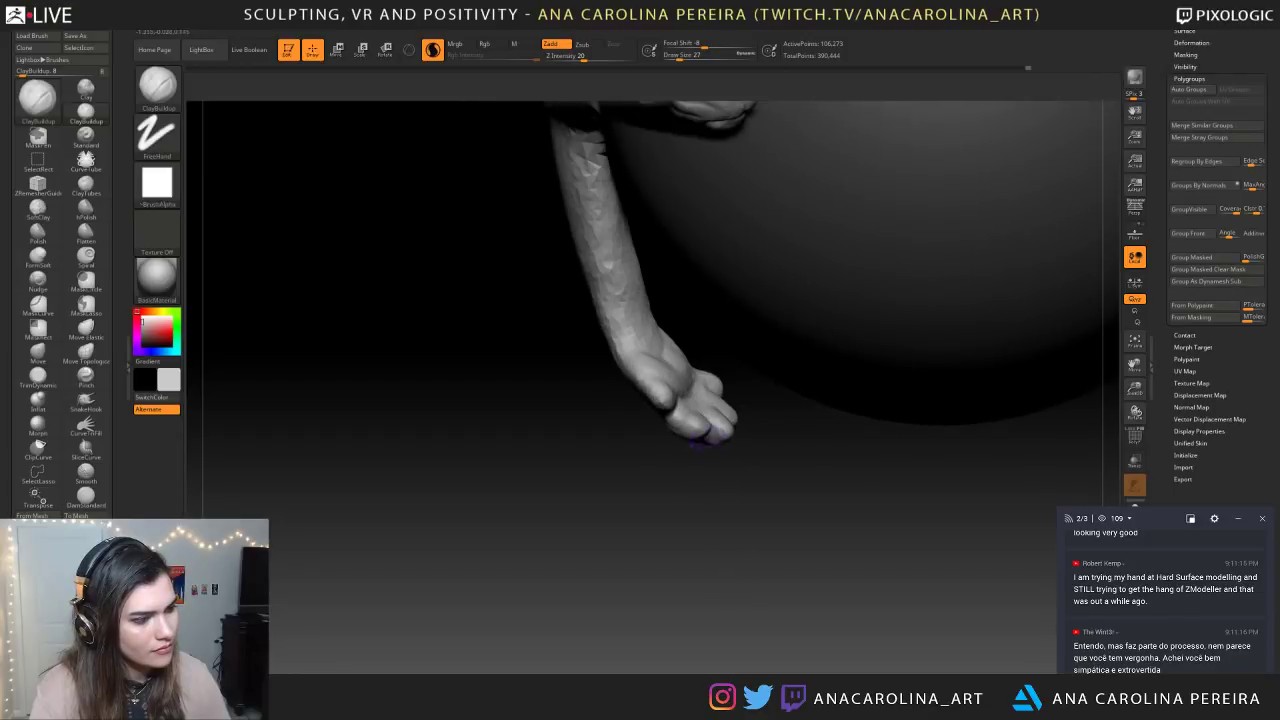
{"action": "left_click_drag", "start_coordinate": [707, 428], "coordinate": [724, 410]}
Build up the shoulder blade and upper back with ClayBuildup at draw size 112
{"action": "mouse_move", "coordinate": [746, 483]}
{"action": "left_mouse_down"}
{"action": "mouse_move", "coordinate": [870, 618]}
{"action": "mouse_move", "coordinate": [868, 440]}
{"action": "mouse_move", "coordinate": [690, 510]}
{"action": "mouse_move", "coordinate": [860, 490]}
{"action": "mouse_move", "coordinate": [872, 550]}
{"action": "left_mouse_up"}
{"action": "left_click_drag", "start_coordinate": [872, 500], "coordinate": [975, 452]}
{"action": "mouse_move", "coordinate": [919, 382]}
{"action": "left_mouse_down"}
{"action": "mouse_move", "coordinate": [912, 420]}
{"action": "mouse_move", "coordinate": [880, 462]}
{"action": "mouse_move", "coordinate": [938, 401]}
{"action": "left_mouse_up"}
{"action": "key", "text": "space"}
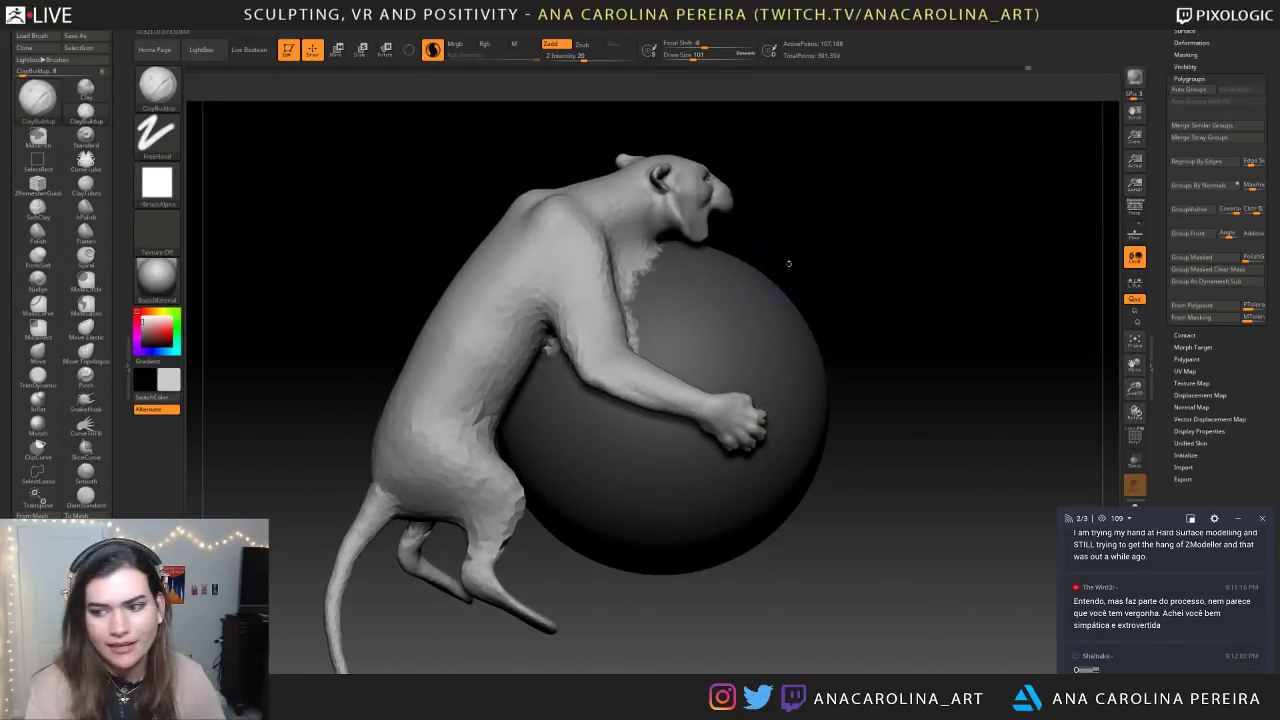
{"action": "left_click_drag", "start_coordinate": [809, 165], "coordinate": [849, 231], "text": "alt"}
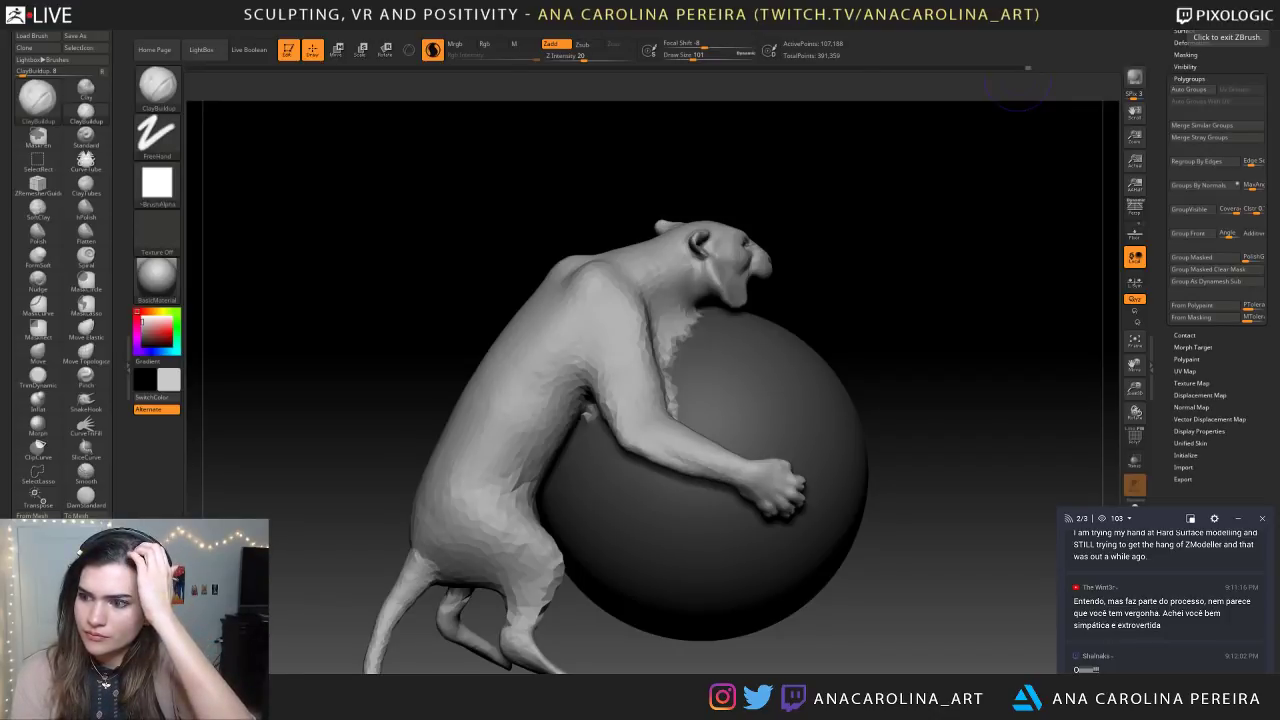
{"action": "key", "text": "s"}
{"action": "left_click", "coordinate": [435, 254]}
{"action": "mouse_move", "coordinate": [563, 226]}
{"action": "right_mouse_down"}
{"action": "mouse_move", "coordinate": [537, 197]}
{"action": "mouse_move", "coordinate": [648, 282]}
{"action": "right_mouse_up"}
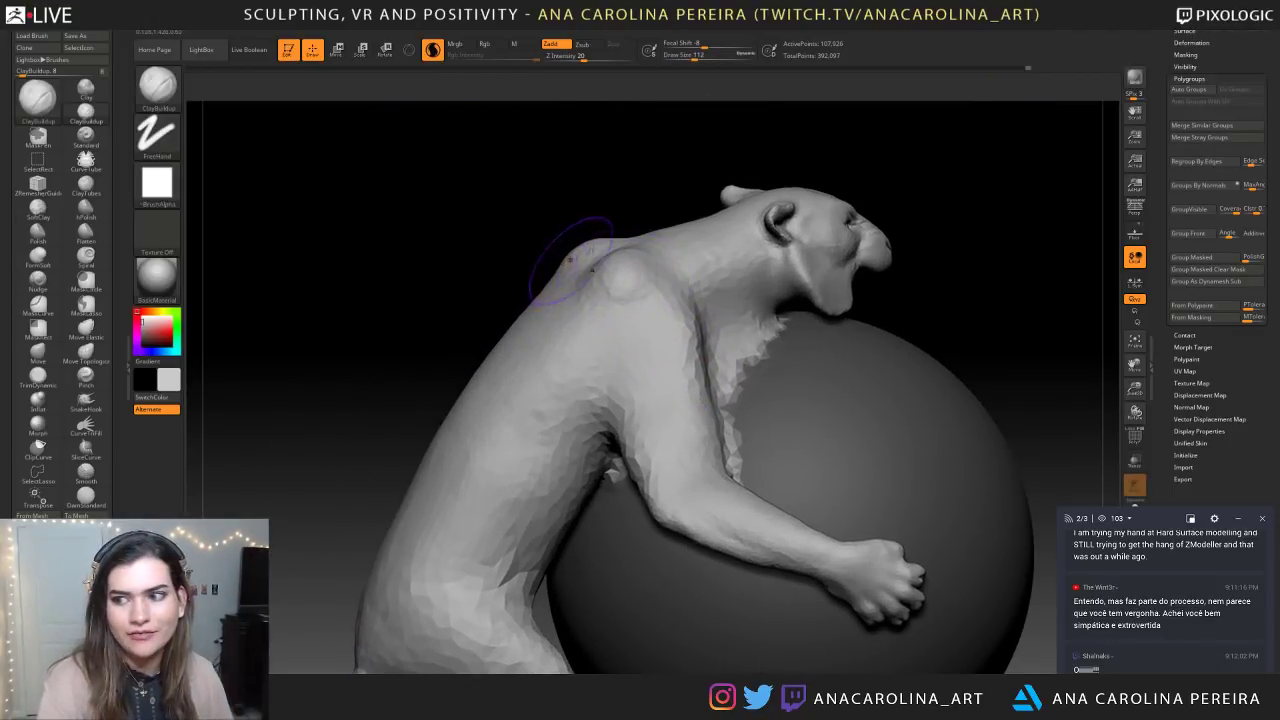
{"action": "mouse_move", "coordinate": [641, 291]}
{"action": "left_mouse_down"}
{"action": "mouse_move", "coordinate": [623, 271]}
{"action": "mouse_move", "coordinate": [618, 306]}
{"action": "left_mouse_up"}
{"action": "right_click_drag", "start_coordinate": [654, 287], "coordinate": [627, 258]}
Fill out the upper arm and the area around the armpit, ending with the draw size at 132
{"action": "left_click_drag", "start_coordinate": [706, 349], "coordinate": [708, 385]}
{"action": "left_click_drag", "start_coordinate": [684, 330], "coordinate": [670, 370]}
{"action": "left_click_drag", "start_coordinate": [606, 186], "coordinate": [672, 194]}
{"action": "mouse_move", "coordinate": [624, 386]}
{"action": "left_mouse_down"}
{"action": "mouse_move", "coordinate": [615, 436]}
{"action": "mouse_move", "coordinate": [636, 372]}
{"action": "left_mouse_up"}
{"action": "left_click_drag", "start_coordinate": [600, 222], "coordinate": [566, 228]}
{"action": "key", "text": "space"}
{"action": "left_click_drag", "start_coordinate": [614, 276], "coordinate": [622, 276]}
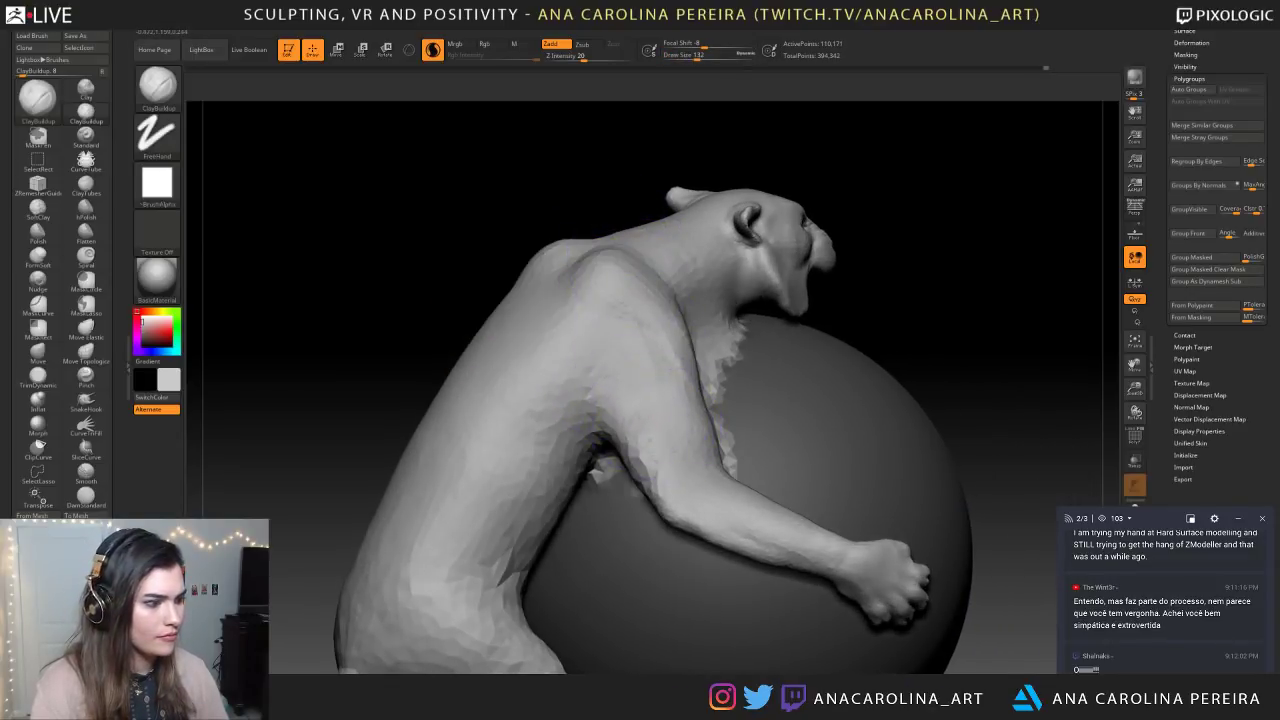
{"action": "left_click_drag", "start_coordinate": [648, 490], "coordinate": [641, 475]}
Refine the shoulders and upper back from both sides of the body with ClayBuildup, ending at draw size 77
{"action": "key", "text": "f"}
{"action": "mouse_move", "coordinate": [831, 209]}
{"action": "left_mouse_down"}
{"action": "mouse_move", "coordinate": [836, 244]}
{"action": "mouse_move", "coordinate": [803, 224]}
{"action": "mouse_move", "coordinate": [737, 240]}
{"action": "mouse_move", "coordinate": [728, 290]}
{"action": "mouse_move", "coordinate": [687, 299]}
{"action": "left_mouse_up"}
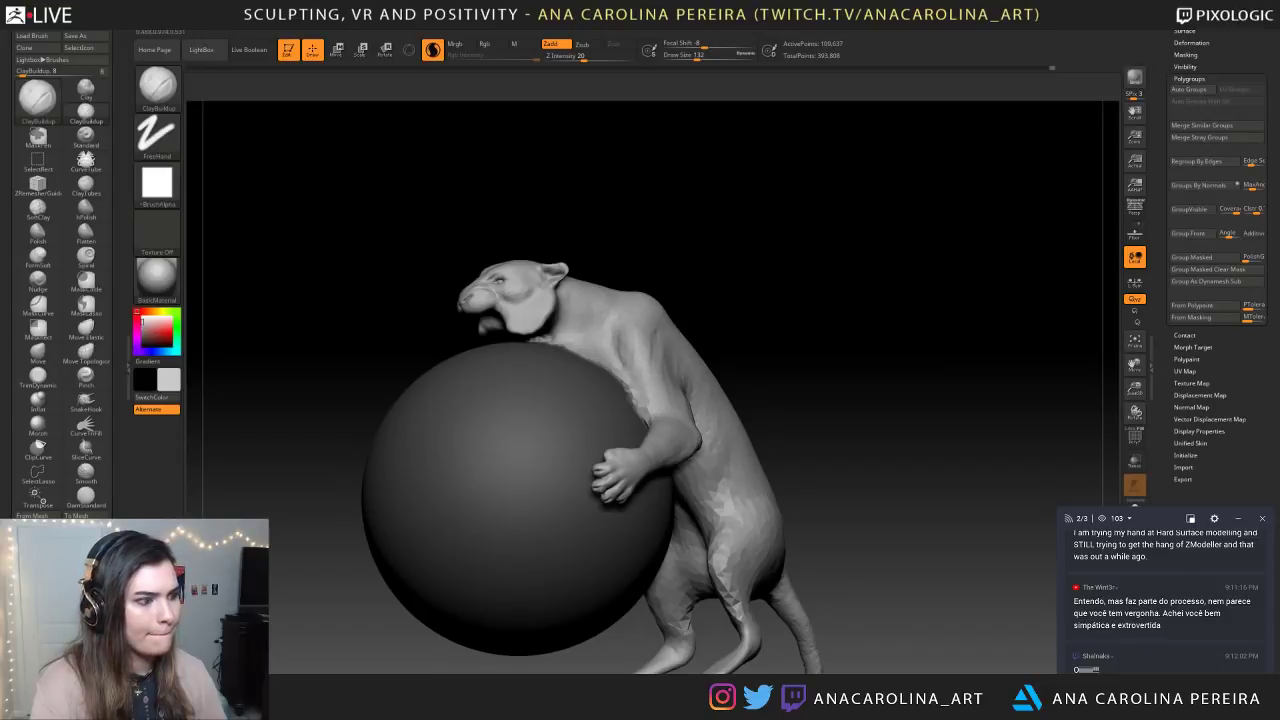
{"action": "left_click_drag", "start_coordinate": [650, 306], "coordinate": [647, 338]}
{"action": "mouse_move", "coordinate": [825, 250]}
{"action": "left_mouse_down"}
{"action": "mouse_move", "coordinate": [752, 252]}
{"action": "mouse_move", "coordinate": [714, 286]}
{"action": "mouse_move", "coordinate": [676, 292]}
{"action": "left_mouse_up"}
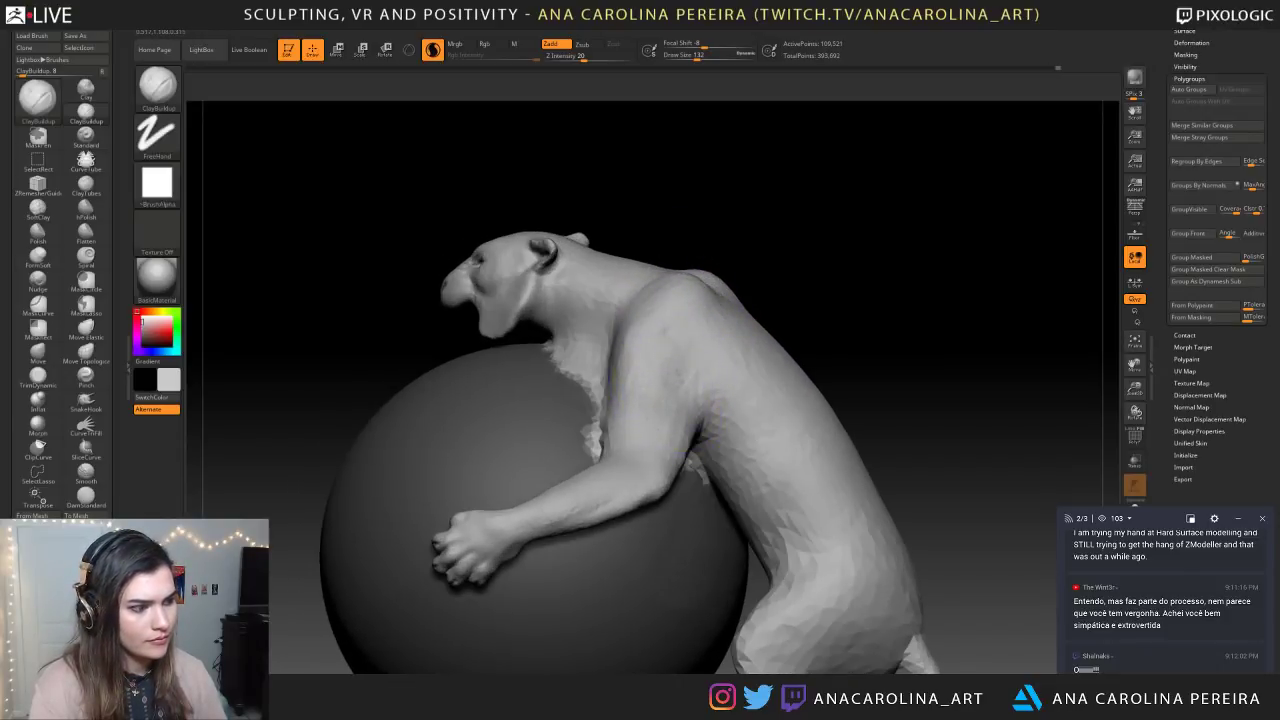
{"action": "mouse_move", "coordinate": [712, 281]}
{"action": "left_mouse_down"}
{"action": "mouse_move", "coordinate": [760, 278]}
{"action": "mouse_move", "coordinate": [707, 275]}
{"action": "left_mouse_up"}
{"action": "key", "text": "space"}
{"action": "left_click_drag", "start_coordinate": [752, 372], "coordinate": [745, 372]}
{"action": "mouse_move", "coordinate": [1078, 290]}
{"action": "left_mouse_down"}
{"action": "mouse_move", "coordinate": [1070, 300]}
{"action": "mouse_move", "coordinate": [1090, 334]}
{"action": "mouse_move", "coordinate": [931, 226]}
{"action": "mouse_move", "coordinate": [820, 260]}
{"action": "left_mouse_up"}
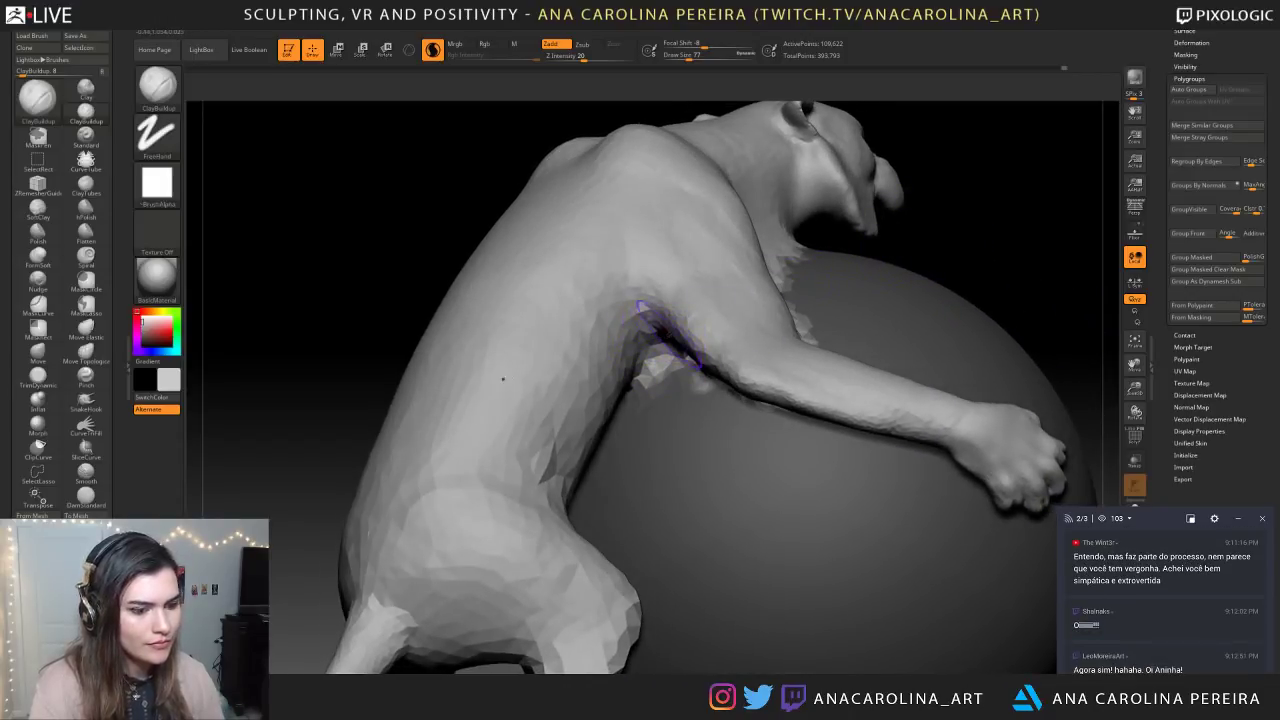
{"action": "scroll", "coordinate": [1192, 595], "scroll_direction": "up", "scroll_amount": 5}
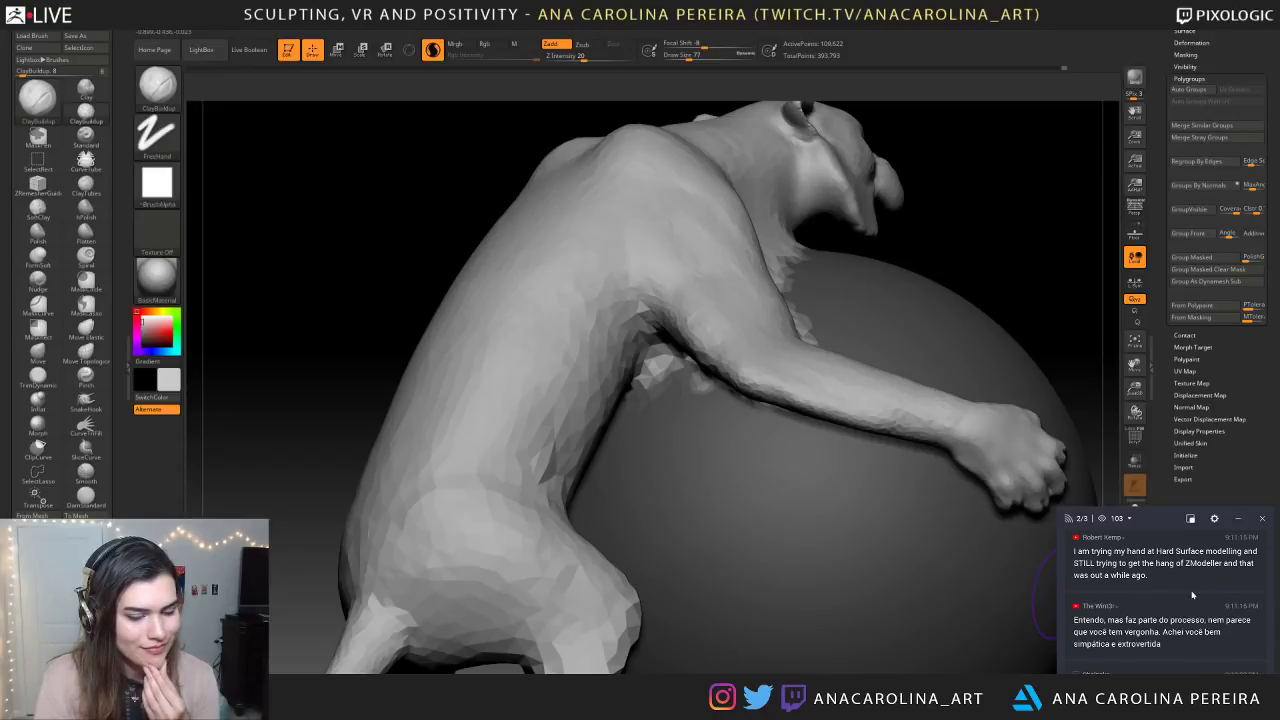
{"action": "scroll", "coordinate": [1186, 575], "scroll_direction": "down", "scroll_amount": 2}
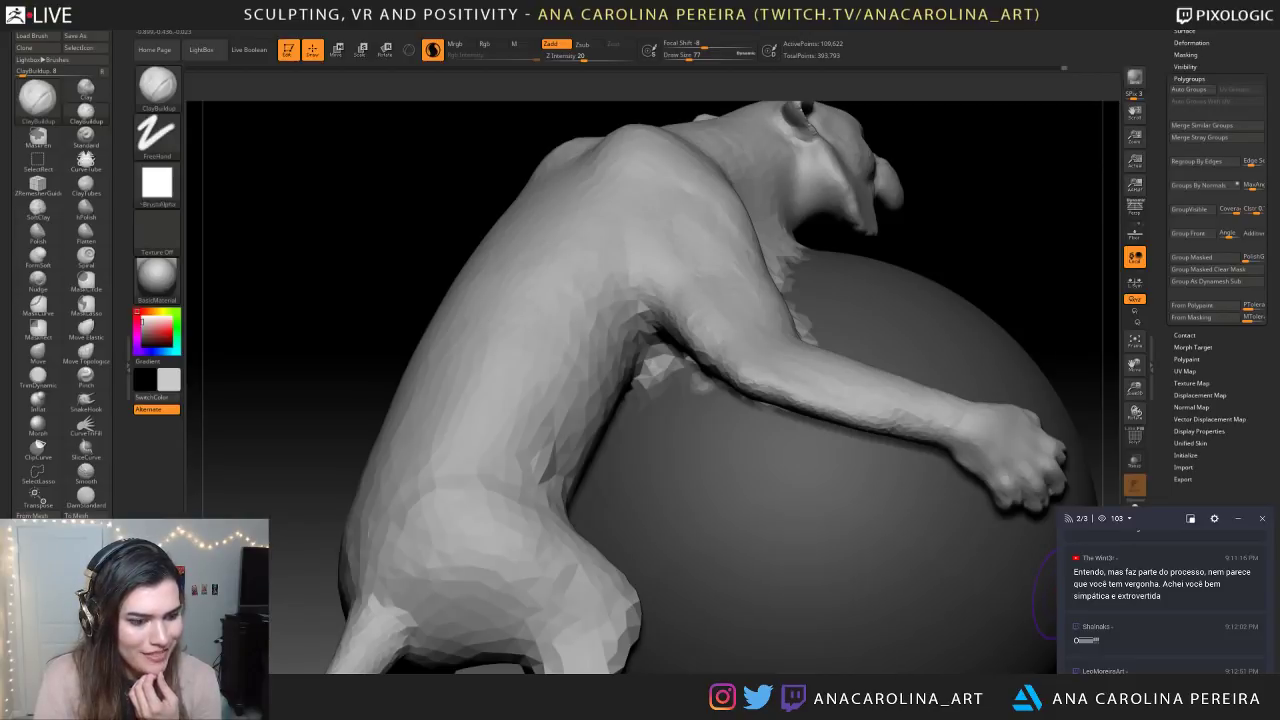
{"action": "scroll", "coordinate": [1174, 592], "scroll_direction": "down", "scroll_amount": 1}
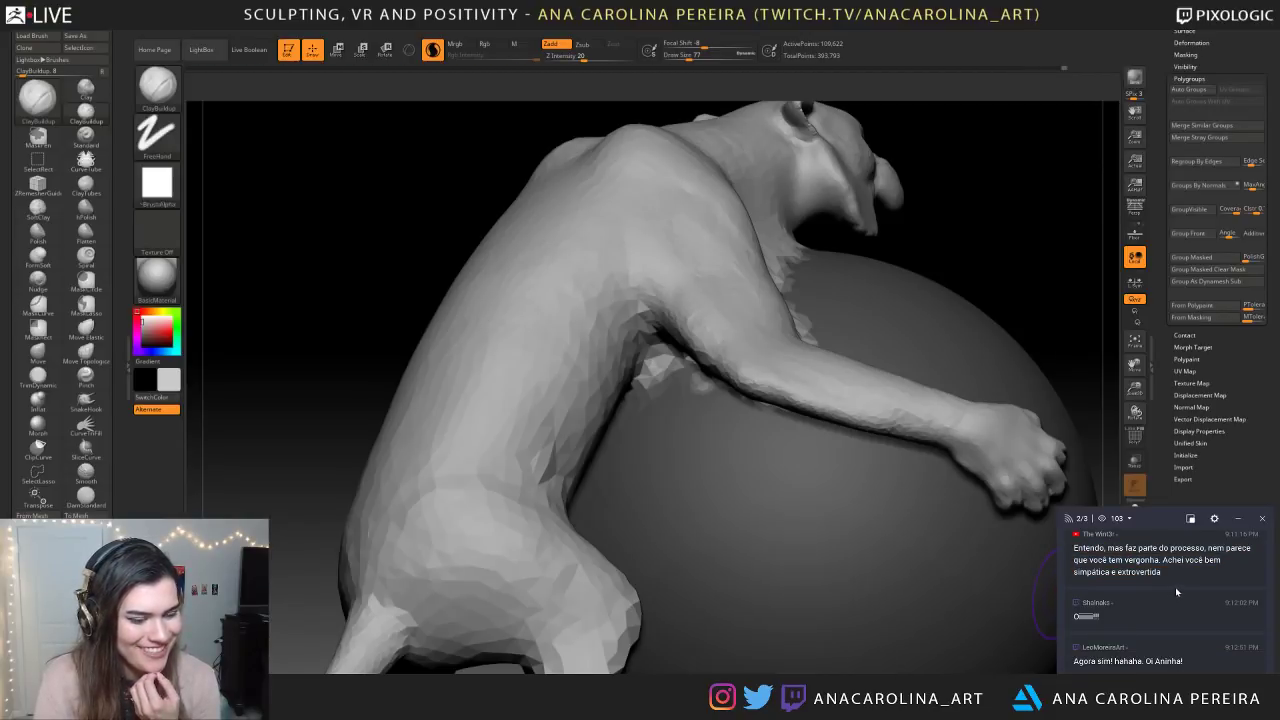
{"action": "scroll", "coordinate": [1145, 606], "scroll_direction": "down", "scroll_amount": 1}
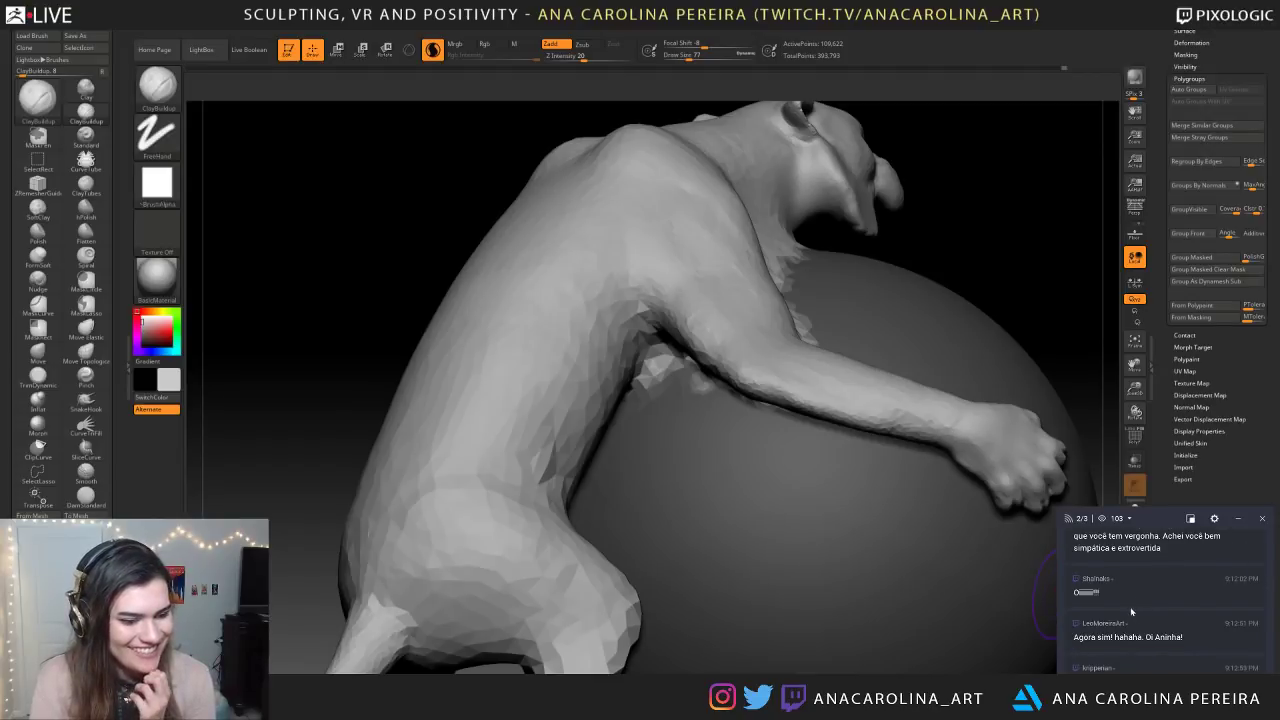
{"action": "scroll", "coordinate": [1131, 611], "scroll_direction": "down", "scroll_amount": 1}
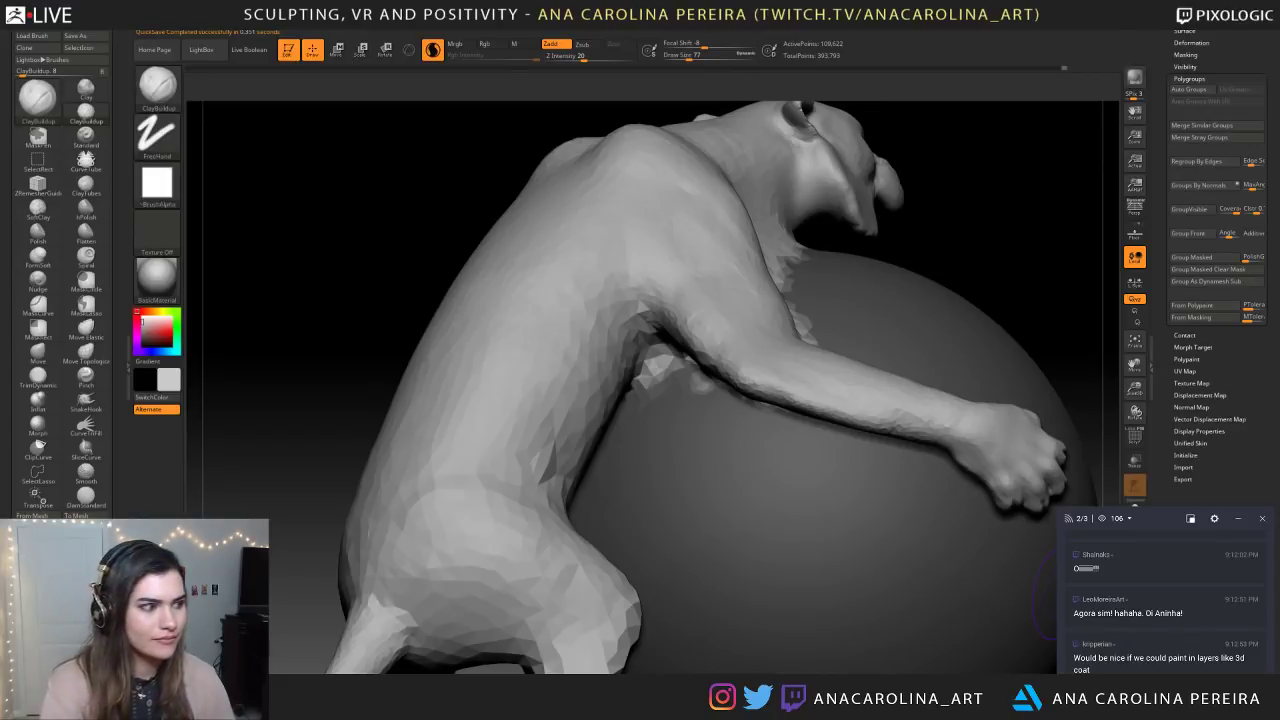
Add muscle volume to the shoulder and upper arm with ClayBuildup, raising the draw size to 116
{"action": "mouse_move", "coordinate": [1009, 226]}
{"action": "left_mouse_down"}
{"action": "mouse_move", "coordinate": [986, 191]}
{"action": "mouse_move", "coordinate": [991, 263]}
{"action": "left_mouse_up"}
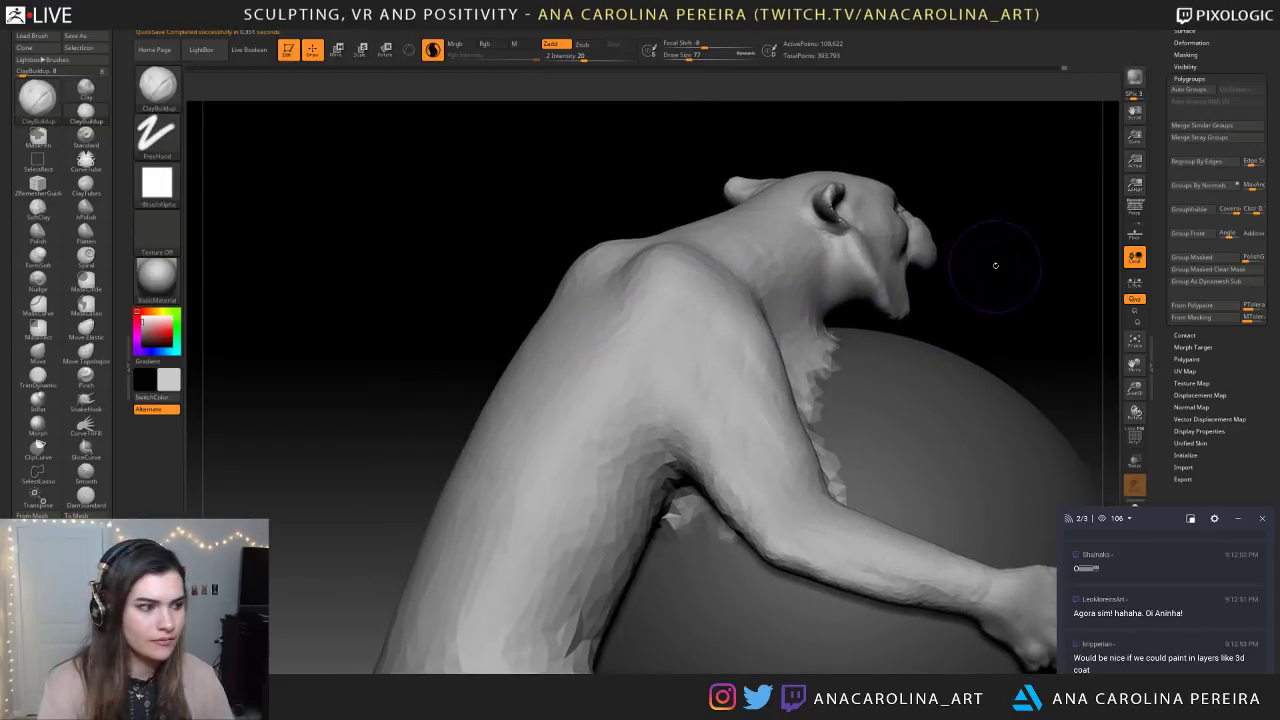
{"action": "mouse_move", "coordinate": [717, 289]}
{"action": "left_mouse_down"}
{"action": "mouse_move", "coordinate": [671, 271]}
{"action": "mouse_move", "coordinate": [663, 309]}
{"action": "mouse_move", "coordinate": [684, 290]}
{"action": "mouse_move", "coordinate": [668, 373]}
{"action": "mouse_move", "coordinate": [736, 364]}
{"action": "left_mouse_up"}
{"action": "key", "text": "space"}
{"action": "left_click", "coordinate": [682, 310]}
{"action": "left_click_drag", "start_coordinate": [933, 293], "coordinate": [986, 277], "text": "alt"}
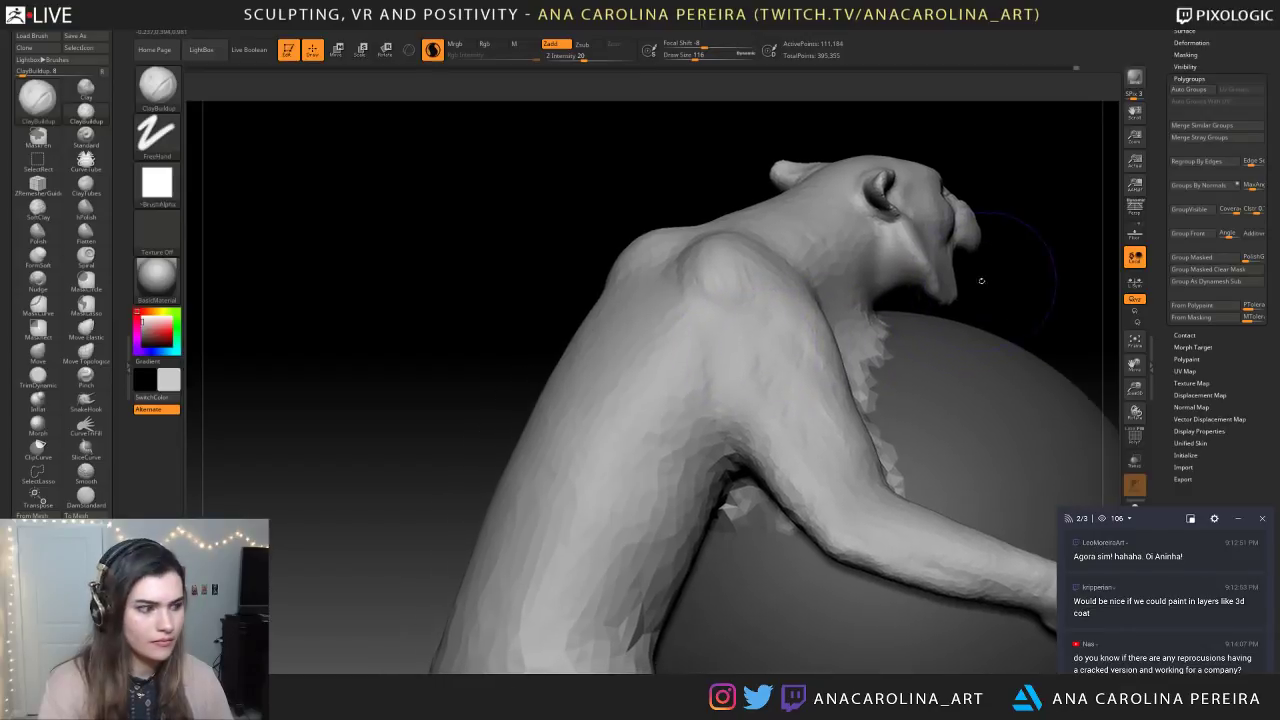
Raise the draw size to 163 and build up the ribcage behind the front leg
{"action": "key", "text": "space"}
{"action": "left_click", "coordinate": [918, 328]}
{"action": "left_click_drag", "start_coordinate": [722, 409], "coordinate": [731, 299], "text": "alt"}
{"action": "mouse_move", "coordinate": [730, 346]}
{"action": "left_mouse_down"}
{"action": "mouse_move", "coordinate": [663, 384]}
{"action": "mouse_move", "coordinate": [660, 412]}
{"action": "left_mouse_up"}
{"action": "left_click_drag", "start_coordinate": [417, 342], "coordinate": [368, 348]}
{"action": "mouse_move", "coordinate": [765, 400]}
{"action": "left_mouse_down"}
{"action": "mouse_move", "coordinate": [762, 415]}
{"action": "mouse_move", "coordinate": [694, 376]}
{"action": "left_mouse_up"}
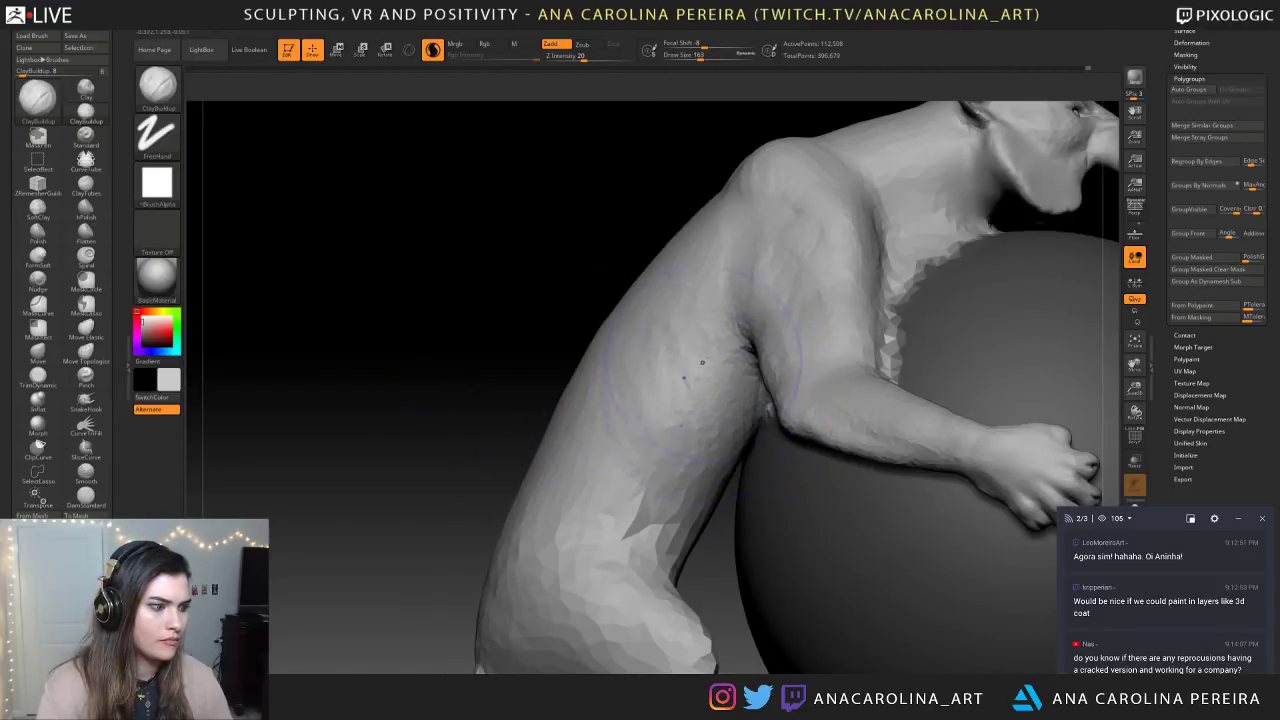
Build up the flank, lower back and hip with ClayBuildup, raising the draw size to 207
{"action": "mouse_move", "coordinate": [726, 566]}
{"action": "left_mouse_down", "text": "alt"}
{"action": "mouse_move", "coordinate": [647, 358]}
{"action": "mouse_move", "coordinate": [723, 351]}
{"action": "mouse_move", "coordinate": [744, 320]}
{"action": "mouse_move", "coordinate": [768, 363]}
{"action": "mouse_move", "coordinate": [700, 368]}
{"action": "mouse_move", "coordinate": [716, 370]}
{"action": "left_mouse_up", "text": "alt"}
{"action": "mouse_move", "coordinate": [626, 460]}
{"action": "left_mouse_down"}
{"action": "mouse_move", "coordinate": [620, 476]}
{"action": "mouse_move", "coordinate": [657, 440]}
{"action": "mouse_move", "coordinate": [655, 420]}
{"action": "mouse_move", "coordinate": [664, 480]}
{"action": "mouse_move", "coordinate": [608, 502]}
{"action": "mouse_move", "coordinate": [611, 466]}
{"action": "mouse_move", "coordinate": [606, 494]}
{"action": "mouse_move", "coordinate": [612, 484]}
{"action": "left_mouse_up"}
{"action": "right_click_drag", "start_coordinate": [612, 484], "coordinate": [637, 412], "text": "alt"}
{"action": "left_click_drag", "start_coordinate": [623, 383], "coordinate": [635, 410]}
{"action": "key", "text": "s"}
{"action": "right_click_drag", "start_coordinate": [635, 410], "coordinate": [686, 372]}
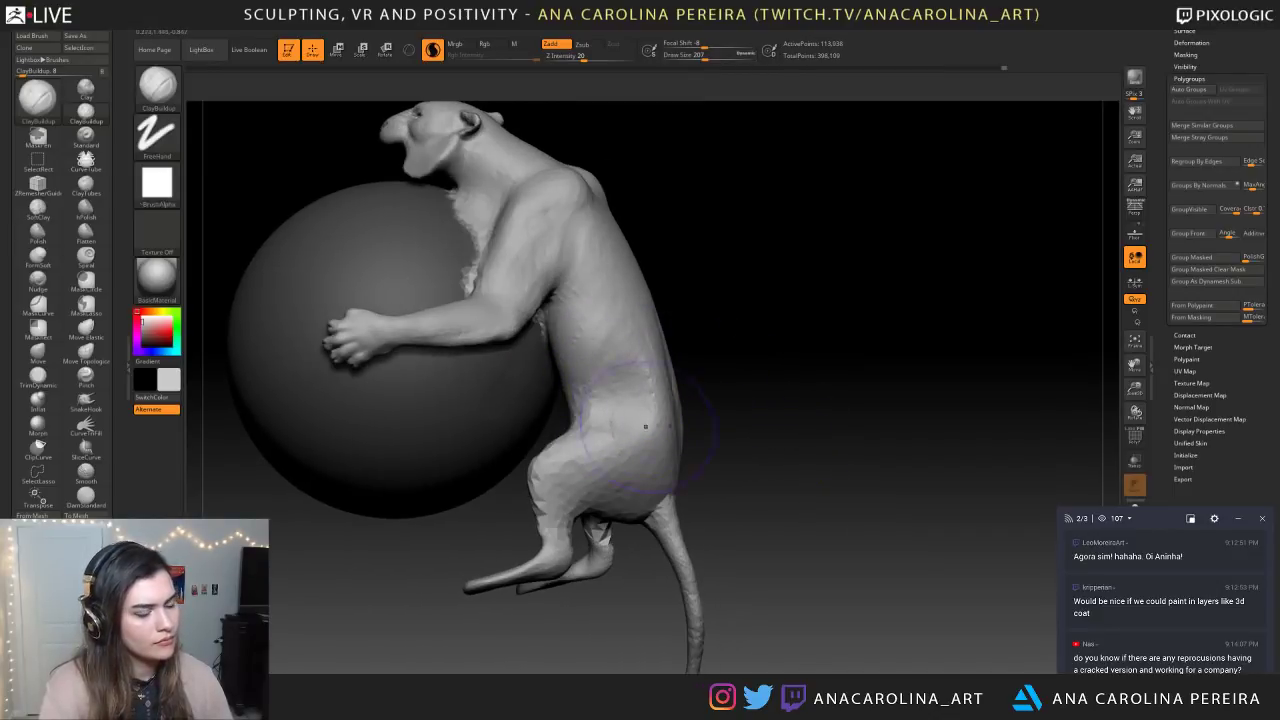
{"action": "right_click_drag", "start_coordinate": [700, 423], "coordinate": [720, 370], "text": "ctrl"}
{"action": "right_click_drag", "start_coordinate": [880, 390], "coordinate": [735, 416]}
{"action": "right_click_drag", "start_coordinate": [735, 416], "coordinate": [731, 474], "text": "ctrl"}
{"action": "left_click_drag", "start_coordinate": [641, 400], "coordinate": [641, 416]}
{"action": "right_click_drag", "start_coordinate": [665, 350], "coordinate": [615, 352]}
Lower the draw size to 172 and shape the panther's hip and haunch
{"action": "mouse_move", "coordinate": [735, 400]}
{"action": "right_mouse_down", "text": "ctrl"}
{"action": "mouse_move", "coordinate": [730, 455]}
{"action": "mouse_move", "coordinate": [707, 486]}
{"action": "right_mouse_up", "text": "ctrl"}
{"action": "key", "text": "s"}
{"action": "left_click_drag", "start_coordinate": [692, 520], "coordinate": [685, 520]}
{"action": "key", "text": "space"}
{"action": "left_click_drag", "start_coordinate": [672, 414], "coordinate": [669, 414]}
{"action": "left_click_drag", "start_coordinate": [660, 398], "coordinate": [668, 402]}
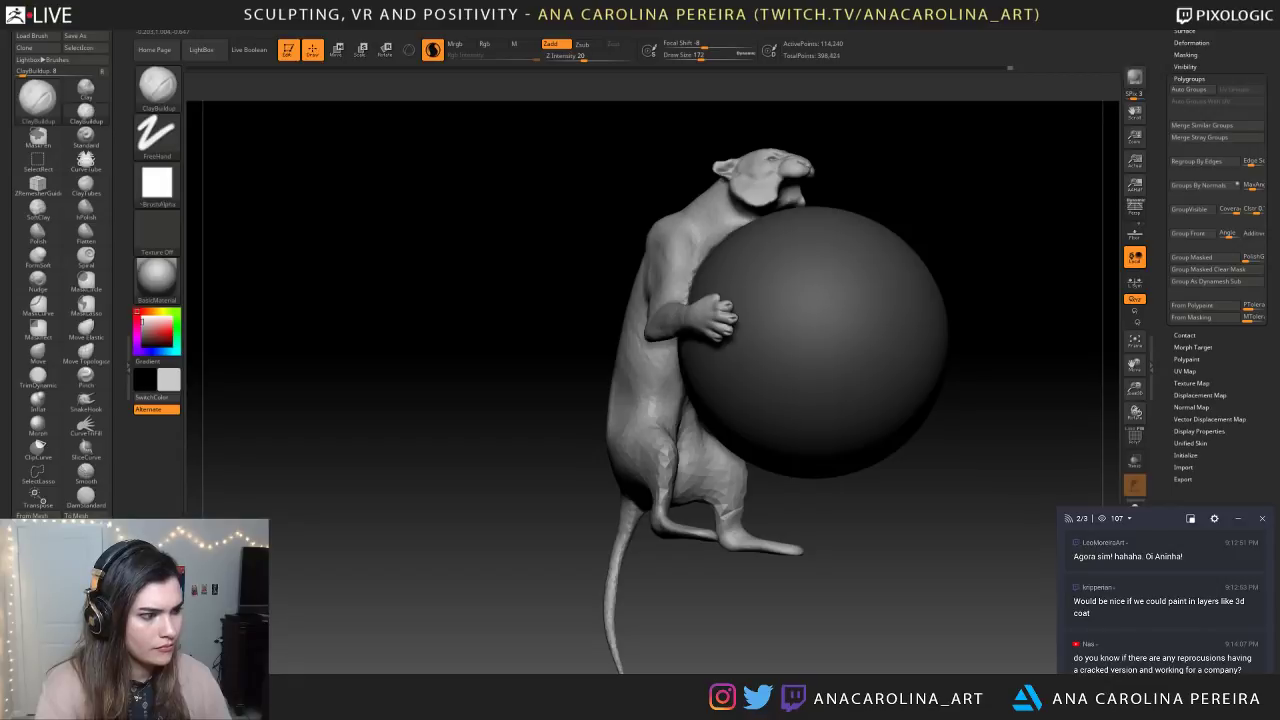
Fill out the thigh and rump from below with ClayBuildup at draw size 172
{"action": "right_click_drag", "start_coordinate": [827, 529], "coordinate": [879, 550]}
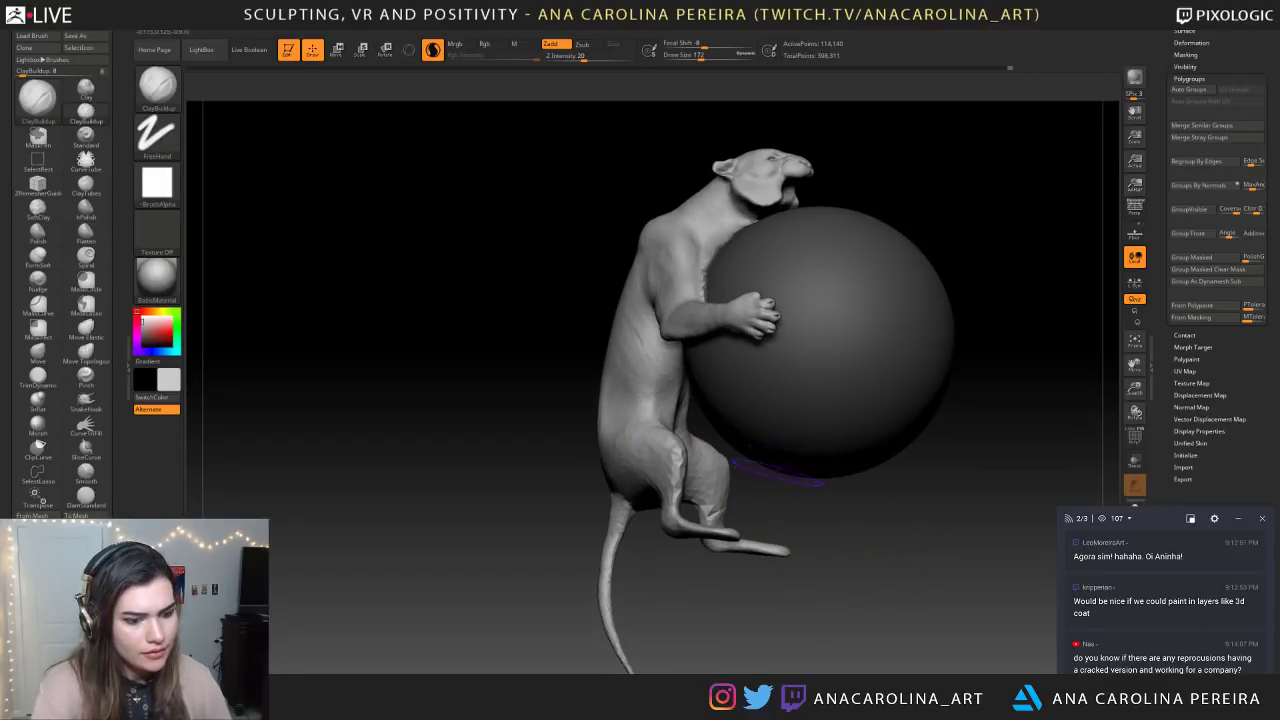
{"action": "left_click_drag", "start_coordinate": [866, 544], "coordinate": [952, 545]}
{"action": "mouse_move", "coordinate": [952, 545]}
{"action": "left_mouse_down", "text": "alt"}
{"action": "mouse_move", "coordinate": [950, 581]}
{"action": "mouse_move", "coordinate": [889, 517]}
{"action": "left_mouse_up", "text": "alt"}
{"action": "mouse_move", "coordinate": [779, 512]}
{"action": "left_mouse_down"}
{"action": "mouse_move", "coordinate": [830, 482]}
{"action": "mouse_move", "coordinate": [832, 430]}
{"action": "left_mouse_up"}
{"action": "mouse_move", "coordinate": [648, 470]}
{"action": "left_mouse_down"}
{"action": "mouse_move", "coordinate": [682, 508]}
{"action": "mouse_move", "coordinate": [720, 494]}
{"action": "left_mouse_up"}
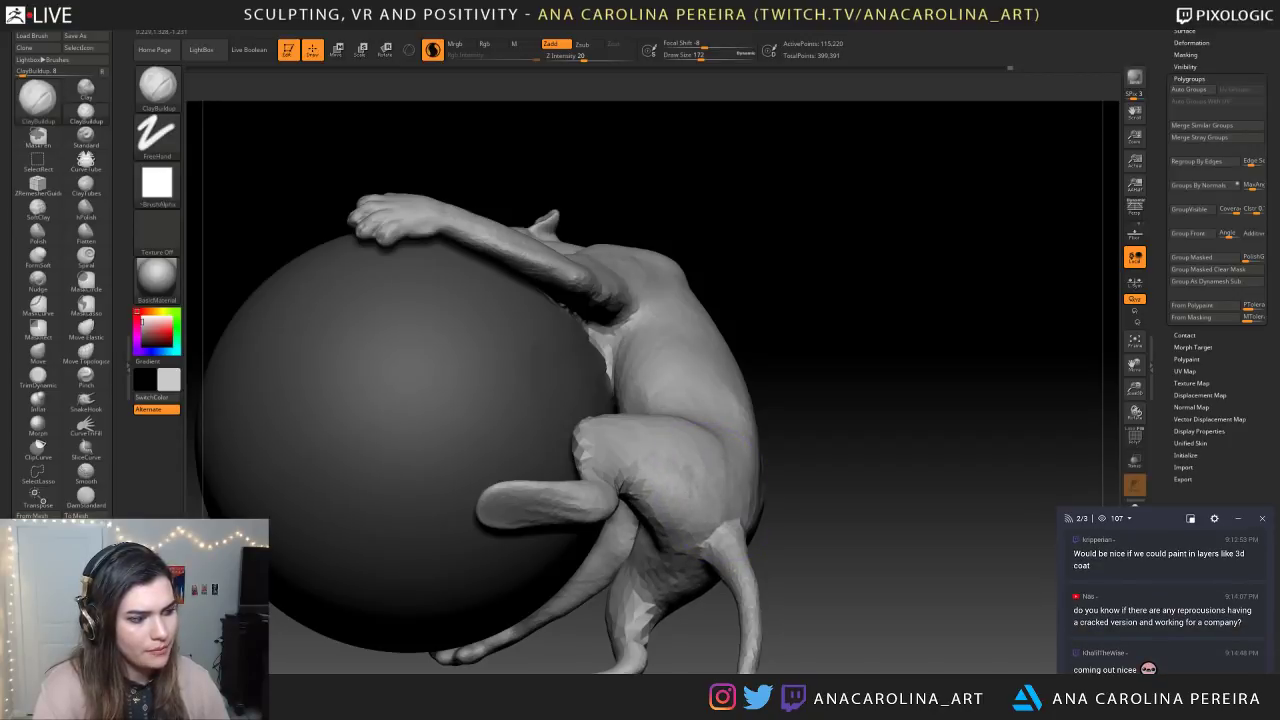
Round out the thighs and knees of both hind legs from the sides at draw size 172
{"action": "left_click_drag", "start_coordinate": [803, 514], "coordinate": [822, 592]}
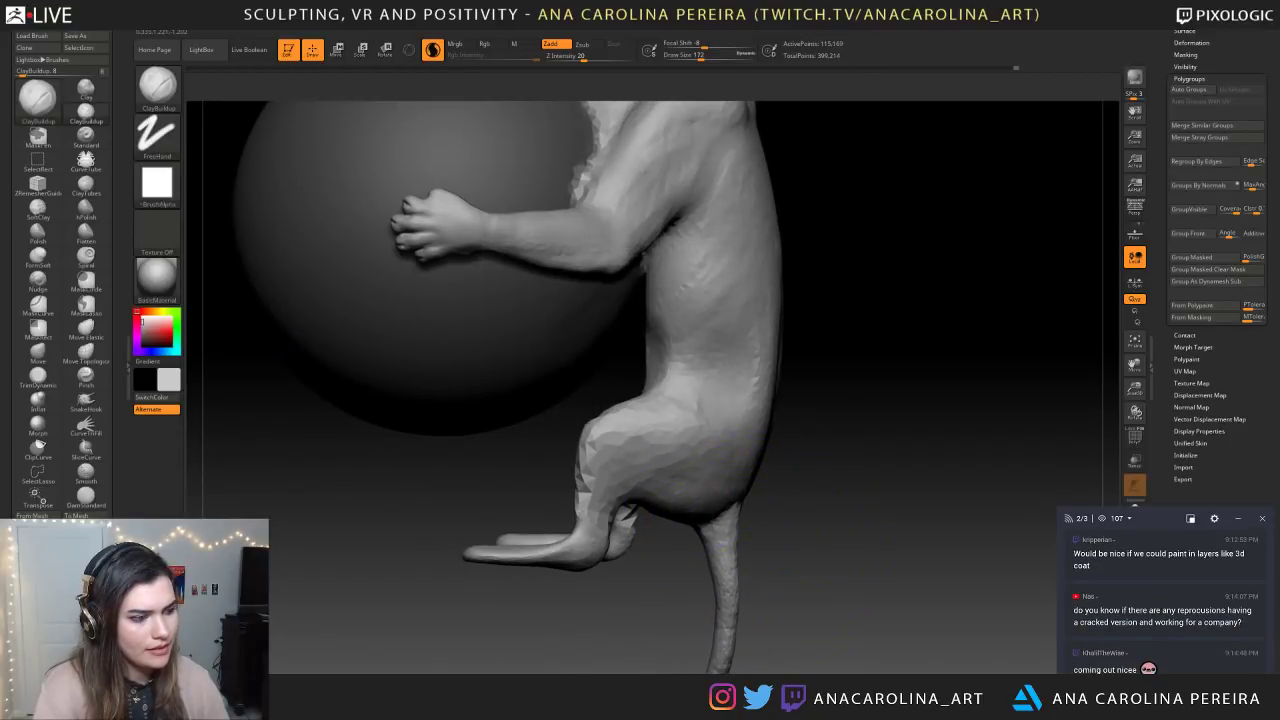
{"action": "mouse_move", "coordinate": [785, 490]}
{"action": "left_mouse_down"}
{"action": "mouse_move", "coordinate": [667, 411]}
{"action": "mouse_move", "coordinate": [662, 458]}
{"action": "mouse_move", "coordinate": [634, 436]}
{"action": "left_mouse_up"}
{"action": "left_click_drag", "start_coordinate": [762, 470], "coordinate": [812, 458]}
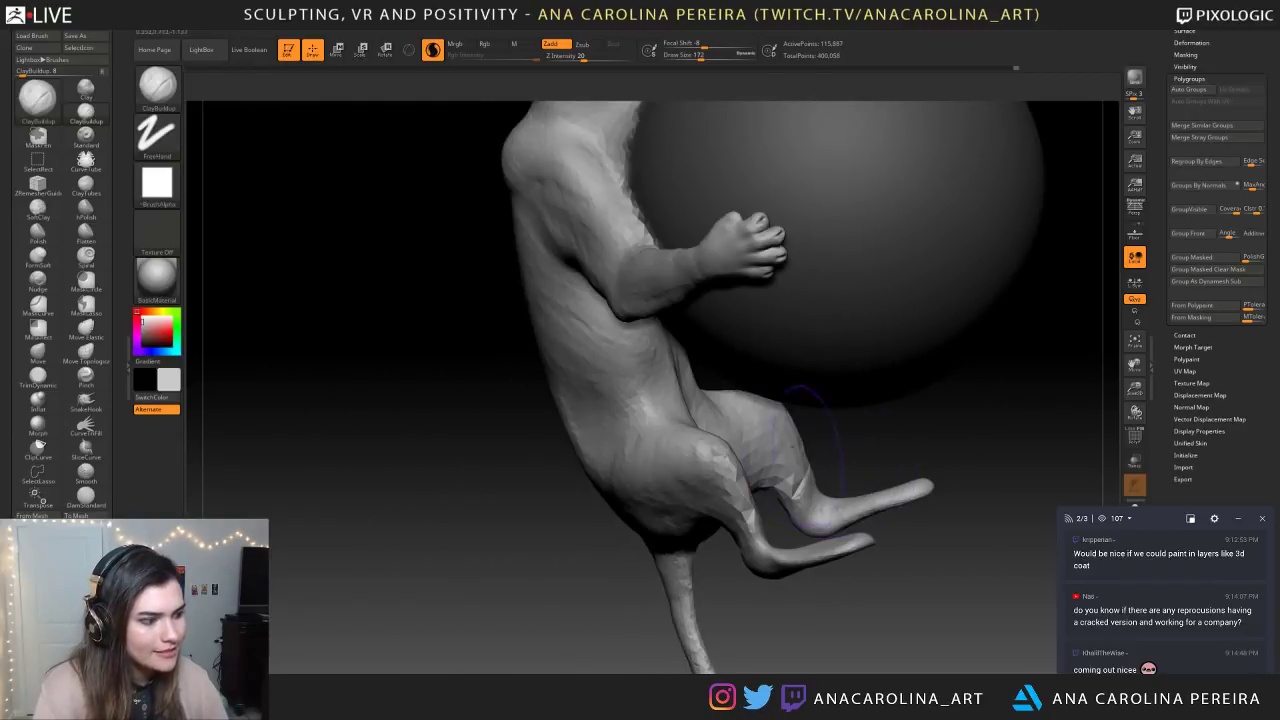
{"action": "left_click_drag", "start_coordinate": [709, 478], "coordinate": [721, 448]}
{"action": "mouse_move", "coordinate": [909, 420]}
{"action": "left_mouse_down"}
{"action": "mouse_move", "coordinate": [605, 424]}
{"action": "mouse_move", "coordinate": [690, 347]}
{"action": "left_mouse_up"}
Reduce the draw size and build up the knees and lower sections of the hind legs with ClayBuildup
{"action": "key", "text": "space"}
{"action": "left_click_drag", "start_coordinate": [709, 516], "coordinate": [703, 516]}
{"action": "mouse_move", "coordinate": [692, 399]}
{"action": "left_mouse_down"}
{"action": "mouse_move", "coordinate": [678, 433]}
{"action": "mouse_move", "coordinate": [680, 388]}
{"action": "mouse_move", "coordinate": [684, 420]}
{"action": "left_mouse_up"}
{"action": "left_click_drag", "start_coordinate": [666, 543], "coordinate": [800, 545]}
{"action": "left_click_drag", "start_coordinate": [673, 358], "coordinate": [668, 430]}
{"action": "left_click_drag", "start_coordinate": [700, 545], "coordinate": [830, 546]}
{"action": "mouse_move", "coordinate": [672, 376]}
{"action": "left_mouse_down"}
{"action": "mouse_move", "coordinate": [674, 430]}
{"action": "mouse_move", "coordinate": [728, 427]}
{"action": "left_mouse_up"}
{"action": "left_click_drag", "start_coordinate": [800, 540], "coordinate": [690, 540]}
{"action": "left_click_drag", "start_coordinate": [745, 575], "coordinate": [713, 531]}
Define the lower hind leg and heel with ClayBuildup, ending at draw size 62
{"action": "key", "text": "space"}
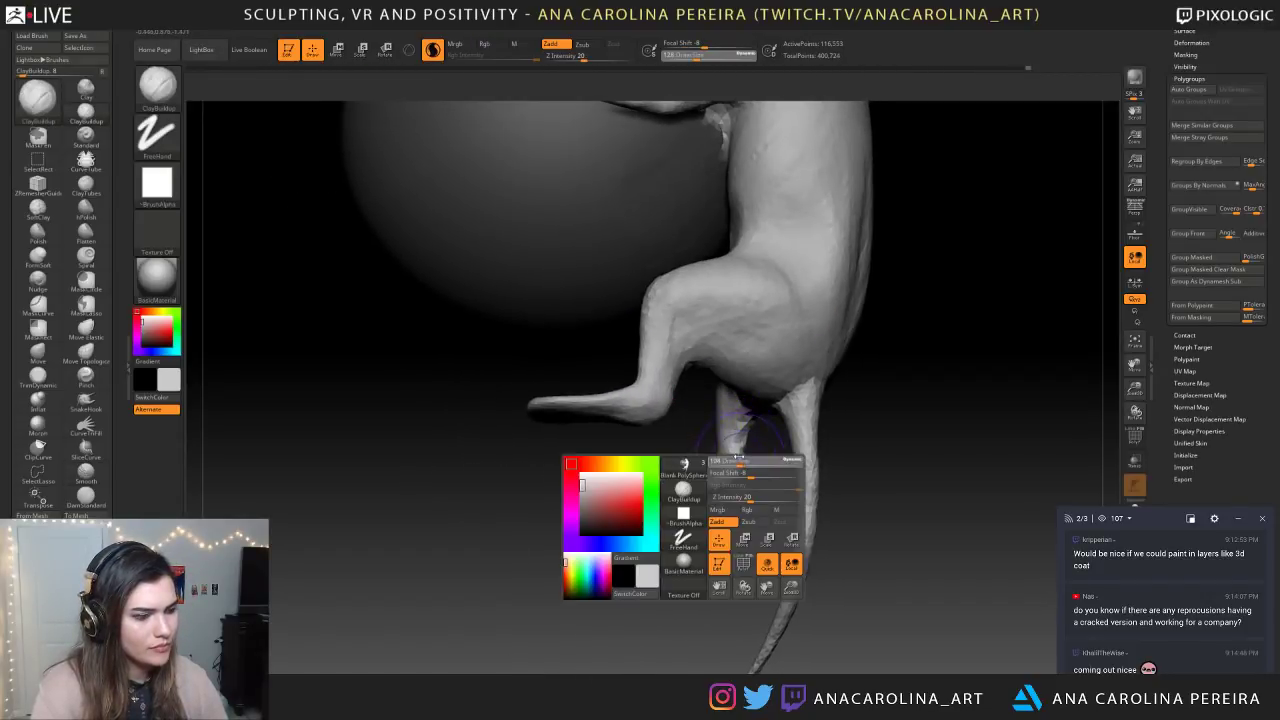
{"action": "left_click_drag", "start_coordinate": [745, 464], "coordinate": [737, 464]}
{"action": "mouse_move", "coordinate": [714, 509]}
{"action": "left_mouse_down", "text": "alt"}
{"action": "mouse_move", "coordinate": [690, 540]}
{"action": "mouse_move", "coordinate": [772, 561]}
{"action": "left_mouse_up", "text": "alt"}
{"action": "key", "text": "space"}
{"action": "mouse_move", "coordinate": [760, 414]}
{"action": "left_mouse_down"}
{"action": "mouse_move", "coordinate": [745, 414]}
{"action": "mouse_move", "coordinate": [772, 330]}
{"action": "left_mouse_up"}
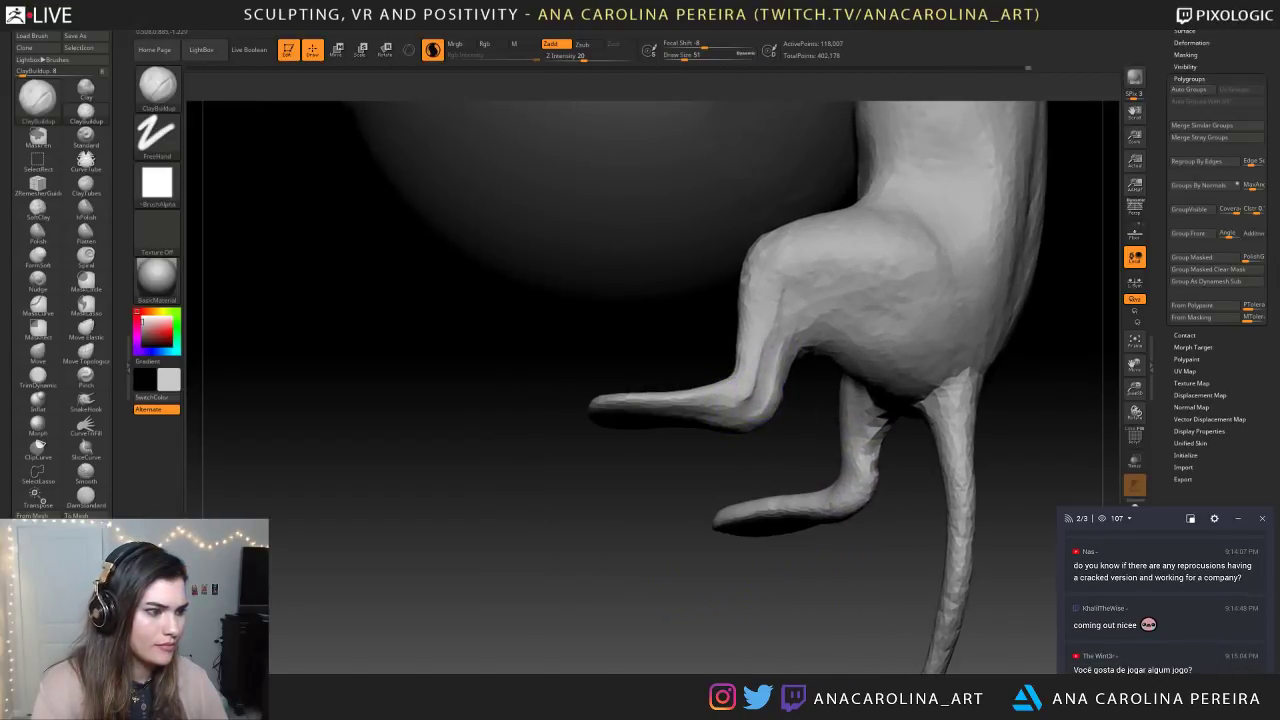
{"action": "left_click_drag", "start_coordinate": [720, 415], "coordinate": [750, 400]}
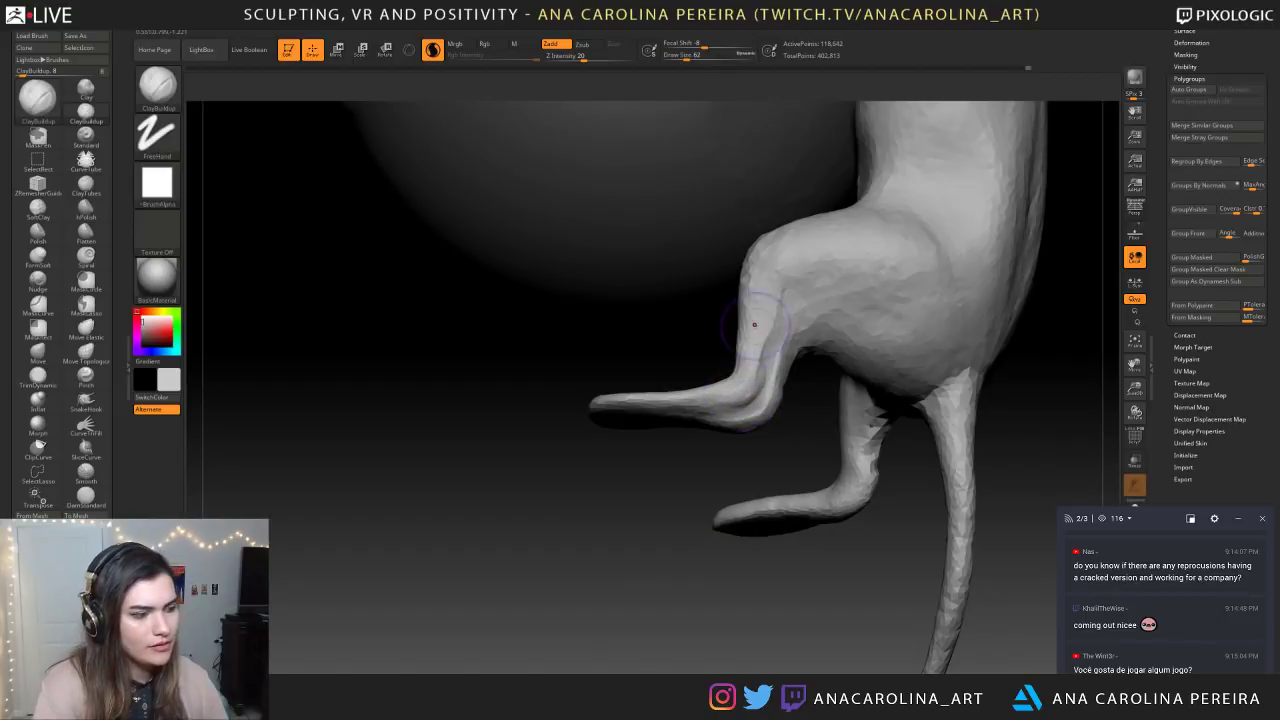
Adjust the draw size, then build up and smooth the hind leg's heel and ankle
{"action": "key", "text": "space"}
{"action": "left_click_drag", "start_coordinate": [752, 379], "coordinate": [766, 379]}
{"action": "key", "text": "space"}
{"action": "left_click_drag", "start_coordinate": [783, 443], "coordinate": [759, 443]}
{"action": "key", "text": "shift"}
{"action": "mouse_move", "coordinate": [755, 385]}
{"action": "left_mouse_down", "text": "shift"}
{"action": "mouse_move", "coordinate": [768, 430]}
{"action": "mouse_move", "coordinate": [755, 440]}
{"action": "mouse_move", "coordinate": [802, 445]}
{"action": "left_mouse_up", "text": "shift"}
{"action": "left_click_drag", "start_coordinate": [735, 415], "coordinate": [748, 400], "text": "shift"}
{"action": "mouse_move", "coordinate": [790, 445]}
{"action": "left_mouse_down"}
{"action": "mouse_move", "coordinate": [975, 450]}
{"action": "mouse_move", "coordinate": [850, 480]}
{"action": "left_mouse_up"}
Set the draw size to 74, then build up and smooth the hind feet and lower legs from below
{"action": "key", "text": "space"}
{"action": "left_click_drag", "start_coordinate": [768, 494], "coordinate": [783, 494]}
{"action": "mouse_move", "coordinate": [860, 490]}
{"action": "left_mouse_down"}
{"action": "mouse_move", "coordinate": [777, 480]}
{"action": "mouse_move", "coordinate": [779, 493]}
{"action": "left_mouse_up"}
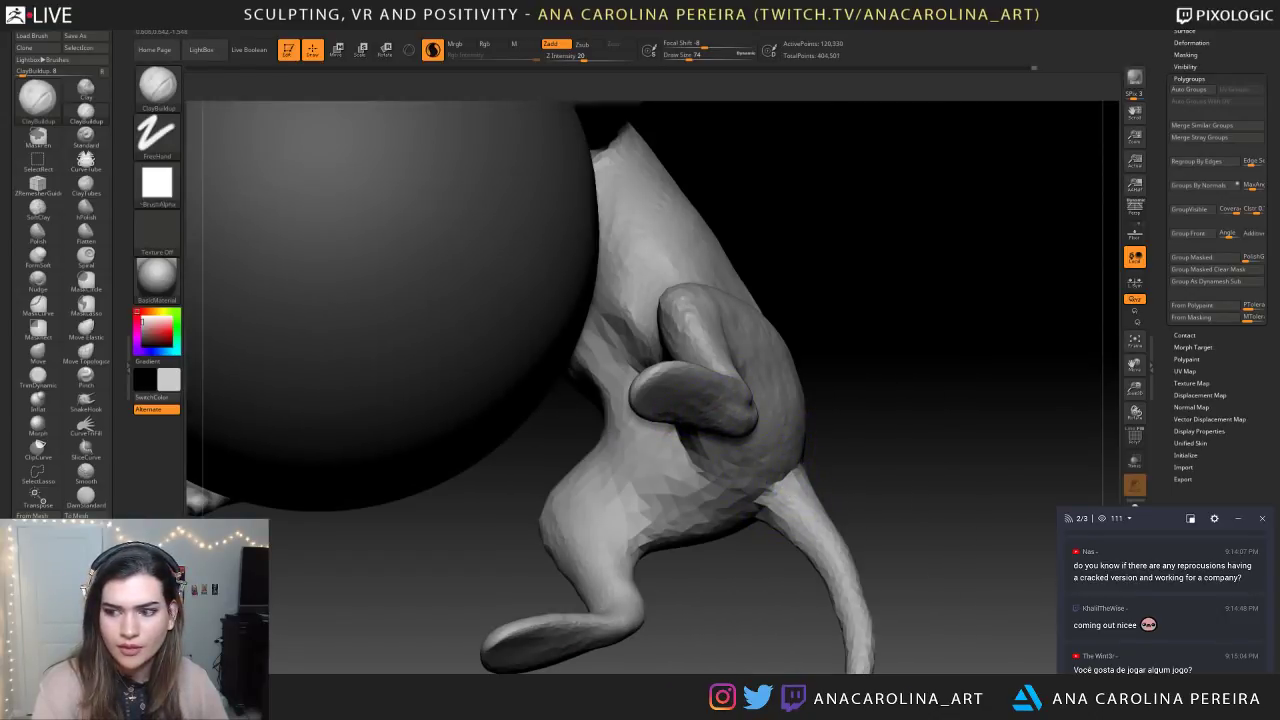
{"action": "mouse_move", "coordinate": [817, 371]}
{"action": "left_mouse_down"}
{"action": "mouse_move", "coordinate": [730, 378]}
{"action": "mouse_move", "coordinate": [870, 372]}
{"action": "mouse_move", "coordinate": [800, 378]}
{"action": "mouse_move", "coordinate": [868, 435]}
{"action": "mouse_move", "coordinate": [838, 470]}
{"action": "left_mouse_up"}
{"action": "mouse_move", "coordinate": [684, 402]}
{"action": "left_mouse_down"}
{"action": "mouse_move", "coordinate": [674, 416]}
{"action": "mouse_move", "coordinate": [700, 452]}
{"action": "mouse_move", "coordinate": [730, 380]}
{"action": "mouse_move", "coordinate": [721, 430]}
{"action": "left_mouse_up"}
{"action": "left_click_drag", "start_coordinate": [735, 210], "coordinate": [630, 380]}
{"action": "left_click_drag", "start_coordinate": [713, 345], "coordinate": [700, 386], "text": "shift"}
{"action": "mouse_move", "coordinate": [905, 320]}
{"action": "left_mouse_down"}
{"action": "mouse_move", "coordinate": [765, 270]}
{"action": "mouse_move", "coordinate": [603, 236]}
{"action": "mouse_move", "coordinate": [718, 340]}
{"action": "left_mouse_up"}
{"action": "left_click_drag", "start_coordinate": [718, 400], "coordinate": [732, 390]}
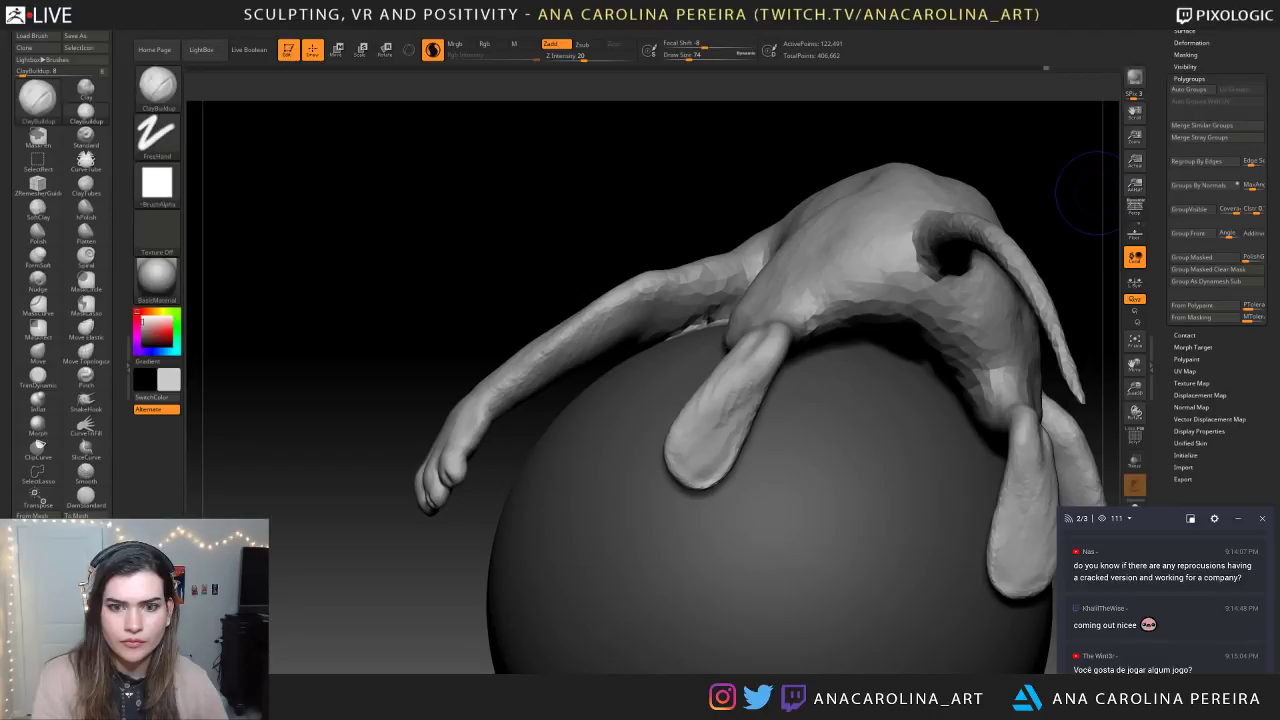
Thicken the toe end of the hind foot resting on the sphere with ClayBuildup at draw size 74
{"action": "left_click_drag", "start_coordinate": [681, 290], "coordinate": [460, 424]}
{"action": "mouse_move", "coordinate": [694, 431]}
{"action": "left_mouse_down"}
{"action": "mouse_move", "coordinate": [712, 447]}
{"action": "mouse_move", "coordinate": [706, 468]}
{"action": "mouse_move", "coordinate": [728, 434]}
{"action": "left_mouse_up"}
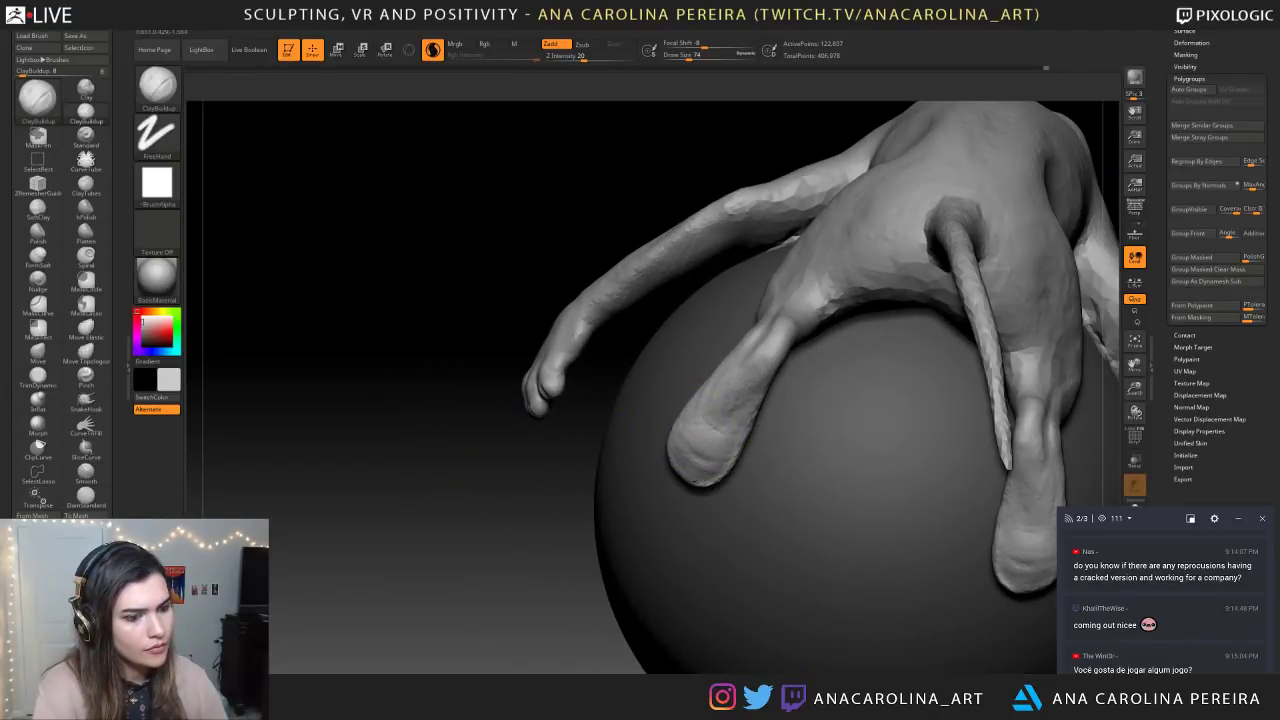
{"action": "left_click_drag", "start_coordinate": [463, 655], "coordinate": [441, 600]}
{"action": "left_click_drag", "start_coordinate": [382, 548], "coordinate": [440, 582]}
{"action": "key", "text": "f"}
{"action": "mouse_move", "coordinate": [832, 605]}
{"action": "left_mouse_down", "text": "alt"}
{"action": "mouse_move", "coordinate": [725, 585]}
{"action": "mouse_move", "coordinate": [725, 646]}
{"action": "mouse_move", "coordinate": [640, 590]}
{"action": "mouse_move", "coordinate": [645, 580]}
{"action": "left_mouse_up", "text": "alt"}
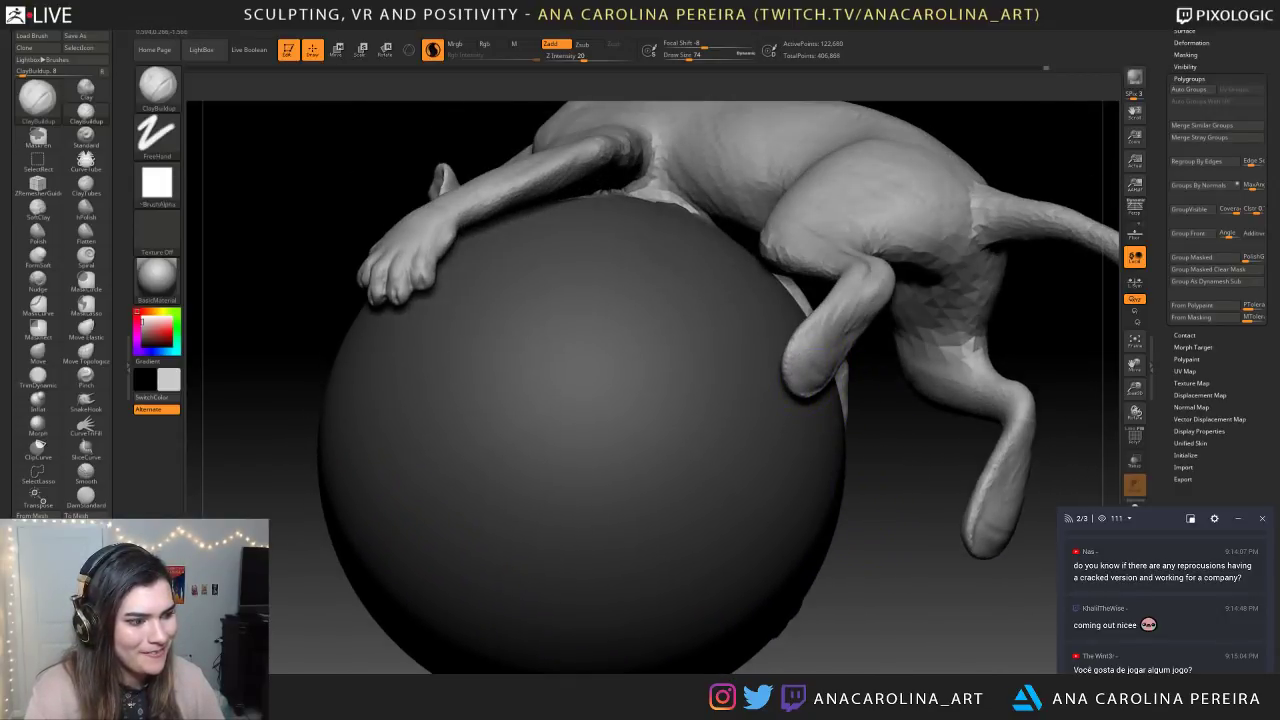
{"action": "left_click_drag", "start_coordinate": [893, 457], "coordinate": [860, 408]}
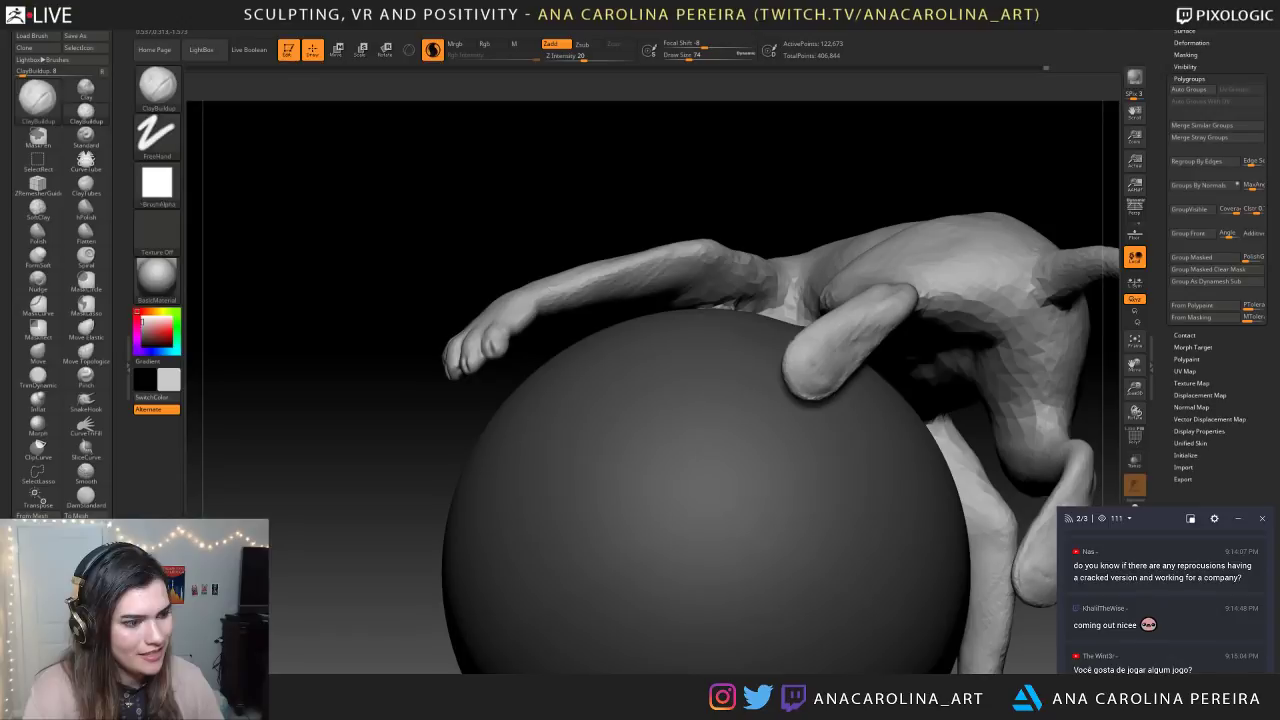
Smooth the panther's hind feet and lower legs around the sphere
{"action": "left_click_drag", "start_coordinate": [340, 440], "coordinate": [720, 420]}
{"action": "left_click_drag", "start_coordinate": [824, 352], "coordinate": [873, 321]}
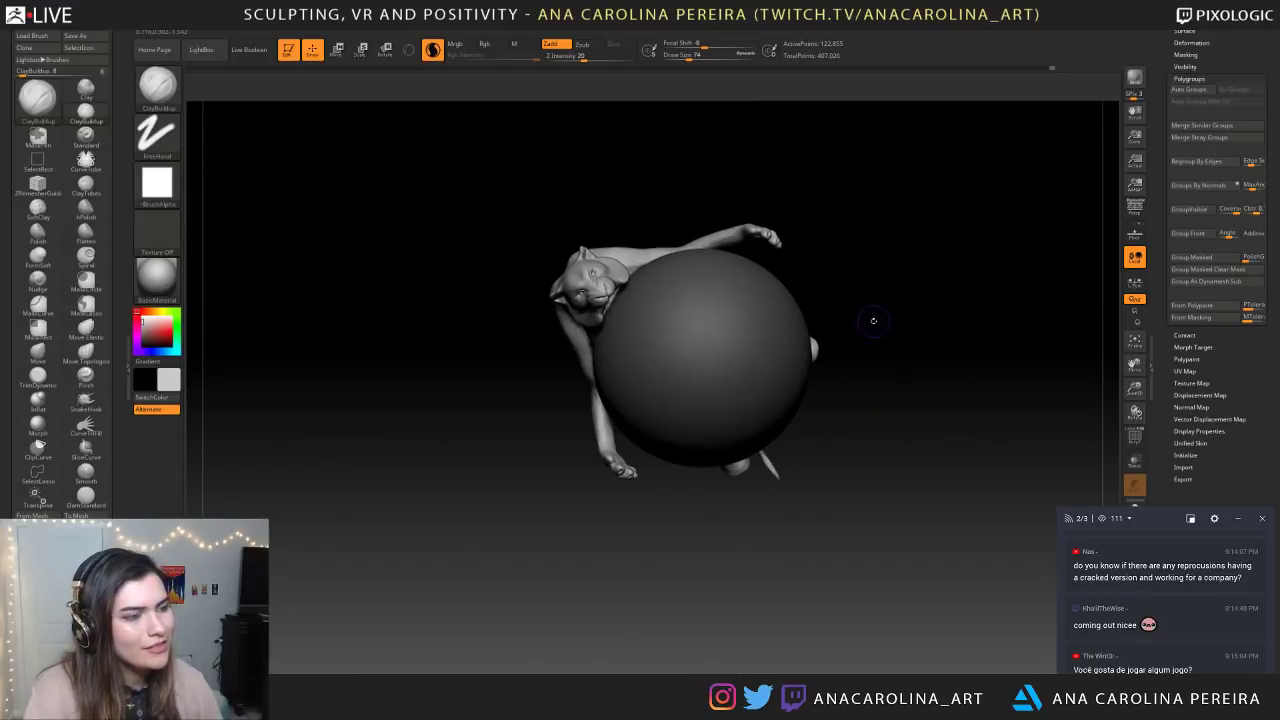
{"action": "mouse_move", "coordinate": [1160, 116]}
{"action": "left_mouse_down"}
{"action": "mouse_move", "coordinate": [1163, 183]}
{"action": "mouse_move", "coordinate": [1160, 118]}
{"action": "left_mouse_up"}
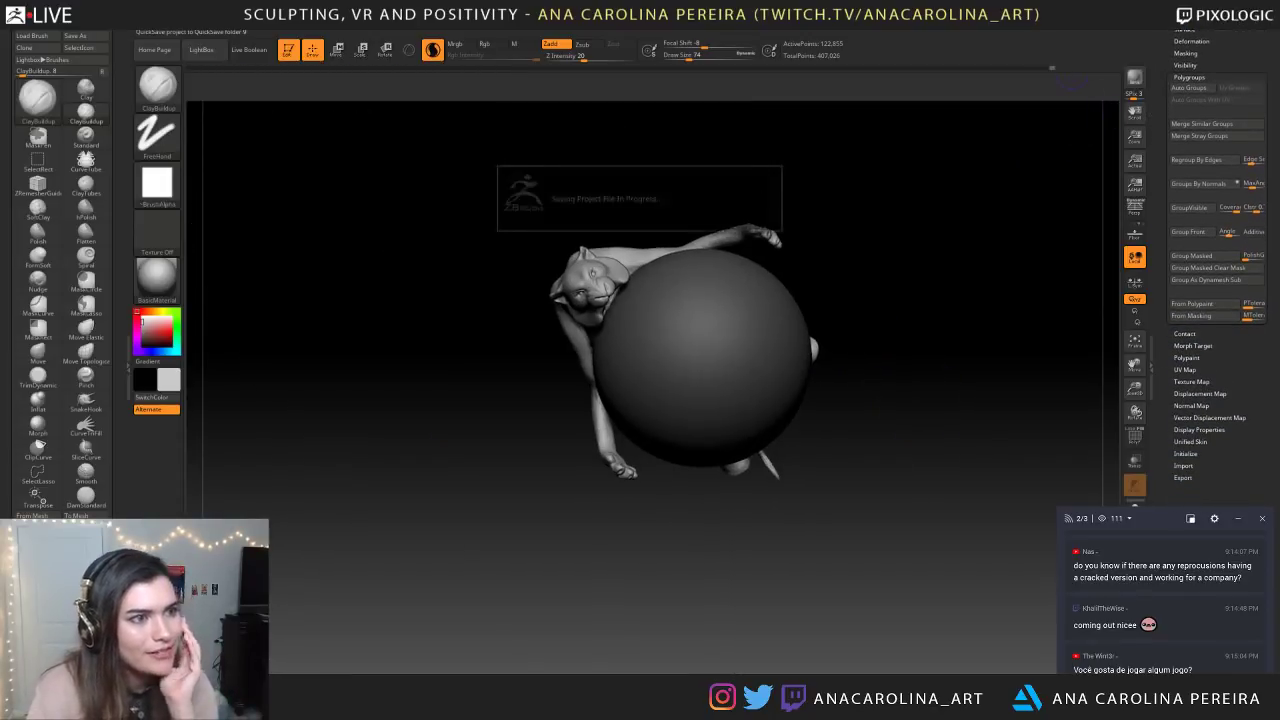
{"action": "mouse_move", "coordinate": [885, 372]}
{"action": "left_mouse_down"}
{"action": "mouse_move", "coordinate": [846, 381]}
{"action": "mouse_move", "coordinate": [887, 580]}
{"action": "mouse_move", "coordinate": [886, 564]}
{"action": "mouse_move", "coordinate": [918, 545]}
{"action": "mouse_move", "coordinate": [860, 520]}
{"action": "mouse_move", "coordinate": [738, 547]}
{"action": "left_mouse_up"}
{"action": "mouse_move", "coordinate": [844, 325]}
{"action": "left_mouse_down", "text": "shift"}
{"action": "mouse_move", "coordinate": [846, 400]}
{"action": "mouse_move", "coordinate": [842, 345]}
{"action": "left_mouse_up", "text": "shift"}
{"action": "left_click_drag", "start_coordinate": [823, 491], "coordinate": [915, 495]}
{"action": "left_click_drag", "start_coordinate": [820, 338], "coordinate": [806, 398], "text": "shift"}
{"action": "left_click_drag", "start_coordinate": [912, 452], "coordinate": [834, 449]}
{"action": "left_click_drag", "start_coordinate": [884, 368], "coordinate": [800, 350]}
{"action": "left_click_drag", "start_coordinate": [851, 284], "coordinate": [859, 304], "text": "shift"}
Set the draw size to 101 and smooth the hanging hind foot and its ankle
{"action": "mouse_move", "coordinate": [690, 455]}
{"action": "left_mouse_down"}
{"action": "mouse_move", "coordinate": [765, 470]}
{"action": "mouse_move", "coordinate": [812, 500]}
{"action": "left_mouse_up"}
{"action": "key", "text": "space"}
{"action": "mouse_move", "coordinate": [857, 458]}
{"action": "left_mouse_down"}
{"action": "mouse_move", "coordinate": [911, 432]}
{"action": "mouse_move", "coordinate": [887, 393]}
{"action": "left_mouse_up"}
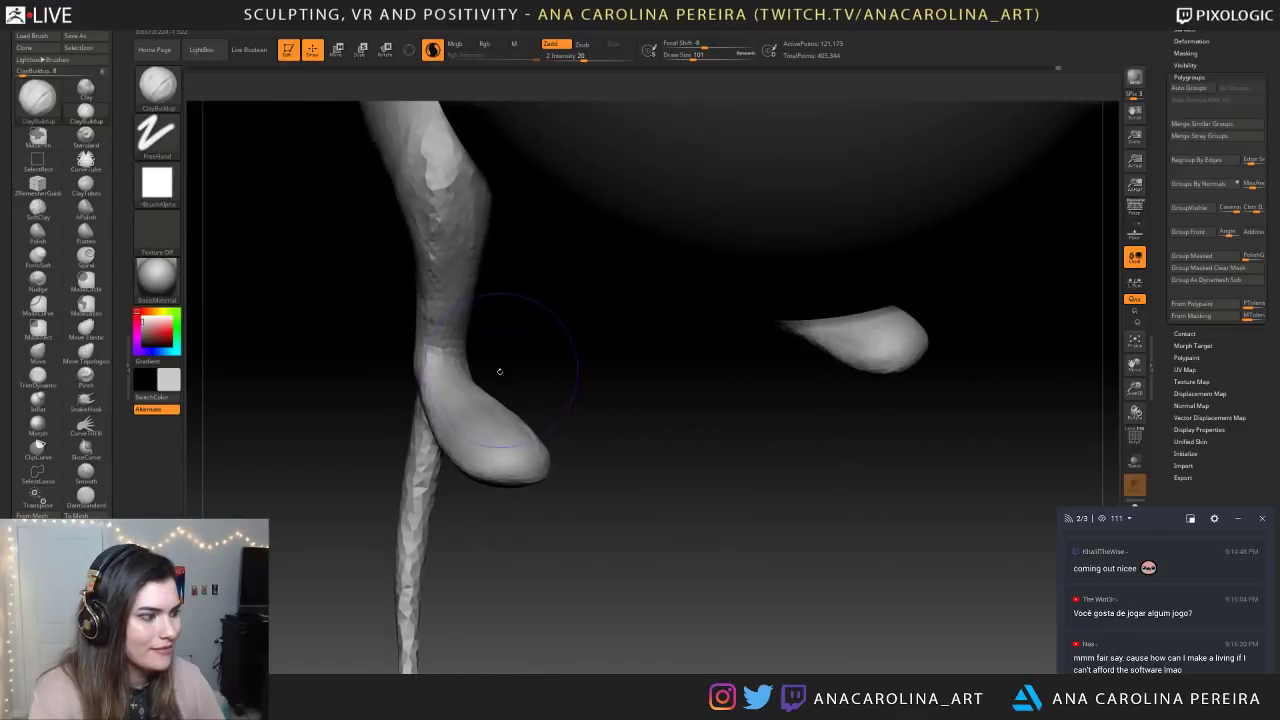
{"action": "left_click_drag", "start_coordinate": [518, 430], "coordinate": [491, 409], "text": "shift"}
Set the draw size to 65, then refine and smooth the hind legs from below
{"action": "mouse_move", "coordinate": [660, 440]}
{"action": "left_mouse_down"}
{"action": "mouse_move", "coordinate": [640, 445]}
{"action": "mouse_move", "coordinate": [740, 435]}
{"action": "mouse_move", "coordinate": [840, 400]}
{"action": "left_mouse_up"}
{"action": "left_click_drag", "start_coordinate": [700, 400], "coordinate": [720, 440], "text": "alt"}
{"action": "key", "text": "space"}
{"action": "left_click", "coordinate": [697, 353]}
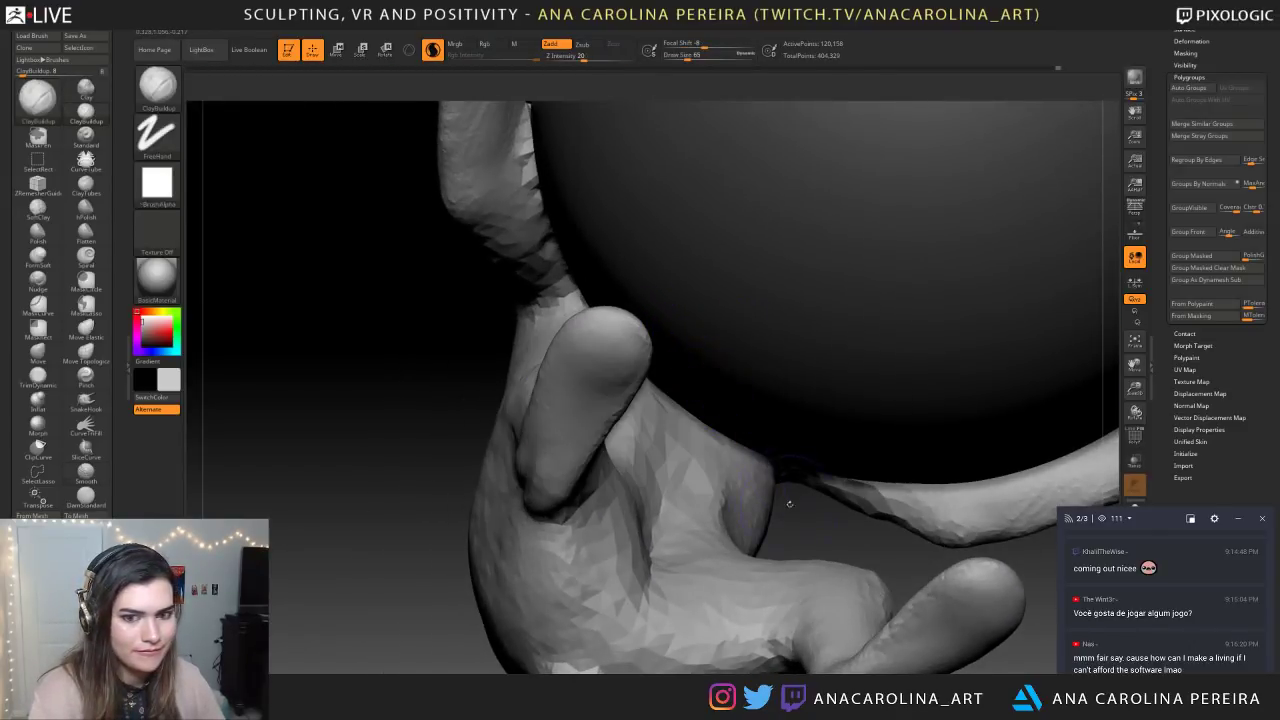
{"action": "left_click_drag", "start_coordinate": [432, 590], "coordinate": [520, 500]}
{"action": "left_click_drag", "start_coordinate": [560, 335], "coordinate": [577, 455], "text": "shift"}
{"action": "key", "text": "f"}
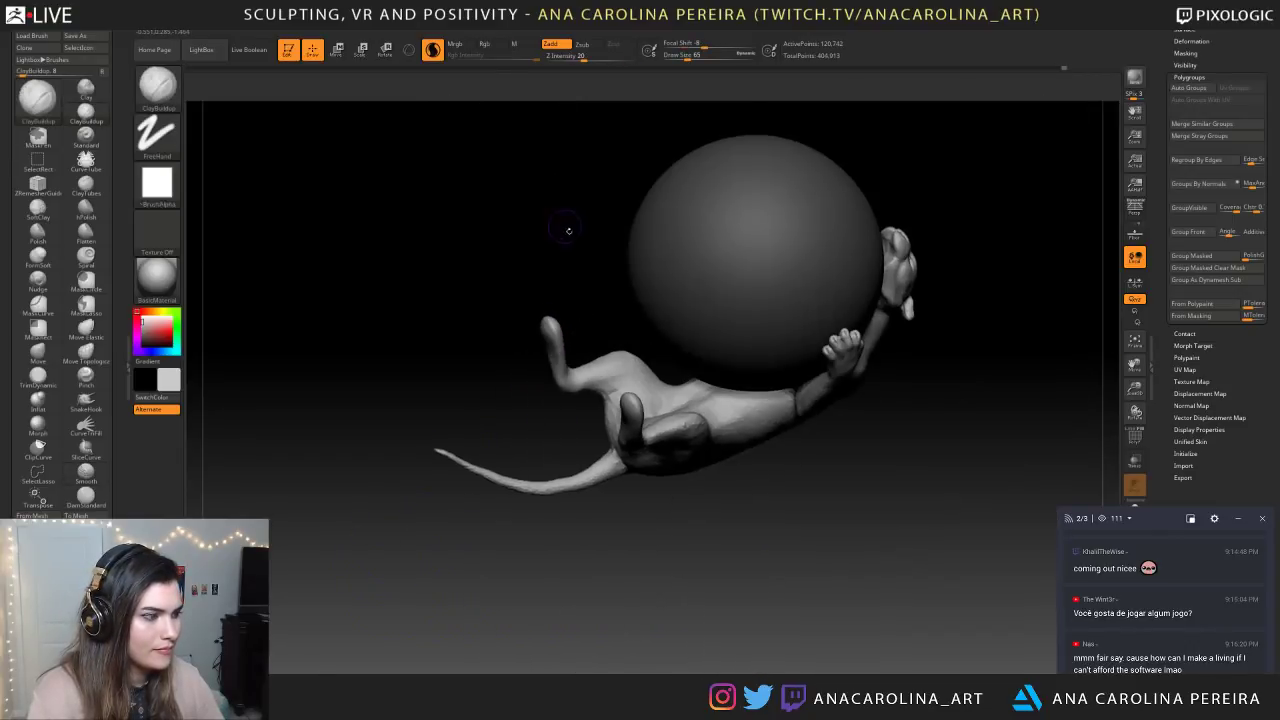
Set the draw size to 77 and build up the inner thigh where it meets the belly
{"action": "mouse_move", "coordinate": [657, 568]}
{"action": "left_mouse_down", "text": "alt"}
{"action": "mouse_move", "coordinate": [645, 465]}
{"action": "mouse_move", "coordinate": [717, 426]}
{"action": "mouse_move", "coordinate": [789, 411]}
{"action": "mouse_move", "coordinate": [757, 506]}
{"action": "mouse_move", "coordinate": [784, 470]}
{"action": "mouse_move", "coordinate": [752, 525]}
{"action": "mouse_move", "coordinate": [849, 560]}
{"action": "mouse_move", "coordinate": [809, 561]}
{"action": "mouse_move", "coordinate": [780, 604]}
{"action": "mouse_move", "coordinate": [819, 599]}
{"action": "left_mouse_up", "text": "alt"}
{"action": "key", "text": "space"}
{"action": "left_click_drag", "start_coordinate": [811, 546], "coordinate": [818, 546]}
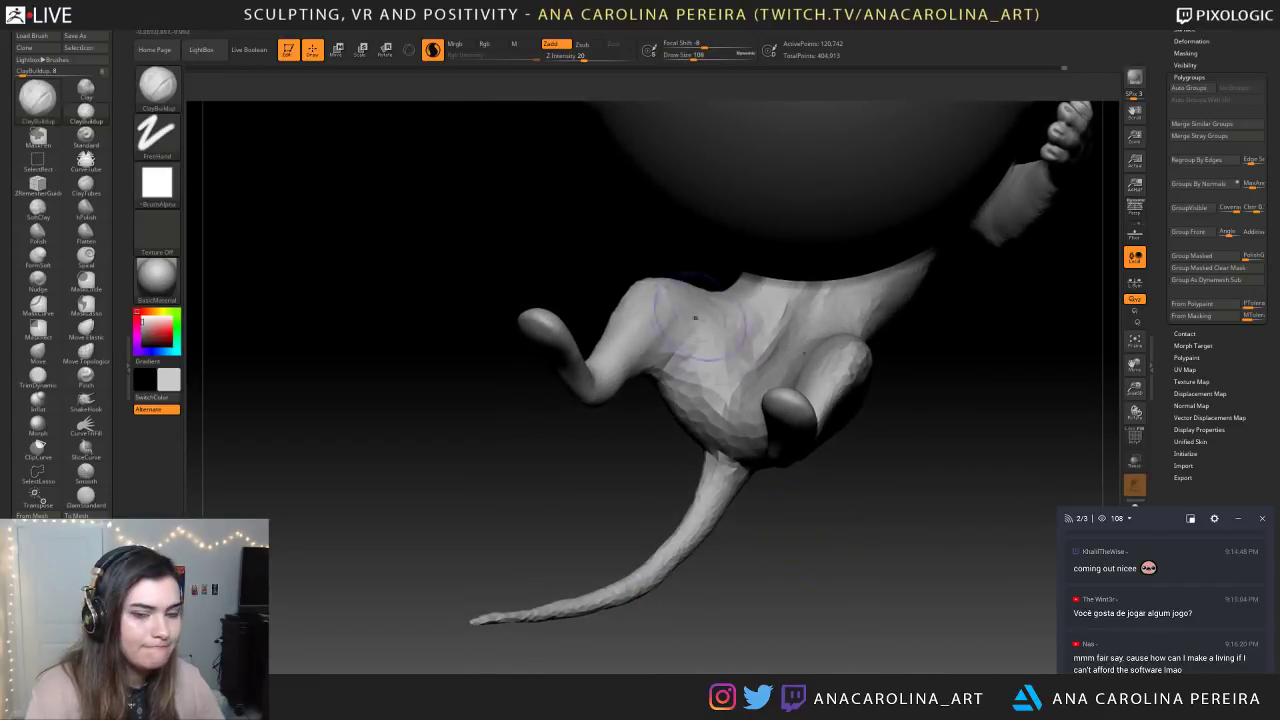
{"action": "left_click_drag", "start_coordinate": [635, 447], "coordinate": [651, 497], "text": "alt"}
{"action": "key", "text": "space"}
{"action": "left_click_drag", "start_coordinate": [684, 389], "coordinate": [670, 397]}
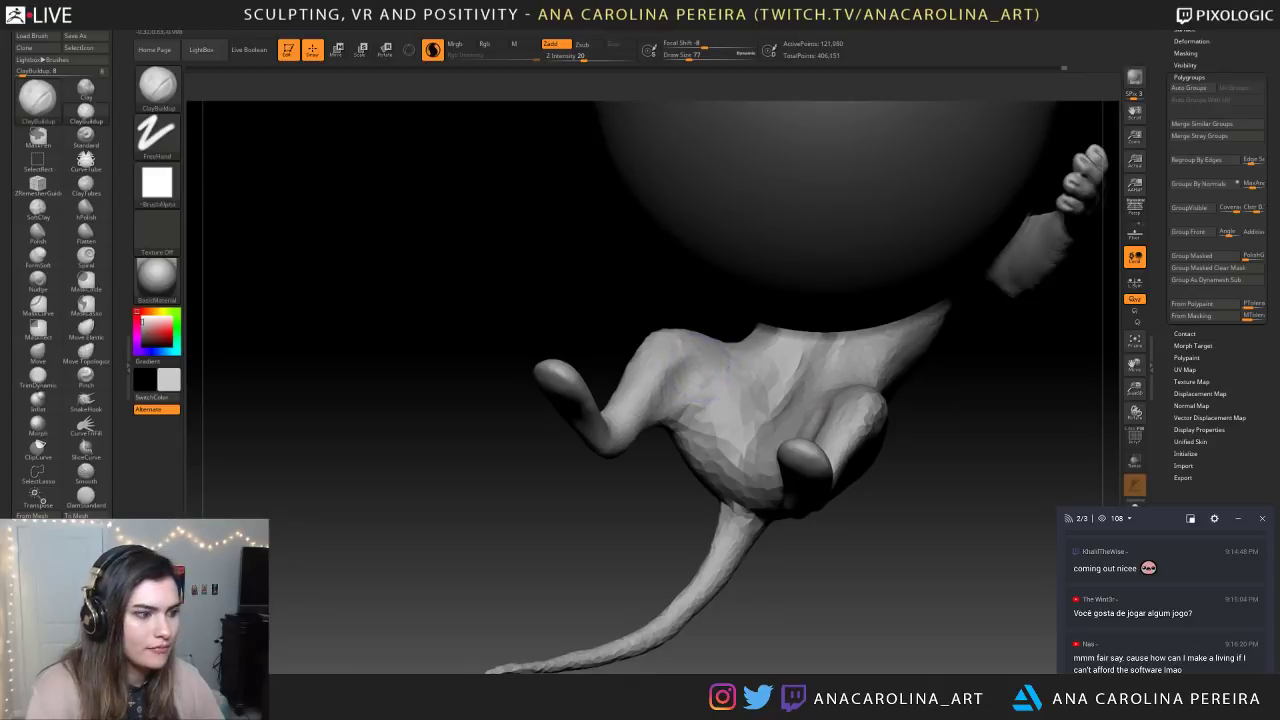
Set the draw size to 104 and build up the inner thighs, groin and lower belly with ClayBuildup
{"action": "right_click_drag", "start_coordinate": [687, 388], "coordinate": [694, 386]}
{"action": "key", "text": "space"}
{"action": "mouse_move", "coordinate": [694, 386]}
{"action": "left_mouse_down"}
{"action": "mouse_move", "coordinate": [727, 388]}
{"action": "mouse_move", "coordinate": [710, 435]}
{"action": "mouse_move", "coordinate": [722, 470]}
{"action": "left_mouse_up"}
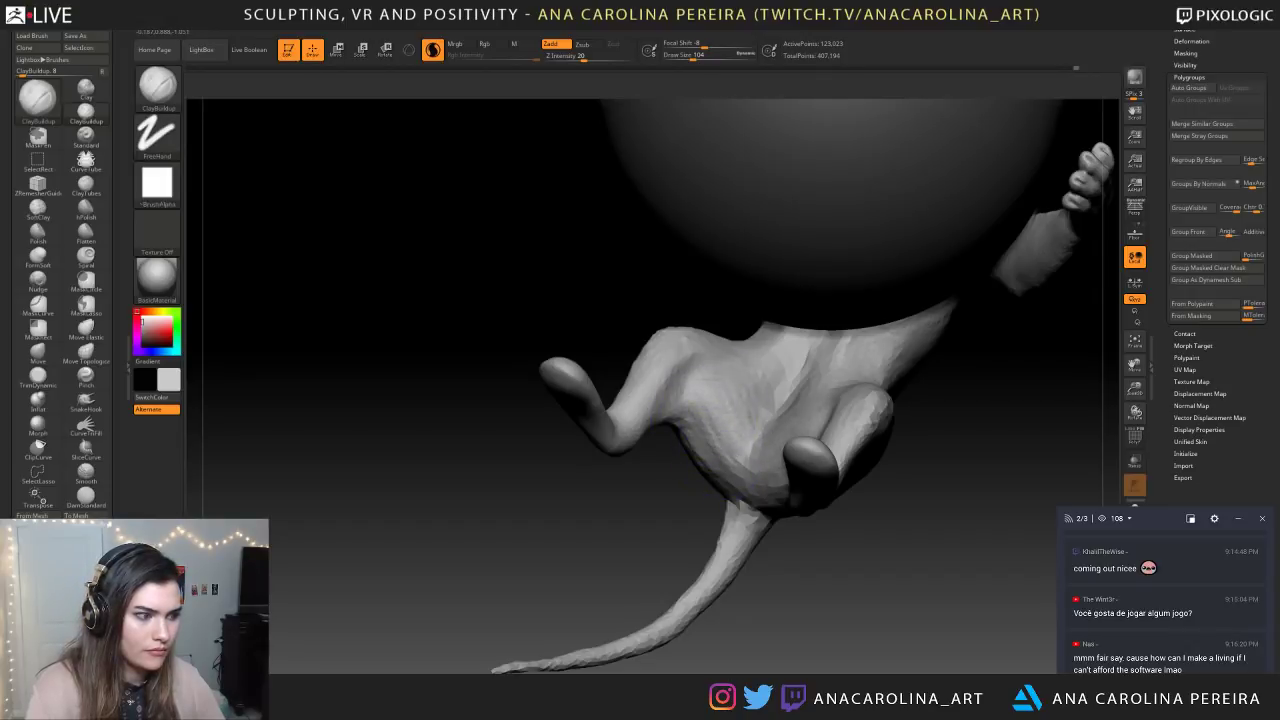
{"action": "mouse_move", "coordinate": [750, 395]}
{"action": "left_mouse_down"}
{"action": "mouse_move", "coordinate": [735, 367]}
{"action": "mouse_move", "coordinate": [740, 452]}
{"action": "left_mouse_up"}
{"action": "mouse_move", "coordinate": [738, 448]}
{"action": "right_mouse_down"}
{"action": "mouse_move", "coordinate": [712, 445]}
{"action": "mouse_move", "coordinate": [772, 410]}
{"action": "mouse_move", "coordinate": [750, 375]}
{"action": "right_mouse_up"}
{"action": "mouse_move", "coordinate": [729, 368]}
{"action": "left_mouse_down"}
{"action": "mouse_move", "coordinate": [728, 448]}
{"action": "mouse_move", "coordinate": [730, 380]}
{"action": "left_mouse_up"}
{"action": "right_click_drag", "start_coordinate": [704, 384], "coordinate": [930, 405]}
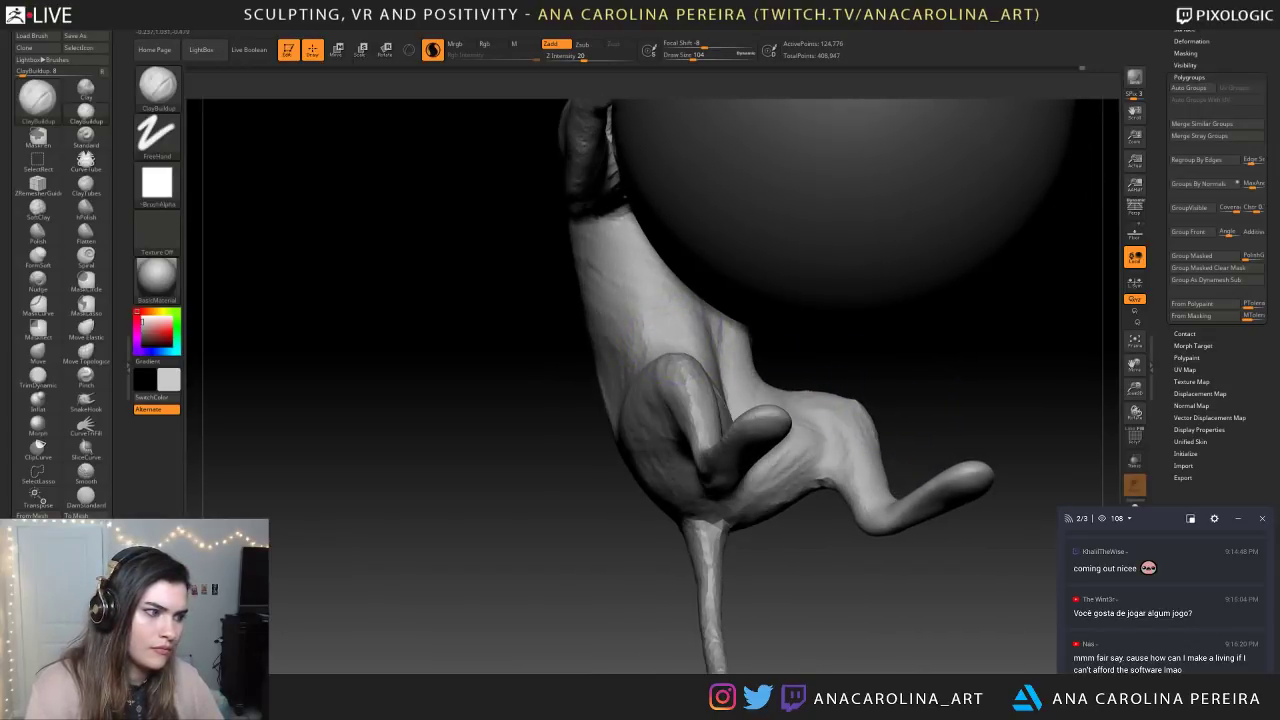
{"action": "mouse_move", "coordinate": [722, 335]}
{"action": "left_mouse_down"}
{"action": "mouse_move", "coordinate": [690, 305]}
{"action": "mouse_move", "coordinate": [716, 328]}
{"action": "left_mouse_up"}
{"action": "right_click_drag", "start_coordinate": [786, 352], "coordinate": [858, 398]}
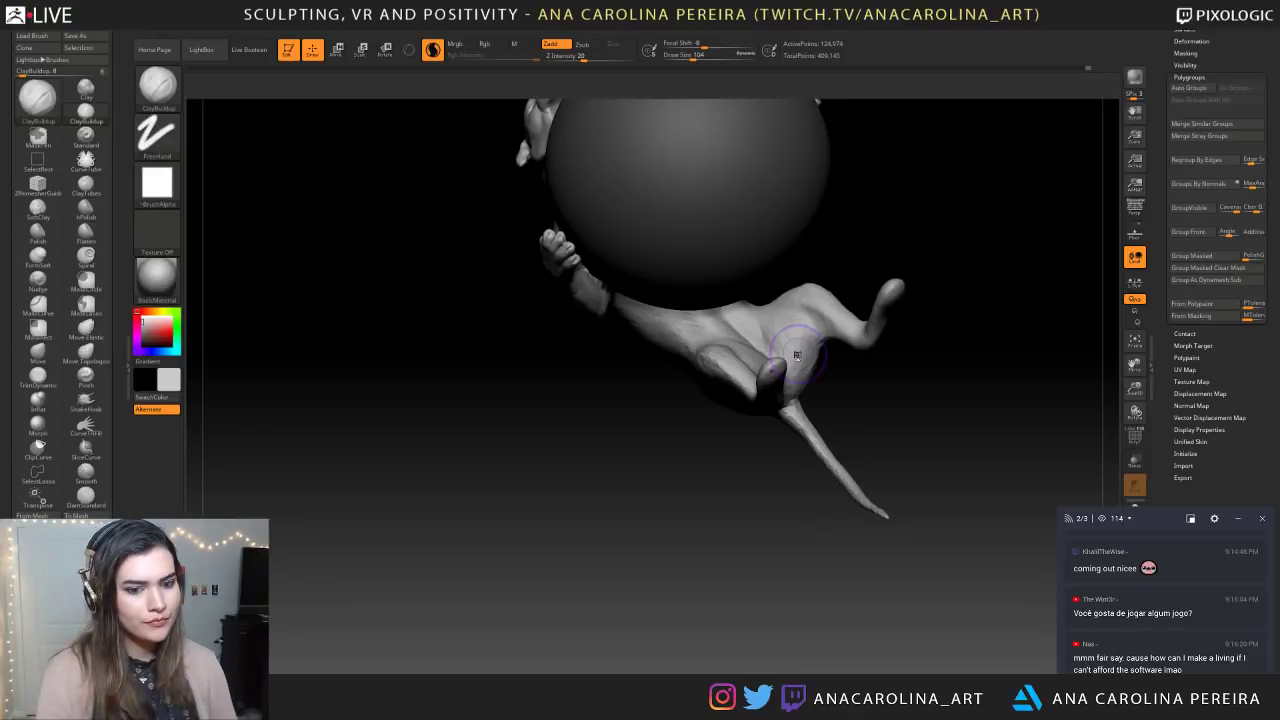
Build up the sole of the hind foot with ClayBuildup at draw size 104
{"action": "left_click_drag", "start_coordinate": [456, 504], "coordinate": [810, 570]}
{"action": "mouse_move", "coordinate": [820, 505]}
{"action": "left_mouse_down"}
{"action": "mouse_move", "coordinate": [845, 510]}
{"action": "mouse_move", "coordinate": [790, 530]}
{"action": "mouse_move", "coordinate": [868, 433]}
{"action": "mouse_move", "coordinate": [894, 526]}
{"action": "mouse_move", "coordinate": [845, 671]}
{"action": "mouse_move", "coordinate": [770, 382]}
{"action": "mouse_move", "coordinate": [758, 402]}
{"action": "left_mouse_up"}
{"action": "left_click_drag", "start_coordinate": [860, 370], "coordinate": [705, 375]}
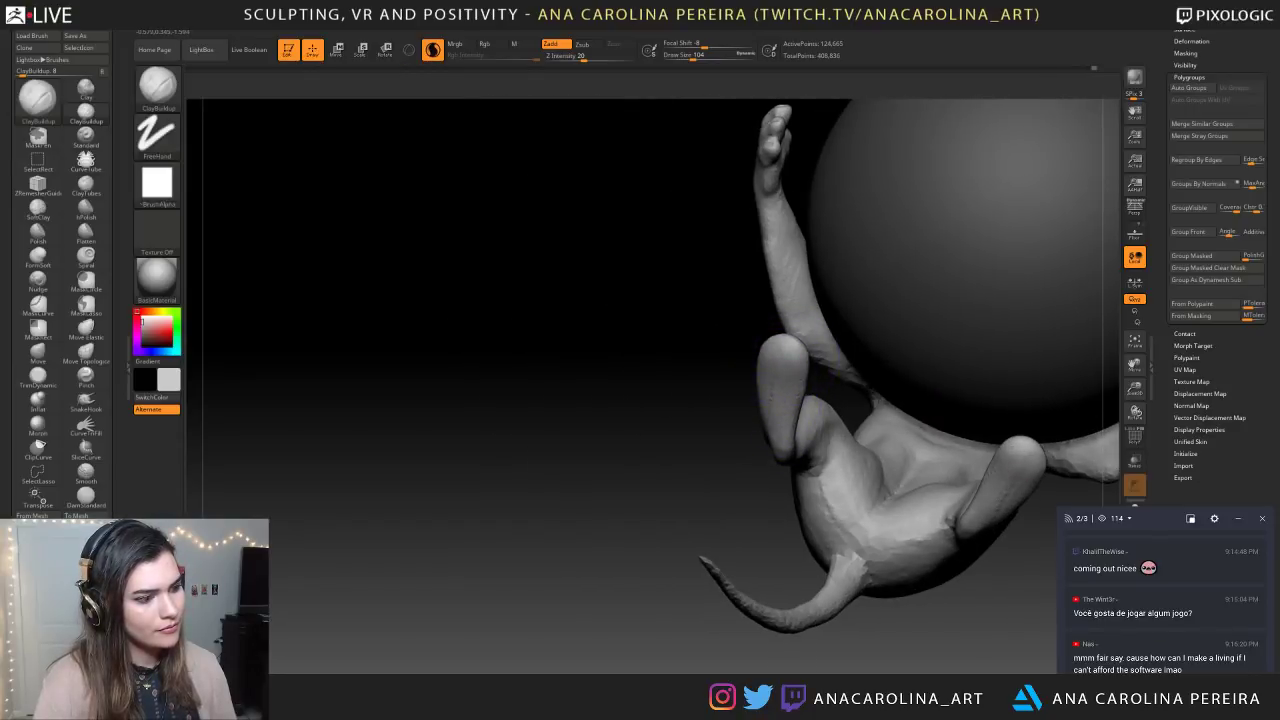
{"action": "left_click_drag", "start_coordinate": [785, 388], "coordinate": [782, 408]}
{"action": "mouse_move", "coordinate": [725, 385]}
{"action": "left_mouse_down"}
{"action": "mouse_move", "coordinate": [620, 380]}
{"action": "mouse_move", "coordinate": [829, 400]}
{"action": "left_mouse_up"}
{"action": "left_click_drag", "start_coordinate": [829, 571], "coordinate": [876, 446], "text": "alt"}
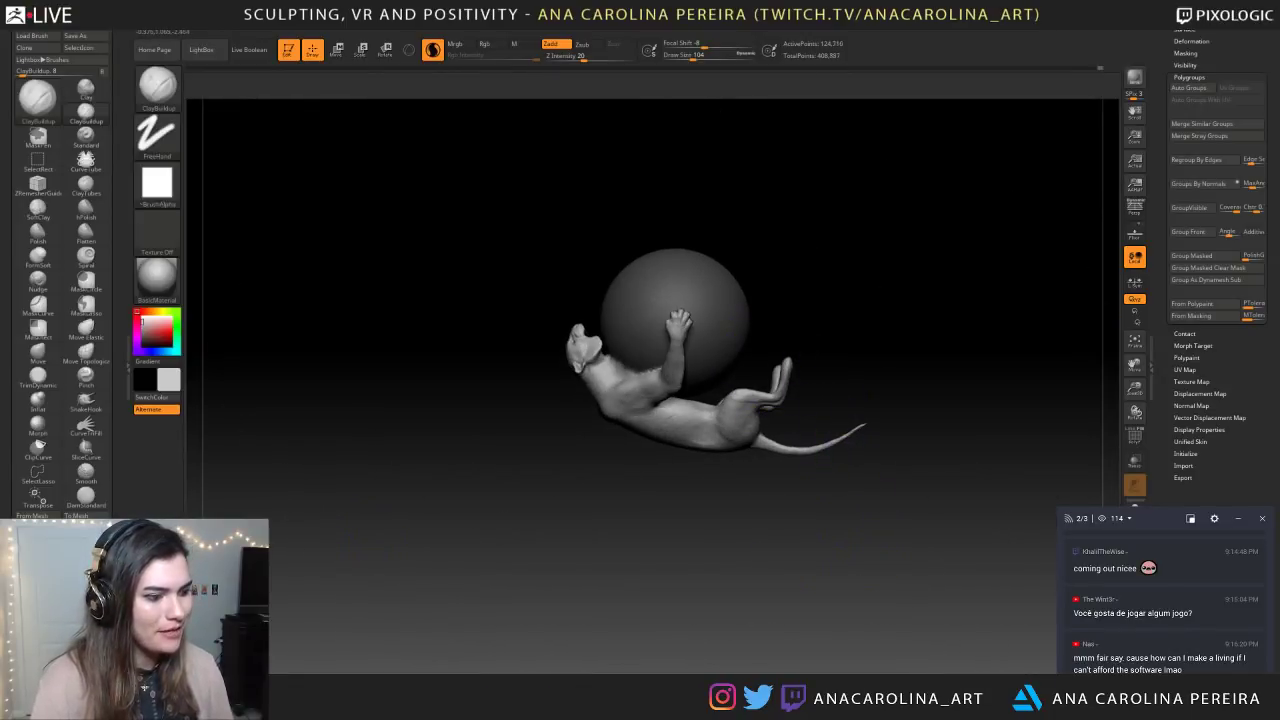
Select the CurveTriFill brush and frame the gap between the foreleg and the chest
{"action": "left_click_drag", "start_coordinate": [894, 503], "coordinate": [797, 577]}
{"action": "left_click_drag", "start_coordinate": [580, 470], "coordinate": [500, 590], "text": "alt"}
{"action": "mouse_move", "coordinate": [670, 450]}
{"action": "left_mouse_down", "text": "alt"}
{"action": "mouse_move", "coordinate": [853, 472]}
{"action": "mouse_move", "coordinate": [859, 493]}
{"action": "mouse_move", "coordinate": [976, 590]}
{"action": "mouse_move", "coordinate": [991, 575]}
{"action": "left_mouse_up", "text": "alt"}
{"action": "mouse_move", "coordinate": [838, 235]}
{"action": "left_mouse_down"}
{"action": "mouse_move", "coordinate": [786, 280]}
{"action": "mouse_move", "coordinate": [777, 209]}
{"action": "left_mouse_up"}
{"action": "key", "text": "b"}
{"action": "key", "text": "c"}
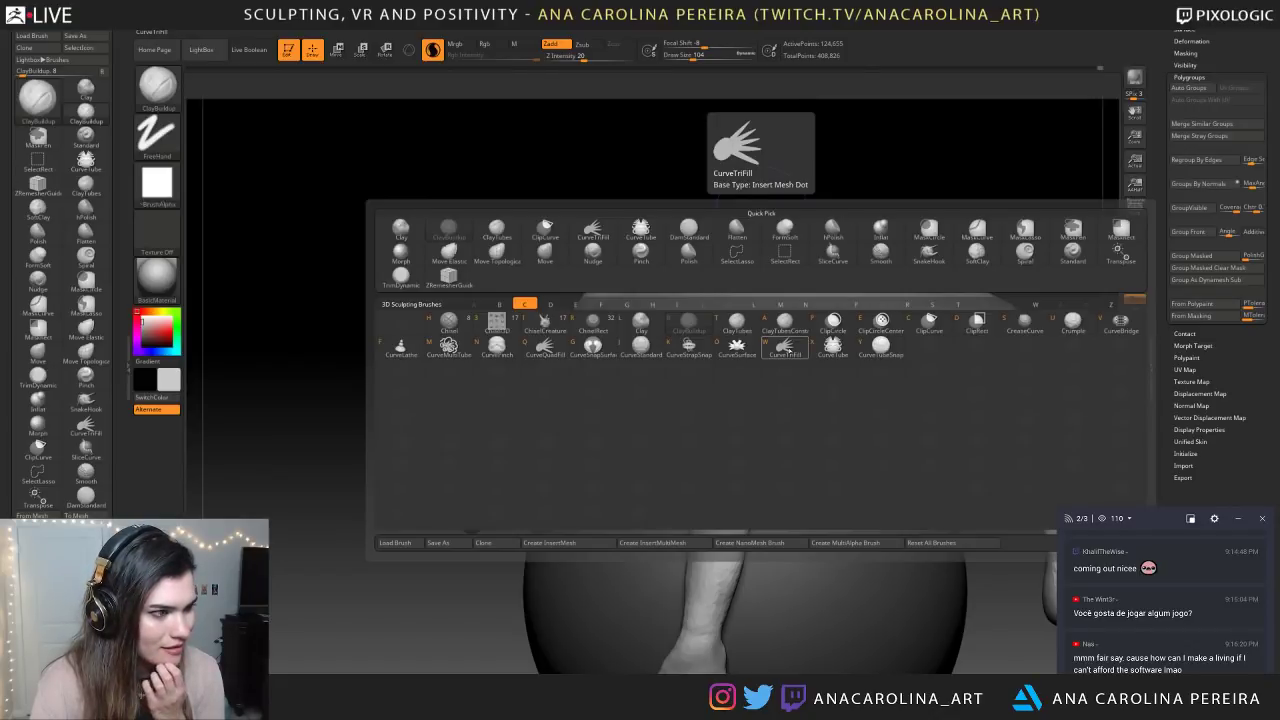
{"action": "left_click", "coordinate": [785, 346]}
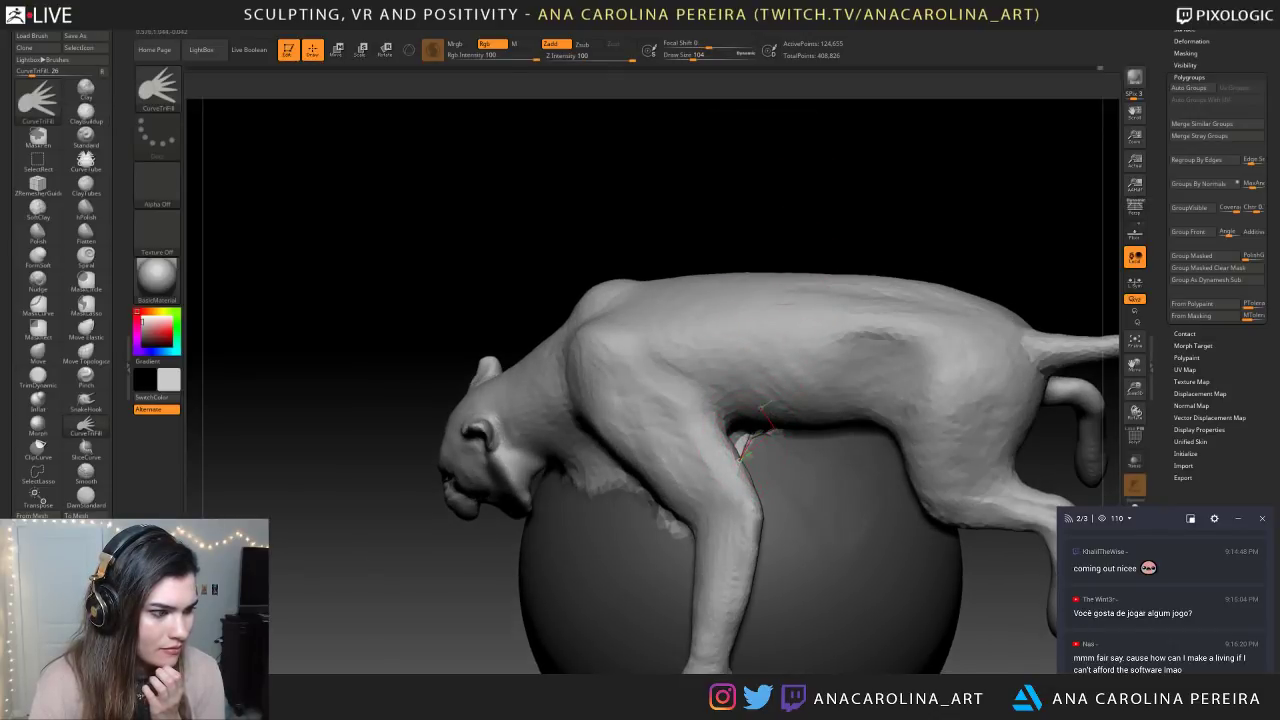
{"action": "left_click_drag", "start_coordinate": [740, 459], "coordinate": [736, 412]}
{"action": "mouse_move", "coordinate": [832, 226]}
{"action": "left_mouse_down"}
{"action": "mouse_move", "coordinate": [840, 290]}
{"action": "mouse_move", "coordinate": [843, 241]}
{"action": "mouse_move", "coordinate": [823, 240]}
{"action": "left_mouse_up"}
{"action": "key", "text": "ctrl+z"}
Set the draw size to 31 and create a curved CurveTriFill patch bridging the upper foreleg and the chest
{"action": "key", "text": "space"}
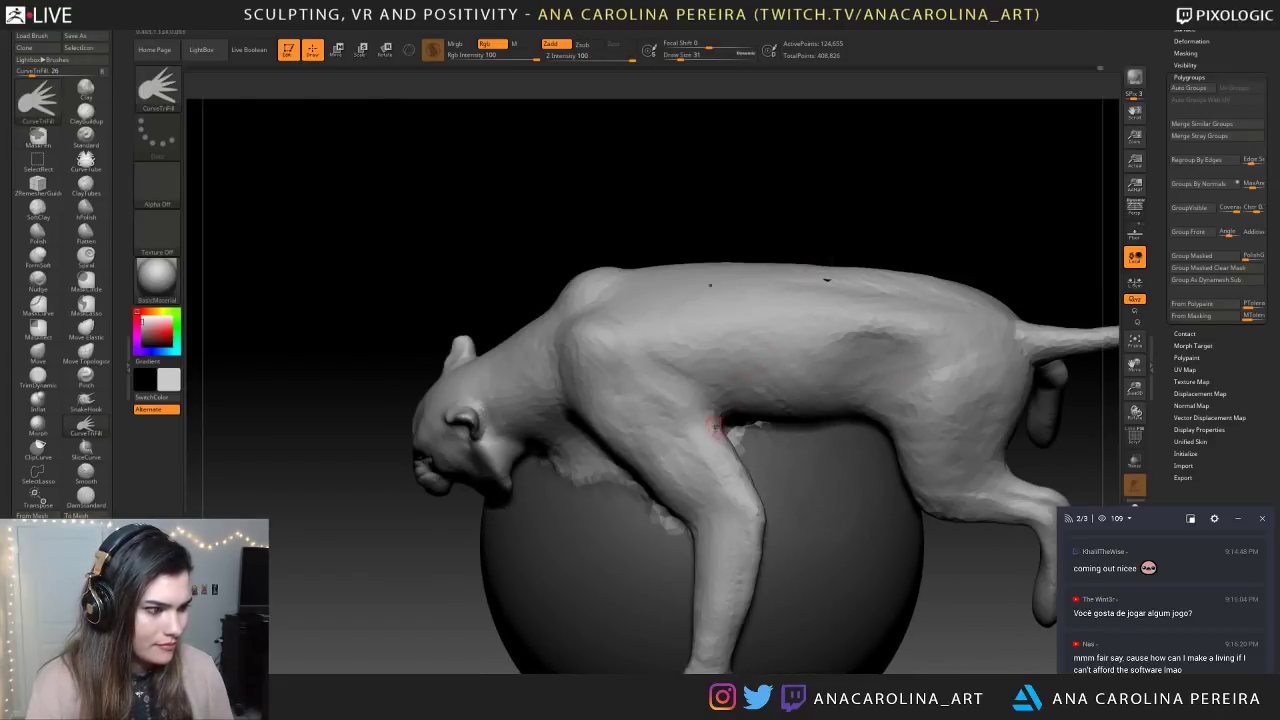
{"action": "left_click_drag", "start_coordinate": [730, 442], "coordinate": [756, 417]}
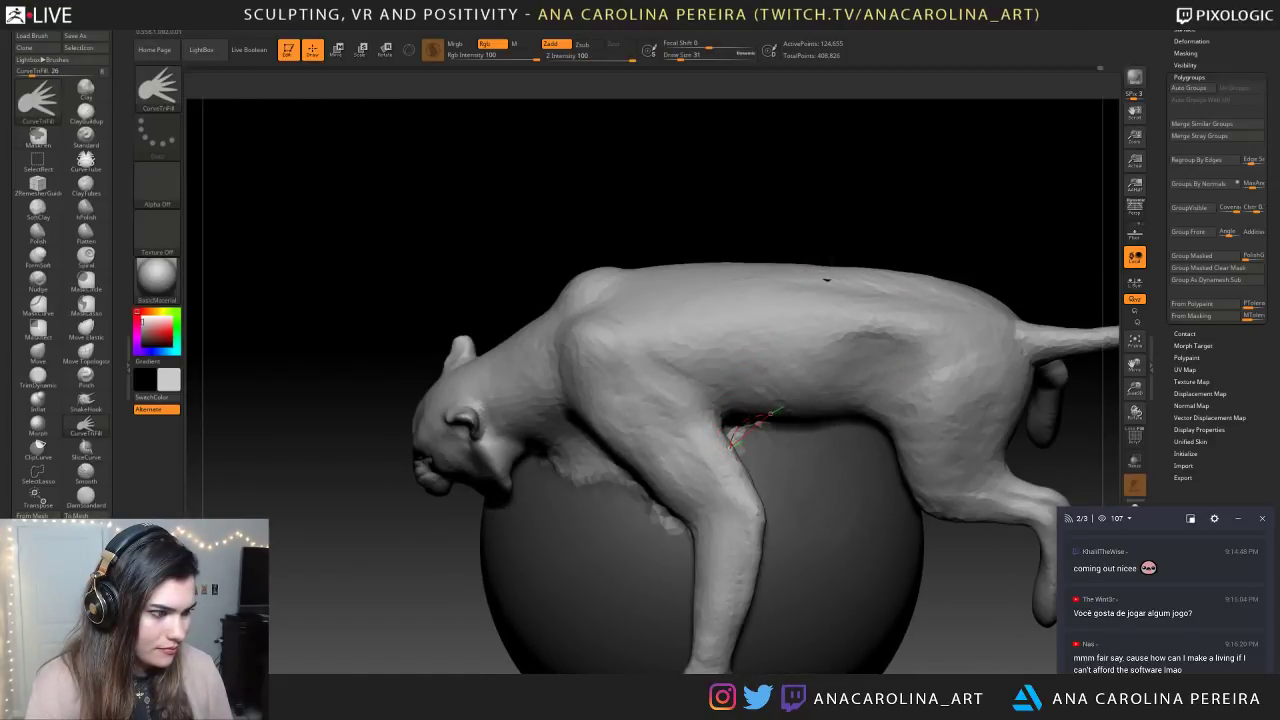
{"action": "mouse_move", "coordinate": [828, 242]}
{"action": "left_mouse_down"}
{"action": "mouse_move", "coordinate": [754, 206]}
{"action": "mouse_move", "coordinate": [771, 242]}
{"action": "left_mouse_up"}
{"action": "mouse_move", "coordinate": [745, 184]}
{"action": "left_mouse_down"}
{"action": "mouse_move", "coordinate": [729, 175]}
{"action": "mouse_move", "coordinate": [750, 177]}
{"action": "mouse_move", "coordinate": [750, 157]}
{"action": "mouse_move", "coordinate": [651, 177]}
{"action": "mouse_move", "coordinate": [743, 132]}
{"action": "mouse_move", "coordinate": [756, 155]}
{"action": "mouse_move", "coordinate": [711, 143]}
{"action": "mouse_move", "coordinate": [697, 206]}
{"action": "mouse_move", "coordinate": [707, 232]}
{"action": "left_mouse_up"}
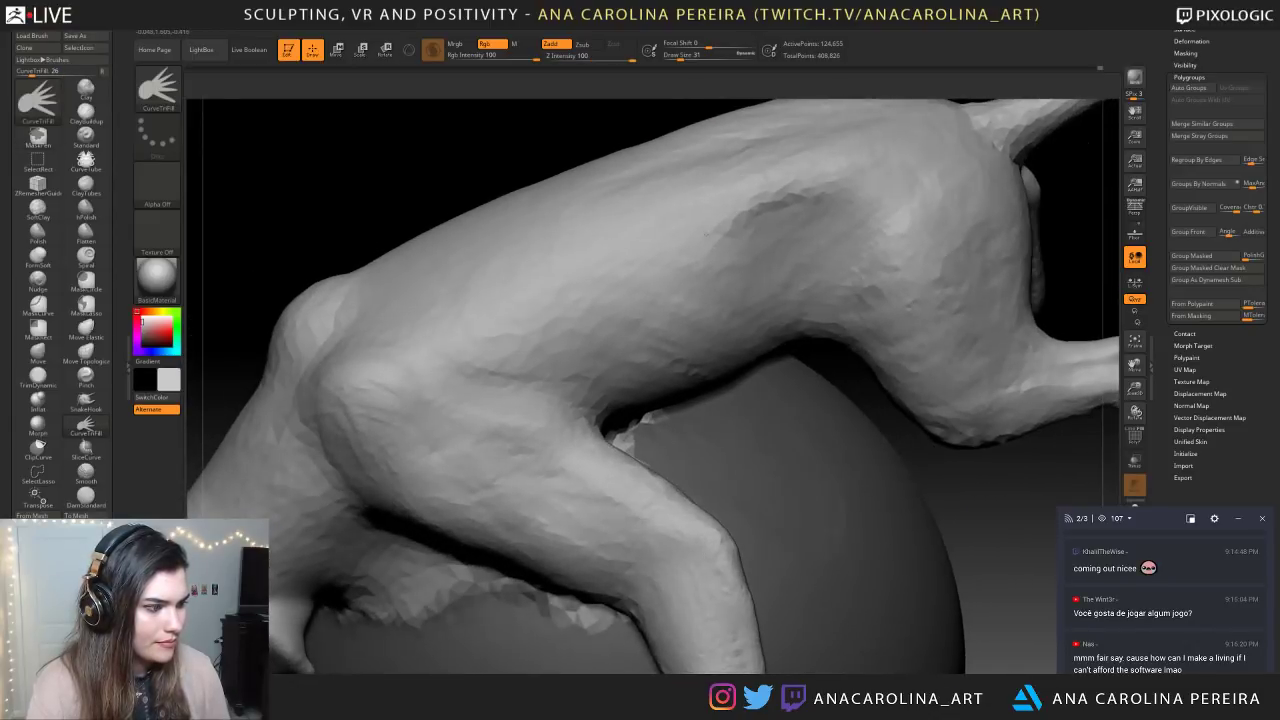
{"action": "left_click_drag", "start_coordinate": [675, 435], "coordinate": [668, 460]}
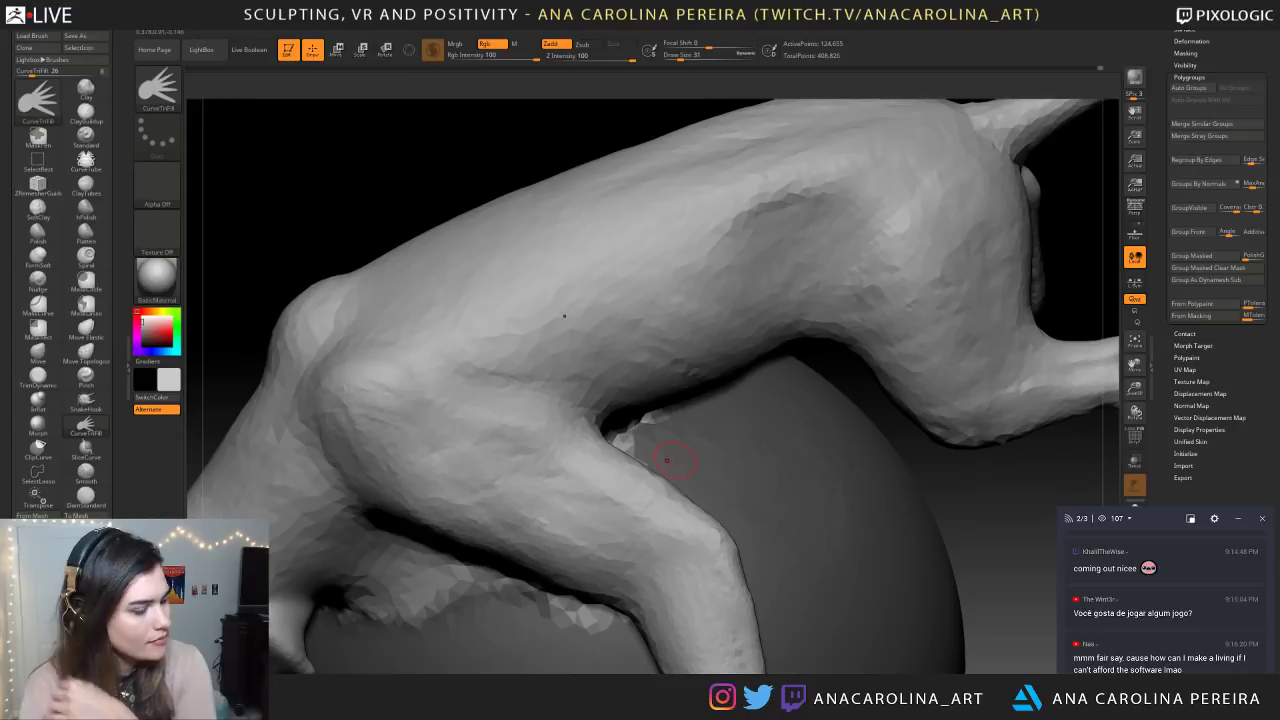
{"action": "left_click", "coordinate": [1098, 70]}
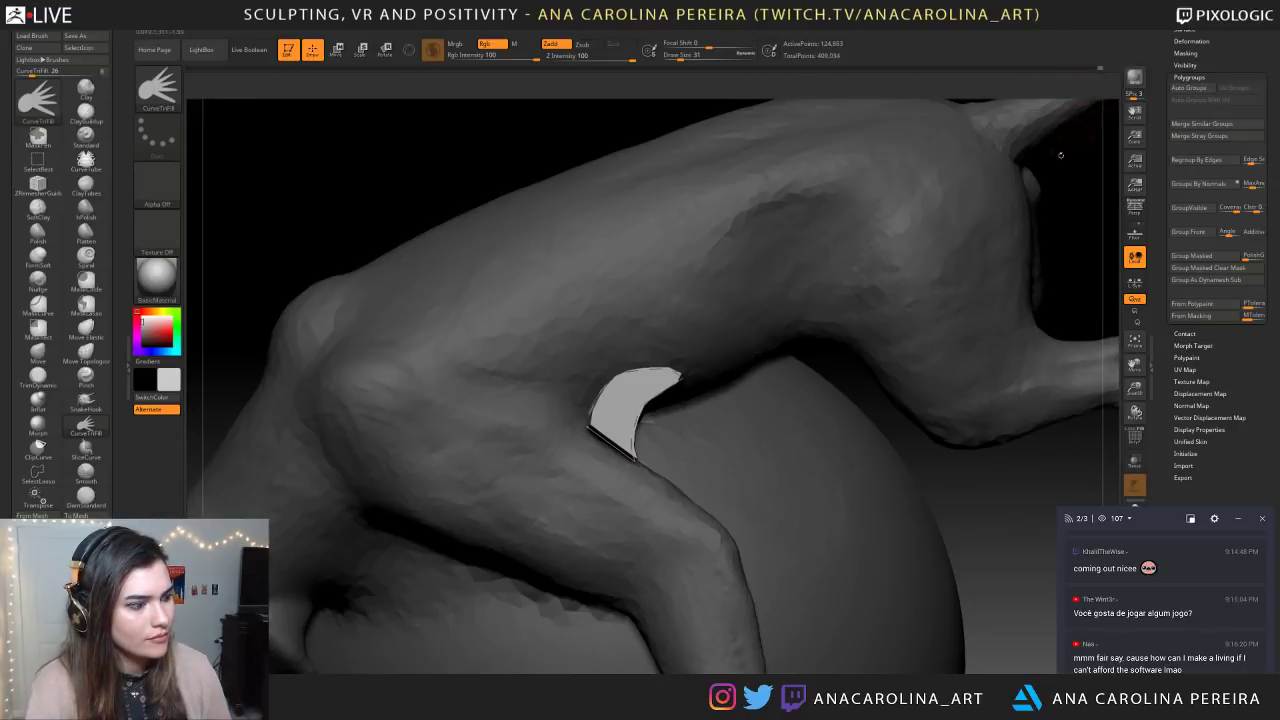
Try to scale the new patch behind the foreleg with a transpose line
{"action": "left_click_drag", "start_coordinate": [1032, 473], "coordinate": [900, 410]}
{"action": "key", "text": "e"}
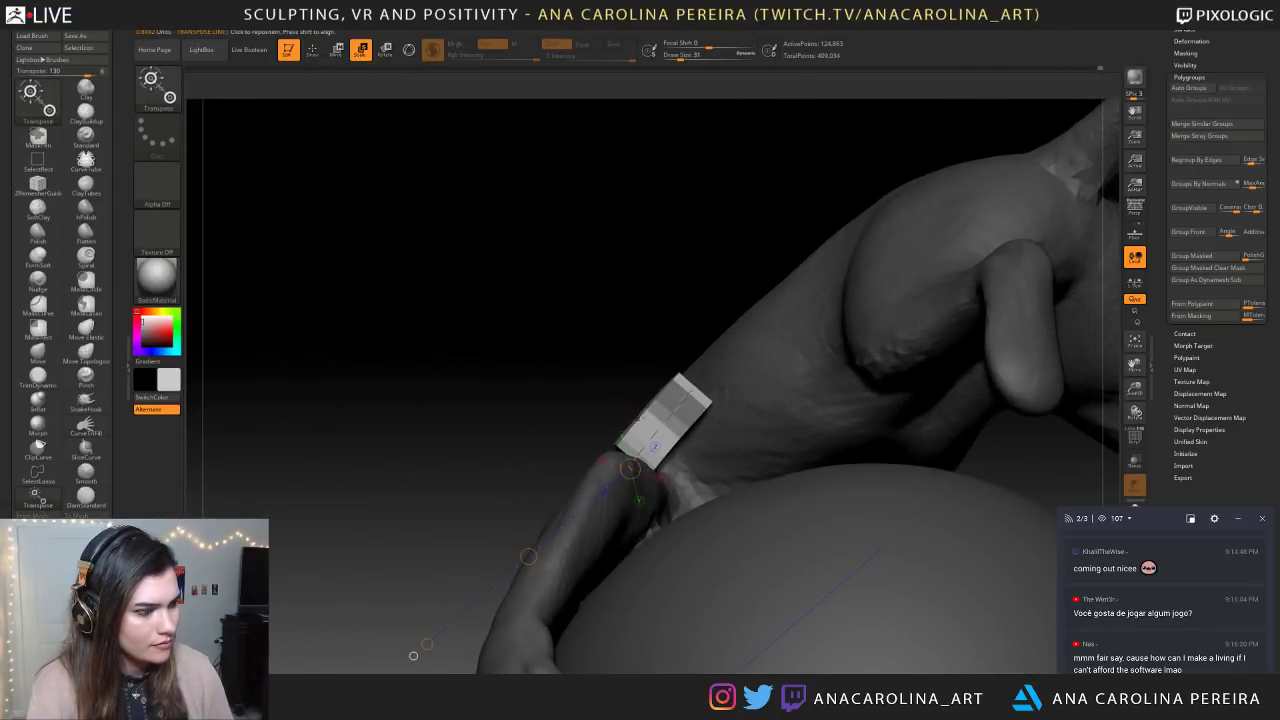
{"action": "left_click_drag", "start_coordinate": [670, 428], "coordinate": [589, 353]}
{"action": "left_click_drag", "start_coordinate": [629, 391], "coordinate": [645, 408]}
{"action": "key", "text": "ctrl+z"}
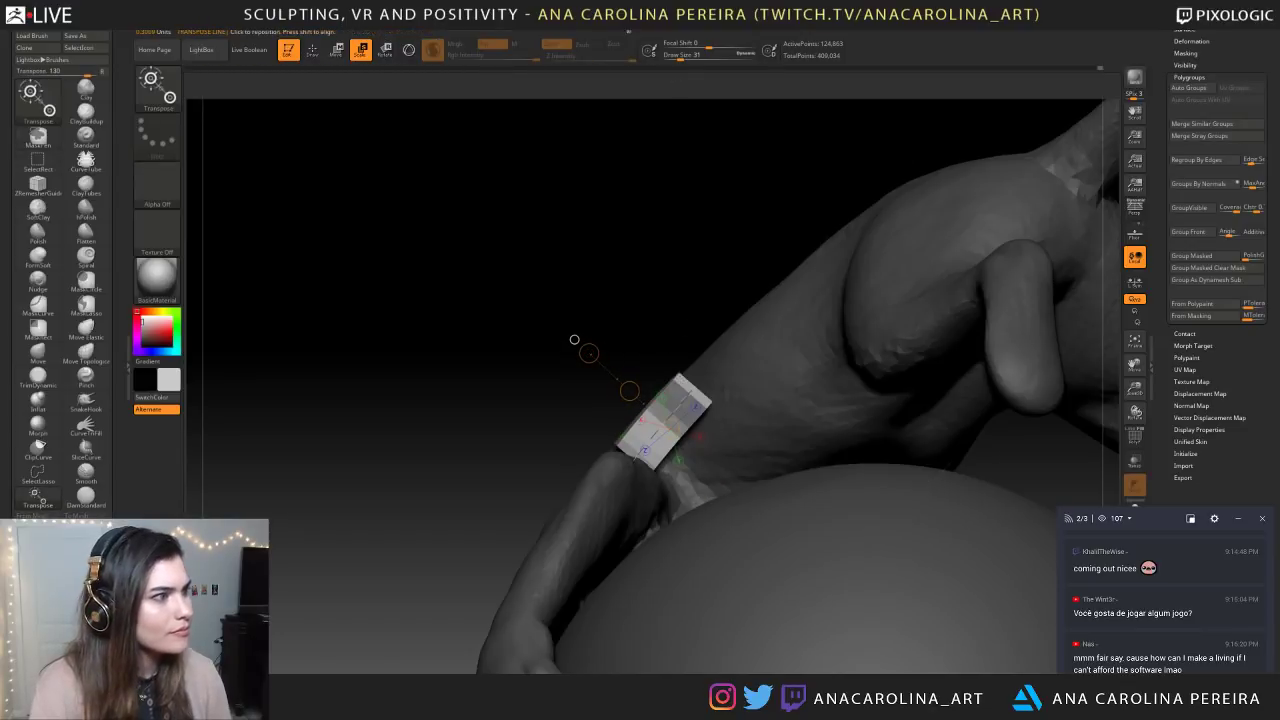
Enable local symmetry for the transform
{"action": "key", "text": "F1"}
{"action": "mouse_move", "coordinate": [673, 24]}
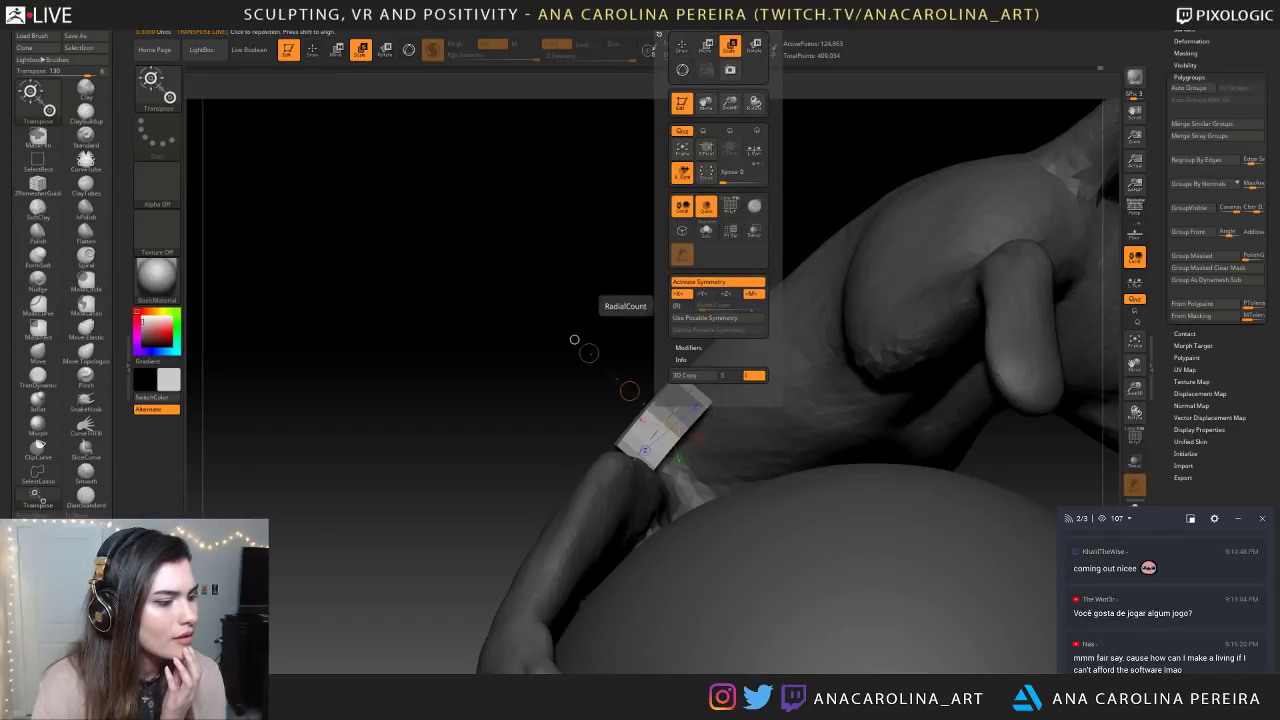
{"action": "left_click", "coordinate": [755, 149]}
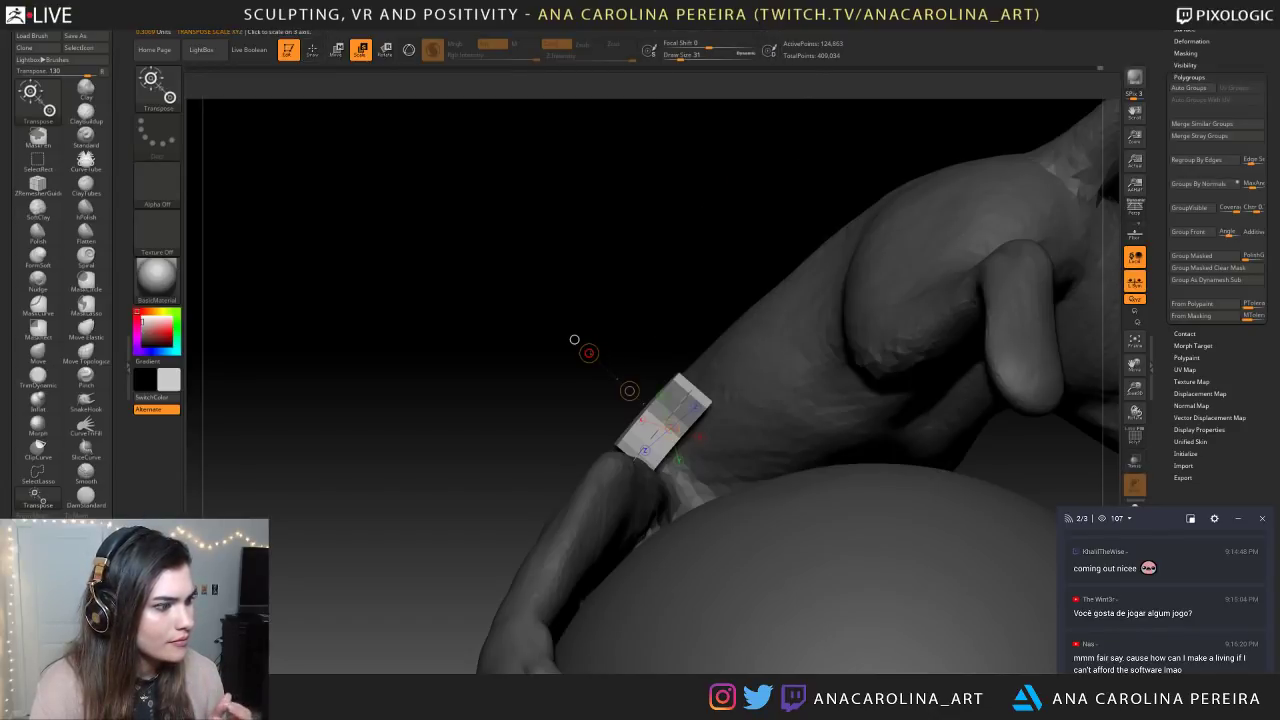
Try to scale the mirrored patches with the transpose line under local symmetry
{"action": "mouse_move", "coordinate": [629, 391]}
{"action": "left_mouse_down"}
{"action": "mouse_move", "coordinate": [652, 411]}
{"action": "mouse_move", "coordinate": [717, 394]}
{"action": "mouse_move", "coordinate": [765, 311]}
{"action": "left_mouse_up"}
{"action": "key", "text": "ctrl+z"}
{"action": "key", "text": "ctrl+z"}
{"action": "left_click_drag", "start_coordinate": [713, 395], "coordinate": [683, 395]}
{"action": "right_click_drag", "start_coordinate": [784, 276], "coordinate": [721, 231]}
{"action": "key", "text": "ctrl+z"}
{"action": "key", "text": "ctrl+z"}
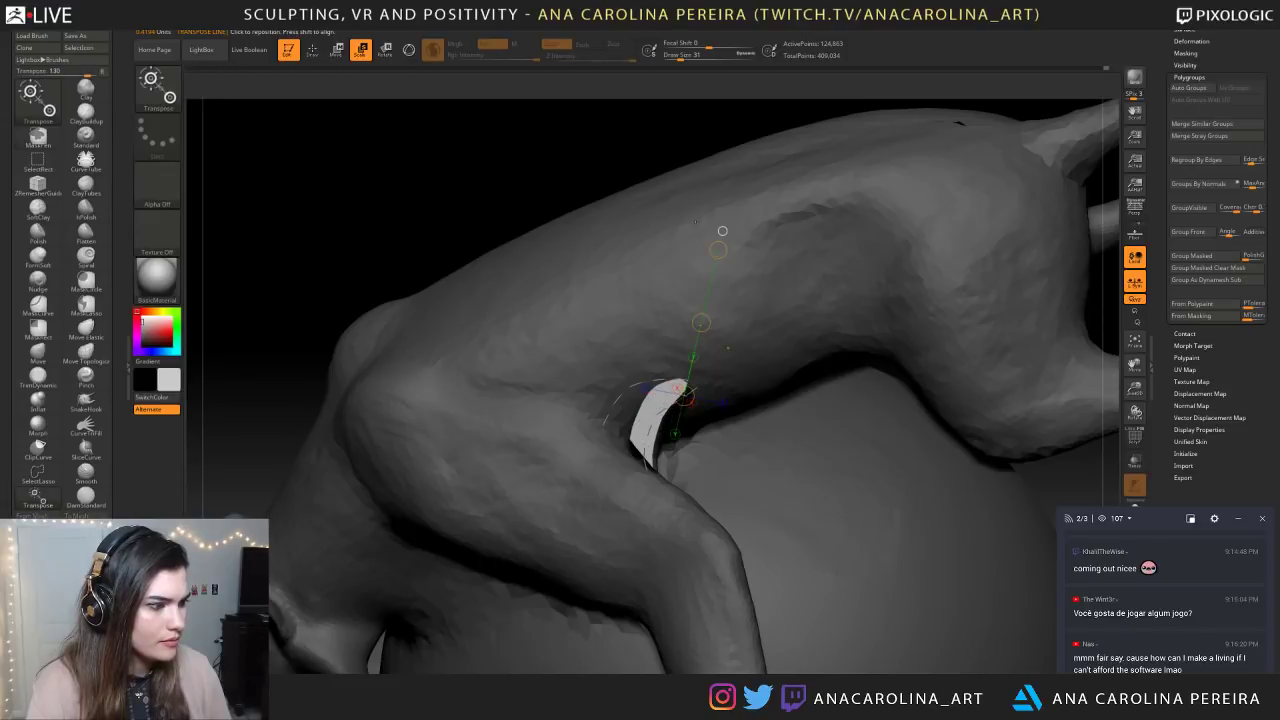
Switch to the 3D gizmo and try to transform the patch behind the foreleg with it
{"action": "left_click_drag", "start_coordinate": [620, 194], "coordinate": [592, 163]}
{"action": "right_click_drag", "start_coordinate": [578, 149], "coordinate": [529, 178], "text": "shift"}
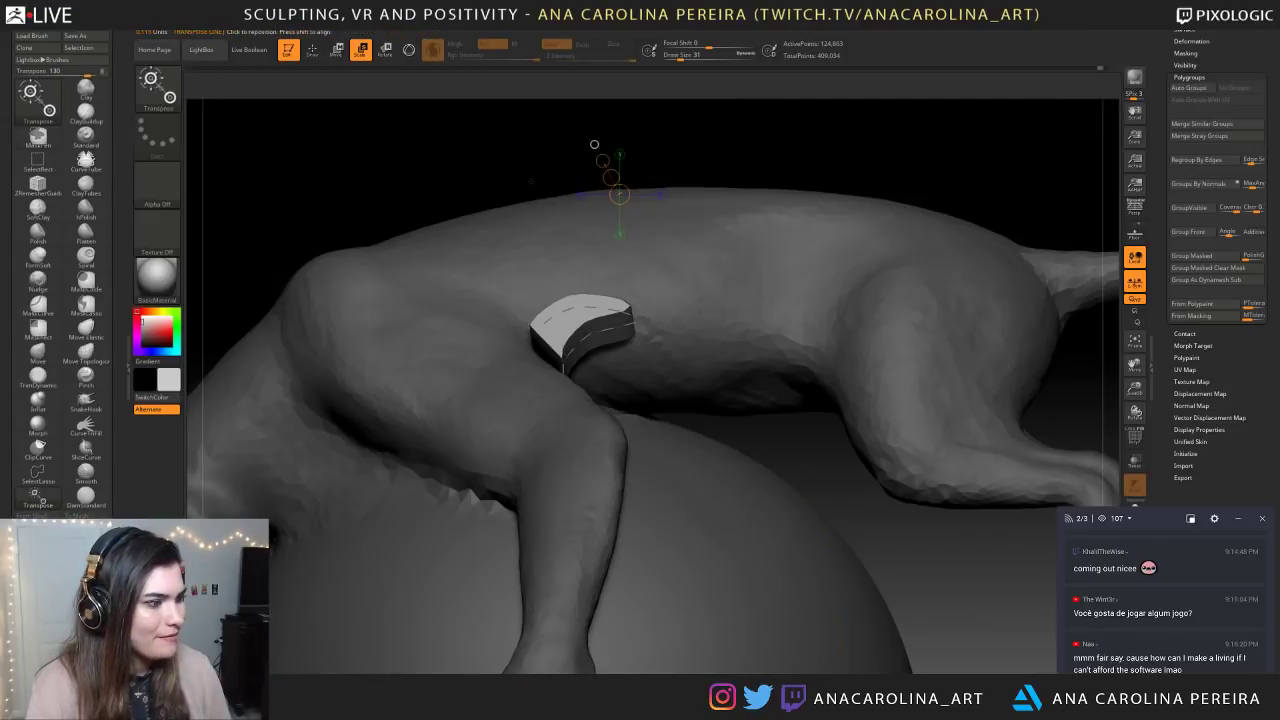
{"action": "right_click_drag", "start_coordinate": [640, 180], "coordinate": [640, 224]}
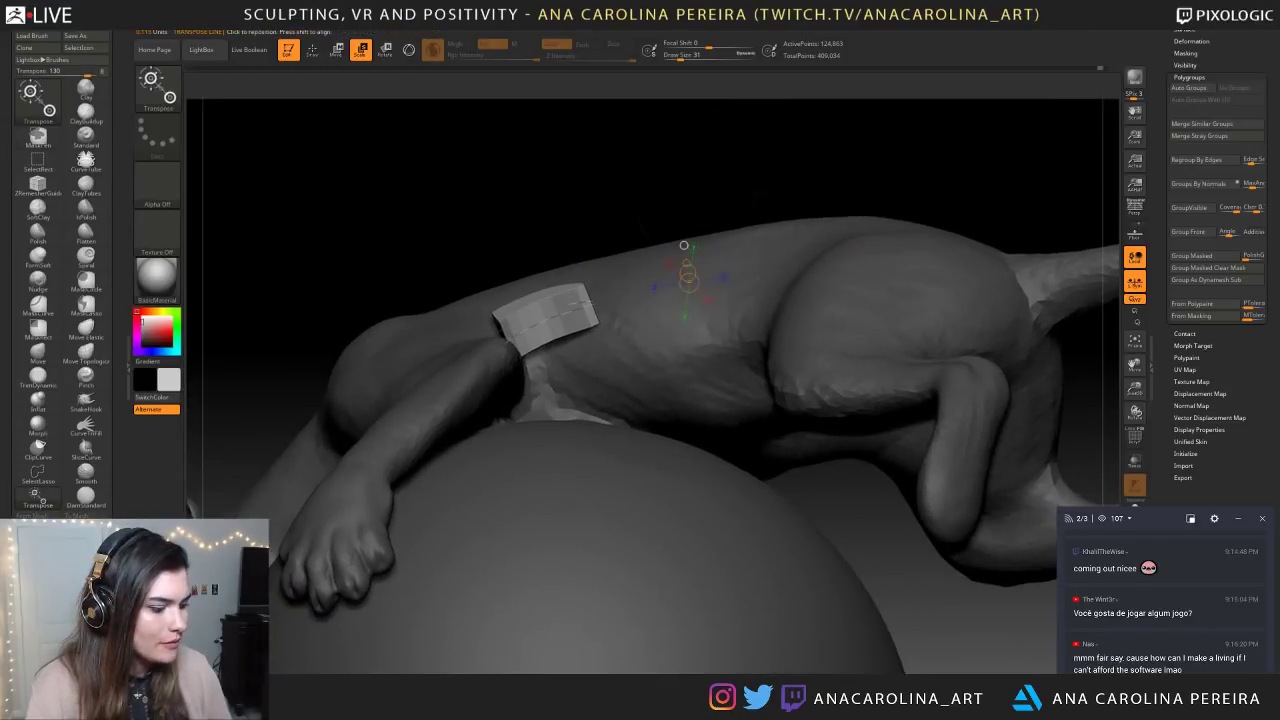
{"action": "key", "text": "y"}
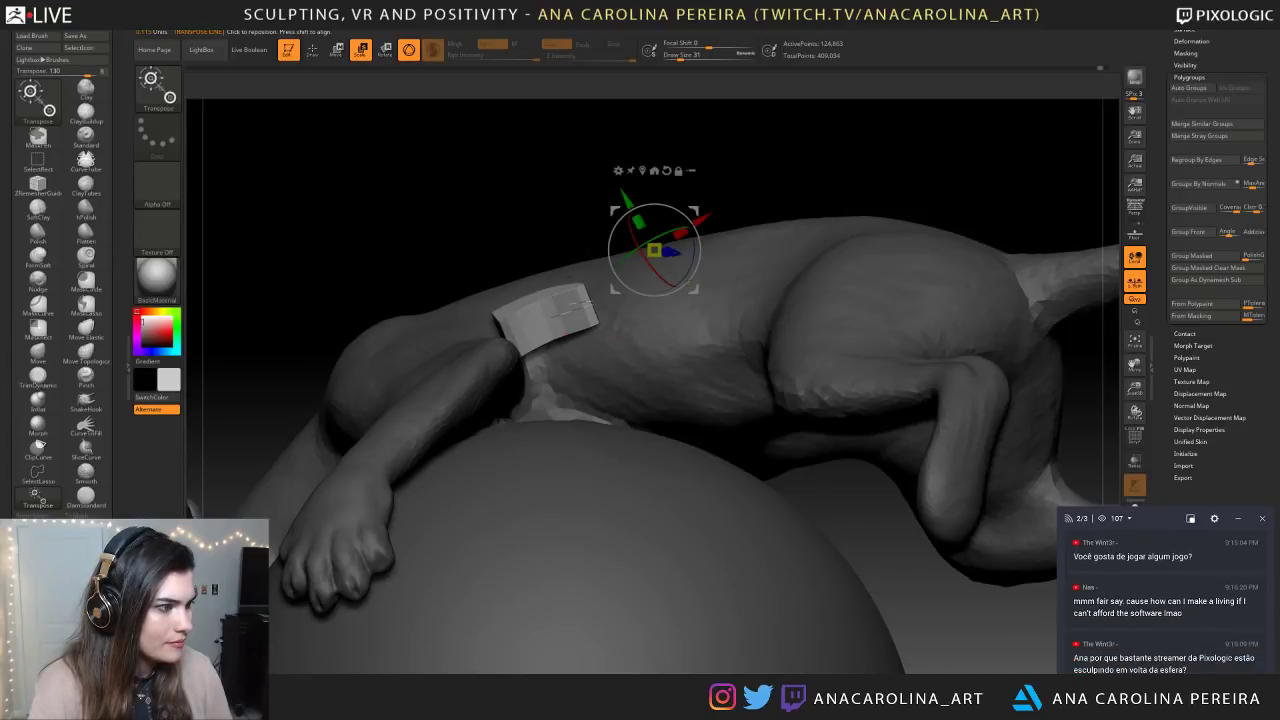
{"action": "left_click_drag", "start_coordinate": [638, 222], "coordinate": [650, 243]}
{"action": "right_click_drag", "start_coordinate": [650, 200], "coordinate": [700, 190]}
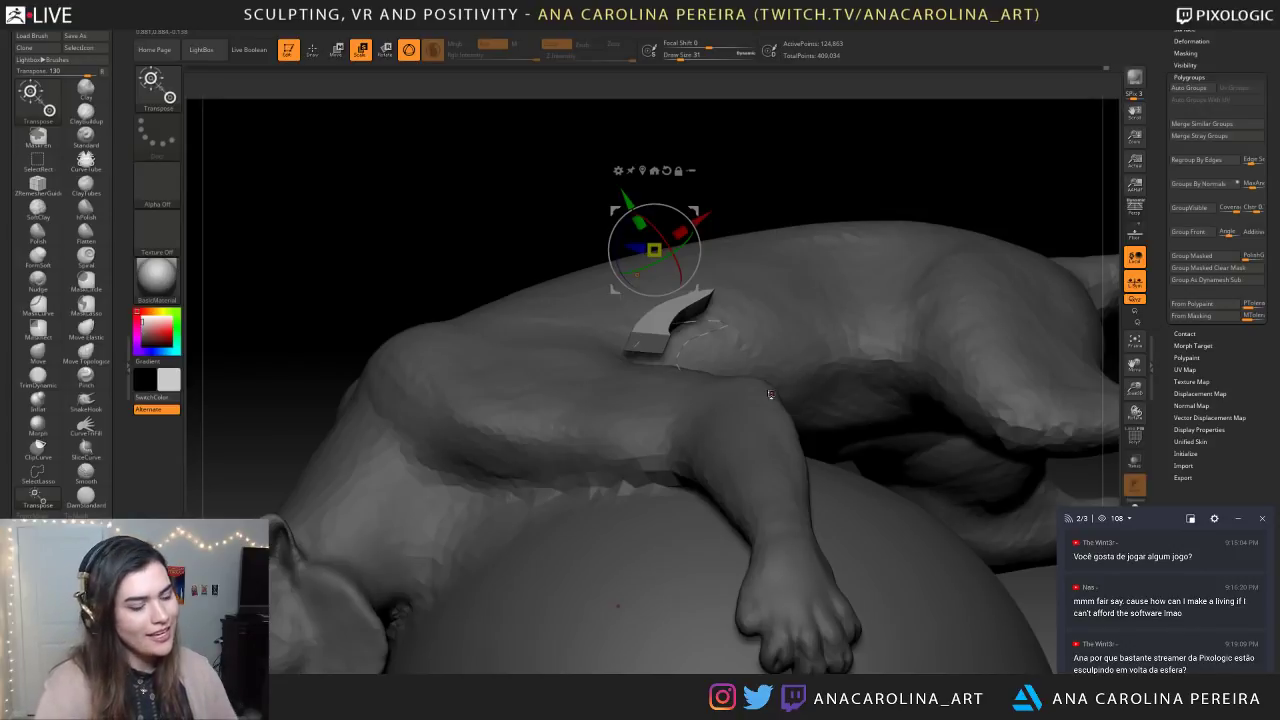
{"action": "left_click_drag", "start_coordinate": [560, 170], "coordinate": [490, 172]}
{"action": "left_click_drag", "start_coordinate": [560, 230], "coordinate": [560, 140], "text": "alt"}
{"action": "left_click_drag", "start_coordinate": [690, 240], "coordinate": [400, 235]}
{"action": "left_click_drag", "start_coordinate": [800, 130], "coordinate": [818, 186], "text": "alt"}
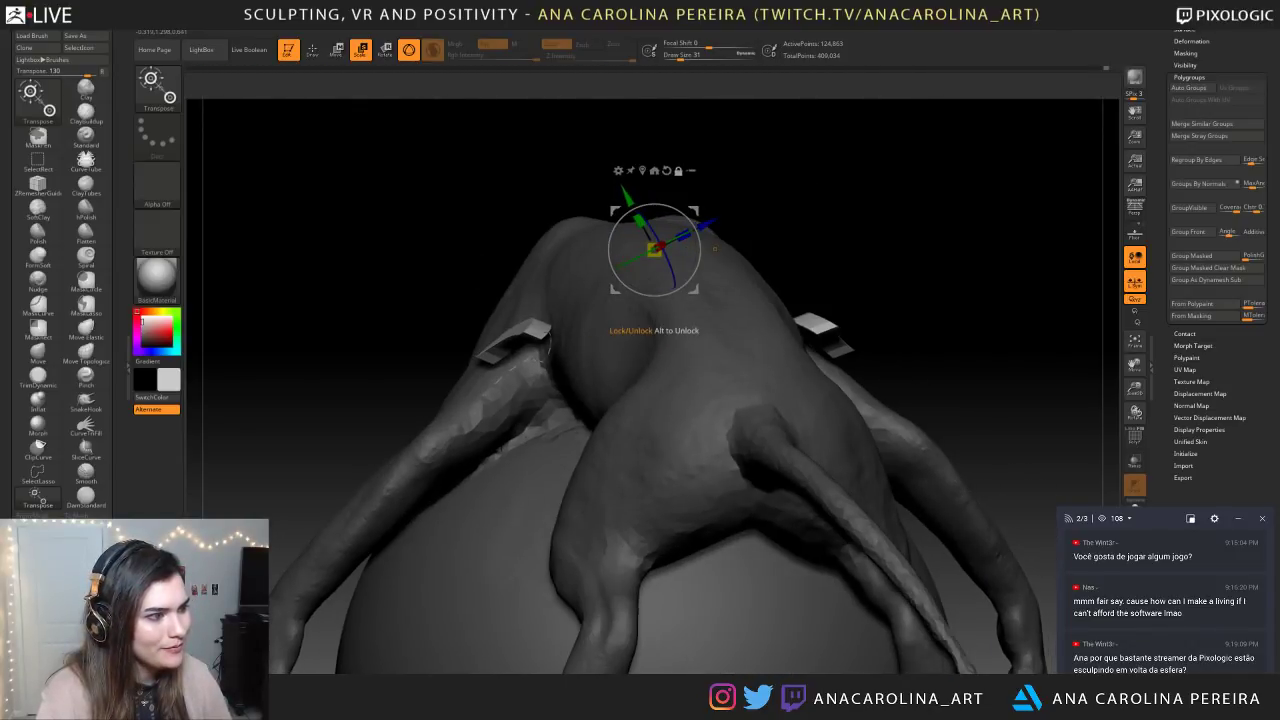
{"action": "key", "text": "ctrl+z"}
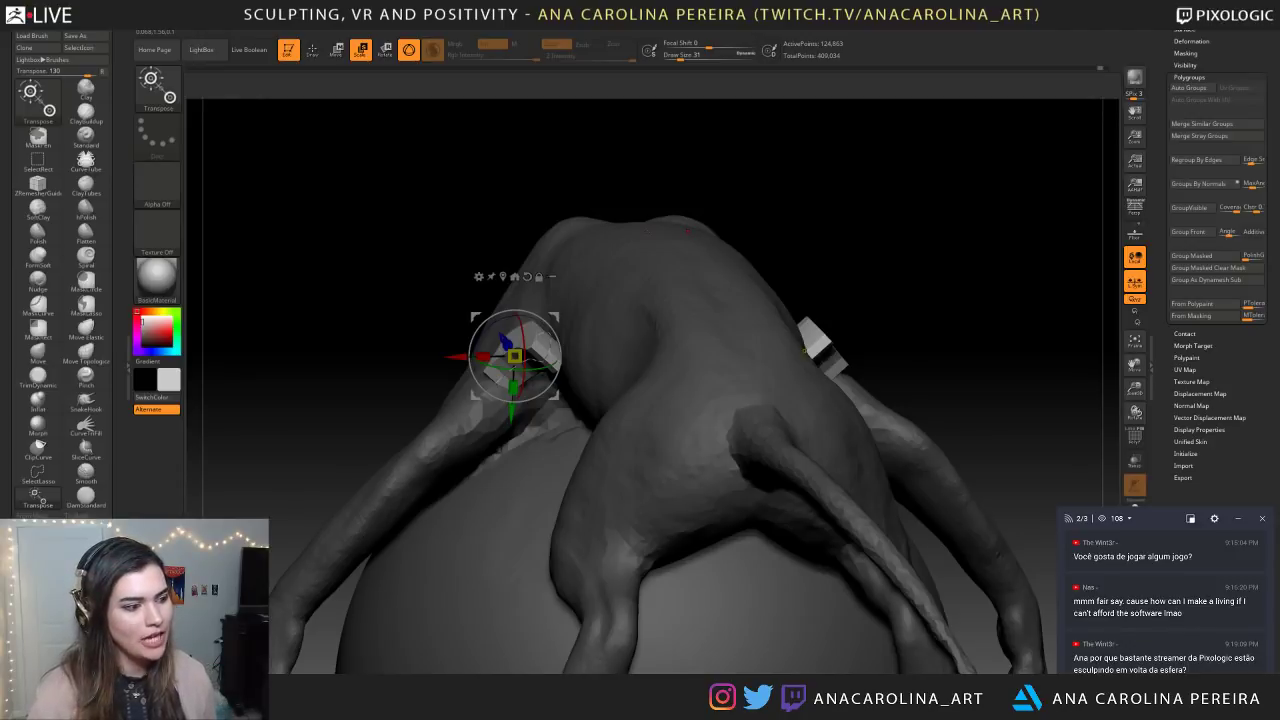
Undo the last gizmo change and return to the transpose line
{"action": "mouse_move", "coordinate": [452, 212]}
{"action": "left_mouse_down"}
{"action": "mouse_move", "coordinate": [620, 205]}
{"action": "mouse_move", "coordinate": [650, 52]}
{"action": "left_mouse_up"}
{"action": "mouse_move", "coordinate": [470, 150]}
{"action": "left_mouse_down"}
{"action": "mouse_move", "coordinate": [575, 160]}
{"action": "mouse_move", "coordinate": [697, 201]}
{"action": "mouse_move", "coordinate": [885, 211]}
{"action": "left_mouse_up"}
{"action": "left_click_drag", "start_coordinate": [760, 300], "coordinate": [850, 305]}
{"action": "mouse_move", "coordinate": [700, 400]}
{"action": "left_mouse_down", "text": "alt"}
{"action": "mouse_move", "coordinate": [695, 548]}
{"action": "mouse_move", "coordinate": [787, 558]}
{"action": "mouse_move", "coordinate": [848, 439]}
{"action": "left_mouse_up", "text": "alt"}
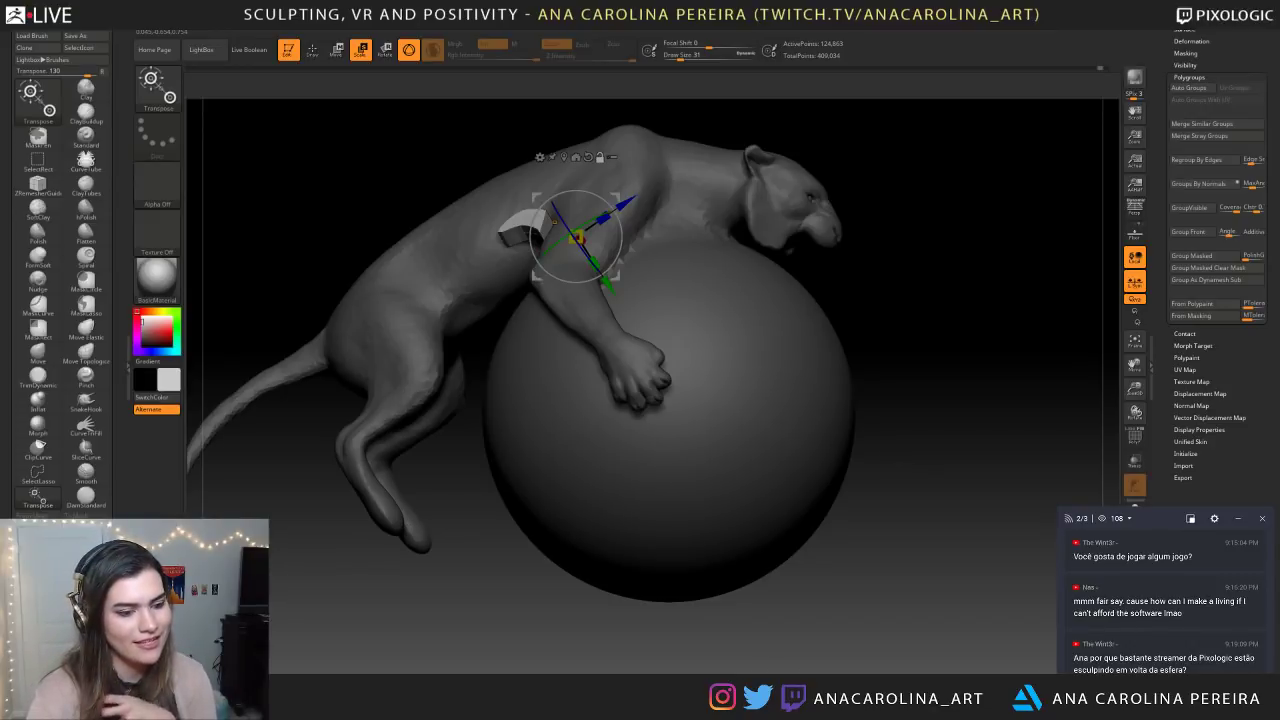
{"action": "left_click_drag", "start_coordinate": [900, 400], "coordinate": [1100, 409]}
{"action": "mouse_move", "coordinate": [890, 260]}
{"action": "left_mouse_down", "text": "alt"}
{"action": "mouse_move", "coordinate": [895, 390]}
{"action": "mouse_move", "coordinate": [908, 286]}
{"action": "left_mouse_up", "text": "alt"}
{"action": "key", "text": "ctrl+z"}
{"action": "key", "text": "y"}
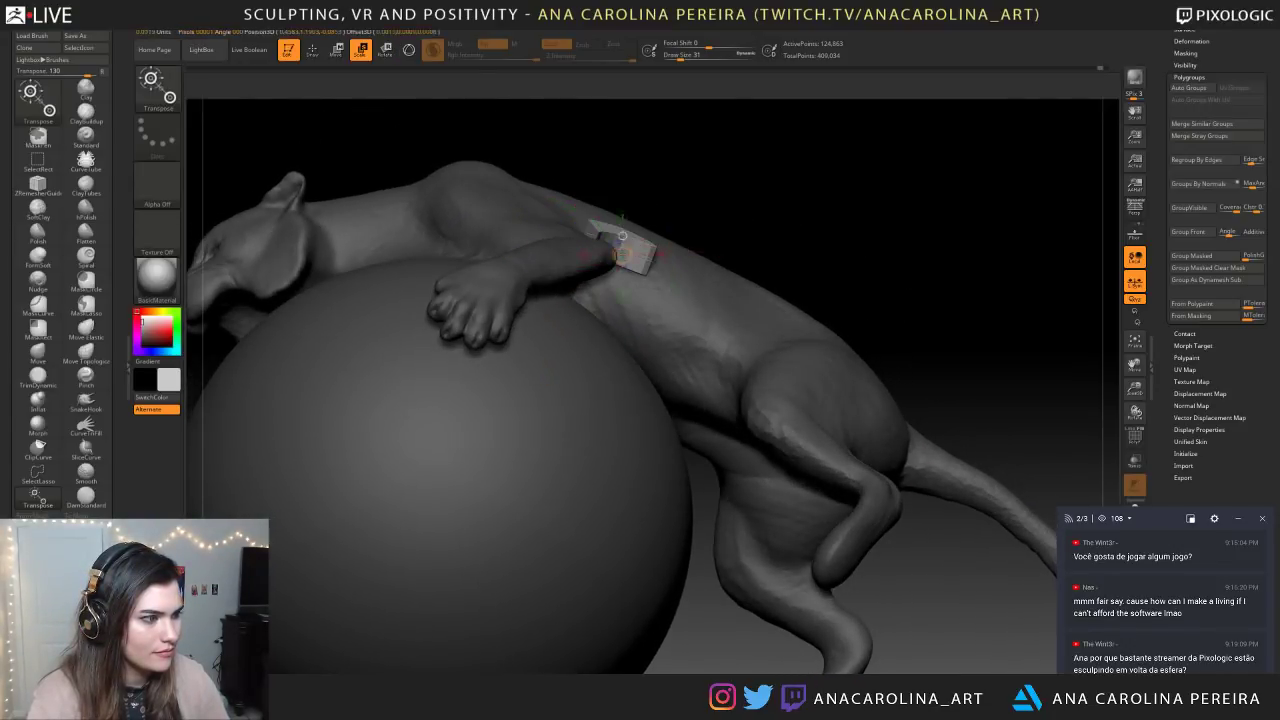
Adjust the patch behind the foreleg using transpose lines drawn across it and the flank
{"action": "mouse_move", "coordinate": [669, 171]}
{"action": "left_mouse_down"}
{"action": "mouse_move", "coordinate": [704, 198]}
{"action": "mouse_move", "coordinate": [706, 253]}
{"action": "left_mouse_up"}
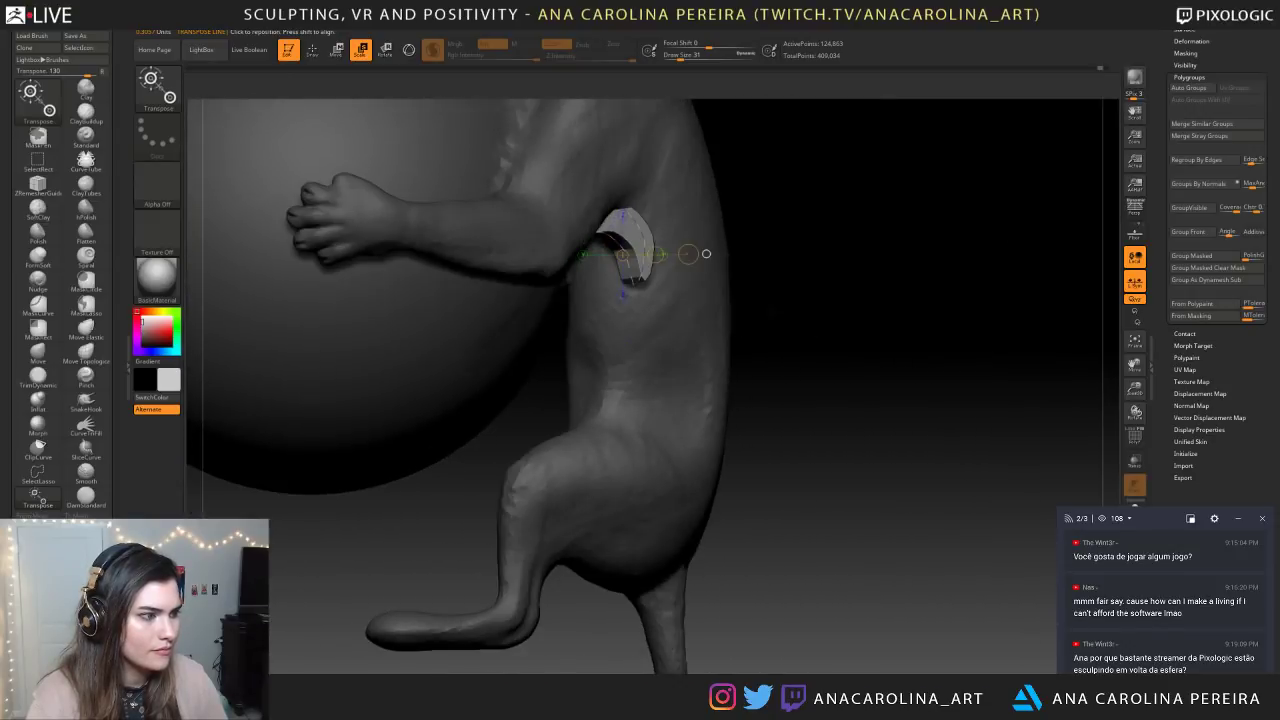
{"action": "left_click_drag", "start_coordinate": [636, 215], "coordinate": [655, 292]}
{"action": "right_click_drag", "start_coordinate": [655, 292], "coordinate": [657, 293]}
{"action": "left_click_drag", "start_coordinate": [724, 231], "coordinate": [799, 216]}
{"action": "key", "text": "b"}
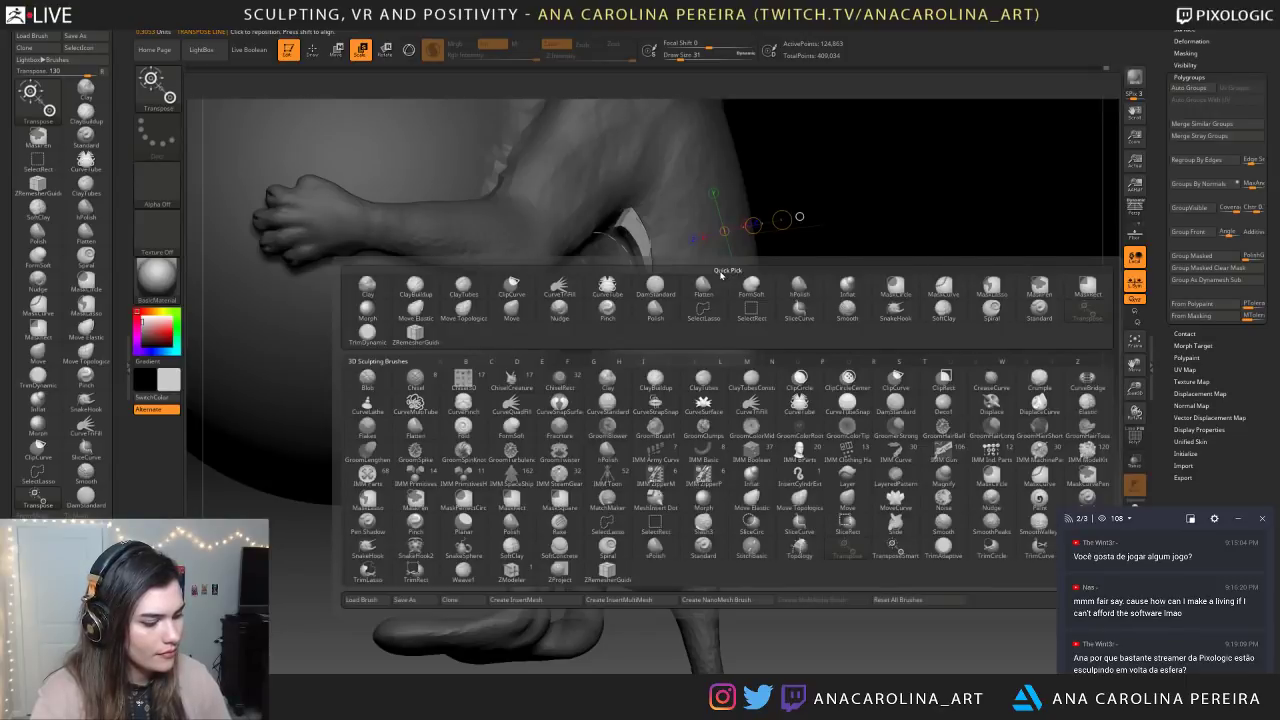
{"action": "key", "text": "c"}
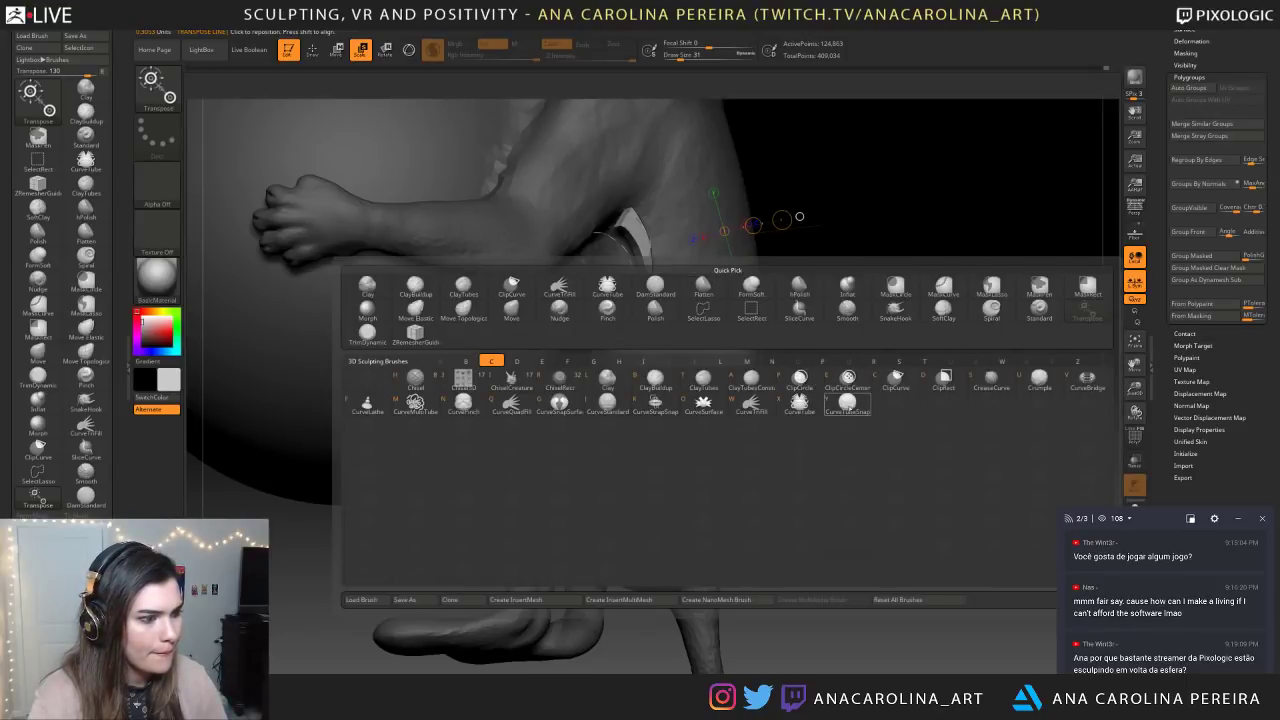
{"action": "left_click", "coordinate": [751, 403]}
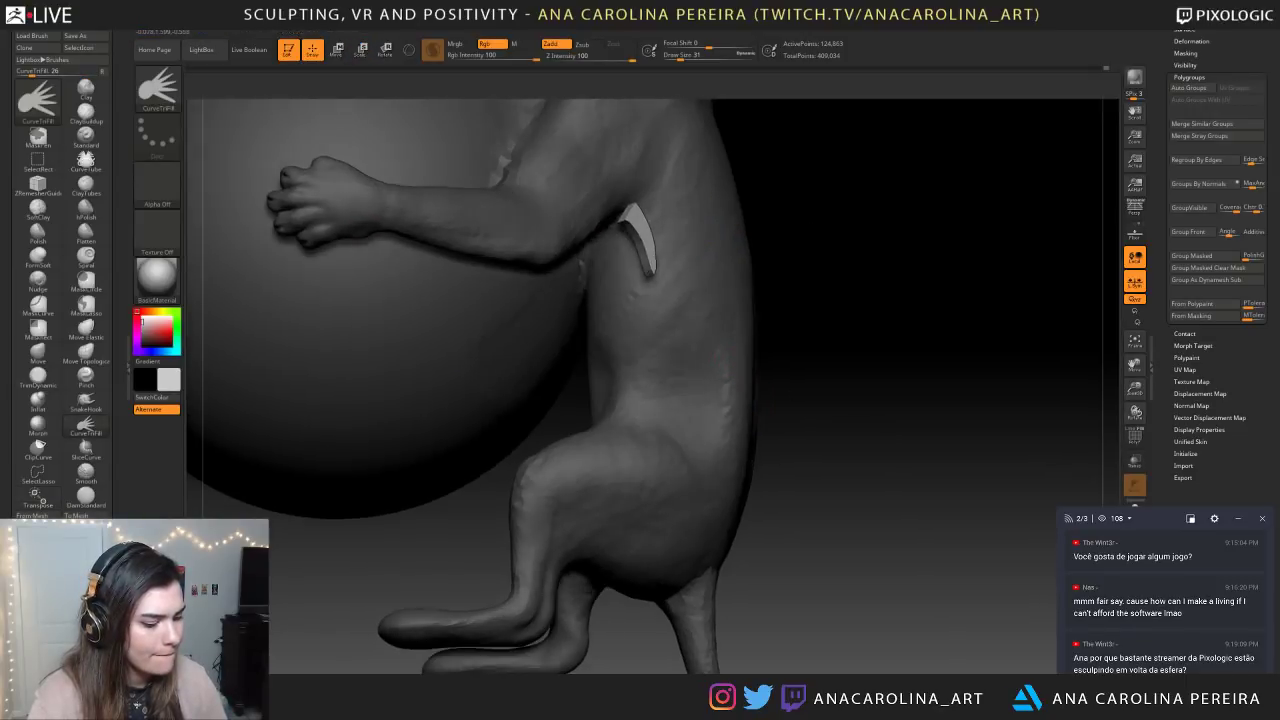
Try to pull the patch behind the foreleg into shape with the SnakeHook brush
{"action": "key", "text": "b"}
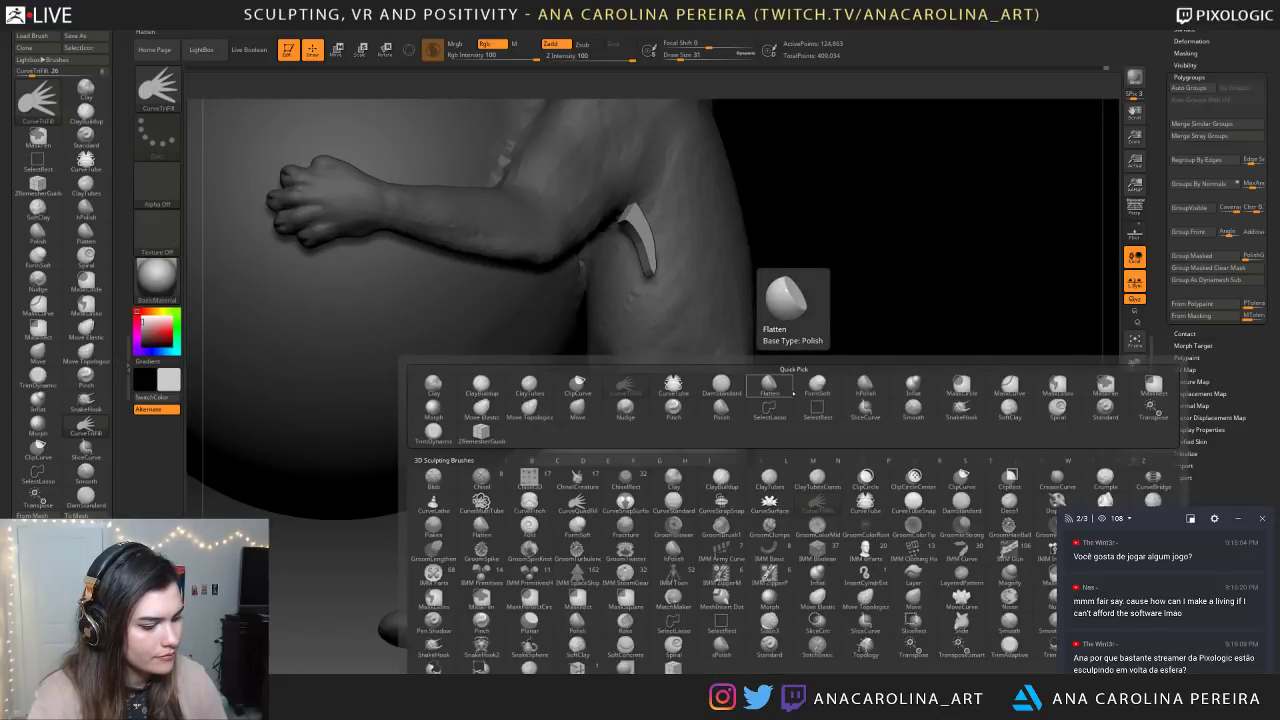
{"action": "key", "text": "s"}
{"action": "key", "text": "h"}
{"action": "key", "text": "space"}
{"action": "left_click_drag", "start_coordinate": [775, 358], "coordinate": [690, 300]}
{"action": "key", "text": "space"}
{"action": "mouse_move", "coordinate": [650, 229]}
{"action": "left_mouse_down"}
{"action": "mouse_move", "coordinate": [634, 232]}
{"action": "mouse_move", "coordinate": [659, 237]}
{"action": "mouse_move", "coordinate": [637, 215]}
{"action": "mouse_move", "coordinate": [655, 236]}
{"action": "left_mouse_up"}
{"action": "key", "text": "ctrl+z"}
Turn off Sculptris Pro and reposition the patch behind the foreleg with transpose move lines drawn from several angles
{"action": "left_click", "coordinate": [433, 50]}
{"action": "left_click_drag", "start_coordinate": [869, 374], "coordinate": [800, 290]}
{"action": "left_click_drag", "start_coordinate": [871, 263], "coordinate": [880, 266], "text": "shift"}
{"action": "left_click_drag", "start_coordinate": [972, 254], "coordinate": [870, 287], "text": "shift"}
{"action": "left_click_drag", "start_coordinate": [870, 287], "coordinate": [834, 260]}
{"action": "key", "text": "w"}
{"action": "mouse_move", "coordinate": [761, 275]}
{"action": "left_mouse_down"}
{"action": "mouse_move", "coordinate": [838, 237]}
{"action": "mouse_move", "coordinate": [778, 290]}
{"action": "left_mouse_up"}
{"action": "left_click_drag", "start_coordinate": [930, 250], "coordinate": [735, 243]}
{"action": "mouse_move", "coordinate": [795, 297]}
{"action": "left_mouse_down"}
{"action": "mouse_move", "coordinate": [849, 274]}
{"action": "mouse_move", "coordinate": [882, 240]}
{"action": "mouse_move", "coordinate": [837, 266]}
{"action": "left_mouse_up"}
{"action": "mouse_move", "coordinate": [875, 115]}
{"action": "left_mouse_down"}
{"action": "mouse_move", "coordinate": [940, 178]}
{"action": "mouse_move", "coordinate": [905, 160]}
{"action": "mouse_move", "coordinate": [868, 112]}
{"action": "left_mouse_up"}
{"action": "left_click_drag", "start_coordinate": [973, 257], "coordinate": [946, 252]}
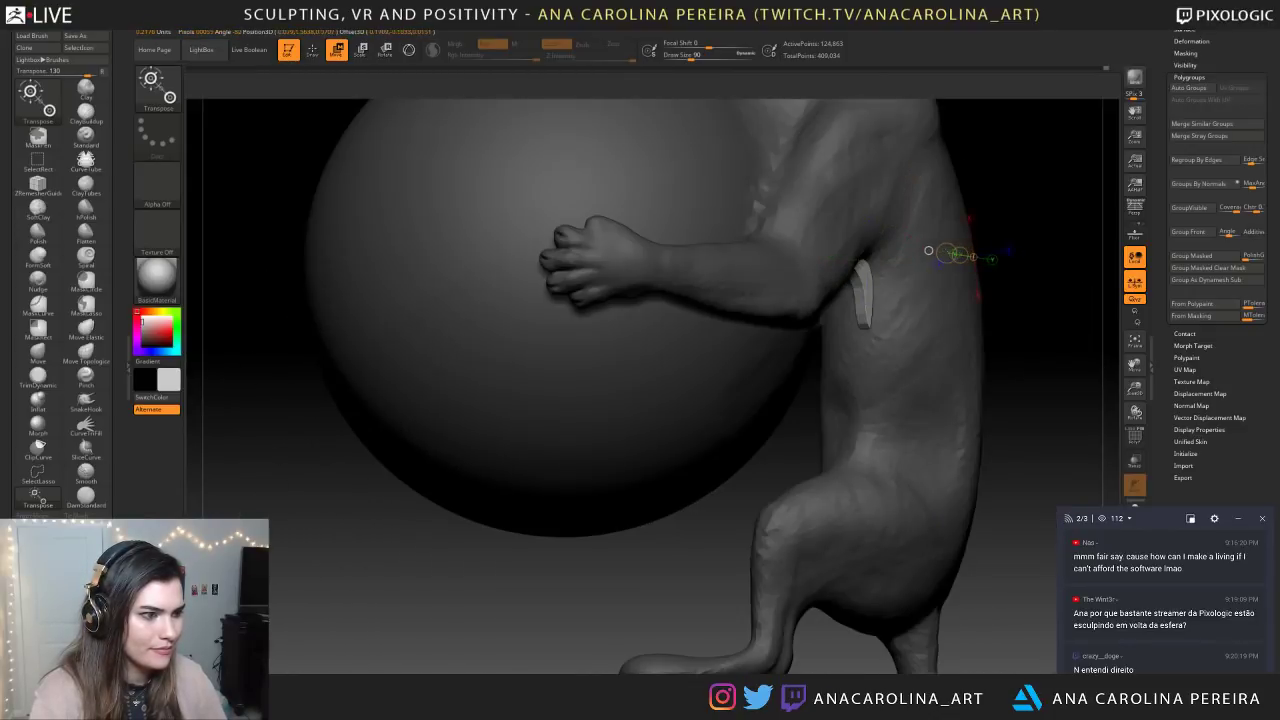
{"action": "left_click_drag", "start_coordinate": [1072, 262], "coordinate": [1021, 254]}
{"action": "left_click_drag", "start_coordinate": [812, 305], "coordinate": [883, 305]}
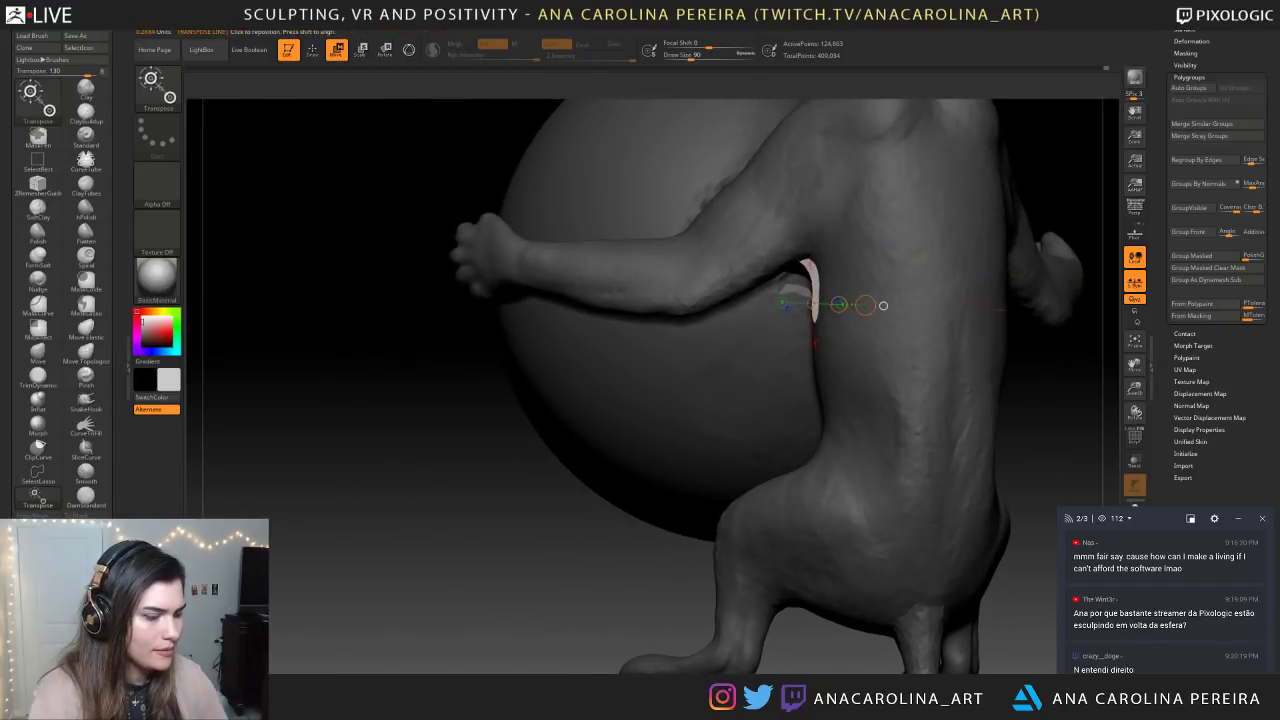
Pull the patch behind the foreleg toward the armpit with the SnakeHook brush, reducing the draw size to 30
{"action": "key", "text": "b"}
{"action": "key", "text": "s"}
{"action": "key", "text": "h"}
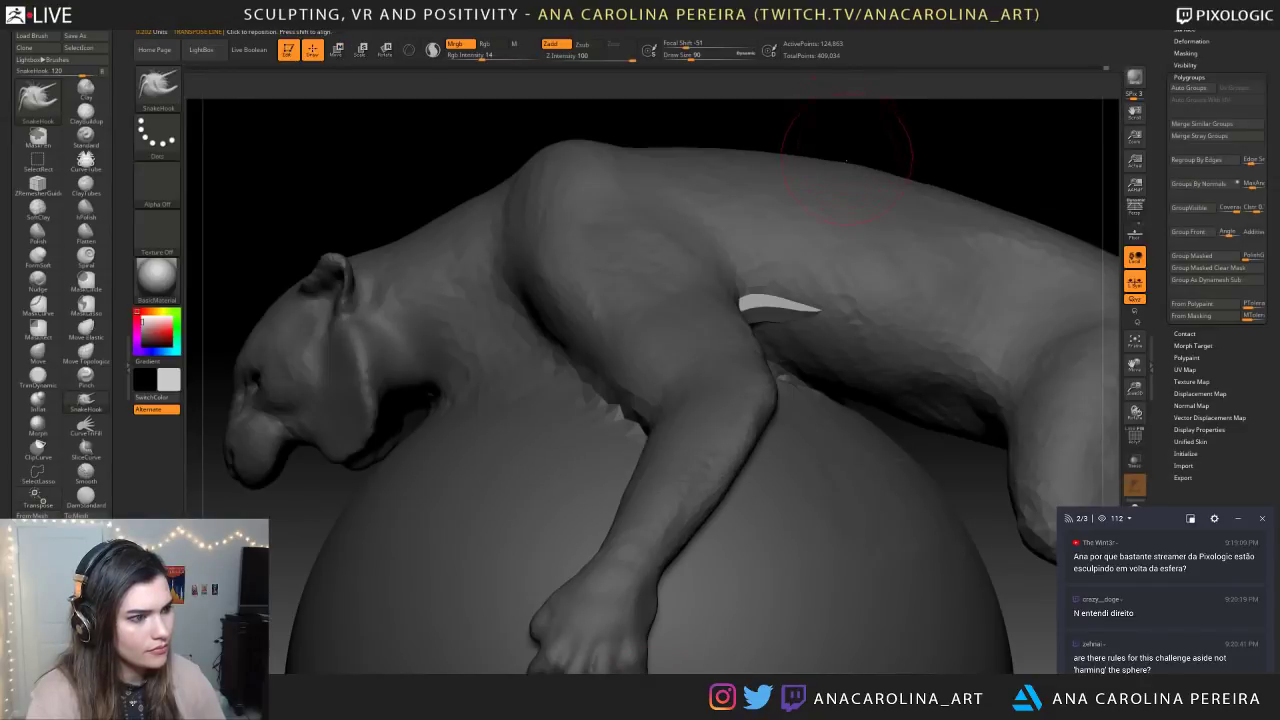
{"action": "left_click_drag", "start_coordinate": [866, 134], "coordinate": [830, 148]}
{"action": "left_click_drag", "start_coordinate": [755, 280], "coordinate": [800, 256]}
{"action": "mouse_move", "coordinate": [956, 106]}
{"action": "left_mouse_down"}
{"action": "mouse_move", "coordinate": [965, 134]}
{"action": "mouse_move", "coordinate": [923, 120]}
{"action": "mouse_move", "coordinate": [920, 152]}
{"action": "mouse_move", "coordinate": [985, 125]}
{"action": "mouse_move", "coordinate": [900, 172]}
{"action": "mouse_move", "coordinate": [800, 200]}
{"action": "mouse_move", "coordinate": [823, 209]}
{"action": "mouse_move", "coordinate": [869, 157]}
{"action": "left_mouse_up"}
{"action": "key", "text": "space"}
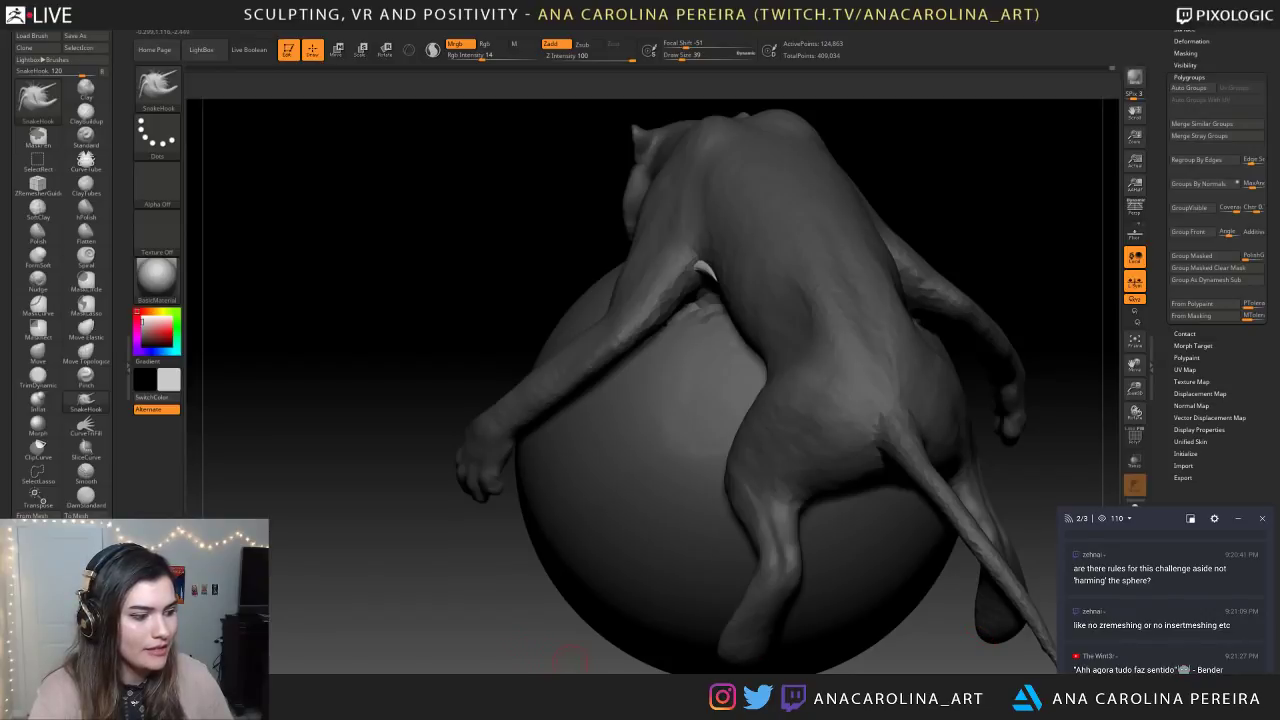
Review the whole figure and undo the patch edits until the patch behind the foreleg is removed
{"action": "left_click_drag", "start_coordinate": [572, 664], "coordinate": [626, 664]}
{"action": "left_click_drag", "start_coordinate": [748, 670], "coordinate": [680, 676]}
{"action": "left_click_drag", "start_coordinate": [680, 630], "coordinate": [728, 588]}
{"action": "key", "text": "f"}
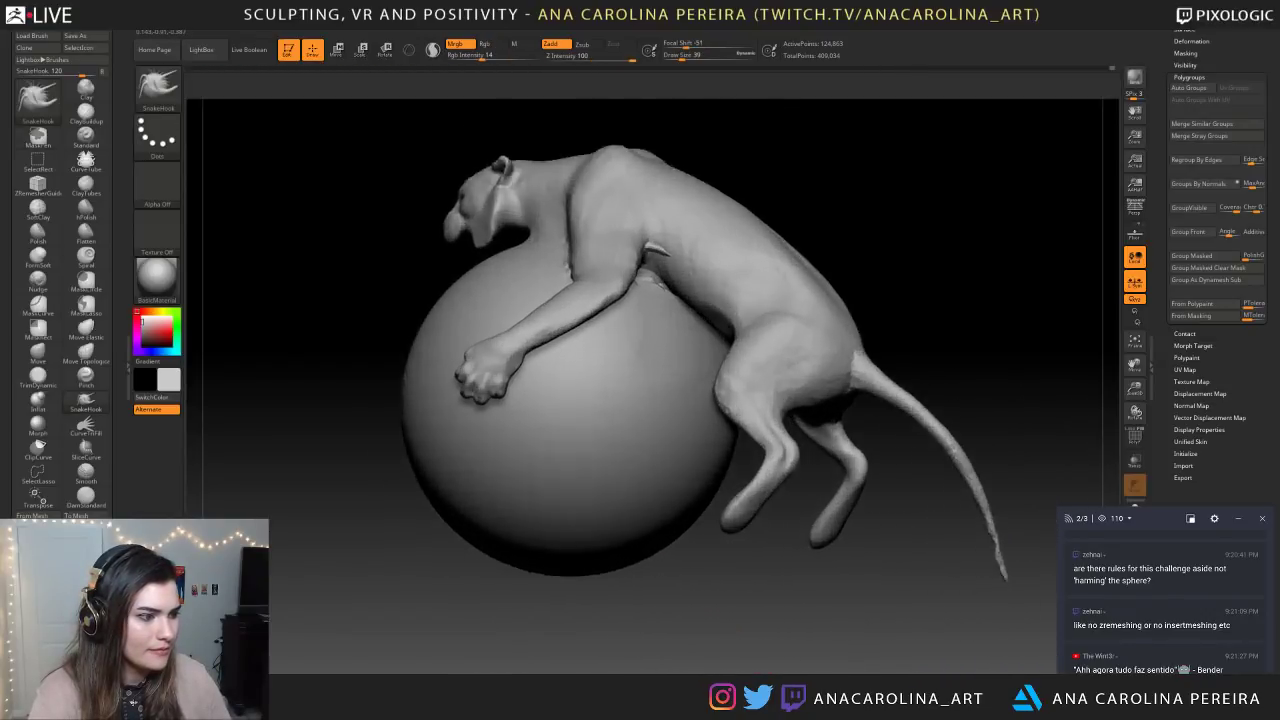
{"action": "left_click_drag", "start_coordinate": [786, 634], "coordinate": [775, 642]}
{"action": "left_click", "coordinate": [775, 643], "text": "ctrl"}
{"action": "key", "text": "ctrl+z"}
{"action": "key", "text": "ctrl+z"}
{"action": "key", "text": "ctrl+z"}
{"action": "key", "text": "ctrl+z"}
{"action": "key", "text": "ctrl+z"}
{"action": "key", "text": "ctrl+z"}
{"action": "key", "text": "ctrl+z"}
{"action": "key", "text": "ctrl+z"}
{"action": "key", "text": "ctrl+z"}
Examine the panther's torso, chest and flank from both sides of the sphere
{"action": "mouse_move", "coordinate": [772, 633]}
{"action": "left_mouse_down"}
{"action": "mouse_move", "coordinate": [742, 630]}
{"action": "mouse_move", "coordinate": [800, 606]}
{"action": "mouse_move", "coordinate": [690, 530]}
{"action": "mouse_move", "coordinate": [822, 618]}
{"action": "mouse_move", "coordinate": [808, 610]}
{"action": "mouse_move", "coordinate": [845, 652]}
{"action": "left_mouse_up"}
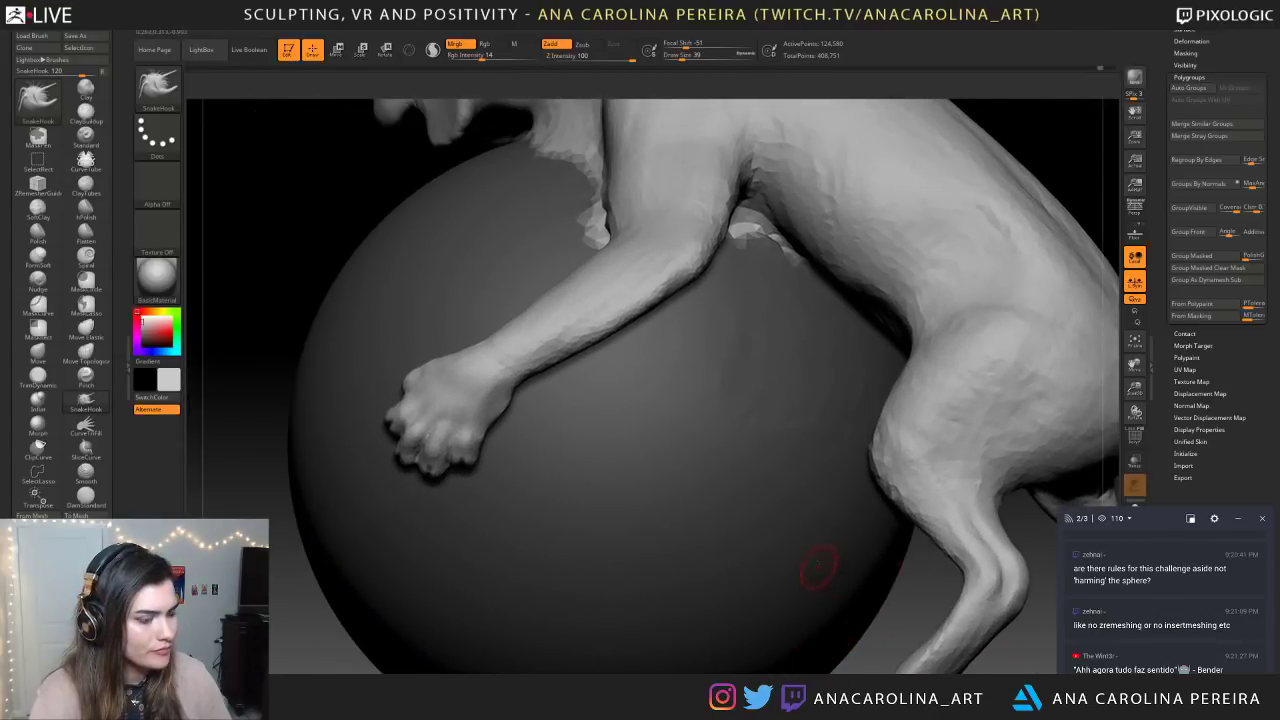
{"action": "left_click_drag", "start_coordinate": [915, 596], "coordinate": [532, 407]}
{"action": "left_click_drag", "start_coordinate": [920, 377], "coordinate": [722, 270], "text": "shift"}
{"action": "left_click_drag", "start_coordinate": [801, 205], "coordinate": [890, 215], "text": "alt"}
{"action": "left_click_drag", "start_coordinate": [890, 160], "coordinate": [893, 215], "text": "alt"}
{"action": "left_click_drag", "start_coordinate": [893, 215], "coordinate": [858, 180]}
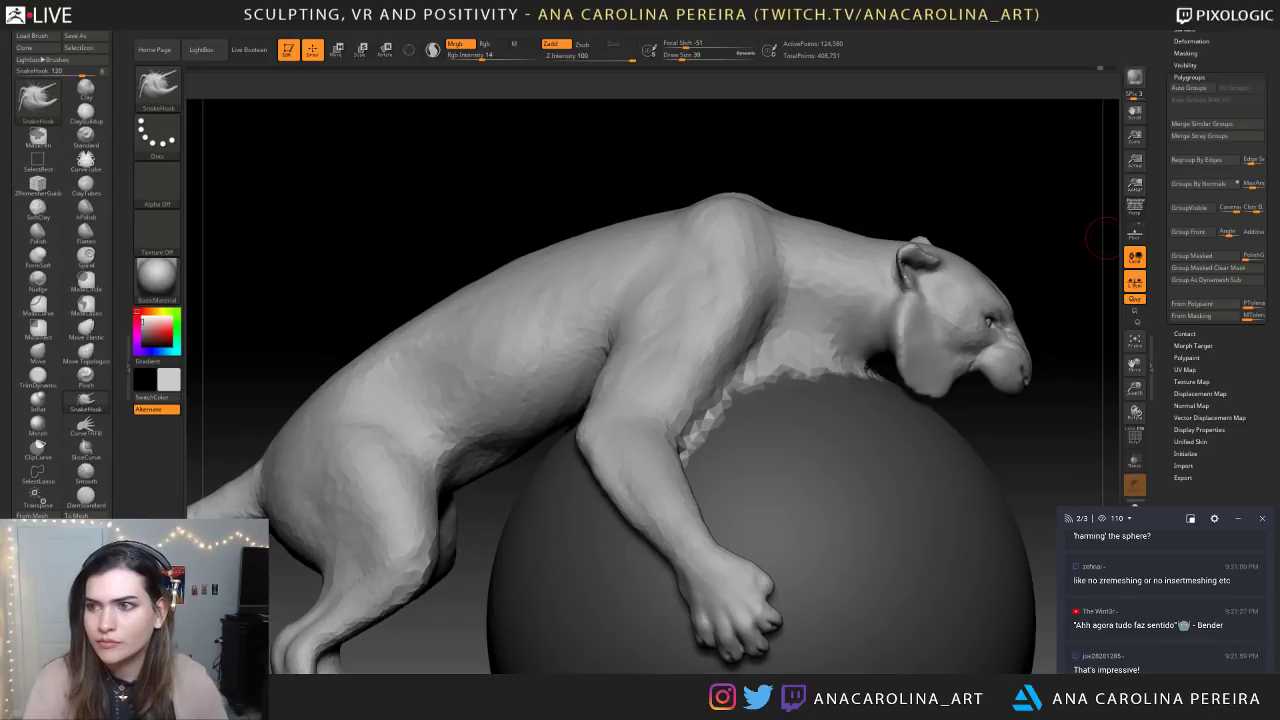
{"action": "left_click_drag", "start_coordinate": [460, 236], "coordinate": [540, 285]}
{"action": "mouse_move", "coordinate": [720, 374]}
{"action": "left_mouse_down"}
{"action": "mouse_move", "coordinate": [794, 363]}
{"action": "mouse_move", "coordinate": [991, 283]}
{"action": "mouse_move", "coordinate": [977, 292]}
{"action": "left_mouse_up"}
Carve a crease along the flank in front of the haunch with the DamStandard brush at draw size 87, Z intensity 23
{"action": "key", "text": "b"}
{"action": "key", "text": "d"}
{"action": "key", "text": "s"}
{"action": "key", "text": "space"}
{"action": "left_click_drag", "start_coordinate": [552, 346], "coordinate": [564, 346]}
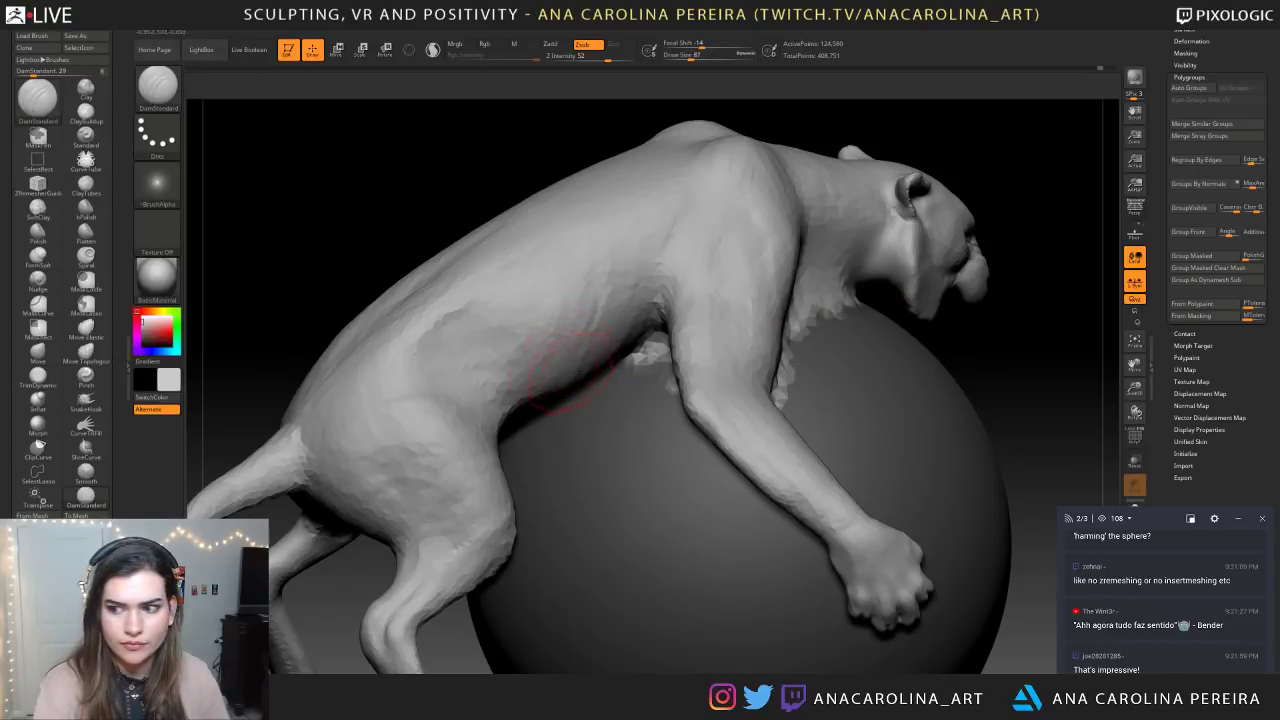
{"action": "left_click_drag", "start_coordinate": [467, 362], "coordinate": [455, 352]}
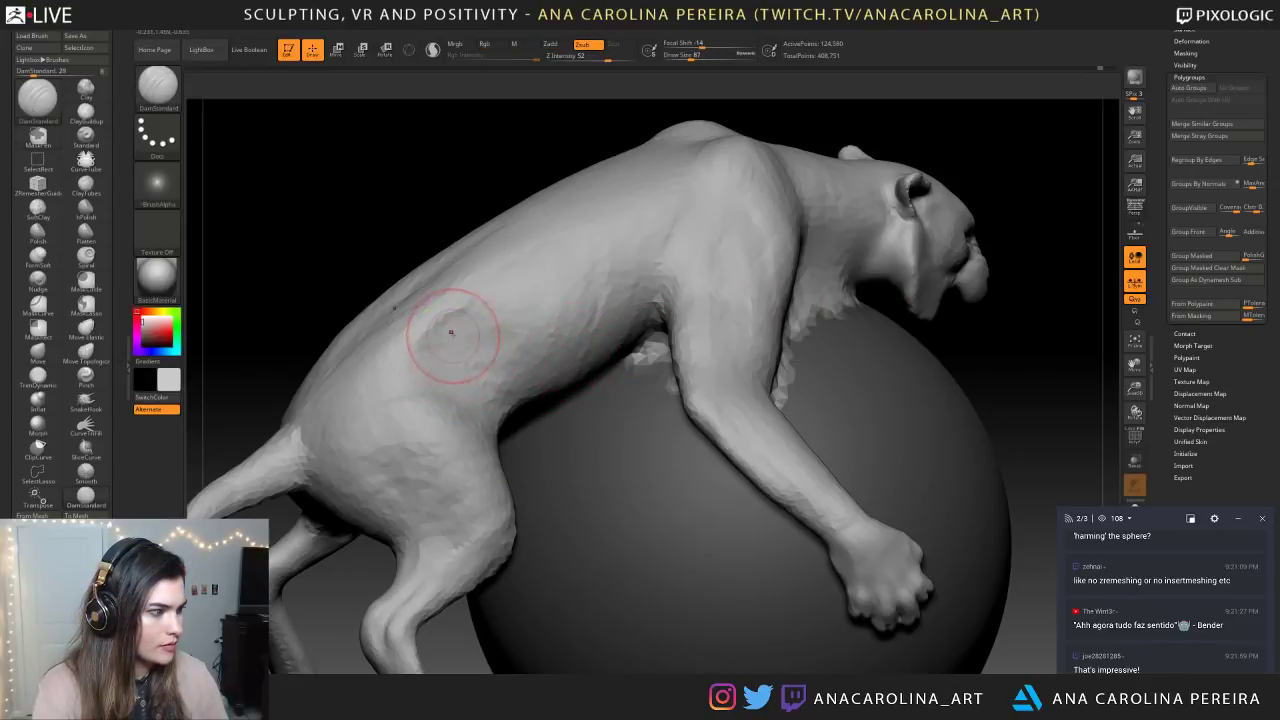
{"action": "key", "text": "space"}
{"action": "left_click_drag", "start_coordinate": [485, 424], "coordinate": [458, 424]}
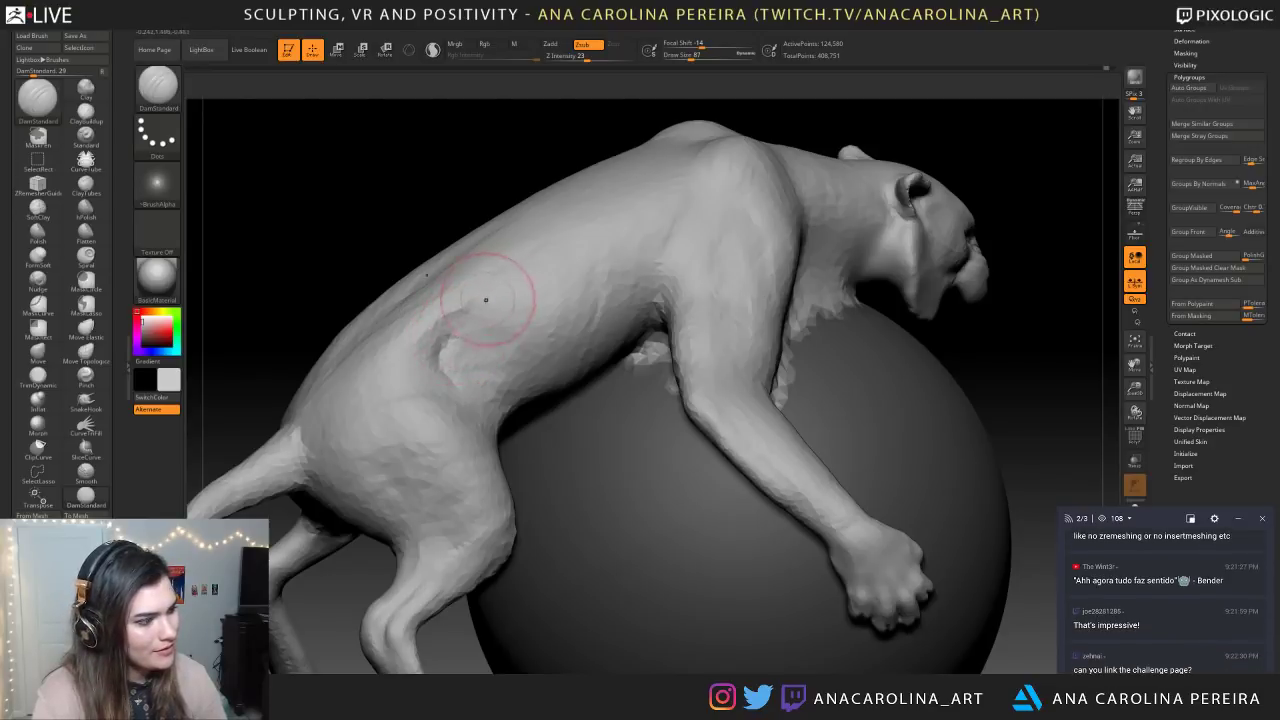
{"action": "left_click_drag", "start_coordinate": [476, 302], "coordinate": [443, 334]}
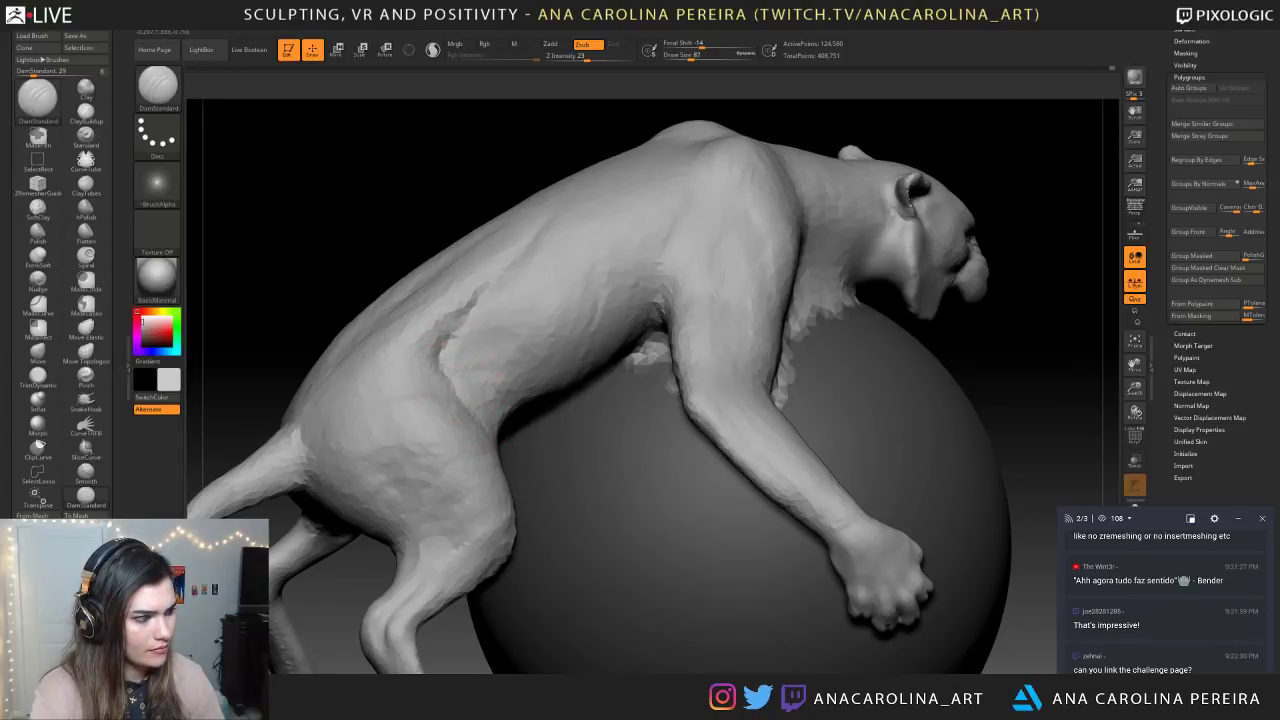
Build up the hip and lower back behind the flank crease using ClayBuildup with Sculptris Pro enabled, enlarging the draw size to 112
{"action": "key", "text": "b"}
{"action": "key", "text": "c"}
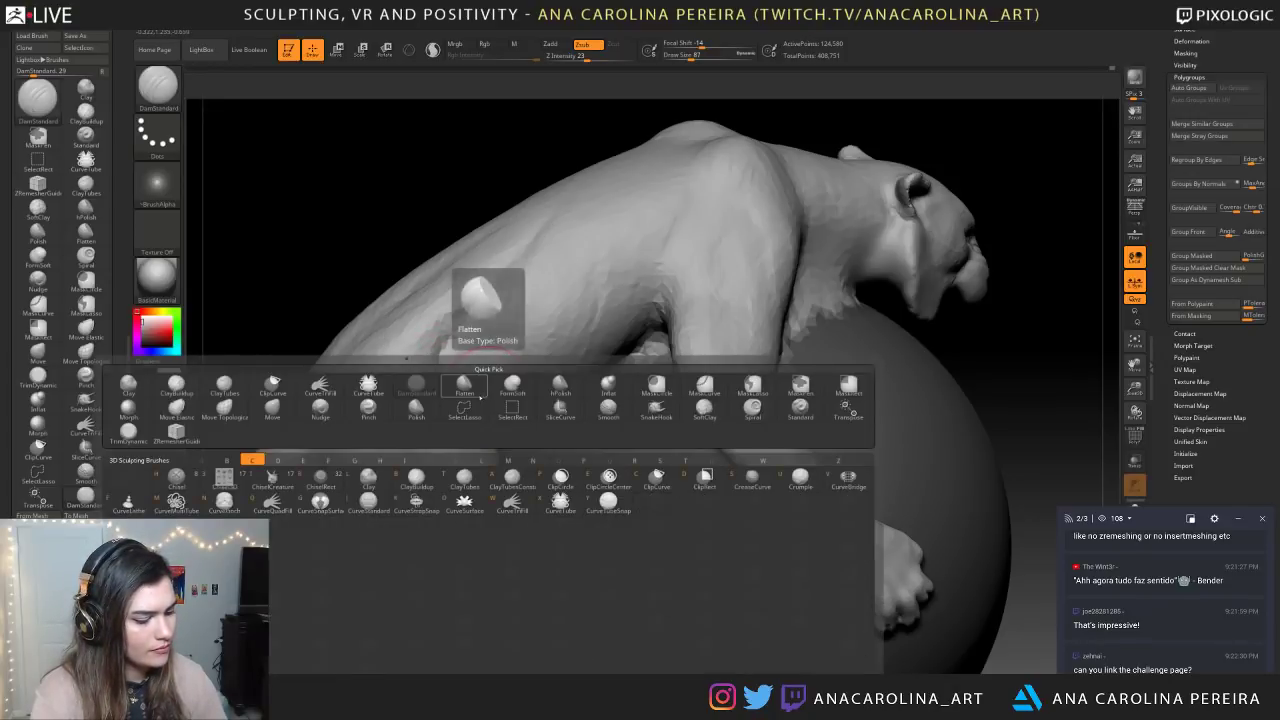
{"action": "key", "text": "b"}
{"action": "mouse_move", "coordinate": [486, 395]}
{"action": "left_mouse_down"}
{"action": "mouse_move", "coordinate": [476, 378]}
{"action": "mouse_move", "coordinate": [495, 402]}
{"action": "mouse_move", "coordinate": [492, 388]}
{"action": "left_mouse_up"}
{"action": "key", "text": "f"}
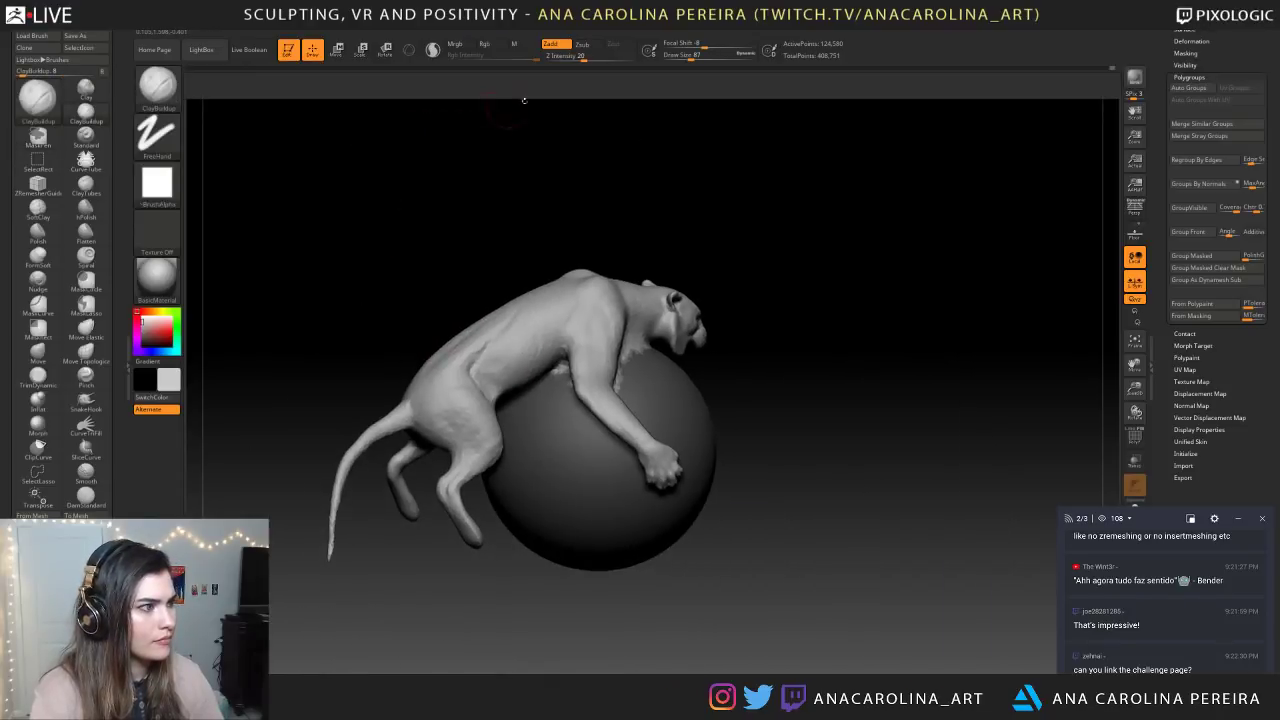
{"action": "left_click", "coordinate": [435, 51]}
{"action": "right_click_drag", "start_coordinate": [480, 290], "coordinate": [486, 372], "text": "ctrl"}
{"action": "mouse_move", "coordinate": [486, 374]}
{"action": "left_mouse_down"}
{"action": "mouse_move", "coordinate": [480, 354]}
{"action": "mouse_move", "coordinate": [484, 376]}
{"action": "mouse_move", "coordinate": [494, 358]}
{"action": "mouse_move", "coordinate": [492, 374]}
{"action": "mouse_move", "coordinate": [462, 342]}
{"action": "mouse_move", "coordinate": [446, 354]}
{"action": "left_mouse_up"}
{"action": "left_click_drag", "start_coordinate": [376, 281], "coordinate": [418, 251]}
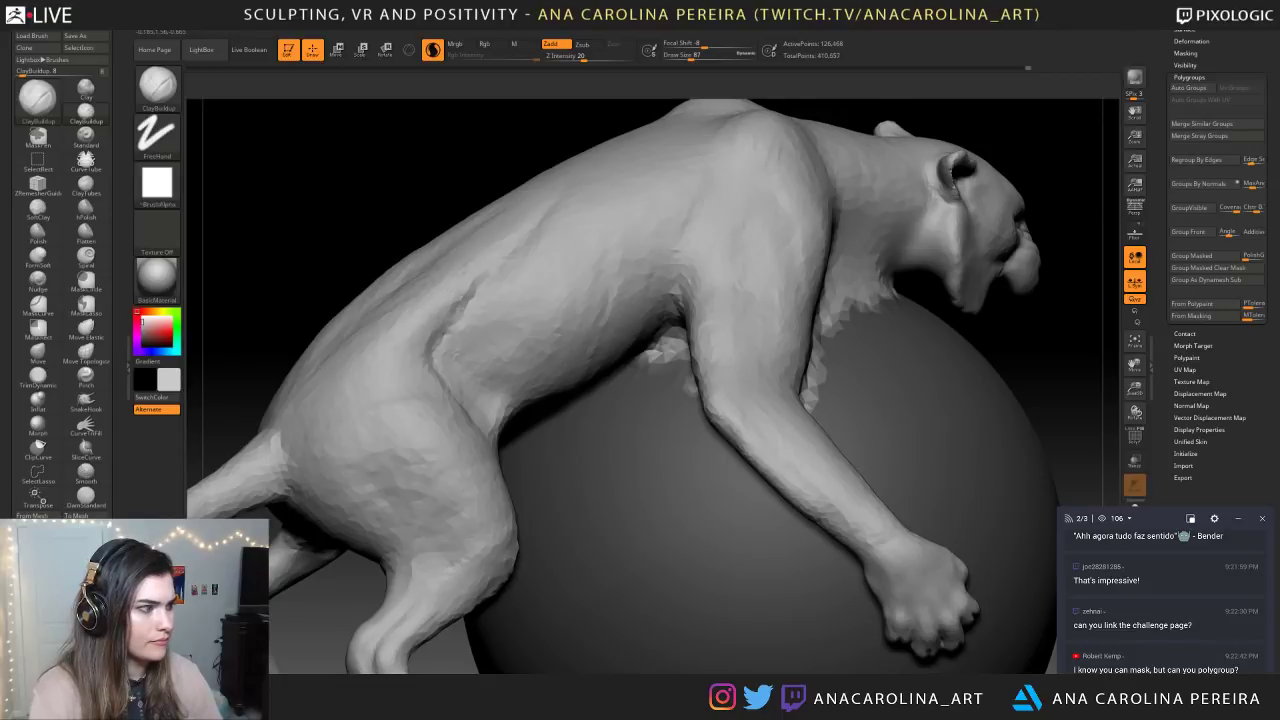
{"action": "mouse_move", "coordinate": [402, 336]}
{"action": "left_mouse_down"}
{"action": "mouse_move", "coordinate": [383, 344]}
{"action": "mouse_move", "coordinate": [394, 360]}
{"action": "mouse_move", "coordinate": [330, 338]}
{"action": "mouse_move", "coordinate": [296, 360]}
{"action": "left_mouse_up"}
{"action": "key", "text": "space"}
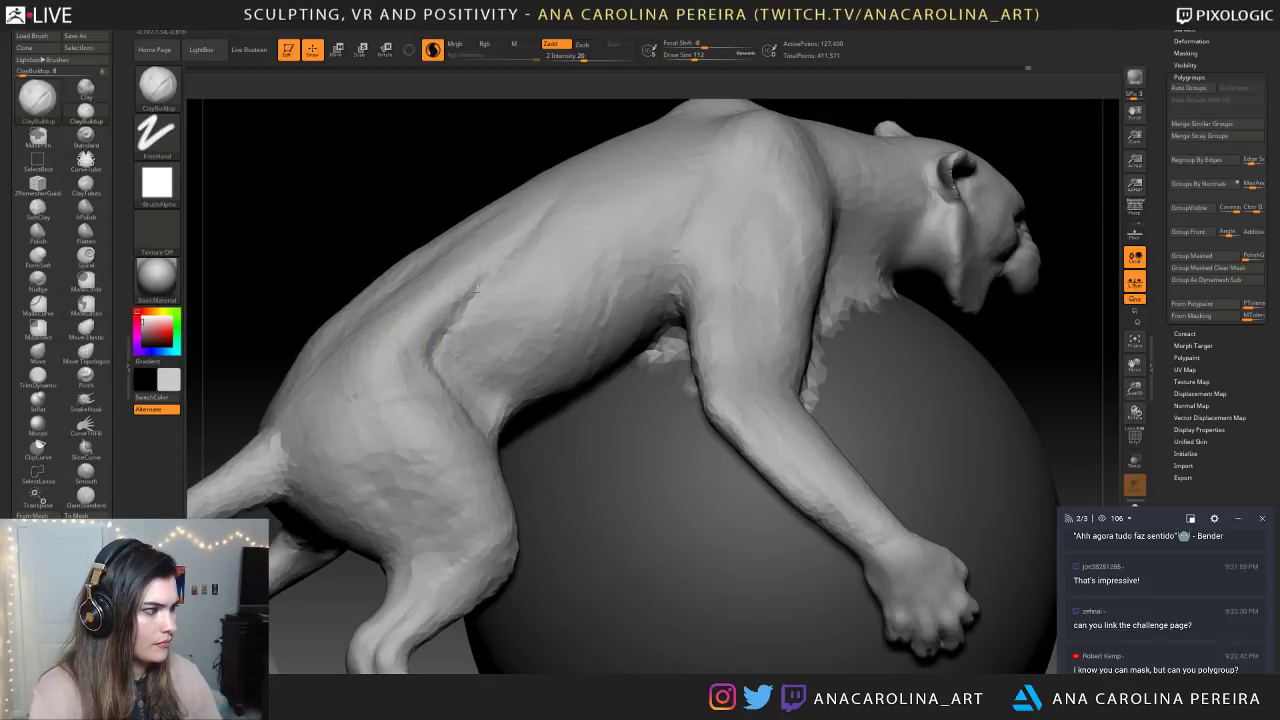
{"action": "left_click_drag", "start_coordinate": [371, 374], "coordinate": [384, 350]}
Smooth the flank surface just ahead of the hip crease
{"action": "mouse_move", "coordinate": [418, 640]}
{"action": "right_mouse_down", "text": "ctrl"}
{"action": "mouse_move", "coordinate": [403, 556]}
{"action": "mouse_move", "coordinate": [340, 558]}
{"action": "mouse_move", "coordinate": [465, 566]}
{"action": "right_mouse_up", "text": "ctrl"}
{"action": "right_click_drag", "start_coordinate": [465, 566], "coordinate": [540, 566]}
{"action": "mouse_move", "coordinate": [530, 310]}
{"action": "left_mouse_down", "text": "shift"}
{"action": "mouse_move", "coordinate": [549, 300]}
{"action": "mouse_move", "coordinate": [546, 316]}
{"action": "left_mouse_up", "text": "shift"}
{"action": "mouse_move", "coordinate": [622, 545]}
{"action": "right_mouse_down"}
{"action": "mouse_move", "coordinate": [557, 541]}
{"action": "mouse_move", "coordinate": [614, 612]}
{"action": "mouse_move", "coordinate": [730, 610]}
{"action": "mouse_move", "coordinate": [626, 614]}
{"action": "right_mouse_up"}
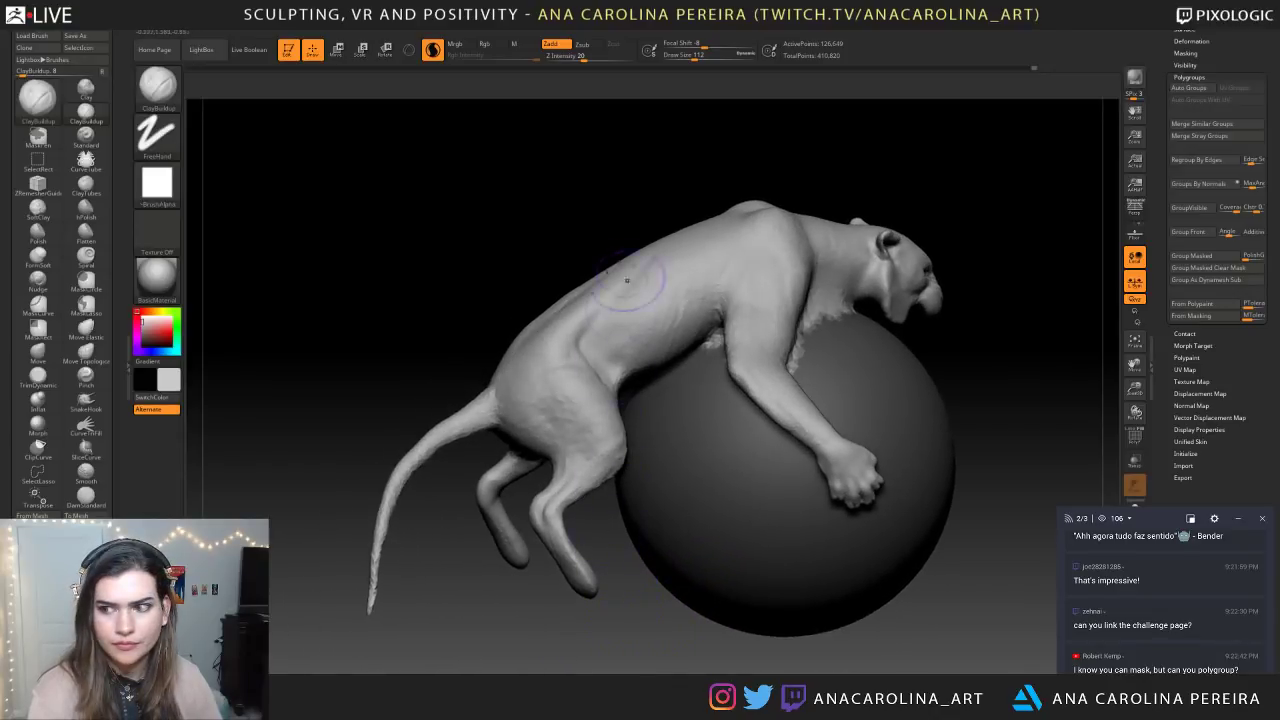
Add ClayBuildup strokes over the shoulder and upper back, undoing and redoing the unwanted ones
{"action": "right_click_drag", "start_coordinate": [666, 125], "coordinate": [690, 165]}
{"action": "mouse_move", "coordinate": [717, 199]}
{"action": "left_mouse_down"}
{"action": "mouse_move", "coordinate": [734, 213]}
{"action": "mouse_move", "coordinate": [722, 232]}
{"action": "left_mouse_up"}
{"action": "right_click_drag", "start_coordinate": [880, 280], "coordinate": [860, 242]}
{"action": "key", "text": "ctrl+z"}
{"action": "left_click_drag", "start_coordinate": [769, 191], "coordinate": [780, 203]}
{"action": "mouse_move", "coordinate": [781, 205]}
{"action": "right_mouse_down"}
{"action": "mouse_move", "coordinate": [796, 212]}
{"action": "mouse_move", "coordinate": [762, 218]}
{"action": "mouse_move", "coordinate": [974, 180]}
{"action": "mouse_move", "coordinate": [916, 184]}
{"action": "right_mouse_up"}
{"action": "key", "text": "ctrl+z"}
{"action": "mouse_move", "coordinate": [790, 207]}
{"action": "left_mouse_down"}
{"action": "mouse_move", "coordinate": [808, 235]}
{"action": "mouse_move", "coordinate": [800, 250]}
{"action": "mouse_move", "coordinate": [790, 243]}
{"action": "left_mouse_up"}
{"action": "right_click_drag", "start_coordinate": [857, 232], "coordinate": [866, 161]}
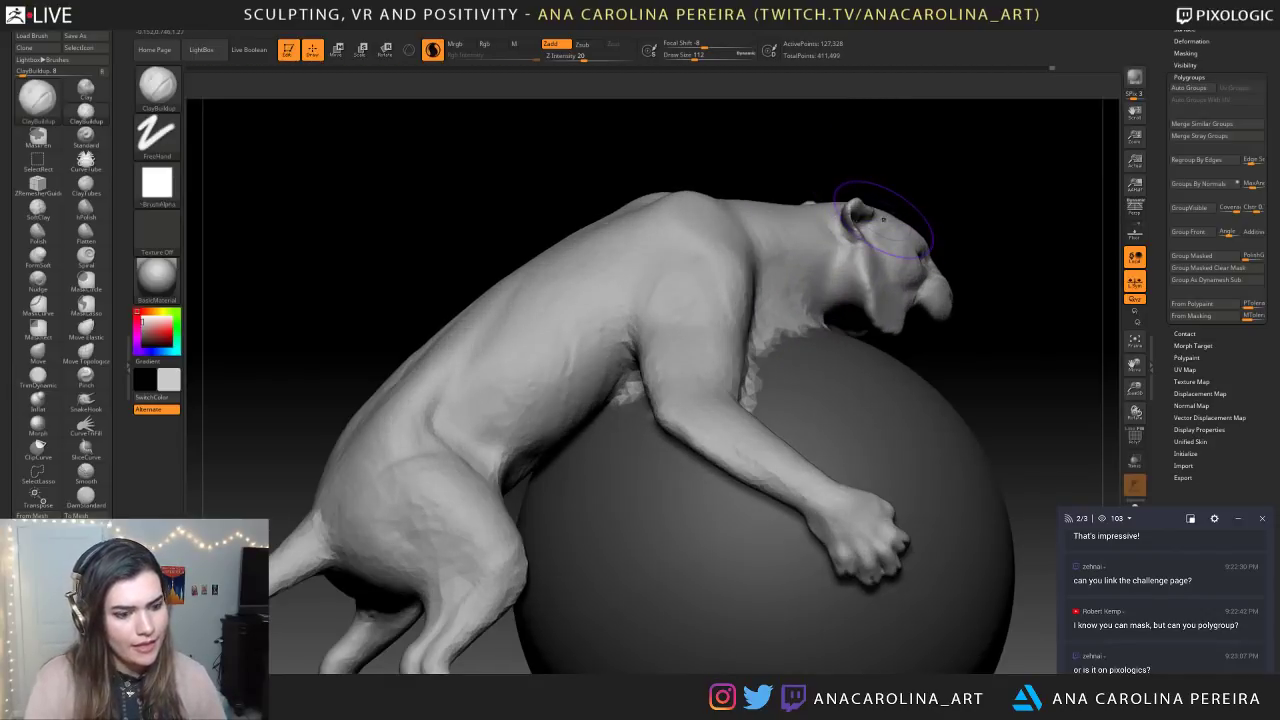
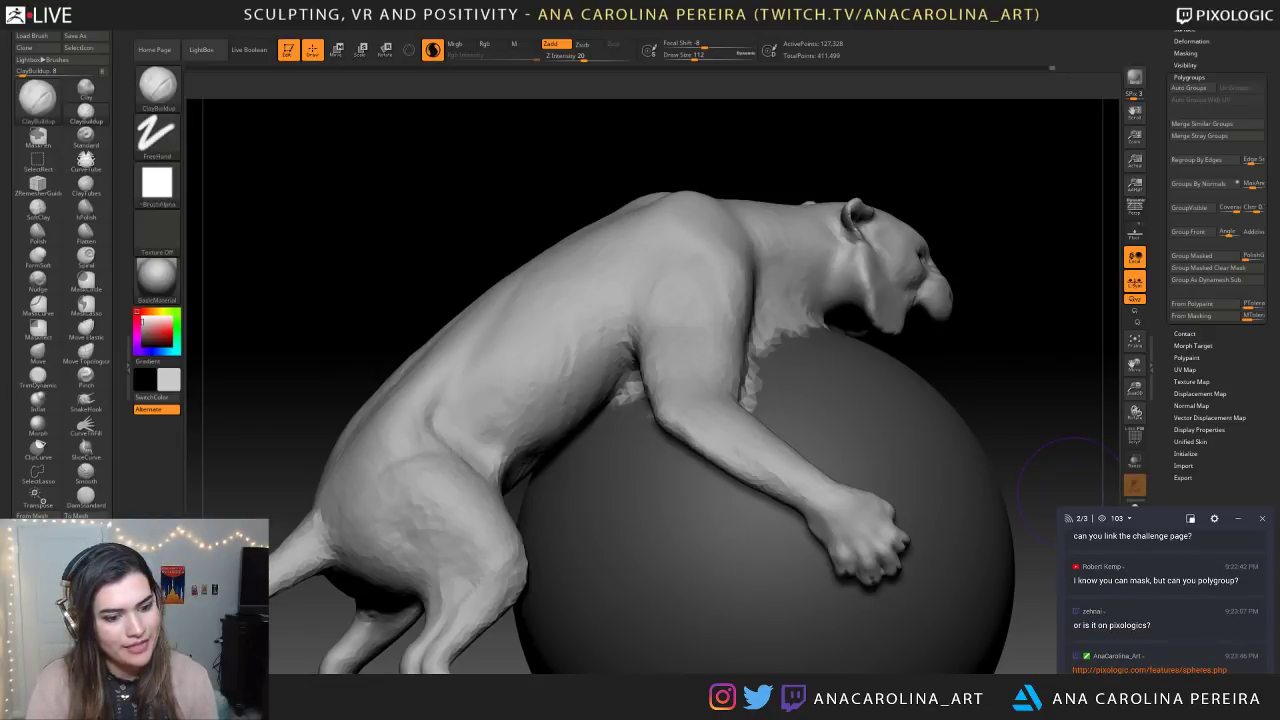
Examine the panther on the sphere from several angles, isolating part of the model and restoring full visibility
{"action": "scroll", "coordinate": [1122, 580], "scroll_direction": "up", "scroll_amount": 1}
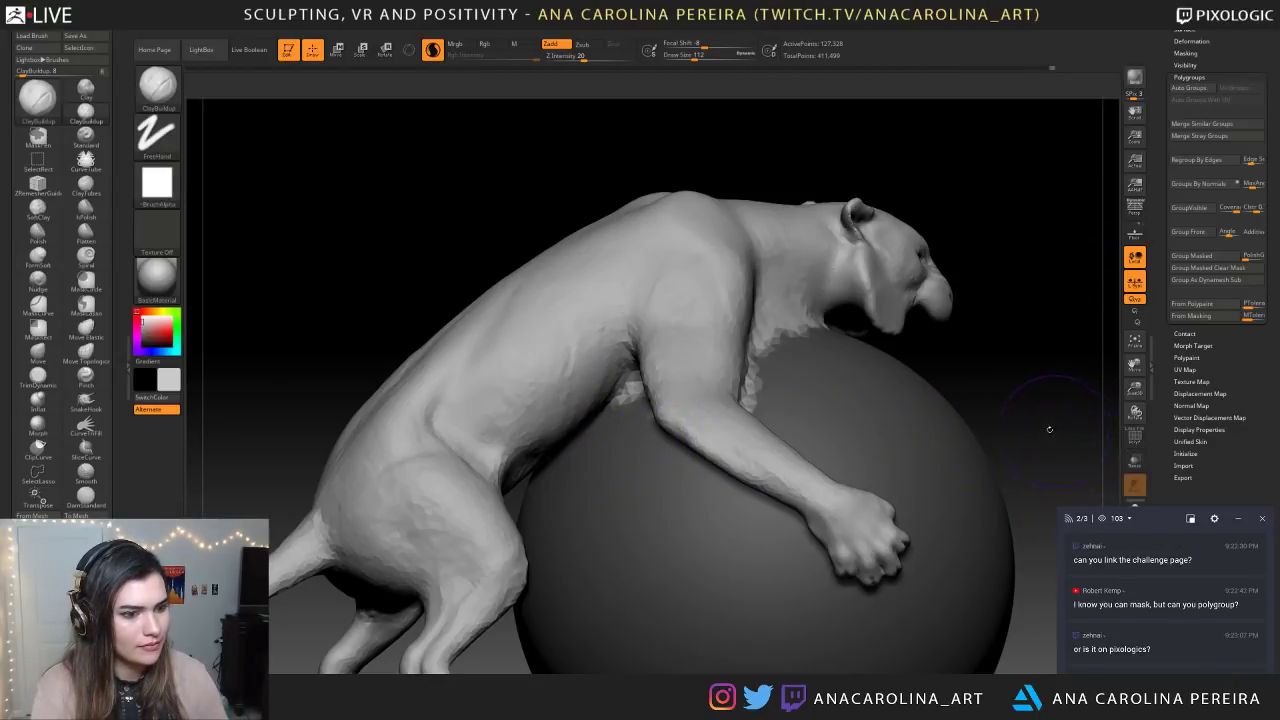
{"action": "key", "text": "f"}
{"action": "left_click_drag", "start_coordinate": [1020, 445], "coordinate": [970, 450]}
{"action": "left_click", "coordinate": [1128, 443]}
{"action": "key", "text": "f"}
{"action": "left_click_drag", "start_coordinate": [1063, 387], "coordinate": [945, 400]}
{"action": "mouse_move", "coordinate": [1056, 362]}
{"action": "left_mouse_down"}
{"action": "mouse_move", "coordinate": [1081, 359]}
{"action": "mouse_move", "coordinate": [1055, 318]}
{"action": "mouse_move", "coordinate": [1080, 320]}
{"action": "mouse_move", "coordinate": [1075, 368]}
{"action": "mouse_move", "coordinate": [1009, 372]}
{"action": "mouse_move", "coordinate": [1065, 368]}
{"action": "left_mouse_up"}
{"action": "left_click_drag", "start_coordinate": [988, 138], "coordinate": [892, 320], "text": "ctrl+shift"}
{"action": "left_click_drag", "start_coordinate": [1069, 337], "coordinate": [1014, 296]}
{"action": "left_click", "coordinate": [1021, 318], "text": "ctrl+shift"}
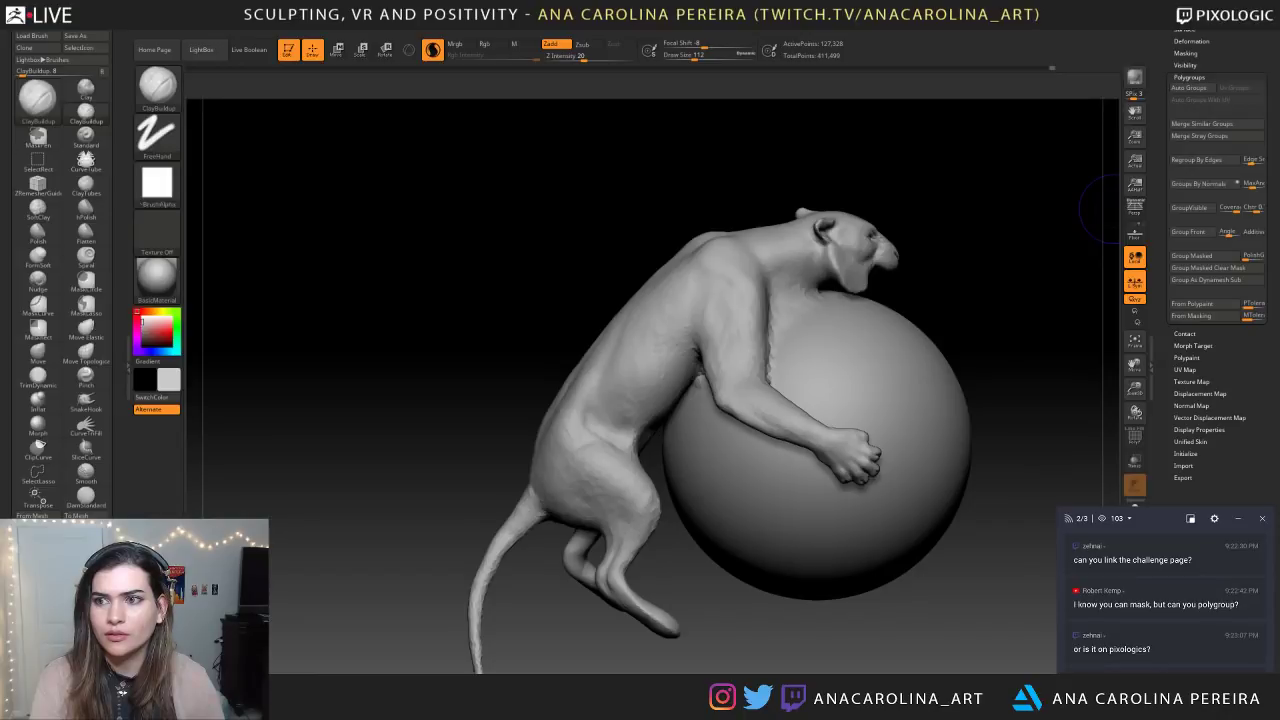
Build up the fold where the lower flank meets the thigh with the ClayBuildup brush
{"action": "left_click_drag", "start_coordinate": [1112, 209], "coordinate": [990, 230]}
{"action": "mouse_move", "coordinate": [968, 339]}
{"action": "left_mouse_down", "text": "alt"}
{"action": "mouse_move", "coordinate": [918, 297]}
{"action": "mouse_move", "coordinate": [1000, 335]}
{"action": "mouse_move", "coordinate": [934, 257]}
{"action": "mouse_move", "coordinate": [942, 266]}
{"action": "mouse_move", "coordinate": [890, 286]}
{"action": "left_mouse_up", "text": "alt"}
{"action": "key", "text": "space"}
{"action": "key", "text": "b"}
{"action": "key", "text": "d"}
{"action": "key", "text": "s"}
{"action": "key", "text": "b"}
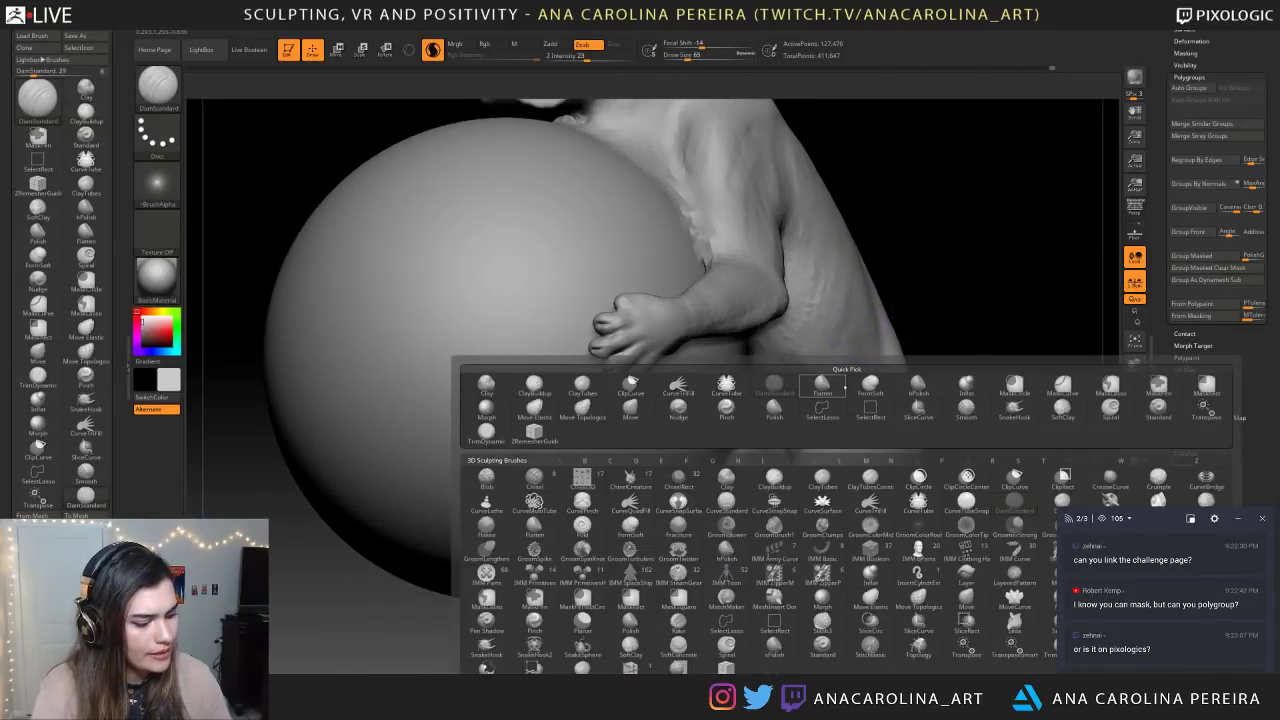
{"action": "key", "text": "c"}
{"action": "key", "text": "b"}
{"action": "left_click_drag", "start_coordinate": [914, 354], "coordinate": [938, 376]}
{"action": "mouse_move", "coordinate": [837, 409]}
{"action": "left_mouse_down"}
{"action": "mouse_move", "coordinate": [815, 400]}
{"action": "mouse_move", "coordinate": [829, 390]}
{"action": "mouse_move", "coordinate": [822, 402]}
{"action": "mouse_move", "coordinate": [834, 404]}
{"action": "mouse_move", "coordinate": [822, 400]}
{"action": "left_mouse_up"}
{"action": "key", "text": "space"}
{"action": "mouse_move", "coordinate": [898, 342]}
{"action": "left_mouse_down"}
{"action": "mouse_move", "coordinate": [906, 314]}
{"action": "mouse_move", "coordinate": [882, 334]}
{"action": "left_mouse_up"}
{"action": "left_click_drag", "start_coordinate": [819, 402], "coordinate": [824, 408]}
Build up the ribcage and flank behind the foreleg with ClayBuildup strokes, adjusting the draw size from 124 to 94
{"action": "left_click_drag", "start_coordinate": [932, 338], "coordinate": [870, 344]}
{"action": "left_click_drag", "start_coordinate": [943, 306], "coordinate": [915, 325]}
{"action": "mouse_move", "coordinate": [820, 386]}
{"action": "left_mouse_down"}
{"action": "mouse_move", "coordinate": [824, 404]}
{"action": "mouse_move", "coordinate": [852, 373]}
{"action": "mouse_move", "coordinate": [864, 386]}
{"action": "mouse_move", "coordinate": [977, 386]}
{"action": "left_mouse_up"}
{"action": "mouse_move", "coordinate": [794, 270]}
{"action": "left_mouse_down"}
{"action": "mouse_move", "coordinate": [791, 311]}
{"action": "mouse_move", "coordinate": [788, 284]}
{"action": "mouse_move", "coordinate": [758, 262]}
{"action": "left_mouse_up"}
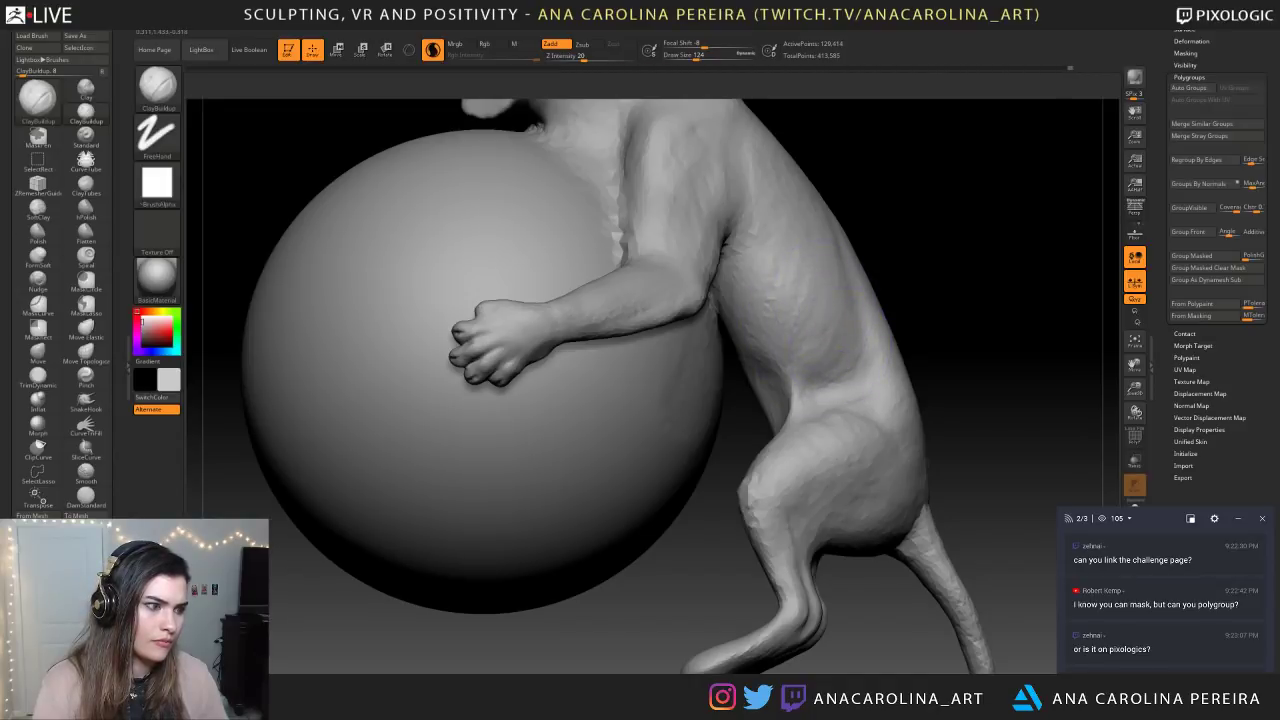
{"action": "left_click_drag", "start_coordinate": [810, 340], "coordinate": [820, 309]}
{"action": "left_click_drag", "start_coordinate": [905, 254], "coordinate": [912, 222], "text": "alt"}
{"action": "mouse_move", "coordinate": [912, 222]}
{"action": "left_mouse_down"}
{"action": "mouse_move", "coordinate": [950, 226]}
{"action": "mouse_move", "coordinate": [945, 275]}
{"action": "mouse_move", "coordinate": [915, 285]}
{"action": "left_mouse_up"}
{"action": "key", "text": "space"}
{"action": "left_click_drag", "start_coordinate": [904, 295], "coordinate": [898, 292]}
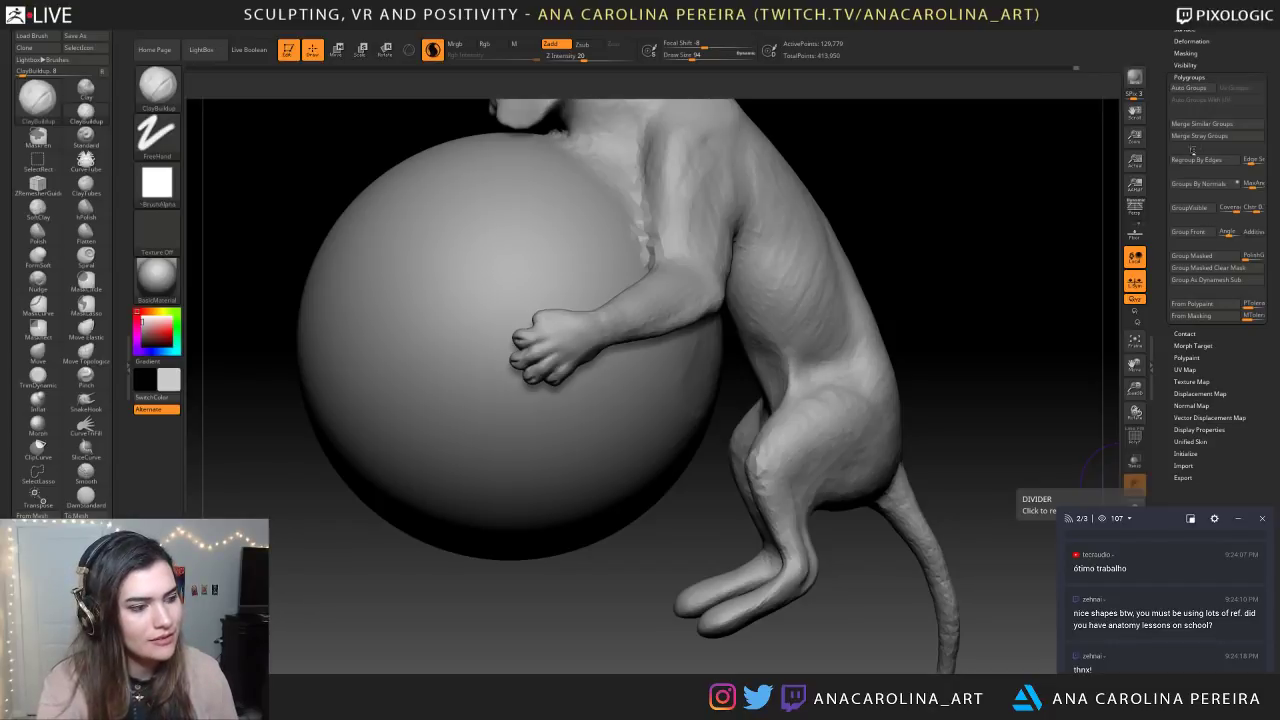
{"action": "mouse_move", "coordinate": [909, 249]}
{"action": "left_mouse_down"}
{"action": "mouse_move", "coordinate": [909, 229]}
{"action": "mouse_move", "coordinate": [960, 237]}
{"action": "mouse_move", "coordinate": [895, 268]}
{"action": "left_mouse_up"}
{"action": "left_click_drag", "start_coordinate": [797, 362], "coordinate": [797, 398]}
{"action": "mouse_move", "coordinate": [785, 345]}
{"action": "left_mouse_down"}
{"action": "mouse_move", "coordinate": [775, 395]}
{"action": "mouse_move", "coordinate": [777, 348]}
{"action": "mouse_move", "coordinate": [806, 295]}
{"action": "mouse_move", "coordinate": [755, 331]}
{"action": "left_mouse_up"}
Add clay around the armpit where the upper foreleg joins the body, reducing the draw size to 71
{"action": "key", "text": "space"}
{"action": "left_click_drag", "start_coordinate": [885, 295], "coordinate": [890, 262]}
{"action": "mouse_move", "coordinate": [668, 272]}
{"action": "left_mouse_down"}
{"action": "mouse_move", "coordinate": [680, 267]}
{"action": "mouse_move", "coordinate": [694, 294]}
{"action": "left_mouse_up"}
{"action": "key", "text": "space"}
{"action": "left_click", "coordinate": [694, 288]}
{"action": "left_click_drag", "start_coordinate": [935, 285], "coordinate": [873, 285]}
{"action": "key", "text": "space"}
{"action": "left_click", "coordinate": [699, 285]}
{"action": "left_click_drag", "start_coordinate": [699, 285], "coordinate": [684, 292]}
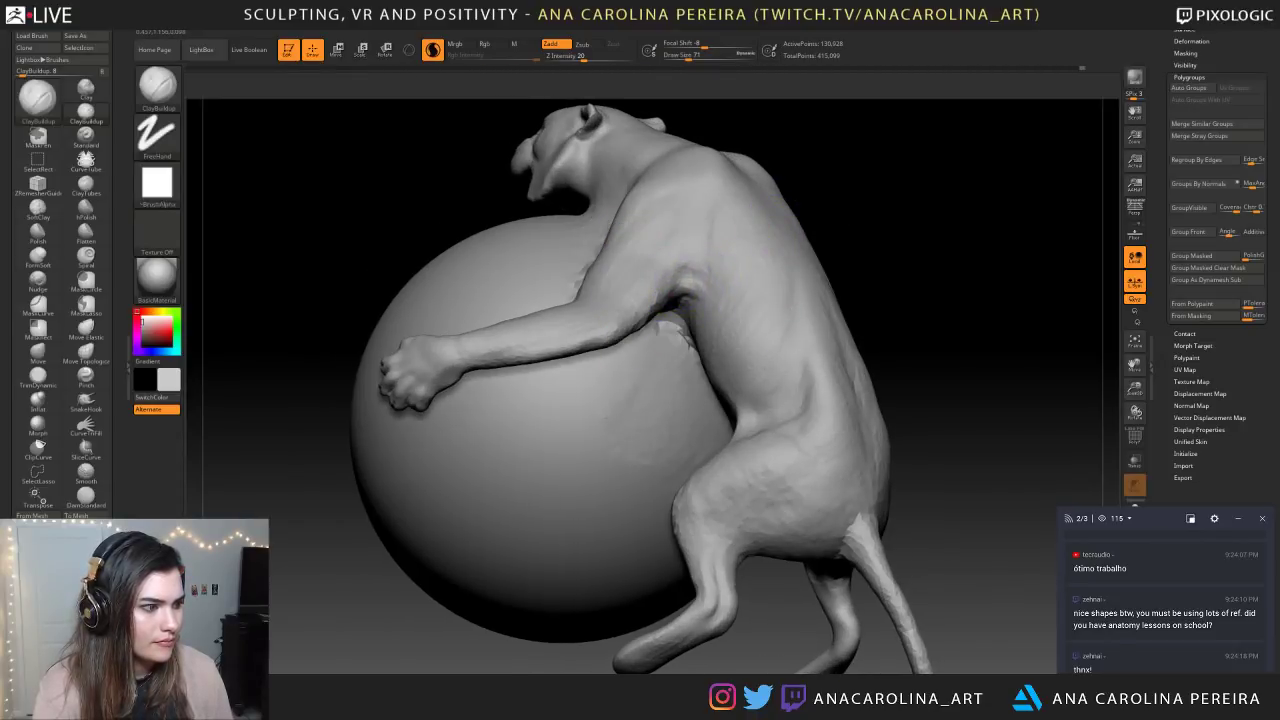
Strengthen the muscle fold between the shoulder and ribcage above the armpit, starting with the draw size at 97
{"action": "key", "text": "space"}
{"action": "left_click", "coordinate": [708, 262]}
{"action": "left_click_drag", "start_coordinate": [895, 250], "coordinate": [962, 260]}
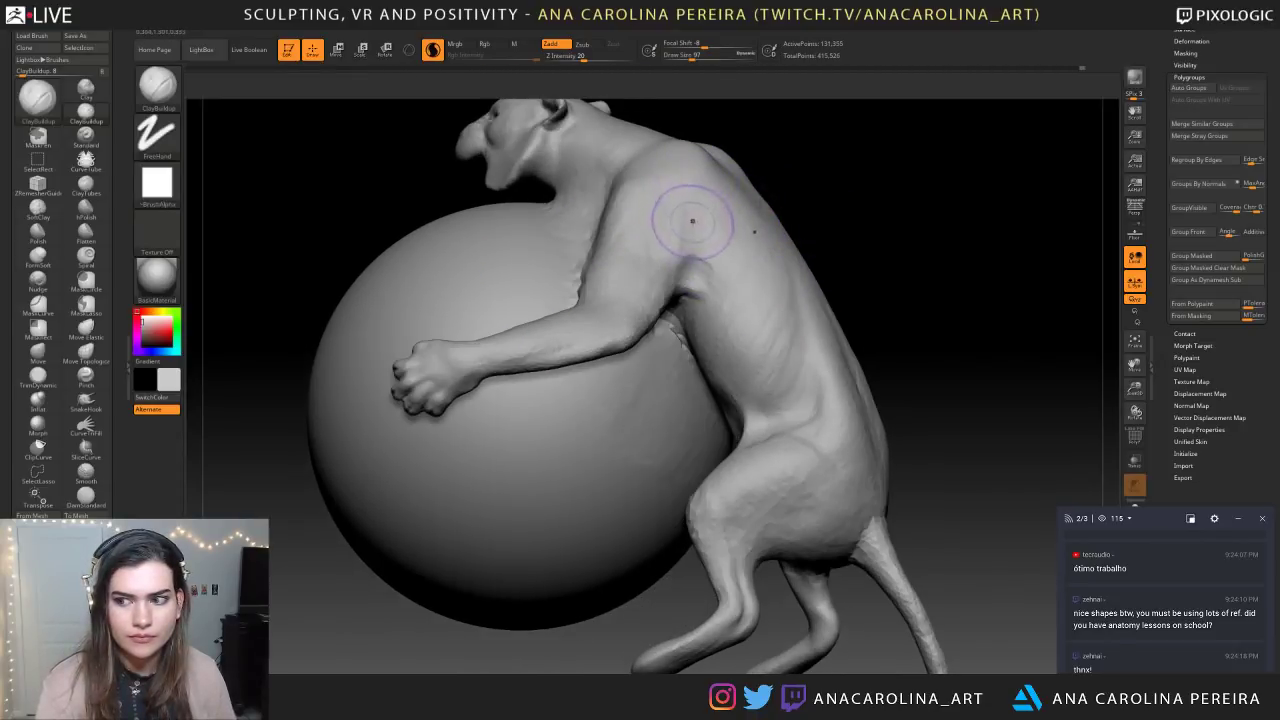
{"action": "left_click_drag", "start_coordinate": [688, 261], "coordinate": [687, 291]}
{"action": "left_click_drag", "start_coordinate": [850, 252], "coordinate": [802, 140]}
{"action": "key", "text": "space"}
{"action": "left_click", "coordinate": [692, 330]}
{"action": "left_click_drag", "start_coordinate": [694, 314], "coordinate": [680, 302]}
Build up the shoulder and the front of the upper foreleg with ClayBuildup strokes, ending at draw size 104
{"action": "mouse_move", "coordinate": [796, 268]}
{"action": "left_mouse_down"}
{"action": "mouse_move", "coordinate": [791, 243]}
{"action": "mouse_move", "coordinate": [814, 276]}
{"action": "mouse_move", "coordinate": [782, 282]}
{"action": "mouse_move", "coordinate": [726, 263]}
{"action": "left_mouse_up"}
{"action": "key", "text": "space"}
{"action": "left_click", "coordinate": [798, 247]}
{"action": "key", "text": "space"}
{"action": "left_click", "coordinate": [733, 270]}
{"action": "left_click_drag", "start_coordinate": [660, 205], "coordinate": [775, 262]}
{"action": "left_click_drag", "start_coordinate": [880, 250], "coordinate": [843, 276]}
{"action": "key", "text": "space"}
{"action": "mouse_move", "coordinate": [852, 324]}
{"action": "left_mouse_down"}
{"action": "mouse_move", "coordinate": [857, 263]}
{"action": "mouse_move", "coordinate": [862, 288]}
{"action": "left_mouse_up"}
{"action": "left_click", "coordinate": [857, 263]}
{"action": "left_click_drag", "start_coordinate": [646, 248], "coordinate": [640, 312]}
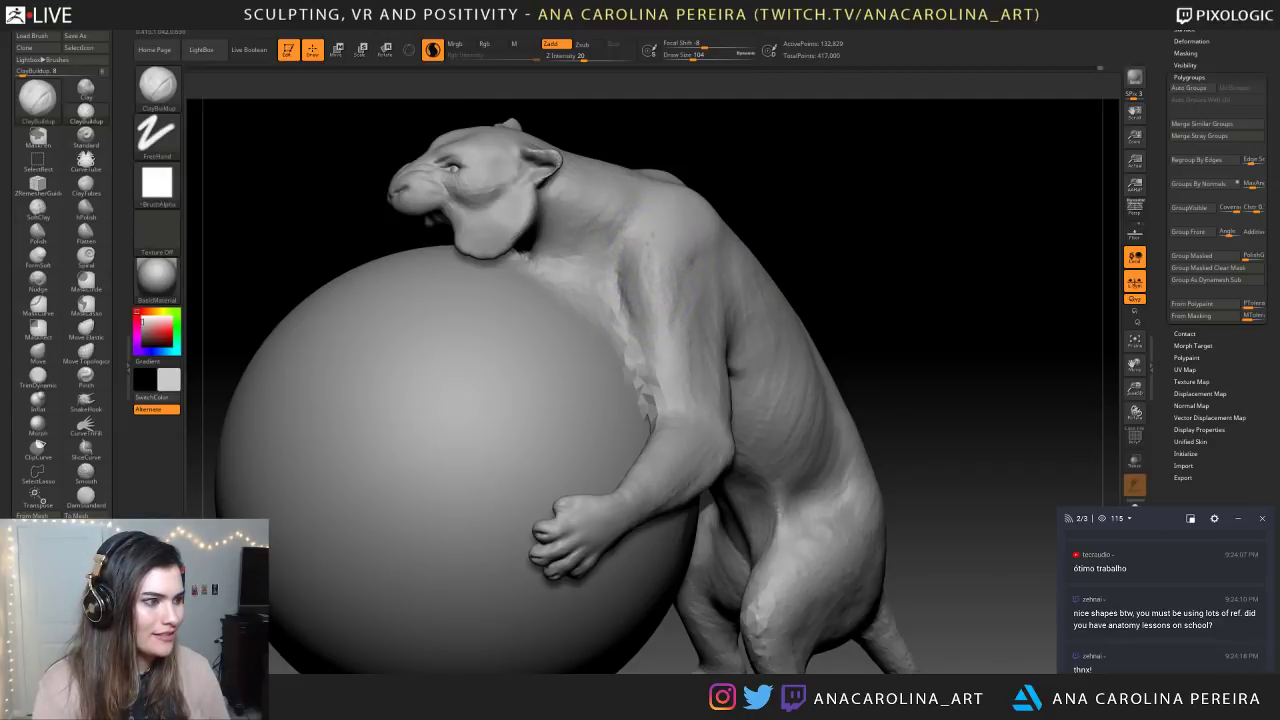
Build up the shoulder and the muscle fold at the armpit with ClayBuildup strokes at draw size 104
{"action": "left_click_drag", "start_coordinate": [663, 233], "coordinate": [657, 206]}
{"action": "left_click_drag", "start_coordinate": [868, 290], "coordinate": [834, 163], "text": "alt"}
{"action": "mouse_move", "coordinate": [840, 270]}
{"action": "left_mouse_down"}
{"action": "mouse_move", "coordinate": [868, 290]}
{"action": "mouse_move", "coordinate": [876, 420]}
{"action": "mouse_move", "coordinate": [857, 330]}
{"action": "mouse_move", "coordinate": [870, 314]}
{"action": "mouse_move", "coordinate": [872, 350]}
{"action": "left_mouse_up"}
{"action": "mouse_move", "coordinate": [872, 350]}
{"action": "left_mouse_down"}
{"action": "mouse_move", "coordinate": [835, 335]}
{"action": "mouse_move", "coordinate": [895, 315]}
{"action": "left_mouse_up"}
{"action": "left_click_drag", "start_coordinate": [718, 334], "coordinate": [718, 352]}
{"action": "left_click_drag", "start_coordinate": [814, 262], "coordinate": [772, 266]}
{"action": "mouse_move", "coordinate": [744, 315]}
{"action": "left_mouse_down"}
{"action": "mouse_move", "coordinate": [705, 353]}
{"action": "mouse_move", "coordinate": [732, 347]}
{"action": "mouse_move", "coordinate": [798, 402]}
{"action": "left_mouse_up"}
{"action": "left_click_drag", "start_coordinate": [677, 373], "coordinate": [684, 345]}
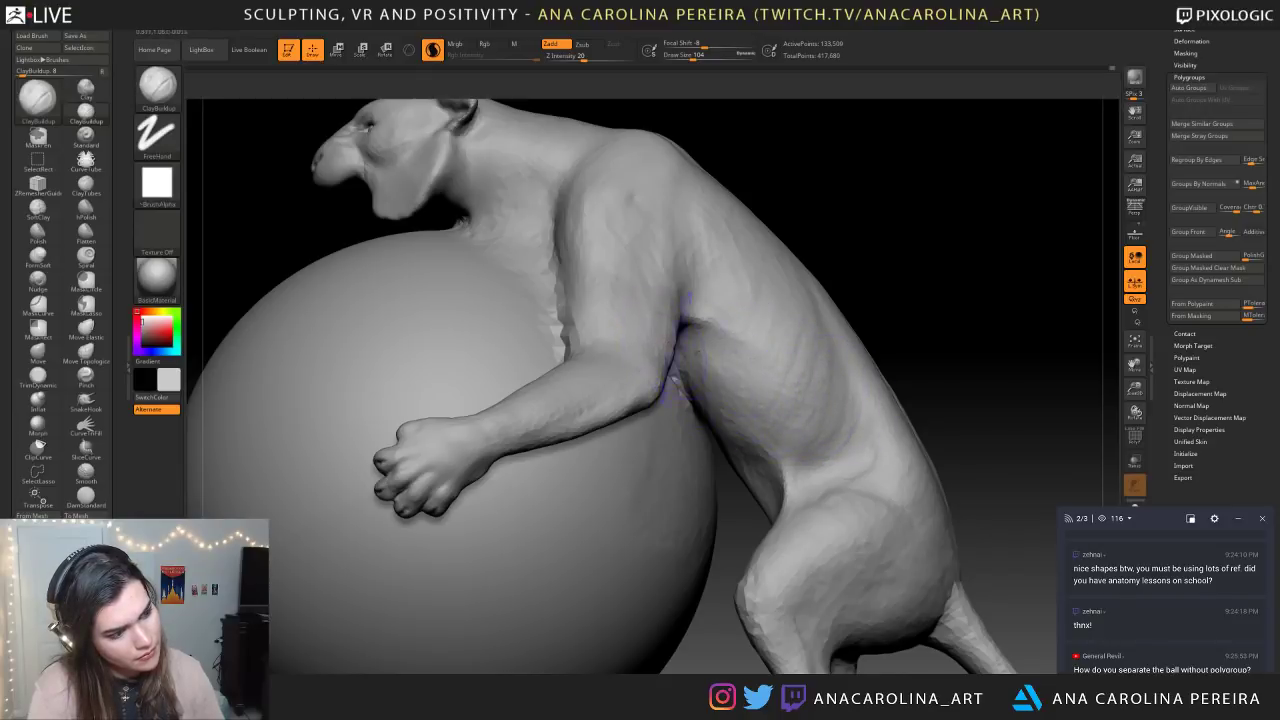
Add clay along the ribcage and flank behind the foreleg, keeping the draw size at 104
{"action": "left_click_drag", "start_coordinate": [911, 382], "coordinate": [862, 362], "text": "alt"}
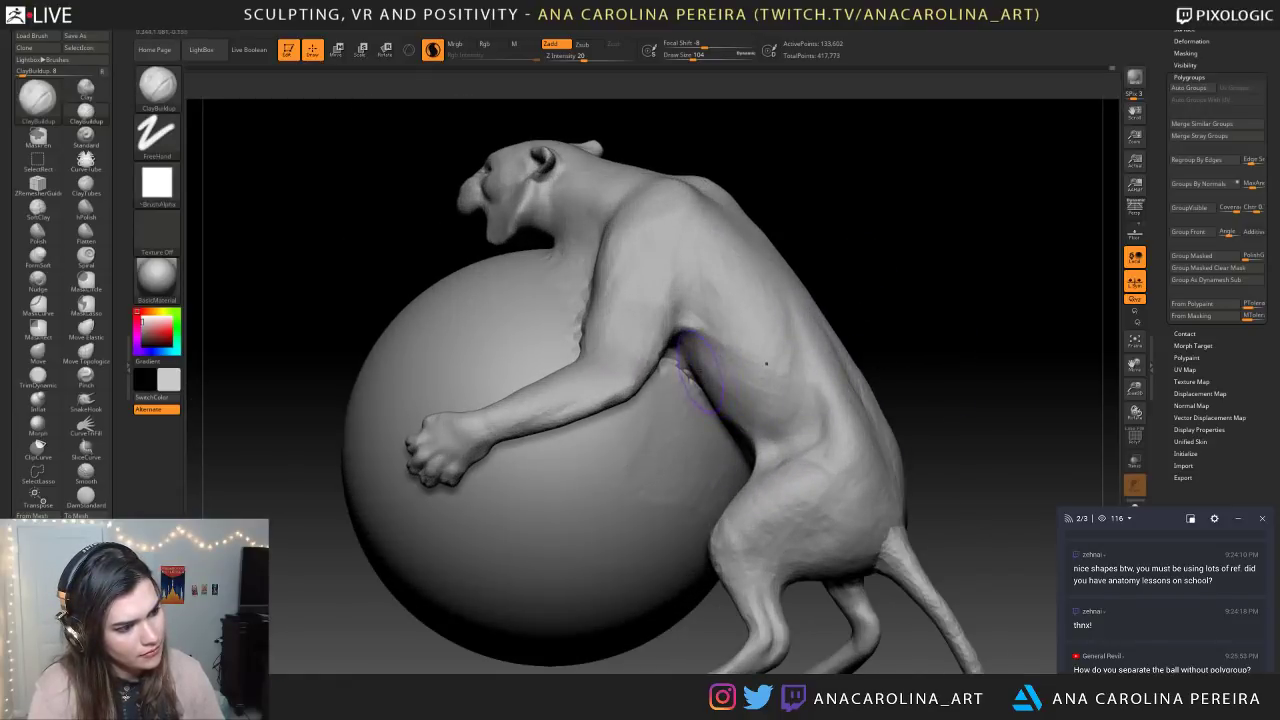
{"action": "left_click_drag", "start_coordinate": [725, 364], "coordinate": [790, 386]}
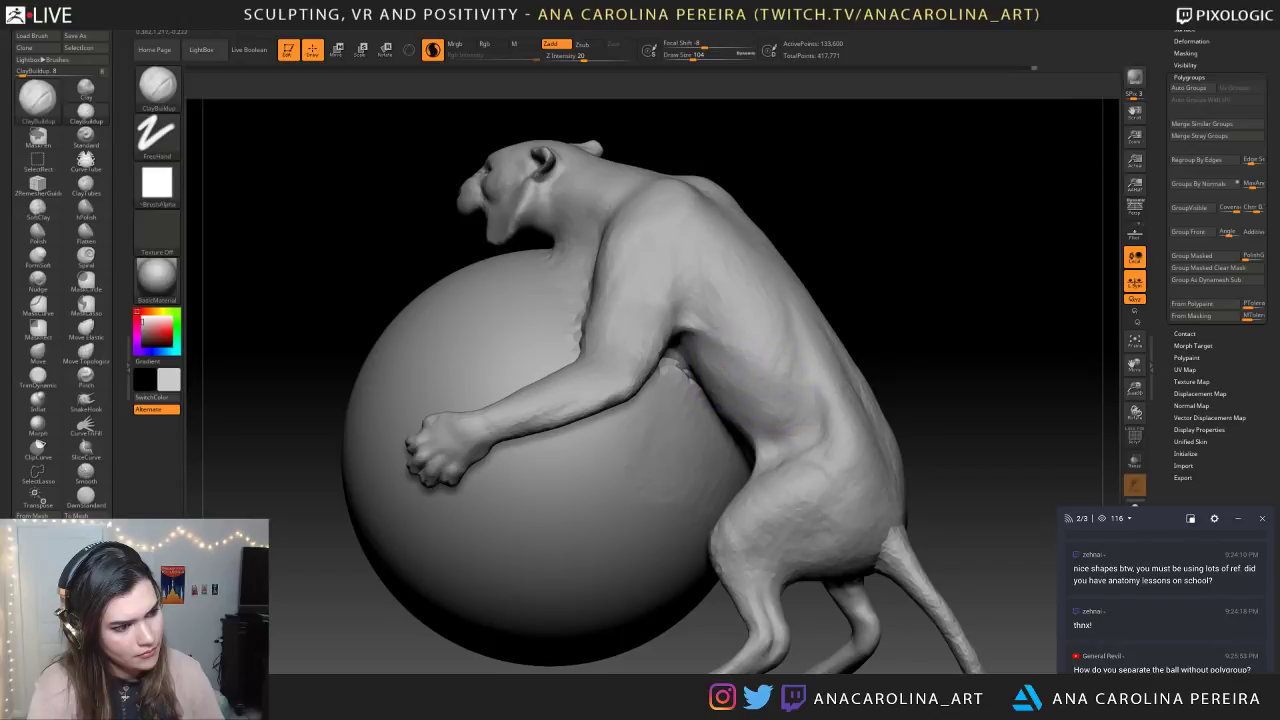
{"action": "mouse_move", "coordinate": [889, 308]}
{"action": "left_mouse_down"}
{"action": "mouse_move", "coordinate": [720, 340]}
{"action": "mouse_move", "coordinate": [758, 408]}
{"action": "left_mouse_up"}
{"action": "mouse_move", "coordinate": [818, 318]}
{"action": "left_mouse_down"}
{"action": "mouse_move", "coordinate": [829, 331]}
{"action": "mouse_move", "coordinate": [718, 338]}
{"action": "mouse_move", "coordinate": [755, 418]}
{"action": "left_mouse_up"}
{"action": "mouse_move", "coordinate": [828, 290]}
{"action": "left_mouse_down"}
{"action": "mouse_move", "coordinate": [902, 288]}
{"action": "mouse_move", "coordinate": [819, 276]}
{"action": "left_mouse_up"}
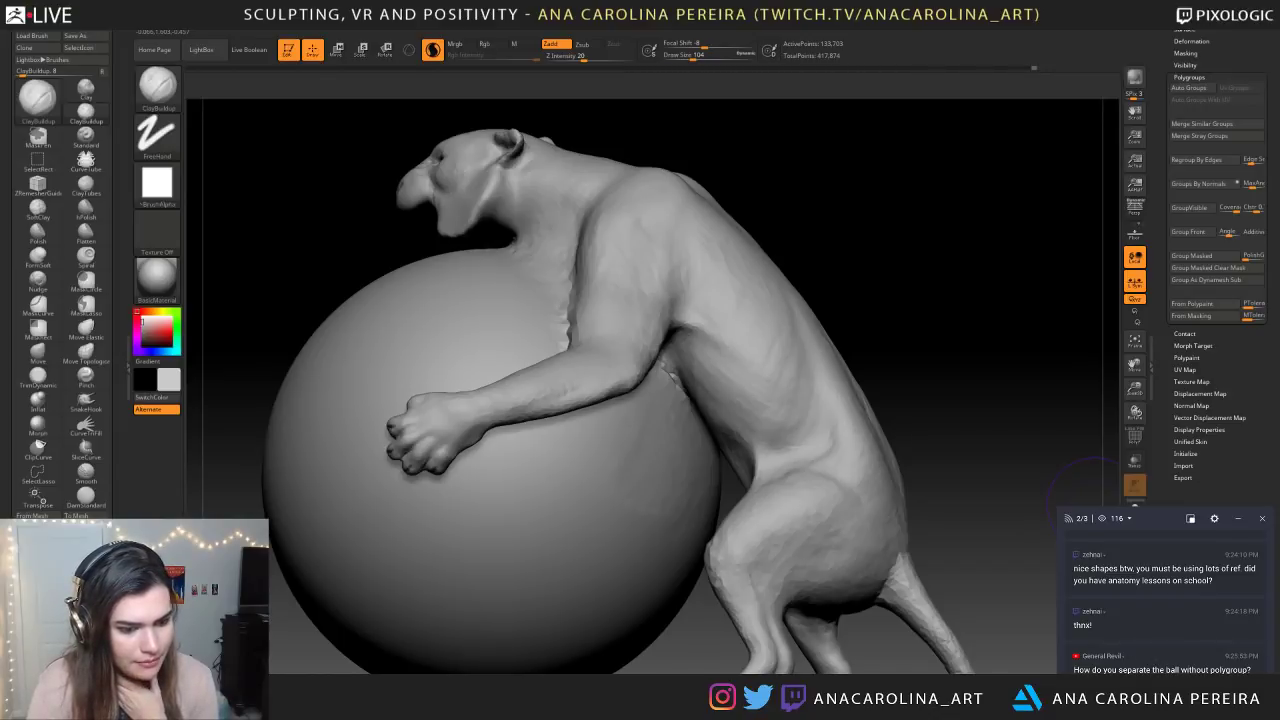
Examine the panther's overall pose and silhouette around the sphere from the front and the side
{"action": "left_click_drag", "start_coordinate": [742, 208], "coordinate": [800, 290]}
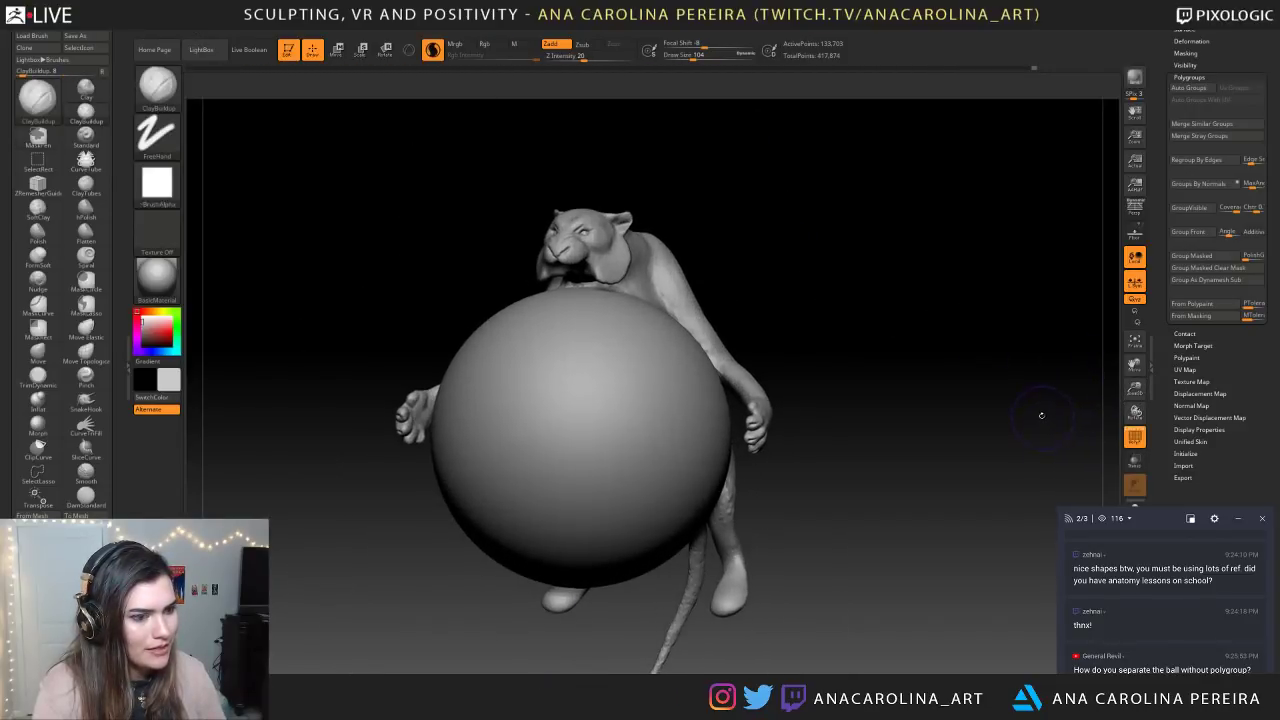
{"action": "left_click_drag", "start_coordinate": [1043, 414], "coordinate": [975, 416]}
{"action": "left_click_drag", "start_coordinate": [1082, 428], "coordinate": [1020, 420]}
{"action": "left_click", "coordinate": [940, 12]}
{"action": "left_click_drag", "start_coordinate": [911, 217], "coordinate": [798, 199]}
{"action": "left_click_drag", "start_coordinate": [909, 186], "coordinate": [945, 240], "text": "alt"}
{"action": "left_click_drag", "start_coordinate": [1038, 148], "coordinate": [918, 162]}
{"action": "left_click_drag", "start_coordinate": [775, 284], "coordinate": [912, 332]}
{"action": "left_click_drag", "start_coordinate": [912, 328], "coordinate": [850, 258]}
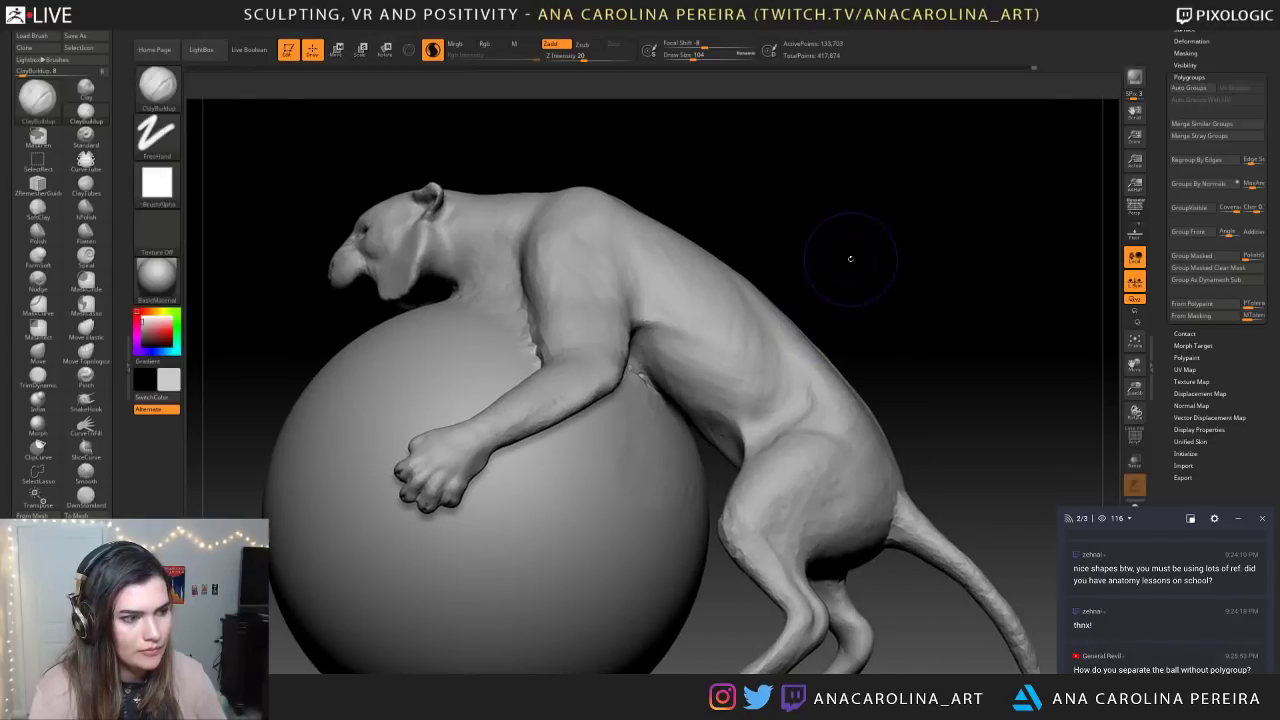
Smooth the ribcage and flank, and refine the fold behind the shoulder with ClayBuildup at draw size 62
{"action": "key", "text": "shift"}
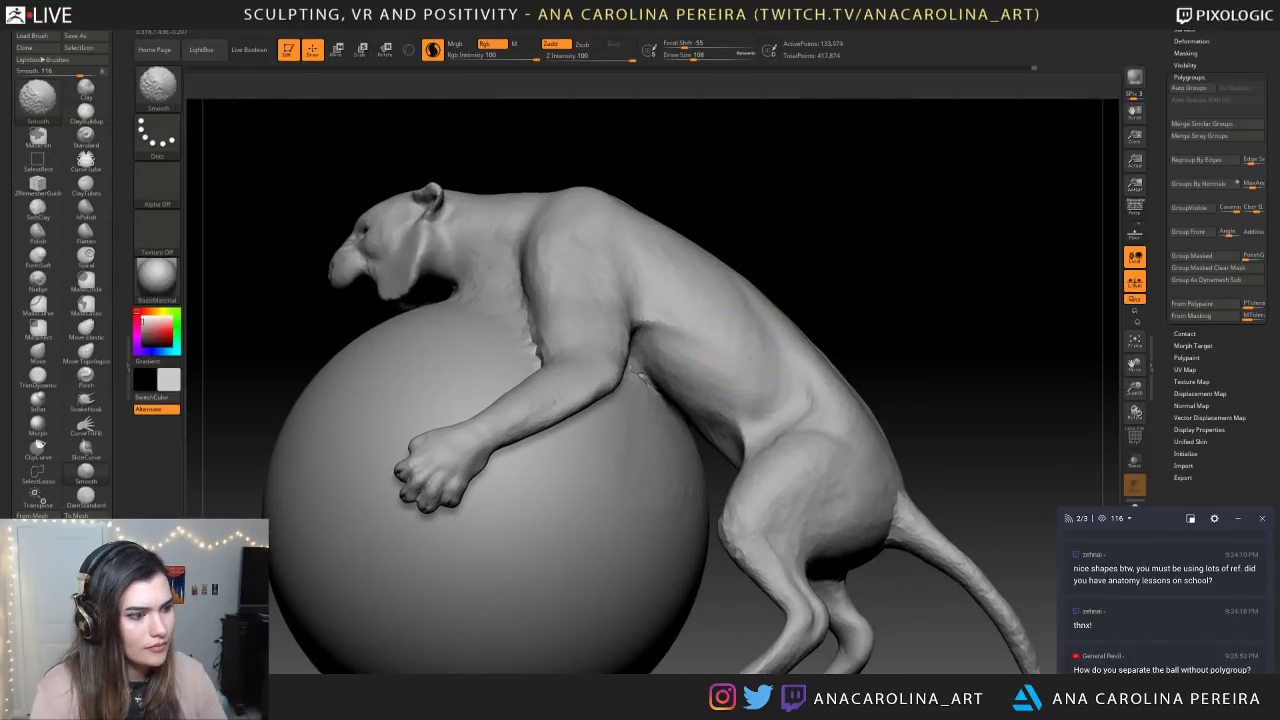
{"action": "key", "text": "space"}
{"action": "mouse_move", "coordinate": [814, 302]}
{"action": "left_mouse_down"}
{"action": "mouse_move", "coordinate": [829, 296]}
{"action": "mouse_move", "coordinate": [737, 271]}
{"action": "left_mouse_up"}
{"action": "key", "text": "space"}
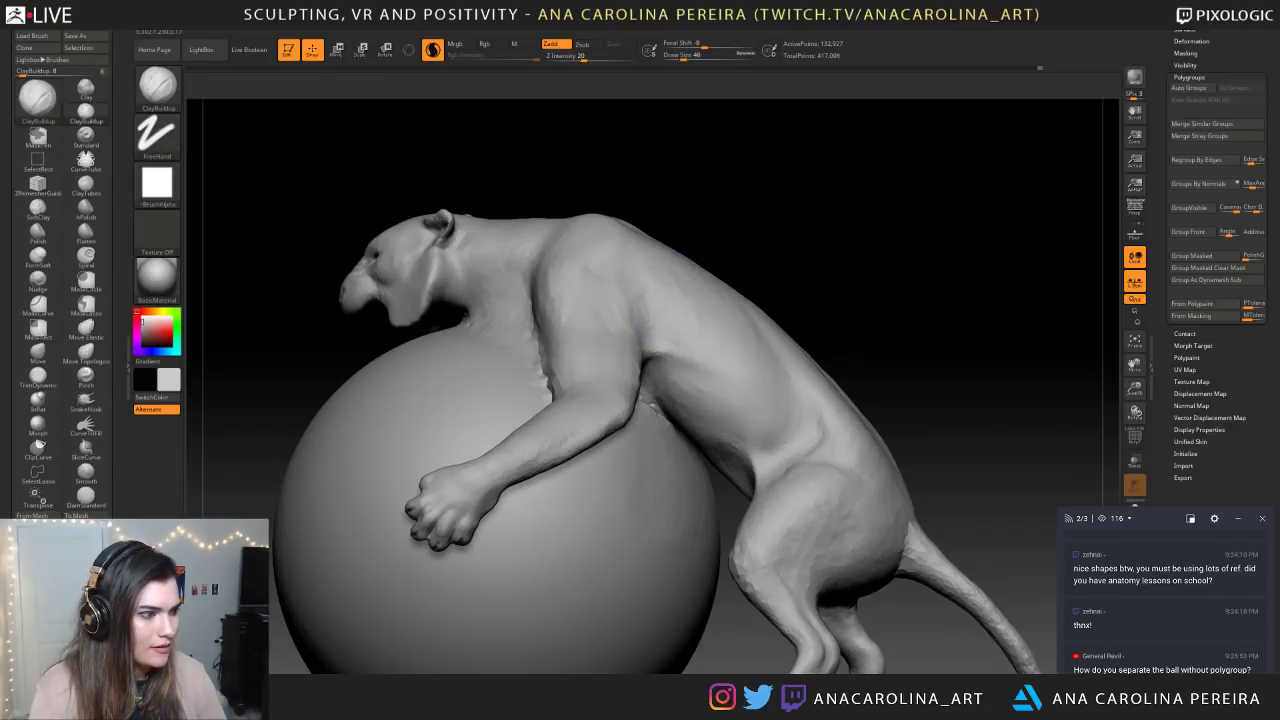
{"action": "key", "text": "space"}
{"action": "left_click_drag", "start_coordinate": [648, 303], "coordinate": [643, 308]}
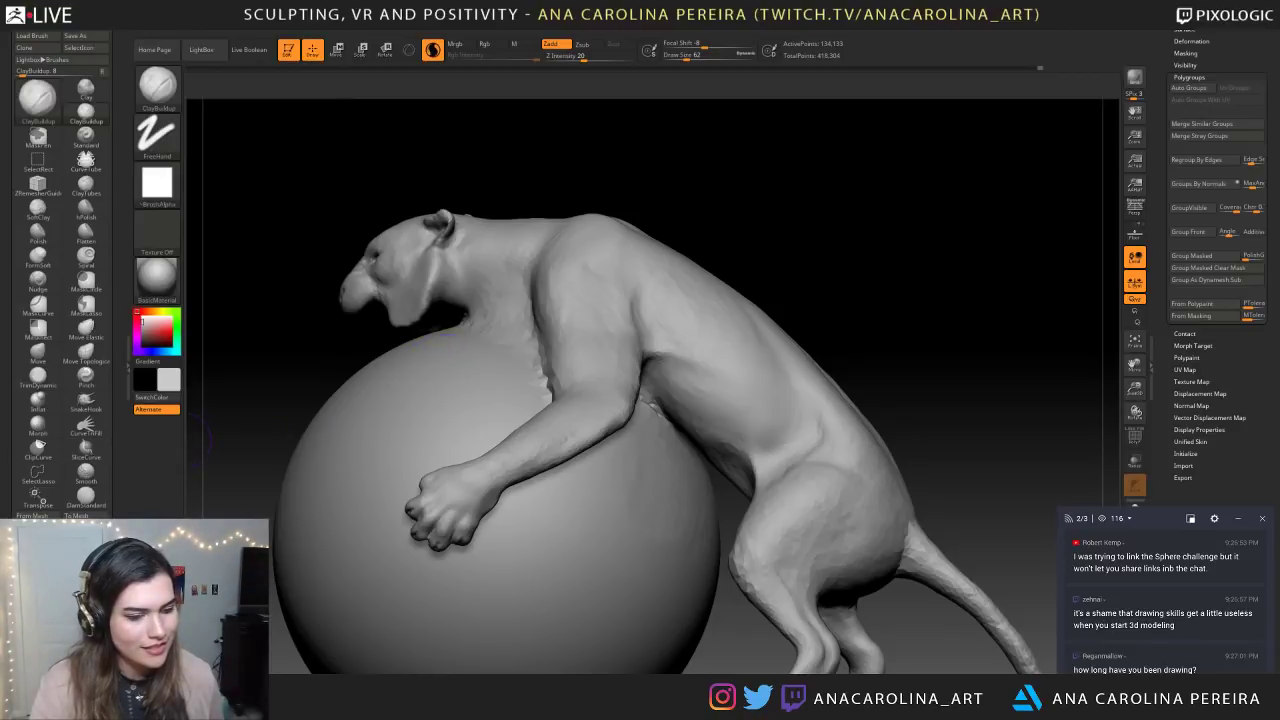
{"action": "scroll", "coordinate": [1210, 588], "scroll_direction": "up", "scroll_amount": 1}
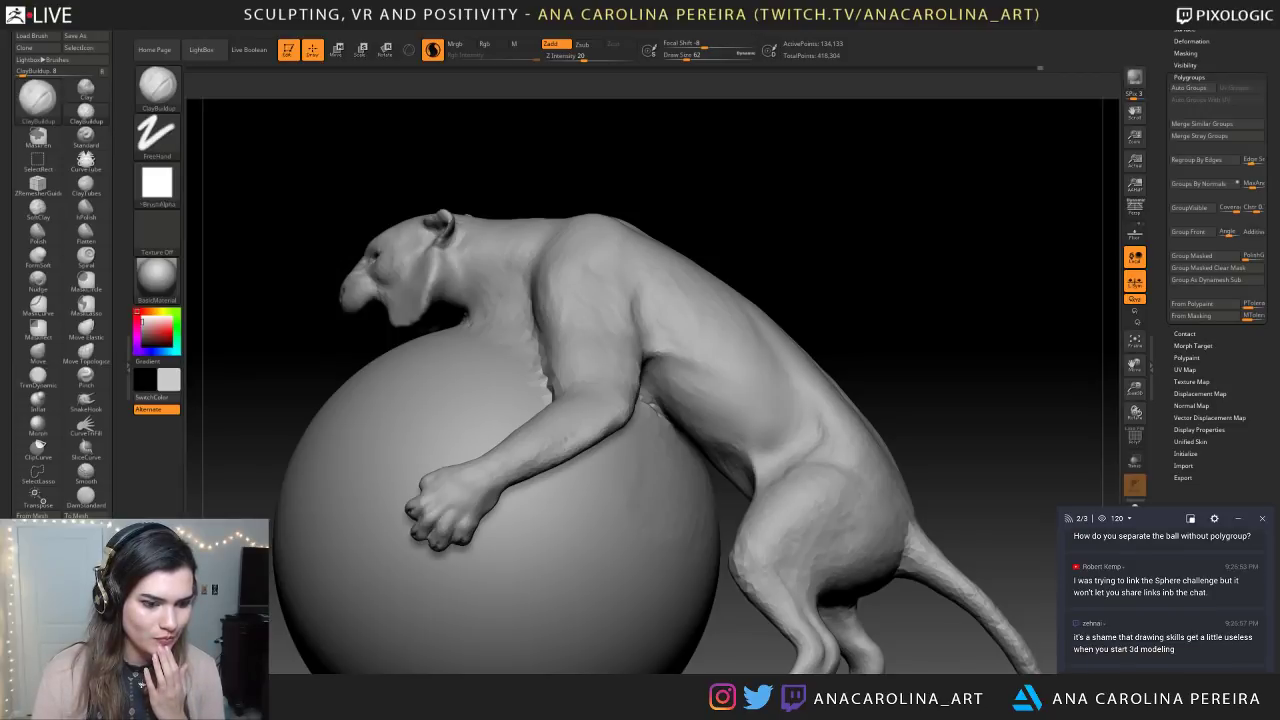
{"action": "left_click_drag", "start_coordinate": [1175, 626], "coordinate": [1088, 615]}
{"action": "left_click", "coordinate": [1138, 623]}
{"action": "left_click_drag", "start_coordinate": [1175, 626], "coordinate": [1076, 614]}
{"action": "left_click", "coordinate": [1076, 616]}
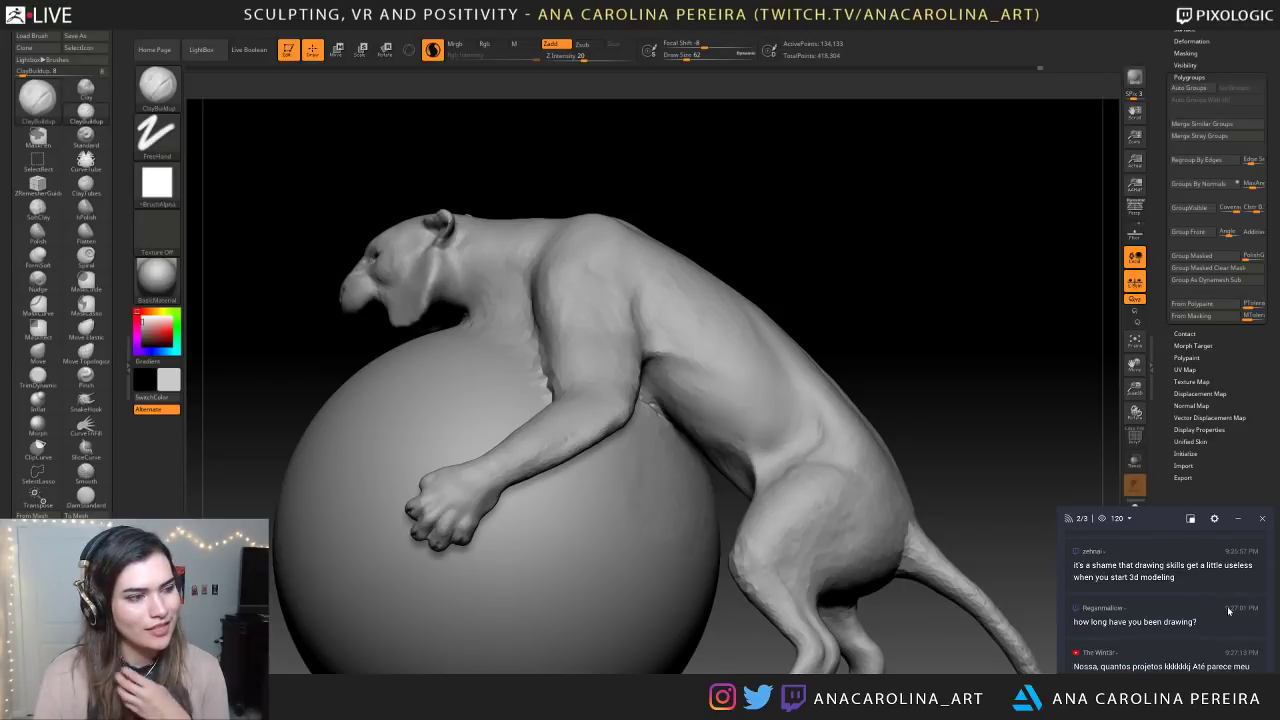
Build up the muscle along the rear of the upper foreleg below the shoulder, raising the draw size to 74 and 90
{"action": "mouse_move", "coordinate": [992, 416]}
{"action": "left_mouse_down"}
{"action": "mouse_move", "coordinate": [1030, 415]}
{"action": "mouse_move", "coordinate": [1001, 414]}
{"action": "left_mouse_up"}
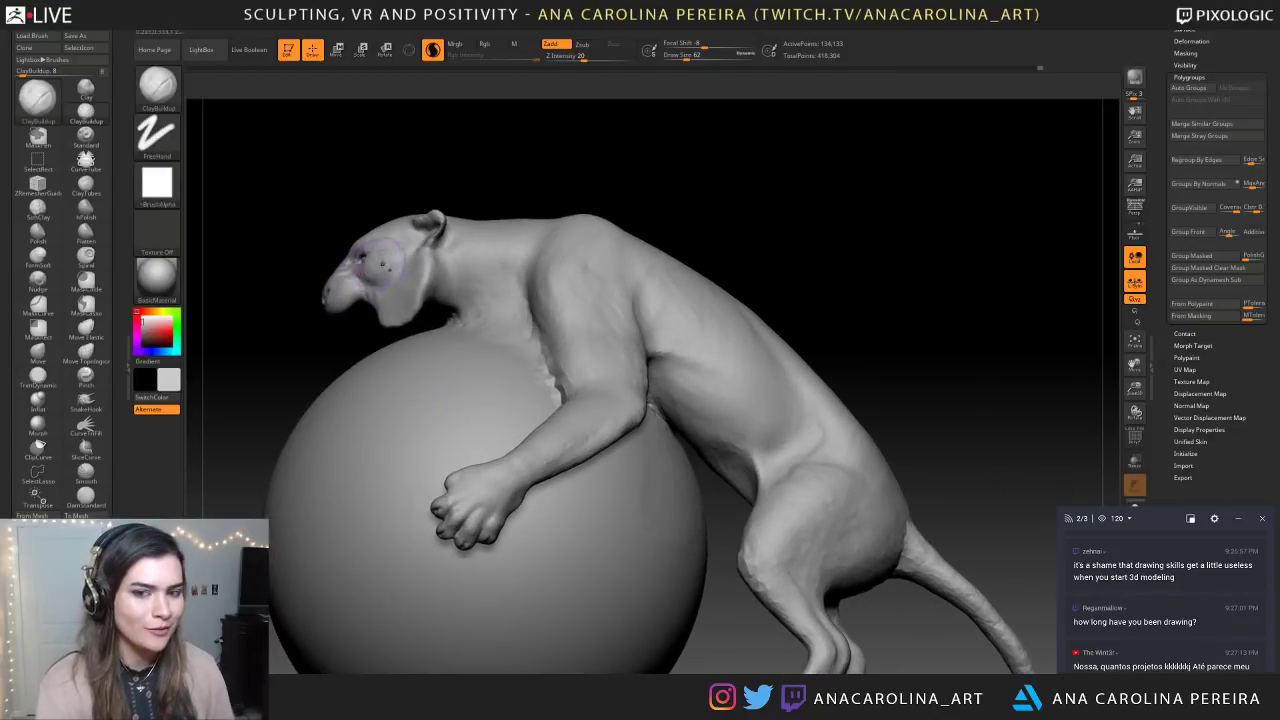
{"action": "left_click_drag", "start_coordinate": [517, 158], "coordinate": [630, 160]}
{"action": "left_click_drag", "start_coordinate": [775, 172], "coordinate": [715, 178]}
{"action": "key", "text": "]"}
{"action": "left_click_drag", "start_coordinate": [640, 262], "coordinate": [634, 307]}
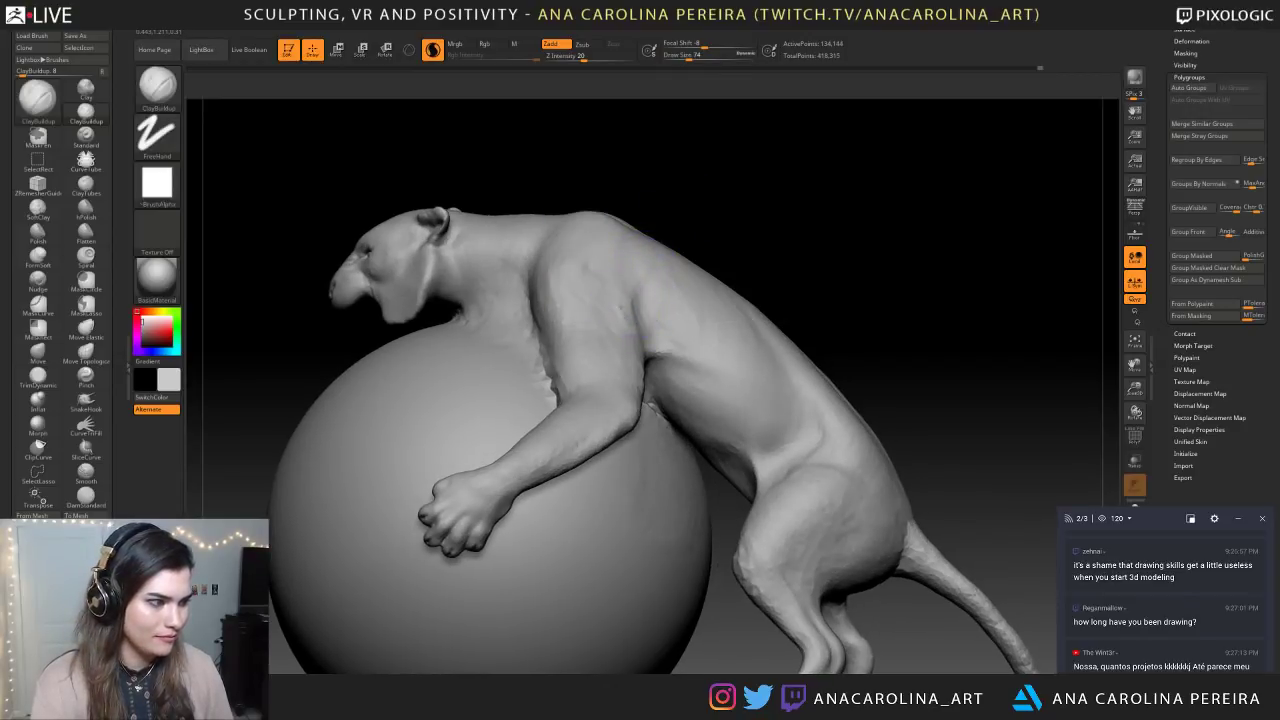
{"action": "mouse_move", "coordinate": [629, 290]}
{"action": "left_mouse_down"}
{"action": "mouse_move", "coordinate": [612, 254]}
{"action": "mouse_move", "coordinate": [624, 262]}
{"action": "left_mouse_up"}
{"action": "right_click", "coordinate": [614, 264]}
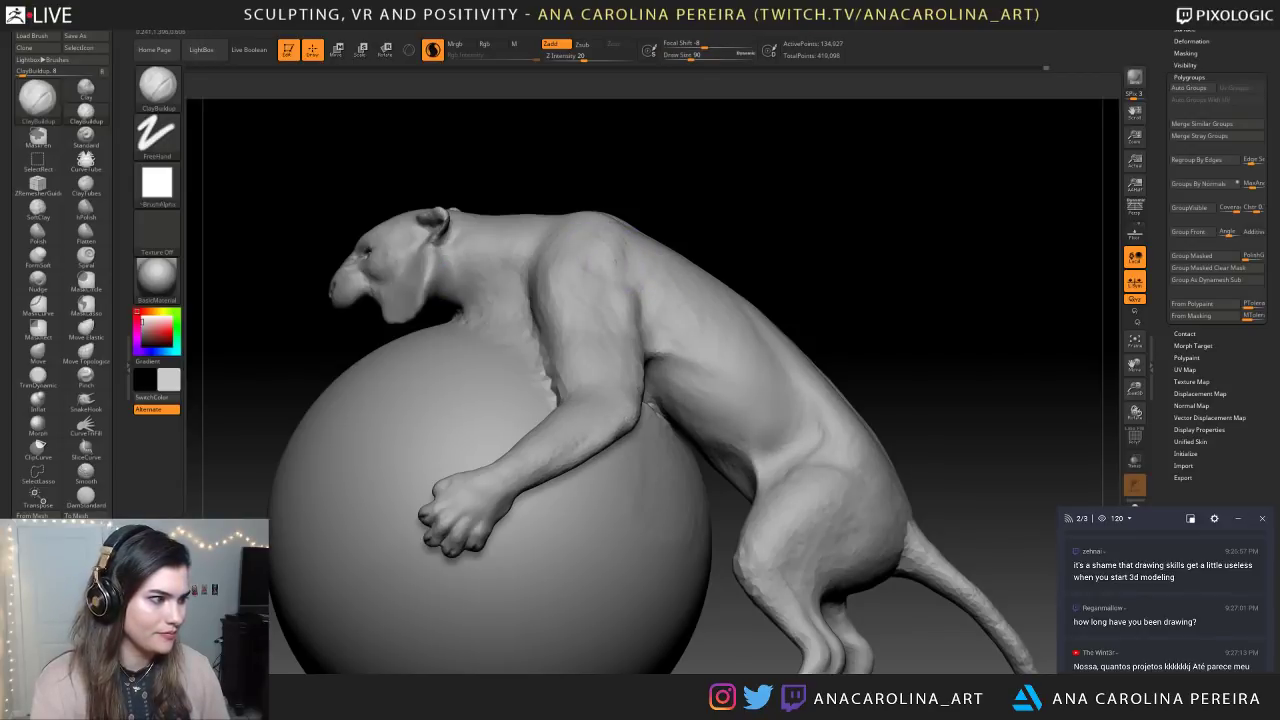
Shape the top of the shoulder and the fold behind the upper foreleg, smoothing the adjoining ribcage
{"action": "left_click_drag", "start_coordinate": [599, 233], "coordinate": [603, 237]}
{"action": "mouse_move", "coordinate": [700, 190]}
{"action": "left_mouse_down"}
{"action": "mouse_move", "coordinate": [708, 222]}
{"action": "mouse_move", "coordinate": [655, 250]}
{"action": "mouse_move", "coordinate": [683, 208]}
{"action": "mouse_move", "coordinate": [670, 204]}
{"action": "left_mouse_up"}
{"action": "left_click_drag", "start_coordinate": [660, 337], "coordinate": [688, 321], "text": "shift"}
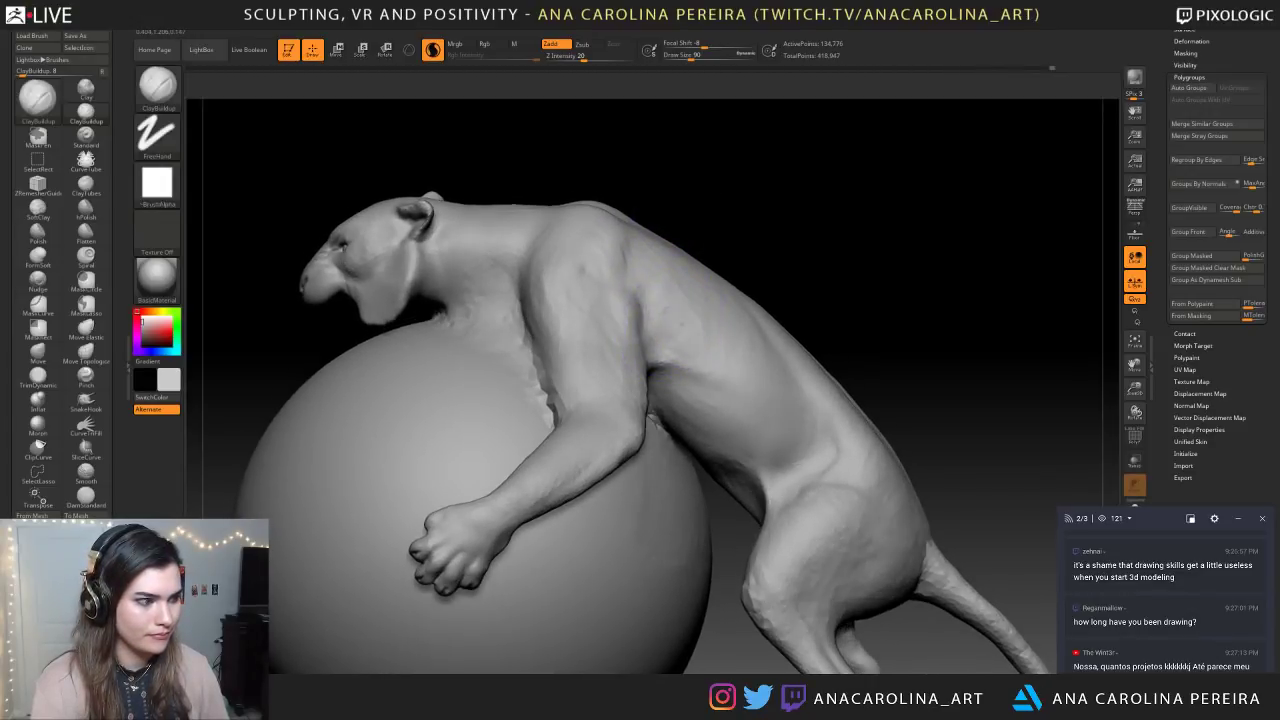
{"action": "left_click_drag", "start_coordinate": [720, 218], "coordinate": [711, 216]}
{"action": "left_click_drag", "start_coordinate": [629, 276], "coordinate": [613, 302]}
{"action": "left_click_drag", "start_coordinate": [737, 197], "coordinate": [744, 199]}
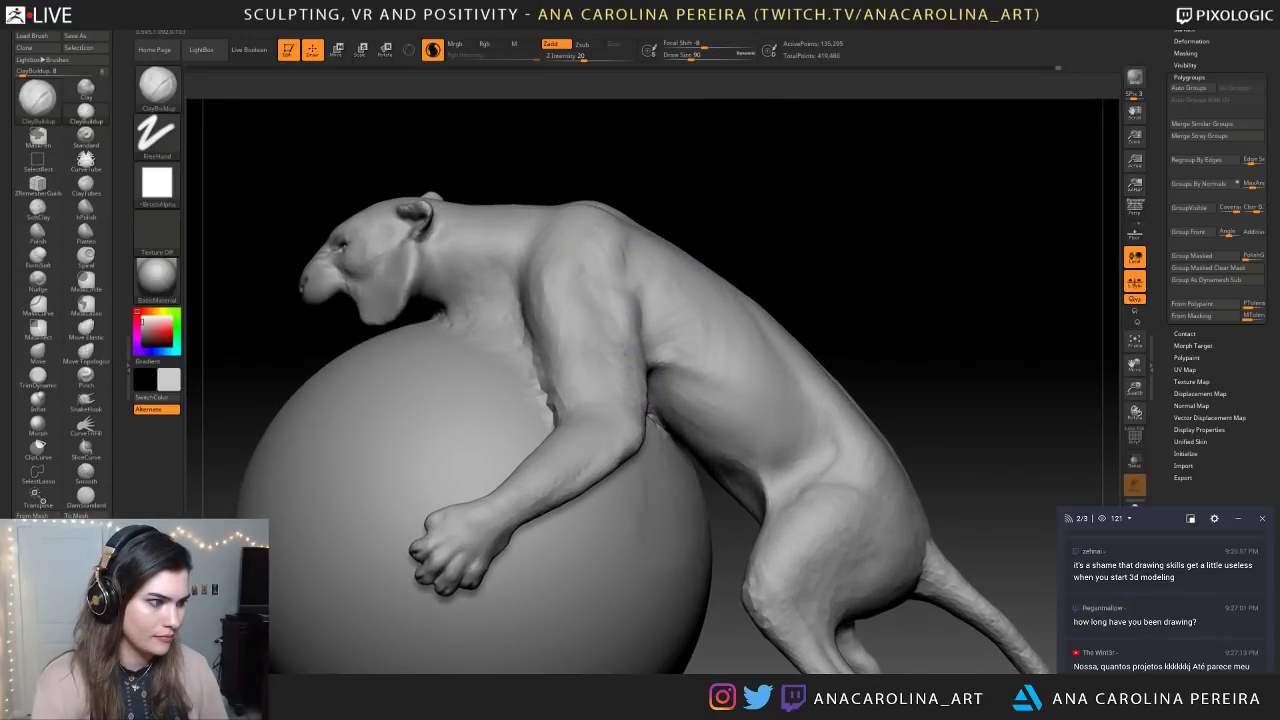
{"action": "left_click_drag", "start_coordinate": [755, 214], "coordinate": [776, 215]}
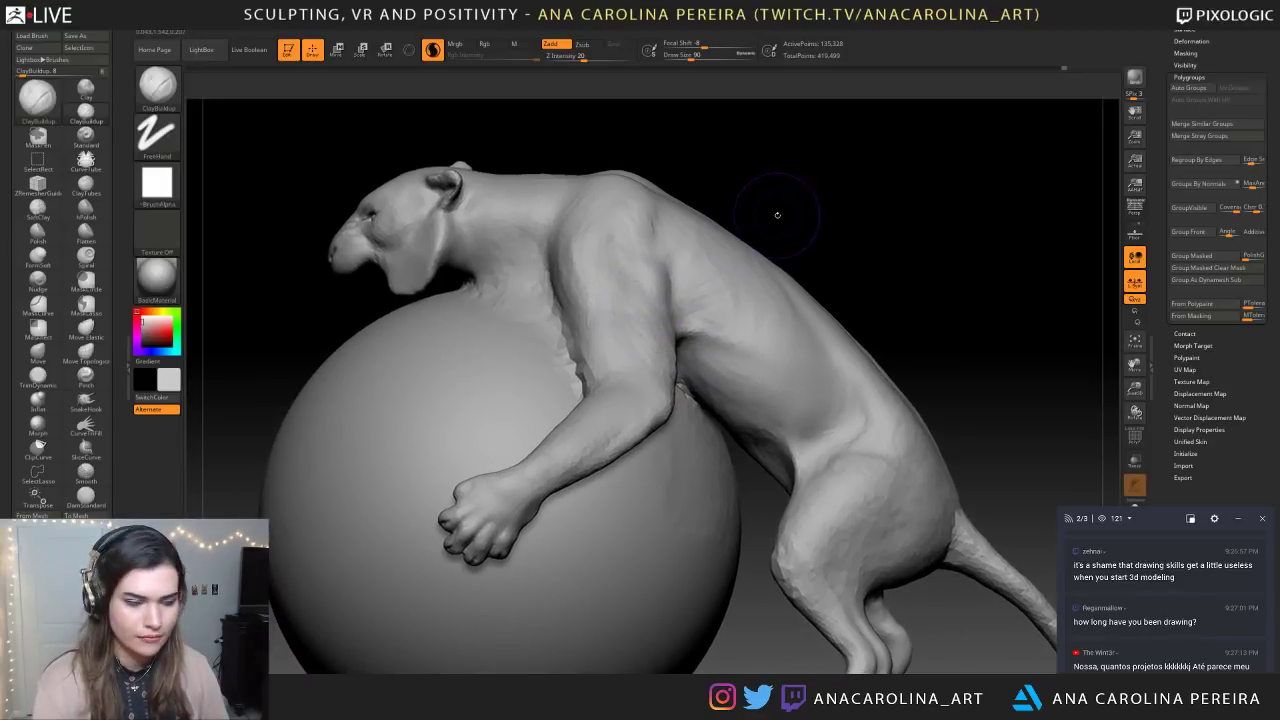
Add volume to the elbow and the front of the upper foreleg with ClayBuildup strokes at draw size 90
{"action": "mouse_move", "coordinate": [612, 420]}
{"action": "left_mouse_down"}
{"action": "mouse_move", "coordinate": [543, 457]}
{"action": "mouse_move", "coordinate": [593, 418]}
{"action": "mouse_move", "coordinate": [614, 421]}
{"action": "mouse_move", "coordinate": [602, 394]}
{"action": "mouse_move", "coordinate": [624, 418]}
{"action": "mouse_move", "coordinate": [622, 385]}
{"action": "mouse_move", "coordinate": [584, 388]}
{"action": "left_mouse_up"}
{"action": "left_click_drag", "start_coordinate": [686, 396], "coordinate": [646, 391]}
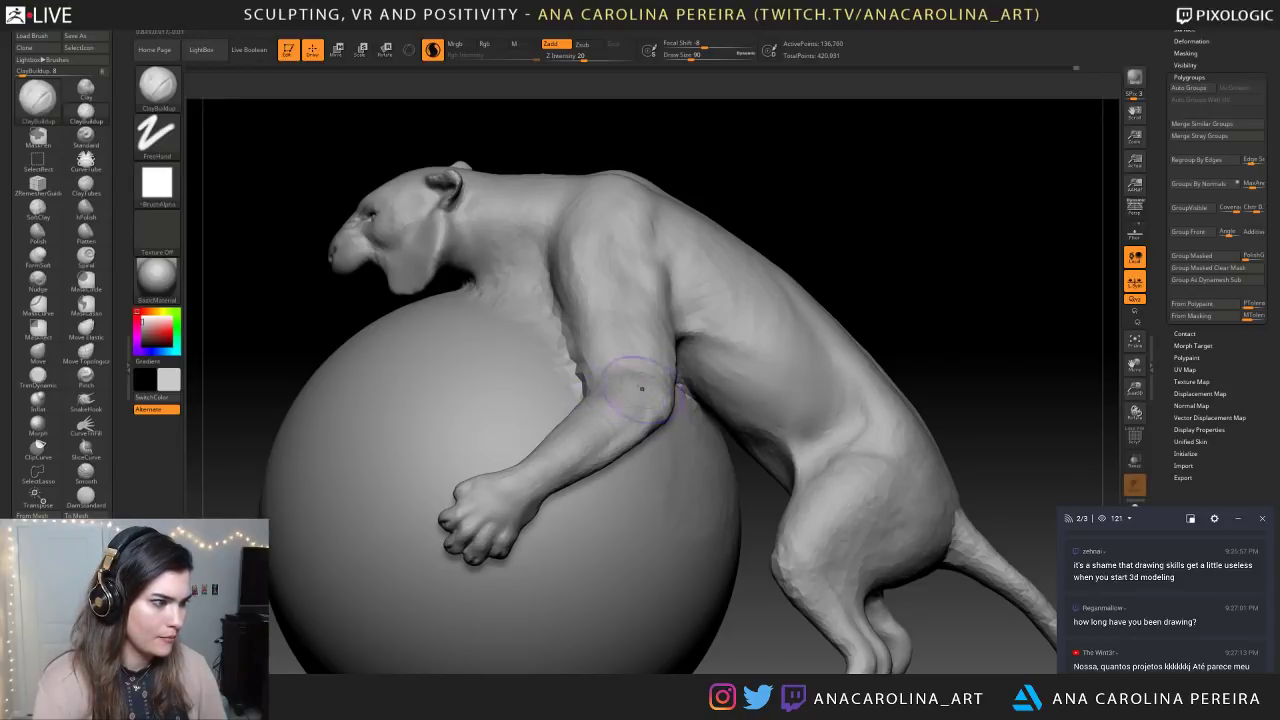
{"action": "mouse_move", "coordinate": [768, 240]}
{"action": "left_mouse_down", "text": "alt"}
{"action": "mouse_move", "coordinate": [774, 192]}
{"action": "mouse_move", "coordinate": [766, 318]}
{"action": "left_mouse_up", "text": "alt"}
{"action": "left_click_drag", "start_coordinate": [766, 318], "coordinate": [662, 388]}
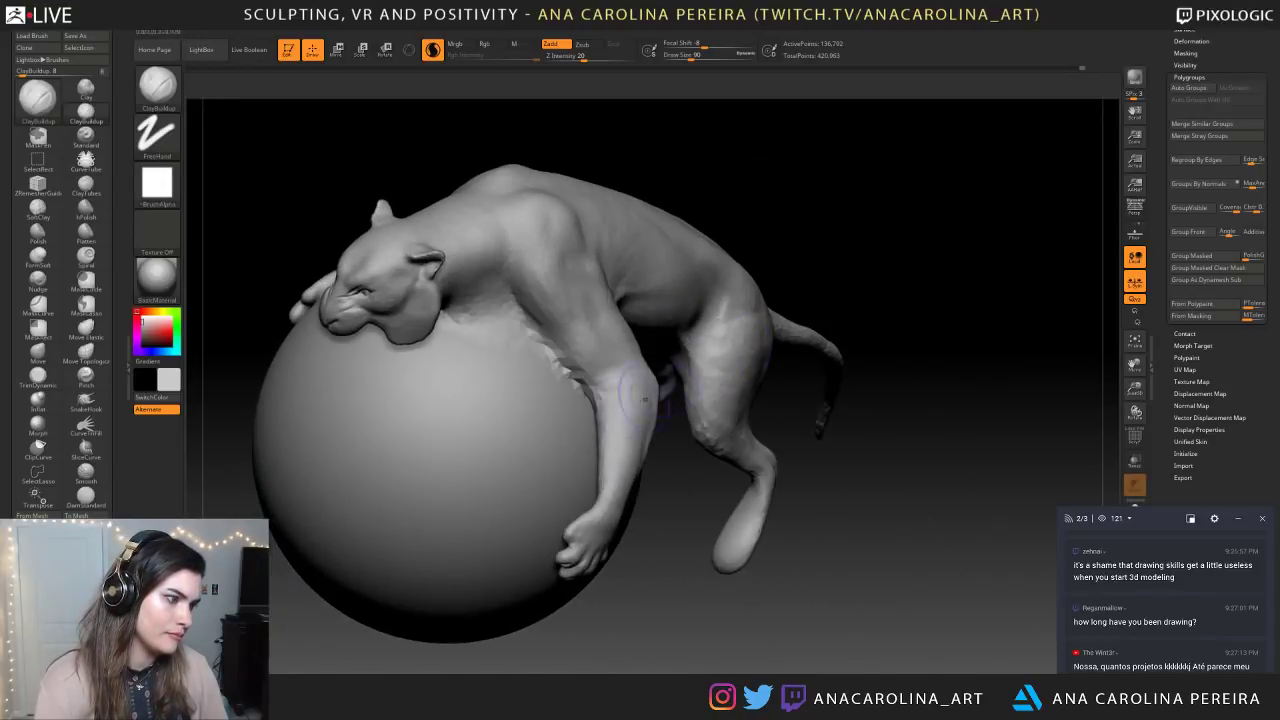
{"action": "right_click_drag", "start_coordinate": [628, 394], "coordinate": [614, 348]}
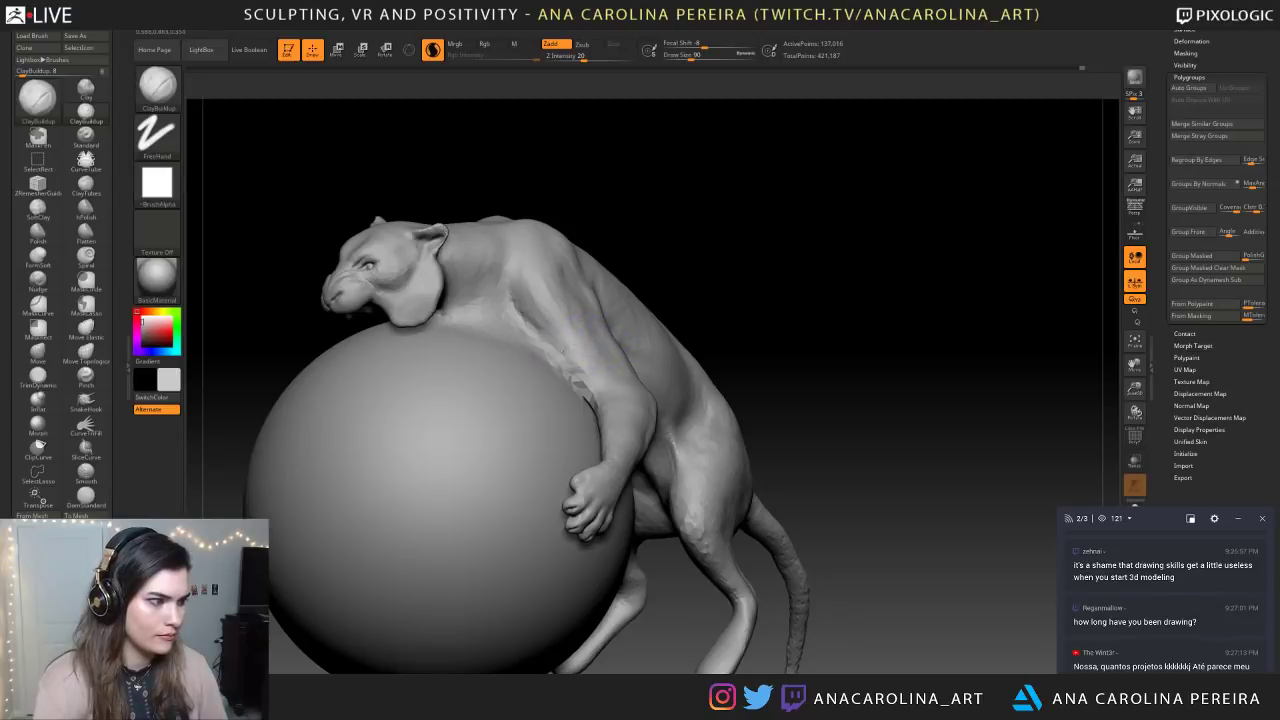
{"action": "left_click_drag", "start_coordinate": [568, 354], "coordinate": [590, 356]}
{"action": "mouse_move", "coordinate": [640, 279]}
{"action": "left_mouse_down", "text": "alt"}
{"action": "mouse_move", "coordinate": [638, 230]}
{"action": "mouse_move", "coordinate": [584, 238]}
{"action": "left_mouse_up", "text": "alt"}
{"action": "mouse_move", "coordinate": [645, 452]}
{"action": "left_mouse_down"}
{"action": "mouse_move", "coordinate": [671, 480]}
{"action": "mouse_move", "coordinate": [616, 517]}
{"action": "mouse_move", "coordinate": [638, 552]}
{"action": "left_mouse_up"}
{"action": "key", "text": "ctrl+z"}
Carve a crease at the armpit with the DamStandard brush at draw size 56 and smooth its edge
{"action": "mouse_move", "coordinate": [786, 240]}
{"action": "left_mouse_down"}
{"action": "mouse_move", "coordinate": [829, 220]}
{"action": "mouse_move", "coordinate": [777, 206]}
{"action": "mouse_move", "coordinate": [785, 185]}
{"action": "mouse_move", "coordinate": [796, 212]}
{"action": "mouse_move", "coordinate": [791, 191]}
{"action": "mouse_move", "coordinate": [644, 344]}
{"action": "left_mouse_up"}
{"action": "key", "text": "s"}
{"action": "key", "text": "b"}
{"action": "key", "text": "d"}
{"action": "key", "text": "s"}
{"action": "left_click_drag", "start_coordinate": [724, 363], "coordinate": [709, 383]}
{"action": "right_click_drag", "start_coordinate": [687, 316], "coordinate": [658, 348]}
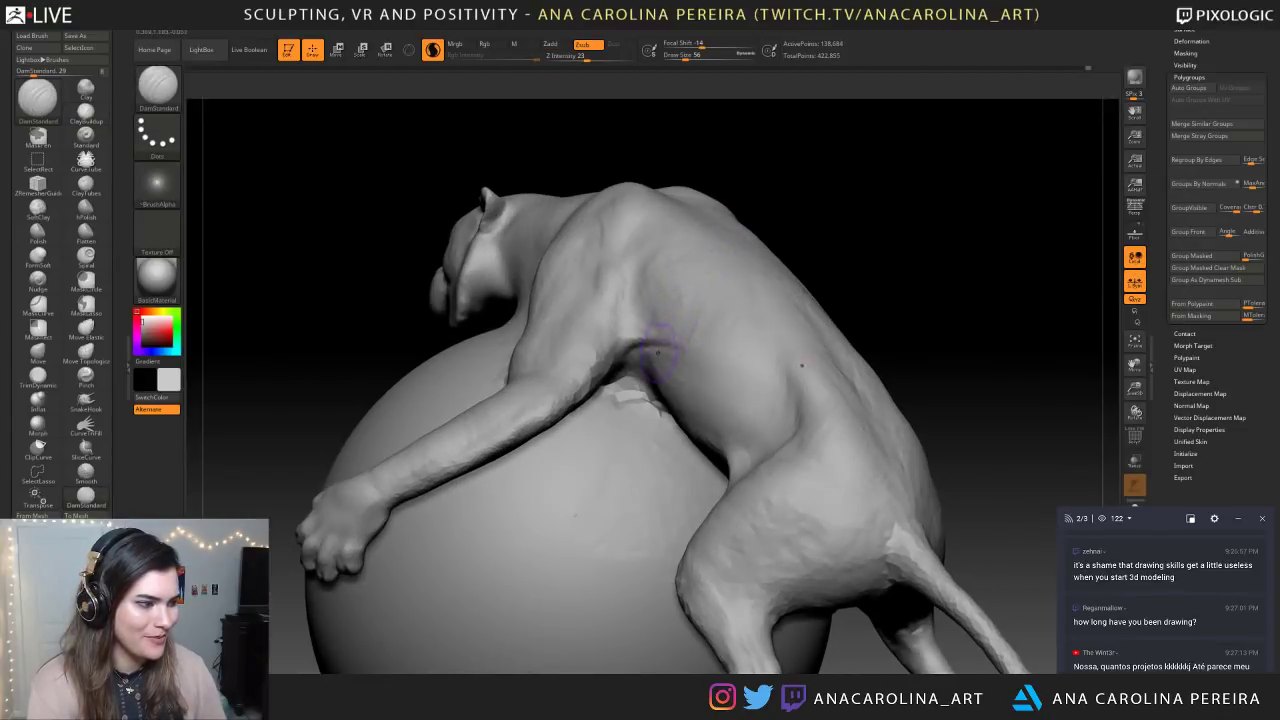
{"action": "mouse_move", "coordinate": [780, 300]}
{"action": "right_mouse_down"}
{"action": "mouse_move", "coordinate": [863, 271]}
{"action": "mouse_move", "coordinate": [689, 311]}
{"action": "right_mouse_up"}
{"action": "left_click_drag", "start_coordinate": [689, 313], "coordinate": [657, 346], "text": "shift"}
Extend the armpit crease onto the ribcage with DamStandard at draw size 97
{"action": "mouse_move", "coordinate": [624, 352]}
{"action": "right_mouse_down"}
{"action": "mouse_move", "coordinate": [671, 320]}
{"action": "mouse_move", "coordinate": [708, 264]}
{"action": "mouse_move", "coordinate": [712, 345]}
{"action": "right_mouse_up"}
{"action": "key", "text": "space"}
{"action": "mouse_move", "coordinate": [724, 345]}
{"action": "left_mouse_down"}
{"action": "mouse_move", "coordinate": [738, 344]}
{"action": "mouse_move", "coordinate": [720, 360]}
{"action": "left_mouse_up"}
{"action": "mouse_move", "coordinate": [740, 345]}
{"action": "right_mouse_down"}
{"action": "mouse_move", "coordinate": [814, 314]}
{"action": "mouse_move", "coordinate": [800, 190]}
{"action": "mouse_move", "coordinate": [735, 200]}
{"action": "right_mouse_up"}
Examine the armpit crease and the whole body from several angles around the sphere
{"action": "right_click_drag", "start_coordinate": [803, 406], "coordinate": [765, 335], "text": "ctrl"}
{"action": "mouse_move", "coordinate": [765, 335]}
{"action": "right_mouse_down"}
{"action": "mouse_move", "coordinate": [748, 358]}
{"action": "mouse_move", "coordinate": [874, 352]}
{"action": "mouse_move", "coordinate": [690, 372]}
{"action": "mouse_move", "coordinate": [790, 360]}
{"action": "right_mouse_up"}
{"action": "mouse_move", "coordinate": [790, 360]}
{"action": "right_mouse_down", "text": "ctrl"}
{"action": "mouse_move", "coordinate": [797, 420]}
{"action": "mouse_move", "coordinate": [742, 373]}
{"action": "right_mouse_up", "text": "ctrl"}
{"action": "left_click_drag", "start_coordinate": [742, 373], "coordinate": [763, 397], "text": "ctrl"}
{"action": "mouse_move", "coordinate": [763, 397]}
{"action": "right_mouse_down"}
{"action": "mouse_move", "coordinate": [850, 420]}
{"action": "mouse_move", "coordinate": [856, 400]}
{"action": "mouse_move", "coordinate": [780, 395]}
{"action": "right_mouse_up"}
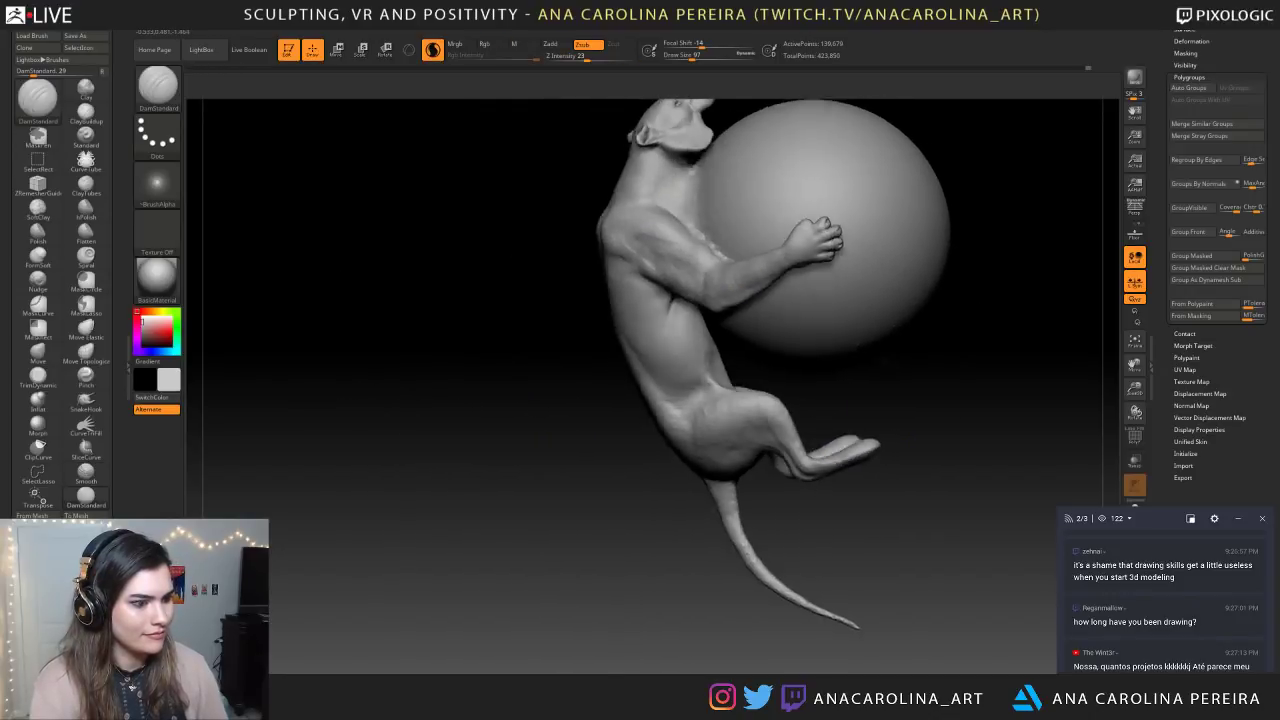
{"action": "key", "text": "ctrl+z"}
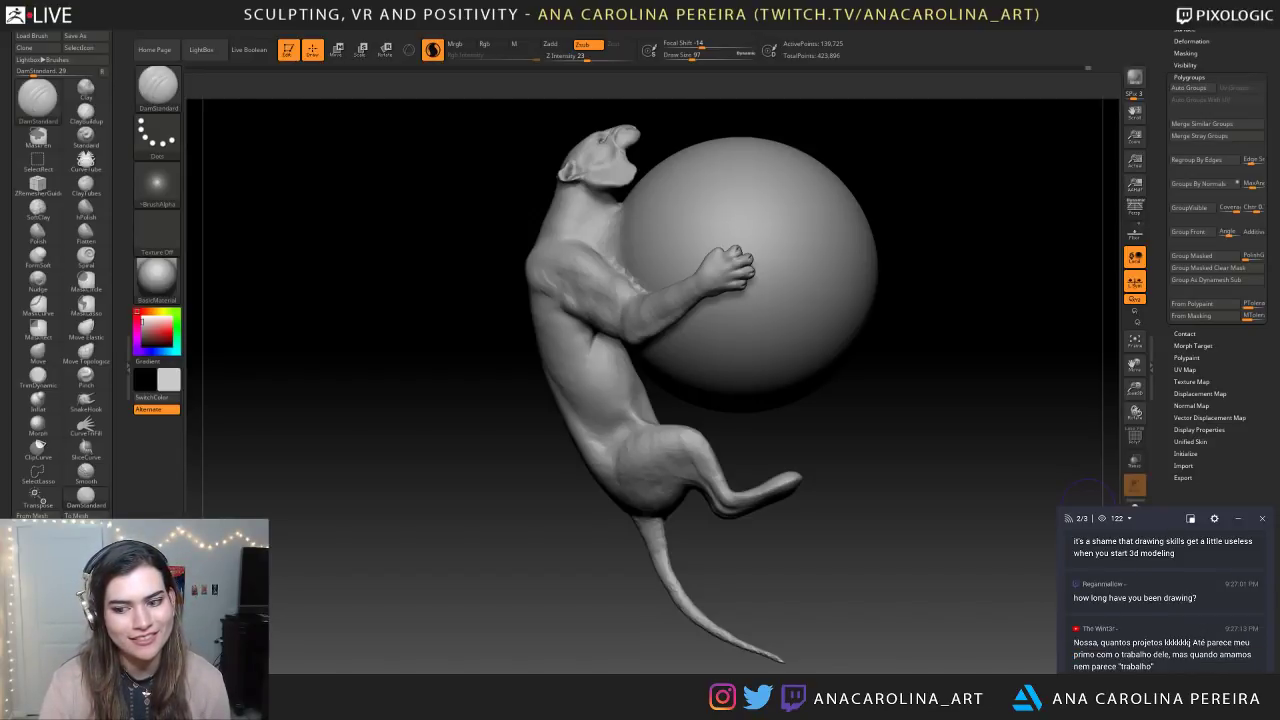
{"action": "mouse_move", "coordinate": [470, 538]}
{"action": "left_mouse_down"}
{"action": "mouse_move", "coordinate": [494, 540]}
{"action": "mouse_move", "coordinate": [494, 598]}
{"action": "mouse_move", "coordinate": [525, 590]}
{"action": "left_mouse_up"}
{"action": "left_click_drag", "start_coordinate": [831, 454], "coordinate": [893, 414]}
{"action": "left_click_drag", "start_coordinate": [972, 402], "coordinate": [935, 570]}
Refine the crease behind the armpit at draw size 56 and smooth the ribcage beside it
{"action": "left_click_drag", "start_coordinate": [940, 300], "coordinate": [930, 600], "text": "alt"}
{"action": "mouse_move", "coordinate": [880, 270]}
{"action": "left_mouse_down"}
{"action": "mouse_move", "coordinate": [865, 300]}
{"action": "mouse_move", "coordinate": [898, 297]}
{"action": "left_mouse_up"}
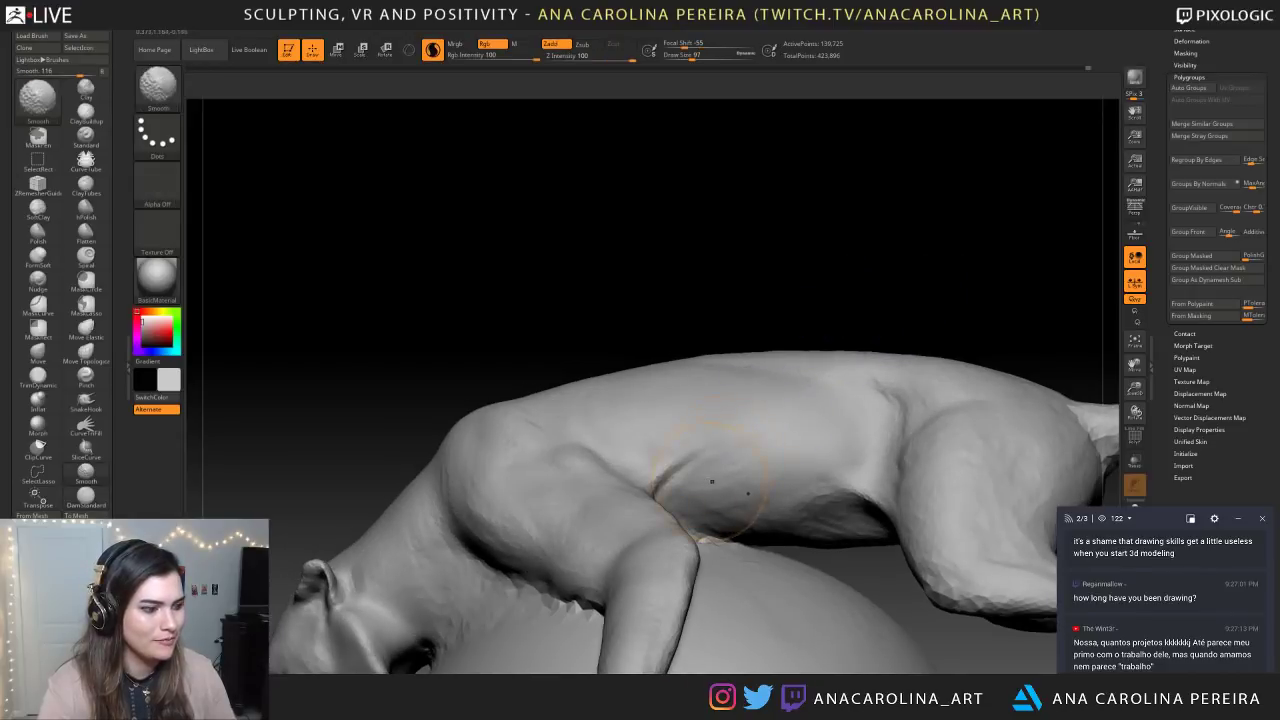
{"action": "key", "text": "space"}
{"action": "left_click_drag", "start_coordinate": [775, 438], "coordinate": [768, 436]}
{"action": "key", "text": "shift"}
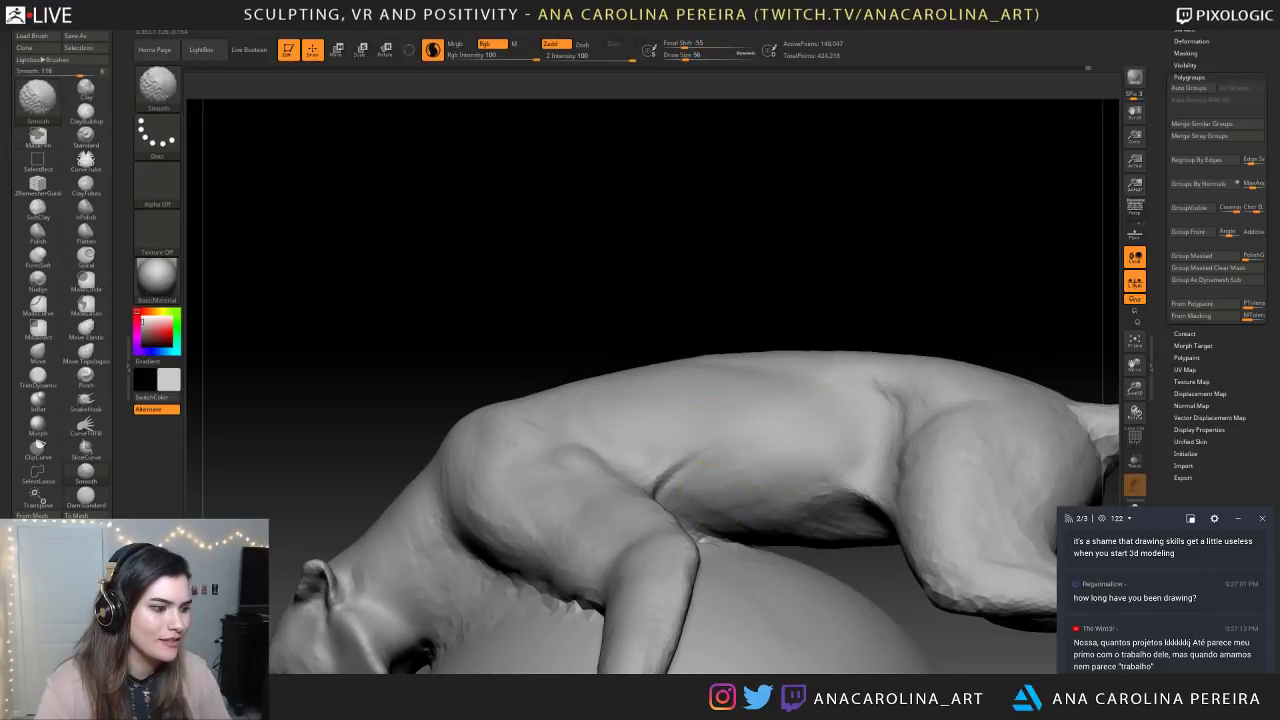
{"action": "left_click_drag", "start_coordinate": [854, 328], "coordinate": [846, 311]}
{"action": "left_click_drag", "start_coordinate": [840, 260], "coordinate": [796, 258], "text": "alt"}
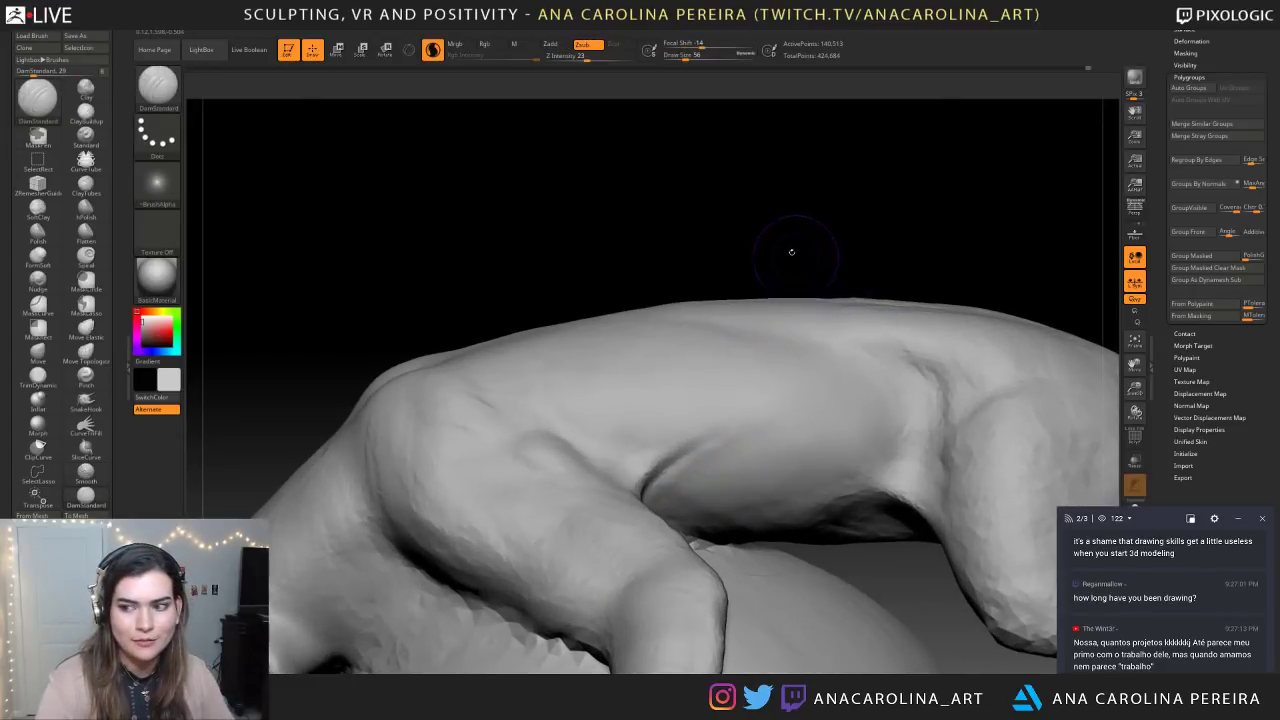
{"action": "left_click_drag", "start_coordinate": [790, 197], "coordinate": [784, 179], "text": "alt"}
Switch to the ClayBuildup brush and start building up rib forms behind the armpit crease at draw size 51
{"action": "key", "text": "space"}
{"action": "left_click_drag", "start_coordinate": [766, 314], "coordinate": [761, 313]}
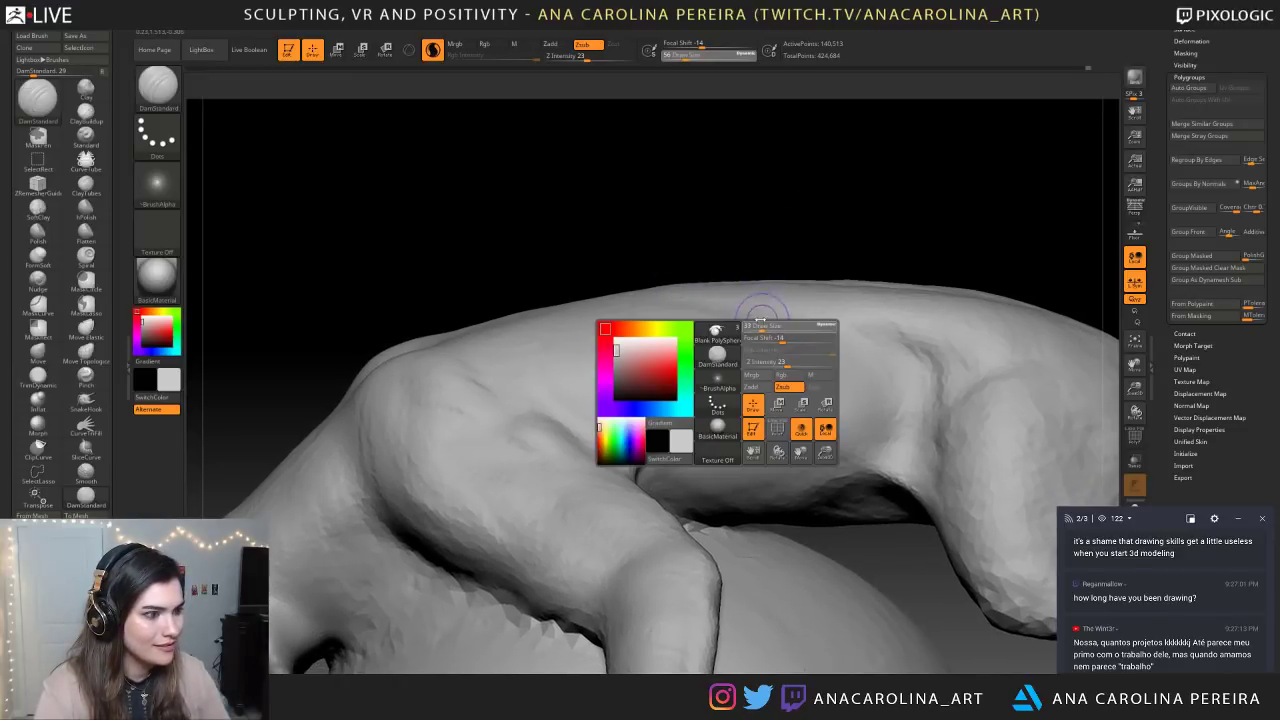
{"action": "key", "text": "b"}
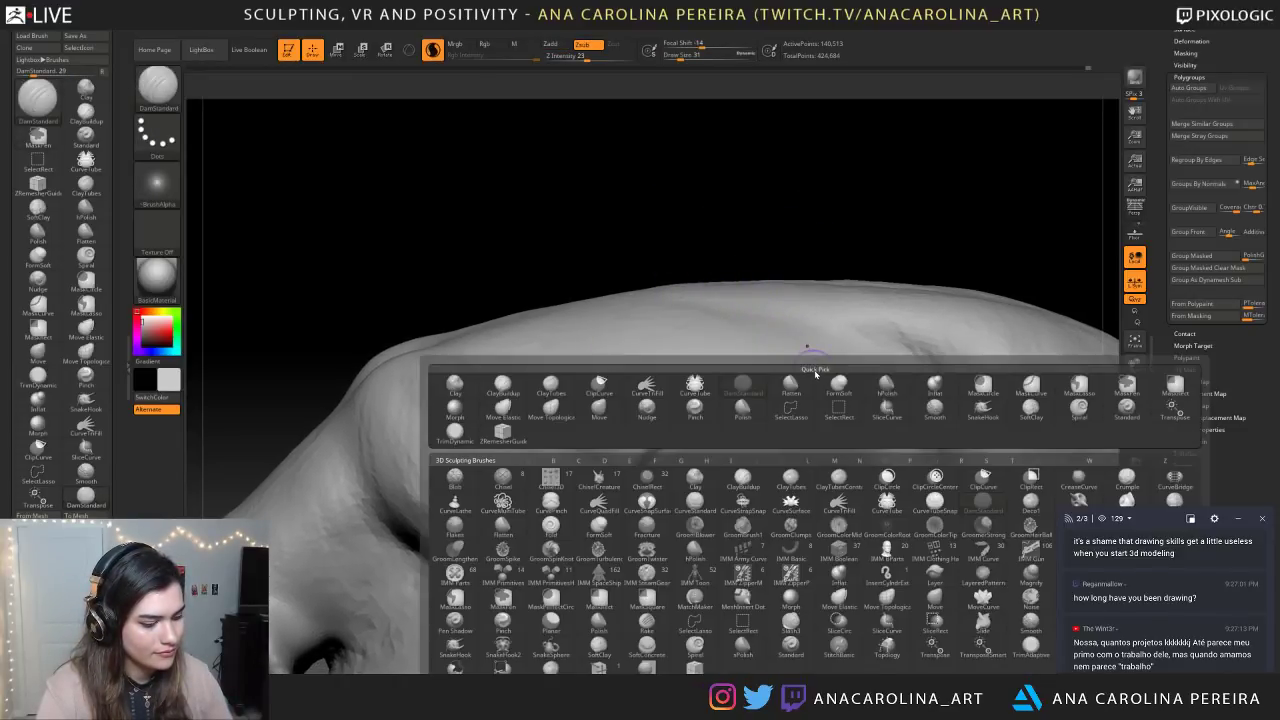
{"action": "key", "text": "c"}
{"action": "key", "text": "b"}
{"action": "mouse_move", "coordinate": [823, 367]}
{"action": "left_mouse_down"}
{"action": "mouse_move", "coordinate": [803, 334]}
{"action": "mouse_move", "coordinate": [862, 399]}
{"action": "mouse_move", "coordinate": [827, 377]}
{"action": "mouse_move", "coordinate": [838, 413]}
{"action": "left_mouse_up"}
{"action": "key", "text": "space"}
{"action": "key", "text": "space"}
Shape the rib ridges along the rear of the ribcage with short ClayBuildup strokes and smooth them
{"action": "mouse_move", "coordinate": [838, 413]}
{"action": "right_mouse_down", "text": "ctrl"}
{"action": "mouse_move", "coordinate": [828, 214]}
{"action": "mouse_move", "coordinate": [842, 340]}
{"action": "mouse_move", "coordinate": [868, 390]}
{"action": "right_mouse_up", "text": "ctrl"}
{"action": "left_click_drag", "start_coordinate": [868, 396], "coordinate": [847, 374]}
{"action": "mouse_move", "coordinate": [847, 374]}
{"action": "right_mouse_down"}
{"action": "mouse_move", "coordinate": [877, 294]}
{"action": "mouse_move", "coordinate": [872, 310]}
{"action": "right_mouse_up"}
{"action": "left_click_drag", "start_coordinate": [843, 394], "coordinate": [846, 391]}
{"action": "right_click_drag", "start_coordinate": [846, 391], "coordinate": [731, 283]}
{"action": "mouse_move", "coordinate": [790, 372]}
{"action": "left_mouse_down"}
{"action": "mouse_move", "coordinate": [791, 351]}
{"action": "mouse_move", "coordinate": [785, 366]}
{"action": "left_mouse_up"}
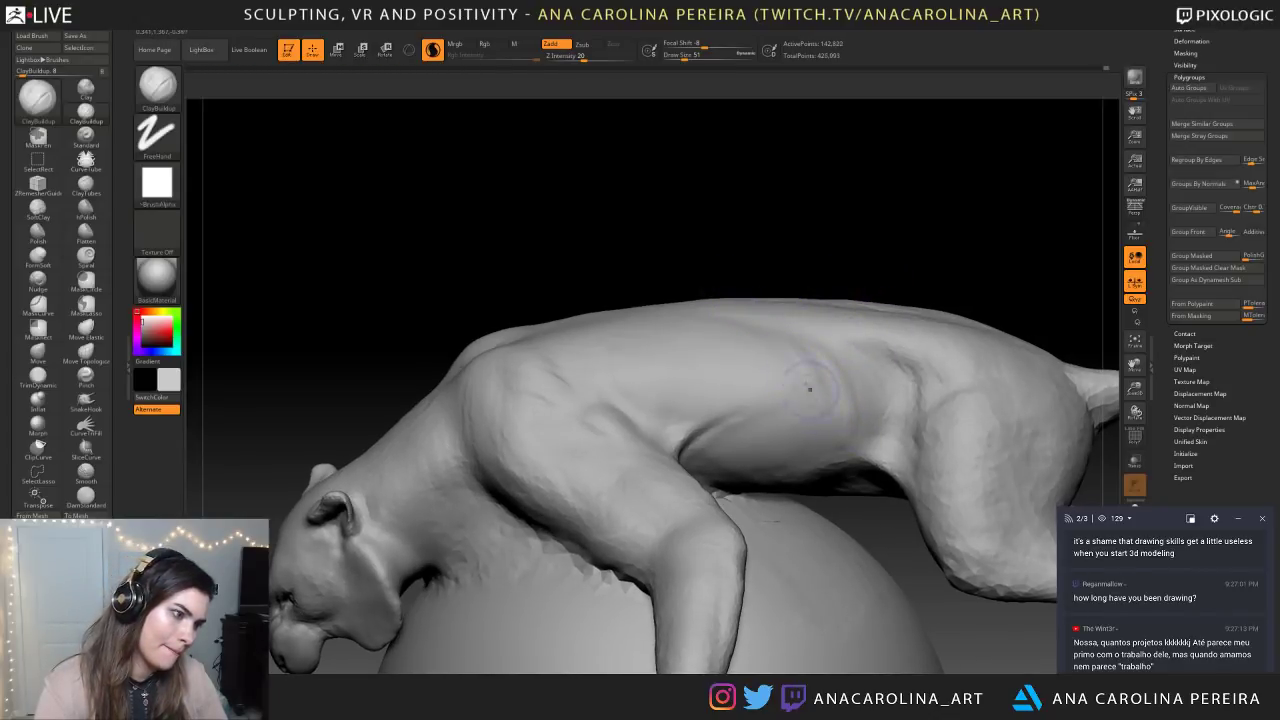
{"action": "right_click_drag", "start_coordinate": [795, 385], "coordinate": [806, 363]}
{"action": "left_click_drag", "start_coordinate": [820, 384], "coordinate": [814, 414]}
{"action": "right_click_drag", "start_coordinate": [840, 280], "coordinate": [828, 243], "text": "ctrl"}
{"action": "mouse_move", "coordinate": [828, 243]}
{"action": "right_mouse_down", "text": "ctrl"}
{"action": "mouse_move", "coordinate": [849, 325]}
{"action": "mouse_move", "coordinate": [826, 398]}
{"action": "right_mouse_up", "text": "ctrl"}
{"action": "left_click_drag", "start_coordinate": [814, 384], "coordinate": [804, 402], "text": "shift"}
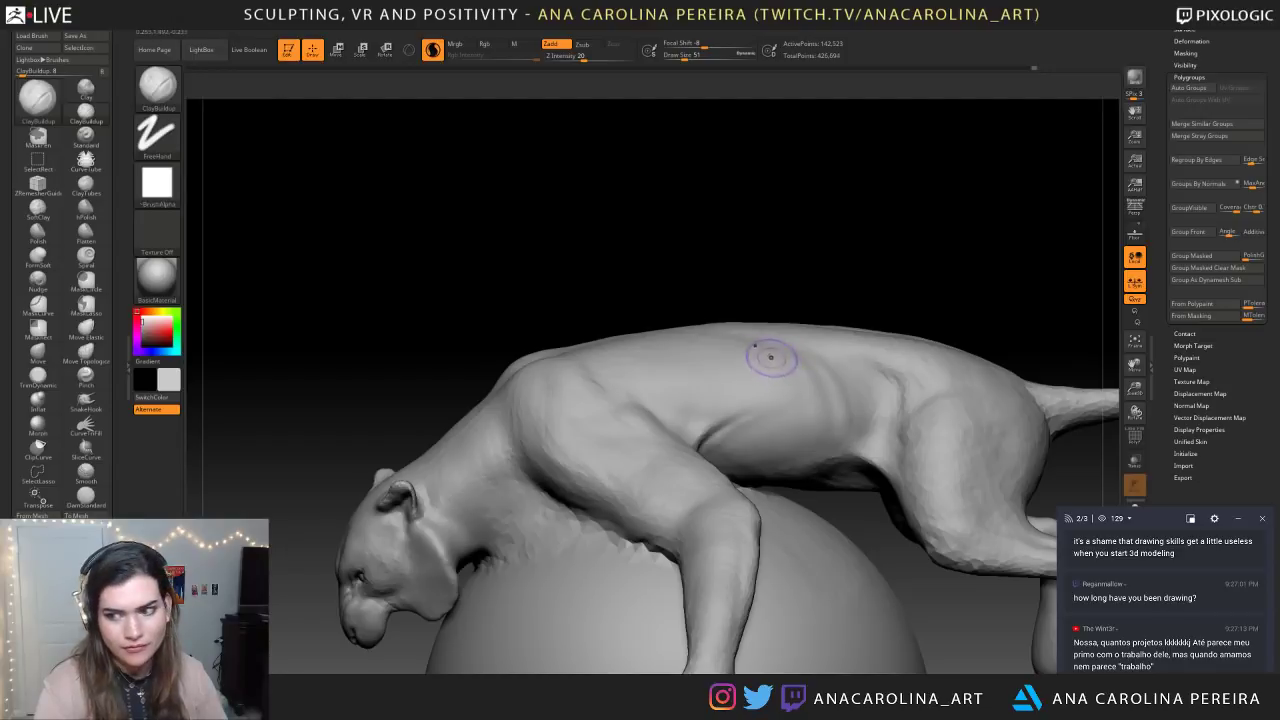
Carve a hollow between the ribs on the upper flank with an inverted ClayBuildup stroke
{"action": "mouse_move", "coordinate": [762, 354]}
{"action": "left_mouse_down", "text": "alt"}
{"action": "mouse_move", "coordinate": [786, 412]}
{"action": "mouse_move", "coordinate": [782, 398]}
{"action": "left_mouse_up", "text": "alt"}
{"action": "left_click_drag", "start_coordinate": [830, 275], "coordinate": [860, 276]}
{"action": "mouse_move", "coordinate": [977, 394]}
{"action": "left_mouse_down"}
{"action": "mouse_move", "coordinate": [914, 252]}
{"action": "mouse_move", "coordinate": [860, 223]}
{"action": "mouse_move", "coordinate": [888, 232]}
{"action": "mouse_move", "coordinate": [917, 388]}
{"action": "mouse_move", "coordinate": [848, 464]}
{"action": "mouse_move", "coordinate": [850, 430]}
{"action": "mouse_move", "coordinate": [842, 452]}
{"action": "left_mouse_up"}
{"action": "mouse_move", "coordinate": [866, 349]}
{"action": "left_mouse_down", "text": "alt"}
{"action": "mouse_move", "coordinate": [886, 300]}
{"action": "mouse_move", "coordinate": [880, 396]}
{"action": "mouse_move", "coordinate": [846, 410]}
{"action": "mouse_move", "coordinate": [871, 451]}
{"action": "left_mouse_up", "text": "alt"}
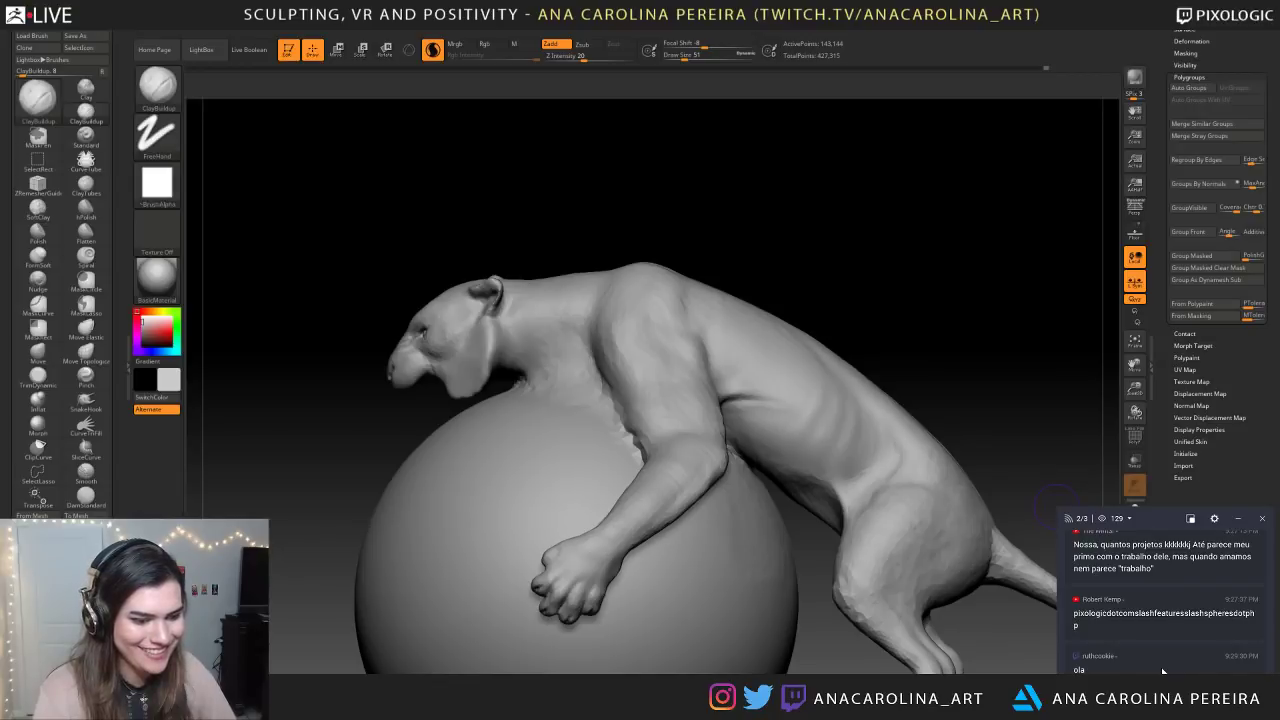
Add more rib ridges across the ribcage above the armpit crease at draw size 51 and smooth them
{"action": "mouse_move", "coordinate": [917, 251]}
{"action": "left_mouse_down", "text": "alt"}
{"action": "mouse_move", "coordinate": [922, 240]}
{"action": "mouse_move", "coordinate": [916, 258]}
{"action": "left_mouse_up", "text": "alt"}
{"action": "mouse_move", "coordinate": [774, 395]}
{"action": "left_mouse_down"}
{"action": "mouse_move", "coordinate": [746, 415]}
{"action": "mouse_move", "coordinate": [772, 388]}
{"action": "left_mouse_up"}
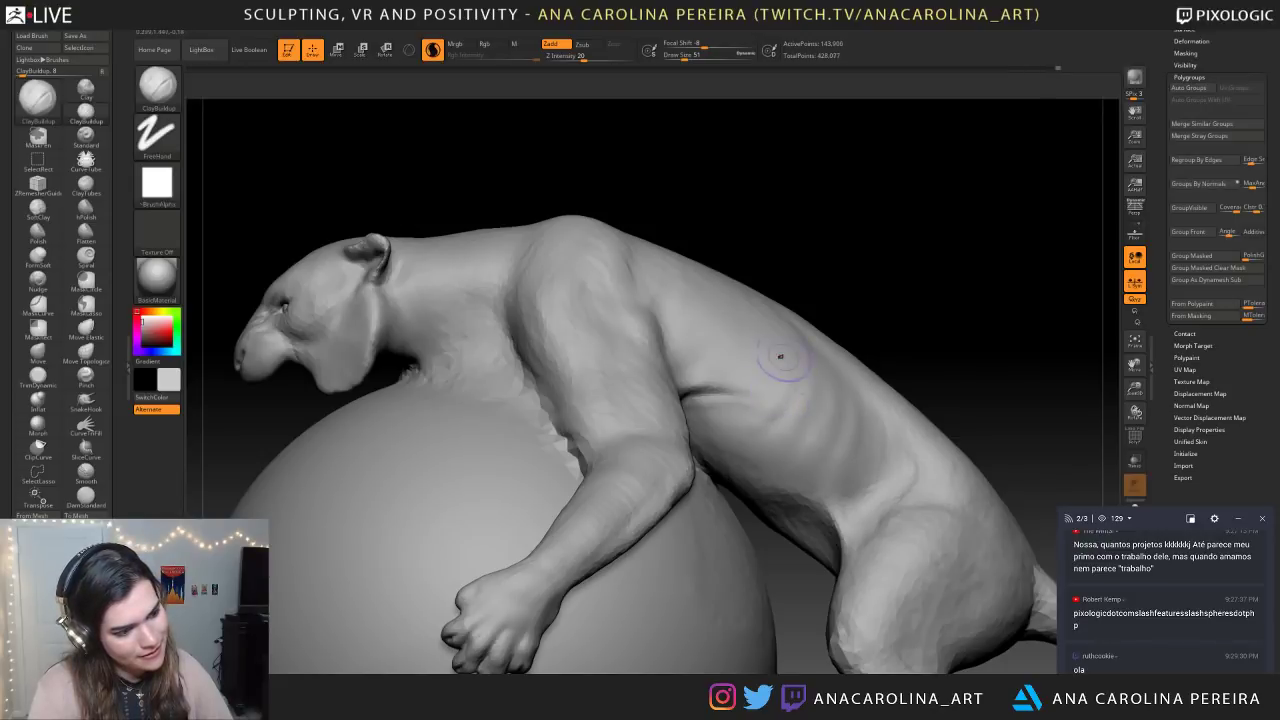
{"action": "left_click_drag", "start_coordinate": [808, 386], "coordinate": [806, 363]}
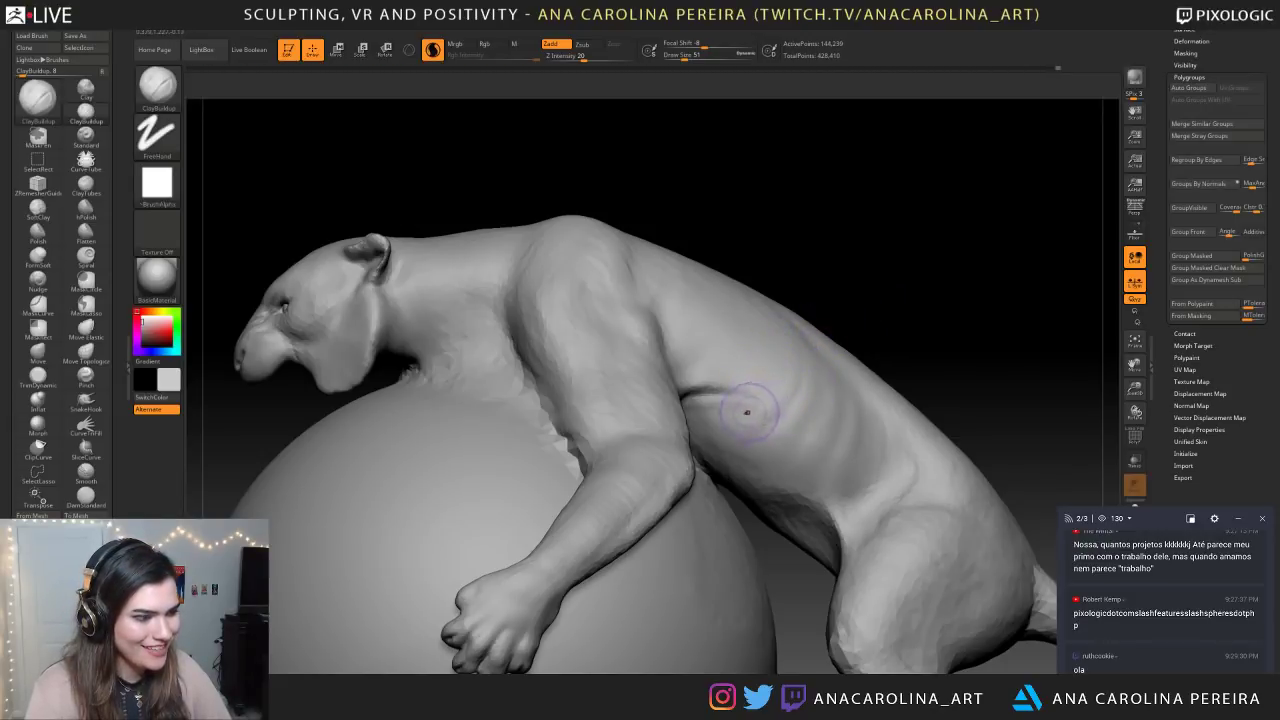
{"action": "left_click_drag", "start_coordinate": [766, 418], "coordinate": [768, 353]}
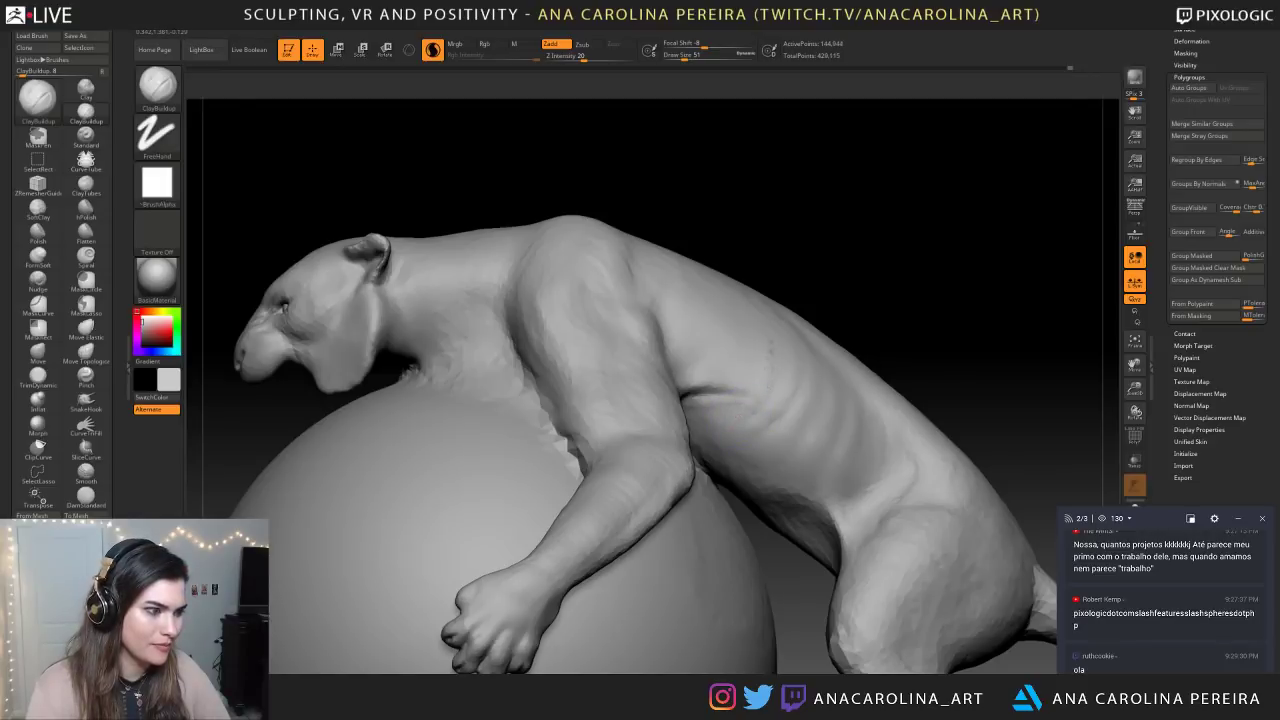
{"action": "mouse_move", "coordinate": [772, 333]}
{"action": "left_mouse_down", "text": "shift"}
{"action": "mouse_move", "coordinate": [761, 358]}
{"action": "mouse_move", "coordinate": [772, 370]}
{"action": "left_mouse_up", "text": "shift"}
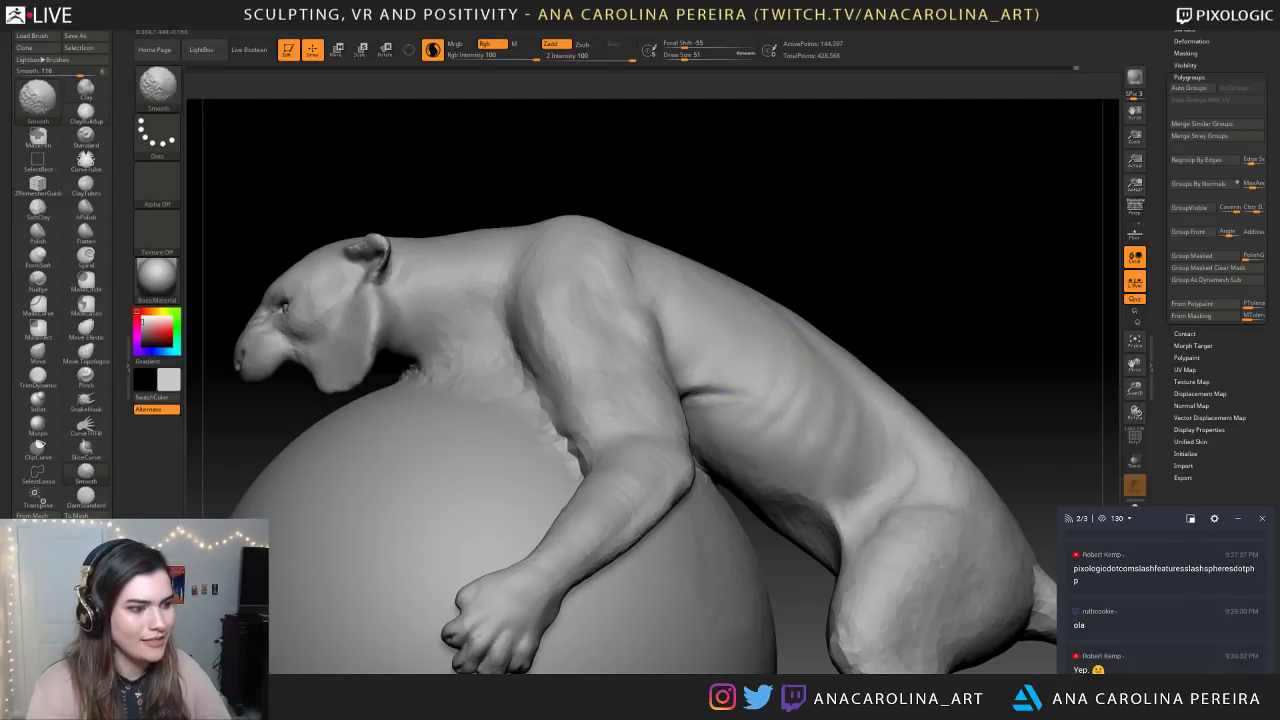
Build up the form around the armpit crease and front ribs with ClayBuildup strokes at draw size 51
{"action": "key", "text": "f"}
{"action": "mouse_move", "coordinate": [823, 257]}
{"action": "left_mouse_down"}
{"action": "mouse_move", "coordinate": [934, 312]}
{"action": "mouse_move", "coordinate": [940, 350]}
{"action": "left_mouse_up"}
{"action": "left_click_drag", "start_coordinate": [925, 225], "coordinate": [924, 268]}
{"action": "mouse_move", "coordinate": [924, 268]}
{"action": "left_mouse_down"}
{"action": "mouse_move", "coordinate": [751, 217]}
{"action": "mouse_move", "coordinate": [756, 258]}
{"action": "left_mouse_up"}
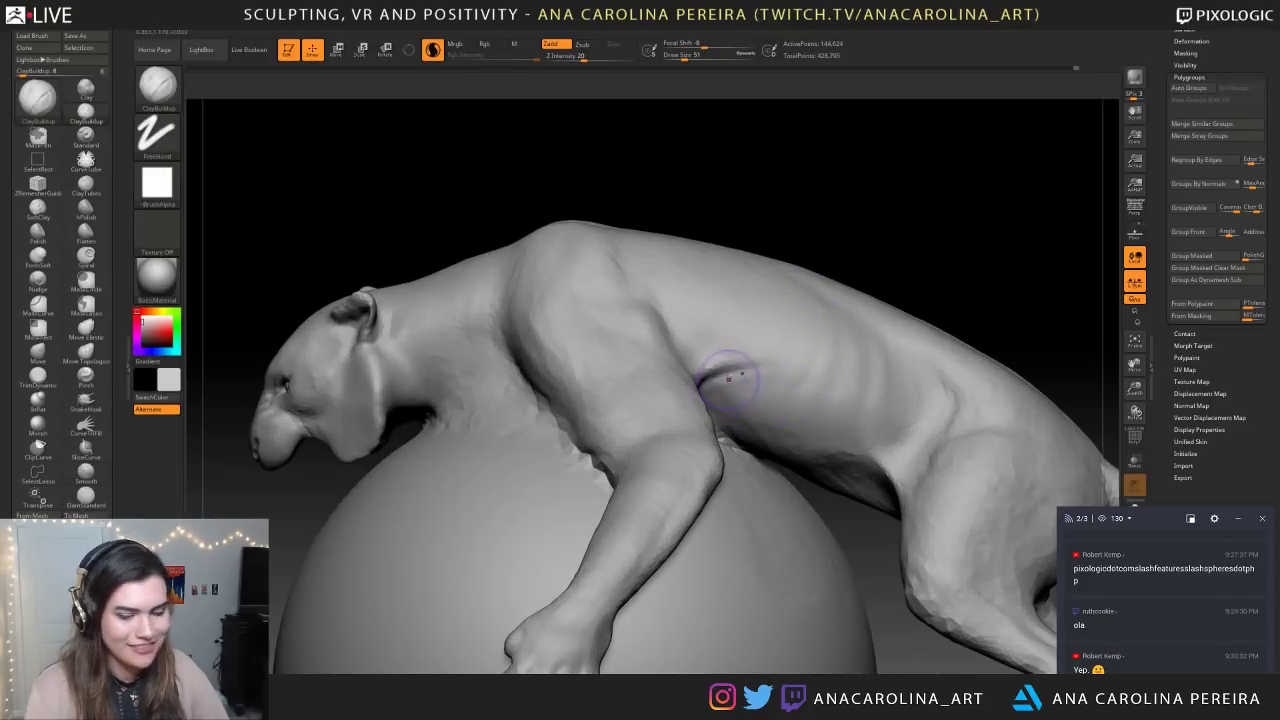
{"action": "left_click_drag", "start_coordinate": [843, 223], "coordinate": [848, 246]}
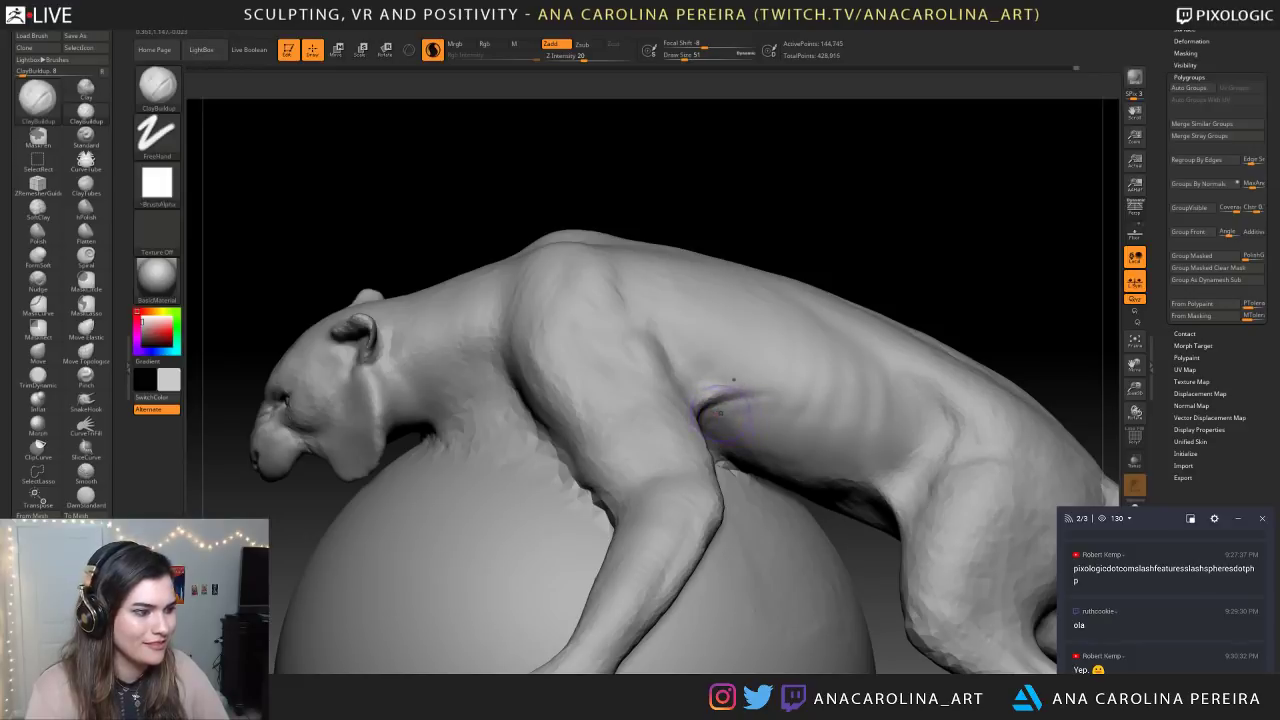
{"action": "mouse_move", "coordinate": [740, 380]}
{"action": "left_mouse_down"}
{"action": "mouse_move", "coordinate": [800, 442]}
{"action": "mouse_move", "coordinate": [761, 408]}
{"action": "mouse_move", "coordinate": [811, 376]}
{"action": "left_mouse_up"}
Set the draw size to 74 and shape the rib ridges along the flank with raised and inverted ClayBuildup strokes
{"action": "key", "text": "space"}
{"action": "mouse_move", "coordinate": [857, 257]}
{"action": "left_mouse_down", "text": "alt"}
{"action": "mouse_move", "coordinate": [820, 194]}
{"action": "mouse_move", "coordinate": [929, 214]}
{"action": "mouse_move", "coordinate": [903, 272]}
{"action": "mouse_move", "coordinate": [850, 250]}
{"action": "mouse_move", "coordinate": [863, 280]}
{"action": "left_mouse_up", "text": "alt"}
{"action": "mouse_move", "coordinate": [815, 407]}
{"action": "left_mouse_down", "text": "alt"}
{"action": "mouse_move", "coordinate": [785, 397]}
{"action": "mouse_move", "coordinate": [808, 404]}
{"action": "left_mouse_up", "text": "alt"}
{"action": "left_click_drag", "start_coordinate": [767, 278], "coordinate": [764, 220], "text": "alt"}
{"action": "left_click_drag", "start_coordinate": [764, 220], "coordinate": [706, 217]}
{"action": "mouse_move", "coordinate": [768, 246]}
{"action": "left_mouse_down"}
{"action": "mouse_move", "coordinate": [743, 234]}
{"action": "mouse_move", "coordinate": [788, 280]}
{"action": "left_mouse_up"}
{"action": "key", "text": "space"}
{"action": "mouse_move", "coordinate": [826, 276]}
{"action": "left_mouse_down"}
{"action": "mouse_move", "coordinate": [806, 280]}
{"action": "mouse_move", "coordinate": [808, 316]}
{"action": "left_mouse_up"}
{"action": "left_click_drag", "start_coordinate": [742, 381], "coordinate": [726, 386]}
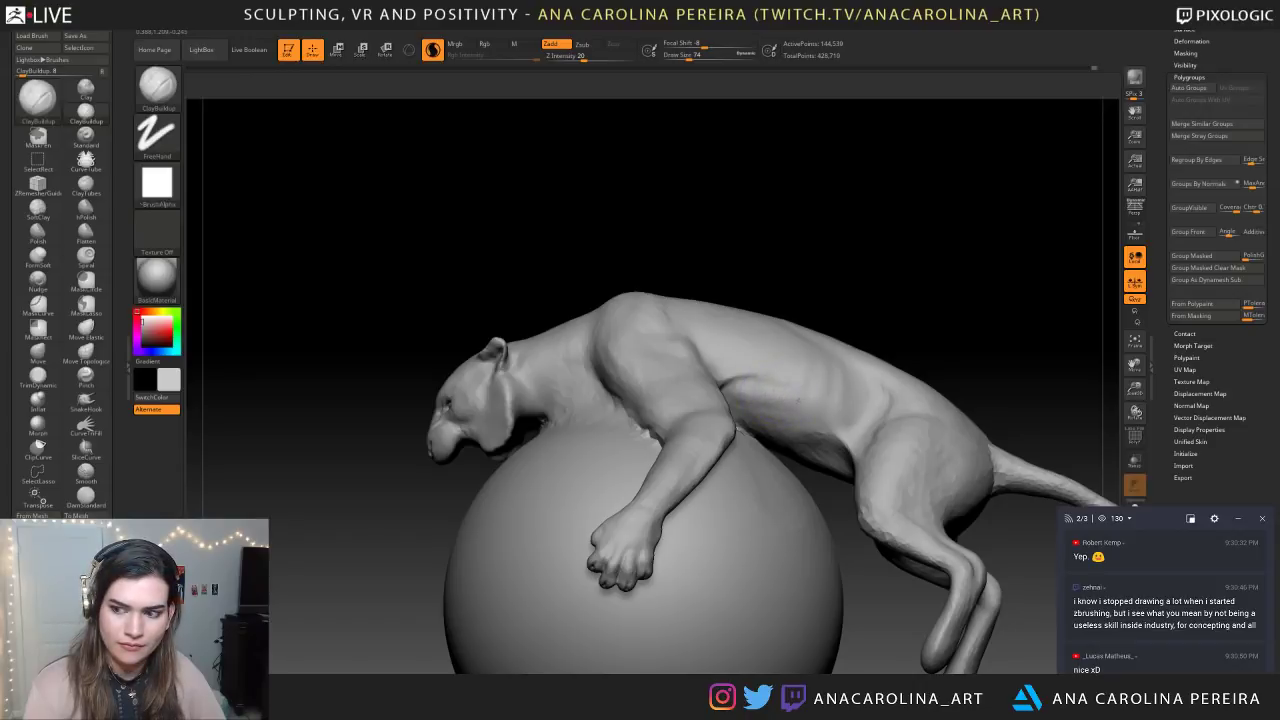
{"action": "mouse_move", "coordinate": [806, 398]}
{"action": "left_mouse_down"}
{"action": "mouse_move", "coordinate": [748, 394]}
{"action": "mouse_move", "coordinate": [752, 406]}
{"action": "mouse_move", "coordinate": [752, 392]}
{"action": "left_mouse_up"}
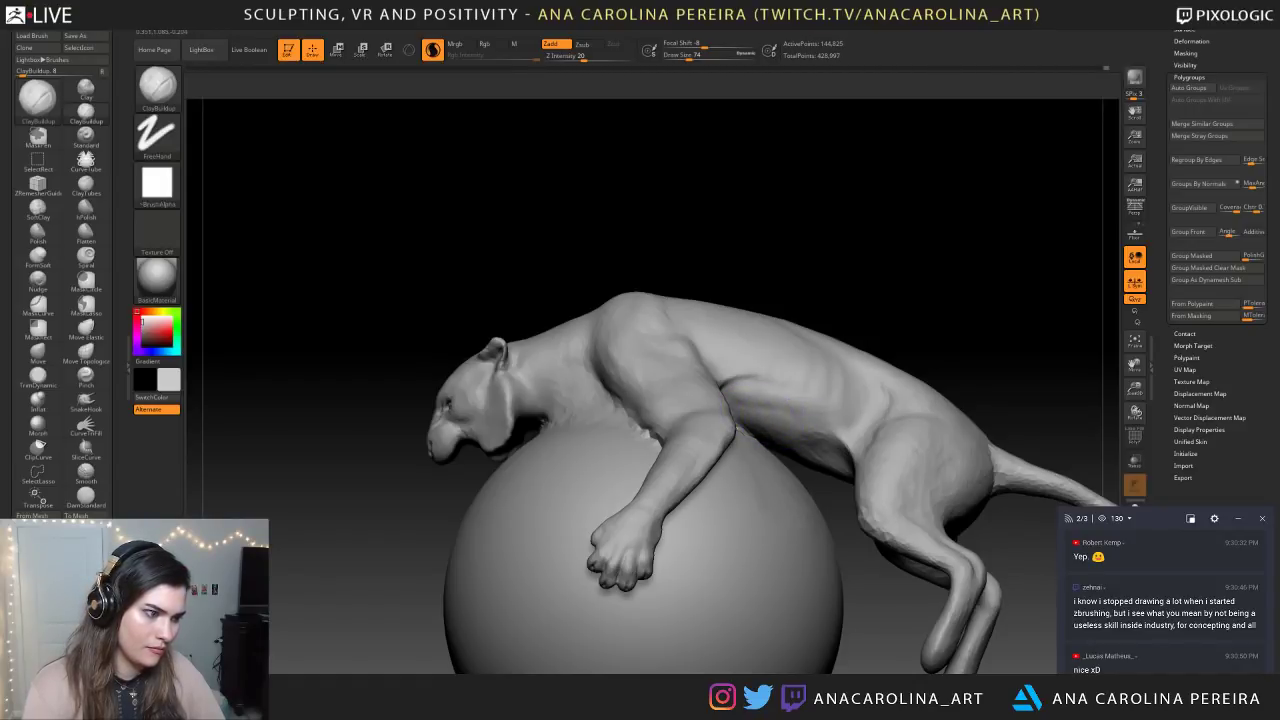
Build up the lower side of the chest beside the sphere, below the elbow, with ClayBuildup strokes at draw size 74
{"action": "mouse_move", "coordinate": [880, 240]}
{"action": "left_mouse_down"}
{"action": "mouse_move", "coordinate": [760, 225]}
{"action": "mouse_move", "coordinate": [872, 245]}
{"action": "mouse_move", "coordinate": [887, 190]}
{"action": "mouse_move", "coordinate": [867, 258]}
{"action": "mouse_move", "coordinate": [880, 345]}
{"action": "mouse_move", "coordinate": [898, 338]}
{"action": "mouse_move", "coordinate": [905, 375]}
{"action": "left_mouse_up"}
{"action": "mouse_move", "coordinate": [766, 430]}
{"action": "left_mouse_down"}
{"action": "mouse_move", "coordinate": [757, 420]}
{"action": "mouse_move", "coordinate": [767, 451]}
{"action": "mouse_move", "coordinate": [750, 447]}
{"action": "mouse_move", "coordinate": [787, 440]}
{"action": "mouse_move", "coordinate": [768, 436]}
{"action": "mouse_move", "coordinate": [792, 468]}
{"action": "left_mouse_up"}
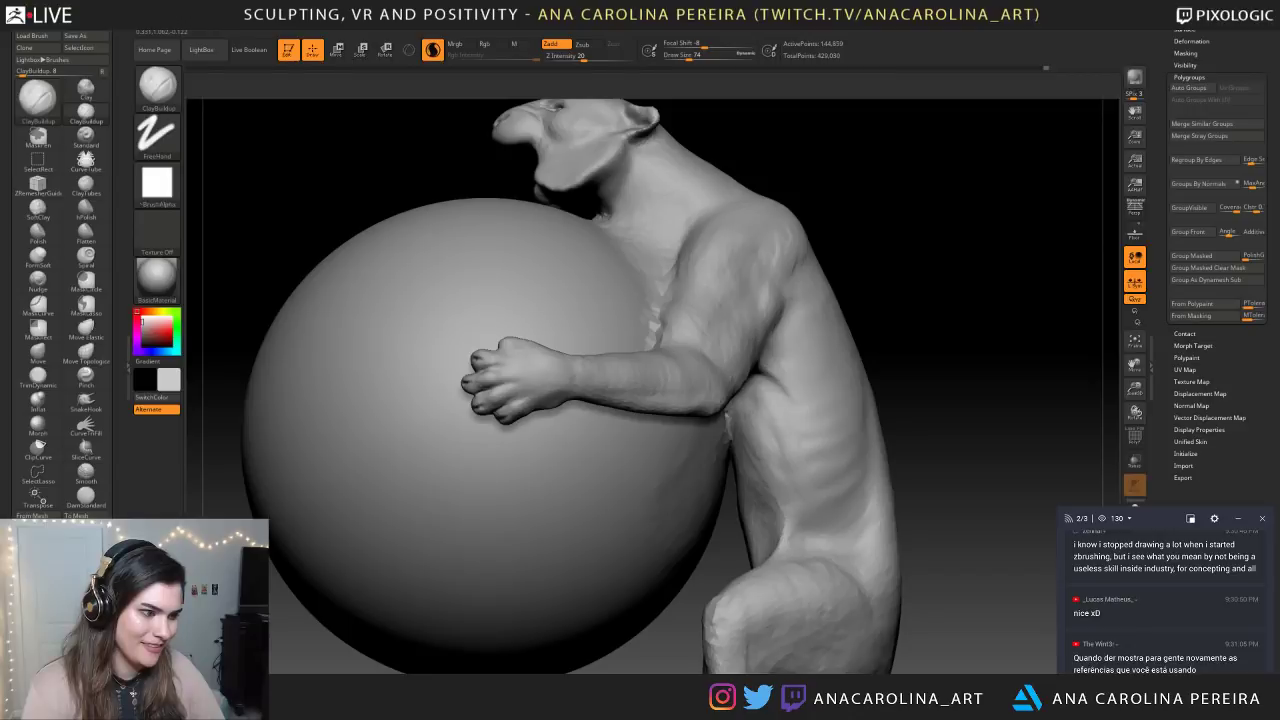
{"action": "mouse_move", "coordinate": [778, 432]}
{"action": "left_mouse_down"}
{"action": "mouse_move", "coordinate": [762, 424]}
{"action": "mouse_move", "coordinate": [768, 458]}
{"action": "mouse_move", "coordinate": [750, 492]}
{"action": "mouse_move", "coordinate": [760, 468]}
{"action": "mouse_move", "coordinate": [775, 495]}
{"action": "left_mouse_up"}
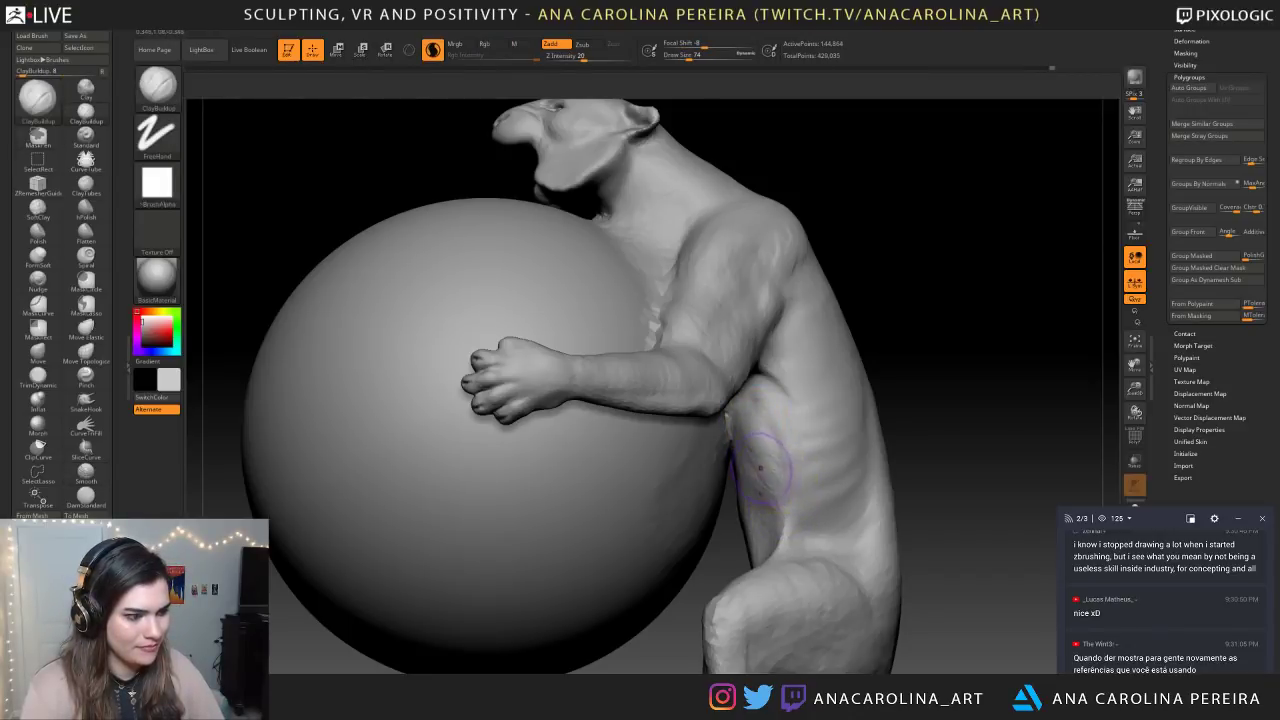
{"action": "left_click_drag", "start_coordinate": [890, 362], "coordinate": [800, 400]}
{"action": "left_click_drag", "start_coordinate": [960, 440], "coordinate": [971, 399]}
Read through the viewers' recent comments in the stream chat
{"action": "scroll", "coordinate": [1132, 644], "scroll_direction": "up", "scroll_amount": 2}
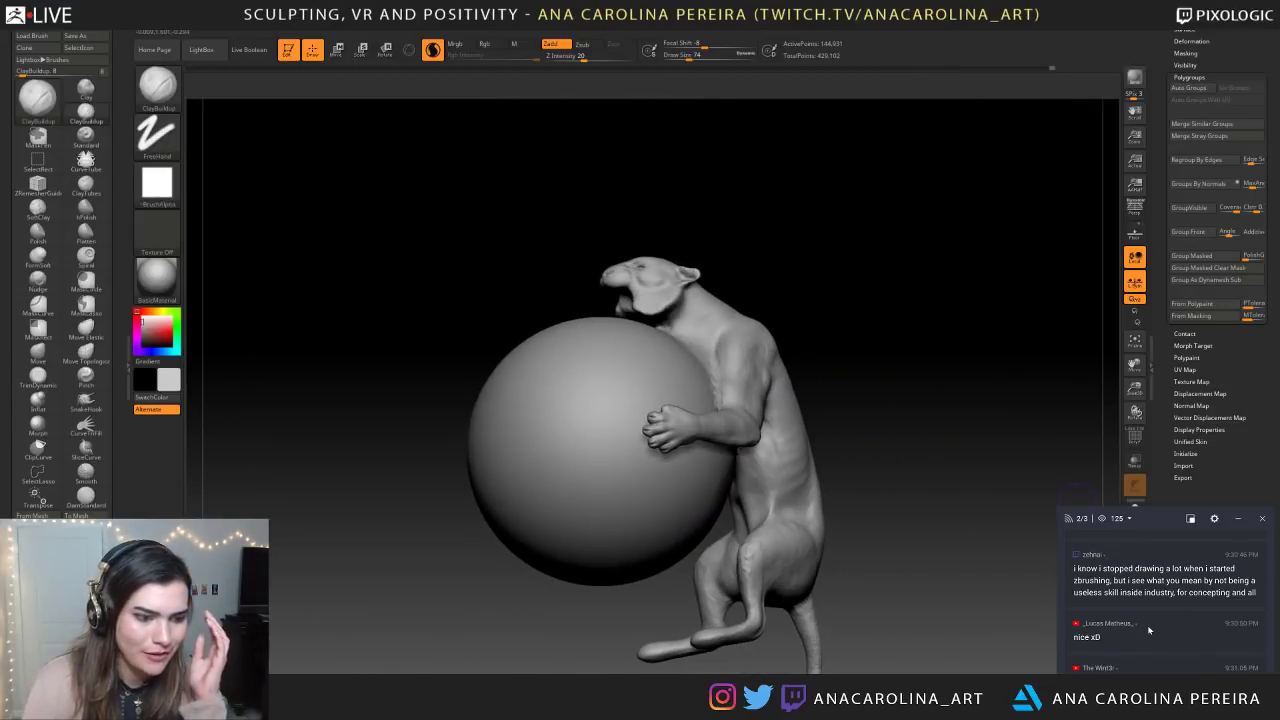
{"action": "scroll", "coordinate": [1175, 605], "scroll_direction": "up", "scroll_amount": 2}
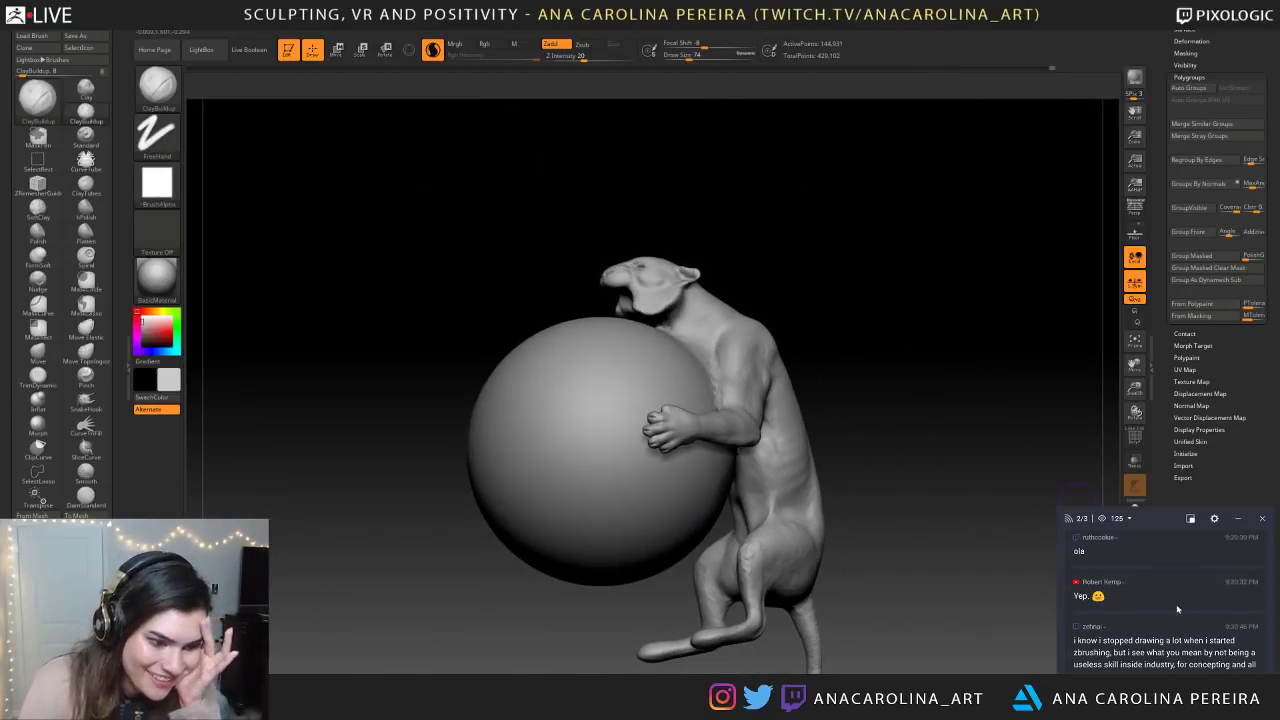
{"action": "scroll", "coordinate": [1170, 593], "scroll_direction": "down", "scroll_amount": 1}
{"action": "scroll", "coordinate": [1170, 593], "scroll_direction": "up", "scroll_amount": 3}
{"action": "scroll", "coordinate": [1170, 593], "scroll_direction": "down", "scroll_amount": 4}
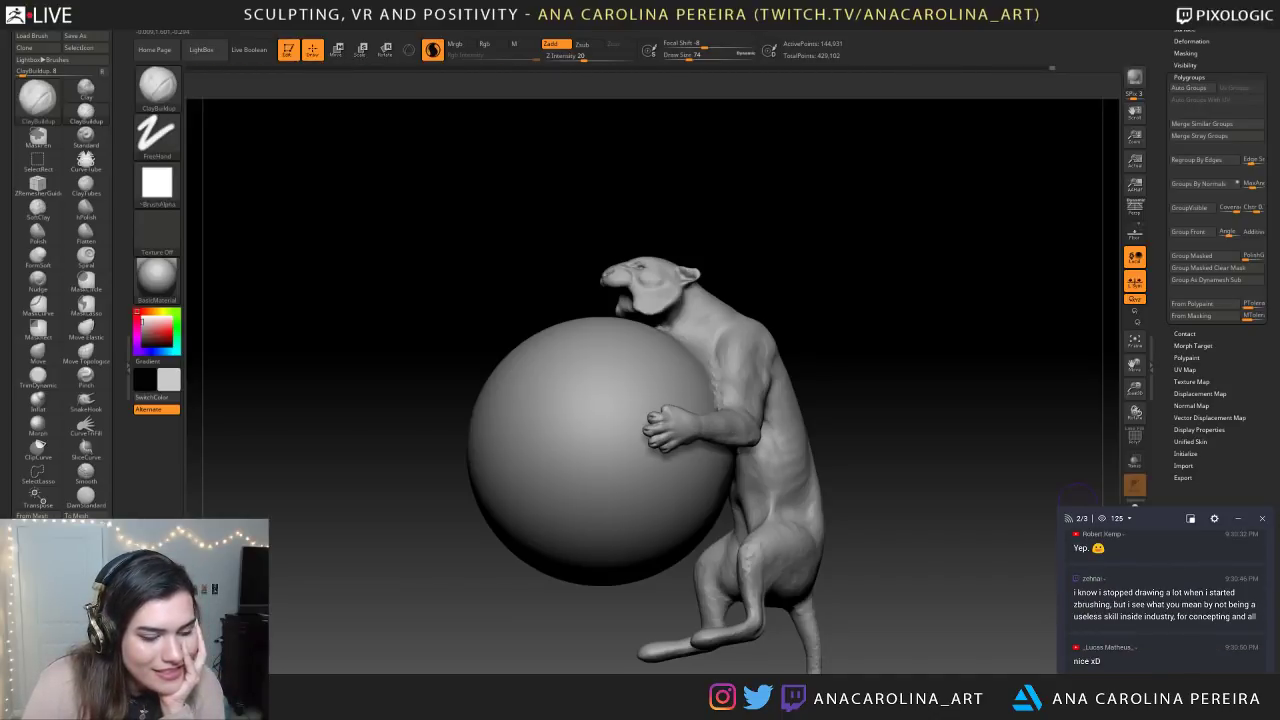
{"action": "left_click_drag", "start_coordinate": [1076, 592], "coordinate": [1228, 605]}
{"action": "left_click", "coordinate": [1228, 606]}
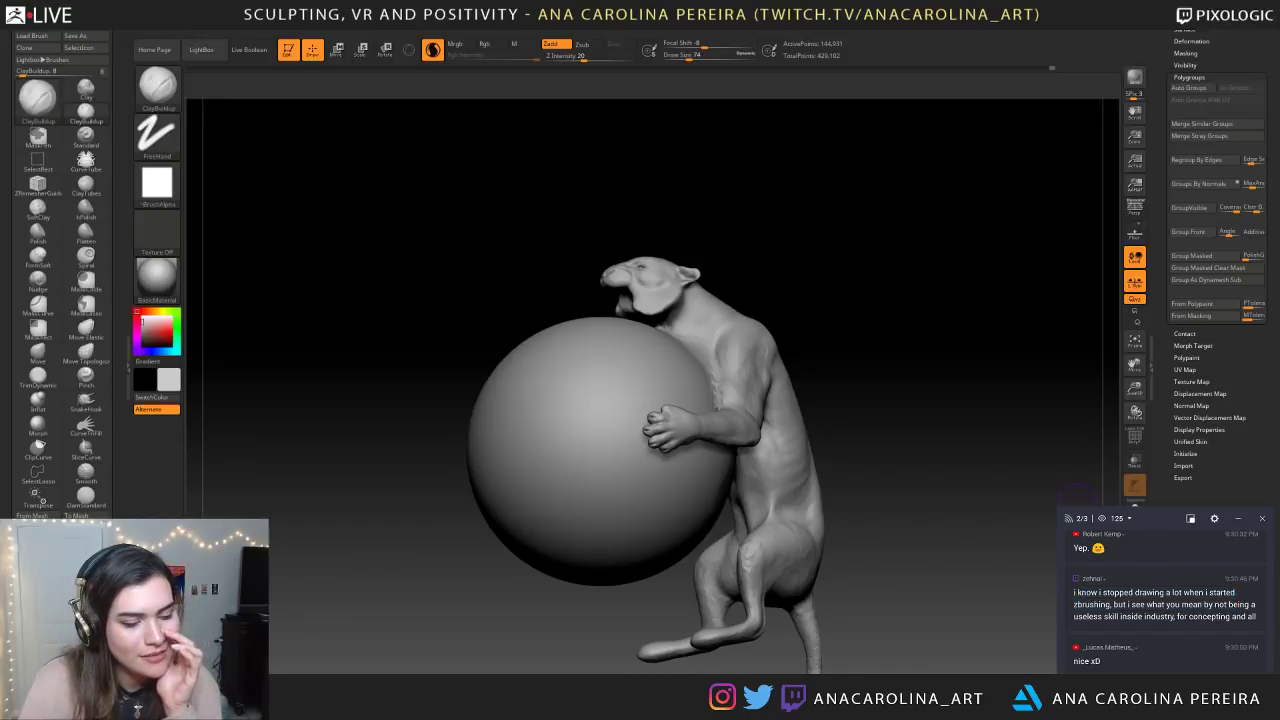
{"action": "left_click_drag", "start_coordinate": [1148, 604], "coordinate": [1256, 617]}
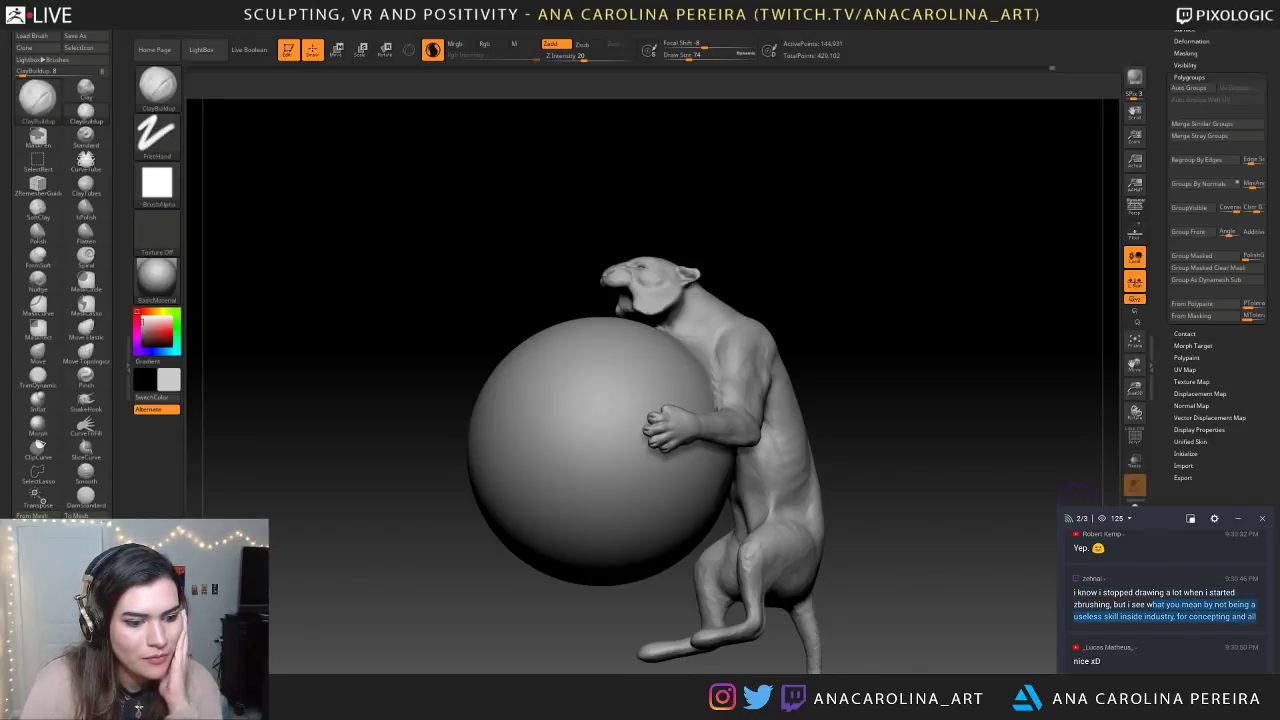
{"action": "left_click", "coordinate": [1190, 619]}
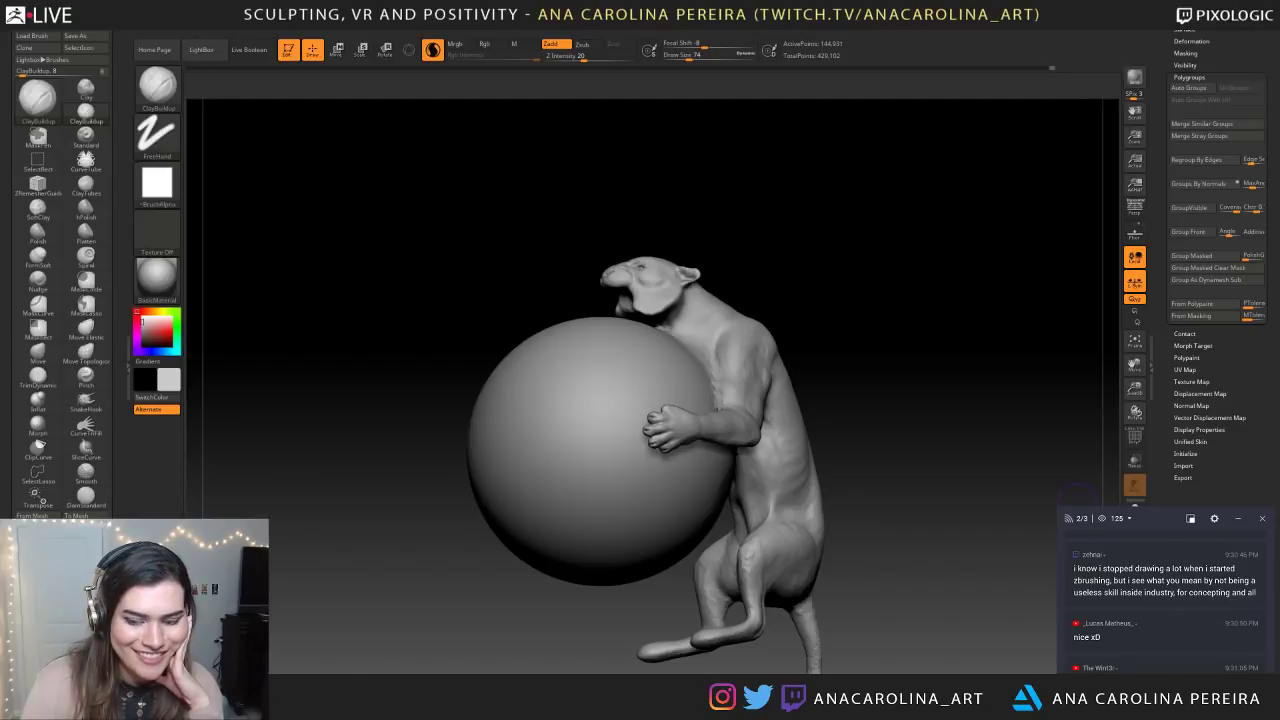
{"action": "left_click_drag", "start_coordinate": [1074, 609], "coordinate": [1170, 622]}
{"action": "left_click", "coordinate": [1073, 618]}
{"action": "triple_click", "coordinate": [1072, 617]}
{"action": "left_click", "coordinate": [1146, 616]}
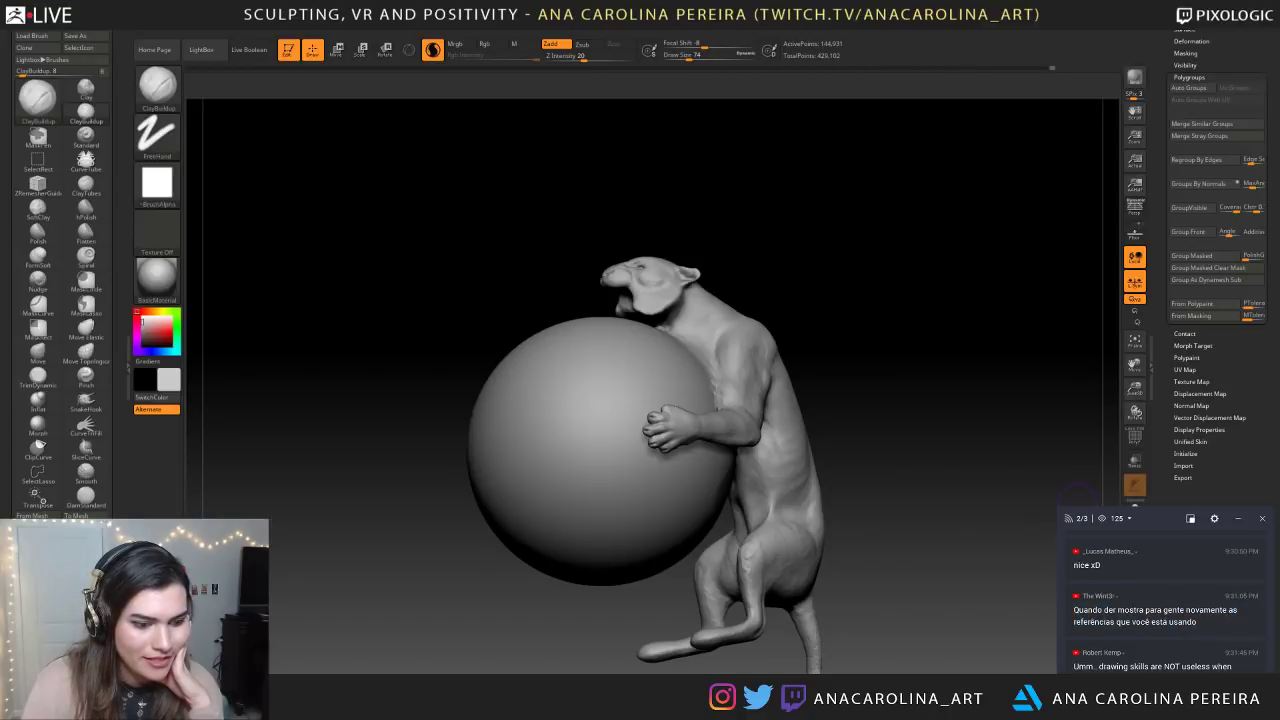
Bring the reference board into view and look over the collected big-cat photos
{"action": "right_click_drag", "start_coordinate": [1279, 290], "coordinate": [954, 282]}
{"action": "scroll", "coordinate": [954, 282], "scroll_direction": "down", "scroll_amount": 8}
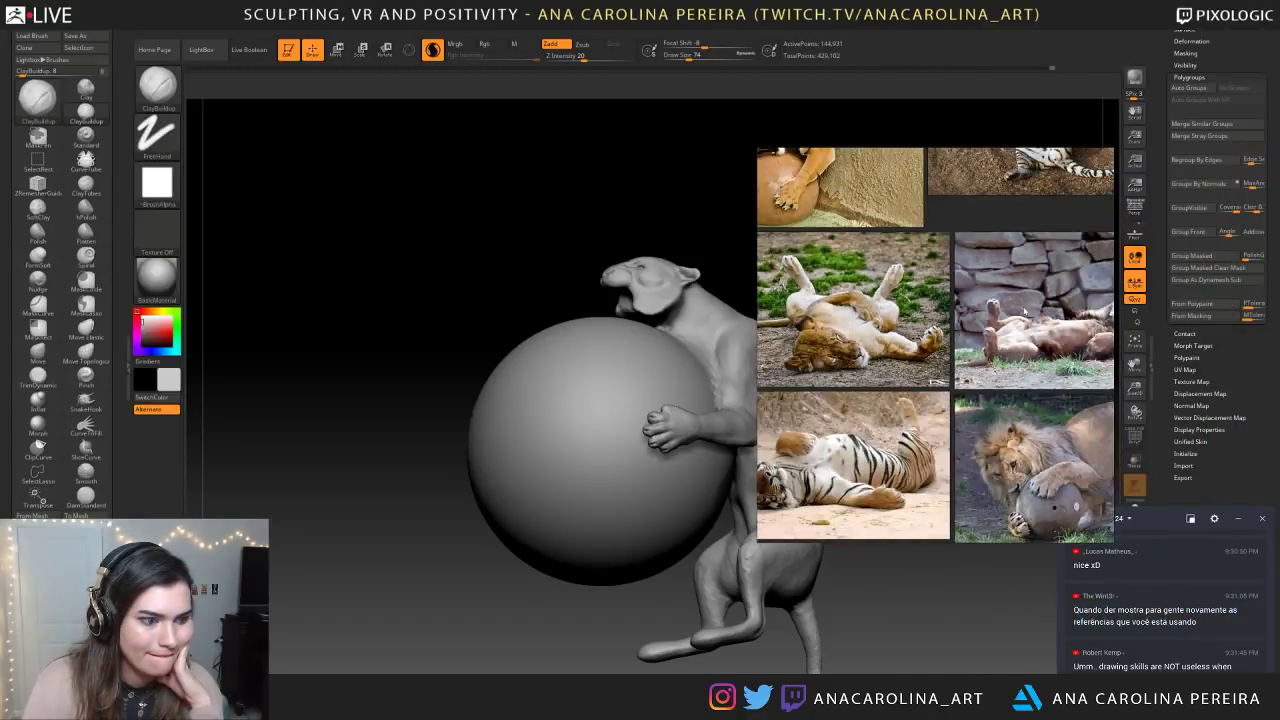
{"action": "scroll", "coordinate": [954, 282], "scroll_direction": "down", "scroll_amount": 4}
{"action": "middle_click_drag", "start_coordinate": [954, 282], "coordinate": [922, 335]}
{"action": "scroll", "coordinate": [922, 345], "scroll_direction": "up", "scroll_amount": 6}
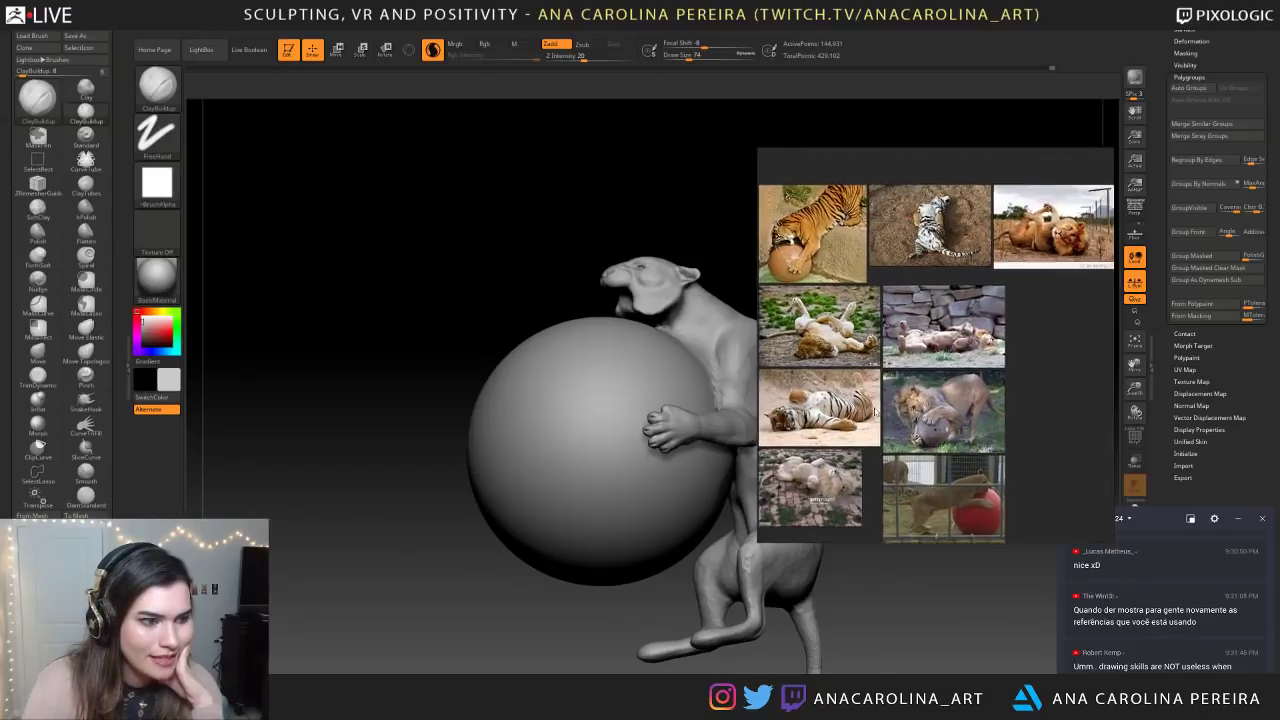
{"action": "scroll", "coordinate": [991, 397], "scroll_direction": "up", "scroll_amount": 5}
{"action": "middle_click_drag", "start_coordinate": [982, 250], "coordinate": [998, 556]}
Examine the reference photo of the lion gripping a ball, and put the reference board away
{"action": "scroll", "coordinate": [978, 428], "scroll_direction": "up", "scroll_amount": 4}
{"action": "scroll", "coordinate": [847, 263], "scroll_direction": "up", "scroll_amount": 2}
{"action": "middle_click_drag", "start_coordinate": [847, 263], "coordinate": [866, 361]}
{"action": "scroll", "coordinate": [866, 361], "scroll_direction": "down", "scroll_amount": 6}
{"action": "scroll", "coordinate": [959, 409], "scroll_direction": "up", "scroll_amount": 6}
{"action": "scroll", "coordinate": [959, 409], "scroll_direction": "up", "scroll_amount": 4}
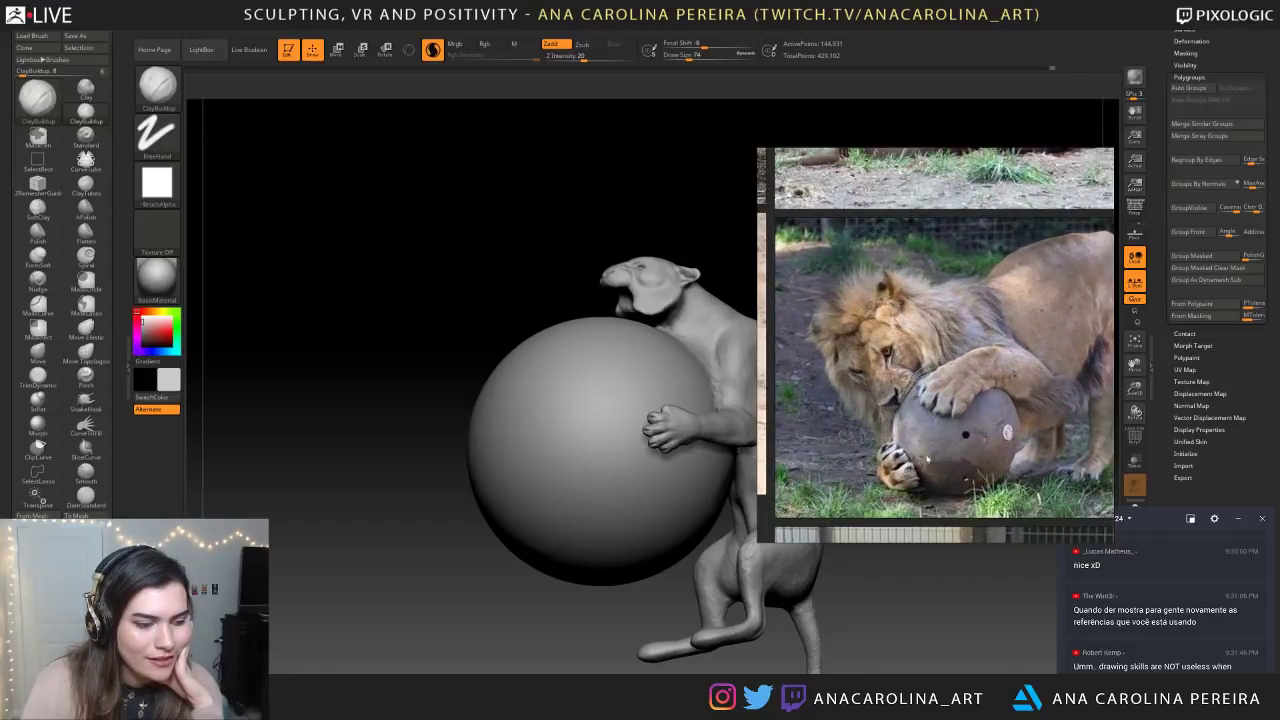
{"action": "middle_click_drag", "start_coordinate": [1025, 452], "coordinate": [933, 432]}
{"action": "scroll", "coordinate": [943, 428], "scroll_direction": "down", "scroll_amount": 5}
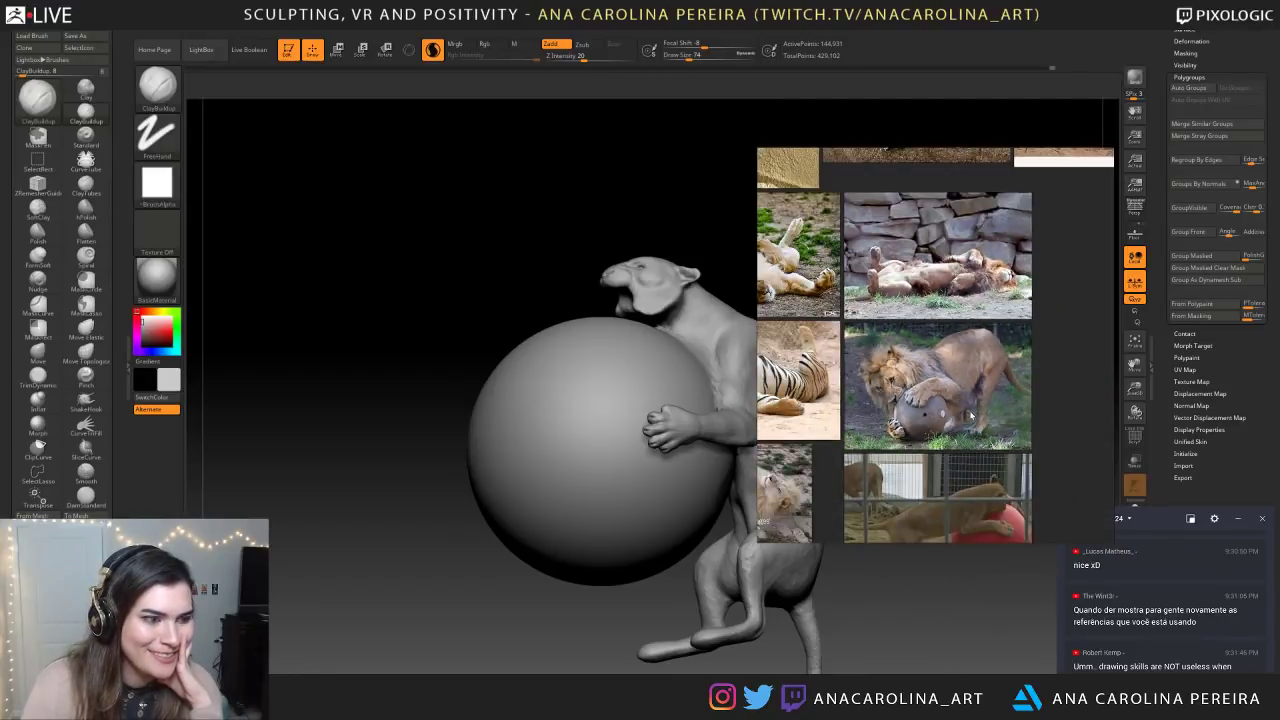
{"action": "mouse_move", "coordinate": [1018, 358]}
{"action": "right_mouse_down"}
{"action": "mouse_move", "coordinate": [1026, 381]}
{"action": "mouse_move", "coordinate": [1279, 440]}
{"action": "right_mouse_up"}
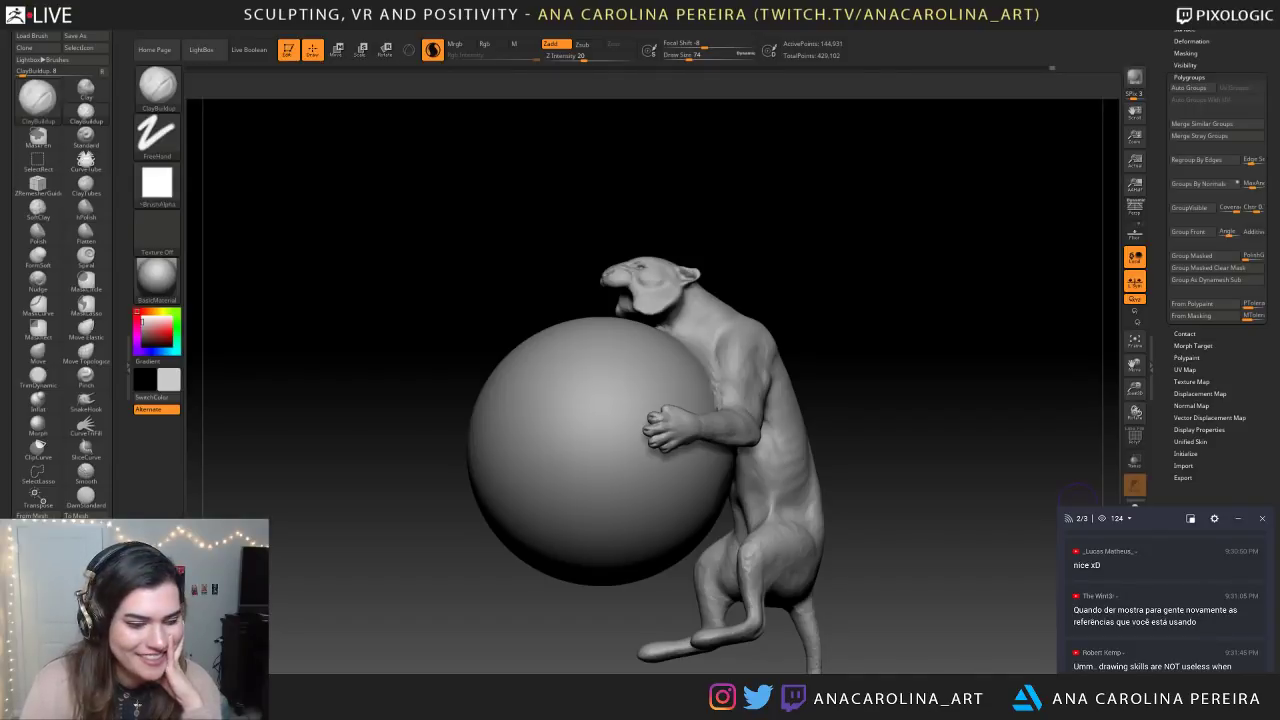
Read the chat comment about drawing skills in sculpting
{"action": "scroll", "coordinate": [1182, 626], "scroll_direction": "down", "scroll_amount": 1}
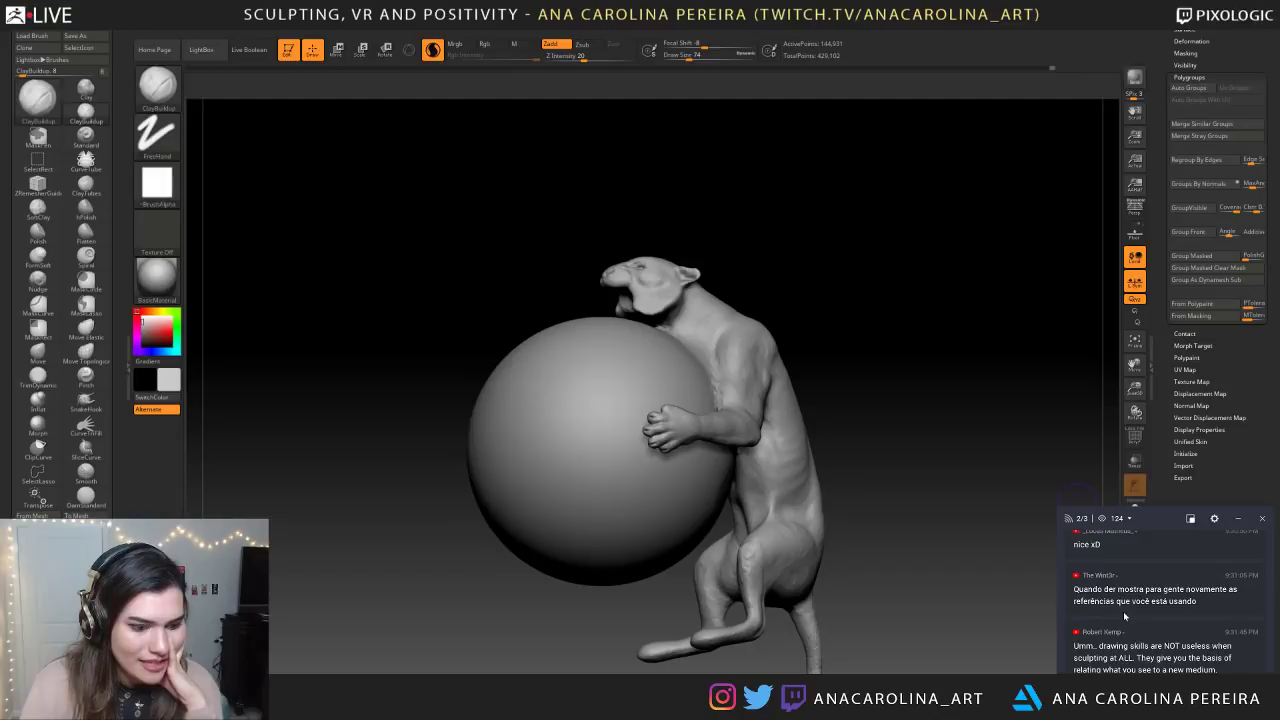
{"action": "left_click_drag", "start_coordinate": [1096, 646], "coordinate": [1149, 647]}
{"action": "left_click", "coordinate": [1149, 647]}
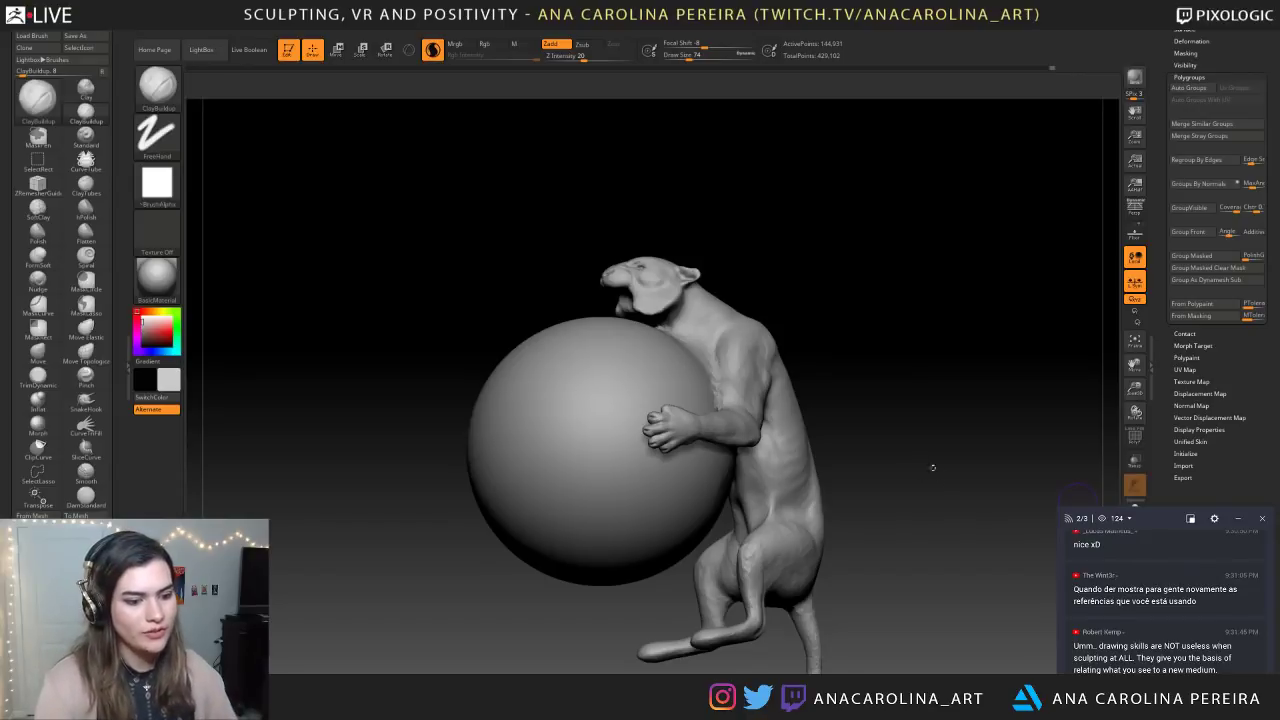
Refine the ribs behind the armpit crease with ClayBuildup strokes at draw size 40
{"action": "mouse_move", "coordinate": [854, 460]}
{"action": "left_mouse_down"}
{"action": "mouse_move", "coordinate": [914, 428]}
{"action": "mouse_move", "coordinate": [932, 460]}
{"action": "left_mouse_up"}
{"action": "mouse_move", "coordinate": [950, 410]}
{"action": "left_mouse_down"}
{"action": "mouse_move", "coordinate": [943, 373]}
{"action": "mouse_move", "coordinate": [950, 425]}
{"action": "left_mouse_up"}
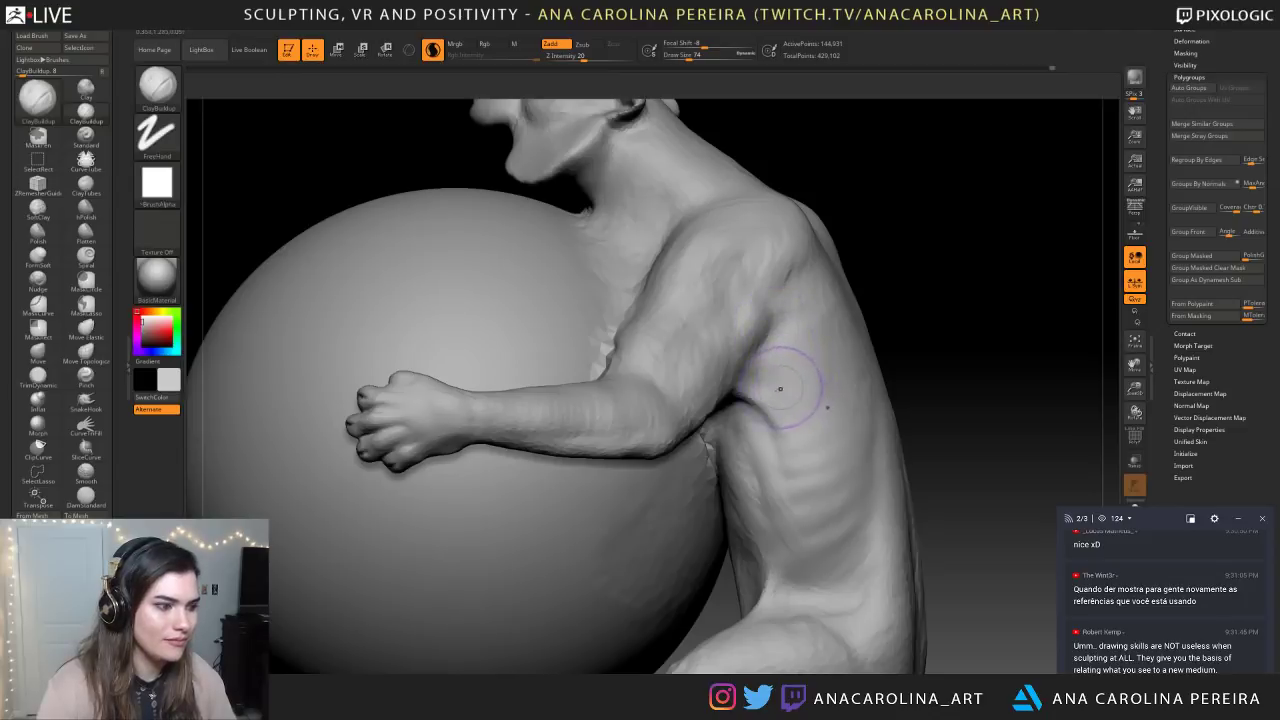
{"action": "left_click_drag", "start_coordinate": [943, 371], "coordinate": [943, 366]}
{"action": "key", "text": "space"}
{"action": "mouse_move", "coordinate": [812, 380]}
{"action": "left_mouse_down"}
{"action": "mouse_move", "coordinate": [810, 423]}
{"action": "mouse_move", "coordinate": [785, 463]}
{"action": "mouse_move", "coordinate": [797, 461]}
{"action": "left_mouse_up"}
{"action": "key", "text": "space"}
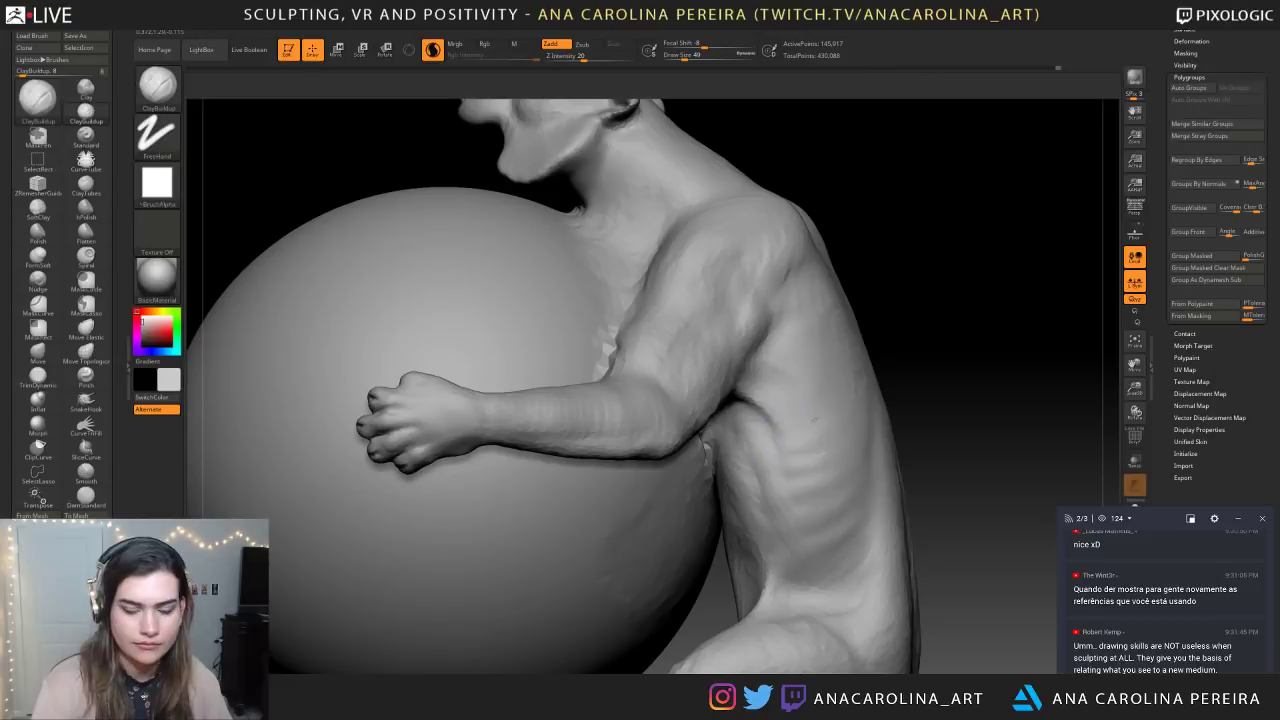
{"action": "left_click_drag", "start_coordinate": [795, 416], "coordinate": [788, 402]}
Continue sculpting the rib forms toward the flank with ClayBuildup, checking them from beneath and from the side
{"action": "mouse_move", "coordinate": [945, 372]}
{"action": "left_mouse_down"}
{"action": "mouse_move", "coordinate": [915, 355]}
{"action": "mouse_move", "coordinate": [940, 286]}
{"action": "mouse_move", "coordinate": [971, 319]}
{"action": "mouse_move", "coordinate": [957, 352]}
{"action": "mouse_move", "coordinate": [1003, 329]}
{"action": "mouse_move", "coordinate": [991, 403]}
{"action": "left_mouse_up"}
{"action": "mouse_move", "coordinate": [803, 372]}
{"action": "left_mouse_down"}
{"action": "mouse_move", "coordinate": [795, 354]}
{"action": "mouse_move", "coordinate": [815, 435]}
{"action": "left_mouse_up"}
{"action": "left_click_drag", "start_coordinate": [832, 556], "coordinate": [802, 552]}
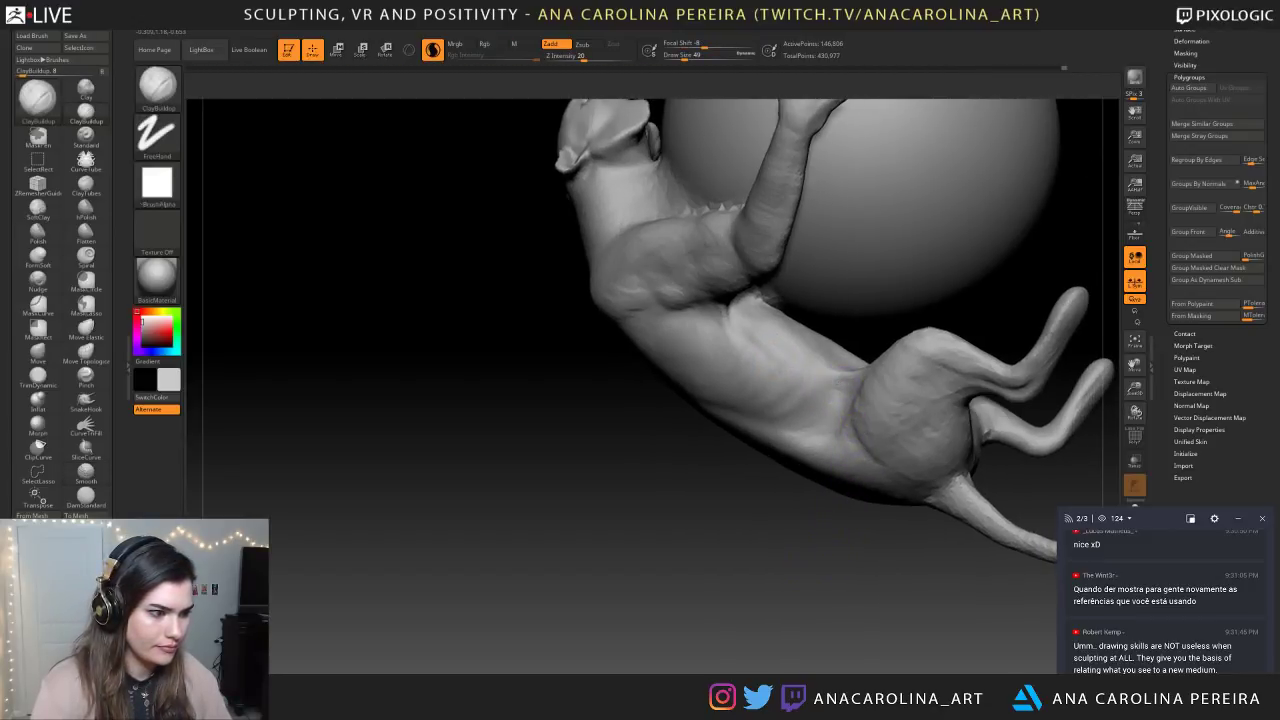
{"action": "left_click_drag", "start_coordinate": [842, 390], "coordinate": [850, 432], "text": "shift"}
{"action": "left_click_drag", "start_coordinate": [846, 617], "coordinate": [790, 606]}
{"action": "key", "text": "space"}
{"action": "left_click_drag", "start_coordinate": [851, 481], "coordinate": [867, 481]}
{"action": "mouse_move", "coordinate": [868, 575]}
{"action": "left_mouse_down"}
{"action": "mouse_move", "coordinate": [905, 470]}
{"action": "mouse_move", "coordinate": [969, 398]}
{"action": "mouse_move", "coordinate": [857, 340]}
{"action": "mouse_move", "coordinate": [857, 306]}
{"action": "mouse_move", "coordinate": [850, 340]}
{"action": "left_mouse_up"}
Set the draw size to 83, build up the haunch and smooth the thigh and knee
{"action": "key", "text": "space"}
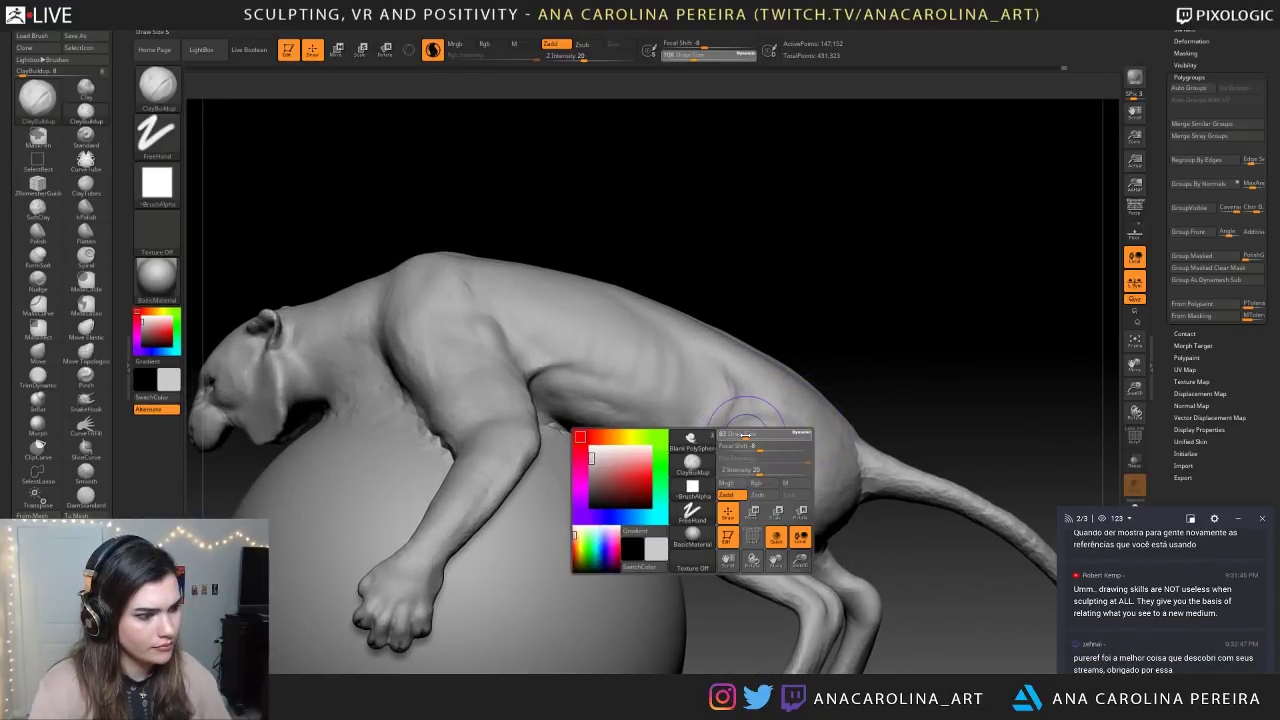
{"action": "key", "text": "shift"}
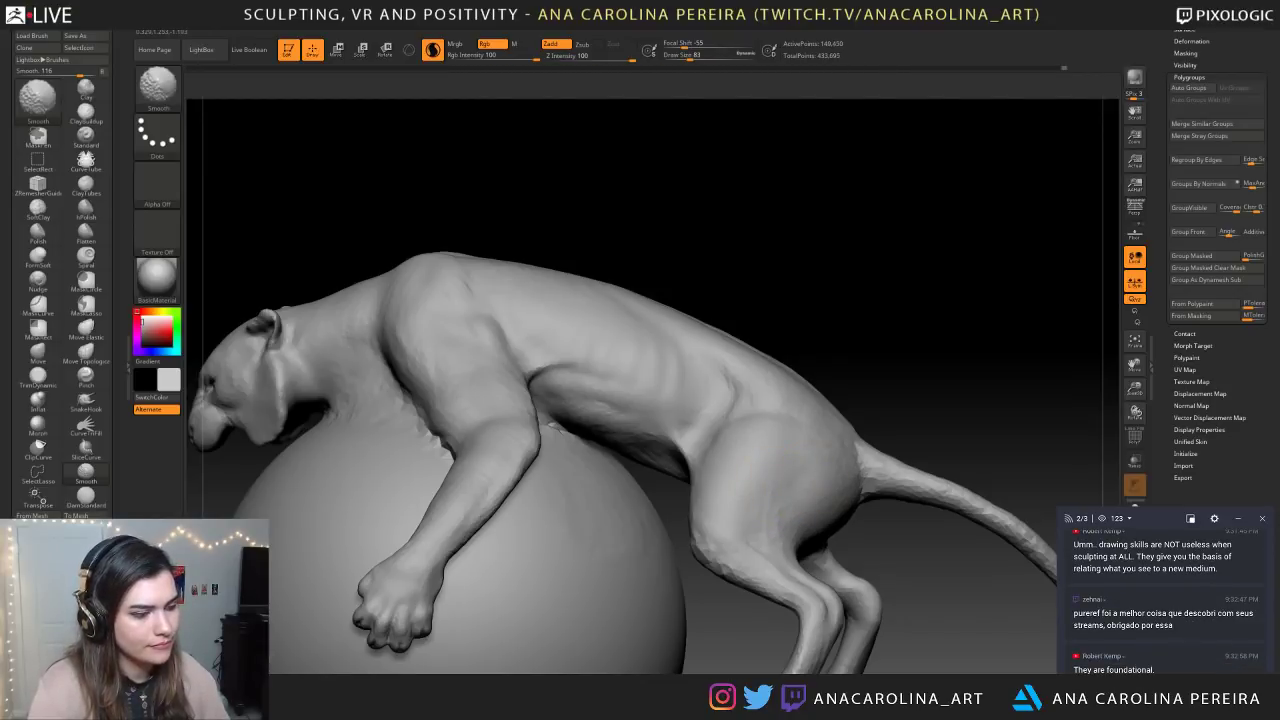
{"action": "left_click_drag", "start_coordinate": [728, 552], "coordinate": [730, 576], "text": "shift"}
{"action": "left_click_drag", "start_coordinate": [815, 345], "coordinate": [910, 352]}
{"action": "left_click_drag", "start_coordinate": [700, 525], "coordinate": [702, 522], "text": "shift"}
{"action": "left_click_drag", "start_coordinate": [804, 412], "coordinate": [835, 420]}
{"action": "left_click_drag", "start_coordinate": [684, 590], "coordinate": [682, 608], "text": "shift"}
{"action": "mouse_move", "coordinate": [840, 395]}
{"action": "left_mouse_down"}
{"action": "mouse_move", "coordinate": [806, 406]}
{"action": "mouse_move", "coordinate": [820, 405]}
{"action": "mouse_move", "coordinate": [826, 310]}
{"action": "left_mouse_up"}
{"action": "left_click_drag", "start_coordinate": [826, 310], "coordinate": [871, 270]}
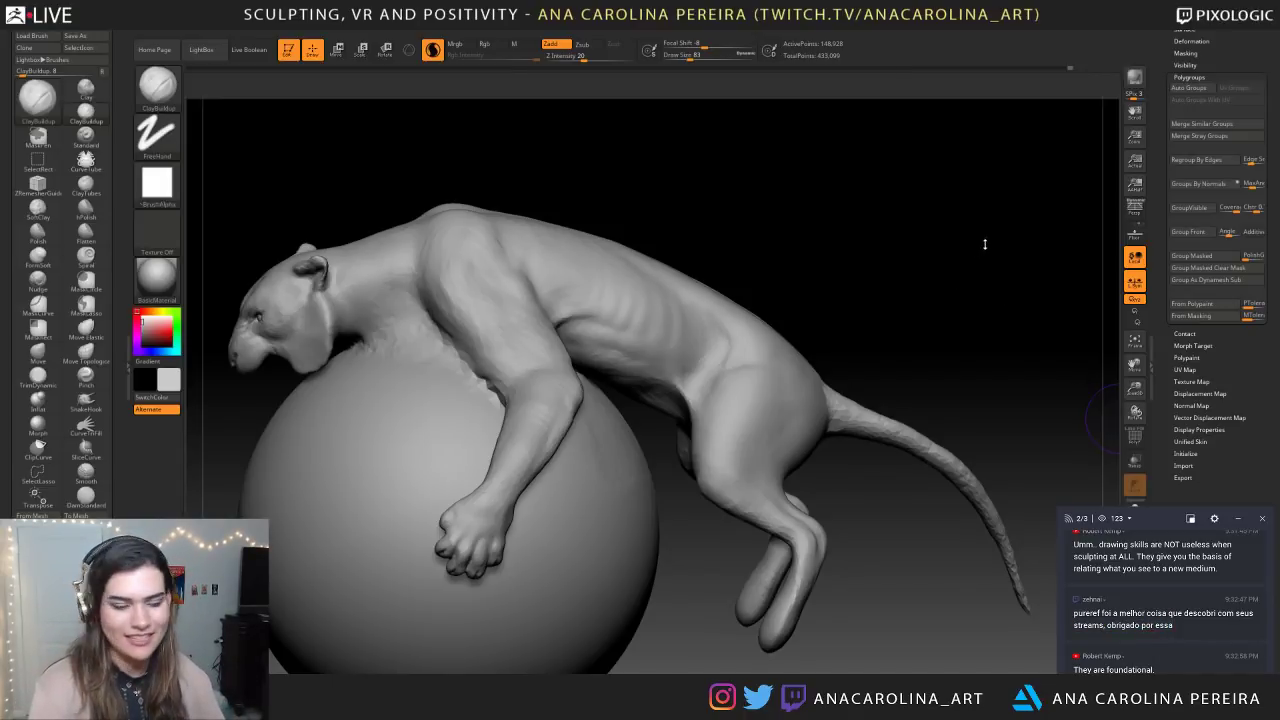
Set the draw size to 108 and build up the hip, rump and upper thigh with broad ClayBuildup strokes
{"action": "mouse_move", "coordinate": [780, 226]}
{"action": "left_mouse_down"}
{"action": "mouse_move", "coordinate": [714, 231]}
{"action": "mouse_move", "coordinate": [735, 228]}
{"action": "left_mouse_up"}
{"action": "key", "text": "space"}
{"action": "left_click_drag", "start_coordinate": [735, 278], "coordinate": [742, 278]}
{"action": "left_click_drag", "start_coordinate": [792, 228], "coordinate": [776, 278]}
{"action": "left_click_drag", "start_coordinate": [694, 286], "coordinate": [683, 296]}
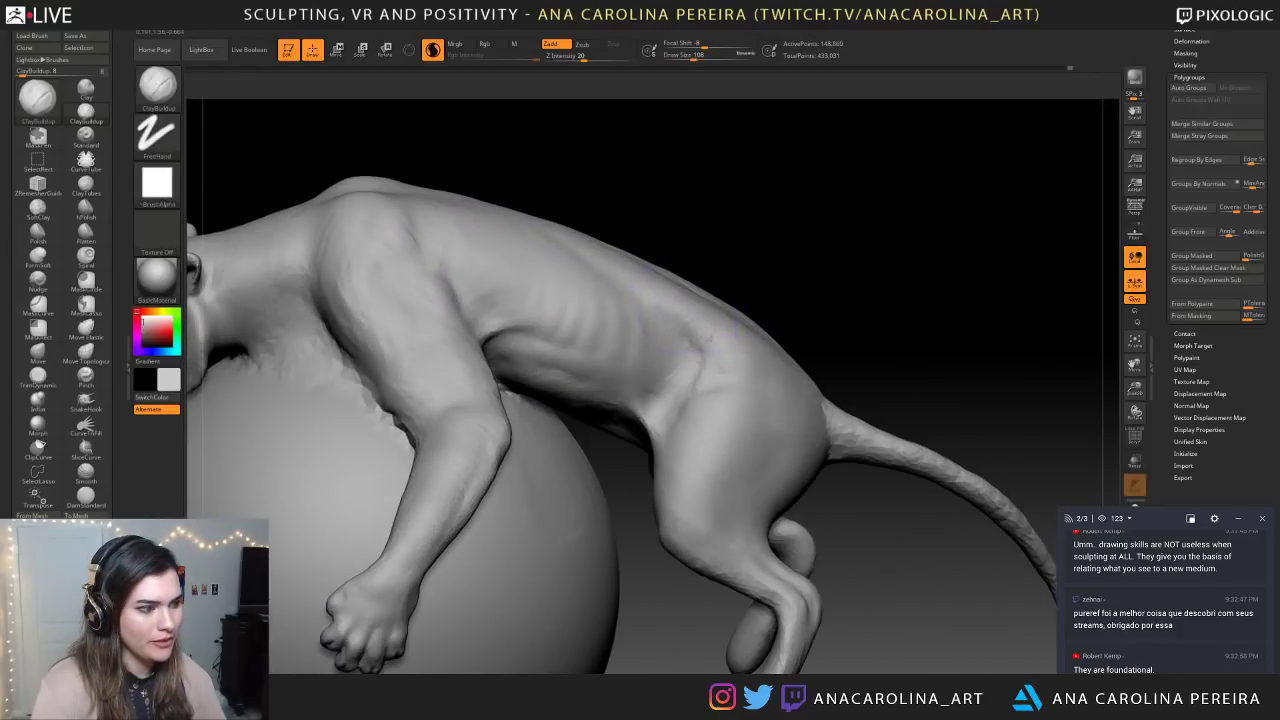
{"action": "mouse_move", "coordinate": [788, 246]}
{"action": "left_mouse_down"}
{"action": "mouse_move", "coordinate": [742, 262]}
{"action": "mouse_move", "coordinate": [814, 257]}
{"action": "mouse_move", "coordinate": [814, 232]}
{"action": "mouse_move", "coordinate": [793, 250]}
{"action": "left_mouse_up"}
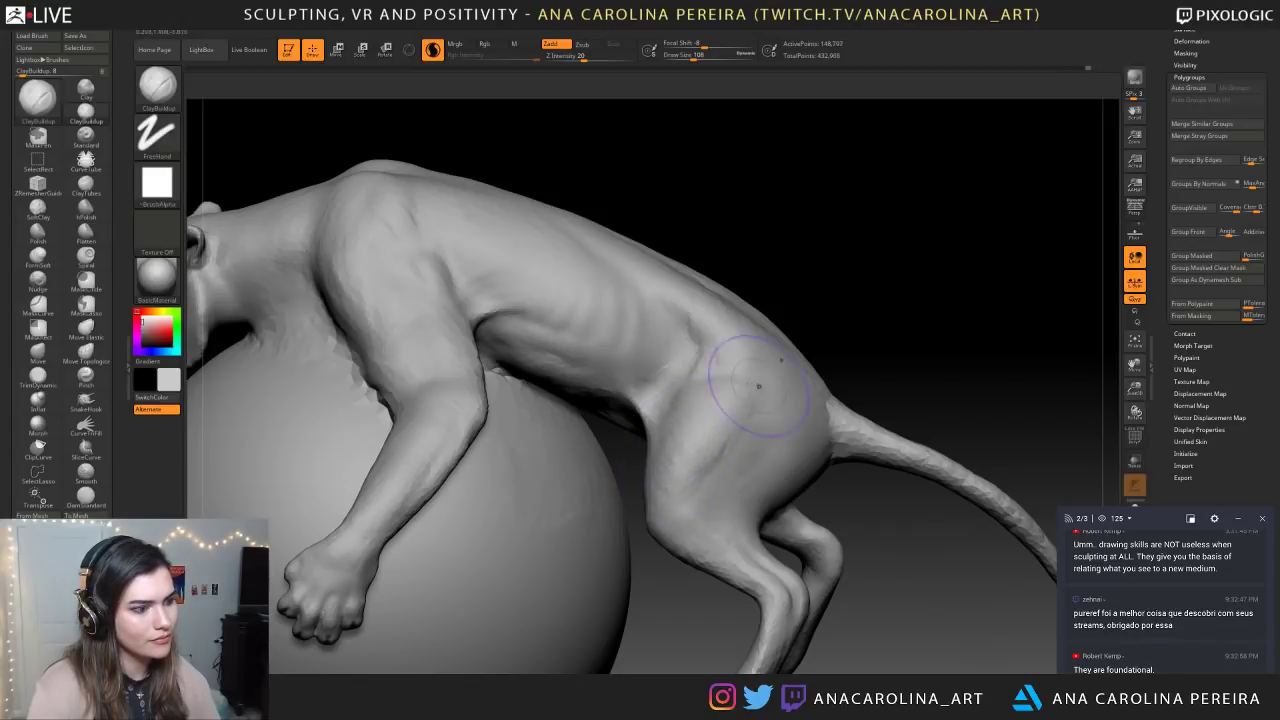
{"action": "left_click_drag", "start_coordinate": [816, 316], "coordinate": [786, 371]}
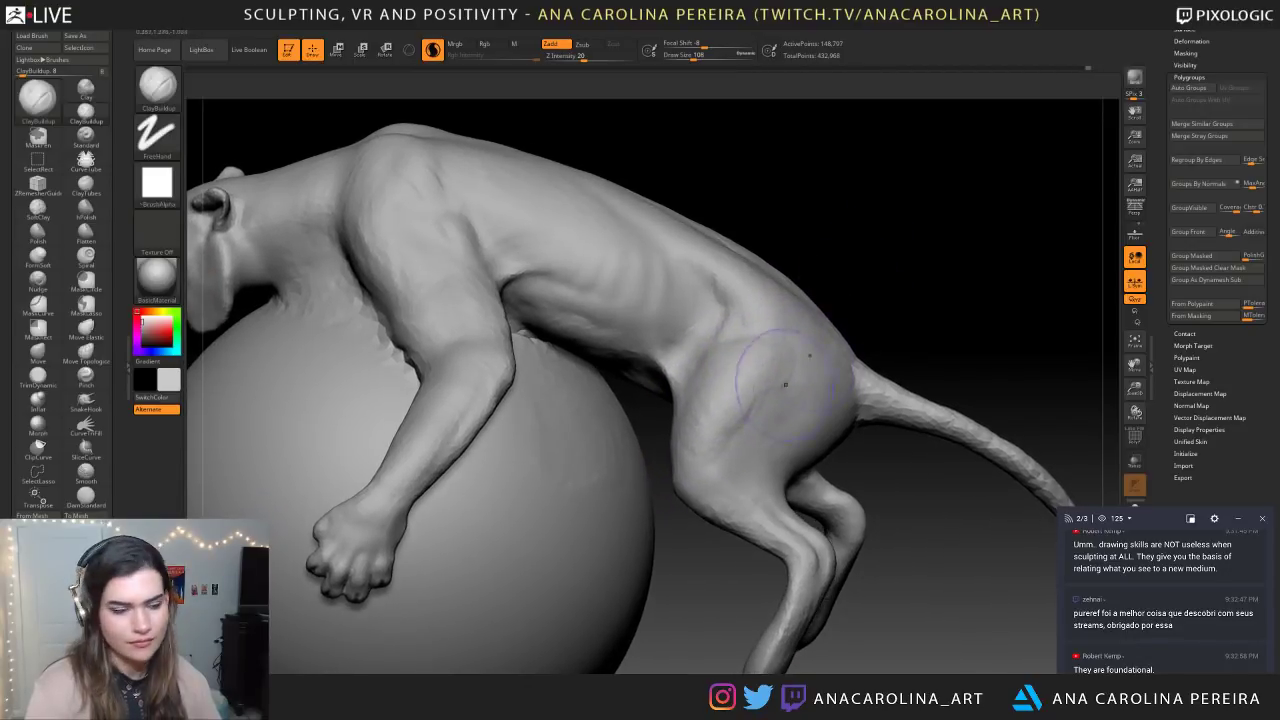
{"action": "left_click_drag", "start_coordinate": [854, 477], "coordinate": [857, 391]}
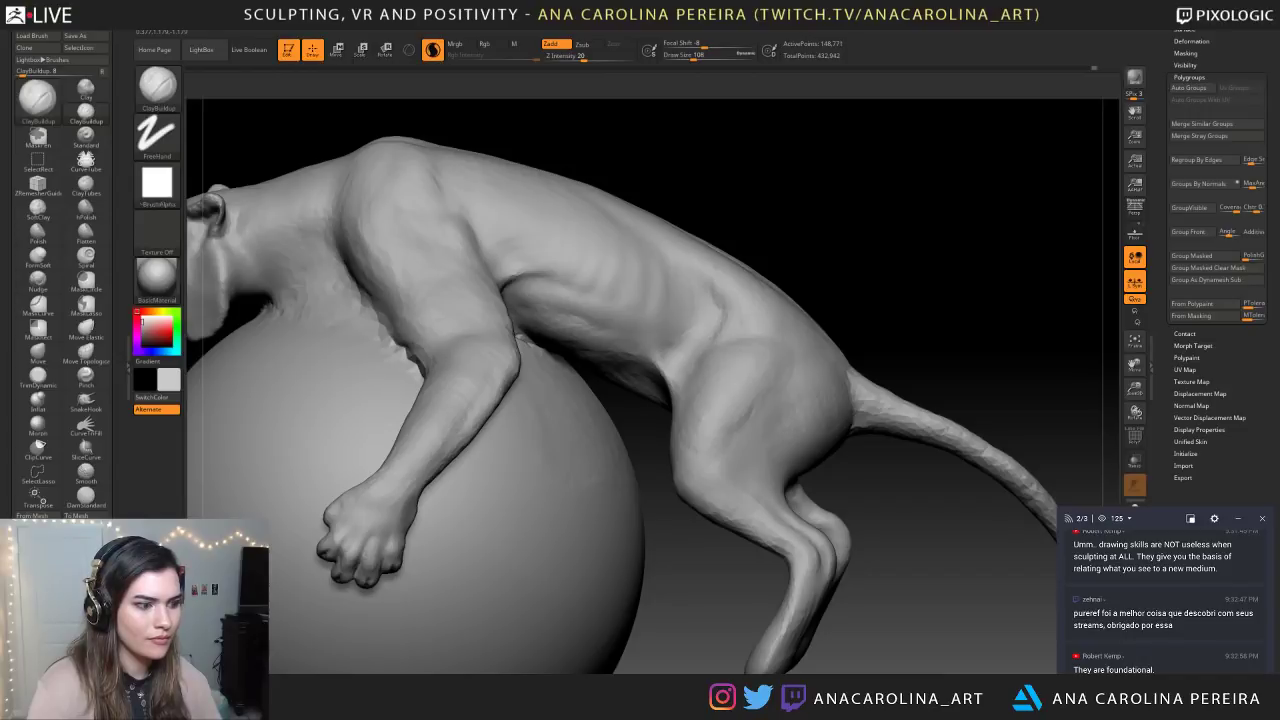
Refine the hip where the flank meets the thigh with ClayBuildup and smoothing, reducing the draw size to 94
{"action": "mouse_move", "coordinate": [864, 495]}
{"action": "left_mouse_down", "text": "alt"}
{"action": "mouse_move", "coordinate": [856, 350]}
{"action": "mouse_move", "coordinate": [690, 348]}
{"action": "mouse_move", "coordinate": [846, 344]}
{"action": "mouse_move", "coordinate": [891, 314]}
{"action": "mouse_move", "coordinate": [700, 360]}
{"action": "left_mouse_up", "text": "alt"}
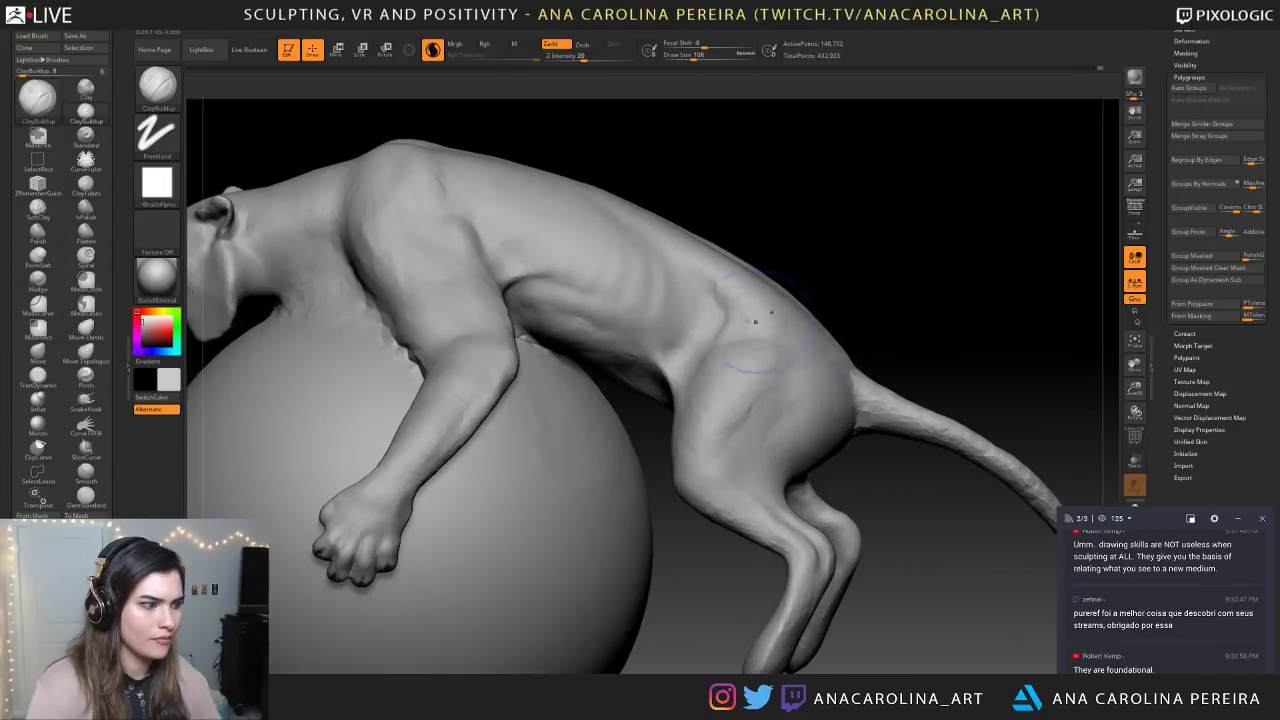
{"action": "key", "text": "space"}
{"action": "key", "text": "shift"}
{"action": "key", "text": "space"}
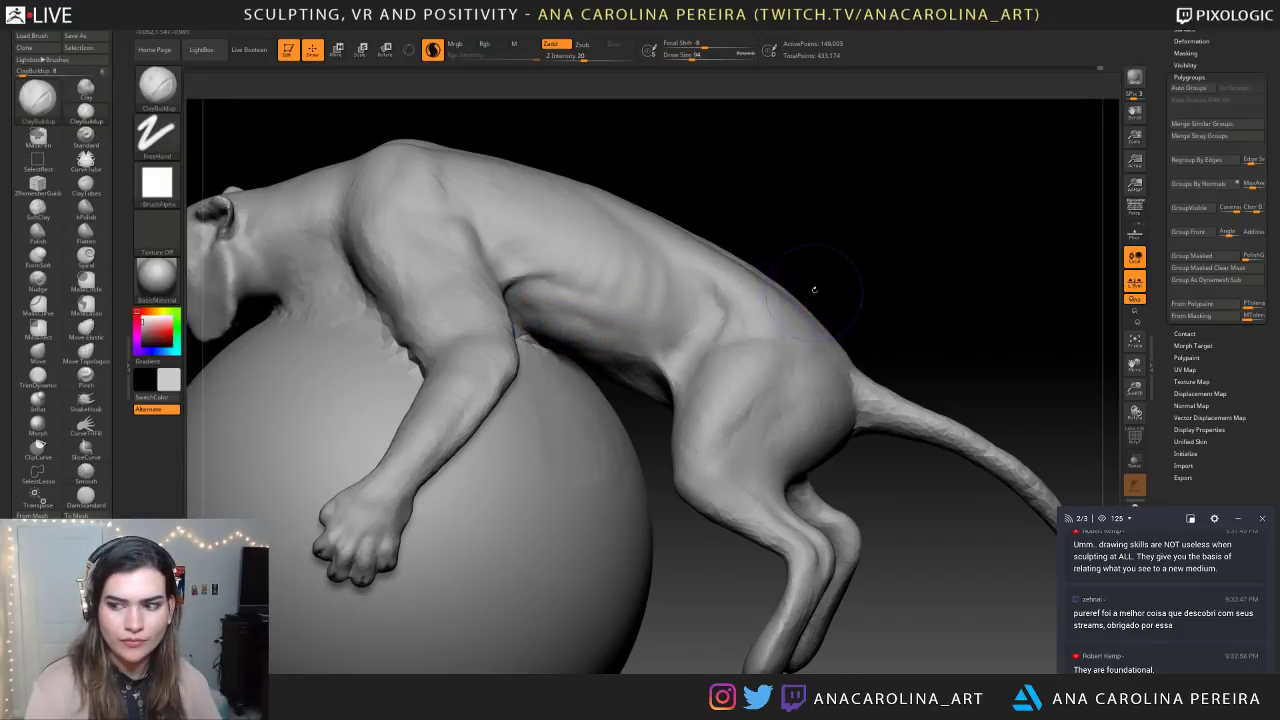
Set the draw size to 80 and shape the muscle forms on the outer thigh with ClayBuildup
{"action": "key", "text": "space"}
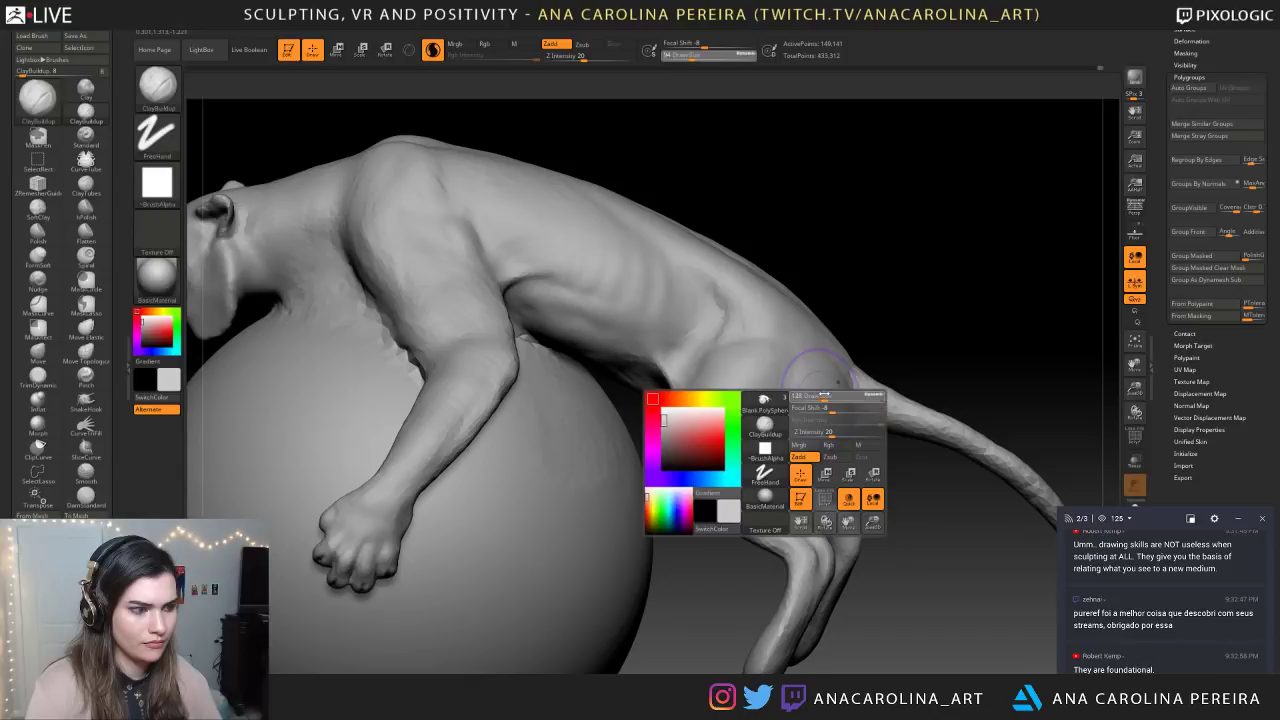
{"action": "mouse_move", "coordinate": [883, 497]}
{"action": "left_mouse_down", "text": "alt"}
{"action": "mouse_move", "coordinate": [909, 435]}
{"action": "mouse_move", "coordinate": [885, 432]}
{"action": "left_mouse_up", "text": "alt"}
{"action": "key", "text": "space"}
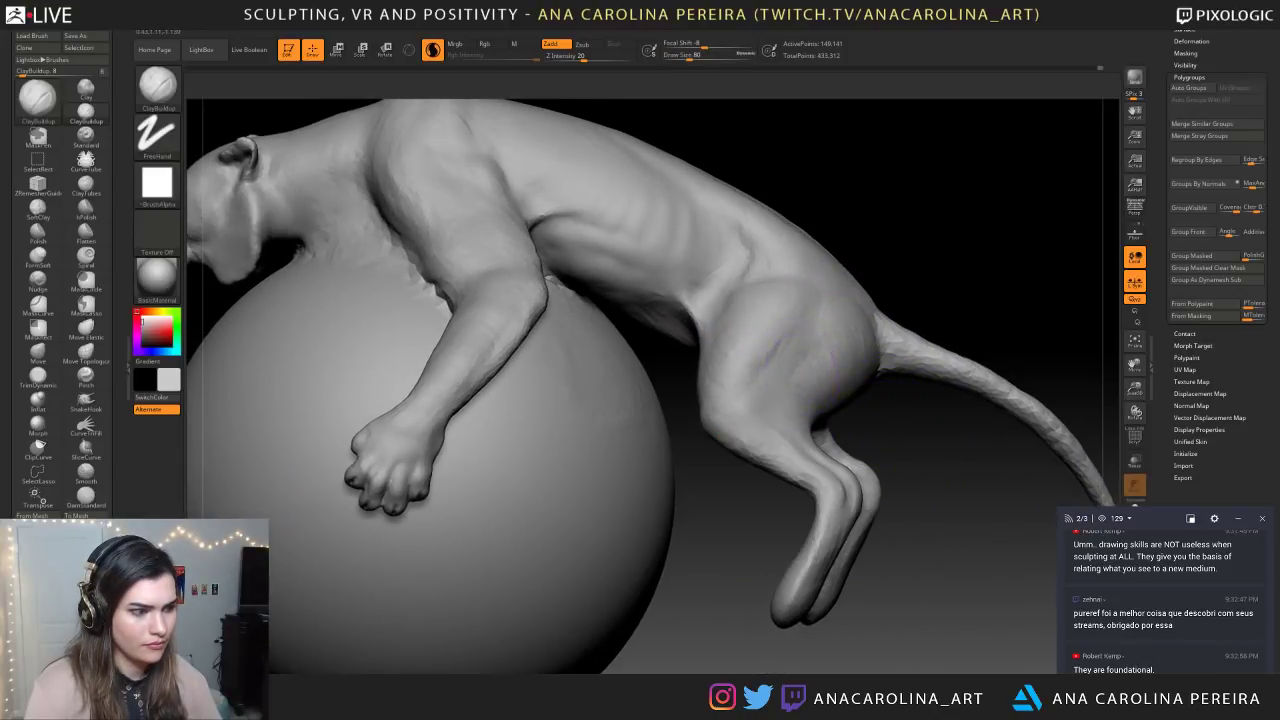
{"action": "mouse_move", "coordinate": [765, 410]}
{"action": "left_mouse_down"}
{"action": "mouse_move", "coordinate": [790, 440]}
{"action": "mouse_move", "coordinate": [798, 407]}
{"action": "mouse_move", "coordinate": [820, 398]}
{"action": "left_mouse_up"}
Switch to the DamStandard brush and set its focal shift to 36
{"action": "key", "text": "b"}
{"action": "key", "text": "d"}
{"action": "key", "text": "s"}
{"action": "key", "text": "b"}
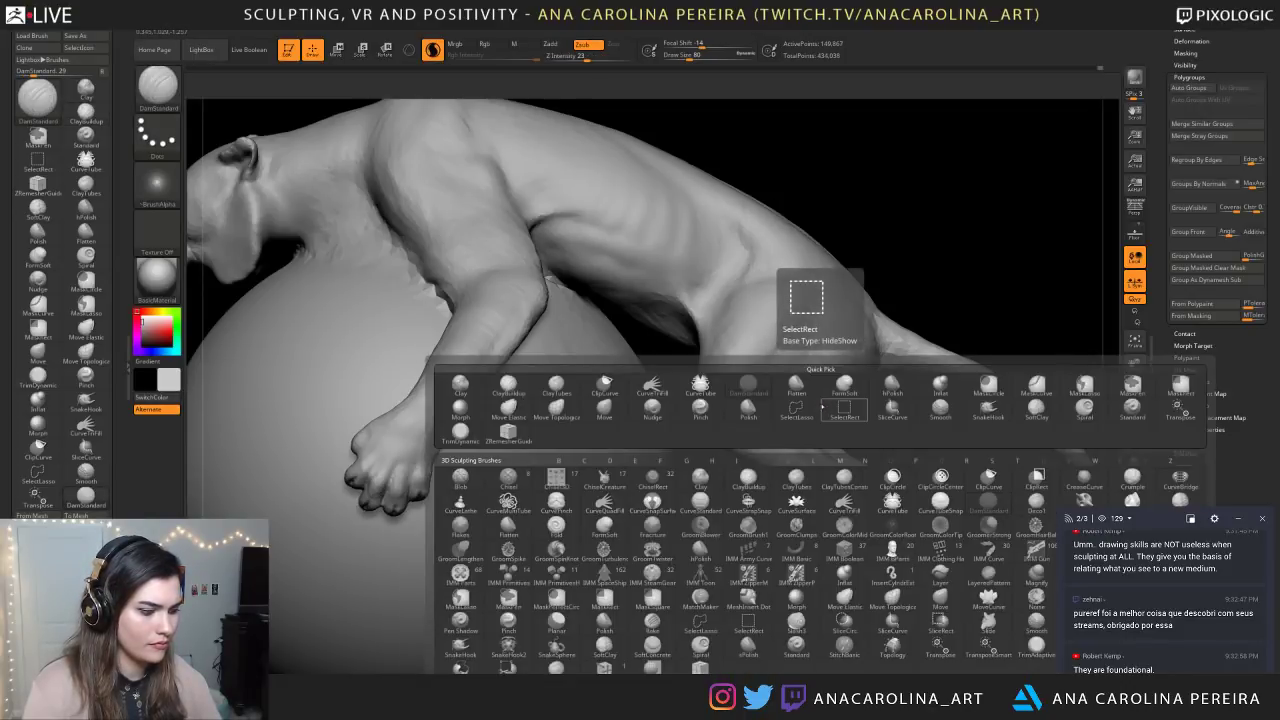
{"action": "key", "text": "Escape"}
{"action": "key", "text": "space"}
{"action": "left_click", "coordinate": [865, 414]}
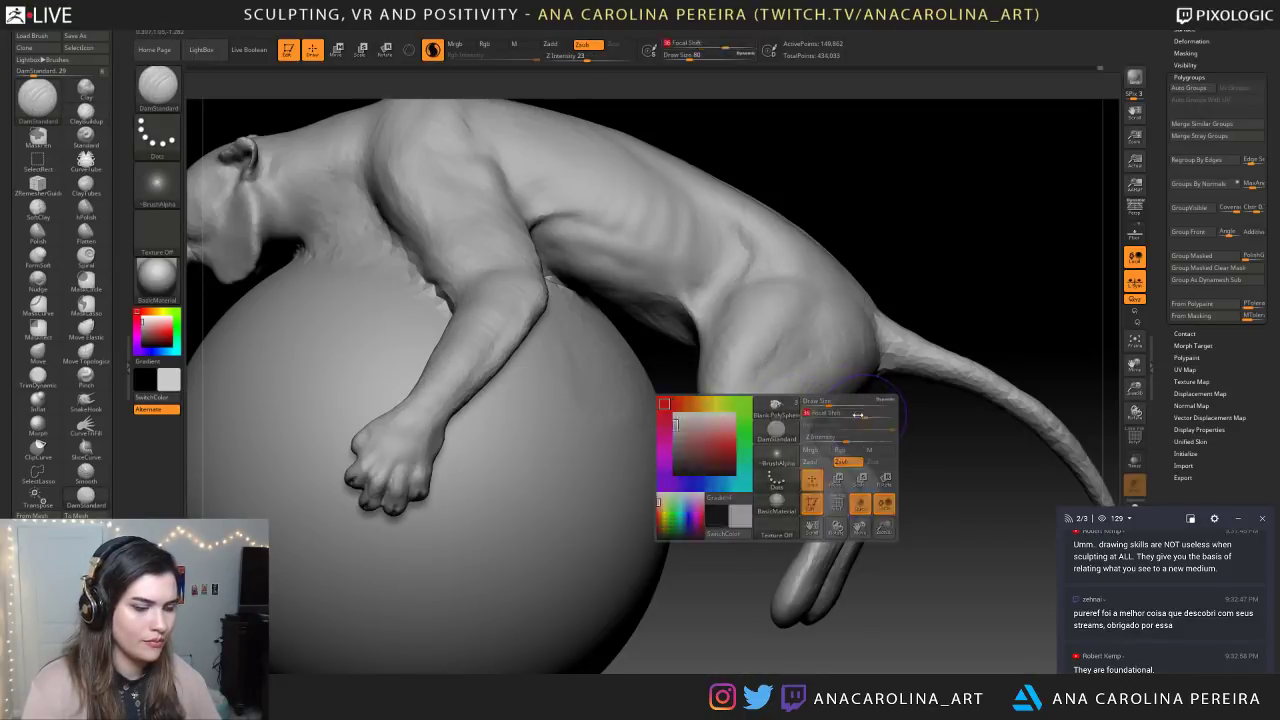
Carve creases behind the knee and along the front of the hind thigh with DamStandard, then smooth them
{"action": "right_click_drag", "start_coordinate": [862, 438], "coordinate": [797, 440]}
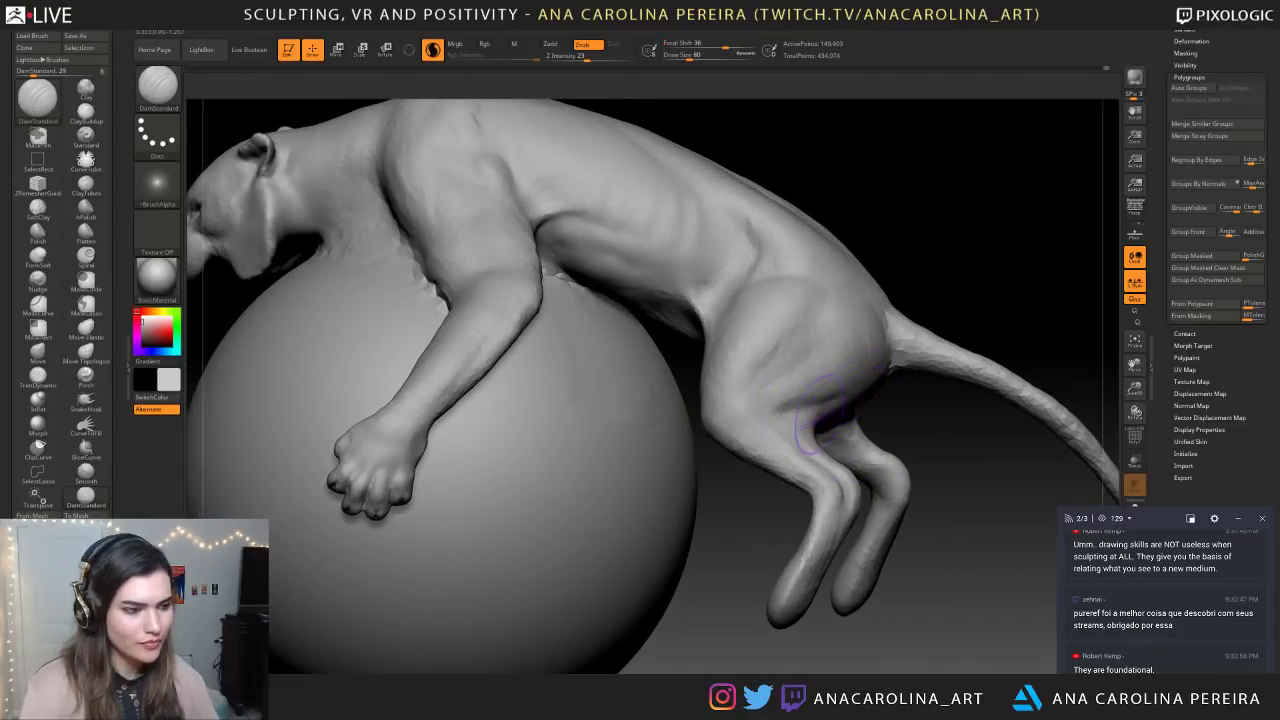
{"action": "mouse_move", "coordinate": [885, 458]}
{"action": "right_mouse_down", "text": "ctrl"}
{"action": "mouse_move", "coordinate": [877, 371]}
{"action": "mouse_move", "coordinate": [894, 343]}
{"action": "mouse_move", "coordinate": [860, 430]}
{"action": "mouse_move", "coordinate": [815, 437]}
{"action": "right_mouse_up", "text": "ctrl"}
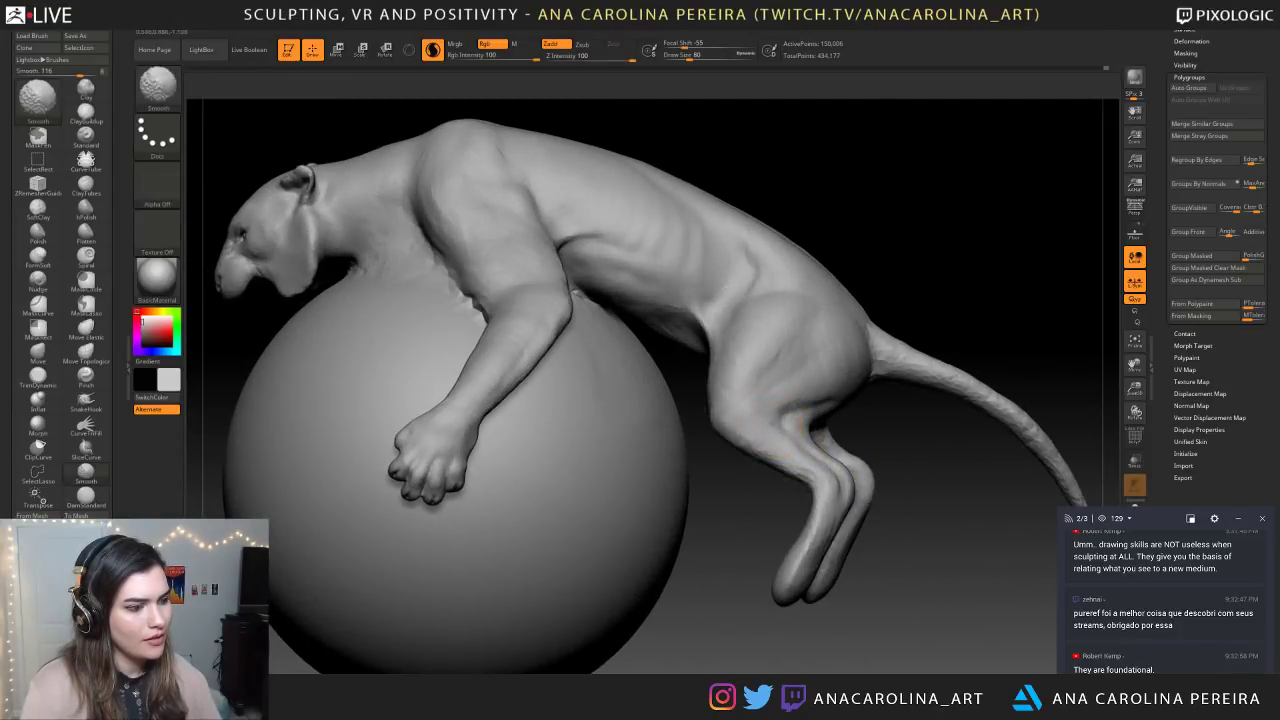
{"action": "right_click_drag", "start_coordinate": [892, 403], "coordinate": [906, 437], "text": "ctrl"}
{"action": "left_click_drag", "start_coordinate": [838, 428], "coordinate": [762, 402]}
{"action": "left_click_drag", "start_coordinate": [779, 356], "coordinate": [738, 362]}
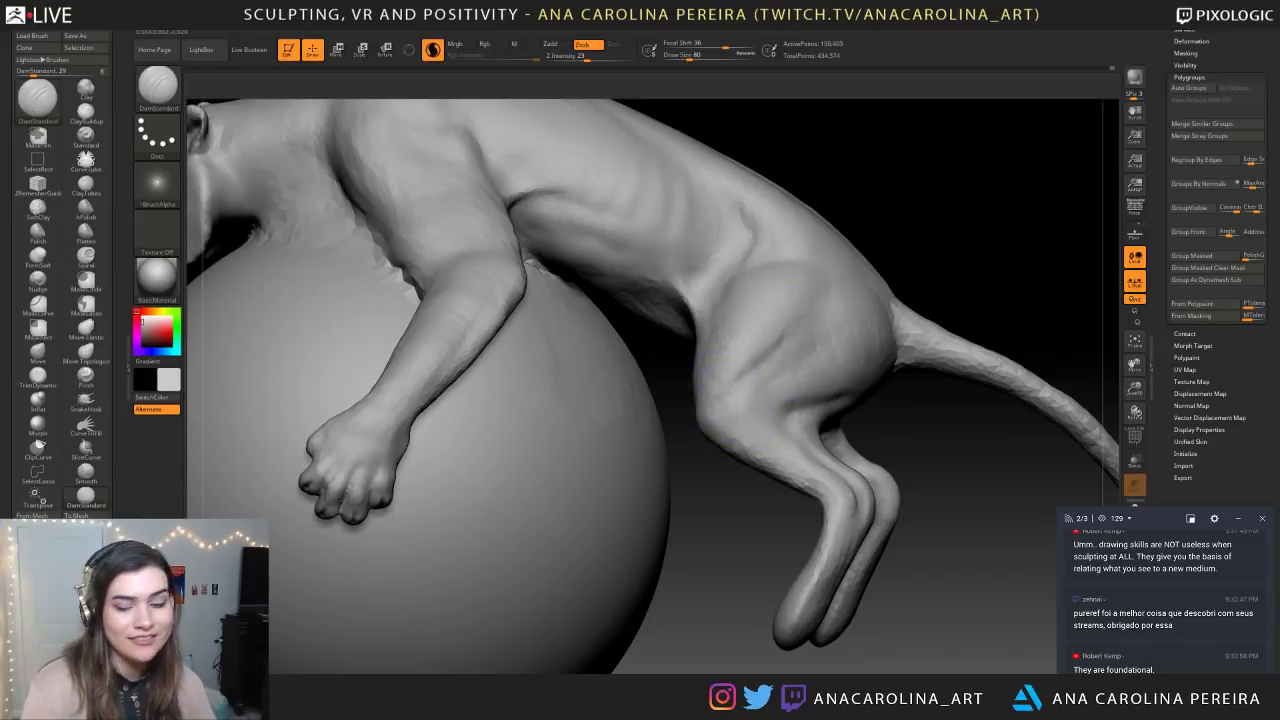
Define the knee contour and the muscle and tendon lines running down the hind shin to the hock
{"action": "mouse_move", "coordinate": [737, 403]}
{"action": "left_mouse_down"}
{"action": "mouse_move", "coordinate": [751, 443]}
{"action": "mouse_move", "coordinate": [800, 465]}
{"action": "left_mouse_up"}
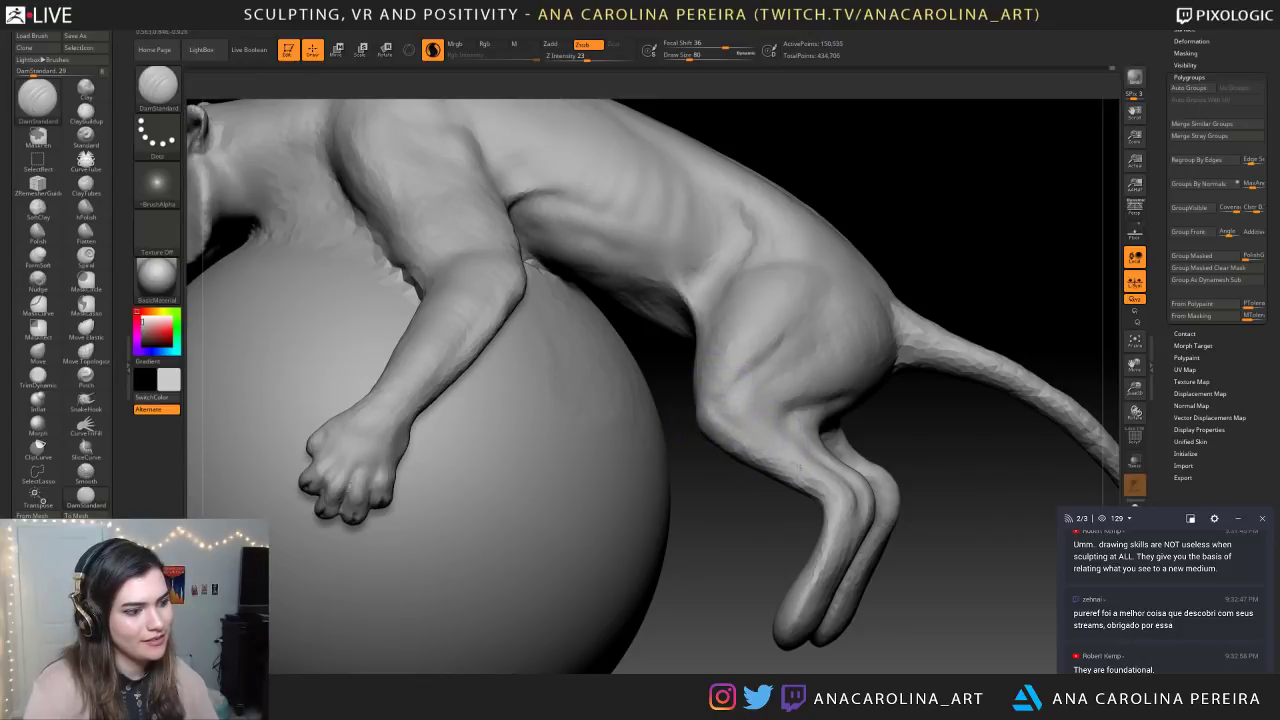
{"action": "left_click_drag", "start_coordinate": [705, 510], "coordinate": [785, 495]}
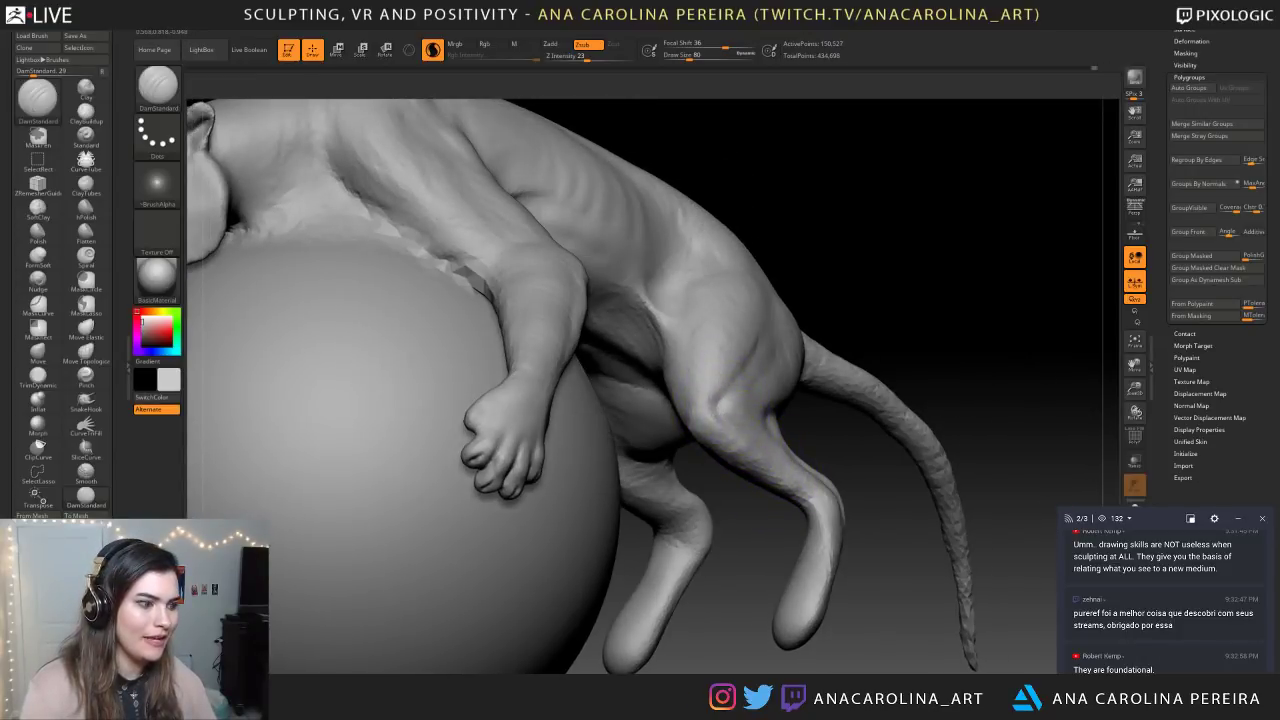
{"action": "right_click_drag", "start_coordinate": [799, 468], "coordinate": [745, 462]}
{"action": "mouse_move", "coordinate": [756, 400]}
{"action": "left_mouse_down"}
{"action": "mouse_move", "coordinate": [816, 481]}
{"action": "mouse_move", "coordinate": [825, 526]}
{"action": "mouse_move", "coordinate": [806, 506]}
{"action": "left_mouse_up"}
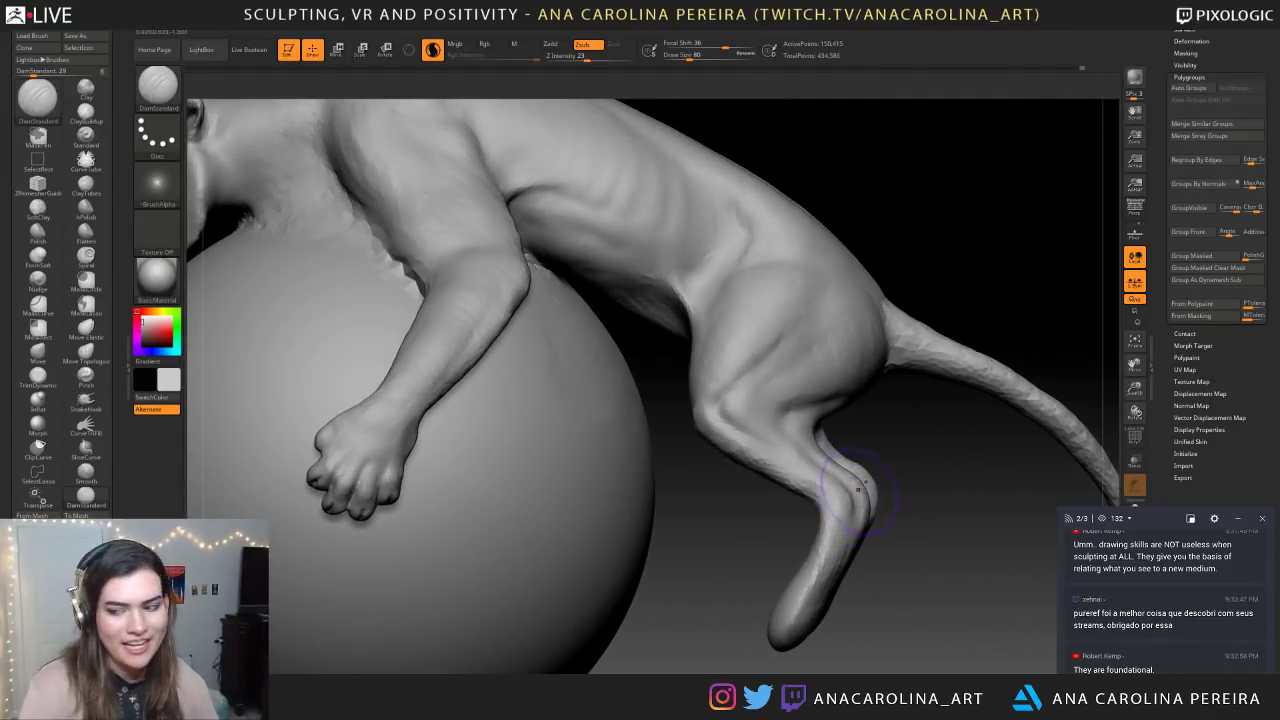
{"action": "right_click_drag", "start_coordinate": [848, 488], "coordinate": [899, 451]}
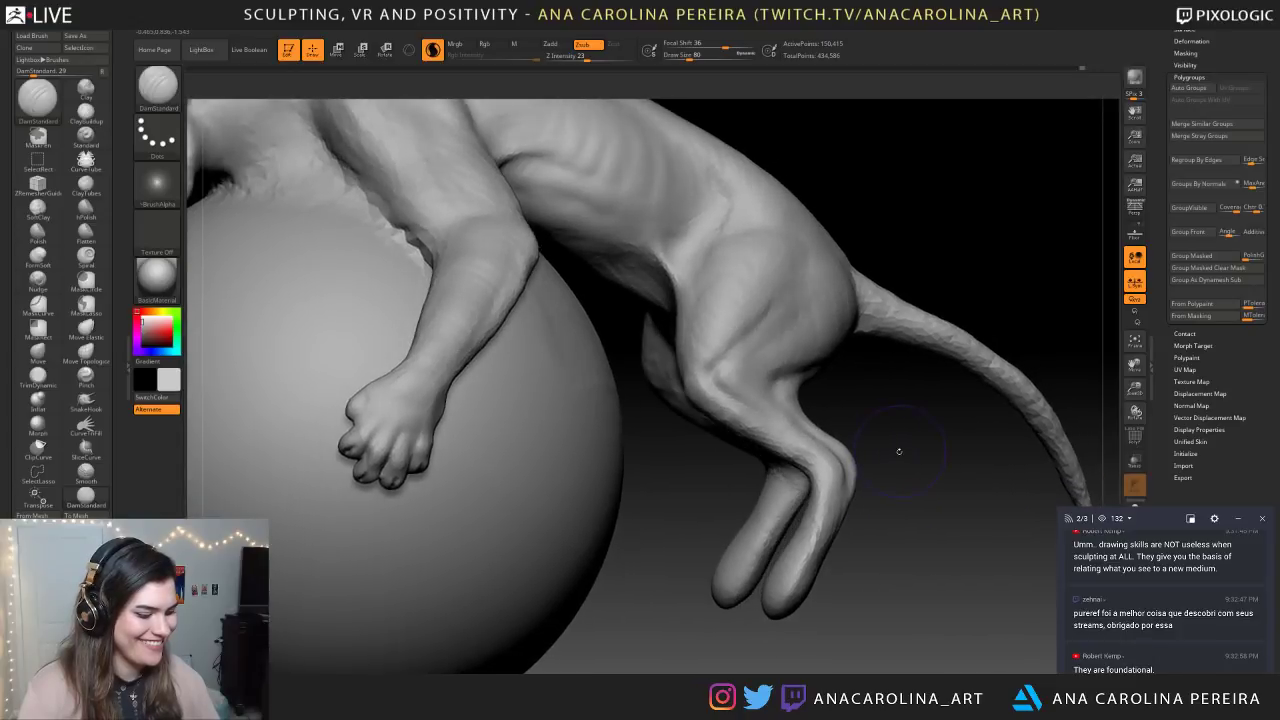
Adjust the shape of the lower hind leg between knee and hock using the Move brush at draw size 120
{"action": "key", "text": "b"}
{"action": "key", "text": "m"}
{"action": "key", "text": "v"}
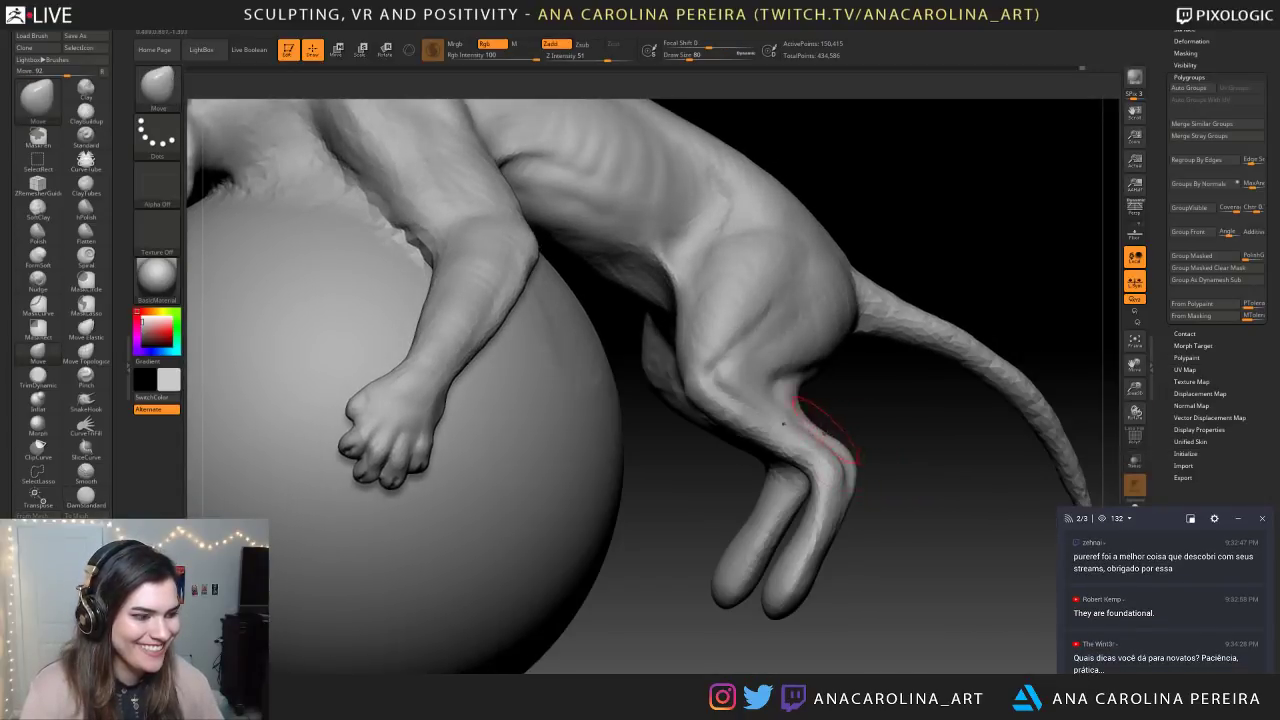
{"action": "key", "text": "space"}
{"action": "left_click", "coordinate": [843, 422]}
{"action": "right_click_drag", "start_coordinate": [872, 424], "coordinate": [843, 426]}
{"action": "left_click_drag", "start_coordinate": [828, 420], "coordinate": [842, 434]}
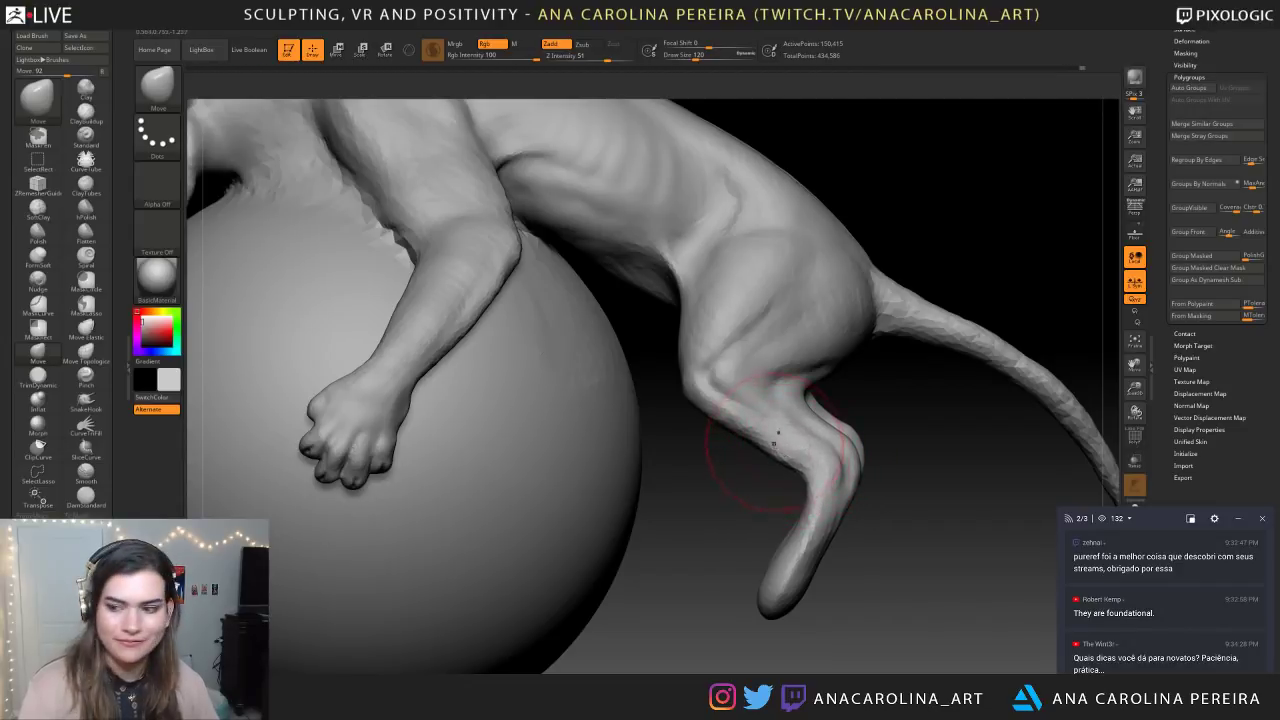
{"action": "left_click_drag", "start_coordinate": [759, 438], "coordinate": [752, 442]}
{"action": "right_click_drag", "start_coordinate": [751, 441], "coordinate": [772, 278], "text": "ctrl"}
Set the Move brush's draw size to 87 and reshape the hock and the long hind foot
{"action": "right_click_drag", "start_coordinate": [772, 278], "coordinate": [926, 240]}
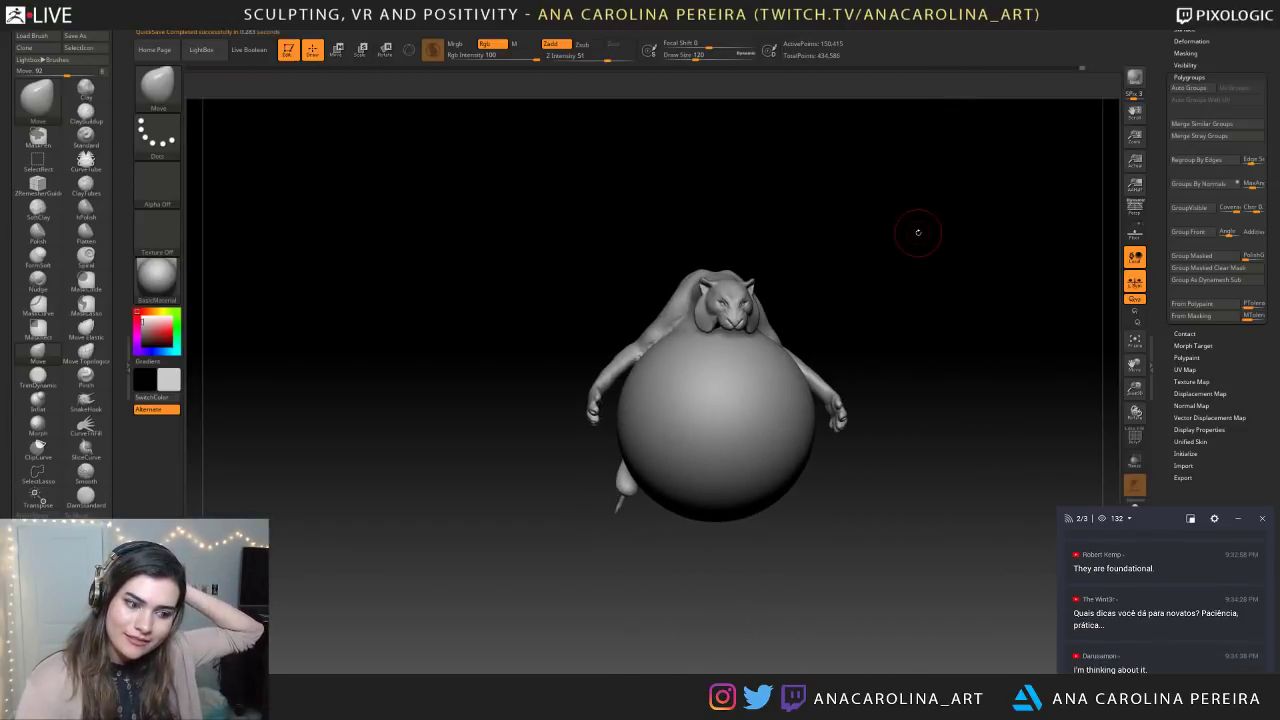
{"action": "mouse_move", "coordinate": [908, 237]}
{"action": "right_mouse_down"}
{"action": "mouse_move", "coordinate": [883, 308]}
{"action": "mouse_move", "coordinate": [886, 269]}
{"action": "mouse_move", "coordinate": [929, 294]}
{"action": "mouse_move", "coordinate": [934, 238]}
{"action": "mouse_move", "coordinate": [948, 268]}
{"action": "right_mouse_up"}
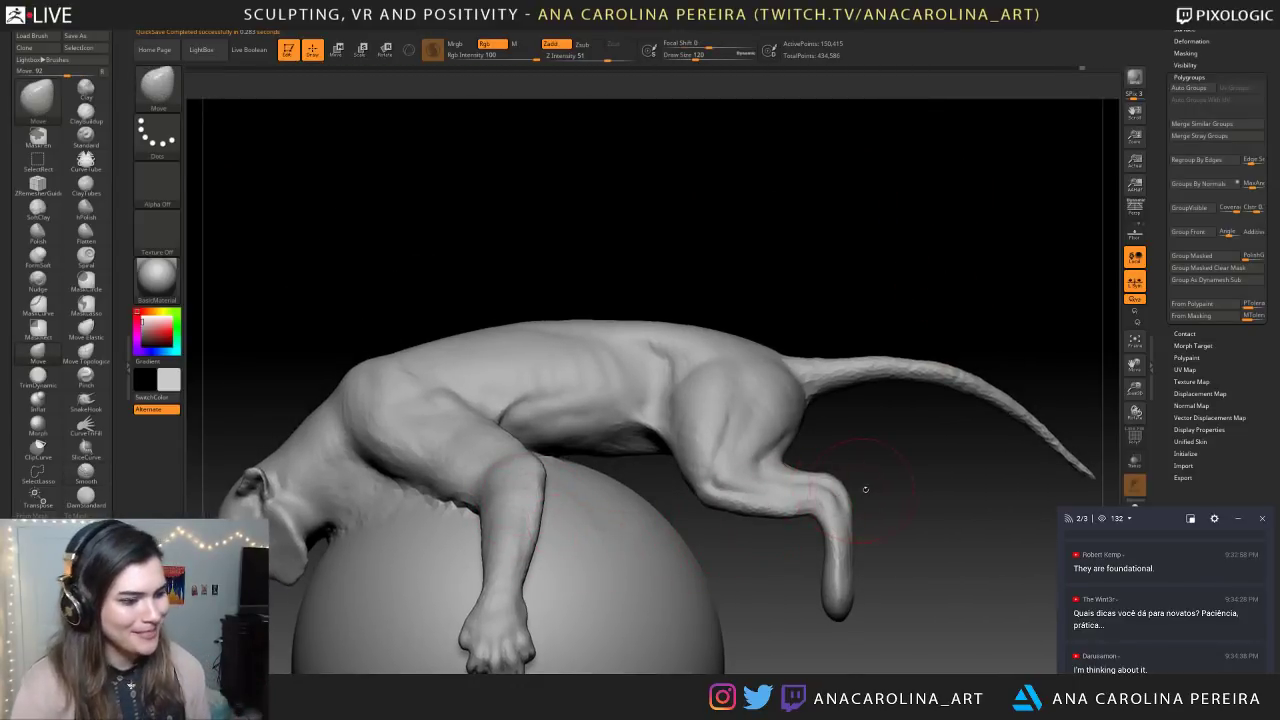
{"action": "mouse_move", "coordinate": [886, 515]}
{"action": "right_mouse_down"}
{"action": "mouse_move", "coordinate": [911, 534]}
{"action": "mouse_move", "coordinate": [906, 494]}
{"action": "right_mouse_up"}
{"action": "key", "text": "space"}
{"action": "mouse_move", "coordinate": [906, 496]}
{"action": "left_mouse_down"}
{"action": "mouse_move", "coordinate": [838, 500]}
{"action": "mouse_move", "coordinate": [843, 524]}
{"action": "left_mouse_up"}
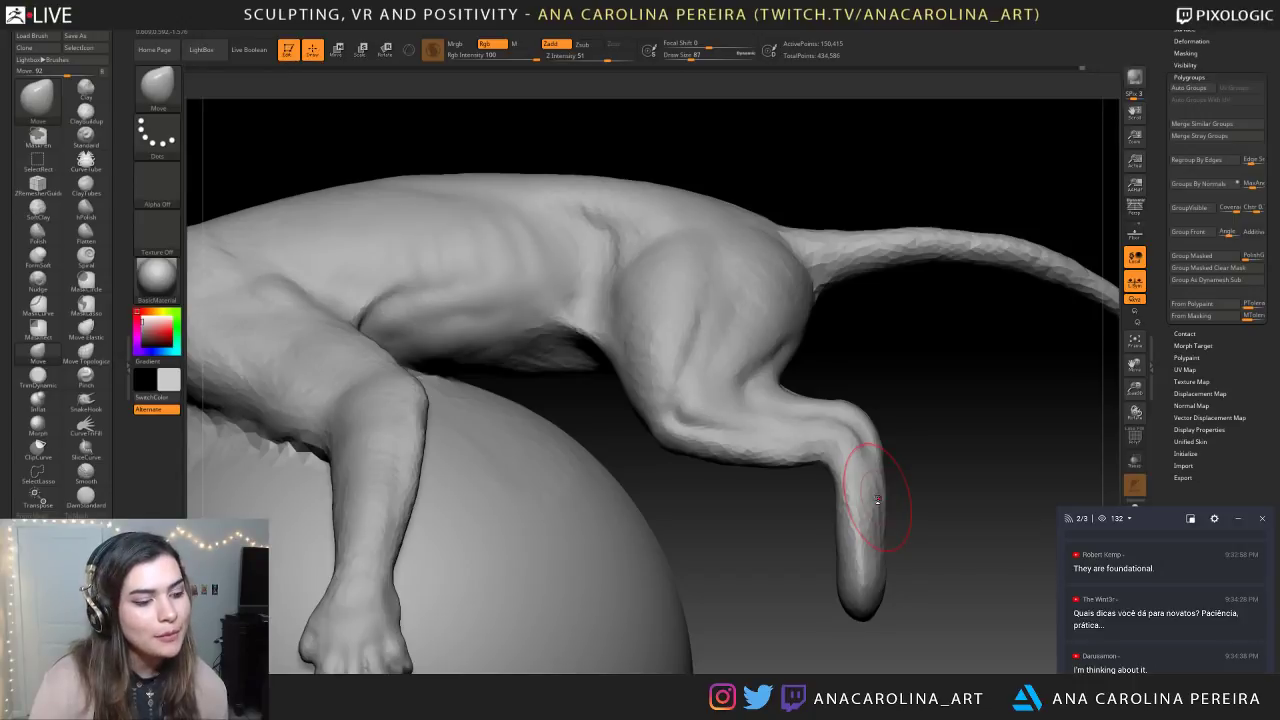
{"action": "key", "text": "space"}
{"action": "mouse_move", "coordinate": [899, 443]}
{"action": "left_mouse_down"}
{"action": "mouse_move", "coordinate": [880, 416]}
{"action": "mouse_move", "coordinate": [897, 446]}
{"action": "left_mouse_up"}
{"action": "key", "text": "space"}
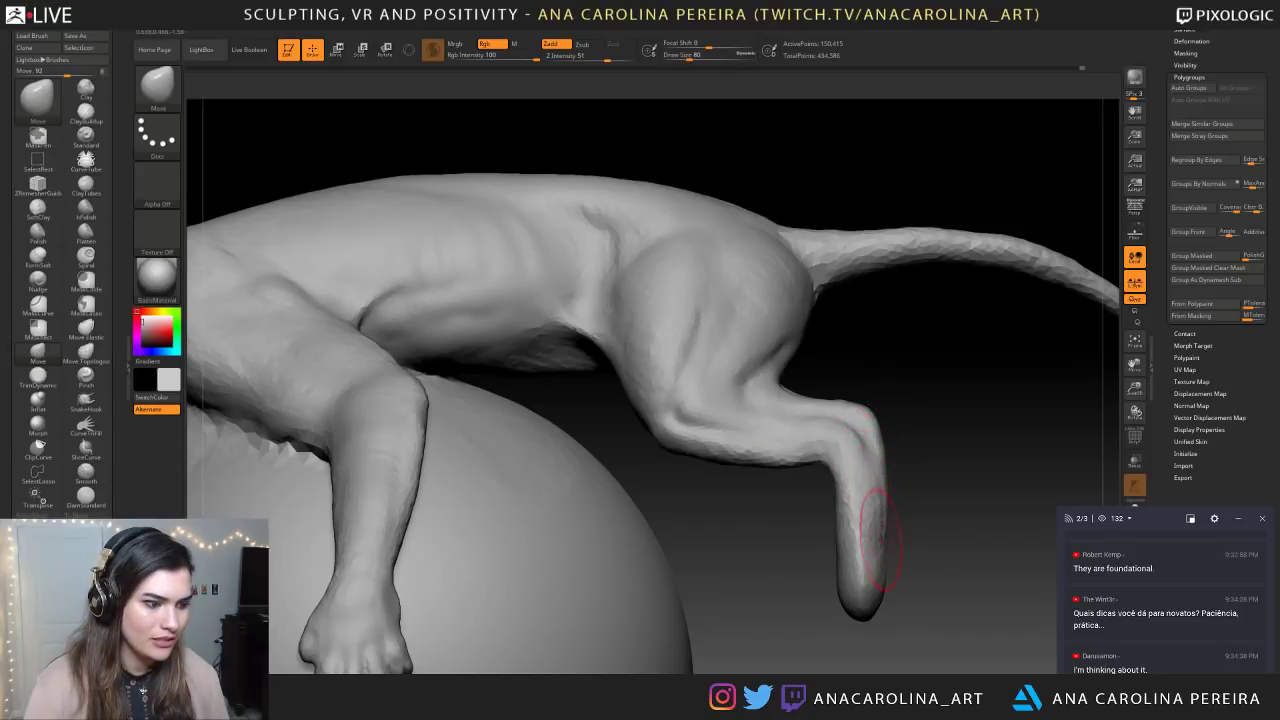
{"action": "left_click_drag", "start_coordinate": [862, 635], "coordinate": [888, 598]}
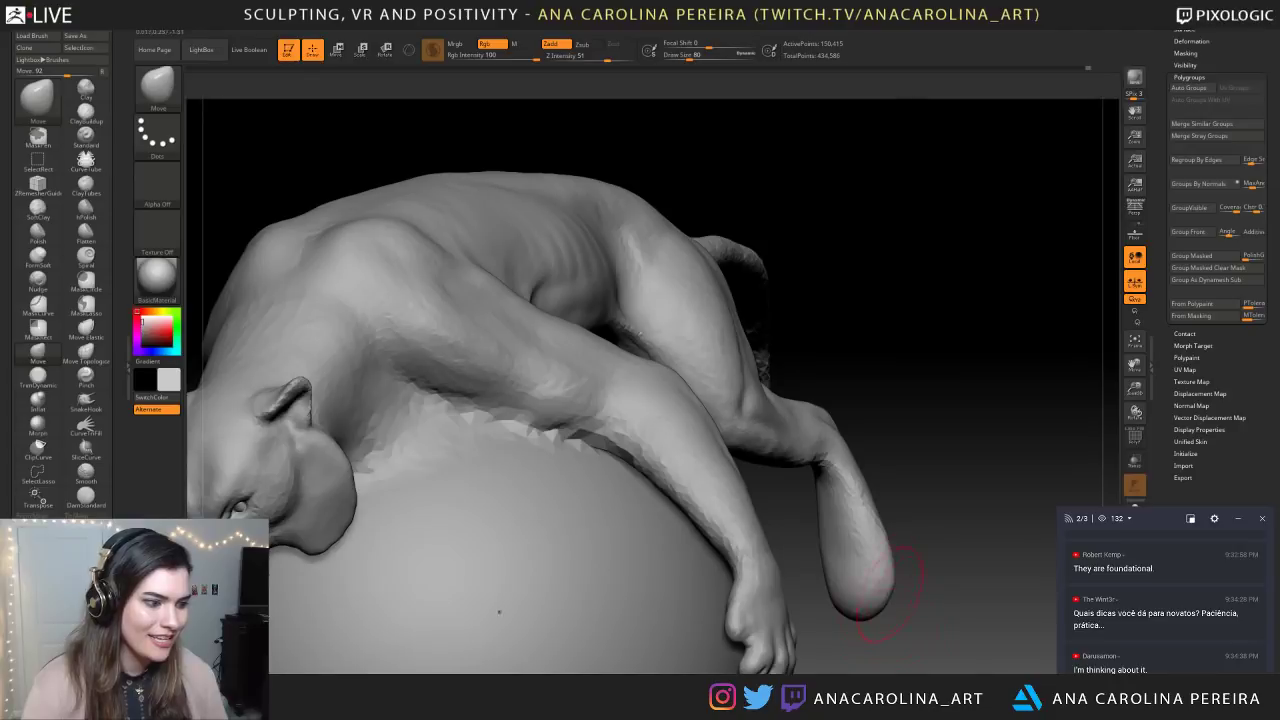
{"action": "left_click_drag", "start_coordinate": [869, 512], "coordinate": [861, 516]}
Adjust the hind feet from several angles with the Move brush and smooth the hock area
{"action": "mouse_move", "coordinate": [908, 585]}
{"action": "left_mouse_down"}
{"action": "mouse_move", "coordinate": [897, 503]}
{"action": "mouse_move", "coordinate": [923, 420]}
{"action": "mouse_move", "coordinate": [906, 346]}
{"action": "mouse_move", "coordinate": [900, 480]}
{"action": "mouse_move", "coordinate": [894, 392]}
{"action": "mouse_move", "coordinate": [770, 430]}
{"action": "left_mouse_up"}
{"action": "mouse_move", "coordinate": [872, 606]}
{"action": "left_mouse_down"}
{"action": "mouse_move", "coordinate": [962, 585]}
{"action": "mouse_move", "coordinate": [925, 620]}
{"action": "left_mouse_up"}
{"action": "mouse_move", "coordinate": [845, 446]}
{"action": "left_mouse_down", "text": "shift"}
{"action": "mouse_move", "coordinate": [838, 456]}
{"action": "mouse_move", "coordinate": [837, 430]}
{"action": "left_mouse_up", "text": "shift"}
{"action": "mouse_move", "coordinate": [960, 430]}
{"action": "left_mouse_down"}
{"action": "mouse_move", "coordinate": [886, 443]}
{"action": "mouse_move", "coordinate": [924, 392]}
{"action": "mouse_move", "coordinate": [908, 400]}
{"action": "left_mouse_up"}
{"action": "mouse_move", "coordinate": [955, 560]}
{"action": "left_mouse_down", "text": "alt"}
{"action": "mouse_move", "coordinate": [950, 490]}
{"action": "mouse_move", "coordinate": [945, 530]}
{"action": "left_mouse_up", "text": "alt"}
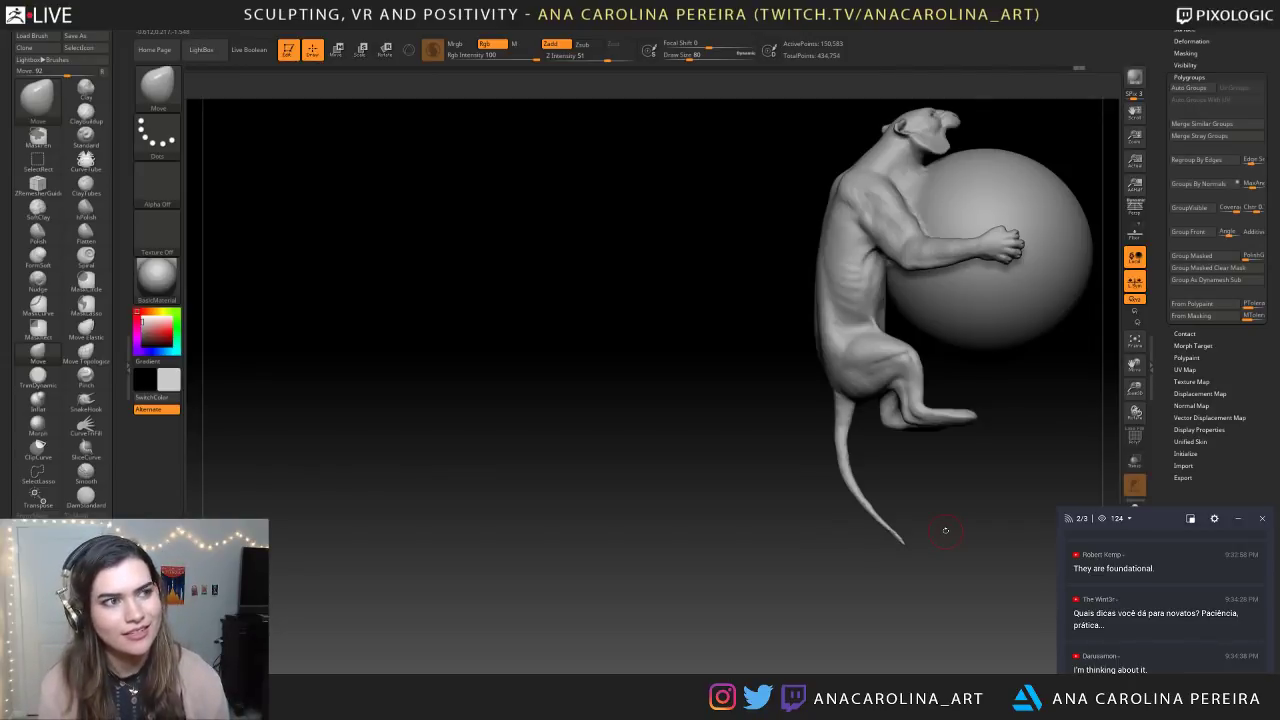
{"action": "right_click_drag", "start_coordinate": [734, 487], "coordinate": [762, 486]}
{"action": "mouse_move", "coordinate": [963, 454]}
{"action": "right_mouse_down", "text": "ctrl"}
{"action": "mouse_move", "coordinate": [960, 520]}
{"action": "mouse_move", "coordinate": [871, 577]}
{"action": "right_mouse_up", "text": "ctrl"}
{"action": "left_click_drag", "start_coordinate": [811, 446], "coordinate": [802, 468], "text": "shift"}
{"action": "right_click_drag", "start_coordinate": [840, 475], "coordinate": [690, 480]}
{"action": "right_click_drag", "start_coordinate": [678, 555], "coordinate": [618, 500], "text": "alt"}
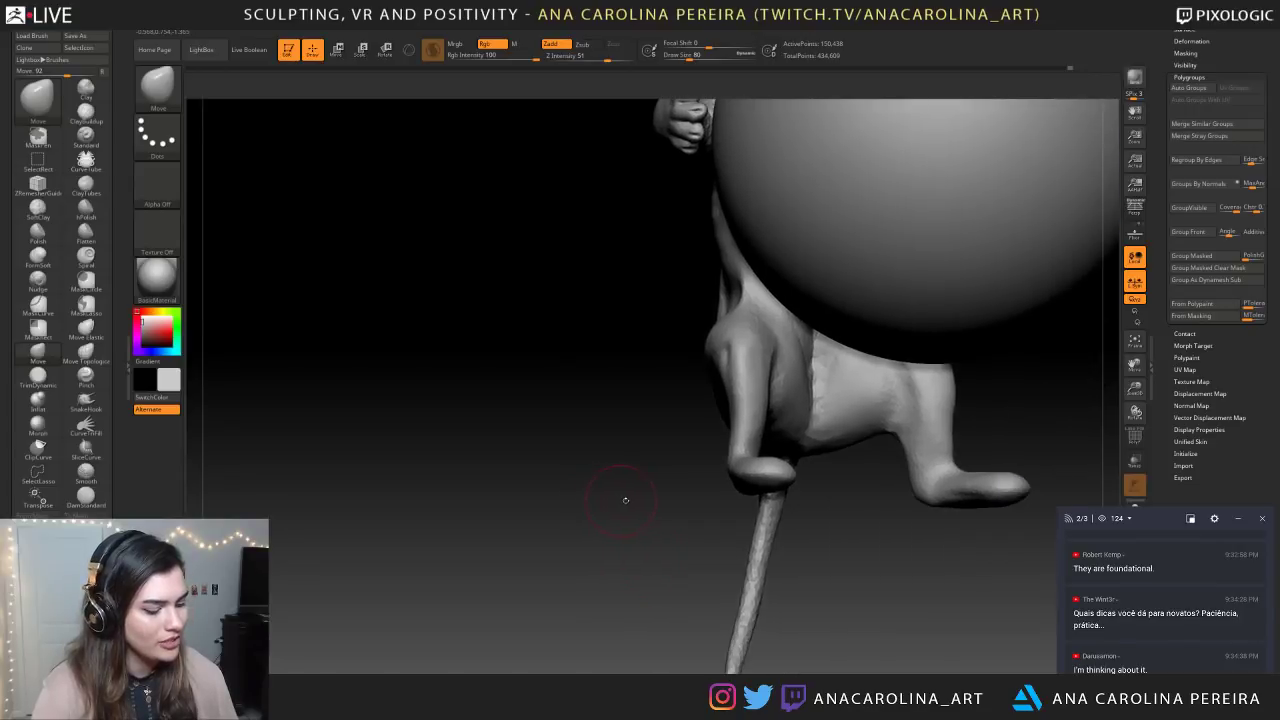
{"action": "key", "text": "b"}
{"action": "left_click", "coordinate": [706, 410]}
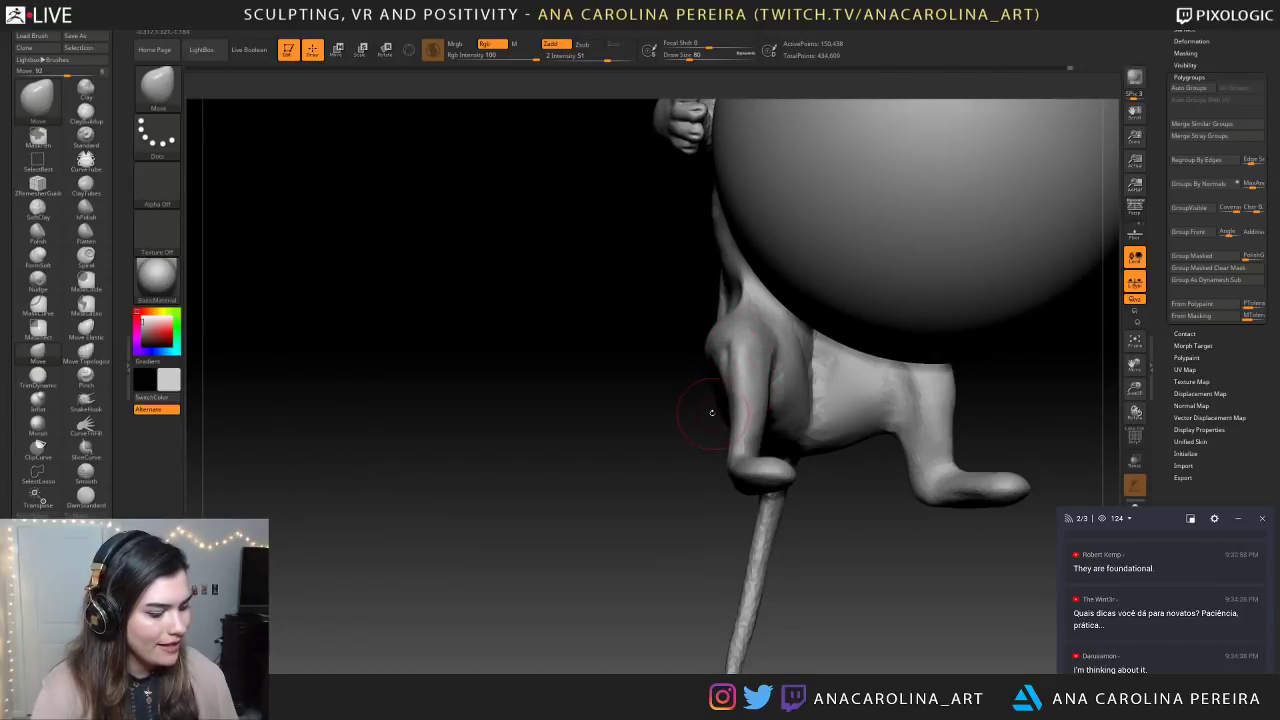
{"action": "key", "text": "b"}
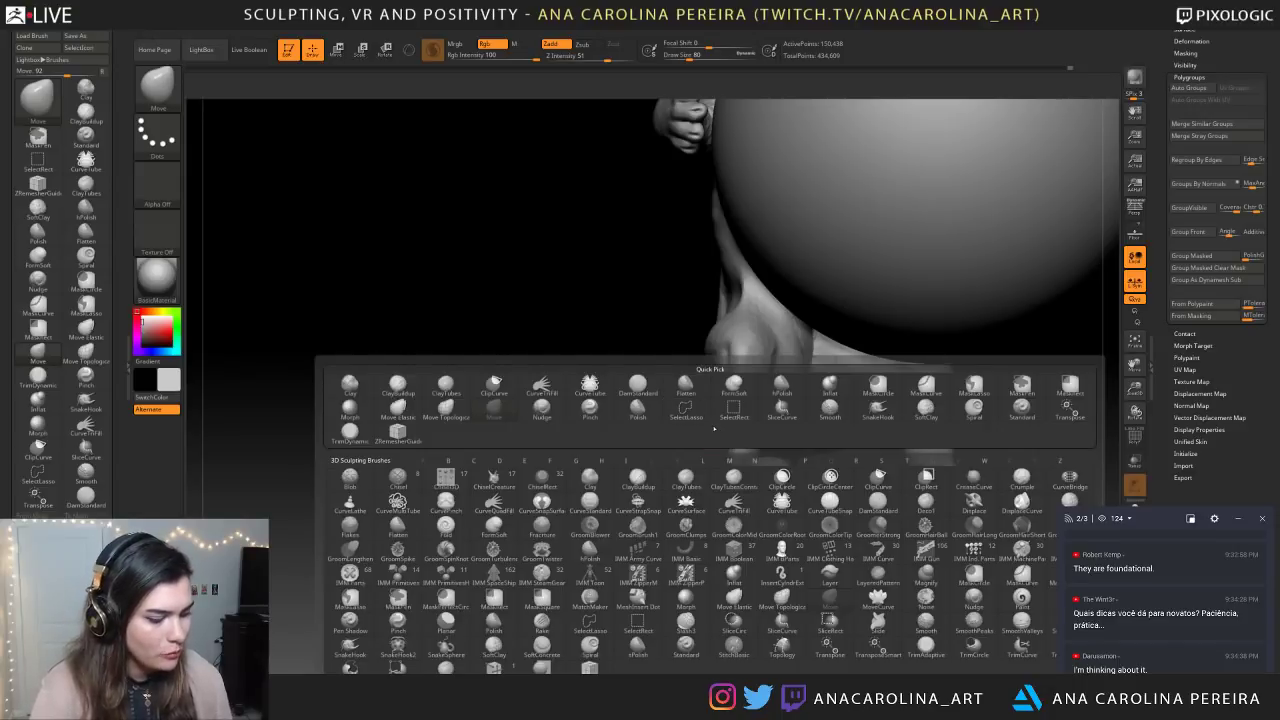
{"action": "key", "text": "s"}
{"action": "key", "text": "s"}
{"action": "key", "text": "space"}
{"action": "left_click_drag", "start_coordinate": [698, 447], "coordinate": [709, 447]}
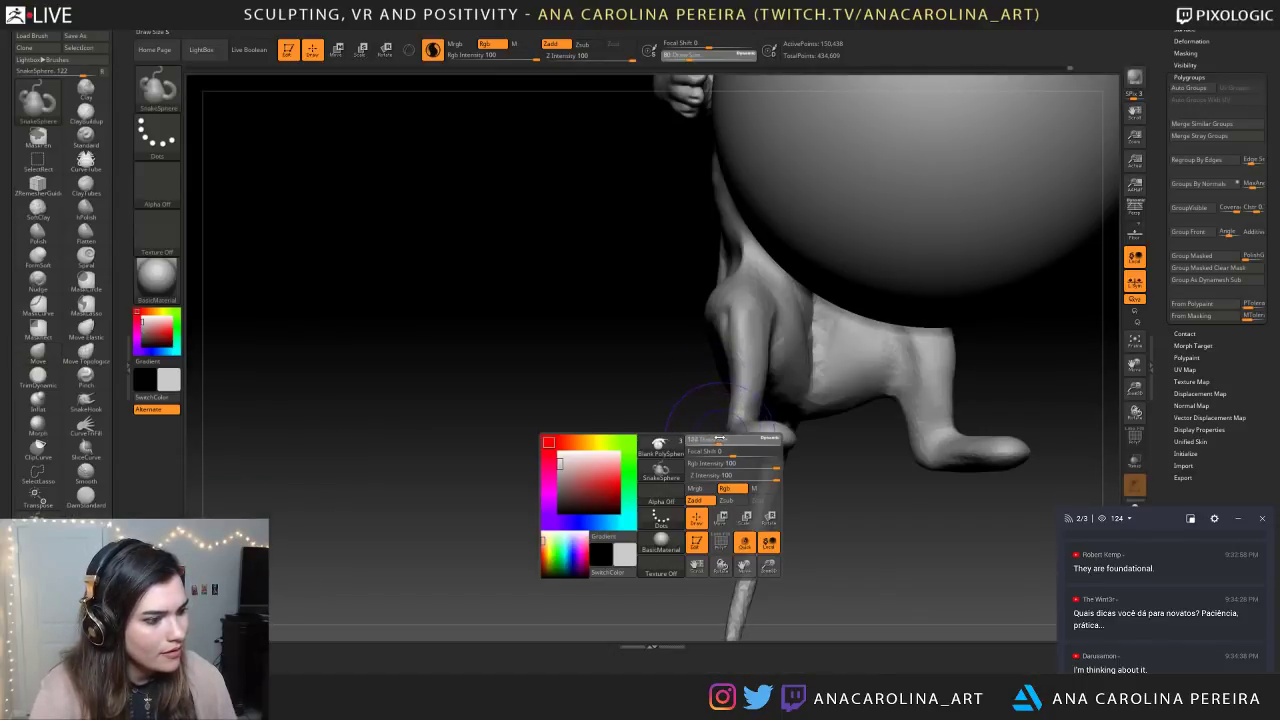
{"action": "left_click_drag", "start_coordinate": [731, 378], "coordinate": [716, 378]}
{"action": "key", "text": "ctrl+z"}
{"action": "left_click_drag", "start_coordinate": [691, 434], "coordinate": [750, 430]}
{"action": "mouse_move", "coordinate": [697, 382]}
{"action": "left_mouse_down"}
{"action": "mouse_move", "coordinate": [688, 430]}
{"action": "mouse_move", "coordinate": [703, 500]}
{"action": "left_mouse_up"}
{"action": "mouse_move", "coordinate": [757, 546]}
{"action": "left_mouse_down"}
{"action": "mouse_move", "coordinate": [874, 508]}
{"action": "mouse_move", "coordinate": [792, 372]}
{"action": "mouse_move", "coordinate": [810, 492]}
{"action": "mouse_move", "coordinate": [764, 472]}
{"action": "left_mouse_up"}
{"action": "key", "text": "ctrl+z"}
{"action": "left_click_drag", "start_coordinate": [776, 582], "coordinate": [783, 544], "text": "alt"}
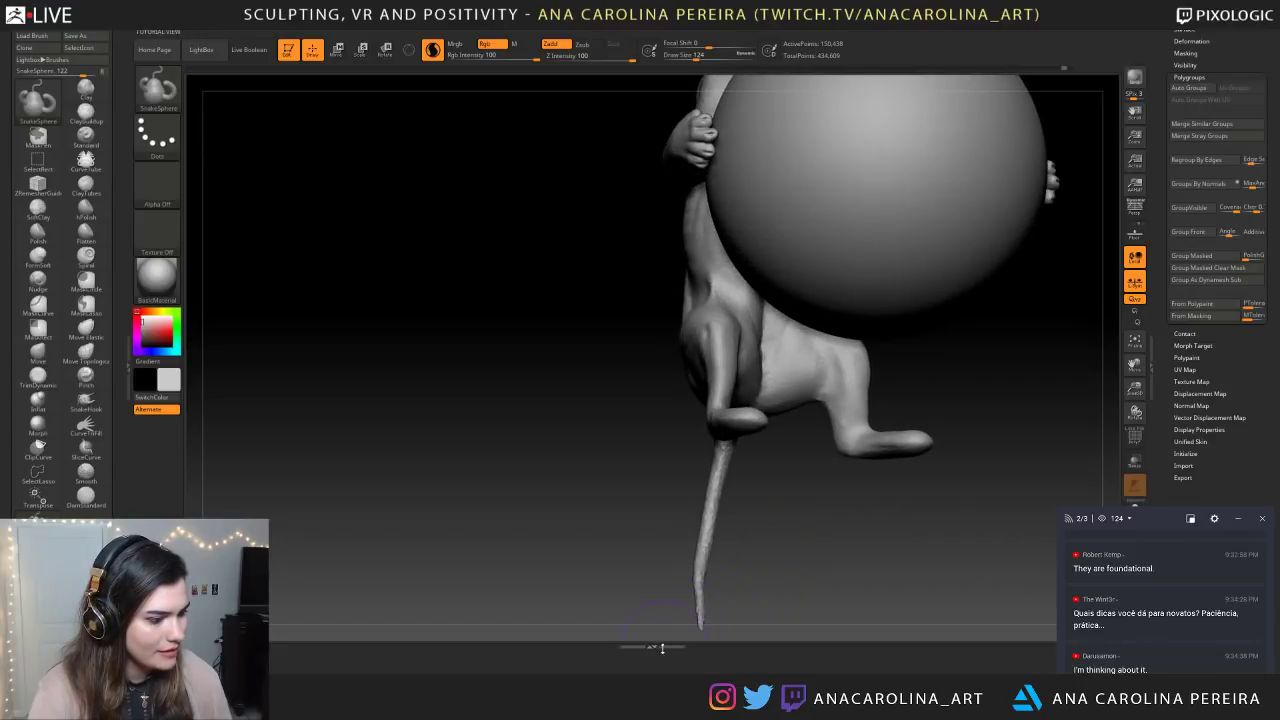
{"action": "left_click", "coordinate": [661, 647]}
Switch to the SnakeHook brush and adjust the contour of the hind shin at draw size 124
{"action": "key", "text": "b"}
{"action": "key", "text": "s"}
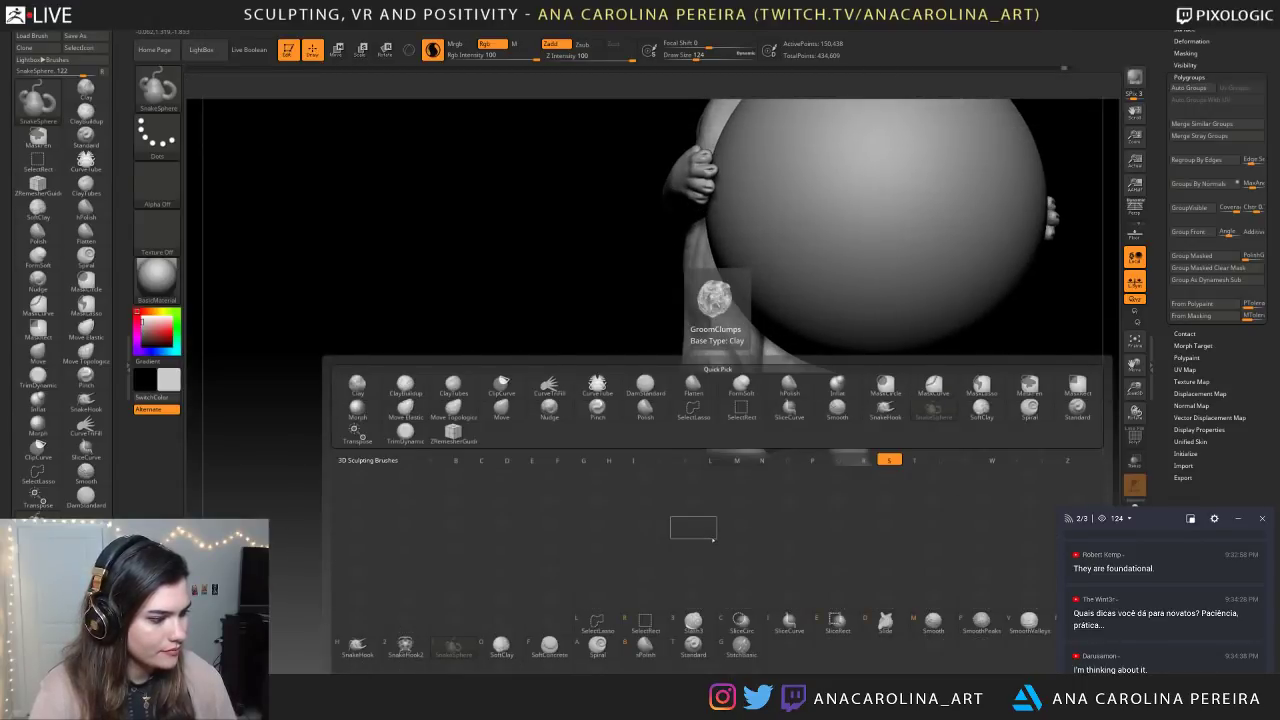
{"action": "key", "text": "h"}
{"action": "mouse_move", "coordinate": [694, 513]}
{"action": "left_mouse_down"}
{"action": "mouse_move", "coordinate": [751, 523]}
{"action": "mouse_move", "coordinate": [694, 516]}
{"action": "left_mouse_up"}
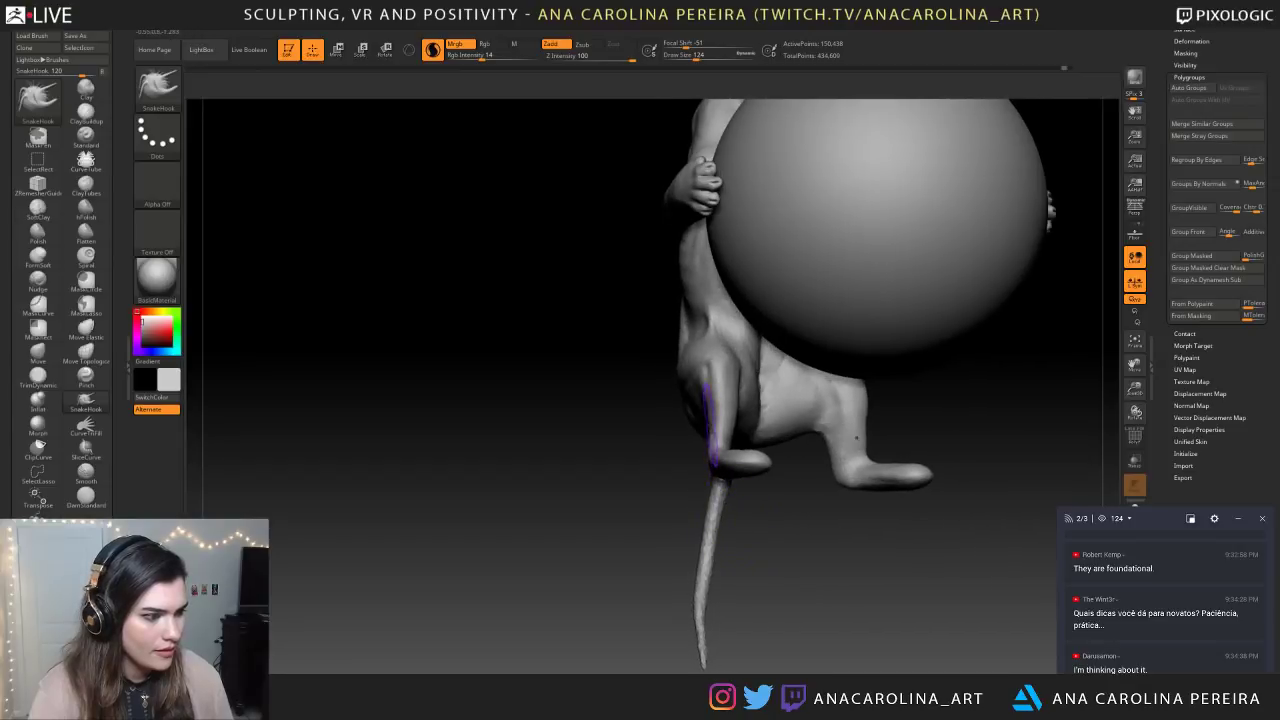
{"action": "left_click_drag", "start_coordinate": [717, 403], "coordinate": [713, 400]}
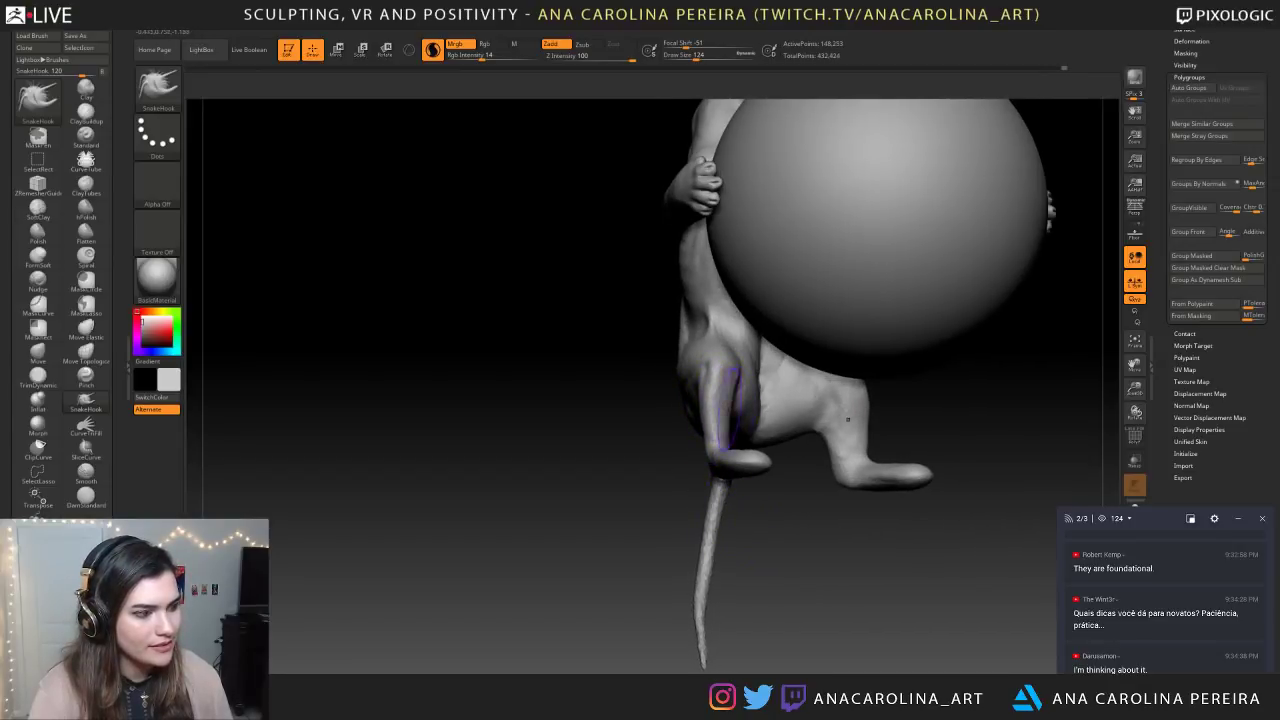
Refine the hind shin and foot with SnakeHook at draw size 108, then reduce the draw size further
{"action": "left_click_drag", "start_coordinate": [780, 491], "coordinate": [717, 521], "text": "ctrl"}
{"action": "key", "text": "space"}
{"action": "left_click_drag", "start_coordinate": [783, 461], "coordinate": [776, 461]}
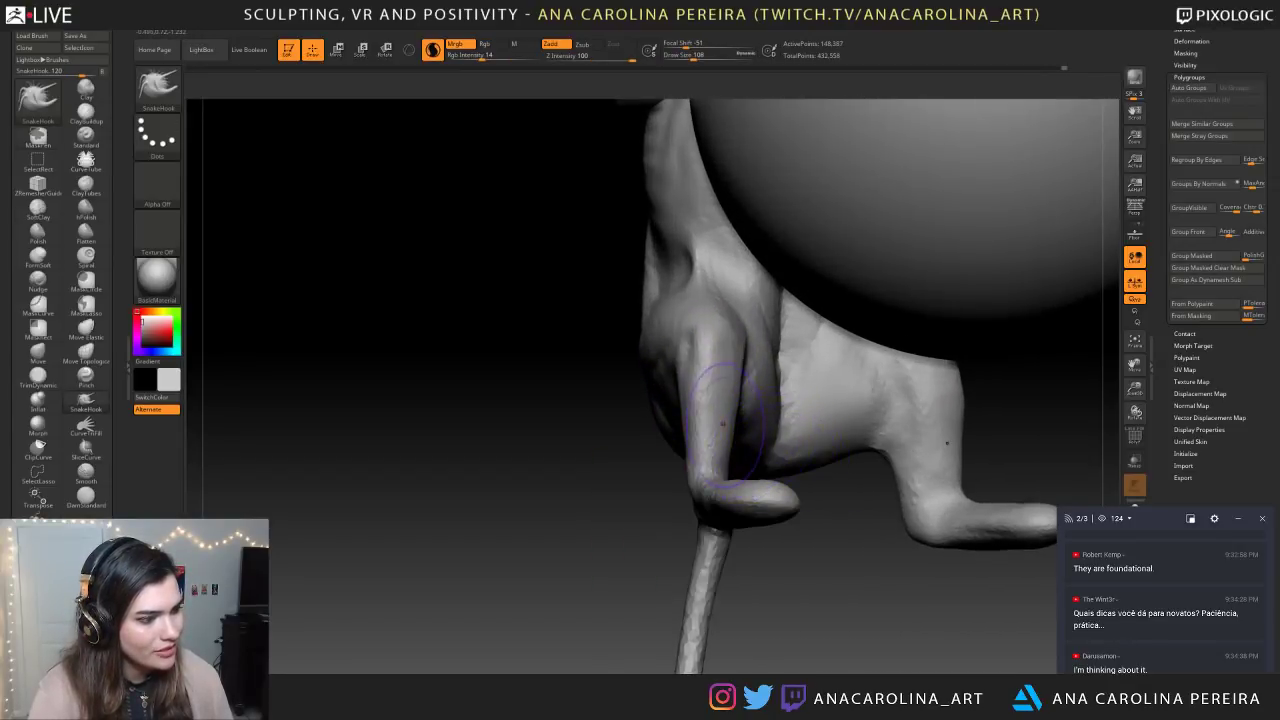
{"action": "left_click_drag", "start_coordinate": [786, 506], "coordinate": [794, 508], "text": "ctrl"}
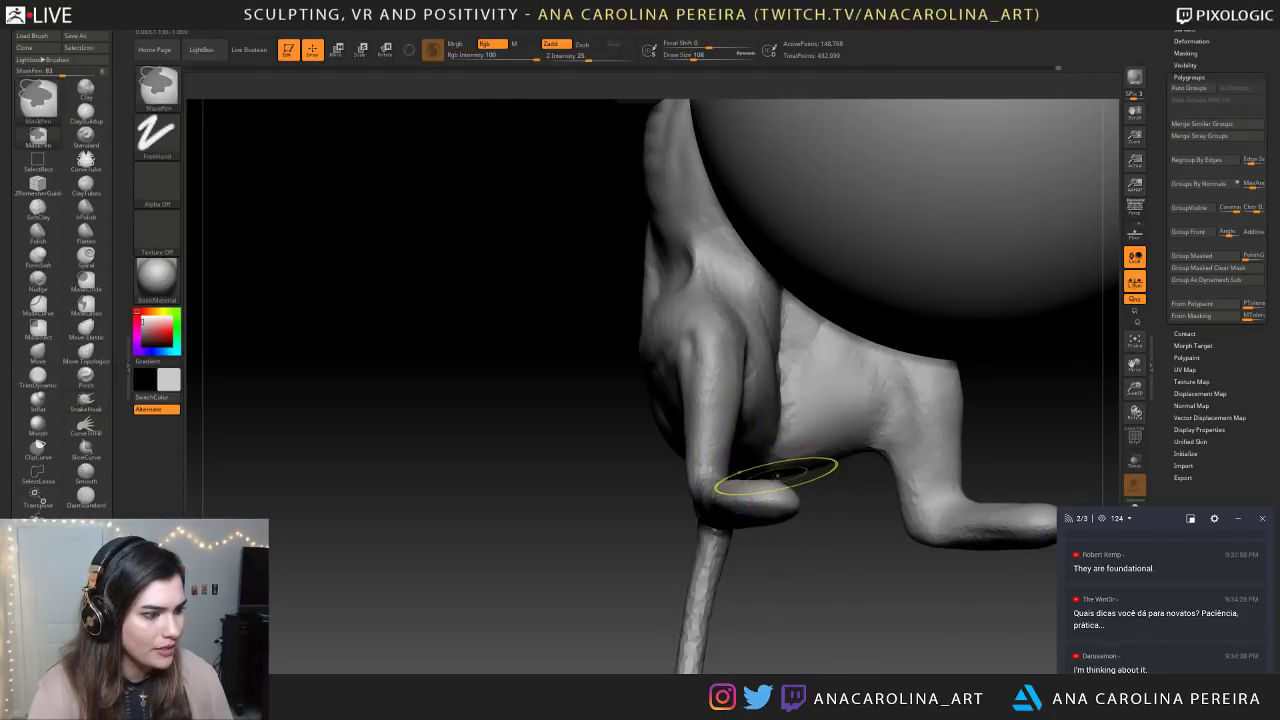
{"action": "key", "text": "space"}
{"action": "left_click_drag", "start_coordinate": [784, 465], "coordinate": [776, 465]}
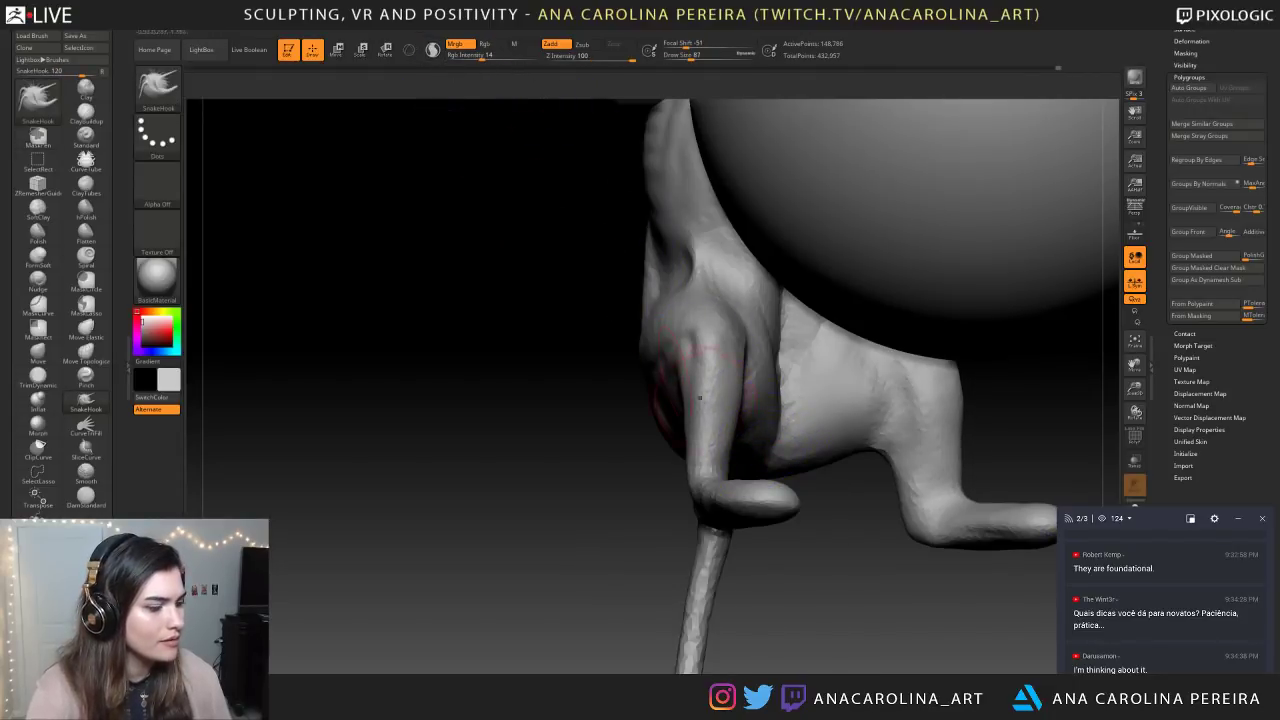
Set the draw size to 124 and reshape the lower hind leg and heel with SnakeHook
{"action": "key", "text": "space"}
{"action": "mouse_move", "coordinate": [735, 425]}
{"action": "left_mouse_down"}
{"action": "mouse_move", "coordinate": [716, 436]}
{"action": "mouse_move", "coordinate": [741, 436]}
{"action": "left_mouse_up"}
{"action": "left_click_drag", "start_coordinate": [741, 378], "coordinate": [728, 392]}
{"action": "mouse_move", "coordinate": [780, 548]}
{"action": "left_mouse_down"}
{"action": "mouse_move", "coordinate": [797, 556]}
{"action": "mouse_move", "coordinate": [745, 545]}
{"action": "left_mouse_up"}
{"action": "left_click_drag", "start_coordinate": [790, 490], "coordinate": [779, 551]}
{"action": "left_click_drag", "start_coordinate": [711, 486], "coordinate": [706, 500]}
{"action": "mouse_move", "coordinate": [806, 560]}
{"action": "left_mouse_down"}
{"action": "mouse_move", "coordinate": [915, 525]}
{"action": "mouse_move", "coordinate": [880, 450]}
{"action": "mouse_move", "coordinate": [935, 490]}
{"action": "mouse_move", "coordinate": [915, 430]}
{"action": "left_mouse_up"}
{"action": "left_click_drag", "start_coordinate": [820, 450], "coordinate": [823, 554]}
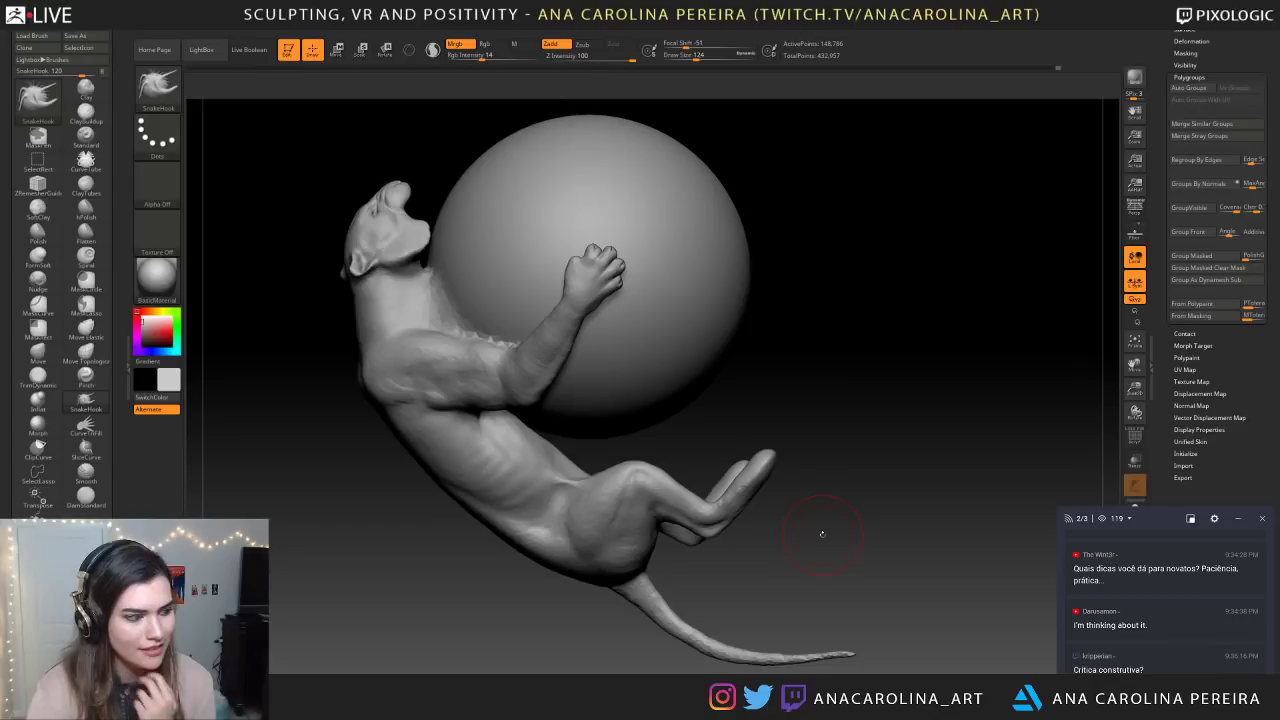
Lower the draw size to 104 and refine the side profile of the shin and foot with SnakeHook
{"action": "mouse_move", "coordinate": [850, 493]}
{"action": "left_mouse_down"}
{"action": "mouse_move", "coordinate": [840, 483]}
{"action": "mouse_move", "coordinate": [849, 494]}
{"action": "mouse_move", "coordinate": [820, 500]}
{"action": "left_mouse_up"}
{"action": "key", "text": "space"}
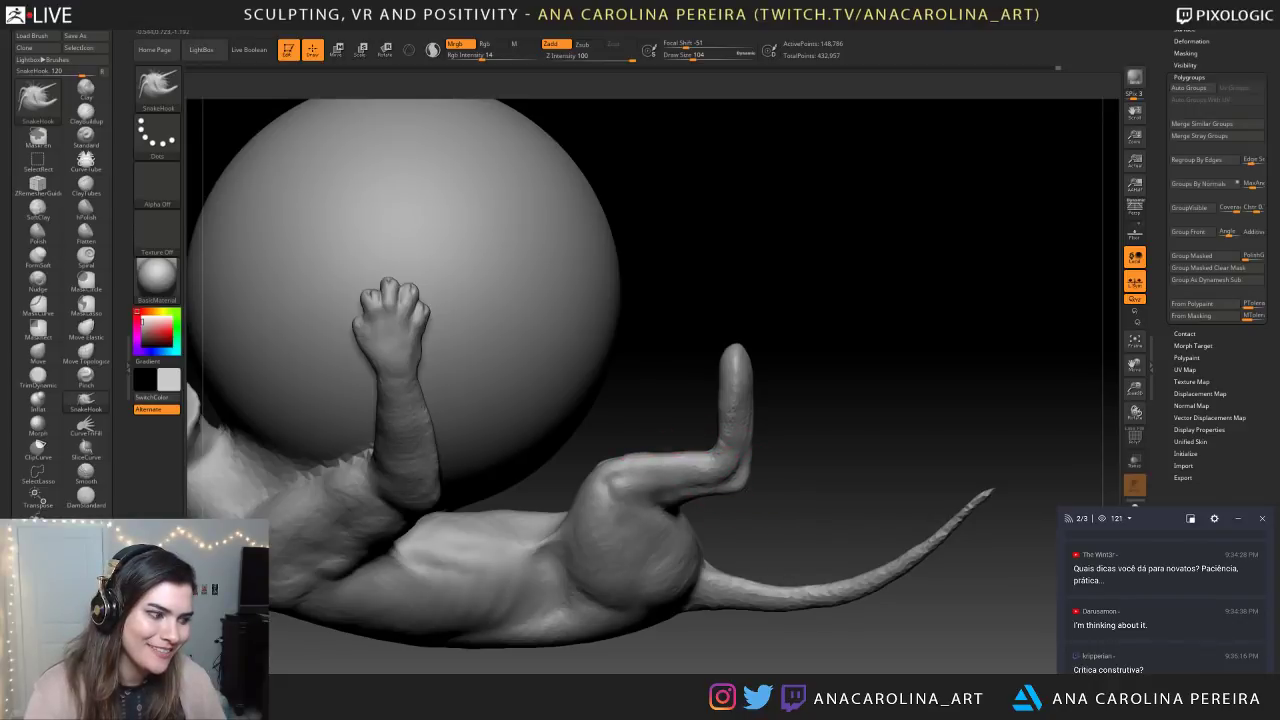
{"action": "key", "text": "space"}
{"action": "left_click_drag", "start_coordinate": [673, 450], "coordinate": [668, 451]}
{"action": "mouse_move", "coordinate": [915, 600]}
{"action": "left_mouse_down", "text": "alt"}
{"action": "mouse_move", "coordinate": [910, 555]}
{"action": "mouse_move", "coordinate": [817, 560]}
{"action": "mouse_move", "coordinate": [797, 583]}
{"action": "mouse_move", "coordinate": [817, 569]}
{"action": "mouse_move", "coordinate": [831, 620]}
{"action": "mouse_move", "coordinate": [950, 600]}
{"action": "left_mouse_up", "text": "alt"}
{"action": "mouse_move", "coordinate": [800, 605]}
{"action": "left_mouse_down"}
{"action": "mouse_move", "coordinate": [891, 626]}
{"action": "mouse_move", "coordinate": [925, 610]}
{"action": "mouse_move", "coordinate": [925, 440]}
{"action": "mouse_move", "coordinate": [885, 450]}
{"action": "mouse_move", "coordinate": [890, 510]}
{"action": "mouse_move", "coordinate": [870, 500]}
{"action": "mouse_move", "coordinate": [880, 535]}
{"action": "left_mouse_up"}
Switch to the DamStandard brush and carve the separations between the muscles of the outer hind thigh
{"action": "key", "text": "b"}
{"action": "key", "text": "d"}
{"action": "key", "text": "s"}
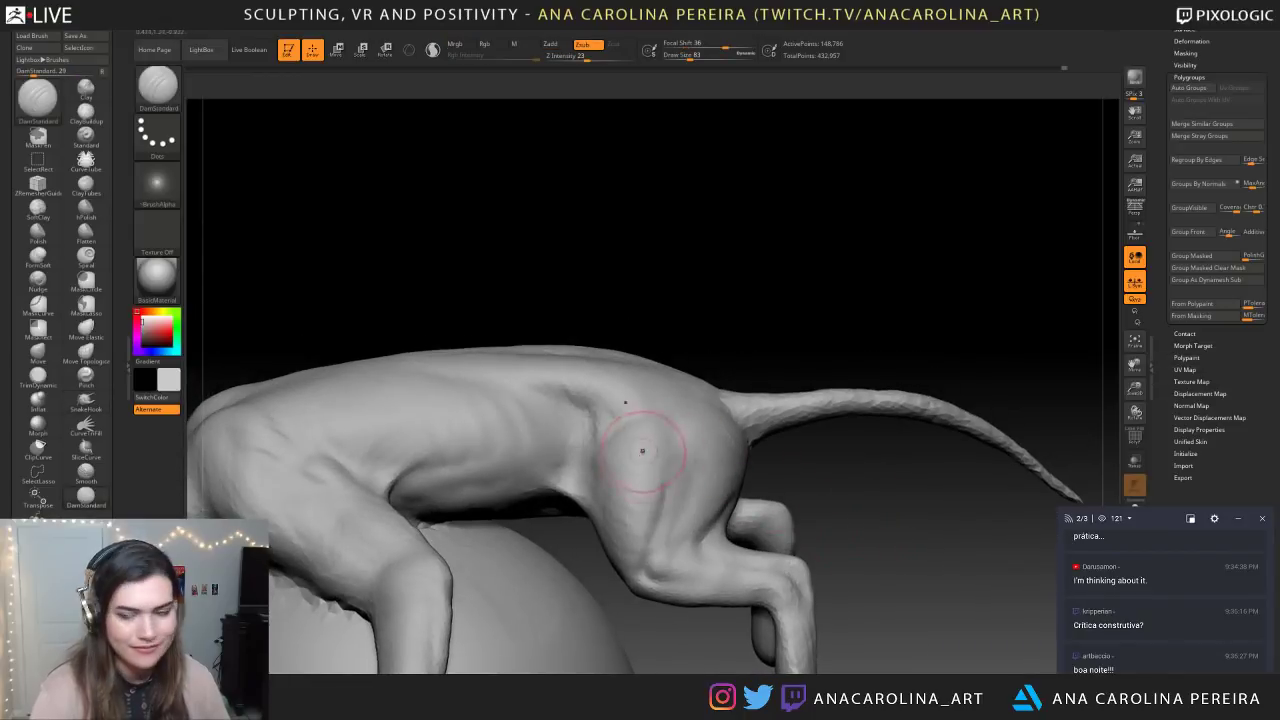
{"action": "left_click_drag", "start_coordinate": [664, 486], "coordinate": [658, 506]}
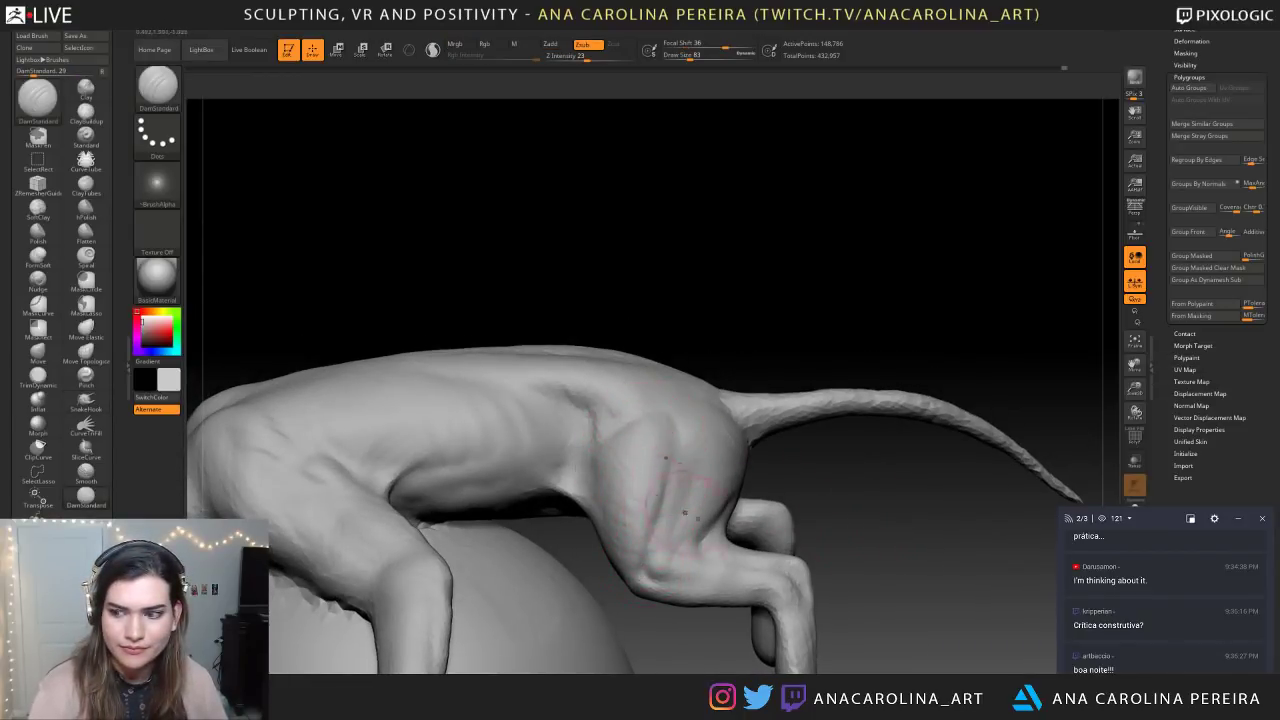
{"action": "left_click_drag", "start_coordinate": [797, 571], "coordinate": [791, 519]}
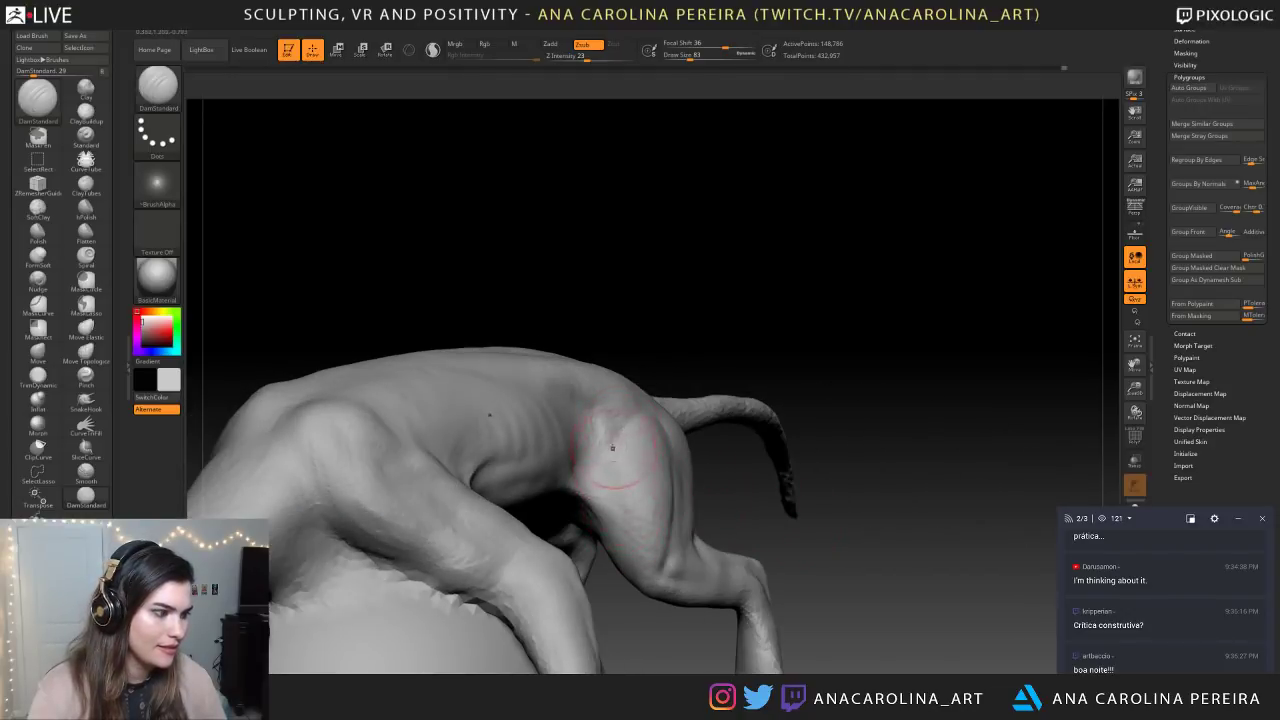
Set the DamStandard draw size to 104 and carve the muscle division on the haunch
{"action": "mouse_move", "coordinate": [745, 538]}
{"action": "left_mouse_down"}
{"action": "mouse_move", "coordinate": [828, 528]}
{"action": "mouse_move", "coordinate": [814, 486]}
{"action": "mouse_move", "coordinate": [776, 508]}
{"action": "mouse_move", "coordinate": [822, 471]}
{"action": "mouse_move", "coordinate": [886, 460]}
{"action": "left_mouse_up"}
{"action": "key", "text": "space"}
{"action": "left_click_drag", "start_coordinate": [718, 403], "coordinate": [745, 378]}
{"action": "key", "text": "space"}
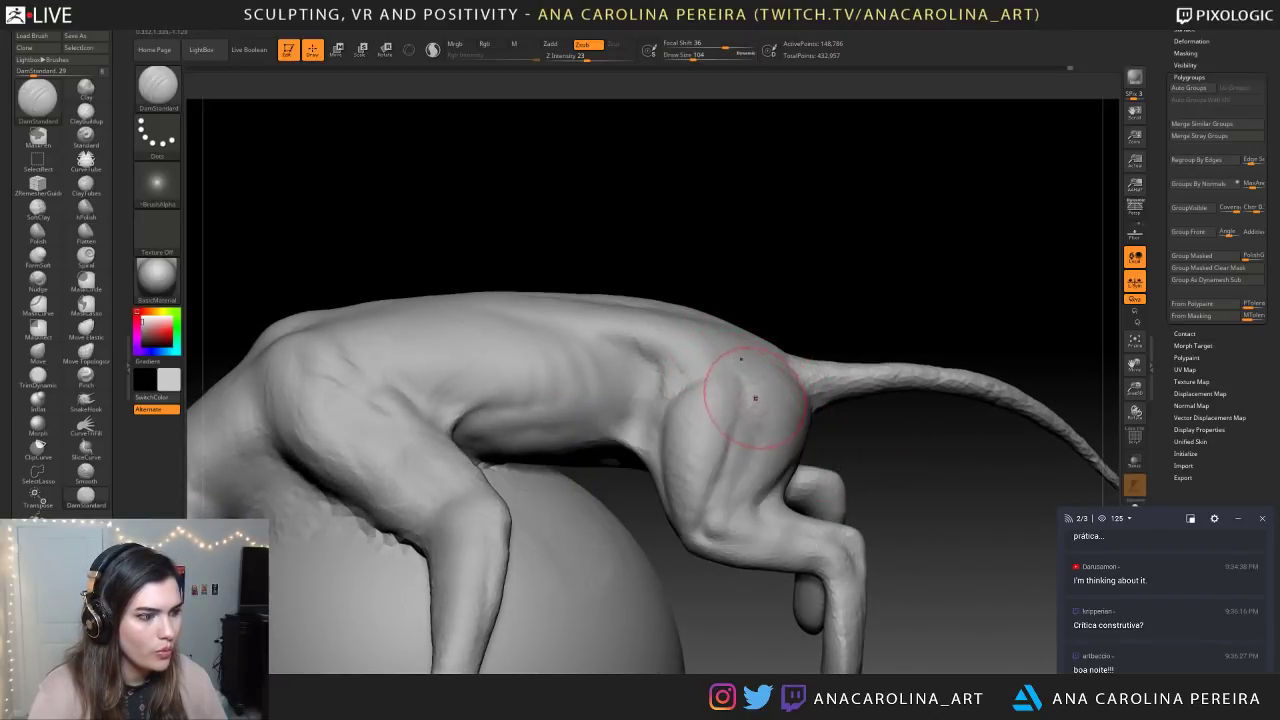
{"action": "left_click_drag", "start_coordinate": [795, 323], "coordinate": [746, 262], "text": "alt"}
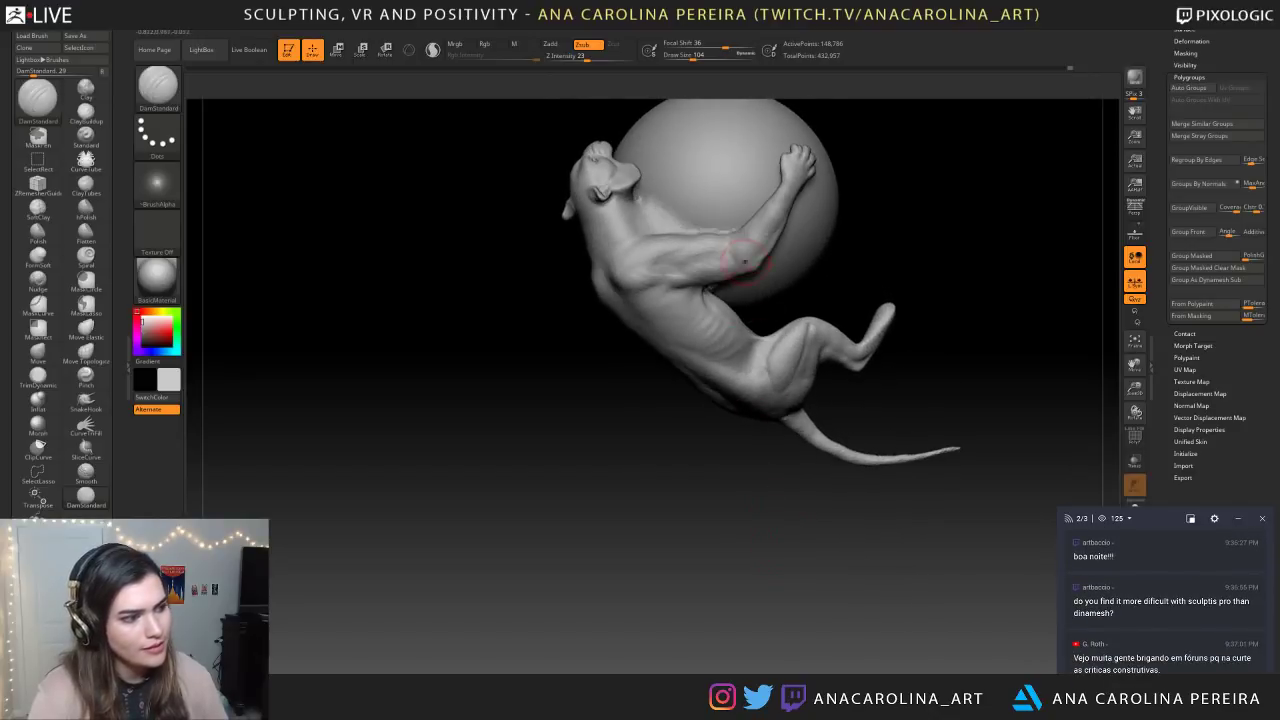
Compare the panther's pose around the sphere with the tiger reference photo from several angles
{"action": "left_click_drag", "start_coordinate": [878, 216], "coordinate": [683, 324], "text": "alt"}
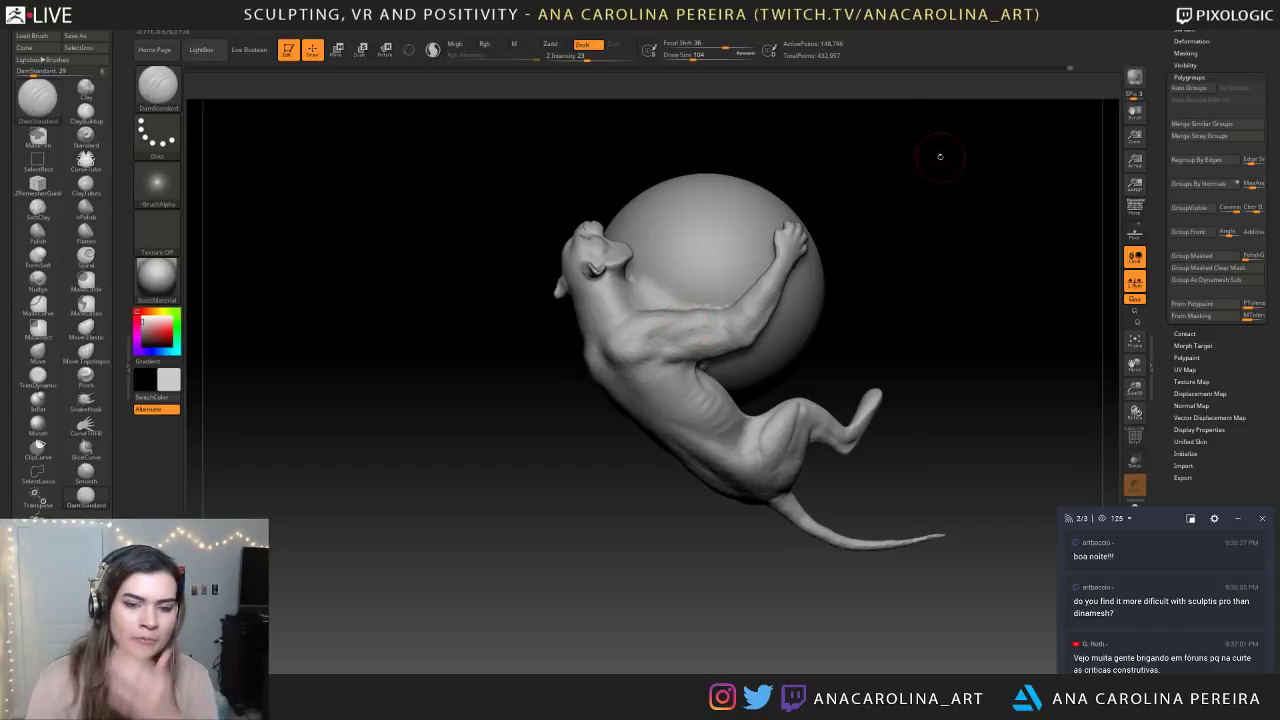
{"action": "right_click_drag", "start_coordinate": [1279, 190], "coordinate": [1007, 292]}
{"action": "scroll", "coordinate": [1007, 292], "scroll_direction": "down", "scroll_amount": 2}
{"action": "scroll", "coordinate": [1010, 295], "scroll_direction": "up", "scroll_amount": 5}
{"action": "scroll", "coordinate": [1102, 360], "scroll_direction": "up", "scroll_amount": 1}
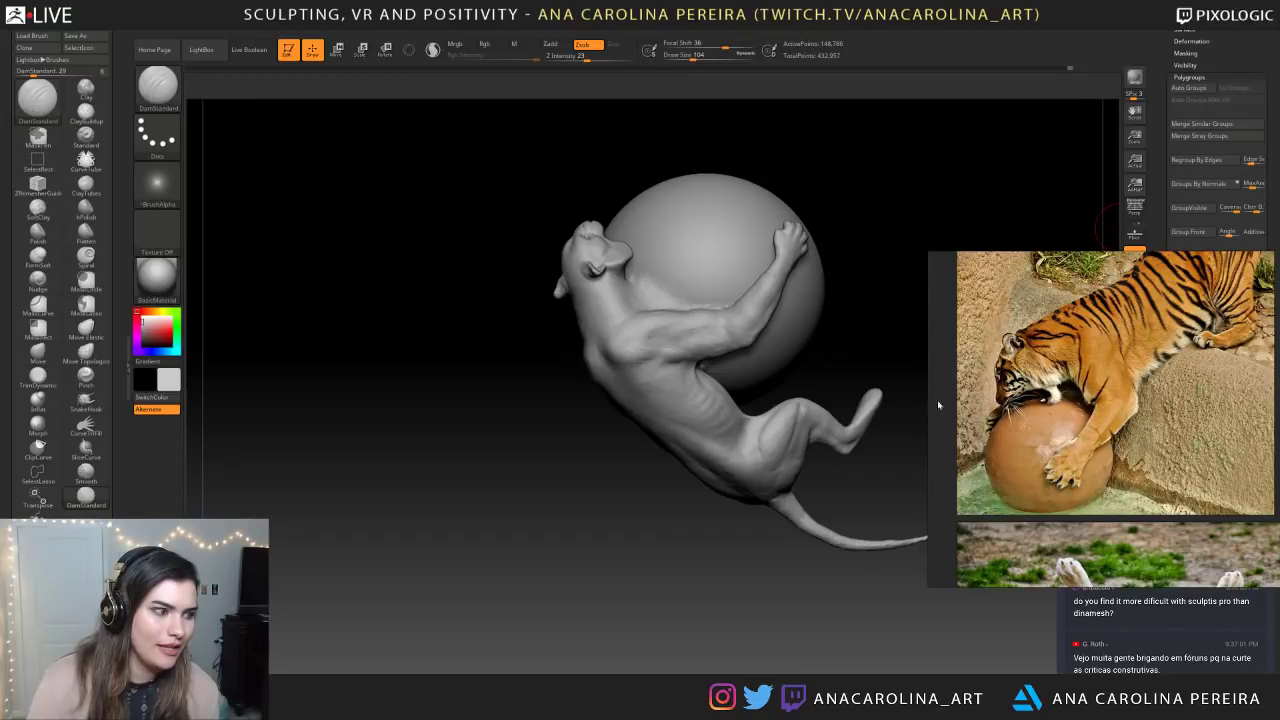
{"action": "left_click_drag", "start_coordinate": [862, 358], "coordinate": [741, 307]}
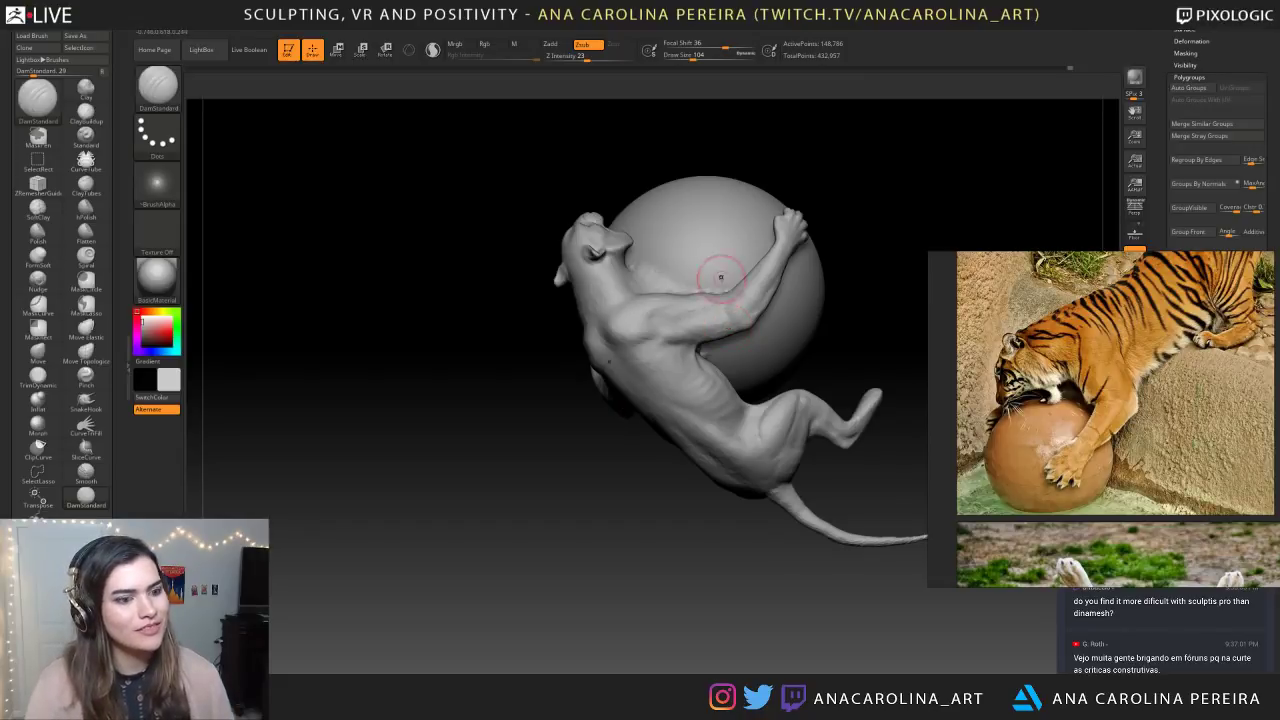
{"action": "mouse_move", "coordinate": [822, 373]}
{"action": "left_mouse_down"}
{"action": "mouse_move", "coordinate": [822, 356]}
{"action": "mouse_move", "coordinate": [940, 352]}
{"action": "mouse_move", "coordinate": [818, 351]}
{"action": "mouse_move", "coordinate": [840, 358]}
{"action": "mouse_move", "coordinate": [862, 410]}
{"action": "mouse_move", "coordinate": [950, 418]}
{"action": "left_mouse_up"}
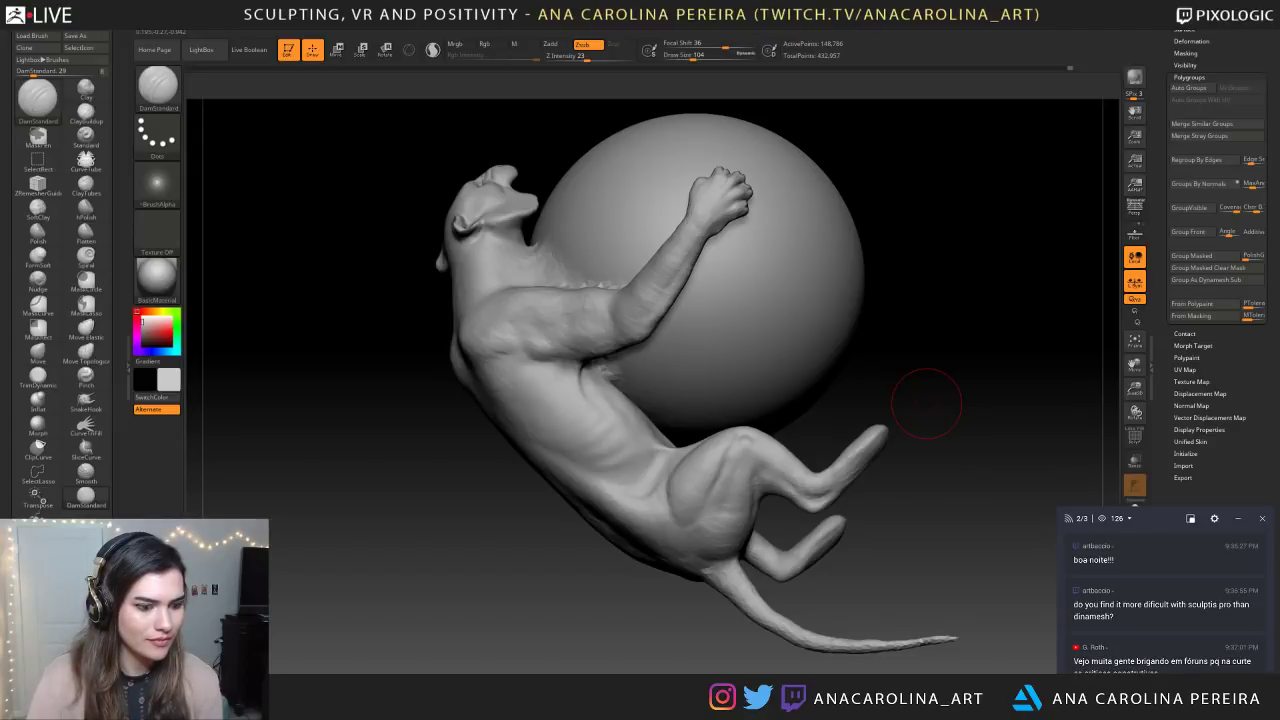
{"action": "scroll", "coordinate": [1183, 600], "scroll_direction": "up", "scroll_amount": 1}
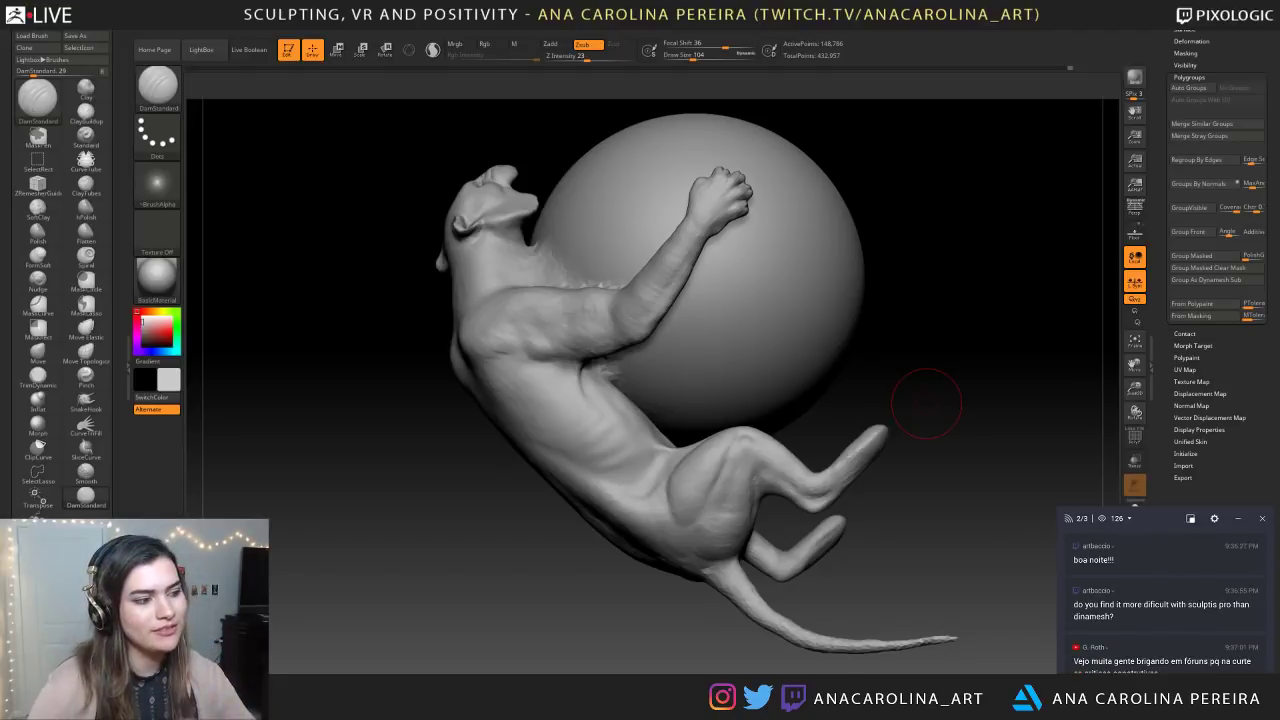
{"action": "left_click_drag", "start_coordinate": [1082, 260], "coordinate": [1165, 280]}
{"action": "mouse_move", "coordinate": [980, 345]}
{"action": "left_mouse_down"}
{"action": "mouse_move", "coordinate": [906, 343]}
{"action": "mouse_move", "coordinate": [958, 327]}
{"action": "mouse_move", "coordinate": [853, 321]}
{"action": "left_mouse_up"}
Switch to the SnakeHook brush with draw size 262 and isolate the panther by hiding the sphere
{"action": "key", "text": "space"}
{"action": "key", "text": "space"}
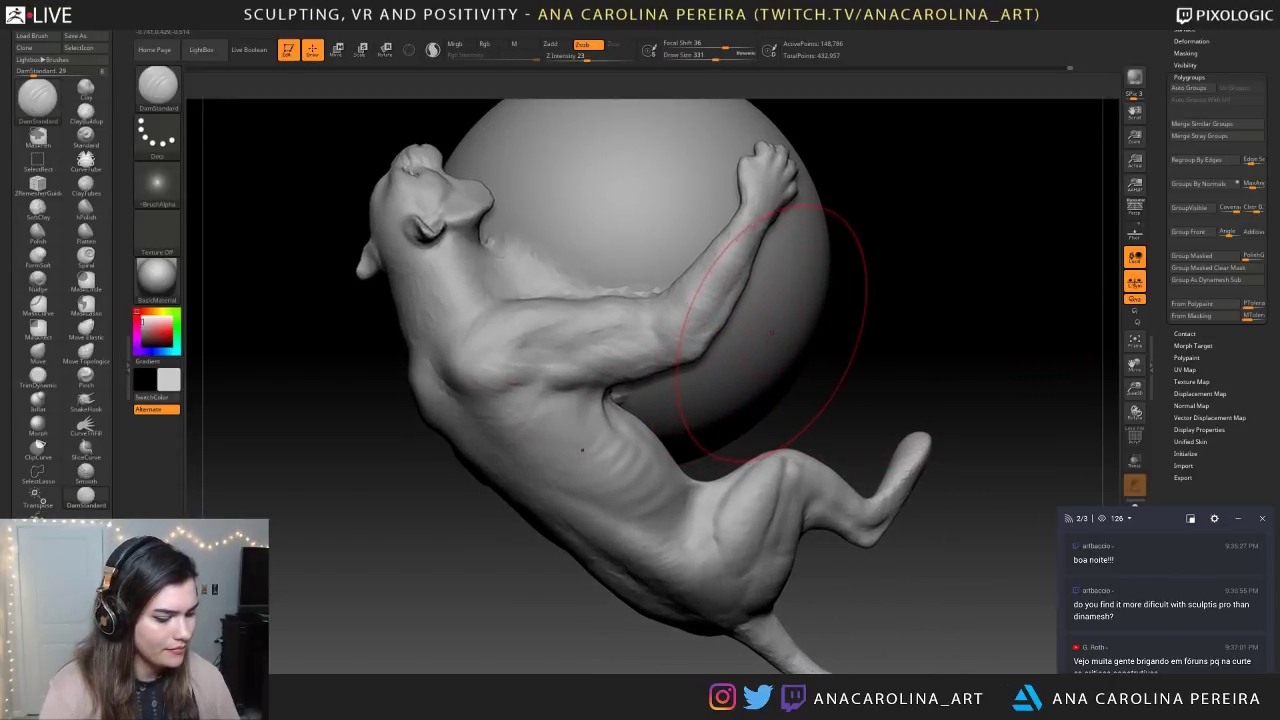
{"action": "key", "text": "b"}
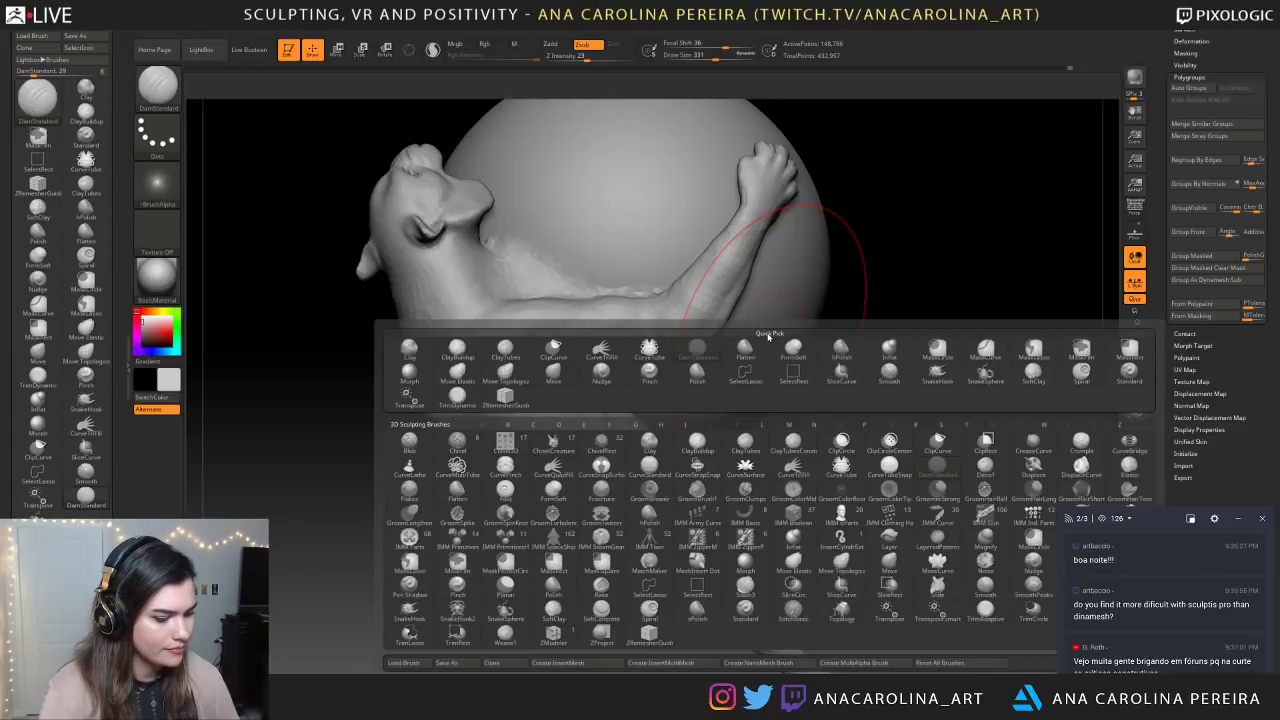
{"action": "left_click", "coordinate": [409, 614]}
{"action": "mouse_move", "coordinate": [900, 300]}
{"action": "left_mouse_down"}
{"action": "mouse_move", "coordinate": [929, 289]}
{"action": "mouse_move", "coordinate": [929, 323]}
{"action": "mouse_move", "coordinate": [882, 312]}
{"action": "left_mouse_up"}
{"action": "key", "text": "space"}
{"action": "mouse_move", "coordinate": [892, 306]}
{"action": "left_mouse_down"}
{"action": "mouse_move", "coordinate": [864, 290]}
{"action": "mouse_move", "coordinate": [884, 300]}
{"action": "left_mouse_up"}
{"action": "left_click", "coordinate": [671, 243], "text": "ctrl+shift"}
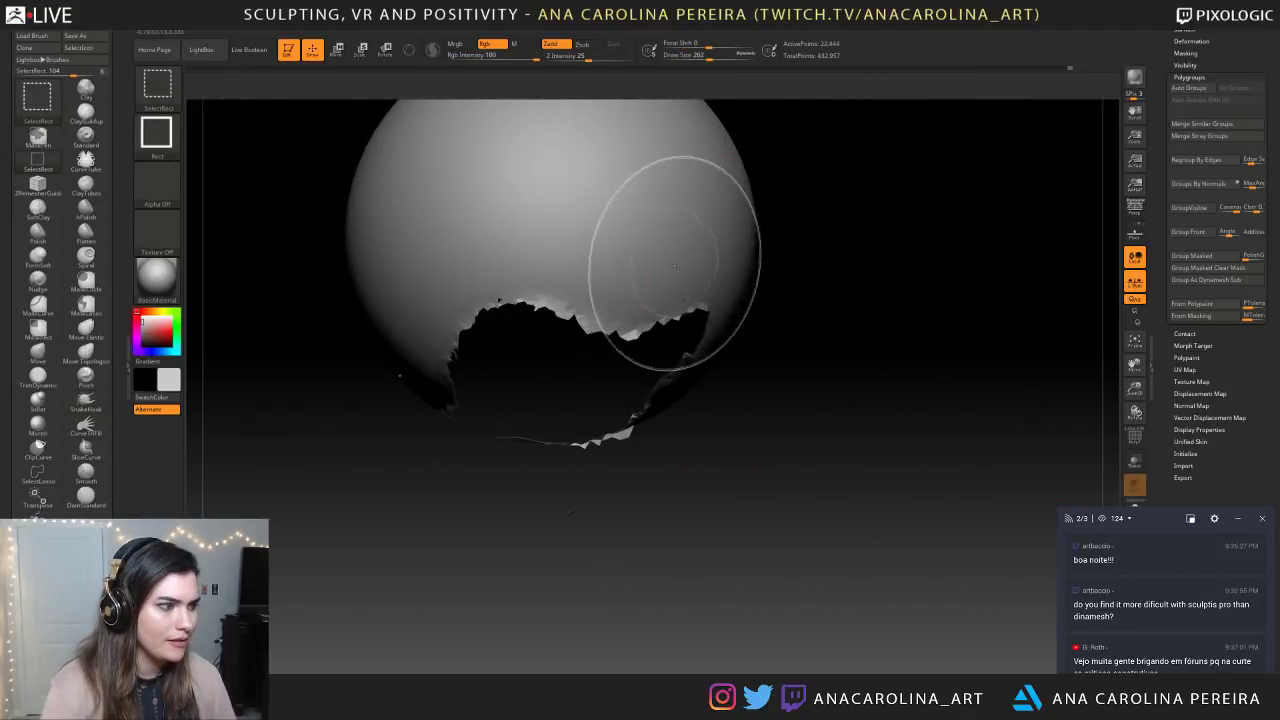
{"action": "left_click", "coordinate": [680, 250], "text": "ctrl+shift"}
Set the draw size to 331 and try reshaping the raised foreleg around the elbow with SnakeHook, undoing unwanted strokes
{"action": "mouse_move", "coordinate": [900, 330]}
{"action": "left_mouse_down"}
{"action": "mouse_move", "coordinate": [789, 358]}
{"action": "mouse_move", "coordinate": [774, 313]}
{"action": "mouse_move", "coordinate": [710, 350]}
{"action": "mouse_move", "coordinate": [709, 364]}
{"action": "left_mouse_up"}
{"action": "key", "text": "space"}
{"action": "key", "text": "ctrl+z"}
{"action": "mouse_move", "coordinate": [780, 390]}
{"action": "left_mouse_down"}
{"action": "mouse_move", "coordinate": [905, 392]}
{"action": "mouse_move", "coordinate": [778, 410]}
{"action": "left_mouse_up"}
{"action": "key", "text": "space"}
{"action": "left_click_drag", "start_coordinate": [790, 352], "coordinate": [812, 352]}
{"action": "left_click_drag", "start_coordinate": [826, 342], "coordinate": [802, 345]}
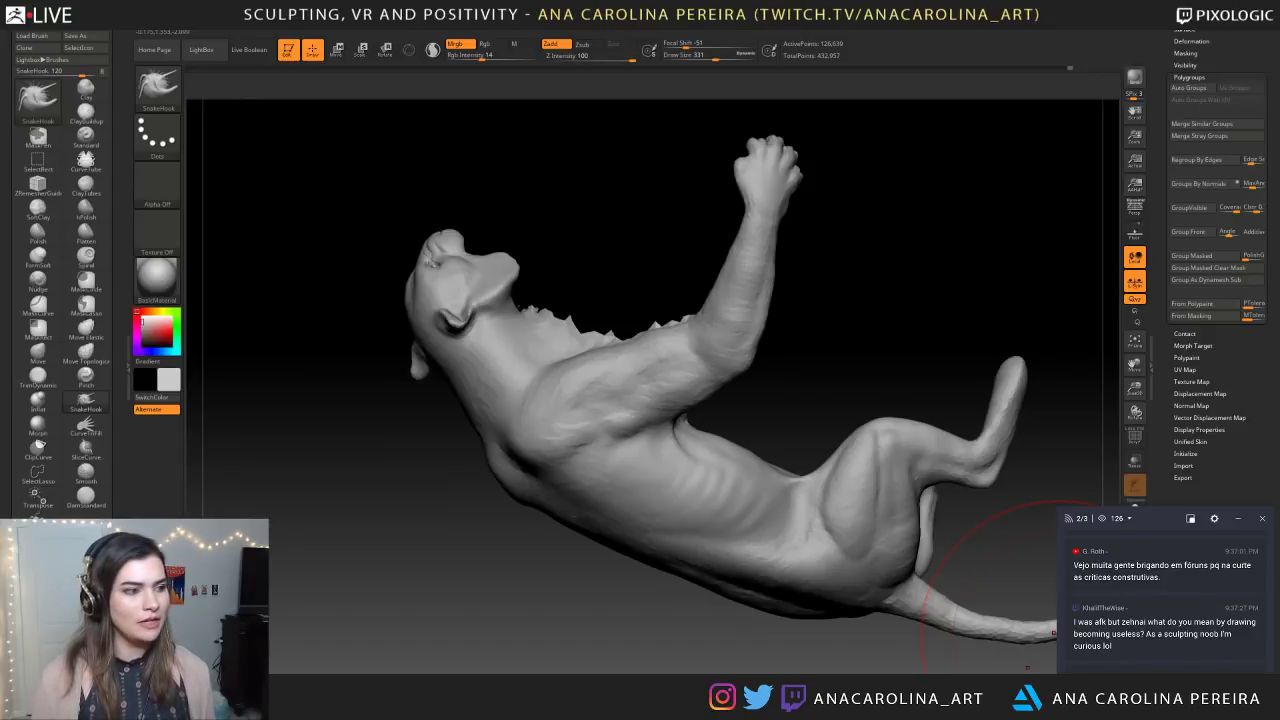
{"action": "mouse_move", "coordinate": [775, 362]}
{"action": "left_mouse_down"}
{"action": "mouse_move", "coordinate": [786, 366]}
{"action": "mouse_move", "coordinate": [722, 366]}
{"action": "left_mouse_up"}
{"action": "key", "text": "ctrl+z"}
Set the draw size to 268 and mask the neck and rib cage, leaving the foreleg and shoulder unmasked
{"action": "key", "text": "space"}
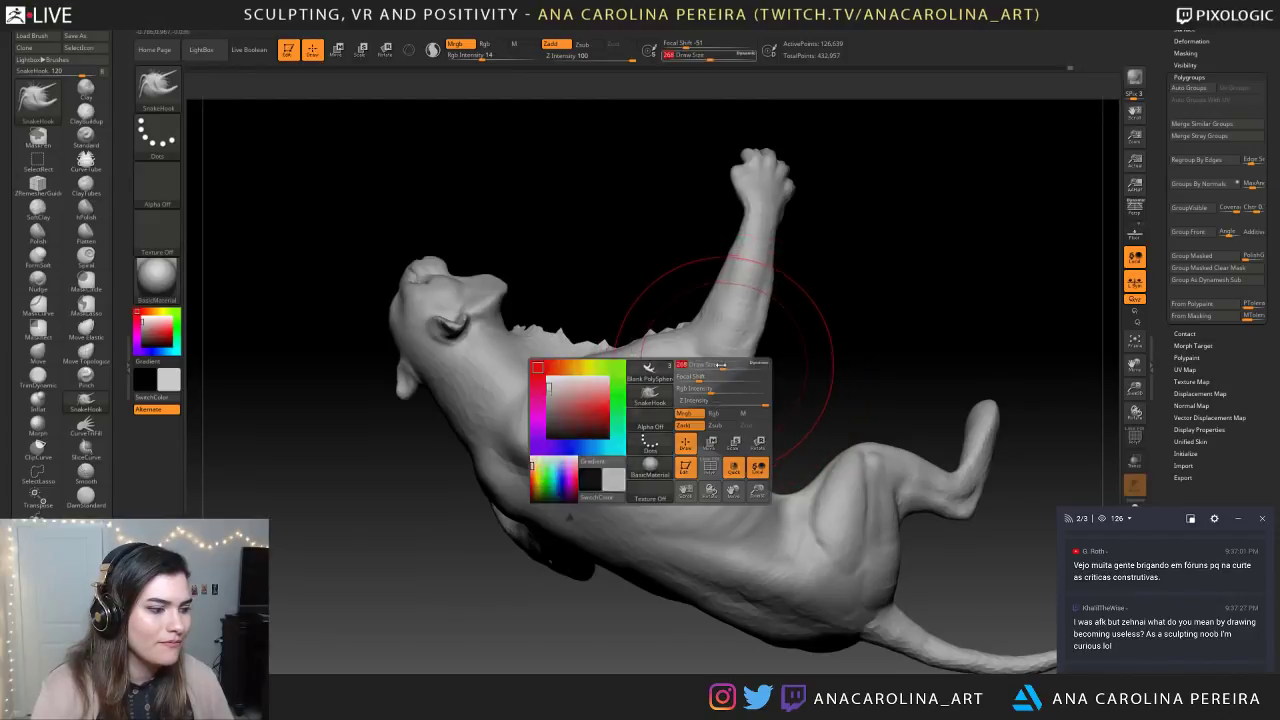
{"action": "key", "text": "ctrl"}
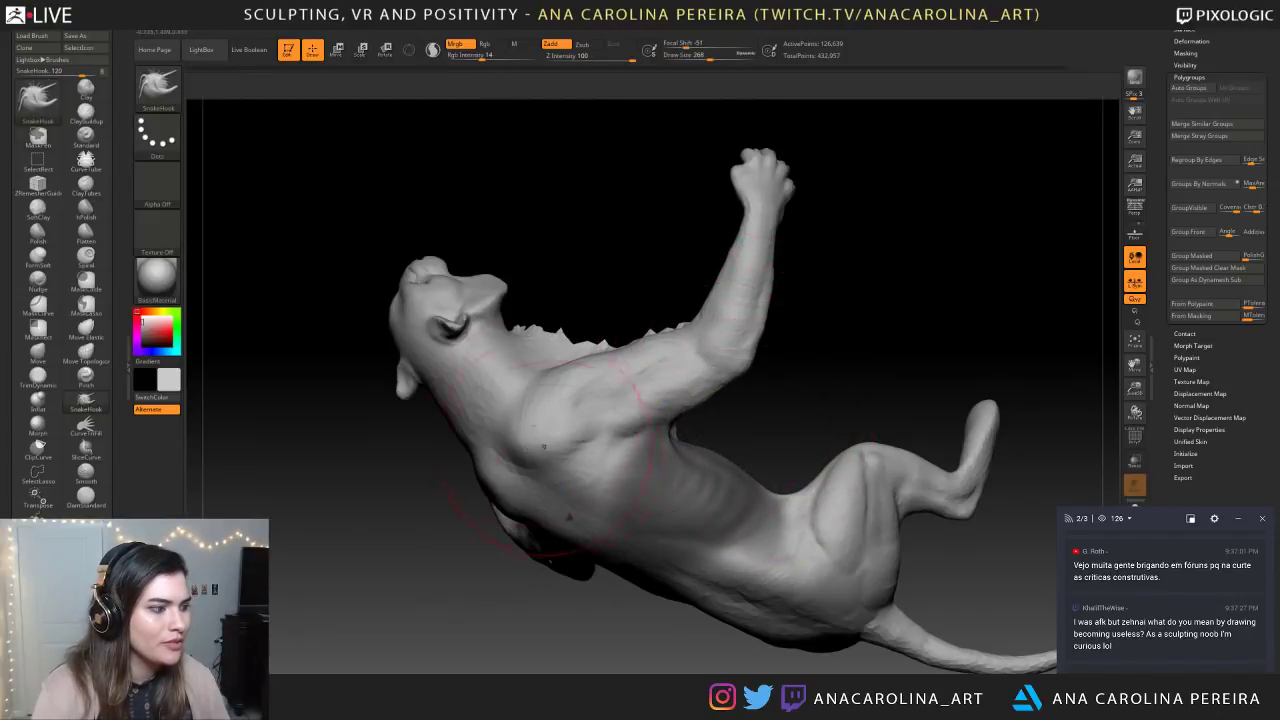
{"action": "left_click_drag", "start_coordinate": [483, 368], "coordinate": [469, 423], "text": "ctrl"}
{"action": "left_click", "coordinate": [362, 455], "text": "ctrl"}
{"action": "left_click_drag", "start_coordinate": [362, 455], "coordinate": [385, 432]}
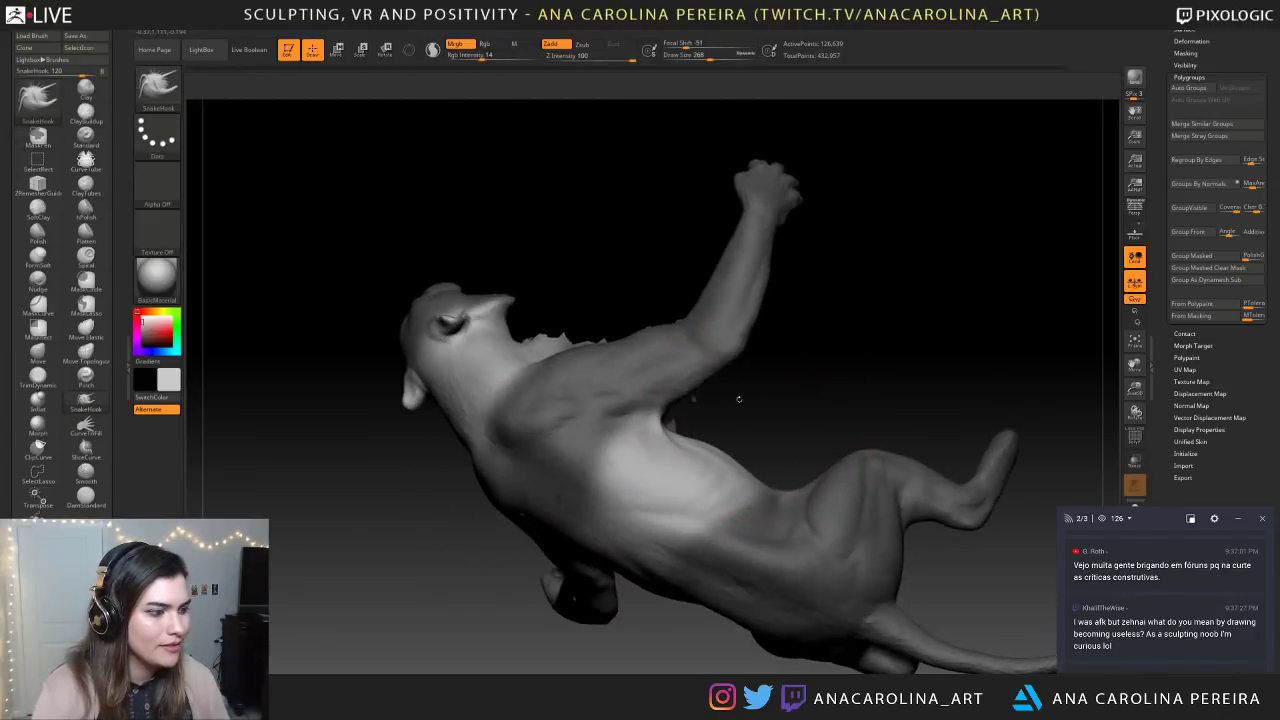
{"action": "left_click_drag", "start_coordinate": [664, 408], "coordinate": [650, 428], "text": "ctrl"}
{"action": "left_click", "coordinate": [763, 409], "text": "ctrl"}
{"action": "mouse_move", "coordinate": [763, 409]}
{"action": "left_mouse_down"}
{"action": "mouse_move", "coordinate": [748, 362]}
{"action": "mouse_move", "coordinate": [764, 352]}
{"action": "mouse_move", "coordinate": [732, 388]}
{"action": "left_mouse_up"}
Lower the draw size to 77 and refine the outer contour of the raised forearm with SnakeHook
{"action": "mouse_move", "coordinate": [558, 497]}
{"action": "left_mouse_down"}
{"action": "mouse_move", "coordinate": [880, 380]}
{"action": "mouse_move", "coordinate": [890, 364]}
{"action": "mouse_move", "coordinate": [735, 356]}
{"action": "mouse_move", "coordinate": [814, 171]}
{"action": "mouse_move", "coordinate": [805, 272]}
{"action": "mouse_move", "coordinate": [763, 318]}
{"action": "left_mouse_up"}
{"action": "key", "text": "space"}
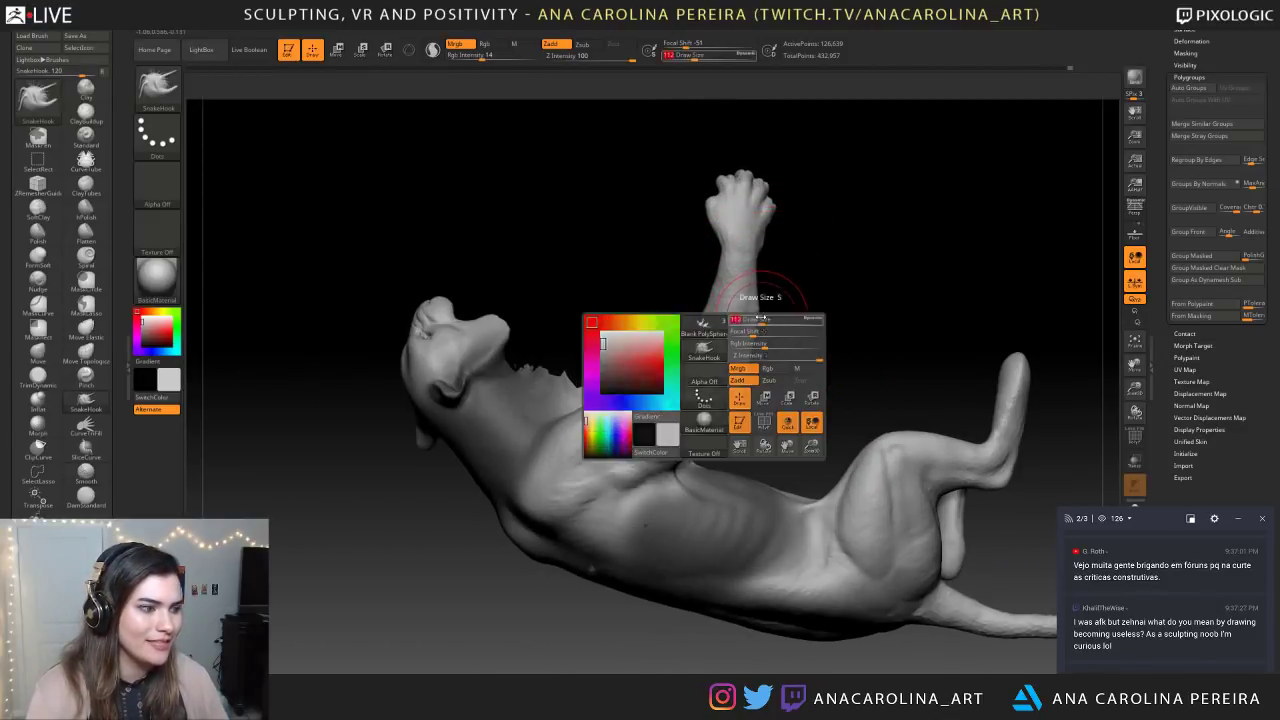
{"action": "key", "text": "shift"}
{"action": "key", "text": "ctrl"}
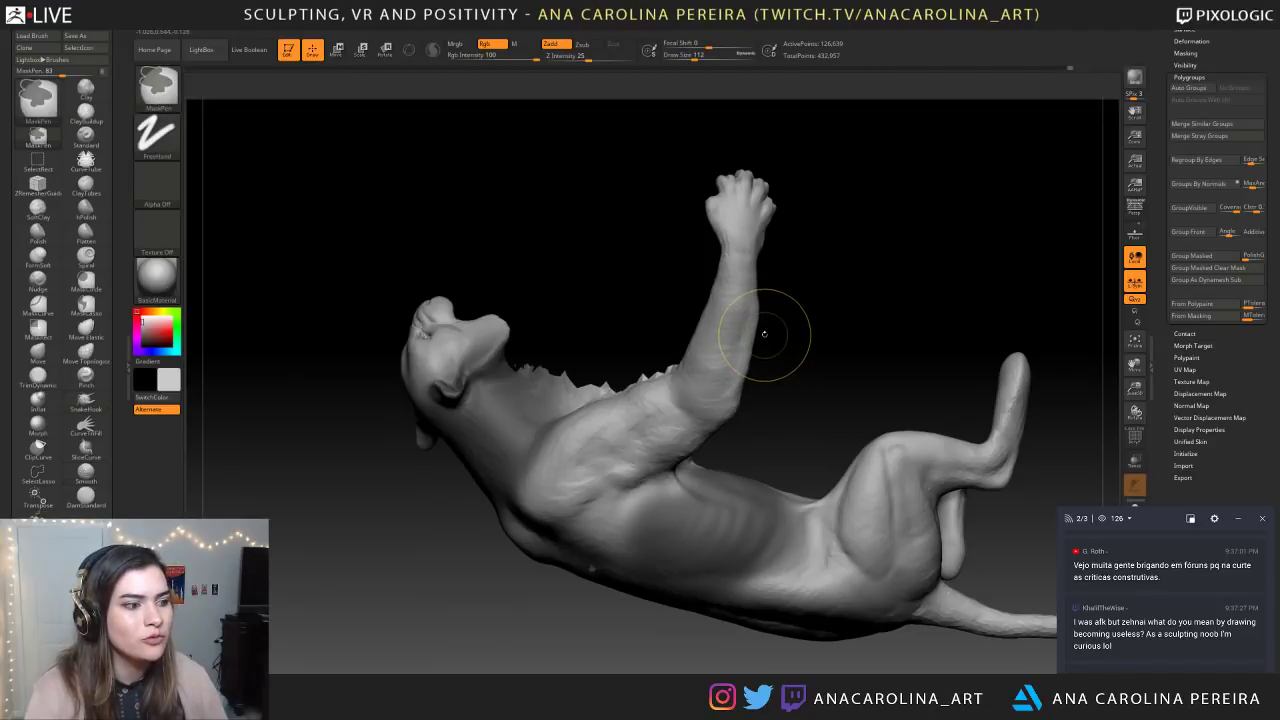
{"action": "key", "text": "space"}
{"action": "left_click_drag", "start_coordinate": [760, 345], "coordinate": [753, 340]}
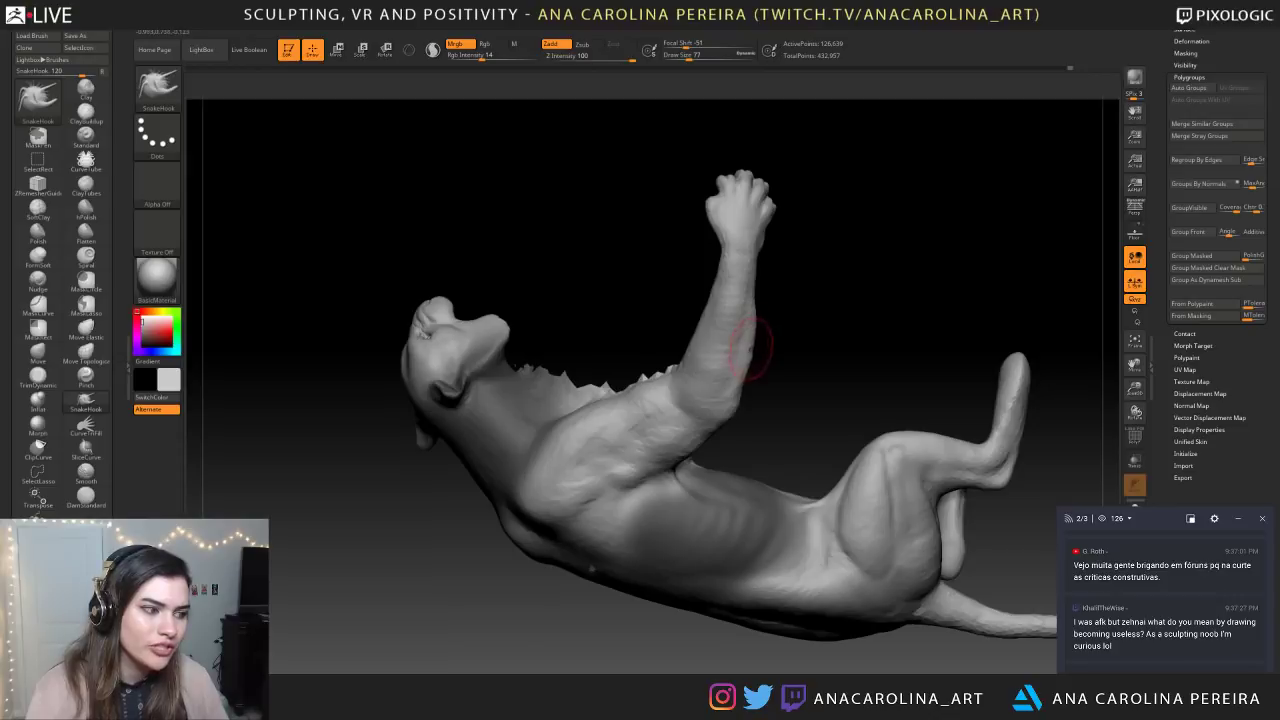
Bring the hidden sphere back and set the SnakeHook draw size to 182
{"action": "right_click_drag", "start_coordinate": [745, 375], "coordinate": [775, 521], "text": "ctrl"}
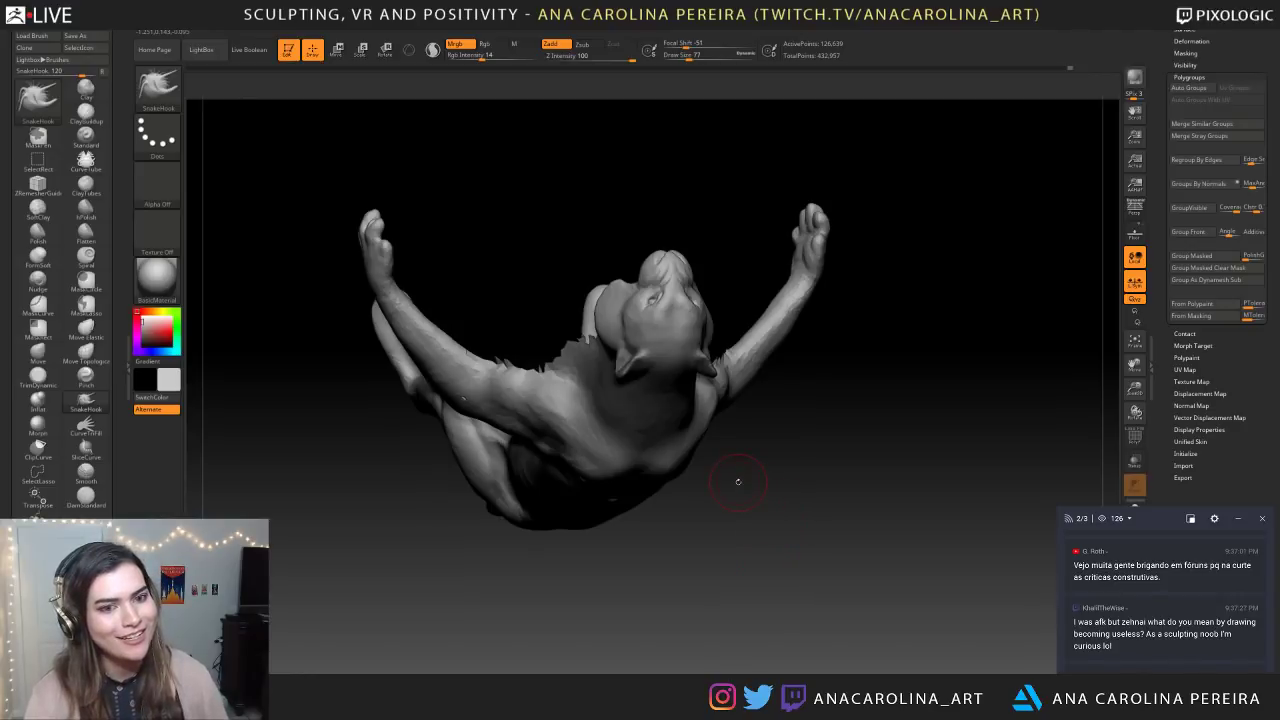
{"action": "left_click", "coordinate": [837, 514], "text": "ctrl+shift"}
{"action": "right_click_drag", "start_coordinate": [837, 514], "coordinate": [852, 535]}
{"action": "mouse_move", "coordinate": [842, 599]}
{"action": "right_mouse_down", "text": "ctrl"}
{"action": "mouse_move", "coordinate": [803, 491]}
{"action": "mouse_move", "coordinate": [829, 634]}
{"action": "mouse_move", "coordinate": [840, 610]}
{"action": "right_mouse_up", "text": "ctrl"}
{"action": "right_click_drag", "start_coordinate": [820, 405], "coordinate": [827, 551], "text": "ctrl"}
{"action": "key", "text": "space"}
{"action": "left_click_drag", "start_coordinate": [864, 369], "coordinate": [880, 369]}
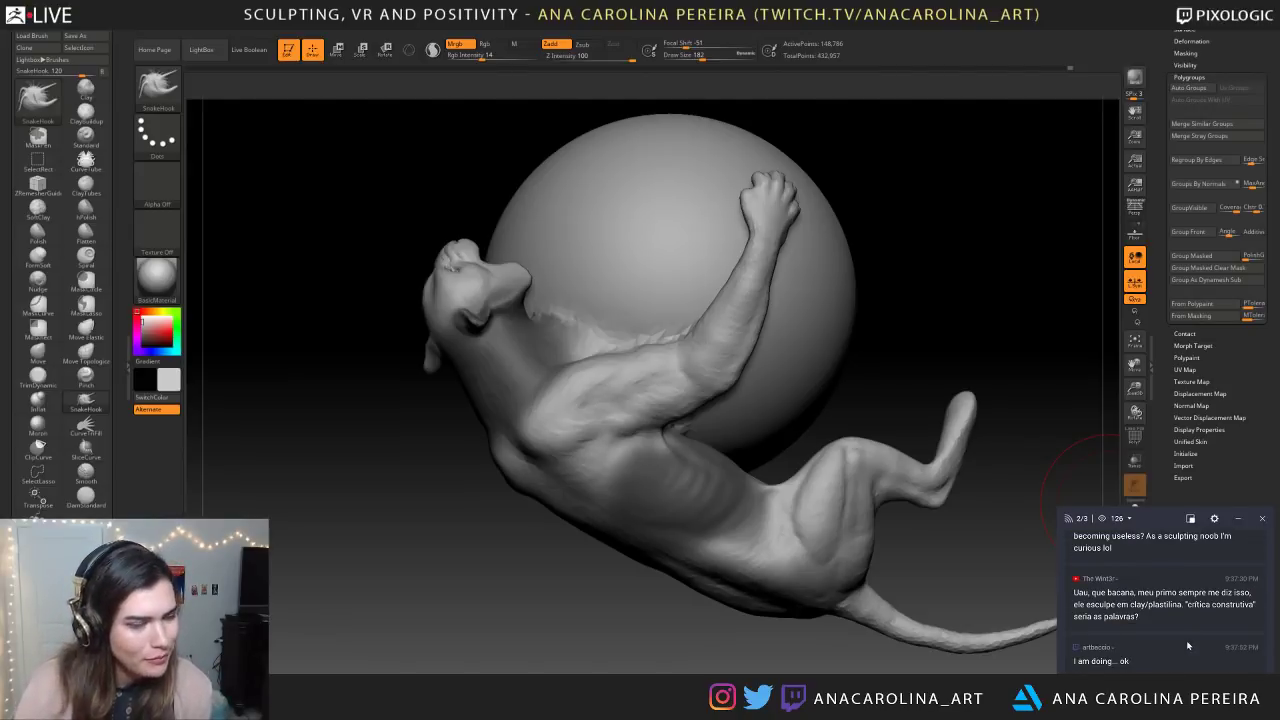
Read back through the recent stream chat messages
{"action": "scroll", "coordinate": [1205, 633], "scroll_direction": "up", "scroll_amount": 1}
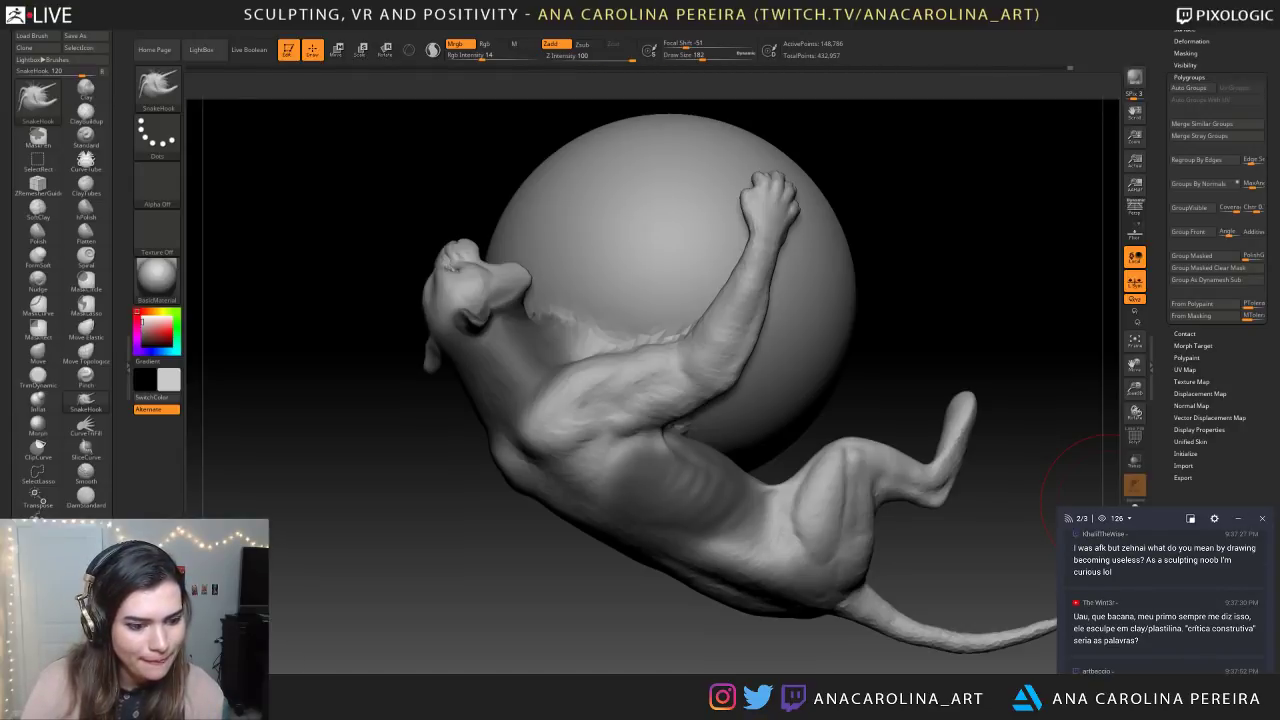
{"action": "scroll", "coordinate": [1165, 600], "scroll_direction": "up", "scroll_amount": 3}
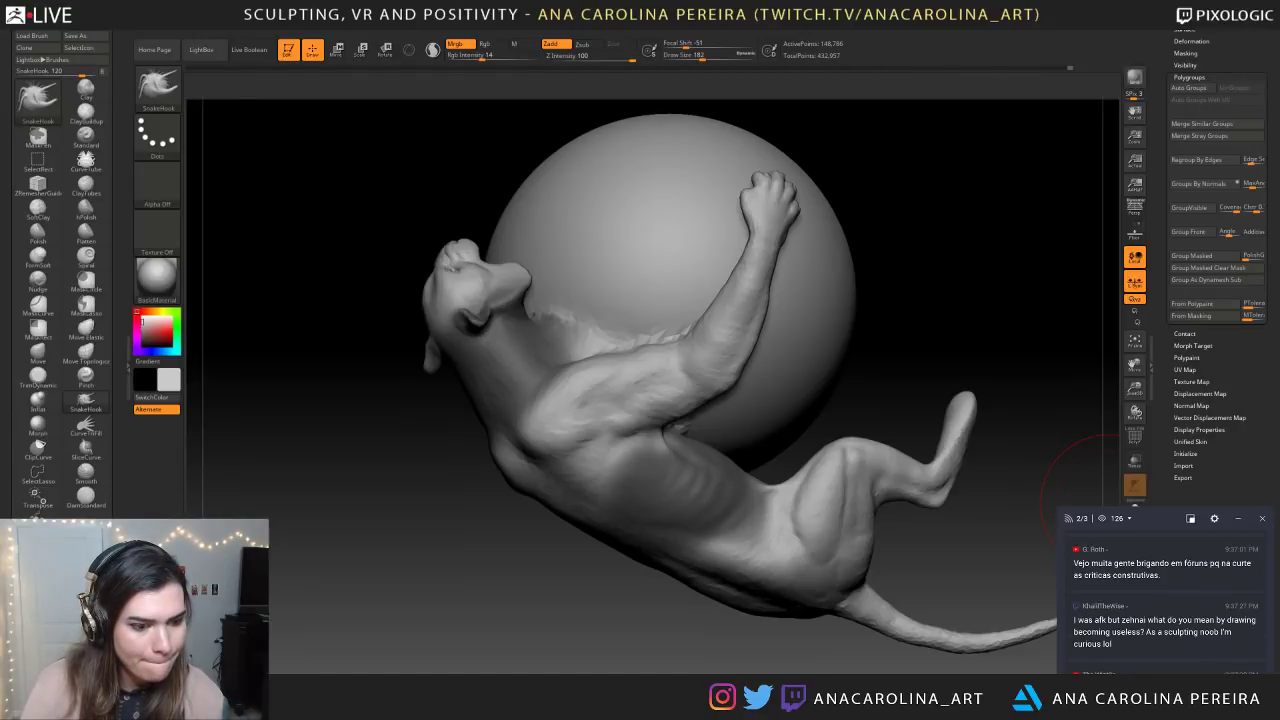
{"action": "scroll", "coordinate": [1211, 633], "scroll_direction": "down", "scroll_amount": 1}
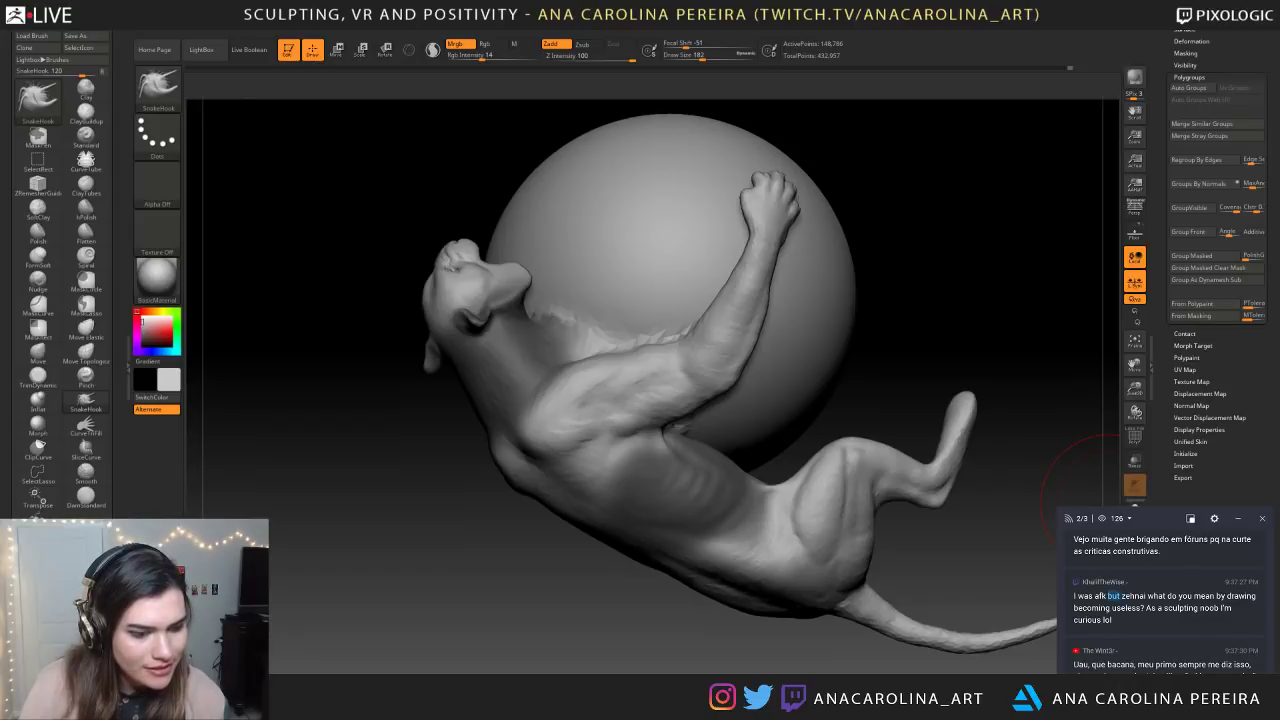
{"action": "scroll", "coordinate": [1165, 600], "scroll_direction": "down", "scroll_amount": 1}
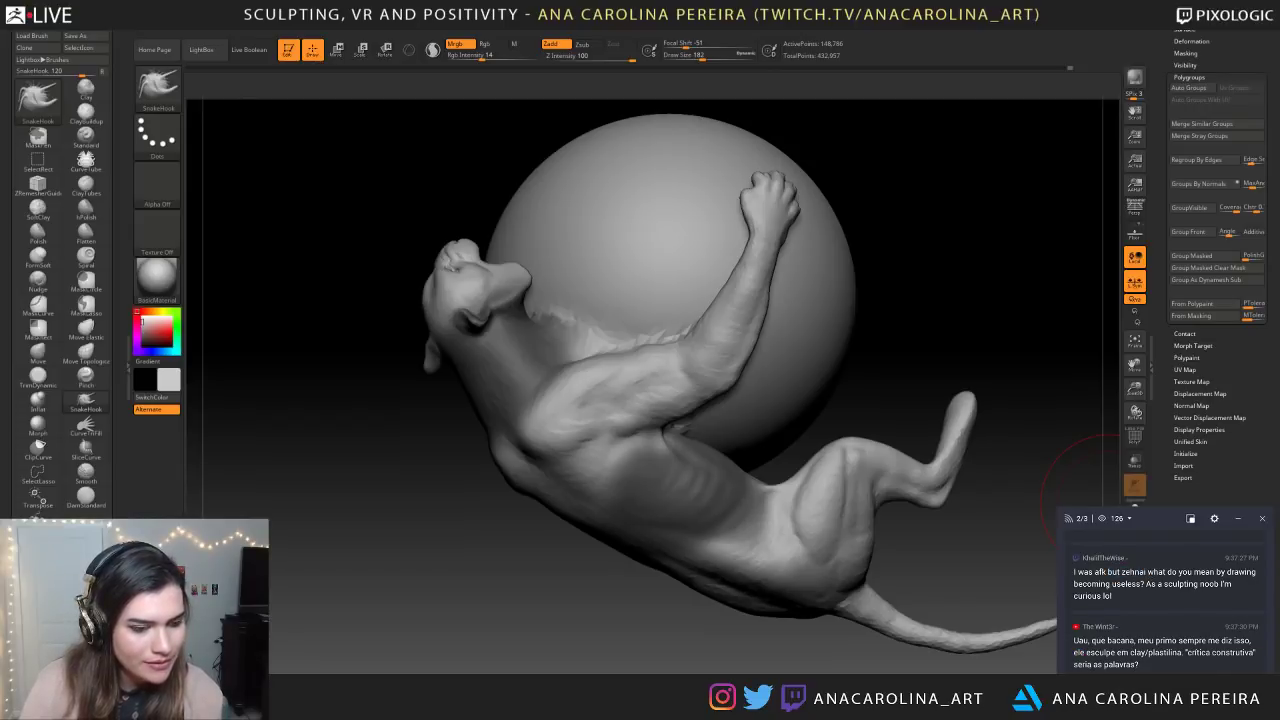
{"action": "scroll", "coordinate": [1151, 608], "scroll_direction": "down", "scroll_amount": 1}
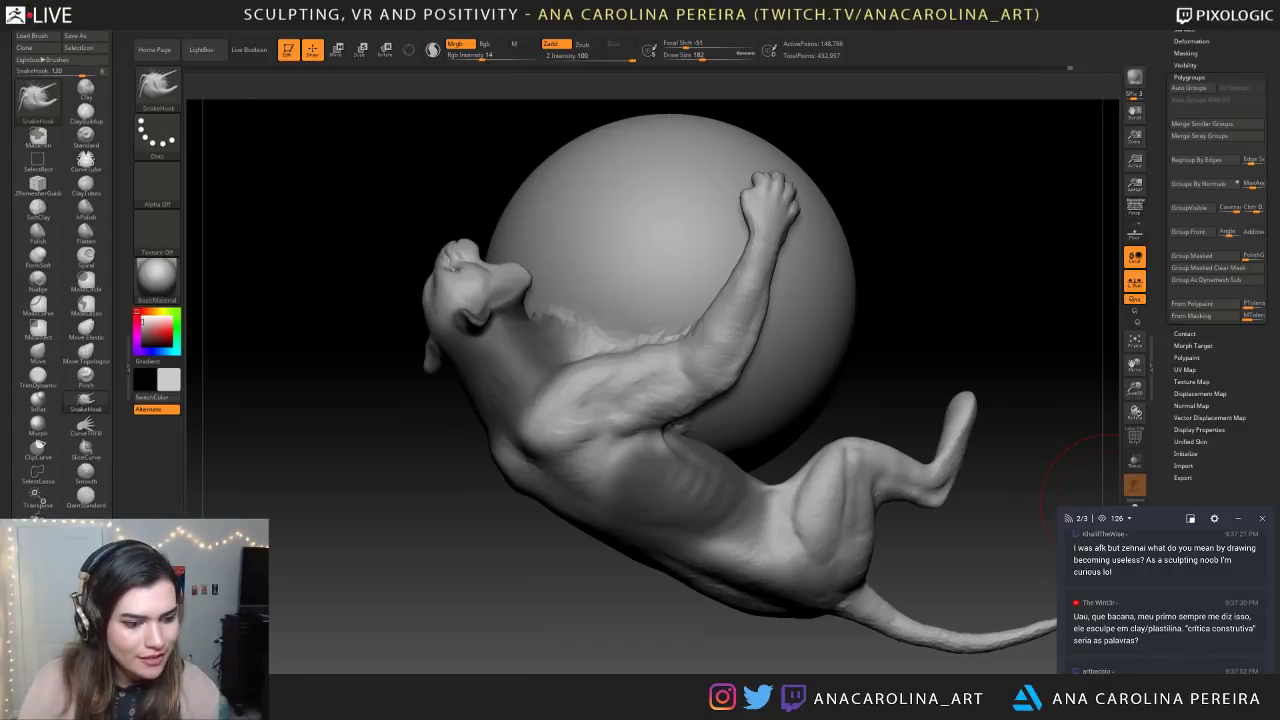
{"action": "scroll", "coordinate": [1163, 603], "scroll_direction": "down", "scroll_amount": 1}
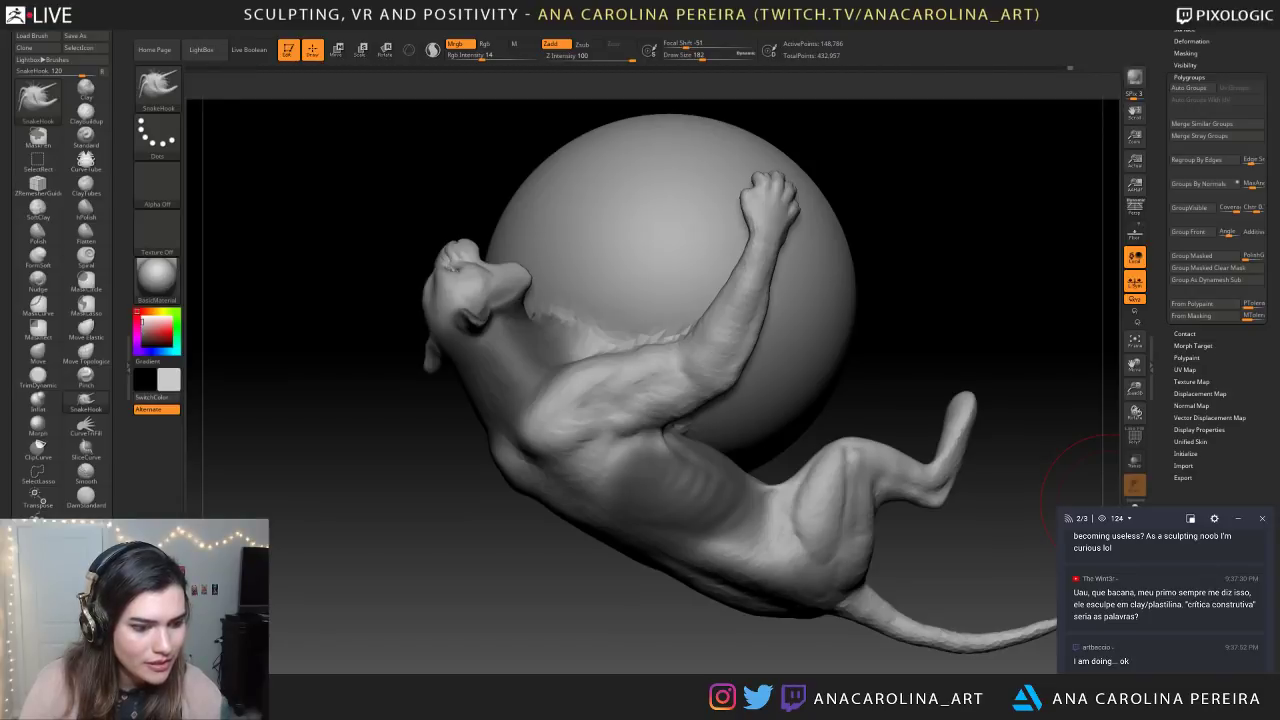
{"action": "scroll", "coordinate": [1117, 624], "scroll_direction": "down", "scroll_amount": 2}
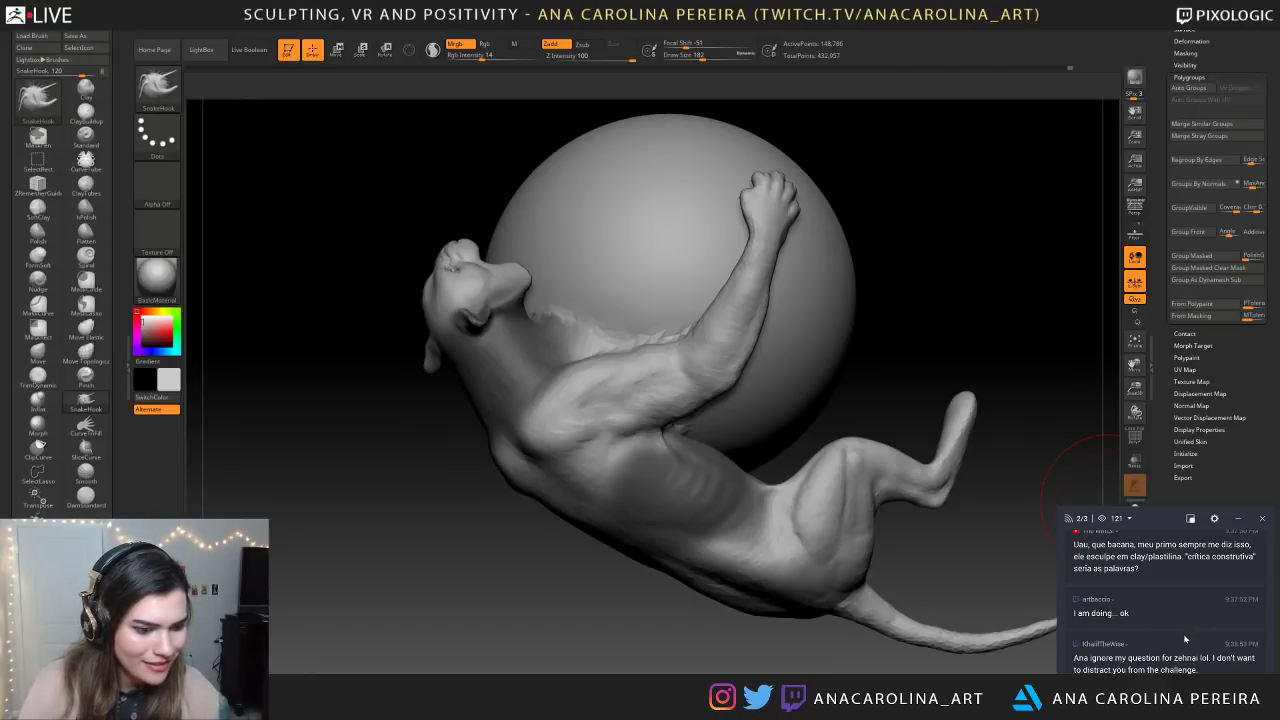
Switch to the DamStandard brush at draw size 116 and carve the muscle lines around the foreleg's elbow
{"action": "right_click_drag", "start_coordinate": [630, 499], "coordinate": [630, 502]}
{"action": "left_click_drag", "start_coordinate": [628, 570], "coordinate": [630, 500], "text": "alt"}
{"action": "mouse_move", "coordinate": [650, 630]}
{"action": "left_mouse_down"}
{"action": "mouse_move", "coordinate": [730, 640]}
{"action": "mouse_move", "coordinate": [699, 643]}
{"action": "left_mouse_up"}
{"action": "mouse_move", "coordinate": [699, 643]}
{"action": "left_mouse_down", "text": "alt"}
{"action": "mouse_move", "coordinate": [627, 554]}
{"action": "mouse_move", "coordinate": [700, 560]}
{"action": "mouse_move", "coordinate": [635, 560]}
{"action": "mouse_move", "coordinate": [665, 605]}
{"action": "mouse_move", "coordinate": [835, 585]}
{"action": "left_mouse_up", "text": "alt"}
{"action": "mouse_move", "coordinate": [700, 480]}
{"action": "left_mouse_down", "text": "alt"}
{"action": "mouse_move", "coordinate": [712, 505]}
{"action": "mouse_move", "coordinate": [764, 530]}
{"action": "left_mouse_up", "text": "alt"}
{"action": "key", "text": "b"}
{"action": "key", "text": "d"}
{"action": "key", "text": "s"}
{"action": "key", "text": "space"}
{"action": "mouse_move", "coordinate": [925, 388]}
{"action": "left_mouse_down"}
{"action": "mouse_move", "coordinate": [905, 388]}
{"action": "mouse_move", "coordinate": [860, 325]}
{"action": "mouse_move", "coordinate": [825, 308]}
{"action": "left_mouse_up"}
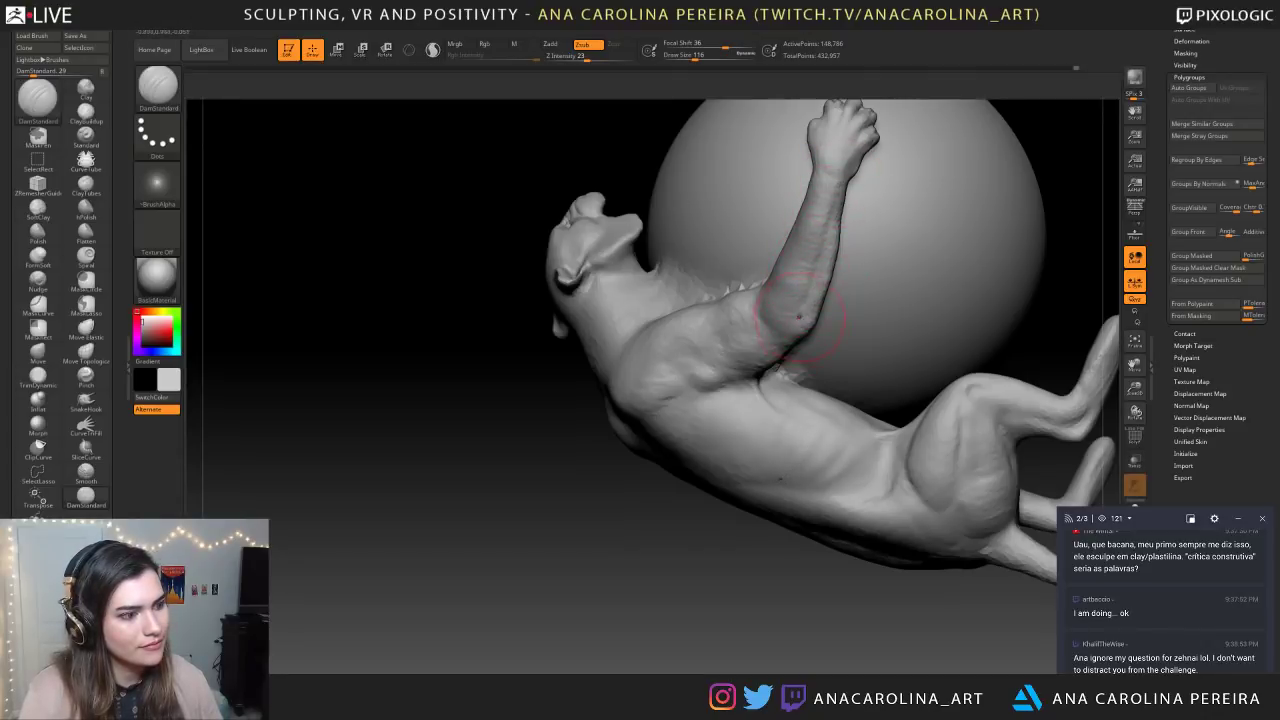
Set the draw size to 140 and undo the last two strokes
{"action": "mouse_move", "coordinate": [1010, 328]}
{"action": "left_mouse_down", "text": "alt"}
{"action": "mouse_move", "coordinate": [994, 285]}
{"action": "mouse_move", "coordinate": [1044, 270]}
{"action": "mouse_move", "coordinate": [1010, 224]}
{"action": "mouse_move", "coordinate": [985, 264]}
{"action": "mouse_move", "coordinate": [1018, 270]}
{"action": "left_mouse_up", "text": "alt"}
{"action": "key", "text": "space"}
{"action": "mouse_move", "coordinate": [1018, 270]}
{"action": "left_mouse_down", "text": "alt"}
{"action": "mouse_move", "coordinate": [1030, 350]}
{"action": "mouse_move", "coordinate": [720, 385]}
{"action": "left_mouse_up", "text": "alt"}
{"action": "mouse_move", "coordinate": [934, 400]}
{"action": "left_mouse_down", "text": "alt"}
{"action": "mouse_move", "coordinate": [822, 416]}
{"action": "mouse_move", "coordinate": [878, 444]}
{"action": "mouse_move", "coordinate": [990, 425]}
{"action": "mouse_move", "coordinate": [930, 445]}
{"action": "mouse_move", "coordinate": [840, 440]}
{"action": "left_mouse_up", "text": "alt"}
{"action": "key", "text": "s"}
{"action": "key", "text": "ctrl+z"}
{"action": "key", "text": "ctrl+z"}
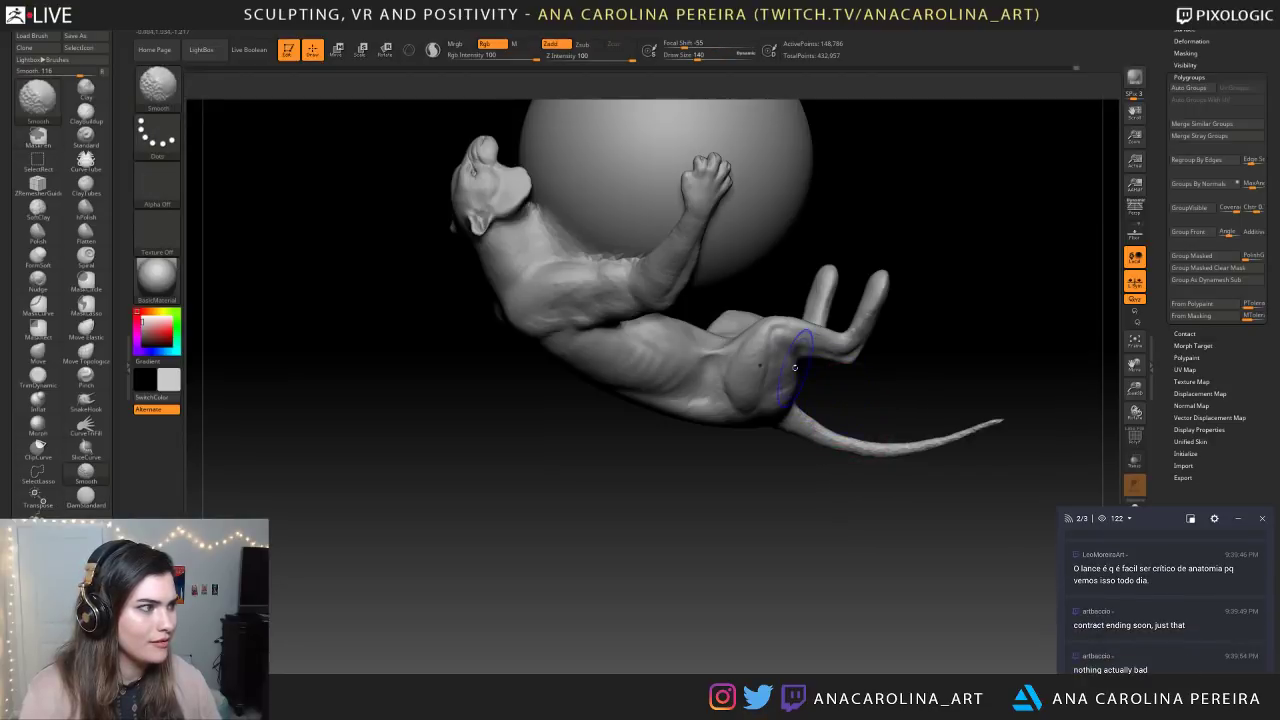
Turn on Sculptris Pro and smooth the panther's tail away towards the rump
{"action": "left_click", "coordinate": [432, 49]}
{"action": "mouse_move", "coordinate": [829, 445]}
{"action": "left_mouse_down", "text": "shift"}
{"action": "mouse_move", "coordinate": [930, 445]}
{"action": "mouse_move", "coordinate": [993, 421]}
{"action": "mouse_move", "coordinate": [917, 471]}
{"action": "mouse_move", "coordinate": [890, 447]}
{"action": "mouse_move", "coordinate": [590, 448]}
{"action": "mouse_move", "coordinate": [905, 450]}
{"action": "mouse_move", "coordinate": [903, 406]}
{"action": "mouse_move", "coordinate": [905, 470]}
{"action": "left_mouse_up", "text": "shift"}
{"action": "left_click_drag", "start_coordinate": [905, 470], "coordinate": [790, 455]}
{"action": "left_click_drag", "start_coordinate": [887, 490], "coordinate": [880, 486], "text": "alt"}
Switch to the SnakeSphere brush and start a new tail base at the rump
{"action": "key", "text": "b"}
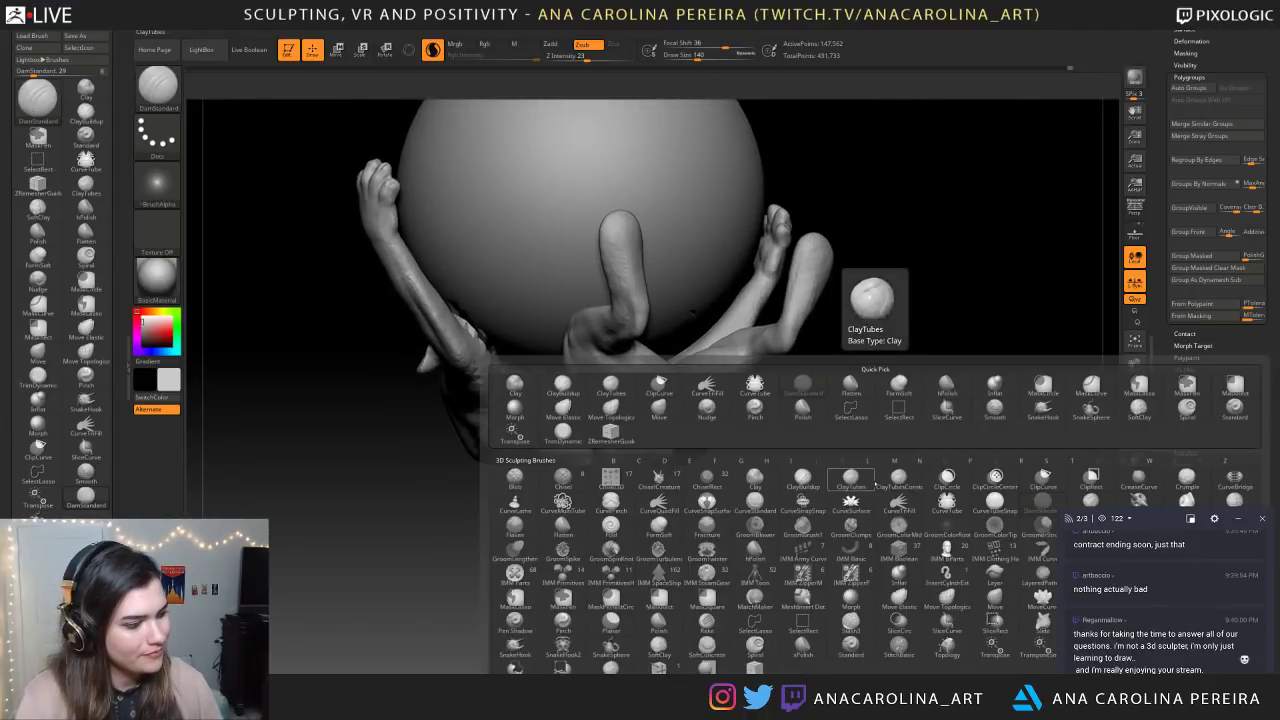
{"action": "left_click", "coordinate": [614, 648]}
{"action": "left_click_drag", "start_coordinate": [700, 545], "coordinate": [815, 530]}
{"action": "mouse_move", "coordinate": [822, 450]}
{"action": "left_mouse_down"}
{"action": "mouse_move", "coordinate": [826, 406]}
{"action": "mouse_move", "coordinate": [808, 408]}
{"action": "mouse_move", "coordinate": [858, 440]}
{"action": "mouse_move", "coordinate": [866, 425]}
{"action": "left_mouse_up"}
{"action": "key", "text": "s"}
{"action": "mouse_move", "coordinate": [808, 332]}
{"action": "left_mouse_down"}
{"action": "mouse_move", "coordinate": [876, 287]}
{"action": "mouse_move", "coordinate": [955, 168]}
{"action": "mouse_move", "coordinate": [872, 198]}
{"action": "mouse_move", "coordinate": [1040, 222]}
{"action": "mouse_move", "coordinate": [922, 405]}
{"action": "mouse_move", "coordinate": [680, 534]}
{"action": "left_mouse_up"}
{"action": "mouse_move", "coordinate": [751, 594]}
{"action": "left_mouse_down"}
{"action": "mouse_move", "coordinate": [760, 623]}
{"action": "mouse_move", "coordinate": [757, 550]}
{"action": "mouse_move", "coordinate": [805, 590]}
{"action": "mouse_move", "coordinate": [875, 610]}
{"action": "mouse_move", "coordinate": [945, 545]}
{"action": "left_mouse_up"}
{"action": "mouse_move", "coordinate": [830, 320]}
{"action": "left_mouse_down"}
{"action": "mouse_move", "coordinate": [800, 420]}
{"action": "mouse_move", "coordinate": [740, 470]}
{"action": "mouse_move", "coordinate": [735, 530]}
{"action": "mouse_move", "coordinate": [817, 334]}
{"action": "left_mouse_up"}
Set the draw size to 74 and touch up the tail base, undoing the last stroke
{"action": "key", "text": "space"}
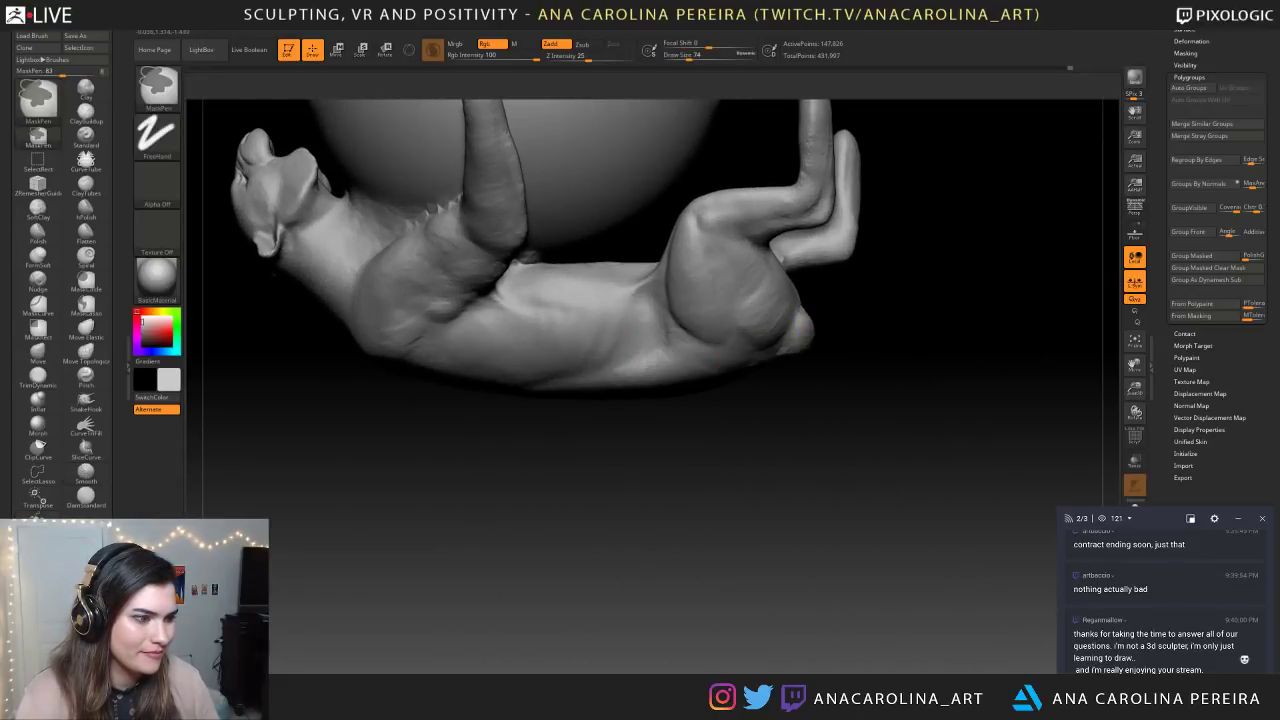
{"action": "key", "text": "shift"}
{"action": "mouse_move", "coordinate": [800, 337]}
{"action": "left_mouse_down"}
{"action": "mouse_move", "coordinate": [817, 335]}
{"action": "mouse_move", "coordinate": [814, 346]}
{"action": "mouse_move", "coordinate": [808, 326]}
{"action": "mouse_move", "coordinate": [804, 342]}
{"action": "left_mouse_up"}
{"action": "key", "text": "ctrl+z"}
{"action": "mouse_move", "coordinate": [940, 405]}
{"action": "left_mouse_down"}
{"action": "mouse_move", "coordinate": [855, 402]}
{"action": "mouse_move", "coordinate": [863, 288]}
{"action": "left_mouse_up"}
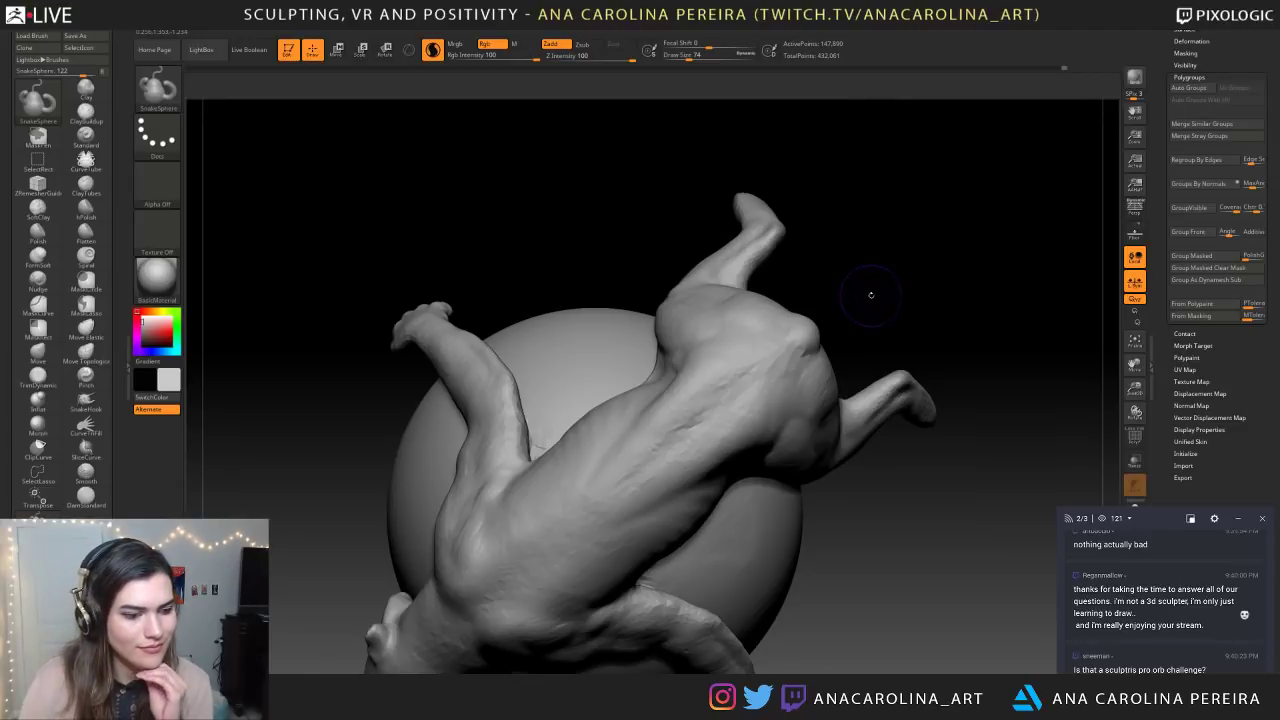
Catch up on the newer stream chat messages
{"action": "scroll", "coordinate": [1160, 630], "scroll_direction": "up", "scroll_amount": 3}
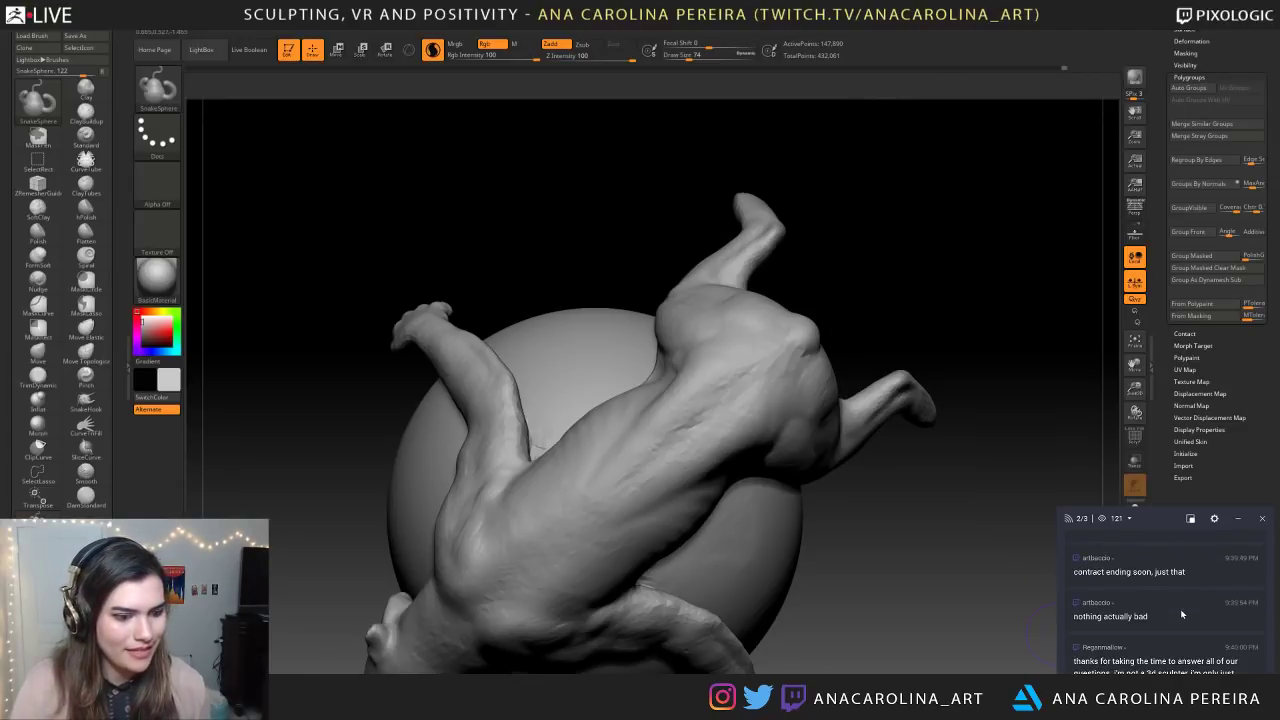
{"action": "scroll", "coordinate": [1182, 614], "scroll_direction": "up", "scroll_amount": 1}
{"action": "scroll", "coordinate": [1174, 604], "scroll_direction": "up", "scroll_amount": 1}
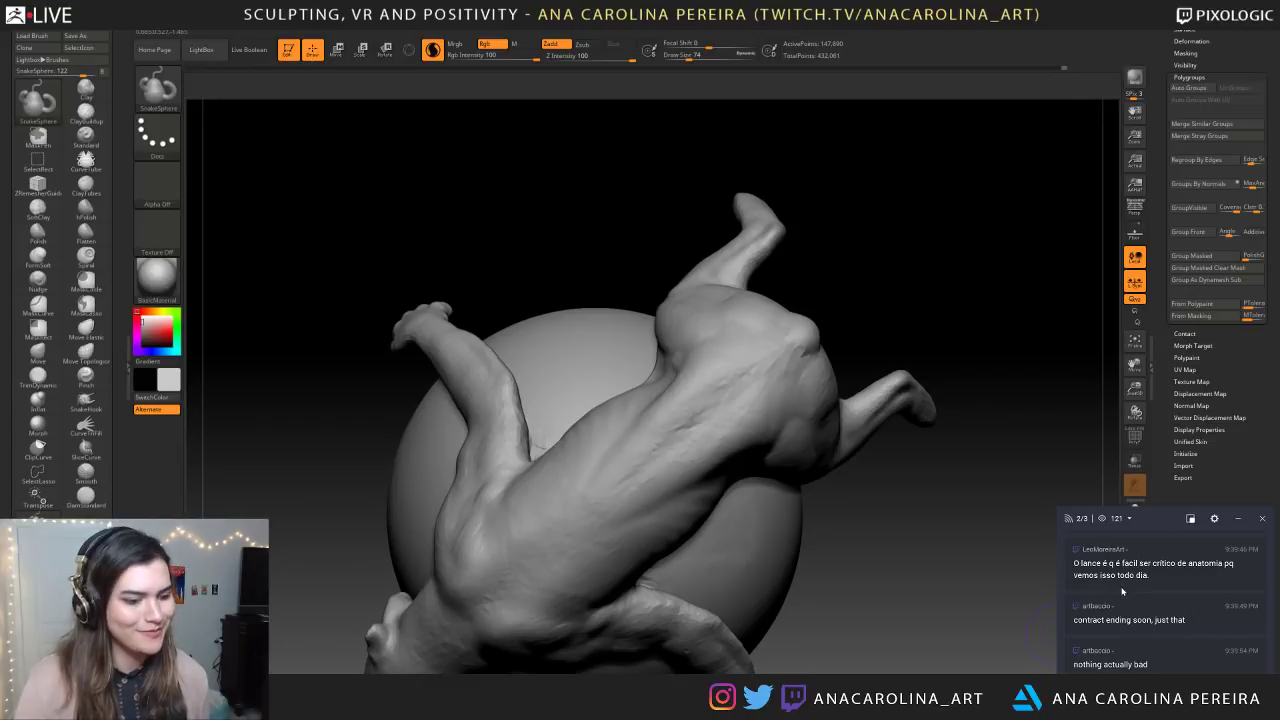
{"action": "scroll", "coordinate": [1152, 608], "scroll_direction": "up", "scroll_amount": 3}
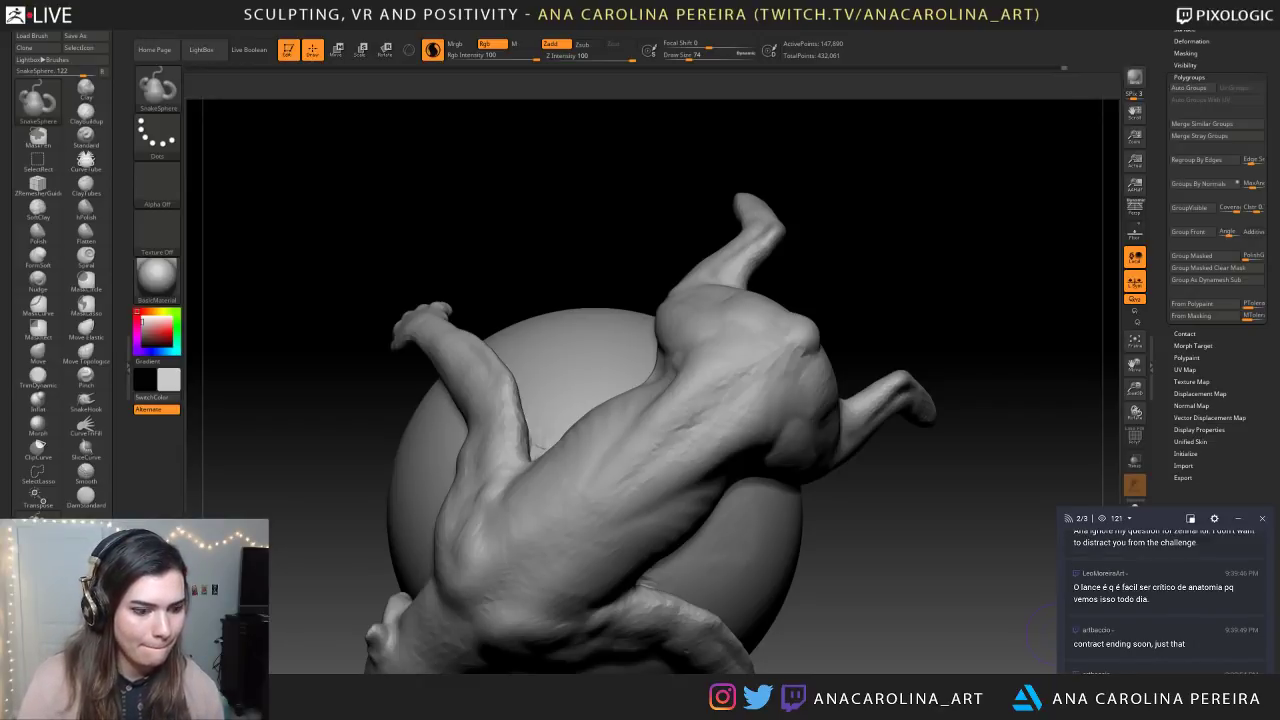
{"action": "scroll", "coordinate": [1151, 603], "scroll_direction": "down", "scroll_amount": 1}
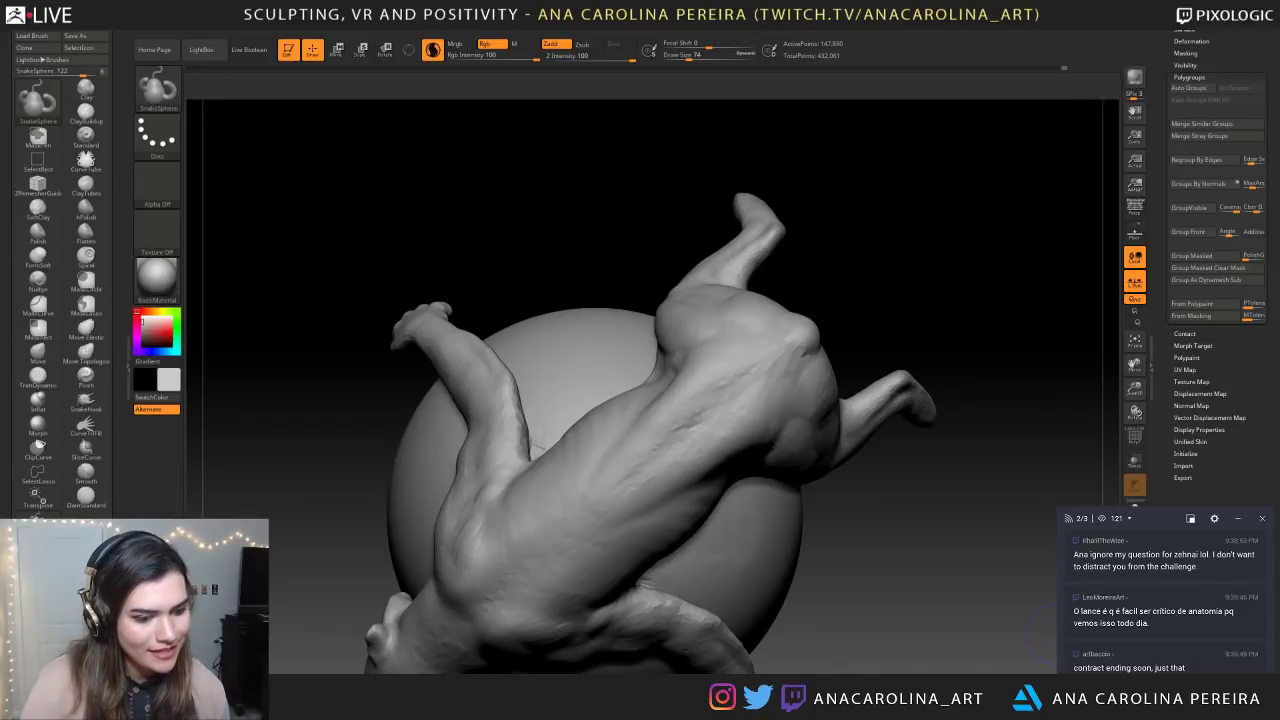
{"action": "scroll", "coordinate": [1136, 617], "scroll_direction": "down", "scroll_amount": 1}
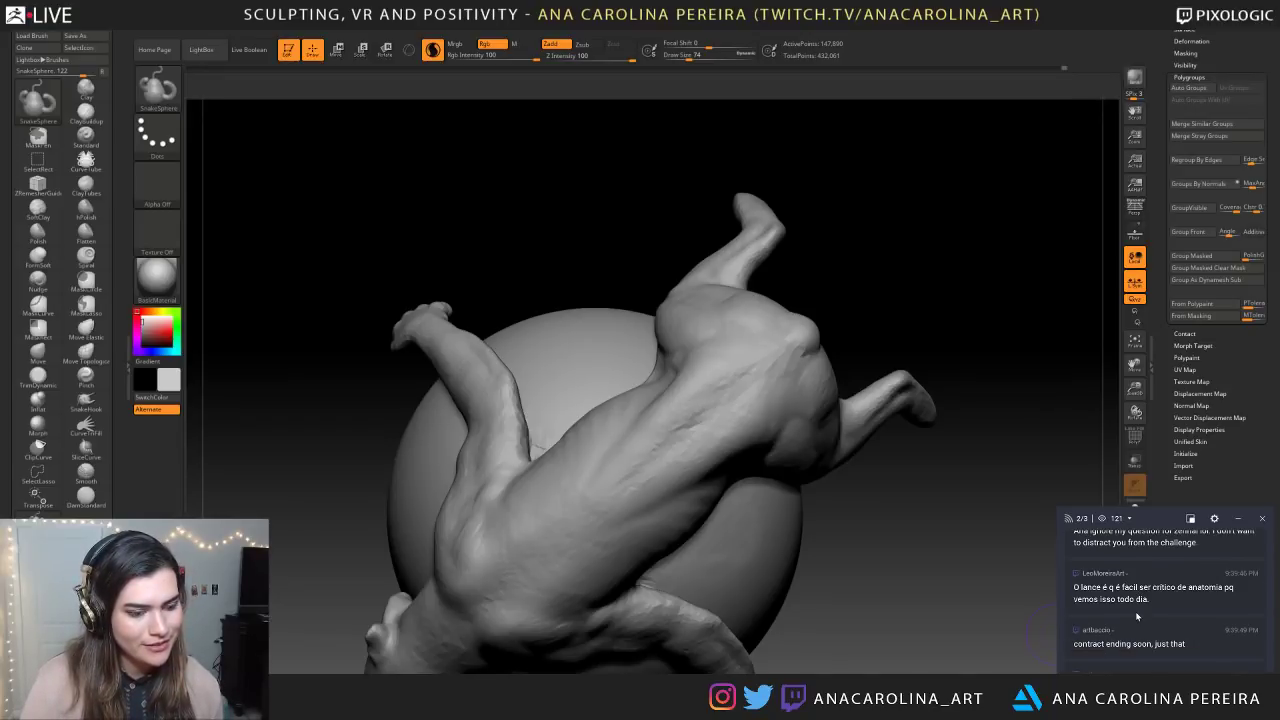
{"action": "scroll", "coordinate": [1136, 617], "scroll_direction": "down", "scroll_amount": 1}
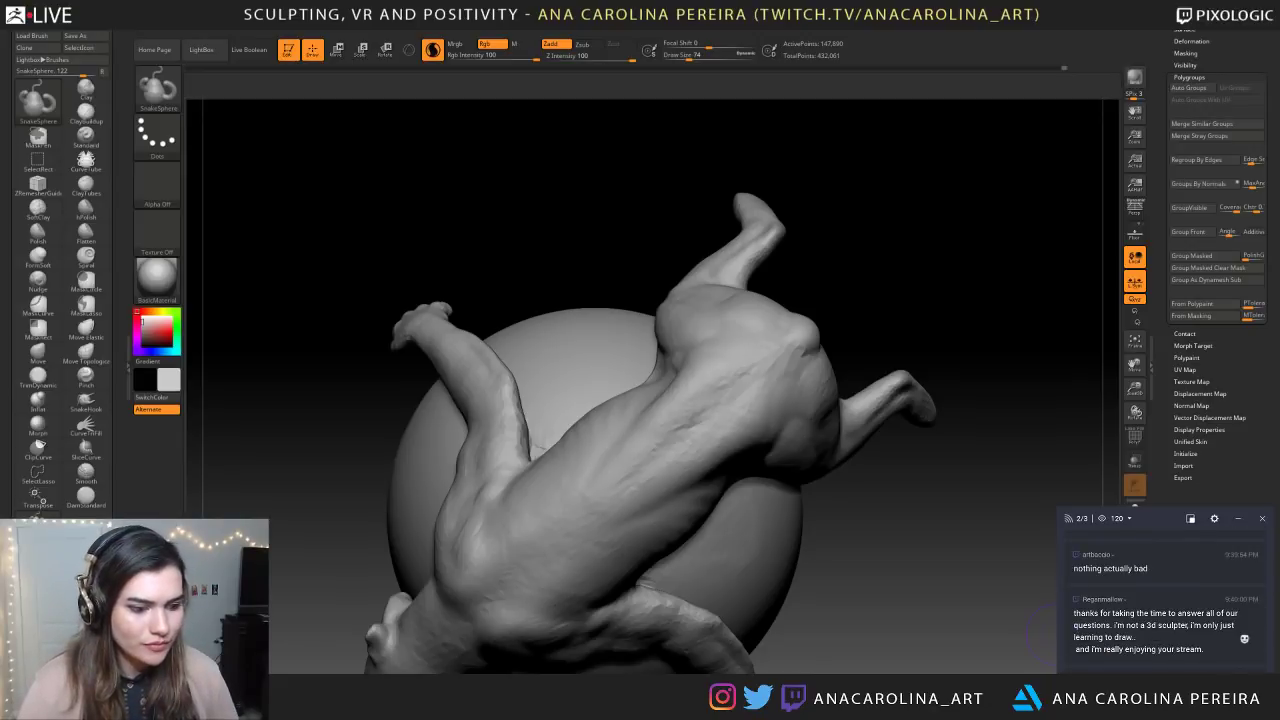
Read the viewer comment about answering questions and learning to draw in the stream chat
{"action": "left_click_drag", "start_coordinate": [1077, 589], "coordinate": [1238, 603]}
{"action": "left_click", "coordinate": [1240, 605]}
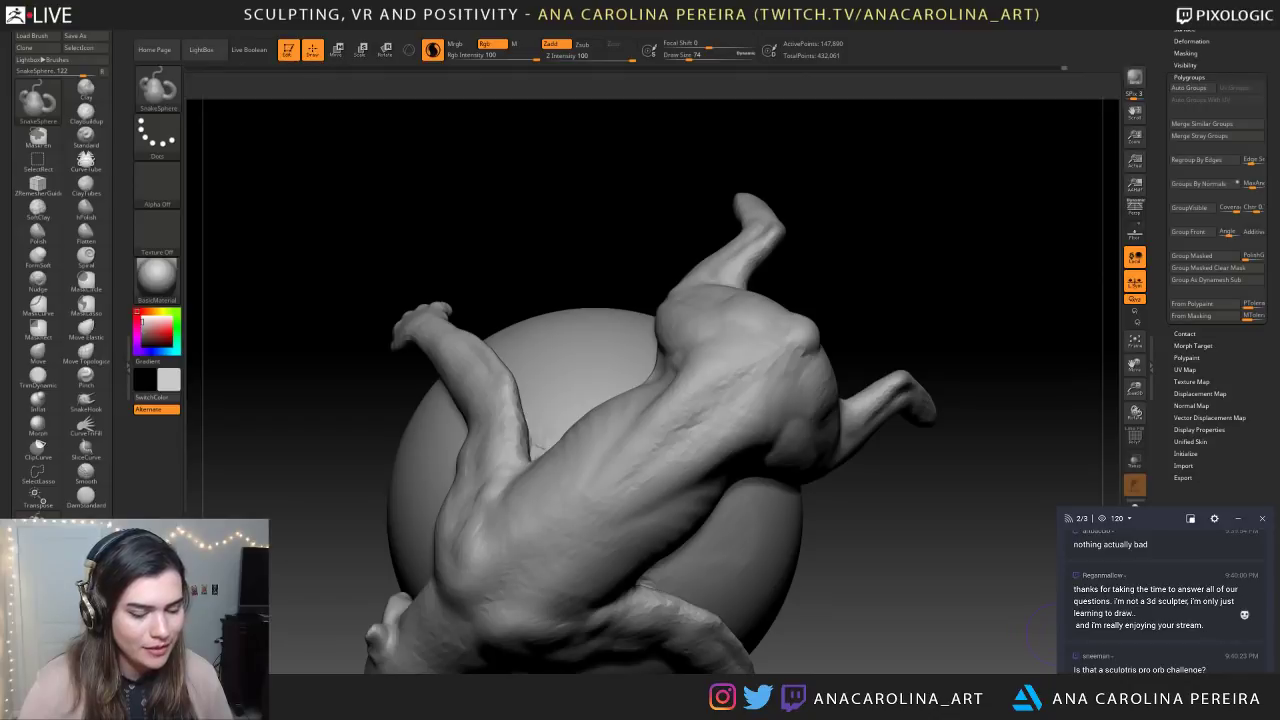
{"action": "mouse_move", "coordinate": [1081, 589]}
{"action": "left_mouse_down"}
{"action": "mouse_move", "coordinate": [1200, 603]}
{"action": "mouse_move", "coordinate": [1219, 630]}
{"action": "left_mouse_up"}
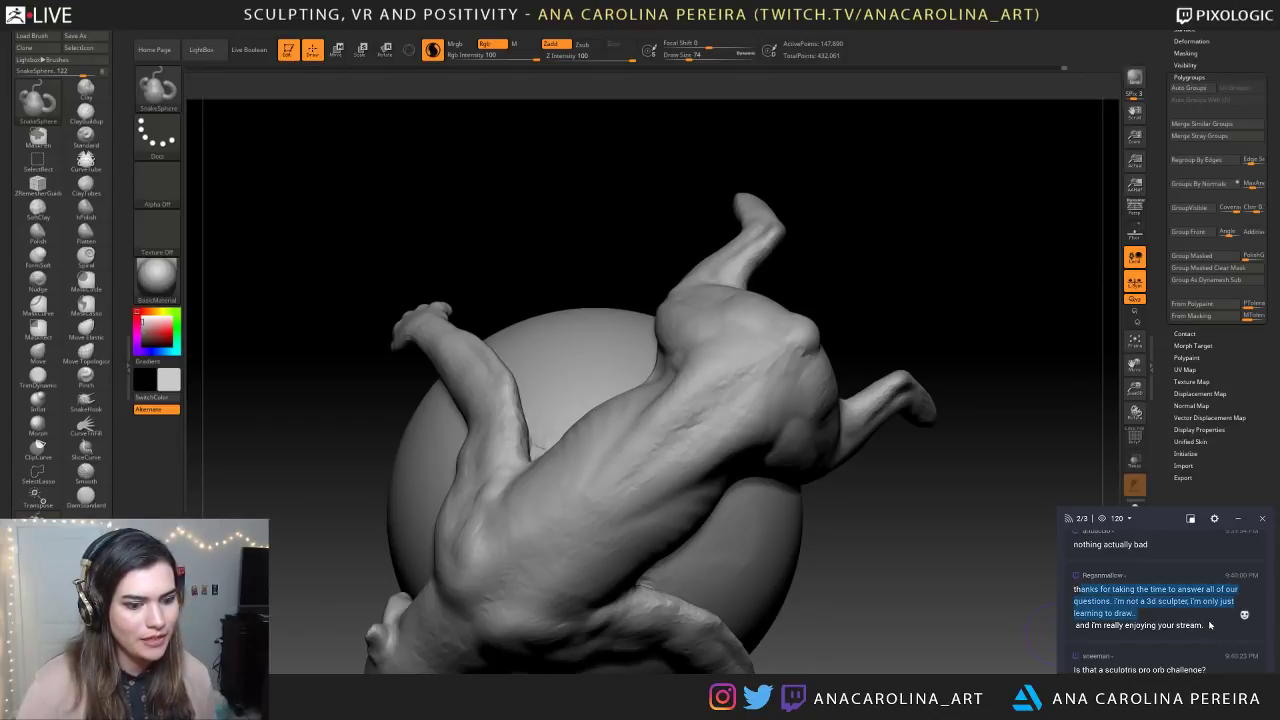
Try drawing a new tail out of the rump with the SnakeSphere brush at draw size 94, undoing the strokes
{"action": "left_click_drag", "start_coordinate": [1000, 540], "coordinate": [905, 575]}
{"action": "mouse_move", "coordinate": [930, 430]}
{"action": "left_mouse_down"}
{"action": "mouse_move", "coordinate": [972, 504]}
{"action": "mouse_move", "coordinate": [914, 409]}
{"action": "mouse_move", "coordinate": [850, 360]}
{"action": "mouse_move", "coordinate": [845, 315]}
{"action": "mouse_move", "coordinate": [905, 275]}
{"action": "mouse_move", "coordinate": [962, 198]}
{"action": "mouse_move", "coordinate": [946, 290]}
{"action": "left_mouse_up"}
{"action": "key", "text": "ctrl+z"}
{"action": "key", "text": "space"}
{"action": "mouse_move", "coordinate": [938, 299]}
{"action": "left_mouse_down"}
{"action": "mouse_move", "coordinate": [925, 320]}
{"action": "mouse_move", "coordinate": [886, 328]}
{"action": "left_mouse_up"}
{"action": "left_click_drag", "start_coordinate": [800, 338], "coordinate": [888, 310]}
{"action": "mouse_move", "coordinate": [934, 272]}
{"action": "left_mouse_down"}
{"action": "mouse_move", "coordinate": [915, 384]}
{"action": "mouse_move", "coordinate": [838, 348]}
{"action": "mouse_move", "coordinate": [911, 312]}
{"action": "mouse_move", "coordinate": [877, 370]}
{"action": "mouse_move", "coordinate": [789, 371]}
{"action": "mouse_move", "coordinate": [814, 357]}
{"action": "mouse_move", "coordinate": [824, 231]}
{"action": "mouse_move", "coordinate": [766, 188]}
{"action": "mouse_move", "coordinate": [704, 171]}
{"action": "mouse_move", "coordinate": [748, 172]}
{"action": "mouse_move", "coordinate": [812, 205]}
{"action": "mouse_move", "coordinate": [873, 275]}
{"action": "mouse_move", "coordinate": [880, 210]}
{"action": "left_mouse_up"}
{"action": "key", "text": "ctrl+z"}
{"action": "mouse_move", "coordinate": [880, 210]}
{"action": "left_mouse_down"}
{"action": "mouse_move", "coordinate": [832, 200]}
{"action": "mouse_move", "coordinate": [869, 337]}
{"action": "mouse_move", "coordinate": [778, 389]}
{"action": "mouse_move", "coordinate": [780, 411]}
{"action": "left_mouse_up"}
{"action": "left_click_drag", "start_coordinate": [780, 214], "coordinate": [819, 284], "text": "shift"}
{"action": "mouse_move", "coordinate": [620, 300]}
{"action": "left_mouse_down"}
{"action": "mouse_move", "coordinate": [868, 345]}
{"action": "mouse_move", "coordinate": [843, 329]}
{"action": "left_mouse_up"}
{"action": "key", "text": "ctrl+z"}
{"action": "key", "text": "ctrl+z"}
{"action": "key", "text": "ctrl+z"}
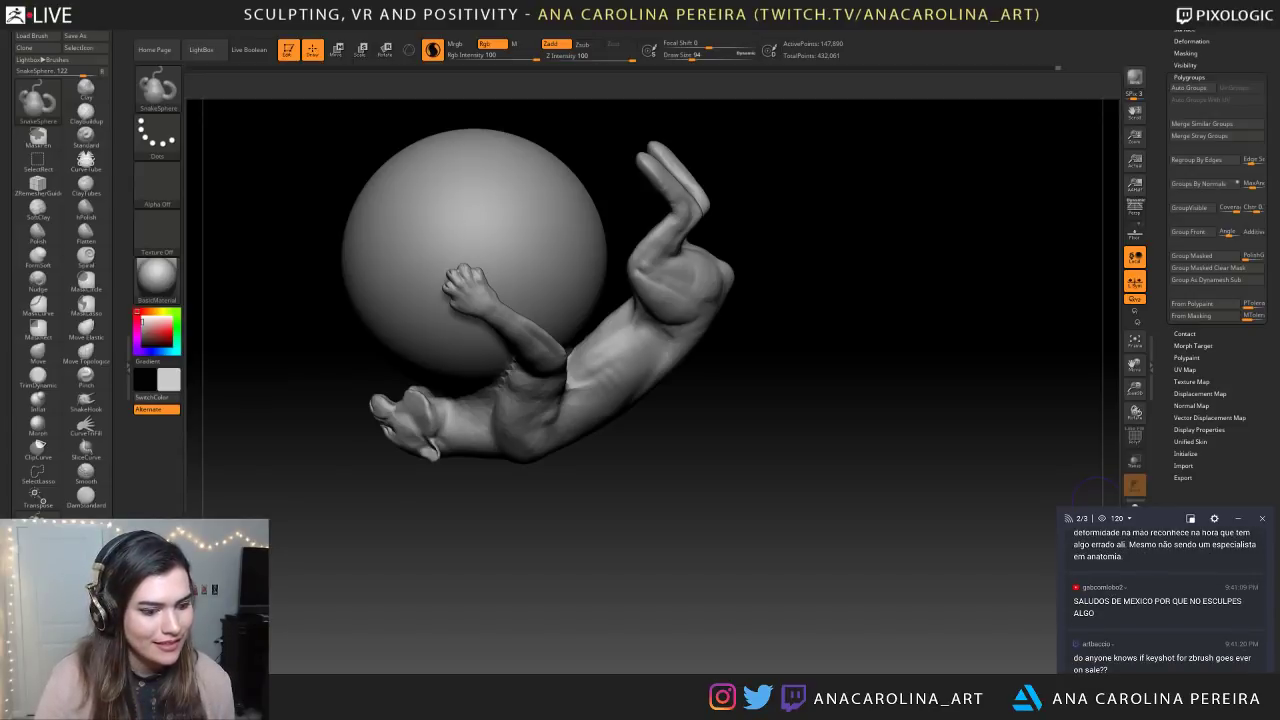
Try another SnakeSphere tail stroke from the rear of the rump and undo it
{"action": "left_click_drag", "start_coordinate": [377, 561], "coordinate": [430, 508]}
{"action": "left_click_drag", "start_coordinate": [449, 571], "coordinate": [439, 532]}
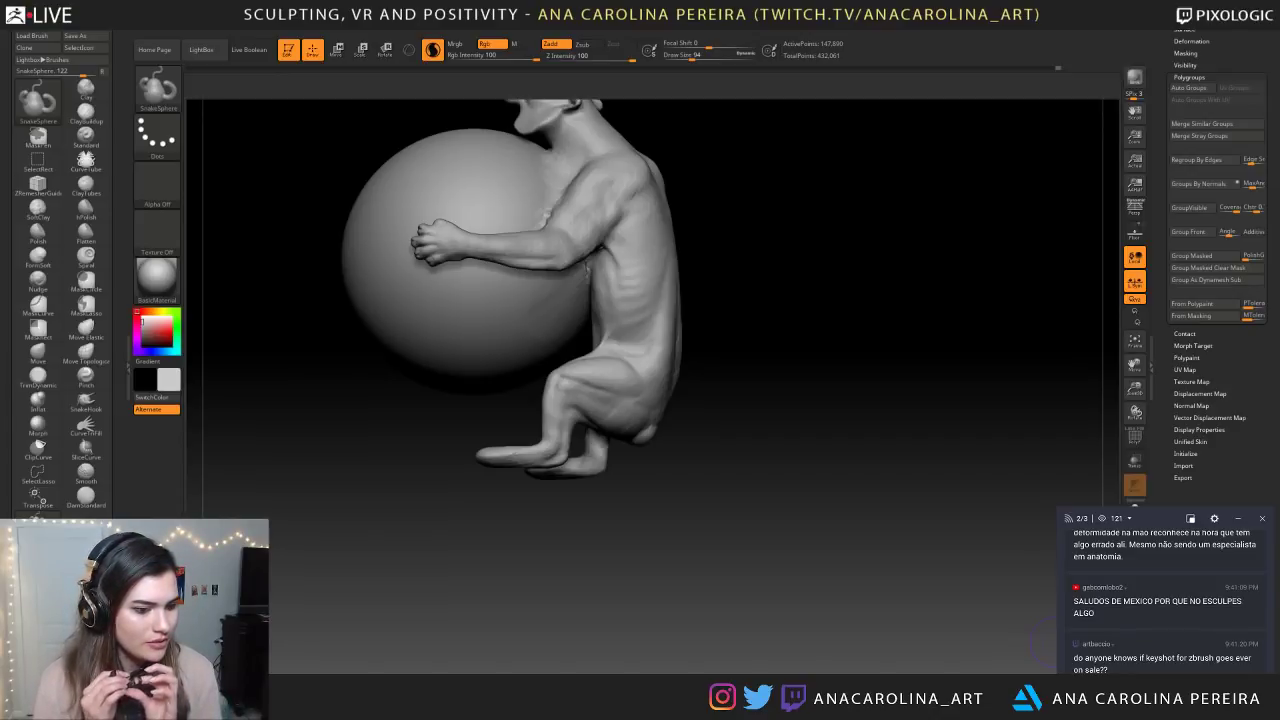
{"action": "left_click_drag", "start_coordinate": [1050, 447], "coordinate": [607, 510]}
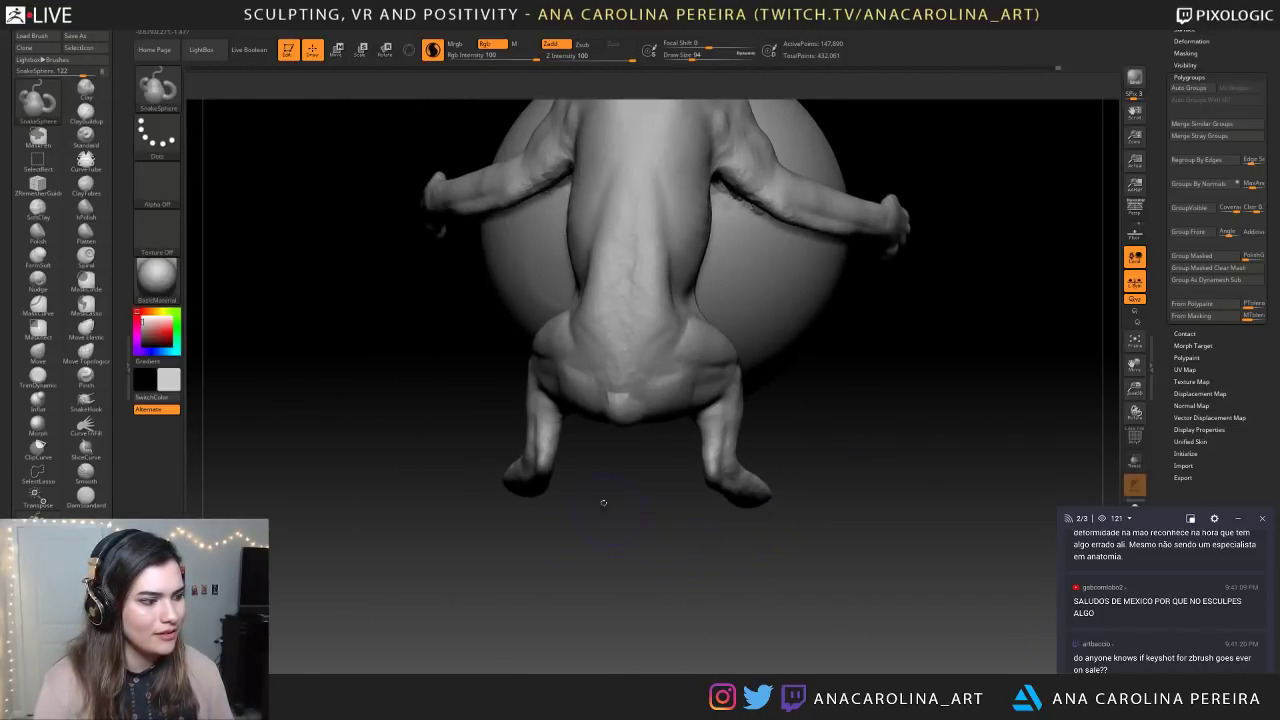
{"action": "mouse_move", "coordinate": [617, 418]}
{"action": "left_mouse_down"}
{"action": "mouse_move", "coordinate": [619, 530]}
{"action": "mouse_move", "coordinate": [680, 630]}
{"action": "mouse_move", "coordinate": [786, 555]}
{"action": "left_mouse_up"}
{"action": "left_click_drag", "start_coordinate": [786, 555], "coordinate": [950, 550]}
{"action": "left_click_drag", "start_coordinate": [846, 475], "coordinate": [640, 440]}
{"action": "key", "text": "ctrl+z"}
{"action": "left_click_drag", "start_coordinate": [780, 438], "coordinate": [655, 503]}
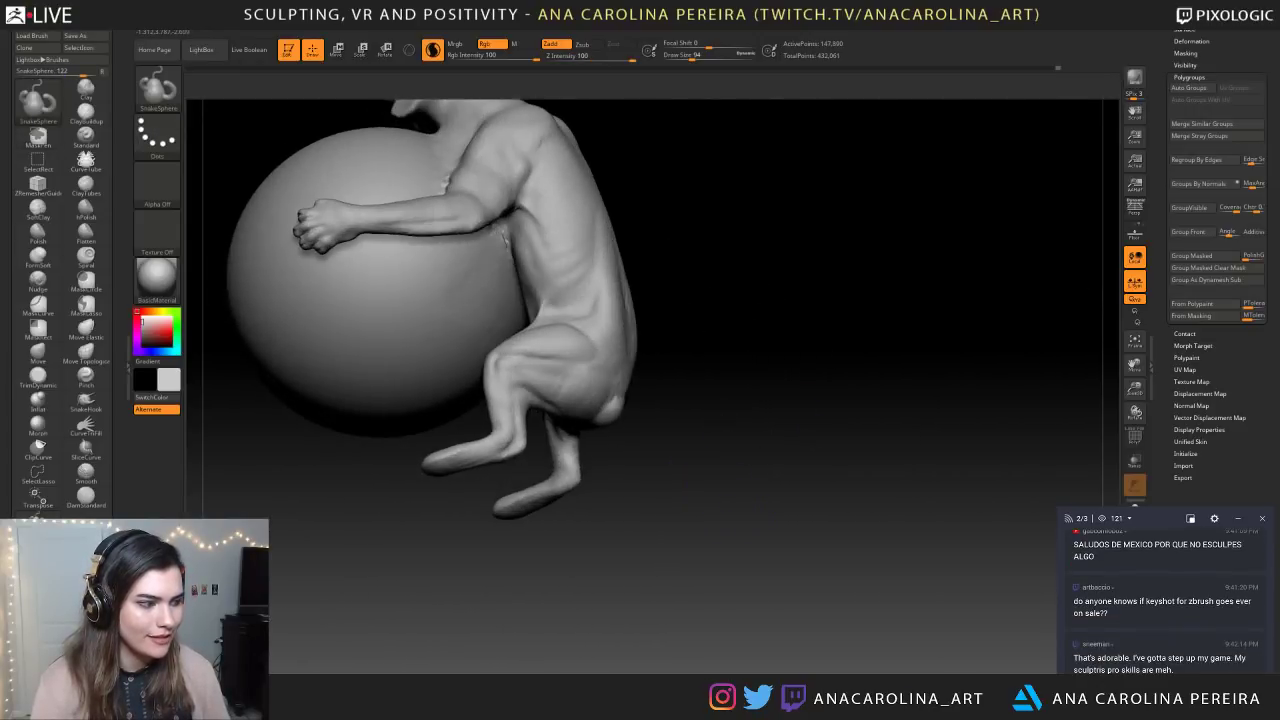
Pull a long, upward-curling tail out of the rump with the SnakeSphere brush
{"action": "mouse_move", "coordinate": [591, 437]}
{"action": "left_mouse_down", "text": "shift"}
{"action": "mouse_move", "coordinate": [602, 443]}
{"action": "mouse_move", "coordinate": [613, 424]}
{"action": "mouse_move", "coordinate": [578, 545]}
{"action": "mouse_move", "coordinate": [540, 546]}
{"action": "left_mouse_up", "text": "shift"}
{"action": "left_click_drag", "start_coordinate": [510, 560], "coordinate": [590, 555]}
{"action": "left_click_drag", "start_coordinate": [740, 540], "coordinate": [730, 450], "text": "alt"}
{"action": "left_click_drag", "start_coordinate": [730, 450], "coordinate": [780, 400]}
{"action": "left_click_drag", "start_coordinate": [640, 520], "coordinate": [900, 600]}
{"action": "left_click_drag", "start_coordinate": [900, 560], "coordinate": [850, 545]}
{"action": "mouse_move", "coordinate": [840, 559]}
{"action": "left_mouse_down"}
{"action": "mouse_move", "coordinate": [572, 438]}
{"action": "mouse_move", "coordinate": [672, 414]}
{"action": "mouse_move", "coordinate": [675, 425]}
{"action": "mouse_move", "coordinate": [608, 414]}
{"action": "left_mouse_up"}
Set the draw size to 149, turn off Sculptris Pro and smooth the new tail
{"action": "key", "text": "shift"}
{"action": "key", "text": "ctrl+z"}
{"action": "key", "text": "space"}
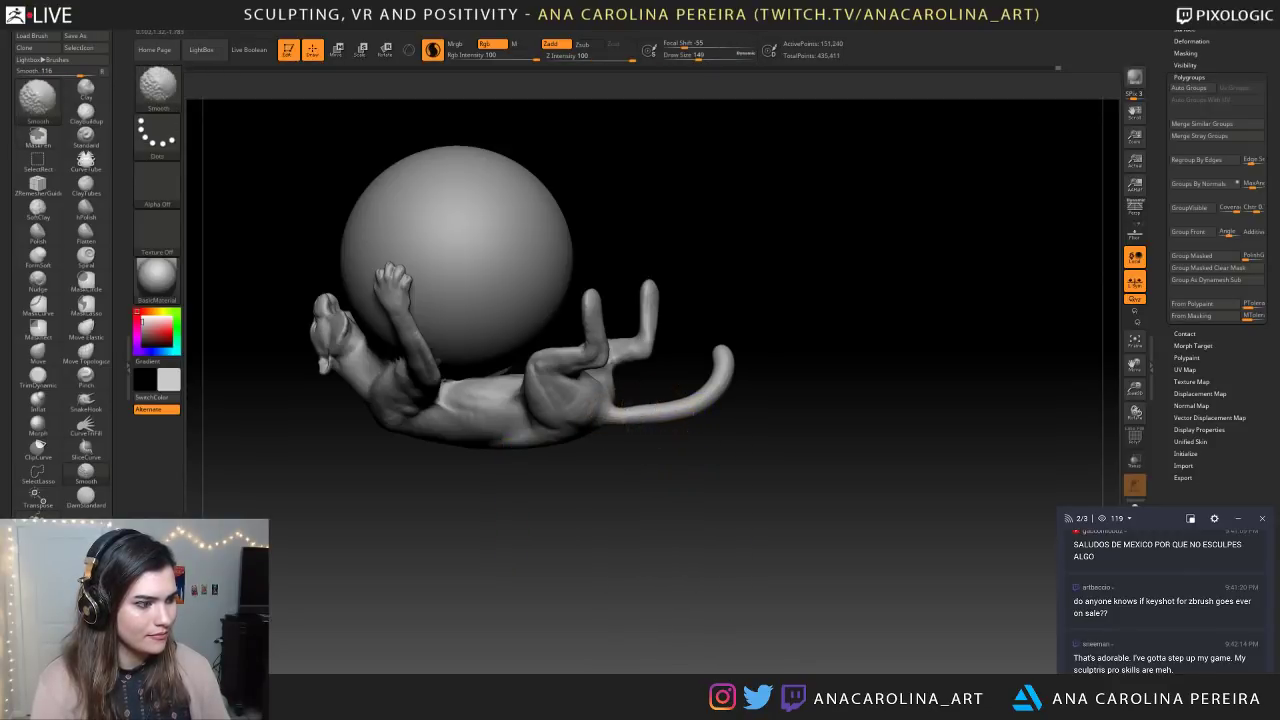
{"action": "key", "text": "ctrl"}
{"action": "key", "text": "ctrl+z"}
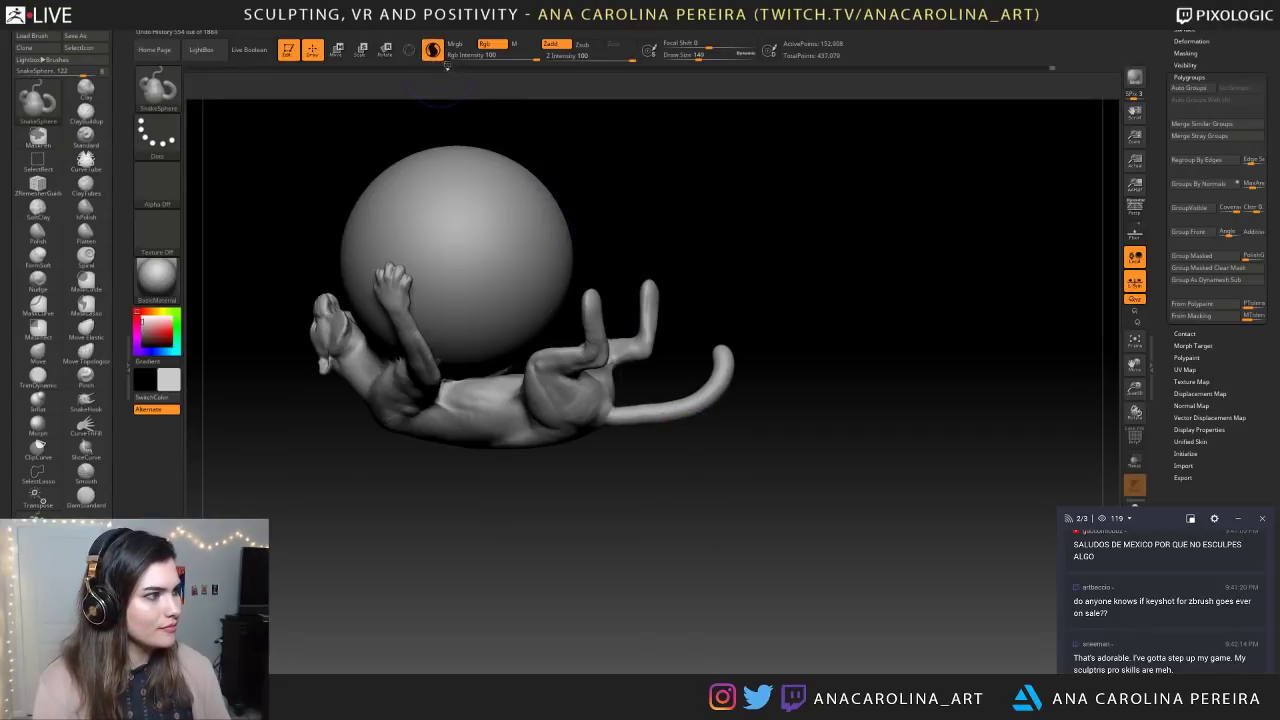
{"action": "key", "text": "shift"}
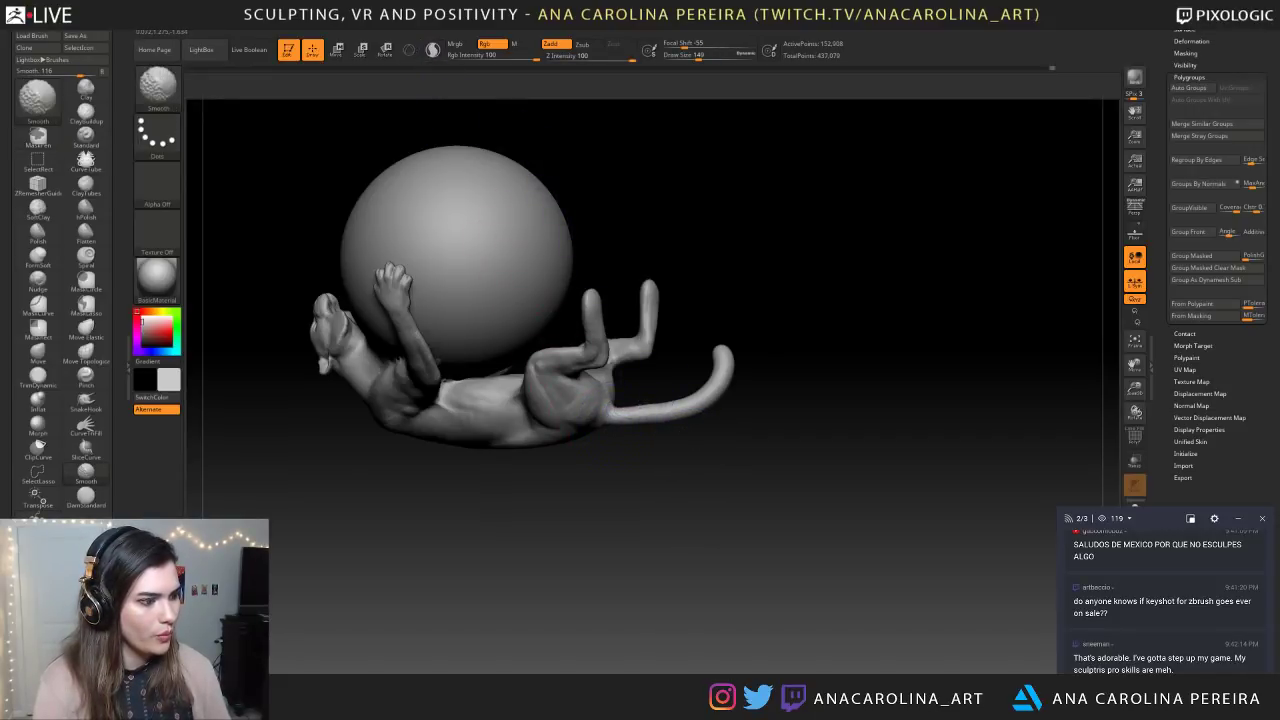
{"action": "mouse_move", "coordinate": [743, 320]}
{"action": "left_mouse_down"}
{"action": "mouse_move", "coordinate": [697, 390]}
{"action": "mouse_move", "coordinate": [738, 352]}
{"action": "mouse_move", "coordinate": [722, 345]}
{"action": "mouse_move", "coordinate": [711, 273]}
{"action": "mouse_move", "coordinate": [717, 370]}
{"action": "mouse_move", "coordinate": [714, 340]}
{"action": "mouse_move", "coordinate": [694, 333]}
{"action": "mouse_move", "coordinate": [712, 323]}
{"action": "left_mouse_up"}
Switch to the Move brush, enlarge the draw size to 324 and adjust the tail's curve
{"action": "key", "text": "b"}
{"action": "key", "text": "m"}
{"action": "key", "text": "v"}
{"action": "key", "text": "space"}
{"action": "left_click_drag", "start_coordinate": [671, 373], "coordinate": [688, 363]}
{"action": "mouse_move", "coordinate": [780, 295]}
{"action": "left_mouse_down"}
{"action": "mouse_move", "coordinate": [711, 460]}
{"action": "mouse_move", "coordinate": [700, 399]}
{"action": "left_mouse_up"}
{"action": "left_click_drag", "start_coordinate": [785, 435], "coordinate": [716, 469]}
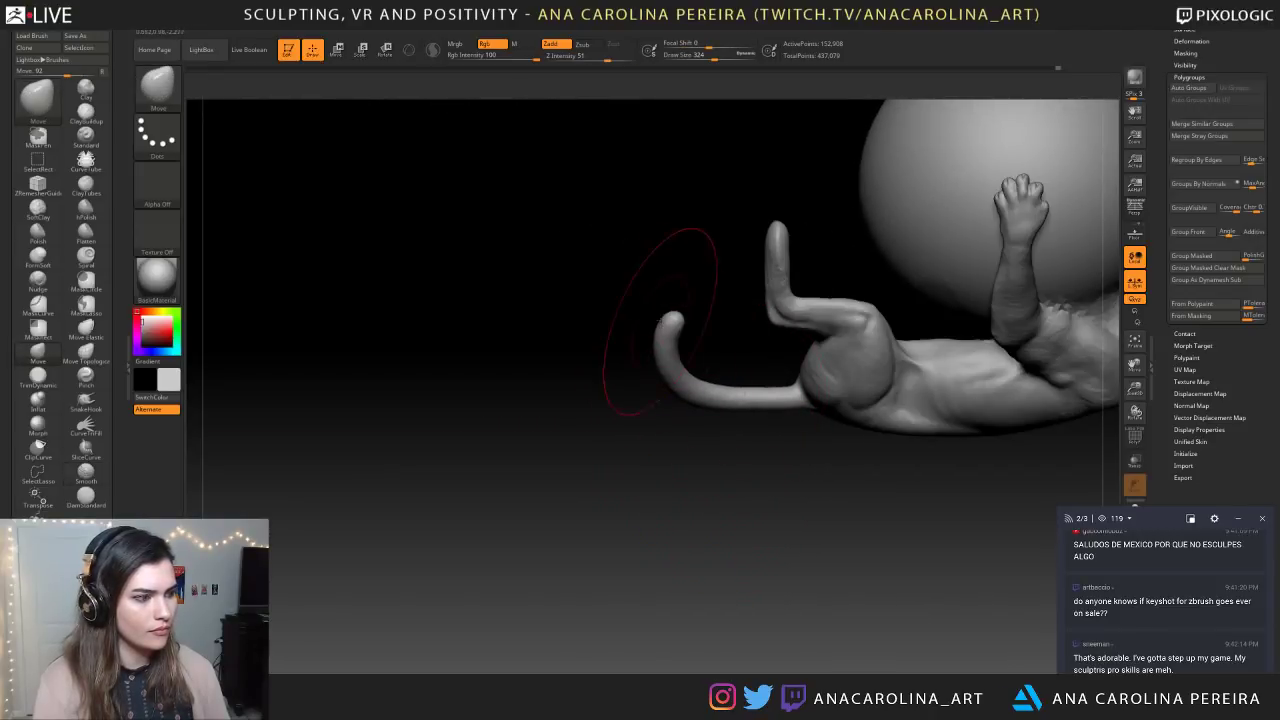
Stretch the tail's curled tip further upward with the Move brush and quick-save the project
{"action": "mouse_move", "coordinate": [670, 365]}
{"action": "left_mouse_down"}
{"action": "mouse_move", "coordinate": [660, 342]}
{"action": "mouse_move", "coordinate": [675, 295]}
{"action": "left_mouse_up"}
{"action": "left_click_drag", "start_coordinate": [670, 343], "coordinate": [658, 348]}
{"action": "key", "text": "space"}
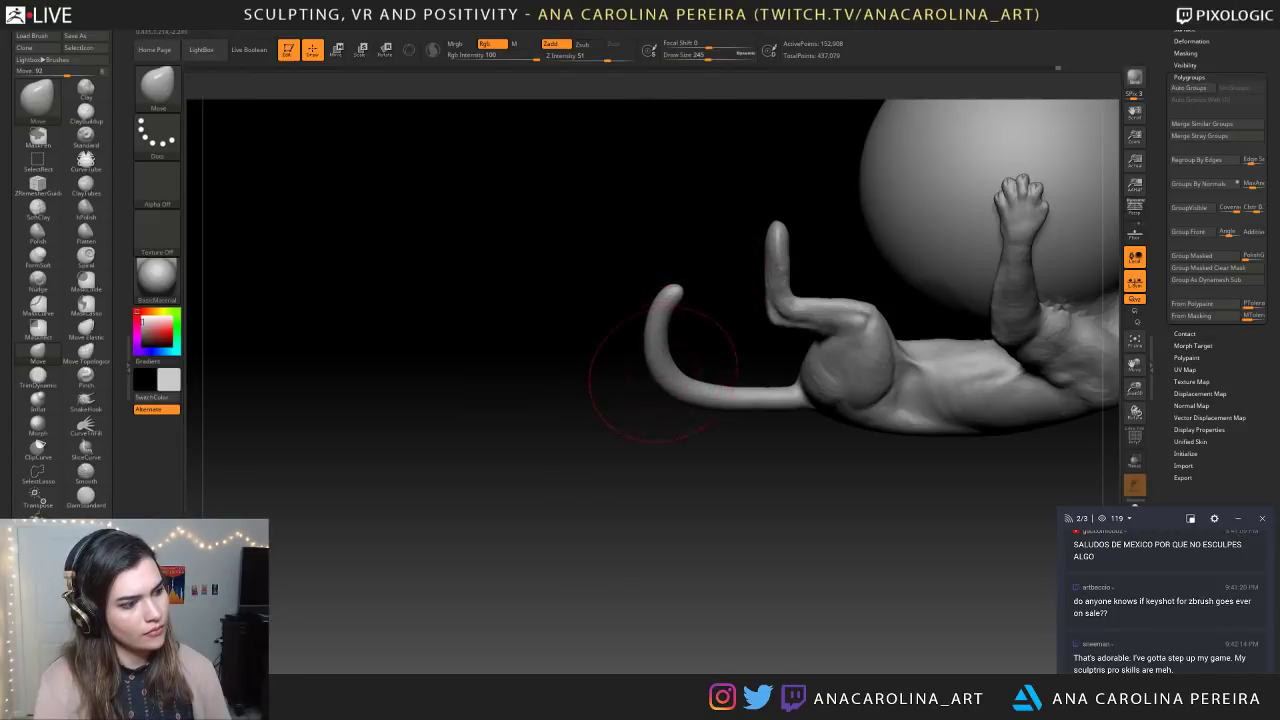
{"action": "left_click_drag", "start_coordinate": [640, 465], "coordinate": [799, 186]}
{"action": "left_click", "coordinate": [925, 8]}
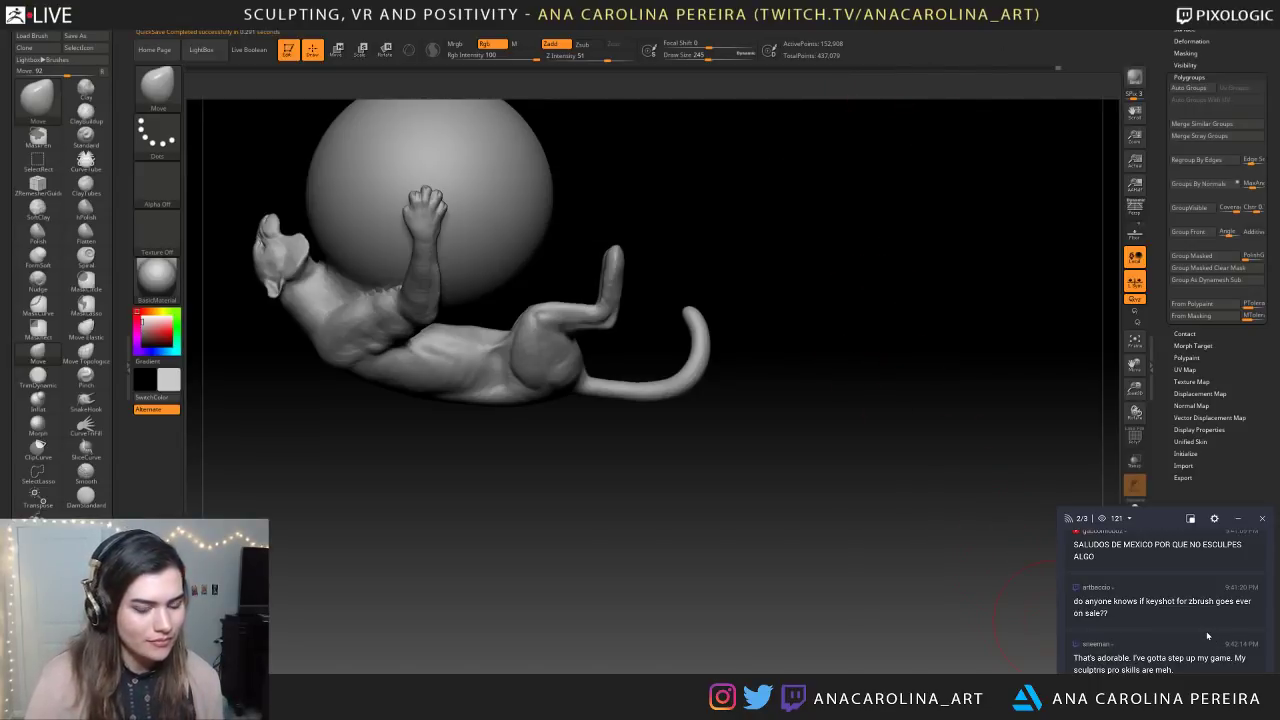
Set the draw size to 149 and smooth the surface around the rump and lower back
{"action": "left_click_drag", "start_coordinate": [500, 507], "coordinate": [652, 552]}
{"action": "mouse_move", "coordinate": [671, 597]}
{"action": "left_mouse_down"}
{"action": "mouse_move", "coordinate": [575, 592]}
{"action": "mouse_move", "coordinate": [659, 609]}
{"action": "mouse_move", "coordinate": [629, 603]}
{"action": "left_mouse_up"}
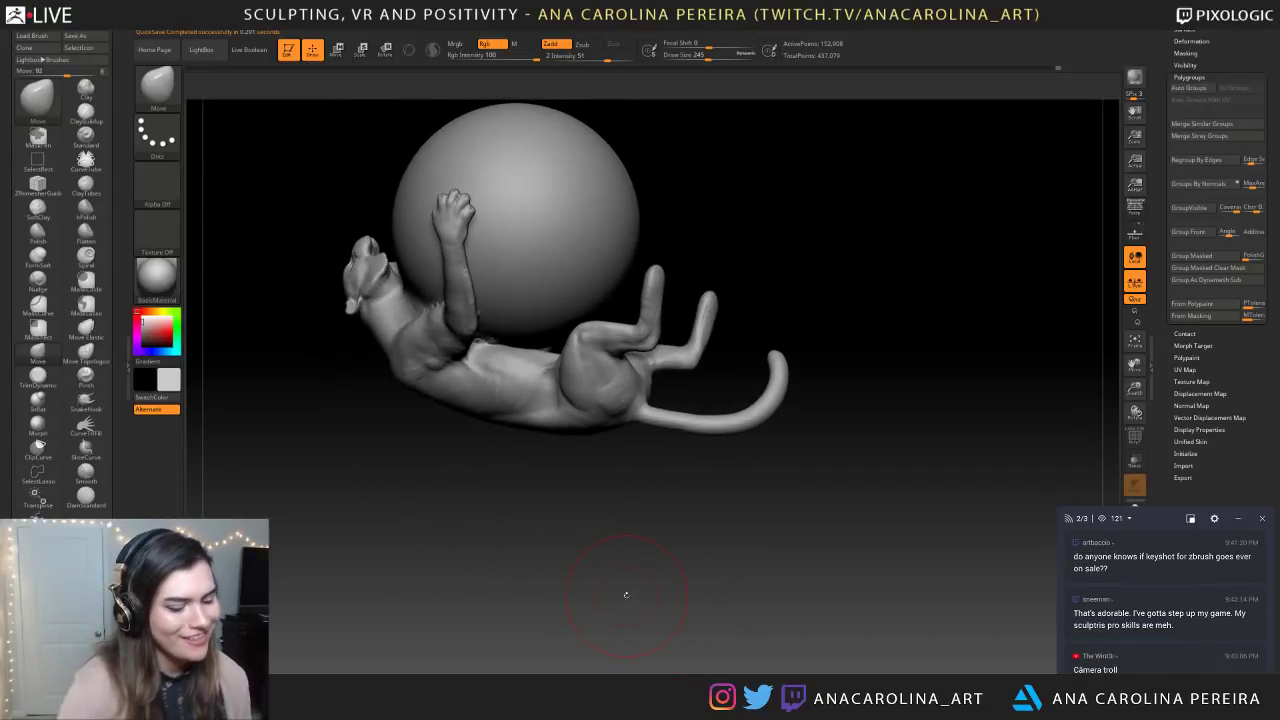
{"action": "mouse_move", "coordinate": [612, 560]}
{"action": "left_mouse_down"}
{"action": "mouse_move", "coordinate": [628, 553]}
{"action": "mouse_move", "coordinate": [600, 503]}
{"action": "left_mouse_up"}
{"action": "key", "text": "space"}
{"action": "left_click_drag", "start_coordinate": [698, 453], "coordinate": [688, 455]}
{"action": "left_click_drag", "start_coordinate": [688, 516], "coordinate": [671, 531], "text": "alt"}
{"action": "left_click_drag", "start_coordinate": [606, 422], "coordinate": [614, 409], "text": "shift"}
{"action": "left_click_drag", "start_coordinate": [606, 465], "coordinate": [563, 417]}
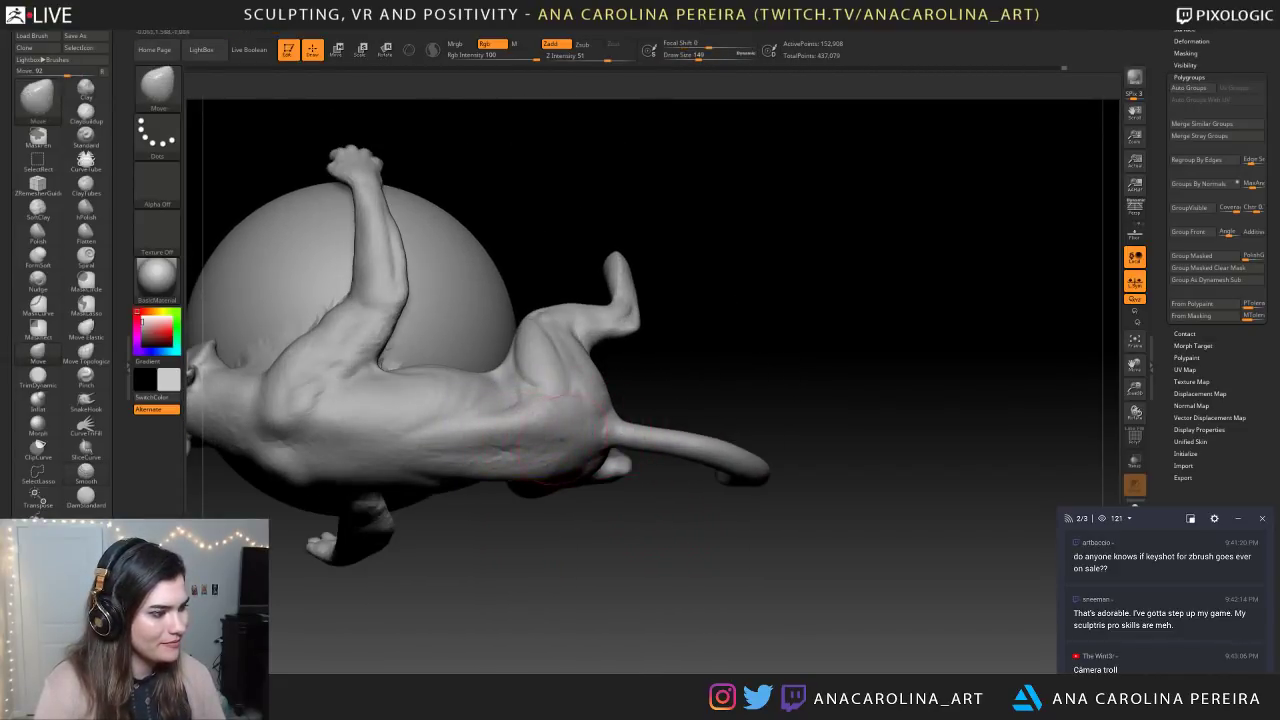
{"action": "left_click_drag", "start_coordinate": [648, 345], "coordinate": [652, 391]}
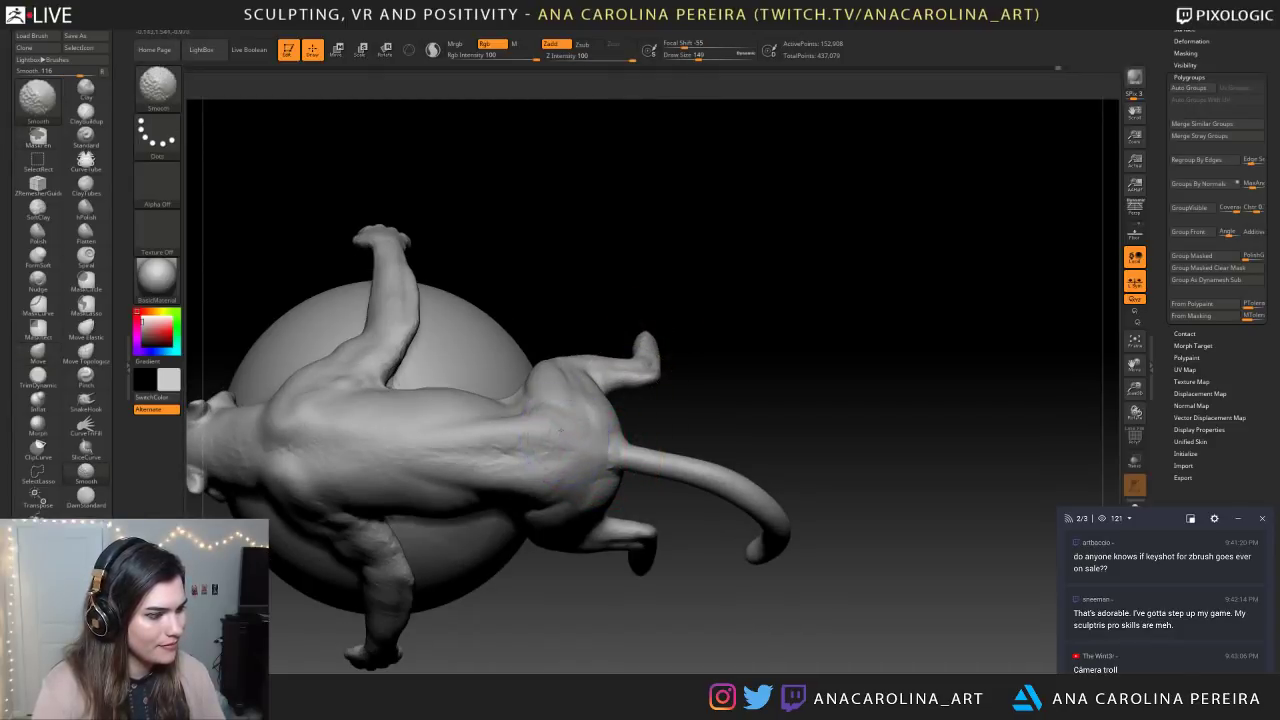
{"action": "mouse_move", "coordinate": [670, 392]}
{"action": "left_mouse_down"}
{"action": "mouse_move", "coordinate": [652, 510]}
{"action": "mouse_move", "coordinate": [629, 494]}
{"action": "mouse_move", "coordinate": [634, 523]}
{"action": "mouse_move", "coordinate": [650, 365]}
{"action": "mouse_move", "coordinate": [690, 569]}
{"action": "left_mouse_up"}
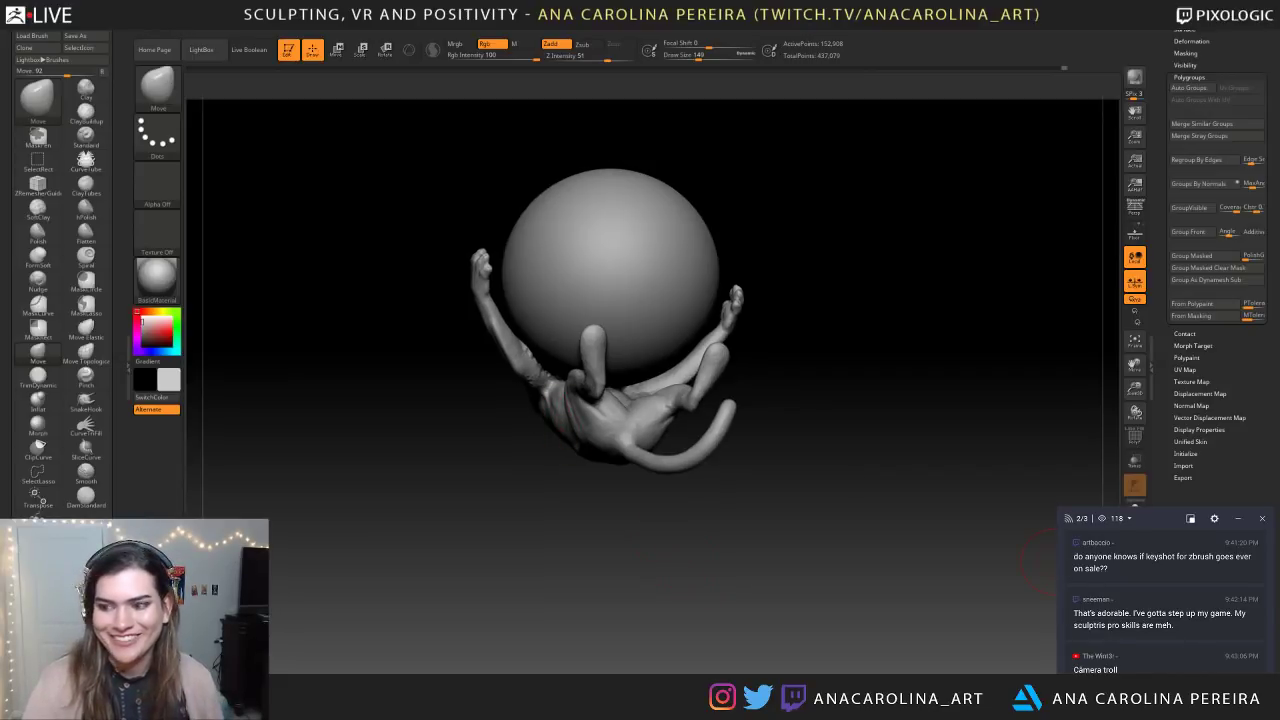
Undo the last Move stroke, set the draw size to 97 and reshape the rump just below the tail base
{"action": "mouse_move", "coordinate": [501, 575]}
{"action": "left_mouse_down"}
{"action": "mouse_move", "coordinate": [560, 565]}
{"action": "mouse_move", "coordinate": [770, 600]}
{"action": "left_mouse_up"}
{"action": "left_click_drag", "start_coordinate": [776, 678], "coordinate": [806, 564], "text": "alt"}
{"action": "left_click_drag", "start_coordinate": [806, 564], "coordinate": [865, 570]}
{"action": "left_click_drag", "start_coordinate": [865, 570], "coordinate": [868, 635], "text": "alt"}
{"action": "left_click_drag", "start_coordinate": [818, 615], "coordinate": [808, 700]}
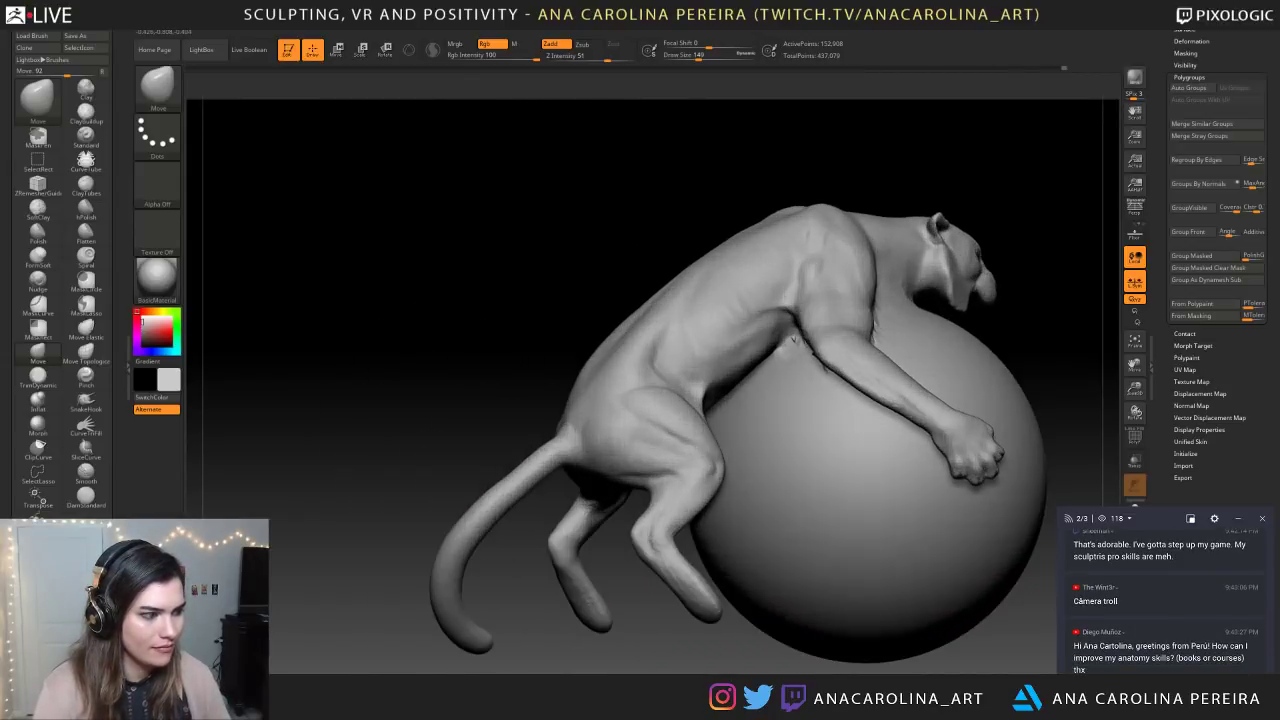
{"action": "key", "text": "ctrl+z"}
{"action": "left_click_drag", "start_coordinate": [655, 640], "coordinate": [805, 690]}
{"action": "left_click_drag", "start_coordinate": [629, 506], "coordinate": [691, 583], "text": "alt"}
{"action": "key", "text": "space"}
{"action": "left_click_drag", "start_coordinate": [744, 424], "coordinate": [738, 419]}
{"action": "left_click_drag", "start_coordinate": [633, 361], "coordinate": [646, 376]}
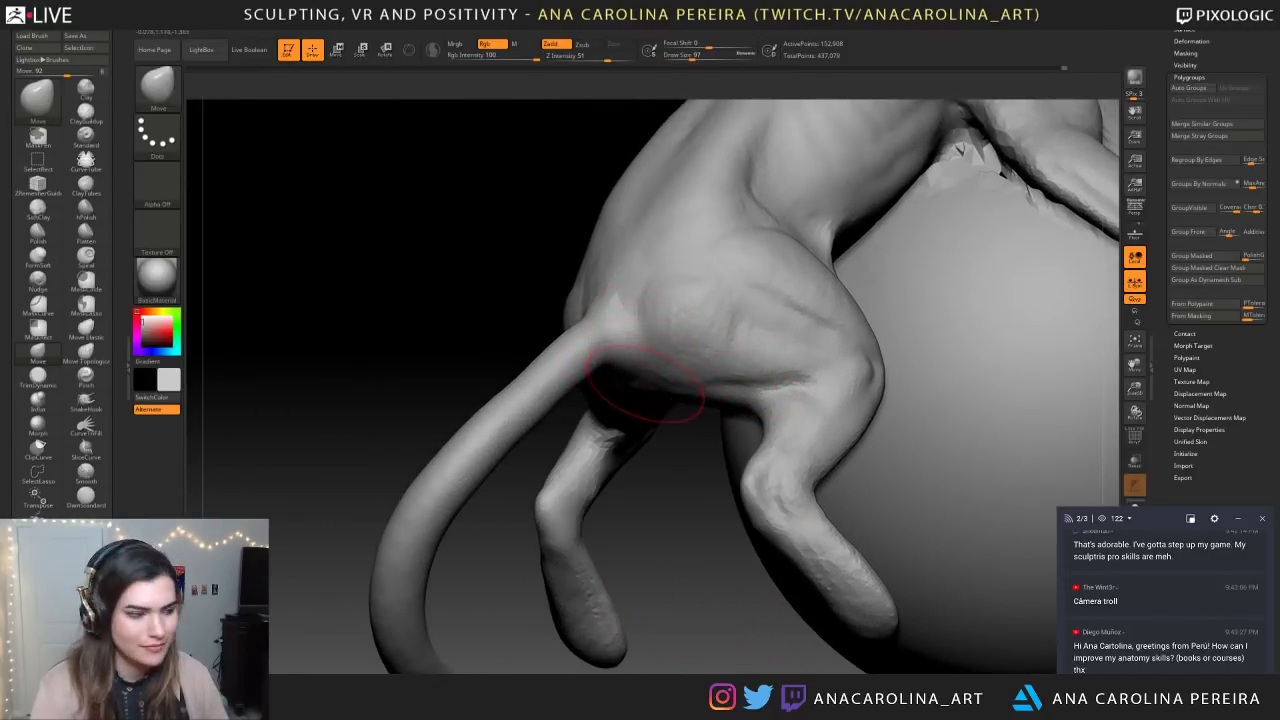
{"action": "left_click_drag", "start_coordinate": [648, 430], "coordinate": [675, 458]}
Switch to the DamStandard brush and carve a crease at the back of the hind leg's knee
{"action": "key", "text": "b"}
{"action": "key", "text": "d"}
{"action": "key", "text": "s"}
{"action": "left_click_drag", "start_coordinate": [636, 528], "coordinate": [657, 571]}
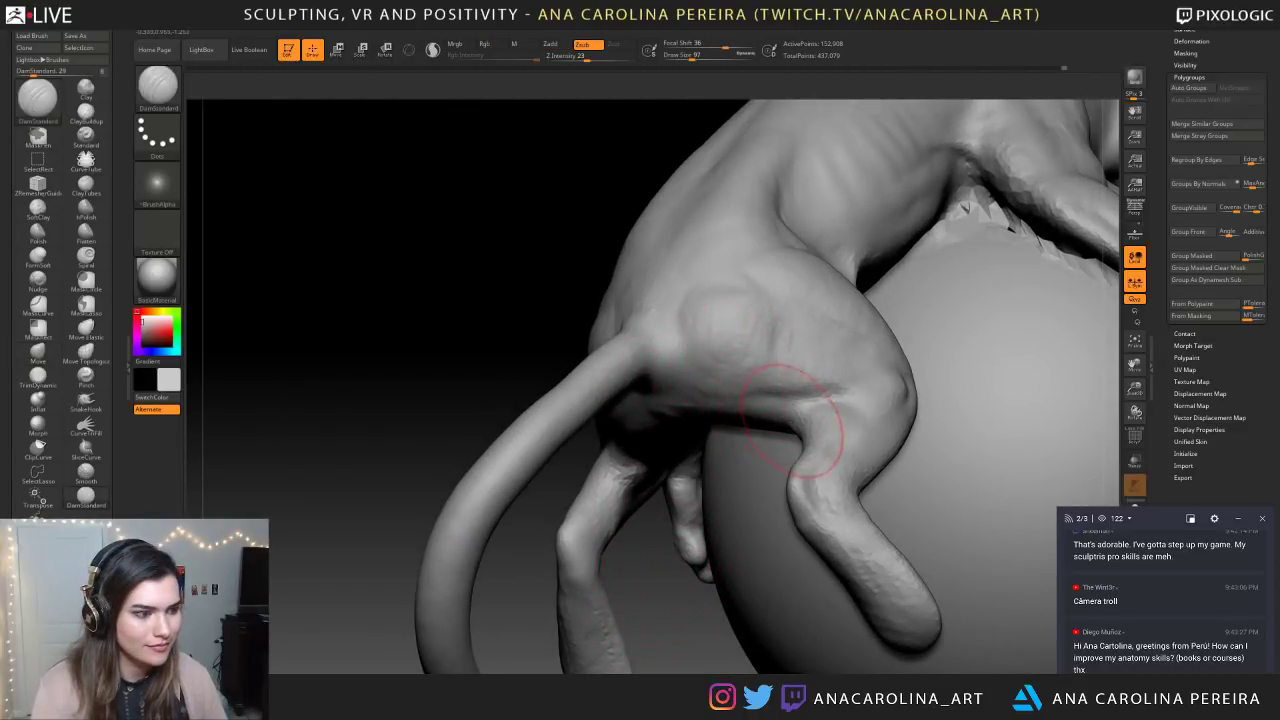
{"action": "mouse_move", "coordinate": [826, 399]}
{"action": "left_mouse_down"}
{"action": "mouse_move", "coordinate": [765, 424]}
{"action": "mouse_move", "coordinate": [834, 398]}
{"action": "left_mouse_up"}
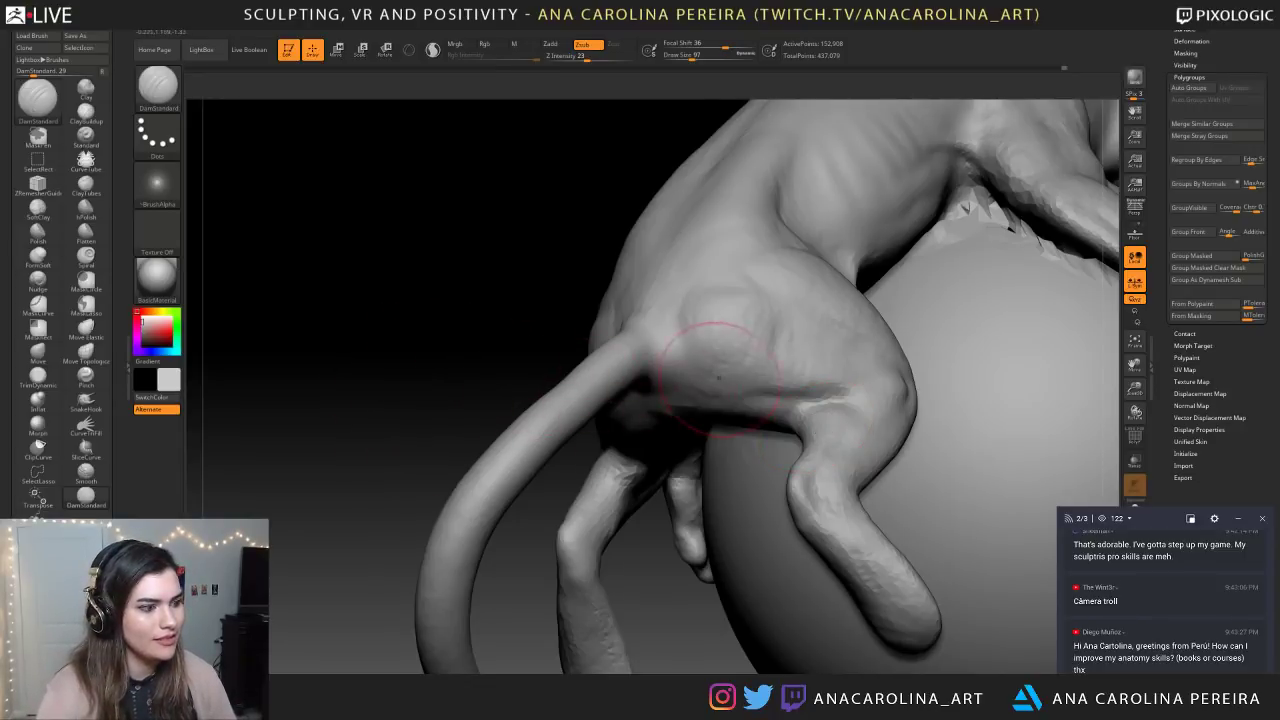
Carve muscle lines along the back of the thigh and beneath the rump, redoing the first thigh stroke
{"action": "left_click_drag", "start_coordinate": [680, 372], "coordinate": [768, 398]}
{"action": "key", "text": "ctrl+z"}
{"action": "left_click_drag", "start_coordinate": [694, 377], "coordinate": [778, 392]}
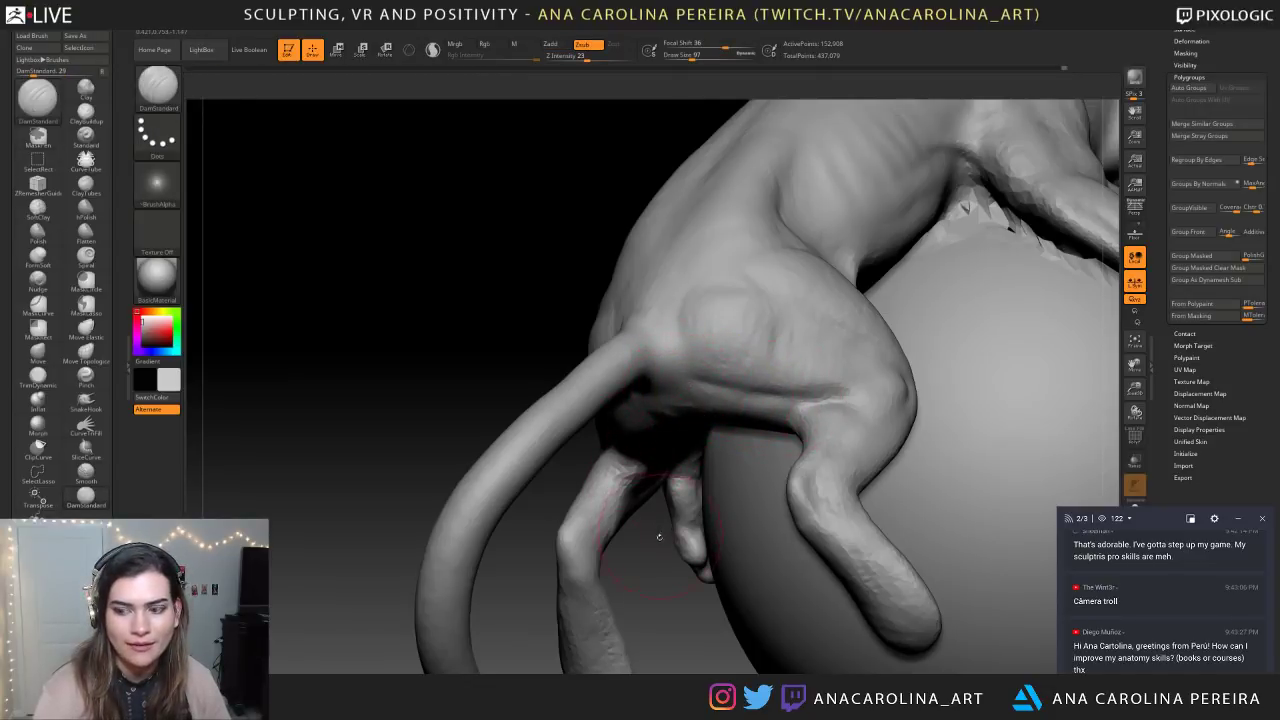
{"action": "left_click_drag", "start_coordinate": [661, 562], "coordinate": [668, 520]}
{"action": "mouse_move", "coordinate": [690, 355]}
{"action": "left_mouse_down"}
{"action": "mouse_move", "coordinate": [740, 386]}
{"action": "mouse_move", "coordinate": [718, 433]}
{"action": "left_mouse_up"}
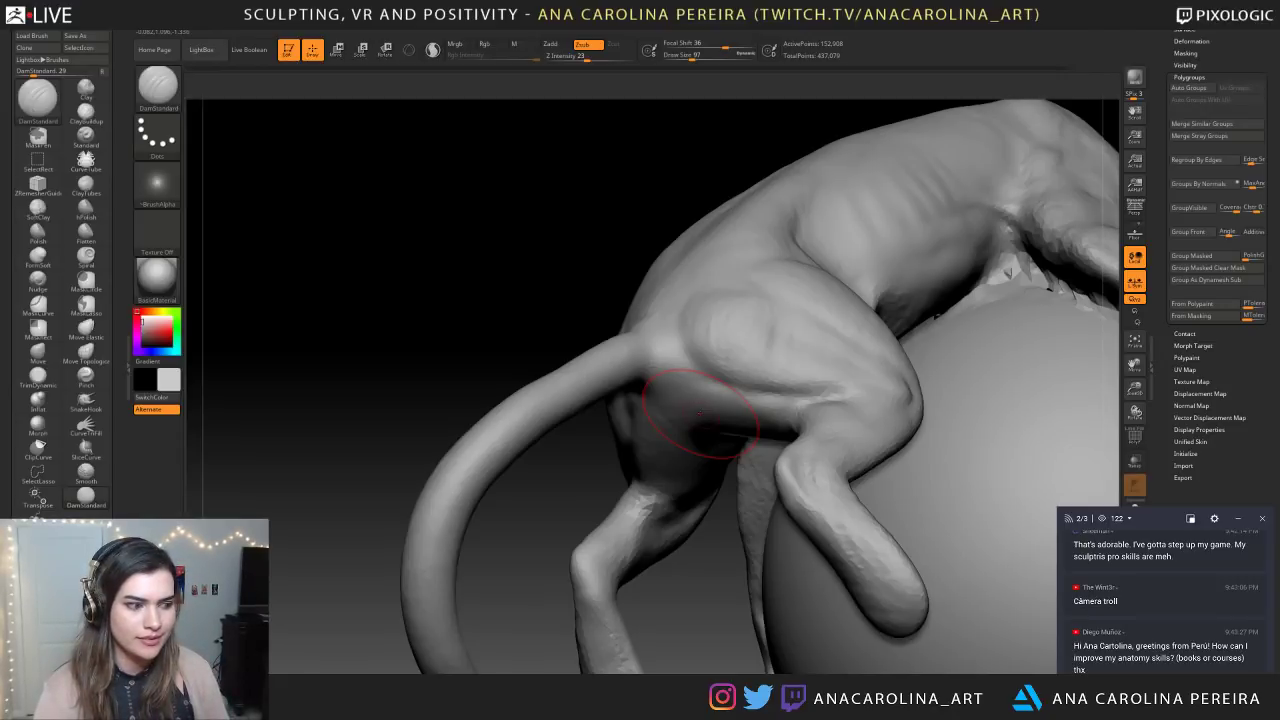
Smooth the carved transitions around the hips and the tail base from both sides
{"action": "mouse_move", "coordinate": [688, 643]}
{"action": "left_mouse_down", "text": "alt"}
{"action": "mouse_move", "coordinate": [690, 520]}
{"action": "mouse_move", "coordinate": [860, 530]}
{"action": "mouse_move", "coordinate": [860, 600]}
{"action": "left_mouse_up", "text": "alt"}
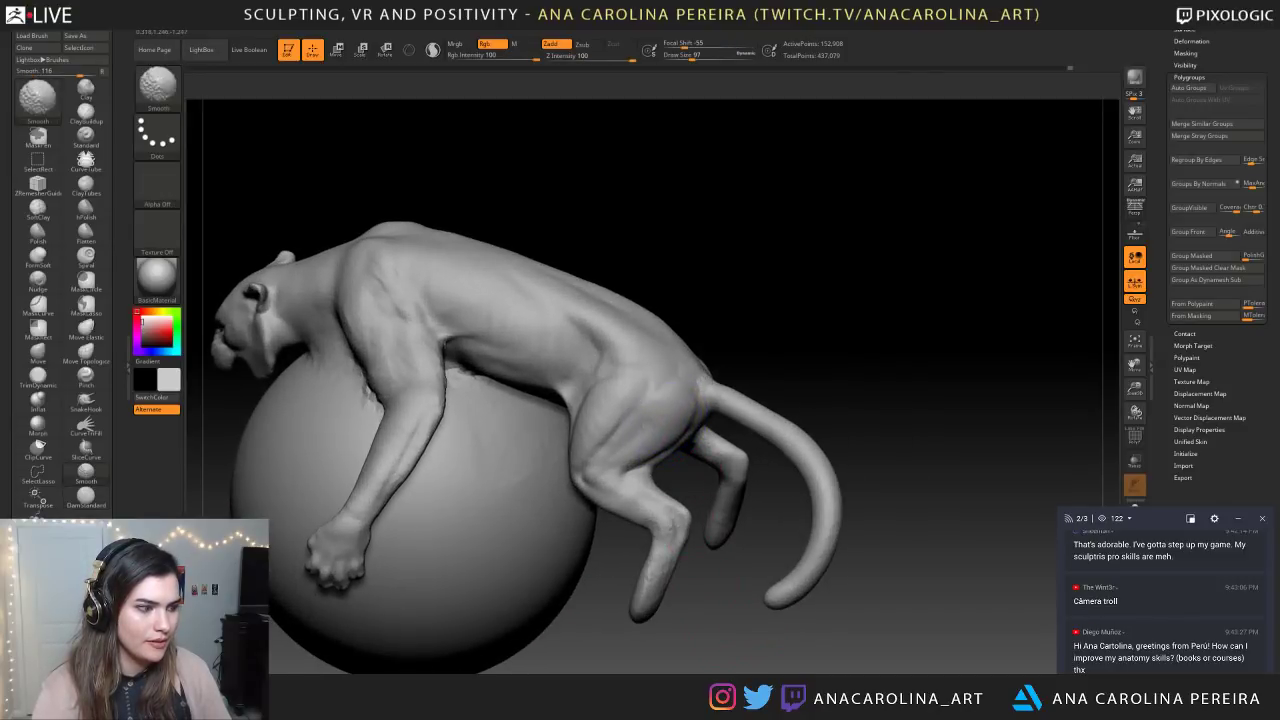
{"action": "left_click_drag", "start_coordinate": [950, 390], "coordinate": [780, 385]}
{"action": "left_click_drag", "start_coordinate": [697, 385], "coordinate": [723, 384], "text": "shift"}
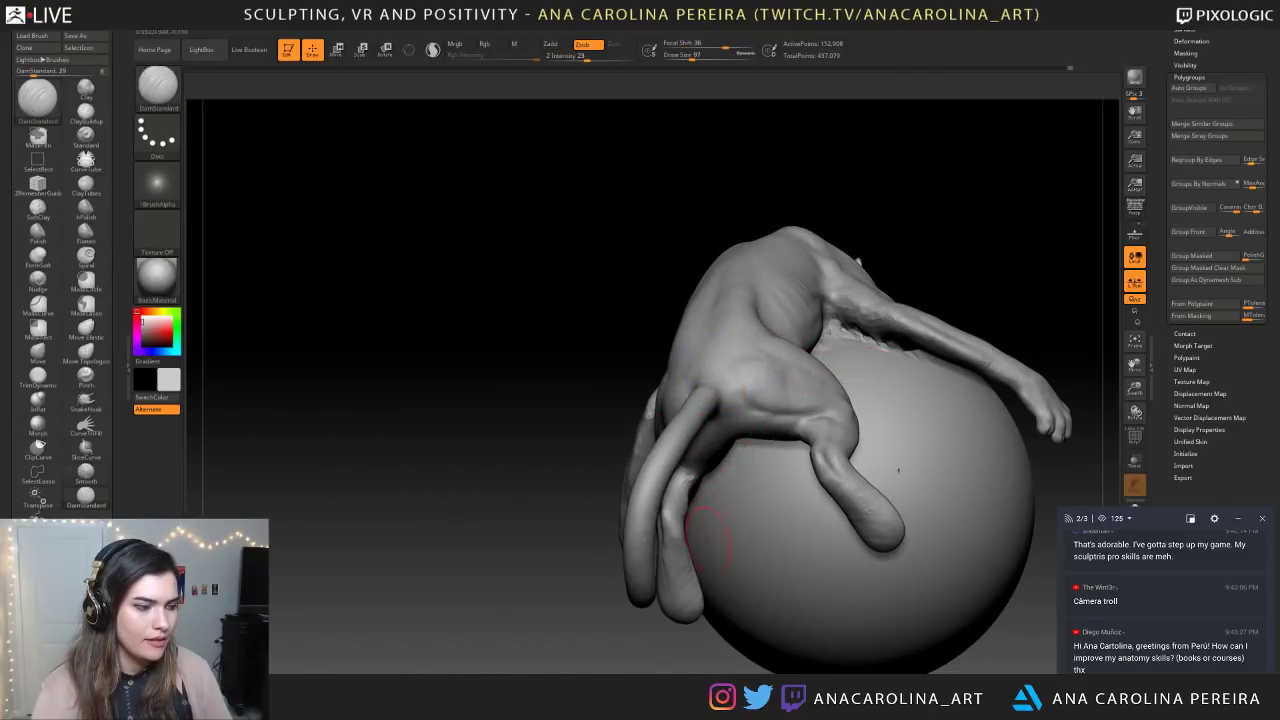
{"action": "left_click_drag", "start_coordinate": [712, 650], "coordinate": [575, 632]}
{"action": "left_click_drag", "start_coordinate": [605, 454], "coordinate": [584, 447], "text": "shift"}
{"action": "mouse_move", "coordinate": [440, 484]}
{"action": "left_mouse_down", "text": "alt"}
{"action": "mouse_move", "coordinate": [534, 403]}
{"action": "mouse_move", "coordinate": [531, 461]}
{"action": "left_mouse_up", "text": "alt"}
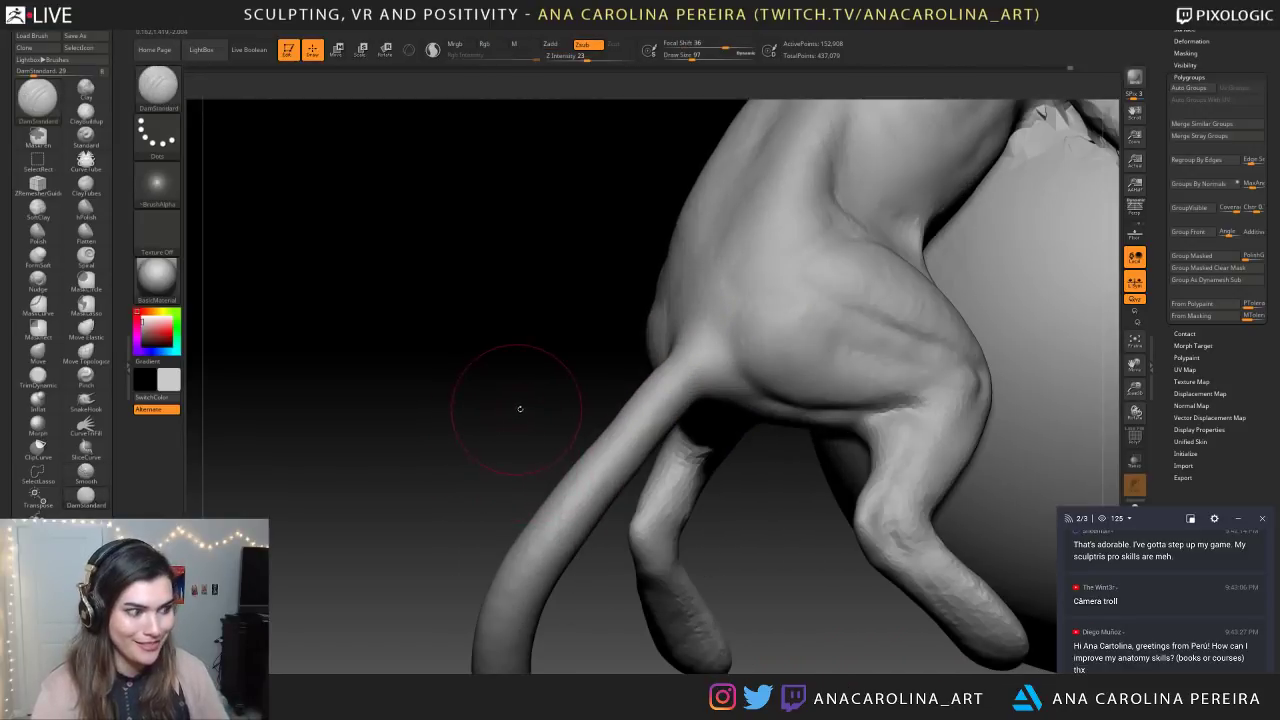
Build up and smooth the rump around the base of the tail with the ClayBuildup brush
{"action": "left_click_drag", "start_coordinate": [517, 408], "coordinate": [534, 399]}
{"action": "left_click_drag", "start_coordinate": [688, 584], "coordinate": [400, 530]}
{"action": "key", "text": "b"}
{"action": "key", "text": "c"}
{"action": "key", "text": "b"}
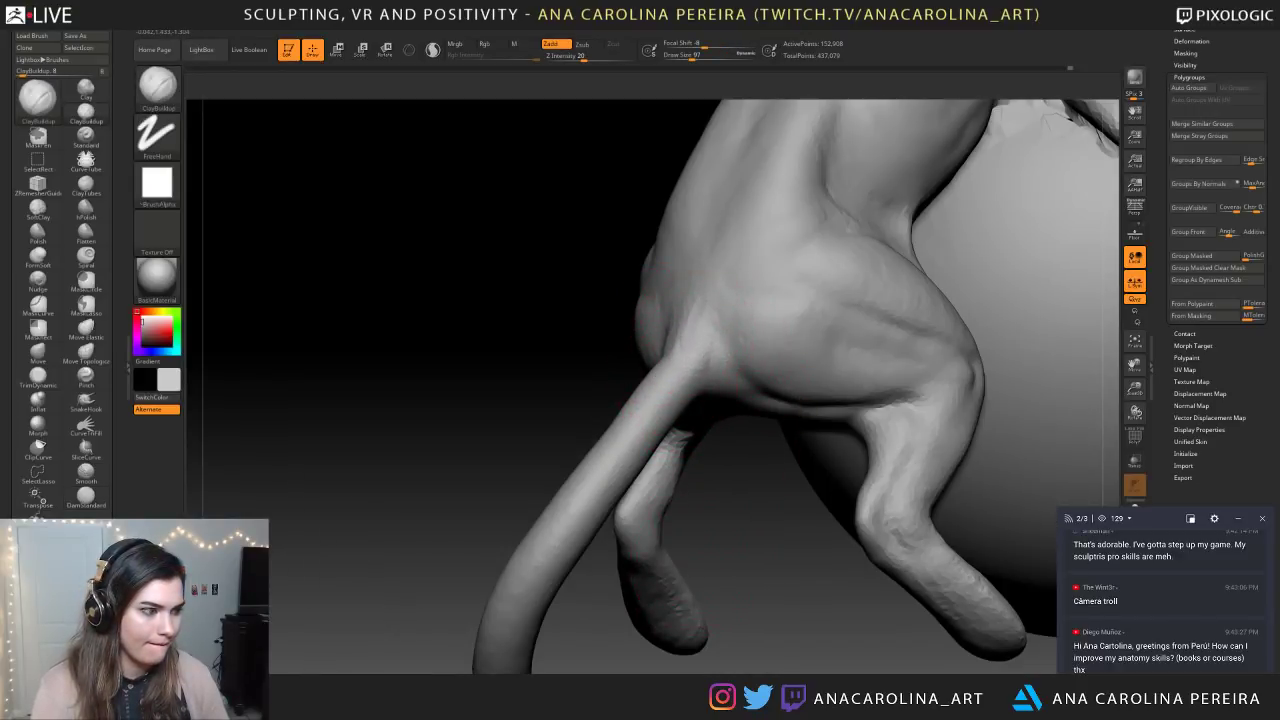
{"action": "left_click_drag", "start_coordinate": [687, 338], "coordinate": [703, 355], "text": "shift"}
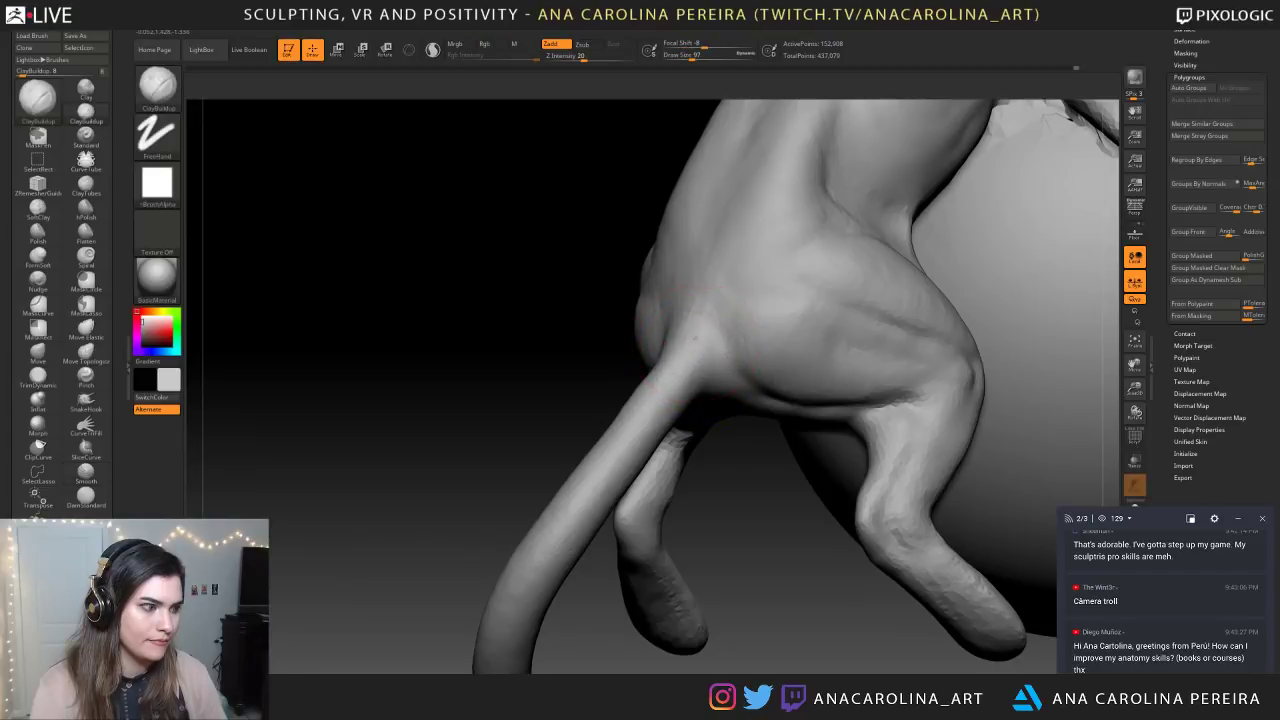
{"action": "mouse_move", "coordinate": [694, 276]}
{"action": "left_mouse_down"}
{"action": "mouse_move", "coordinate": [716, 240]}
{"action": "mouse_move", "coordinate": [722, 282]}
{"action": "left_mouse_up"}
{"action": "left_click_drag", "start_coordinate": [730, 231], "coordinate": [742, 245], "text": "shift"}
{"action": "mouse_move", "coordinate": [742, 245]}
{"action": "right_mouse_down", "text": "ctrl"}
{"action": "mouse_move", "coordinate": [720, 334]}
{"action": "mouse_move", "coordinate": [823, 469]}
{"action": "mouse_move", "coordinate": [824, 446]}
{"action": "mouse_move", "coordinate": [738, 290]}
{"action": "right_mouse_up", "text": "ctrl"}
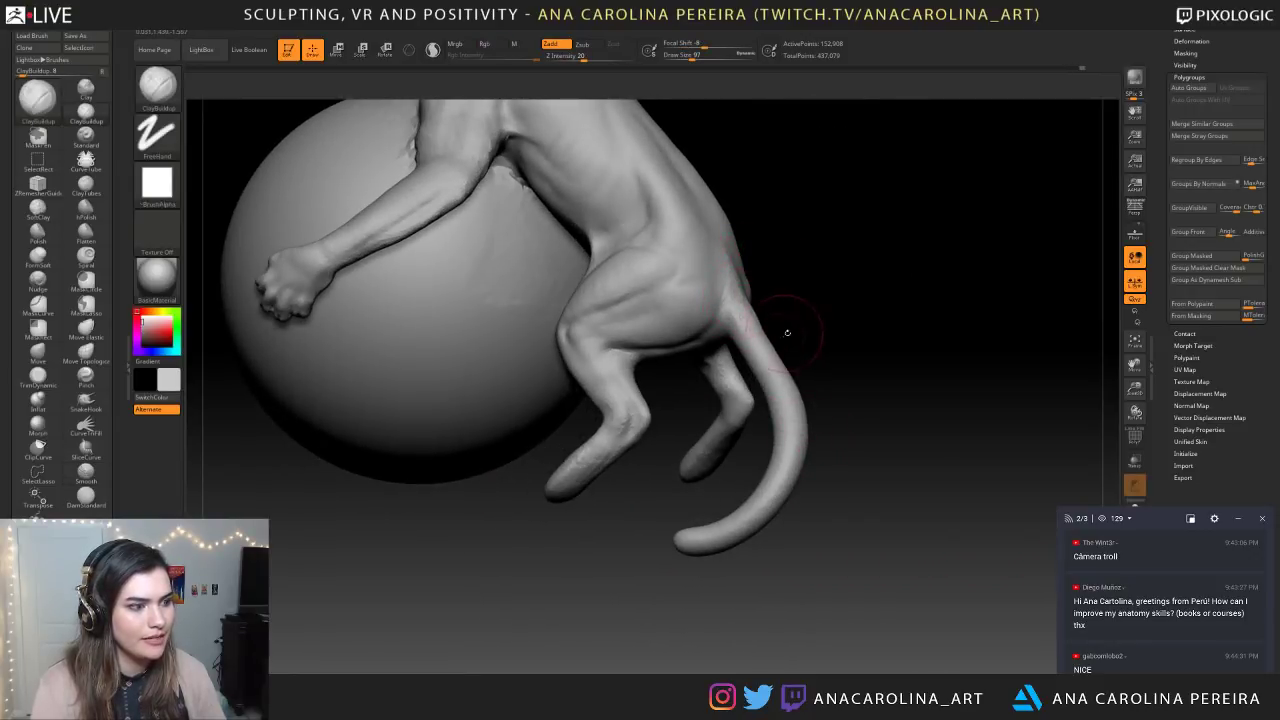
Smooth the transition between the tail base and the hindquarters
{"action": "right_click_drag", "start_coordinate": [784, 333], "coordinate": [722, 300]}
{"action": "left_click_drag", "start_coordinate": [722, 300], "coordinate": [718, 316], "text": "shift"}
{"action": "mouse_move", "coordinate": [718, 316]}
{"action": "right_mouse_down"}
{"action": "mouse_move", "coordinate": [766, 256]}
{"action": "mouse_move", "coordinate": [734, 334]}
{"action": "right_mouse_up"}
{"action": "left_click_drag", "start_coordinate": [734, 334], "coordinate": [727, 322], "text": "shift"}
{"action": "mouse_move", "coordinate": [727, 322]}
{"action": "right_mouse_down"}
{"action": "mouse_move", "coordinate": [829, 337]}
{"action": "mouse_move", "coordinate": [814, 291]}
{"action": "mouse_move", "coordinate": [774, 353]}
{"action": "mouse_move", "coordinate": [786, 286]}
{"action": "mouse_move", "coordinate": [857, 371]}
{"action": "mouse_move", "coordinate": [768, 390]}
{"action": "mouse_move", "coordinate": [822, 352]}
{"action": "mouse_move", "coordinate": [890, 385]}
{"action": "mouse_move", "coordinate": [822, 392]}
{"action": "mouse_move", "coordinate": [808, 360]}
{"action": "mouse_move", "coordinate": [760, 480]}
{"action": "mouse_move", "coordinate": [751, 526]}
{"action": "mouse_move", "coordinate": [822, 612]}
{"action": "mouse_move", "coordinate": [676, 380]}
{"action": "mouse_move", "coordinate": [792, 413]}
{"action": "right_mouse_up"}
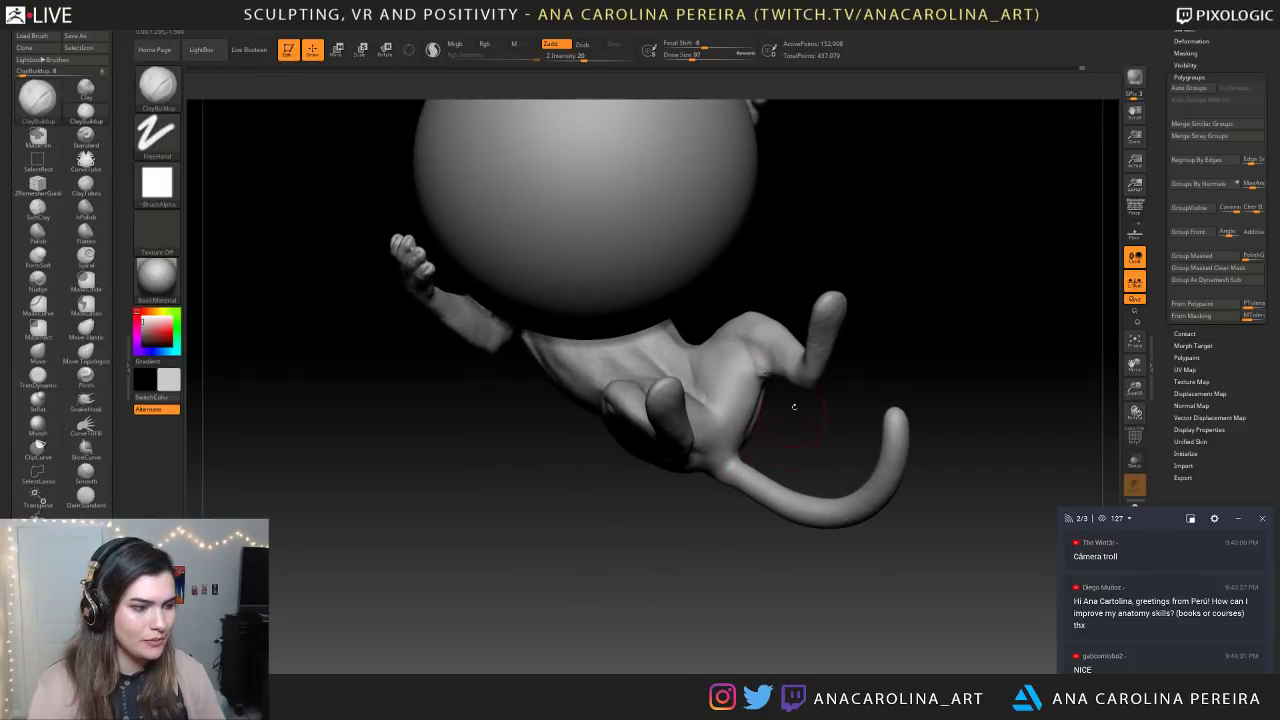
Examine the cat's belly, hind legs and tail from several angles below the sphere
{"action": "right_click_drag", "start_coordinate": [860, 290], "coordinate": [886, 276]}
{"action": "mouse_move", "coordinate": [886, 276]}
{"action": "right_mouse_down", "text": "ctrl"}
{"action": "mouse_move", "coordinate": [870, 250]}
{"action": "mouse_move", "coordinate": [823, 313]}
{"action": "right_mouse_up", "text": "ctrl"}
{"action": "mouse_move", "coordinate": [716, 377]}
{"action": "right_mouse_down"}
{"action": "mouse_move", "coordinate": [880, 312]}
{"action": "mouse_move", "coordinate": [958, 300]}
{"action": "mouse_move", "coordinate": [963, 285]}
{"action": "mouse_move", "coordinate": [860, 330]}
{"action": "mouse_move", "coordinate": [760, 347]}
{"action": "right_mouse_up"}
{"action": "mouse_move", "coordinate": [889, 410]}
{"action": "right_mouse_down"}
{"action": "mouse_move", "coordinate": [800, 396]}
{"action": "mouse_move", "coordinate": [905, 462]}
{"action": "mouse_move", "coordinate": [990, 470]}
{"action": "right_mouse_up"}
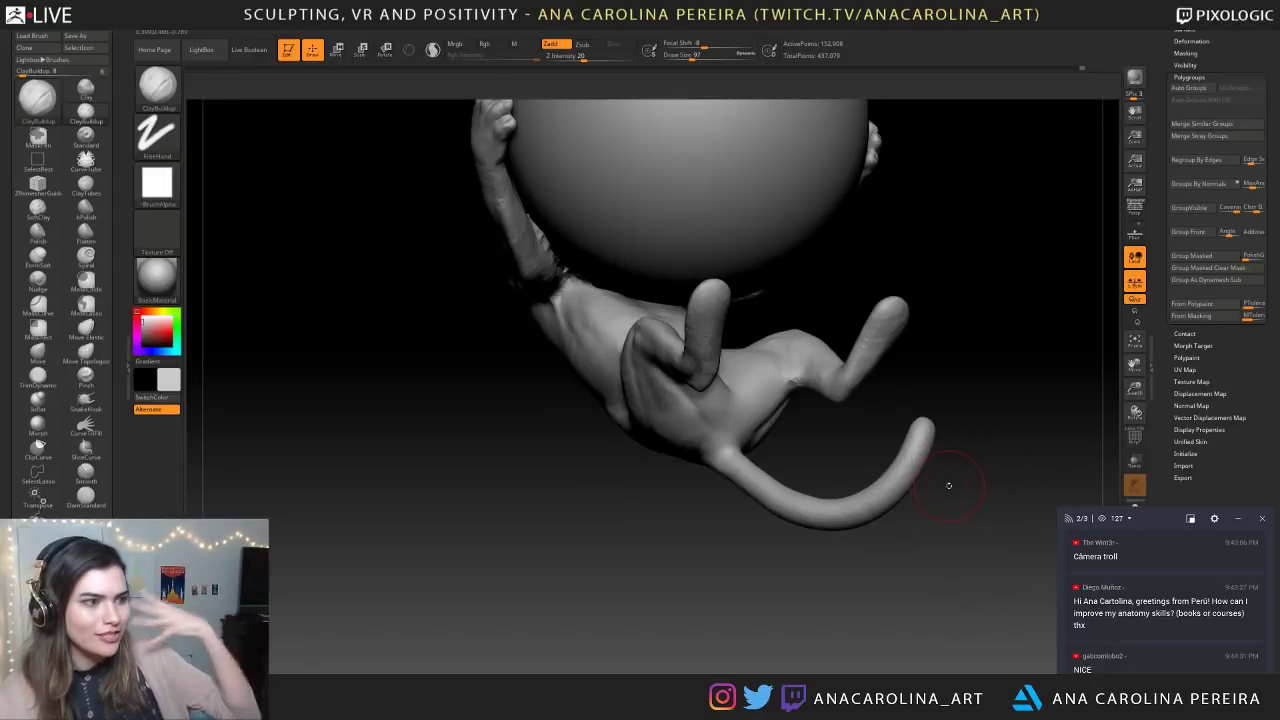
{"action": "right_click_drag", "start_coordinate": [949, 485], "coordinate": [947, 476]}
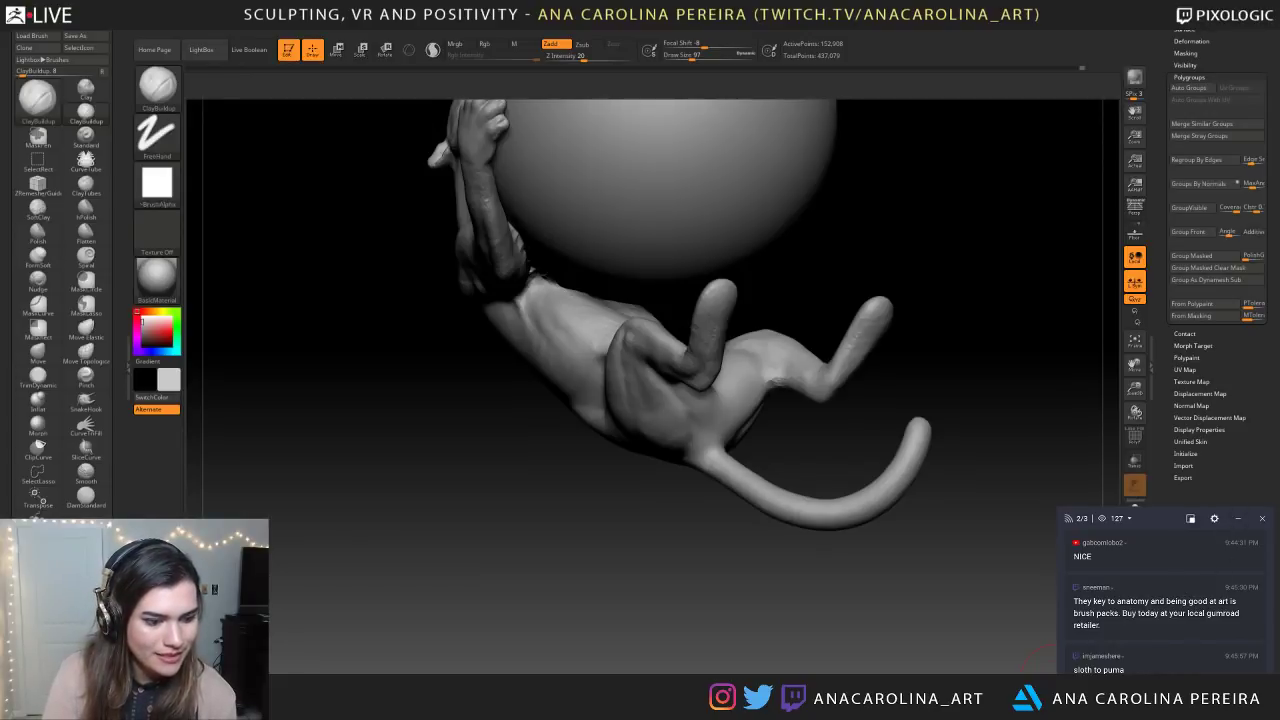
{"action": "left_click_drag", "start_coordinate": [1010, 585], "coordinate": [973, 575]}
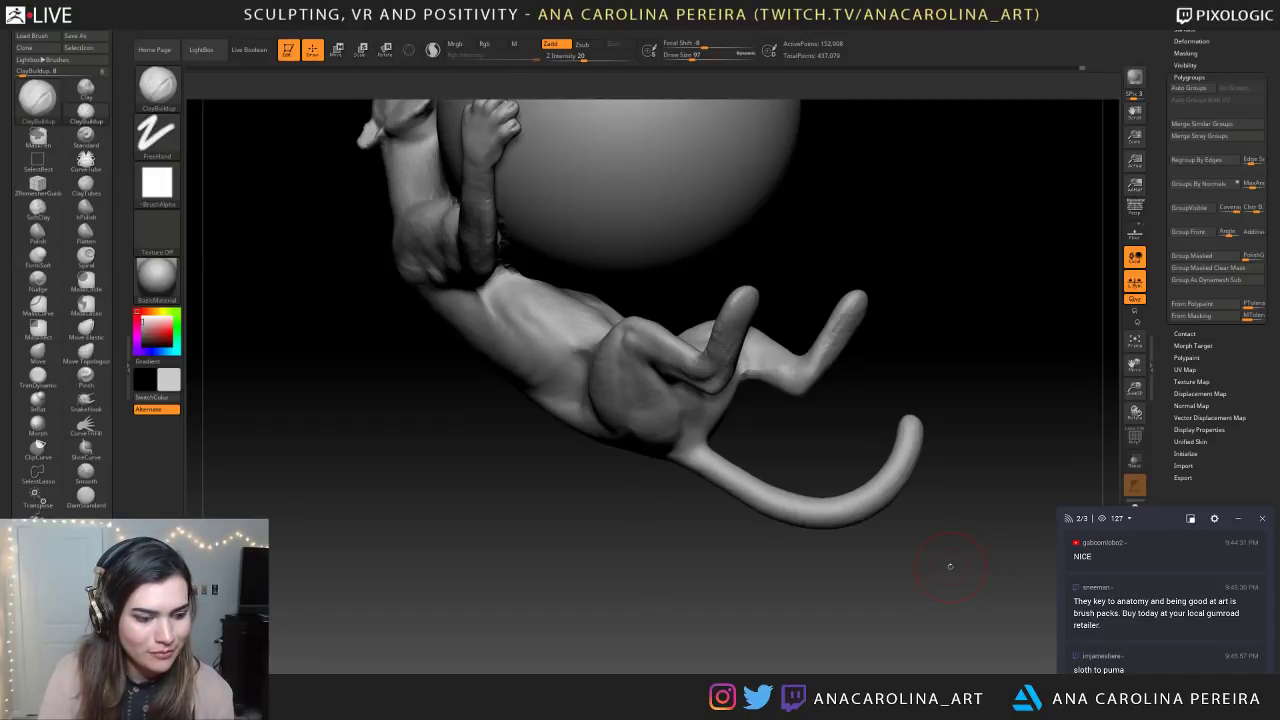
{"action": "left_click_drag", "start_coordinate": [545, 519], "coordinate": [455, 625]}
{"action": "mouse_move", "coordinate": [600, 640]}
{"action": "left_mouse_down"}
{"action": "mouse_move", "coordinate": [803, 623]}
{"action": "mouse_move", "coordinate": [770, 640]}
{"action": "left_mouse_up"}
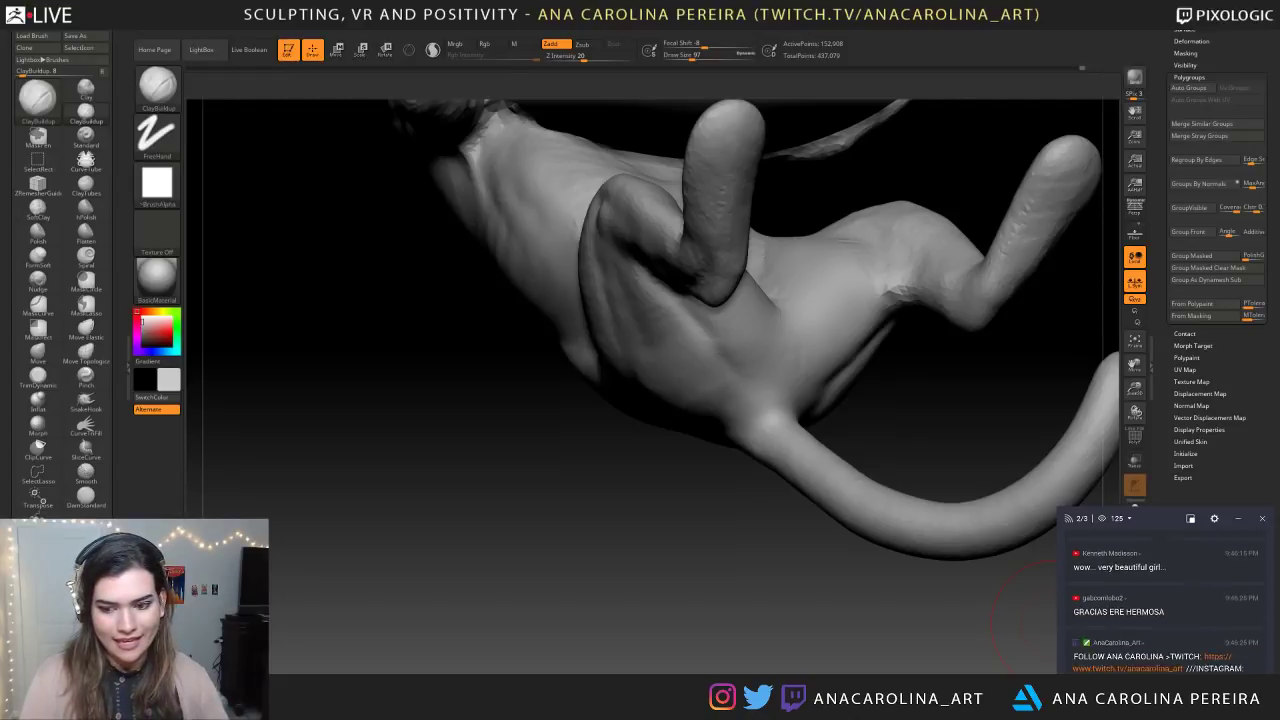
{"action": "scroll", "coordinate": [1184, 600], "scroll_direction": "up", "scroll_amount": 2}
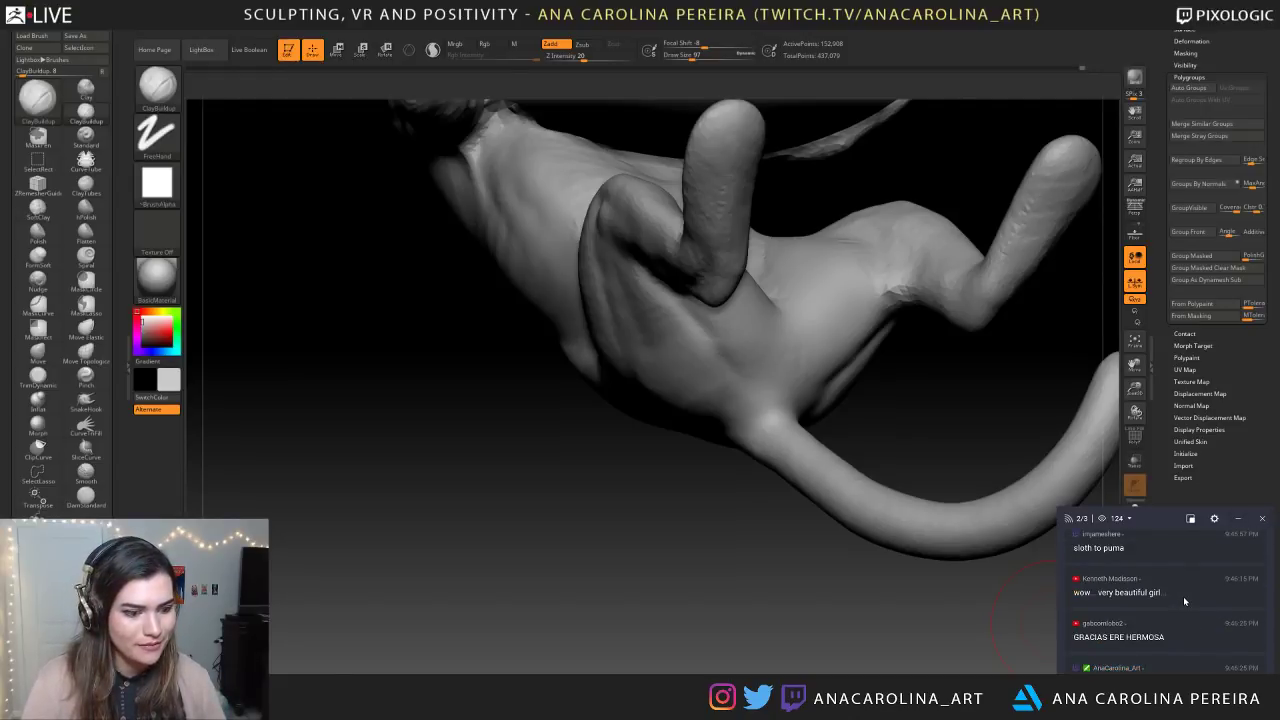
{"action": "scroll", "coordinate": [1223, 609], "scroll_direction": "up", "scroll_amount": 1}
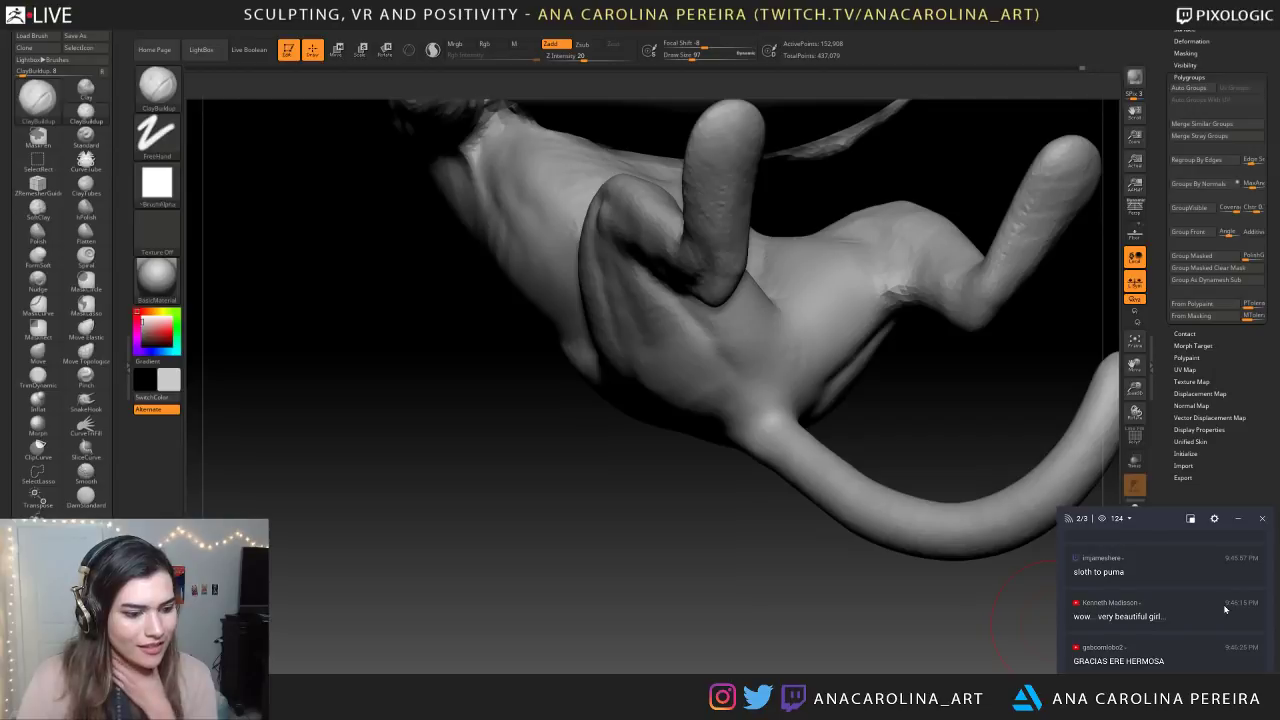
{"action": "scroll", "coordinate": [1225, 609], "scroll_direction": "down", "scroll_amount": 3}
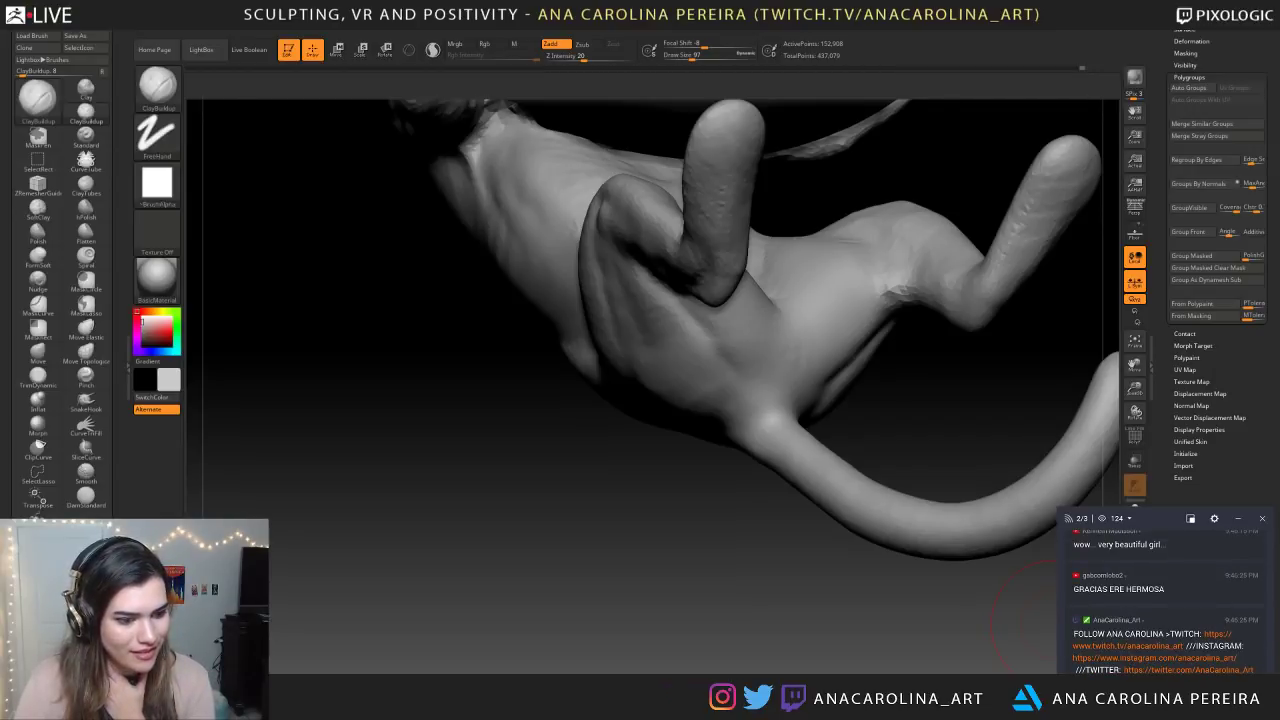
{"action": "scroll", "coordinate": [1165, 600], "scroll_direction": "down", "scroll_amount": 1}
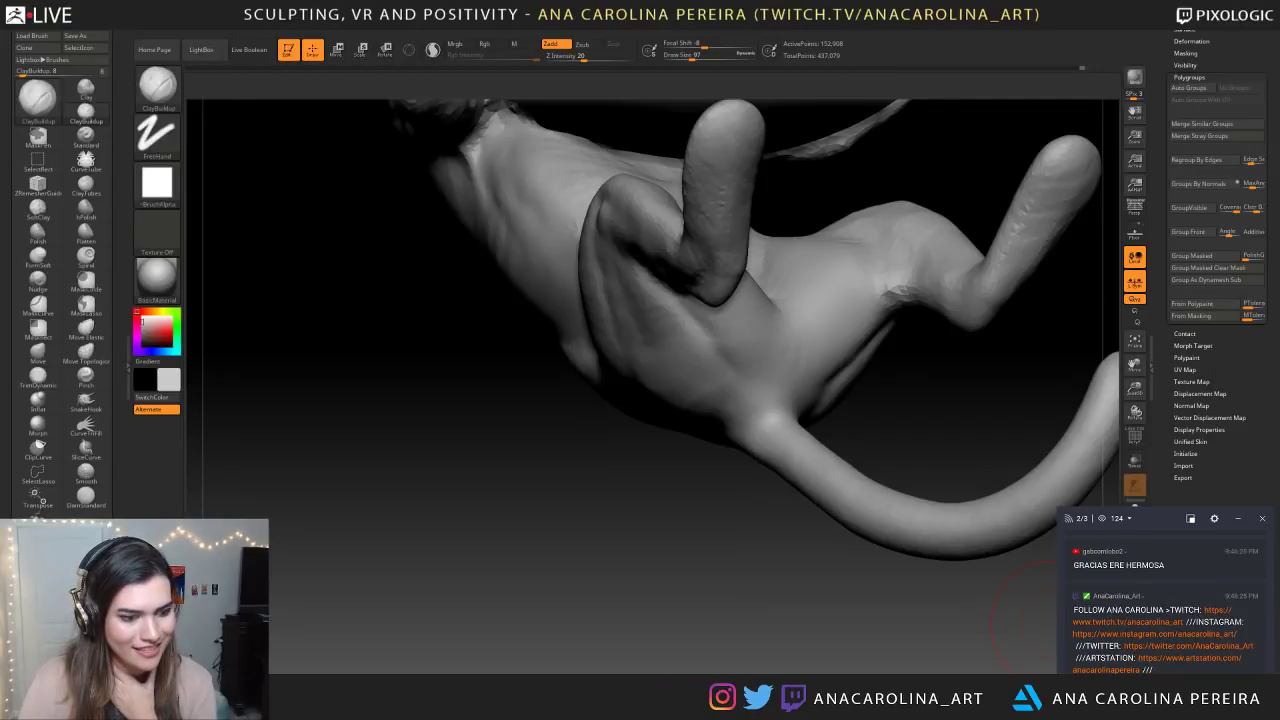
Select the DamStandard brush and hide the sphere so only the cat's body is shown
{"action": "left_click_drag", "start_coordinate": [418, 539], "coordinate": [849, 566], "text": "alt"}
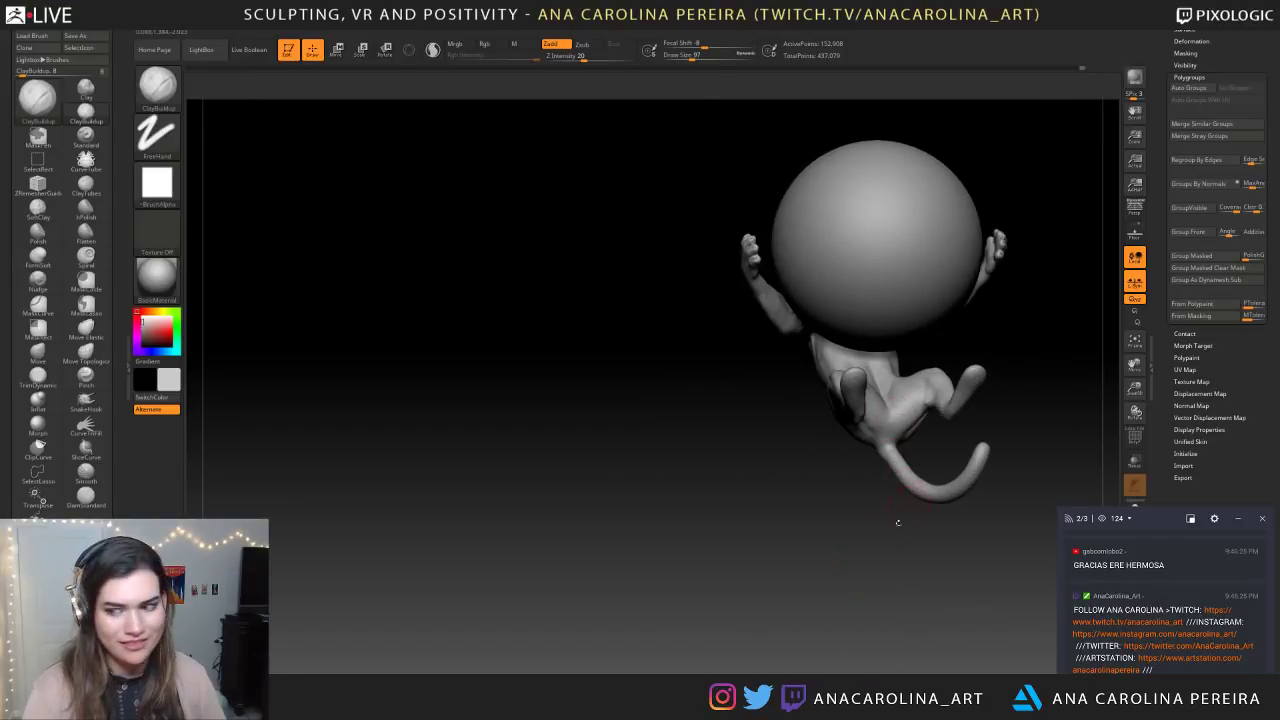
{"action": "left_click_drag", "start_coordinate": [903, 514], "coordinate": [826, 579], "text": "alt"}
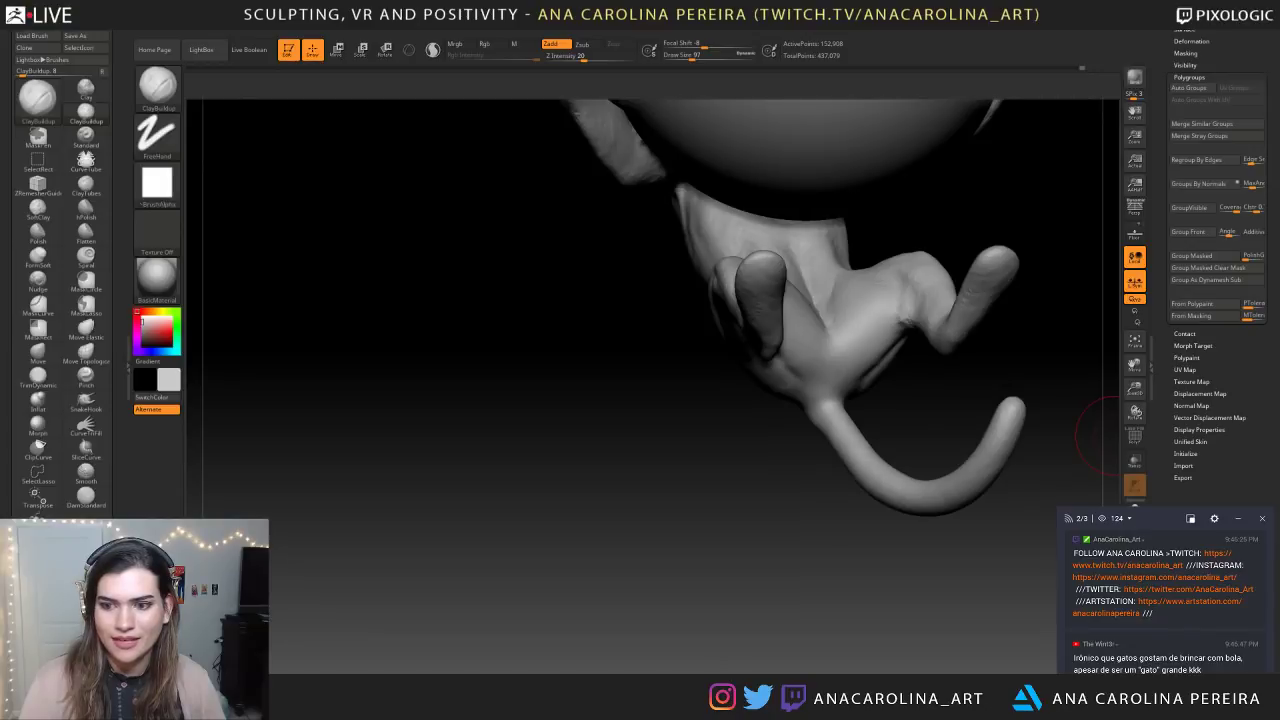
{"action": "mouse_move", "coordinate": [826, 618]}
{"action": "left_mouse_down"}
{"action": "mouse_move", "coordinate": [437, 589]}
{"action": "mouse_move", "coordinate": [571, 569]}
{"action": "mouse_move", "coordinate": [642, 608]}
{"action": "mouse_move", "coordinate": [622, 520]}
{"action": "left_mouse_up"}
{"action": "key", "text": "b"}
{"action": "key", "text": "d"}
{"action": "key", "text": "s"}
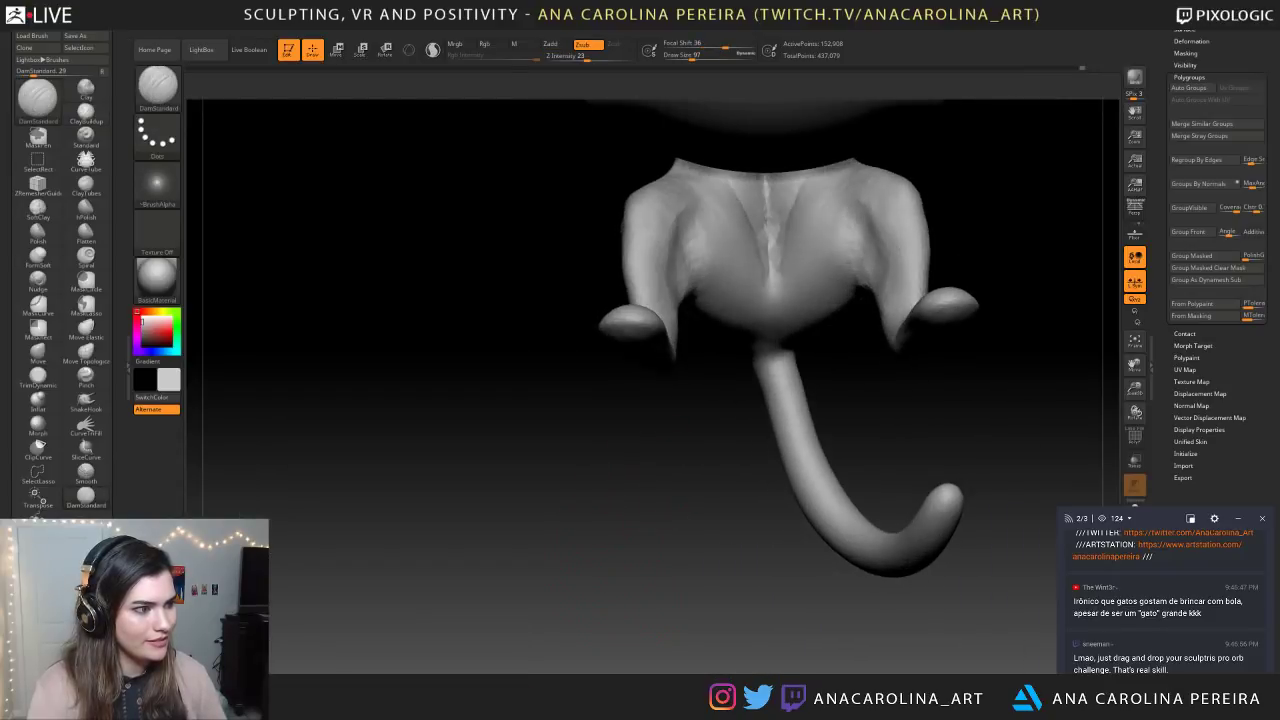
{"action": "left_click_drag", "start_coordinate": [600, 450], "coordinate": [618, 564], "text": "alt"}
{"action": "key", "text": "ctrl"}
{"action": "left_click", "coordinate": [727, 290], "text": "ctrl+shift"}
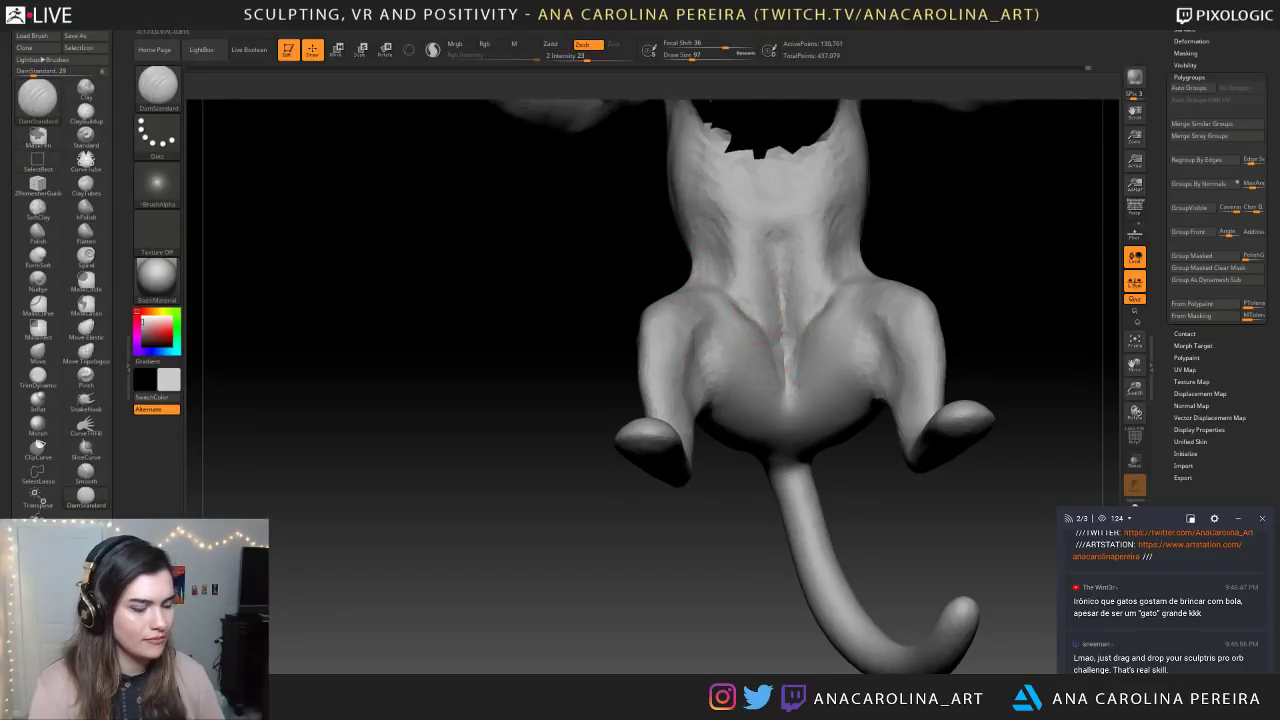
Compare the underside of the cat's hindquarters with the reference photo of a lion lying on its back
{"action": "left_click_drag", "start_coordinate": [978, 290], "coordinate": [925, 160], "text": "alt"}
{"action": "mouse_move", "coordinate": [985, 240]}
{"action": "left_mouse_down"}
{"action": "mouse_move", "coordinate": [943, 271]}
{"action": "mouse_move", "coordinate": [950, 285]}
{"action": "mouse_move", "coordinate": [905, 255]}
{"action": "mouse_move", "coordinate": [918, 319]}
{"action": "left_mouse_up"}
{"action": "left_click_drag", "start_coordinate": [609, 503], "coordinate": [651, 560]}
{"action": "key", "text": "b"}
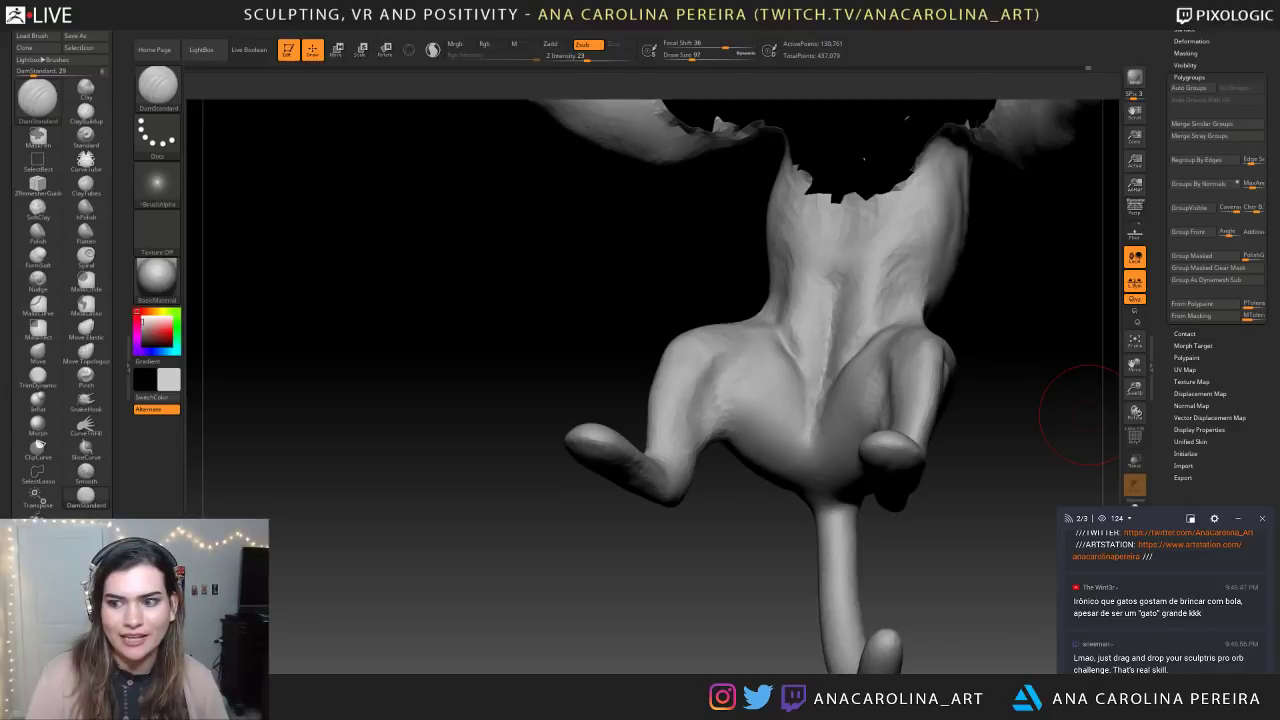
{"action": "right_click_drag", "start_coordinate": [1279, 430], "coordinate": [844, 322]}
{"action": "scroll", "coordinate": [844, 322], "scroll_direction": "down", "scroll_amount": 4}
{"action": "middle_click_drag", "start_coordinate": [850, 333], "coordinate": [772, 348]}
{"action": "scroll", "coordinate": [780, 352], "scroll_direction": "up", "scroll_amount": 4}
{"action": "scroll", "coordinate": [812, 380], "scroll_direction": "up", "scroll_amount": 2}
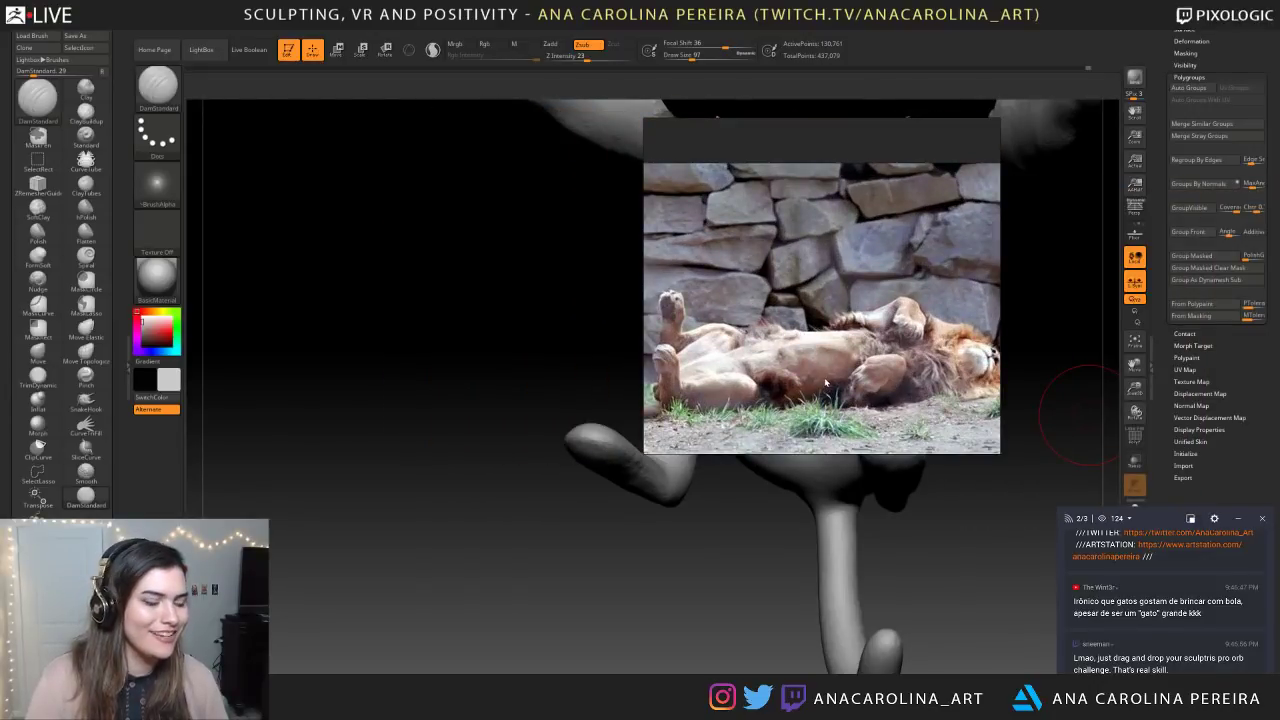
{"action": "scroll", "coordinate": [811, 362], "scroll_direction": "down", "scroll_amount": 1}
{"action": "scroll", "coordinate": [810, 360], "scroll_direction": "up", "scroll_amount": 1}
{"action": "scroll", "coordinate": [811, 362], "scroll_direction": "down", "scroll_amount": 1}
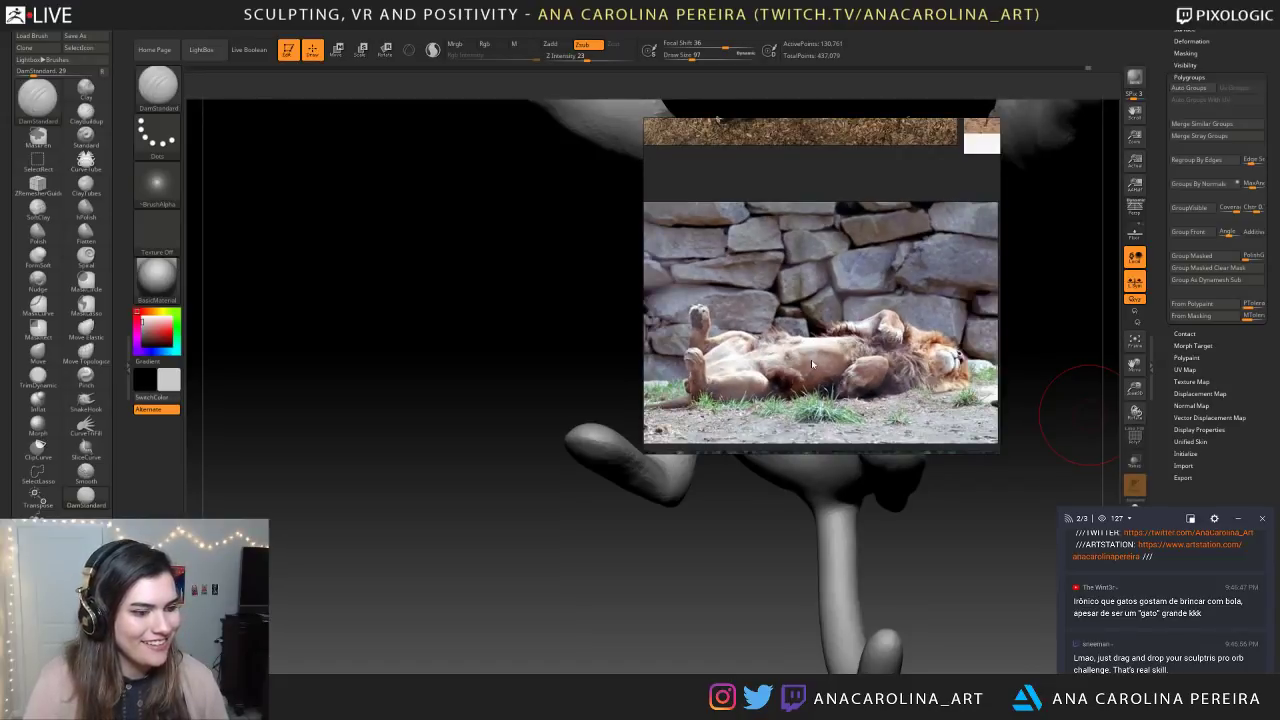
{"action": "right_click_drag", "start_coordinate": [817, 385], "coordinate": [1279, 400]}
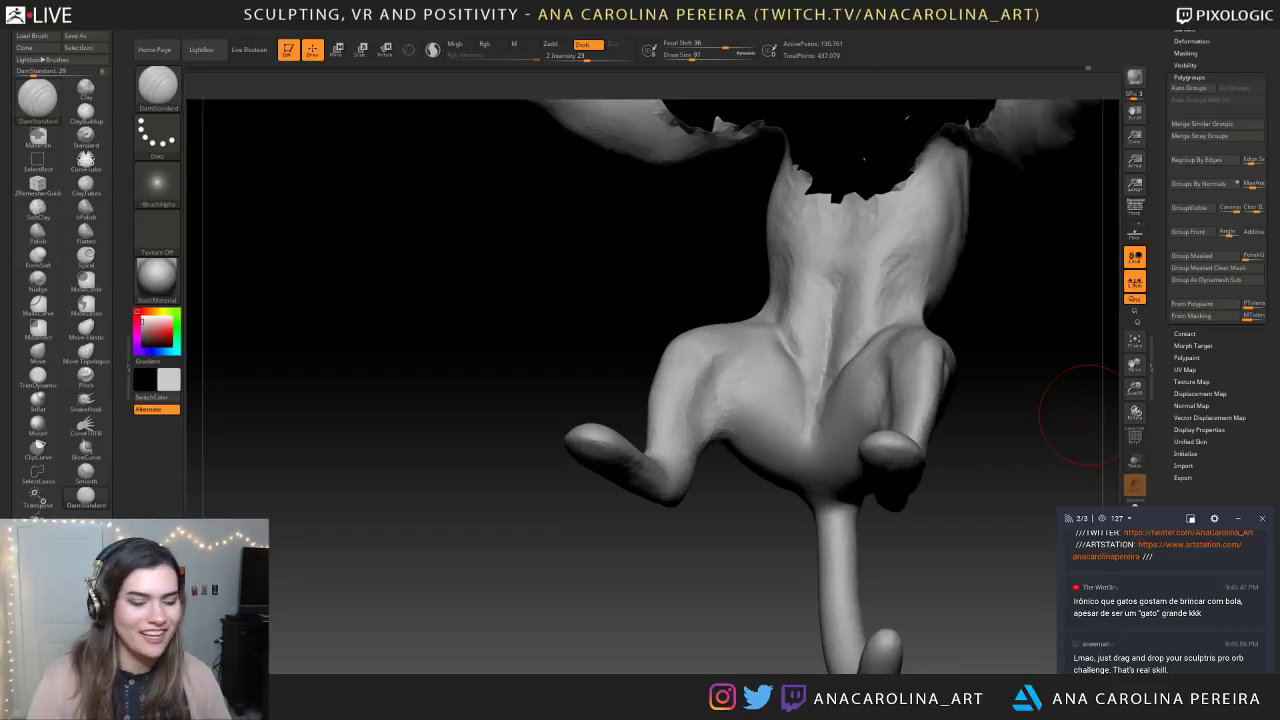
Carve the crease between the inner thigh and lower hind leg with the DamStandard brush at draw size 62
{"action": "mouse_move", "coordinate": [706, 548]}
{"action": "left_mouse_down"}
{"action": "mouse_move", "coordinate": [480, 586]}
{"action": "mouse_move", "coordinate": [571, 517]}
{"action": "mouse_move", "coordinate": [634, 543]}
{"action": "left_mouse_up"}
{"action": "key", "text": "space"}
{"action": "mouse_move", "coordinate": [713, 403]}
{"action": "left_mouse_down"}
{"action": "mouse_move", "coordinate": [692, 404]}
{"action": "mouse_move", "coordinate": [697, 388]}
{"action": "mouse_move", "coordinate": [698, 422]}
{"action": "left_mouse_up"}
{"action": "left_click_drag", "start_coordinate": [684, 540], "coordinate": [700, 440]}
{"action": "left_click_drag", "start_coordinate": [694, 388], "coordinate": [702, 428]}
{"action": "left_click_drag", "start_coordinate": [685, 496], "coordinate": [677, 523]}
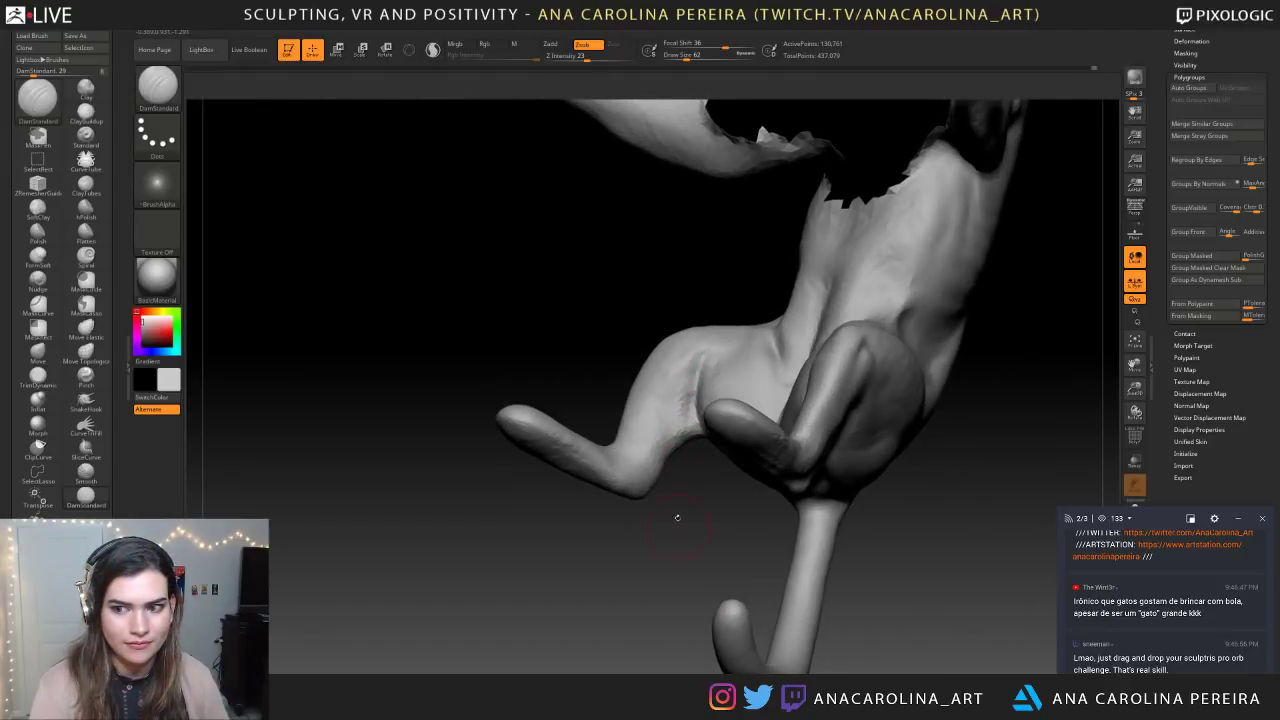
{"action": "left_click_drag", "start_coordinate": [687, 402], "coordinate": [690, 416]}
Add volume to the inner thigh with the ClayBuildup brush at draw size 90
{"action": "mouse_move", "coordinate": [694, 466]}
{"action": "left_mouse_down"}
{"action": "mouse_move", "coordinate": [758, 506]}
{"action": "mouse_move", "coordinate": [782, 458]}
{"action": "mouse_move", "coordinate": [640, 470]}
{"action": "mouse_move", "coordinate": [765, 462]}
{"action": "mouse_move", "coordinate": [752, 110]}
{"action": "left_mouse_up"}
{"action": "left_click_drag", "start_coordinate": [860, 470], "coordinate": [725, 505]}
{"action": "mouse_move", "coordinate": [808, 450]}
{"action": "left_mouse_down", "text": "alt"}
{"action": "mouse_move", "coordinate": [814, 560]}
{"action": "mouse_move", "coordinate": [768, 622]}
{"action": "left_mouse_up", "text": "alt"}
{"action": "left_click_drag", "start_coordinate": [796, 486], "coordinate": [774, 502], "text": "alt"}
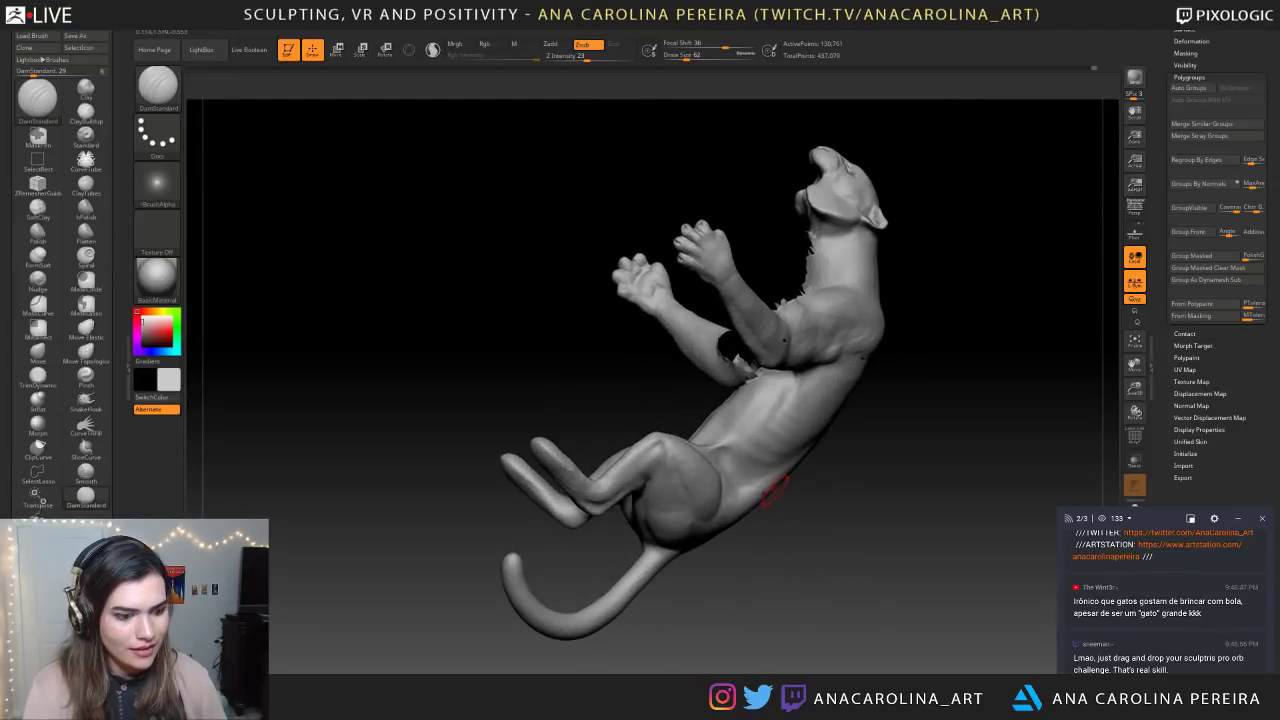
{"action": "mouse_move", "coordinate": [780, 500]}
{"action": "left_mouse_down"}
{"action": "mouse_move", "coordinate": [846, 537]}
{"action": "mouse_move", "coordinate": [860, 530]}
{"action": "mouse_move", "coordinate": [866, 570]}
{"action": "mouse_move", "coordinate": [871, 559]}
{"action": "mouse_move", "coordinate": [912, 584]}
{"action": "mouse_move", "coordinate": [878, 570]}
{"action": "left_mouse_up"}
{"action": "key", "text": "b"}
{"action": "key", "text": "c"}
{"action": "key", "text": "b"}
{"action": "key", "text": "space"}
{"action": "left_click_drag", "start_coordinate": [671, 422], "coordinate": [684, 422]}
{"action": "mouse_move", "coordinate": [676, 364]}
{"action": "left_mouse_down"}
{"action": "mouse_move", "coordinate": [692, 425]}
{"action": "mouse_move", "coordinate": [677, 357]}
{"action": "mouse_move", "coordinate": [675, 400]}
{"action": "left_mouse_up"}
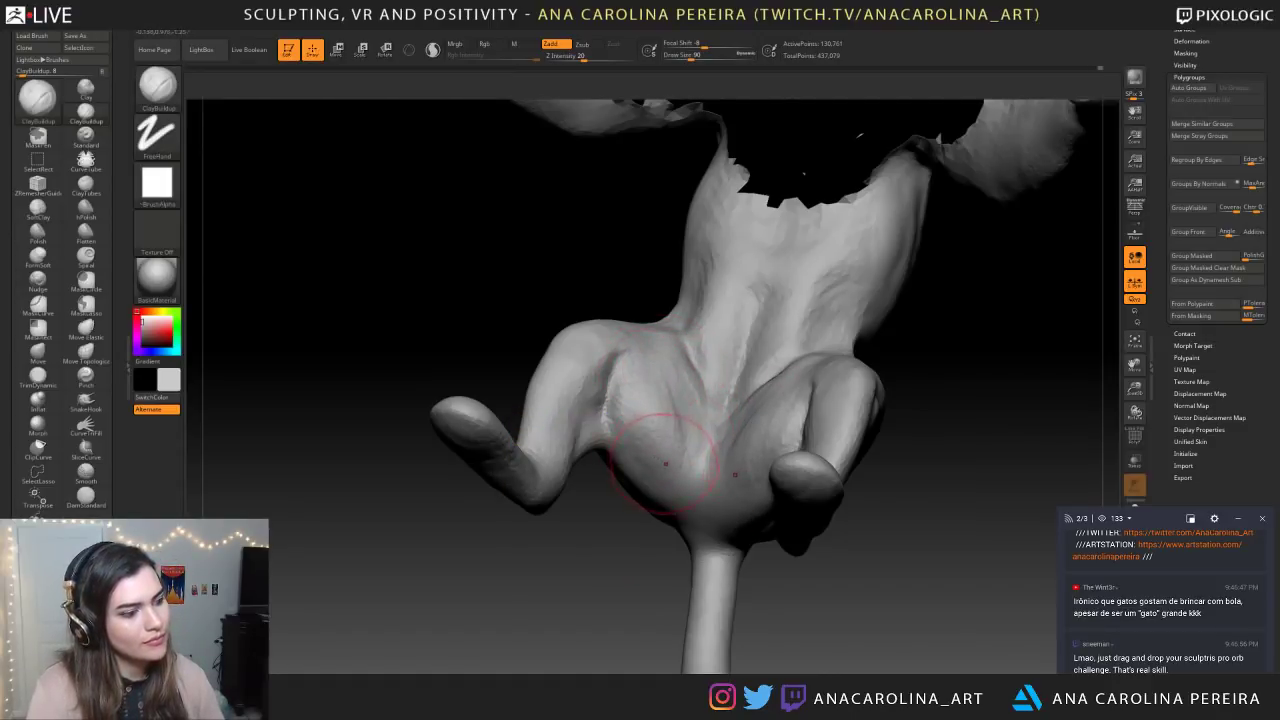
Enlarge the ClayBuildup brush to draw size 112 and continue shaping the inner thighs and groin
{"action": "key", "text": "space"}
{"action": "left_click_drag", "start_coordinate": [668, 457], "coordinate": [674, 457]}
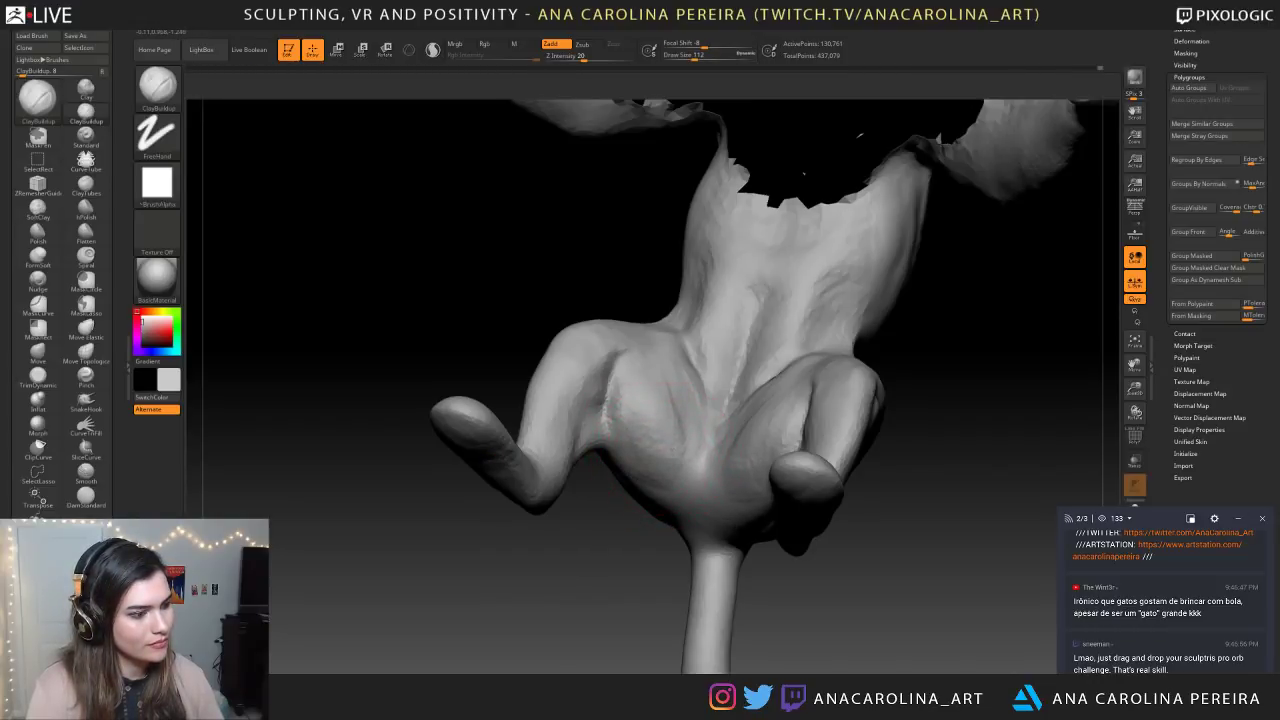
{"action": "left_click_drag", "start_coordinate": [642, 531], "coordinate": [670, 530]}
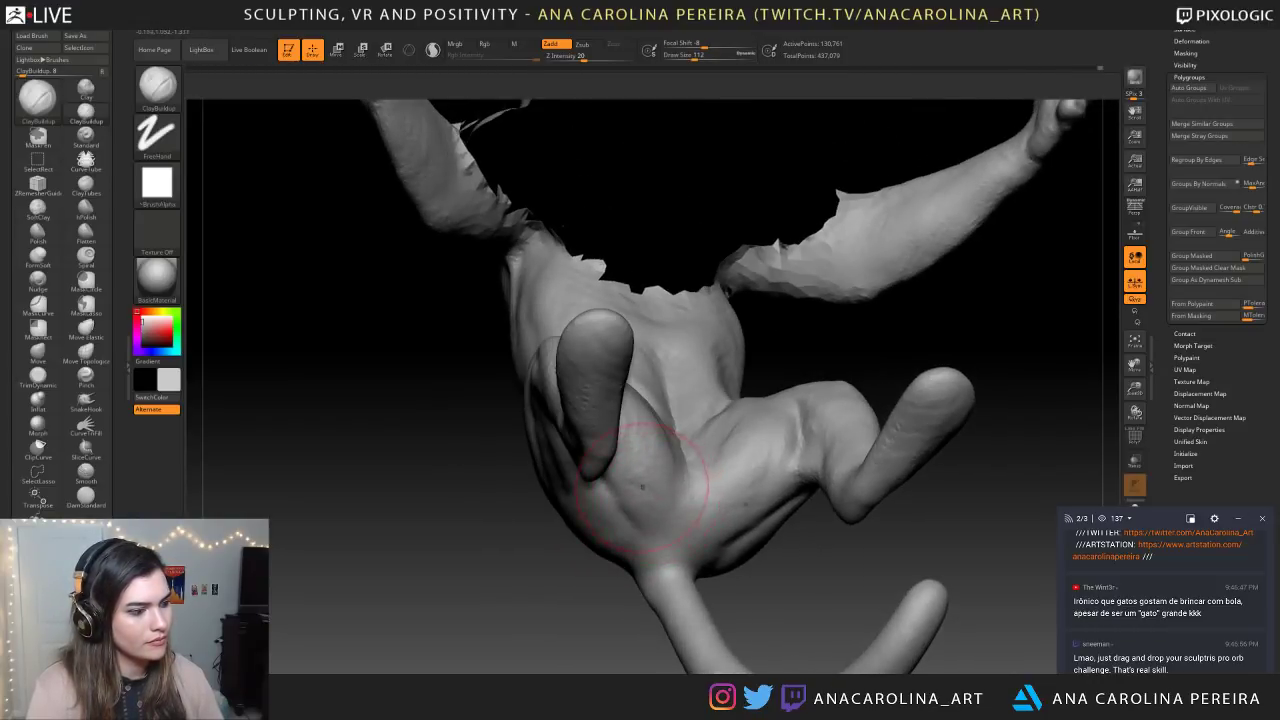
{"action": "mouse_move", "coordinate": [735, 580]}
{"action": "left_mouse_down", "text": "alt"}
{"action": "mouse_move", "coordinate": [748, 551]}
{"action": "mouse_move", "coordinate": [679, 539]}
{"action": "mouse_move", "coordinate": [733, 575]}
{"action": "mouse_move", "coordinate": [764, 573]}
{"action": "mouse_move", "coordinate": [729, 557]}
{"action": "left_mouse_up", "text": "alt"}
Shape the inner thigh down towards the tail base with the ClayBuildup brush at draw size 104
{"action": "key", "text": "space"}
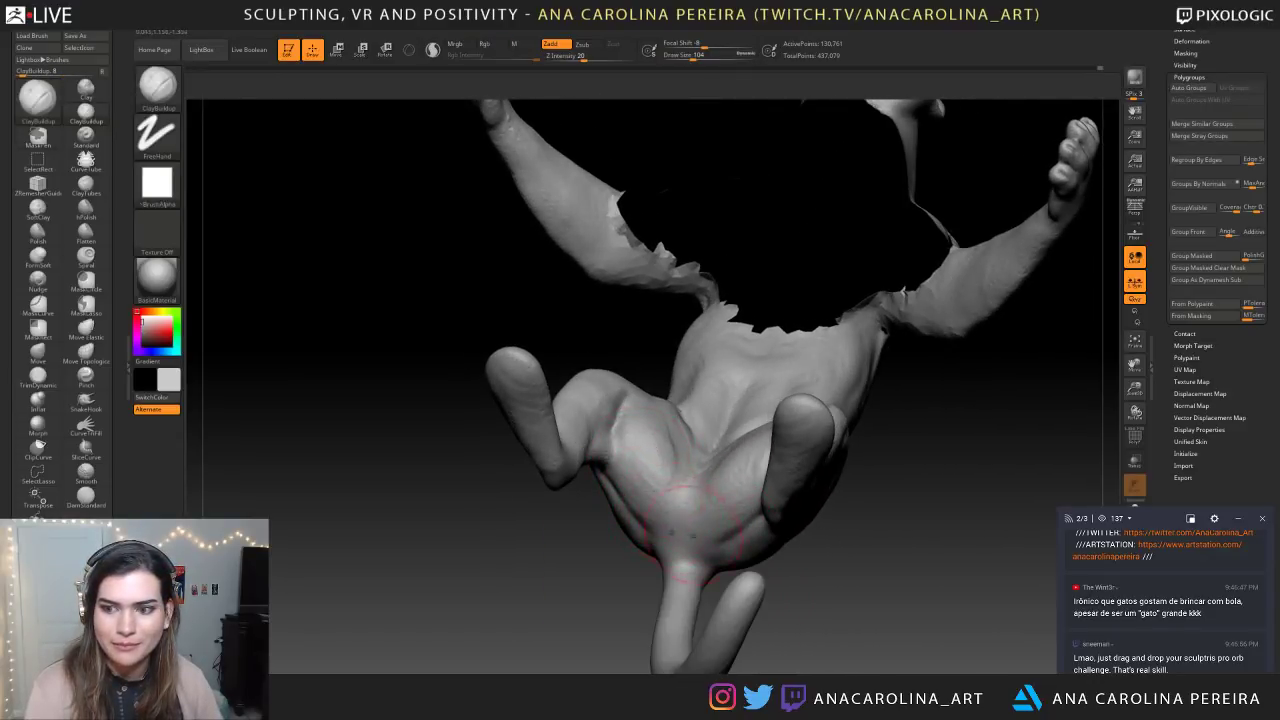
{"action": "left_click_drag", "start_coordinate": [787, 597], "coordinate": [756, 597]}
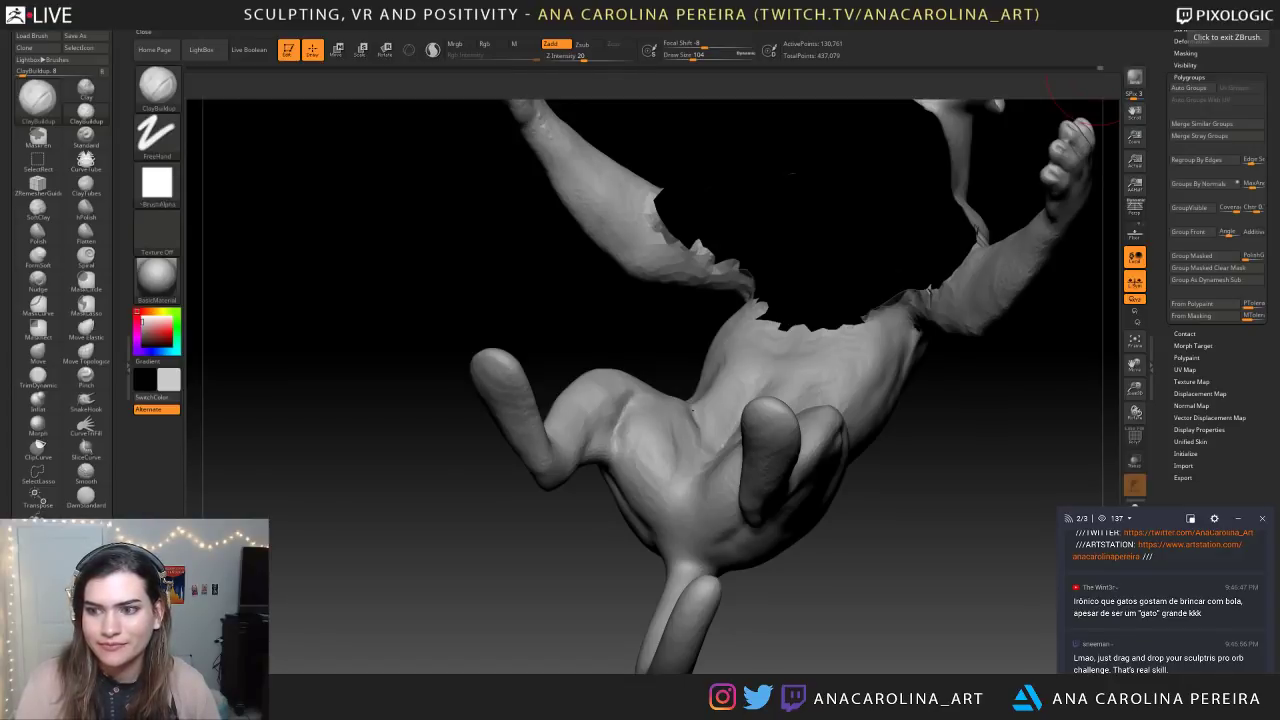
{"action": "left_click_drag", "start_coordinate": [622, 505], "coordinate": [569, 520]}
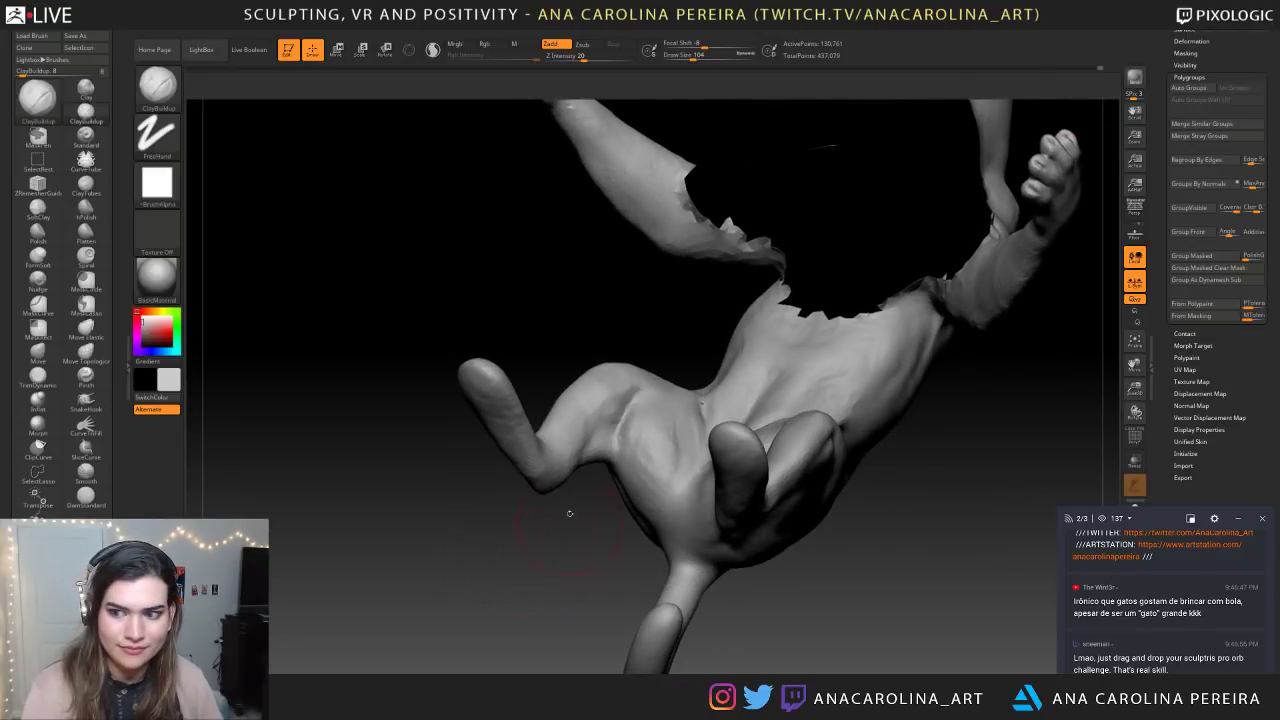
{"action": "left_click_drag", "start_coordinate": [671, 430], "coordinate": [666, 456]}
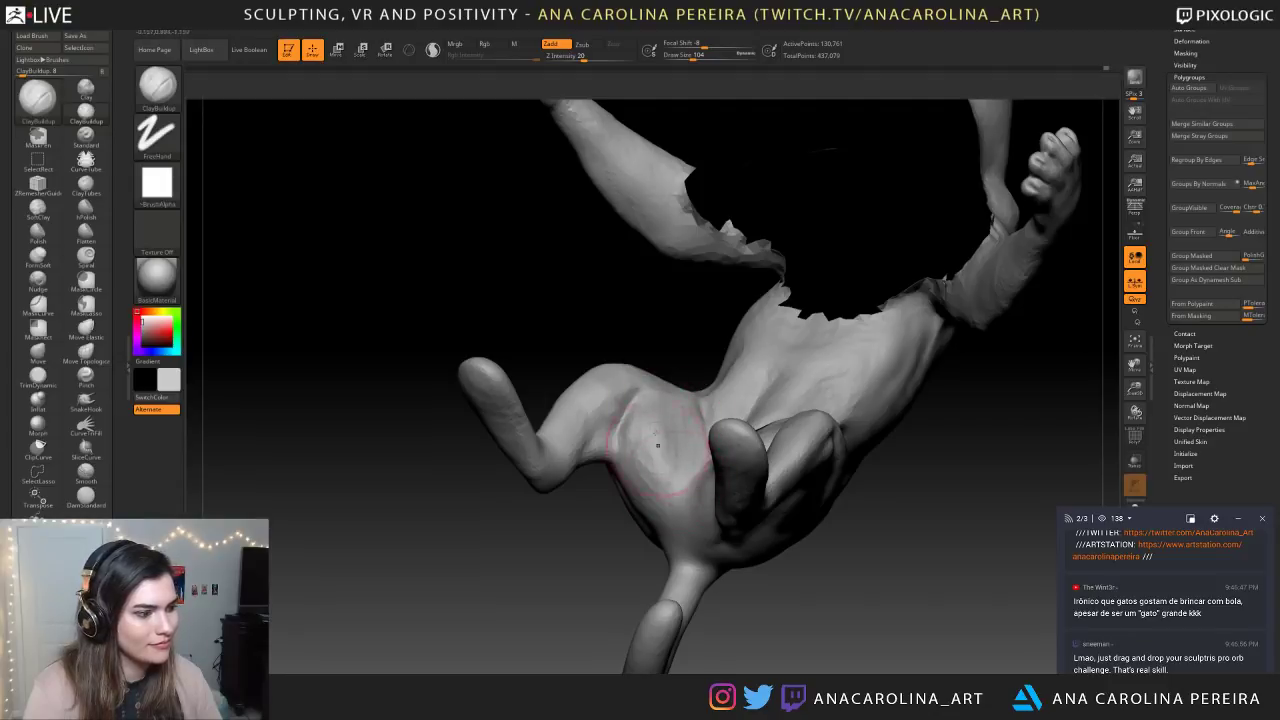
{"action": "left_click_drag", "start_coordinate": [662, 492], "coordinate": [674, 518]}
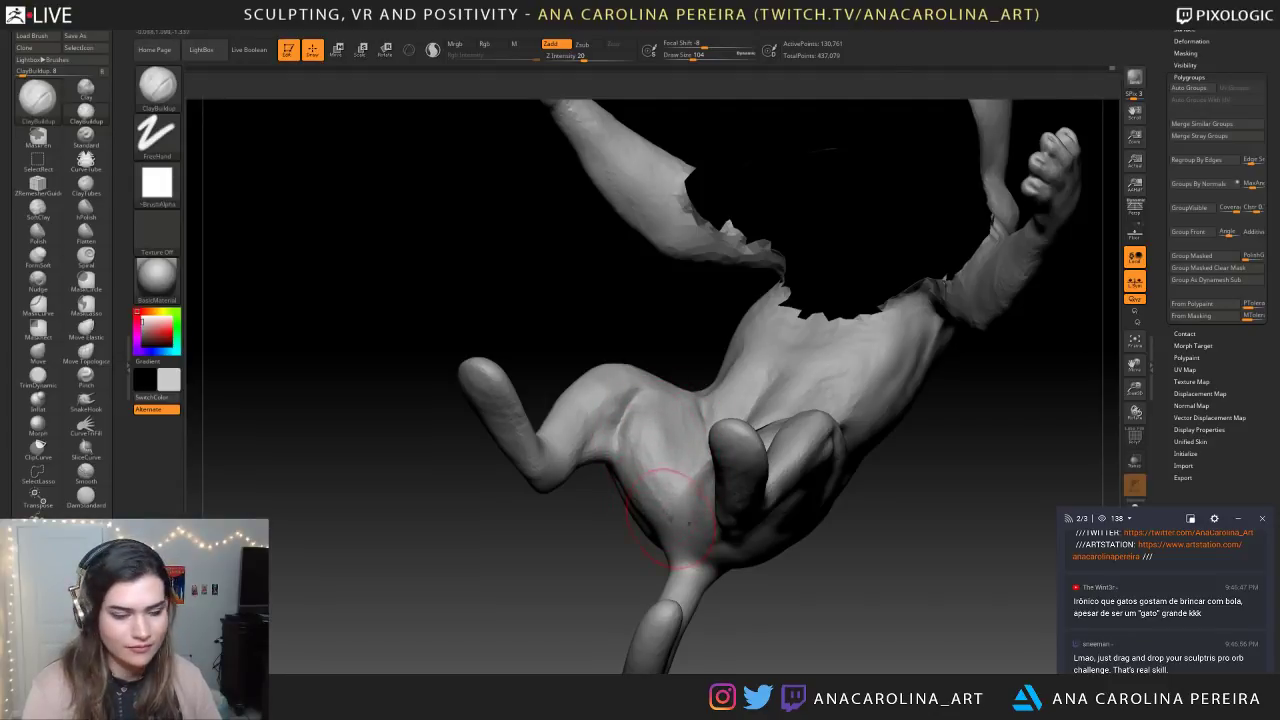
Set the ClayBuildup brush to focal shift -7 and draw size 87 and refine the area above the tail base
{"action": "key", "text": "space"}
{"action": "left_click", "coordinate": [685, 553]}
{"action": "key", "text": "space"}
{"action": "mouse_move", "coordinate": [690, 548]}
{"action": "left_mouse_down"}
{"action": "mouse_move", "coordinate": [705, 559]}
{"action": "mouse_move", "coordinate": [680, 542]}
{"action": "left_mouse_up"}
{"action": "left_click_drag", "start_coordinate": [704, 606], "coordinate": [825, 588]}
{"action": "mouse_move", "coordinate": [677, 582]}
{"action": "left_mouse_down"}
{"action": "mouse_move", "coordinate": [673, 546]}
{"action": "mouse_move", "coordinate": [680, 572]}
{"action": "mouse_move", "coordinate": [771, 580]}
{"action": "mouse_move", "coordinate": [768, 500]}
{"action": "left_mouse_up"}
{"action": "left_click_drag", "start_coordinate": [800, 560], "coordinate": [750, 556]}
{"action": "mouse_move", "coordinate": [840, 560]}
{"action": "left_mouse_down"}
{"action": "mouse_move", "coordinate": [772, 562]}
{"action": "mouse_move", "coordinate": [770, 574]}
{"action": "mouse_move", "coordinate": [803, 572]}
{"action": "left_mouse_up"}
{"action": "mouse_move", "coordinate": [803, 572]}
{"action": "left_mouse_down", "text": "alt"}
{"action": "mouse_move", "coordinate": [810, 636]}
{"action": "mouse_move", "coordinate": [870, 610]}
{"action": "mouse_move", "coordinate": [820, 570]}
{"action": "mouse_move", "coordinate": [811, 540]}
{"action": "mouse_move", "coordinate": [842, 562]}
{"action": "mouse_move", "coordinate": [888, 550]}
{"action": "left_mouse_up", "text": "alt"}
{"action": "mouse_move", "coordinate": [835, 485]}
{"action": "left_mouse_down", "text": "alt"}
{"action": "mouse_move", "coordinate": [829, 540]}
{"action": "mouse_move", "coordinate": [891, 533]}
{"action": "mouse_move", "coordinate": [746, 523]}
{"action": "mouse_move", "coordinate": [700, 437]}
{"action": "mouse_move", "coordinate": [850, 422]}
{"action": "left_mouse_up", "text": "alt"}
{"action": "left_click_drag", "start_coordinate": [768, 368], "coordinate": [783, 420], "text": "alt"}
{"action": "left_click_drag", "start_coordinate": [822, 572], "coordinate": [771, 554]}
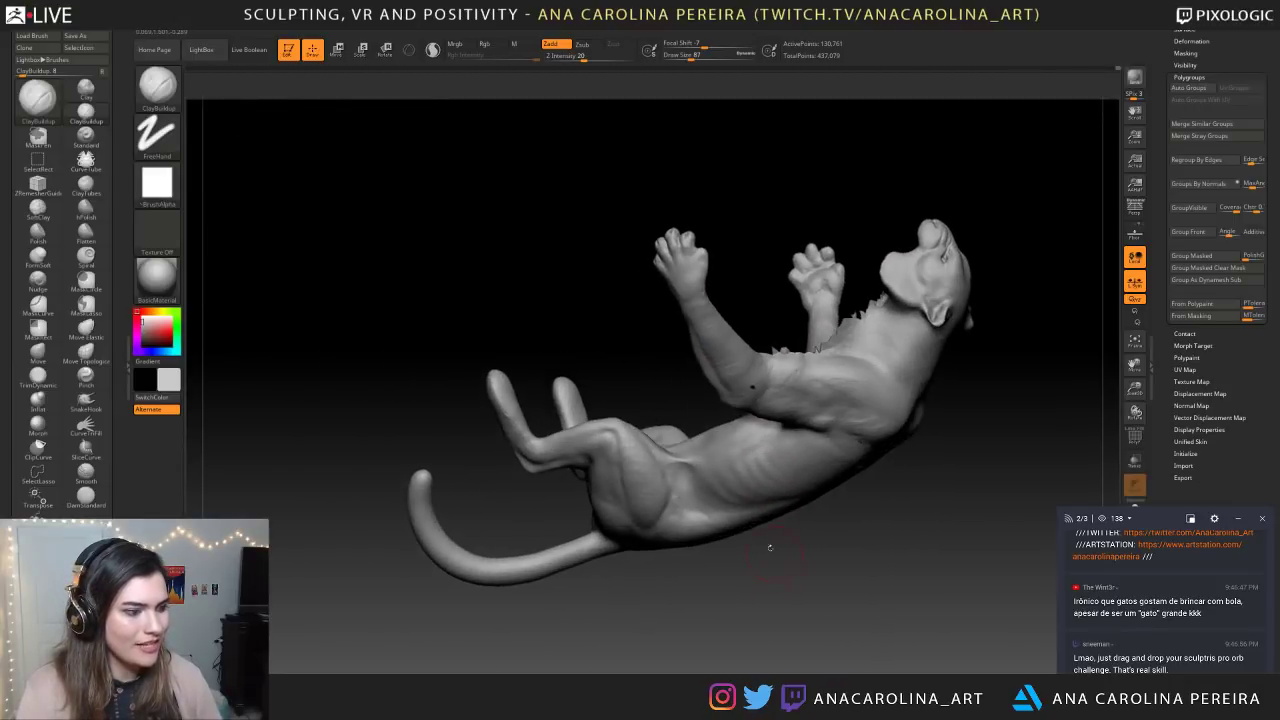
Examine the whole cat figure's pose and silhouette from the belly side and the flank
{"action": "key", "text": "space"}
{"action": "mouse_move", "coordinate": [739, 511]}
{"action": "left_mouse_down"}
{"action": "mouse_move", "coordinate": [694, 476]}
{"action": "mouse_move", "coordinate": [717, 563]}
{"action": "mouse_move", "coordinate": [751, 517]}
{"action": "mouse_move", "coordinate": [730, 451]}
{"action": "left_mouse_up"}
{"action": "key", "text": "space"}
{"action": "key", "text": "space"}
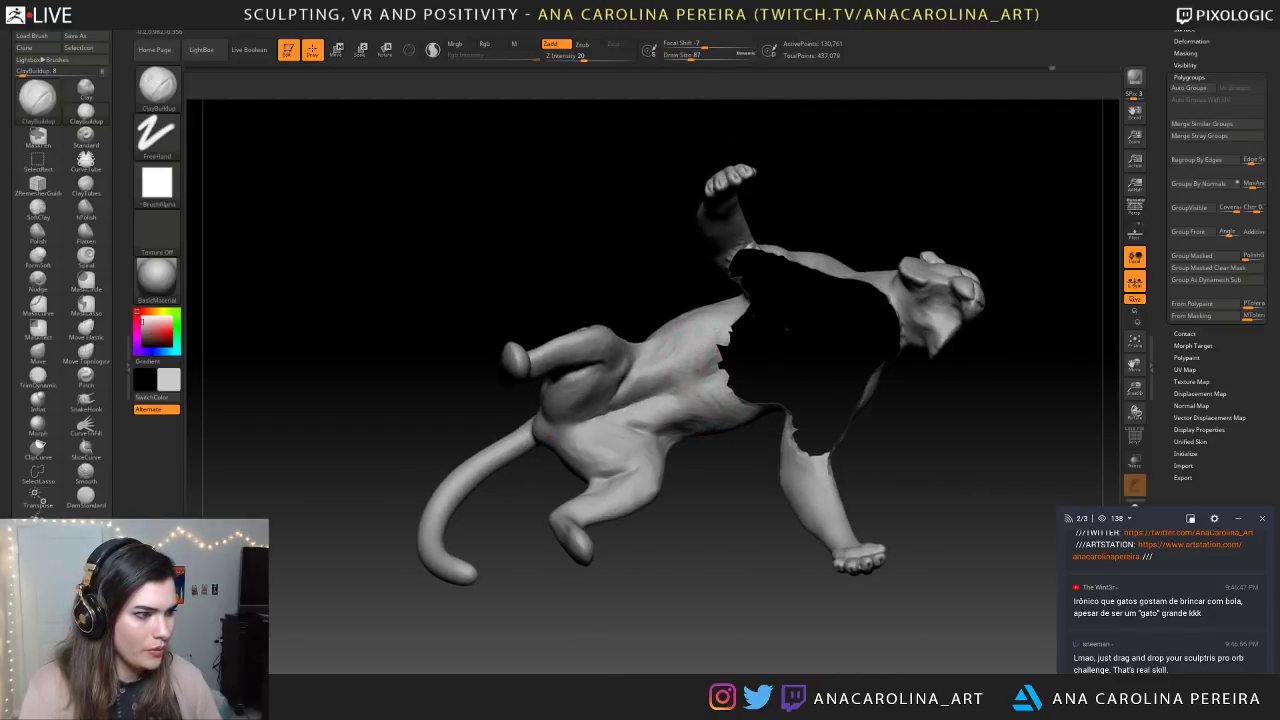
{"action": "left_click_drag", "start_coordinate": [752, 518], "coordinate": [752, 420], "text": "alt"}
{"action": "mouse_move", "coordinate": [752, 518]}
{"action": "left_mouse_down"}
{"action": "mouse_move", "coordinate": [920, 515]}
{"action": "mouse_move", "coordinate": [786, 603]}
{"action": "mouse_move", "coordinate": [789, 534]}
{"action": "mouse_move", "coordinate": [803, 612]}
{"action": "mouse_move", "coordinate": [797, 589]}
{"action": "mouse_move", "coordinate": [900, 590]}
{"action": "mouse_move", "coordinate": [886, 543]}
{"action": "mouse_move", "coordinate": [892, 561]}
{"action": "left_mouse_up"}
{"action": "mouse_move", "coordinate": [810, 618]}
{"action": "left_mouse_down"}
{"action": "mouse_move", "coordinate": [823, 600]}
{"action": "mouse_move", "coordinate": [815, 583]}
{"action": "mouse_move", "coordinate": [650, 605]}
{"action": "mouse_move", "coordinate": [700, 650]}
{"action": "mouse_move", "coordinate": [923, 580]}
{"action": "mouse_move", "coordinate": [895, 523]}
{"action": "mouse_move", "coordinate": [840, 585]}
{"action": "mouse_move", "coordinate": [897, 520]}
{"action": "left_mouse_up"}
Set the brush draw size to 56 and bring the hidden sphere back into view
{"action": "key", "text": "space"}
{"action": "mouse_move", "coordinate": [1006, 291]}
{"action": "left_mouse_down", "text": "ctrl"}
{"action": "mouse_move", "coordinate": [894, 300]}
{"action": "mouse_move", "coordinate": [892, 350]}
{"action": "left_mouse_up", "text": "ctrl"}
{"action": "mouse_move", "coordinate": [920, 455]}
{"action": "left_mouse_down", "text": "ctrl"}
{"action": "mouse_move", "coordinate": [934, 488]}
{"action": "mouse_move", "coordinate": [870, 420]}
{"action": "mouse_move", "coordinate": [850, 320]}
{"action": "mouse_move", "coordinate": [734, 426]}
{"action": "mouse_move", "coordinate": [745, 355]}
{"action": "left_mouse_up", "text": "ctrl"}
{"action": "left_click_drag", "start_coordinate": [894, 391], "coordinate": [752, 292]}
{"action": "left_click", "coordinate": [906, 464], "text": "ctrl+shift"}
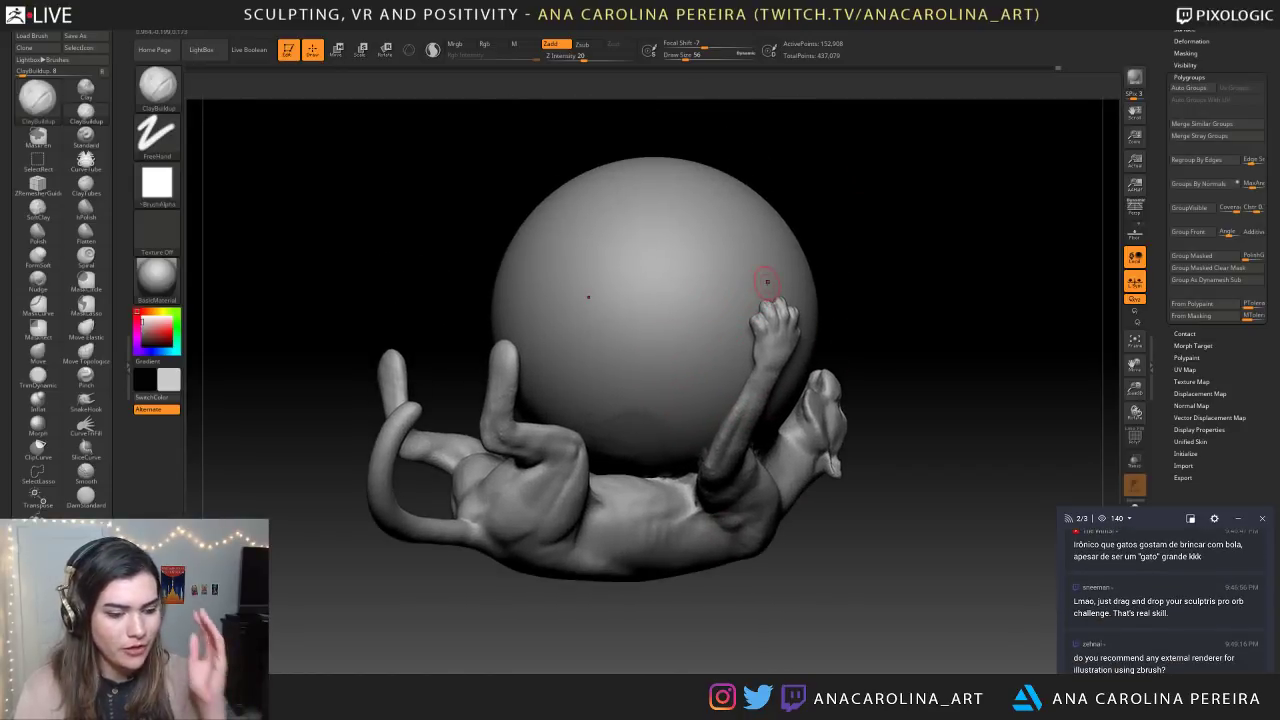
{"action": "left_click_drag", "start_coordinate": [857, 520], "coordinate": [918, 522]}
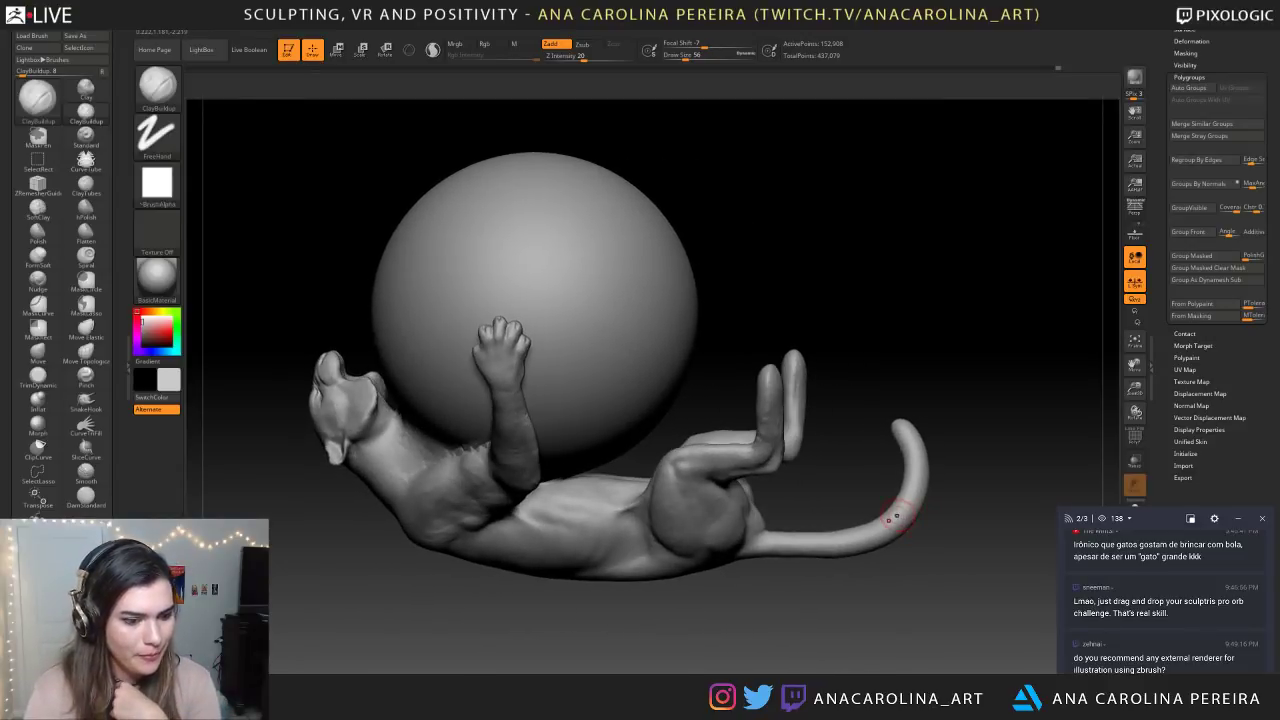
{"action": "mouse_move", "coordinate": [1100, 658]}
{"action": "left_mouse_down"}
{"action": "mouse_move", "coordinate": [1167, 670]}
{"action": "mouse_move", "coordinate": [1086, 659]}
{"action": "left_mouse_up"}
{"action": "left_click", "coordinate": [1167, 670]}
{"action": "left_click", "coordinate": [1147, 671]}
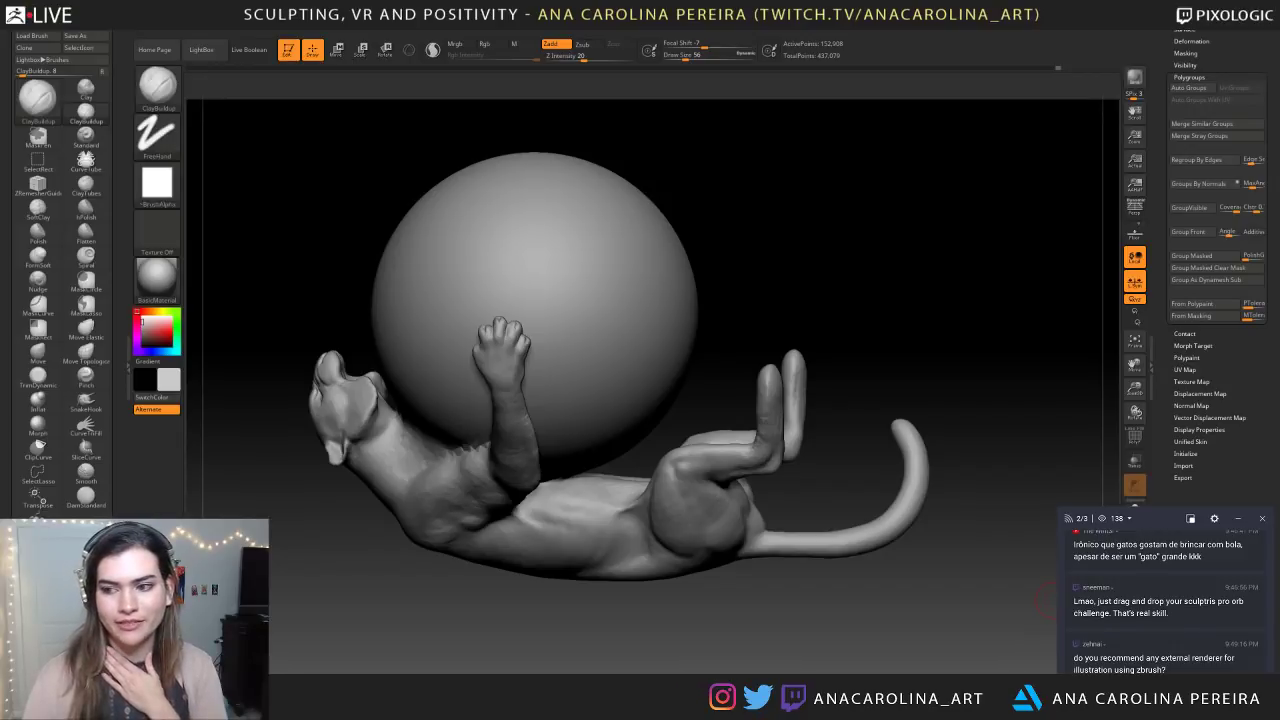
Set the ClayBuildup brush to draw size 87 for working on the hind legs
{"action": "left_click_drag", "start_coordinate": [927, 594], "coordinate": [918, 480], "text": "alt"}
{"action": "mouse_move", "coordinate": [800, 560]}
{"action": "left_mouse_down"}
{"action": "mouse_move", "coordinate": [1030, 555]}
{"action": "mouse_move", "coordinate": [600, 577]}
{"action": "mouse_move", "coordinate": [715, 577]}
{"action": "left_mouse_up"}
{"action": "left_click_drag", "start_coordinate": [850, 530], "coordinate": [850, 625], "text": "alt"}
{"action": "mouse_move", "coordinate": [820, 462]}
{"action": "left_mouse_down"}
{"action": "mouse_move", "coordinate": [892, 460]}
{"action": "mouse_move", "coordinate": [857, 454]}
{"action": "left_mouse_up"}
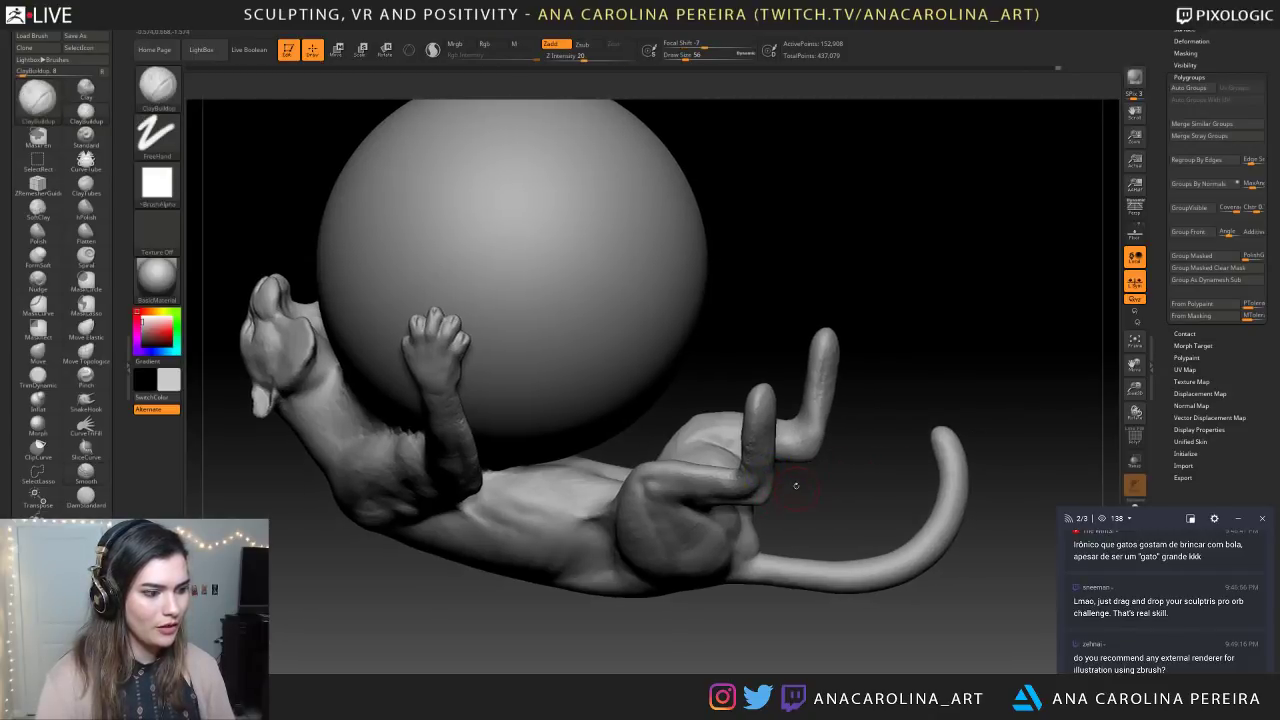
{"action": "key", "text": "space"}
{"action": "left_click_drag", "start_coordinate": [712, 500], "coordinate": [760, 492]}
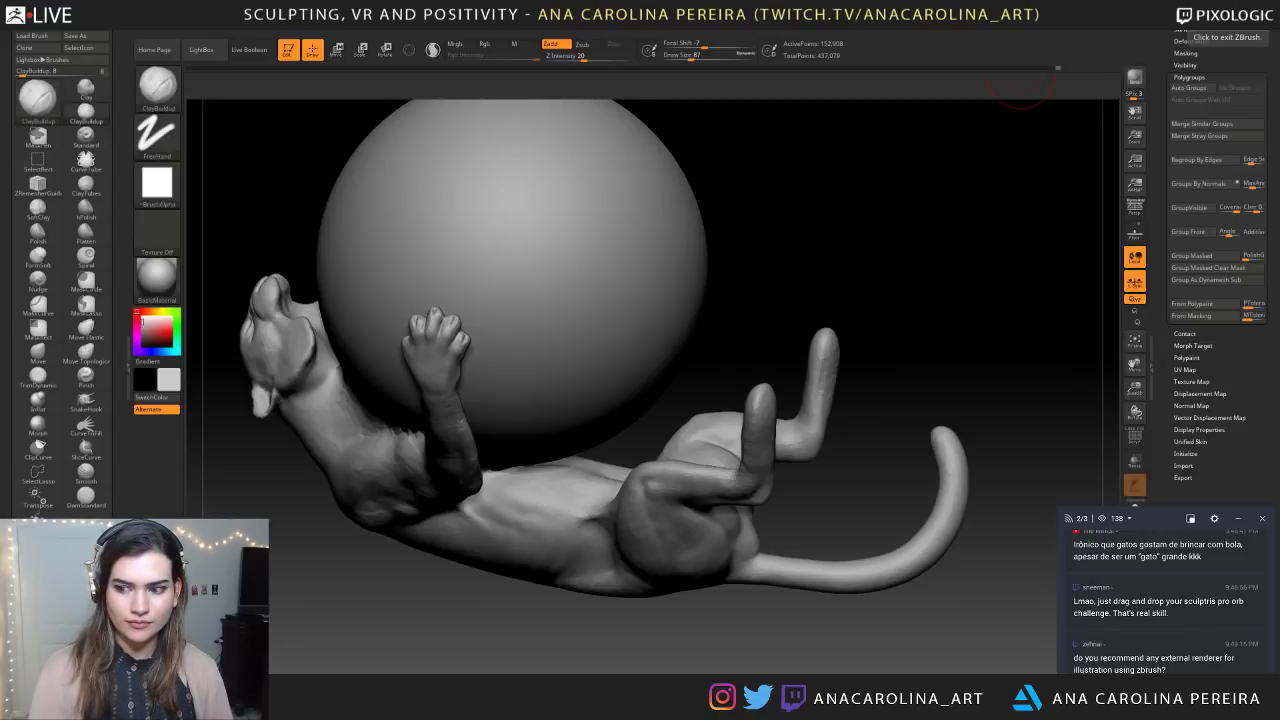
Smooth the lower hind leg near the hock and switch to the DamStandard brush
{"action": "left_click_drag", "start_coordinate": [980, 616], "coordinate": [755, 650]}
{"action": "mouse_move", "coordinate": [755, 650]}
{"action": "left_mouse_down", "text": "alt"}
{"action": "mouse_move", "coordinate": [665, 615]}
{"action": "mouse_move", "coordinate": [750, 640]}
{"action": "mouse_move", "coordinate": [760, 670]}
{"action": "left_mouse_up", "text": "alt"}
{"action": "left_click_drag", "start_coordinate": [722, 472], "coordinate": [731, 460], "text": "shift"}
{"action": "mouse_move", "coordinate": [800, 540]}
{"action": "left_mouse_down"}
{"action": "mouse_move", "coordinate": [788, 523]}
{"action": "mouse_move", "coordinate": [818, 514]}
{"action": "left_mouse_up"}
{"action": "key", "text": "b"}
{"action": "key", "text": "d"}
{"action": "key", "text": "s"}
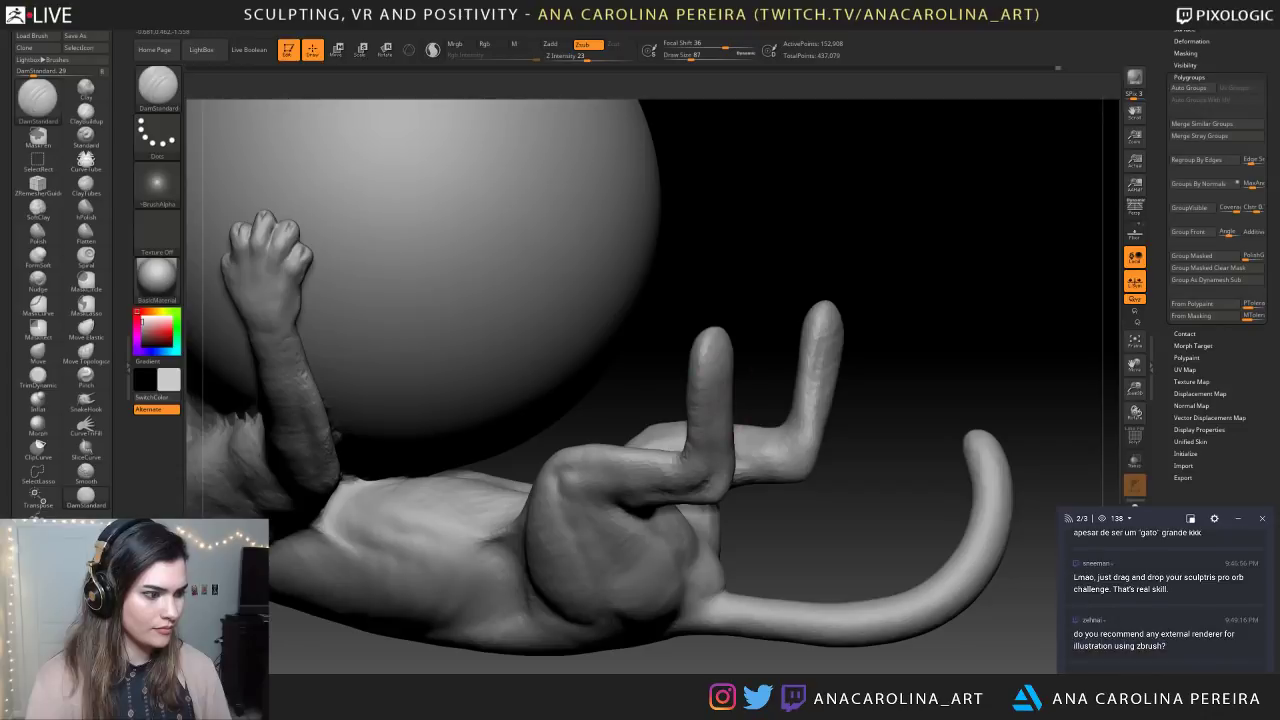
{"action": "left_click_drag", "start_coordinate": [875, 530], "coordinate": [698, 537]}
Reshape the ends of the hind feet with the Move brush, working from the rear
{"action": "key", "text": "b"}
{"action": "key", "text": "m"}
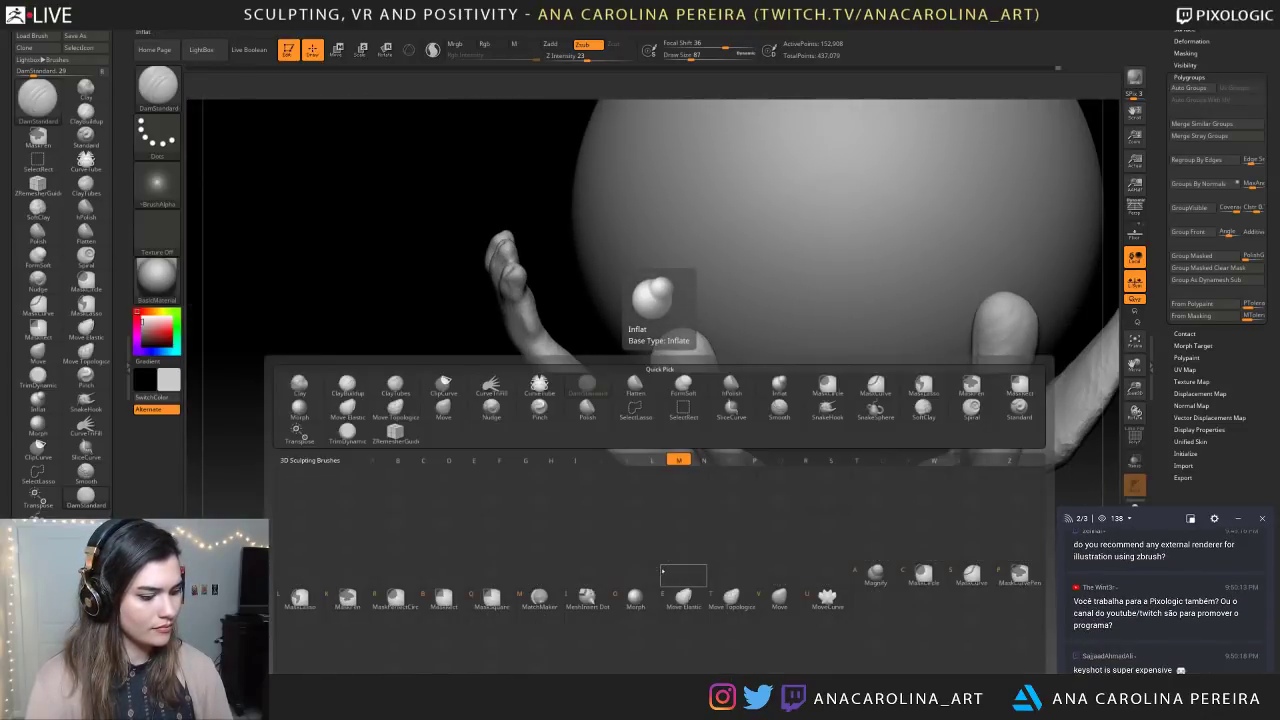
{"action": "key", "text": "v"}
{"action": "mouse_move", "coordinate": [724, 482]}
{"action": "left_mouse_down"}
{"action": "mouse_move", "coordinate": [713, 466]}
{"action": "mouse_move", "coordinate": [655, 553]}
{"action": "mouse_move", "coordinate": [735, 615]}
{"action": "left_mouse_up"}
{"action": "left_click_drag", "start_coordinate": [771, 417], "coordinate": [767, 390]}
{"action": "key", "text": "space"}
{"action": "mouse_move", "coordinate": [760, 329]}
{"action": "left_mouse_down"}
{"action": "mouse_move", "coordinate": [788, 336]}
{"action": "mouse_move", "coordinate": [758, 394]}
{"action": "left_mouse_up"}
{"action": "key", "text": "ctrl"}
{"action": "mouse_move", "coordinate": [720, 472]}
{"action": "left_mouse_down"}
{"action": "mouse_move", "coordinate": [754, 366]}
{"action": "mouse_move", "coordinate": [771, 467]}
{"action": "mouse_move", "coordinate": [752, 500]}
{"action": "mouse_move", "coordinate": [740, 460]}
{"action": "mouse_move", "coordinate": [777, 508]}
{"action": "left_mouse_up"}
Adjust the outline of the lower hind legs and feet with the Move brush as seen from the flank
{"action": "left_click_drag", "start_coordinate": [890, 440], "coordinate": [680, 446]}
{"action": "key", "text": "space"}
{"action": "left_click_drag", "start_coordinate": [814, 531], "coordinate": [806, 531]}
{"action": "left_click_drag", "start_coordinate": [640, 440], "coordinate": [704, 444]}
{"action": "key", "text": "space"}
{"action": "mouse_move", "coordinate": [806, 531]}
{"action": "left_mouse_down"}
{"action": "mouse_move", "coordinate": [821, 531]}
{"action": "mouse_move", "coordinate": [730, 545]}
{"action": "mouse_move", "coordinate": [885, 544]}
{"action": "mouse_move", "coordinate": [849, 406]}
{"action": "left_mouse_up"}
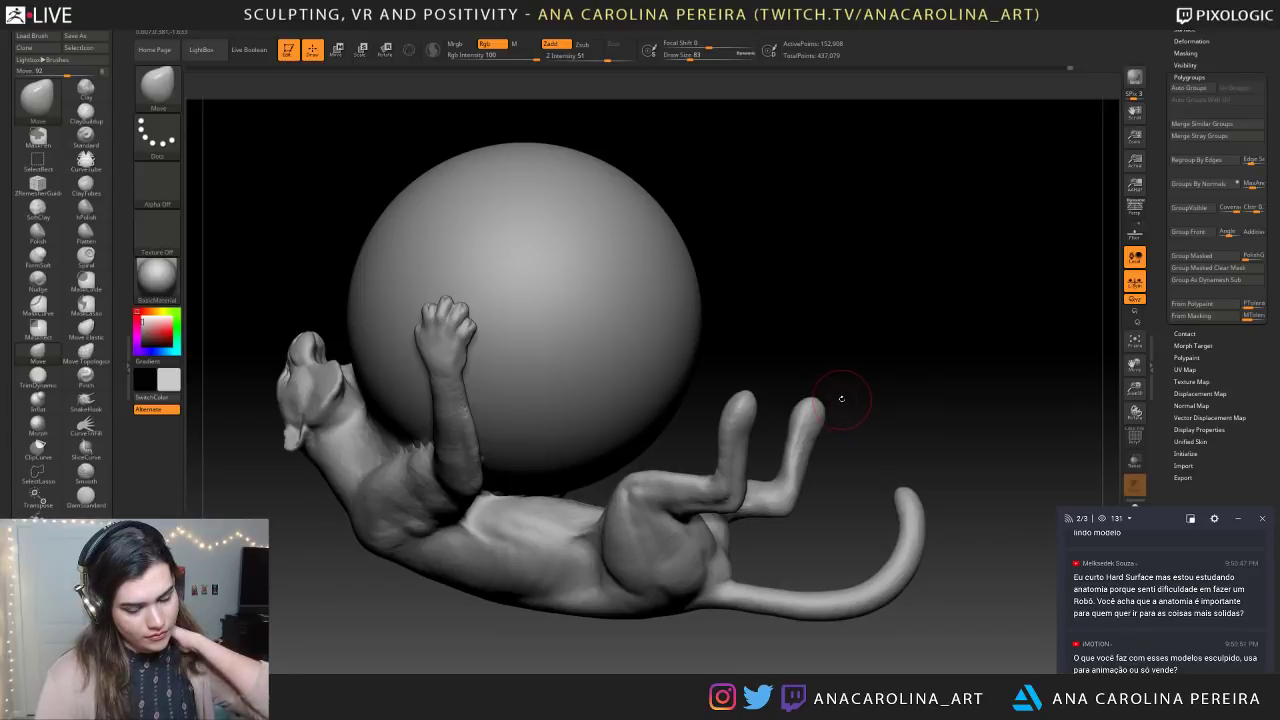
Read through the viewers' recent messages and questions in the stream chat
{"action": "scroll", "coordinate": [1078, 606], "scroll_direction": "up", "scroll_amount": 5}
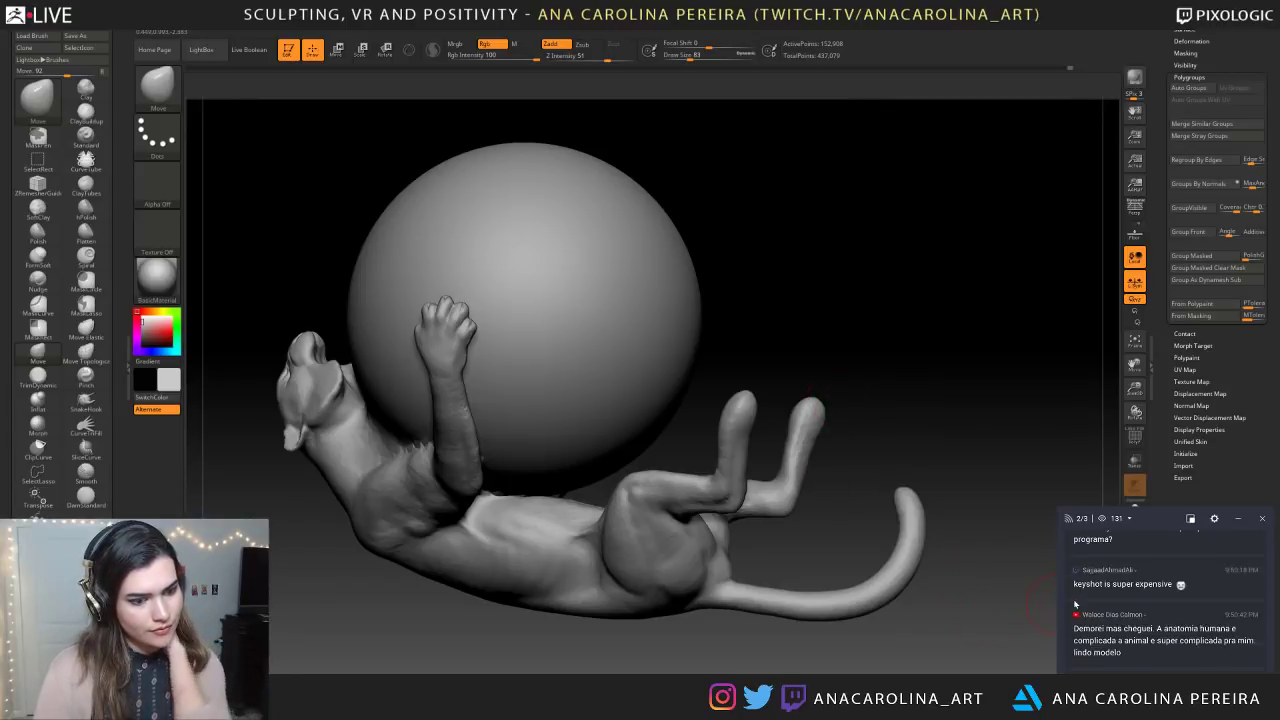
{"action": "scroll", "coordinate": [1176, 602], "scroll_direction": "up", "scroll_amount": 1}
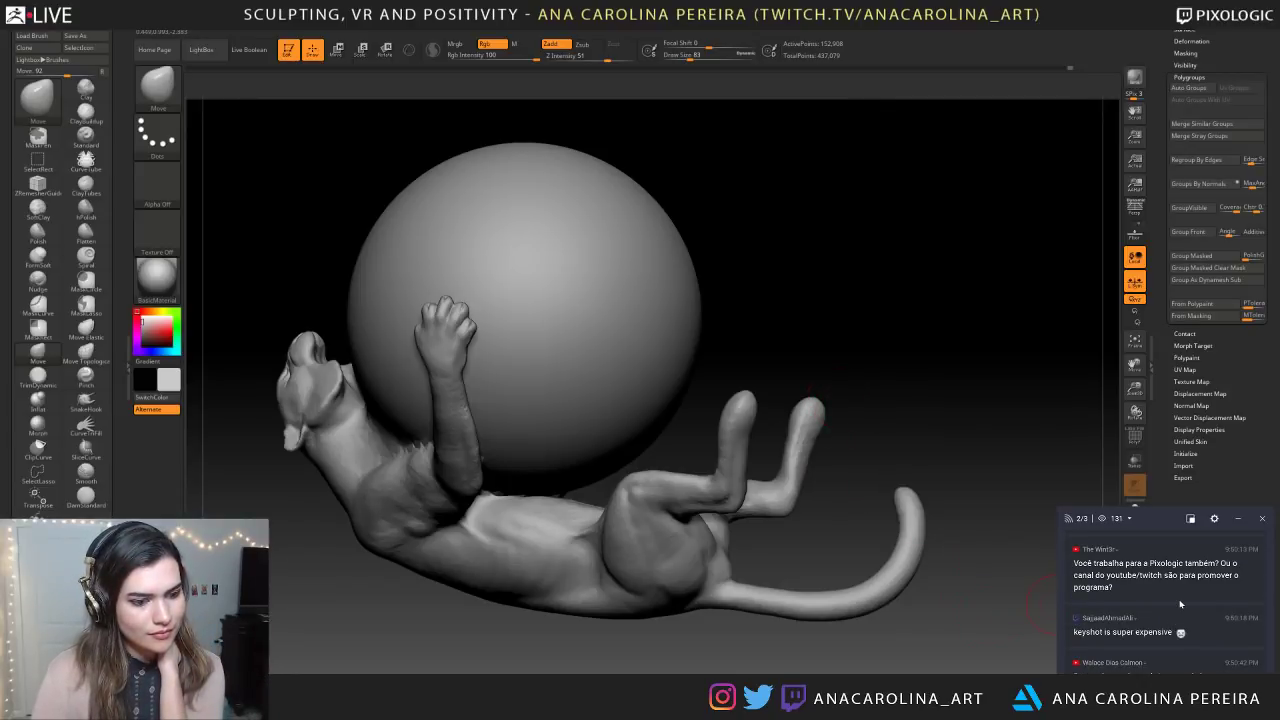
{"action": "scroll", "coordinate": [1160, 600], "scroll_direction": "up", "scroll_amount": 2}
{"action": "scroll", "coordinate": [1160, 600], "scroll_direction": "down", "scroll_amount": 2}
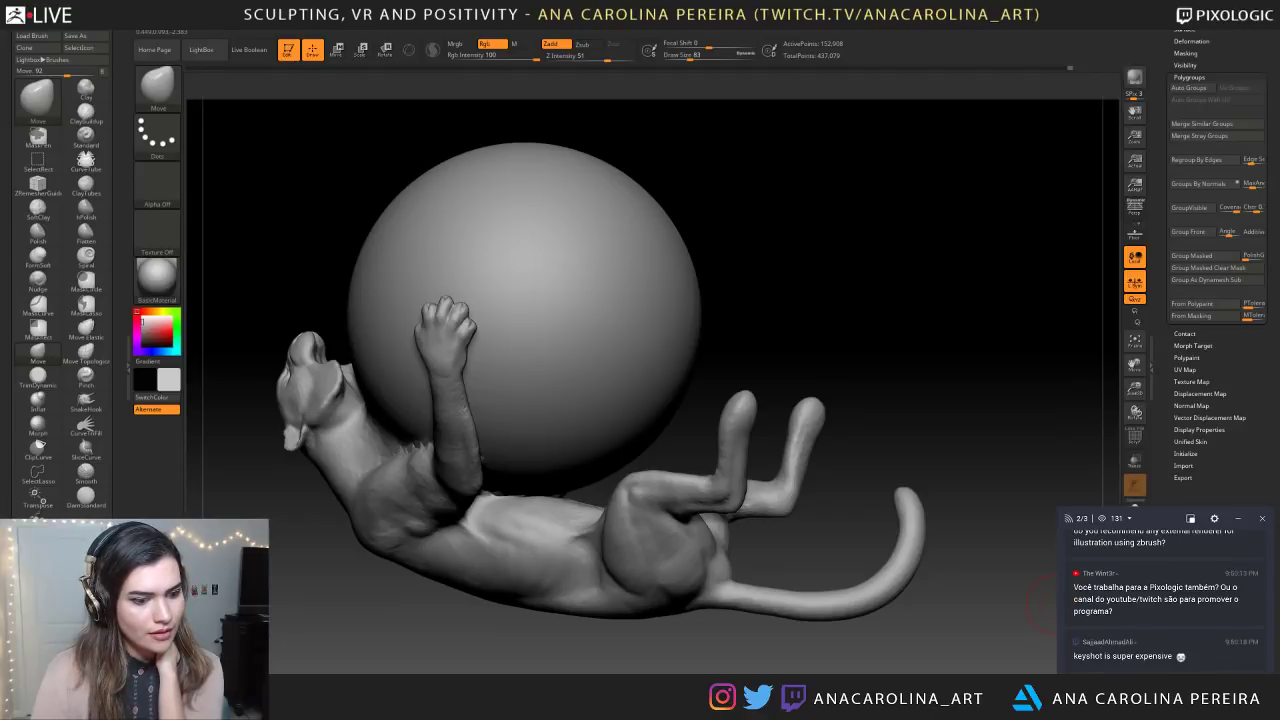
{"action": "scroll", "coordinate": [1160, 600], "scroll_direction": "up", "scroll_amount": 2}
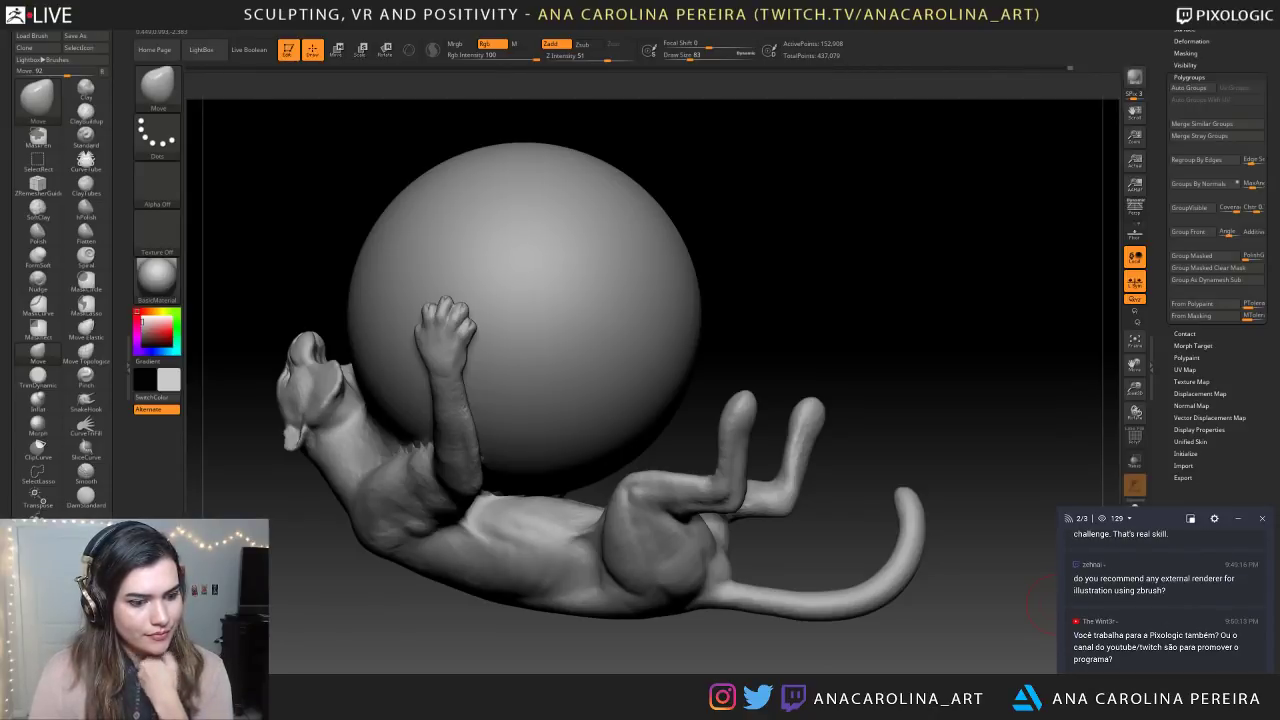
{"action": "scroll", "coordinate": [1160, 600], "scroll_direction": "down", "scroll_amount": 2}
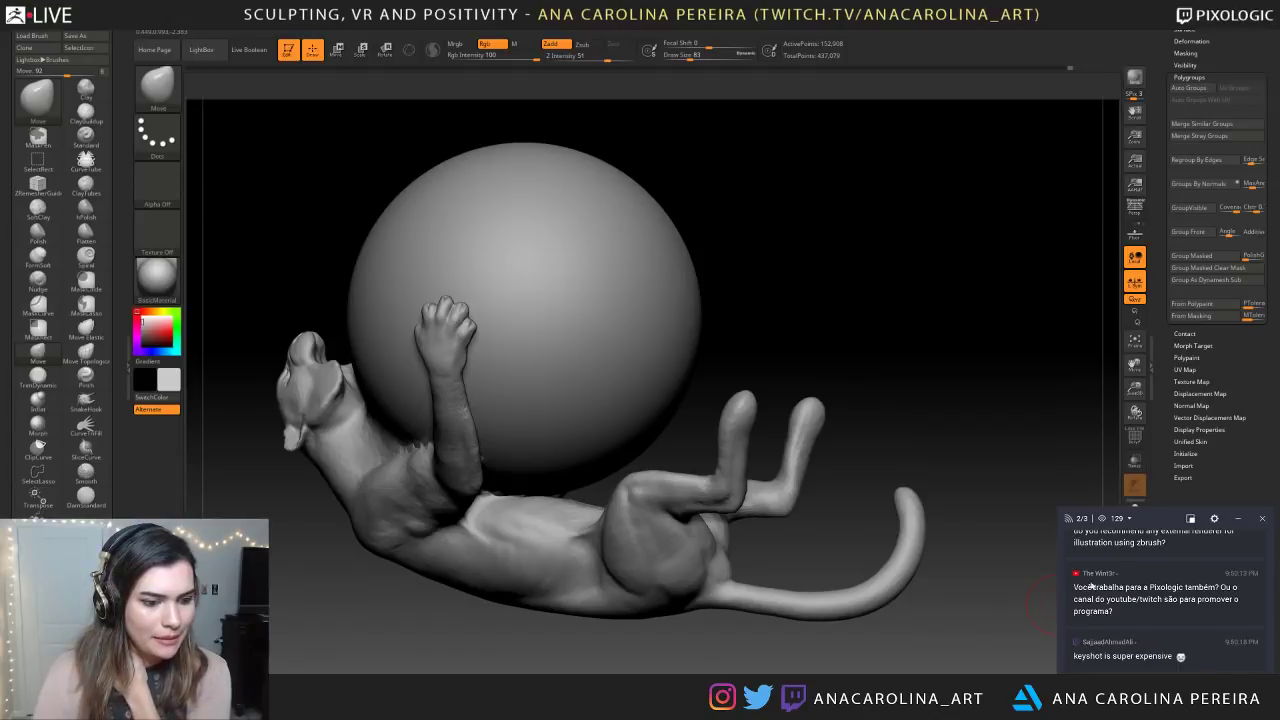
{"action": "left_click_drag", "start_coordinate": [1088, 575], "coordinate": [1126, 577]}
{"action": "left_click", "coordinate": [1127, 585]}
{"action": "left_click_drag", "start_coordinate": [1056, 604], "coordinate": [1057, 568]}
{"action": "left_click_drag", "start_coordinate": [1127, 587], "coordinate": [1094, 581]}
{"action": "left_click", "coordinate": [1094, 583]}
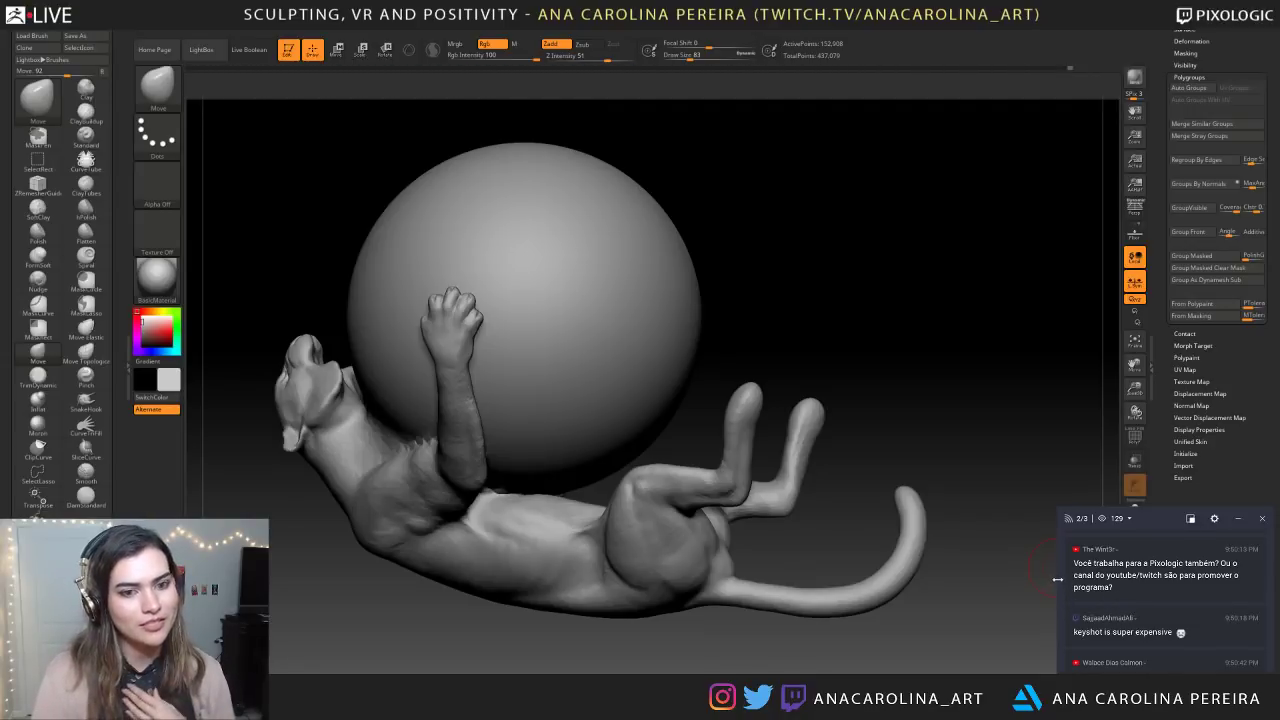
{"action": "scroll", "coordinate": [1159, 623], "scroll_direction": "down", "scroll_amount": 2}
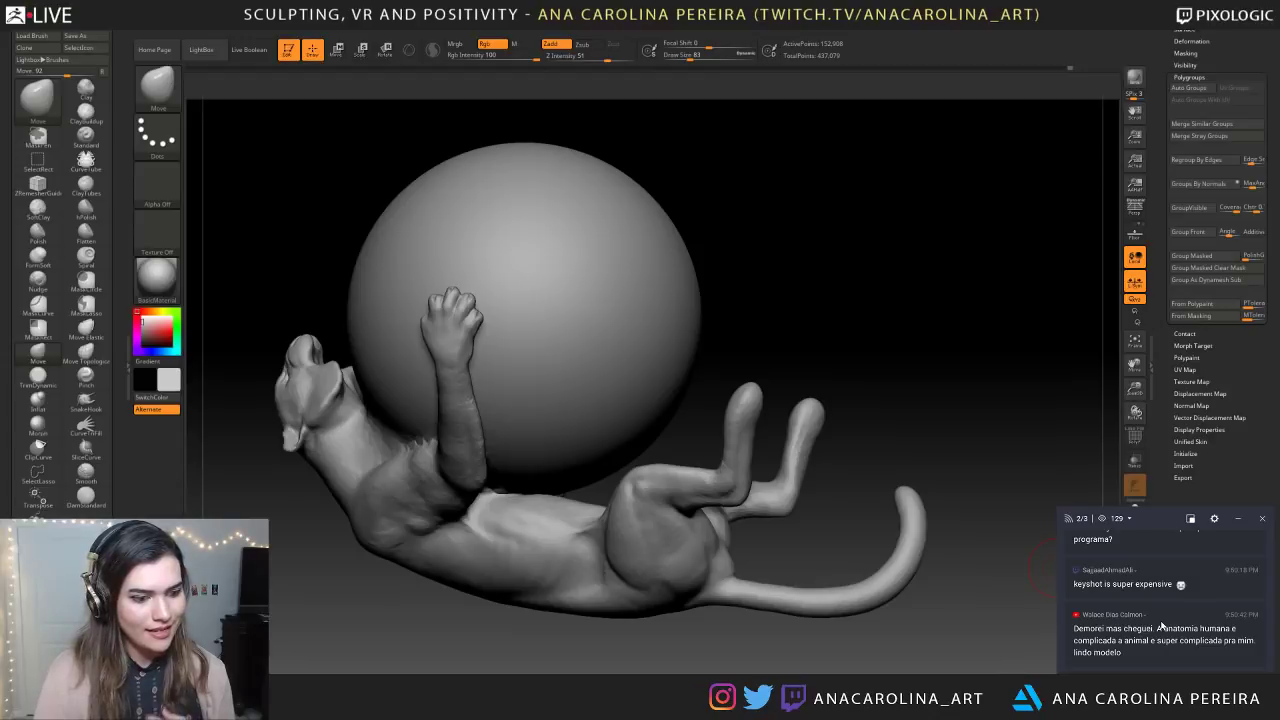
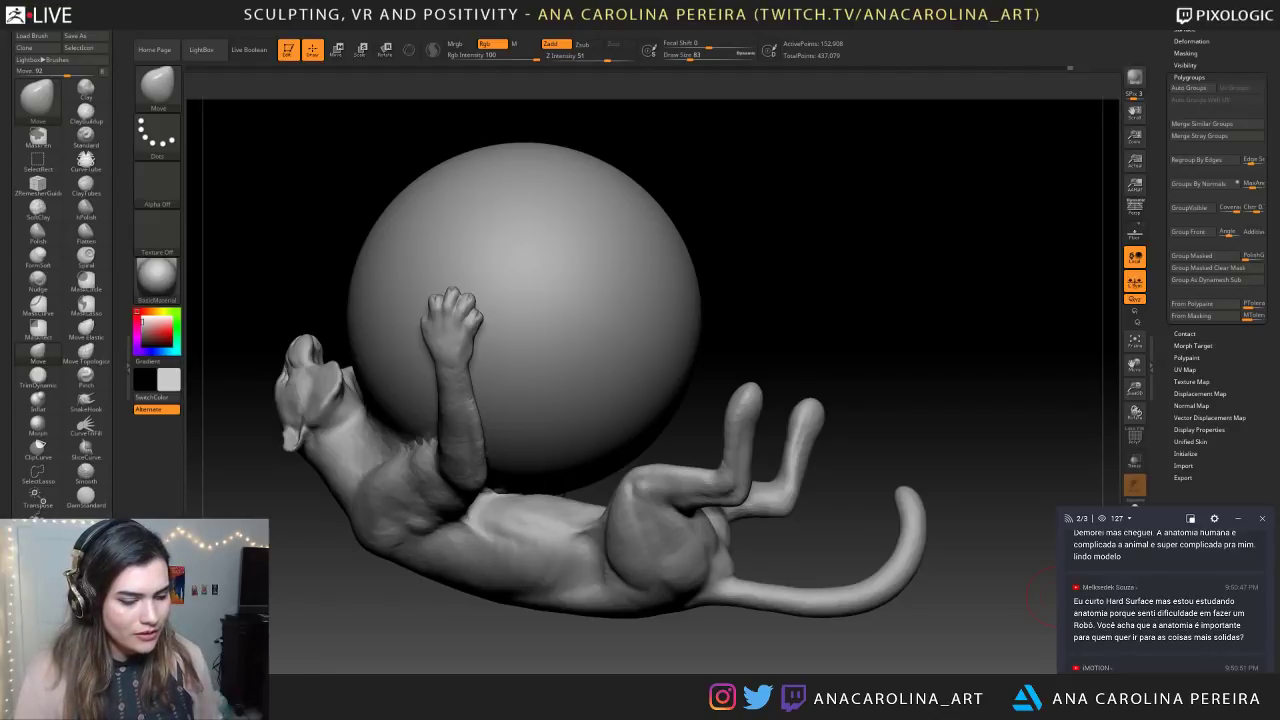
{"action": "left_click_drag", "start_coordinate": [1087, 565], "coordinate": [1249, 579]}
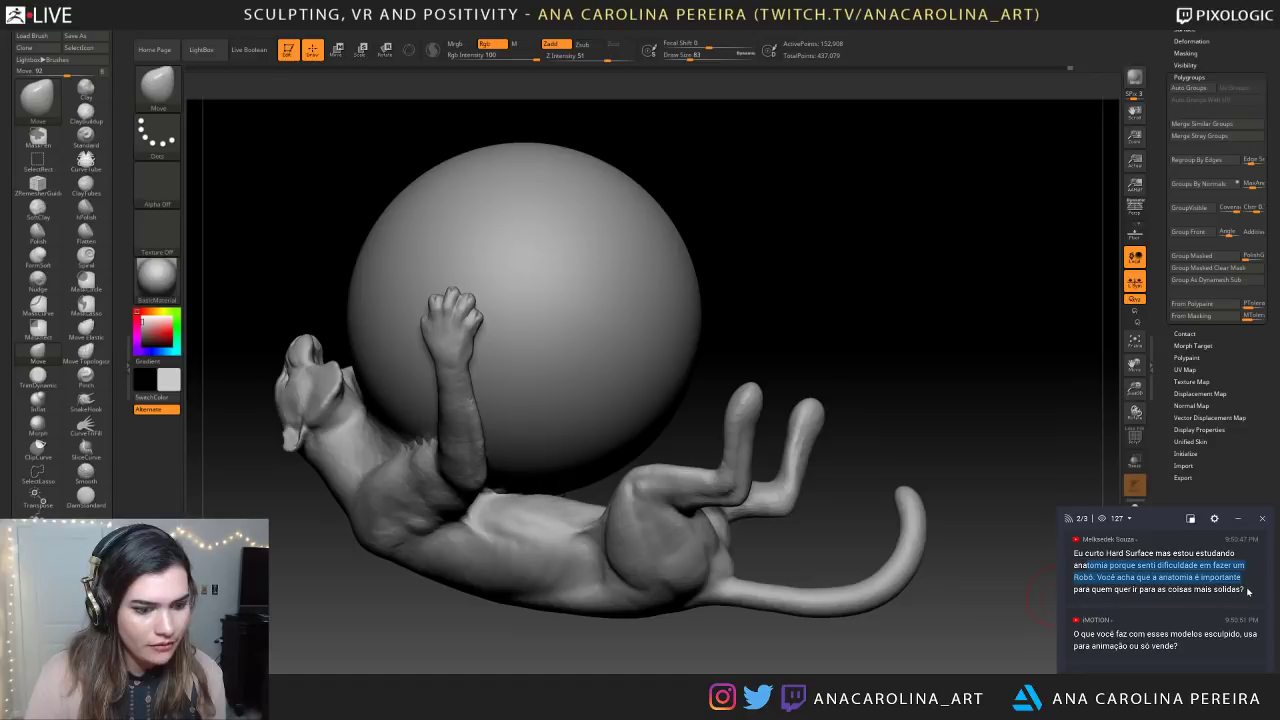
{"action": "left_click_drag", "start_coordinate": [1097, 577], "coordinate": [1248, 595]}
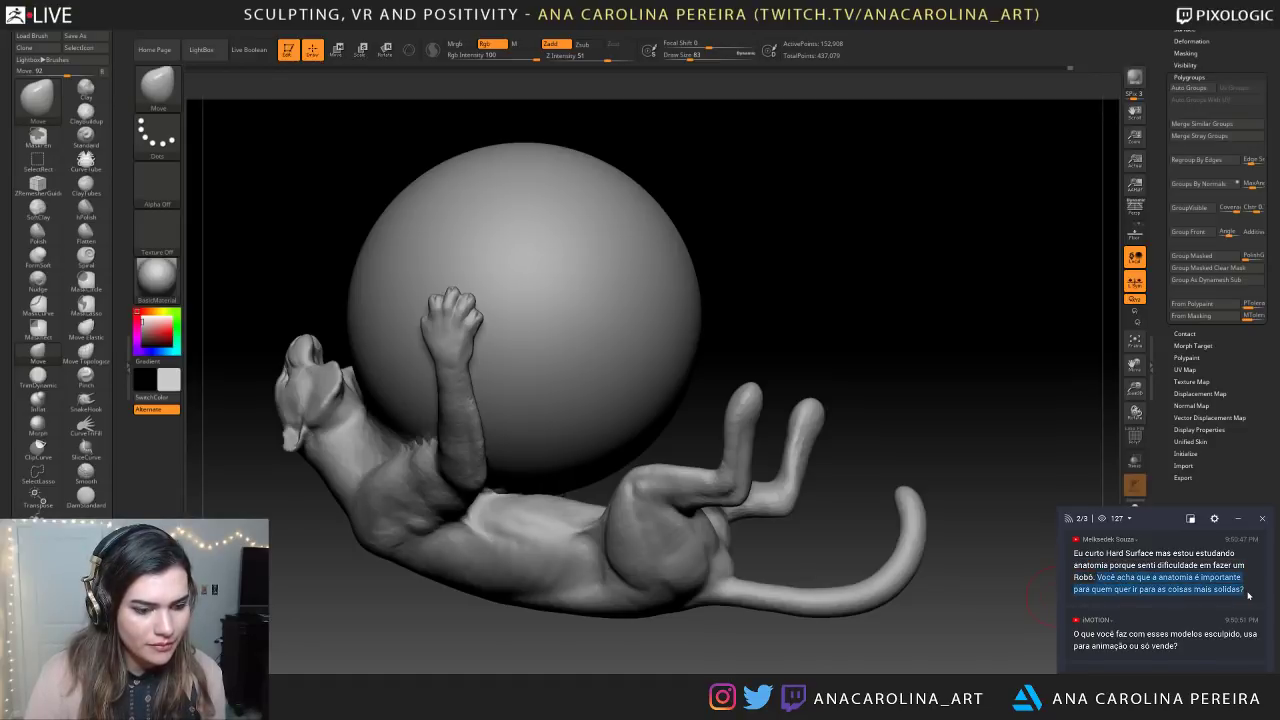
{"action": "left_click", "coordinate": [1242, 597]}
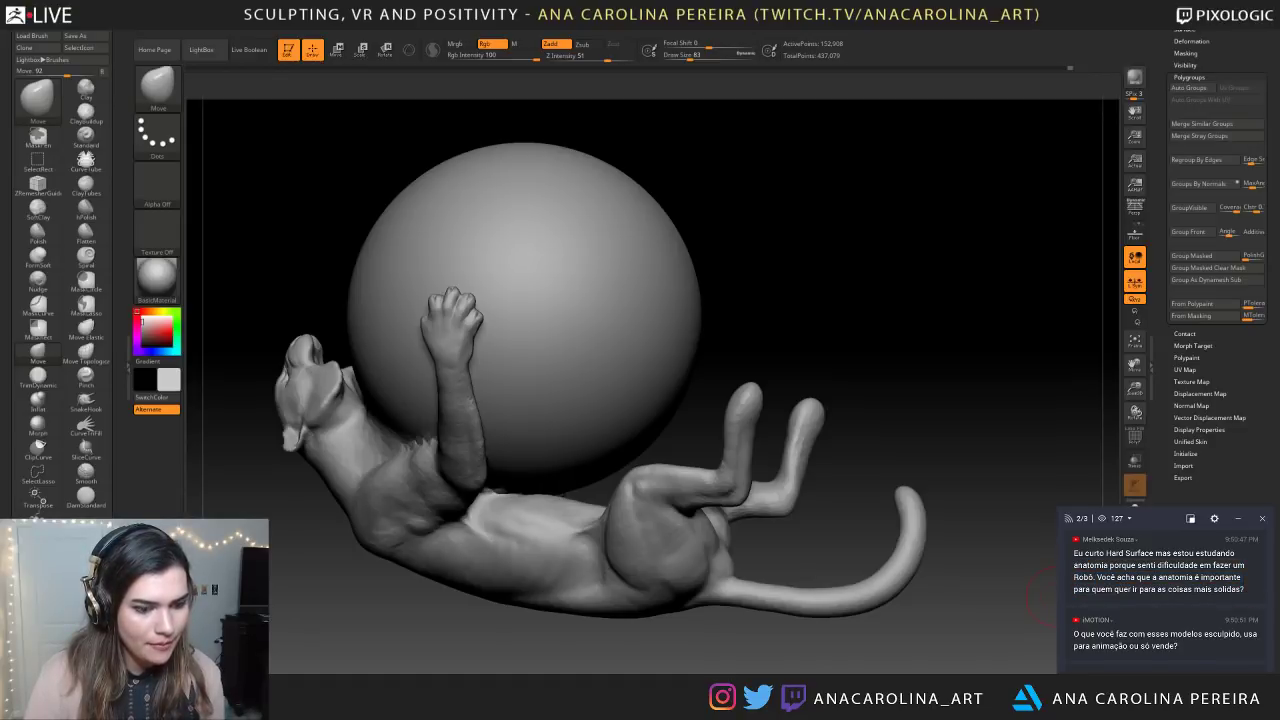
Examine the cat and sphere from both flanks and the rear to judge the pose and hind legs
{"action": "left_click_drag", "start_coordinate": [643, 523], "coordinate": [633, 628]}
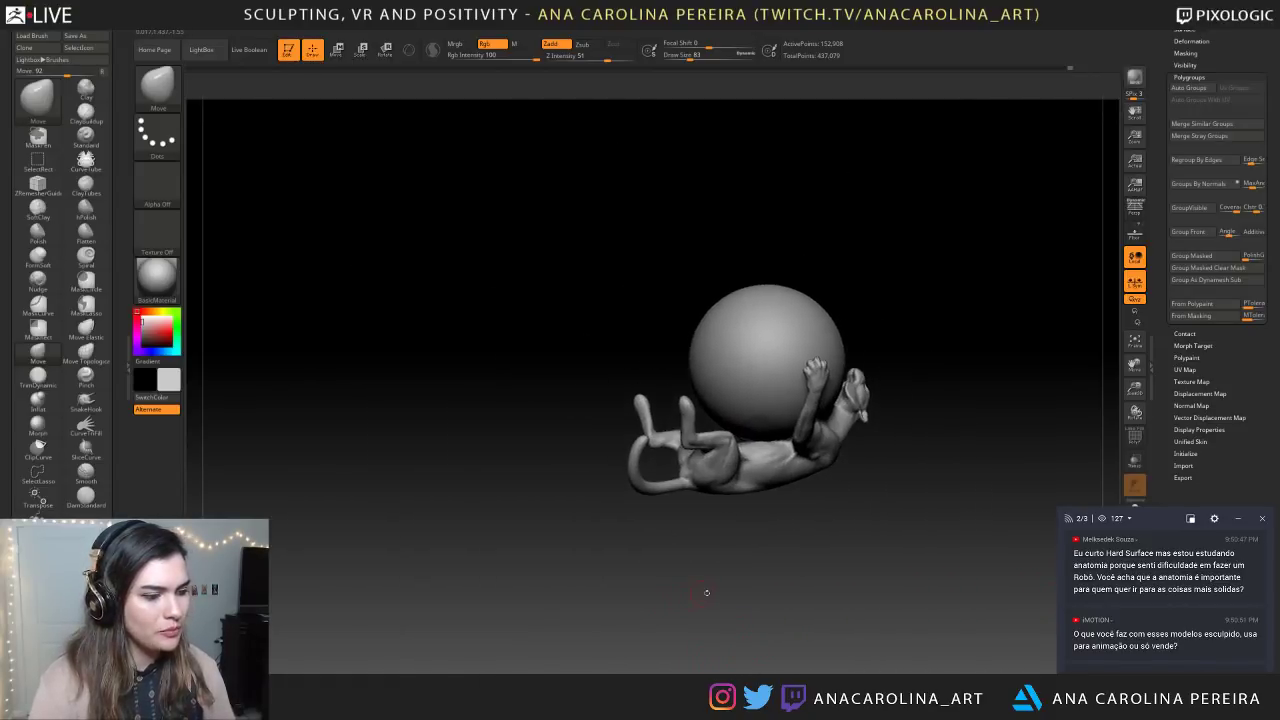
{"action": "mouse_move", "coordinate": [703, 594]}
{"action": "left_mouse_down", "text": "alt"}
{"action": "mouse_move", "coordinate": [817, 635]}
{"action": "mouse_move", "coordinate": [712, 593]}
{"action": "left_mouse_up", "text": "alt"}
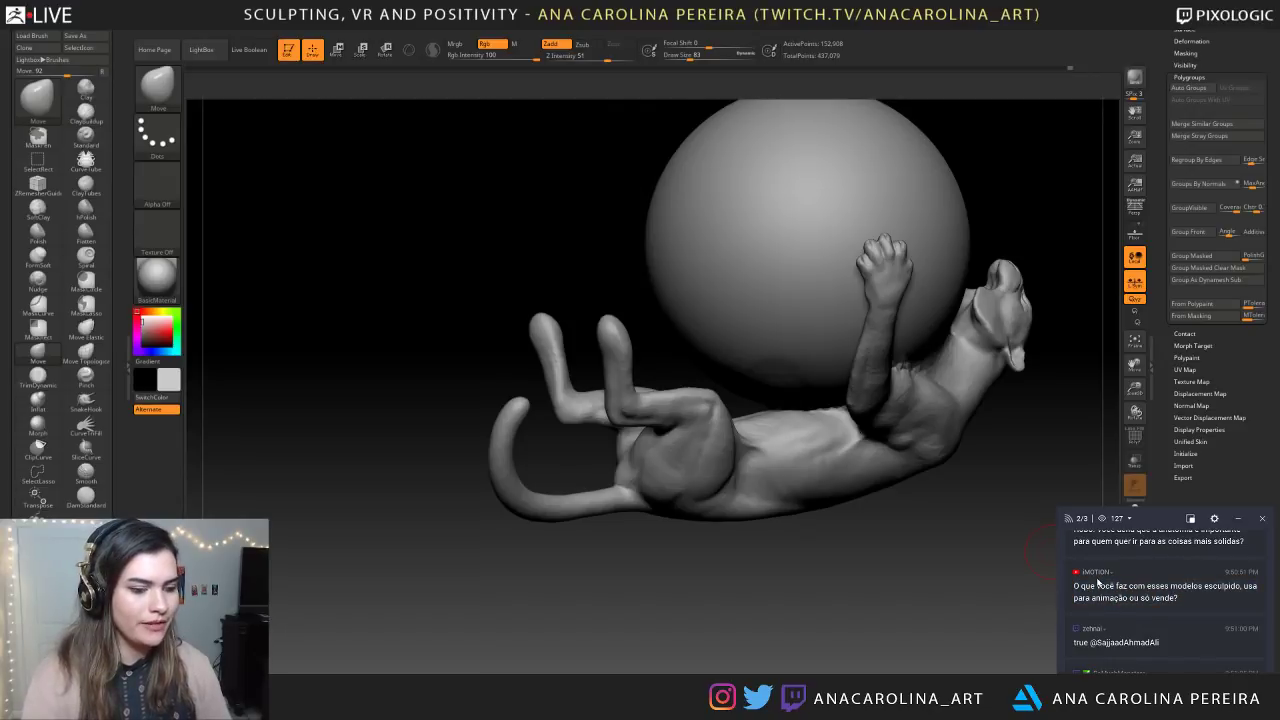
{"action": "left_click_drag", "start_coordinate": [960, 560], "coordinate": [745, 408]}
{"action": "mouse_move", "coordinate": [757, 338]}
{"action": "left_mouse_down", "text": "shift"}
{"action": "mouse_move", "coordinate": [754, 314]}
{"action": "mouse_move", "coordinate": [786, 352]}
{"action": "left_mouse_up", "text": "shift"}
{"action": "mouse_move", "coordinate": [812, 448]}
{"action": "left_mouse_down"}
{"action": "mouse_move", "coordinate": [818, 462]}
{"action": "mouse_move", "coordinate": [812, 406]}
{"action": "mouse_move", "coordinate": [784, 470]}
{"action": "mouse_move", "coordinate": [780, 400]}
{"action": "left_mouse_up"}
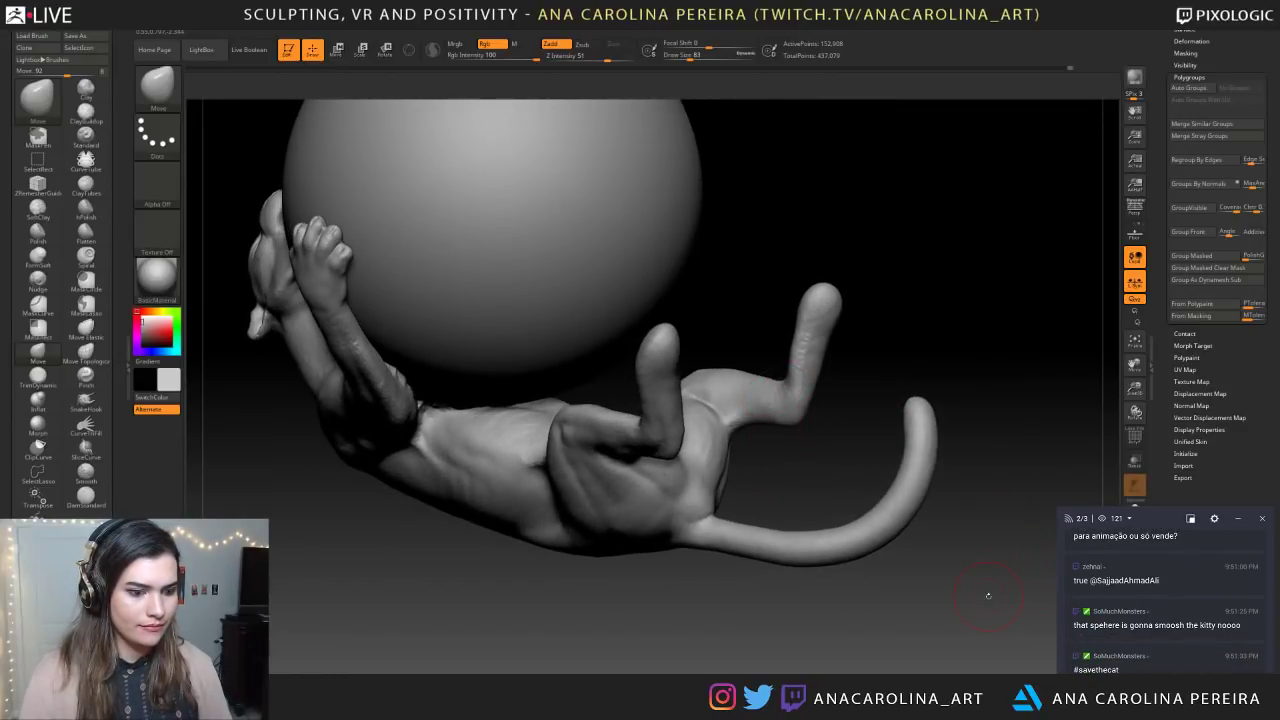
{"action": "left_click_drag", "start_coordinate": [520, 590], "coordinate": [640, 510]}
{"action": "left_click_drag", "start_coordinate": [760, 590], "coordinate": [788, 468]}
{"action": "mouse_move", "coordinate": [788, 468]}
{"action": "left_mouse_down", "text": "alt"}
{"action": "mouse_move", "coordinate": [805, 571]}
{"action": "mouse_move", "coordinate": [840, 546]}
{"action": "mouse_move", "coordinate": [948, 560]}
{"action": "mouse_move", "coordinate": [800, 572]}
{"action": "mouse_move", "coordinate": [775, 530]}
{"action": "mouse_move", "coordinate": [785, 640]}
{"action": "mouse_move", "coordinate": [806, 664]}
{"action": "mouse_move", "coordinate": [575, 606]}
{"action": "mouse_move", "coordinate": [360, 598]}
{"action": "mouse_move", "coordinate": [765, 400]}
{"action": "left_mouse_up", "text": "alt"}
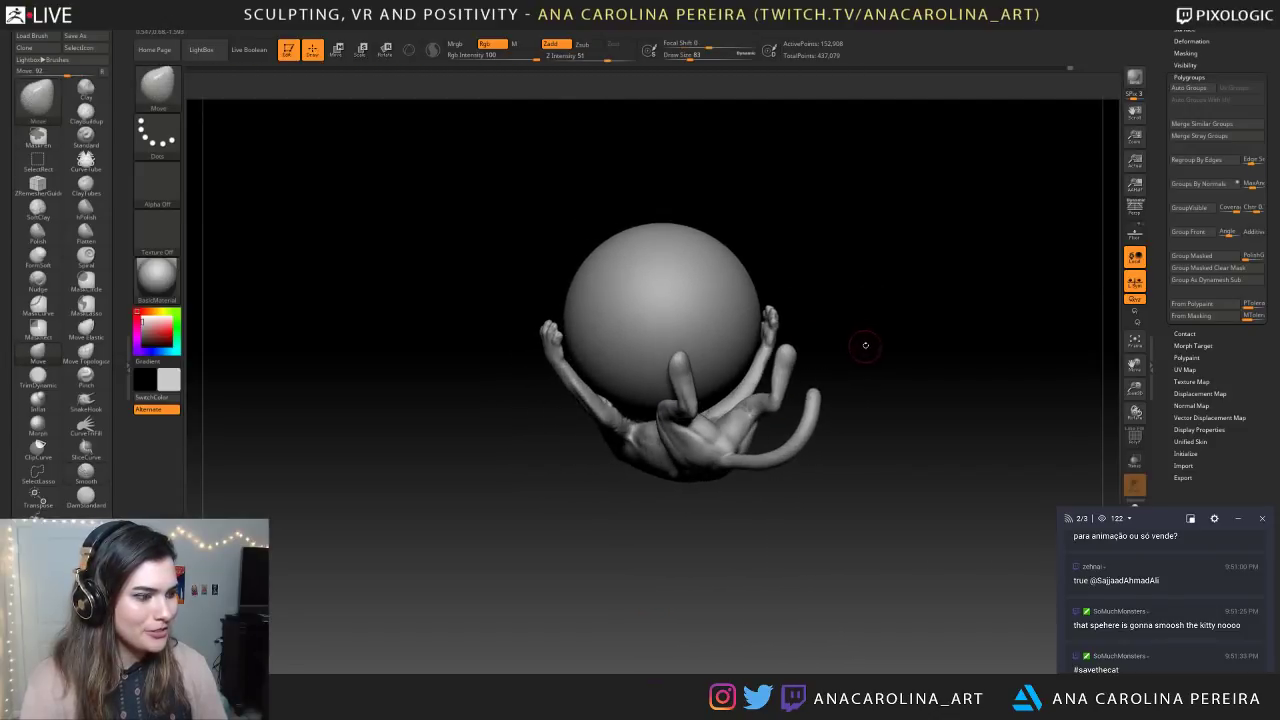
{"action": "left_click_drag", "start_coordinate": [865, 346], "coordinate": [871, 558], "text": "alt"}
{"action": "left_click_drag", "start_coordinate": [836, 604], "coordinate": [857, 514]}
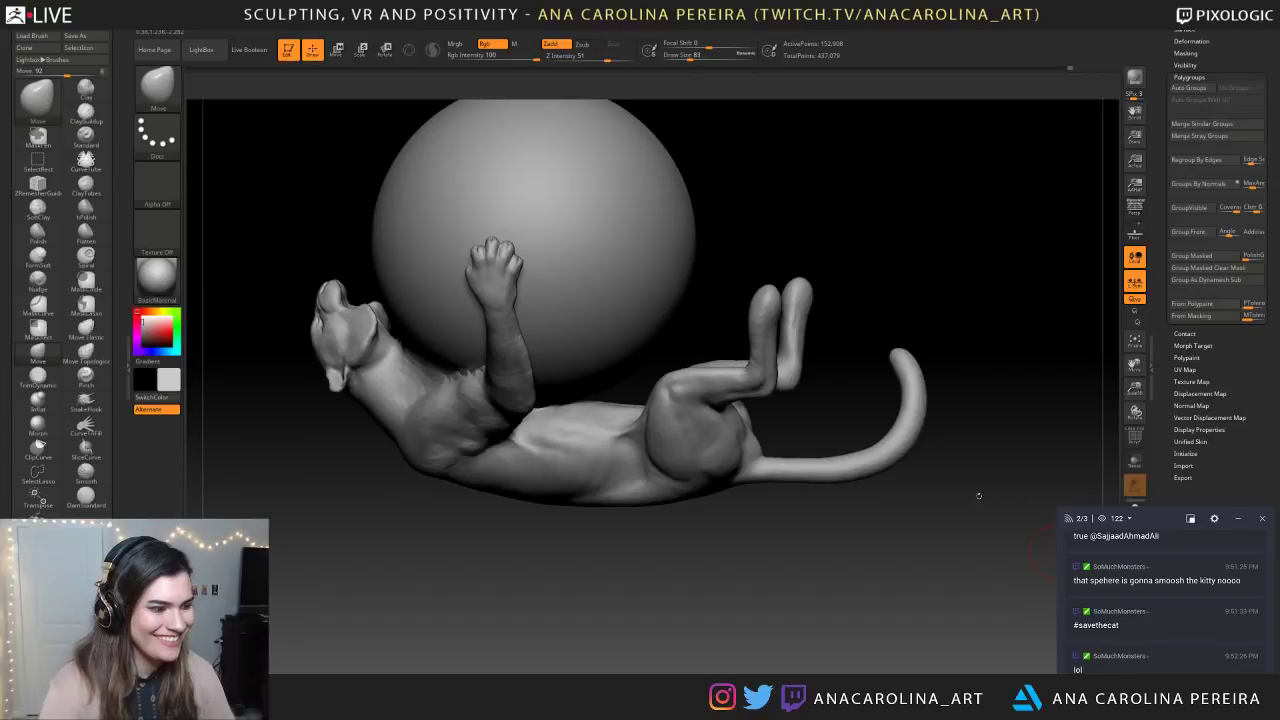
Carve creases around the pads at the tips of the hind paws with the DamStandard brush
{"action": "mouse_move", "coordinate": [448, 518]}
{"action": "left_mouse_down"}
{"action": "mouse_move", "coordinate": [713, 577]}
{"action": "mouse_move", "coordinate": [860, 420]}
{"action": "mouse_move", "coordinate": [961, 257]}
{"action": "mouse_move", "coordinate": [943, 289]}
{"action": "mouse_move", "coordinate": [903, 308]}
{"action": "left_mouse_up"}
{"action": "key", "text": "b"}
{"action": "key", "text": "d"}
{"action": "key", "text": "s"}
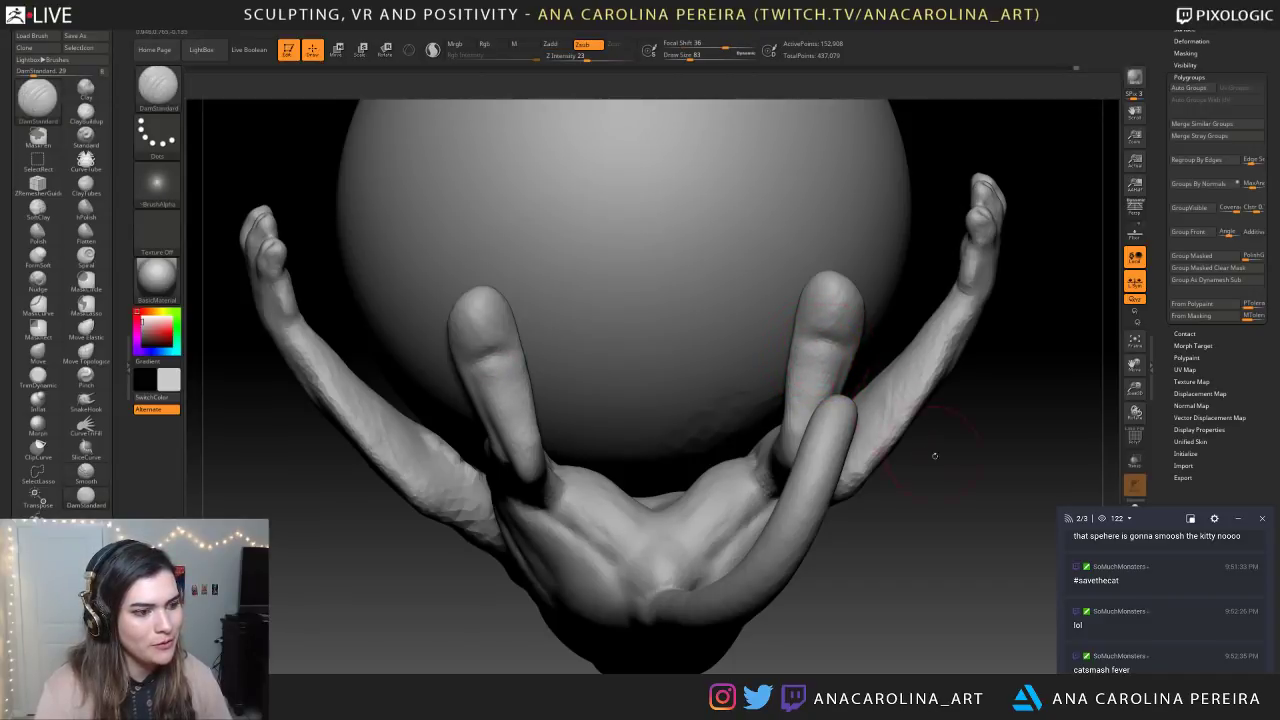
{"action": "left_click_drag", "start_coordinate": [929, 449], "coordinate": [856, 323]}
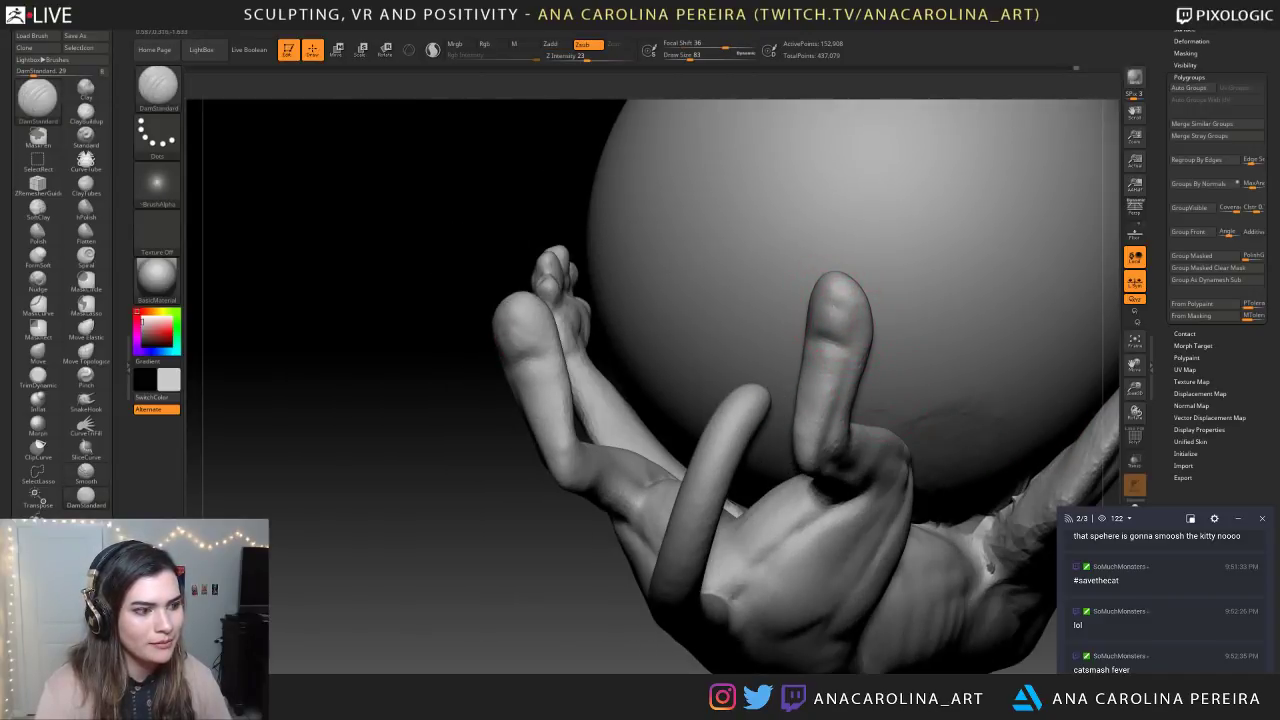
{"action": "left_click_drag", "start_coordinate": [526, 540], "coordinate": [821, 358]}
{"action": "left_click_drag", "start_coordinate": [826, 296], "coordinate": [828, 302]}
{"action": "mouse_move", "coordinate": [945, 398]}
{"action": "left_mouse_down"}
{"action": "mouse_move", "coordinate": [912, 352]}
{"action": "mouse_move", "coordinate": [900, 271]}
{"action": "mouse_move", "coordinate": [896, 306]}
{"action": "mouse_move", "coordinate": [860, 330]}
{"action": "mouse_move", "coordinate": [688, 405]}
{"action": "left_mouse_up"}
Pull the heel of the hind leg outward with the Move brush to sharpen the hock angle
{"action": "key", "text": "b"}
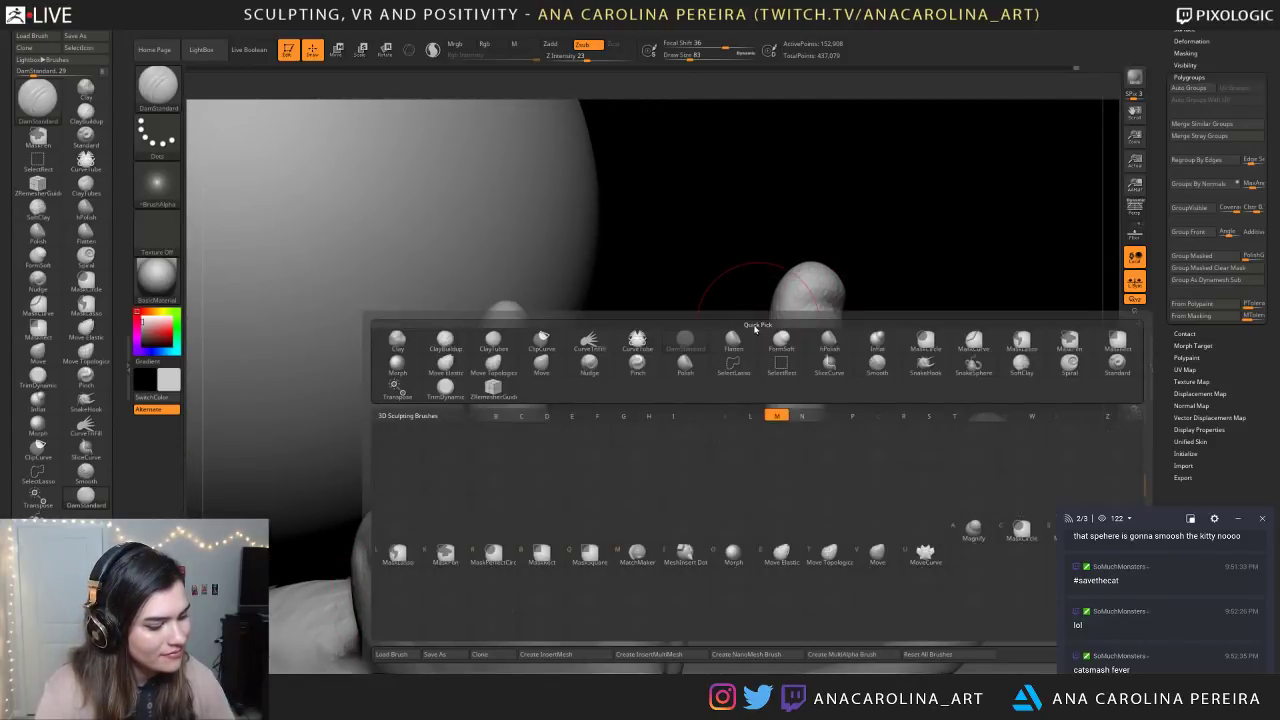
{"action": "key", "text": "m"}
{"action": "key", "text": "v"}
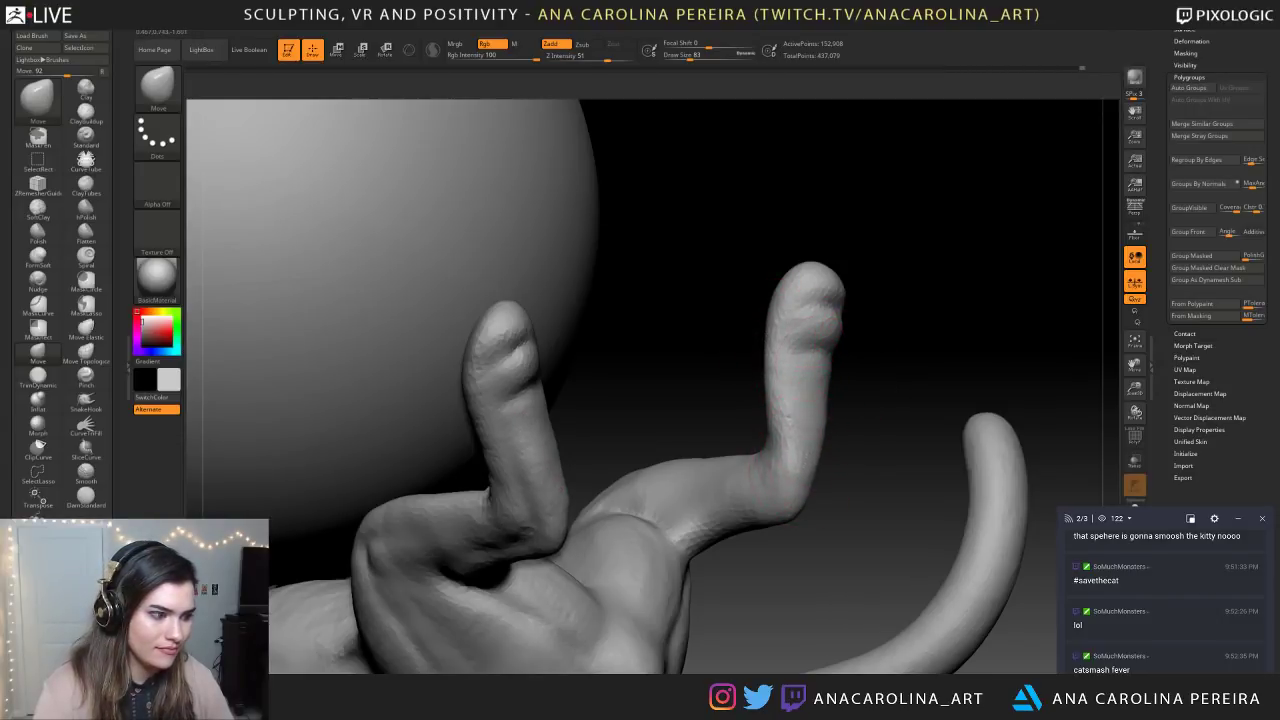
{"action": "left_click_drag", "start_coordinate": [803, 498], "coordinate": [812, 502]}
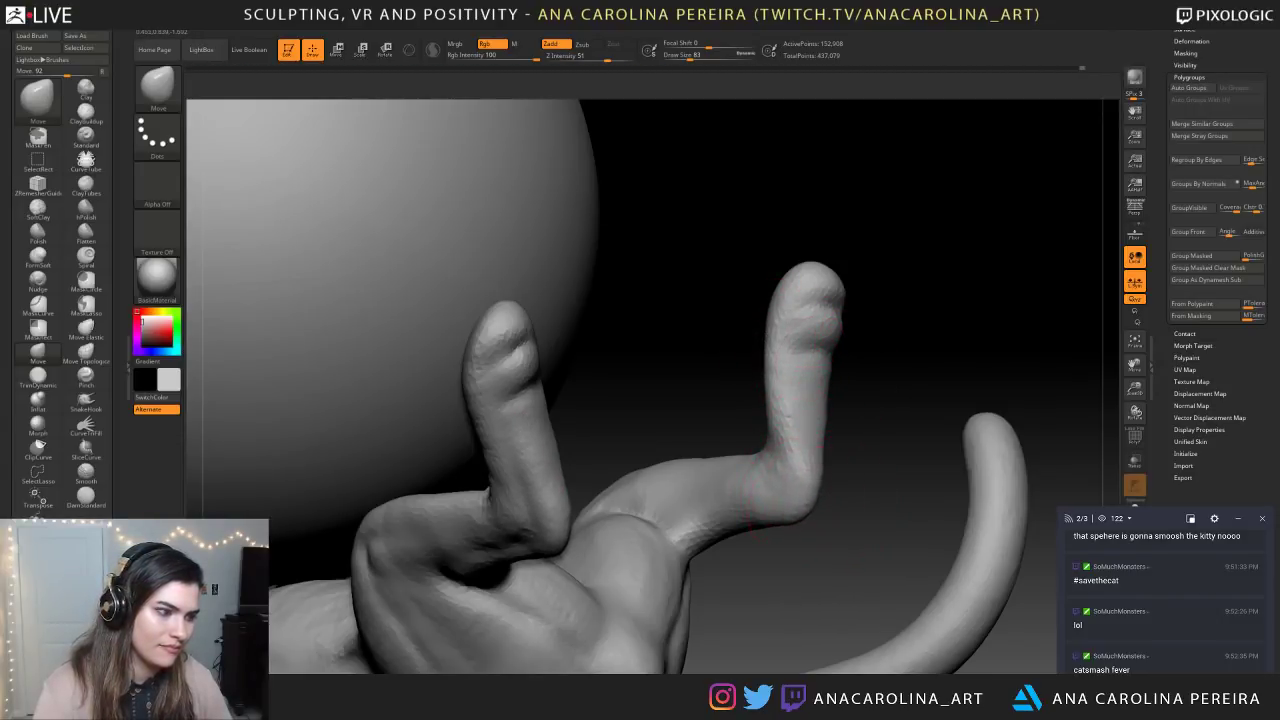
{"action": "left_click_drag", "start_coordinate": [819, 442], "coordinate": [828, 438]}
Push out the pad of the hind paw with the Move brush at draw size 68
{"action": "left_click_drag", "start_coordinate": [925, 400], "coordinate": [813, 364]}
{"action": "left_click_drag", "start_coordinate": [834, 296], "coordinate": [842, 295]}
{"action": "mouse_move", "coordinate": [848, 218]}
{"action": "left_mouse_down"}
{"action": "mouse_move", "coordinate": [820, 220]}
{"action": "mouse_move", "coordinate": [825, 243]}
{"action": "left_mouse_up"}
{"action": "key", "text": "space"}
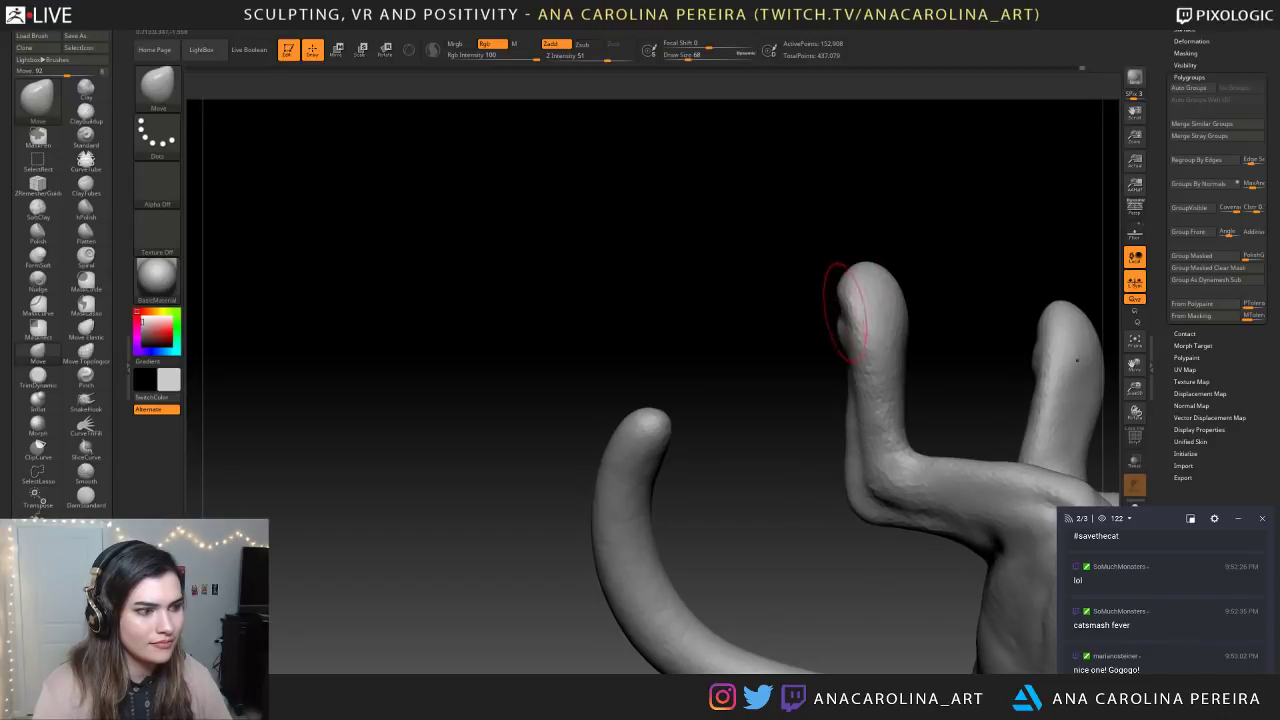
{"action": "left_click_drag", "start_coordinate": [849, 305], "coordinate": [828, 316]}
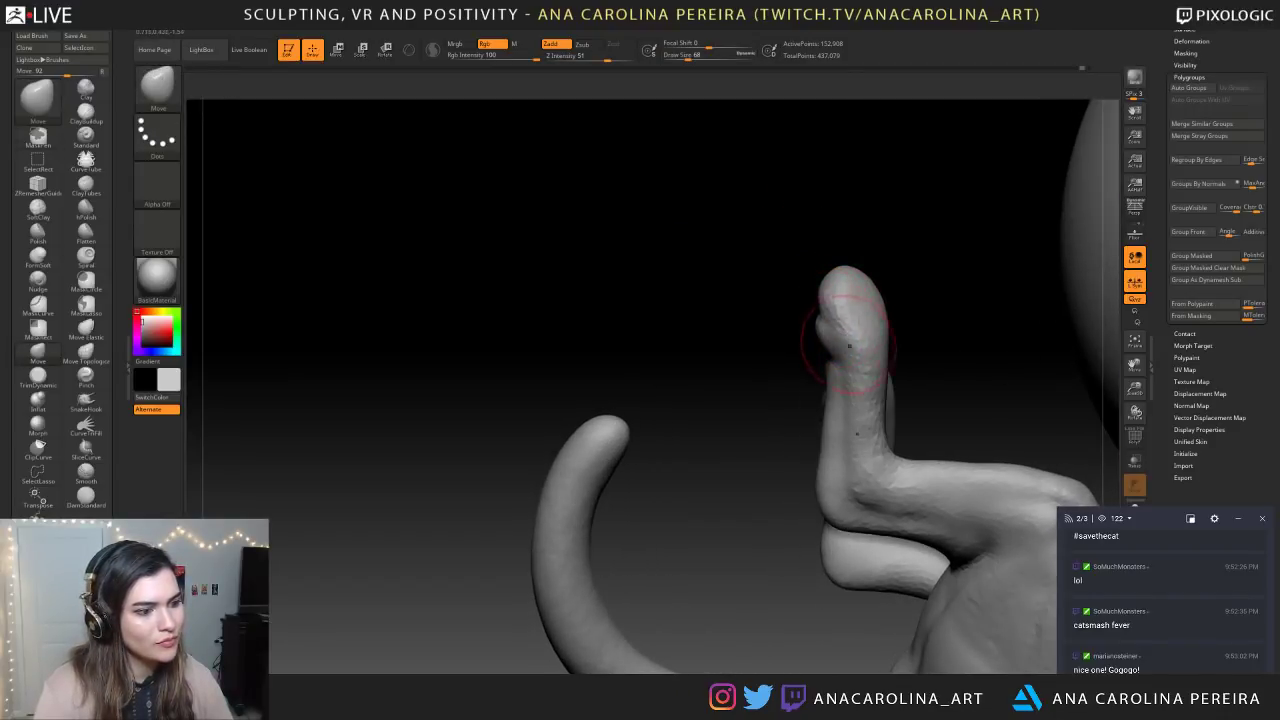
{"action": "left_click_drag", "start_coordinate": [794, 234], "coordinate": [749, 166]}
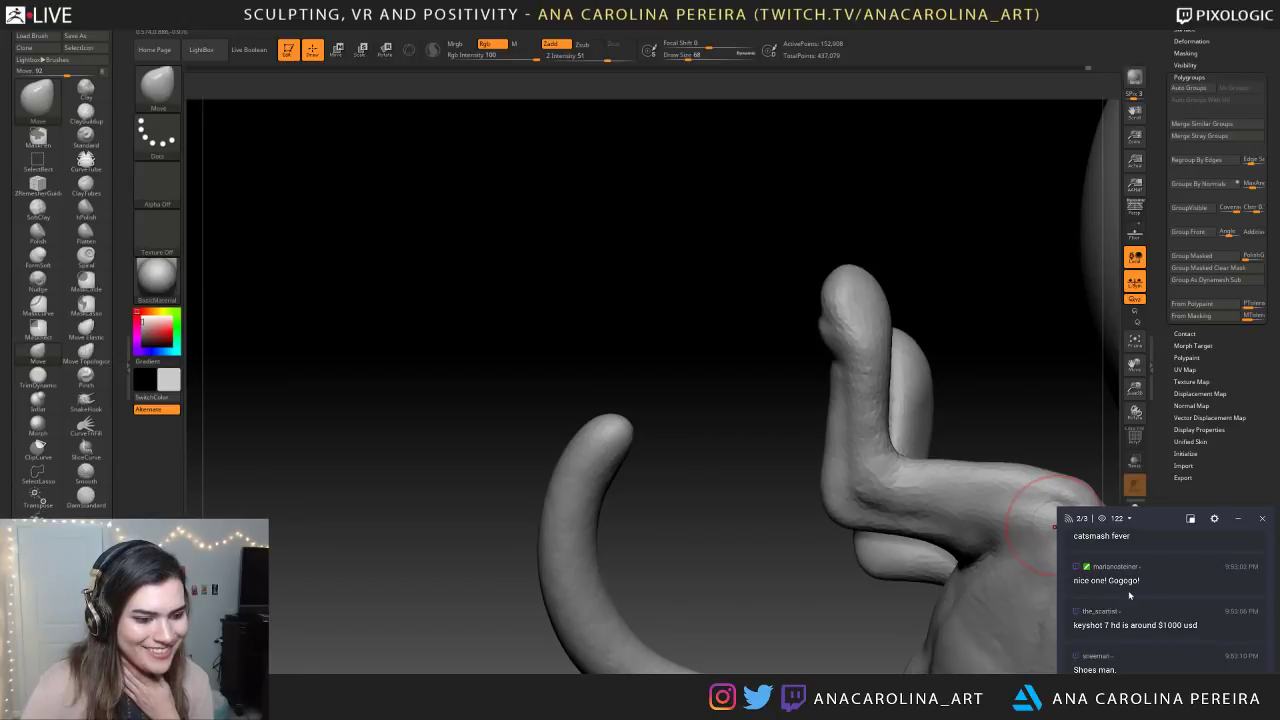
Build up the lower hind leg above the hock with the ClayBuildup brush at draw size 90
{"action": "mouse_move", "coordinate": [605, 353]}
{"action": "left_mouse_down"}
{"action": "mouse_move", "coordinate": [718, 298]}
{"action": "mouse_move", "coordinate": [757, 206]}
{"action": "left_mouse_up"}
{"action": "key", "text": "b"}
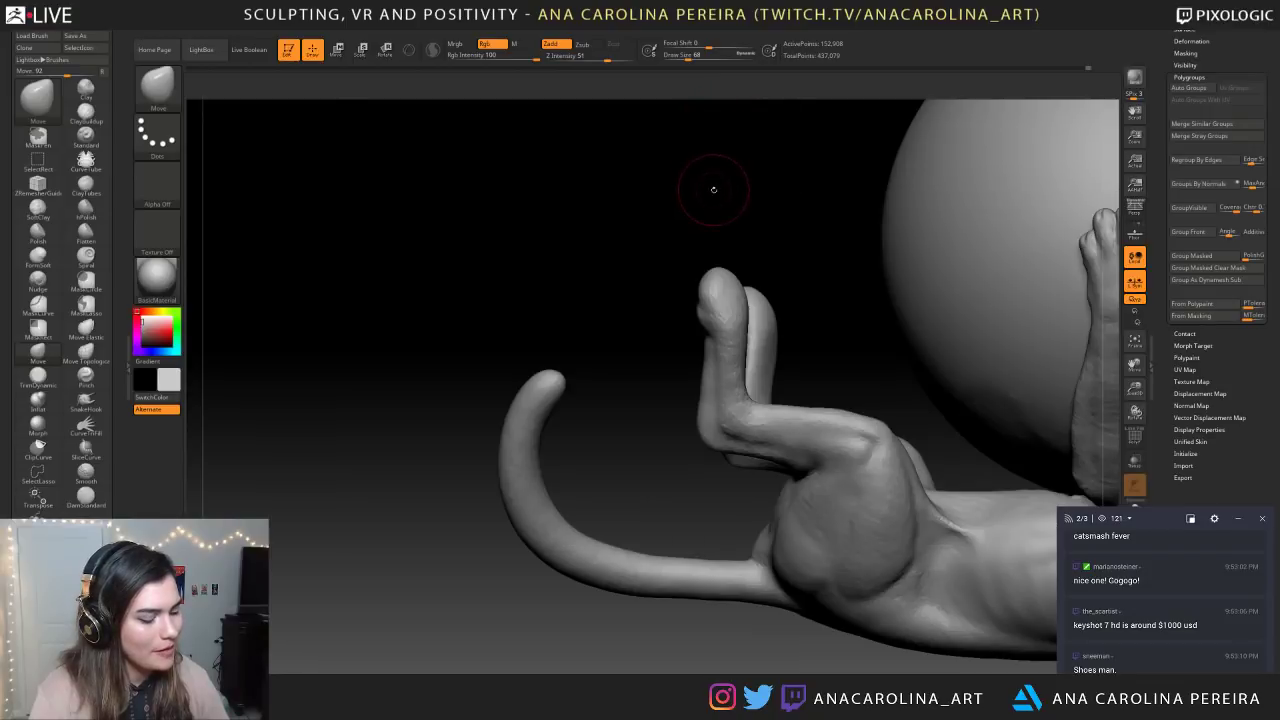
{"action": "key", "text": "b"}
{"action": "key", "text": "c"}
{"action": "key", "text": "b"}
{"action": "mouse_move", "coordinate": [718, 200]}
{"action": "left_mouse_down"}
{"action": "mouse_move", "coordinate": [728, 229]}
{"action": "mouse_move", "coordinate": [774, 266]}
{"action": "left_mouse_up"}
{"action": "key", "text": "space"}
{"action": "left_click_drag", "start_coordinate": [862, 358], "coordinate": [858, 430]}
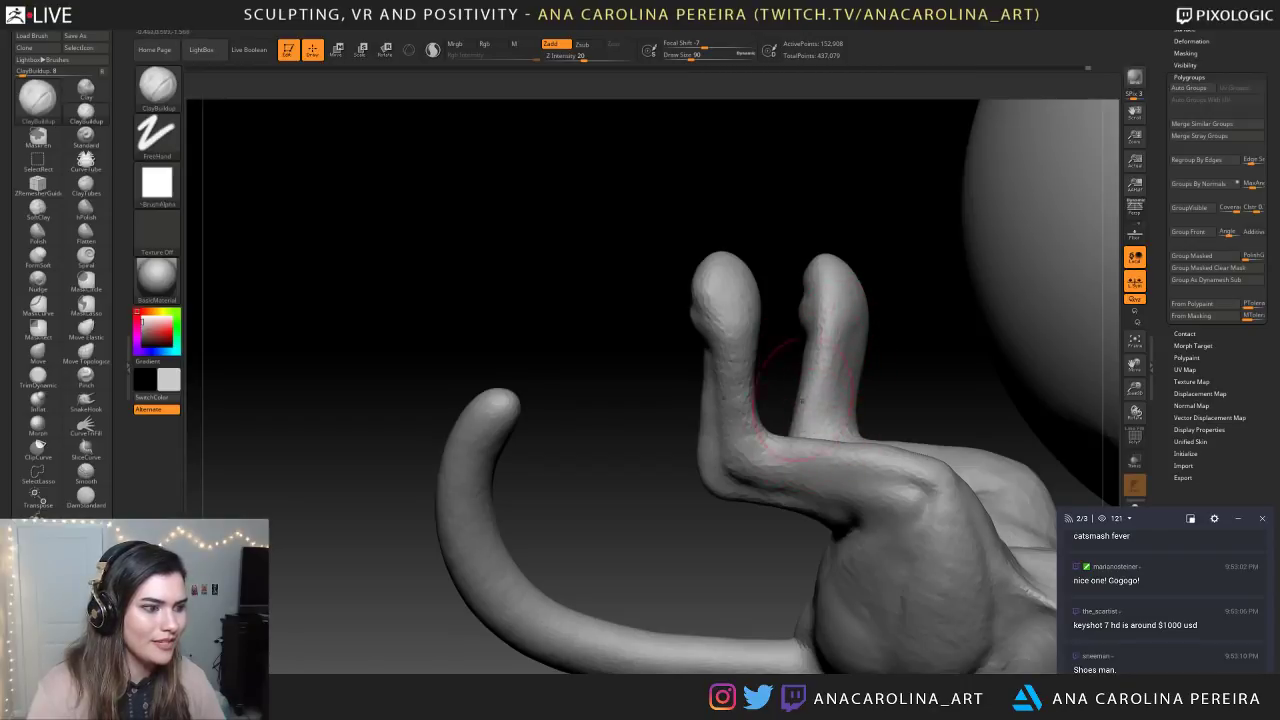
Refine the sole and heel of the hind foot with the ClayBuildup brush at draw size 51
{"action": "mouse_move", "coordinate": [740, 415]}
{"action": "left_mouse_down"}
{"action": "mouse_move", "coordinate": [690, 380]}
{"action": "mouse_move", "coordinate": [655, 318]}
{"action": "mouse_move", "coordinate": [706, 373]}
{"action": "mouse_move", "coordinate": [645, 372]}
{"action": "left_mouse_up"}
{"action": "left_click_drag", "start_coordinate": [543, 385], "coordinate": [531, 427]}
{"action": "left_click_drag", "start_coordinate": [440, 300], "coordinate": [320, 320]}
{"action": "mouse_move", "coordinate": [646, 401]}
{"action": "left_mouse_down"}
{"action": "mouse_move", "coordinate": [710, 384]}
{"action": "mouse_move", "coordinate": [699, 403]}
{"action": "left_mouse_up"}
{"action": "key", "text": "space"}
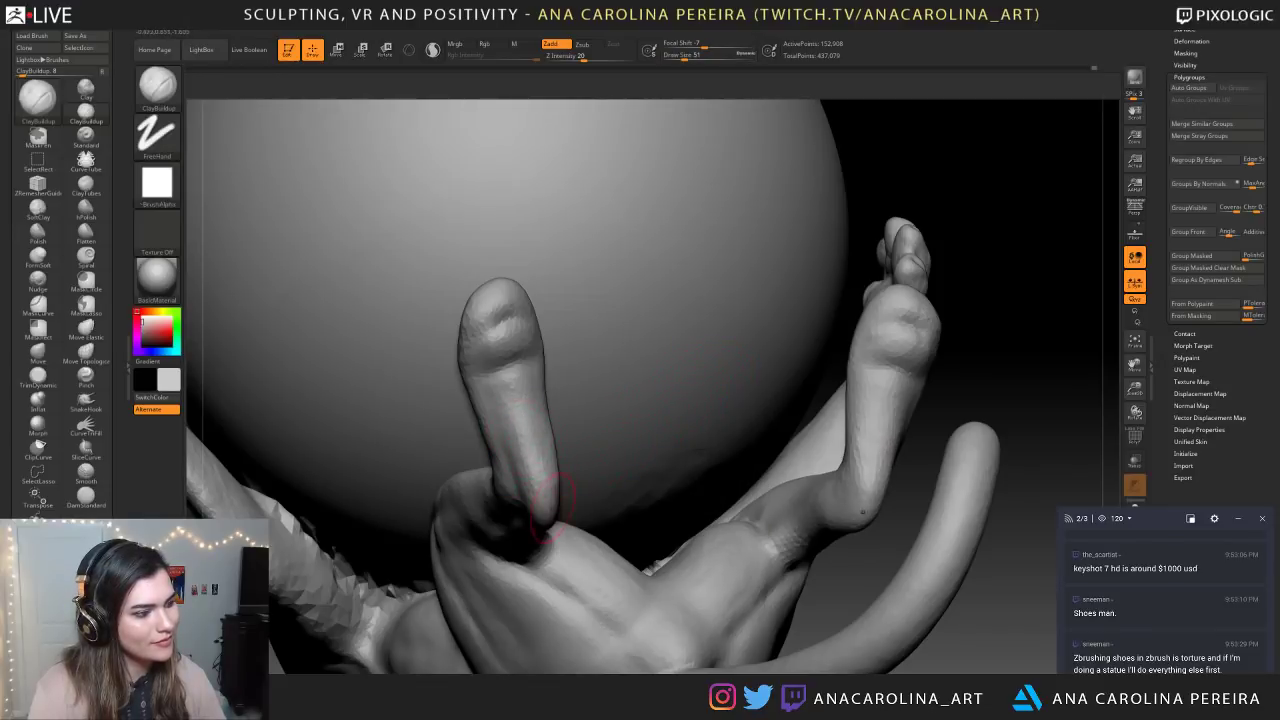
Reshape the hind paws and lower hind legs with the Move brush, checking their silhouette from several angles
{"action": "mouse_move", "coordinate": [957, 365]}
{"action": "left_mouse_down"}
{"action": "mouse_move", "coordinate": [620, 348]}
{"action": "mouse_move", "coordinate": [780, 346]}
{"action": "mouse_move", "coordinate": [745, 380]}
{"action": "mouse_move", "coordinate": [766, 391]}
{"action": "mouse_move", "coordinate": [743, 286]}
{"action": "mouse_move", "coordinate": [721, 257]}
{"action": "left_mouse_up"}
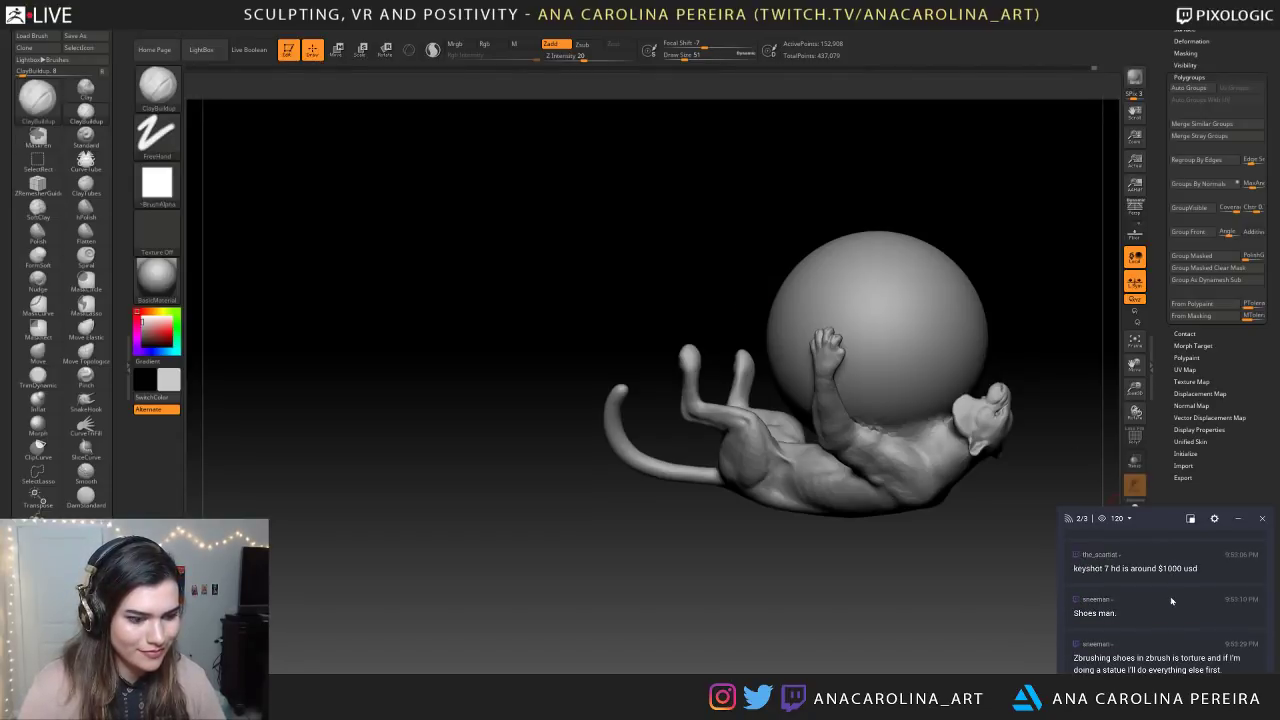
{"action": "left_click_drag", "start_coordinate": [650, 566], "coordinate": [635, 625]}
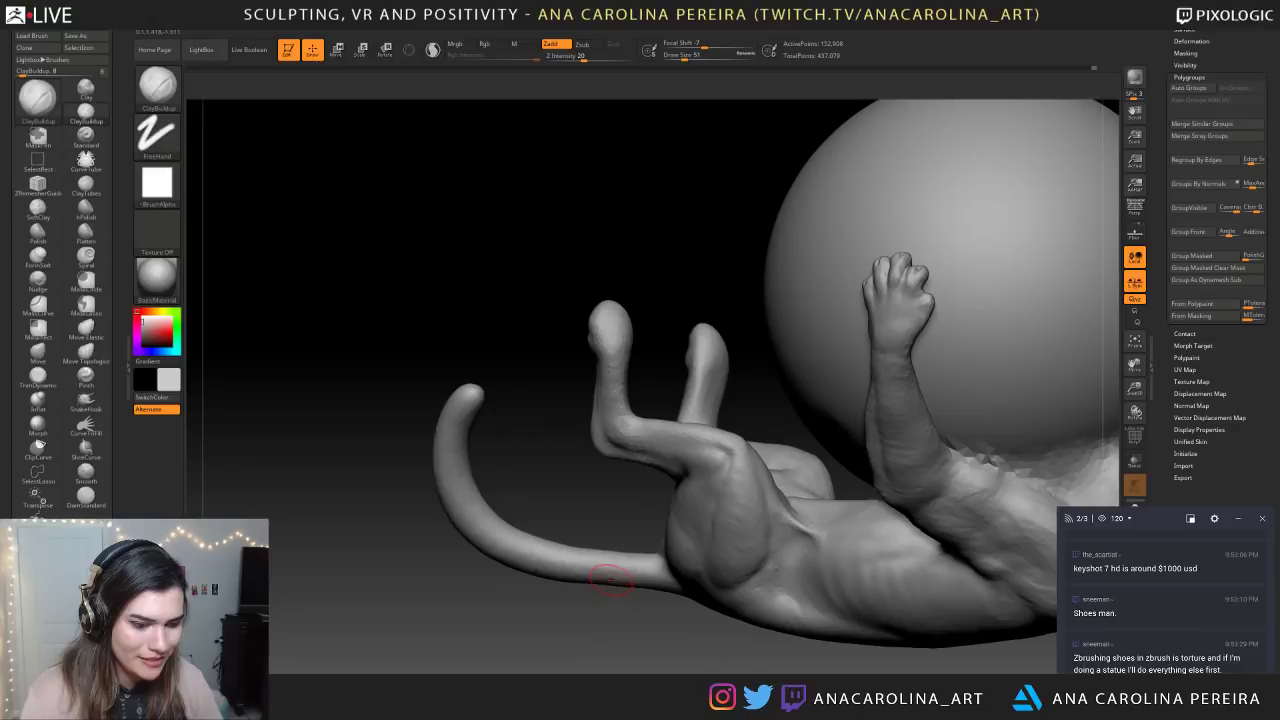
{"action": "left_click_drag", "start_coordinate": [658, 308], "coordinate": [682, 349], "text": "alt"}
{"action": "key", "text": "space"}
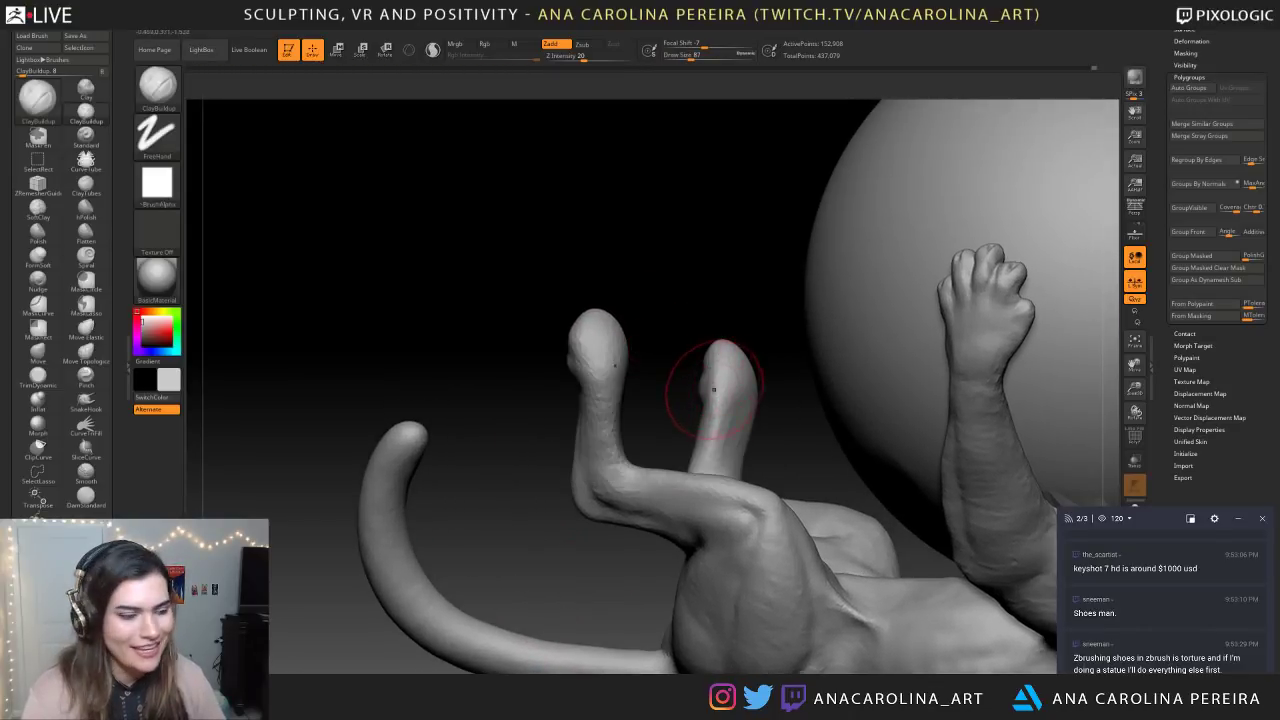
{"action": "key", "text": "b"}
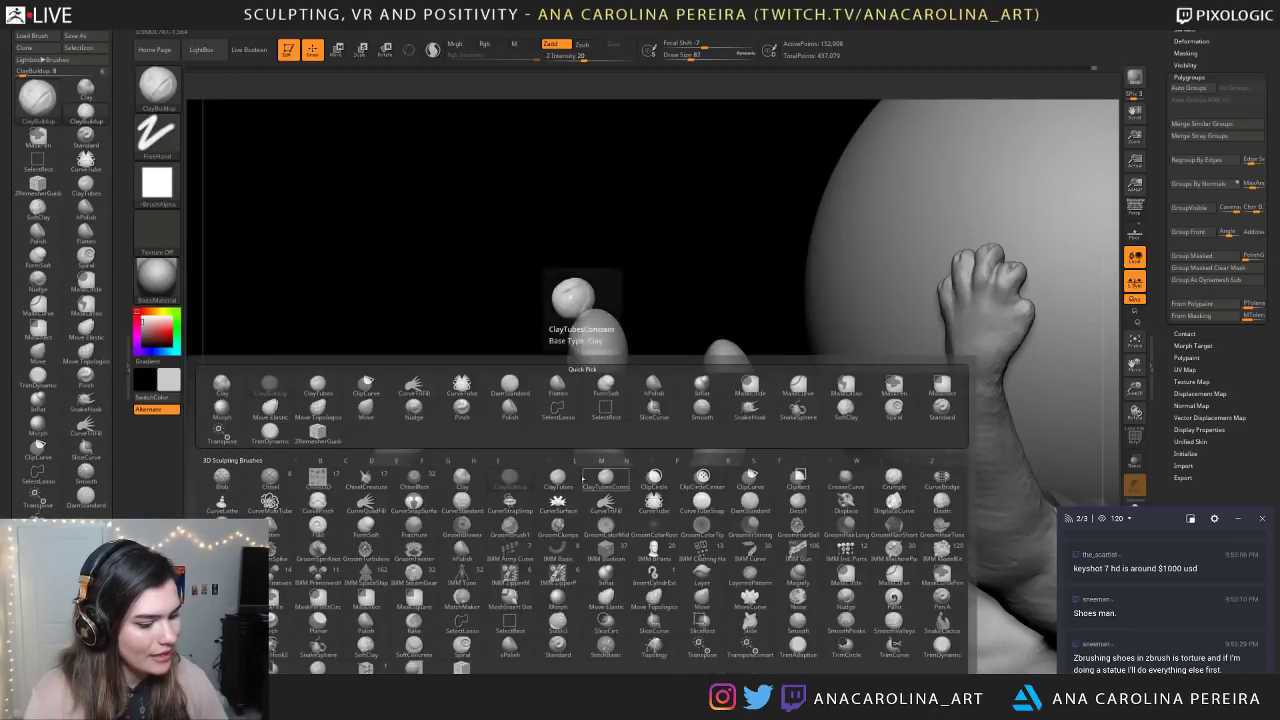
{"action": "key", "text": "m"}
{"action": "key", "text": "v"}
{"action": "left_click_drag", "start_coordinate": [745, 415], "coordinate": [518, 428]}
{"action": "left_click_drag", "start_coordinate": [386, 270], "coordinate": [438, 290]}
{"action": "left_click_drag", "start_coordinate": [460, 428], "coordinate": [444, 405]}
{"action": "left_click_drag", "start_coordinate": [372, 290], "coordinate": [346, 290]}
{"action": "mouse_move", "coordinate": [459, 320]}
{"action": "left_mouse_down"}
{"action": "mouse_move", "coordinate": [458, 370]}
{"action": "mouse_move", "coordinate": [436, 364]}
{"action": "mouse_move", "coordinate": [494, 346]}
{"action": "mouse_move", "coordinate": [442, 398]}
{"action": "mouse_move", "coordinate": [499, 334]}
{"action": "mouse_move", "coordinate": [566, 323]}
{"action": "mouse_move", "coordinate": [464, 325]}
{"action": "left_mouse_up"}
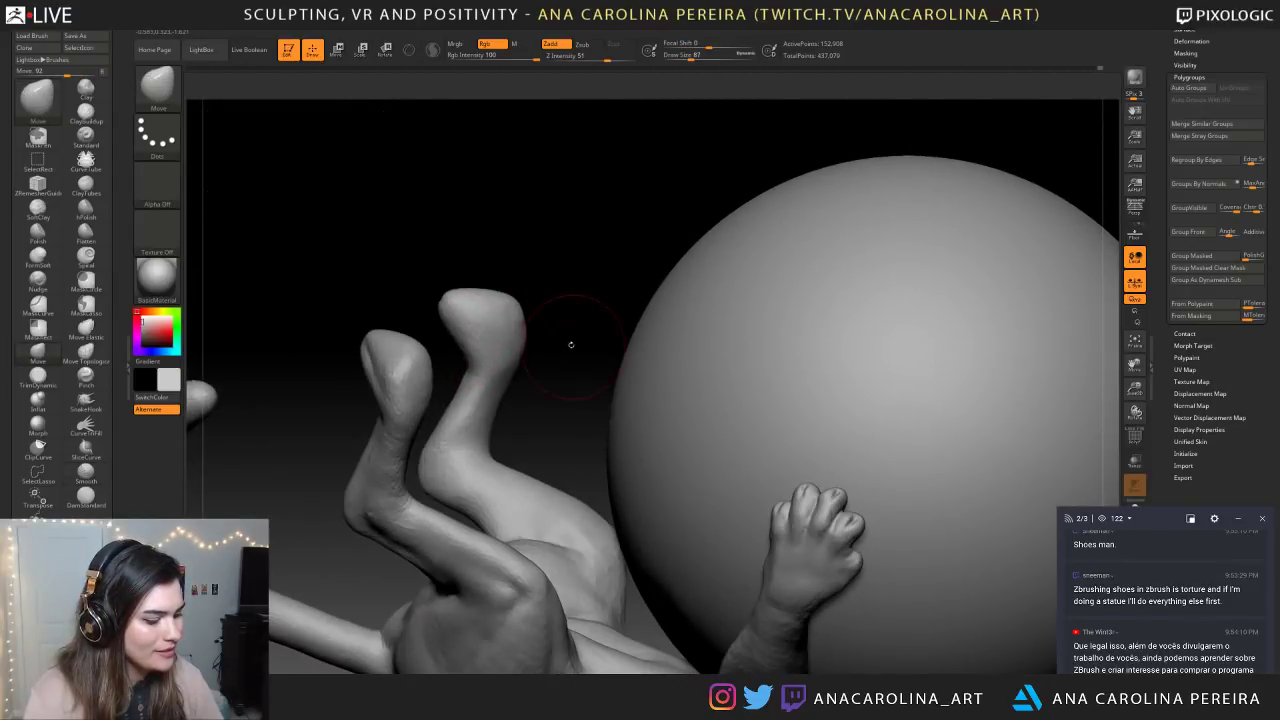
Isolate the body by hiding the sphere and adjust the outline of the hind paw with the Move brush
{"action": "mouse_move", "coordinate": [557, 303]}
{"action": "left_mouse_down"}
{"action": "mouse_move", "coordinate": [545, 325]}
{"action": "mouse_move", "coordinate": [350, 336]}
{"action": "left_mouse_up"}
{"action": "mouse_move", "coordinate": [610, 235]}
{"action": "left_mouse_down", "text": "alt"}
{"action": "mouse_move", "coordinate": [629, 252]}
{"action": "mouse_move", "coordinate": [550, 300]}
{"action": "left_mouse_up", "text": "alt"}
{"action": "left_click", "coordinate": [598, 648], "text": "ctrl+shift"}
{"action": "mouse_move", "coordinate": [571, 480]}
{"action": "left_mouse_down"}
{"action": "mouse_move", "coordinate": [589, 437]}
{"action": "mouse_move", "coordinate": [754, 360]}
{"action": "mouse_move", "coordinate": [705, 398]}
{"action": "mouse_move", "coordinate": [800, 431]}
{"action": "left_mouse_up"}
{"action": "left_click_drag", "start_coordinate": [705, 360], "coordinate": [788, 403], "text": "alt"}
{"action": "key", "text": "space"}
{"action": "left_click_drag", "start_coordinate": [696, 325], "coordinate": [690, 325]}
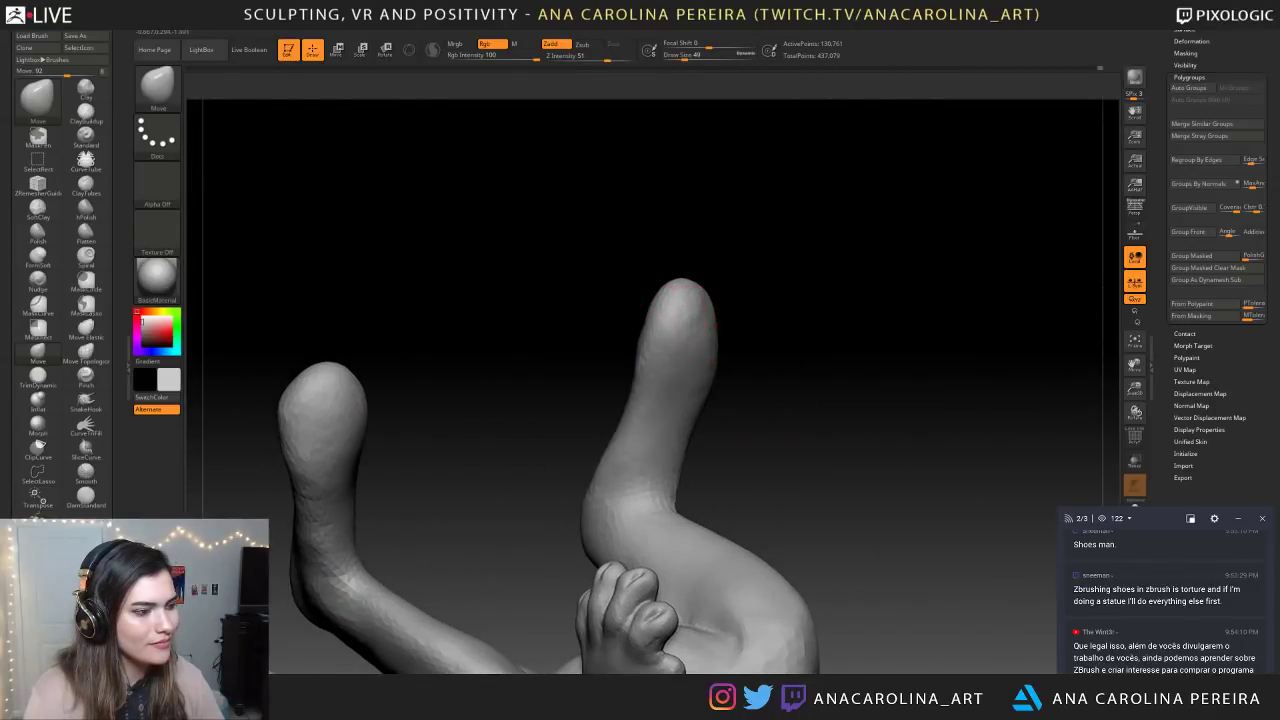
{"action": "mouse_move", "coordinate": [765, 350]}
{"action": "left_mouse_down"}
{"action": "mouse_move", "coordinate": [850, 350]}
{"action": "mouse_move", "coordinate": [733, 333]}
{"action": "left_mouse_up"}
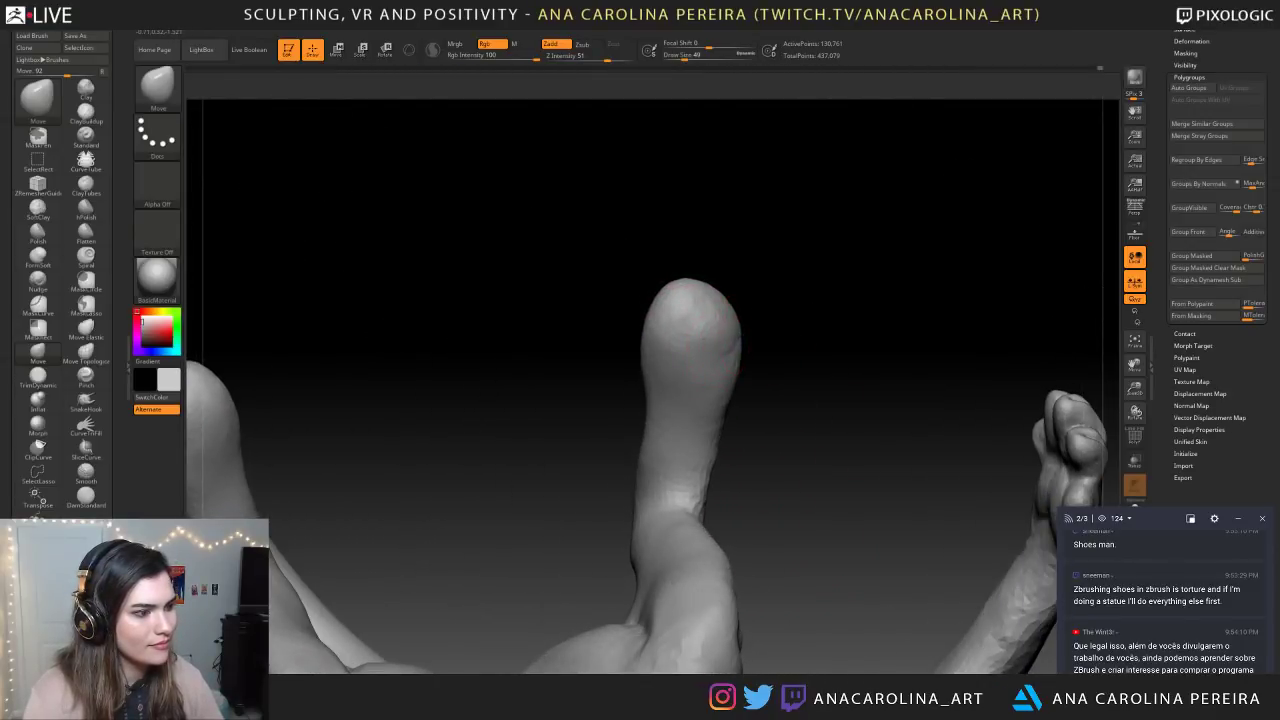
{"action": "left_click_drag", "start_coordinate": [755, 281], "coordinate": [735, 249]}
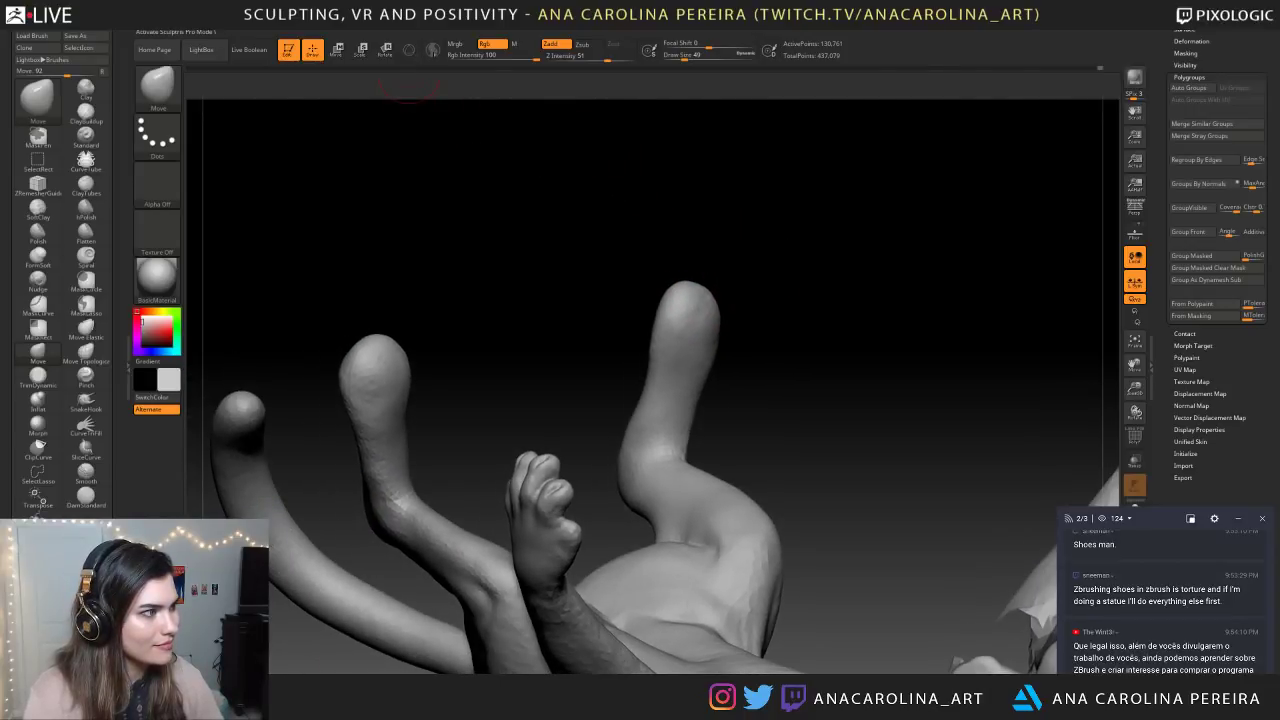
Enable Sculptris Pro for the SnakeHook brush at draw size 68 and nudge the hind paw
{"action": "left_click_drag", "start_coordinate": [447, 126], "coordinate": [506, 194]}
{"action": "key", "text": "b"}
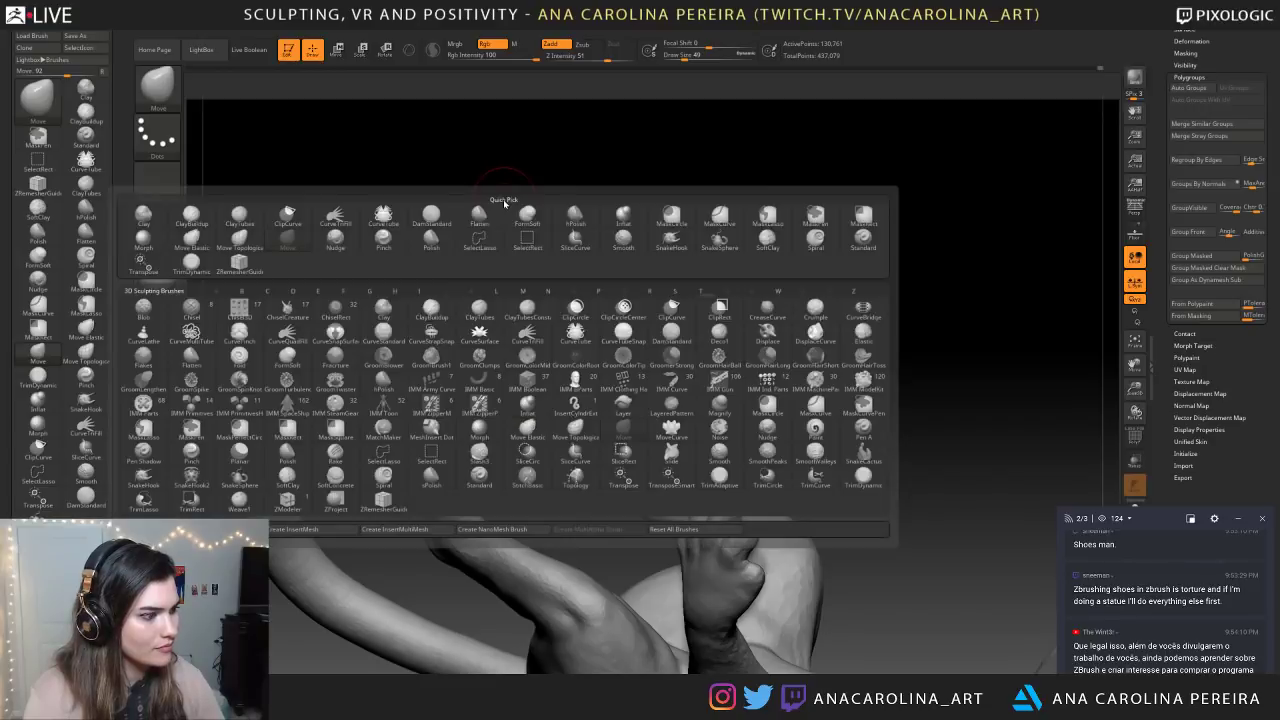
{"action": "key", "text": "s"}
{"action": "key", "text": "h"}
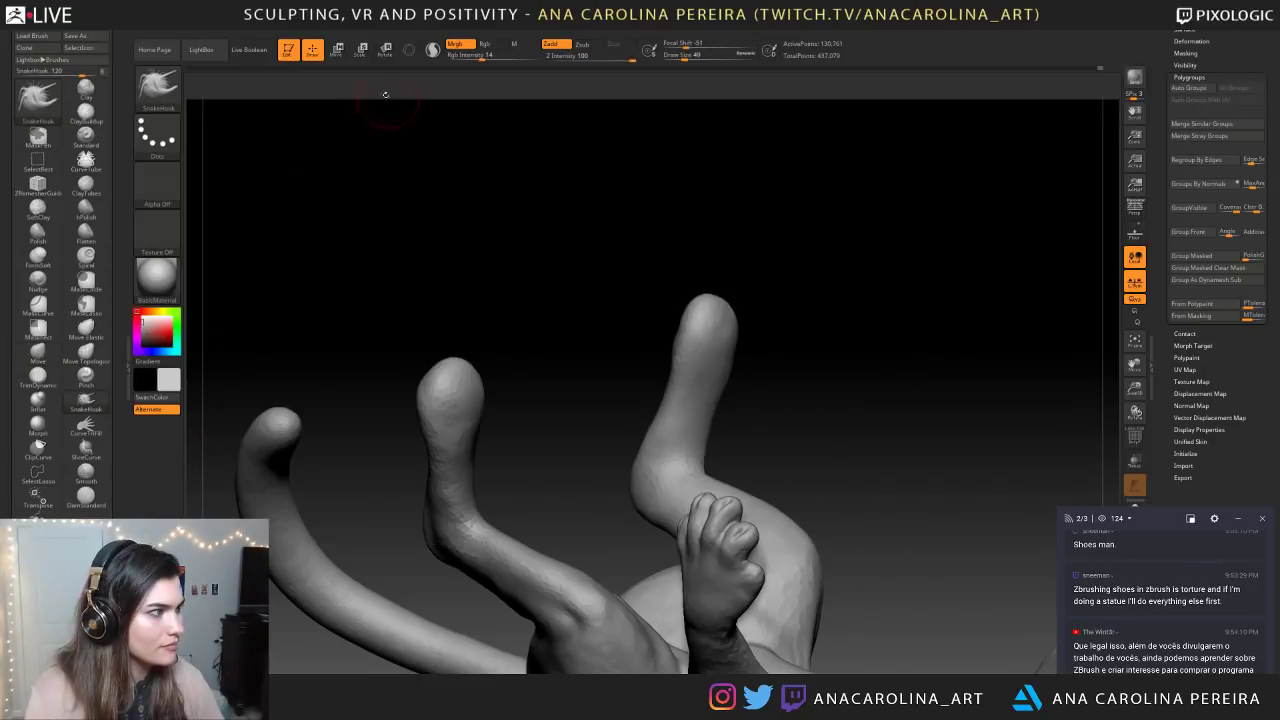
{"action": "left_click", "coordinate": [432, 50]}
{"action": "mouse_move", "coordinate": [568, 302]}
{"action": "left_mouse_down"}
{"action": "mouse_move", "coordinate": [534, 309]}
{"action": "mouse_move", "coordinate": [554, 314]}
{"action": "left_mouse_up"}
{"action": "key", "text": "space"}
{"action": "left_click_drag", "start_coordinate": [811, 313], "coordinate": [820, 331], "text": "alt"}
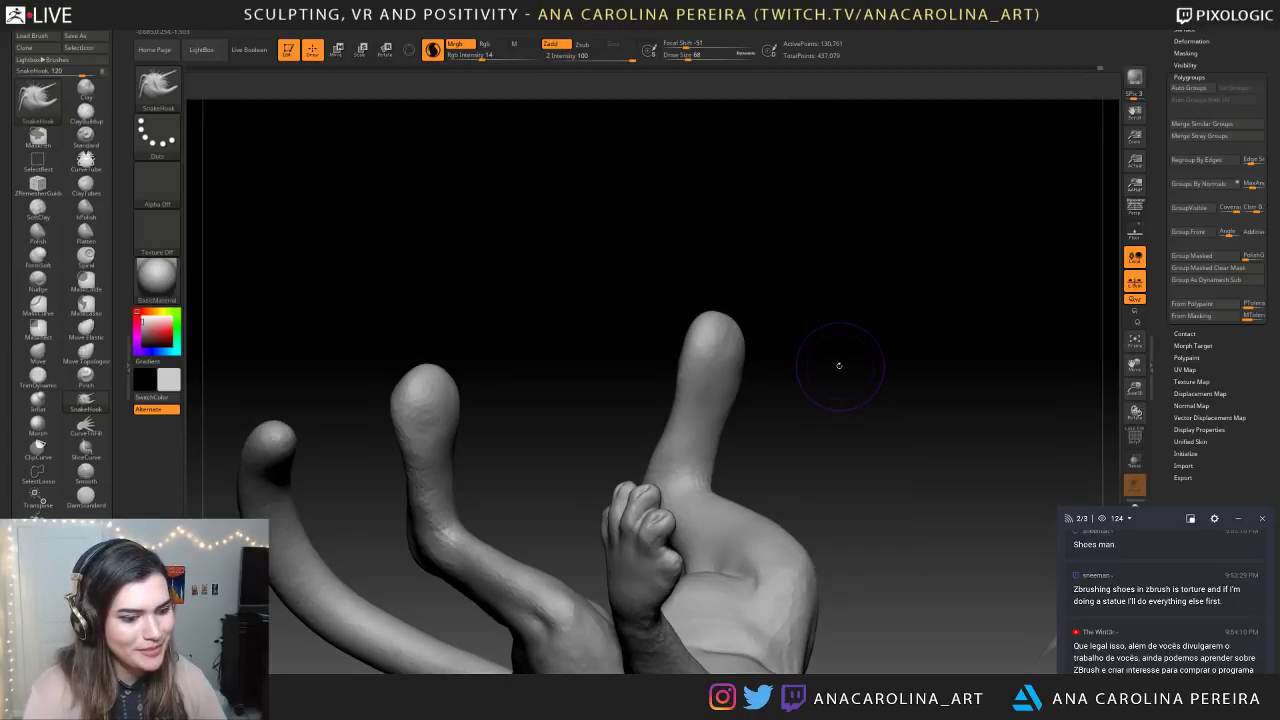
Smooth the lower hind leg and reshape its back edge below the paw with the SnakeHook brush at draw size 62
{"action": "key", "text": "space"}
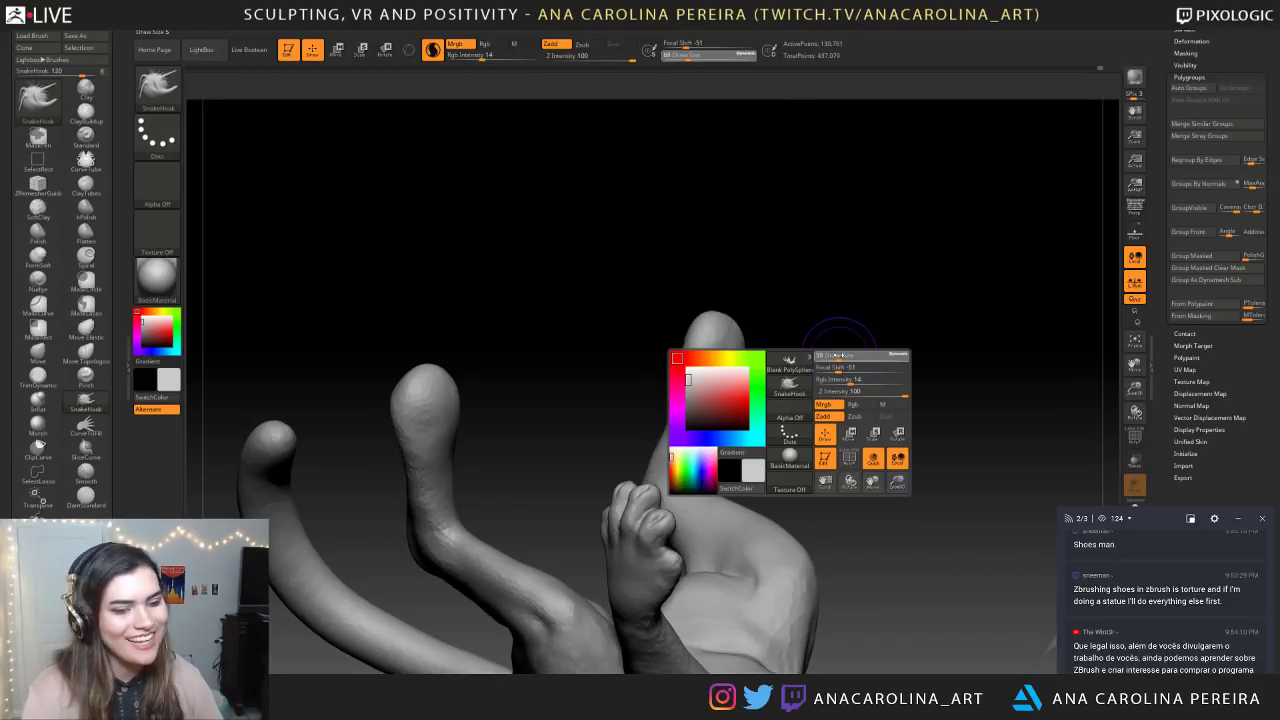
{"action": "mouse_move", "coordinate": [838, 357]}
{"action": "left_mouse_down"}
{"action": "mouse_move", "coordinate": [900, 365]}
{"action": "mouse_move", "coordinate": [776, 374]}
{"action": "left_mouse_up"}
{"action": "left_click_drag", "start_coordinate": [728, 443], "coordinate": [786, 449], "text": "shift"}
{"action": "key", "text": "space"}
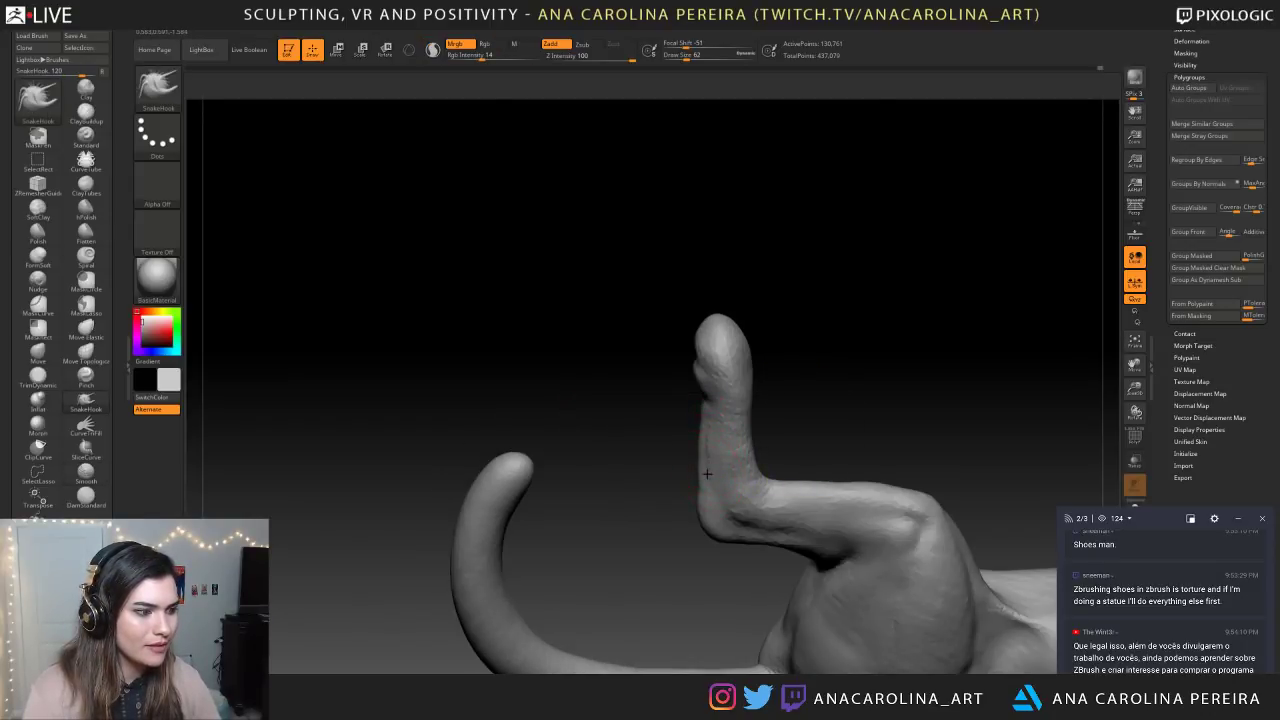
{"action": "left_click_drag", "start_coordinate": [806, 400], "coordinate": [704, 500]}
{"action": "left_click_drag", "start_coordinate": [704, 400], "coordinate": [708, 368]}
Show the sphere again and shape the ends of the hind paws with the SnakeHook brush
{"action": "left_click", "coordinate": [712, 365], "text": "ctrl+shift"}
{"action": "mouse_move", "coordinate": [468, 258]}
{"action": "left_mouse_down"}
{"action": "mouse_move", "coordinate": [466, 229]}
{"action": "mouse_move", "coordinate": [709, 274]}
{"action": "mouse_move", "coordinate": [685, 329]}
{"action": "mouse_move", "coordinate": [715, 340]}
{"action": "left_mouse_up"}
{"action": "key", "text": "space"}
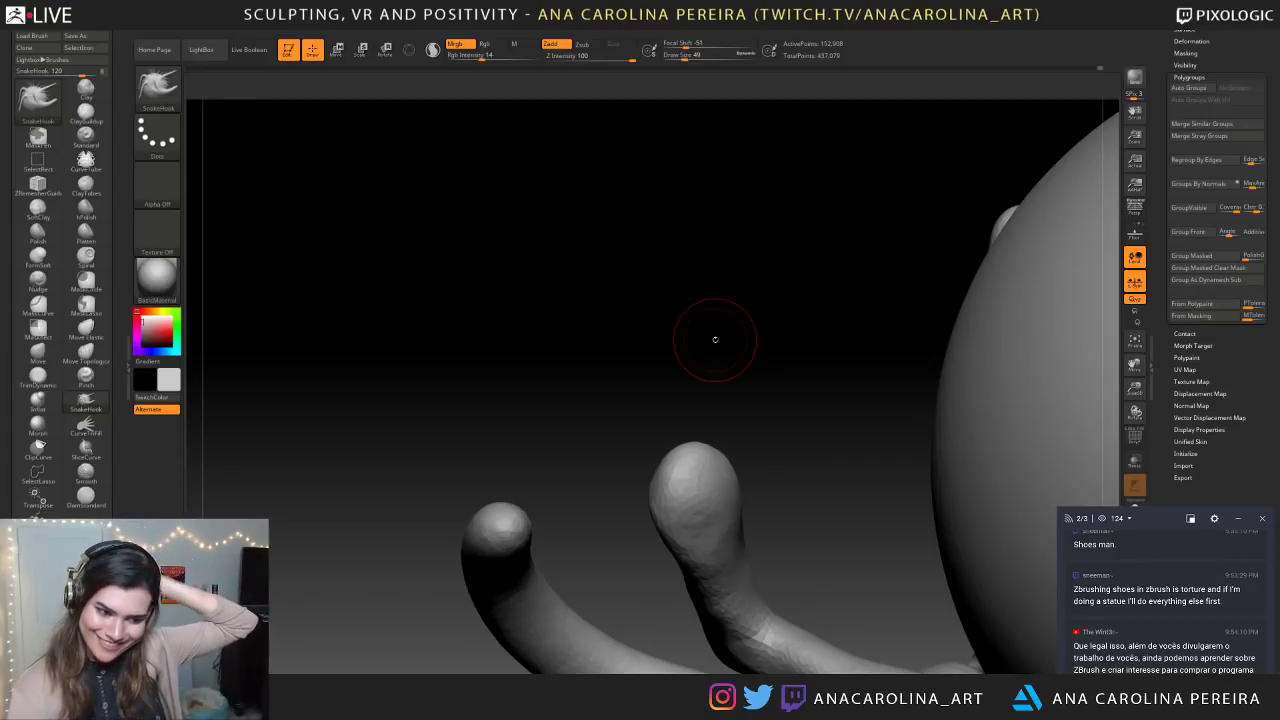
{"action": "mouse_move", "coordinate": [743, 368]}
{"action": "left_mouse_down"}
{"action": "mouse_move", "coordinate": [746, 309]}
{"action": "mouse_move", "coordinate": [768, 311]}
{"action": "mouse_move", "coordinate": [751, 328]}
{"action": "mouse_move", "coordinate": [750, 368]}
{"action": "mouse_move", "coordinate": [777, 381]}
{"action": "left_mouse_up"}
{"action": "key", "text": "space"}
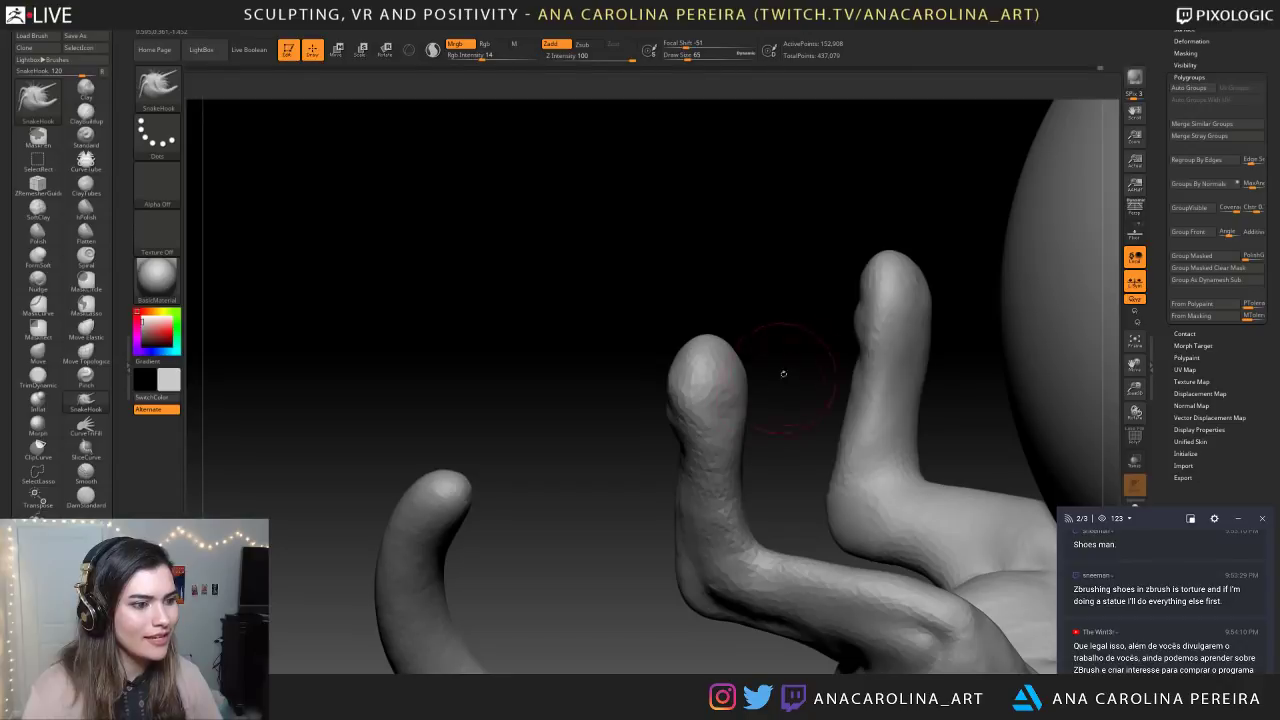
{"action": "mouse_move", "coordinate": [948, 382]}
{"action": "left_mouse_down"}
{"action": "mouse_move", "coordinate": [900, 392]}
{"action": "mouse_move", "coordinate": [820, 345]}
{"action": "mouse_move", "coordinate": [914, 390]}
{"action": "left_mouse_up"}
{"action": "mouse_move", "coordinate": [746, 345]}
{"action": "left_mouse_down", "text": "alt"}
{"action": "mouse_move", "coordinate": [830, 348]}
{"action": "mouse_move", "coordinate": [804, 350]}
{"action": "left_mouse_up", "text": "alt"}
{"action": "key", "text": "space"}
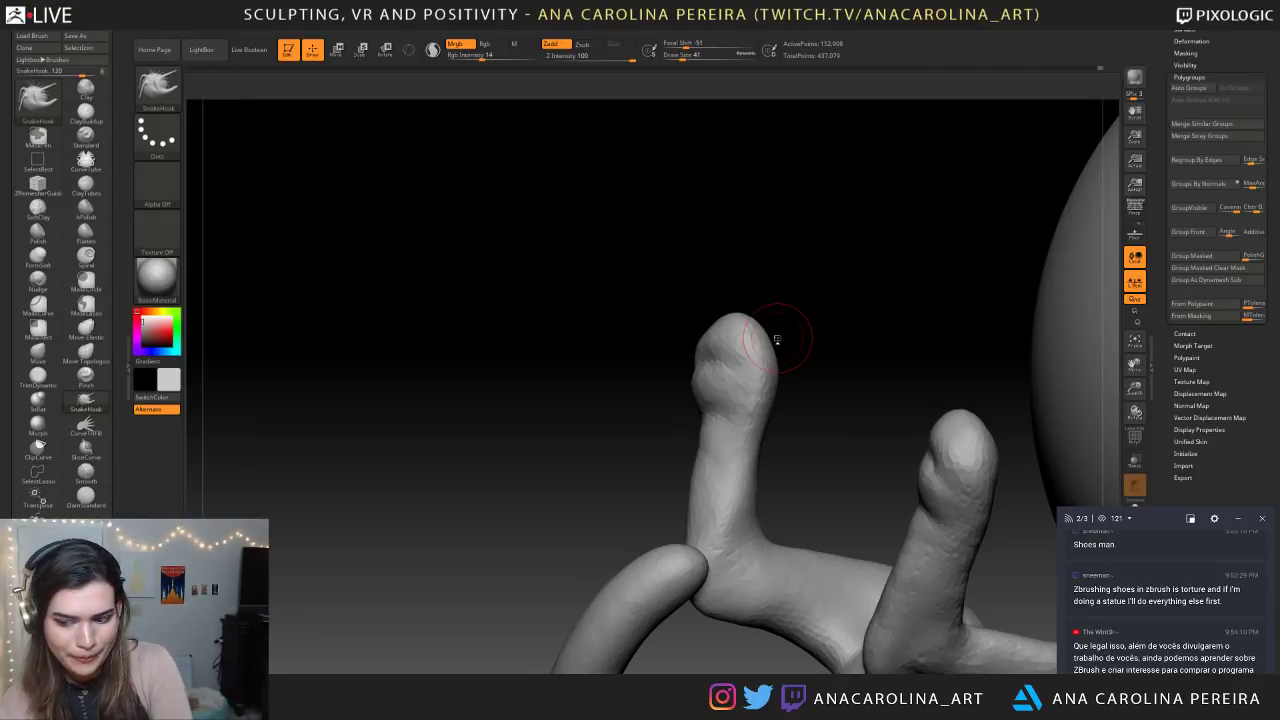
Refine the tip of the hind paw with the SnakeHook brush at draw size 35 and smooth its sole
{"action": "mouse_move", "coordinate": [777, 311]}
{"action": "left_mouse_down"}
{"action": "mouse_move", "coordinate": [794, 306]}
{"action": "mouse_move", "coordinate": [803, 275]}
{"action": "mouse_move", "coordinate": [786, 289]}
{"action": "mouse_move", "coordinate": [799, 287]}
{"action": "left_mouse_up"}
{"action": "mouse_move", "coordinate": [720, 353]}
{"action": "left_mouse_down"}
{"action": "mouse_move", "coordinate": [732, 309]}
{"action": "mouse_move", "coordinate": [750, 330]}
{"action": "left_mouse_up"}
{"action": "key", "text": "ctrl+z"}
{"action": "key", "text": "space"}
{"action": "right_click_drag", "start_coordinate": [742, 334], "coordinate": [788, 387]}
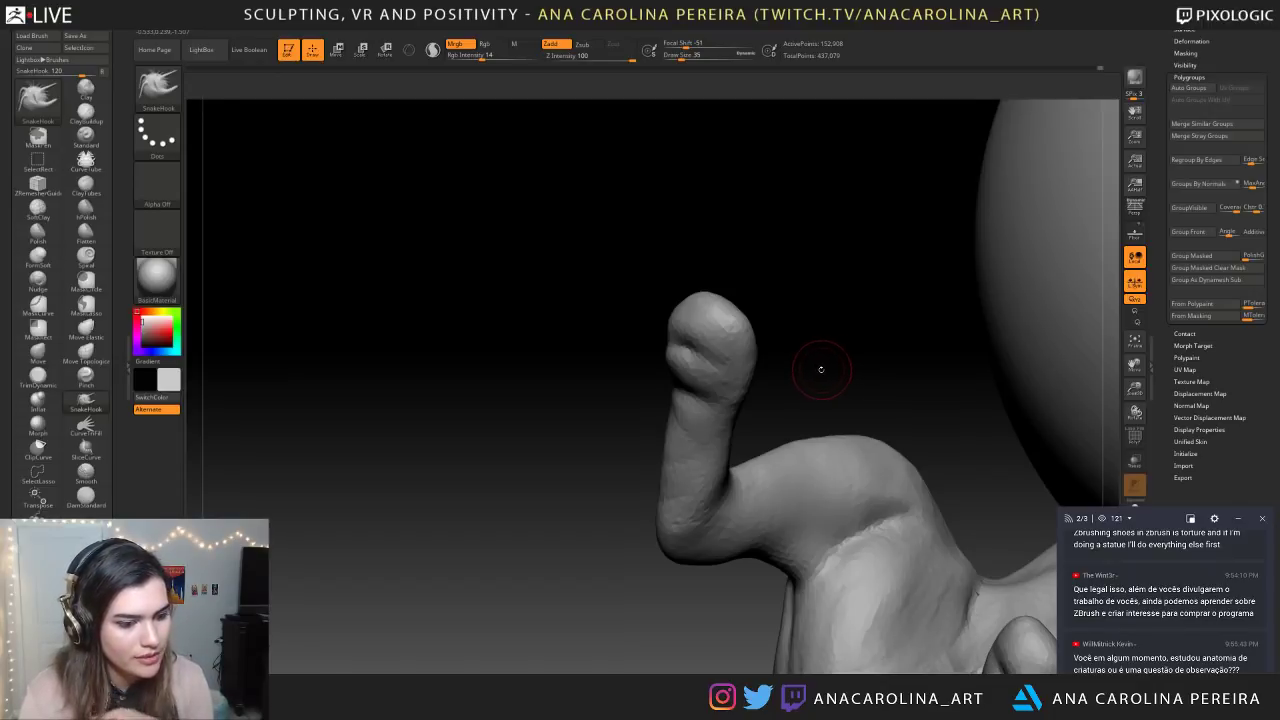
{"action": "left_click_drag", "start_coordinate": [820, 375], "coordinate": [840, 421]}
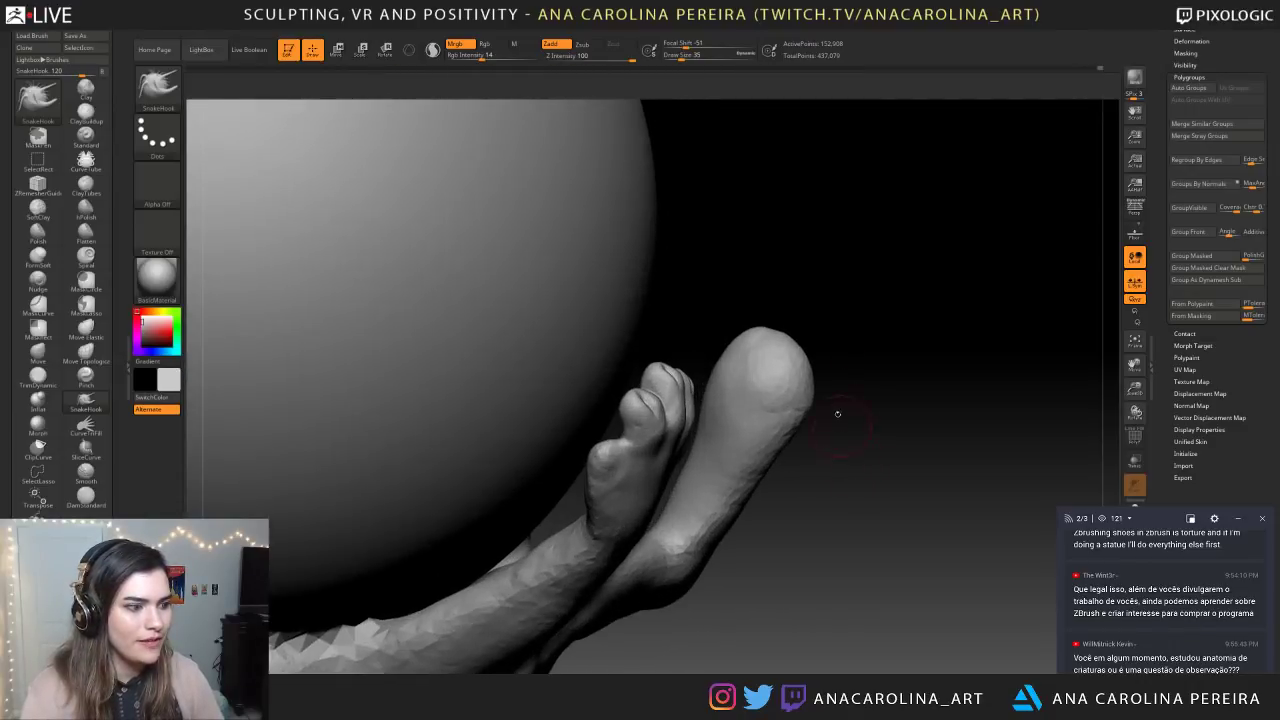
{"action": "mouse_move", "coordinate": [842, 372]}
{"action": "left_mouse_down"}
{"action": "mouse_move", "coordinate": [873, 322]}
{"action": "mouse_move", "coordinate": [820, 298]}
{"action": "mouse_move", "coordinate": [757, 323]}
{"action": "mouse_move", "coordinate": [760, 400]}
{"action": "mouse_move", "coordinate": [850, 380]}
{"action": "left_mouse_up"}
{"action": "key", "text": "f"}
{"action": "left_click_drag", "start_coordinate": [752, 356], "coordinate": [762, 350], "text": "shift"}
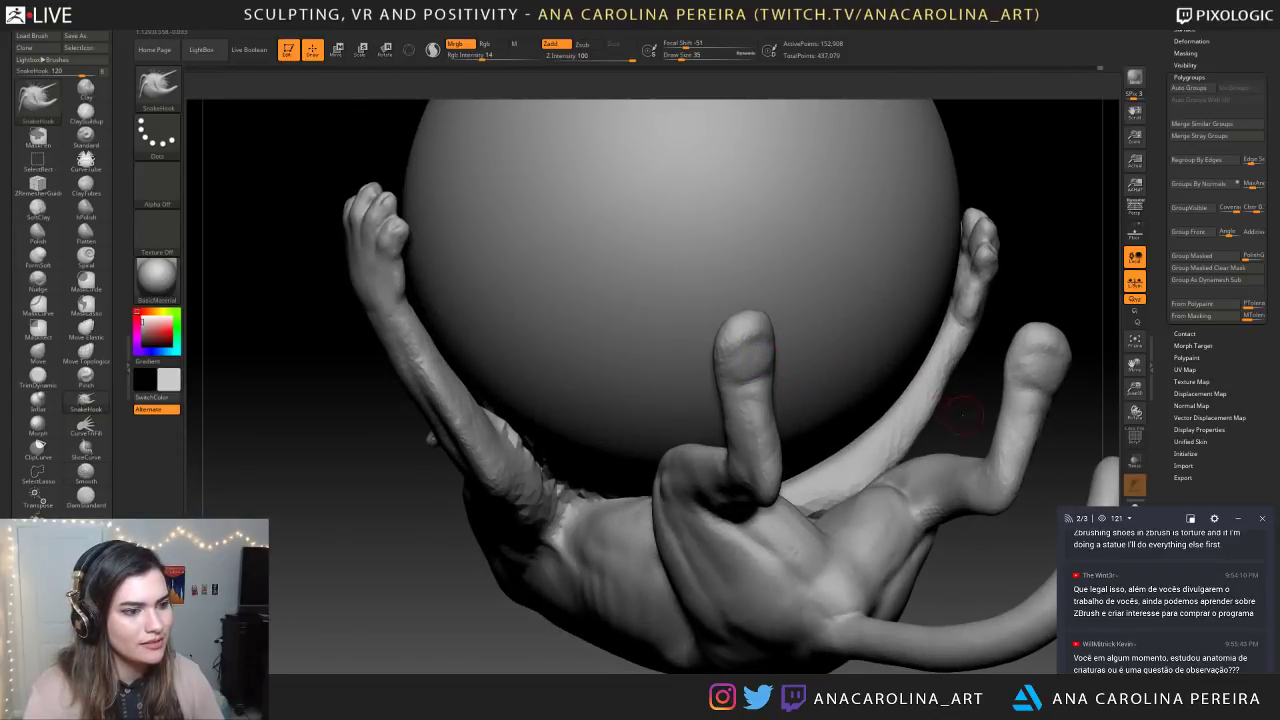
Examine the whole cat and sphere from several sides, including how the head and neck sit against the sphere
{"action": "key", "text": "f"}
{"action": "mouse_move", "coordinate": [945, 301]}
{"action": "left_mouse_down"}
{"action": "mouse_move", "coordinate": [981, 300]}
{"action": "mouse_move", "coordinate": [942, 302]}
{"action": "mouse_move", "coordinate": [942, 218]}
{"action": "mouse_move", "coordinate": [923, 383]}
{"action": "mouse_move", "coordinate": [938, 381]}
{"action": "left_mouse_up"}
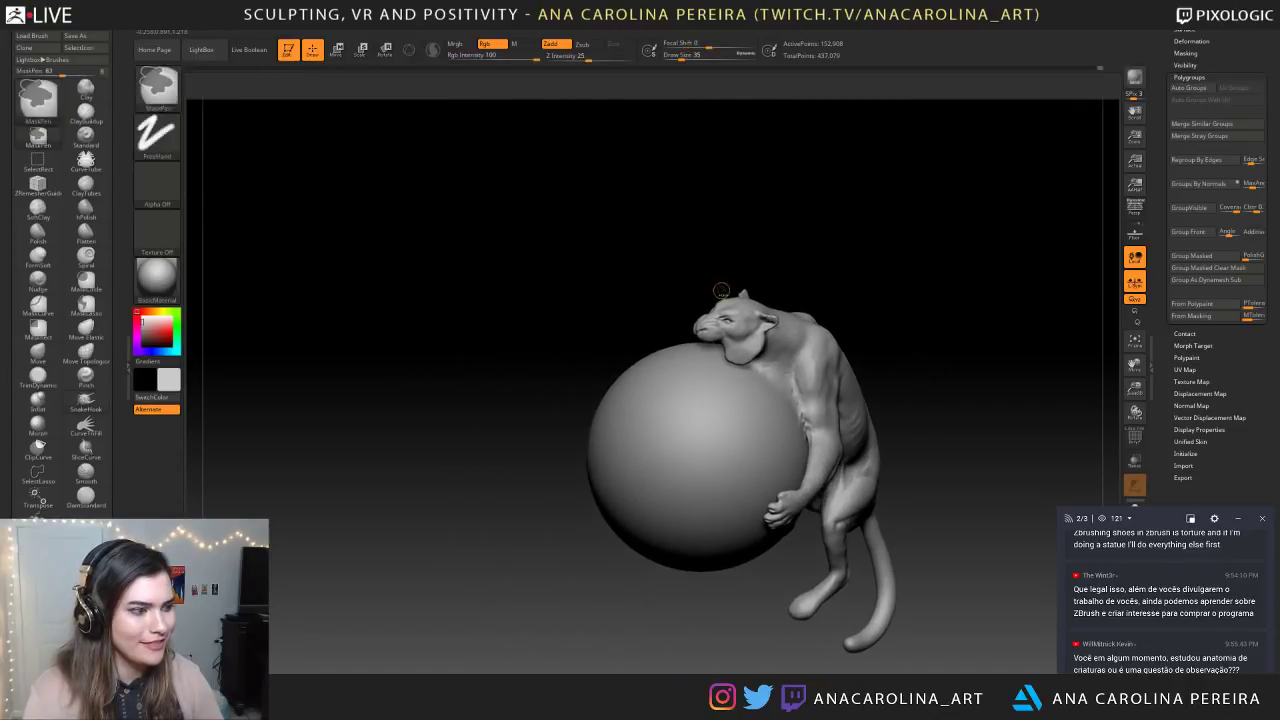
{"action": "mouse_move", "coordinate": [794, 246]}
{"action": "left_mouse_down"}
{"action": "mouse_move", "coordinate": [798, 306]}
{"action": "mouse_move", "coordinate": [788, 207]}
{"action": "mouse_move", "coordinate": [868, 205]}
{"action": "left_mouse_up"}
{"action": "left_click_drag", "start_coordinate": [1098, 136], "coordinate": [831, 500], "text": "alt"}
{"action": "left_click_drag", "start_coordinate": [892, 335], "coordinate": [880, 506], "text": "alt"}
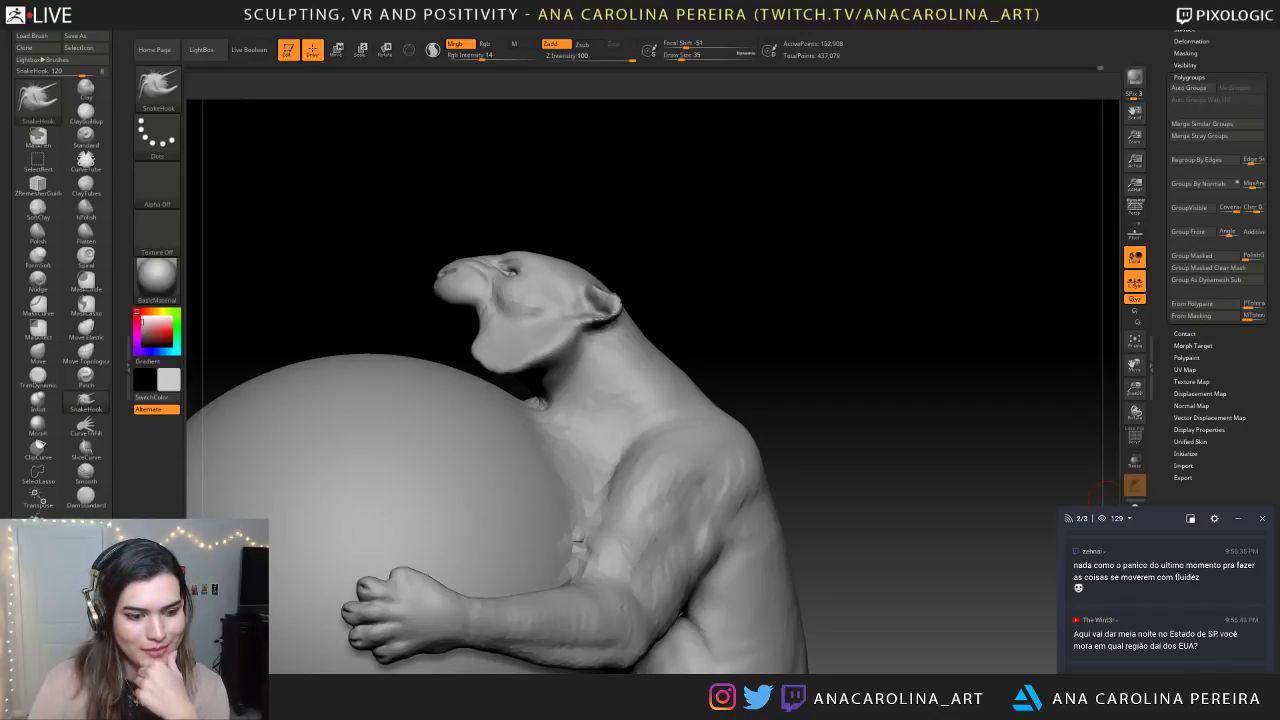
{"action": "mouse_move", "coordinate": [949, 526]}
{"action": "left_mouse_down"}
{"action": "mouse_move", "coordinate": [966, 520]}
{"action": "mouse_move", "coordinate": [914, 446]}
{"action": "mouse_move", "coordinate": [991, 197]}
{"action": "mouse_move", "coordinate": [926, 323]}
{"action": "mouse_move", "coordinate": [900, 330]}
{"action": "mouse_move", "coordinate": [946, 366]}
{"action": "mouse_move", "coordinate": [985, 345]}
{"action": "mouse_move", "coordinate": [992, 298]}
{"action": "mouse_move", "coordinate": [1010, 330]}
{"action": "mouse_move", "coordinate": [885, 450]}
{"action": "mouse_move", "coordinate": [815, 560]}
{"action": "mouse_move", "coordinate": [949, 547]}
{"action": "left_mouse_up"}
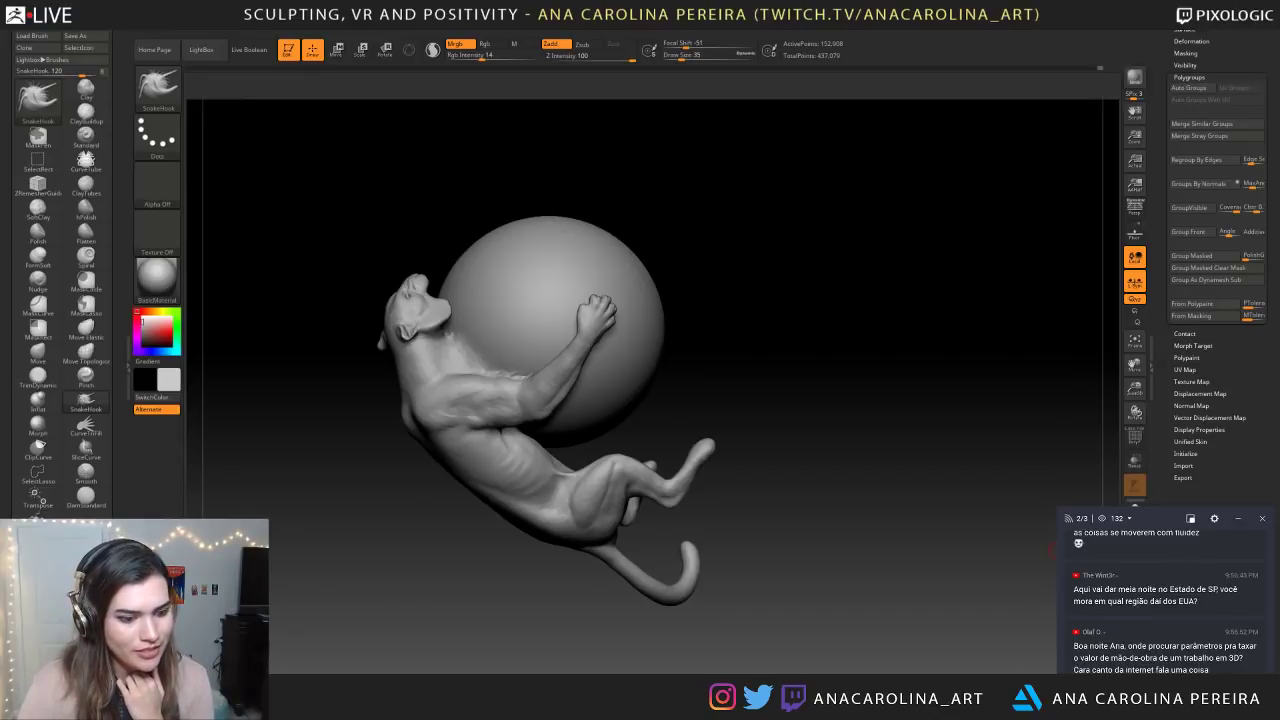
{"action": "left_click_drag", "start_coordinate": [1137, 647], "coordinate": [1089, 647]}
{"action": "left_click", "coordinate": [1210, 669]}
{"action": "left_click", "coordinate": [1089, 647]}
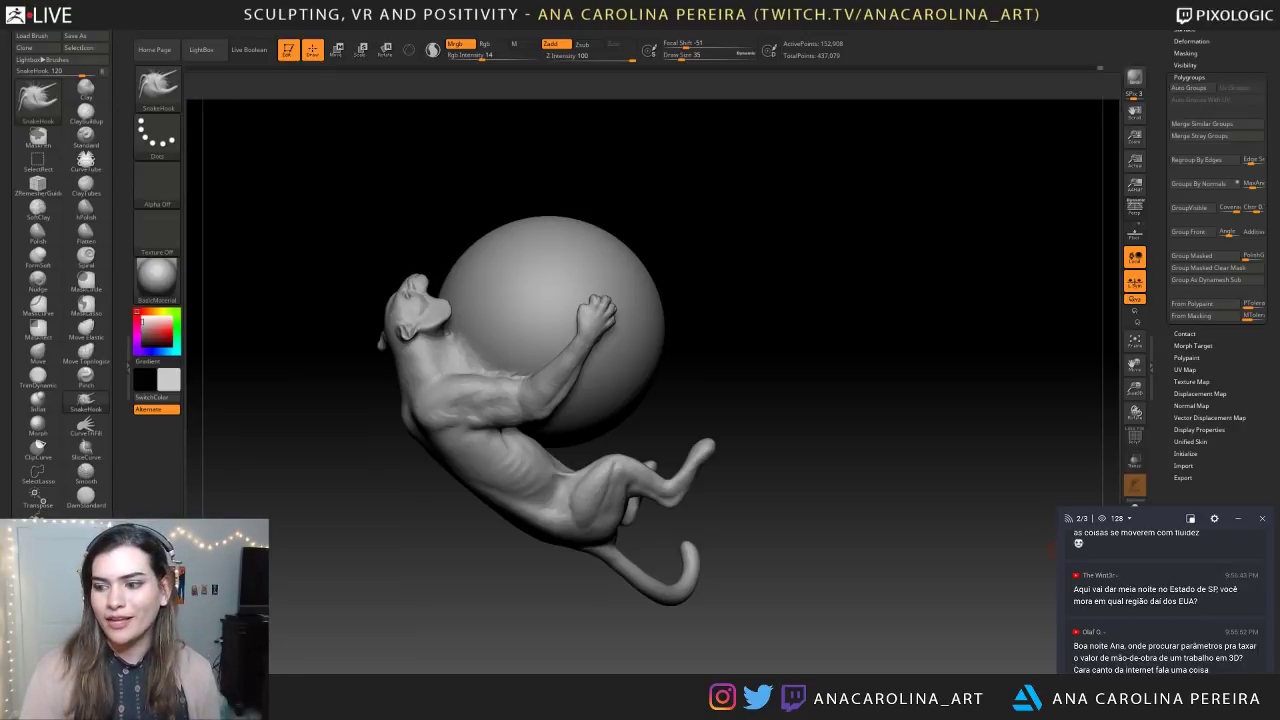
{"action": "left_click_drag", "start_coordinate": [850, 440], "coordinate": [405, 391]}
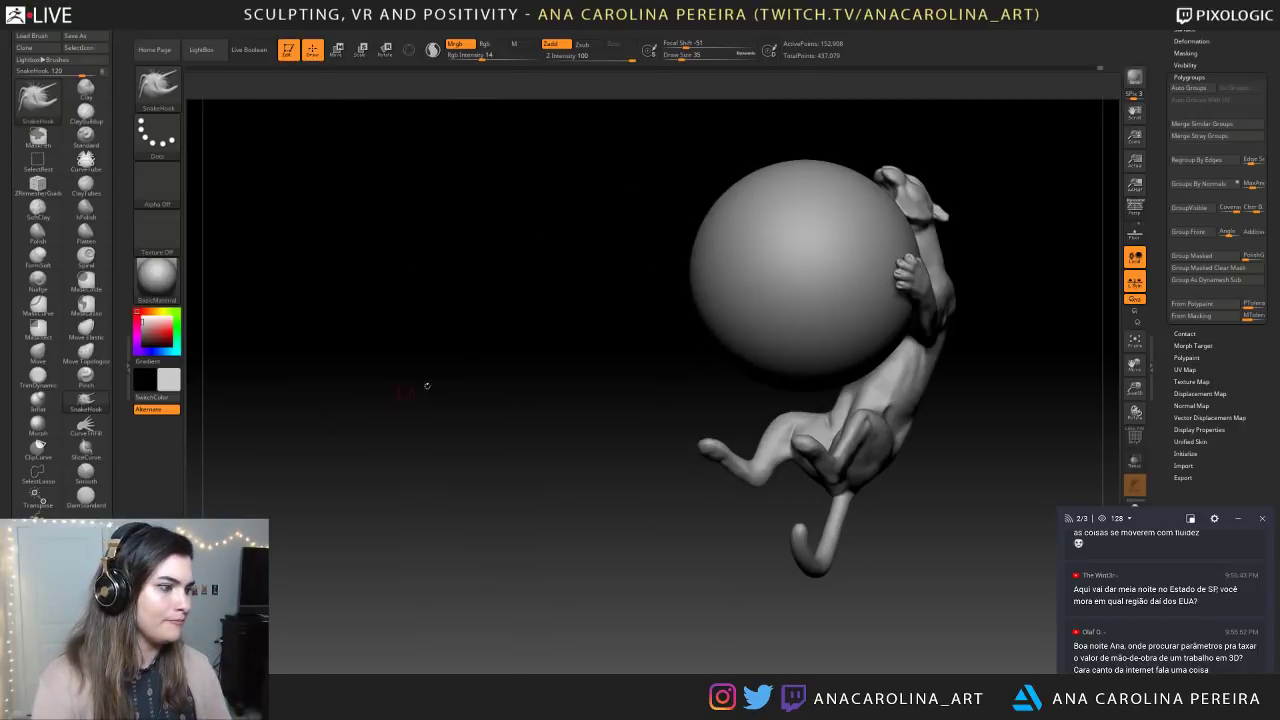
{"action": "mouse_move", "coordinate": [950, 425]}
{"action": "left_mouse_down"}
{"action": "mouse_move", "coordinate": [877, 391]}
{"action": "mouse_move", "coordinate": [872, 440]}
{"action": "mouse_move", "coordinate": [960, 520]}
{"action": "left_mouse_up"}
{"action": "left_click_drag", "start_coordinate": [1014, 303], "coordinate": [853, 524]}
{"action": "left_click_drag", "start_coordinate": [1048, 437], "coordinate": [945, 620]}
{"action": "key", "text": "ctrl+z"}
{"action": "mouse_move", "coordinate": [925, 440]}
{"action": "left_mouse_down"}
{"action": "mouse_move", "coordinate": [1000, 415]}
{"action": "mouse_move", "coordinate": [968, 314]}
{"action": "mouse_move", "coordinate": [966, 466]}
{"action": "mouse_move", "coordinate": [980, 457]}
{"action": "mouse_move", "coordinate": [975, 245]}
{"action": "mouse_move", "coordinate": [990, 210]}
{"action": "left_mouse_up"}
{"action": "mouse_move", "coordinate": [1005, 280]}
{"action": "left_mouse_down"}
{"action": "mouse_move", "coordinate": [939, 301]}
{"action": "mouse_move", "coordinate": [968, 280]}
{"action": "mouse_move", "coordinate": [945, 245]}
{"action": "mouse_move", "coordinate": [955, 190]}
{"action": "left_mouse_up"}
{"action": "left_click_drag", "start_coordinate": [955, 400], "coordinate": [835, 272], "text": "alt"}
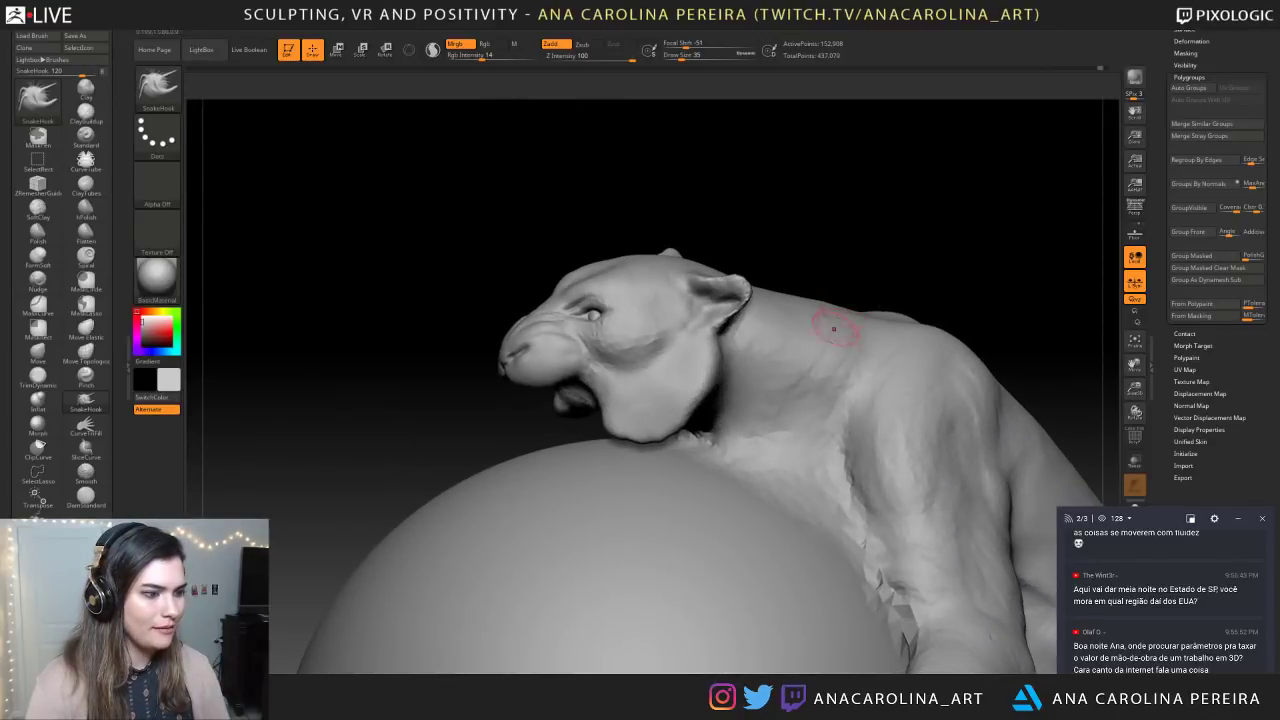
Hide the sphere to isolate the body and choose the MaskLasso brush for masking
{"action": "left_click", "coordinate": [826, 354], "text": "ctrl+shift"}
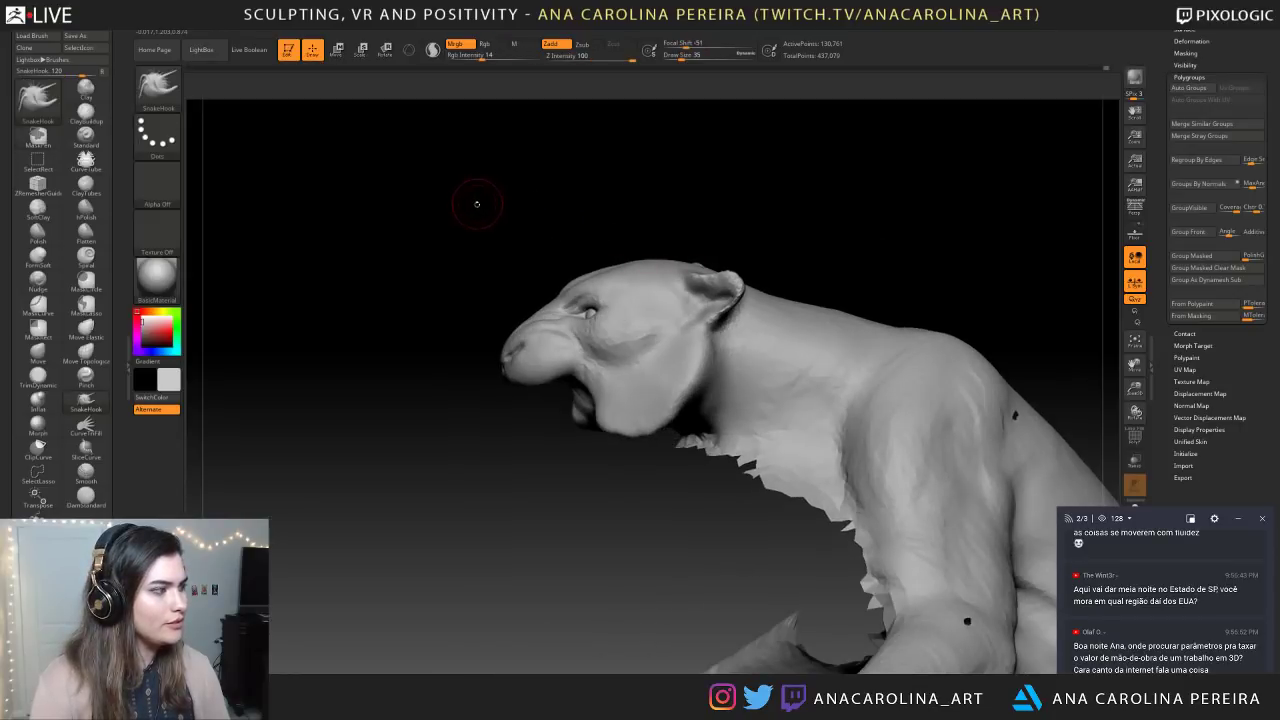
{"action": "key", "text": "b"}
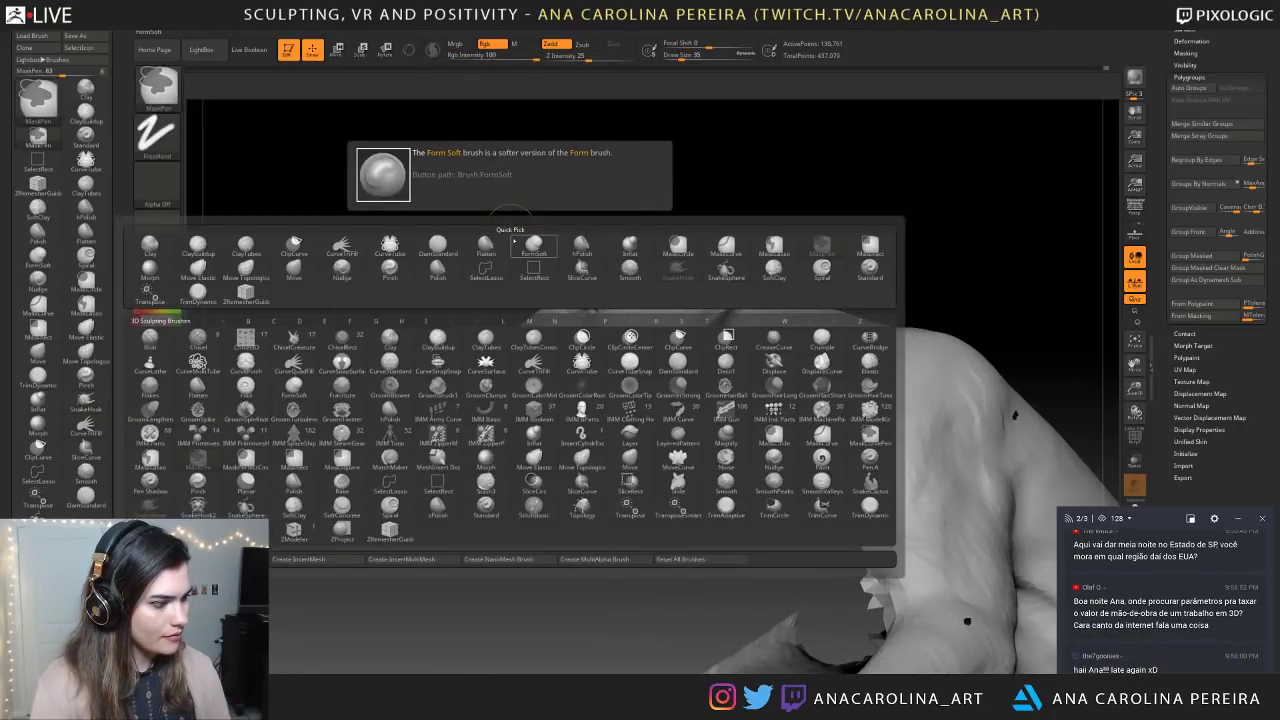
{"action": "key", "text": "ctrl"}
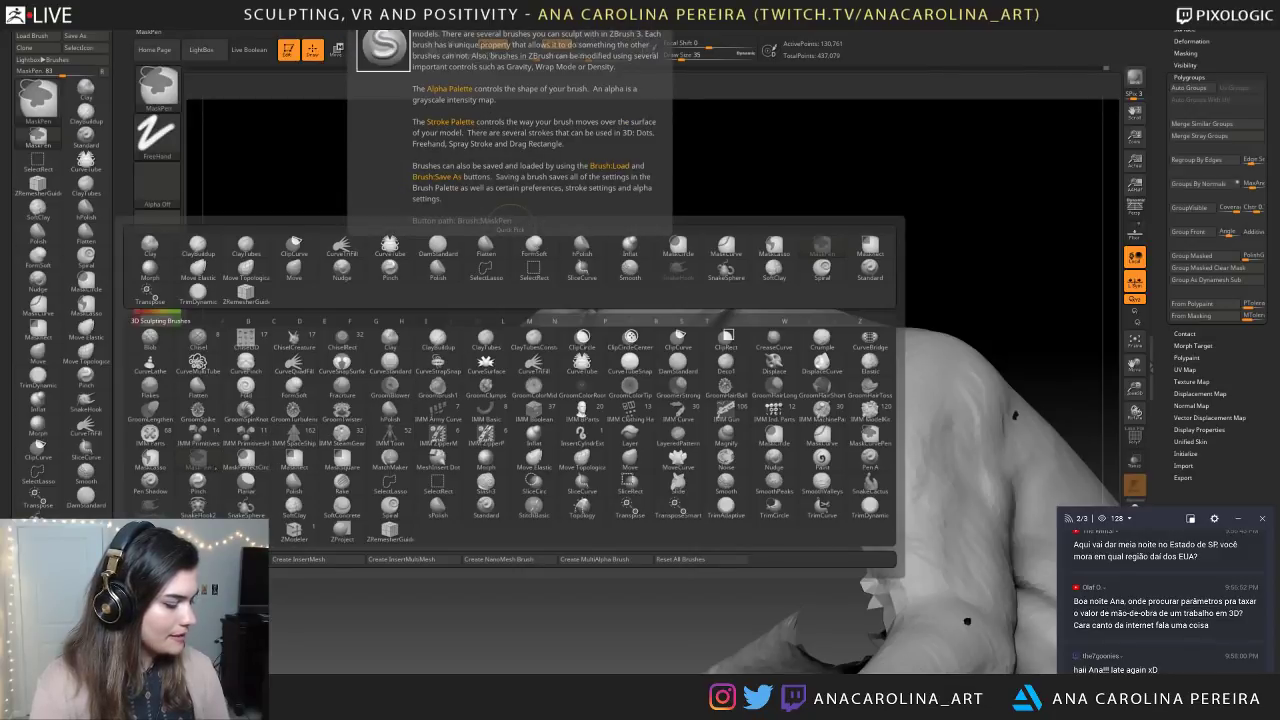
{"action": "left_click", "coordinate": [204, 459], "text": "ctrl"}
{"action": "mouse_move", "coordinate": [462, 277]}
{"action": "left_mouse_down", "text": "ctrl"}
{"action": "mouse_move", "coordinate": [494, 474]}
{"action": "mouse_move", "coordinate": [704, 486]}
{"action": "mouse_move", "coordinate": [640, 477]}
{"action": "left_mouse_up", "text": "ctrl"}
{"action": "key", "text": "b"}
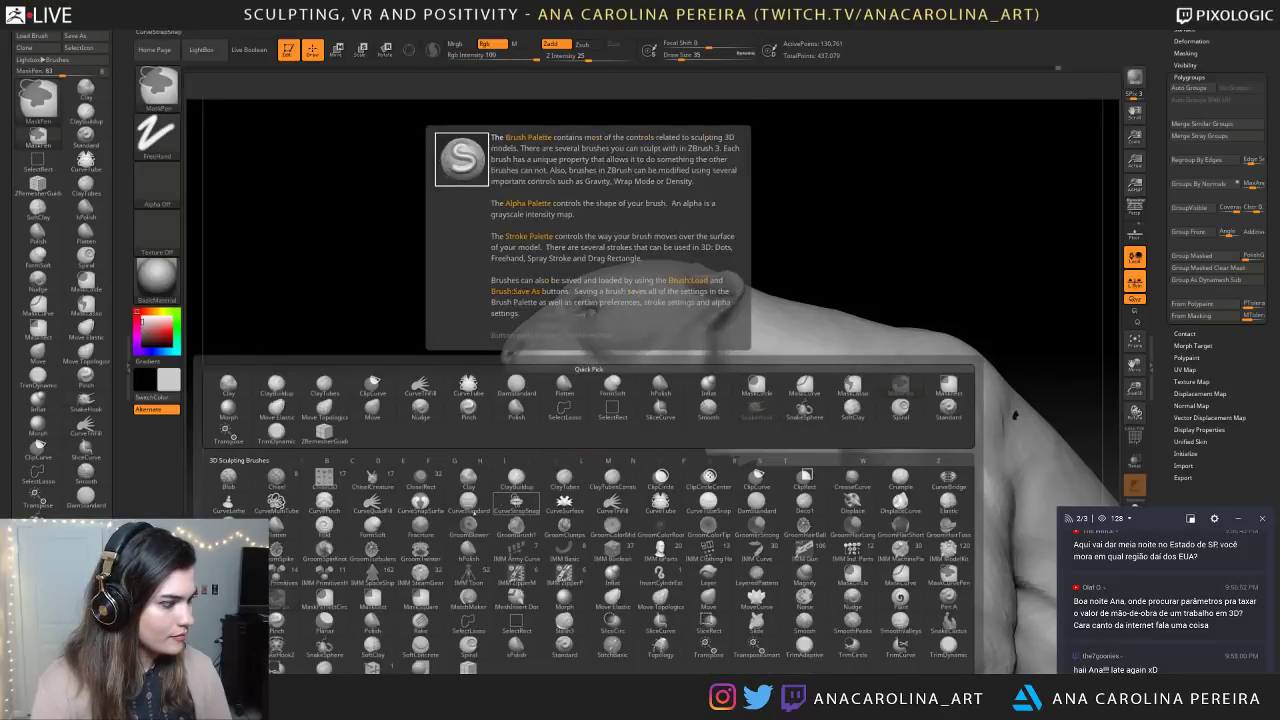
{"action": "left_click", "coordinate": [228, 599], "text": "ctrl"}
Lasso-mask the head and neck down to the shoulders, leaving the rest of the body free
{"action": "mouse_move", "coordinate": [482, 174]}
{"action": "left_mouse_down", "text": "ctrl"}
{"action": "mouse_move", "coordinate": [432, 408]}
{"action": "mouse_move", "coordinate": [592, 510]}
{"action": "mouse_move", "coordinate": [667, 518]}
{"action": "mouse_move", "coordinate": [772, 440]}
{"action": "mouse_move", "coordinate": [872, 320]}
{"action": "mouse_move", "coordinate": [805, 216]}
{"action": "left_mouse_up", "text": "ctrl"}
{"action": "left_click", "coordinate": [813, 222], "text": "ctrl"}
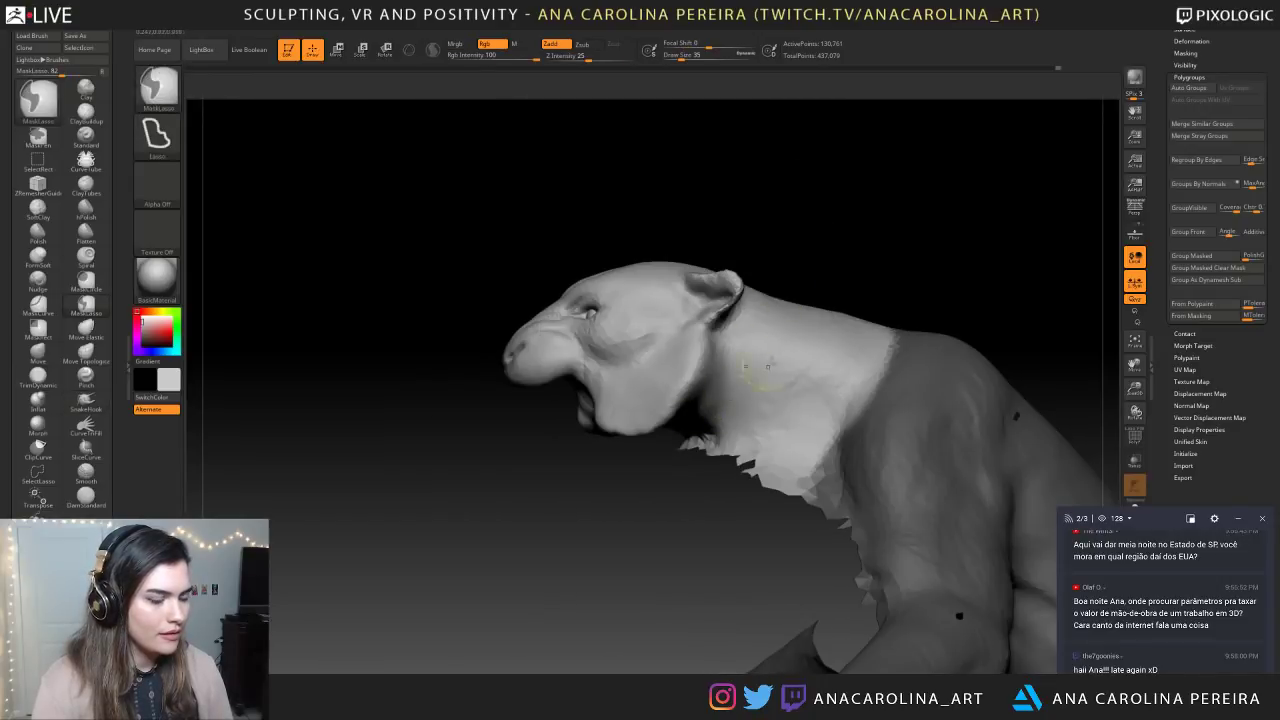
{"action": "right_click_drag", "start_coordinate": [831, 467], "coordinate": [815, 371]}
{"action": "mouse_move", "coordinate": [688, 507]}
{"action": "left_mouse_down", "text": "ctrl"}
{"action": "mouse_move", "coordinate": [758, 477]}
{"action": "mouse_move", "coordinate": [739, 433]}
{"action": "mouse_move", "coordinate": [690, 420]}
{"action": "mouse_move", "coordinate": [690, 398]}
{"action": "mouse_move", "coordinate": [656, 372]}
{"action": "left_mouse_up", "text": "ctrl"}
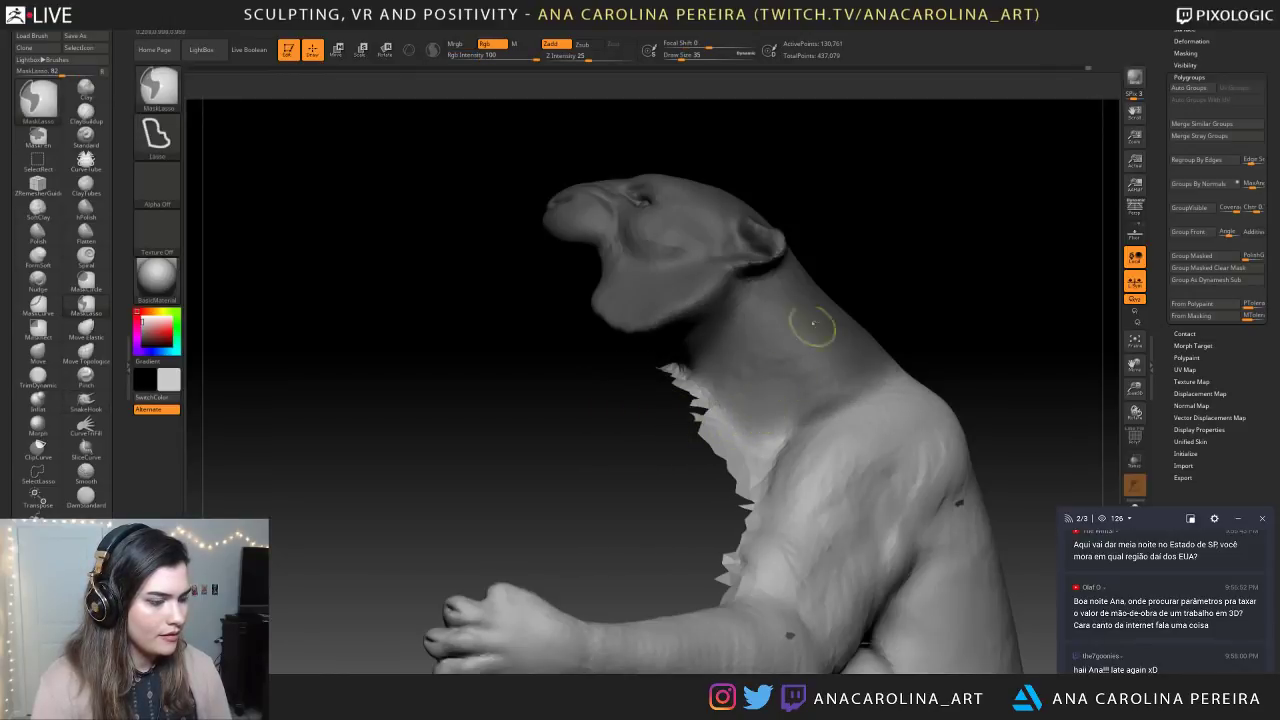
Invert the mask to protect the shoulders and body, and soften its border at the base of the neck
{"action": "key", "text": "b"}
{"action": "key", "text": "s"}
{"action": "key", "text": "h"}
{"action": "mouse_move", "coordinate": [914, 334]}
{"action": "left_mouse_down", "text": "ctrl"}
{"action": "mouse_move", "coordinate": [814, 386]}
{"action": "mouse_move", "coordinate": [856, 526]}
{"action": "left_mouse_up", "text": "ctrl"}
{"action": "mouse_move", "coordinate": [893, 292]}
{"action": "left_mouse_down", "text": "ctrl"}
{"action": "mouse_move", "coordinate": [909, 314]}
{"action": "mouse_move", "coordinate": [857, 318]}
{"action": "left_mouse_up", "text": "ctrl"}
{"action": "left_click_drag", "start_coordinate": [942, 384], "coordinate": [875, 388], "text": "ctrl"}
{"action": "left_click", "coordinate": [875, 388], "text": "ctrl"}
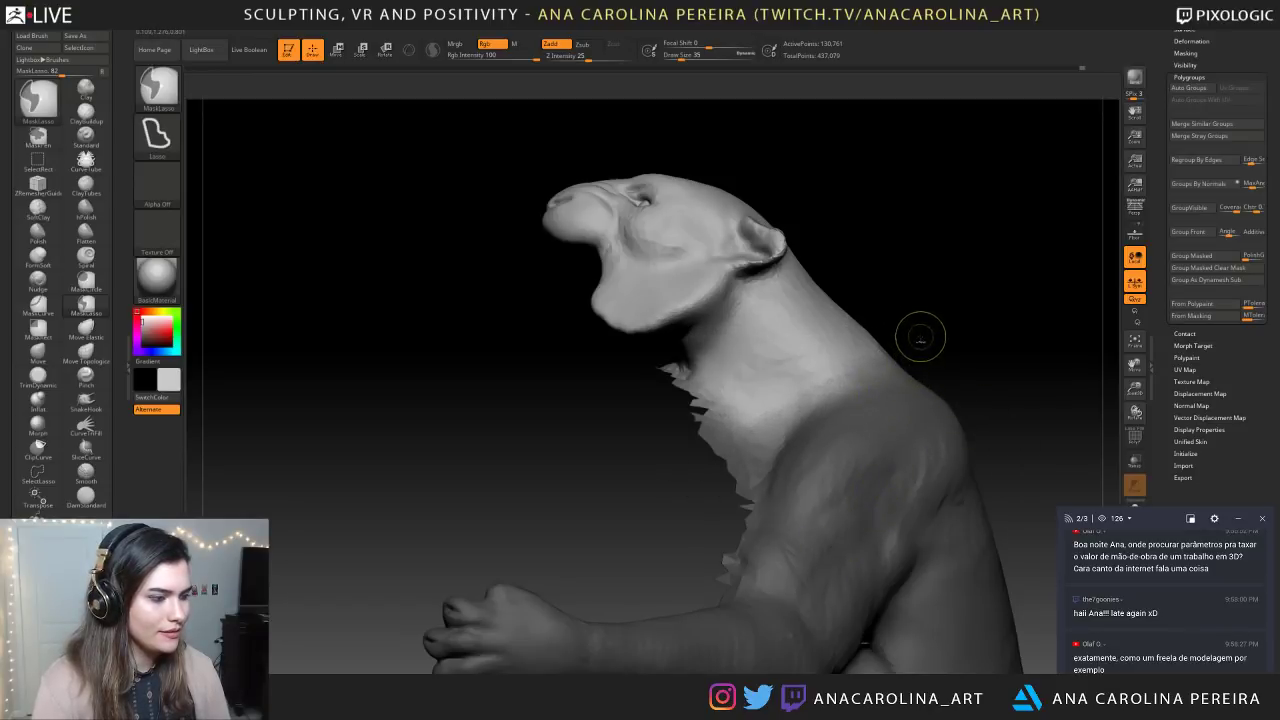
{"action": "mouse_move", "coordinate": [674, 364]}
{"action": "left_mouse_down", "text": "ctrl"}
{"action": "mouse_move", "coordinate": [786, 515]}
{"action": "mouse_move", "coordinate": [762, 517]}
{"action": "left_mouse_up", "text": "ctrl"}
{"action": "left_click", "coordinate": [660, 524], "text": "ctrl"}
Show the sphere again and include it in the mask, leaving only the head and neck unmasked
{"action": "left_click", "coordinate": [891, 262], "text": "ctrl+shift"}
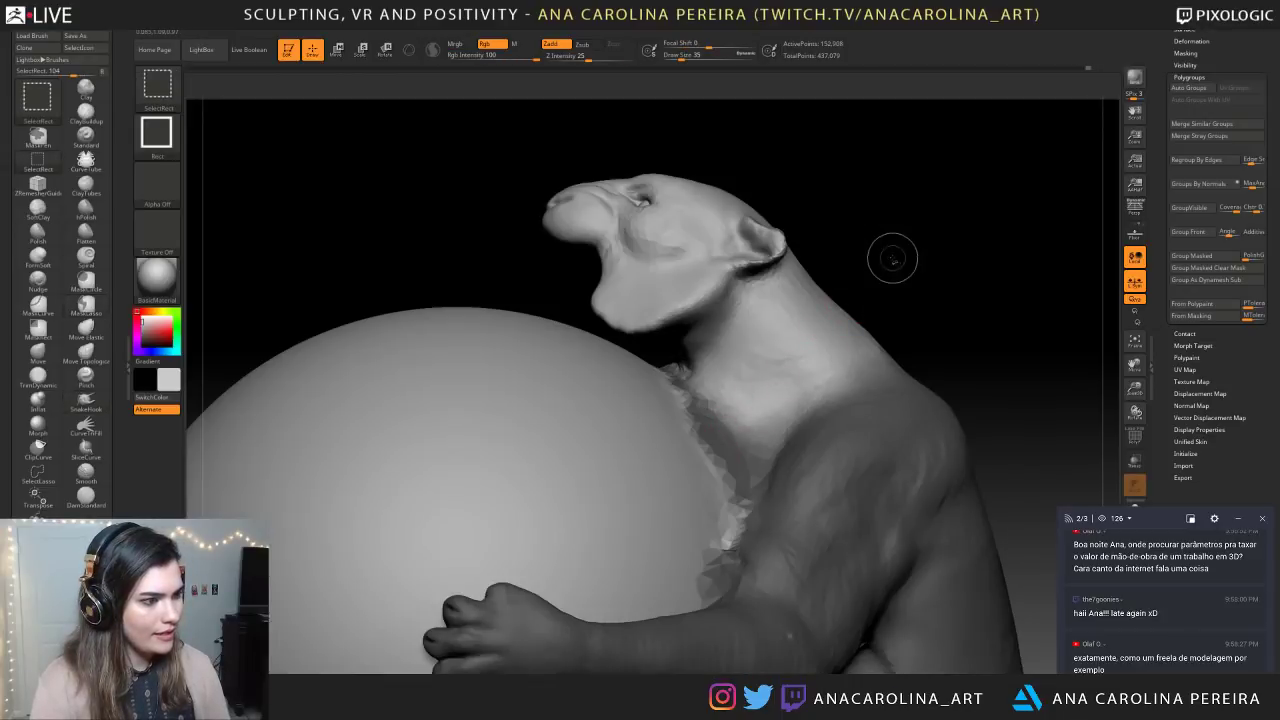
{"action": "mouse_move", "coordinate": [889, 331]}
{"action": "left_mouse_down", "text": "alt"}
{"action": "mouse_move", "coordinate": [886, 192]}
{"action": "mouse_move", "coordinate": [584, 586]}
{"action": "mouse_move", "coordinate": [520, 630]}
{"action": "left_mouse_up", "text": "alt"}
{"action": "left_click", "coordinate": [651, 330], "text": "ctrl+shift"}
{"action": "mouse_move", "coordinate": [528, 603]}
{"action": "left_mouse_down", "text": "ctrl"}
{"action": "mouse_move", "coordinate": [461, 568]}
{"action": "mouse_move", "coordinate": [670, 75]}
{"action": "mouse_move", "coordinate": [737, 632]}
{"action": "mouse_move", "coordinate": [748, 614]}
{"action": "left_mouse_up", "text": "ctrl"}
{"action": "left_click", "coordinate": [797, 523], "text": "ctrl+shift"}
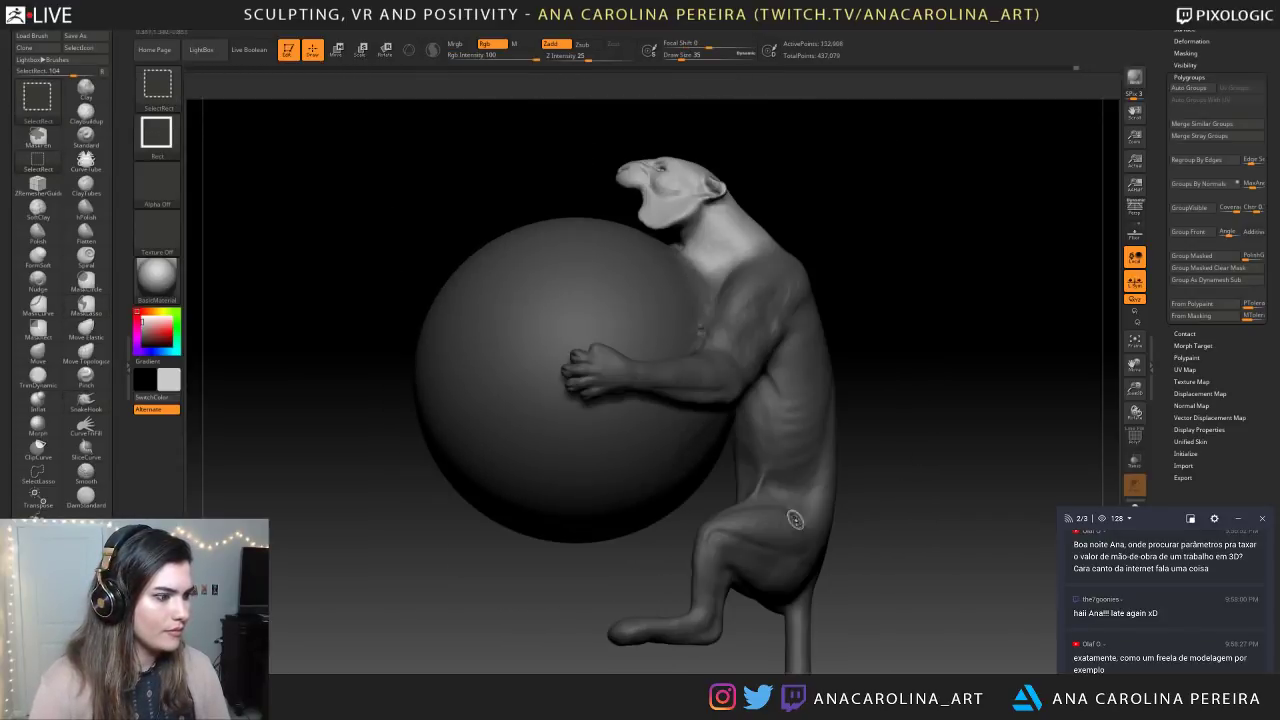
Rotate the unmasked head and neck down with Transpose so the chin rests on top of the sphere
{"action": "mouse_move", "coordinate": [871, 454]}
{"action": "left_mouse_down"}
{"action": "mouse_move", "coordinate": [1076, 452]}
{"action": "mouse_move", "coordinate": [1088, 430]}
{"action": "mouse_move", "coordinate": [910, 400]}
{"action": "mouse_move", "coordinate": [941, 471]}
{"action": "mouse_move", "coordinate": [888, 468]}
{"action": "mouse_move", "coordinate": [905, 510]}
{"action": "mouse_move", "coordinate": [905, 592]}
{"action": "left_mouse_up"}
{"action": "key", "text": "r"}
{"action": "left_click_drag", "start_coordinate": [844, 415], "coordinate": [665, 317]}
{"action": "left_click_drag", "start_coordinate": [570, 245], "coordinate": [935, 220]}
{"action": "left_click_drag", "start_coordinate": [790, 195], "coordinate": [866, 332], "text": "alt"}
{"action": "left_click_drag", "start_coordinate": [678, 407], "coordinate": [675, 402]}
{"action": "left_click_drag", "start_coordinate": [535, 309], "coordinate": [532, 310]}
{"action": "left_click_drag", "start_coordinate": [425, 250], "coordinate": [620, 373]}
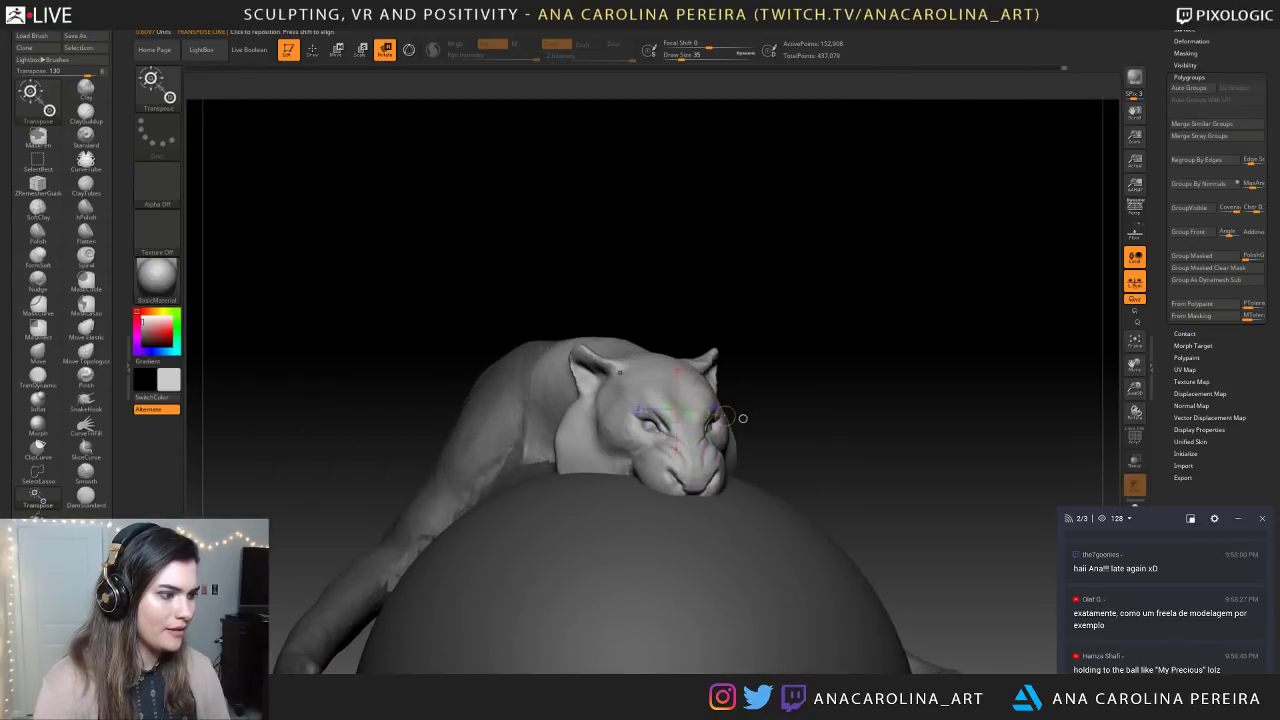
{"action": "left_click_drag", "start_coordinate": [743, 419], "coordinate": [462, 424]}
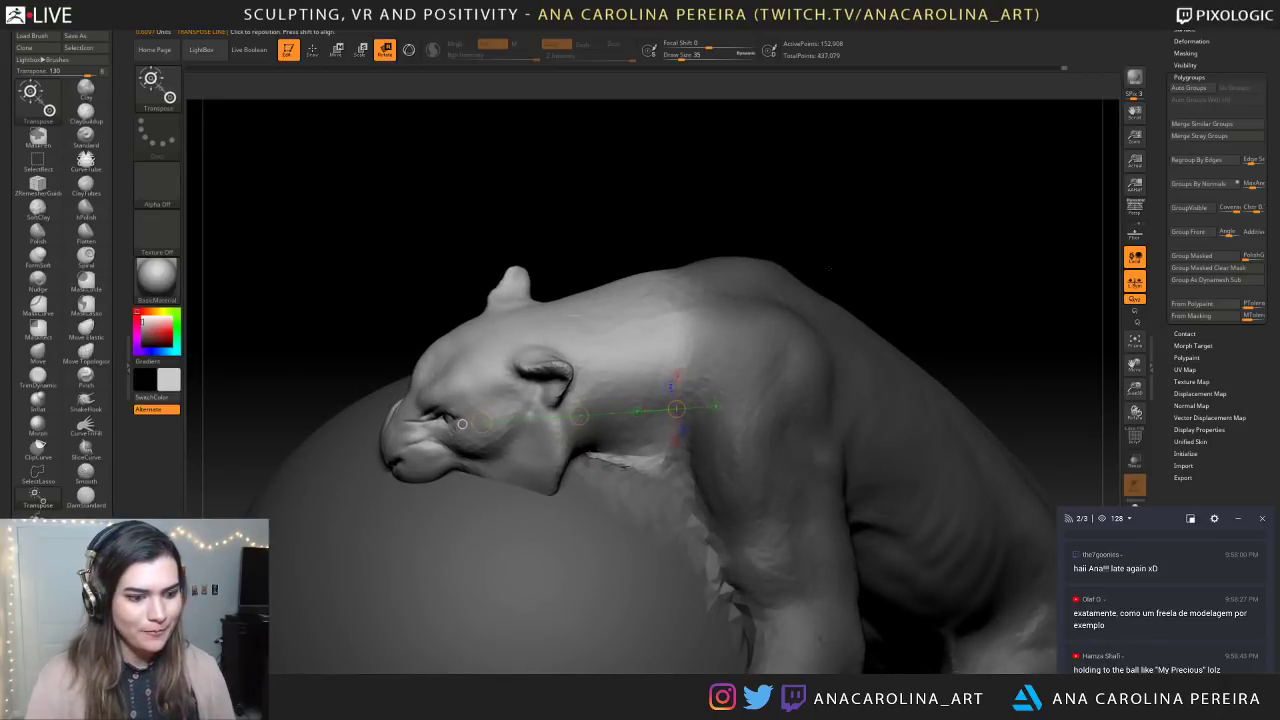
{"action": "scroll", "coordinate": [1195, 640], "scroll_direction": "up", "scroll_amount": 2}
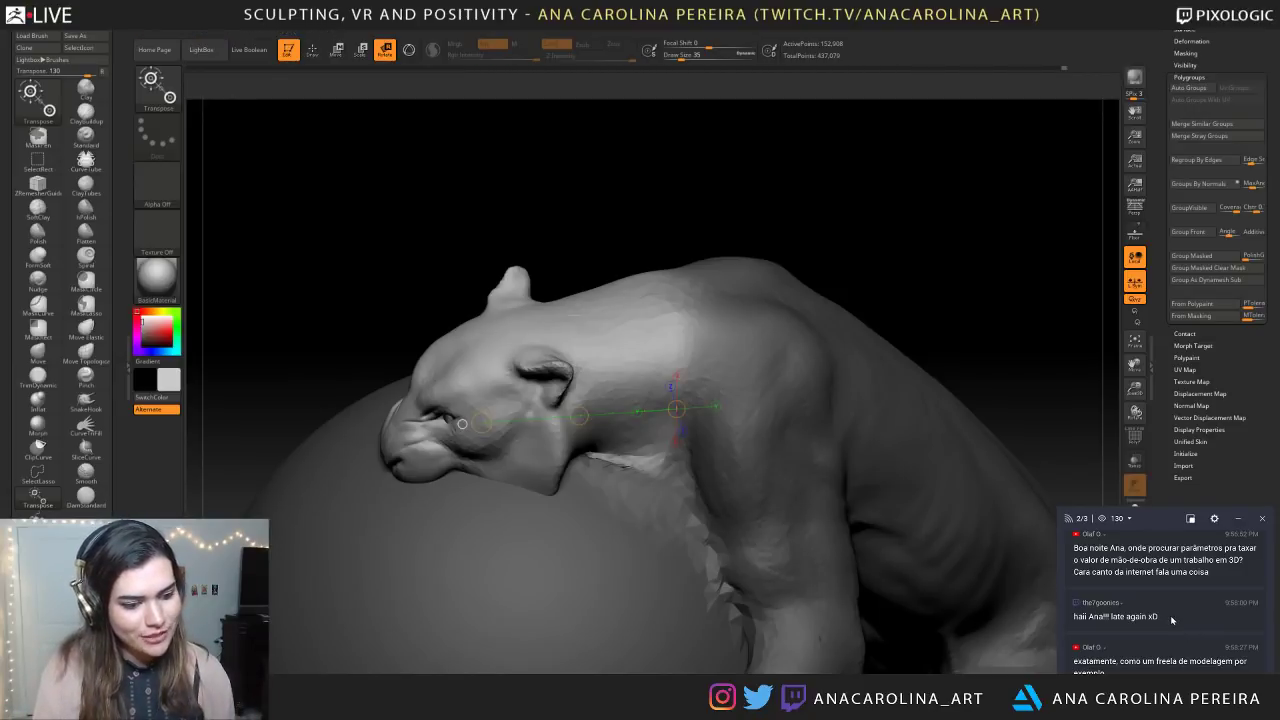
{"action": "scroll", "coordinate": [1160, 612], "scroll_direction": "down", "scroll_amount": 1}
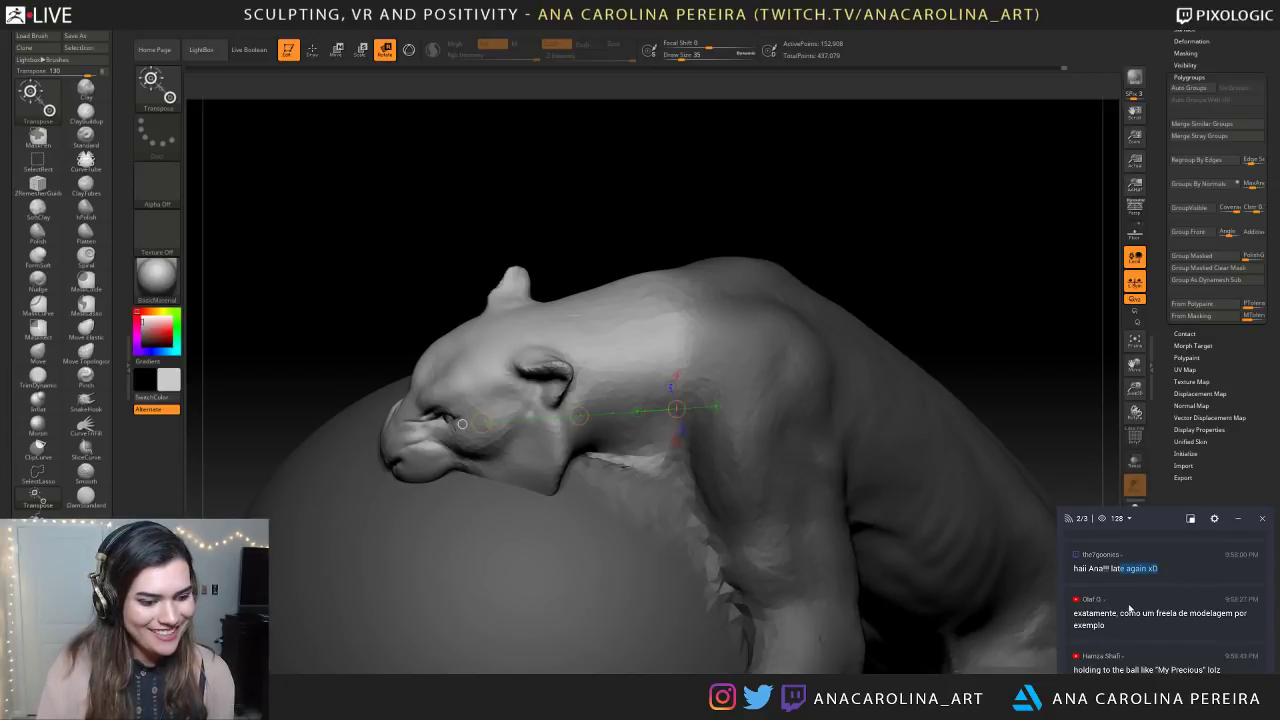
{"action": "left_click_drag", "start_coordinate": [1101, 613], "coordinate": [1142, 613]}
{"action": "left_click", "coordinate": [1140, 614]}
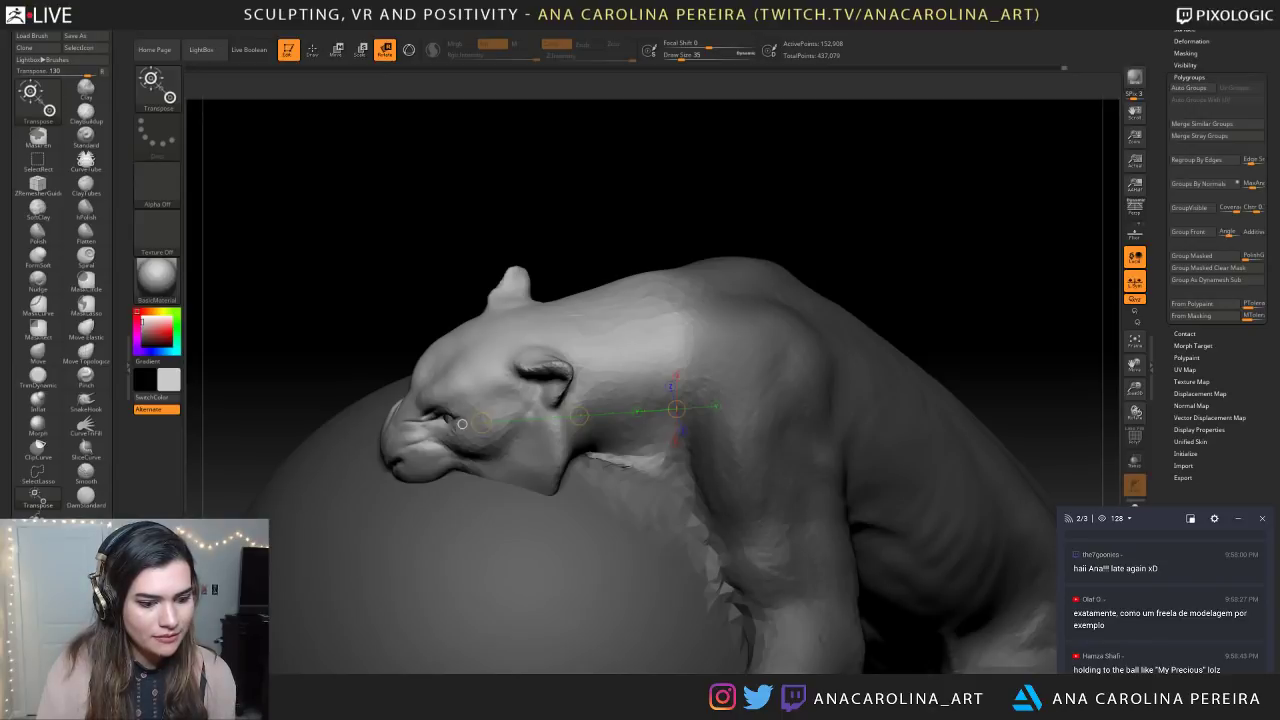
Clear the mask and tilt the whole cat and sphere so the body leans forward over the sphere
{"action": "left_click_drag", "start_coordinate": [720, 130], "coordinate": [856, 200]}
{"action": "left_click_drag", "start_coordinate": [856, 290], "coordinate": [762, 240], "text": "alt"}
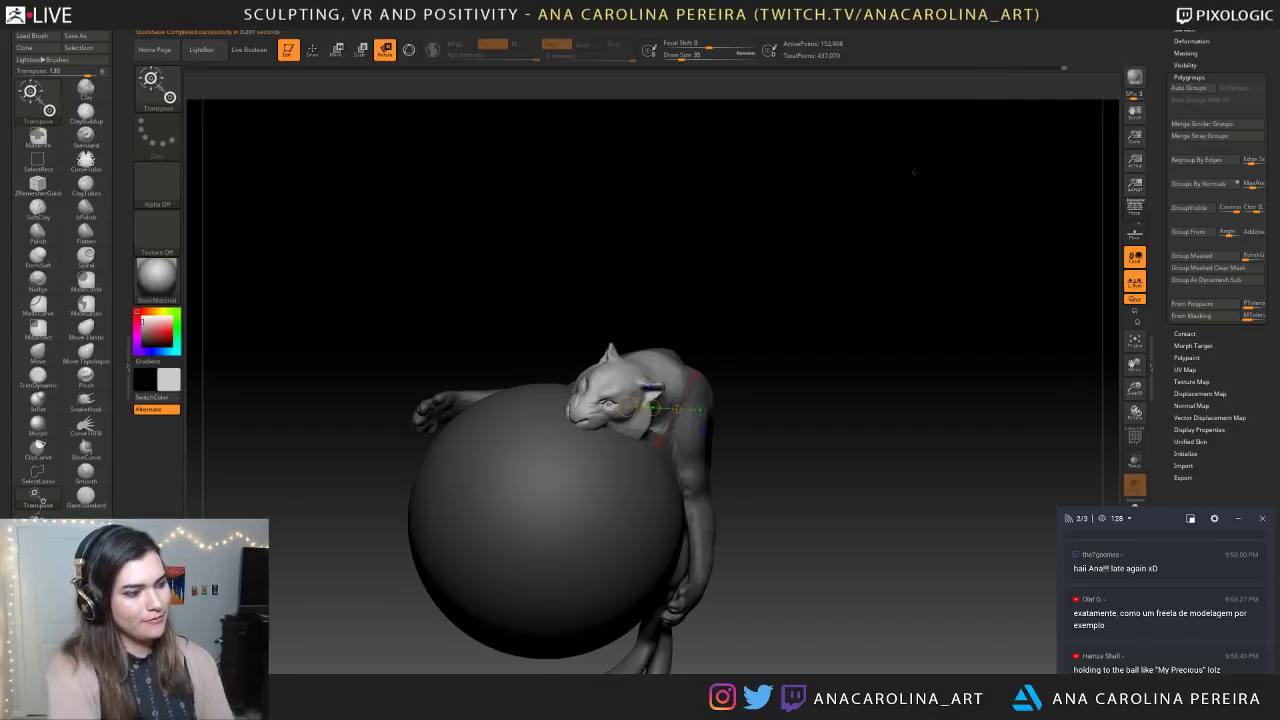
{"action": "left_click_drag", "start_coordinate": [830, 250], "coordinate": [530, 250]}
{"action": "right_click_drag", "start_coordinate": [776, 386], "coordinate": [605, 402], "text": "ctrl"}
{"action": "right_click_drag", "start_coordinate": [692, 352], "coordinate": [693, 408], "text": "ctrl"}
{"action": "left_click_drag", "start_coordinate": [867, 562], "coordinate": [953, 559]}
{"action": "mouse_move", "coordinate": [971, 557]}
{"action": "right_mouse_down"}
{"action": "mouse_move", "coordinate": [955, 559]}
{"action": "mouse_move", "coordinate": [955, 515]}
{"action": "mouse_move", "coordinate": [1090, 500]}
{"action": "right_mouse_up"}
{"action": "mouse_move", "coordinate": [1030, 306]}
{"action": "right_mouse_down"}
{"action": "mouse_move", "coordinate": [1076, 305]}
{"action": "mouse_move", "coordinate": [958, 303]}
{"action": "mouse_move", "coordinate": [1018, 303]}
{"action": "right_mouse_up"}
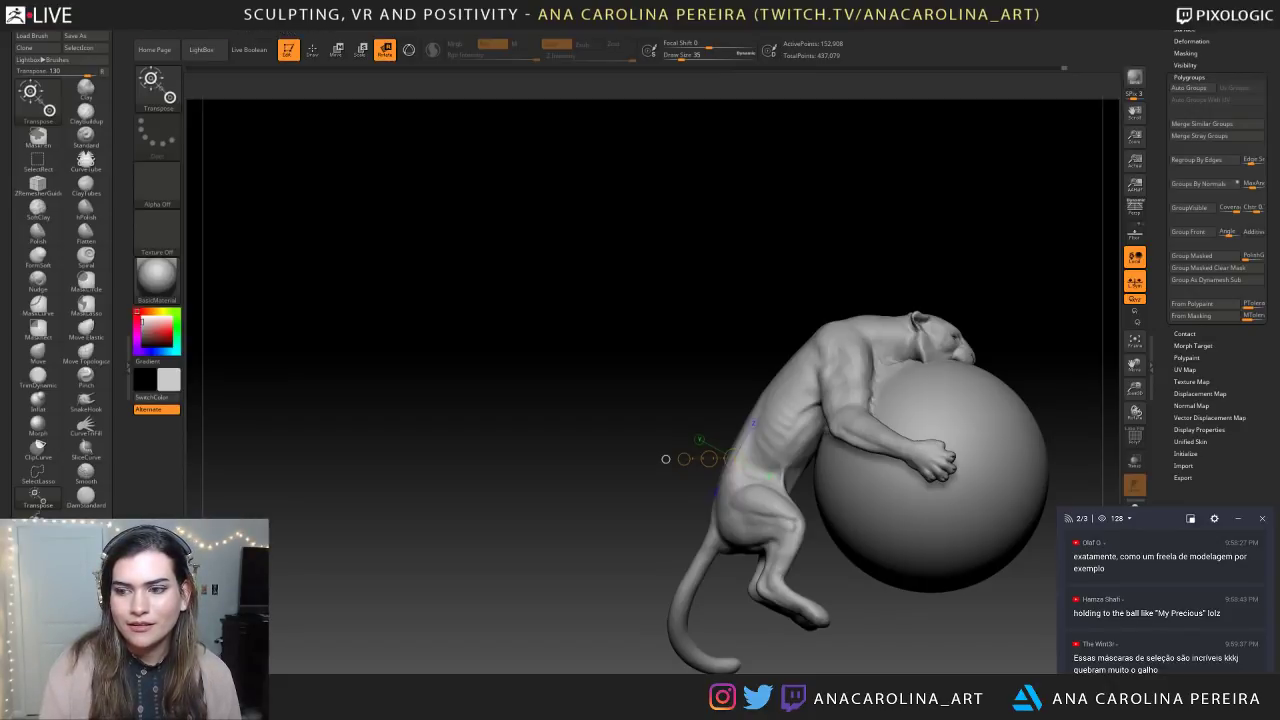
Switch Transpose from rotating to moving and place its action line from the cat's cheek out past the muzzle
{"action": "mouse_move", "coordinate": [851, 375]}
{"action": "right_mouse_down"}
{"action": "mouse_move", "coordinate": [900, 376]}
{"action": "mouse_move", "coordinate": [828, 374]}
{"action": "right_mouse_up"}
{"action": "left_click", "coordinate": [932, 346], "text": "ctrl"}
{"action": "mouse_move", "coordinate": [576, 277]}
{"action": "right_mouse_down"}
{"action": "mouse_move", "coordinate": [648, 232]}
{"action": "mouse_move", "coordinate": [685, 234]}
{"action": "right_mouse_up"}
{"action": "key", "text": "w"}
{"action": "mouse_move", "coordinate": [930, 343]}
{"action": "left_mouse_down"}
{"action": "mouse_move", "coordinate": [998, 333]}
{"action": "mouse_move", "coordinate": [960, 343]}
{"action": "left_mouse_up"}
{"action": "right_click_drag", "start_coordinate": [975, 338], "coordinate": [770, 340]}
{"action": "mouse_move", "coordinate": [880, 320]}
{"action": "right_mouse_down"}
{"action": "mouse_move", "coordinate": [880, 268]}
{"action": "mouse_move", "coordinate": [803, 236]}
{"action": "mouse_move", "coordinate": [943, 264]}
{"action": "mouse_move", "coordinate": [944, 200]}
{"action": "mouse_move", "coordinate": [945, 240]}
{"action": "mouse_move", "coordinate": [946, 225]}
{"action": "mouse_move", "coordinate": [900, 230]}
{"action": "mouse_move", "coordinate": [877, 338]}
{"action": "right_mouse_up"}
{"action": "right_click", "coordinate": [877, 338]}
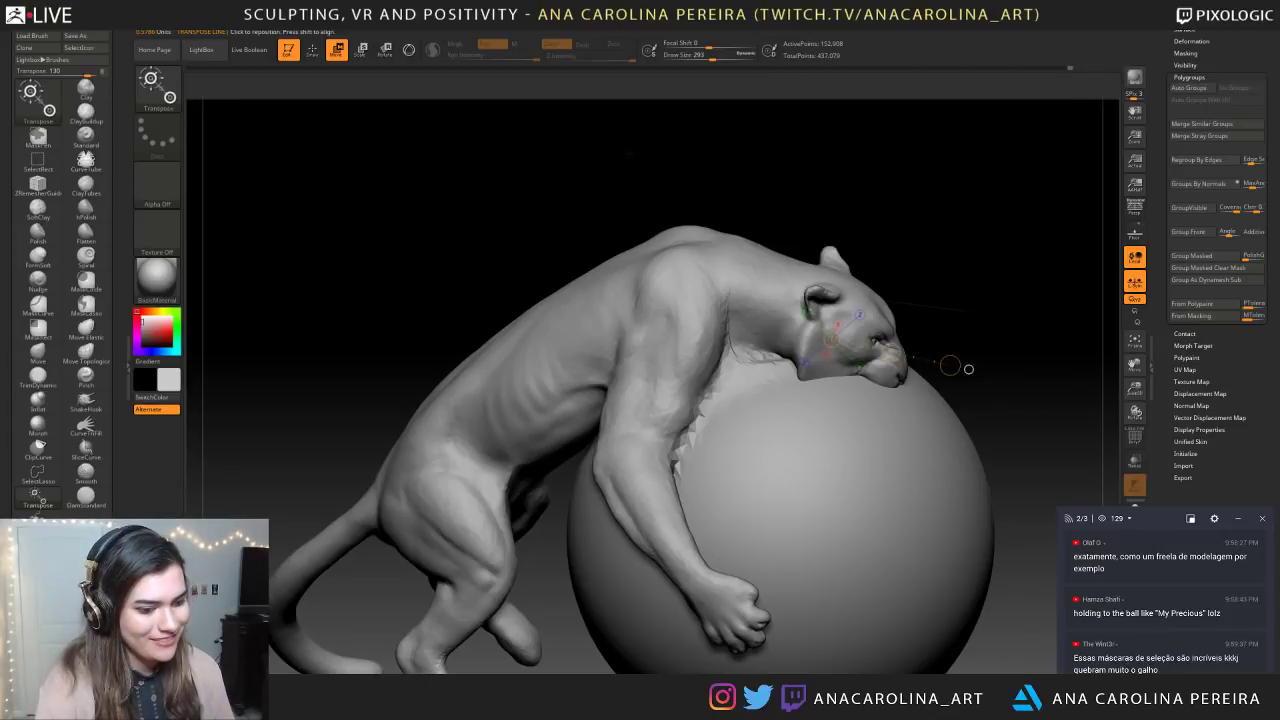
Examine how the head, face and neck sit against the sphere from the side and from the front
{"action": "right_click_drag", "start_coordinate": [630, 153], "coordinate": [530, 162]}
{"action": "right_click_drag", "start_coordinate": [650, 290], "coordinate": [634, 266], "text": "ctrl"}
{"action": "right_click_drag", "start_coordinate": [1036, 265], "coordinate": [830, 309], "text": "alt"}
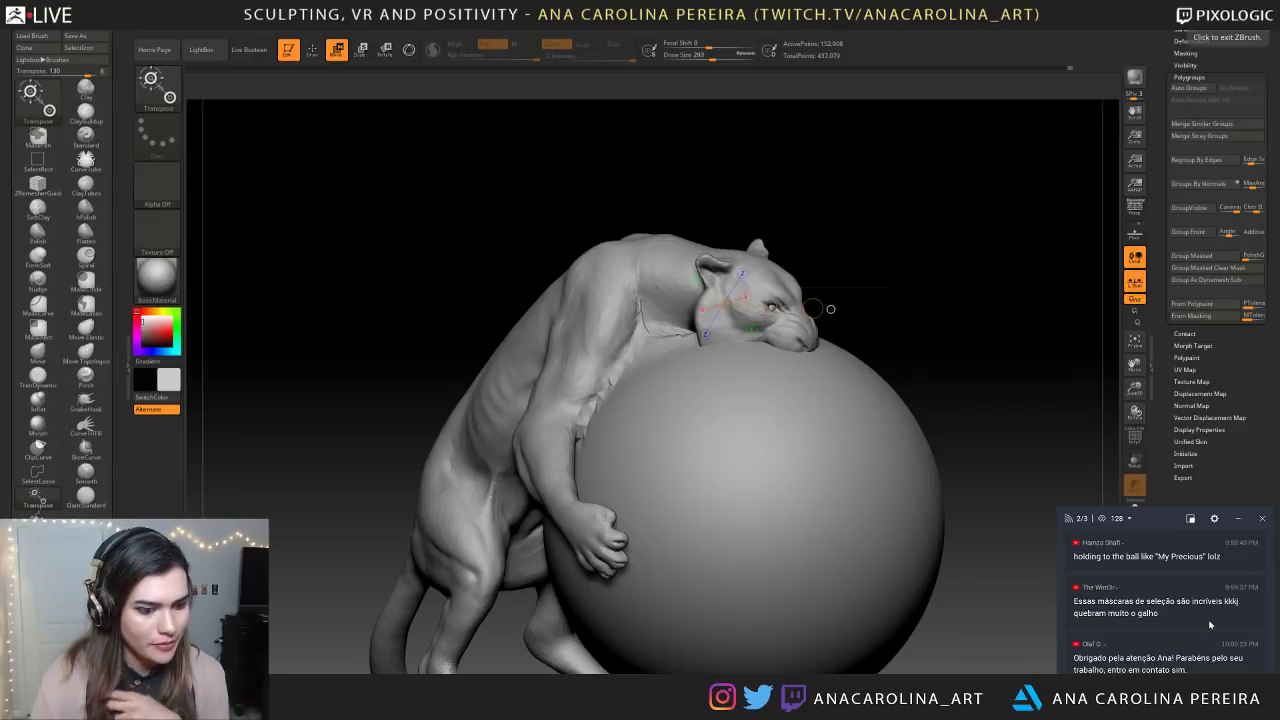
{"action": "mouse_move", "coordinate": [830, 309]}
{"action": "left_mouse_down"}
{"action": "mouse_move", "coordinate": [628, 300]}
{"action": "mouse_move", "coordinate": [600, 514]}
{"action": "mouse_move", "coordinate": [560, 330]}
{"action": "mouse_move", "coordinate": [474, 339]}
{"action": "left_mouse_up"}
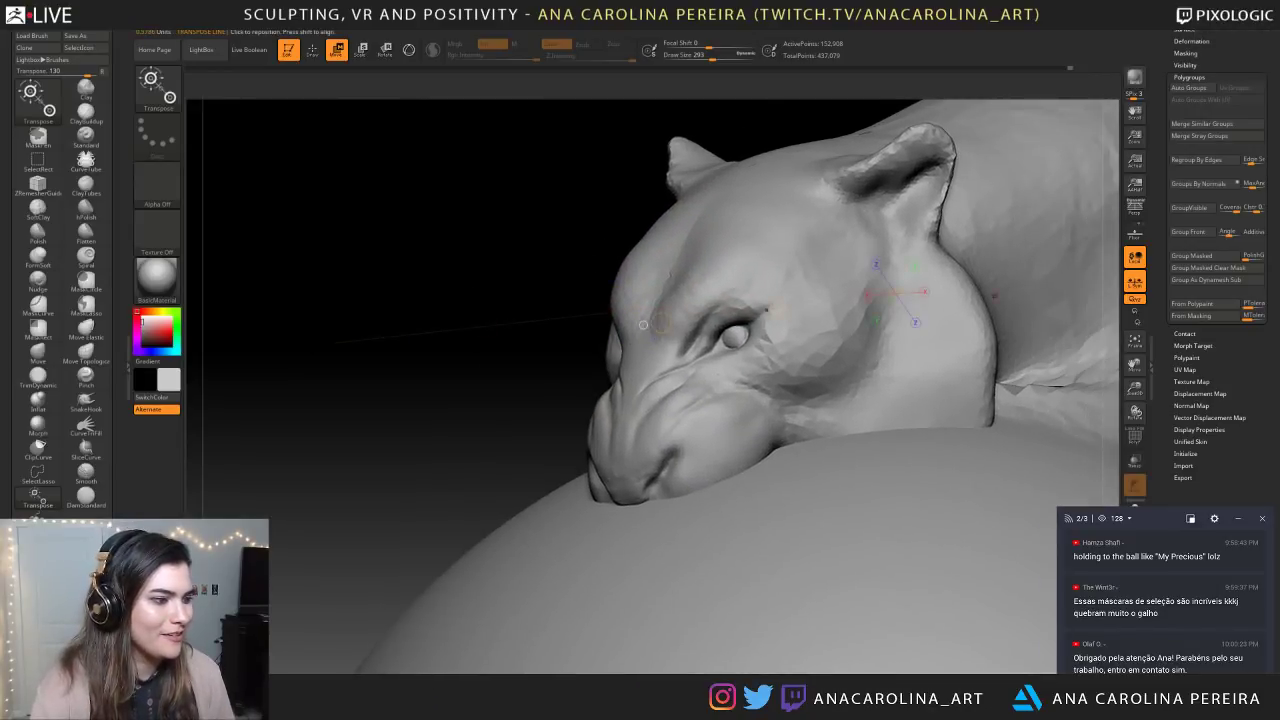
{"action": "left_click_drag", "start_coordinate": [543, 266], "coordinate": [700, 285]}
{"action": "key", "text": "space"}
{"action": "left_click_drag", "start_coordinate": [758, 236], "coordinate": [772, 236]}
{"action": "left_click_drag", "start_coordinate": [445, 306], "coordinate": [470, 312]}
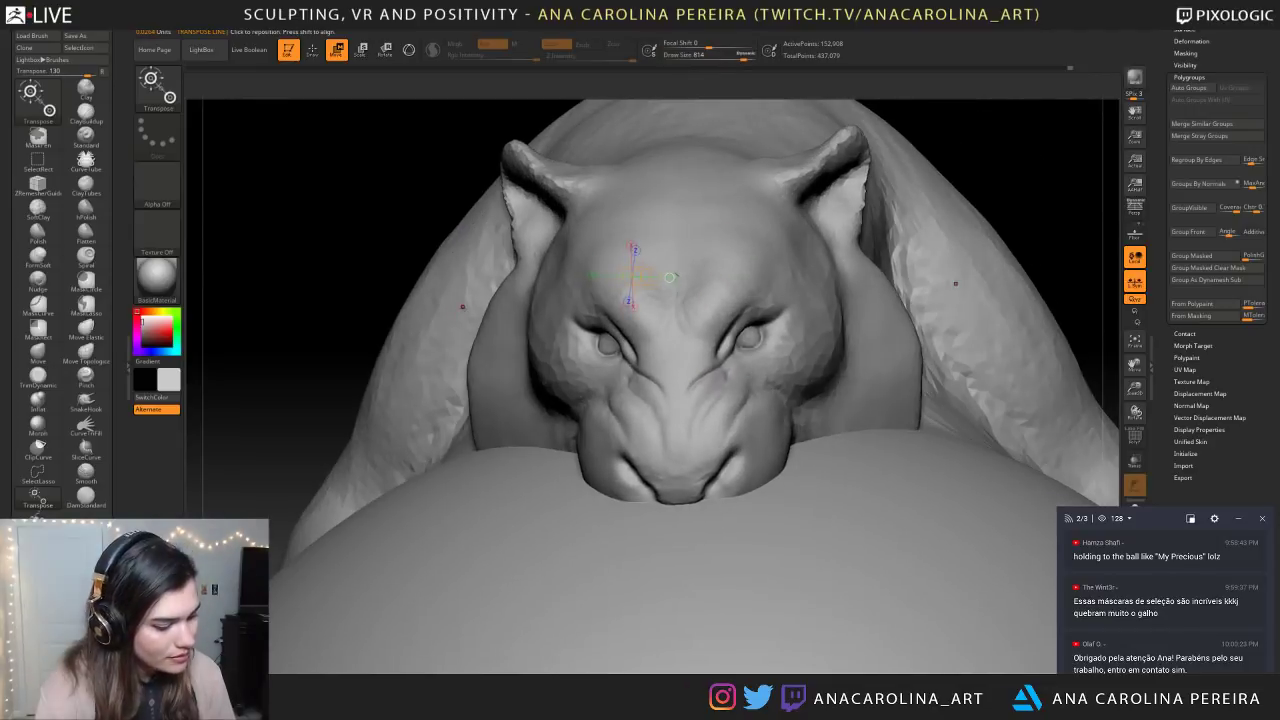
Choose the ClayBuildup brush, reduce the draw size to 56, and smooth the forehead and the base of the ear
{"action": "key", "text": "b"}
{"action": "key", "text": "c"}
{"action": "key", "text": "b"}
{"action": "key", "text": "space"}
{"action": "left_click", "coordinate": [655, 280]}
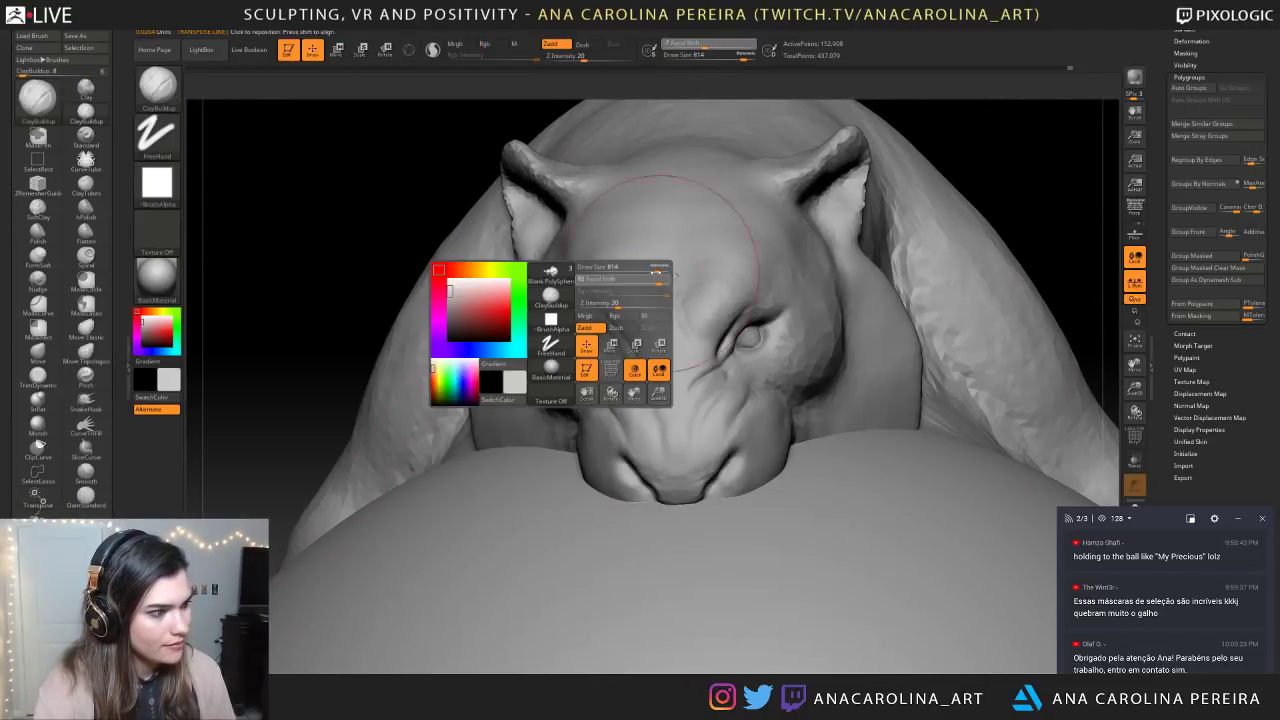
{"action": "left_click", "coordinate": [600, 270]}
{"action": "left_click_drag", "start_coordinate": [694, 257], "coordinate": [673, 300], "text": "shift"}
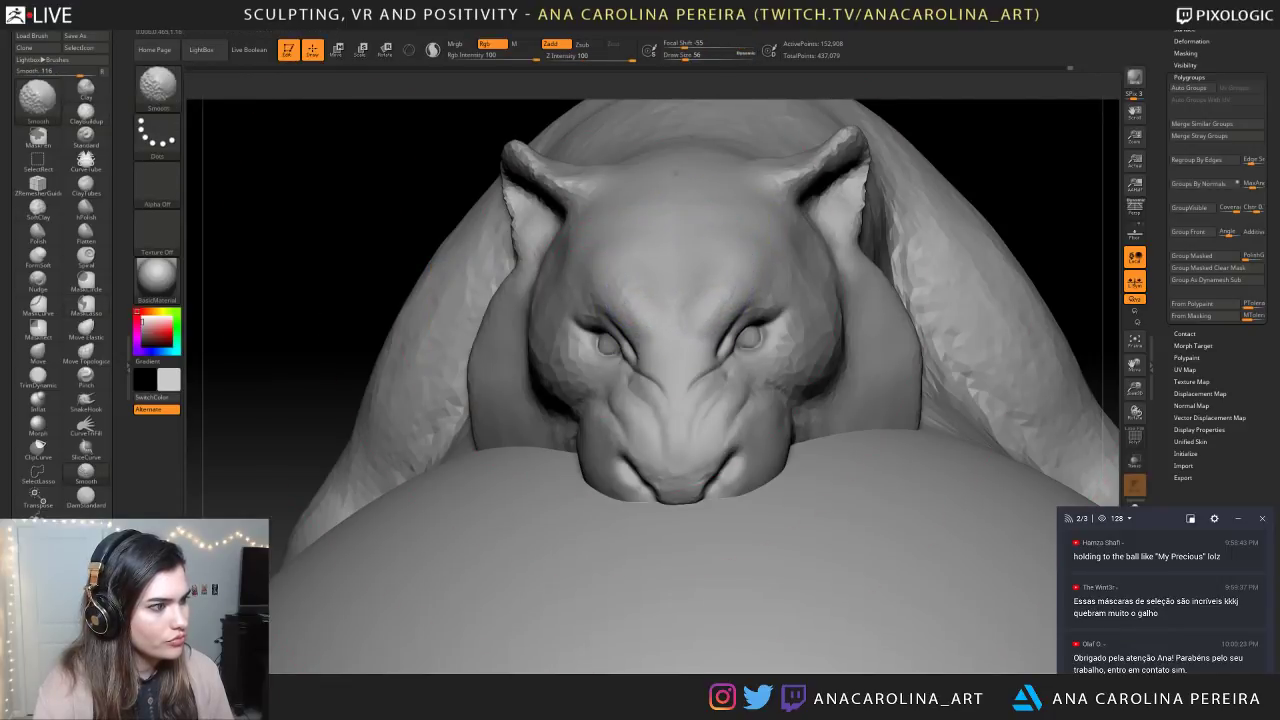
{"action": "mouse_move", "coordinate": [965, 175]}
{"action": "left_mouse_down"}
{"action": "mouse_move", "coordinate": [1037, 166]}
{"action": "mouse_move", "coordinate": [943, 142]}
{"action": "mouse_move", "coordinate": [979, 143]}
{"action": "mouse_move", "coordinate": [937, 116]}
{"action": "mouse_move", "coordinate": [929, 143]}
{"action": "mouse_move", "coordinate": [806, 146]}
{"action": "mouse_move", "coordinate": [887, 132]}
{"action": "mouse_move", "coordinate": [906, 194]}
{"action": "left_mouse_up"}
{"action": "mouse_move", "coordinate": [788, 208]}
{"action": "left_mouse_down", "text": "shift"}
{"action": "mouse_move", "coordinate": [765, 236]}
{"action": "mouse_move", "coordinate": [798, 214]}
{"action": "left_mouse_up", "text": "shift"}
Choose the DamStandard brush and carve along the ragged seam where the chest and foreleg meet the sphere
{"action": "mouse_move", "coordinate": [838, 136]}
{"action": "left_mouse_down"}
{"action": "mouse_move", "coordinate": [914, 140]}
{"action": "mouse_move", "coordinate": [914, 162]}
{"action": "left_mouse_up"}
{"action": "left_click_drag", "start_coordinate": [978, 129], "coordinate": [828, 138]}
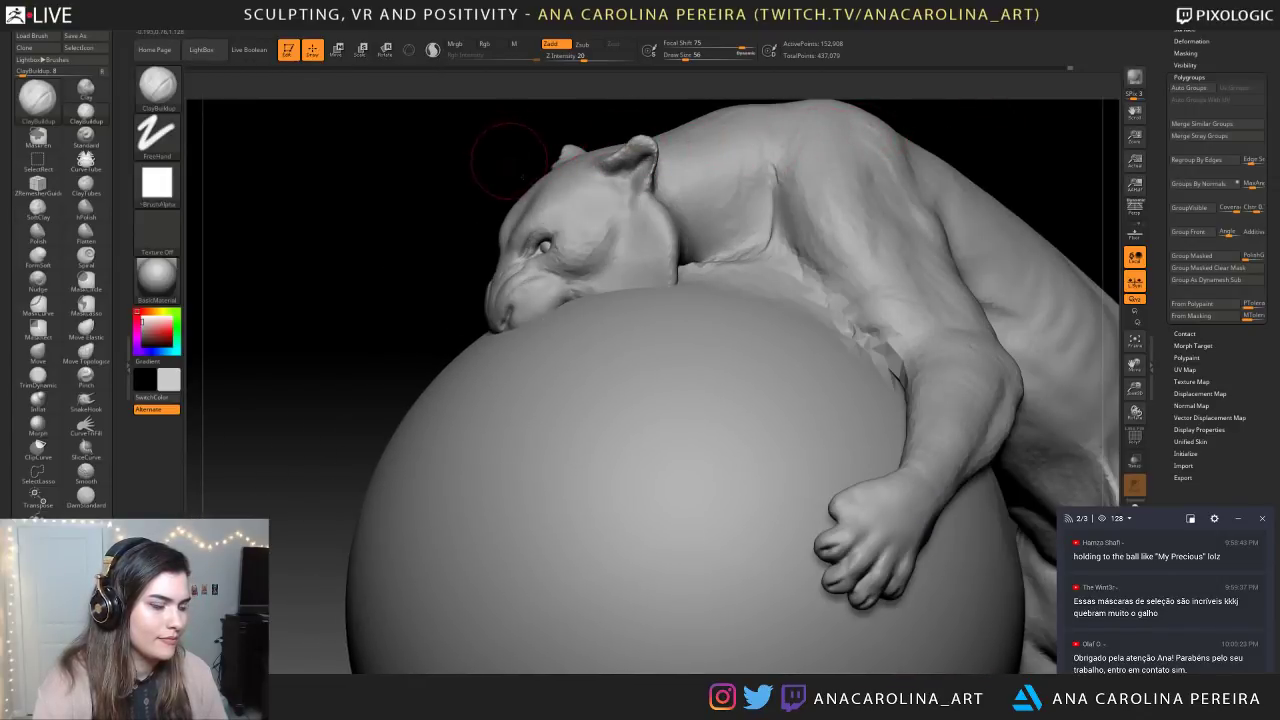
{"action": "left_click_drag", "start_coordinate": [508, 162], "coordinate": [582, 262], "text": "alt"}
{"action": "mouse_move", "coordinate": [850, 163]}
{"action": "left_mouse_down"}
{"action": "mouse_move", "coordinate": [880, 171]}
{"action": "mouse_move", "coordinate": [877, 151]}
{"action": "left_mouse_up"}
{"action": "key", "text": "b"}
{"action": "key", "text": "d"}
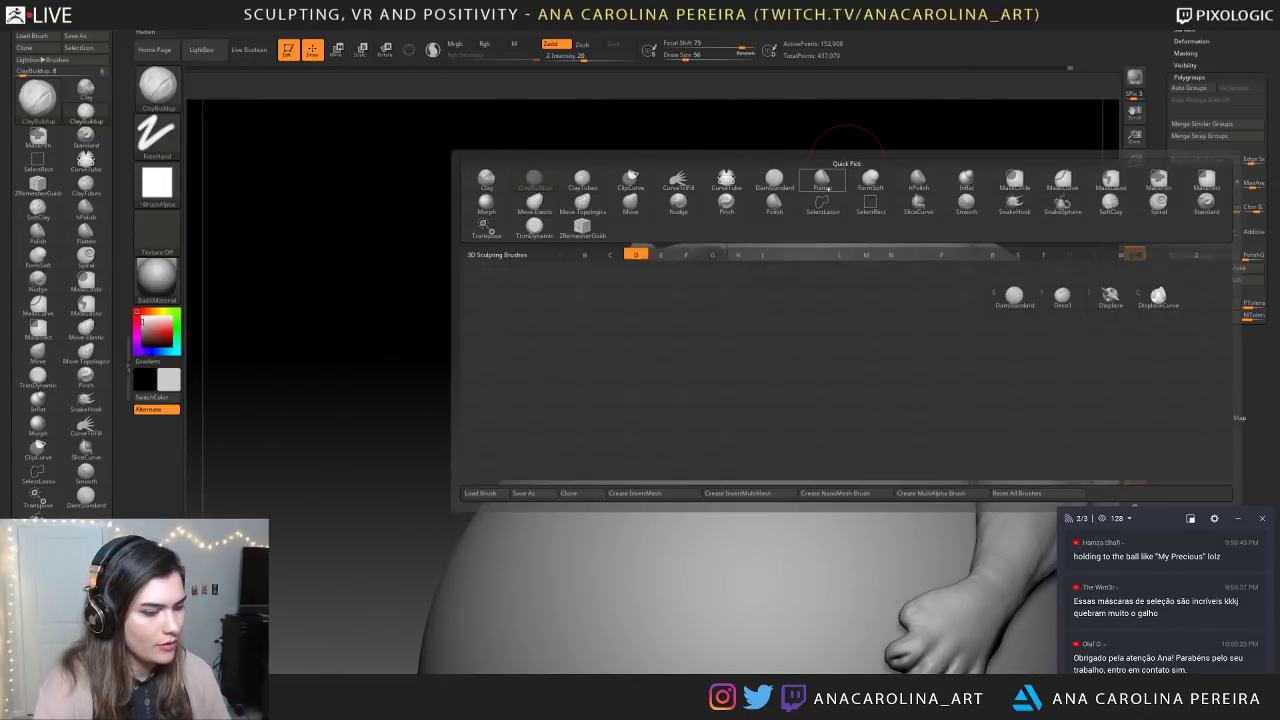
{"action": "key", "text": "s"}
{"action": "left_click_drag", "start_coordinate": [858, 368], "coordinate": [968, 475]}
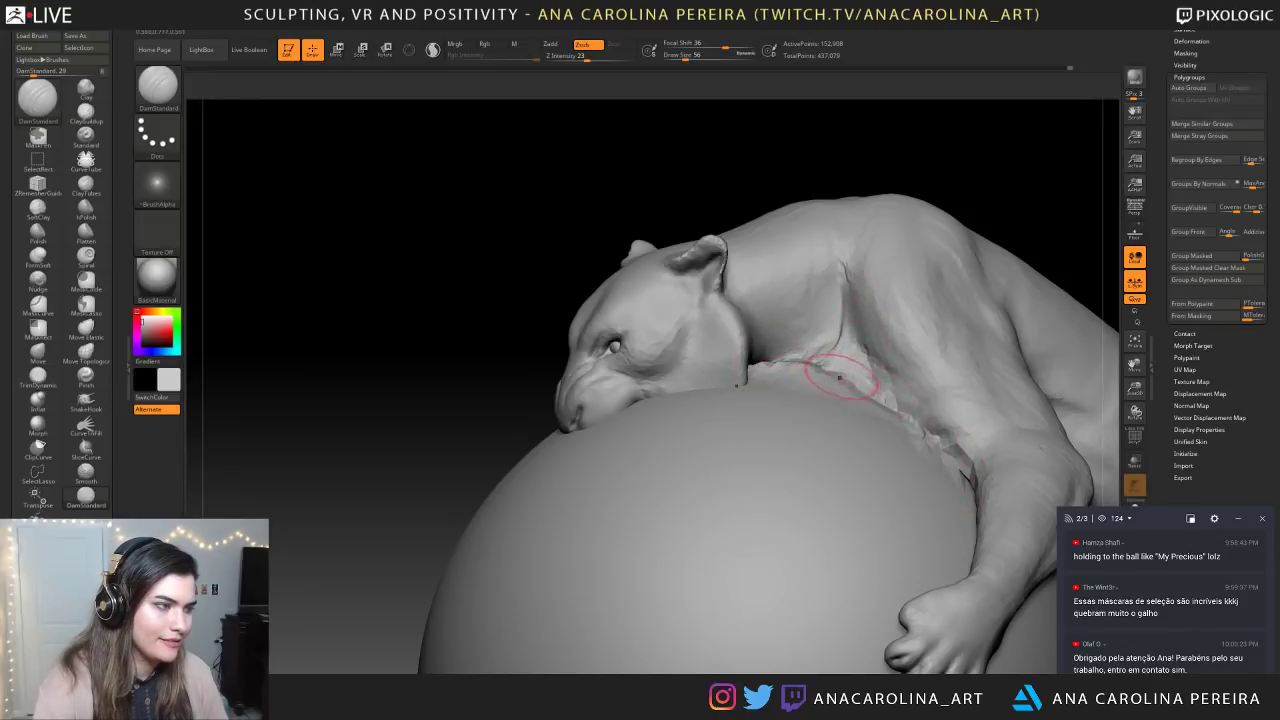
Turn on Sculptris Pro, raise the draw size to 94, and carve the chest seam against the sphere cleaner
{"action": "left_click", "coordinate": [432, 49]}
{"action": "key", "text": "s"}
{"action": "left_click_drag", "start_coordinate": [790, 230], "coordinate": [795, 229]}
{"action": "left_click_drag", "start_coordinate": [883, 398], "coordinate": [975, 445]}
{"action": "key", "text": "ctrl+z"}
{"action": "mouse_move", "coordinate": [890, 385]}
{"action": "right_mouse_down"}
{"action": "mouse_move", "coordinate": [845, 415]}
{"action": "mouse_move", "coordinate": [835, 405]}
{"action": "right_mouse_up"}
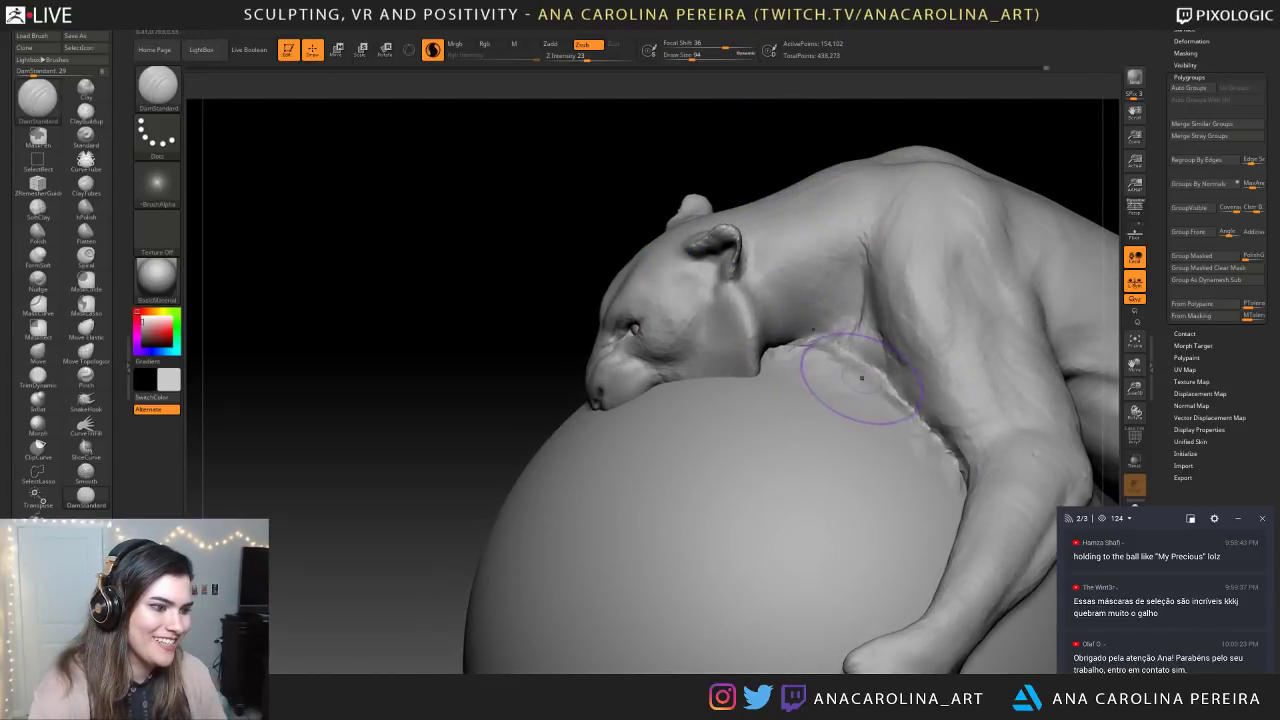
{"action": "mouse_move", "coordinate": [780, 345]}
{"action": "left_mouse_down"}
{"action": "mouse_move", "coordinate": [866, 354]}
{"action": "mouse_move", "coordinate": [871, 373]}
{"action": "mouse_move", "coordinate": [820, 391]}
{"action": "left_mouse_up"}
Set the draw size to 74, then smooth and recarve the chest's contact edge on the cat's other side
{"action": "key", "text": "space"}
{"action": "key", "text": "space"}
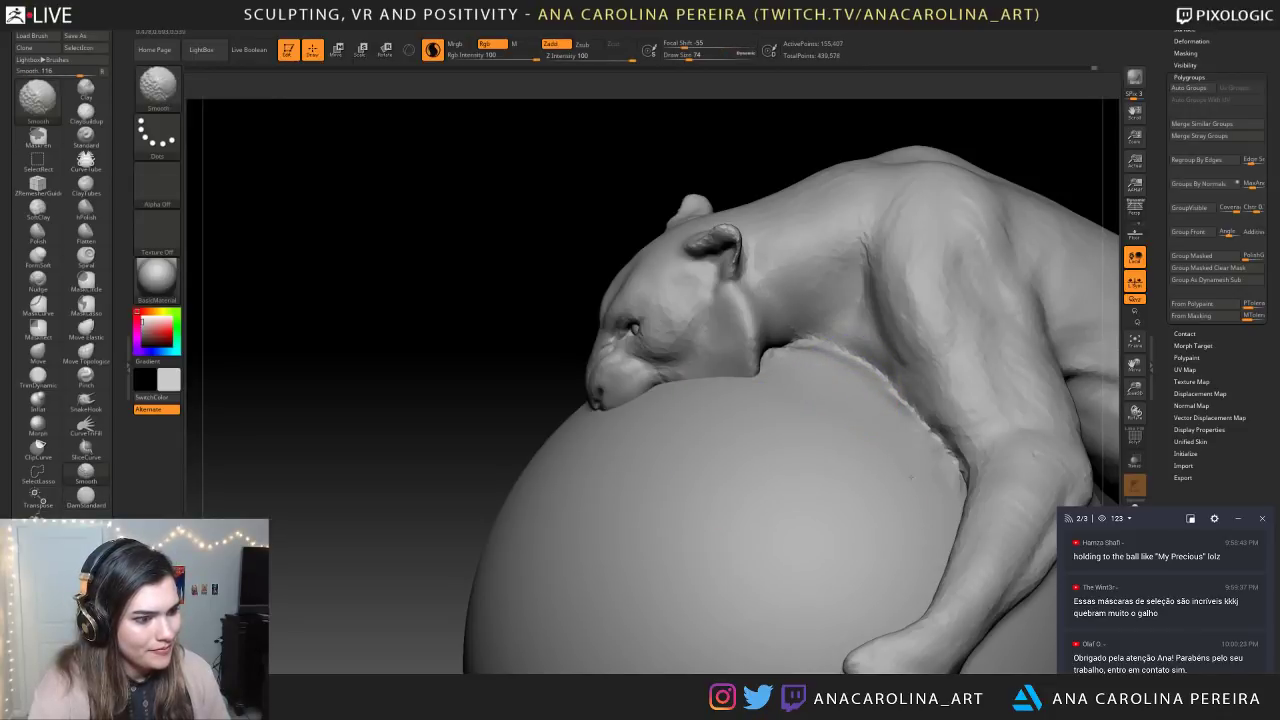
{"action": "mouse_move", "coordinate": [770, 150]}
{"action": "left_mouse_down"}
{"action": "mouse_move", "coordinate": [938, 206]}
{"action": "mouse_move", "coordinate": [947, 197]}
{"action": "mouse_move", "coordinate": [894, 146]}
{"action": "mouse_move", "coordinate": [911, 163]}
{"action": "mouse_move", "coordinate": [905, 230]}
{"action": "left_mouse_up"}
{"action": "left_click_drag", "start_coordinate": [880, 292], "coordinate": [858, 282], "text": "shift"}
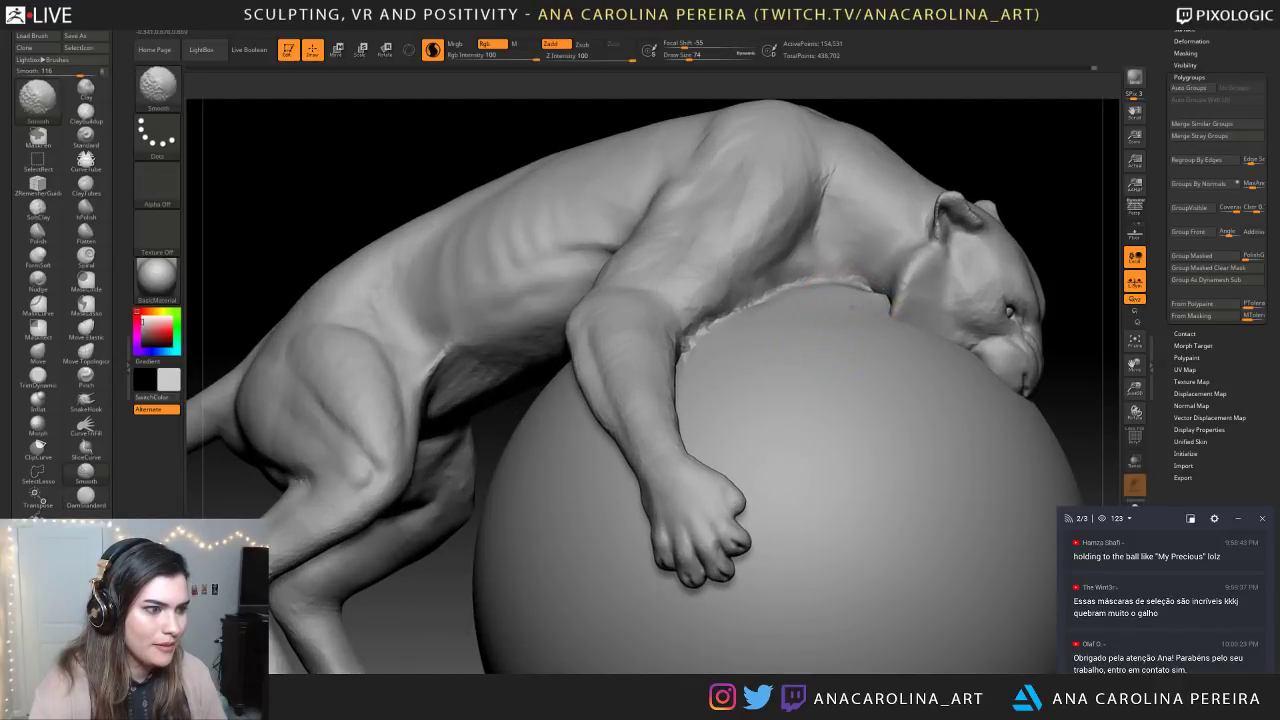
{"action": "mouse_move", "coordinate": [757, 306]}
{"action": "left_mouse_down"}
{"action": "mouse_move", "coordinate": [687, 348]}
{"action": "mouse_move", "coordinate": [735, 330]}
{"action": "left_mouse_up"}
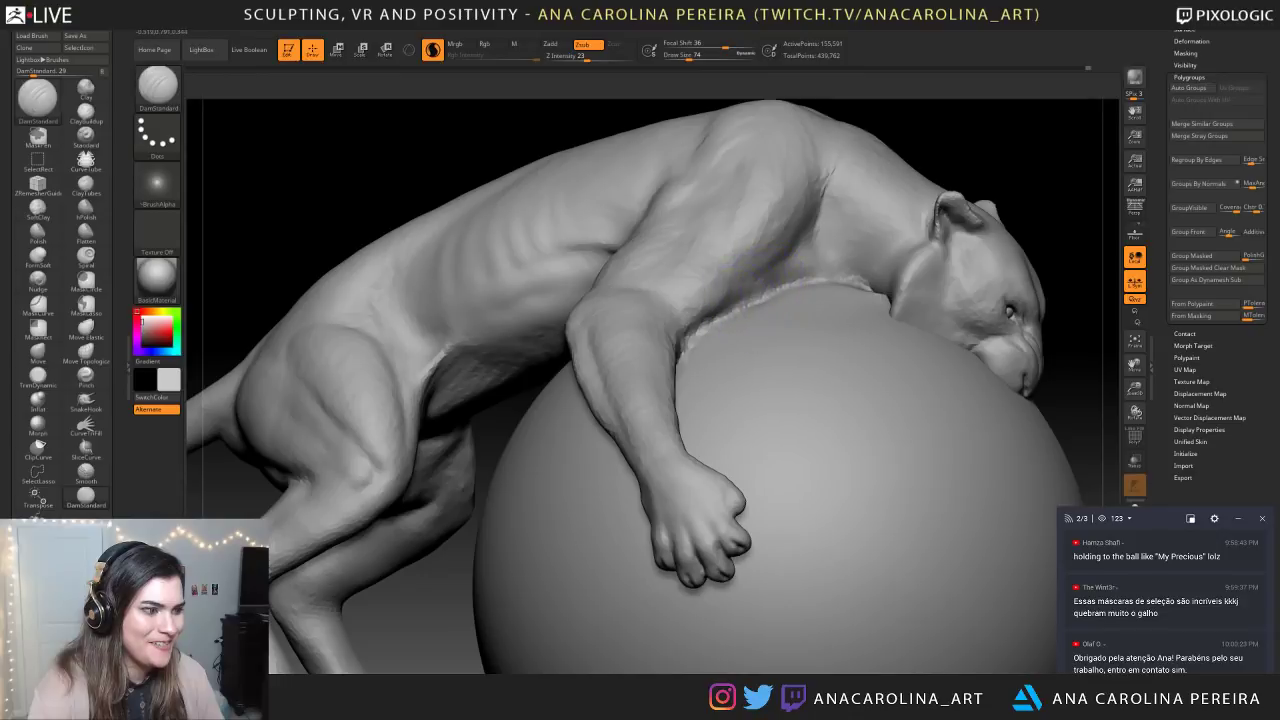
Carve and smooth the crease around the armpit and inner foreleg, and clean the chest seam along the sphere
{"action": "mouse_move", "coordinate": [984, 156]}
{"action": "left_mouse_down"}
{"action": "mouse_move", "coordinate": [1007, 158]}
{"action": "mouse_move", "coordinate": [974, 216]}
{"action": "left_mouse_up"}
{"action": "mouse_move", "coordinate": [654, 288]}
{"action": "left_mouse_down"}
{"action": "mouse_move", "coordinate": [634, 318]}
{"action": "mouse_move", "coordinate": [648, 298]}
{"action": "left_mouse_up"}
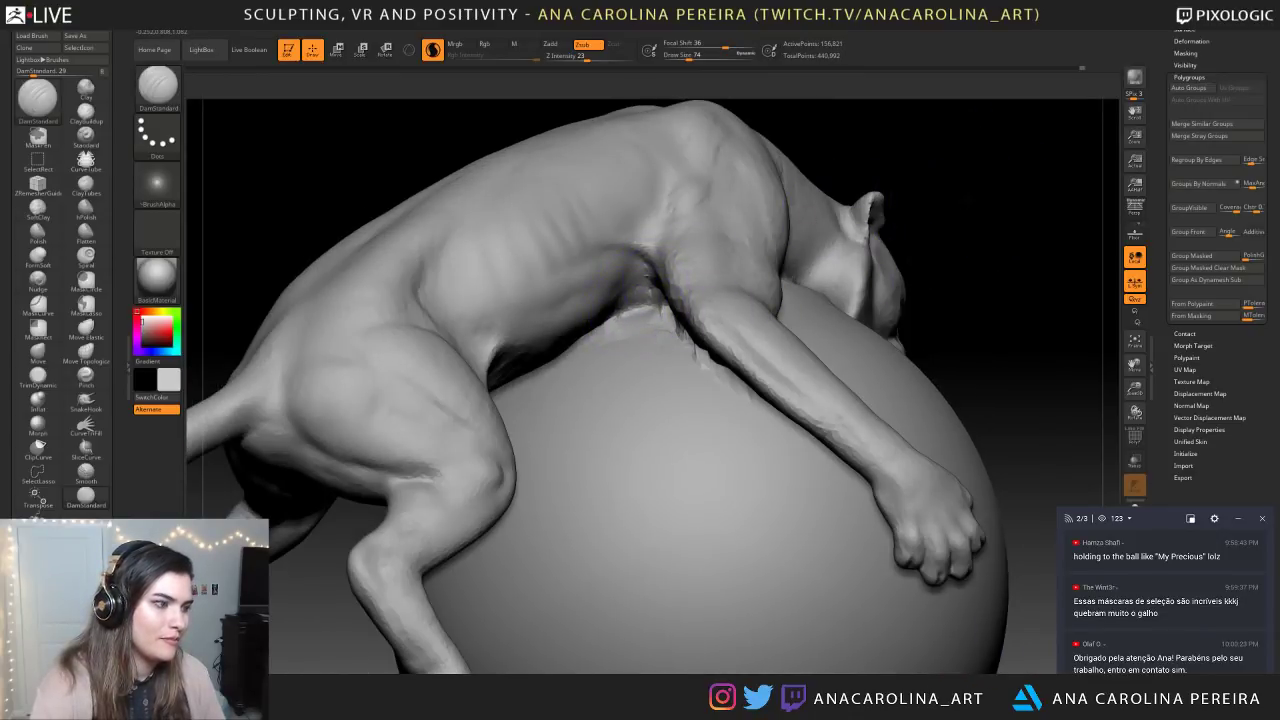
{"action": "left_click_drag", "start_coordinate": [964, 204], "coordinate": [996, 196]}
{"action": "mouse_move", "coordinate": [634, 322]}
{"action": "left_mouse_down"}
{"action": "mouse_move", "coordinate": [682, 318]}
{"action": "mouse_move", "coordinate": [745, 372]}
{"action": "left_mouse_up"}
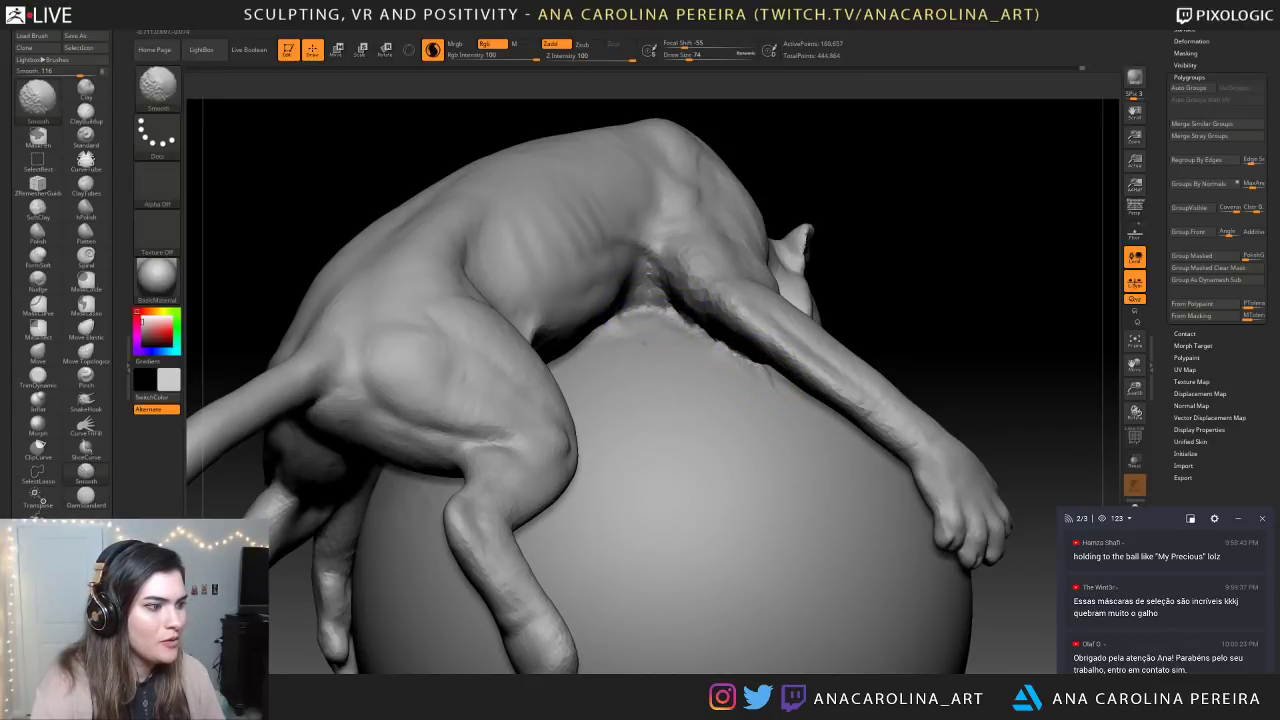
{"action": "mouse_move", "coordinate": [1076, 196]}
{"action": "left_mouse_down"}
{"action": "mouse_move", "coordinate": [1029, 154]}
{"action": "mouse_move", "coordinate": [985, 140]}
{"action": "mouse_move", "coordinate": [942, 137]}
{"action": "mouse_move", "coordinate": [934, 169]}
{"action": "mouse_move", "coordinate": [900, 150]}
{"action": "mouse_move", "coordinate": [971, 131]}
{"action": "mouse_move", "coordinate": [951, 151]}
{"action": "left_mouse_up"}
{"action": "left_click_drag", "start_coordinate": [697, 278], "coordinate": [642, 267]}
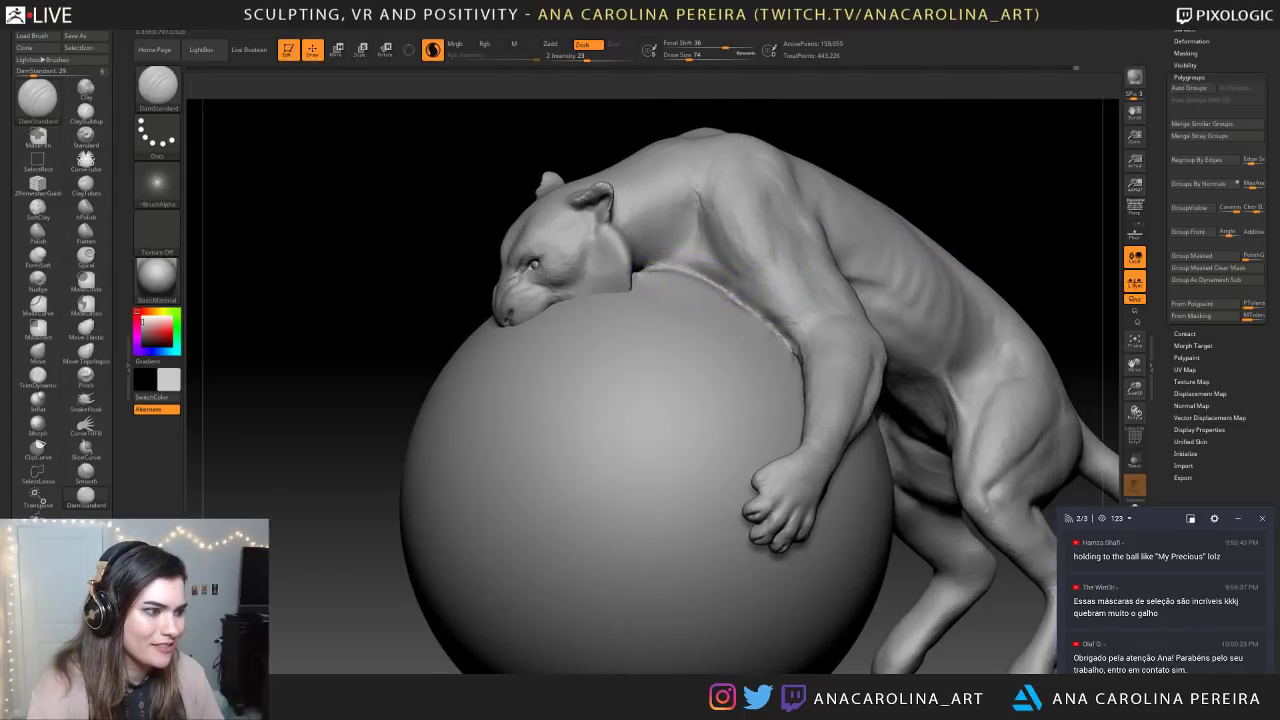
Examine the overall hugging pose from a distance and the cat's face up close
{"action": "left_click_drag", "start_coordinate": [985, 150], "coordinate": [923, 197]}
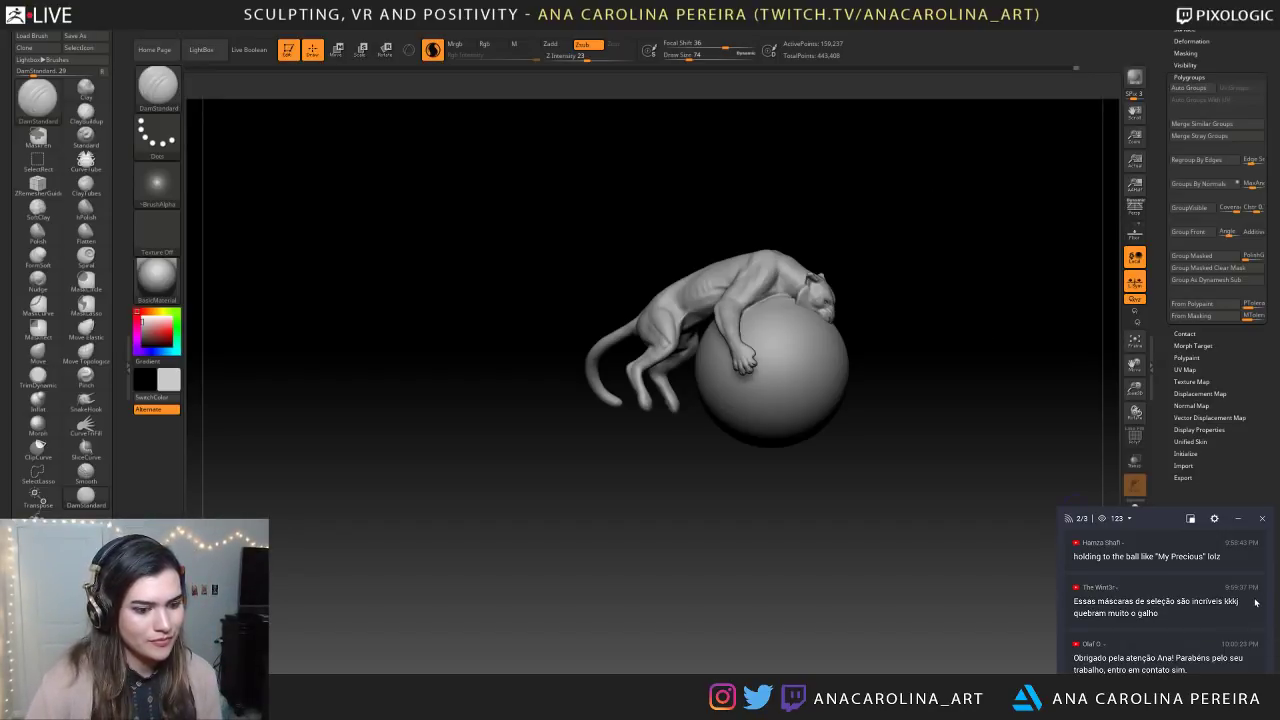
{"action": "left_click_drag", "start_coordinate": [569, 443], "coordinate": [575, 590]}
{"action": "left_click_drag", "start_coordinate": [805, 180], "coordinate": [893, 385]}
{"action": "mouse_move", "coordinate": [915, 165]}
{"action": "left_mouse_down", "text": "alt"}
{"action": "mouse_move", "coordinate": [900, 295]}
{"action": "mouse_move", "coordinate": [897, 240]}
{"action": "mouse_move", "coordinate": [908, 194]}
{"action": "mouse_move", "coordinate": [913, 301]}
{"action": "left_mouse_up", "text": "alt"}
{"action": "key", "text": "space"}
{"action": "left_click_drag", "start_coordinate": [920, 303], "coordinate": [955, 318]}
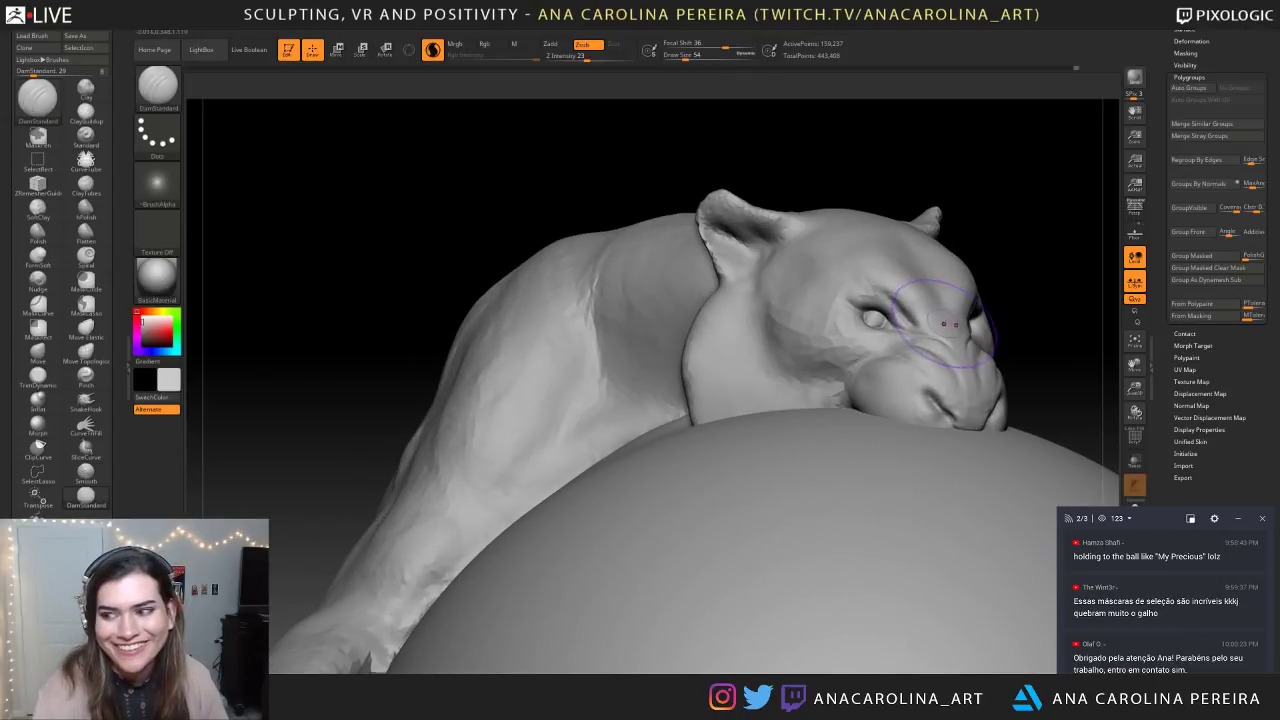
{"action": "mouse_move", "coordinate": [948, 240]}
{"action": "left_mouse_down"}
{"action": "mouse_move", "coordinate": [900, 234]}
{"action": "mouse_move", "coordinate": [869, 197]}
{"action": "mouse_move", "coordinate": [827, 186]}
{"action": "left_mouse_up"}
{"action": "key", "text": "space"}
{"action": "left_click_drag", "start_coordinate": [873, 205], "coordinate": [884, 205]}
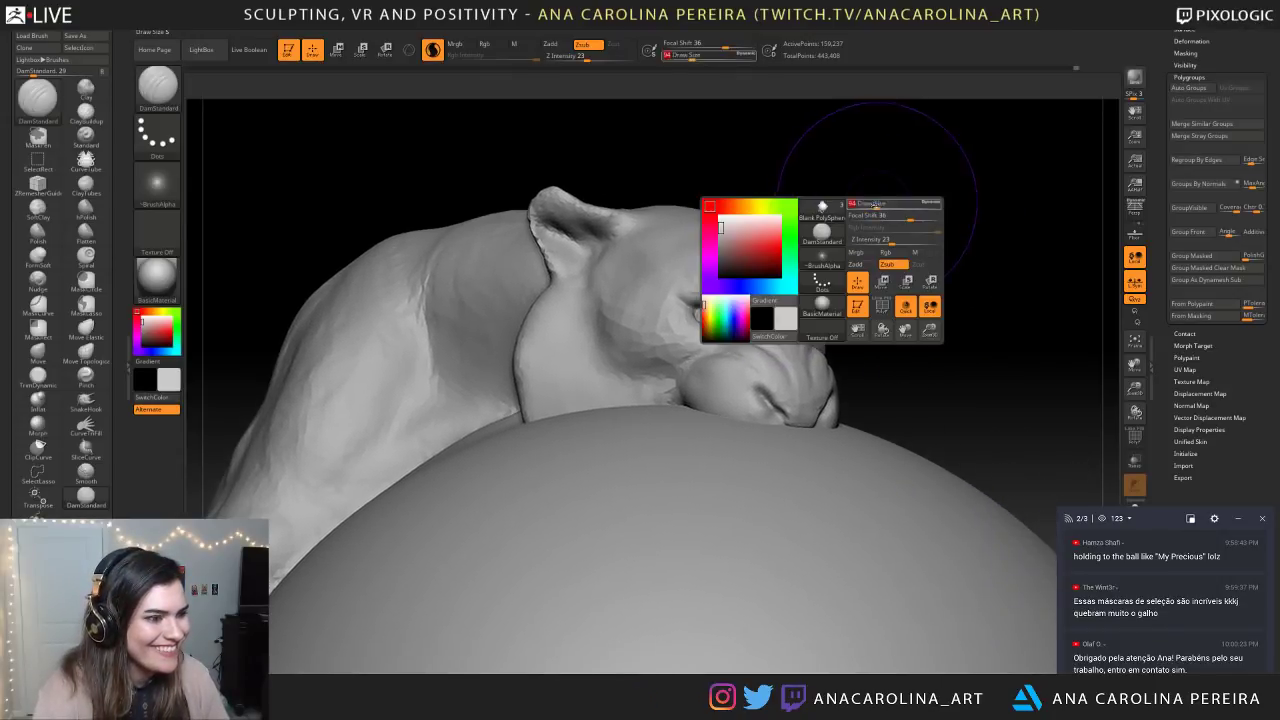
Mask the body and the sphere using visibility isolation, leaving only the cat's head unmasked
{"action": "left_click", "coordinate": [777, 372], "text": "ctrl+shift"}
{"action": "mouse_move", "coordinate": [893, 352]}
{"action": "left_mouse_down", "text": "alt"}
{"action": "mouse_move", "coordinate": [868, 396]}
{"action": "mouse_move", "coordinate": [900, 408]}
{"action": "mouse_move", "coordinate": [899, 423]}
{"action": "mouse_move", "coordinate": [831, 400]}
{"action": "mouse_move", "coordinate": [666, 220]}
{"action": "mouse_move", "coordinate": [628, 210]}
{"action": "mouse_move", "coordinate": [640, 440]}
{"action": "mouse_move", "coordinate": [860, 460]}
{"action": "left_mouse_up", "text": "alt"}
{"action": "left_click", "coordinate": [887, 354], "text": "ctrl"}
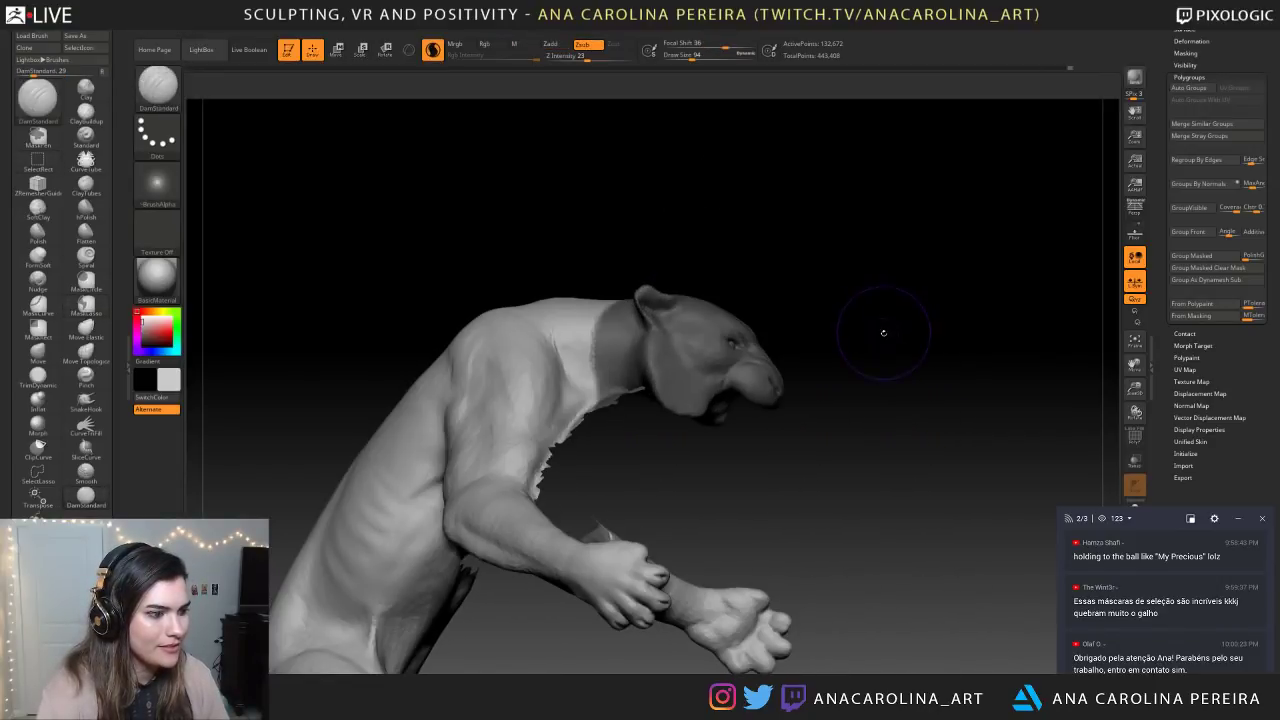
{"action": "left_click", "coordinate": [887, 330], "text": "ctrl+shift"}
{"action": "left_click", "coordinate": [752, 345], "text": "ctrl"}
{"action": "left_click", "coordinate": [766, 341], "text": "ctrl"}
{"action": "left_click_drag", "start_coordinate": [875, 300], "coordinate": [814, 301]}
{"action": "left_click", "coordinate": [889, 297], "text": "ctrl"}
{"action": "left_click_drag", "start_coordinate": [870, 250], "coordinate": [843, 303], "text": "alt"}
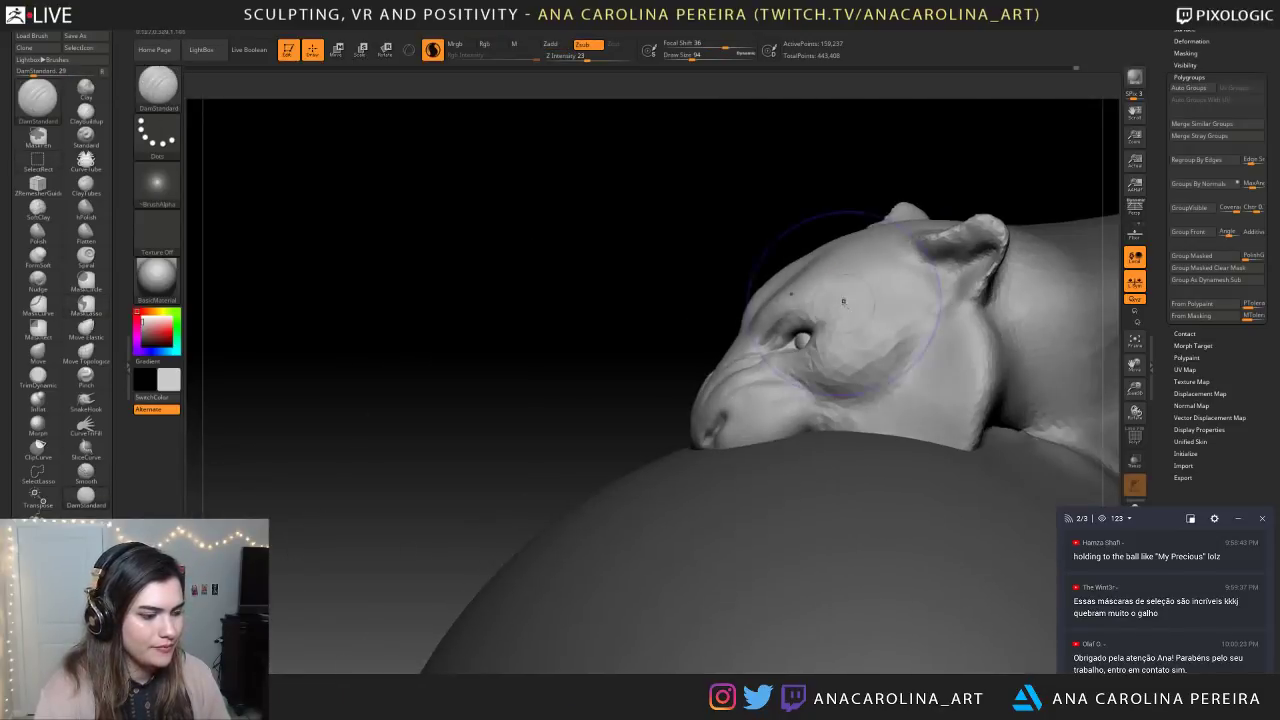
Adjust the muzzle's shape with the Move brush at draw size 158, undoing the unwanted last change
{"action": "left_click_drag", "start_coordinate": [737, 189], "coordinate": [833, 233]}
{"action": "key", "text": "space"}
{"action": "left_click", "coordinate": [835, 235]}
{"action": "key", "text": "b"}
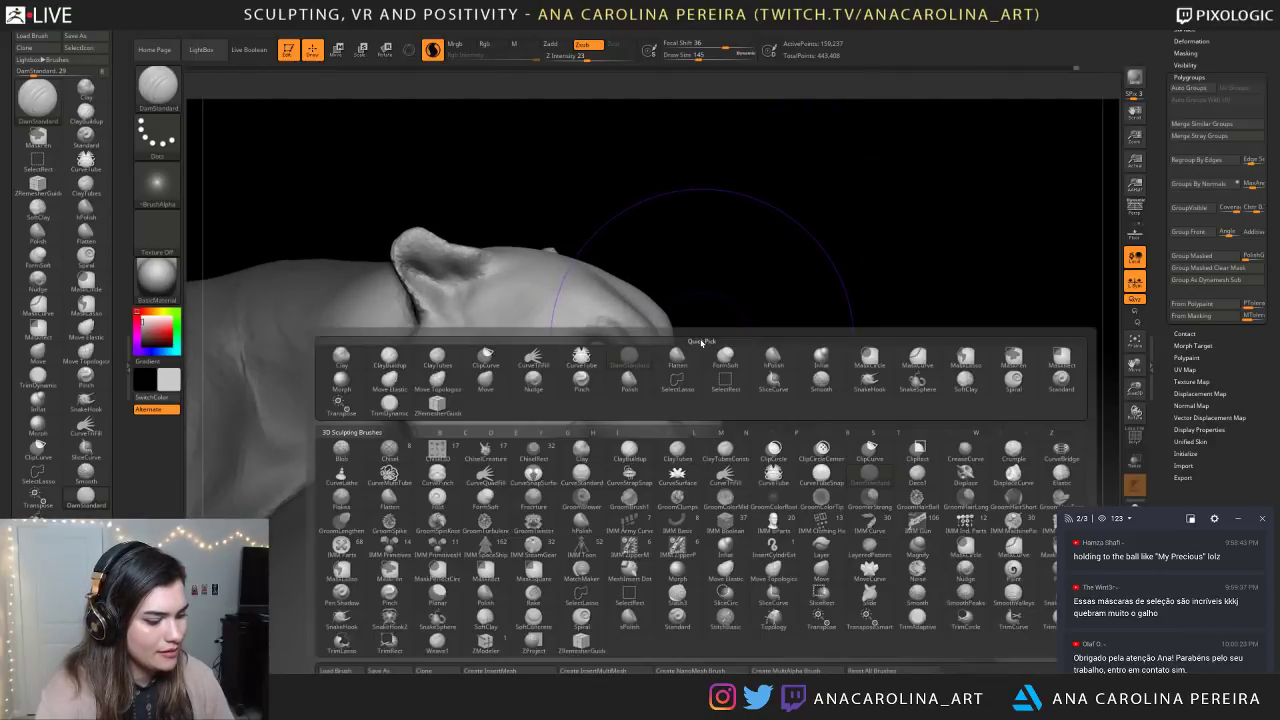
{"action": "key", "text": "m"}
{"action": "key", "text": "v"}
{"action": "key", "text": "space"}
{"action": "left_click", "coordinate": [709, 385]}
{"action": "left_click_drag", "start_coordinate": [707, 401], "coordinate": [703, 387]}
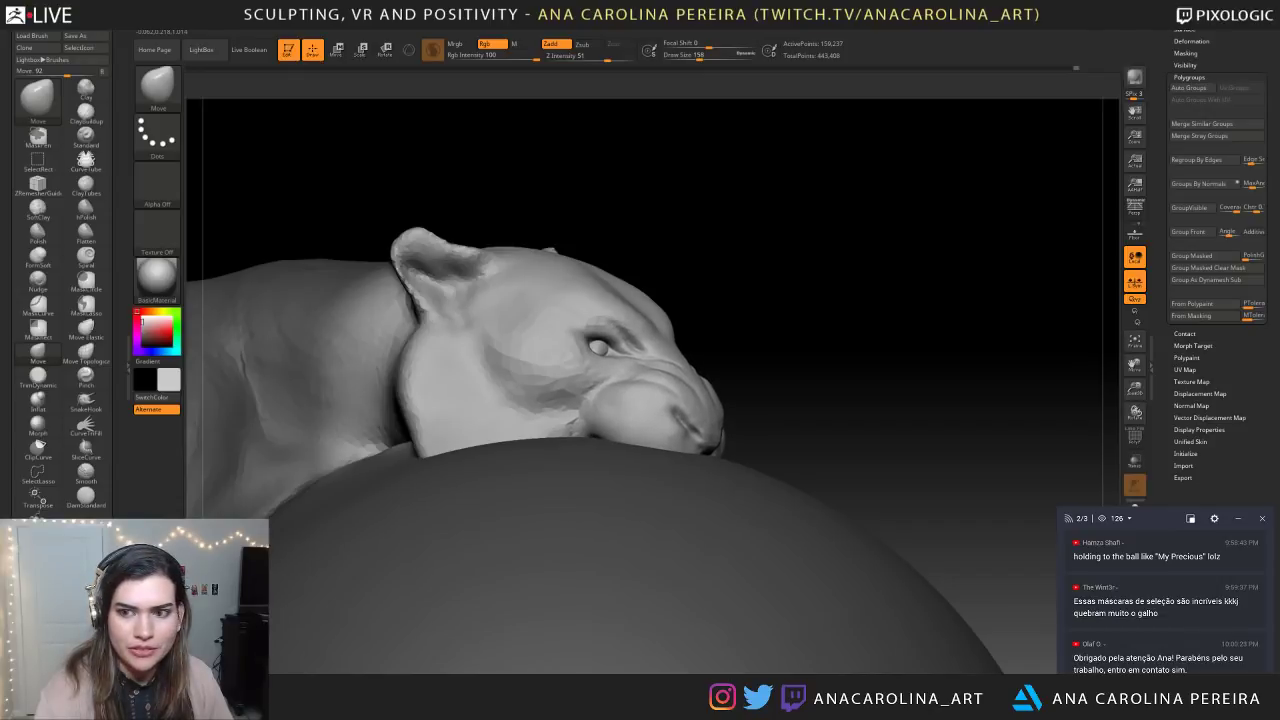
{"action": "mouse_move", "coordinate": [860, 355]}
{"action": "left_mouse_down"}
{"action": "mouse_move", "coordinate": [650, 362]}
{"action": "mouse_move", "coordinate": [826, 357]}
{"action": "mouse_move", "coordinate": [723, 280]}
{"action": "mouse_move", "coordinate": [651, 287]}
{"action": "mouse_move", "coordinate": [714, 397]}
{"action": "left_mouse_up"}
{"action": "mouse_move", "coordinate": [634, 303]}
{"action": "left_mouse_down", "text": "ctrl"}
{"action": "mouse_move", "coordinate": [713, 308]}
{"action": "mouse_move", "coordinate": [660, 368]}
{"action": "left_mouse_up", "text": "ctrl"}
{"action": "key", "text": "ctrl+z"}
Carve fine creases across the bridge of the nose between the eyes with DamStandard at draw size 16
{"action": "key", "text": "space"}
{"action": "mouse_move", "coordinate": [714, 311]}
{"action": "left_mouse_down"}
{"action": "mouse_move", "coordinate": [774, 306]}
{"action": "mouse_move", "coordinate": [892, 379]}
{"action": "mouse_move", "coordinate": [866, 372]}
{"action": "mouse_move", "coordinate": [866, 344]}
{"action": "mouse_move", "coordinate": [966, 528]}
{"action": "left_mouse_up"}
{"action": "key", "text": "space"}
{"action": "key", "text": "b"}
{"action": "key", "text": "d"}
{"action": "key", "text": "s"}
{"action": "left_click_drag", "start_coordinate": [694, 408], "coordinate": [712, 451]}
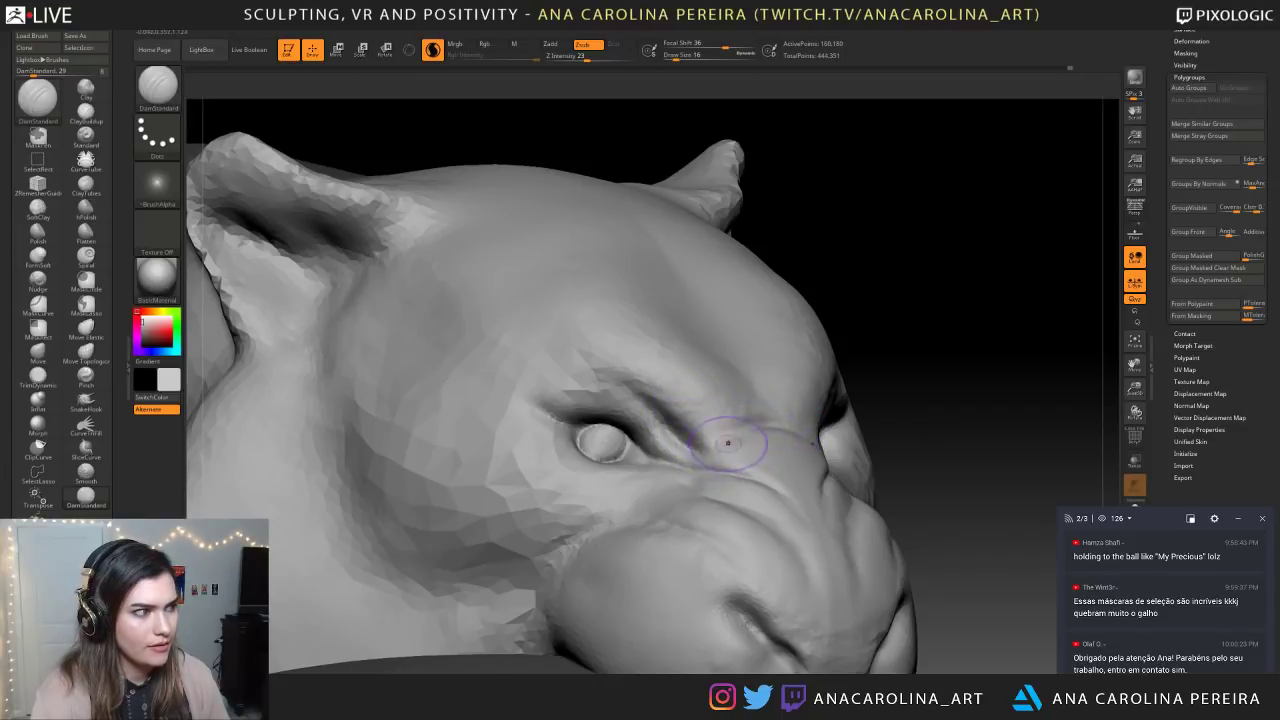
{"action": "left_click_drag", "start_coordinate": [950, 345], "coordinate": [680, 355]}
{"action": "mouse_move", "coordinate": [789, 423]}
{"action": "left_mouse_down"}
{"action": "mouse_move", "coordinate": [823, 438]}
{"action": "mouse_move", "coordinate": [872, 428]}
{"action": "mouse_move", "coordinate": [906, 386]}
{"action": "left_mouse_up"}
Carve thin wrinkles running from the outer corner of the eye back towards the temple
{"action": "mouse_move", "coordinate": [634, 274]}
{"action": "left_mouse_down", "text": "alt"}
{"action": "mouse_move", "coordinate": [574, 252]}
{"action": "mouse_move", "coordinate": [886, 274]}
{"action": "mouse_move", "coordinate": [930, 356]}
{"action": "left_mouse_up", "text": "alt"}
{"action": "mouse_move", "coordinate": [728, 384]}
{"action": "left_mouse_down"}
{"action": "mouse_move", "coordinate": [786, 400]}
{"action": "mouse_move", "coordinate": [663, 409]}
{"action": "mouse_move", "coordinate": [620, 354]}
{"action": "left_mouse_up"}
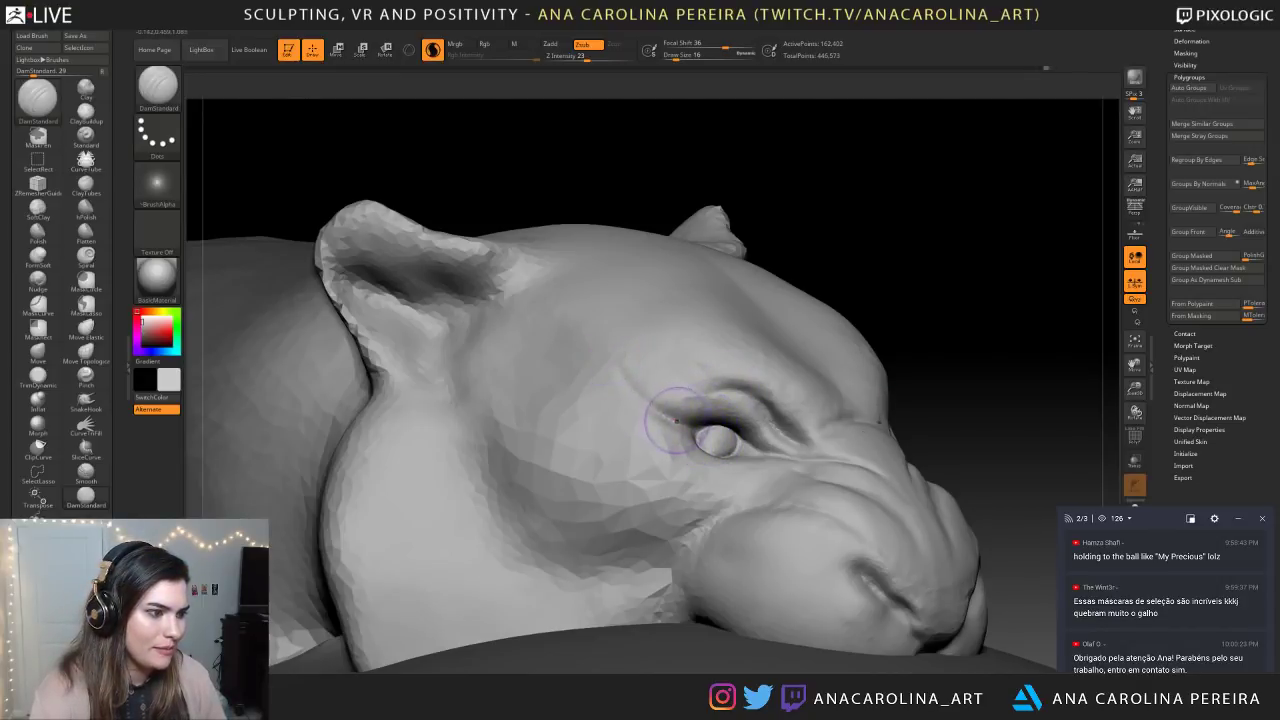
{"action": "mouse_move", "coordinate": [683, 422]}
{"action": "left_mouse_down"}
{"action": "mouse_move", "coordinate": [635, 420]}
{"action": "mouse_move", "coordinate": [612, 392]}
{"action": "left_mouse_up"}
{"action": "mouse_move", "coordinate": [797, 240]}
{"action": "left_mouse_down", "text": "alt"}
{"action": "mouse_move", "coordinate": [794, 203]}
{"action": "mouse_move", "coordinate": [755, 199]}
{"action": "mouse_move", "coordinate": [731, 174]}
{"action": "mouse_move", "coordinate": [786, 197]}
{"action": "mouse_move", "coordinate": [828, 309]}
{"action": "left_mouse_up", "text": "alt"}
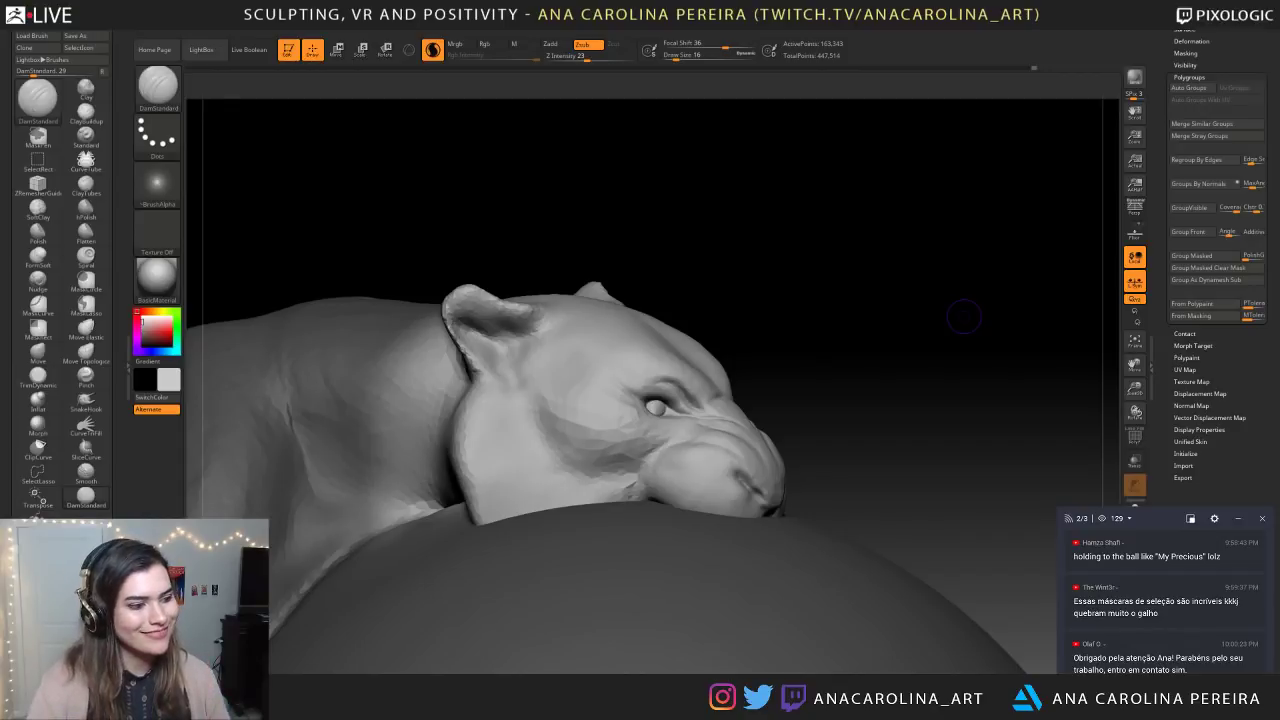
Carve a vertical crease down the centre of the forehead with DamStandard at draw size 41
{"action": "mouse_move", "coordinate": [981, 388]}
{"action": "left_mouse_down"}
{"action": "mouse_move", "coordinate": [857, 343]}
{"action": "mouse_move", "coordinate": [951, 323]}
{"action": "mouse_move", "coordinate": [931, 302]}
{"action": "mouse_move", "coordinate": [951, 289]}
{"action": "mouse_move", "coordinate": [943, 281]}
{"action": "left_mouse_up"}
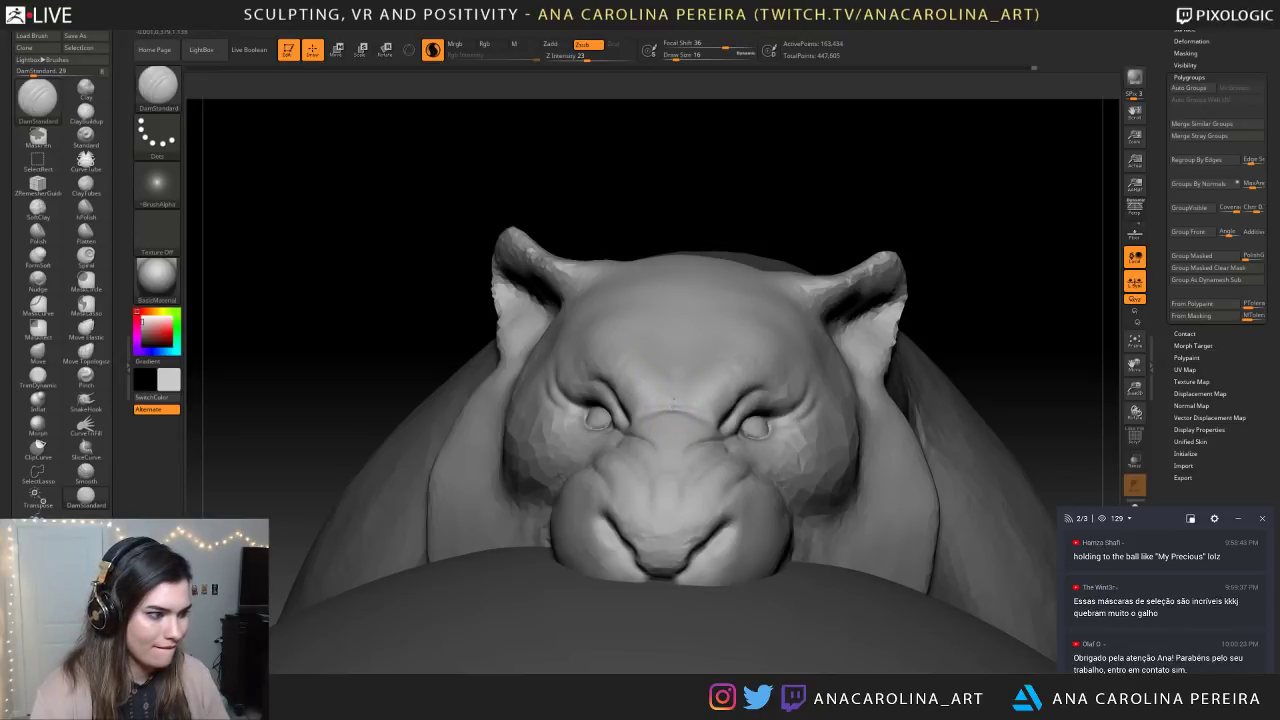
{"action": "key", "text": "space"}
{"action": "left_click_drag", "start_coordinate": [680, 347], "coordinate": [686, 351]}
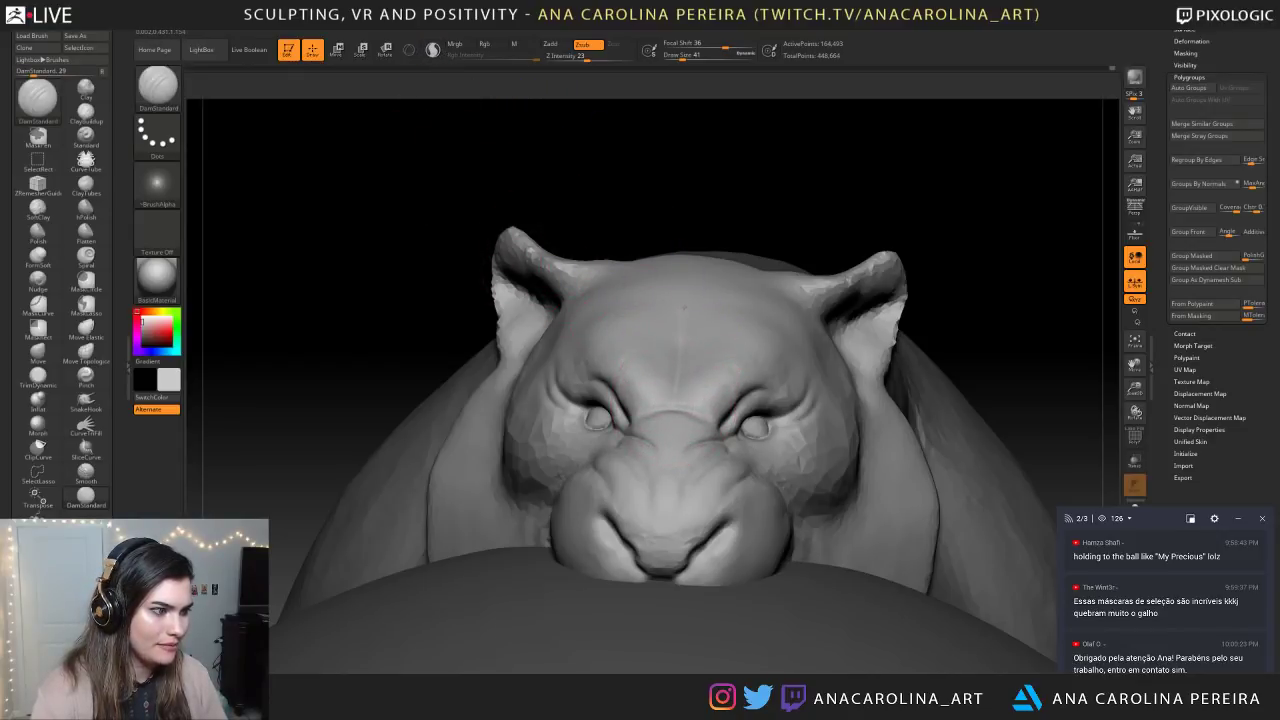
{"action": "right_click_drag", "start_coordinate": [678, 330], "coordinate": [706, 336]}
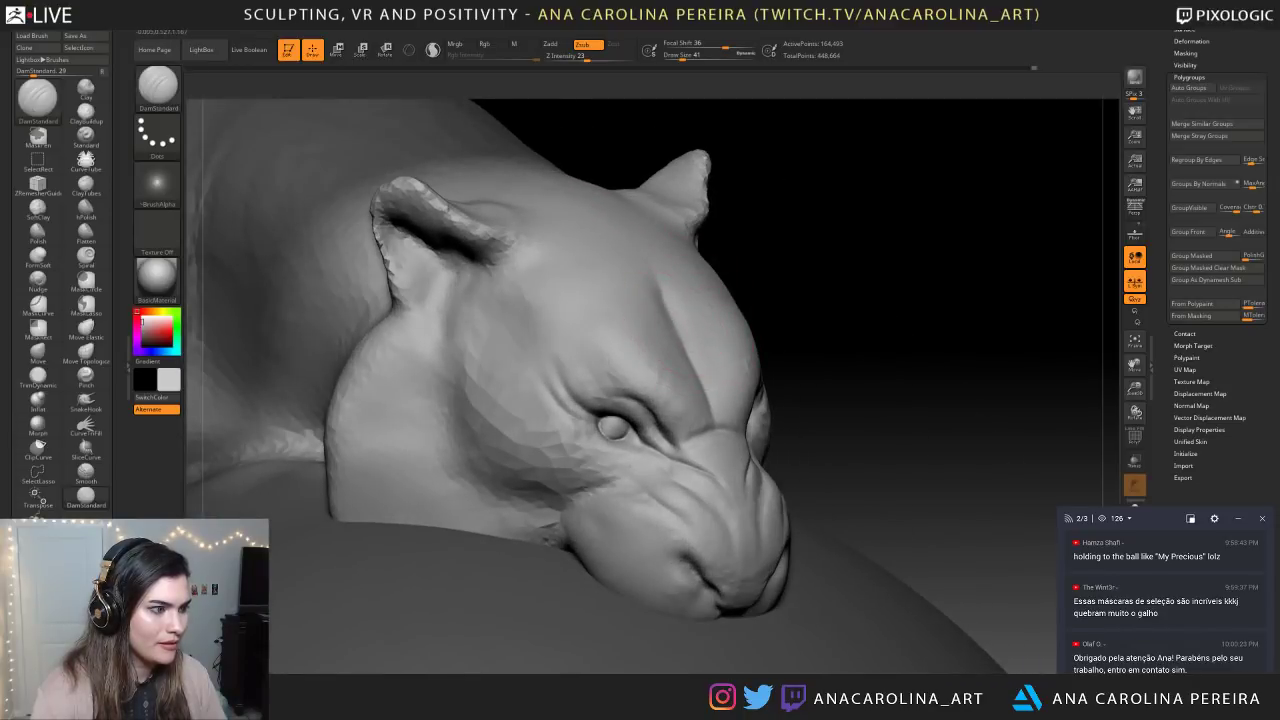
{"action": "mouse_move", "coordinate": [797, 287]}
{"action": "right_mouse_down", "text": "ctrl"}
{"action": "mouse_move", "coordinate": [790, 200]}
{"action": "mouse_move", "coordinate": [640, 215]}
{"action": "mouse_move", "coordinate": [650, 300]}
{"action": "mouse_move", "coordinate": [680, 289]}
{"action": "right_mouse_up", "text": "ctrl"}
{"action": "mouse_move", "coordinate": [800, 294]}
{"action": "right_mouse_down"}
{"action": "mouse_move", "coordinate": [976, 168]}
{"action": "mouse_move", "coordinate": [962, 182]}
{"action": "right_mouse_up"}
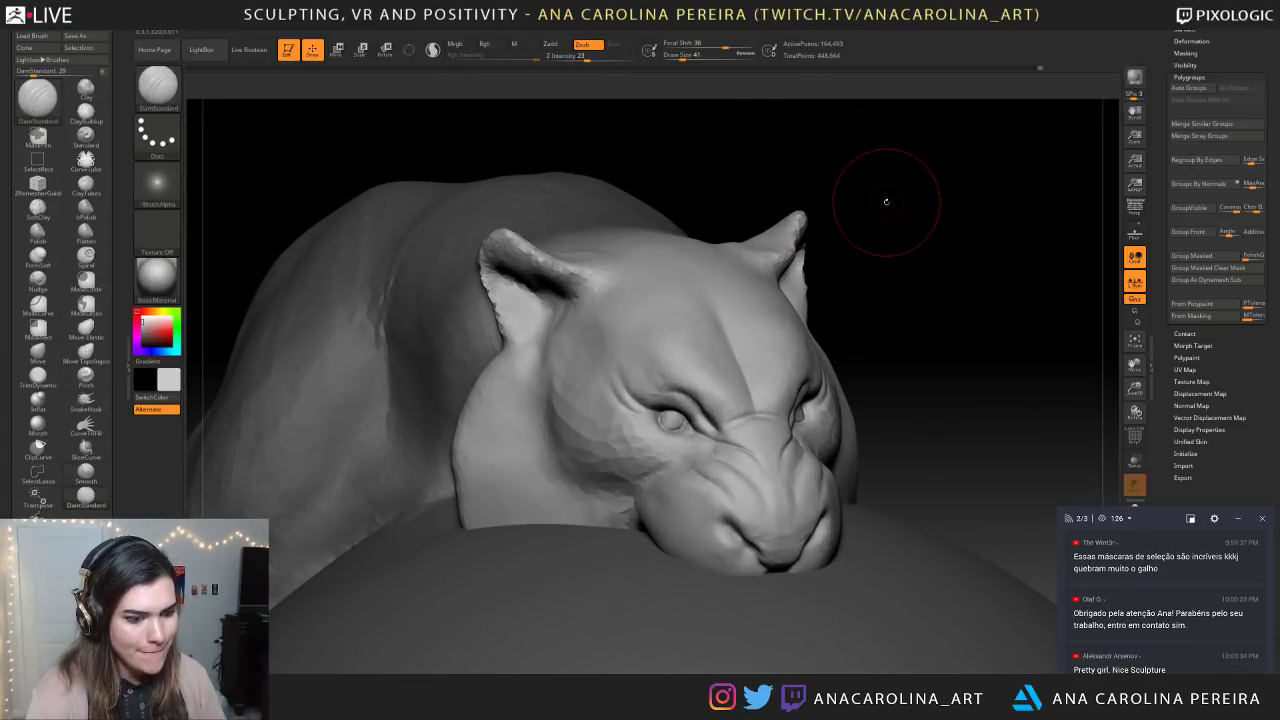
Set DamStandard to draw size 37 and turn Sculptris Pro back on for finer facial creases
{"action": "right_click_drag", "start_coordinate": [900, 200], "coordinate": [951, 223]}
{"action": "key", "text": "space"}
{"action": "left_click_drag", "start_coordinate": [956, 229], "coordinate": [954, 229]}
{"action": "mouse_move", "coordinate": [950, 232]}
{"action": "right_mouse_down"}
{"action": "mouse_move", "coordinate": [925, 260]}
{"action": "mouse_move", "coordinate": [985, 264]}
{"action": "mouse_move", "coordinate": [810, 265]}
{"action": "mouse_move", "coordinate": [883, 260]}
{"action": "mouse_move", "coordinate": [933, 306]}
{"action": "mouse_move", "coordinate": [963, 283]}
{"action": "mouse_move", "coordinate": [960, 343]}
{"action": "mouse_move", "coordinate": [860, 334]}
{"action": "right_mouse_up"}
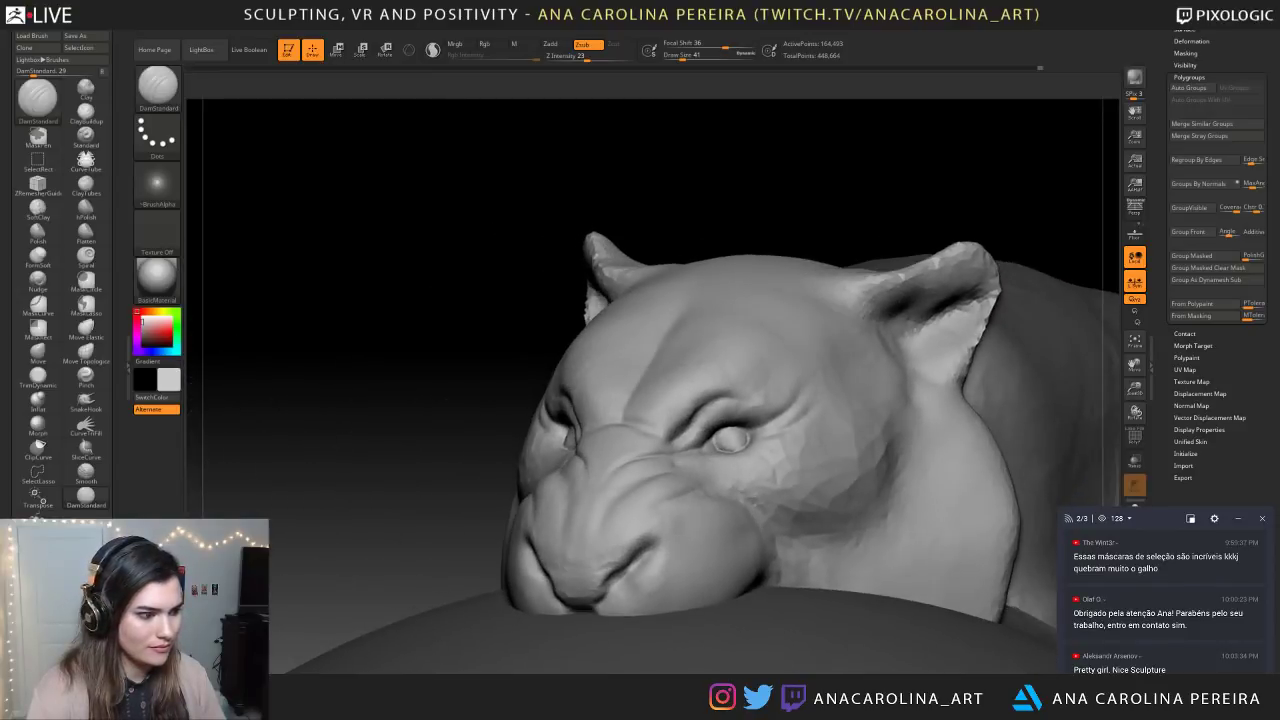
{"action": "right_click_drag", "start_coordinate": [716, 182], "coordinate": [711, 157]}
{"action": "key", "text": "b"}
{"action": "key", "text": "d"}
{"action": "key", "text": "s"}
{"action": "right_click", "coordinate": [738, 244]}
{"action": "left_click", "coordinate": [432, 49]}
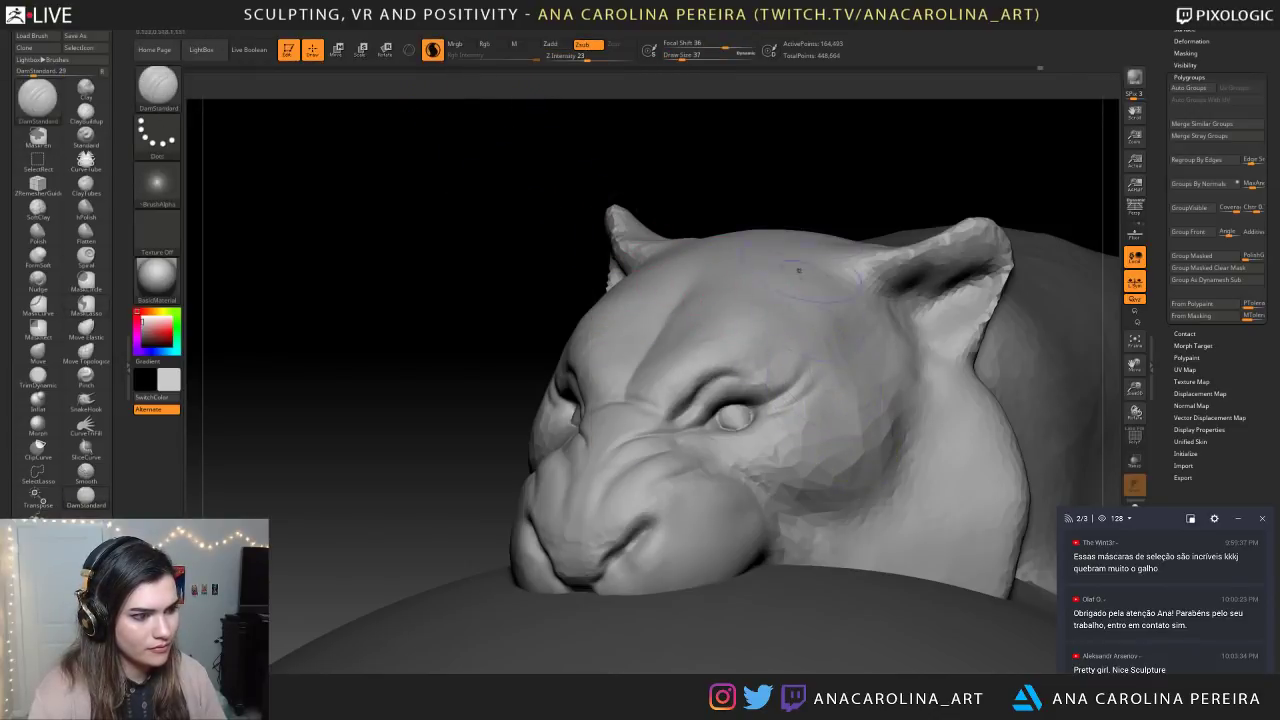
Set DamStandard's focal shift to 48 and draw size to 27 for work beneath the eye
{"action": "right_click_drag", "start_coordinate": [860, 420], "coordinate": [882, 424], "text": "alt"}
{"action": "right_click_drag", "start_coordinate": [840, 262], "coordinate": [793, 265]}
{"action": "key", "text": "space"}
{"action": "left_click_drag", "start_coordinate": [882, 211], "coordinate": [838, 199]}
{"action": "right_click_drag", "start_coordinate": [871, 191], "coordinate": [831, 189]}
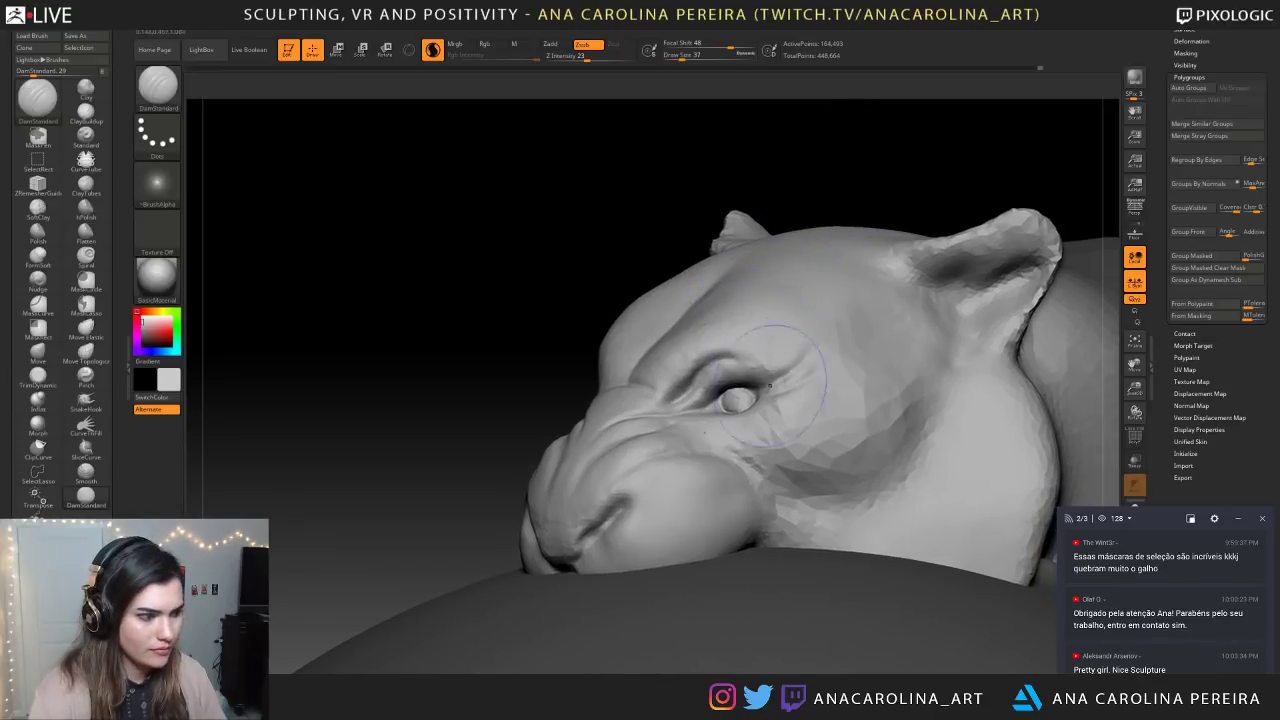
{"action": "key", "text": "bracketleft"}
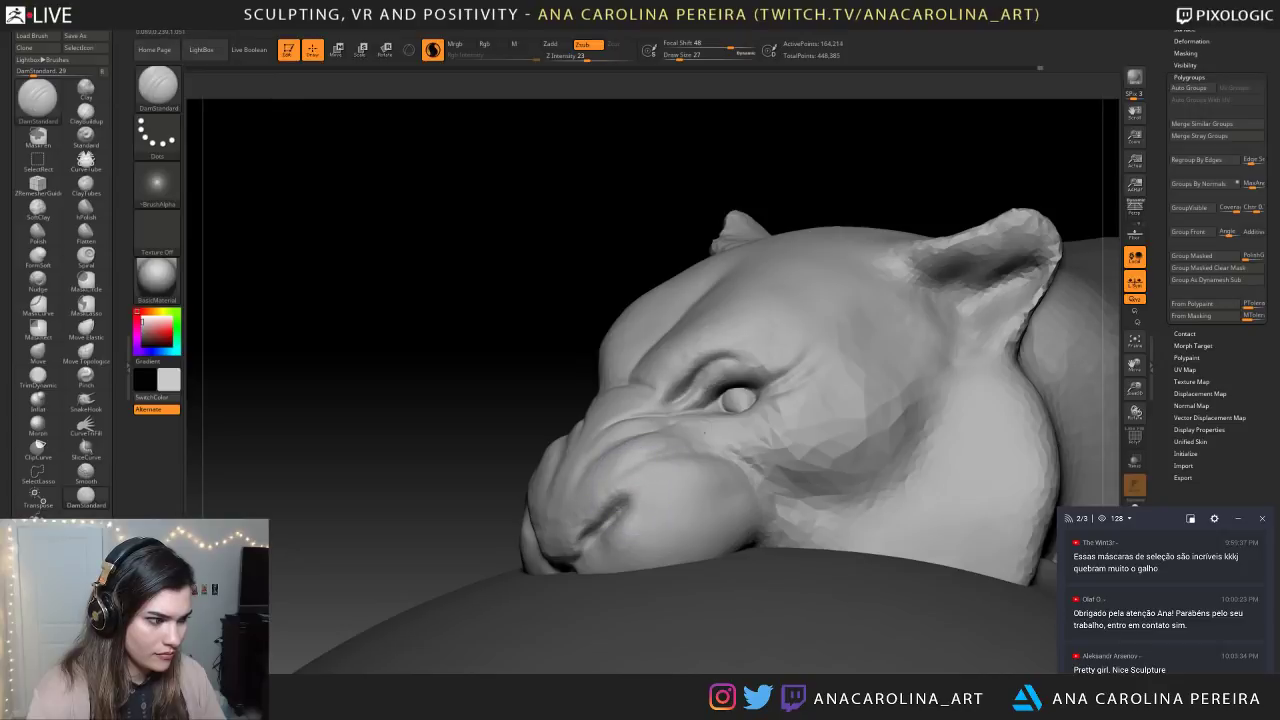
Smooth the muzzle surface between the nostril and the eye, and reduce the draw size to 13
{"action": "left_click_drag", "start_coordinate": [636, 487], "coordinate": [665, 465], "text": "shift"}
{"action": "key", "text": "space"}
{"action": "mouse_move", "coordinate": [430, 430]}
{"action": "left_mouse_down"}
{"action": "mouse_move", "coordinate": [670, 430]}
{"action": "mouse_move", "coordinate": [540, 430]}
{"action": "left_mouse_up"}
{"action": "left_click_drag", "start_coordinate": [729, 418], "coordinate": [701, 444], "text": "shift"}
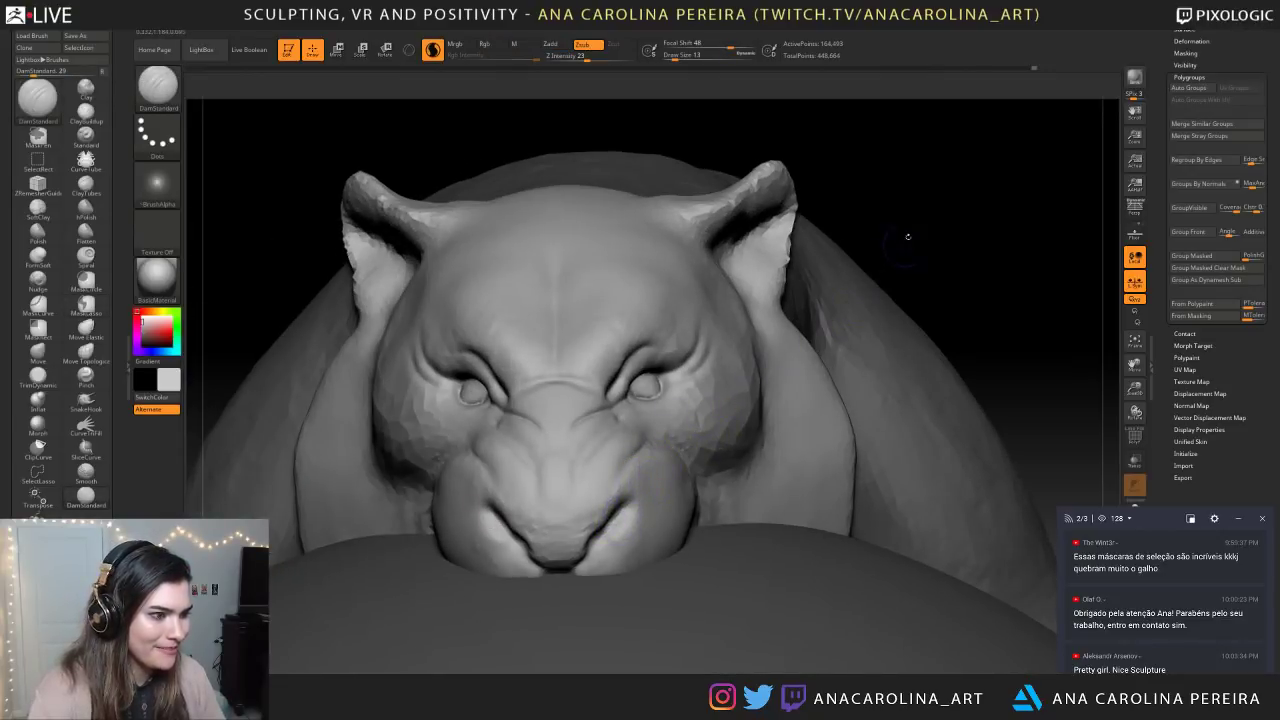
{"action": "left_click_drag", "start_coordinate": [902, 248], "coordinate": [590, 483]}
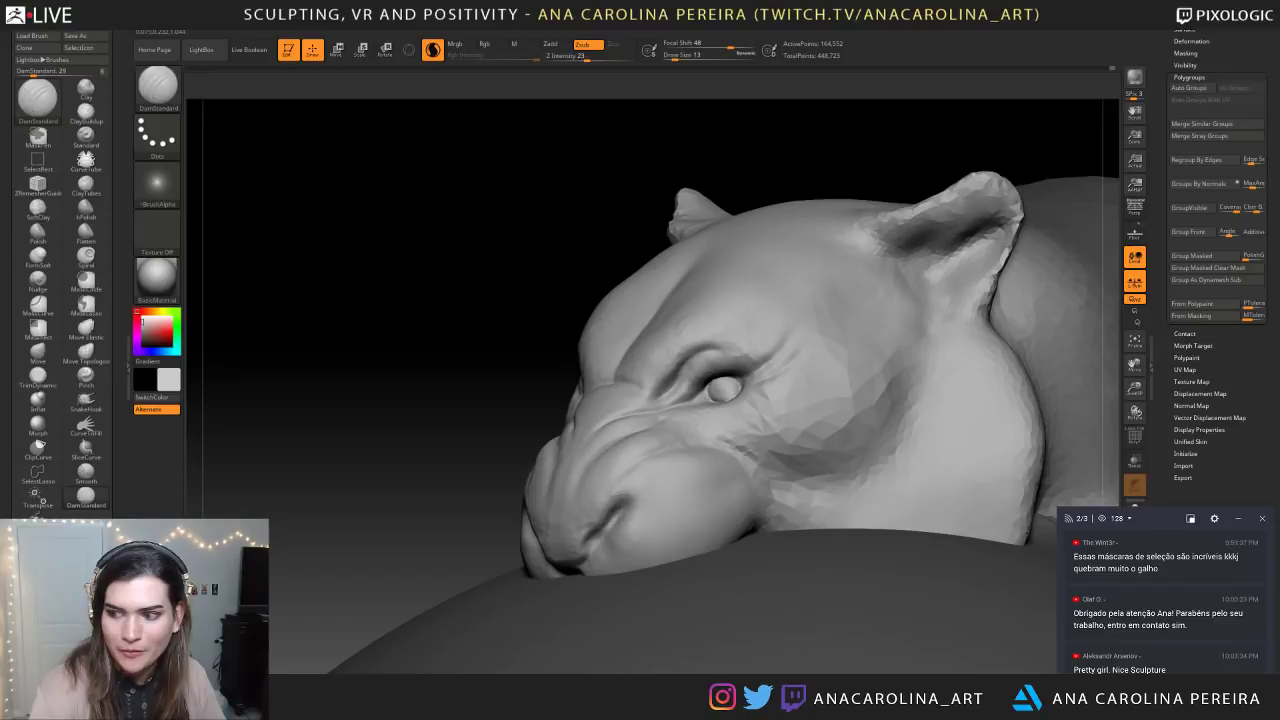
Carve the nostril edges and the groove down the middle of the nose with DamStandard at draw size 13
{"action": "left_click_drag", "start_coordinate": [598, 516], "coordinate": [585, 540]}
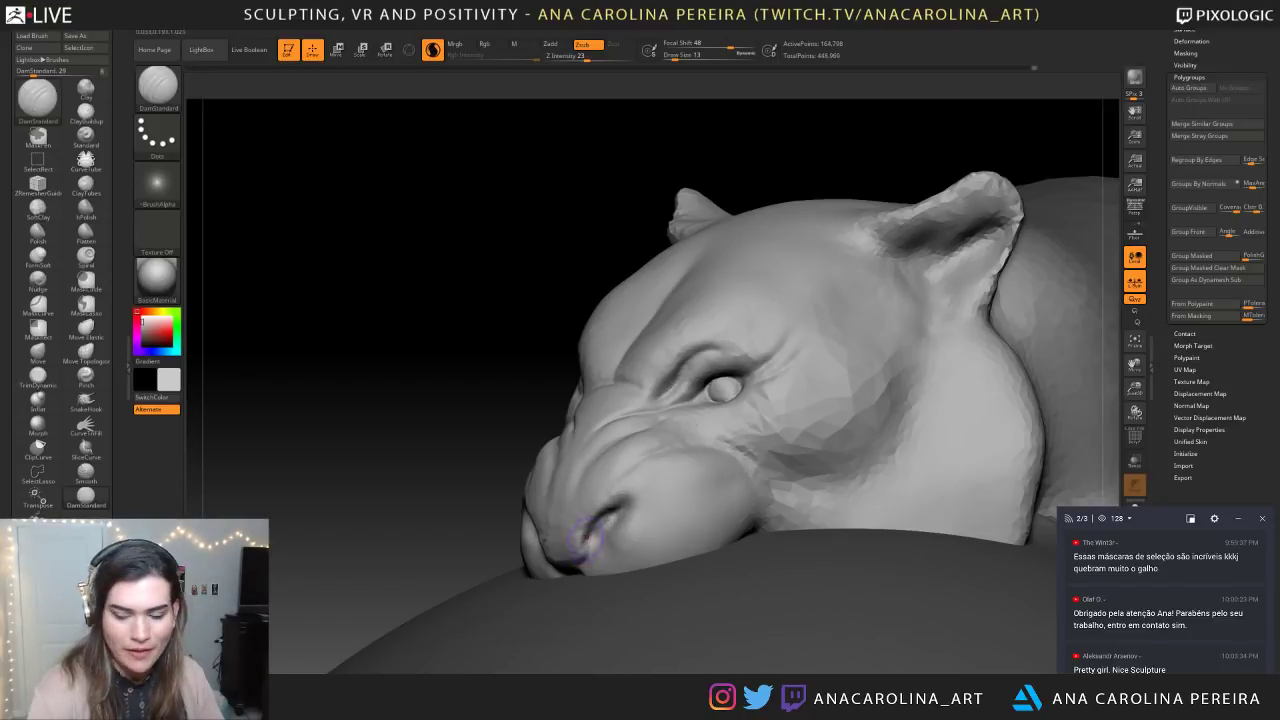
{"action": "left_click_drag", "start_coordinate": [452, 502], "coordinate": [560, 525]}
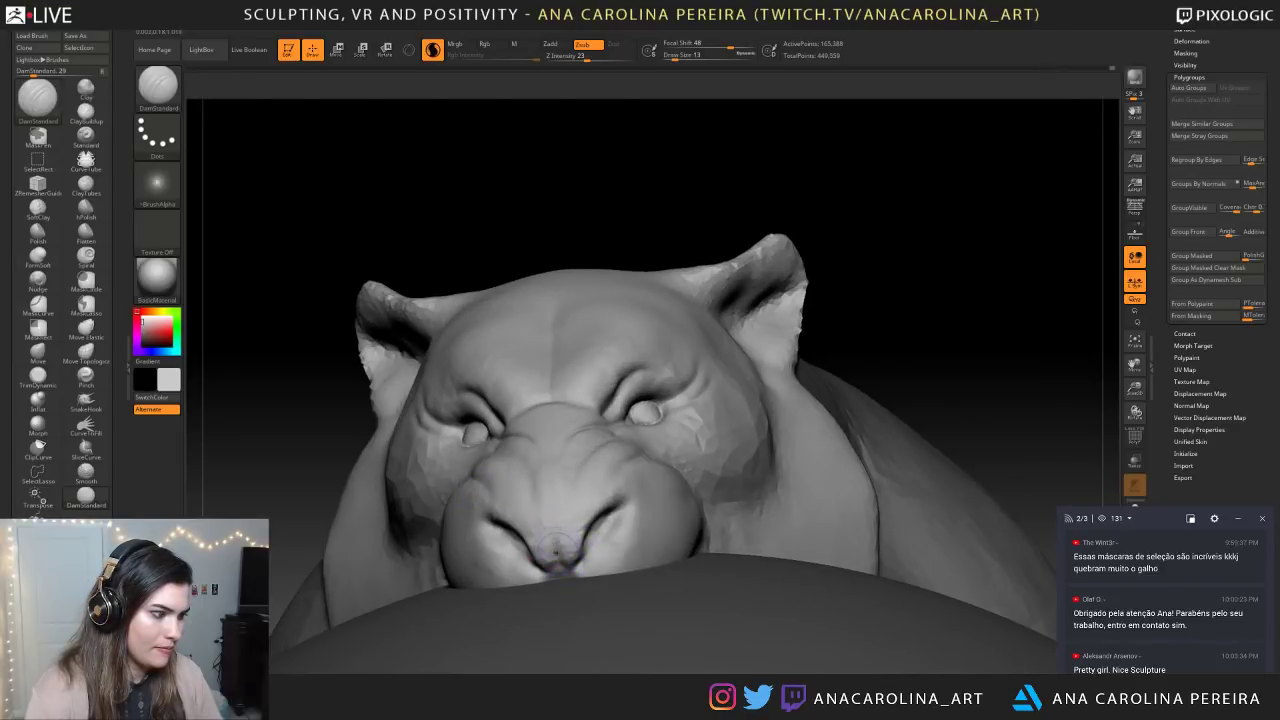
{"action": "left_click_drag", "start_coordinate": [600, 476], "coordinate": [774, 398]}
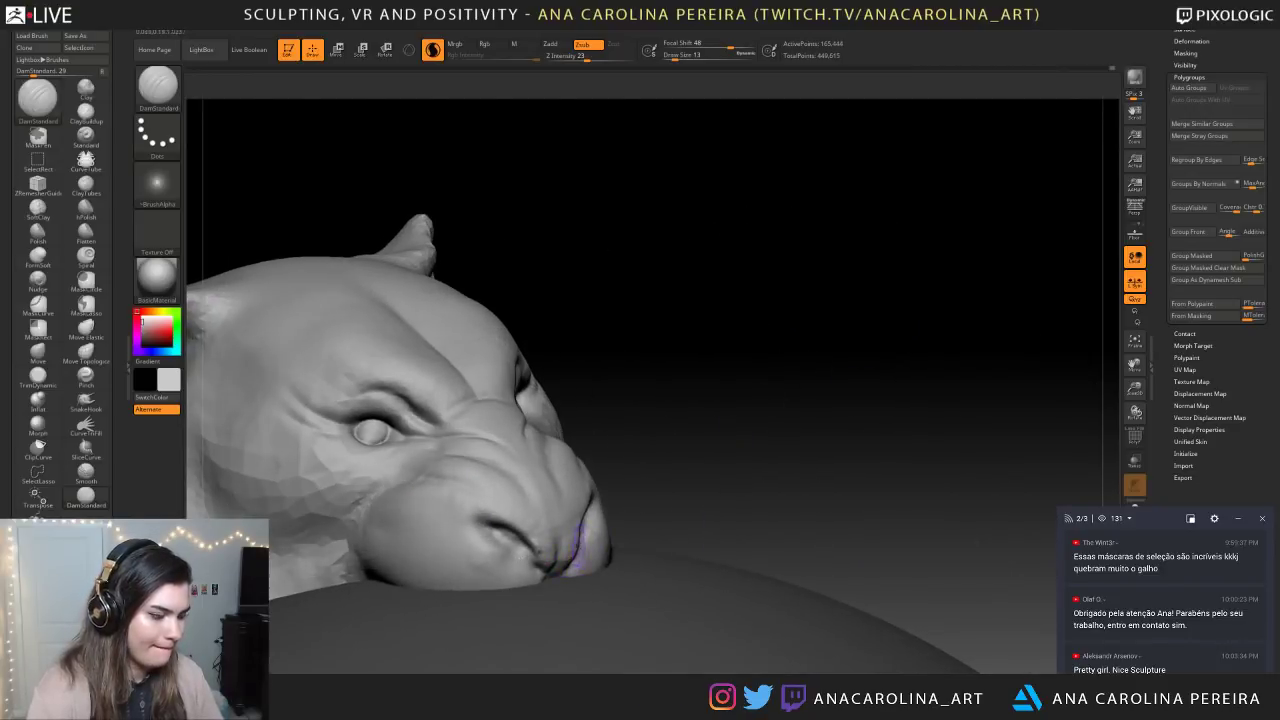
{"action": "mouse_move", "coordinate": [500, 521]}
{"action": "left_mouse_down"}
{"action": "mouse_move", "coordinate": [479, 512]}
{"action": "mouse_move", "coordinate": [505, 518]}
{"action": "left_mouse_up"}
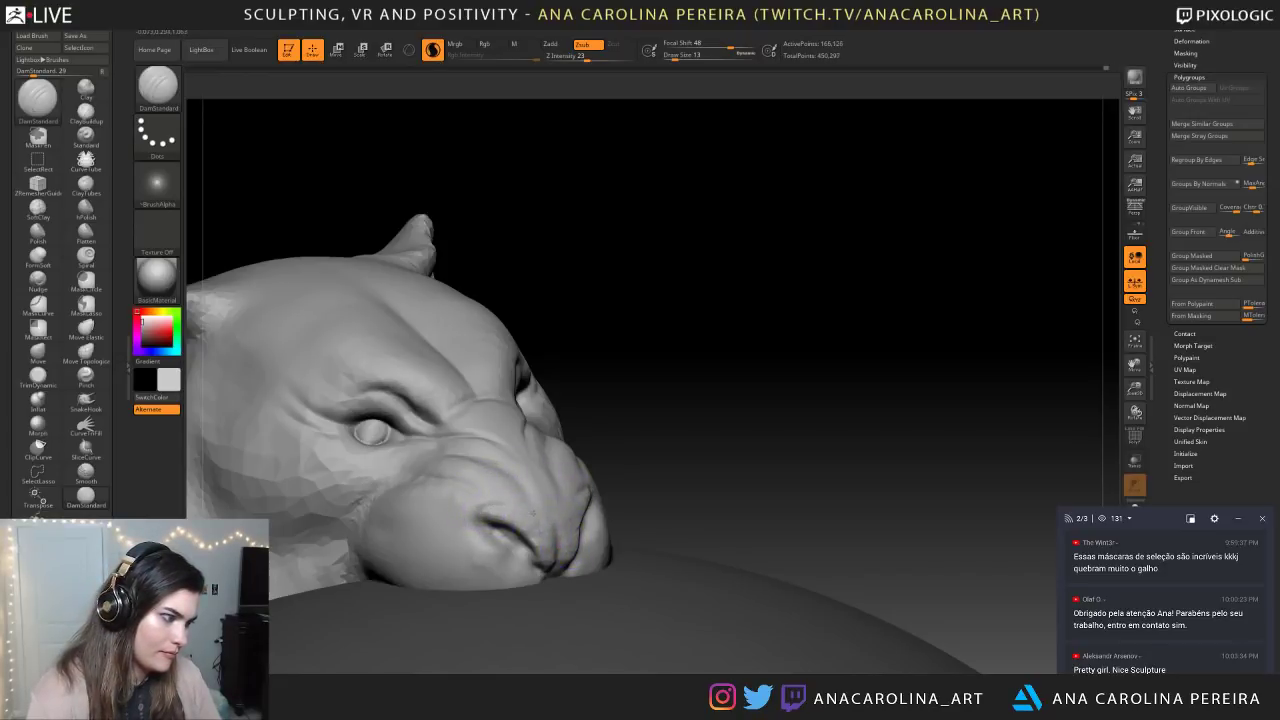
{"action": "left_click_drag", "start_coordinate": [627, 510], "coordinate": [640, 400], "text": "alt"}
{"action": "left_click_drag", "start_coordinate": [800, 400], "coordinate": [600, 400]}
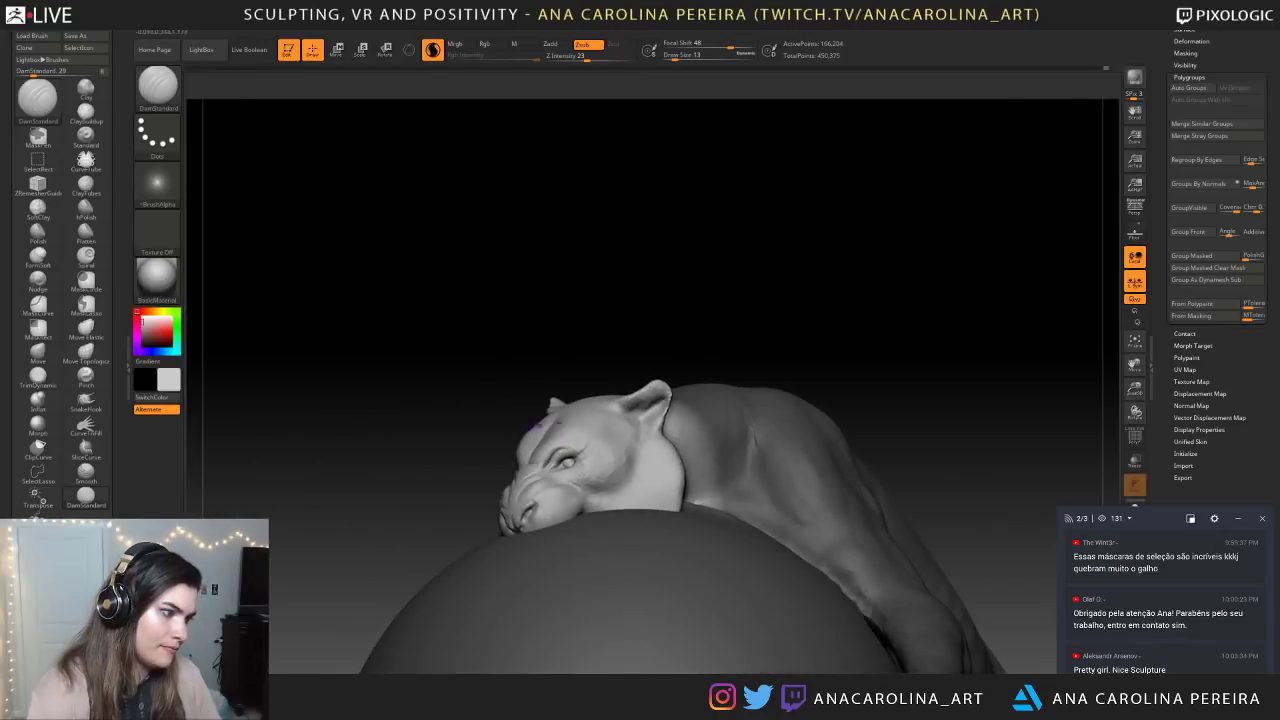
Deepen the nostril openings and the folds running along the top of the muzzle
{"action": "left_click_drag", "start_coordinate": [500, 350], "coordinate": [500, 470], "text": "alt"}
{"action": "left_click_drag", "start_coordinate": [443, 430], "coordinate": [445, 474], "text": "alt"}
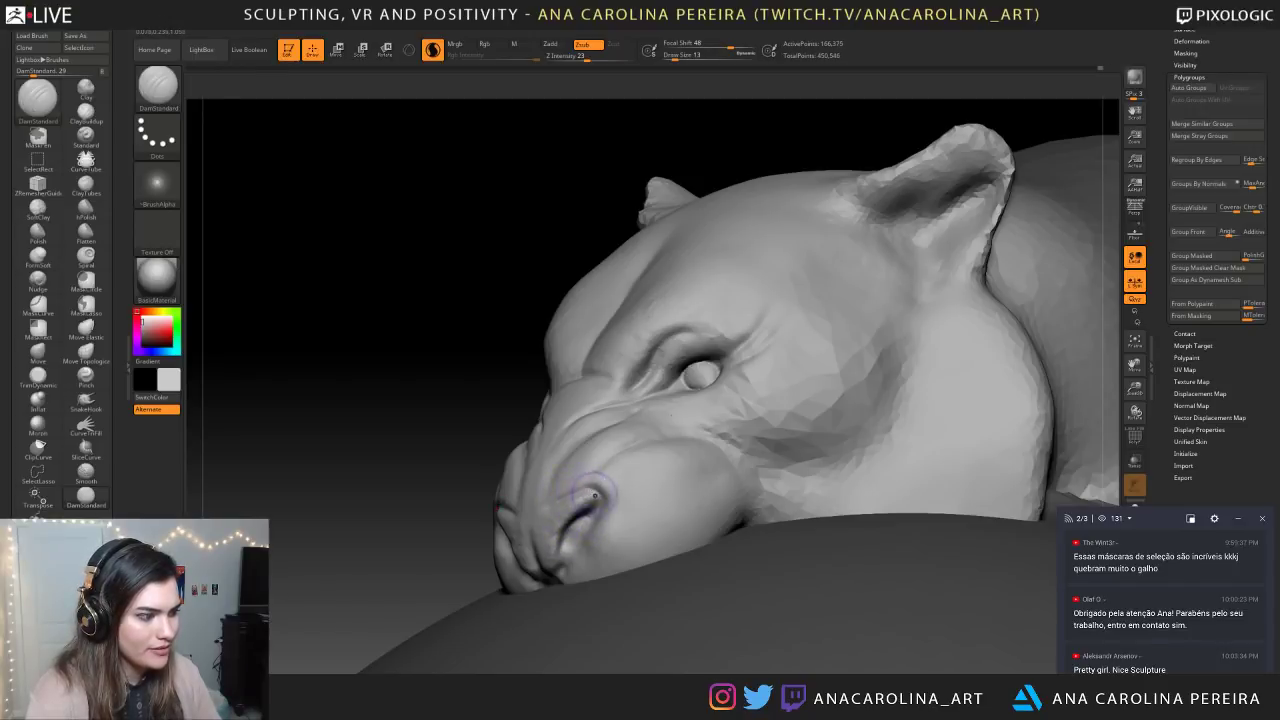
{"action": "left_click_drag", "start_coordinate": [469, 481], "coordinate": [540, 470]}
{"action": "mouse_move", "coordinate": [440, 310]}
{"action": "left_mouse_down"}
{"action": "mouse_move", "coordinate": [550, 370]}
{"action": "mouse_move", "coordinate": [460, 297]}
{"action": "mouse_move", "coordinate": [529, 267]}
{"action": "left_mouse_up"}
Smooth the faceted cheek below and behind the eye at draw size 27, undoing a stray stroke
{"action": "key", "text": "space"}
{"action": "key", "text": "space"}
{"action": "left_click_drag", "start_coordinate": [796, 376], "coordinate": [799, 376]}
{"action": "key", "text": "shift"}
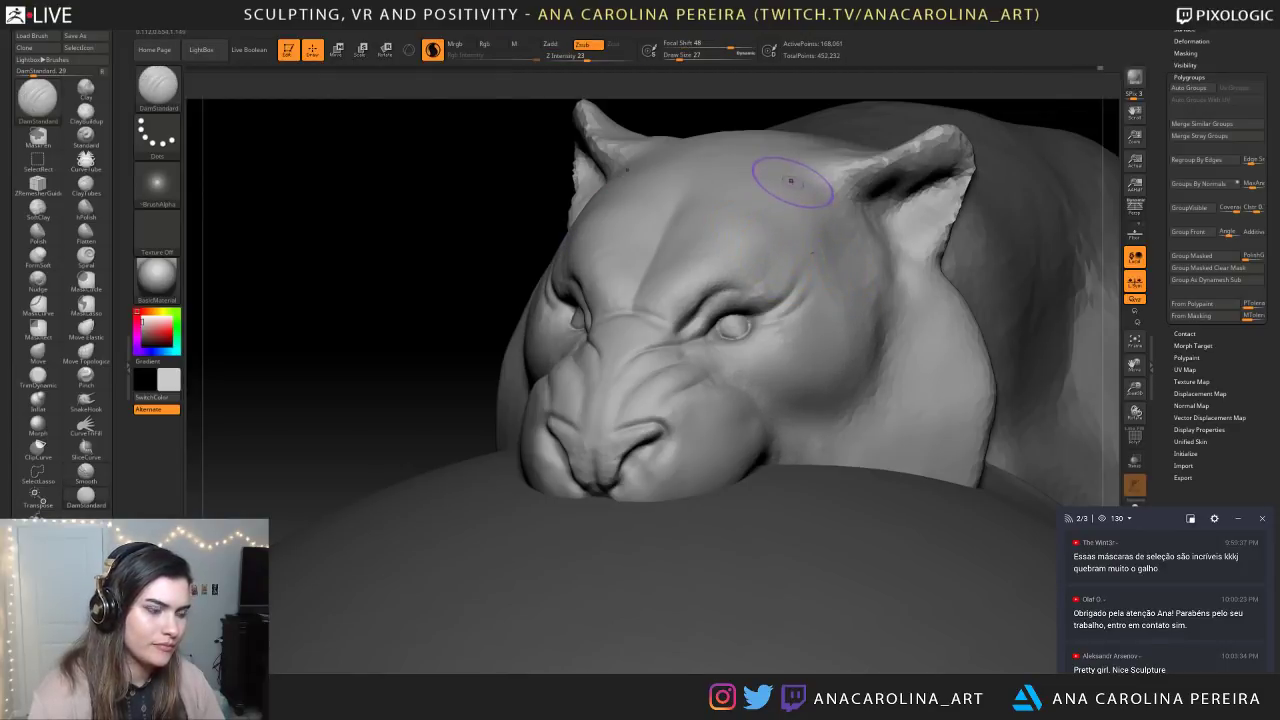
{"action": "key", "text": "ctrl+z"}
{"action": "key", "text": "shift"}
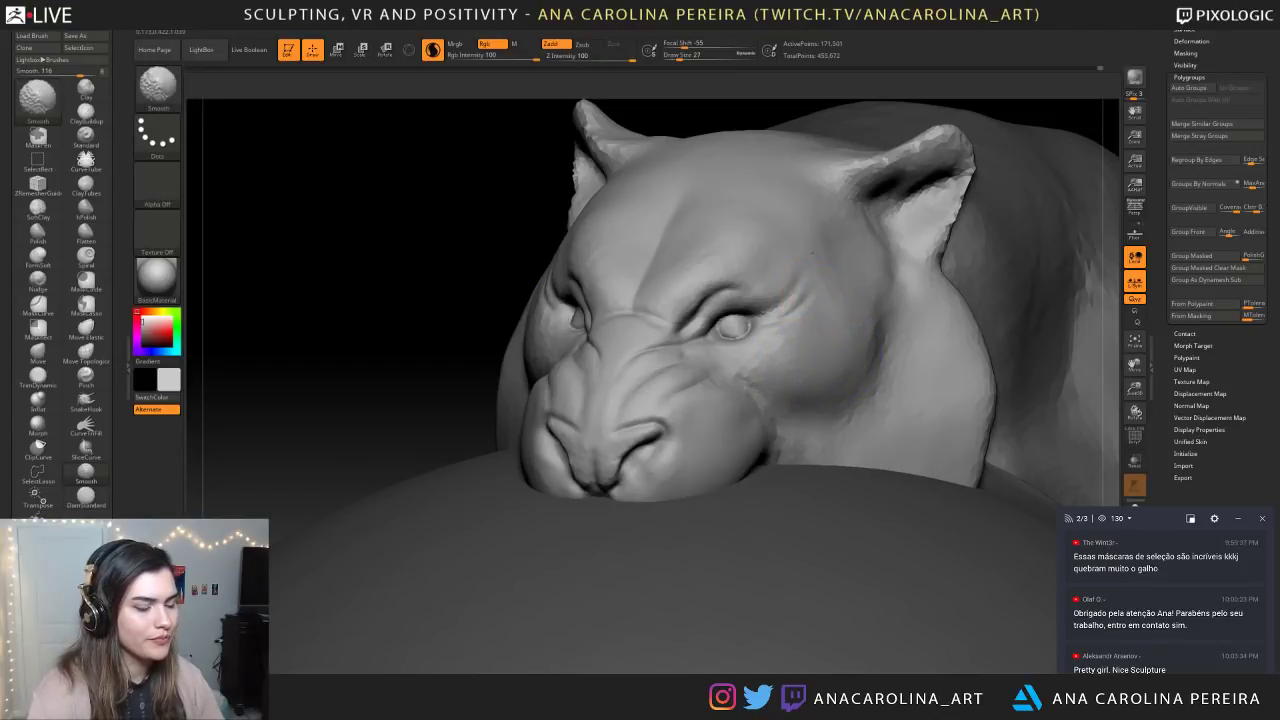
{"action": "mouse_move", "coordinate": [540, 248]}
{"action": "left_mouse_down", "text": "alt"}
{"action": "mouse_move", "coordinate": [397, 154]}
{"action": "mouse_move", "coordinate": [737, 257]}
{"action": "mouse_move", "coordinate": [861, 120]}
{"action": "mouse_move", "coordinate": [835, 250]}
{"action": "mouse_move", "coordinate": [700, 330]}
{"action": "left_mouse_up", "text": "alt"}
{"action": "left_click_drag", "start_coordinate": [600, 240], "coordinate": [650, 300], "text": "alt"}
Carve the lower eyelid fold and the wrinkles around the eye with DamStandard at draw sizes 14 and 18
{"action": "key", "text": "space"}
{"action": "left_click_drag", "start_coordinate": [776, 336], "coordinate": [736, 305]}
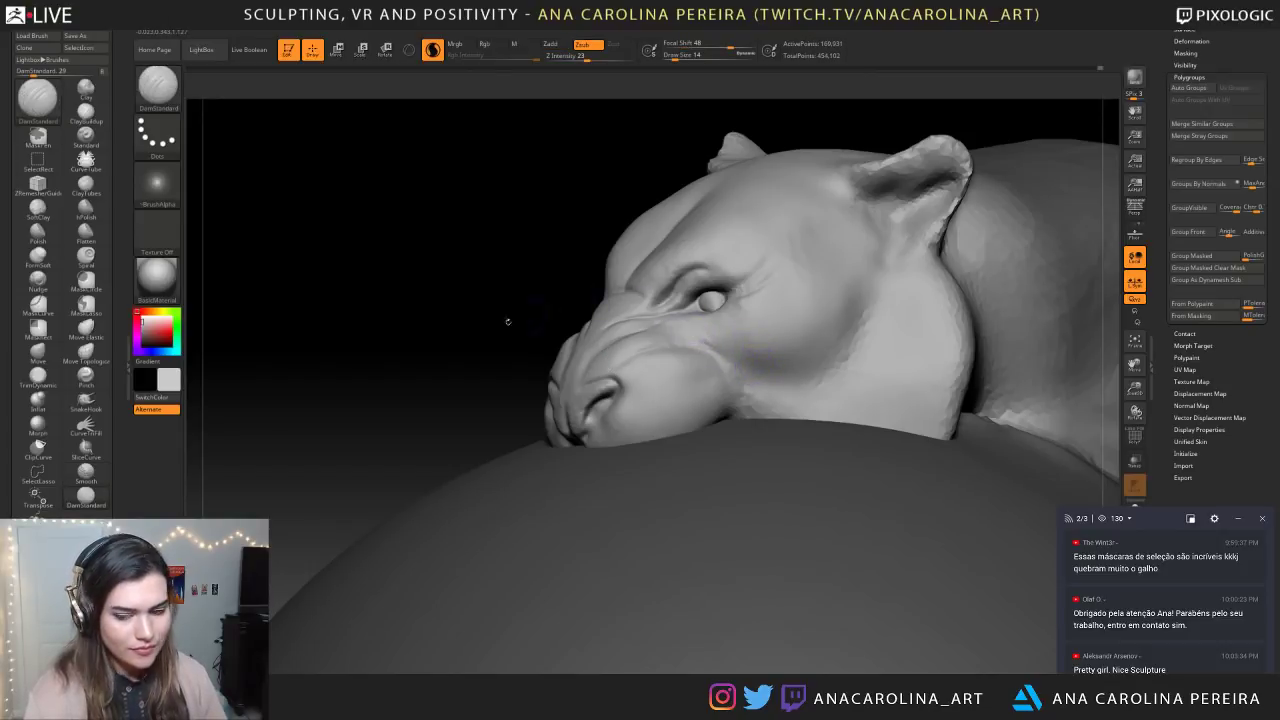
{"action": "left_click_drag", "start_coordinate": [482, 299], "coordinate": [775, 335]}
{"action": "left_click_drag", "start_coordinate": [906, 349], "coordinate": [854, 342]}
{"action": "key", "text": "space"}
{"action": "left_click_drag", "start_coordinate": [686, 319], "coordinate": [722, 300]}
{"action": "left_click_drag", "start_coordinate": [510, 240], "coordinate": [668, 252]}
{"action": "key", "text": "space"}
{"action": "mouse_move", "coordinate": [914, 203]}
{"action": "left_mouse_down"}
{"action": "mouse_move", "coordinate": [980, 230]}
{"action": "mouse_move", "coordinate": [963, 250]}
{"action": "mouse_move", "coordinate": [968, 300]}
{"action": "left_mouse_up"}
{"action": "left_click_drag", "start_coordinate": [469, 320], "coordinate": [496, 324]}
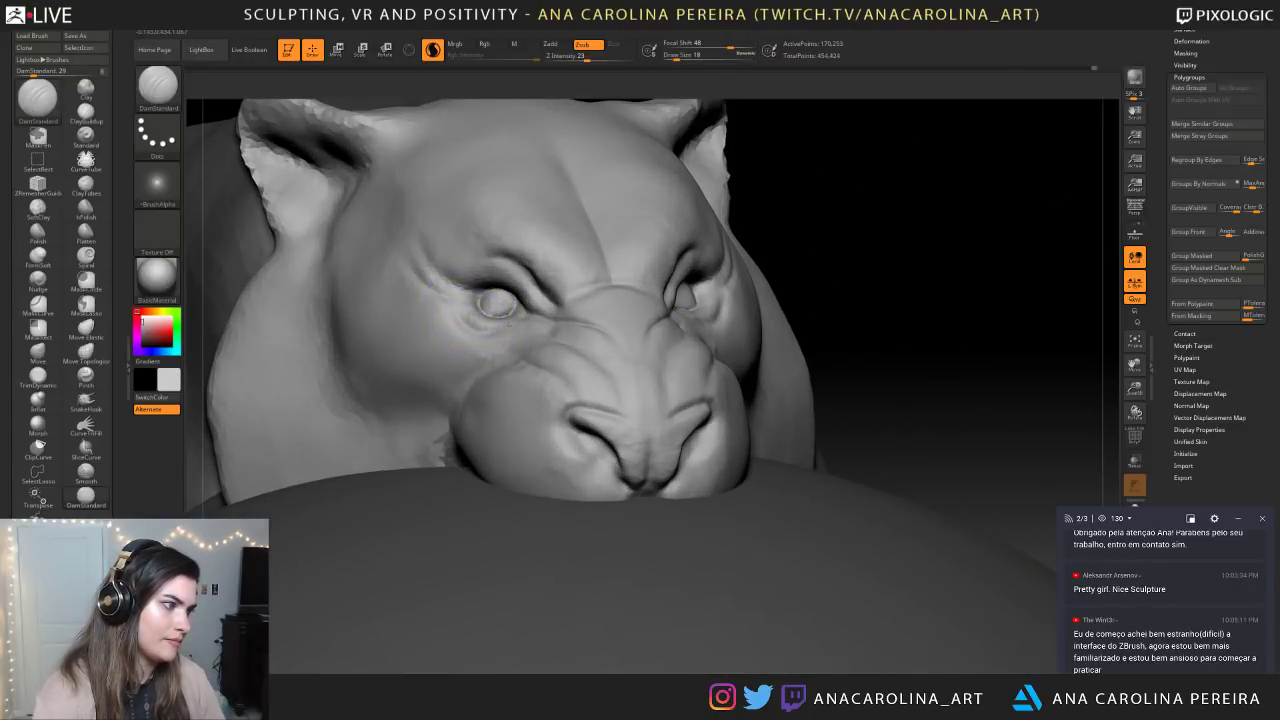
Soften the creases under the eye, and redefine the wrinkles at its outer corner at draw size 18
{"action": "left_click_drag", "start_coordinate": [870, 290], "coordinate": [630, 340]}
{"action": "left_click_drag", "start_coordinate": [430, 280], "coordinate": [425, 190], "text": "alt"}
{"action": "left_click_drag", "start_coordinate": [860, 270], "coordinate": [1085, 284]}
{"action": "mouse_move", "coordinate": [602, 320]}
{"action": "left_mouse_down", "text": "alt"}
{"action": "mouse_move", "coordinate": [604, 216]}
{"action": "mouse_move", "coordinate": [698, 361]}
{"action": "mouse_move", "coordinate": [510, 340]}
{"action": "mouse_move", "coordinate": [545, 410]}
{"action": "left_mouse_up", "text": "alt"}
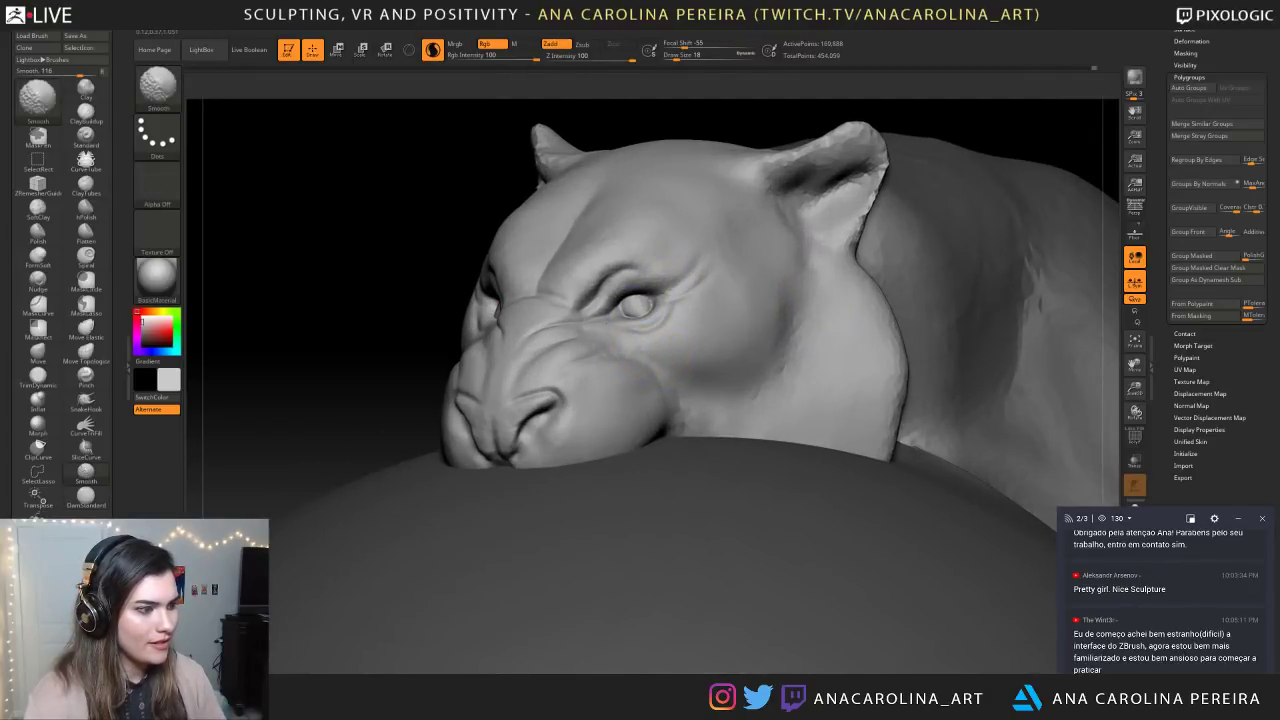
{"action": "mouse_move", "coordinate": [714, 134]}
{"action": "left_mouse_down"}
{"action": "mouse_move", "coordinate": [708, 111]}
{"action": "mouse_move", "coordinate": [714, 149]}
{"action": "left_mouse_up"}
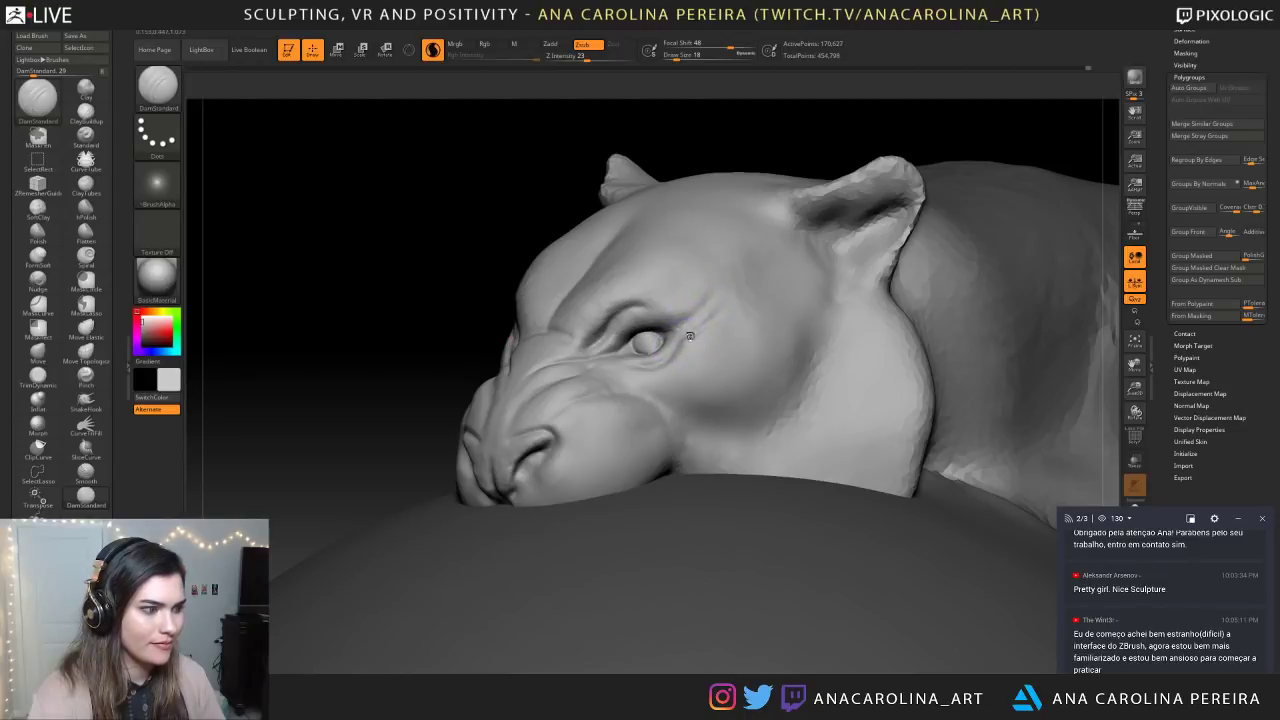
Carve folds from below the eye back across the cheek with DamStandard
{"action": "key", "text": "space"}
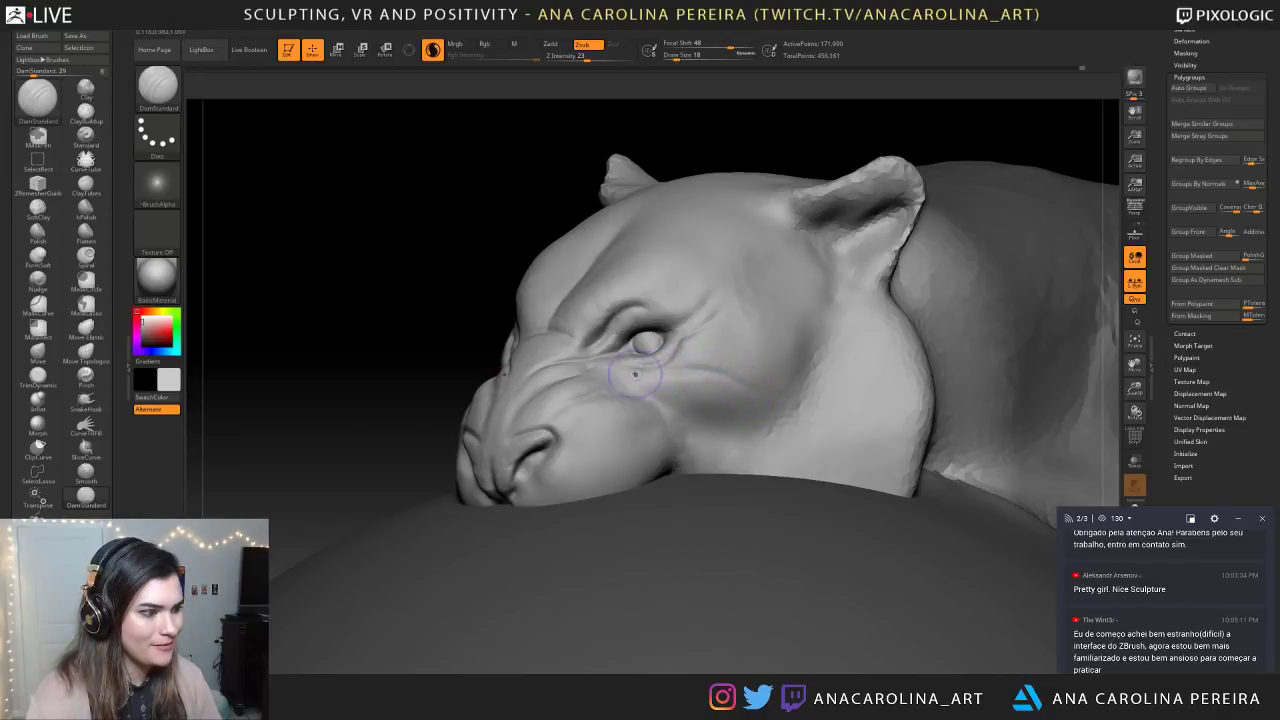
{"action": "left_click_drag", "start_coordinate": [655, 367], "coordinate": [688, 336]}
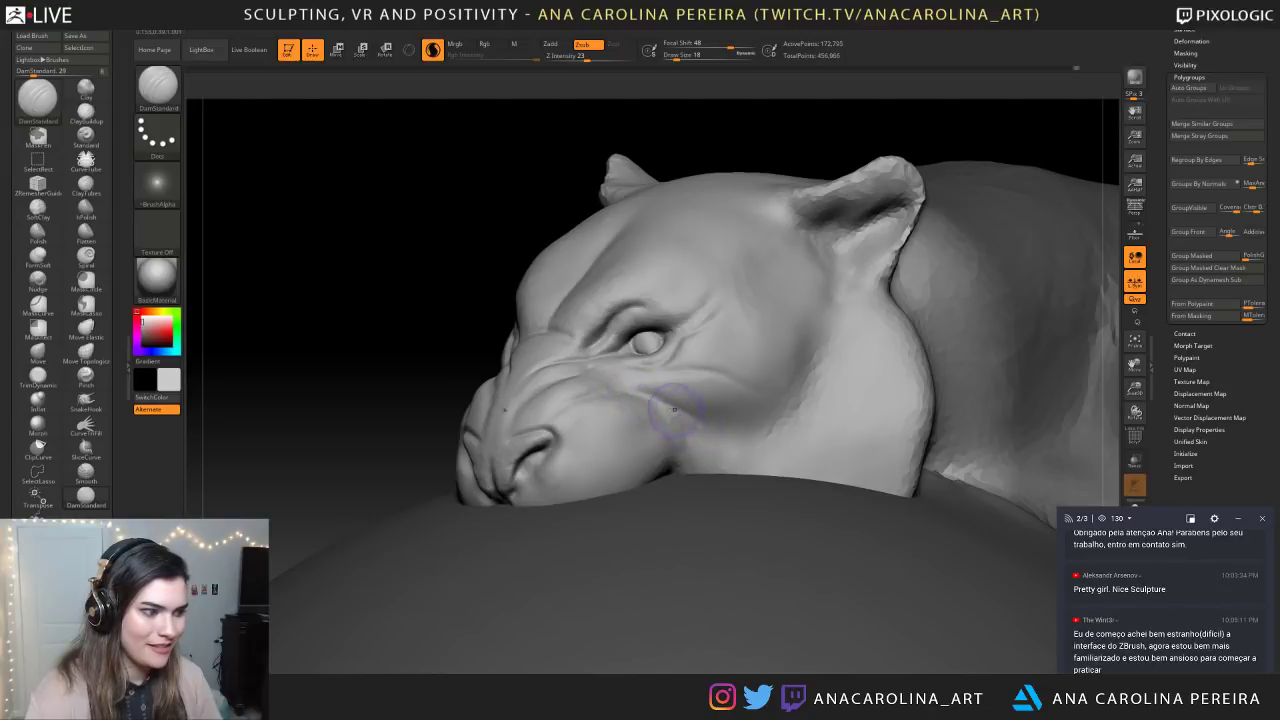
{"action": "key", "text": "space"}
{"action": "left_click_drag", "start_coordinate": [685, 418], "coordinate": [690, 418]}
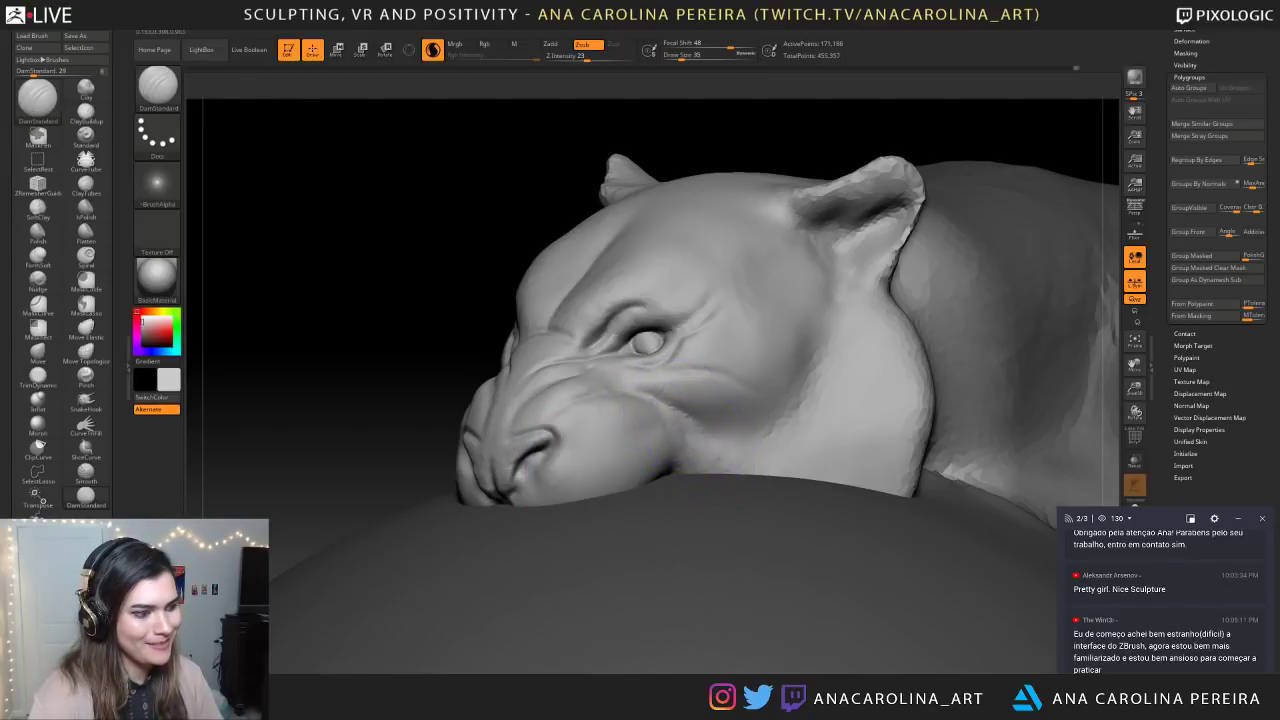
Rework the cheek fold behind the muzzle with DamStandard at draw size 31, undoing unwanted strokes
{"action": "key", "text": "ctrl+z"}
{"action": "key", "text": "space"}
{"action": "left_click_drag", "start_coordinate": [703, 420], "coordinate": [725, 452]}
{"action": "key", "text": "ctrl+z"}
Carve short furrows above the inner brows and around the nose bridge with DamStandard at draw sizes 22 and 20
{"action": "mouse_move", "coordinate": [420, 260]}
{"action": "left_mouse_down"}
{"action": "mouse_move", "coordinate": [740, 290]}
{"action": "mouse_move", "coordinate": [770, 240]}
{"action": "mouse_move", "coordinate": [770, 338]}
{"action": "mouse_move", "coordinate": [814, 297]}
{"action": "mouse_move", "coordinate": [778, 175]}
{"action": "mouse_move", "coordinate": [765, 240]}
{"action": "left_mouse_up"}
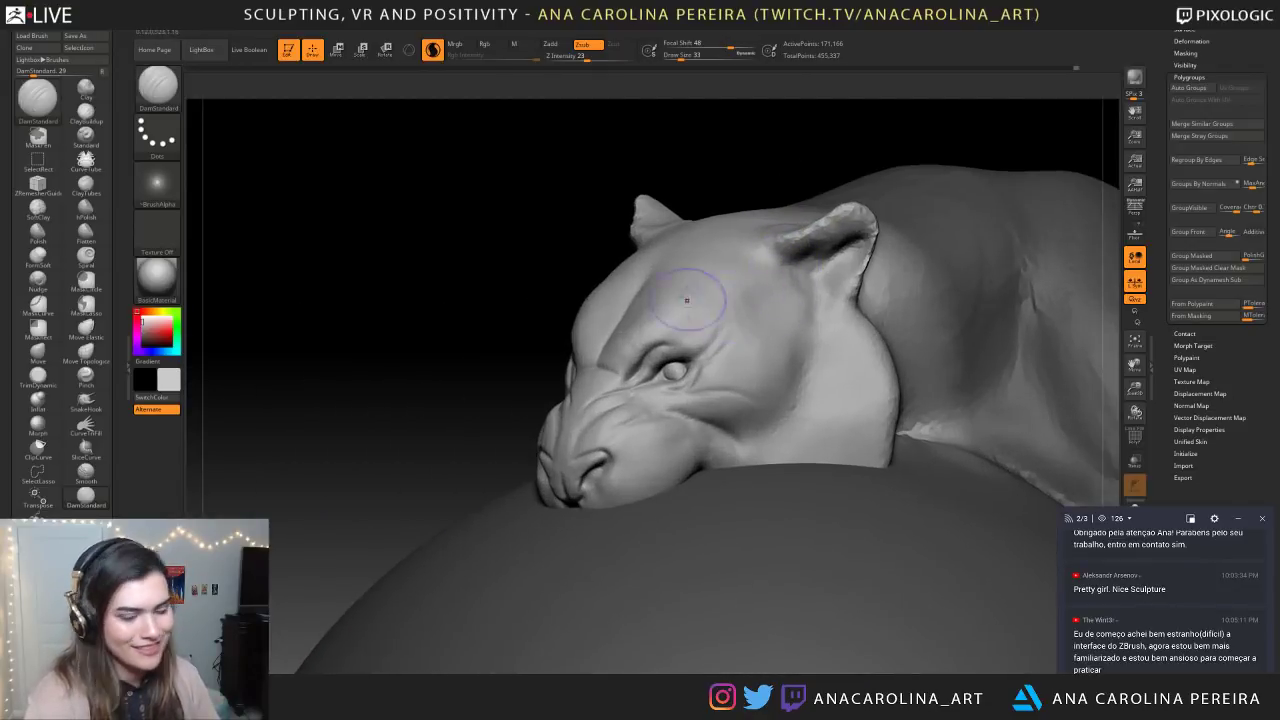
{"action": "left_click_drag", "start_coordinate": [577, 194], "coordinate": [625, 215]}
{"action": "key", "text": "space"}
{"action": "left_click_drag", "start_coordinate": [629, 250], "coordinate": [623, 250]}
{"action": "mouse_move", "coordinate": [620, 300]}
{"action": "left_mouse_down", "text": "alt"}
{"action": "mouse_move", "coordinate": [630, 365]}
{"action": "mouse_move", "coordinate": [621, 338]}
{"action": "left_mouse_up", "text": "alt"}
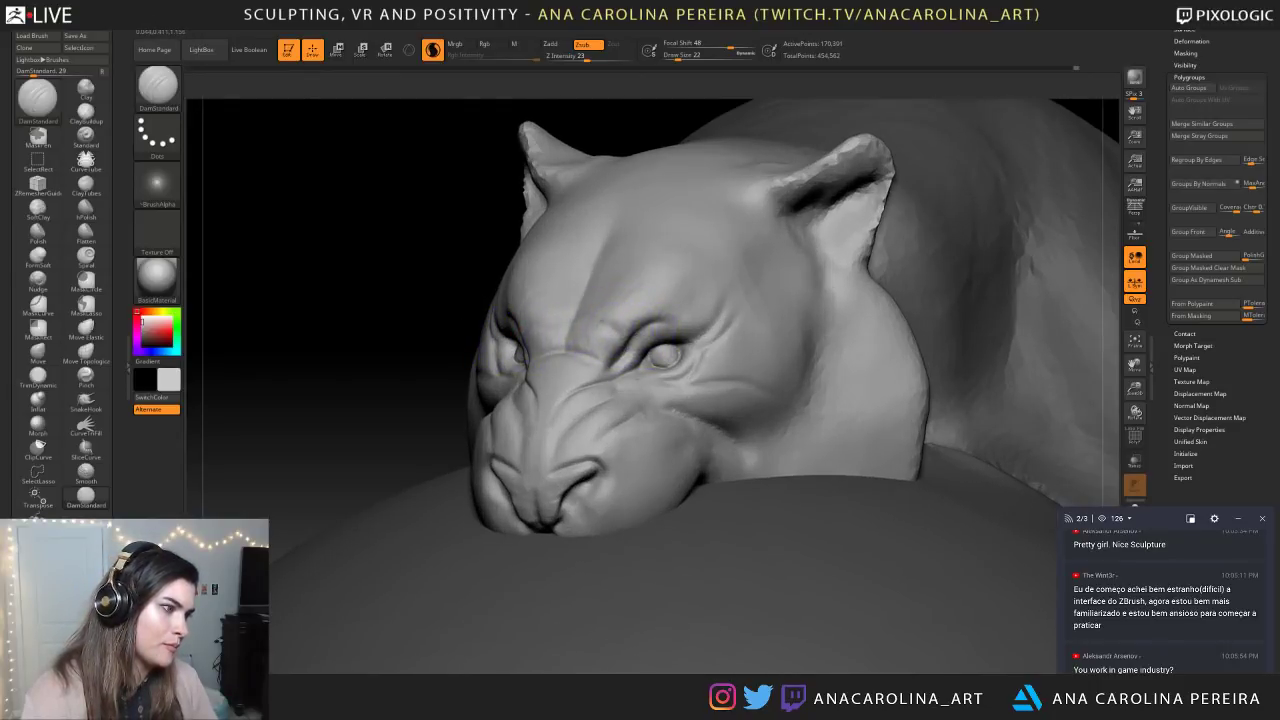
{"action": "left_click_drag", "start_coordinate": [470, 261], "coordinate": [640, 200], "text": "alt"}
{"action": "mouse_move", "coordinate": [665, 270]}
{"action": "left_mouse_down", "text": "alt"}
{"action": "mouse_move", "coordinate": [670, 215]}
{"action": "mouse_move", "coordinate": [682, 342]}
{"action": "mouse_move", "coordinate": [543, 300]}
{"action": "mouse_move", "coordinate": [550, 330]}
{"action": "mouse_move", "coordinate": [564, 324]}
{"action": "left_mouse_up", "text": "alt"}
{"action": "key", "text": "ctrl"}
{"action": "key", "text": "space"}
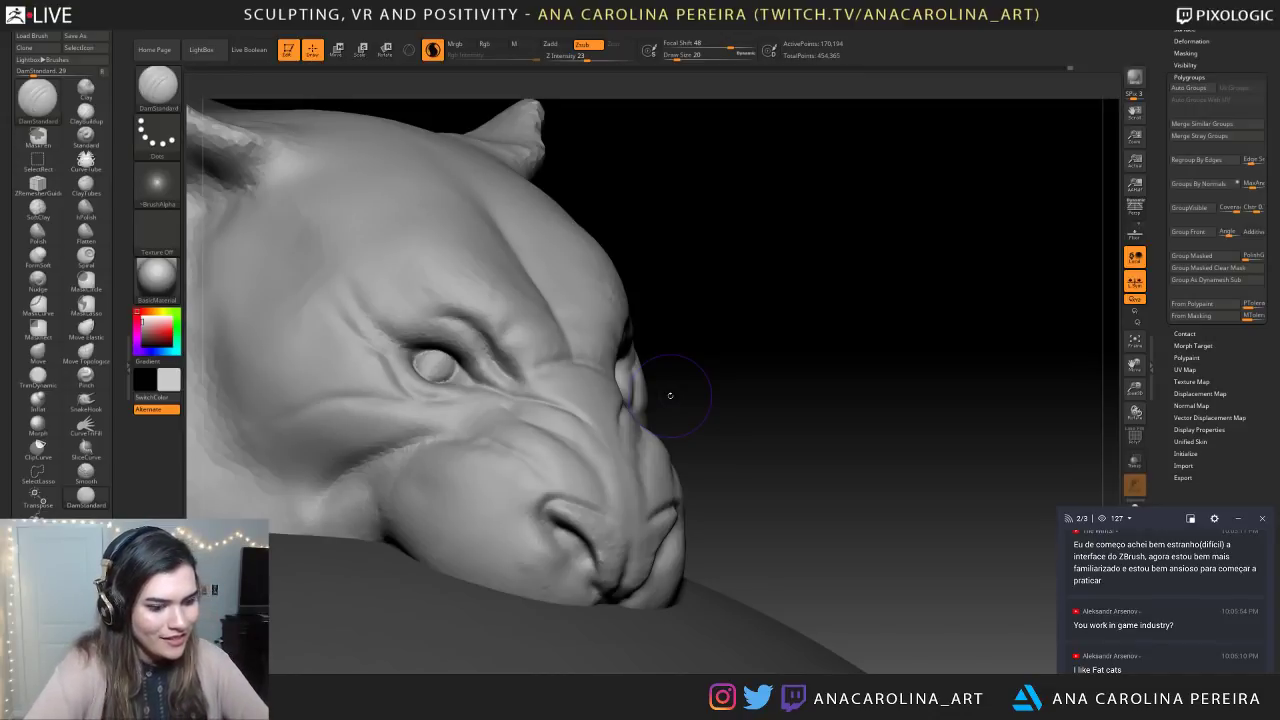
{"action": "left_click_drag", "start_coordinate": [799, 369], "coordinate": [880, 310]}
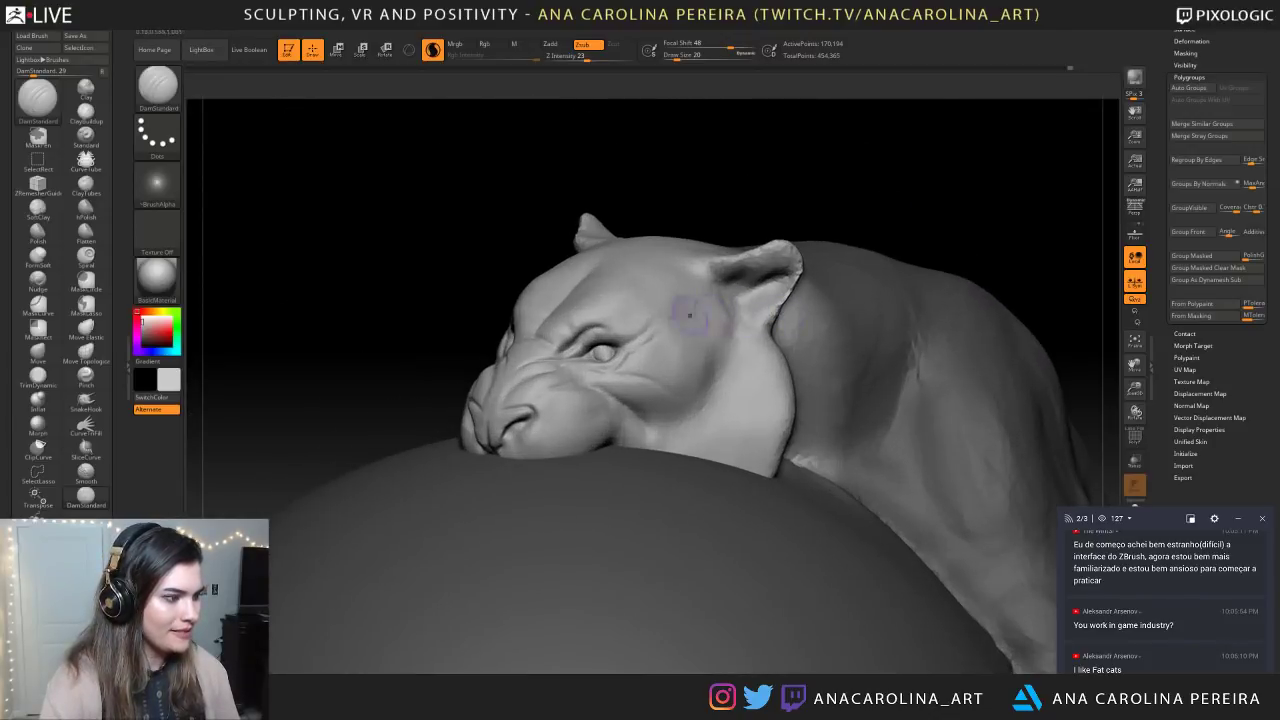
Build up the rim of the nostril with the ClayBuildup brush at draw size 12
{"action": "mouse_move", "coordinate": [623, 249]}
{"action": "left_mouse_down", "text": "alt"}
{"action": "mouse_move", "coordinate": [663, 194]}
{"action": "mouse_move", "coordinate": [628, 162]}
{"action": "mouse_move", "coordinate": [757, 220]}
{"action": "mouse_move", "coordinate": [790, 140]}
{"action": "mouse_move", "coordinate": [800, 300]}
{"action": "mouse_move", "coordinate": [760, 375]}
{"action": "mouse_move", "coordinate": [738, 342]}
{"action": "mouse_move", "coordinate": [789, 323]}
{"action": "mouse_move", "coordinate": [778, 324]}
{"action": "left_mouse_up", "text": "alt"}
{"action": "key", "text": "b"}
{"action": "key", "text": "c"}
{"action": "key", "text": "b"}
{"action": "key", "text": "space"}
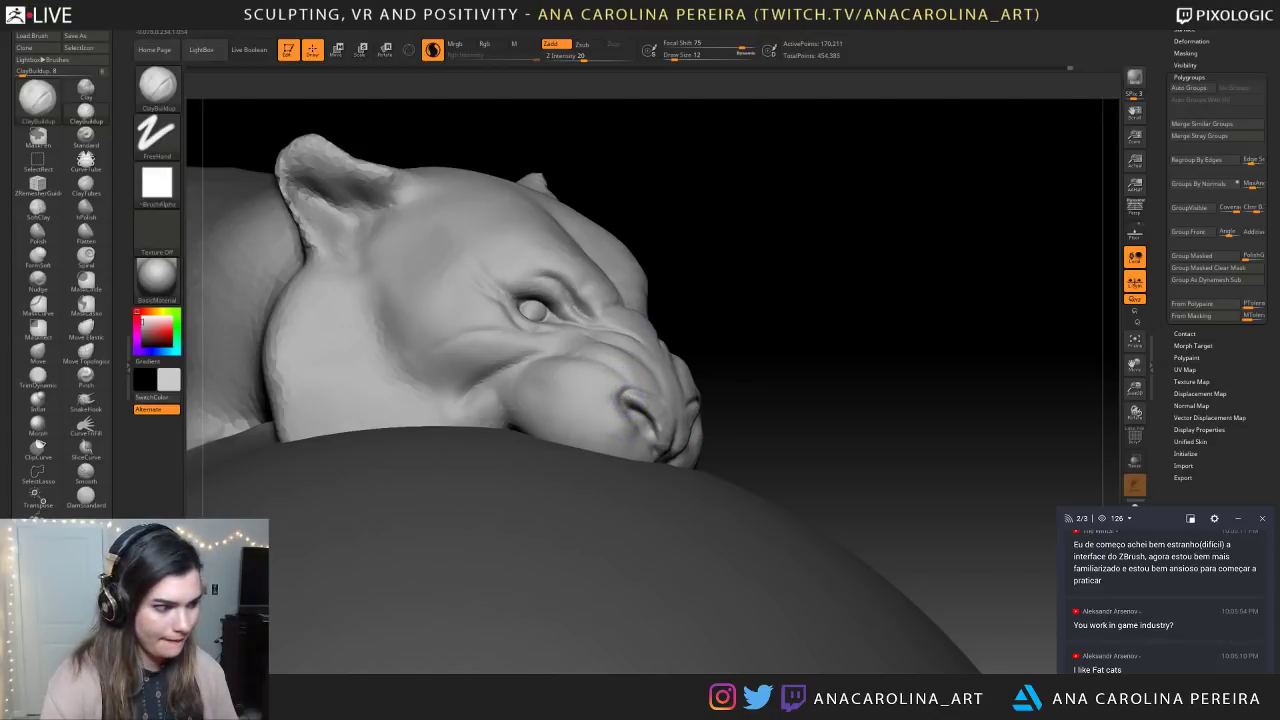
{"action": "left_click_drag", "start_coordinate": [636, 414], "coordinate": [630, 400]}
{"action": "mouse_move", "coordinate": [750, 360]}
{"action": "left_mouse_down"}
{"action": "mouse_move", "coordinate": [655, 362]}
{"action": "mouse_move", "coordinate": [708, 368]}
{"action": "mouse_move", "coordinate": [617, 400]}
{"action": "mouse_move", "coordinate": [607, 368]}
{"action": "mouse_move", "coordinate": [622, 398]}
{"action": "left_mouse_up"}
Return to DamStandard and smooth the built-up area around the nostril and muzzle
{"action": "key", "text": "b"}
{"action": "key", "text": "d"}
{"action": "key", "text": "s"}
{"action": "key", "text": "shift"}
{"action": "left_click_drag", "start_coordinate": [763, 409], "coordinate": [650, 345], "text": "alt"}
{"action": "left_click_drag", "start_coordinate": [736, 347], "coordinate": [730, 324], "text": "alt"}
{"action": "key", "text": "shift"}
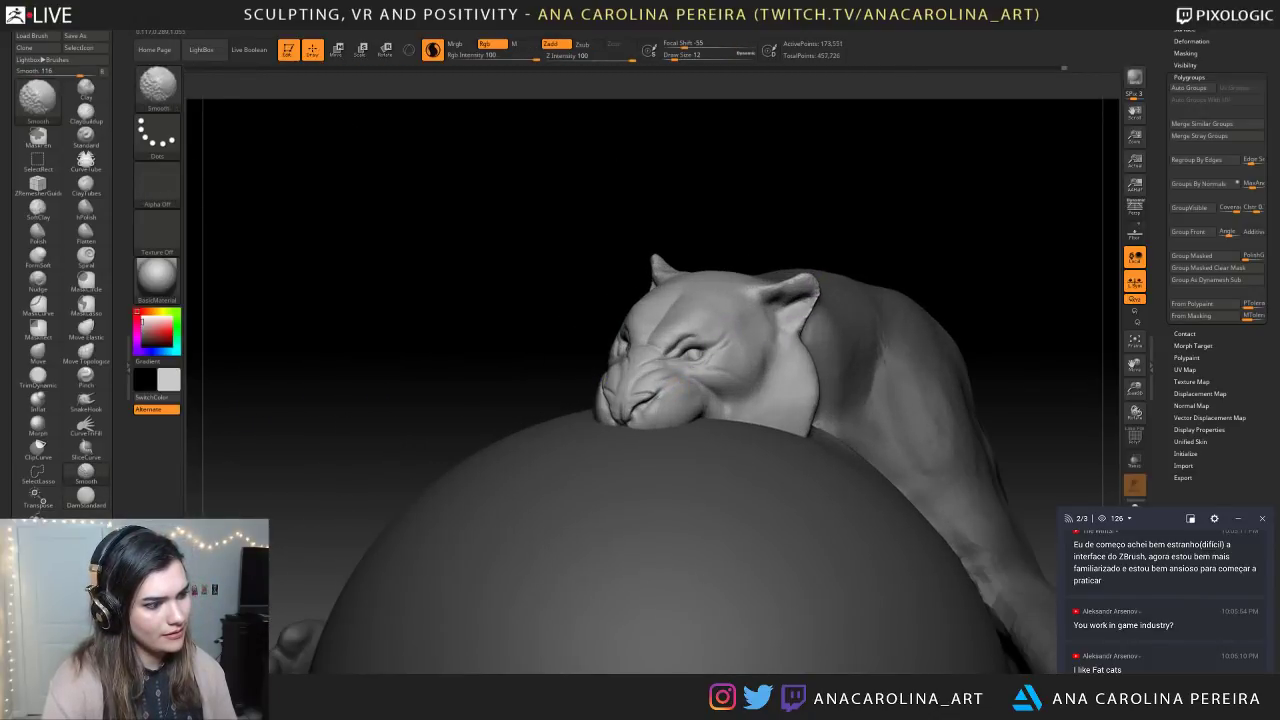
{"action": "left_click_drag", "start_coordinate": [675, 381], "coordinate": [690, 390], "text": "shift"}
Refine the creases along the muzzle and nose with DamStandard at draw size 22
{"action": "mouse_move", "coordinate": [545, 235]}
{"action": "left_mouse_down"}
{"action": "mouse_move", "coordinate": [783, 229]}
{"action": "mouse_move", "coordinate": [754, 345]}
{"action": "left_mouse_up"}
{"action": "key", "text": "space"}
{"action": "left_click_drag", "start_coordinate": [789, 281], "coordinate": [795, 281]}
{"action": "key", "text": "space"}
{"action": "mouse_move", "coordinate": [614, 427]}
{"action": "left_mouse_down"}
{"action": "mouse_move", "coordinate": [626, 402]}
{"action": "mouse_move", "coordinate": [630, 416]}
{"action": "left_mouse_up"}
{"action": "left_click_drag", "start_coordinate": [745, 410], "coordinate": [572, 368], "text": "alt"}
{"action": "left_click_drag", "start_coordinate": [551, 306], "coordinate": [690, 310]}
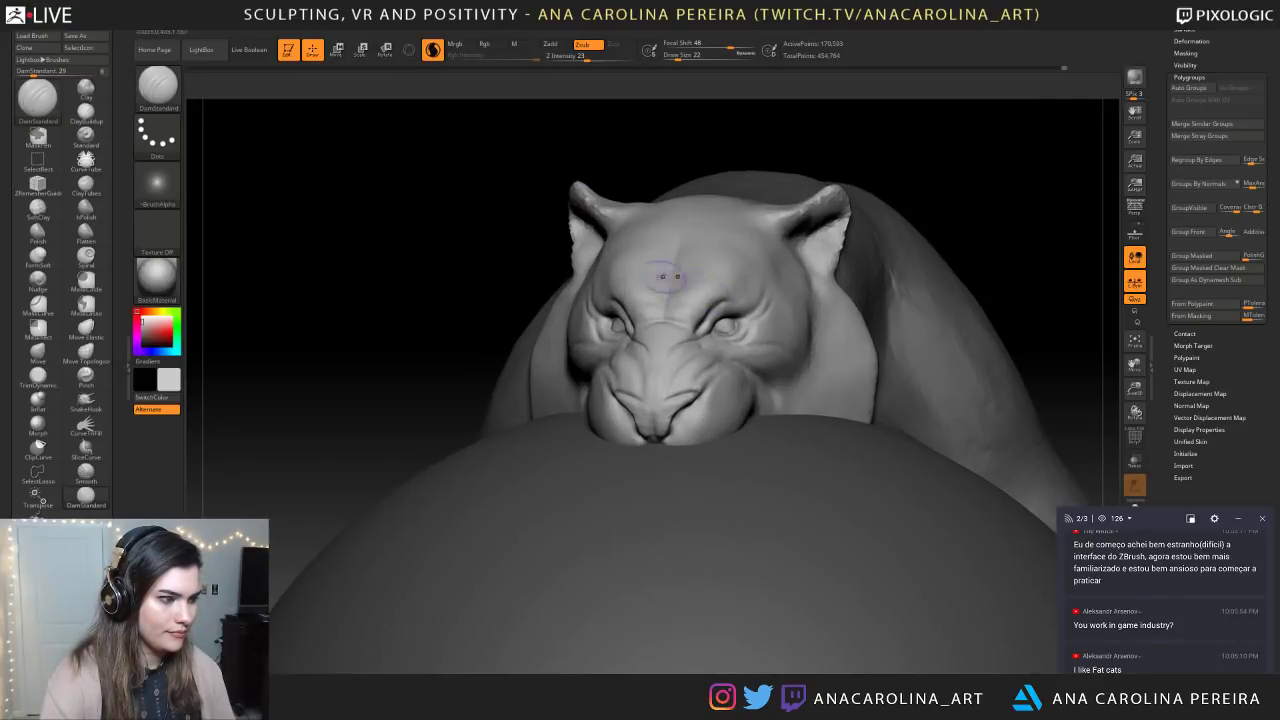
Turn Sculptris Pro off and set the DamStandard draw size to 35 for the side of the muzzle
{"action": "key", "text": "b"}
{"action": "key", "text": "space"}
{"action": "left_click_drag", "start_coordinate": [918, 159], "coordinate": [884, 244]}
{"action": "key", "text": "space"}
{"action": "left_click", "coordinate": [926, 178]}
{"action": "mouse_move", "coordinate": [922, 178]}
{"action": "left_mouse_down"}
{"action": "mouse_move", "coordinate": [908, 186]}
{"action": "mouse_move", "coordinate": [906, 228]}
{"action": "left_mouse_up"}
{"action": "left_click", "coordinate": [434, 50]}
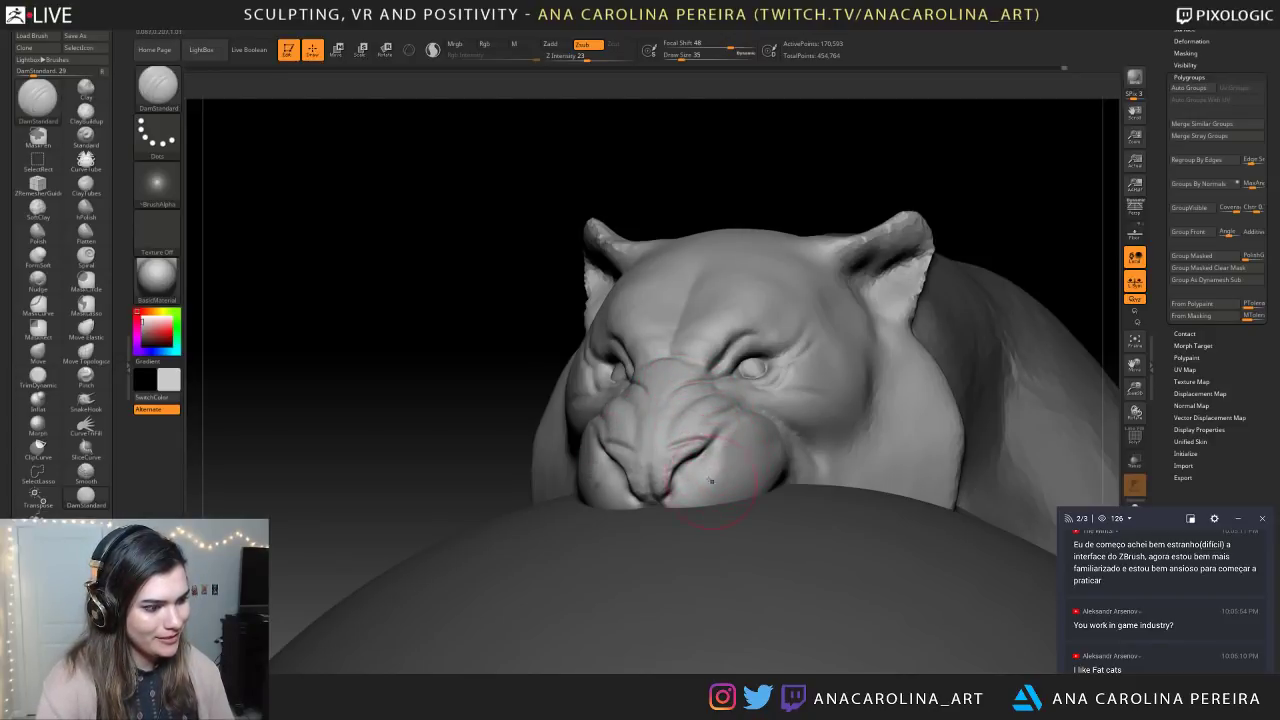
{"action": "left_click_drag", "start_coordinate": [712, 468], "coordinate": [747, 449]}
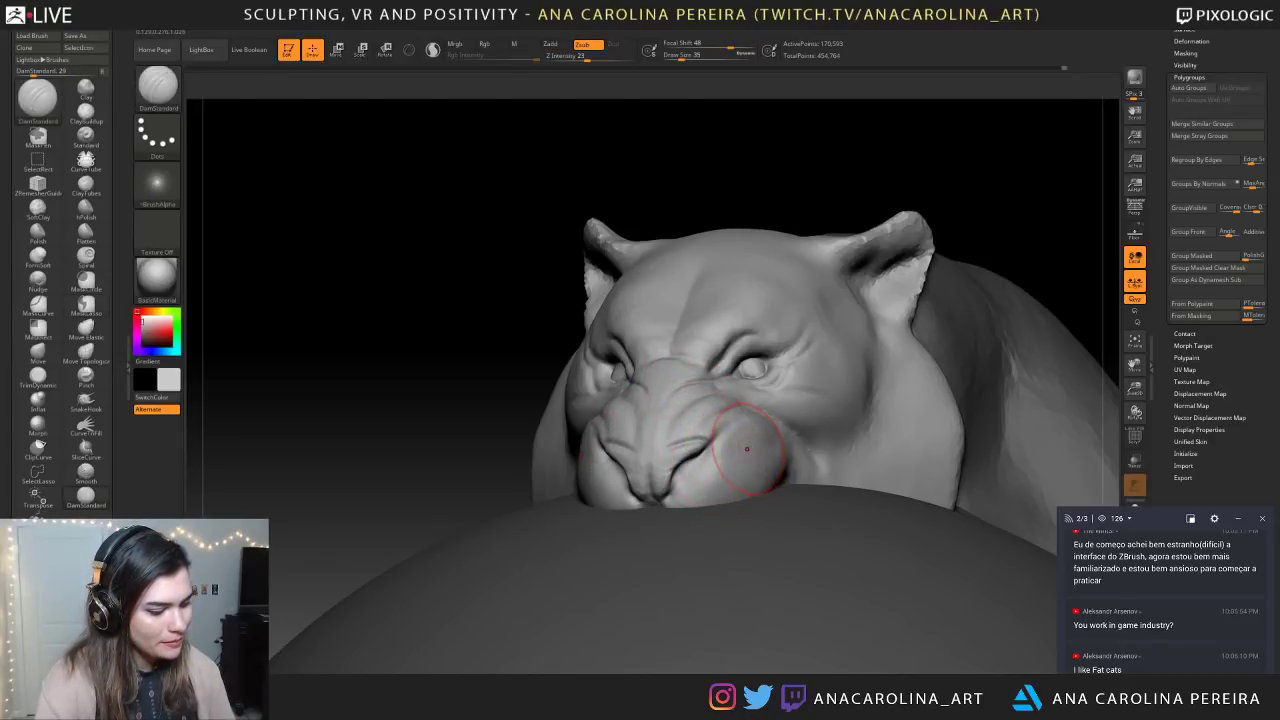
Switch to the ClayBuildup brush and build up the side of the muzzle at draw size 35
{"action": "key", "text": "b"}
{"action": "key", "text": "c"}
{"action": "key", "text": "b"}
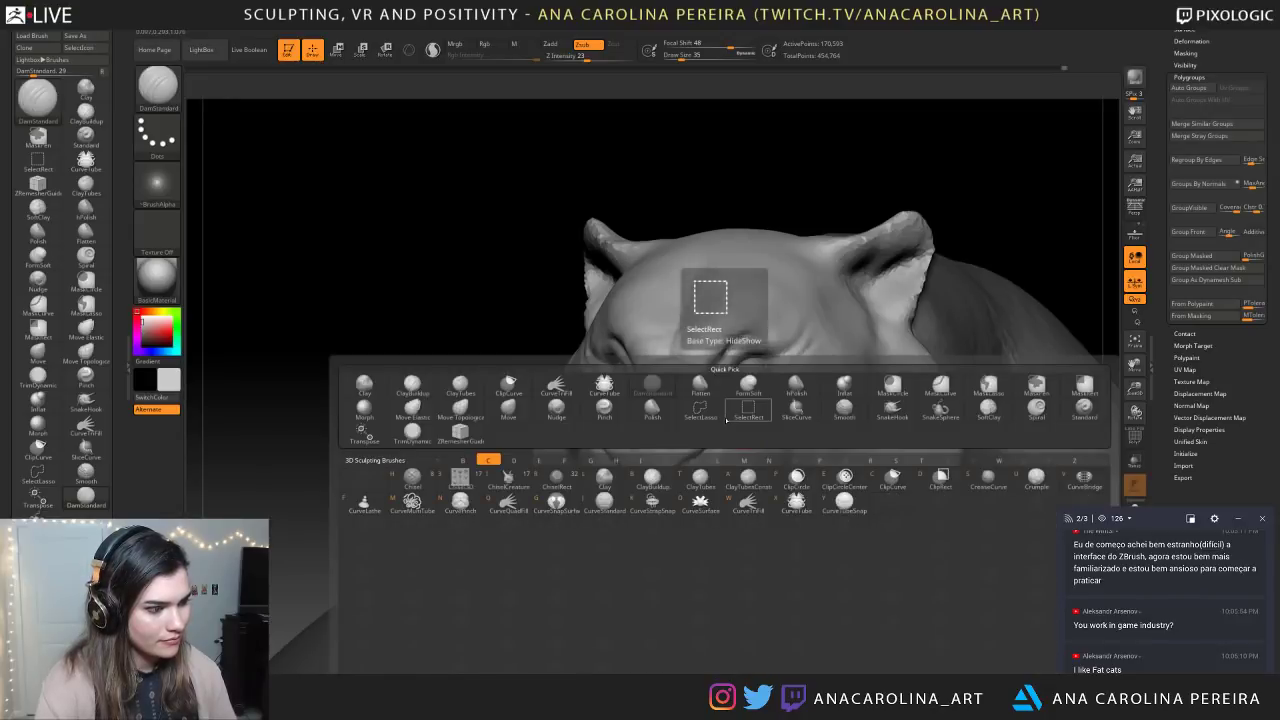
{"action": "key", "text": "space"}
{"action": "mouse_move", "coordinate": [752, 462]}
{"action": "left_mouse_down"}
{"action": "mouse_move", "coordinate": [728, 466]}
{"action": "mouse_move", "coordinate": [705, 440]}
{"action": "left_mouse_up"}
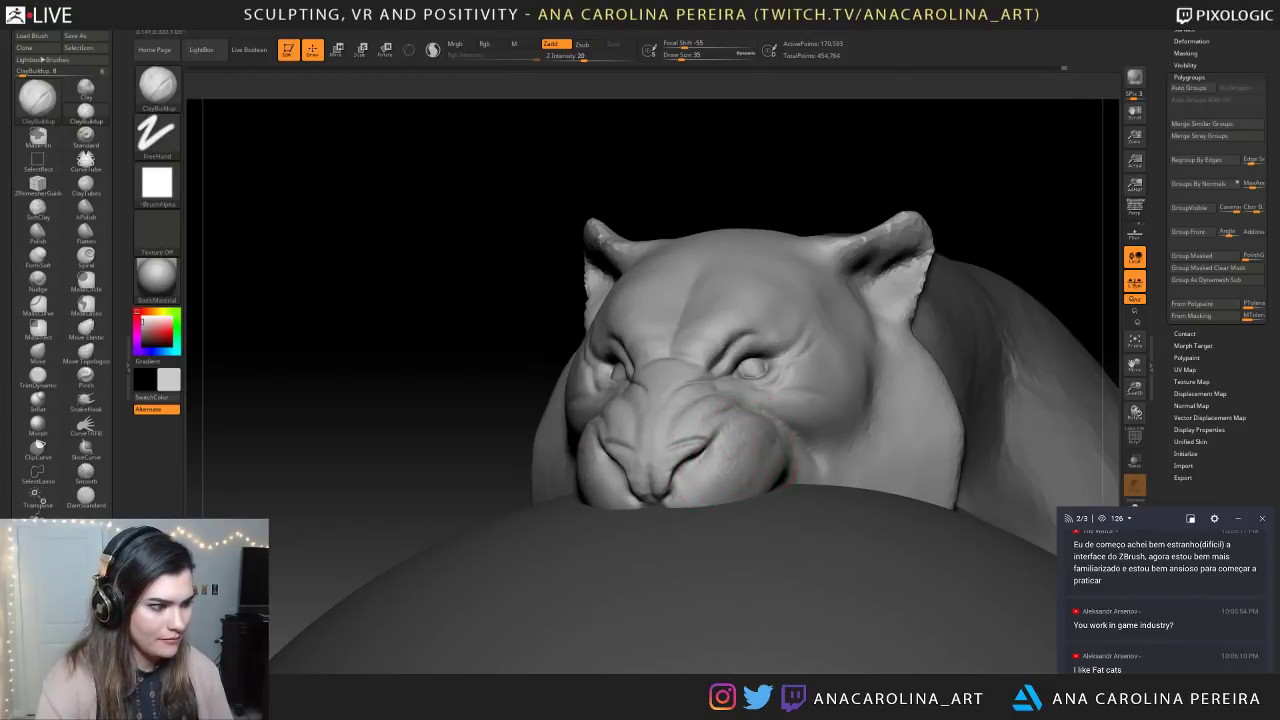
{"action": "left_click_drag", "start_coordinate": [449, 367], "coordinate": [870, 427]}
{"action": "mouse_move", "coordinate": [762, 448]}
{"action": "left_mouse_down"}
{"action": "mouse_move", "coordinate": [686, 468]}
{"action": "mouse_move", "coordinate": [698, 436]}
{"action": "left_mouse_up"}
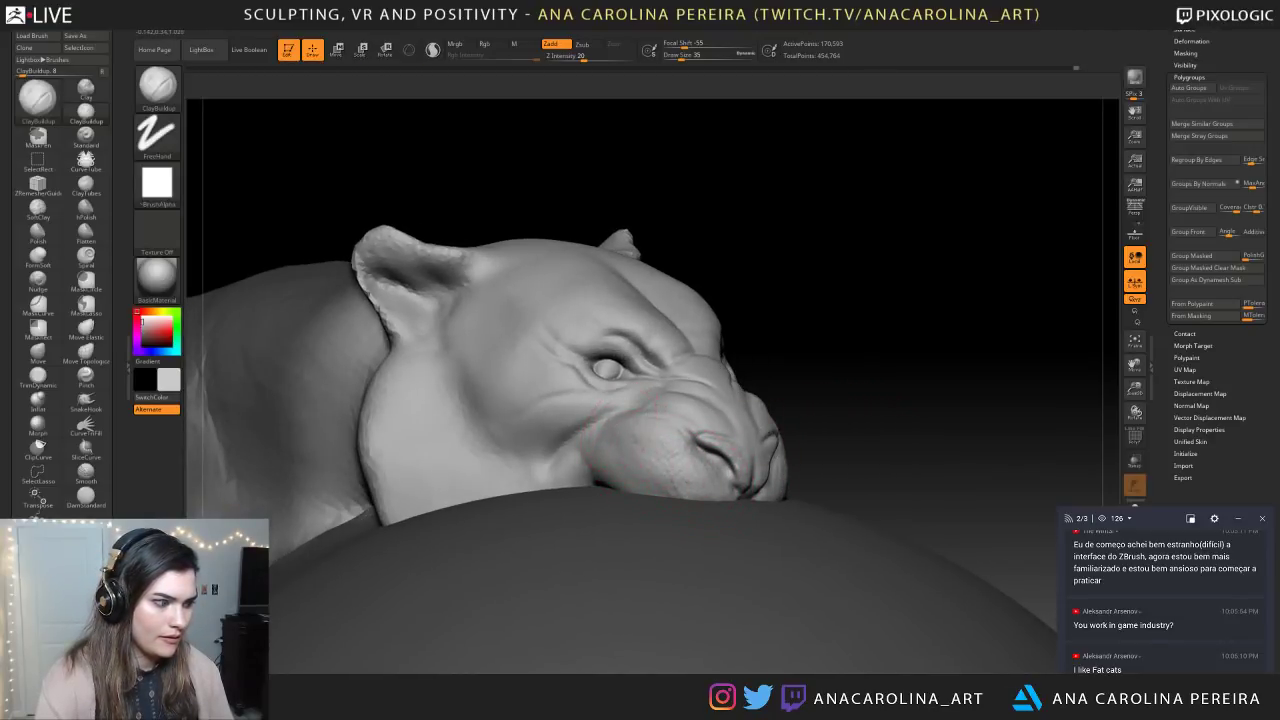
Build up the rear of the muzzle above the mouth corner with ClayBuildup at draw size 29
{"action": "key", "text": "space"}
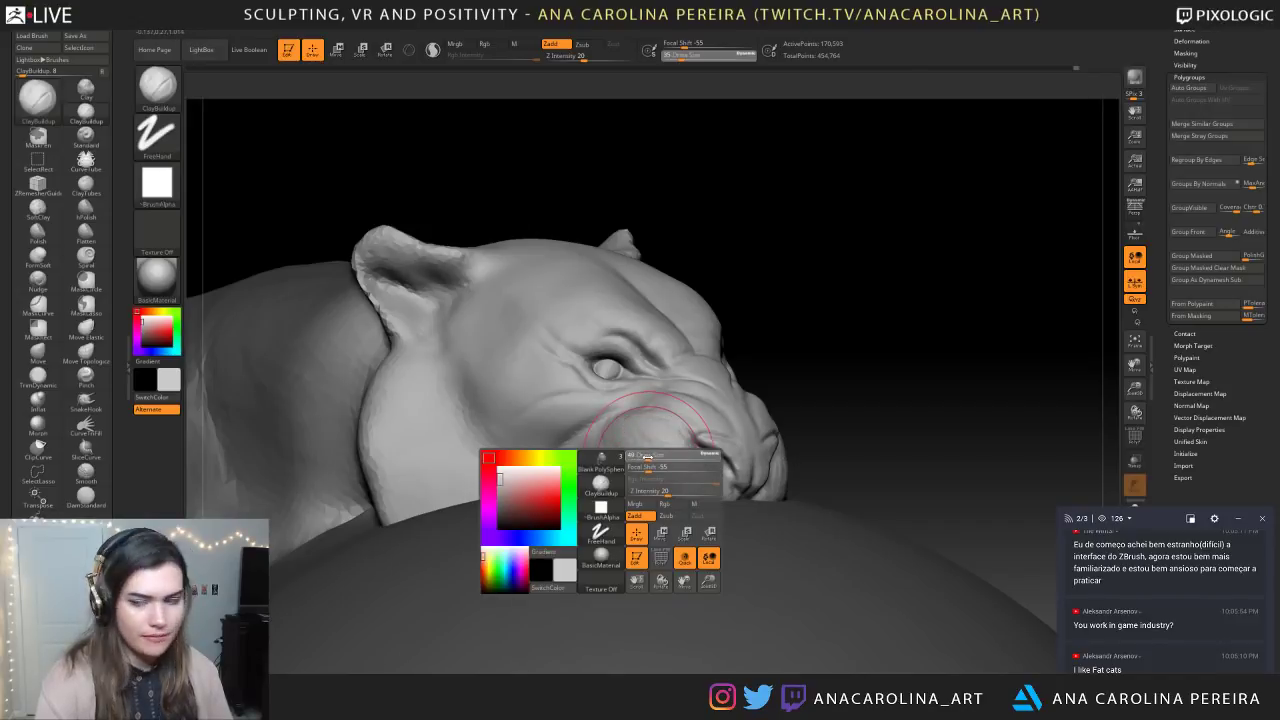
{"action": "key", "text": "space"}
{"action": "left_click_drag", "start_coordinate": [612, 458], "coordinate": [606, 458]}
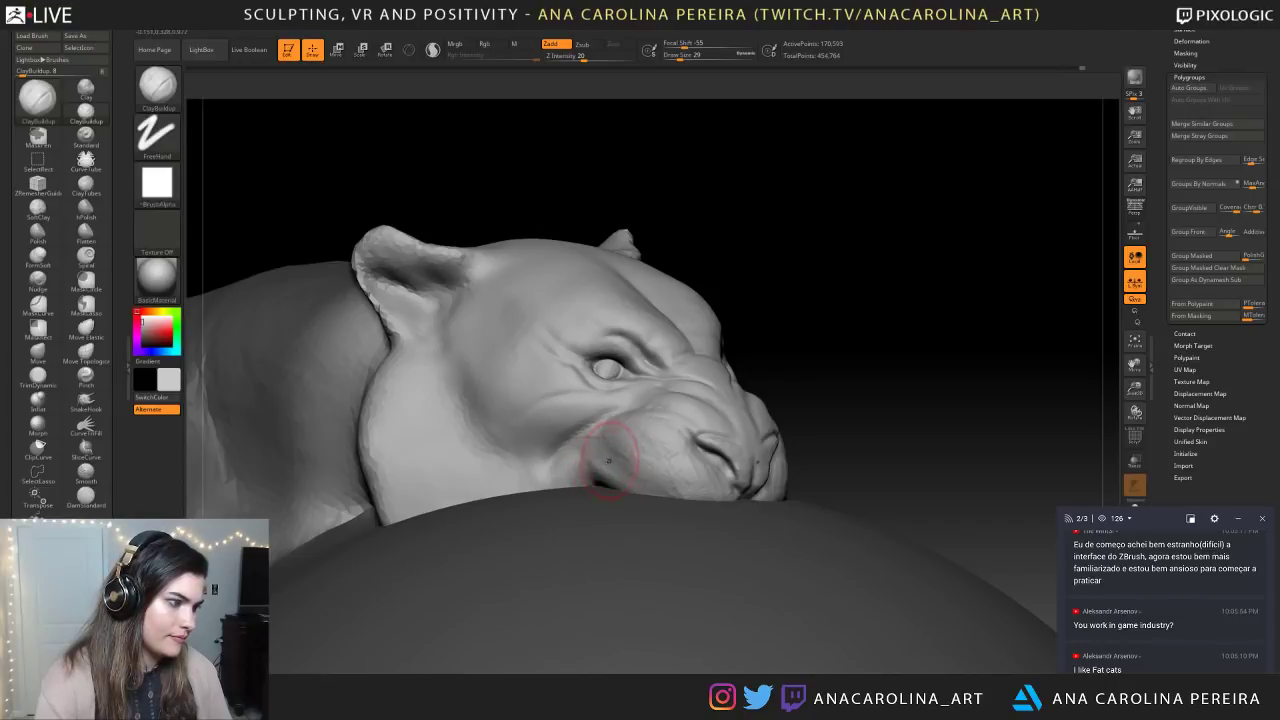
{"action": "right_click_drag", "start_coordinate": [607, 458], "coordinate": [671, 468]}
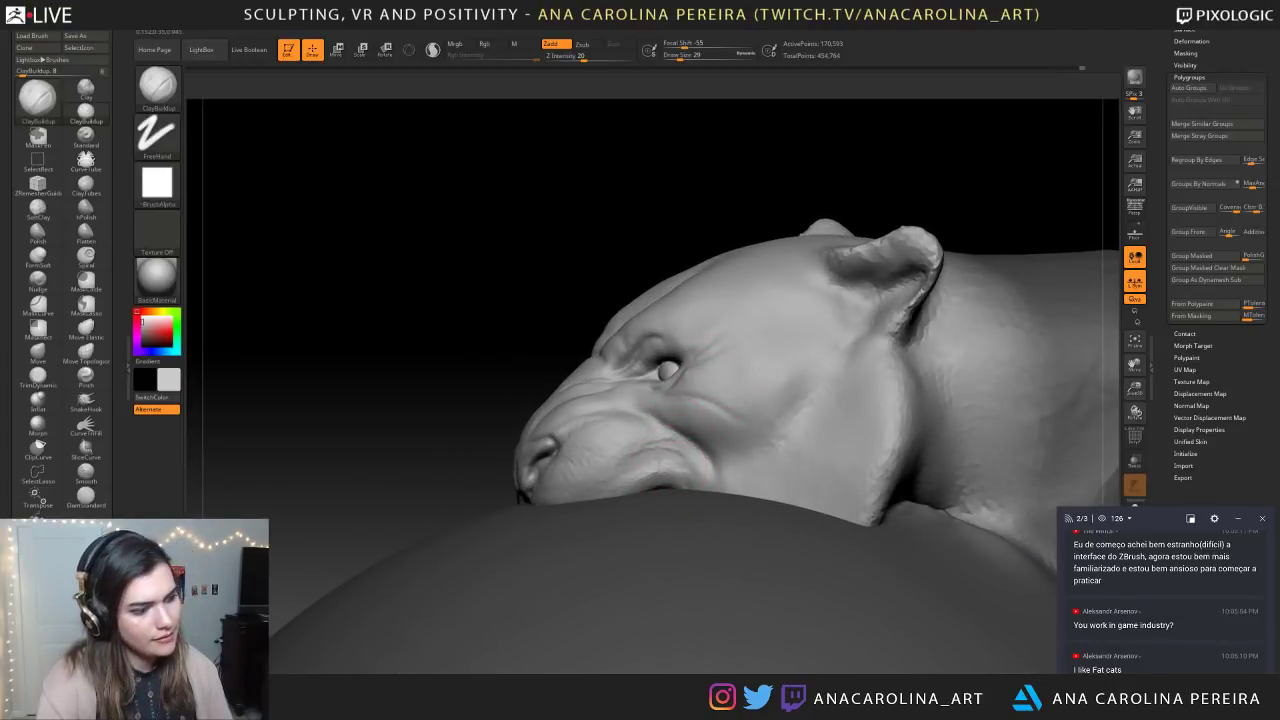
{"action": "mouse_move", "coordinate": [610, 494]}
{"action": "right_mouse_down"}
{"action": "mouse_move", "coordinate": [512, 445]}
{"action": "mouse_move", "coordinate": [534, 470]}
{"action": "right_mouse_up"}
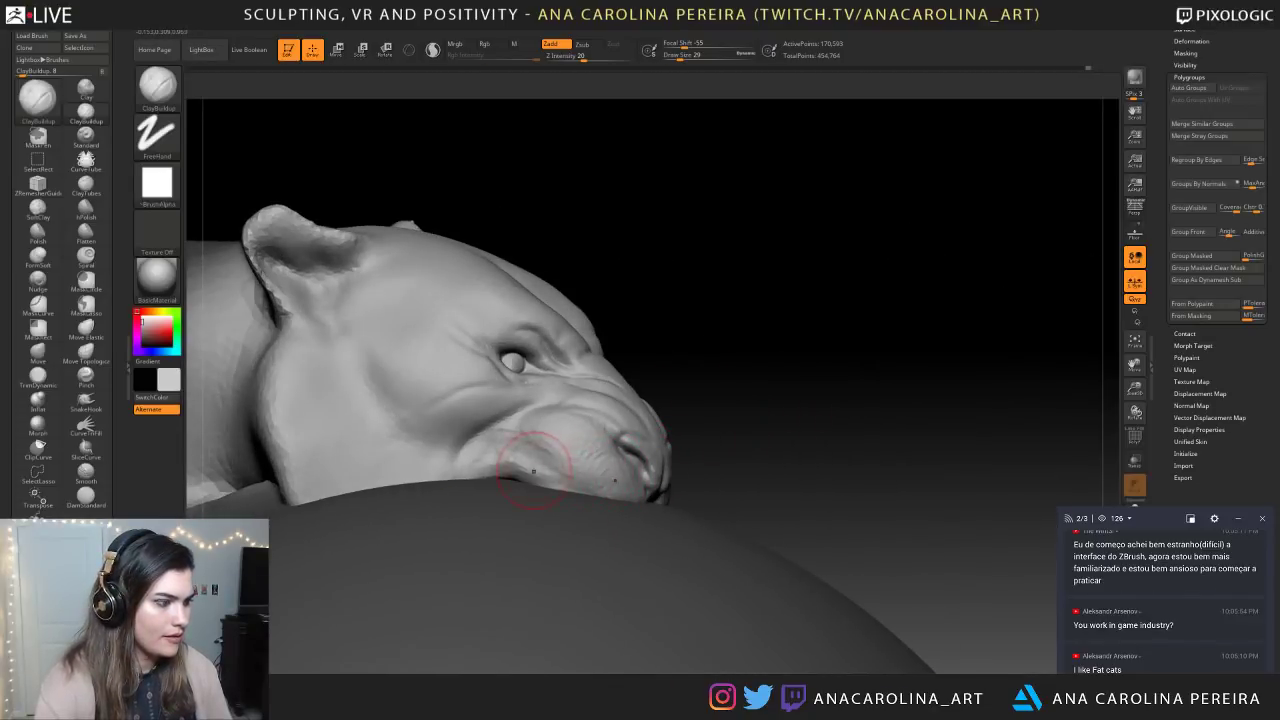
Reduce the brush to draw size 20 and refine the lip around the mouth corner
{"action": "key", "text": "space"}
{"action": "left_click_drag", "start_coordinate": [544, 482], "coordinate": [566, 484]}
{"action": "mouse_move", "coordinate": [580, 475]}
{"action": "right_mouse_down", "text": "ctrl"}
{"action": "mouse_move", "coordinate": [586, 337]}
{"action": "mouse_move", "coordinate": [574, 314]}
{"action": "mouse_move", "coordinate": [586, 371]}
{"action": "mouse_move", "coordinate": [550, 301]}
{"action": "right_mouse_up", "text": "ctrl"}
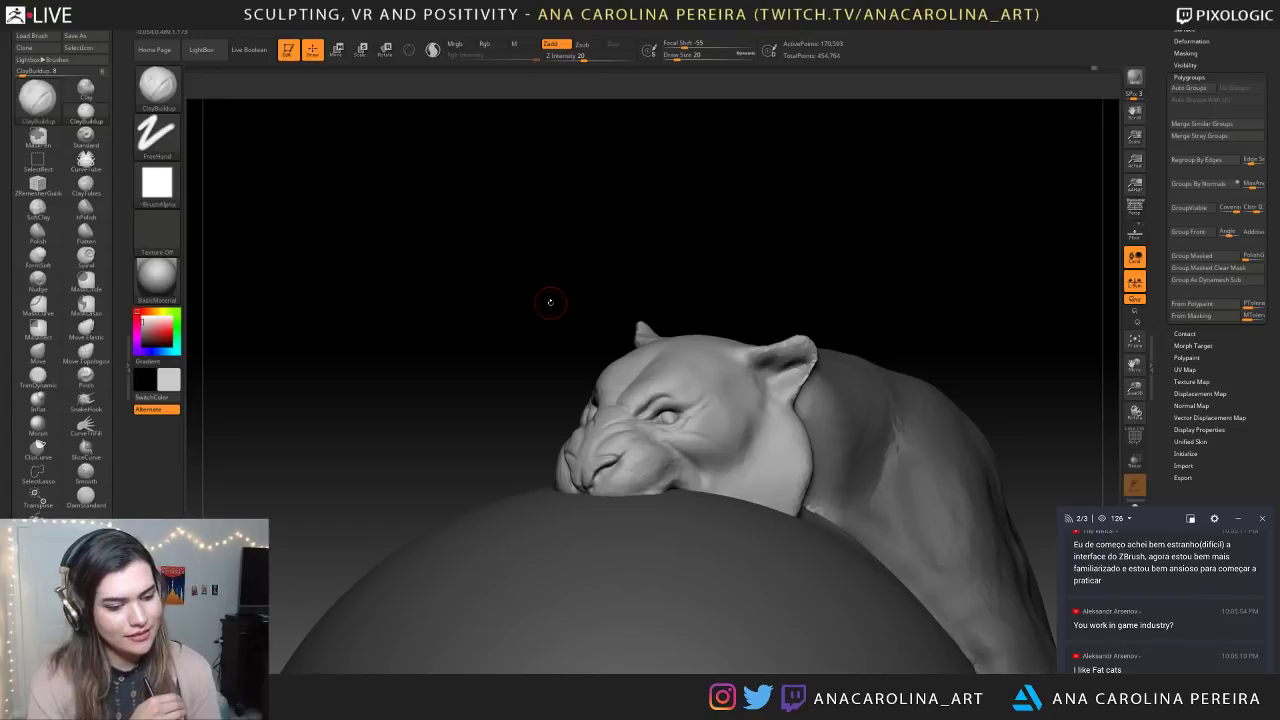
Add volume to the cheek just below the outer eye corner with ClayBuildup at draw size 22
{"action": "right_click_drag", "start_coordinate": [374, 429], "coordinate": [835, 375]}
{"action": "mouse_move", "coordinate": [835, 375]}
{"action": "right_mouse_down", "text": "ctrl"}
{"action": "mouse_move", "coordinate": [855, 402]}
{"action": "mouse_move", "coordinate": [800, 464]}
{"action": "right_mouse_up", "text": "ctrl"}
{"action": "key", "text": "space"}
{"action": "left_click_drag", "start_coordinate": [843, 403], "coordinate": [855, 403]}
{"action": "right_click_drag", "start_coordinate": [915, 398], "coordinate": [848, 388]}
{"action": "key", "text": "space"}
{"action": "left_click", "coordinate": [893, 324]}
{"action": "right_click_drag", "start_coordinate": [924, 314], "coordinate": [893, 309]}
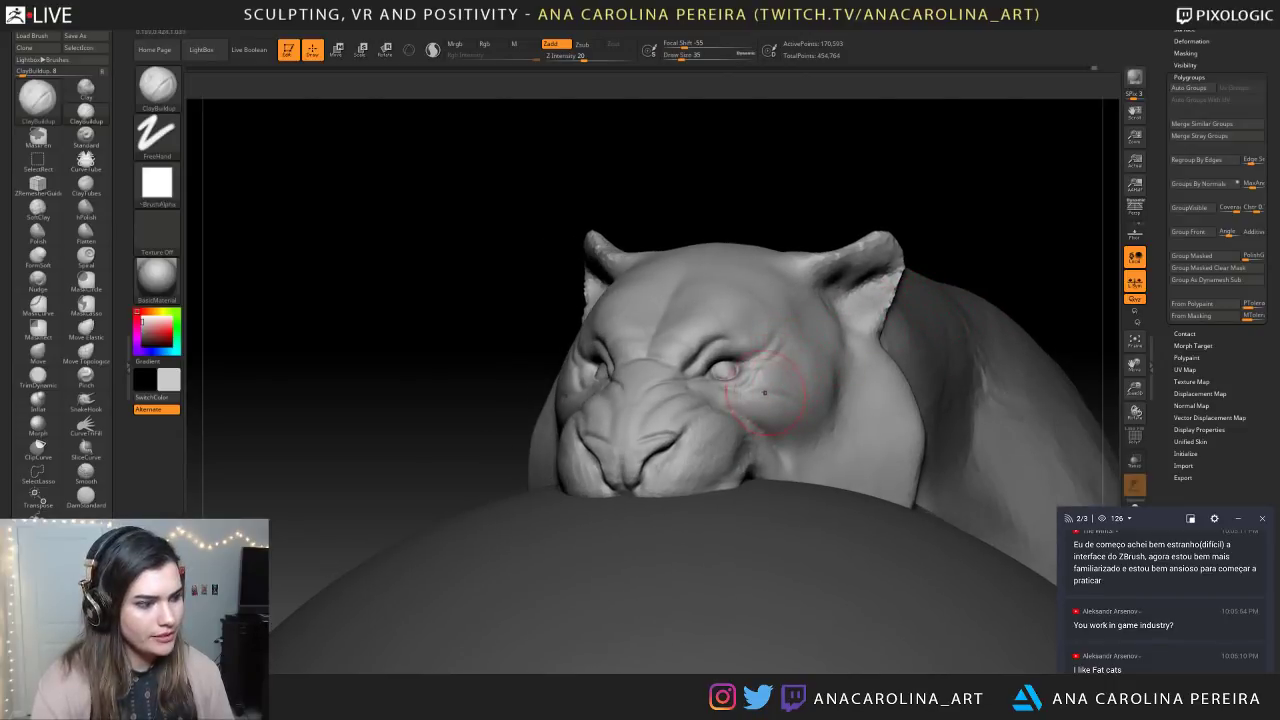
{"action": "key", "text": "space"}
{"action": "left_click_drag", "start_coordinate": [768, 384], "coordinate": [761, 382]}
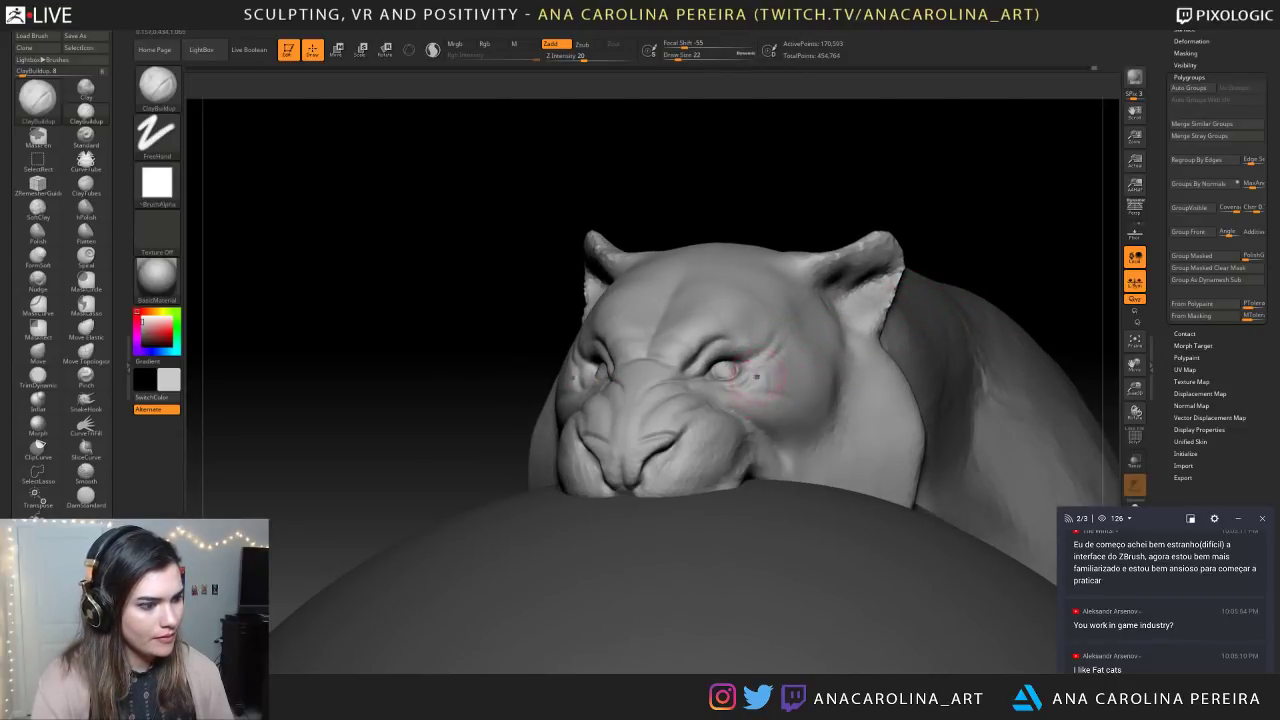
Broaden the cheek volume beside the eye, raising the draw size to 37 and to 51
{"action": "key", "text": "space"}
{"action": "left_click_drag", "start_coordinate": [776, 382], "coordinate": [773, 377]}
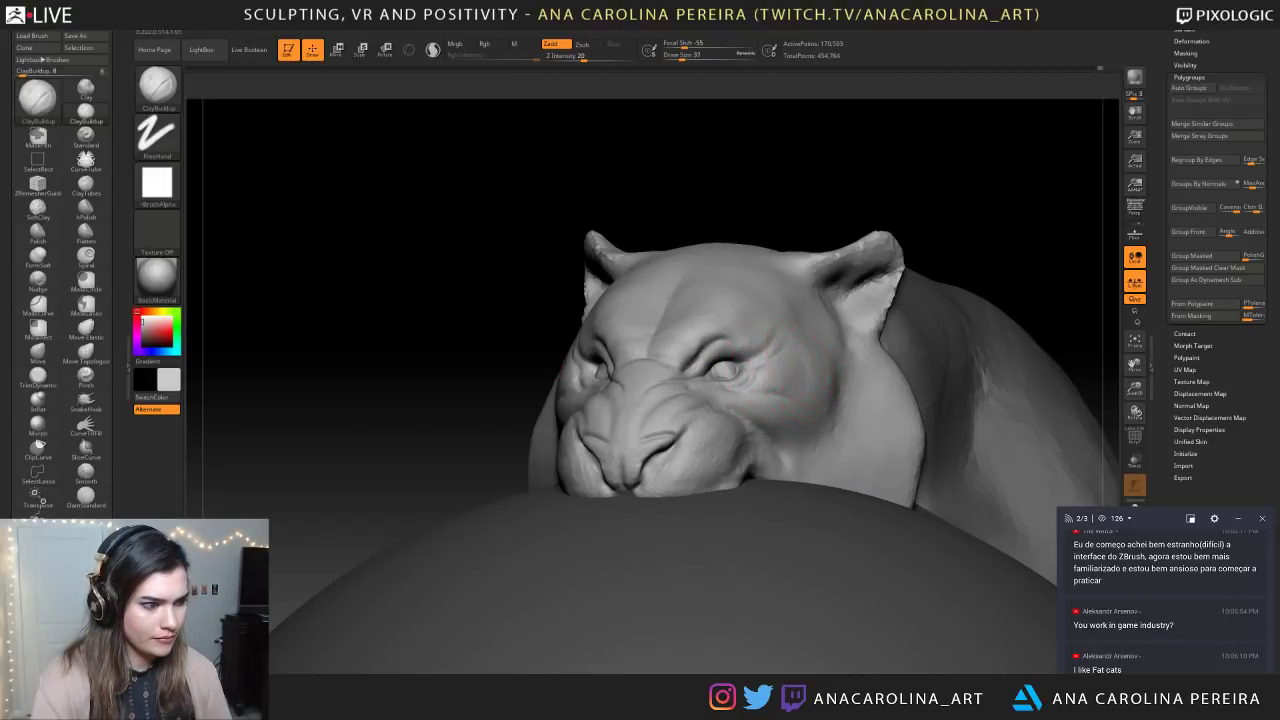
{"action": "key", "text": "space"}
{"action": "left_click_drag", "start_coordinate": [794, 383], "coordinate": [802, 383]}
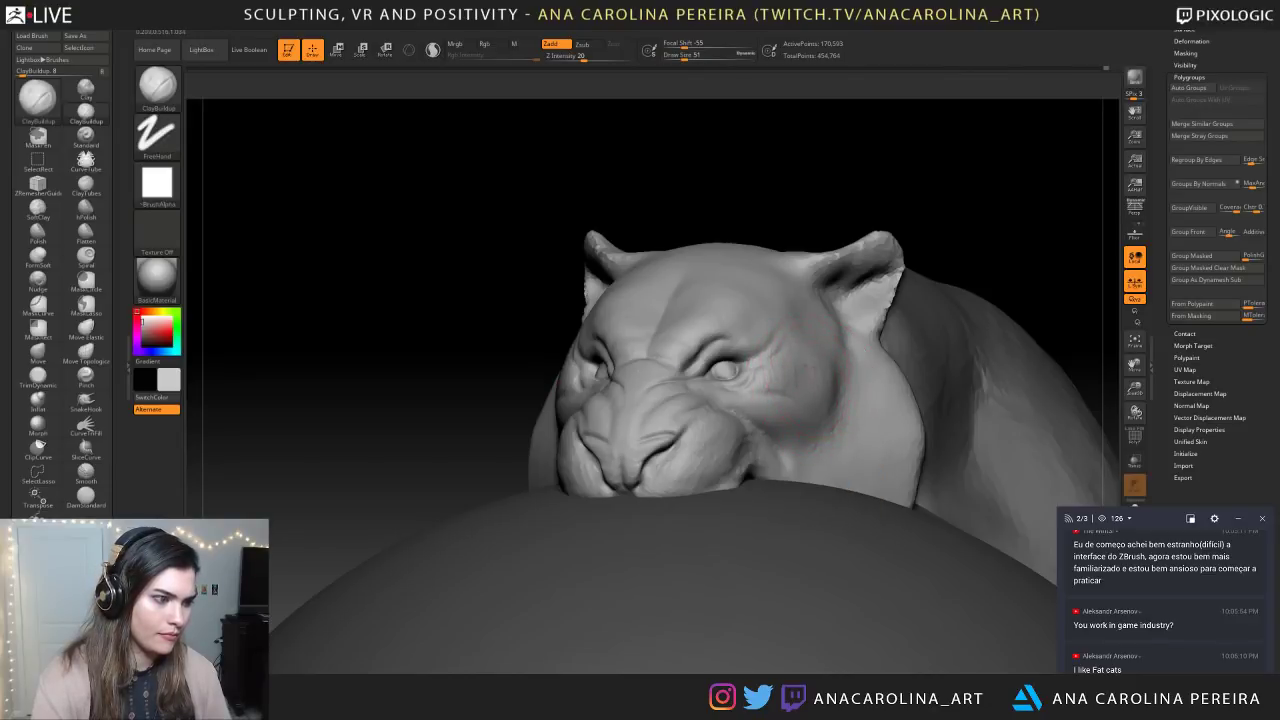
Refine the folds behind the eye and along the cheek with ClayBuildup at draw size 22
{"action": "left_click_drag", "start_coordinate": [898, 230], "coordinate": [928, 358], "text": "alt"}
{"action": "key", "text": "space"}
{"action": "key", "text": "space"}
{"action": "mouse_move", "coordinate": [928, 358]}
{"action": "left_mouse_down", "text": "alt"}
{"action": "mouse_move", "coordinate": [922, 388]}
{"action": "mouse_move", "coordinate": [910, 385]}
{"action": "left_mouse_up", "text": "alt"}
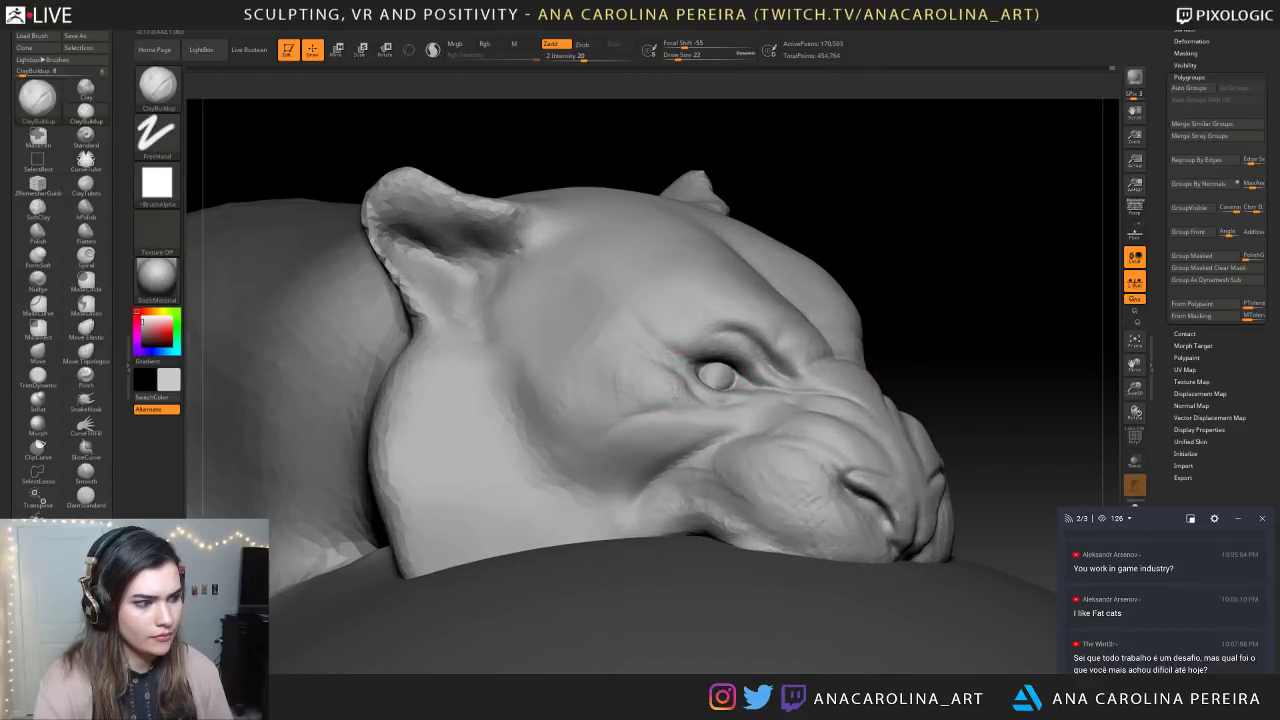
{"action": "mouse_move", "coordinate": [640, 366]}
{"action": "left_mouse_down"}
{"action": "mouse_move", "coordinate": [656, 388]}
{"action": "mouse_move", "coordinate": [612, 386]}
{"action": "left_mouse_up"}
{"action": "mouse_move", "coordinate": [838, 235]}
{"action": "left_mouse_down", "text": "alt"}
{"action": "mouse_move", "coordinate": [826, 183]}
{"action": "mouse_move", "coordinate": [771, 172]}
{"action": "mouse_move", "coordinate": [780, 186]}
{"action": "mouse_move", "coordinate": [789, 169]}
{"action": "mouse_move", "coordinate": [788, 190]}
{"action": "left_mouse_up", "text": "alt"}
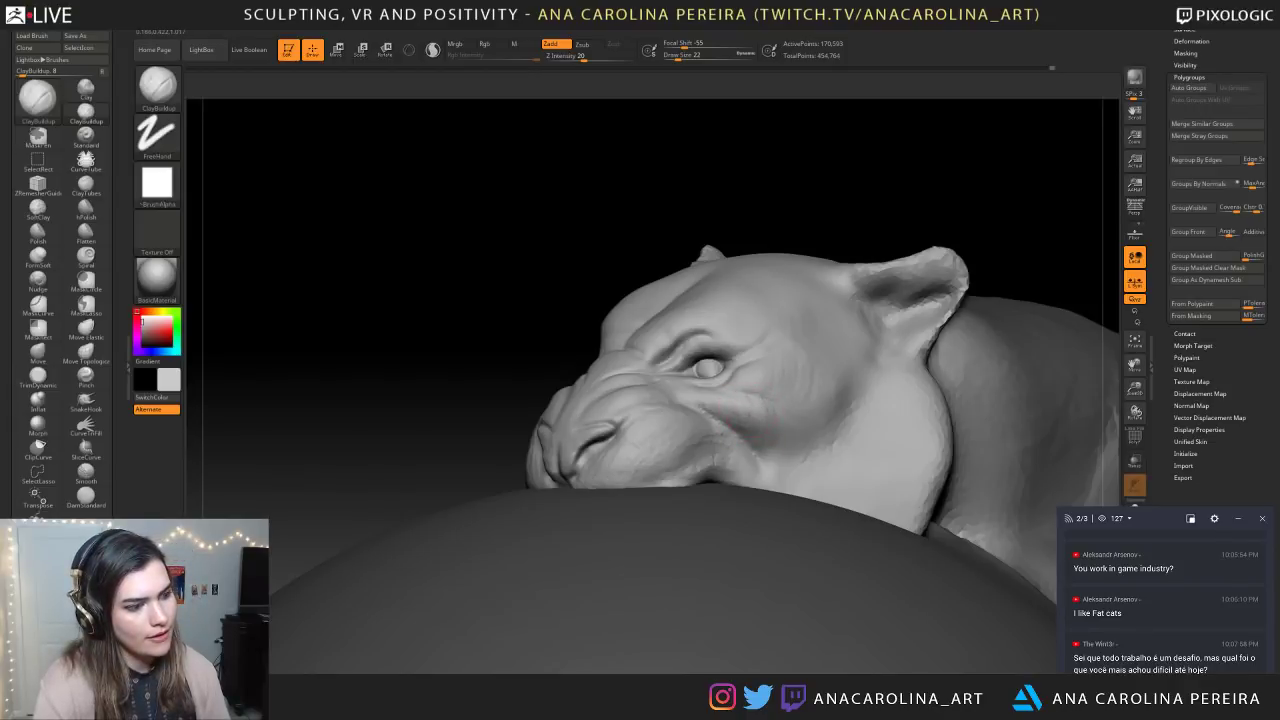
Build up the cheek toward the jaw at draw sizes 27 and 51, and smooth the strokes
{"action": "mouse_move", "coordinate": [640, 232]}
{"action": "left_mouse_down"}
{"action": "mouse_move", "coordinate": [763, 234]}
{"action": "mouse_move", "coordinate": [770, 283]}
{"action": "mouse_move", "coordinate": [756, 292]}
{"action": "left_mouse_up"}
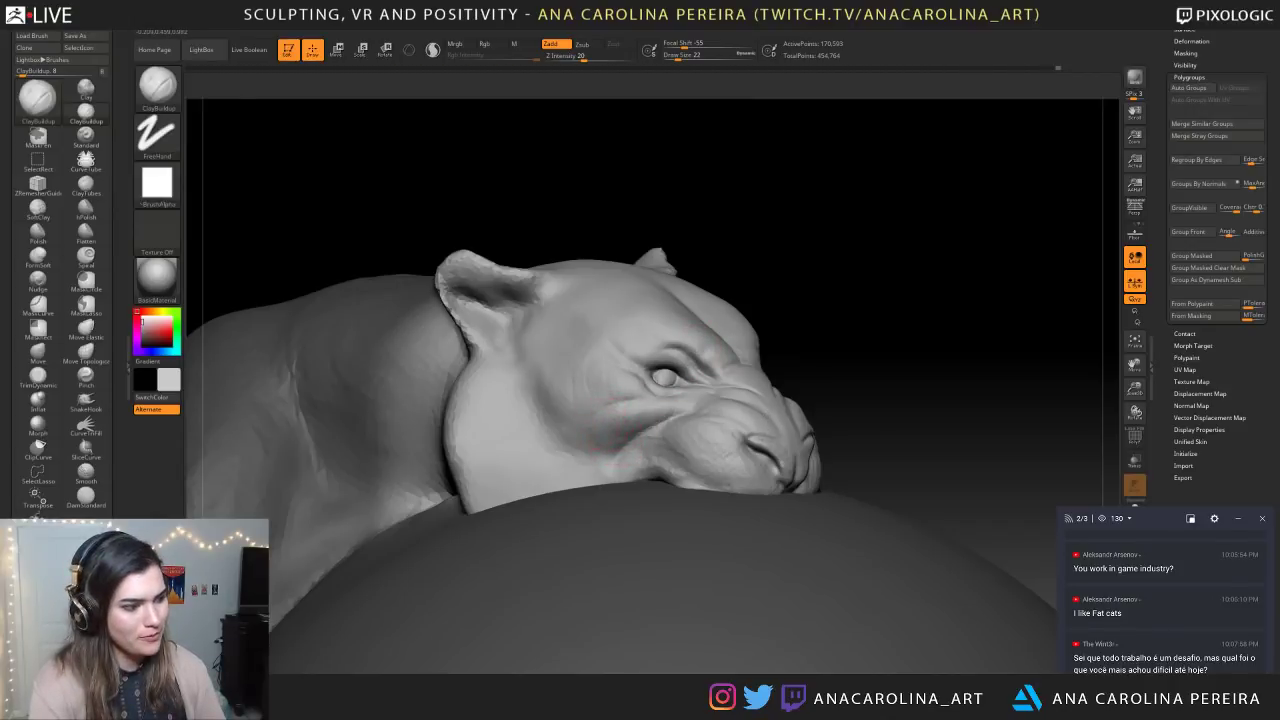
{"action": "key", "text": "space"}
{"action": "left_click_drag", "start_coordinate": [619, 436], "coordinate": [622, 434]}
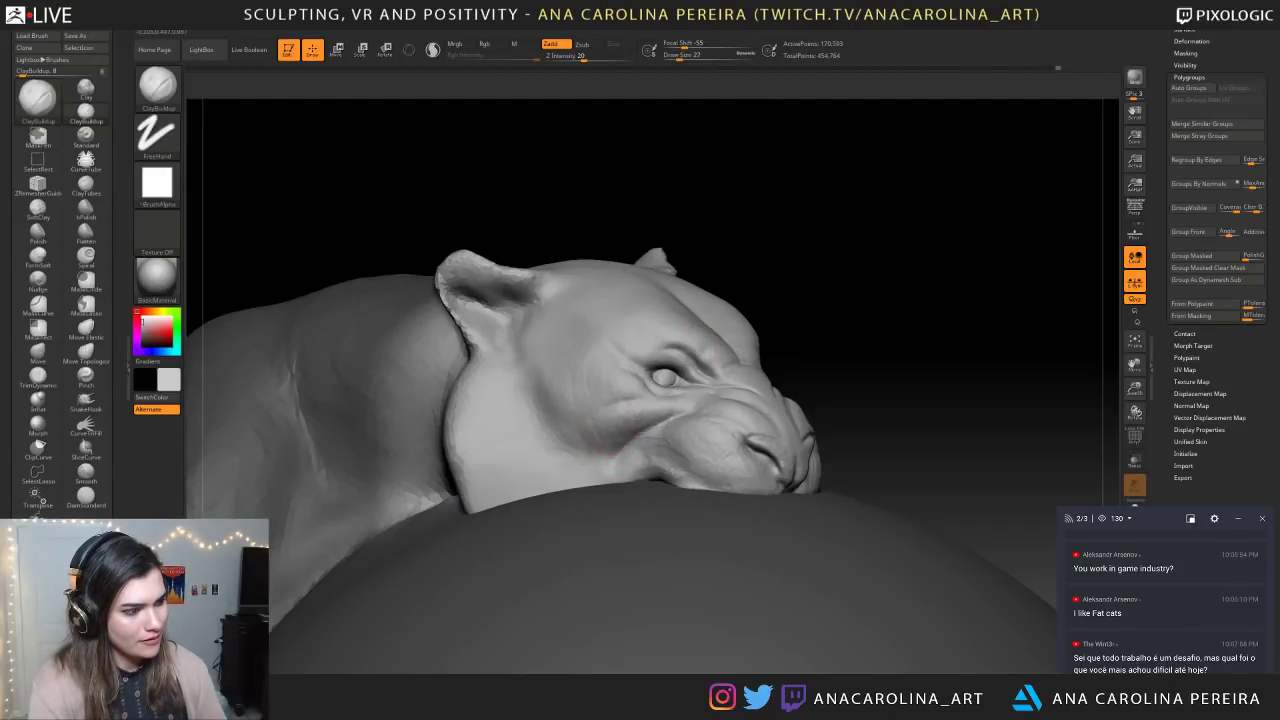
{"action": "mouse_move", "coordinate": [733, 245]}
{"action": "left_mouse_down", "text": "alt"}
{"action": "mouse_move", "coordinate": [731, 200]}
{"action": "mouse_move", "coordinate": [694, 218]}
{"action": "mouse_move", "coordinate": [689, 240]}
{"action": "mouse_move", "coordinate": [684, 222]}
{"action": "mouse_move", "coordinate": [743, 220]}
{"action": "mouse_move", "coordinate": [742, 309]}
{"action": "left_mouse_up", "text": "alt"}
{"action": "key", "text": "space"}
{"action": "left_click_drag", "start_coordinate": [568, 401], "coordinate": [573, 401]}
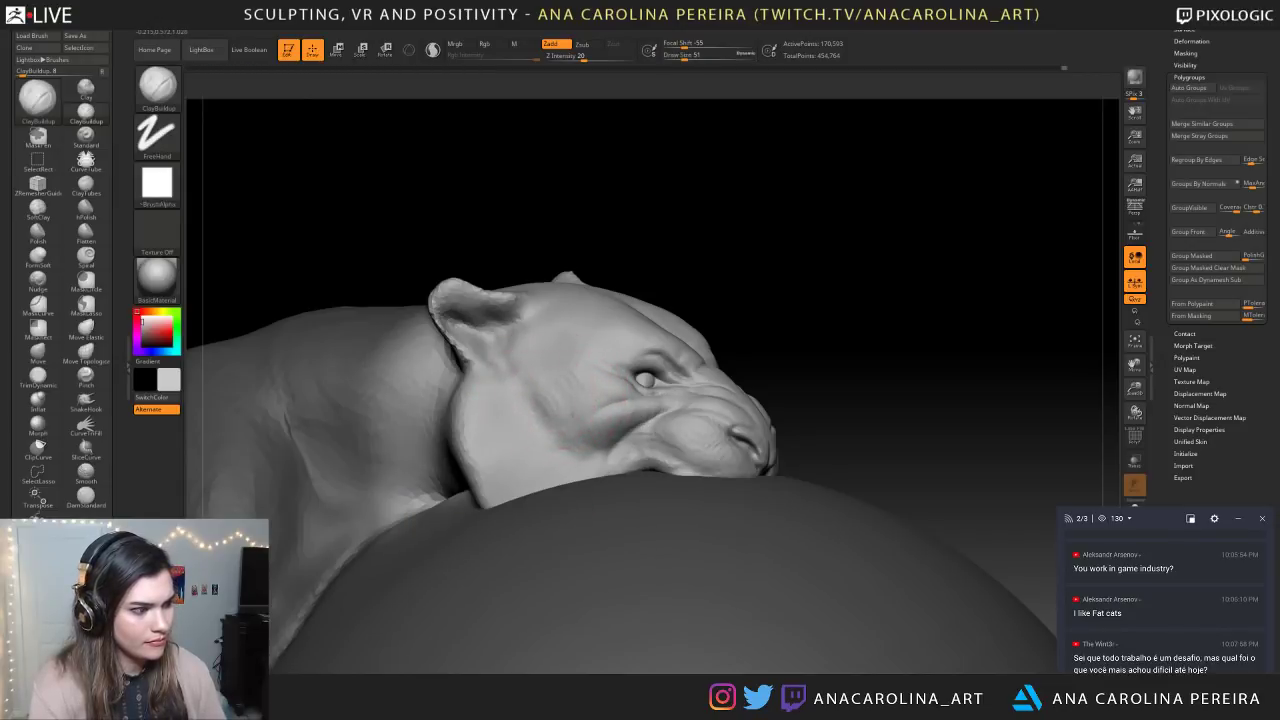
{"action": "left_click_drag", "start_coordinate": [683, 280], "coordinate": [626, 281]}
{"action": "left_click_drag", "start_coordinate": [749, 388], "coordinate": [768, 374], "text": "shift"}
Set ClayBuildup to draw size 17 and build up the inner brows and the forehead between the eyes
{"action": "key", "text": "space"}
{"action": "mouse_move", "coordinate": [933, 277]}
{"action": "left_mouse_down"}
{"action": "mouse_move", "coordinate": [898, 278]}
{"action": "mouse_move", "coordinate": [926, 288]}
{"action": "left_mouse_up"}
{"action": "key", "text": "space"}
{"action": "left_click_drag", "start_coordinate": [702, 337], "coordinate": [695, 337]}
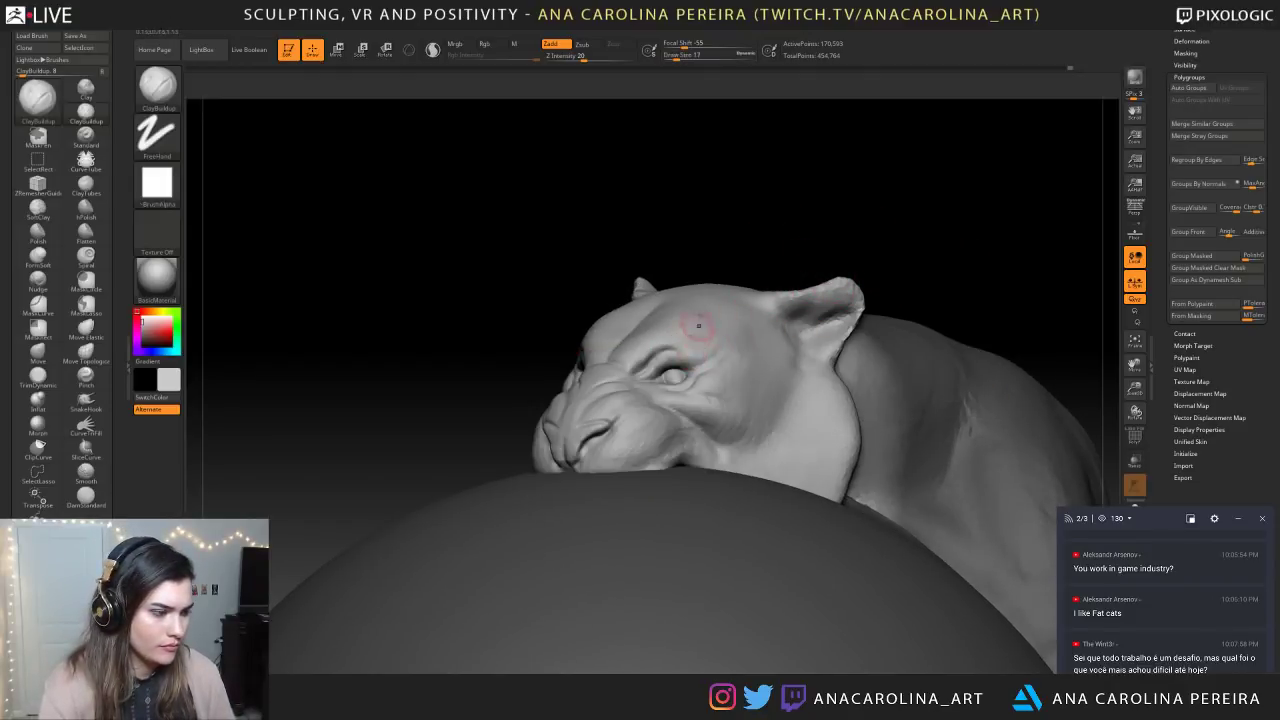
{"action": "left_click_drag", "start_coordinate": [718, 252], "coordinate": [716, 286], "text": "alt"}
{"action": "mouse_move", "coordinate": [645, 138]}
{"action": "left_mouse_down", "text": "alt"}
{"action": "mouse_move", "coordinate": [788, 206]}
{"action": "mouse_move", "coordinate": [845, 208]}
{"action": "left_mouse_up", "text": "alt"}
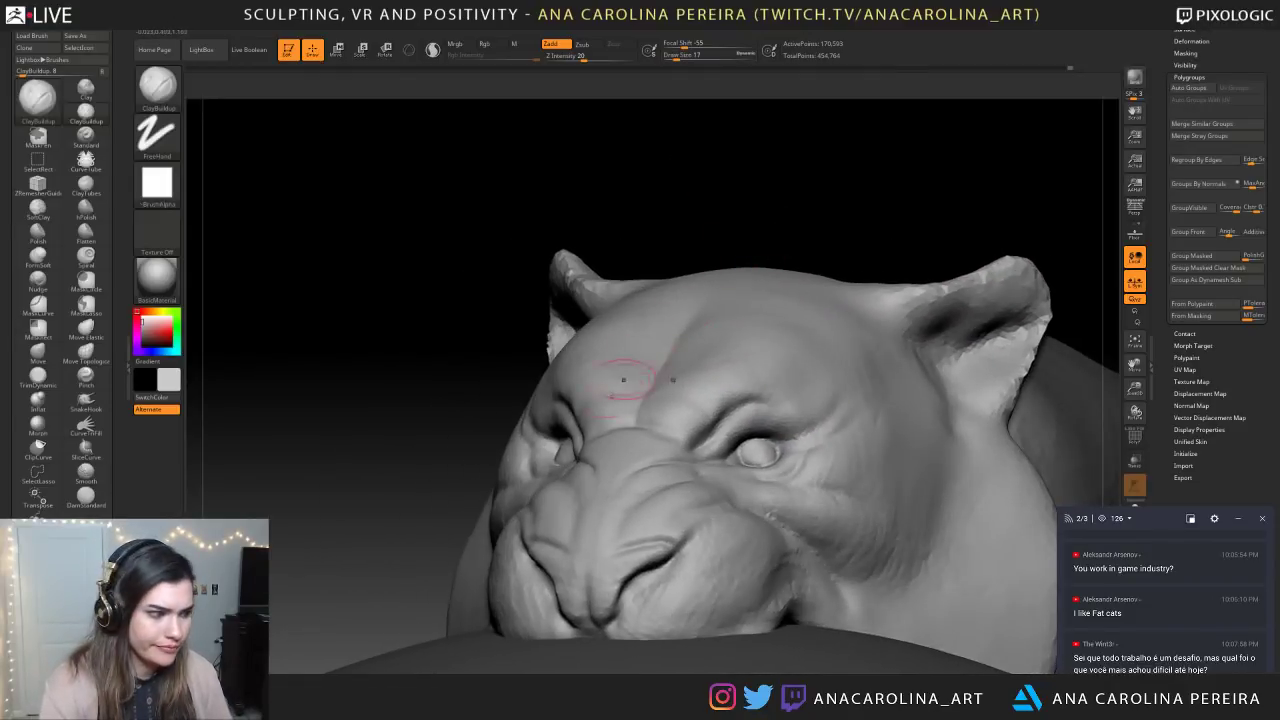
{"action": "left_click_drag", "start_coordinate": [676, 426], "coordinate": [695, 429]}
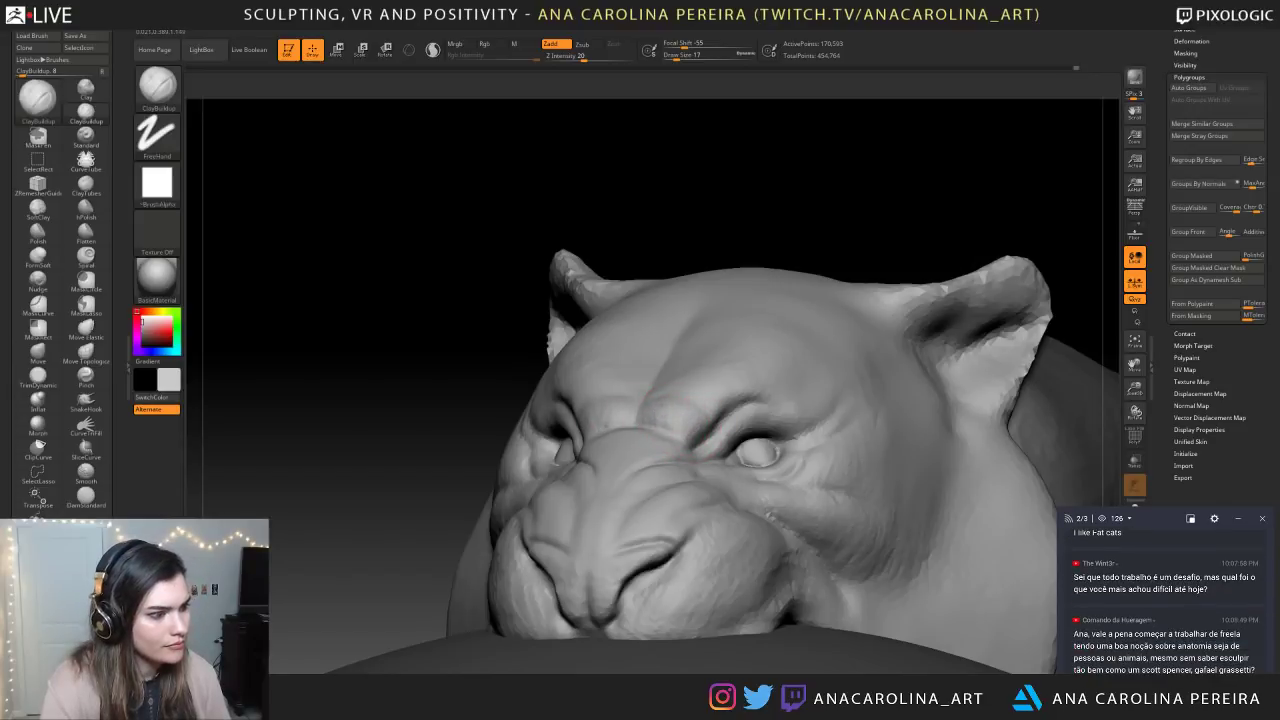
{"action": "left_click_drag", "start_coordinate": [663, 377], "coordinate": [668, 385]}
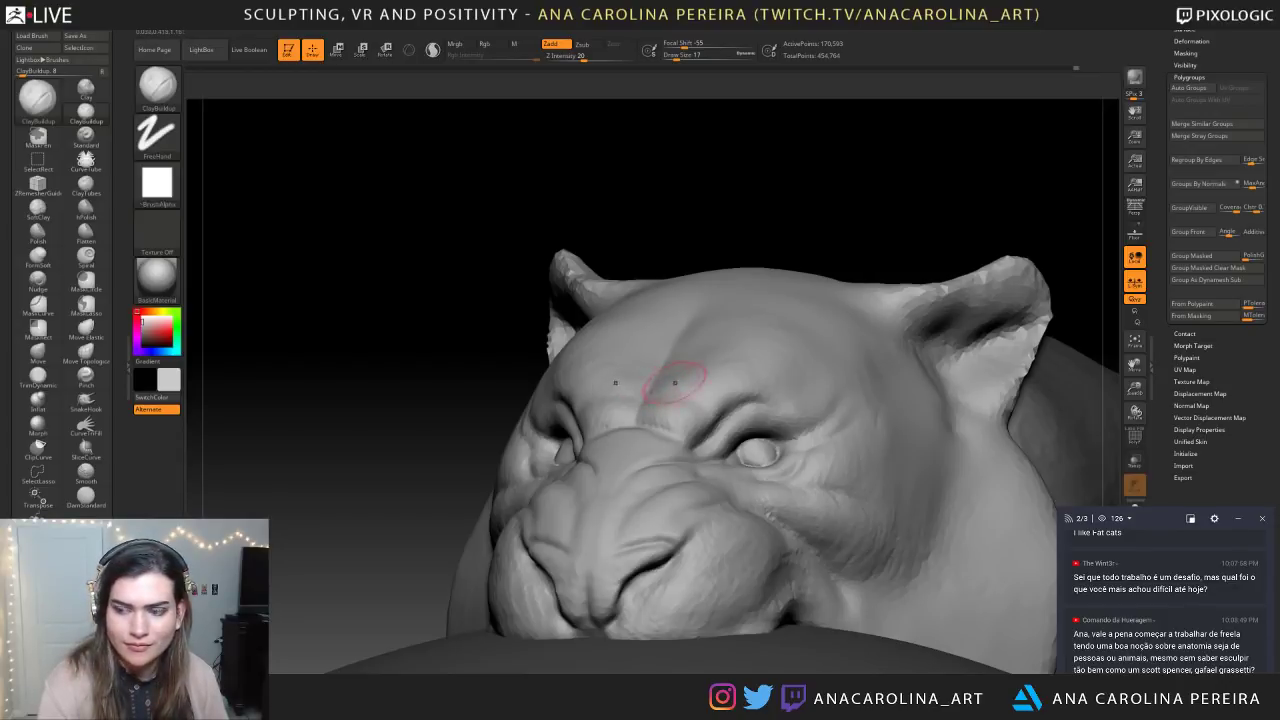
{"action": "left_click_drag", "start_coordinate": [668, 250], "coordinate": [684, 430], "text": "alt"}
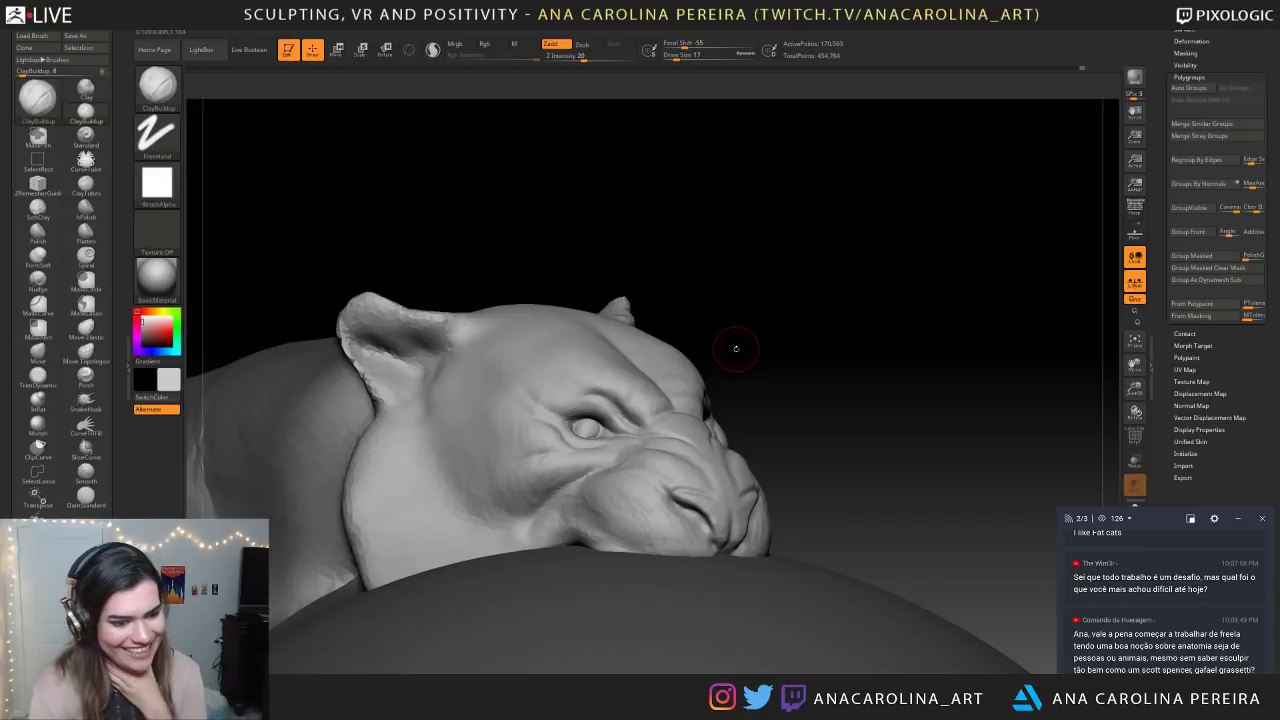
{"action": "scroll", "coordinate": [1085, 593], "scroll_direction": "up", "scroll_amount": 2}
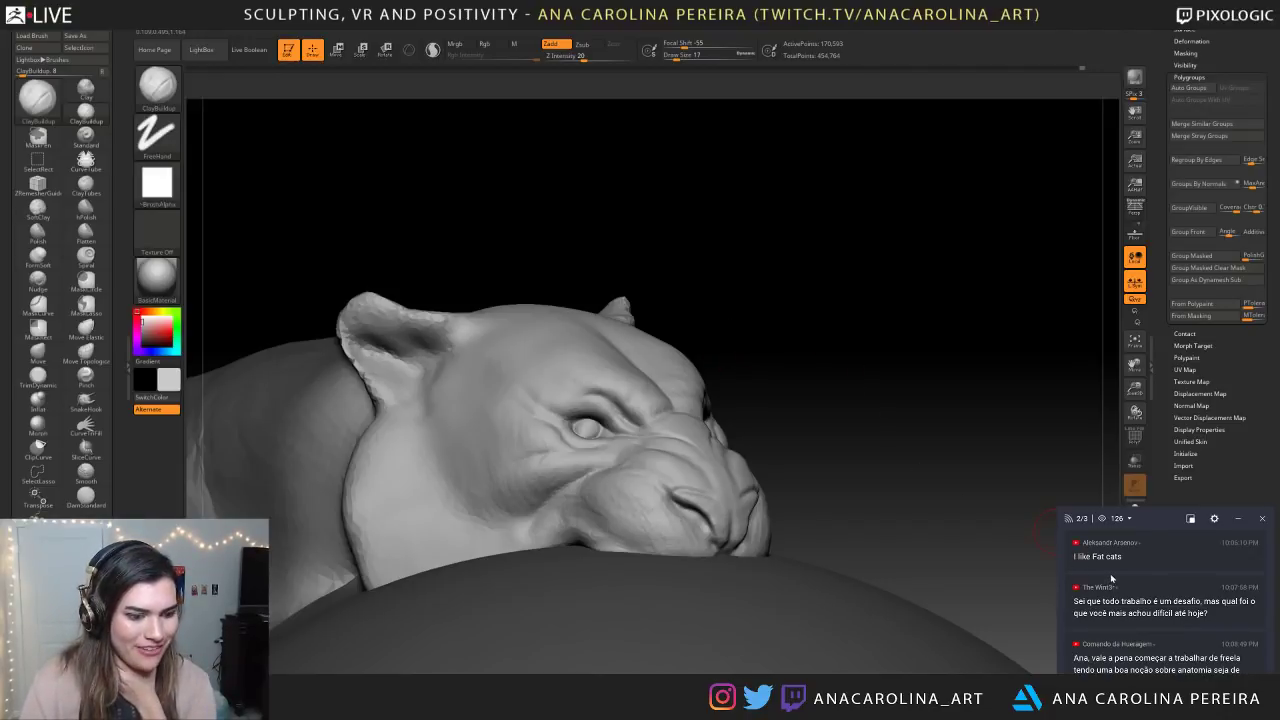
{"action": "scroll", "coordinate": [1094, 598], "scroll_direction": "down", "scroll_amount": 2}
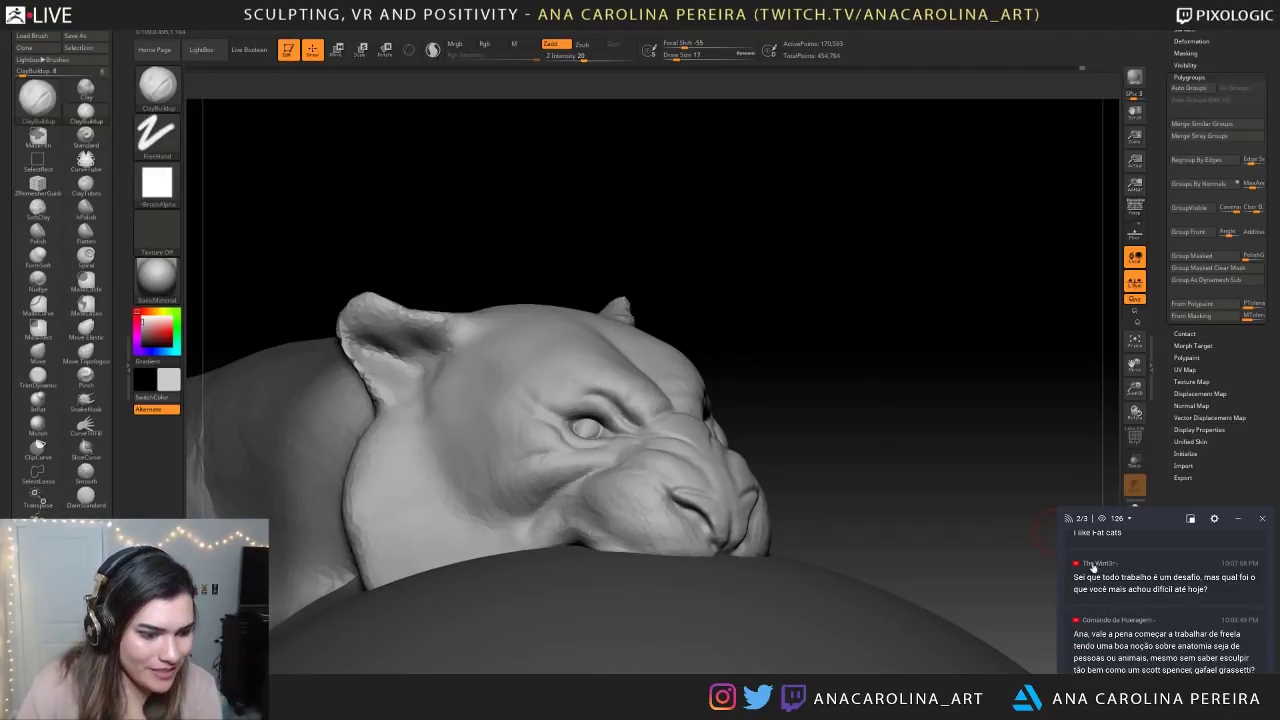
{"action": "left_click_drag", "start_coordinate": [1078, 577], "coordinate": [1232, 577]}
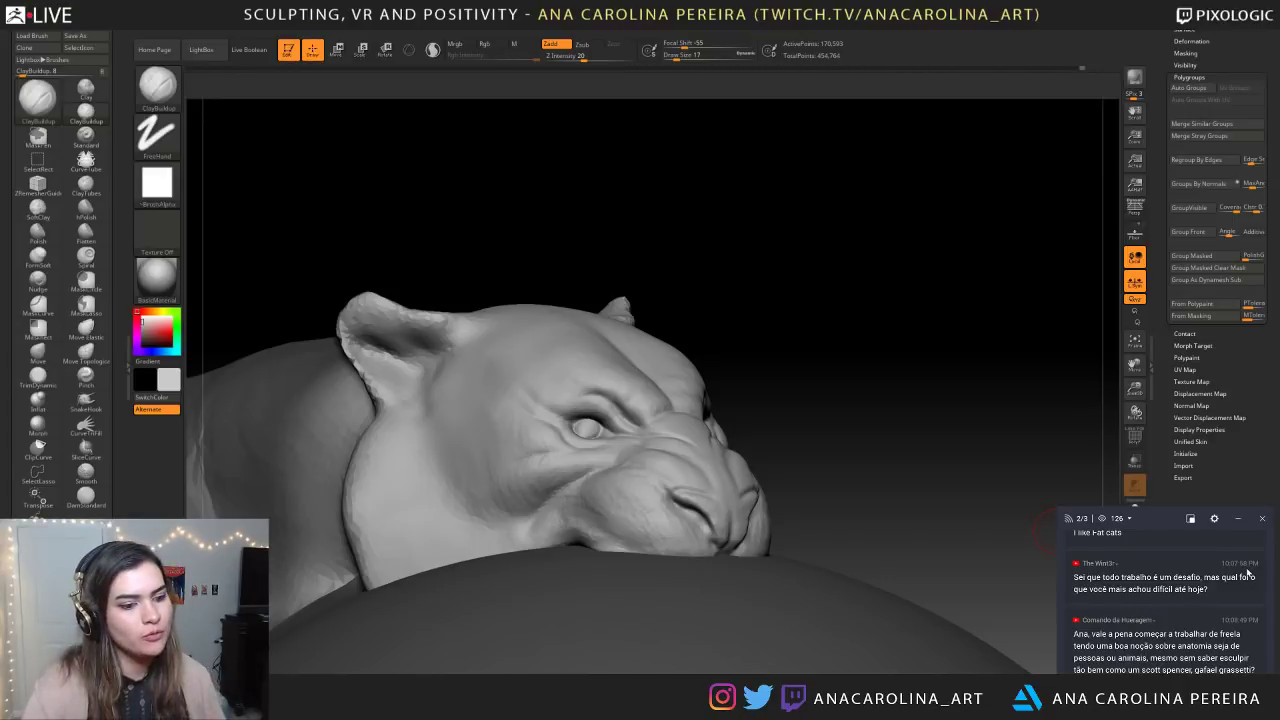
Sculpt the forehead crease and brow with ClayBuildup at draw size 16, and smooth the area beside the eye
{"action": "mouse_move", "coordinate": [974, 420]}
{"action": "left_mouse_down"}
{"action": "mouse_move", "coordinate": [674, 317]}
{"action": "mouse_move", "coordinate": [694, 327]}
{"action": "mouse_move", "coordinate": [745, 188]}
{"action": "mouse_move", "coordinate": [709, 246]}
{"action": "left_mouse_up"}
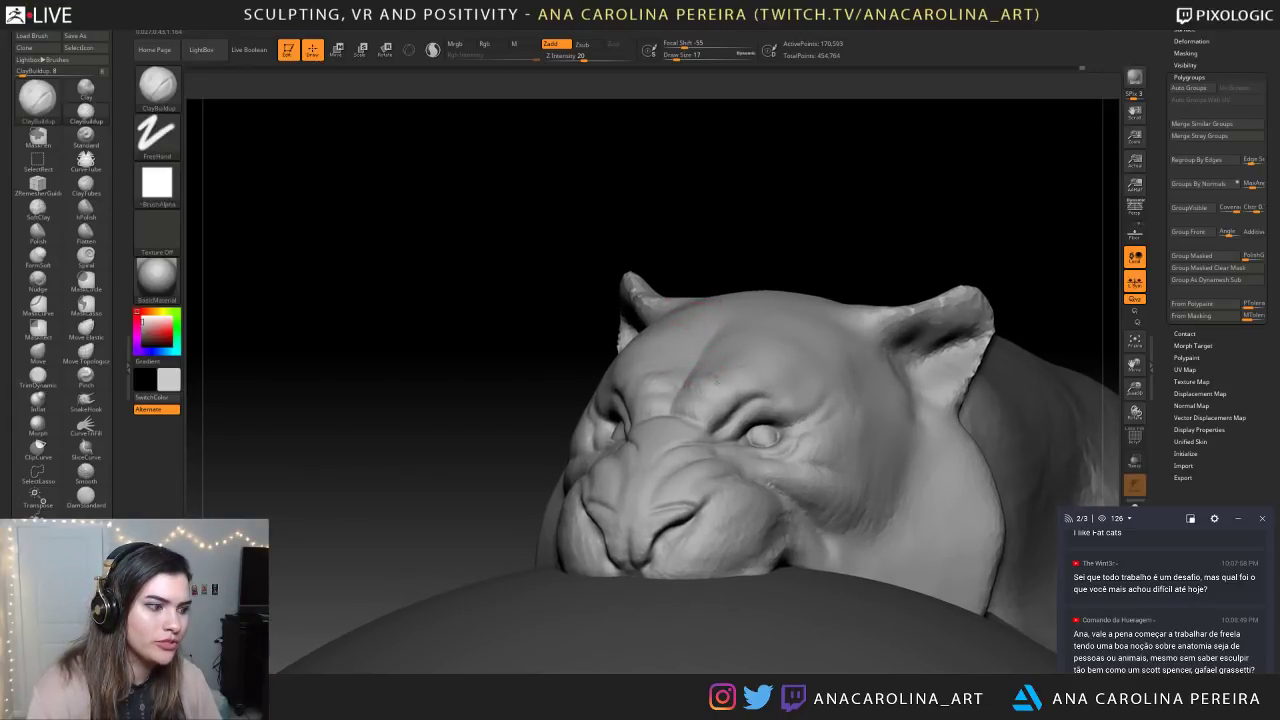
{"action": "mouse_move", "coordinate": [735, 252]}
{"action": "left_mouse_down"}
{"action": "mouse_move", "coordinate": [778, 282]}
{"action": "mouse_move", "coordinate": [720, 238]}
{"action": "mouse_move", "coordinate": [795, 396]}
{"action": "mouse_move", "coordinate": [846, 383]}
{"action": "left_mouse_up"}
{"action": "key", "text": "s"}
{"action": "key", "text": "s"}
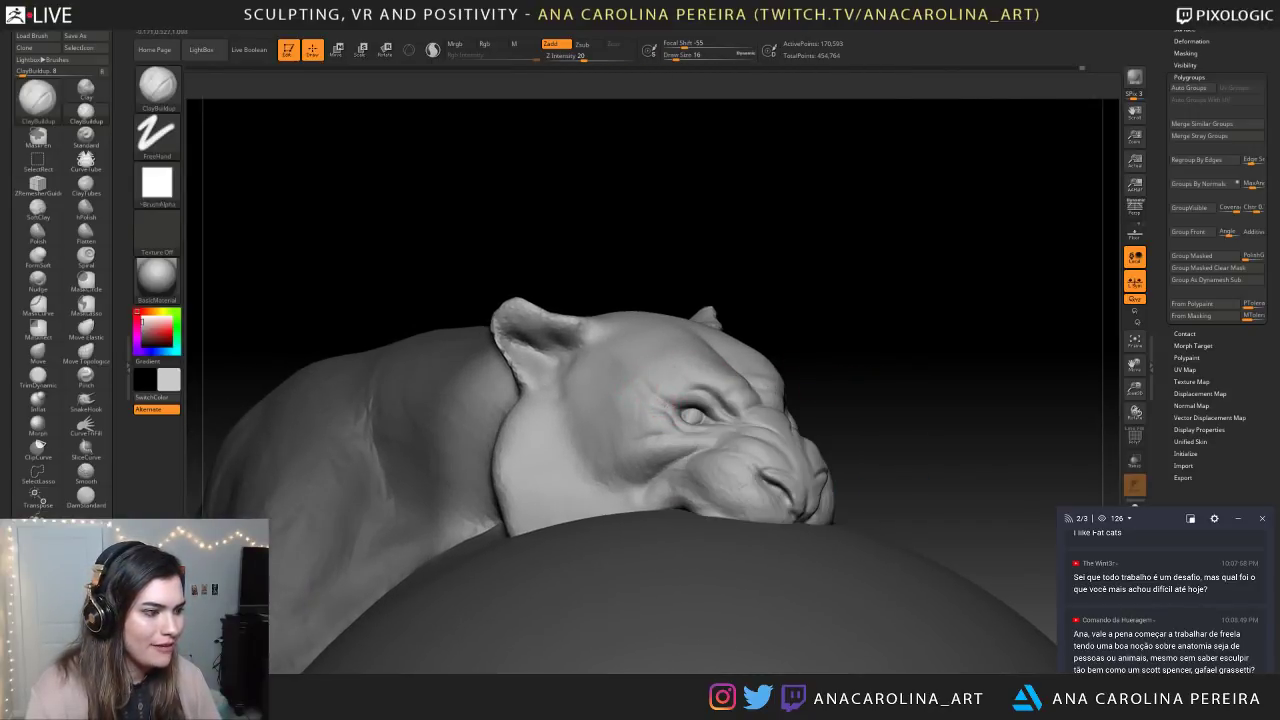
{"action": "left_click_drag", "start_coordinate": [835, 290], "coordinate": [695, 280]}
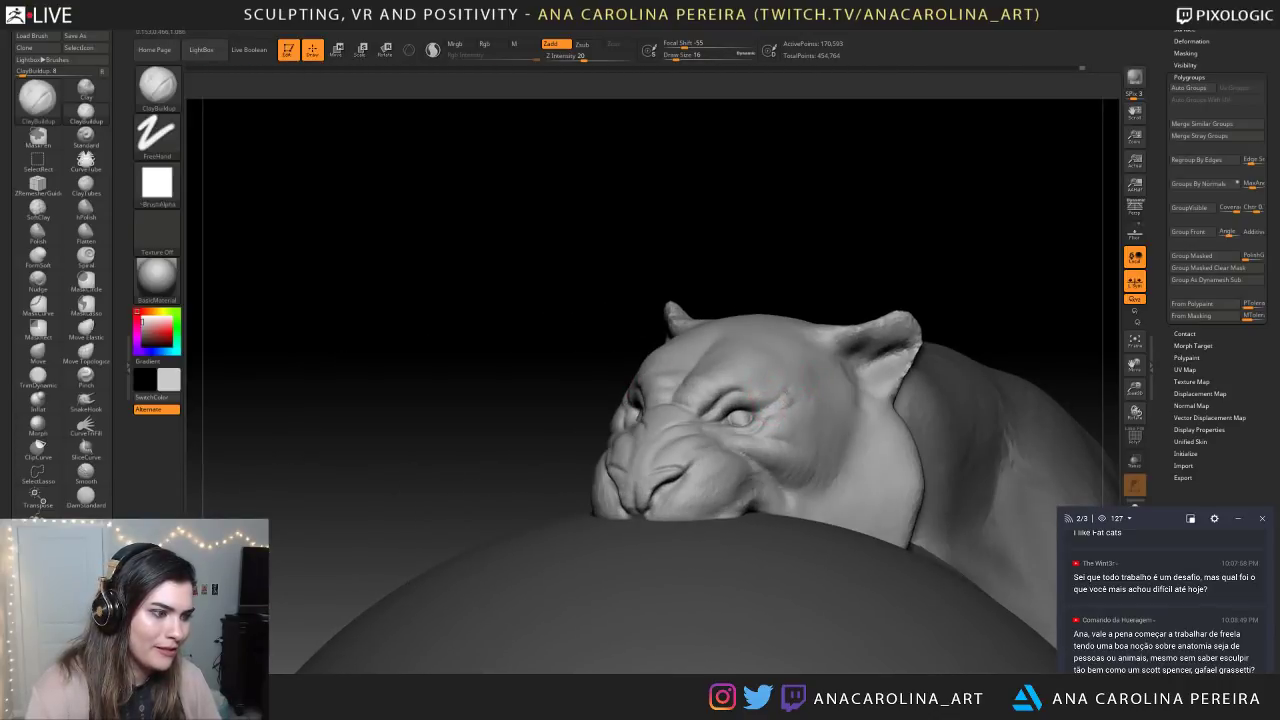
{"action": "left_click_drag", "start_coordinate": [791, 214], "coordinate": [795, 290], "text": "alt"}
{"action": "left_click_drag", "start_coordinate": [820, 377], "coordinate": [788, 393], "text": "shift"}
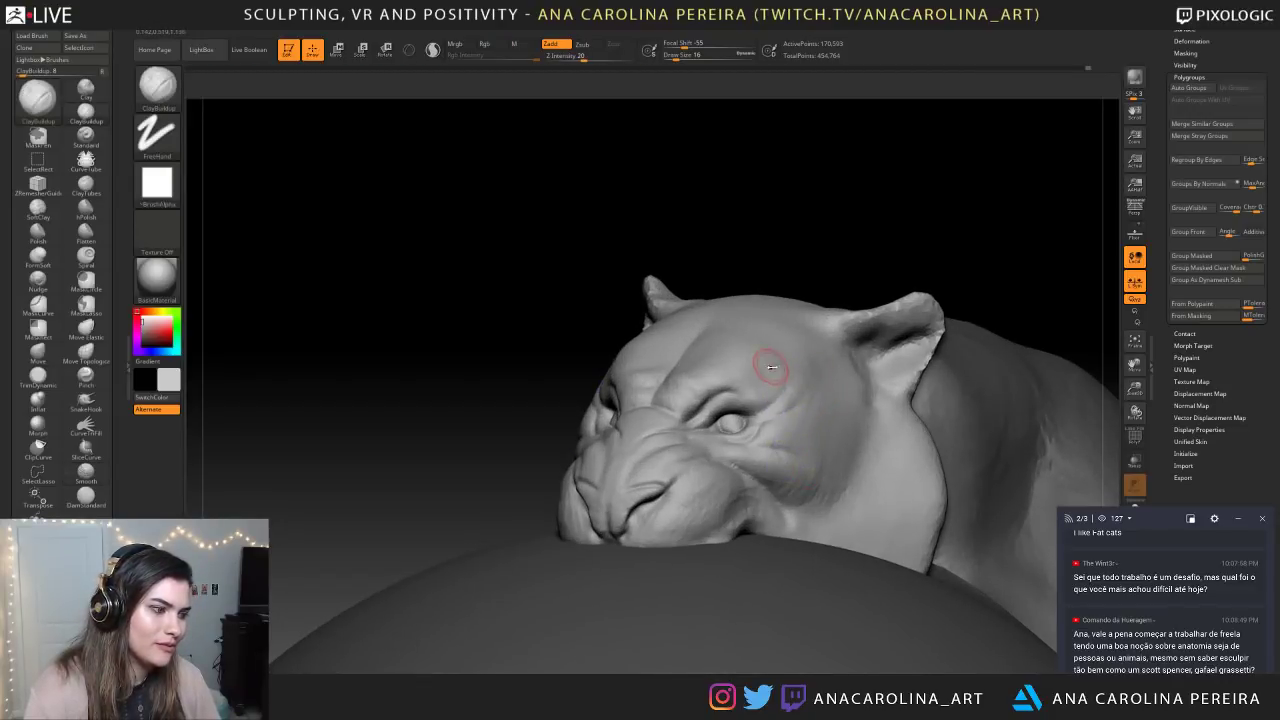
Build up the forehead above the brow with ClayBuildup at draw size 27
{"action": "key", "text": "space"}
{"action": "left_click_drag", "start_coordinate": [771, 366], "coordinate": [767, 362]}
{"action": "left_click_drag", "start_coordinate": [788, 263], "coordinate": [786, 318], "text": "alt"}
{"action": "key", "text": "space"}
{"action": "left_click_drag", "start_coordinate": [768, 363], "coordinate": [744, 385]}
{"action": "key", "text": "space"}
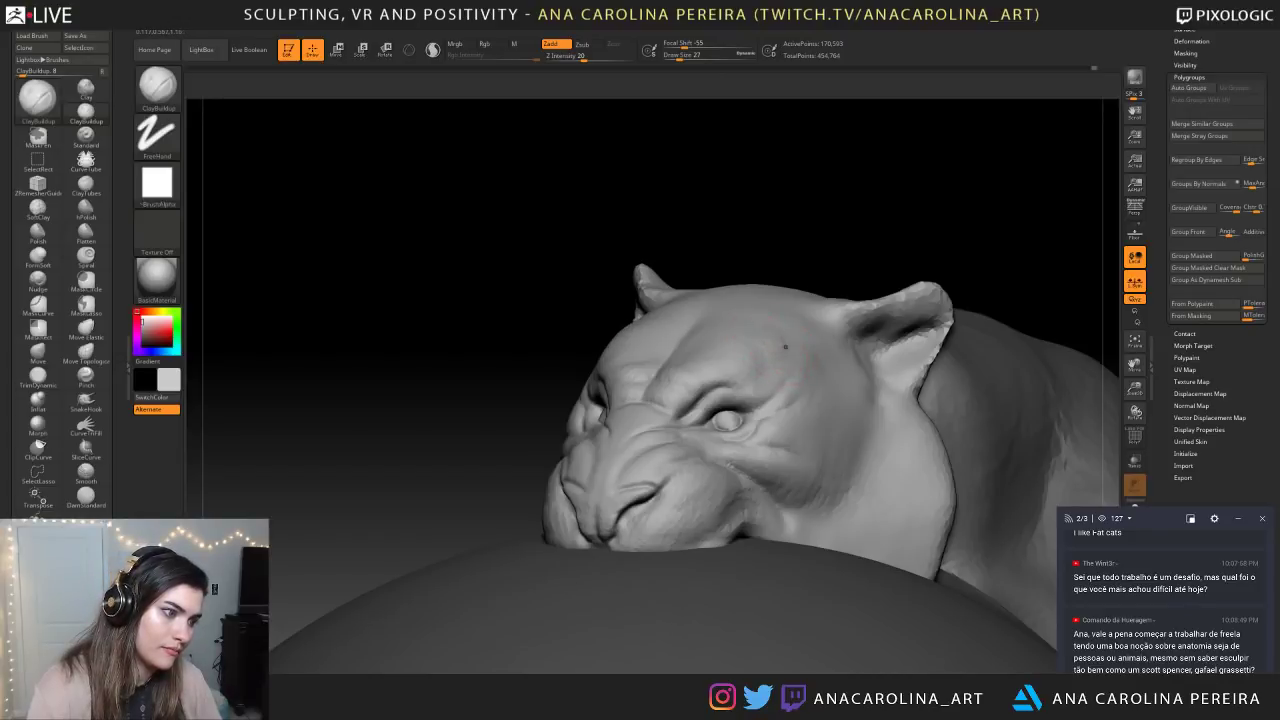
Enlarge the brush to draw size 51 and shape the top of the head between the brow and ear
{"action": "mouse_move", "coordinate": [792, 251]}
{"action": "left_mouse_down"}
{"action": "mouse_move", "coordinate": [829, 257]}
{"action": "mouse_move", "coordinate": [826, 267]}
{"action": "left_mouse_up"}
{"action": "key", "text": "space"}
{"action": "left_click_drag", "start_coordinate": [752, 342], "coordinate": [761, 342]}
{"action": "mouse_move", "coordinate": [777, 286]}
{"action": "left_mouse_down"}
{"action": "mouse_move", "coordinate": [780, 328]}
{"action": "mouse_move", "coordinate": [710, 370]}
{"action": "left_mouse_up"}
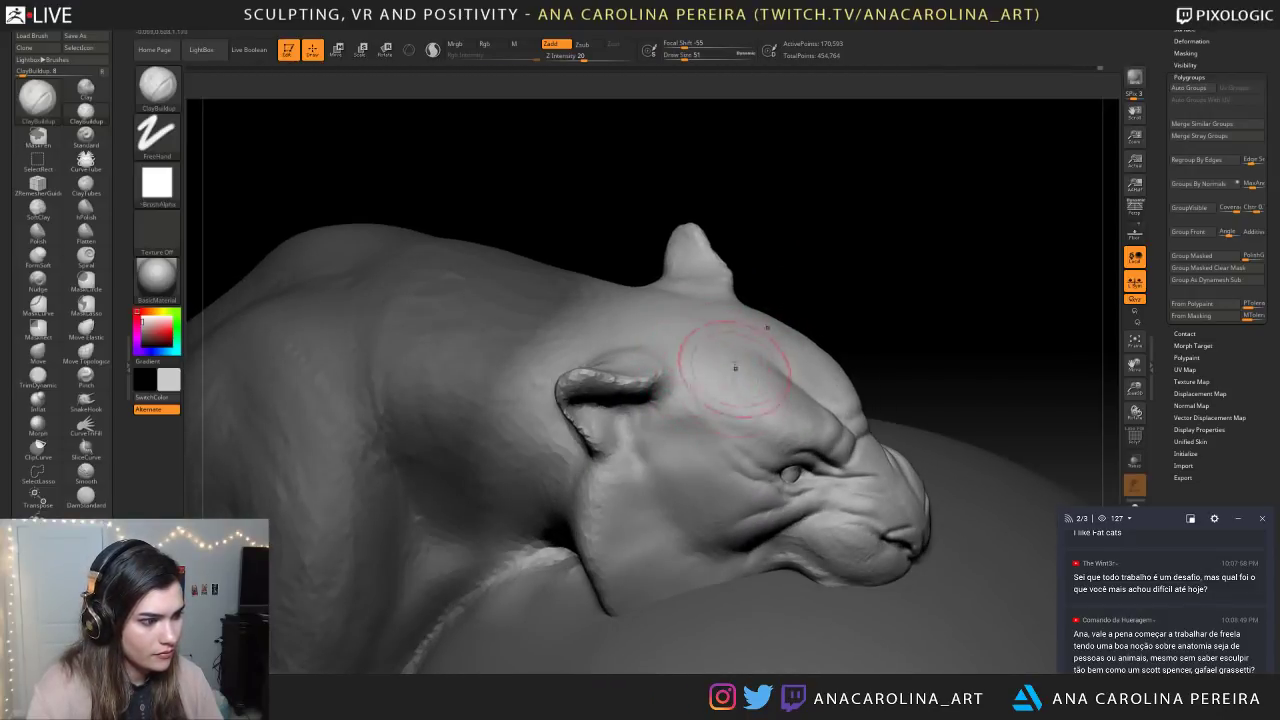
{"action": "mouse_move", "coordinate": [846, 285]}
{"action": "left_mouse_down", "text": "alt"}
{"action": "mouse_move", "coordinate": [830, 248]}
{"action": "mouse_move", "coordinate": [737, 277]}
{"action": "mouse_move", "coordinate": [694, 251]}
{"action": "mouse_move", "coordinate": [779, 251]}
{"action": "mouse_move", "coordinate": [836, 430]}
{"action": "left_mouse_up", "text": "alt"}
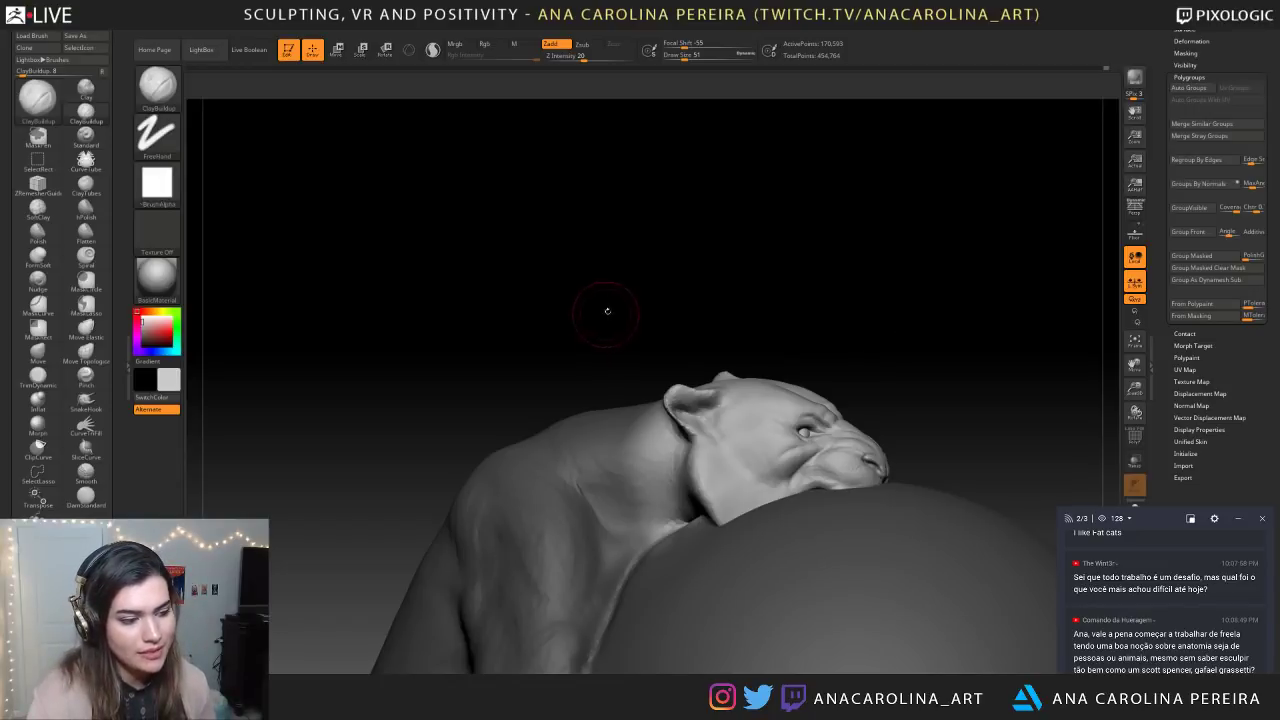
Smooth and shape the crown and temples around the base of the ears at draw size 51
{"action": "mouse_move", "coordinate": [728, 291]}
{"action": "left_mouse_down"}
{"action": "mouse_move", "coordinate": [914, 257]}
{"action": "mouse_move", "coordinate": [952, 278]}
{"action": "mouse_move", "coordinate": [870, 380]}
{"action": "left_mouse_up"}
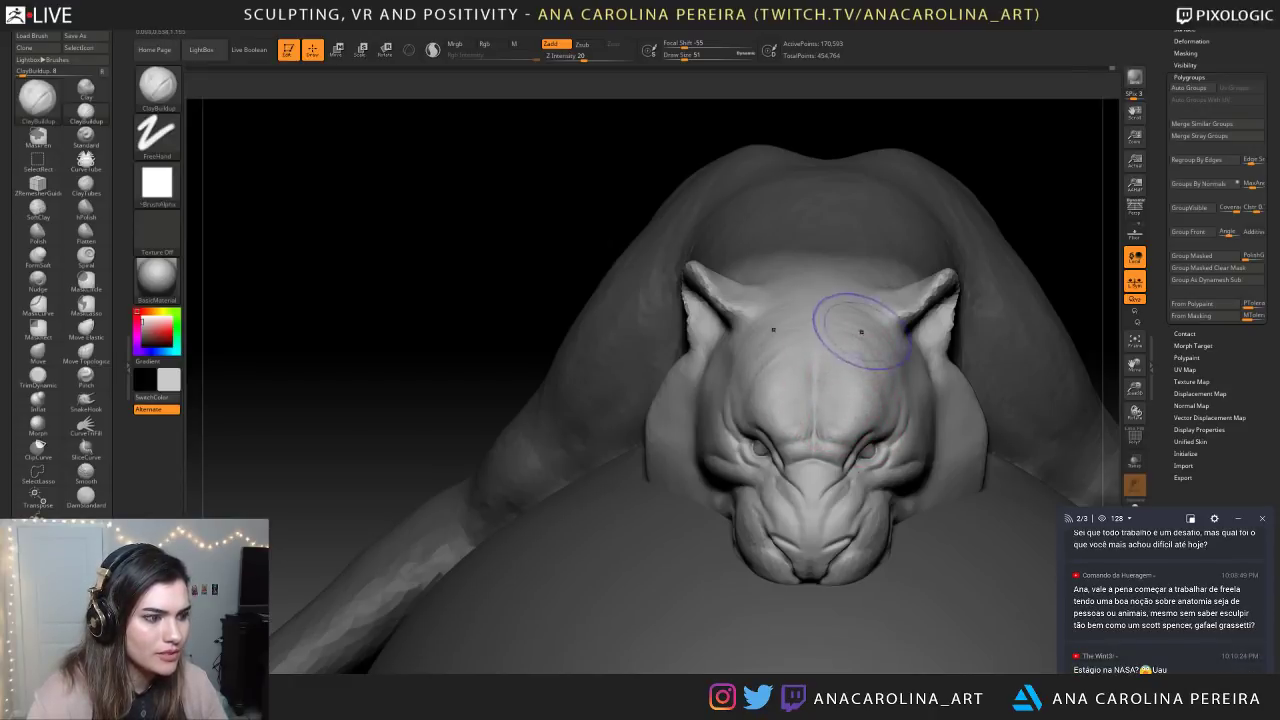
{"action": "mouse_move", "coordinate": [988, 214]}
{"action": "left_mouse_down"}
{"action": "mouse_move", "coordinate": [857, 171]}
{"action": "mouse_move", "coordinate": [790, 210]}
{"action": "left_mouse_up"}
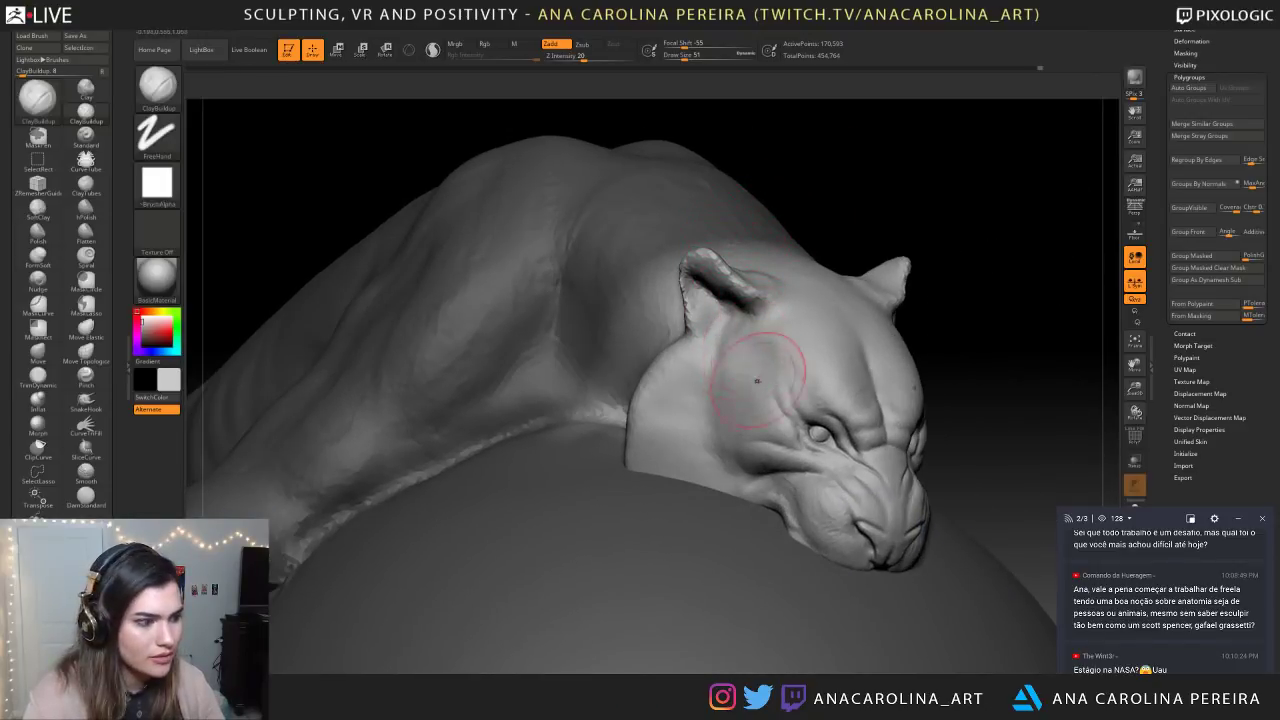
{"action": "left_click_drag", "start_coordinate": [1046, 300], "coordinate": [912, 332]}
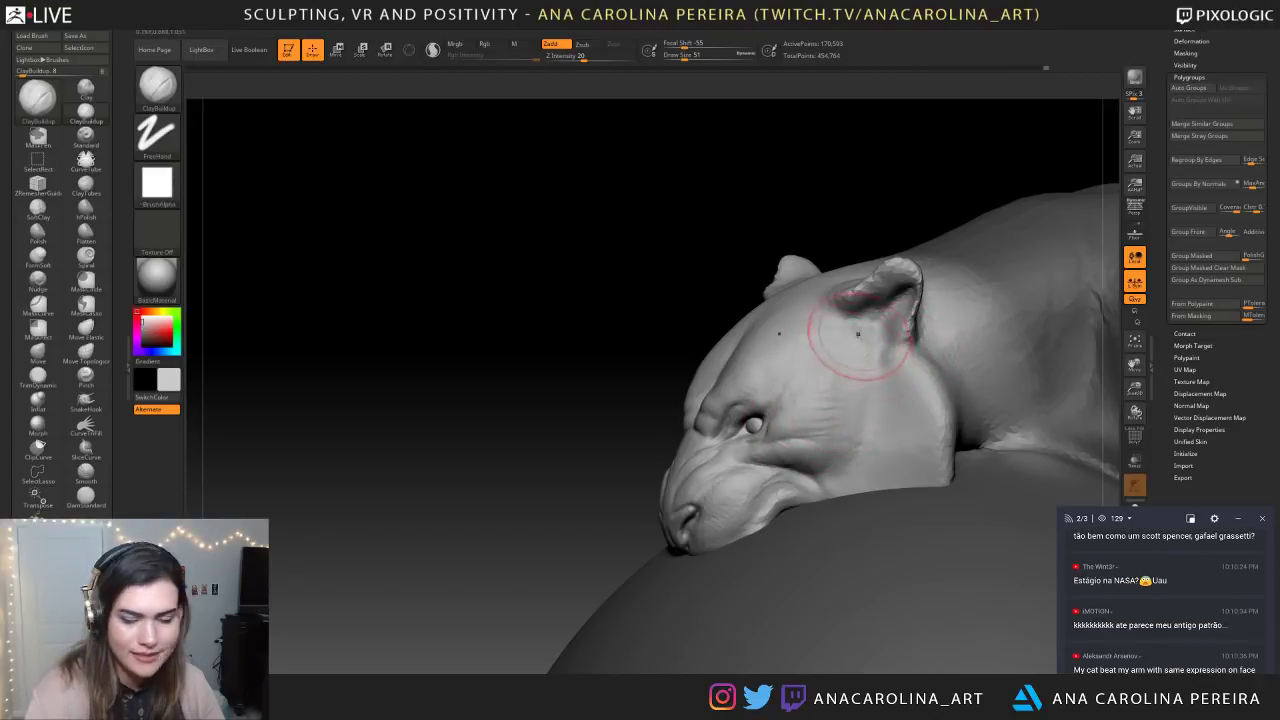
Smooth the cheek behind the eye at draw size 51
{"action": "left_click_drag", "start_coordinate": [806, 250], "coordinate": [890, 262]}
{"action": "key", "text": "space"}
{"action": "left_click_drag", "start_coordinate": [872, 238], "coordinate": [862, 238]}
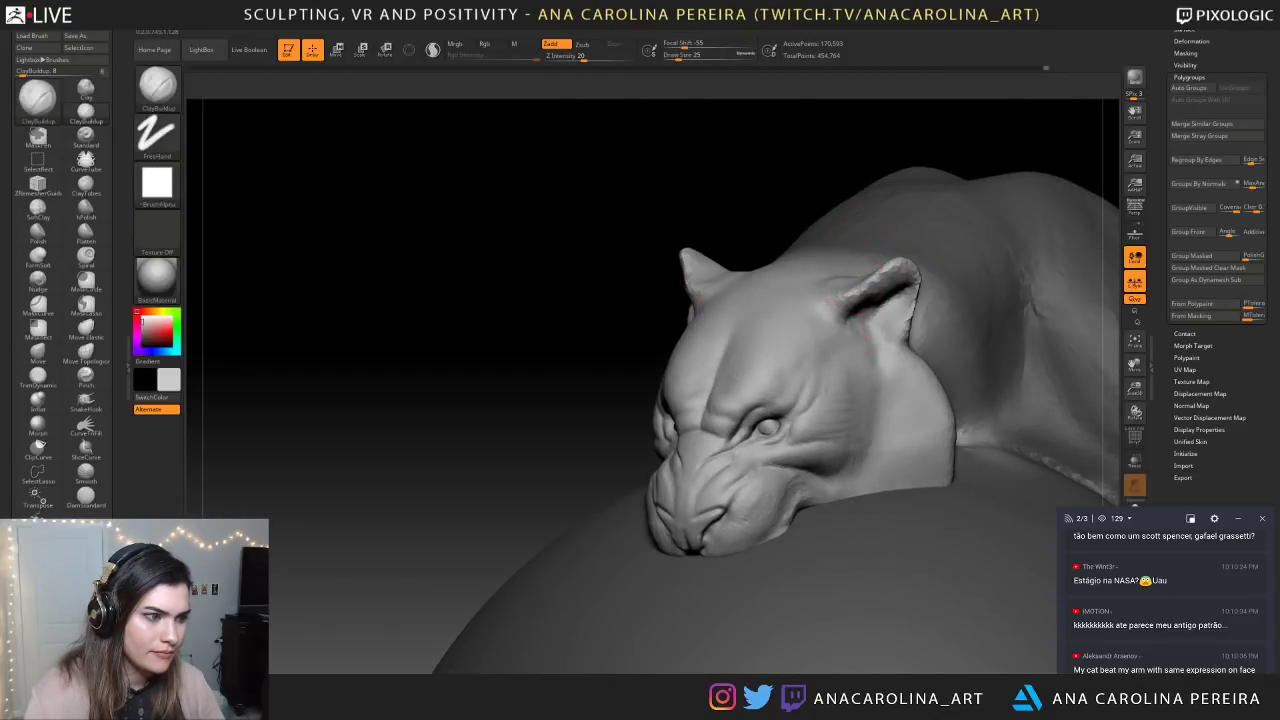
{"action": "mouse_move", "coordinate": [815, 220]}
{"action": "left_mouse_down"}
{"action": "mouse_move", "coordinate": [943, 263]}
{"action": "mouse_move", "coordinate": [947, 273]}
{"action": "mouse_move", "coordinate": [896, 292]}
{"action": "mouse_move", "coordinate": [904, 316]}
{"action": "left_mouse_up"}
{"action": "key", "text": "space"}
{"action": "key", "text": "space"}
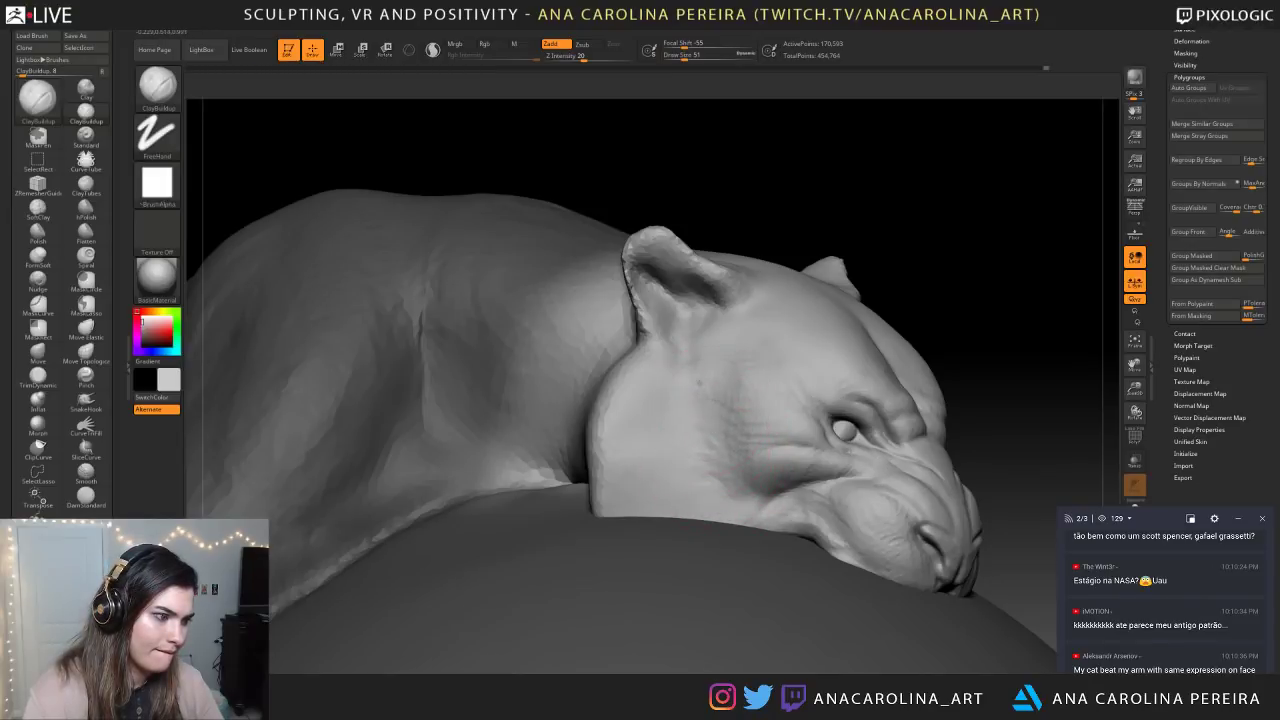
{"action": "left_click_drag", "start_coordinate": [905, 225], "coordinate": [890, 280], "text": "alt"}
{"action": "mouse_move", "coordinate": [890, 280]}
{"action": "left_mouse_down"}
{"action": "mouse_move", "coordinate": [765, 280]}
{"action": "mouse_move", "coordinate": [775, 250]}
{"action": "left_mouse_up"}
{"action": "mouse_move", "coordinate": [775, 250]}
{"action": "left_mouse_down"}
{"action": "mouse_move", "coordinate": [905, 248]}
{"action": "mouse_move", "coordinate": [890, 320]}
{"action": "left_mouse_up"}
{"action": "left_click_drag", "start_coordinate": [712, 428], "coordinate": [690, 430], "text": "shift"}
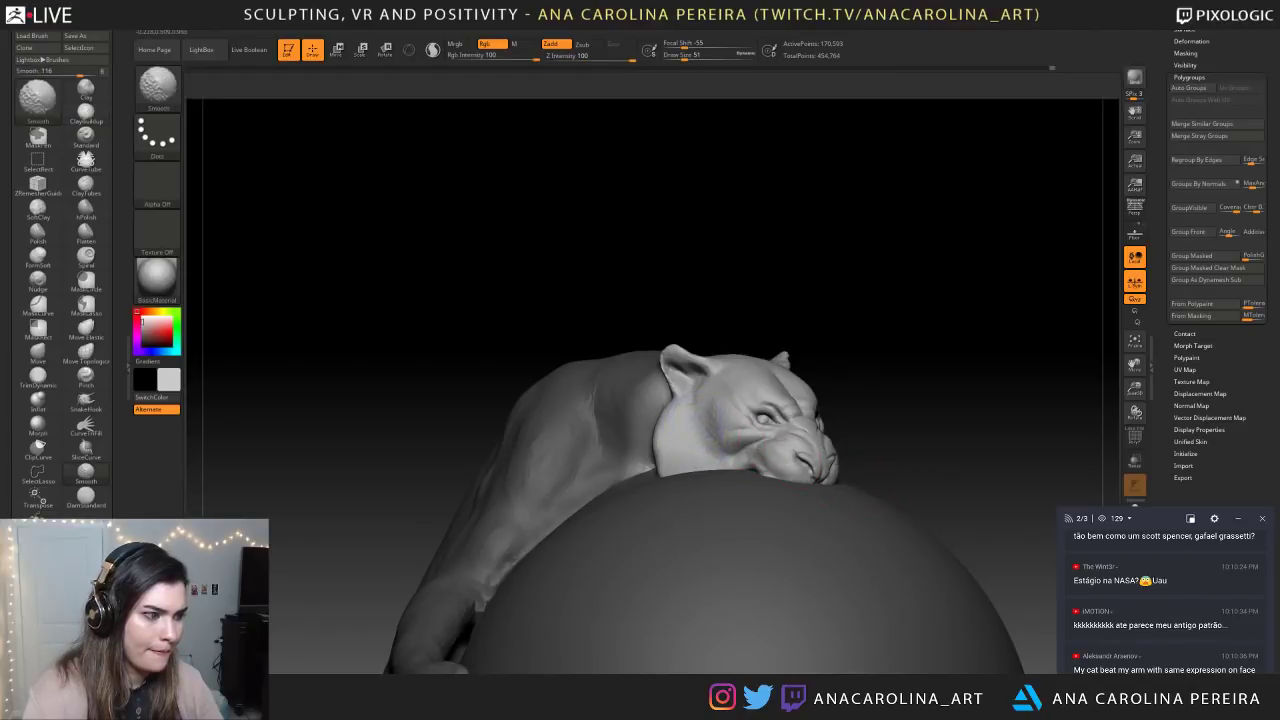
Switch to the DamStandard brush and set its draw size to 46
{"action": "left_click_drag", "start_coordinate": [860, 320], "coordinate": [820, 322]}
{"action": "key", "text": "space"}
{"action": "mouse_move", "coordinate": [820, 420]}
{"action": "left_mouse_down"}
{"action": "mouse_move", "coordinate": [765, 440]}
{"action": "mouse_move", "coordinate": [847, 420]}
{"action": "left_mouse_up"}
{"action": "left_click_drag", "start_coordinate": [903, 306], "coordinate": [903, 370], "text": "alt"}
{"action": "left_click_drag", "start_coordinate": [945, 257], "coordinate": [909, 251]}
{"action": "key", "text": "b"}
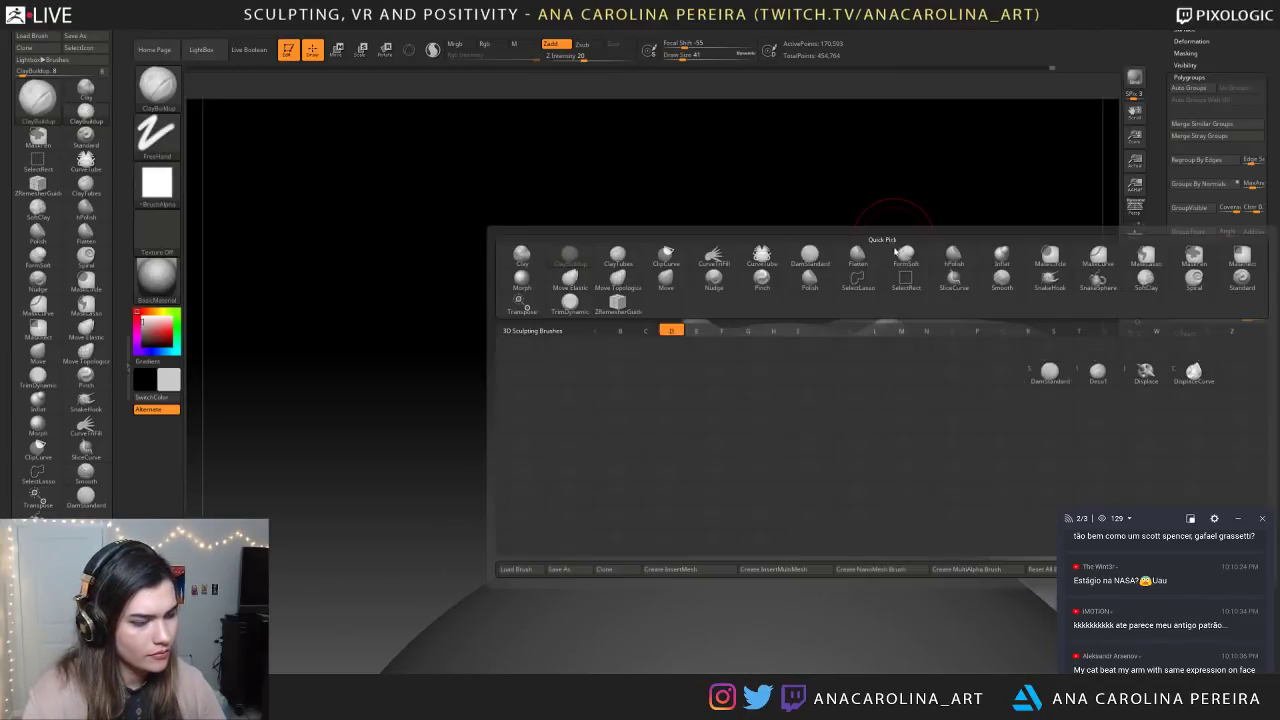
{"action": "key", "text": "d"}
{"action": "key", "text": "s"}
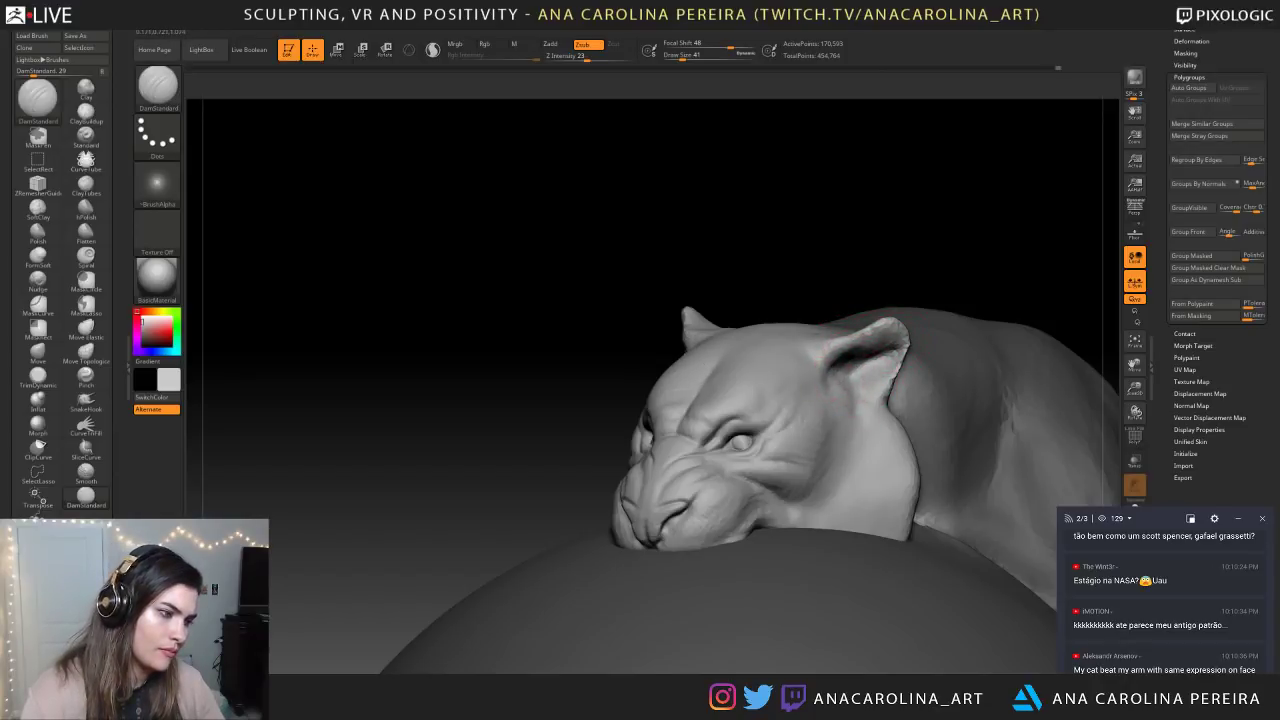
{"action": "left_click_drag", "start_coordinate": [812, 262], "coordinate": [908, 329]}
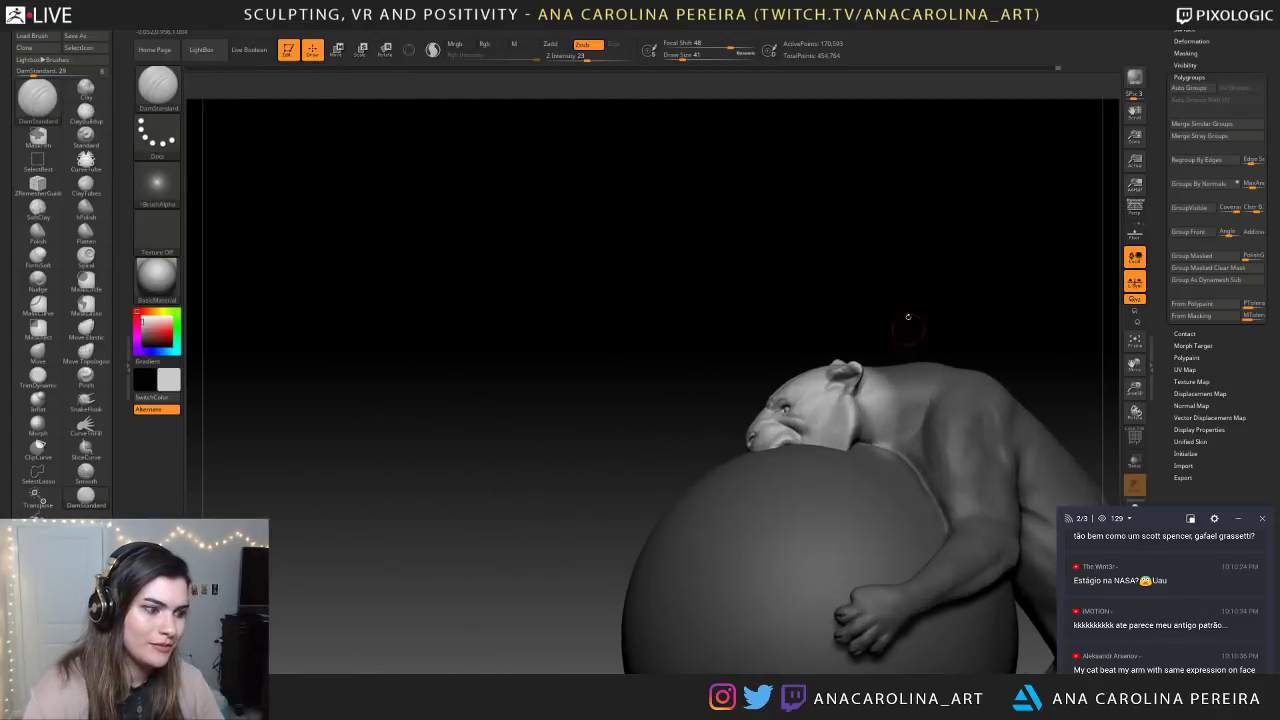
{"action": "mouse_move", "coordinate": [904, 236]}
{"action": "left_mouse_down"}
{"action": "mouse_move", "coordinate": [959, 231]}
{"action": "mouse_move", "coordinate": [1003, 350]}
{"action": "mouse_move", "coordinate": [966, 355]}
{"action": "left_mouse_up"}
{"action": "key", "text": "space"}
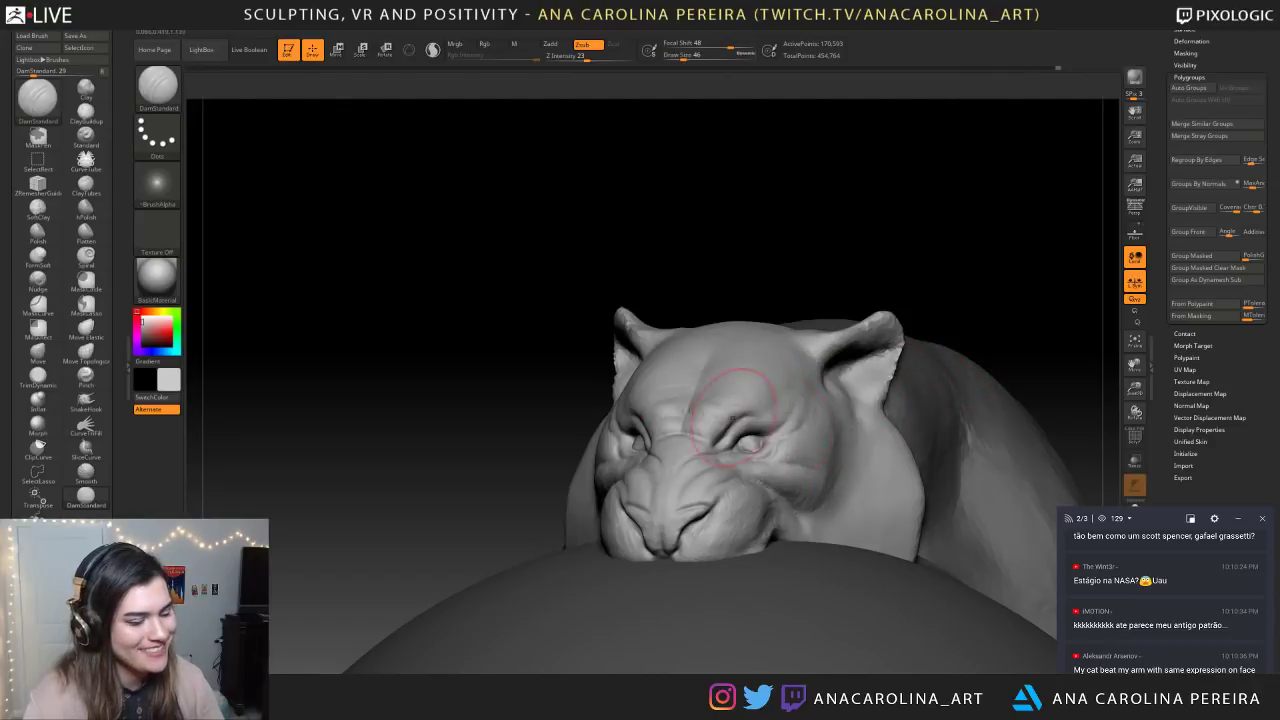
{"action": "left_click_drag", "start_coordinate": [990, 289], "coordinate": [940, 266], "text": "alt"}
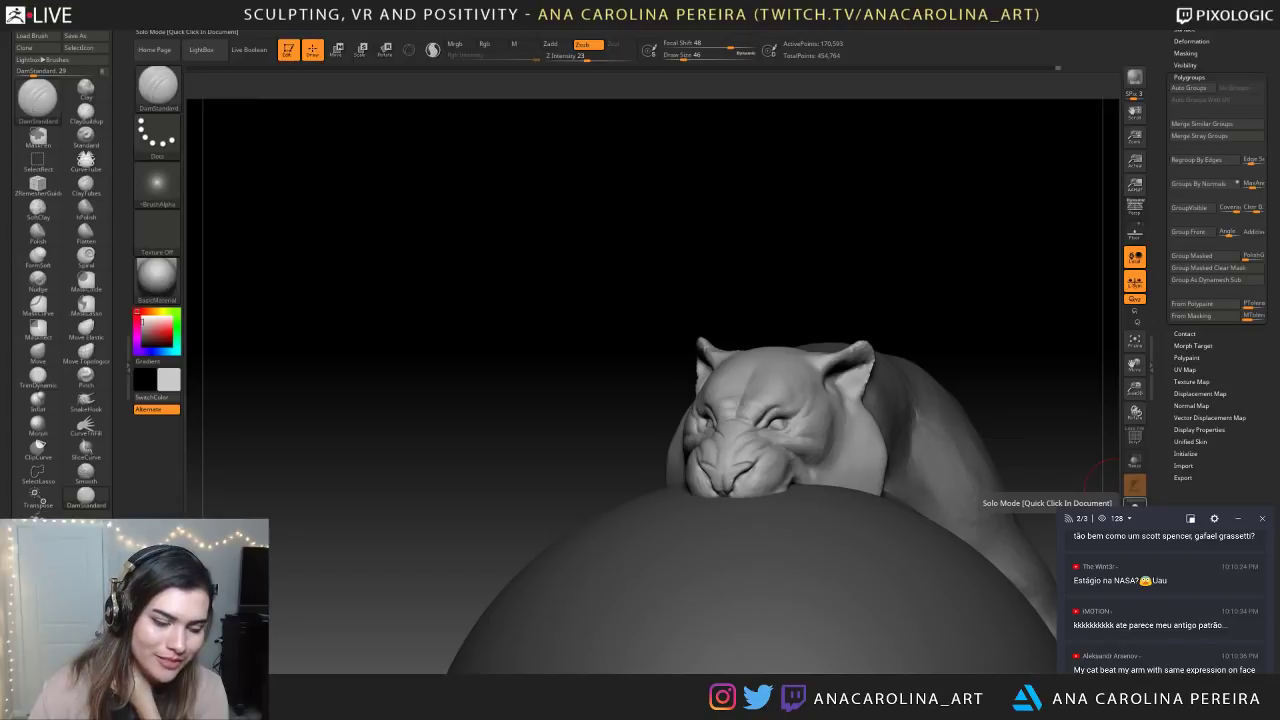
{"action": "left_click_drag", "start_coordinate": [1129, 625], "coordinate": [1246, 639]}
{"action": "left_click_drag", "start_coordinate": [310, 280], "coordinate": [480, 283]}
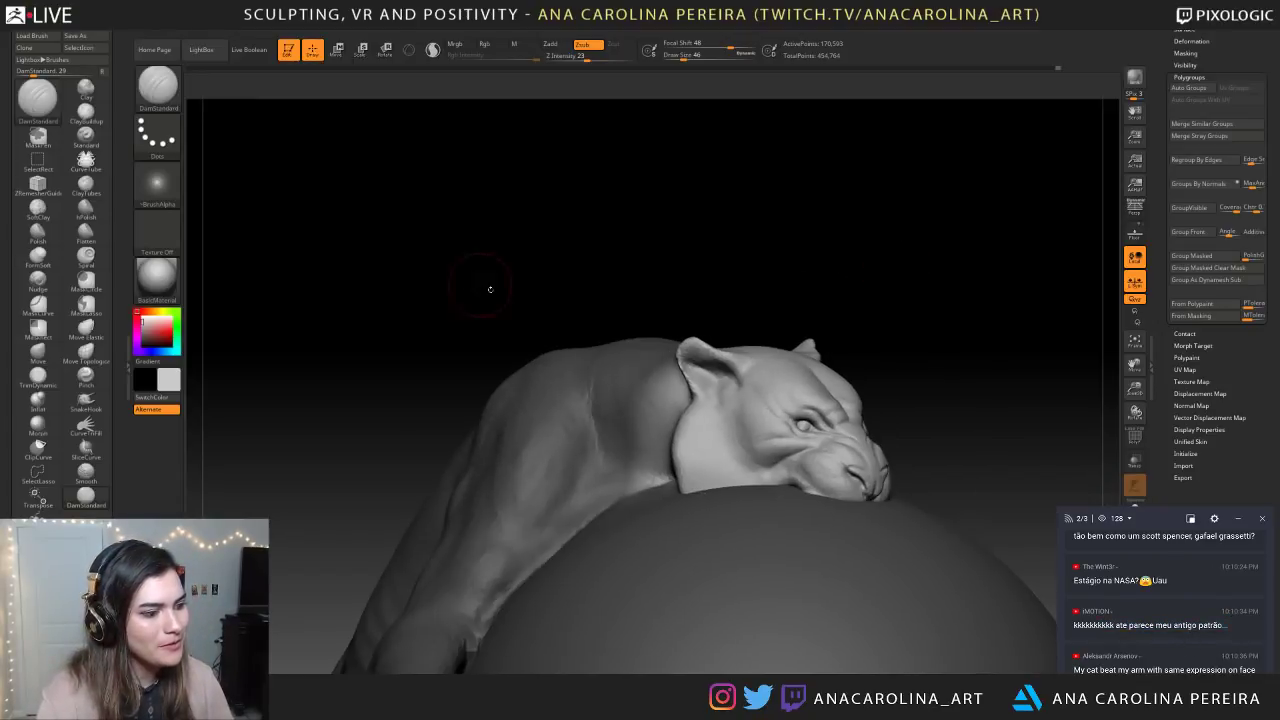
View the face from the front and reduce the DamStandard brush to draw size 12 for the eye area
{"action": "left_click_drag", "start_coordinate": [969, 411], "coordinate": [860, 408]}
{"action": "mouse_move", "coordinate": [982, 380]}
{"action": "left_mouse_down", "text": "alt"}
{"action": "mouse_move", "coordinate": [996, 456]}
{"action": "mouse_move", "coordinate": [938, 440]}
{"action": "left_mouse_up", "text": "alt"}
{"action": "key", "text": "space"}
{"action": "key", "text": "b"}
{"action": "key", "text": "d"}
{"action": "key", "text": "s"}
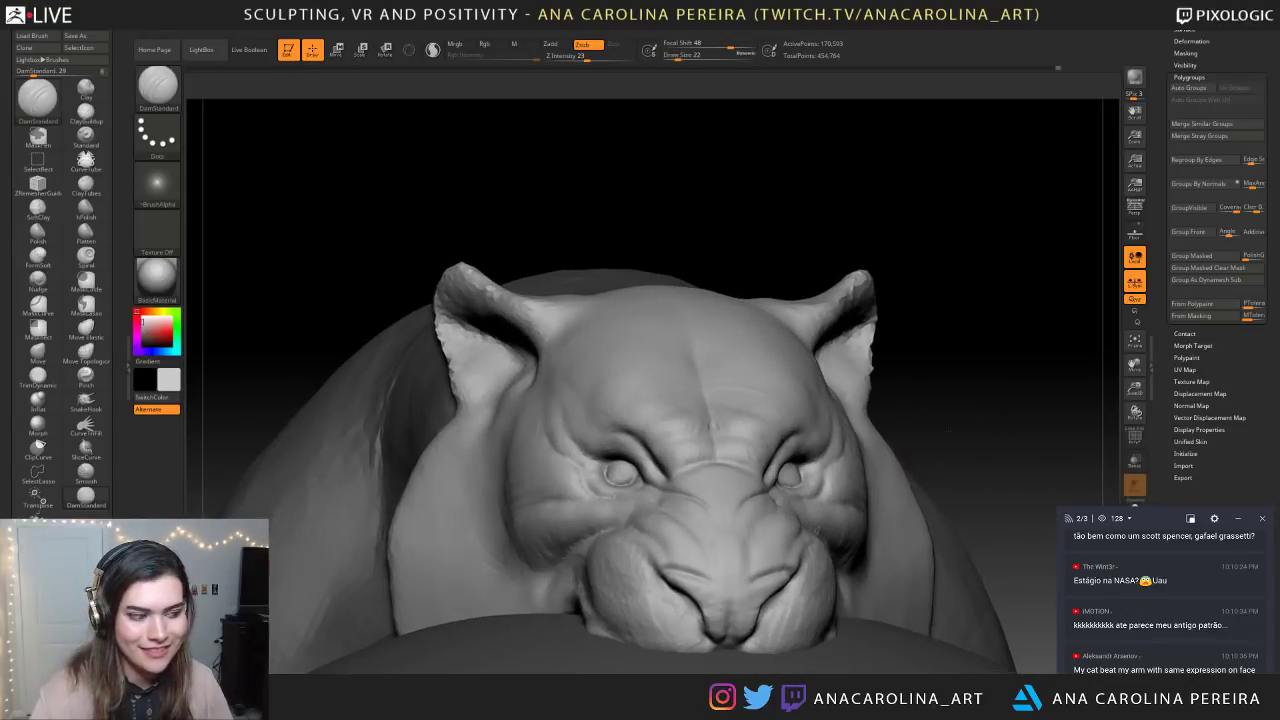
{"action": "key", "text": "space"}
{"action": "left_click_drag", "start_coordinate": [669, 468], "coordinate": [657, 470]}
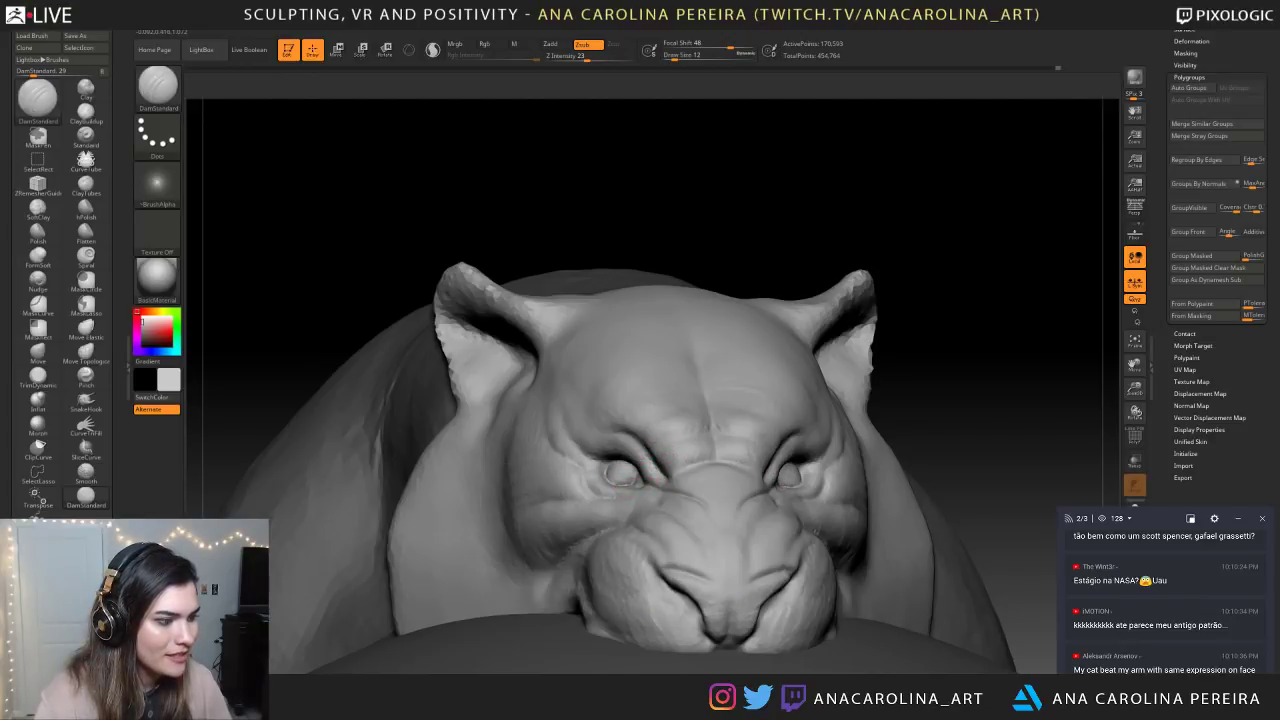
{"action": "left_click_drag", "start_coordinate": [985, 432], "coordinate": [880, 437]}
{"action": "left_click_drag", "start_coordinate": [748, 489], "coordinate": [700, 488]}
{"action": "key", "text": "ctrl+z"}
{"action": "key", "text": "ctrl+z"}
Carve a short crease beside the eye with DamStandard at draw size 12
{"action": "mouse_move", "coordinate": [600, 412]}
{"action": "left_mouse_down"}
{"action": "mouse_move", "coordinate": [878, 406]}
{"action": "mouse_move", "coordinate": [829, 400]}
{"action": "left_mouse_up"}
{"action": "right_click_drag", "start_coordinate": [610, 425], "coordinate": [723, 409]}
{"action": "mouse_move", "coordinate": [628, 450]}
{"action": "left_mouse_down"}
{"action": "mouse_move", "coordinate": [611, 456]}
{"action": "mouse_move", "coordinate": [630, 467]}
{"action": "left_mouse_up"}
{"action": "mouse_move", "coordinate": [640, 462]}
{"action": "right_mouse_down", "text": "ctrl"}
{"action": "mouse_move", "coordinate": [638, 350]}
{"action": "mouse_move", "coordinate": [465, 357]}
{"action": "right_mouse_up", "text": "ctrl"}
{"action": "right_click_drag", "start_coordinate": [465, 357], "coordinate": [470, 465], "text": "ctrl"}
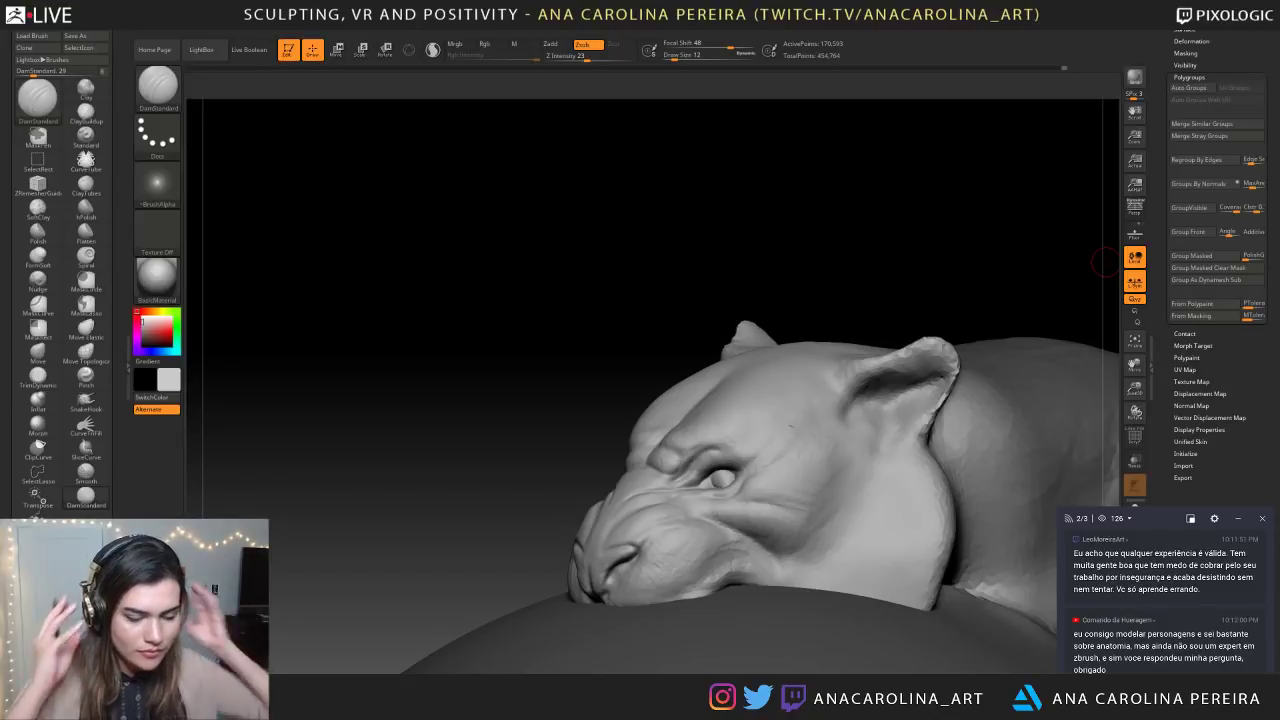
Read through the recent viewer messages in the live chat window
{"action": "scroll", "coordinate": [1188, 636], "scroll_direction": "up", "scroll_amount": 5}
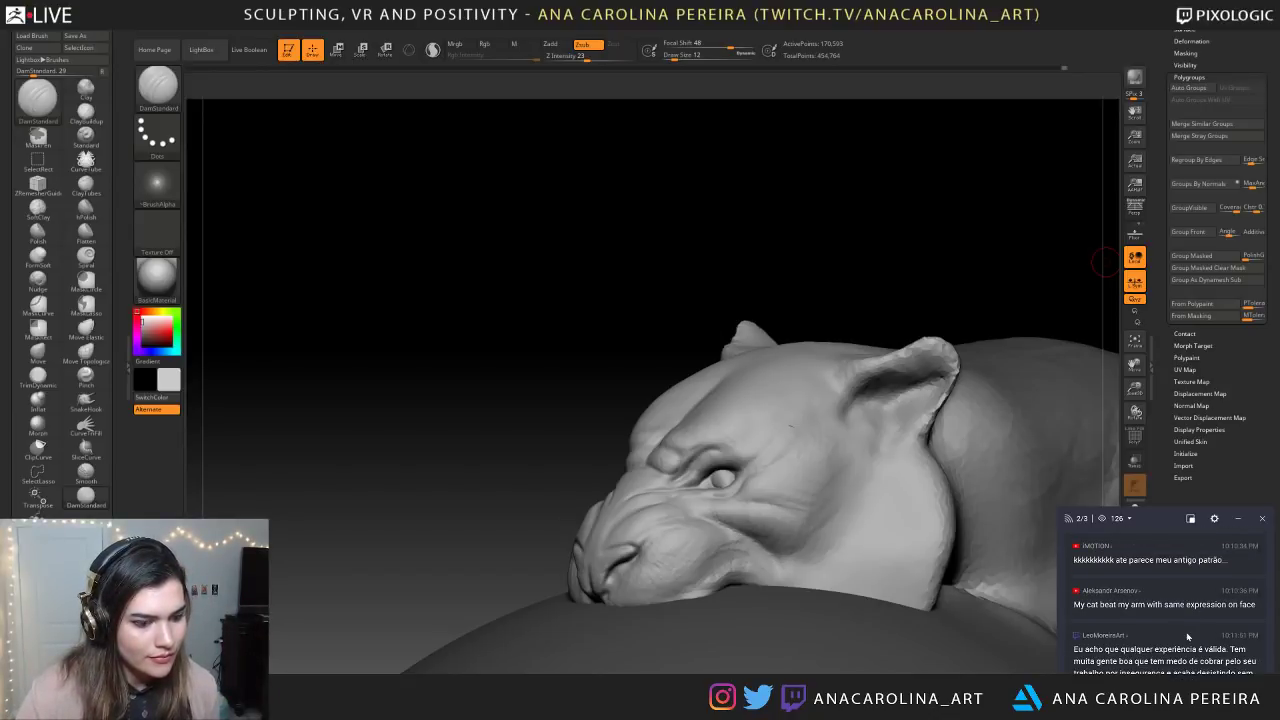
{"action": "scroll", "coordinate": [1188, 636], "scroll_direction": "up", "scroll_amount": 1}
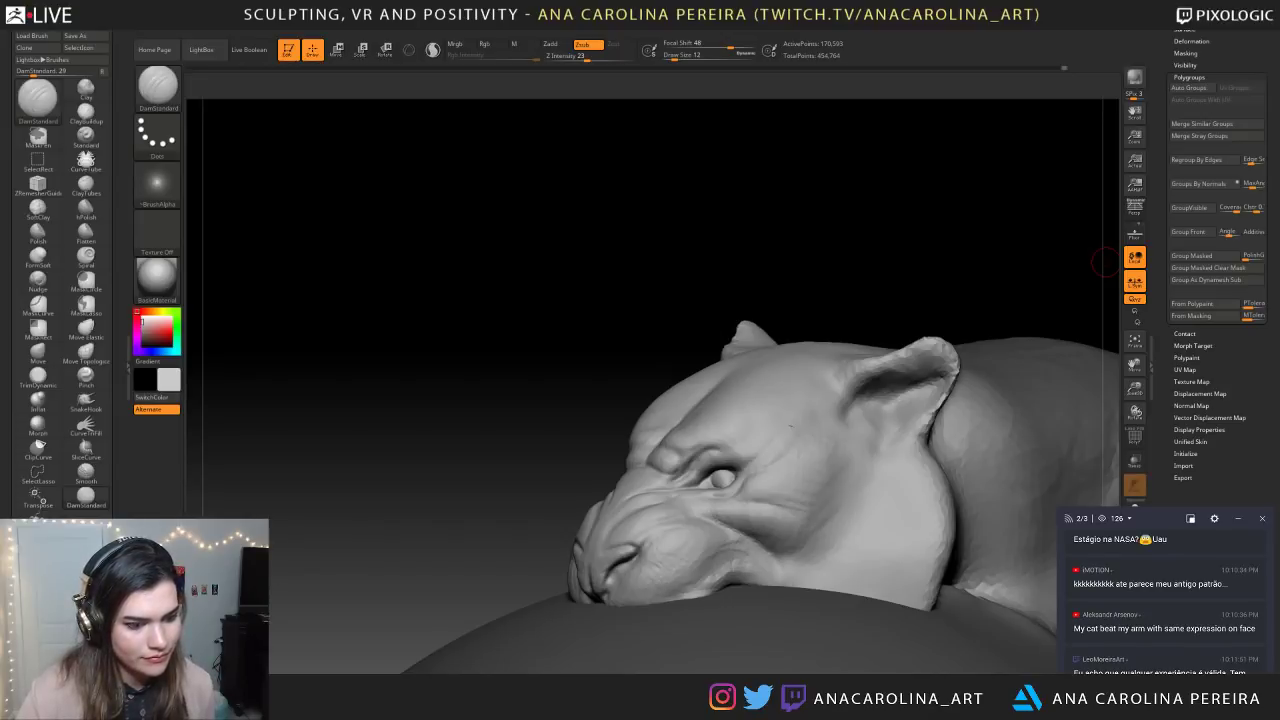
{"action": "scroll", "coordinate": [1165, 600], "scroll_direction": "down", "scroll_amount": 1}
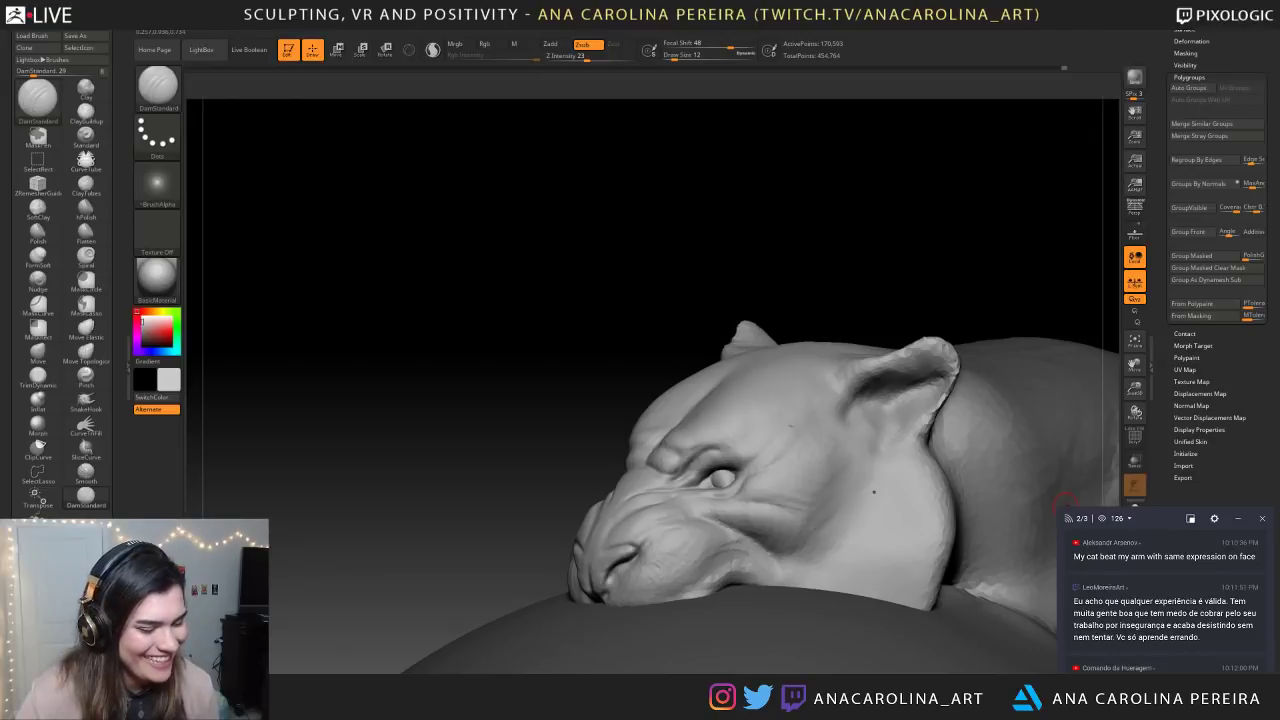
{"action": "left_click_drag", "start_coordinate": [1101, 601], "coordinate": [1148, 614]}
{"action": "left_click", "coordinate": [1221, 637]}
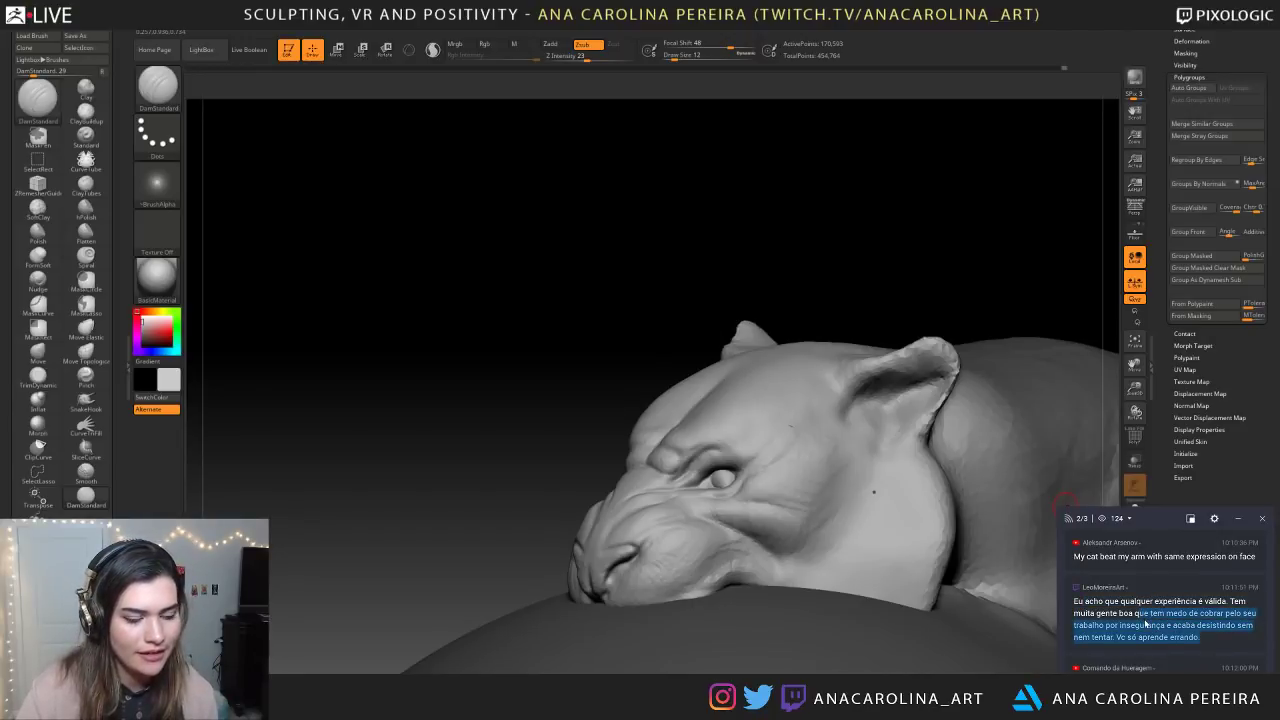
{"action": "scroll", "coordinate": [1143, 625], "scroll_direction": "down", "scroll_amount": 1}
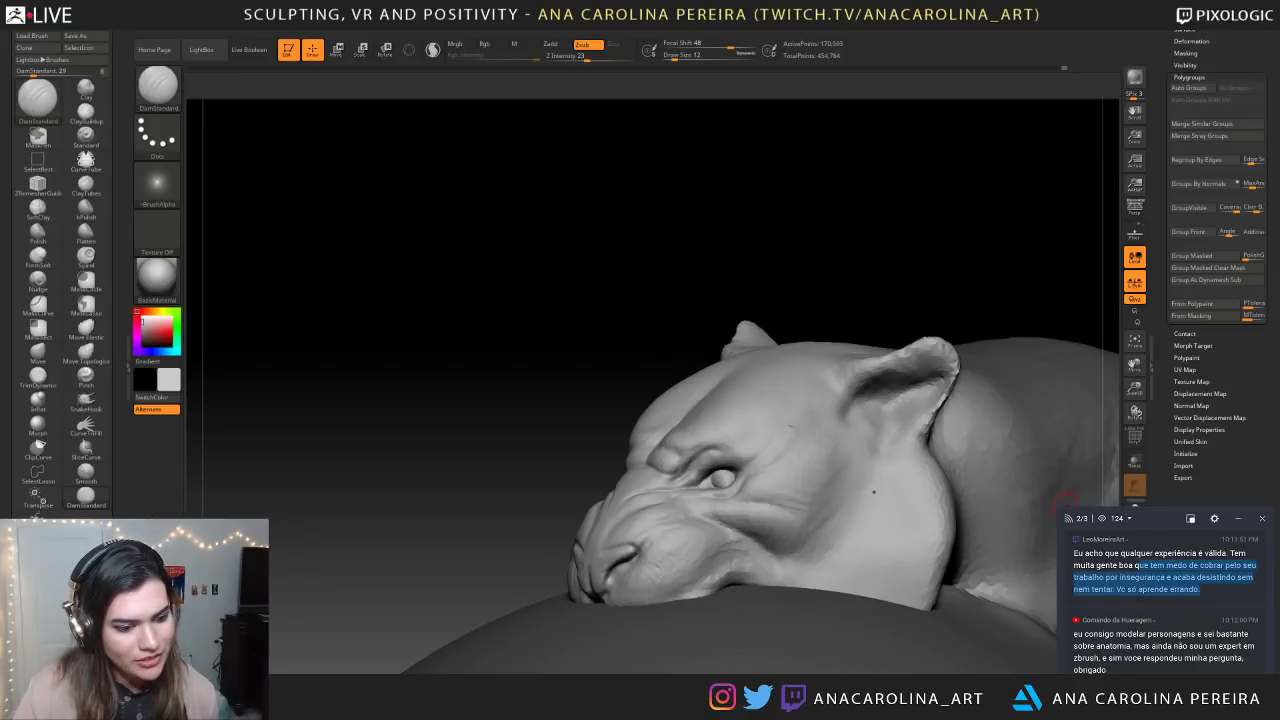
{"action": "mouse_move", "coordinate": [1135, 646]}
{"action": "left_mouse_down"}
{"action": "mouse_move", "coordinate": [1108, 670]}
{"action": "mouse_move", "coordinate": [1125, 669]}
{"action": "left_mouse_up"}
{"action": "left_click", "coordinate": [1135, 650]}
{"action": "left_click", "coordinate": [1139, 667]}
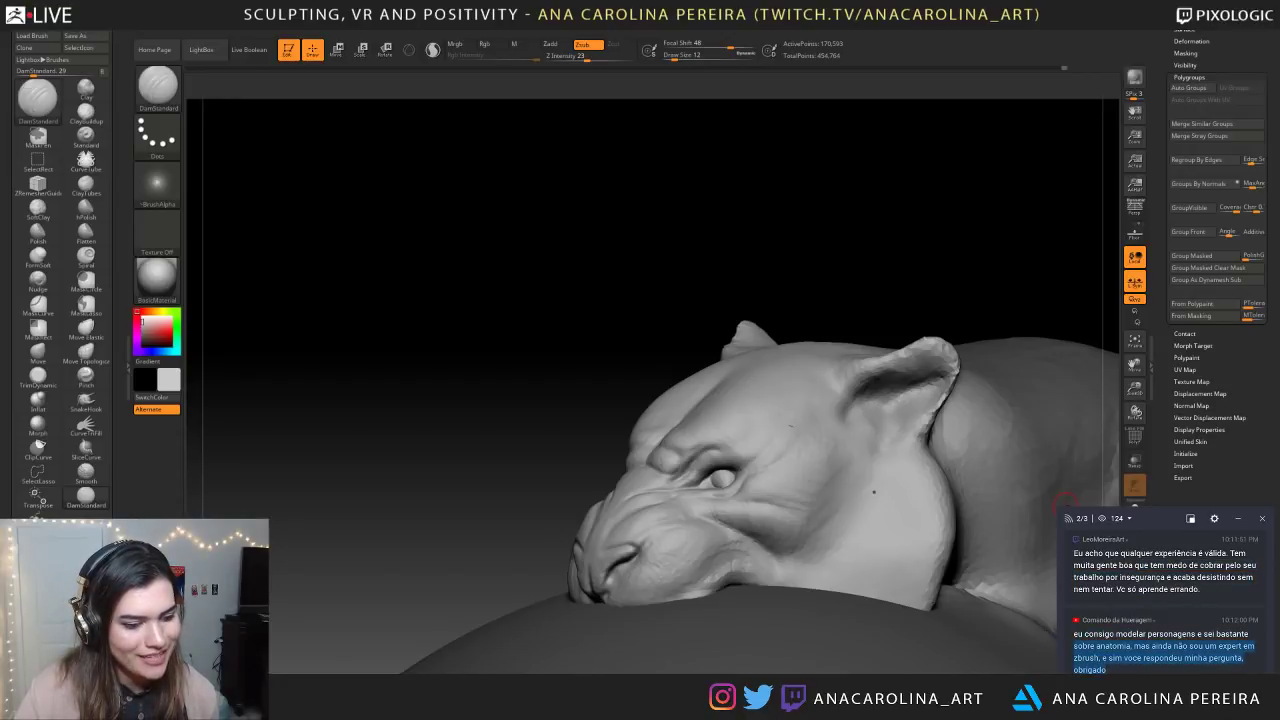
{"action": "left_click", "coordinate": [1125, 667]}
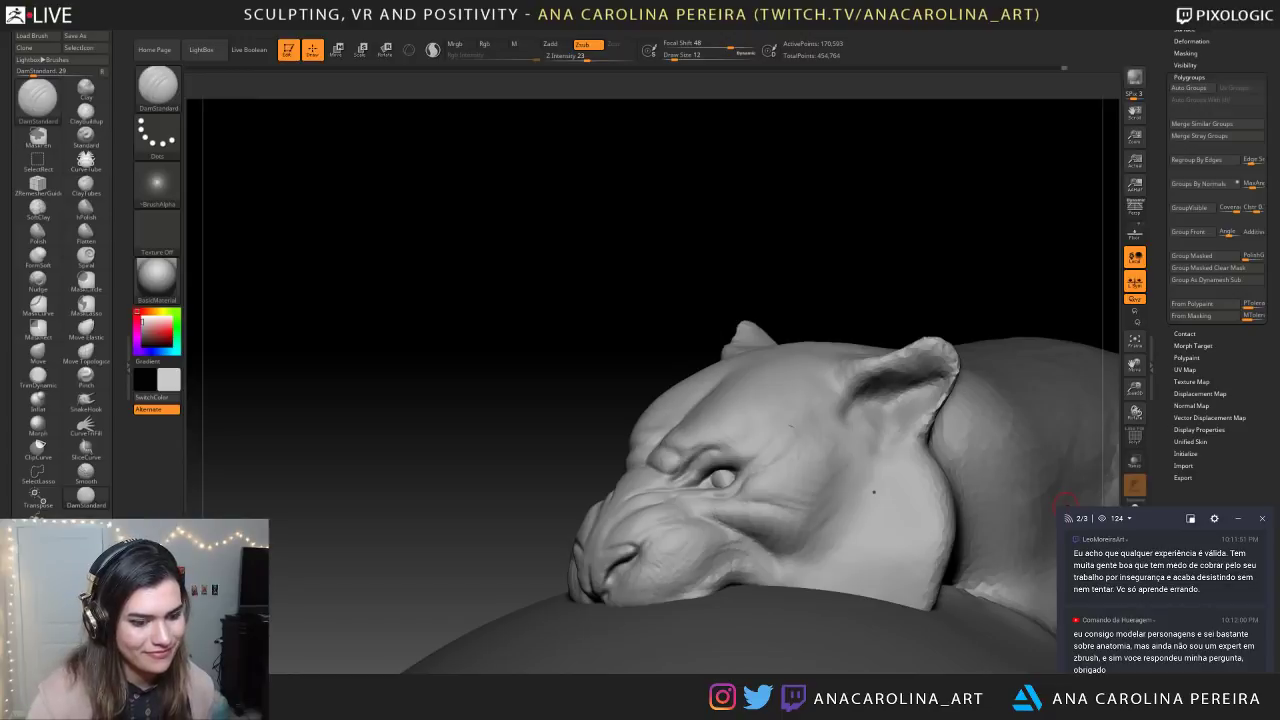
Switch to the Move brush at draw size 104 and adjust the lower front of the muzzle against the sphere
{"action": "left_click_drag", "start_coordinate": [593, 361], "coordinate": [323, 360]}
{"action": "left_click_drag", "start_coordinate": [740, 381], "coordinate": [818, 367], "text": "alt"}
{"action": "left_click_drag", "start_coordinate": [818, 418], "coordinate": [764, 224]}
{"action": "left_click_drag", "start_coordinate": [819, 309], "coordinate": [602, 327]}
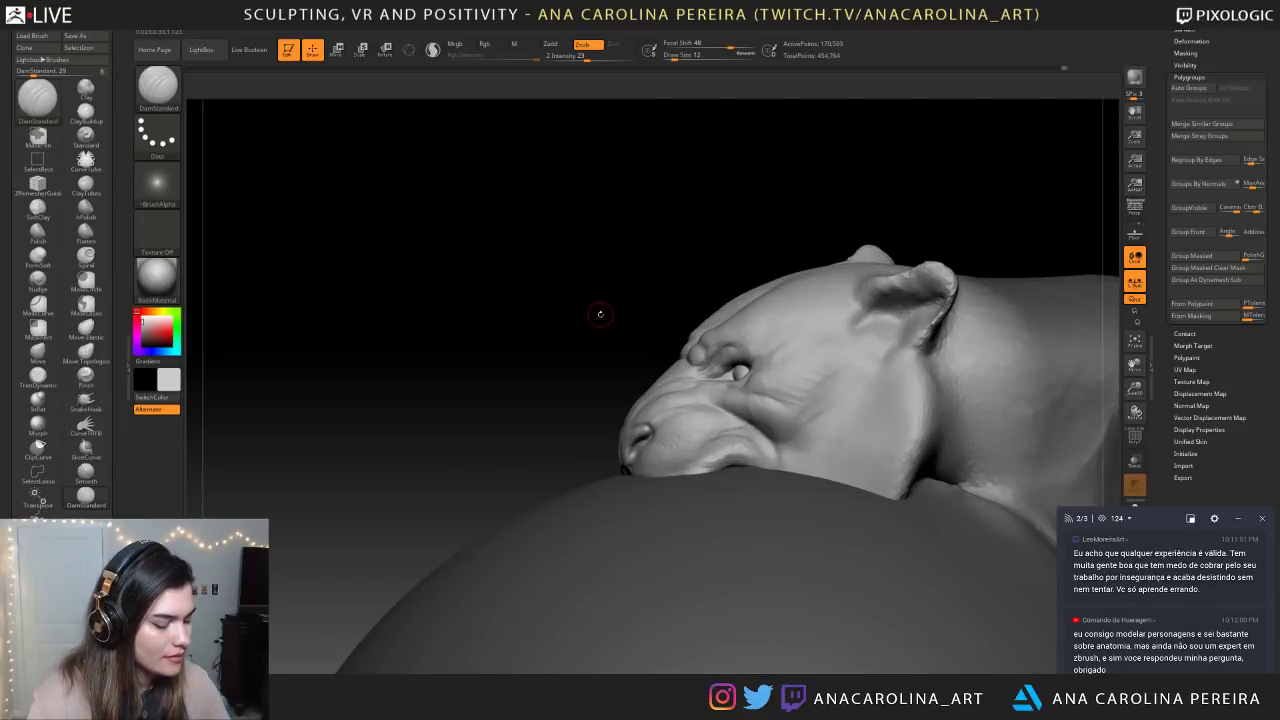
{"action": "key", "text": "b"}
{"action": "key", "text": "m"}
{"action": "key", "text": "v"}
{"action": "key", "text": "space"}
{"action": "left_click_drag", "start_coordinate": [670, 478], "coordinate": [651, 463]}
{"action": "left_click_drag", "start_coordinate": [575, 420], "coordinate": [780, 425]}
{"action": "left_click_drag", "start_coordinate": [638, 458], "coordinate": [637, 464]}
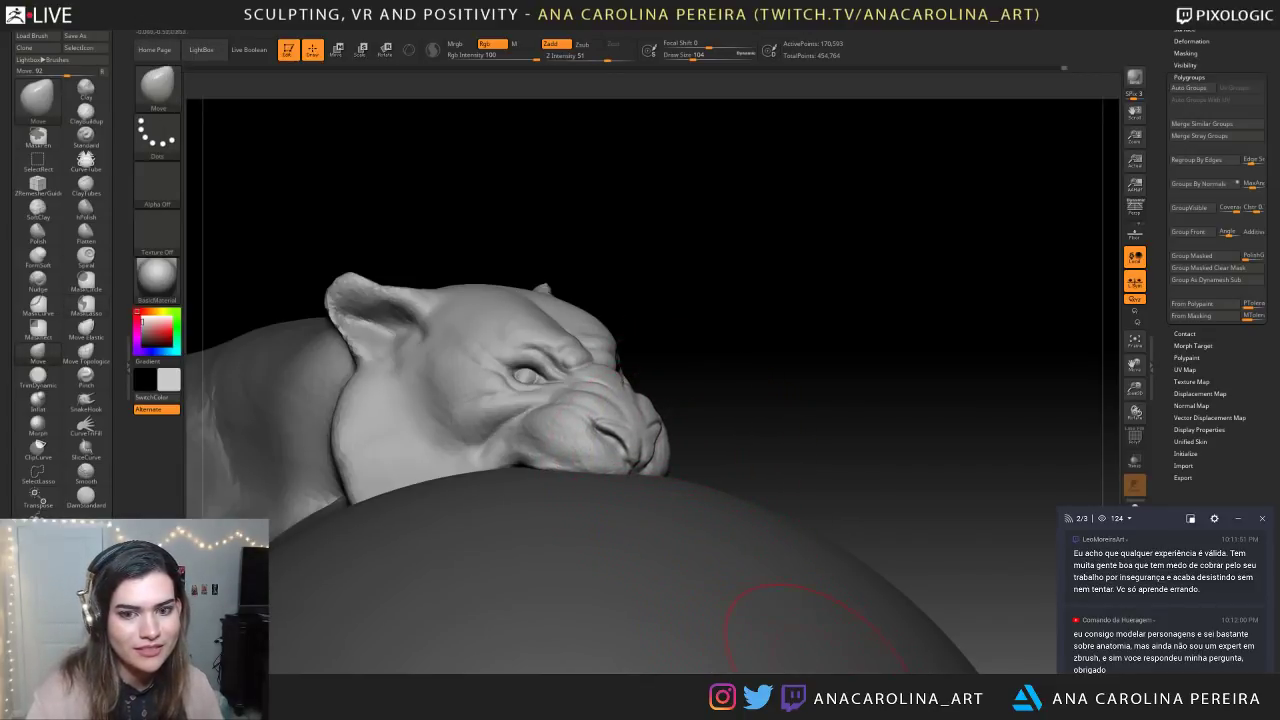
Reduce the Move brush to draw size 29 and nudge the centre of the lip below the nose
{"action": "left_click_drag", "start_coordinate": [794, 513], "coordinate": [771, 471]}
{"action": "key", "text": "s"}
{"action": "left_click_drag", "start_coordinate": [718, 539], "coordinate": [705, 539]}
{"action": "left_click_drag", "start_coordinate": [791, 449], "coordinate": [735, 466]}
{"action": "left_click_drag", "start_coordinate": [645, 467], "coordinate": [638, 468]}
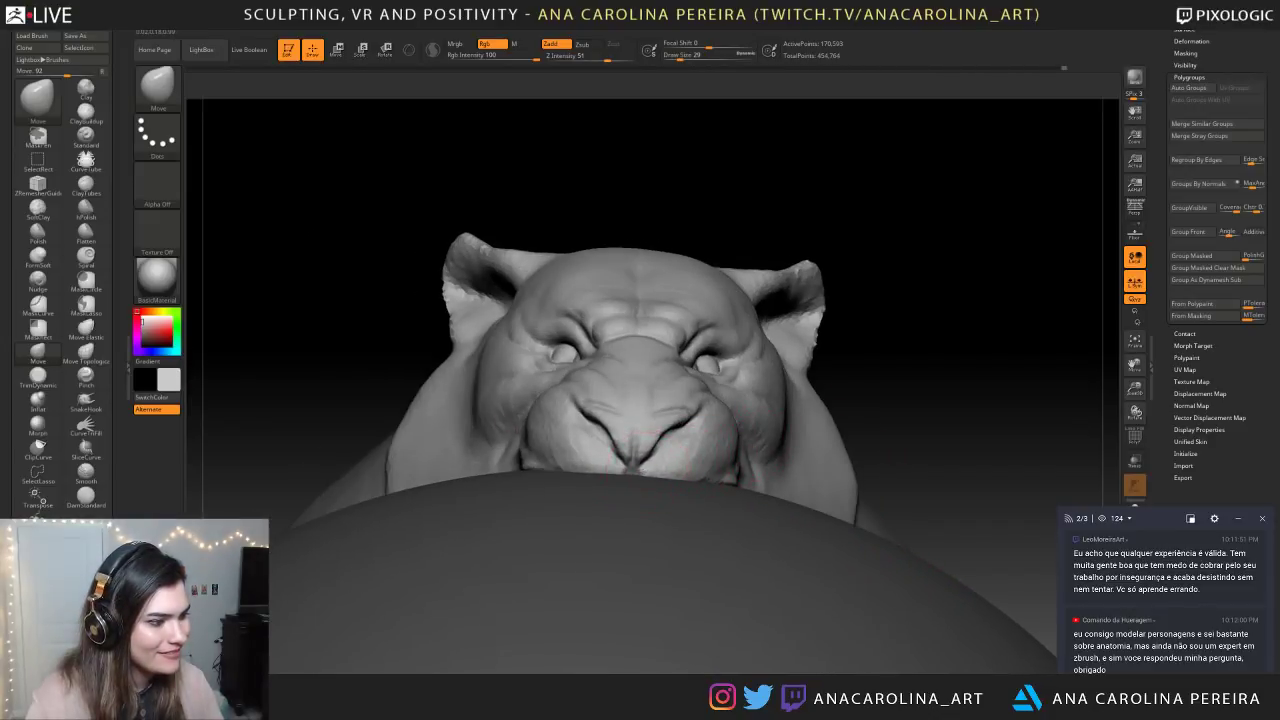
Reshape the corner of the mouth with the Move brush at draw size 41
{"action": "right_click_drag", "start_coordinate": [890, 450], "coordinate": [812, 438]}
{"action": "key", "text": "s"}
{"action": "left_click_drag", "start_coordinate": [803, 442], "coordinate": [807, 441]}
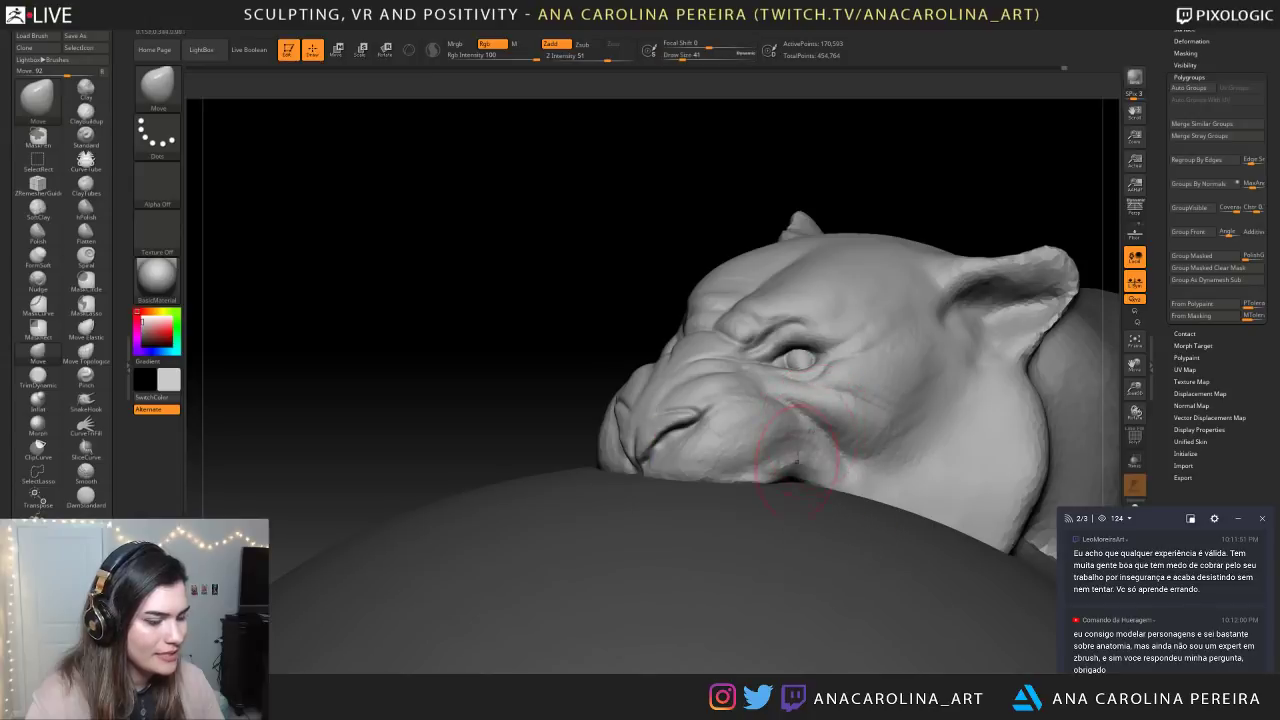
{"action": "mouse_move", "coordinate": [760, 482]}
{"action": "right_mouse_down"}
{"action": "mouse_move", "coordinate": [905, 470]}
{"action": "mouse_move", "coordinate": [850, 291]}
{"action": "mouse_move", "coordinate": [715, 455]}
{"action": "right_mouse_up"}
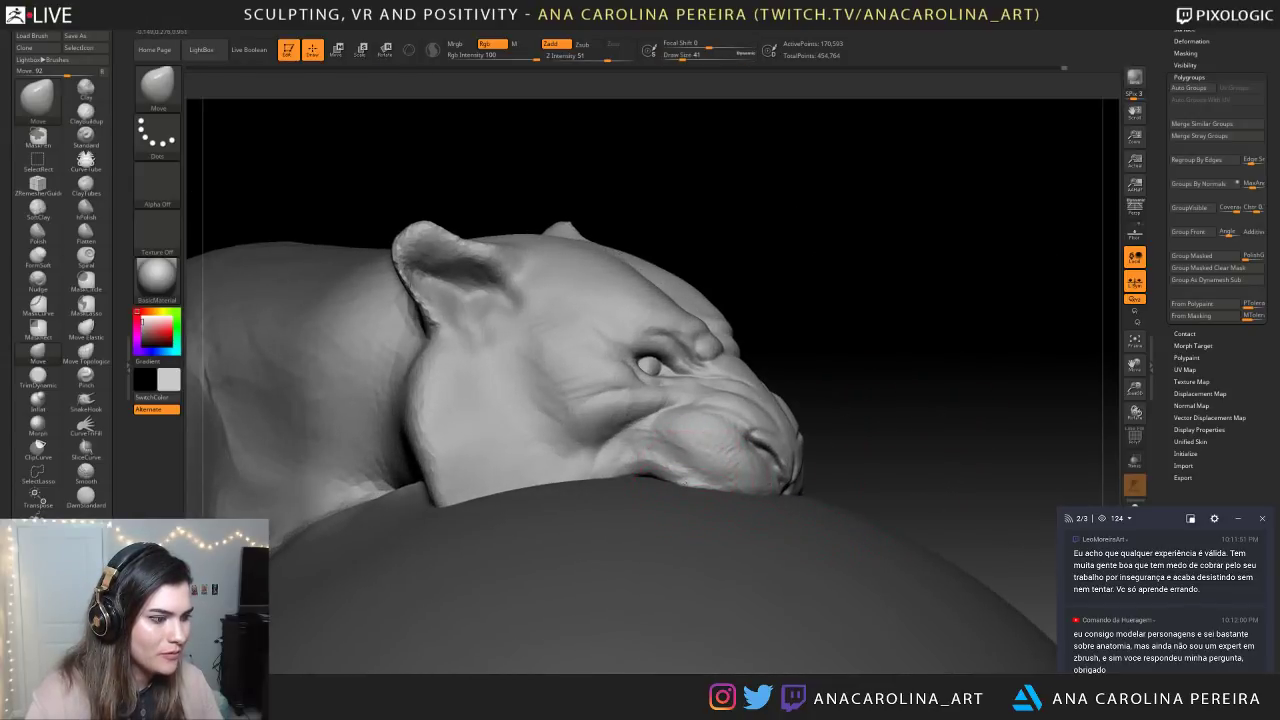
Refine the mouth corner where it meets the sphere at draw size 18
{"action": "mouse_move", "coordinate": [865, 432]}
{"action": "right_mouse_down"}
{"action": "mouse_move", "coordinate": [712, 415]}
{"action": "mouse_move", "coordinate": [632, 292]}
{"action": "mouse_move", "coordinate": [602, 311]}
{"action": "mouse_move", "coordinate": [645, 372]}
{"action": "right_mouse_up"}
{"action": "key", "text": "space"}
{"action": "left_click_drag", "start_coordinate": [785, 497], "coordinate": [779, 497]}
{"action": "key", "text": "shift"}
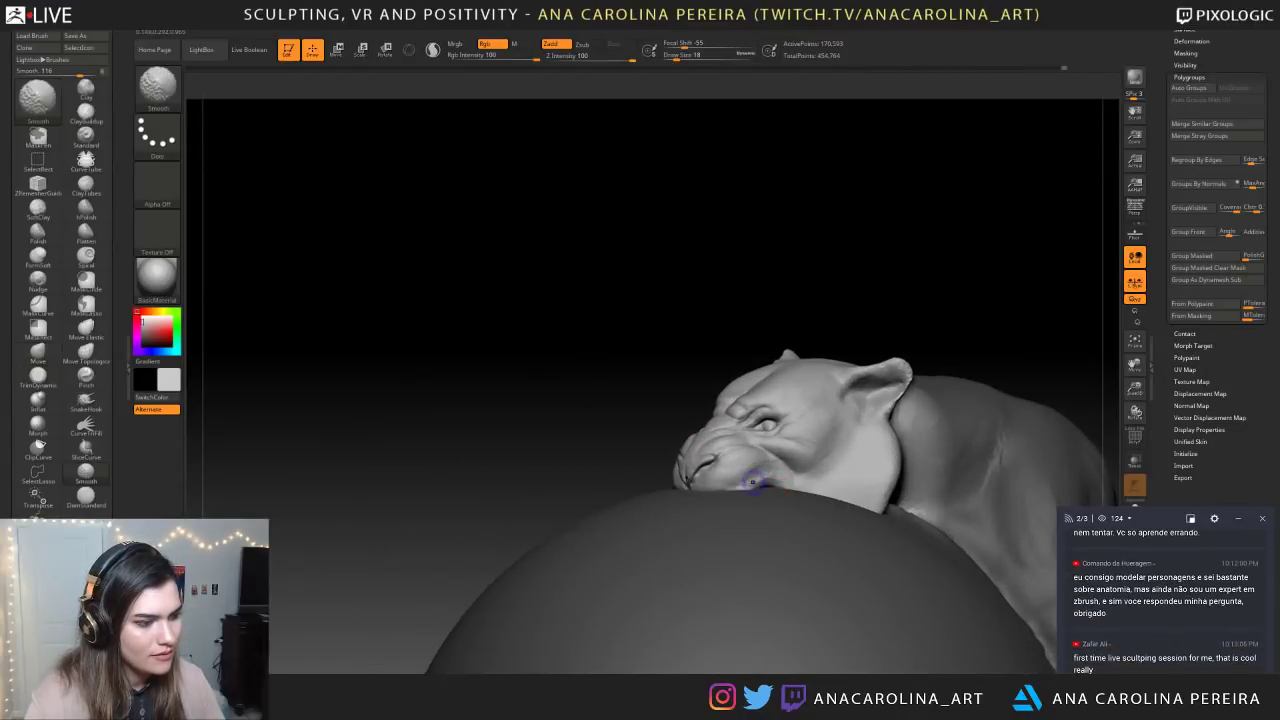
{"action": "mouse_move", "coordinate": [574, 429]}
{"action": "right_mouse_down"}
{"action": "mouse_move", "coordinate": [666, 271]}
{"action": "mouse_move", "coordinate": [791, 260]}
{"action": "mouse_move", "coordinate": [777, 303]}
{"action": "mouse_move", "coordinate": [717, 306]}
{"action": "mouse_move", "coordinate": [697, 366]}
{"action": "mouse_move", "coordinate": [880, 405]}
{"action": "mouse_move", "coordinate": [1031, 416]}
{"action": "right_mouse_up"}
{"action": "key", "text": "ctrl"}
{"action": "mouse_move", "coordinate": [937, 376]}
{"action": "right_mouse_down", "text": "ctrl"}
{"action": "mouse_move", "coordinate": [951, 551]}
{"action": "mouse_move", "coordinate": [943, 541]}
{"action": "mouse_move", "coordinate": [754, 562]}
{"action": "right_mouse_up", "text": "ctrl"}
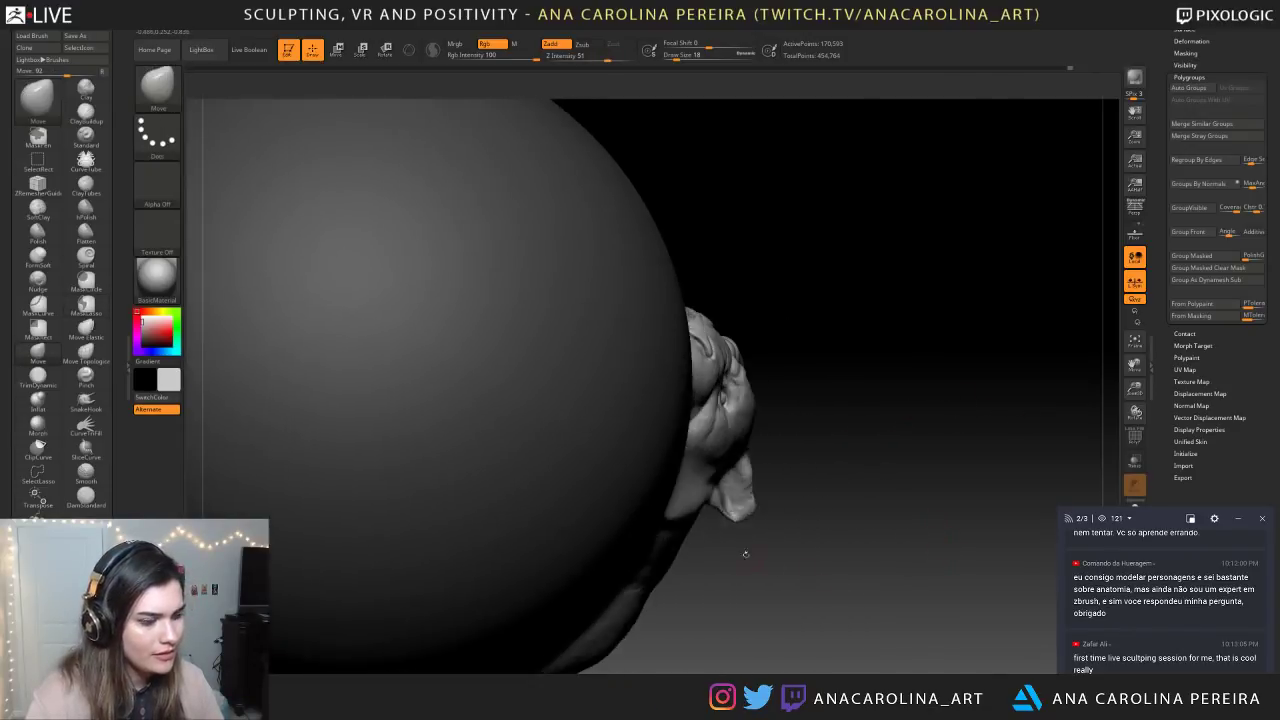
Examine the jaw, the neck and the whole hugging pose around the sphere from several sides
{"action": "mouse_move", "coordinate": [718, 515]}
{"action": "right_mouse_down"}
{"action": "mouse_move", "coordinate": [893, 233]}
{"action": "mouse_move", "coordinate": [878, 262]}
{"action": "mouse_move", "coordinate": [907, 330]}
{"action": "mouse_move", "coordinate": [905, 385]}
{"action": "mouse_move", "coordinate": [880, 430]}
{"action": "right_mouse_up"}
{"action": "key", "text": "space"}
{"action": "left_click_drag", "start_coordinate": [907, 372], "coordinate": [914, 371]}
{"action": "right_click_drag", "start_coordinate": [914, 371], "coordinate": [970, 360]}
{"action": "right_click_drag", "start_coordinate": [948, 304], "coordinate": [1054, 313], "text": "alt"}
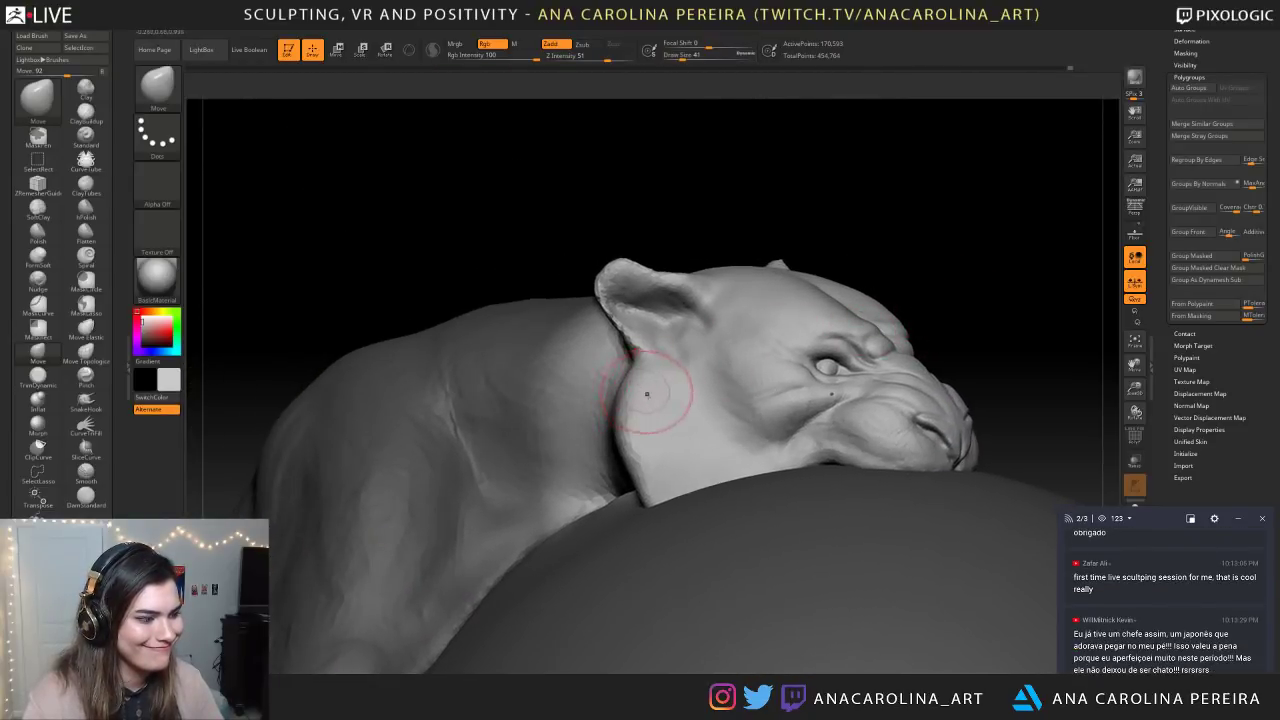
{"action": "right_click_drag", "start_coordinate": [566, 171], "coordinate": [652, 195]}
{"action": "right_click_drag", "start_coordinate": [985, 470], "coordinate": [900, 190], "text": "ctrl"}
{"action": "right_click_drag", "start_coordinate": [1000, 235], "coordinate": [970, 284]}
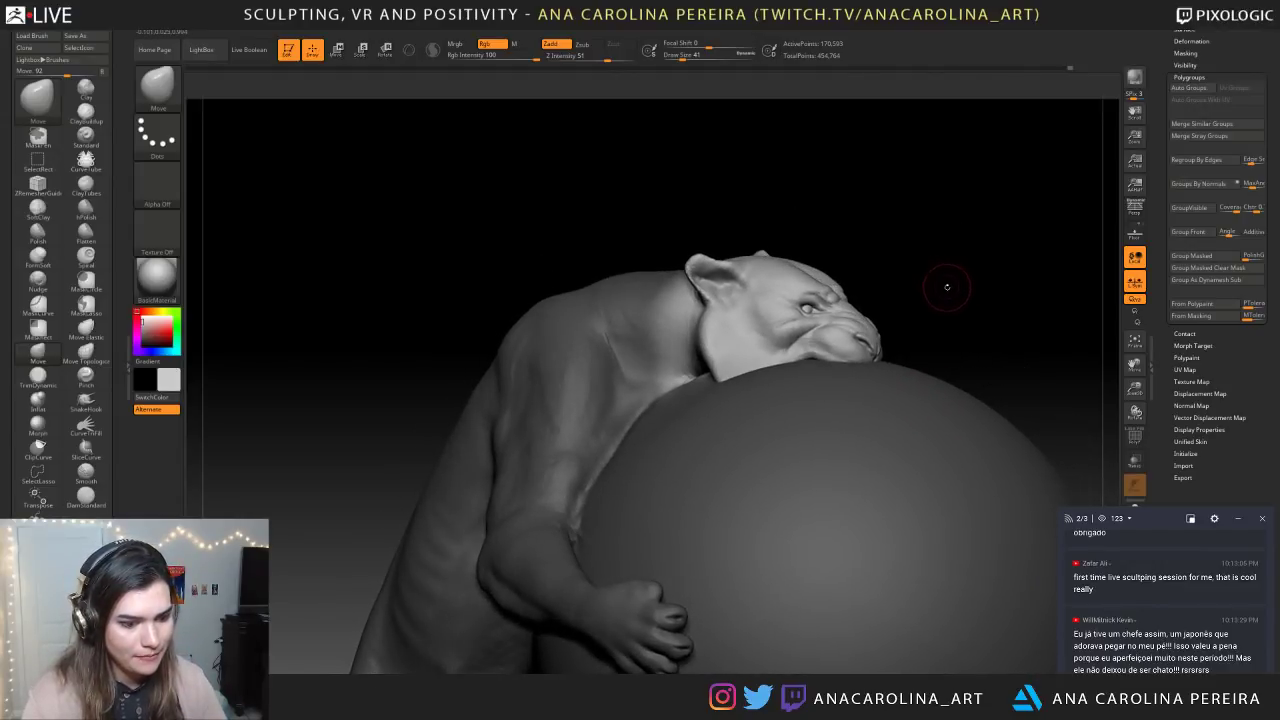
{"action": "scroll", "coordinate": [1136, 604], "scroll_direction": "up", "scroll_amount": 1}
{"action": "scroll", "coordinate": [1136, 604], "scroll_direction": "down", "scroll_amount": 1}
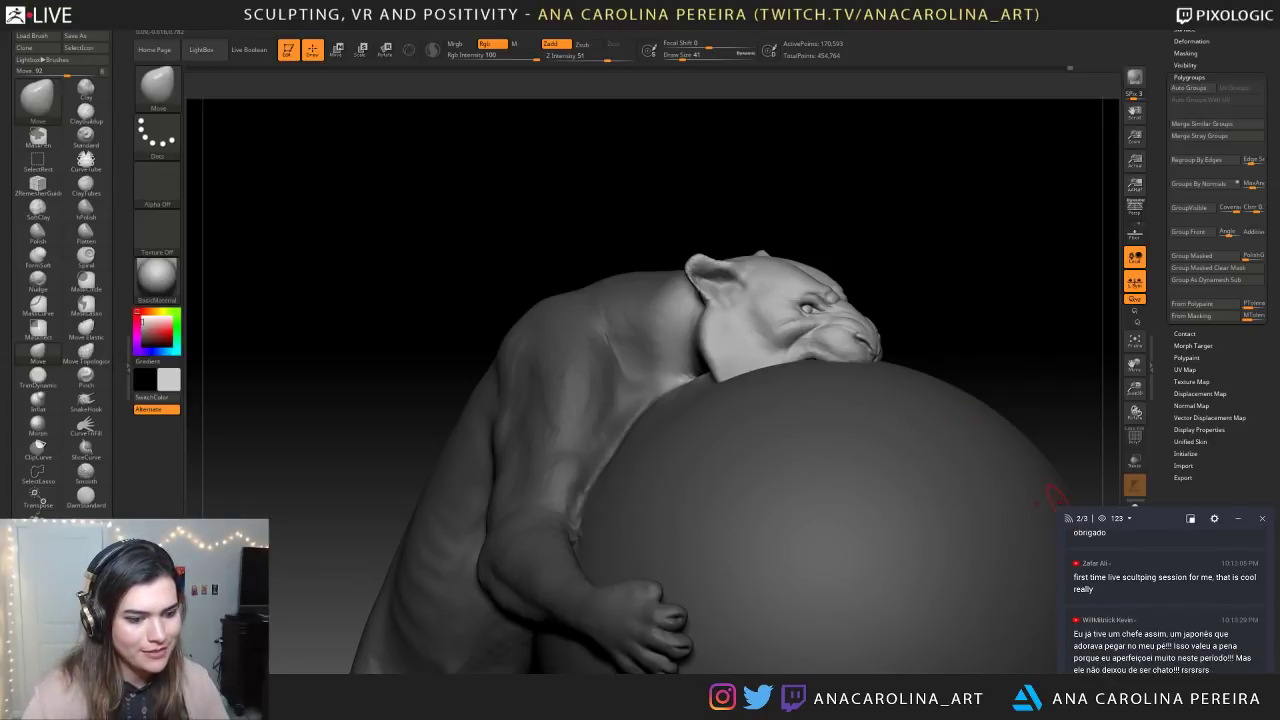
{"action": "mouse_move", "coordinate": [691, 157]}
{"action": "left_mouse_down"}
{"action": "mouse_move", "coordinate": [801, 164]}
{"action": "mouse_move", "coordinate": [890, 472]}
{"action": "mouse_move", "coordinate": [802, 158]}
{"action": "mouse_move", "coordinate": [764, 112]}
{"action": "mouse_move", "coordinate": [738, 114]}
{"action": "left_mouse_up"}
{"action": "key", "text": "ctrl"}
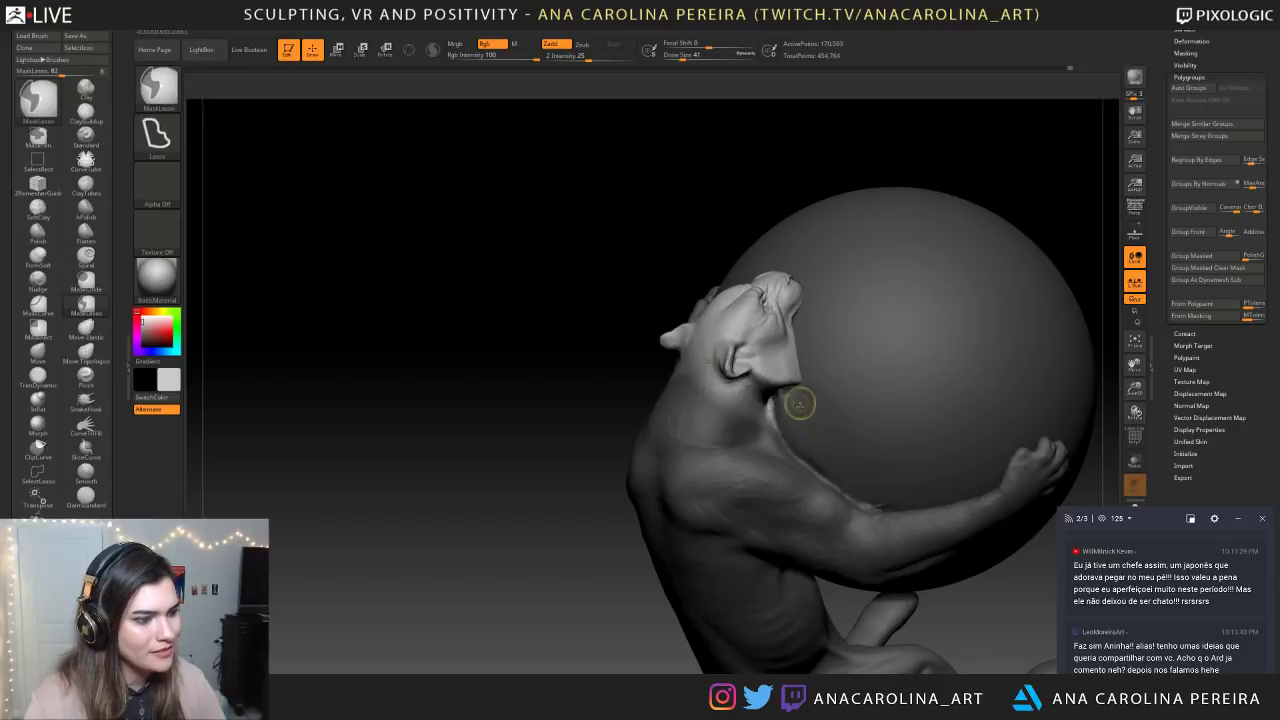
{"action": "mouse_move", "coordinate": [849, 194]}
{"action": "left_mouse_down"}
{"action": "mouse_move", "coordinate": [806, 153]}
{"action": "mouse_move", "coordinate": [857, 157]}
{"action": "mouse_move", "coordinate": [960, 206]}
{"action": "mouse_move", "coordinate": [943, 214]}
{"action": "mouse_move", "coordinate": [920, 330]}
{"action": "mouse_move", "coordinate": [925, 375]}
{"action": "mouse_move", "coordinate": [943, 369]}
{"action": "mouse_move", "coordinate": [950, 395]}
{"action": "mouse_move", "coordinate": [922, 393]}
{"action": "mouse_move", "coordinate": [898, 419]}
{"action": "mouse_move", "coordinate": [748, 425]}
{"action": "mouse_move", "coordinate": [950, 538]}
{"action": "mouse_move", "coordinate": [943, 606]}
{"action": "mouse_move", "coordinate": [1009, 621]}
{"action": "mouse_move", "coordinate": [943, 511]}
{"action": "left_mouse_up"}
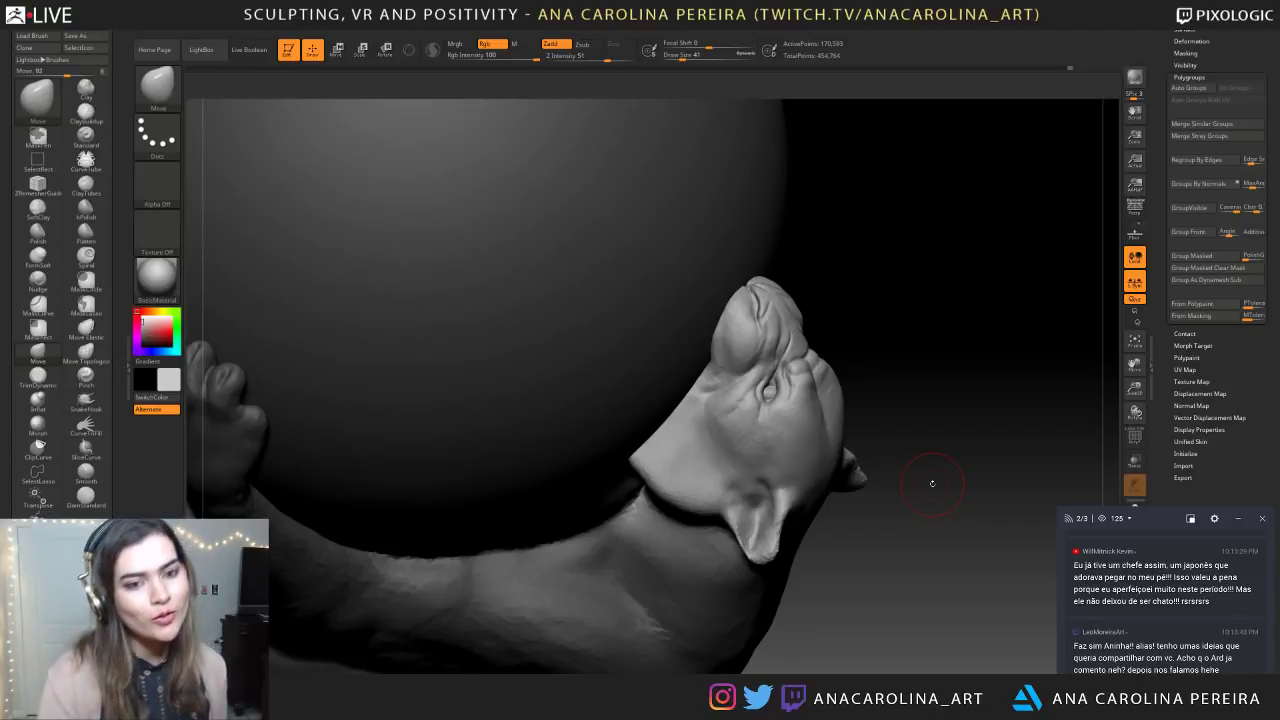
{"action": "left_click_drag", "start_coordinate": [867, 350], "coordinate": [883, 354]}
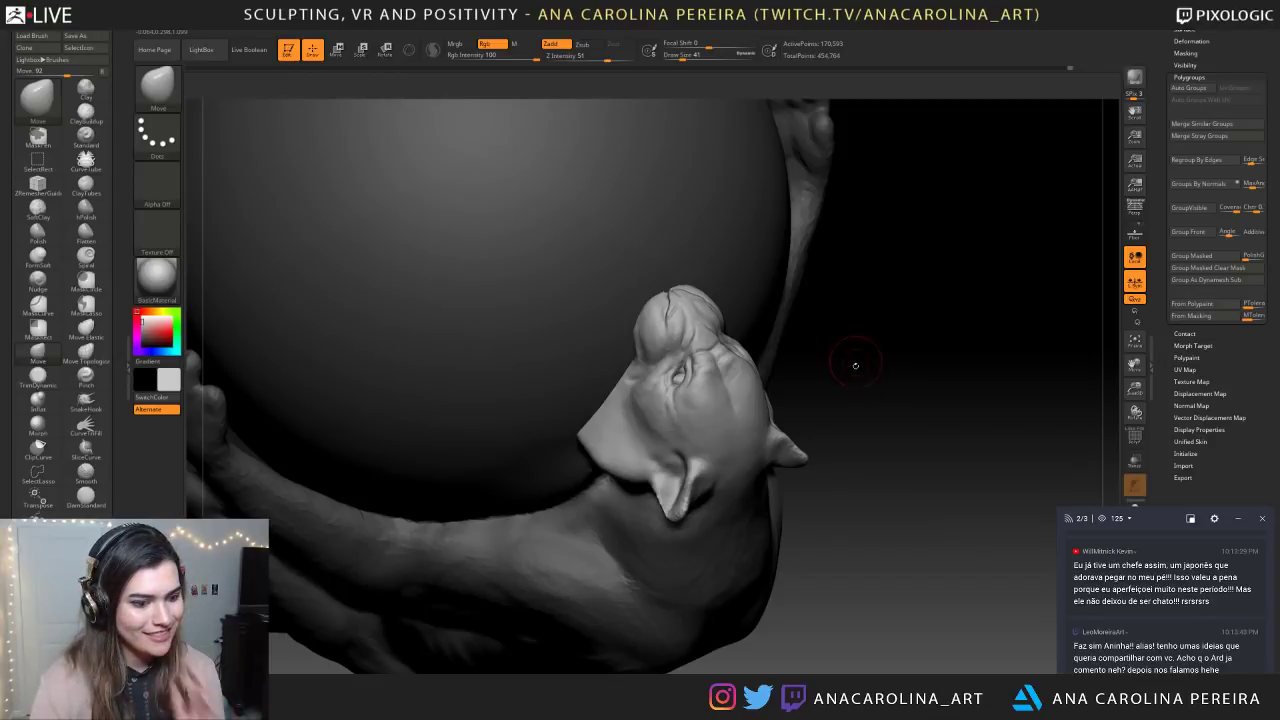
Turn on Sculptris Pro, enlarge the brush to draw size 77 and try smoothing the rear corner of the jaw
{"action": "left_click_drag", "start_coordinate": [855, 362], "coordinate": [880, 350]}
{"action": "mouse_move", "coordinate": [890, 400]}
{"action": "left_mouse_down", "text": "alt"}
{"action": "mouse_move", "coordinate": [906, 371]}
{"action": "mouse_move", "coordinate": [880, 440]}
{"action": "mouse_move", "coordinate": [463, 288]}
{"action": "mouse_move", "coordinate": [380, 223]}
{"action": "left_mouse_up", "text": "alt"}
{"action": "key", "text": "shift"}
{"action": "mouse_move", "coordinate": [664, 368]}
{"action": "left_mouse_down", "text": "shift"}
{"action": "mouse_move", "coordinate": [655, 382]}
{"action": "mouse_move", "coordinate": [640, 372]}
{"action": "mouse_move", "coordinate": [636, 388]}
{"action": "mouse_move", "coordinate": [690, 370]}
{"action": "mouse_move", "coordinate": [690, 381]}
{"action": "mouse_move", "coordinate": [693, 366]}
{"action": "left_mouse_up", "text": "shift"}
{"action": "key", "text": "space"}
{"action": "key", "text": "ctrl+z"}
{"action": "key", "text": "space"}
{"action": "key", "text": "ctrl+z"}
{"action": "key", "text": "ctrl"}
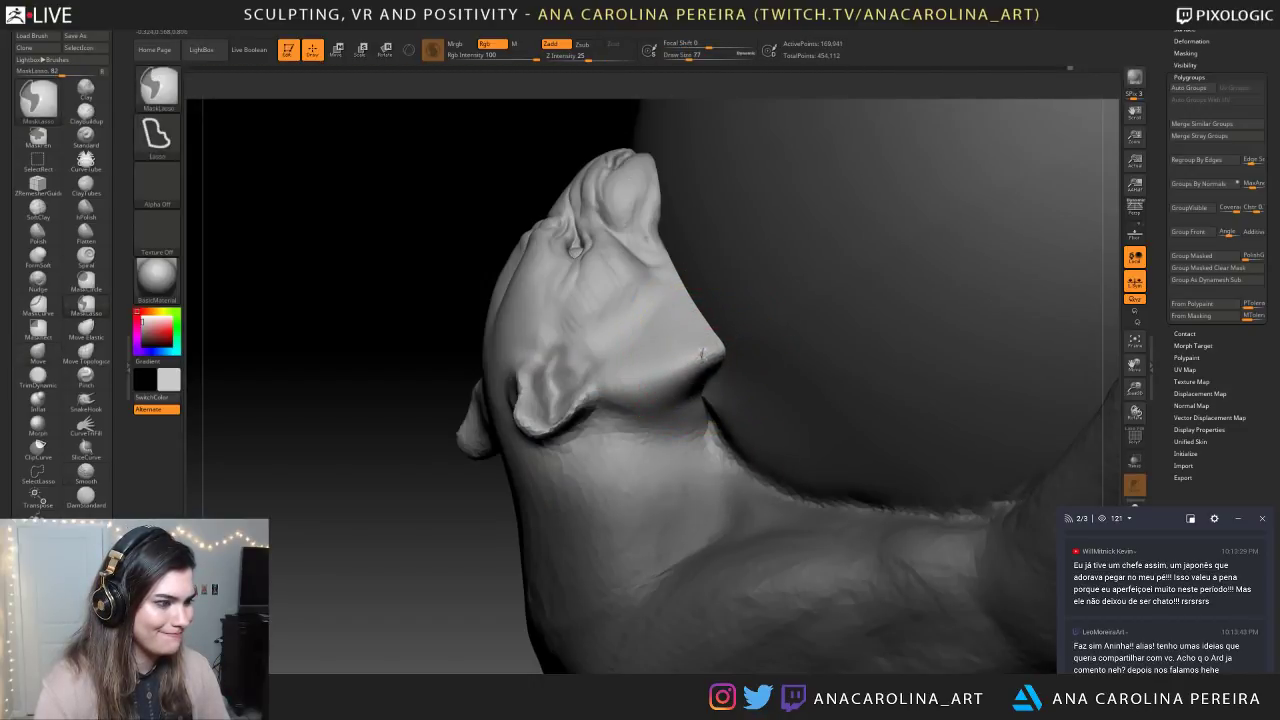
{"action": "key", "text": "ctrl"}
Smooth the rear corner of the jaw and its underside where it meets the neck
{"action": "key", "text": "shift"}
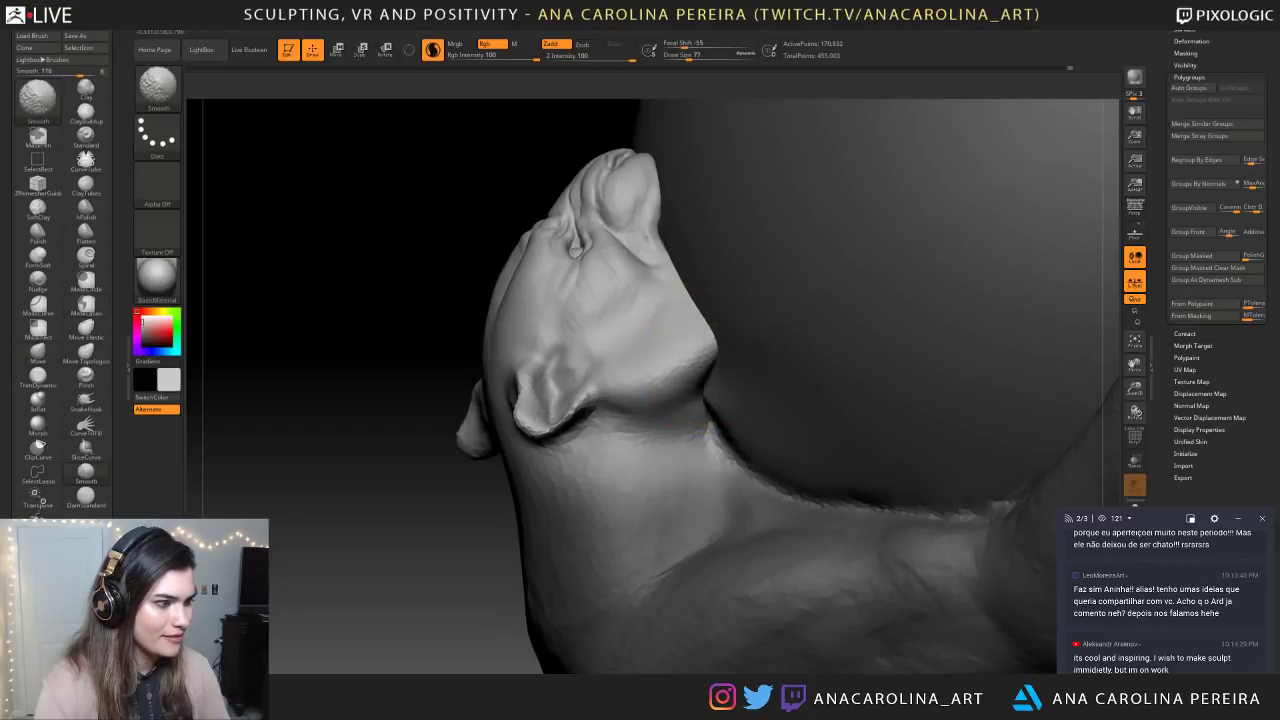
{"action": "left_click_drag", "start_coordinate": [688, 363], "coordinate": [656, 368], "text": "shift"}
{"action": "mouse_move", "coordinate": [654, 369]}
{"action": "right_mouse_down"}
{"action": "mouse_move", "coordinate": [780, 400]}
{"action": "mouse_move", "coordinate": [670, 400]}
{"action": "right_mouse_up"}
{"action": "key", "text": "space"}
{"action": "left_click_drag", "start_coordinate": [558, 444], "coordinate": [554, 444]}
{"action": "mouse_move", "coordinate": [664, 386]}
{"action": "left_mouse_down", "text": "shift"}
{"action": "mouse_move", "coordinate": [666, 374]}
{"action": "mouse_move", "coordinate": [646, 390]}
{"action": "mouse_move", "coordinate": [680, 406]}
{"action": "left_mouse_up", "text": "shift"}
{"action": "key", "text": "space"}
Reshape the neck surface behind the jaw and below the ear with the Move brush at draw size 56
{"action": "mouse_move", "coordinate": [680, 406]}
{"action": "right_mouse_down"}
{"action": "mouse_move", "coordinate": [880, 415]}
{"action": "mouse_move", "coordinate": [930, 520]}
{"action": "mouse_move", "coordinate": [894, 571]}
{"action": "mouse_move", "coordinate": [845, 525]}
{"action": "mouse_move", "coordinate": [880, 450]}
{"action": "right_mouse_up"}
{"action": "mouse_move", "coordinate": [880, 450]}
{"action": "right_mouse_down"}
{"action": "mouse_move", "coordinate": [800, 420]}
{"action": "mouse_move", "coordinate": [1000, 391]}
{"action": "mouse_move", "coordinate": [960, 423]}
{"action": "mouse_move", "coordinate": [986, 429]}
{"action": "mouse_move", "coordinate": [985, 408]}
{"action": "mouse_move", "coordinate": [866, 203]}
{"action": "right_mouse_up"}
{"action": "key", "text": "b"}
{"action": "key", "text": "m"}
{"action": "key", "text": "v"}
{"action": "key", "text": "space"}
{"action": "left_click_drag", "start_coordinate": [727, 434], "coordinate": [732, 436]}
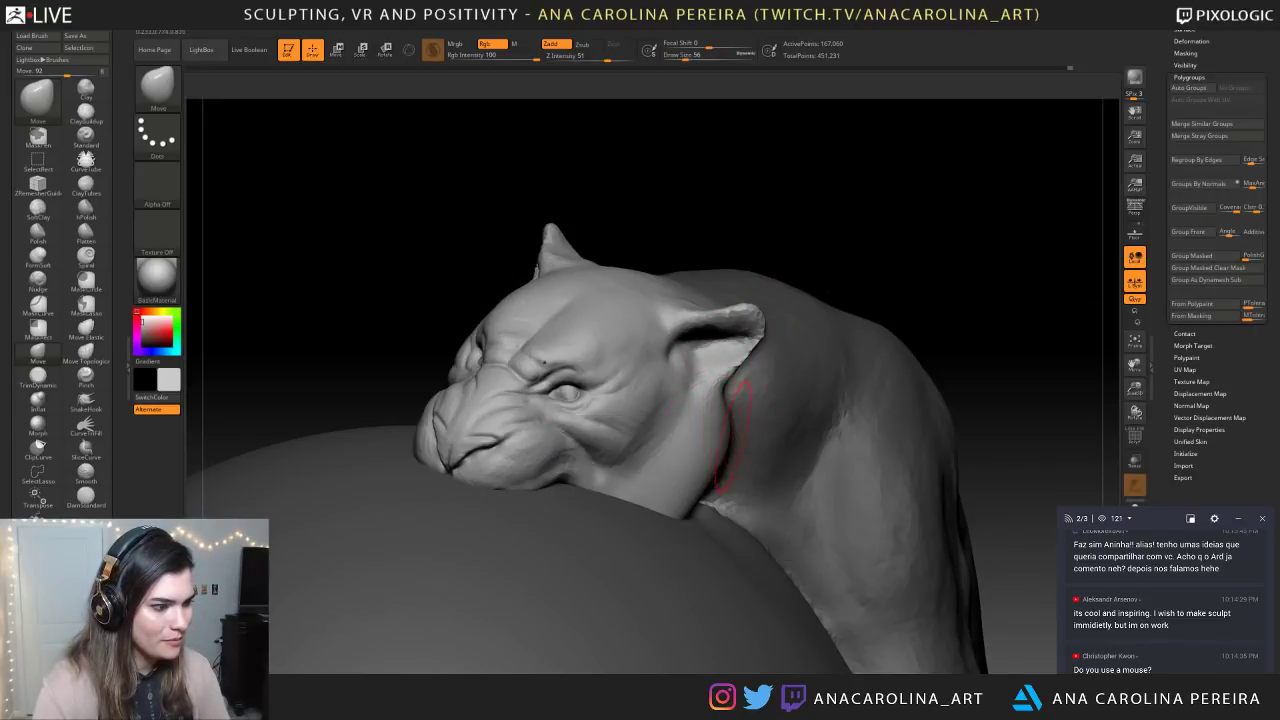
{"action": "right_click_drag", "start_coordinate": [727, 415], "coordinate": [650, 385]}
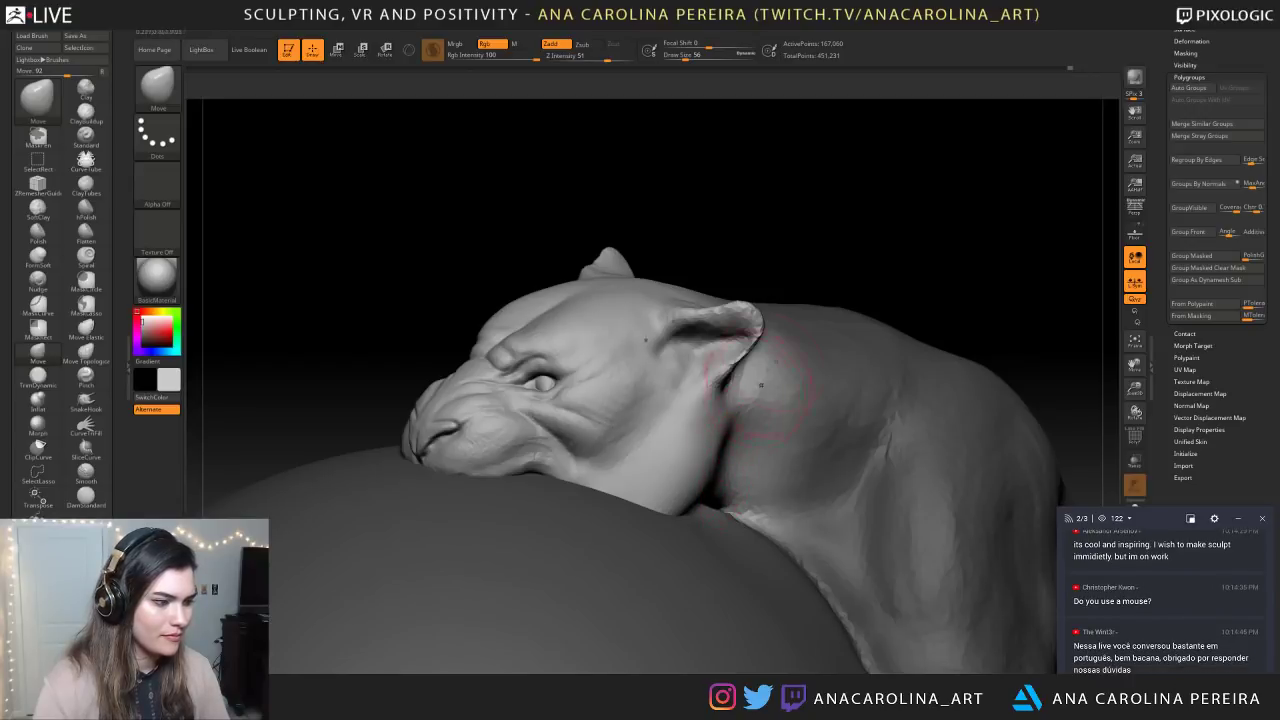
{"action": "right_click_drag", "start_coordinate": [752, 390], "coordinate": [690, 380]}
{"action": "left_click_drag", "start_coordinate": [778, 281], "coordinate": [787, 289], "text": "ctrl"}
{"action": "right_click_drag", "start_coordinate": [668, 425], "coordinate": [733, 432]}
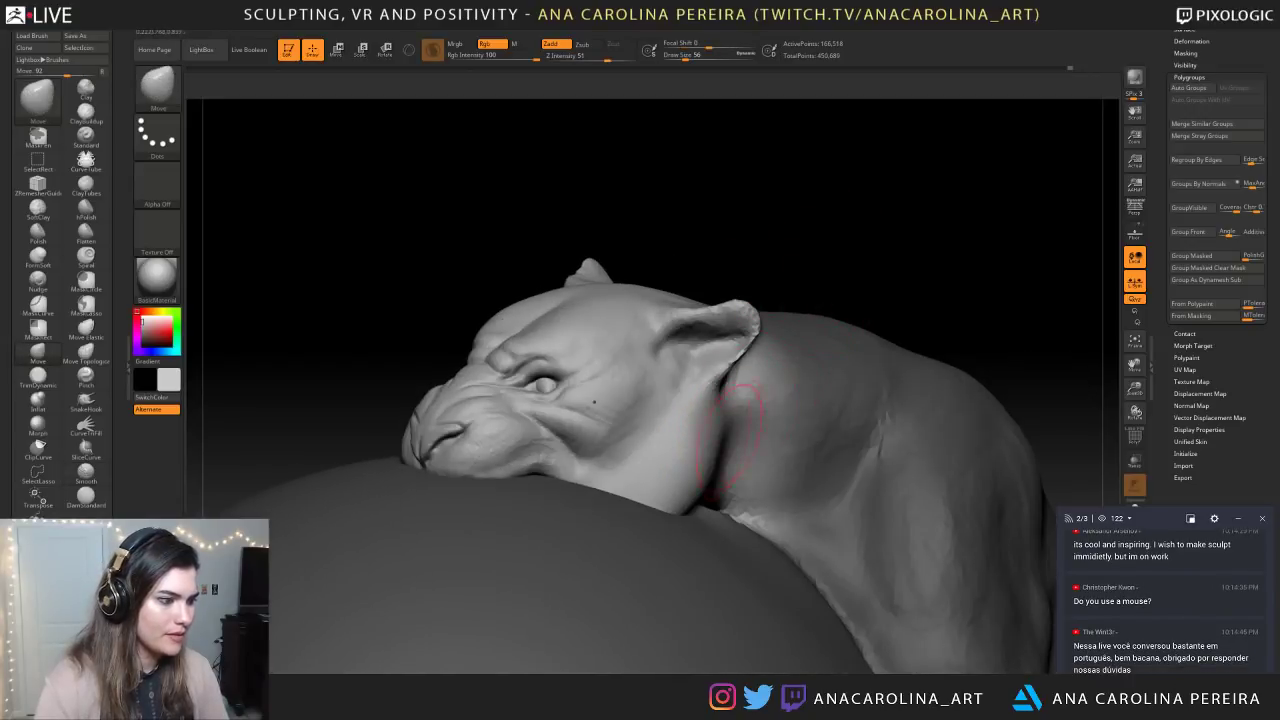
{"action": "left_click_drag", "start_coordinate": [723, 438], "coordinate": [726, 416]}
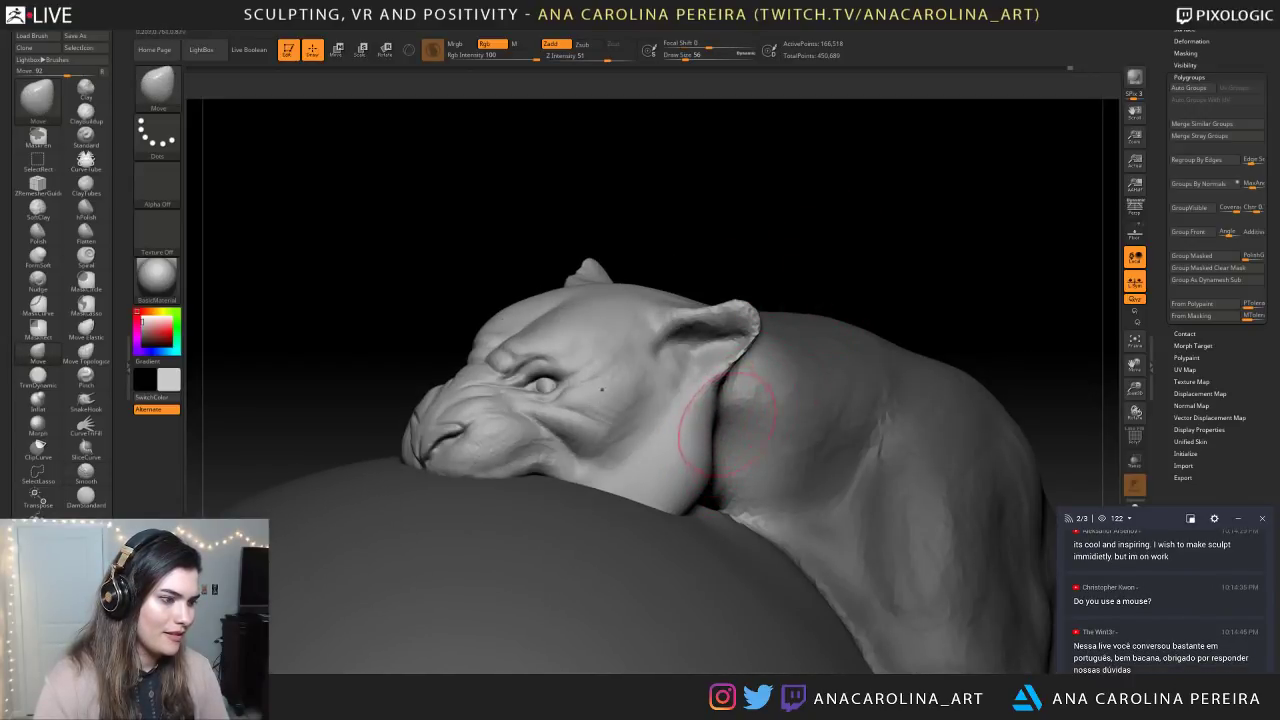
Switch to the SnakeHook brush and pull fur tufts out of the rear corner of the jaw
{"action": "right_click_drag", "start_coordinate": [800, 285], "coordinate": [836, 273]}
{"action": "mouse_move", "coordinate": [812, 368]}
{"action": "right_mouse_down"}
{"action": "mouse_move", "coordinate": [883, 306]}
{"action": "mouse_move", "coordinate": [806, 240]}
{"action": "mouse_move", "coordinate": [706, 244]}
{"action": "mouse_move", "coordinate": [780, 186]}
{"action": "mouse_move", "coordinate": [777, 133]}
{"action": "right_mouse_up"}
{"action": "key", "text": "b"}
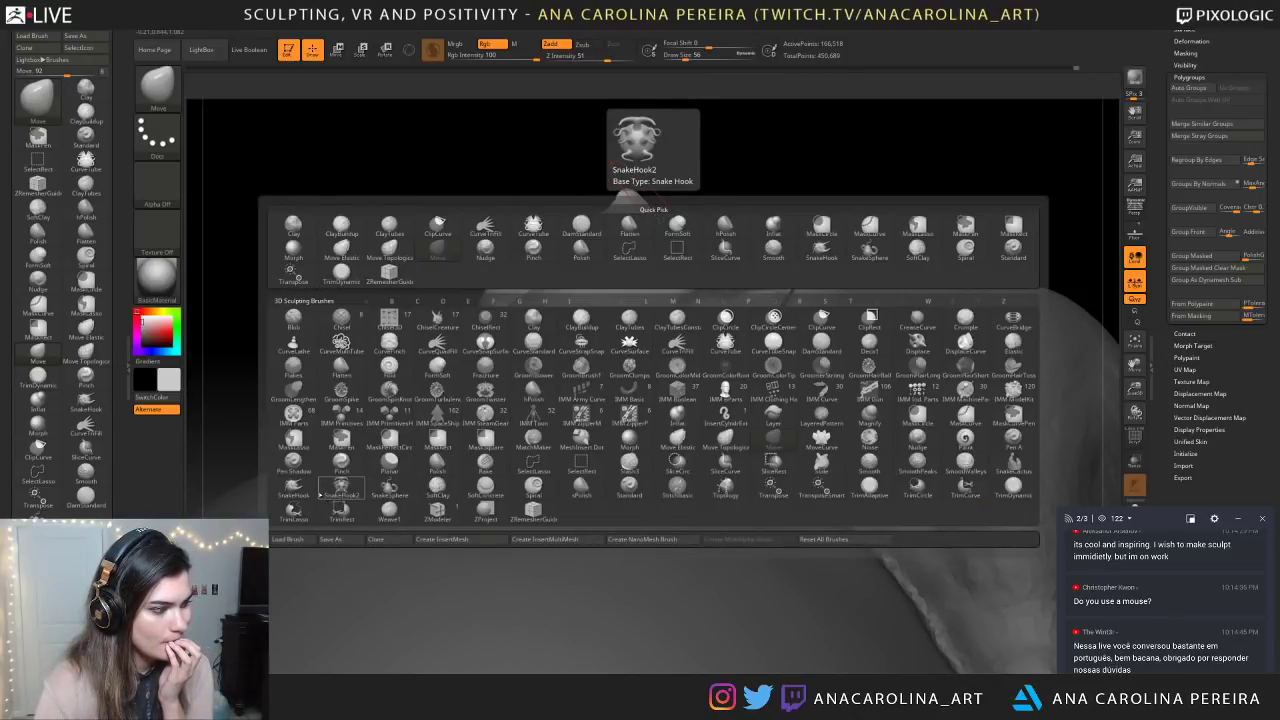
{"action": "left_click", "coordinate": [340, 487]}
{"action": "key", "text": "space"}
{"action": "left_click", "coordinate": [676, 367]}
{"action": "mouse_move", "coordinate": [742, 374]}
{"action": "left_mouse_down"}
{"action": "mouse_move", "coordinate": [777, 417]}
{"action": "mouse_move", "coordinate": [738, 505]}
{"action": "mouse_move", "coordinate": [713, 522]}
{"action": "left_mouse_up"}
{"action": "left_click_drag", "start_coordinate": [812, 193], "coordinate": [742, 330], "text": "alt"}
{"action": "mouse_move", "coordinate": [697, 448]}
{"action": "left_mouse_down"}
{"action": "mouse_move", "coordinate": [719, 480]}
{"action": "mouse_move", "coordinate": [706, 411]}
{"action": "left_mouse_up"}
{"action": "right_click_drag", "start_coordinate": [706, 411], "coordinate": [711, 450]}
{"action": "left_click_drag", "start_coordinate": [711, 452], "coordinate": [720, 482]}
{"action": "mouse_move", "coordinate": [710, 413]}
{"action": "left_mouse_down"}
{"action": "mouse_move", "coordinate": [735, 451]}
{"action": "mouse_move", "coordinate": [741, 430]}
{"action": "mouse_move", "coordinate": [702, 492]}
{"action": "left_mouse_up"}
Undo the last three SnakeHook strokes on the jaw fur
{"action": "mouse_move", "coordinate": [748, 160]}
{"action": "left_mouse_down", "text": "alt"}
{"action": "mouse_move", "coordinate": [753, 120]}
{"action": "mouse_move", "coordinate": [825, 285]}
{"action": "mouse_move", "coordinate": [826, 391]}
{"action": "left_mouse_up", "text": "alt"}
{"action": "key", "text": "f"}
{"action": "key", "text": "ctrl+z"}
{"action": "key", "text": "ctrl+z"}
{"action": "key", "text": "ctrl+z"}
Try to pull extra fur tufts from the cheek with the SnakeHook brush at draw size 18
{"action": "key", "text": "space"}
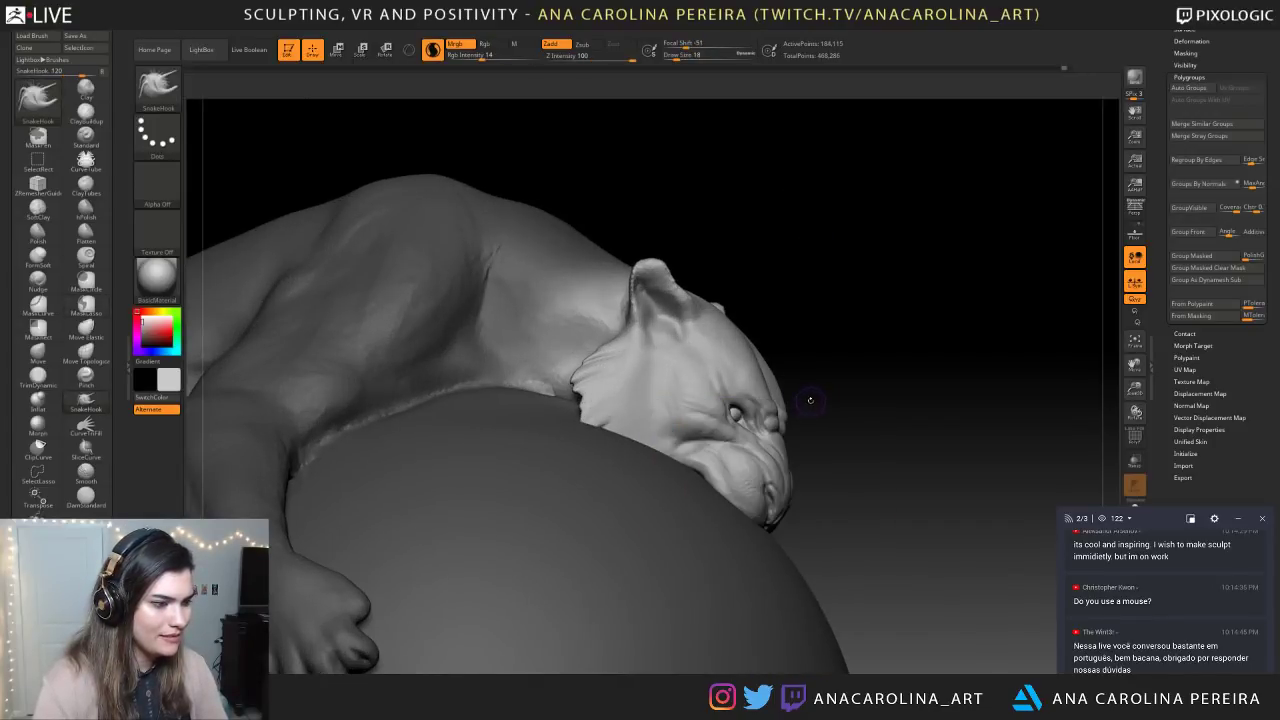
{"action": "left_click_drag", "start_coordinate": [810, 401], "coordinate": [812, 455], "text": "alt"}
{"action": "left_click_drag", "start_coordinate": [518, 332], "coordinate": [554, 333]}
{"action": "key", "text": "ctrl+z"}
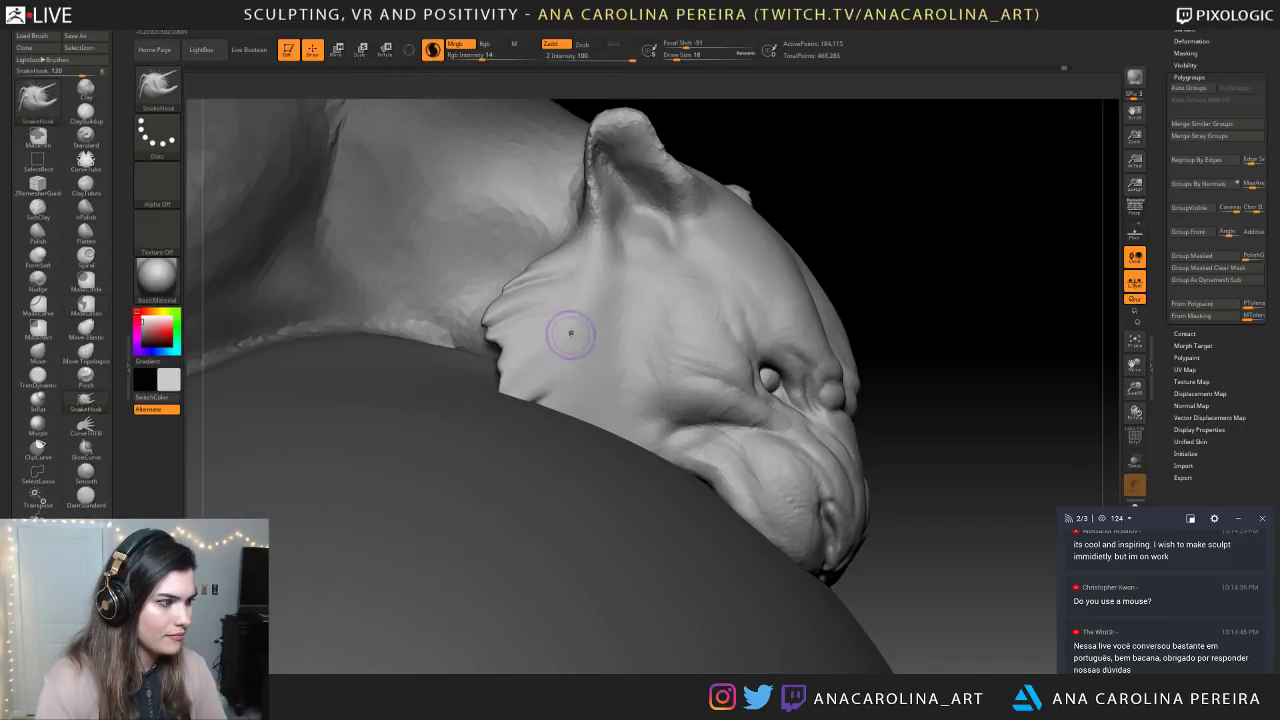
{"action": "left_click_drag", "start_coordinate": [769, 152], "coordinate": [796, 158]}
{"action": "left_click_drag", "start_coordinate": [546, 340], "coordinate": [534, 341]}
{"action": "key", "text": "ctrl+z"}
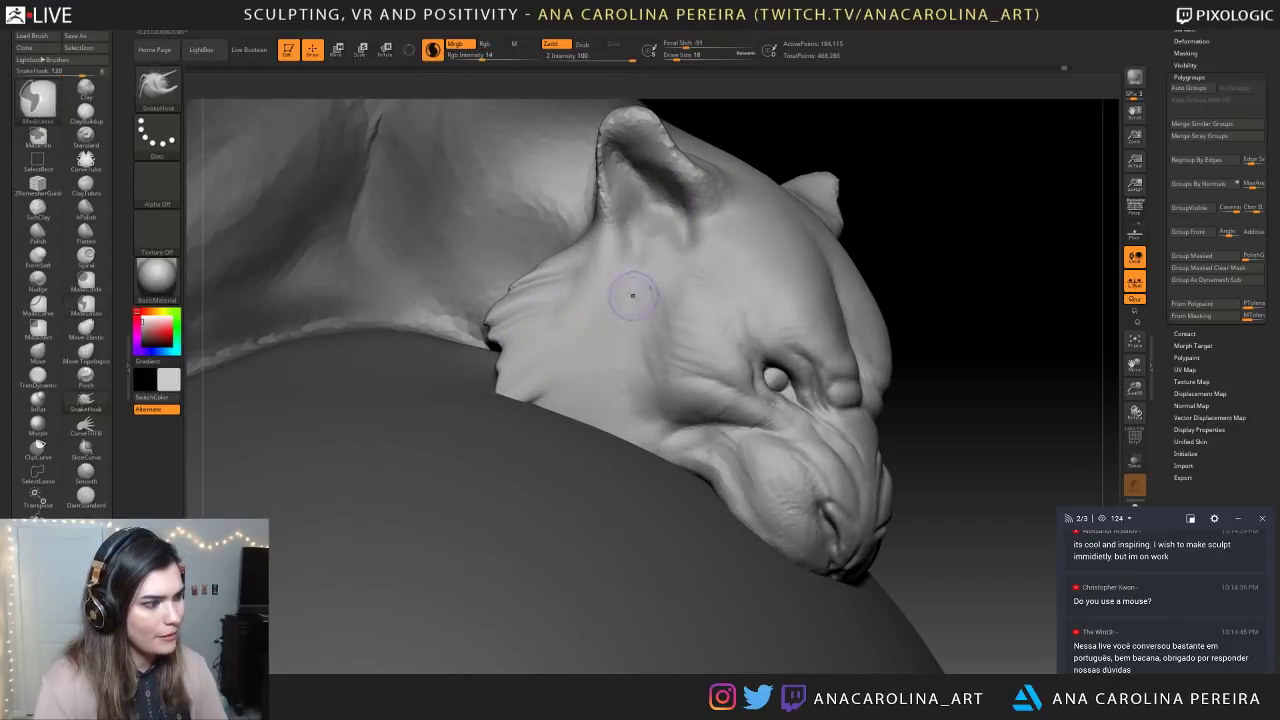
{"action": "left_click_drag", "start_coordinate": [840, 200], "coordinate": [760, 215]}
{"action": "left_click_drag", "start_coordinate": [985, 291], "coordinate": [895, 295]}
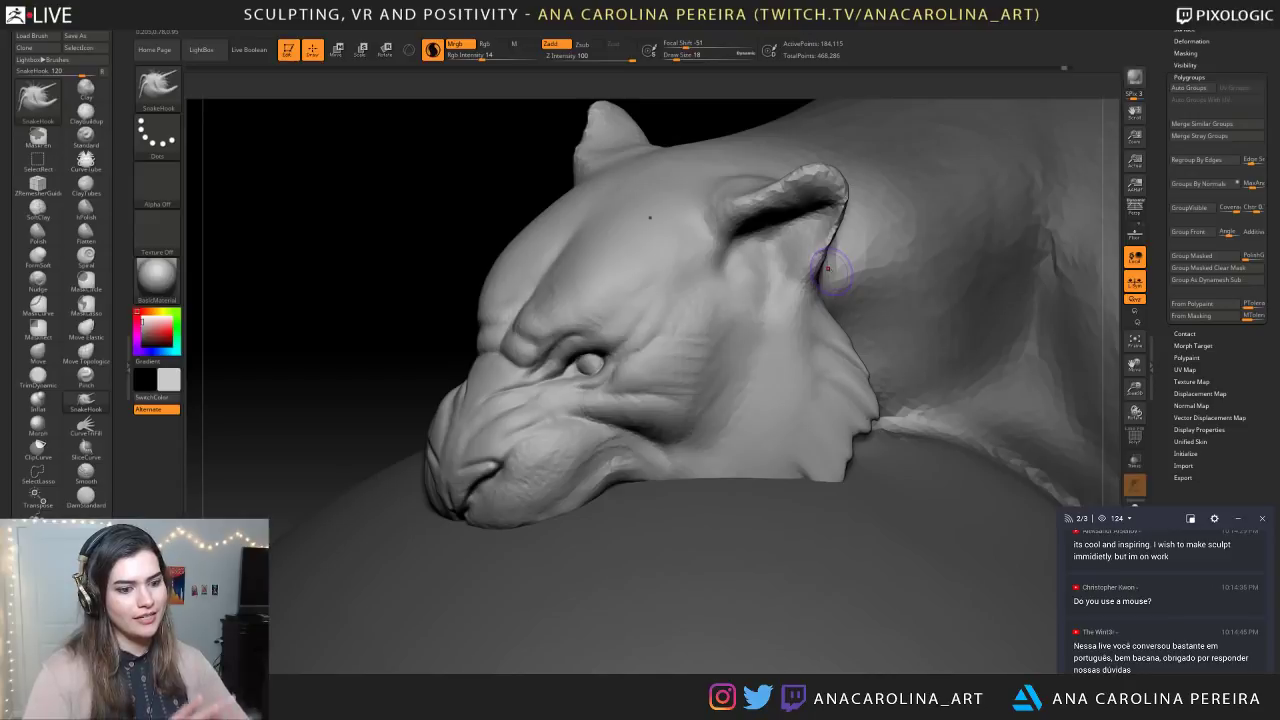
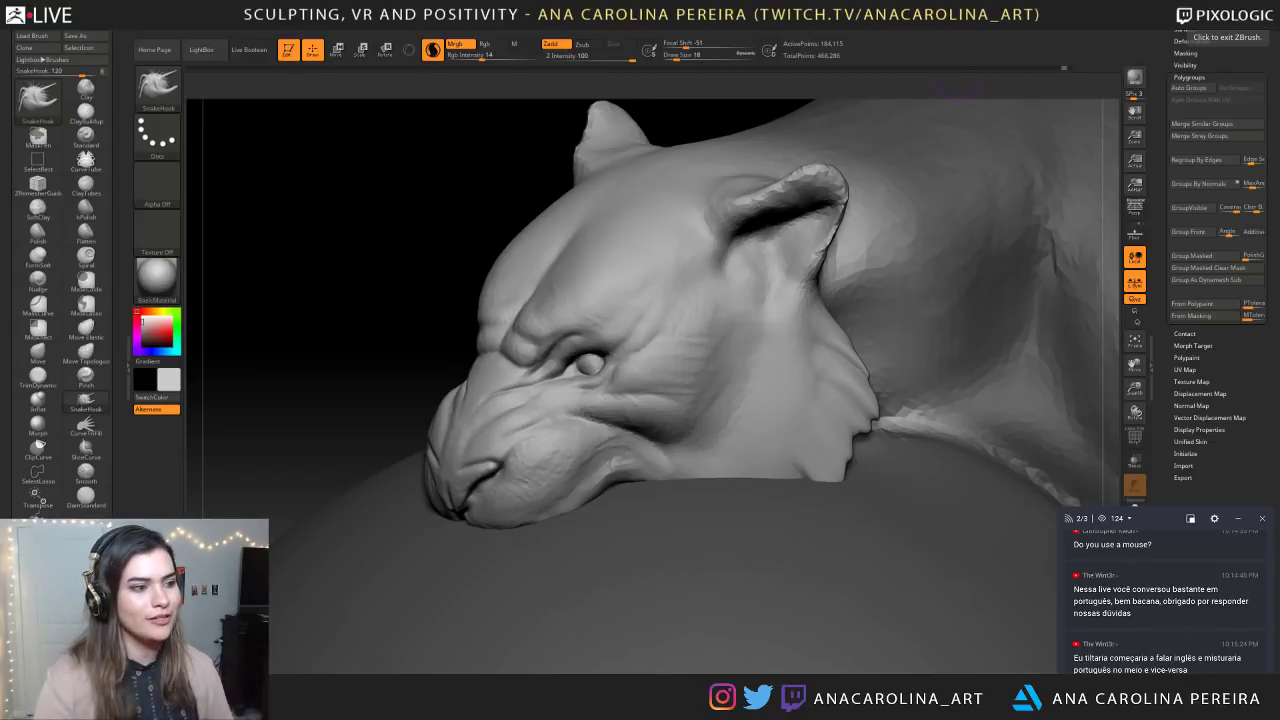
{"action": "left_click_drag", "start_coordinate": [236, 284], "coordinate": [397, 294]}
{"action": "mouse_move", "coordinate": [766, 414]}
{"action": "left_mouse_down"}
{"action": "mouse_move", "coordinate": [802, 452]}
{"action": "mouse_move", "coordinate": [789, 450]}
{"action": "left_mouse_up"}
{"action": "key", "text": "ctrl+z"}
Pull layered pointed fur tufts from the cheek below the ear down to the sphere with SnakeHook
{"action": "key", "text": "space"}
{"action": "left_click_drag", "start_coordinate": [768, 404], "coordinate": [806, 458]}
{"action": "mouse_move", "coordinate": [767, 438]}
{"action": "left_mouse_down"}
{"action": "mouse_move", "coordinate": [794, 500]}
{"action": "mouse_move", "coordinate": [760, 522]}
{"action": "left_mouse_up"}
{"action": "left_click_drag", "start_coordinate": [738, 490], "coordinate": [746, 510]}
{"action": "mouse_move", "coordinate": [767, 400]}
{"action": "left_mouse_down"}
{"action": "mouse_move", "coordinate": [796, 436]}
{"action": "mouse_move", "coordinate": [804, 420]}
{"action": "left_mouse_up"}
{"action": "mouse_move", "coordinate": [772, 362]}
{"action": "left_mouse_down"}
{"action": "mouse_move", "coordinate": [808, 396]}
{"action": "mouse_move", "coordinate": [792, 405]}
{"action": "mouse_move", "coordinate": [792, 462]}
{"action": "left_mouse_up"}
Reduce the brush to draw size 16 and add finer tufts to the cheek fur
{"action": "key", "text": "space"}
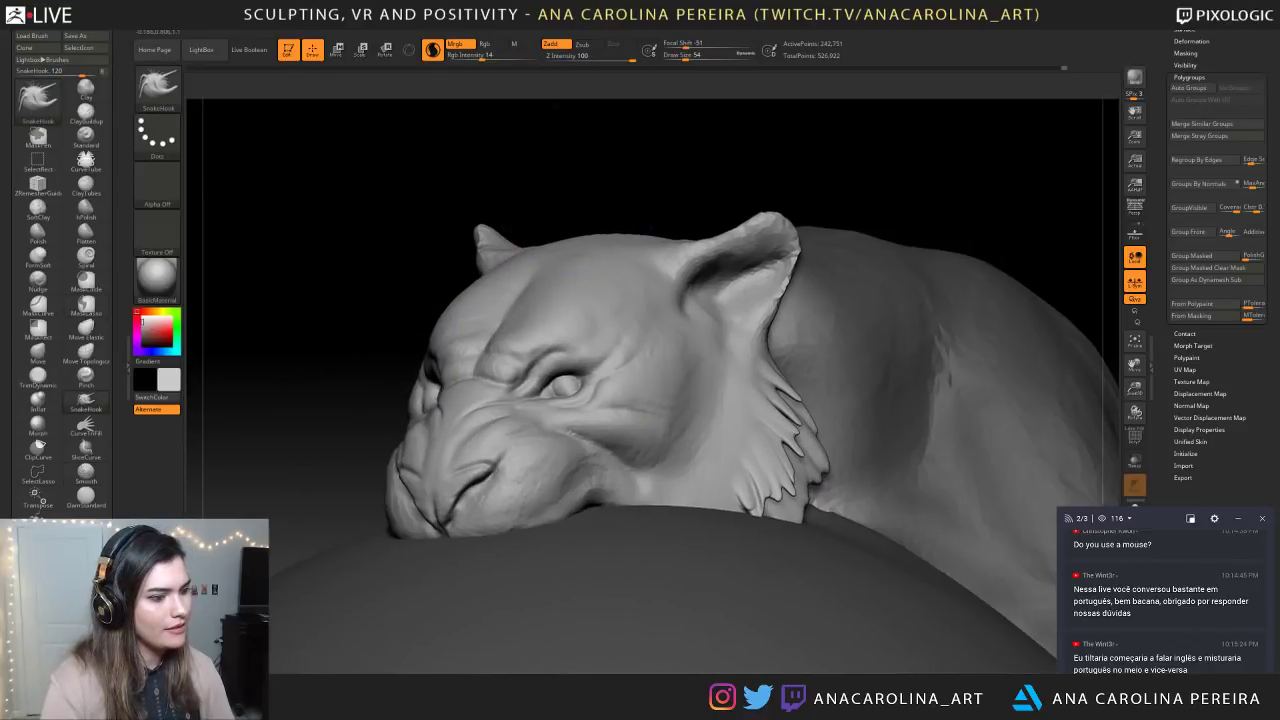
{"action": "key", "text": "f"}
{"action": "mouse_move", "coordinate": [796, 203]}
{"action": "left_mouse_down"}
{"action": "mouse_move", "coordinate": [831, 240]}
{"action": "mouse_move", "coordinate": [825, 277]}
{"action": "mouse_move", "coordinate": [861, 261]}
{"action": "mouse_move", "coordinate": [831, 257]}
{"action": "mouse_move", "coordinate": [818, 362]}
{"action": "mouse_move", "coordinate": [786, 186]}
{"action": "mouse_move", "coordinate": [798, 92]}
{"action": "left_mouse_up"}
{"action": "key", "text": "space"}
{"action": "key", "text": "space"}
{"action": "mouse_move", "coordinate": [828, 158]}
{"action": "left_mouse_down"}
{"action": "mouse_move", "coordinate": [821, 138]}
{"action": "mouse_move", "coordinate": [830, 185]}
{"action": "left_mouse_up"}
{"action": "key", "text": "space"}
{"action": "key", "text": "space"}
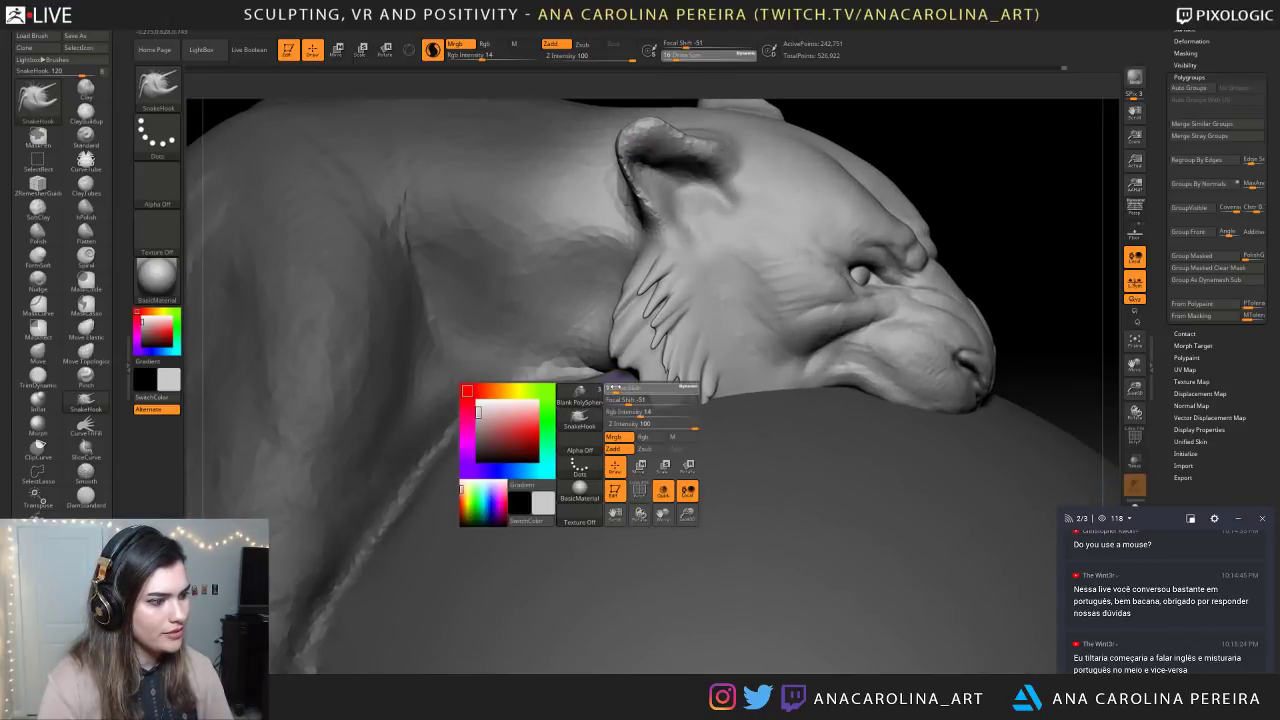
{"action": "key", "text": "space"}
{"action": "mouse_move", "coordinate": [650, 347]}
{"action": "left_mouse_down"}
{"action": "mouse_move", "coordinate": [632, 368]}
{"action": "mouse_move", "coordinate": [668, 362]}
{"action": "left_mouse_up"}
Set the draw size to 27 and refine the rear edge of the cheek fur beside the neck
{"action": "left_click_drag", "start_coordinate": [929, 206], "coordinate": [888, 300], "text": "alt"}
{"action": "left_click_drag", "start_coordinate": [886, 187], "coordinate": [870, 207]}
{"action": "key", "text": "space"}
{"action": "left_click_drag", "start_coordinate": [630, 338], "coordinate": [638, 337]}
{"action": "key", "text": "shift"}
{"action": "key", "text": "shift"}
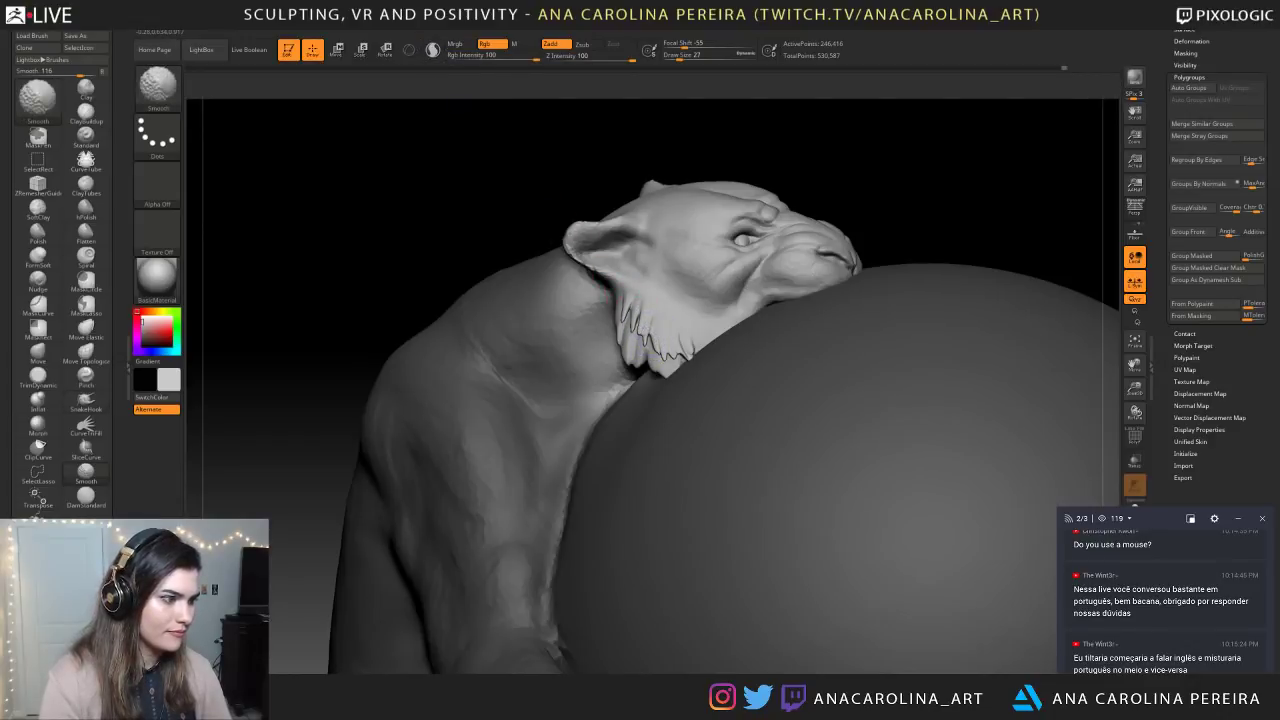
Reduce the brush to draw size 7 and refine the small fur tufts between the ear and the jaw
{"action": "mouse_move", "coordinate": [892, 228]}
{"action": "left_mouse_down", "text": "alt"}
{"action": "mouse_move", "coordinate": [891, 157]}
{"action": "mouse_move", "coordinate": [849, 188]}
{"action": "mouse_move", "coordinate": [850, 235]}
{"action": "left_mouse_up", "text": "alt"}
{"action": "mouse_move", "coordinate": [850, 235]}
{"action": "left_mouse_down", "text": "alt"}
{"action": "mouse_move", "coordinate": [851, 179]}
{"action": "mouse_move", "coordinate": [911, 277]}
{"action": "mouse_move", "coordinate": [857, 400]}
{"action": "mouse_move", "coordinate": [917, 420]}
{"action": "mouse_move", "coordinate": [887, 456]}
{"action": "left_mouse_up", "text": "alt"}
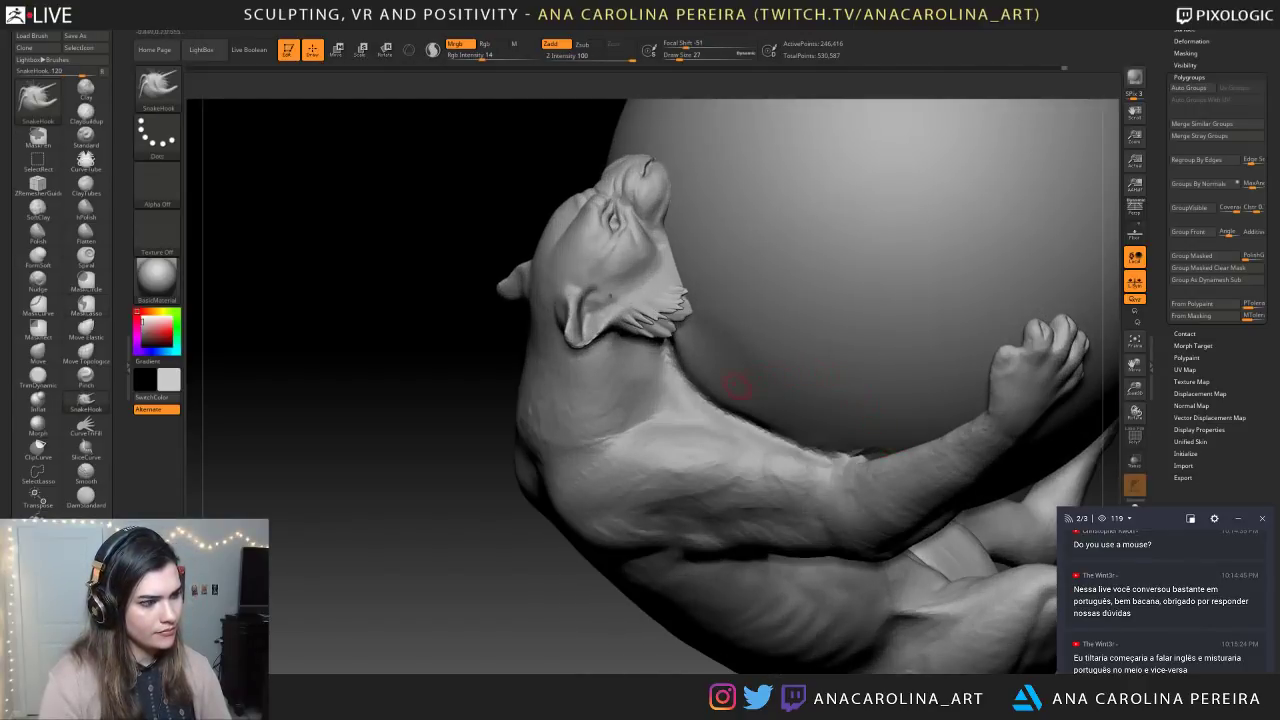
{"action": "left_click_drag", "start_coordinate": [465, 548], "coordinate": [558, 562]}
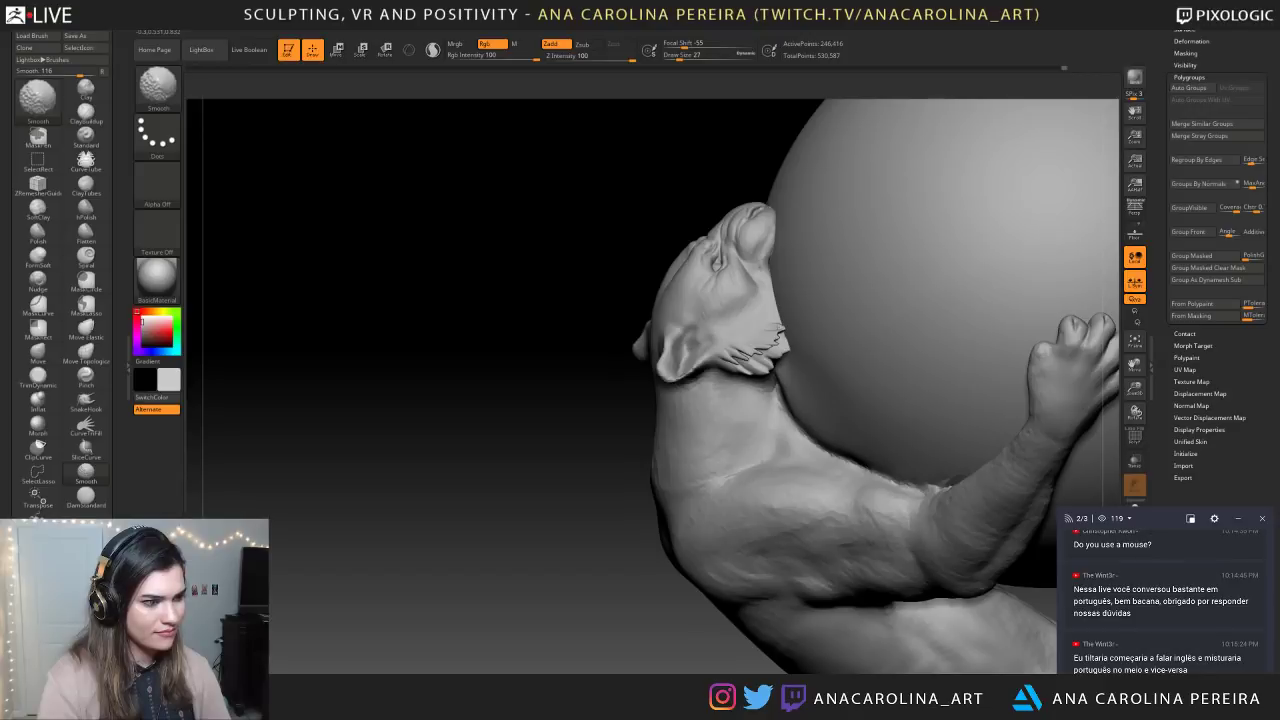
{"action": "mouse_move", "coordinate": [606, 457]}
{"action": "left_mouse_down", "text": "alt"}
{"action": "mouse_move", "coordinate": [563, 426]}
{"action": "mouse_move", "coordinate": [760, 558]}
{"action": "mouse_move", "coordinate": [800, 548]}
{"action": "left_mouse_up", "text": "alt"}
{"action": "mouse_move", "coordinate": [860, 400]}
{"action": "left_mouse_down", "text": "alt"}
{"action": "mouse_move", "coordinate": [866, 472]}
{"action": "mouse_move", "coordinate": [806, 441]}
{"action": "mouse_move", "coordinate": [791, 508]}
{"action": "left_mouse_up", "text": "alt"}
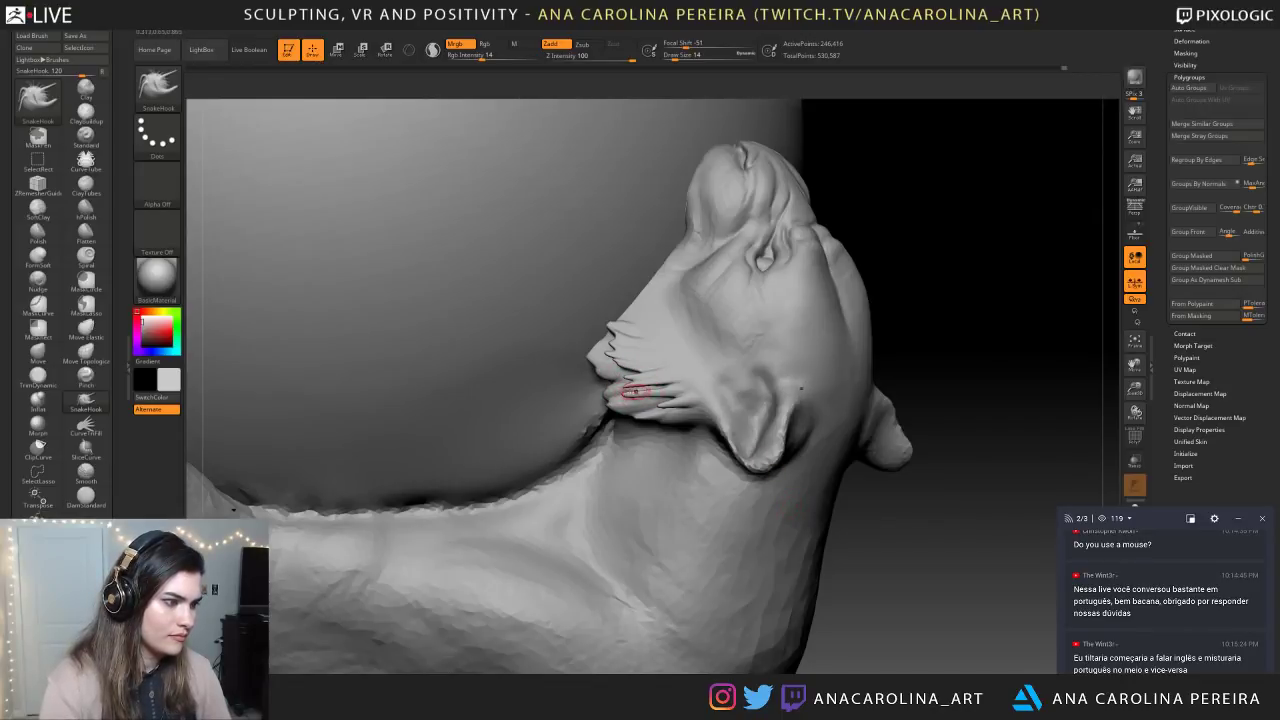
{"action": "key", "text": "space"}
{"action": "left_click_drag", "start_coordinate": [680, 382], "coordinate": [664, 382]}
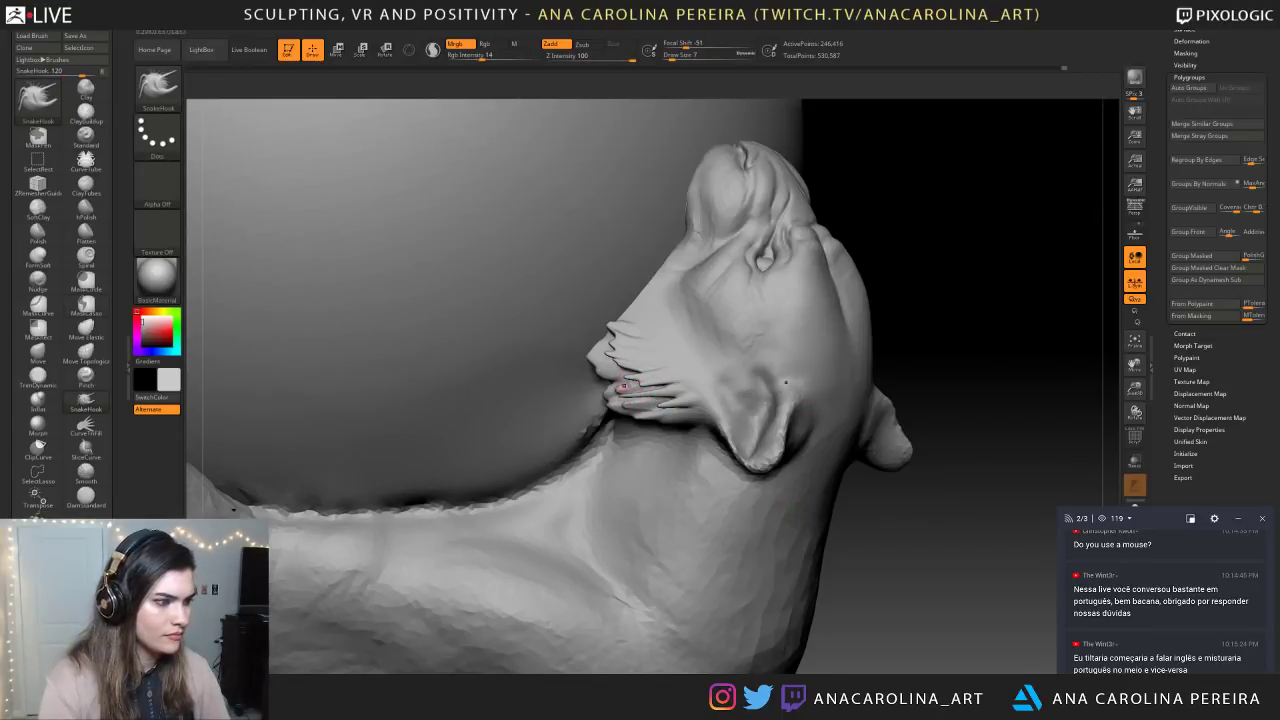
{"action": "mouse_move", "coordinate": [891, 478]}
{"action": "left_mouse_down"}
{"action": "mouse_move", "coordinate": [730, 475]}
{"action": "mouse_move", "coordinate": [885, 478]}
{"action": "mouse_move", "coordinate": [836, 478]}
{"action": "left_mouse_up"}
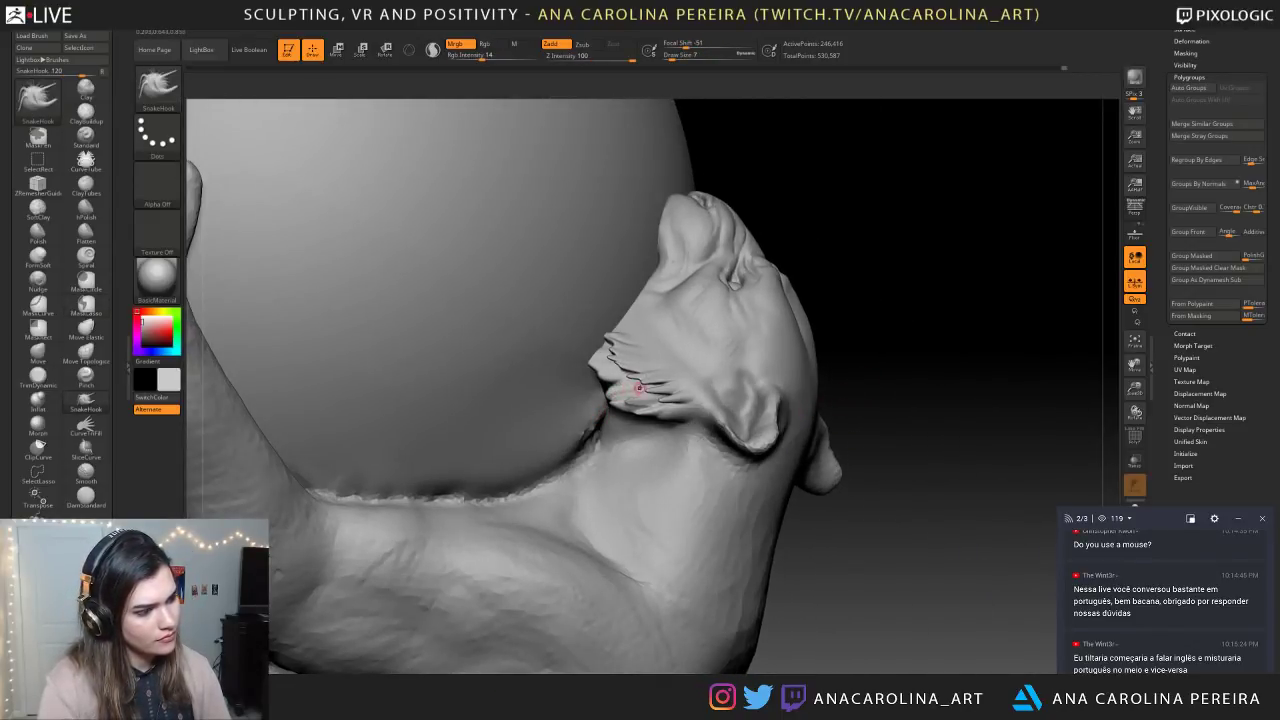
{"action": "left_click_drag", "start_coordinate": [667, 367], "coordinate": [886, 186]}
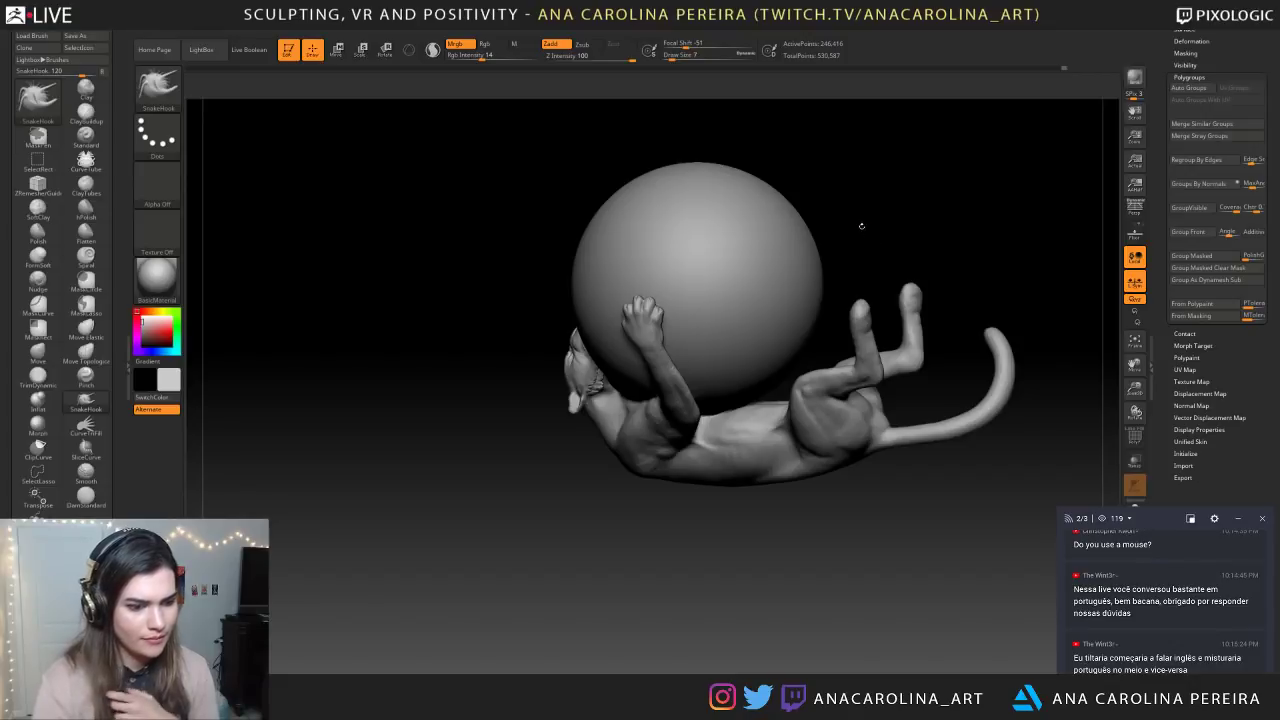
Read back through the viewers' messages in the stream chat
{"action": "scroll", "coordinate": [1165, 577], "scroll_direction": "up", "scroll_amount": 1}
{"action": "scroll", "coordinate": [1165, 577], "scroll_direction": "up", "scroll_amount": 2}
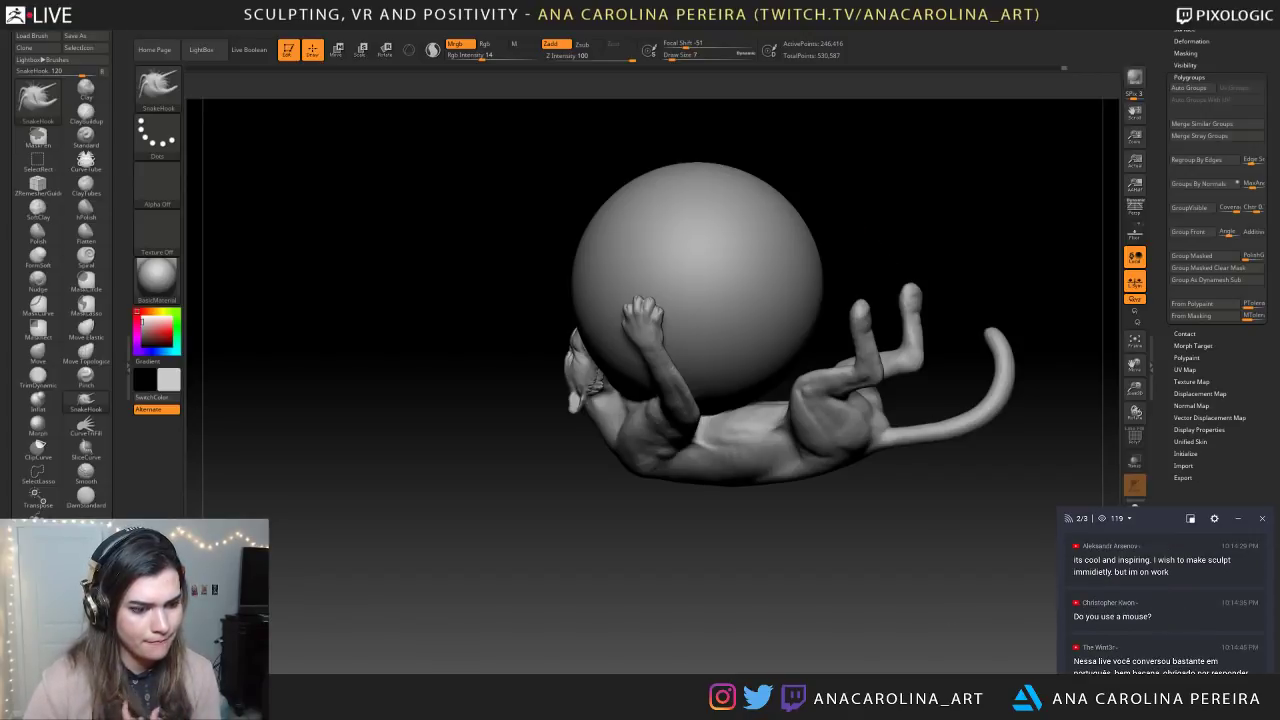
{"action": "scroll", "coordinate": [1197, 600], "scroll_direction": "up", "scroll_amount": 3}
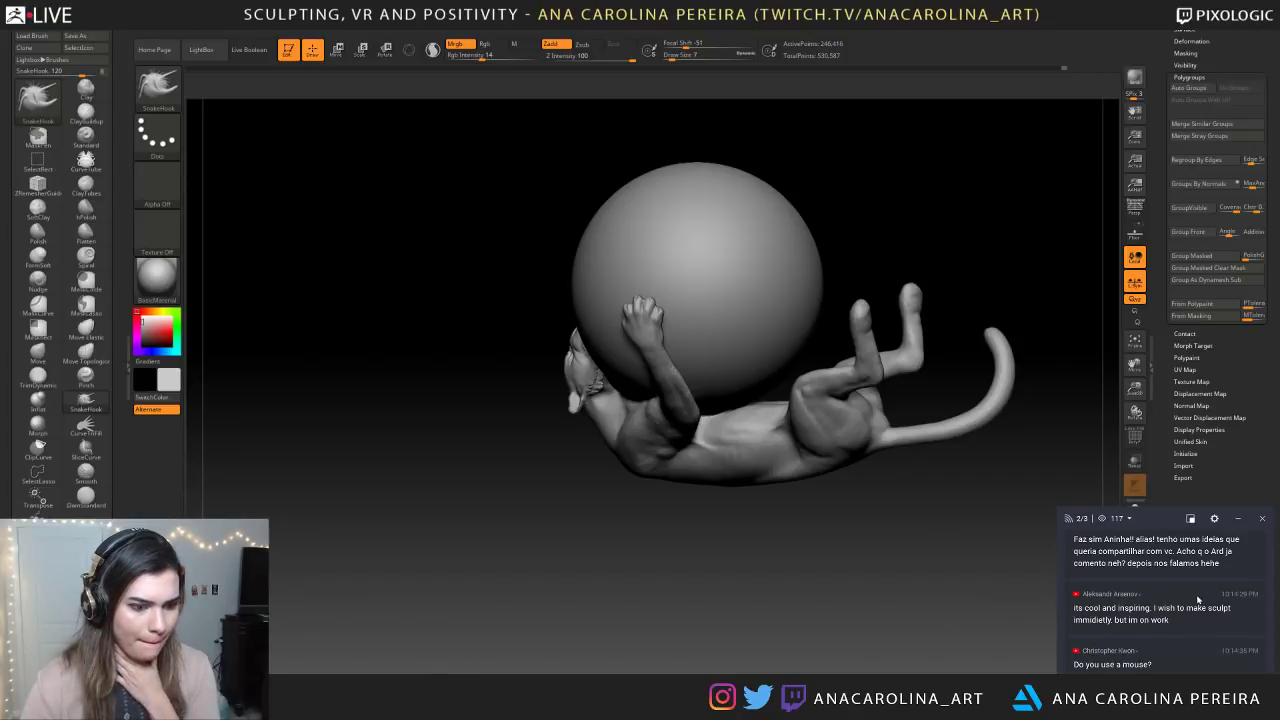
{"action": "scroll", "coordinate": [1198, 600], "scroll_direction": "down", "scroll_amount": 3}
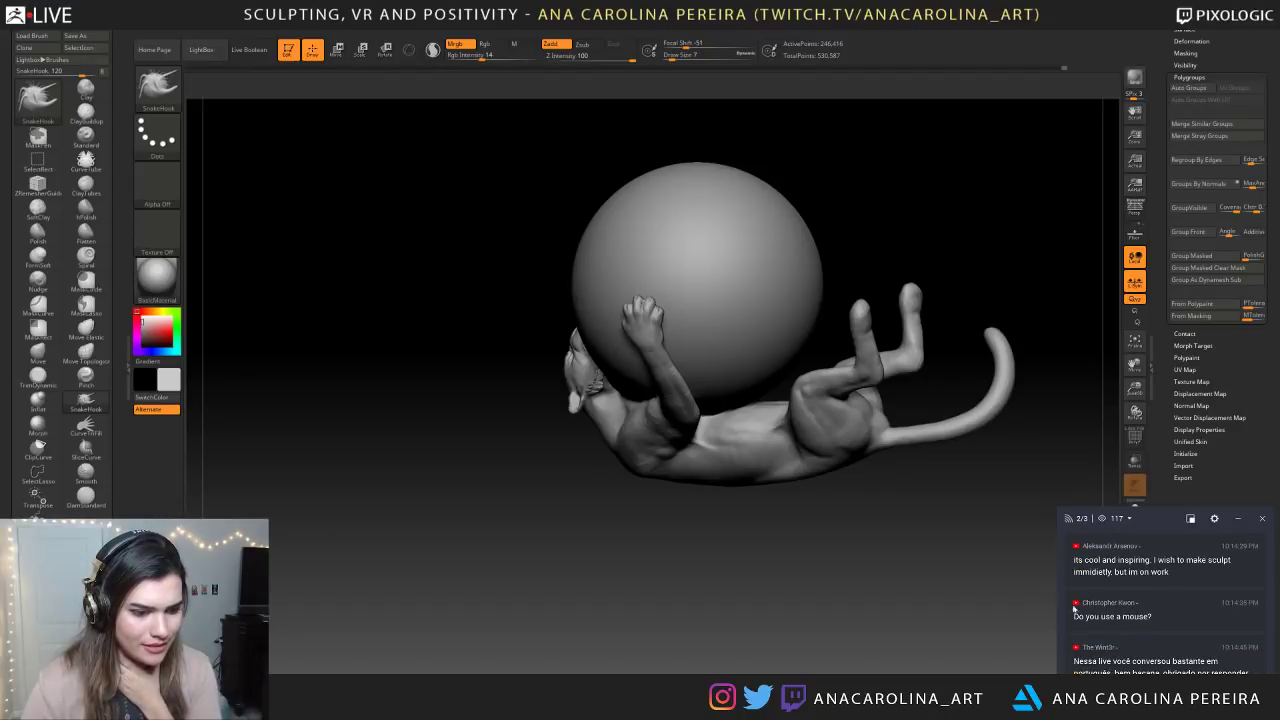
{"action": "mouse_move", "coordinate": [1079, 560]}
{"action": "left_mouse_down"}
{"action": "mouse_move", "coordinate": [1168, 572]}
{"action": "mouse_move", "coordinate": [1075, 575]}
{"action": "left_mouse_up"}
{"action": "left_click", "coordinate": [1154, 572]}
{"action": "left_click", "coordinate": [1166, 573]}
{"action": "left_click", "coordinate": [1123, 593]}
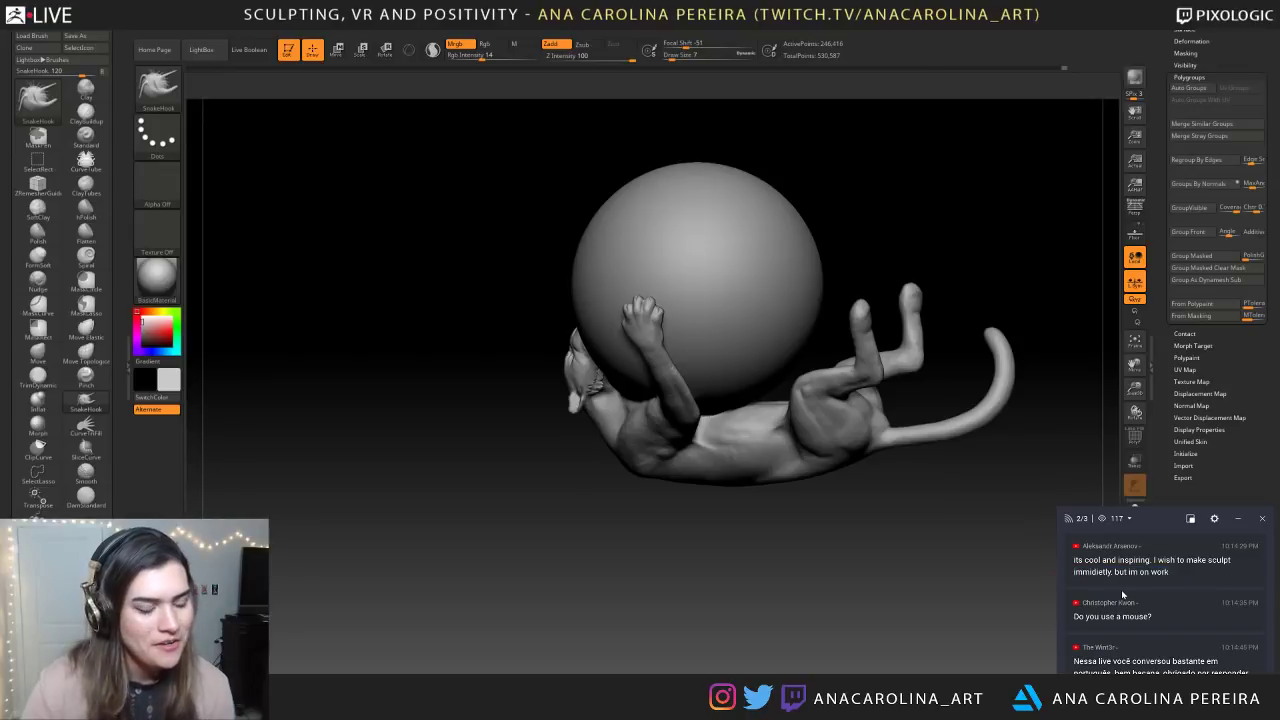
Enlarge the brush to draw size 87 and smooth the upper arm and torso beside the sphere
{"action": "left_click_drag", "start_coordinate": [700, 558], "coordinate": [862, 529]}
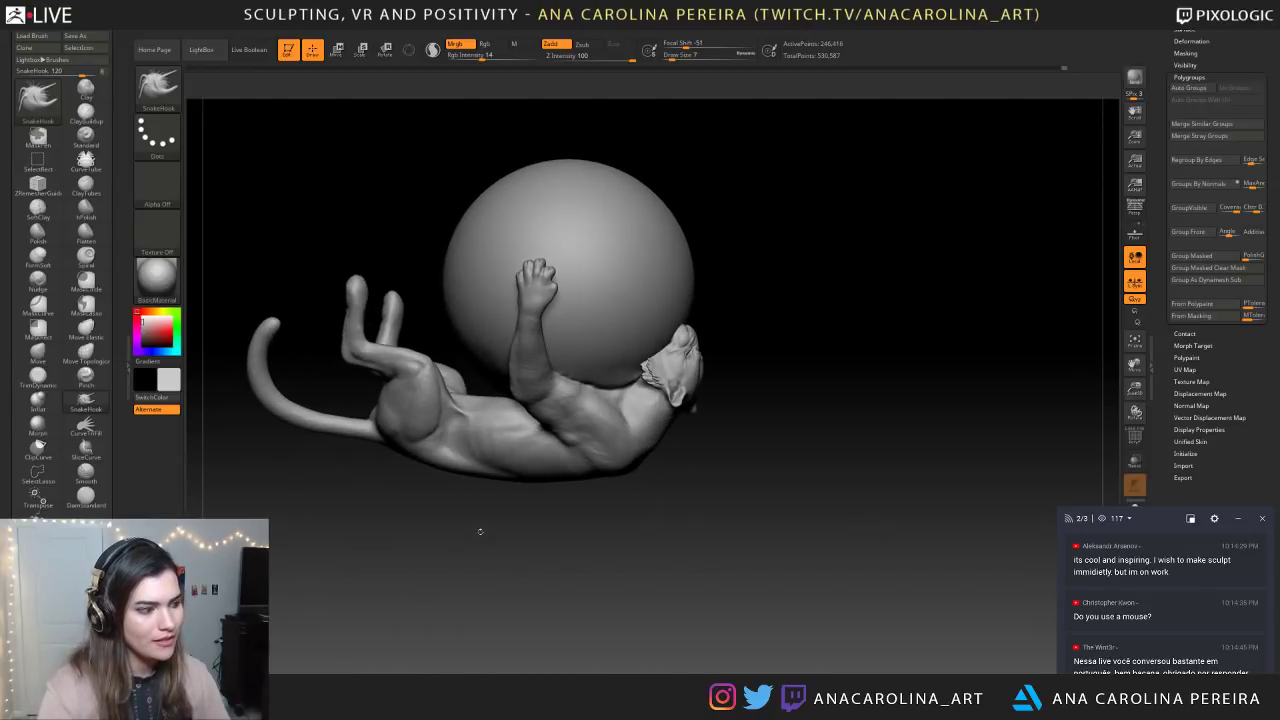
{"action": "left_click_drag", "start_coordinate": [472, 540], "coordinate": [680, 512]}
{"action": "key", "text": "space"}
{"action": "key", "text": "shift"}
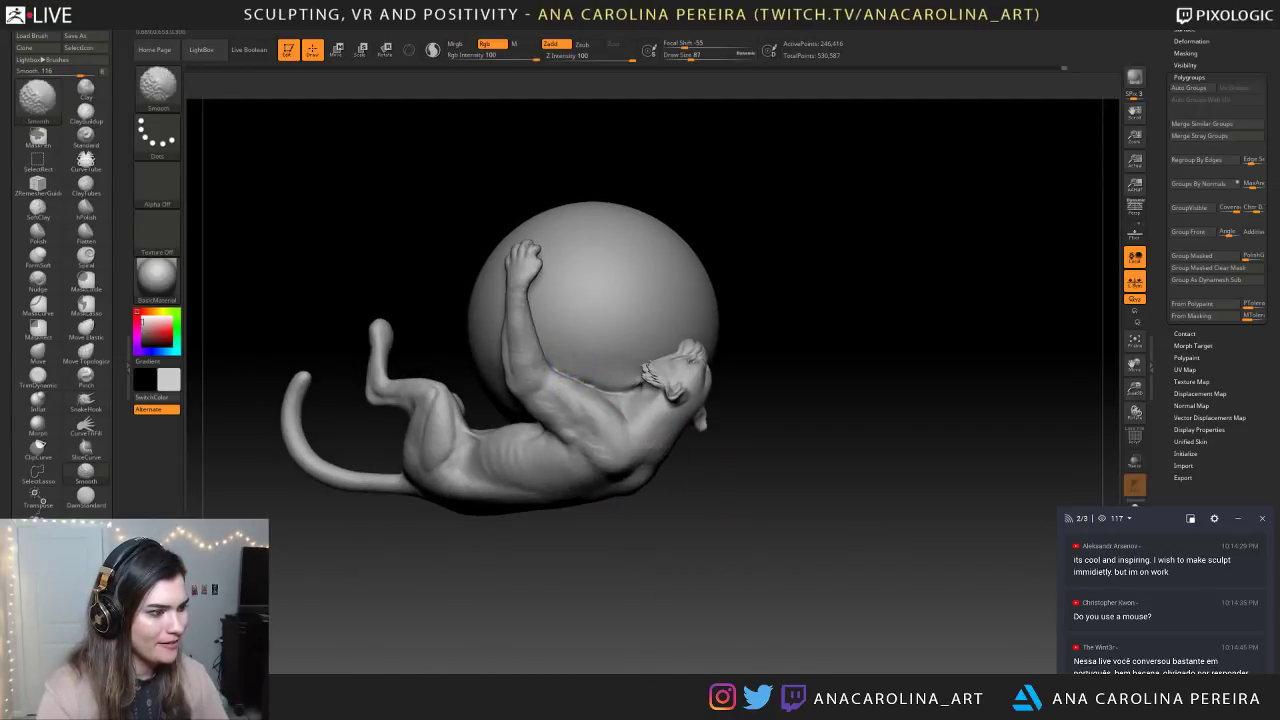
{"action": "left_click_drag", "start_coordinate": [706, 486], "coordinate": [790, 486]}
{"action": "key", "text": "shift"}
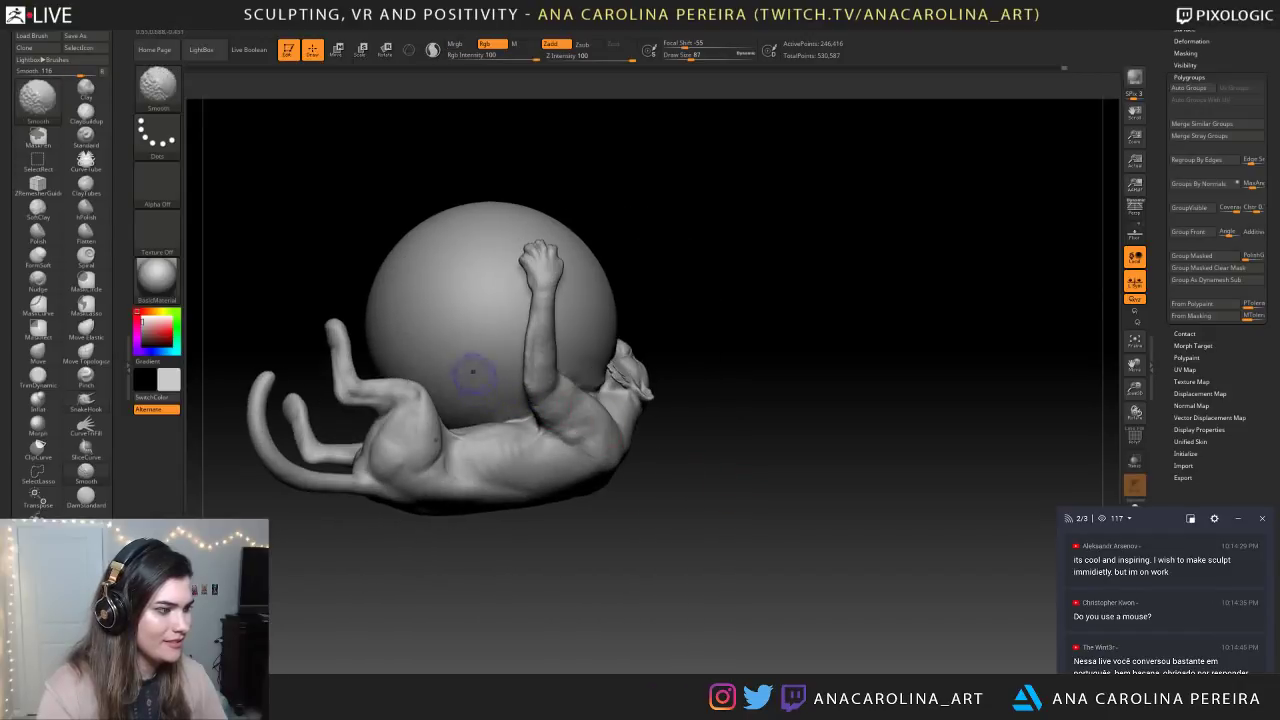
{"action": "left_click_drag", "start_coordinate": [560, 532], "coordinate": [631, 526]}
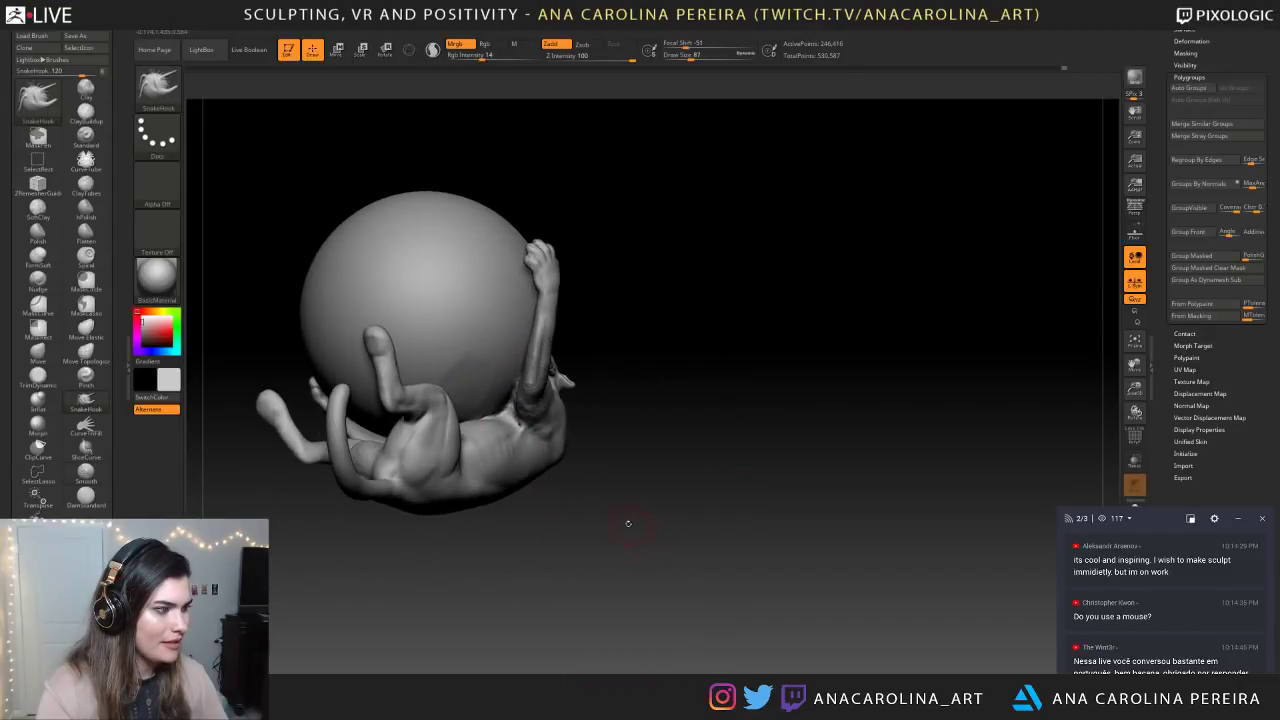
{"action": "key", "text": "shift"}
{"action": "left_click_drag", "start_coordinate": [612, 475], "coordinate": [658, 488], "text": "alt"}
{"action": "key", "text": "shift"}
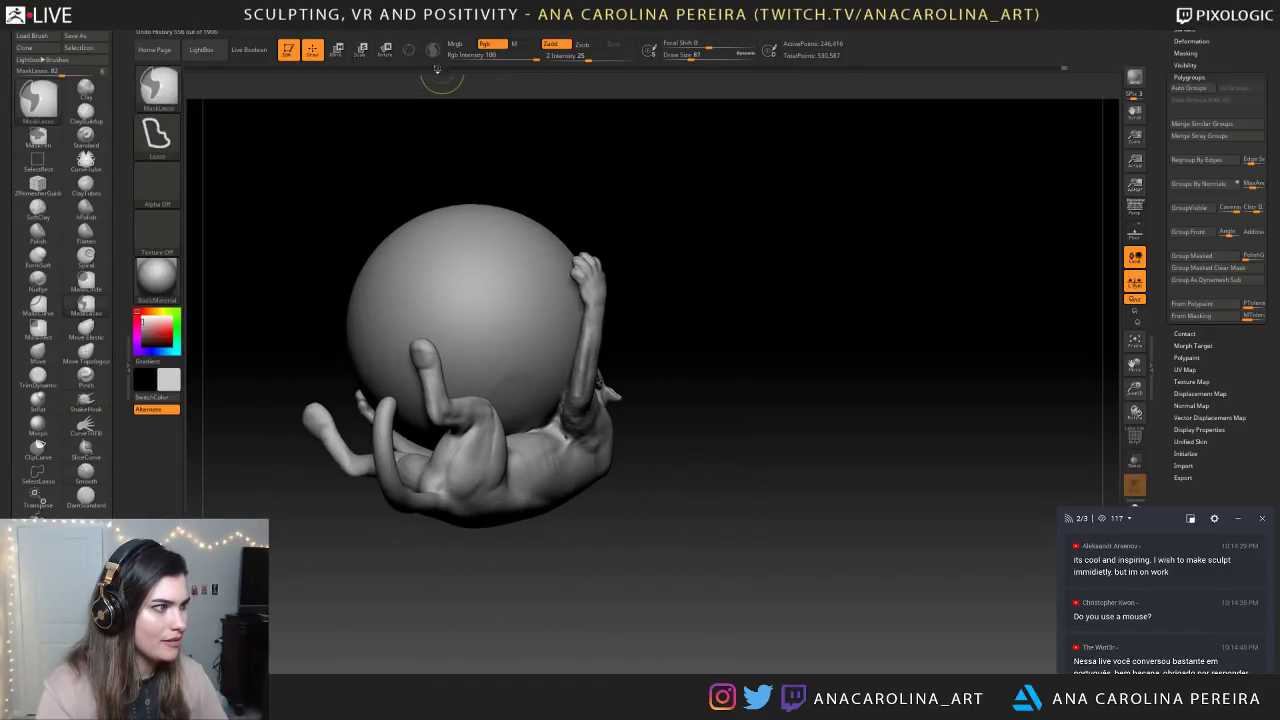
Turn on Sculptris Pro and smooth the chest and belly where they meet the sphere
{"action": "left_click", "coordinate": [433, 50], "text": "shift"}
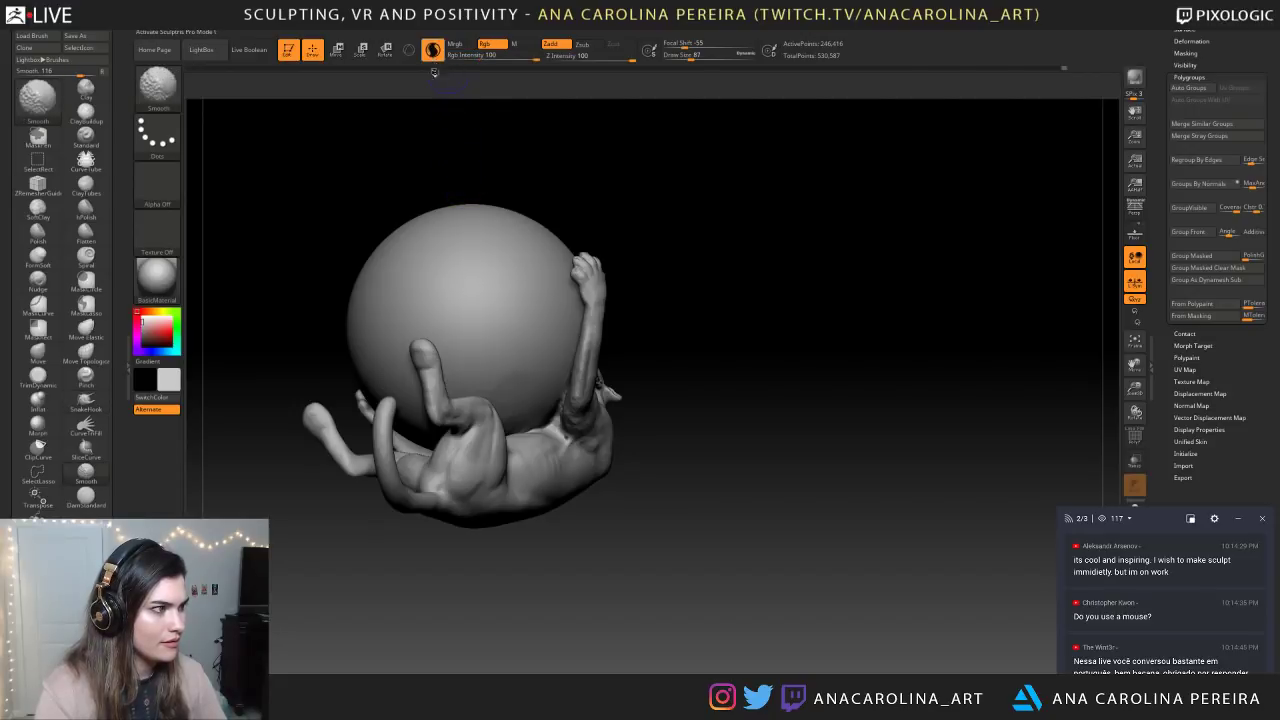
{"action": "left_click_drag", "start_coordinate": [515, 160], "coordinate": [462, 165]}
{"action": "left_click_drag", "start_coordinate": [545, 428], "coordinate": [530, 420], "text": "shift"}
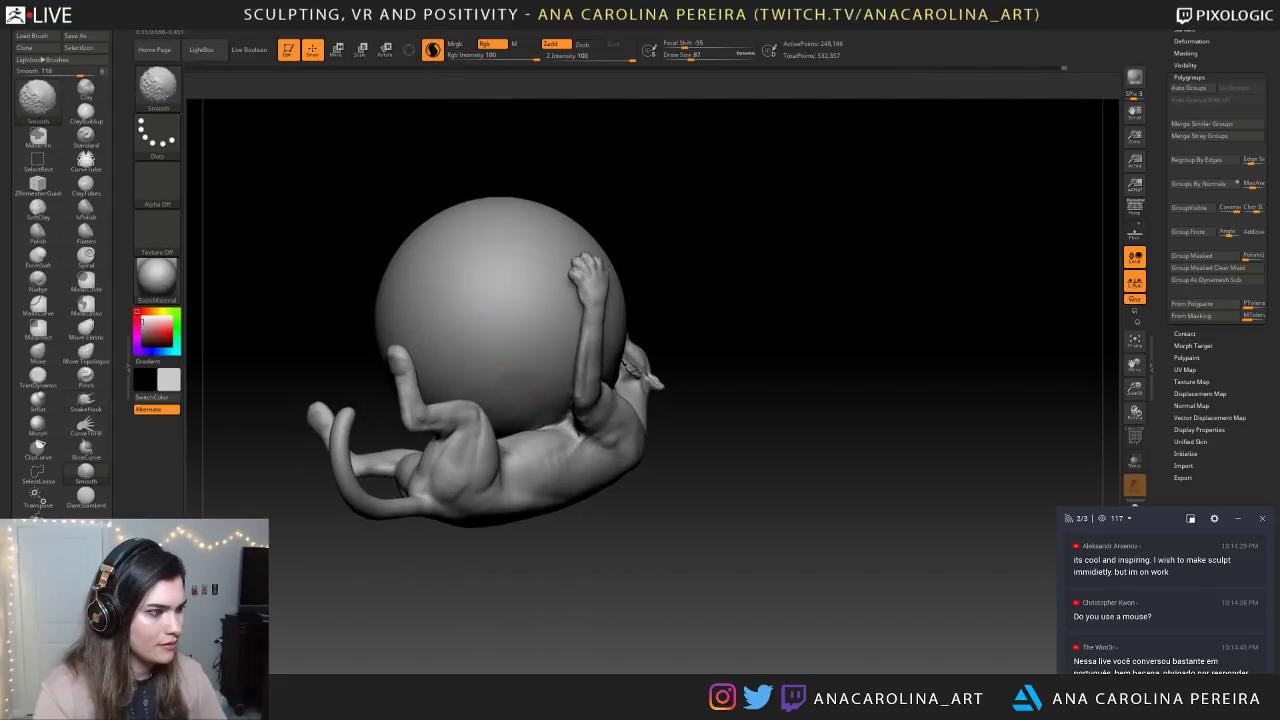
{"action": "left_click_drag", "start_coordinate": [684, 488], "coordinate": [637, 489]}
{"action": "key", "text": "shift"}
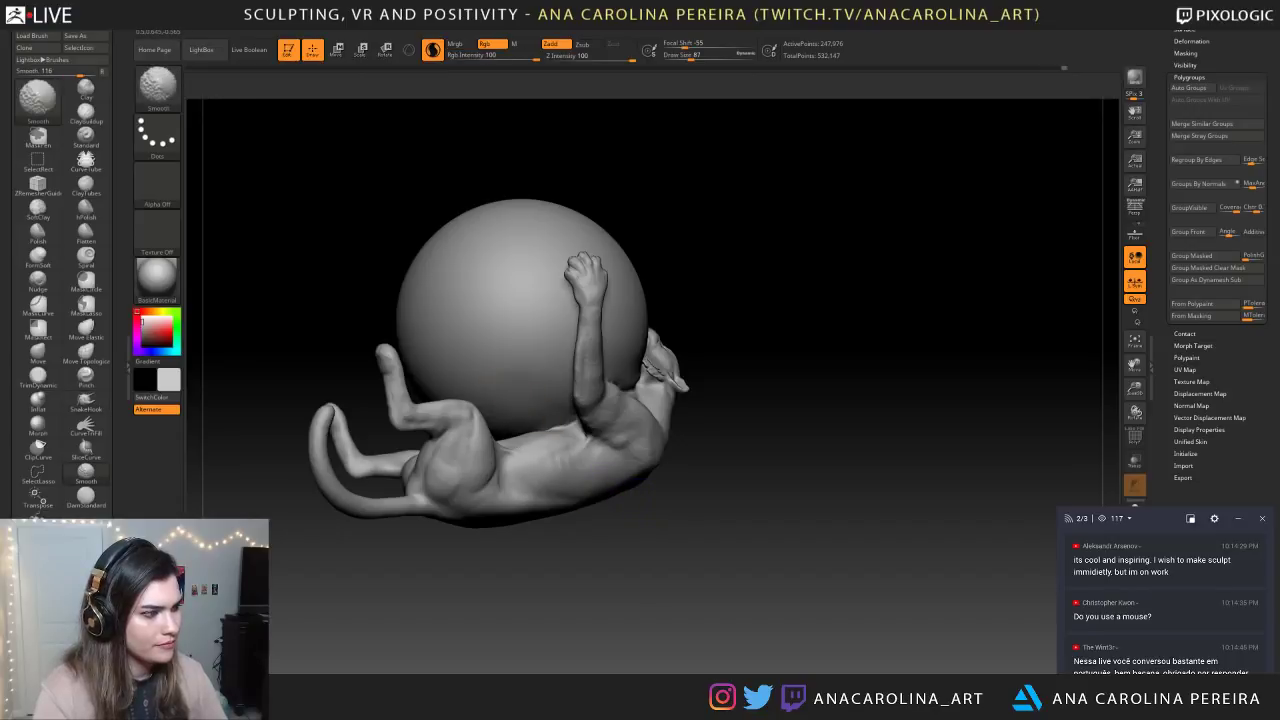
{"action": "left_click_drag", "start_coordinate": [370, 548], "coordinate": [625, 525]}
Enlarge the brush to draw size 149 and examine the arms, head and back around the sphere
{"action": "key", "text": "space"}
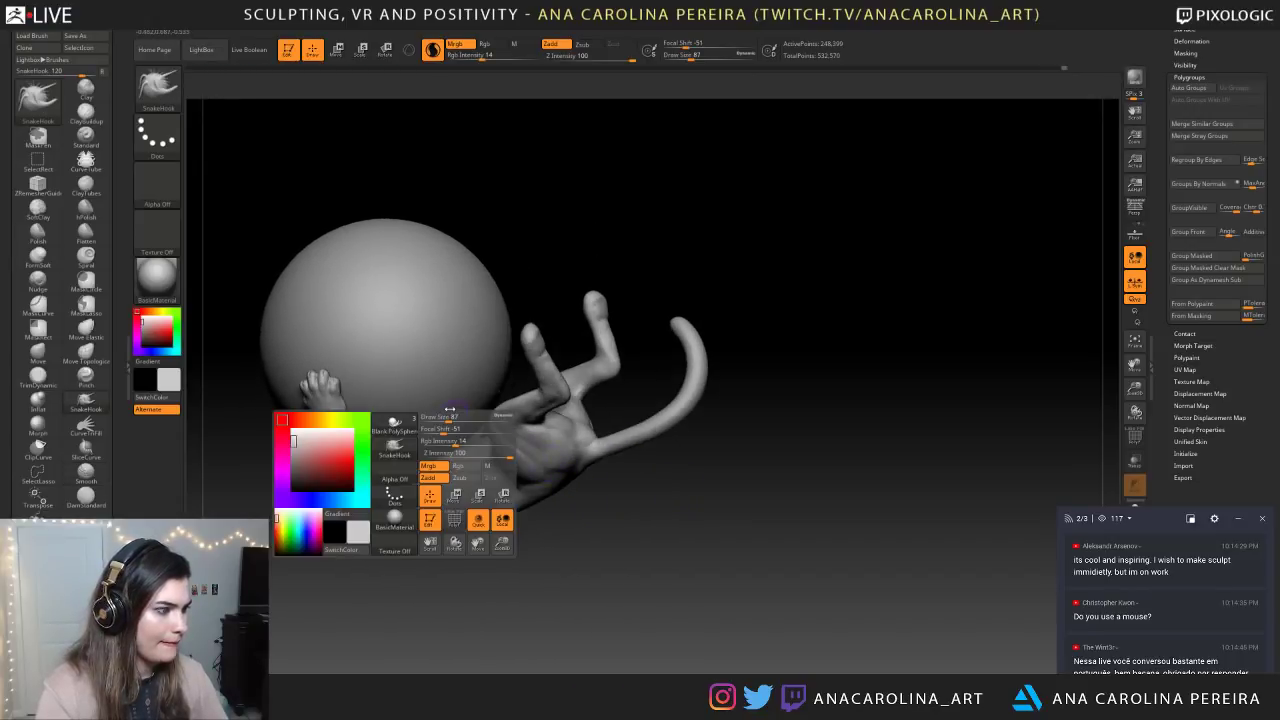
{"action": "left_click_drag", "start_coordinate": [452, 418], "coordinate": [450, 422]}
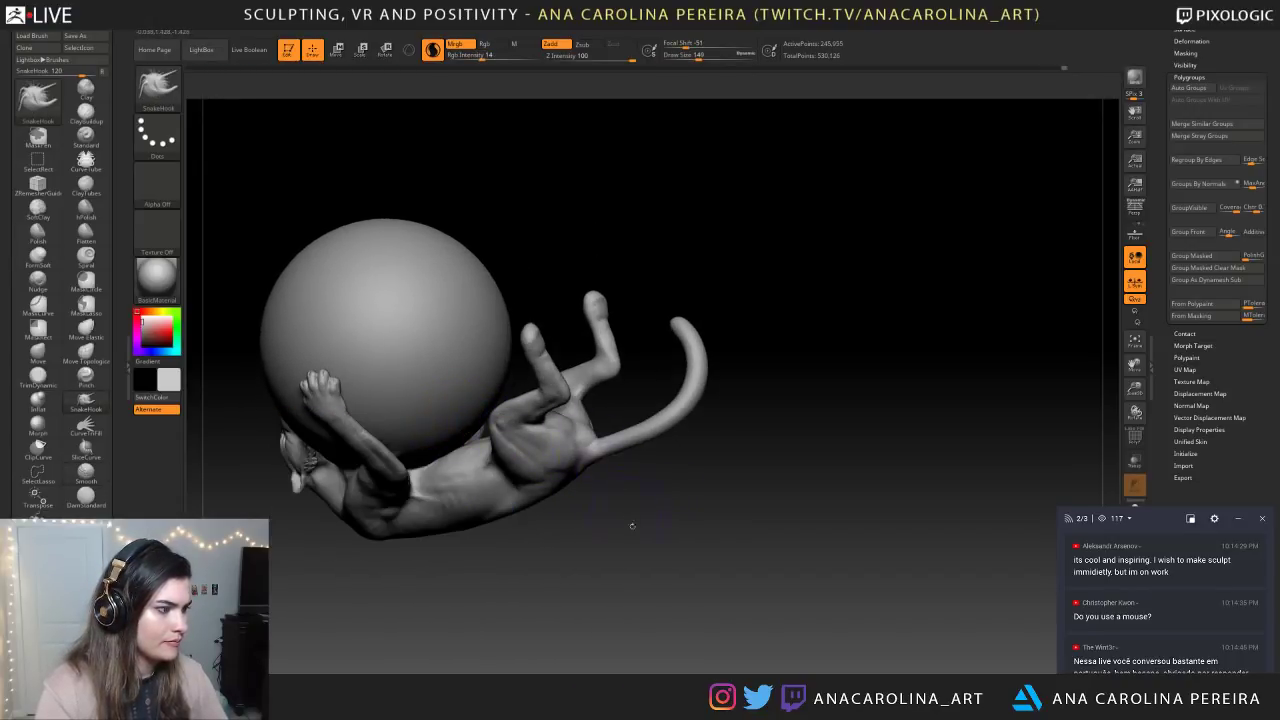
{"action": "left_click_drag", "start_coordinate": [628, 514], "coordinate": [432, 337]}
{"action": "left_click_drag", "start_coordinate": [585, 492], "coordinate": [680, 592]}
{"action": "left_click", "coordinate": [1135, 438]}
{"action": "left_click_drag", "start_coordinate": [760, 500], "coordinate": [690, 506]}
{"action": "left_click_drag", "start_coordinate": [690, 506], "coordinate": [690, 575], "text": "alt"}
{"action": "left_click_drag", "start_coordinate": [1040, 375], "coordinate": [938, 386]}
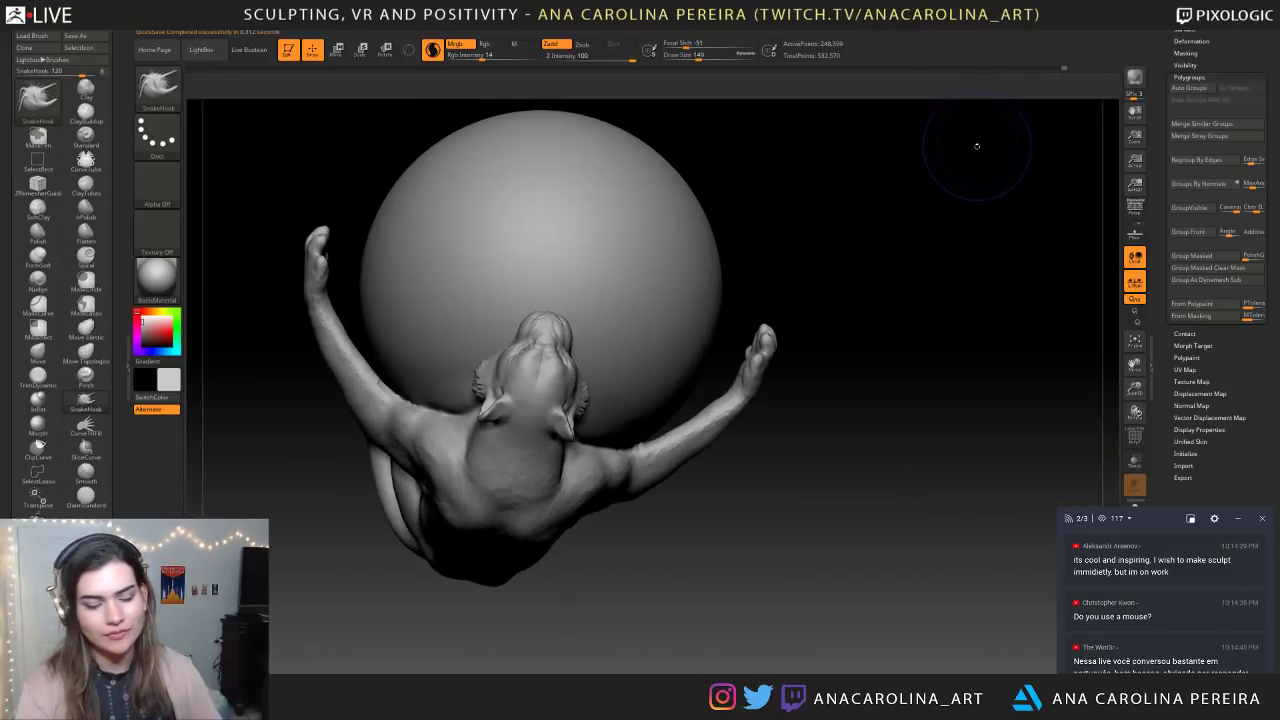
{"action": "scroll", "coordinate": [1148, 603], "scroll_direction": "down", "scroll_amount": 1}
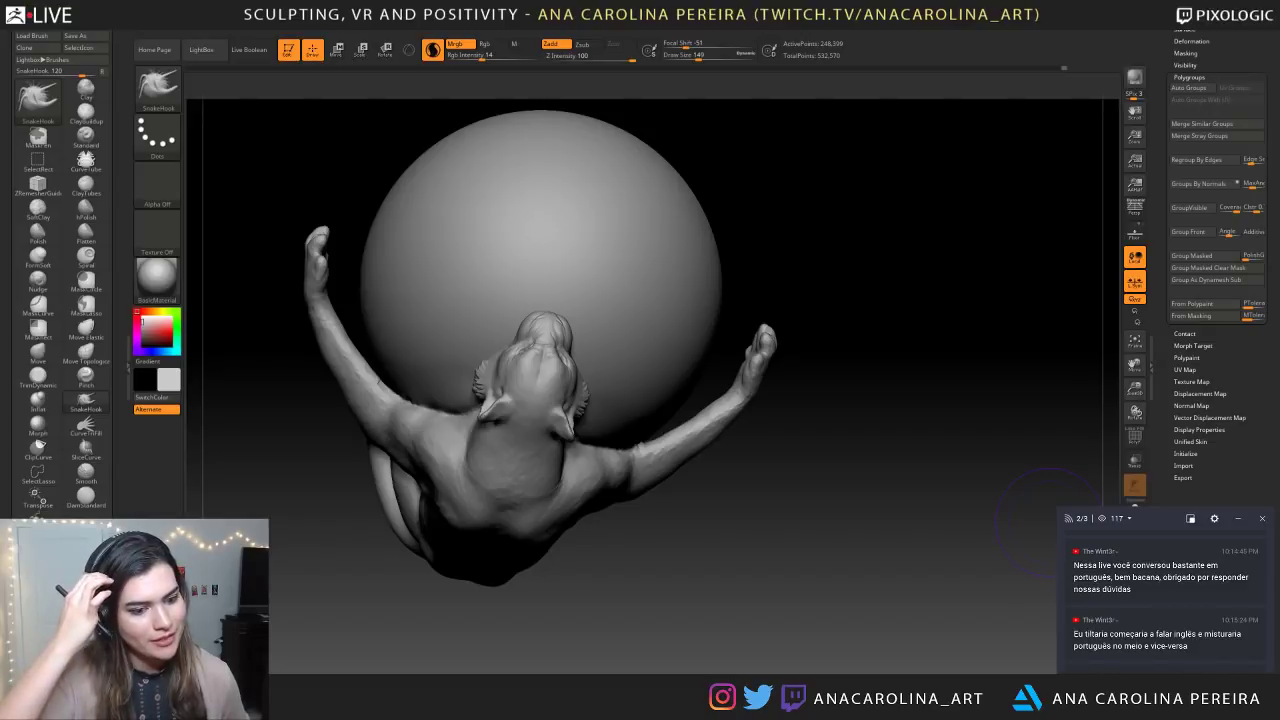
Smooth the back of the neck and reduce the brush to draw size 94
{"action": "mouse_move", "coordinate": [517, 606]}
{"action": "left_mouse_down"}
{"action": "mouse_move", "coordinate": [717, 609]}
{"action": "mouse_move", "coordinate": [670, 526]}
{"action": "left_mouse_up"}
{"action": "left_click_drag", "start_coordinate": [540, 372], "coordinate": [518, 320], "text": "shift"}
{"action": "key", "text": "["}
{"action": "key", "text": "["}
{"action": "key", "text": "["}
{"action": "key", "text": "["}
{"action": "key", "text": "["}
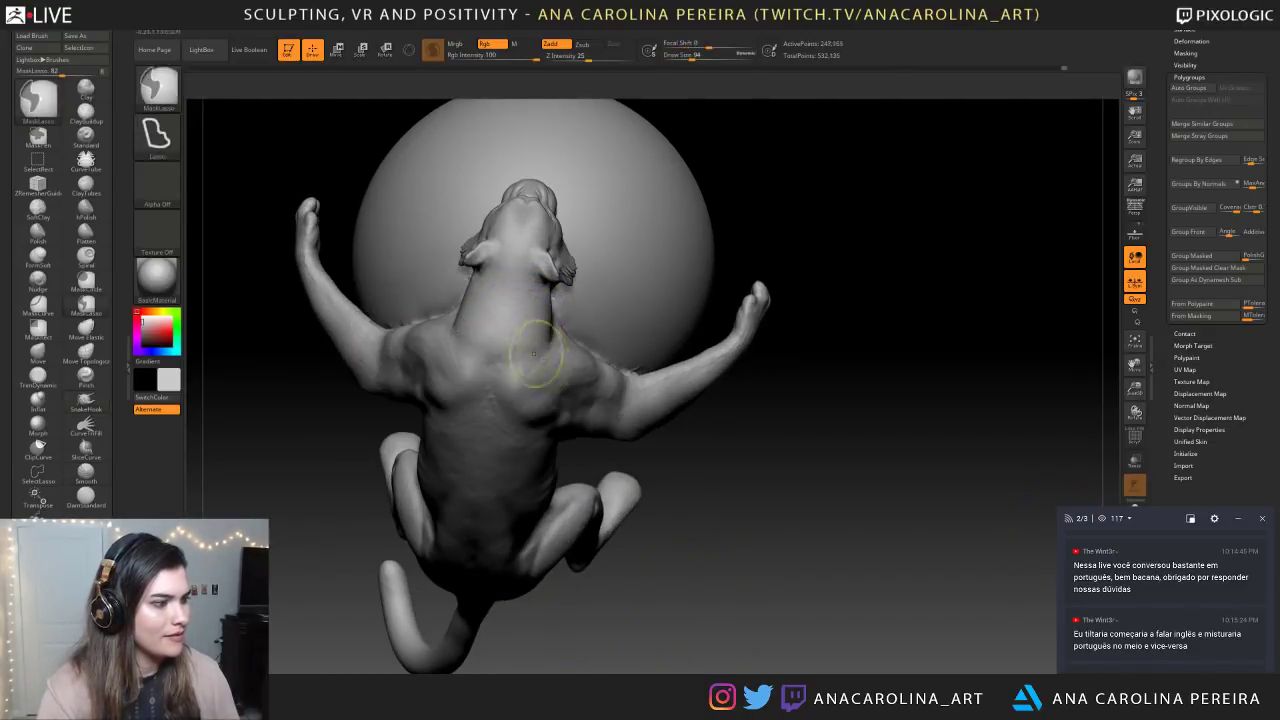
Smooth the upper back around the shoulder blade and the base of the neck
{"action": "left_click_drag", "start_coordinate": [650, 480], "coordinate": [690, 520], "text": "ctrl"}
{"action": "left_click_drag", "start_coordinate": [527, 358], "coordinate": [571, 386], "text": "shift"}
{"action": "left_click_drag", "start_coordinate": [600, 458], "coordinate": [665, 462]}
{"action": "left_click_drag", "start_coordinate": [565, 397], "coordinate": [568, 402], "text": "shift"}
{"action": "mouse_move", "coordinate": [683, 474]}
{"action": "left_mouse_down"}
{"action": "mouse_move", "coordinate": [590, 545]}
{"action": "mouse_move", "coordinate": [603, 666]}
{"action": "mouse_move", "coordinate": [636, 555]}
{"action": "mouse_move", "coordinate": [530, 550]}
{"action": "mouse_move", "coordinate": [560, 625]}
{"action": "mouse_move", "coordinate": [709, 609]}
{"action": "mouse_move", "coordinate": [690, 546]}
{"action": "mouse_move", "coordinate": [728, 550]}
{"action": "mouse_move", "coordinate": [724, 622]}
{"action": "mouse_move", "coordinate": [745, 600]}
{"action": "mouse_move", "coordinate": [671, 552]}
{"action": "left_mouse_up"}
{"action": "key", "text": "shift"}
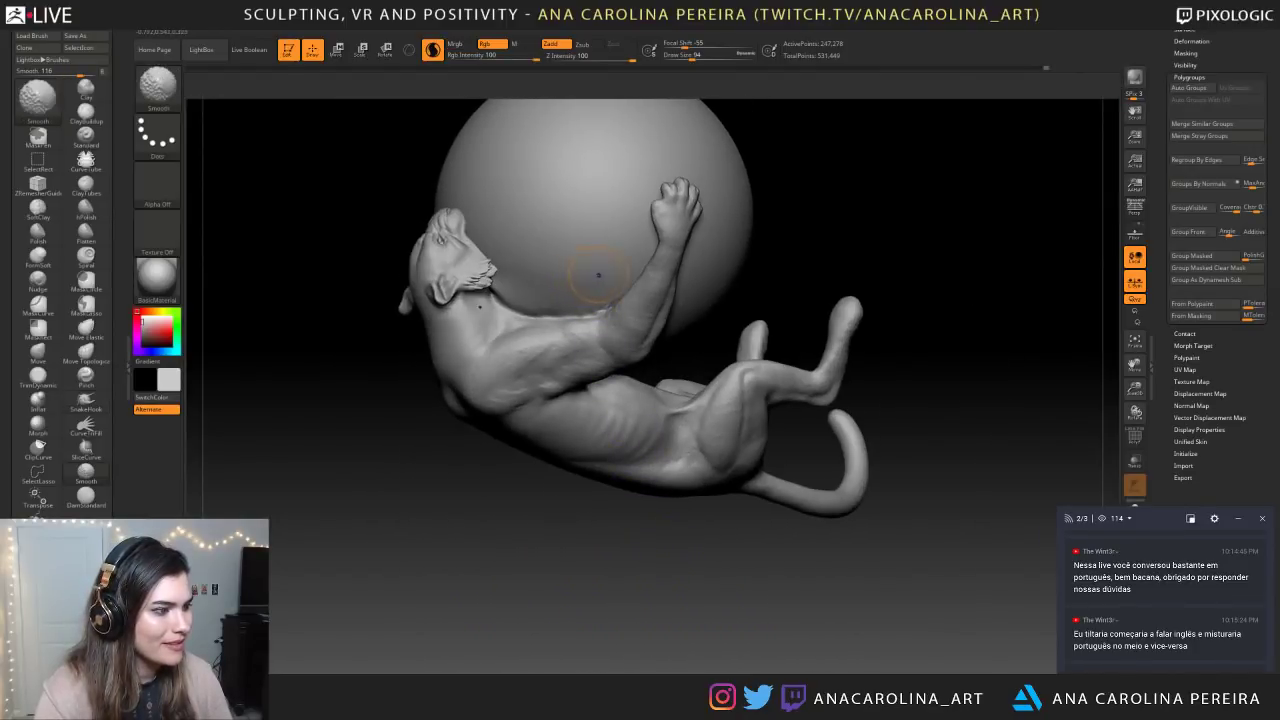
{"action": "mouse_move", "coordinate": [690, 600]}
{"action": "left_mouse_down", "text": "alt"}
{"action": "mouse_move", "coordinate": [680, 545]}
{"action": "mouse_move", "coordinate": [560, 530]}
{"action": "mouse_move", "coordinate": [610, 520]}
{"action": "mouse_move", "coordinate": [641, 491]}
{"action": "mouse_move", "coordinate": [560, 502]}
{"action": "mouse_move", "coordinate": [575, 508]}
{"action": "mouse_move", "coordinate": [596, 585]}
{"action": "left_mouse_up", "text": "alt"}
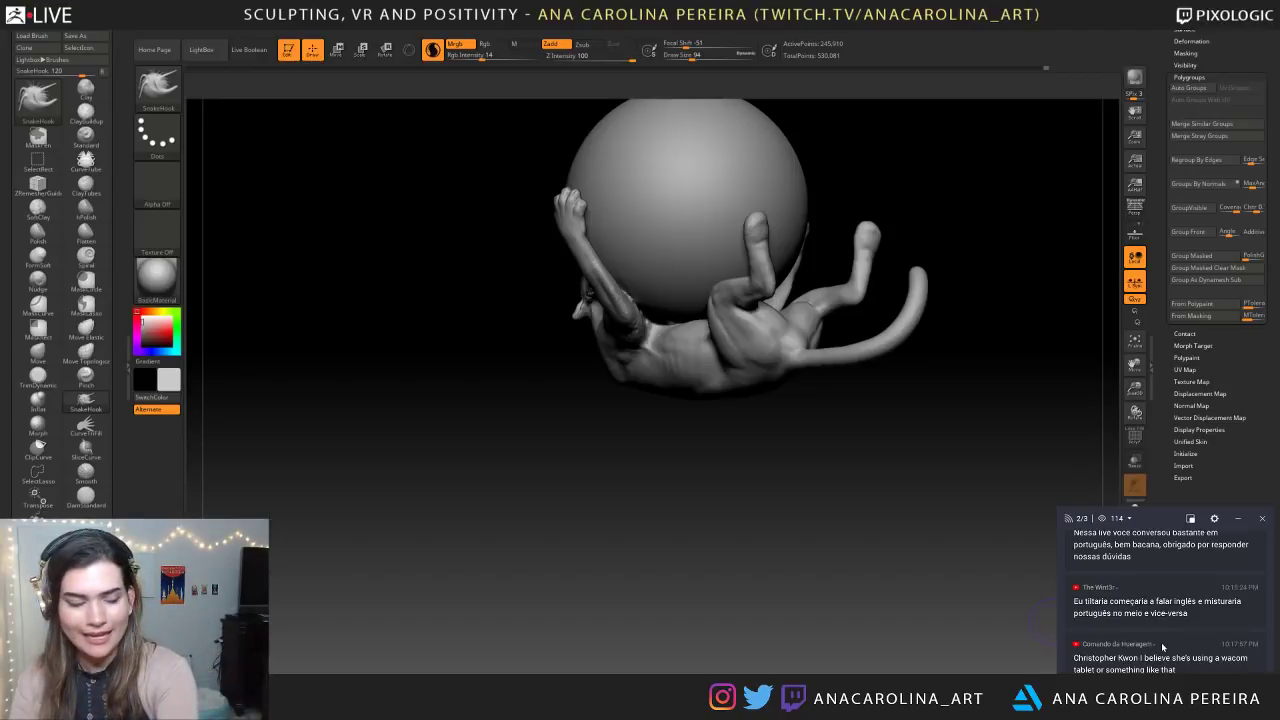
Reduce the brush to draw size 56 and smooth the shoulder, elbow and forearm raised beside the sphere
{"action": "mouse_move", "coordinate": [477, 451]}
{"action": "left_mouse_down"}
{"action": "mouse_move", "coordinate": [440, 452]}
{"action": "mouse_move", "coordinate": [470, 462]}
{"action": "mouse_move", "coordinate": [500, 450]}
{"action": "mouse_move", "coordinate": [560, 500]}
{"action": "left_mouse_up"}
{"action": "mouse_move", "coordinate": [636, 345]}
{"action": "left_mouse_down", "text": "shift"}
{"action": "mouse_move", "coordinate": [608, 376]}
{"action": "mouse_move", "coordinate": [605, 350]}
{"action": "left_mouse_up", "text": "shift"}
{"action": "key", "text": "space"}
{"action": "key", "text": "space"}
{"action": "right_click_drag", "start_coordinate": [606, 399], "coordinate": [546, 450]}
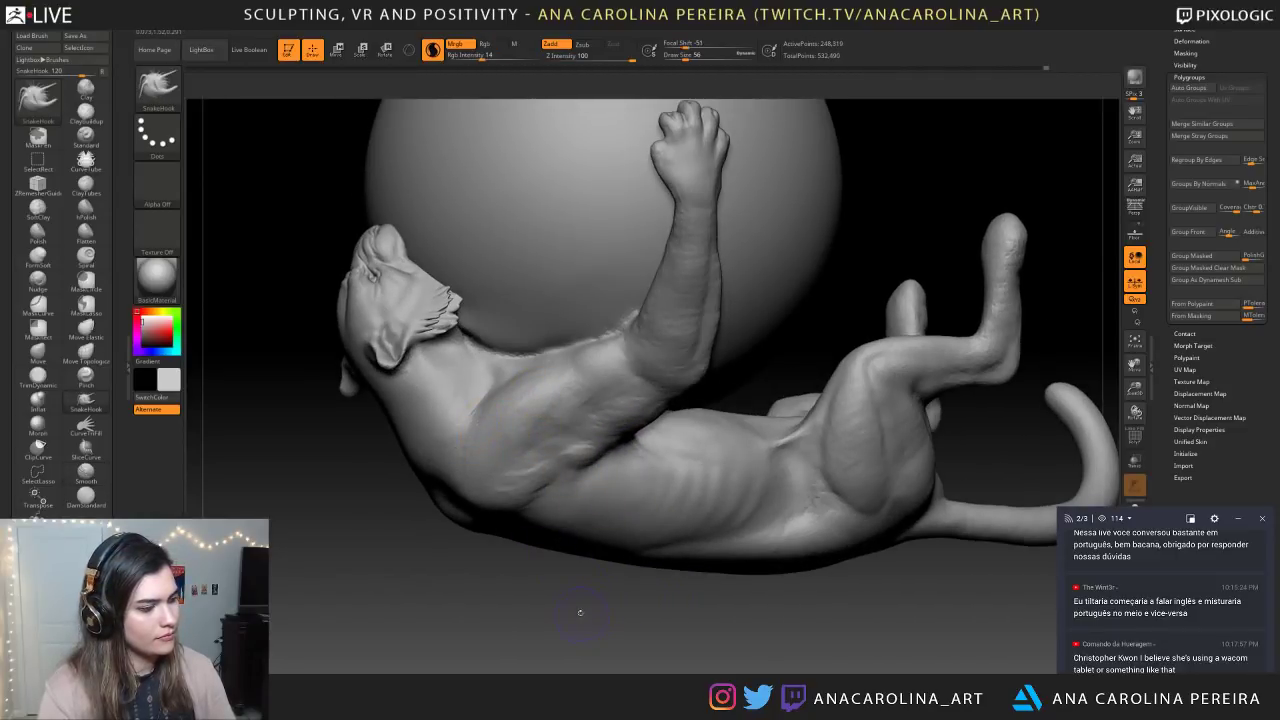
{"action": "left_click_drag", "start_coordinate": [580, 609], "coordinate": [556, 580]}
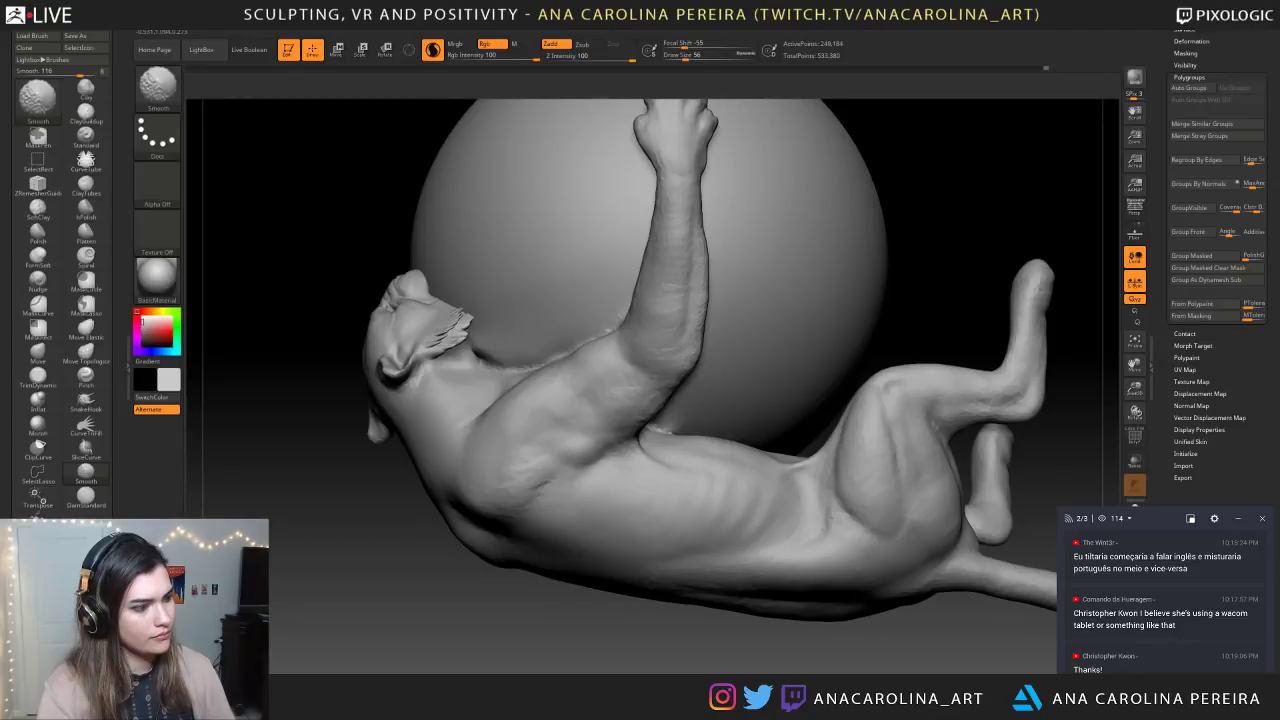
{"action": "left_click_drag", "start_coordinate": [701, 296], "coordinate": [678, 286], "text": "shift"}
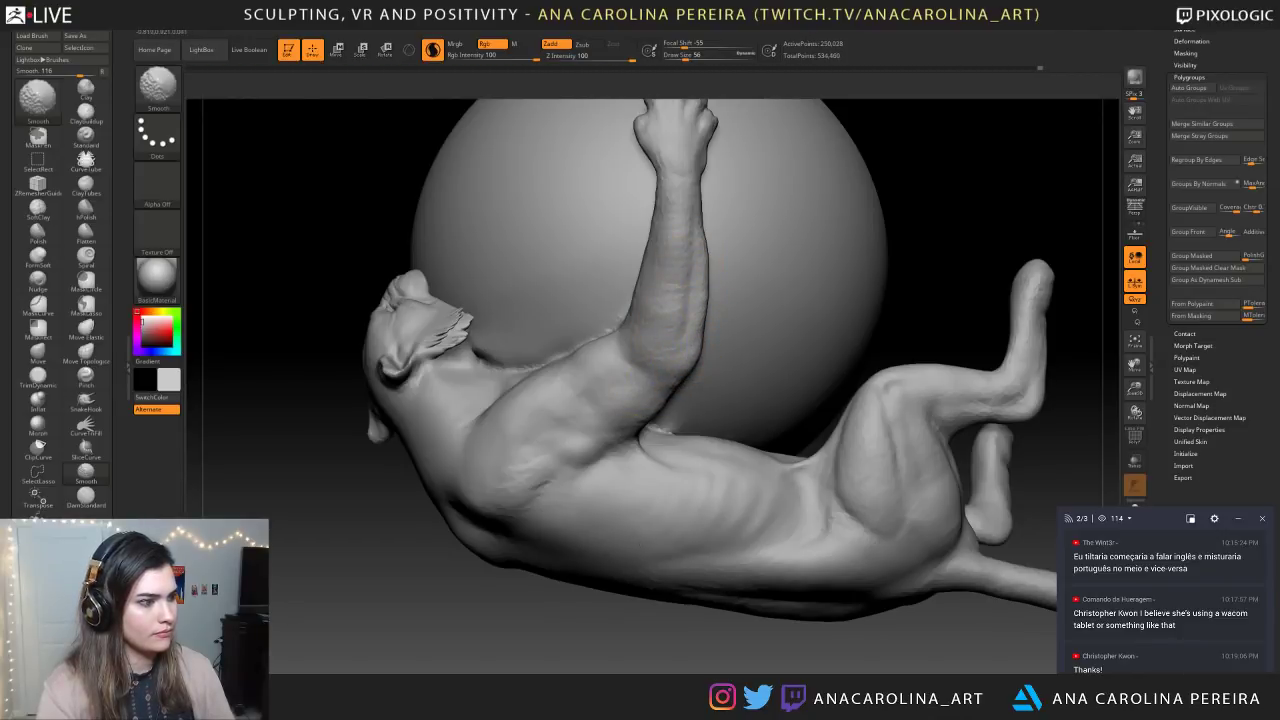
{"action": "mouse_move", "coordinate": [654, 640]}
{"action": "left_mouse_down", "text": "alt"}
{"action": "mouse_move", "coordinate": [651, 574]}
{"action": "mouse_move", "coordinate": [723, 571]}
{"action": "mouse_move", "coordinate": [739, 481]}
{"action": "mouse_move", "coordinate": [726, 449]}
{"action": "mouse_move", "coordinate": [776, 272]}
{"action": "left_mouse_up", "text": "alt"}
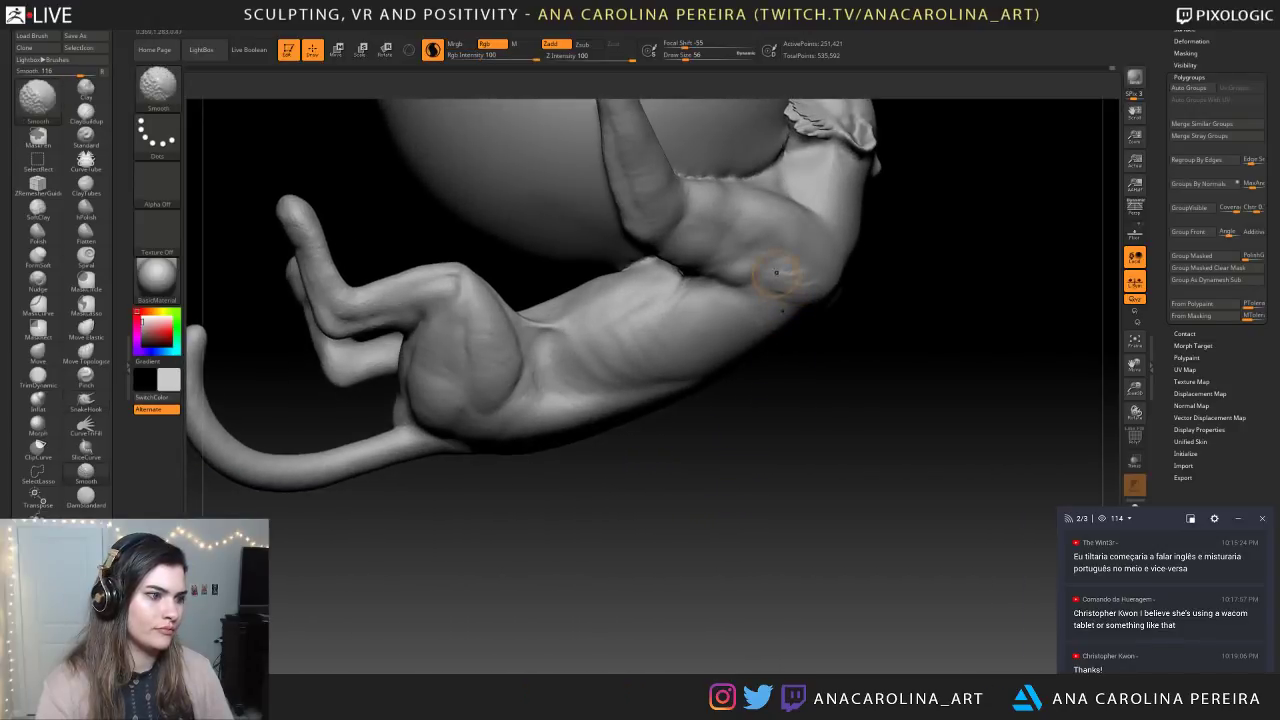
{"action": "left_click_drag", "start_coordinate": [790, 500], "coordinate": [699, 598], "text": "alt"}
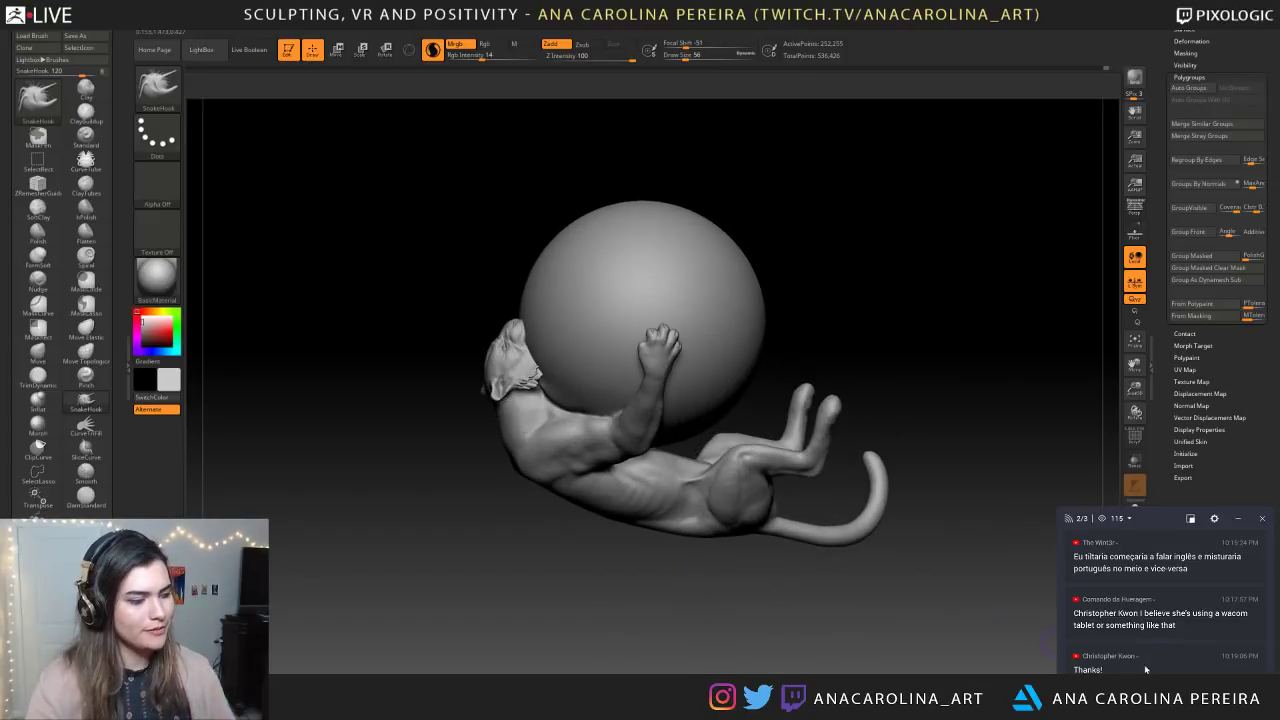
Switch to the DamStandard brush at draw size 25 and carve a crease across the sole of the hind paw
{"action": "left_click_drag", "start_coordinate": [877, 597], "coordinate": [600, 545]}
{"action": "key", "text": "b"}
{"action": "key", "text": "d"}
{"action": "key", "text": "s"}
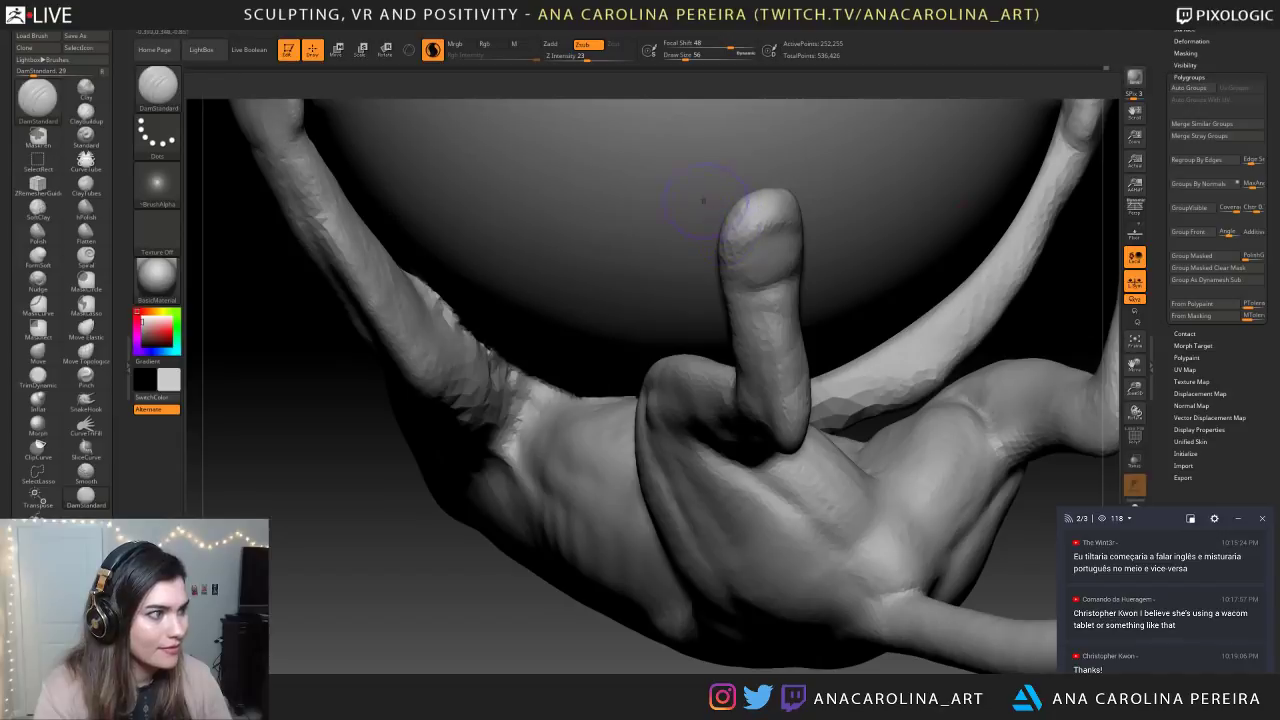
{"action": "key", "text": "space"}
{"action": "left_click_drag", "start_coordinate": [733, 226], "coordinate": [724, 226]}
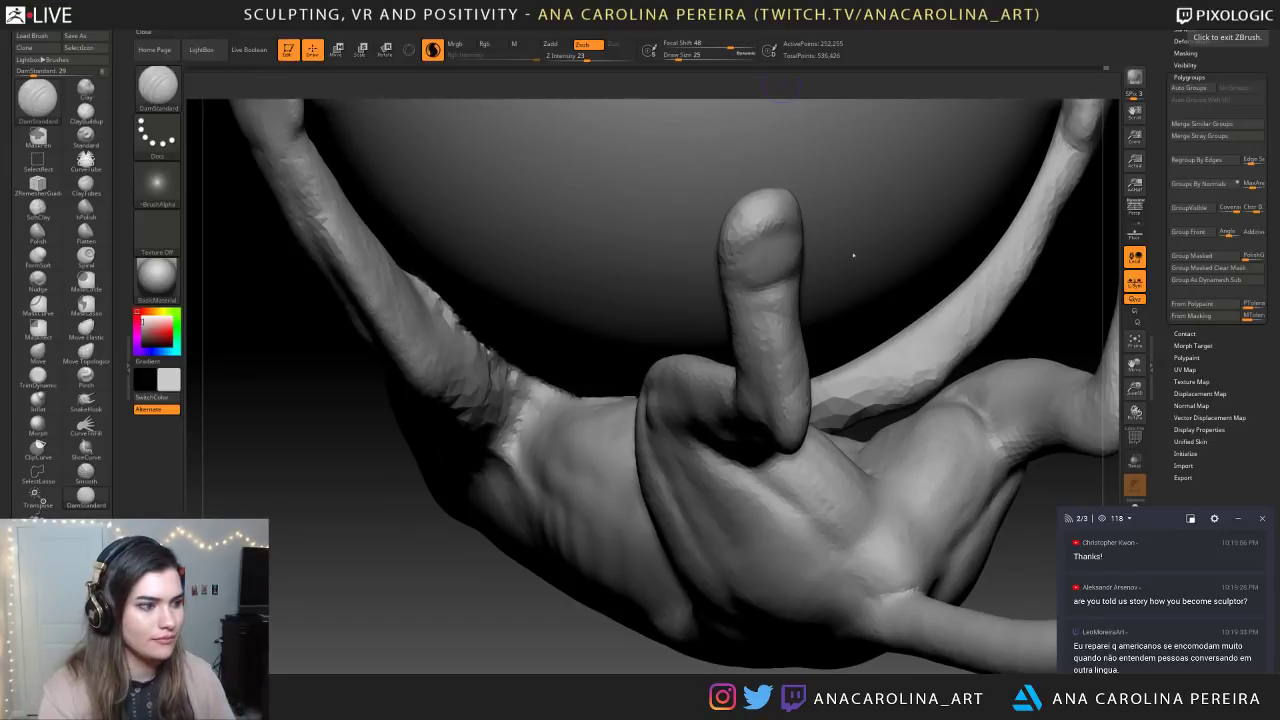
{"action": "mouse_move", "coordinate": [734, 250]}
{"action": "left_mouse_down"}
{"action": "mouse_move", "coordinate": [782, 229]}
{"action": "mouse_move", "coordinate": [738, 248]}
{"action": "left_mouse_up"}
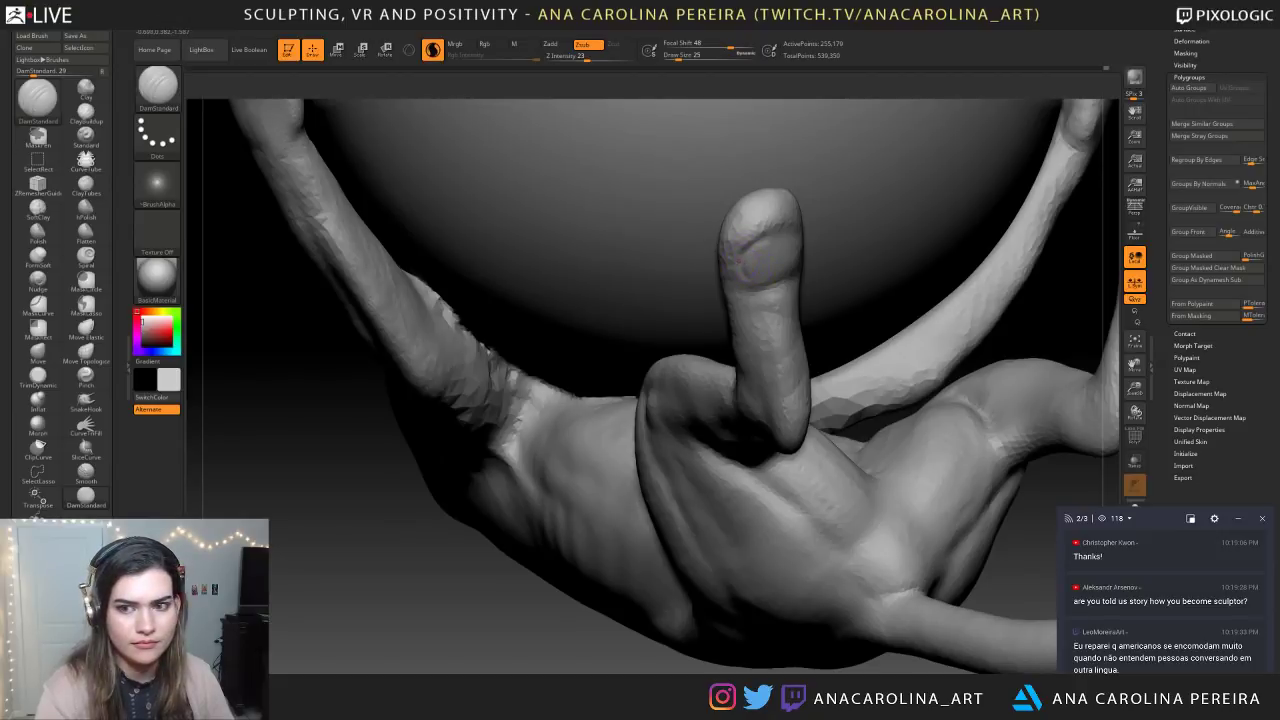
{"action": "left_click_drag", "start_coordinate": [762, 274], "coordinate": [748, 281], "text": "shift"}
Carve the outline of the main pad on the sole of the hind paw
{"action": "left_click_drag", "start_coordinate": [920, 334], "coordinate": [1010, 306]}
{"action": "mouse_move", "coordinate": [604, 590]}
{"action": "left_mouse_down", "text": "alt"}
{"action": "mouse_move", "coordinate": [615, 531]}
{"action": "mouse_move", "coordinate": [627, 564]}
{"action": "left_mouse_up", "text": "alt"}
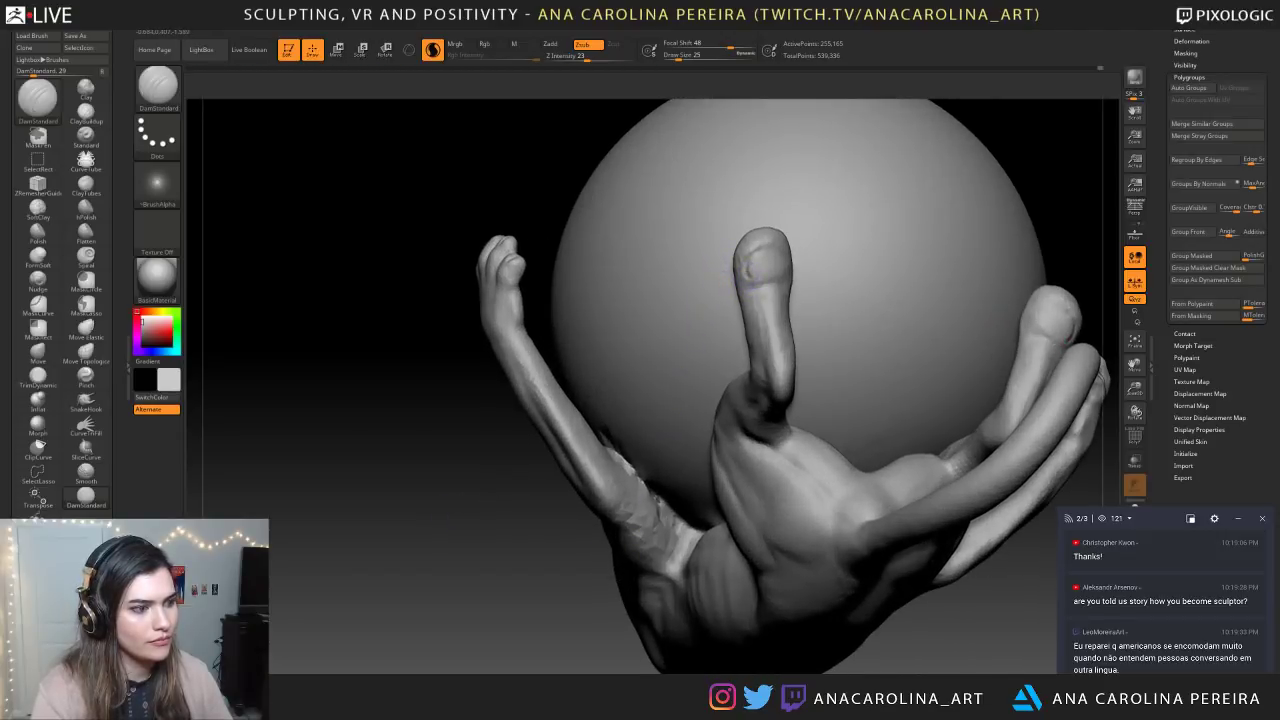
{"action": "left_click_drag", "start_coordinate": [752, 273], "coordinate": [763, 282]}
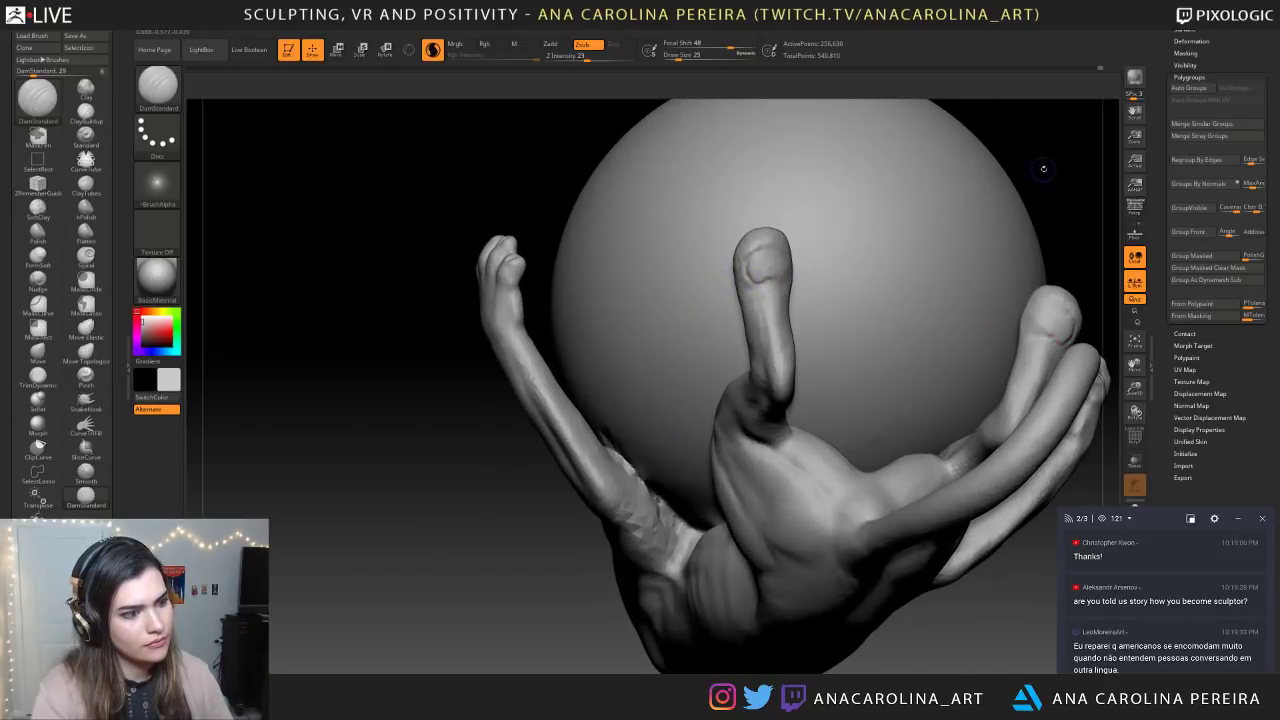
{"action": "left_click_drag", "start_coordinate": [1042, 170], "coordinate": [1000, 177]}
{"action": "mouse_move", "coordinate": [765, 239]}
{"action": "left_mouse_down"}
{"action": "mouse_move", "coordinate": [773, 257]}
{"action": "mouse_move", "coordinate": [782, 246]}
{"action": "mouse_move", "coordinate": [777, 284]}
{"action": "mouse_move", "coordinate": [783, 269]}
{"action": "left_mouse_up"}
Set the draw size to 30 and carve the main pad's lower edge and the split between the toes above it
{"action": "key", "text": "space"}
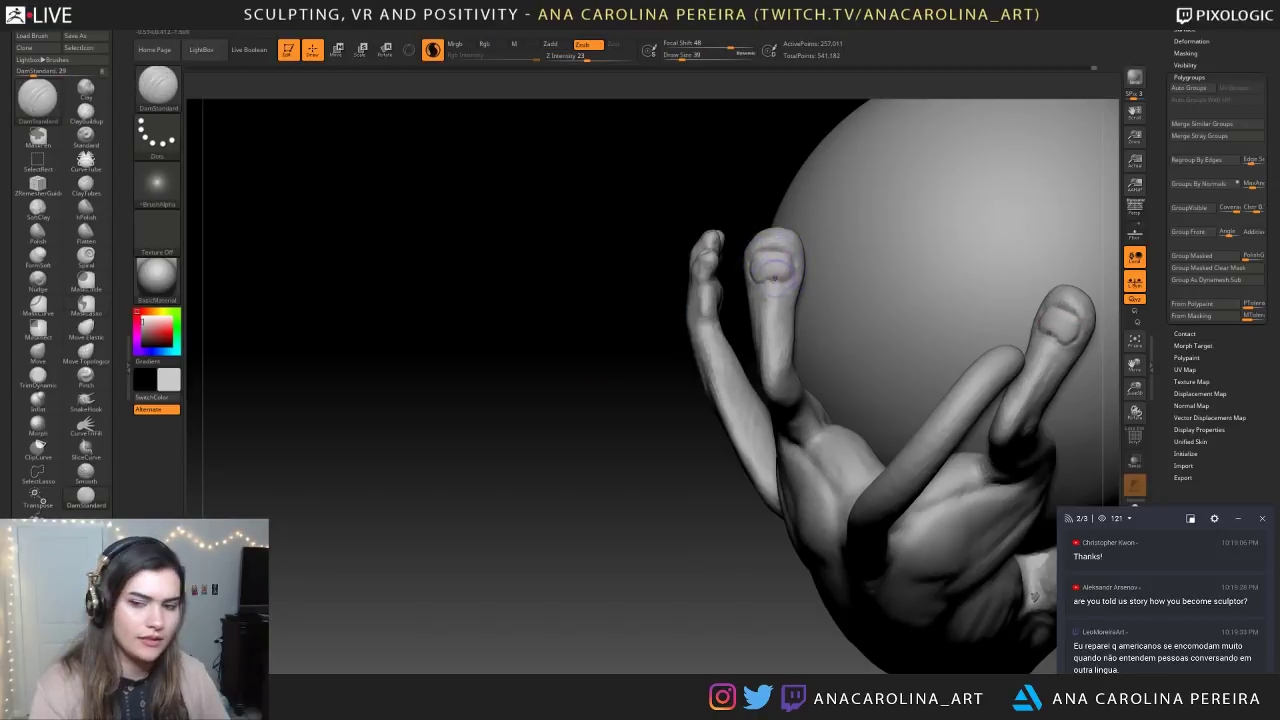
{"action": "left_click_drag", "start_coordinate": [566, 523], "coordinate": [640, 532]}
{"action": "left_click_drag", "start_coordinate": [776, 274], "coordinate": [792, 280]}
{"action": "left_click_drag", "start_coordinate": [665, 170], "coordinate": [672, 242]}
{"action": "left_click_drag", "start_coordinate": [784, 264], "coordinate": [790, 275]}
{"action": "left_click_drag", "start_coordinate": [690, 340], "coordinate": [696, 415]}
{"action": "left_click_drag", "start_coordinate": [768, 354], "coordinate": [770, 367]}
{"action": "mouse_move", "coordinate": [748, 302]}
{"action": "left_mouse_down"}
{"action": "mouse_move", "coordinate": [744, 376]}
{"action": "mouse_move", "coordinate": [768, 364]}
{"action": "mouse_move", "coordinate": [712, 402]}
{"action": "left_mouse_up"}
{"action": "mouse_move", "coordinate": [766, 341]}
{"action": "left_mouse_down"}
{"action": "mouse_move", "coordinate": [769, 355]}
{"action": "mouse_move", "coordinate": [718, 346]}
{"action": "mouse_move", "coordinate": [771, 356]}
{"action": "left_mouse_up"}
{"action": "left_click_drag", "start_coordinate": [690, 400], "coordinate": [684, 275]}
{"action": "left_click_drag", "start_coordinate": [690, 320], "coordinate": [696, 382], "text": "alt"}
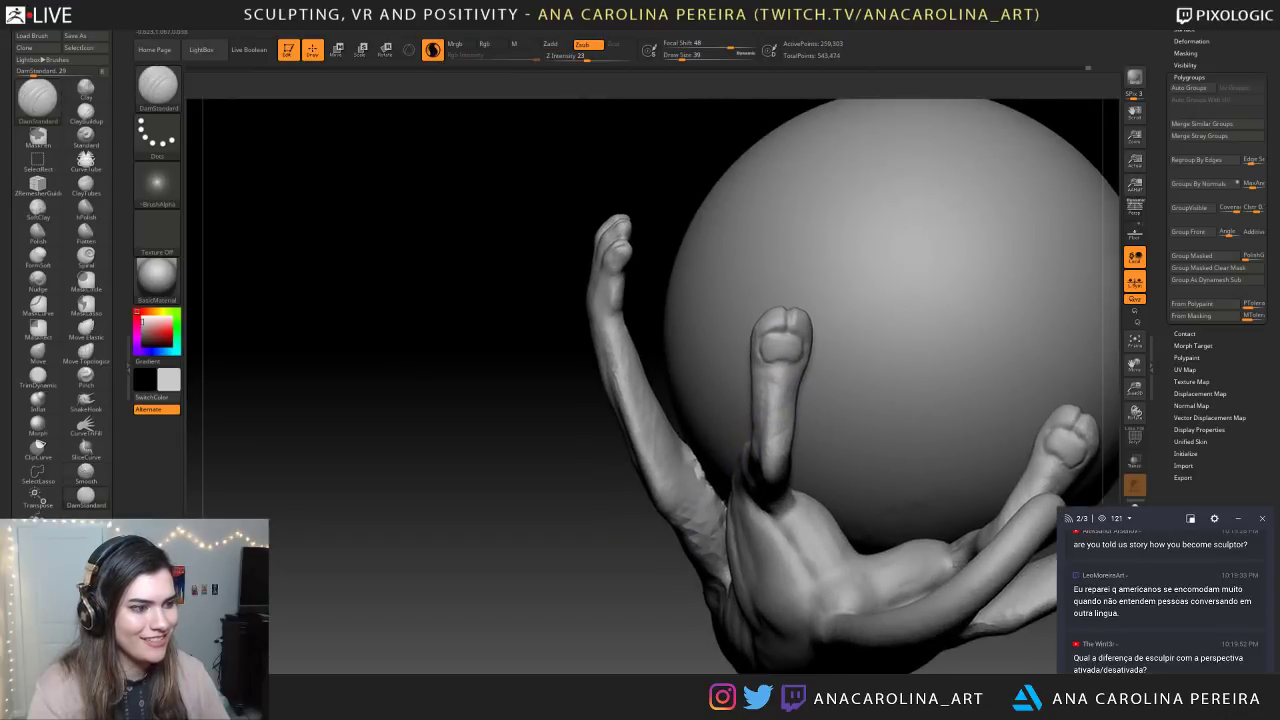
Reduce the brush to draw size 27 and carve further toe divisions into the hind paw, undoing the stray strokes
{"action": "left_click_drag", "start_coordinate": [560, 590], "coordinate": [648, 618]}
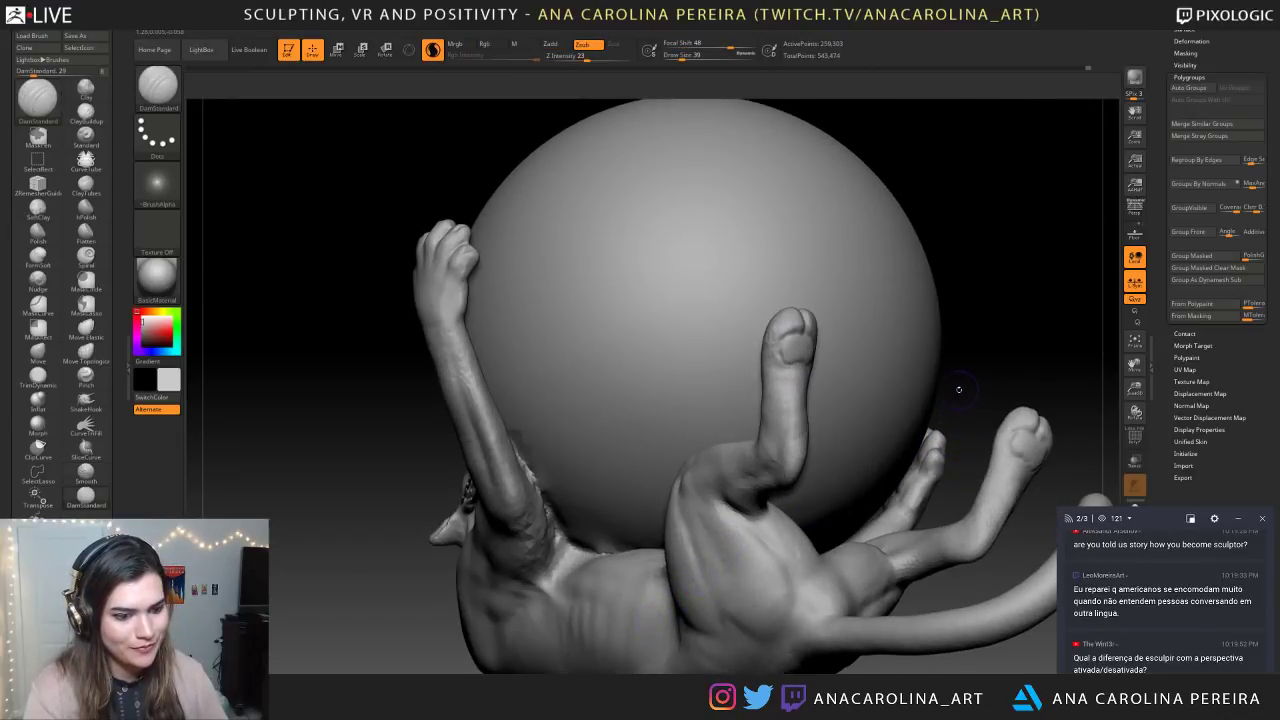
{"action": "scroll", "coordinate": [1119, 628], "scroll_direction": "up", "scroll_amount": 2}
{"action": "scroll", "coordinate": [1119, 628], "scroll_direction": "down", "scroll_amount": 2}
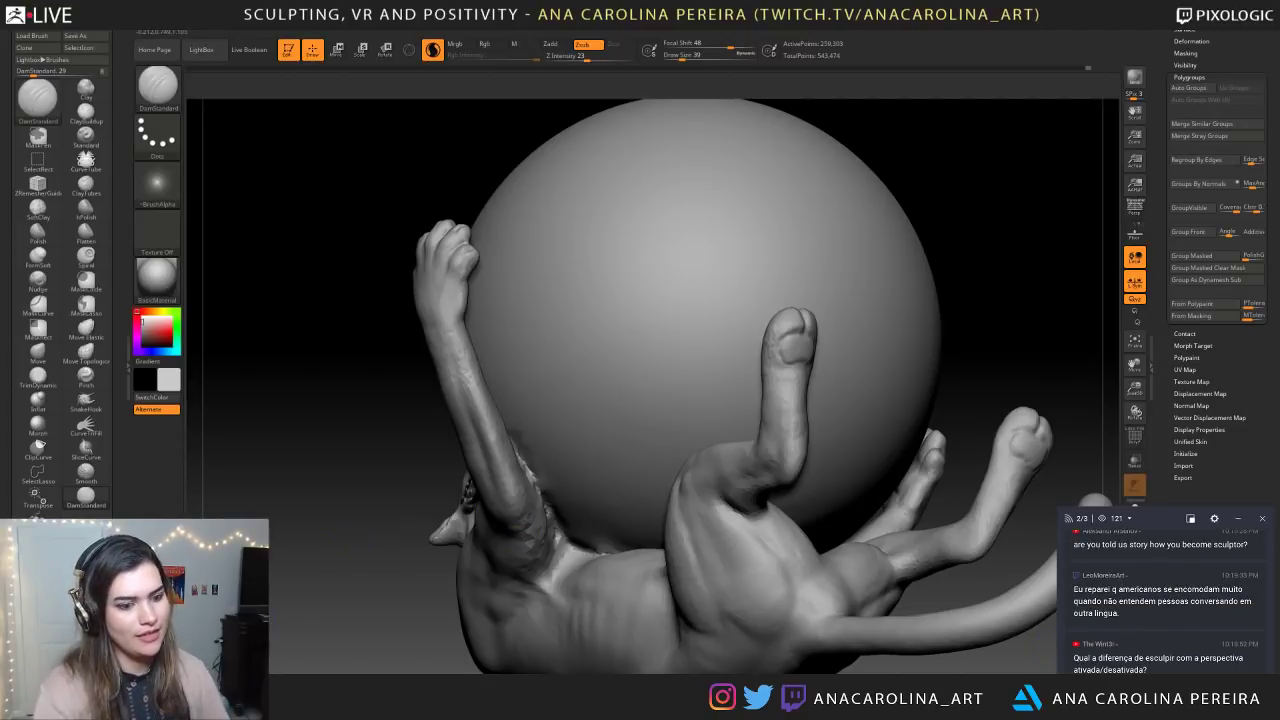
{"action": "left_click_drag", "start_coordinate": [398, 562], "coordinate": [357, 590]}
{"action": "left_click_drag", "start_coordinate": [503, 670], "coordinate": [468, 668]}
{"action": "key", "text": "space"}
{"action": "left_click_drag", "start_coordinate": [700, 441], "coordinate": [690, 441]}
{"action": "mouse_move", "coordinate": [480, 580]}
{"action": "left_mouse_down"}
{"action": "mouse_move", "coordinate": [450, 610]}
{"action": "mouse_move", "coordinate": [529, 617]}
{"action": "left_mouse_up"}
{"action": "left_click_drag", "start_coordinate": [736, 343], "coordinate": [766, 342]}
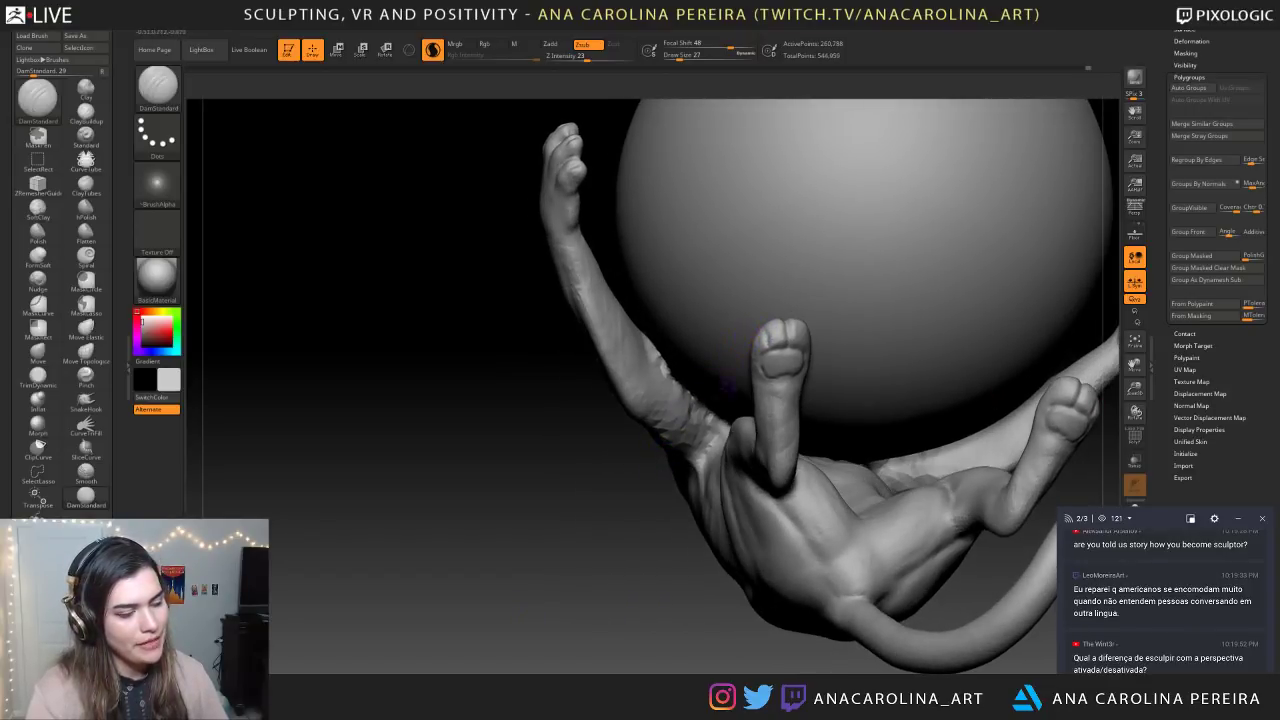
{"action": "key", "text": "ctrl+z"}
{"action": "key", "text": "ctrl+z"}
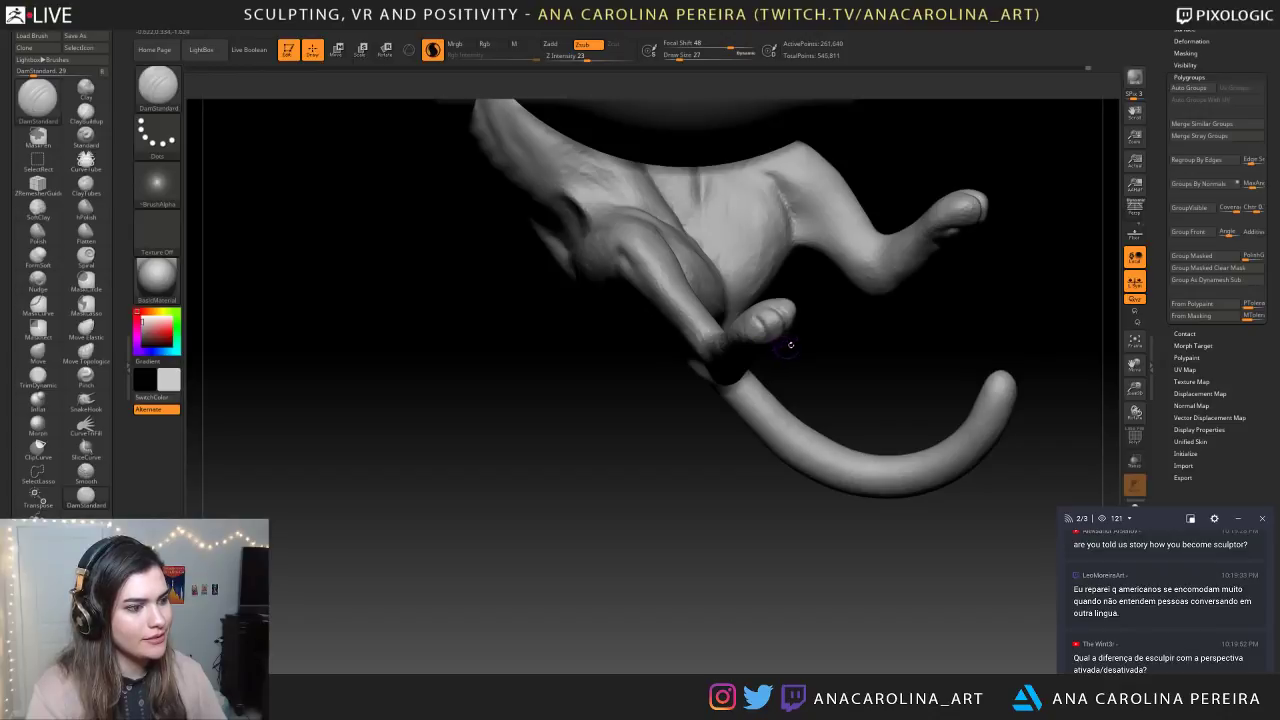
Carve the toe separations over the tip of the hind paw with the DamStandard brush
{"action": "left_click_drag", "start_coordinate": [787, 345], "coordinate": [805, 390]}
{"action": "left_click_drag", "start_coordinate": [760, 312], "coordinate": [752, 325]}
{"action": "left_click_drag", "start_coordinate": [806, 372], "coordinate": [770, 368]}
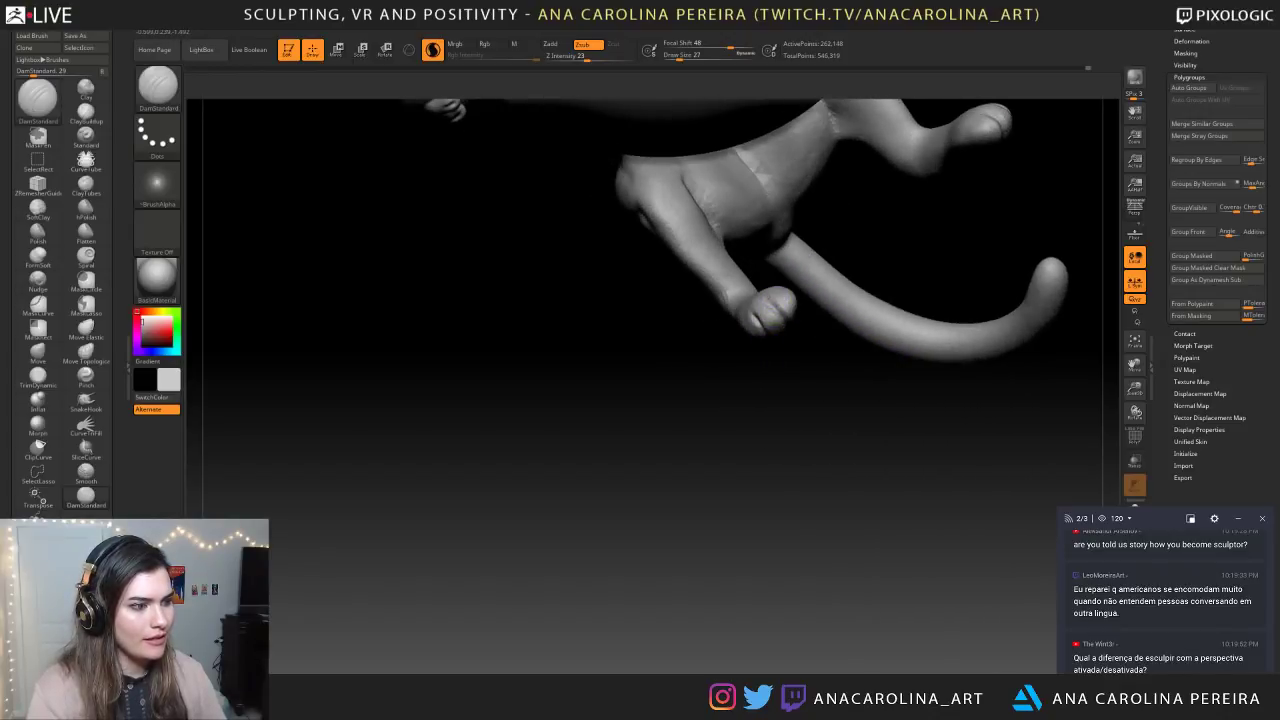
{"action": "left_click_drag", "start_coordinate": [768, 312], "coordinate": [790, 304]}
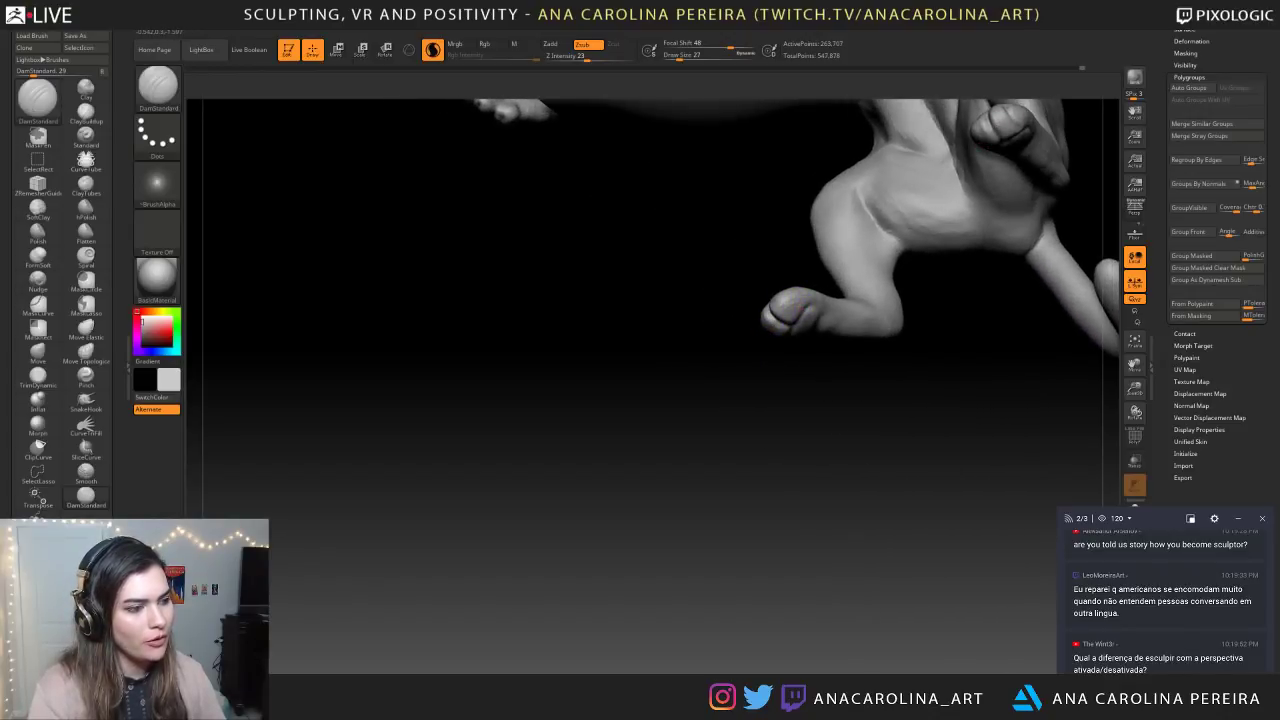
{"action": "key", "text": "ctrl+z"}
{"action": "key", "text": "ctrl+z"}
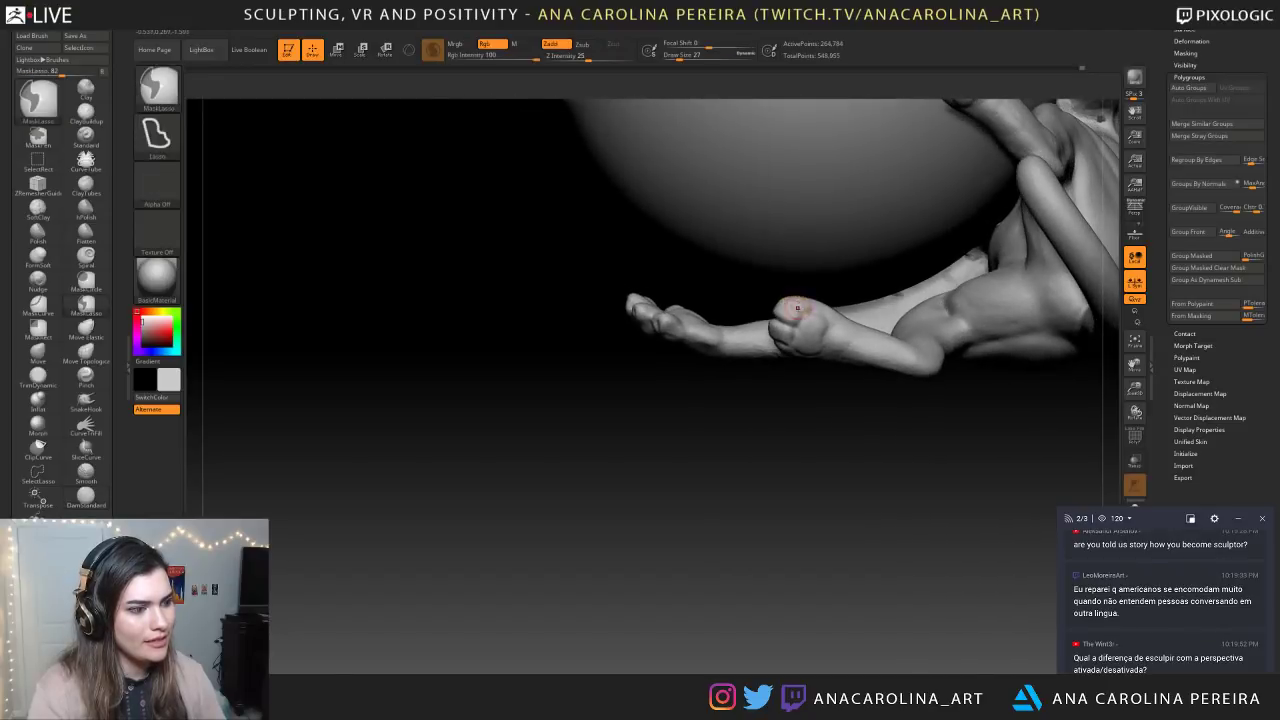
Rework the grooves between the hind paw's toes and continue them down to the main pad
{"action": "left_click_drag", "start_coordinate": [800, 318], "coordinate": [788, 297]}
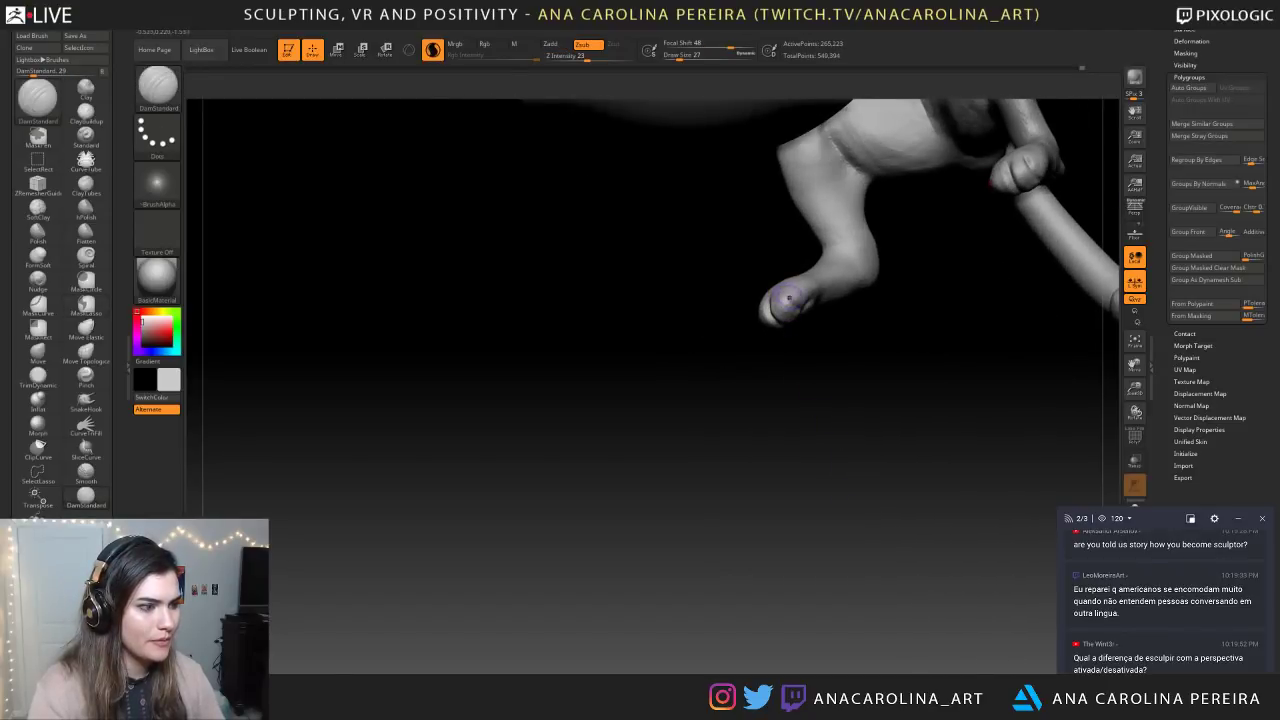
{"action": "key", "text": "ctrl+z"}
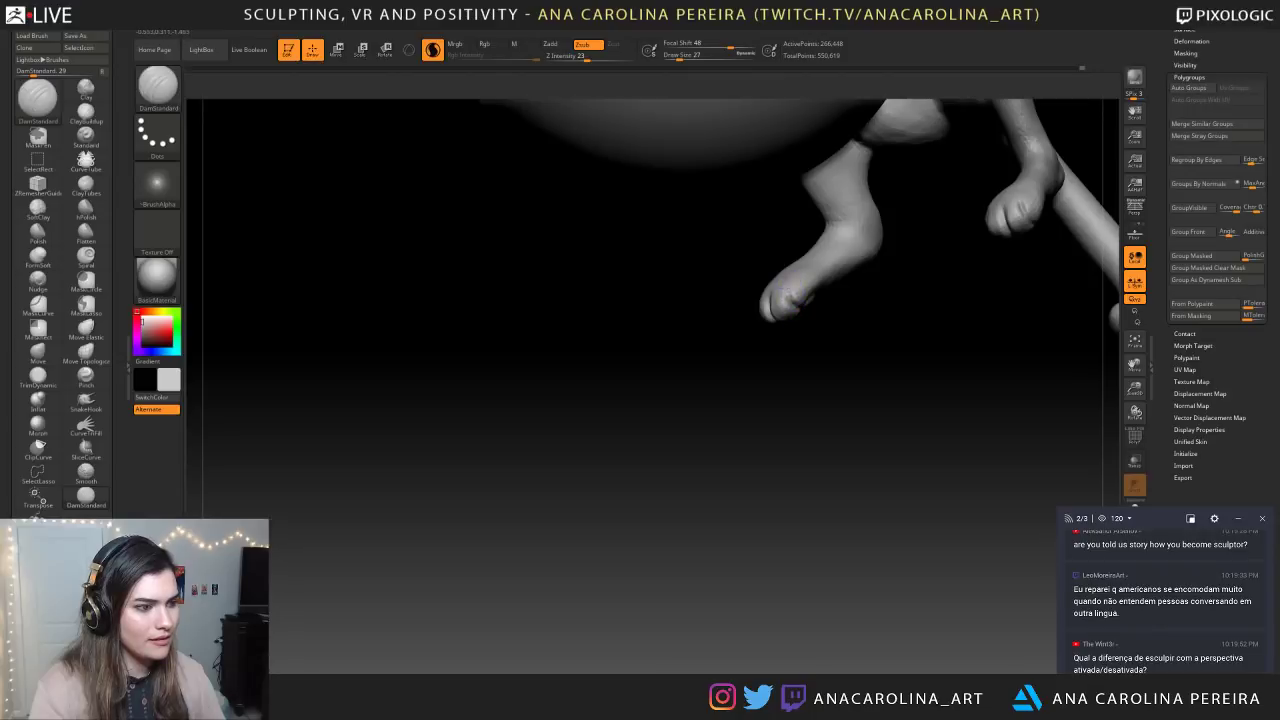
{"action": "key", "text": "ctrl+z"}
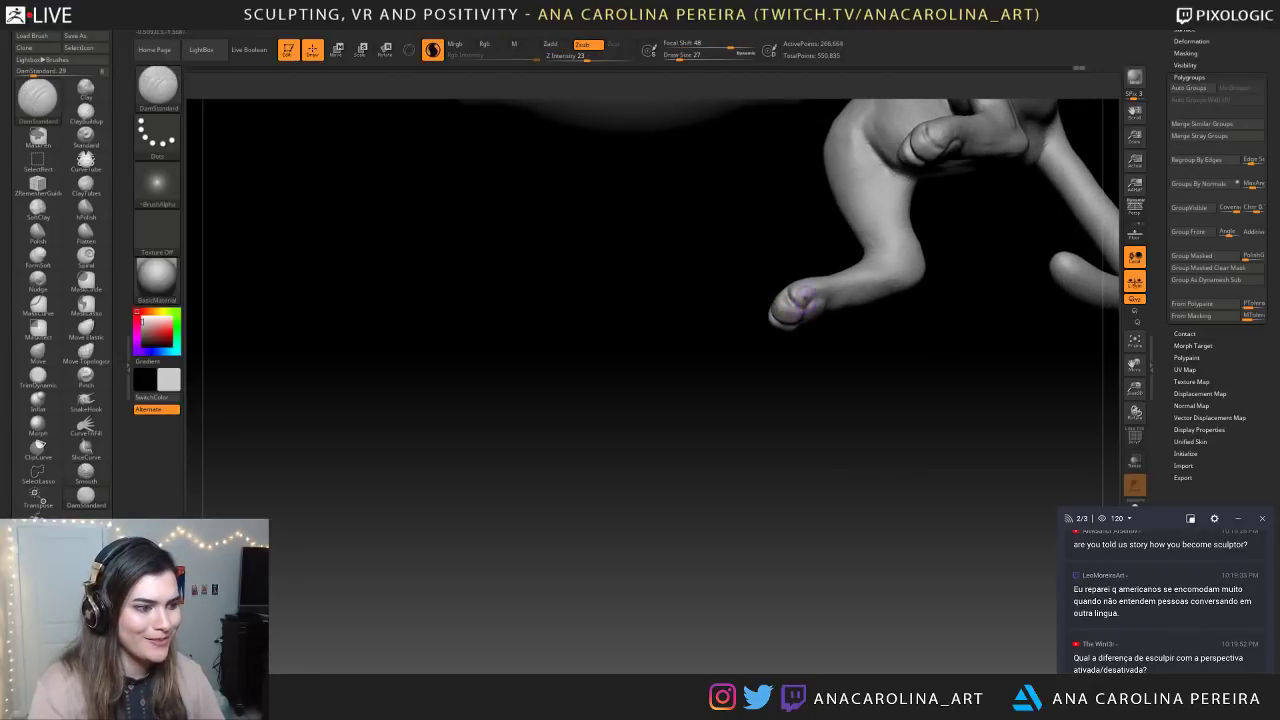
{"action": "left_click_drag", "start_coordinate": [826, 353], "coordinate": [800, 309]}
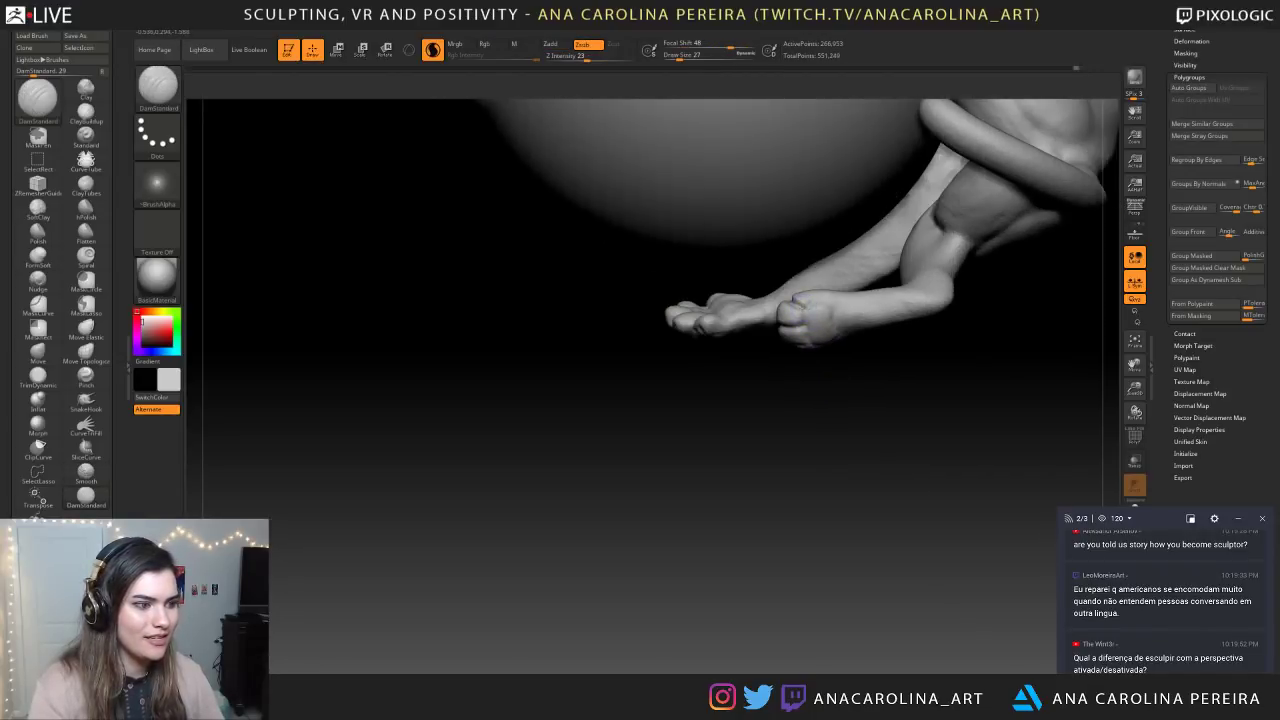
{"action": "left_click_drag", "start_coordinate": [828, 379], "coordinate": [816, 324]}
{"action": "left_click_drag", "start_coordinate": [858, 404], "coordinate": [720, 459], "text": "alt"}
Switch to the ClayBuildup brush and build up the rounded main pad on the sole of the hind paw
{"action": "key", "text": "b"}
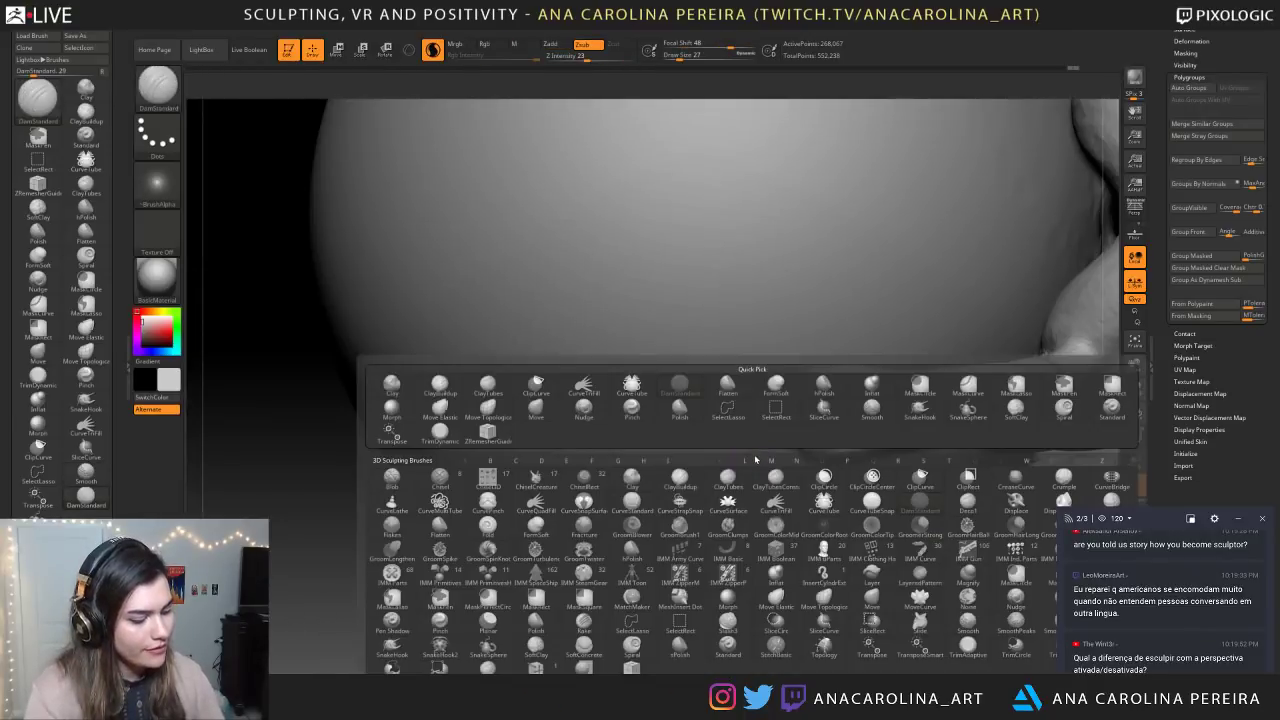
{"action": "key", "text": "c"}
{"action": "key", "text": "b"}
{"action": "key", "text": "space"}
{"action": "left_click_drag", "start_coordinate": [878, 379], "coordinate": [848, 390]}
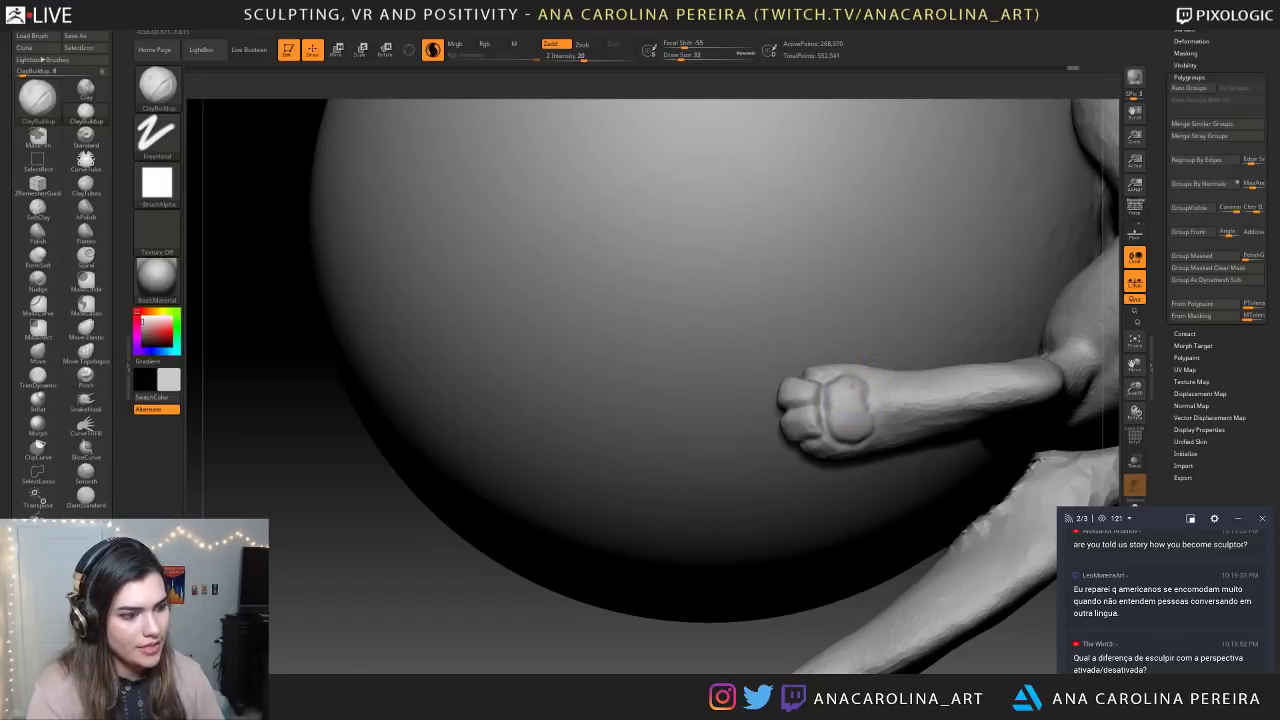
{"action": "key", "text": "space"}
{"action": "left_click_drag", "start_coordinate": [858, 447], "coordinate": [865, 447]}
{"action": "left_click_drag", "start_coordinate": [872, 428], "coordinate": [887, 393]}
{"action": "mouse_move", "coordinate": [628, 640]}
{"action": "left_mouse_down"}
{"action": "mouse_move", "coordinate": [688, 662]}
{"action": "mouse_move", "coordinate": [645, 640]}
{"action": "left_mouse_up"}
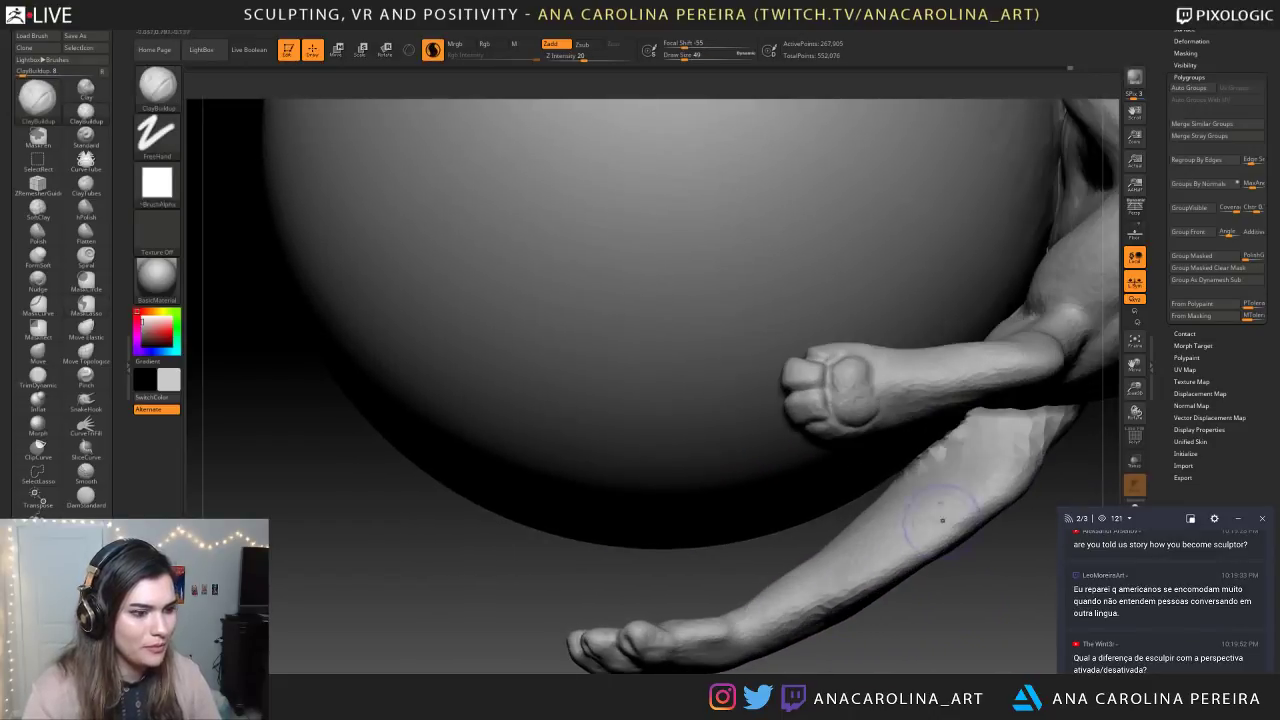
{"action": "mouse_move", "coordinate": [851, 386]}
{"action": "left_mouse_down"}
{"action": "mouse_move", "coordinate": [818, 400]}
{"action": "mouse_move", "coordinate": [848, 376]}
{"action": "mouse_move", "coordinate": [800, 361]}
{"action": "left_mouse_up"}
Reduce the brush to draw size 29 and build up the small toe pads in front of the main pad
{"action": "key", "text": "space"}
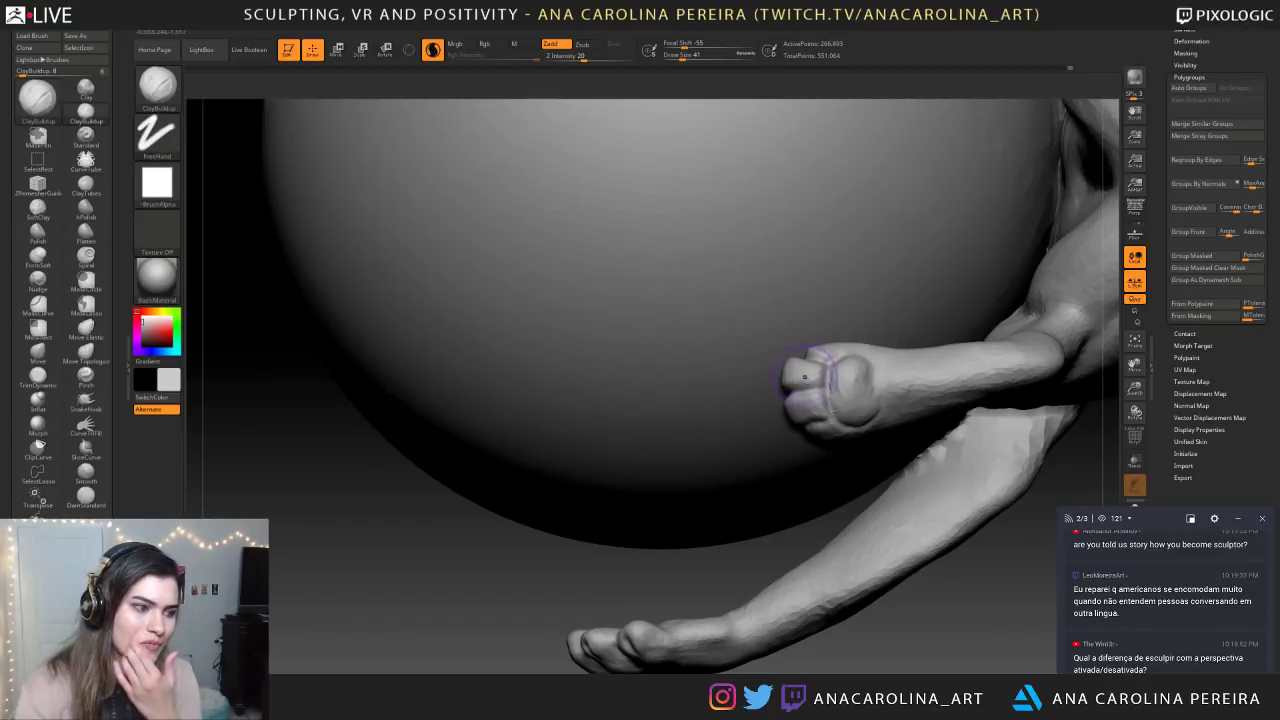
{"action": "key", "text": "space"}
{"action": "left_click", "coordinate": [811, 372]}
{"action": "mouse_move", "coordinate": [814, 363]}
{"action": "left_mouse_down"}
{"action": "mouse_move", "coordinate": [814, 401]}
{"action": "mouse_move", "coordinate": [805, 395]}
{"action": "left_mouse_up"}
{"action": "mouse_move", "coordinate": [890, 592]}
{"action": "left_mouse_down", "text": "alt"}
{"action": "mouse_move", "coordinate": [867, 485]}
{"action": "mouse_move", "coordinate": [925, 515]}
{"action": "mouse_move", "coordinate": [930, 610]}
{"action": "mouse_move", "coordinate": [886, 497]}
{"action": "left_mouse_up", "text": "alt"}
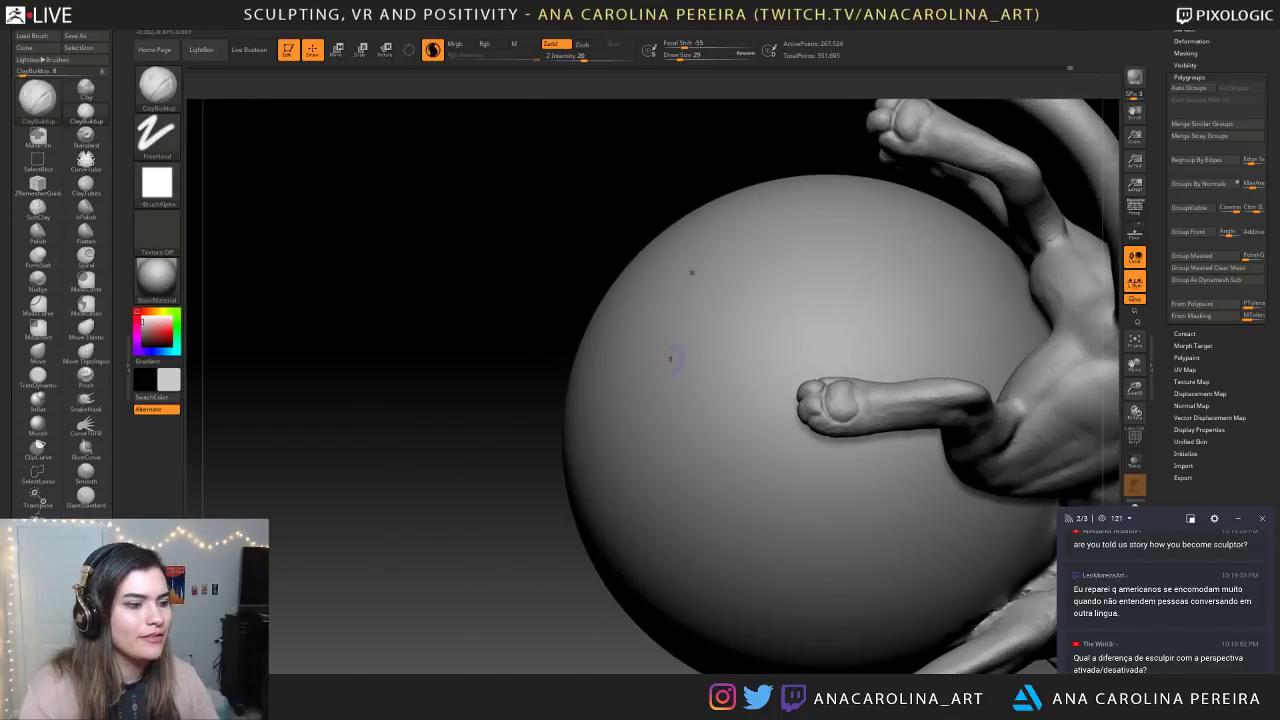
{"action": "right_click_drag", "start_coordinate": [684, 368], "coordinate": [519, 383]}
{"action": "left_click_drag", "start_coordinate": [983, 549], "coordinate": [969, 563]}
{"action": "left_click_drag", "start_coordinate": [908, 600], "coordinate": [905, 655], "text": "alt"}
{"action": "left_click_drag", "start_coordinate": [838, 438], "coordinate": [824, 438]}
{"action": "mouse_move", "coordinate": [660, 460]}
{"action": "left_mouse_down"}
{"action": "mouse_move", "coordinate": [832, 440]}
{"action": "mouse_move", "coordinate": [812, 436]}
{"action": "left_mouse_up"}
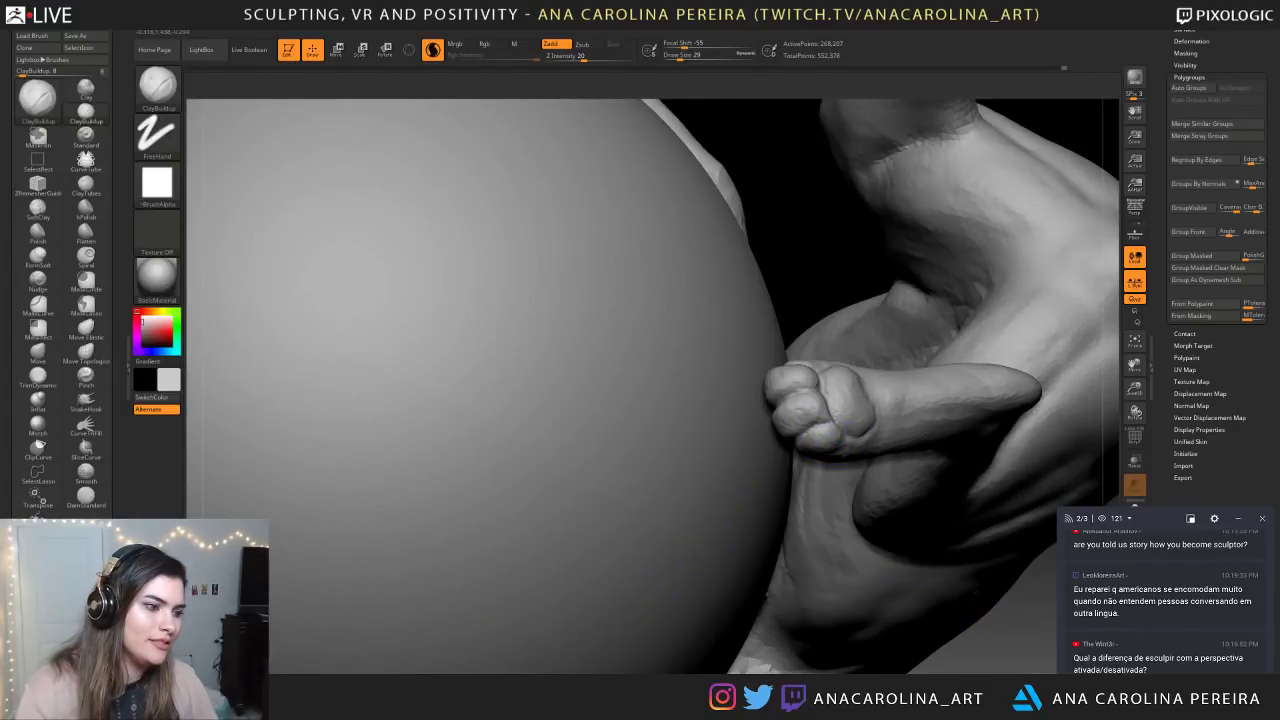
Add volume to the hind paw's toes from the side and over the top of the paw with ClayBuildup
{"action": "left_click_drag", "start_coordinate": [1011, 646], "coordinate": [1030, 655], "text": "ctrl"}
{"action": "left_click_drag", "start_coordinate": [1010, 640], "coordinate": [790, 590]}
{"action": "left_click_drag", "start_coordinate": [446, 214], "coordinate": [455, 204]}
{"action": "mouse_move", "coordinate": [737, 115]}
{"action": "left_mouse_down"}
{"action": "mouse_move", "coordinate": [777, 229]}
{"action": "mouse_move", "coordinate": [681, 217]}
{"action": "left_mouse_up"}
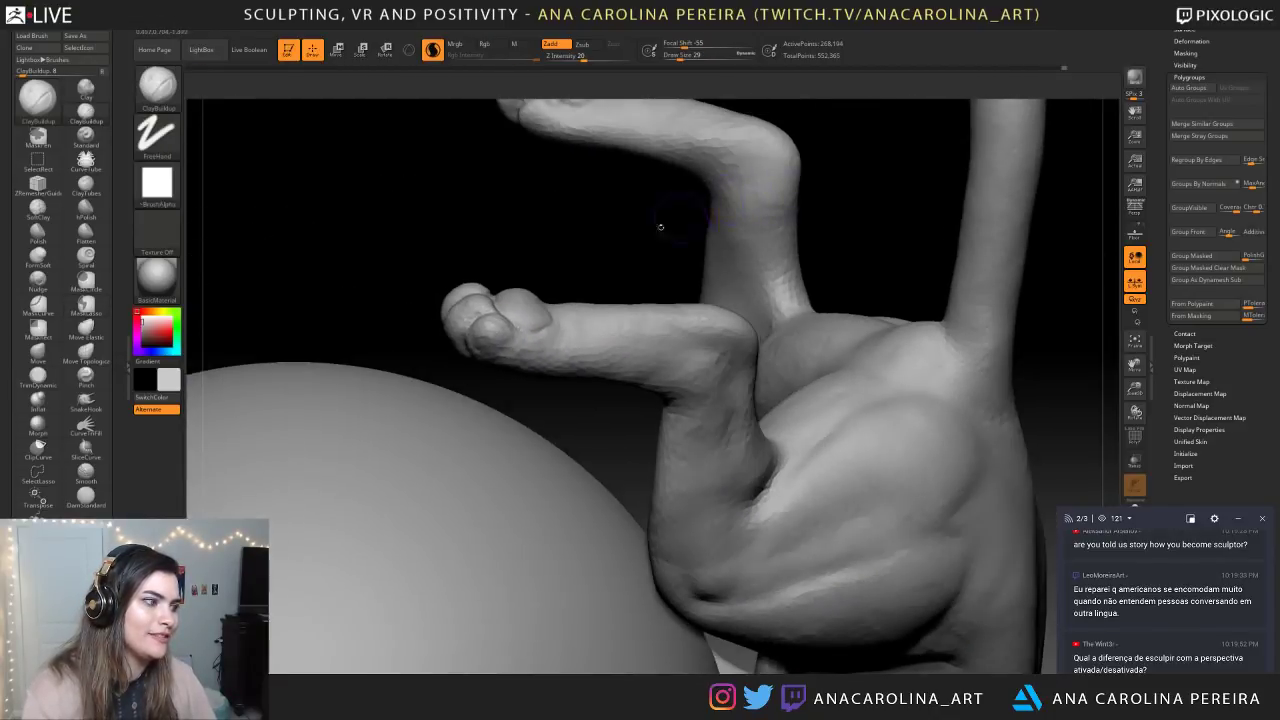
{"action": "left_click_drag", "start_coordinate": [475, 327], "coordinate": [503, 312]}
{"action": "mouse_move", "coordinate": [517, 236]}
{"action": "left_mouse_down"}
{"action": "mouse_move", "coordinate": [560, 300]}
{"action": "mouse_move", "coordinate": [540, 388]}
{"action": "left_mouse_up"}
{"action": "mouse_move", "coordinate": [460, 270]}
{"action": "left_mouse_down"}
{"action": "mouse_move", "coordinate": [477, 292]}
{"action": "mouse_move", "coordinate": [480, 252]}
{"action": "left_mouse_up"}
{"action": "key", "text": "space"}
{"action": "mouse_move", "coordinate": [560, 282]}
{"action": "left_mouse_down"}
{"action": "mouse_move", "coordinate": [602, 302]}
{"action": "mouse_move", "coordinate": [600, 266]}
{"action": "left_mouse_up"}
{"action": "key", "text": "space"}
{"action": "left_click_drag", "start_coordinate": [557, 320], "coordinate": [550, 320]}
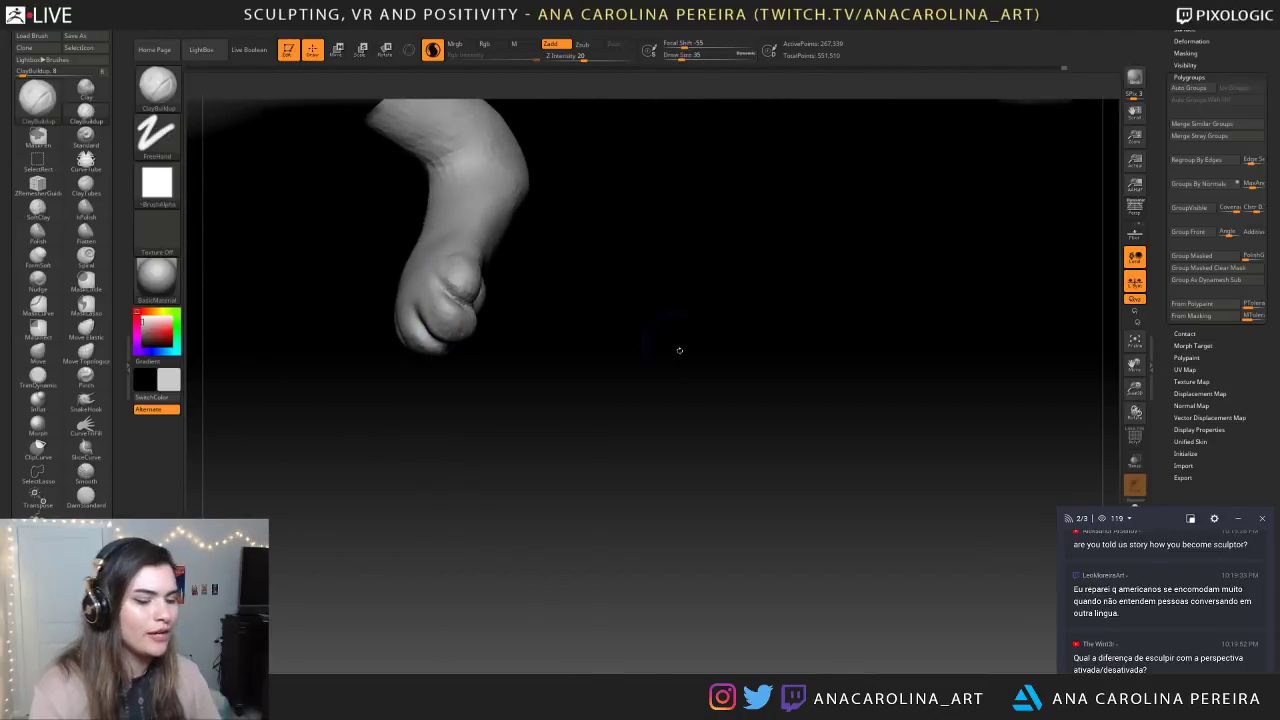
Enlarge the brush to draw size 207 and build up two ringed eyes and a round nose on the sphere
{"action": "mouse_move", "coordinate": [766, 477]}
{"action": "left_mouse_down", "text": "alt"}
{"action": "mouse_move", "coordinate": [824, 572]}
{"action": "mouse_move", "coordinate": [775, 530]}
{"action": "mouse_move", "coordinate": [765, 420]}
{"action": "mouse_move", "coordinate": [735, 350]}
{"action": "mouse_move", "coordinate": [796, 389]}
{"action": "mouse_move", "coordinate": [840, 356]}
{"action": "left_mouse_up", "text": "alt"}
{"action": "key", "text": "space"}
{"action": "key", "text": "space"}
{"action": "mouse_move", "coordinate": [557, 376]}
{"action": "left_mouse_down"}
{"action": "mouse_move", "coordinate": [532, 420]}
{"action": "mouse_move", "coordinate": [555, 415]}
{"action": "mouse_move", "coordinate": [548, 385]}
{"action": "mouse_move", "coordinate": [555, 402]}
{"action": "mouse_move", "coordinate": [552, 382]}
{"action": "mouse_move", "coordinate": [562, 392]}
{"action": "left_mouse_up"}
{"action": "left_click_drag", "start_coordinate": [770, 390], "coordinate": [745, 382]}
{"action": "mouse_move", "coordinate": [598, 402]}
{"action": "left_mouse_down"}
{"action": "mouse_move", "coordinate": [602, 424]}
{"action": "mouse_move", "coordinate": [600, 404]}
{"action": "left_mouse_up"}
{"action": "mouse_move", "coordinate": [740, 384]}
{"action": "left_mouse_down"}
{"action": "mouse_move", "coordinate": [796, 377]}
{"action": "mouse_move", "coordinate": [689, 354]}
{"action": "left_mouse_up"}
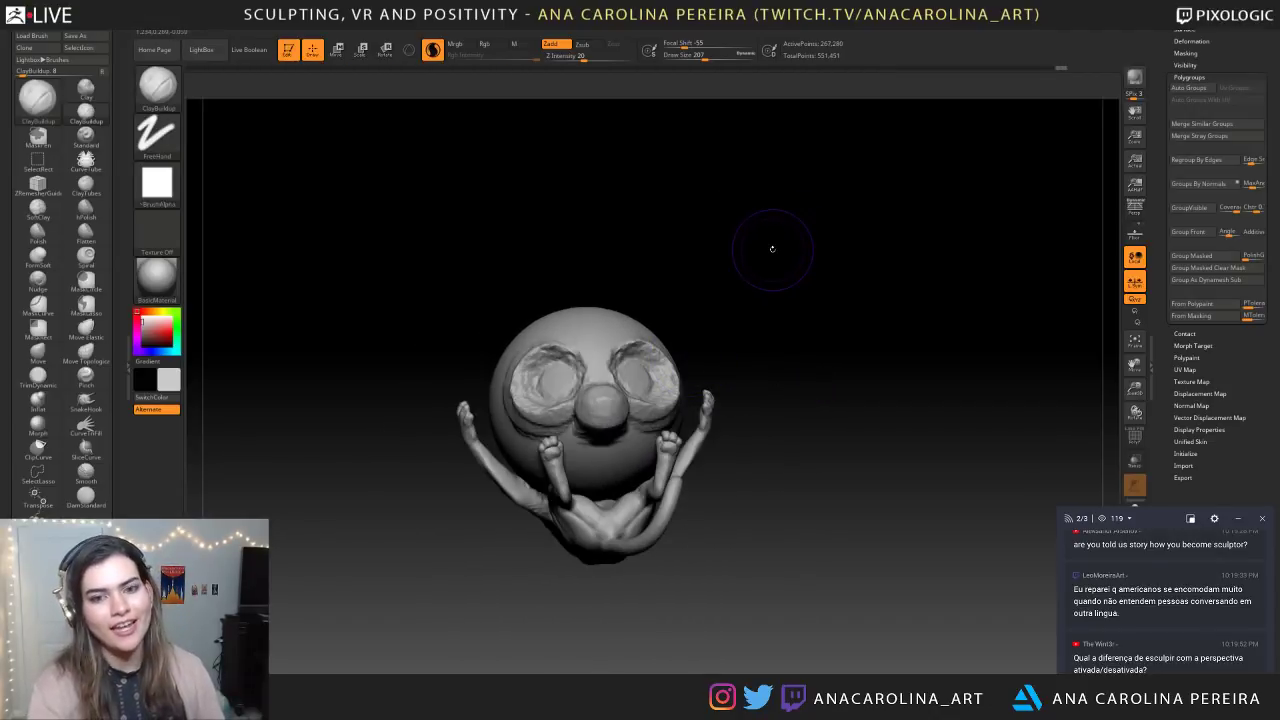
Undo the eyes and nose sculpted on the sphere
{"action": "mouse_move", "coordinate": [803, 317]}
{"action": "left_mouse_down"}
{"action": "mouse_move", "coordinate": [874, 363]}
{"action": "mouse_move", "coordinate": [800, 440]}
{"action": "mouse_move", "coordinate": [776, 353]}
{"action": "left_mouse_up"}
{"action": "key", "text": "ctrl+z"}
{"action": "key", "text": "ctrl+z"}
{"action": "key", "text": "ctrl+z"}
{"action": "key", "text": "ctrl+z"}
Reduce the ClayBuildup brush to draw size 56 for close-up work on the hind paws
{"action": "left_click_drag", "start_coordinate": [872, 368], "coordinate": [832, 375]}
{"action": "key", "text": "space"}
{"action": "mouse_move", "coordinate": [840, 378]}
{"action": "left_mouse_down"}
{"action": "mouse_move", "coordinate": [827, 375]}
{"action": "mouse_move", "coordinate": [825, 412]}
{"action": "mouse_move", "coordinate": [855, 278]}
{"action": "left_mouse_up"}
{"action": "key", "text": "space"}
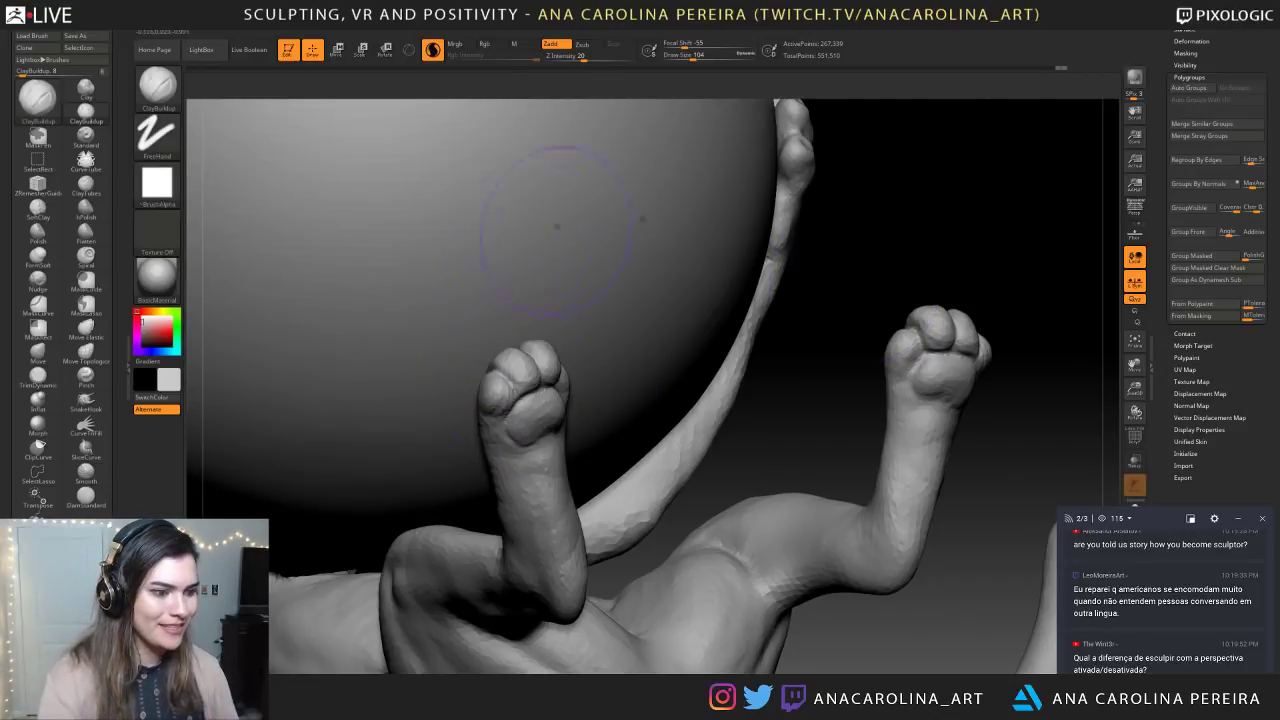
{"action": "left_click_drag", "start_coordinate": [943, 271], "coordinate": [950, 285]}
{"action": "mouse_move", "coordinate": [880, 254]}
{"action": "left_mouse_down"}
{"action": "mouse_move", "coordinate": [925, 262]}
{"action": "mouse_move", "coordinate": [836, 325]}
{"action": "left_mouse_up"}
{"action": "key", "text": "space"}
{"action": "mouse_move", "coordinate": [897, 262]}
{"action": "left_mouse_down"}
{"action": "mouse_move", "coordinate": [886, 262]}
{"action": "mouse_move", "coordinate": [930, 245]}
{"action": "mouse_move", "coordinate": [940, 222]}
{"action": "mouse_move", "coordinate": [803, 114]}
{"action": "left_mouse_up"}
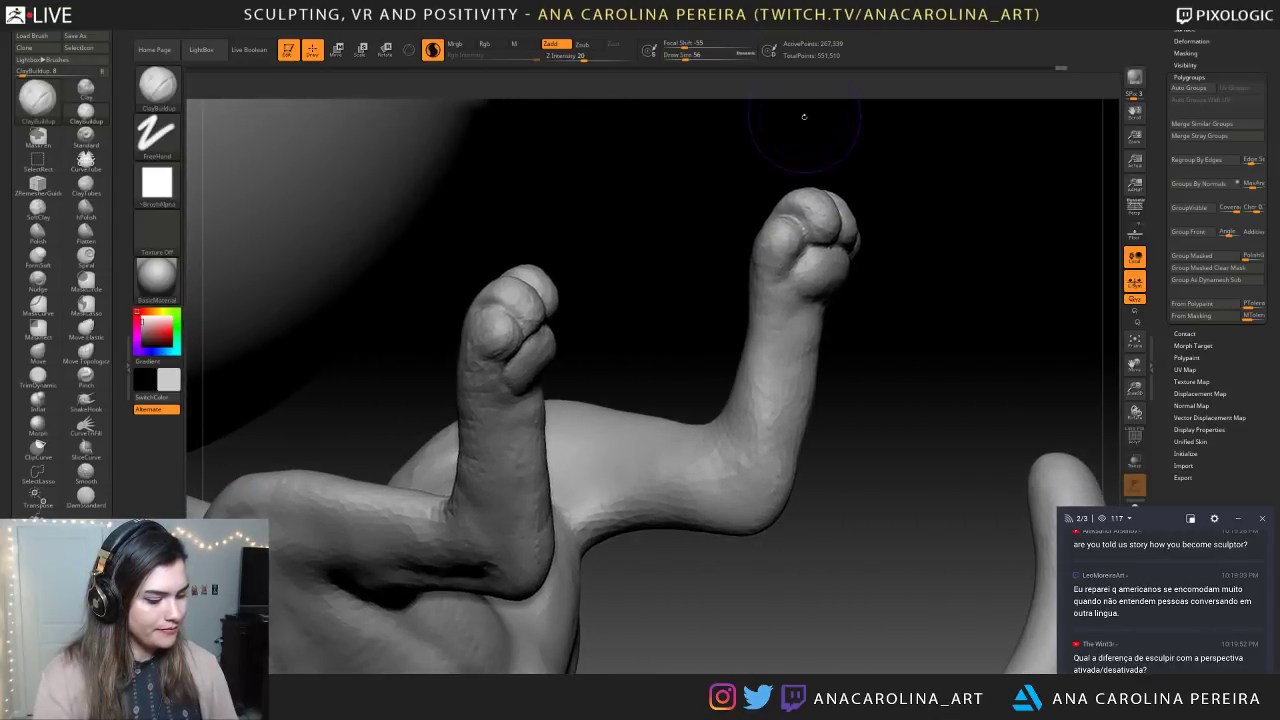
Switch to the Move brush and adjust the shape of the hind paw's outer toe and main pad
{"action": "key", "text": "b"}
{"action": "key", "text": "m"}
{"action": "key", "text": "v"}
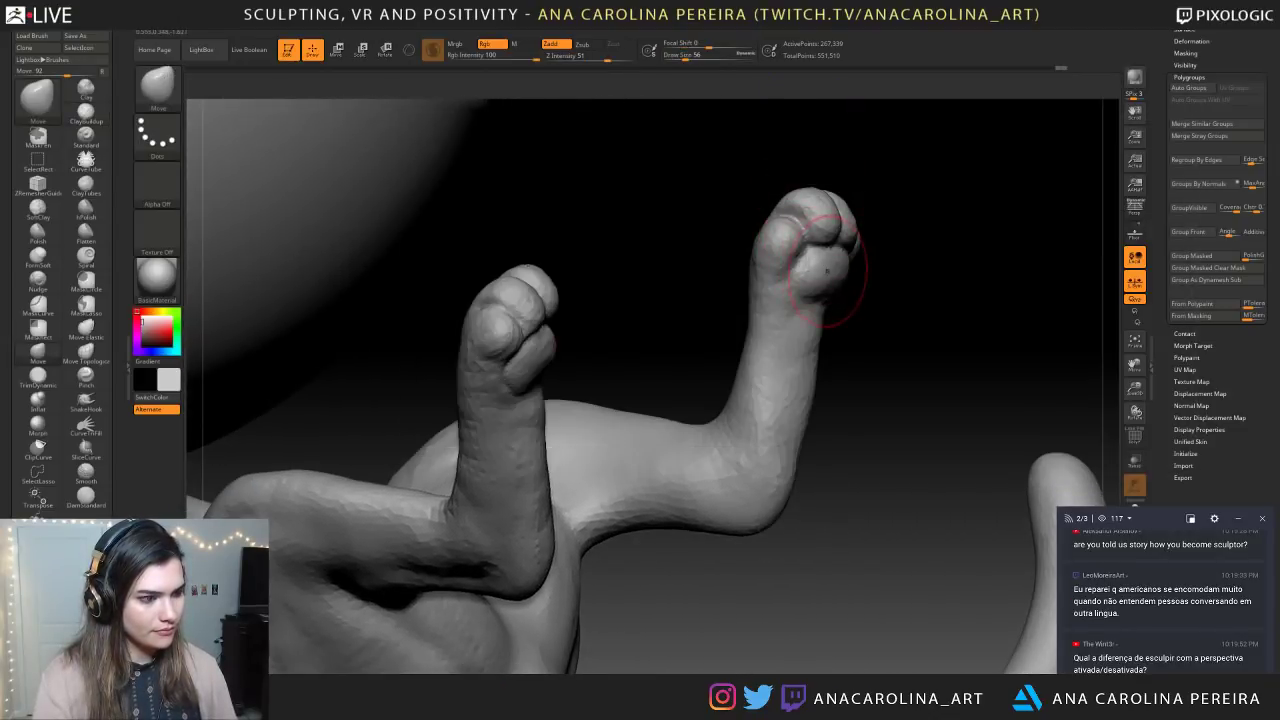
{"action": "left_click_drag", "start_coordinate": [863, 286], "coordinate": [874, 280]}
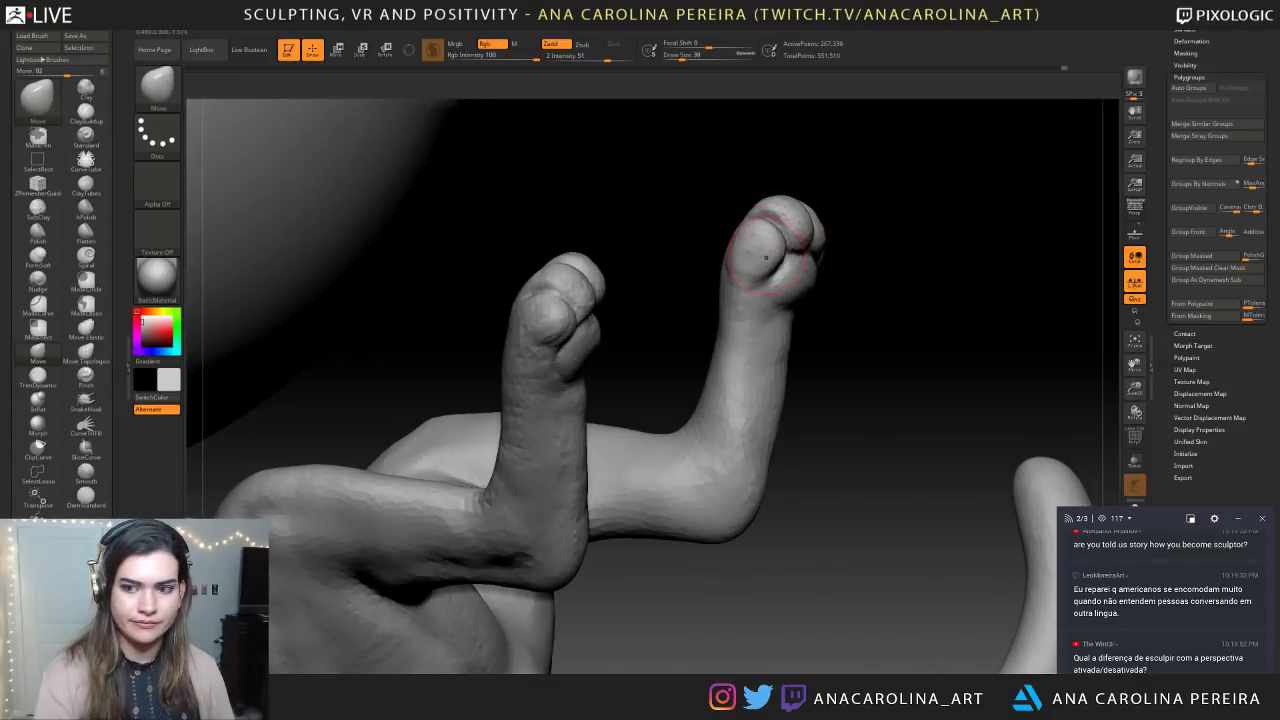
{"action": "mouse_move", "coordinate": [858, 252]}
{"action": "left_mouse_down", "text": "ctrl"}
{"action": "mouse_move", "coordinate": [880, 272]}
{"action": "mouse_move", "coordinate": [808, 240]}
{"action": "mouse_move", "coordinate": [799, 210]}
{"action": "mouse_move", "coordinate": [725, 232]}
{"action": "mouse_move", "coordinate": [575, 238]}
{"action": "mouse_move", "coordinate": [612, 238]}
{"action": "left_mouse_up", "text": "ctrl"}
{"action": "mouse_move", "coordinate": [822, 209]}
{"action": "left_mouse_down"}
{"action": "mouse_move", "coordinate": [815, 232]}
{"action": "mouse_move", "coordinate": [850, 257]}
{"action": "left_mouse_up"}
{"action": "mouse_move", "coordinate": [902, 186]}
{"action": "left_mouse_down"}
{"action": "mouse_move", "coordinate": [1000, 330]}
{"action": "mouse_move", "coordinate": [1069, 483]}
{"action": "mouse_move", "coordinate": [1040, 340]}
{"action": "left_mouse_up"}
{"action": "mouse_move", "coordinate": [1000, 445]}
{"action": "left_mouse_down"}
{"action": "mouse_move", "coordinate": [983, 474]}
{"action": "mouse_move", "coordinate": [1041, 504]}
{"action": "mouse_move", "coordinate": [869, 543]}
{"action": "mouse_move", "coordinate": [850, 600]}
{"action": "left_mouse_up"}
Switch to ClayBuildup, set draw size 51 and add volume to the lower hind leg below the paw
{"action": "mouse_move", "coordinate": [480, 555]}
{"action": "left_mouse_down", "text": "alt"}
{"action": "mouse_move", "coordinate": [632, 514]}
{"action": "mouse_move", "coordinate": [625, 497]}
{"action": "left_mouse_up", "text": "alt"}
{"action": "key", "text": "b"}
{"action": "key", "text": "c"}
{"action": "key", "text": "b"}
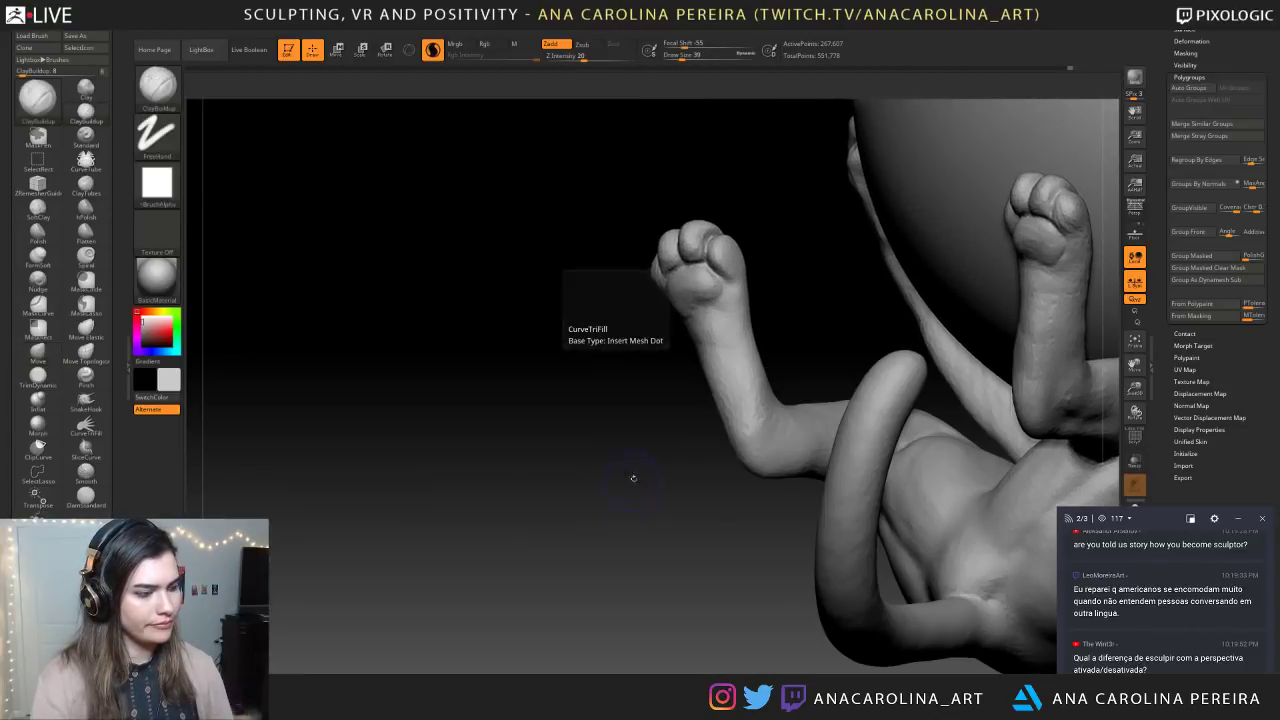
{"action": "key", "text": "space"}
{"action": "left_click", "coordinate": [744, 346]}
{"action": "key", "text": "space"}
{"action": "left_click", "coordinate": [744, 310]}
{"action": "mouse_move", "coordinate": [822, 298]}
{"action": "left_mouse_down"}
{"action": "mouse_move", "coordinate": [772, 289]}
{"action": "mouse_move", "coordinate": [814, 292]}
{"action": "mouse_move", "coordinate": [812, 308]}
{"action": "left_mouse_up"}
{"action": "key", "text": "space"}
{"action": "left_click", "coordinate": [810, 288]}
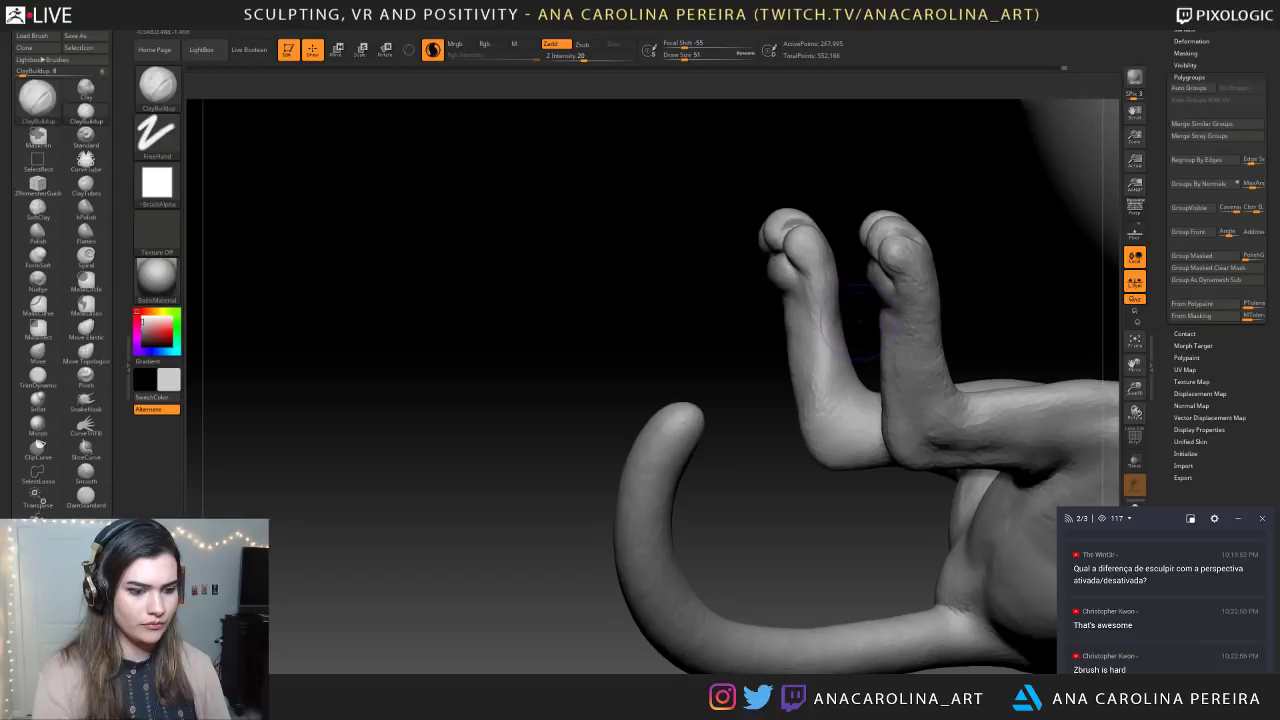
{"action": "left_click_drag", "start_coordinate": [858, 322], "coordinate": [875, 317]}
Turn perspective on and back off to compare how the cat and sphere look from the side and rear
{"action": "scroll", "coordinate": [1189, 628], "scroll_direction": "up", "scroll_amount": 5}
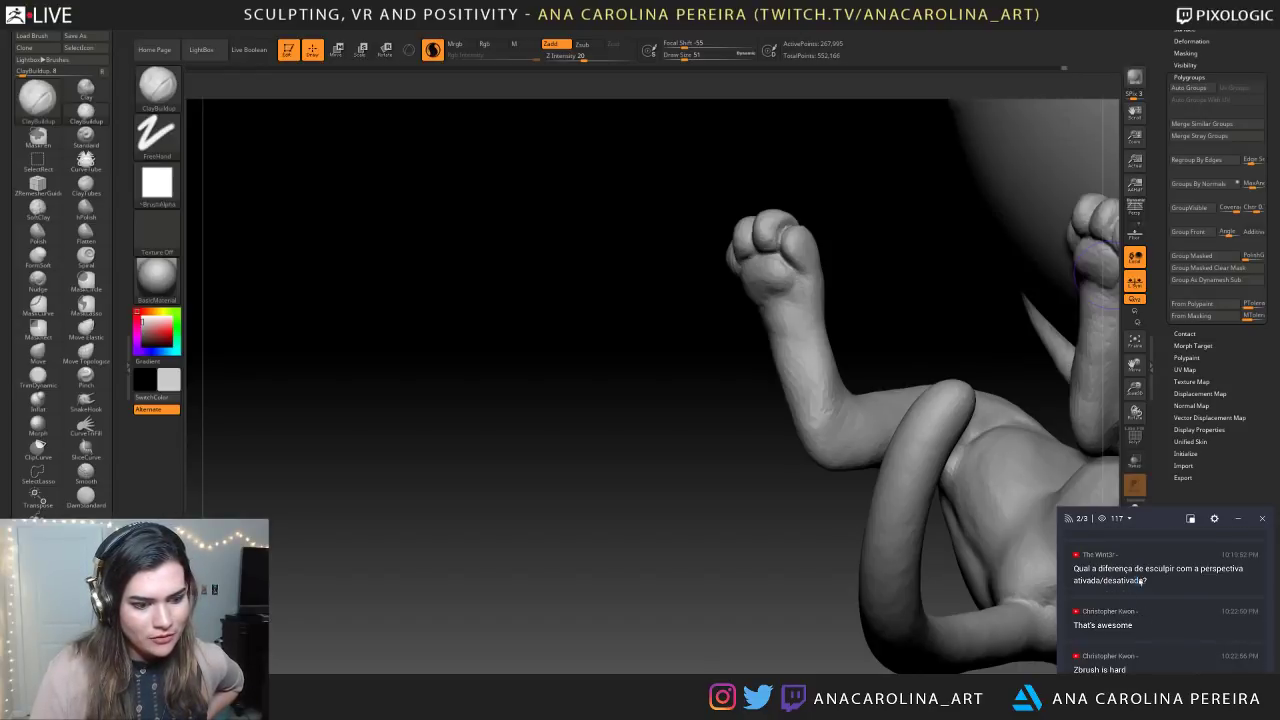
{"action": "scroll", "coordinate": [1143, 584], "scroll_direction": "up", "scroll_amount": 1}
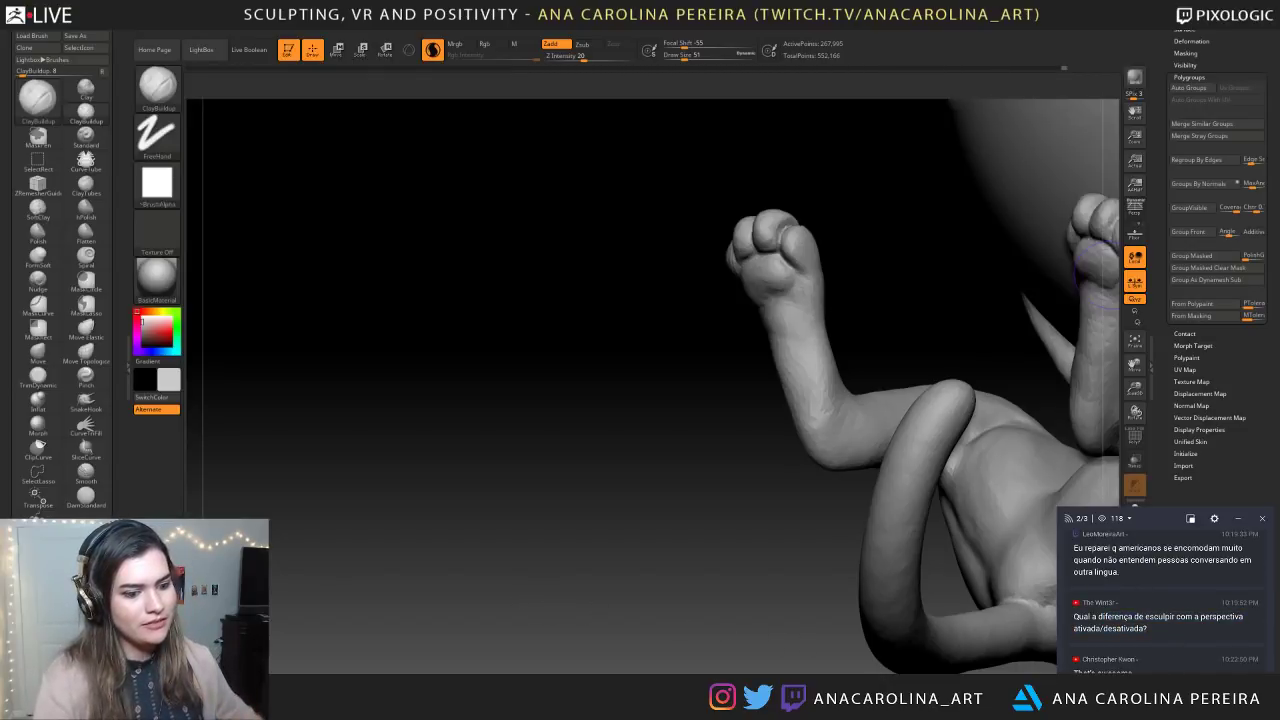
{"action": "left_click_drag", "start_coordinate": [325, 632], "coordinate": [474, 638]}
{"action": "left_click_drag", "start_coordinate": [883, 667], "coordinate": [881, 603], "text": "alt"}
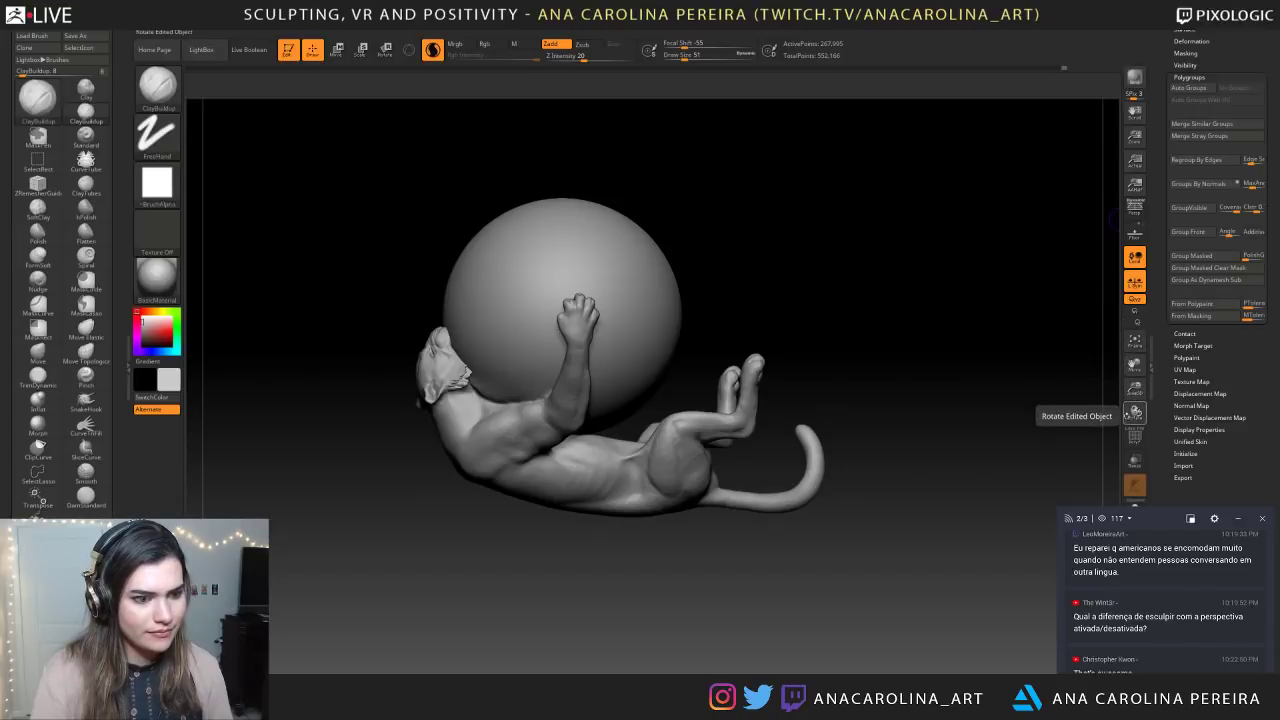
{"action": "left_click", "coordinate": [1135, 208]}
{"action": "left_click_drag", "start_coordinate": [1005, 337], "coordinate": [608, 402], "text": "shift"}
{"action": "left_click_drag", "start_coordinate": [405, 490], "coordinate": [450, 454], "text": "alt"}
{"action": "left_click_drag", "start_coordinate": [549, 484], "coordinate": [505, 489], "text": "alt"}
{"action": "left_click", "coordinate": [1133, 210]}
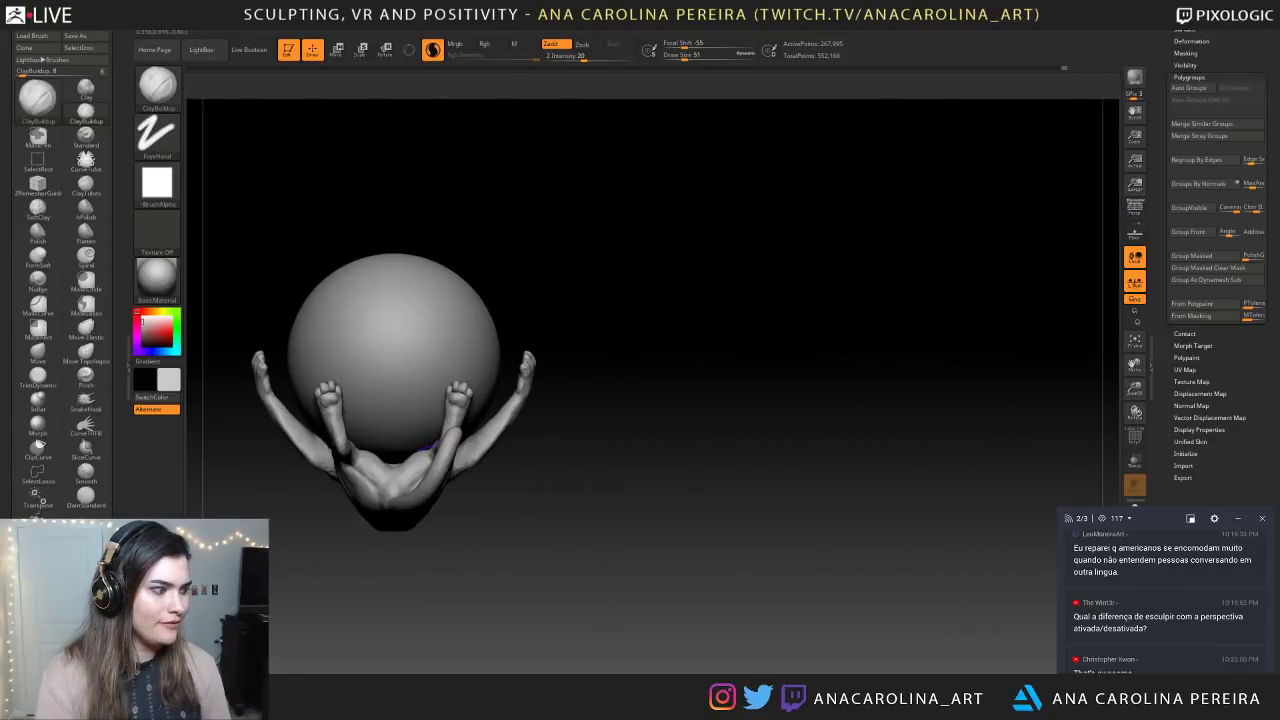
{"action": "left_click_drag", "start_coordinate": [527, 539], "coordinate": [615, 579], "text": "alt"}
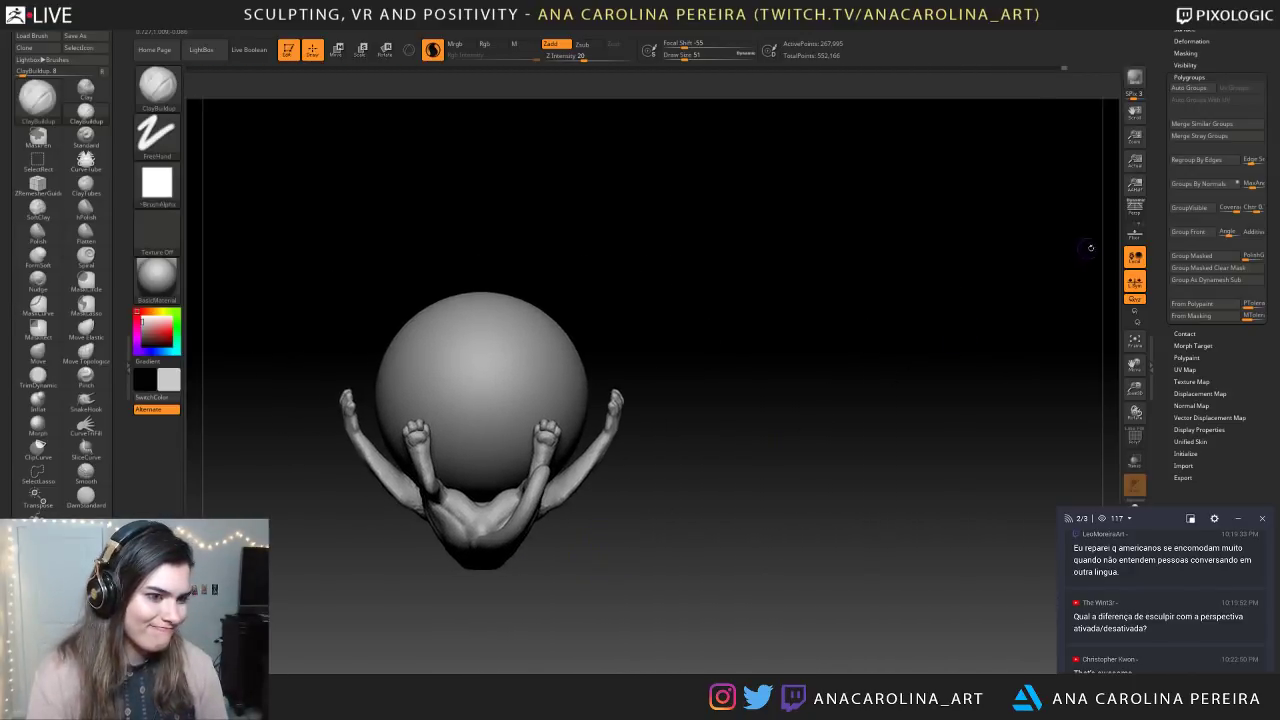
Turn perspective on again to examine the head and hind paws around the sphere, and switch it back off
{"action": "left_click", "coordinate": [1134, 209]}
{"action": "mouse_move", "coordinate": [1049, 271]}
{"action": "left_mouse_down"}
{"action": "mouse_move", "coordinate": [875, 413]}
{"action": "mouse_move", "coordinate": [1090, 430]}
{"action": "mouse_move", "coordinate": [1000, 425]}
{"action": "mouse_move", "coordinate": [985, 394]}
{"action": "mouse_move", "coordinate": [940, 392]}
{"action": "mouse_move", "coordinate": [1000, 316]}
{"action": "mouse_move", "coordinate": [1070, 320]}
{"action": "left_mouse_up"}
{"action": "mouse_move", "coordinate": [940, 330]}
{"action": "left_mouse_down"}
{"action": "mouse_move", "coordinate": [1068, 468]}
{"action": "mouse_move", "coordinate": [1010, 445]}
{"action": "mouse_move", "coordinate": [950, 385]}
{"action": "mouse_move", "coordinate": [897, 380]}
{"action": "mouse_move", "coordinate": [868, 441]}
{"action": "mouse_move", "coordinate": [874, 432]}
{"action": "mouse_move", "coordinate": [889, 460]}
{"action": "mouse_move", "coordinate": [949, 474]}
{"action": "left_mouse_up"}
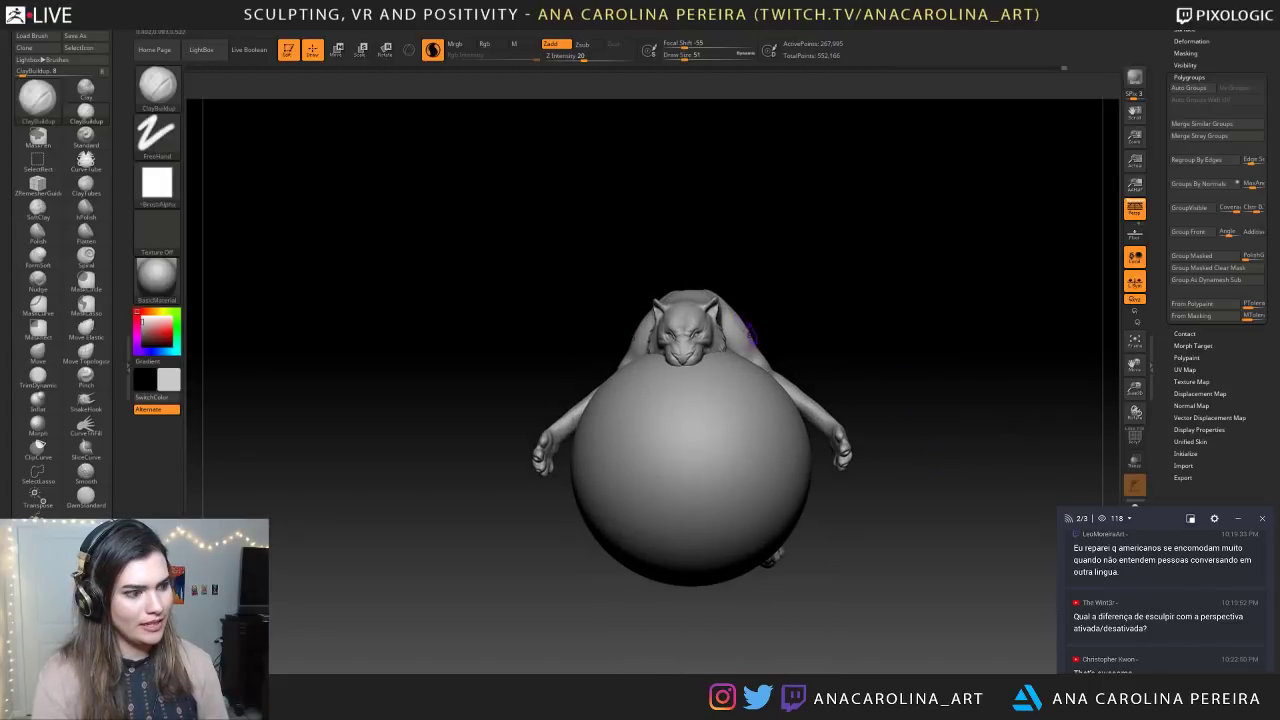
{"action": "mouse_move", "coordinate": [861, 451]}
{"action": "left_mouse_down"}
{"action": "mouse_move", "coordinate": [800, 430]}
{"action": "mouse_move", "coordinate": [820, 470]}
{"action": "mouse_move", "coordinate": [858, 430]}
{"action": "mouse_move", "coordinate": [858, 310]}
{"action": "mouse_move", "coordinate": [857, 360]}
{"action": "mouse_move", "coordinate": [840, 385]}
{"action": "mouse_move", "coordinate": [868, 400]}
{"action": "mouse_move", "coordinate": [931, 519]}
{"action": "mouse_move", "coordinate": [920, 535]}
{"action": "mouse_move", "coordinate": [962, 540]}
{"action": "mouse_move", "coordinate": [946, 557]}
{"action": "mouse_move", "coordinate": [900, 560]}
{"action": "mouse_move", "coordinate": [979, 621]}
{"action": "mouse_move", "coordinate": [1020, 445]}
{"action": "left_mouse_up"}
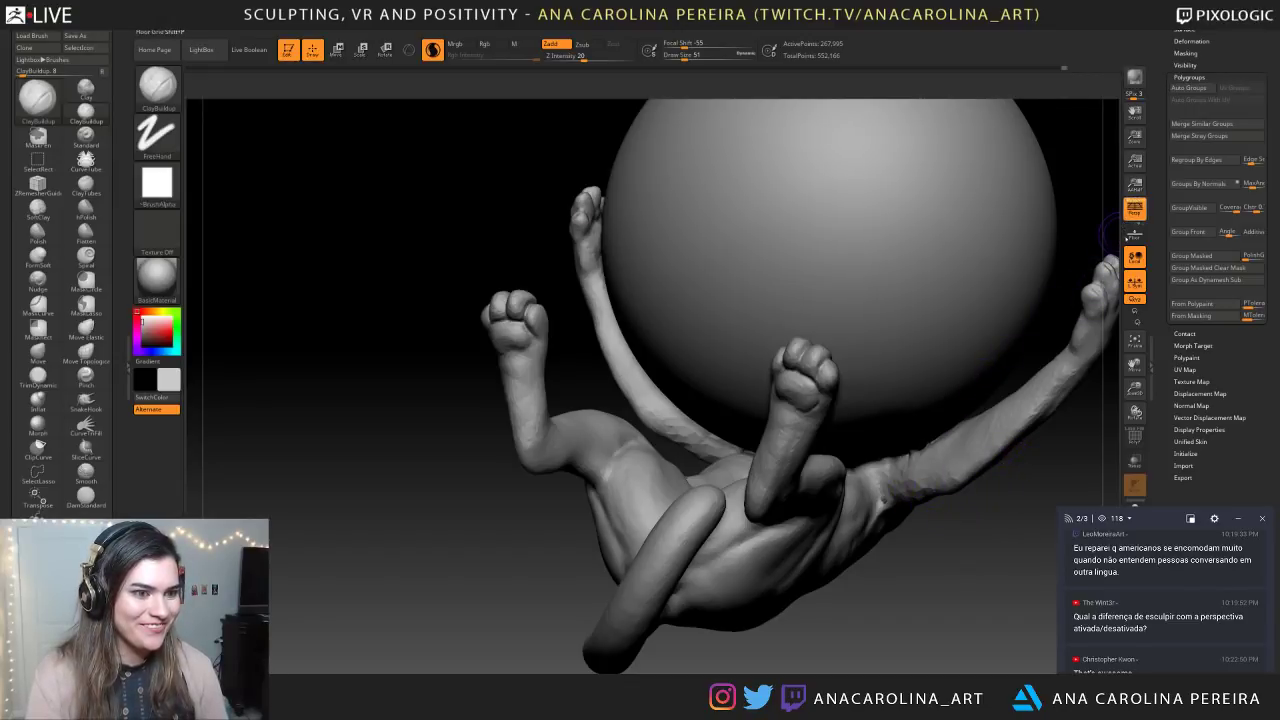
{"action": "left_click_drag", "start_coordinate": [1070, 290], "coordinate": [1094, 249]}
{"action": "left_click_drag", "start_coordinate": [939, 575], "coordinate": [942, 555]}
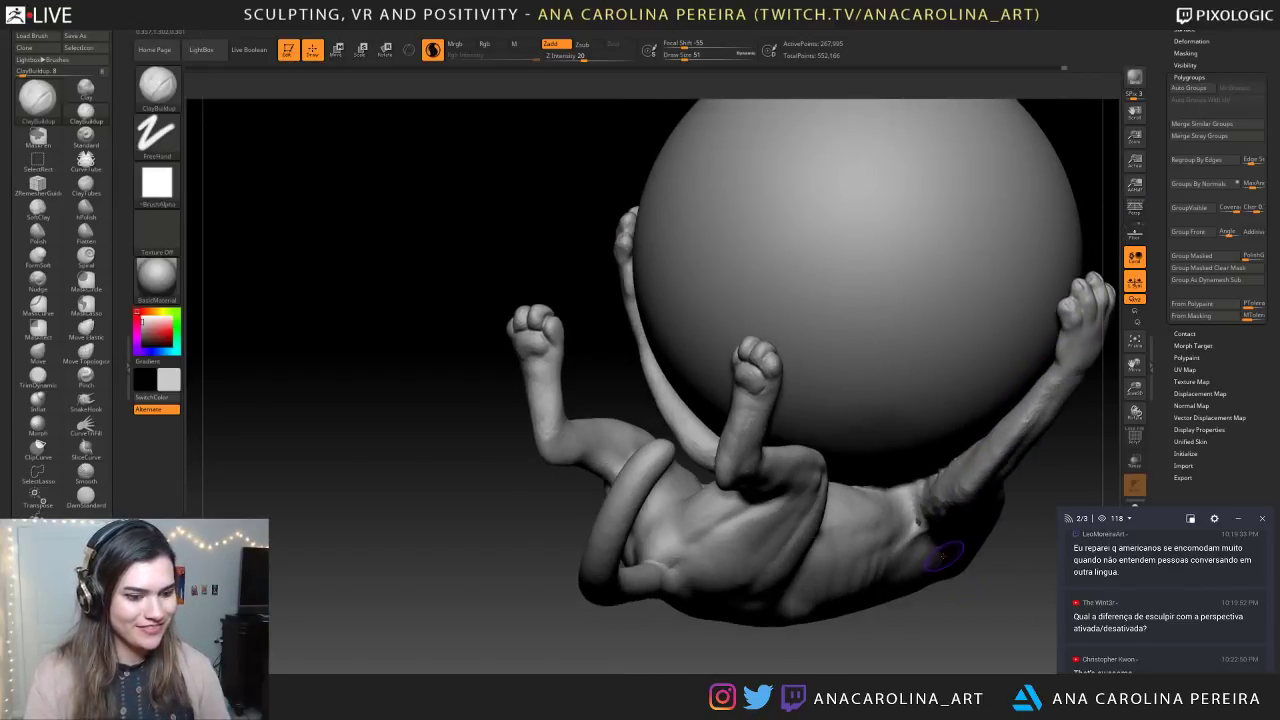
{"action": "scroll", "coordinate": [1222, 586], "scroll_direction": "down", "scroll_amount": 3}
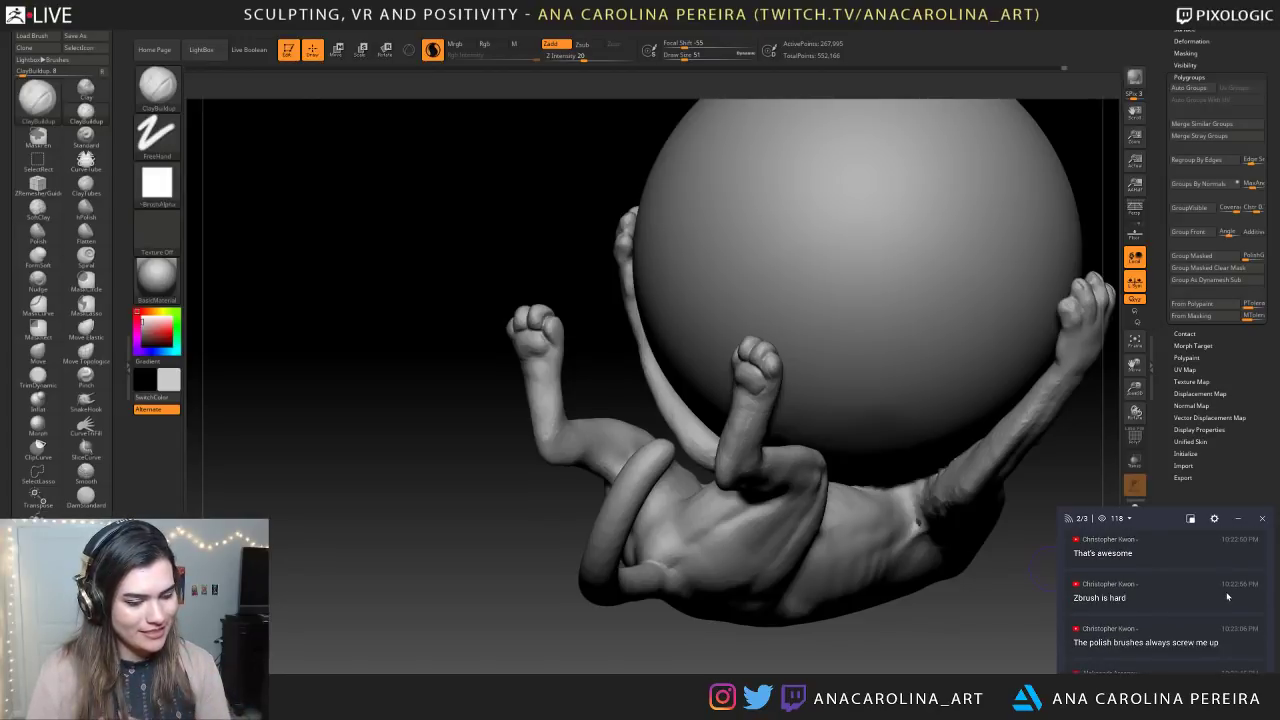
{"action": "scroll", "coordinate": [1225, 591], "scroll_direction": "down", "scroll_amount": 1}
{"action": "scroll", "coordinate": [1123, 617], "scroll_direction": "down", "scroll_amount": 1}
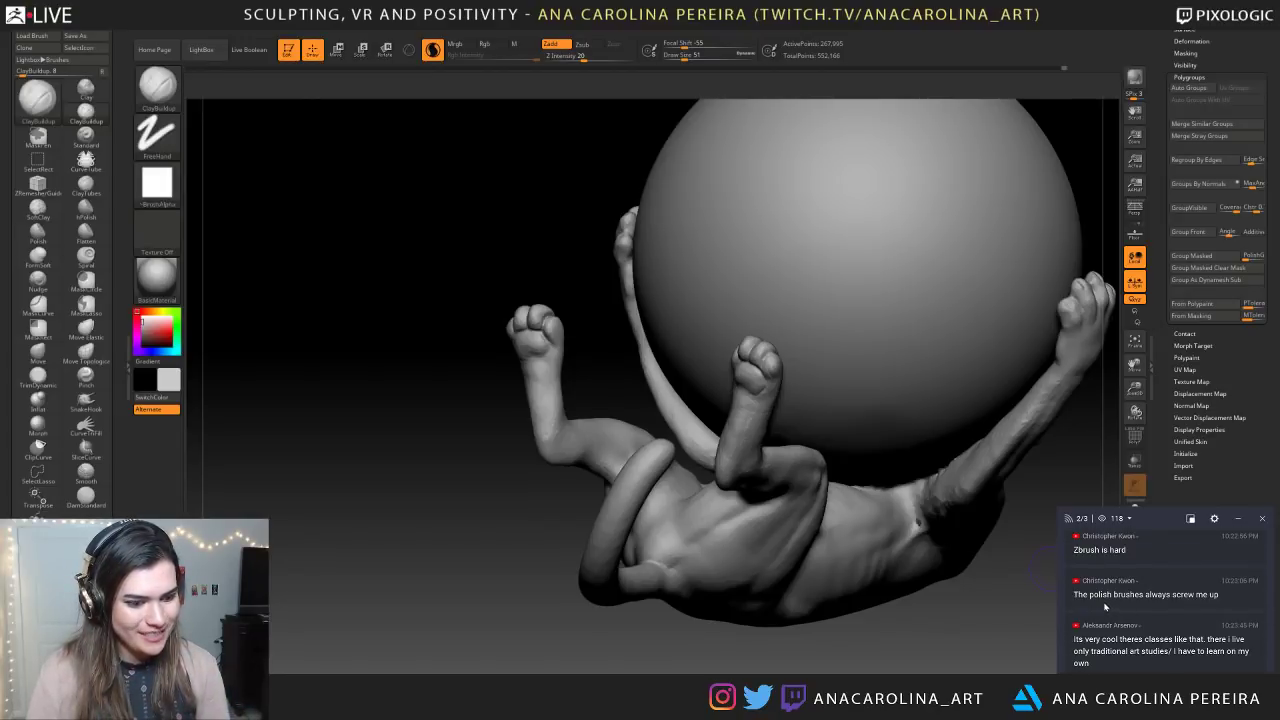
{"action": "scroll", "coordinate": [1195, 602], "scroll_direction": "down", "scroll_amount": 1}
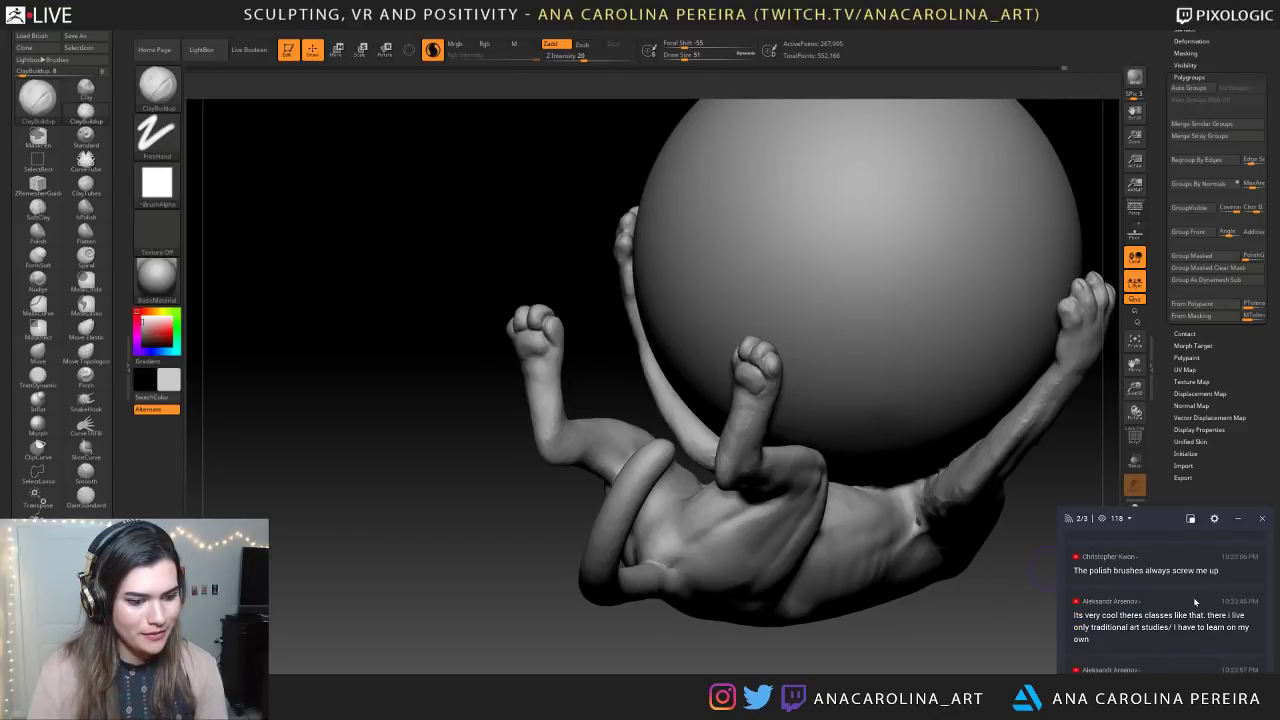
{"action": "scroll", "coordinate": [1195, 602], "scroll_direction": "down", "scroll_amount": 1}
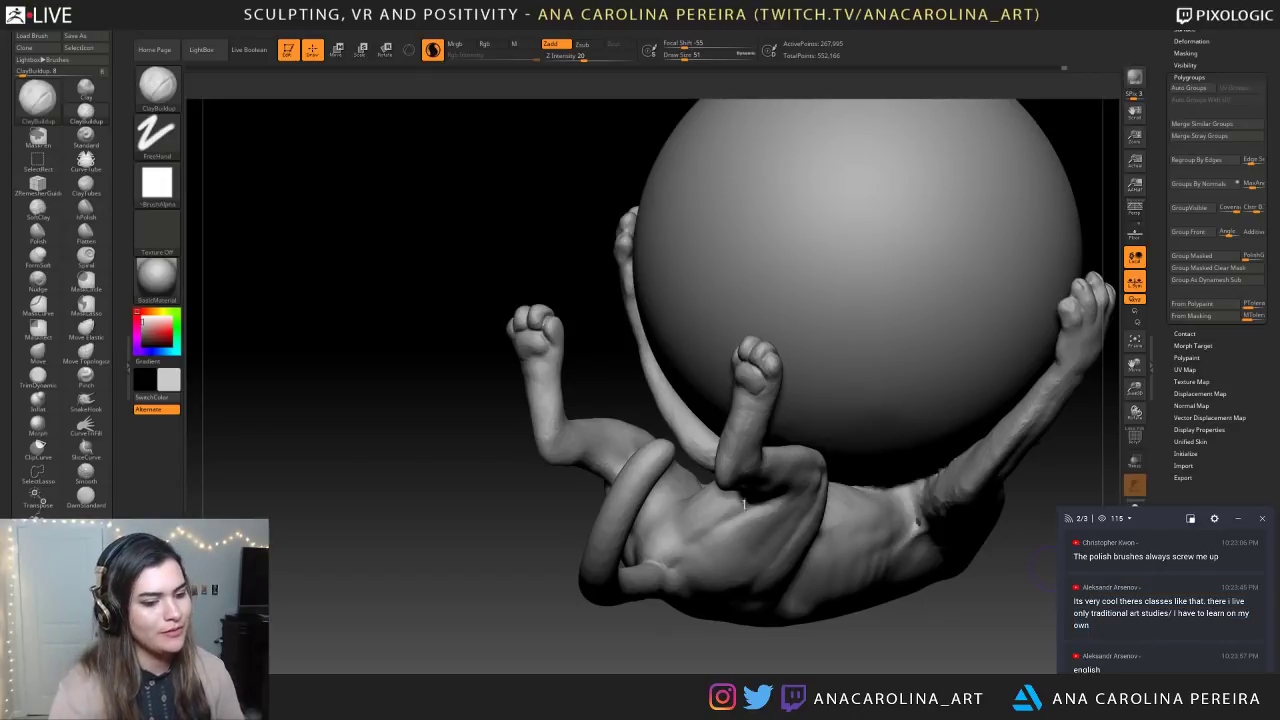
Set the brush to draw size 56 and smooth the lower hind leg from the paw down to the heel
{"action": "left_click_drag", "start_coordinate": [467, 640], "coordinate": [826, 634]}
{"action": "mouse_move", "coordinate": [598, 412]}
{"action": "left_mouse_down"}
{"action": "mouse_move", "coordinate": [633, 412]}
{"action": "mouse_move", "coordinate": [618, 402]}
{"action": "mouse_move", "coordinate": [594, 414]}
{"action": "left_mouse_up"}
{"action": "key", "text": "space"}
{"action": "left_click_drag", "start_coordinate": [590, 370], "coordinate": [612, 425], "text": "alt"}
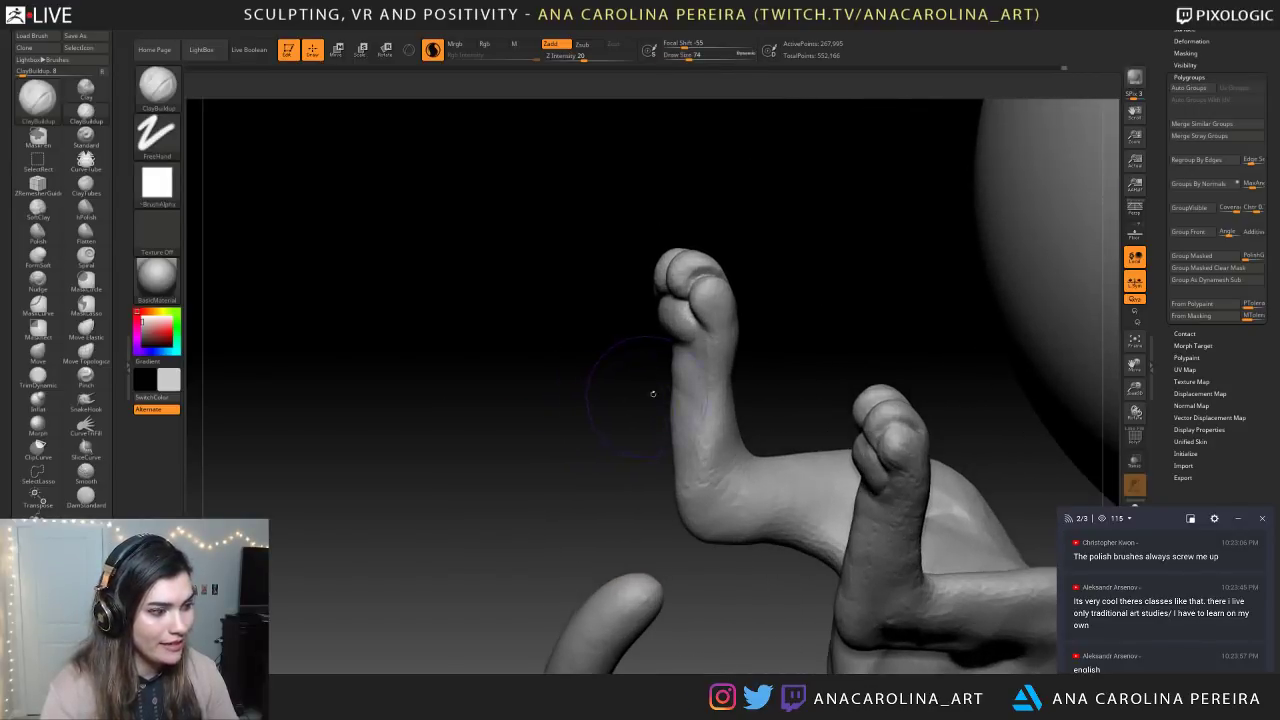
{"action": "mouse_move", "coordinate": [765, 348]}
{"action": "left_mouse_down"}
{"action": "mouse_move", "coordinate": [790, 340]}
{"action": "mouse_move", "coordinate": [777, 334]}
{"action": "left_mouse_up"}
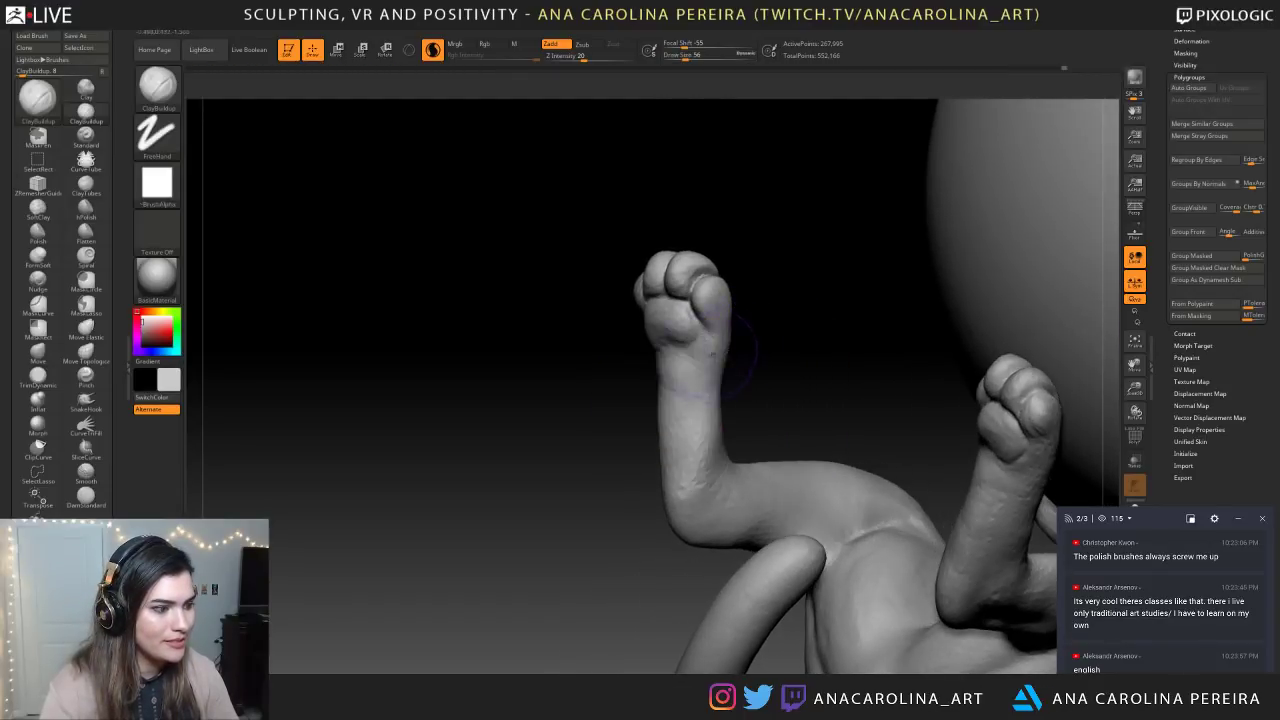
{"action": "key", "text": "shift"}
{"action": "left_click_drag", "start_coordinate": [668, 375], "coordinate": [678, 470], "text": "shift"}
{"action": "left_click_drag", "start_coordinate": [736, 428], "coordinate": [860, 425]}
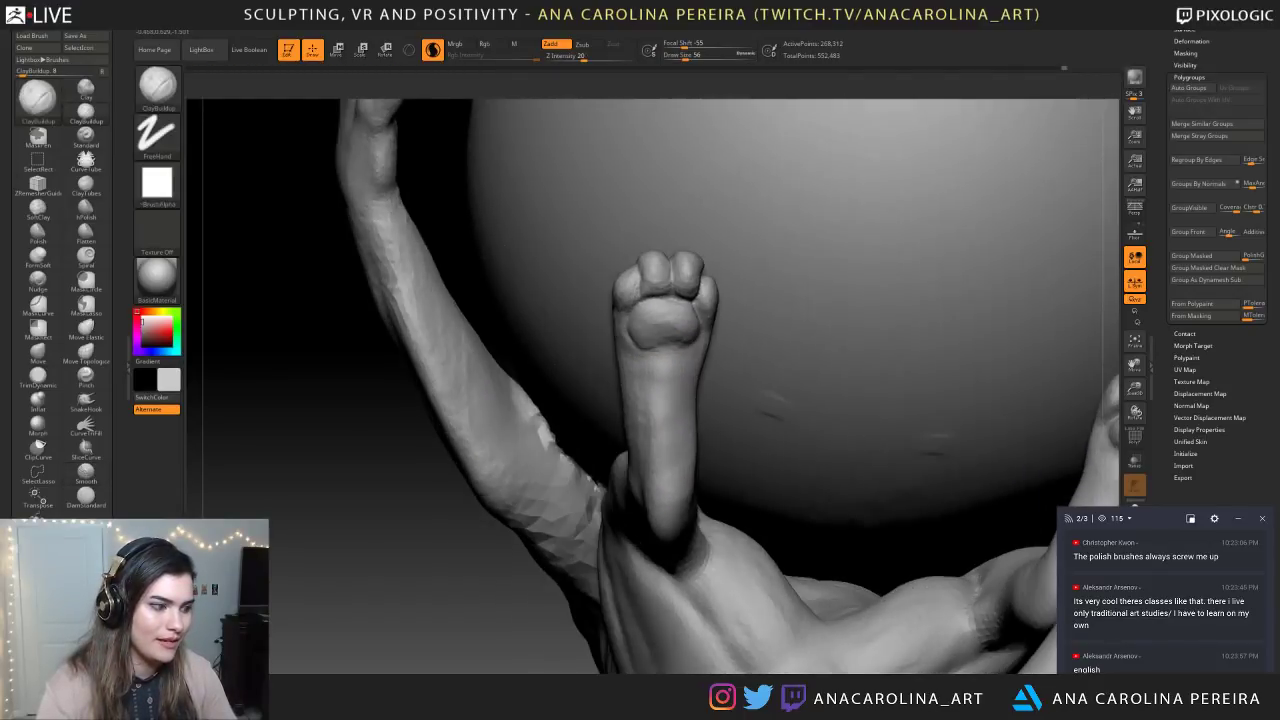
{"action": "left_click_drag", "start_coordinate": [650, 515], "coordinate": [640, 490], "text": "shift"}
{"action": "left_click_drag", "start_coordinate": [474, 608], "coordinate": [340, 570]}
{"action": "mouse_move", "coordinate": [590, 370]}
{"action": "left_mouse_down"}
{"action": "mouse_move", "coordinate": [634, 365]}
{"action": "mouse_move", "coordinate": [614, 374]}
{"action": "left_mouse_up"}
Enlarge ClayBuildup to draw size 80 and fill out the hind leg between the paw and the heel
{"action": "key", "text": "b"}
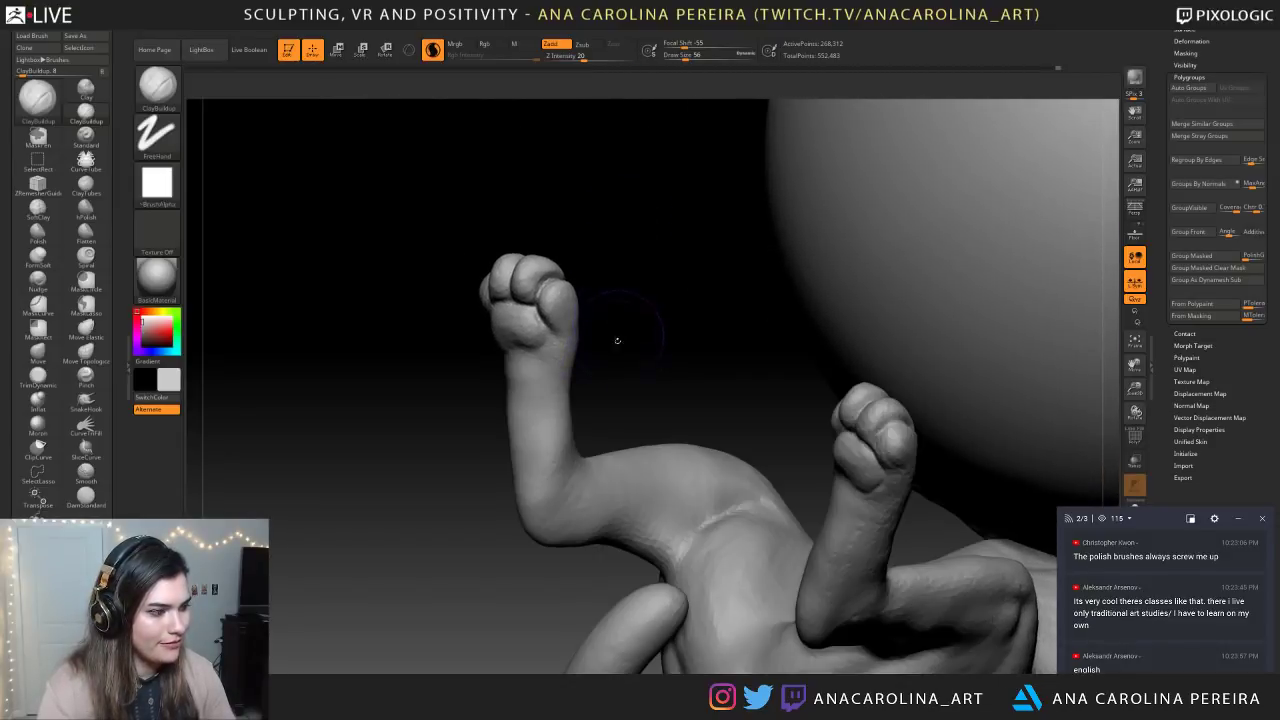
{"action": "key", "text": "b"}
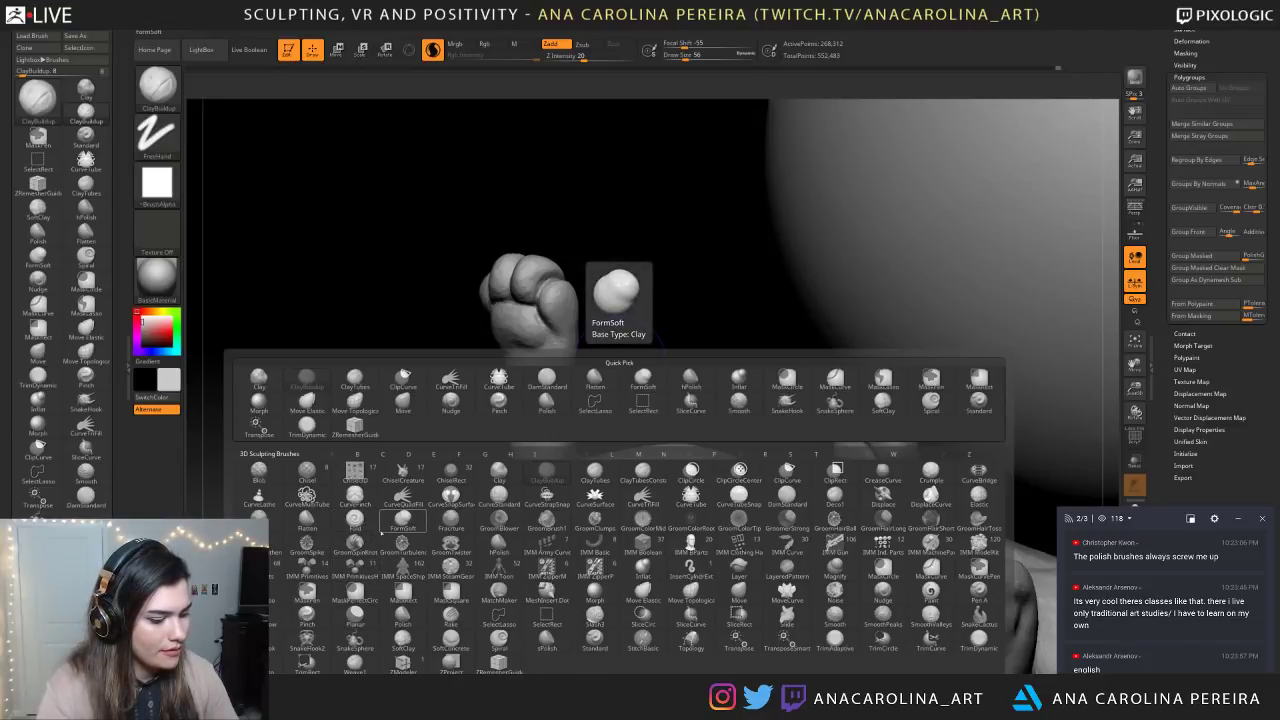
{"action": "key", "text": "Escape"}
{"action": "key", "text": "space"}
{"action": "left_click_drag", "start_coordinate": [571, 383], "coordinate": [580, 379]}
{"action": "left_click_drag", "start_coordinate": [698, 383], "coordinate": [643, 399]}
{"action": "left_click_drag", "start_coordinate": [580, 370], "coordinate": [550, 378]}
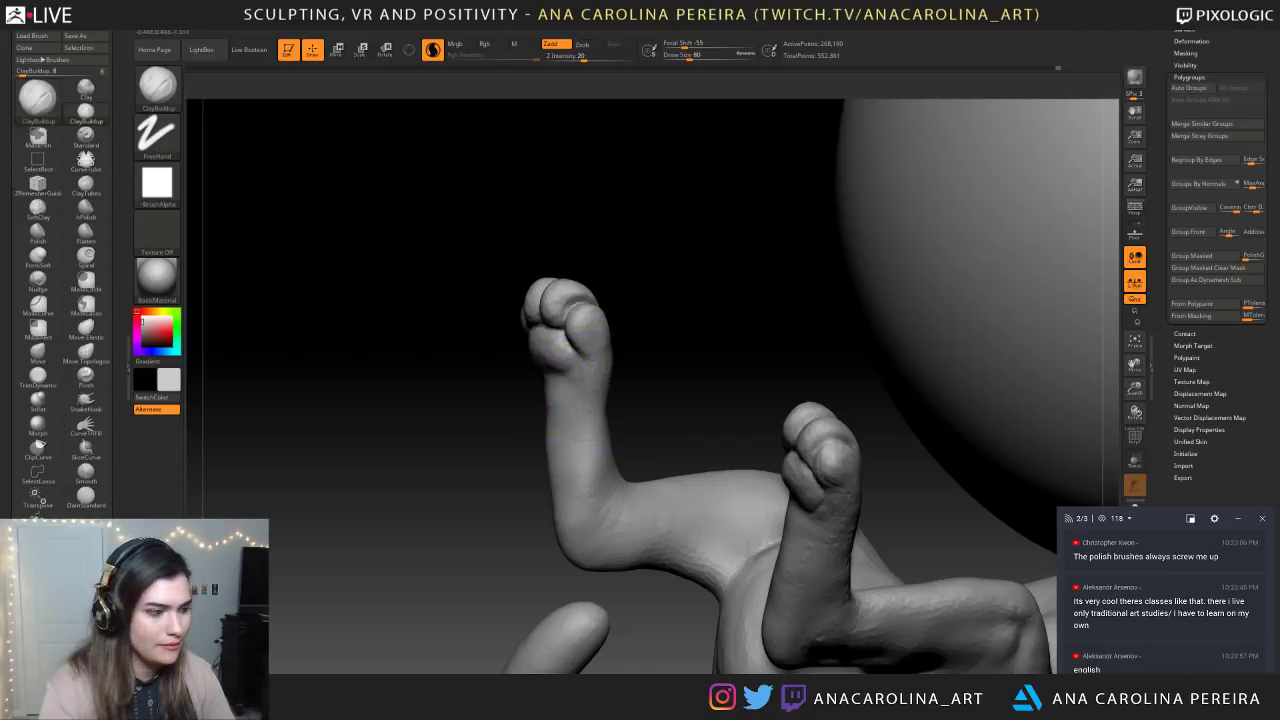
{"action": "left_click_drag", "start_coordinate": [632, 401], "coordinate": [605, 404]}
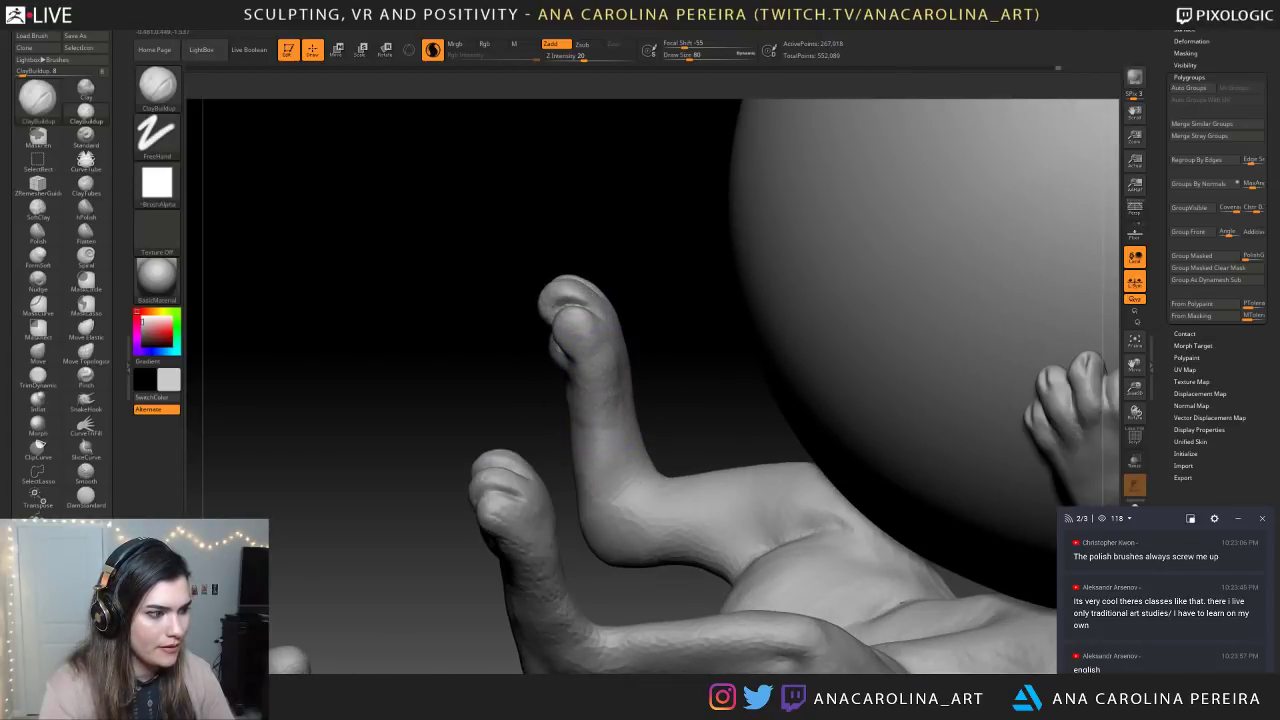
{"action": "mouse_move", "coordinate": [620, 475]}
{"action": "left_mouse_down"}
{"action": "mouse_move", "coordinate": [635, 505]}
{"action": "mouse_move", "coordinate": [650, 480]}
{"action": "left_mouse_up"}
{"action": "left_click_drag", "start_coordinate": [677, 434], "coordinate": [750, 422]}
Reduce the brush to draw size 44, then build up and smooth the heel of the hind leg
{"action": "key", "text": "space"}
{"action": "left_click", "coordinate": [688, 420]}
{"action": "mouse_move", "coordinate": [640, 493]}
{"action": "left_mouse_down"}
{"action": "mouse_move", "coordinate": [598, 462]}
{"action": "mouse_move", "coordinate": [641, 496]}
{"action": "mouse_move", "coordinate": [592, 490]}
{"action": "mouse_move", "coordinate": [612, 528]}
{"action": "mouse_move", "coordinate": [604, 497]}
{"action": "left_mouse_up"}
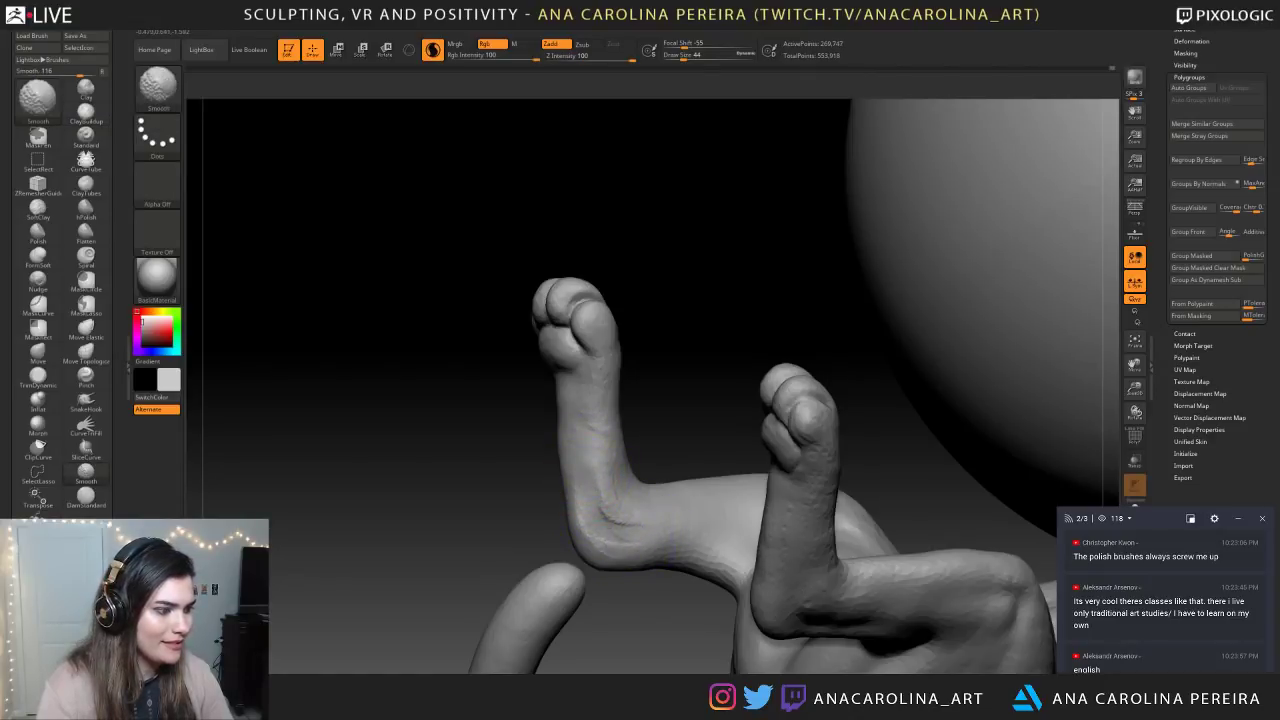
{"action": "mouse_move", "coordinate": [616, 522]}
{"action": "right_mouse_down", "text": "ctrl"}
{"action": "mouse_move", "coordinate": [620, 403]}
{"action": "mouse_move", "coordinate": [617, 532]}
{"action": "right_mouse_up", "text": "ctrl"}
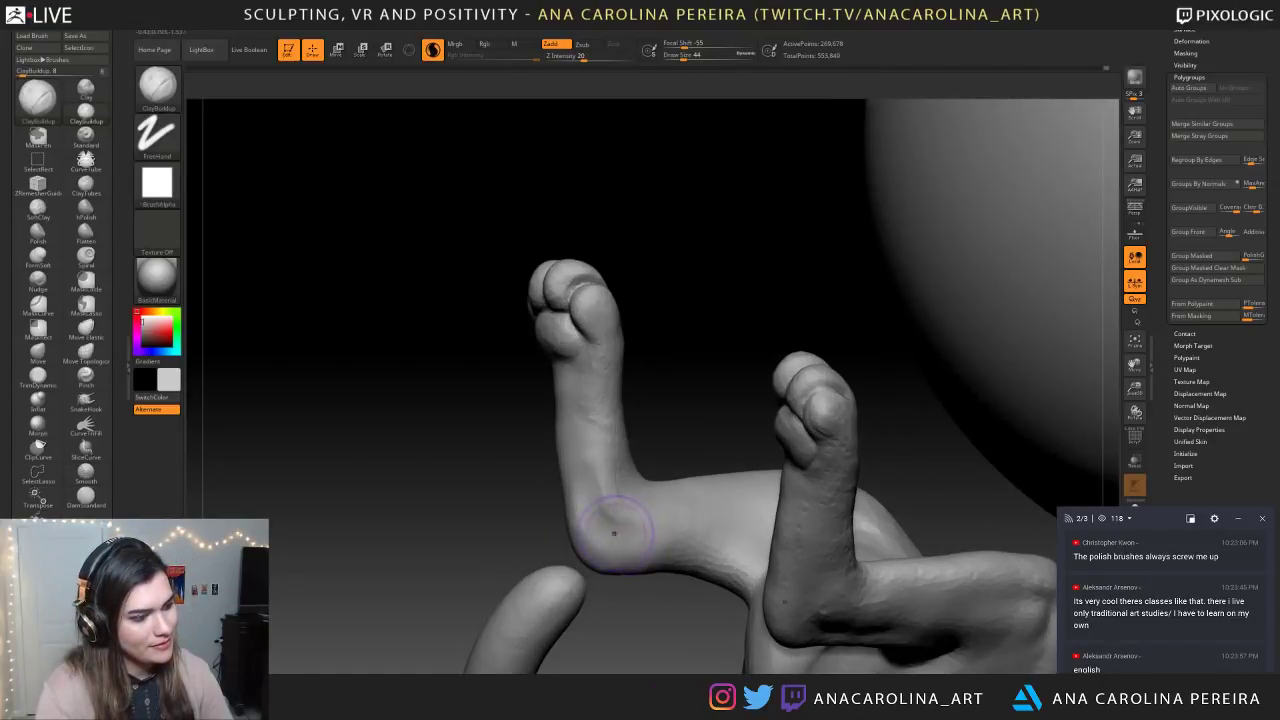
{"action": "mouse_move", "coordinate": [623, 550]}
{"action": "left_mouse_down"}
{"action": "mouse_move", "coordinate": [655, 565]}
{"action": "mouse_move", "coordinate": [679, 543]}
{"action": "mouse_move", "coordinate": [671, 531]}
{"action": "left_mouse_up"}
Reduce the brush to draw size 23 for close-up work on the hind paw's toes
{"action": "key", "text": "space"}
{"action": "mouse_move", "coordinate": [671, 531]}
{"action": "right_mouse_down"}
{"action": "mouse_move", "coordinate": [640, 390]}
{"action": "mouse_move", "coordinate": [706, 345]}
{"action": "mouse_move", "coordinate": [720, 301]}
{"action": "mouse_move", "coordinate": [609, 334]}
{"action": "mouse_move", "coordinate": [646, 417]}
{"action": "mouse_move", "coordinate": [634, 358]}
{"action": "right_mouse_up"}
{"action": "mouse_move", "coordinate": [634, 358]}
{"action": "right_mouse_down", "text": "alt"}
{"action": "mouse_move", "coordinate": [704, 401]}
{"action": "mouse_move", "coordinate": [709, 434]}
{"action": "mouse_move", "coordinate": [726, 403]}
{"action": "mouse_move", "coordinate": [722, 418]}
{"action": "right_mouse_up", "text": "alt"}
{"action": "key", "text": "space"}
{"action": "left_click_drag", "start_coordinate": [722, 404], "coordinate": [704, 404]}
{"action": "key", "text": "shift"}
{"action": "right_click_drag", "start_coordinate": [618, 328], "coordinate": [653, 365], "text": "alt"}
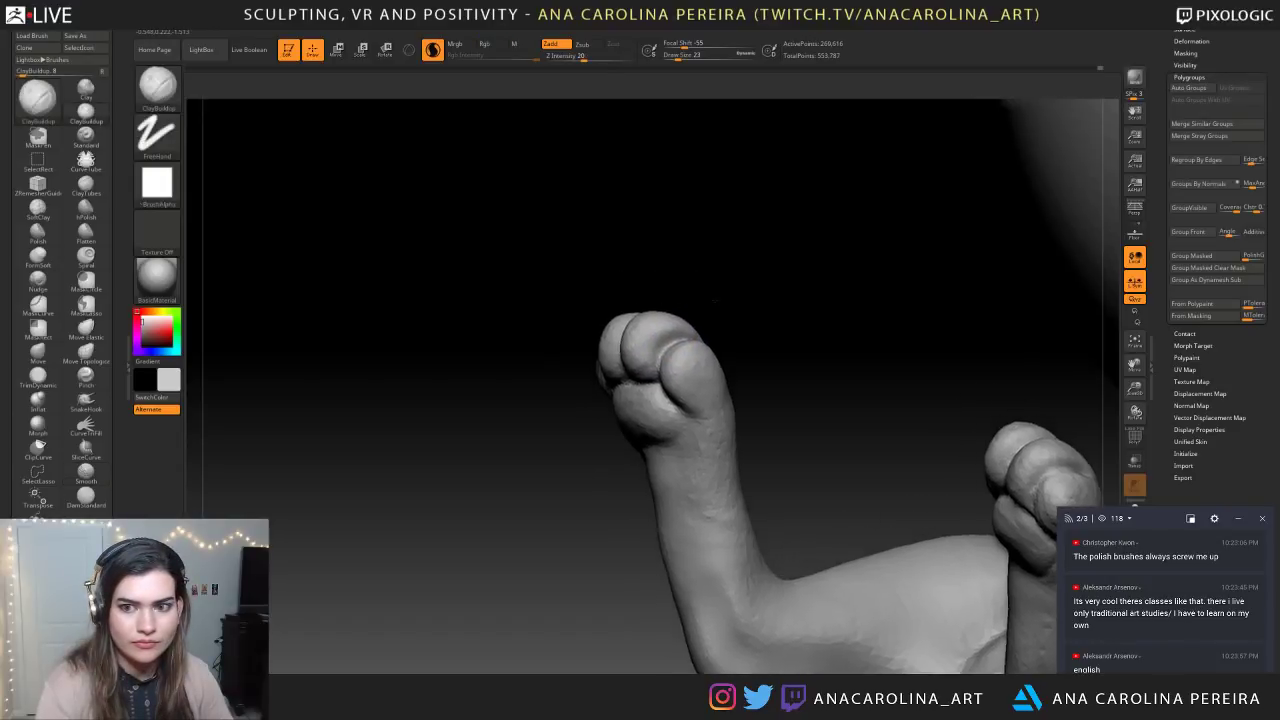
{"action": "key", "text": "v"}
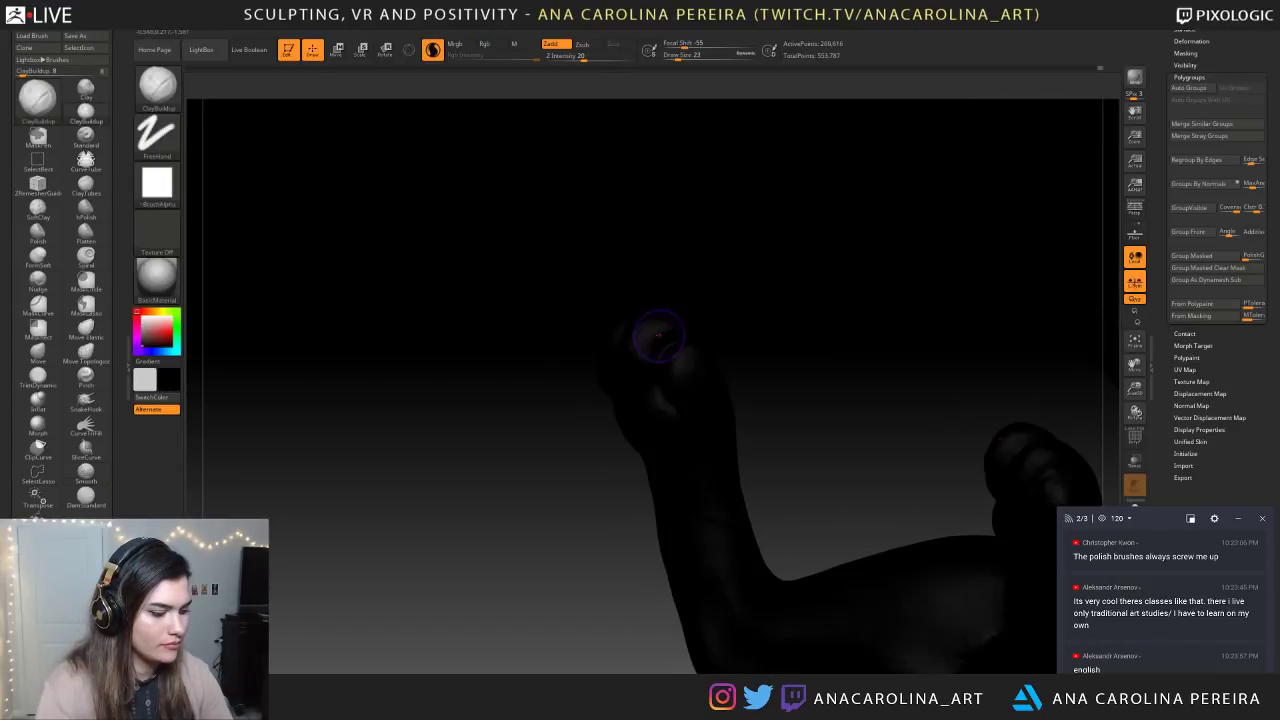
{"action": "key", "text": "v"}
Switch to the DamStandard brush and carve creases between the hind paw's toes and above the main pad
{"action": "key", "text": "b"}
{"action": "key", "text": "d"}
{"action": "key", "text": "s"}
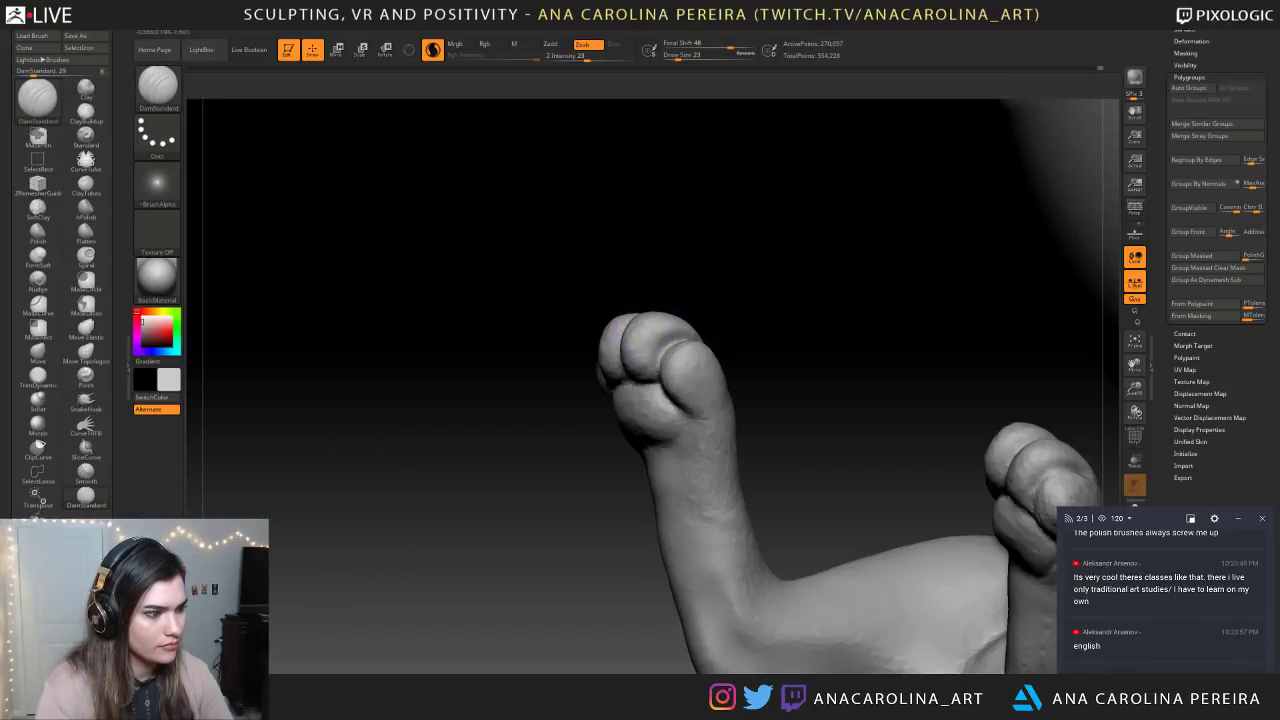
{"action": "mouse_move", "coordinate": [725, 305]}
{"action": "left_mouse_down"}
{"action": "mouse_move", "coordinate": [918, 319]}
{"action": "mouse_move", "coordinate": [830, 322]}
{"action": "left_mouse_up"}
{"action": "left_click_drag", "start_coordinate": [660, 374], "coordinate": [692, 404]}
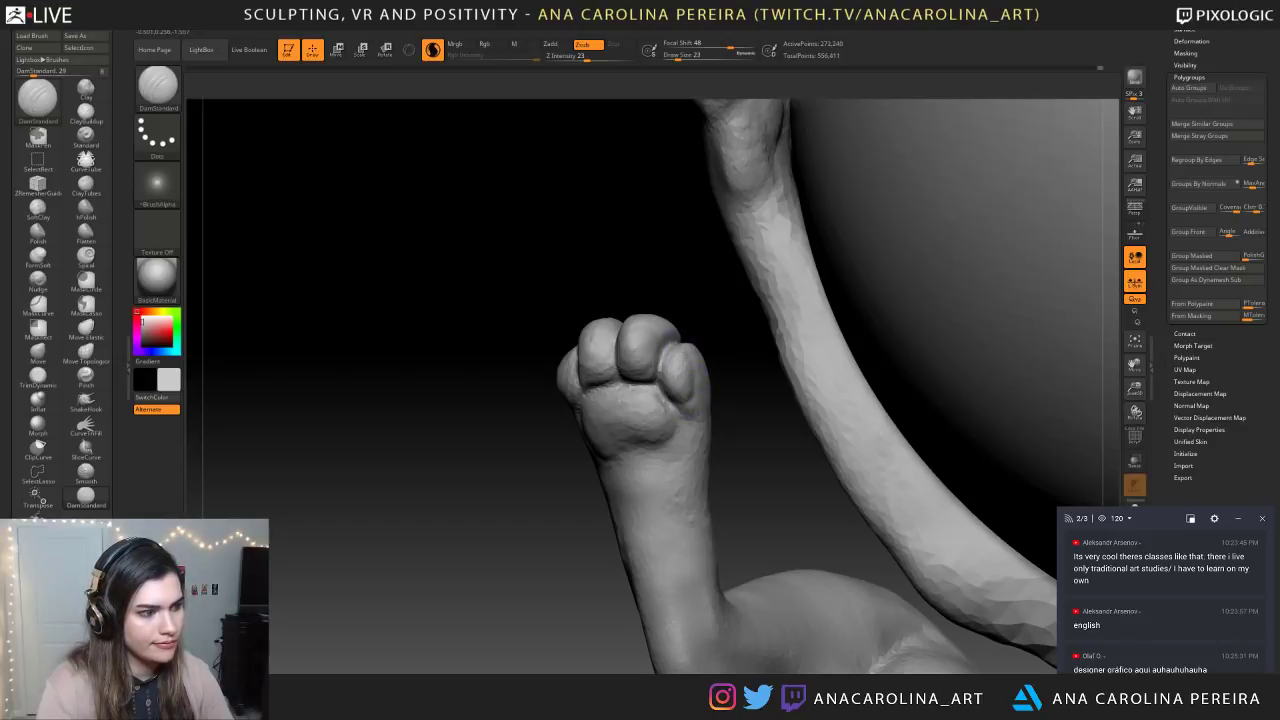
{"action": "left_click_drag", "start_coordinate": [703, 330], "coordinate": [688, 345]}
{"action": "left_click_drag", "start_coordinate": [630, 380], "coordinate": [648, 388]}
{"action": "left_click_drag", "start_coordinate": [645, 333], "coordinate": [622, 336]}
Outline the toe pads on the sole of the hind paw with DamStandard, redoing the outer toe's crease
{"action": "mouse_move", "coordinate": [710, 460]}
{"action": "left_mouse_down"}
{"action": "mouse_move", "coordinate": [498, 524]}
{"action": "mouse_move", "coordinate": [630, 520]}
{"action": "left_mouse_up"}
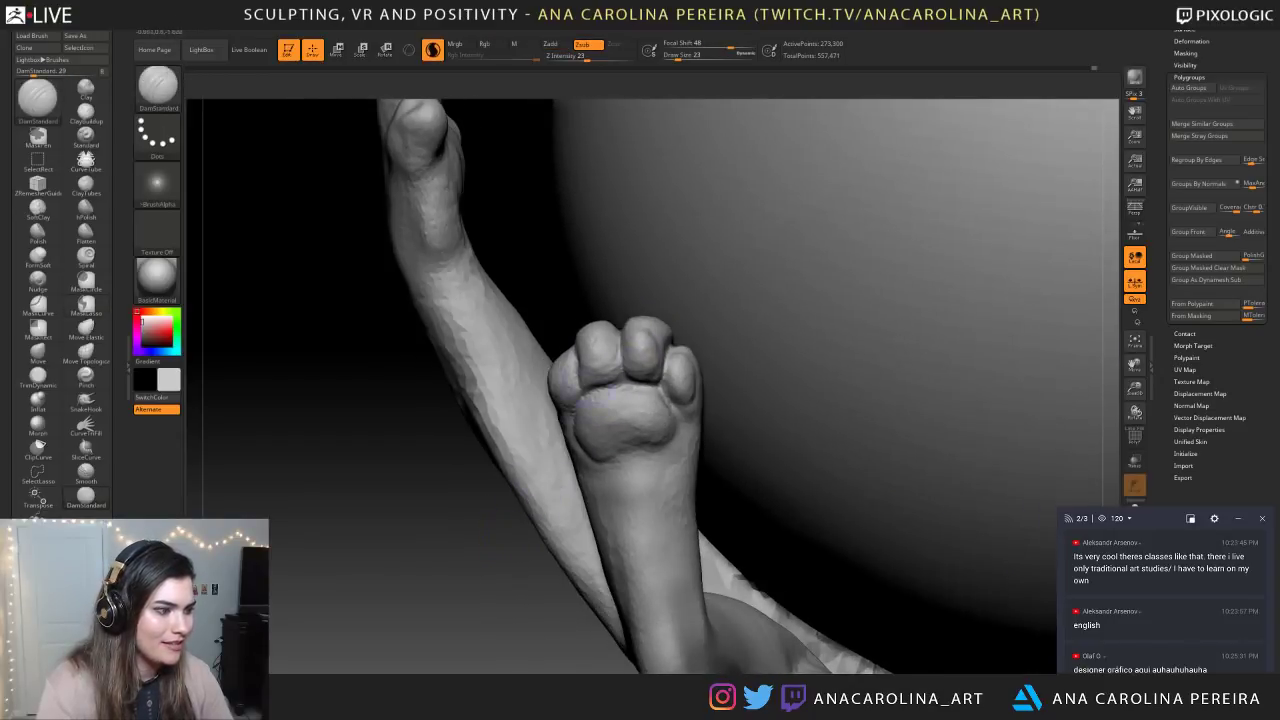
{"action": "left_click_drag", "start_coordinate": [653, 331], "coordinate": [661, 341]}
{"action": "left_click_drag", "start_coordinate": [445, 450], "coordinate": [531, 457]}
{"action": "left_click_drag", "start_coordinate": [604, 384], "coordinate": [594, 385]}
{"action": "left_click_drag", "start_coordinate": [585, 344], "coordinate": [610, 385]}
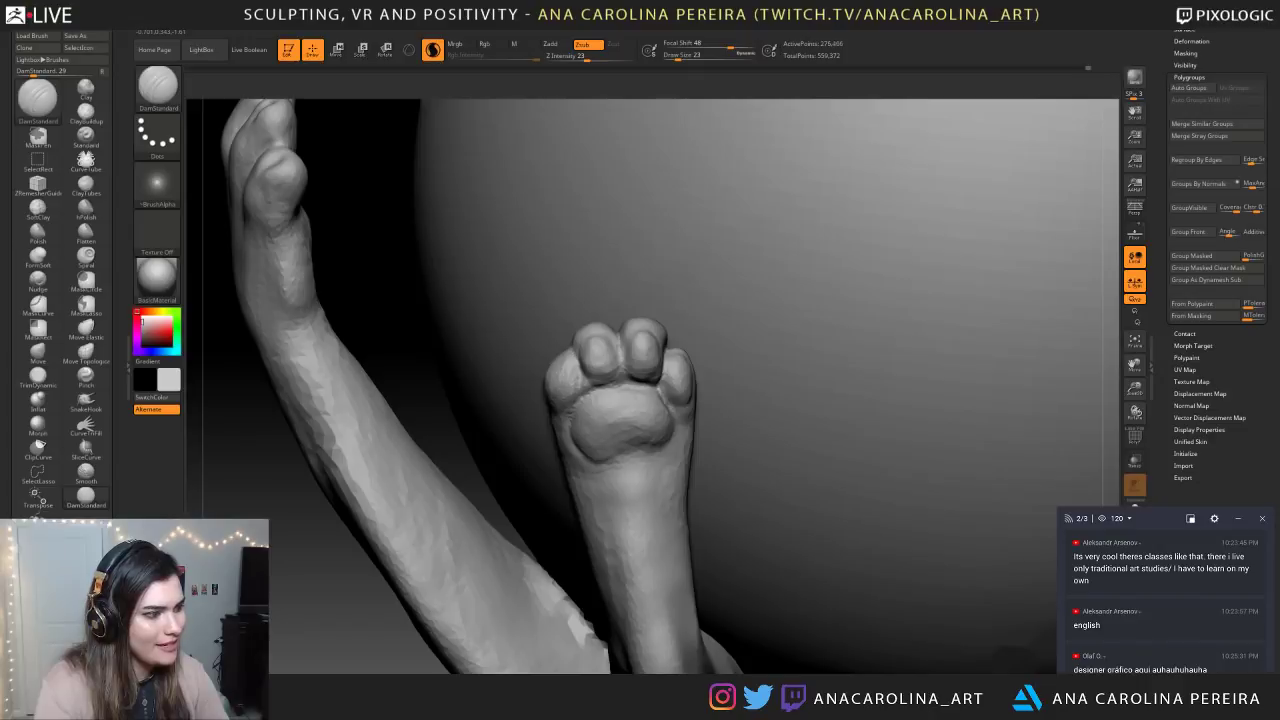
{"action": "key", "text": "ctrl+z"}
{"action": "left_click_drag", "start_coordinate": [573, 364], "coordinate": [580, 400]}
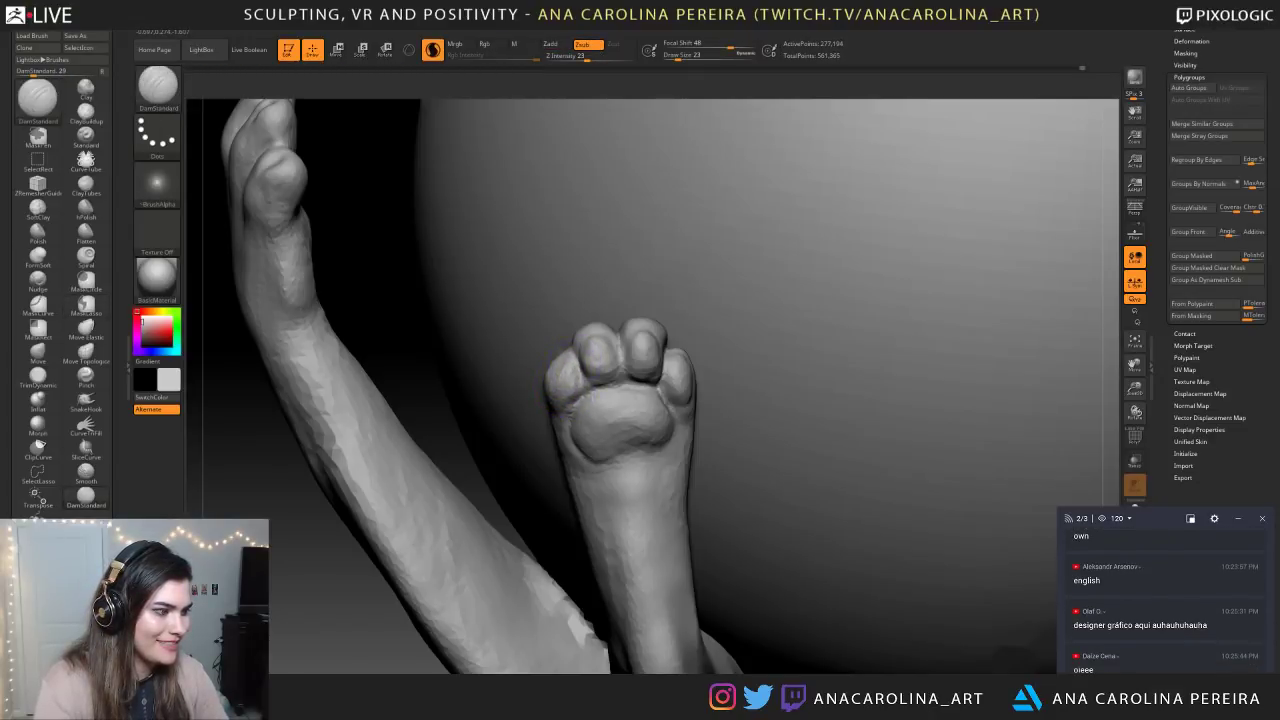
Switch to the Move brush at draw size 31, then reshape and smooth the toes of the hind paw
{"action": "mouse_move", "coordinate": [335, 620]}
{"action": "left_mouse_down", "text": "alt"}
{"action": "mouse_move", "coordinate": [323, 551]}
{"action": "mouse_move", "coordinate": [349, 646]}
{"action": "mouse_move", "coordinate": [449, 583]}
{"action": "left_mouse_up", "text": "alt"}
{"action": "key", "text": "b"}
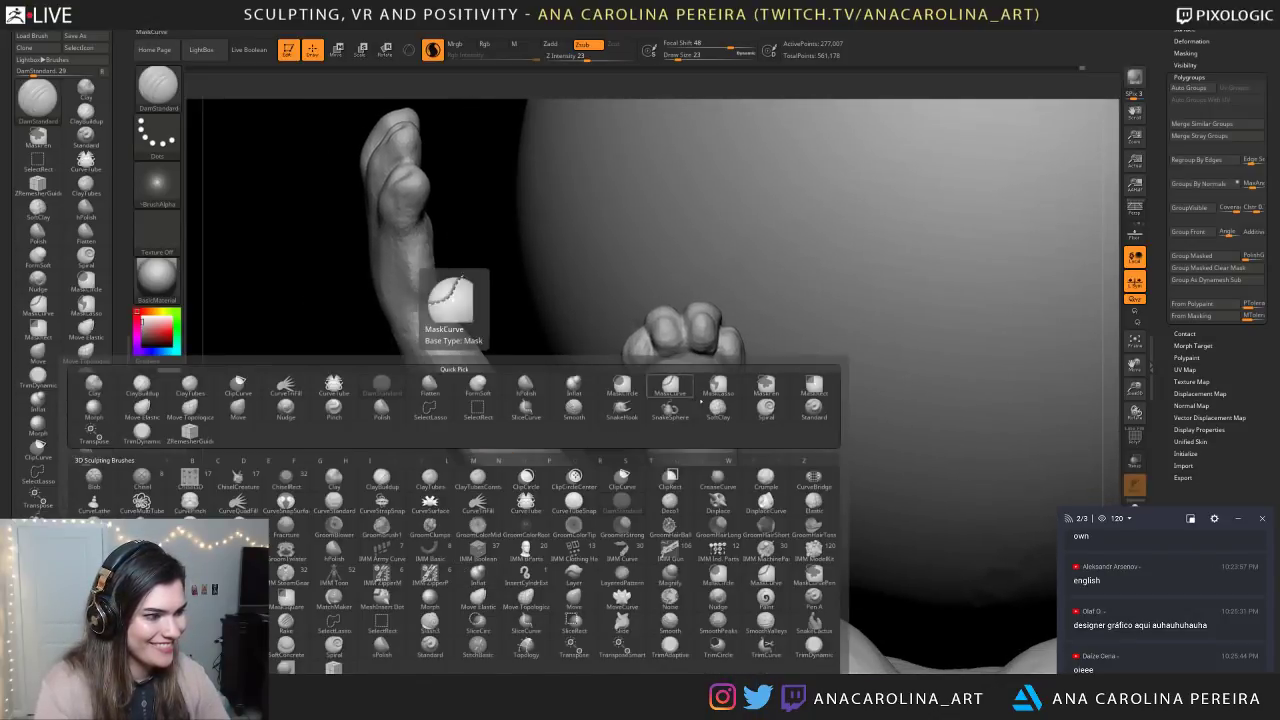
{"action": "key", "text": "b"}
{"action": "key", "text": "m"}
{"action": "key", "text": "v"}
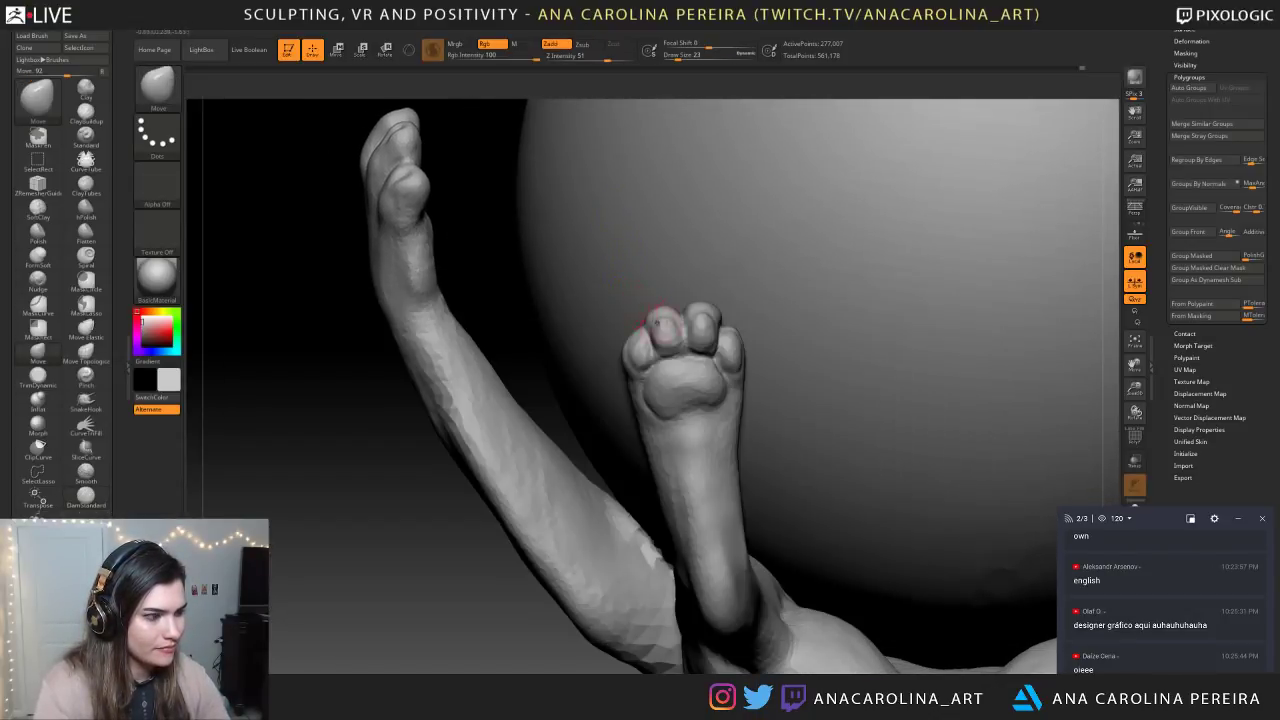
{"action": "key", "text": "space"}
{"action": "left_click", "coordinate": [720, 312]}
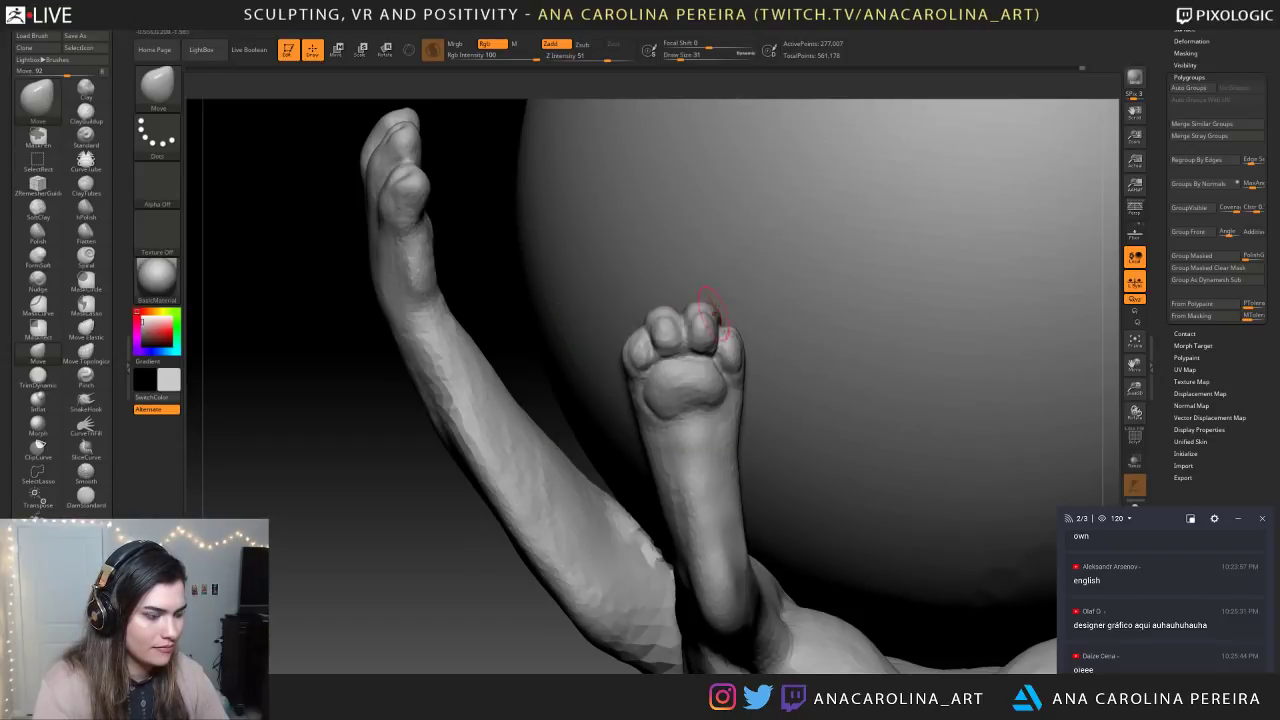
{"action": "left_click_drag", "start_coordinate": [600, 330], "coordinate": [660, 370]}
{"action": "left_click_drag", "start_coordinate": [755, 310], "coordinate": [860, 290]}
{"action": "left_click_drag", "start_coordinate": [720, 289], "coordinate": [660, 374], "text": "shift"}
Quick-save the sculpt with the whole cat and sphere in view
{"action": "right_click_drag", "start_coordinate": [661, 375], "coordinate": [668, 250], "text": "ctrl"}
{"action": "right_click_drag", "start_coordinate": [730, 490], "coordinate": [922, 420]}
{"action": "right_click_drag", "start_coordinate": [980, 460], "coordinate": [782, 612]}
{"action": "key", "text": "9"}
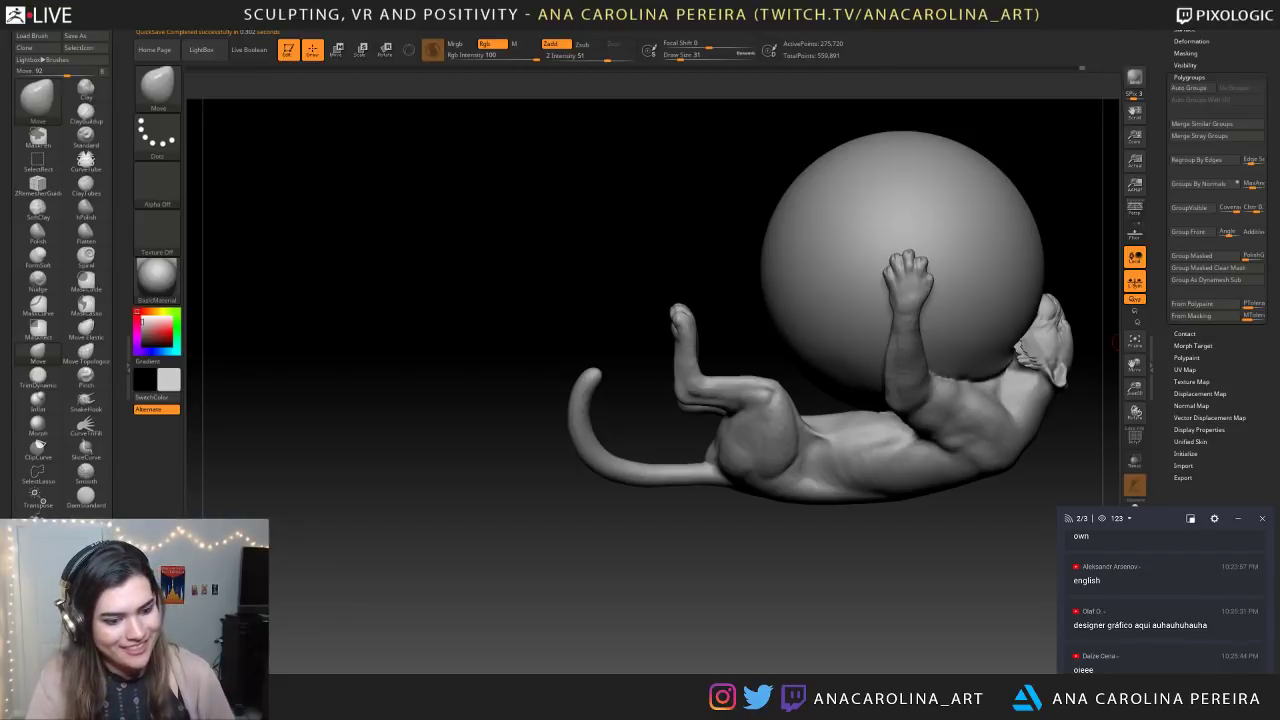
Examine the cat's overall pose and the hind legs from several sides
{"action": "scroll", "coordinate": [1133, 664], "scroll_direction": "up", "scroll_amount": 2}
{"action": "scroll", "coordinate": [1136, 665], "scroll_direction": "down", "scroll_amount": 3}
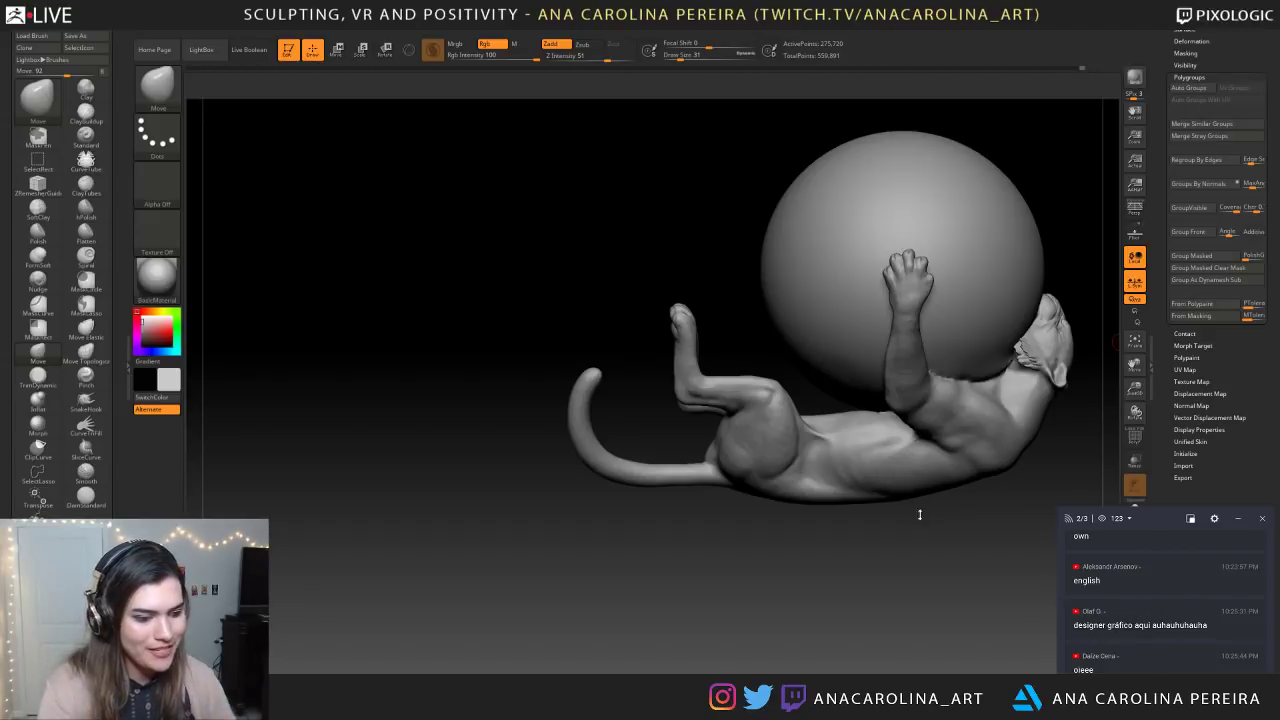
{"action": "left_click_drag", "start_coordinate": [915, 508], "coordinate": [1030, 540]}
{"action": "left_click_drag", "start_coordinate": [800, 590], "coordinate": [810, 614]}
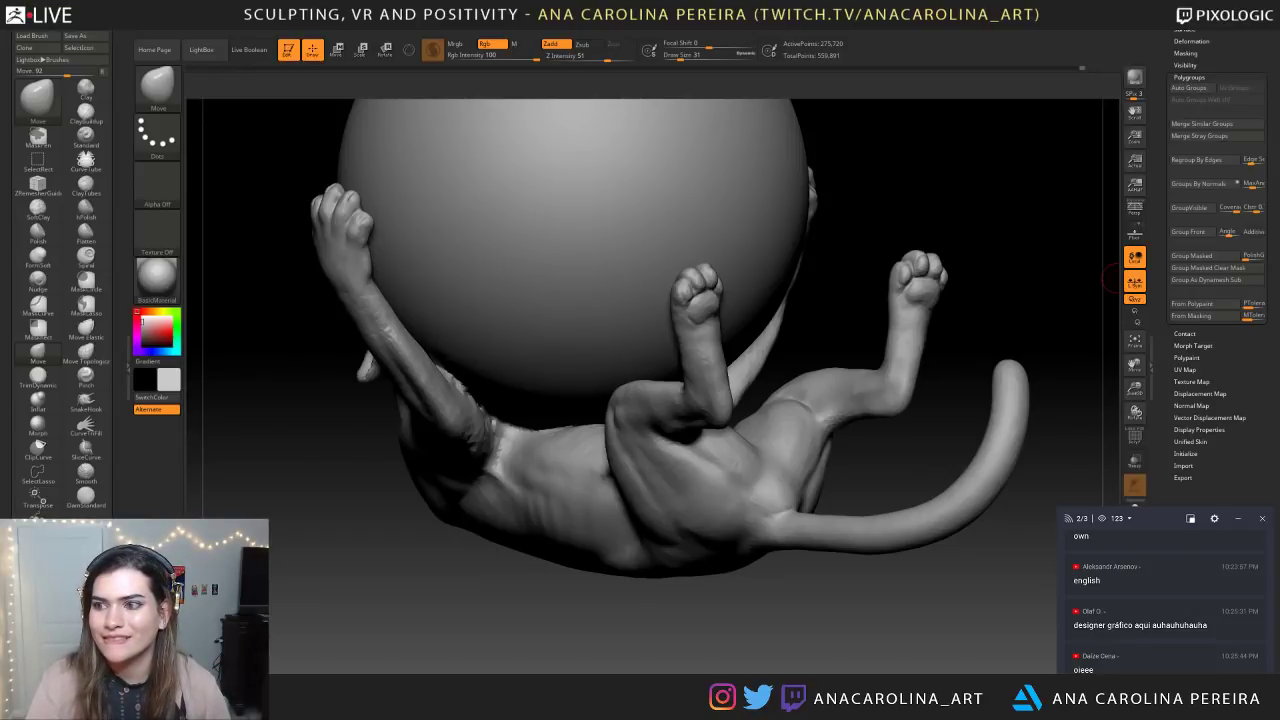
{"action": "mouse_move", "coordinate": [840, 640]}
{"action": "left_mouse_down"}
{"action": "mouse_move", "coordinate": [954, 643]}
{"action": "mouse_move", "coordinate": [944, 640]}
{"action": "left_mouse_up"}
{"action": "mouse_move", "coordinate": [793, 325]}
{"action": "left_mouse_down", "text": "shift"}
{"action": "mouse_move", "coordinate": [850, 440]}
{"action": "mouse_move", "coordinate": [894, 486]}
{"action": "mouse_move", "coordinate": [865, 525]}
{"action": "mouse_move", "coordinate": [910, 646]}
{"action": "mouse_move", "coordinate": [914, 560]}
{"action": "mouse_move", "coordinate": [983, 446]}
{"action": "mouse_move", "coordinate": [894, 534]}
{"action": "mouse_move", "coordinate": [830, 482]}
{"action": "mouse_move", "coordinate": [949, 403]}
{"action": "mouse_move", "coordinate": [997, 389]}
{"action": "mouse_move", "coordinate": [946, 457]}
{"action": "mouse_move", "coordinate": [647, 611]}
{"action": "mouse_move", "coordinate": [830, 473]}
{"action": "mouse_move", "coordinate": [811, 449]}
{"action": "mouse_move", "coordinate": [771, 437]}
{"action": "mouse_move", "coordinate": [800, 600]}
{"action": "mouse_move", "coordinate": [797, 508]}
{"action": "mouse_move", "coordinate": [822, 512]}
{"action": "mouse_move", "coordinate": [848, 455]}
{"action": "mouse_move", "coordinate": [852, 530]}
{"action": "left_mouse_up", "text": "shift"}
{"action": "left_click_drag", "start_coordinate": [817, 604], "coordinate": [864, 397], "text": "alt"}
Switch to the ClayBuildup brush and build up the hock of the near hind leg at draw size 31
{"action": "key", "text": "space"}
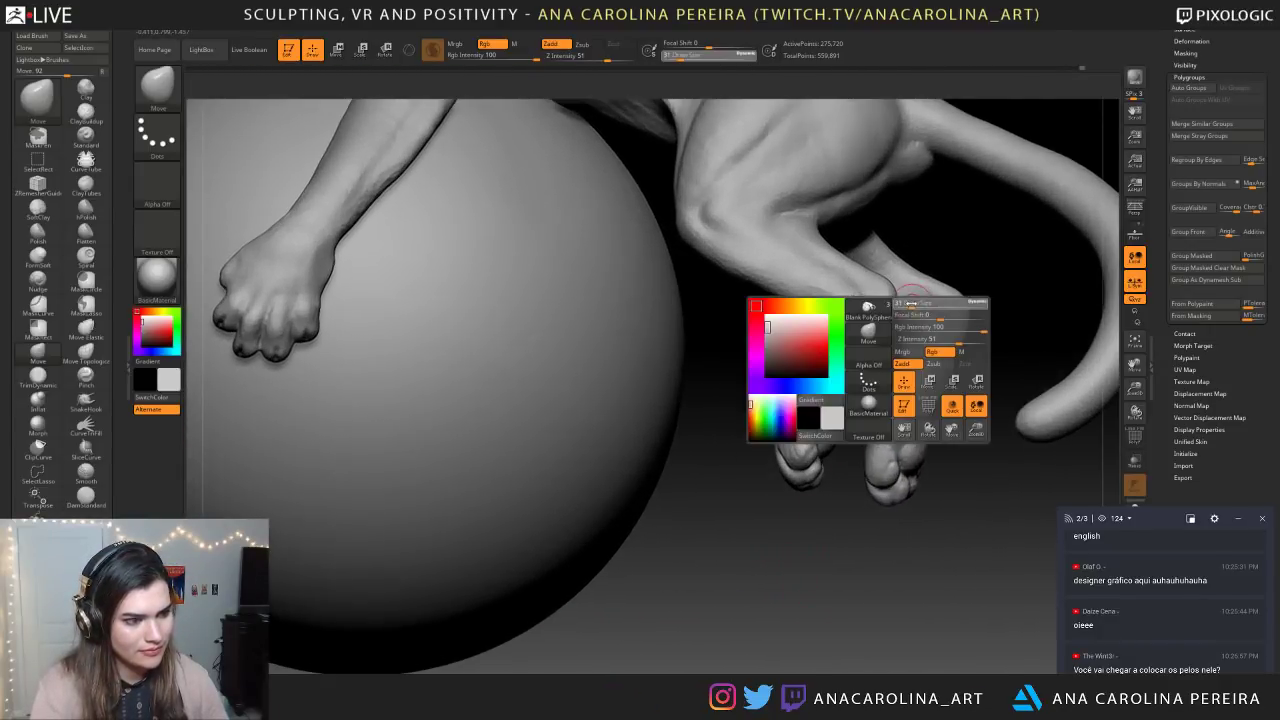
{"action": "key", "text": "b"}
{"action": "key", "text": "c"}
{"action": "key", "text": "b"}
{"action": "key", "text": "space"}
{"action": "left_click_drag", "start_coordinate": [845, 322], "coordinate": [866, 298]}
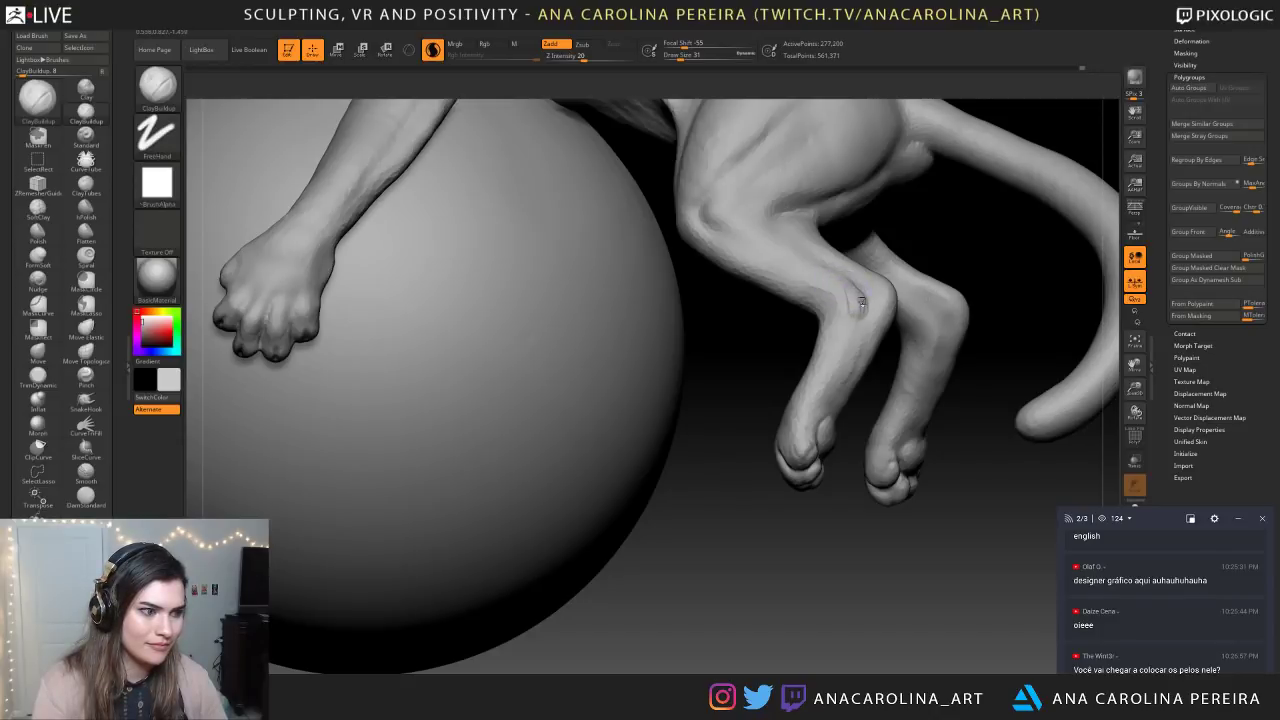
{"action": "left_click_drag", "start_coordinate": [846, 313], "coordinate": [842, 291]}
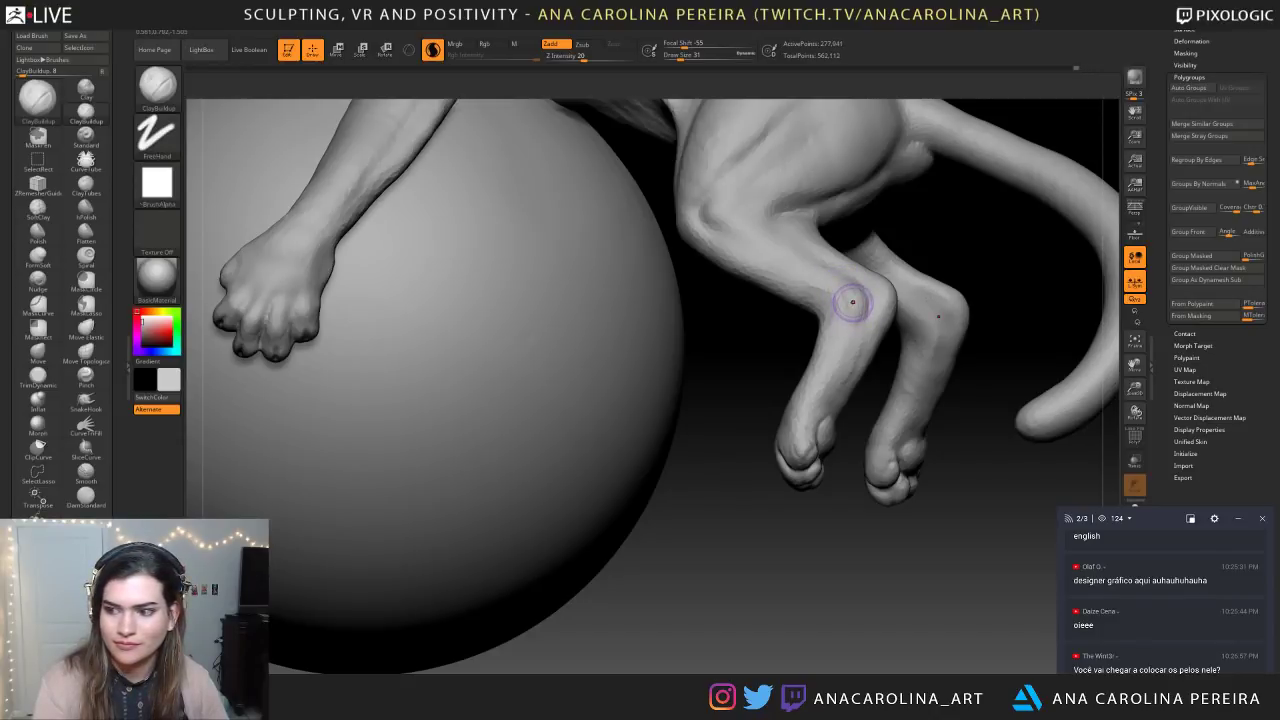
Enlarge the brush to draw size 54 and add volume along the hind foot between hock and toes
{"action": "key", "text": "space"}
{"action": "left_click_drag", "start_coordinate": [850, 335], "coordinate": [885, 335]}
{"action": "mouse_move", "coordinate": [804, 422]}
{"action": "left_mouse_down"}
{"action": "mouse_move", "coordinate": [852, 300]}
{"action": "mouse_move", "coordinate": [832, 432]}
{"action": "left_mouse_up"}
{"action": "right_click_drag", "start_coordinate": [829, 432], "coordinate": [852, 320]}
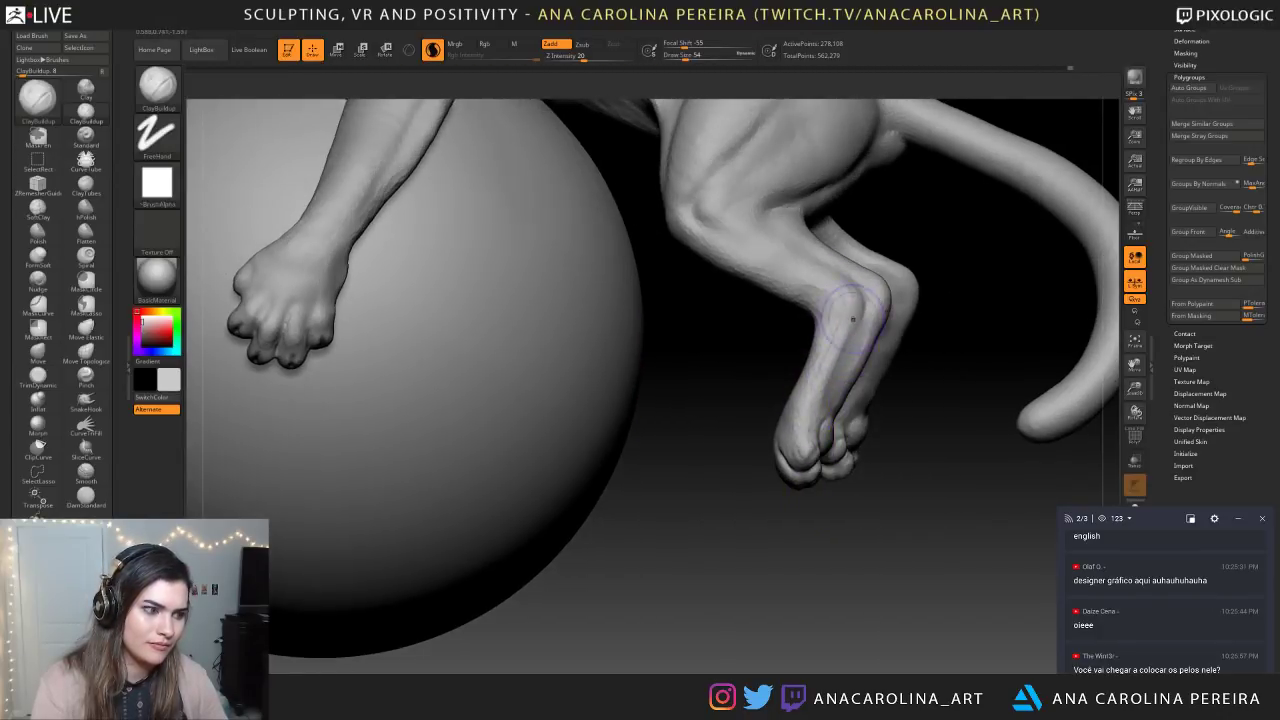
{"action": "mouse_move", "coordinate": [840, 345]}
{"action": "left_mouse_down"}
{"action": "mouse_move", "coordinate": [829, 366]}
{"action": "mouse_move", "coordinate": [826, 326]}
{"action": "mouse_move", "coordinate": [803, 386]}
{"action": "left_mouse_up"}
{"action": "right_click_drag", "start_coordinate": [803, 390], "coordinate": [849, 406]}
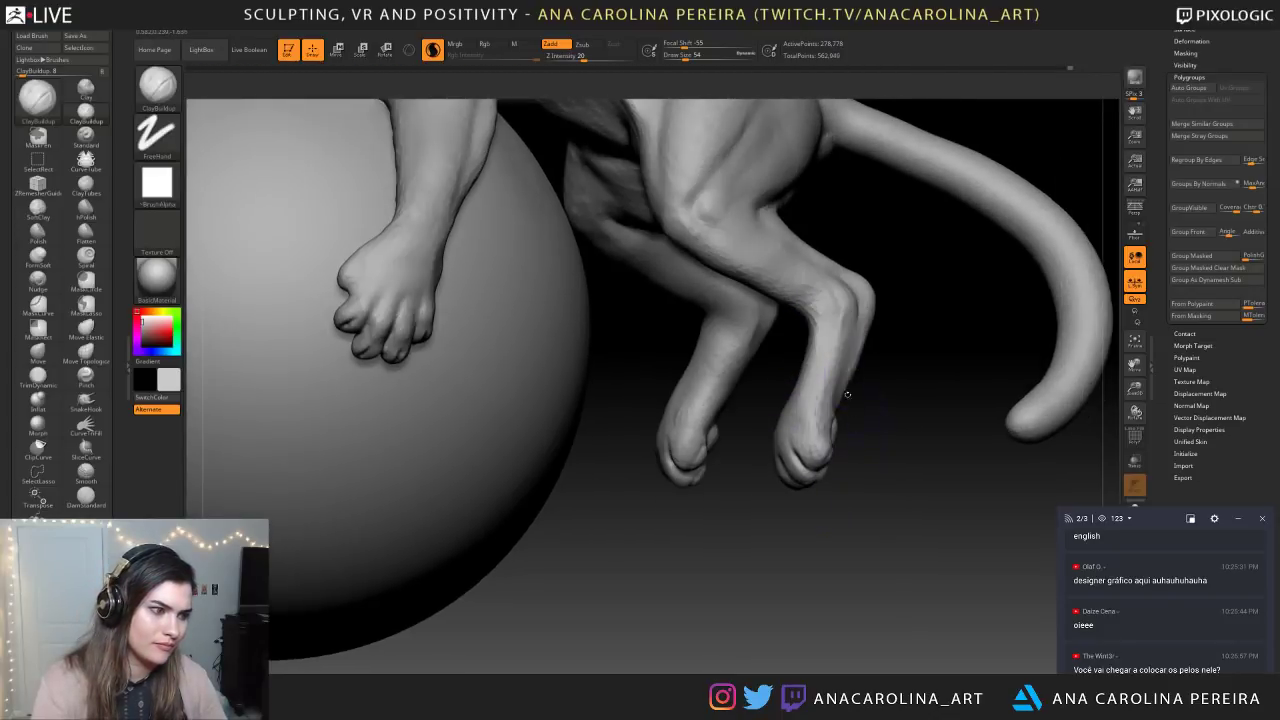
Reduce the brush to draw size 30 and sculpt the bone and tendon forms around the hock
{"action": "right_click_drag", "start_coordinate": [822, 316], "coordinate": [758, 320]}
{"action": "left_click_drag", "start_coordinate": [846, 296], "coordinate": [850, 318]}
{"action": "right_click_drag", "start_coordinate": [850, 318], "coordinate": [855, 343]}
{"action": "key", "text": "space"}
{"action": "mouse_move", "coordinate": [886, 344]}
{"action": "left_mouse_down"}
{"action": "mouse_move", "coordinate": [850, 299]}
{"action": "mouse_move", "coordinate": [882, 316]}
{"action": "left_mouse_up"}
{"action": "key", "text": "space"}
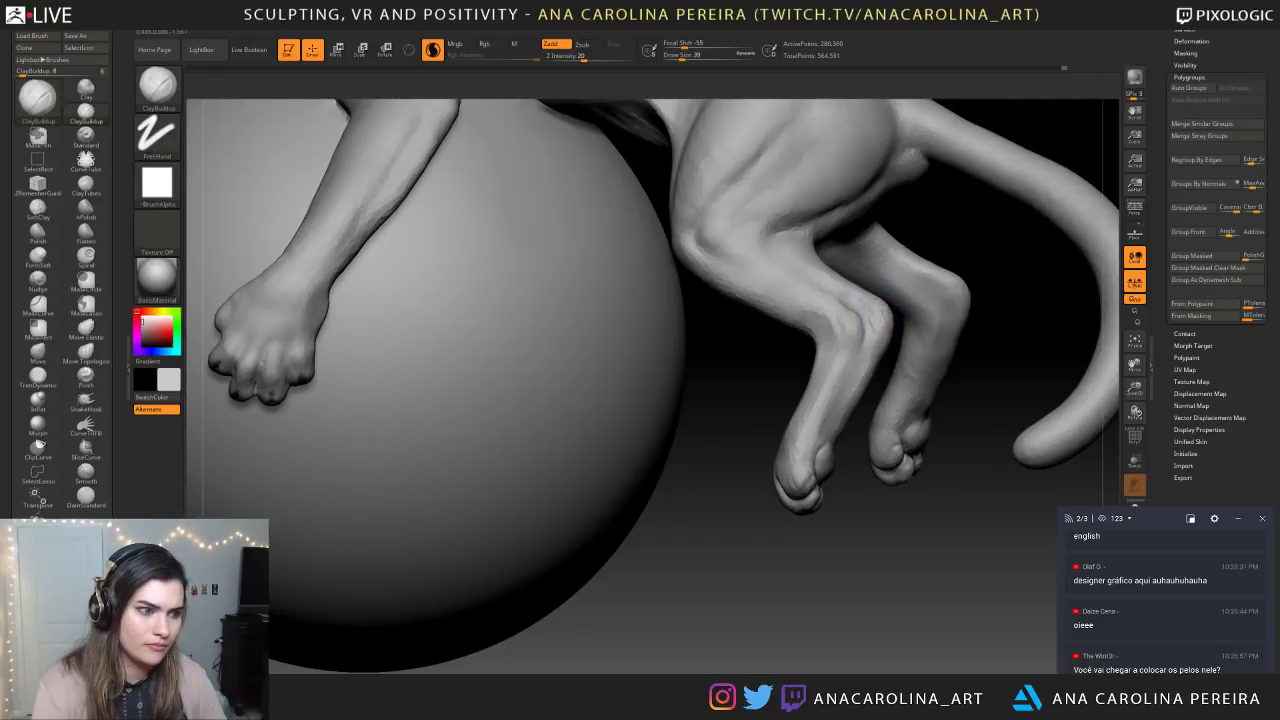
Check the hind leg against the whole figure, then smooth the hock's new forms at draw size 29
{"action": "right_click_drag", "start_coordinate": [884, 444], "coordinate": [860, 422], "text": "ctrl"}
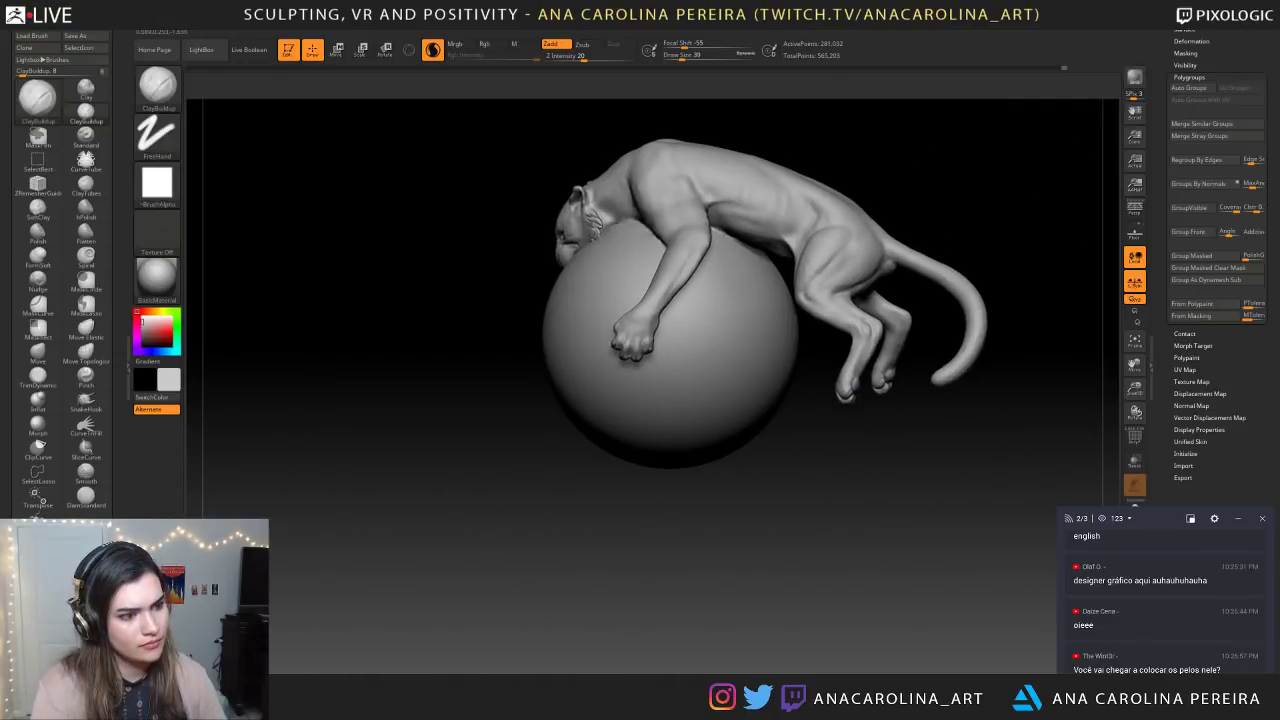
{"action": "right_click_drag", "start_coordinate": [705, 400], "coordinate": [700, 440], "text": "ctrl"}
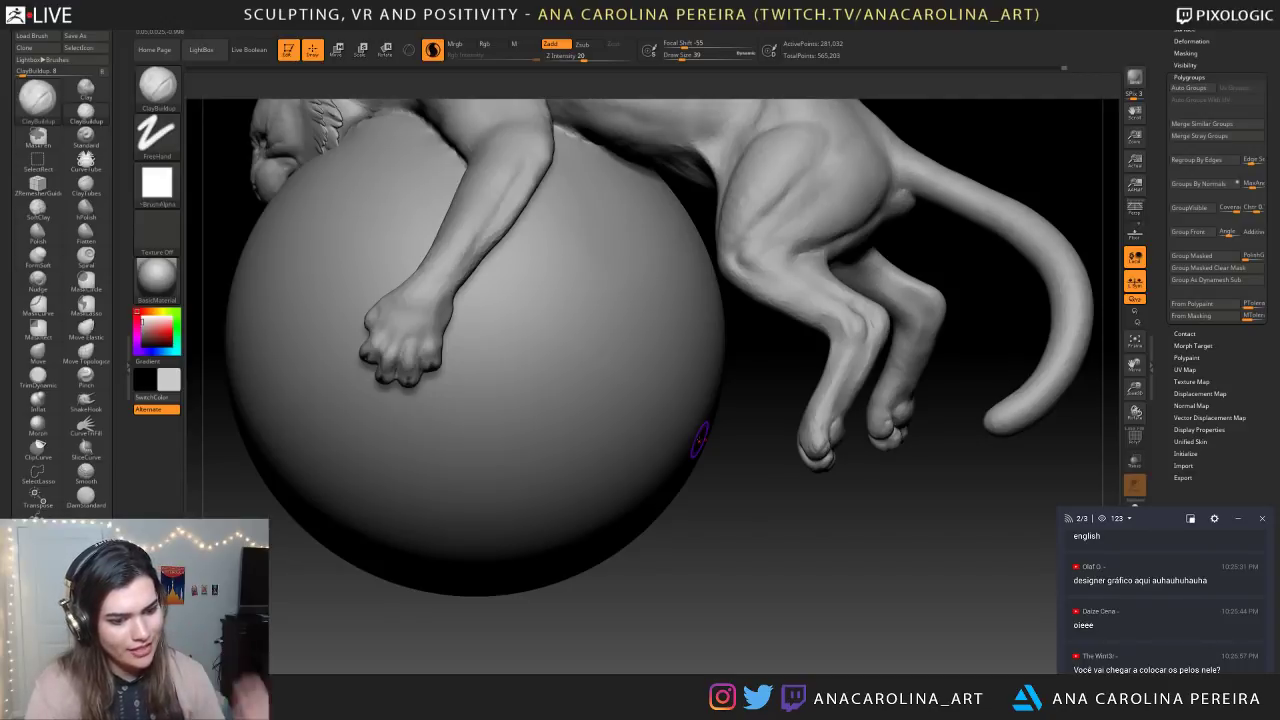
{"action": "right_click_drag", "start_coordinate": [840, 630], "coordinate": [828, 541], "text": "ctrl"}
{"action": "right_click_drag", "start_coordinate": [828, 541], "coordinate": [858, 661], "text": "ctrl"}
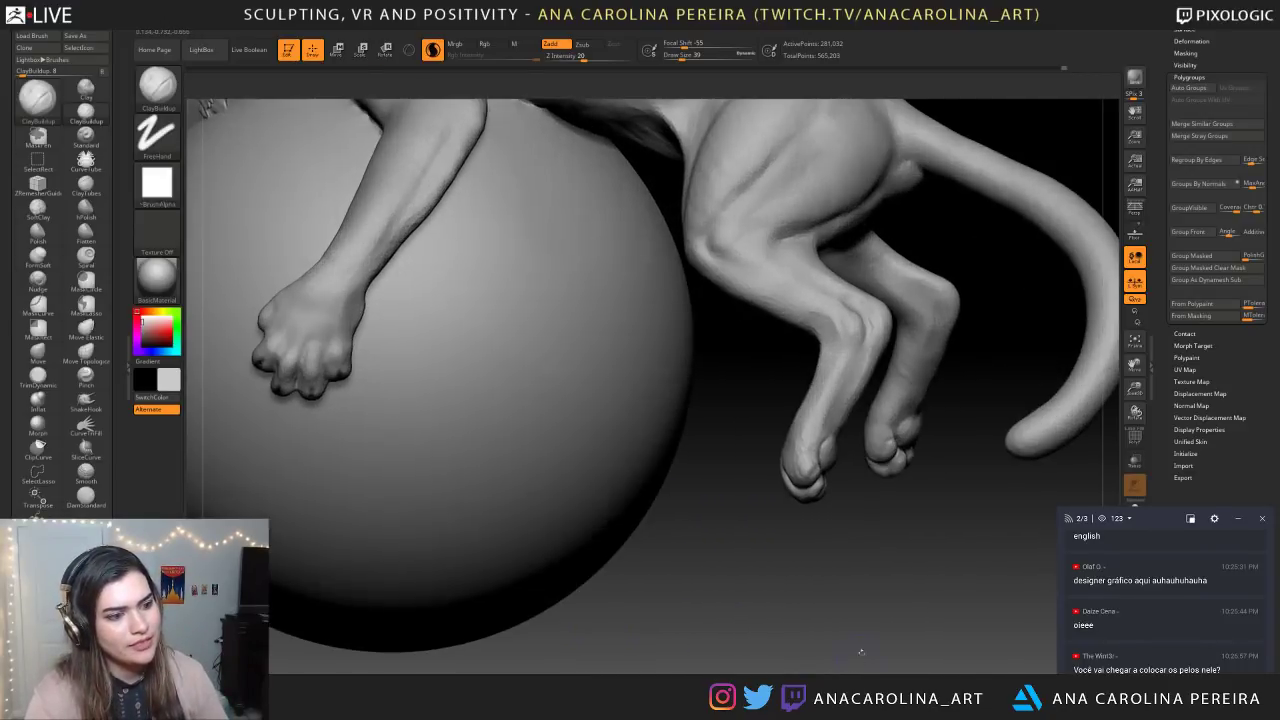
{"action": "key", "text": "s"}
{"action": "mouse_move", "coordinate": [948, 362]}
{"action": "left_mouse_down"}
{"action": "mouse_move", "coordinate": [890, 392]}
{"action": "mouse_move", "coordinate": [890, 374]}
{"action": "left_mouse_up"}
{"action": "key", "text": "s"}
{"action": "left_click_drag", "start_coordinate": [880, 330], "coordinate": [878, 322], "text": "shift"}
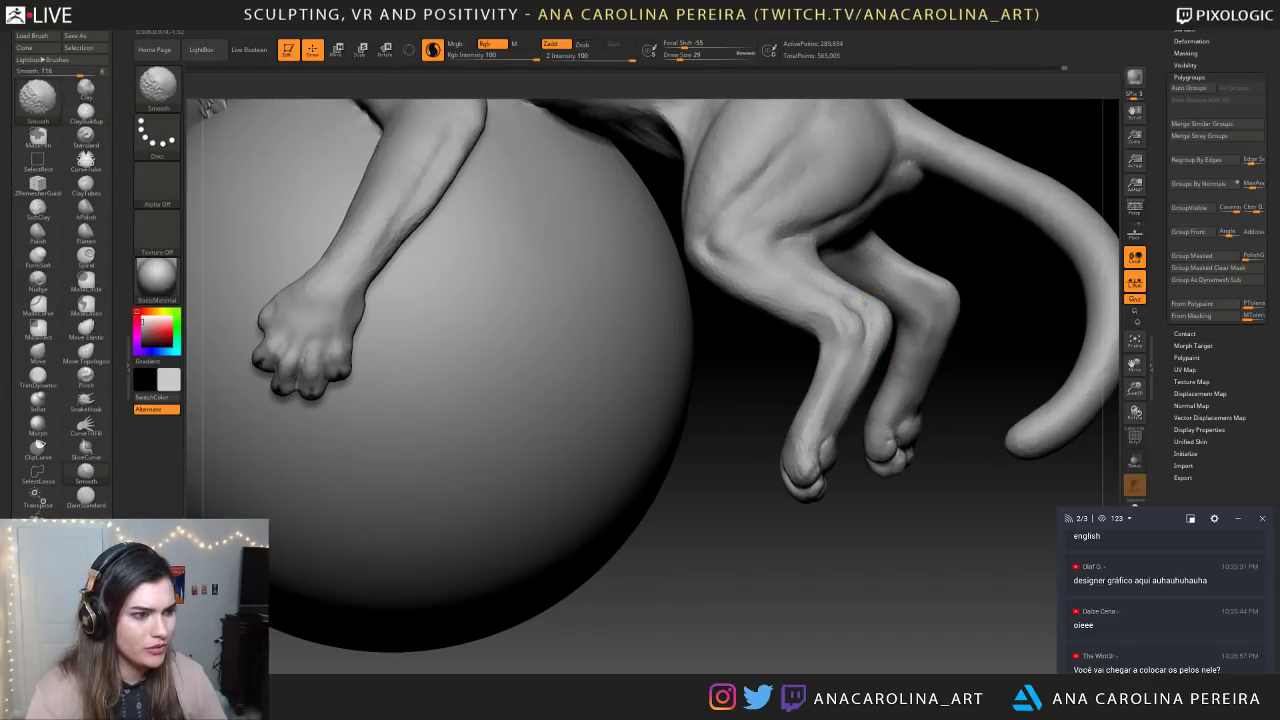
{"action": "left_click_drag", "start_coordinate": [943, 480], "coordinate": [918, 508]}
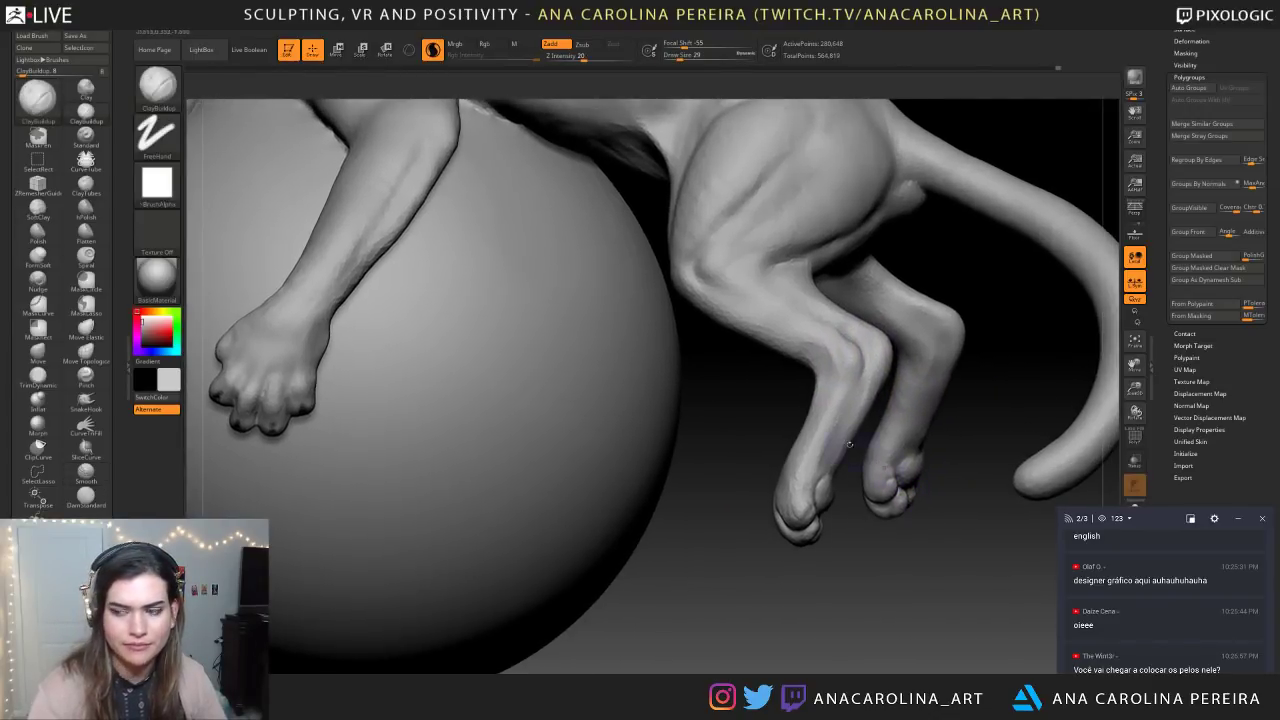
Enlarge the ClayBuildup brush slightly and build up the front of the lower hind leg below the knee
{"action": "key", "text": "s"}
{"action": "left_click_drag", "start_coordinate": [780, 337], "coordinate": [786, 333]}
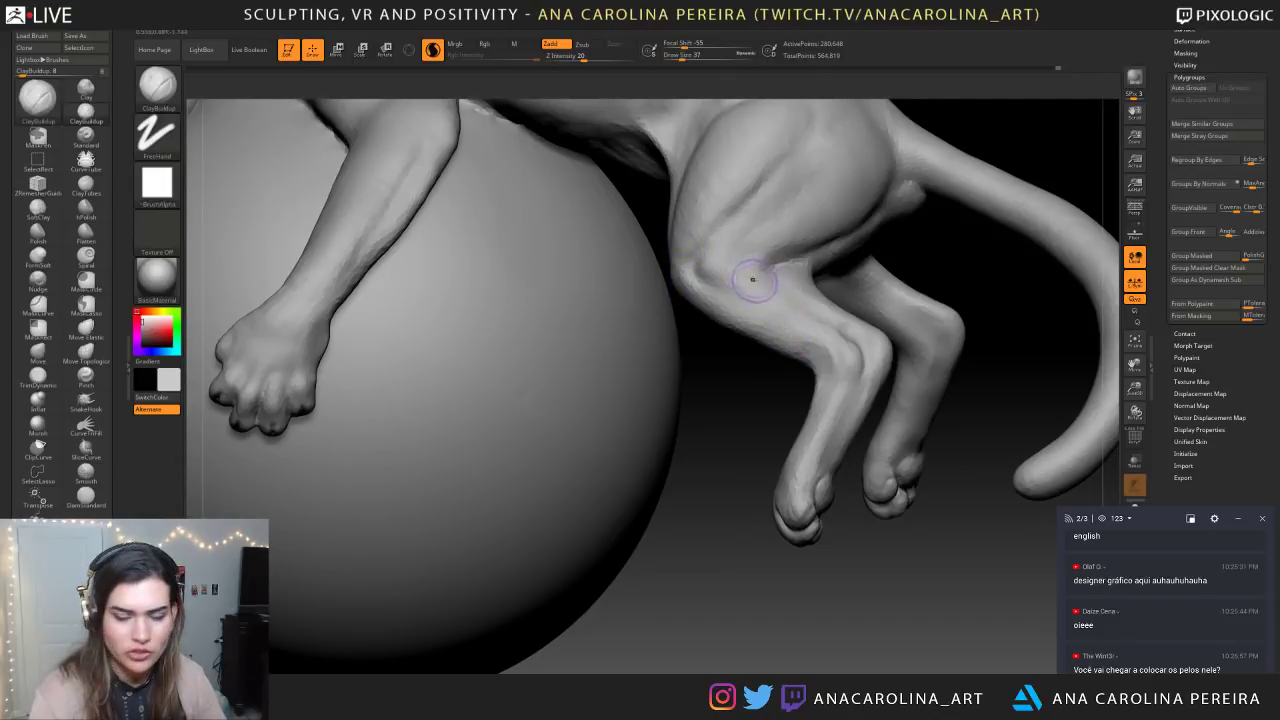
{"action": "mouse_move", "coordinate": [745, 282]}
{"action": "left_mouse_down"}
{"action": "mouse_move", "coordinate": [809, 322]}
{"action": "mouse_move", "coordinate": [720, 288]}
{"action": "mouse_move", "coordinate": [818, 348]}
{"action": "mouse_move", "coordinate": [700, 288]}
{"action": "left_mouse_up"}
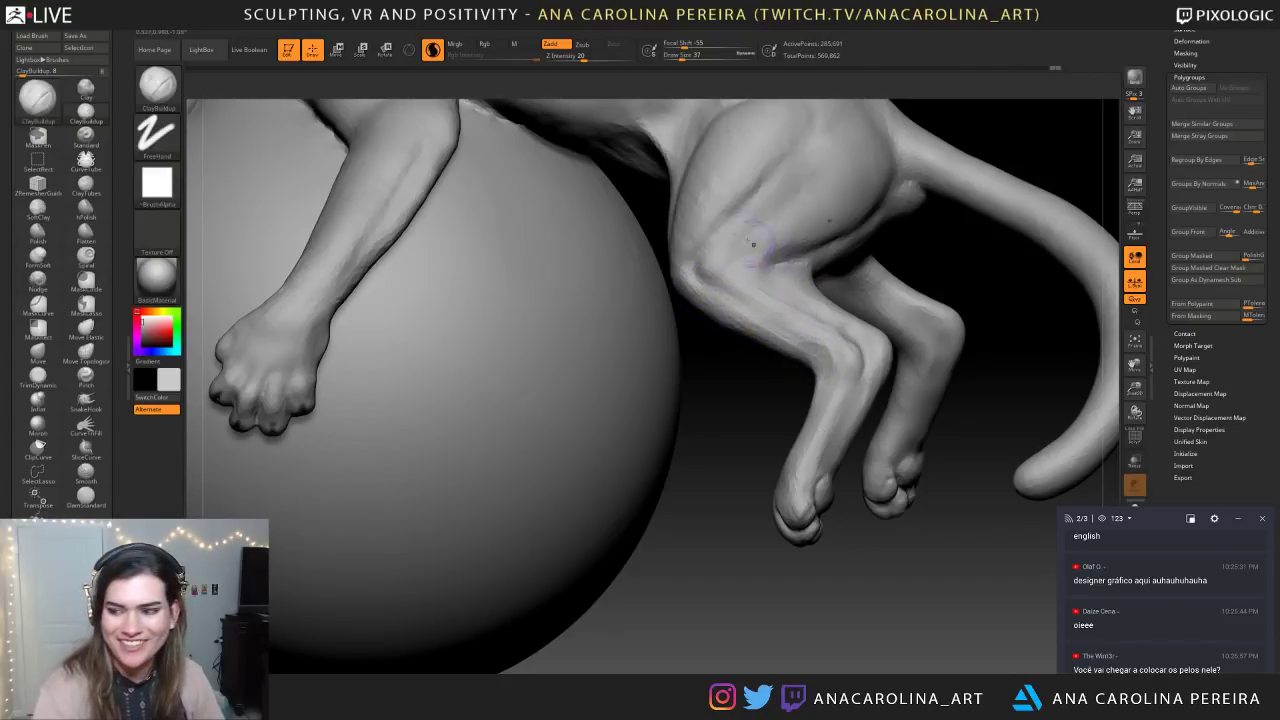
Enlarge the brush further, then build up and smooth the calf along the back of the lower hind leg
{"action": "key", "text": "space"}
{"action": "left_click_drag", "start_coordinate": [781, 287], "coordinate": [841, 313]}
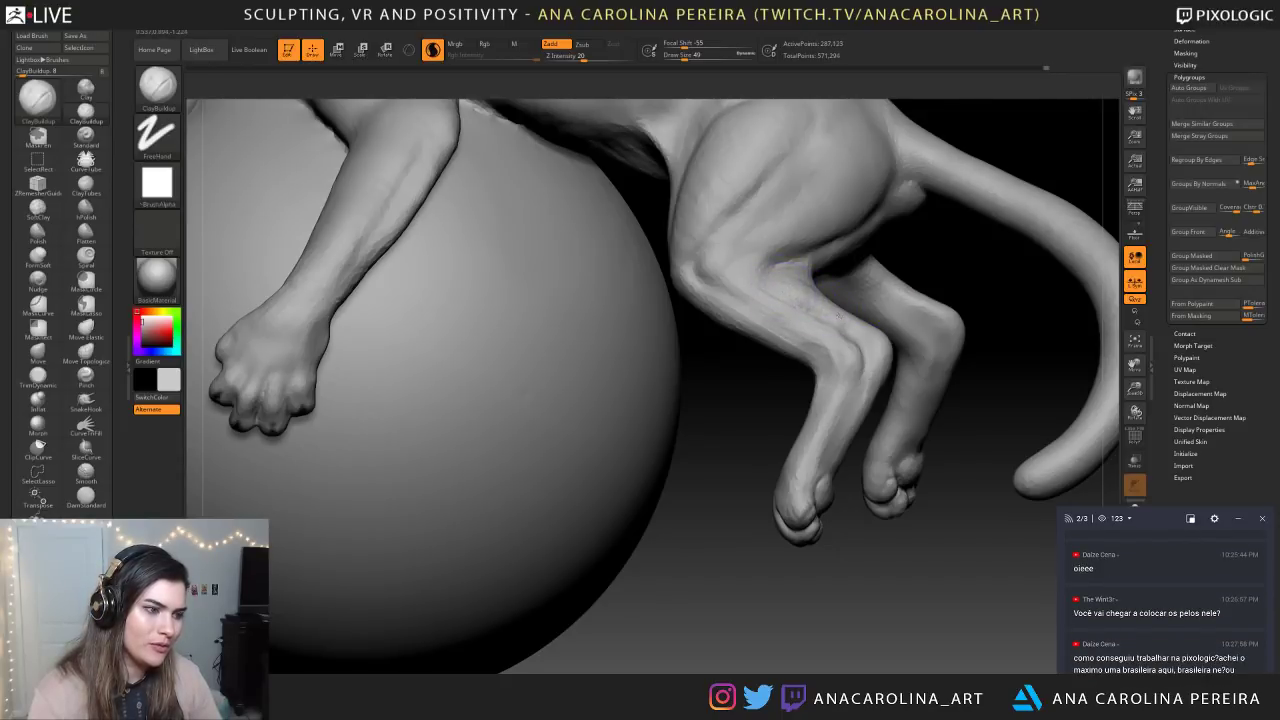
{"action": "left_click_drag", "start_coordinate": [788, 275], "coordinate": [812, 290]}
{"action": "mouse_move", "coordinate": [1020, 300]}
{"action": "left_mouse_down"}
{"action": "mouse_move", "coordinate": [1035, 295]}
{"action": "mouse_move", "coordinate": [1057, 174]}
{"action": "mouse_move", "coordinate": [966, 171]}
{"action": "mouse_move", "coordinate": [970, 320]}
{"action": "left_mouse_up"}
{"action": "left_click_drag", "start_coordinate": [789, 297], "coordinate": [840, 322]}
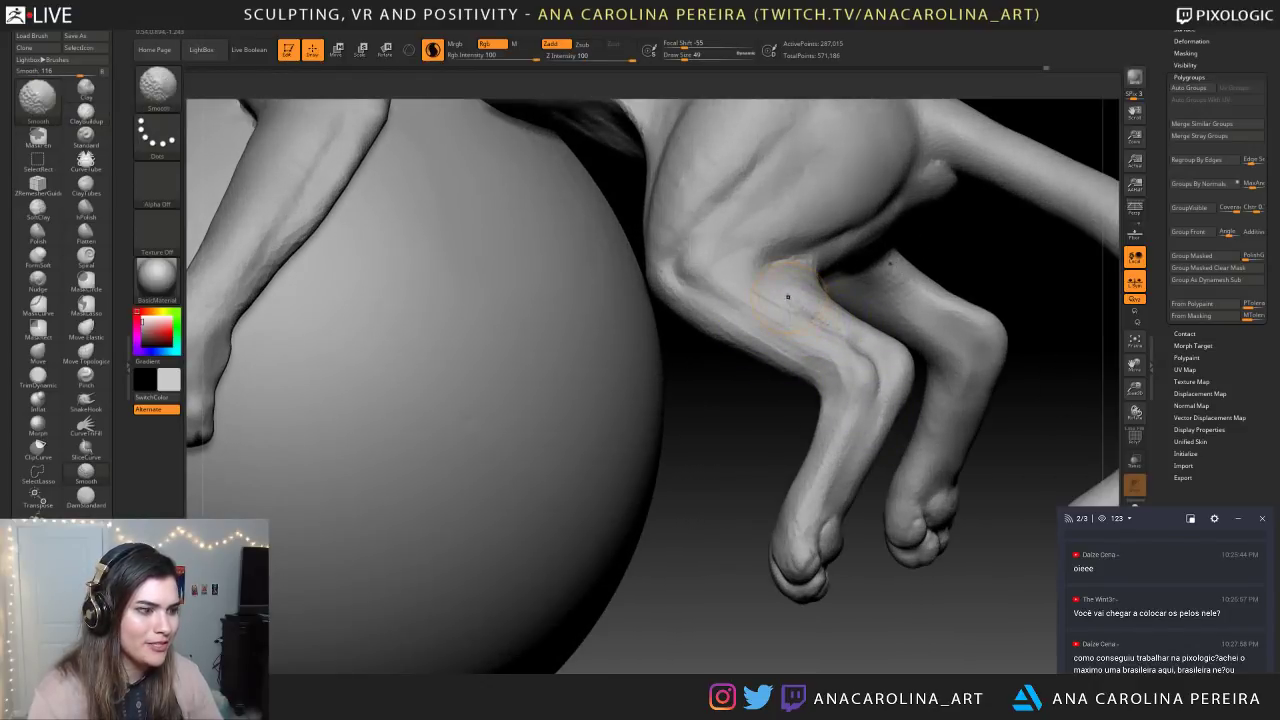
{"action": "left_click_drag", "start_coordinate": [770, 298], "coordinate": [800, 312], "text": "shift"}
Enlarge the ClayBuildup brush again and add volume along the front of the hind foot above the toes
{"action": "left_click_drag", "start_coordinate": [740, 500], "coordinate": [760, 390], "text": "alt"}
{"action": "left_click_drag", "start_coordinate": [870, 420], "coordinate": [948, 500]}
{"action": "mouse_move", "coordinate": [948, 500]}
{"action": "left_mouse_down"}
{"action": "mouse_move", "coordinate": [850, 499]}
{"action": "mouse_move", "coordinate": [955, 530]}
{"action": "left_mouse_up"}
{"action": "left_click_drag", "start_coordinate": [860, 485], "coordinate": [888, 523], "text": "alt"}
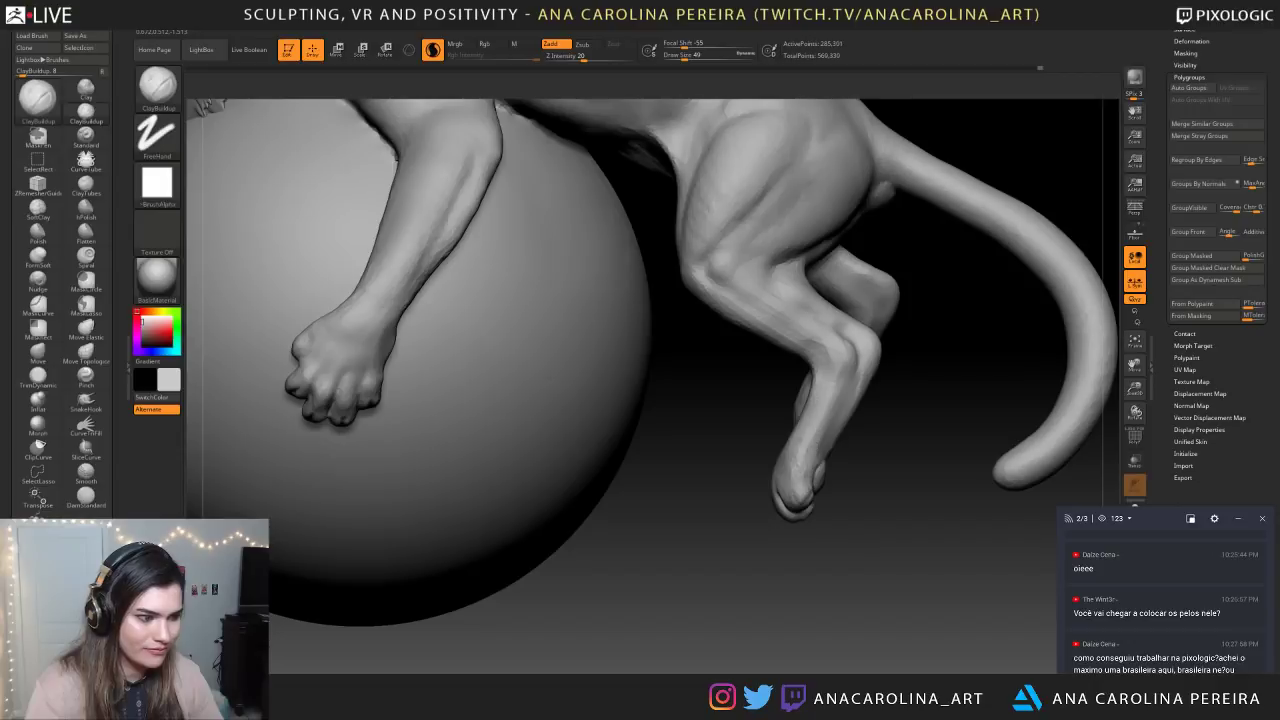
{"action": "left_click_drag", "start_coordinate": [785, 530], "coordinate": [854, 500]}
{"action": "key", "text": "space"}
{"action": "left_click_drag", "start_coordinate": [795, 560], "coordinate": [808, 560]}
{"action": "left_click_drag", "start_coordinate": [812, 385], "coordinate": [796, 437]}
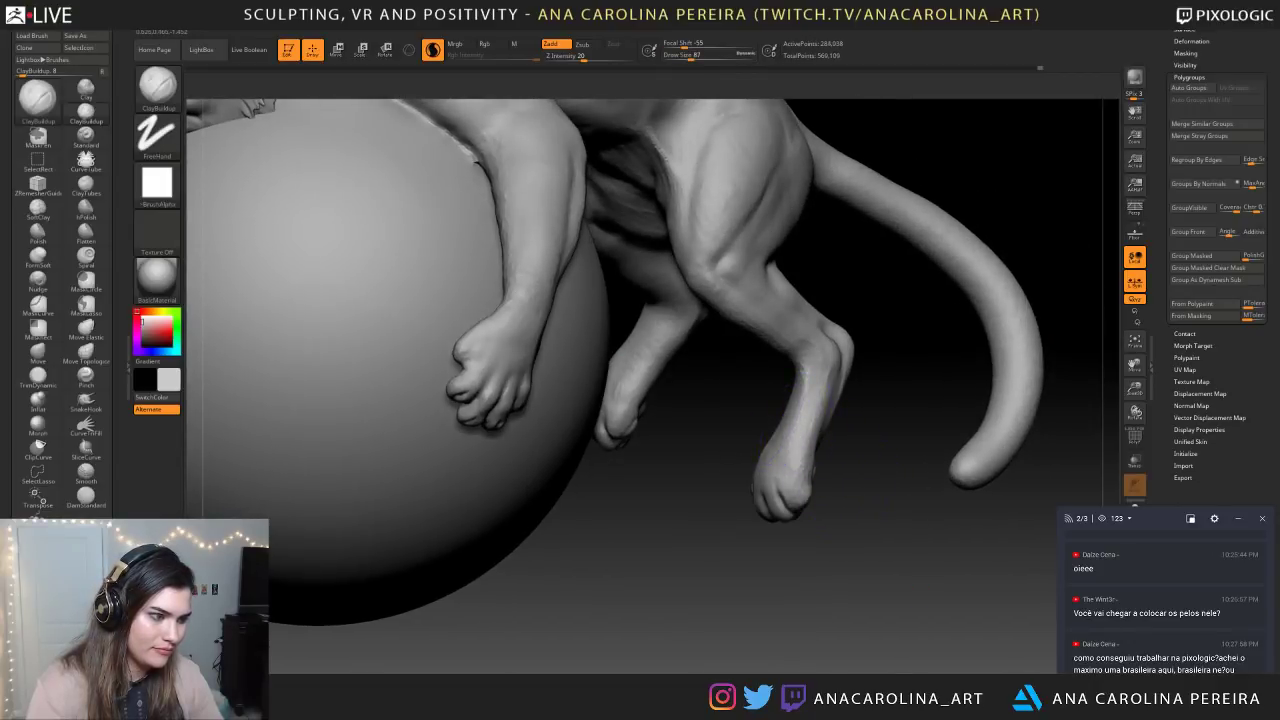
Set the brush's focal shift to -66 and draw size to 37 for close-up work on the hind ankle
{"action": "left_click_drag", "start_coordinate": [782, 535], "coordinate": [843, 472]}
{"action": "key", "text": "space"}
{"action": "mouse_move", "coordinate": [803, 558]}
{"action": "left_mouse_down"}
{"action": "mouse_move", "coordinate": [900, 566]}
{"action": "mouse_move", "coordinate": [902, 495]}
{"action": "mouse_move", "coordinate": [834, 592]}
{"action": "mouse_move", "coordinate": [849, 574]}
{"action": "mouse_move", "coordinate": [902, 593]}
{"action": "mouse_move", "coordinate": [923, 540]}
{"action": "mouse_move", "coordinate": [897, 586]}
{"action": "mouse_move", "coordinate": [850, 588]}
{"action": "mouse_move", "coordinate": [825, 545]}
{"action": "mouse_move", "coordinate": [891, 586]}
{"action": "mouse_move", "coordinate": [894, 551]}
{"action": "mouse_move", "coordinate": [965, 530]}
{"action": "mouse_move", "coordinate": [870, 530]}
{"action": "mouse_move", "coordinate": [907, 500]}
{"action": "left_mouse_up"}
{"action": "key", "text": "space"}
{"action": "key", "text": "space"}
{"action": "left_click_drag", "start_coordinate": [922, 432], "coordinate": [916, 432]}
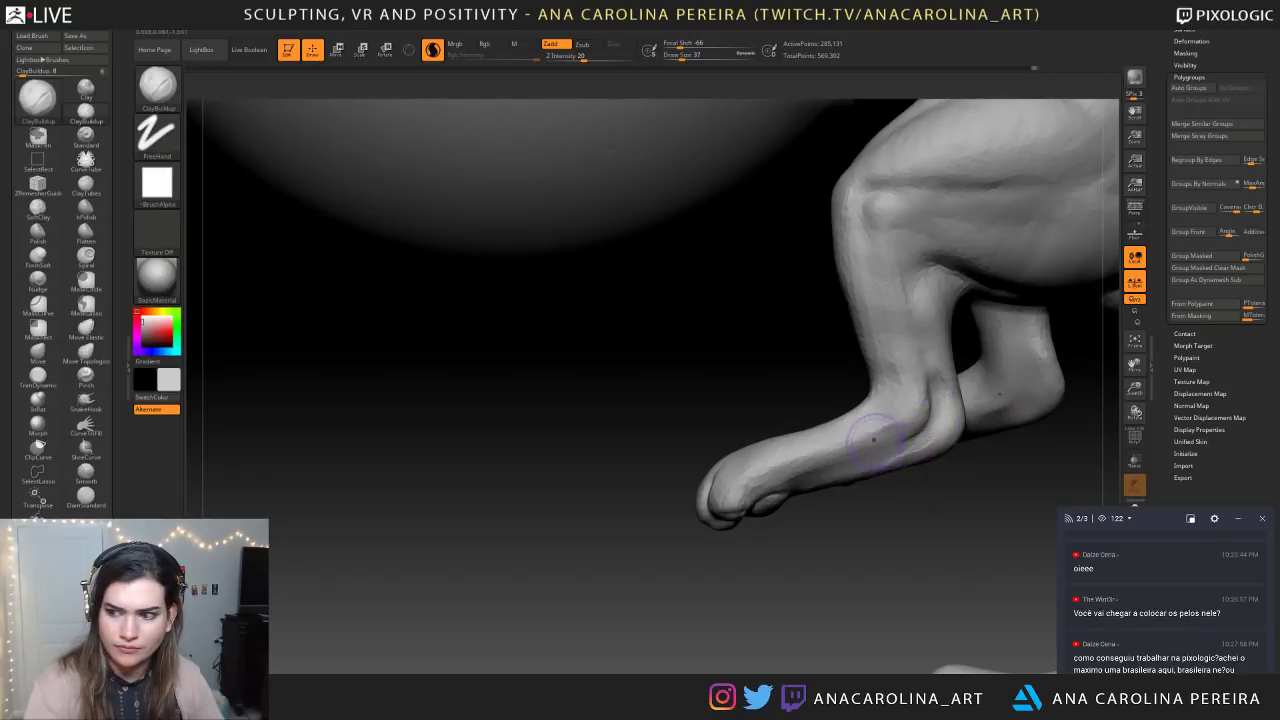
Set the draw size to 40 and build up the ankle bone and the tendon above it on the hind leg
{"action": "key", "text": "space"}
{"action": "left_click_drag", "start_coordinate": [908, 418], "coordinate": [912, 379]}
{"action": "key", "text": "space"}
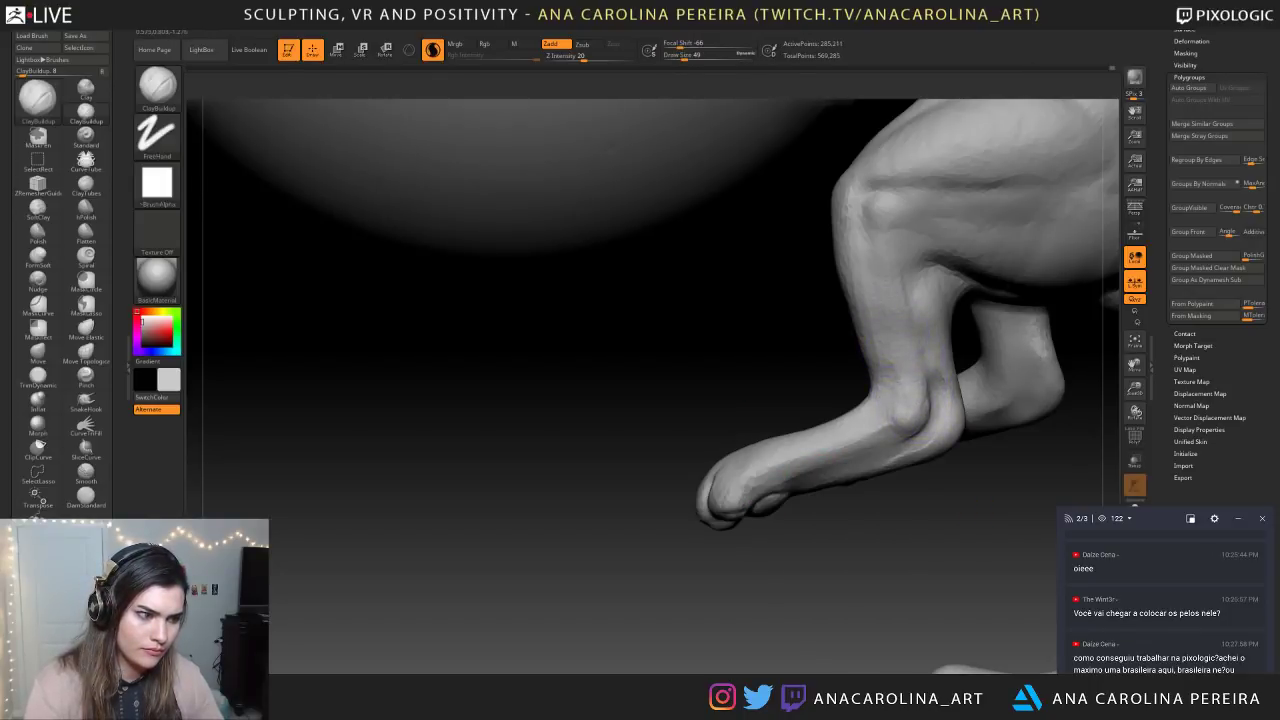
{"action": "right_click_drag", "start_coordinate": [972, 475], "coordinate": [927, 382]}
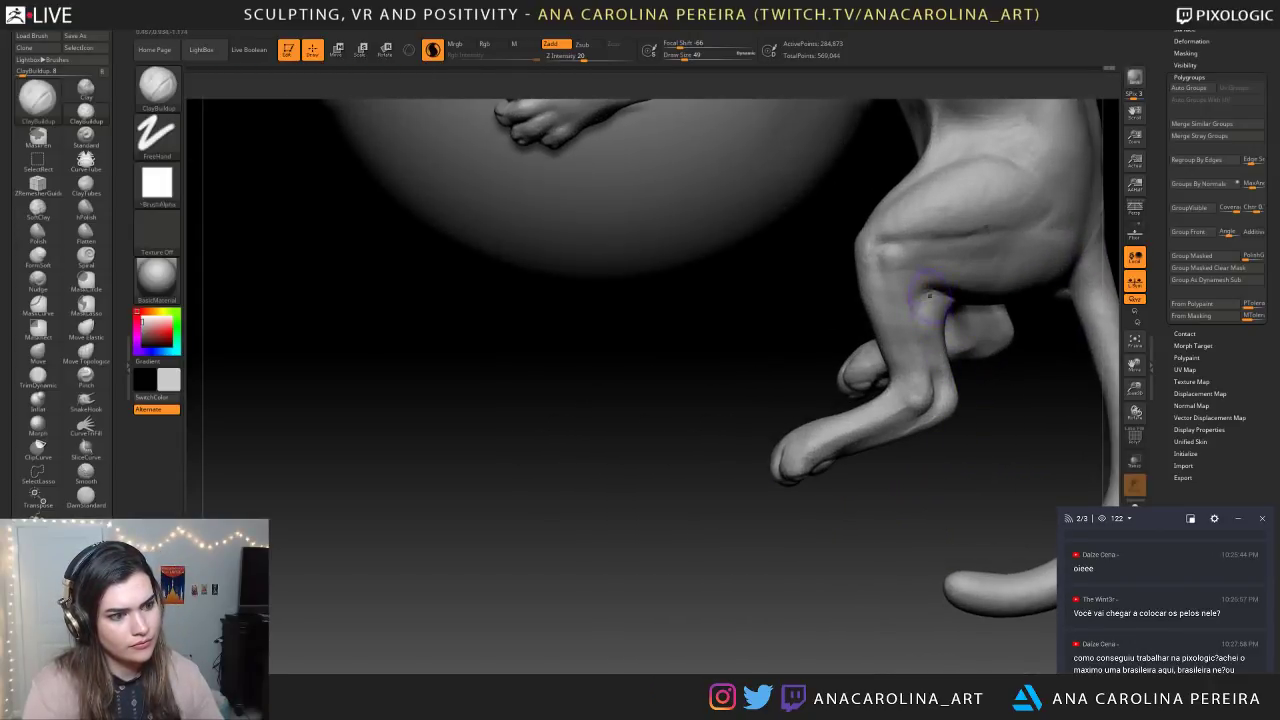
{"action": "right_click_drag", "start_coordinate": [962, 457], "coordinate": [927, 566], "text": "ctrl"}
{"action": "left_click", "coordinate": [1030, 12]}
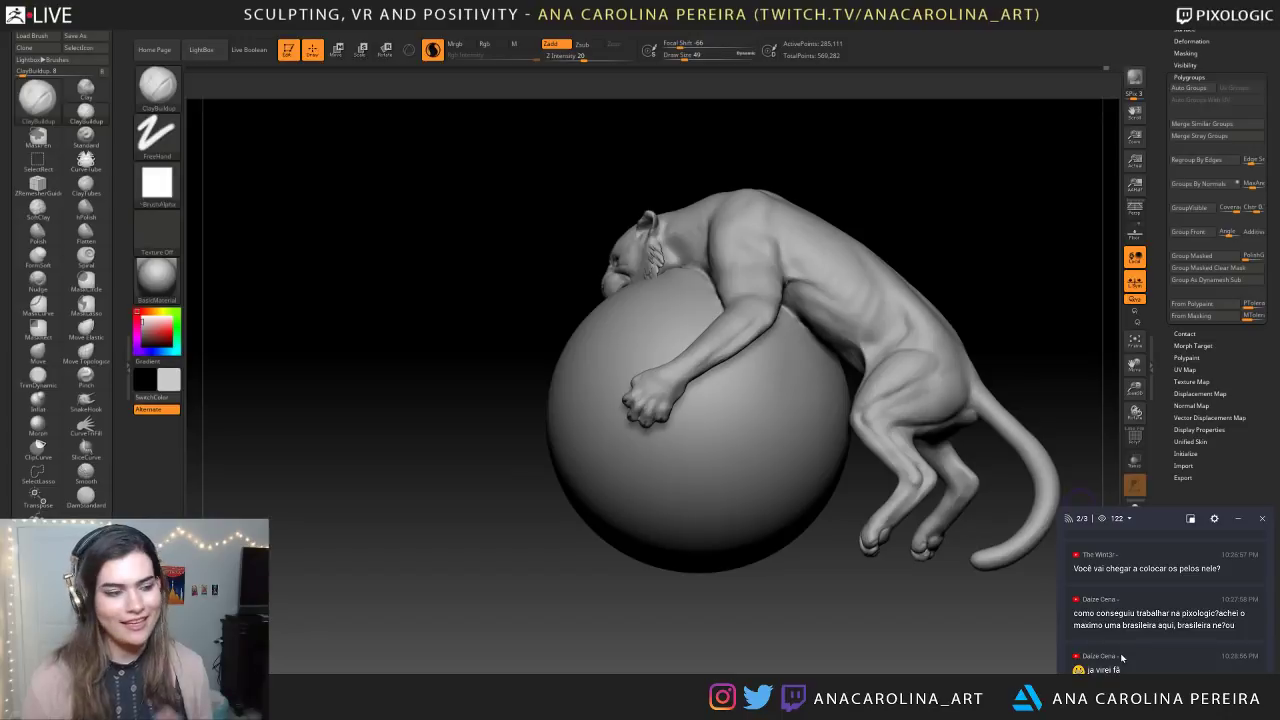
Build up the big cat's shoulder and upper foreleg with the ClayBuildup brush, adjusting the draw size
{"action": "left_click_drag", "start_coordinate": [589, 634], "coordinate": [665, 585]}
{"action": "key", "text": "space"}
{"action": "left_click_drag", "start_coordinate": [754, 238], "coordinate": [761, 238]}
{"action": "left_click_drag", "start_coordinate": [842, 155], "coordinate": [793, 246], "text": "alt"}
{"action": "mouse_move", "coordinate": [749, 291]}
{"action": "left_mouse_down"}
{"action": "mouse_move", "coordinate": [732, 297]}
{"action": "mouse_move", "coordinate": [758, 300]}
{"action": "mouse_move", "coordinate": [738, 338]}
{"action": "left_mouse_up"}
{"action": "key", "text": "space"}
{"action": "right_click_drag", "start_coordinate": [793, 328], "coordinate": [720, 340]}
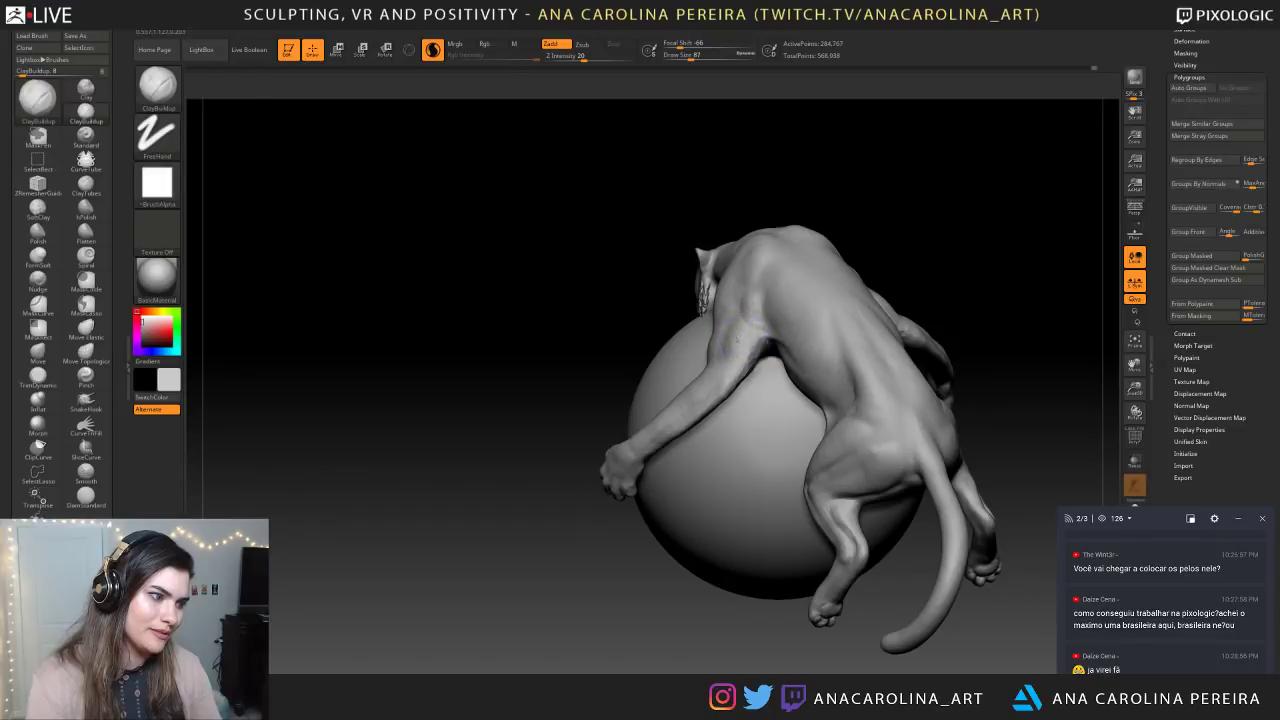
Set the draw size to 46 and build up the shin of the near hind leg with ClayBuildup strokes
{"action": "right_click_drag", "start_coordinate": [740, 400], "coordinate": [800, 570], "text": "ctrl"}
{"action": "right_click_drag", "start_coordinate": [800, 570], "coordinate": [1000, 589]}
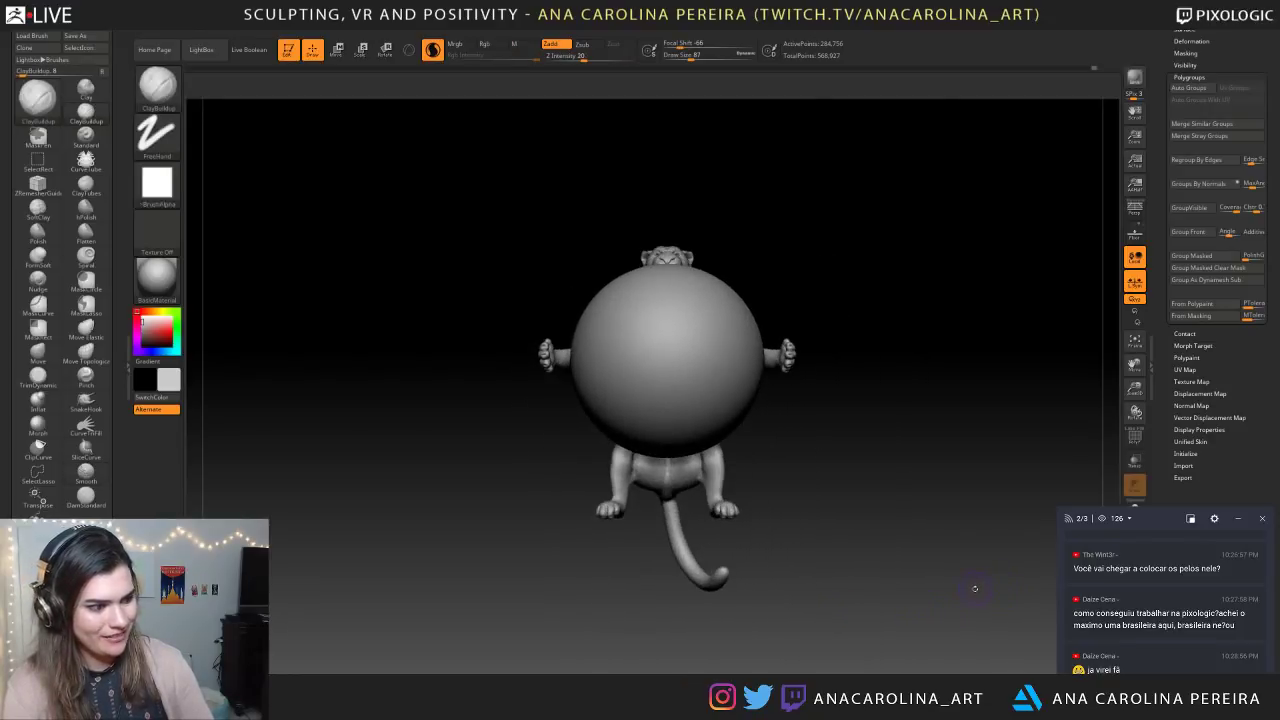
{"action": "right_click_drag", "start_coordinate": [849, 480], "coordinate": [1000, 515]}
{"action": "right_click_drag", "start_coordinate": [850, 510], "coordinate": [885, 540]}
{"action": "right_click_drag", "start_coordinate": [885, 540], "coordinate": [830, 600]}
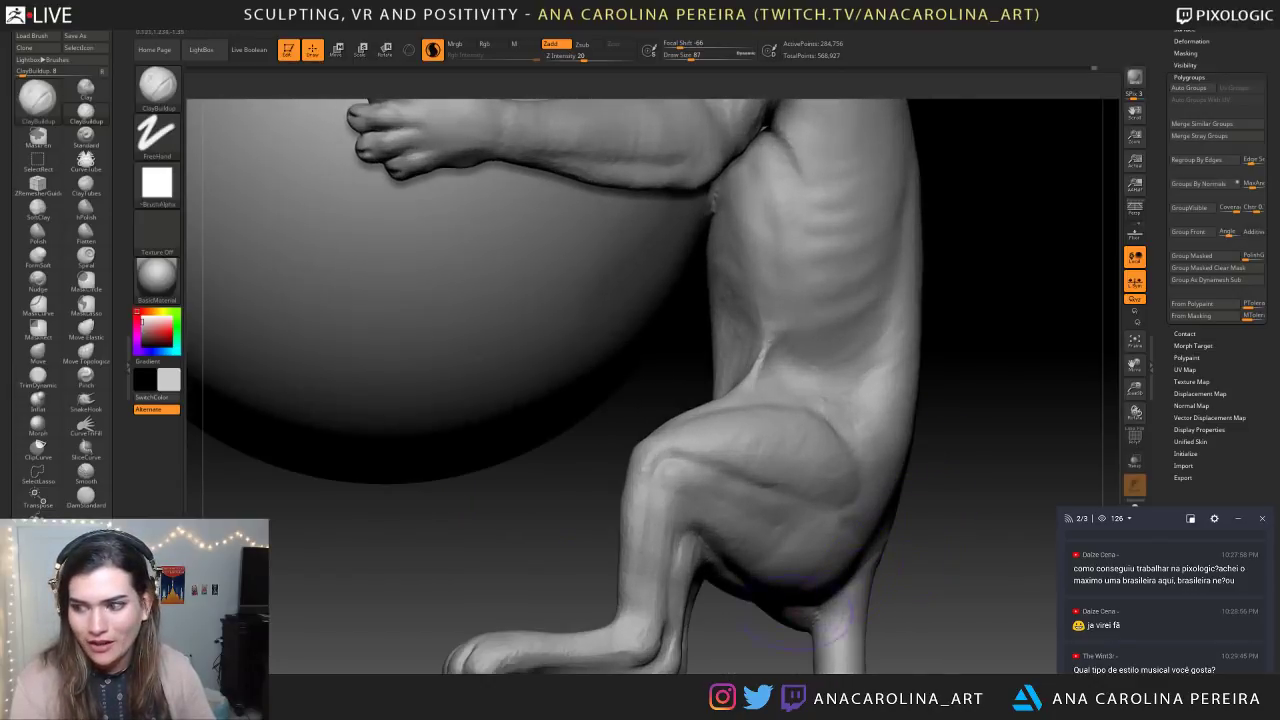
{"action": "right_click_drag", "start_coordinate": [848, 656], "coordinate": [917, 494], "text": "alt"}
{"action": "key", "text": "space"}
{"action": "key", "text": "space"}
{"action": "left_click_drag", "start_coordinate": [734, 360], "coordinate": [726, 360]}
{"action": "left_click_drag", "start_coordinate": [720, 440], "coordinate": [728, 276]}
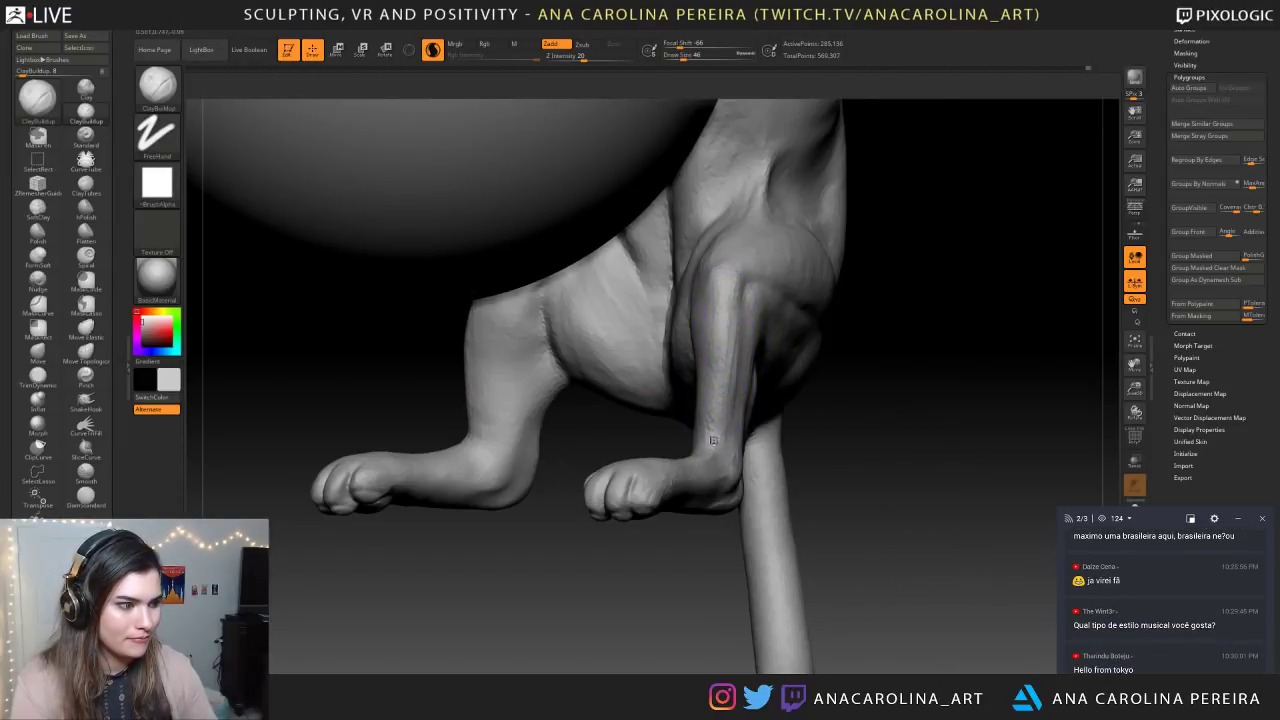
{"action": "left_click_drag", "start_coordinate": [732, 338], "coordinate": [706, 371]}
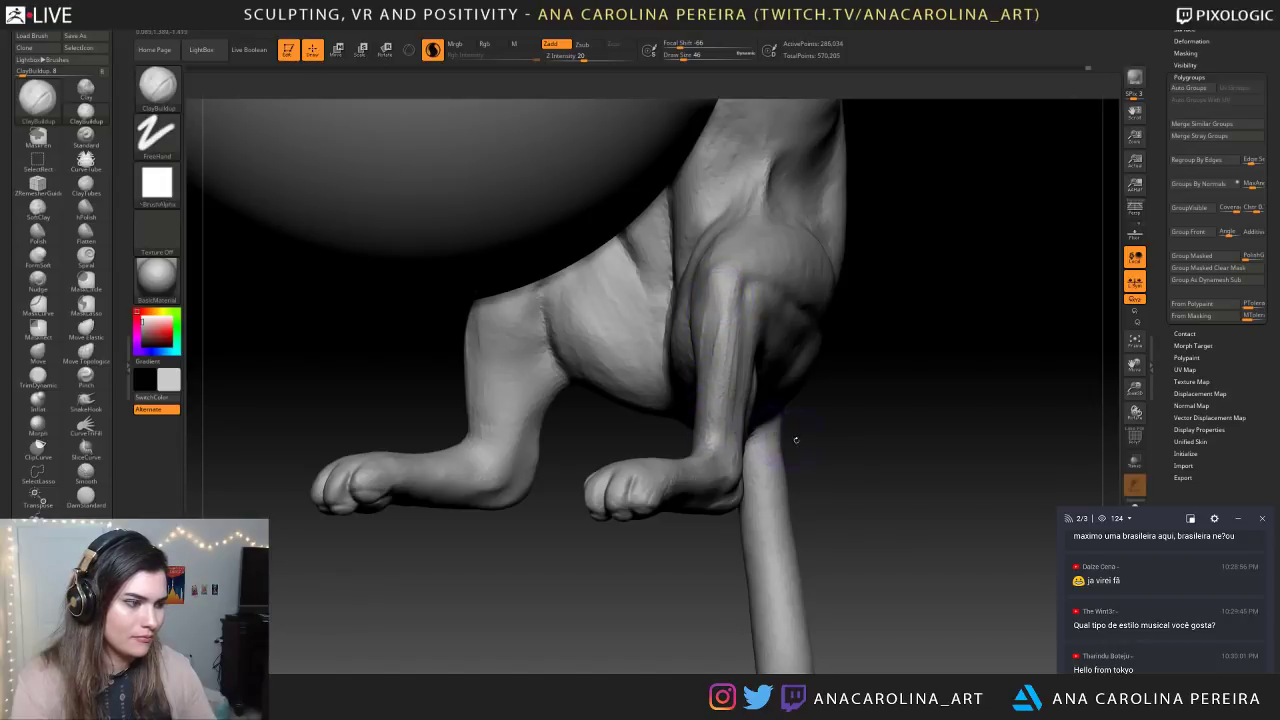
Adjust the draw size and refine the near hind leg between the knee and the ankle
{"action": "right_click_drag", "start_coordinate": [791, 437], "coordinate": [824, 448]}
{"action": "key", "text": "space"}
{"action": "left_click_drag", "start_coordinate": [824, 448], "coordinate": [829, 448]}
{"action": "mouse_move", "coordinate": [706, 370]}
{"action": "left_mouse_down"}
{"action": "mouse_move", "coordinate": [698, 420]}
{"action": "mouse_move", "coordinate": [660, 455]}
{"action": "left_mouse_up"}
{"action": "right_click_drag", "start_coordinate": [660, 455], "coordinate": [705, 420]}
{"action": "left_click_drag", "start_coordinate": [700, 415], "coordinate": [702, 370]}
{"action": "mouse_move", "coordinate": [763, 400]}
{"action": "right_mouse_down"}
{"action": "mouse_move", "coordinate": [795, 400]}
{"action": "mouse_move", "coordinate": [710, 255]}
{"action": "right_mouse_up"}
Shape the knee and surrounding muscles of the near hind leg with short ClayBuildup strokes from several angles
{"action": "left_click_drag", "start_coordinate": [710, 252], "coordinate": [700, 364]}
{"action": "right_click_drag", "start_coordinate": [714, 340], "coordinate": [786, 357]}
{"action": "mouse_move", "coordinate": [773, 272]}
{"action": "left_mouse_down"}
{"action": "mouse_move", "coordinate": [765, 352]}
{"action": "mouse_move", "coordinate": [763, 317]}
{"action": "left_mouse_up"}
{"action": "right_click_drag", "start_coordinate": [775, 330], "coordinate": [740, 360]}
{"action": "left_click_drag", "start_coordinate": [704, 323], "coordinate": [728, 382]}
{"action": "mouse_move", "coordinate": [920, 350]}
{"action": "right_mouse_down"}
{"action": "mouse_move", "coordinate": [805, 340]}
{"action": "mouse_move", "coordinate": [817, 320]}
{"action": "mouse_move", "coordinate": [763, 481]}
{"action": "right_mouse_up"}
{"action": "left_click_drag", "start_coordinate": [702, 338], "coordinate": [726, 358]}
{"action": "right_click_drag", "start_coordinate": [873, 323], "coordinate": [885, 368], "text": "alt"}
{"action": "mouse_move", "coordinate": [750, 301]}
{"action": "left_mouse_down"}
{"action": "mouse_move", "coordinate": [738, 314]}
{"action": "mouse_move", "coordinate": [760, 322]}
{"action": "left_mouse_up"}
{"action": "mouse_move", "coordinate": [903, 391]}
{"action": "right_mouse_down", "text": "ctrl"}
{"action": "mouse_move", "coordinate": [861, 304]}
{"action": "mouse_move", "coordinate": [853, 315]}
{"action": "mouse_move", "coordinate": [900, 436]}
{"action": "mouse_move", "coordinate": [787, 421]}
{"action": "right_mouse_up", "text": "ctrl"}
{"action": "left_click_drag", "start_coordinate": [741, 315], "coordinate": [736, 345]}
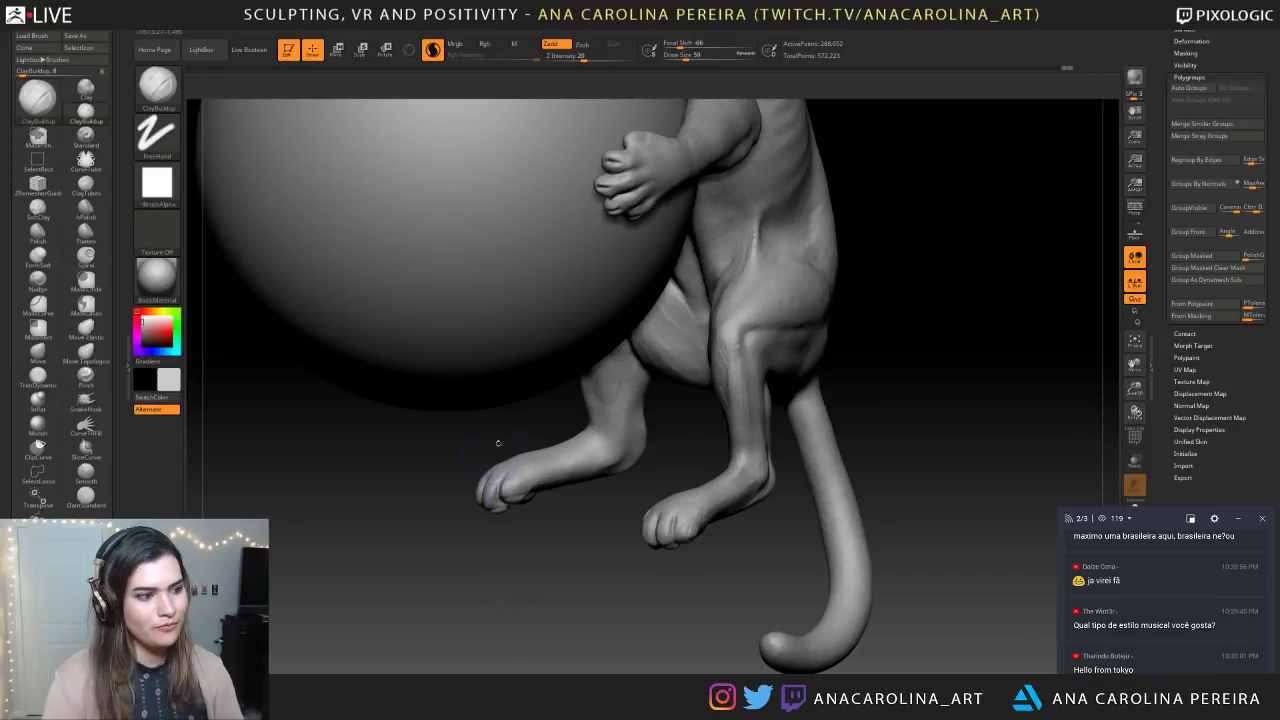
Set the draw size to 44 and refine the top of the near hind foot
{"action": "mouse_move", "coordinate": [890, 474]}
{"action": "left_mouse_down"}
{"action": "mouse_move", "coordinate": [810, 472]}
{"action": "mouse_move", "coordinate": [852, 473]}
{"action": "mouse_move", "coordinate": [816, 508]}
{"action": "mouse_move", "coordinate": [836, 456]}
{"action": "mouse_move", "coordinate": [815, 480]}
{"action": "left_mouse_up"}
{"action": "key", "text": "space"}
{"action": "key", "text": "space"}
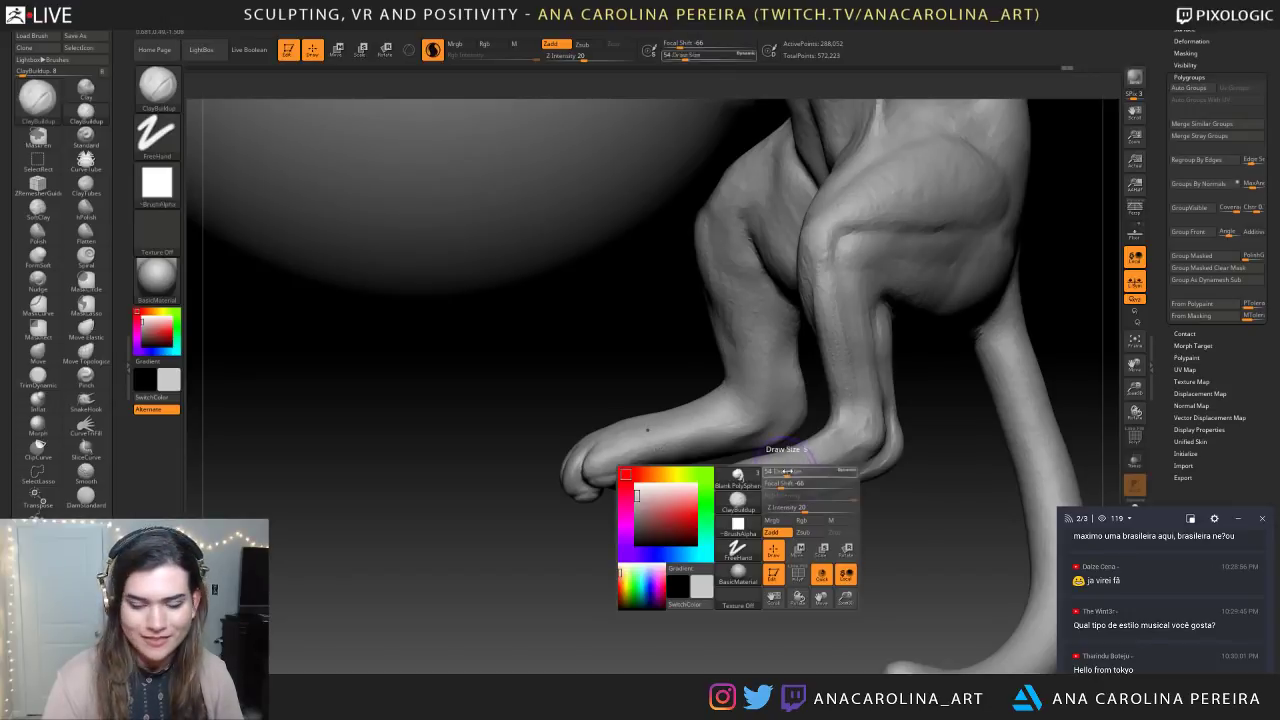
{"action": "key", "text": "space"}
{"action": "mouse_move", "coordinate": [768, 484]}
{"action": "left_mouse_down"}
{"action": "mouse_move", "coordinate": [810, 462]}
{"action": "mouse_move", "coordinate": [797, 470]}
{"action": "left_mouse_up"}
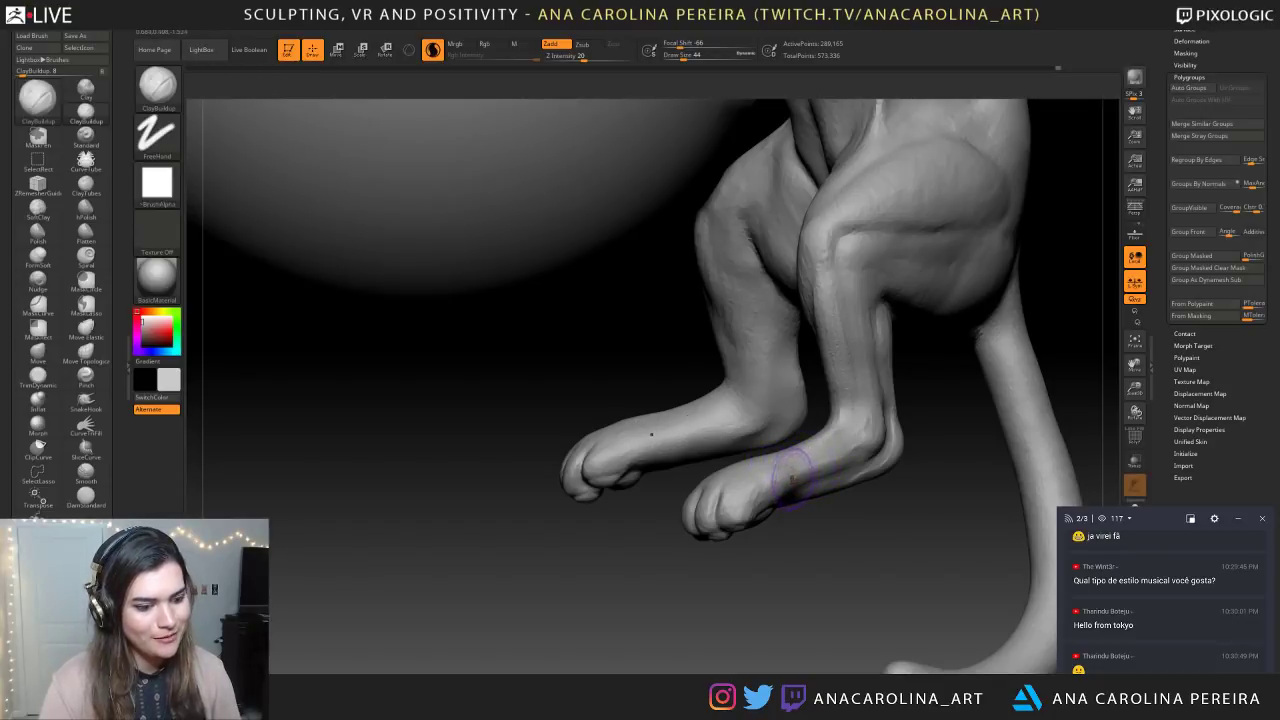
Set the draw size to 62 and refine the hindquarters from behind
{"action": "mouse_move", "coordinate": [853, 527]}
{"action": "left_mouse_down", "text": "alt"}
{"action": "mouse_move", "coordinate": [843, 511]}
{"action": "mouse_move", "coordinate": [955, 530]}
{"action": "mouse_move", "coordinate": [933, 529]}
{"action": "mouse_move", "coordinate": [952, 564]}
{"action": "mouse_move", "coordinate": [970, 539]}
{"action": "mouse_move", "coordinate": [978, 578]}
{"action": "mouse_move", "coordinate": [866, 584]}
{"action": "left_mouse_up", "text": "alt"}
{"action": "key", "text": "s"}
{"action": "left_click_drag", "start_coordinate": [833, 395], "coordinate": [836, 395]}
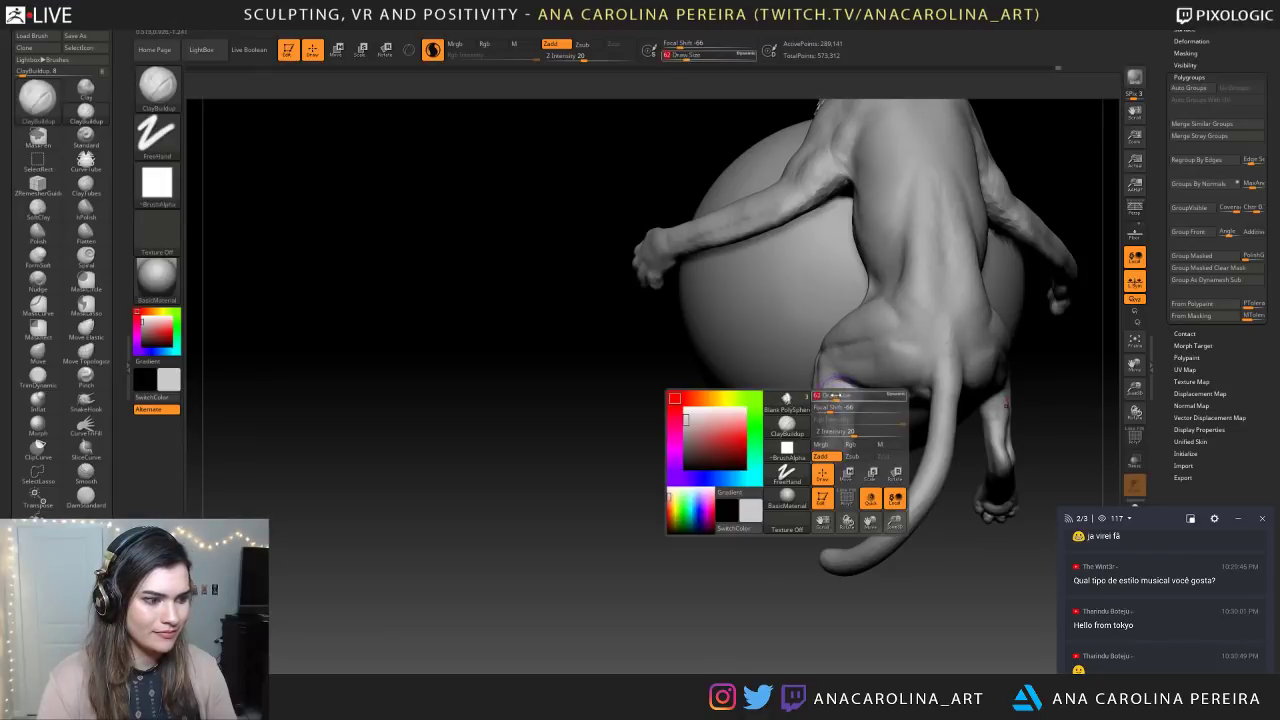
{"action": "mouse_move", "coordinate": [882, 570]}
{"action": "left_mouse_down", "text": "alt"}
{"action": "mouse_move", "coordinate": [891, 494]}
{"action": "mouse_move", "coordinate": [884, 545]}
{"action": "mouse_move", "coordinate": [830, 546]}
{"action": "left_mouse_up", "text": "alt"}
{"action": "left_click_drag", "start_coordinate": [830, 546], "coordinate": [790, 628], "text": "alt"}
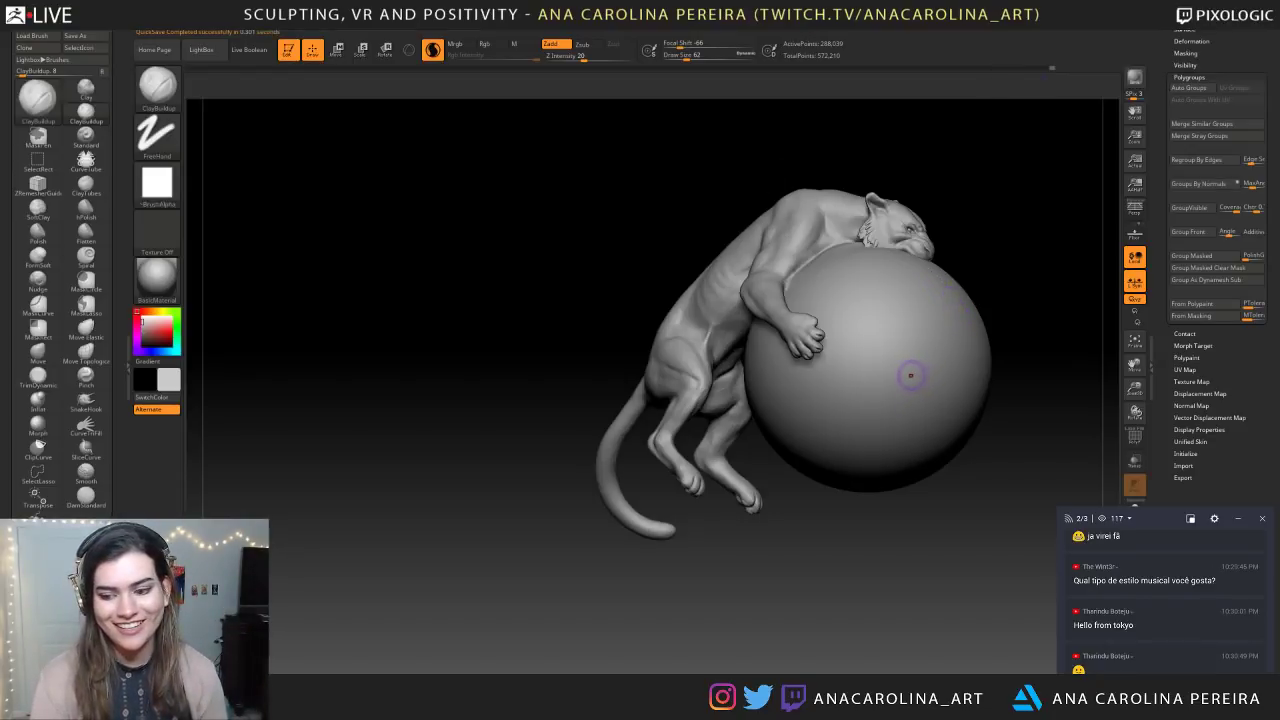
{"action": "left_click_drag", "start_coordinate": [906, 535], "coordinate": [850, 509]}
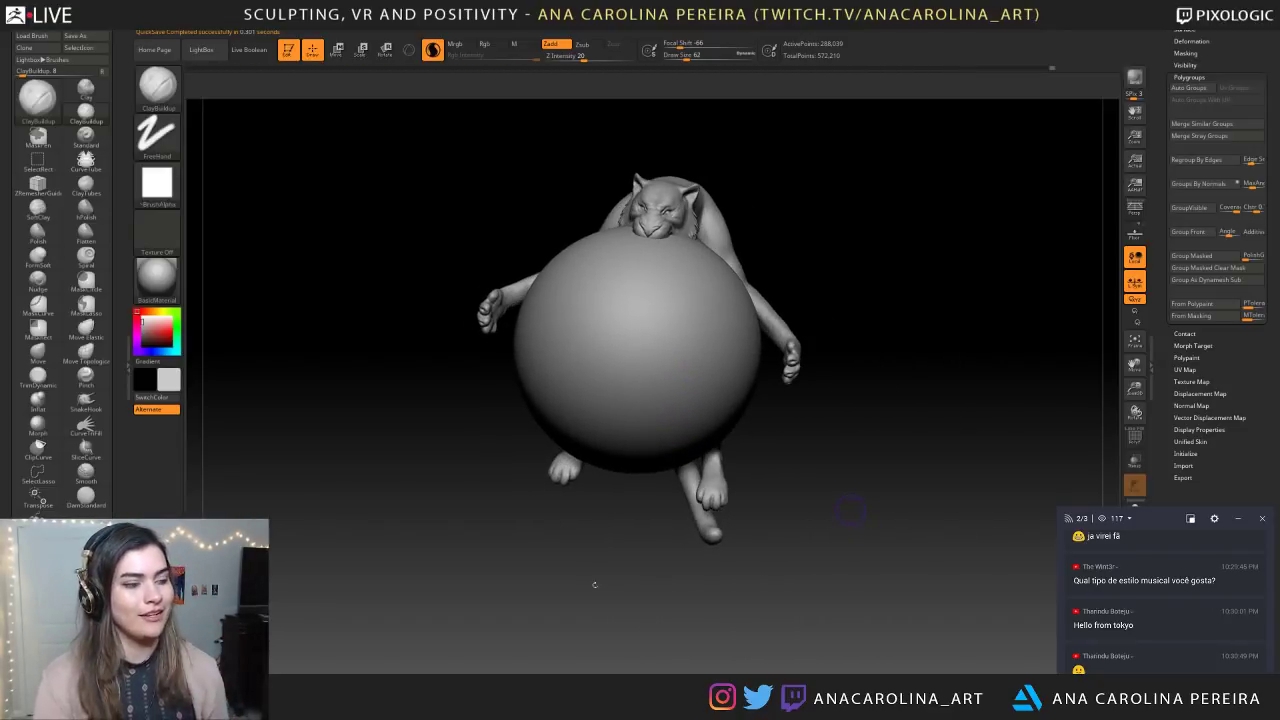
{"action": "left_click_drag", "start_coordinate": [603, 580], "coordinate": [620, 600]}
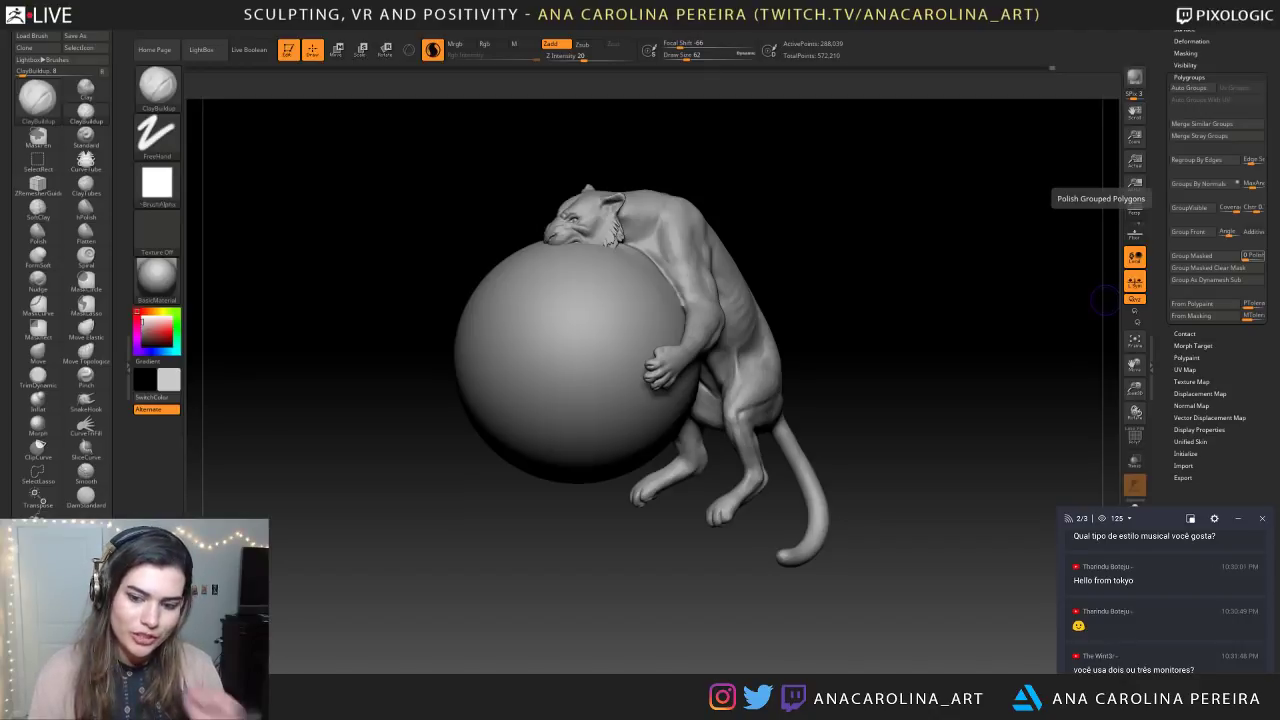
{"action": "scroll", "coordinate": [1251, 577], "scroll_direction": "up", "scroll_amount": 2}
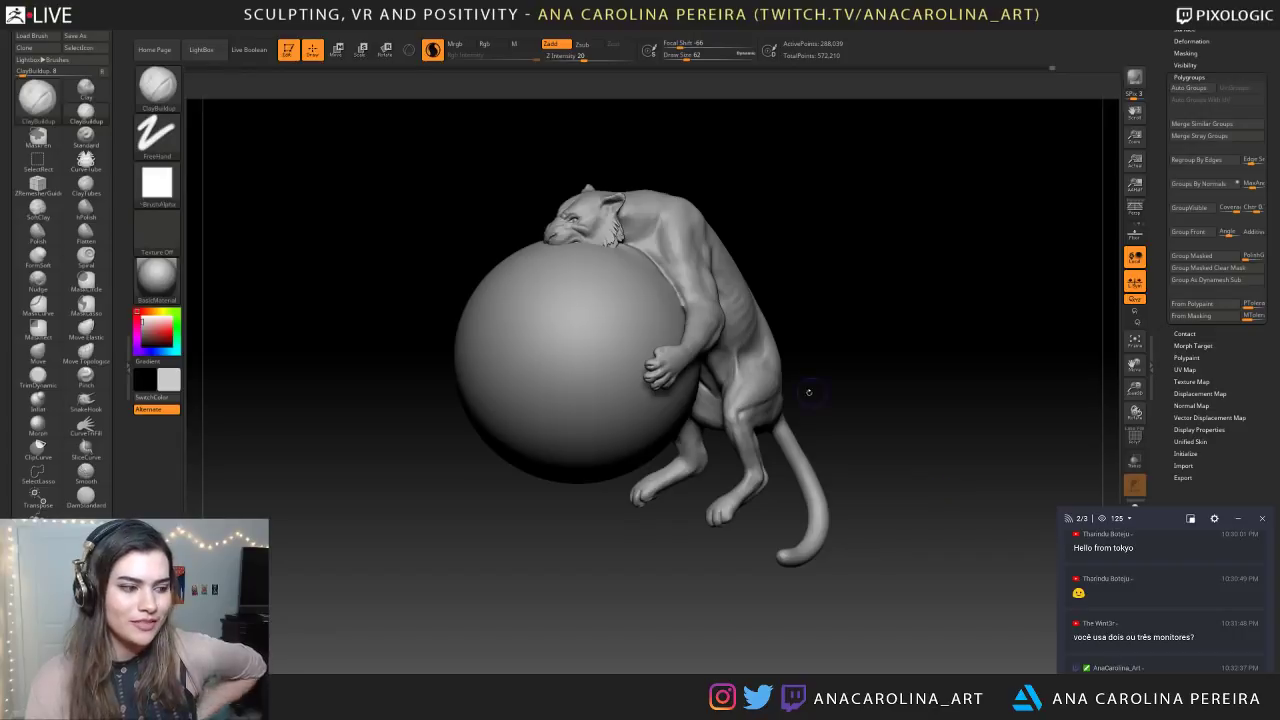
Set the draw size to 94 and smooth the middle of the big cat's back
{"action": "left_click_drag", "start_coordinate": [863, 380], "coordinate": [914, 496]}
{"action": "key", "text": "space"}
{"action": "left_click_drag", "start_coordinate": [752, 302], "coordinate": [752, 322]}
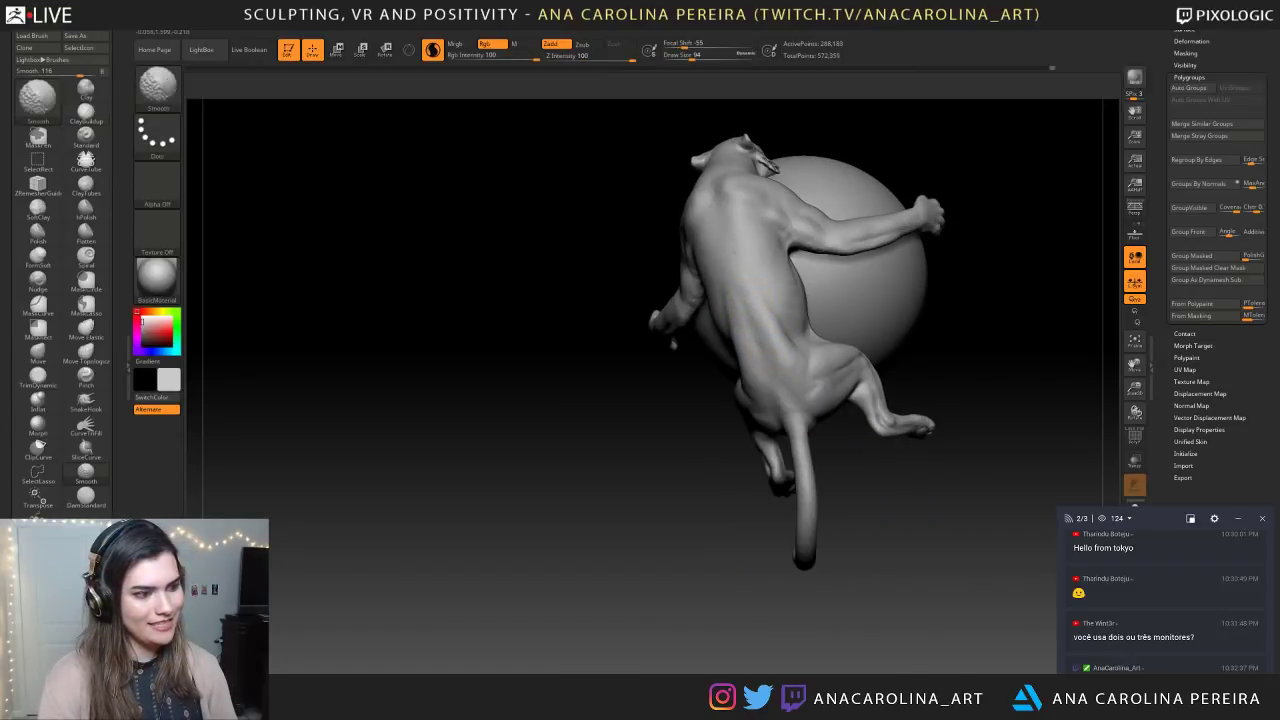
Set the draw size to 62 and smooth the near hind leg around the knee from beneath the sculpture
{"action": "left_click_drag", "start_coordinate": [955, 480], "coordinate": [858, 490]}
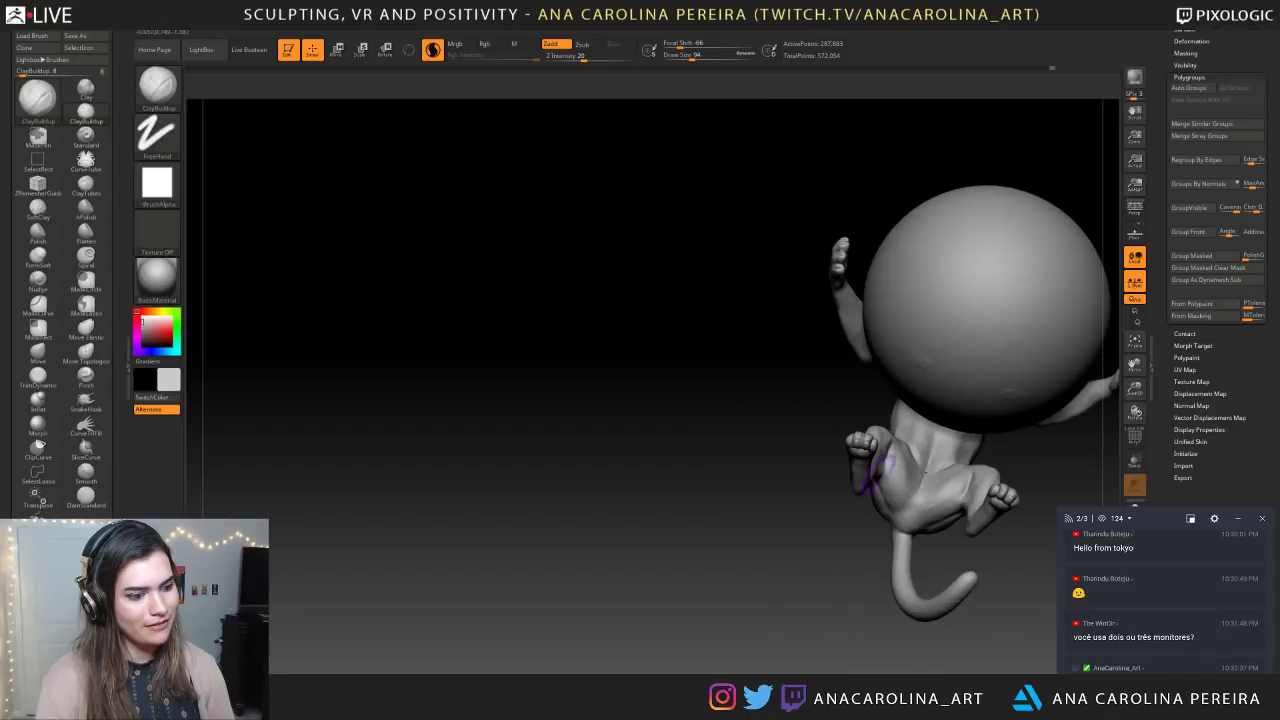
{"action": "left_click_drag", "start_coordinate": [857, 563], "coordinate": [917, 618]}
{"action": "key", "text": "shift"}
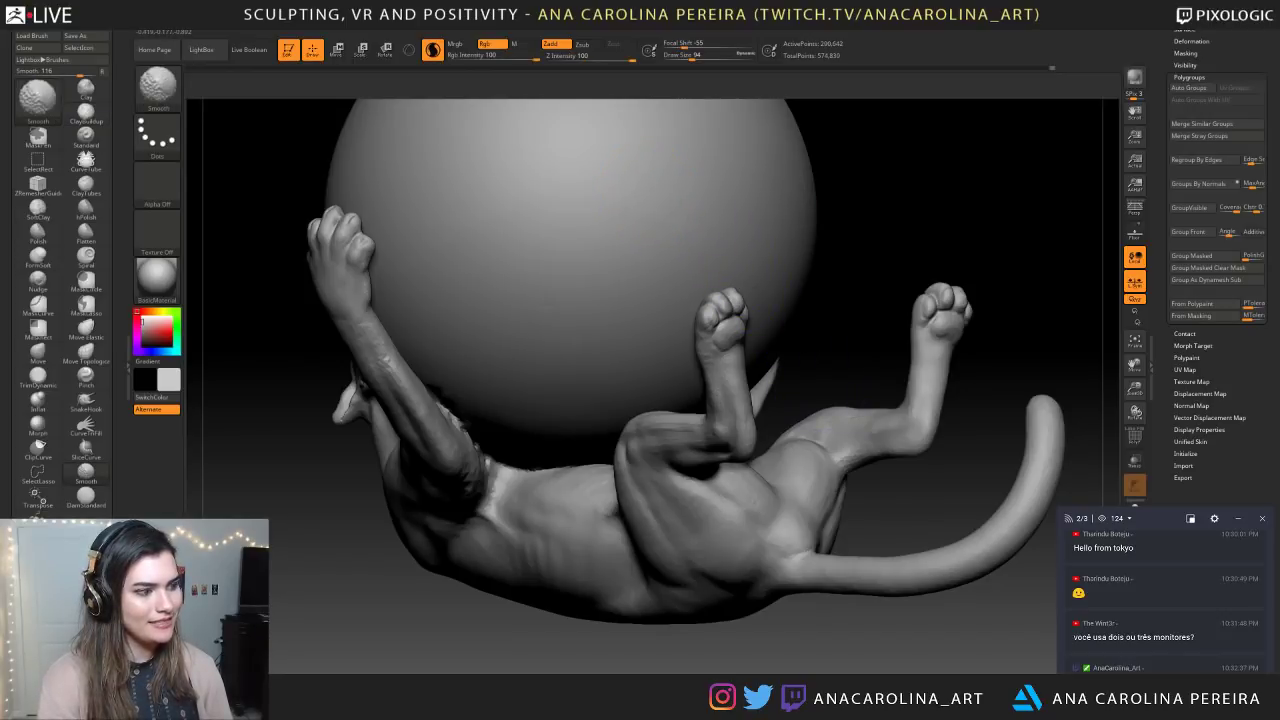
{"action": "left_click_drag", "start_coordinate": [900, 250], "coordinate": [880, 170], "text": "alt"}
{"action": "mouse_move", "coordinate": [850, 170]}
{"action": "left_mouse_down"}
{"action": "mouse_move", "coordinate": [686, 166]}
{"action": "mouse_move", "coordinate": [940, 180]}
{"action": "mouse_move", "coordinate": [860, 184]}
{"action": "mouse_move", "coordinate": [866, 250]}
{"action": "mouse_move", "coordinate": [827, 203]}
{"action": "left_mouse_up"}
{"action": "key", "text": "space"}
{"action": "mouse_move", "coordinate": [685, 377]}
{"action": "left_mouse_down", "text": "shift"}
{"action": "mouse_move", "coordinate": [671, 392]}
{"action": "mouse_move", "coordinate": [695, 395]}
{"action": "mouse_move", "coordinate": [657, 394]}
{"action": "mouse_move", "coordinate": [709, 403]}
{"action": "mouse_move", "coordinate": [690, 415]}
{"action": "left_mouse_up", "text": "shift"}
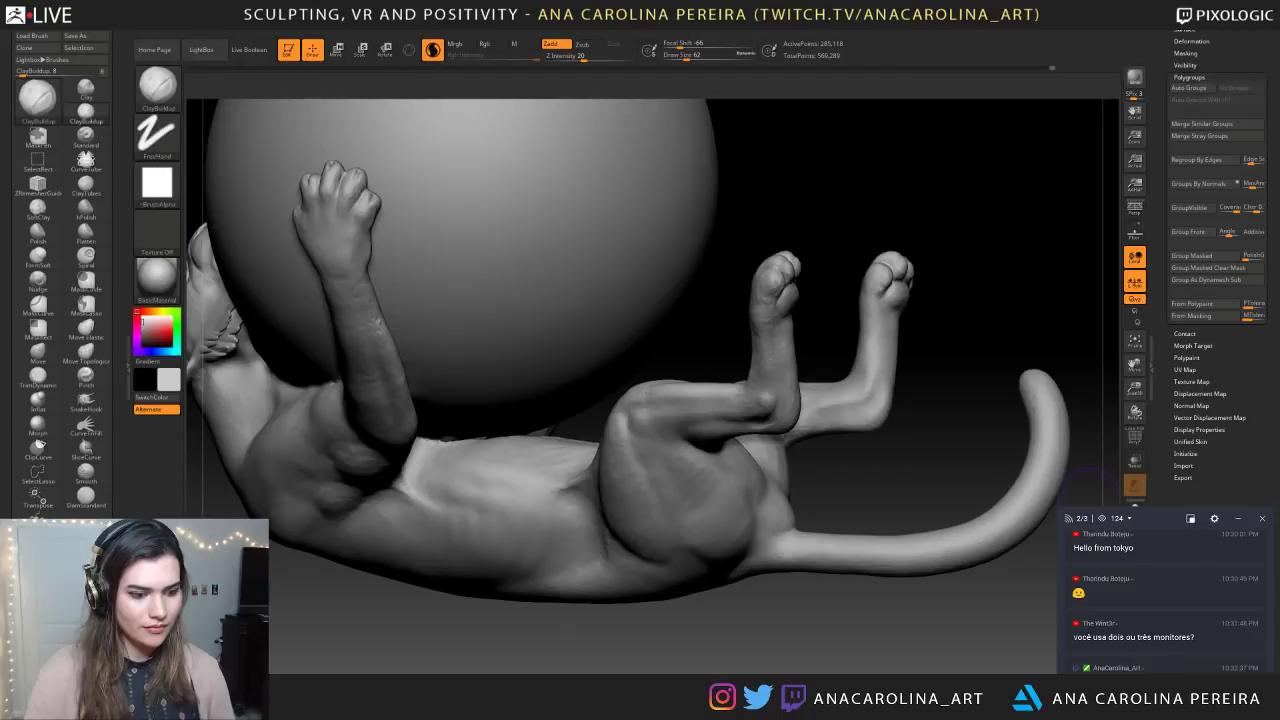
Smooth the underside of the thigh on the near hind leg
{"action": "scroll", "coordinate": [1249, 651], "scroll_direction": "down", "scroll_amount": 5}
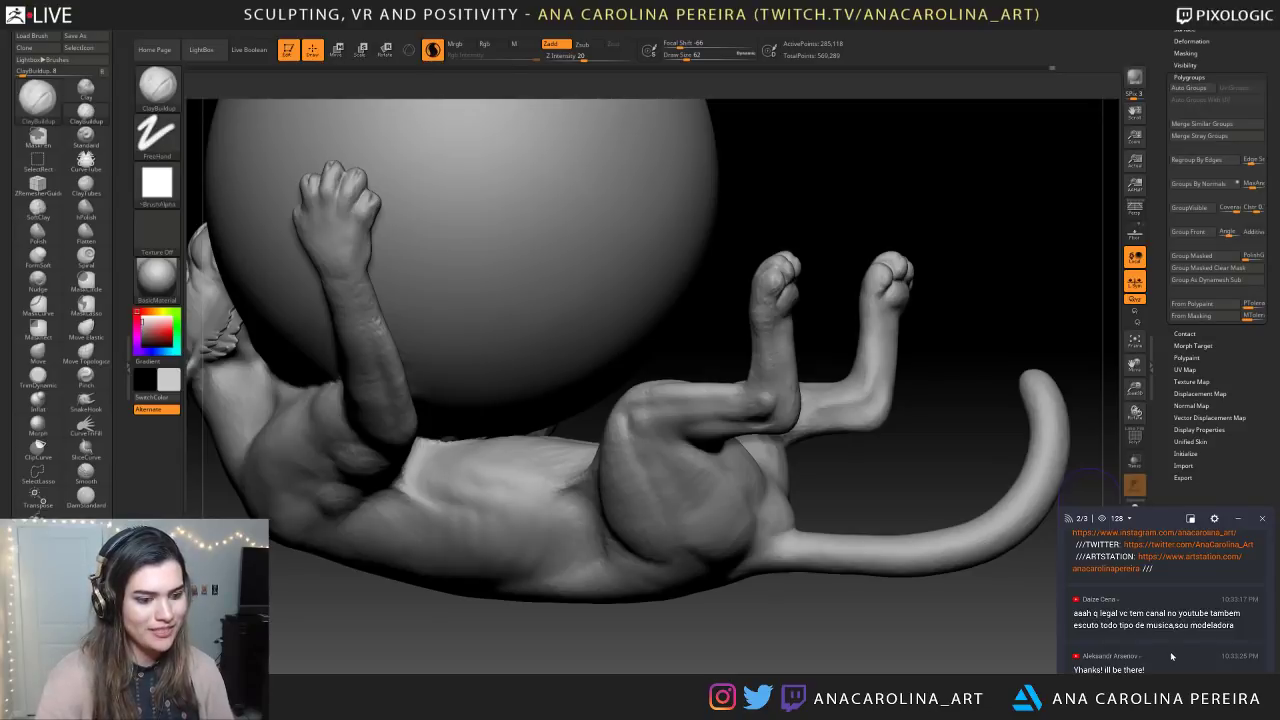
{"action": "left_click_drag", "start_coordinate": [986, 617], "coordinate": [664, 560]}
{"action": "left_click_drag", "start_coordinate": [720, 608], "coordinate": [630, 624]}
{"action": "left_click_drag", "start_coordinate": [630, 600], "coordinate": [634, 655], "text": "alt"}
{"action": "key", "text": "shift"}
{"action": "mouse_move", "coordinate": [745, 455]}
{"action": "left_mouse_down", "text": "shift"}
{"action": "mouse_move", "coordinate": [750, 470]}
{"action": "mouse_move", "coordinate": [709, 410]}
{"action": "mouse_move", "coordinate": [694, 508]}
{"action": "left_mouse_up", "text": "shift"}
Set the draw size to 30 and refine the side of the hind paw with ClayBuildup
{"action": "mouse_move", "coordinate": [600, 610]}
{"action": "left_mouse_down"}
{"action": "mouse_move", "coordinate": [814, 663]}
{"action": "mouse_move", "coordinate": [803, 560]}
{"action": "left_mouse_up"}
{"action": "left_click_drag", "start_coordinate": [803, 560], "coordinate": [750, 555]}
{"action": "left_click_drag", "start_coordinate": [750, 555], "coordinate": [760, 645], "text": "alt"}
{"action": "left_click_drag", "start_coordinate": [760, 645], "coordinate": [632, 530]}
{"action": "left_click_drag", "start_coordinate": [606, 385], "coordinate": [844, 406]}
{"action": "mouse_move", "coordinate": [937, 403]}
{"action": "left_mouse_down"}
{"action": "mouse_move", "coordinate": [750, 405]}
{"action": "mouse_move", "coordinate": [651, 485]}
{"action": "mouse_move", "coordinate": [630, 545]}
{"action": "mouse_move", "coordinate": [700, 530]}
{"action": "left_mouse_up"}
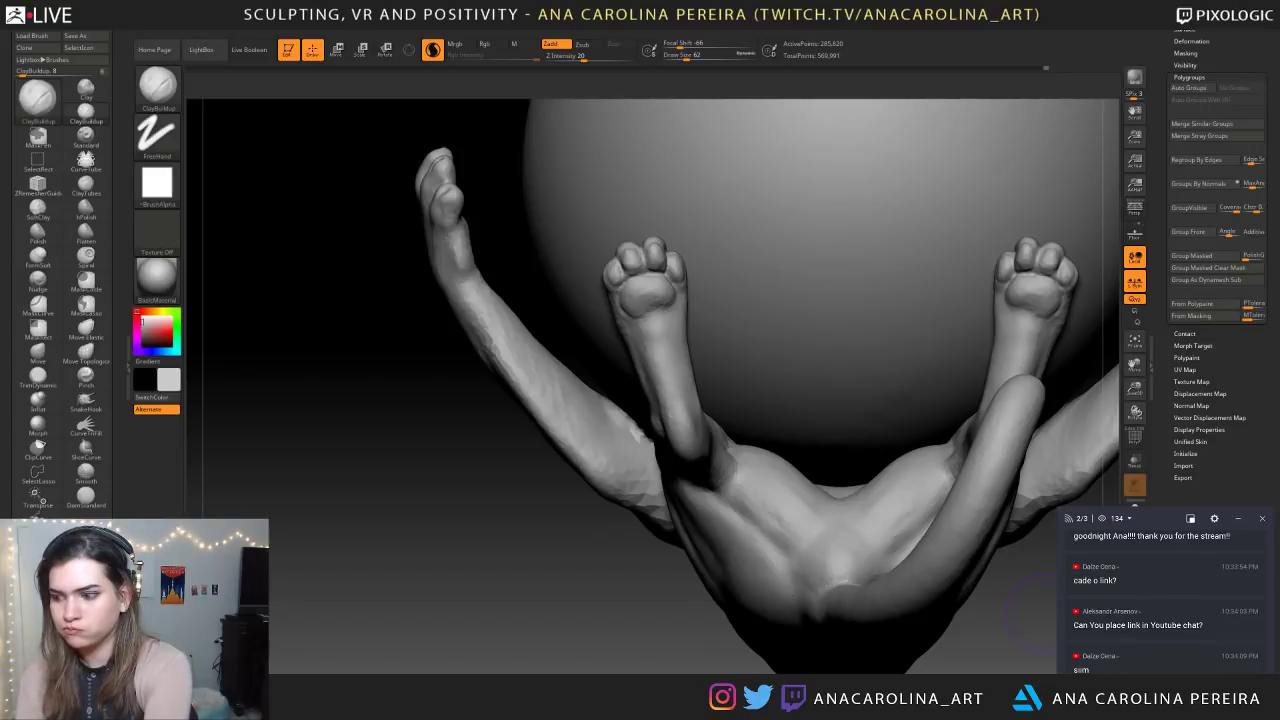
{"action": "left_click_drag", "start_coordinate": [523, 543], "coordinate": [600, 532]}
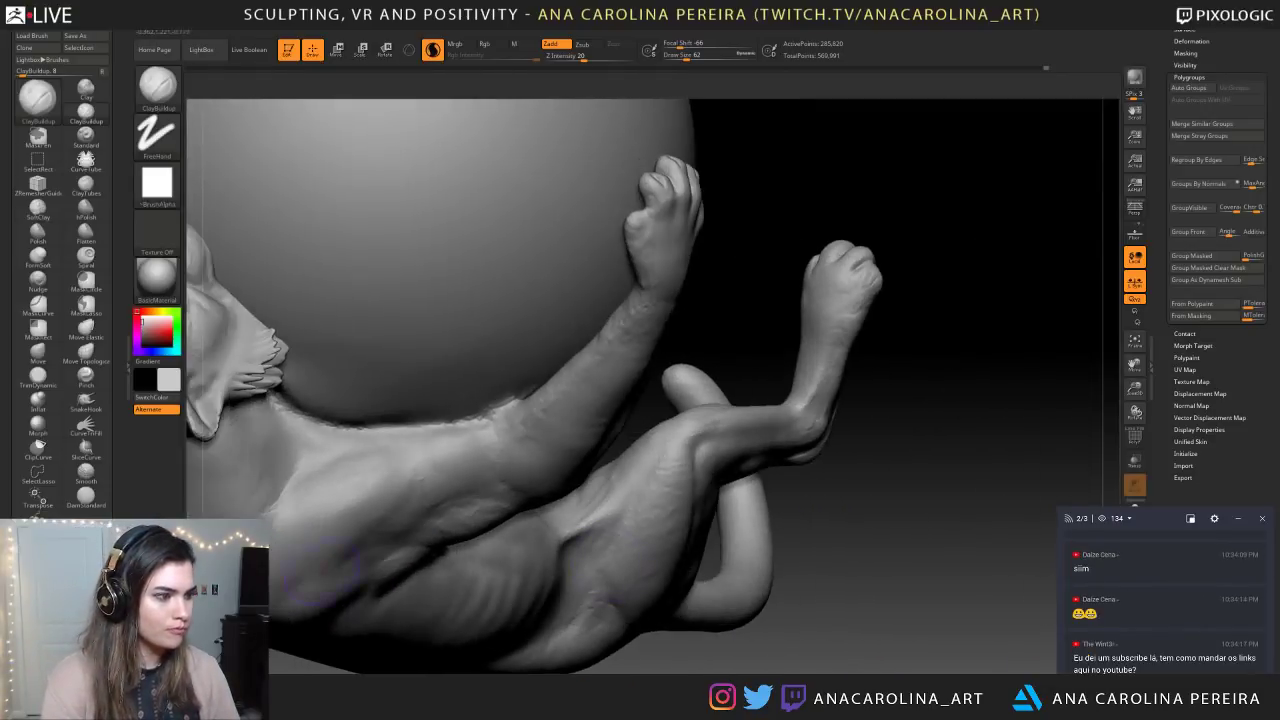
{"action": "mouse_move", "coordinate": [862, 352]}
{"action": "left_mouse_down"}
{"action": "mouse_move", "coordinate": [888, 365]}
{"action": "mouse_move", "coordinate": [850, 403]}
{"action": "left_mouse_up"}
{"action": "key", "text": "space"}
{"action": "left_click_drag", "start_coordinate": [862, 384], "coordinate": [857, 383]}
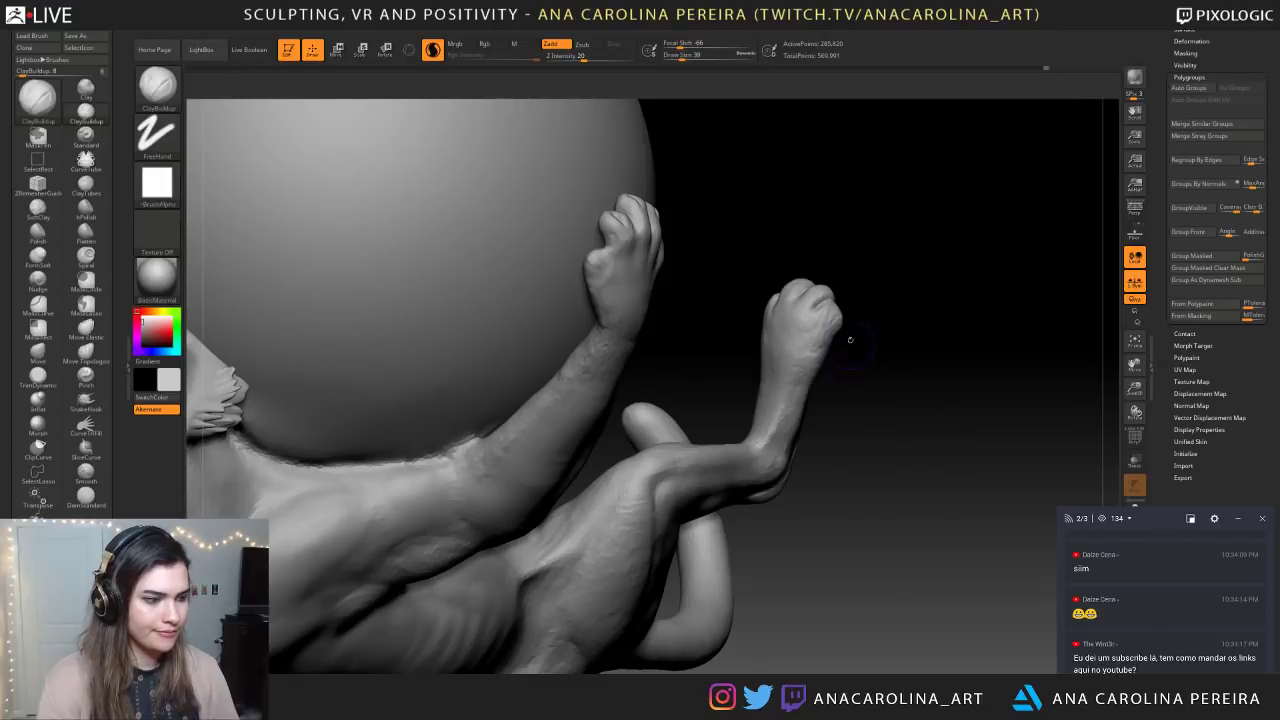
{"action": "mouse_move", "coordinate": [820, 312]}
{"action": "left_mouse_down"}
{"action": "mouse_move", "coordinate": [813, 334]}
{"action": "mouse_move", "coordinate": [857, 356]}
{"action": "left_mouse_up"}
{"action": "mouse_move", "coordinate": [808, 292]}
{"action": "left_mouse_down"}
{"action": "mouse_move", "coordinate": [822, 290]}
{"action": "mouse_move", "coordinate": [820, 318]}
{"action": "mouse_move", "coordinate": [866, 316]}
{"action": "mouse_move", "coordinate": [822, 336]}
{"action": "mouse_move", "coordinate": [808, 300]}
{"action": "mouse_move", "coordinate": [806, 320]}
{"action": "mouse_move", "coordinate": [808, 304]}
{"action": "mouse_move", "coordinate": [876, 302]}
{"action": "mouse_move", "coordinate": [786, 294]}
{"action": "mouse_move", "coordinate": [790, 271]}
{"action": "mouse_move", "coordinate": [778, 326]}
{"action": "mouse_move", "coordinate": [788, 314]}
{"action": "left_mouse_up"}
Switch to the DamStandard brush and carve creases into the hind paw, adjusting the draw size
{"action": "key", "text": "s"}
{"action": "right_click_drag", "start_coordinate": [790, 334], "coordinate": [830, 400]}
{"action": "mouse_move", "coordinate": [858, 357]}
{"action": "right_mouse_down"}
{"action": "mouse_move", "coordinate": [782, 248]}
{"action": "mouse_move", "coordinate": [790, 300]}
{"action": "mouse_move", "coordinate": [775, 320]}
{"action": "mouse_move", "coordinate": [760, 251]}
{"action": "mouse_move", "coordinate": [771, 360]}
{"action": "mouse_move", "coordinate": [791, 366]}
{"action": "right_mouse_up"}
{"action": "key", "text": "b"}
{"action": "key", "text": "d"}
{"action": "key", "text": "s"}
{"action": "left_click_drag", "start_coordinate": [705, 296], "coordinate": [690, 322]}
{"action": "left_click_drag", "start_coordinate": [671, 274], "coordinate": [665, 346]}
{"action": "right_click_drag", "start_coordinate": [672, 352], "coordinate": [665, 440]}
{"action": "right_click", "coordinate": [665, 440]}
{"action": "mouse_move", "coordinate": [720, 376]}
{"action": "right_mouse_down", "text": "ctrl"}
{"action": "mouse_move", "coordinate": [702, 292]}
{"action": "mouse_move", "coordinate": [716, 398]}
{"action": "mouse_move", "coordinate": [708, 416]}
{"action": "mouse_move", "coordinate": [672, 392]}
{"action": "mouse_move", "coordinate": [748, 351]}
{"action": "mouse_move", "coordinate": [760, 245]}
{"action": "right_mouse_up", "text": "ctrl"}
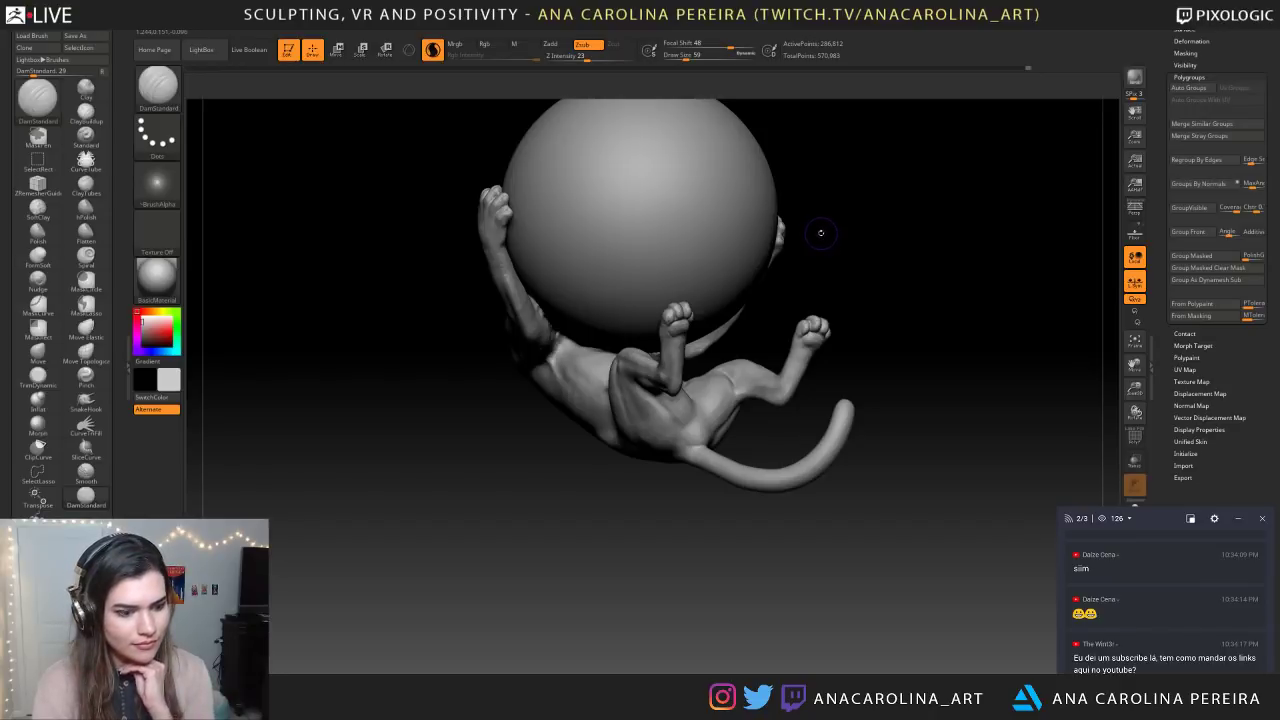
Read through the recent stream chat messages about sharing the channel link
{"action": "scroll", "coordinate": [1172, 614], "scroll_direction": "up", "scroll_amount": 2}
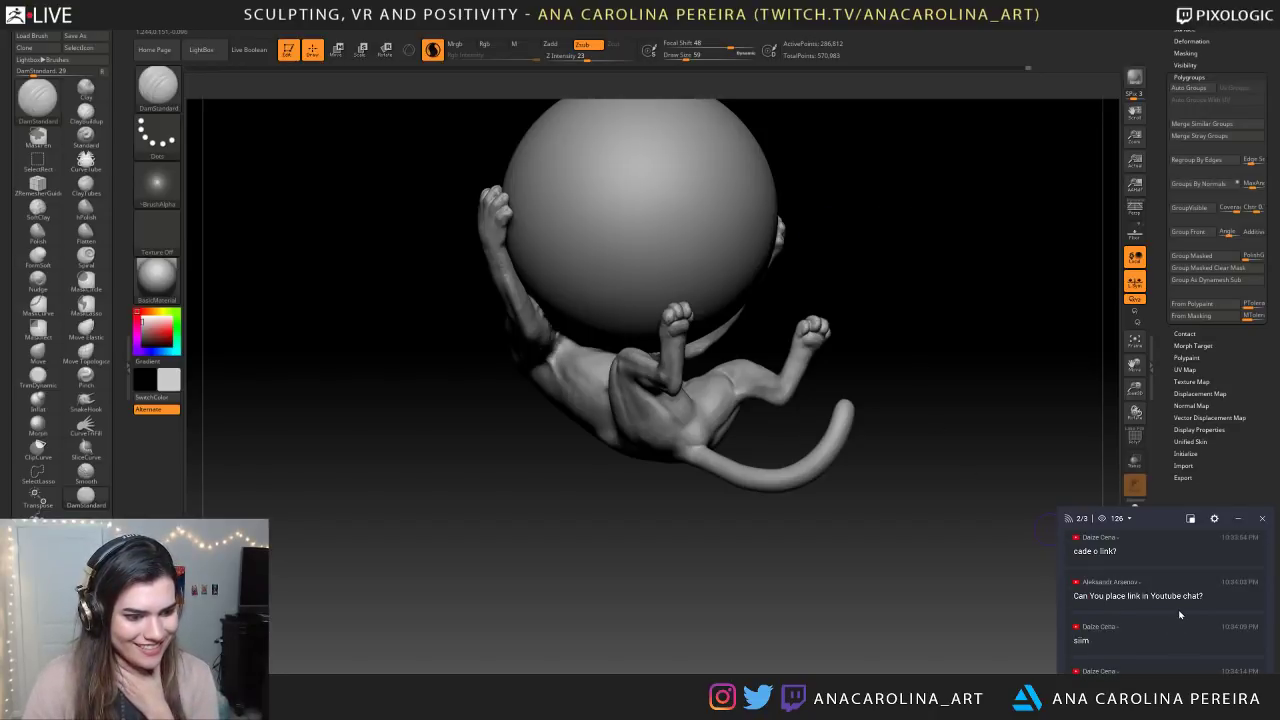
{"action": "left_click_drag", "start_coordinate": [1101, 573], "coordinate": [1216, 583]}
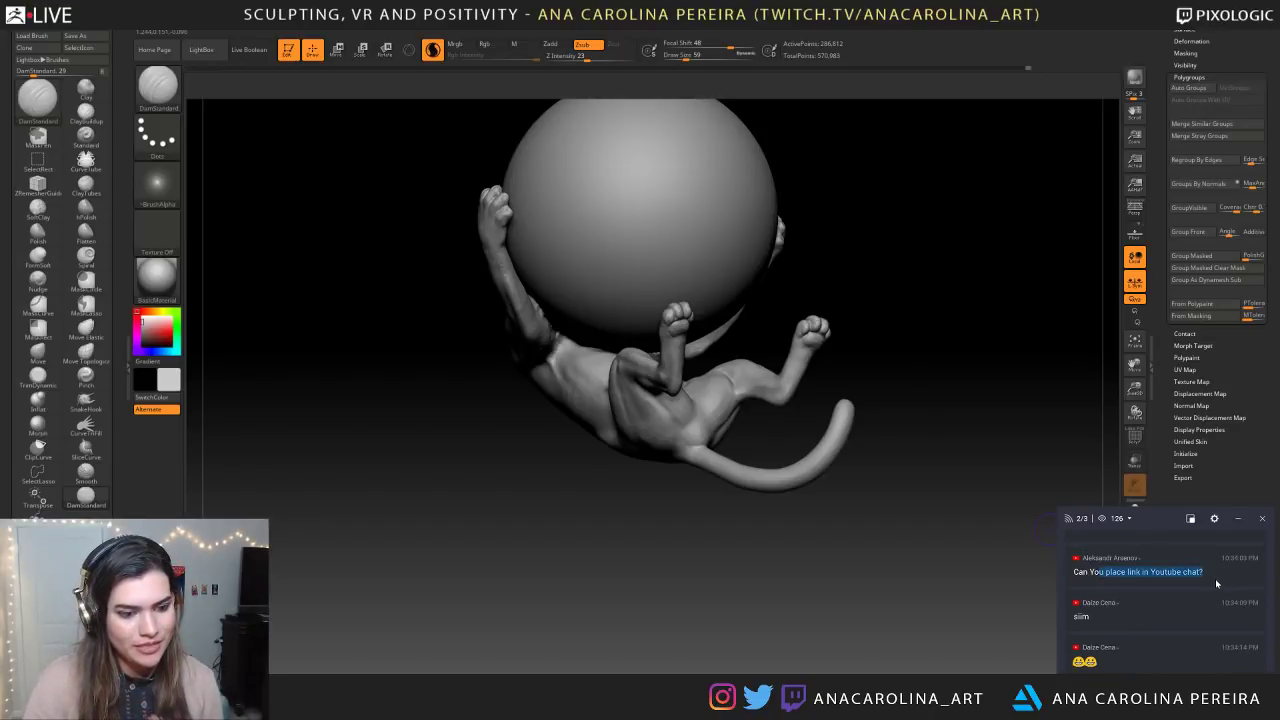
{"action": "scroll", "coordinate": [1215, 579], "scroll_direction": "up", "scroll_amount": 1}
{"action": "scroll", "coordinate": [1125, 560], "scroll_direction": "up", "scroll_amount": 1}
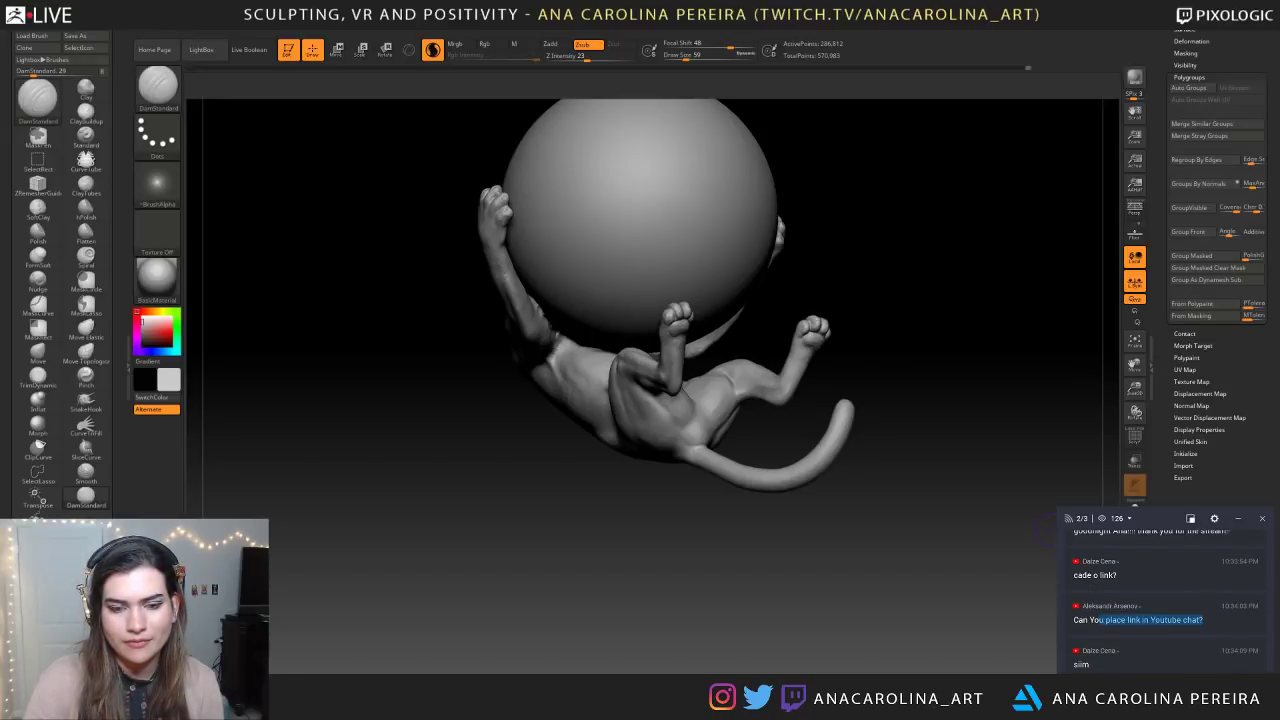
{"action": "left_click", "coordinate": [1150, 620]}
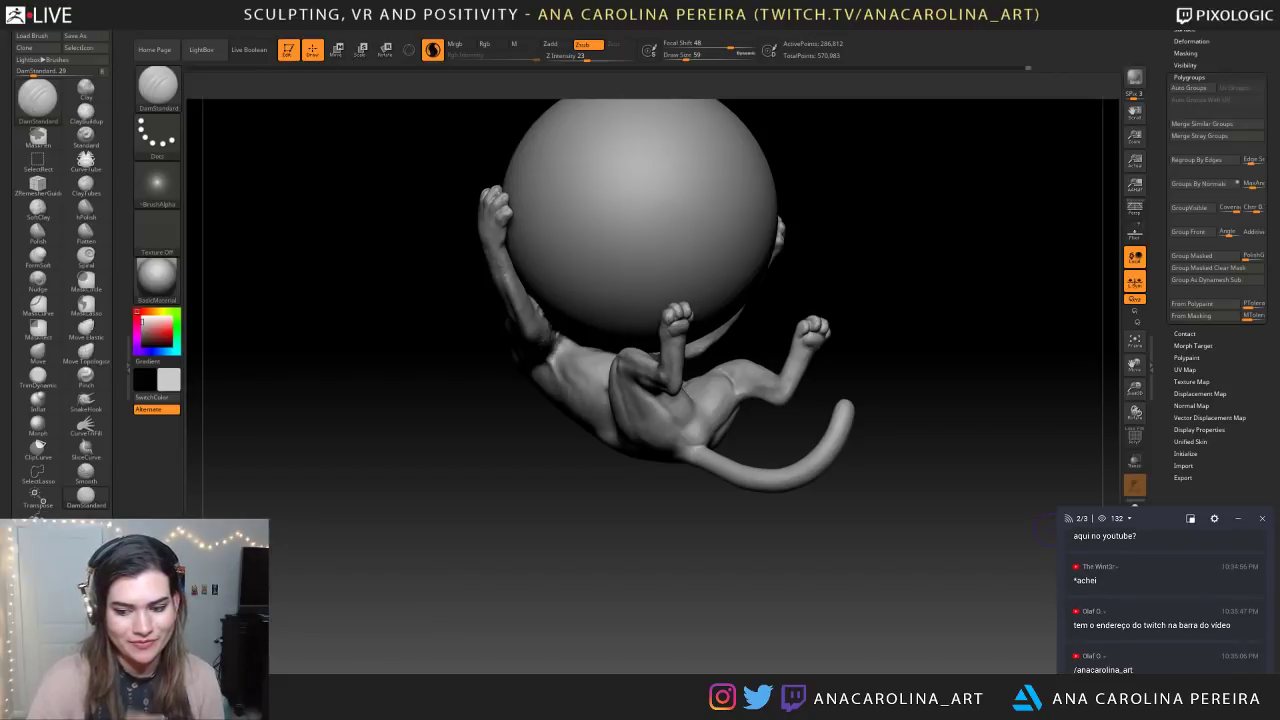
{"action": "scroll", "coordinate": [1117, 575], "scroll_direction": "up", "scroll_amount": 5}
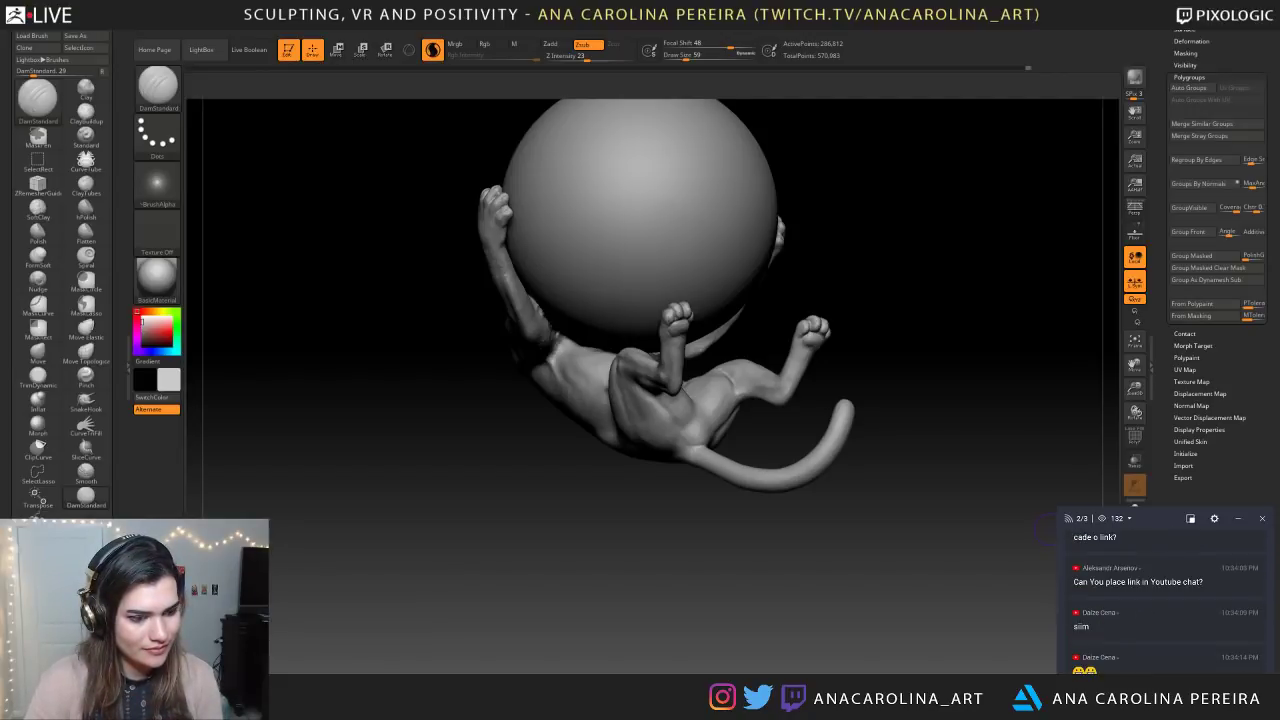
{"action": "scroll", "coordinate": [1147, 586], "scroll_direction": "up", "scroll_amount": 3}
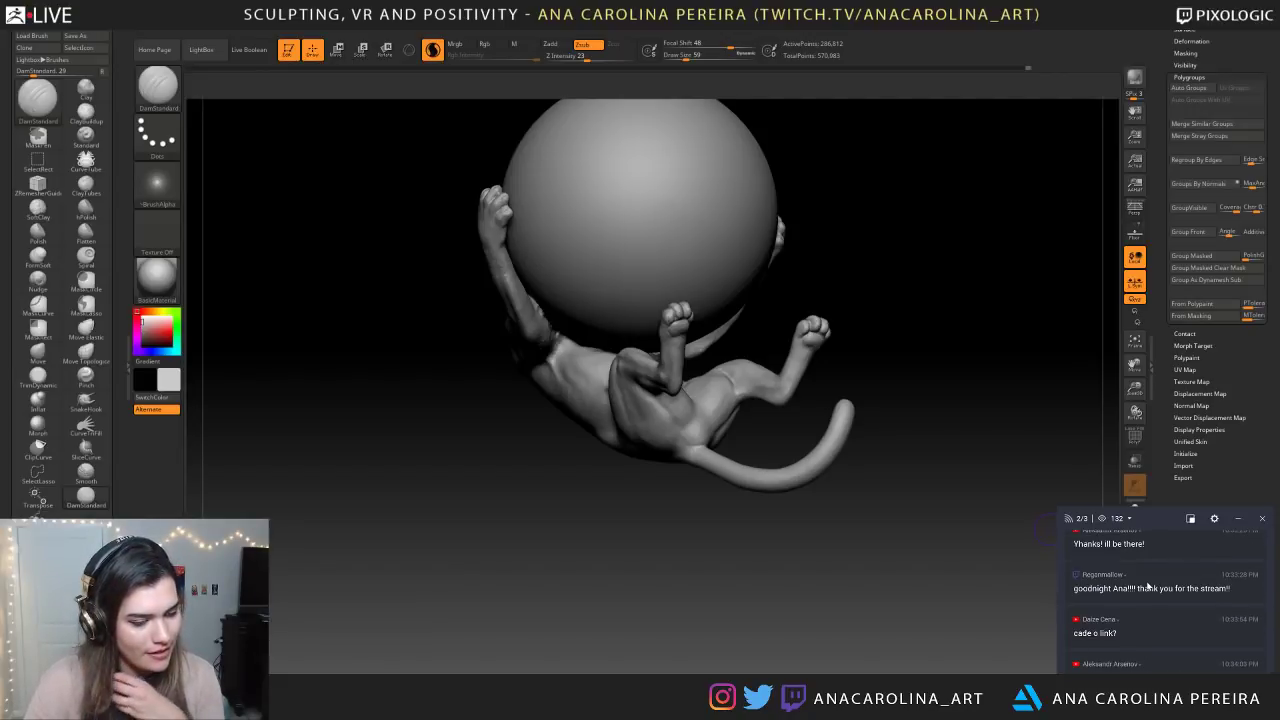
{"action": "scroll", "coordinate": [1150, 607], "scroll_direction": "down", "scroll_amount": 6}
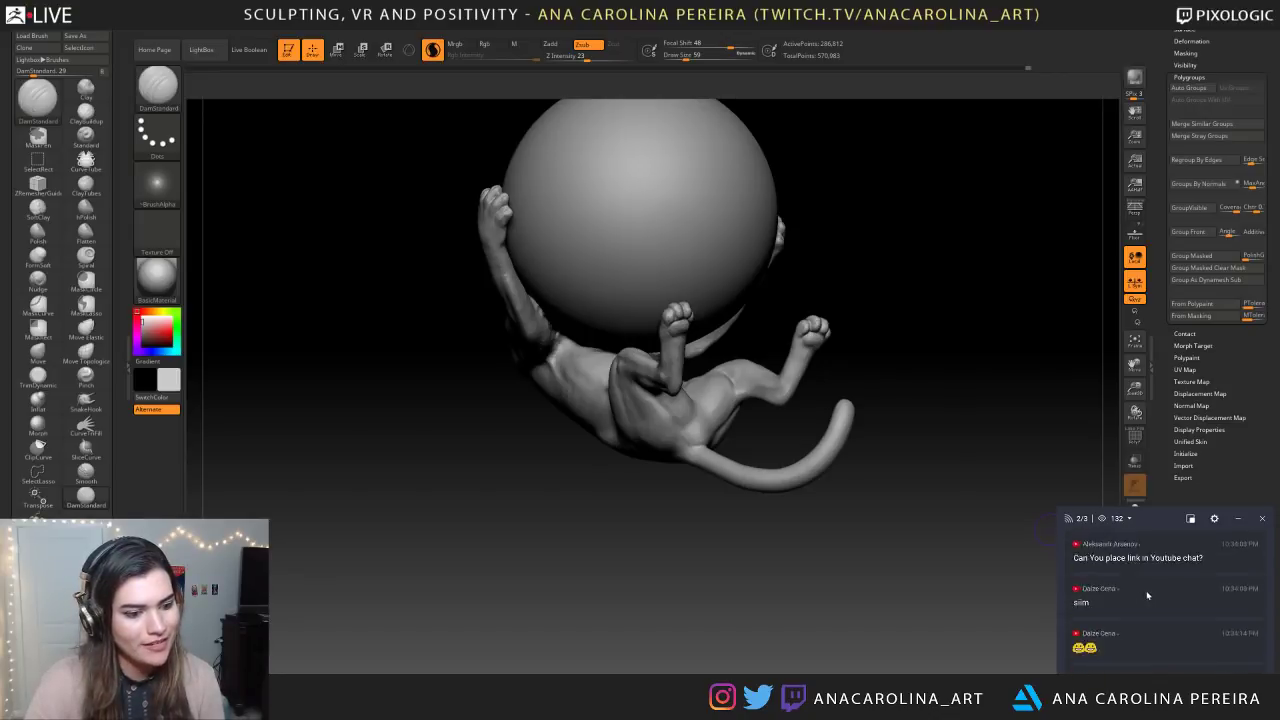
{"action": "scroll", "coordinate": [1160, 611], "scroll_direction": "up", "scroll_amount": 1}
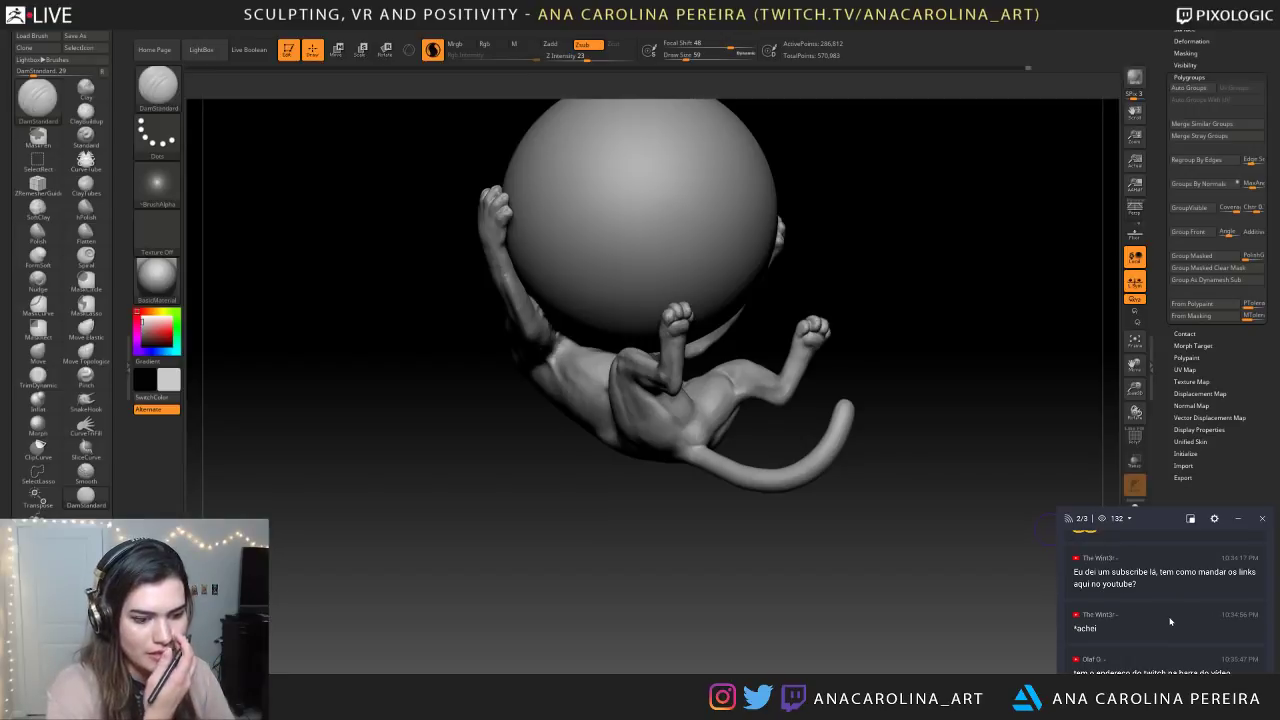
{"action": "scroll", "coordinate": [1165, 618], "scroll_direction": "down", "scroll_amount": 2}
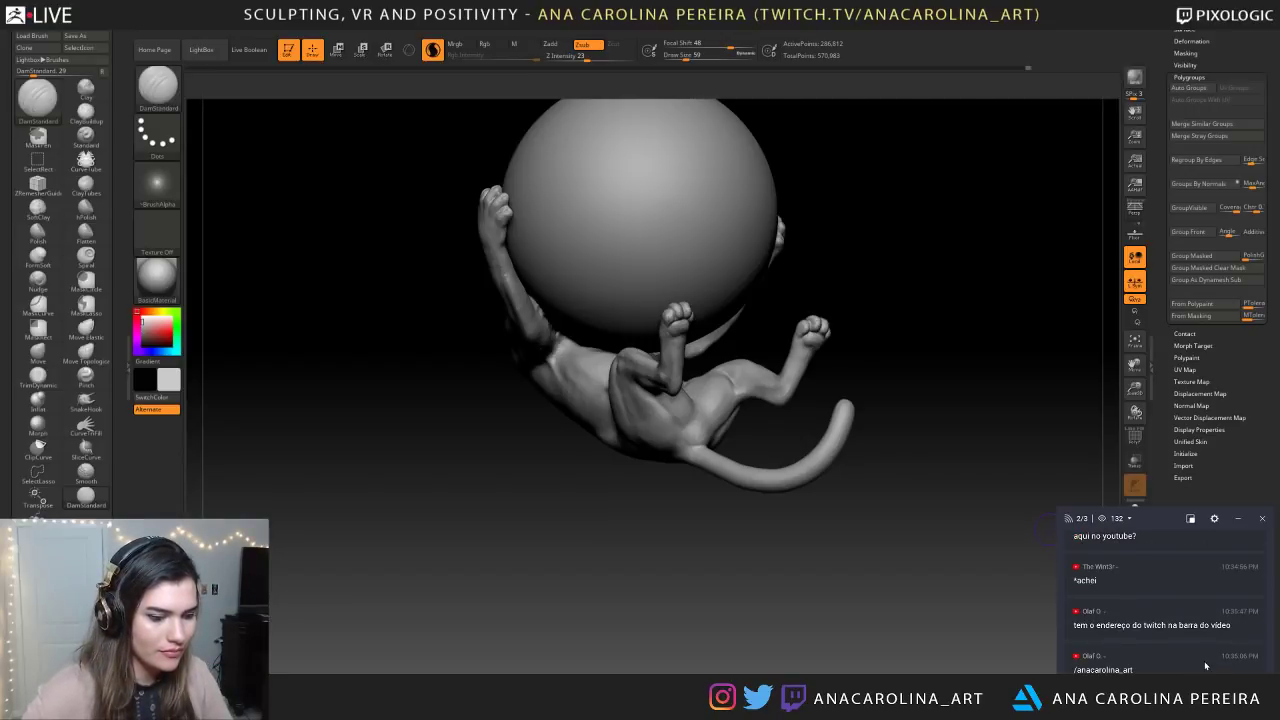
Smooth the area where the upper foreleg meets the chest, viewed from beneath
{"action": "mouse_move", "coordinate": [790, 527]}
{"action": "left_mouse_down"}
{"action": "mouse_move", "coordinate": [623, 600]}
{"action": "mouse_move", "coordinate": [783, 577]}
{"action": "mouse_move", "coordinate": [770, 560]}
{"action": "mouse_move", "coordinate": [780, 545]}
{"action": "mouse_move", "coordinate": [740, 615]}
{"action": "mouse_move", "coordinate": [767, 598]}
{"action": "left_mouse_up"}
{"action": "mouse_move", "coordinate": [683, 621]}
{"action": "left_mouse_down"}
{"action": "mouse_move", "coordinate": [657, 628]}
{"action": "mouse_move", "coordinate": [765, 615]}
{"action": "mouse_move", "coordinate": [780, 600]}
{"action": "left_mouse_up"}
{"action": "left_click_drag", "start_coordinate": [577, 498], "coordinate": [612, 492], "text": "shift"}
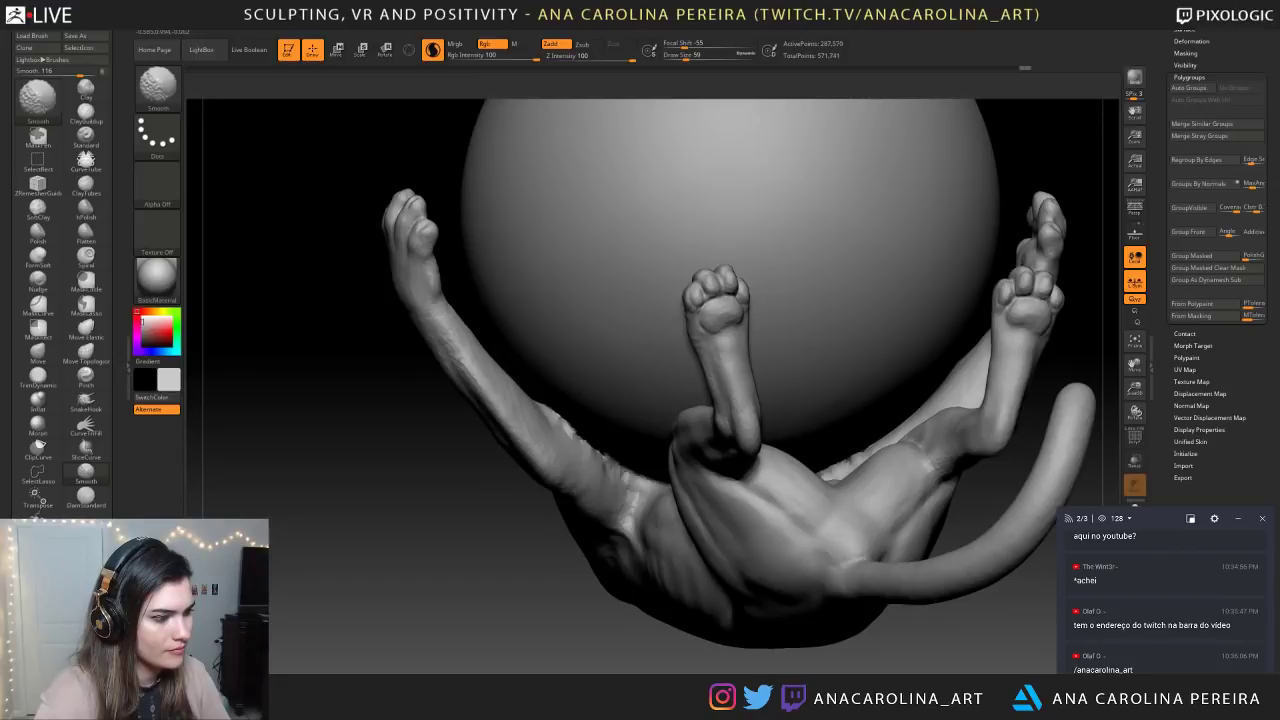
Switch to the ClayBuildup brush for sculpting the belly beside the near foreleg
{"action": "left_click_drag", "start_coordinate": [740, 625], "coordinate": [650, 630]}
{"action": "mouse_move", "coordinate": [650, 630]}
{"action": "left_mouse_down", "text": "alt"}
{"action": "mouse_move", "coordinate": [628, 536]}
{"action": "mouse_move", "coordinate": [612, 566]}
{"action": "mouse_move", "coordinate": [698, 668]}
{"action": "mouse_move", "coordinate": [674, 636]}
{"action": "mouse_move", "coordinate": [750, 624]}
{"action": "left_mouse_up", "text": "alt"}
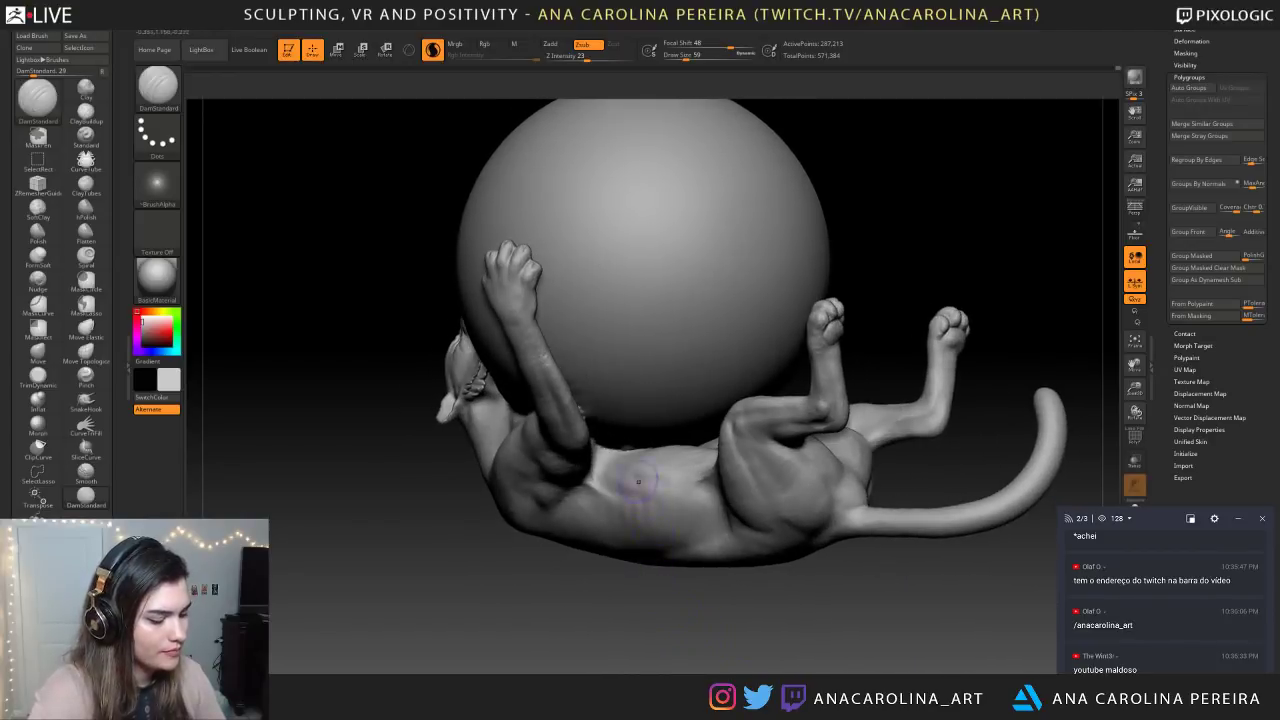
{"action": "key", "text": "b"}
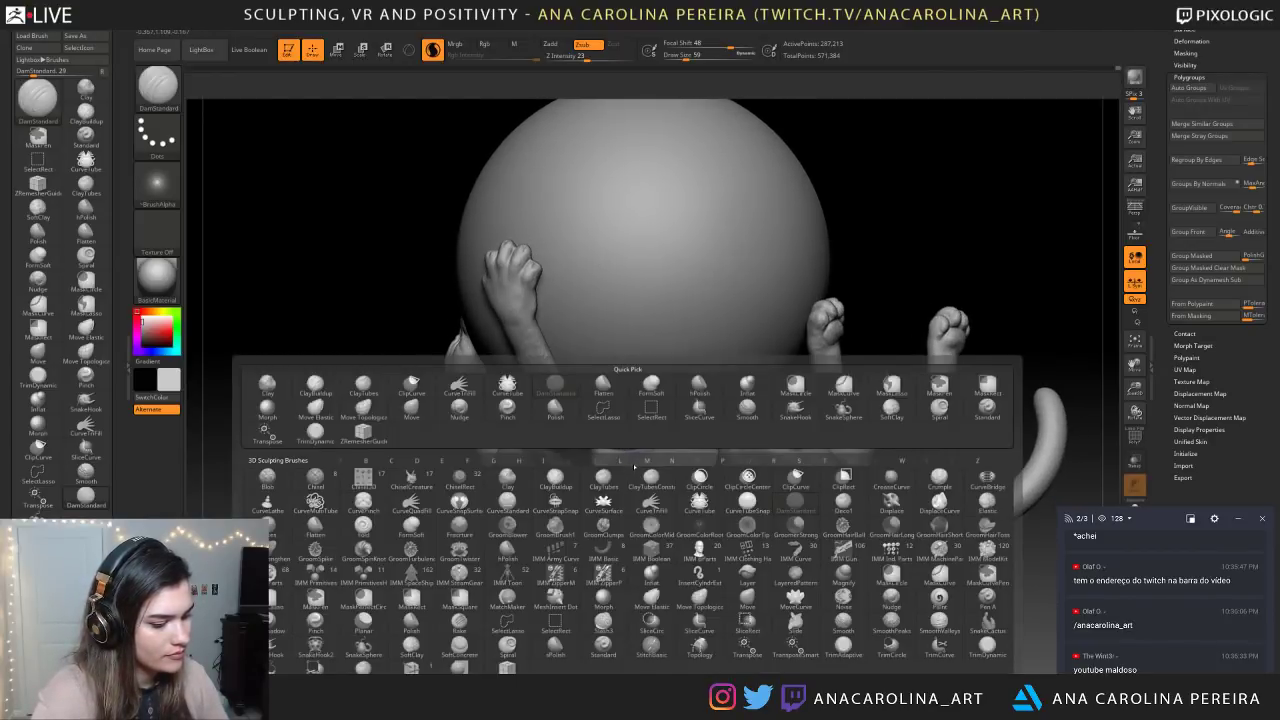
{"action": "key", "text": "c"}
{"action": "key", "text": "b"}
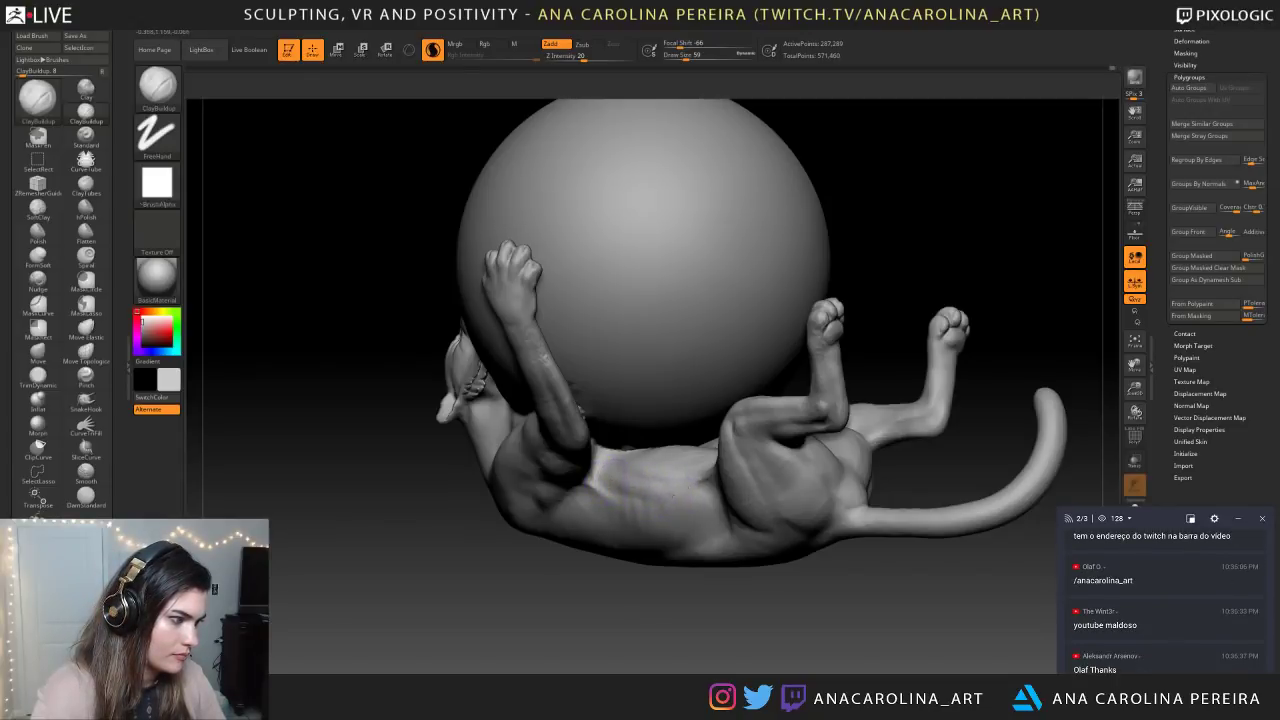
Smooth the belly surface beside the near foreleg, close to where it touches the sphere
{"action": "mouse_move", "coordinate": [738, 589]}
{"action": "left_mouse_down"}
{"action": "mouse_move", "coordinate": [610, 462]}
{"action": "mouse_move", "coordinate": [617, 480]}
{"action": "mouse_move", "coordinate": [601, 490]}
{"action": "mouse_move", "coordinate": [606, 478]}
{"action": "left_mouse_up"}
{"action": "mouse_move", "coordinate": [700, 580]}
{"action": "left_mouse_down", "text": "alt"}
{"action": "mouse_move", "coordinate": [650, 567]}
{"action": "mouse_move", "coordinate": [780, 545]}
{"action": "mouse_move", "coordinate": [727, 540]}
{"action": "left_mouse_up", "text": "alt"}
{"action": "key", "text": "shift"}
{"action": "left_click_drag", "start_coordinate": [622, 483], "coordinate": [634, 486], "text": "shift"}
{"action": "mouse_move", "coordinate": [694, 529]}
{"action": "left_mouse_down"}
{"action": "mouse_move", "coordinate": [677, 560]}
{"action": "mouse_move", "coordinate": [727, 623]}
{"action": "mouse_move", "coordinate": [723, 600]}
{"action": "left_mouse_up"}
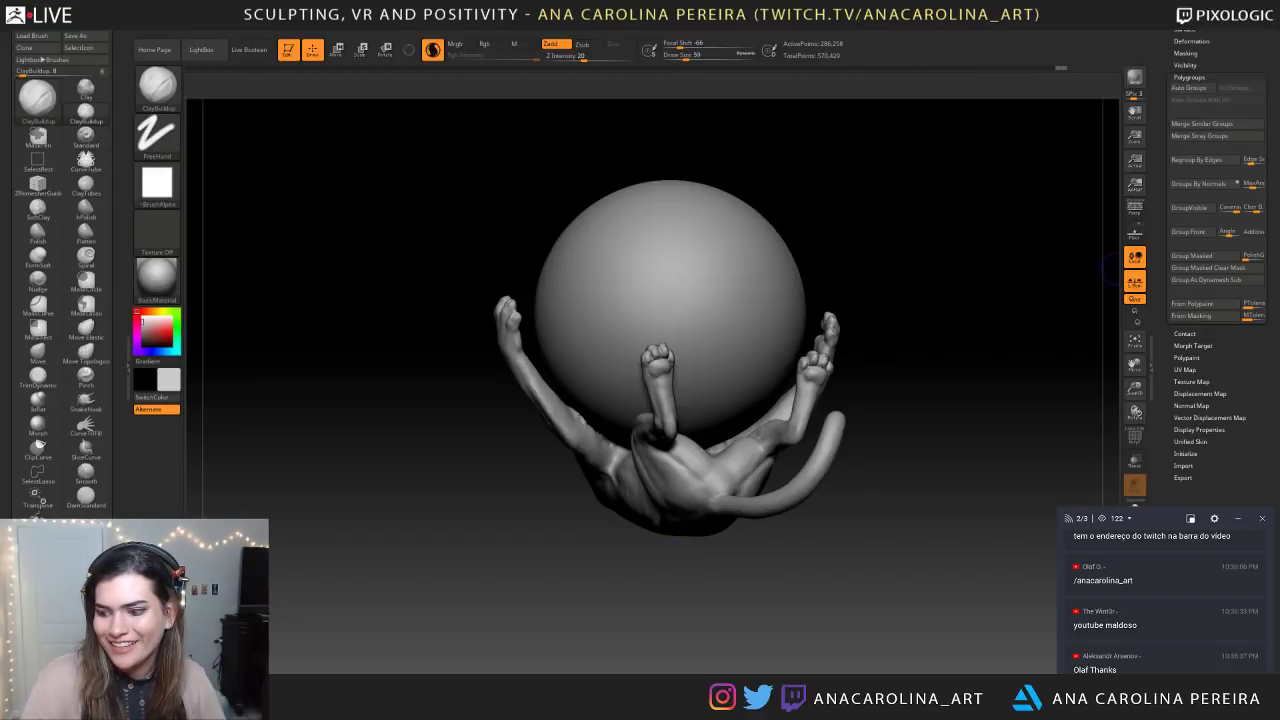
Build up the back of the hind lower leg between heel and paw pad with the ClayBuildup brush
{"action": "mouse_move", "coordinate": [690, 600]}
{"action": "left_mouse_down"}
{"action": "mouse_move", "coordinate": [622, 606]}
{"action": "mouse_move", "coordinate": [562, 672]}
{"action": "mouse_move", "coordinate": [490, 652]}
{"action": "mouse_move", "coordinate": [525, 662]}
{"action": "left_mouse_up"}
{"action": "left_click_drag", "start_coordinate": [868, 500], "coordinate": [874, 590], "text": "alt"}
{"action": "left_click_drag", "start_coordinate": [874, 590], "coordinate": [894, 583]}
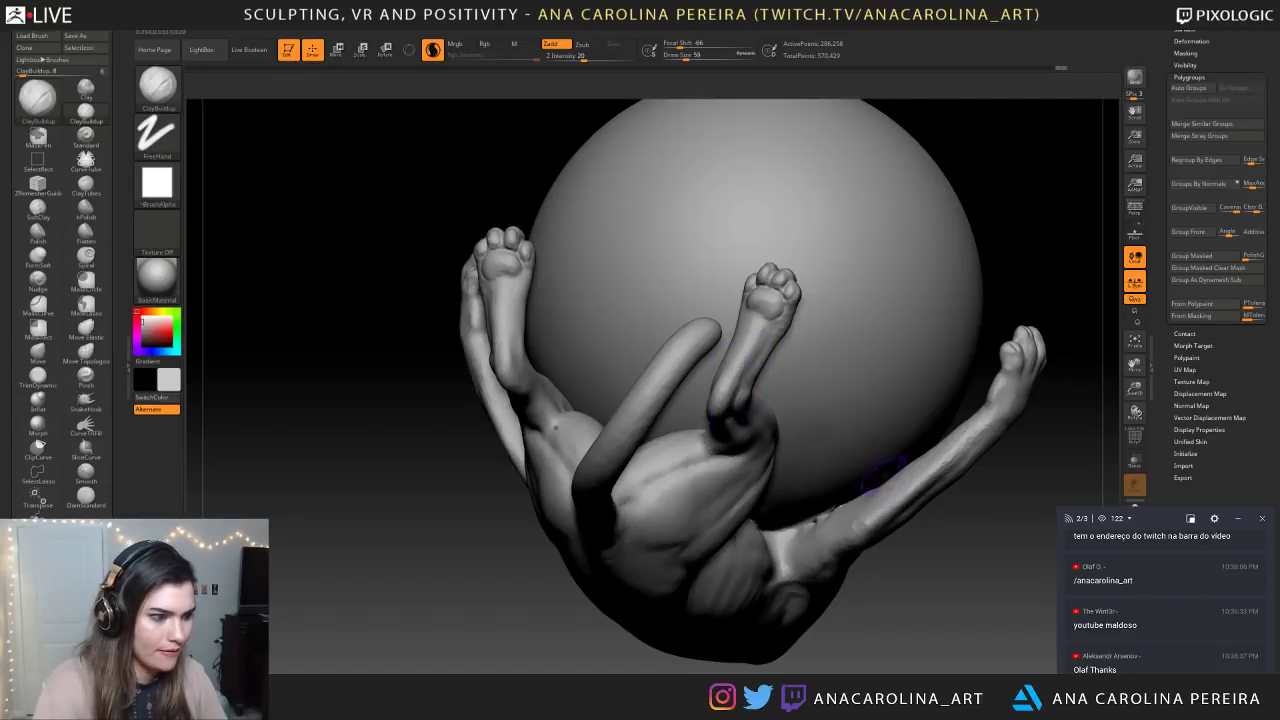
{"action": "right_click_drag", "start_coordinate": [896, 464], "coordinate": [889, 498]}
{"action": "left_click_drag", "start_coordinate": [556, 374], "coordinate": [558, 362]}
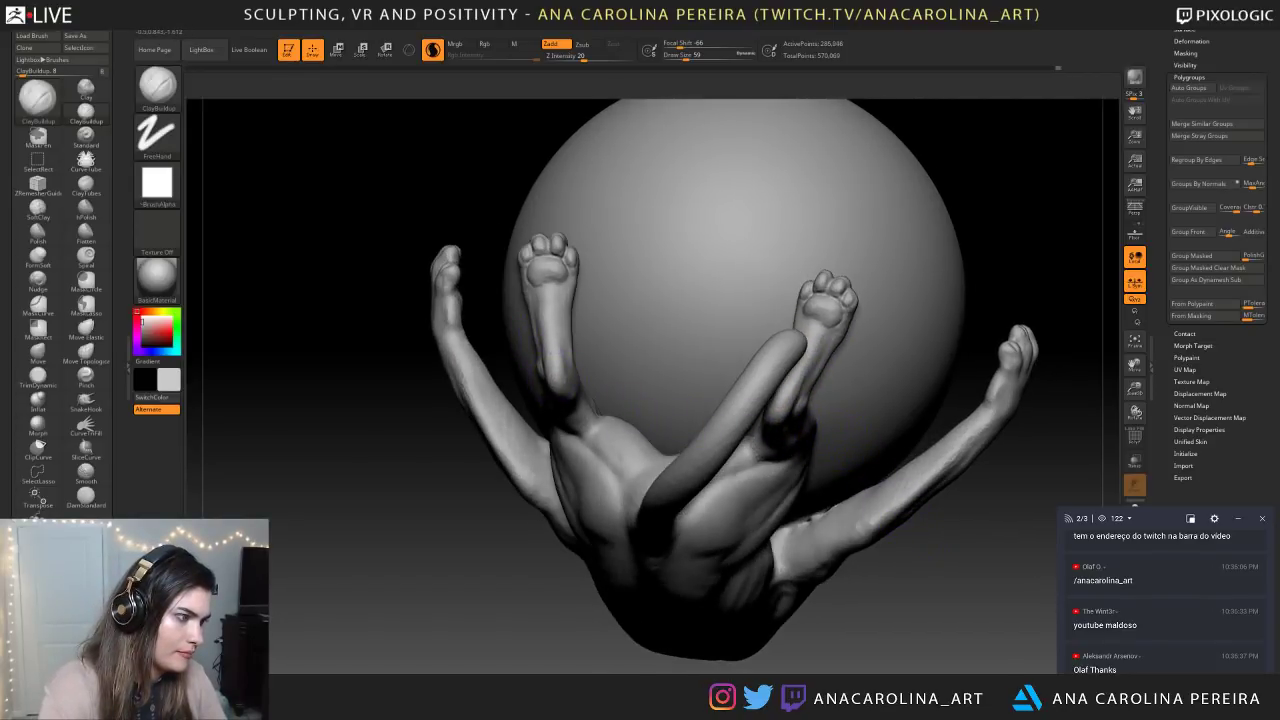
{"action": "right_click_drag", "start_coordinate": [526, 440], "coordinate": [566, 438]}
{"action": "left_click_drag", "start_coordinate": [546, 358], "coordinate": [550, 362]}
{"action": "left_click_drag", "start_coordinate": [546, 316], "coordinate": [542, 284]}
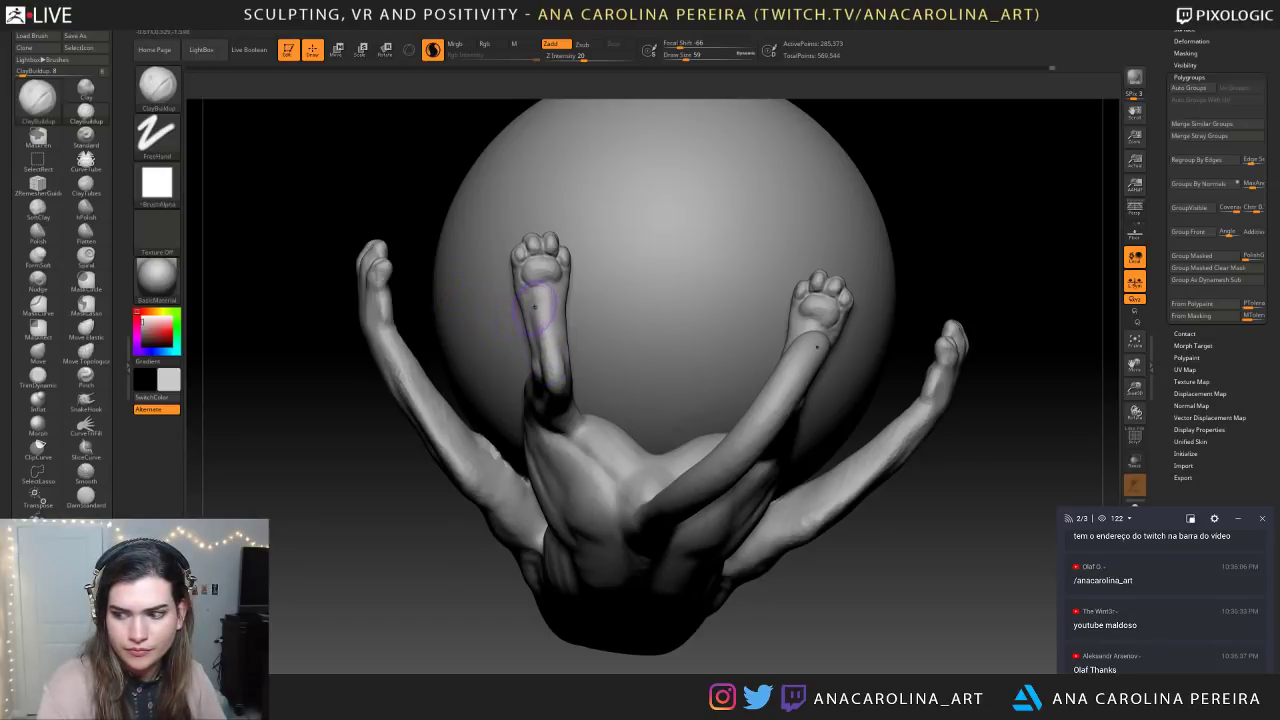
Undo the latest clay stroke on the hind lower leg and rebuild the form up to the paw pad
{"action": "left_click_drag", "start_coordinate": [547, 345], "coordinate": [550, 360]}
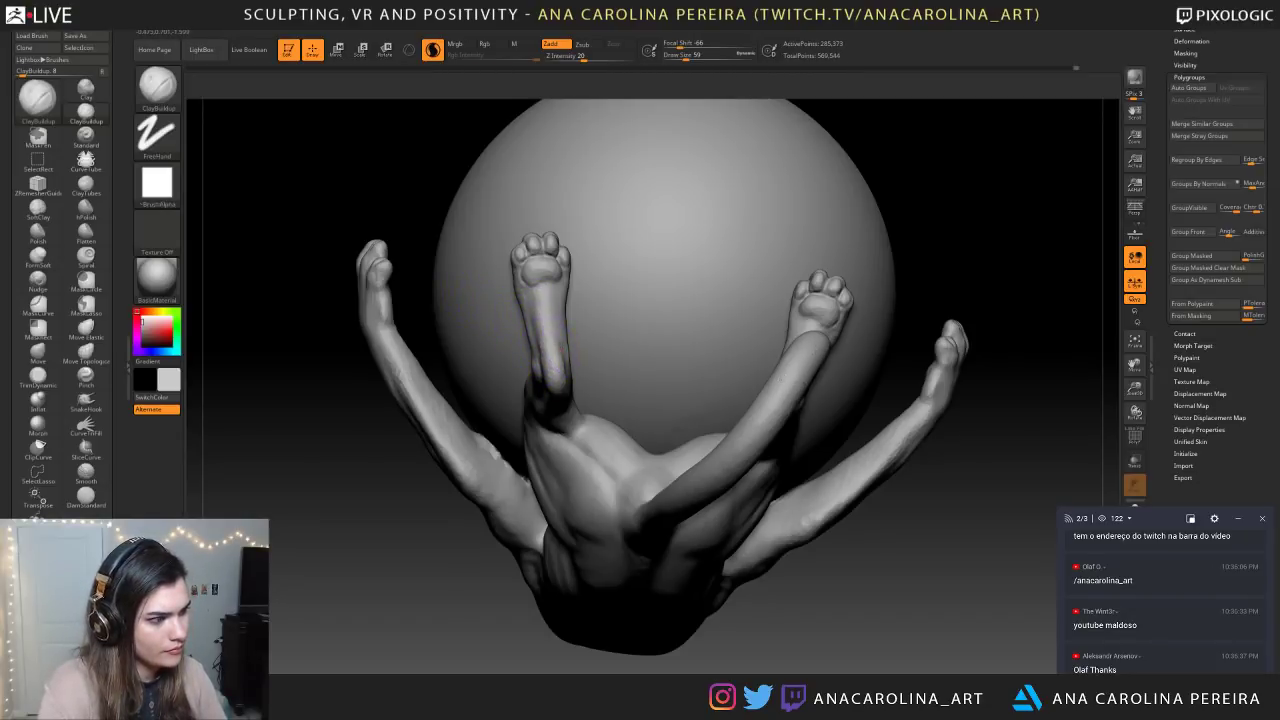
{"action": "key", "text": "ctrl+z"}
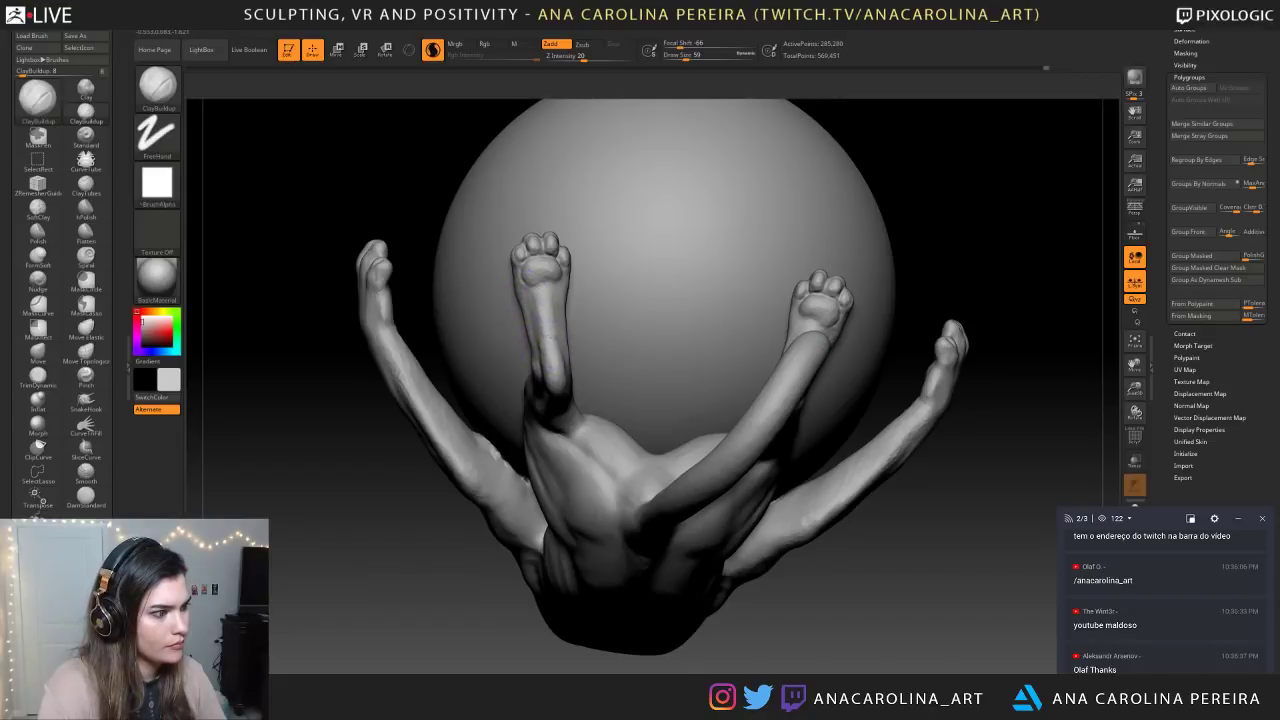
{"action": "mouse_move", "coordinate": [546, 314]}
{"action": "left_mouse_down"}
{"action": "mouse_move", "coordinate": [541, 268]}
{"action": "mouse_move", "coordinate": [553, 346]}
{"action": "mouse_move", "coordinate": [540, 274]}
{"action": "left_mouse_up"}
{"action": "mouse_move", "coordinate": [480, 632]}
{"action": "left_mouse_down"}
{"action": "mouse_move", "coordinate": [491, 606]}
{"action": "mouse_move", "coordinate": [543, 617]}
{"action": "mouse_move", "coordinate": [548, 576]}
{"action": "left_mouse_up"}
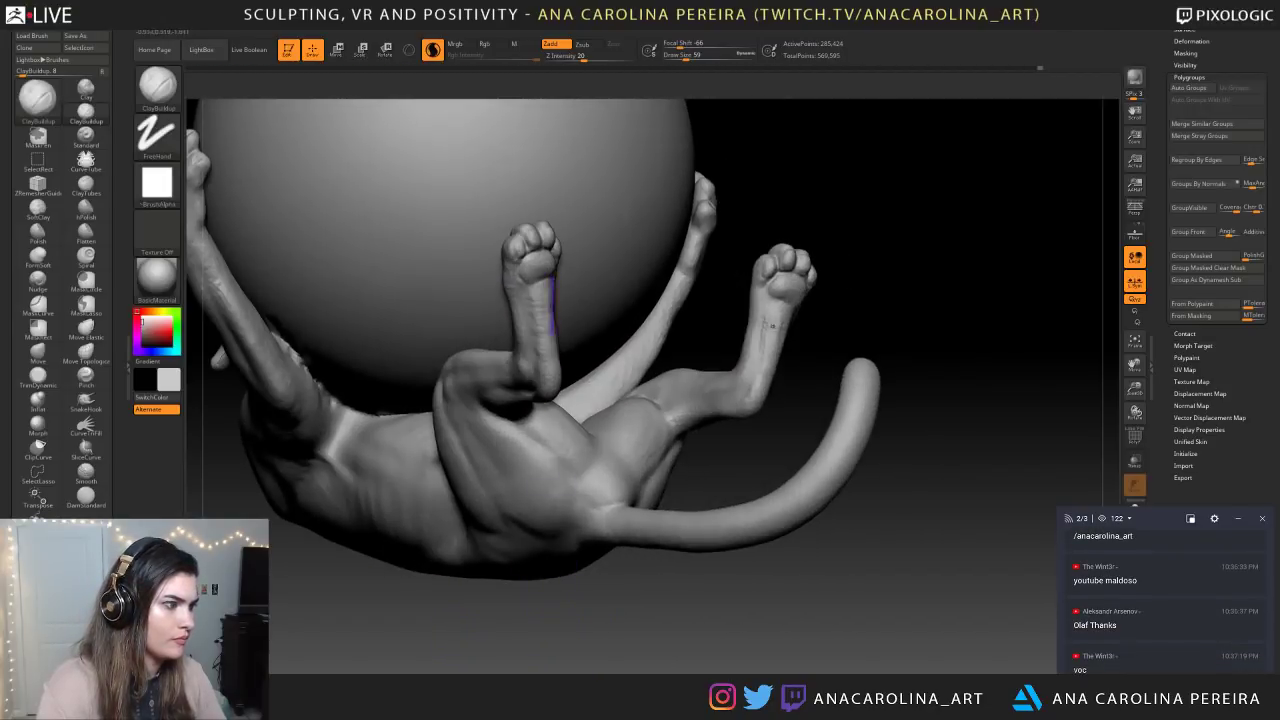
Smooth the heel of the near hind leg and set the draw size to 31
{"action": "key", "text": "shift"}
{"action": "left_click_drag", "start_coordinate": [537, 370], "coordinate": [550, 378], "text": "shift"}
{"action": "mouse_move", "coordinate": [660, 582]}
{"action": "left_mouse_down"}
{"action": "mouse_move", "coordinate": [611, 566]}
{"action": "mouse_move", "coordinate": [570, 523]}
{"action": "left_mouse_up"}
{"action": "key", "text": "space"}
{"action": "key", "text": "shift"}
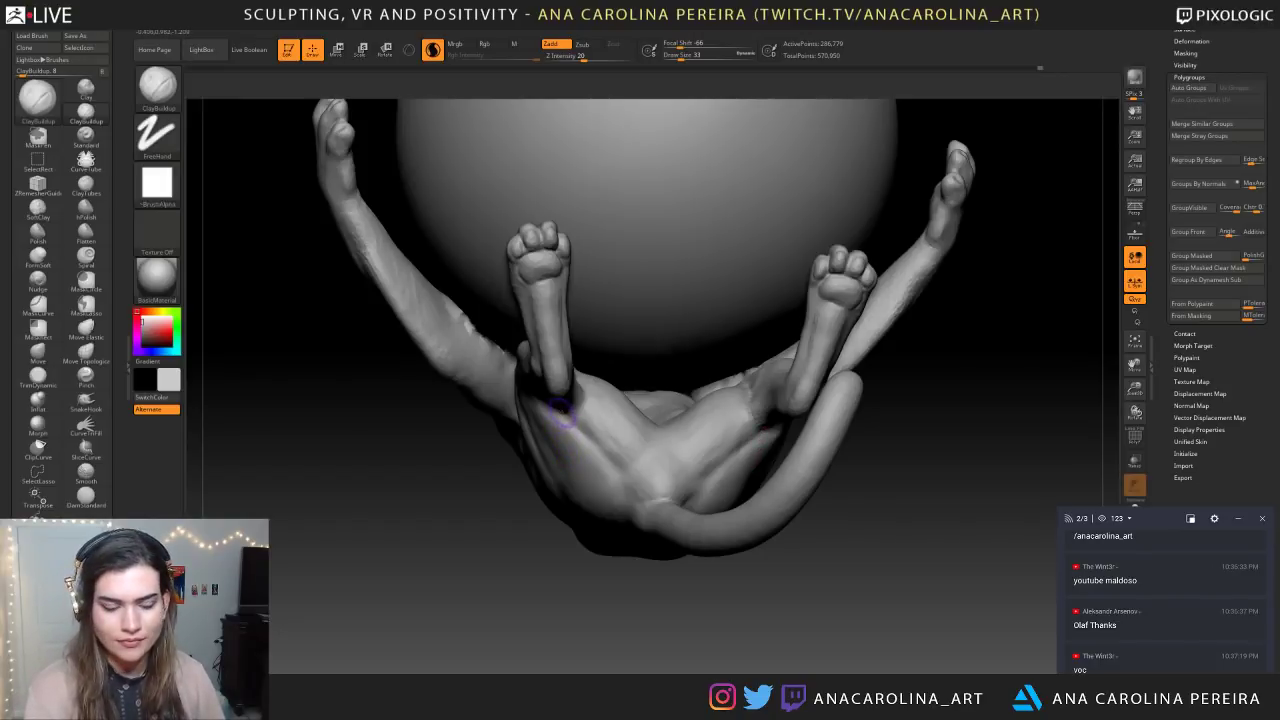
{"action": "scroll", "coordinate": [1166, 621], "scroll_direction": "up", "scroll_amount": 4}
{"action": "scroll", "coordinate": [1158, 632], "scroll_direction": "down", "scroll_amount": 4}
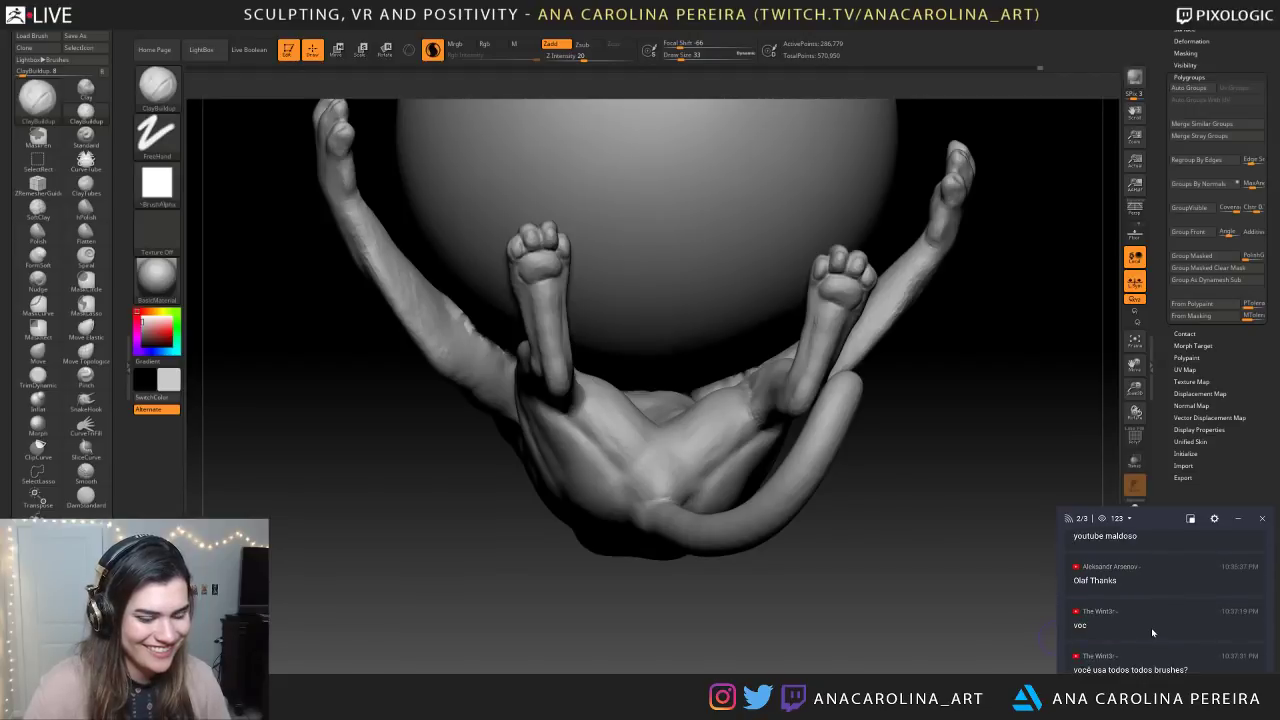
Set the ClayBuildup draw size to 44 and build up the far hind lower leg and its heel
{"action": "mouse_move", "coordinate": [545, 565]}
{"action": "left_mouse_down"}
{"action": "mouse_move", "coordinate": [595, 588]}
{"action": "mouse_move", "coordinate": [683, 598]}
{"action": "mouse_move", "coordinate": [831, 600]}
{"action": "mouse_move", "coordinate": [848, 588]}
{"action": "left_mouse_up"}
{"action": "key", "text": "space"}
{"action": "left_click_drag", "start_coordinate": [884, 390], "coordinate": [890, 390]}
{"action": "mouse_move", "coordinate": [929, 300]}
{"action": "left_mouse_down"}
{"action": "mouse_move", "coordinate": [966, 289]}
{"action": "mouse_move", "coordinate": [779, 333]}
{"action": "mouse_move", "coordinate": [820, 386]}
{"action": "left_mouse_up"}
{"action": "left_click_drag", "start_coordinate": [880, 400], "coordinate": [864, 383]}
{"action": "left_click_drag", "start_coordinate": [806, 334], "coordinate": [802, 367]}
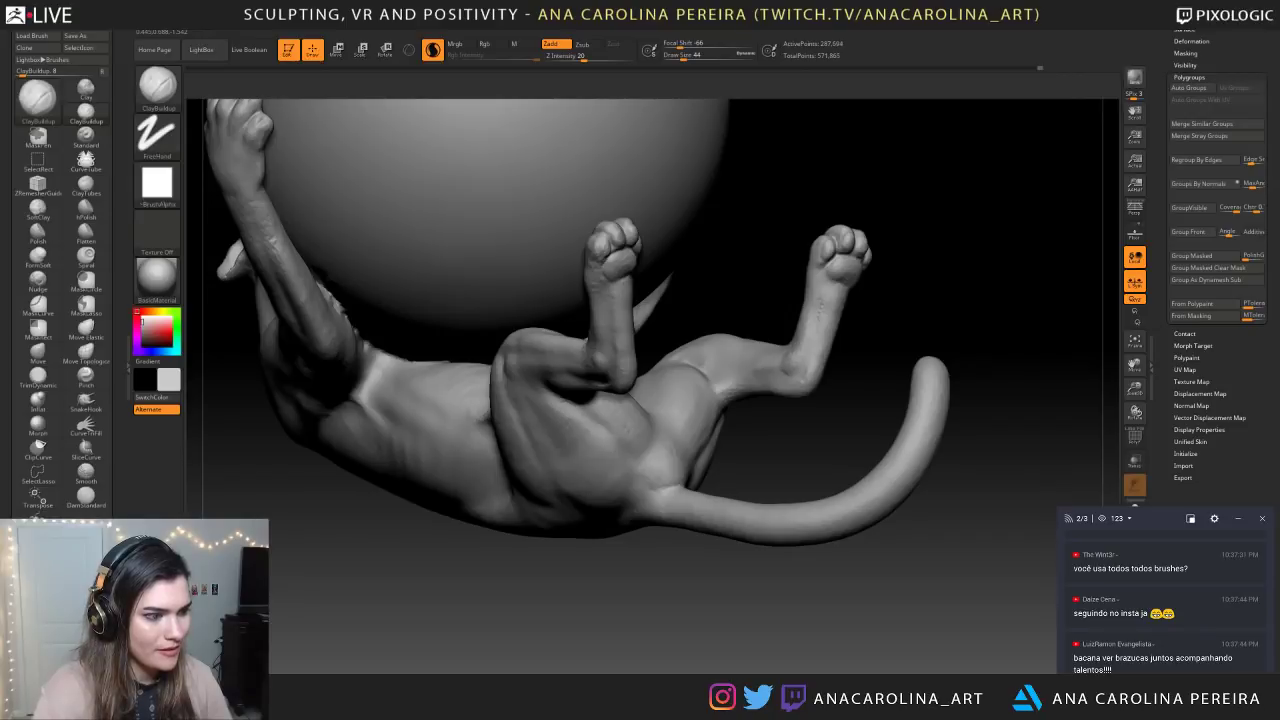
{"action": "mouse_move", "coordinate": [803, 345]}
{"action": "left_mouse_down"}
{"action": "mouse_move", "coordinate": [804, 370]}
{"action": "mouse_move", "coordinate": [790, 370]}
{"action": "left_mouse_up"}
{"action": "left_click_drag", "start_coordinate": [868, 345], "coordinate": [882, 422]}
{"action": "mouse_move", "coordinate": [832, 389]}
{"action": "left_mouse_down"}
{"action": "mouse_move", "coordinate": [842, 372]}
{"action": "mouse_move", "coordinate": [826, 385]}
{"action": "left_mouse_up"}
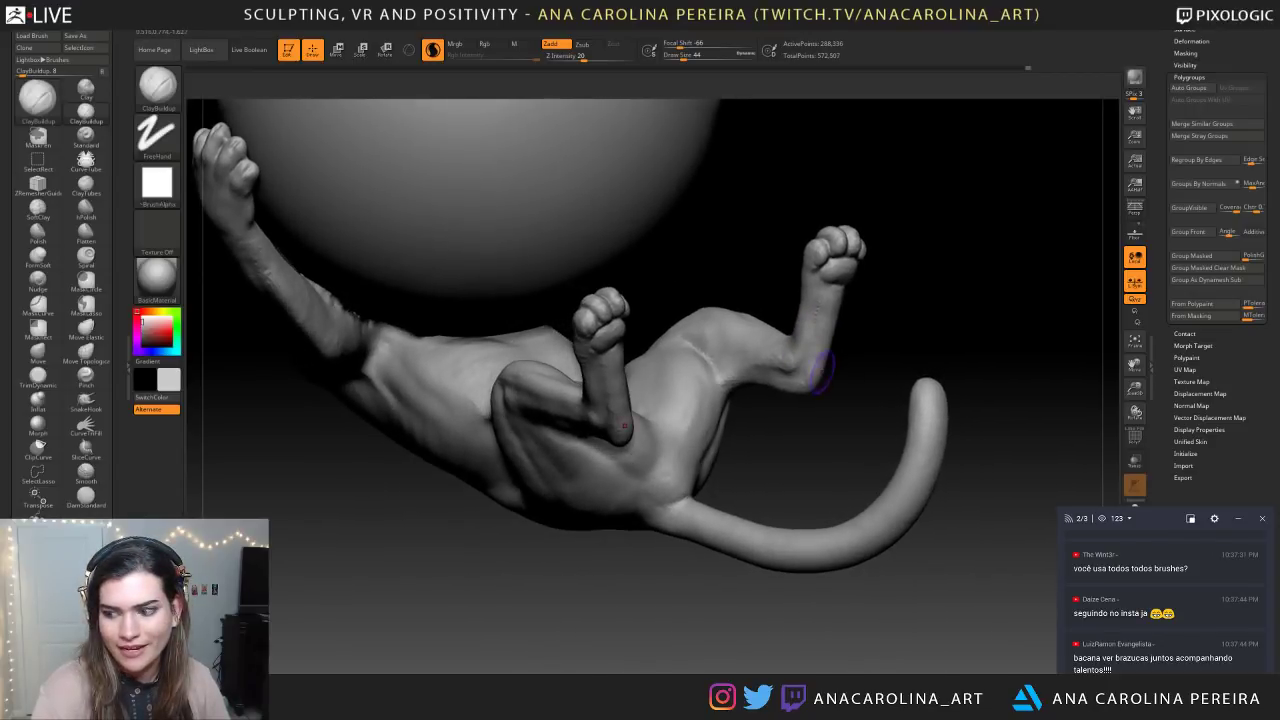
{"action": "mouse_move", "coordinate": [757, 405]}
{"action": "left_mouse_down"}
{"action": "mouse_move", "coordinate": [940, 349]}
{"action": "mouse_move", "coordinate": [964, 354]}
{"action": "mouse_move", "coordinate": [1017, 219]}
{"action": "mouse_move", "coordinate": [983, 207]}
{"action": "left_mouse_up"}
{"action": "left_click_drag", "start_coordinate": [830, 326], "coordinate": [866, 345]}
{"action": "key", "text": "ctrl+z"}
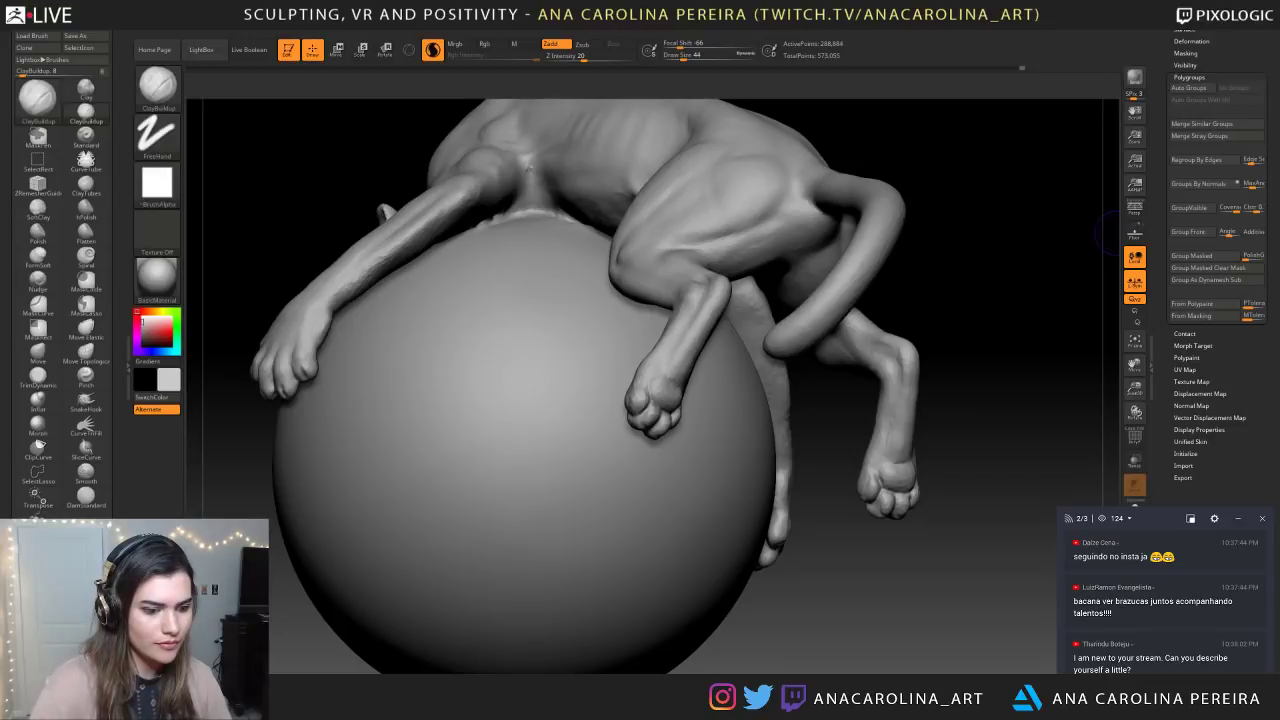
Set the draw size to 71 and smooth the far hind leg just above the hock
{"action": "left_click_drag", "start_coordinate": [1026, 418], "coordinate": [974, 426]}
{"action": "mouse_move", "coordinate": [511, 520]}
{"action": "left_mouse_down"}
{"action": "mouse_move", "coordinate": [720, 500]}
{"action": "mouse_move", "coordinate": [829, 563]}
{"action": "mouse_move", "coordinate": [817, 534]}
{"action": "mouse_move", "coordinate": [851, 557]}
{"action": "mouse_move", "coordinate": [938, 347]}
{"action": "mouse_move", "coordinate": [832, 368]}
{"action": "mouse_move", "coordinate": [847, 382]}
{"action": "mouse_move", "coordinate": [822, 355]}
{"action": "mouse_move", "coordinate": [828, 334]}
{"action": "left_mouse_up"}
{"action": "key", "text": "space"}
{"action": "key", "text": "space"}
{"action": "left_click_drag", "start_coordinate": [928, 278], "coordinate": [832, 322]}
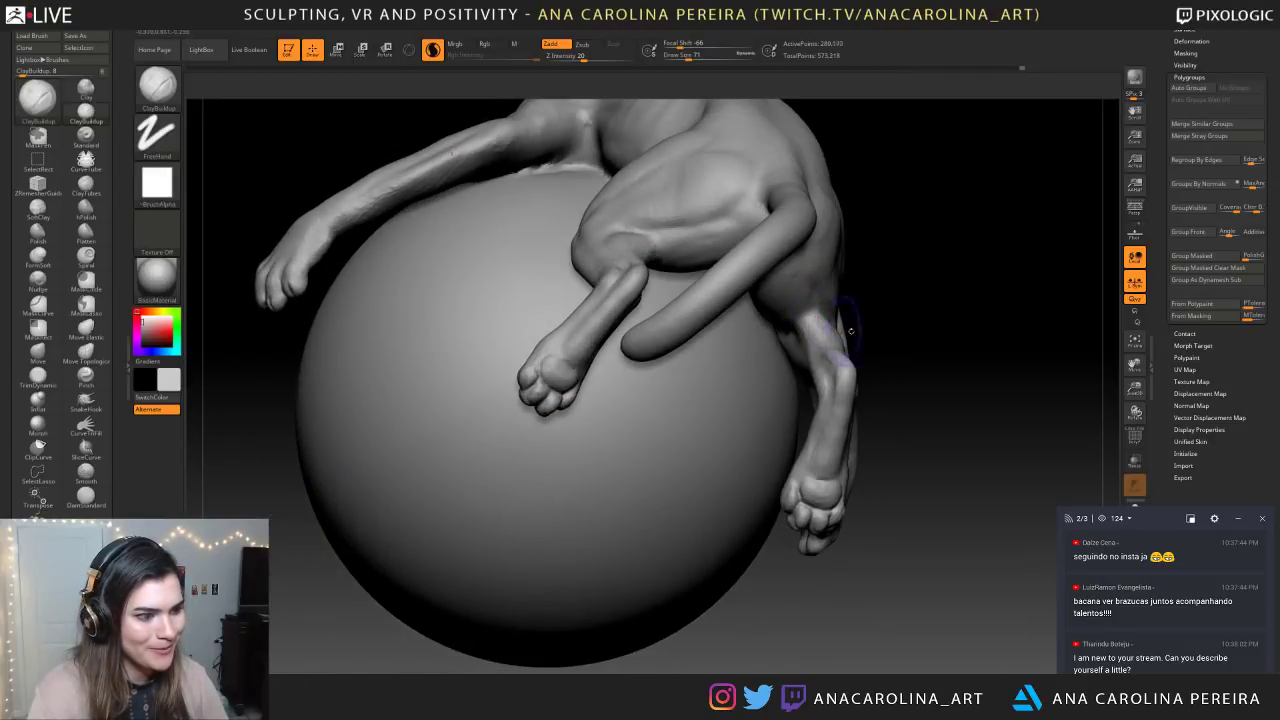
{"action": "left_click_drag", "start_coordinate": [908, 332], "coordinate": [1000, 326]}
{"action": "left_click_drag", "start_coordinate": [837, 337], "coordinate": [838, 336], "text": "shift"}
{"action": "left_click_drag", "start_coordinate": [870, 575], "coordinate": [940, 560]}
{"action": "mouse_move", "coordinate": [833, 338]}
{"action": "left_mouse_down"}
{"action": "mouse_move", "coordinate": [914, 449]}
{"action": "mouse_move", "coordinate": [787, 316]}
{"action": "mouse_move", "coordinate": [806, 342]}
{"action": "mouse_move", "coordinate": [778, 326]}
{"action": "left_mouse_up"}
Set the draw size to 35, add clay to the hocks of both hind legs and smooth the near one
{"action": "left_click_drag", "start_coordinate": [790, 530], "coordinate": [800, 400]}
{"action": "left_click_drag", "start_coordinate": [800, 500], "coordinate": [885, 540]}
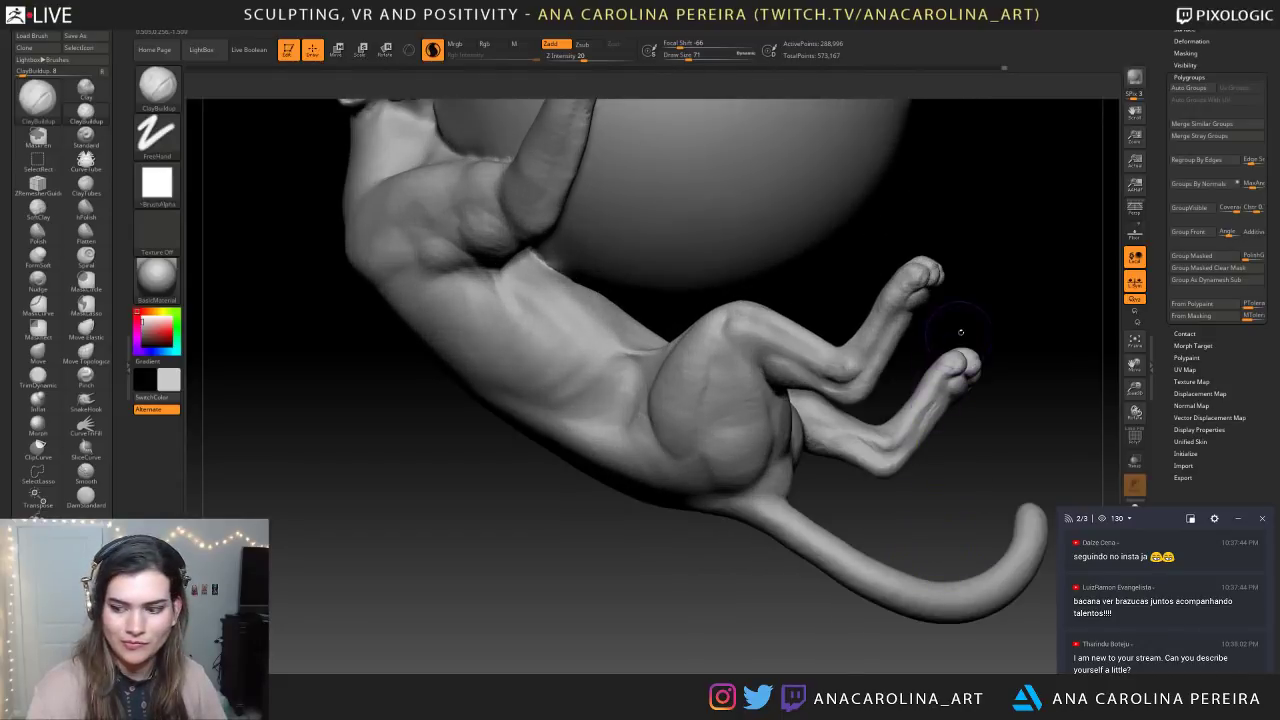
{"action": "left_click_drag", "start_coordinate": [1070, 295], "coordinate": [986, 284]}
{"action": "left_click_drag", "start_coordinate": [1049, 246], "coordinate": [913, 531]}
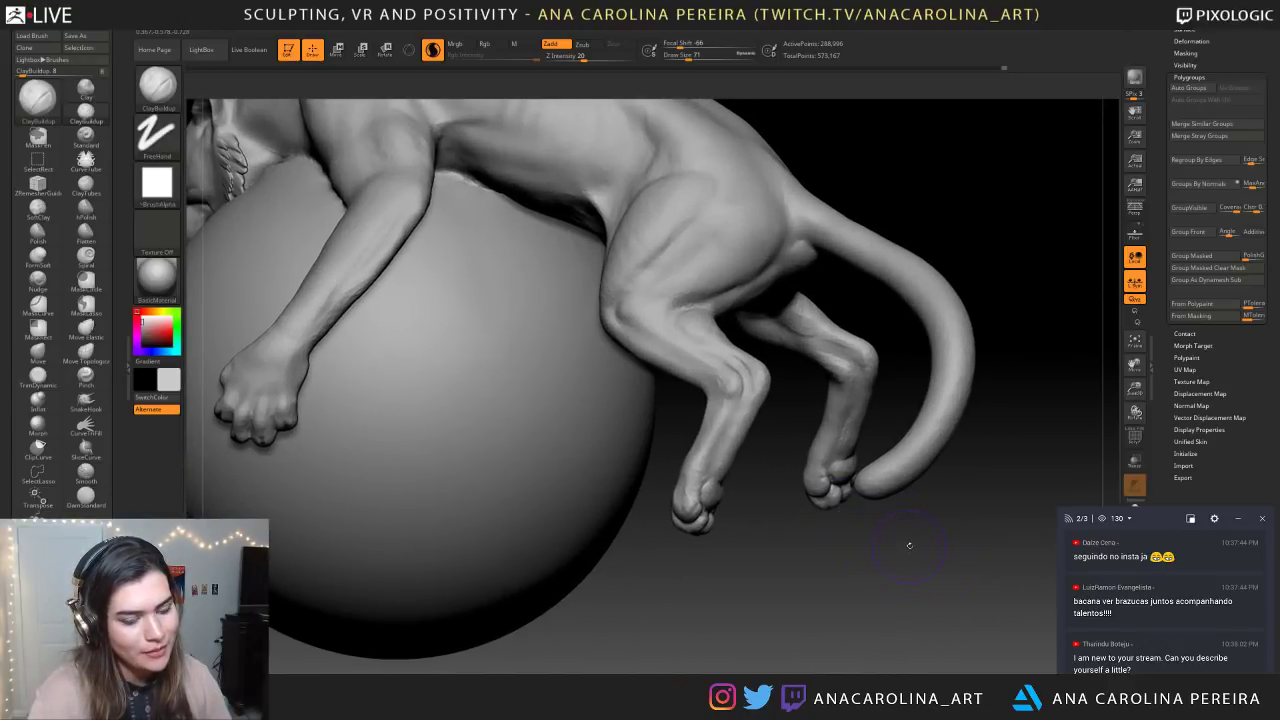
{"action": "key", "text": "space"}
{"action": "left_click", "coordinate": [912, 541]}
{"action": "left_click_drag", "start_coordinate": [912, 542], "coordinate": [903, 563]}
{"action": "key", "text": "space"}
{"action": "left_click", "coordinate": [829, 404]}
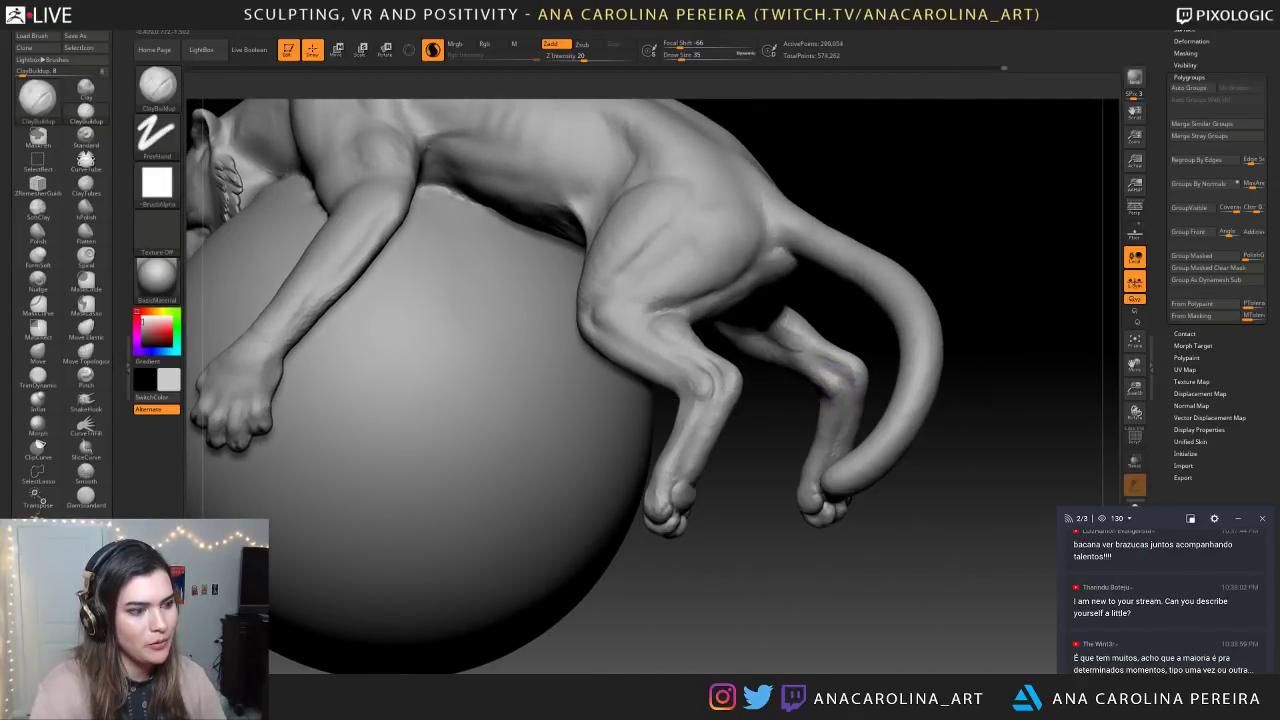
{"action": "mouse_move", "coordinate": [714, 388]}
{"action": "left_mouse_down"}
{"action": "mouse_move", "coordinate": [680, 394]}
{"action": "mouse_move", "coordinate": [696, 407]}
{"action": "mouse_move", "coordinate": [698, 388]}
{"action": "left_mouse_up"}
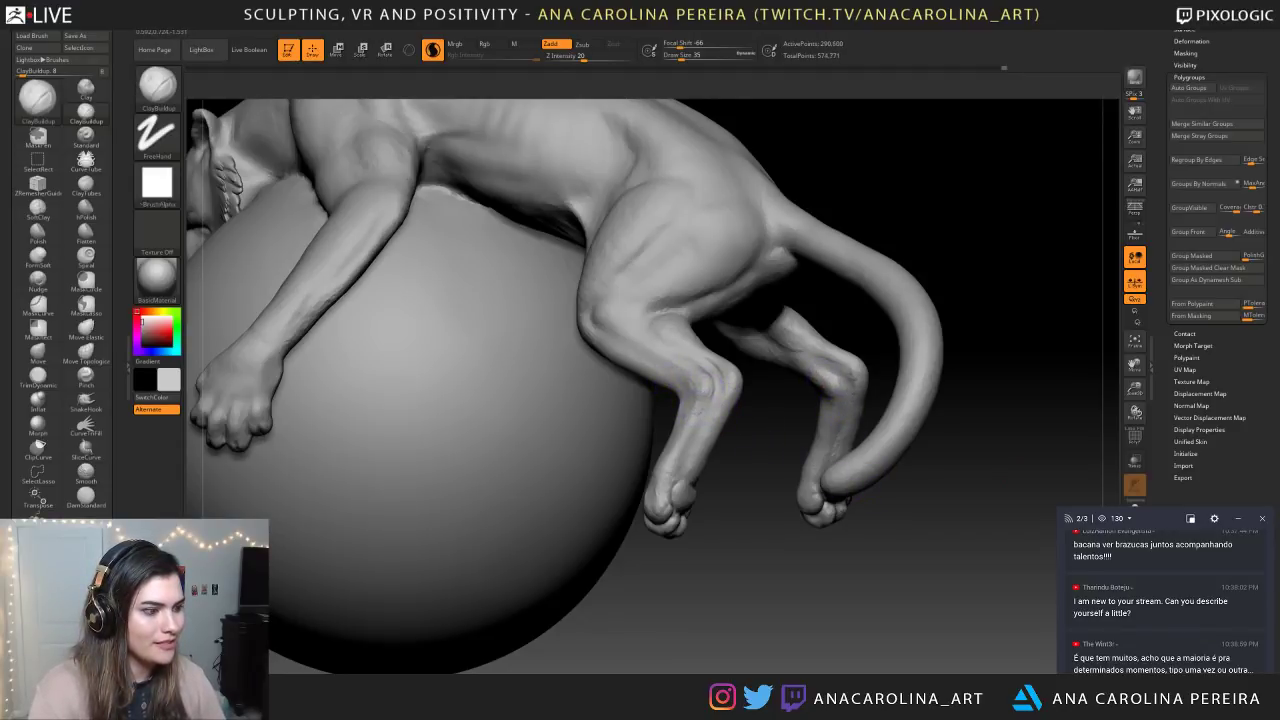
{"action": "key", "text": "shift"}
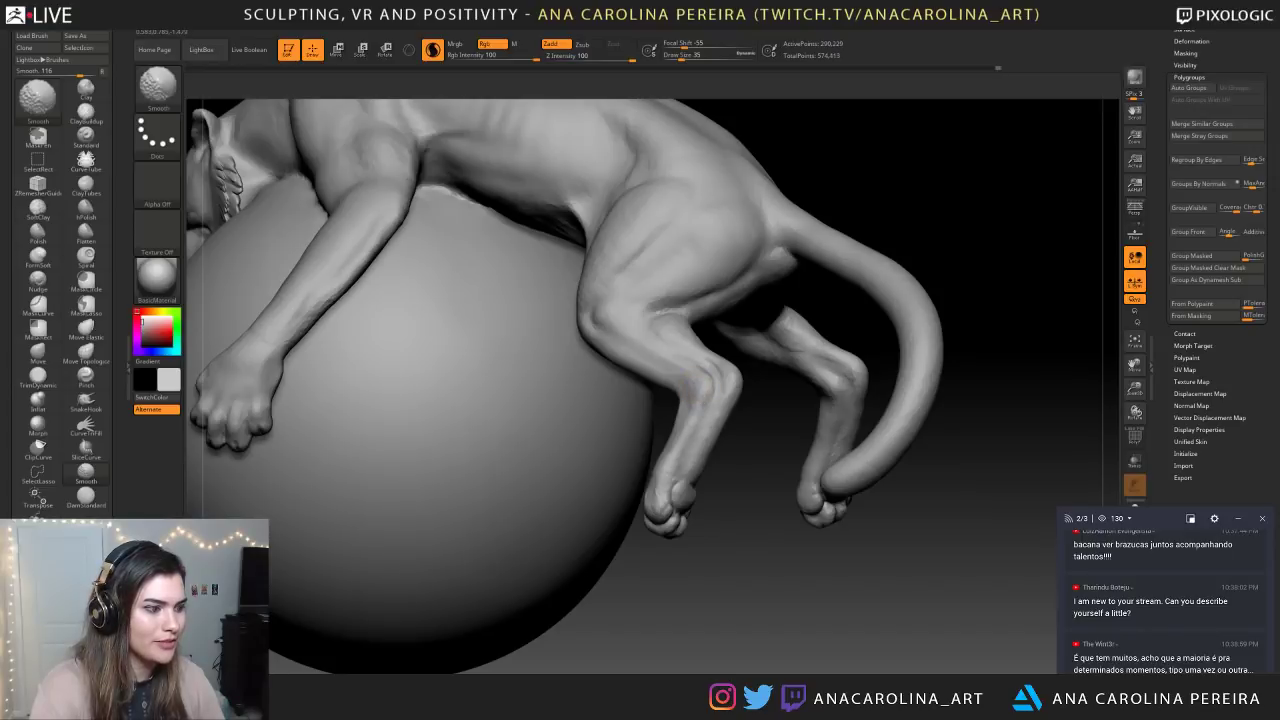
Switch to the DamStandard brush with a draw size of 56 for creasing the far hind lower leg
{"action": "key", "text": "space"}
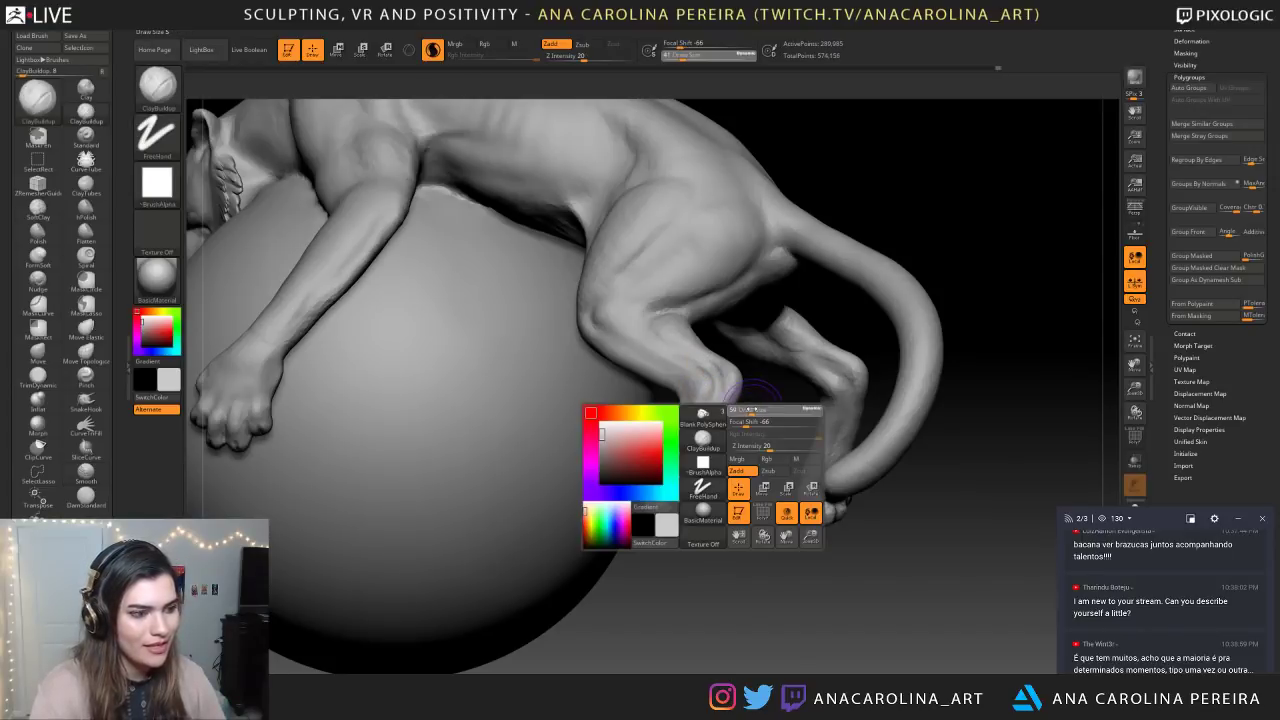
{"action": "left_click_drag", "start_coordinate": [743, 412], "coordinate": [752, 412]}
{"action": "mouse_move", "coordinate": [849, 586]}
{"action": "left_mouse_down"}
{"action": "mouse_move", "coordinate": [838, 530]}
{"action": "mouse_move", "coordinate": [872, 533]}
{"action": "left_mouse_up"}
{"action": "key", "text": "b"}
{"action": "key", "text": "d"}
{"action": "key", "text": "s"}
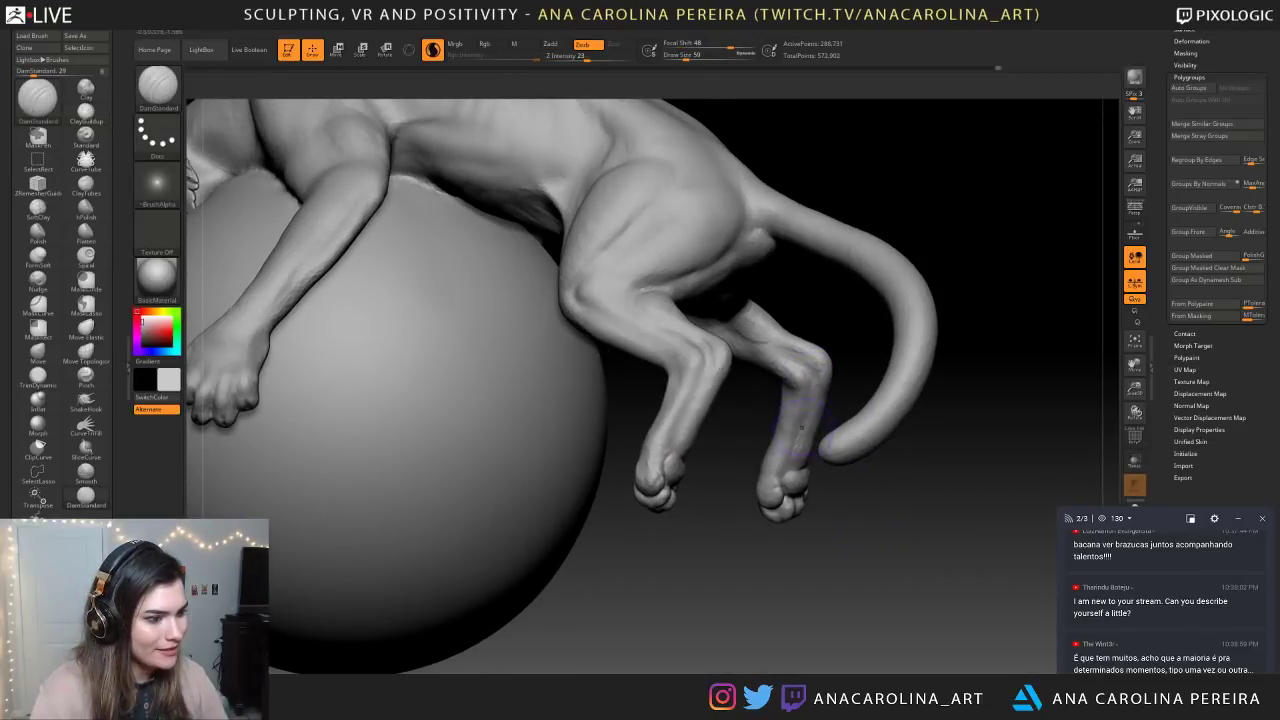
{"action": "key", "text": "space"}
{"action": "left_click_drag", "start_coordinate": [787, 457], "coordinate": [791, 456]}
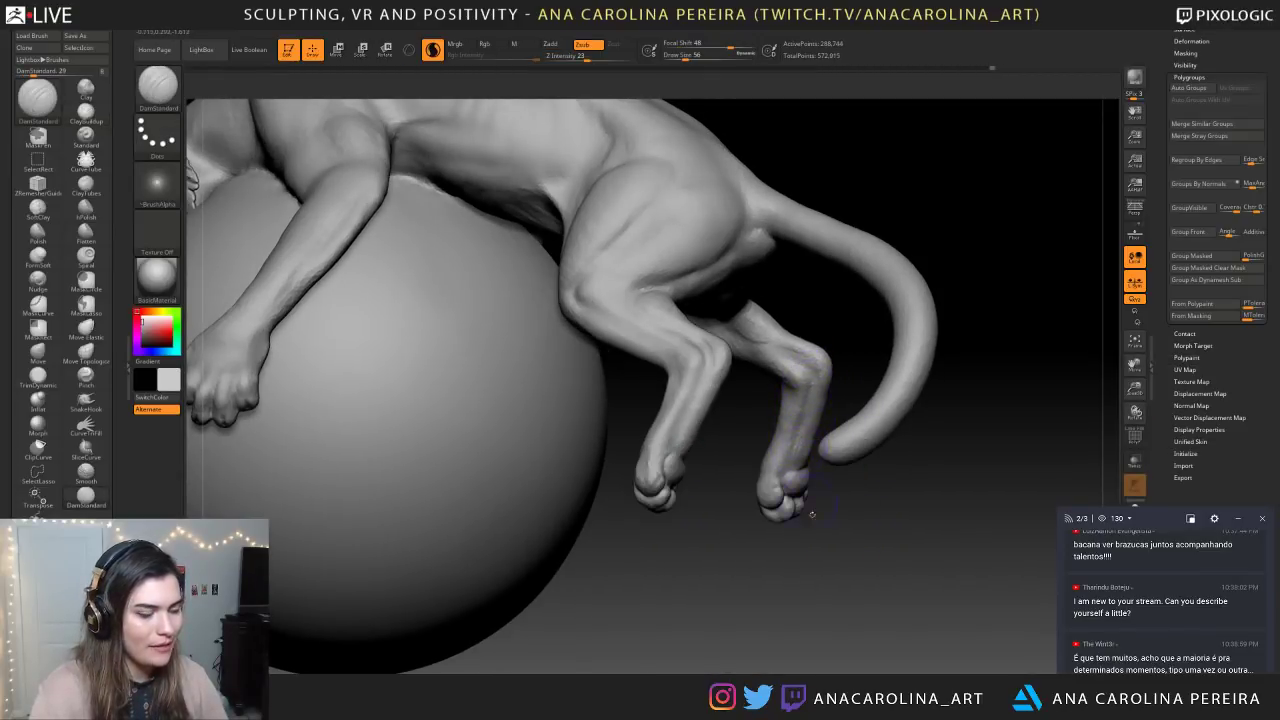
{"action": "left_click_drag", "start_coordinate": [848, 537], "coordinate": [829, 540]}
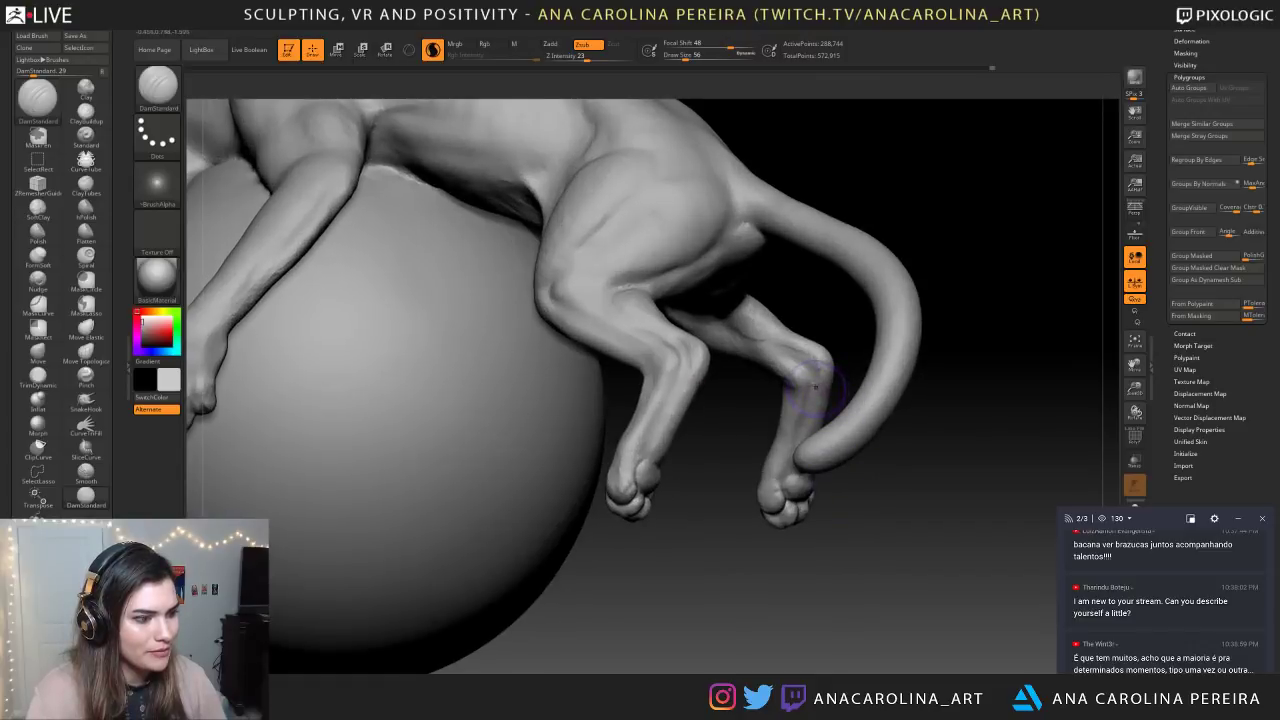
Smooth the hock of the far hind leg and the area just above it, reducing the draw size to 30
{"action": "left_click_drag", "start_coordinate": [868, 491], "coordinate": [880, 503], "text": "ctrl"}
{"action": "left_click_drag", "start_coordinate": [831, 371], "coordinate": [820, 374], "text": "shift"}
{"action": "key", "text": "space"}
{"action": "left_click_drag", "start_coordinate": [783, 438], "coordinate": [775, 438]}
{"action": "left_click_drag", "start_coordinate": [806, 326], "coordinate": [794, 337], "text": "shift"}
{"action": "mouse_move", "coordinate": [868, 470]}
{"action": "left_mouse_down", "text": "ctrl"}
{"action": "mouse_move", "coordinate": [880, 484]}
{"action": "mouse_move", "coordinate": [873, 381]}
{"action": "mouse_move", "coordinate": [935, 498]}
{"action": "mouse_move", "coordinate": [927, 516]}
{"action": "left_mouse_up", "text": "ctrl"}
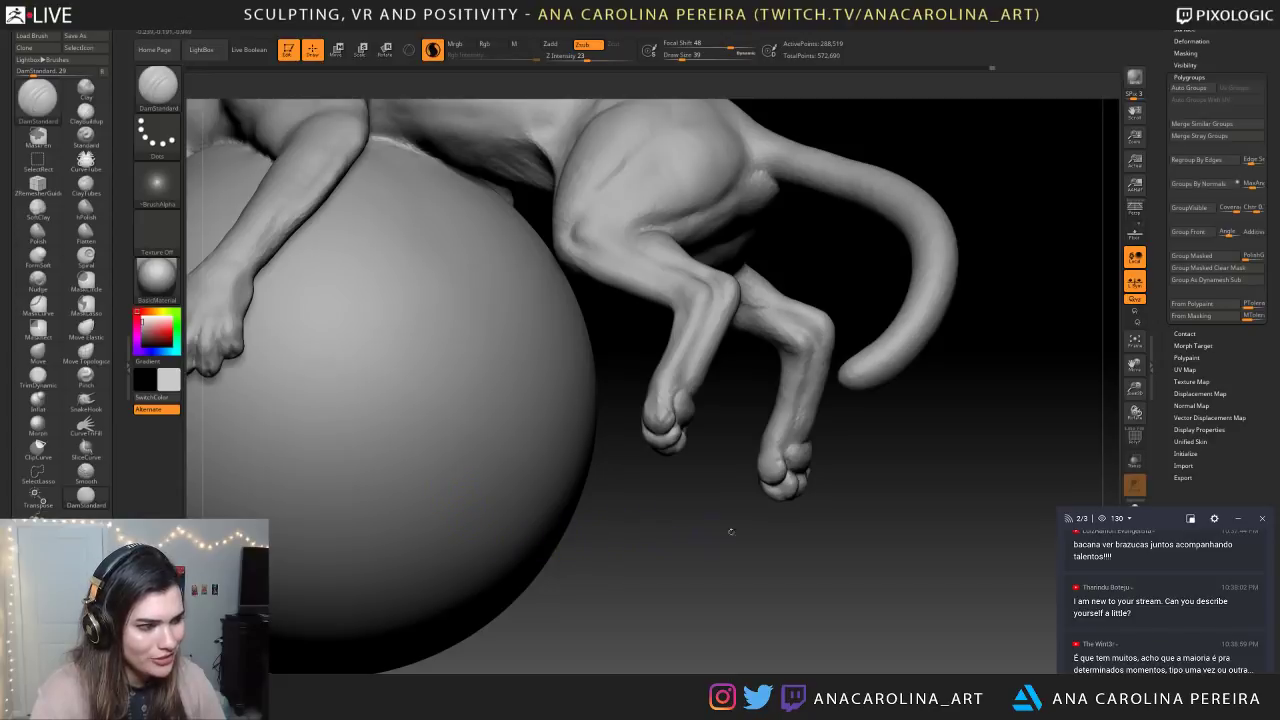
Switch to the Move brush with a draw size of 62 for shaping the far hind lower leg
{"action": "key", "text": "b"}
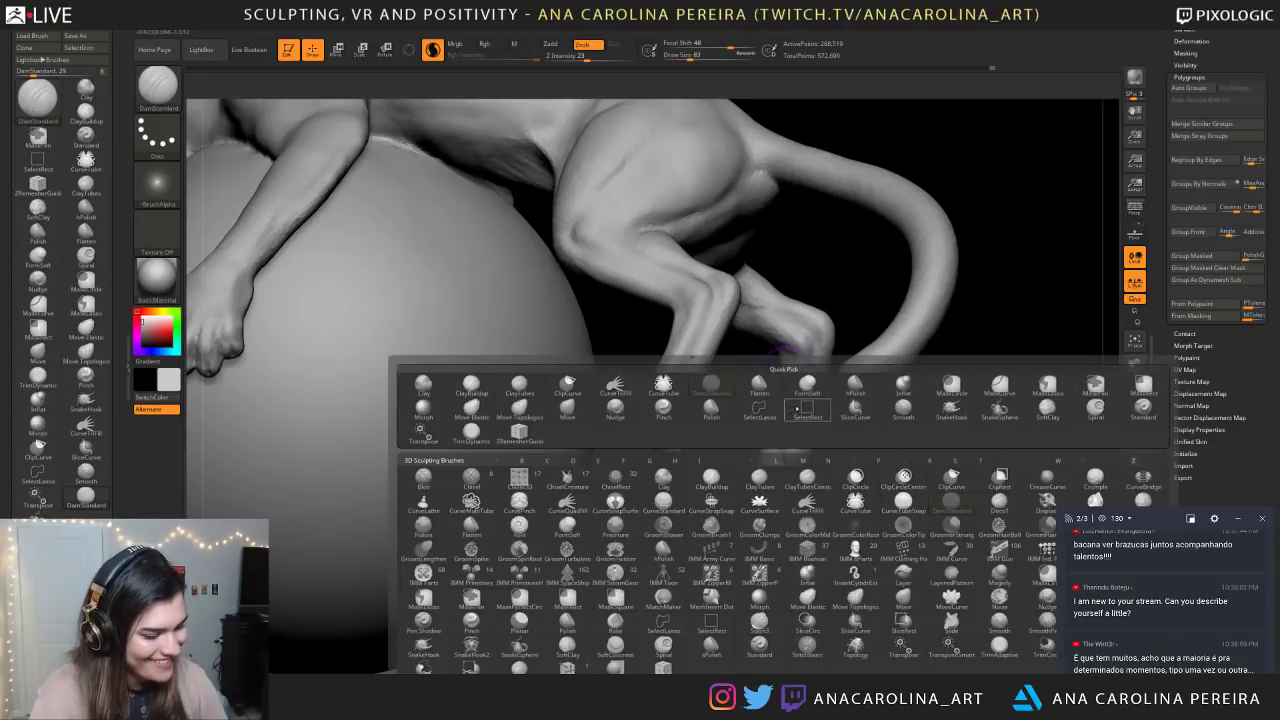
{"action": "key", "text": "v"}
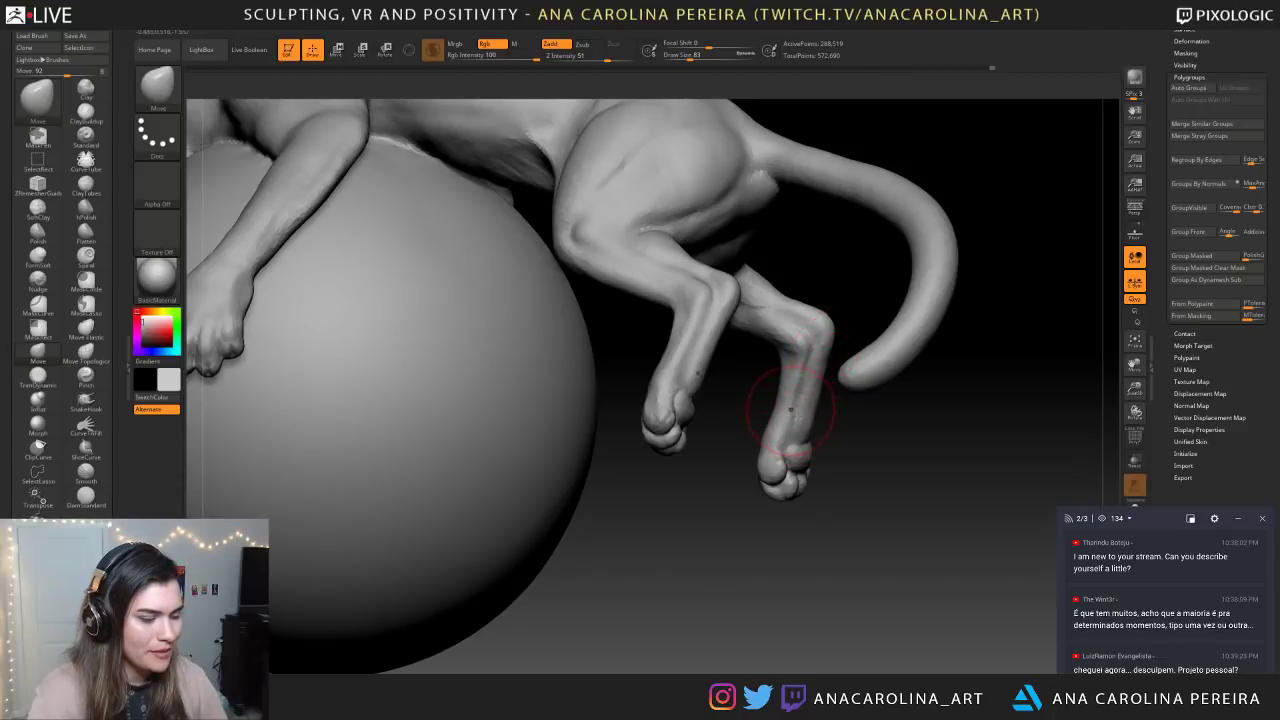
{"action": "key", "text": "s"}
{"action": "left_click_drag", "start_coordinate": [782, 412], "coordinate": [771, 413]}
{"action": "mouse_move", "coordinate": [787, 398]}
{"action": "right_mouse_down"}
{"action": "mouse_move", "coordinate": [800, 310]}
{"action": "mouse_move", "coordinate": [822, 318]}
{"action": "mouse_move", "coordinate": [850, 505]}
{"action": "mouse_move", "coordinate": [871, 529]}
{"action": "mouse_move", "coordinate": [850, 495]}
{"action": "mouse_move", "coordinate": [844, 515]}
{"action": "right_mouse_up"}
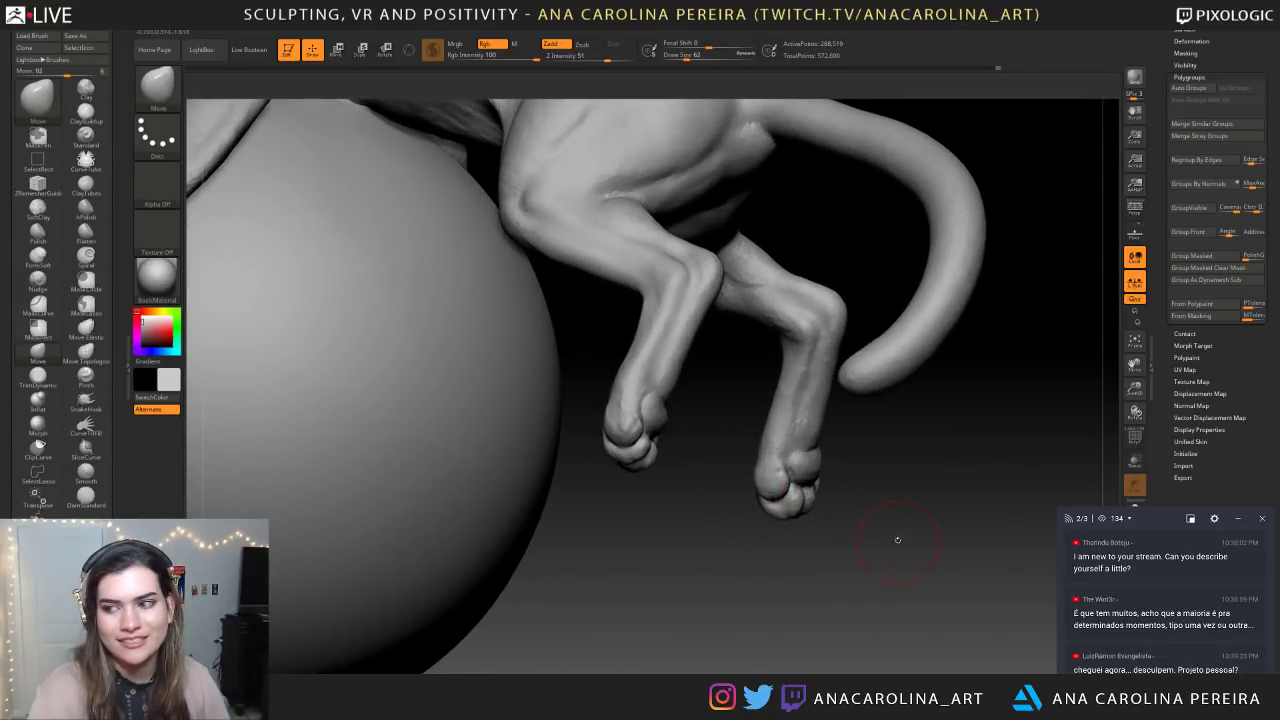
Readjust the draw size and smooth the far hind lower leg above the paw
{"action": "key", "text": "space"}
{"action": "left_click_drag", "start_coordinate": [850, 521], "coordinate": [845, 521]}
{"action": "mouse_move", "coordinate": [835, 470]}
{"action": "right_mouse_down"}
{"action": "mouse_move", "coordinate": [735, 468]}
{"action": "mouse_move", "coordinate": [832, 460]}
{"action": "right_mouse_up"}
{"action": "left_click_drag", "start_coordinate": [828, 426], "coordinate": [818, 438], "text": "shift"}
{"action": "mouse_move", "coordinate": [866, 443]}
{"action": "right_mouse_down"}
{"action": "mouse_move", "coordinate": [900, 445]}
{"action": "mouse_move", "coordinate": [900, 300]}
{"action": "right_mouse_up"}
{"action": "right_click_drag", "start_coordinate": [860, 480], "coordinate": [937, 570]}
Carve creases from the far hock down the lower leg using the DamStandard brush at draw size 37
{"action": "key", "text": "b"}
{"action": "key", "text": "d"}
{"action": "key", "text": "s"}
{"action": "key", "text": "space"}
{"action": "left_click_drag", "start_coordinate": [840, 457], "coordinate": [832, 456]}
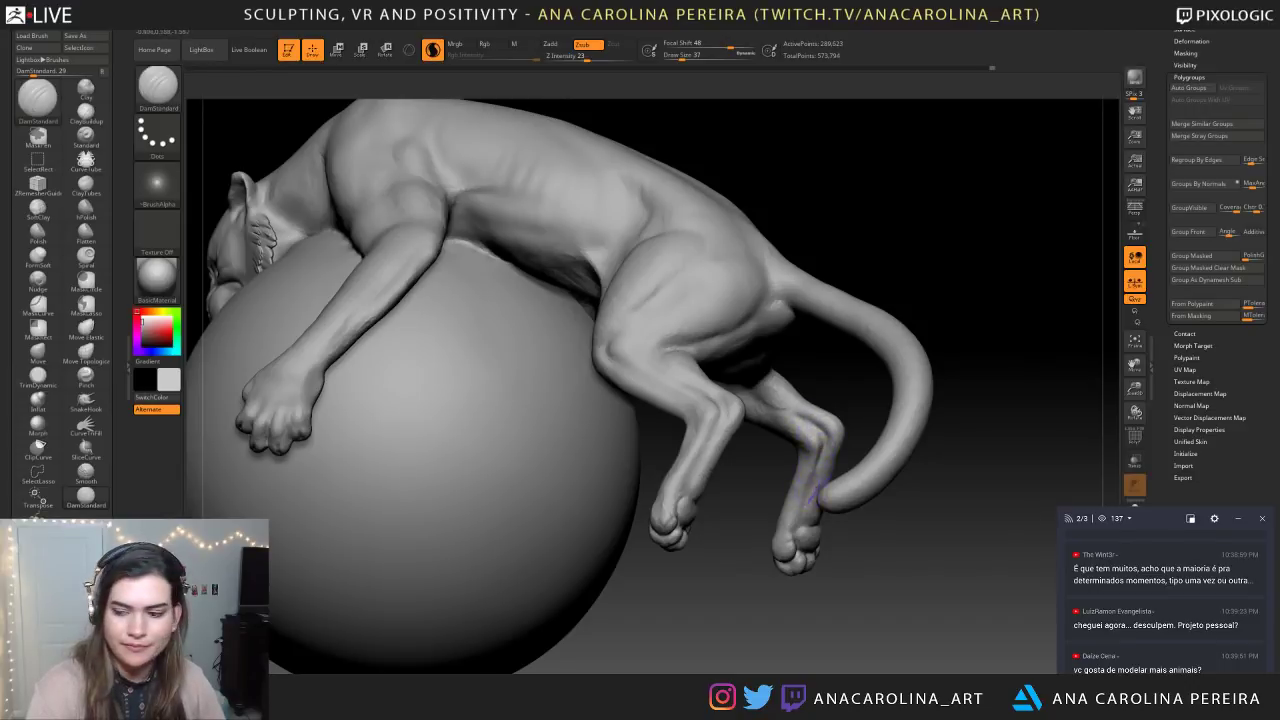
{"action": "left_click_drag", "start_coordinate": [867, 518], "coordinate": [871, 509]}
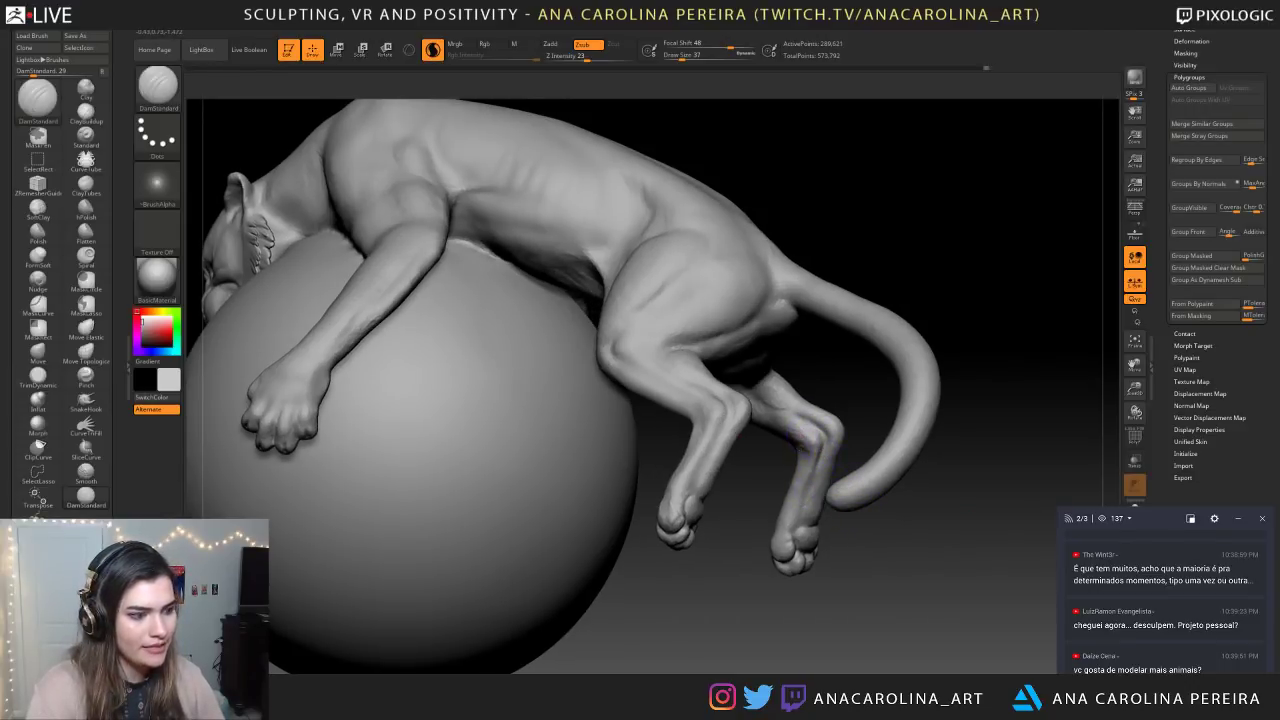
Undo the last crease, then carve the far hind leg above the hock at draw size 56
{"action": "key", "text": "ctrl+z"}
{"action": "left_click_drag", "start_coordinate": [891, 518], "coordinate": [882, 517]}
{"action": "key", "text": "space"}
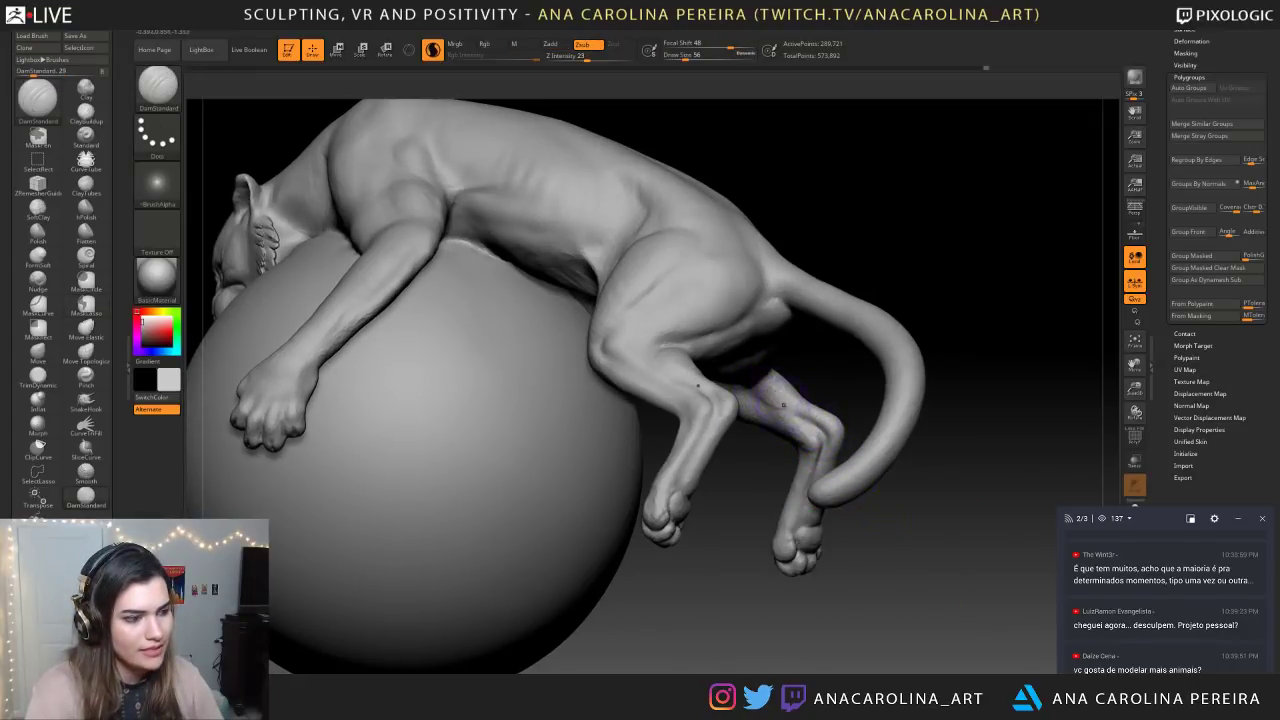
{"action": "left_click_drag", "start_coordinate": [782, 409], "coordinate": [807, 426]}
{"action": "mouse_move", "coordinate": [818, 433]}
{"action": "right_mouse_down", "text": "ctrl"}
{"action": "mouse_move", "coordinate": [886, 414]}
{"action": "mouse_move", "coordinate": [830, 430]}
{"action": "right_mouse_up", "text": "ctrl"}
Smooth around the hind leg's hock from both sides of the body, raising the draw size to 54
{"action": "key", "text": "space"}
{"action": "left_click_drag", "start_coordinate": [836, 431], "coordinate": [829, 424]}
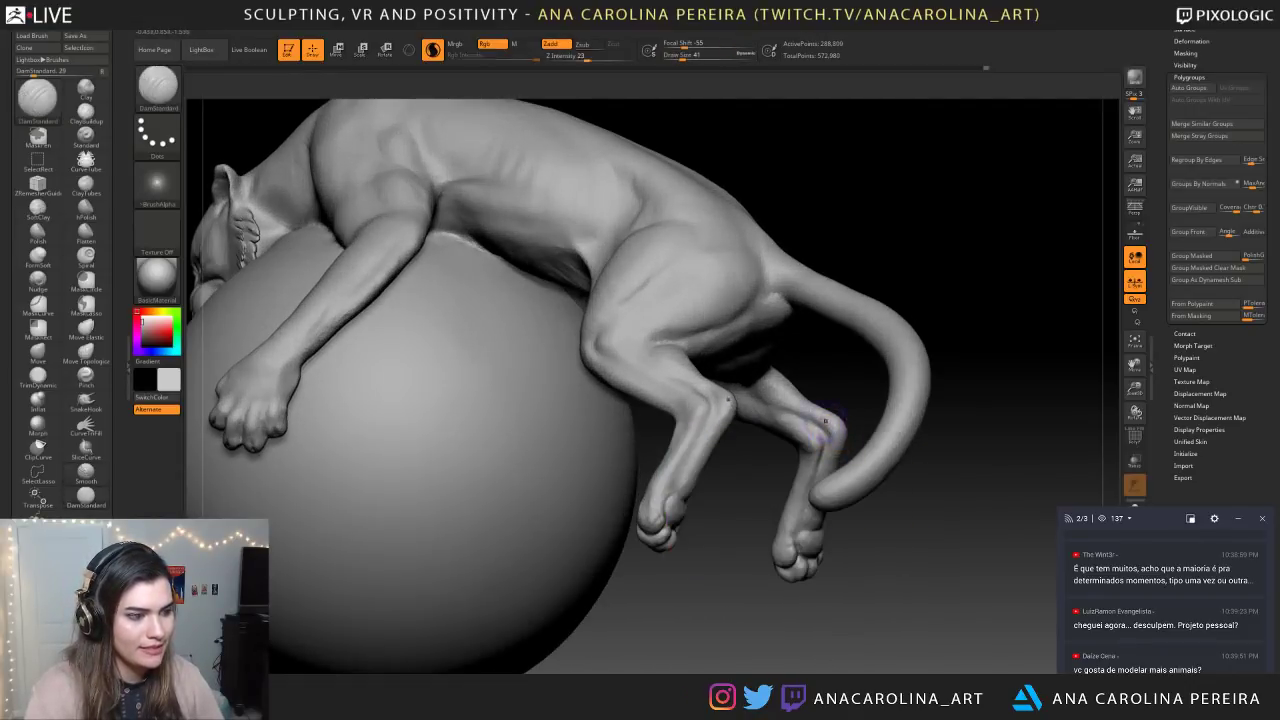
{"action": "key", "text": "space"}
{"action": "left_click", "coordinate": [799, 385]}
{"action": "right_click_drag", "start_coordinate": [849, 420], "coordinate": [602, 429]}
{"action": "left_click_drag", "start_coordinate": [856, 428], "coordinate": [845, 429], "text": "shift"}
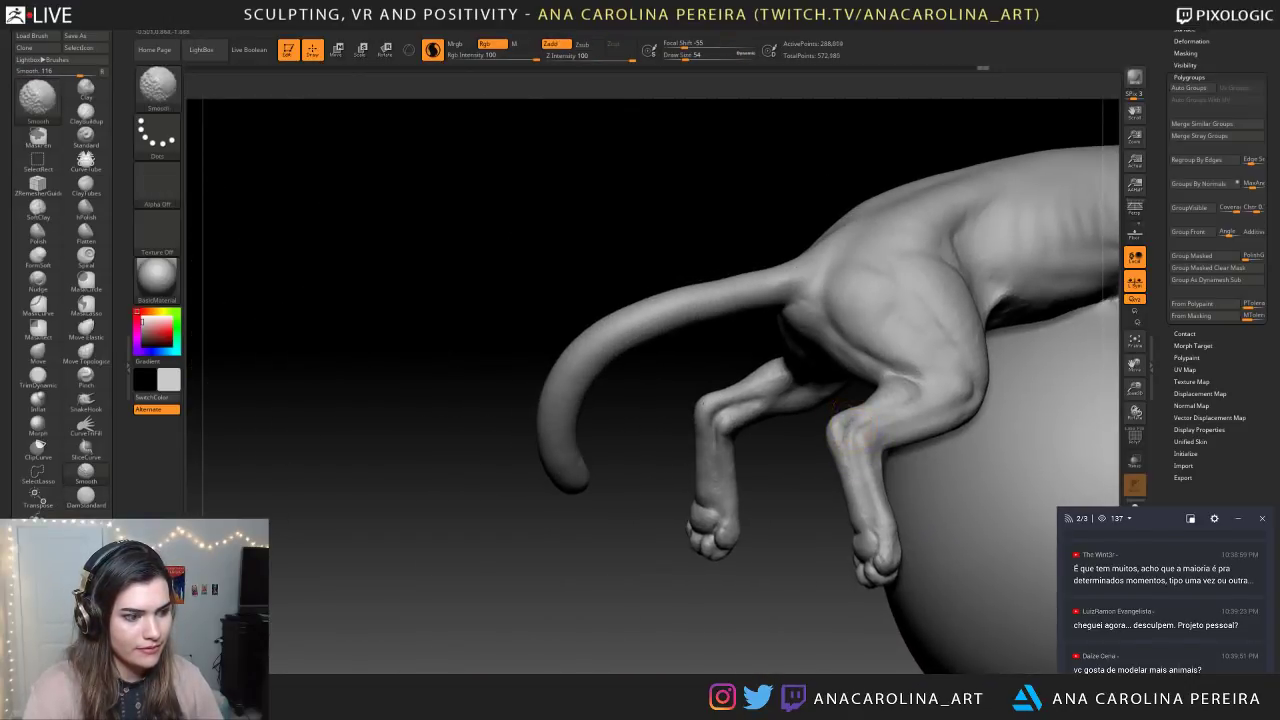
{"action": "mouse_move", "coordinate": [846, 429]}
{"action": "right_mouse_down"}
{"action": "mouse_move", "coordinate": [1040, 450]}
{"action": "mouse_move", "coordinate": [960, 350]}
{"action": "mouse_move", "coordinate": [905, 538]}
{"action": "right_mouse_up"}
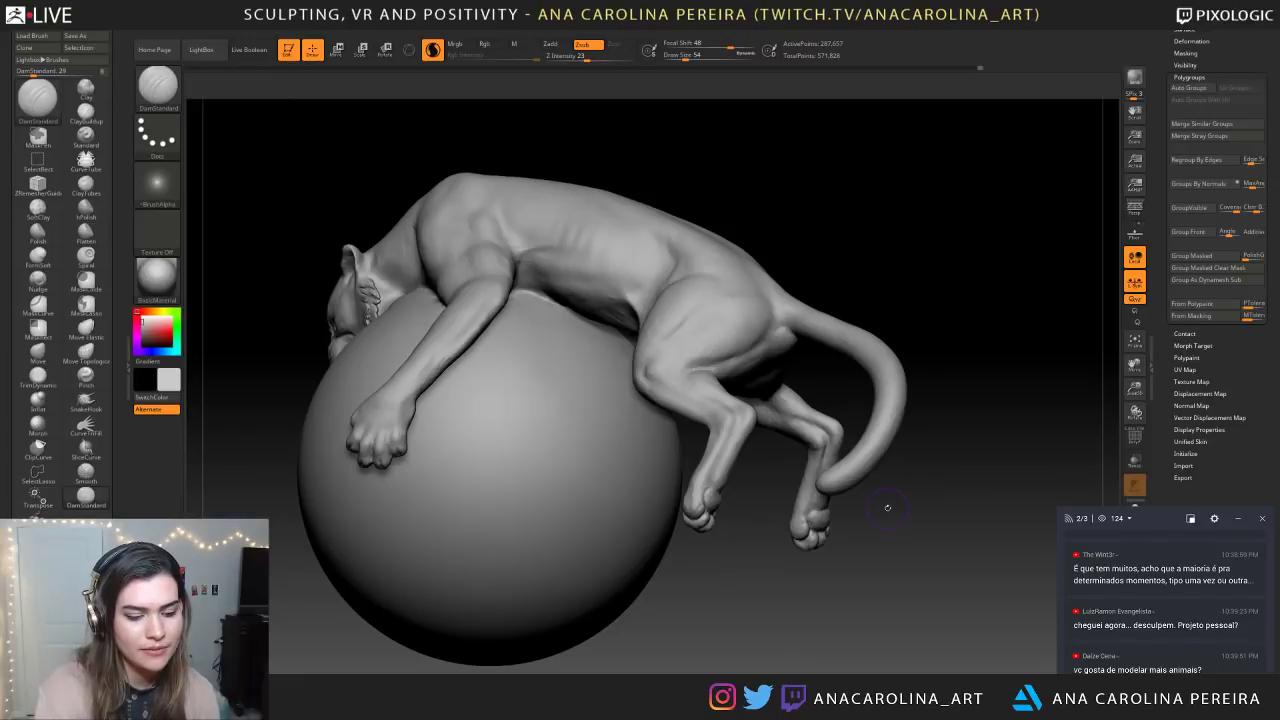
Set the draw size to 30 and carve a crease from the near hock down the hind lower leg
{"action": "mouse_move", "coordinate": [704, 596]}
{"action": "left_mouse_down"}
{"action": "mouse_move", "coordinate": [734, 591]}
{"action": "mouse_move", "coordinate": [722, 640]}
{"action": "left_mouse_up"}
{"action": "key", "text": "shift"}
{"action": "key", "text": "space"}
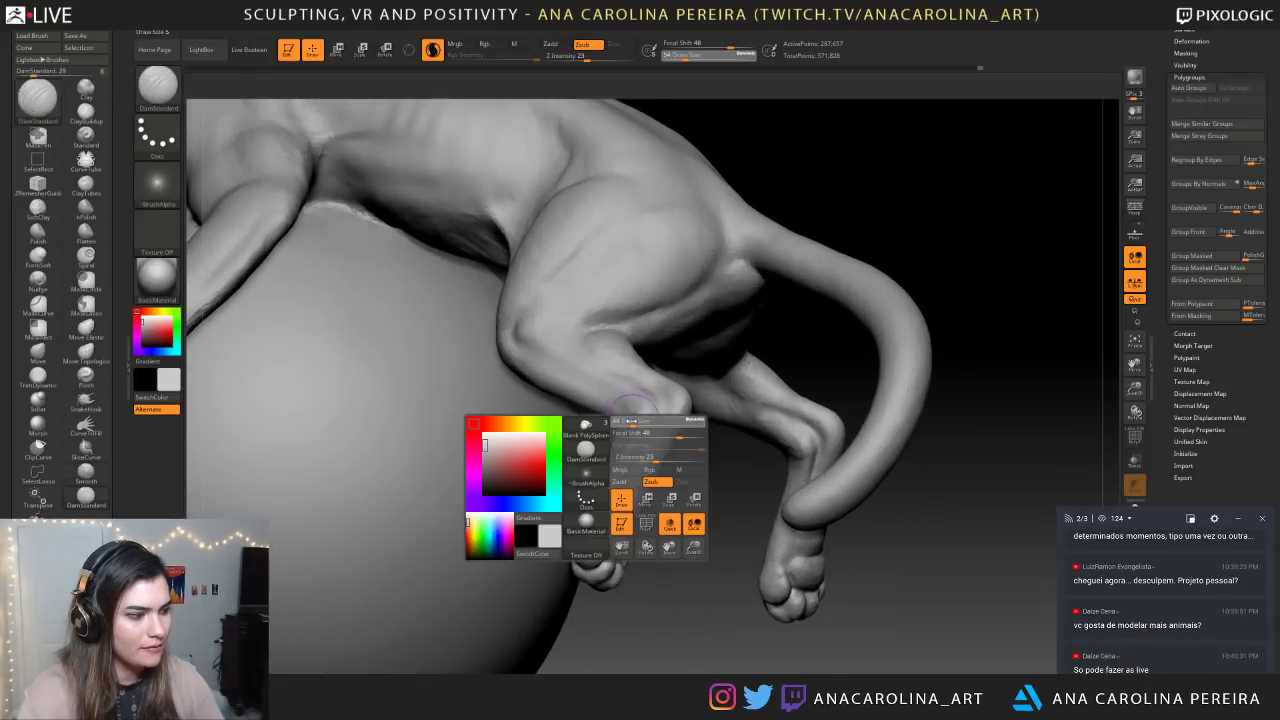
{"action": "left_click_drag", "start_coordinate": [692, 506], "coordinate": [733, 502], "text": "alt"}
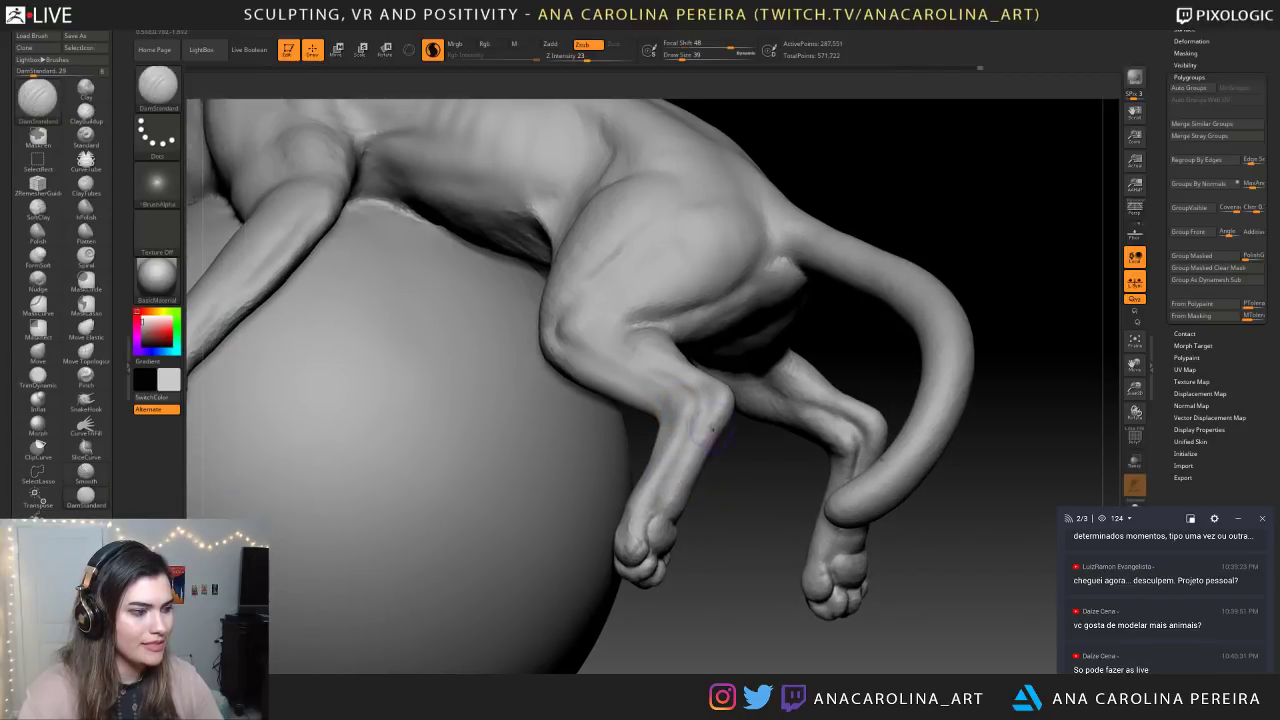
{"action": "mouse_move", "coordinate": [716, 396]}
{"action": "left_mouse_down"}
{"action": "mouse_move", "coordinate": [690, 414]}
{"action": "mouse_move", "coordinate": [676, 463]}
{"action": "left_mouse_up"}
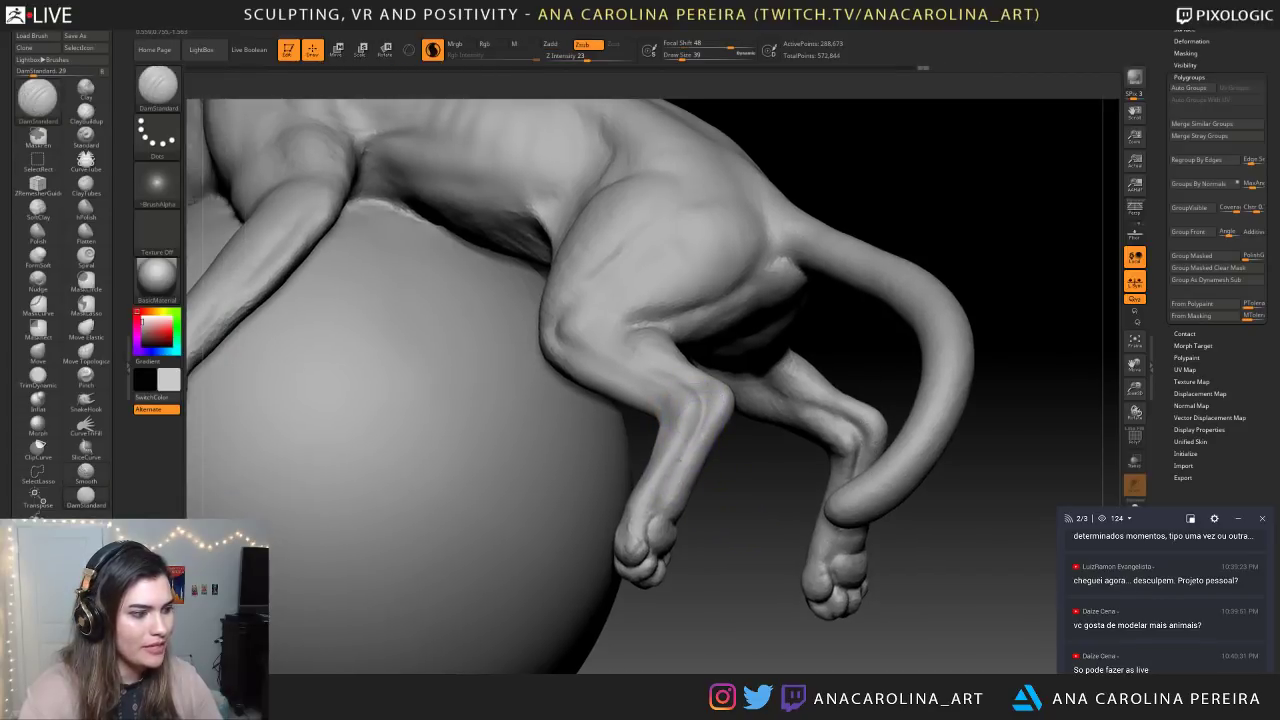
Smooth the near hind leg's lower section and paw, and return to the DamStandard brush
{"action": "key", "text": "f"}
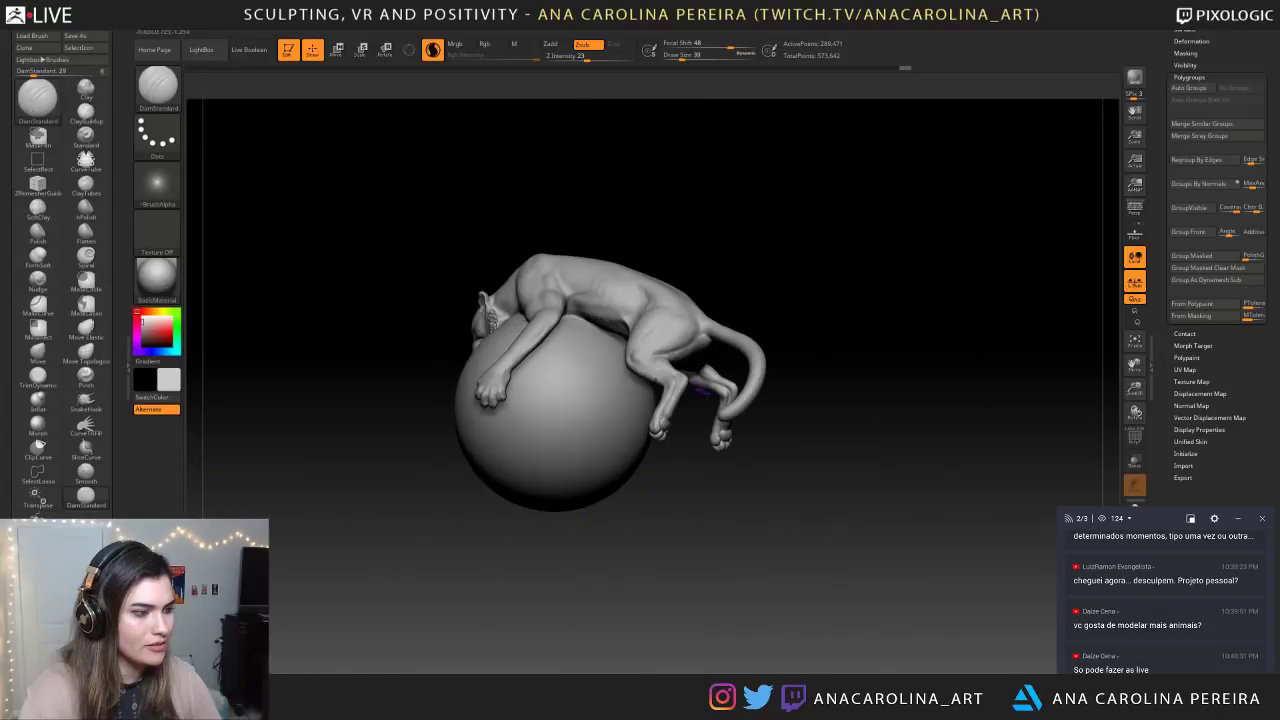
{"action": "mouse_move", "coordinate": [758, 489]}
{"action": "left_mouse_down"}
{"action": "mouse_move", "coordinate": [686, 481]}
{"action": "mouse_move", "coordinate": [693, 490]}
{"action": "mouse_move", "coordinate": [690, 464]}
{"action": "left_mouse_up"}
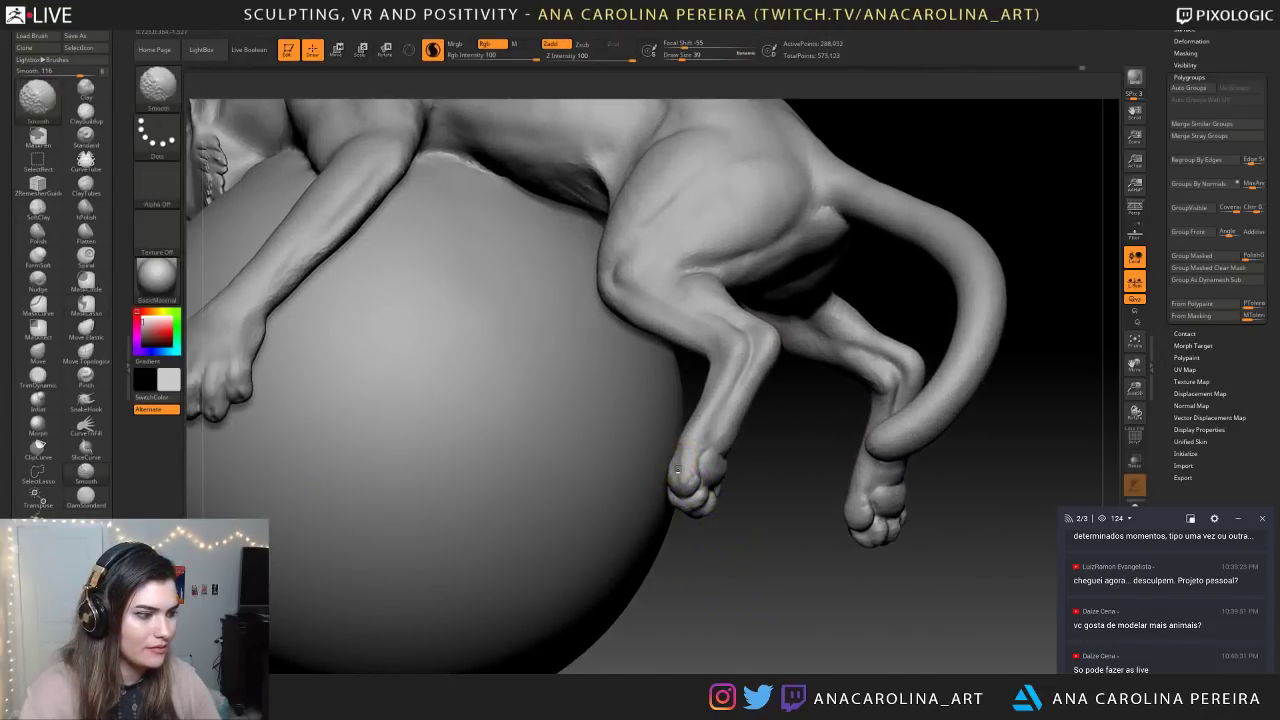
{"action": "mouse_move", "coordinate": [756, 513]}
{"action": "left_mouse_down", "text": "alt"}
{"action": "mouse_move", "coordinate": [808, 501]}
{"action": "mouse_move", "coordinate": [834, 560]}
{"action": "mouse_move", "coordinate": [665, 495]}
{"action": "left_mouse_up", "text": "alt"}
{"action": "left_click_drag", "start_coordinate": [743, 570], "coordinate": [738, 480], "text": "alt"}
{"action": "mouse_move", "coordinate": [871, 588]}
{"action": "left_mouse_down"}
{"action": "mouse_move", "coordinate": [877, 597]}
{"action": "mouse_move", "coordinate": [848, 517]}
{"action": "mouse_move", "coordinate": [965, 525]}
{"action": "mouse_move", "coordinate": [840, 528]}
{"action": "mouse_move", "coordinate": [838, 610]}
{"action": "mouse_move", "coordinate": [815, 565]}
{"action": "mouse_move", "coordinate": [868, 630]}
{"action": "mouse_move", "coordinate": [860, 545]}
{"action": "mouse_move", "coordinate": [888, 596]}
{"action": "mouse_move", "coordinate": [870, 590]}
{"action": "mouse_move", "coordinate": [889, 577]}
{"action": "left_mouse_up"}
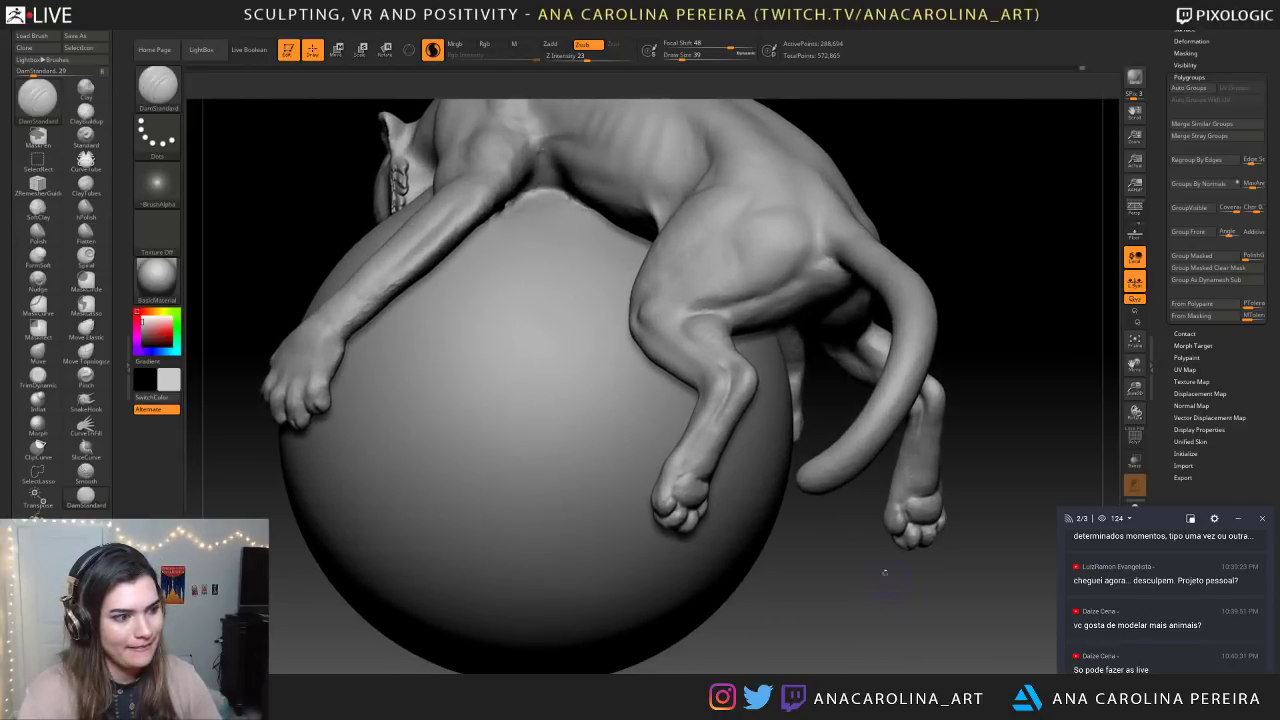
{"action": "key", "text": "b"}
{"action": "key", "text": "d"}
{"action": "key", "text": "s"}
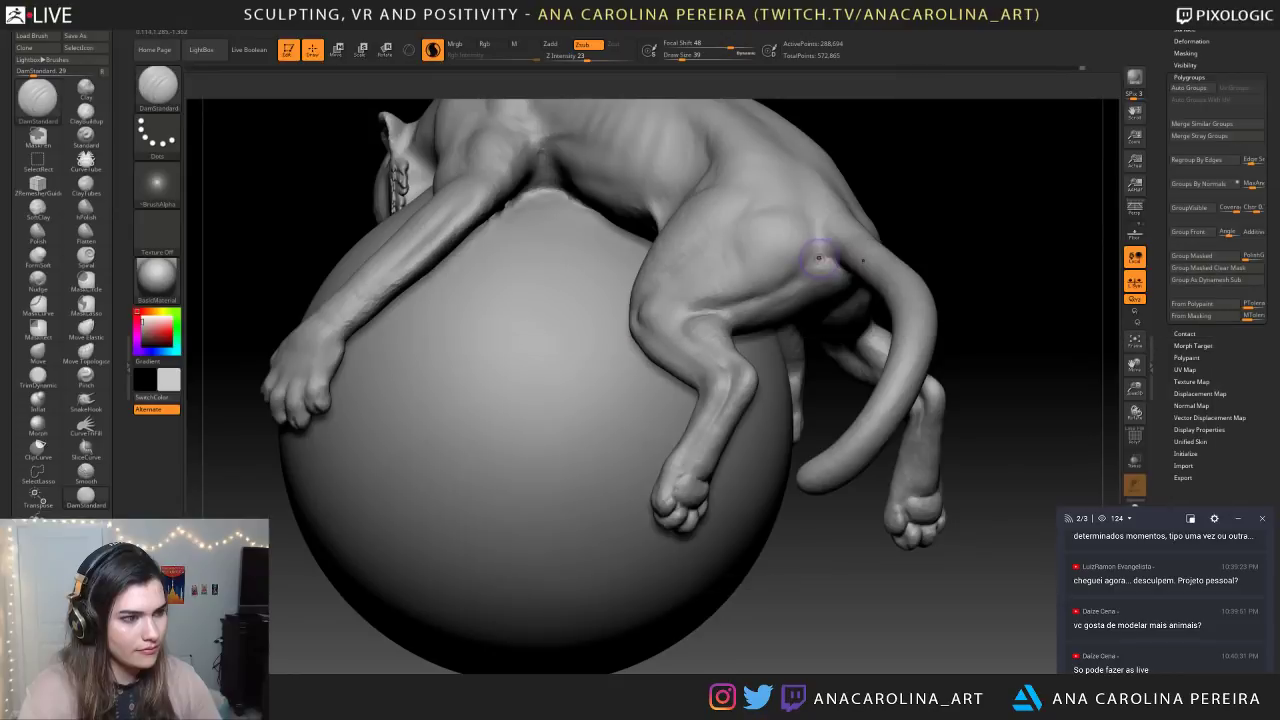
Read through the viewers' recent messages in the live chat
{"action": "left_click_drag", "start_coordinate": [846, 548], "coordinate": [812, 494], "text": "alt"}
{"action": "scroll", "coordinate": [1169, 640], "scroll_direction": "up", "scroll_amount": 2}
{"action": "scroll", "coordinate": [1168, 638], "scroll_direction": "up", "scroll_amount": 1}
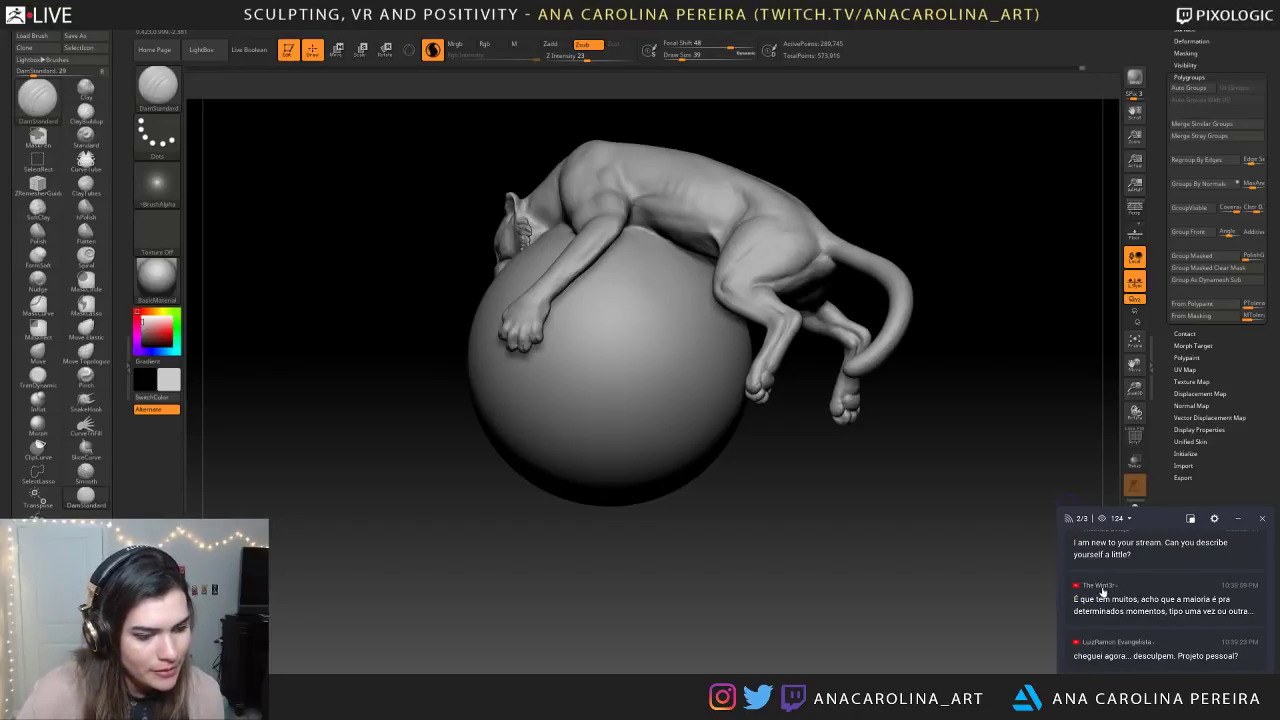
{"action": "left_click_drag", "start_coordinate": [1097, 599], "coordinate": [1126, 611]}
{"action": "left_click", "coordinate": [1163, 611]}
{"action": "left_click", "coordinate": [1236, 611]}
{"action": "left_click", "coordinate": [1149, 618]}
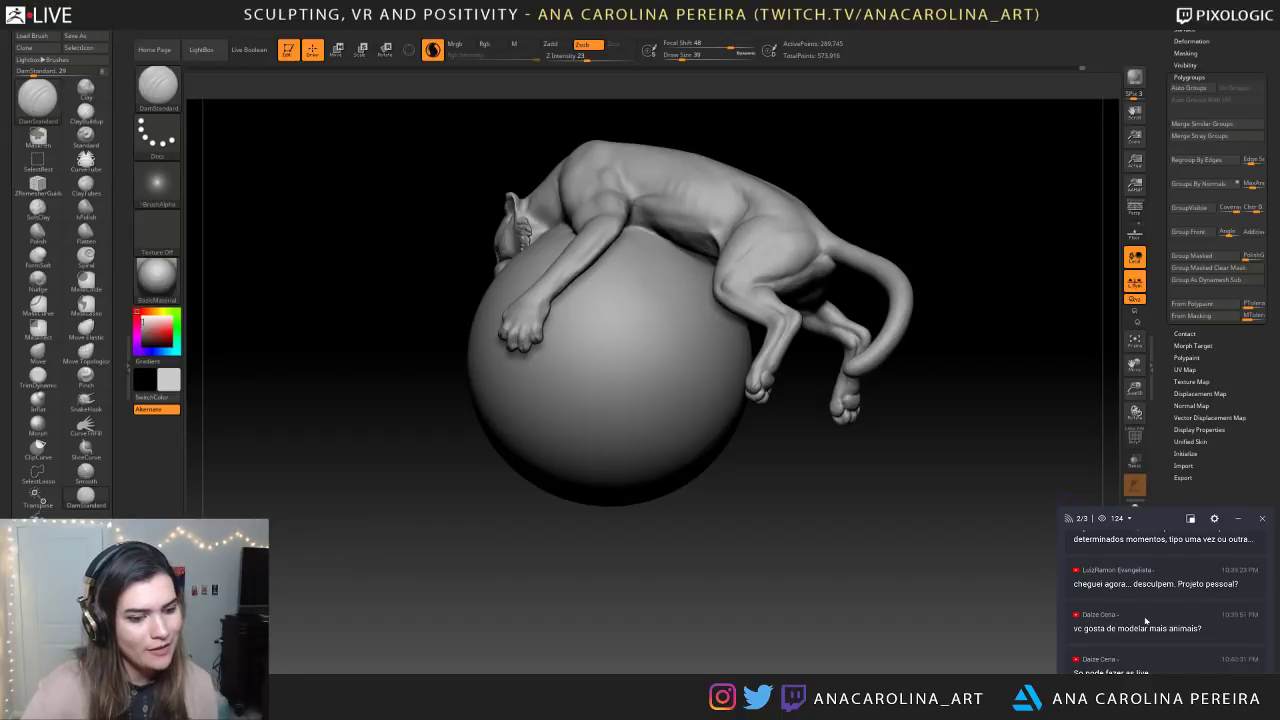
Review early versions of the sculpture in the undo history from several angles and return to the latest state
{"action": "left_click_drag", "start_coordinate": [950, 601], "coordinate": [982, 548]}
{"action": "left_click", "coordinate": [992, 35]}
{"action": "left_click_drag", "start_coordinate": [909, 391], "coordinate": [907, 563]}
{"action": "left_click_drag", "start_coordinate": [907, 563], "coordinate": [930, 518]}
{"action": "left_click_drag", "start_coordinate": [846, 446], "coordinate": [772, 440]}
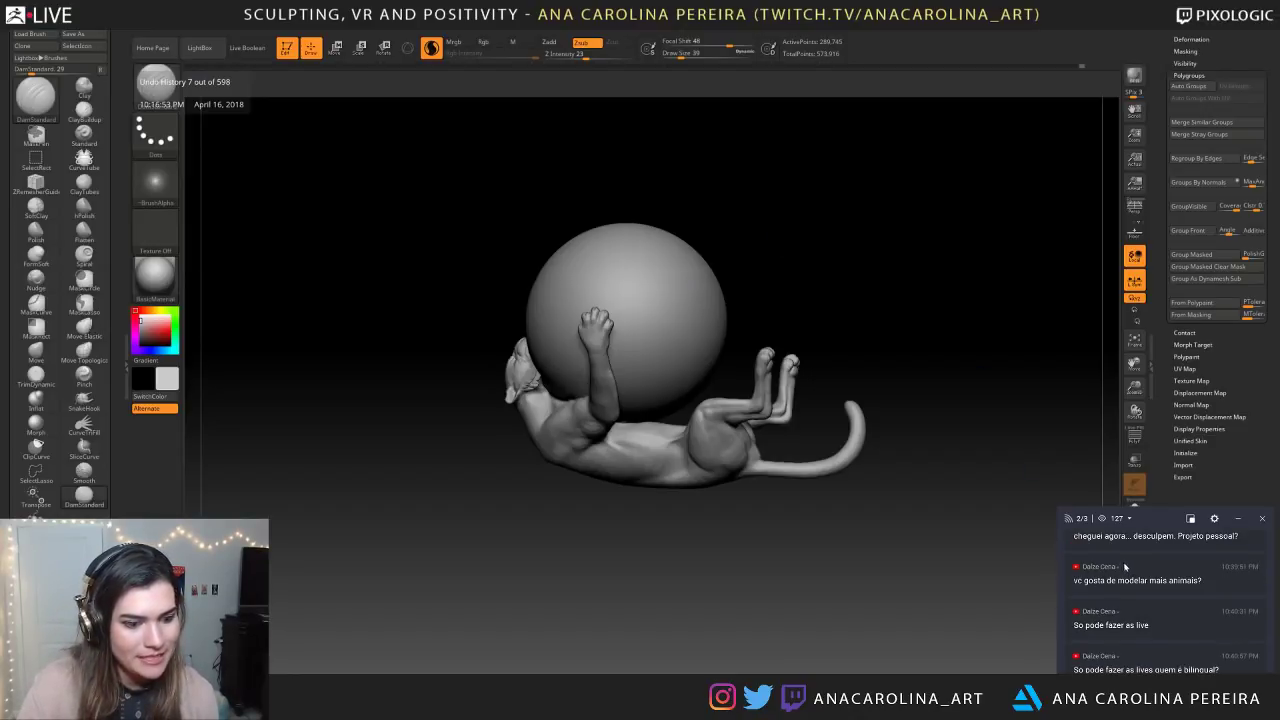
{"action": "left_click", "coordinate": [188, 66]}
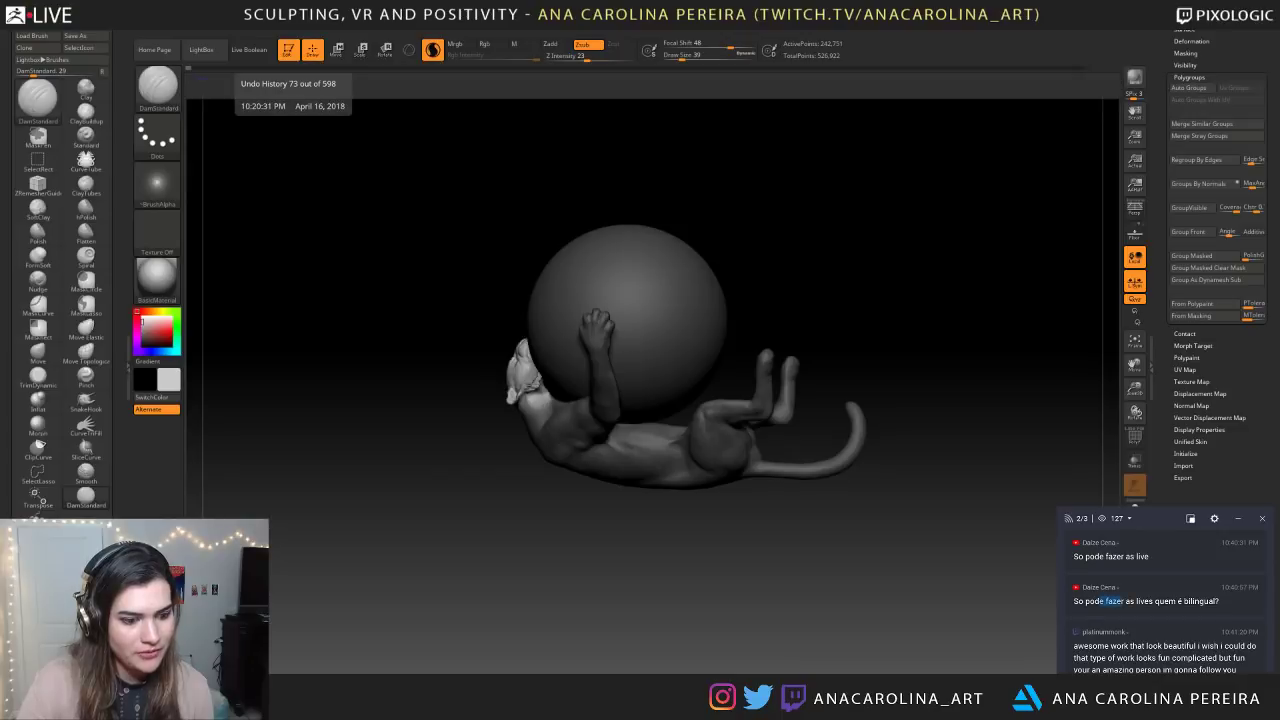
{"action": "left_click_drag", "start_coordinate": [710, 541], "coordinate": [820, 528]}
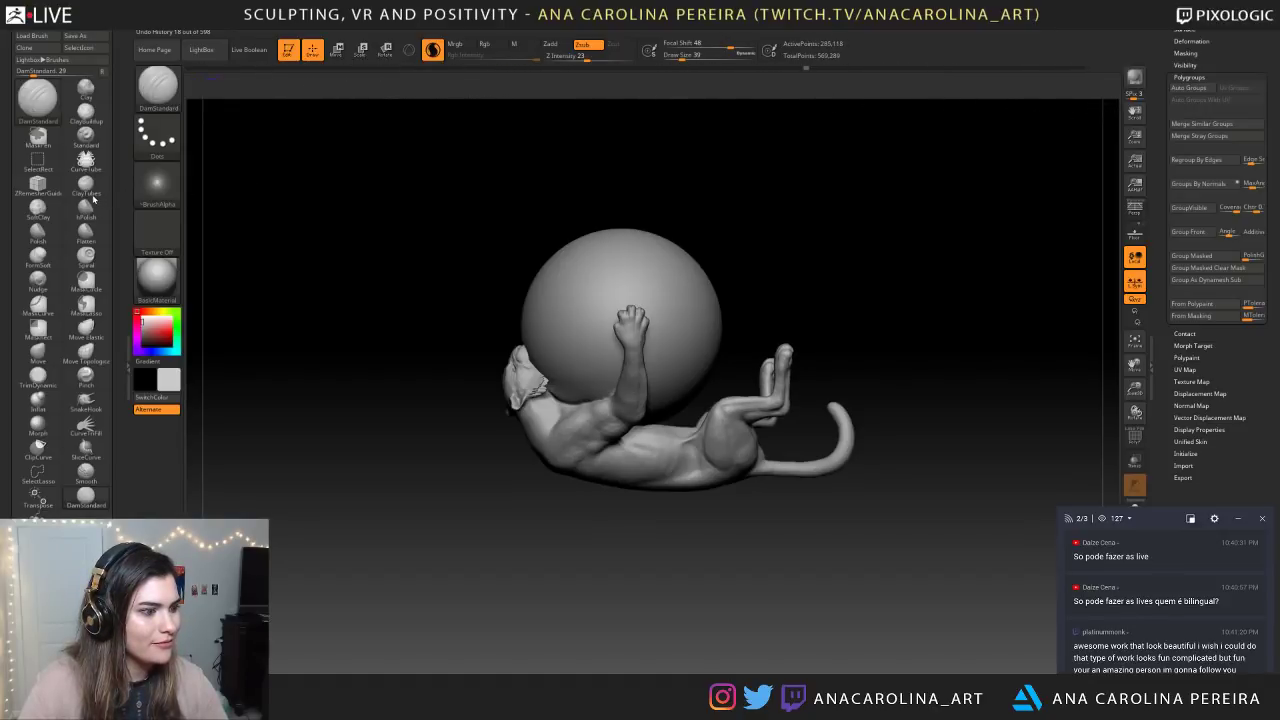
{"action": "left_click_drag", "start_coordinate": [429, 214], "coordinate": [372, 214]}
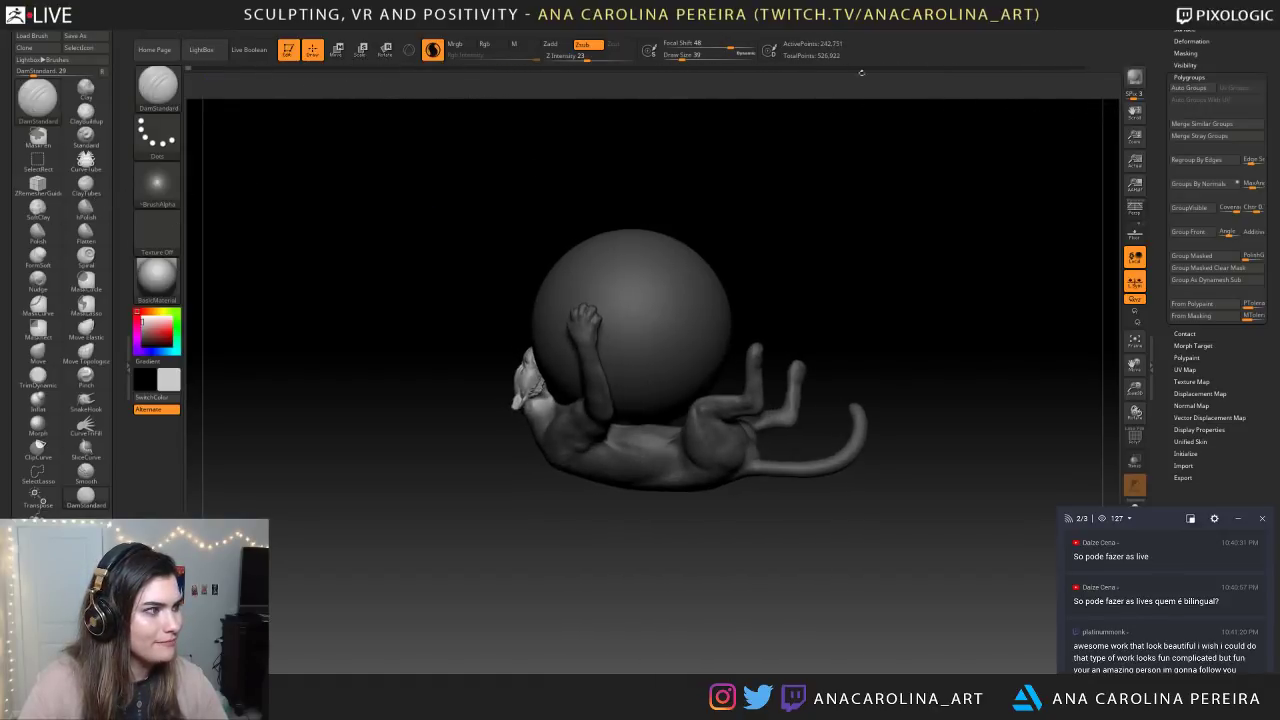
{"action": "left_click", "coordinate": [1086, 69]}
{"action": "left_click_drag", "start_coordinate": [875, 200], "coordinate": [623, 246]}
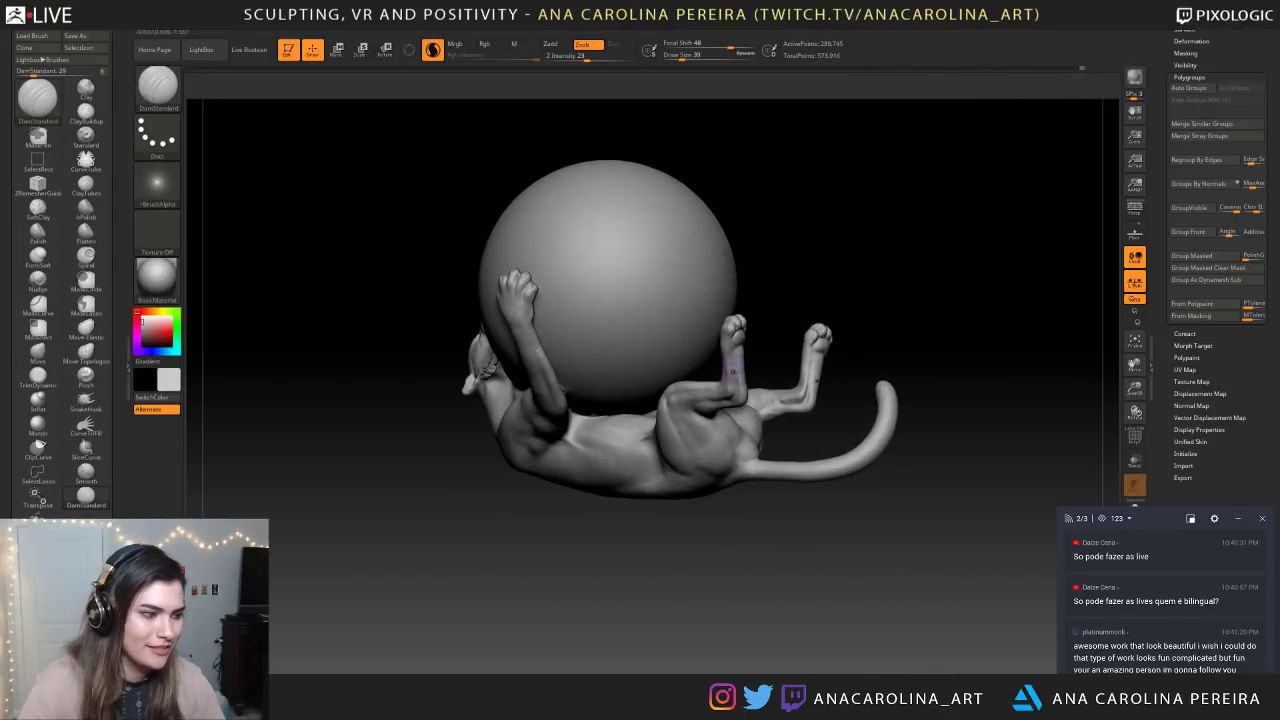
{"action": "left_click_drag", "start_coordinate": [1009, 452], "coordinate": [980, 473]}
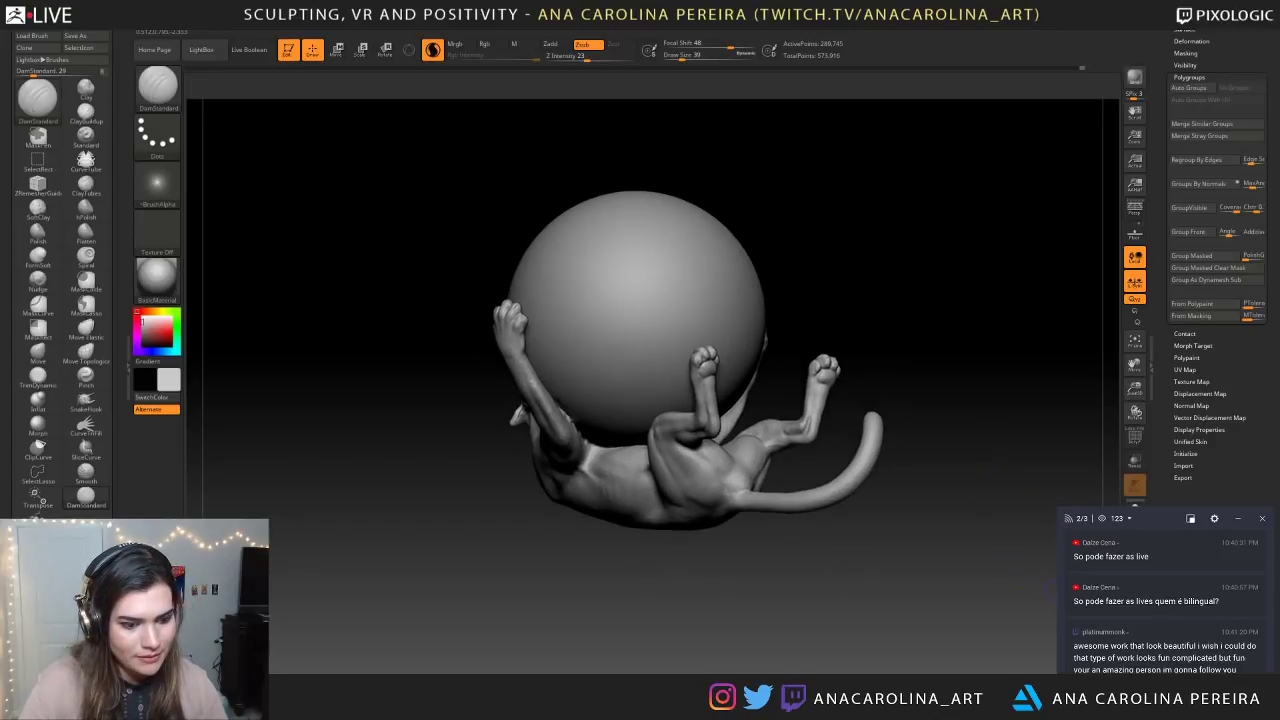
{"action": "left_click_drag", "start_coordinate": [1078, 646], "coordinate": [1237, 670]}
{"action": "left_click", "coordinate": [1236, 667]}
{"action": "left_click", "coordinate": [1236, 669]}
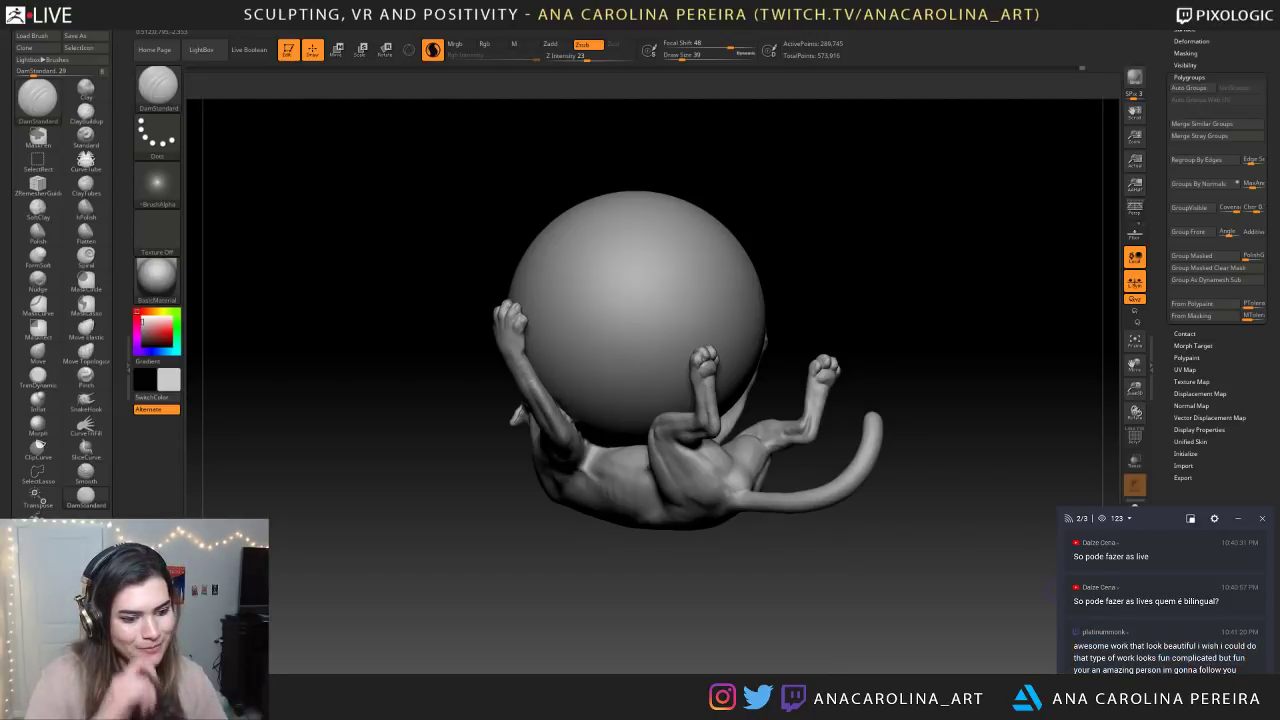
Undo the last stroke and carve creases between the toes and main pad of the near hind paw with DamStandard at draw size 29
{"action": "left_click_drag", "start_coordinate": [794, 544], "coordinate": [743, 411]}
{"action": "key", "text": "ctrl+z"}
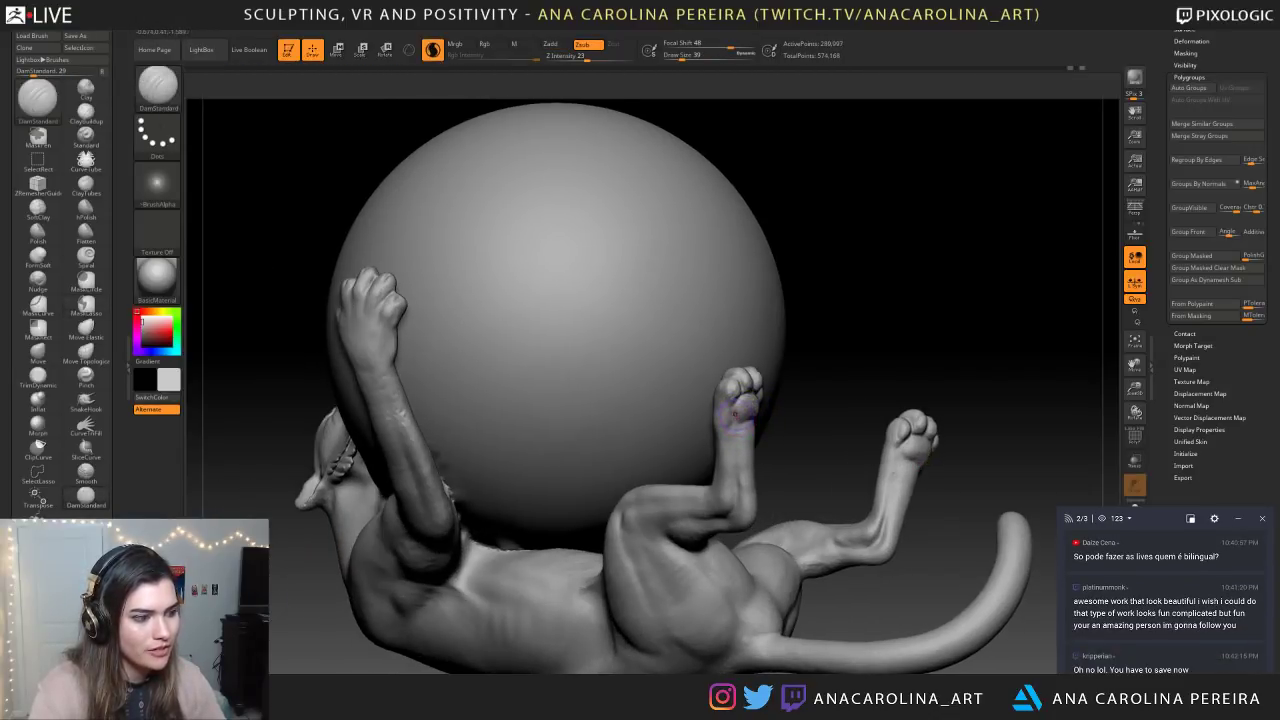
{"action": "mouse_move", "coordinate": [828, 424]}
{"action": "left_mouse_down"}
{"action": "mouse_move", "coordinate": [745, 418]}
{"action": "mouse_move", "coordinate": [744, 430]}
{"action": "left_mouse_up"}
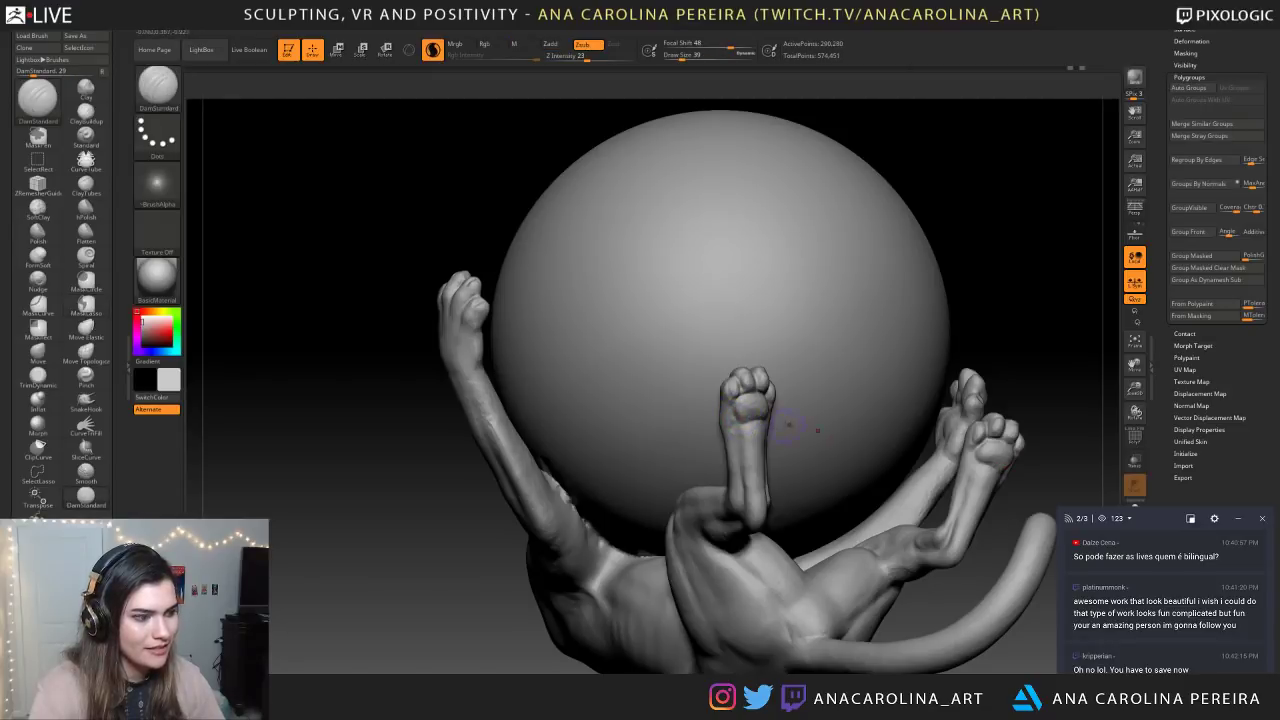
{"action": "key", "text": "space"}
{"action": "left_click", "coordinate": [778, 396]}
{"action": "right_click_drag", "start_coordinate": [775, 376], "coordinate": [758, 414], "text": "ctrl"}
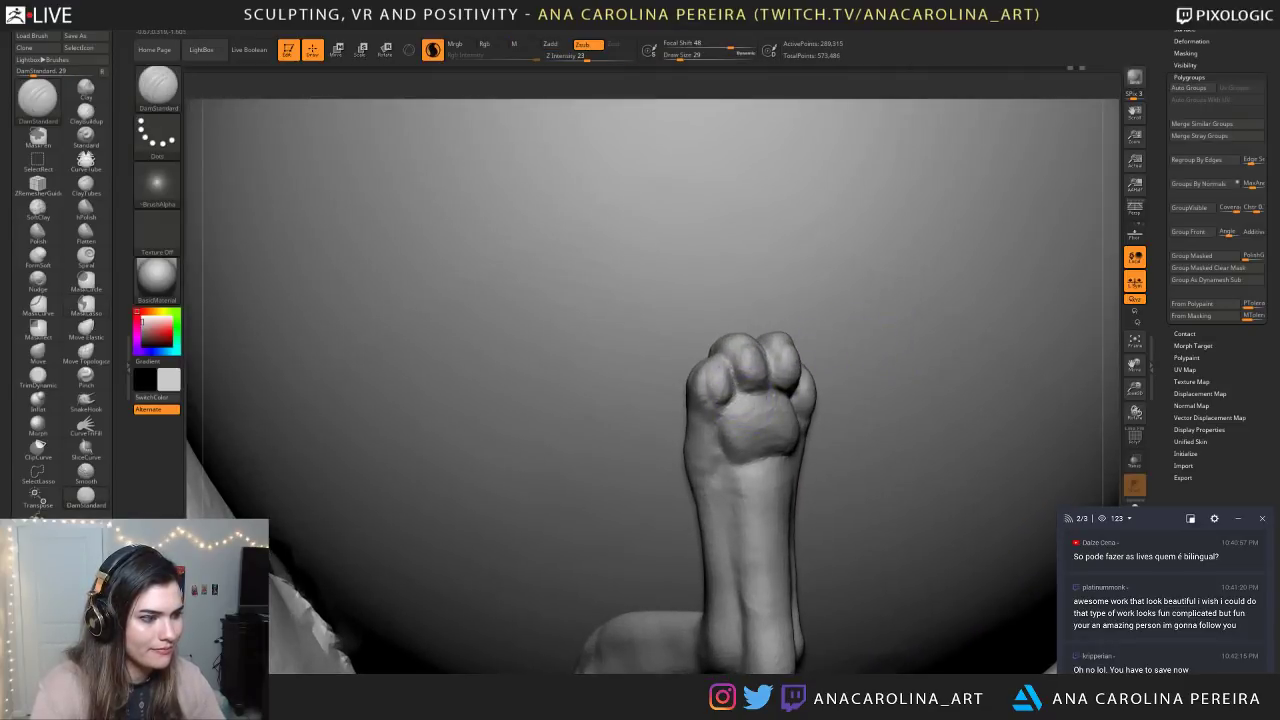
{"action": "left_click_drag", "start_coordinate": [734, 378], "coordinate": [767, 393]}
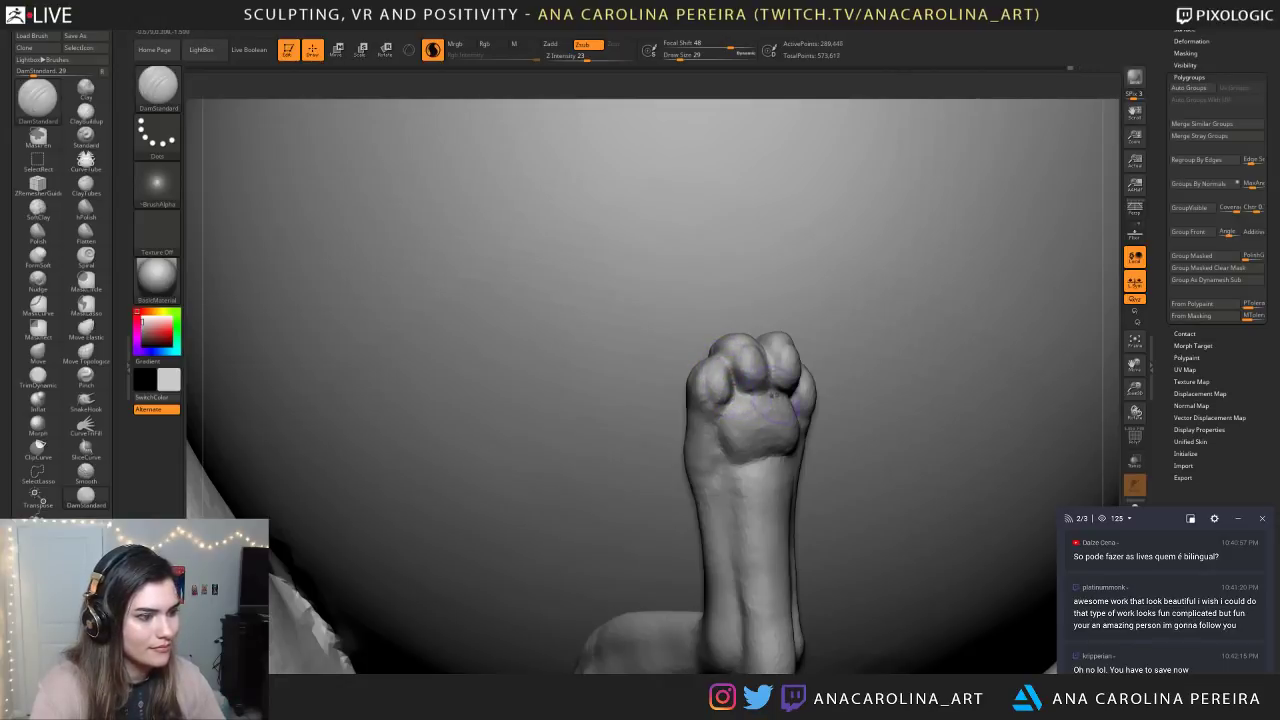
{"action": "left_click_drag", "start_coordinate": [723, 277], "coordinate": [620, 283]}
{"action": "mouse_move", "coordinate": [738, 376]}
{"action": "left_mouse_down"}
{"action": "mouse_move", "coordinate": [805, 393]}
{"action": "mouse_move", "coordinate": [808, 408]}
{"action": "left_mouse_up"}
{"action": "mouse_move", "coordinate": [768, 366]}
{"action": "left_mouse_down"}
{"action": "mouse_move", "coordinate": [772, 384]}
{"action": "mouse_move", "coordinate": [728, 410]}
{"action": "left_mouse_up"}
Switch to the ClayBuildup brush and adjust its draw size
{"action": "mouse_move", "coordinate": [530, 600]}
{"action": "left_mouse_down", "text": "alt"}
{"action": "mouse_move", "coordinate": [514, 569]}
{"action": "mouse_move", "coordinate": [610, 570]}
{"action": "mouse_move", "coordinate": [545, 540]}
{"action": "mouse_move", "coordinate": [480, 572]}
{"action": "left_mouse_up", "text": "alt"}
{"action": "left_click_drag", "start_coordinate": [480, 545], "coordinate": [488, 596], "text": "alt"}
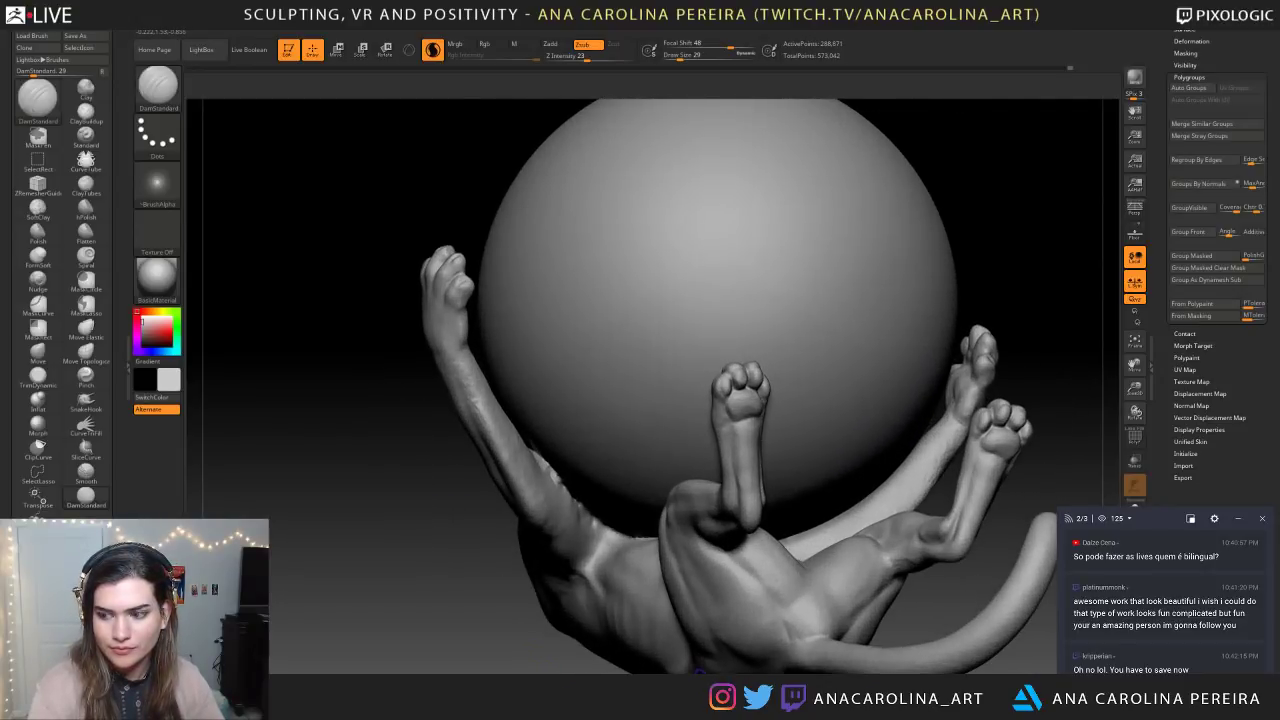
{"action": "mouse_move", "coordinate": [530, 635]}
{"action": "left_mouse_down", "text": "alt"}
{"action": "mouse_move", "coordinate": [526, 589]}
{"action": "mouse_move", "coordinate": [580, 612]}
{"action": "mouse_move", "coordinate": [611, 654]}
{"action": "mouse_move", "coordinate": [614, 640]}
{"action": "left_mouse_up", "text": "alt"}
{"action": "key", "text": "space"}
{"action": "left_click_drag", "start_coordinate": [911, 341], "coordinate": [953, 305]}
{"action": "key", "text": "b"}
{"action": "key", "text": "c"}
{"action": "key", "text": "b"}
{"action": "key", "text": "space"}
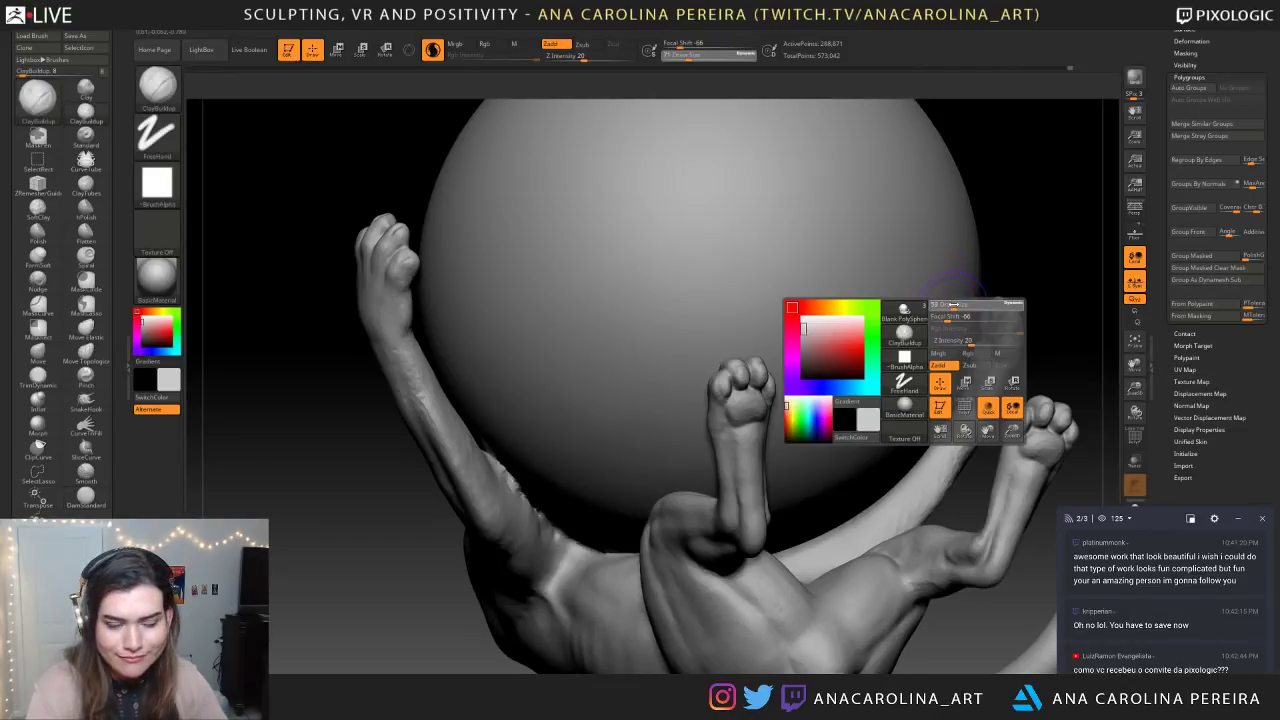
{"action": "left_click_drag", "start_coordinate": [1006, 228], "coordinate": [994, 222]}
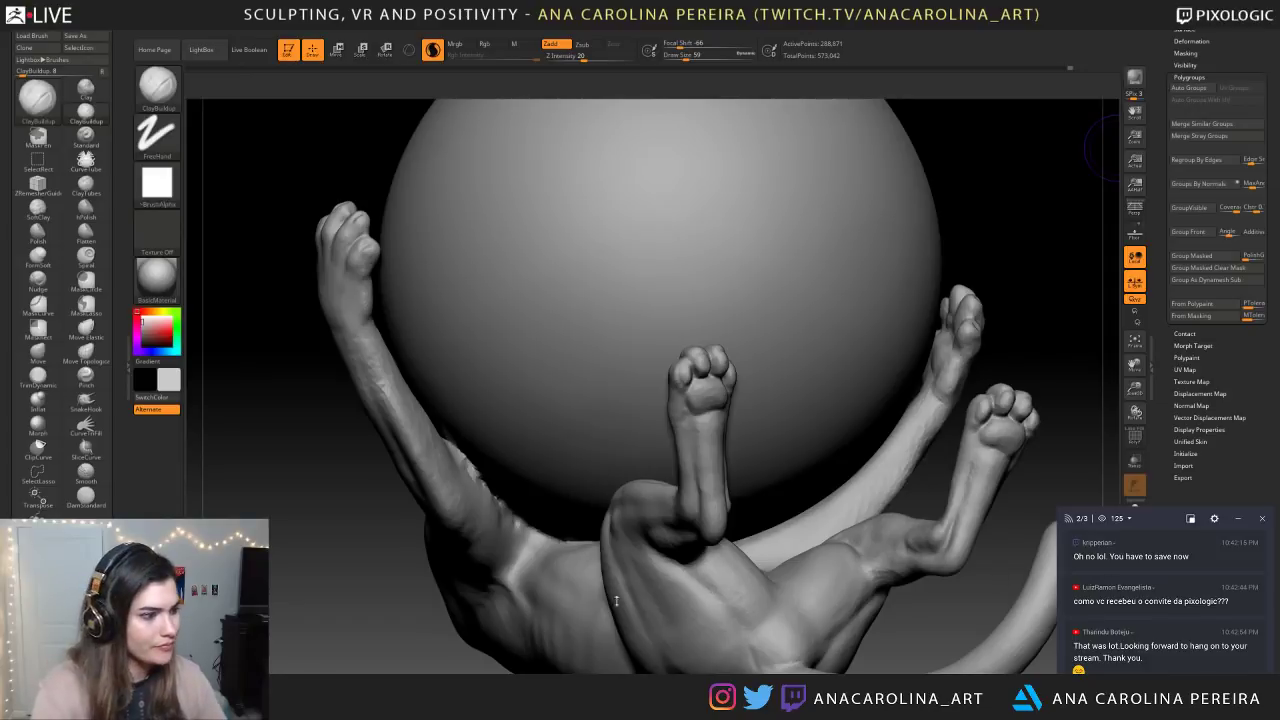
Set the ClayBuildup brush's draw size to 44
{"action": "key", "text": "b"}
{"action": "key", "text": "c"}
{"action": "key", "text": "b"}
{"action": "mouse_move", "coordinate": [314, 609]}
{"action": "left_mouse_down"}
{"action": "mouse_move", "coordinate": [354, 651]}
{"action": "mouse_move", "coordinate": [370, 606]}
{"action": "left_mouse_up"}
{"action": "key", "text": "s"}
{"action": "left_click", "coordinate": [692, 345]}
{"action": "mouse_move", "coordinate": [705, 350]}
{"action": "left_mouse_down"}
{"action": "mouse_move", "coordinate": [679, 369]}
{"action": "mouse_move", "coordinate": [688, 351]}
{"action": "left_mouse_up"}
{"action": "left_click_drag", "start_coordinate": [330, 570], "coordinate": [440, 635]}
{"action": "left_click_drag", "start_coordinate": [425, 500], "coordinate": [440, 325]}
{"action": "left_click_drag", "start_coordinate": [934, 104], "coordinate": [856, 282], "text": "alt"}
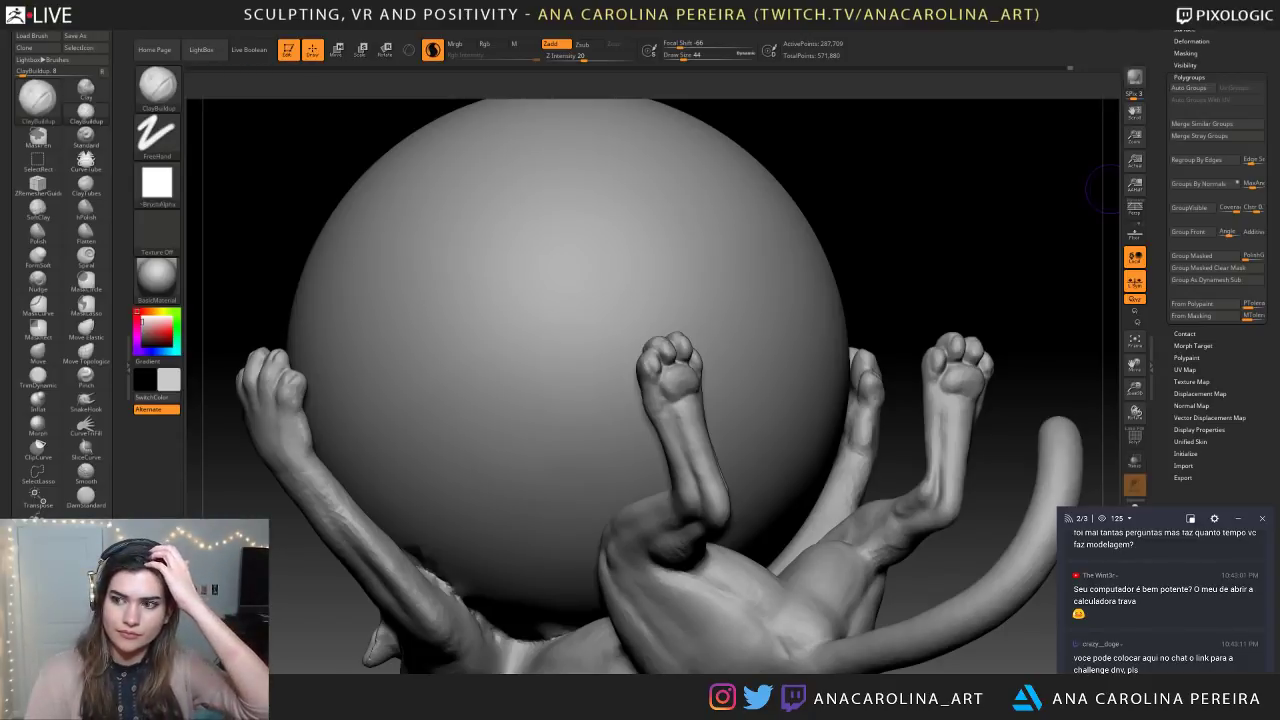
Go back through the live chat to read the earlier viewer messages and questions
{"action": "scroll", "coordinate": [1192, 649], "scroll_direction": "up", "scroll_amount": 3}
{"action": "scroll", "coordinate": [1192, 649], "scroll_direction": "up", "scroll_amount": 3}
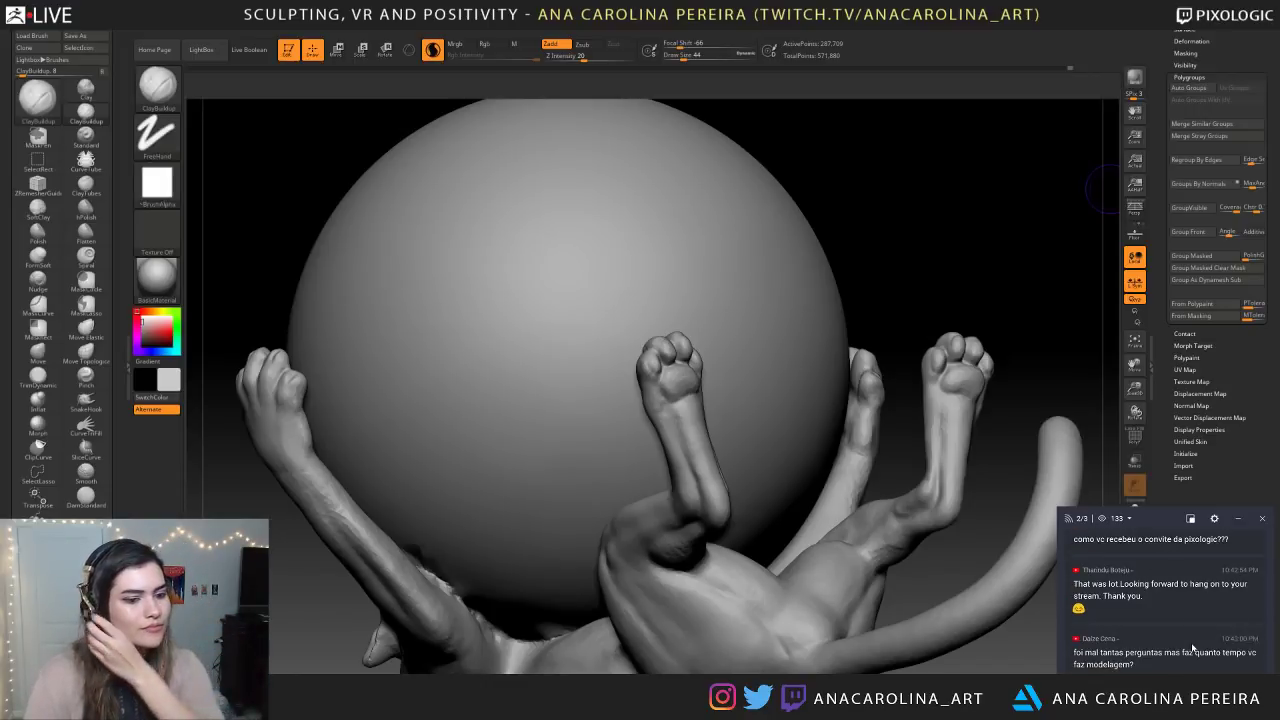
{"action": "scroll", "coordinate": [1182, 627], "scroll_direction": "up", "scroll_amount": 2}
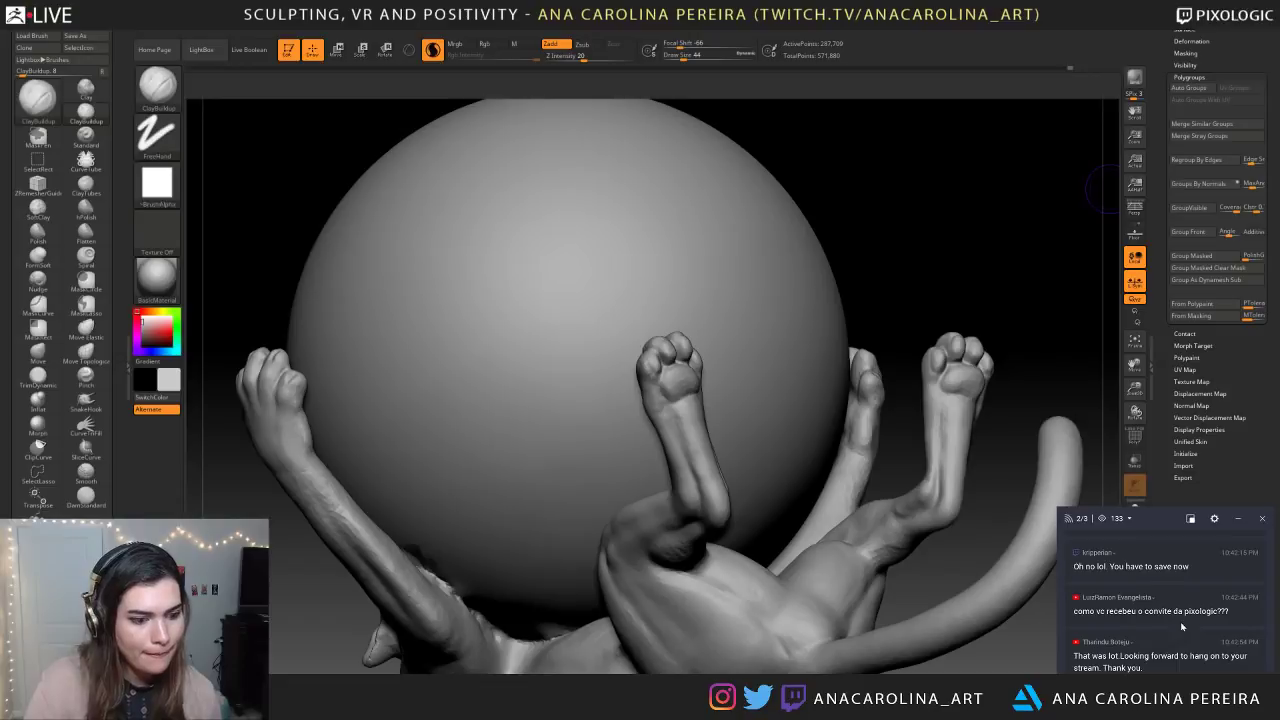
{"action": "scroll", "coordinate": [1182, 627], "scroll_direction": "up", "scroll_amount": 2}
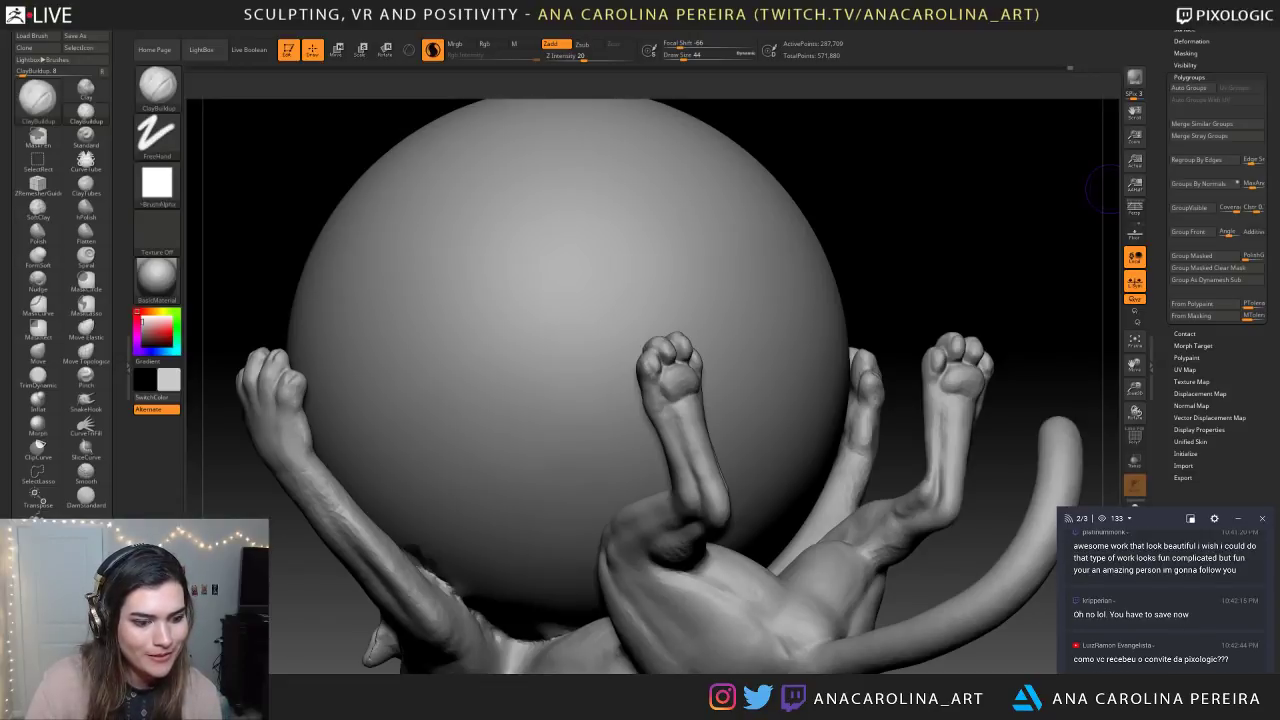
{"action": "scroll", "coordinate": [1149, 623], "scroll_direction": "up", "scroll_amount": 1}
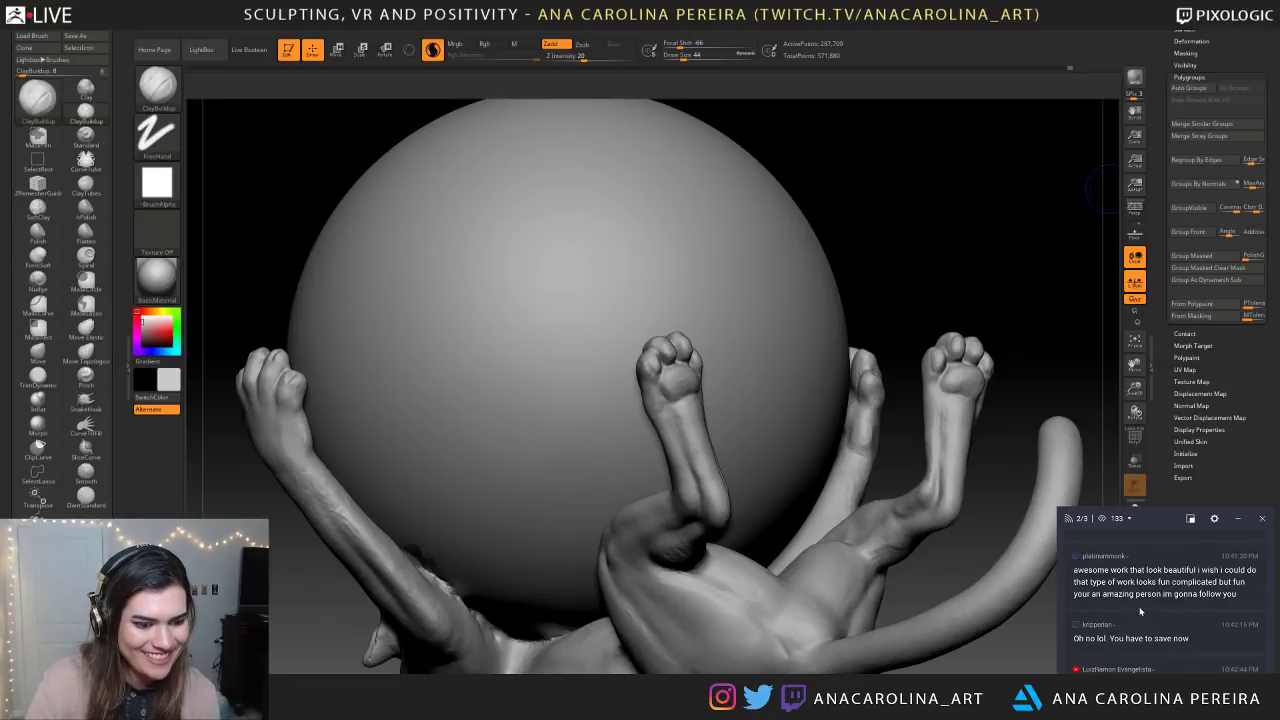
{"action": "scroll", "coordinate": [1140, 612], "scroll_direction": "down", "scroll_amount": 3}
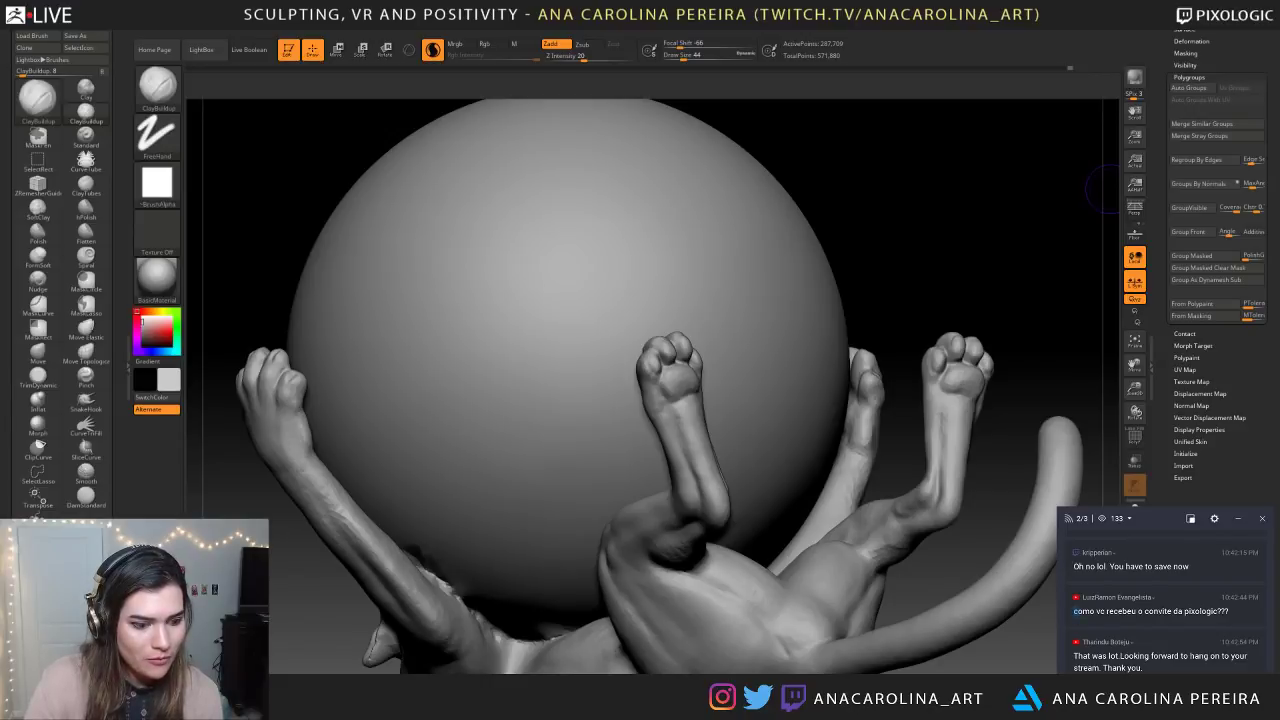
{"action": "scroll", "coordinate": [1244, 563], "scroll_direction": "up", "scroll_amount": 1}
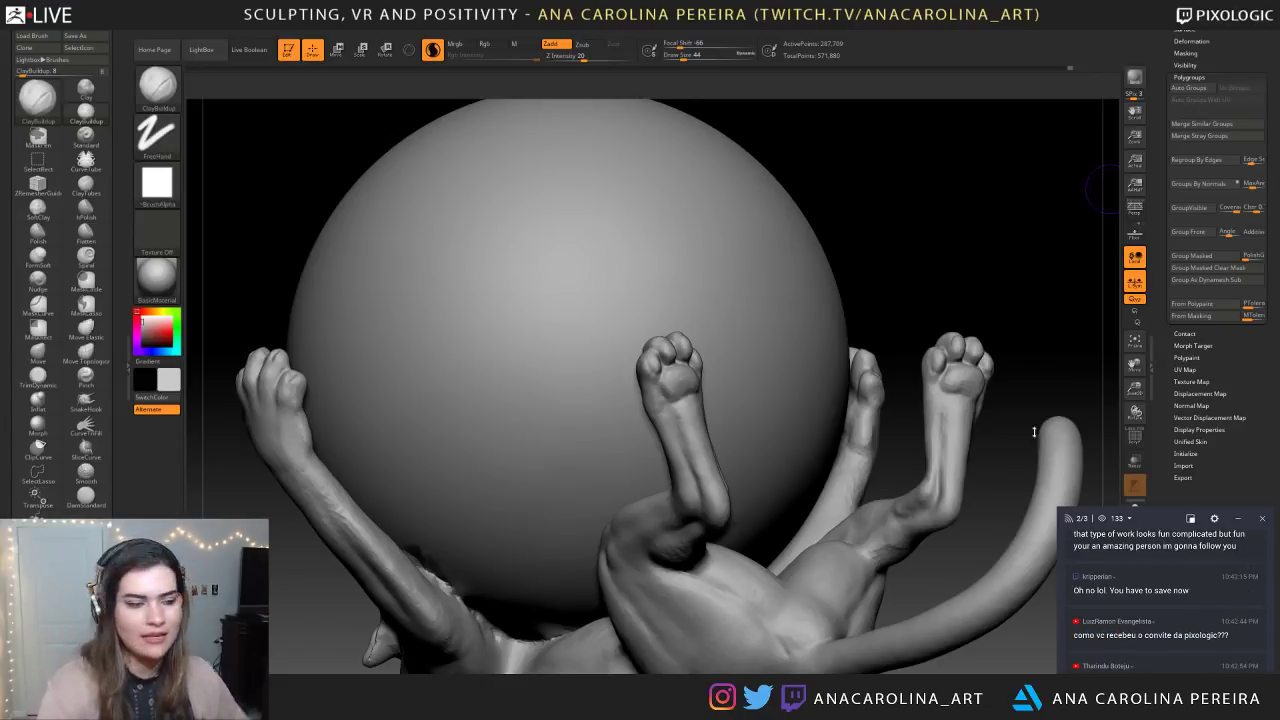
Build up the main pad of the near hind paw using the ClayBuildup brush at draw size 35
{"action": "left_click_drag", "start_coordinate": [932, 237], "coordinate": [998, 313], "text": "alt"}
{"action": "key", "text": "space"}
{"action": "key", "text": "b"}
{"action": "key", "text": "c"}
{"action": "key", "text": "b"}
{"action": "mouse_move", "coordinate": [497, 420]}
{"action": "left_mouse_down"}
{"action": "mouse_move", "coordinate": [507, 457]}
{"action": "mouse_move", "coordinate": [515, 405]}
{"action": "mouse_move", "coordinate": [586, 425]}
{"action": "mouse_move", "coordinate": [546, 402]}
{"action": "mouse_move", "coordinate": [555, 414]}
{"action": "mouse_move", "coordinate": [505, 440]}
{"action": "mouse_move", "coordinate": [495, 432]}
{"action": "mouse_move", "coordinate": [498, 458]}
{"action": "mouse_move", "coordinate": [545, 448]}
{"action": "mouse_move", "coordinate": [497, 461]}
{"action": "mouse_move", "coordinate": [526, 468]}
{"action": "left_mouse_up"}
{"action": "key", "text": "space"}
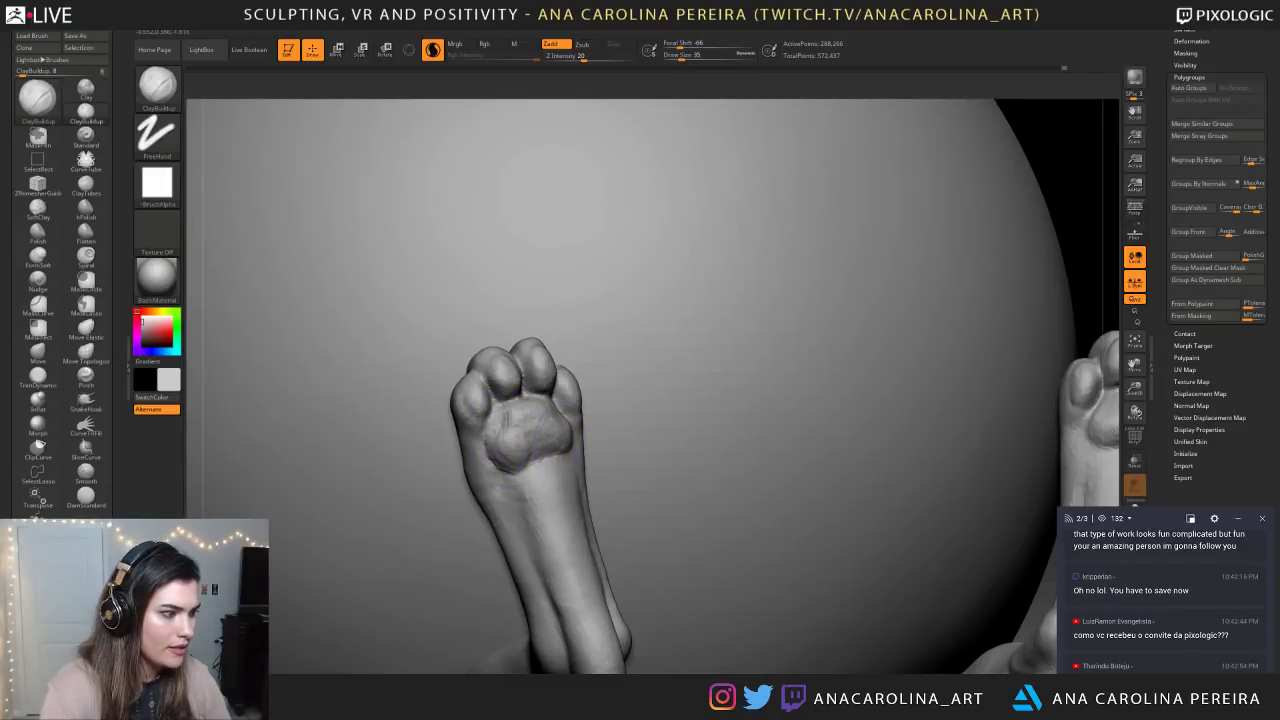
{"action": "key", "text": "ctrl"}
{"action": "mouse_move", "coordinate": [556, 432]}
{"action": "left_mouse_down"}
{"action": "mouse_move", "coordinate": [566, 450]}
{"action": "mouse_move", "coordinate": [550, 456]}
{"action": "mouse_move", "coordinate": [536, 430]}
{"action": "left_mouse_up"}
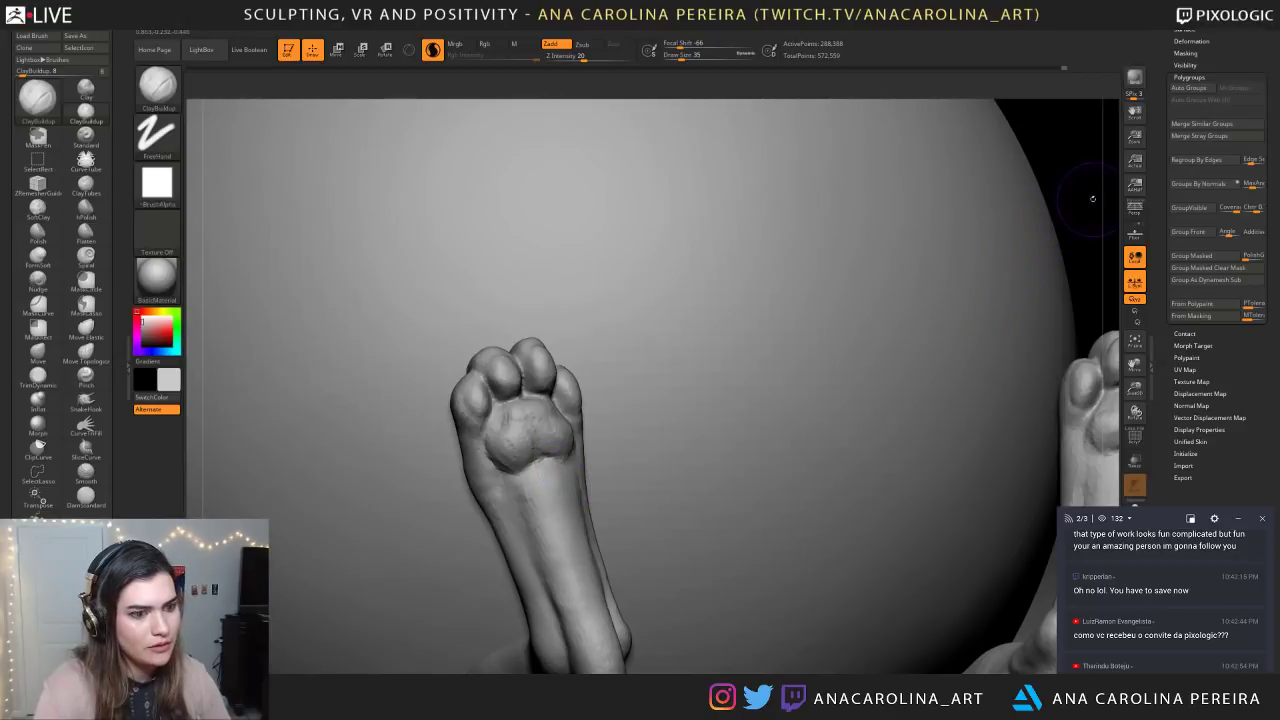
Refine the near hind paw's pad and toes with ClayBuildup, set the draw size to 25 and undo the last stroke
{"action": "key", "text": "f"}
{"action": "left_click_drag", "start_coordinate": [942, 248], "coordinate": [975, 248]}
{"action": "mouse_move", "coordinate": [946, 180]}
{"action": "left_mouse_down", "text": "alt"}
{"action": "mouse_move", "coordinate": [948, 231]}
{"action": "mouse_move", "coordinate": [961, 182]}
{"action": "mouse_move", "coordinate": [960, 200]}
{"action": "mouse_move", "coordinate": [934, 189]}
{"action": "left_mouse_up", "text": "alt"}
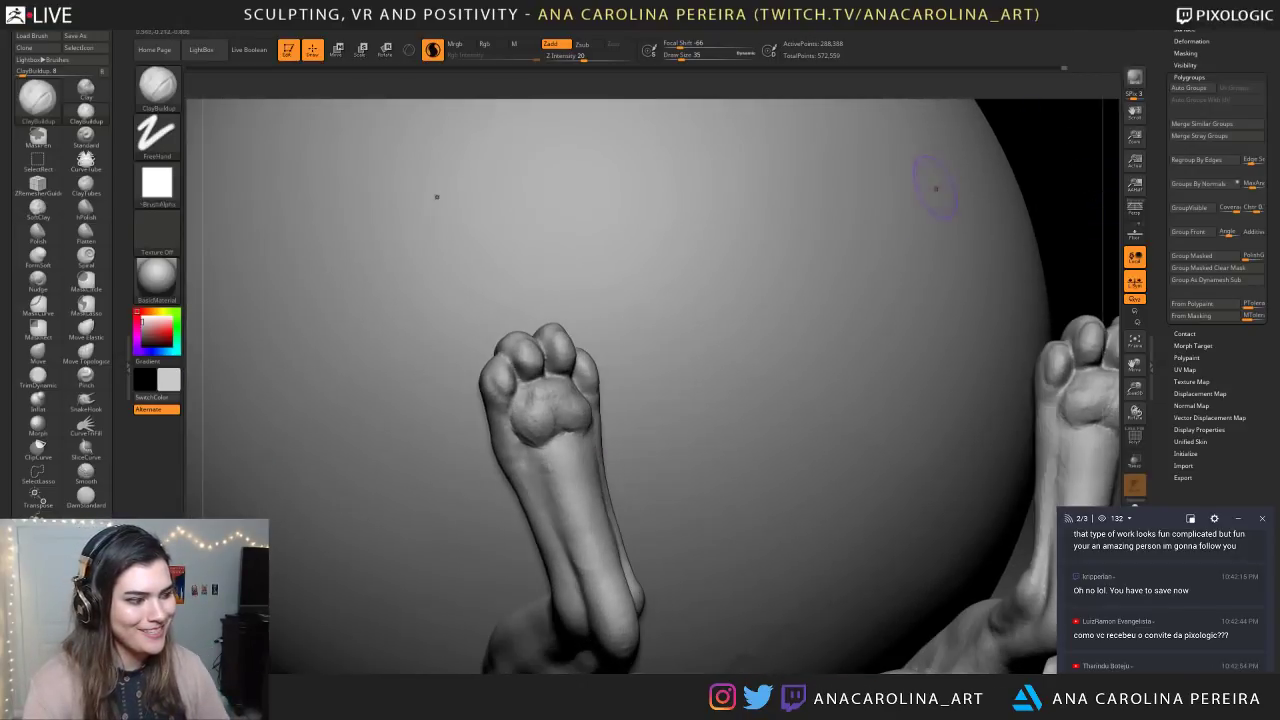
{"action": "mouse_move", "coordinate": [566, 468]}
{"action": "left_mouse_down"}
{"action": "mouse_move", "coordinate": [558, 444]}
{"action": "mouse_move", "coordinate": [553, 464]}
{"action": "left_mouse_up"}
{"action": "mouse_move", "coordinate": [547, 398]}
{"action": "left_mouse_down"}
{"action": "mouse_move", "coordinate": [574, 405]}
{"action": "mouse_move", "coordinate": [503, 364]}
{"action": "mouse_move", "coordinate": [581, 356]}
{"action": "left_mouse_up"}
{"action": "key", "text": "space"}
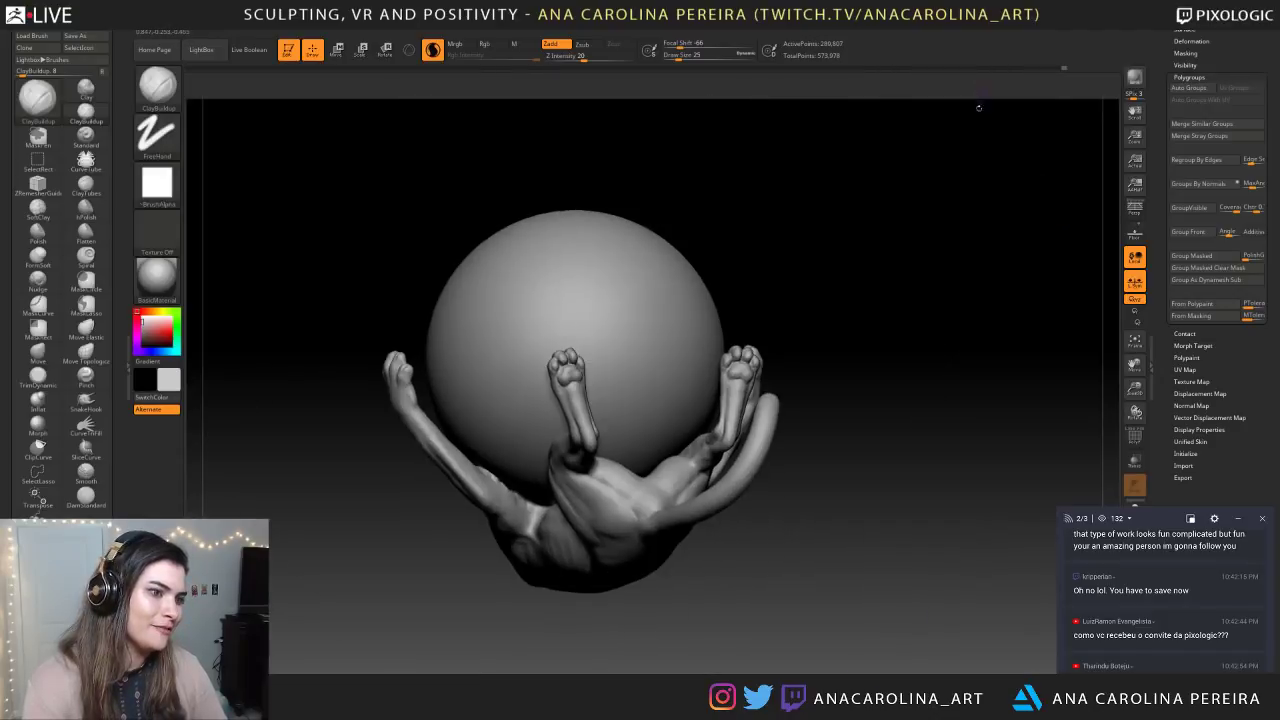
{"action": "key", "text": "f"}
{"action": "key", "text": "ctrl+z"}
Reshape the outer toe edge of the near hind paw using the Move brush at draw size 51
{"action": "left_click_drag", "start_coordinate": [810, 211], "coordinate": [851, 277]}
{"action": "mouse_move", "coordinate": [720, 290]}
{"action": "left_mouse_down", "text": "alt"}
{"action": "mouse_move", "coordinate": [703, 346]}
{"action": "mouse_move", "coordinate": [761, 282]}
{"action": "mouse_move", "coordinate": [731, 274]}
{"action": "mouse_move", "coordinate": [734, 291]}
{"action": "left_mouse_up", "text": "alt"}
{"action": "key", "text": "b"}
{"action": "key", "text": "m"}
{"action": "key", "text": "v"}
{"action": "key", "text": "space"}
{"action": "mouse_move", "coordinate": [600, 393]}
{"action": "left_mouse_down"}
{"action": "mouse_move", "coordinate": [450, 393]}
{"action": "mouse_move", "coordinate": [602, 378]}
{"action": "mouse_move", "coordinate": [597, 394]}
{"action": "mouse_move", "coordinate": [612, 366]}
{"action": "left_mouse_up"}
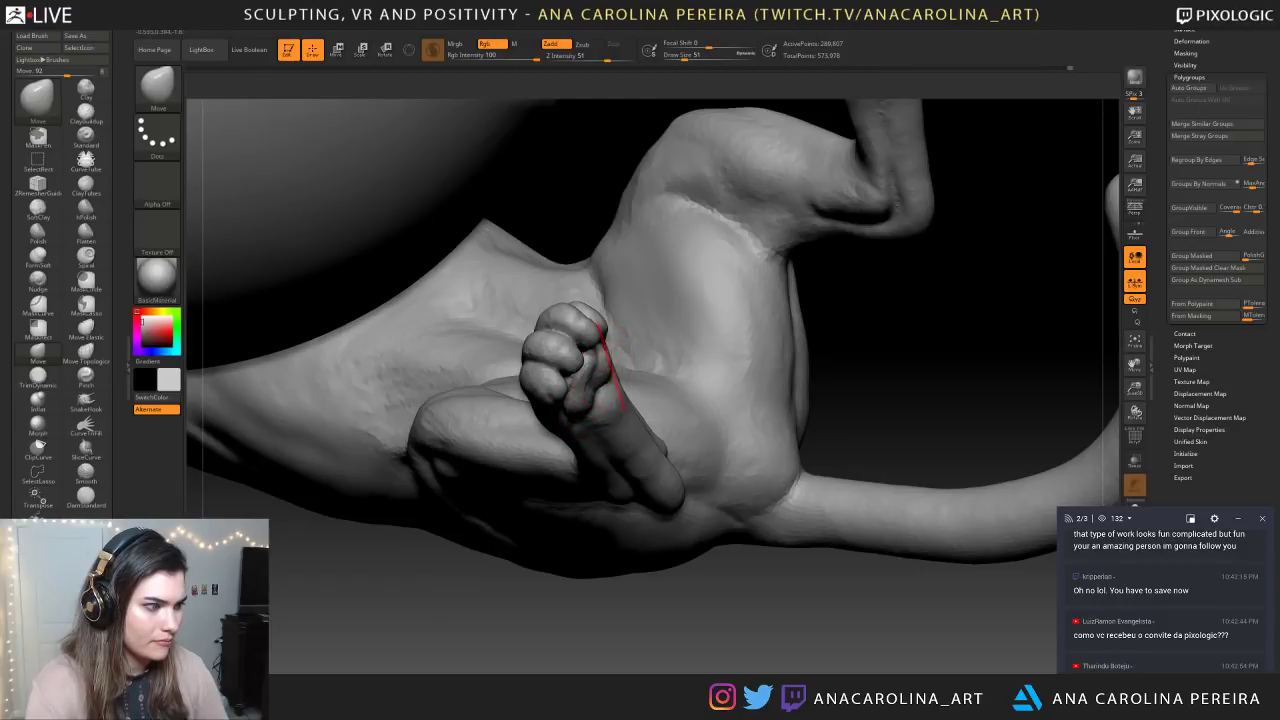
{"action": "mouse_move", "coordinate": [713, 620]}
{"action": "left_mouse_down"}
{"action": "mouse_move", "coordinate": [811, 394]}
{"action": "mouse_move", "coordinate": [726, 209]}
{"action": "mouse_move", "coordinate": [766, 266]}
{"action": "mouse_move", "coordinate": [728, 256]}
{"action": "mouse_move", "coordinate": [743, 290]}
{"action": "left_mouse_up"}
Add volume to the near hind paw's main pad using the ClayBuildup brush at draw size 40
{"action": "key", "text": "space"}
{"action": "left_click_drag", "start_coordinate": [744, 238], "coordinate": [741, 238]}
{"action": "mouse_move", "coordinate": [770, 148]}
{"action": "left_mouse_down"}
{"action": "mouse_move", "coordinate": [762, 200]}
{"action": "mouse_move", "coordinate": [748, 180]}
{"action": "left_mouse_up"}
{"action": "key", "text": "b"}
{"action": "key", "text": "c"}
{"action": "key", "text": "b"}
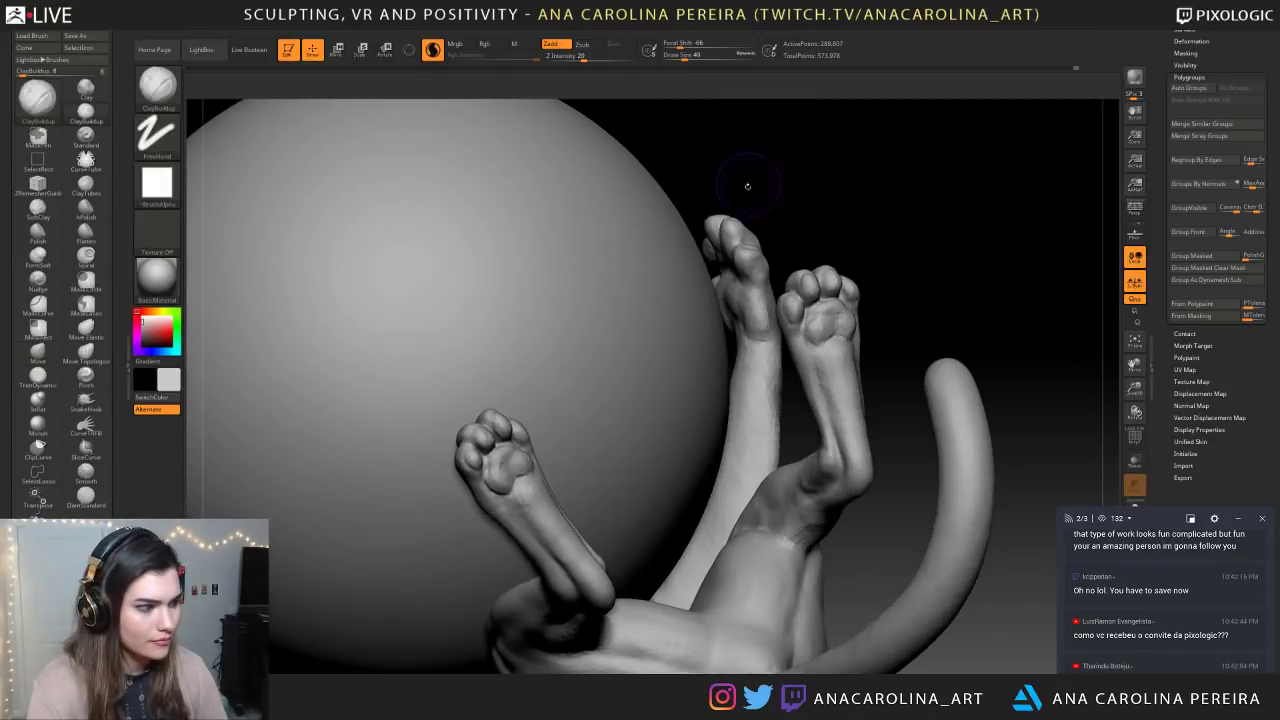
{"action": "left_click_drag", "start_coordinate": [521, 460], "coordinate": [507, 465]}
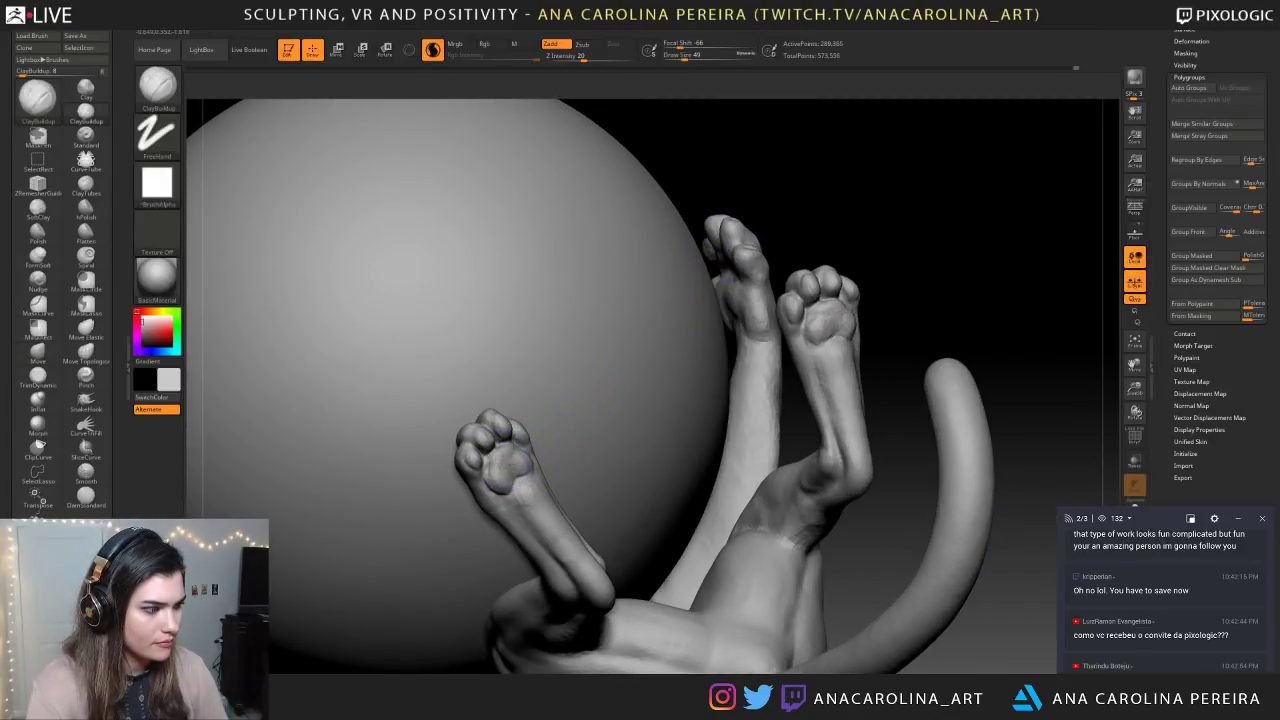
Switch to the DamStandard brush for the near hind paw and turn off Sculptris Pro mode
{"action": "left_click_drag", "start_coordinate": [725, 199], "coordinate": [700, 160], "text": "alt"}
{"action": "left_click_drag", "start_coordinate": [686, 229], "coordinate": [752, 225], "text": "alt"}
{"action": "key", "text": "b"}
{"action": "key", "text": "d"}
{"action": "key", "text": "s"}
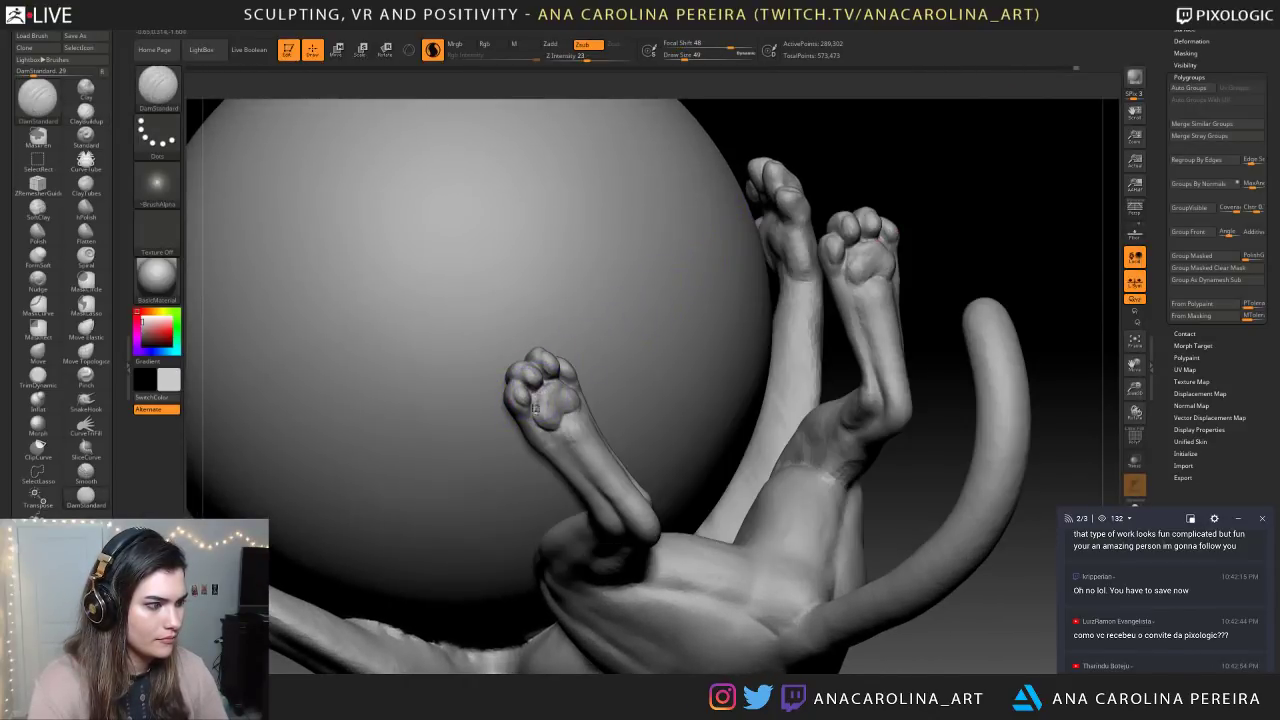
{"action": "left_click", "coordinate": [432, 49]}
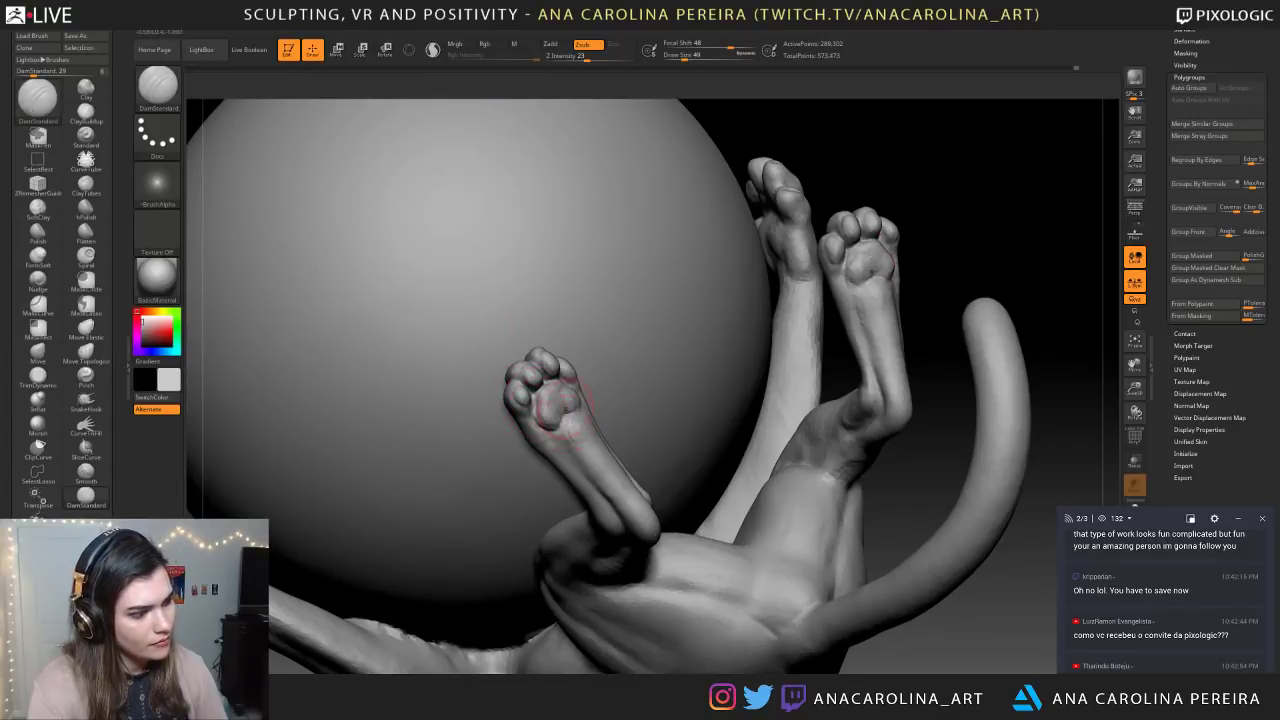
Review the whole cat and sphere pose from both sides and from behind, and read the stream chat
{"action": "mouse_move", "coordinate": [914, 217]}
{"action": "right_mouse_down", "text": "ctrl"}
{"action": "mouse_move", "coordinate": [863, 166]}
{"action": "mouse_move", "coordinate": [903, 176]}
{"action": "right_mouse_up", "text": "ctrl"}
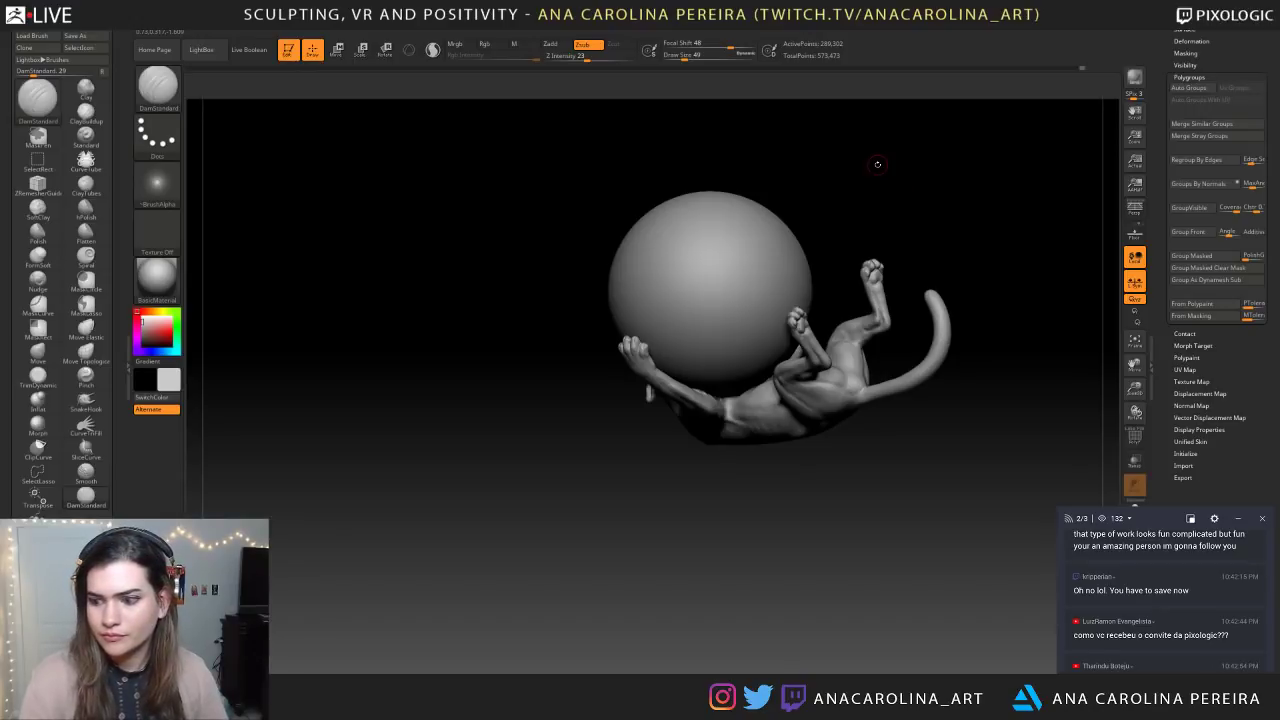
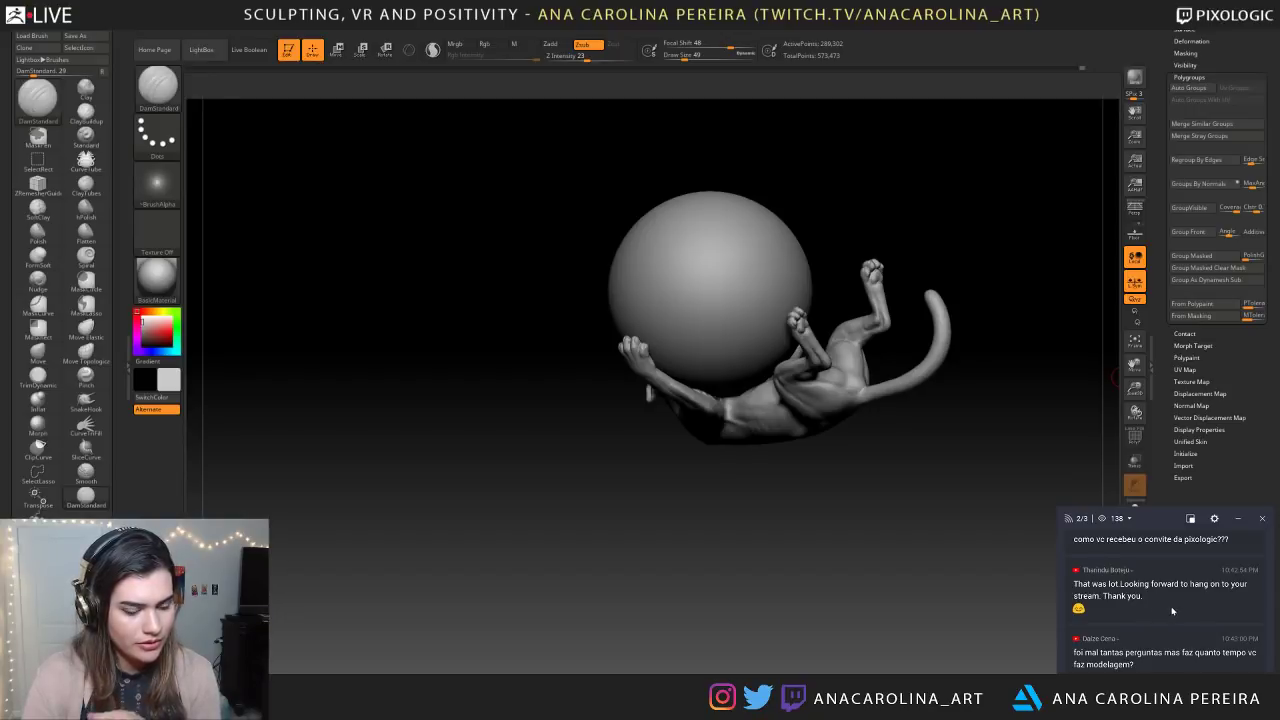
{"action": "mouse_move", "coordinate": [1085, 604]}
{"action": "left_mouse_down"}
{"action": "mouse_move", "coordinate": [1163, 634]}
{"action": "mouse_move", "coordinate": [1100, 610]}
{"action": "left_mouse_up"}
{"action": "left_click", "coordinate": [1161, 628]}
{"action": "left_click", "coordinate": [1102, 613]}
{"action": "left_click_drag", "start_coordinate": [877, 477], "coordinate": [622, 576]}
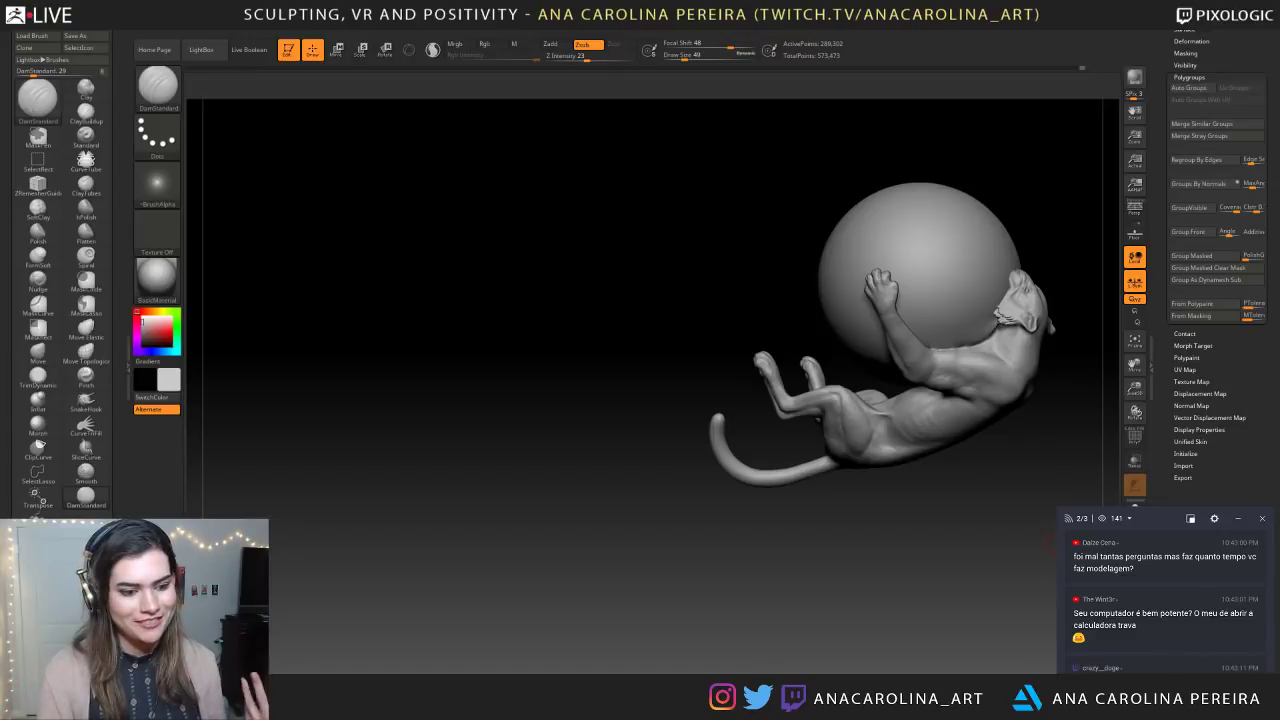
{"action": "left_click_drag", "start_coordinate": [1096, 610], "coordinate": [1141, 626]}
{"action": "left_click", "coordinate": [1141, 631]}
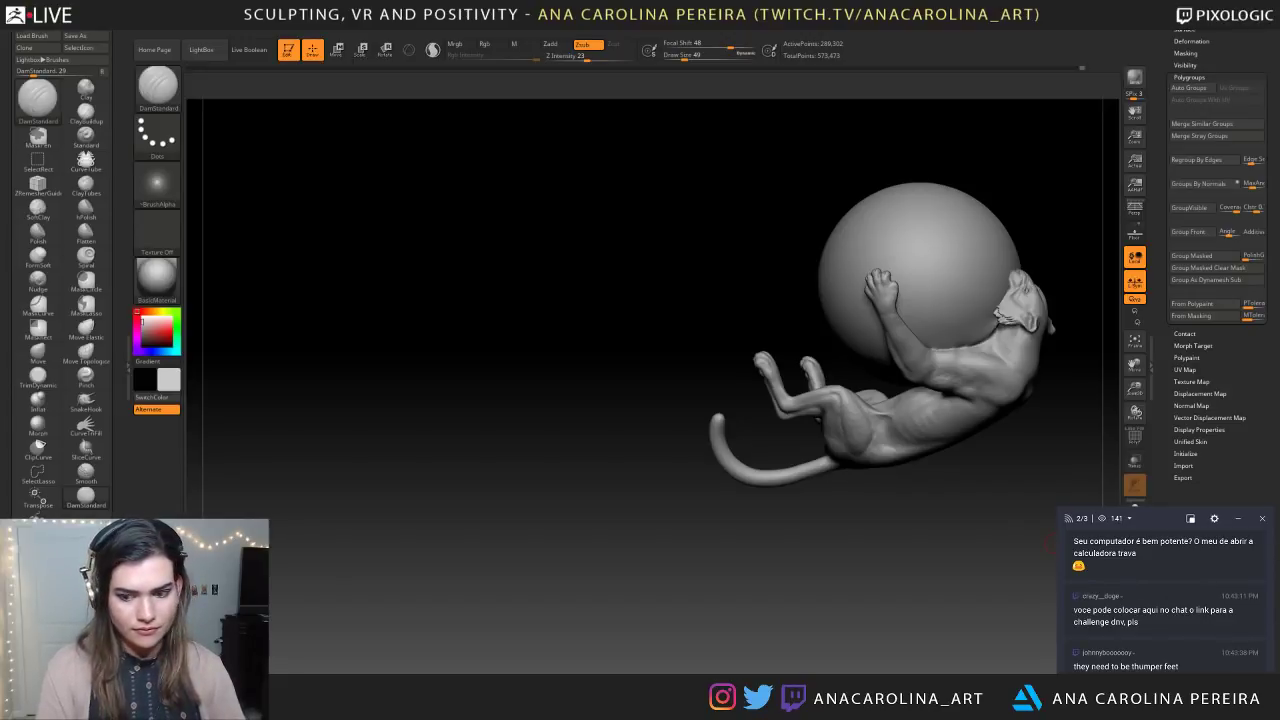
{"action": "scroll", "coordinate": [1184, 626], "scroll_direction": "down", "scroll_amount": 3}
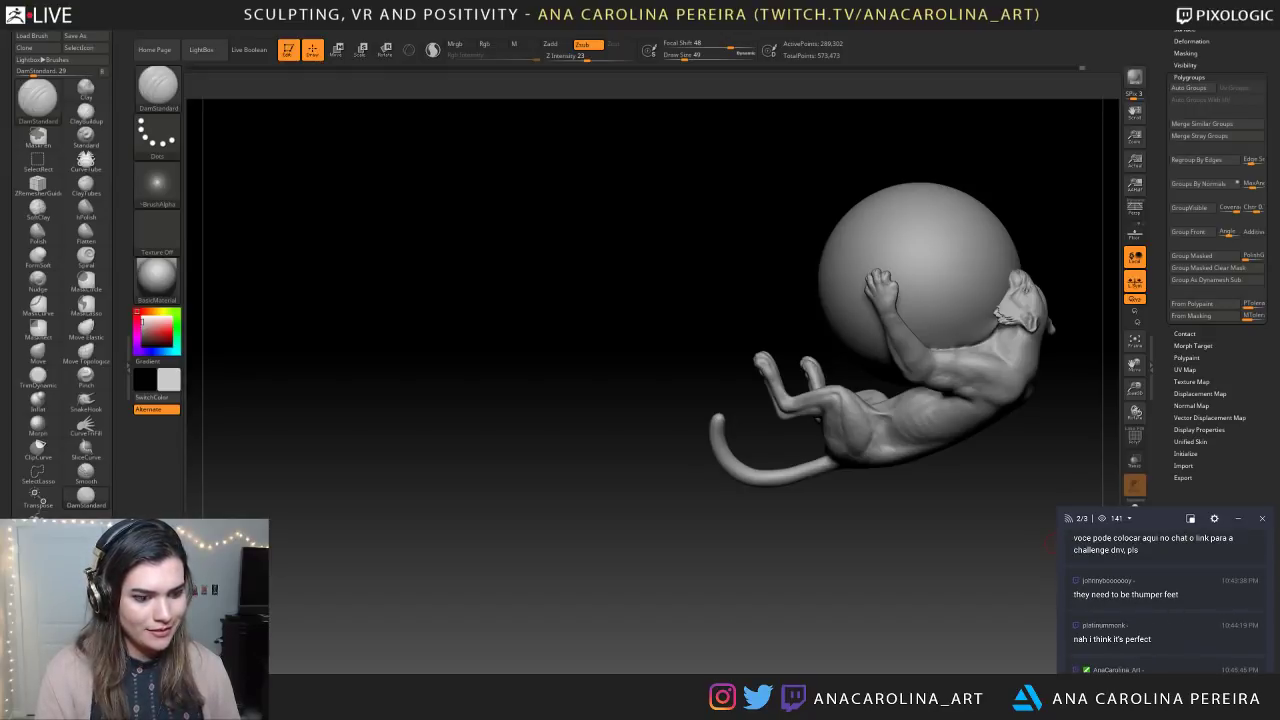
{"action": "left_click_drag", "start_coordinate": [835, 614], "coordinate": [647, 634]}
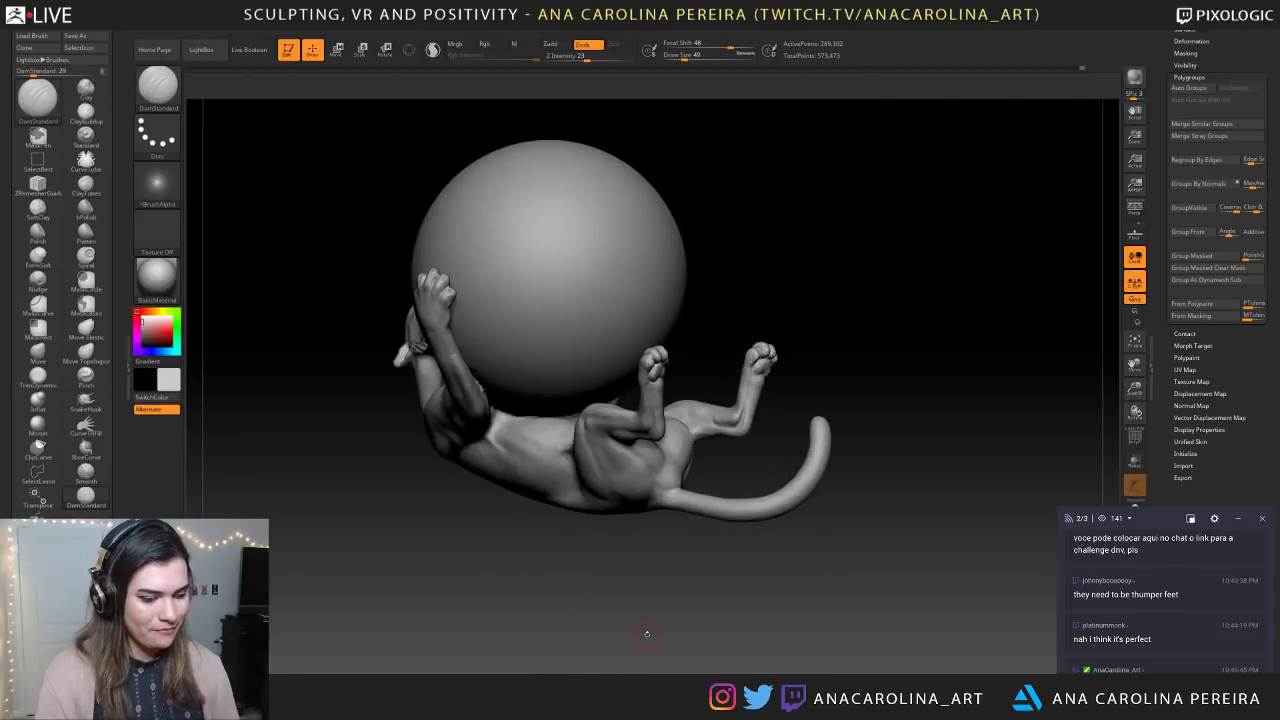
{"action": "scroll", "coordinate": [1106, 638], "scroll_direction": "down", "scroll_amount": 1}
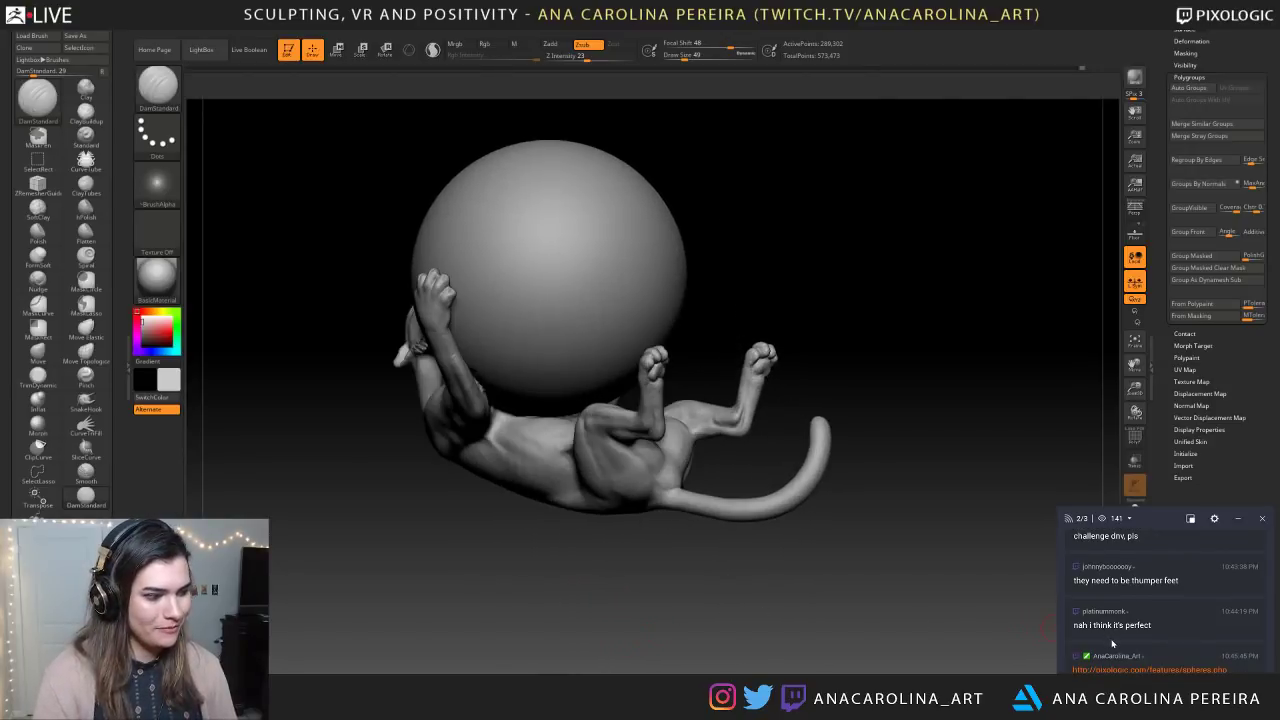
{"action": "left_click_drag", "start_coordinate": [603, 622], "coordinate": [752, 550], "text": "alt"}
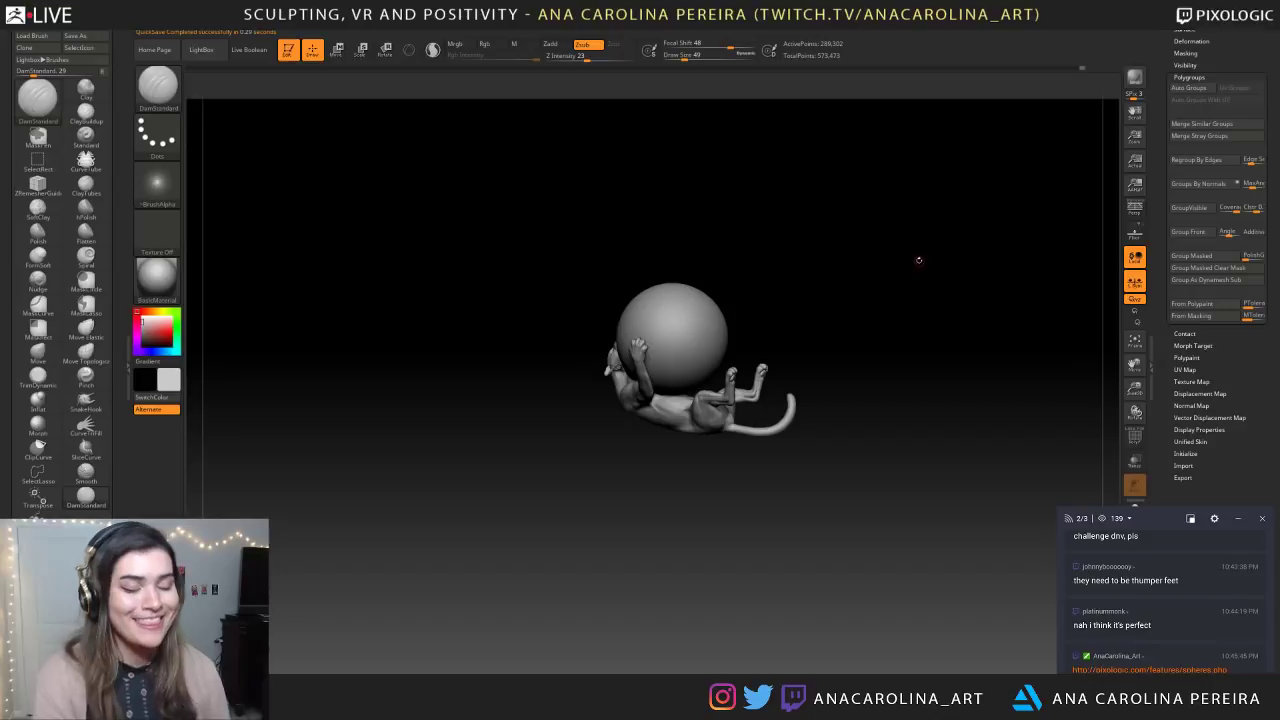
{"action": "left_click_drag", "start_coordinate": [937, 291], "coordinate": [800, 380]}
{"action": "left_click_drag", "start_coordinate": [740, 450], "coordinate": [831, 547]}
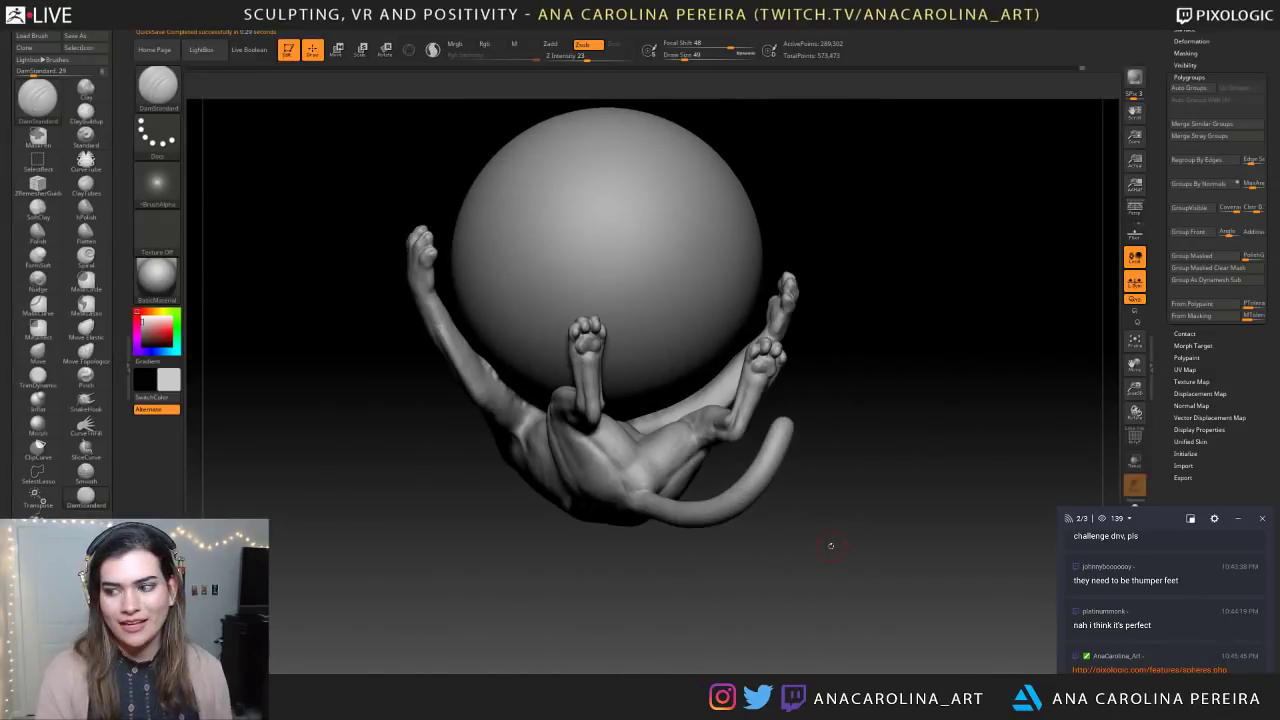
Compare the pose of the sculpted cat's body and hind legs with the reference photos of big cats lying on their backs
{"action": "right_click_drag", "start_coordinate": [1279, 350], "coordinate": [995, 376]}
{"action": "scroll", "coordinate": [996, 376], "scroll_direction": "down", "scroll_amount": 4}
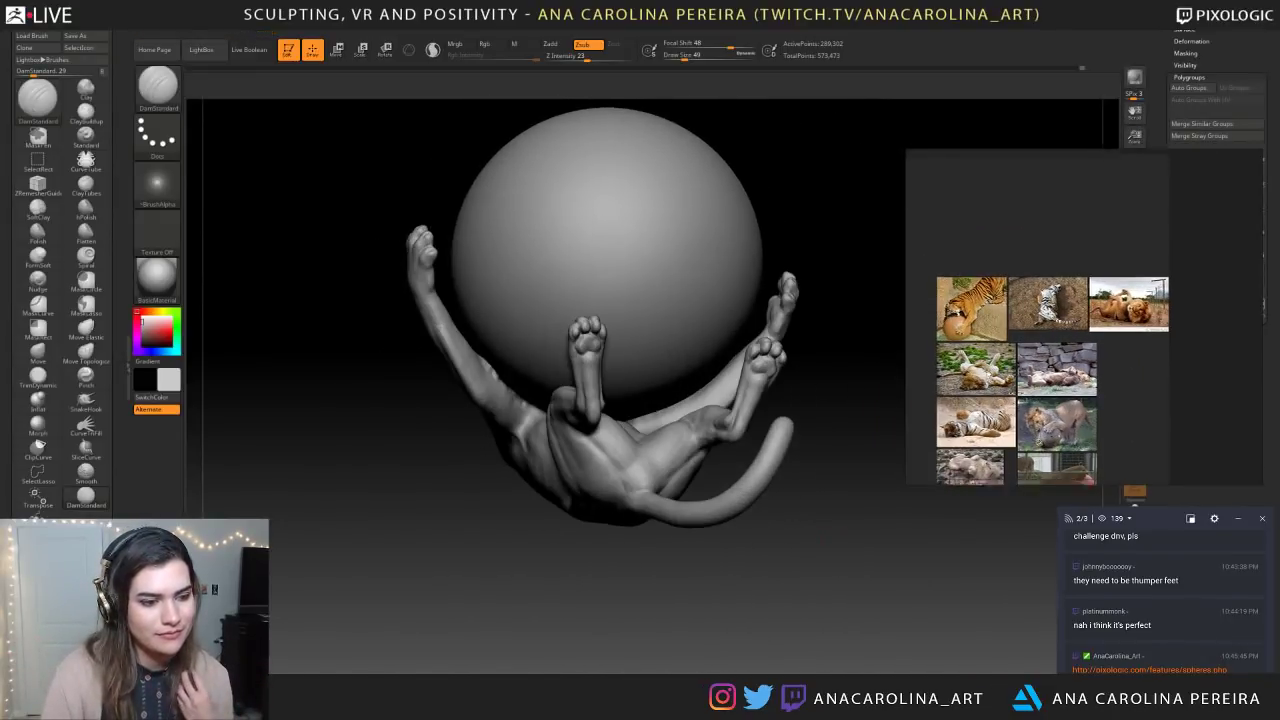
{"action": "scroll", "coordinate": [1050, 262], "scroll_direction": "up", "scroll_amount": 5}
{"action": "scroll", "coordinate": [1058, 258], "scroll_direction": "up", "scroll_amount": 6}
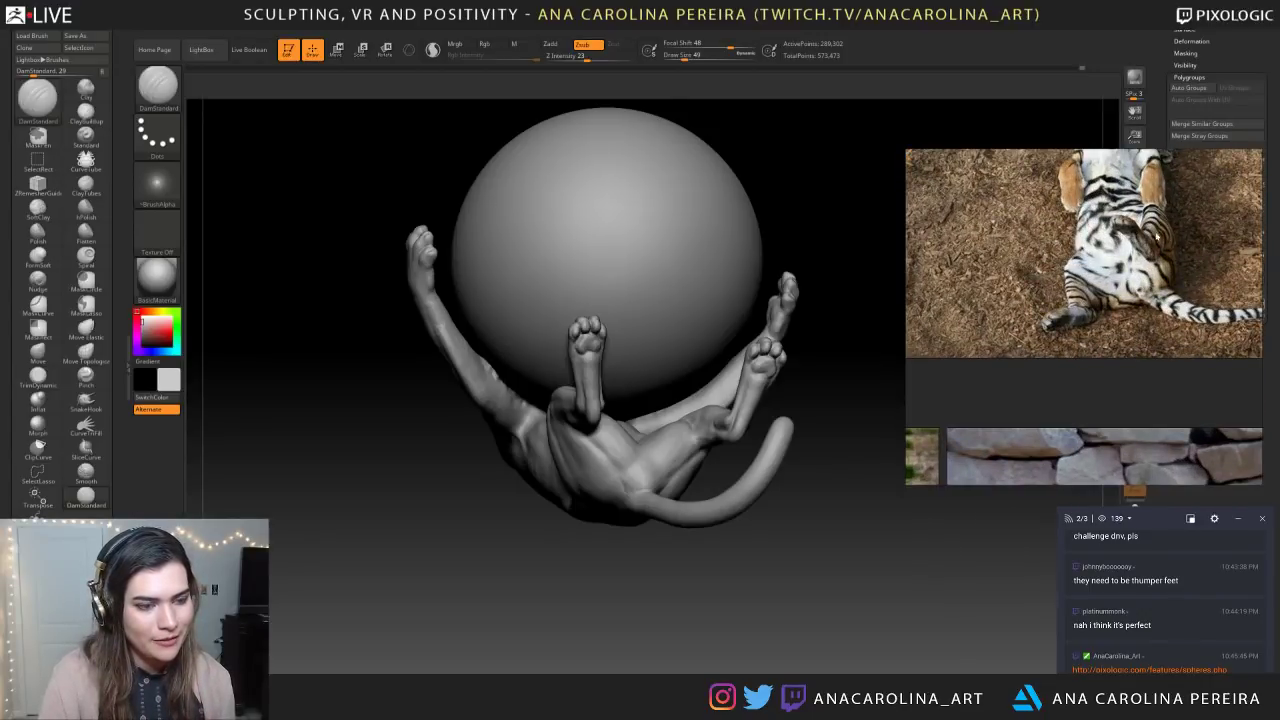
{"action": "scroll", "coordinate": [1164, 236], "scroll_direction": "down", "scroll_amount": 6}
{"action": "middle_click_drag", "start_coordinate": [1164, 236], "coordinate": [1186, 285]}
{"action": "left_click_drag", "start_coordinate": [644, 630], "coordinate": [730, 630]}
{"action": "scroll", "coordinate": [1114, 392], "scroll_direction": "down", "scroll_amount": 5}
{"action": "middle_click_drag", "start_coordinate": [1112, 392], "coordinate": [1041, 313]}
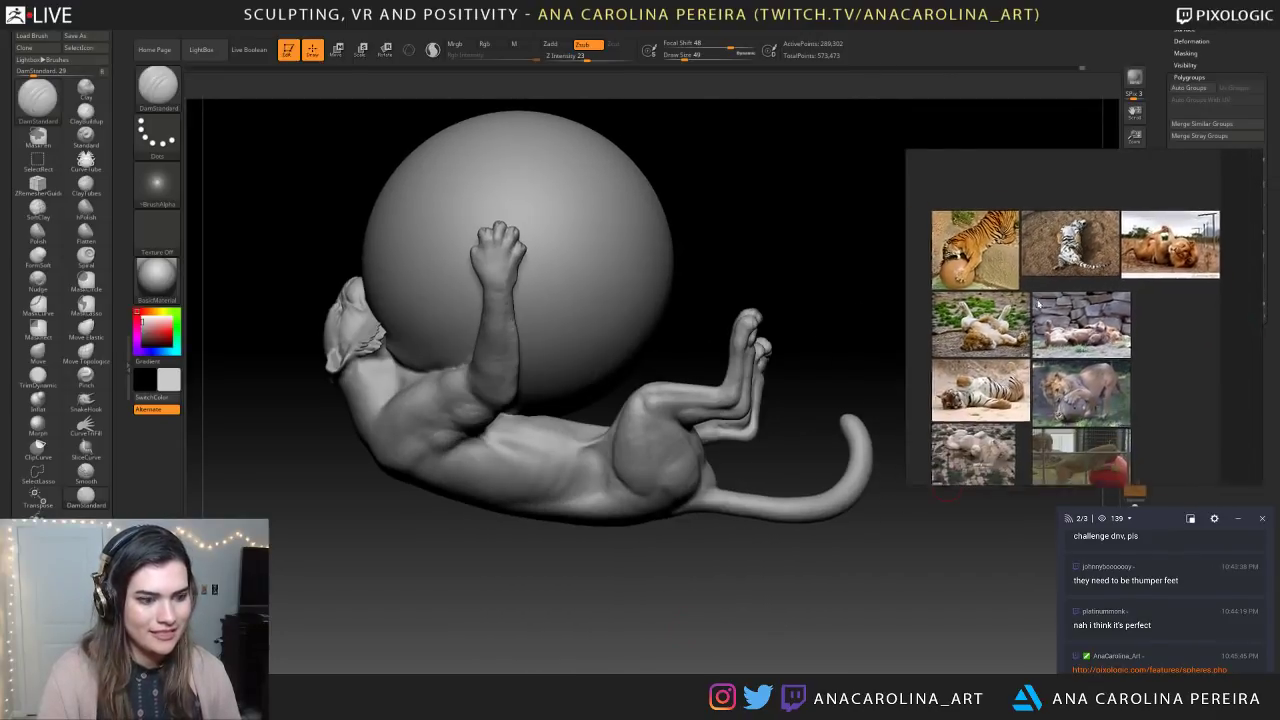
{"action": "scroll", "coordinate": [1035, 360], "scroll_direction": "up", "scroll_amount": 4}
{"action": "scroll", "coordinate": [1026, 426], "scroll_direction": "down", "scroll_amount": 4}
{"action": "scroll", "coordinate": [1087, 224], "scroll_direction": "up", "scroll_amount": 3}
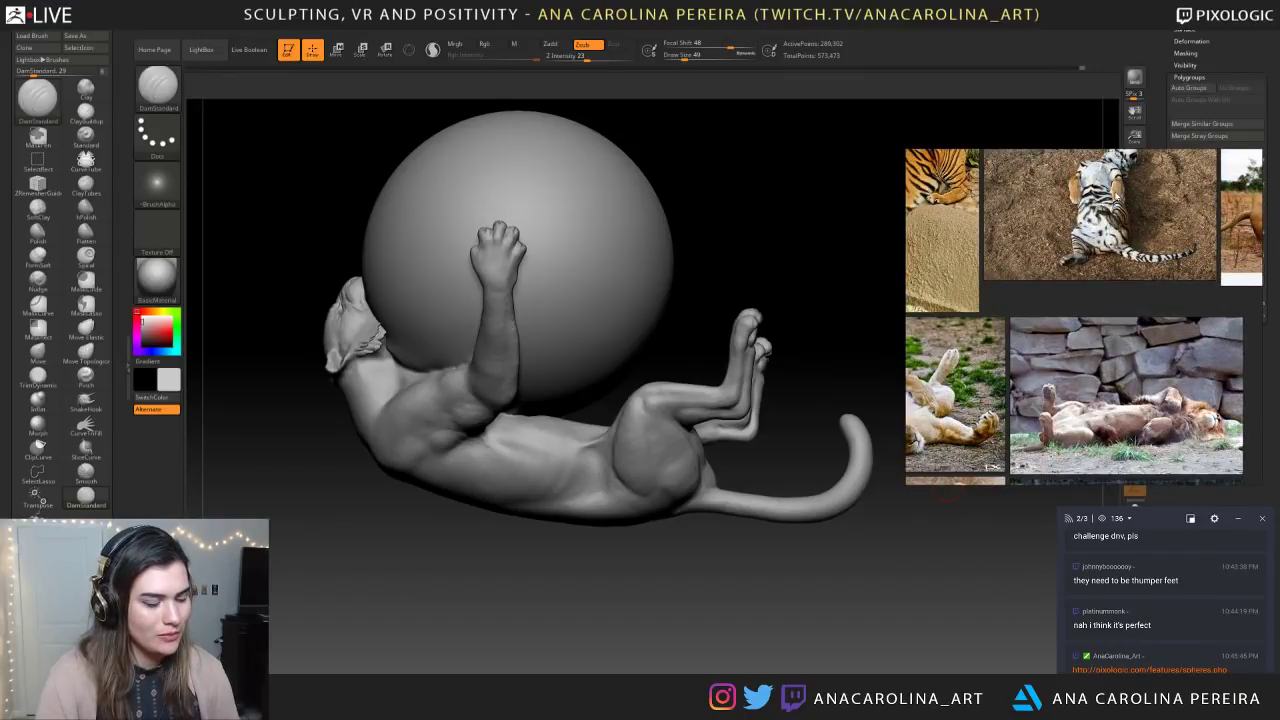
{"action": "mouse_move", "coordinate": [892, 665]}
{"action": "left_mouse_down"}
{"action": "mouse_move", "coordinate": [349, 586]}
{"action": "mouse_move", "coordinate": [556, 455]}
{"action": "left_mouse_up"}
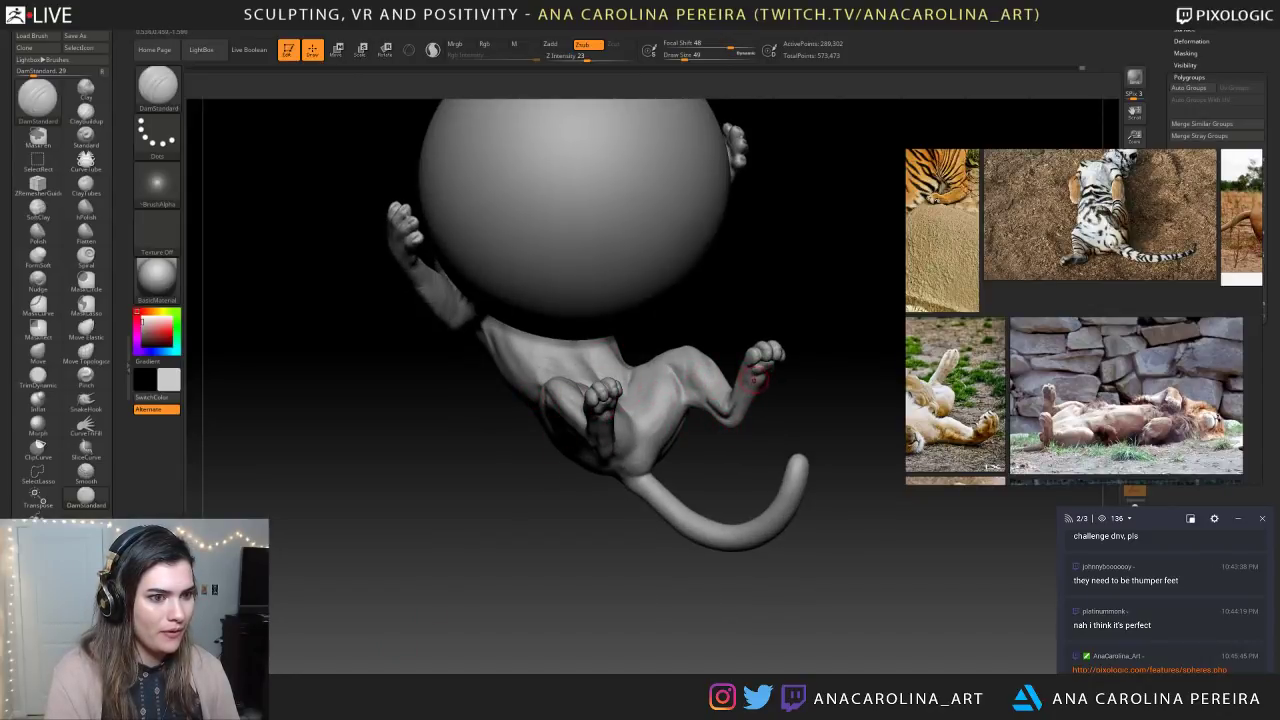
{"action": "left_click_drag", "start_coordinate": [905, 440], "coordinate": [860, 427]}
{"action": "right_click_drag", "start_coordinate": [1031, 304], "coordinate": [1279, 376]}
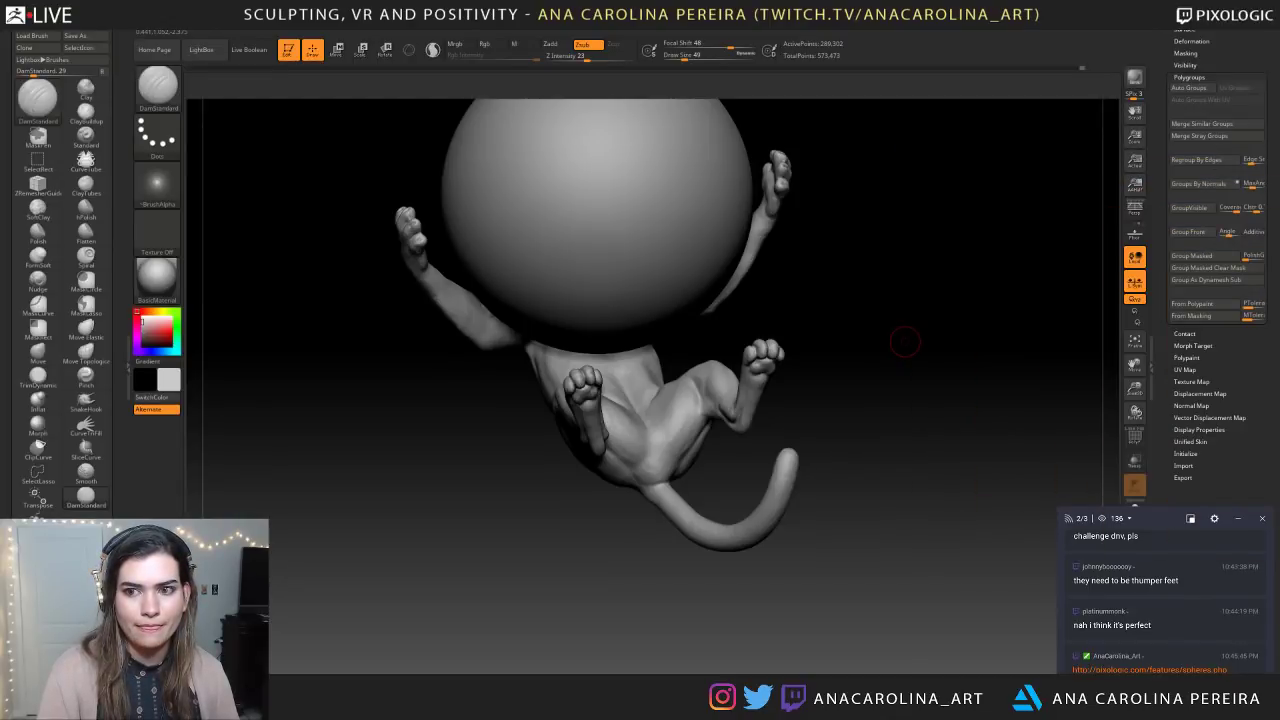
Isolate the cat's body and mask its front half with MaskLasso, softening the mask edge at the waist
{"action": "left_click_drag", "start_coordinate": [809, 600], "coordinate": [646, 544]}
{"action": "left_click", "coordinate": [655, 480], "text": "ctrl+shift"}
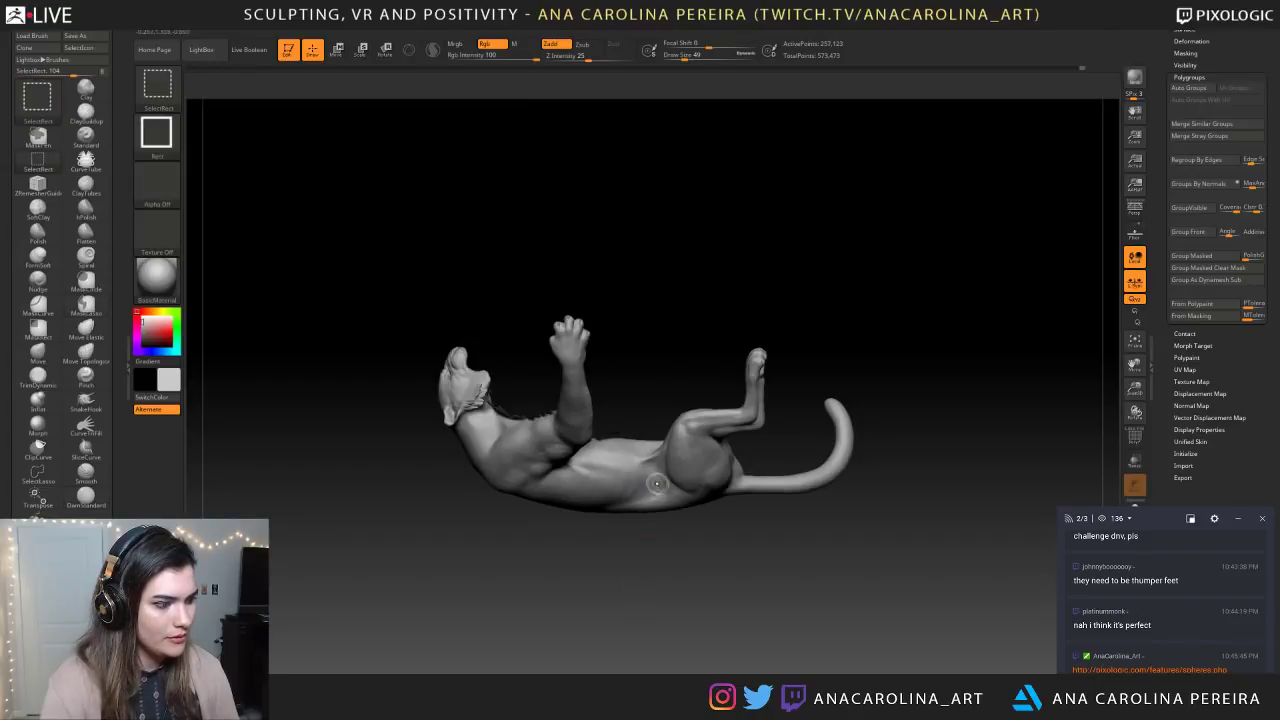
{"action": "mouse_move", "coordinate": [776, 550]}
{"action": "left_mouse_down"}
{"action": "mouse_move", "coordinate": [784, 602]}
{"action": "mouse_move", "coordinate": [782, 552]}
{"action": "left_mouse_up"}
{"action": "left_click_drag", "start_coordinate": [936, 268], "coordinate": [694, 565], "text": "ctrl"}
{"action": "mouse_move", "coordinate": [935, 262]}
{"action": "left_mouse_down", "text": "ctrl"}
{"action": "mouse_move", "coordinate": [676, 630]}
{"action": "mouse_move", "coordinate": [618, 410]}
{"action": "mouse_move", "coordinate": [756, 350]}
{"action": "mouse_move", "coordinate": [748, 302]}
{"action": "left_mouse_up", "text": "ctrl"}
{"action": "left_click", "coordinate": [648, 345], "text": "ctrl"}
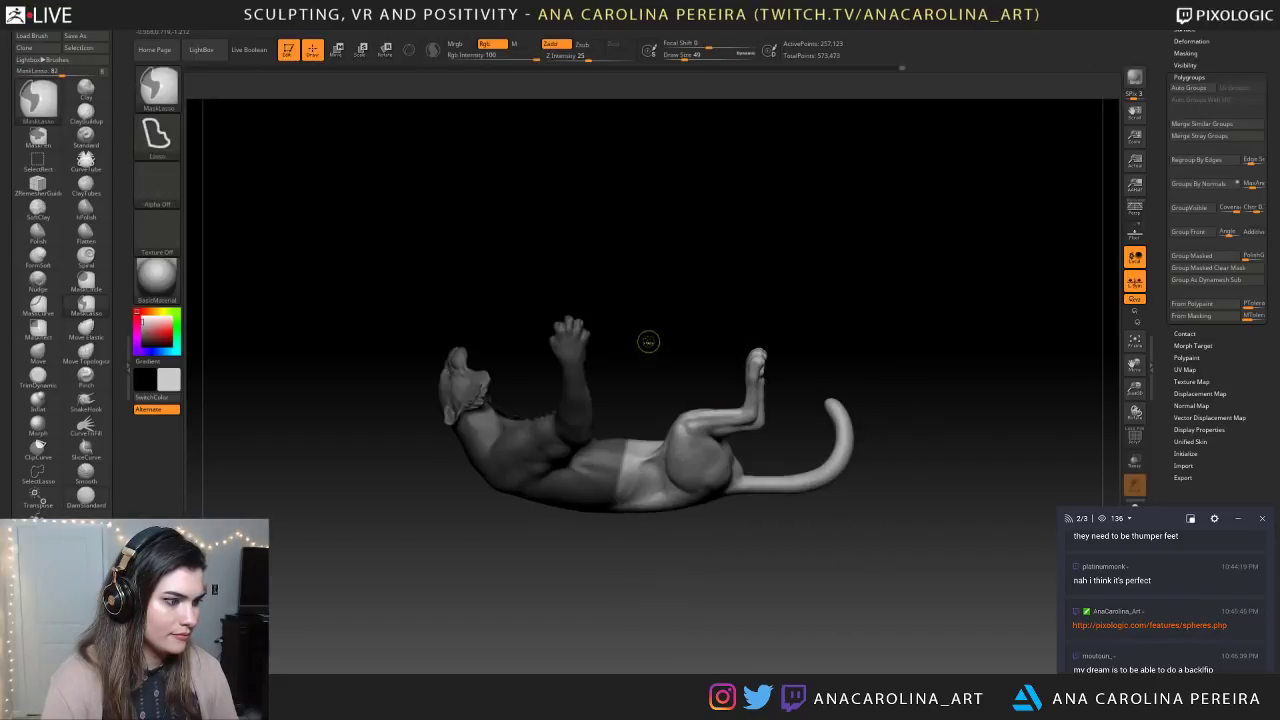
{"action": "mouse_move", "coordinate": [634, 470]}
{"action": "left_mouse_down", "text": "ctrl"}
{"action": "mouse_move", "coordinate": [552, 500]}
{"action": "mouse_move", "coordinate": [560, 450]}
{"action": "left_mouse_up", "text": "ctrl"}
{"action": "left_click", "coordinate": [632, 365], "text": "ctrl"}
{"action": "left_click", "coordinate": [668, 389], "text": "ctrl"}
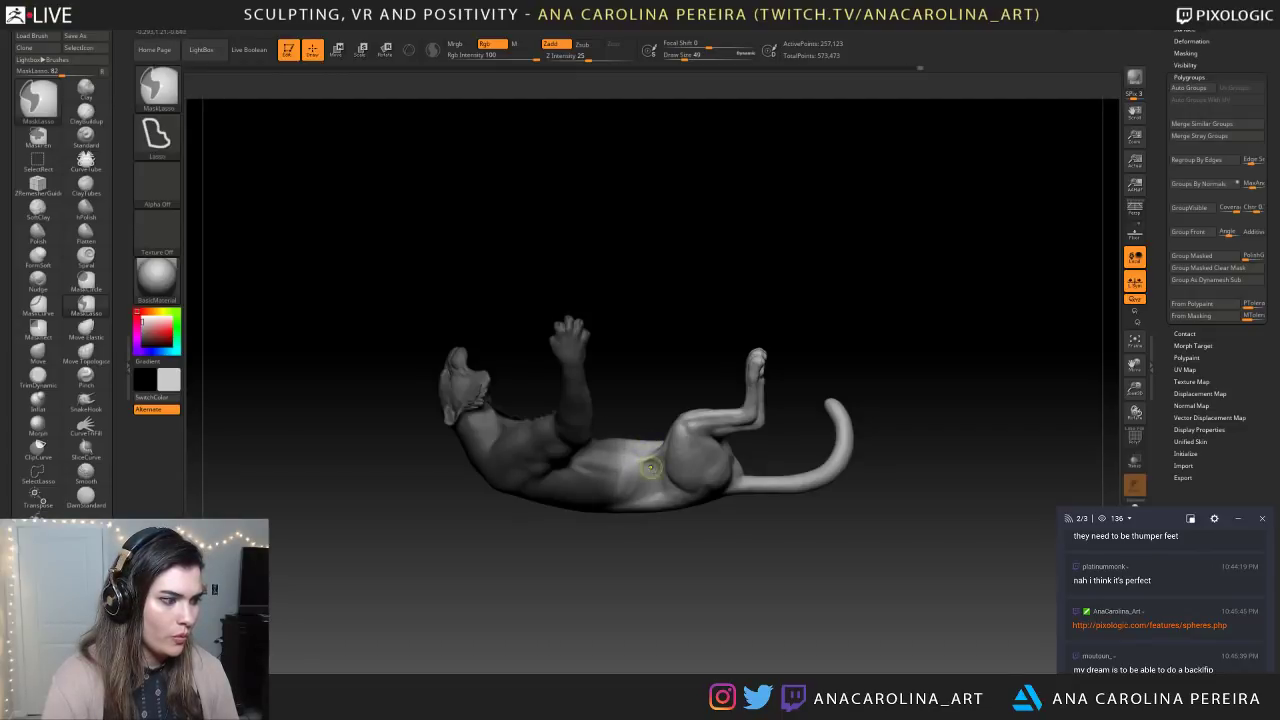
{"action": "left_click", "coordinate": [688, 543], "text": "ctrl"}
{"action": "left_click", "coordinate": [699, 553], "text": "ctrl"}
Set up a Rotate Transpose line along the cat's lower back for turning the unmasked hindquarters
{"action": "mouse_move", "coordinate": [706, 557]}
{"action": "left_mouse_down"}
{"action": "mouse_move", "coordinate": [713, 428]}
{"action": "mouse_move", "coordinate": [689, 389]}
{"action": "mouse_move", "coordinate": [686, 440]}
{"action": "left_mouse_up"}
{"action": "key", "text": "r"}
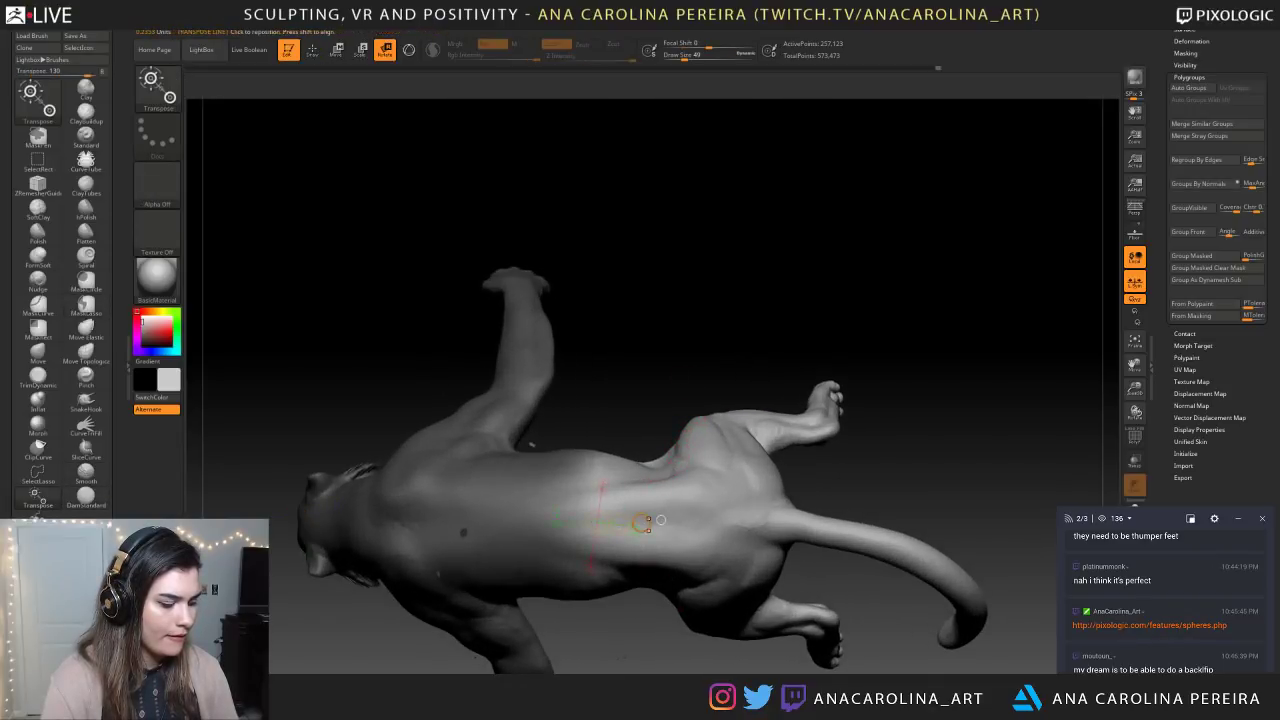
{"action": "key", "text": "ctrl+i"}
{"action": "left_click_drag", "start_coordinate": [686, 330], "coordinate": [690, 428]}
{"action": "key", "text": "ctrl+i"}
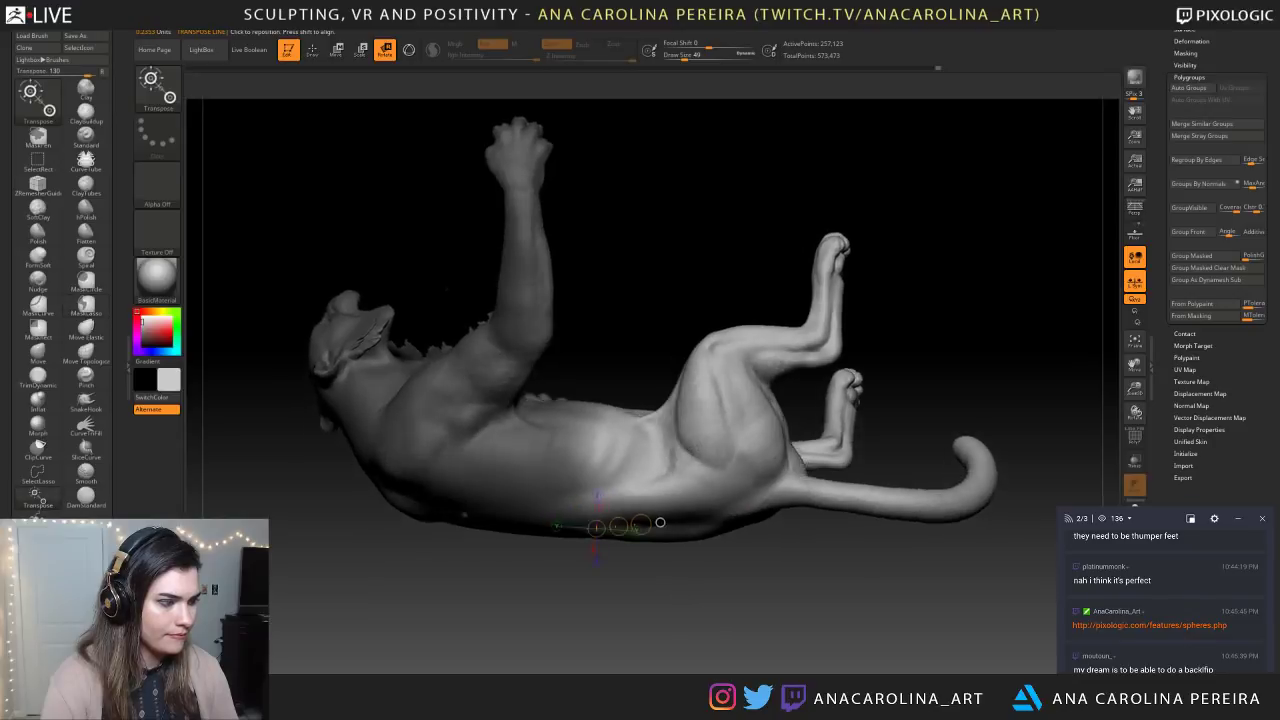
{"action": "left_click_drag", "start_coordinate": [642, 604], "coordinate": [640, 505]}
{"action": "left_click_drag", "start_coordinate": [802, 527], "coordinate": [470, 530]}
Show the hidden sphere again and undo the latest transpose and mask changes
{"action": "left_click", "coordinate": [720, 620], "text": "ctrl+shift"}
{"action": "left_click", "coordinate": [560, 475], "text": "ctrl+shift"}
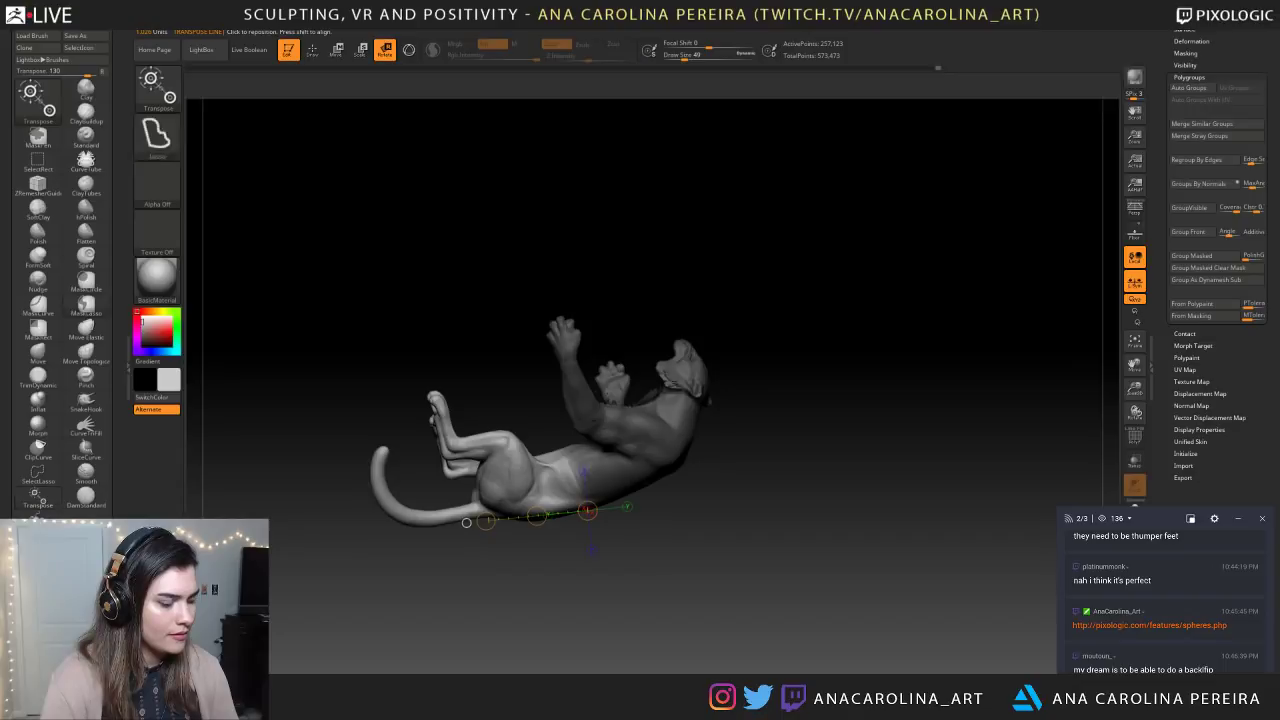
{"action": "left_click", "coordinate": [466, 522], "text": "ctrl+shift"}
{"action": "left_click_drag", "start_coordinate": [504, 565], "coordinate": [526, 587]}
{"action": "key", "text": "ctrl+z"}
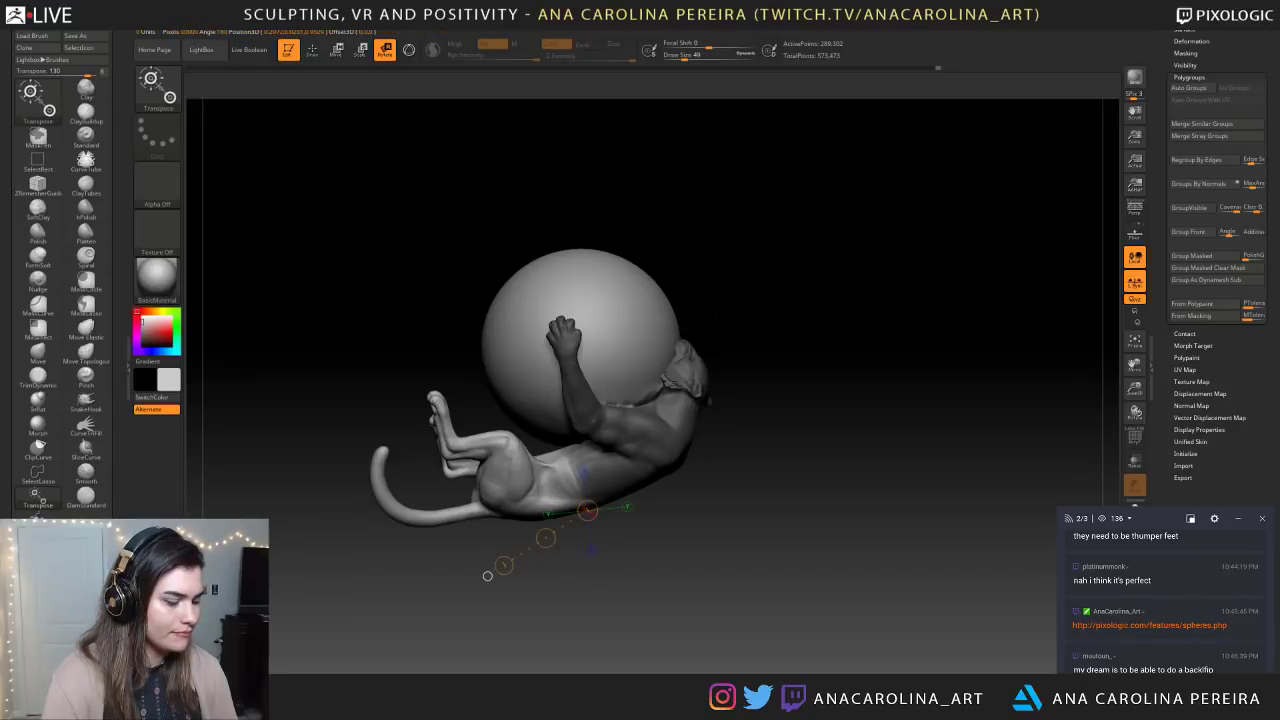
{"action": "left_click", "coordinate": [740, 369], "text": "ctrl"}
{"action": "key", "text": "ctrl+z"}
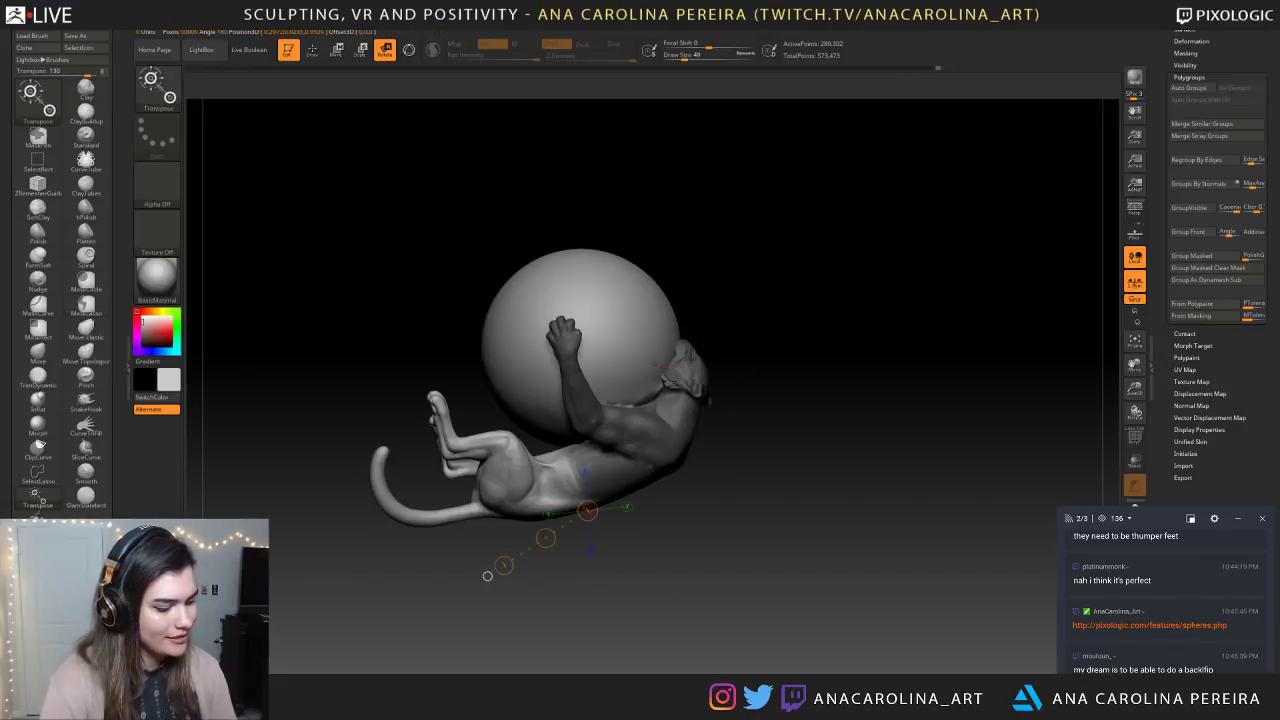
Set MaskLasso as the masking brush and Move as the sculpting brush
{"action": "key", "text": "b"}
{"action": "key", "text": "m"}
{"action": "key", "text": "l"}
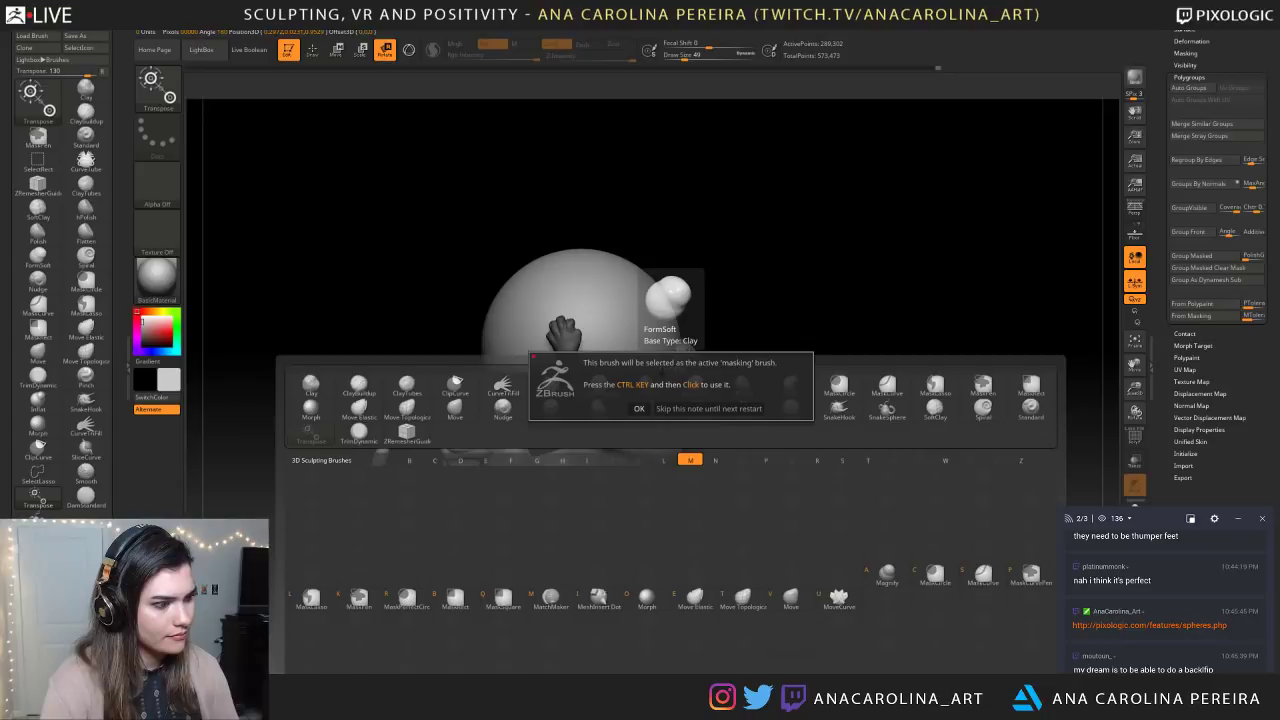
{"action": "left_click", "coordinate": [639, 408]}
{"action": "key", "text": "b"}
{"action": "key", "text": "m"}
{"action": "key", "text": "v"}
Mask the sphere together with the cat's front half, leaving the hindquarters and tail free
{"action": "left_click", "coordinate": [652, 317], "text": "ctrl+shift"}
{"action": "mouse_move", "coordinate": [757, 196]}
{"action": "left_mouse_down", "text": "ctrl"}
{"action": "mouse_move", "coordinate": [687, 442]}
{"action": "mouse_move", "coordinate": [428, 520]}
{"action": "left_mouse_up", "text": "ctrl"}
{"action": "left_click_drag", "start_coordinate": [808, 178], "coordinate": [439, 535], "text": "ctrl"}
{"action": "left_click", "coordinate": [470, 545], "text": "ctrl+shift"}
{"action": "mouse_move", "coordinate": [520, 543]}
{"action": "left_mouse_down"}
{"action": "mouse_move", "coordinate": [762, 561]}
{"action": "mouse_move", "coordinate": [694, 529]}
{"action": "mouse_move", "coordinate": [708, 510]}
{"action": "mouse_move", "coordinate": [700, 538]}
{"action": "left_mouse_up"}
{"action": "left_click_drag", "start_coordinate": [456, 179], "coordinate": [655, 413], "text": "ctrl"}
{"action": "mouse_move", "coordinate": [386, 207]}
{"action": "left_mouse_down", "text": "ctrl"}
{"action": "mouse_move", "coordinate": [508, 368]}
{"action": "mouse_move", "coordinate": [644, 474]}
{"action": "left_mouse_up", "text": "ctrl"}
Rotate the unmasked hindquarters slightly sideways about the lower back with Transpose
{"action": "key", "text": "r"}
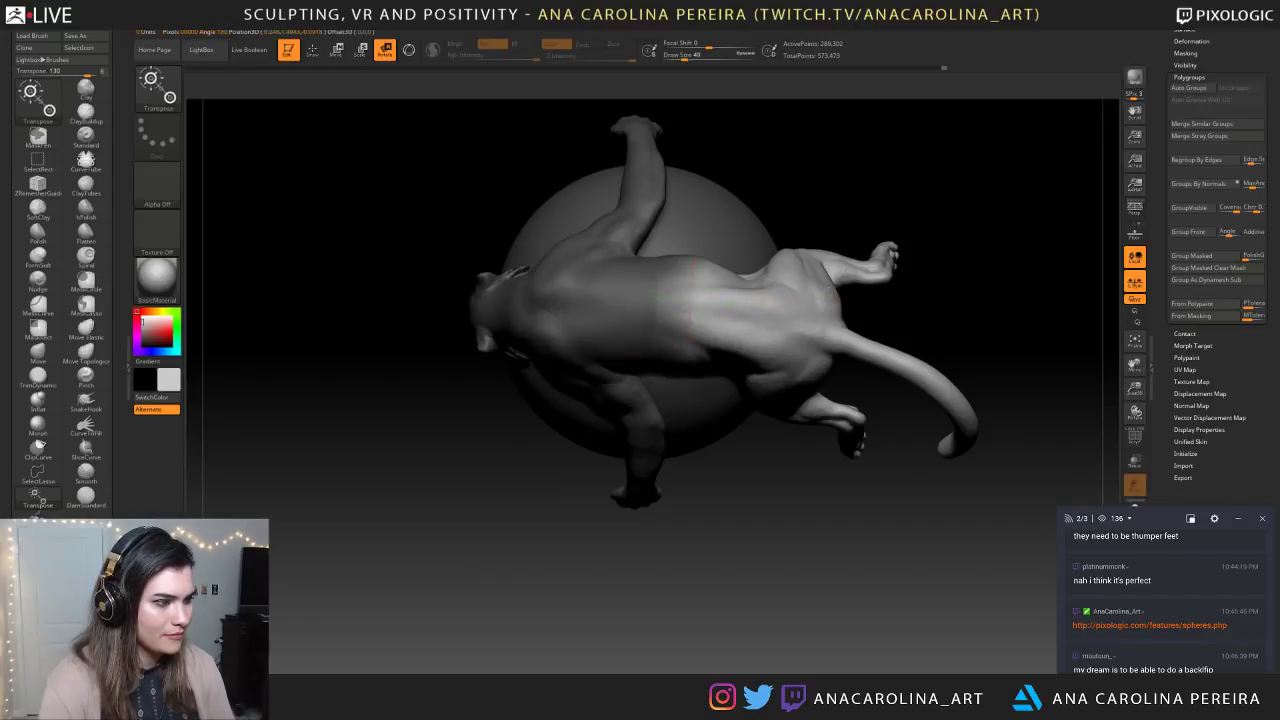
{"action": "left_click_drag", "start_coordinate": [800, 350], "coordinate": [814, 357]}
{"action": "right_click_drag", "start_coordinate": [814, 357], "coordinate": [860, 385]}
{"action": "right_click_drag", "start_coordinate": [860, 385], "coordinate": [876, 352], "text": "ctrl"}
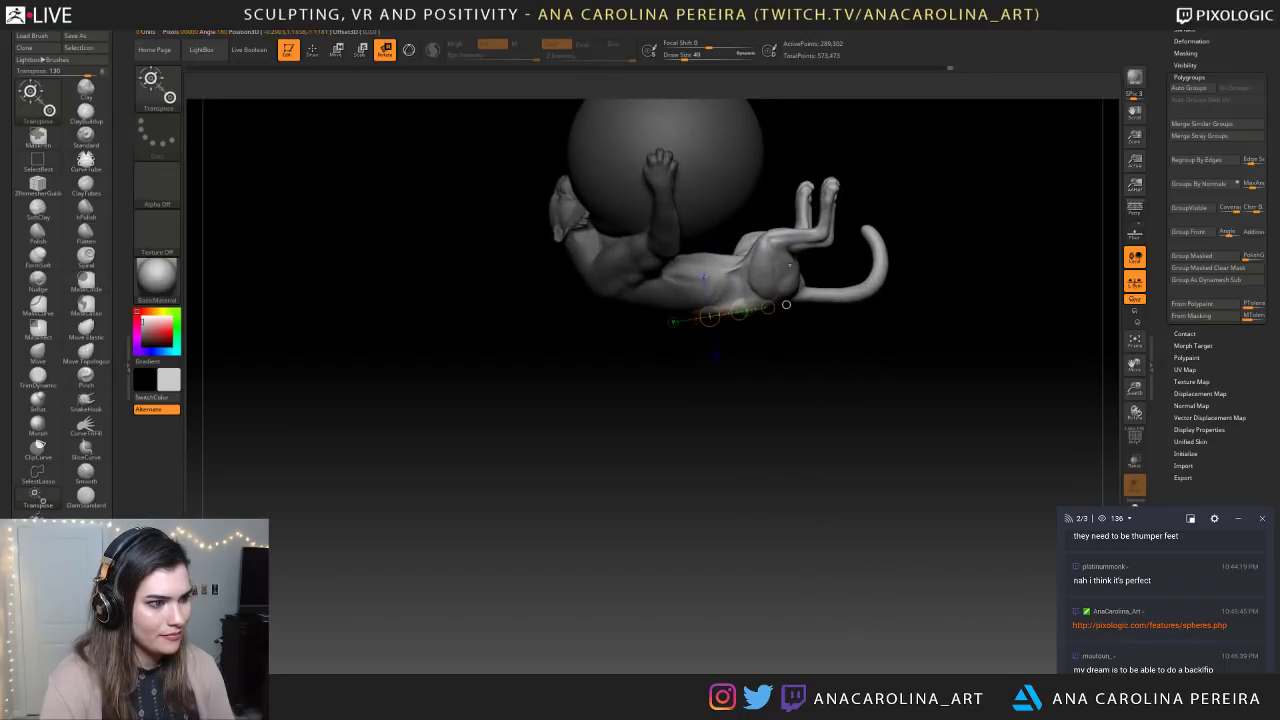
{"action": "left_click", "coordinate": [783, 278]}
{"action": "right_click_drag", "start_coordinate": [783, 290], "coordinate": [757, 351], "text": "alt"}
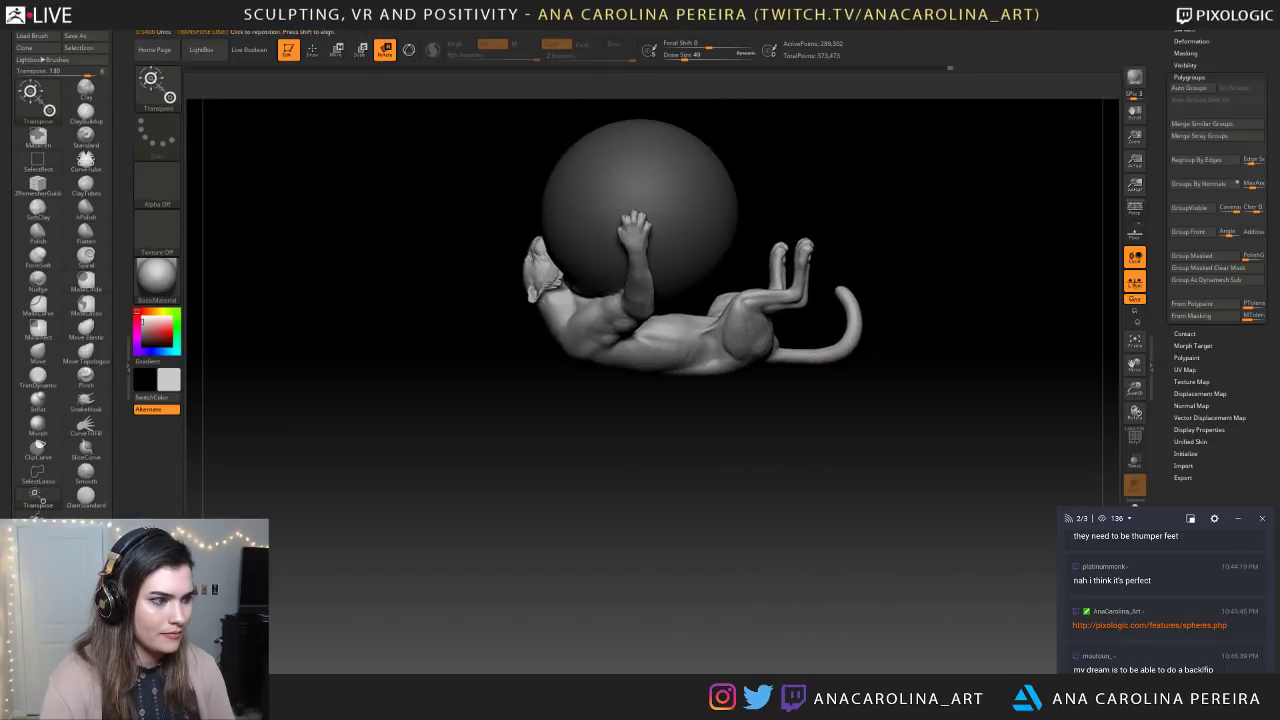
Hide the sphere to isolate the cat, select the Move brush and restore MaskLasso as the masking brush
{"action": "key", "text": "b"}
{"action": "key", "text": "m"}
{"action": "key", "text": "v"}
{"action": "left_click", "coordinate": [755, 357], "text": "ctrl+shift"}
{"action": "mouse_move", "coordinate": [792, 405]}
{"action": "right_mouse_down"}
{"action": "mouse_move", "coordinate": [925, 271]}
{"action": "mouse_move", "coordinate": [895, 200]}
{"action": "right_mouse_up"}
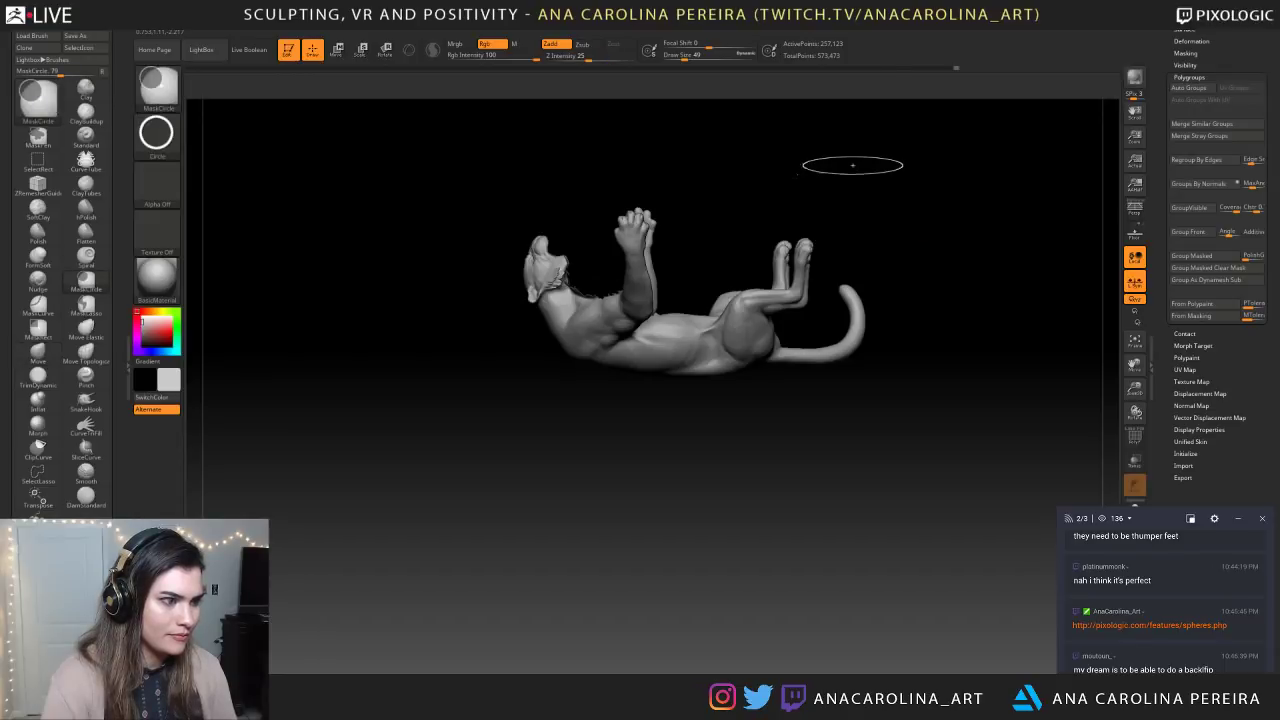
{"action": "left_click_drag", "start_coordinate": [766, 207], "coordinate": [768, 205], "text": "ctrl"}
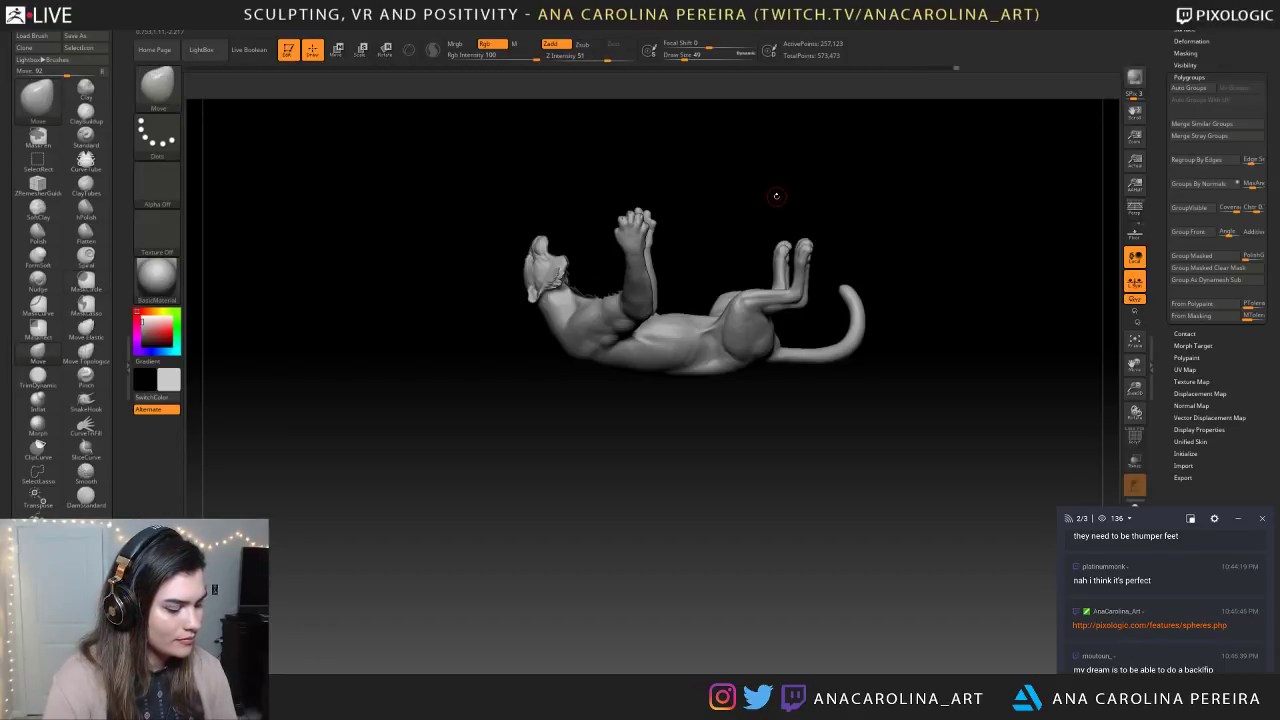
{"action": "key", "text": "b"}
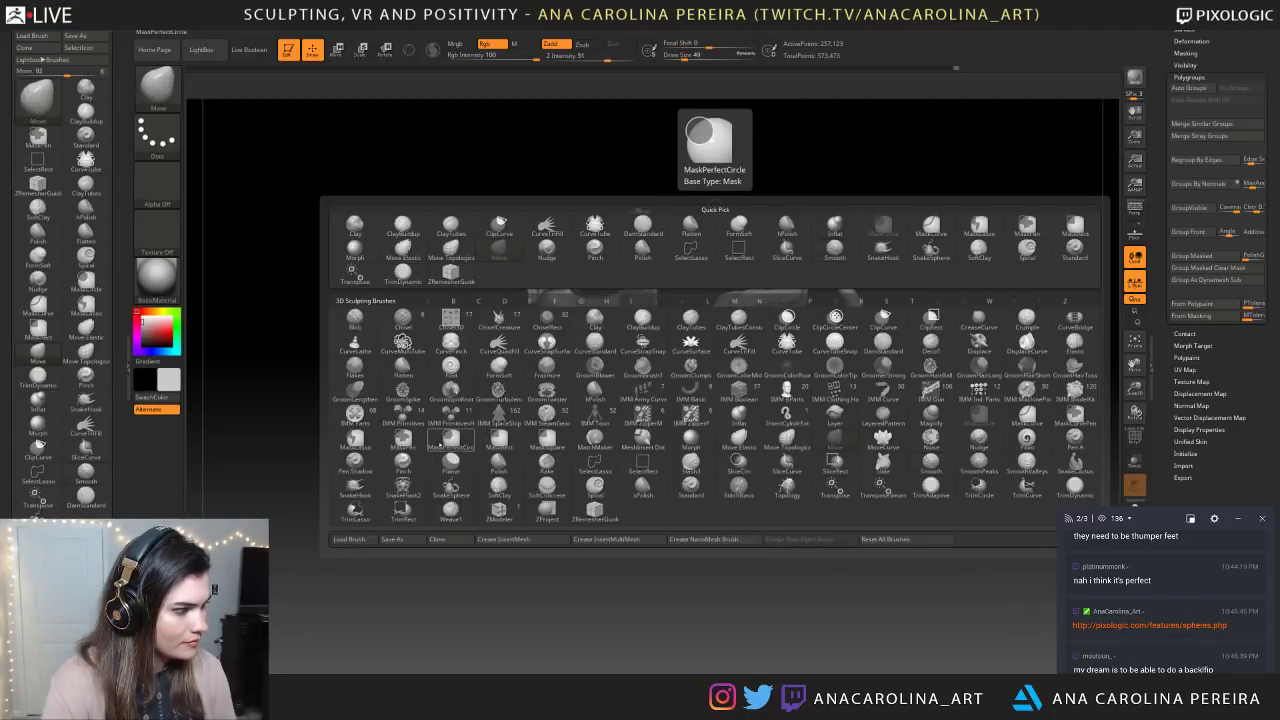
{"action": "left_click", "coordinate": [354, 437]}
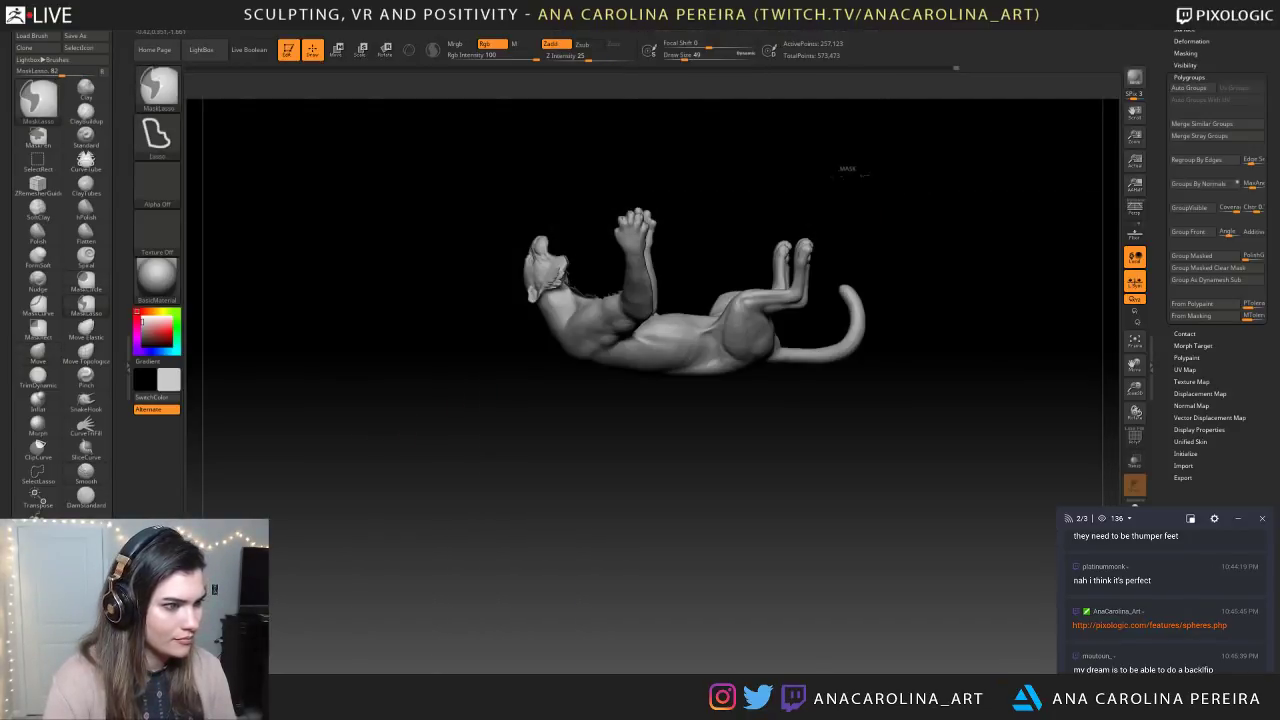
Mask the cat's front half with a softened edge, leaving the hindquarters and tail free
{"action": "mouse_move", "coordinate": [702, 265]}
{"action": "left_mouse_down", "text": "ctrl"}
{"action": "mouse_move", "coordinate": [706, 374]}
{"action": "mouse_move", "coordinate": [848, 382]}
{"action": "mouse_move", "coordinate": [888, 340]}
{"action": "left_mouse_up", "text": "ctrl"}
{"action": "left_click", "coordinate": [739, 348], "text": "ctrl"}
{"action": "left_click", "coordinate": [740, 352], "text": "ctrl"}
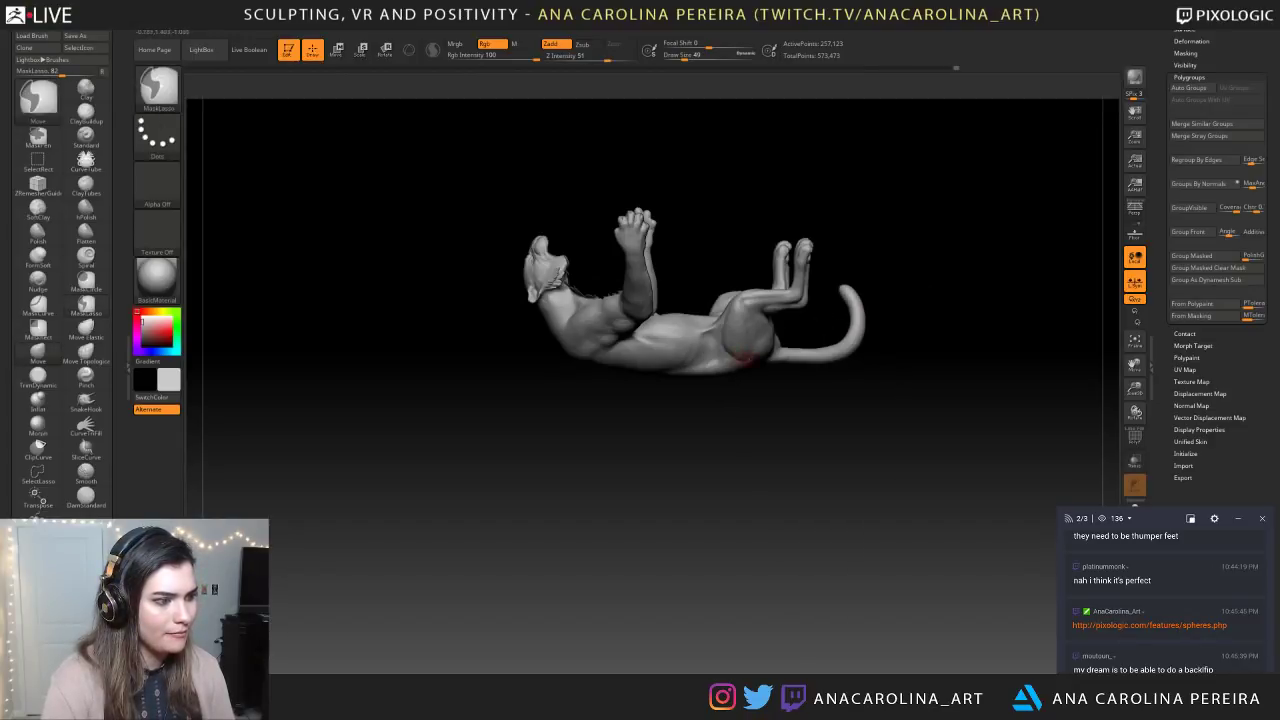
{"action": "left_click_drag", "start_coordinate": [771, 387], "coordinate": [795, 492]}
{"action": "key", "text": "ctrl"}
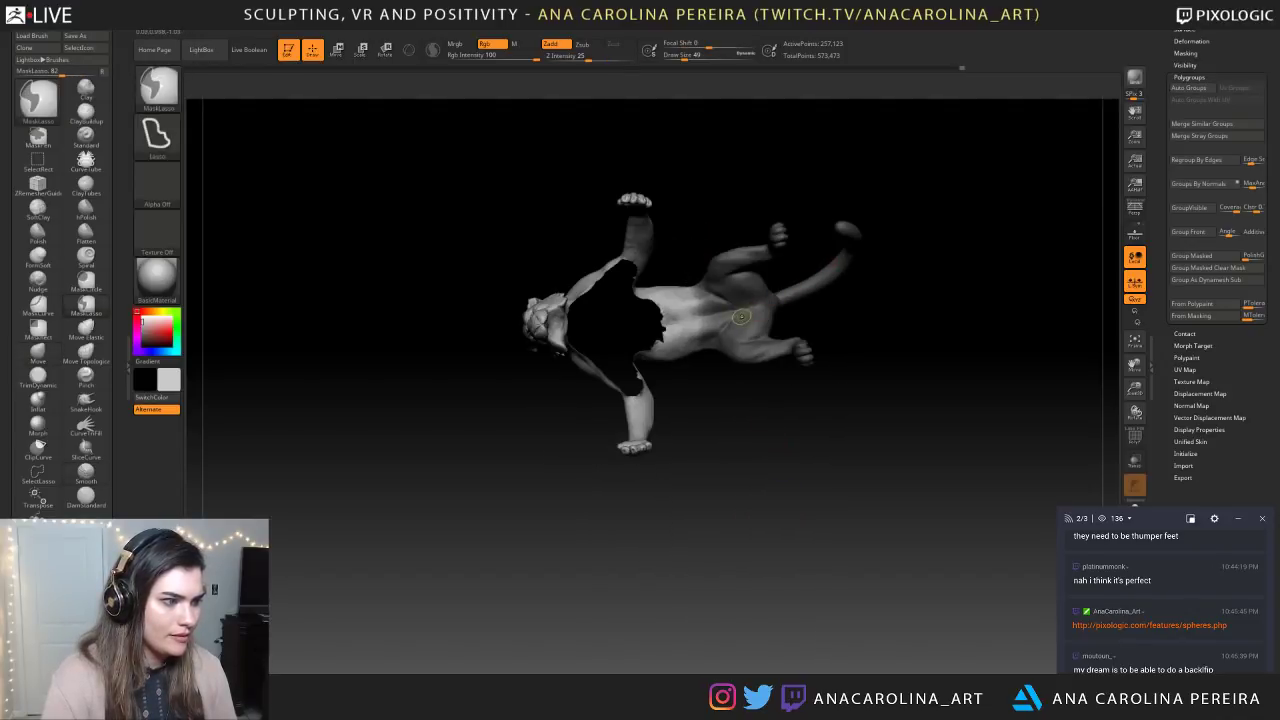
{"action": "left_click_drag", "start_coordinate": [774, 426], "coordinate": [744, 203]}
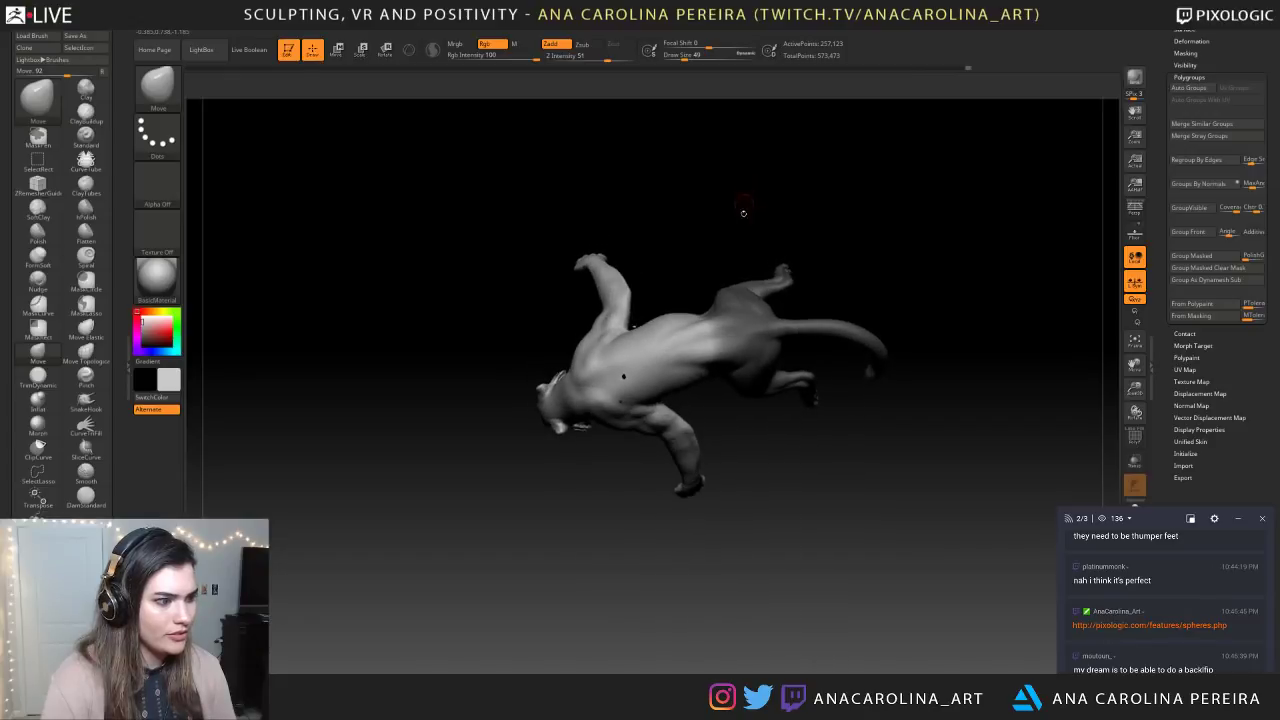
{"action": "mouse_move", "coordinate": [812, 290]}
{"action": "left_mouse_down"}
{"action": "mouse_move", "coordinate": [807, 397]}
{"action": "mouse_move", "coordinate": [790, 384]}
{"action": "left_mouse_up"}
Rotate the unmasked hindquarters about the lower back with Transpose, and show the sphere again
{"action": "key", "text": "r"}
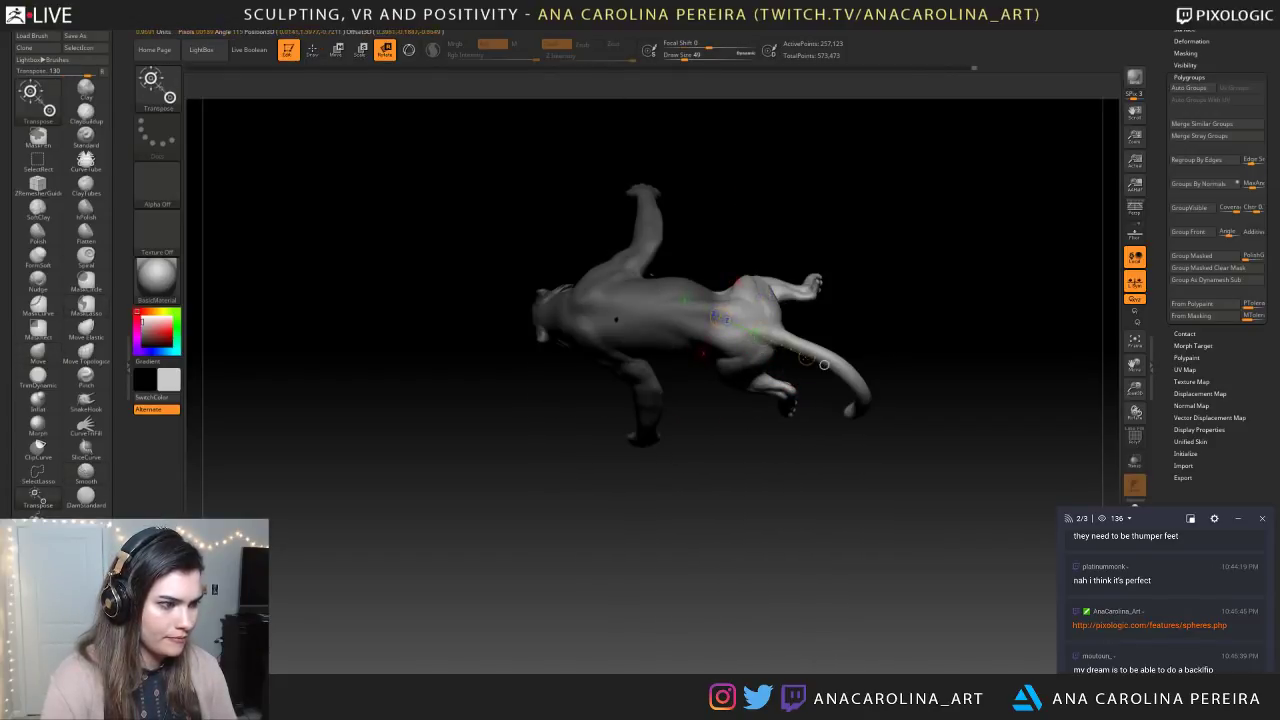
{"action": "left_click_drag", "start_coordinate": [812, 356], "coordinate": [800, 323]}
{"action": "left_click_drag", "start_coordinate": [830, 416], "coordinate": [812, 500], "text": "alt"}
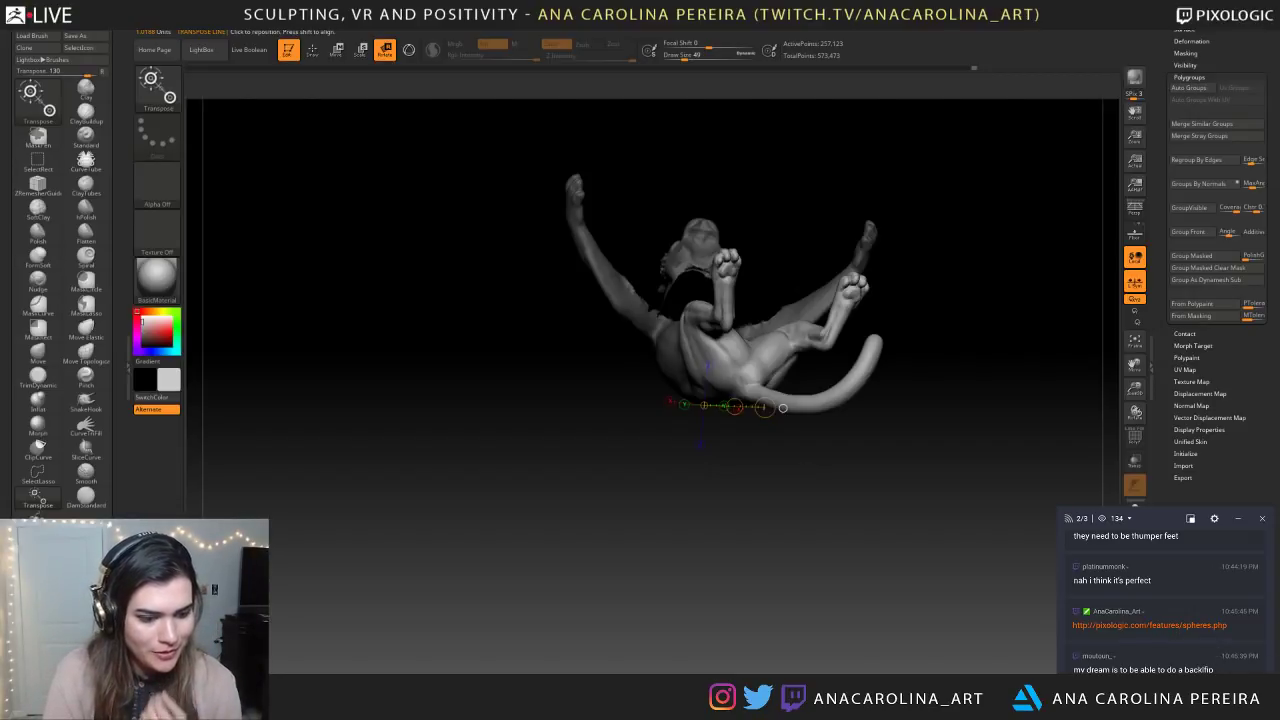
{"action": "left_click_drag", "start_coordinate": [708, 484], "coordinate": [758, 491]}
{"action": "left_click_drag", "start_coordinate": [880, 480], "coordinate": [779, 453]}
{"action": "left_click_drag", "start_coordinate": [820, 490], "coordinate": [800, 420], "text": "alt"}
{"action": "mouse_move", "coordinate": [800, 470]}
{"action": "left_mouse_down"}
{"action": "mouse_move", "coordinate": [860, 480]}
{"action": "mouse_move", "coordinate": [850, 510]}
{"action": "mouse_move", "coordinate": [720, 490]}
{"action": "mouse_move", "coordinate": [705, 505]}
{"action": "left_mouse_up"}
{"action": "left_click", "coordinate": [820, 500], "text": "ctrl+shift"}
Mask the sphere and the whole cat except its left hind leg
{"action": "left_click_drag", "start_coordinate": [840, 480], "coordinate": [845, 540], "text": "alt"}
{"action": "left_click_drag", "start_coordinate": [868, 352], "coordinate": [897, 348]}
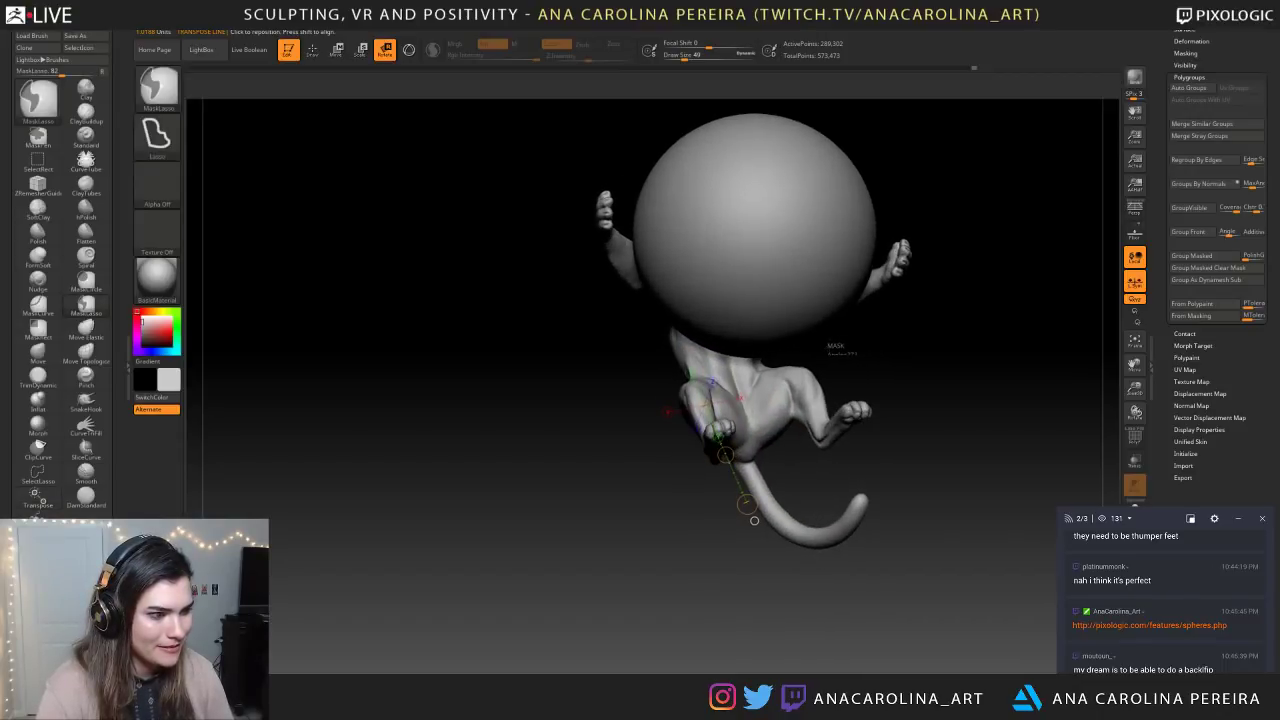
{"action": "mouse_move", "coordinate": [757, 366]}
{"action": "left_mouse_down", "text": "ctrl"}
{"action": "mouse_move", "coordinate": [796, 456]}
{"action": "mouse_move", "coordinate": [902, 418]}
{"action": "left_mouse_up", "text": "ctrl"}
{"action": "left_click_drag", "start_coordinate": [920, 470], "coordinate": [715, 470]}
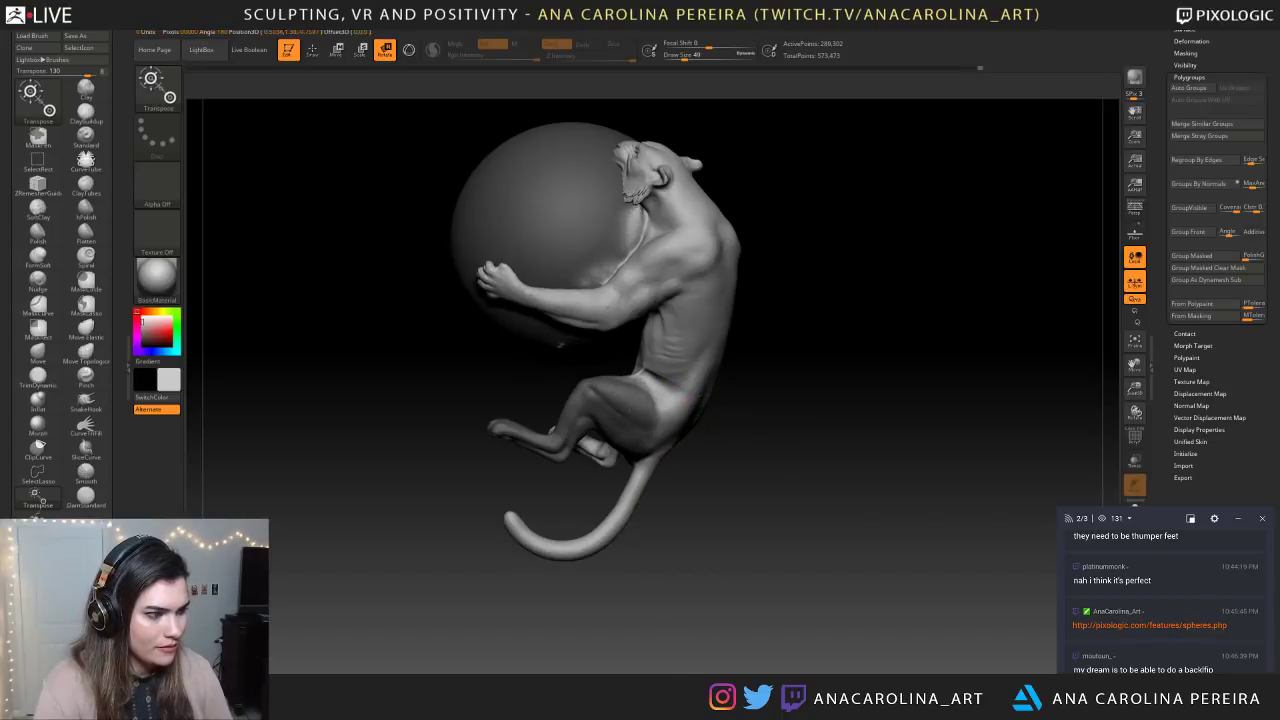
{"action": "left_click", "coordinate": [780, 480], "text": "ctrl"}
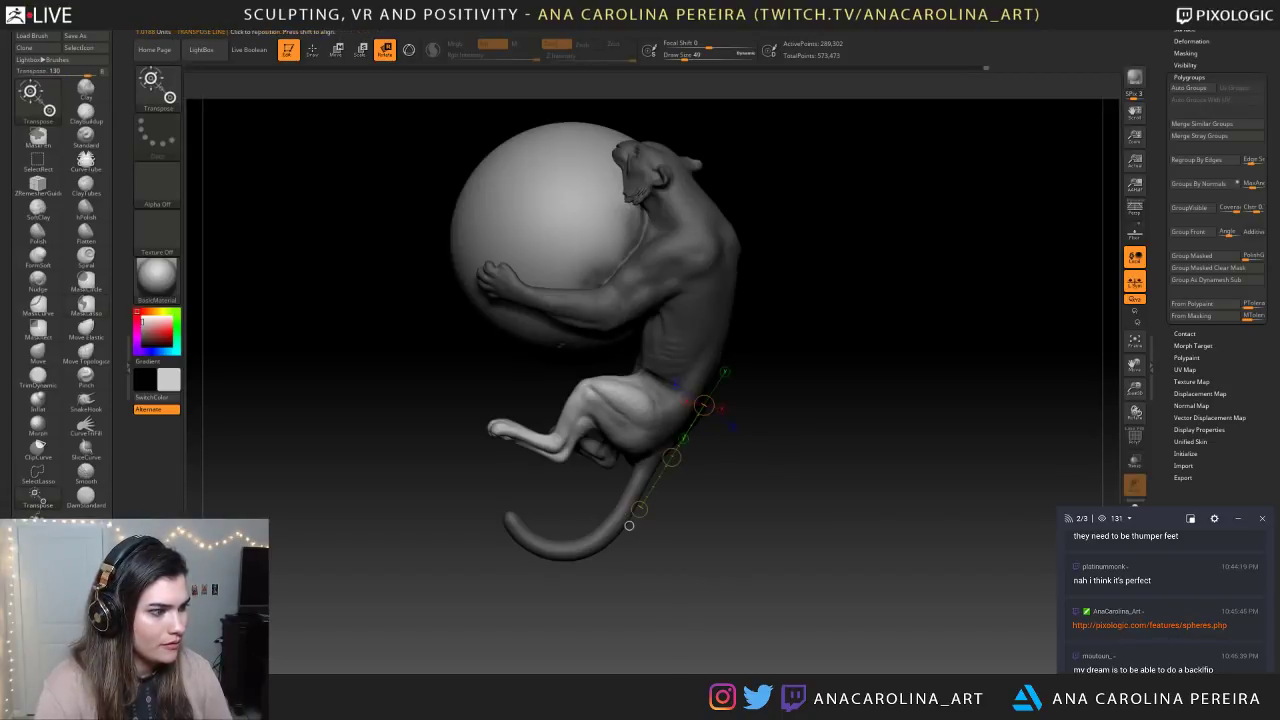
{"action": "left_click_drag", "start_coordinate": [780, 480], "coordinate": [837, 562], "text": "alt"}
Rotate the unmasked left hind leg slightly towards the sphere with Transpose
{"action": "mouse_move", "coordinate": [600, 145]}
{"action": "left_mouse_down", "text": "ctrl"}
{"action": "mouse_move", "coordinate": [513, 421]}
{"action": "mouse_move", "coordinate": [590, 460]}
{"action": "mouse_move", "coordinate": [655, 465]}
{"action": "mouse_move", "coordinate": [800, 340]}
{"action": "mouse_move", "coordinate": [787, 270]}
{"action": "mouse_move", "coordinate": [868, 212]}
{"action": "mouse_move", "coordinate": [925, 222]}
{"action": "left_mouse_up", "text": "ctrl"}
{"action": "left_click_drag", "start_coordinate": [673, 268], "coordinate": [719, 327], "text": "ctrl"}
{"action": "key", "text": "ctrl"}
{"action": "key", "text": "ctrl"}
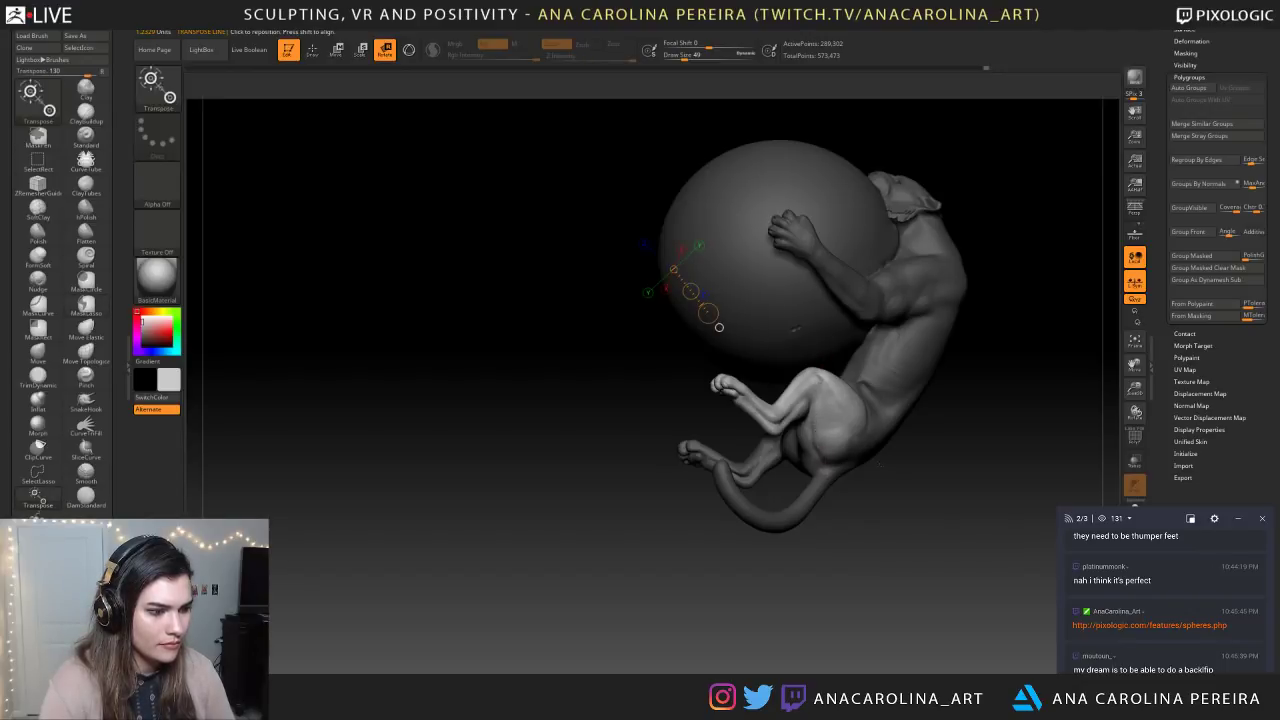
{"action": "left_click_drag", "start_coordinate": [798, 464], "coordinate": [778, 466], "text": "ctrl"}
{"action": "key", "text": "ctrl+z"}
{"action": "key", "text": "ctrl+z"}
{"action": "mouse_move", "coordinate": [719, 327]}
{"action": "left_mouse_down"}
{"action": "mouse_move", "coordinate": [723, 283]}
{"action": "mouse_move", "coordinate": [838, 231]}
{"action": "mouse_move", "coordinate": [717, 307]}
{"action": "left_mouse_up"}
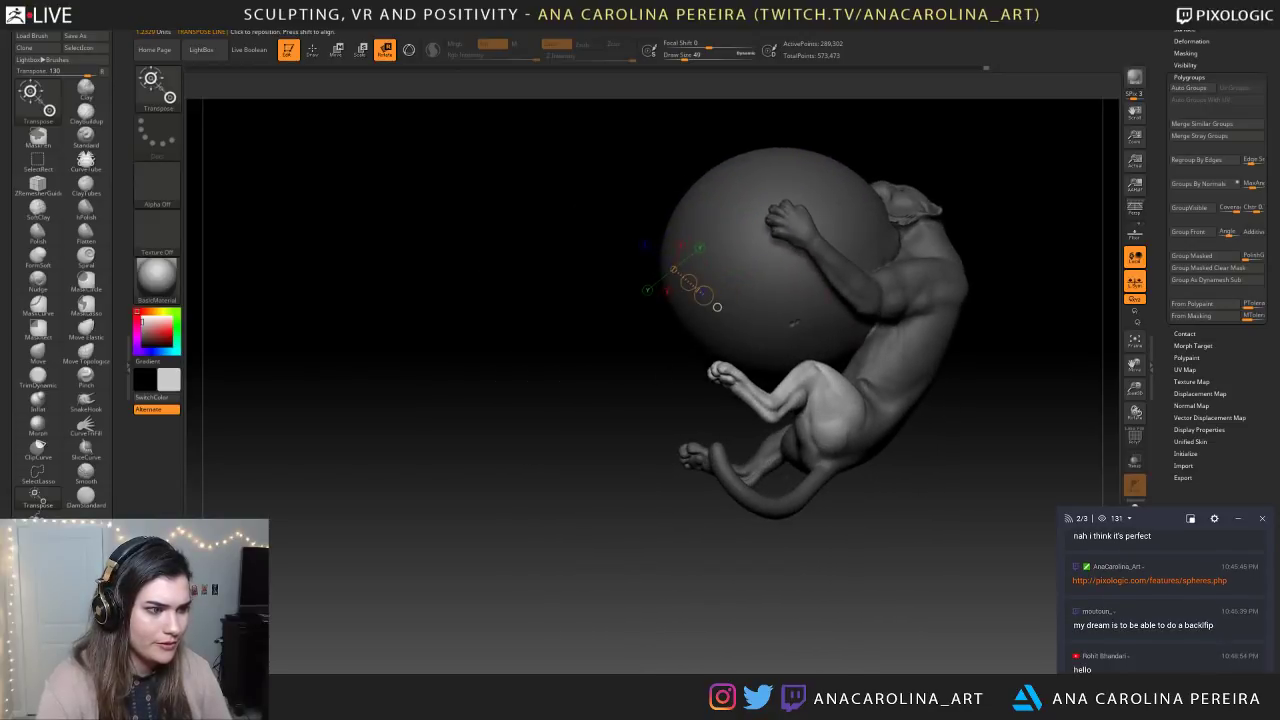
Invert the mask and compare the current pose with an earlier state in the undo history
{"action": "key", "text": "ctrl+i"}
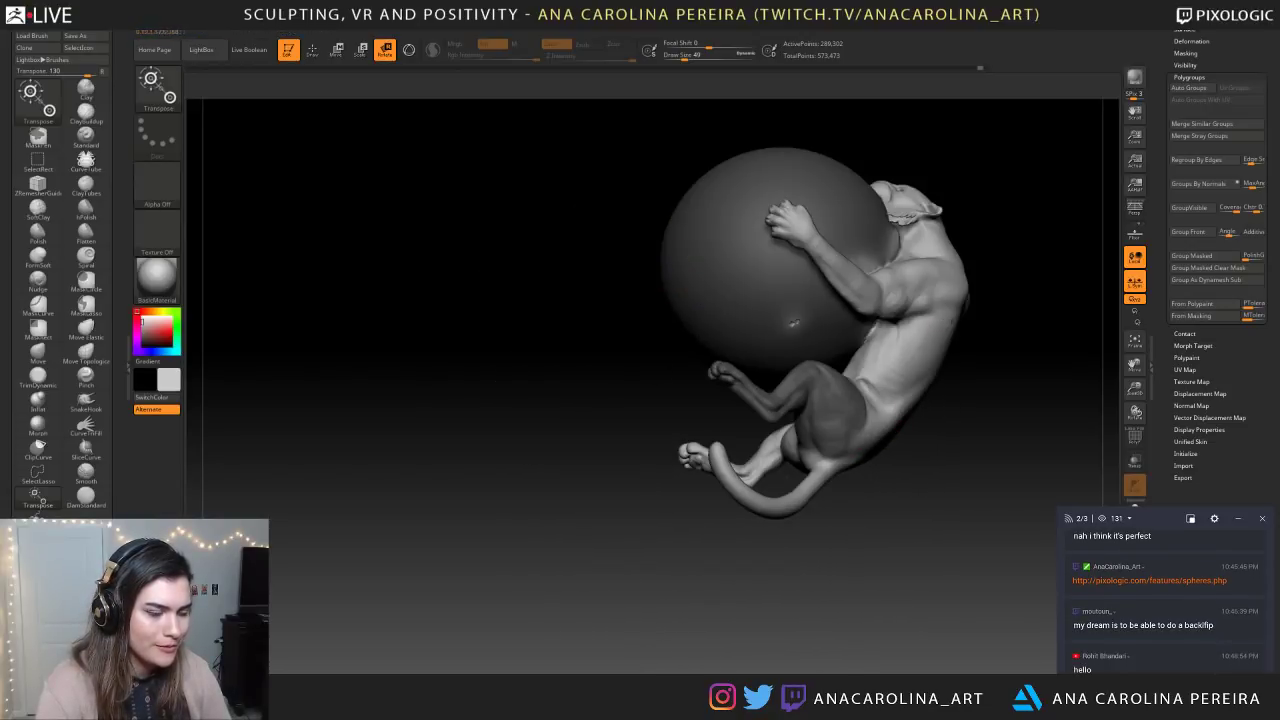
{"action": "left_click_drag", "start_coordinate": [979, 71], "coordinate": [955, 94]}
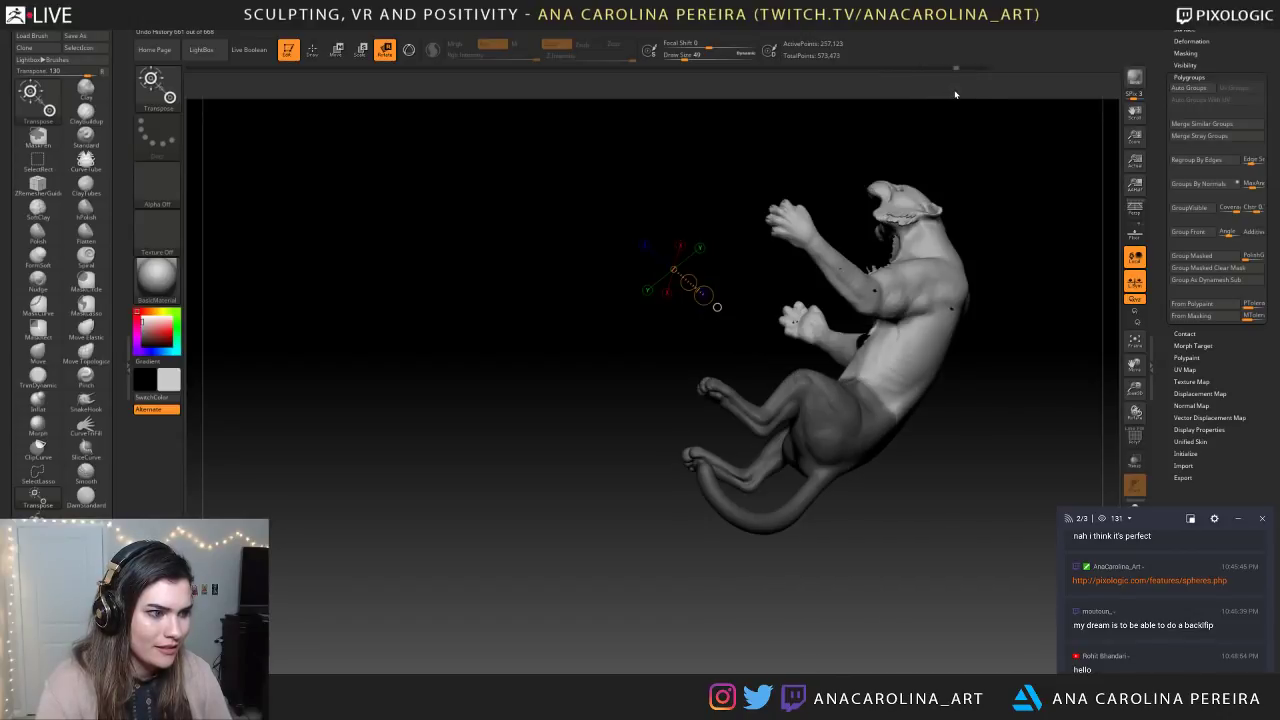
{"action": "left_click_drag", "start_coordinate": [980, 96], "coordinate": [981, 96]}
{"action": "mouse_move", "coordinate": [960, 330]}
{"action": "left_mouse_down"}
{"action": "mouse_move", "coordinate": [1080, 330]}
{"action": "mouse_move", "coordinate": [949, 239]}
{"action": "mouse_move", "coordinate": [839, 346]}
{"action": "left_mouse_up"}
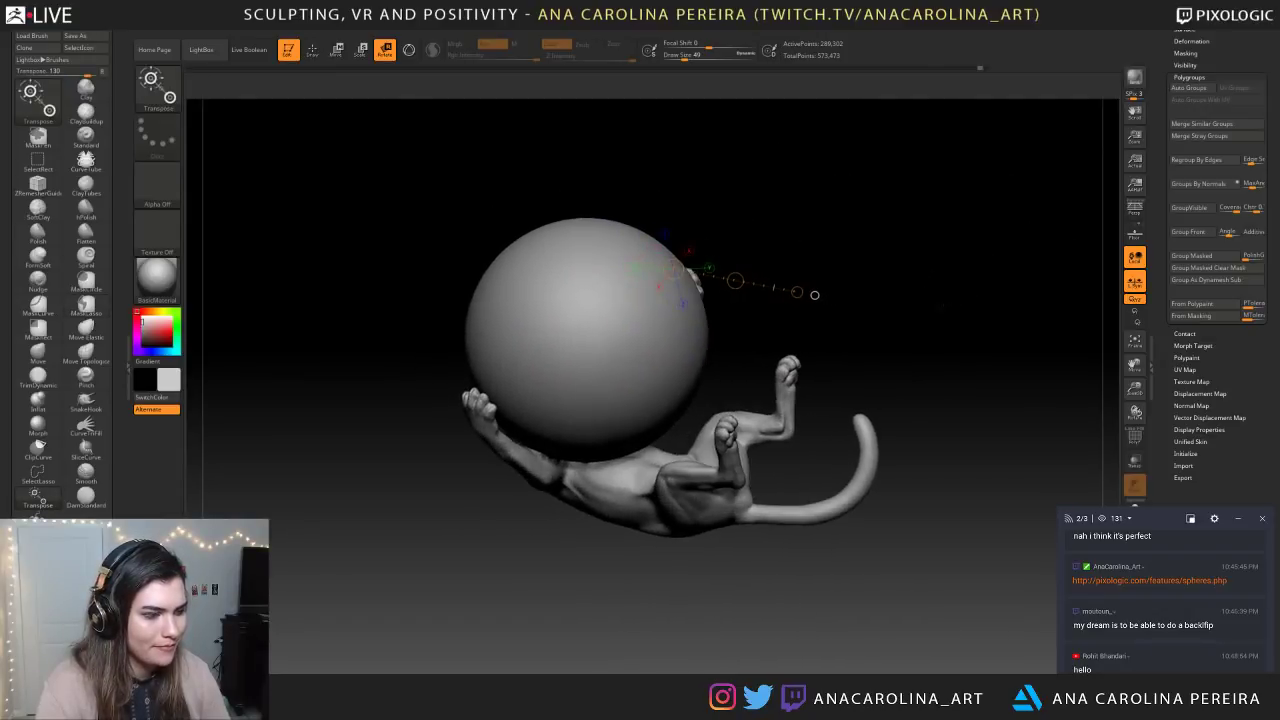
Select the Move brush and set the draw size to 116
{"action": "key", "text": "b"}
{"action": "key", "text": "m"}
{"action": "key", "text": "v"}
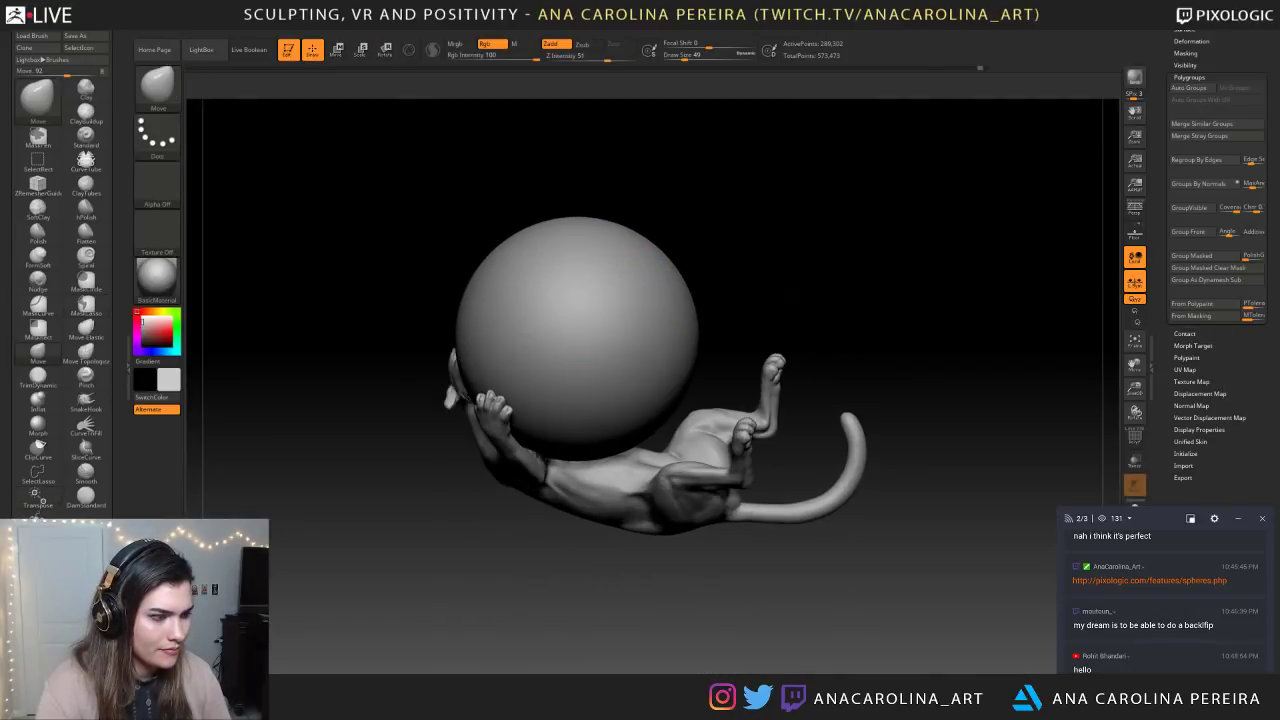
{"action": "left_click_drag", "start_coordinate": [796, 294], "coordinate": [740, 312]}
{"action": "mouse_move", "coordinate": [814, 263]}
{"action": "left_mouse_down", "text": "alt"}
{"action": "mouse_move", "coordinate": [880, 283]}
{"action": "mouse_move", "coordinate": [882, 325]}
{"action": "left_mouse_up", "text": "alt"}
{"action": "key", "text": "s"}
{"action": "left_click_drag", "start_coordinate": [838, 446], "coordinate": [840, 446], "text": "shift"}
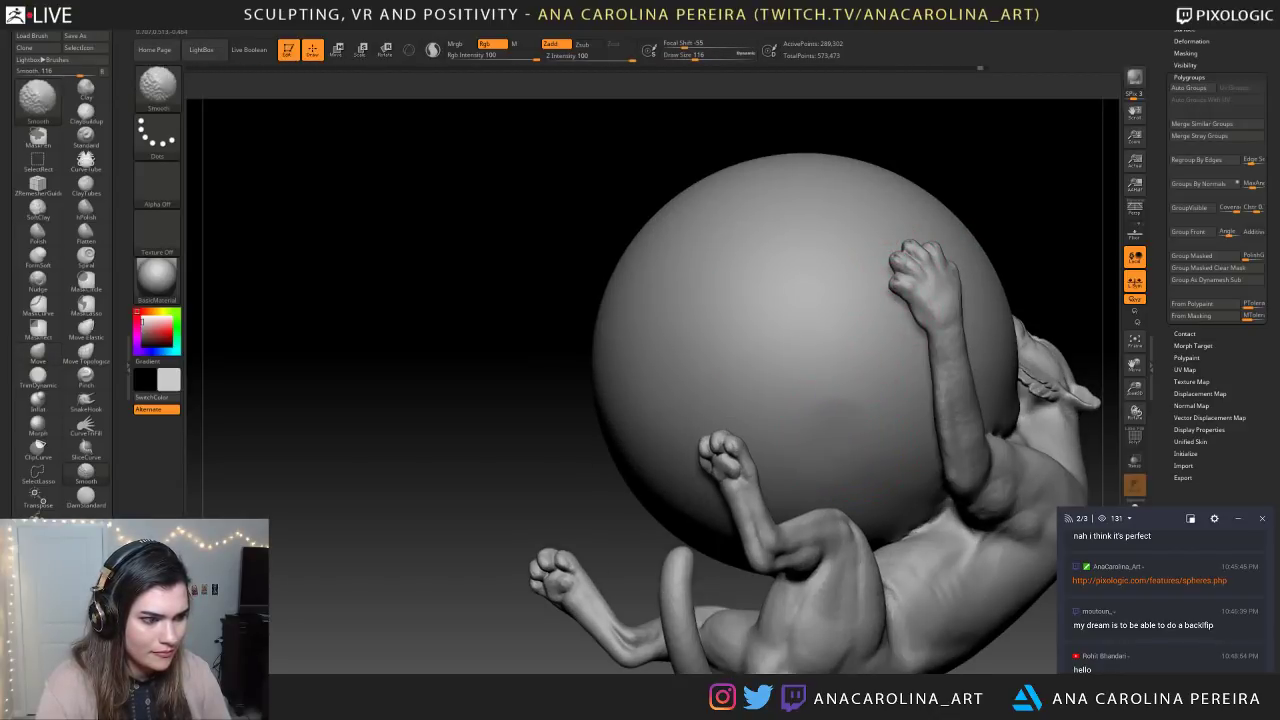
Lasso-mask the left hind leg again and invert the mask so only that leg stays free
{"action": "mouse_move", "coordinate": [1010, 268]}
{"action": "left_mouse_down", "text": "alt"}
{"action": "mouse_move", "coordinate": [946, 194]}
{"action": "mouse_move", "coordinate": [935, 250]}
{"action": "left_mouse_up", "text": "alt"}
{"action": "left_click_drag", "start_coordinate": [903, 334], "coordinate": [870, 338]}
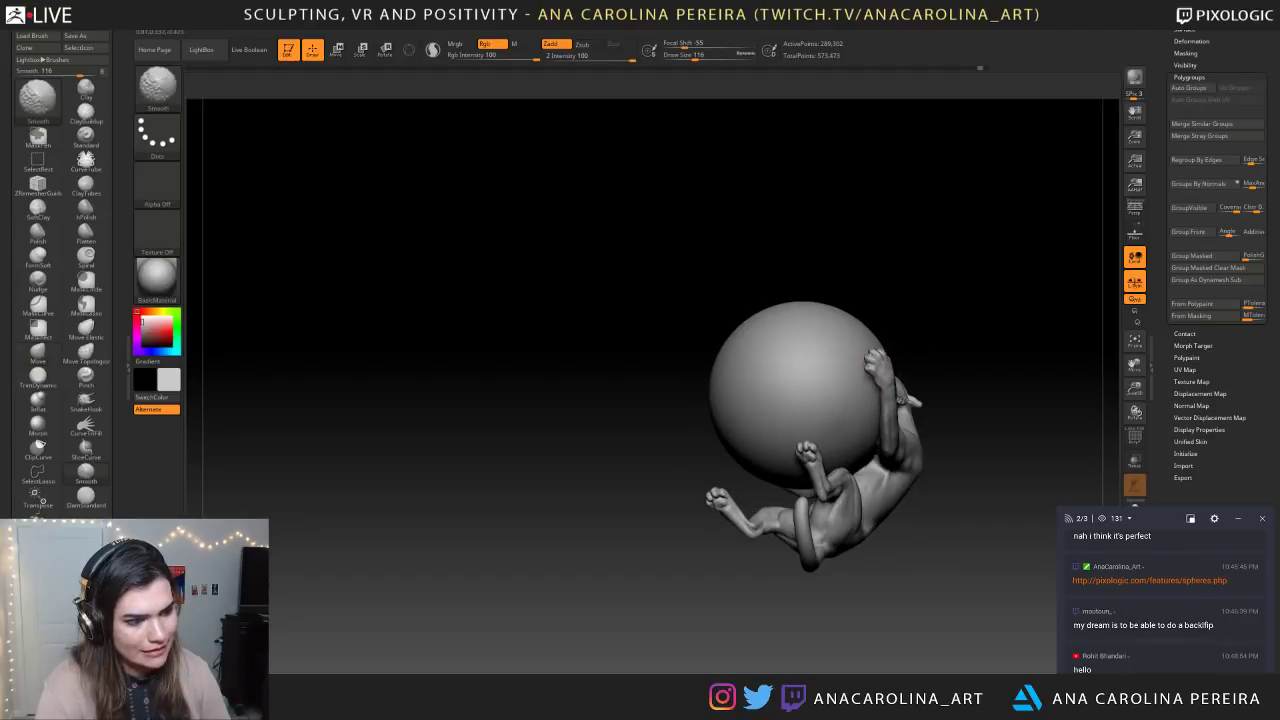
{"action": "mouse_move", "coordinate": [1000, 560]}
{"action": "left_mouse_down"}
{"action": "mouse_move", "coordinate": [915, 562]}
{"action": "mouse_move", "coordinate": [952, 575]}
{"action": "mouse_move", "coordinate": [929, 510]}
{"action": "left_mouse_up"}
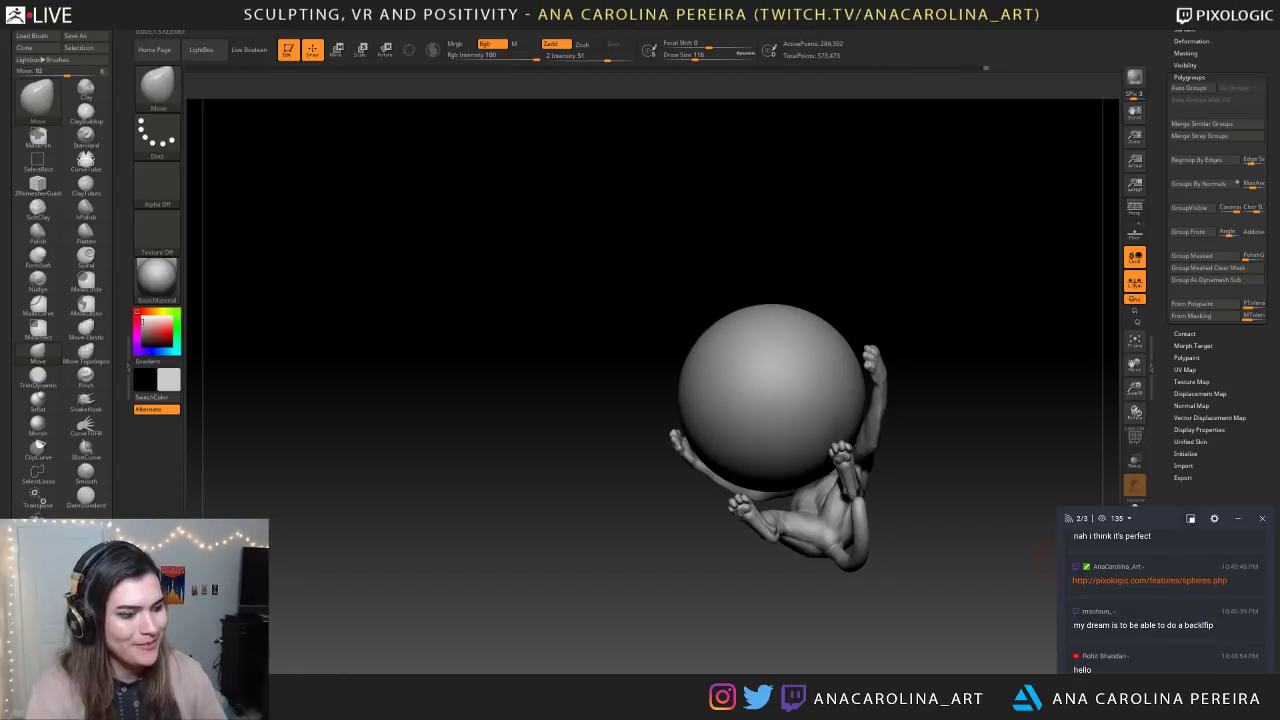
{"action": "left_click_drag", "start_coordinate": [421, 606], "coordinate": [500, 611]}
{"action": "left_click_drag", "start_coordinate": [727, 638], "coordinate": [705, 650]}
{"action": "key", "text": "ctrl"}
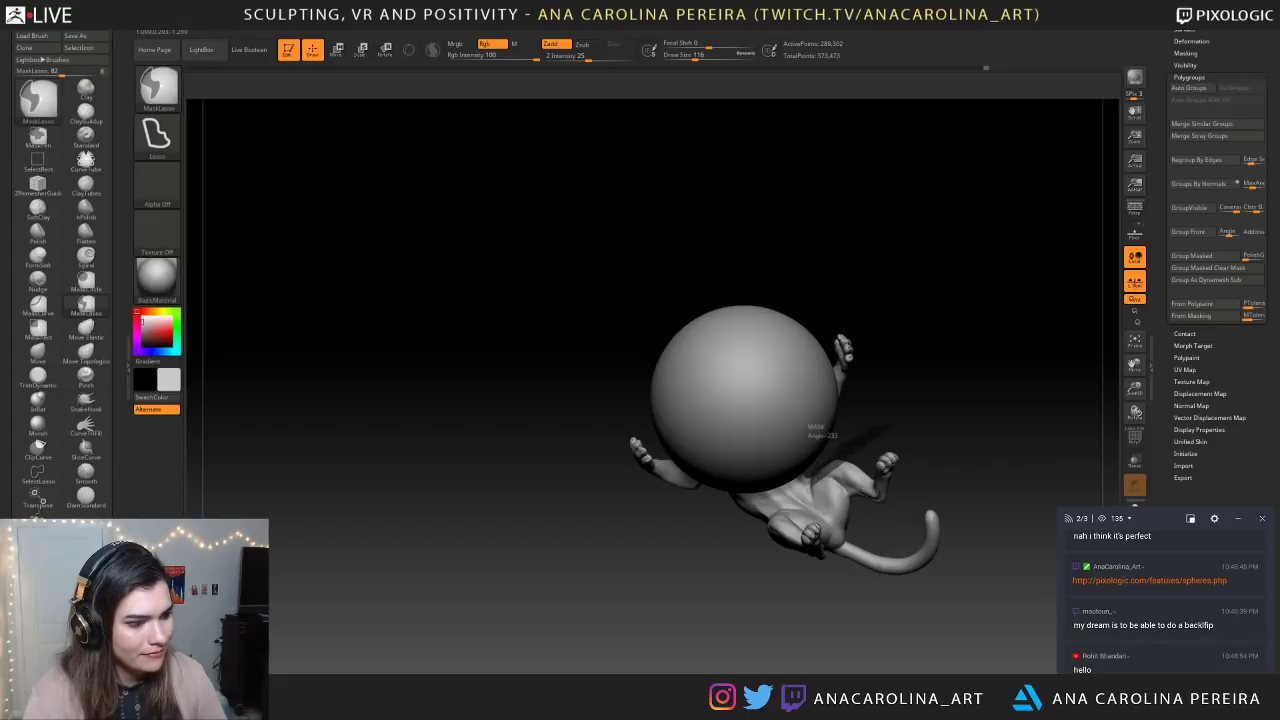
{"action": "mouse_move", "coordinate": [815, 503]}
{"action": "left_mouse_down", "text": "ctrl"}
{"action": "mouse_move", "coordinate": [882, 510]}
{"action": "mouse_move", "coordinate": [905, 455]}
{"action": "left_mouse_up", "text": "ctrl"}
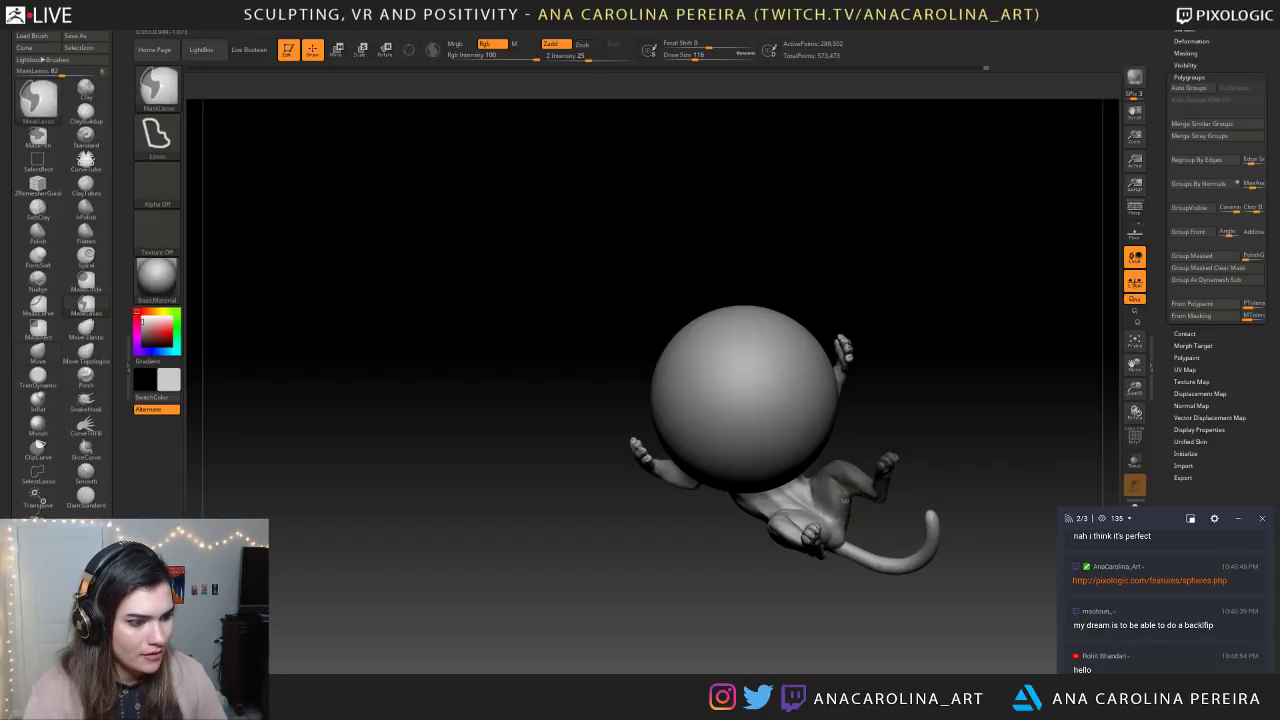
{"action": "left_click", "coordinate": [884, 524], "text": "ctrl"}
{"action": "left_click_drag", "start_coordinate": [891, 527], "coordinate": [821, 541]}
{"action": "mouse_move", "coordinate": [929, 483]}
{"action": "left_mouse_down", "text": "alt"}
{"action": "mouse_move", "coordinate": [989, 454]}
{"action": "mouse_move", "coordinate": [975, 470]}
{"action": "left_mouse_up", "text": "alt"}
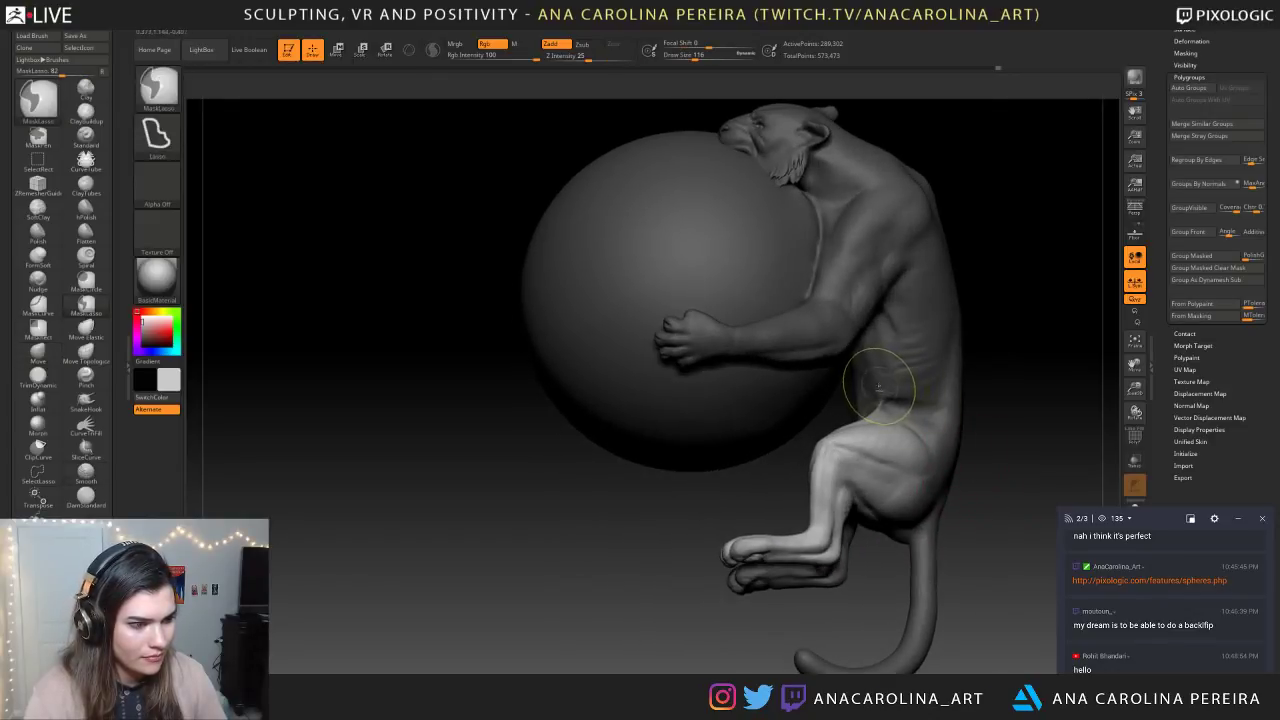
Try to rotate the free left hind leg about the hip with Transpose
{"action": "mouse_move", "coordinate": [986, 423]}
{"action": "left_mouse_down"}
{"action": "mouse_move", "coordinate": [935, 472]}
{"action": "mouse_move", "coordinate": [1048, 472]}
{"action": "mouse_move", "coordinate": [810, 493]}
{"action": "mouse_move", "coordinate": [761, 528]}
{"action": "left_mouse_up"}
{"action": "key", "text": "r"}
{"action": "left_click_drag", "start_coordinate": [761, 528], "coordinate": [757, 486]}
{"action": "key", "text": "ctrl+z"}
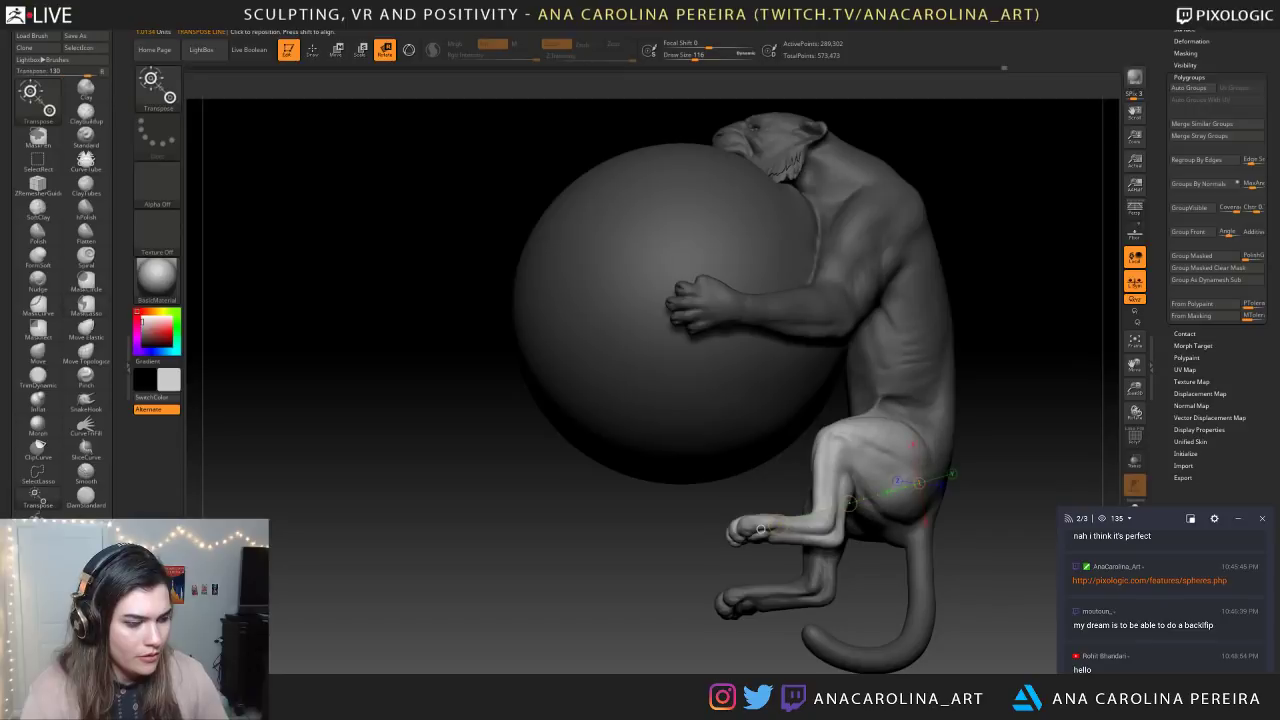
Redefine the mask to free the left hind leg up to the hip and try another rotation
{"action": "key", "text": "ctrl+i"}
{"action": "mouse_move", "coordinate": [742, 554]}
{"action": "left_mouse_down", "text": "ctrl"}
{"action": "mouse_move", "coordinate": [784, 513]}
{"action": "mouse_move", "coordinate": [764, 478]}
{"action": "mouse_move", "coordinate": [836, 350]}
{"action": "mouse_move", "coordinate": [912, 326]}
{"action": "left_mouse_up", "text": "ctrl"}
{"action": "key", "text": "ctrl+i"}
{"action": "mouse_move", "coordinate": [761, 528]}
{"action": "left_mouse_down"}
{"action": "mouse_move", "coordinate": [920, 537]}
{"action": "mouse_move", "coordinate": [909, 363]}
{"action": "mouse_move", "coordinate": [889, 360]}
{"action": "mouse_move", "coordinate": [605, 505]}
{"action": "mouse_move", "coordinate": [735, 492]}
{"action": "mouse_move", "coordinate": [736, 532]}
{"action": "mouse_move", "coordinate": [745, 400]}
{"action": "left_mouse_up"}
{"action": "key", "text": "ctrl+z"}
{"action": "left_click_drag", "start_coordinate": [1028, 500], "coordinate": [1027, 475]}
Rotate the left hind leg about the hip with Transpose, adjusting it from the side and from the rear
{"action": "left_click_drag", "start_coordinate": [745, 400], "coordinate": [560, 400]}
{"action": "left_click_drag", "start_coordinate": [610, 290], "coordinate": [469, 420], "text": "alt"}
{"action": "mouse_move", "coordinate": [740, 510]}
{"action": "left_mouse_down"}
{"action": "mouse_move", "coordinate": [682, 364]}
{"action": "mouse_move", "coordinate": [738, 352]}
{"action": "left_mouse_up"}
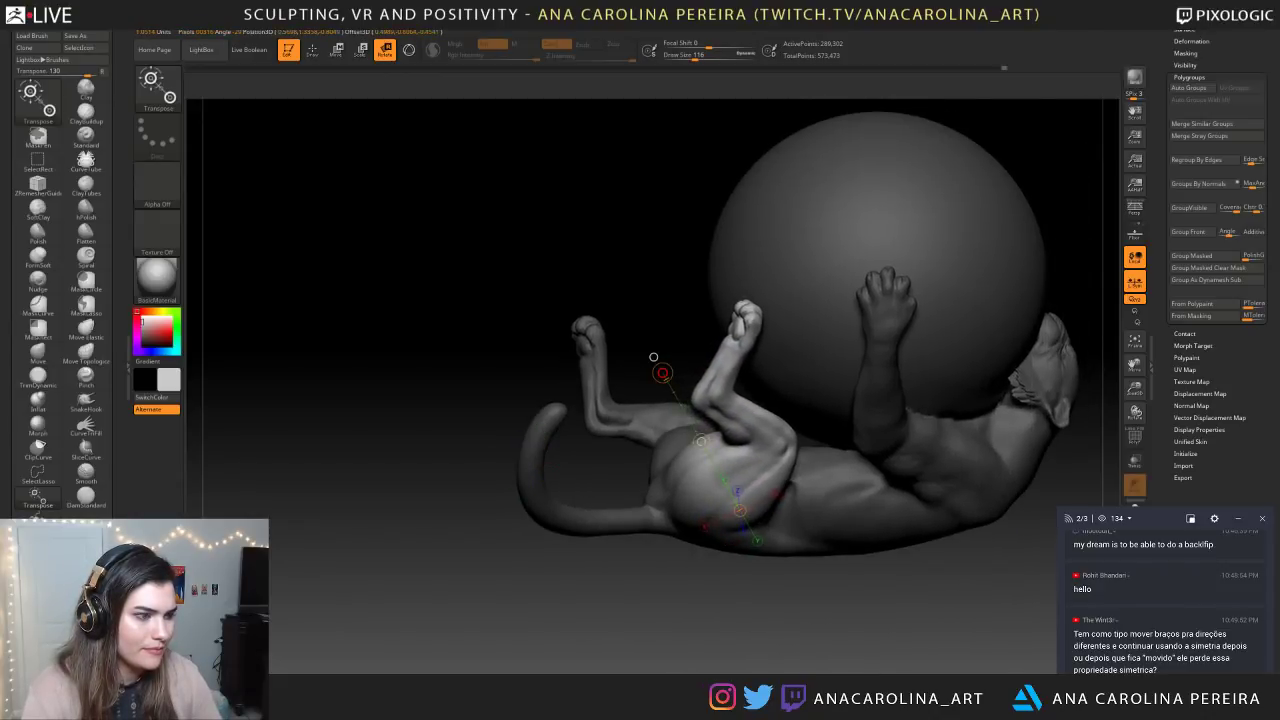
{"action": "left_click_drag", "start_coordinate": [657, 363], "coordinate": [900, 370]}
{"action": "left_click_drag", "start_coordinate": [850, 490], "coordinate": [755, 520], "text": "alt"}
{"action": "left_click_drag", "start_coordinate": [755, 370], "coordinate": [628, 356]}
Invert the mask and try a new Transpose line near the hind paw
{"action": "left_click", "coordinate": [651, 354], "text": "ctrl"}
{"action": "left_click", "coordinate": [641, 353], "text": "ctrl"}
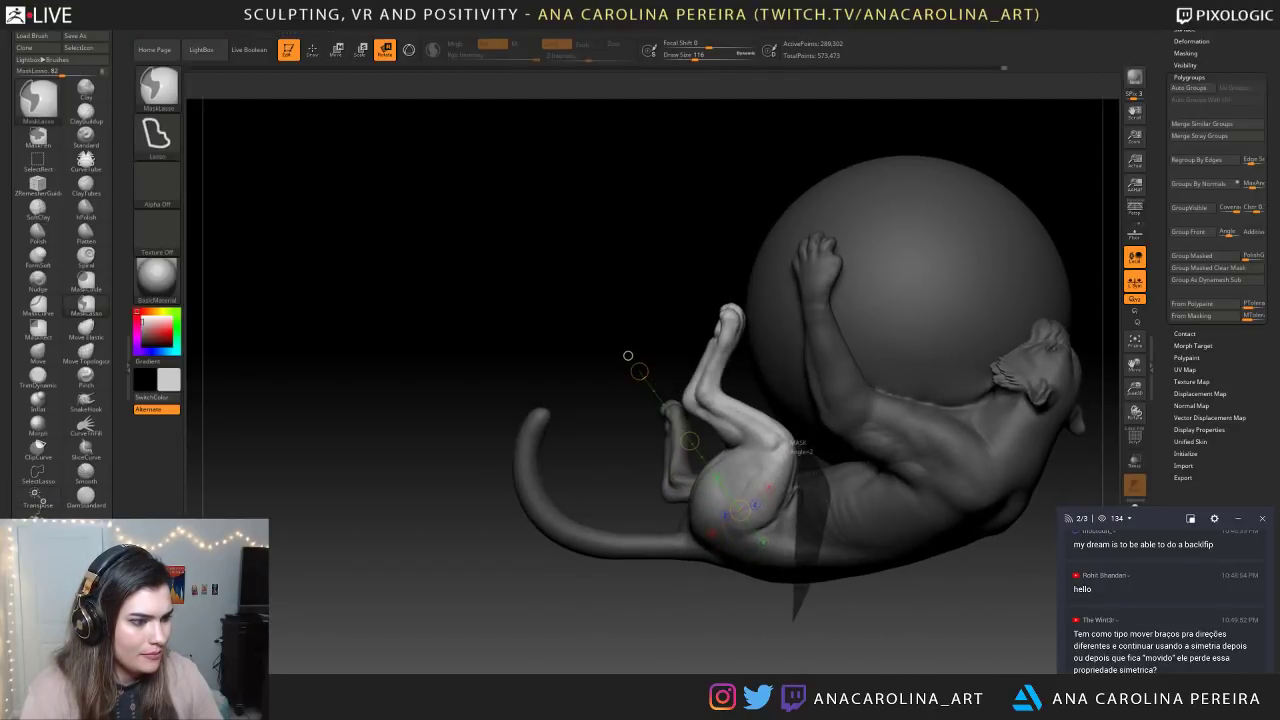
{"action": "left_click_drag", "start_coordinate": [628, 356], "coordinate": [805, 347]}
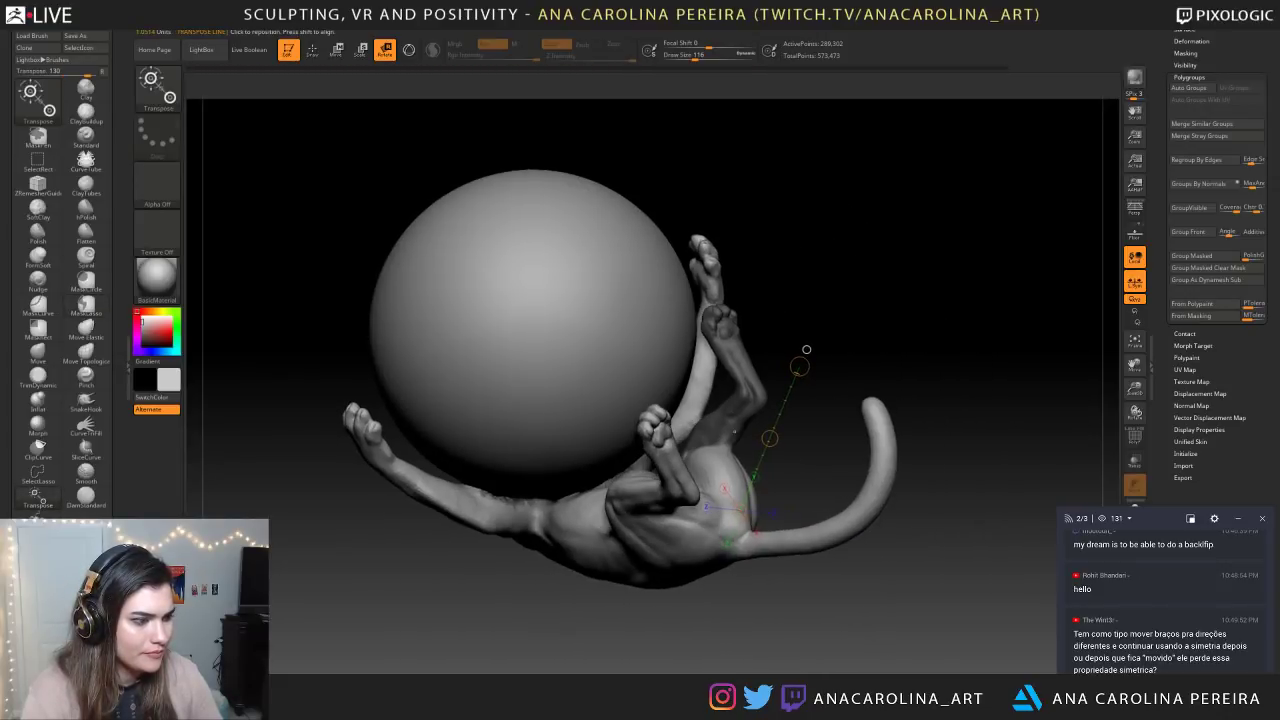
{"action": "left_click_drag", "start_coordinate": [668, 420], "coordinate": [735, 450]}
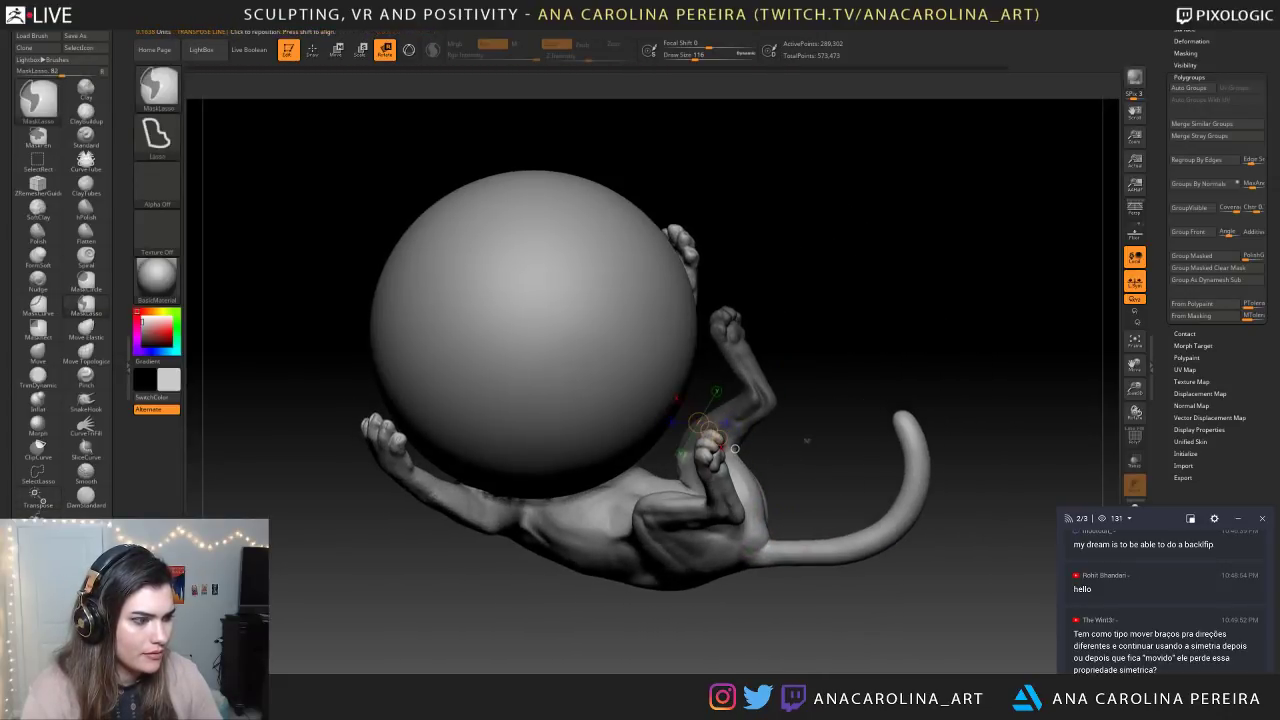
{"action": "left_click_drag", "start_coordinate": [838, 470], "coordinate": [762, 484]}
{"action": "left_click", "coordinate": [800, 472], "text": "ctrl"}
{"action": "key", "text": "ctrl+z"}
{"action": "left_click_drag", "start_coordinate": [500, 500], "coordinate": [712, 449], "text": "alt"}
{"action": "key", "text": "ctrl+z"}
Mask the thigh so only the lower part of the left hind leg stays free
{"action": "left_click_drag", "start_coordinate": [560, 440], "coordinate": [600, 450]}
{"action": "left_click_drag", "start_coordinate": [600, 450], "coordinate": [611, 560], "text": "alt"}
{"action": "left_click_drag", "start_coordinate": [677, 460], "coordinate": [757, 417]}
{"action": "mouse_move", "coordinate": [746, 620]}
{"action": "left_mouse_down", "text": "ctrl"}
{"action": "mouse_move", "coordinate": [741, 440]}
{"action": "mouse_move", "coordinate": [712, 450]}
{"action": "mouse_move", "coordinate": [720, 442]}
{"action": "mouse_move", "coordinate": [645, 383]}
{"action": "mouse_move", "coordinate": [730, 325]}
{"action": "left_mouse_up", "text": "ctrl"}
{"action": "key", "text": "ctrl+z"}
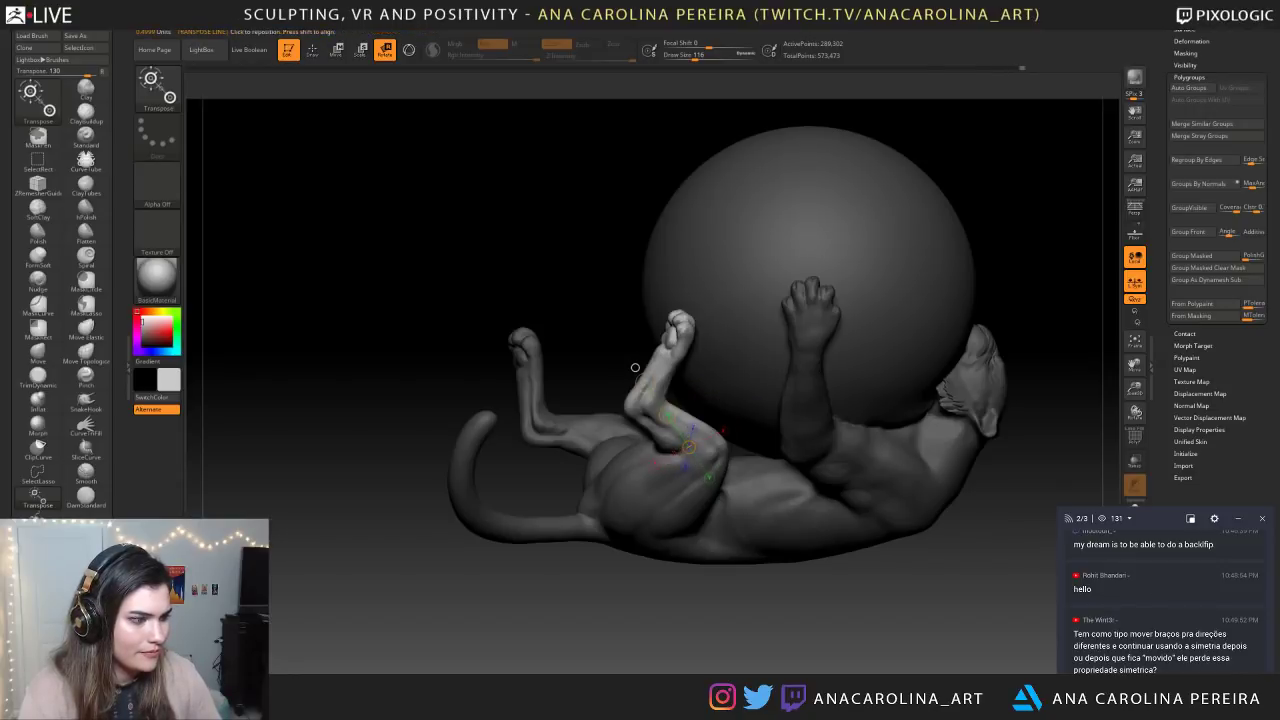
Refine the mask around the left knee and rotate the free lower leg about it with Transpose
{"action": "left_click_drag", "start_coordinate": [635, 367], "coordinate": [648, 359]}
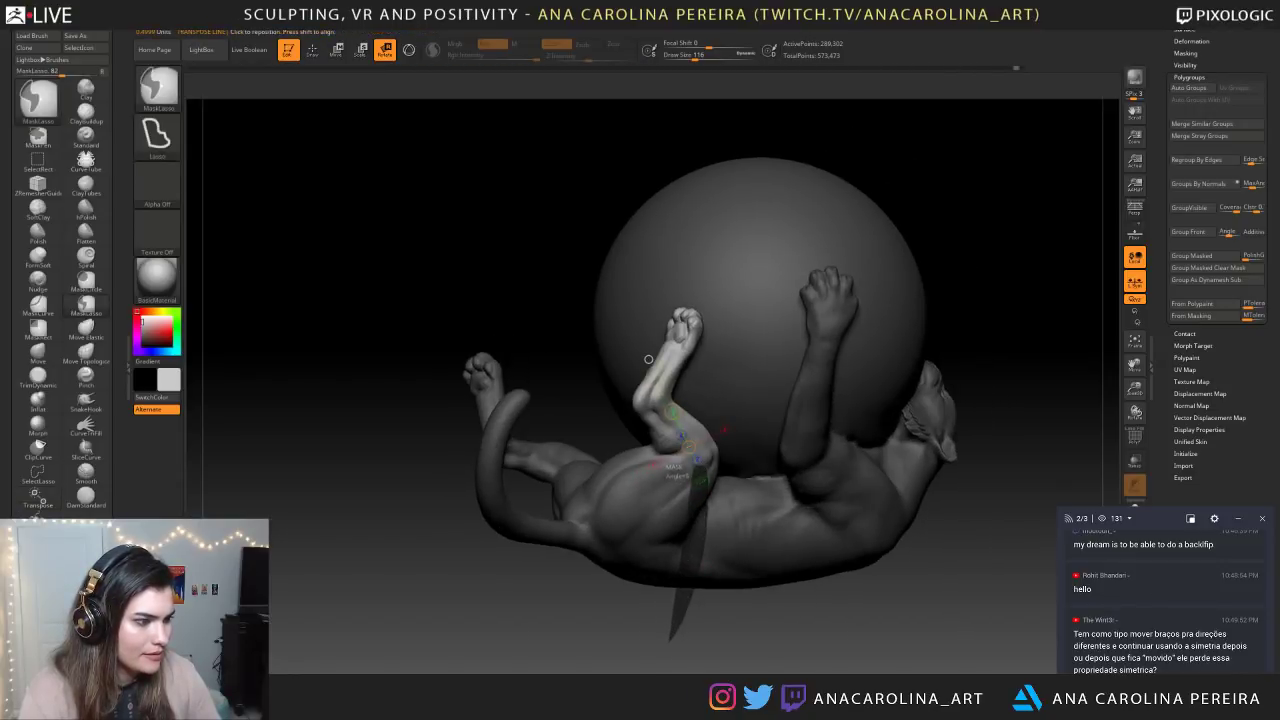
{"action": "mouse_move", "coordinate": [676, 458]}
{"action": "left_mouse_down", "text": "ctrl"}
{"action": "mouse_move", "coordinate": [604, 450]}
{"action": "mouse_move", "coordinate": [691, 434]}
{"action": "mouse_move", "coordinate": [631, 443]}
{"action": "left_mouse_up", "text": "ctrl"}
{"action": "left_click_drag", "start_coordinate": [575, 375], "coordinate": [545, 398]}
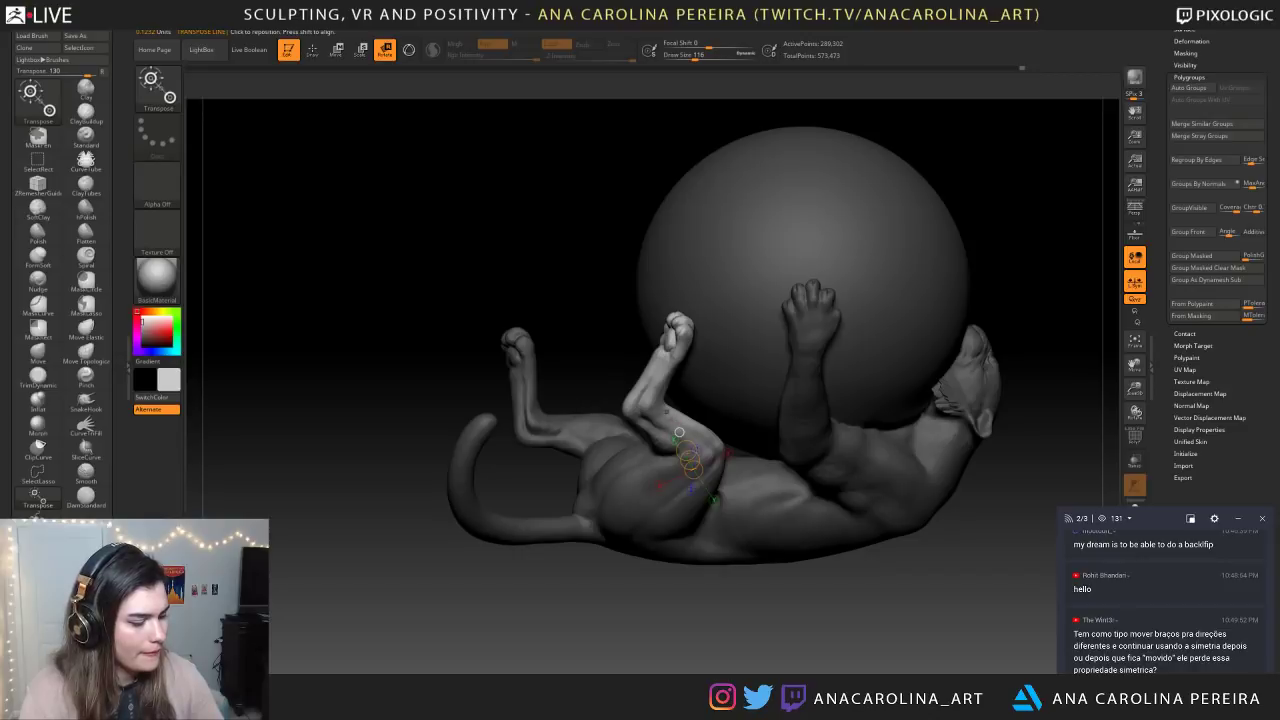
{"action": "mouse_move", "coordinate": [711, 452]}
{"action": "left_mouse_down"}
{"action": "mouse_move", "coordinate": [638, 422]}
{"action": "mouse_move", "coordinate": [636, 399]}
{"action": "mouse_move", "coordinate": [624, 418]}
{"action": "left_mouse_up"}
{"action": "mouse_move", "coordinate": [585, 375]}
{"action": "left_mouse_down"}
{"action": "mouse_move", "coordinate": [810, 385]}
{"action": "mouse_move", "coordinate": [818, 394]}
{"action": "mouse_move", "coordinate": [625, 405]}
{"action": "mouse_move", "coordinate": [725, 400]}
{"action": "mouse_move", "coordinate": [730, 423]}
{"action": "mouse_move", "coordinate": [765, 440]}
{"action": "left_mouse_up"}
{"action": "mouse_move", "coordinate": [765, 440]}
{"action": "left_mouse_down"}
{"action": "mouse_move", "coordinate": [700, 435]}
{"action": "mouse_move", "coordinate": [705, 520]}
{"action": "left_mouse_up"}
{"action": "left_click_drag", "start_coordinate": [690, 430], "coordinate": [735, 428]}
{"action": "mouse_move", "coordinate": [735, 428]}
{"action": "left_mouse_down", "text": "alt"}
{"action": "mouse_move", "coordinate": [738, 460]}
{"action": "mouse_move", "coordinate": [706, 449]}
{"action": "left_mouse_up", "text": "alt"}
Carve a crease at the bend of the left hind leg with DamStandard and set the draw size to 77
{"action": "key", "text": "b"}
{"action": "key", "text": "d"}
{"action": "key", "text": "s"}
{"action": "left_click_drag", "start_coordinate": [630, 436], "coordinate": [657, 446]}
{"action": "right_click_drag", "start_coordinate": [819, 622], "coordinate": [864, 540]}
{"action": "right_click_drag", "start_coordinate": [824, 500], "coordinate": [884, 474]}
{"action": "key", "text": "space"}
{"action": "left_click_drag", "start_coordinate": [929, 482], "coordinate": [923, 483]}
{"action": "mouse_move", "coordinate": [982, 502]}
{"action": "right_mouse_down"}
{"action": "mouse_move", "coordinate": [900, 505]}
{"action": "mouse_move", "coordinate": [940, 500]}
{"action": "mouse_move", "coordinate": [970, 520]}
{"action": "mouse_move", "coordinate": [935, 518]}
{"action": "mouse_move", "coordinate": [706, 588]}
{"action": "mouse_move", "coordinate": [712, 448]}
{"action": "mouse_move", "coordinate": [857, 494]}
{"action": "mouse_move", "coordinate": [809, 531]}
{"action": "mouse_move", "coordinate": [740, 520]}
{"action": "mouse_move", "coordinate": [790, 518]}
{"action": "mouse_move", "coordinate": [755, 522]}
{"action": "mouse_move", "coordinate": [765, 565]}
{"action": "mouse_move", "coordinate": [745, 600]}
{"action": "mouse_move", "coordinate": [805, 548]}
{"action": "mouse_move", "coordinate": [868, 443]}
{"action": "right_mouse_up"}
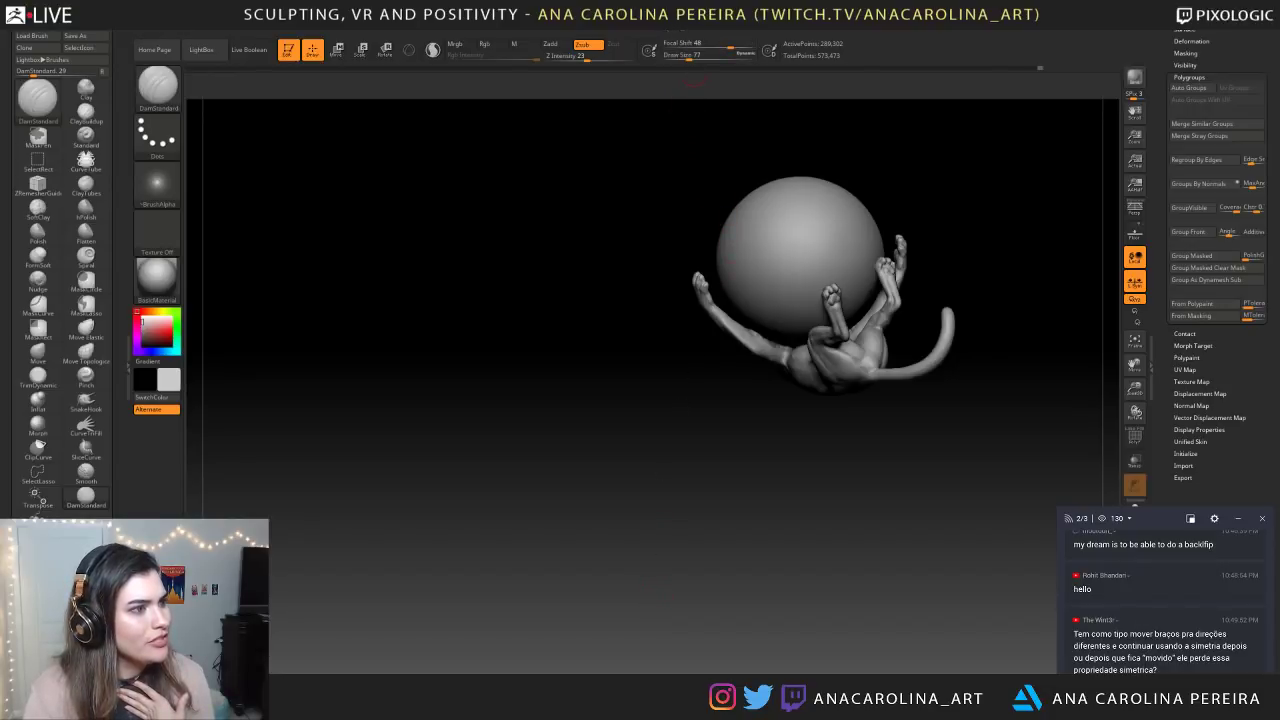
{"action": "mouse_move", "coordinate": [699, 43]}
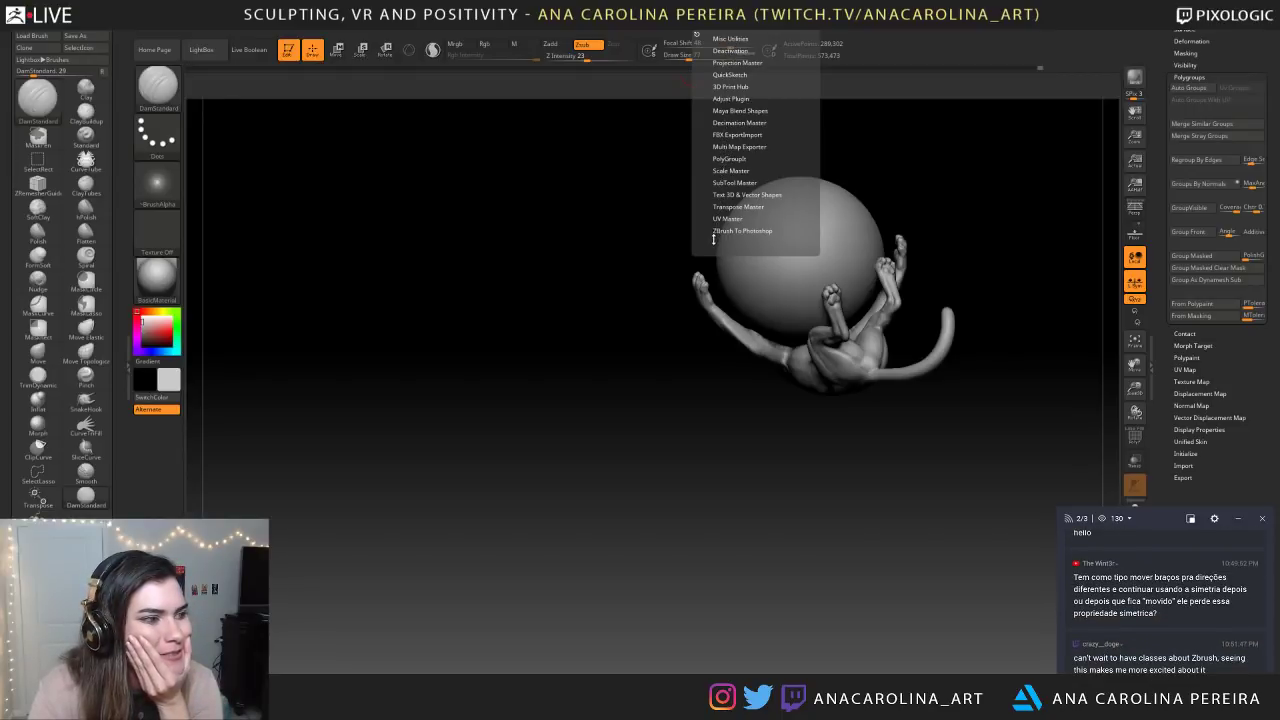
Hide the sphere and mask the cat except for its right hind leg
{"action": "mouse_move", "coordinate": [737, 461]}
{"action": "left_mouse_down"}
{"action": "mouse_move", "coordinate": [851, 463]}
{"action": "mouse_move", "coordinate": [885, 565]}
{"action": "mouse_move", "coordinate": [900, 430]}
{"action": "mouse_move", "coordinate": [882, 520]}
{"action": "mouse_move", "coordinate": [950, 518]}
{"action": "mouse_move", "coordinate": [963, 534]}
{"action": "mouse_move", "coordinate": [992, 382]}
{"action": "mouse_move", "coordinate": [846, 370]}
{"action": "mouse_move", "coordinate": [851, 443]}
{"action": "left_mouse_up"}
{"action": "left_click", "coordinate": [737, 400], "text": "ctrl+shift"}
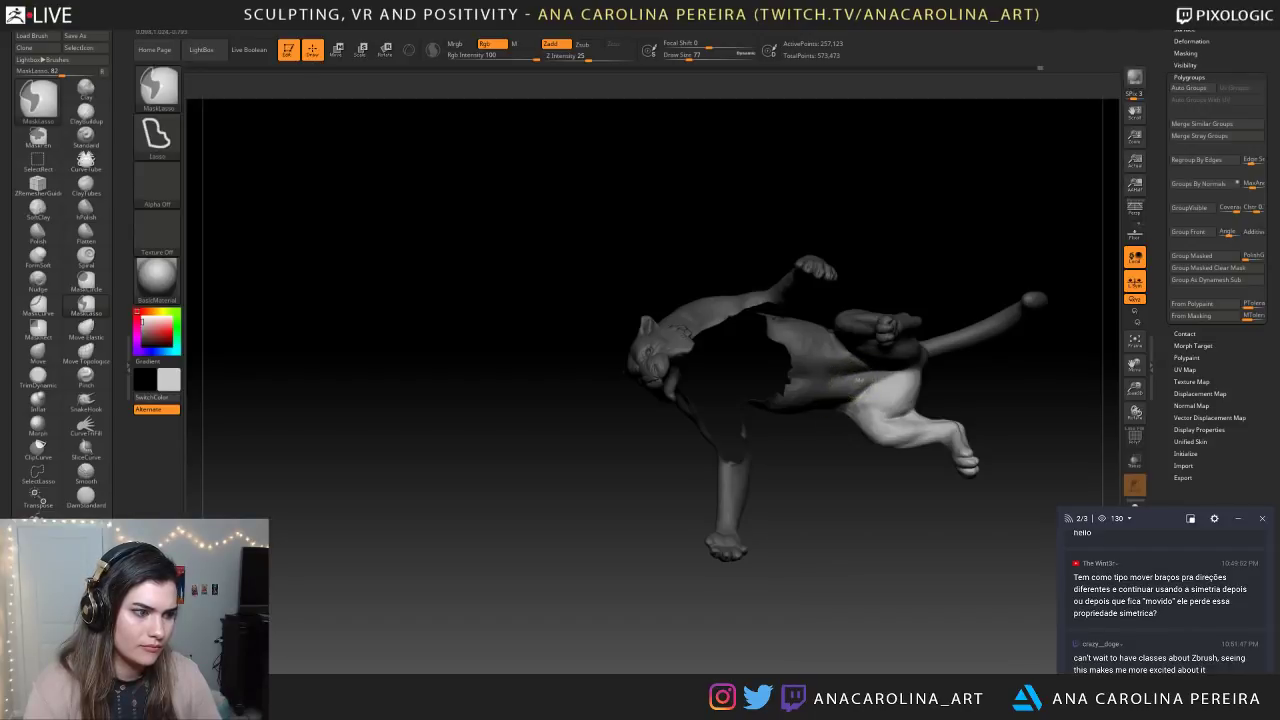
{"action": "left_click_drag", "start_coordinate": [836, 520], "coordinate": [838, 472]}
{"action": "key", "text": "ctrl+w"}
{"action": "key", "text": "ctrl+z"}
{"action": "left_click_drag", "start_coordinate": [862, 535], "coordinate": [872, 375]}
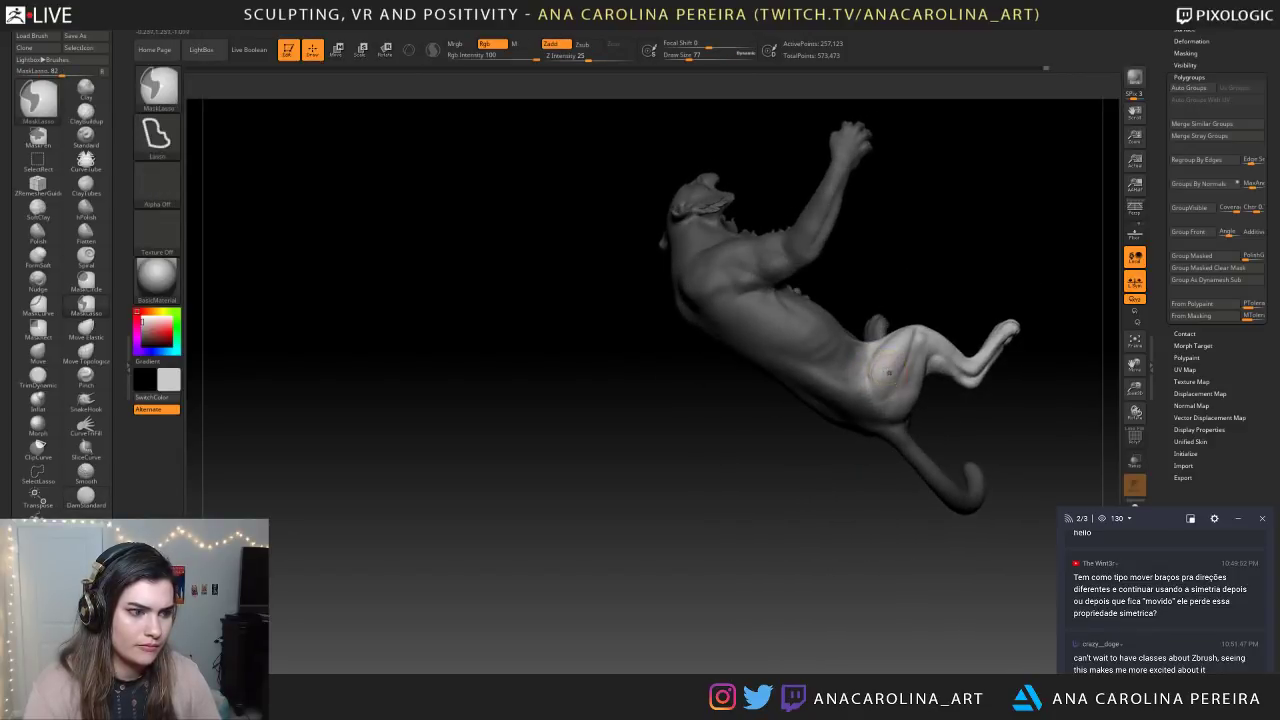
{"action": "left_click_drag", "start_coordinate": [938, 470], "coordinate": [940, 443]}
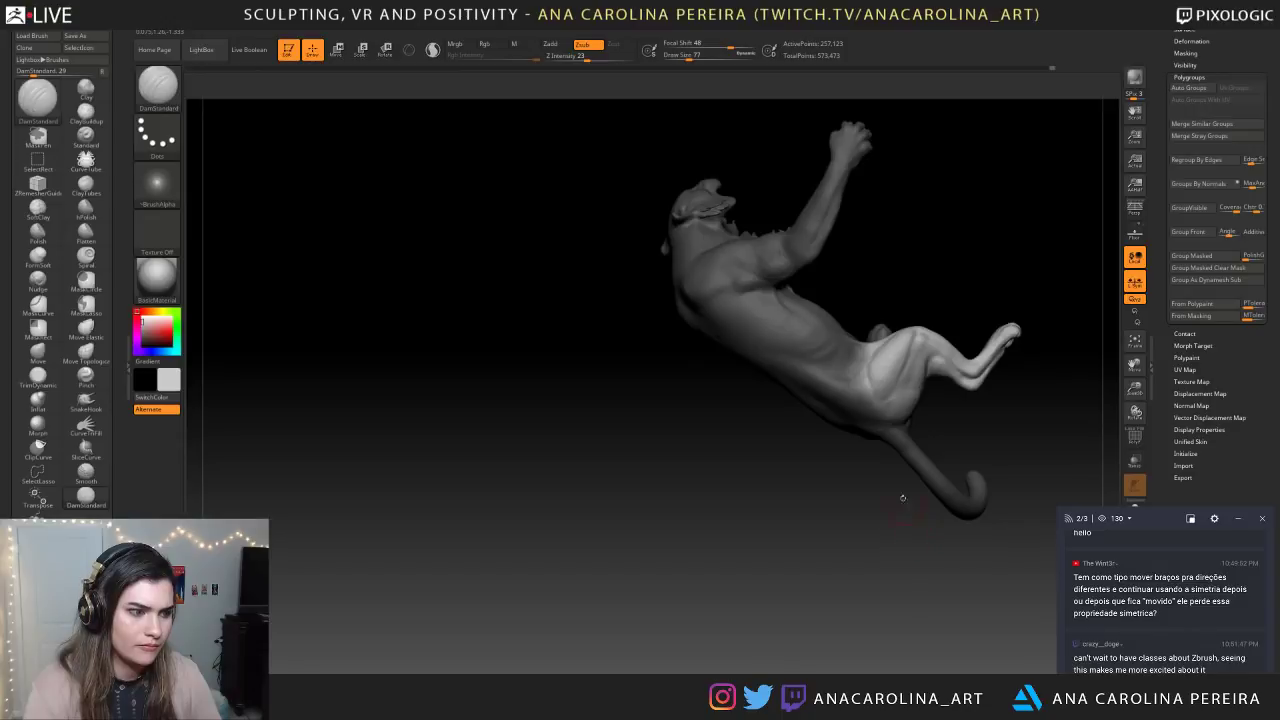
{"action": "left_click_drag", "start_coordinate": [852, 372], "coordinate": [892, 430]}
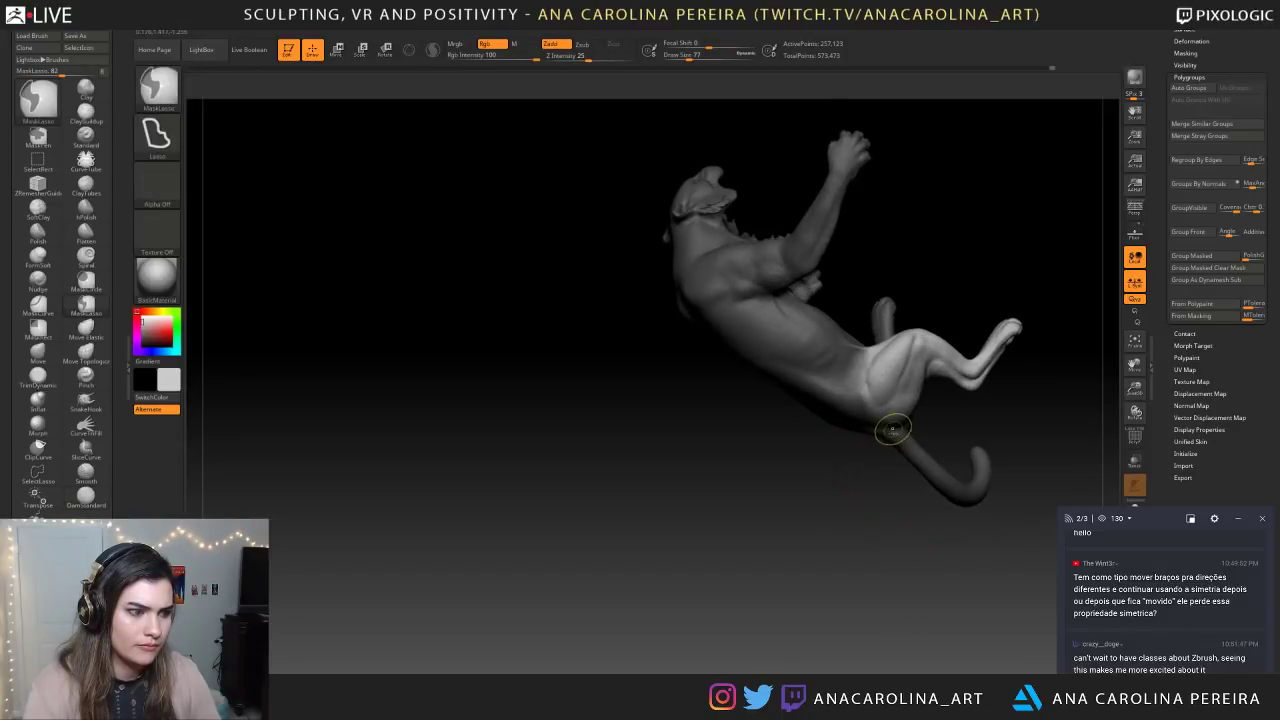
{"action": "mouse_move", "coordinate": [886, 494]}
{"action": "left_mouse_down"}
{"action": "mouse_move", "coordinate": [889, 543]}
{"action": "mouse_move", "coordinate": [909, 520]}
{"action": "left_mouse_up"}
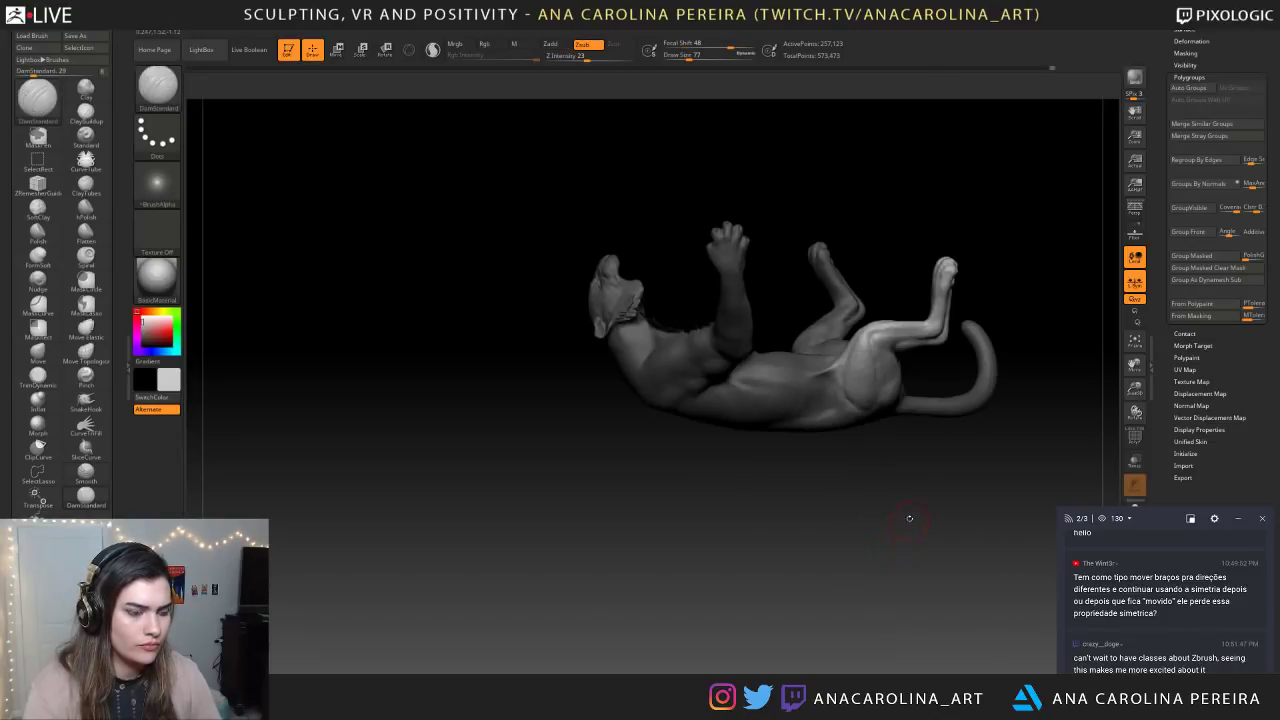
Rotate the free right hind leg about the hip with Transpose and unhide the sphere
{"action": "key", "text": "r"}
{"action": "mouse_move", "coordinate": [866, 381]}
{"action": "left_mouse_down"}
{"action": "mouse_move", "coordinate": [935, 278]}
{"action": "mouse_move", "coordinate": [917, 326]}
{"action": "mouse_move", "coordinate": [945, 362]}
{"action": "left_mouse_up"}
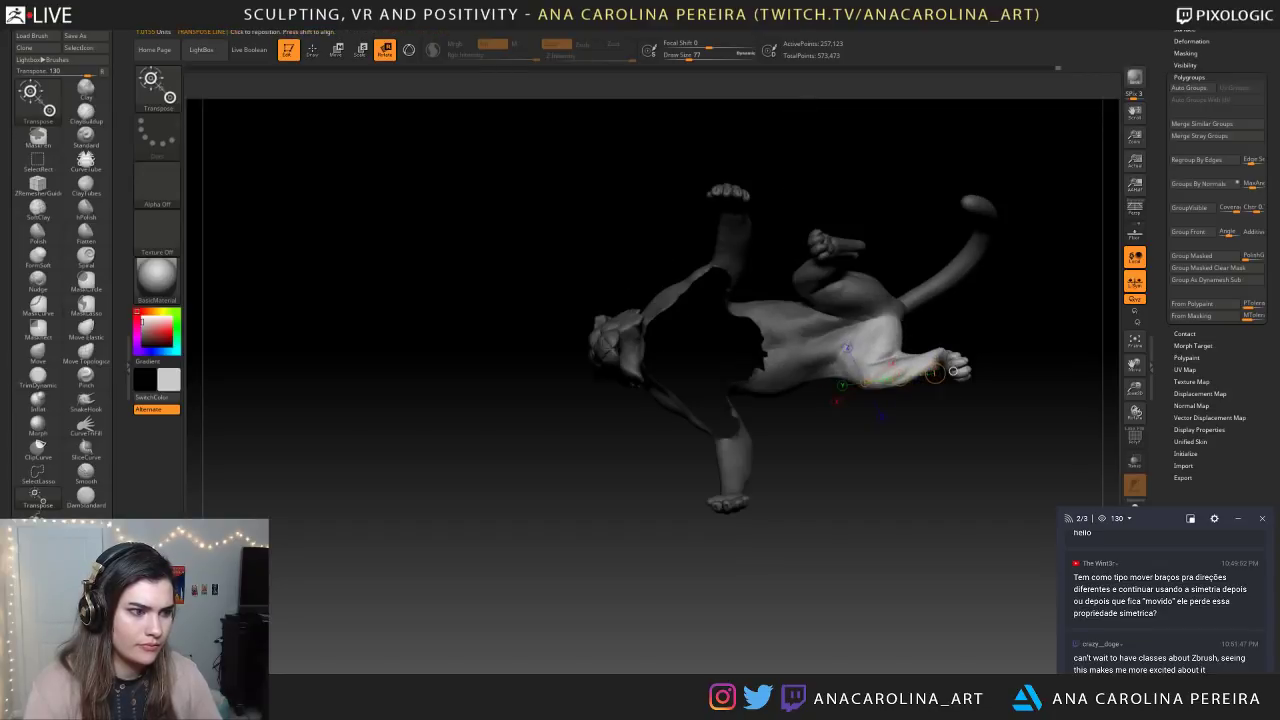
{"action": "key", "text": "ctrl"}
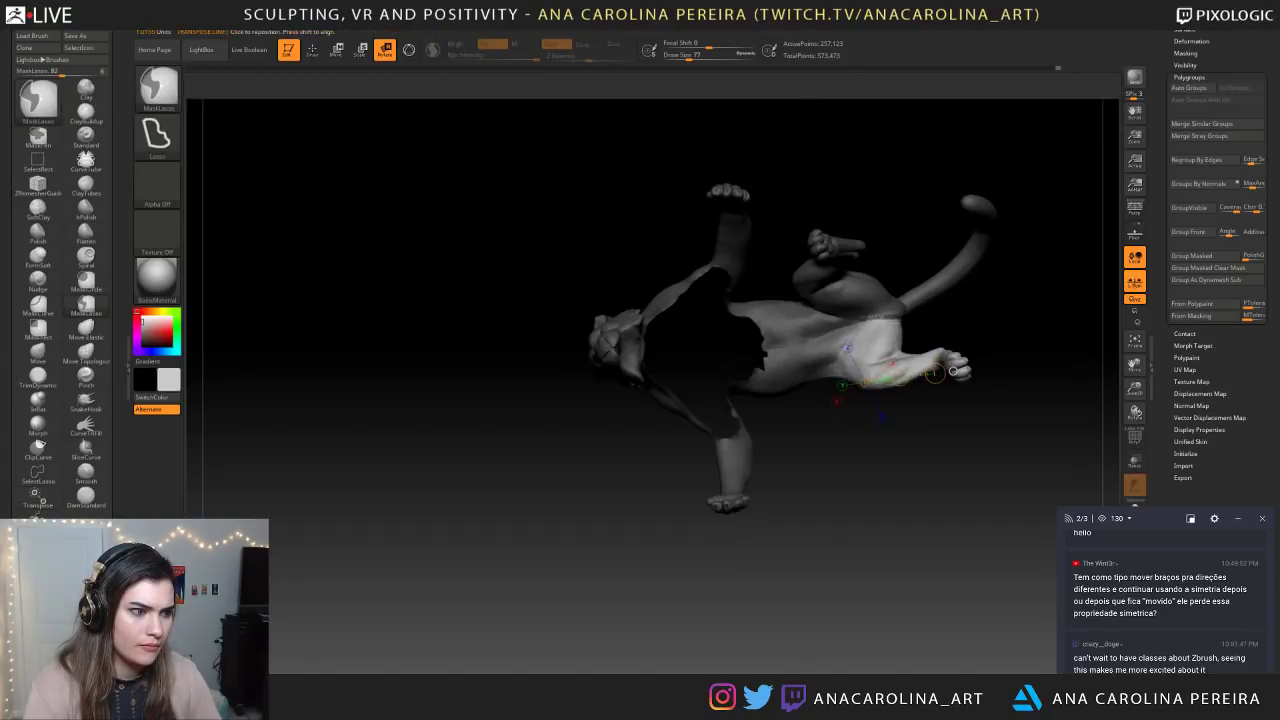
{"action": "left_click_drag", "start_coordinate": [953, 371], "coordinate": [746, 430]}
{"action": "left_click_drag", "start_coordinate": [884, 331], "coordinate": [882, 335]}
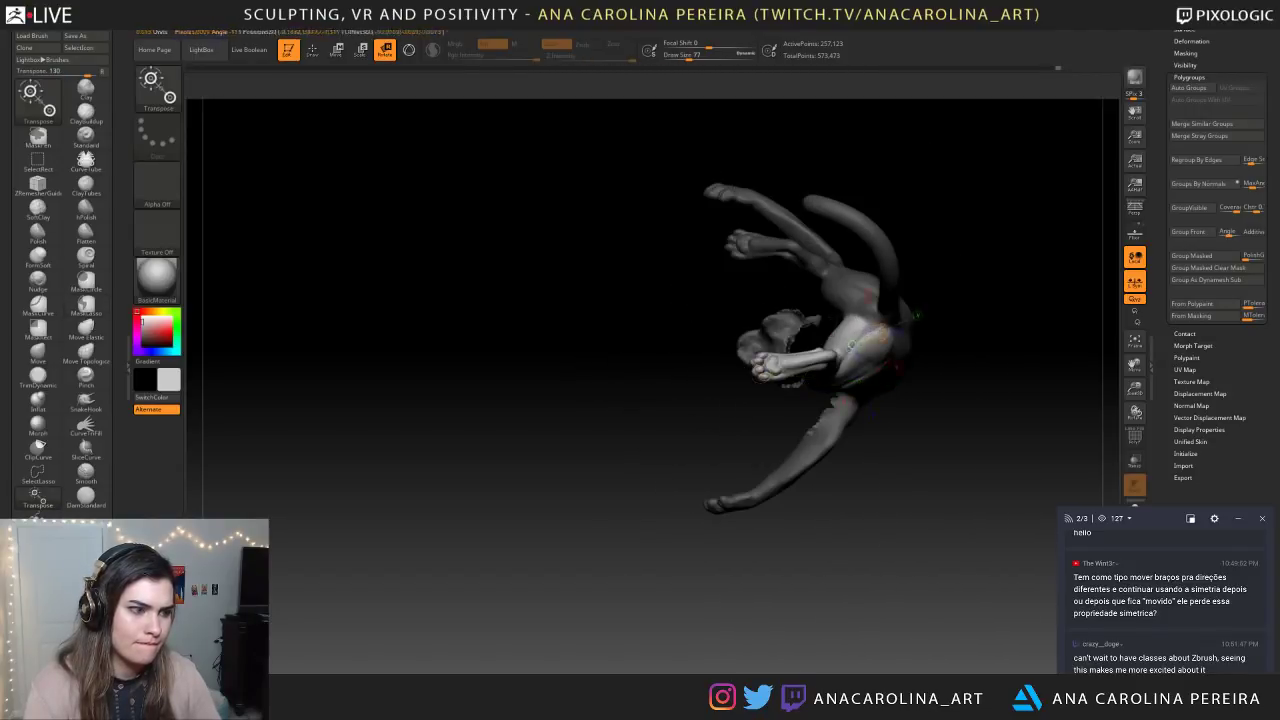
{"action": "left_click_drag", "start_coordinate": [650, 440], "coordinate": [735, 285]}
{"action": "left_click_drag", "start_coordinate": [863, 301], "coordinate": [828, 309]}
{"action": "left_click_drag", "start_coordinate": [700, 440], "coordinate": [675, 310]}
{"action": "left_click", "coordinate": [675, 435], "text": "ctrl+shift"}
{"action": "left_click_drag", "start_coordinate": [675, 400], "coordinate": [675, 452]}
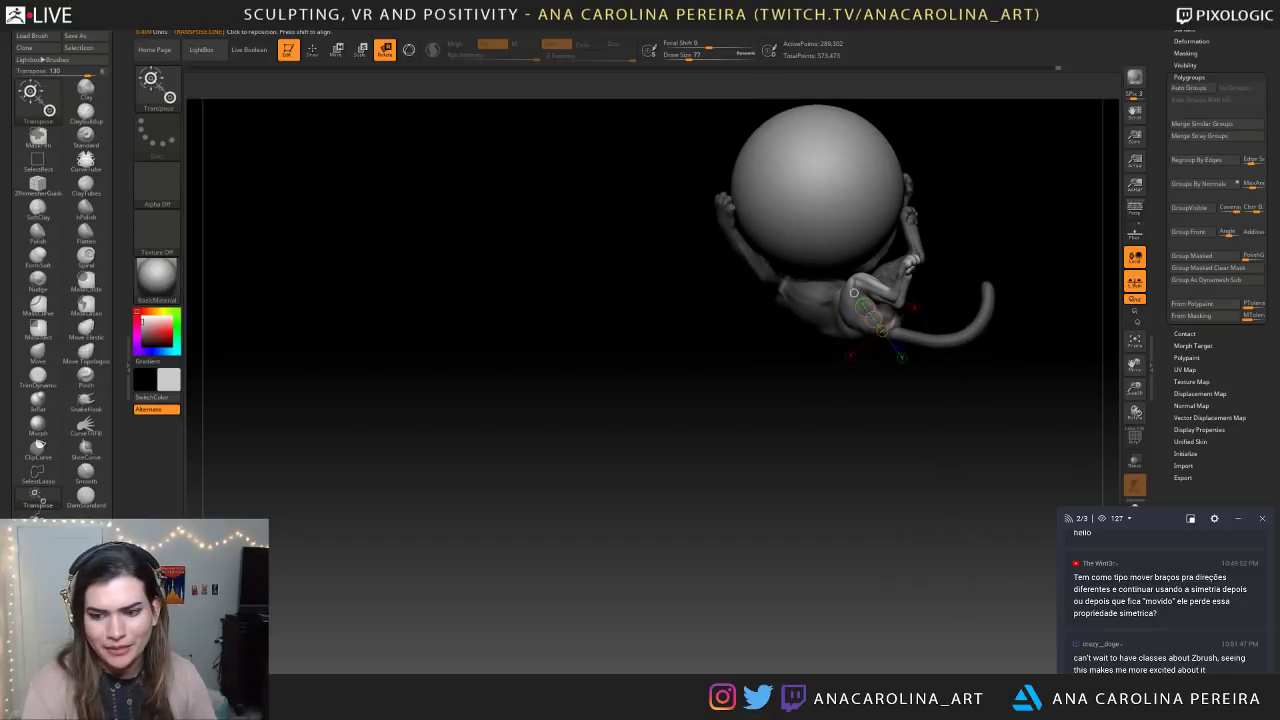
Try to rotate the right hind leg relative to the sphere and undo the rotation
{"action": "left_click_drag", "start_coordinate": [850, 430], "coordinate": [695, 430]}
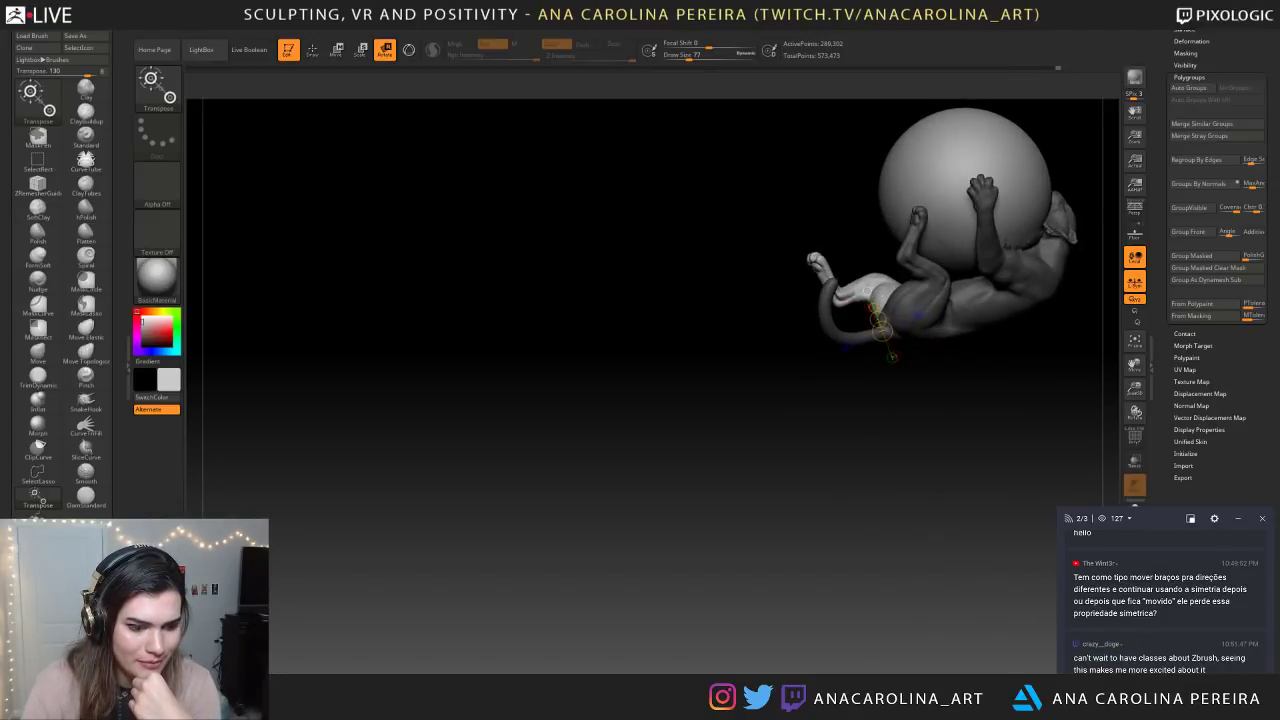
{"action": "left_click_drag", "start_coordinate": [720, 430], "coordinate": [538, 537]}
{"action": "left_click_drag", "start_coordinate": [640, 480], "coordinate": [580, 440]}
{"action": "right_click_drag", "start_coordinate": [828, 358], "coordinate": [925, 366]}
{"action": "mouse_move", "coordinate": [827, 357]}
{"action": "left_mouse_down"}
{"action": "mouse_move", "coordinate": [893, 313]}
{"action": "mouse_move", "coordinate": [876, 322]}
{"action": "left_mouse_up"}
{"action": "key", "text": "ctrl+z"}
Rotate the right hind leg about the hip once more with Transpose and clear the cat's mask
{"action": "mouse_move", "coordinate": [702, 294]}
{"action": "left_mouse_down", "text": "ctrl"}
{"action": "mouse_move", "coordinate": [700, 194]}
{"action": "mouse_move", "coordinate": [830, 205]}
{"action": "mouse_move", "coordinate": [848, 302]}
{"action": "mouse_move", "coordinate": [725, 455]}
{"action": "mouse_move", "coordinate": [708, 440]}
{"action": "left_mouse_up", "text": "ctrl"}
{"action": "mouse_move", "coordinate": [708, 440]}
{"action": "right_mouse_down"}
{"action": "mouse_move", "coordinate": [545, 440]}
{"action": "mouse_move", "coordinate": [615, 440]}
{"action": "right_mouse_up"}
{"action": "mouse_move", "coordinate": [851, 308]}
{"action": "right_mouse_down", "text": "ctrl"}
{"action": "mouse_move", "coordinate": [925, 302]}
{"action": "mouse_move", "coordinate": [930, 290]}
{"action": "mouse_move", "coordinate": [943, 310]}
{"action": "mouse_move", "coordinate": [930, 338]}
{"action": "mouse_move", "coordinate": [905, 345]}
{"action": "right_mouse_up", "text": "ctrl"}
{"action": "left_click_drag", "start_coordinate": [830, 390], "coordinate": [937, 281]}
{"action": "right_click_drag", "start_coordinate": [936, 282], "coordinate": [746, 322]}
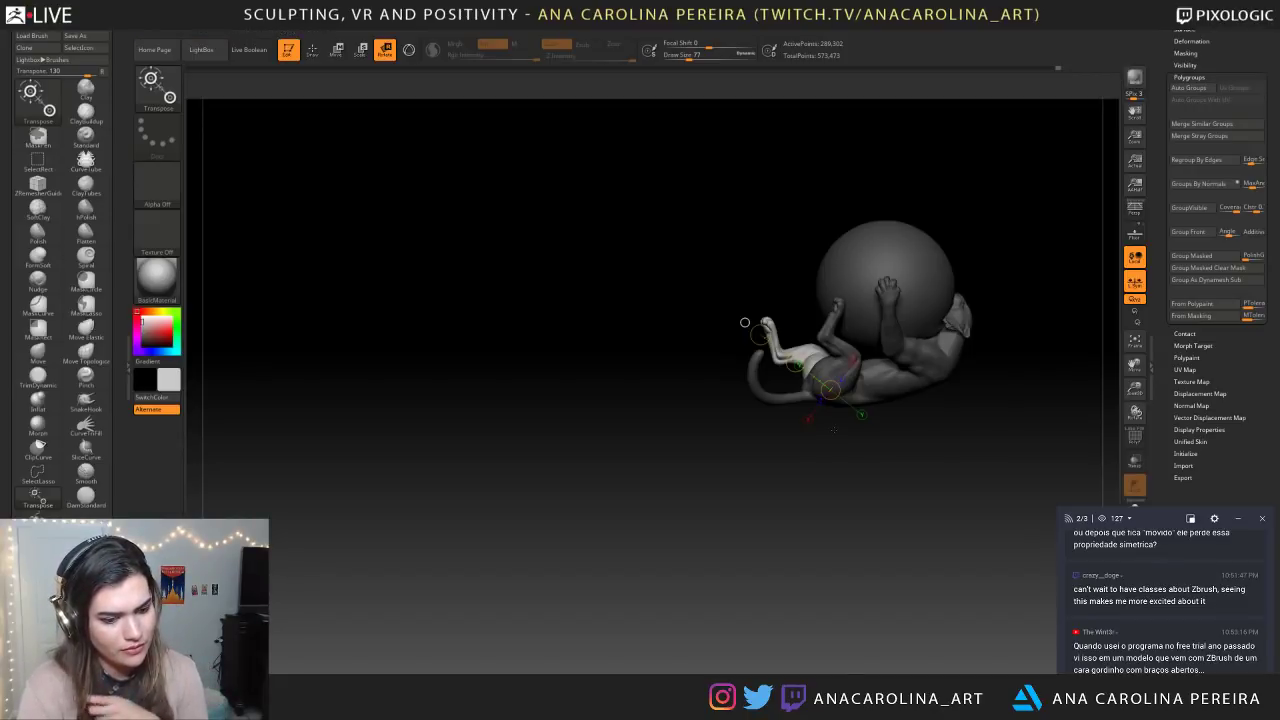
{"action": "mouse_move", "coordinate": [745, 322]}
{"action": "right_mouse_down"}
{"action": "mouse_move", "coordinate": [990, 273]}
{"action": "mouse_move", "coordinate": [819, 221]}
{"action": "mouse_move", "coordinate": [917, 331]}
{"action": "mouse_move", "coordinate": [749, 329]}
{"action": "mouse_move", "coordinate": [834, 337]}
{"action": "mouse_move", "coordinate": [754, 343]}
{"action": "mouse_move", "coordinate": [742, 332]}
{"action": "mouse_move", "coordinate": [687, 402]}
{"action": "mouse_move", "coordinate": [706, 397]}
{"action": "right_mouse_up"}
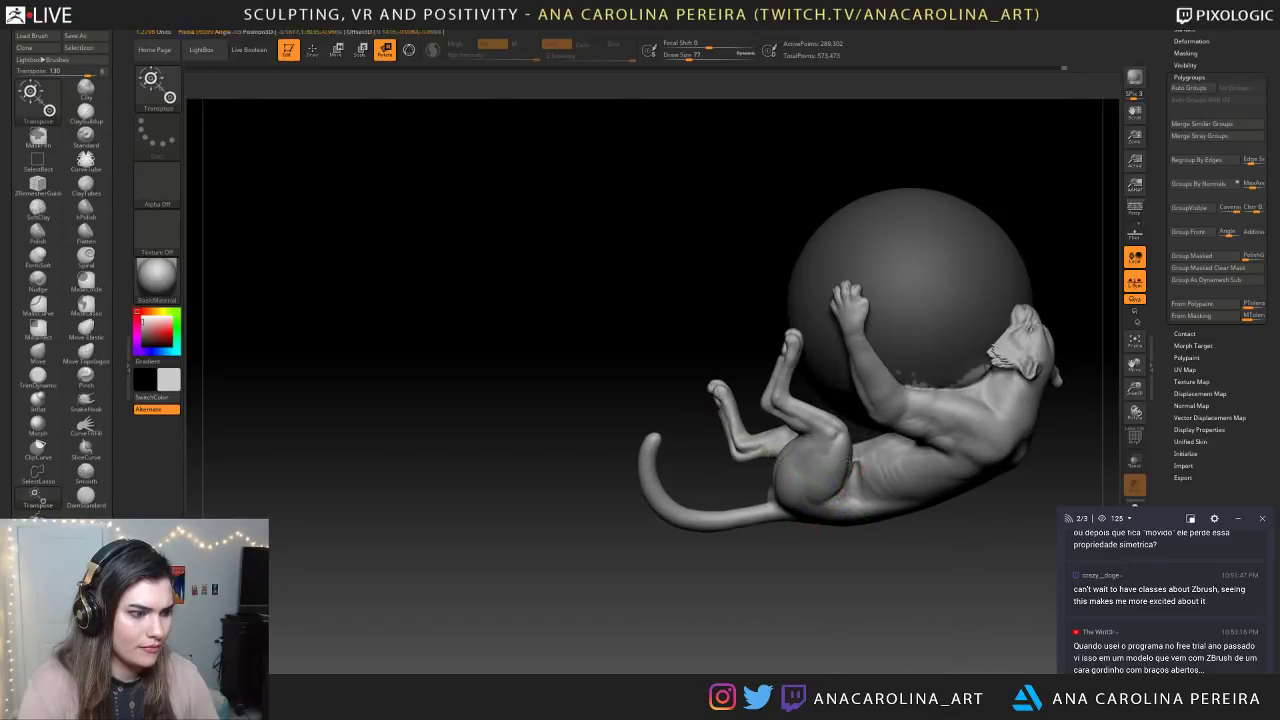
{"action": "key", "text": "ctrl+z"}
{"action": "key", "text": "ctrl+z"}
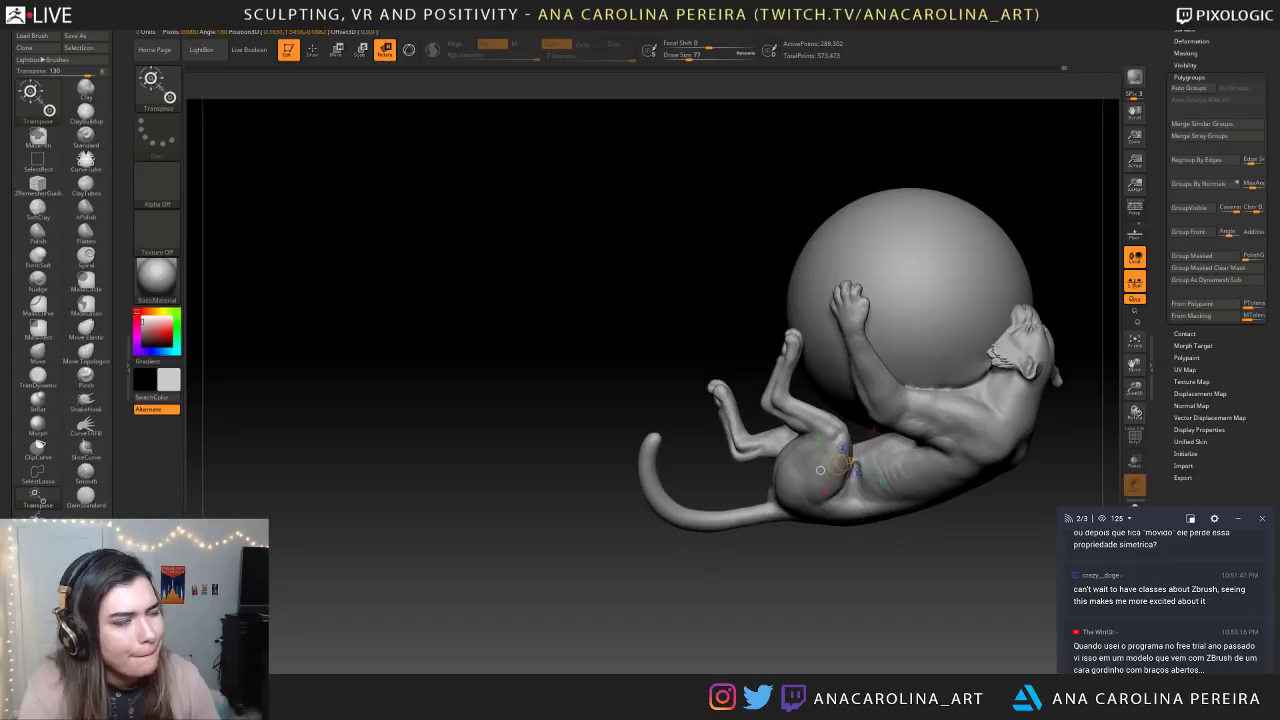
Mask the cat except for its left hind paw while the sphere is hidden, and bring the sphere back
{"action": "key", "text": "b"}
{"action": "key", "text": "s"}
{"action": "key", "text": "r"}
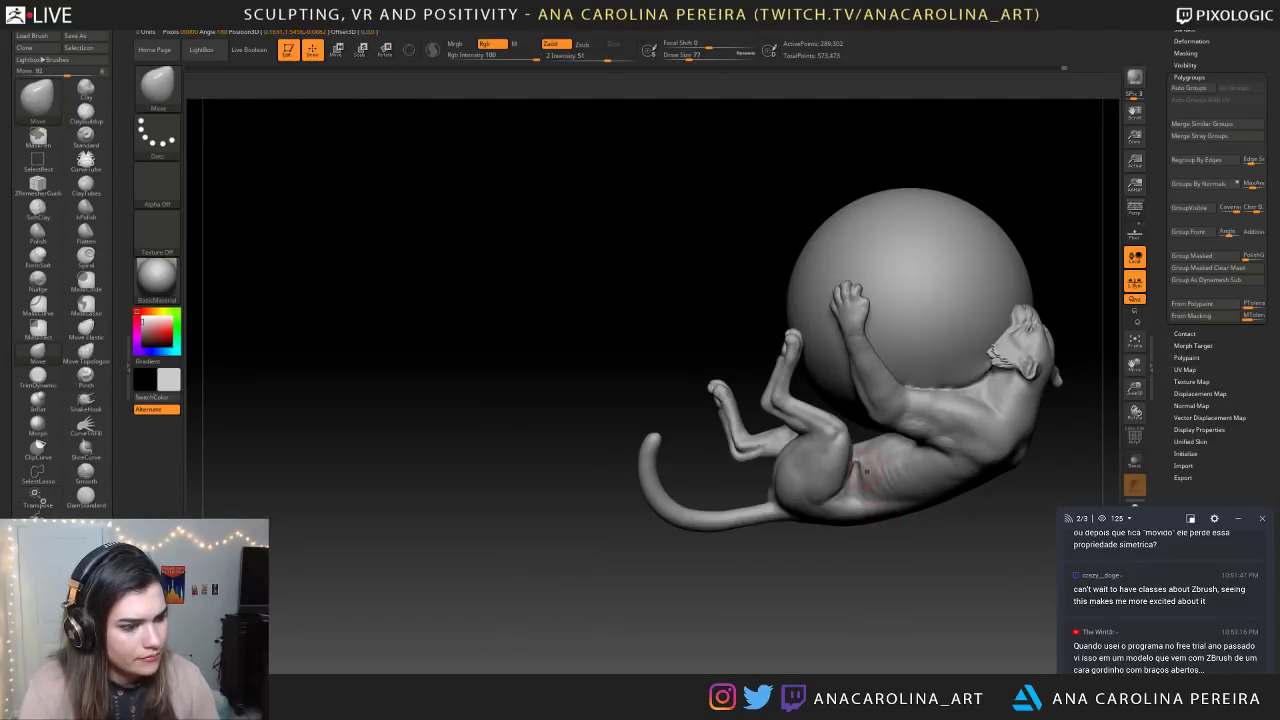
{"action": "left_click", "coordinate": [873, 468], "text": "ctrl+shift"}
{"action": "right_click_drag", "start_coordinate": [850, 430], "coordinate": [836, 422]}
{"action": "mouse_move", "coordinate": [762, 350]}
{"action": "left_mouse_down", "text": "ctrl"}
{"action": "mouse_move", "coordinate": [760, 300]}
{"action": "mouse_move", "coordinate": [792, 352]}
{"action": "left_mouse_up", "text": "ctrl"}
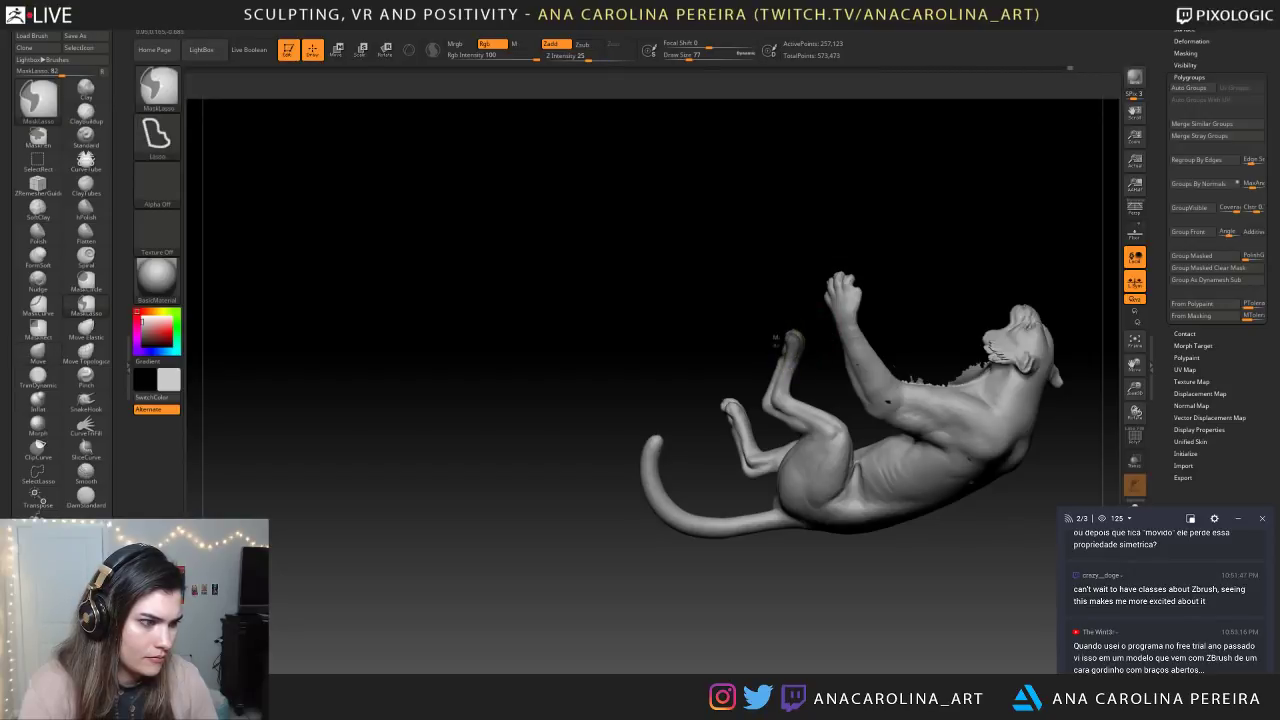
{"action": "left_click", "coordinate": [850, 560], "text": "ctrl"}
{"action": "left_click_drag", "start_coordinate": [867, 578], "coordinate": [850, 621]}
{"action": "left_click", "coordinate": [877, 571], "text": "ctrl+shift"}
{"action": "left_click_drag", "start_coordinate": [917, 670], "coordinate": [848, 662]}
Try to rotate the left hind paw about the ankle with Transpose while the sphere is unmasked
{"action": "key", "text": "r"}
{"action": "left_click", "coordinate": [757, 320]}
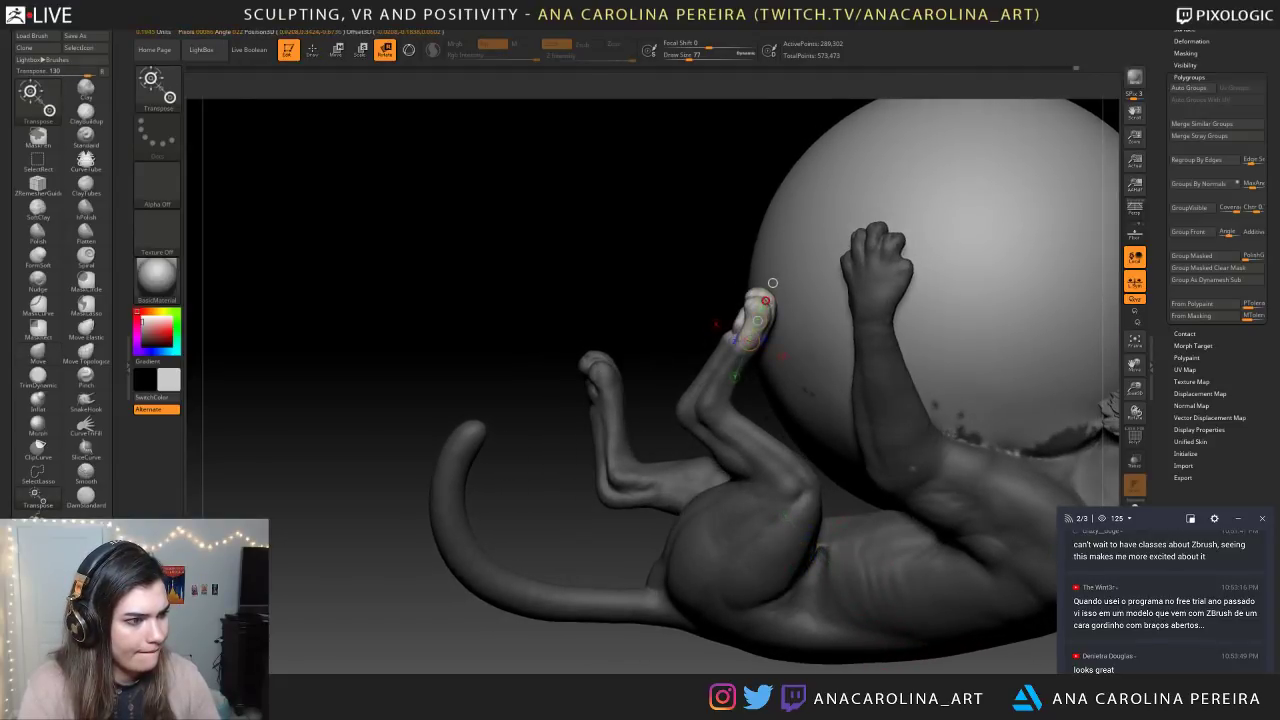
{"action": "key", "text": "f"}
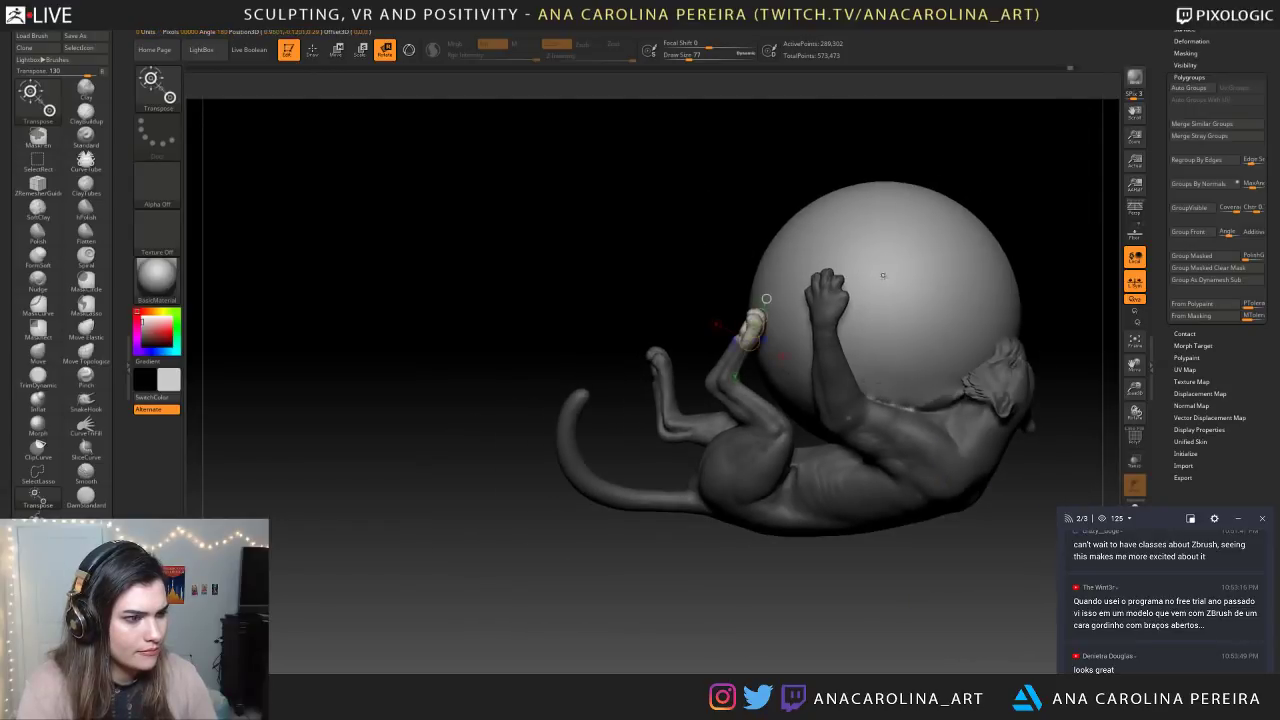
Isolate the sphere, mask it completely, and bring the cat back into view
{"action": "key", "text": "b"}
{"action": "key", "text": "m"}
{"action": "key", "text": "v"}
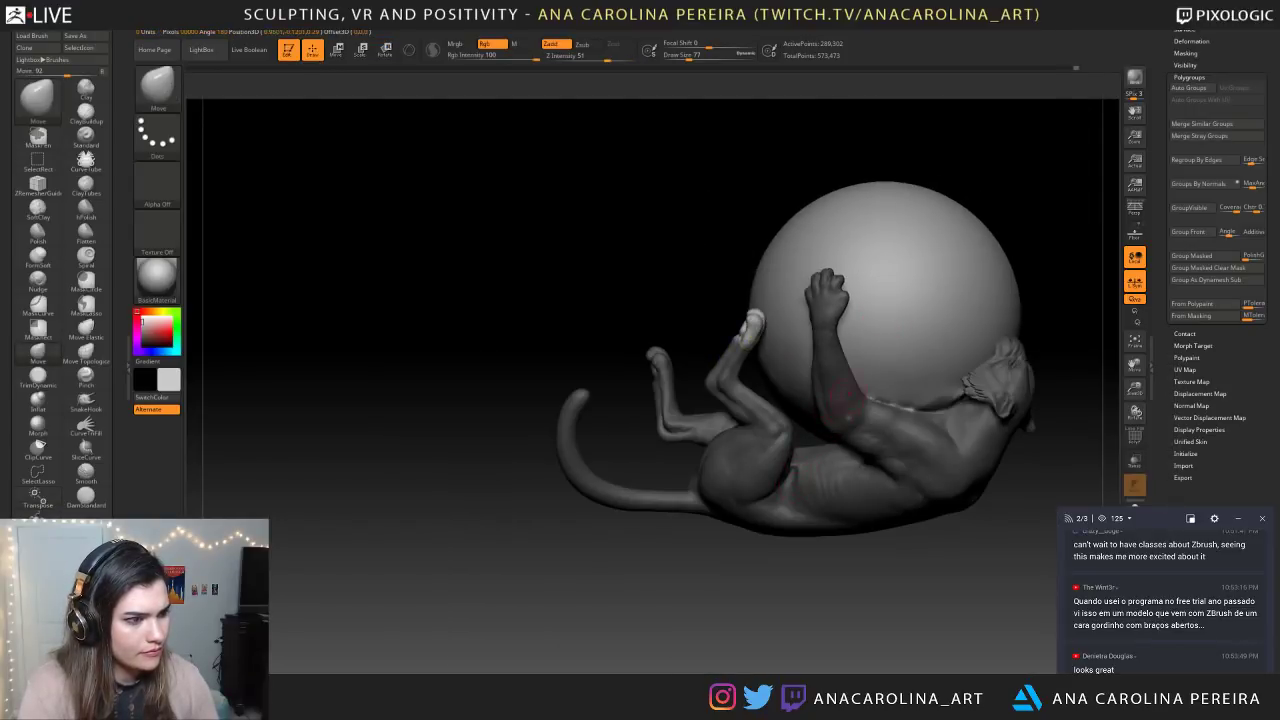
{"action": "left_click", "coordinate": [884, 344], "text": "ctrl+shift"}
{"action": "mouse_move", "coordinate": [990, 152]}
{"action": "left_mouse_down", "text": "ctrl"}
{"action": "mouse_move", "coordinate": [825, 158]}
{"action": "mouse_move", "coordinate": [971, 538]}
{"action": "mouse_move", "coordinate": [1043, 400]}
{"action": "left_mouse_up", "text": "ctrl"}
{"action": "mouse_move", "coordinate": [1033, 195]}
{"action": "left_mouse_down", "text": "ctrl"}
{"action": "mouse_move", "coordinate": [917, 152]}
{"action": "mouse_move", "coordinate": [915, 670]}
{"action": "mouse_move", "coordinate": [1090, 370]}
{"action": "left_mouse_up", "text": "ctrl"}
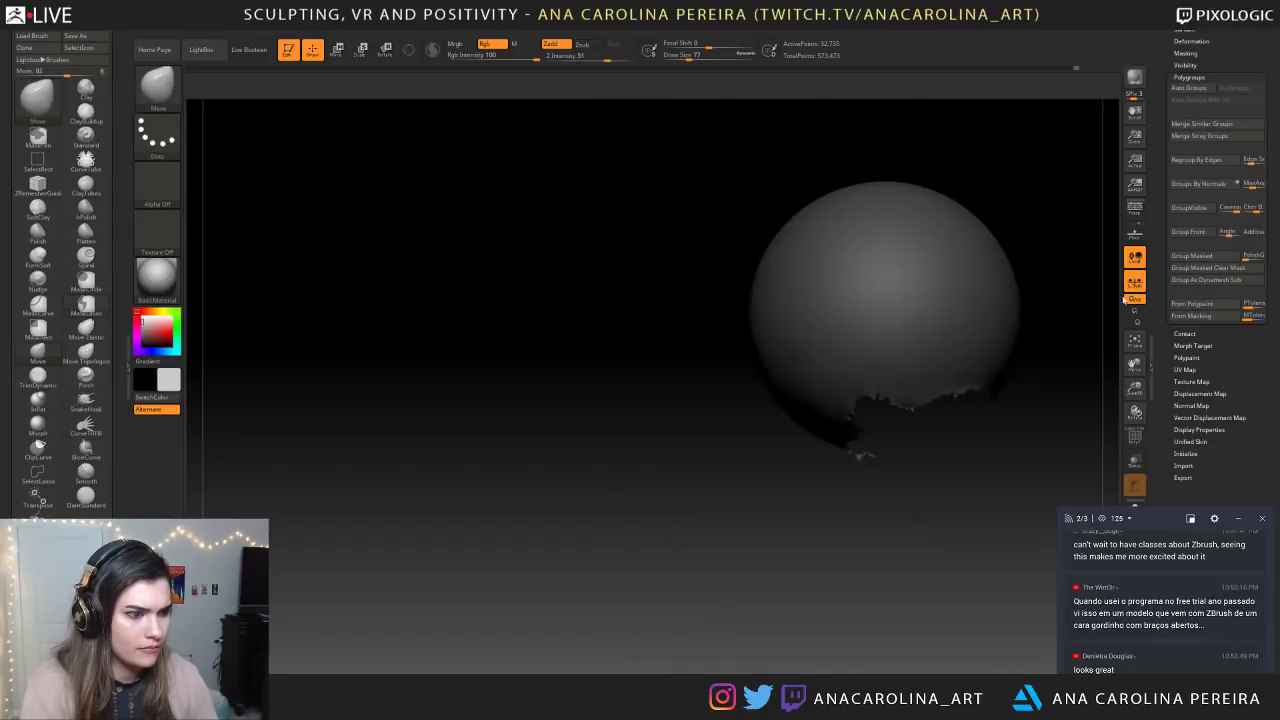
{"action": "left_click", "coordinate": [1040, 465], "text": "ctrl+shift"}
Rotate the free left hind paw about its ankle with Transpose
{"action": "mouse_move", "coordinate": [918, 568]}
{"action": "left_mouse_down"}
{"action": "mouse_move", "coordinate": [872, 570]}
{"action": "mouse_move", "coordinate": [880, 604]}
{"action": "left_mouse_up"}
{"action": "left_click", "coordinate": [890, 564], "text": "ctrl+shift"}
{"action": "mouse_move", "coordinate": [885, 604]}
{"action": "left_mouse_down"}
{"action": "mouse_move", "coordinate": [865, 601]}
{"action": "mouse_move", "coordinate": [879, 629]}
{"action": "mouse_move", "coordinate": [925, 630]}
{"action": "mouse_move", "coordinate": [850, 636]}
{"action": "left_mouse_up"}
{"action": "key", "text": "r"}
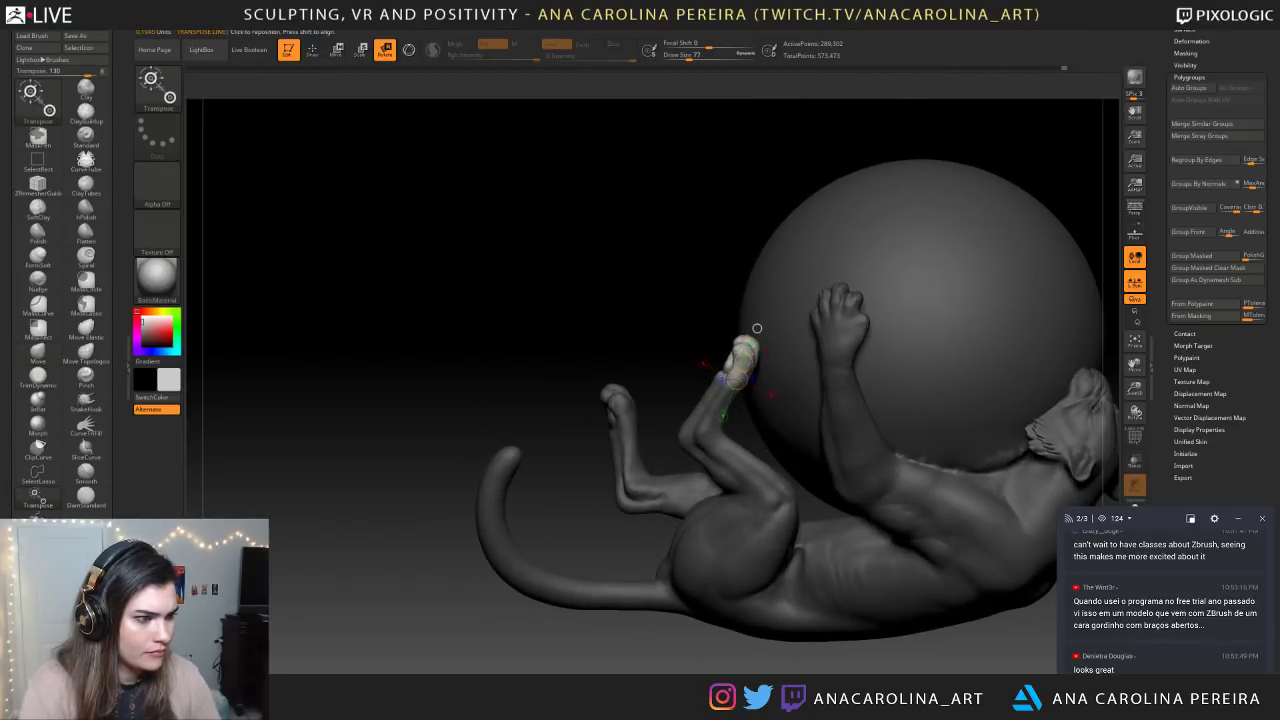
{"action": "left_click_drag", "start_coordinate": [750, 346], "coordinate": [763, 355]}
{"action": "key", "text": "ctrl+z"}
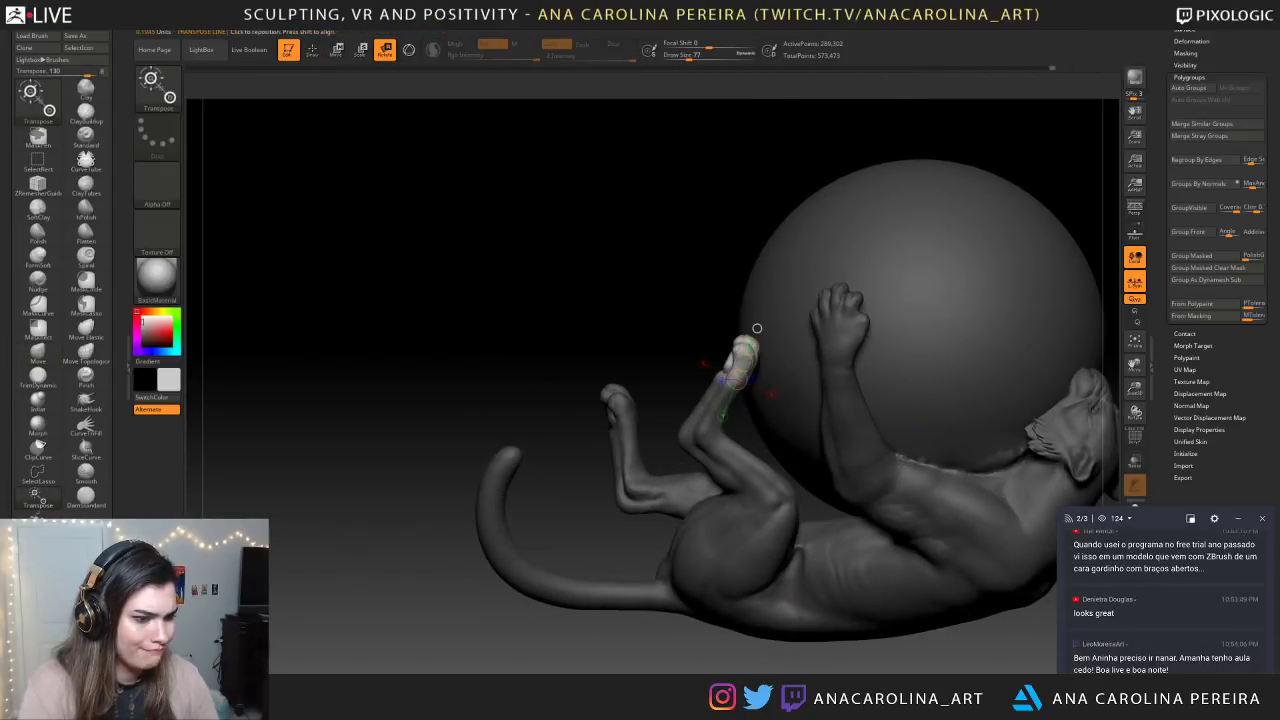
{"action": "right_click_drag", "start_coordinate": [760, 362], "coordinate": [751, 344], "text": "ctrl"}
{"action": "mouse_move", "coordinate": [988, 305]}
{"action": "left_mouse_down", "text": "ctrl"}
{"action": "mouse_move", "coordinate": [866, 322]}
{"action": "mouse_move", "coordinate": [808, 486]}
{"action": "mouse_move", "coordinate": [1022, 540]}
{"action": "mouse_move", "coordinate": [998, 418]}
{"action": "mouse_move", "coordinate": [790, 300]}
{"action": "mouse_move", "coordinate": [768, 418]}
{"action": "mouse_move", "coordinate": [877, 606]}
{"action": "mouse_move", "coordinate": [960, 590]}
{"action": "left_mouse_up", "text": "ctrl"}
{"action": "mouse_move", "coordinate": [940, 610]}
{"action": "left_mouse_down"}
{"action": "mouse_move", "coordinate": [720, 612]}
{"action": "mouse_move", "coordinate": [945, 600]}
{"action": "left_mouse_up"}
{"action": "right_click_drag", "start_coordinate": [945, 560], "coordinate": [945, 640], "text": "ctrl"}
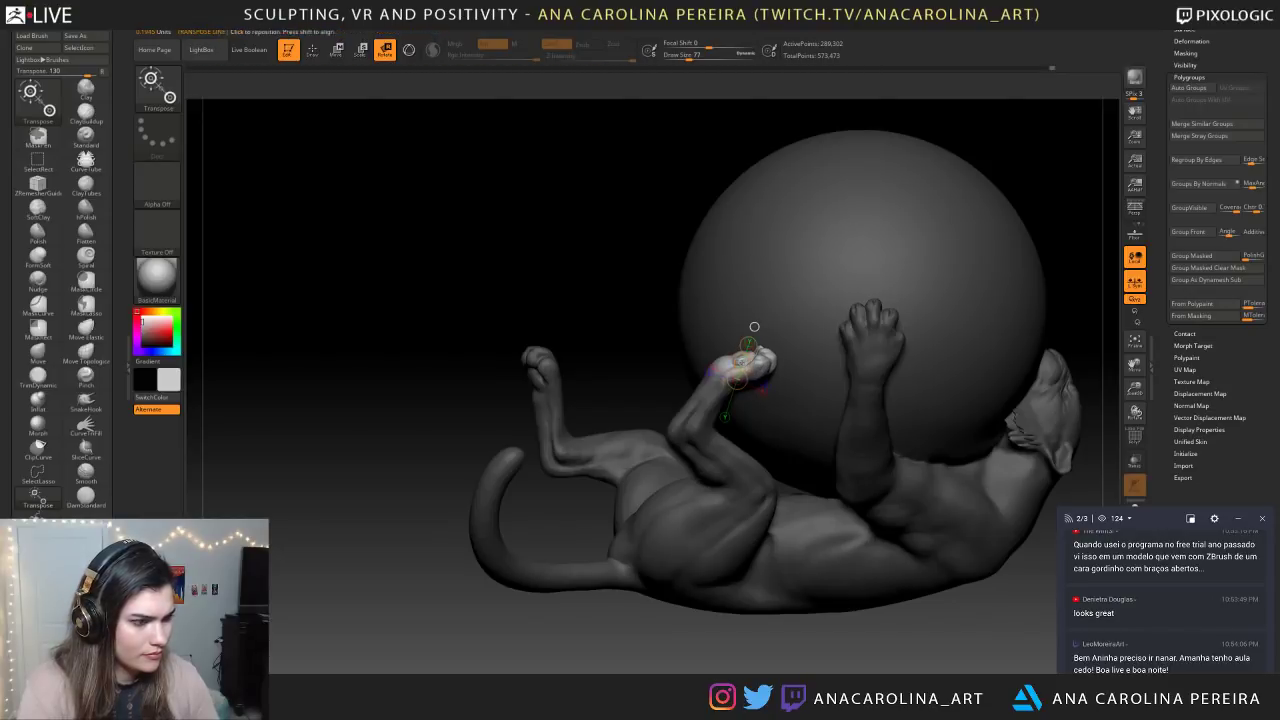
Soften the mask at the left hind ankle, then shift and rotate the paw against the sphere with Transpose
{"action": "key", "text": "w"}
{"action": "left_click_drag", "start_coordinate": [560, 300], "coordinate": [700, 345]}
{"action": "right_click_drag", "start_coordinate": [700, 345], "coordinate": [620, 346], "text": "ctrl"}
{"action": "left_click", "coordinate": [740, 375], "text": "ctrl"}
{"action": "right_click_drag", "start_coordinate": [750, 450], "coordinate": [795, 629], "text": "ctrl"}
{"action": "left_click_drag", "start_coordinate": [795, 629], "coordinate": [803, 650]}
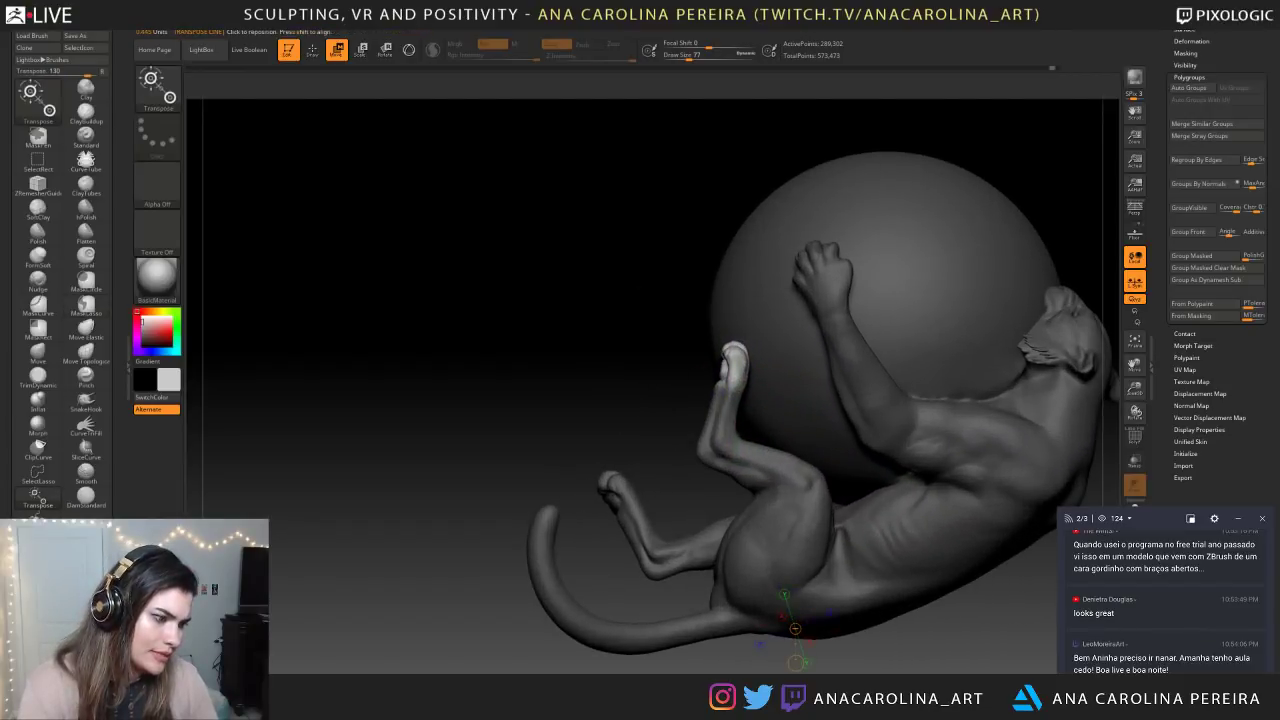
{"action": "right_click_drag", "start_coordinate": [700, 380], "coordinate": [800, 420]}
{"action": "key", "text": "r"}
{"action": "left_click_drag", "start_coordinate": [828, 406], "coordinate": [857, 373]}
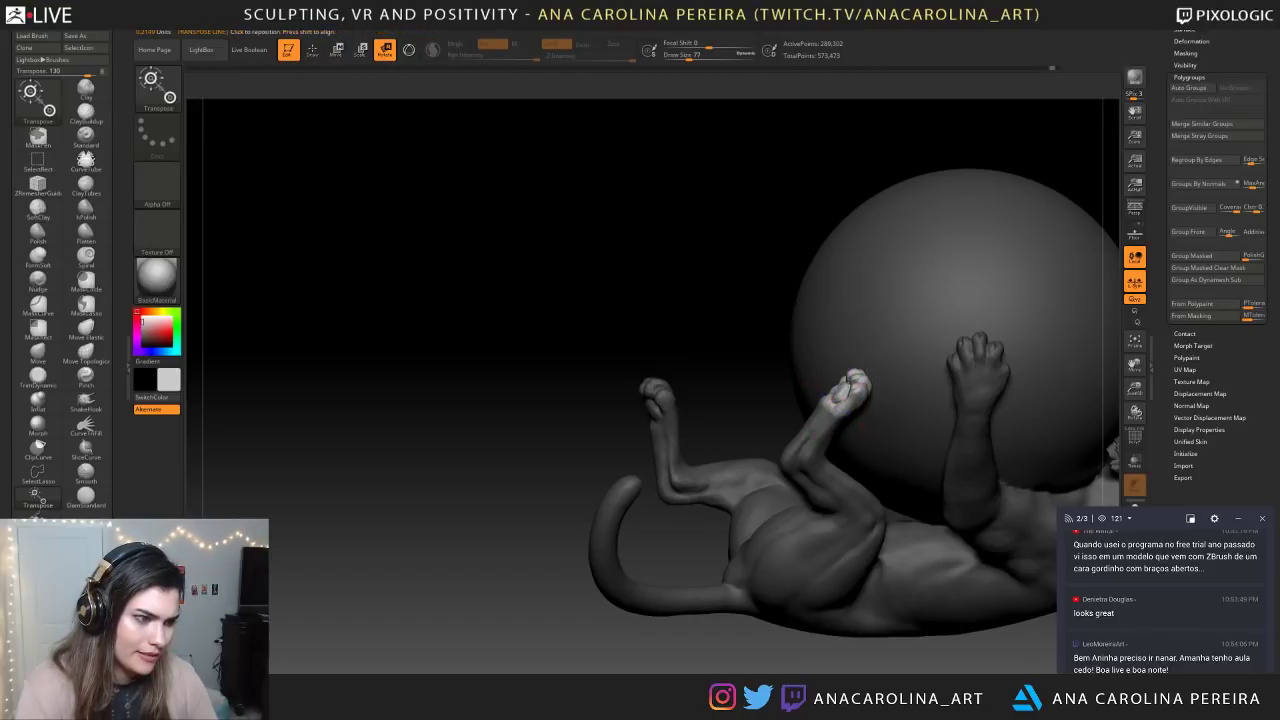
Check the hind paw against the sphere from several angles, clear the cat's mask, and activate the Move brush
{"action": "right_click_drag", "start_coordinate": [866, 362], "coordinate": [850, 240], "text": "ctrl"}
{"action": "right_click_drag", "start_coordinate": [700, 340], "coordinate": [930, 350]}
{"action": "right_click_drag", "start_coordinate": [850, 300], "coordinate": [850, 350], "text": "ctrl"}
{"action": "right_click_drag", "start_coordinate": [700, 350], "coordinate": [875, 370]}
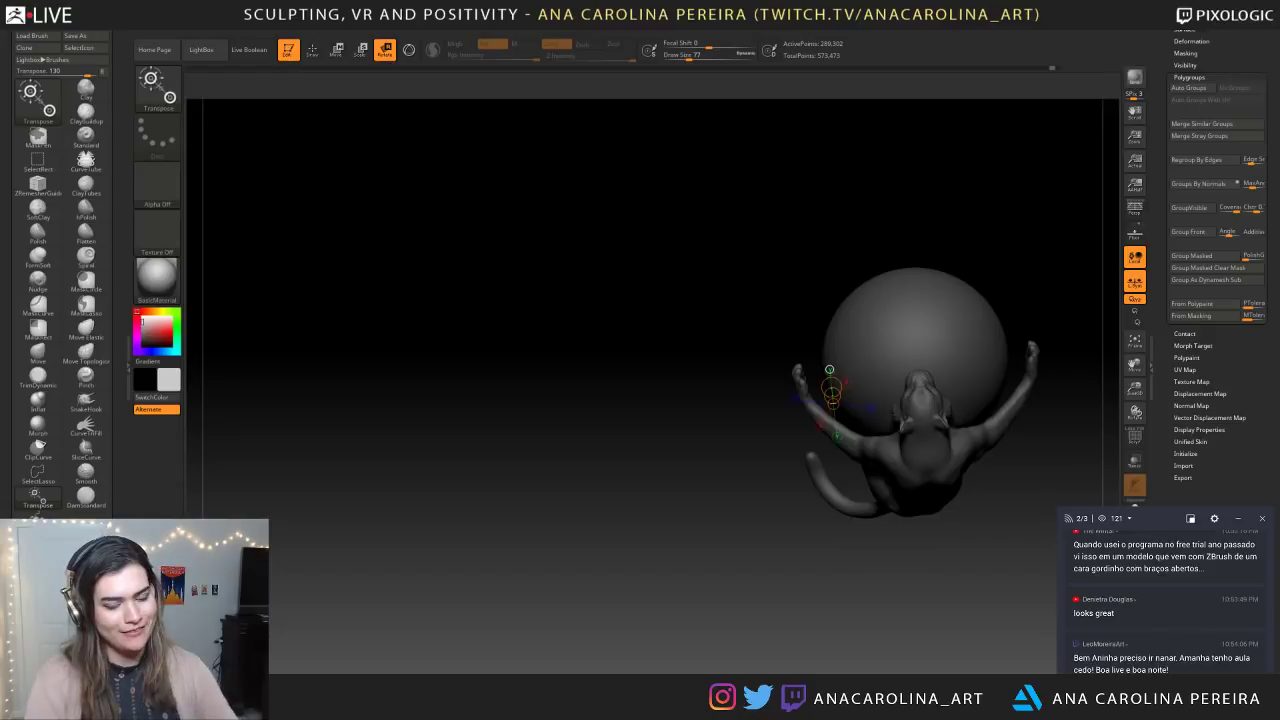
{"action": "left_click_drag", "start_coordinate": [650, 400], "coordinate": [310, 400]}
{"action": "mouse_move", "coordinate": [854, 371]}
{"action": "right_mouse_down"}
{"action": "mouse_move", "coordinate": [890, 380]}
{"action": "mouse_move", "coordinate": [866, 366]}
{"action": "right_mouse_up"}
{"action": "key", "text": "ctrl+shift+a"}
{"action": "left_click_drag", "start_coordinate": [849, 483], "coordinate": [816, 567]}
{"action": "right_click_drag", "start_coordinate": [824, 545], "coordinate": [829, 534], "text": "ctrl"}
{"action": "key", "text": "b"}
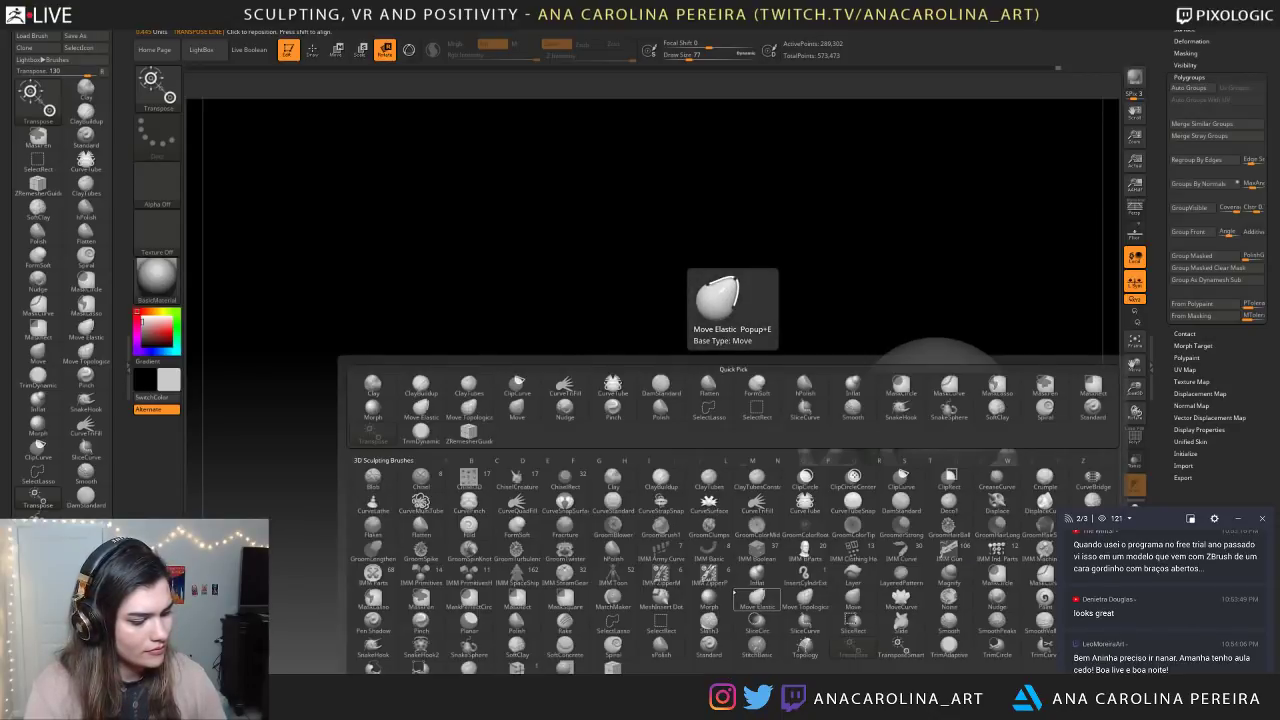
{"action": "left_click", "coordinate": [736, 592]}
{"action": "right_click_drag", "start_coordinate": [760, 563], "coordinate": [800, 640], "text": "ctrl"}
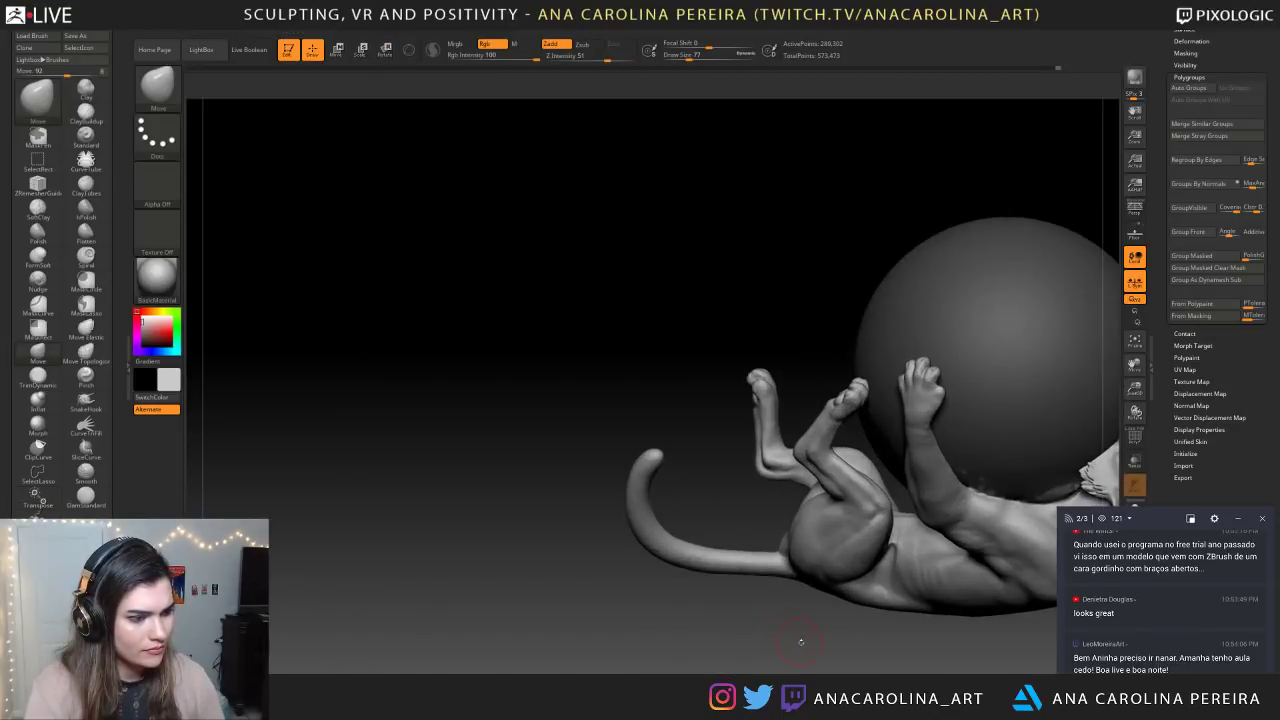
Mask the cat and the sphere, leaving only the left hind foot below the hock free
{"action": "left_click", "coordinate": [862, 548], "text": "ctrl+shift"}
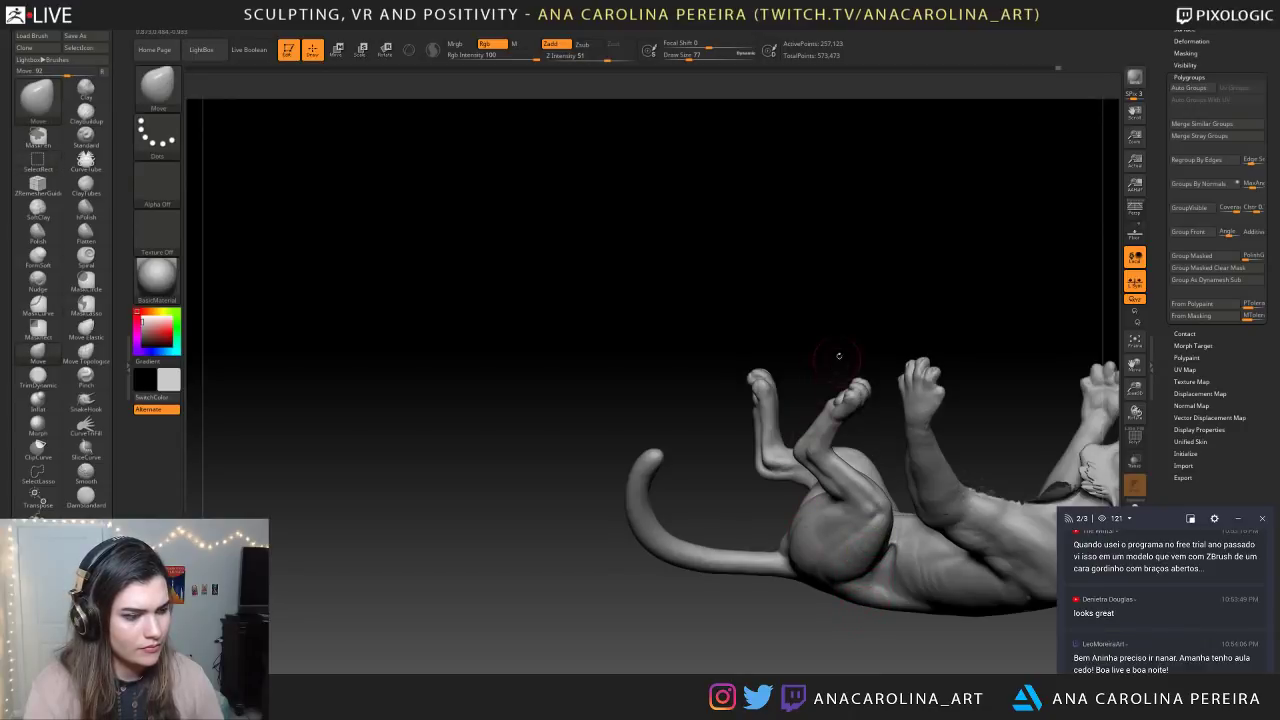
{"action": "right_click_drag", "start_coordinate": [837, 359], "coordinate": [846, 294]}
{"action": "left_click_drag", "start_coordinate": [835, 296], "coordinate": [829, 301], "text": "ctrl"}
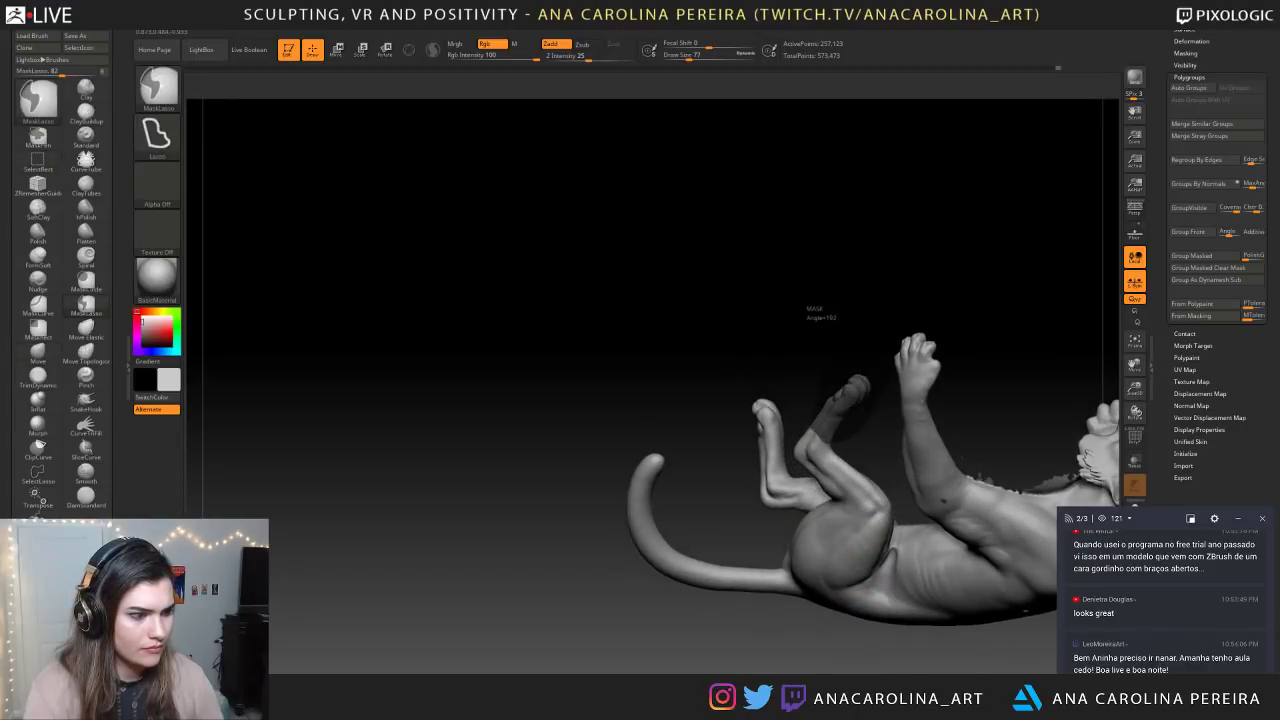
{"action": "left_click", "coordinate": [866, 428], "text": "ctrl"}
{"action": "left_click", "coordinate": [866, 428], "text": "ctrl+shift"}
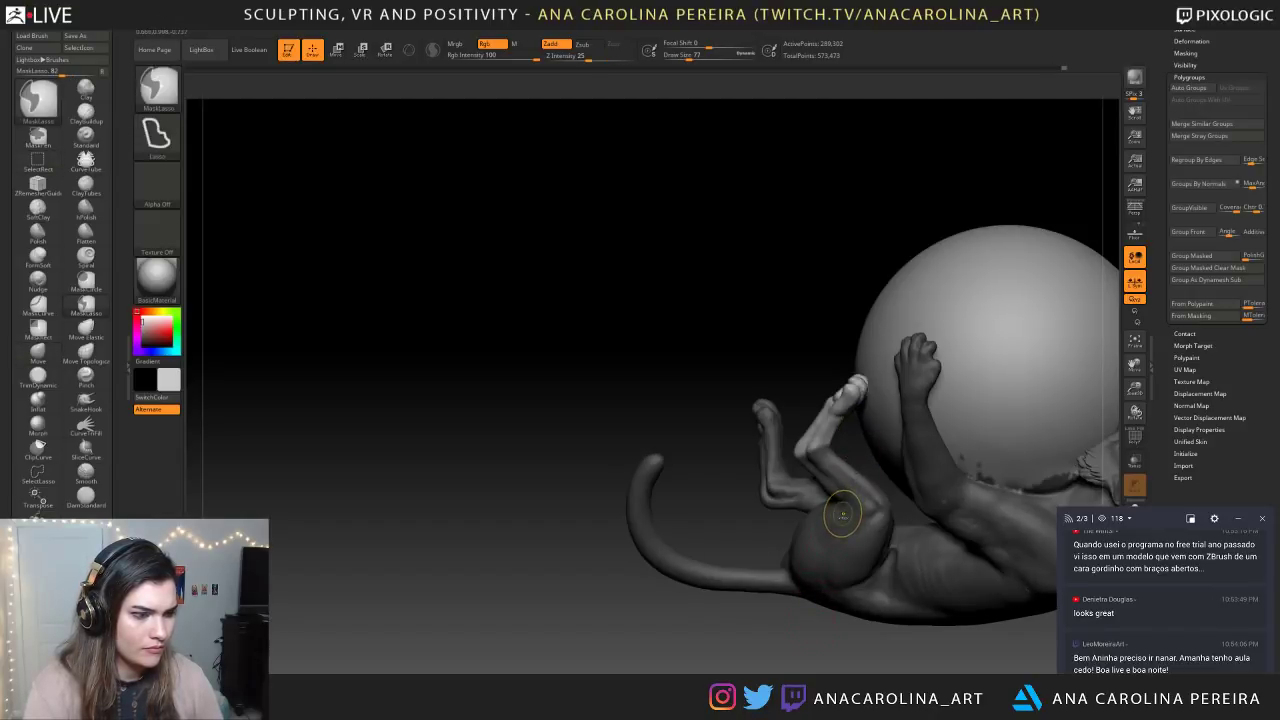
{"action": "key", "text": "ctrl+z"}
{"action": "key", "text": "ctrl+z"}
{"action": "left_click", "coordinate": [865, 432], "text": "ctrl+shift"}
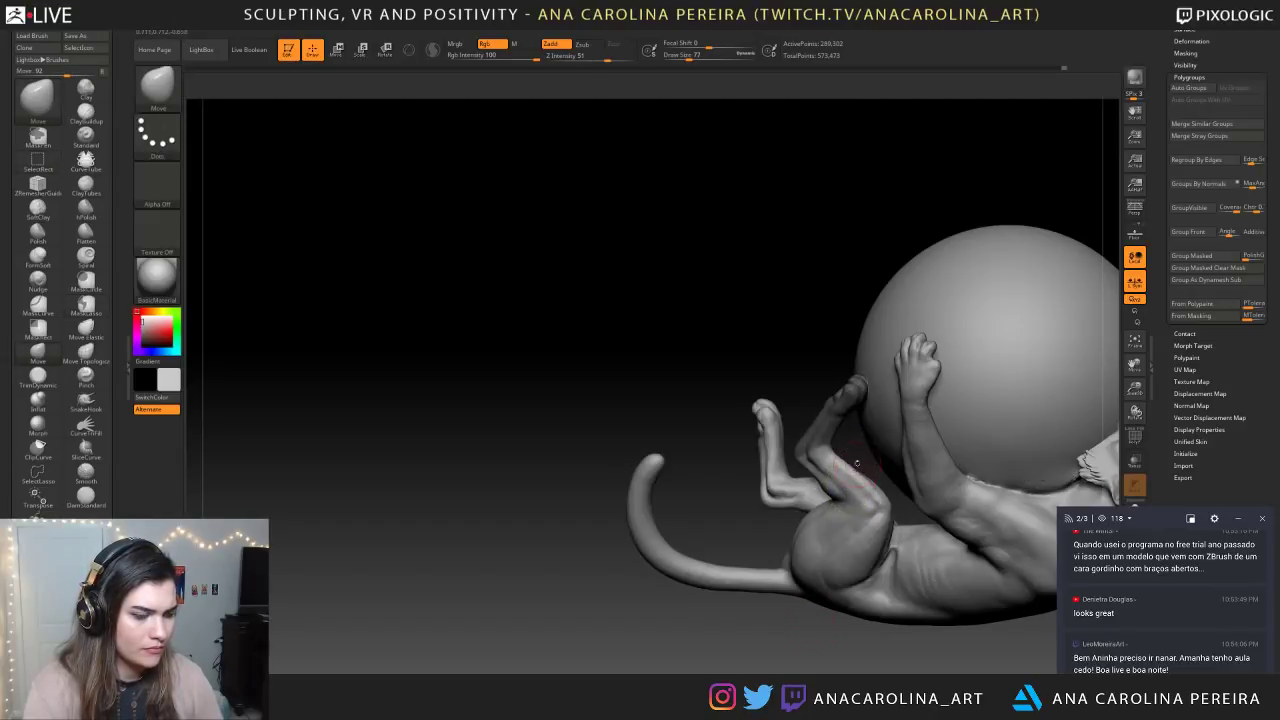
{"action": "left_click", "coordinate": [865, 432], "text": "ctrl"}
Set the draw size to 112, reshape the left hind foot with the Move brush, and soften its mask edge
{"action": "left_click_drag", "start_coordinate": [740, 640], "coordinate": [878, 626]}
{"action": "key", "text": "space"}
{"action": "left_click_drag", "start_coordinate": [884, 508], "coordinate": [893, 508]}
{"action": "left_click_drag", "start_coordinate": [880, 634], "coordinate": [765, 632]}
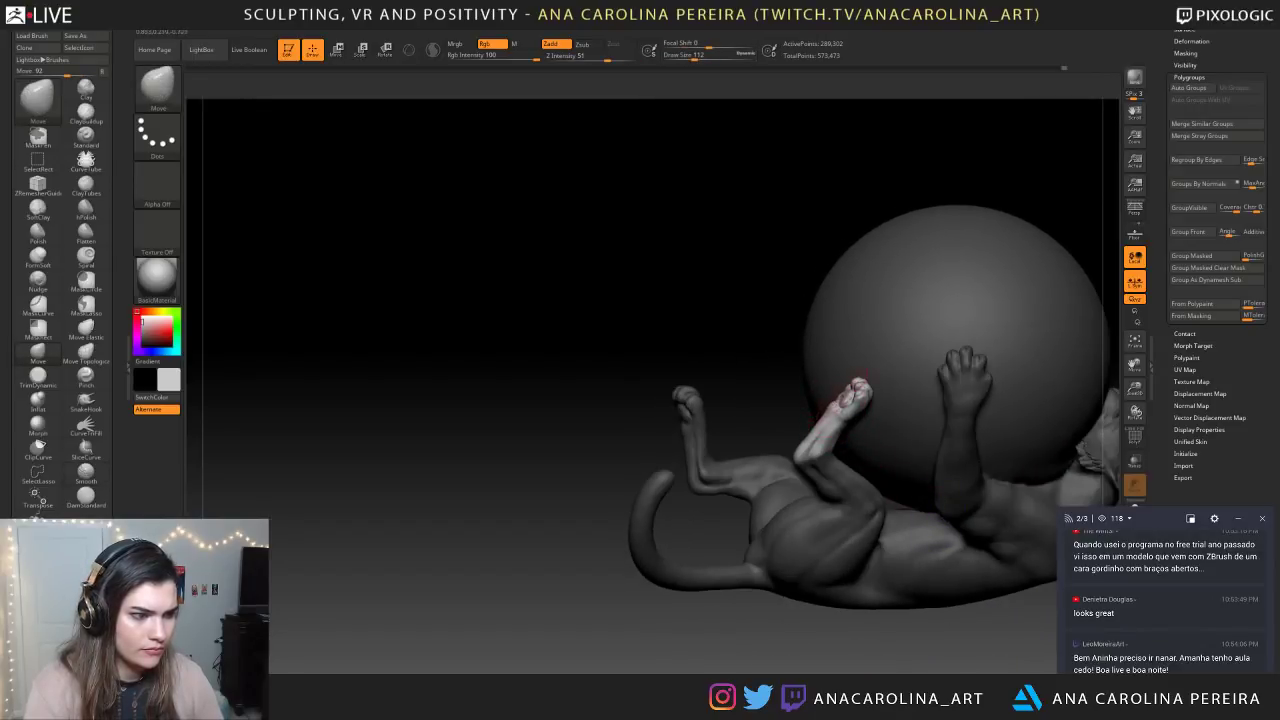
{"action": "left_click_drag", "start_coordinate": [735, 505], "coordinate": [703, 500]}
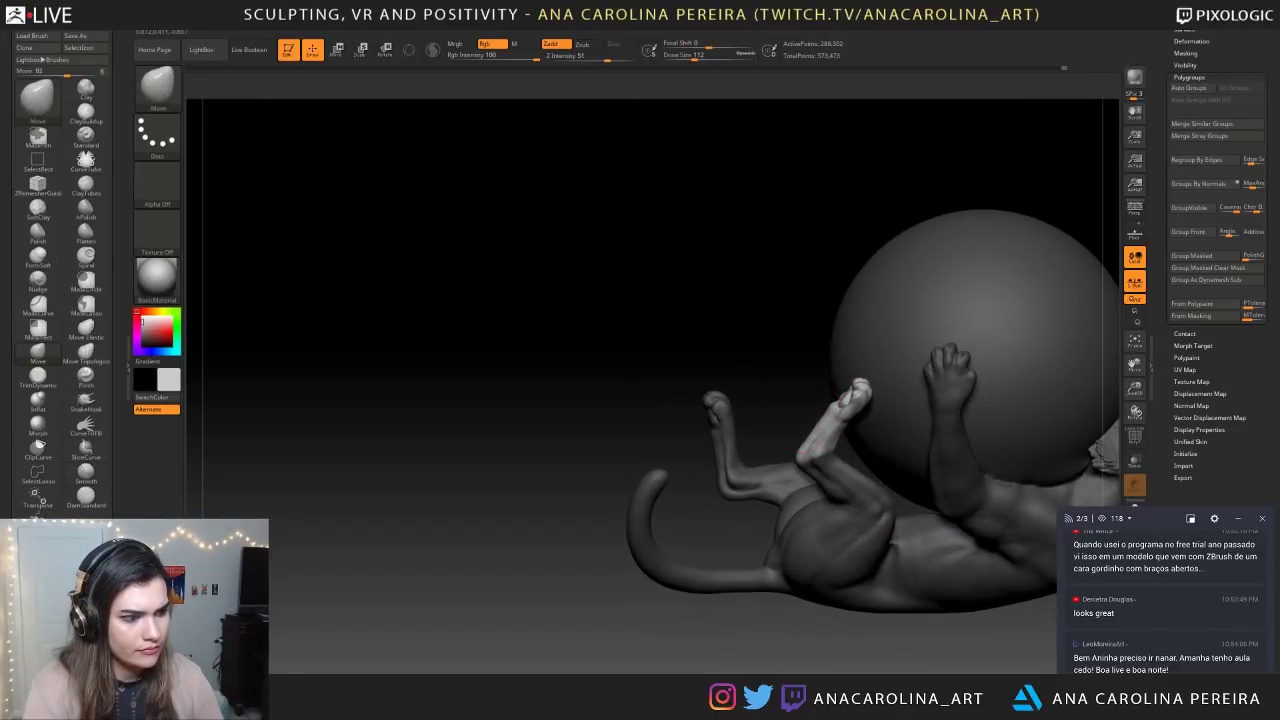
{"action": "left_click", "coordinate": [840, 426], "text": "ctrl"}
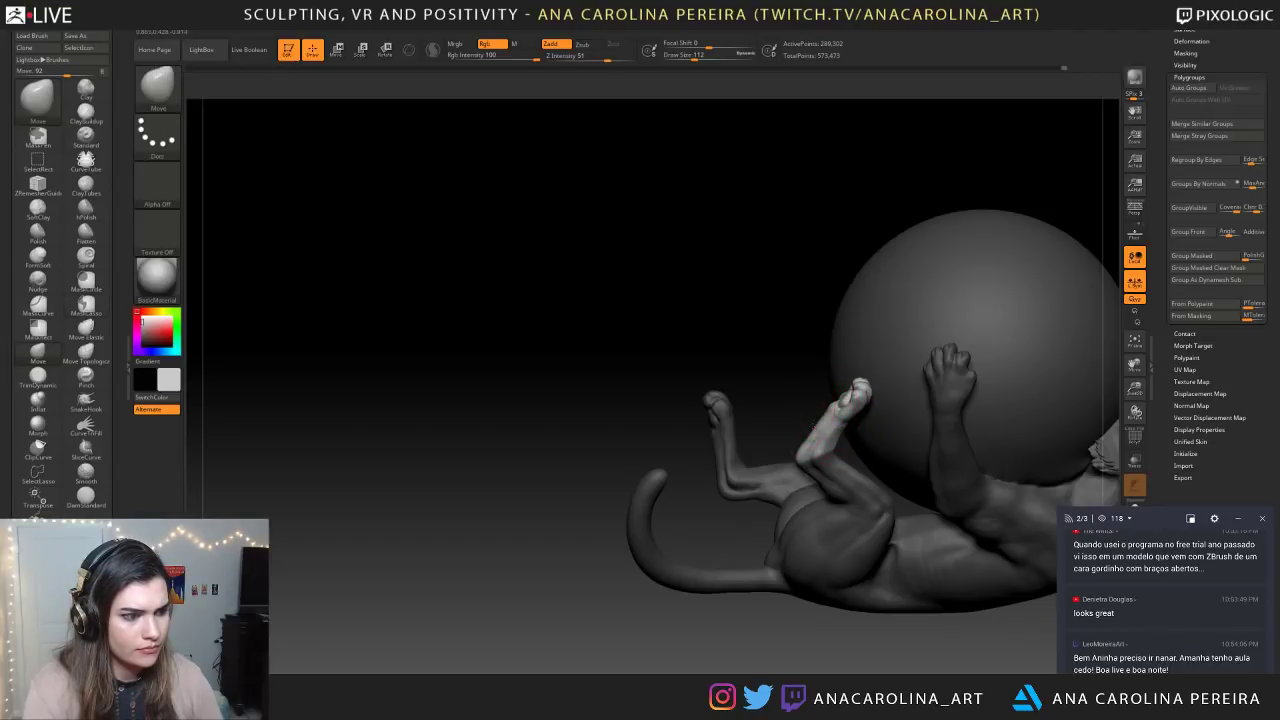
Adjust the contour of the left hind foot from the opposite side of the sphere with the Move brush
{"action": "left_click_drag", "start_coordinate": [640, 345], "coordinate": [874, 331]}
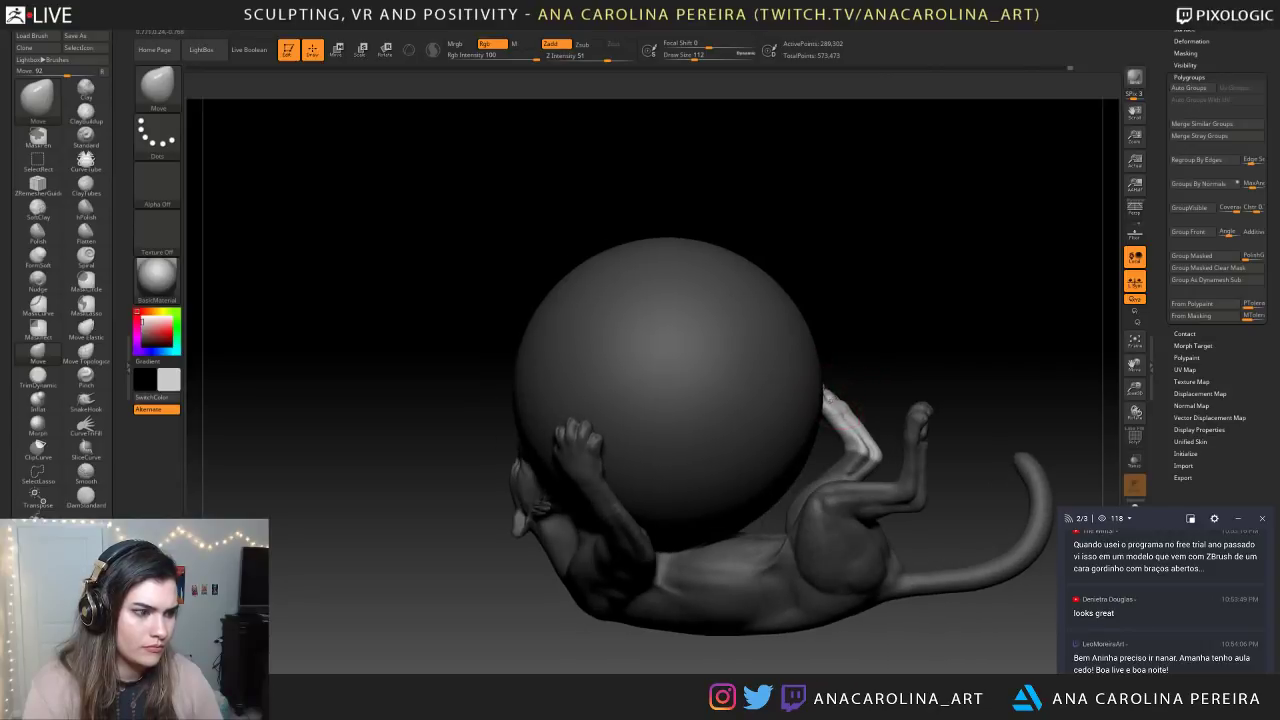
{"action": "mouse_move", "coordinate": [868, 376]}
{"action": "left_mouse_down"}
{"action": "mouse_move", "coordinate": [876, 332]}
{"action": "mouse_move", "coordinate": [815, 350]}
{"action": "mouse_move", "coordinate": [785, 388]}
{"action": "mouse_move", "coordinate": [800, 420]}
{"action": "mouse_move", "coordinate": [874, 452]}
{"action": "left_mouse_up"}
{"action": "left_click", "coordinate": [846, 415], "text": "ctrl+shift"}
{"action": "left_click_drag", "start_coordinate": [802, 412], "coordinate": [804, 341]}
{"action": "left_click", "coordinate": [839, 346], "text": "ctrl+shift"}
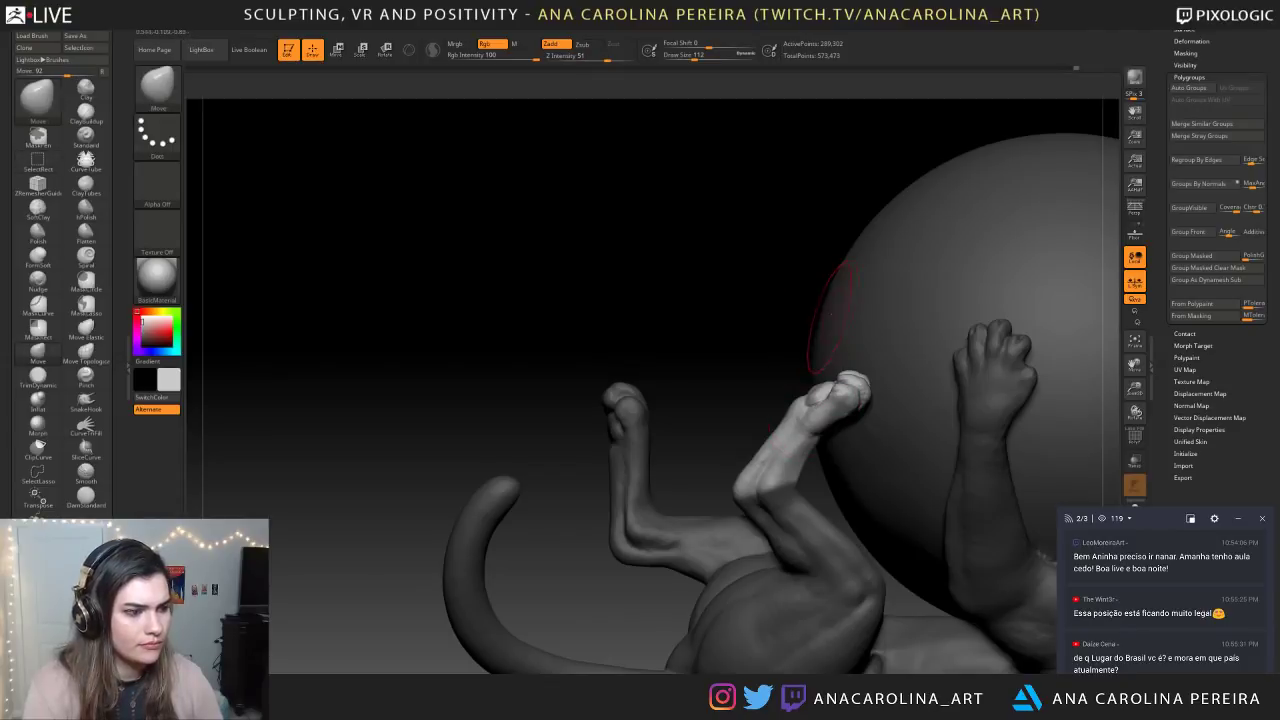
Clear the existing mask and mask the right hind foot below the hock
{"action": "key", "text": "f"}
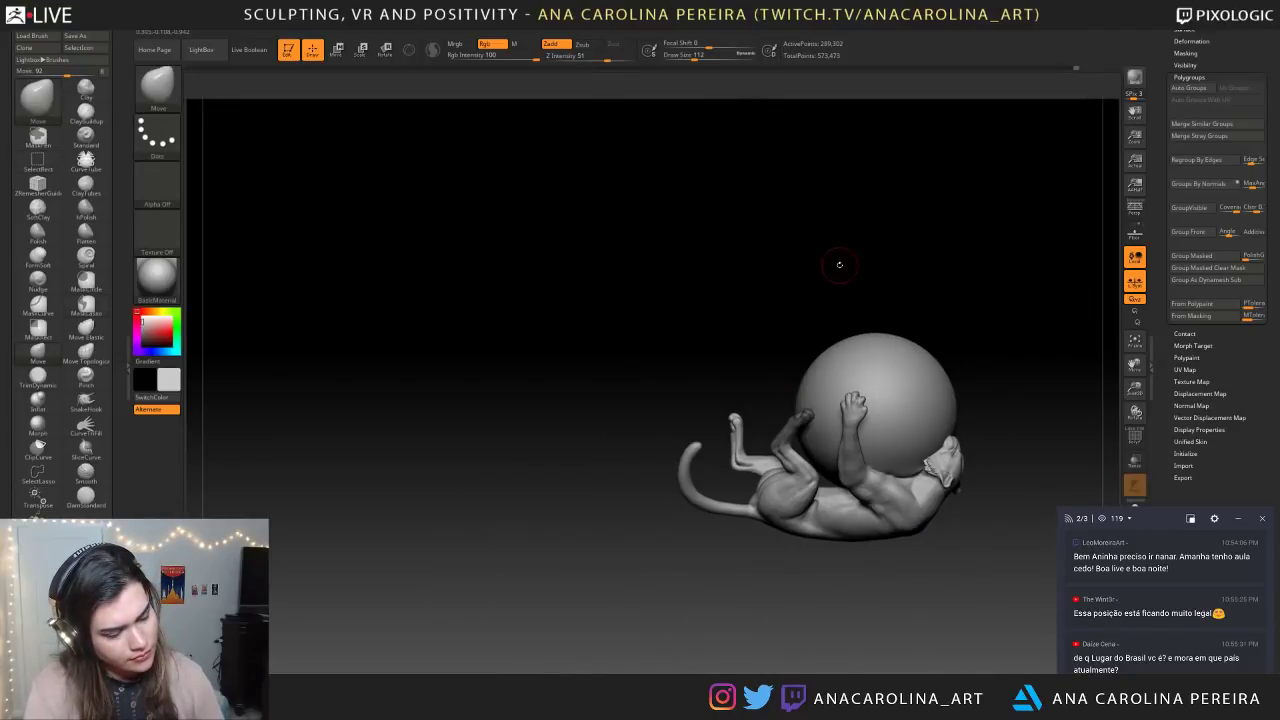
{"action": "mouse_move", "coordinate": [912, 256]}
{"action": "left_mouse_down"}
{"action": "mouse_move", "coordinate": [923, 260]}
{"action": "mouse_move", "coordinate": [720, 381]}
{"action": "mouse_move", "coordinate": [740, 394]}
{"action": "mouse_move", "coordinate": [728, 408]}
{"action": "left_mouse_up"}
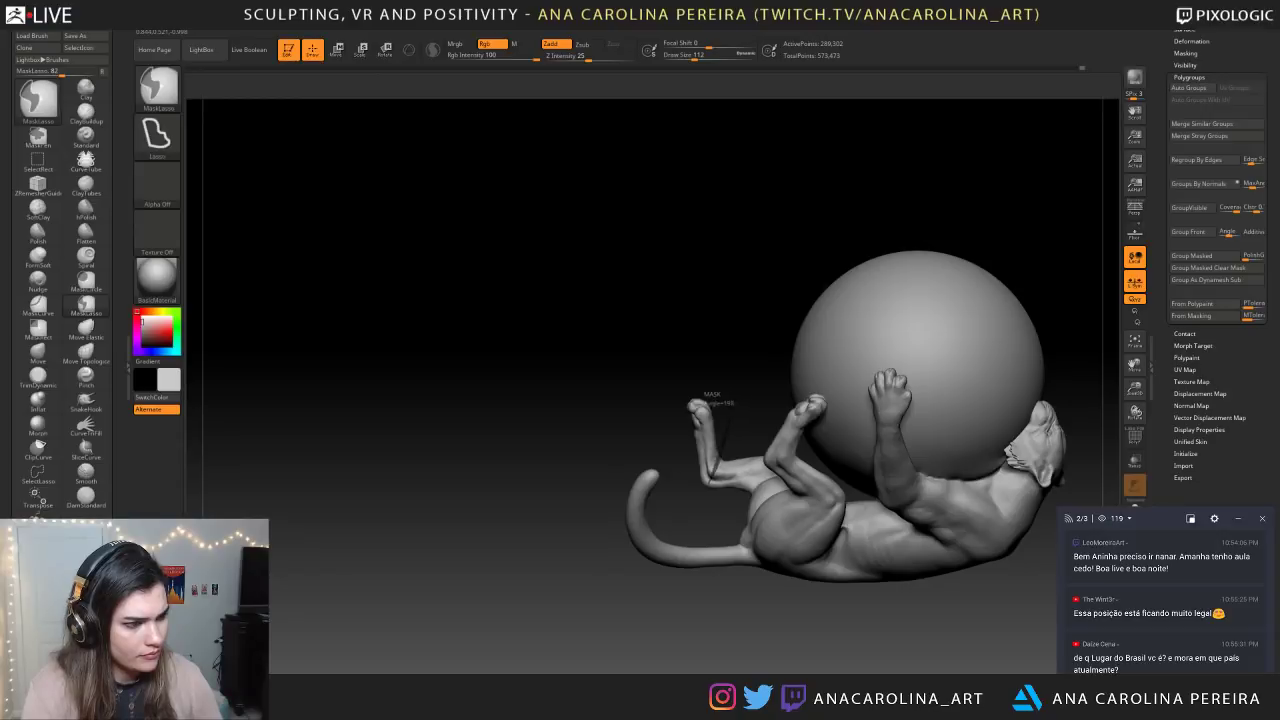
{"action": "left_click_drag", "start_coordinate": [712, 396], "coordinate": [680, 490], "text": "ctrl"}
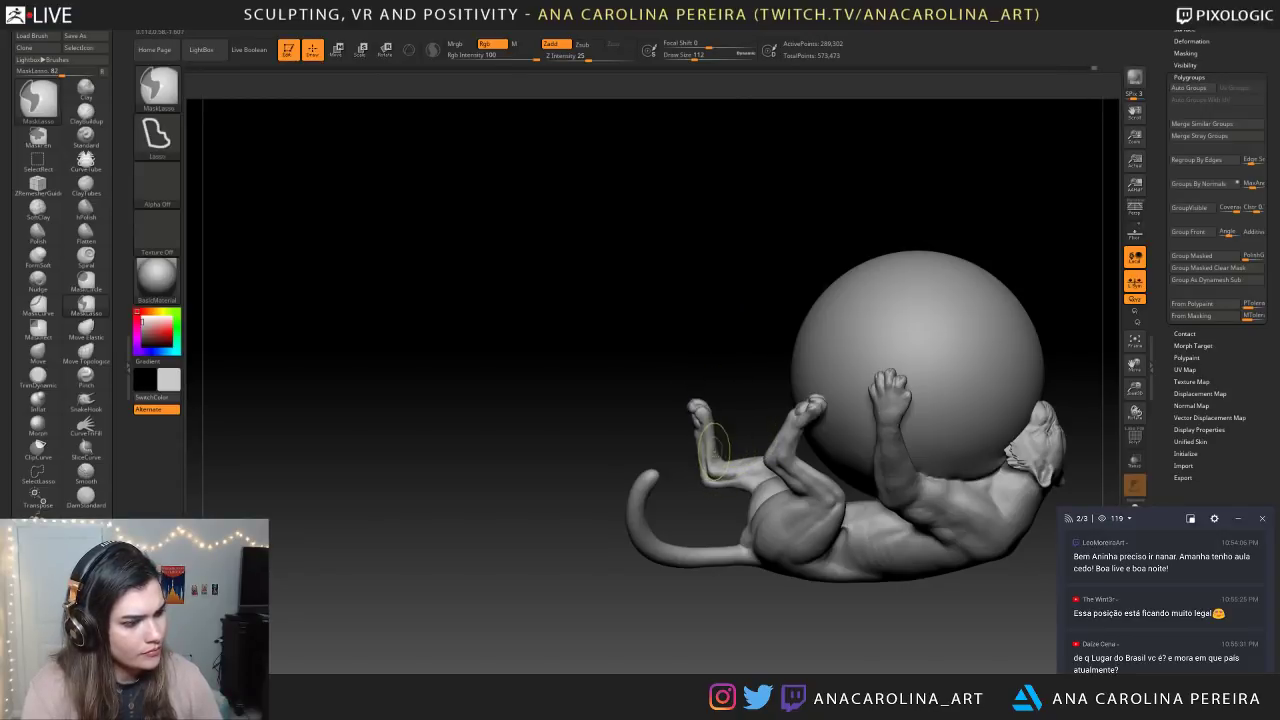
{"action": "left_click_drag", "start_coordinate": [705, 455], "coordinate": [712, 478], "text": "ctrl"}
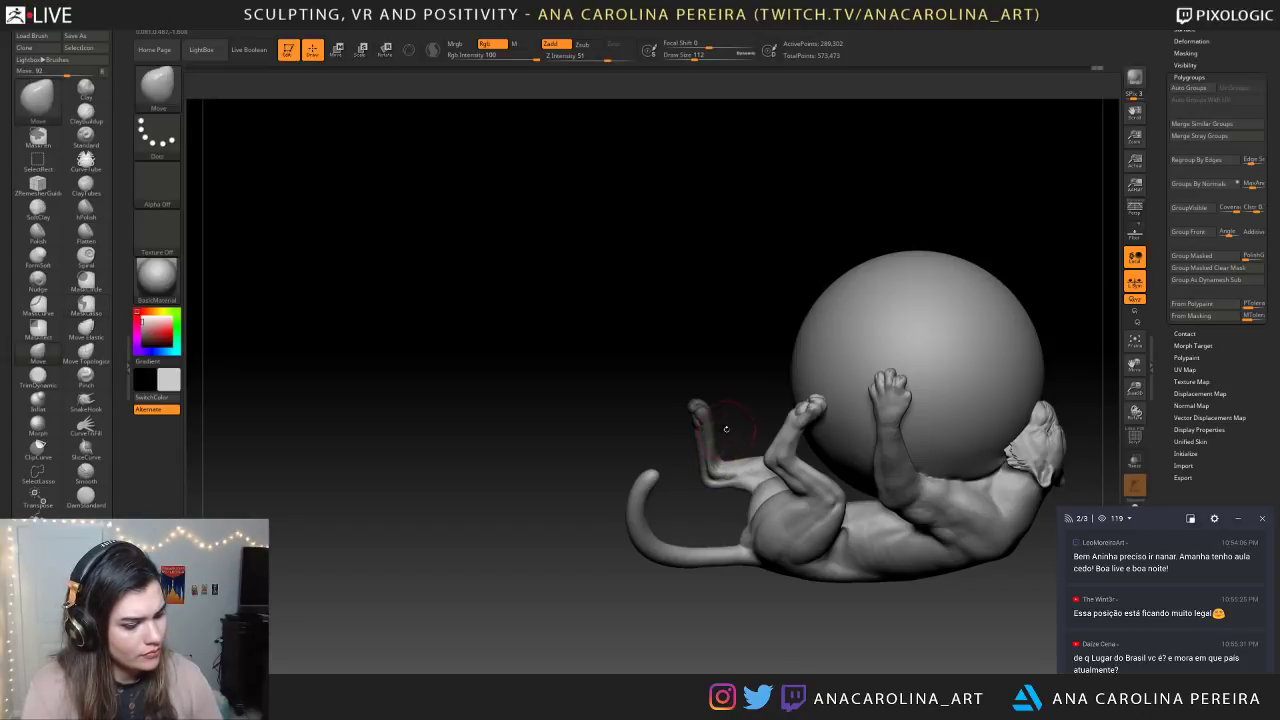
Invert the mask, rotate the right hind foot at the hock with Transpose, and clear the mask
{"action": "left_click", "coordinate": [737, 434], "text": "ctrl"}
{"action": "left_click_drag", "start_coordinate": [737, 434], "coordinate": [728, 434]}
{"action": "key", "text": "r"}
{"action": "mouse_move", "coordinate": [710, 482]}
{"action": "left_mouse_down"}
{"action": "mouse_move", "coordinate": [704, 412]}
{"action": "mouse_move", "coordinate": [673, 422]}
{"action": "mouse_move", "coordinate": [694, 413]}
{"action": "left_mouse_up"}
{"action": "left_click_drag", "start_coordinate": [600, 380], "coordinate": [597, 325], "text": "alt"}
{"action": "left_click_drag", "start_coordinate": [597, 325], "coordinate": [575, 350], "text": "ctrl"}
{"action": "right_click_drag", "start_coordinate": [704, 422], "coordinate": [693, 389]}
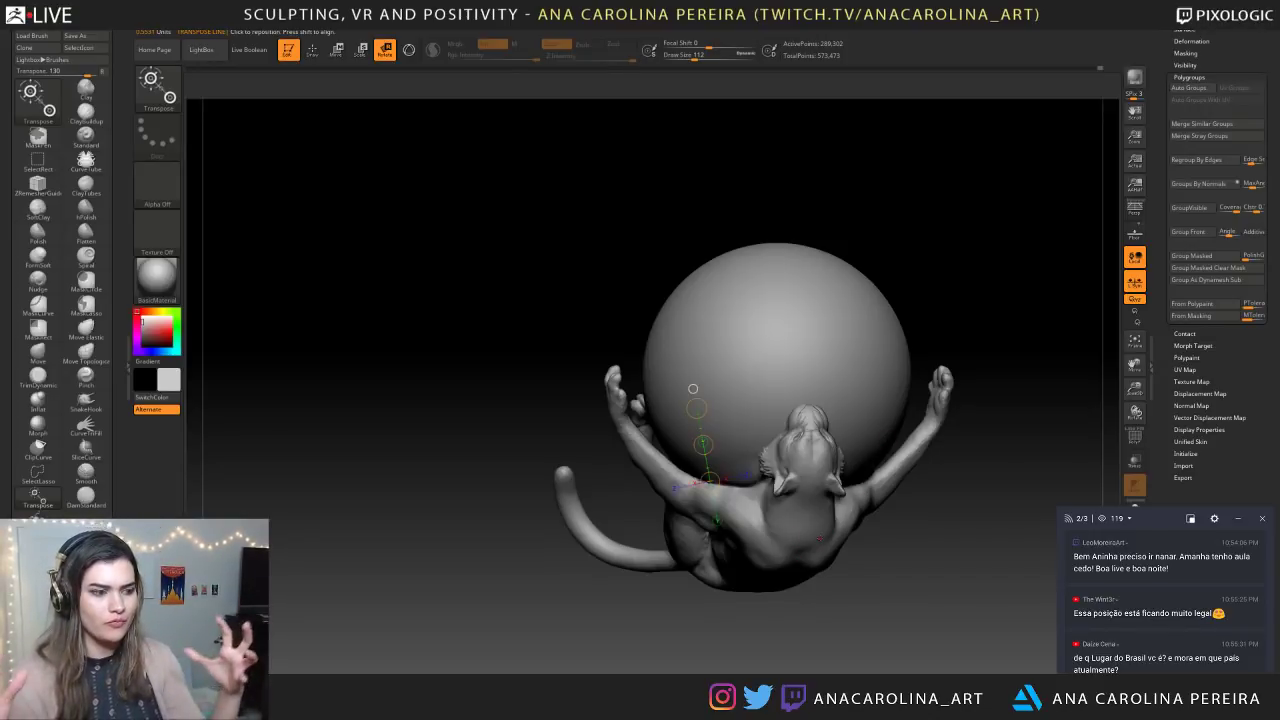
{"action": "right_click_drag", "start_coordinate": [694, 389], "coordinate": [706, 390]}
{"action": "right_click_drag", "start_coordinate": [706, 390], "coordinate": [661, 358], "text": "ctrl"}
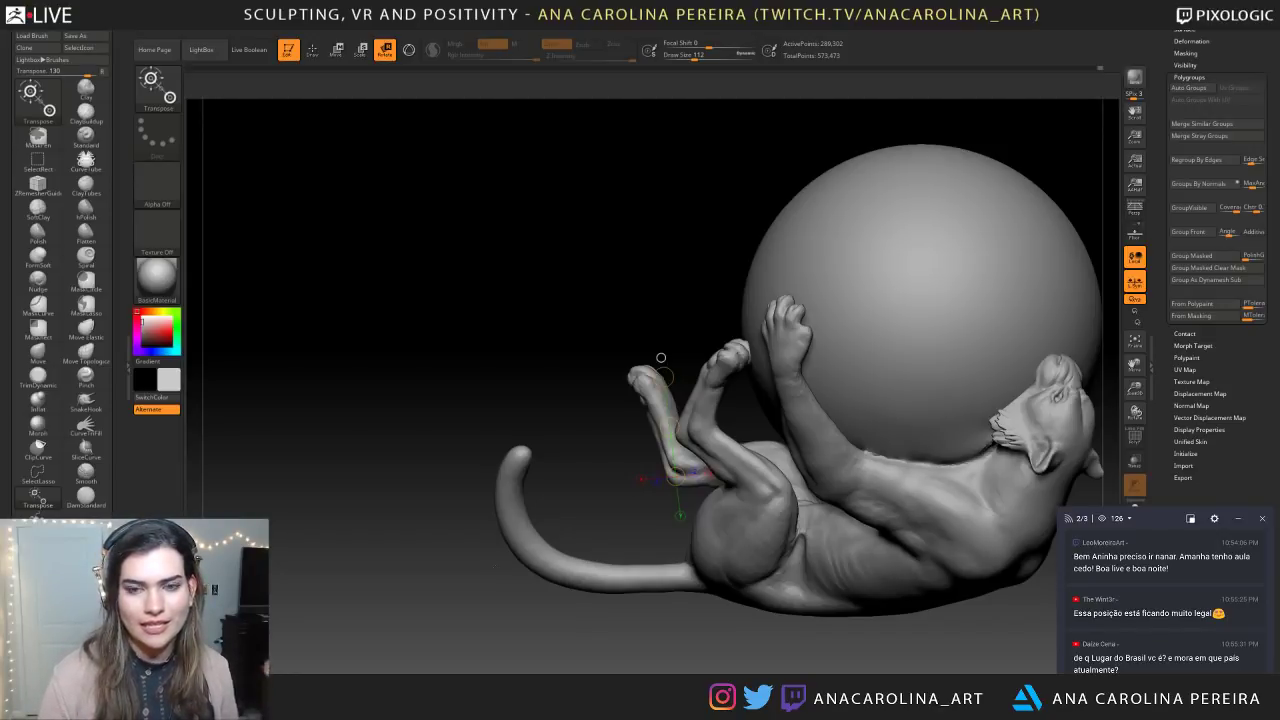
{"action": "left_click_drag", "start_coordinate": [661, 358], "coordinate": [660, 358]}
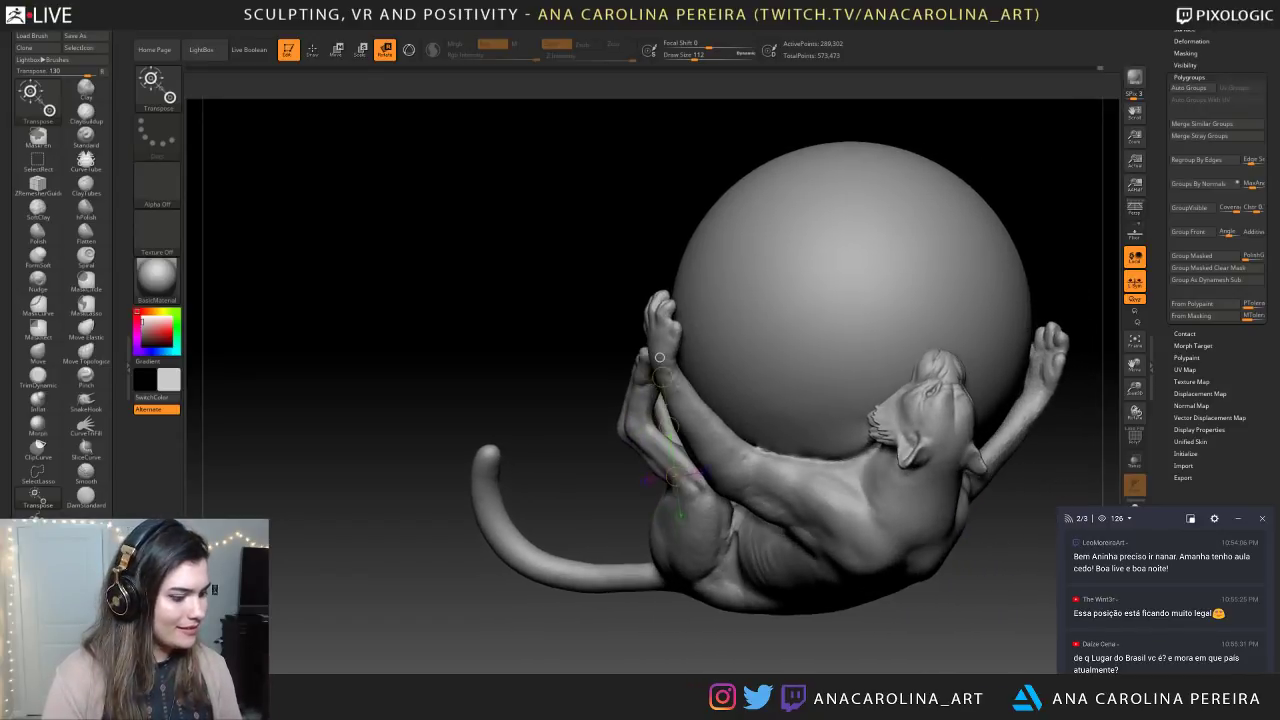
Select the DamStandard brush with draw size 31 and smooth the surface of the front paw nearest the hind legs
{"action": "mouse_move", "coordinate": [660, 358]}
{"action": "right_mouse_down", "text": "alt"}
{"action": "mouse_move", "coordinate": [700, 348]}
{"action": "mouse_move", "coordinate": [620, 417]}
{"action": "right_mouse_up", "text": "alt"}
{"action": "key", "text": "b"}
{"action": "key", "text": "d"}
{"action": "key", "text": "s"}
{"action": "key", "text": "space"}
{"action": "left_click", "coordinate": [668, 352]}
{"action": "right_click_drag", "start_coordinate": [655, 335], "coordinate": [682, 440], "text": "alt"}
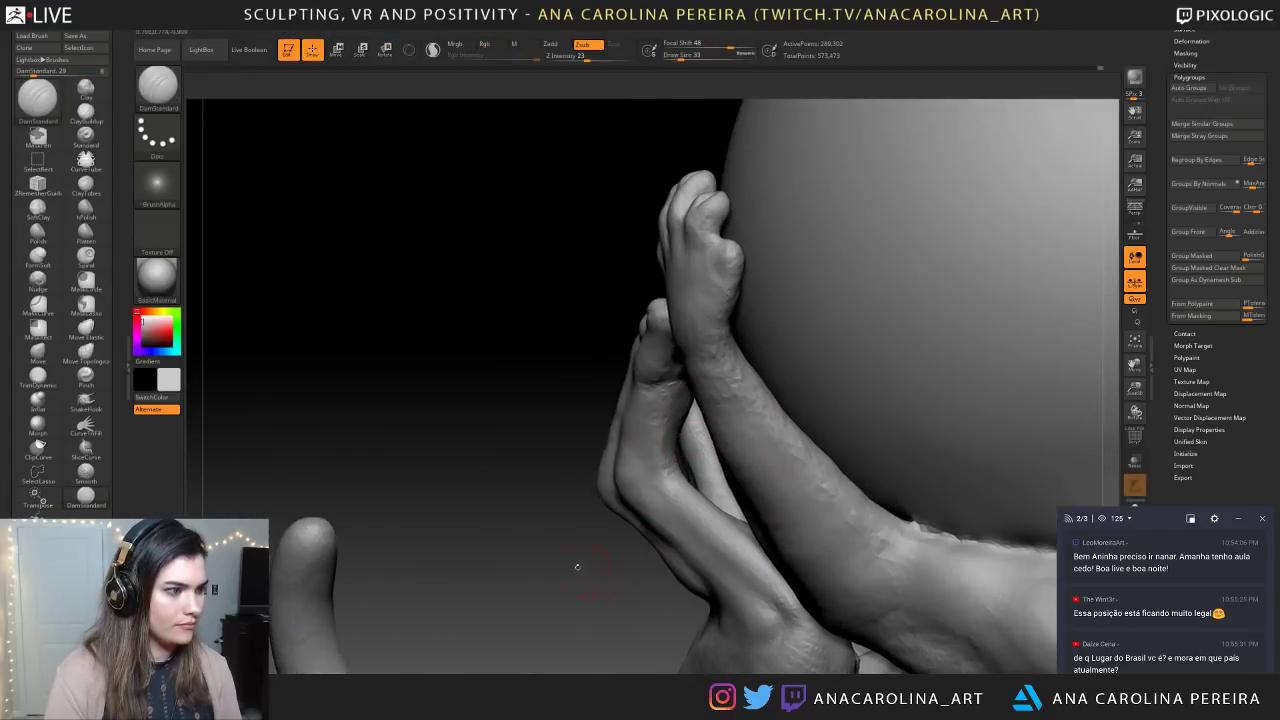
{"action": "right_click_drag", "start_coordinate": [582, 568], "coordinate": [763, 304]}
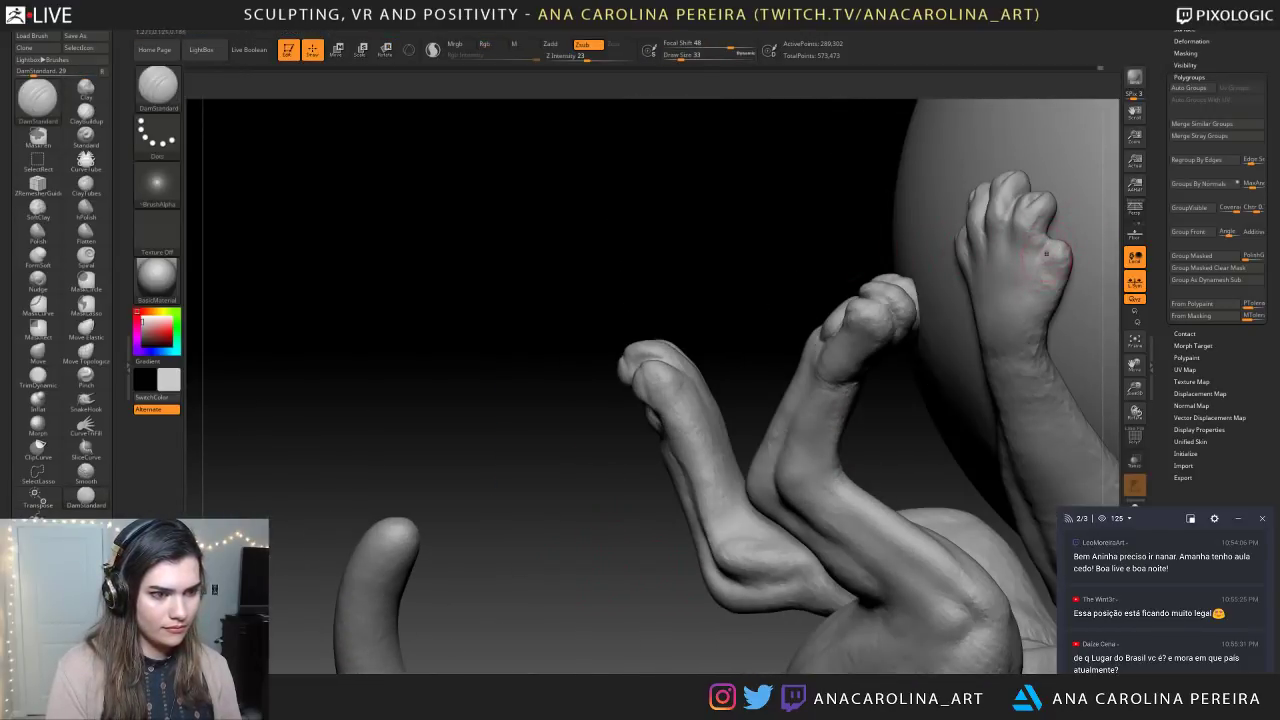
{"action": "left_click_drag", "start_coordinate": [1027, 280], "coordinate": [1049, 286], "text": "shift"}
{"action": "mouse_move", "coordinate": [1049, 270]}
{"action": "right_mouse_down", "text": "alt"}
{"action": "mouse_move", "coordinate": [1040, 180]}
{"action": "mouse_move", "coordinate": [1015, 172]}
{"action": "right_mouse_up", "text": "alt"}
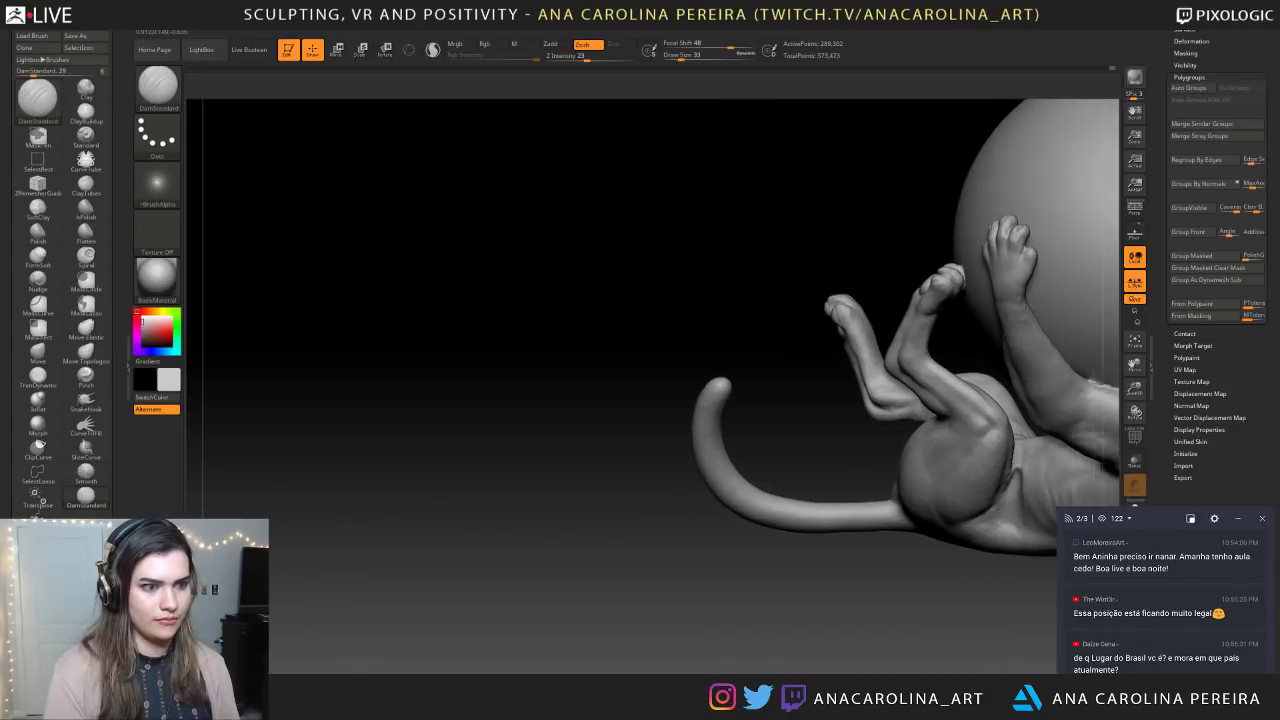
{"action": "right_click_drag", "start_coordinate": [1025, 230], "coordinate": [870, 275], "text": "alt"}
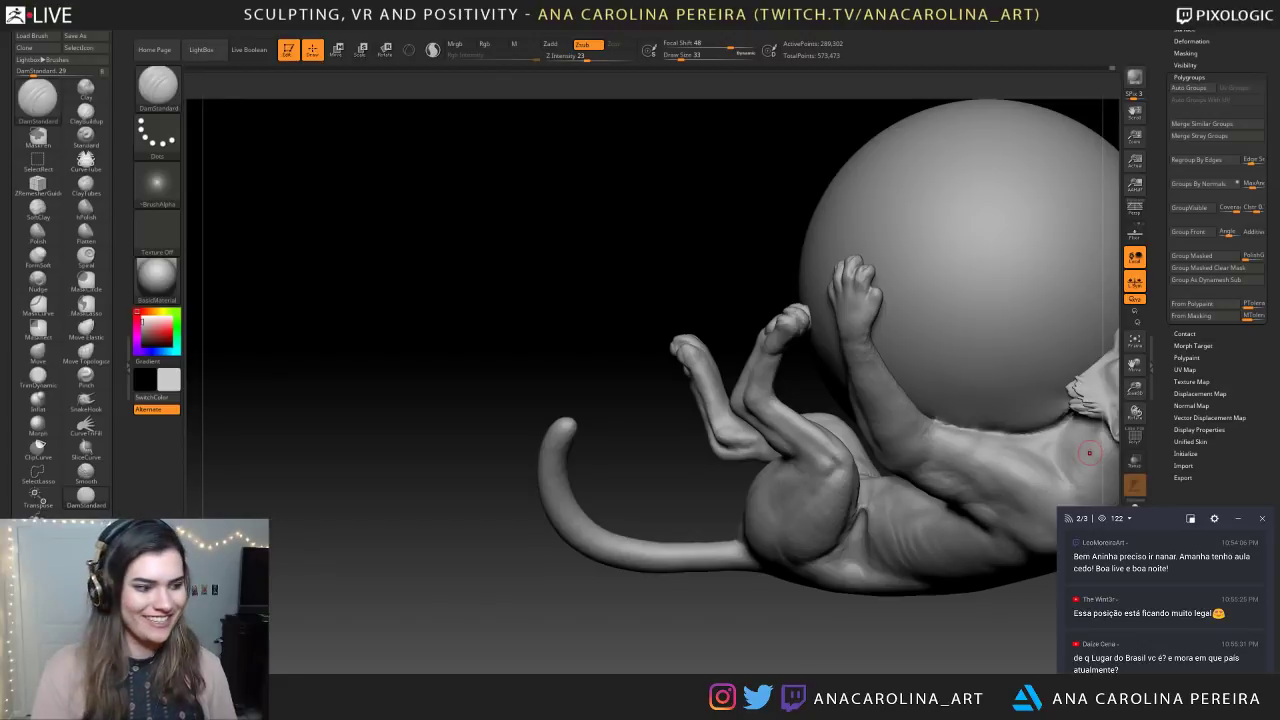
Inspect the fold between thigh and flank from both sides of the cat with the Move brush active
{"action": "mouse_move", "coordinate": [460, 655]}
{"action": "left_mouse_down", "text": "alt"}
{"action": "mouse_move", "coordinate": [577, 620]}
{"action": "mouse_move", "coordinate": [590, 640]}
{"action": "mouse_move", "coordinate": [640, 620]}
{"action": "mouse_move", "coordinate": [718, 448]}
{"action": "mouse_move", "coordinate": [750, 580]}
{"action": "mouse_move", "coordinate": [764, 545]}
{"action": "mouse_move", "coordinate": [770, 605]}
{"action": "left_mouse_up", "text": "alt"}
{"action": "key", "text": "b"}
{"action": "key", "text": "m"}
{"action": "key", "text": "v"}
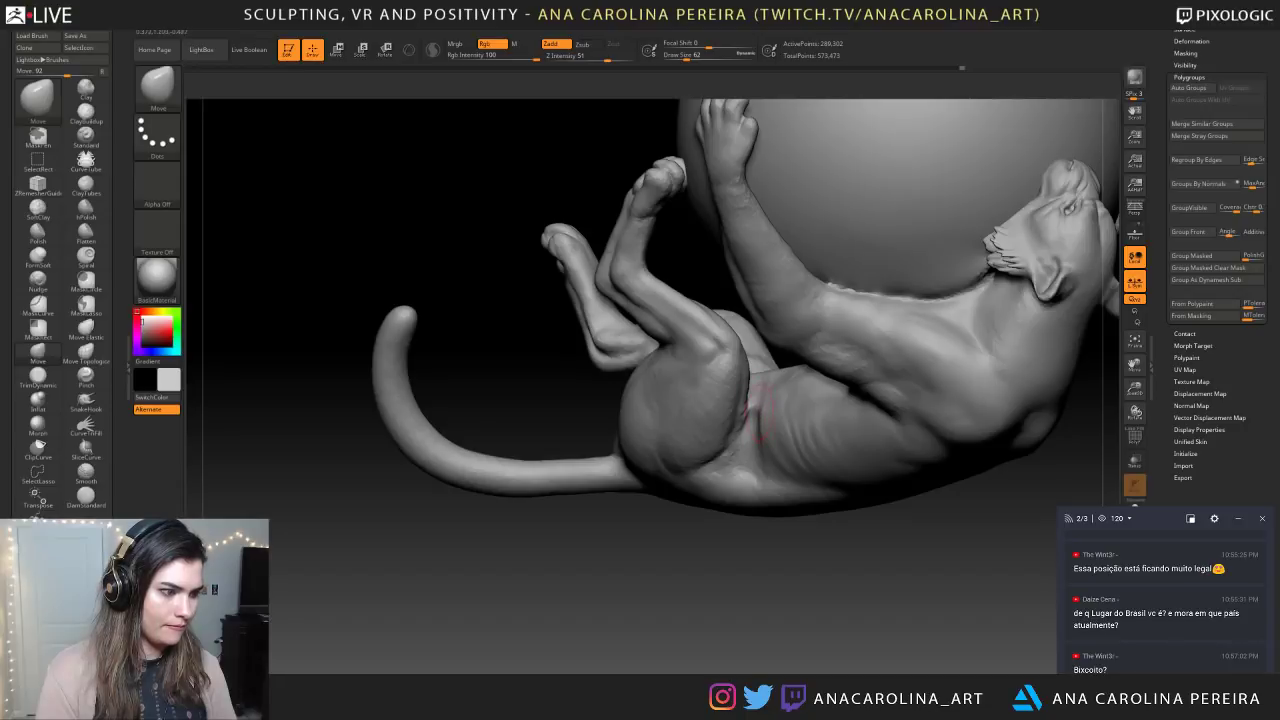
{"action": "key", "text": "f"}
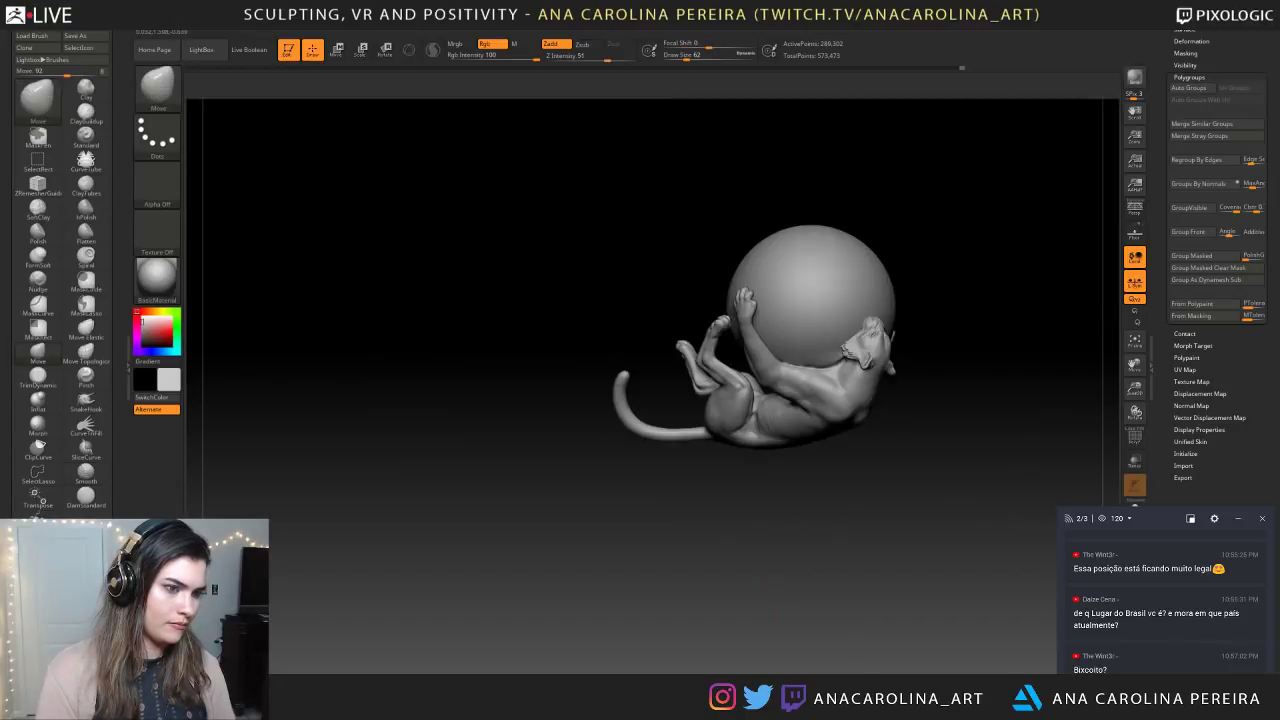
{"action": "left_click_drag", "start_coordinate": [784, 512], "coordinate": [640, 500]}
{"action": "left_click", "coordinate": [702, 388], "text": "ctrl+shift"}
{"action": "left_click", "coordinate": [766, 500], "text": "ctrl+shift"}
{"action": "key", "text": "f"}
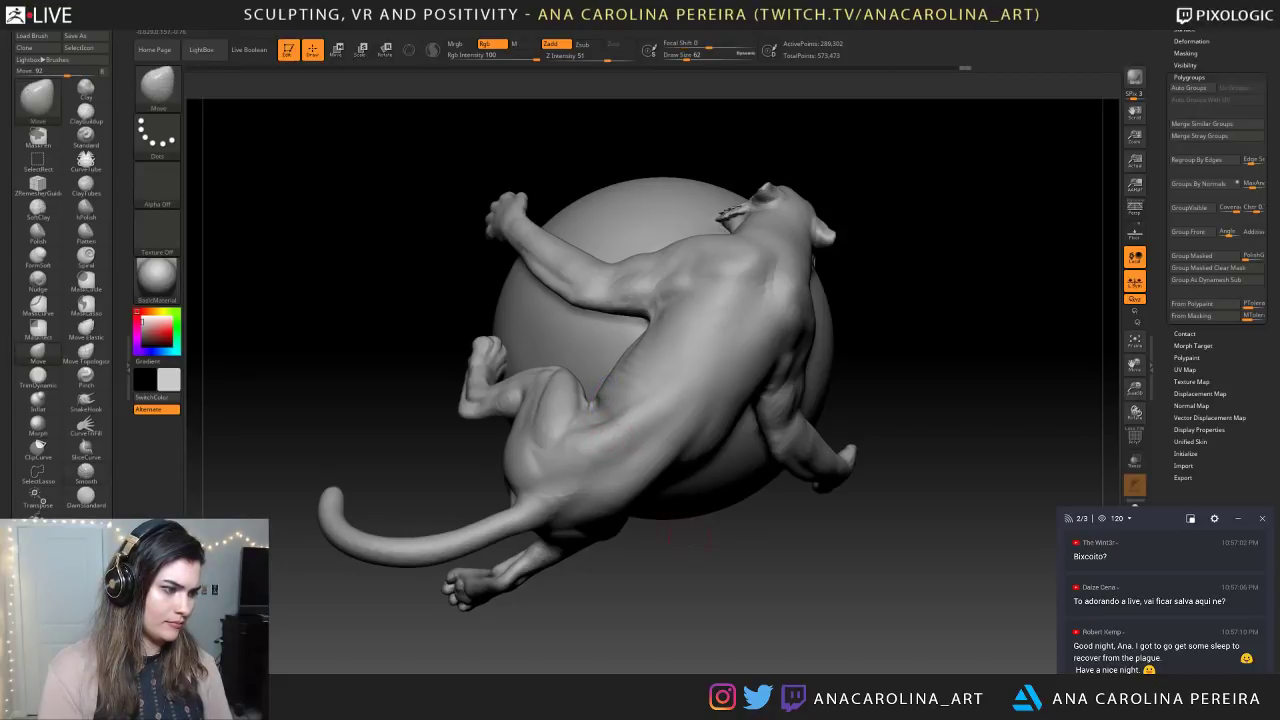
{"action": "left_click_drag", "start_coordinate": [686, 537], "coordinate": [594, 391], "text": "shift"}
{"action": "mouse_move", "coordinate": [720, 540]}
{"action": "left_mouse_down"}
{"action": "mouse_move", "coordinate": [680, 520]}
{"action": "mouse_move", "coordinate": [669, 480]}
{"action": "left_mouse_up"}
{"action": "key", "text": "f"}
Select ClayBuildup with draw size 71 and smooth the crease where the raised thigh meets the flank
{"action": "key", "text": "b"}
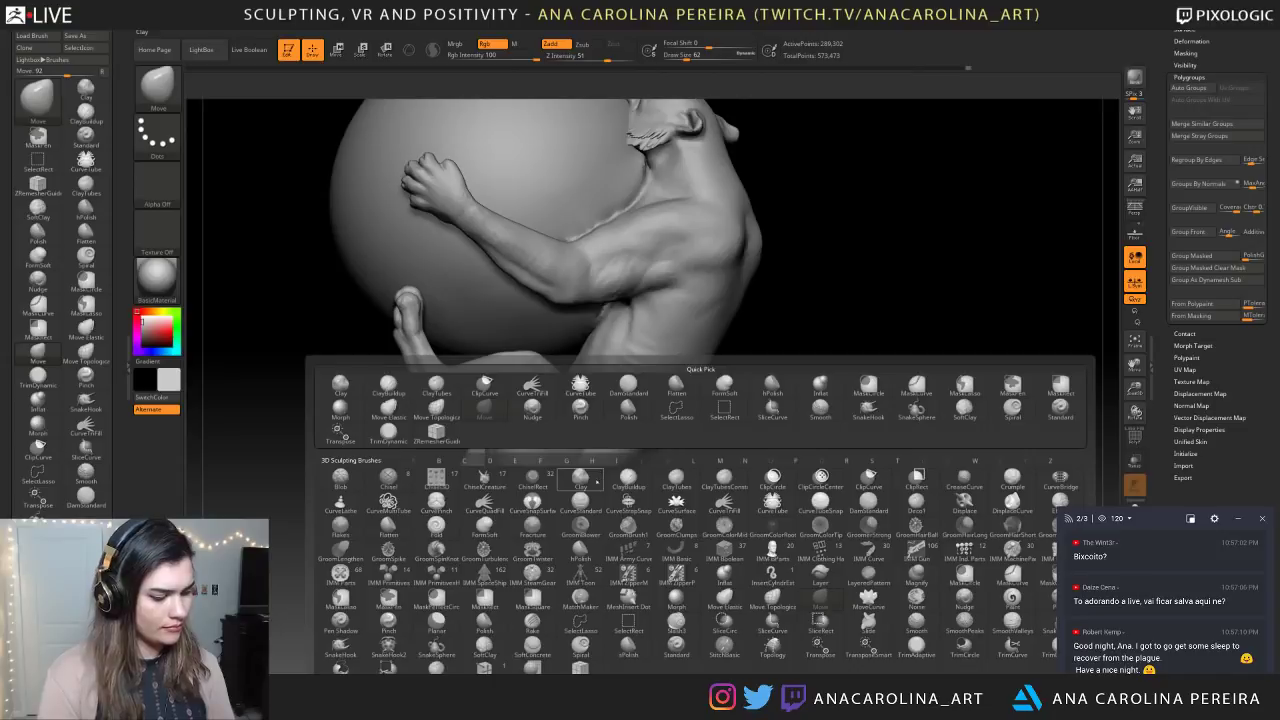
{"action": "left_click", "coordinate": [607, 474]}
{"action": "mouse_move", "coordinate": [607, 474]}
{"action": "left_mouse_down"}
{"action": "mouse_move", "coordinate": [720, 508]}
{"action": "mouse_move", "coordinate": [646, 471]}
{"action": "mouse_move", "coordinate": [619, 380]}
{"action": "left_mouse_up"}
{"action": "key", "text": "space"}
{"action": "left_click", "coordinate": [632, 366]}
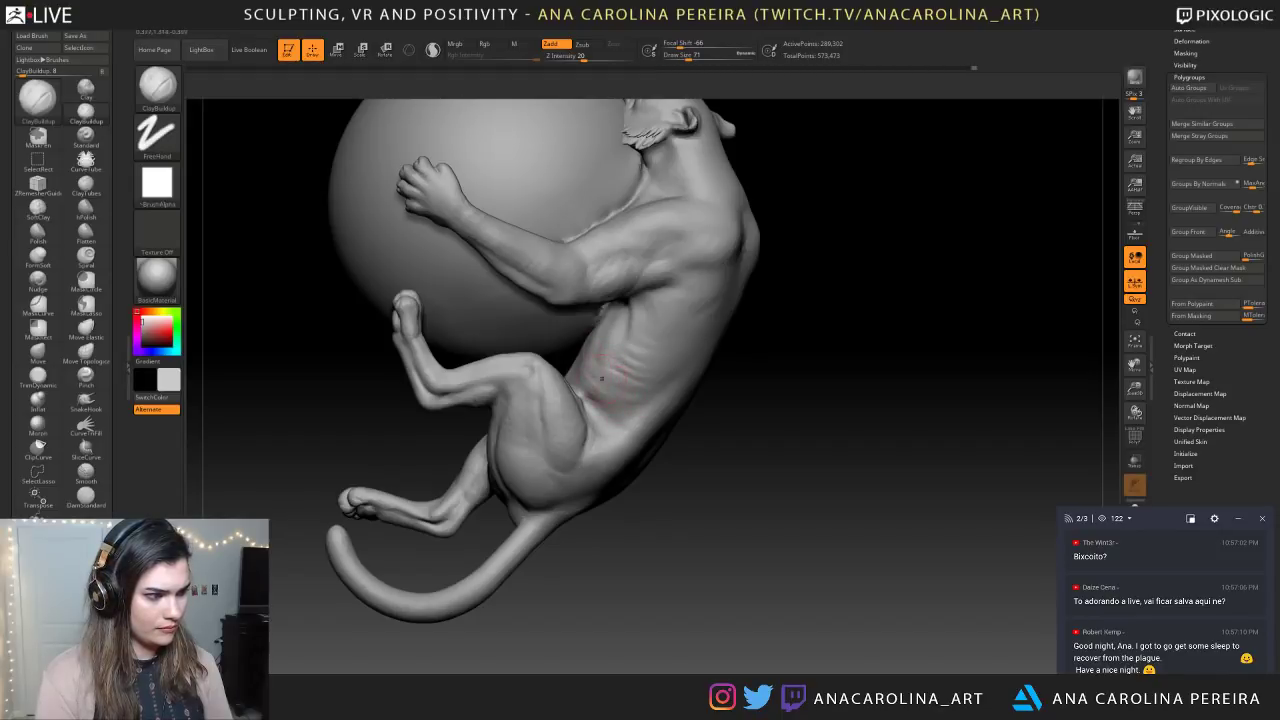
{"action": "left_click_drag", "start_coordinate": [585, 420], "coordinate": [565, 435], "text": "shift"}
Set the draw size to 37 and smooth the upper end of the thigh and flank crease
{"action": "mouse_move", "coordinate": [689, 457]}
{"action": "left_mouse_down"}
{"action": "mouse_move", "coordinate": [655, 455]}
{"action": "mouse_move", "coordinate": [660, 520]}
{"action": "left_mouse_up"}
{"action": "key", "text": "space"}
{"action": "left_click", "coordinate": [566, 437]}
{"action": "left_click_drag", "start_coordinate": [562, 410], "coordinate": [567, 434], "text": "shift"}
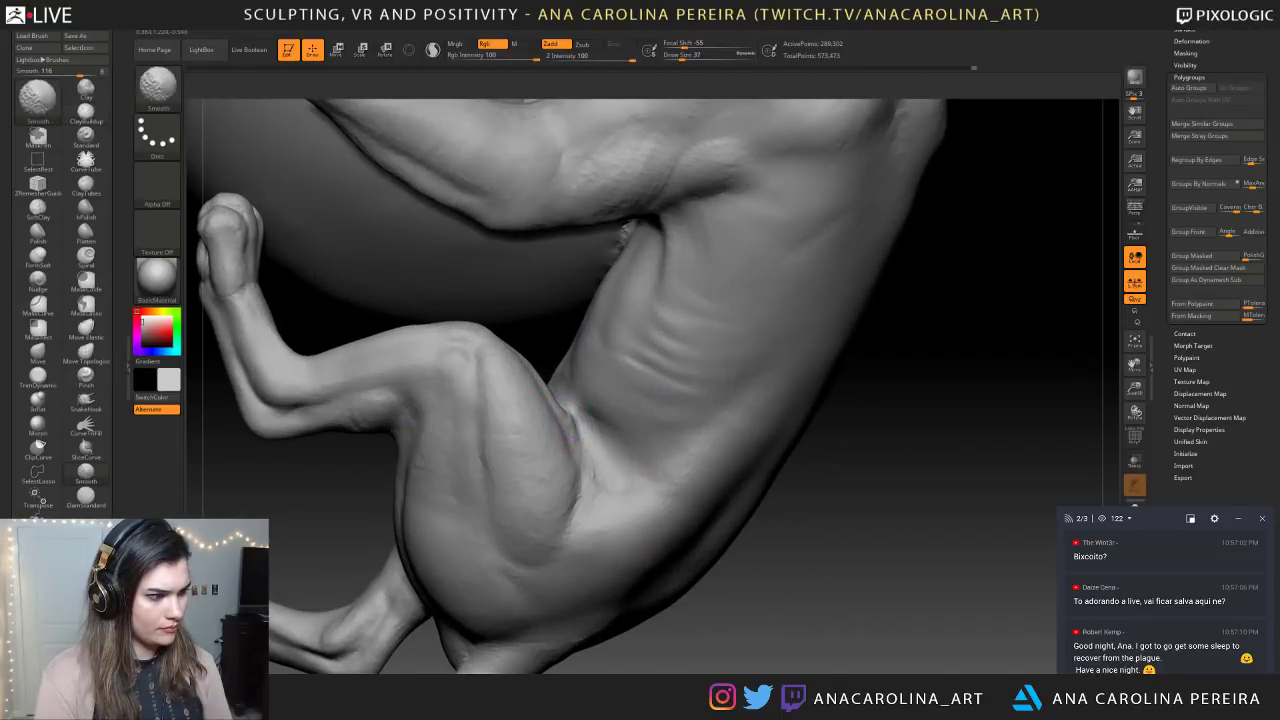
Smooth the matching fold between thigh and belly on the opposite side of the cat
{"action": "mouse_move", "coordinate": [715, 560]}
{"action": "left_mouse_down", "text": "alt"}
{"action": "mouse_move", "coordinate": [710, 505]}
{"action": "mouse_move", "coordinate": [729, 529]}
{"action": "mouse_move", "coordinate": [755, 533]}
{"action": "mouse_move", "coordinate": [700, 550]}
{"action": "left_mouse_up", "text": "alt"}
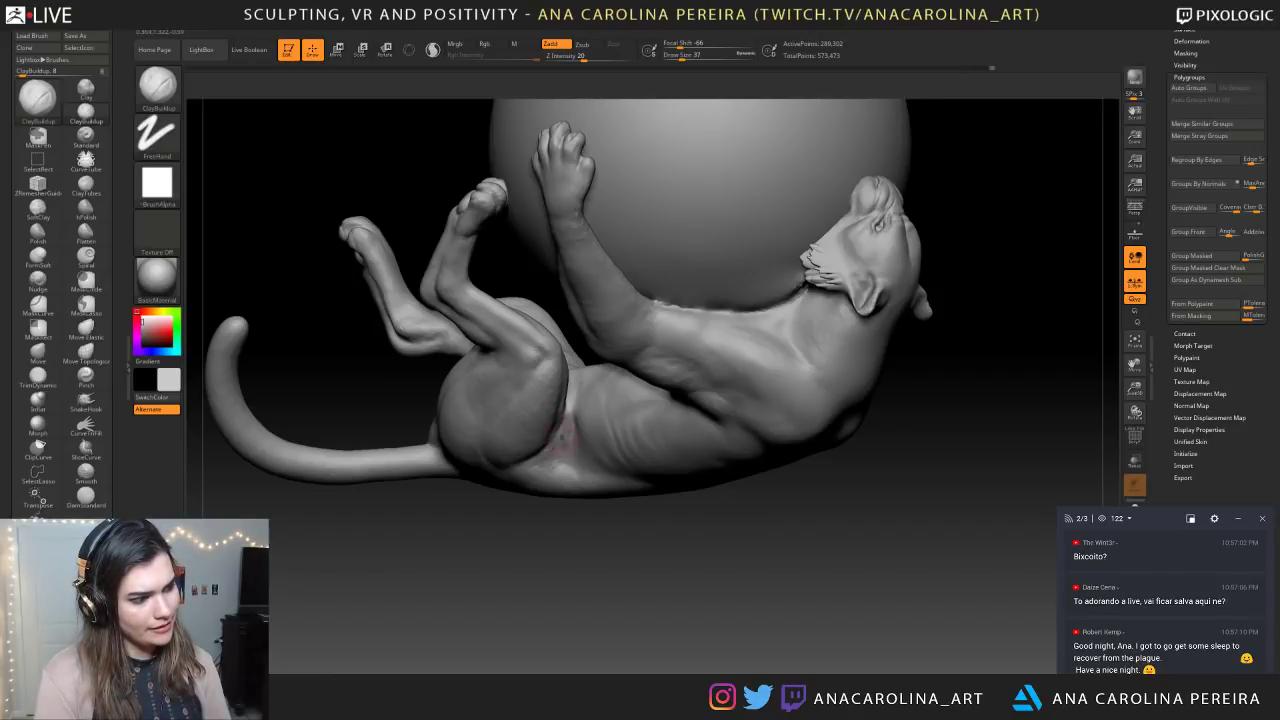
{"action": "key", "text": "shift"}
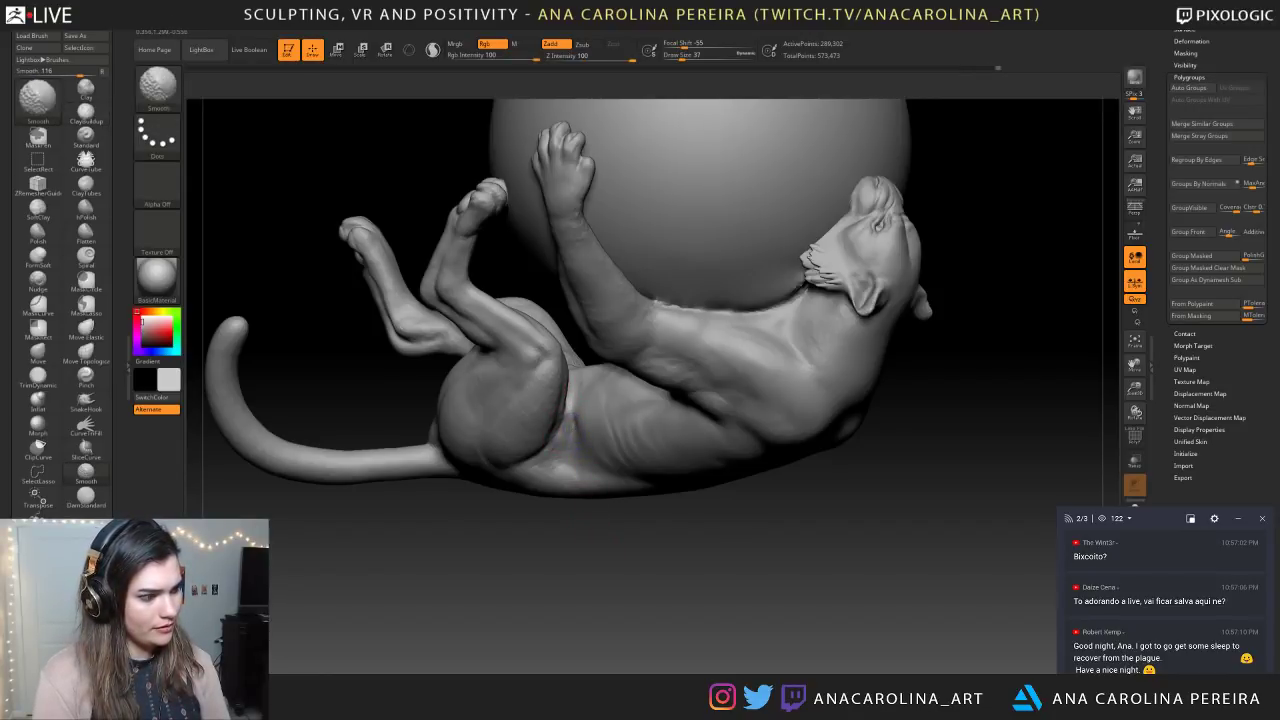
{"action": "mouse_move", "coordinate": [592, 560]}
{"action": "left_mouse_down", "text": "alt"}
{"action": "mouse_move", "coordinate": [594, 486]}
{"action": "mouse_move", "coordinate": [594, 618]}
{"action": "mouse_move", "coordinate": [580, 545]}
{"action": "mouse_move", "coordinate": [594, 556]}
{"action": "mouse_move", "coordinate": [594, 486]}
{"action": "mouse_move", "coordinate": [607, 539]}
{"action": "mouse_move", "coordinate": [607, 527]}
{"action": "left_mouse_up", "text": "alt"}
{"action": "key", "text": "shift"}
{"action": "left_click_drag", "start_coordinate": [605, 462], "coordinate": [829, 507], "text": "alt"}
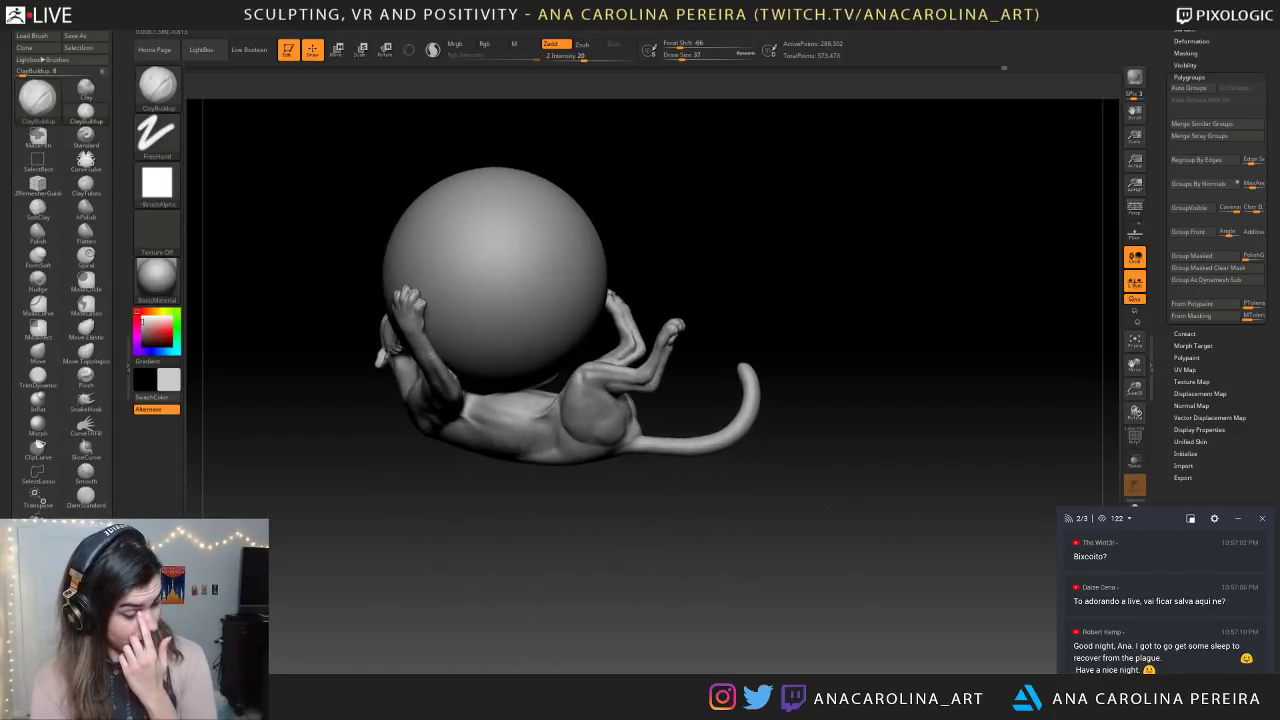
Isolate the sphere and mask it, show the cat again, and invert the mask so only the sphere is free
{"action": "left_click_drag", "start_coordinate": [750, 515], "coordinate": [690, 515]}
{"action": "left_click_drag", "start_coordinate": [600, 510], "coordinate": [706, 590]}
{"action": "left_click_drag", "start_coordinate": [700, 205], "coordinate": [720, 325], "text": "alt"}
{"action": "left_click", "coordinate": [646, 285], "text": "ctrl+shift"}
{"action": "mouse_move", "coordinate": [718, 281]}
{"action": "left_mouse_down", "text": "alt"}
{"action": "mouse_move", "coordinate": [836, 281]}
{"action": "mouse_move", "coordinate": [808, 203]}
{"action": "left_mouse_up", "text": "alt"}
{"action": "mouse_move", "coordinate": [618, 206]}
{"action": "left_mouse_down", "text": "ctrl"}
{"action": "mouse_move", "coordinate": [640, 207]}
{"action": "mouse_move", "coordinate": [538, 208]}
{"action": "mouse_move", "coordinate": [640, 203]}
{"action": "left_mouse_up", "text": "ctrl"}
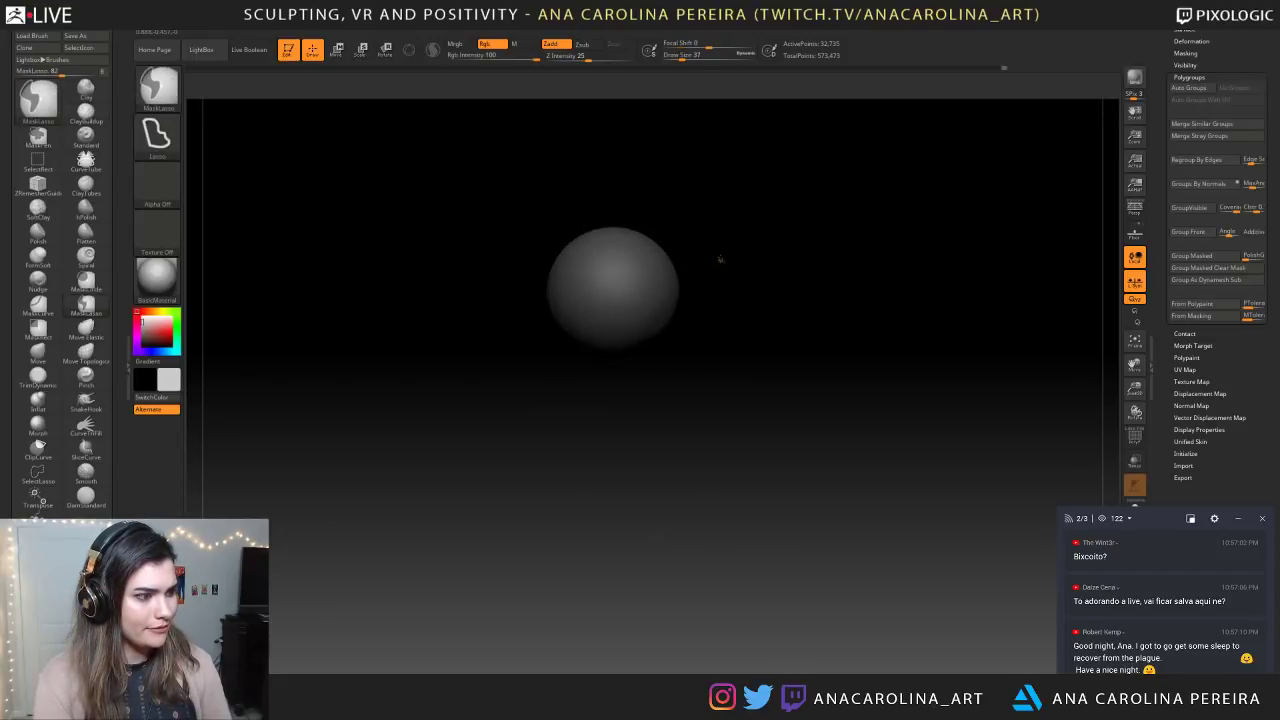
{"action": "left_click", "coordinate": [720, 260], "text": "ctrl"}
{"action": "mouse_move", "coordinate": [721, 265]}
{"action": "left_mouse_down", "text": "ctrl"}
{"action": "mouse_move", "coordinate": [628, 462]}
{"action": "mouse_move", "coordinate": [680, 208]}
{"action": "left_mouse_up", "text": "ctrl"}
{"action": "left_click", "coordinate": [771, 273], "text": "ctrl+shift"}
{"action": "mouse_move", "coordinate": [781, 291]}
{"action": "left_mouse_down"}
{"action": "mouse_move", "coordinate": [700, 297]}
{"action": "mouse_move", "coordinate": [787, 302]}
{"action": "left_mouse_up"}
{"action": "mouse_move", "coordinate": [787, 302]}
{"action": "left_mouse_down", "text": "alt"}
{"action": "mouse_move", "coordinate": [788, 370]}
{"action": "mouse_move", "coordinate": [818, 388]}
{"action": "left_mouse_up", "text": "alt"}
{"action": "left_click", "coordinate": [800, 389], "text": "ctrl"}
Set the Move brush to focal shift 54 and draw size 124, and reshape the sphere's surface beside the touching hind paw
{"action": "key", "text": "space"}
{"action": "left_click_drag", "start_coordinate": [804, 379], "coordinate": [830, 388]}
{"action": "key", "text": "b"}
{"action": "key", "text": "m"}
{"action": "key", "text": "v"}
{"action": "key", "text": "space"}
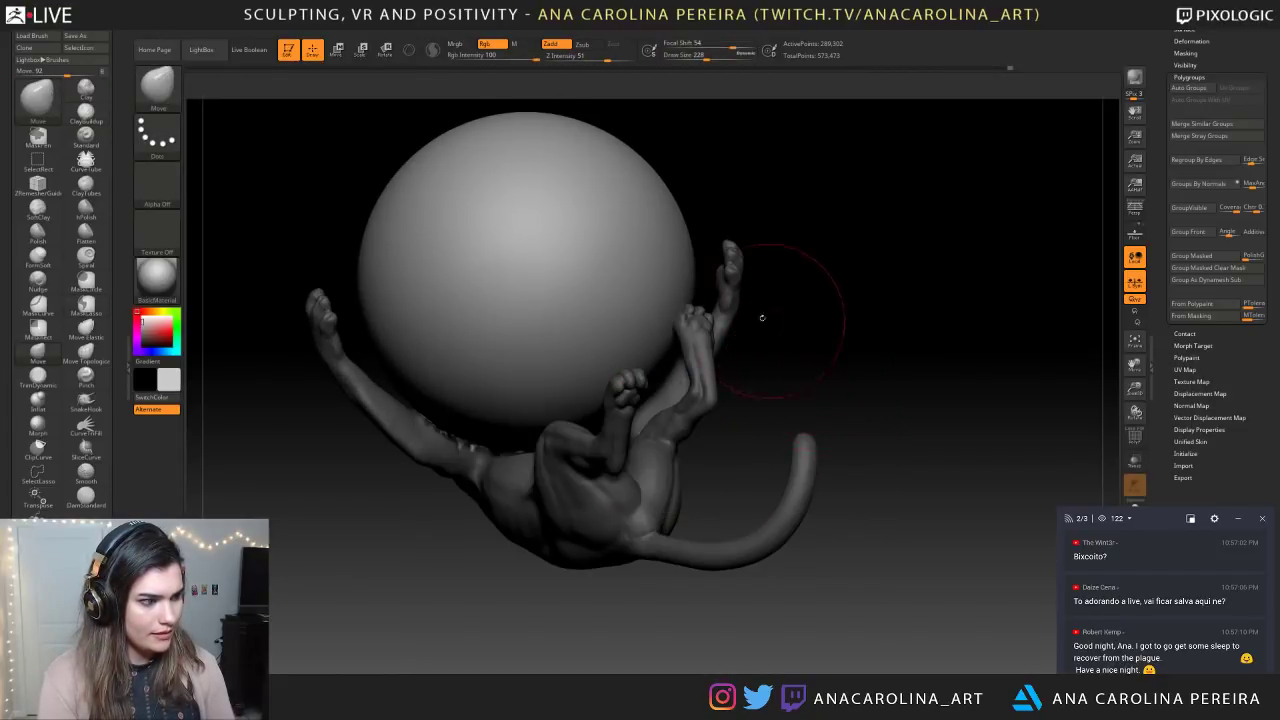
{"action": "left_click_drag", "start_coordinate": [747, 332], "coordinate": [705, 405]}
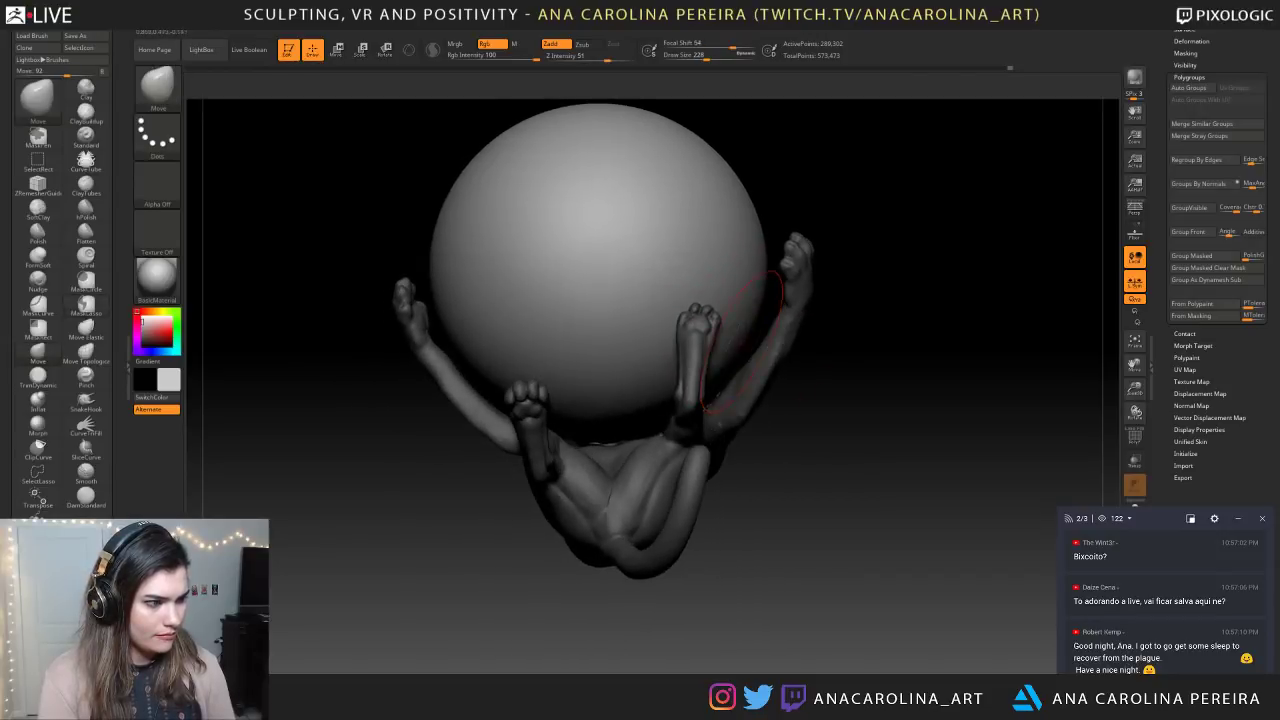
{"action": "left_click_drag", "start_coordinate": [798, 380], "coordinate": [720, 305]}
{"action": "key", "text": "space"}
{"action": "mouse_move", "coordinate": [752, 530]}
{"action": "left_mouse_down"}
{"action": "mouse_move", "coordinate": [846, 543]}
{"action": "mouse_move", "coordinate": [775, 446]}
{"action": "mouse_move", "coordinate": [806, 451]}
{"action": "mouse_move", "coordinate": [806, 515]}
{"action": "left_mouse_up"}
{"action": "key", "text": "f"}
{"action": "key", "text": "space"}
{"action": "left_click_drag", "start_coordinate": [749, 350], "coordinate": [742, 349]}
{"action": "left_click_drag", "start_coordinate": [716, 308], "coordinate": [722, 322]}
Refine the sphere's contact area at the hind paw from the side, and invert the mask to free the cat
{"action": "left_click_drag", "start_coordinate": [796, 430], "coordinate": [700, 448]}
{"action": "key", "text": "space"}
{"action": "mouse_move", "coordinate": [720, 540]}
{"action": "left_mouse_down"}
{"action": "mouse_move", "coordinate": [775, 500]}
{"action": "mouse_move", "coordinate": [708, 474]}
{"action": "left_mouse_up"}
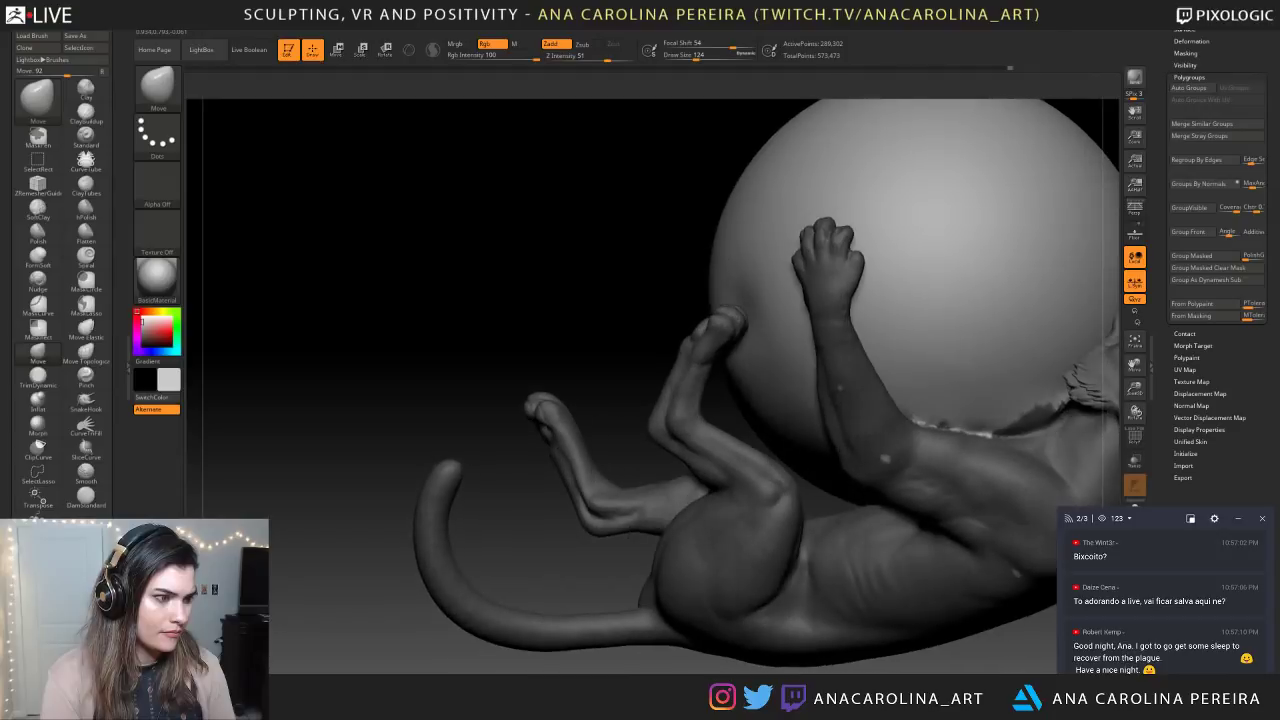
{"action": "left_click_drag", "start_coordinate": [704, 352], "coordinate": [690, 250]}
{"action": "left_click_drag", "start_coordinate": [815, 246], "coordinate": [735, 335]}
{"action": "key", "text": "ctrl"}
{"action": "left_click", "coordinate": [676, 331], "text": "ctrl"}
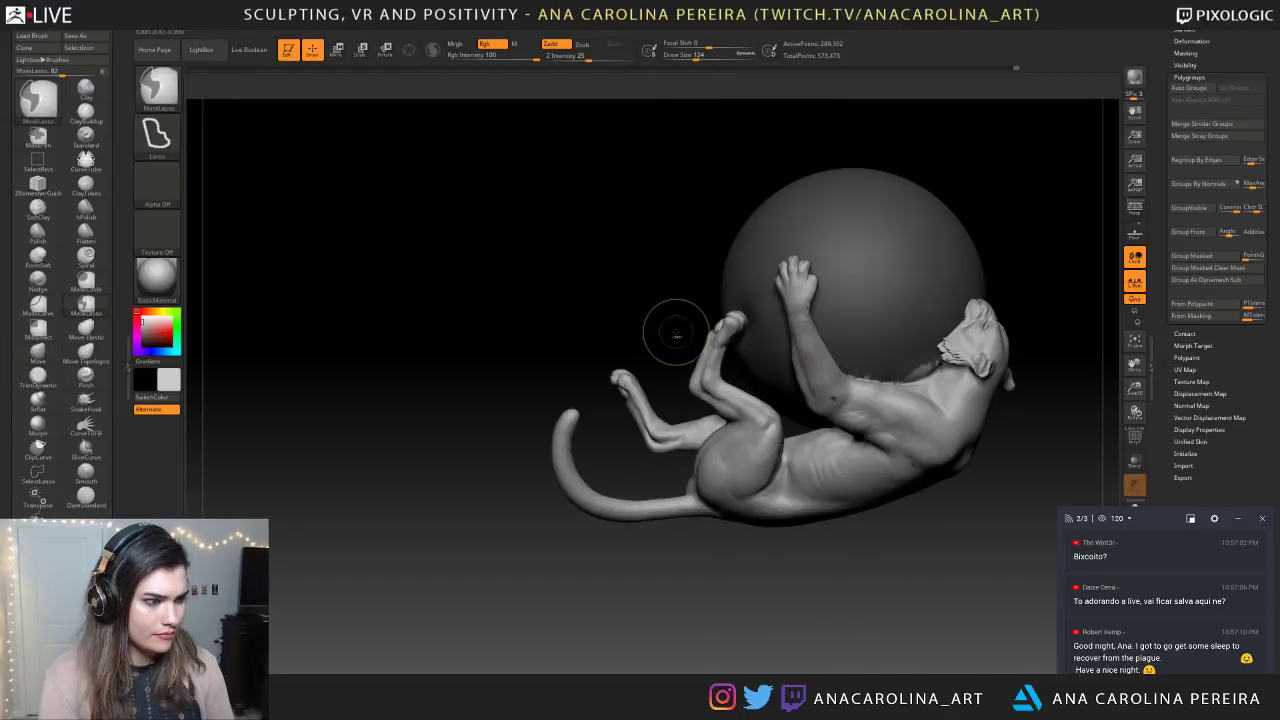
Enlarge the Move brush, adjust the pose of the cat's limbs around the masked sphere, and clear the mask
{"action": "key", "text": "space"}
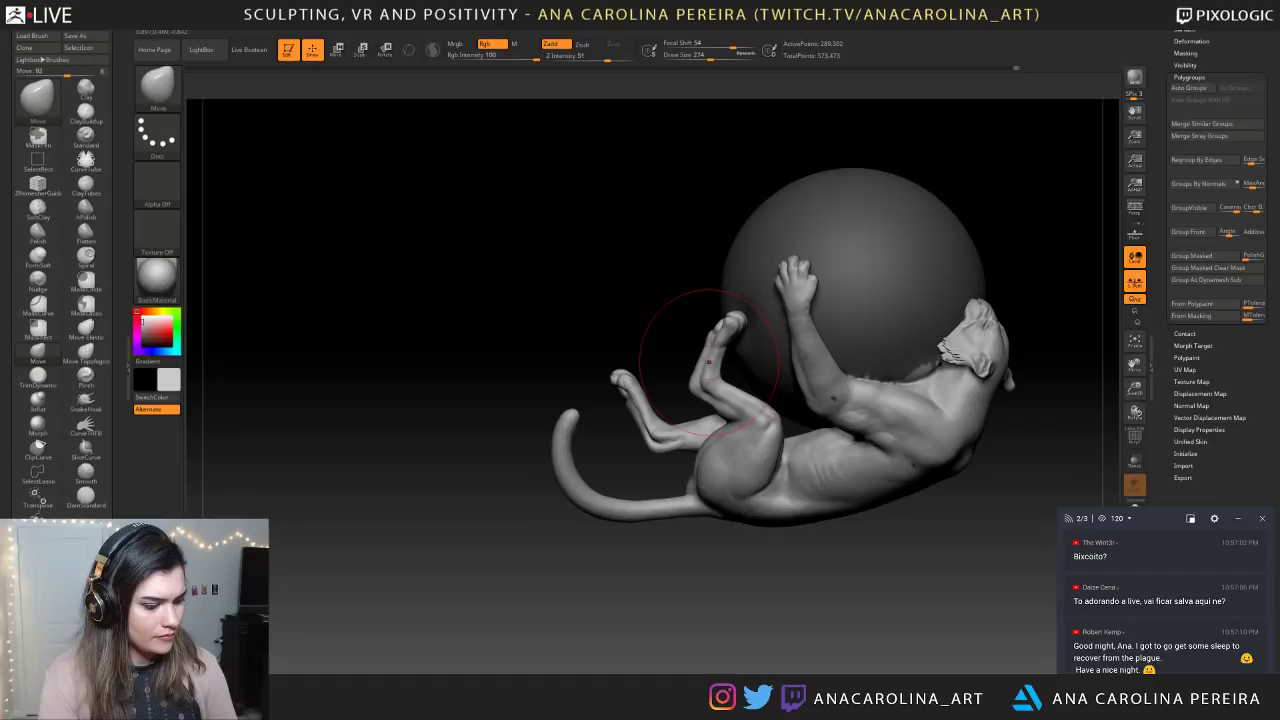
{"action": "key", "text": "b"}
{"action": "key", "text": "space"}
{"action": "left_click_drag", "start_coordinate": [708, 362], "coordinate": [722, 358]}
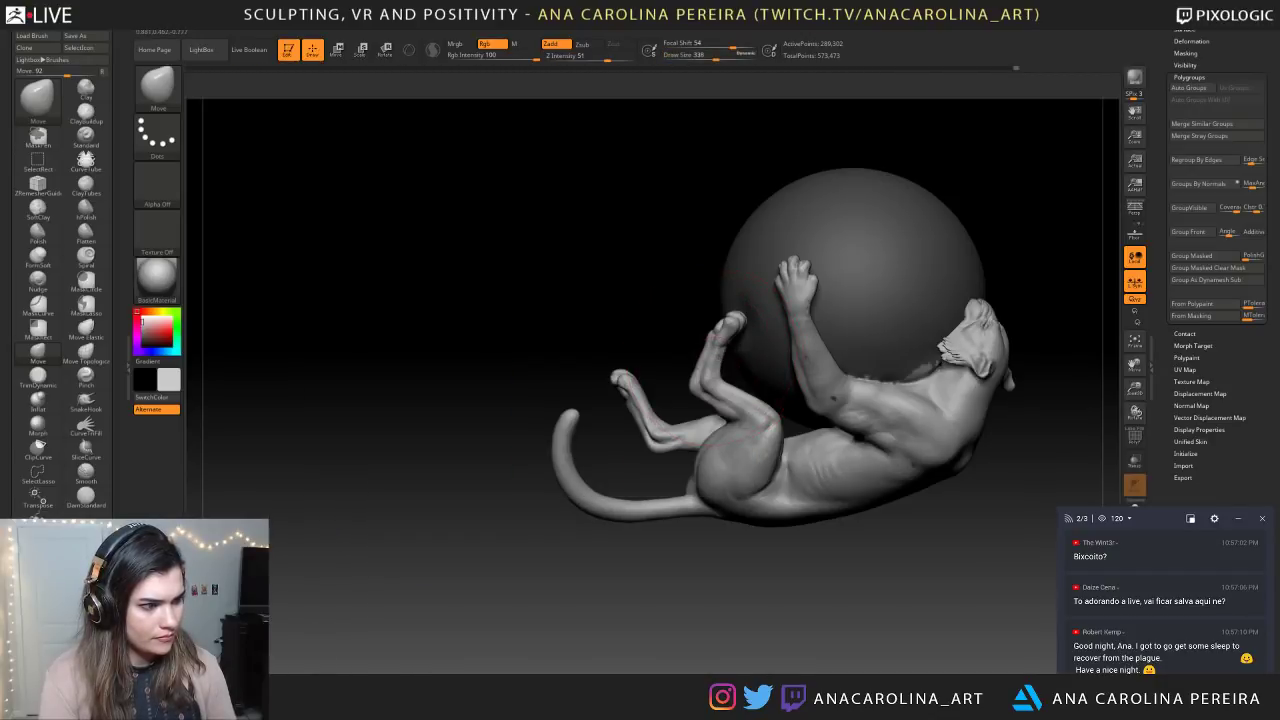
{"action": "left_click_drag", "start_coordinate": [697, 296], "coordinate": [650, 285]}
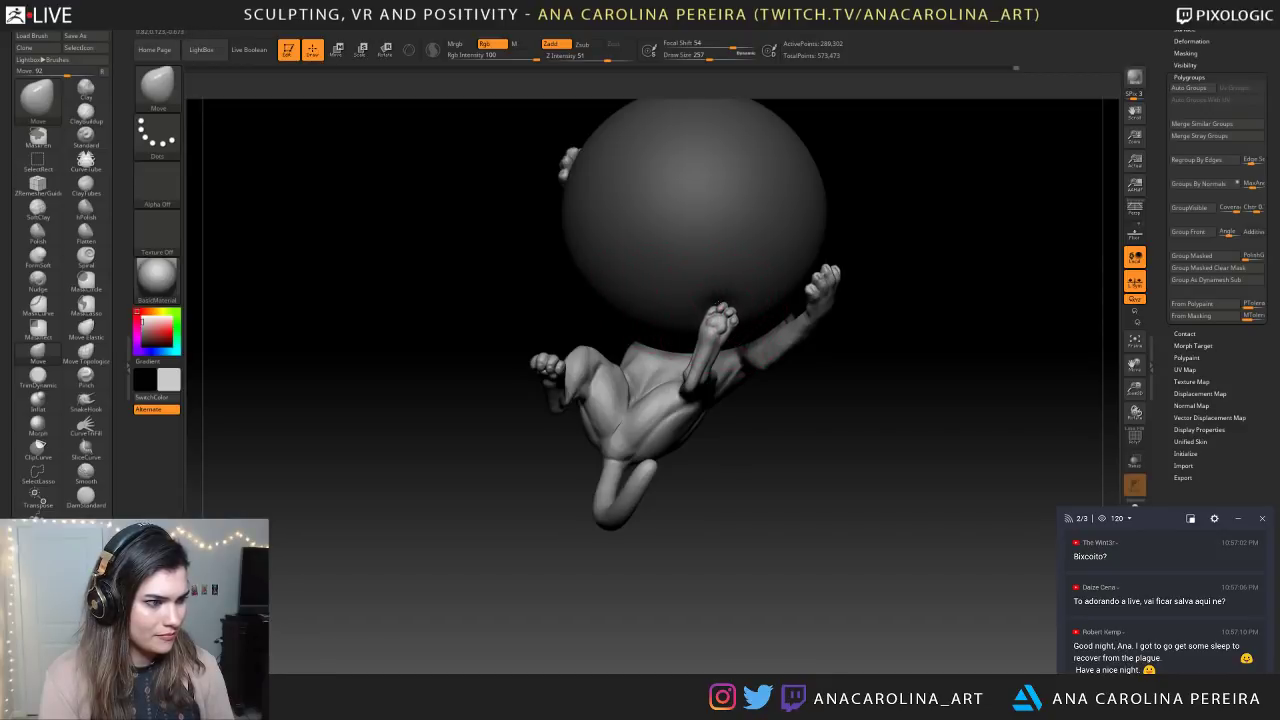
{"action": "left_click_drag", "start_coordinate": [798, 431], "coordinate": [754, 446]}
{"action": "left_click_drag", "start_coordinate": [826, 540], "coordinate": [780, 492], "text": "alt"}
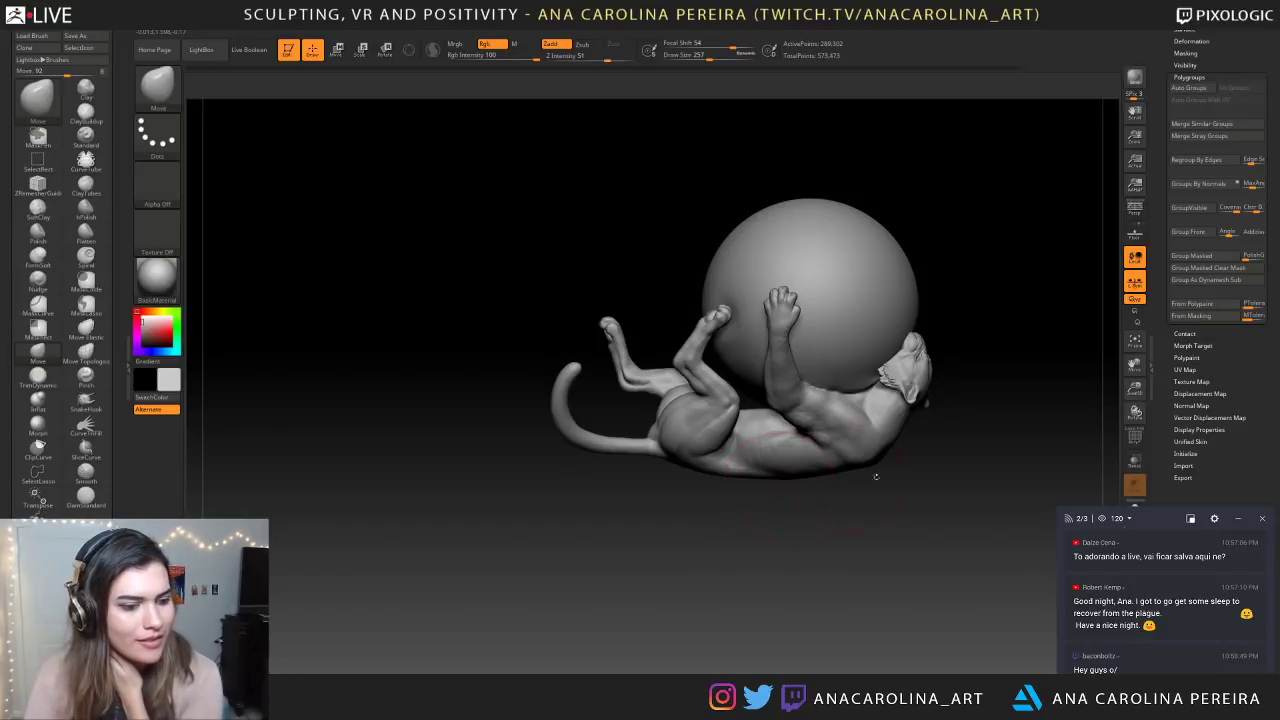
{"action": "scroll", "coordinate": [1207, 593], "scroll_direction": "up", "scroll_amount": 1}
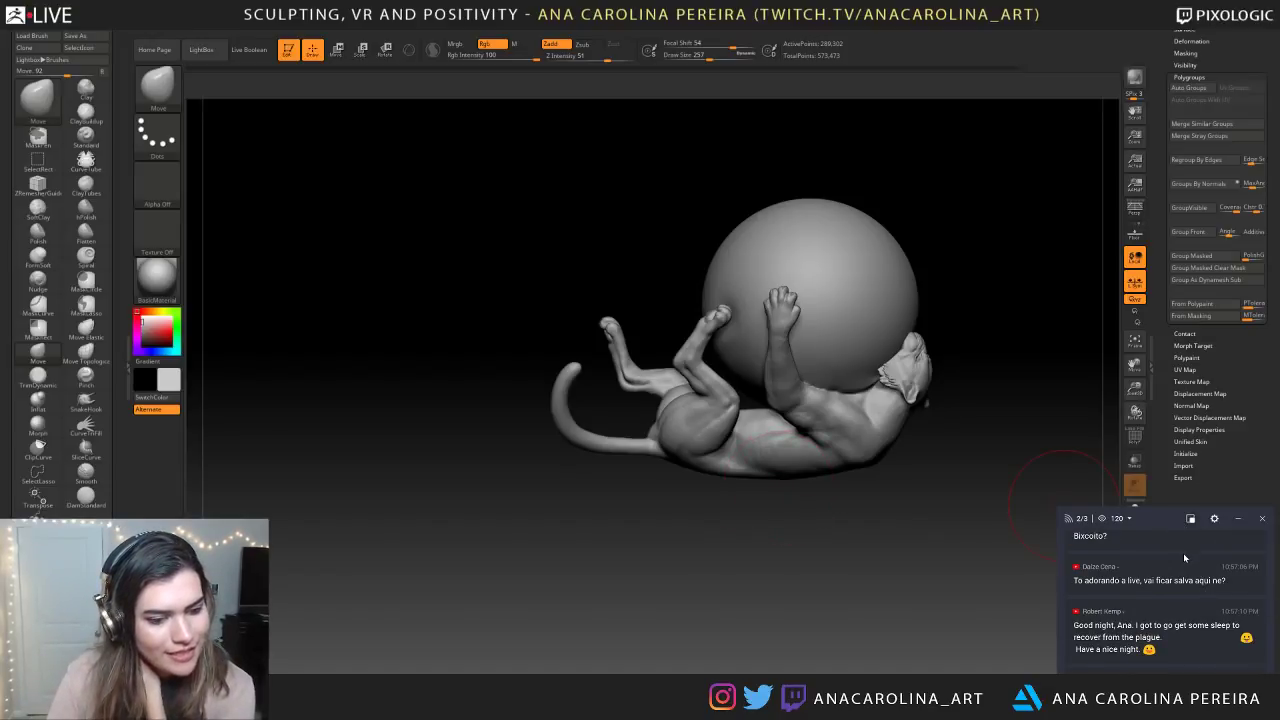
{"action": "scroll", "coordinate": [1183, 553], "scroll_direction": "up", "scroll_amount": 1}
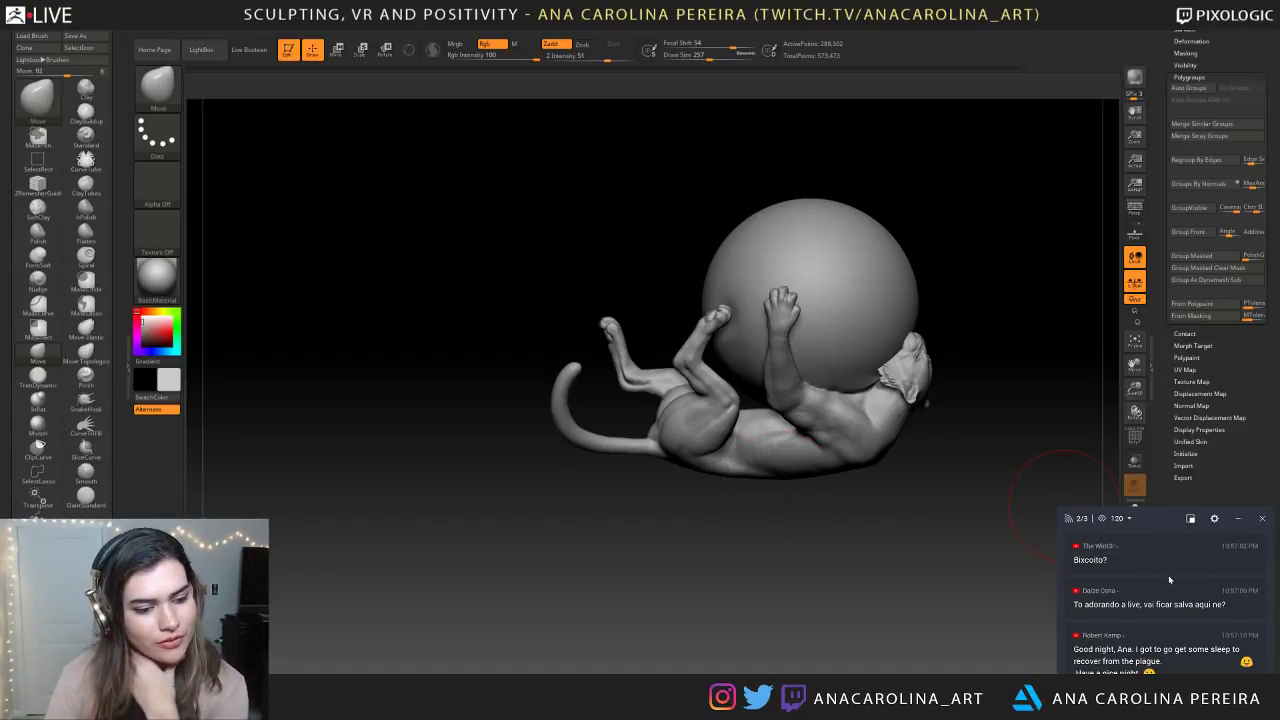
{"action": "scroll", "coordinate": [1168, 580], "scroll_direction": "up", "scroll_amount": 1}
{"action": "scroll", "coordinate": [1167, 580], "scroll_direction": "up", "scroll_amount": 1}
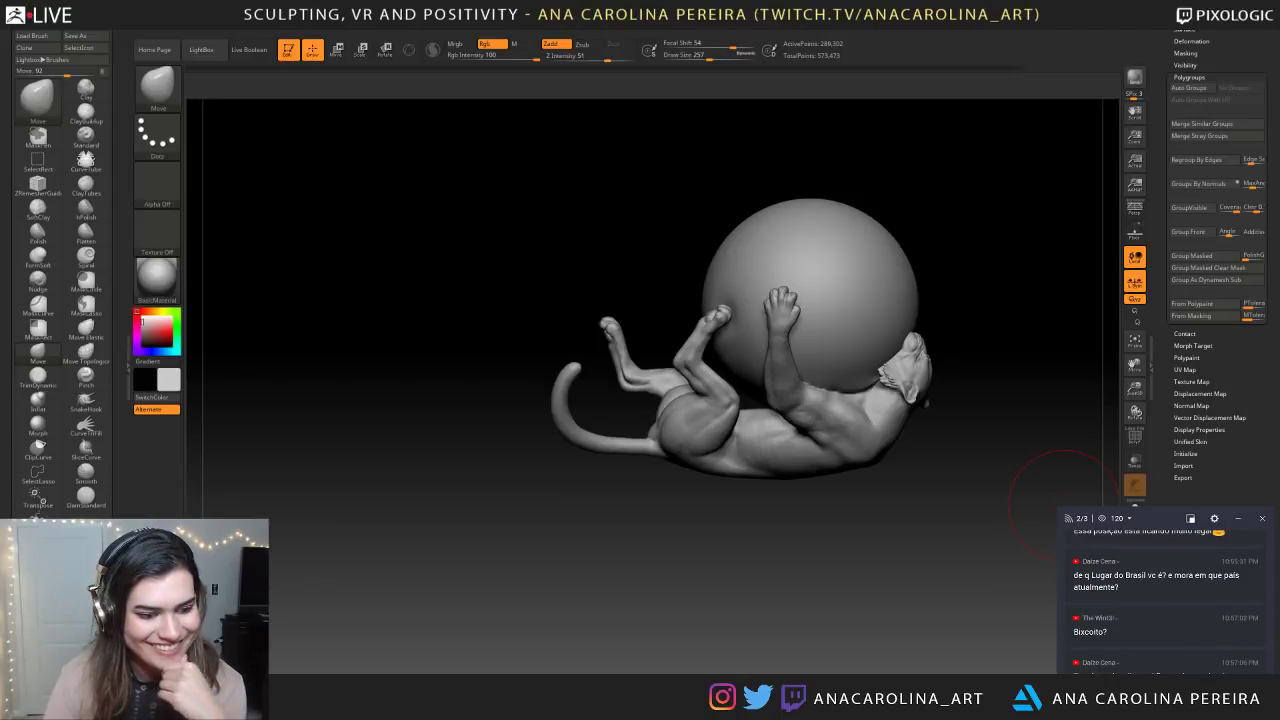
{"action": "scroll", "coordinate": [1164, 587], "scroll_direction": "down", "scroll_amount": 5}
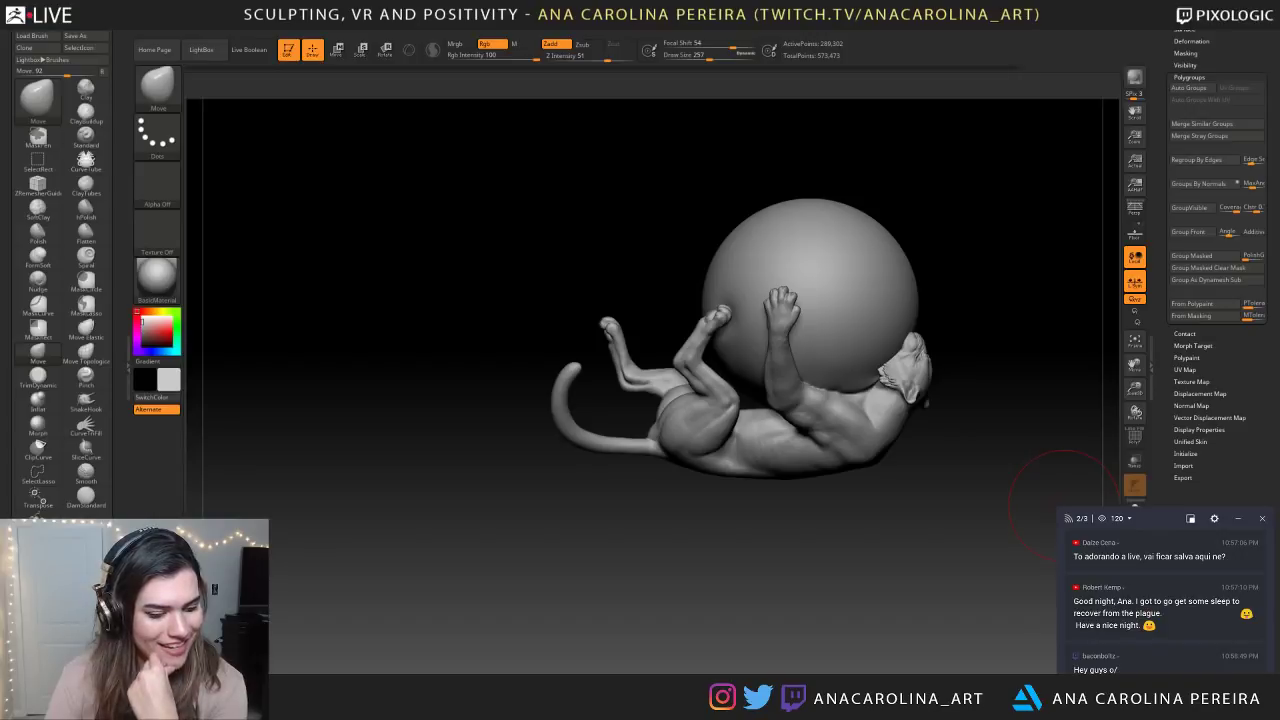
Examine the overall pose and silhouette of the cat and sphere from both sides and from a distance
{"action": "mouse_move", "coordinate": [1065, 505]}
{"action": "left_mouse_down"}
{"action": "mouse_move", "coordinate": [592, 522]}
{"action": "mouse_move", "coordinate": [757, 590]}
{"action": "mouse_move", "coordinate": [690, 480]}
{"action": "mouse_move", "coordinate": [722, 645]}
{"action": "mouse_move", "coordinate": [731, 594]}
{"action": "left_mouse_up"}
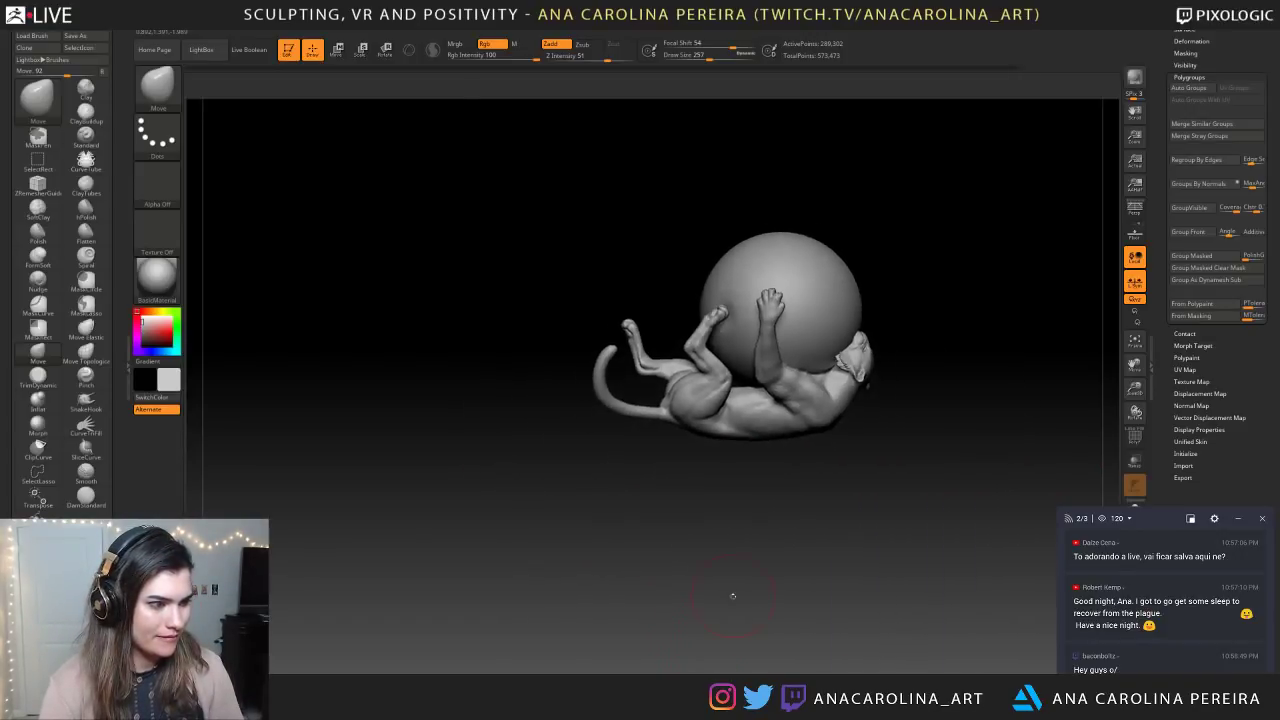
{"action": "left_click_drag", "start_coordinate": [706, 468], "coordinate": [696, 512], "text": "alt"}
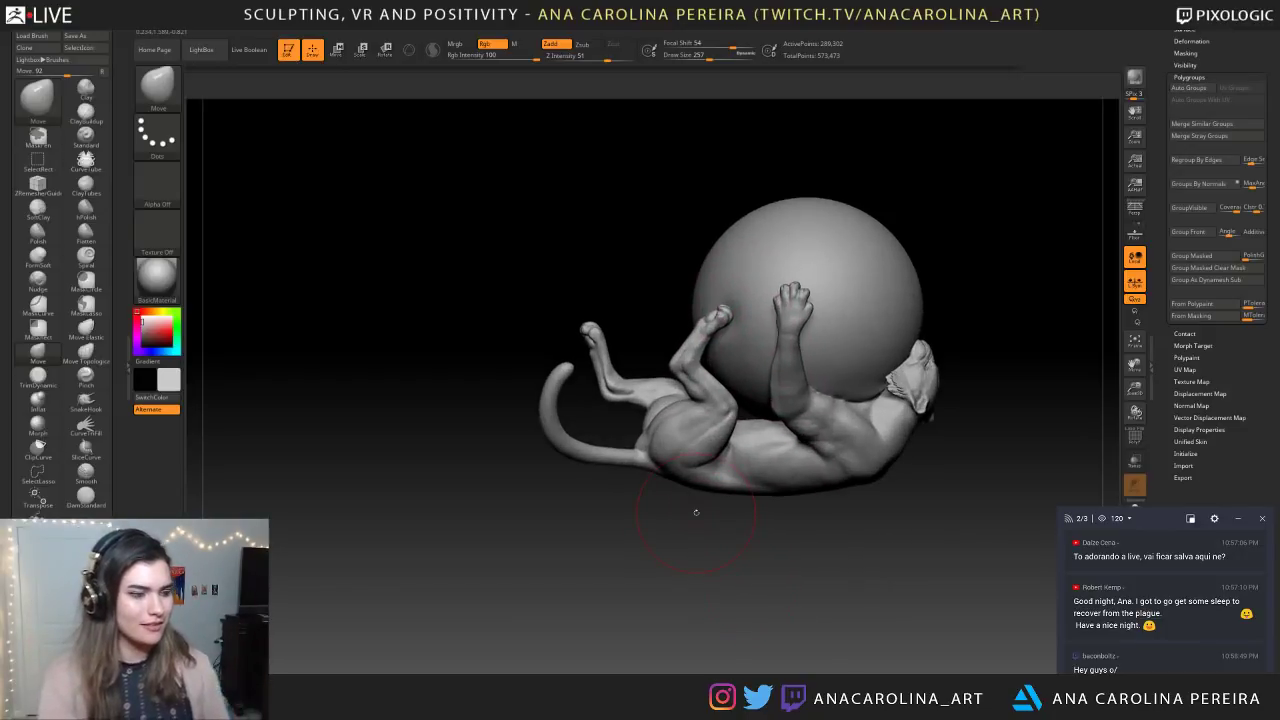
{"action": "mouse_move", "coordinate": [577, 594]}
{"action": "left_mouse_down"}
{"action": "mouse_move", "coordinate": [760, 620]}
{"action": "mouse_move", "coordinate": [765, 660]}
{"action": "mouse_move", "coordinate": [715, 665]}
{"action": "left_mouse_up"}
{"action": "mouse_move", "coordinate": [715, 620]}
{"action": "left_mouse_down", "text": "alt"}
{"action": "mouse_move", "coordinate": [715, 662]}
{"action": "mouse_move", "coordinate": [797, 526]}
{"action": "mouse_move", "coordinate": [892, 609]}
{"action": "left_mouse_up", "text": "alt"}
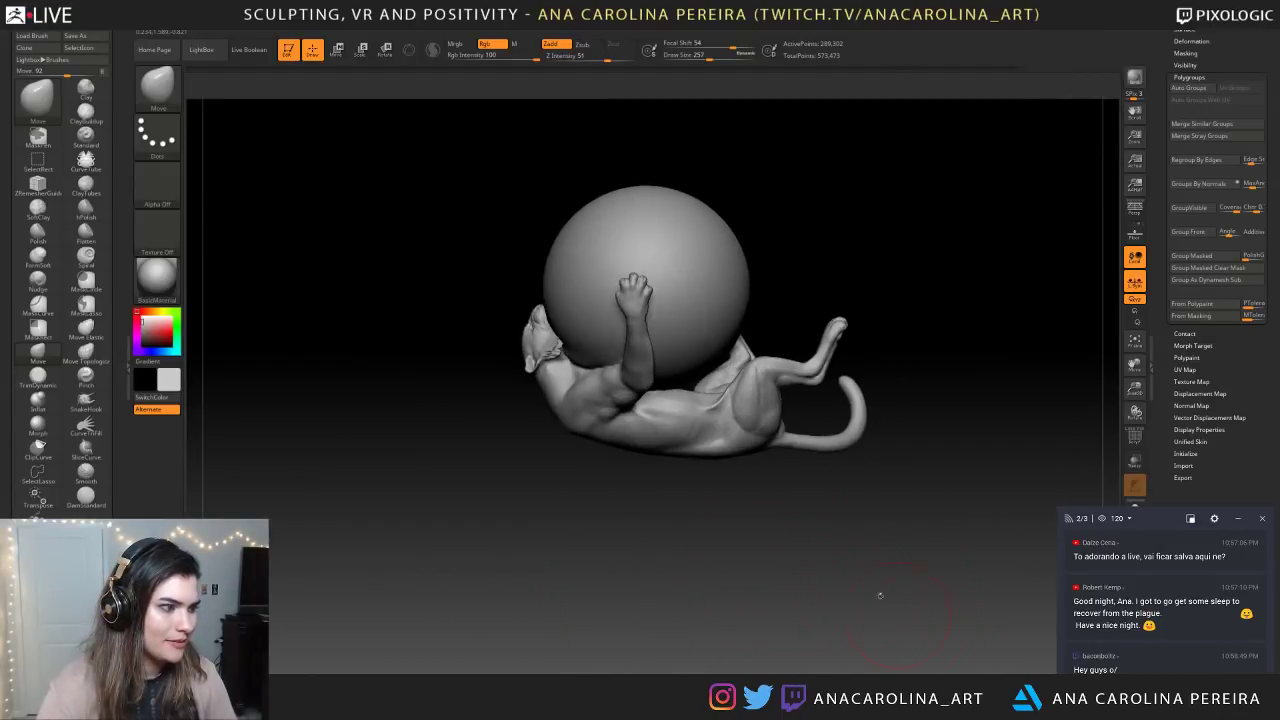
{"action": "left_click_drag", "start_coordinate": [890, 490], "coordinate": [1000, 535]}
{"action": "left_click_drag", "start_coordinate": [1000, 535], "coordinate": [990, 470], "text": "alt"}
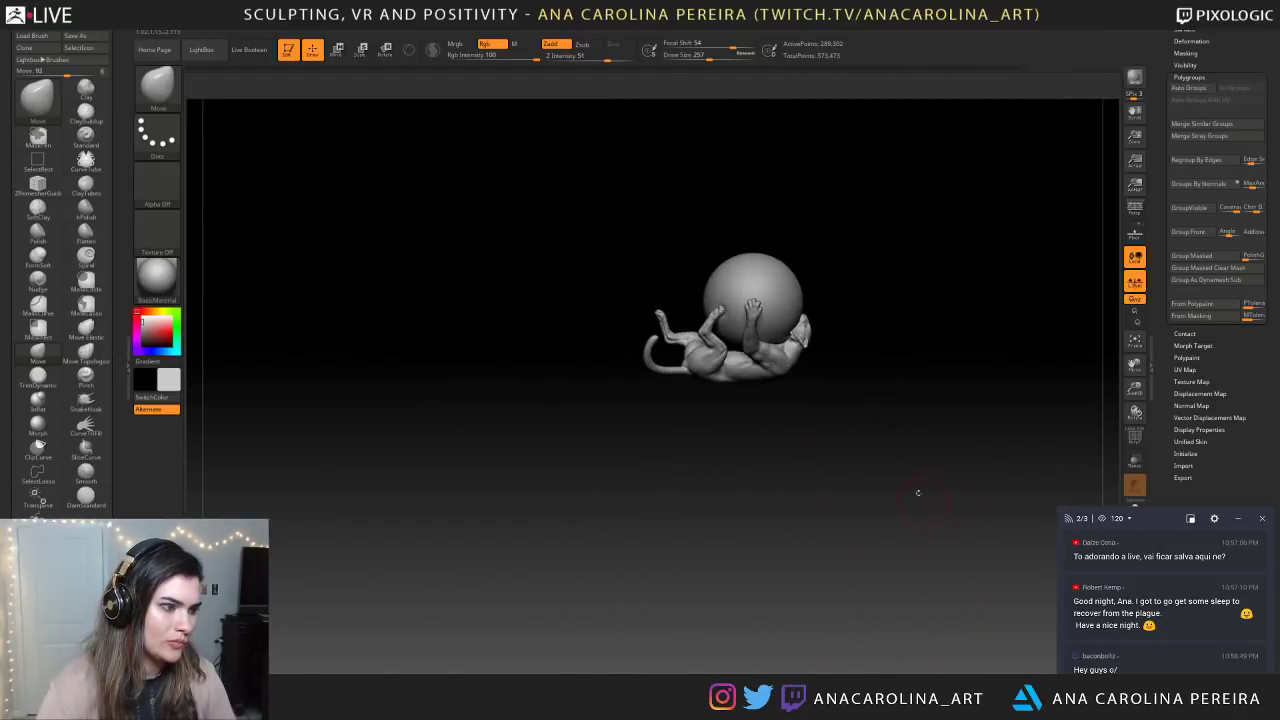
{"action": "left_click_drag", "start_coordinate": [922, 499], "coordinate": [894, 523], "text": "alt"}
{"action": "left_click_drag", "start_coordinate": [906, 478], "coordinate": [892, 510], "text": "alt"}
Lasso-mask the cat's front paws and forearms beside the sphere, and switch the material to SkinShade4
{"action": "mouse_move", "coordinate": [892, 510]}
{"action": "left_mouse_down"}
{"action": "mouse_move", "coordinate": [955, 520]}
{"action": "mouse_move", "coordinate": [890, 500]}
{"action": "mouse_move", "coordinate": [868, 530]}
{"action": "mouse_move", "coordinate": [665, 532]}
{"action": "mouse_move", "coordinate": [980, 532]}
{"action": "mouse_move", "coordinate": [945, 518]}
{"action": "mouse_move", "coordinate": [887, 380]}
{"action": "left_mouse_up"}
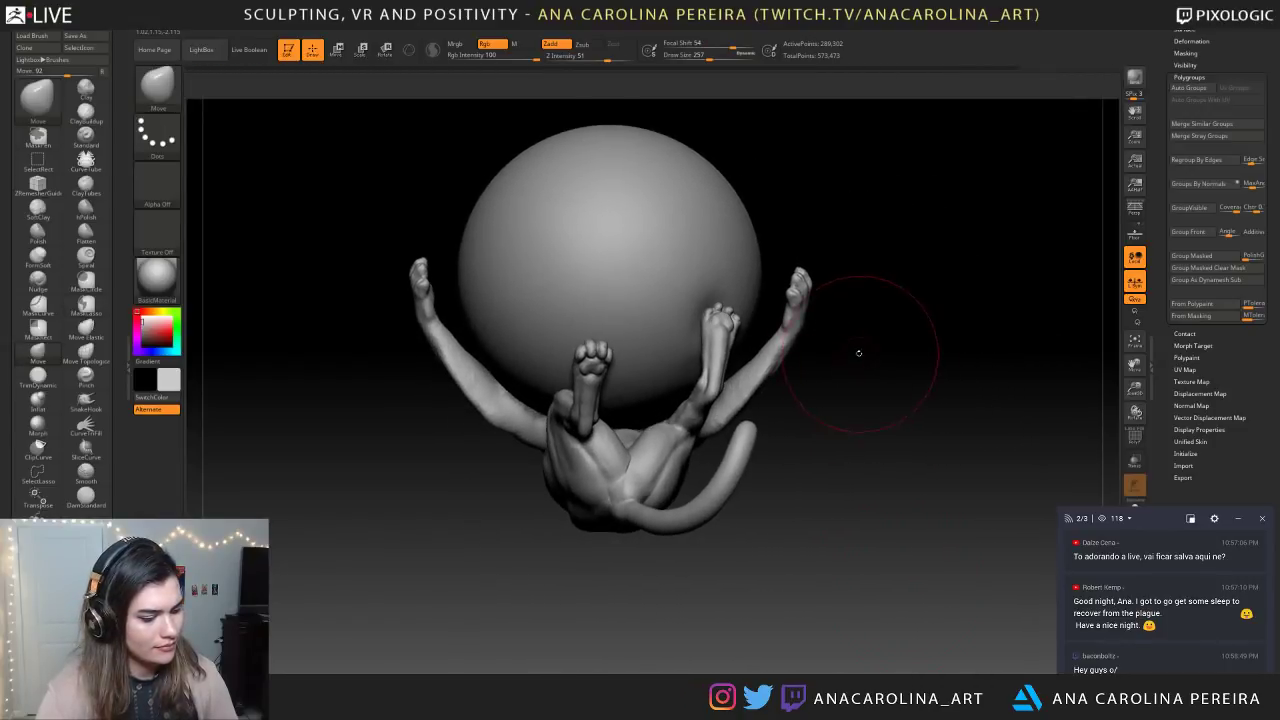
{"action": "key", "text": "ctrl"}
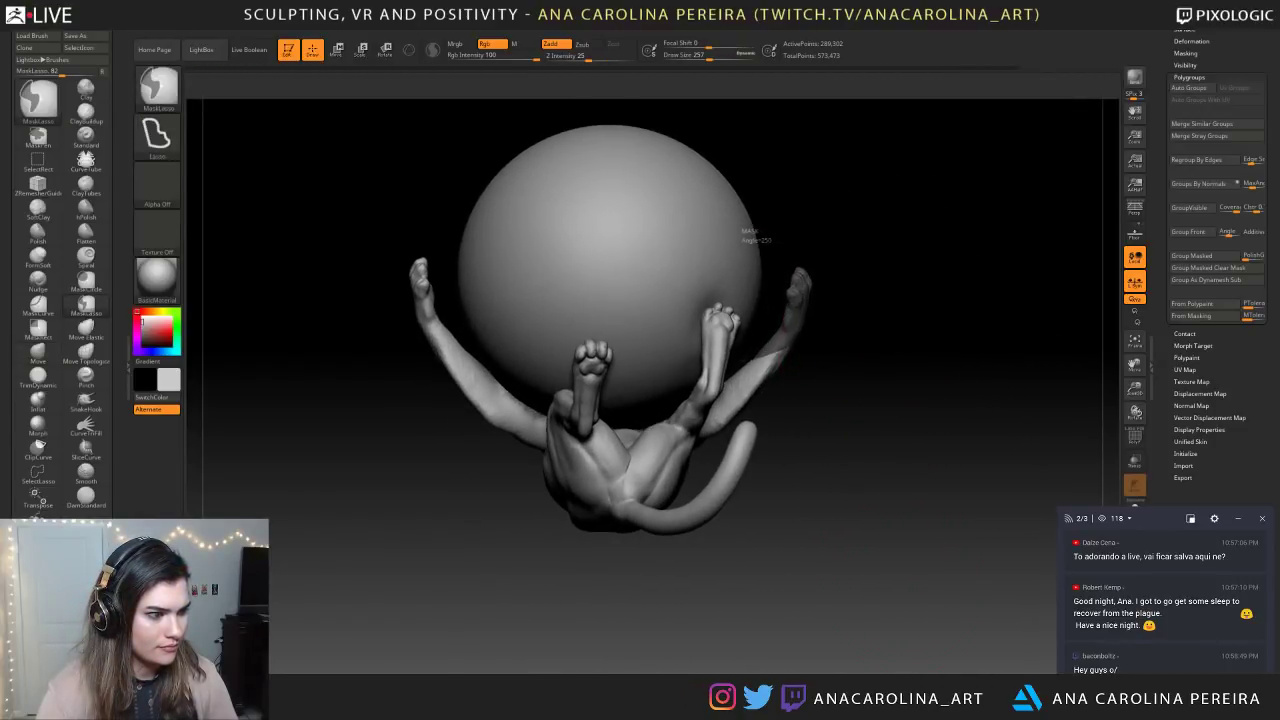
{"action": "left_click_drag", "start_coordinate": [740, 229], "coordinate": [742, 235], "text": "ctrl"}
{"action": "mouse_move", "coordinate": [838, 432]}
{"action": "left_mouse_down"}
{"action": "mouse_move", "coordinate": [755, 422]}
{"action": "mouse_move", "coordinate": [814, 411]}
{"action": "left_mouse_up"}
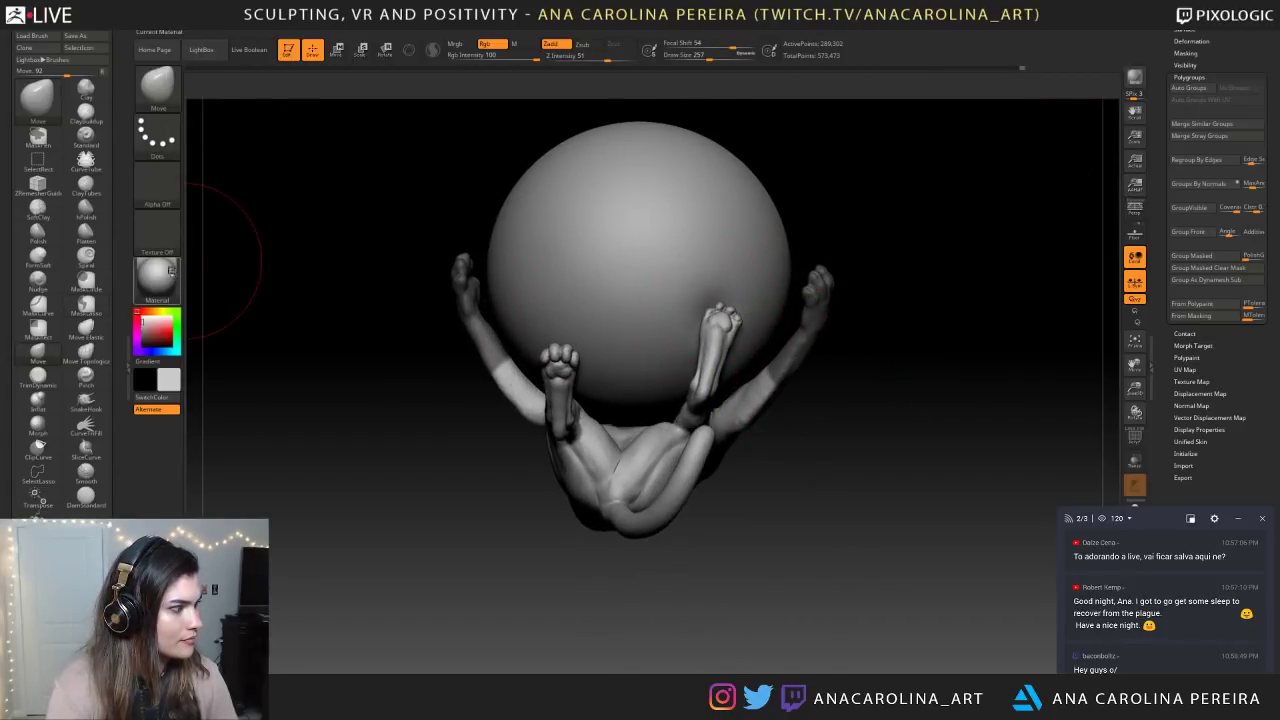
{"action": "left_click", "coordinate": [169, 287]}
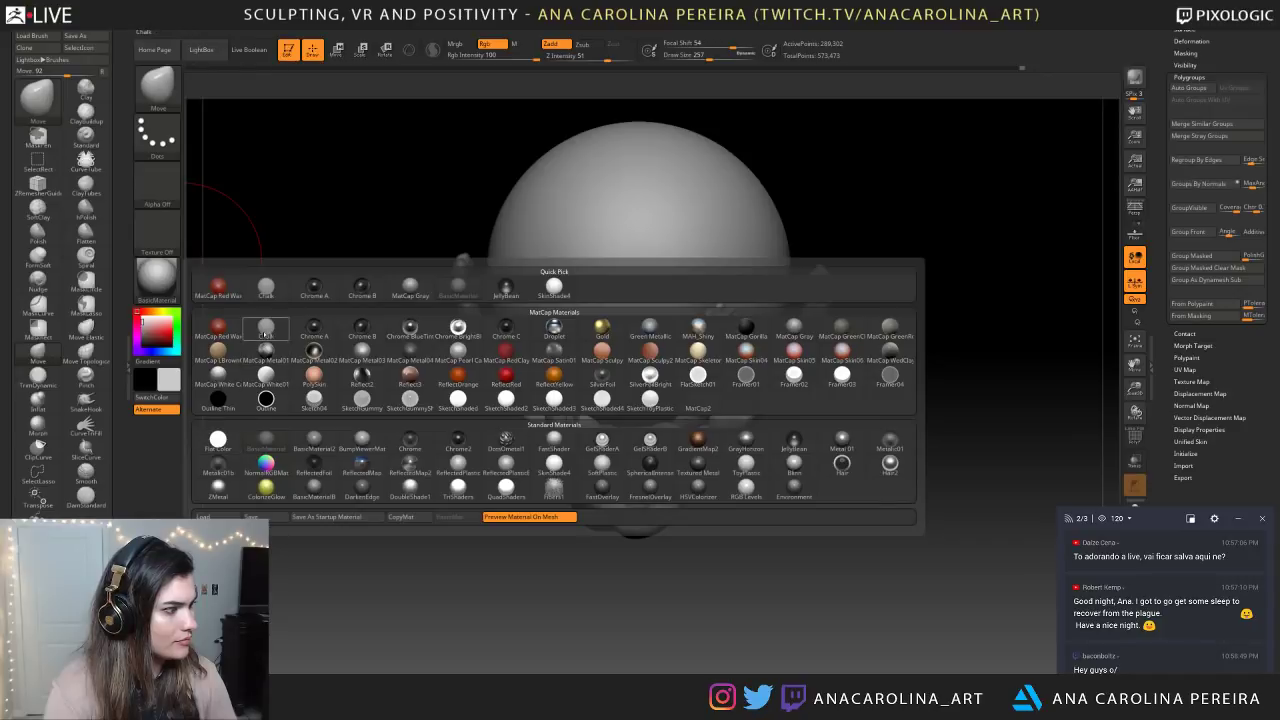
{"action": "left_click", "coordinate": [553, 290]}
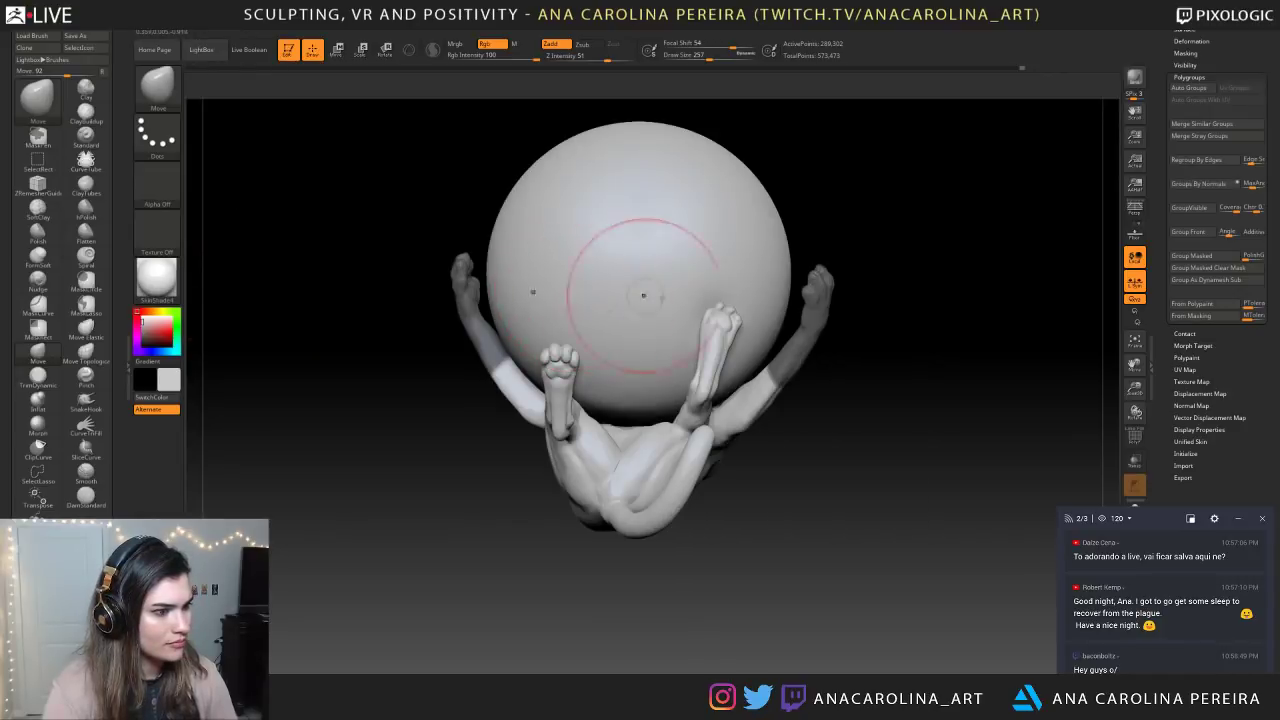
Make a separate polygroup from the masked forearms, clear the mask, and check the group by toggling its visibility
{"action": "key", "text": "ctrl"}
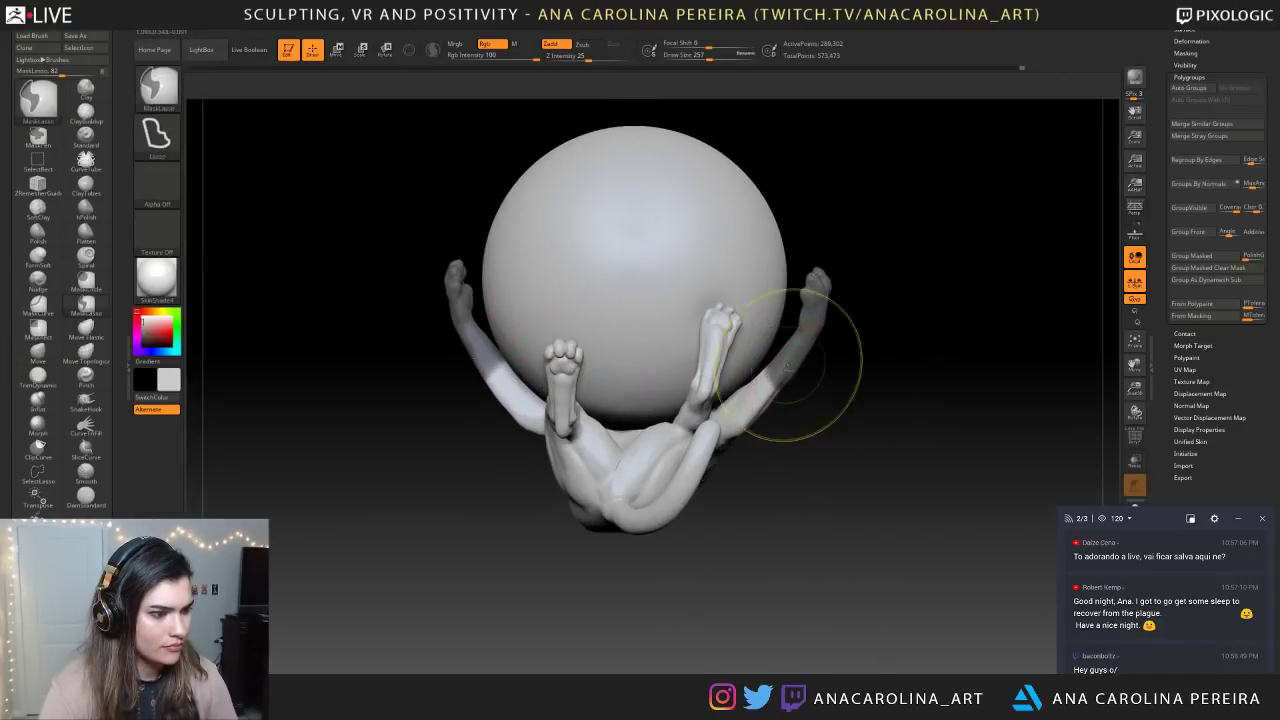
{"action": "left_click", "coordinate": [858, 386], "text": "ctrl"}
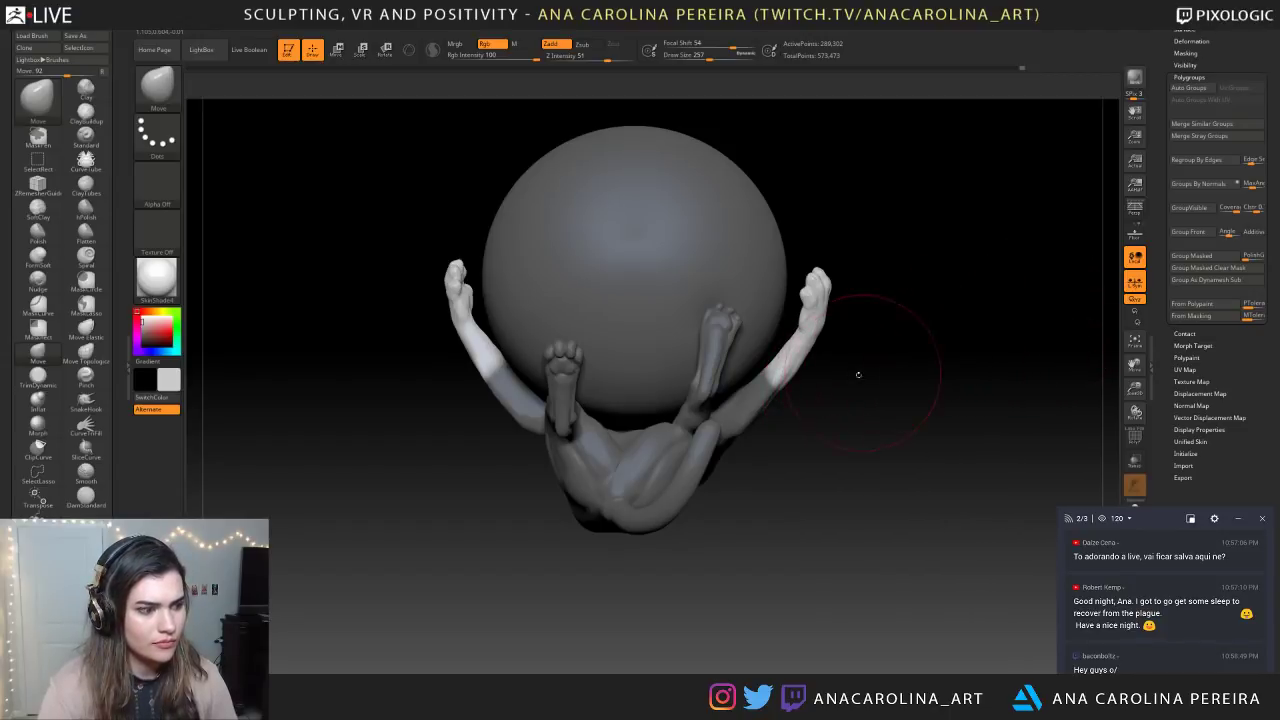
{"action": "left_click", "coordinate": [861, 376], "text": "ctrl"}
{"action": "left_click", "coordinate": [870, 380], "text": "ctrl"}
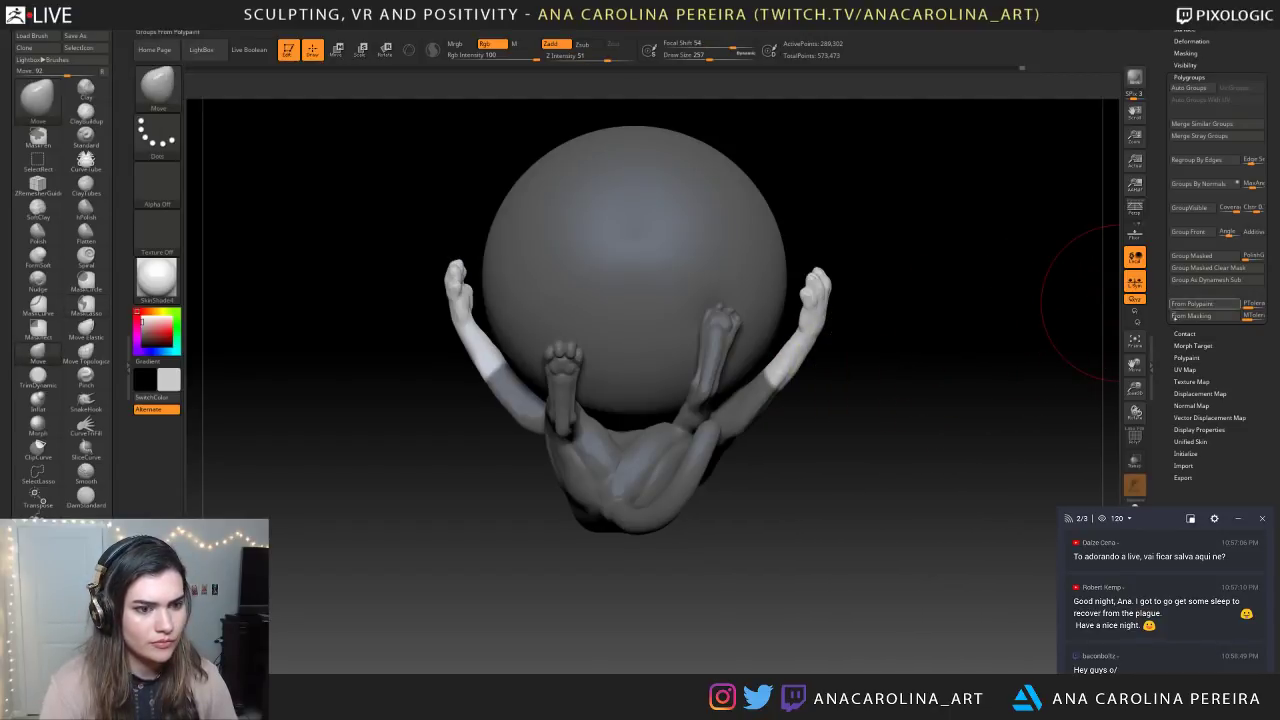
{"action": "key", "text": "ctrl+i"}
{"action": "left_click", "coordinate": [1197, 262]}
{"action": "left_click_drag", "start_coordinate": [914, 362], "coordinate": [790, 412], "text": "ctrl"}
{"action": "left_click", "coordinate": [805, 348], "text": "ctrl+shift"}
{"action": "left_click", "coordinate": [930, 425], "text": "ctrl+shift"}
Reduce the Move brush's draw size and change the model's material back to BasicMaterial
{"action": "mouse_move", "coordinate": [949, 434]}
{"action": "left_mouse_down"}
{"action": "mouse_move", "coordinate": [897, 466]}
{"action": "mouse_move", "coordinate": [863, 537]}
{"action": "mouse_move", "coordinate": [834, 526]}
{"action": "mouse_move", "coordinate": [838, 505]}
{"action": "mouse_move", "coordinate": [917, 528]}
{"action": "mouse_move", "coordinate": [797, 520]}
{"action": "mouse_move", "coordinate": [851, 532]}
{"action": "left_mouse_up"}
{"action": "key", "text": "space"}
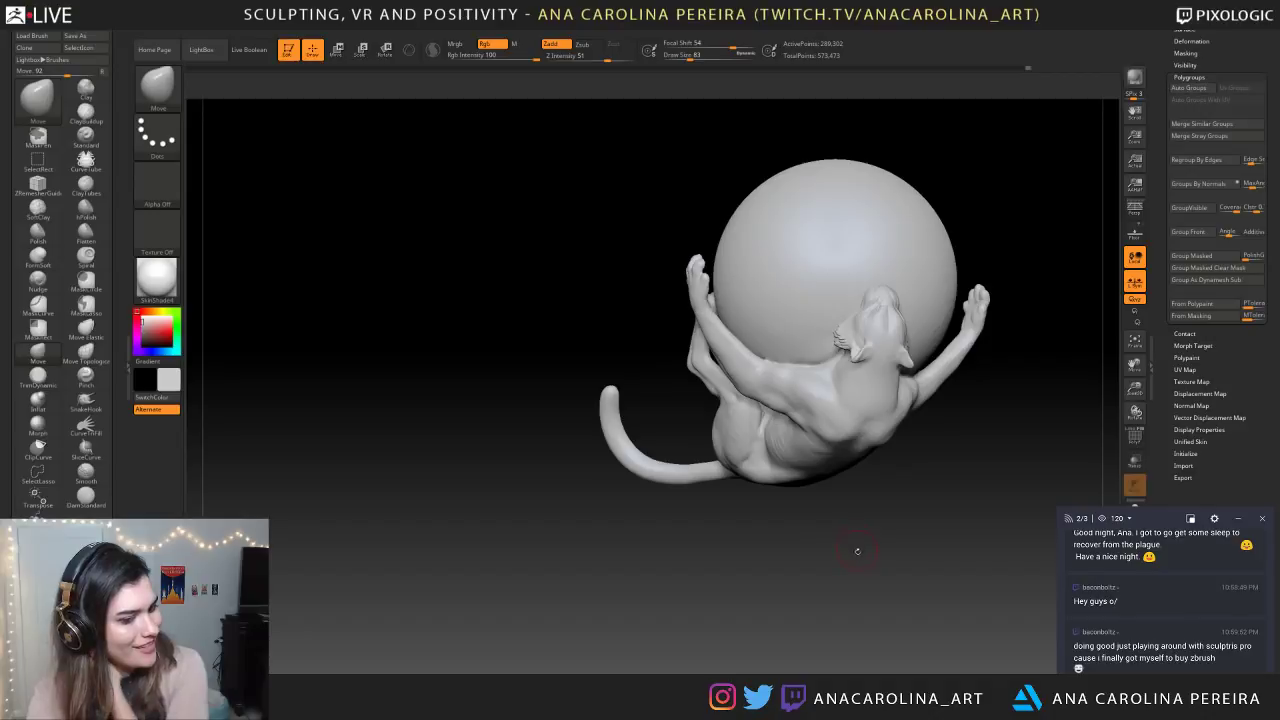
{"action": "left_click_drag", "start_coordinate": [868, 574], "coordinate": [888, 534]}
{"action": "left_click", "coordinate": [153, 288]}
{"action": "left_click", "coordinate": [163, 296]}
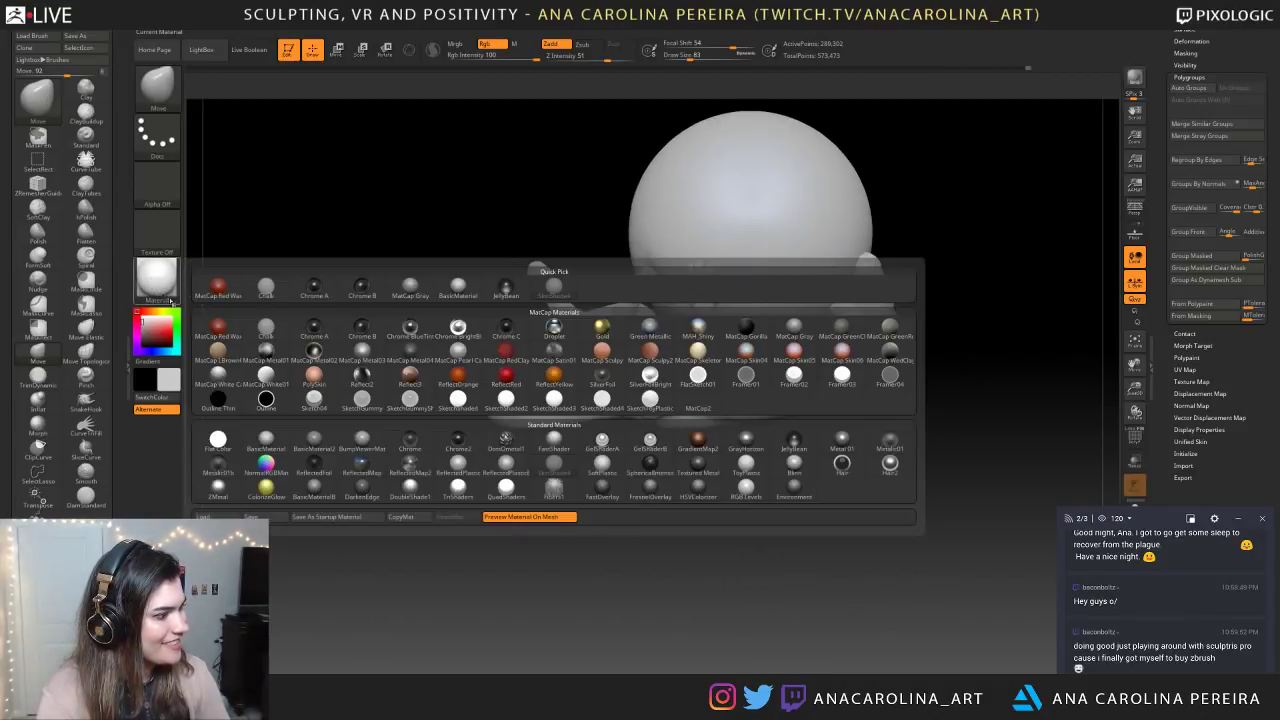
{"action": "left_click", "coordinate": [266, 442]}
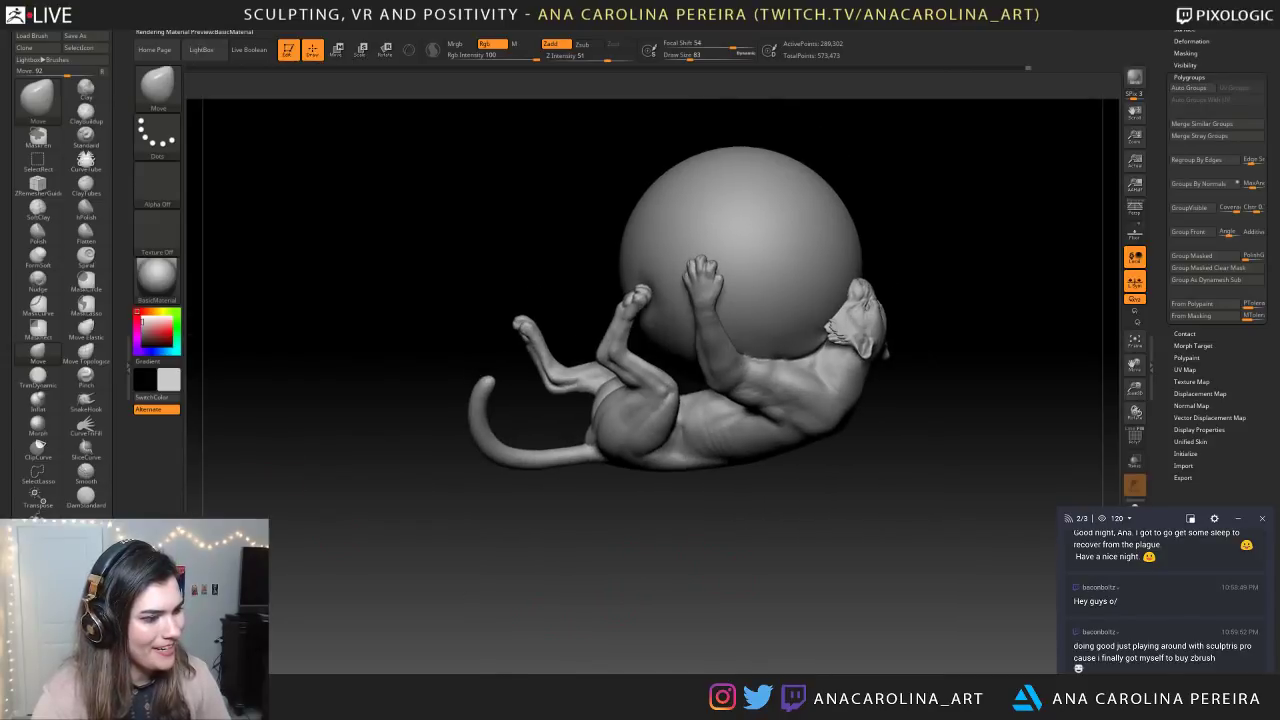
{"action": "left_click_drag", "start_coordinate": [940, 530], "coordinate": [890, 438]}
{"action": "left_click_drag", "start_coordinate": [797, 499], "coordinate": [803, 500]}
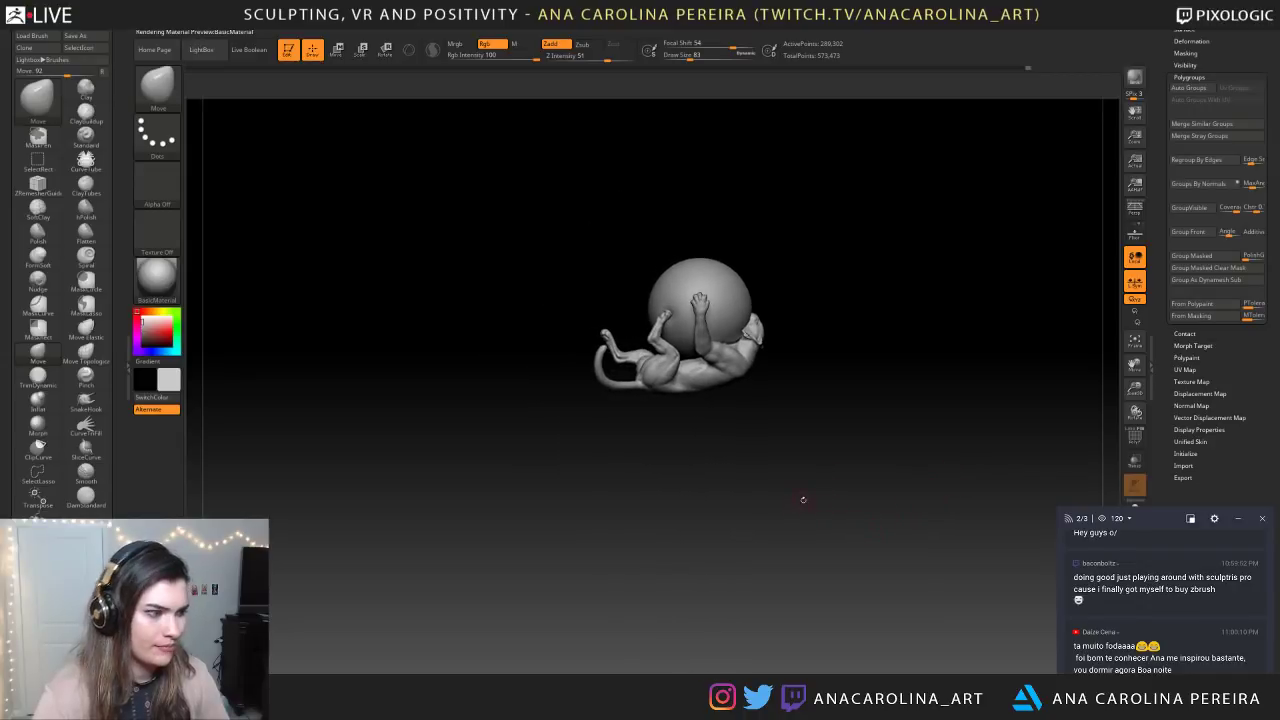
Hide the sphere and forearms, lasso-mask the cat's head and upper neck, and invert the mask
{"action": "left_click_drag", "start_coordinate": [757, 448], "coordinate": [600, 498], "text": "alt"}
{"action": "left_click", "coordinate": [722, 440], "text": "ctrl+shift"}
{"action": "left_click_drag", "start_coordinate": [600, 560], "coordinate": [705, 560]}
{"action": "left_click_drag", "start_coordinate": [905, 428], "coordinate": [923, 463]}
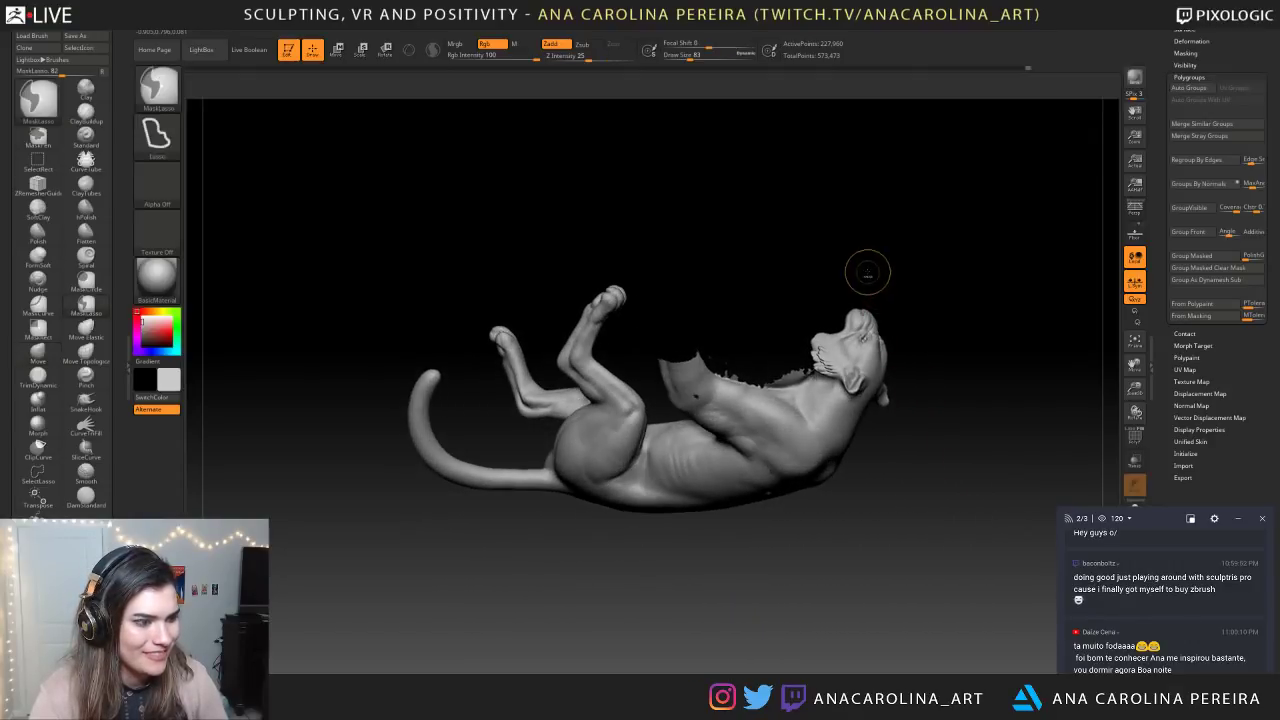
{"action": "mouse_move", "coordinate": [822, 402]}
{"action": "left_mouse_down", "text": "ctrl"}
{"action": "mouse_move", "coordinate": [935, 425]}
{"action": "mouse_move", "coordinate": [905, 378]}
{"action": "left_mouse_up", "text": "ctrl"}
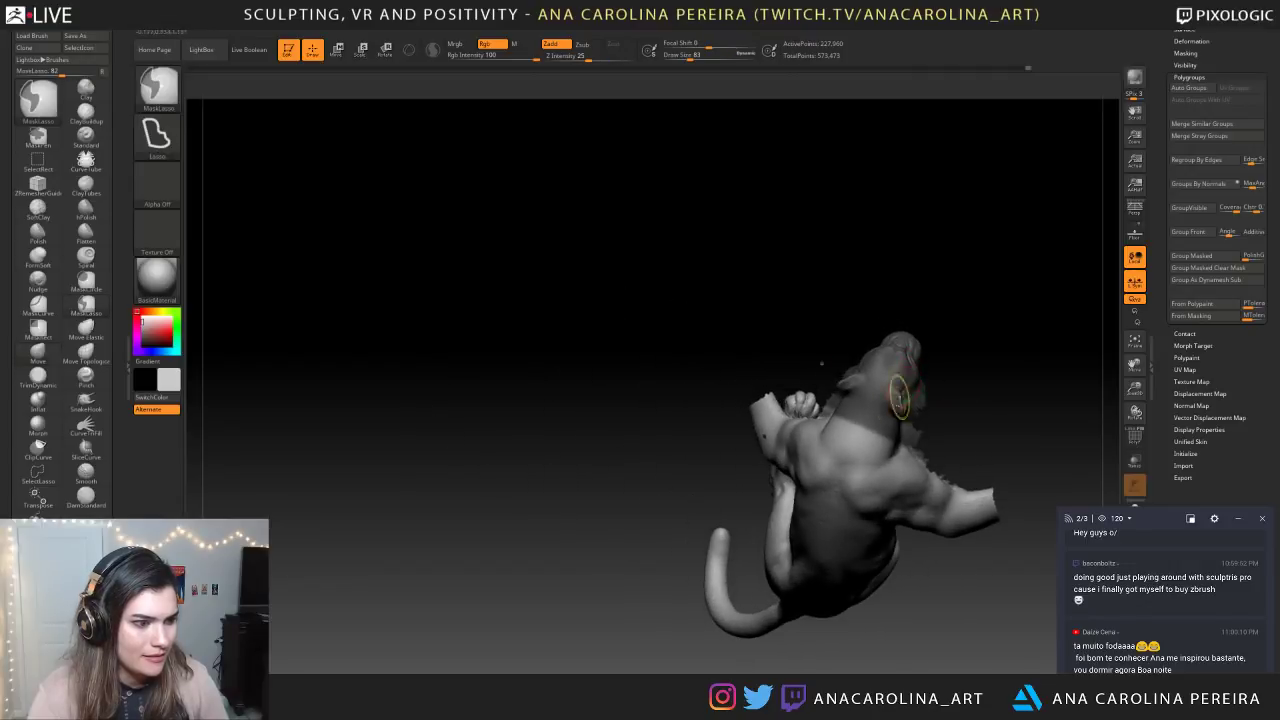
{"action": "left_click", "coordinate": [936, 425], "text": "ctrl"}
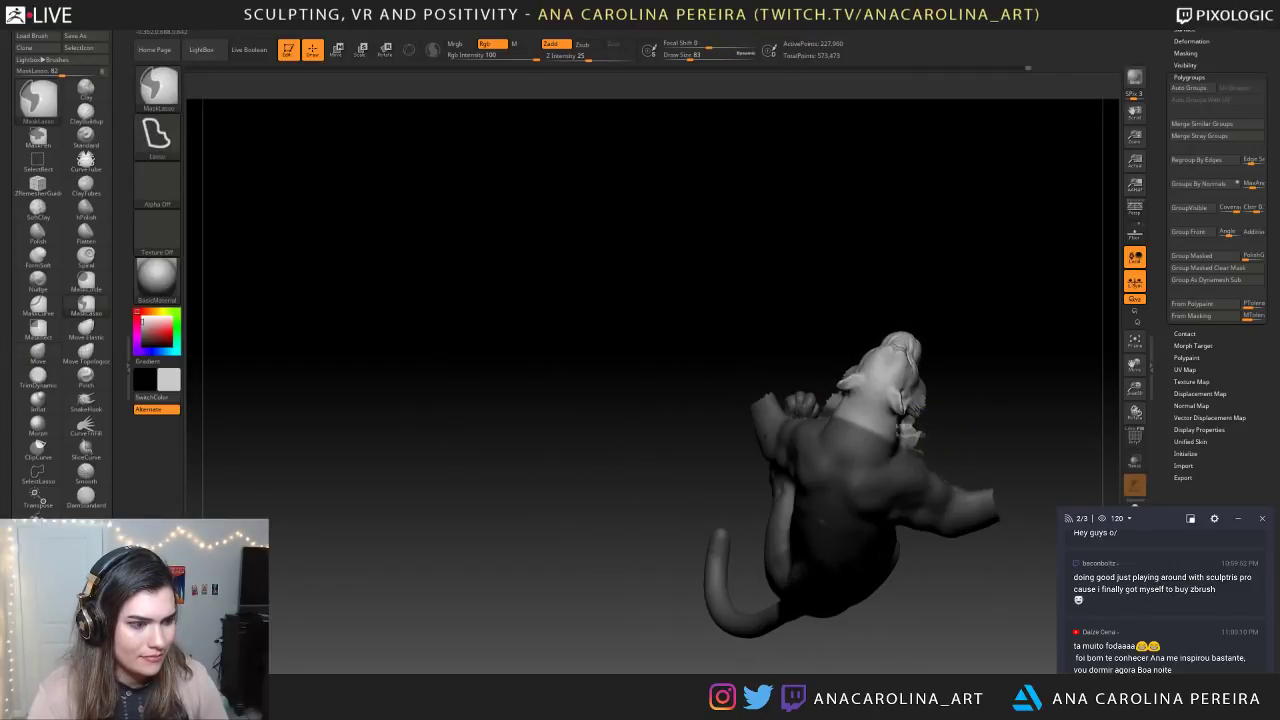
{"action": "left_click", "coordinate": [901, 455], "text": "ctrl"}
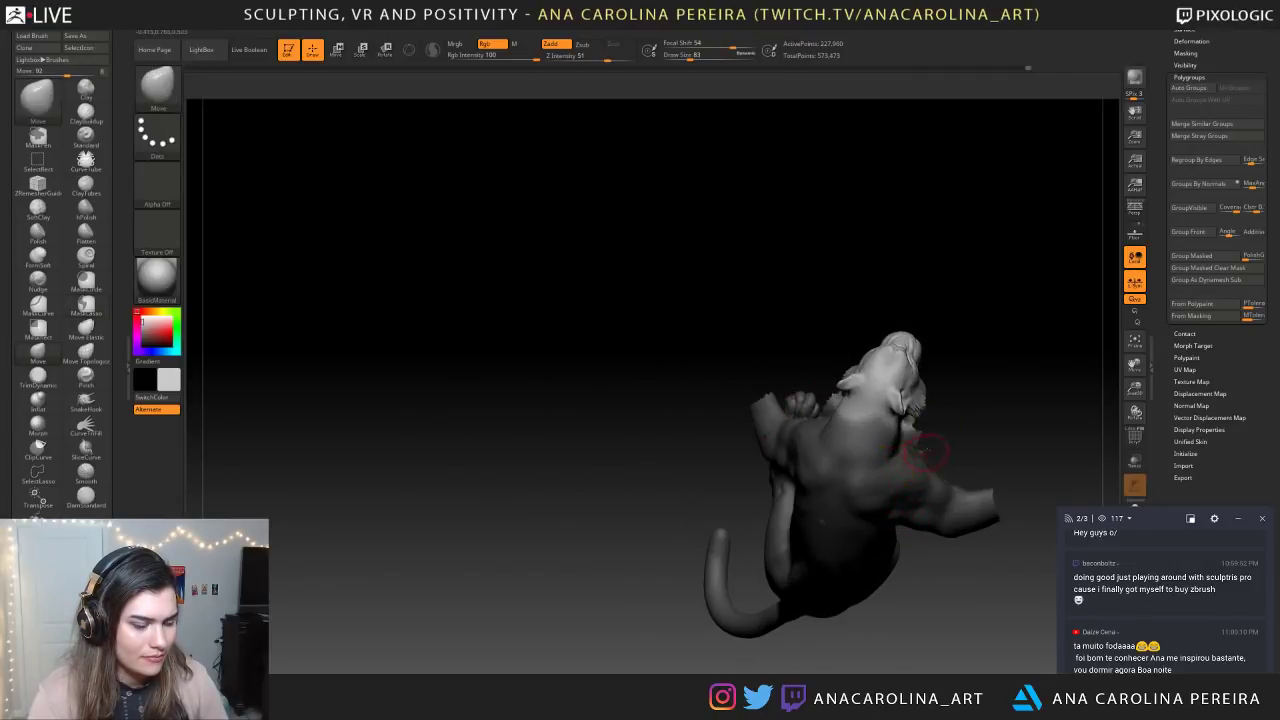
Refine the mask around the neck, restore the hidden parts with only the head unmasked, and check the sphere's mask in isolation
{"action": "left_click", "coordinate": [929, 451], "text": "ctrl"}
{"action": "left_click_drag", "start_coordinate": [965, 442], "coordinate": [929, 440]}
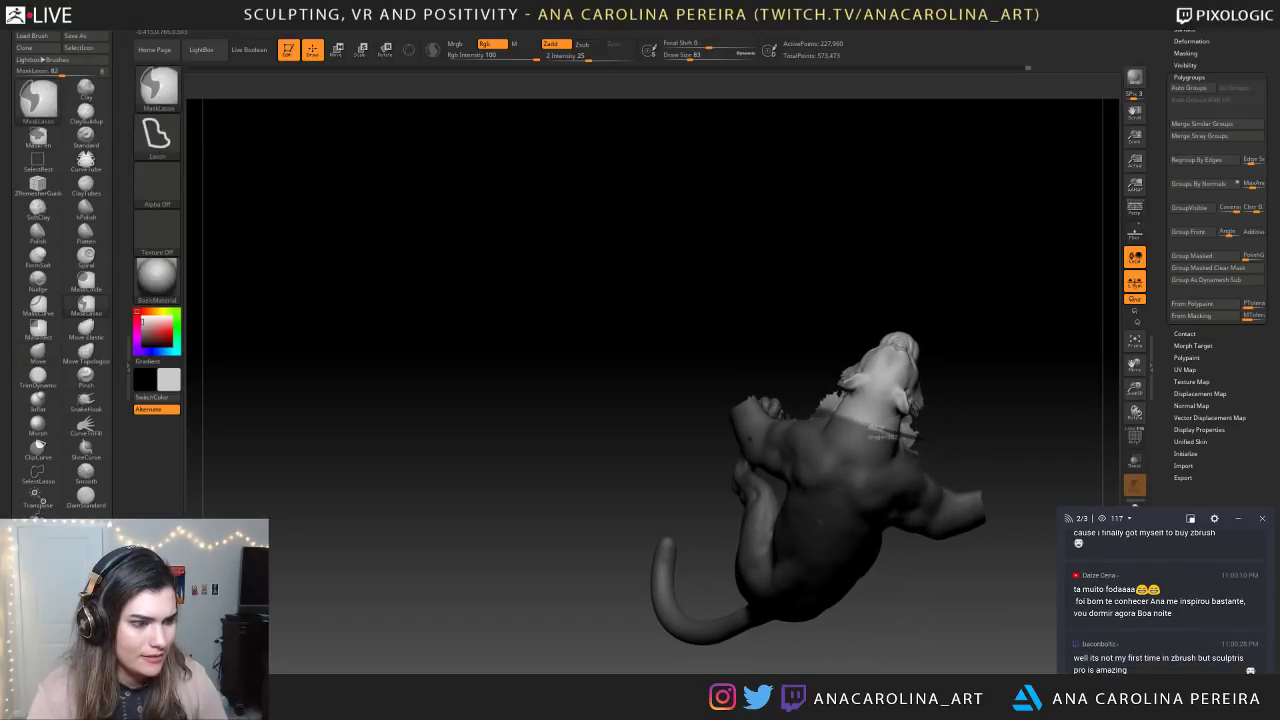
{"action": "mouse_move", "coordinate": [826, 400]}
{"action": "left_mouse_down", "text": "ctrl"}
{"action": "mouse_move", "coordinate": [840, 508]}
{"action": "mouse_move", "coordinate": [948, 470]}
{"action": "mouse_move", "coordinate": [928, 440]}
{"action": "mouse_move", "coordinate": [954, 441]}
{"action": "left_mouse_up", "text": "ctrl"}
{"action": "left_click", "coordinate": [954, 441], "text": "ctrl+shift"}
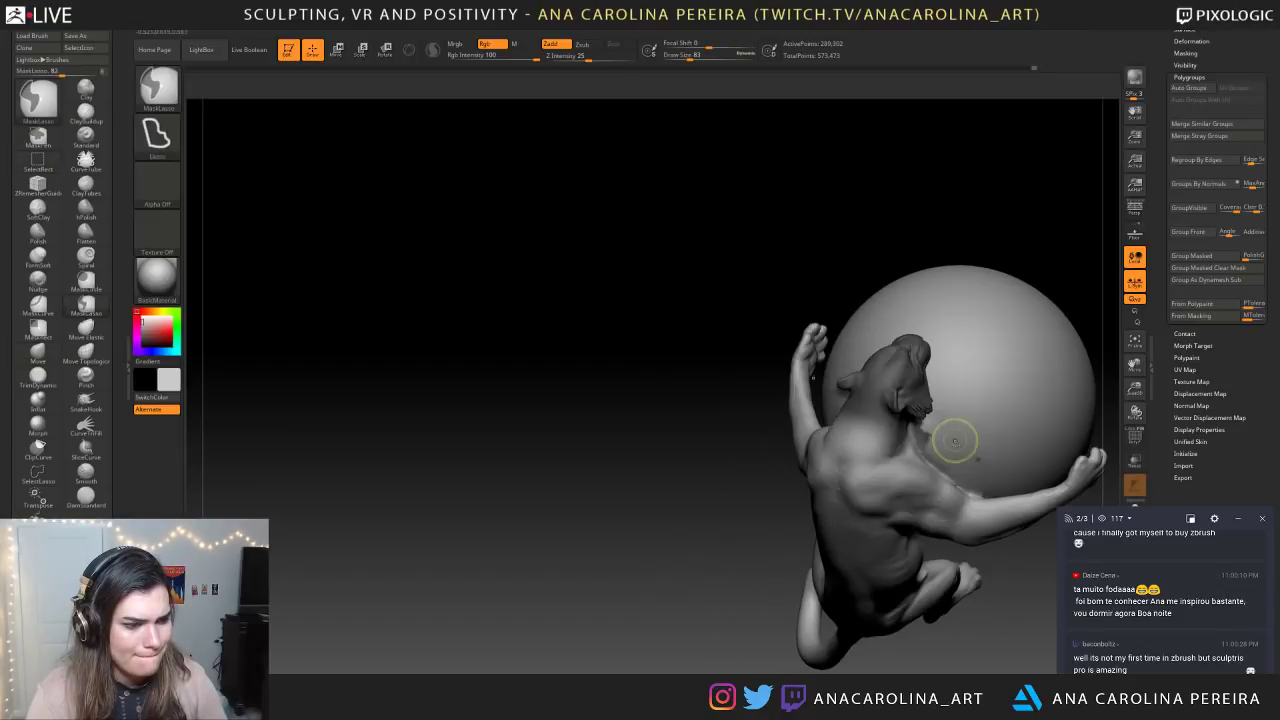
{"action": "left_click", "coordinate": [940, 452], "text": "ctrl"}
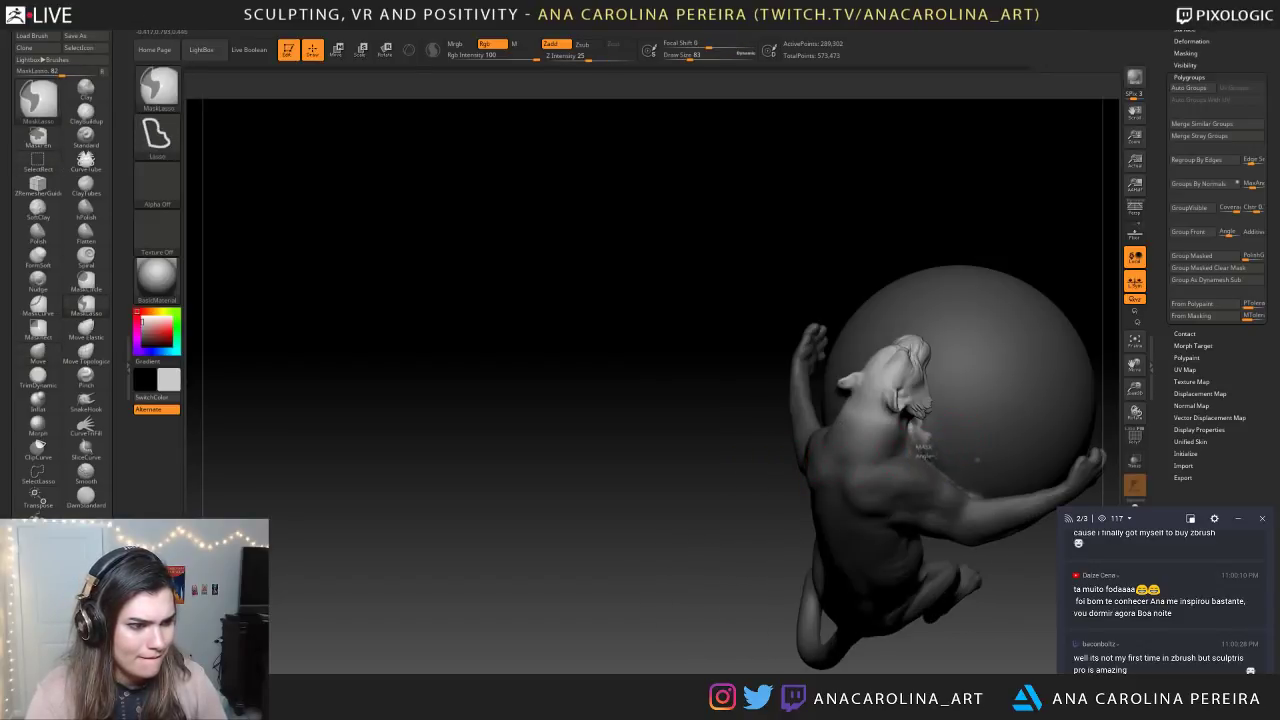
{"action": "left_click_drag", "start_coordinate": [997, 170], "coordinate": [955, 300]}
{"action": "left_click", "coordinate": [935, 441], "text": "ctrl+shift"}
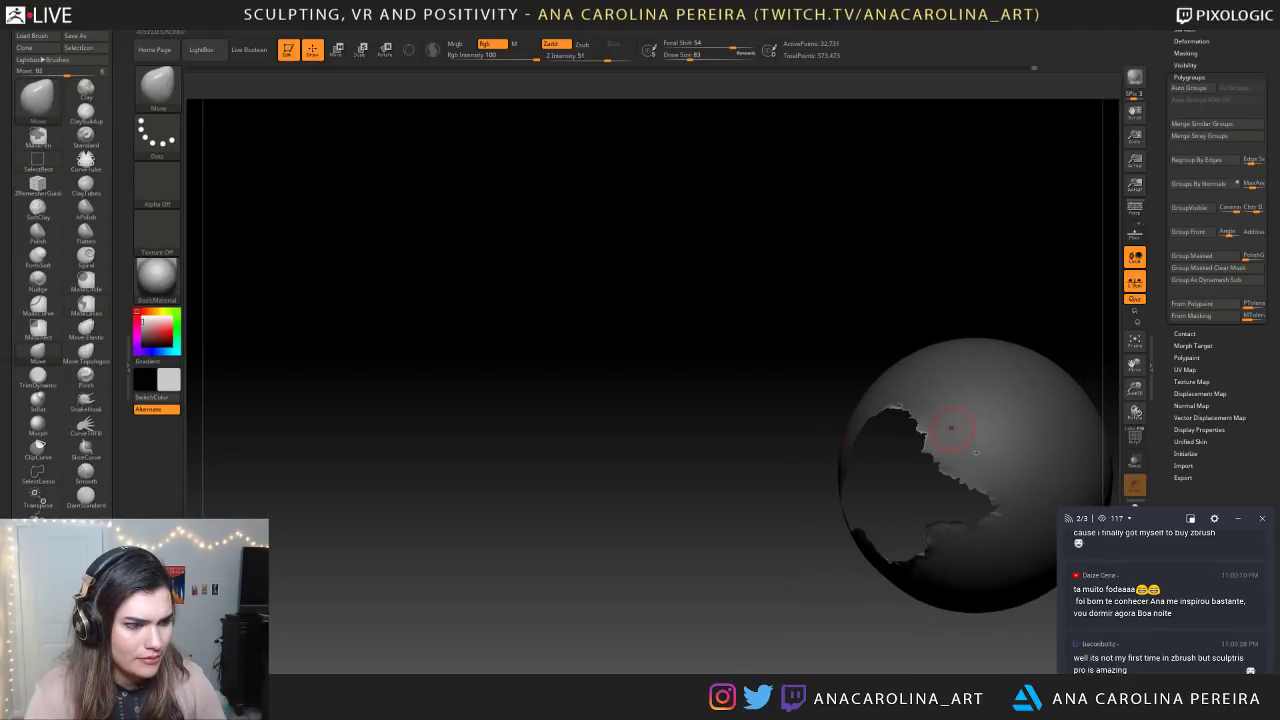
{"action": "left_click_drag", "start_coordinate": [790, 420], "coordinate": [790, 358]}
{"action": "left_click", "coordinate": [994, 305], "text": "ctrl+shift"}
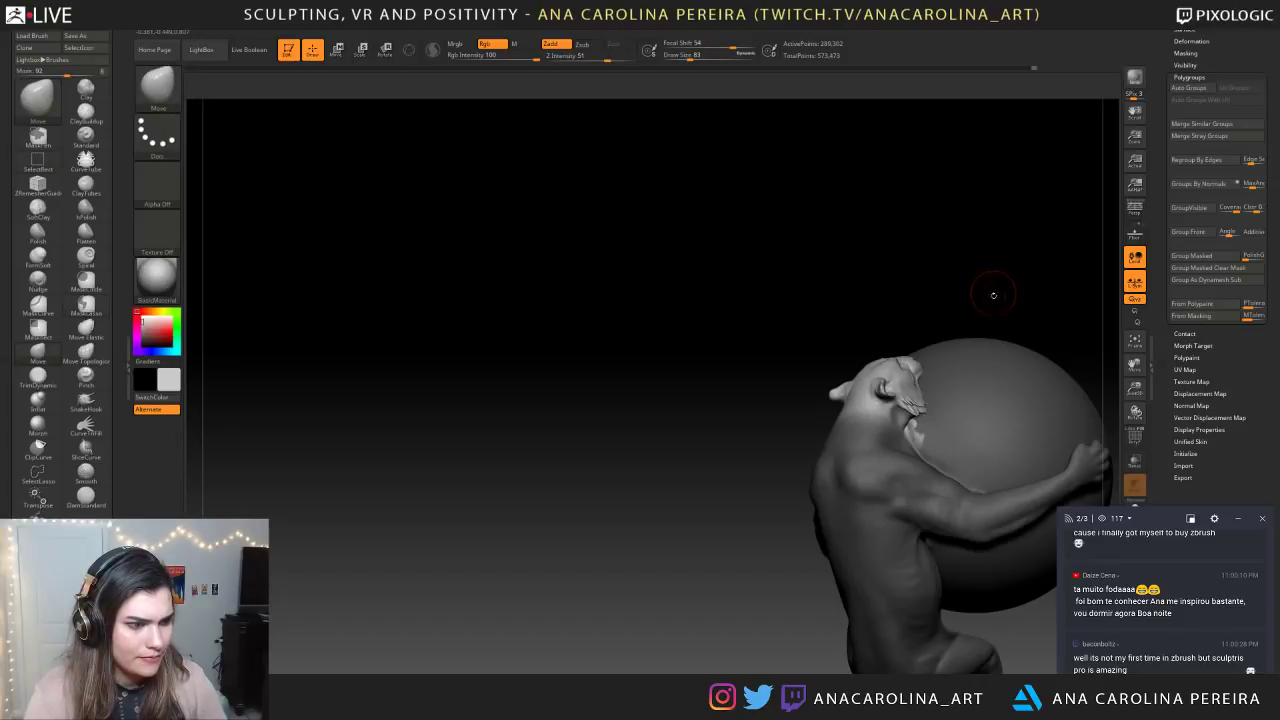
Clean up the mask where the sphere meets the throat and cheek fur on both sides, and soften its edge
{"action": "mouse_move", "coordinate": [995, 150]}
{"action": "left_mouse_down", "text": "alt"}
{"action": "mouse_move", "coordinate": [990, 200]}
{"action": "mouse_move", "coordinate": [951, 197]}
{"action": "left_mouse_up", "text": "alt"}
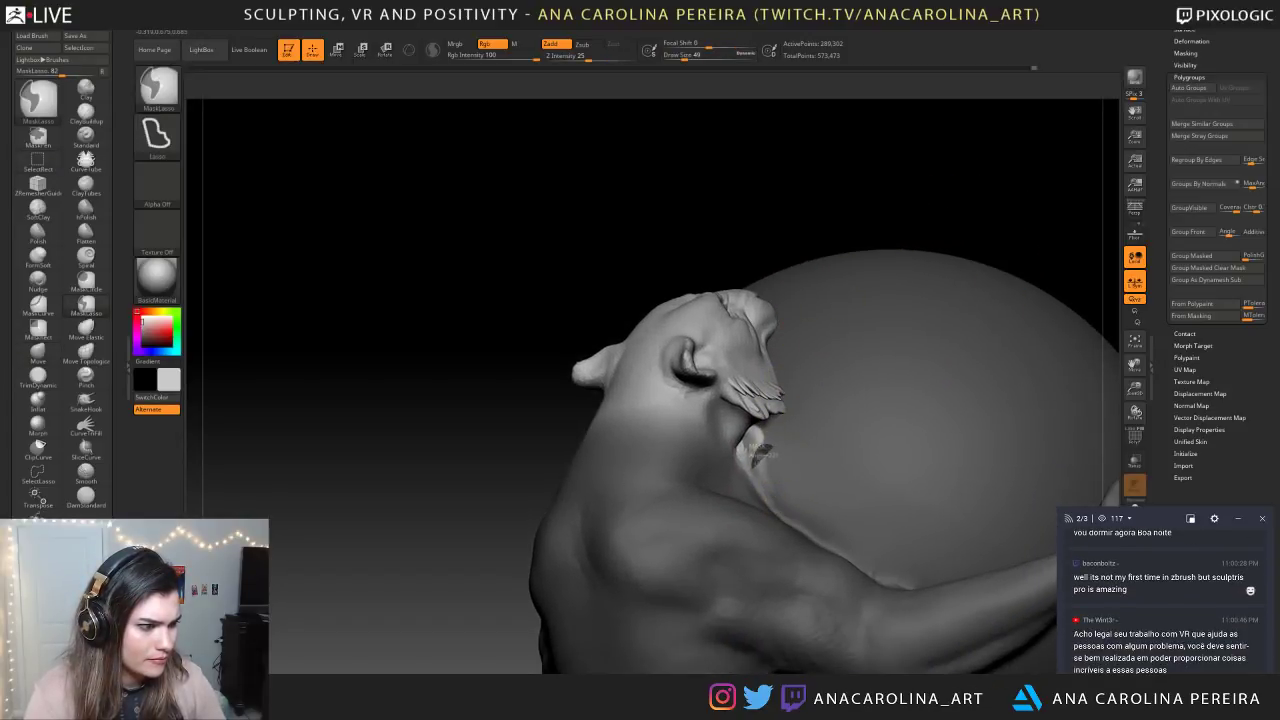
{"action": "left_click_drag", "start_coordinate": [758, 447], "coordinate": [808, 532], "text": "ctrl"}
{"action": "mouse_move", "coordinate": [815, 215]}
{"action": "left_mouse_down"}
{"action": "mouse_move", "coordinate": [930, 215]}
{"action": "mouse_move", "coordinate": [818, 205]}
{"action": "mouse_move", "coordinate": [940, 243]}
{"action": "left_mouse_up"}
{"action": "left_click_drag", "start_coordinate": [905, 410], "coordinate": [766, 436]}
{"action": "key", "text": "ctrl"}
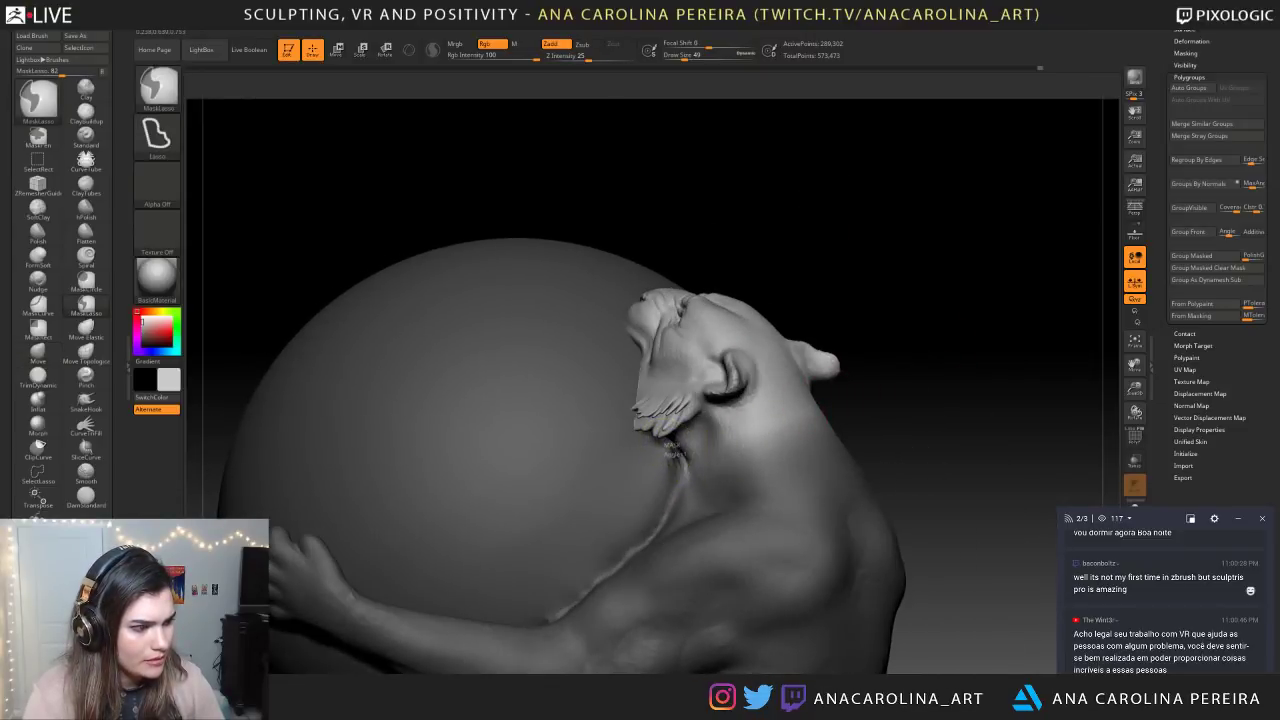
{"action": "mouse_move", "coordinate": [667, 445]}
{"action": "left_mouse_down", "text": "ctrl"}
{"action": "mouse_move", "coordinate": [616, 570]}
{"action": "mouse_move", "coordinate": [668, 438]}
{"action": "left_mouse_up", "text": "ctrl"}
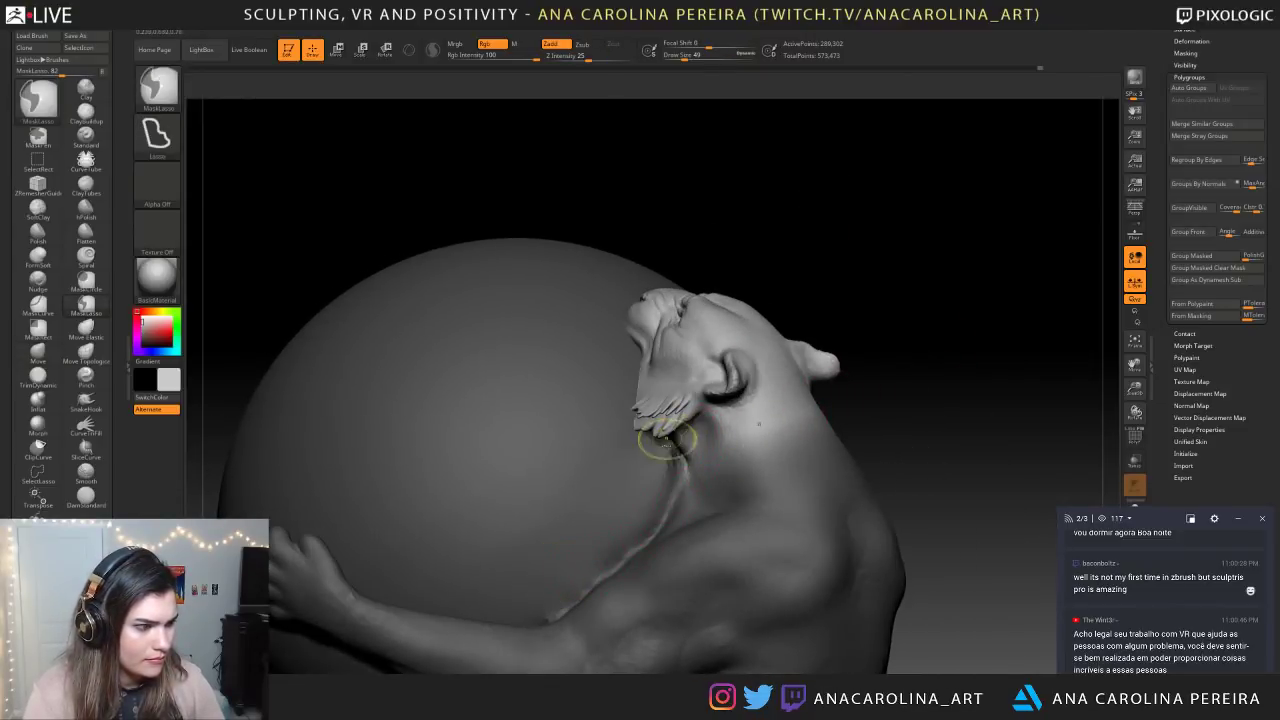
{"action": "left_click", "coordinate": [829, 437], "text": "ctrl"}
Rotate the cat's head at the neck with the Transpose line to adjust its tilt, and clear the mask
{"action": "key", "text": "r"}
{"action": "left_click_drag", "start_coordinate": [890, 405], "coordinate": [756, 431]}
{"action": "right_click_drag", "start_coordinate": [454, 375], "coordinate": [598, 334], "text": "alt"}
{"action": "left_click_drag", "start_coordinate": [625, 310], "coordinate": [625, 310]}
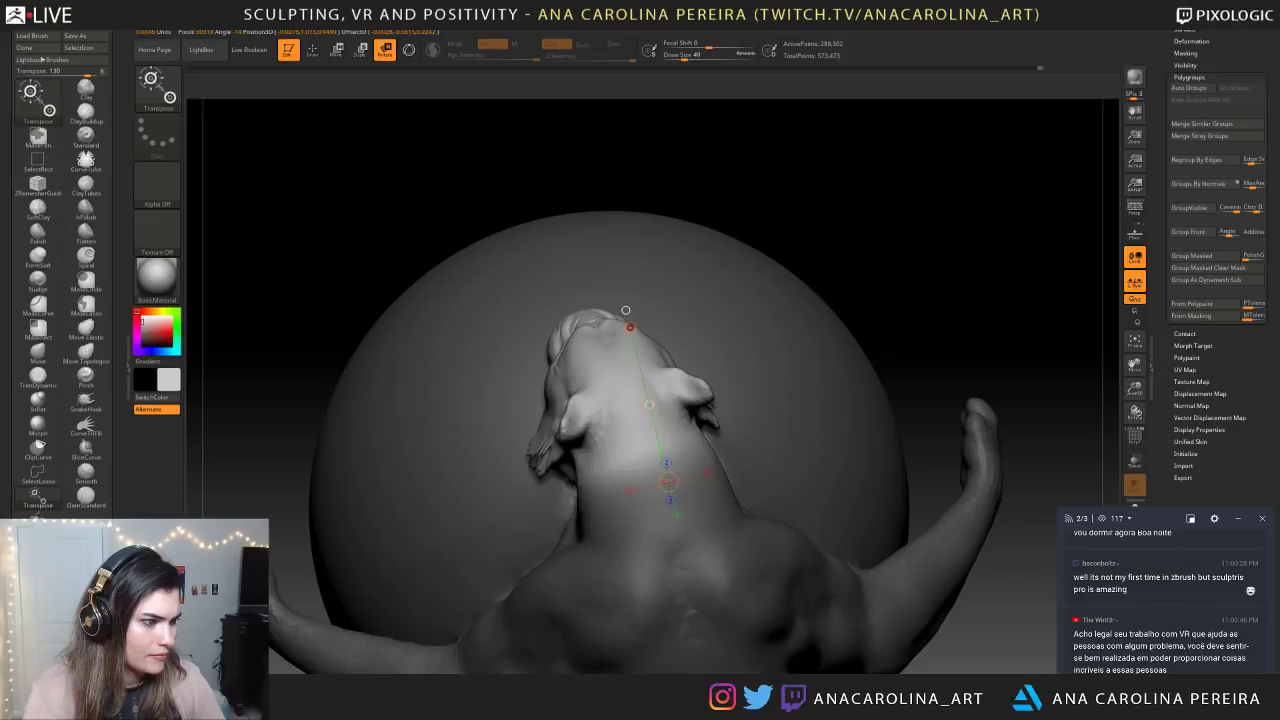
{"action": "right_click_drag", "start_coordinate": [703, 228], "coordinate": [735, 222]}
{"action": "right_click_drag", "start_coordinate": [735, 222], "coordinate": [828, 262], "text": "ctrl"}
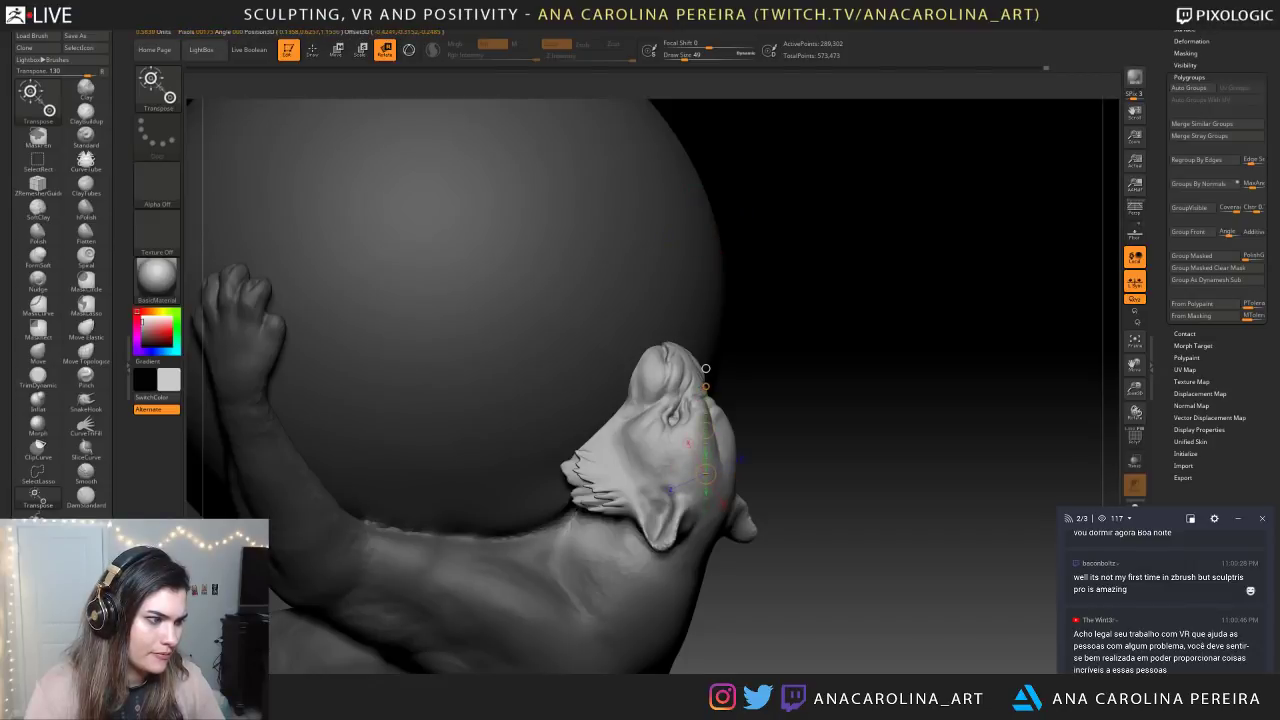
{"action": "right_click_drag", "start_coordinate": [705, 368], "coordinate": [859, 391]}
{"action": "left_click_drag", "start_coordinate": [738, 404], "coordinate": [734, 403]}
{"action": "left_click_drag", "start_coordinate": [421, 627], "coordinate": [466, 629], "text": "ctrl"}
Switch to the ClayBuildup brush, set its draw size to 128, and smooth the cat's neck and upper back
{"action": "right_click_drag", "start_coordinate": [700, 610], "coordinate": [937, 384], "text": "ctrl"}
{"action": "right_click", "coordinate": [937, 384]}
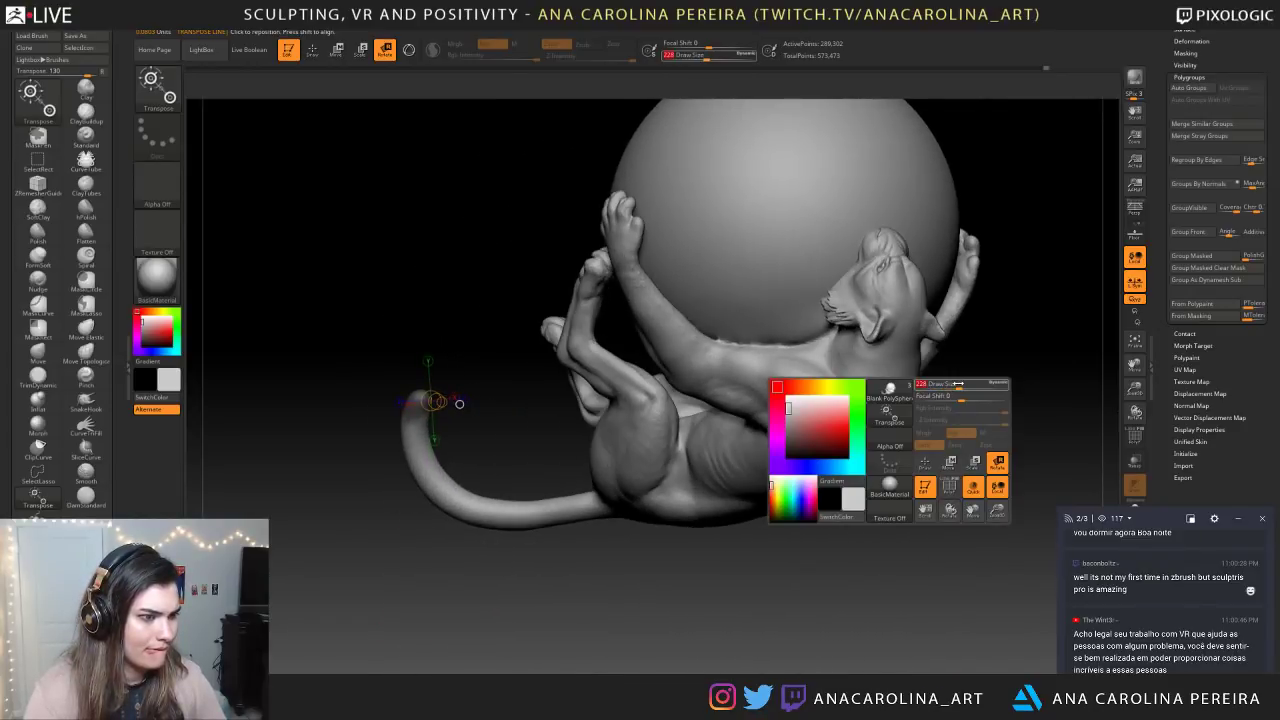
{"action": "left_click_drag", "start_coordinate": [958, 384], "coordinate": [970, 384]}
{"action": "right_click_drag", "start_coordinate": [940, 394], "coordinate": [900, 384], "text": "alt"}
{"action": "key", "text": "b"}
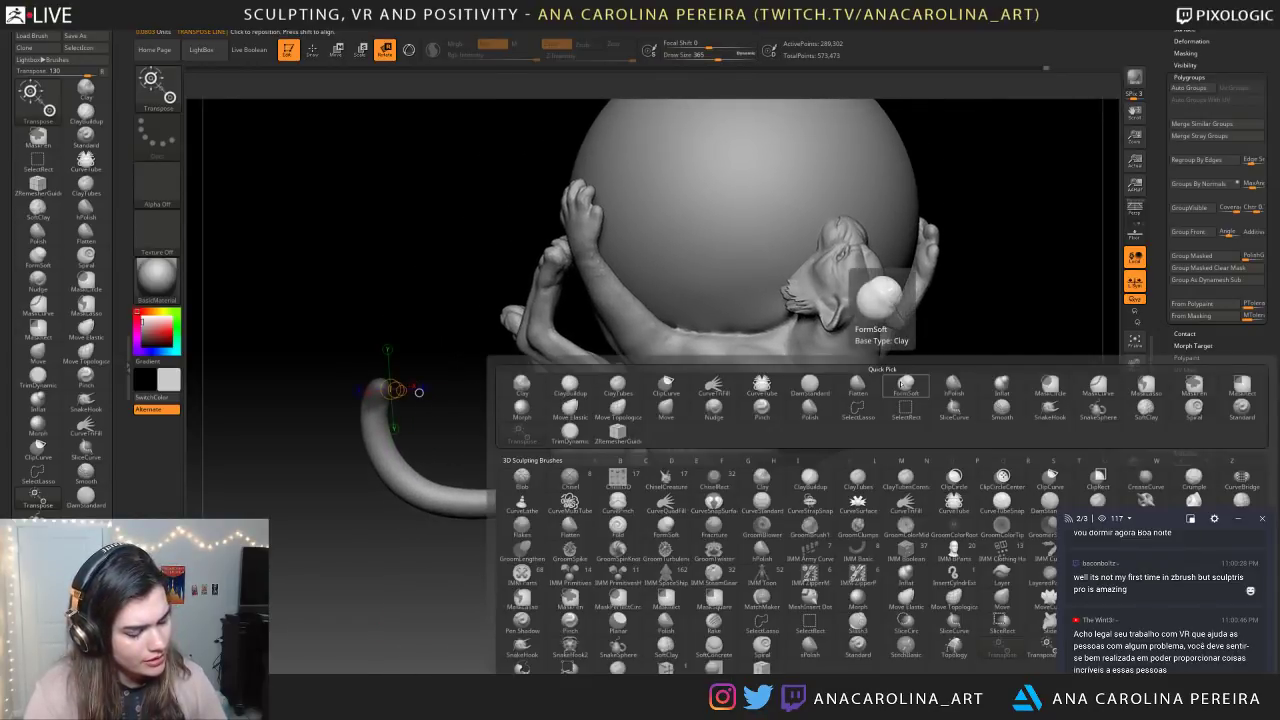
{"action": "left_click", "coordinate": [902, 386]}
{"action": "right_click", "coordinate": [860, 386]}
{"action": "mouse_move", "coordinate": [860, 386]}
{"action": "left_mouse_down"}
{"action": "mouse_move", "coordinate": [842, 386]}
{"action": "mouse_move", "coordinate": [862, 377]}
{"action": "left_mouse_up"}
{"action": "right_click_drag", "start_coordinate": [862, 377], "coordinate": [745, 380]}
{"action": "left_click_drag", "start_coordinate": [880, 362], "coordinate": [872, 385], "text": "shift"}
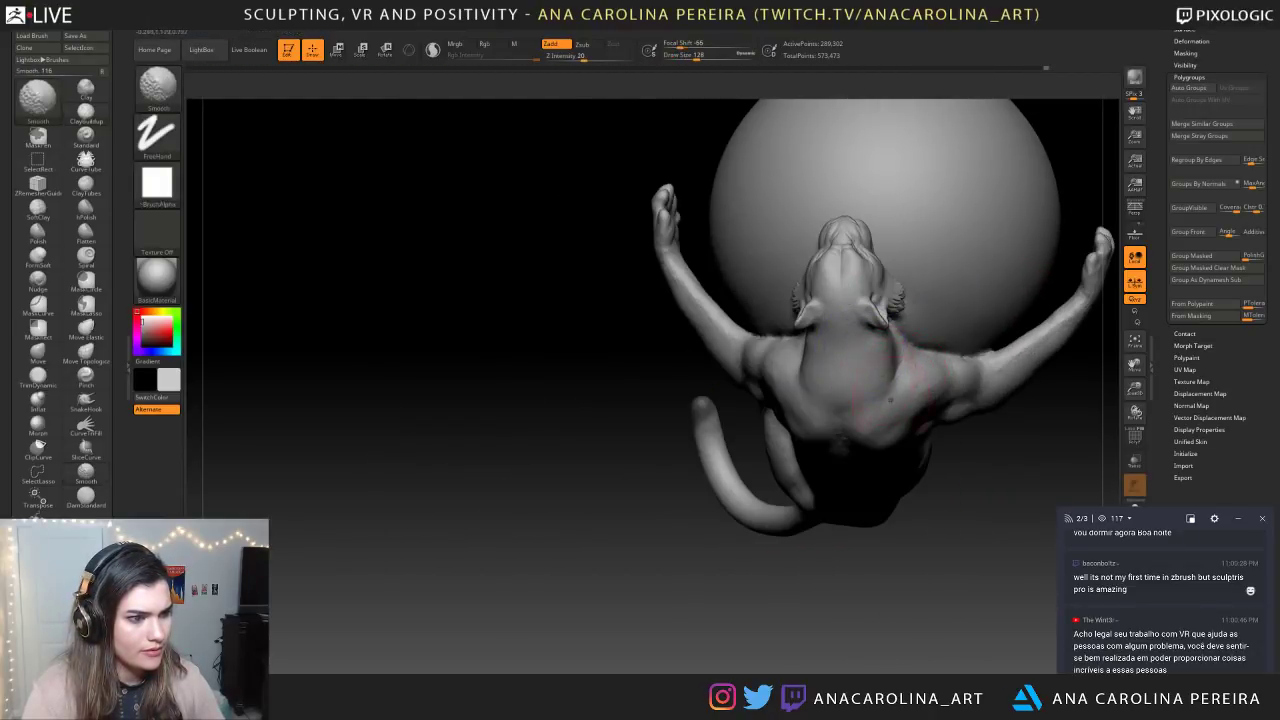
Isolate the sphere and switch to the Move brush with draw size 197
{"action": "right_click_drag", "start_coordinate": [850, 385], "coordinate": [955, 392]}
{"action": "mouse_move", "coordinate": [930, 530]}
{"action": "right_mouse_down", "text": "ctrl"}
{"action": "mouse_move", "coordinate": [880, 450]}
{"action": "mouse_move", "coordinate": [932, 450]}
{"action": "mouse_move", "coordinate": [920, 449]}
{"action": "mouse_move", "coordinate": [917, 497]}
{"action": "right_mouse_up", "text": "ctrl"}
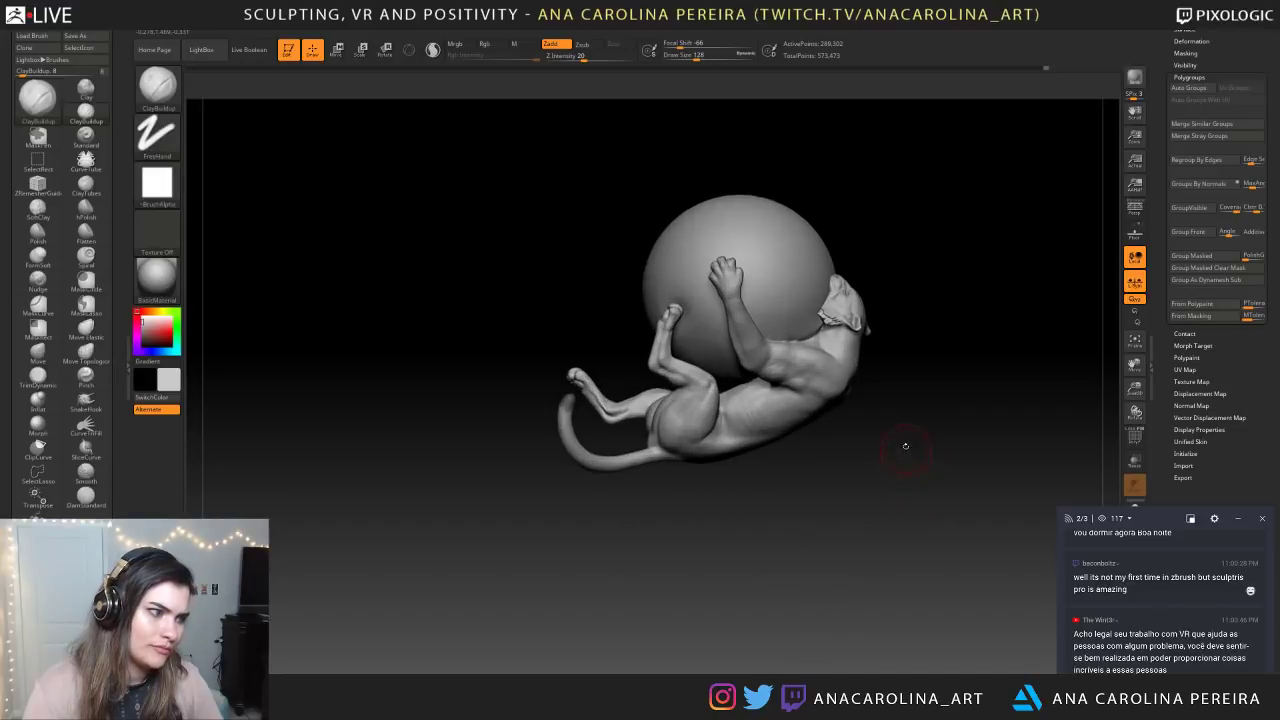
{"action": "right_click_drag", "start_coordinate": [905, 449], "coordinate": [914, 486], "text": "ctrl"}
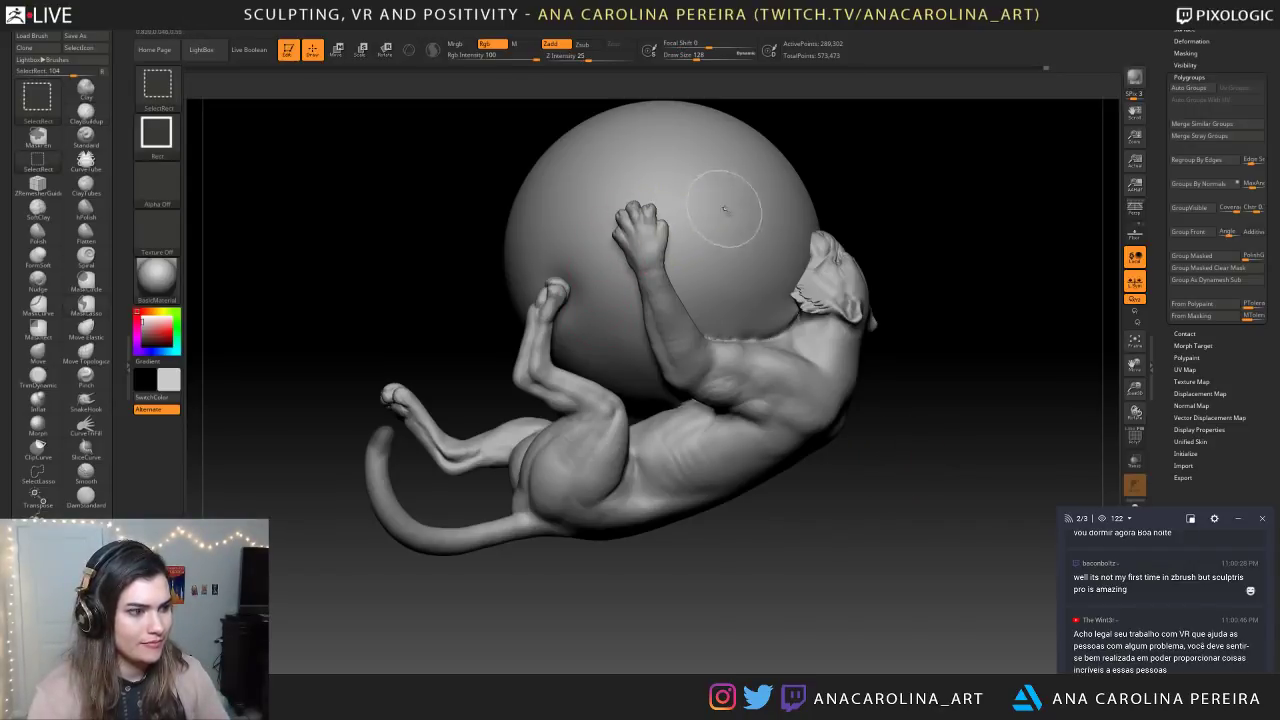
{"action": "left_click", "coordinate": [790, 242], "text": "ctrl+shift"}
{"action": "key", "text": "space"}
{"action": "left_click_drag", "start_coordinate": [808, 246], "coordinate": [829, 245]}
{"action": "right_click_drag", "start_coordinate": [865, 236], "coordinate": [845, 277], "text": "alt"}
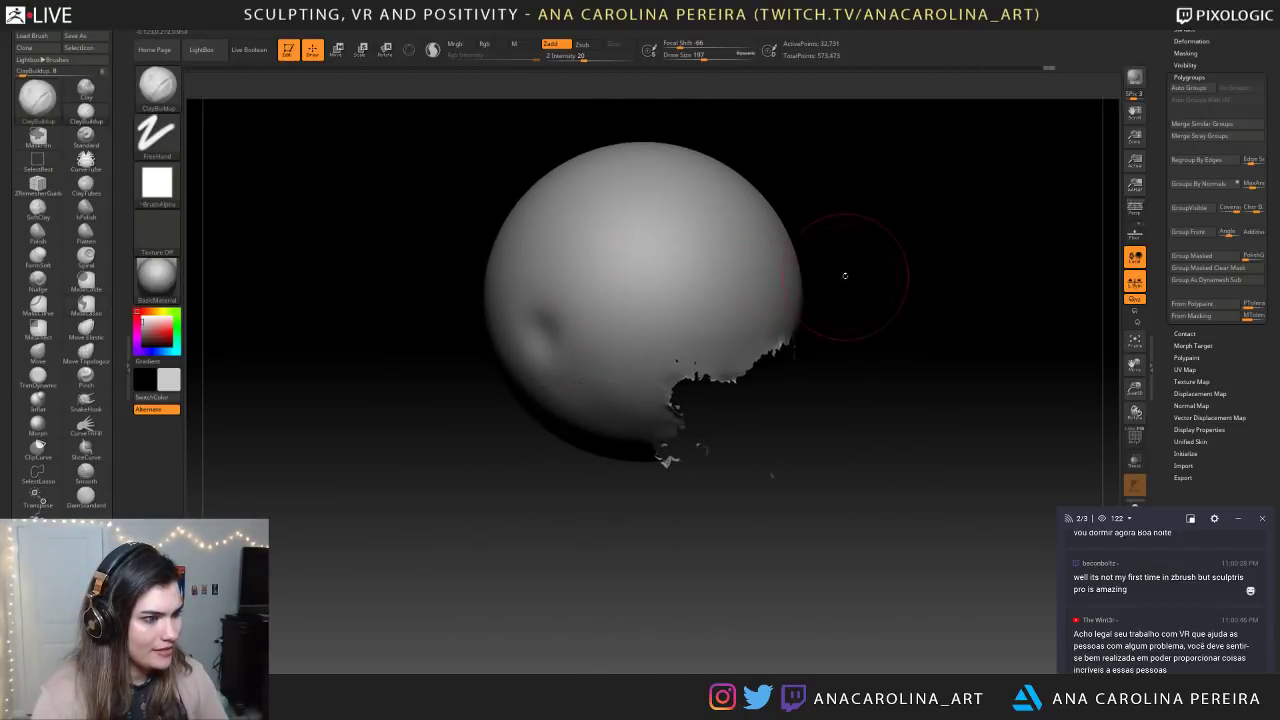
{"action": "key", "text": "b"}
{"action": "key", "text": "m"}
{"action": "key", "text": "v"}
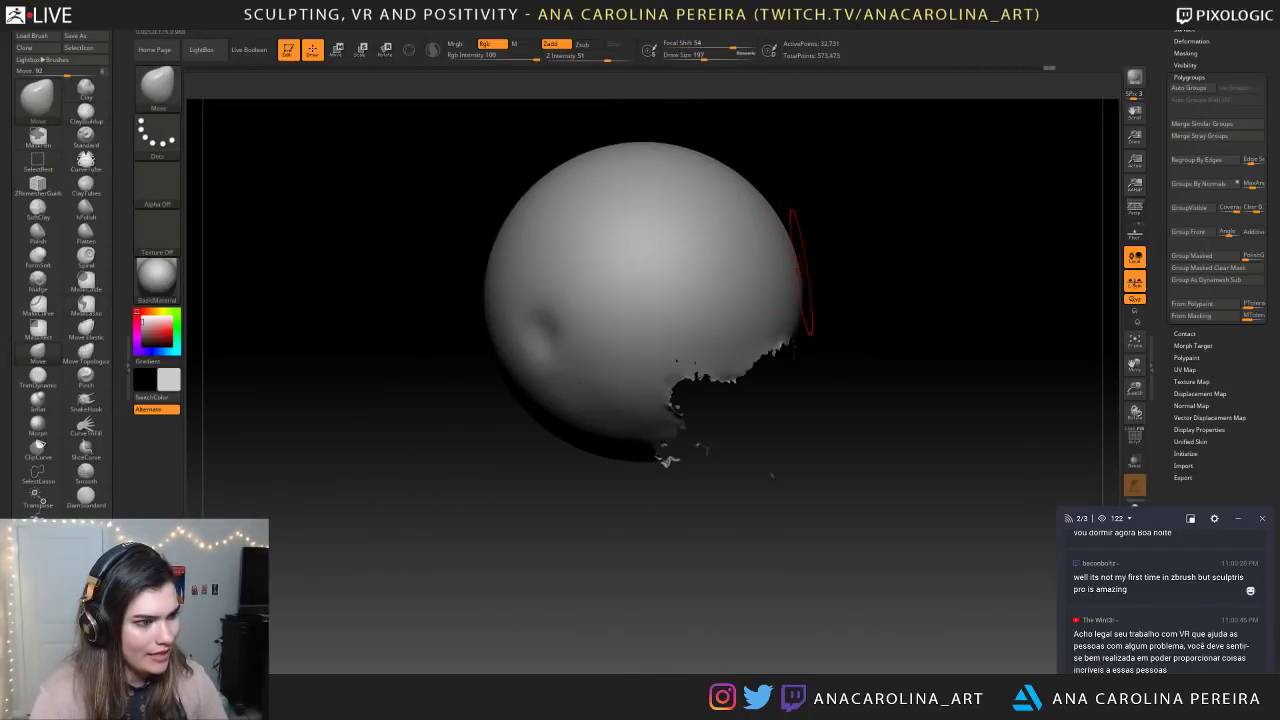
Mask the isolated sphere, show the cat again, and invert the mask to free the sphere for editing
{"action": "mouse_move", "coordinate": [848, 203]}
{"action": "left_mouse_down", "text": "ctrl"}
{"action": "mouse_move", "coordinate": [843, 180]}
{"action": "mouse_move", "coordinate": [394, 186]}
{"action": "mouse_move", "coordinate": [750, 95]}
{"action": "left_mouse_up", "text": "ctrl"}
{"action": "left_click", "coordinate": [866, 227], "text": "ctrl+shift"}
{"action": "key", "text": "ctrl+i"}
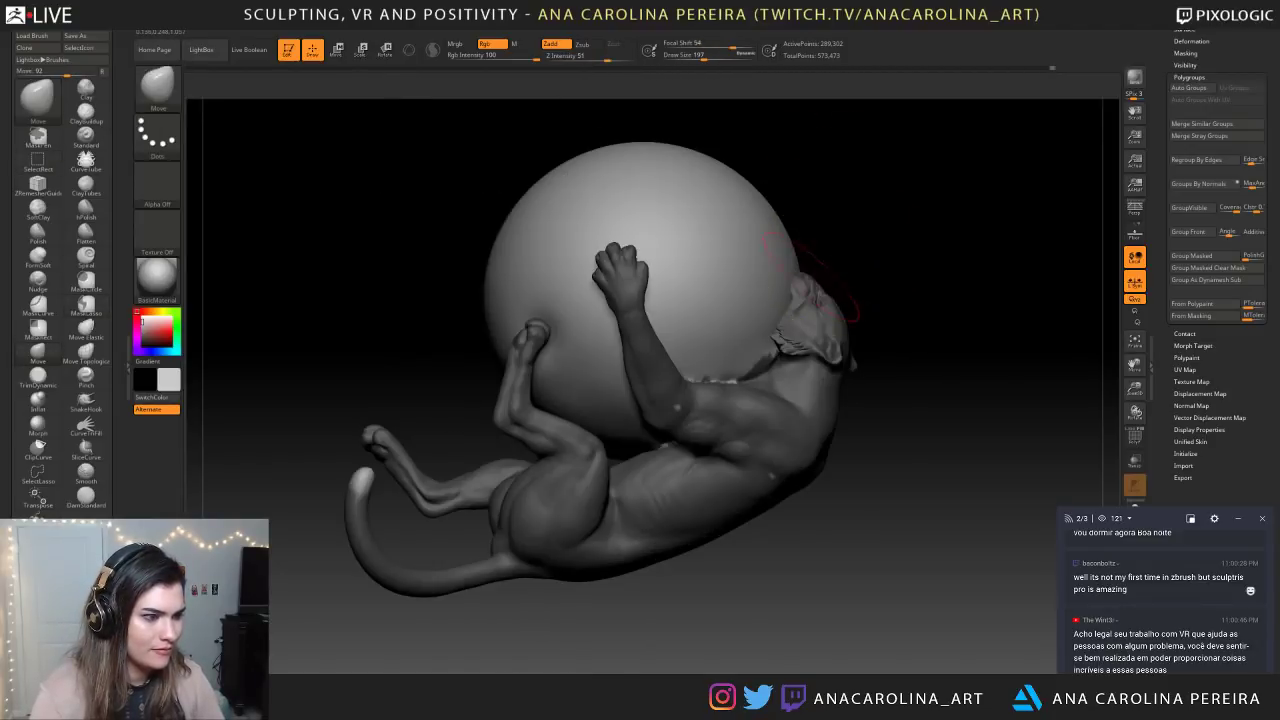
{"action": "left_click_drag", "start_coordinate": [836, 266], "coordinate": [905, 333]}
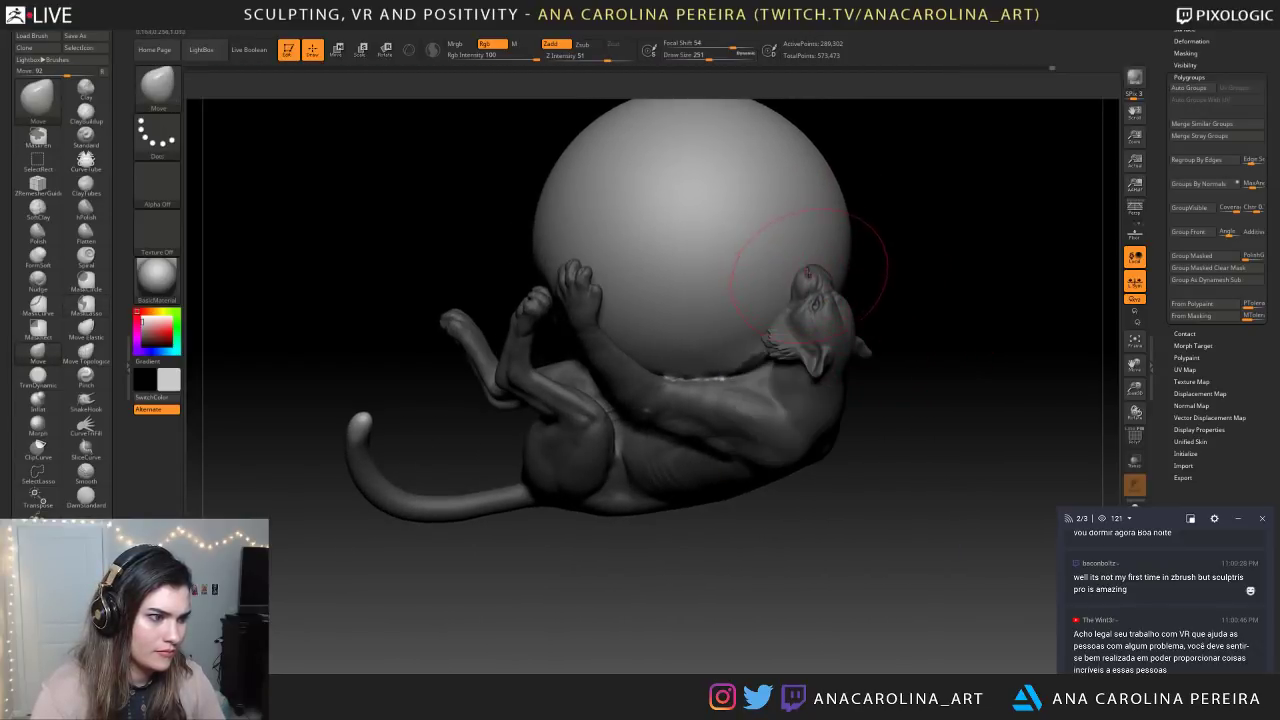
Shape the masked-free sphere's surface beside the cat's muzzle with the Move brush, using draw sizes 187 and 212
{"action": "mouse_move", "coordinate": [810, 262]}
{"action": "left_mouse_down"}
{"action": "mouse_move", "coordinate": [835, 278]}
{"action": "mouse_move", "coordinate": [822, 292]}
{"action": "mouse_move", "coordinate": [880, 275]}
{"action": "mouse_move", "coordinate": [620, 286]}
{"action": "left_mouse_up"}
{"action": "left_click_drag", "start_coordinate": [690, 330], "coordinate": [762, 462], "text": "alt"}
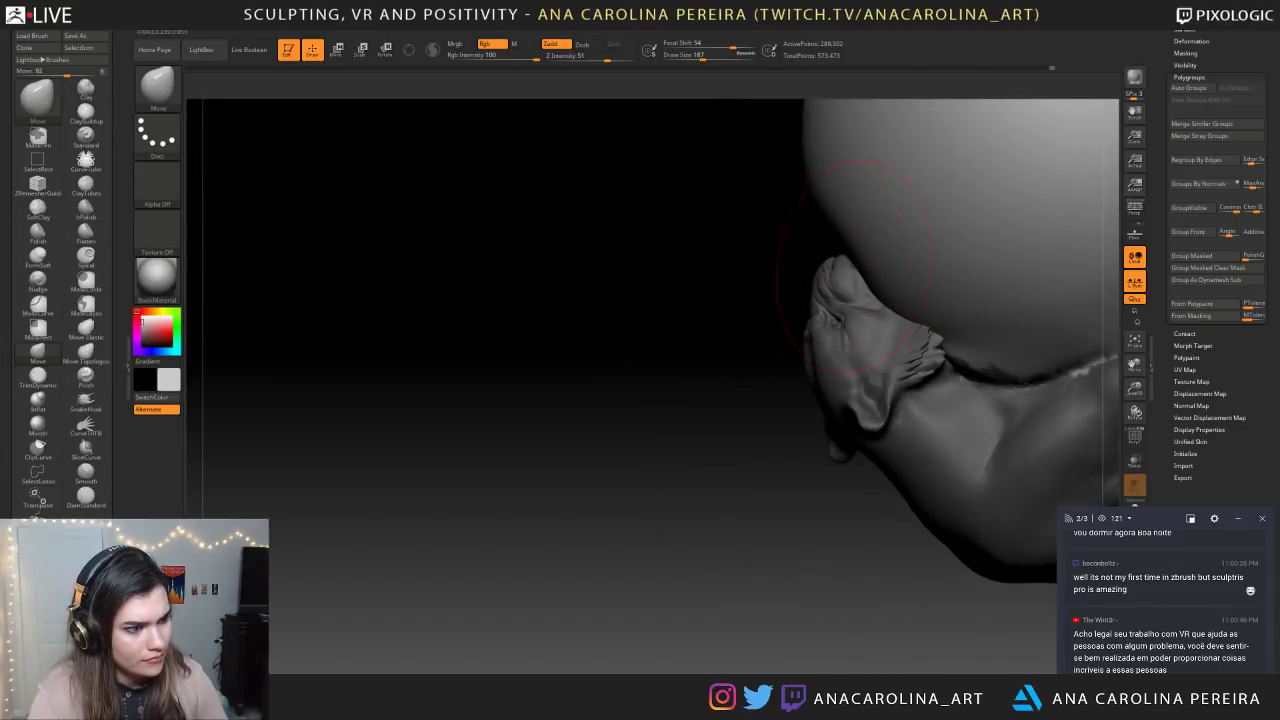
{"action": "left_click_drag", "start_coordinate": [822, 325], "coordinate": [908, 283]}
{"action": "right_click_drag", "start_coordinate": [907, 283], "coordinate": [899, 311]}
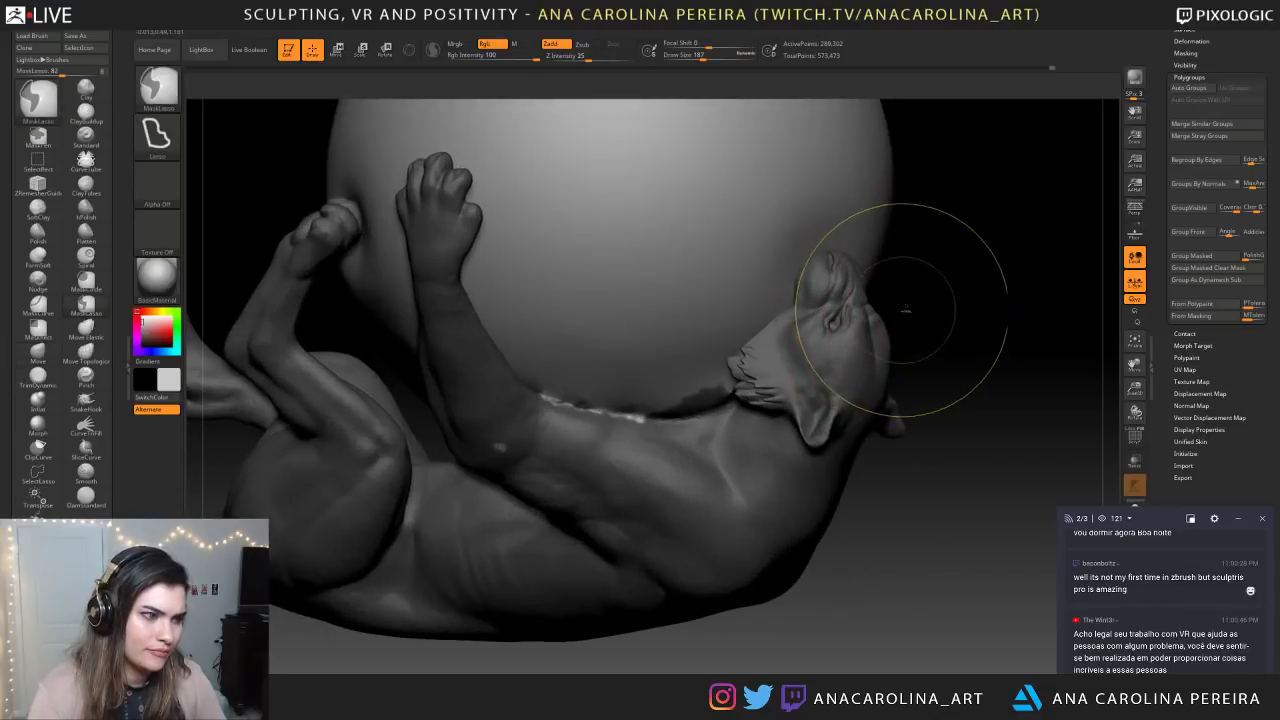
{"action": "key", "text": "space"}
{"action": "mouse_move", "coordinate": [859, 292]}
{"action": "left_mouse_down"}
{"action": "mouse_move", "coordinate": [881, 291]}
{"action": "mouse_move", "coordinate": [866, 292]}
{"action": "left_mouse_up"}
{"action": "key", "text": "space"}
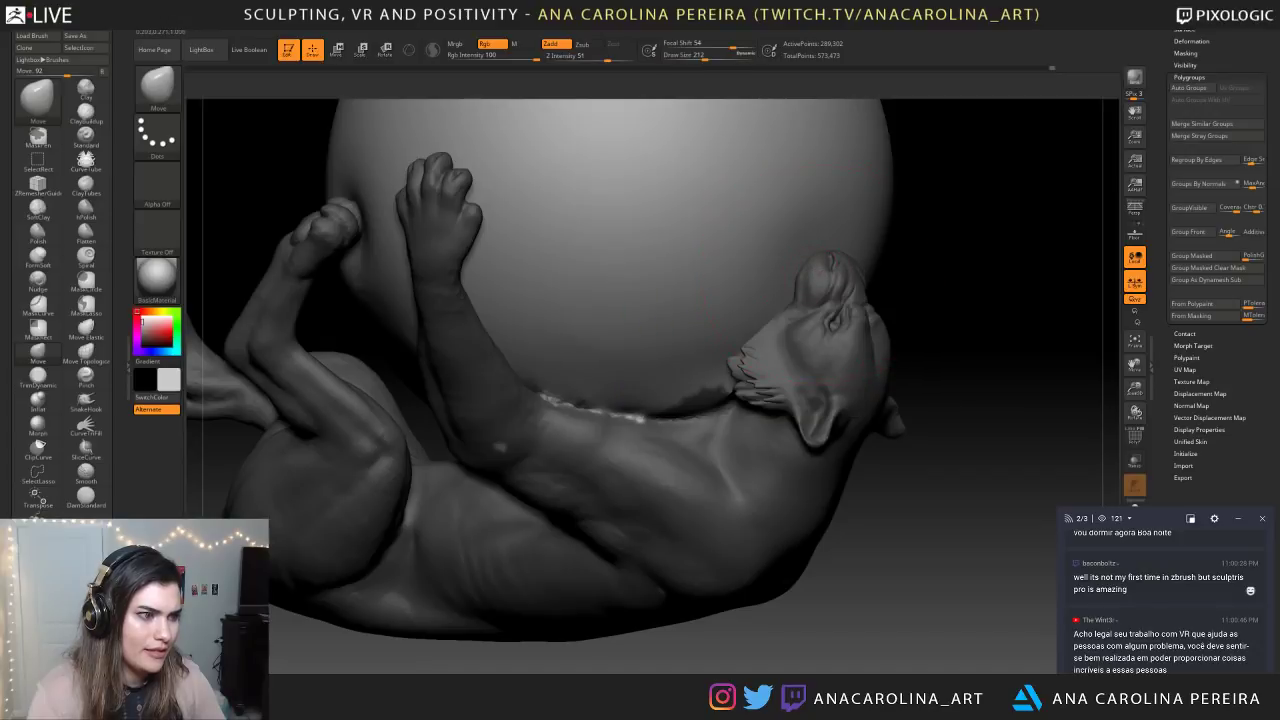
Set the Move brush's draw size to 140 and refine the sphere's contact with the cat's muzzle
{"action": "right_click_drag", "start_coordinate": [896, 286], "coordinate": [862, 288]}
{"action": "key", "text": "space"}
{"action": "left_click_drag", "start_coordinate": [867, 262], "coordinate": [858, 262]}
{"action": "right_click_drag", "start_coordinate": [822, 287], "coordinate": [806, 196]}
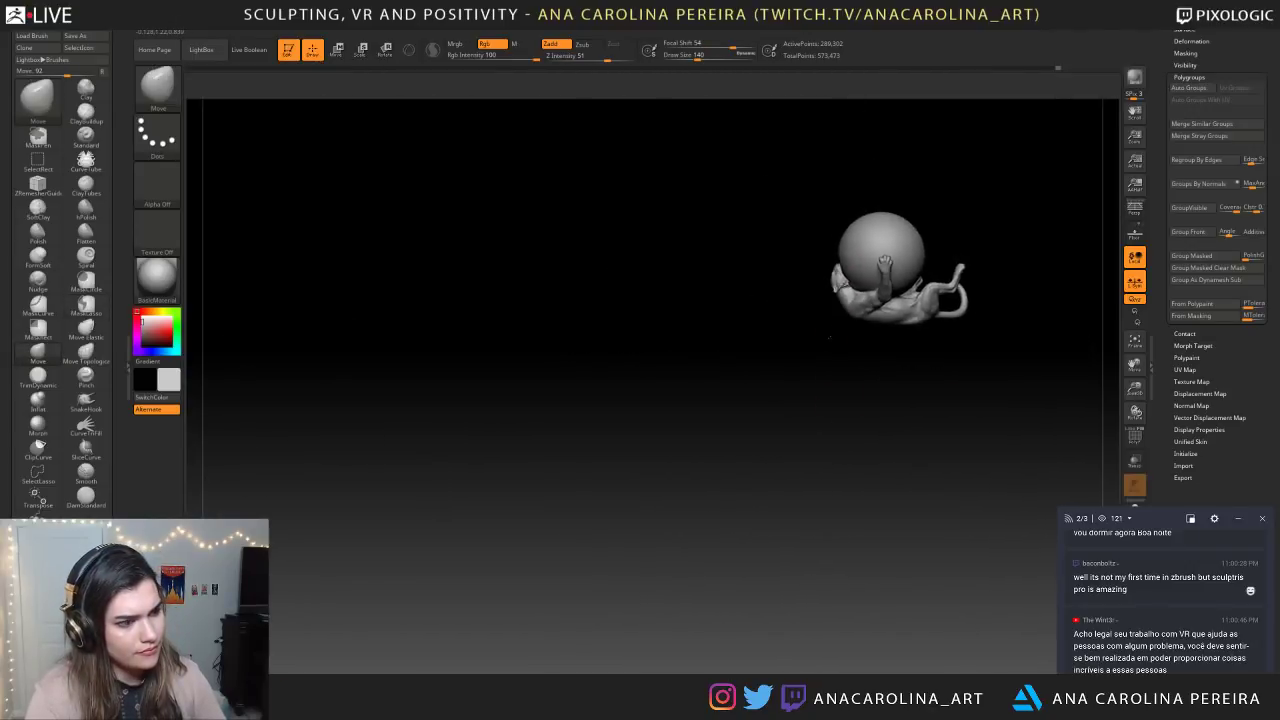
{"action": "right_click_drag", "start_coordinate": [907, 351], "coordinate": [886, 350]}
{"action": "right_click_drag", "start_coordinate": [886, 350], "coordinate": [890, 430], "text": "ctrl"}
{"action": "right_click_drag", "start_coordinate": [834, 234], "coordinate": [946, 206], "text": "ctrl"}
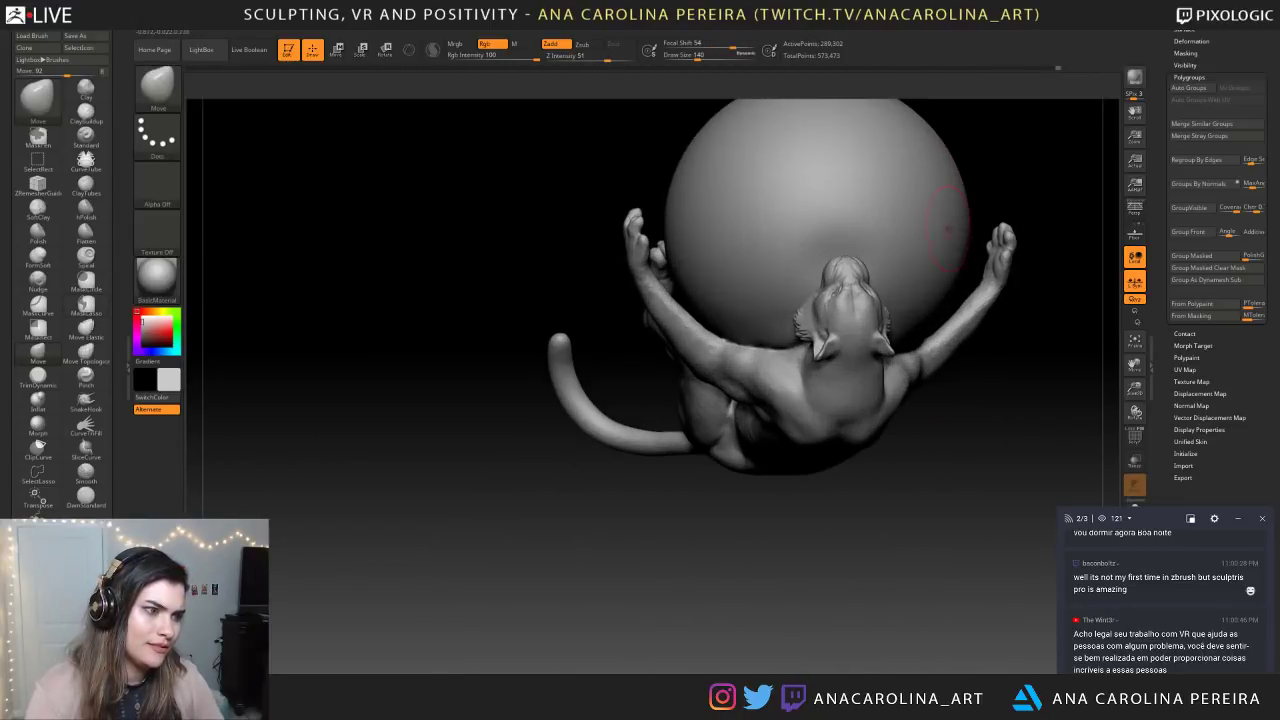
{"action": "left_click", "coordinate": [927, 222], "text": "ctrl"}
Reduce the Move brush's draw size to 124 and adjust the sphere's surface beside the cat's head
{"action": "right_click_drag", "start_coordinate": [1013, 173], "coordinate": [1029, 175]}
{"action": "key", "text": "space"}
{"action": "left_click_drag", "start_coordinate": [1029, 177], "coordinate": [1036, 178]}
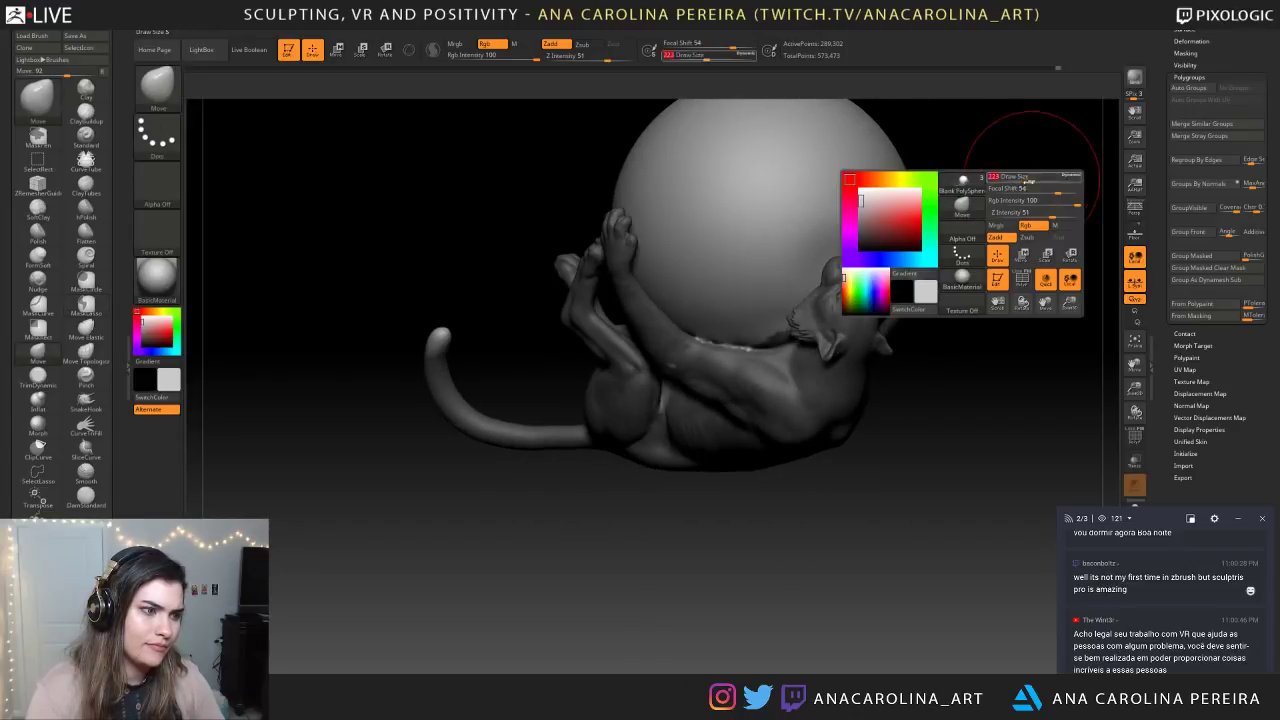
{"action": "right_click_drag", "start_coordinate": [1020, 222], "coordinate": [997, 231]}
{"action": "key", "text": "space"}
{"action": "left_click_drag", "start_coordinate": [997, 238], "coordinate": [980, 244]}
{"action": "mouse_move", "coordinate": [978, 246]}
{"action": "right_mouse_down", "text": "ctrl"}
{"action": "mouse_move", "coordinate": [985, 291]}
{"action": "mouse_move", "coordinate": [660, 290]}
{"action": "right_mouse_up", "text": "ctrl"}
Switch to the ClayBuildup brush with draw size 128 and focal shift 57 for the sphere area near the muzzle
{"action": "right_click_drag", "start_coordinate": [598, 560], "coordinate": [583, 491], "text": "ctrl"}
{"action": "key", "text": "b"}
{"action": "key", "text": "c"}
{"action": "key", "text": "b"}
{"action": "right_click_drag", "start_coordinate": [746, 528], "coordinate": [805, 518]}
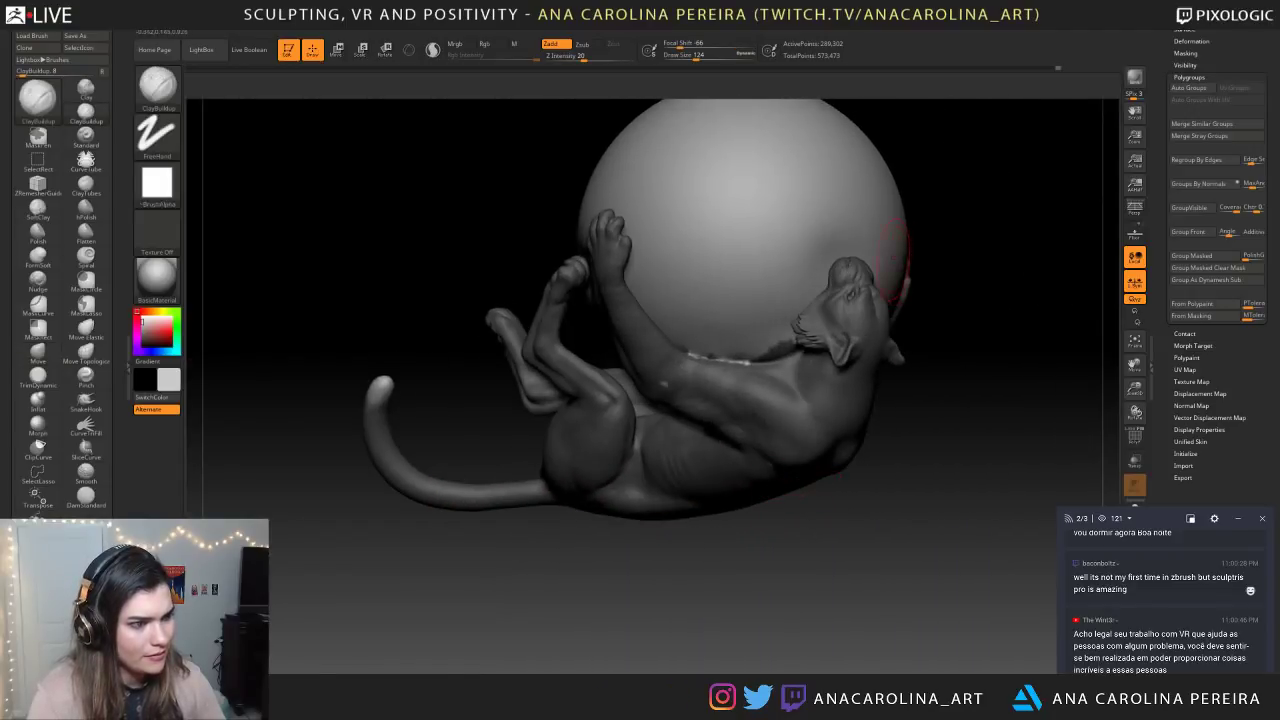
{"action": "key", "text": "space"}
{"action": "left_click_drag", "start_coordinate": [872, 286], "coordinate": [879, 286]}
{"action": "left_click_drag", "start_coordinate": [870, 284], "coordinate": [885, 284]}
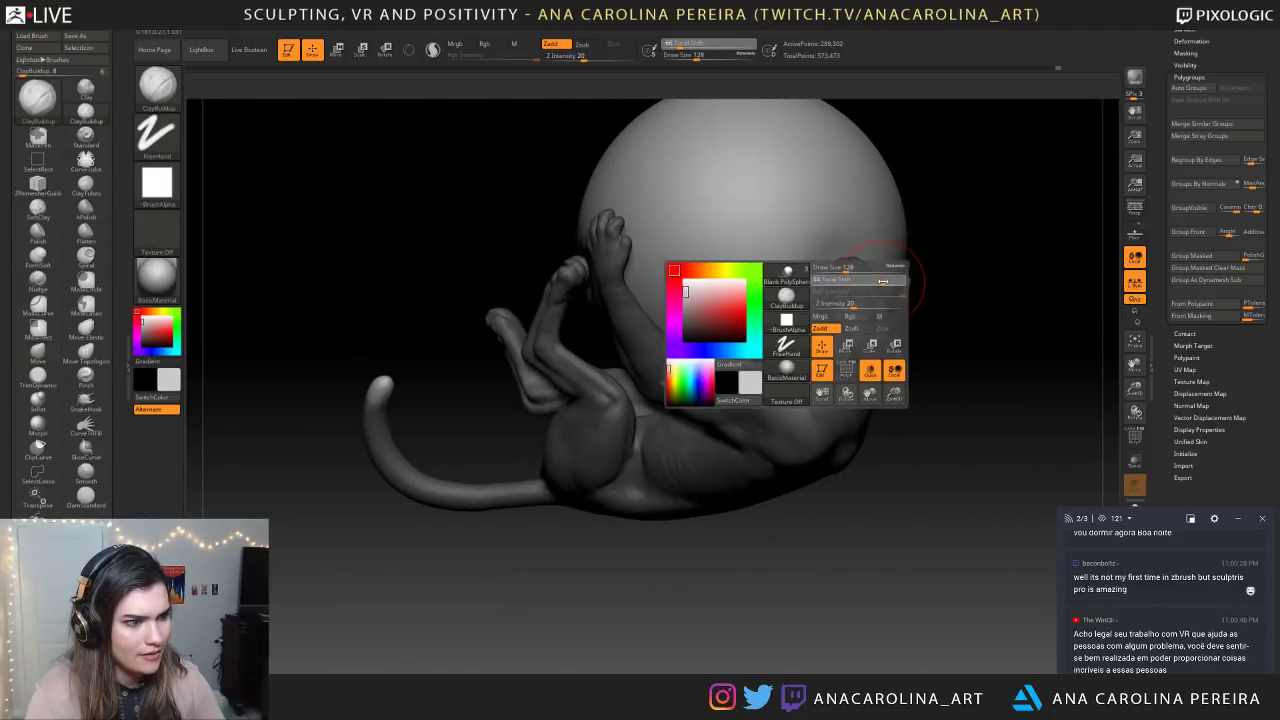
{"action": "left_click_drag", "start_coordinate": [1010, 430], "coordinate": [872, 428]}
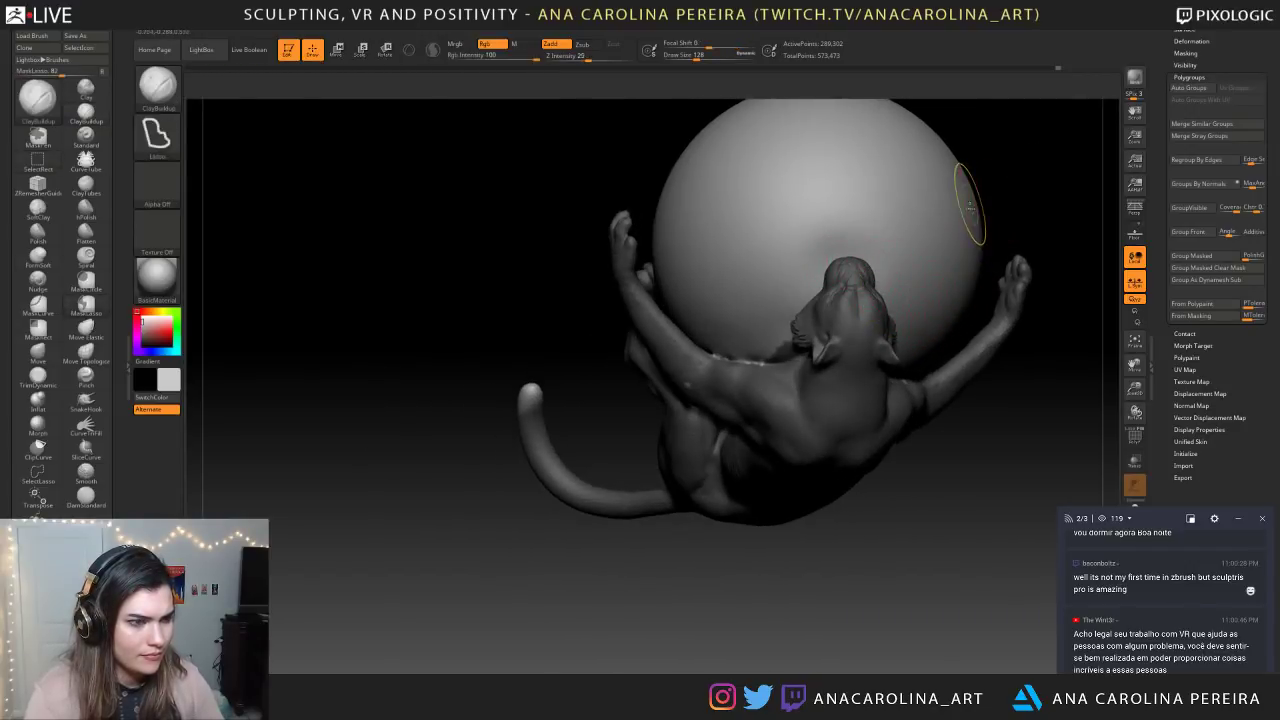
Isolate the sphere to inspect the dent under the muzzle, and show the whole model again
{"action": "key", "text": "ctrl+shift"}
{"action": "left_click", "coordinate": [867, 248], "text": "ctrl+shift"}
{"action": "key", "text": "ctrl"}
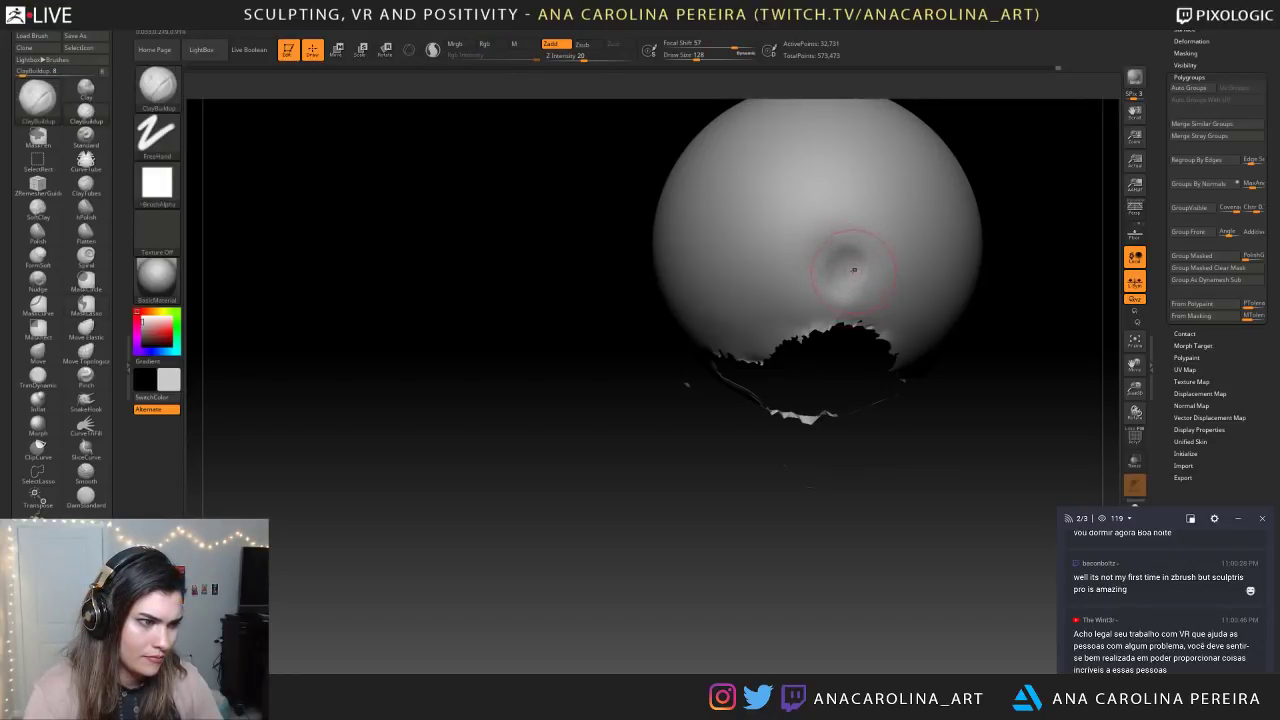
{"action": "left_click", "coordinate": [957, 377], "text": "ctrl+shift"}
Smooth the sphere's surface around the cat's muzzle with the Smooth brush at draw size 80
{"action": "mouse_move", "coordinate": [851, 268]}
{"action": "right_mouse_down"}
{"action": "mouse_move", "coordinate": [818, 250]}
{"action": "mouse_move", "coordinate": [905, 286]}
{"action": "right_mouse_up"}
{"action": "key", "text": "shift"}
{"action": "key", "text": "shift"}
{"action": "key", "text": "space"}
{"action": "left_click_drag", "start_coordinate": [905, 286], "coordinate": [896, 284]}
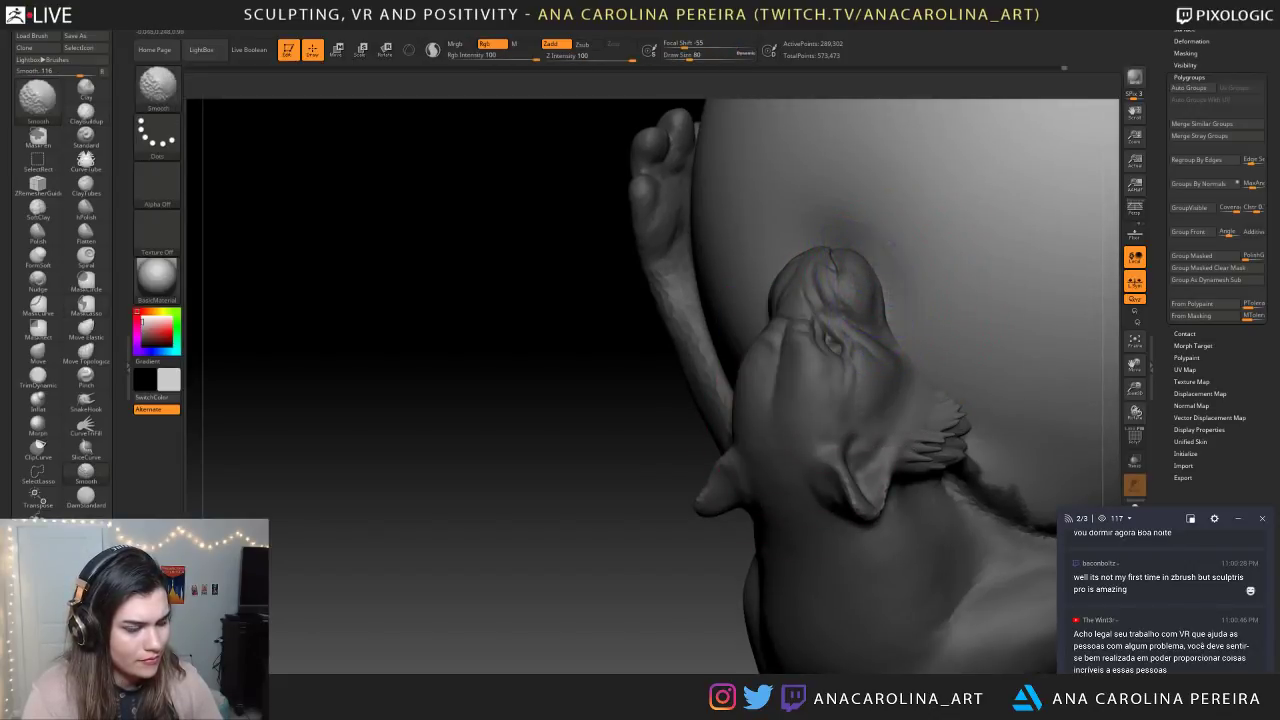
{"action": "key", "text": "f"}
{"action": "mouse_move", "coordinate": [880, 270]}
{"action": "right_mouse_down"}
{"action": "mouse_move", "coordinate": [960, 275]}
{"action": "mouse_move", "coordinate": [868, 246]}
{"action": "right_mouse_up"}
{"action": "key", "text": "shift"}
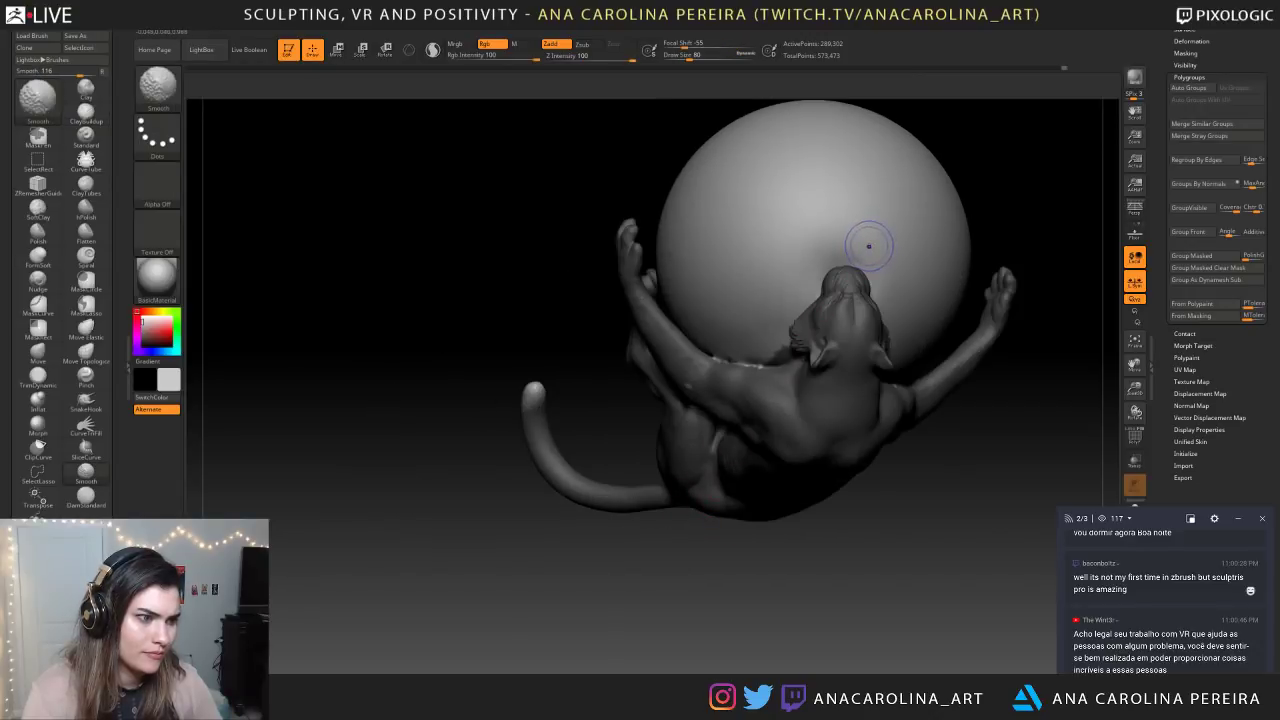
Check the sphere contact from the side and clear the mask from the model
{"action": "right_click_drag", "start_coordinate": [966, 414], "coordinate": [967, 508]}
{"action": "right_click_drag", "start_coordinate": [951, 560], "coordinate": [863, 425]}
{"action": "mouse_move", "coordinate": [1000, 600]}
{"action": "right_mouse_down", "text": "alt"}
{"action": "mouse_move", "coordinate": [886, 603]}
{"action": "mouse_move", "coordinate": [988, 551]}
{"action": "mouse_move", "coordinate": [988, 615]}
{"action": "right_mouse_up", "text": "alt"}
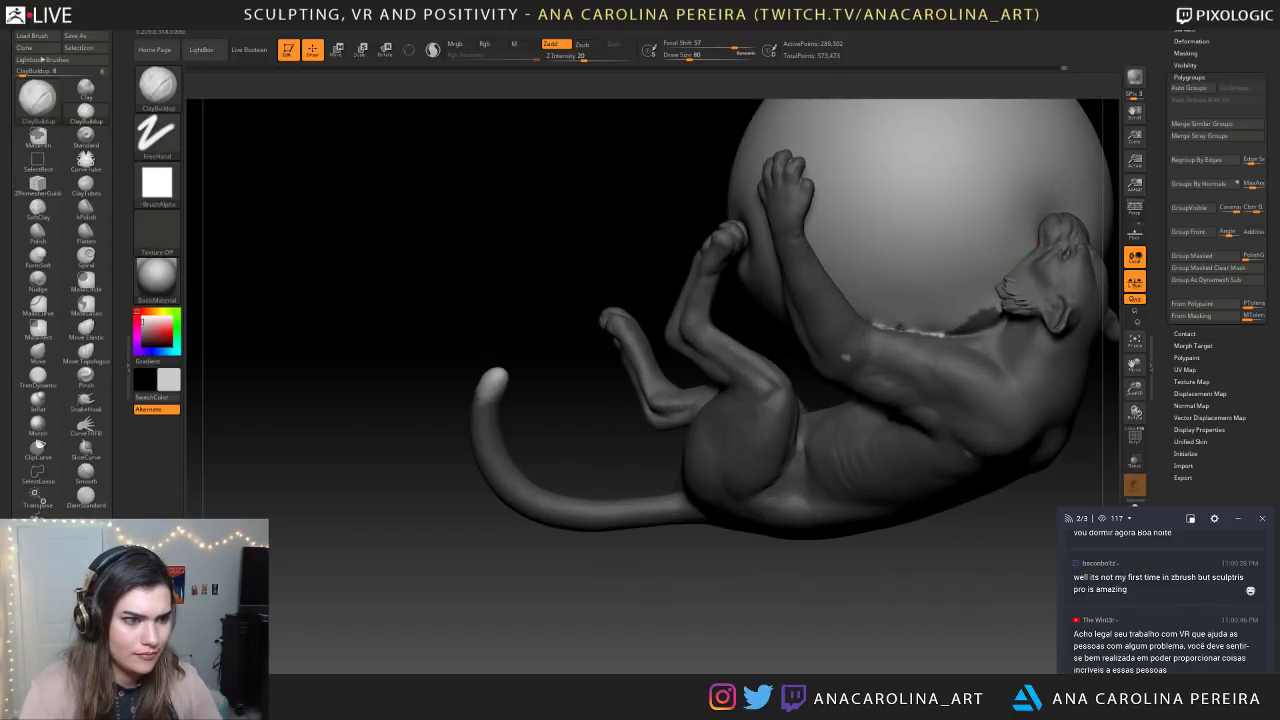
{"action": "right_click_drag", "start_coordinate": [997, 545], "coordinate": [997, 449], "text": "ctrl"}
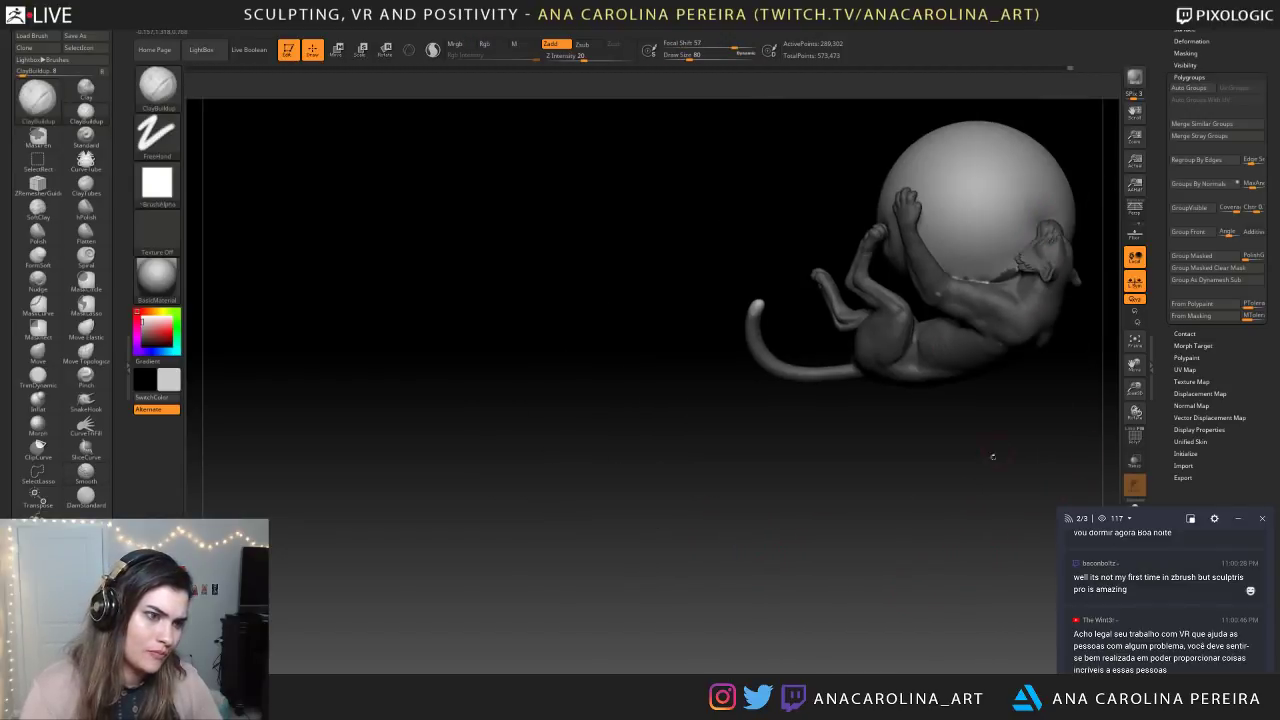
{"action": "right_click_drag", "start_coordinate": [915, 503], "coordinate": [867, 501], "text": "alt"}
{"action": "left_click_drag", "start_coordinate": [867, 501], "coordinate": [896, 528], "text": "ctrl"}
{"action": "mouse_move", "coordinate": [896, 540]}
{"action": "right_mouse_down"}
{"action": "mouse_move", "coordinate": [925, 545]}
{"action": "mouse_move", "coordinate": [926, 514]}
{"action": "mouse_move", "coordinate": [954, 477]}
{"action": "mouse_move", "coordinate": [972, 507]}
{"action": "mouse_move", "coordinate": [938, 569]}
{"action": "mouse_move", "coordinate": [922, 573]}
{"action": "right_mouse_up"}
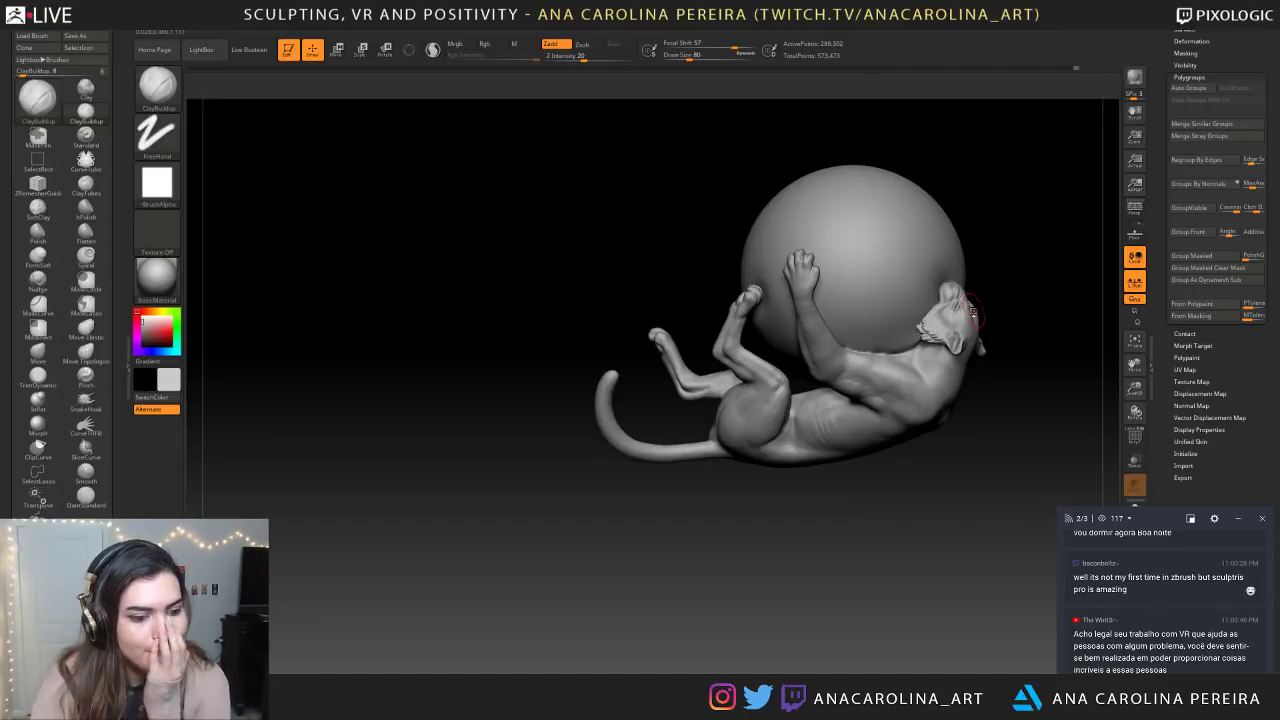
{"action": "scroll", "coordinate": [1157, 621], "scroll_direction": "up", "scroll_amount": 5}
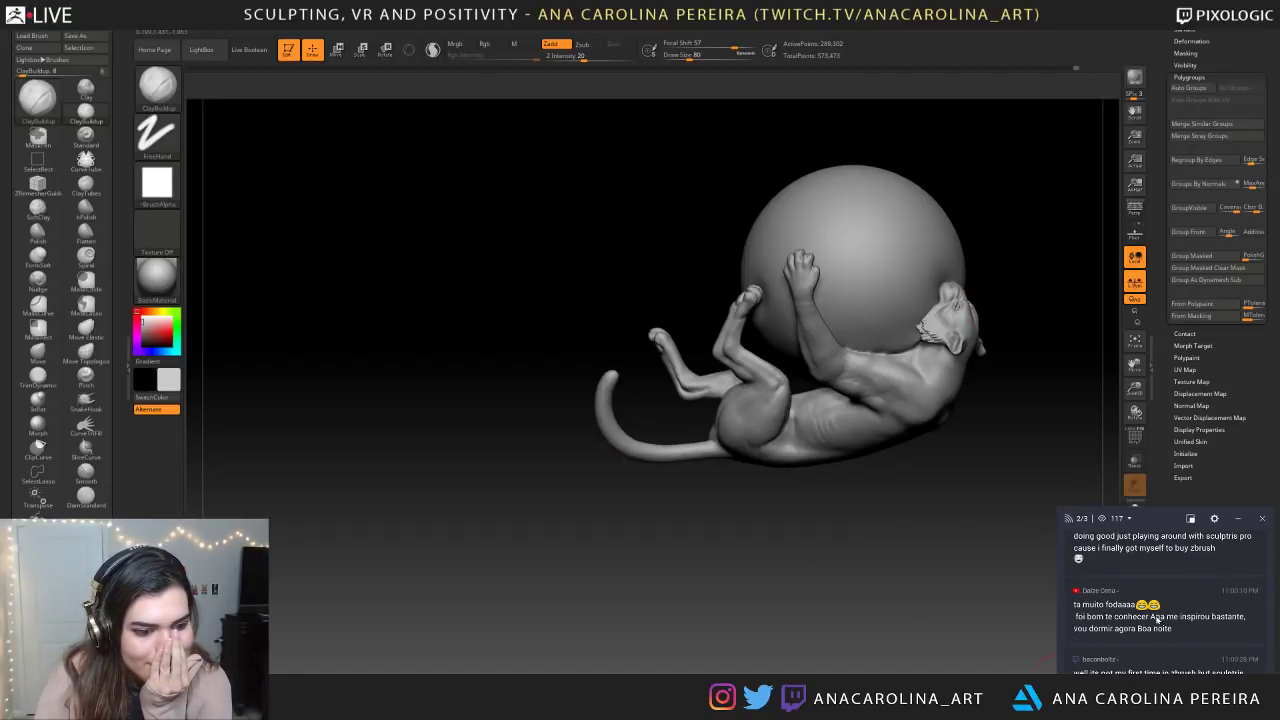
{"action": "scroll", "coordinate": [1157, 621], "scroll_direction": "down", "scroll_amount": 4}
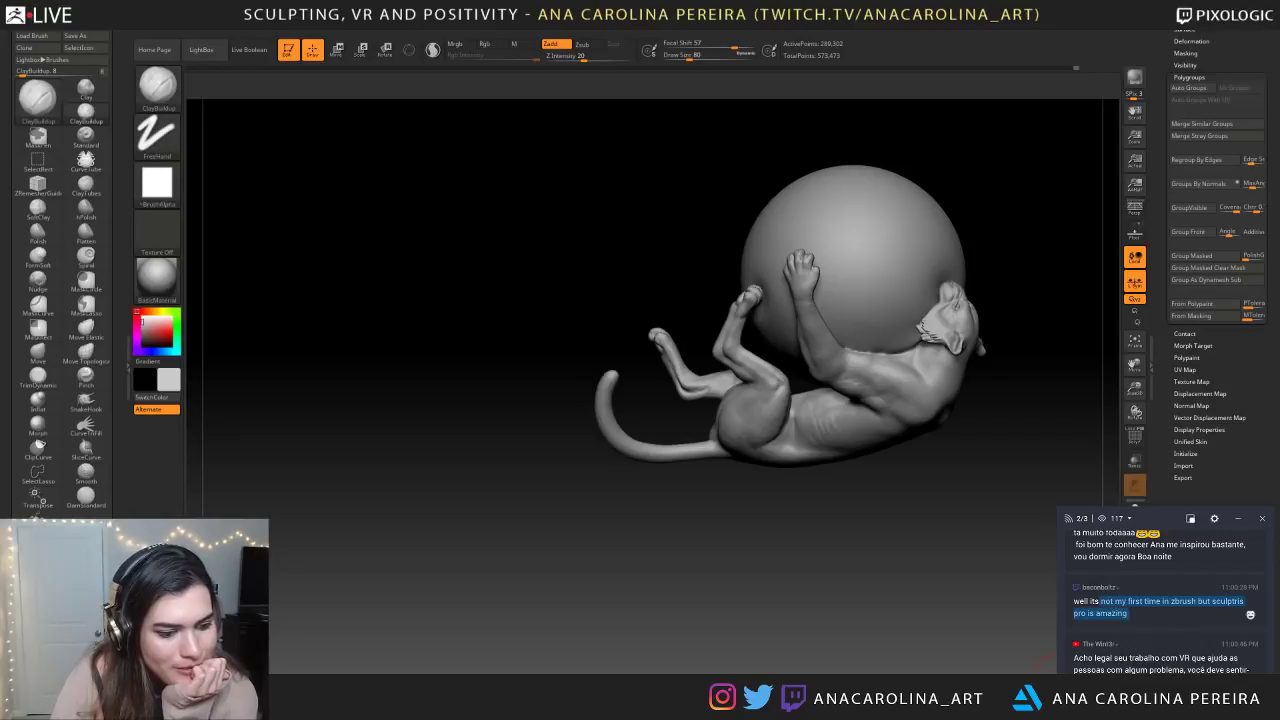
{"action": "left_click_drag", "start_coordinate": [970, 578], "coordinate": [850, 592]}
{"action": "left_click_drag", "start_coordinate": [850, 592], "coordinate": [900, 640], "text": "alt"}
{"action": "left_click_drag", "start_coordinate": [1083, 634], "coordinate": [1229, 634]}
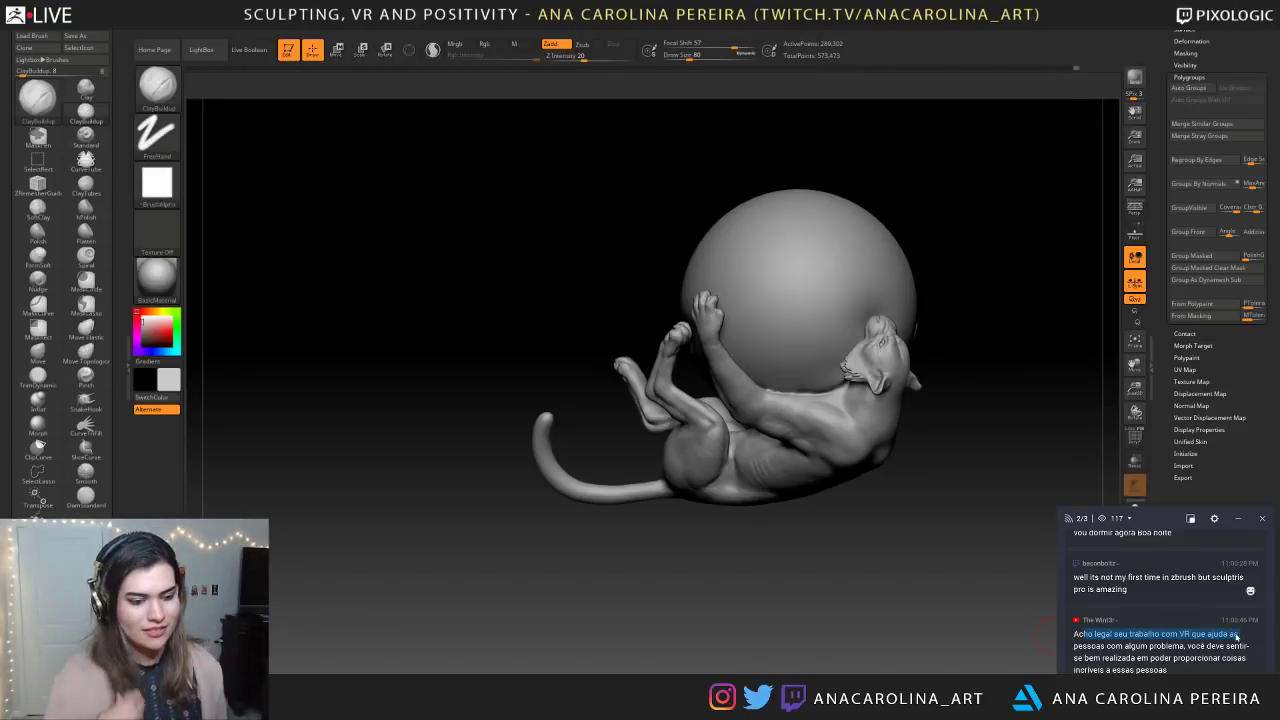
Build up the cat's near eye with the ClayBuildup brush at draw size 14 and focal shift 17
{"action": "left_click", "coordinate": [976, 478]}
{"action": "left_click_drag", "start_coordinate": [976, 478], "coordinate": [906, 662]}
{"action": "mouse_move", "coordinate": [1013, 555]}
{"action": "left_mouse_down"}
{"action": "mouse_move", "coordinate": [1020, 566]}
{"action": "mouse_move", "coordinate": [871, 565]}
{"action": "left_mouse_up"}
{"action": "key", "text": "space"}
{"action": "mouse_move", "coordinate": [928, 501]}
{"action": "left_mouse_down"}
{"action": "mouse_move", "coordinate": [915, 501]}
{"action": "mouse_move", "coordinate": [1074, 362]}
{"action": "mouse_move", "coordinate": [911, 308]}
{"action": "mouse_move", "coordinate": [903, 338]}
{"action": "mouse_move", "coordinate": [925, 292]}
{"action": "left_mouse_up"}
{"action": "key", "text": "b"}
{"action": "key", "text": "c"}
{"action": "key", "text": "b"}
{"action": "key", "text": "space"}
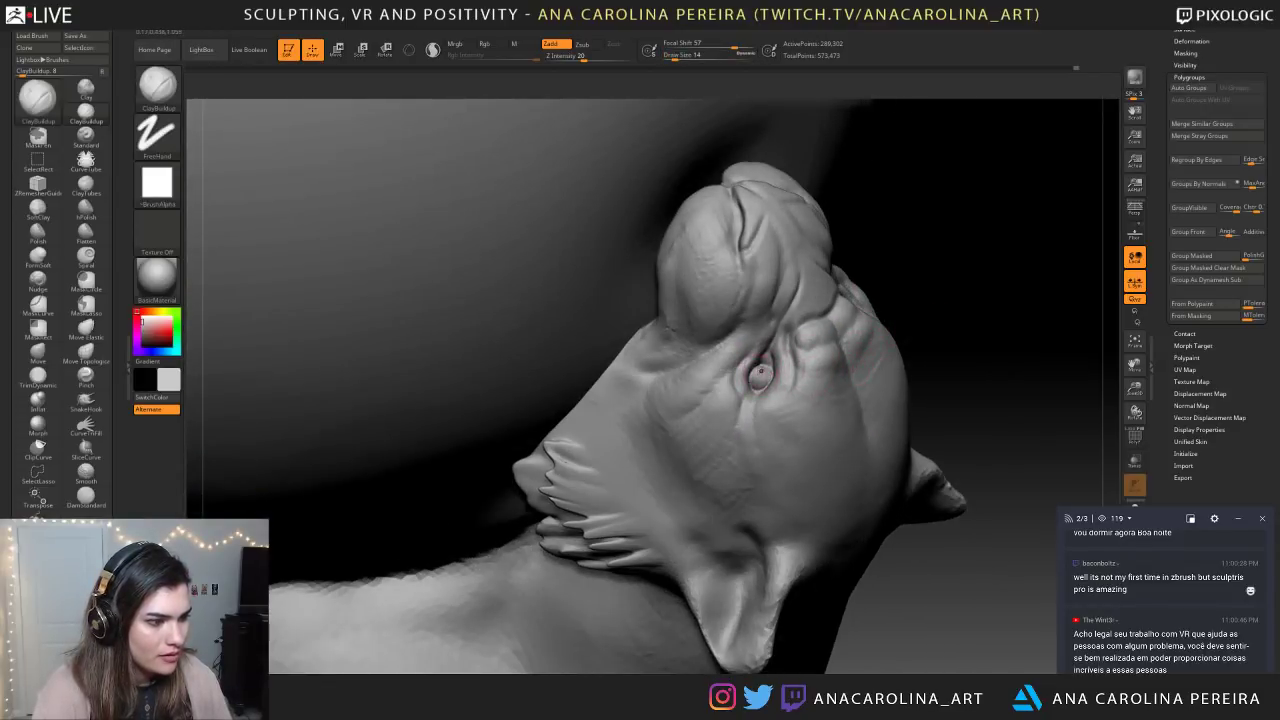
{"action": "key", "text": "space"}
{"action": "left_click_drag", "start_coordinate": [838, 377], "coordinate": [827, 377]}
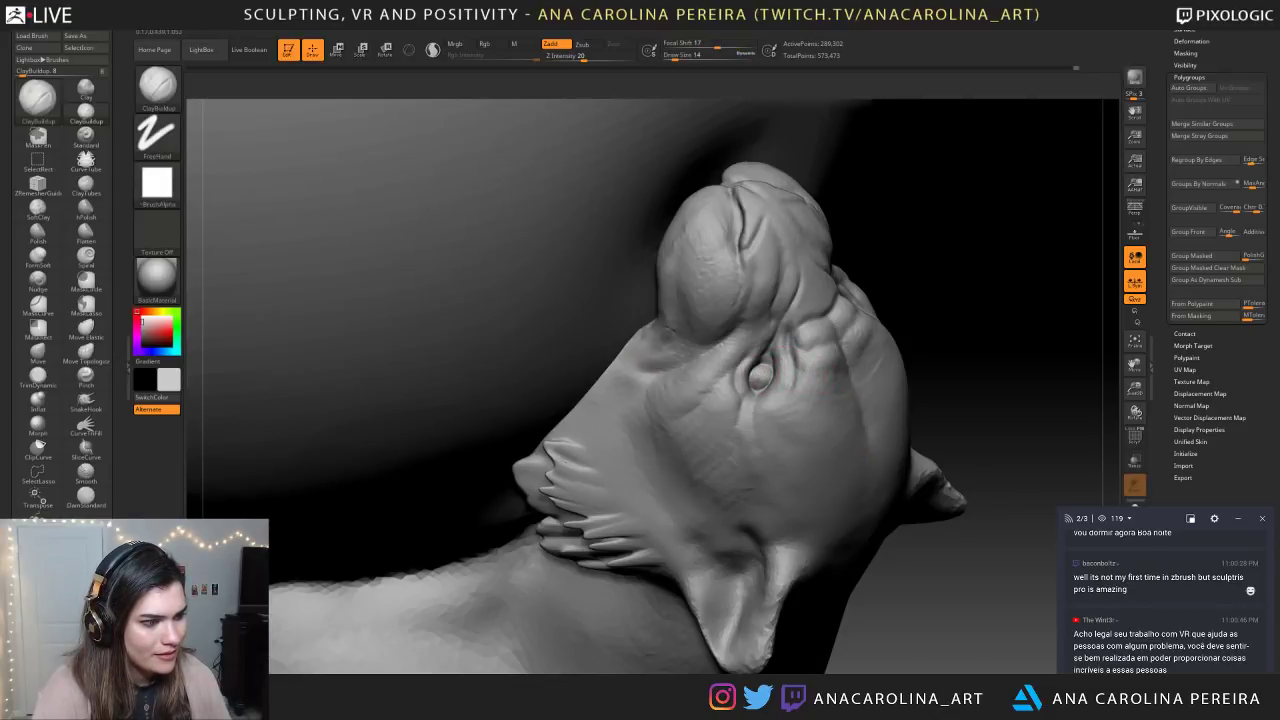
Refine the cat's near eyeball and eyelid with ClayBuildup, reducing the draw size to 11 and then 6
{"action": "mouse_move", "coordinate": [950, 345]}
{"action": "left_mouse_down"}
{"action": "mouse_move", "coordinate": [969, 277]}
{"action": "mouse_move", "coordinate": [950, 395]}
{"action": "mouse_move", "coordinate": [963, 400]}
{"action": "left_mouse_up"}
{"action": "key", "text": "space"}
{"action": "left_click_drag", "start_coordinate": [1010, 390], "coordinate": [990, 335]}
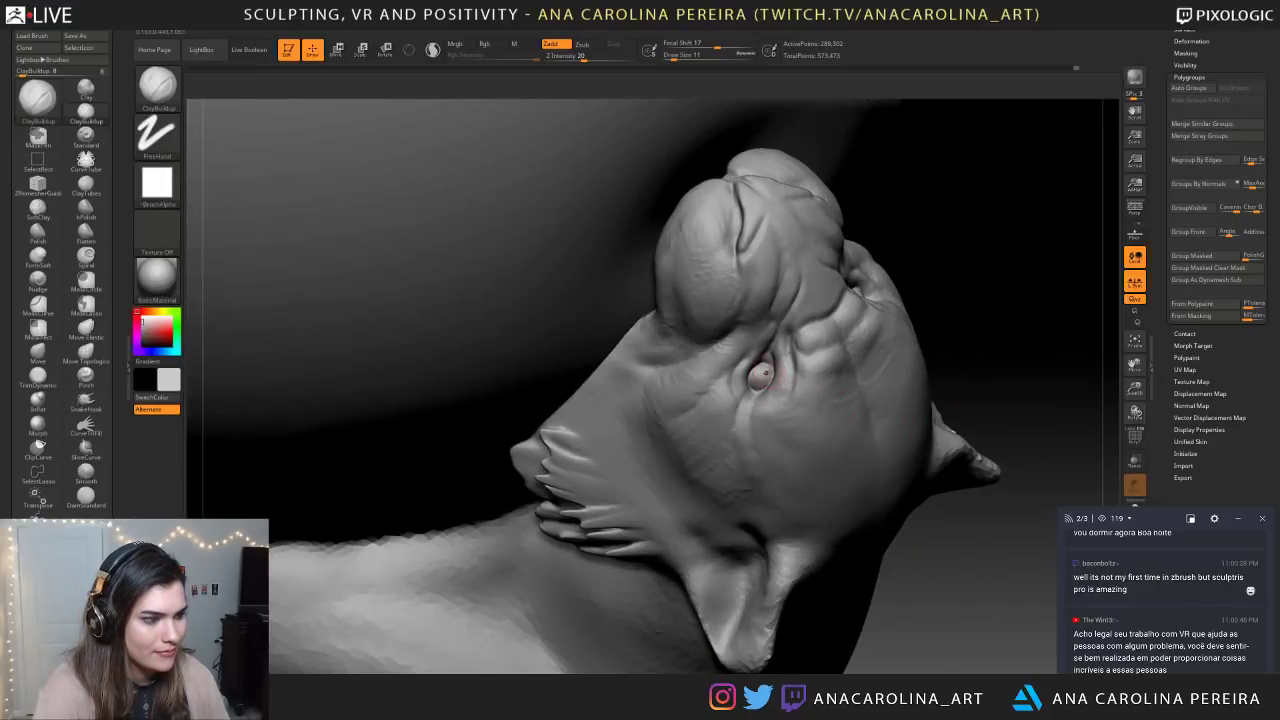
{"action": "key", "text": "space"}
{"action": "left_click_drag", "start_coordinate": [774, 379], "coordinate": [760, 372]}
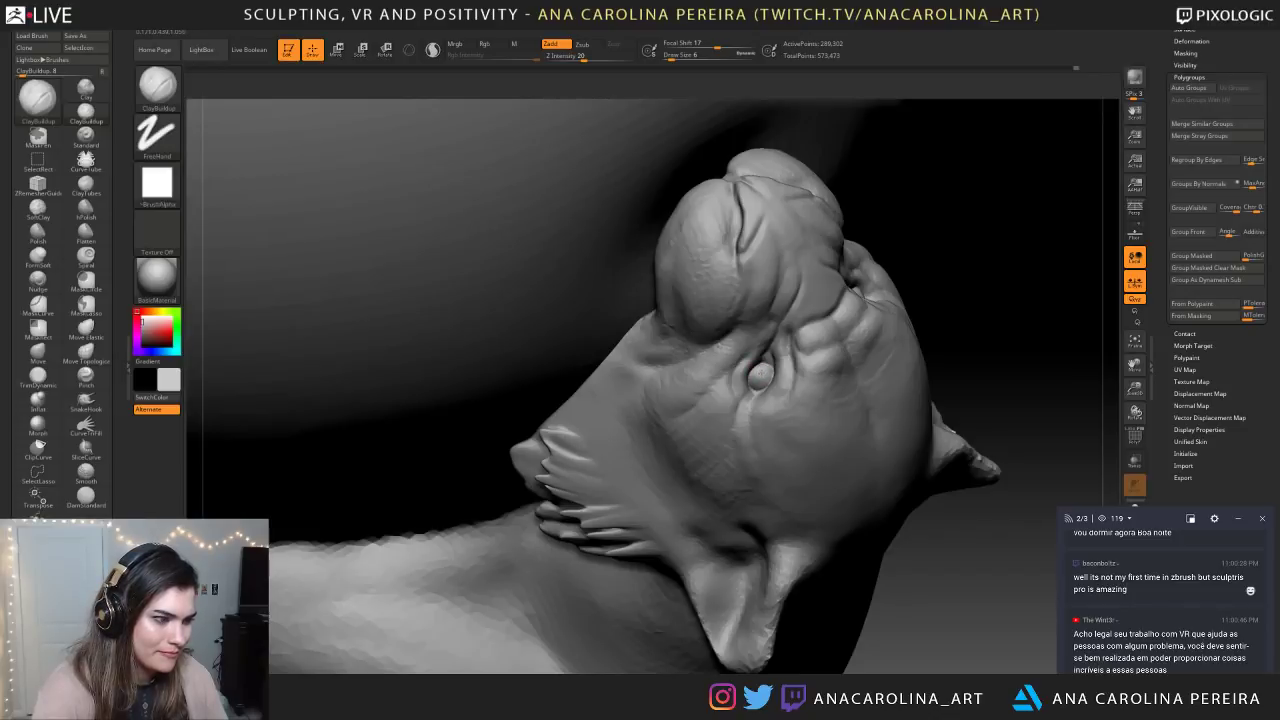
{"action": "left_click_drag", "start_coordinate": [1000, 330], "coordinate": [955, 288]}
{"action": "left_click_drag", "start_coordinate": [996, 234], "coordinate": [994, 241]}
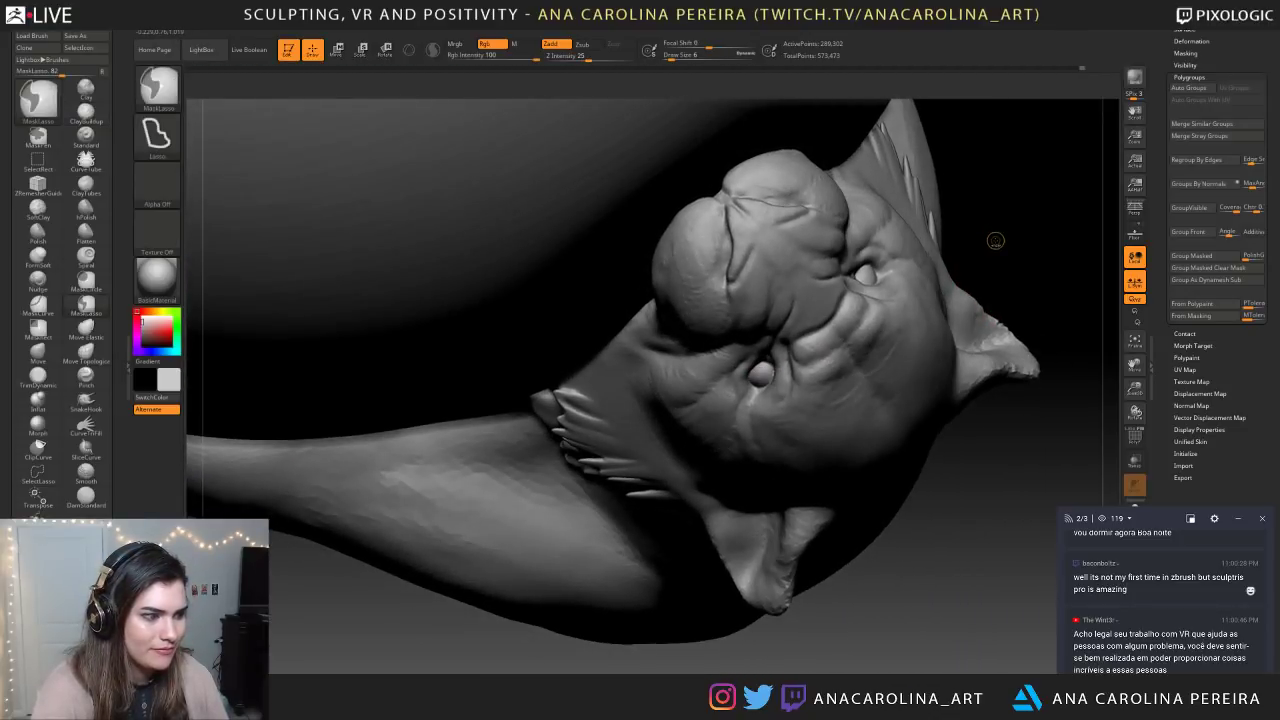
Sculpt the eyelids with ClayBuildup at draw size 12, and detail the near eyeball at draw size 5
{"action": "key", "text": "space"}
{"action": "left_click_drag", "start_coordinate": [899, 279], "coordinate": [865, 281]}
{"action": "key", "text": "space"}
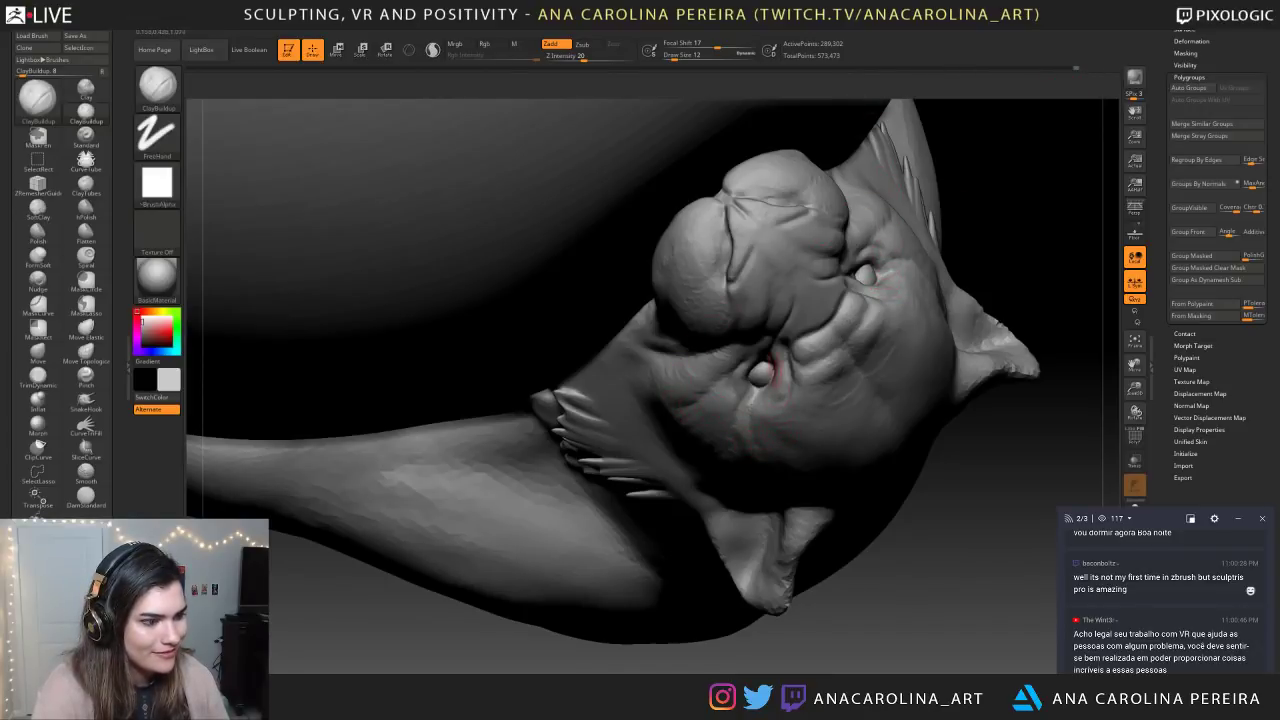
{"action": "key", "text": "space"}
{"action": "left_click_drag", "start_coordinate": [761, 372], "coordinate": [763, 371]}
{"action": "mouse_move", "coordinate": [925, 480]}
{"action": "left_mouse_down", "text": "alt"}
{"action": "mouse_move", "coordinate": [840, 270]}
{"action": "mouse_move", "coordinate": [830, 530]}
{"action": "mouse_move", "coordinate": [654, 574]}
{"action": "mouse_move", "coordinate": [634, 658]}
{"action": "mouse_move", "coordinate": [759, 373]}
{"action": "left_mouse_up", "text": "alt"}
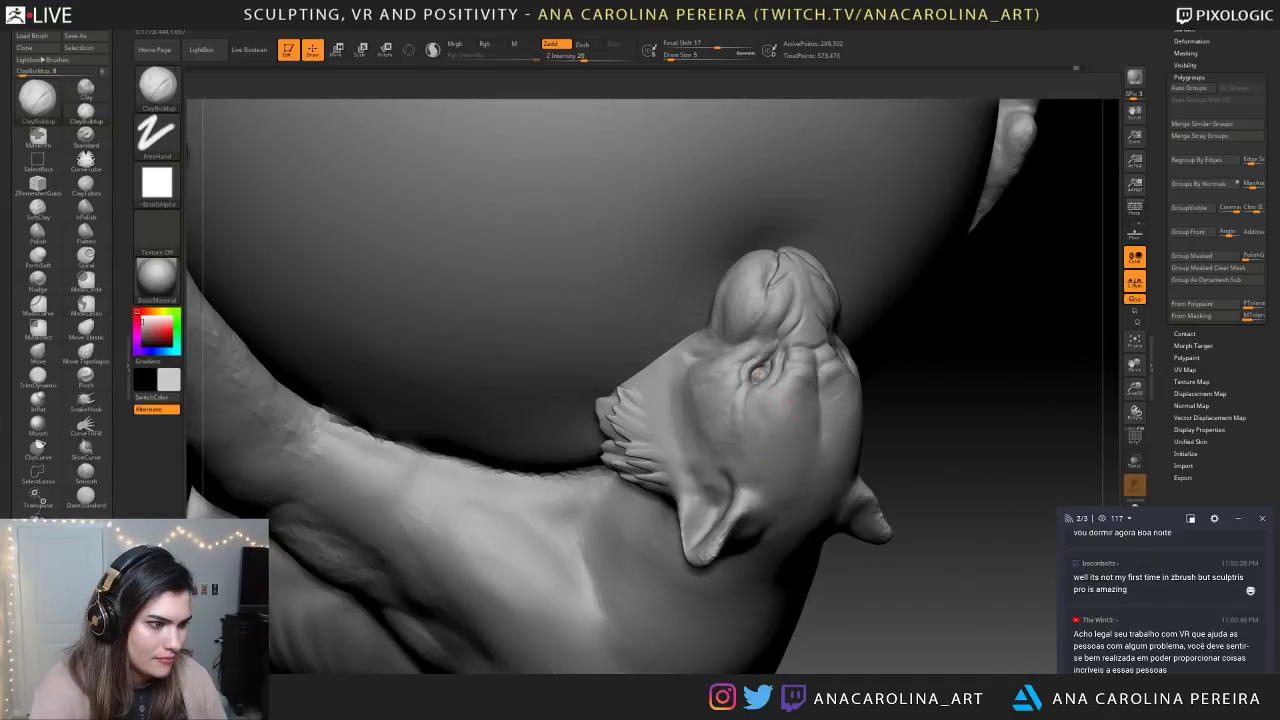
{"action": "left_click_drag", "start_coordinate": [760, 374], "coordinate": [766, 371]}
Detail the cat's opposite eye with ClayBuildup at draw sizes 7 and 4, and quick-save the project
{"action": "mouse_move", "coordinate": [930, 440]}
{"action": "left_mouse_down", "text": "alt"}
{"action": "mouse_move", "coordinate": [903, 263]}
{"action": "mouse_move", "coordinate": [950, 312]}
{"action": "mouse_move", "coordinate": [945, 450]}
{"action": "mouse_move", "coordinate": [745, 465]}
{"action": "left_mouse_up", "text": "alt"}
{"action": "key", "text": "space"}
{"action": "left_click_drag", "start_coordinate": [920, 389], "coordinate": [924, 389]}
{"action": "left_click_drag", "start_coordinate": [545, 634], "coordinate": [612, 590]}
{"action": "left_click_drag", "start_coordinate": [612, 590], "coordinate": [618, 640], "text": "alt"}
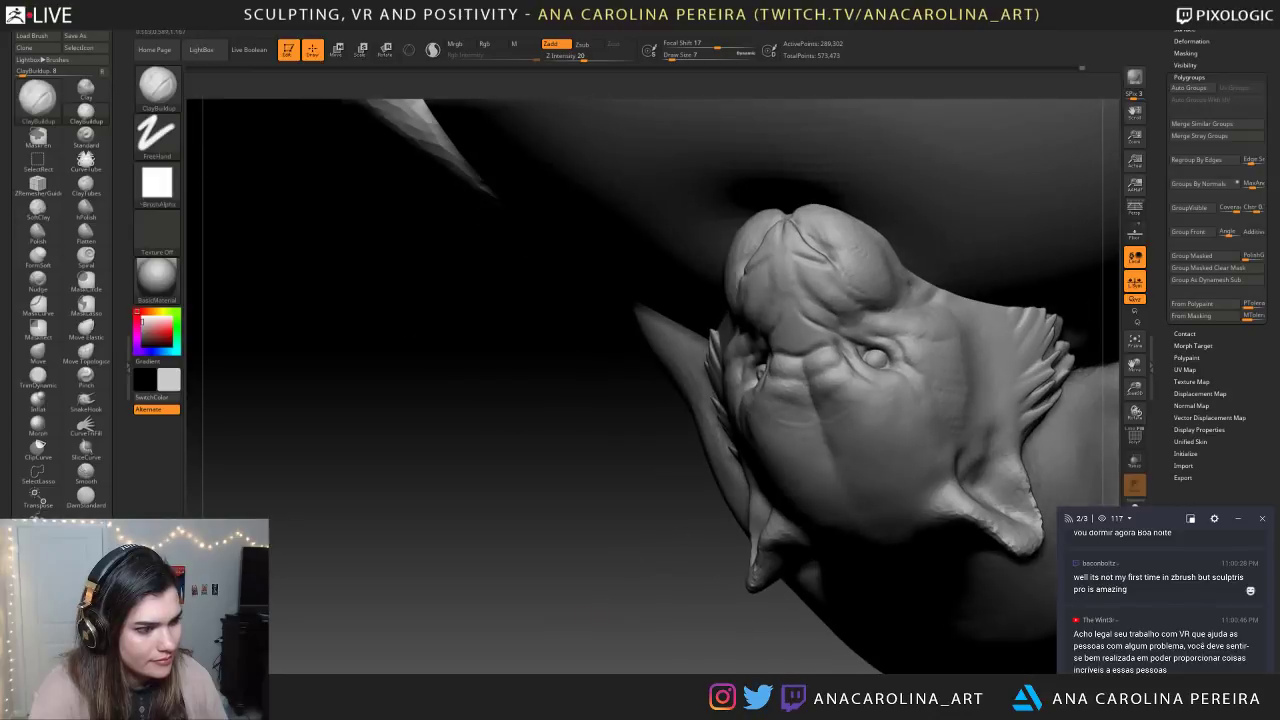
{"action": "key", "text": "space"}
{"action": "left_click_drag", "start_coordinate": [877, 356], "coordinate": [871, 356]}
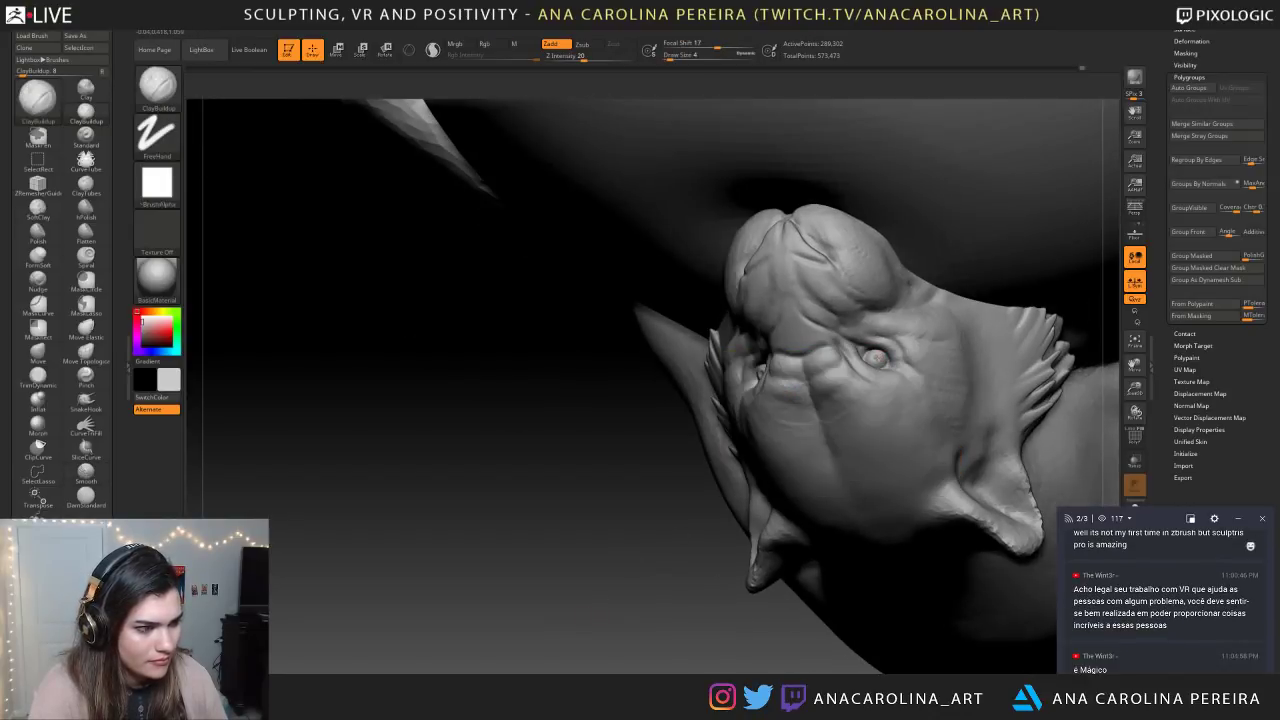
{"action": "mouse_move", "coordinate": [628, 606]}
{"action": "left_mouse_down", "text": "alt"}
{"action": "mouse_move", "coordinate": [654, 526]}
{"action": "mouse_move", "coordinate": [716, 538]}
{"action": "mouse_move", "coordinate": [817, 615]}
{"action": "mouse_move", "coordinate": [655, 608]}
{"action": "left_mouse_up", "text": "alt"}
{"action": "left_click", "coordinate": [970, 14]}
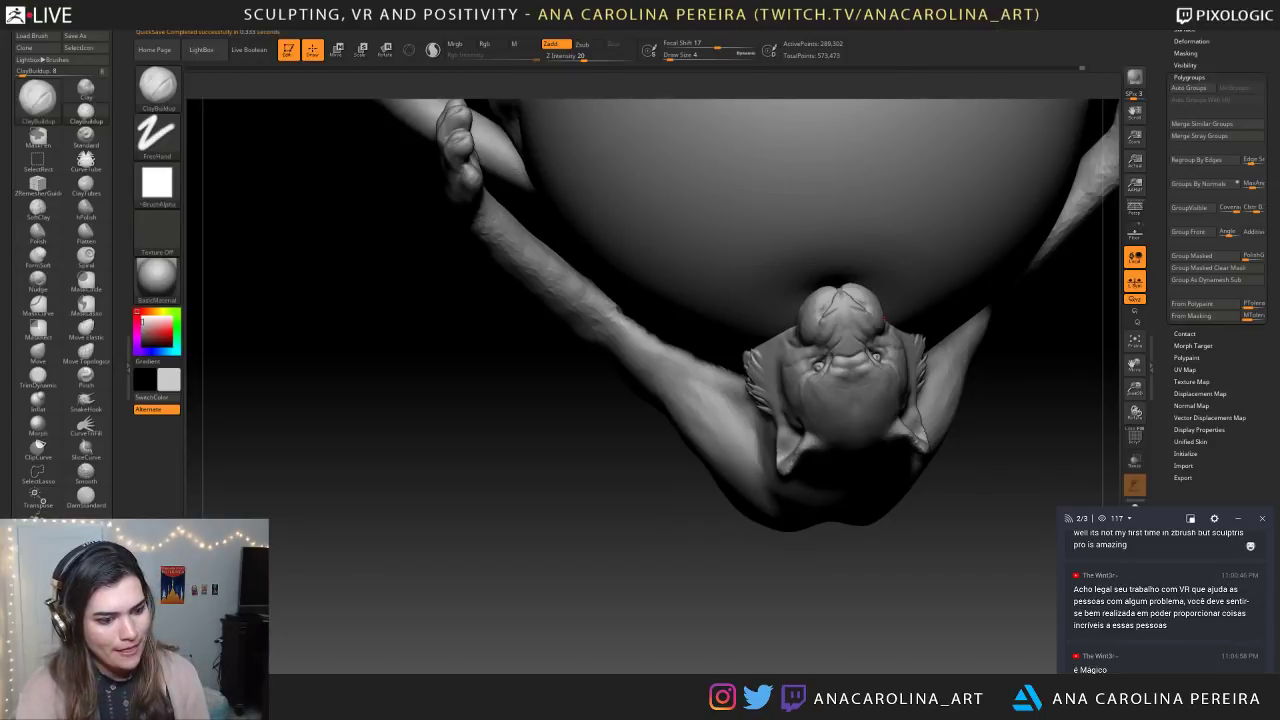
Examine the cat's pose, silhouette and contact with the sphere from all sides
{"action": "left_click_drag", "start_coordinate": [743, 618], "coordinate": [903, 461]}
{"action": "left_click_drag", "start_coordinate": [914, 504], "coordinate": [908, 455], "text": "alt"}
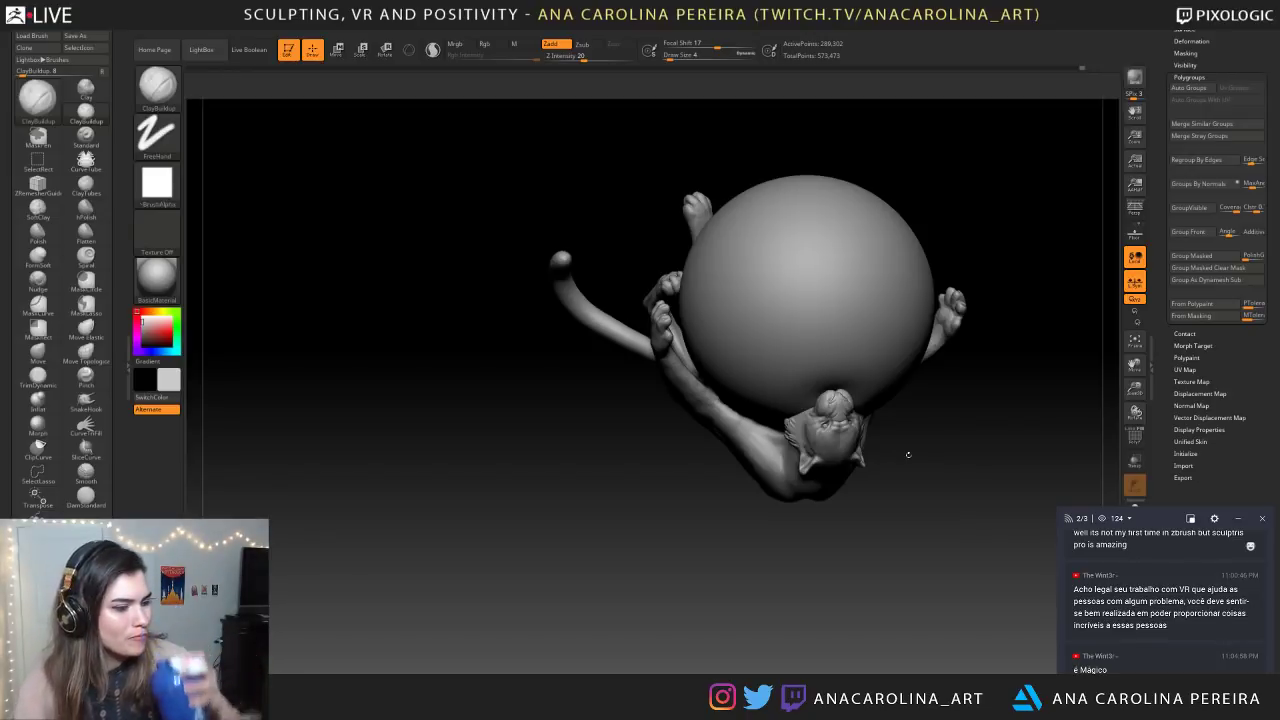
{"action": "left_click_drag", "start_coordinate": [895, 521], "coordinate": [923, 549]}
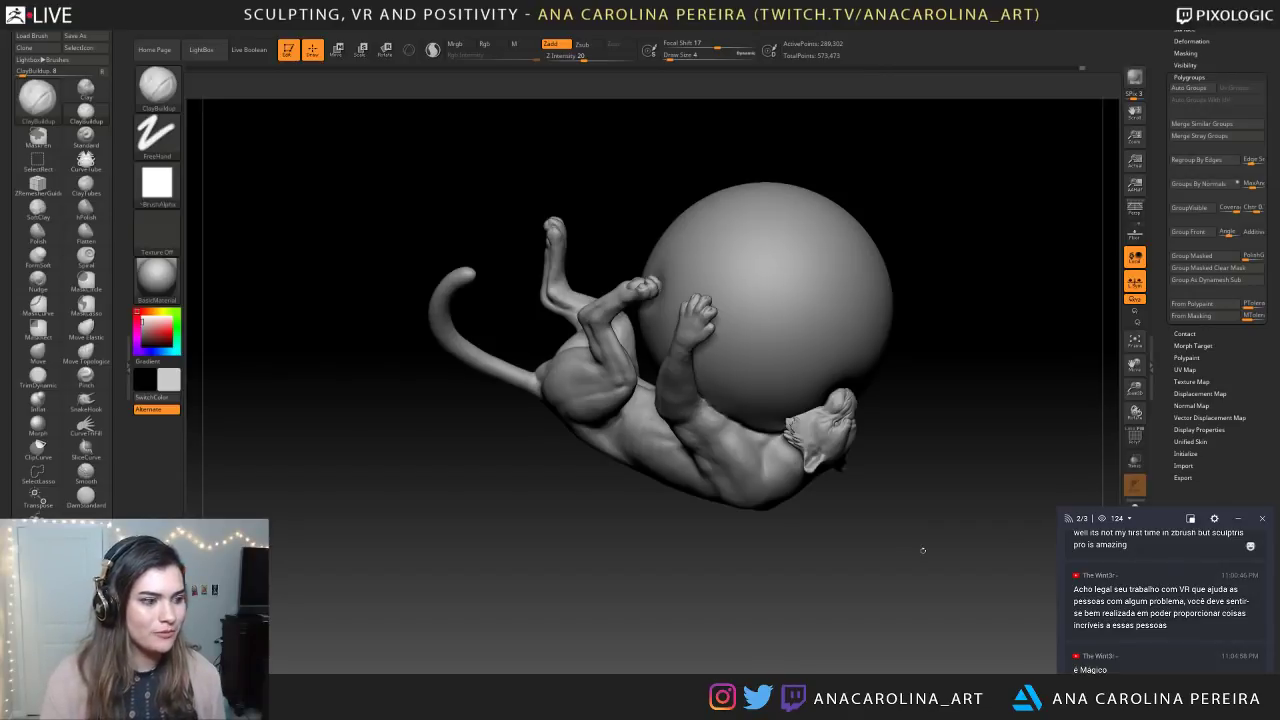
{"action": "left_click_drag", "start_coordinate": [534, 516], "coordinate": [981, 543]}
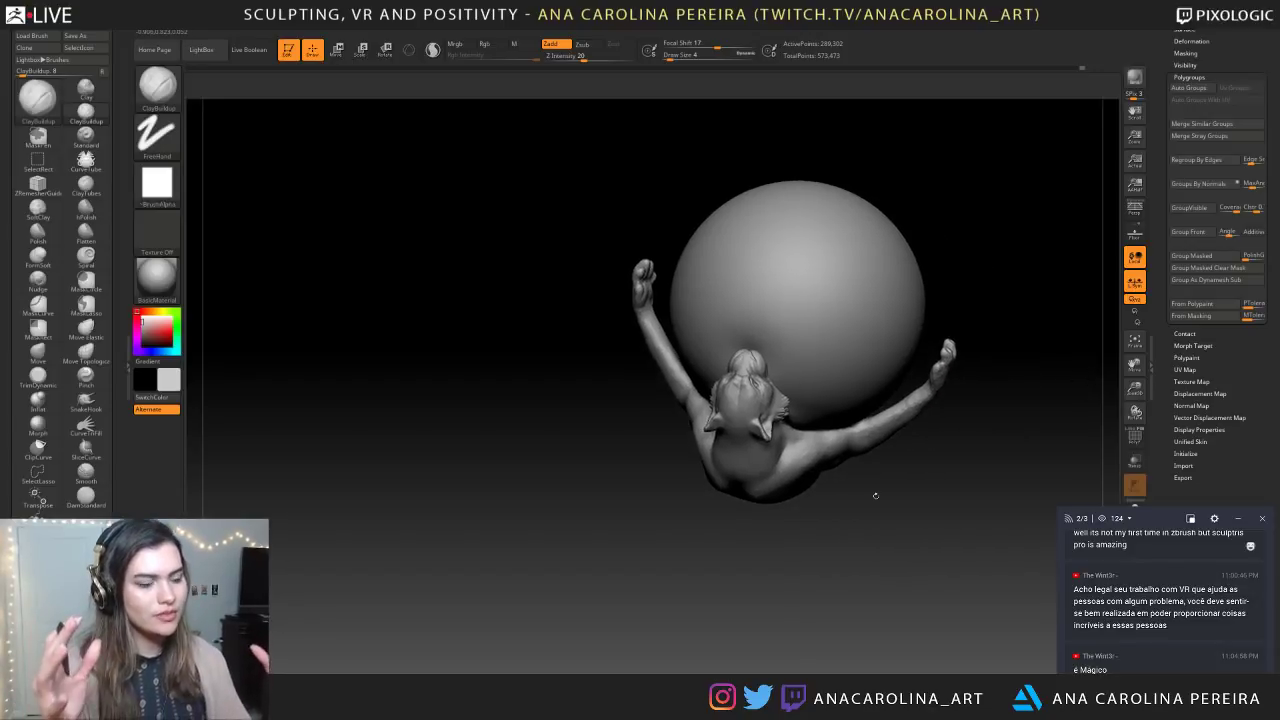
{"action": "left_click_drag", "start_coordinate": [410, 555], "coordinate": [530, 572]}
{"action": "mouse_move", "coordinate": [700, 569]}
{"action": "left_mouse_down"}
{"action": "mouse_move", "coordinate": [610, 569]}
{"action": "mouse_move", "coordinate": [570, 520]}
{"action": "mouse_move", "coordinate": [480, 520]}
{"action": "left_mouse_up"}
{"action": "mouse_move", "coordinate": [640, 590]}
{"action": "left_mouse_down", "text": "alt"}
{"action": "mouse_move", "coordinate": [674, 646]}
{"action": "mouse_move", "coordinate": [609, 643]}
{"action": "mouse_move", "coordinate": [634, 589]}
{"action": "mouse_move", "coordinate": [650, 650]}
{"action": "mouse_move", "coordinate": [619, 640]}
{"action": "left_mouse_up", "text": "alt"}
{"action": "left_click_drag", "start_coordinate": [619, 640], "coordinate": [657, 588], "text": "alt"}
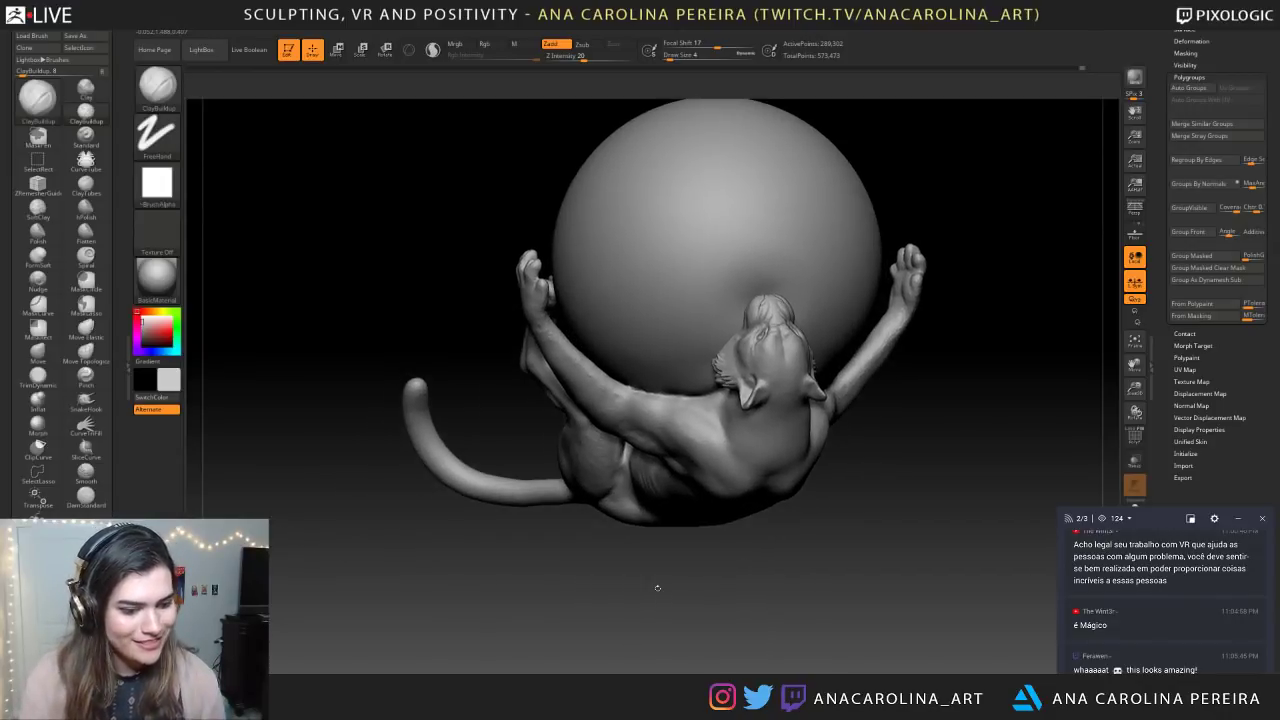
{"action": "mouse_move", "coordinate": [657, 588]}
{"action": "left_mouse_down"}
{"action": "mouse_move", "coordinate": [709, 583]}
{"action": "mouse_move", "coordinate": [690, 510]}
{"action": "mouse_move", "coordinate": [706, 530]}
{"action": "left_mouse_up"}
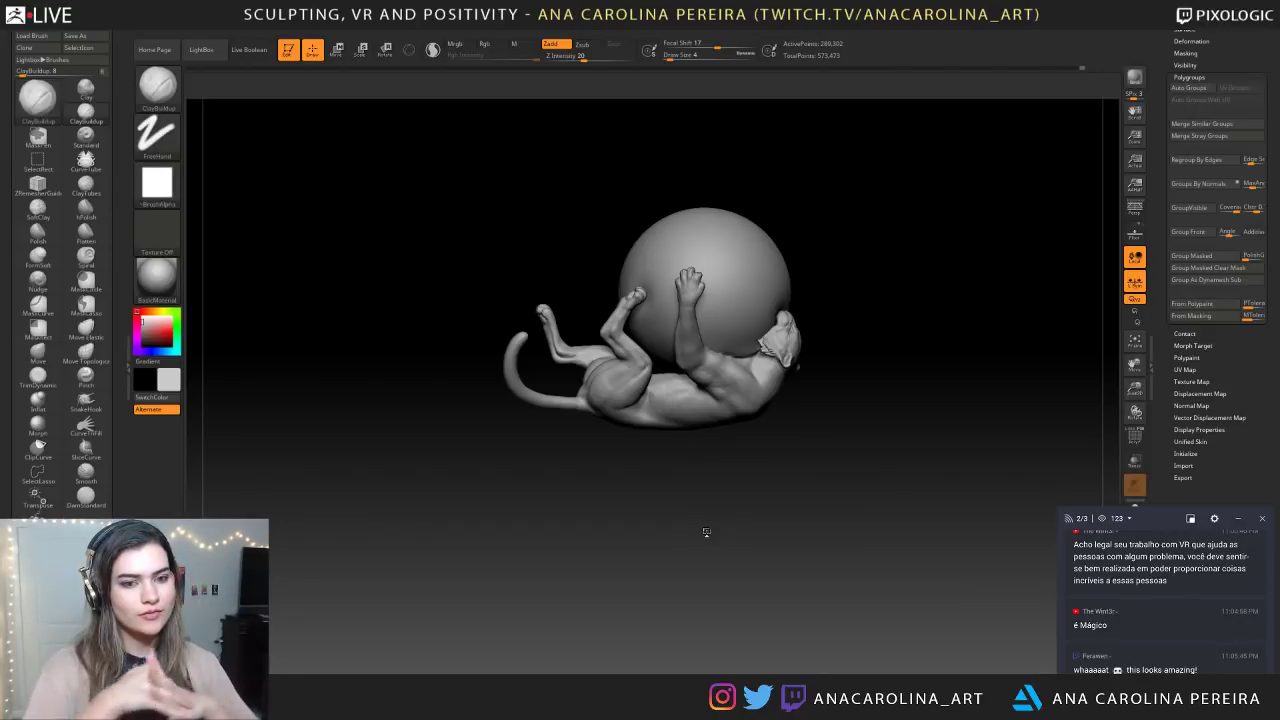
{"action": "left_click_drag", "start_coordinate": [643, 554], "coordinate": [881, 564]}
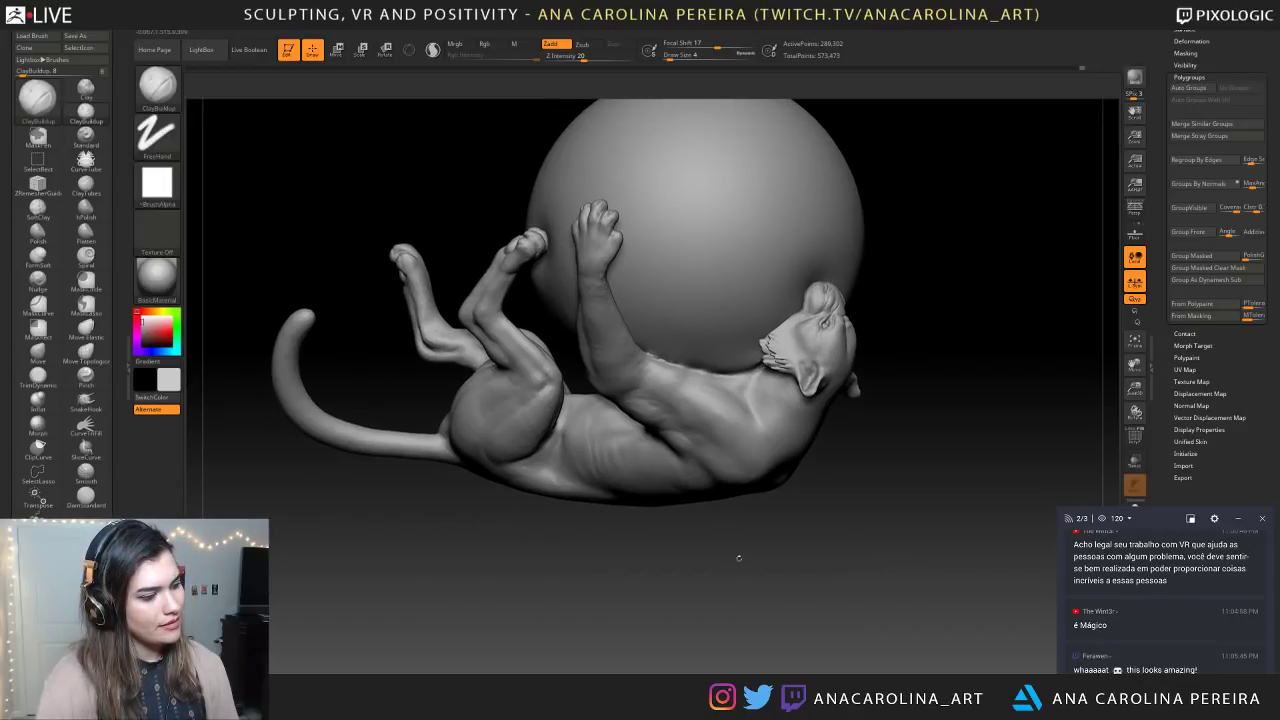
{"action": "left_click_drag", "start_coordinate": [737, 554], "coordinate": [650, 552]}
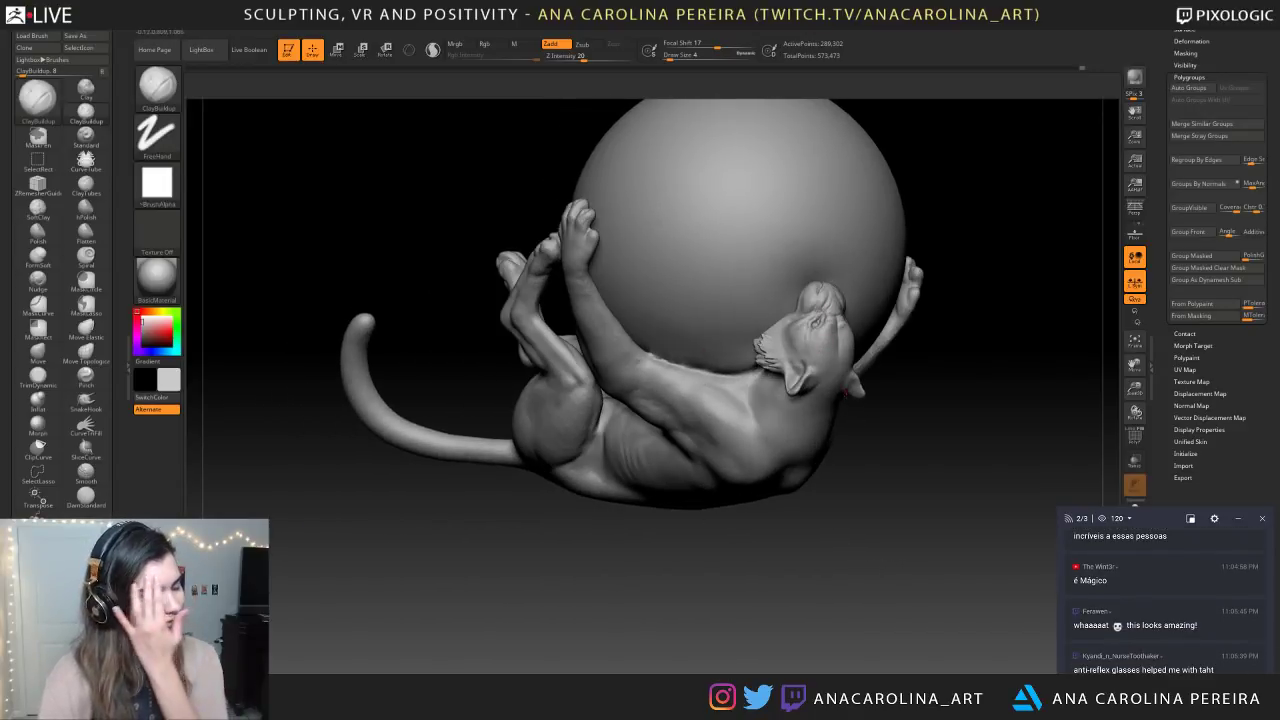
Examine the cat's pose on the sphere and the toes of its near forepaw from several angles
{"action": "left_click_drag", "start_coordinate": [859, 486], "coordinate": [831, 531]}
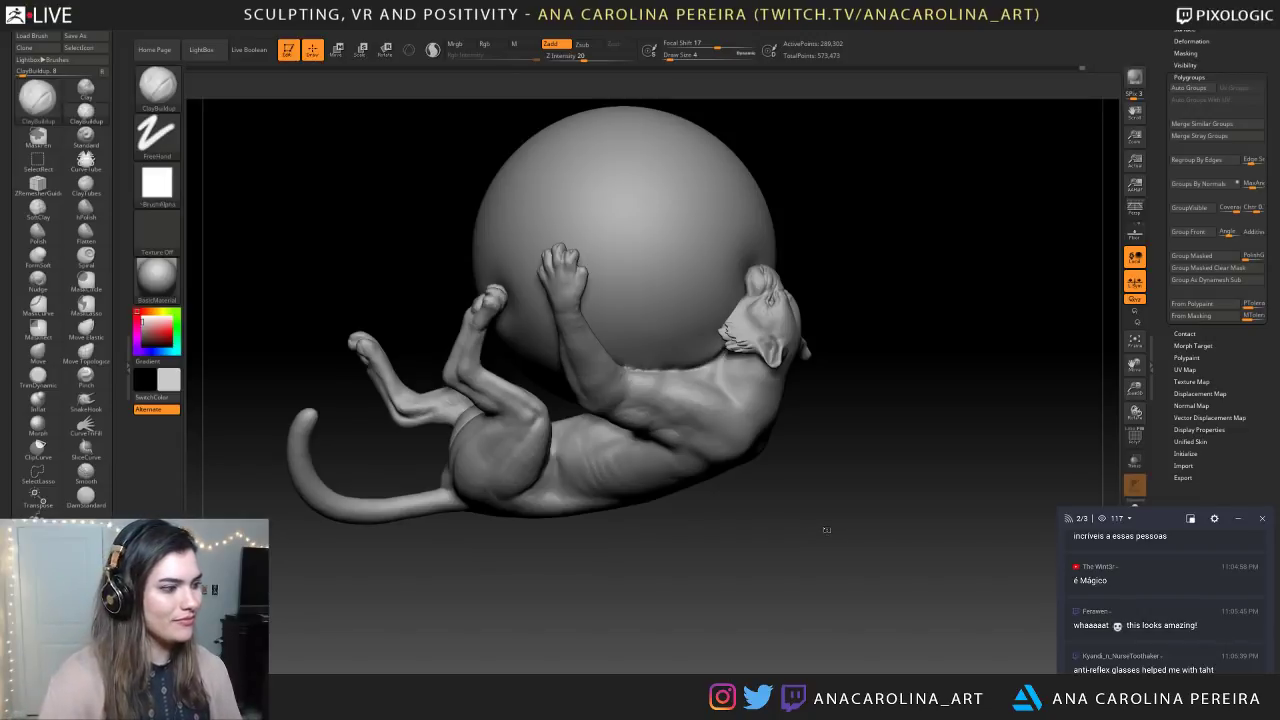
{"action": "mouse_move", "coordinate": [826, 530]}
{"action": "left_mouse_down"}
{"action": "mouse_move", "coordinate": [549, 608]}
{"action": "mouse_move", "coordinate": [669, 562]}
{"action": "mouse_move", "coordinate": [800, 535]}
{"action": "mouse_move", "coordinate": [790, 600]}
{"action": "mouse_move", "coordinate": [905, 596]}
{"action": "left_mouse_up"}
{"action": "key", "text": "space"}
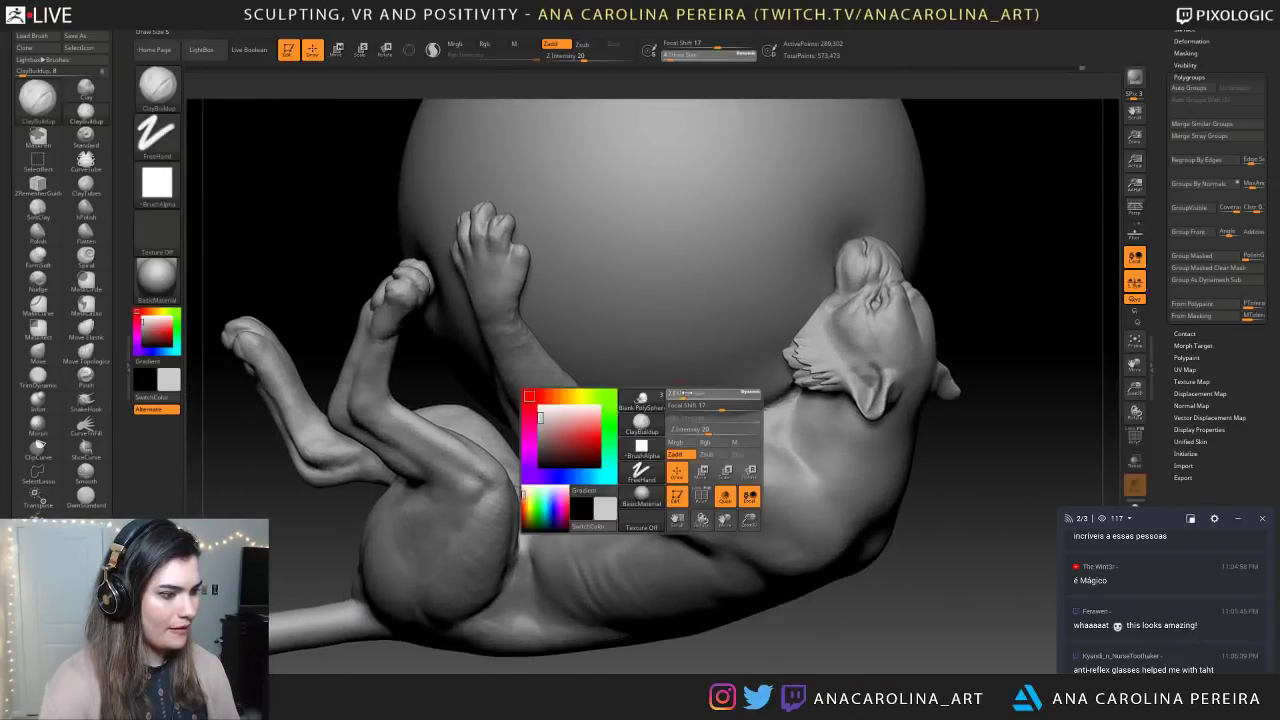
{"action": "left_click_drag", "start_coordinate": [810, 640], "coordinate": [806, 554], "text": "alt"}
{"action": "left_click_drag", "start_coordinate": [900, 560], "coordinate": [790, 616]}
{"action": "left_click_drag", "start_coordinate": [820, 560], "coordinate": [893, 557]}
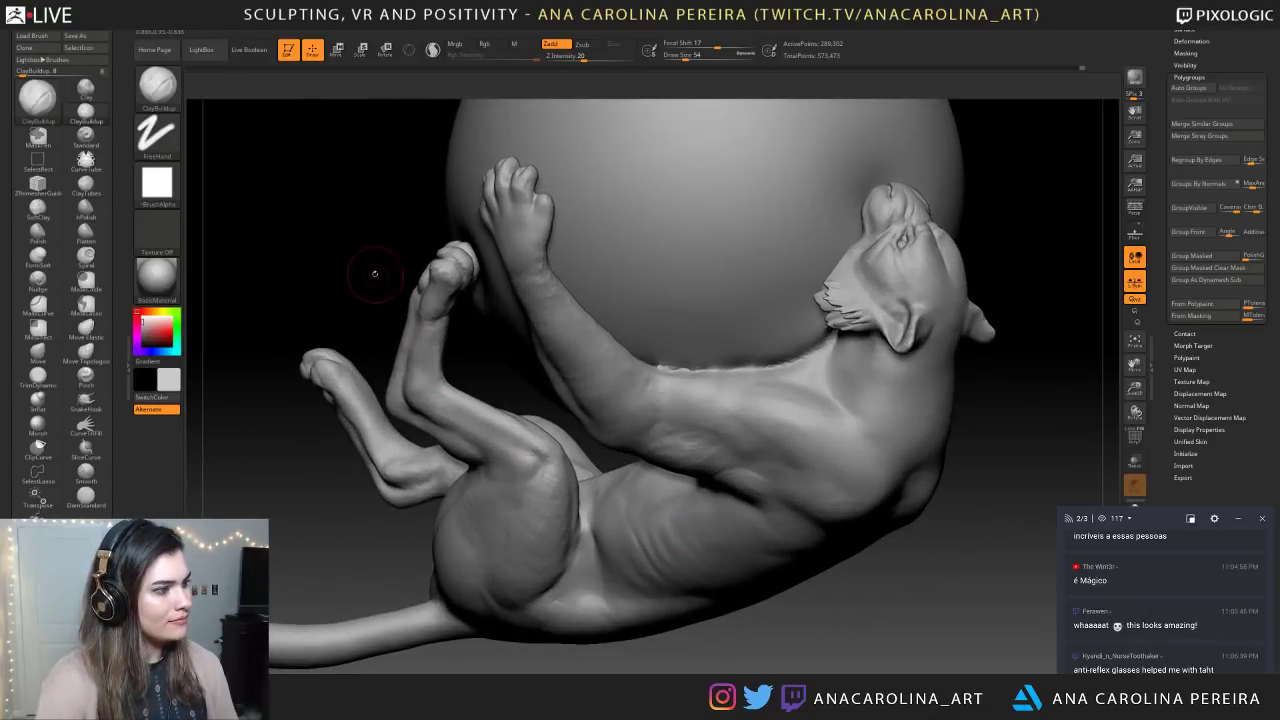
{"action": "left_click_drag", "start_coordinate": [375, 274], "coordinate": [493, 420], "text": "alt"}
{"action": "key", "text": "space"}
{"action": "left_click_drag", "start_coordinate": [672, 358], "coordinate": [660, 358]}
{"action": "mouse_move", "coordinate": [517, 329]}
{"action": "left_mouse_down", "text": "alt"}
{"action": "mouse_move", "coordinate": [324, 331]}
{"action": "mouse_move", "coordinate": [597, 396]}
{"action": "left_mouse_up", "text": "alt"}
{"action": "key", "text": "space"}
{"action": "left_click_drag", "start_coordinate": [400, 370], "coordinate": [500, 348]}
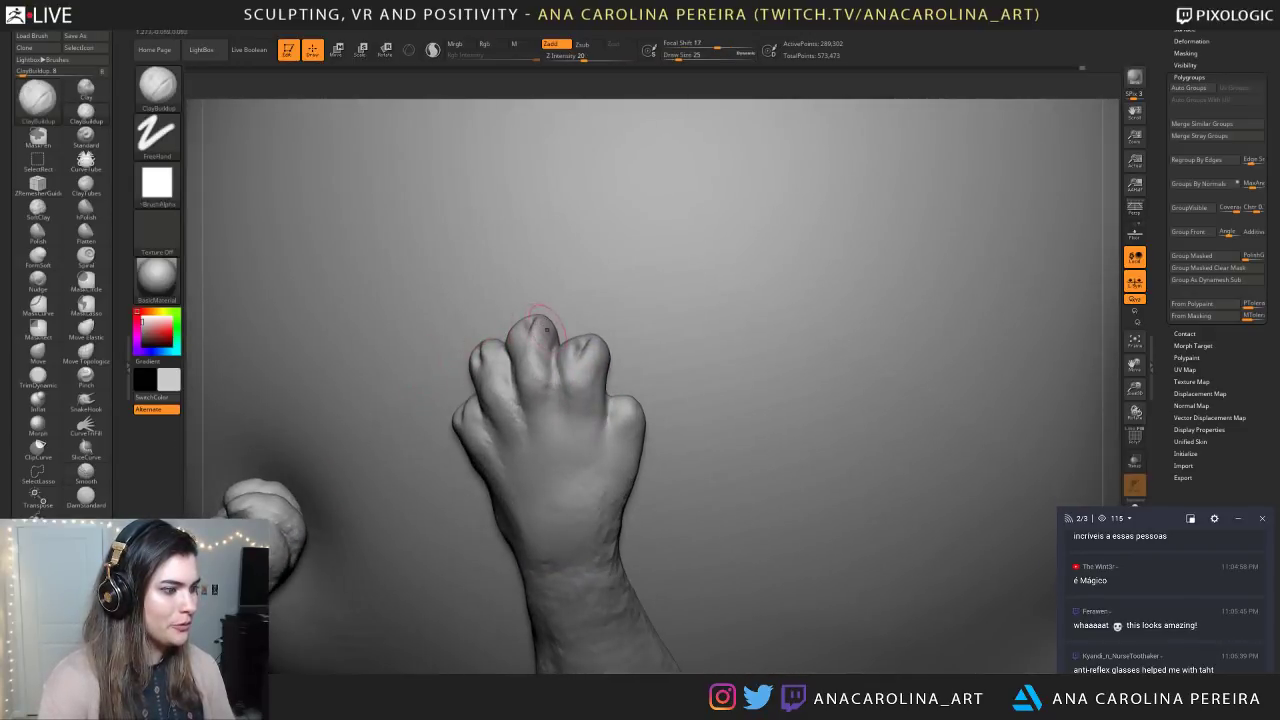
{"action": "key", "text": "b"}
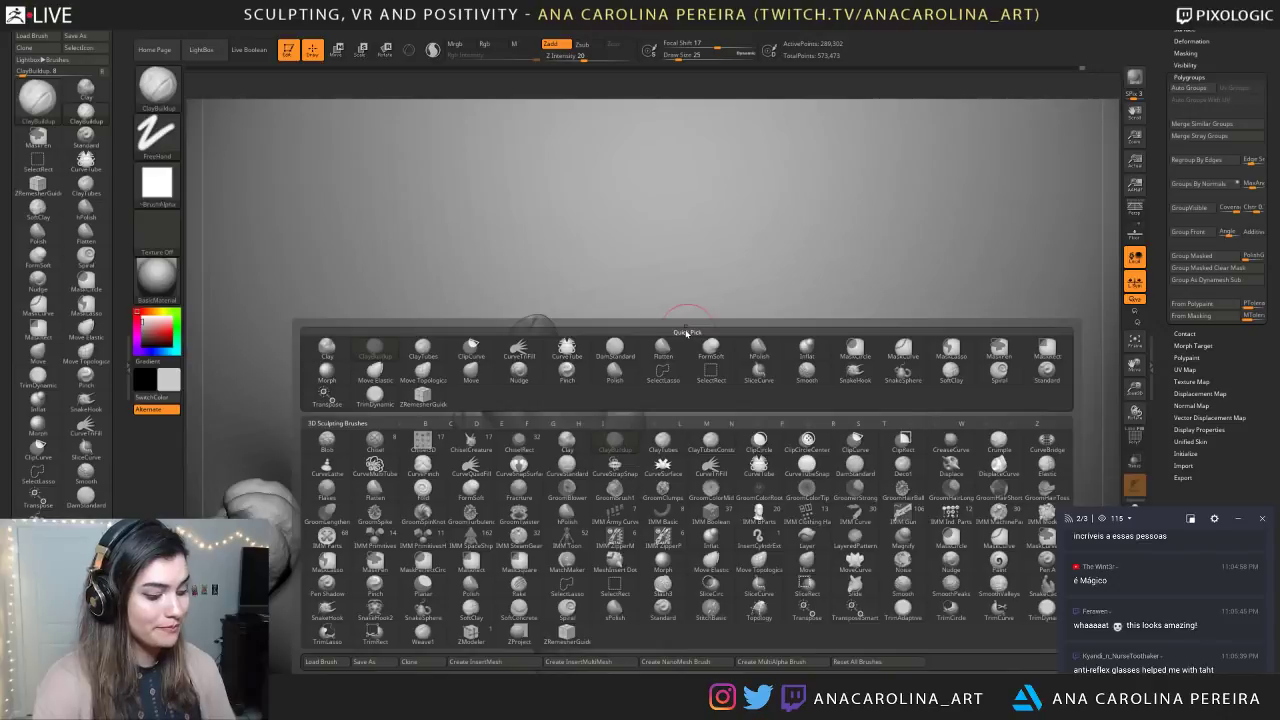
{"action": "key", "text": "v"}
{"action": "key", "text": "space"}
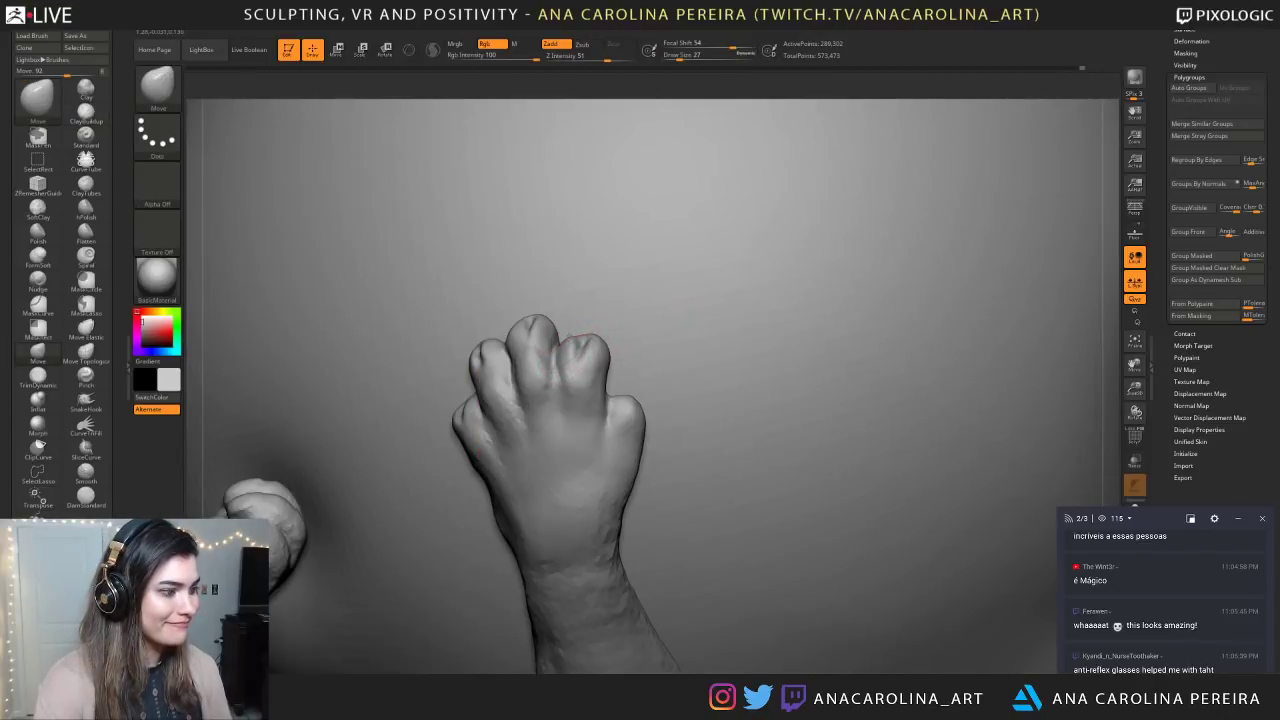
{"action": "right_click_drag", "start_coordinate": [690, 320], "coordinate": [589, 325]}
{"action": "mouse_move", "coordinate": [343, 368]}
{"action": "right_mouse_down"}
{"action": "mouse_move", "coordinate": [620, 315]}
{"action": "mouse_move", "coordinate": [686, 290]}
{"action": "mouse_move", "coordinate": [742, 244]}
{"action": "right_mouse_up"}
{"action": "key", "text": "space"}
{"action": "left_click_drag", "start_coordinate": [743, 245], "coordinate": [736, 246]}
{"action": "mouse_move", "coordinate": [742, 246]}
{"action": "right_mouse_down", "text": "ctrl"}
{"action": "mouse_move", "coordinate": [803, 303]}
{"action": "mouse_move", "coordinate": [763, 288]}
{"action": "right_mouse_up", "text": "ctrl"}
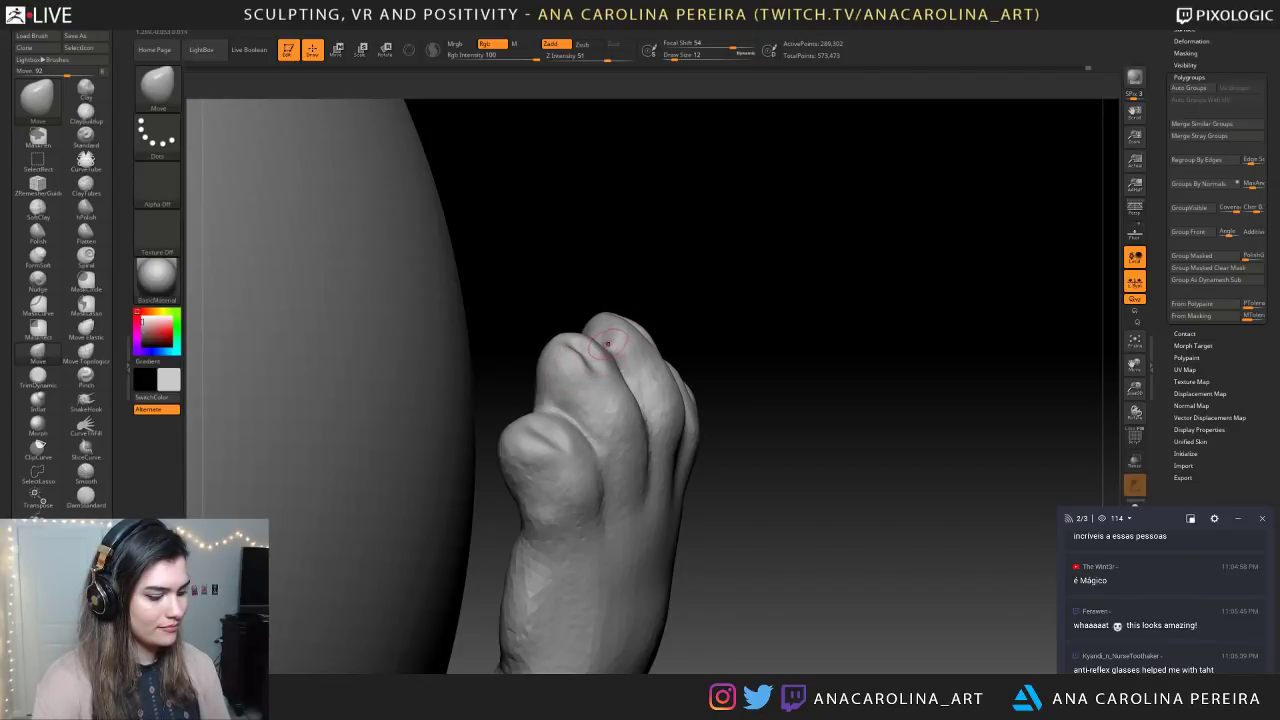
{"action": "key", "text": "b"}
{"action": "left_click", "coordinate": [280, 600]}
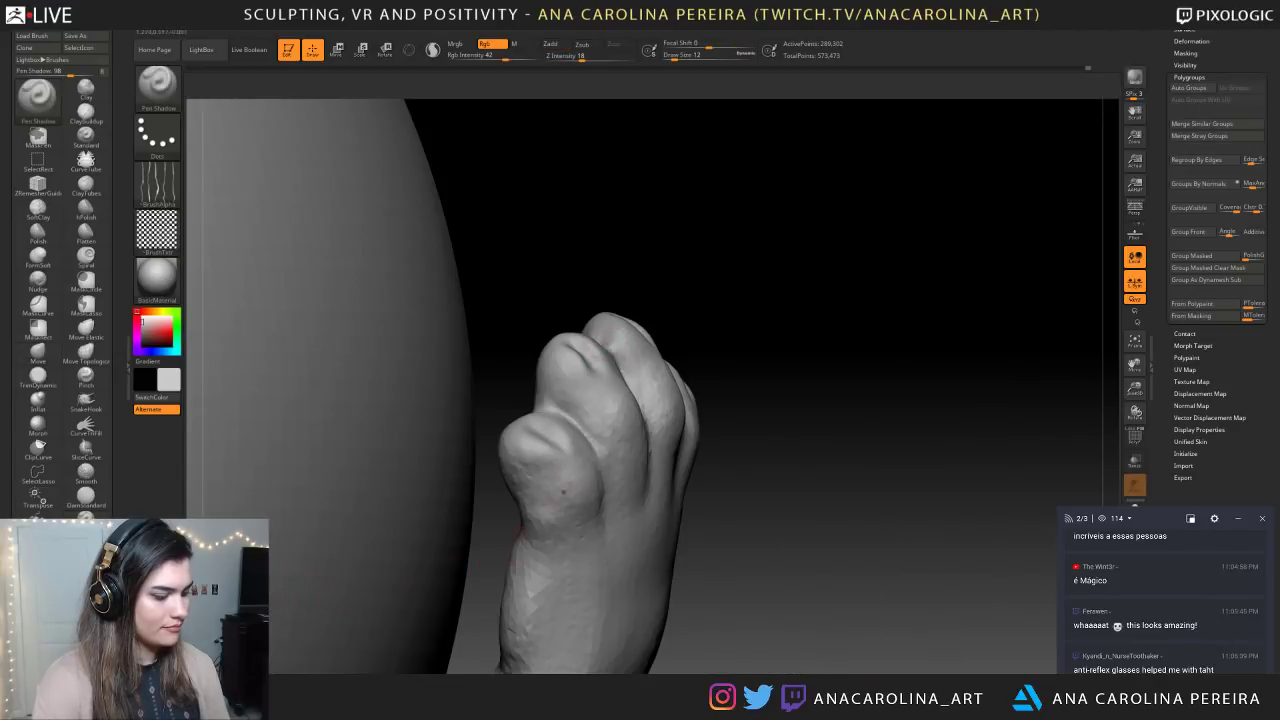
Select the SnakeHook brush for the forepaw's toes and reduce its draw size to 4
{"action": "key", "text": "b"}
{"action": "left_click", "coordinate": [292, 612]}
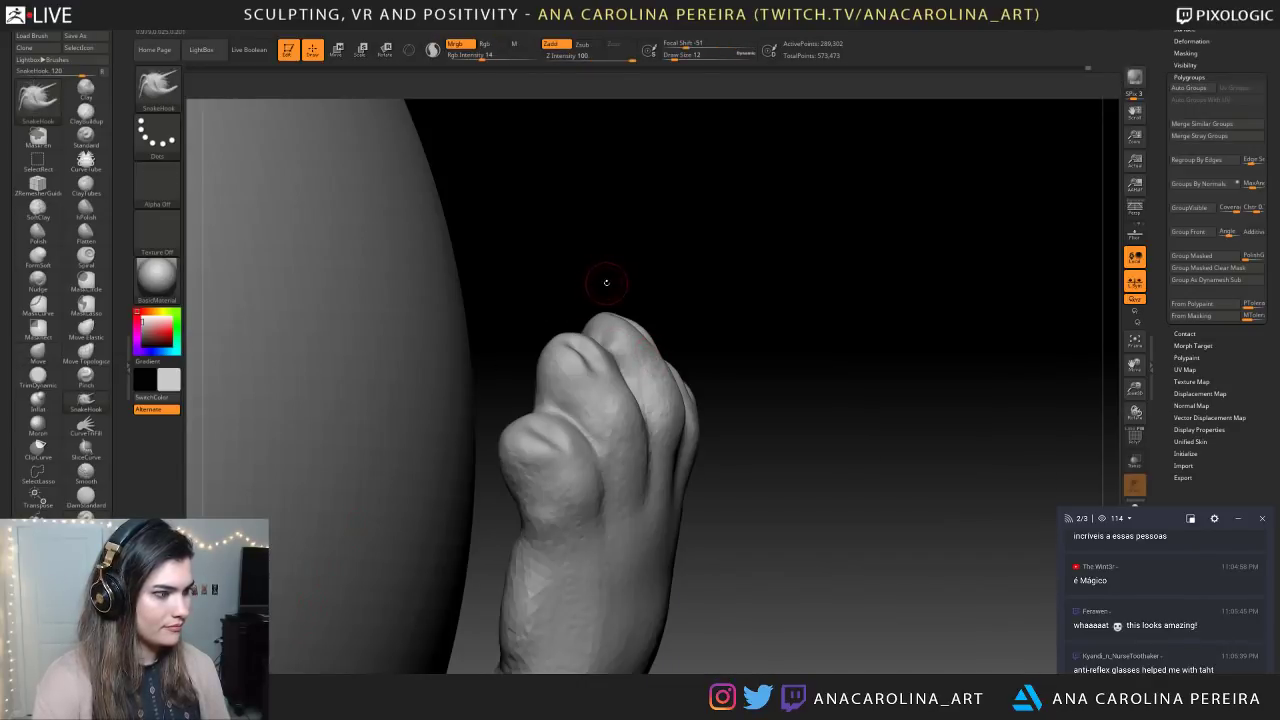
{"action": "left_click_drag", "start_coordinate": [606, 283], "coordinate": [592, 286]}
{"action": "right_click_drag", "start_coordinate": [582, 352], "coordinate": [609, 346]}
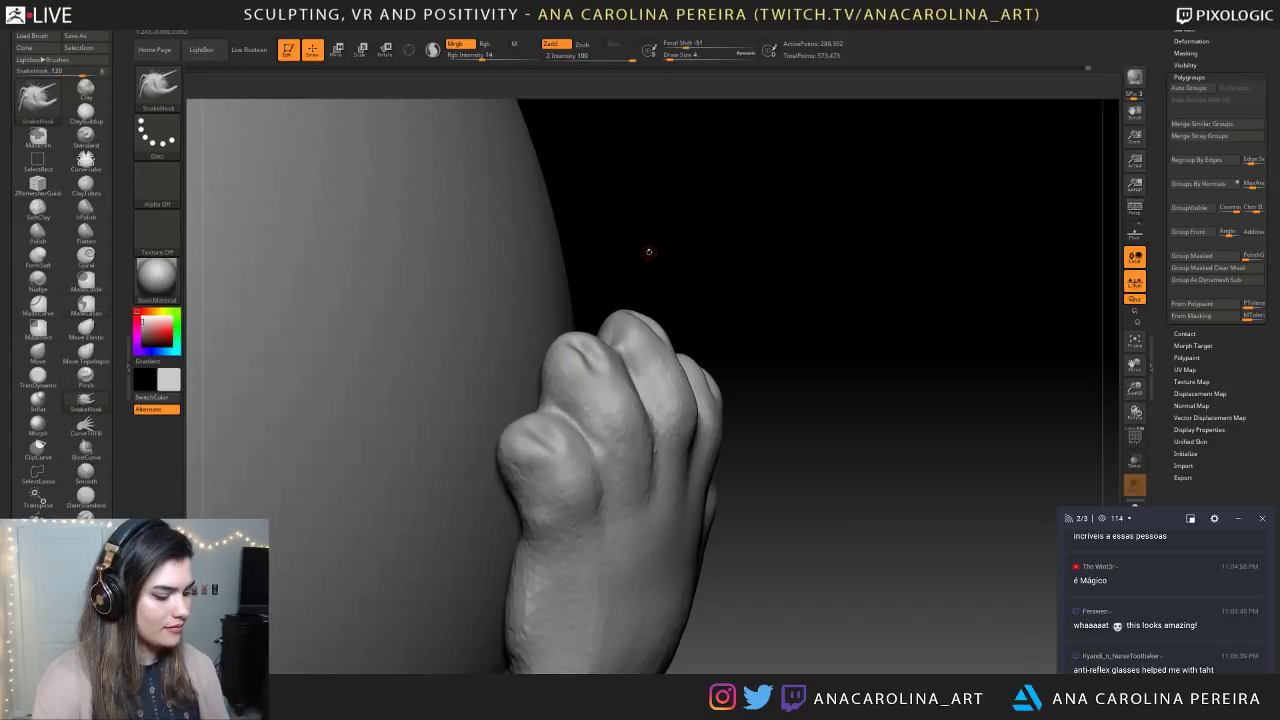
{"action": "key", "text": "b"}
{"action": "left_click", "coordinate": [333, 482], "text": "ctrl"}
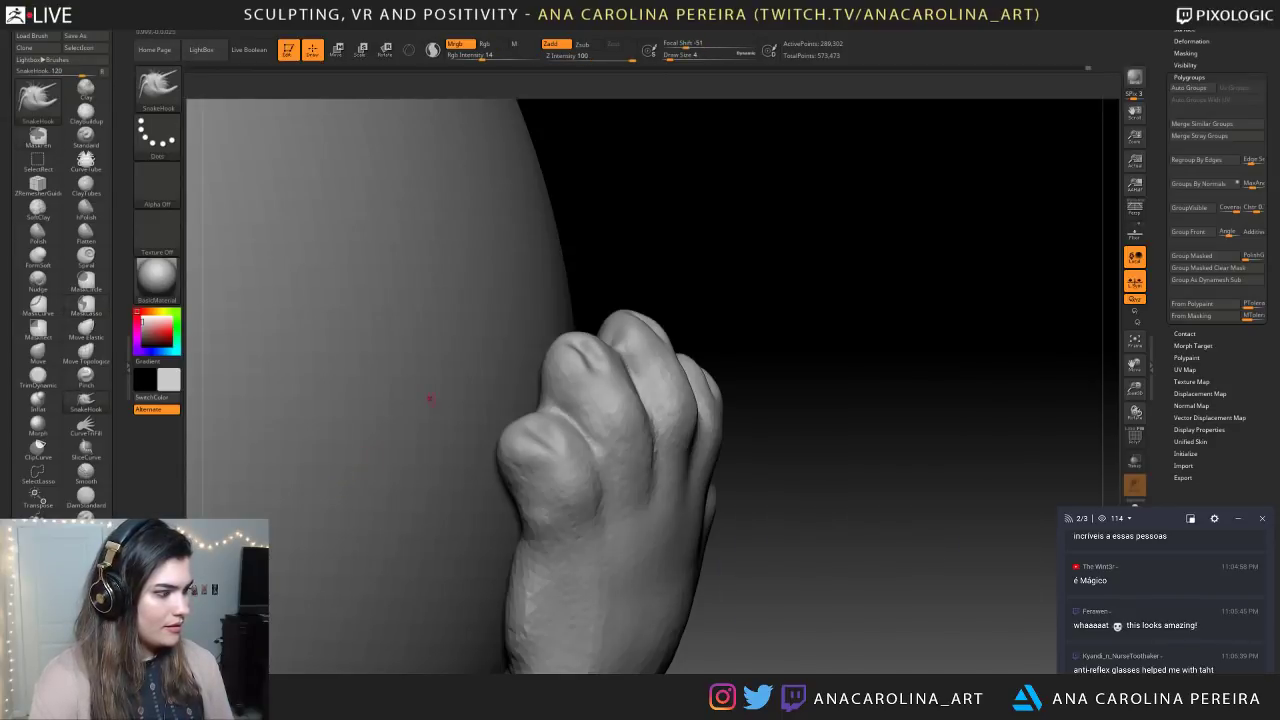
Mask a small spot on the forepaw toe's tip with MaskPen at draw size 7, and invert the mask
{"action": "right_click_drag", "start_coordinate": [592, 348], "coordinate": [645, 325]}
{"action": "left_click_drag", "start_coordinate": [578, 345], "coordinate": [600, 376], "text": "ctrl"}
{"action": "left_click", "coordinate": [694, 249], "text": "ctrl"}
{"action": "mouse_move", "coordinate": [694, 249]}
{"action": "right_mouse_down"}
{"action": "mouse_move", "coordinate": [672, 252]}
{"action": "mouse_move", "coordinate": [634, 206]}
{"action": "mouse_move", "coordinate": [798, 271]}
{"action": "mouse_move", "coordinate": [849, 320]}
{"action": "mouse_move", "coordinate": [809, 317]}
{"action": "right_mouse_up"}
{"action": "key", "text": "space"}
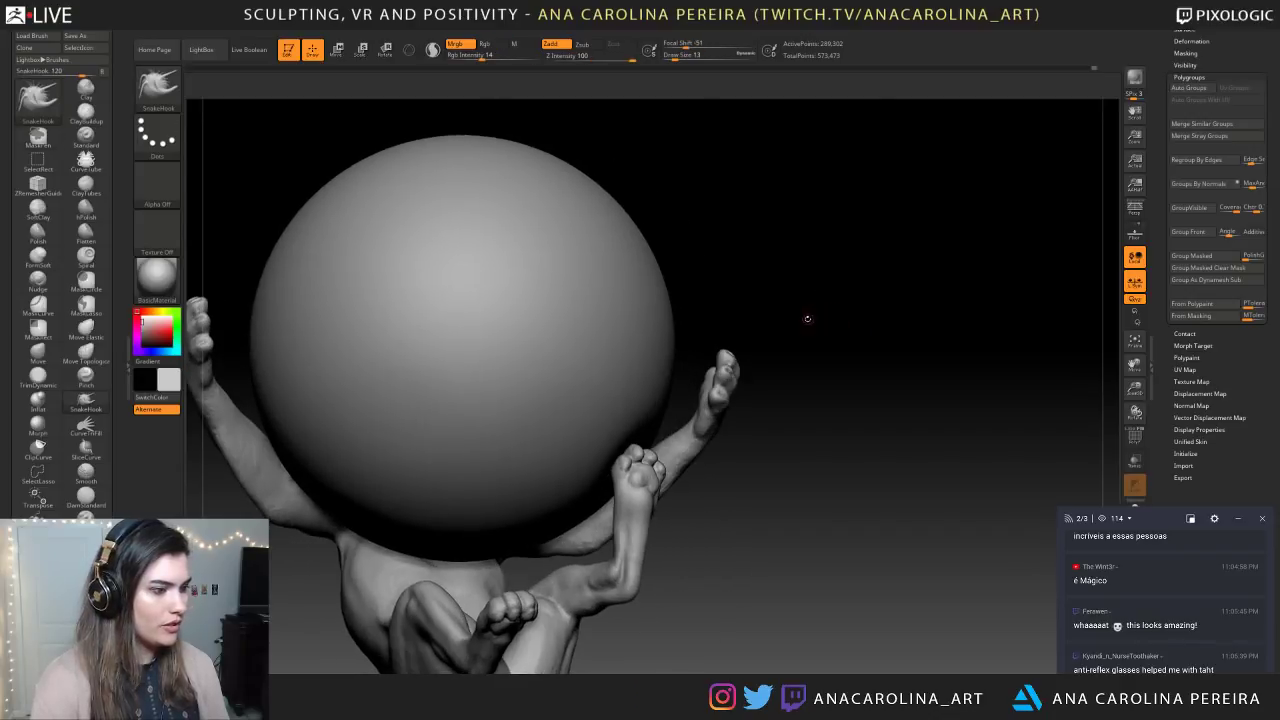
{"action": "mouse_move", "coordinate": [763, 397]}
{"action": "right_mouse_down"}
{"action": "mouse_move", "coordinate": [829, 390]}
{"action": "mouse_move", "coordinate": [885, 432]}
{"action": "right_mouse_up"}
{"action": "key", "text": "space"}
{"action": "left_click_drag", "start_coordinate": [815, 368], "coordinate": [822, 370], "text": "ctrl"}
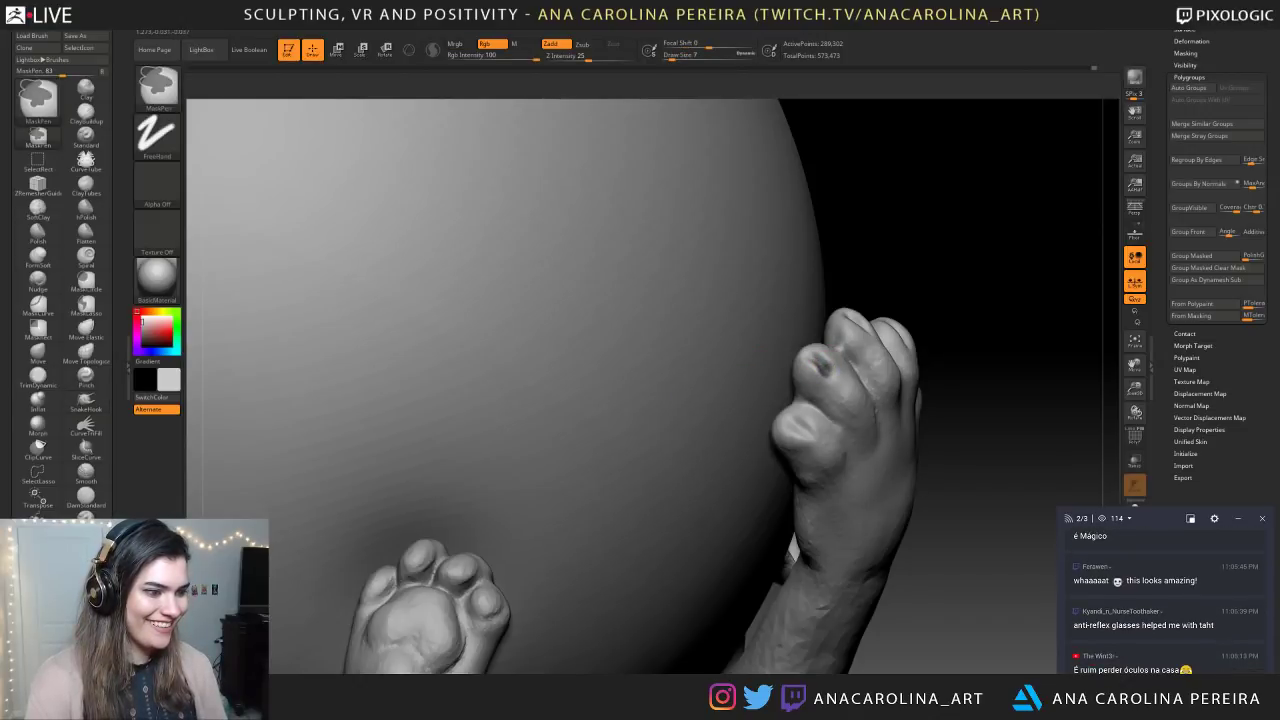
{"action": "left_click", "coordinate": [858, 262], "text": "ctrl"}
Try to pull a claw out of the toe's unmasked spot with SnakeHook at draw sizes 8 and 14
{"action": "right_click_drag", "start_coordinate": [854, 262], "coordinate": [874, 257]}
{"action": "key", "text": "space"}
{"action": "left_click_drag", "start_coordinate": [838, 325], "coordinate": [826, 376]}
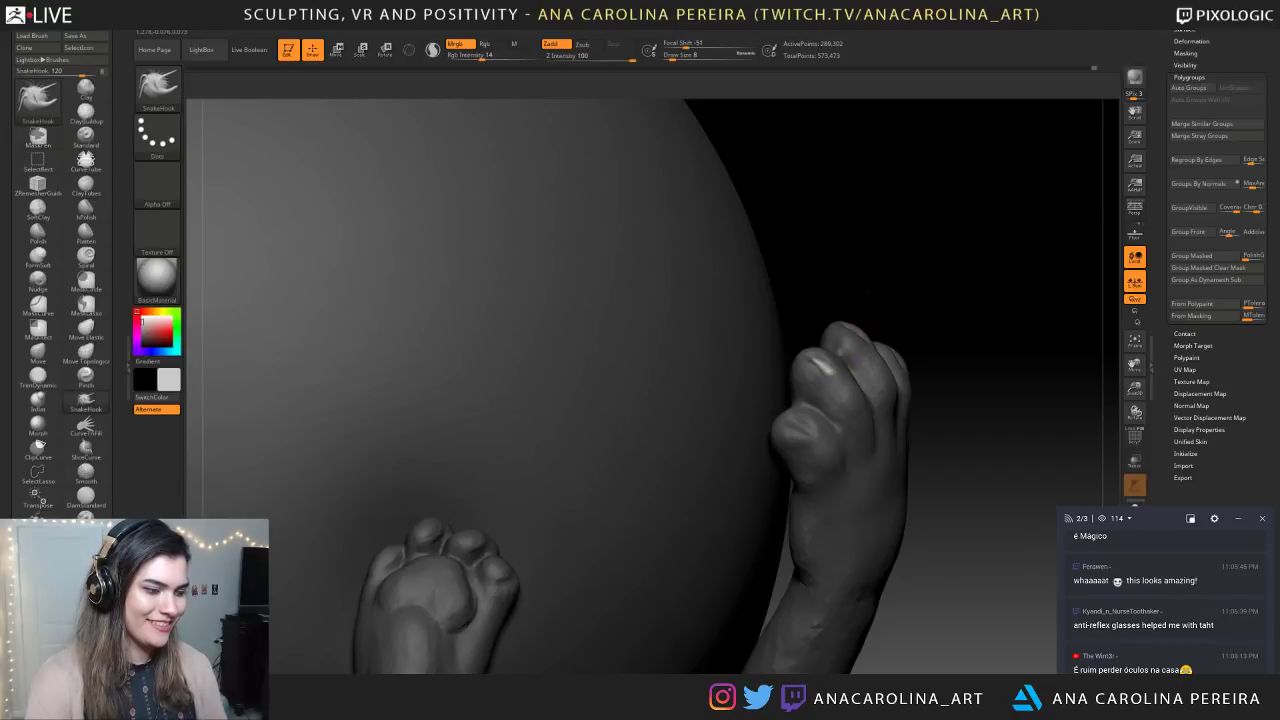
{"action": "right_click_drag", "start_coordinate": [845, 363], "coordinate": [860, 362]}
{"action": "right_click_drag", "start_coordinate": [858, 276], "coordinate": [856, 298]}
{"action": "key", "text": "bracketright"}
{"action": "left_click_drag", "start_coordinate": [828, 366], "coordinate": [809, 302]}
{"action": "key", "text": "space"}
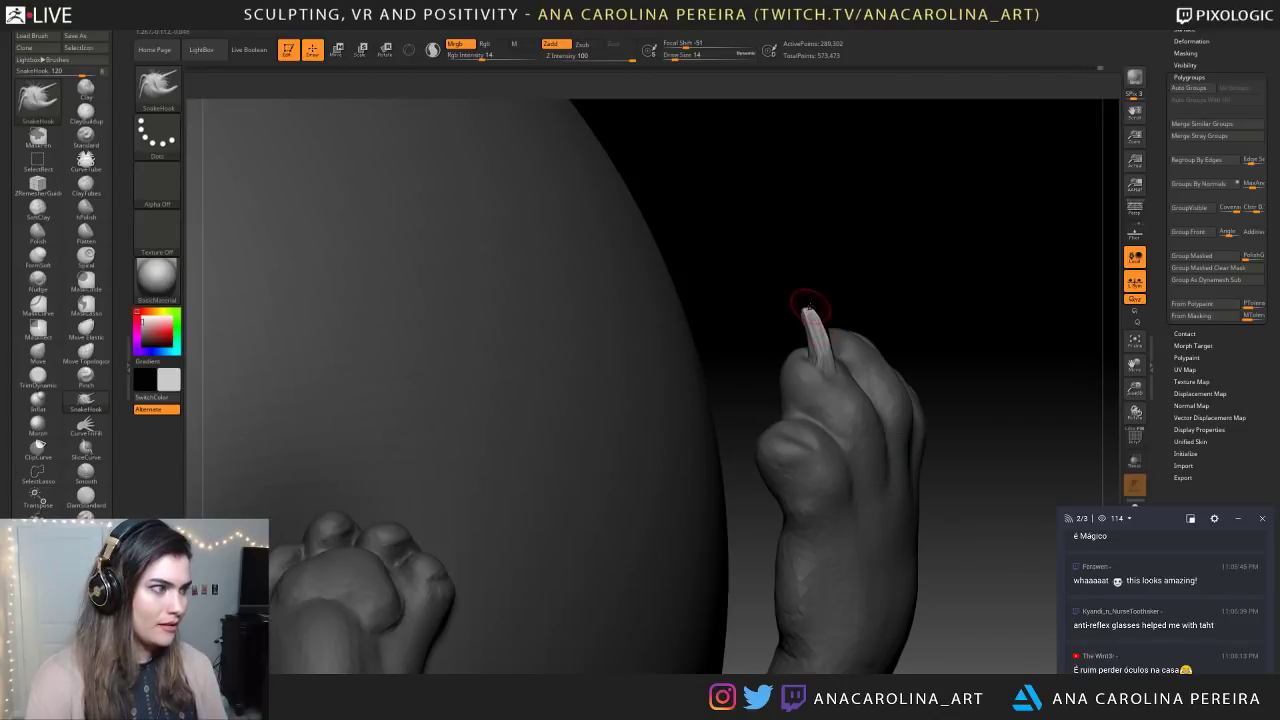
{"action": "key", "text": "ctrl+z"}
{"action": "key", "text": "ctrl+z"}
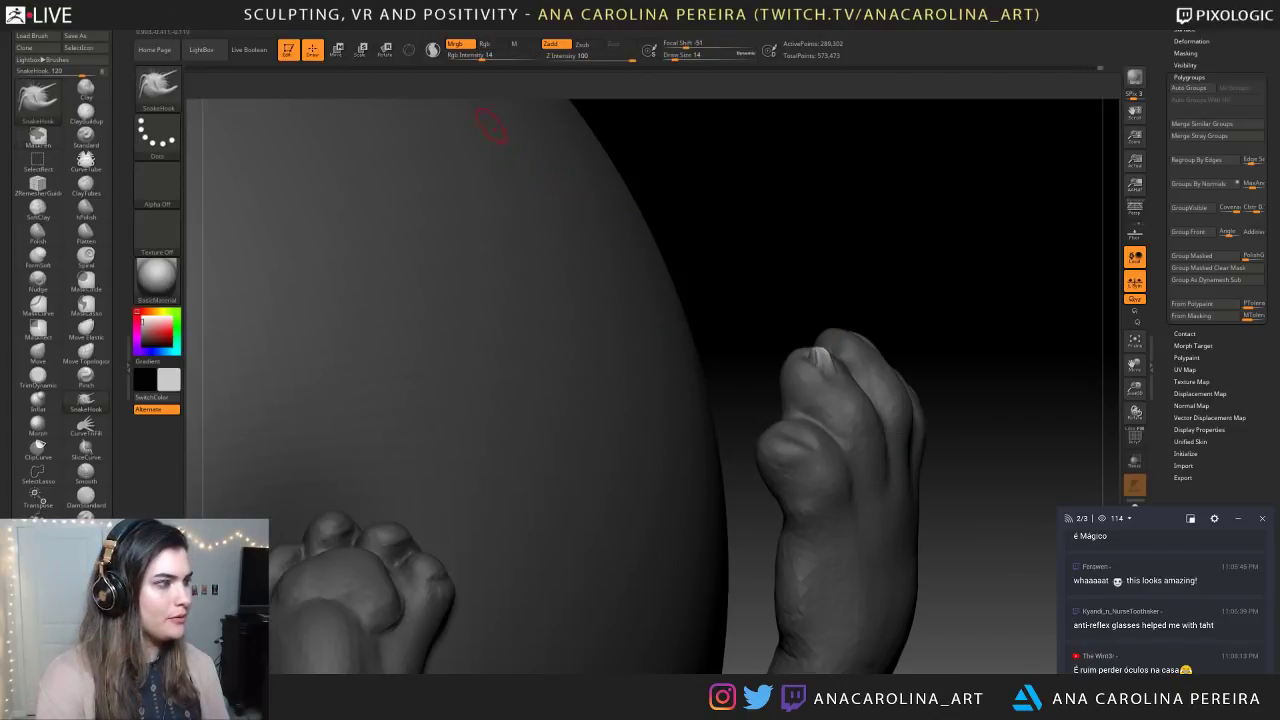
{"action": "key", "text": "space"}
{"action": "left_click_drag", "start_coordinate": [862, 353], "coordinate": [818, 326]}
{"action": "key", "text": "ctrl+z"}
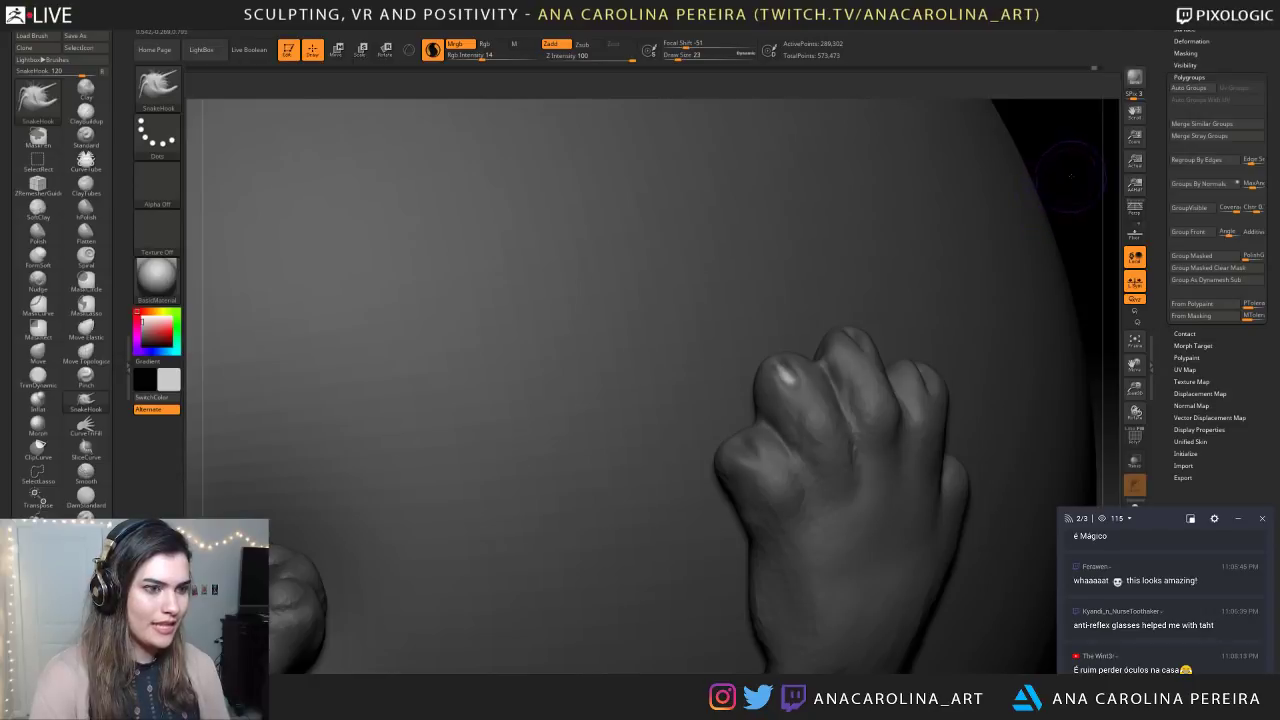
Turn on Sculptris Pro and pull a pointed claw out of the toe's unmasked spot with SnakeHook at draw size 20
{"action": "left_click_drag", "start_coordinate": [1062, 178], "coordinate": [1073, 176]}
{"action": "key", "text": "space"}
{"action": "key", "text": "ctrl"}
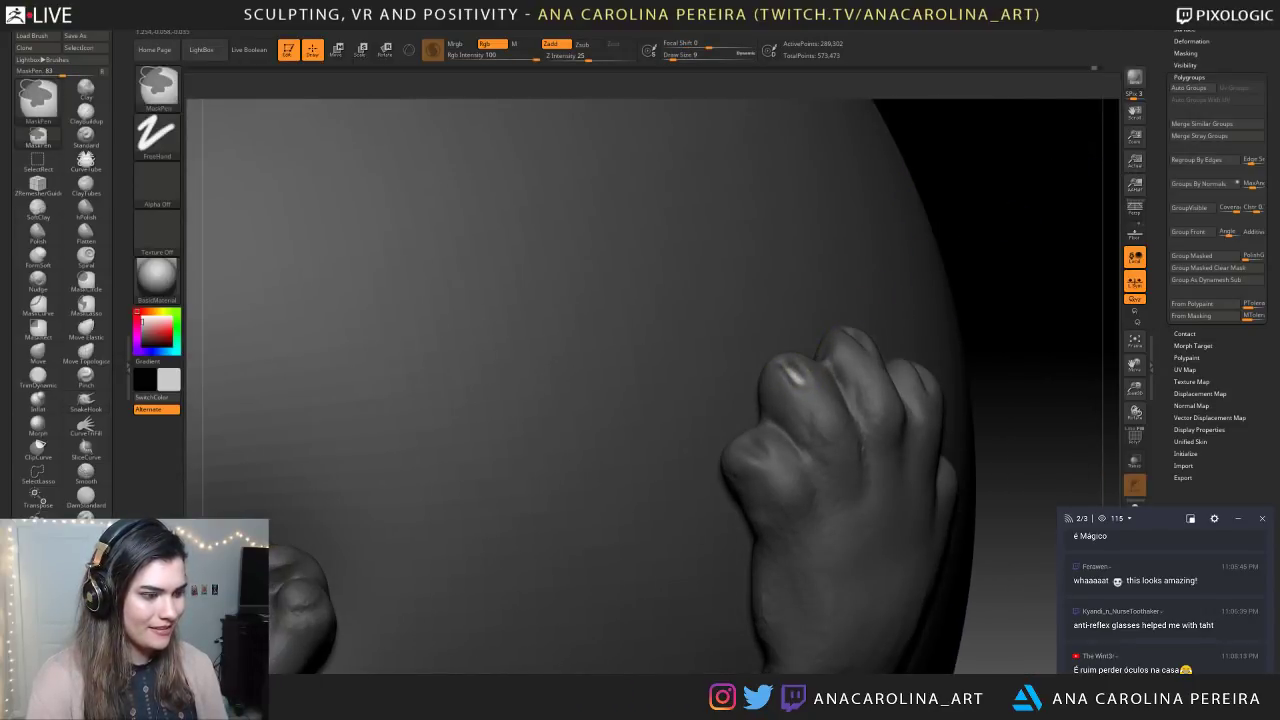
{"action": "left_click_drag", "start_coordinate": [951, 226], "coordinate": [1040, 235]}
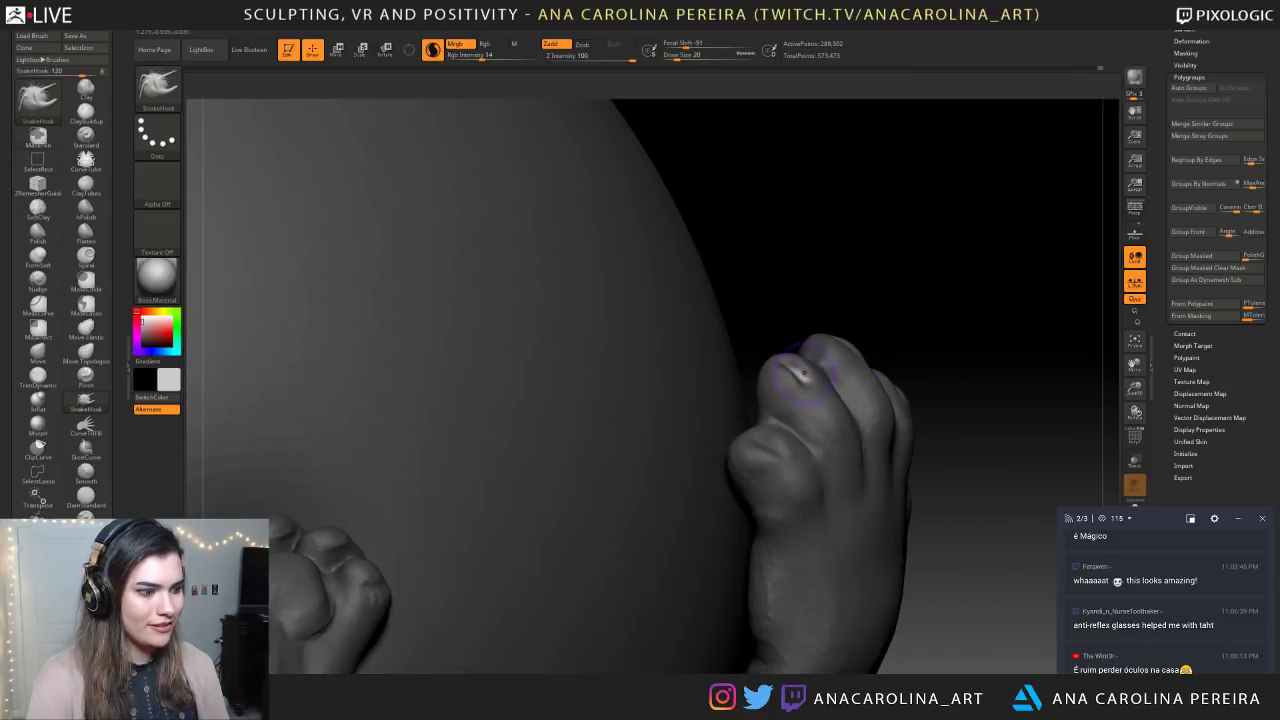
{"action": "left_click_drag", "start_coordinate": [828, 320], "coordinate": [795, 370]}
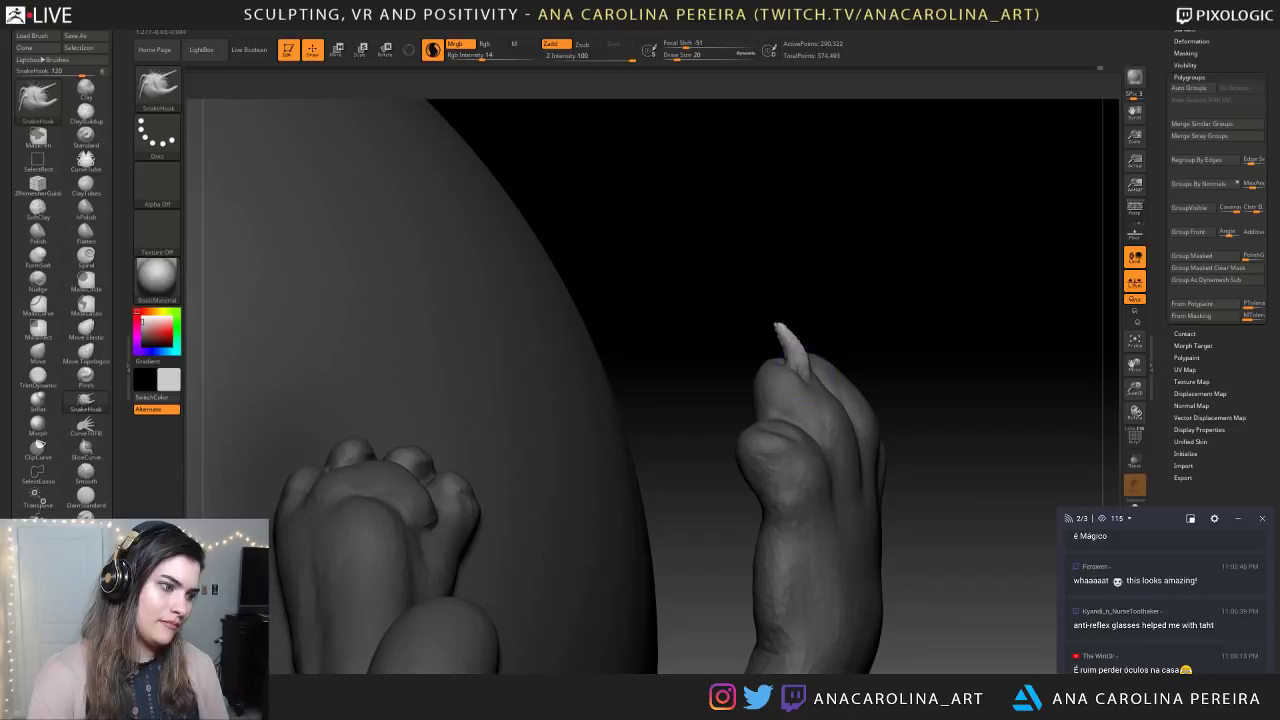
{"action": "left_click_drag", "start_coordinate": [780, 326], "coordinate": [774, 318]}
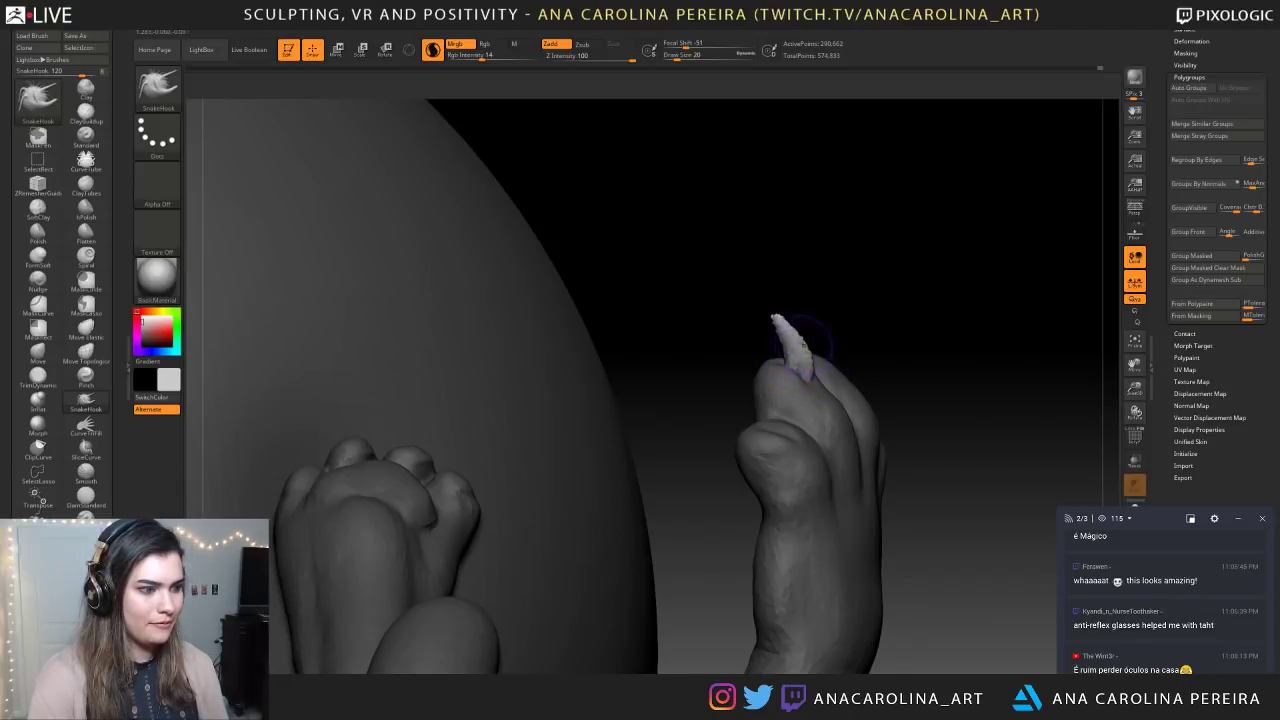
Smooth the new claw and adjust its shape with SnakeHook at draw size 51
{"action": "left_click_drag", "start_coordinate": [788, 326], "coordinate": [804, 362], "text": "shift"}
{"action": "mouse_move", "coordinate": [850, 303]}
{"action": "left_mouse_down"}
{"action": "mouse_move", "coordinate": [706, 306]}
{"action": "mouse_move", "coordinate": [680, 270]}
{"action": "mouse_move", "coordinate": [672, 215]}
{"action": "mouse_move", "coordinate": [800, 330]}
{"action": "mouse_move", "coordinate": [874, 437]}
{"action": "mouse_move", "coordinate": [864, 384]}
{"action": "left_mouse_up"}
{"action": "key", "text": "space"}
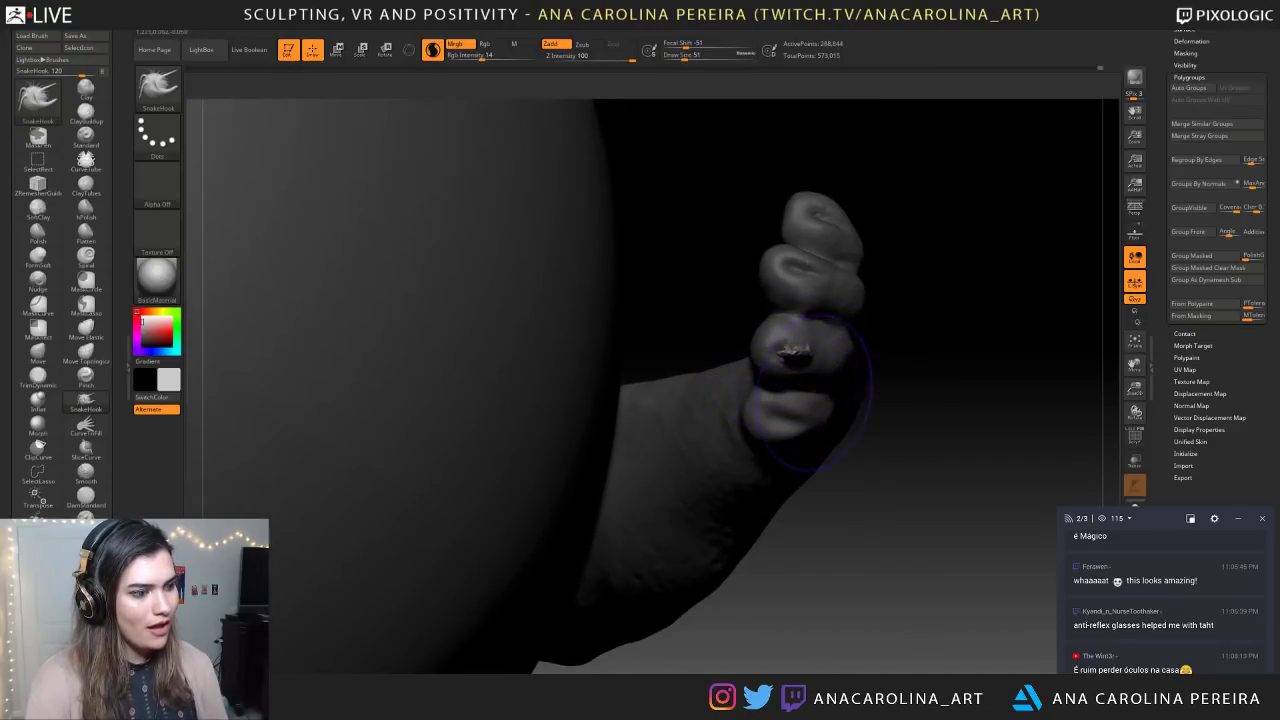
{"action": "left_click_drag", "start_coordinate": [868, 442], "coordinate": [869, 348]}
Adjust the claw's angle on the toe with Transpose Rotate, and clear the mask
{"action": "key", "text": "r"}
{"action": "mouse_move", "coordinate": [790, 406]}
{"action": "left_mouse_down"}
{"action": "mouse_move", "coordinate": [771, 340]}
{"action": "mouse_move", "coordinate": [785, 382]}
{"action": "left_mouse_up"}
{"action": "left_click_drag", "start_coordinate": [1107, 343], "coordinate": [1138, 224], "text": "alt"}
{"action": "left_click_drag", "start_coordinate": [1010, 253], "coordinate": [1045, 256]}
{"action": "left_click_drag", "start_coordinate": [1045, 256], "coordinate": [1050, 352], "text": "alt"}
{"action": "left_click_drag", "start_coordinate": [1010, 300], "coordinate": [1121, 296]}
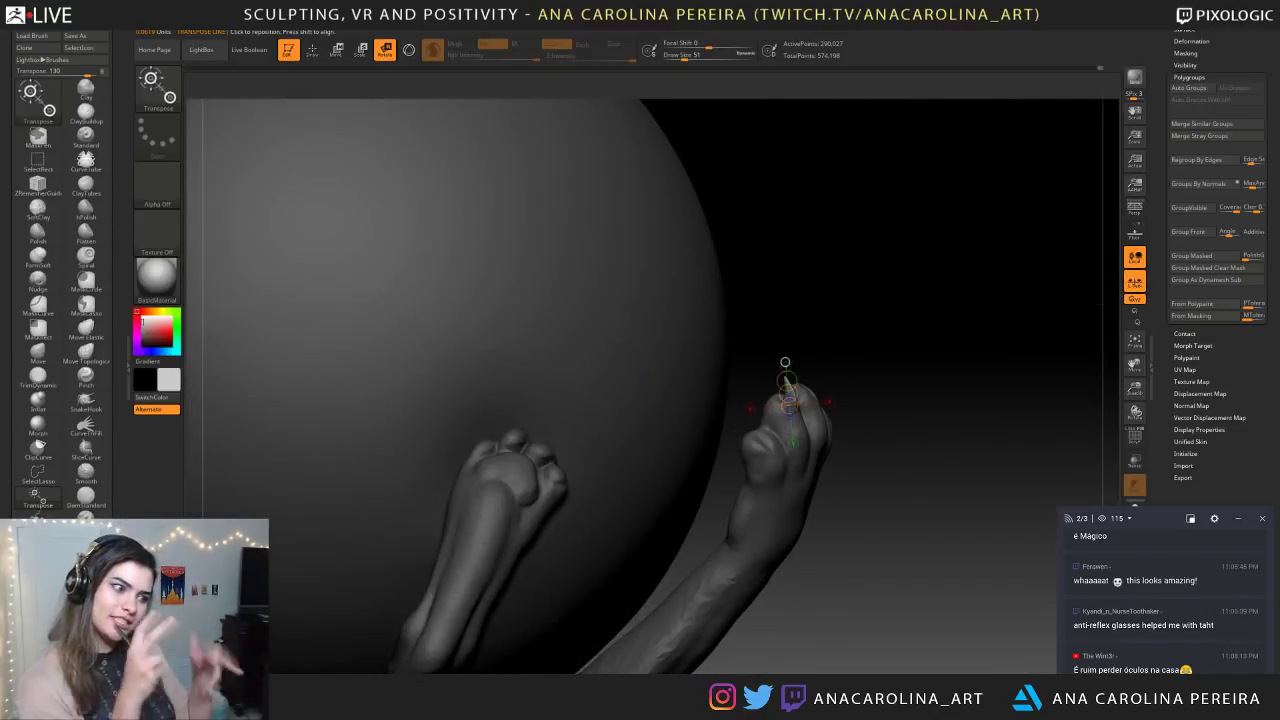
{"action": "mouse_move", "coordinate": [940, 500]}
{"action": "right_mouse_down"}
{"action": "mouse_move", "coordinate": [890, 520]}
{"action": "mouse_move", "coordinate": [875, 543]}
{"action": "right_mouse_up"}
{"action": "right_click", "coordinate": [875, 543]}
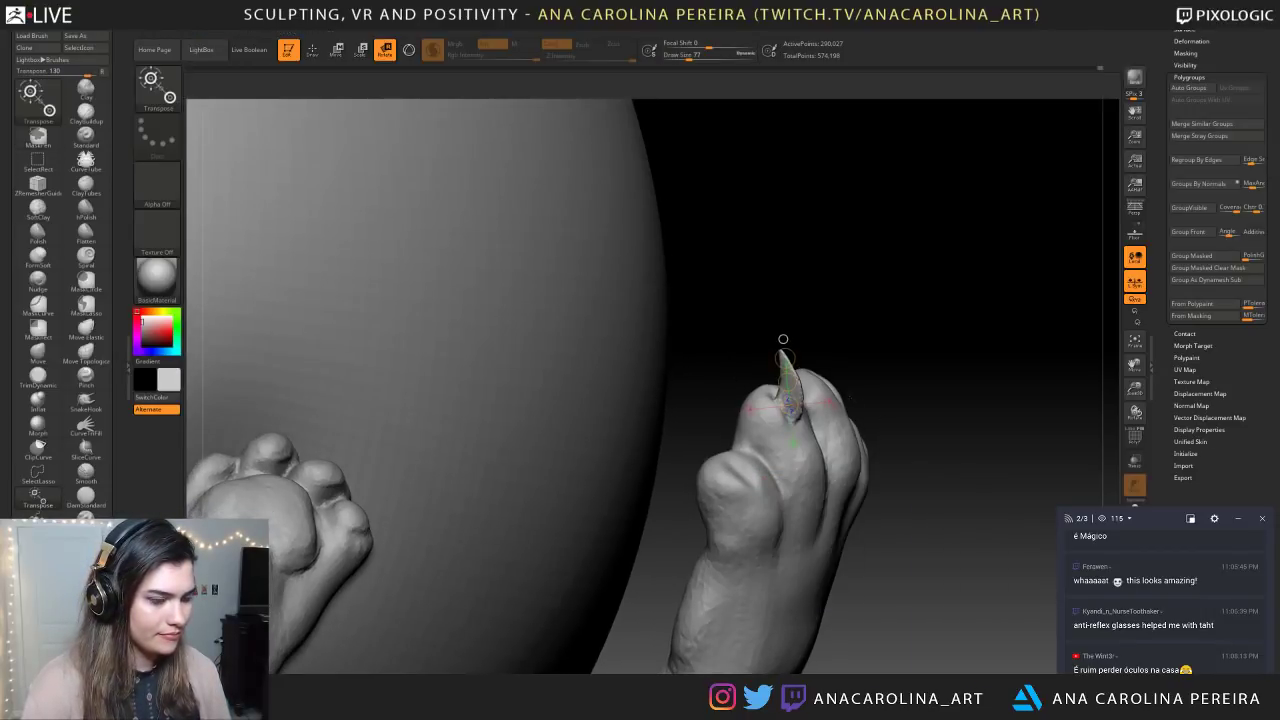
{"action": "right_click_drag", "start_coordinate": [802, 237], "coordinate": [789, 283], "text": "alt"}
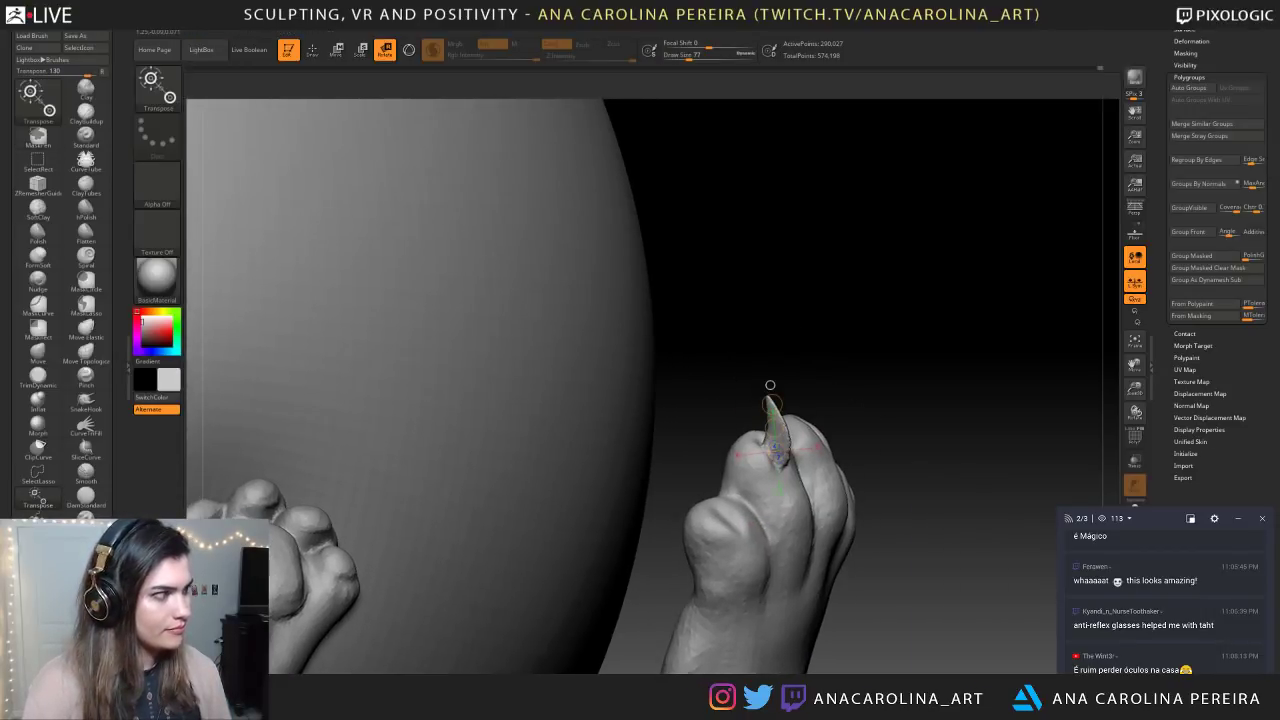
Refine the claw's shape and its base on the toe with the Move brush at draw size 23
{"action": "key", "text": "q"}
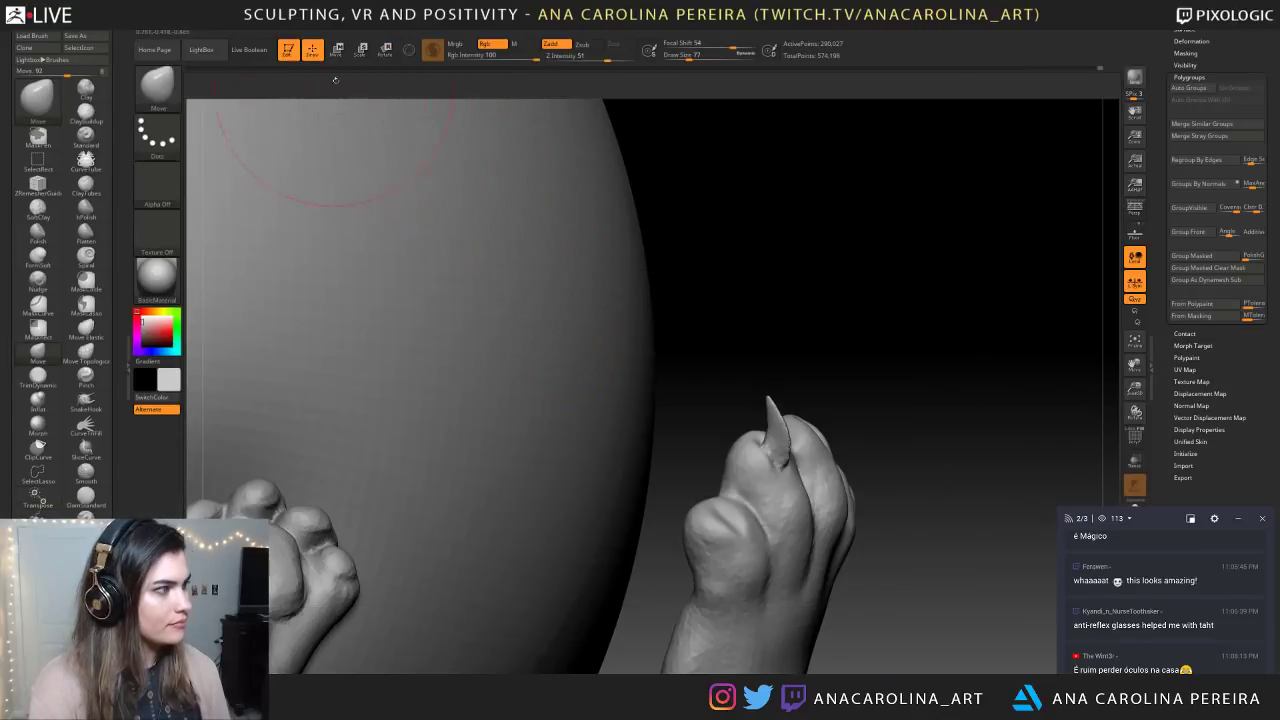
{"action": "key", "text": "space"}
{"action": "left_click_drag", "start_coordinate": [529, 214], "coordinate": [536, 220]}
{"action": "key", "text": "shift"}
{"action": "right_click_drag", "start_coordinate": [787, 443], "coordinate": [836, 443]}
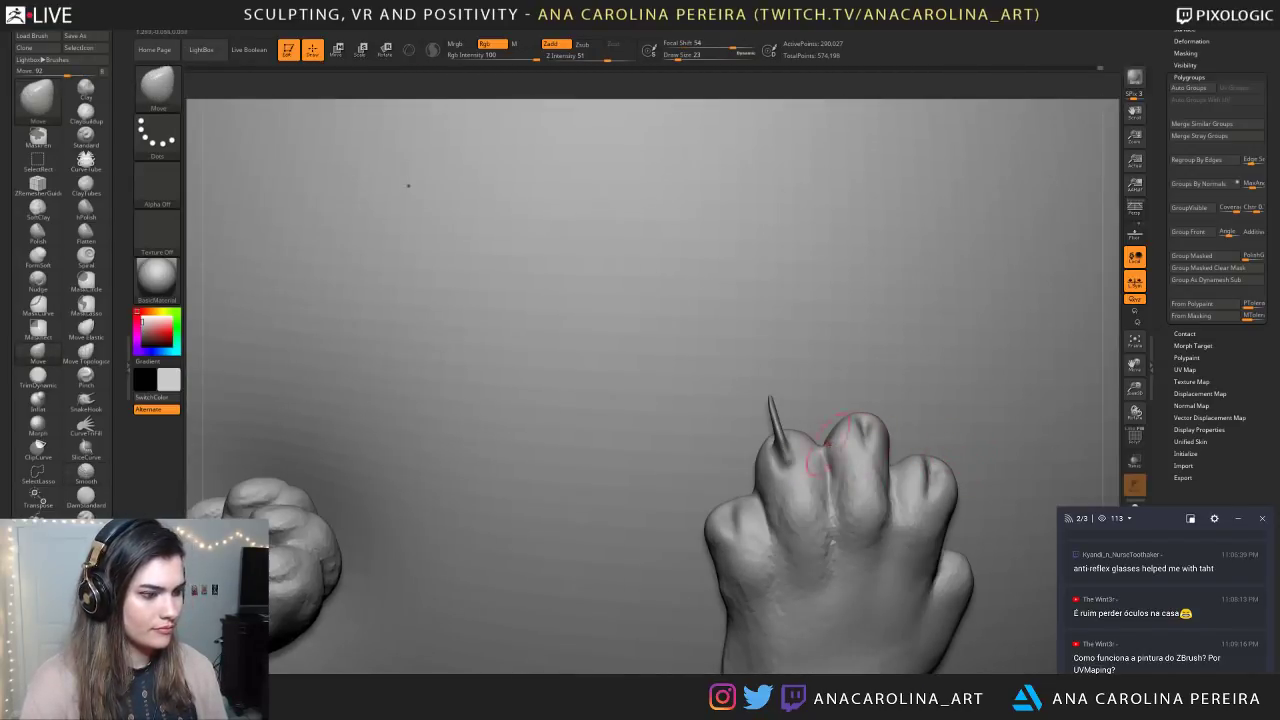
{"action": "left_click_drag", "start_coordinate": [1114, 431], "coordinate": [975, 294], "text": "alt"}
{"action": "mouse_move", "coordinate": [677, 363]}
{"action": "left_mouse_down", "text": "alt"}
{"action": "mouse_move", "coordinate": [643, 403]}
{"action": "mouse_move", "coordinate": [775, 415]}
{"action": "mouse_move", "coordinate": [866, 457]}
{"action": "left_mouse_up", "text": "alt"}
{"action": "left_click_drag", "start_coordinate": [779, 468], "coordinate": [783, 455], "text": "shift"}
{"action": "left_click_drag", "start_coordinate": [930, 405], "coordinate": [786, 424]}
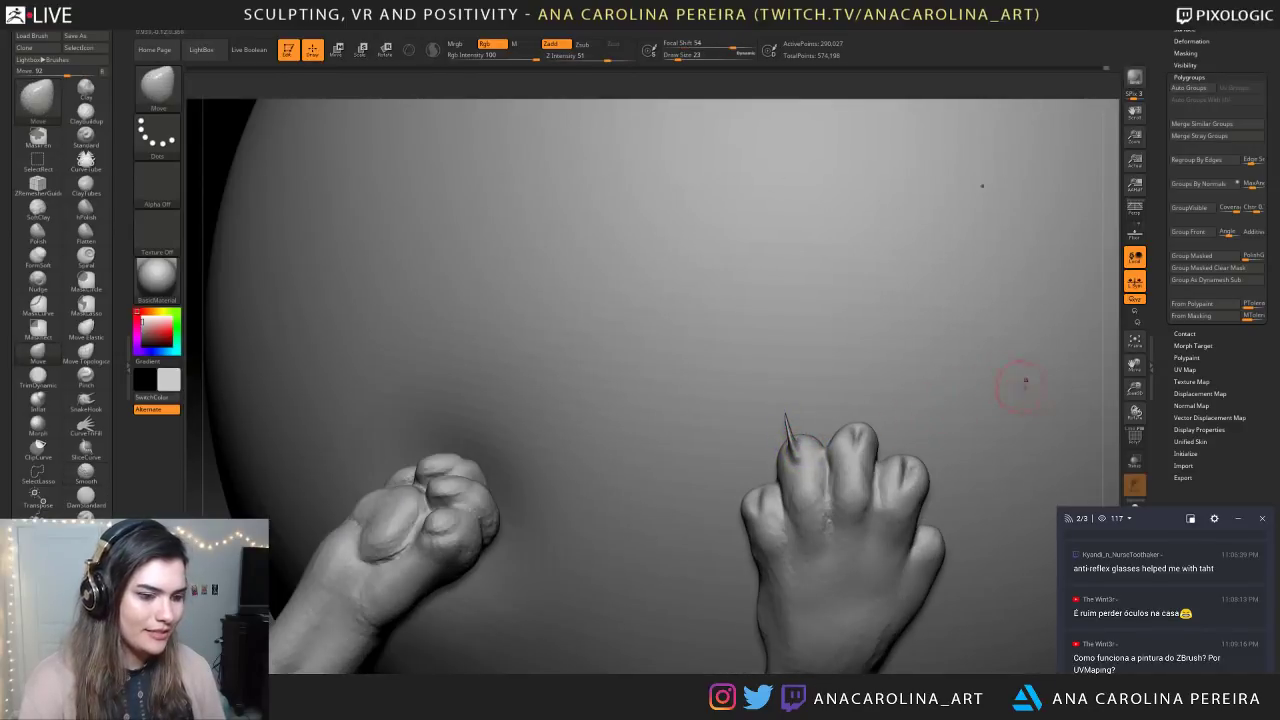
Thicken the claw with the Inflat brush, reducing the draw size from 23 to 11
{"action": "key", "text": "b"}
{"action": "key", "text": "i"}
{"action": "key", "text": "n"}
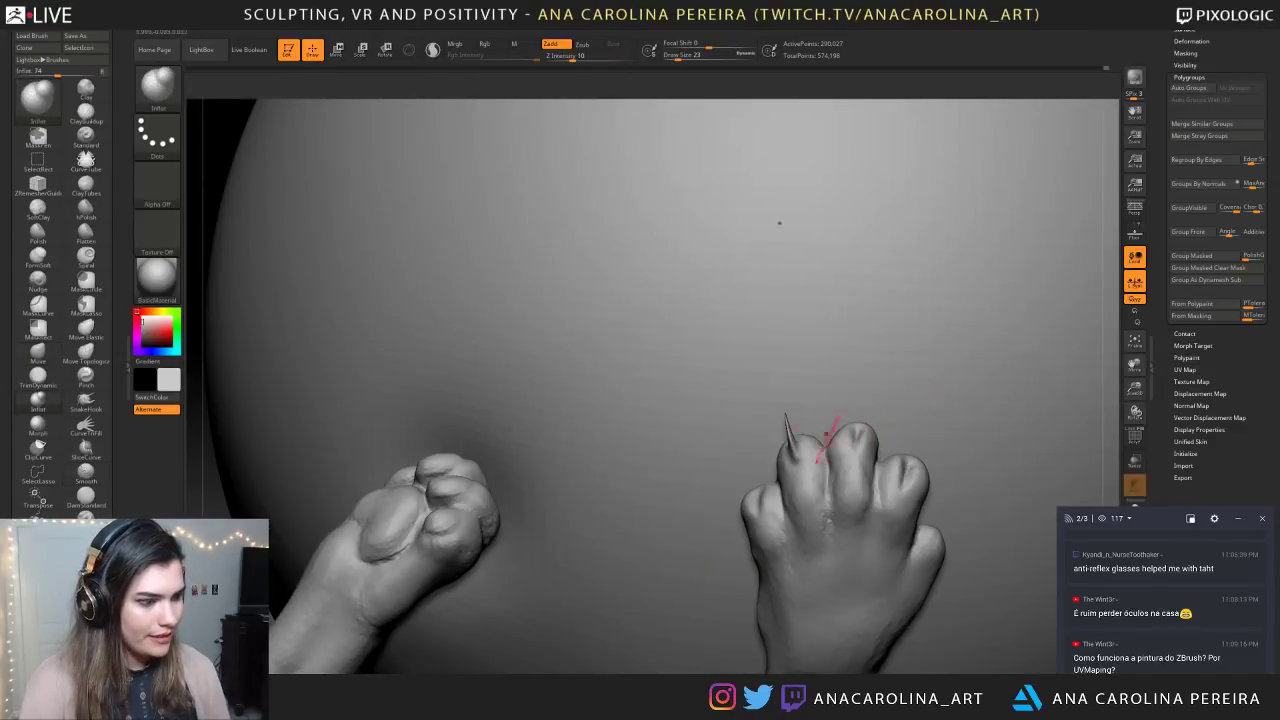
{"action": "left_click_drag", "start_coordinate": [1086, 371], "coordinate": [804, 440]}
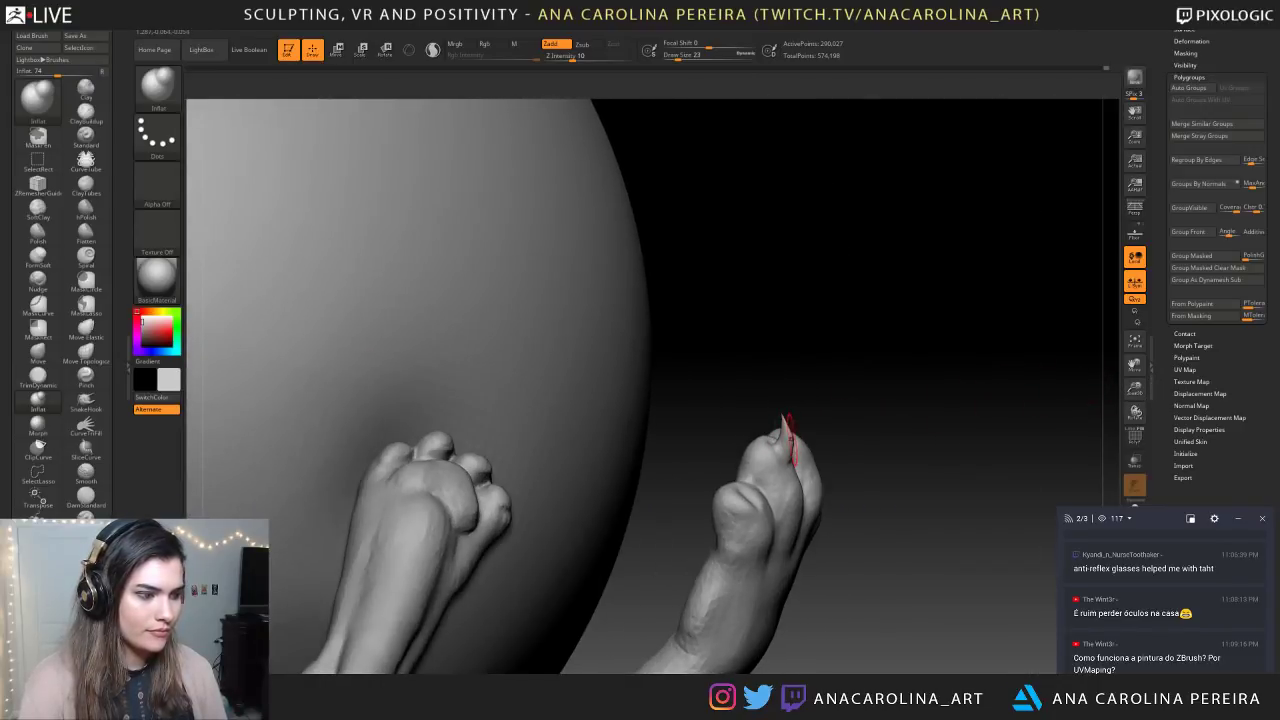
{"action": "key", "text": "f"}
{"action": "left_click_drag", "start_coordinate": [812, 286], "coordinate": [829, 323]}
{"action": "left_click_drag", "start_coordinate": [985, 320], "coordinate": [1040, 469], "text": "alt"}
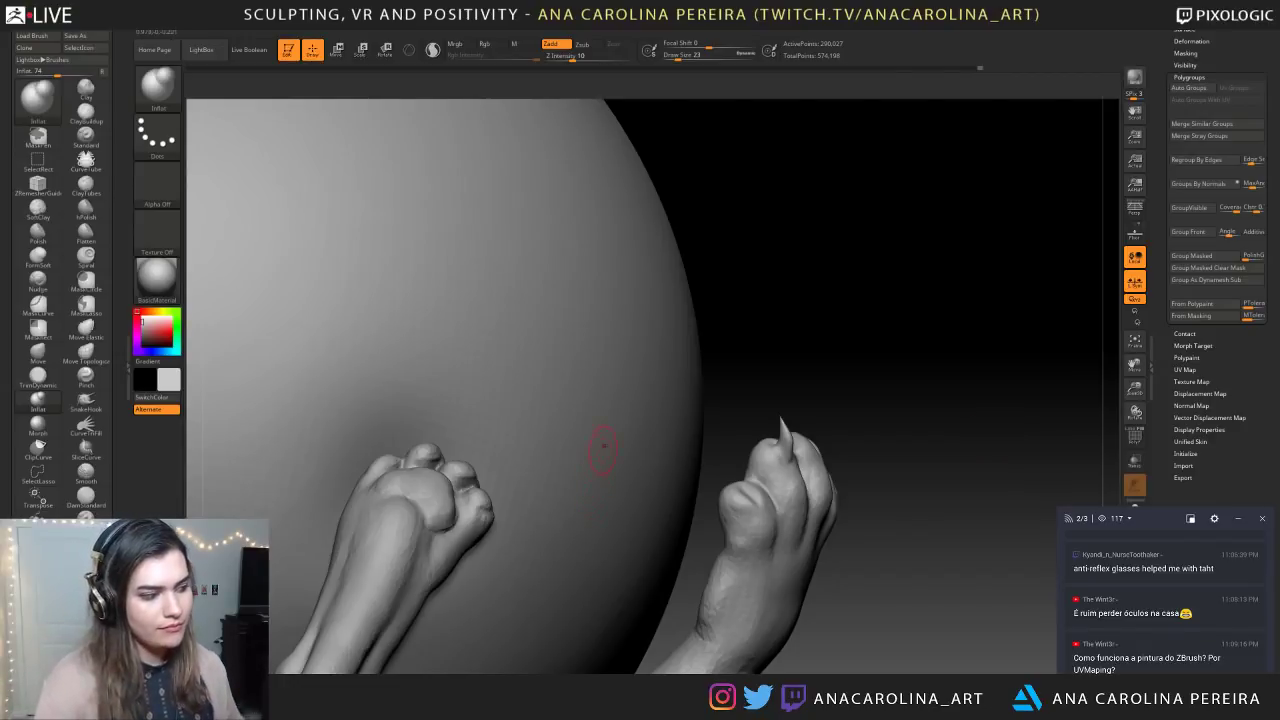
{"action": "left_click_drag", "start_coordinate": [838, 407], "coordinate": [851, 434]}
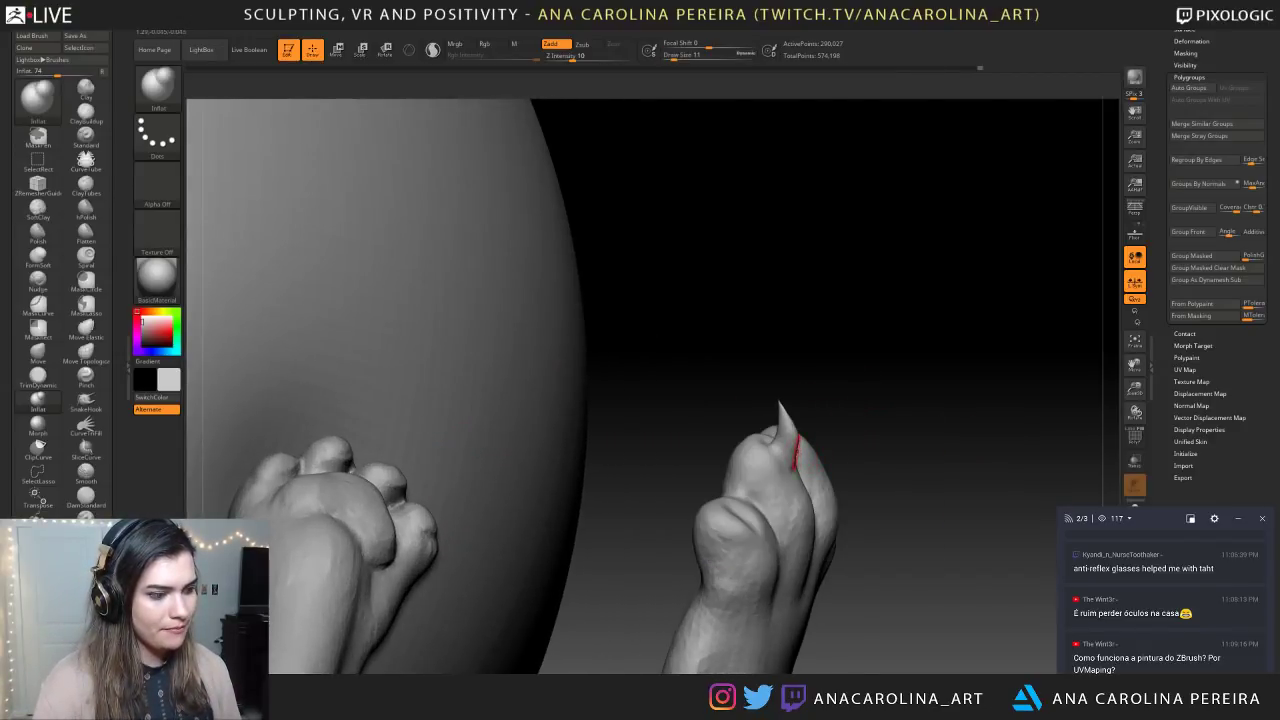
{"action": "left_click_drag", "start_coordinate": [794, 397], "coordinate": [789, 297], "text": "alt"}
{"action": "mouse_move", "coordinate": [950, 297]}
{"action": "left_mouse_down"}
{"action": "mouse_move", "coordinate": [920, 290]}
{"action": "mouse_move", "coordinate": [832, 370]}
{"action": "left_mouse_up"}
{"action": "left_click_drag", "start_coordinate": [377, 391], "coordinate": [373, 315], "text": "alt"}
{"action": "mouse_move", "coordinate": [1035, 284]}
{"action": "left_mouse_down"}
{"action": "mouse_move", "coordinate": [1002, 282]}
{"action": "mouse_move", "coordinate": [1003, 440]}
{"action": "left_mouse_up"}
Examine the new claw and the creases between the toes from several angles, with the DamStandard brush at draw size 18
{"action": "key", "text": "b"}
{"action": "key", "text": "d"}
{"action": "key", "text": "s"}
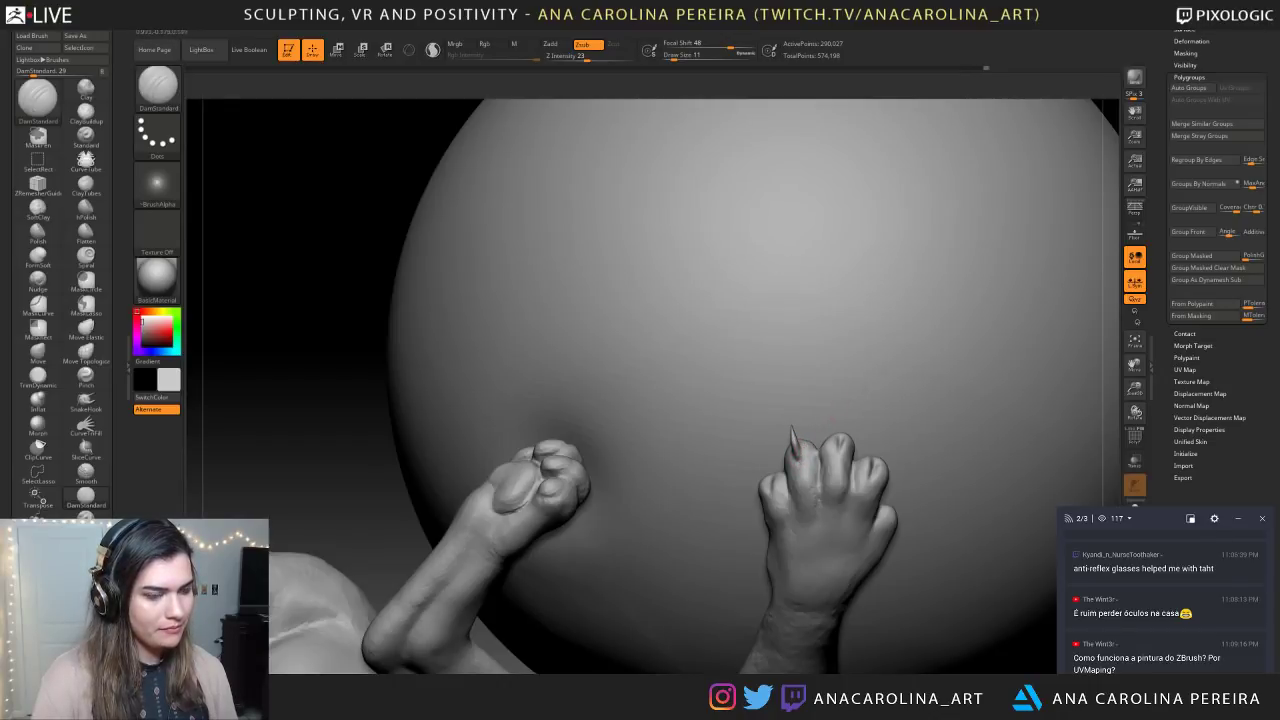
{"action": "mouse_move", "coordinate": [1097, 272]}
{"action": "left_mouse_down"}
{"action": "mouse_move", "coordinate": [669, 350]}
{"action": "mouse_move", "coordinate": [690, 428]}
{"action": "left_mouse_up"}
{"action": "key", "text": "space"}
{"action": "left_click_drag", "start_coordinate": [834, 449], "coordinate": [842, 449]}
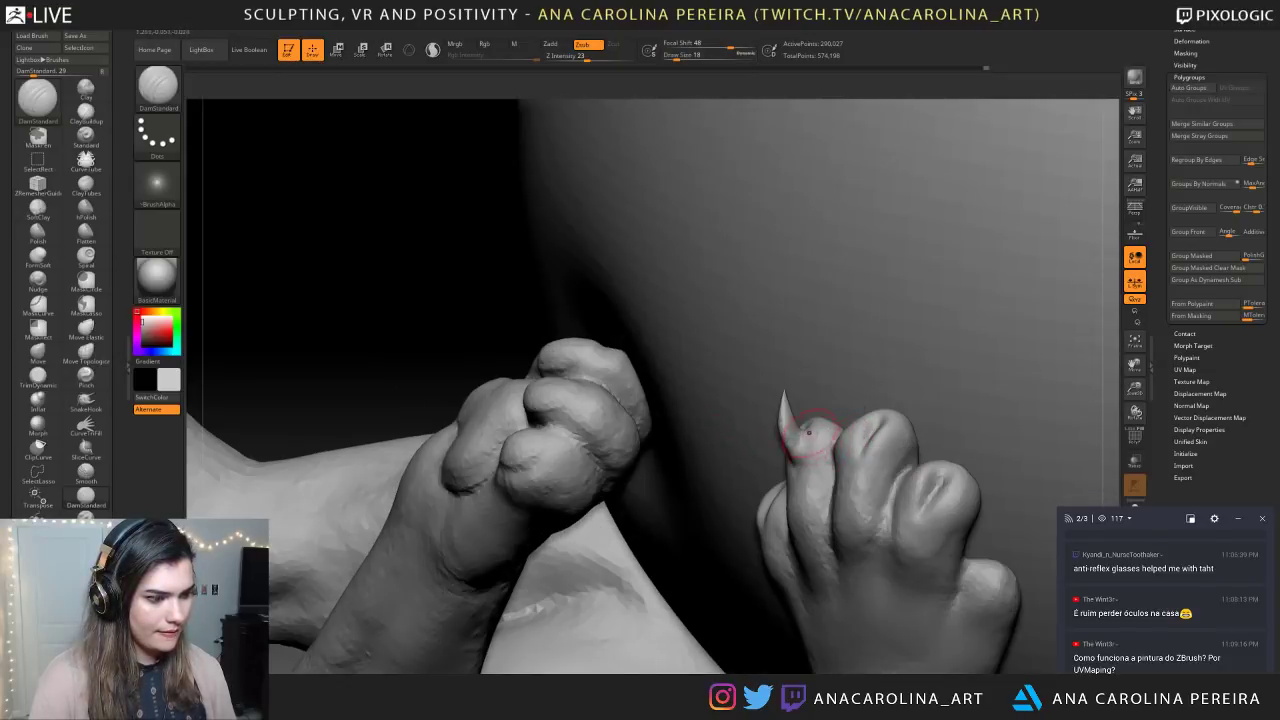
{"action": "left_click_drag", "start_coordinate": [496, 310], "coordinate": [722, 325]}
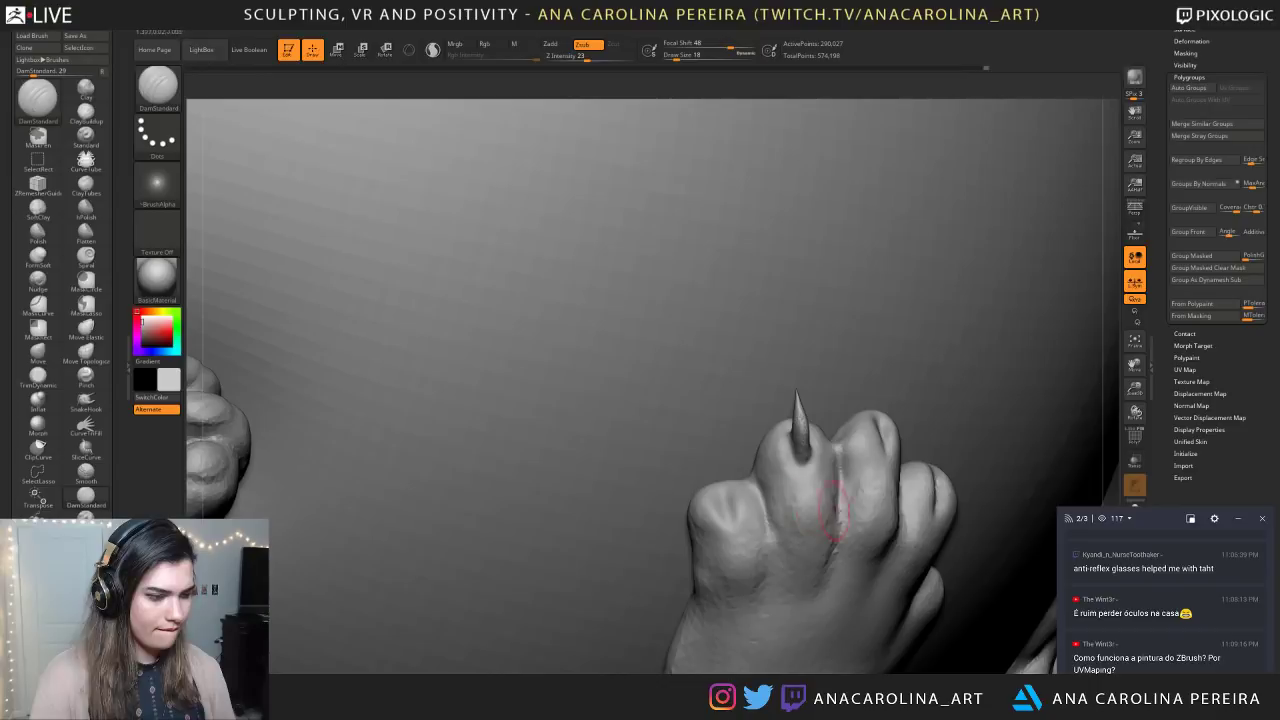
{"action": "left_click_drag", "start_coordinate": [1108, 432], "coordinate": [1000, 190], "text": "alt"}
{"action": "left_click_drag", "start_coordinate": [1000, 190], "coordinate": [998, 373], "text": "alt"}
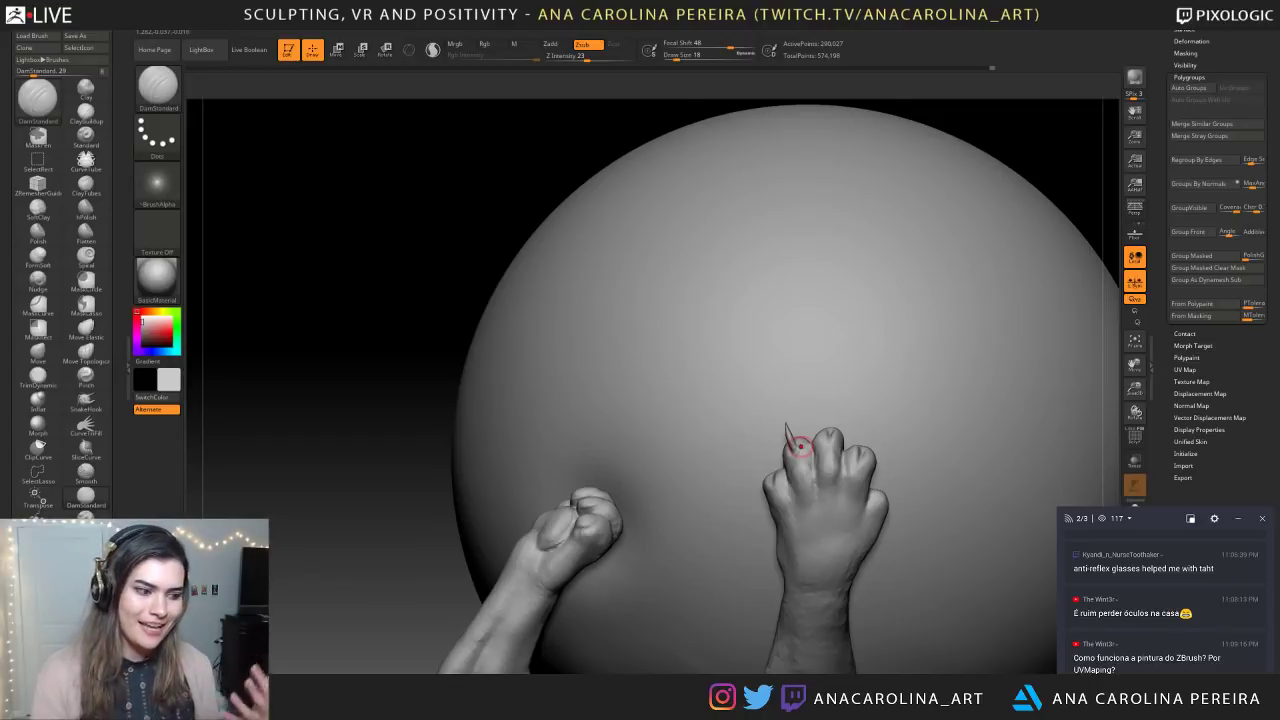
Switch to the Move brush at draw size 29 and view the clawed paw from behind the sphere
{"action": "right_click_drag", "start_coordinate": [691, 397], "coordinate": [781, 425]}
{"action": "key", "text": "b"}
{"action": "key", "text": "m"}
{"action": "key", "text": "v"}
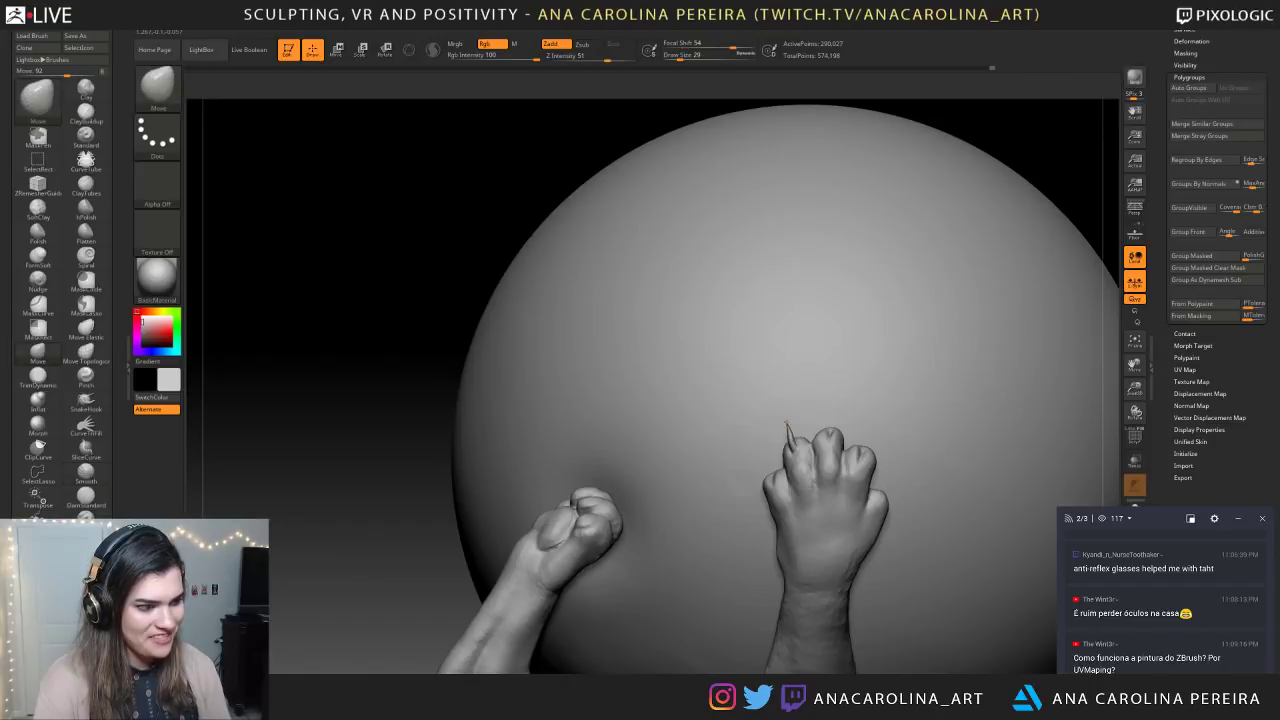
{"action": "mouse_move", "coordinate": [1024, 150]}
{"action": "left_mouse_down"}
{"action": "mouse_move", "coordinate": [1057, 154]}
{"action": "mouse_move", "coordinate": [1031, 131]}
{"action": "mouse_move", "coordinate": [1078, 146]}
{"action": "mouse_move", "coordinate": [843, 263]}
{"action": "mouse_move", "coordinate": [952, 247]}
{"action": "left_mouse_up"}
{"action": "mouse_move", "coordinate": [987, 296]}
{"action": "left_mouse_down", "text": "ctrl"}
{"action": "mouse_move", "coordinate": [995, 339]}
{"action": "mouse_move", "coordinate": [1022, 360]}
{"action": "left_mouse_up", "text": "ctrl"}
Try to mask the clawed toe of the front paw with MaskLasso
{"action": "key", "text": "b"}
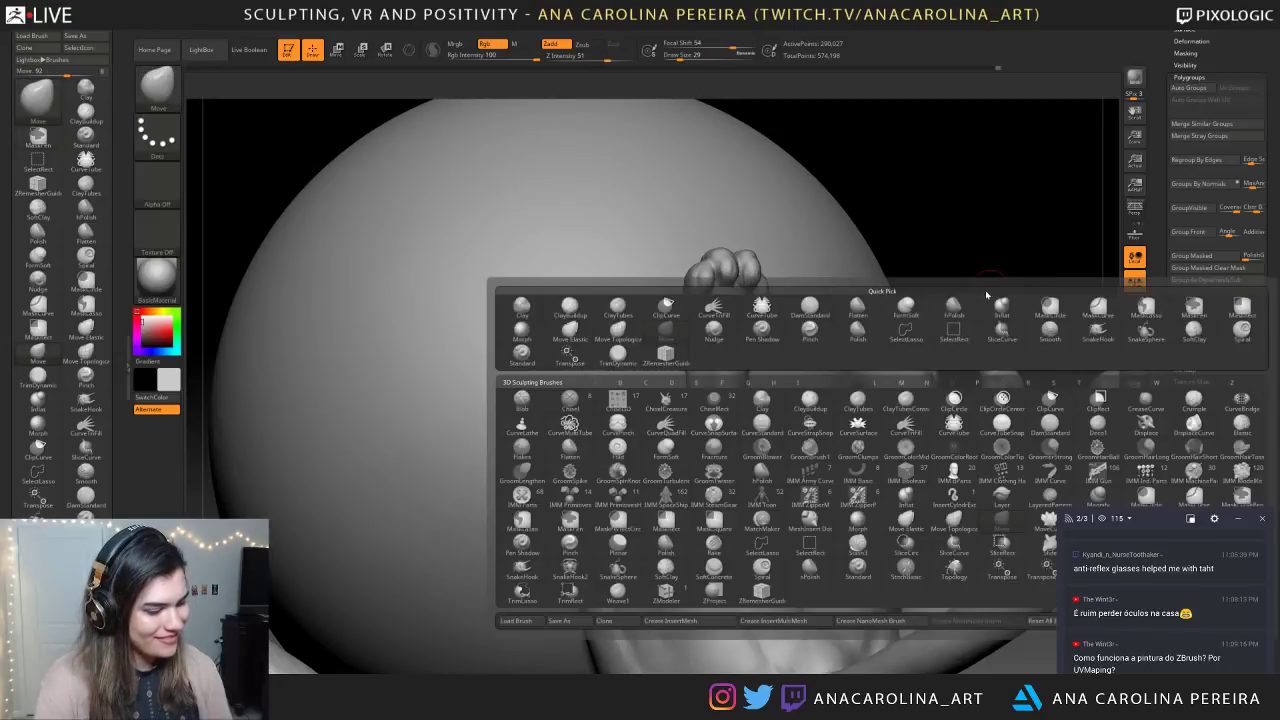
{"action": "key", "text": "m"}
{"action": "key", "text": "p"}
{"action": "left_click", "coordinate": [537, 516], "text": "ctrl"}
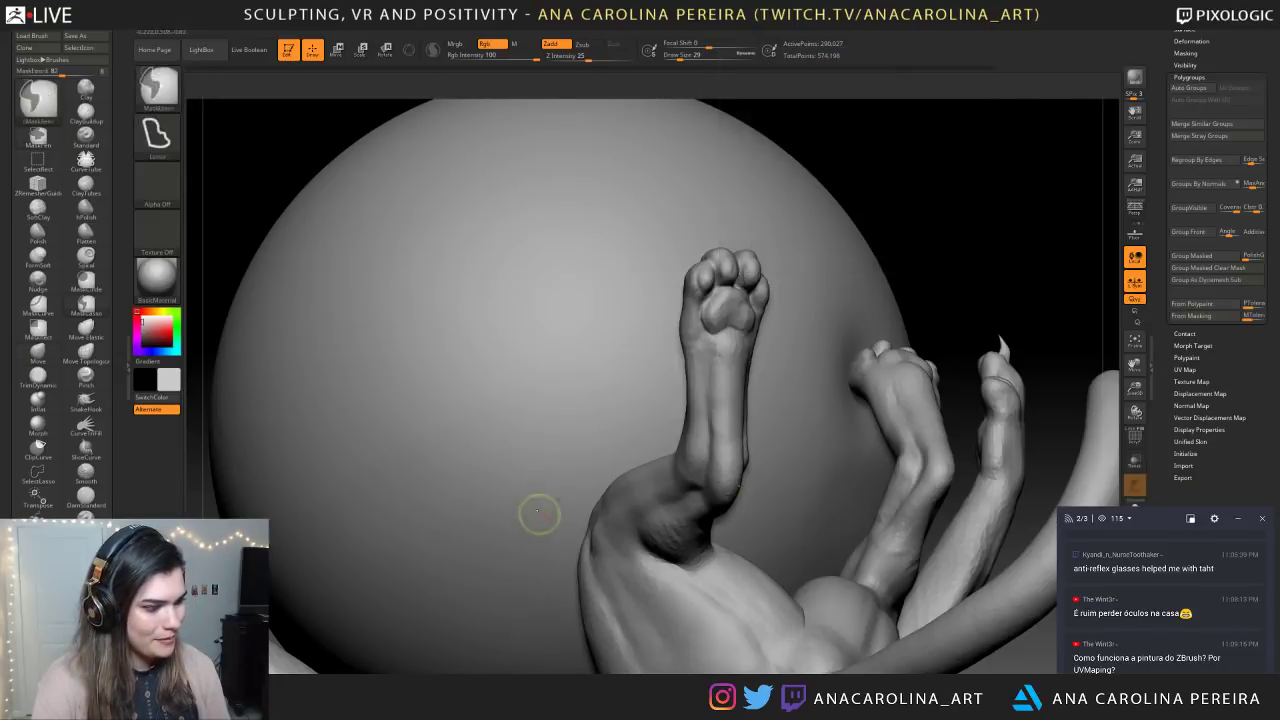
{"action": "mouse_move", "coordinate": [996, 292]}
{"action": "left_mouse_down", "text": "ctrl"}
{"action": "mouse_move", "coordinate": [984, 326]}
{"action": "mouse_move", "coordinate": [1012, 358]}
{"action": "mouse_move", "coordinate": [1042, 326]}
{"action": "mouse_move", "coordinate": [900, 343]}
{"action": "left_mouse_up", "text": "ctrl"}
{"action": "left_click", "coordinate": [1040, 338], "text": "ctrl"}
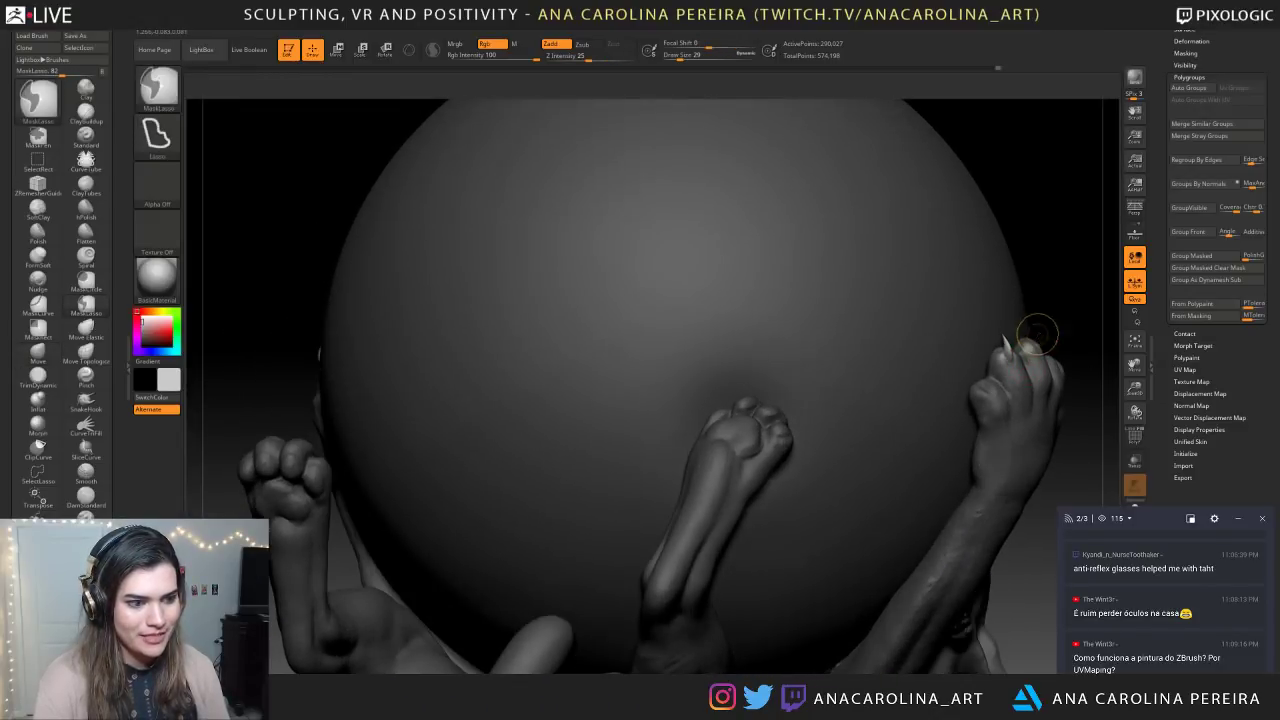
{"action": "left_click_drag", "start_coordinate": [1052, 335], "coordinate": [905, 345]}
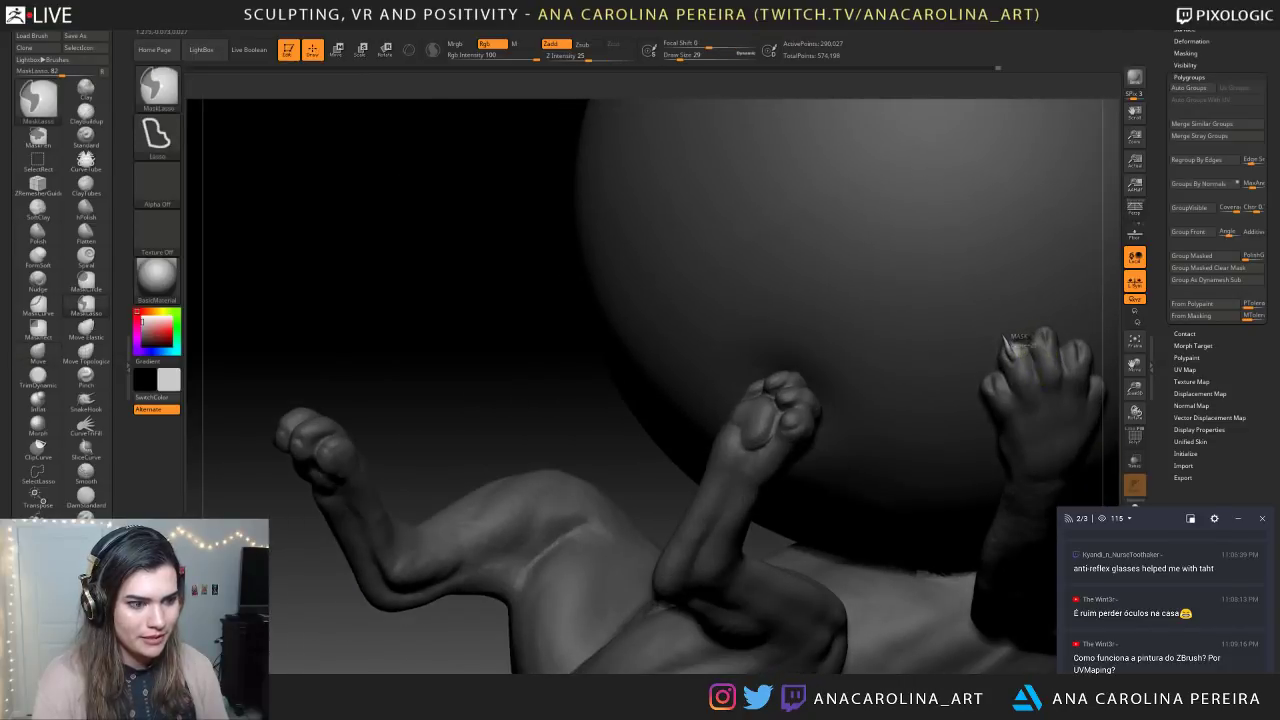
{"action": "left_click", "coordinate": [1024, 333], "text": "ctrl"}
{"action": "mouse_move", "coordinate": [950, 345]}
{"action": "left_mouse_down"}
{"action": "mouse_move", "coordinate": [1062, 350]}
{"action": "mouse_move", "coordinate": [1048, 337]}
{"action": "mouse_move", "coordinate": [1057, 345]}
{"action": "mouse_move", "coordinate": [951, 346]}
{"action": "mouse_move", "coordinate": [820, 326]}
{"action": "left_mouse_up"}
{"action": "mouse_move", "coordinate": [894, 354]}
{"action": "left_mouse_down", "text": "shift"}
{"action": "mouse_move", "coordinate": [886, 344]}
{"action": "mouse_move", "coordinate": [889, 355]}
{"action": "left_mouse_up", "text": "shift"}
Switch to Transpose Move, frame the model around the clawed paw, and decline activating Dynamic Subdiv
{"action": "key", "text": "r"}
{"action": "key", "text": "w"}
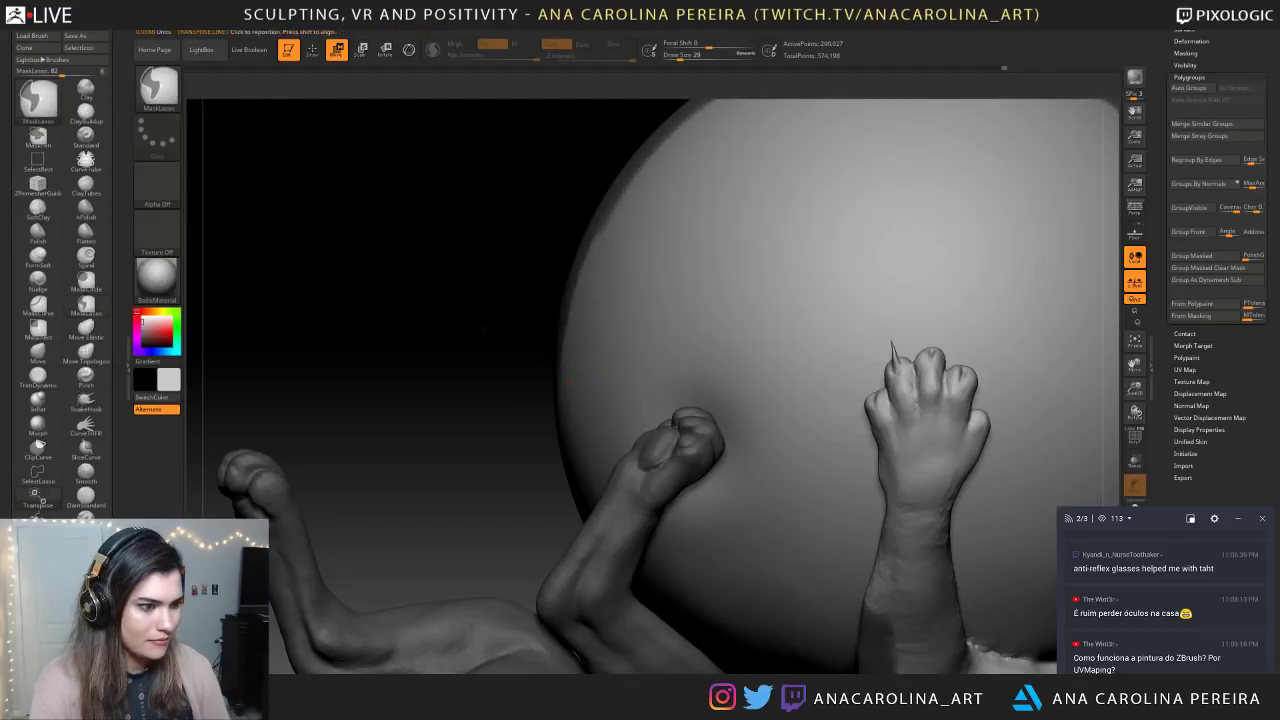
{"action": "key", "text": "f"}
{"action": "left_click_drag", "start_coordinate": [796, 321], "coordinate": [869, 388]}
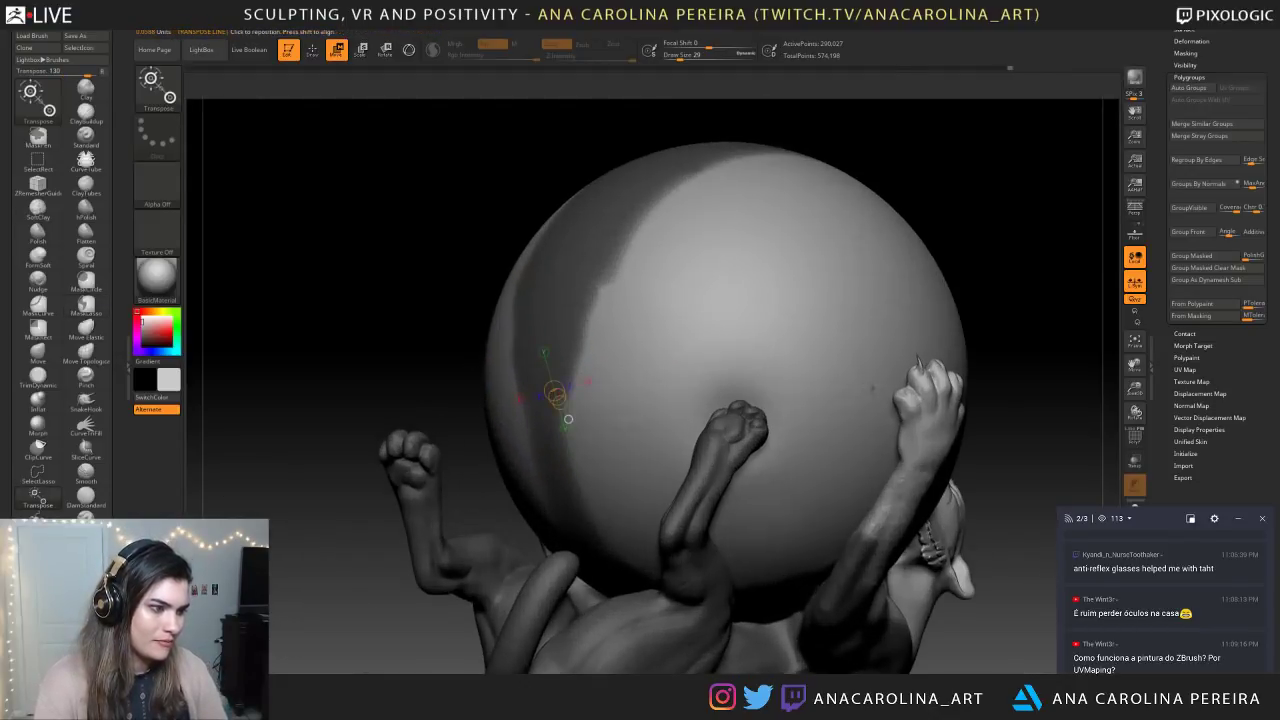
{"action": "left_click_drag", "start_coordinate": [1004, 316], "coordinate": [934, 316]}
{"action": "left_click_drag", "start_coordinate": [1076, 130], "coordinate": [1089, 177], "text": "alt"}
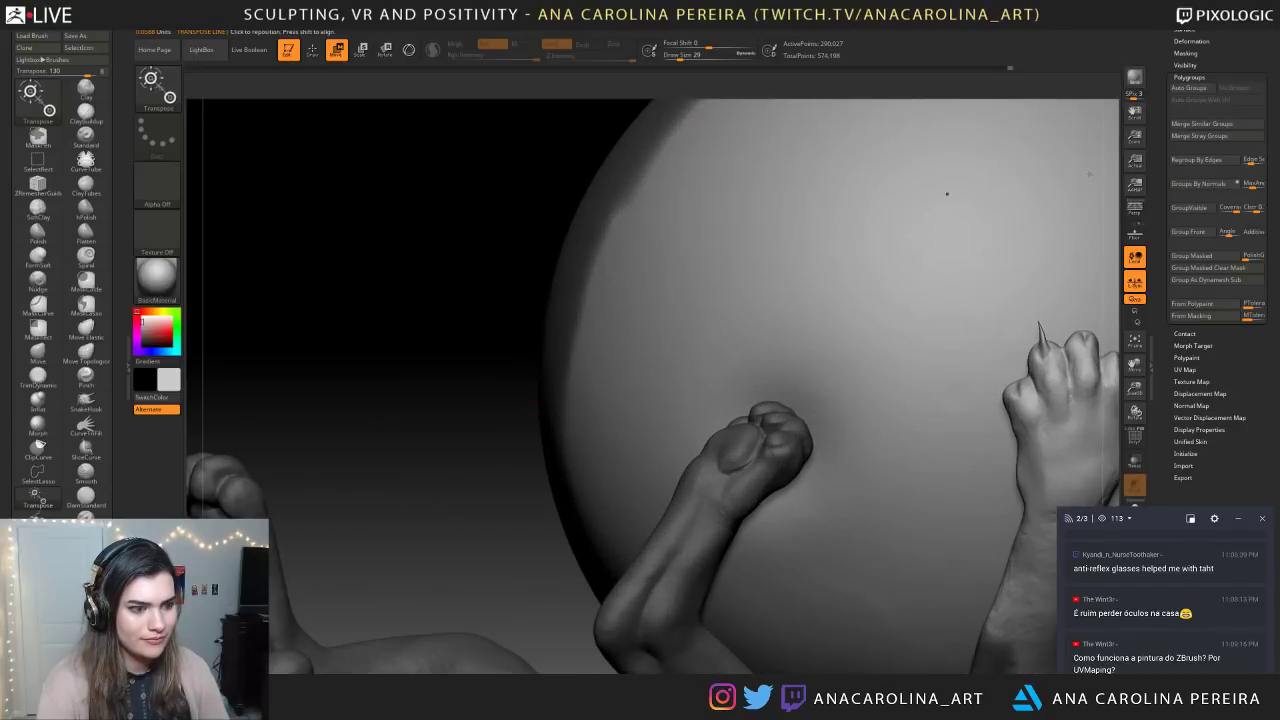
{"action": "key", "text": "d"}
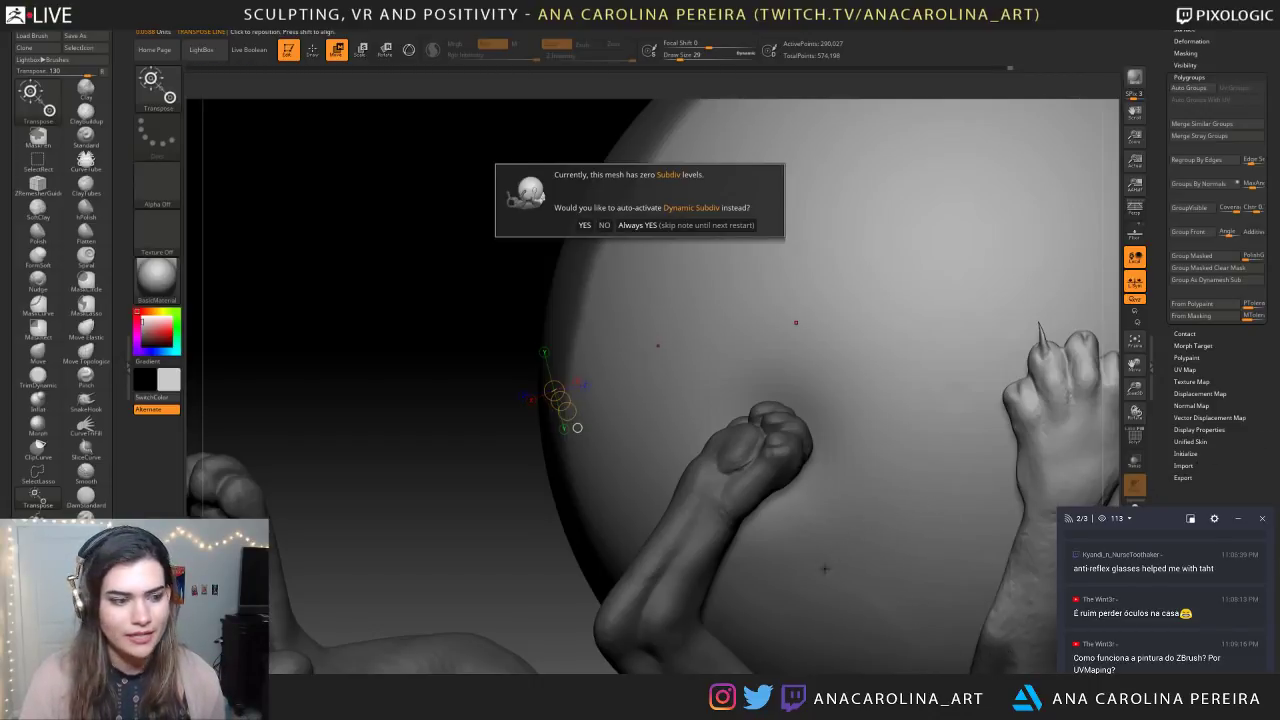
{"action": "left_click", "coordinate": [603, 226]}
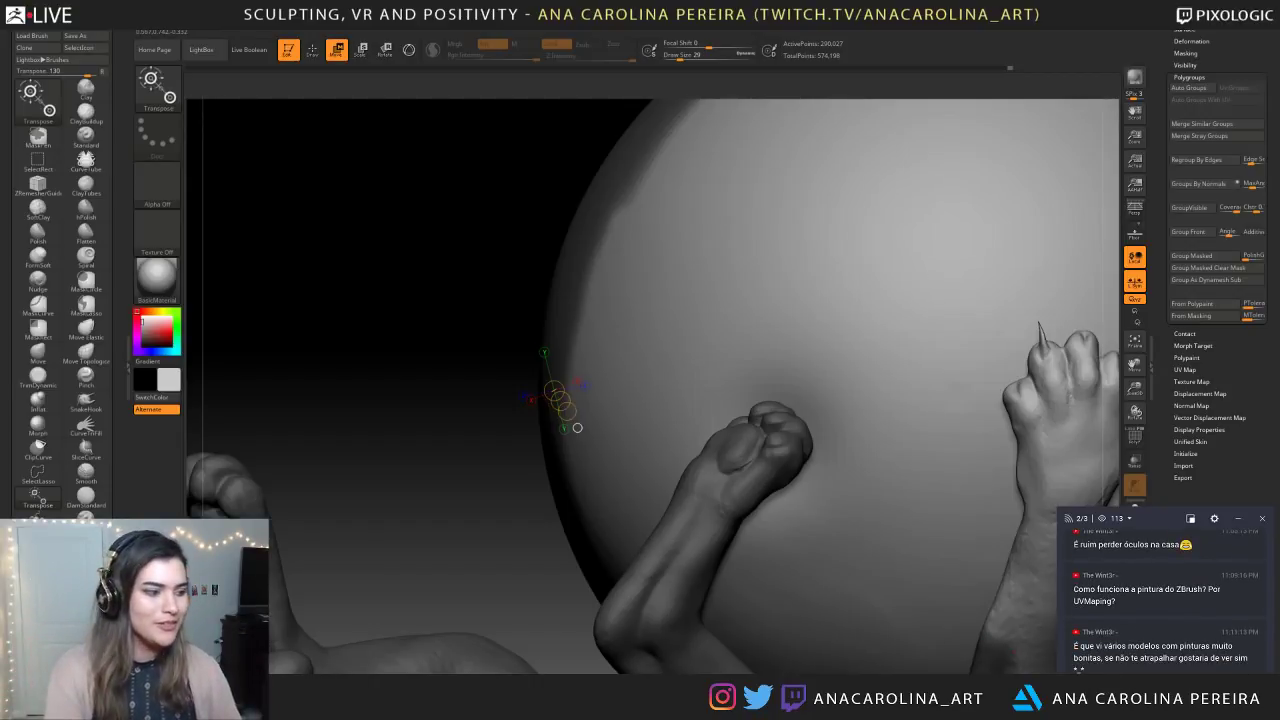
Examine the cat's full pose around the sphere from the side
{"action": "right_click_drag", "start_coordinate": [577, 428], "coordinate": [418, 397], "text": "ctrl"}
{"action": "right_click_drag", "start_coordinate": [418, 397], "coordinate": [415, 390], "text": "ctrl"}
{"action": "right_click_drag", "start_coordinate": [415, 390], "coordinate": [424, 391]}
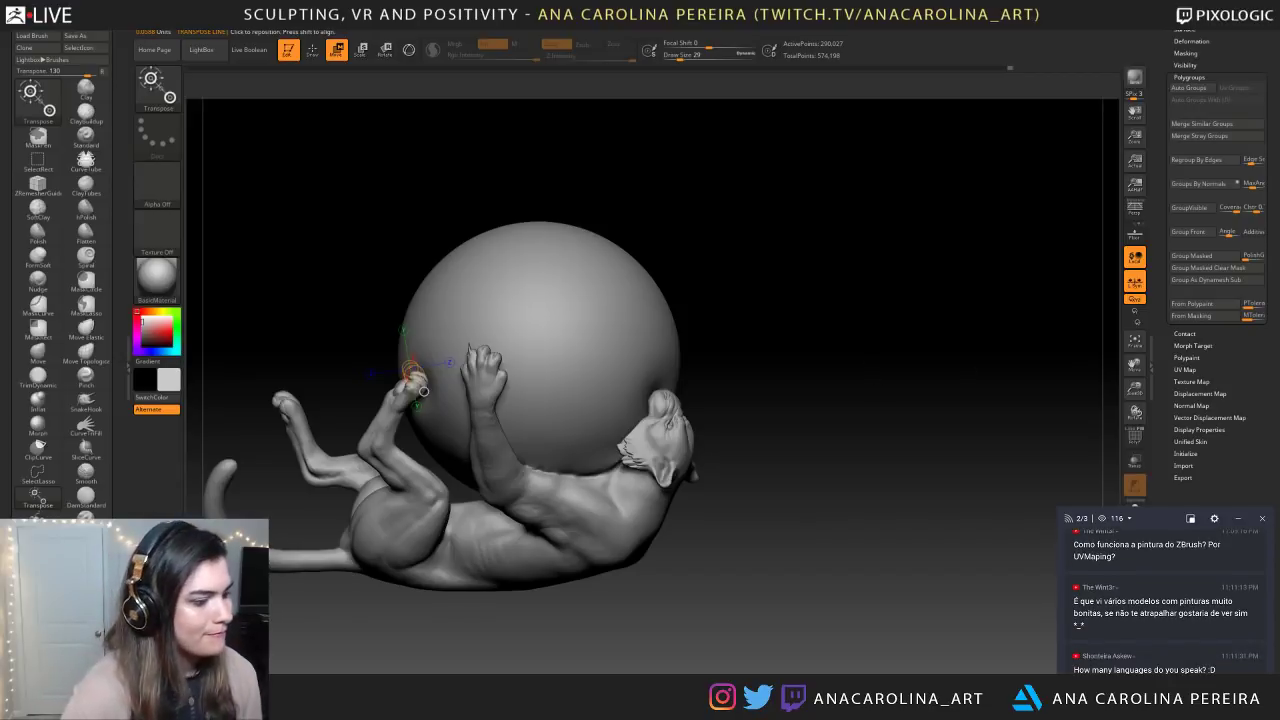
{"action": "left_click_drag", "start_coordinate": [887, 307], "coordinate": [1037, 305]}
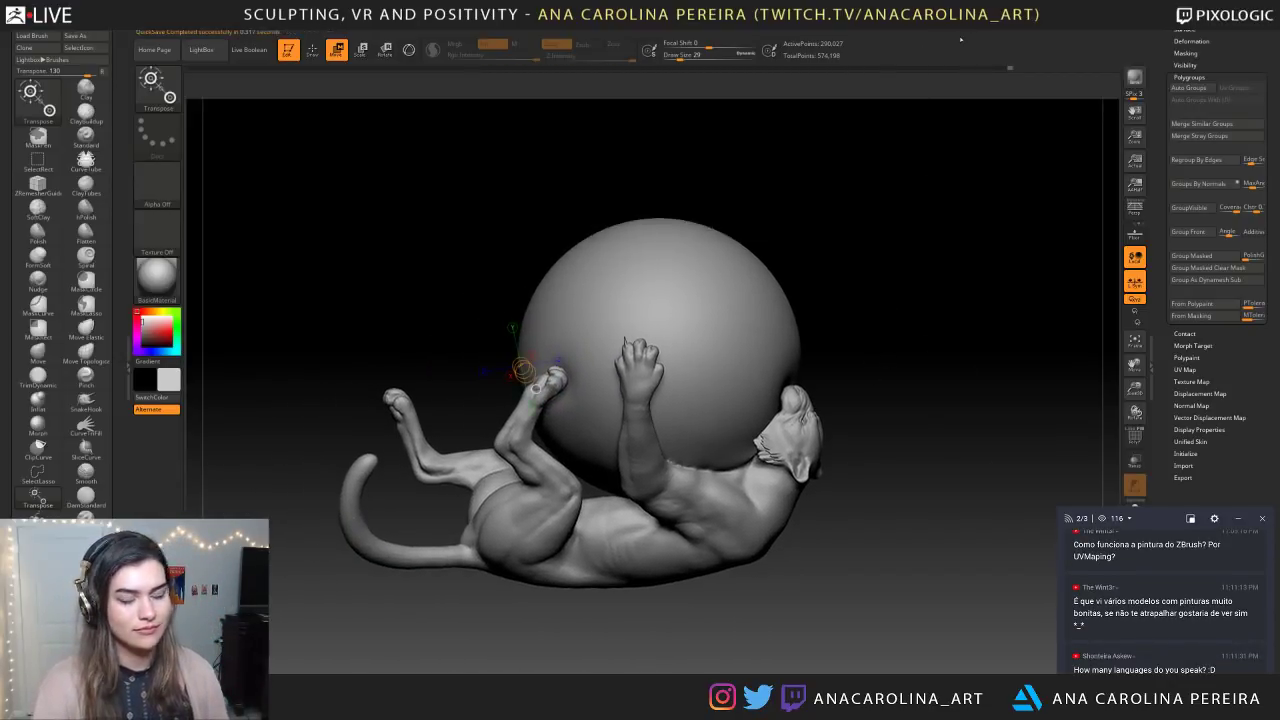
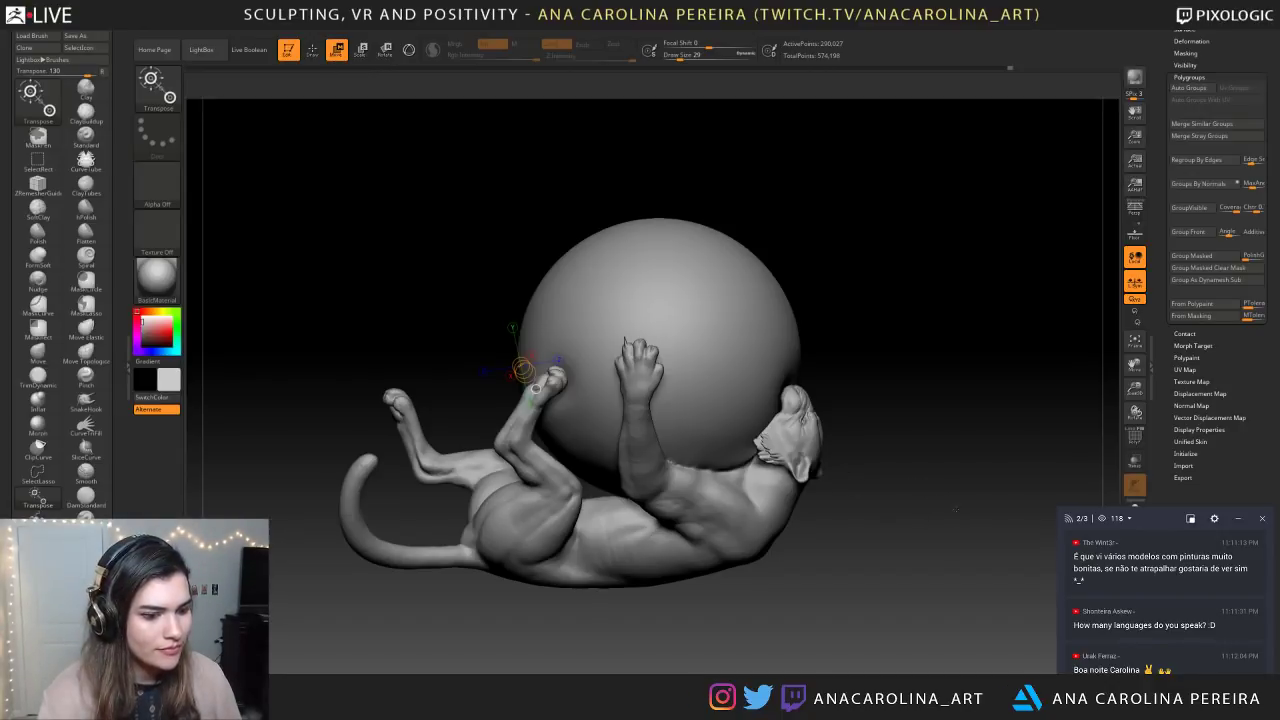
{"action": "right_click_drag", "start_coordinate": [774, 432], "coordinate": [759, 426], "text": "alt"}
{"action": "right_click_drag", "start_coordinate": [604, 586], "coordinate": [508, 588]}
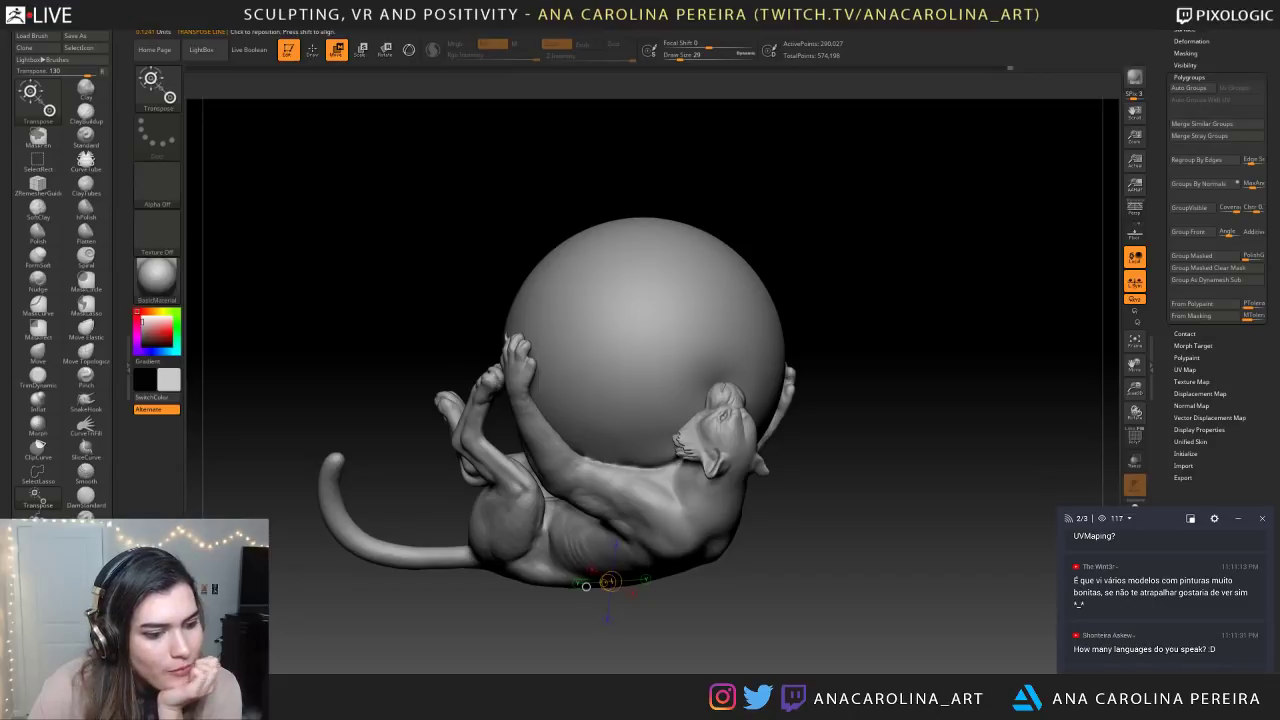
{"action": "left_click_drag", "start_coordinate": [1104, 581], "coordinate": [1129, 593]}
{"action": "triple_click", "coordinate": [1137, 593]}
{"action": "left_click", "coordinate": [1137, 593]}
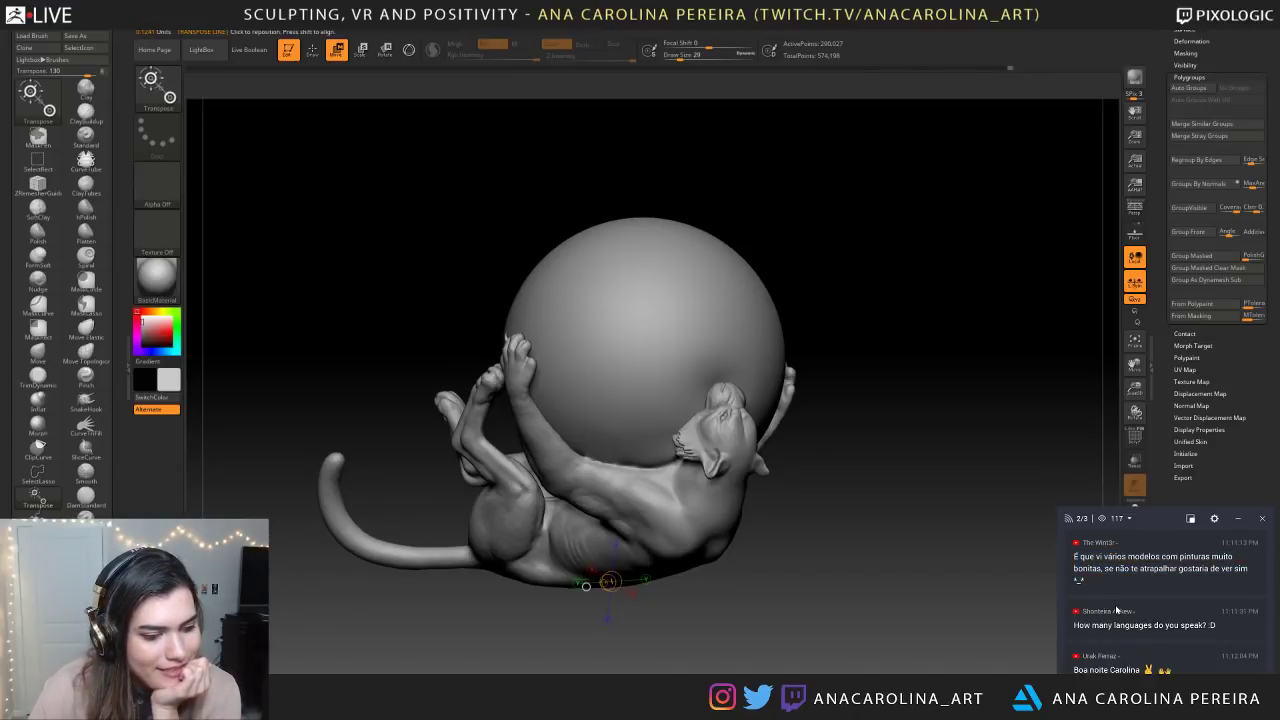
{"action": "left_click_drag", "start_coordinate": [1091, 624], "coordinate": [1134, 626]}
{"action": "left_click", "coordinate": [1134, 626]}
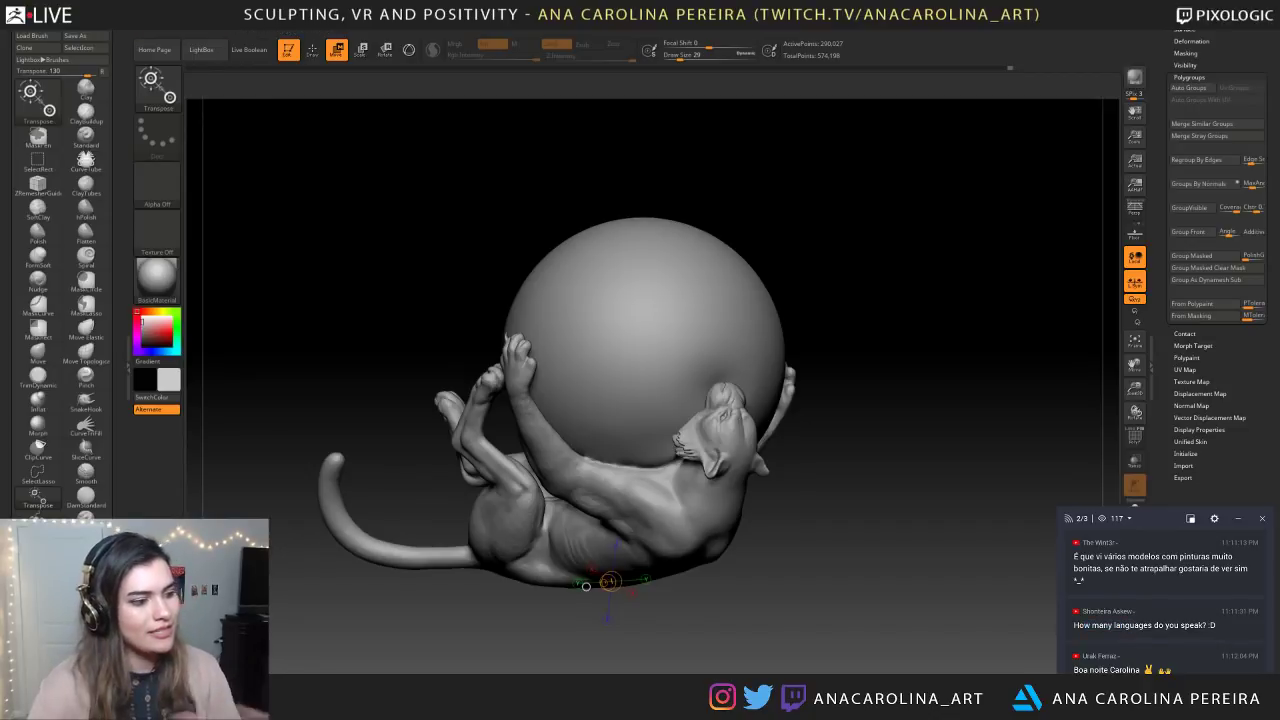
Set the draw size to 68 and place the Transpose line on a middle toe of the raised front paw
{"action": "left_click_drag", "start_coordinate": [877, 576], "coordinate": [960, 635]}
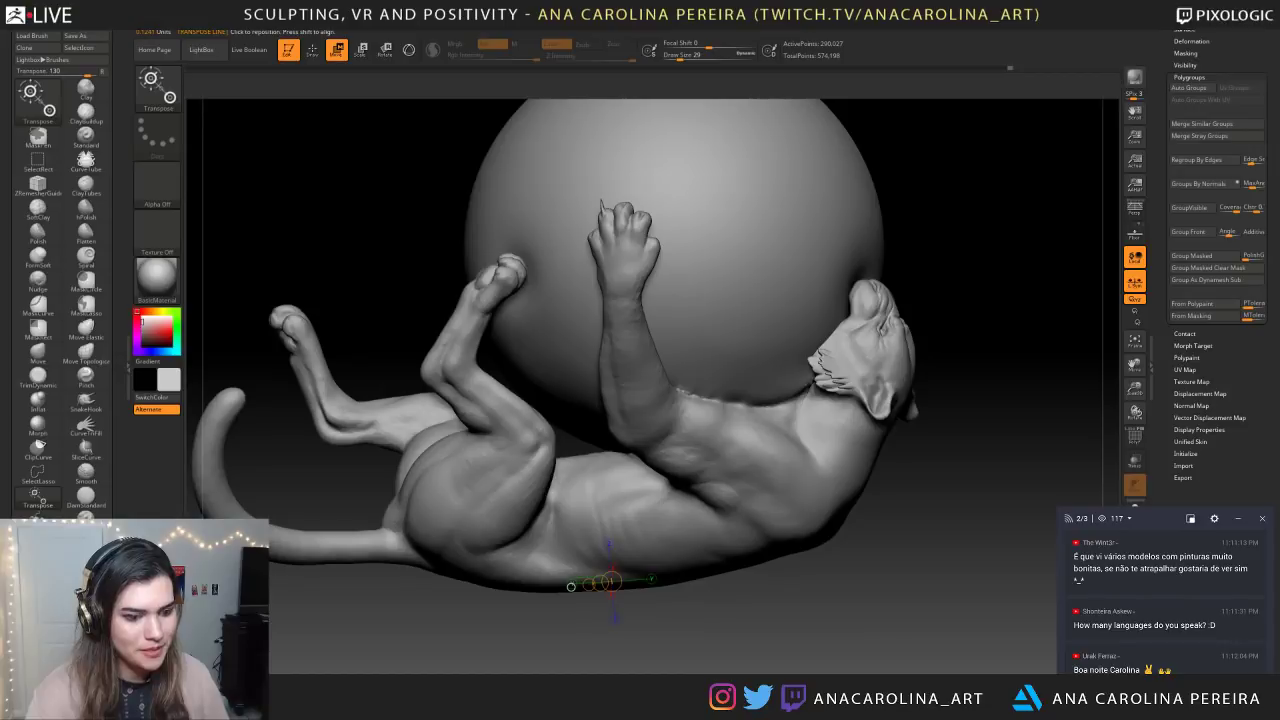
{"action": "left_click_drag", "start_coordinate": [940, 585], "coordinate": [890, 634]}
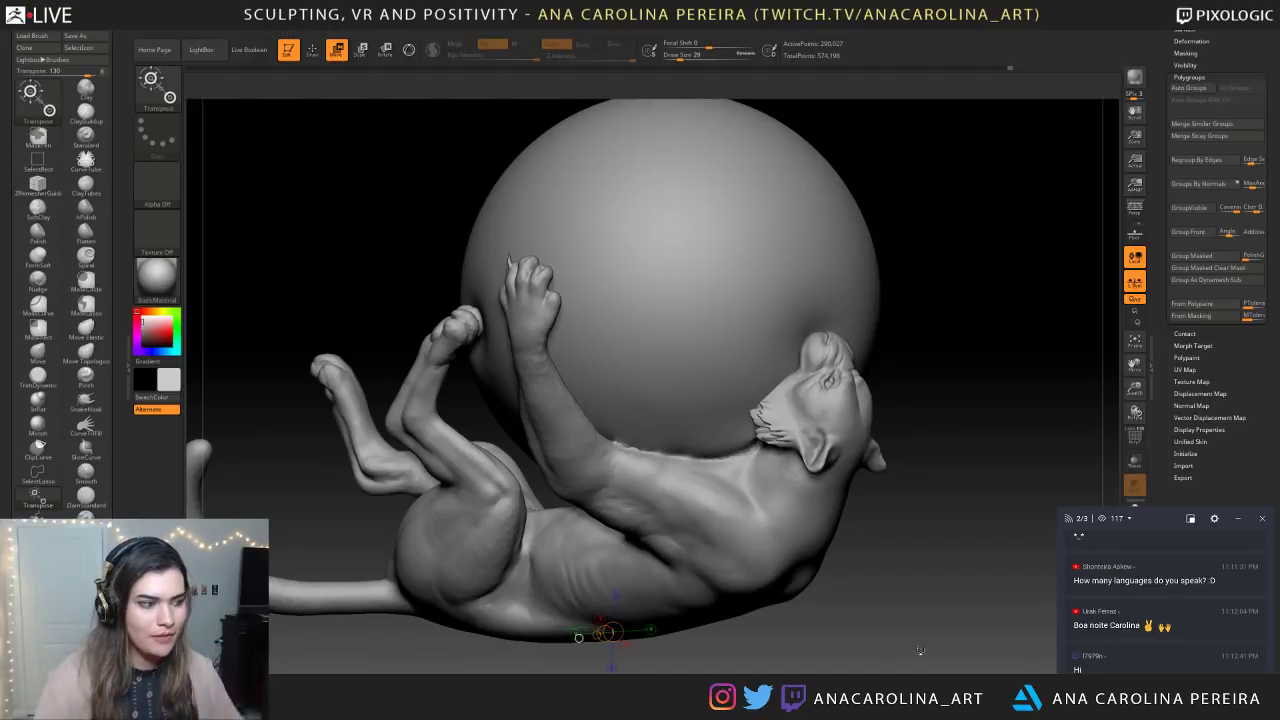
{"action": "left_click_drag", "start_coordinate": [920, 651], "coordinate": [922, 274]}
{"action": "key", "text": "space"}
{"action": "left_click_drag", "start_coordinate": [704, 291], "coordinate": [712, 291]}
{"action": "left_click_drag", "start_coordinate": [723, 152], "coordinate": [813, 382], "text": "alt"}
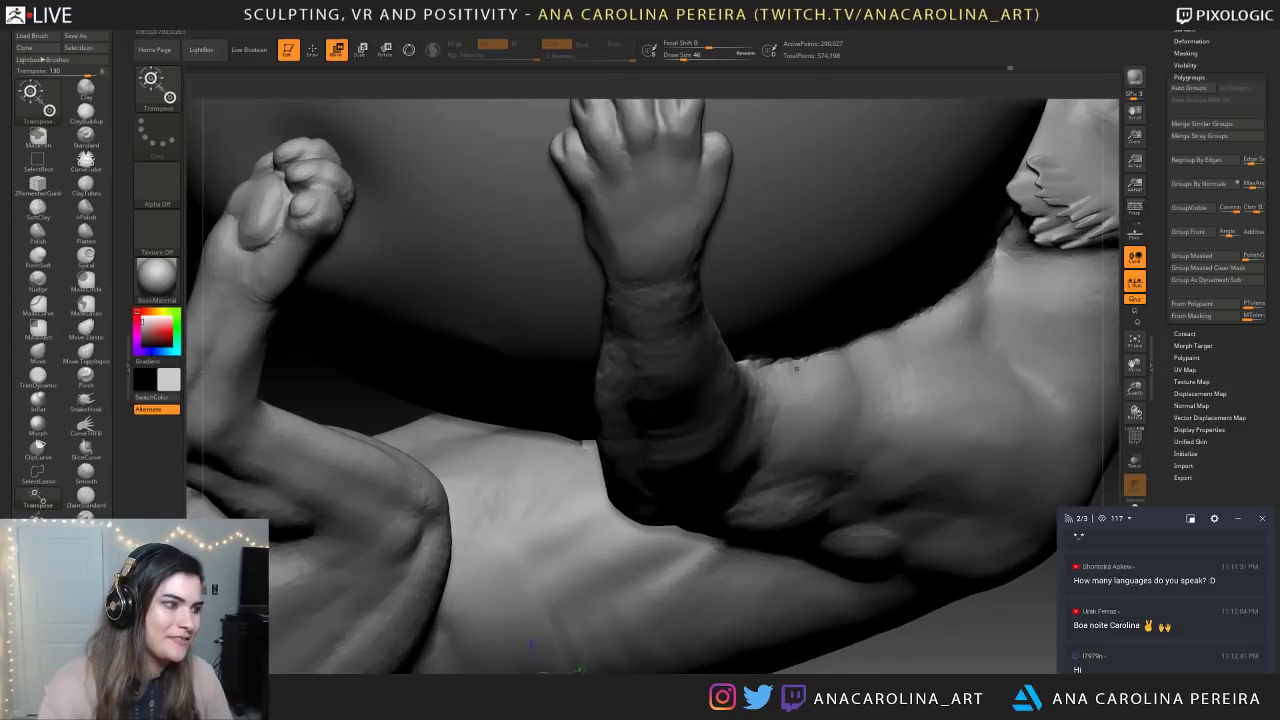
{"action": "left_click_drag", "start_coordinate": [760, 330], "coordinate": [700, 350]}
{"action": "left_click_drag", "start_coordinate": [819, 83], "coordinate": [808, 225], "text": "alt"}
{"action": "left_click_drag", "start_coordinate": [690, 325], "coordinate": [786, 362]}
{"action": "right_click", "coordinate": [775, 367]}
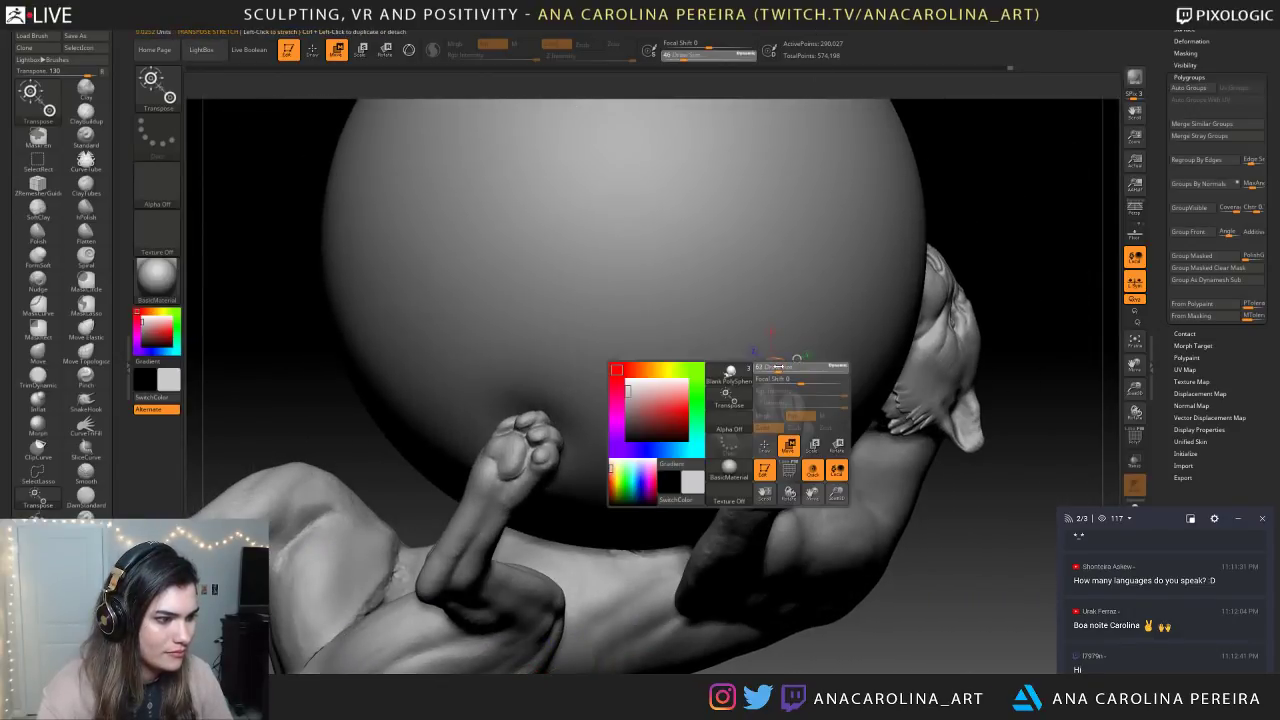
{"action": "left_click", "coordinate": [775, 398], "text": "alt"}
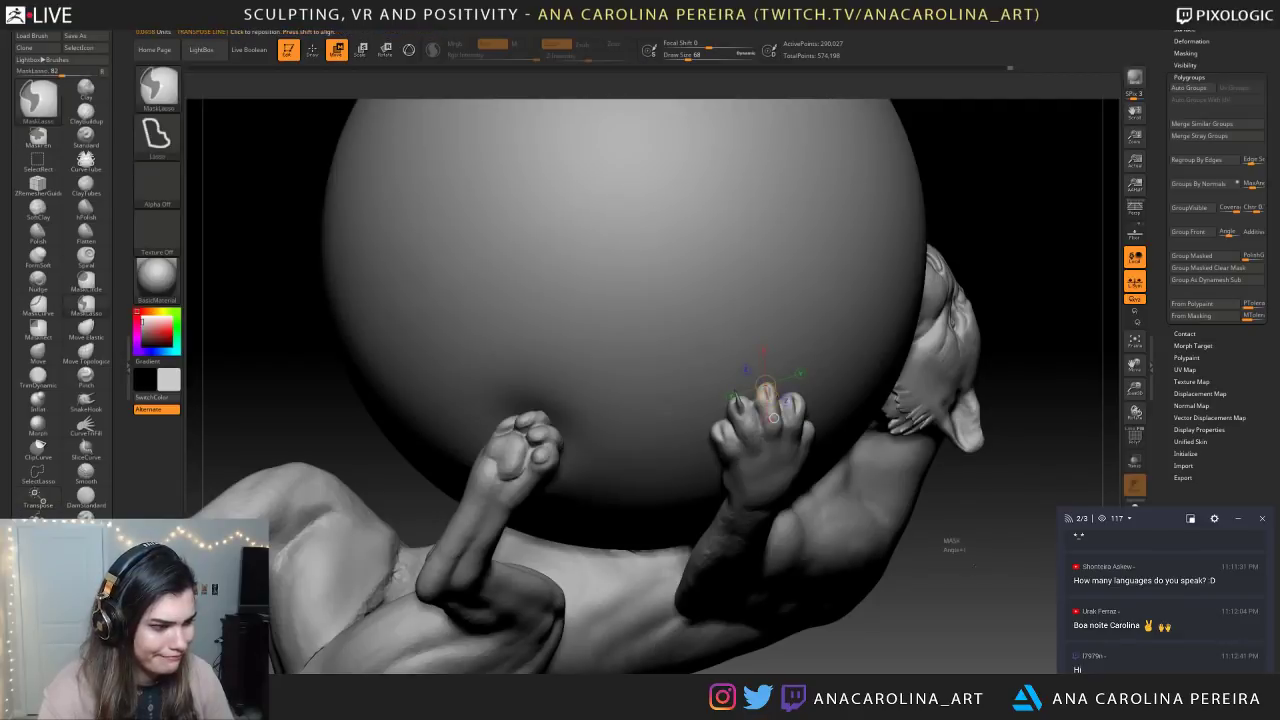
Switch to the Move brush and reduce its draw size to 8
{"action": "key", "text": "b"}
{"action": "key", "text": "q"}
{"action": "right_click", "coordinate": [767, 408]}
{"action": "left_click_drag", "start_coordinate": [767, 408], "coordinate": [757, 404]}
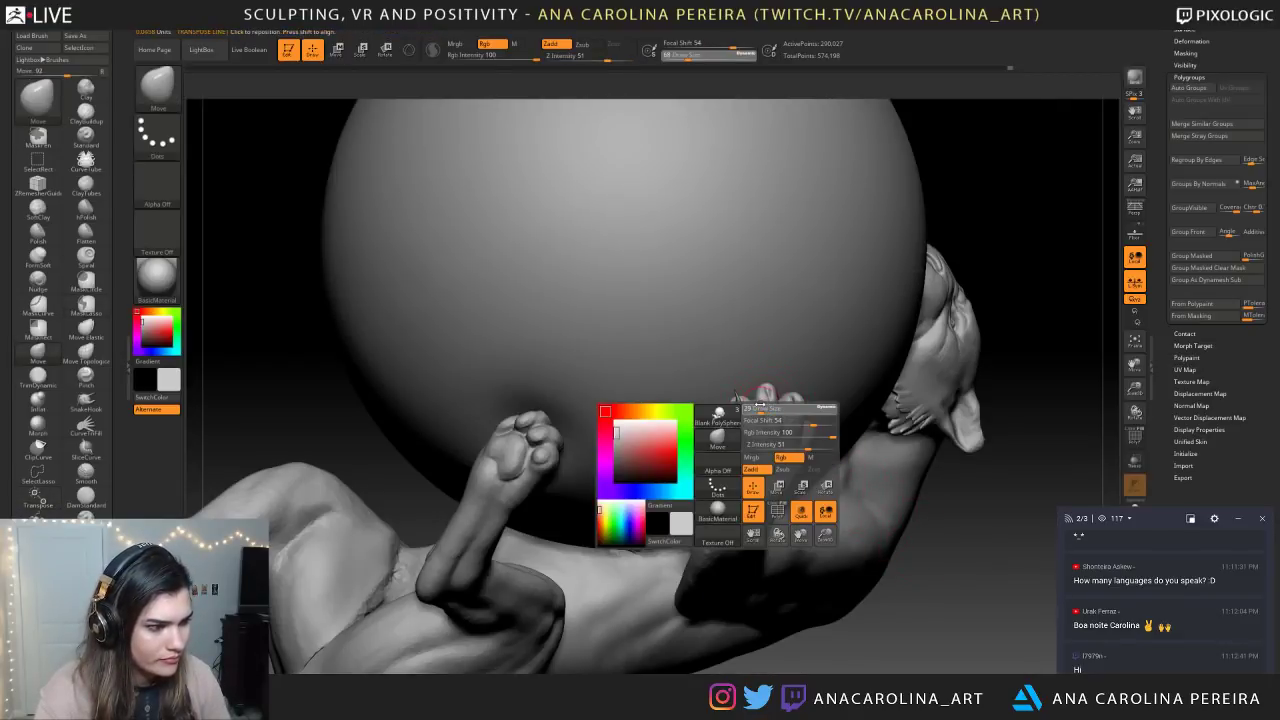
Mask the nail bed on the paw's middle toe, beside the existing claw, and invert the mask
{"action": "right_click_drag", "start_coordinate": [767, 390], "coordinate": [778, 393], "text": "ctrl"}
{"action": "left_click_drag", "start_coordinate": [769, 401], "coordinate": [769, 398], "text": "ctrl"}
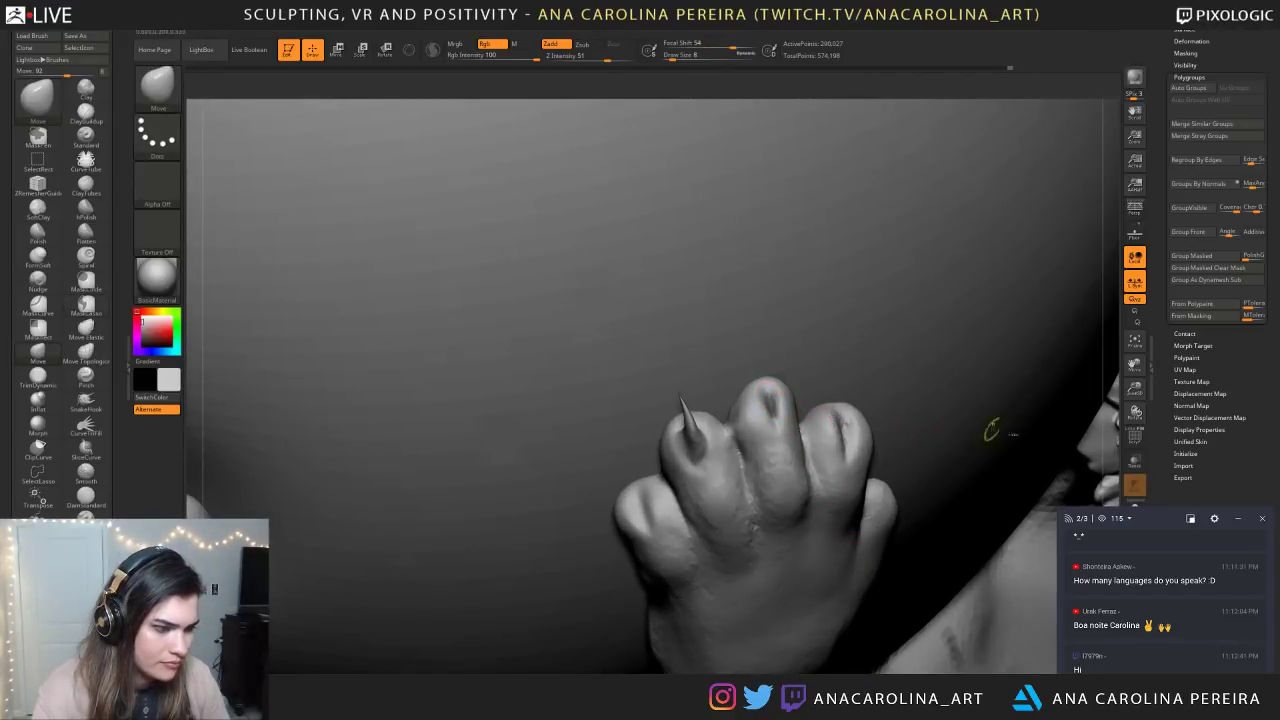
{"action": "left_click", "coordinate": [1110, 434], "text": "ctrl"}
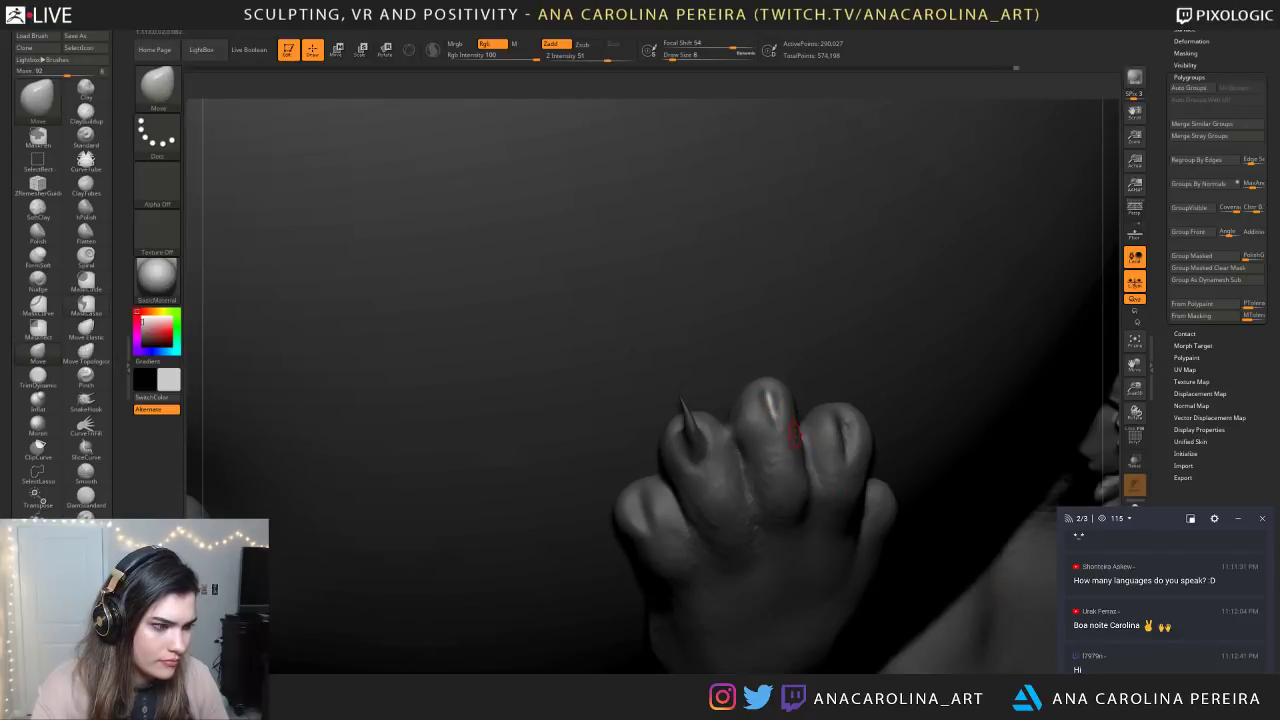
{"action": "left_click_drag", "start_coordinate": [1107, 388], "coordinate": [900, 480], "text": "ctrl"}
Try the SnakeHook2 brush and replace it with the SnakeHook brush for pulling out the claw
{"action": "left_click_drag", "start_coordinate": [854, 363], "coordinate": [850, 425], "text": "alt"}
{"action": "key", "text": "b"}
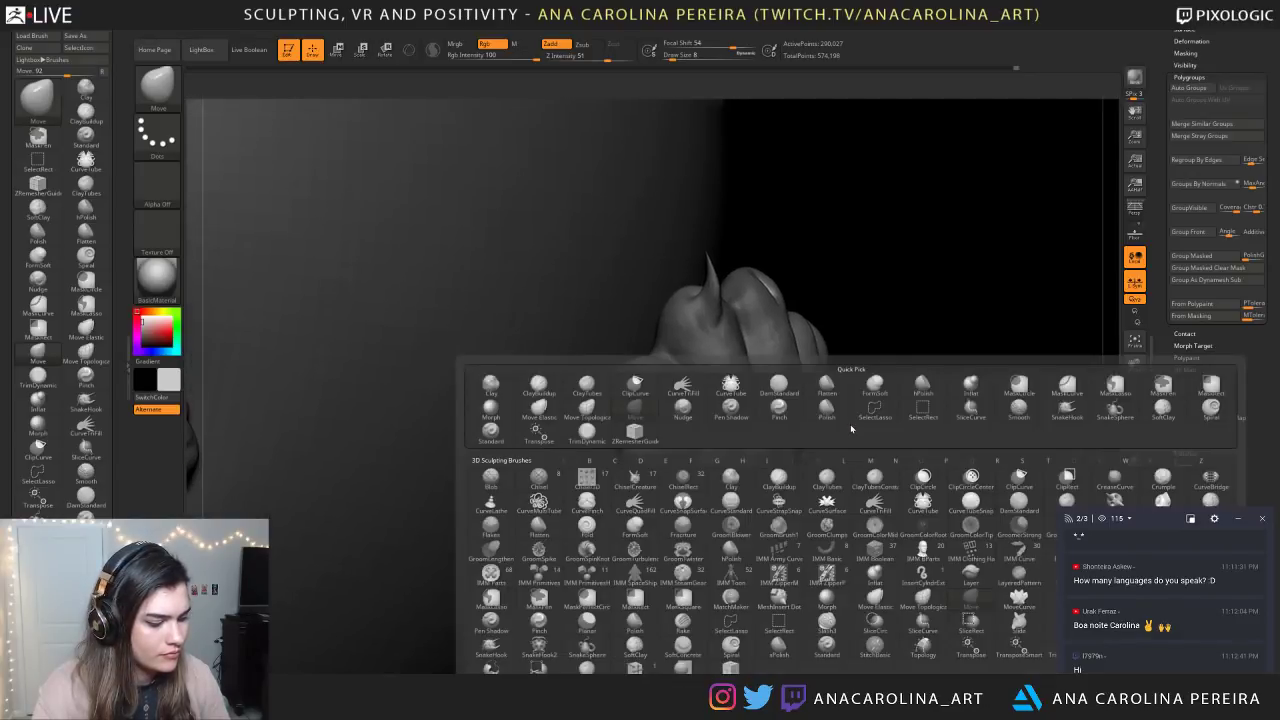
{"action": "key", "text": "s"}
{"action": "left_click", "coordinate": [539, 645]}
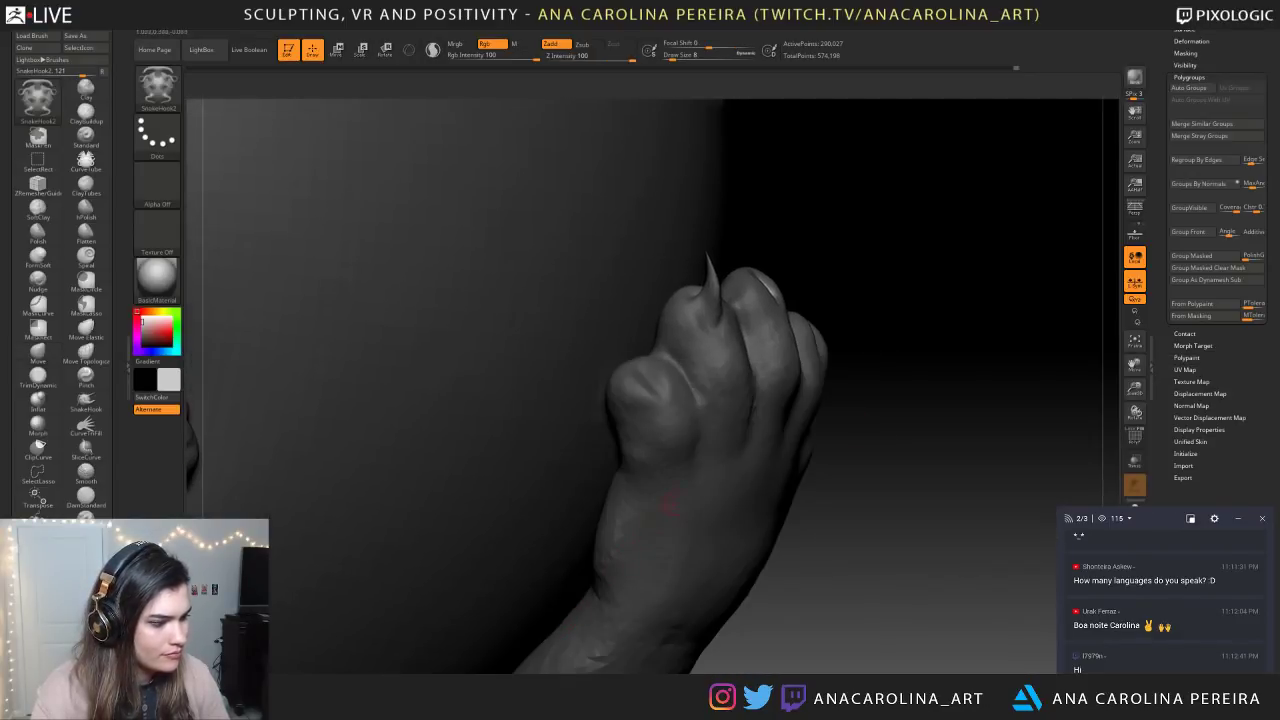
{"action": "key", "text": "b"}
{"action": "key", "text": "s"}
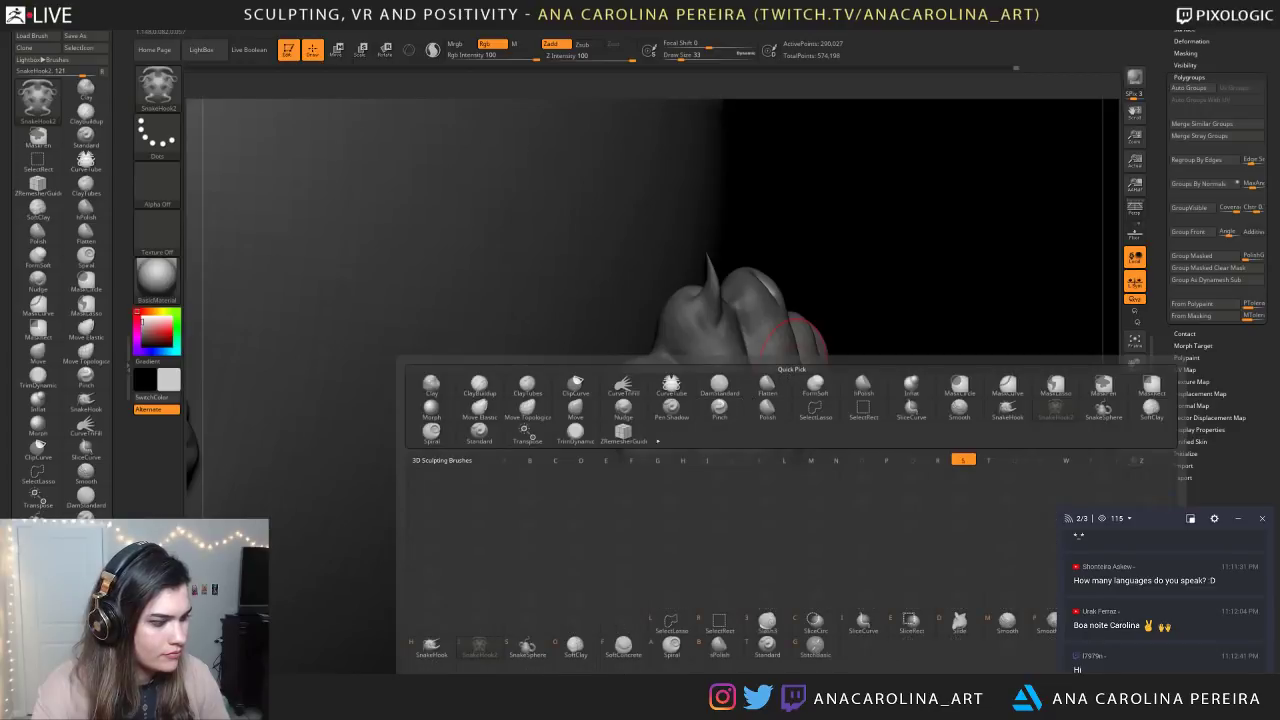
{"action": "left_click", "coordinate": [433, 655]}
Pull the unmasked nail outward from the middle toe with the SnakeHook brush, finishing at draw size 22
{"action": "left_click_drag", "start_coordinate": [820, 335], "coordinate": [891, 286]}
{"action": "mouse_move", "coordinate": [960, 234]}
{"action": "left_mouse_down"}
{"action": "mouse_move", "coordinate": [935, 363]}
{"action": "mouse_move", "coordinate": [889, 294]}
{"action": "mouse_move", "coordinate": [929, 234]}
{"action": "mouse_move", "coordinate": [867, 325]}
{"action": "mouse_move", "coordinate": [869, 390]}
{"action": "mouse_move", "coordinate": [760, 500]}
{"action": "left_mouse_up"}
{"action": "key", "text": "space"}
{"action": "left_click", "coordinate": [792, 437]}
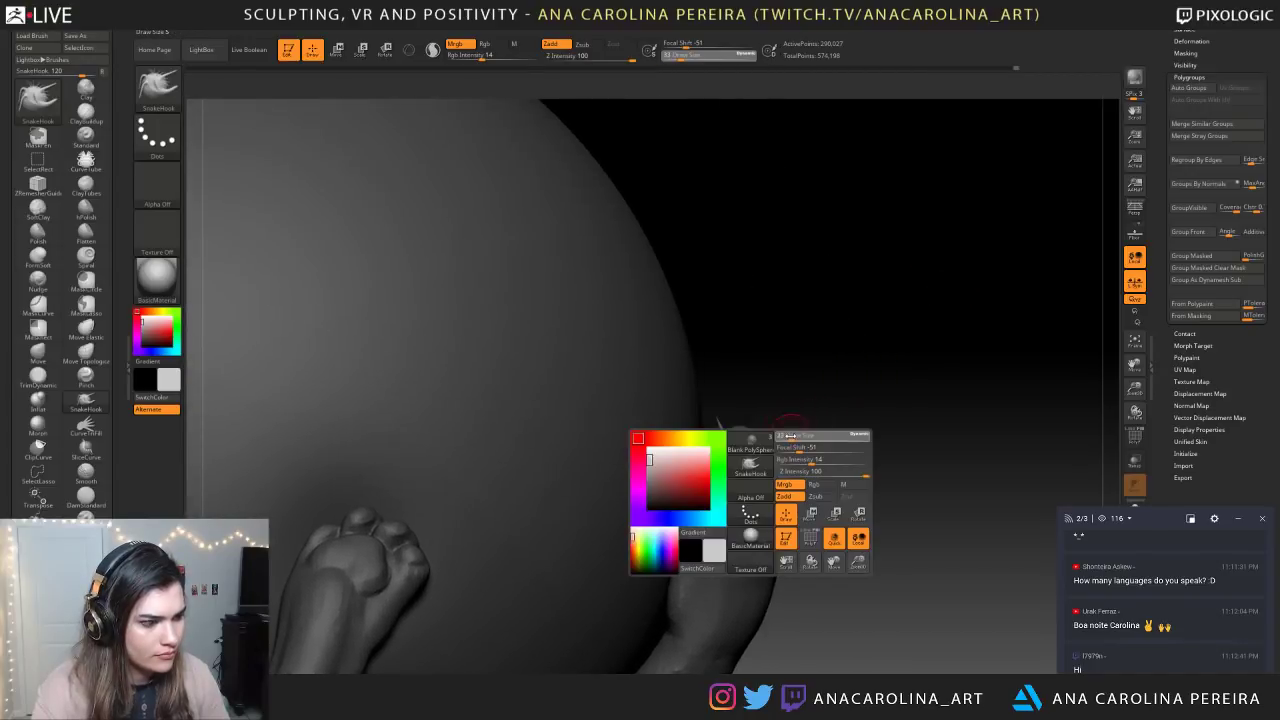
{"action": "mouse_move", "coordinate": [803, 433]}
{"action": "left_mouse_down", "text": "alt"}
{"action": "mouse_move", "coordinate": [883, 287]}
{"action": "mouse_move", "coordinate": [826, 352]}
{"action": "left_mouse_up", "text": "alt"}
{"action": "key", "text": "space"}
{"action": "left_click", "coordinate": [795, 377]}
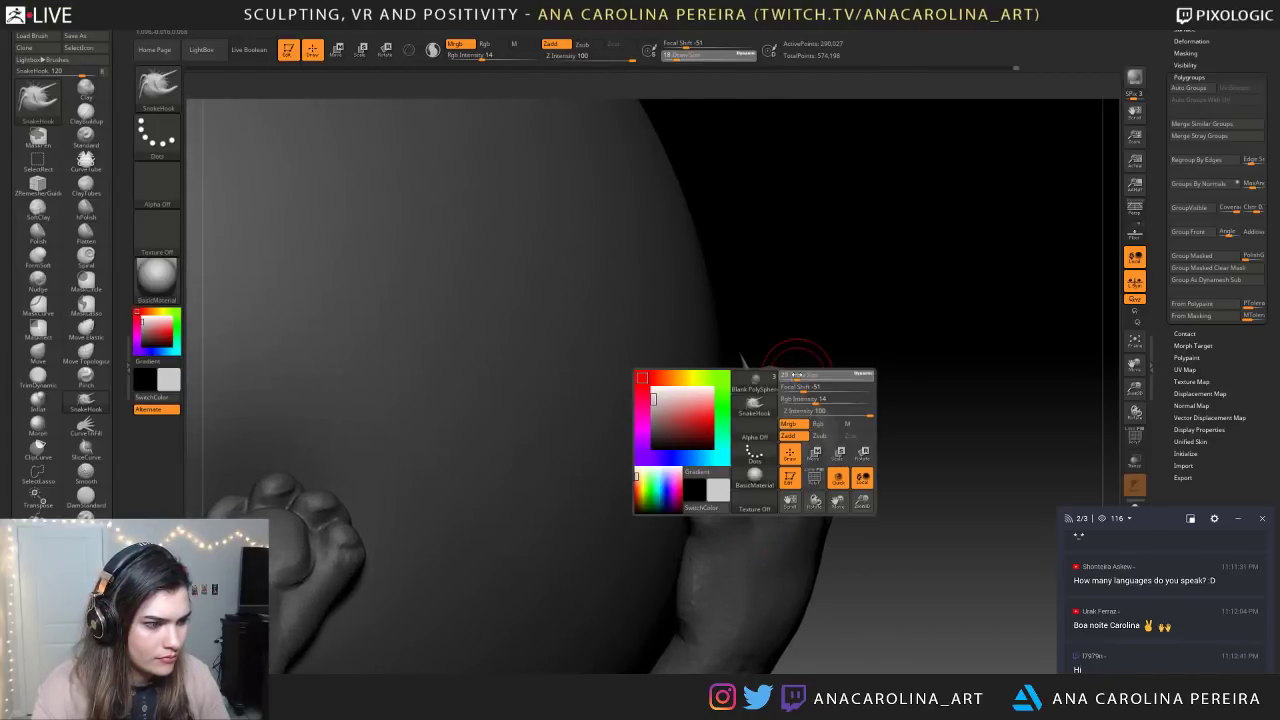
{"action": "key", "text": "space"}
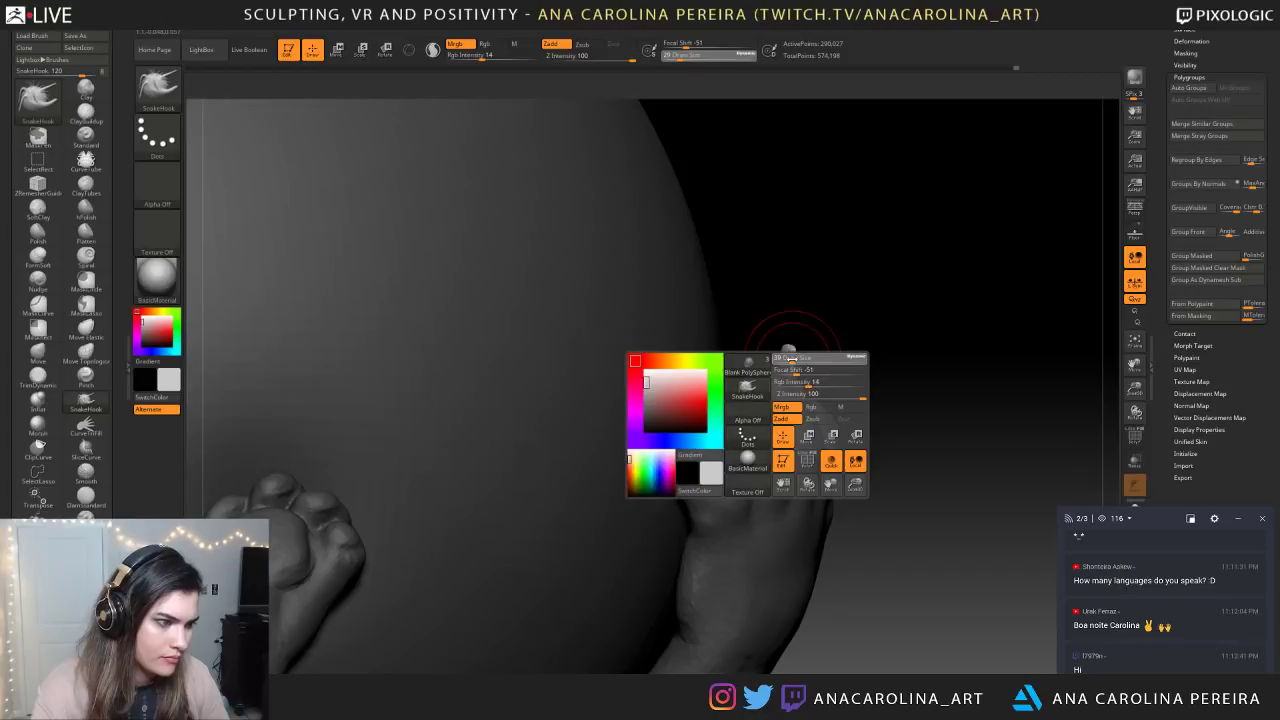
{"action": "left_click", "coordinate": [788, 357]}
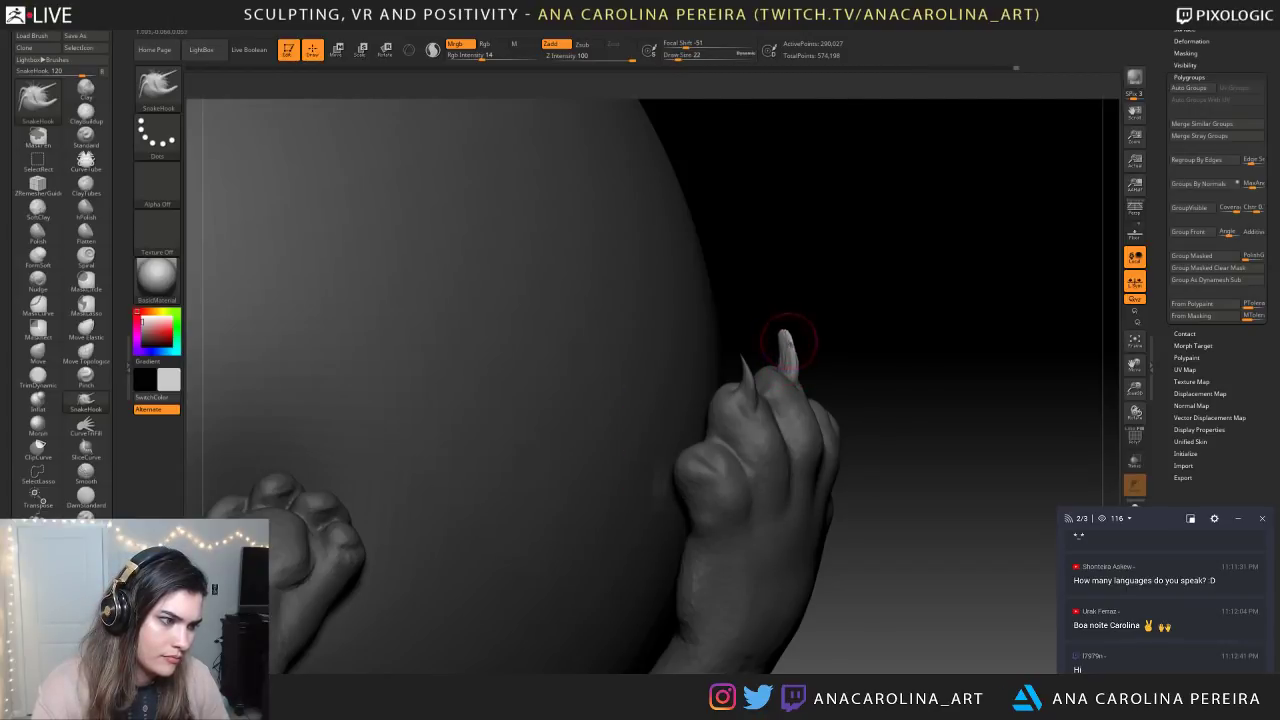
Enable Sculptris Pro and draw the middle toe's nail out into a thin pointed claw
{"action": "key", "text": "ctrl"}
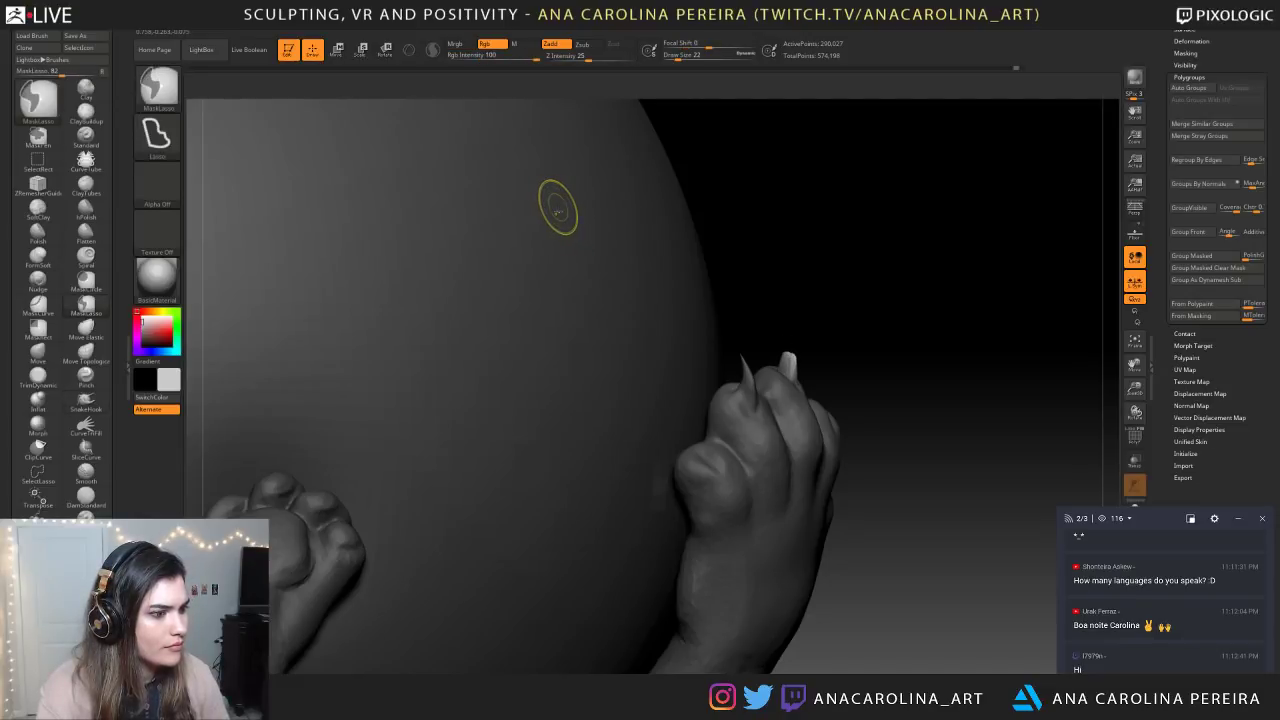
{"action": "left_click", "coordinate": [433, 52]}
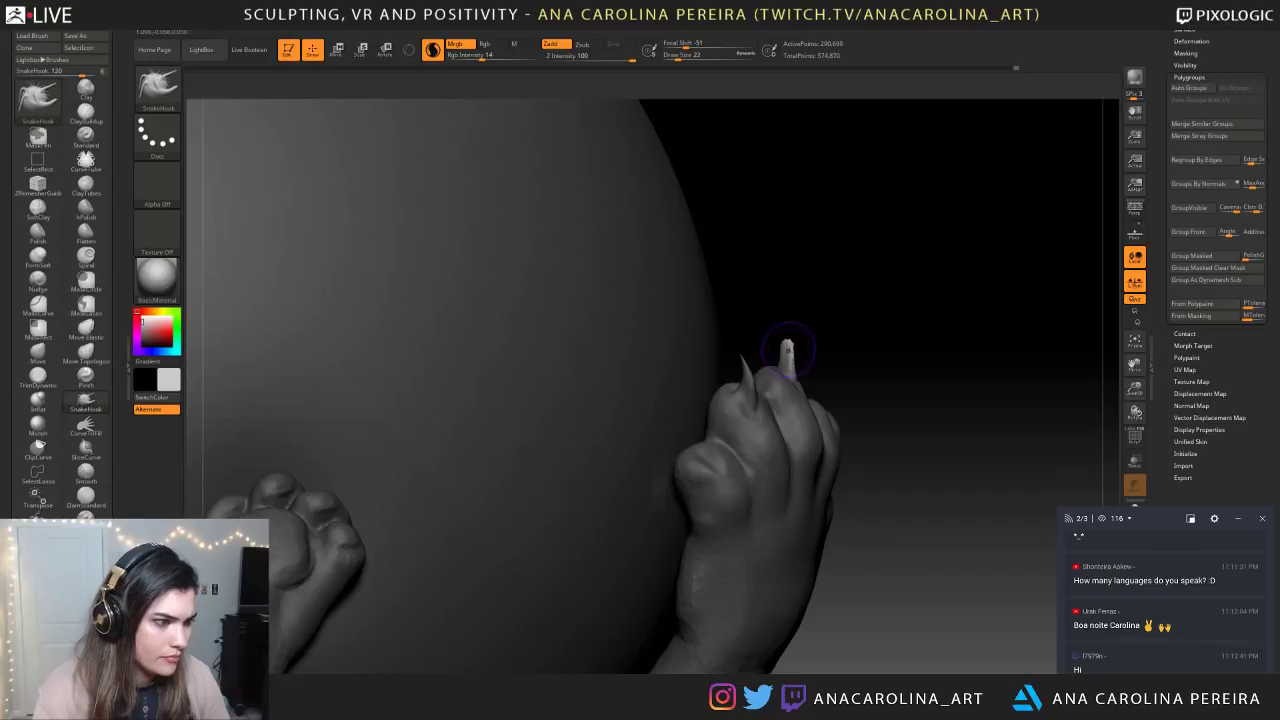
{"action": "left_click_drag", "start_coordinate": [905, 368], "coordinate": [795, 375]}
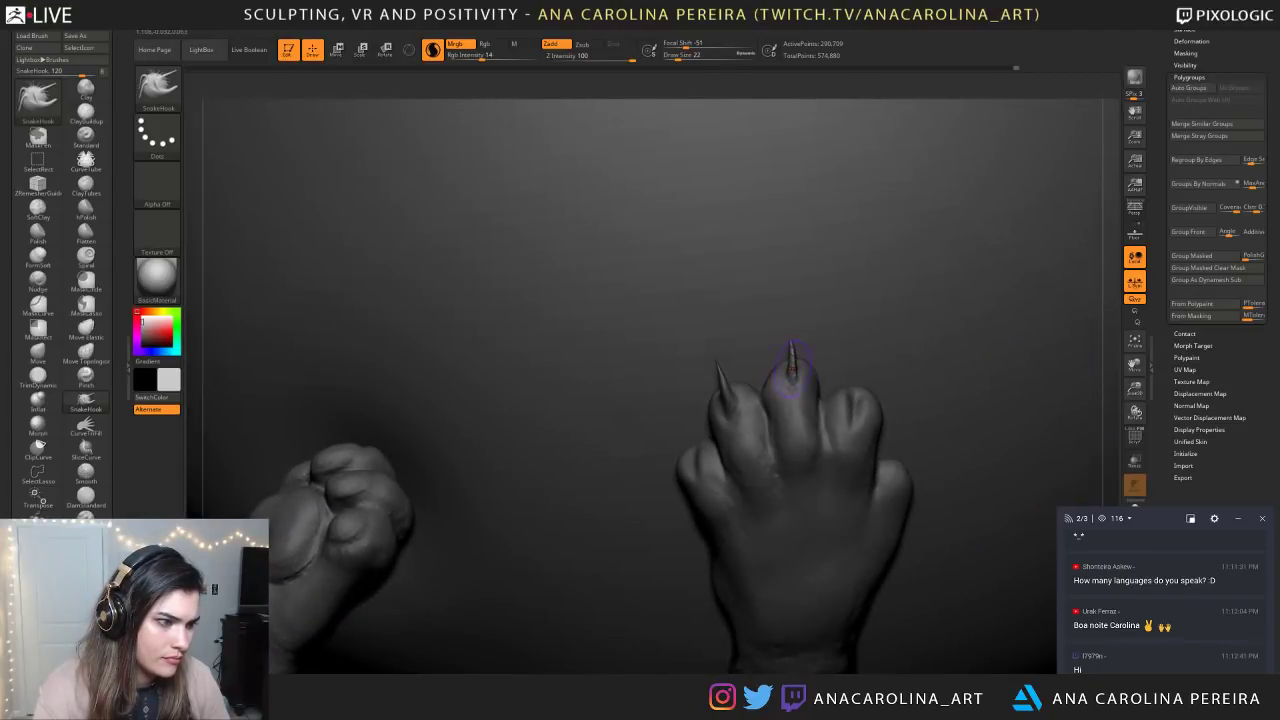
{"action": "left_click_drag", "start_coordinate": [940, 325], "coordinate": [1040, 314]}
{"action": "key", "text": "space"}
{"action": "left_click_drag", "start_coordinate": [800, 348], "coordinate": [797, 343]}
{"action": "key", "text": "space"}
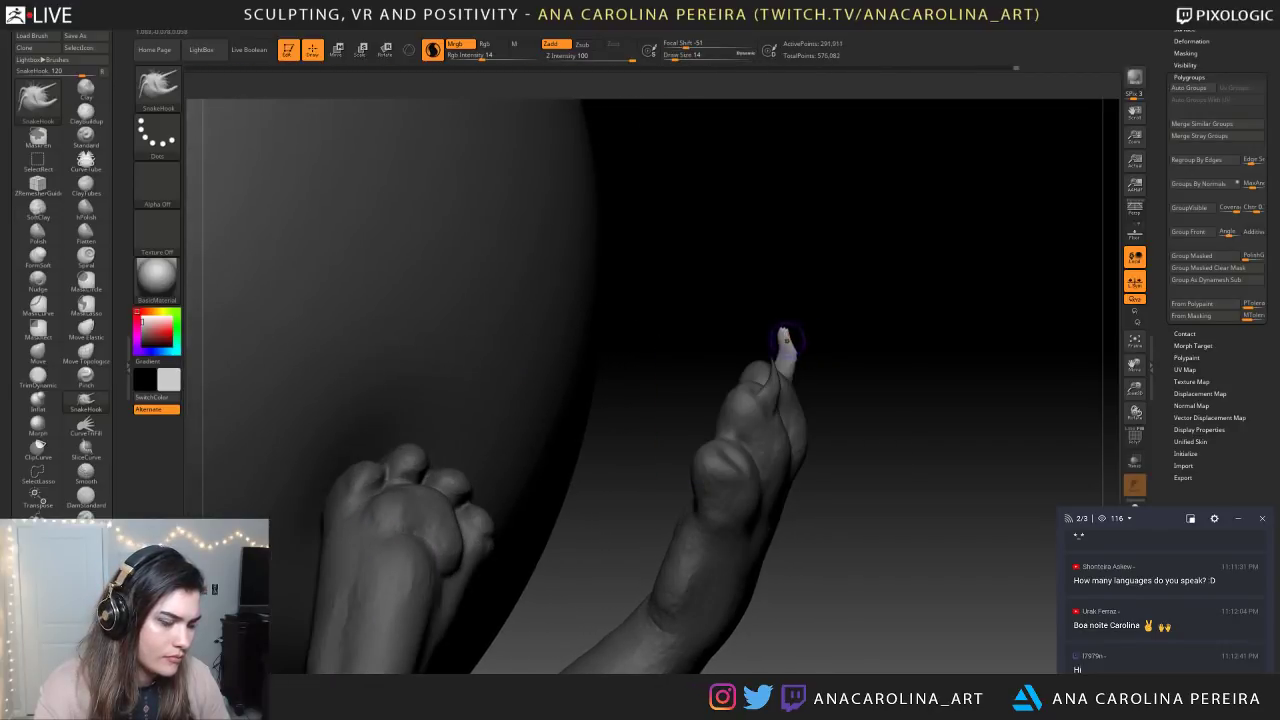
{"action": "key", "text": "shift"}
{"action": "key", "text": "space"}
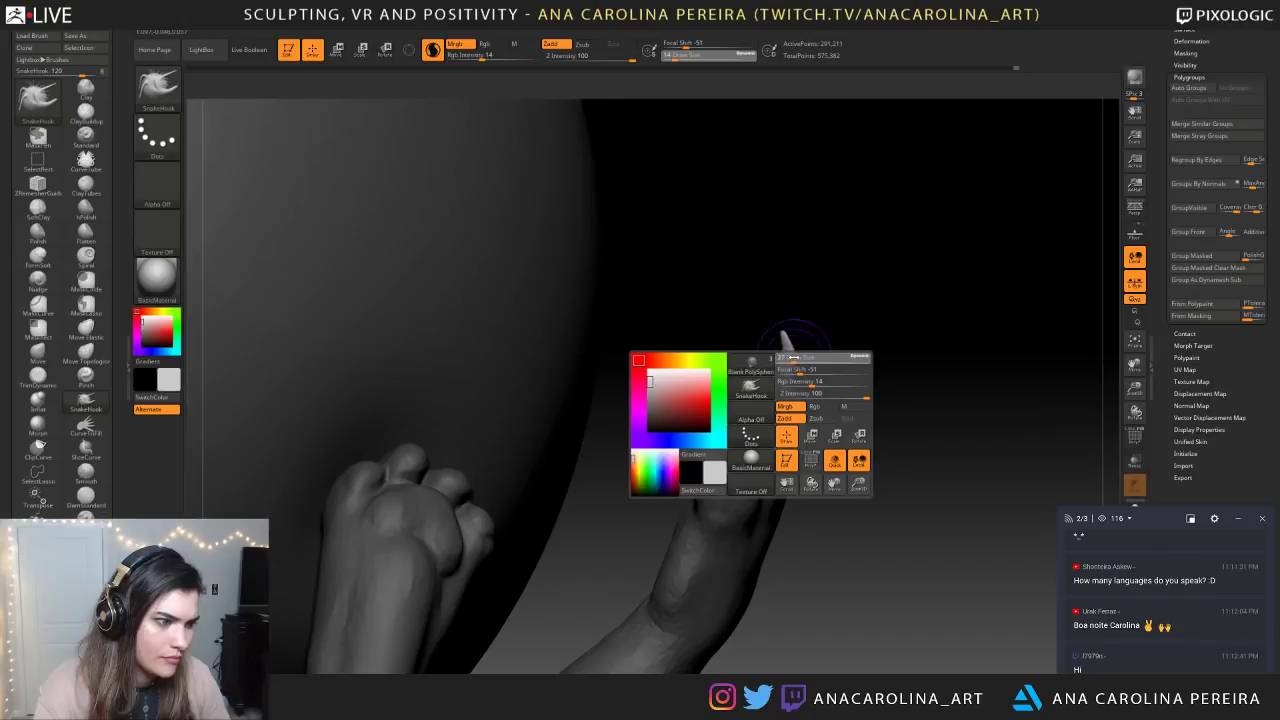
{"action": "key", "text": "ctrl"}
{"action": "key", "text": "ctrl+z"}
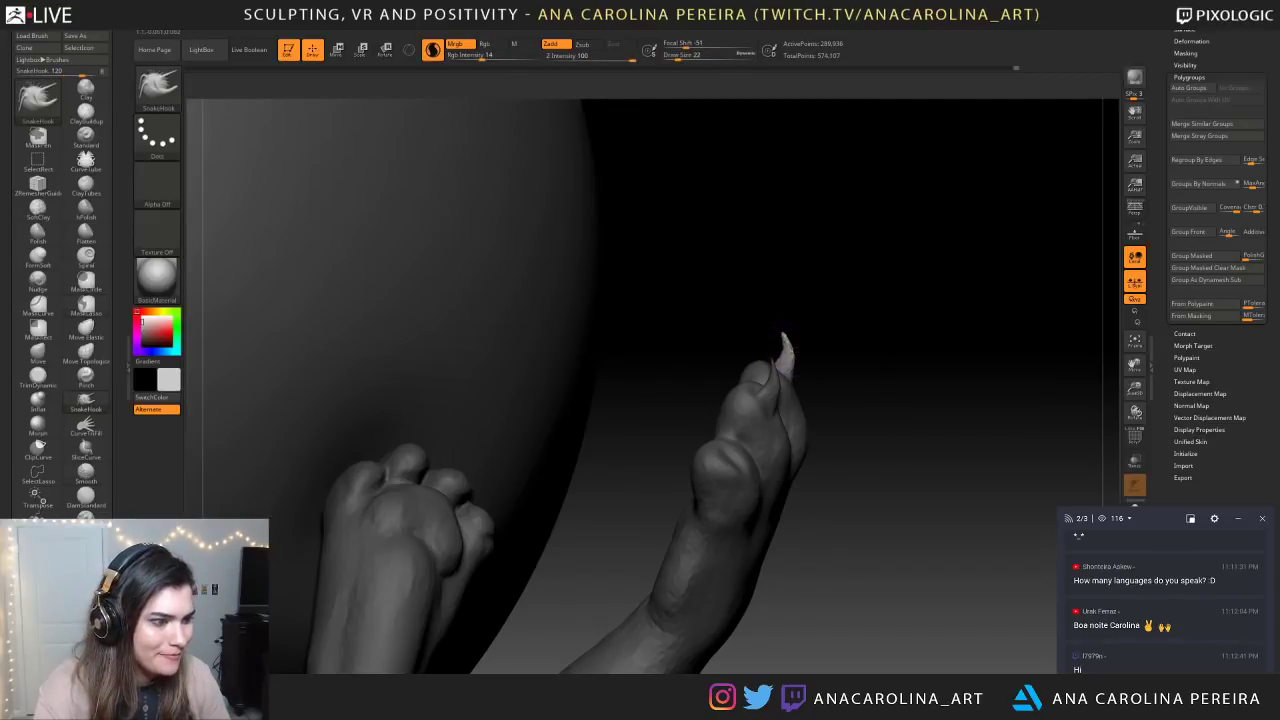
Smooth the middle toe's claw from base to tip and clear the mask
{"action": "key", "text": "shift"}
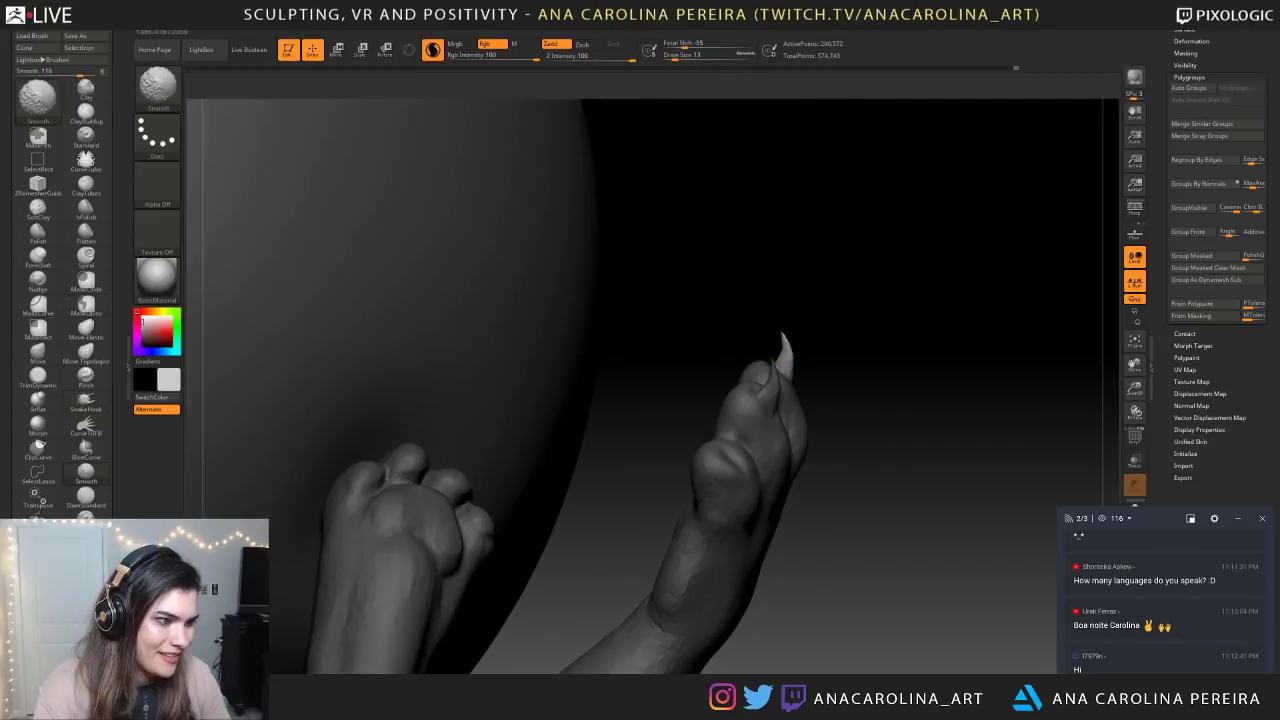
{"action": "mouse_move", "coordinate": [792, 380]}
{"action": "left_mouse_down", "text": "shift"}
{"action": "mouse_move", "coordinate": [788, 362]}
{"action": "mouse_move", "coordinate": [680, 347]}
{"action": "mouse_move", "coordinate": [540, 355]}
{"action": "mouse_move", "coordinate": [793, 350]}
{"action": "left_mouse_up", "text": "shift"}
{"action": "key", "text": "shift"}
{"action": "mouse_move", "coordinate": [480, 410]}
{"action": "right_mouse_down", "text": "ctrl"}
{"action": "mouse_move", "coordinate": [477, 326]}
{"action": "mouse_move", "coordinate": [523, 280]}
{"action": "mouse_move", "coordinate": [576, 285]}
{"action": "right_mouse_up", "text": "ctrl"}
{"action": "mouse_move", "coordinate": [934, 256]}
{"action": "right_mouse_down"}
{"action": "mouse_move", "coordinate": [949, 231]}
{"action": "mouse_move", "coordinate": [1015, 335]}
{"action": "right_mouse_up"}
{"action": "mouse_move", "coordinate": [1076, 288]}
{"action": "right_mouse_down"}
{"action": "mouse_move", "coordinate": [1097, 307]}
{"action": "mouse_move", "coordinate": [1049, 289]}
{"action": "right_mouse_up"}
Deepen the crease between the two clawed toes using the DamStandard brush at draw size 18
{"action": "key", "text": "b"}
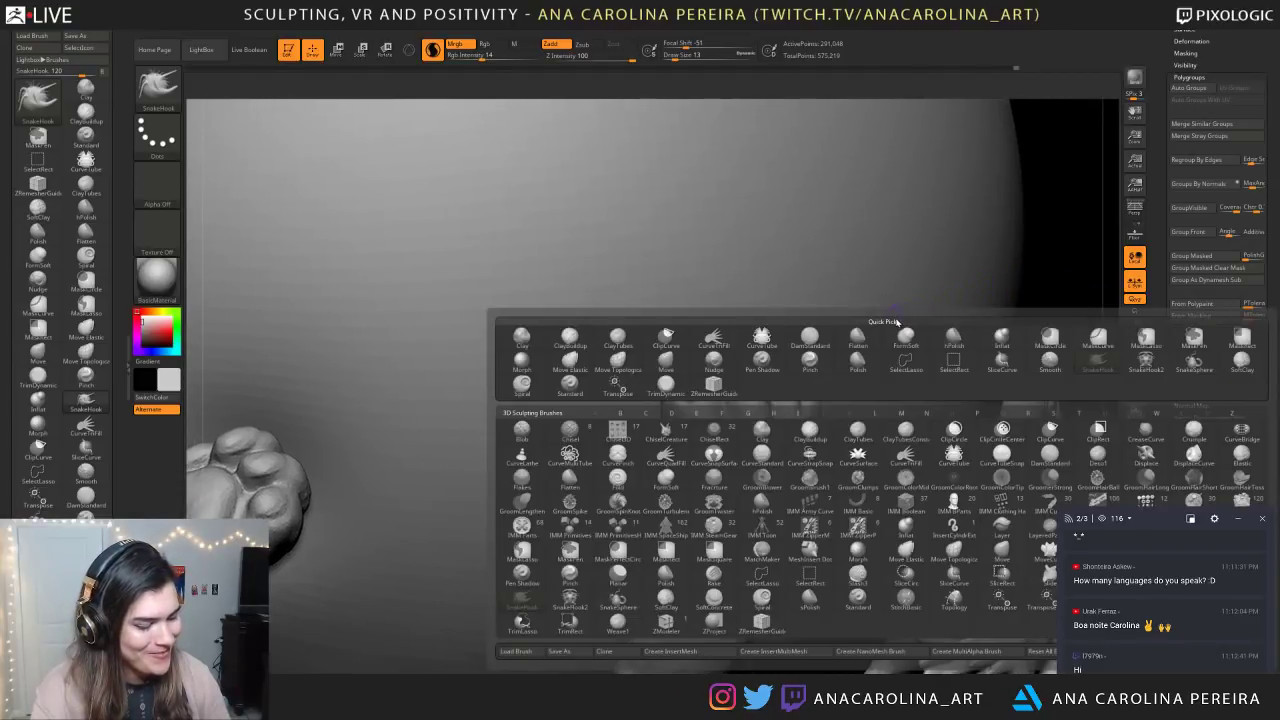
{"action": "key", "text": "d"}
{"action": "key", "text": "s"}
{"action": "key", "text": "space"}
{"action": "key", "text": "ctrl+z"}
{"action": "key", "text": "space"}
{"action": "left_click_drag", "start_coordinate": [735, 388], "coordinate": [724, 388]}
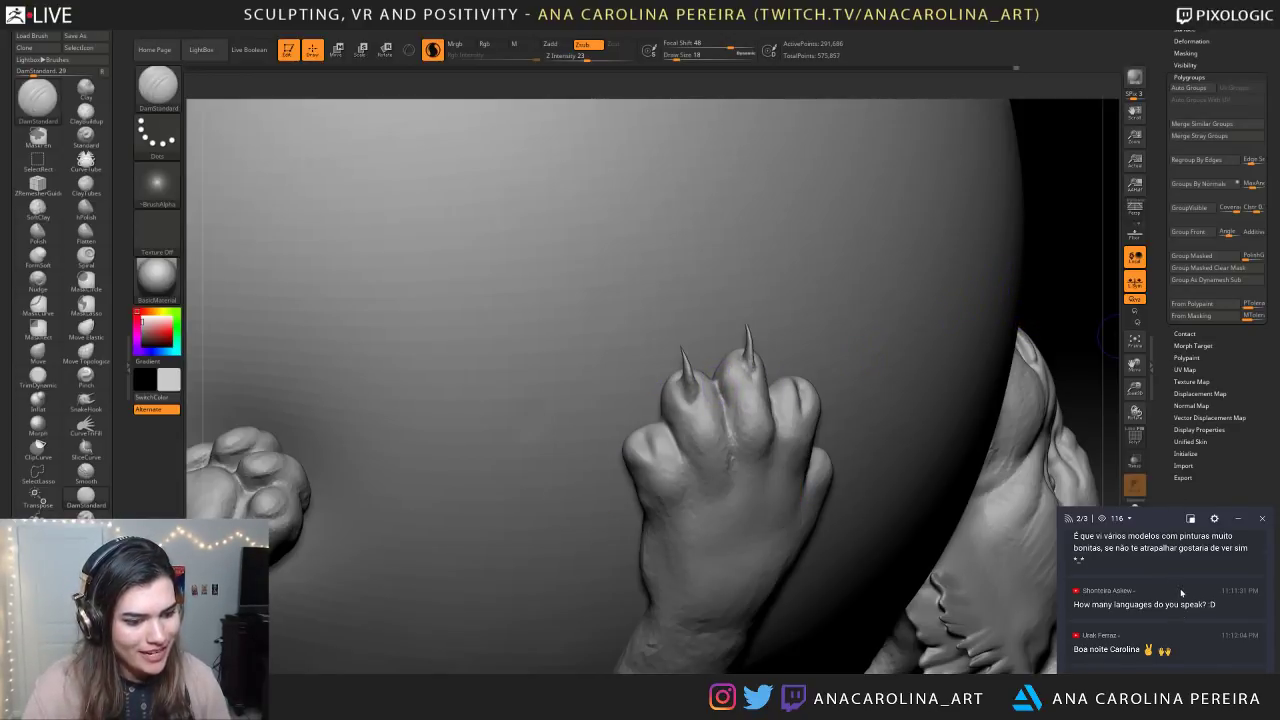
{"action": "scroll", "coordinate": [1130, 631], "scroll_direction": "up", "scroll_amount": 3}
{"action": "scroll", "coordinate": [1131, 618], "scroll_direction": "down", "scroll_amount": 3}
{"action": "scroll", "coordinate": [1135, 615], "scroll_direction": "up", "scroll_amount": 1}
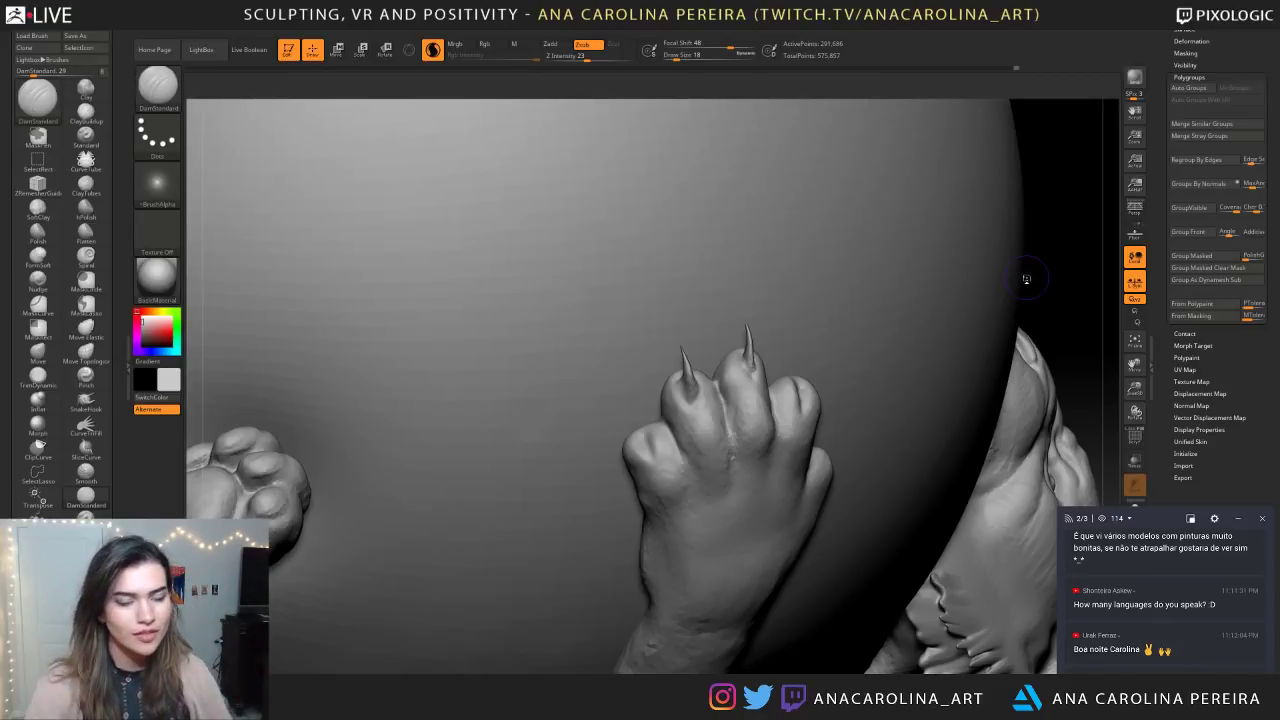
Mask the nail bed of the next toe beside the middle one at draw size 9 and invert the mask
{"action": "mouse_move", "coordinate": [1056, 284]}
{"action": "left_mouse_down", "text": "ctrl"}
{"action": "mouse_move", "coordinate": [1091, 300]}
{"action": "mouse_move", "coordinate": [1017, 240]}
{"action": "mouse_move", "coordinate": [955, 300]}
{"action": "mouse_move", "coordinate": [900, 283]}
{"action": "mouse_move", "coordinate": [929, 266]}
{"action": "mouse_move", "coordinate": [989, 401]}
{"action": "mouse_move", "coordinate": [858, 317]}
{"action": "left_mouse_up", "text": "ctrl"}
{"action": "mouse_move", "coordinate": [1097, 320]}
{"action": "left_mouse_down"}
{"action": "mouse_move", "coordinate": [1180, 318]}
{"action": "mouse_move", "coordinate": [880, 298]}
{"action": "mouse_move", "coordinate": [900, 345]}
{"action": "mouse_move", "coordinate": [877, 353]}
{"action": "mouse_move", "coordinate": [963, 363]}
{"action": "mouse_move", "coordinate": [930, 424]}
{"action": "left_mouse_up"}
{"action": "key", "text": "space"}
{"action": "left_click_drag", "start_coordinate": [975, 360], "coordinate": [968, 360]}
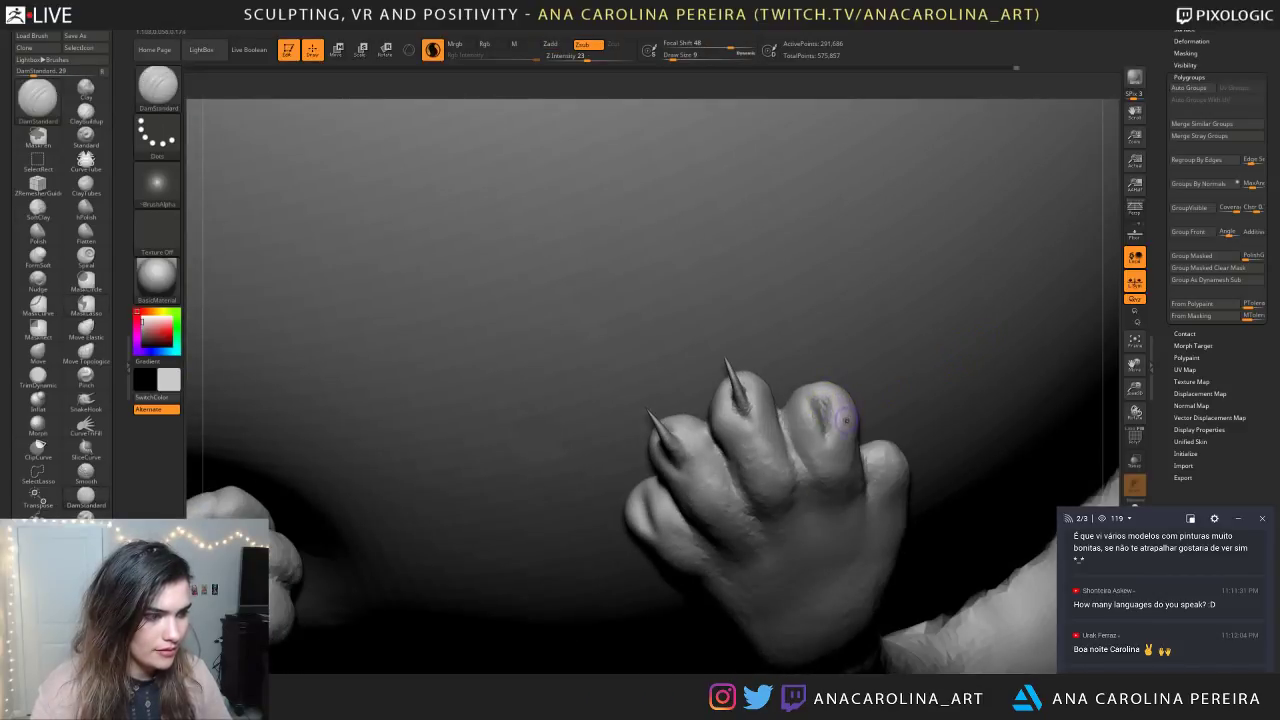
{"action": "left_click", "coordinate": [1098, 380], "text": "ctrl"}
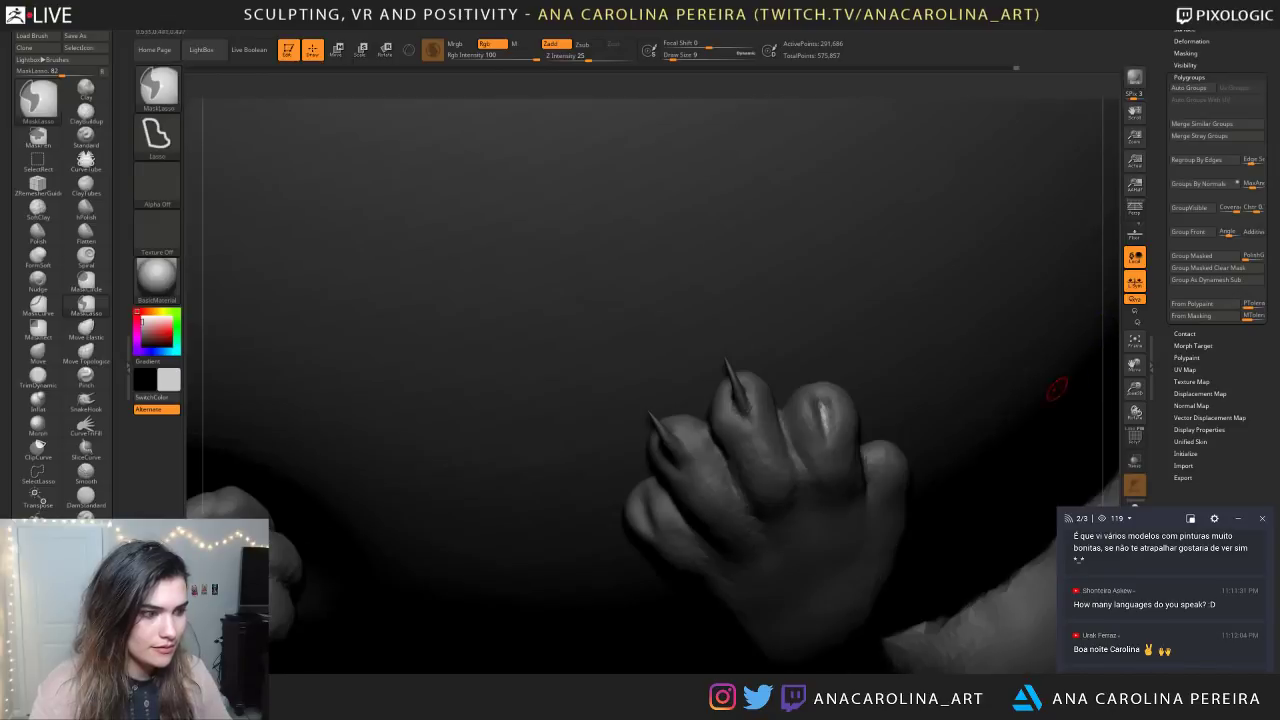
{"action": "left_click_drag", "start_coordinate": [828, 403], "coordinate": [850, 432], "text": "ctrl"}
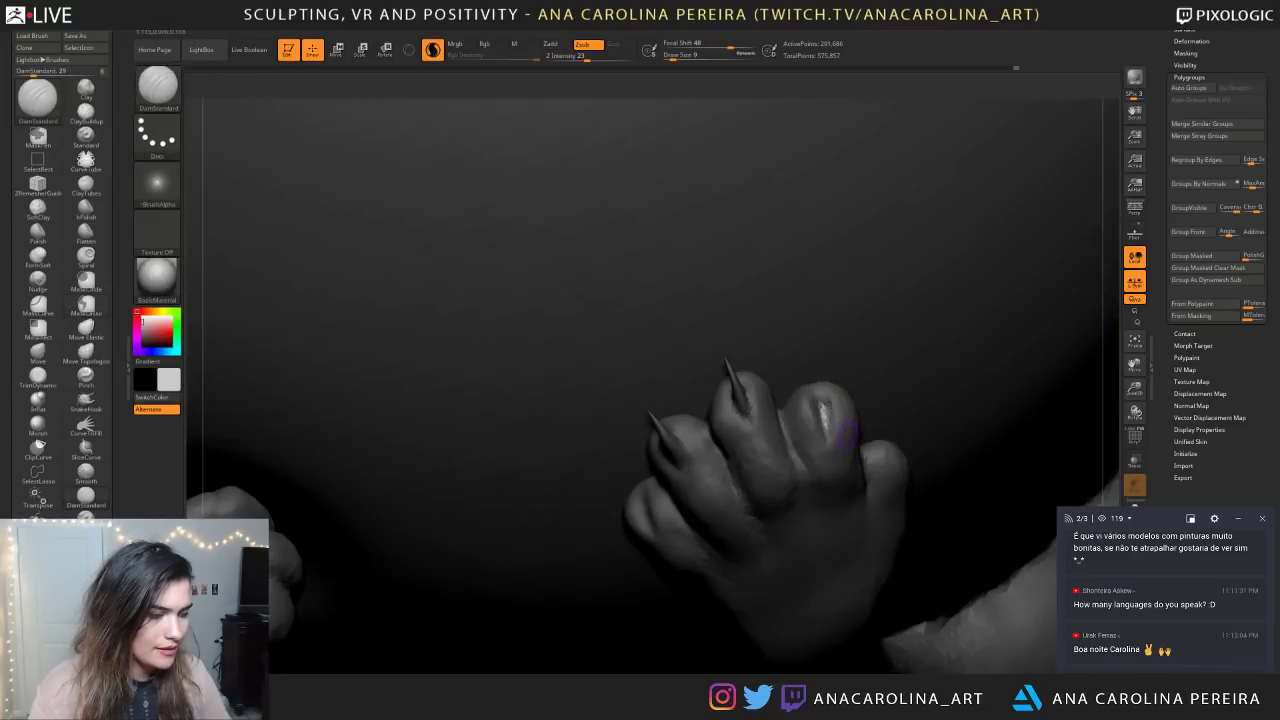
Increase the DamStandard draw size to 25 and make a stroke on the unmasked nail
{"action": "mouse_move", "coordinate": [1096, 370]}
{"action": "left_mouse_down"}
{"action": "mouse_move", "coordinate": [1046, 357]}
{"action": "mouse_move", "coordinate": [1019, 395]}
{"action": "left_mouse_up"}
{"action": "key", "text": "space"}
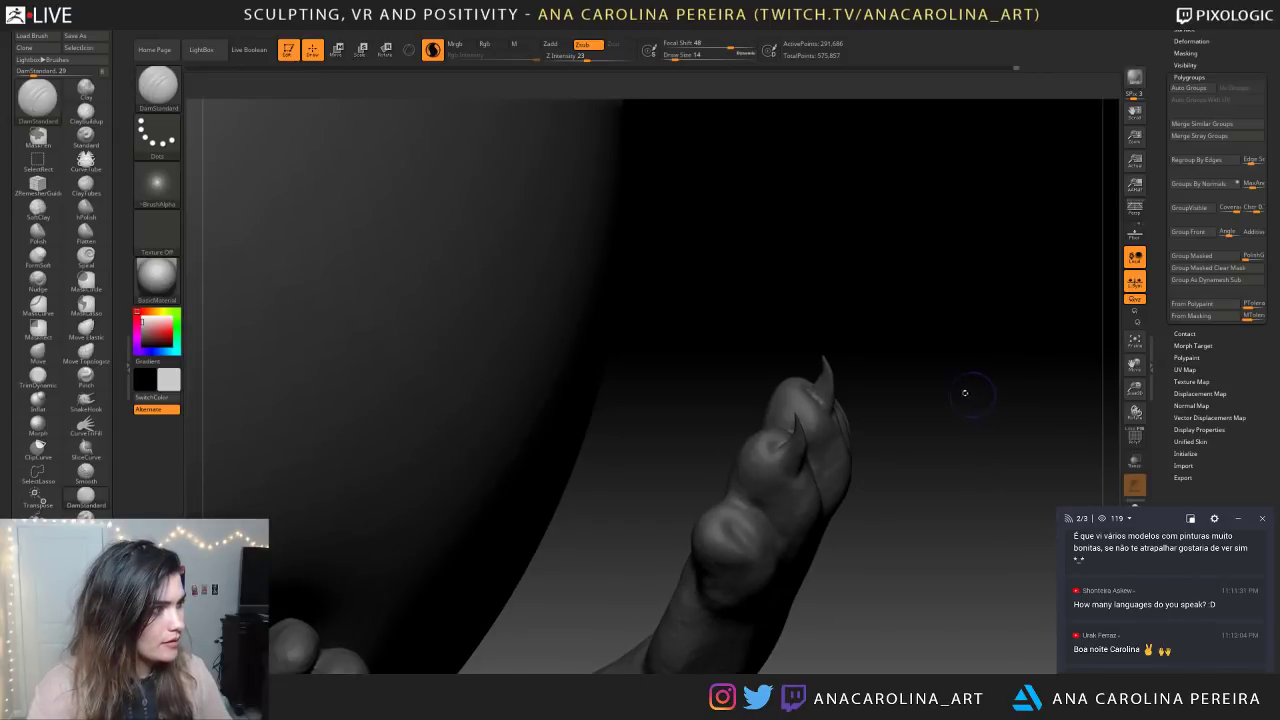
{"action": "key", "text": "space"}
{"action": "left_click_drag", "start_coordinate": [852, 404], "coordinate": [866, 403]}
{"action": "left_click_drag", "start_coordinate": [870, 402], "coordinate": [784, 410]}
{"action": "left_click_drag", "start_coordinate": [831, 405], "coordinate": [832, 412]}
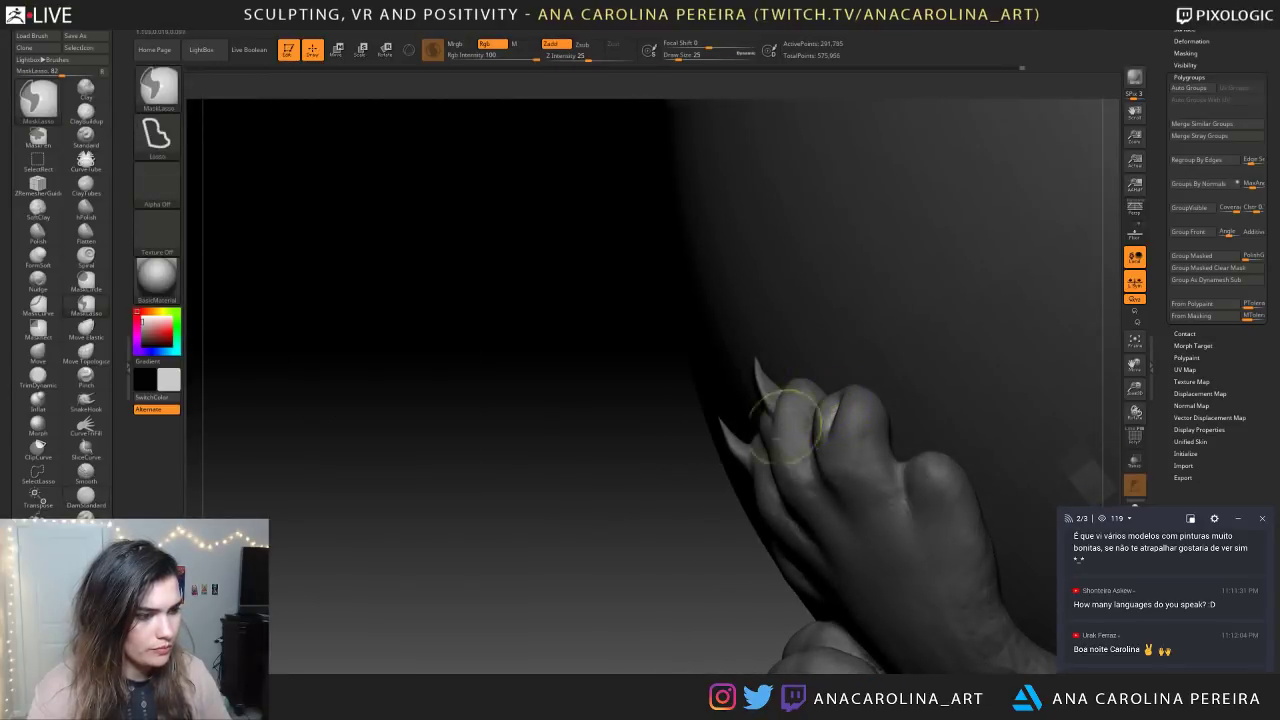
Pull the unmasked nail into a pointed third claw with the SnakeHook brush, reducing the draw size to 18
{"action": "key", "text": "b"}
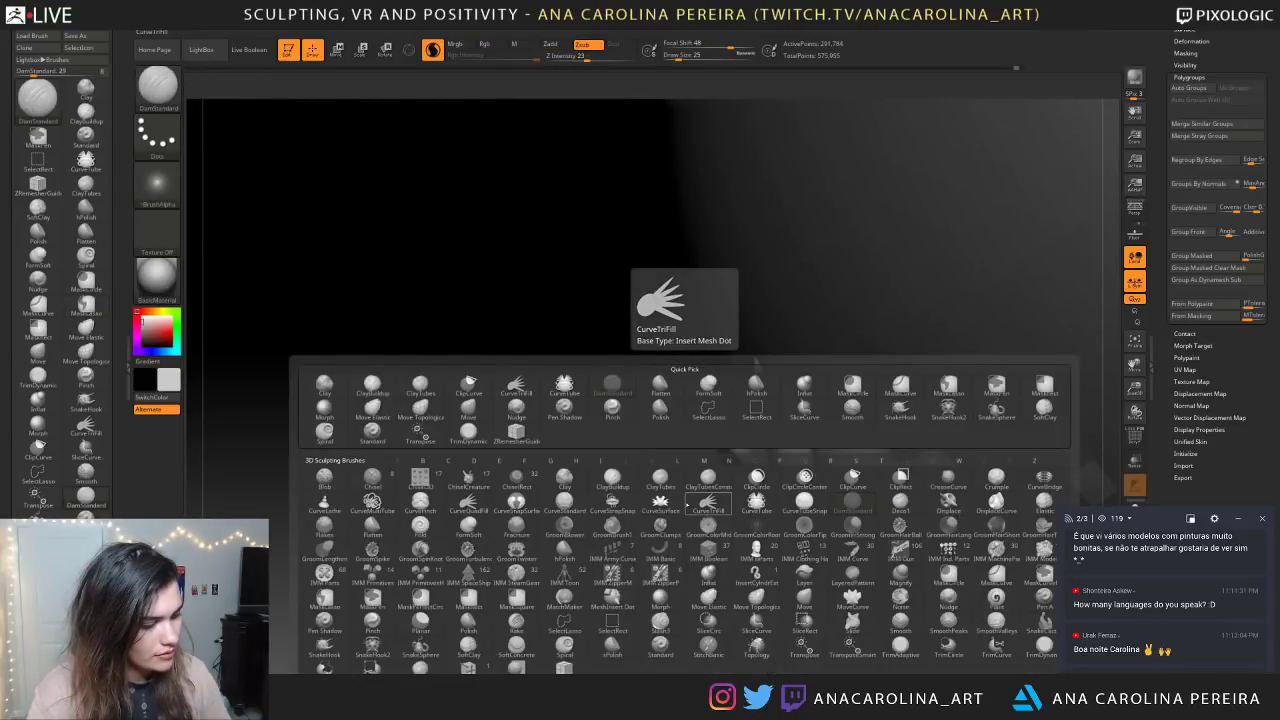
{"action": "key", "text": "s"}
{"action": "key", "text": "h"}
{"action": "left_click_drag", "start_coordinate": [650, 540], "coordinate": [629, 557]}
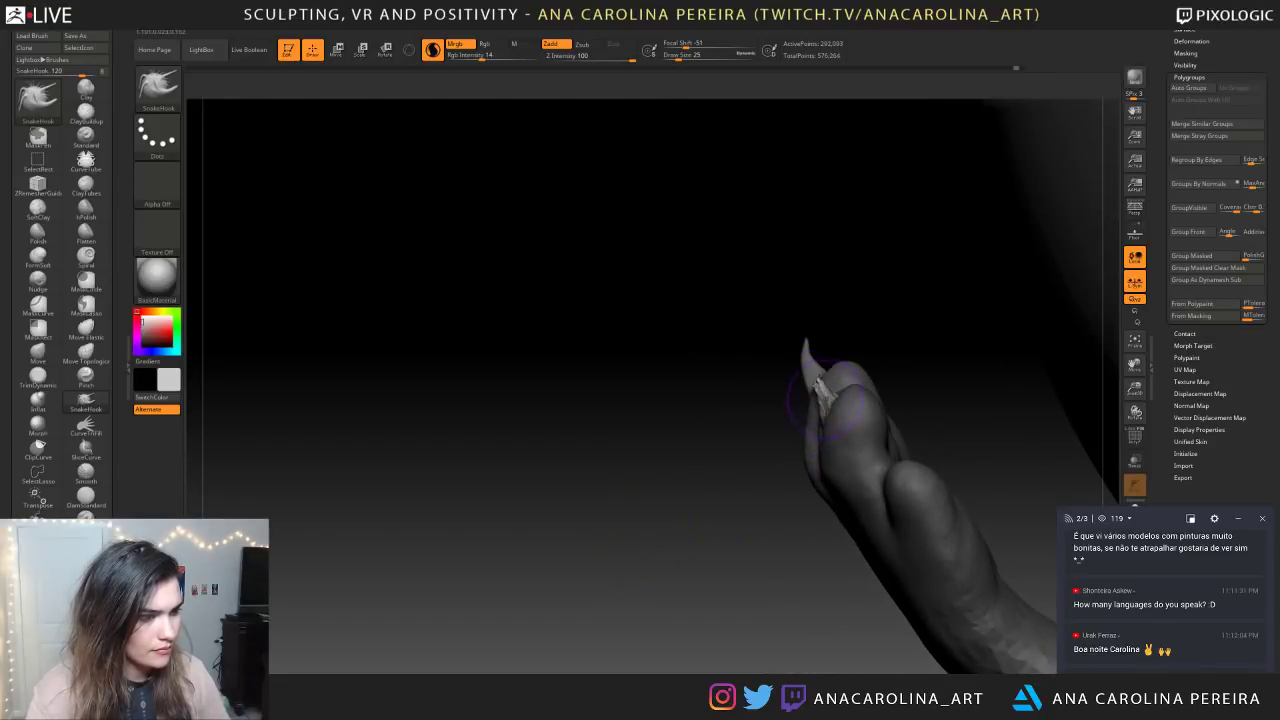
{"action": "key", "text": "space"}
{"action": "left_click_drag", "start_coordinate": [822, 386], "coordinate": [816, 384]}
{"action": "left_click_drag", "start_coordinate": [700, 400], "coordinate": [800, 420]}
{"action": "left_click_drag", "start_coordinate": [720, 290], "coordinate": [731, 310]}
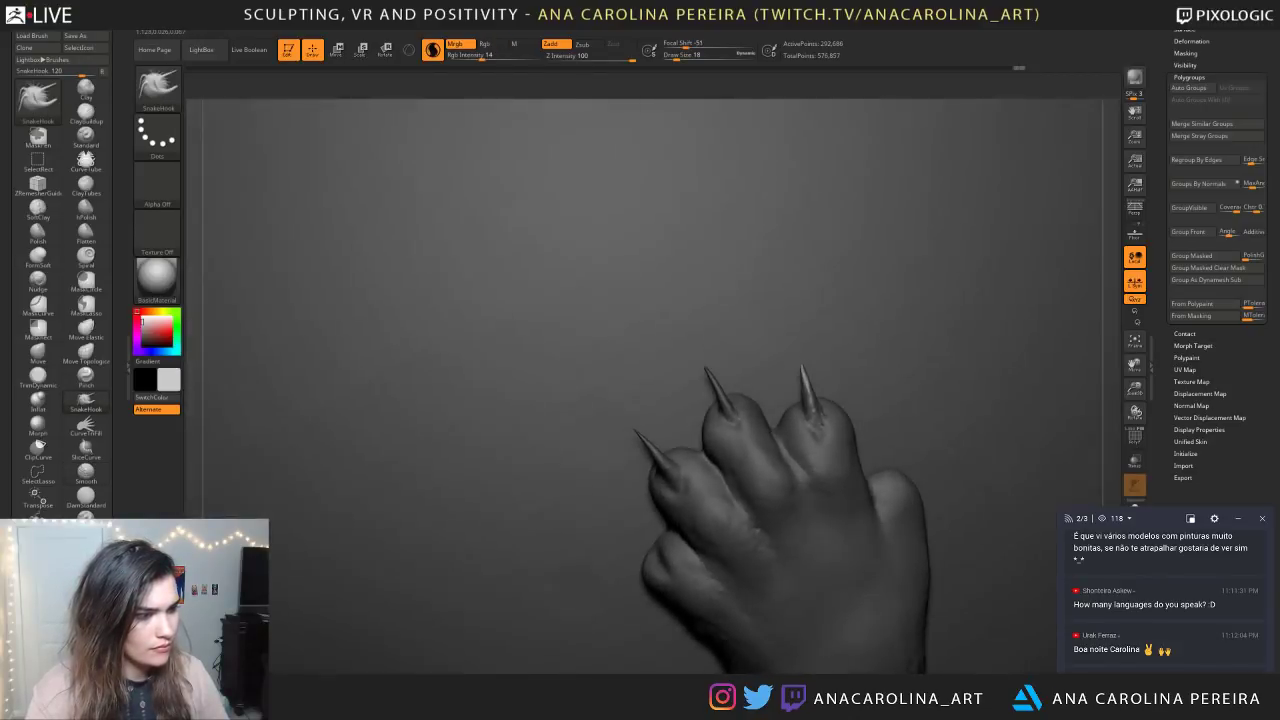
Smooth and refine the third claw's shape and clear the mask
{"action": "left_click_drag", "start_coordinate": [808, 385], "coordinate": [815, 408], "text": "shift"}
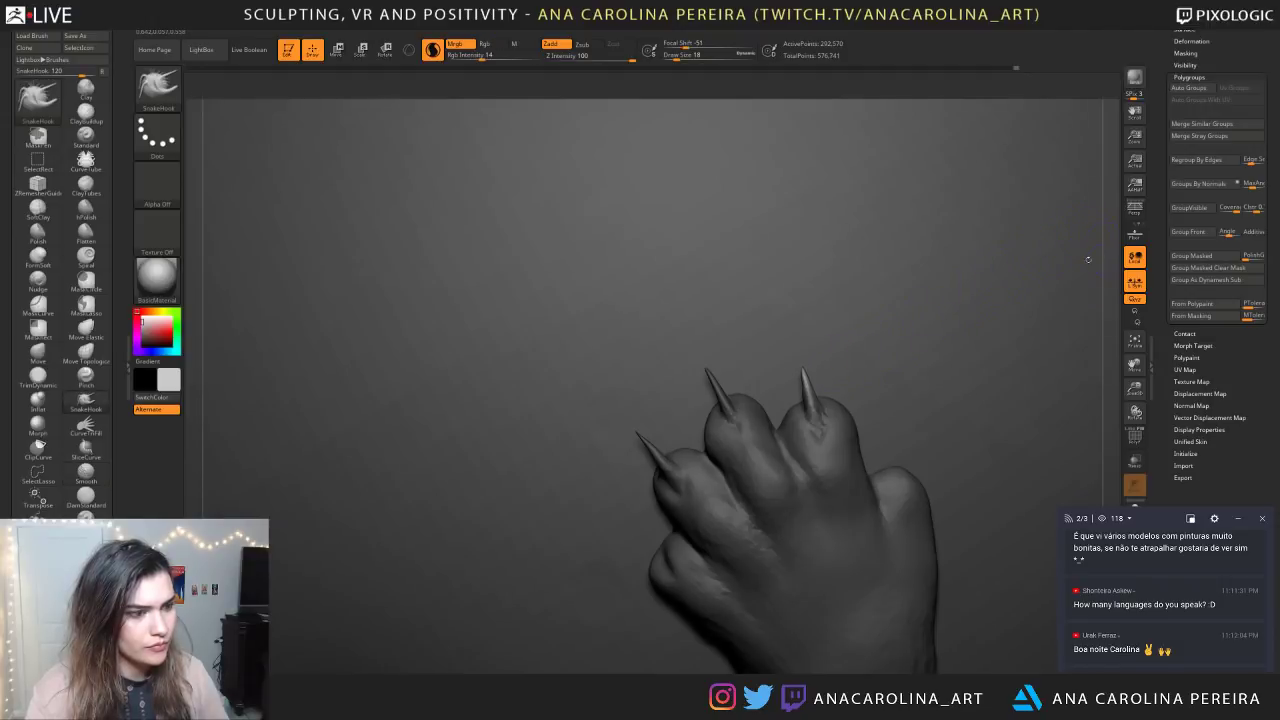
{"action": "left_click_drag", "start_coordinate": [1096, 256], "coordinate": [1029, 293]}
{"action": "left_click_drag", "start_coordinate": [915, 302], "coordinate": [868, 315]}
{"action": "left_click_drag", "start_coordinate": [809, 371], "coordinate": [818, 408]}
{"action": "mouse_move", "coordinate": [820, 300]}
{"action": "left_mouse_down"}
{"action": "mouse_move", "coordinate": [894, 311]}
{"action": "mouse_move", "coordinate": [985, 400]}
{"action": "mouse_move", "coordinate": [1035, 316]}
{"action": "mouse_move", "coordinate": [1092, 322]}
{"action": "left_mouse_up"}
{"action": "right_click_drag", "start_coordinate": [1010, 335], "coordinate": [1006, 372], "text": "ctrl"}
{"action": "left_click_drag", "start_coordinate": [1006, 372], "coordinate": [1000, 395]}
Reduce the draw size to 6, mask the nail bed on the outer toe beside the first claw, and invert the mask
{"action": "key", "text": "space"}
{"action": "left_click", "coordinate": [1000, 395]}
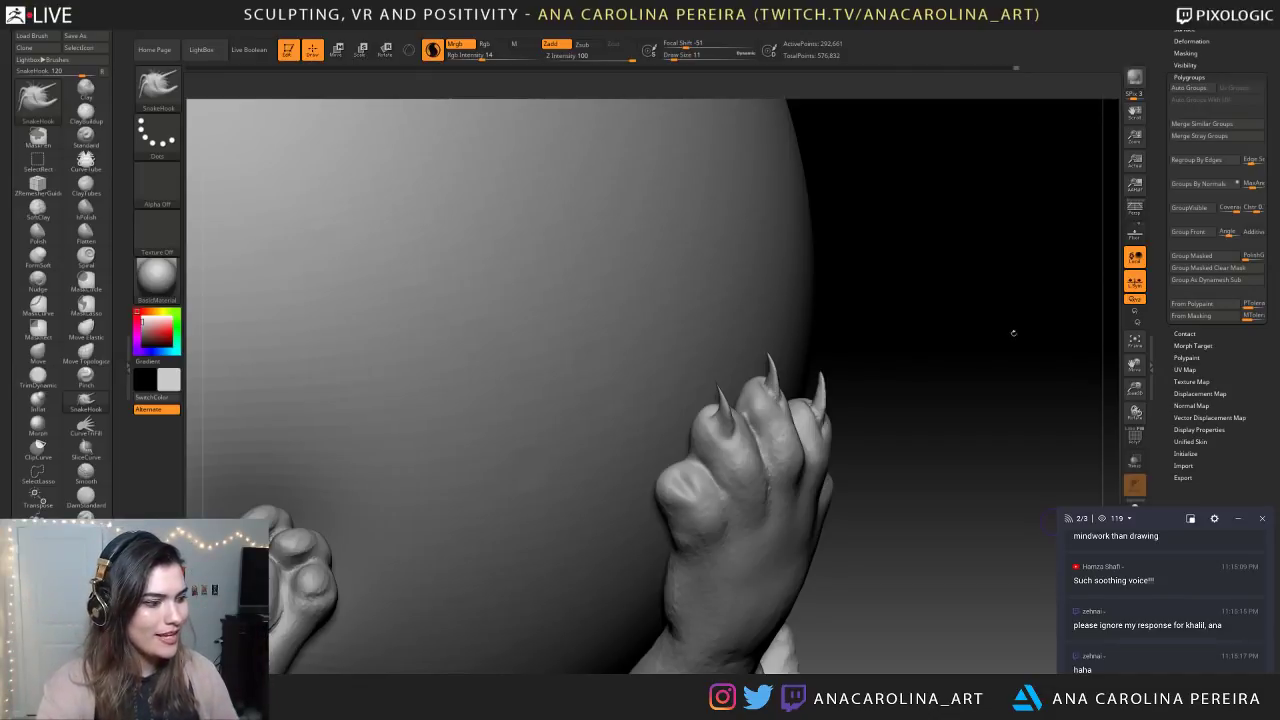
{"action": "left_click_drag", "start_coordinate": [1049, 430], "coordinate": [760, 388]}
{"action": "left_click_drag", "start_coordinate": [353, 495], "coordinate": [358, 533]}
{"action": "left_click_drag", "start_coordinate": [884, 490], "coordinate": [862, 480]}
{"action": "right_click", "coordinate": [872, 485]}
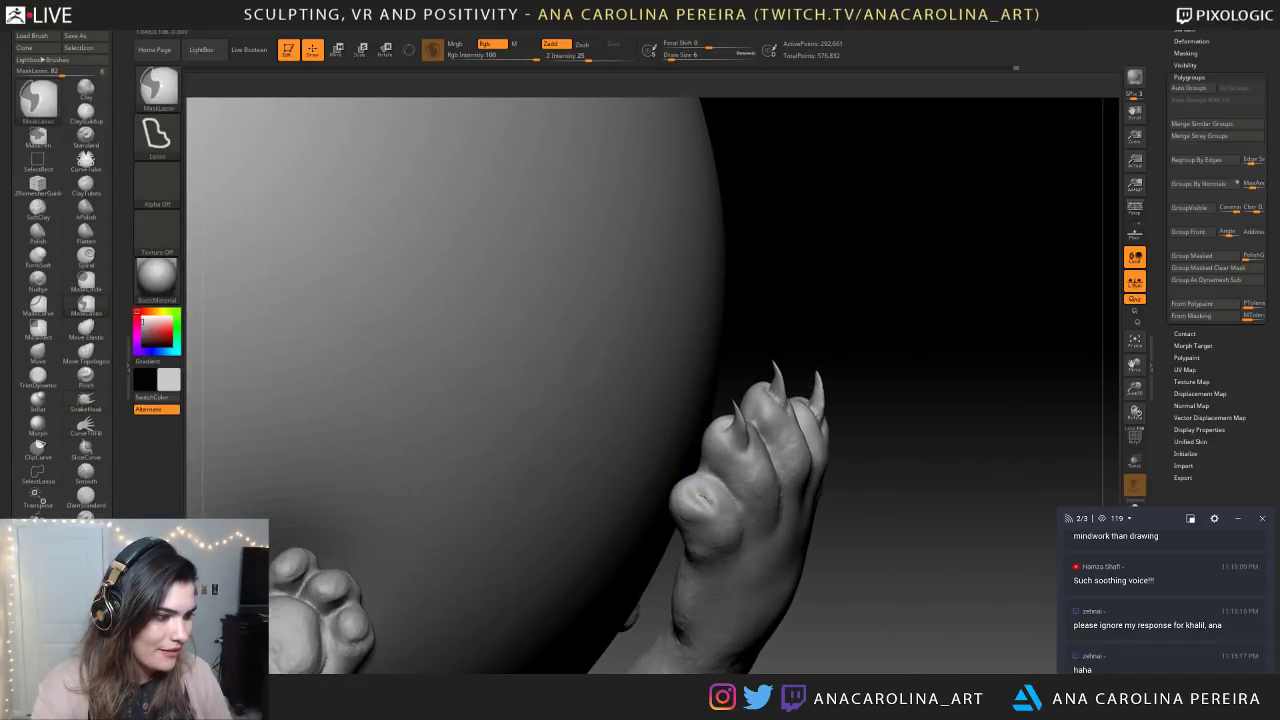
{"action": "right_click_drag", "start_coordinate": [709, 494], "coordinate": [700, 496]}
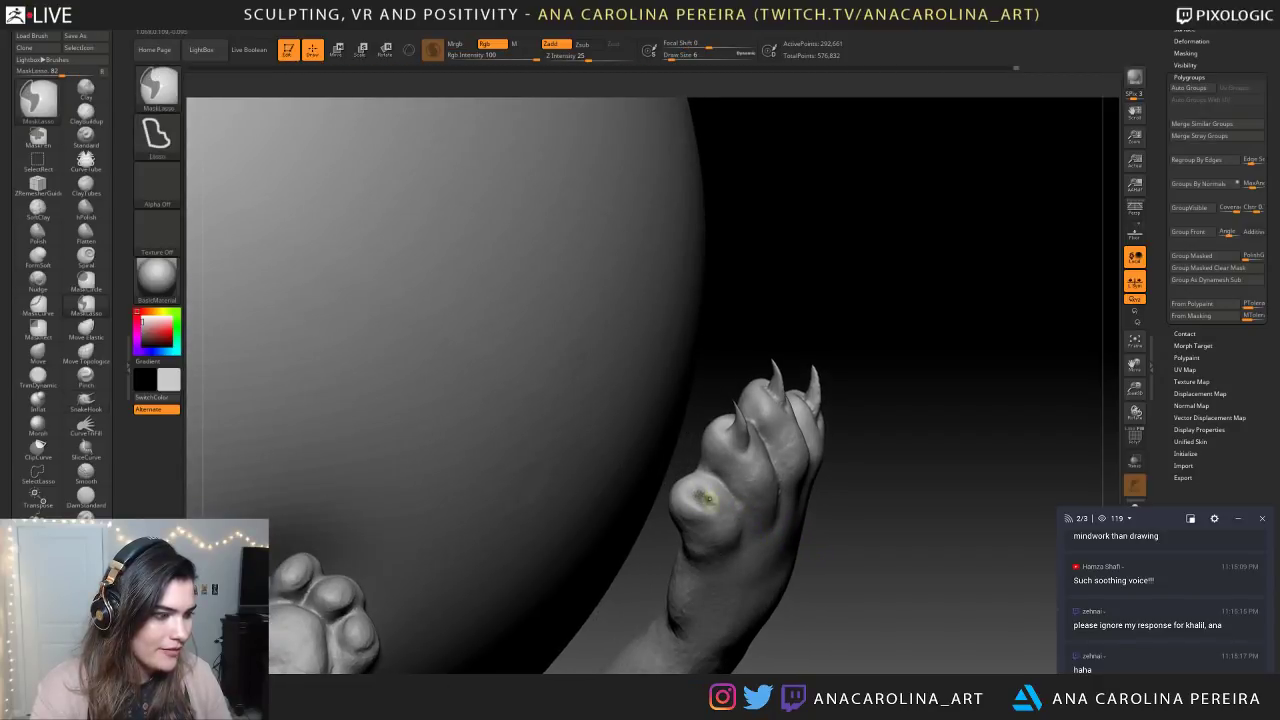
{"action": "left_click", "coordinate": [829, 568], "text": "ctrl"}
Pull the outer toe's unmasked nail into a claw with the SnakeHook brush at draw size 25 and smooth it
{"action": "mouse_move", "coordinate": [829, 544]}
{"action": "left_mouse_down"}
{"action": "mouse_move", "coordinate": [780, 540]}
{"action": "mouse_move", "coordinate": [817, 573]}
{"action": "left_mouse_up"}
{"action": "key", "text": "space"}
{"action": "left_click_drag", "start_coordinate": [850, 508], "coordinate": [813, 490]}
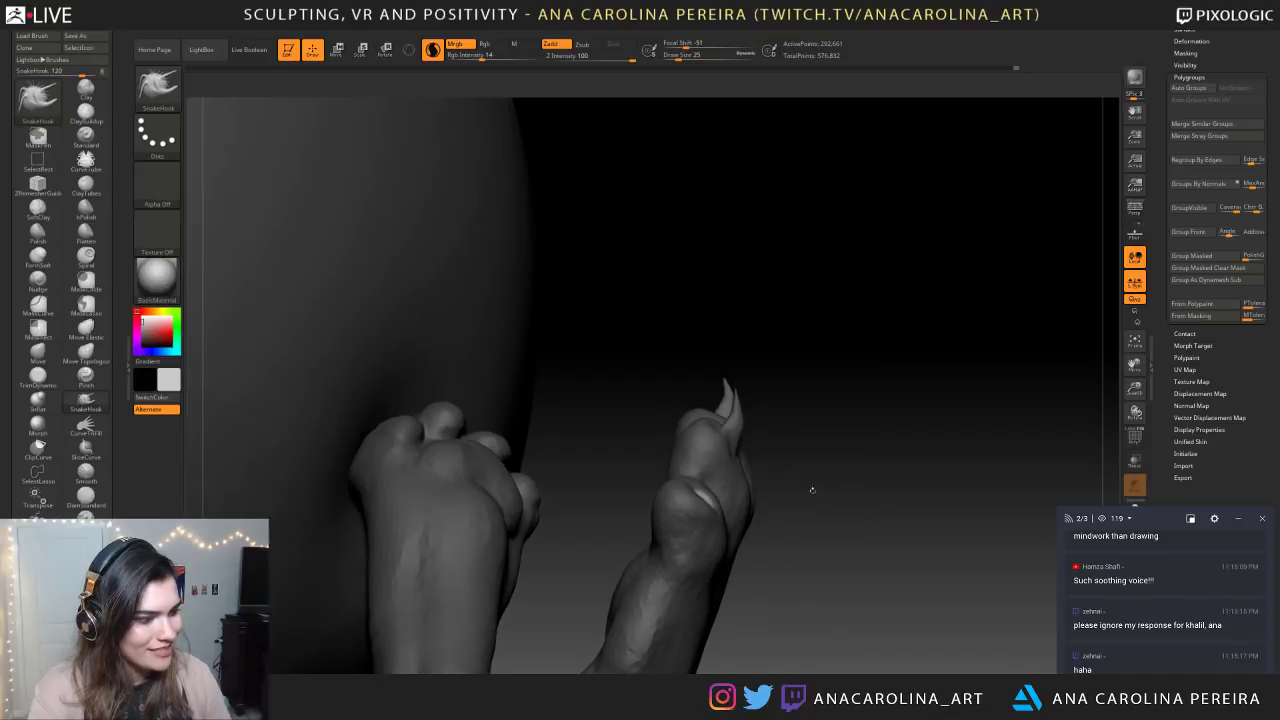
{"action": "left_click_drag", "start_coordinate": [704, 500], "coordinate": [711, 465]}
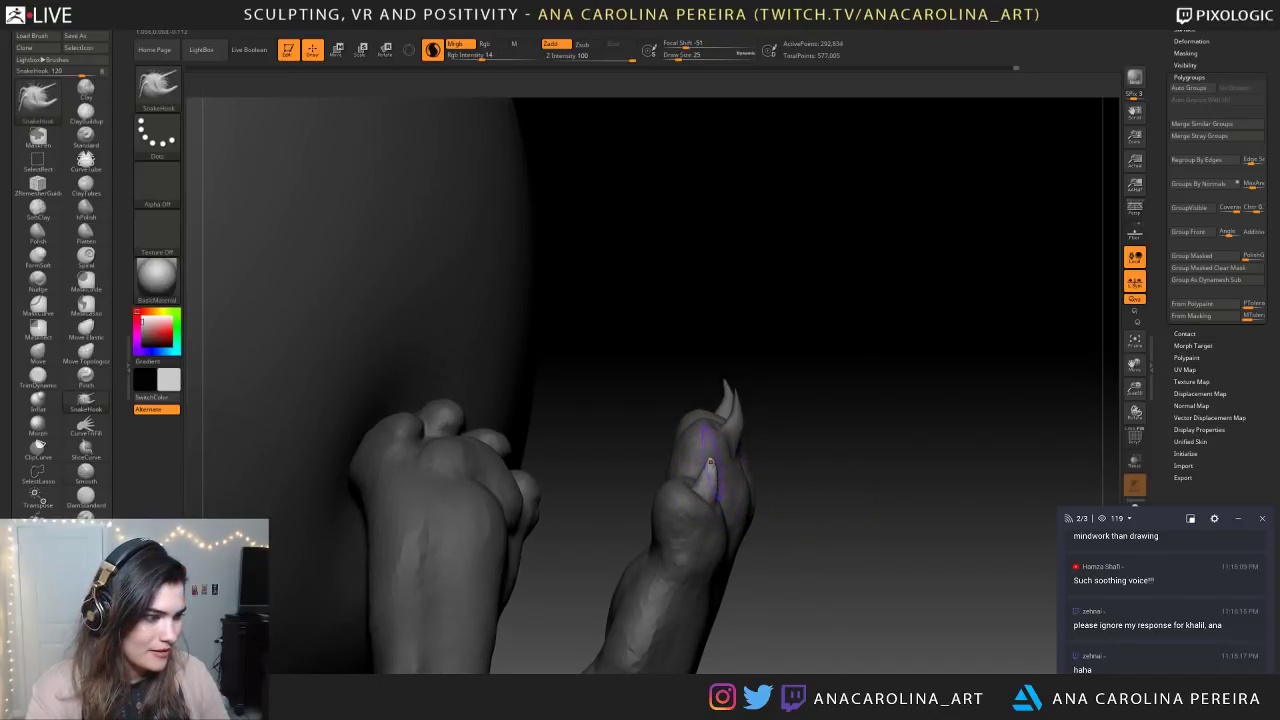
{"action": "left_click_drag", "start_coordinate": [712, 475], "coordinate": [714, 468], "text": "shift"}
{"action": "left_click_drag", "start_coordinate": [810, 515], "coordinate": [716, 470]}
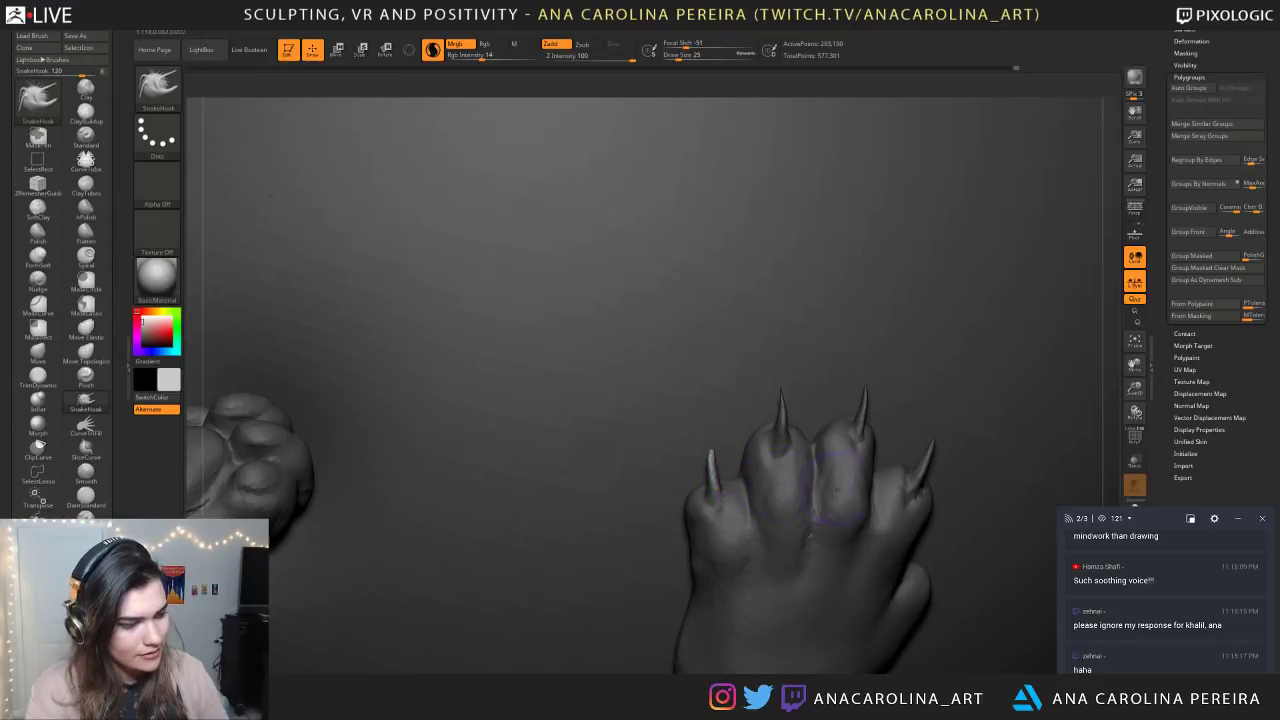
Clear the mask left on the mesh around the outer toe's new claw
{"action": "mouse_move", "coordinate": [1087, 422]}
{"action": "right_mouse_down"}
{"action": "mouse_move", "coordinate": [1040, 291]}
{"action": "mouse_move", "coordinate": [1043, 331]}
{"action": "mouse_move", "coordinate": [1005, 300]}
{"action": "mouse_move", "coordinate": [1010, 312]}
{"action": "mouse_move", "coordinate": [1005, 262]}
{"action": "right_mouse_up"}
{"action": "right_click_drag", "start_coordinate": [937, 203], "coordinate": [1018, 126]}
{"action": "left_click_drag", "start_coordinate": [1018, 126], "coordinate": [1034, 142]}
{"action": "key", "text": "ctrl+z"}
{"action": "right_click_drag", "start_coordinate": [1040, 140], "coordinate": [953, 144]}
Carve the creases between the clawed toes with the DamStandard brush at draw size 14 and smooth them
{"action": "key", "text": "b"}
{"action": "key", "text": "d"}
{"action": "key", "text": "s"}
{"action": "right_click_drag", "start_coordinate": [949, 380], "coordinate": [947, 345]}
{"action": "key", "text": "s"}
{"action": "left_click", "coordinate": [818, 414]}
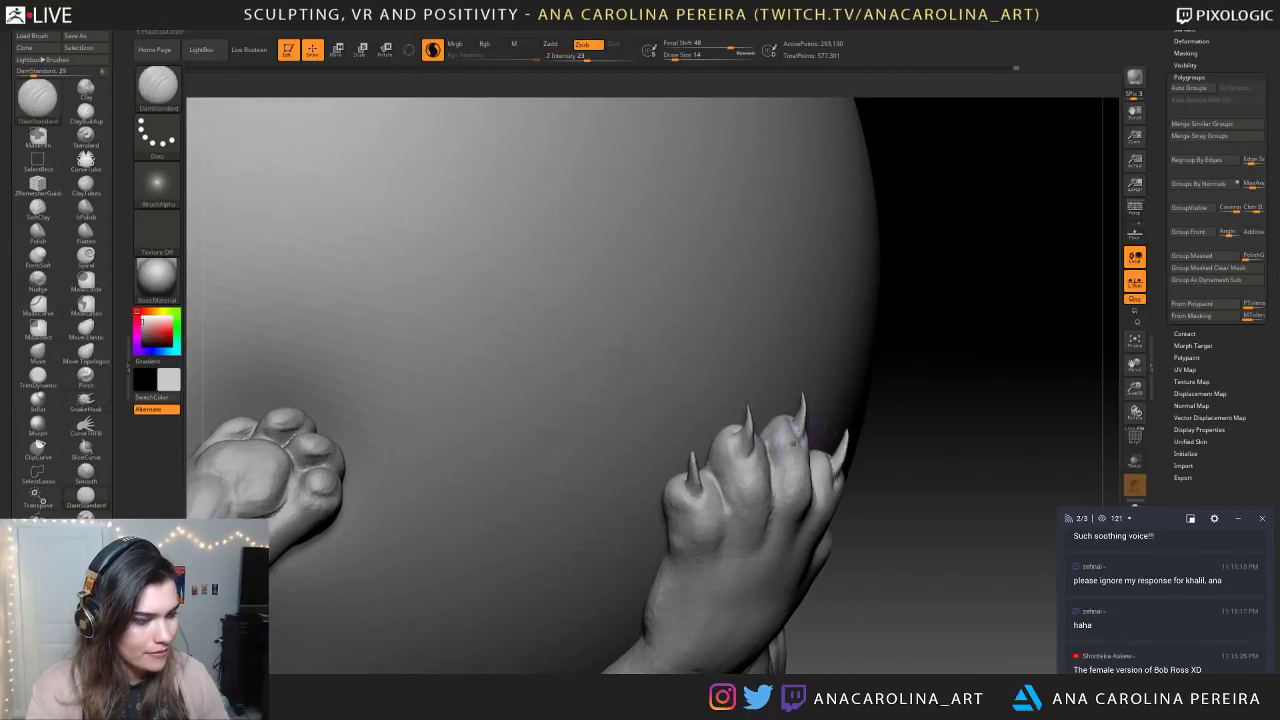
{"action": "left_click_drag", "start_coordinate": [746, 432], "coordinate": [733, 443]}
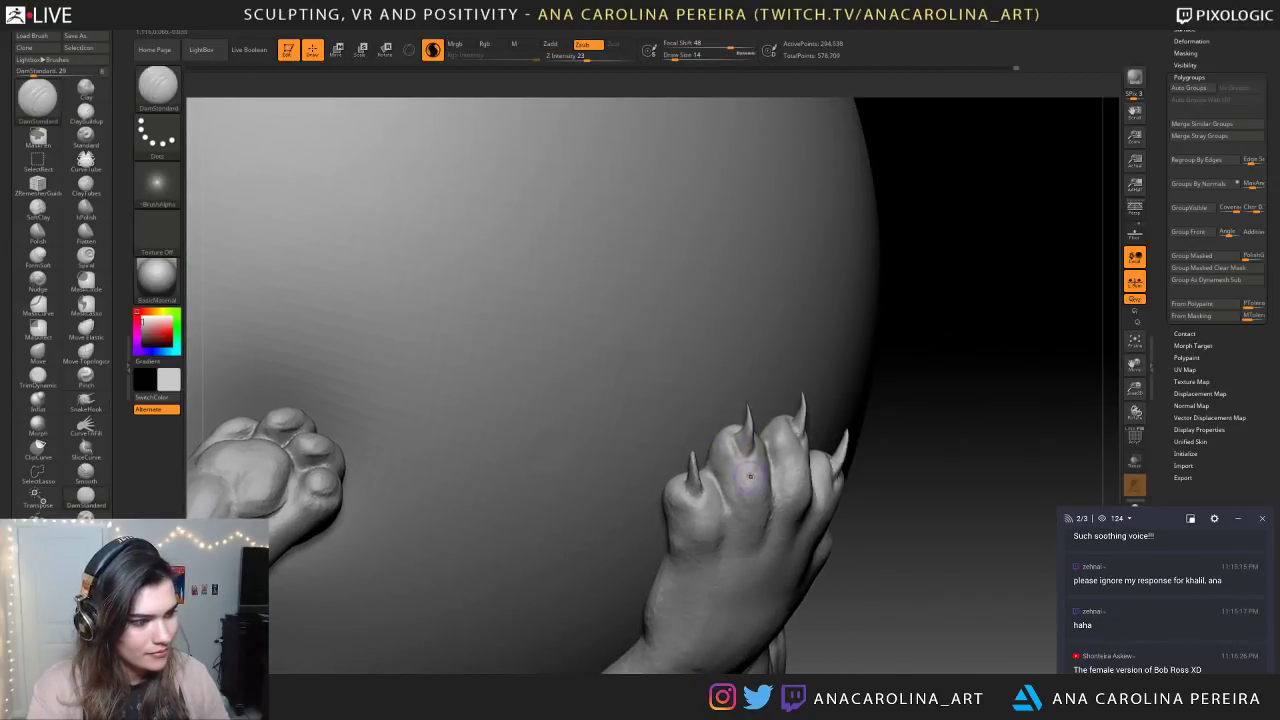
{"action": "left_click_drag", "start_coordinate": [807, 484], "coordinate": [790, 479], "text": "shift"}
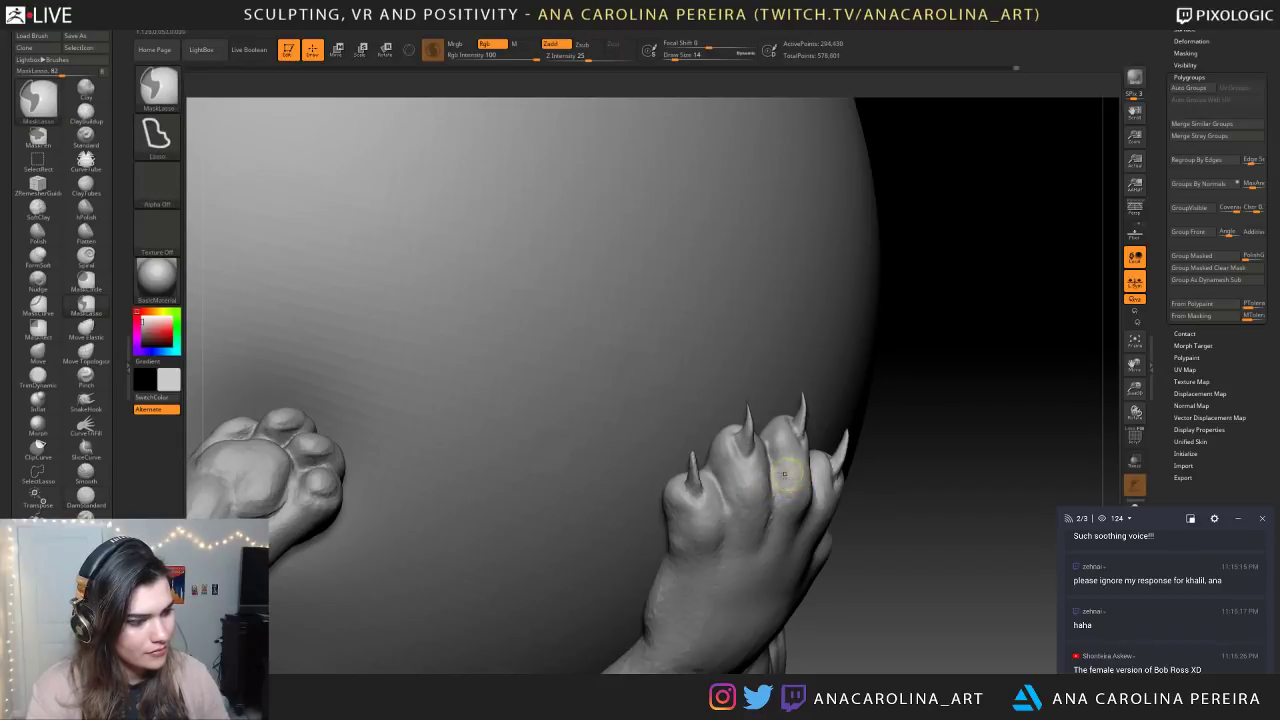
{"action": "key", "text": "s"}
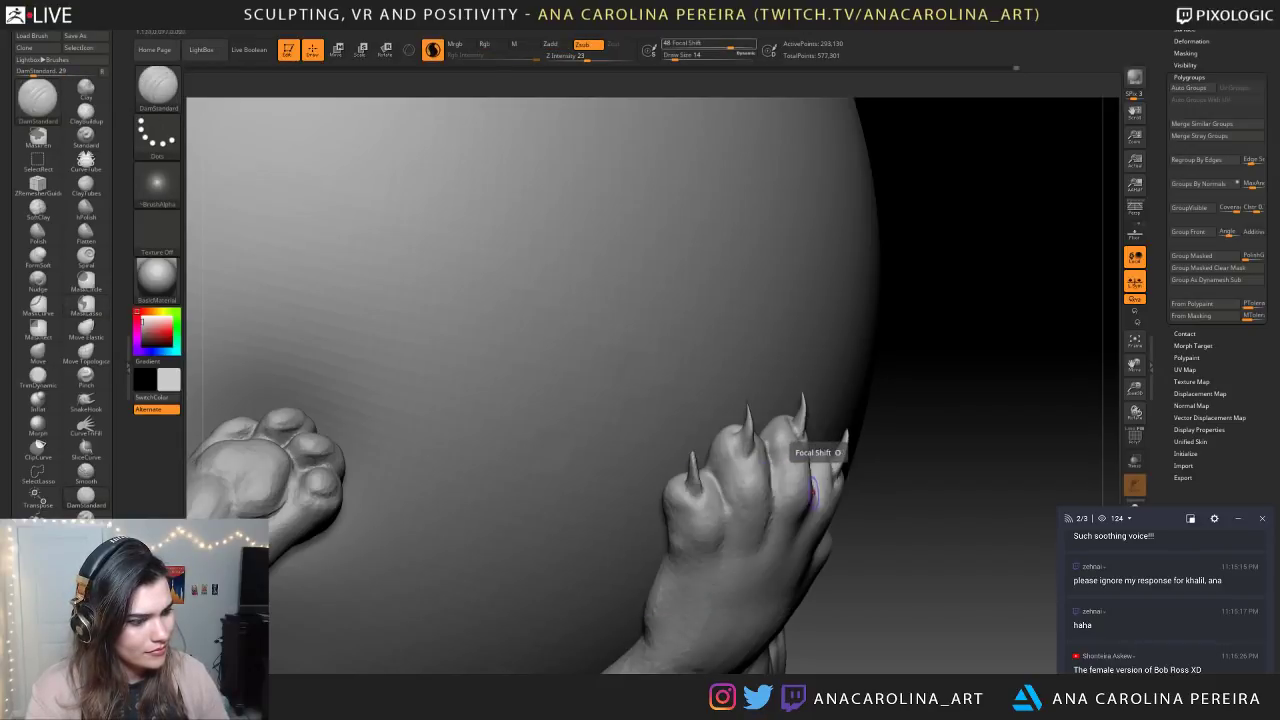
{"action": "left_click_drag", "start_coordinate": [985, 430], "coordinate": [915, 432]}
{"action": "mouse_move", "coordinate": [1068, 405]}
{"action": "left_mouse_down"}
{"action": "mouse_move", "coordinate": [1020, 408]}
{"action": "mouse_move", "coordinate": [1080, 448]}
{"action": "mouse_move", "coordinate": [1077, 432]}
{"action": "mouse_move", "coordinate": [901, 346]}
{"action": "mouse_move", "coordinate": [961, 221]}
{"action": "mouse_move", "coordinate": [946, 264]}
{"action": "mouse_move", "coordinate": [977, 246]}
{"action": "mouse_move", "coordinate": [1028, 332]}
{"action": "left_mouse_up"}
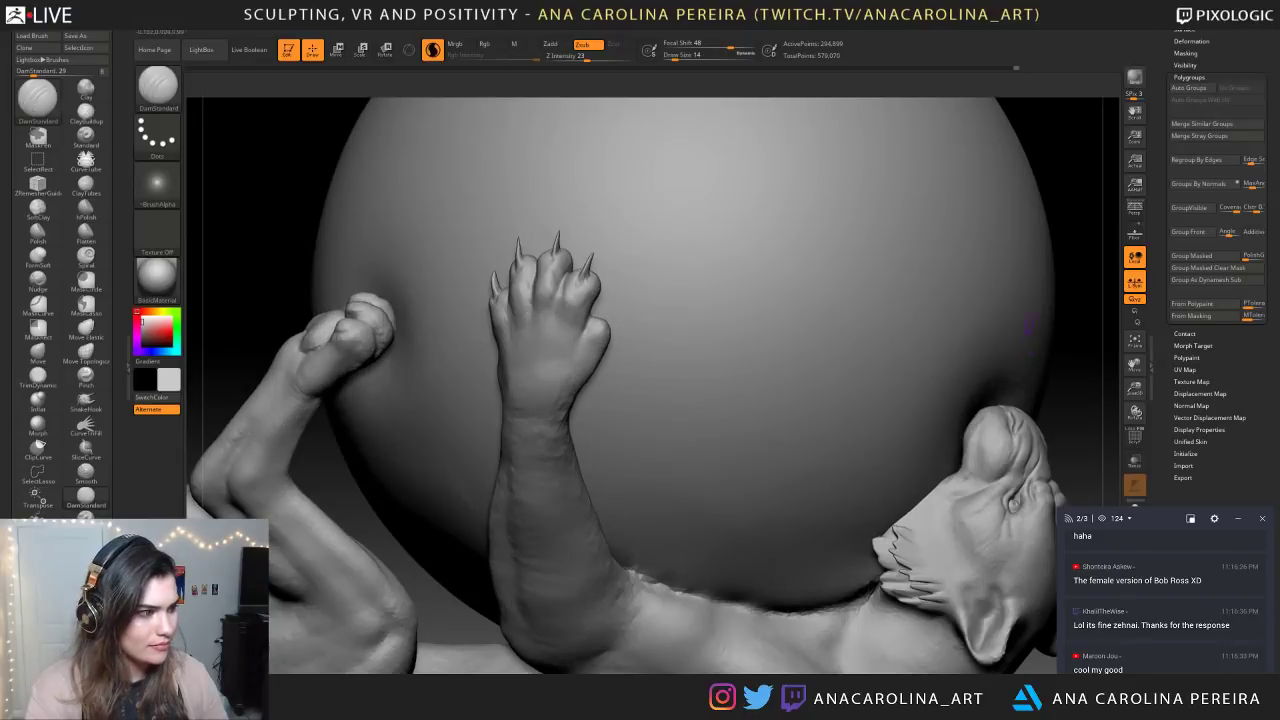
Build up the toes and the ridges below them with the ClayBuildup brush at draw size 22 and focal shift -47
{"action": "mouse_move", "coordinate": [1081, 254]}
{"action": "left_mouse_down", "text": "alt"}
{"action": "mouse_move", "coordinate": [1083, 282]}
{"action": "mouse_move", "coordinate": [843, 320]}
{"action": "left_mouse_up", "text": "alt"}
{"action": "key", "text": "b"}
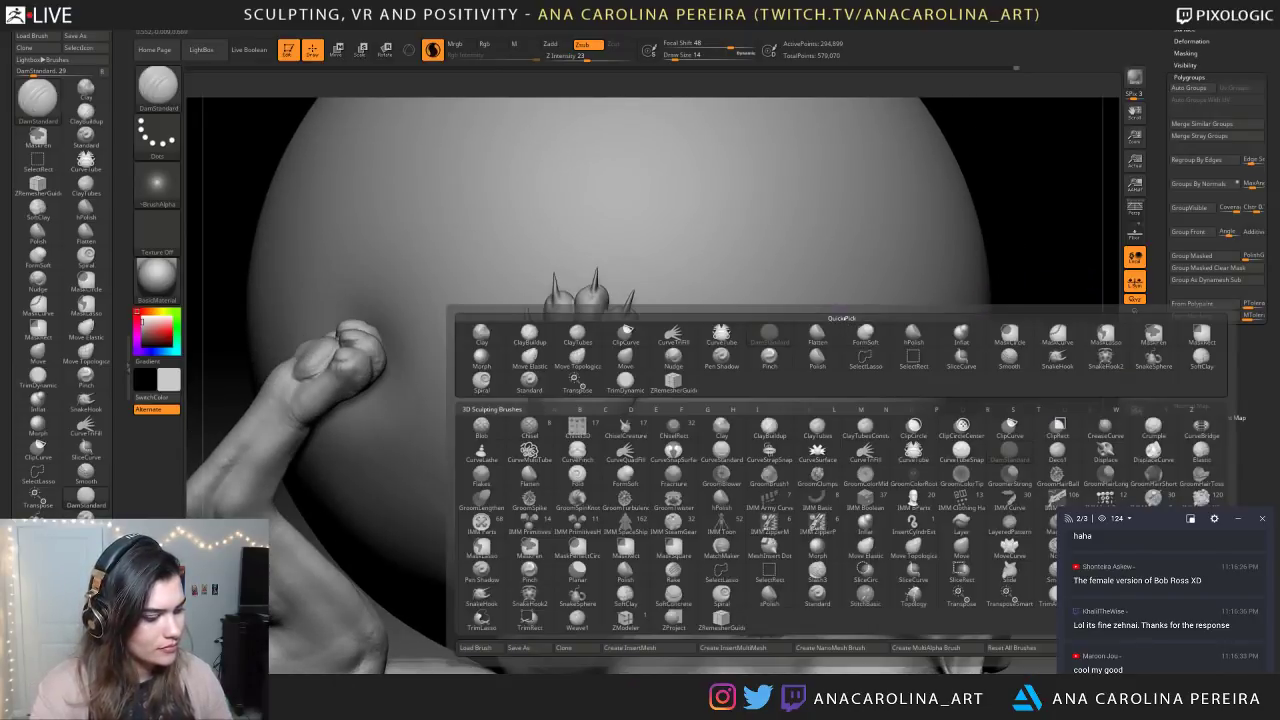
{"action": "key", "text": "c"}
{"action": "key", "text": "b"}
{"action": "key", "text": "space"}
{"action": "left_click_drag", "start_coordinate": [555, 282], "coordinate": [560, 284]}
{"action": "left_click_drag", "start_coordinate": [1034, 163], "coordinate": [1086, 170]}
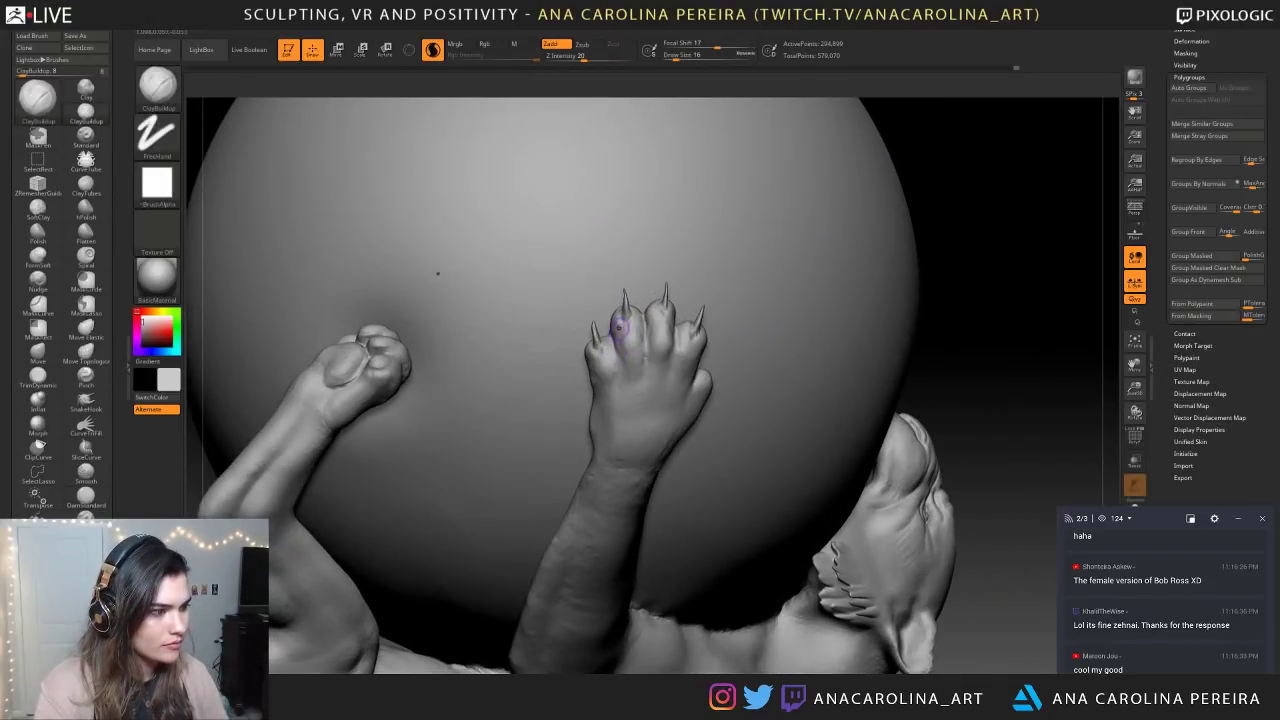
{"action": "key", "text": "space"}
{"action": "left_click_drag", "start_coordinate": [620, 323], "coordinate": [641, 329]}
{"action": "key", "text": "space"}
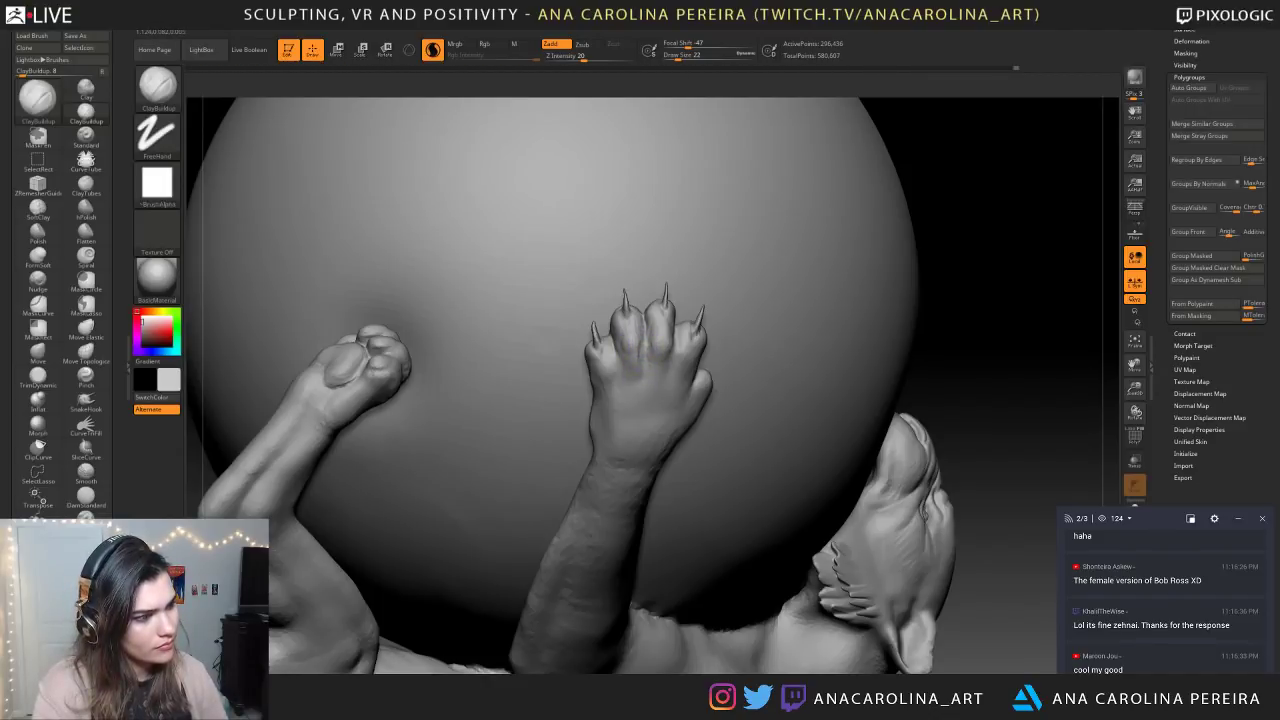
{"action": "mouse_move", "coordinate": [632, 368]}
{"action": "left_mouse_down"}
{"action": "mouse_move", "coordinate": [604, 350]}
{"action": "mouse_move", "coordinate": [611, 358]}
{"action": "left_mouse_up"}
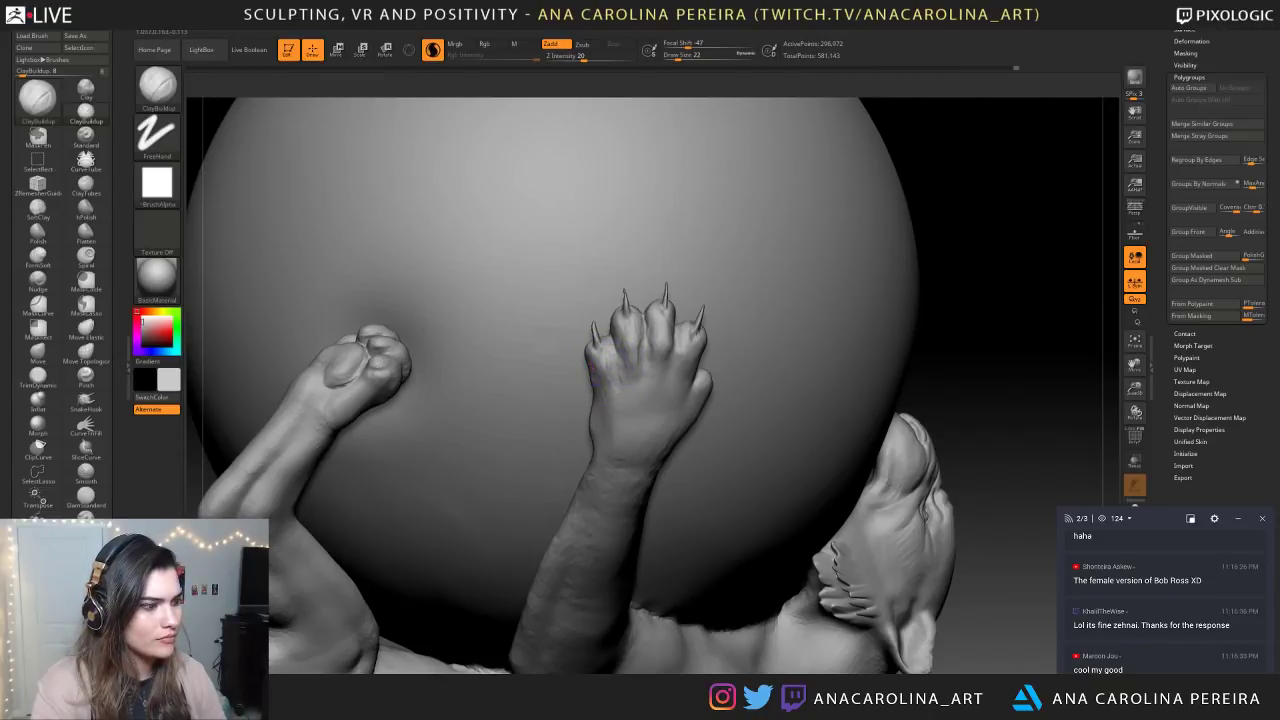
Add more clay volume across the back of the paw and smooth the transitions into the toes
{"action": "left_click_drag", "start_coordinate": [980, 263], "coordinate": [604, 358]}
{"action": "left_click_drag", "start_coordinate": [800, 440], "coordinate": [780, 330], "text": "alt"}
{"action": "left_click_drag", "start_coordinate": [900, 340], "coordinate": [677, 360]}
{"action": "left_click_drag", "start_coordinate": [800, 360], "coordinate": [810, 450], "text": "alt"}
{"action": "mouse_move", "coordinate": [1030, 290]}
{"action": "left_mouse_down", "text": "alt"}
{"action": "mouse_move", "coordinate": [1035, 335]}
{"action": "mouse_move", "coordinate": [1016, 341]}
{"action": "left_mouse_up", "text": "alt"}
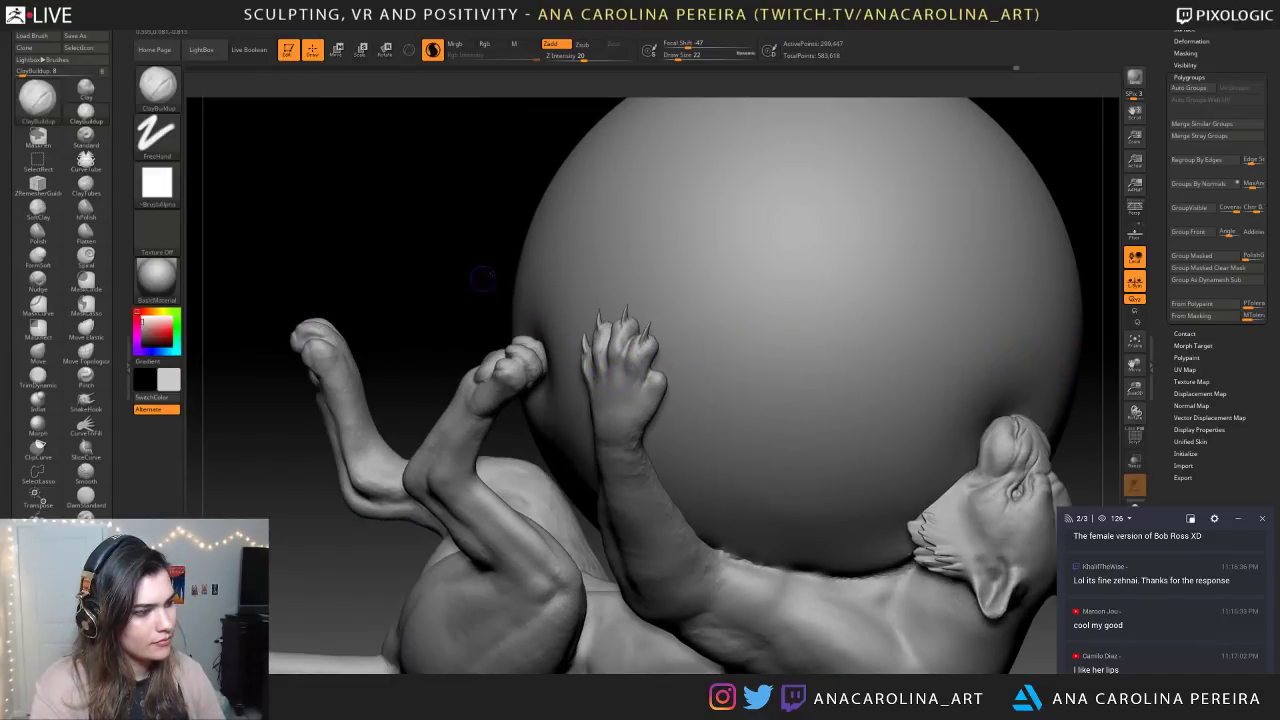
{"action": "left_click_drag", "start_coordinate": [482, 279], "coordinate": [712, 414]}
{"action": "key", "text": "shift"}
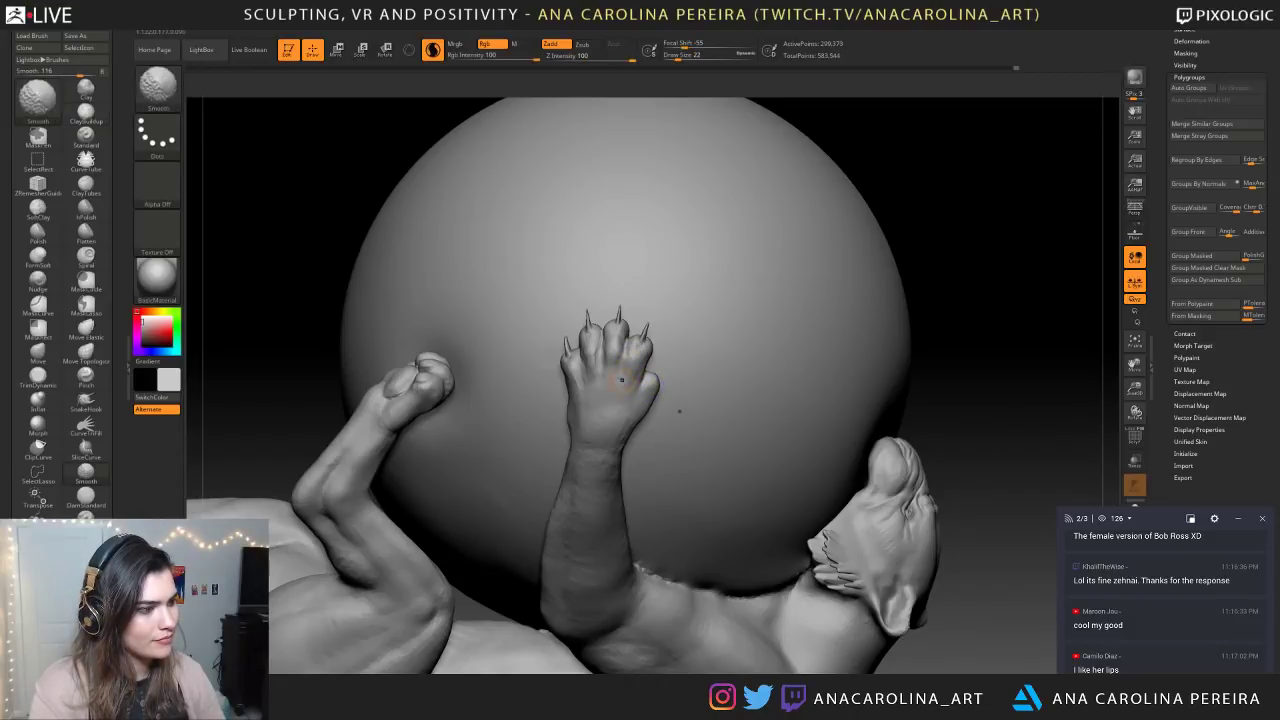
{"action": "left_click_drag", "start_coordinate": [963, 426], "coordinate": [919, 341], "text": "alt"}
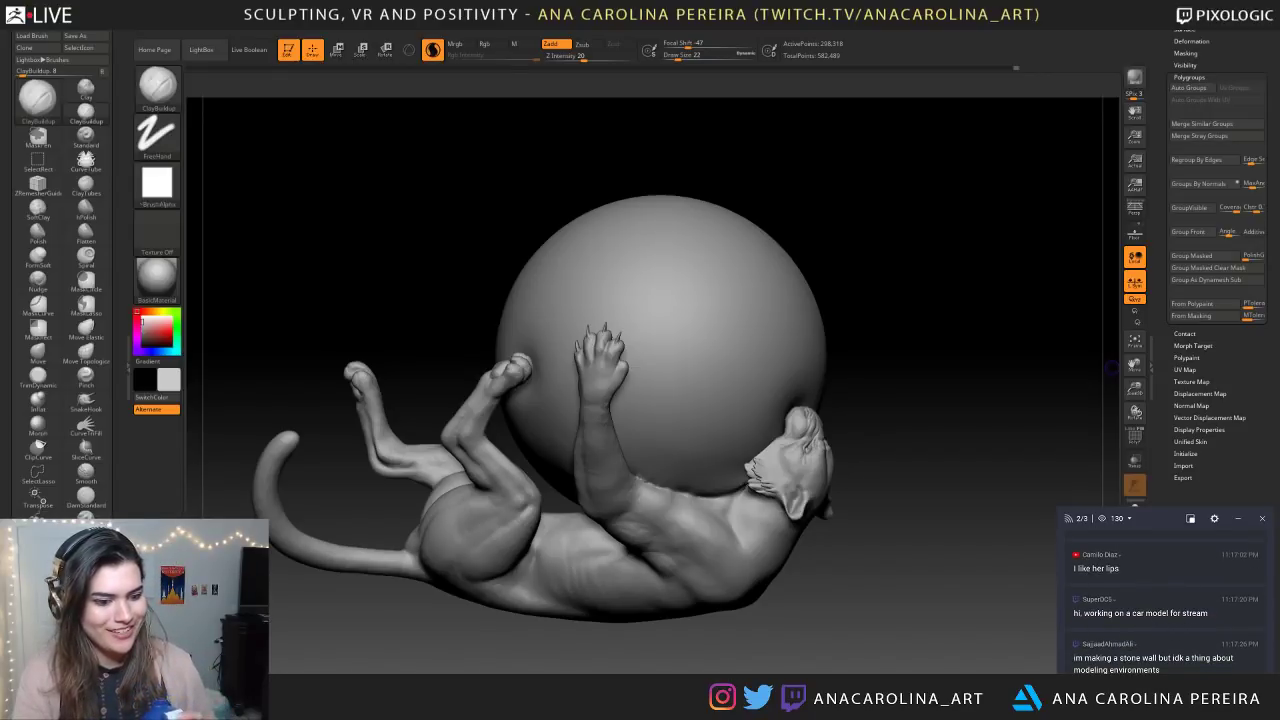
{"action": "left_click_drag", "start_coordinate": [1132, 613], "coordinate": [1245, 623]}
{"action": "left_click", "coordinate": [1204, 618]}
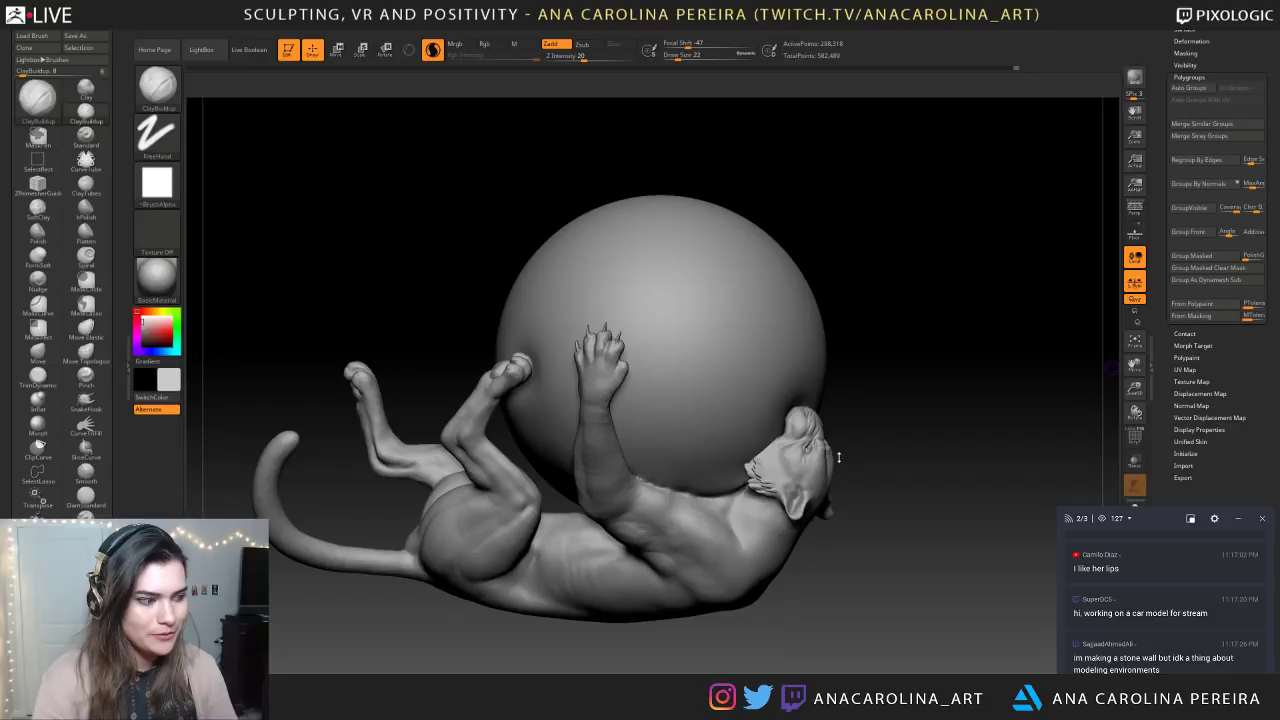
Build up the thumb toe on the paw's side with the ClayBuildup brush at draw size 31
{"action": "mouse_move", "coordinate": [1024, 384]}
{"action": "right_mouse_down"}
{"action": "mouse_move", "coordinate": [995, 520]}
{"action": "mouse_move", "coordinate": [1015, 395]}
{"action": "right_mouse_up"}
{"action": "right_click_drag", "start_coordinate": [714, 399], "coordinate": [716, 470], "text": "ctrl"}
{"action": "right_click_drag", "start_coordinate": [1040, 150], "coordinate": [995, 211], "text": "ctrl"}
{"action": "right_click_drag", "start_coordinate": [995, 140], "coordinate": [1010, 208], "text": "ctrl"}
{"action": "key", "text": "space"}
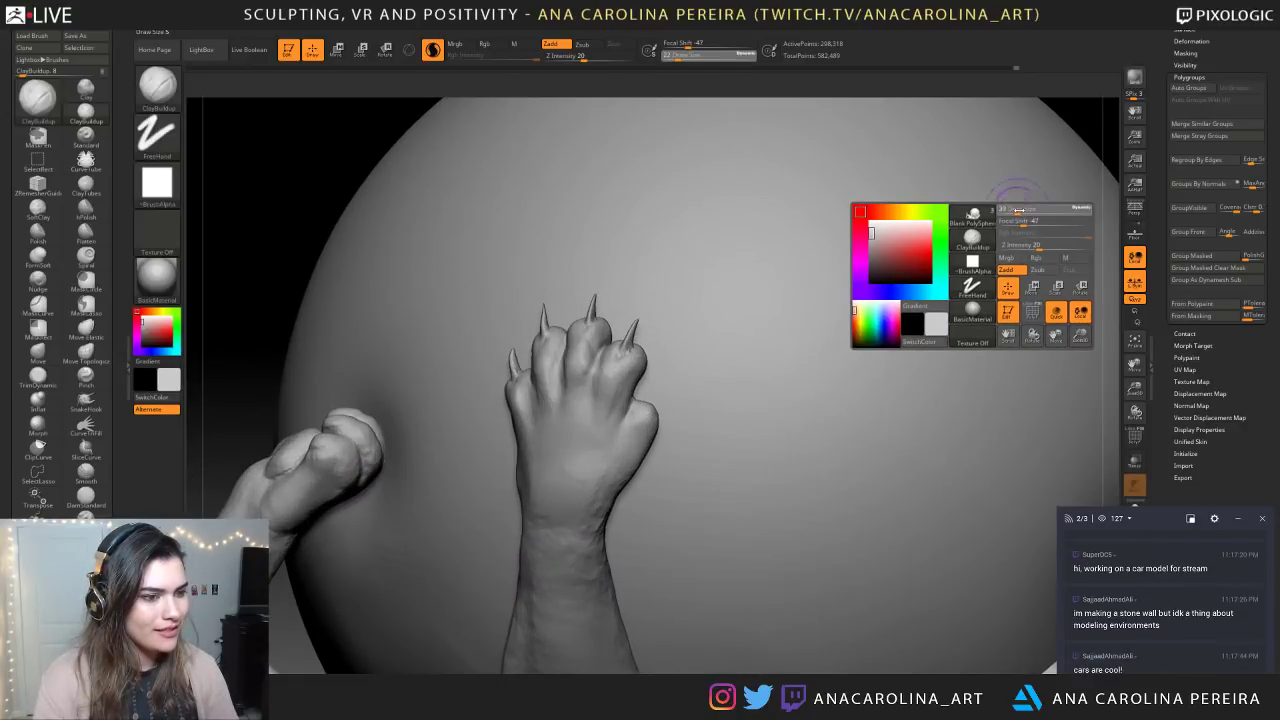
{"action": "key", "text": "b"}
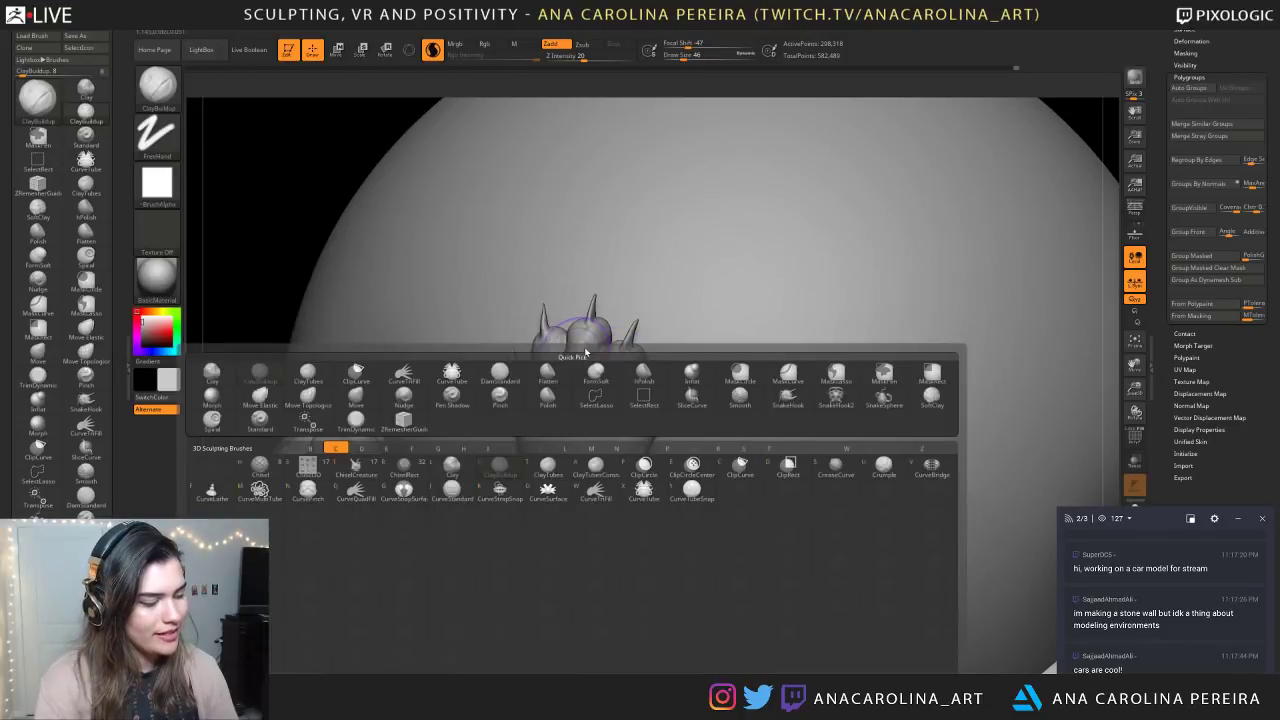
{"action": "key", "text": "m"}
{"action": "key", "text": "l"}
{"action": "key", "text": "space"}
{"action": "mouse_move", "coordinate": [625, 414]}
{"action": "left_mouse_down"}
{"action": "mouse_move", "coordinate": [638, 366]}
{"action": "mouse_move", "coordinate": [638, 402]}
{"action": "left_mouse_up"}
{"action": "key", "text": "ctrl"}
{"action": "left_click_drag", "start_coordinate": [1040, 121], "coordinate": [690, 305]}
{"action": "left_click_drag", "start_coordinate": [684, 352], "coordinate": [800, 345]}
{"action": "left_click_drag", "start_coordinate": [648, 409], "coordinate": [737, 423]}
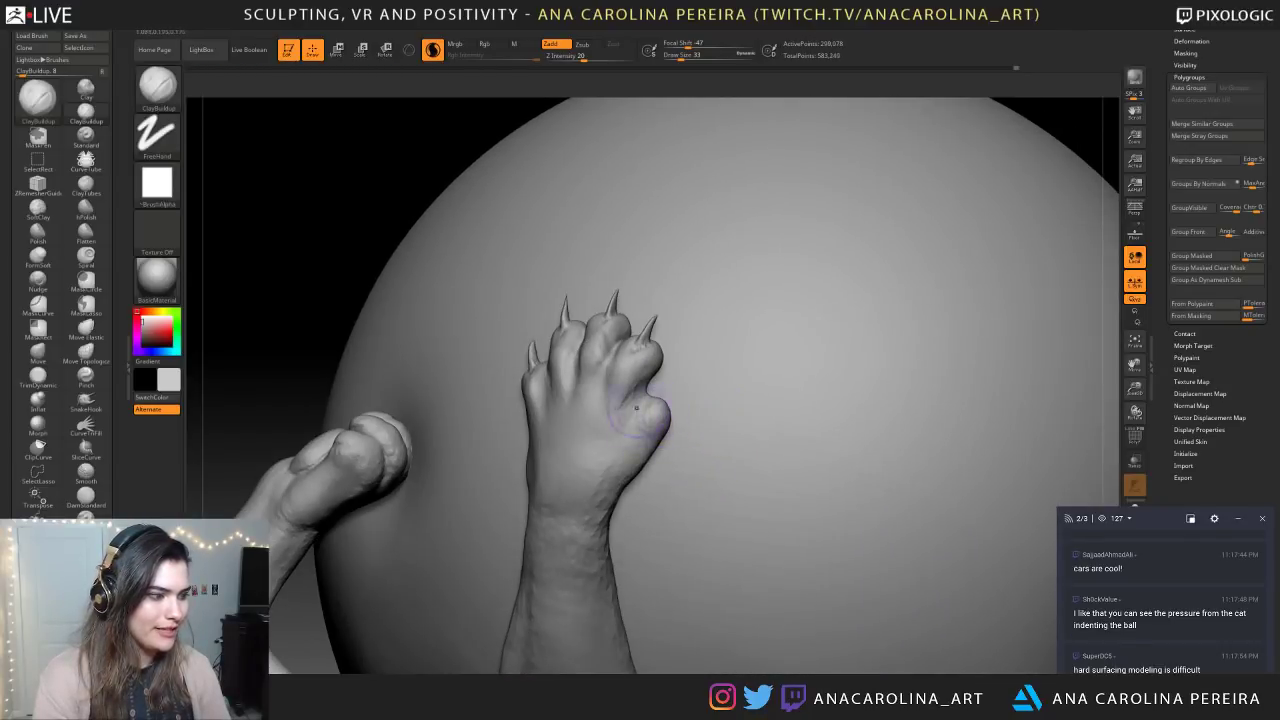
Carve creases around the thumb toe and its neighbour with the DamStandard brush at draw size 22
{"action": "key", "text": "f"}
{"action": "left_click_drag", "start_coordinate": [1014, 240], "coordinate": [984, 322], "text": "alt"}
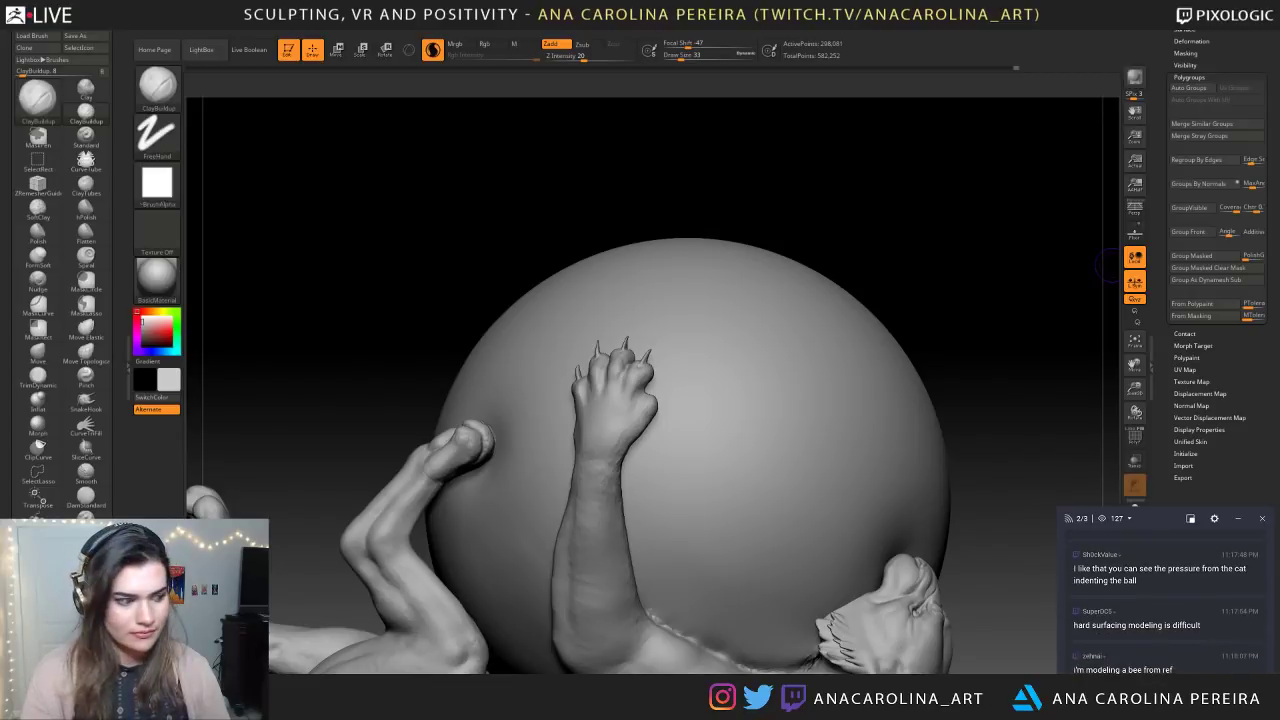
{"action": "mouse_move", "coordinate": [862, 112]}
{"action": "left_mouse_down", "text": "alt"}
{"action": "mouse_move", "coordinate": [852, 178]}
{"action": "mouse_move", "coordinate": [870, 152]}
{"action": "left_mouse_up", "text": "alt"}
{"action": "key", "text": "space"}
{"action": "left_click", "coordinate": [876, 152]}
{"action": "mouse_move", "coordinate": [551, 249]}
{"action": "left_mouse_down"}
{"action": "mouse_move", "coordinate": [514, 234]}
{"action": "mouse_move", "coordinate": [443, 241]}
{"action": "left_mouse_up"}
{"action": "key", "text": "b"}
{"action": "key", "text": "d"}
{"action": "key", "text": "s"}
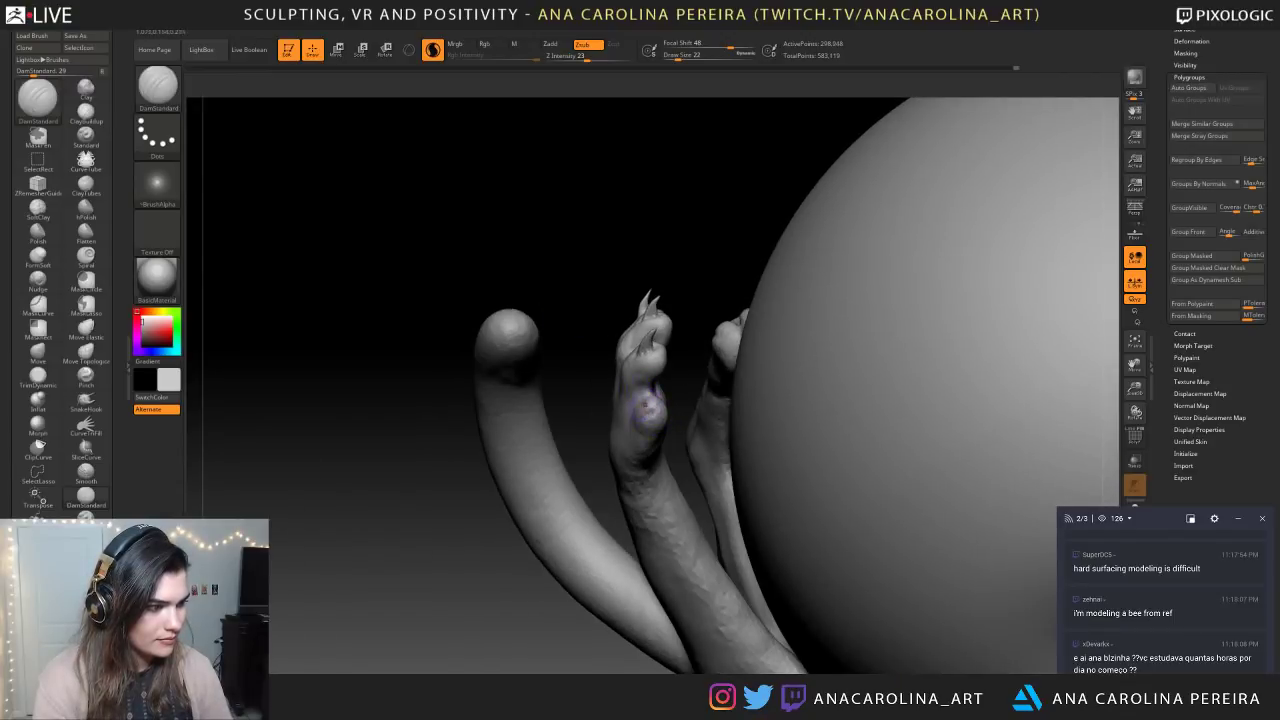
{"action": "left_click_drag", "start_coordinate": [560, 402], "coordinate": [645, 406]}
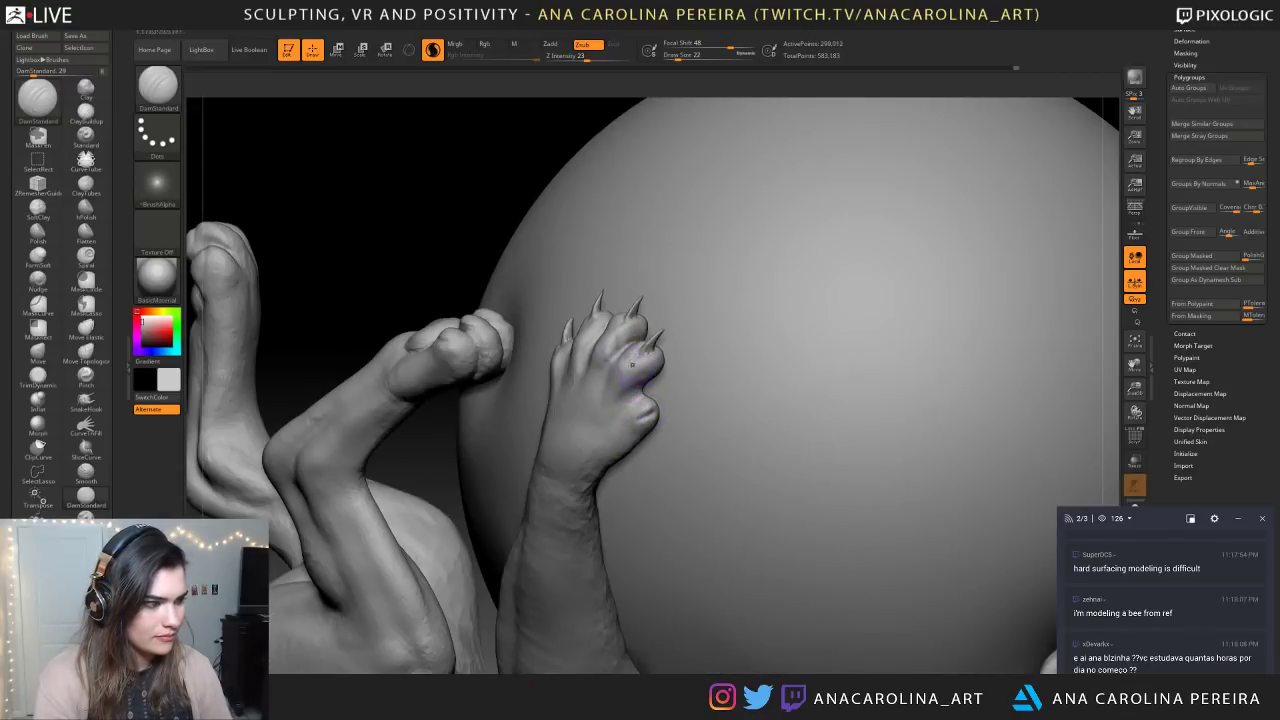
{"action": "left_click_drag", "start_coordinate": [459, 240], "coordinate": [493, 255]}
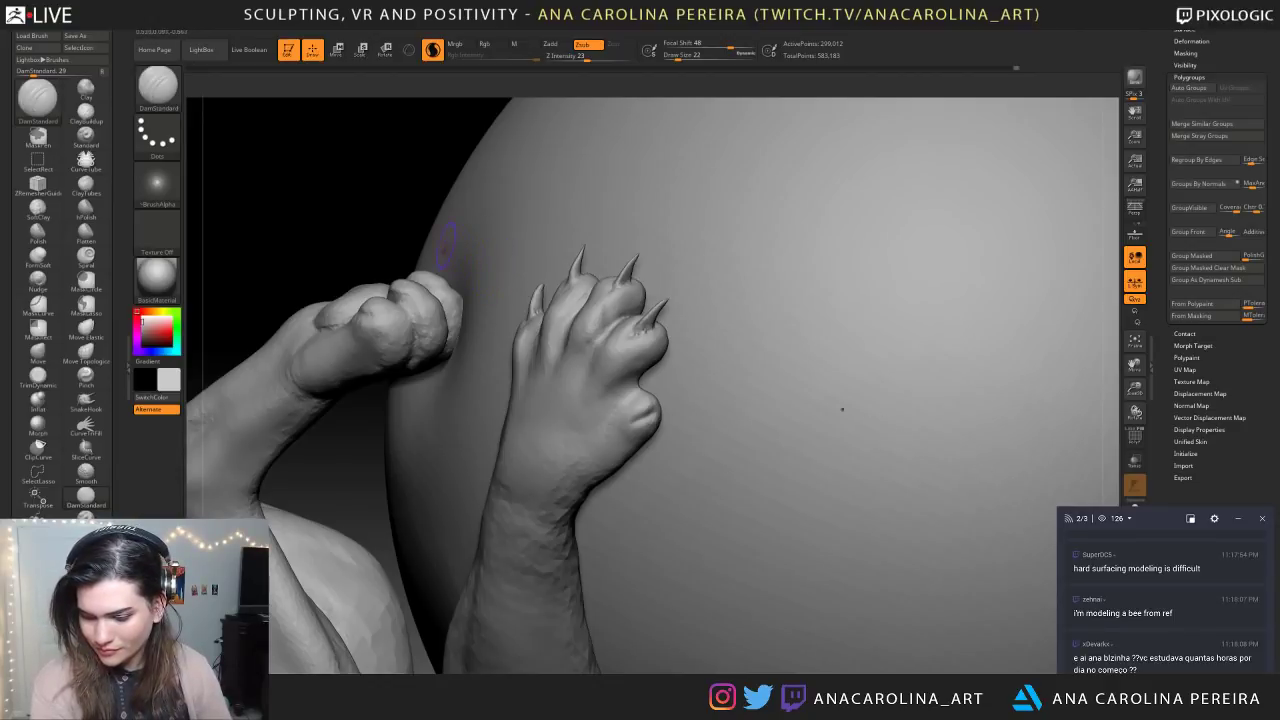
Mask a small nail bed on the thumb toe at draw size 11 and invert the mask
{"action": "mouse_move", "coordinate": [447, 243]}
{"action": "left_mouse_down"}
{"action": "mouse_move", "coordinate": [519, 213]}
{"action": "mouse_move", "coordinate": [746, 446]}
{"action": "left_mouse_up"}
{"action": "key", "text": "space"}
{"action": "key", "text": "ctrl"}
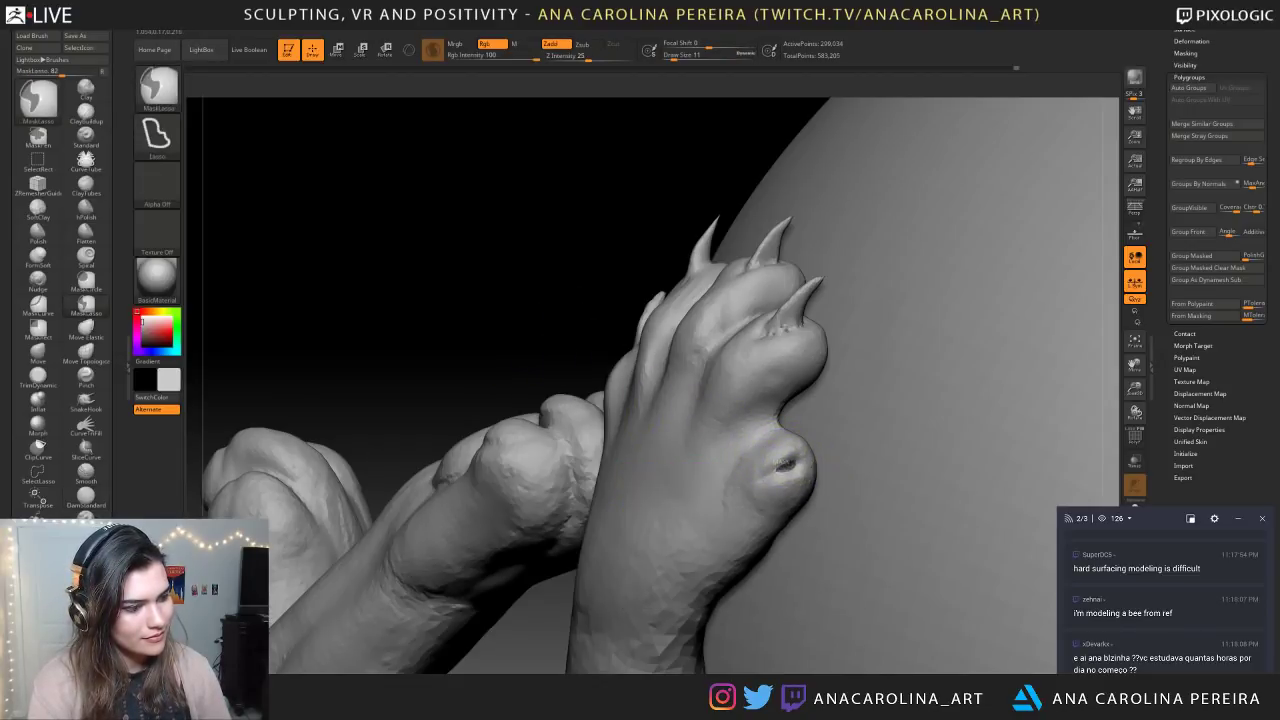
{"action": "left_click", "coordinate": [797, 461], "text": "ctrl"}
{"action": "left_click", "coordinate": [622, 337], "text": "ctrl"}
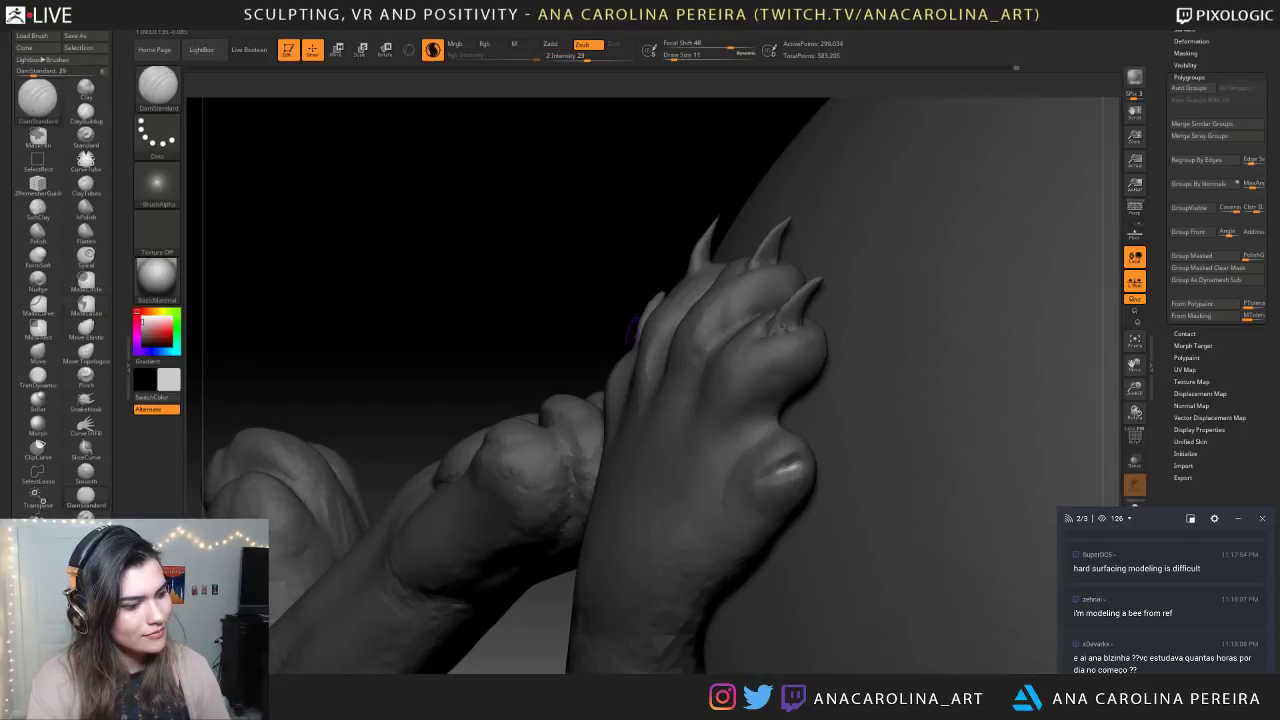
Pull the unmasked nail bed on the thumb toe out into a claw with the SnakeHook brush
{"action": "mouse_move", "coordinate": [578, 323]}
{"action": "left_mouse_down"}
{"action": "mouse_move", "coordinate": [563, 267]}
{"action": "mouse_move", "coordinate": [666, 309]}
{"action": "left_mouse_up"}
{"action": "key", "text": "space"}
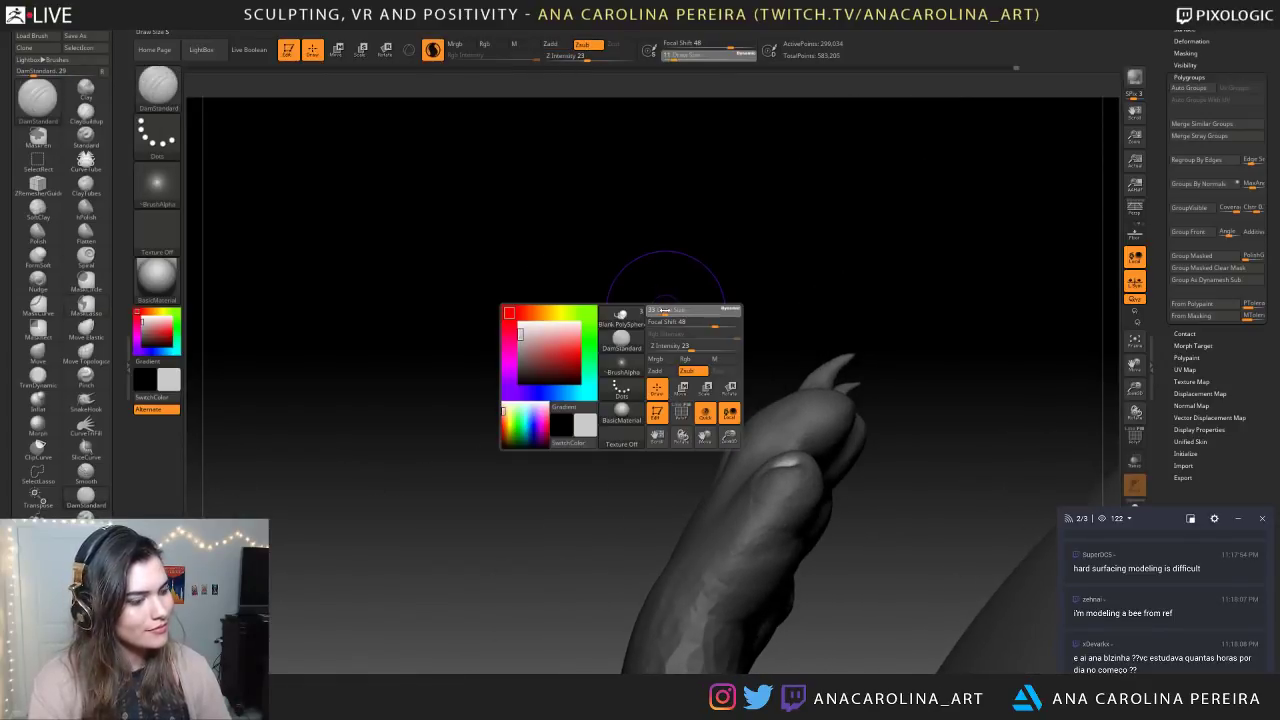
{"action": "key", "text": "b"}
{"action": "key", "text": "s"}
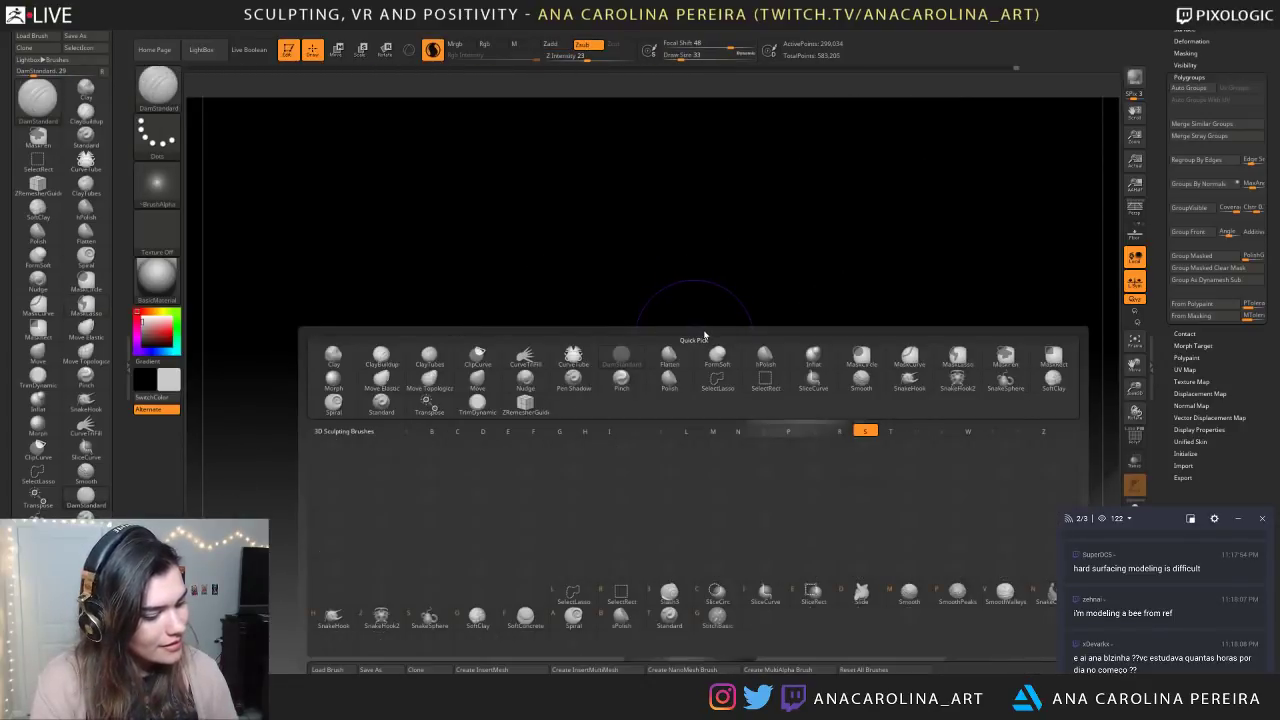
{"action": "key", "text": "h"}
{"action": "mouse_move", "coordinate": [797, 437]}
{"action": "left_mouse_down"}
{"action": "mouse_move", "coordinate": [800, 417]}
{"action": "mouse_move", "coordinate": [800, 440]}
{"action": "left_mouse_up"}
{"action": "key", "text": "space"}
{"action": "key", "text": "shift"}
{"action": "key", "text": "space"}
{"action": "left_click_drag", "start_coordinate": [800, 418], "coordinate": [793, 428]}
Refine the thumb claw's pointed shape with SnakeHook at draw size 31, clear the mask, and smooth the toe
{"action": "mouse_move", "coordinate": [900, 420]}
{"action": "left_mouse_down"}
{"action": "mouse_move", "coordinate": [1060, 430]}
{"action": "mouse_move", "coordinate": [920, 440]}
{"action": "left_mouse_up"}
{"action": "key", "text": "space"}
{"action": "left_click_drag", "start_coordinate": [863, 474], "coordinate": [906, 480]}
{"action": "mouse_move", "coordinate": [838, 418]}
{"action": "left_mouse_down"}
{"action": "mouse_move", "coordinate": [834, 441]}
{"action": "mouse_move", "coordinate": [843, 421]}
{"action": "mouse_move", "coordinate": [810, 396]}
{"action": "mouse_move", "coordinate": [880, 377]}
{"action": "mouse_move", "coordinate": [960, 390]}
{"action": "left_mouse_up"}
{"action": "key", "text": "space"}
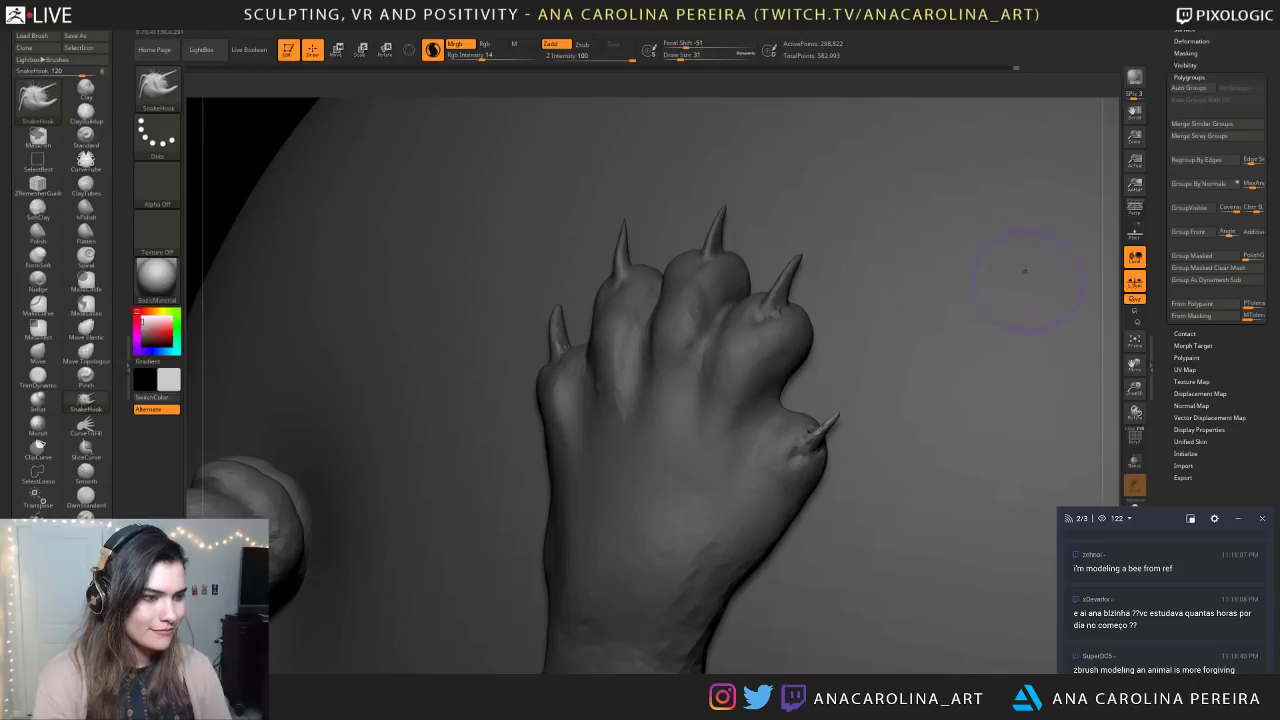
{"action": "left_click_drag", "start_coordinate": [1108, 286], "coordinate": [1079, 100], "text": "alt"}
{"action": "mouse_move", "coordinate": [1074, 223]}
{"action": "left_mouse_down", "text": "alt"}
{"action": "mouse_move", "coordinate": [948, 90]}
{"action": "mouse_move", "coordinate": [860, 330]}
{"action": "left_mouse_up", "text": "alt"}
{"action": "left_click_drag", "start_coordinate": [748, 382], "coordinate": [752, 356], "text": "shift"}
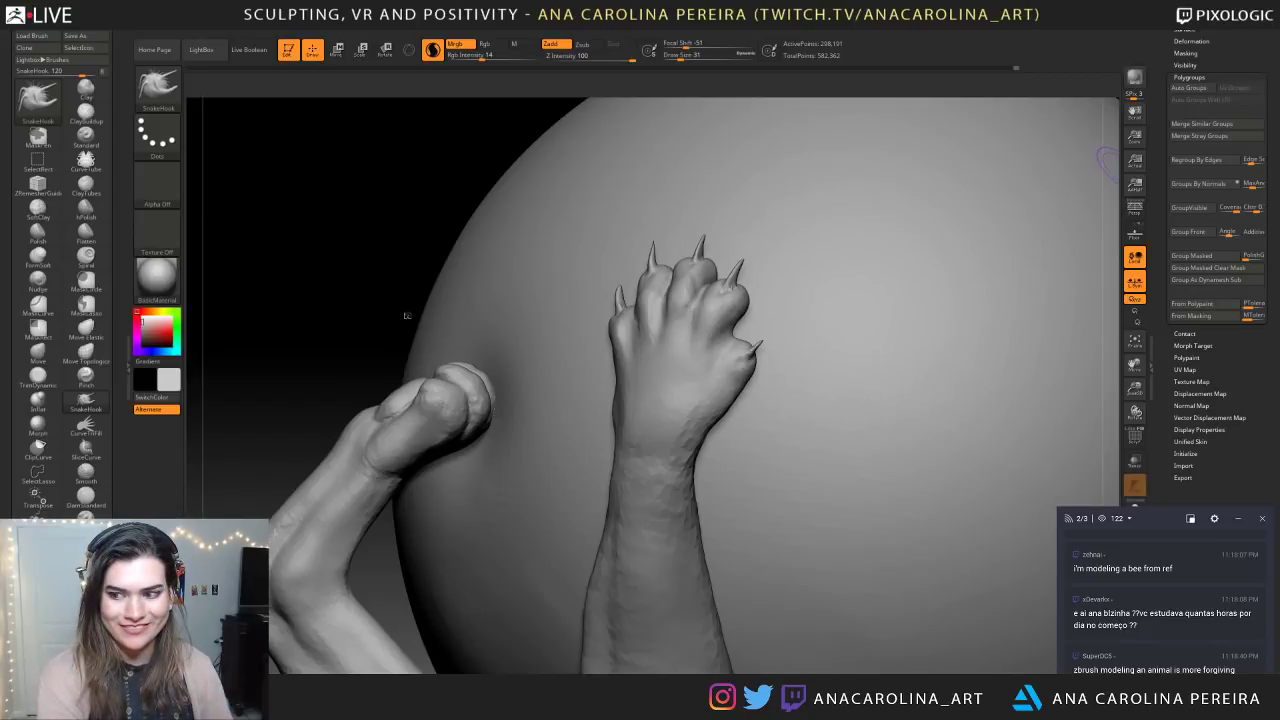
{"action": "mouse_move", "coordinate": [368, 251]}
{"action": "left_mouse_down"}
{"action": "mouse_move", "coordinate": [184, 211]}
{"action": "mouse_move", "coordinate": [252, 313]}
{"action": "left_mouse_up"}
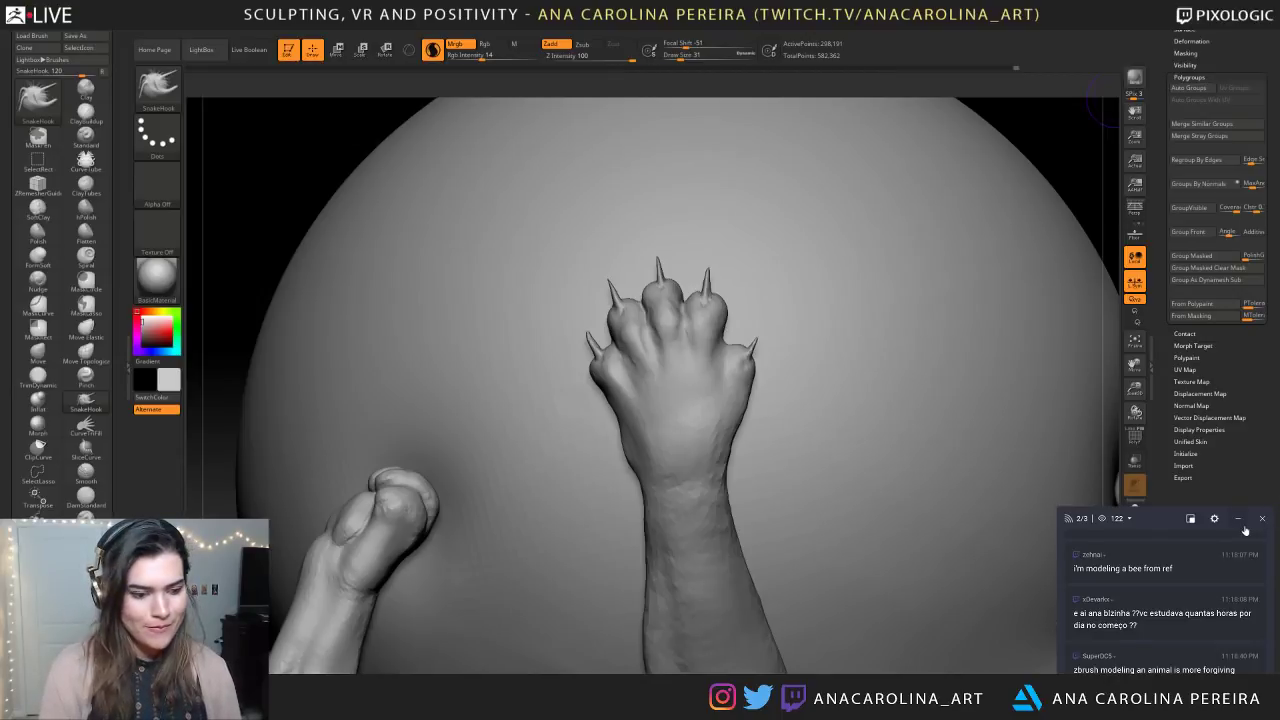
Read back through the earlier viewer comments in the stream chat
{"action": "scroll", "coordinate": [1160, 602], "scroll_direction": "up", "scroll_amount": 3}
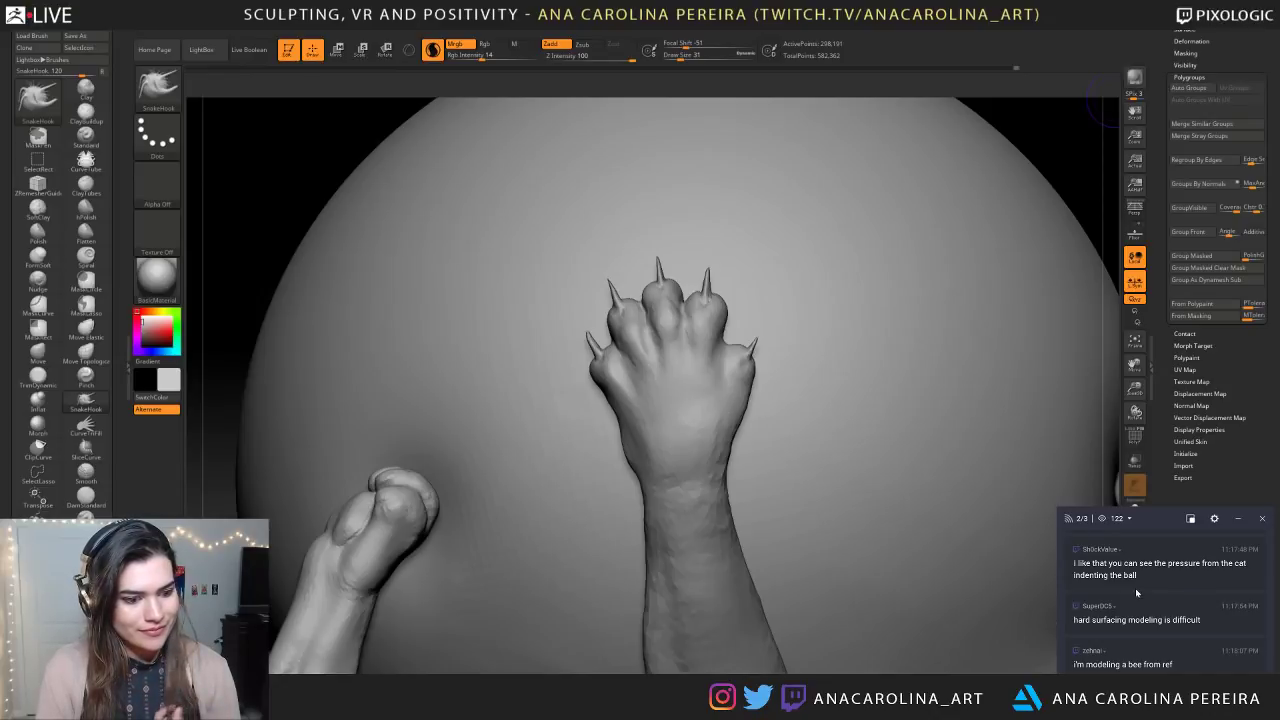
{"action": "scroll", "coordinate": [1136, 583], "scroll_direction": "up", "scroll_amount": 2}
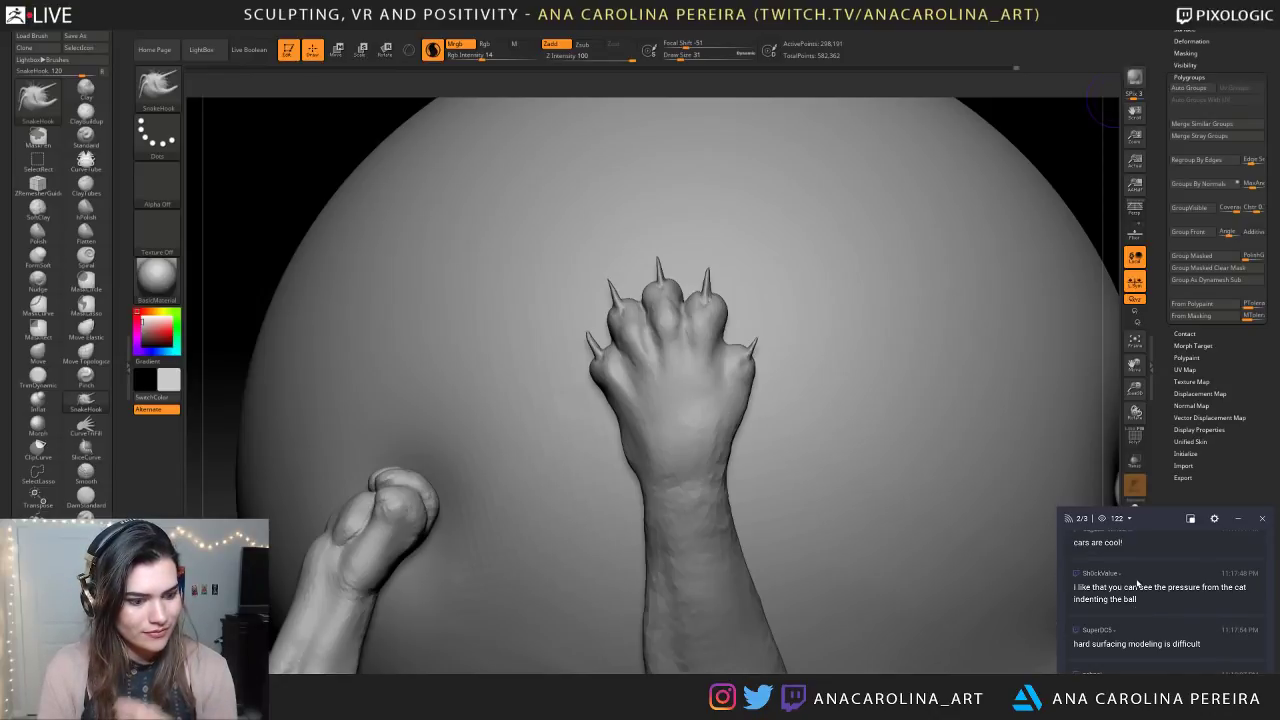
{"action": "scroll", "coordinate": [1136, 583], "scroll_direction": "up", "scroll_amount": 1}
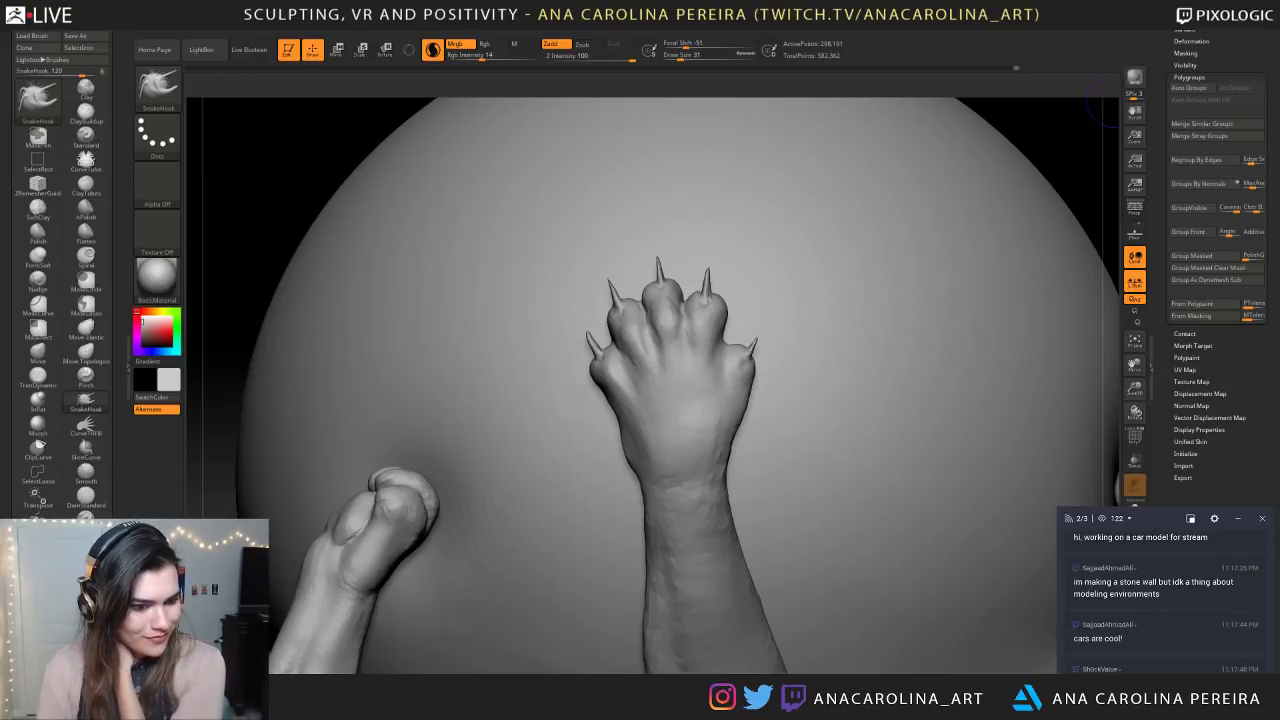
{"action": "scroll", "coordinate": [1136, 580], "scroll_direction": "up", "scroll_amount": 2}
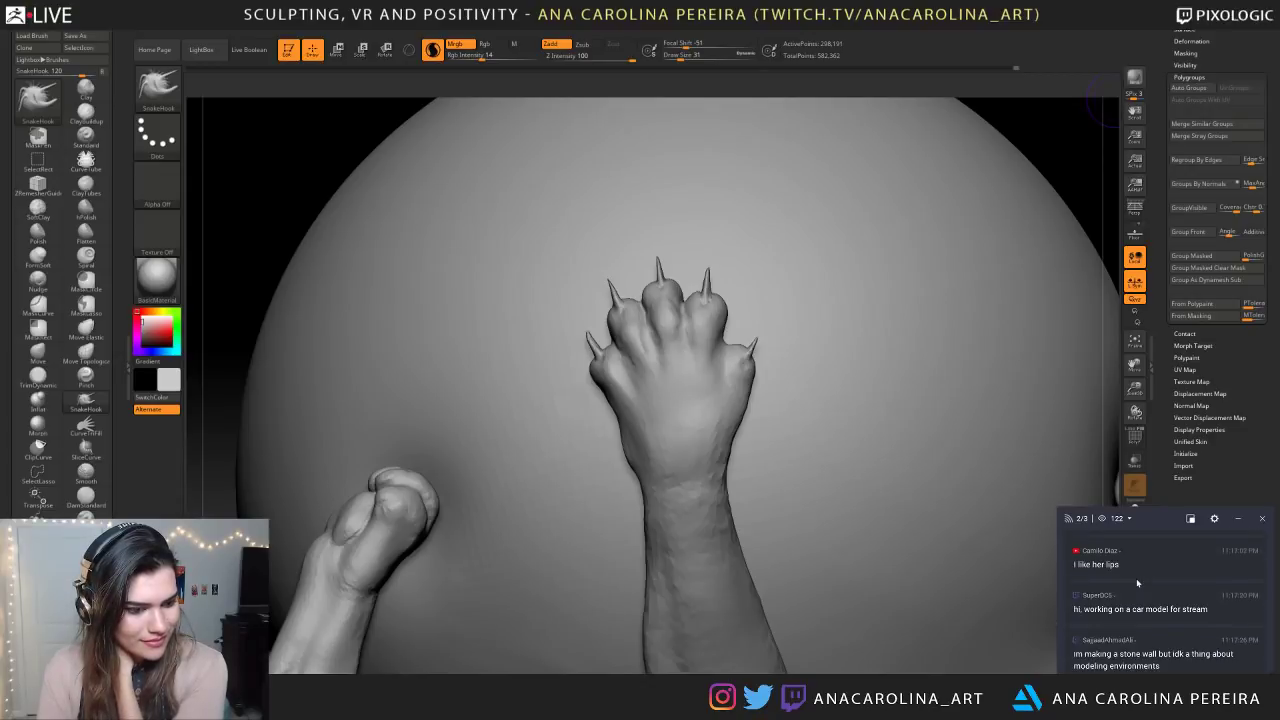
{"action": "scroll", "coordinate": [1137, 583], "scroll_direction": "down", "scroll_amount": 1}
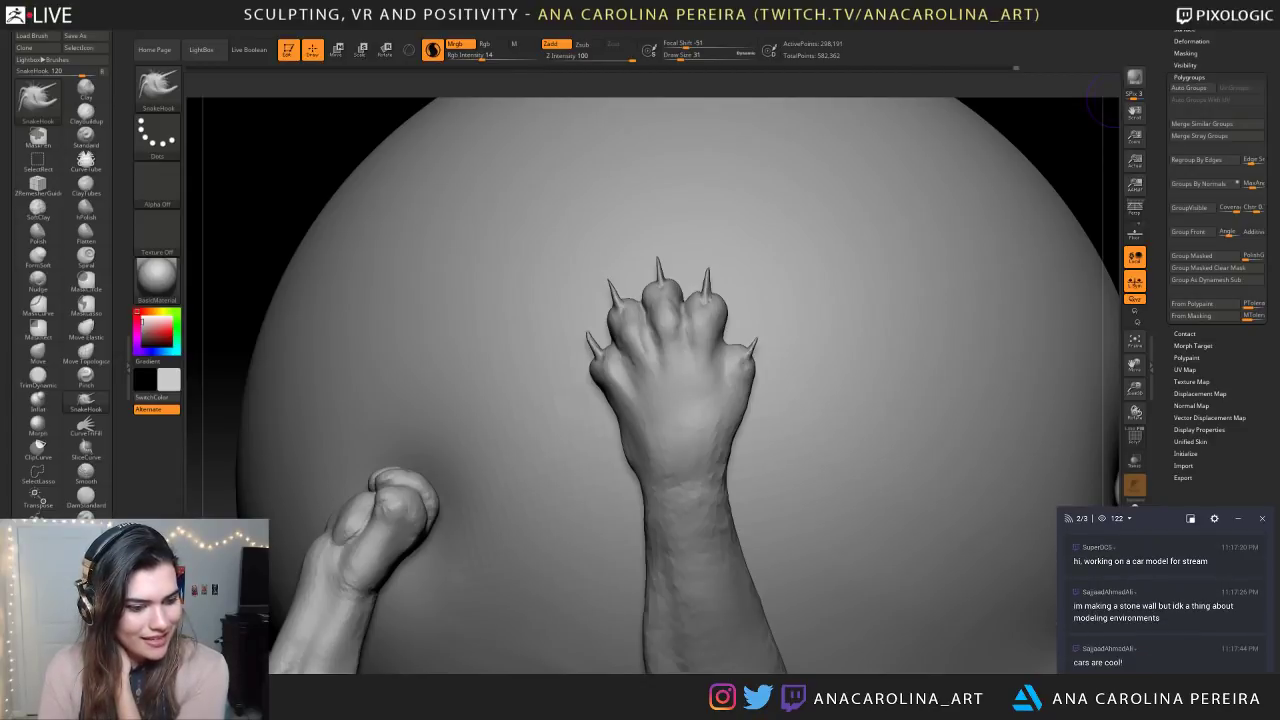
{"action": "left_click_drag", "start_coordinate": [1162, 622], "coordinate": [1075, 608]}
{"action": "left_click", "coordinate": [1112, 614]}
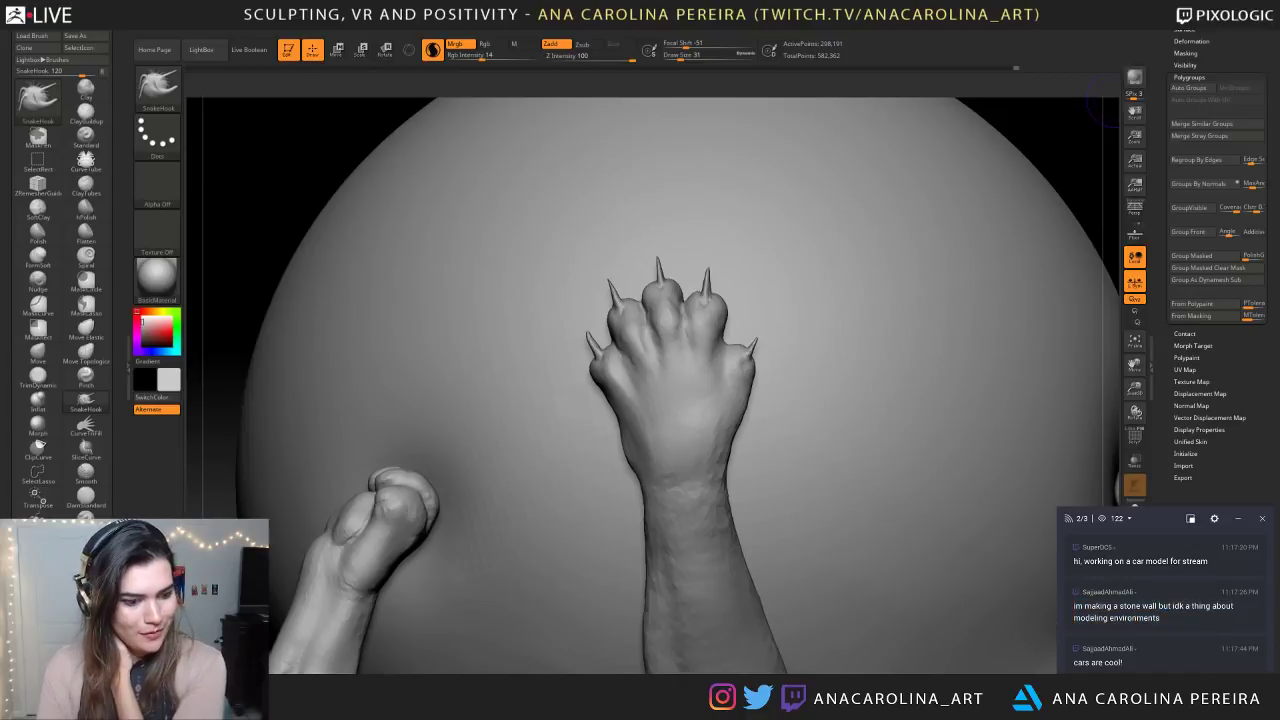
{"action": "scroll", "coordinate": [1139, 617], "scroll_direction": "down", "scroll_amount": 1}
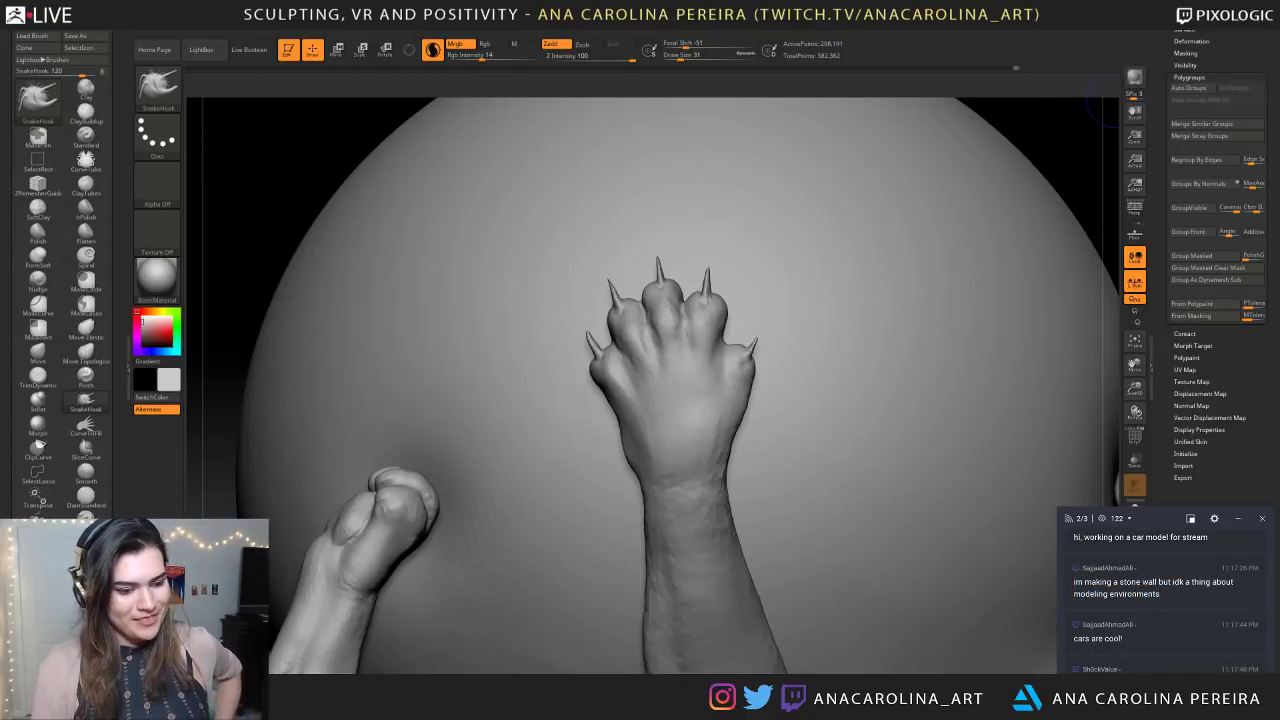
{"action": "scroll", "coordinate": [1143, 594], "scroll_direction": "down", "scroll_amount": 1}
{"action": "scroll", "coordinate": [1146, 573], "scroll_direction": "down", "scroll_amount": 2}
{"action": "left_click_drag", "start_coordinate": [1104, 611], "coordinate": [1133, 611]}
{"action": "left_click", "coordinate": [1133, 611]}
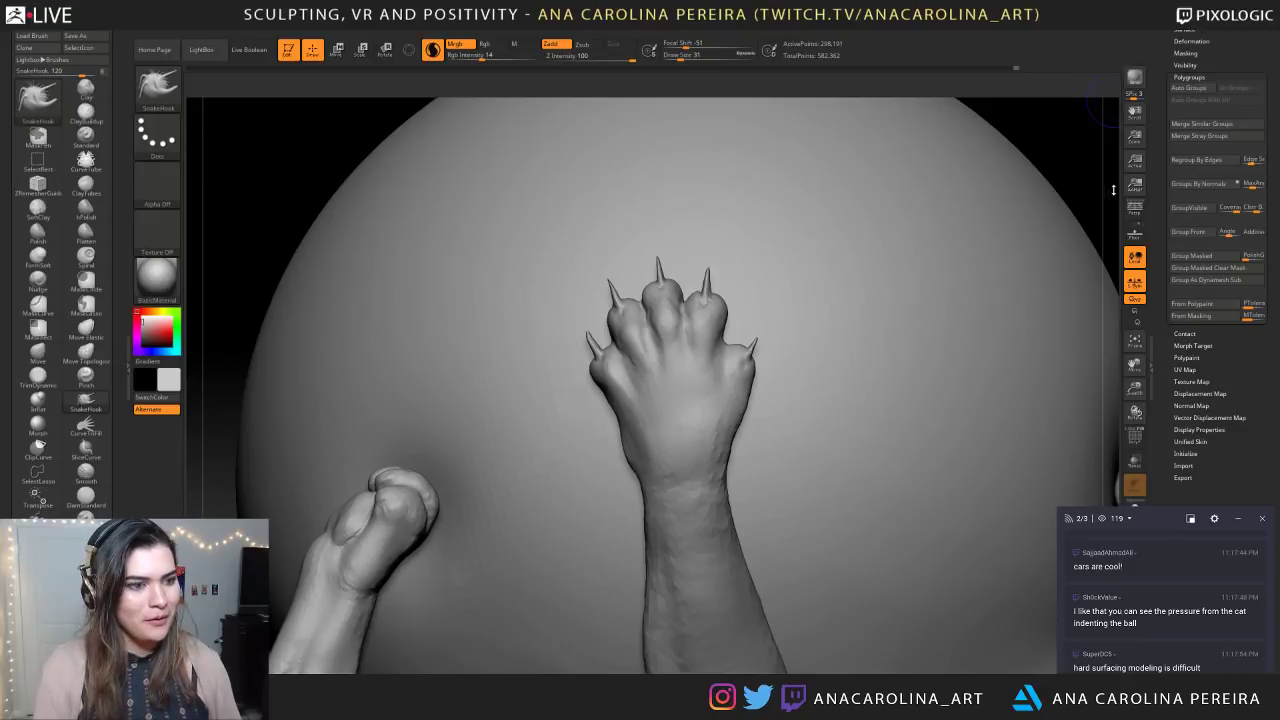
Examine the whole cat and ball from several angles and catch up on the stream chat
{"action": "left_click_drag", "start_coordinate": [1113, 190], "coordinate": [1074, 191]}
{"action": "left_click_drag", "start_coordinate": [575, 335], "coordinate": [912, 594], "text": "alt"}
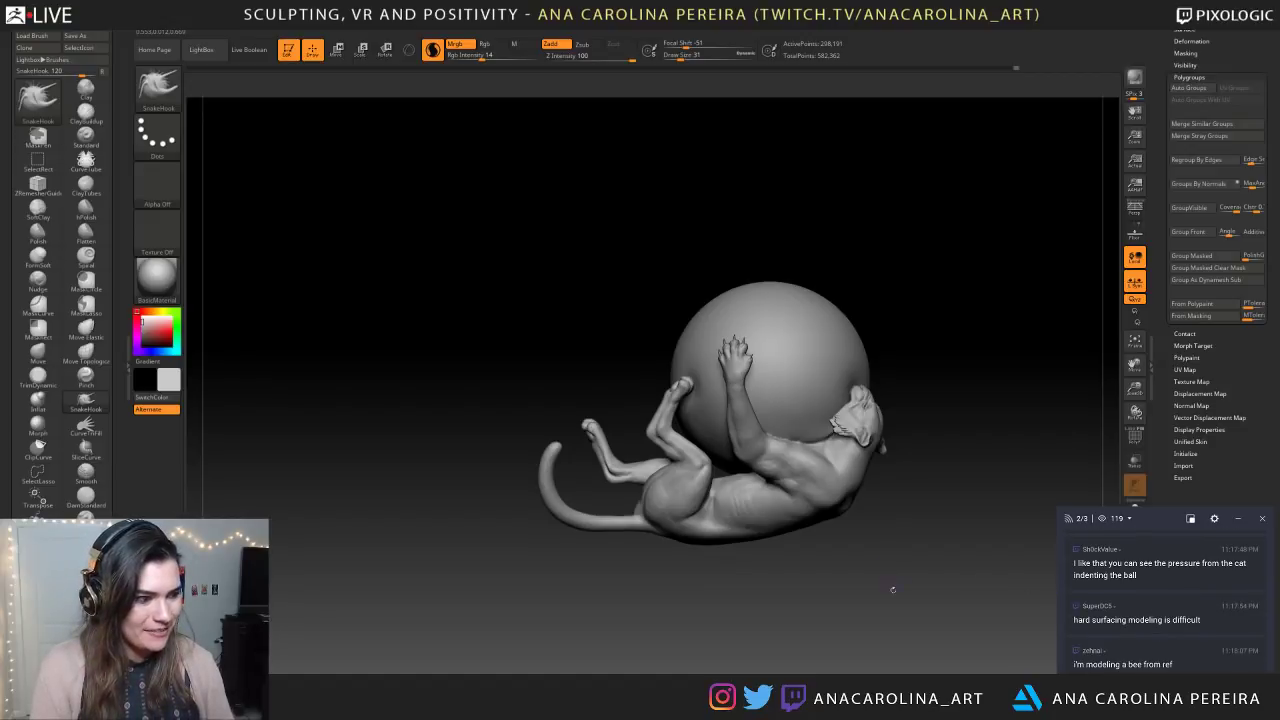
{"action": "left_click_drag", "start_coordinate": [892, 584], "coordinate": [642, 308]}
{"action": "left_click_drag", "start_coordinate": [1050, 430], "coordinate": [968, 453]}
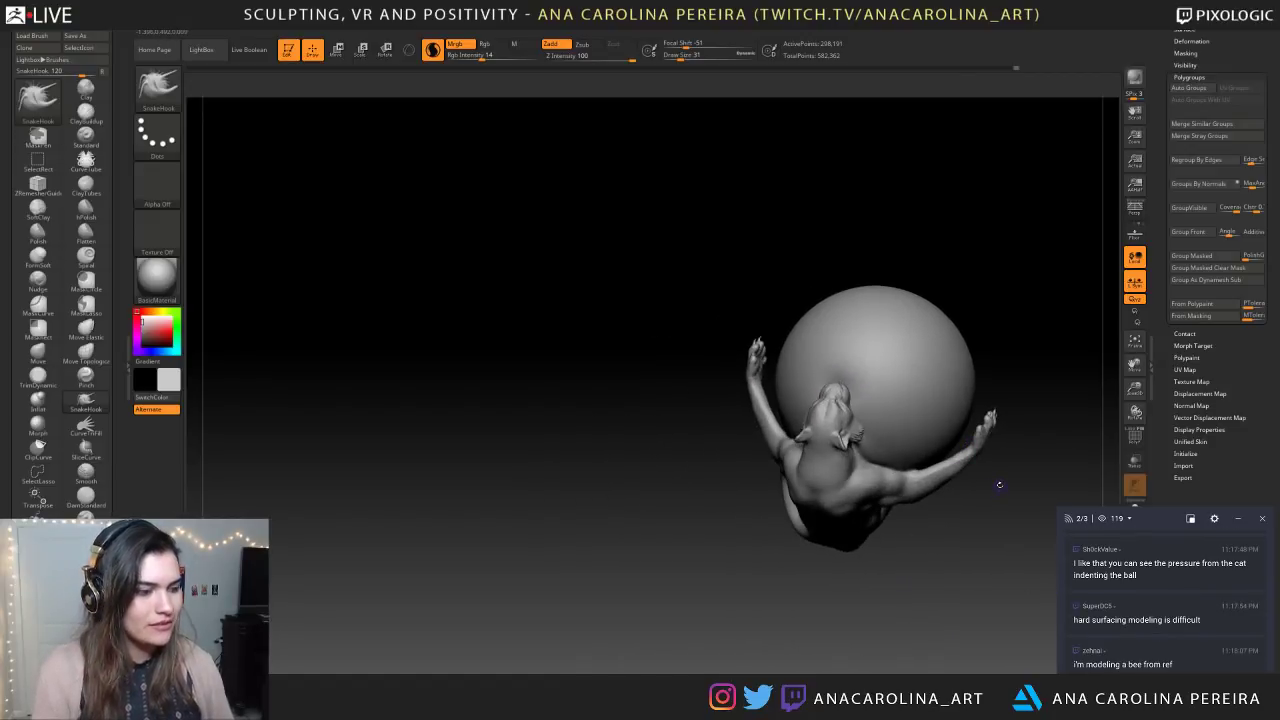
{"action": "left_click_drag", "start_coordinate": [975, 544], "coordinate": [868, 601]}
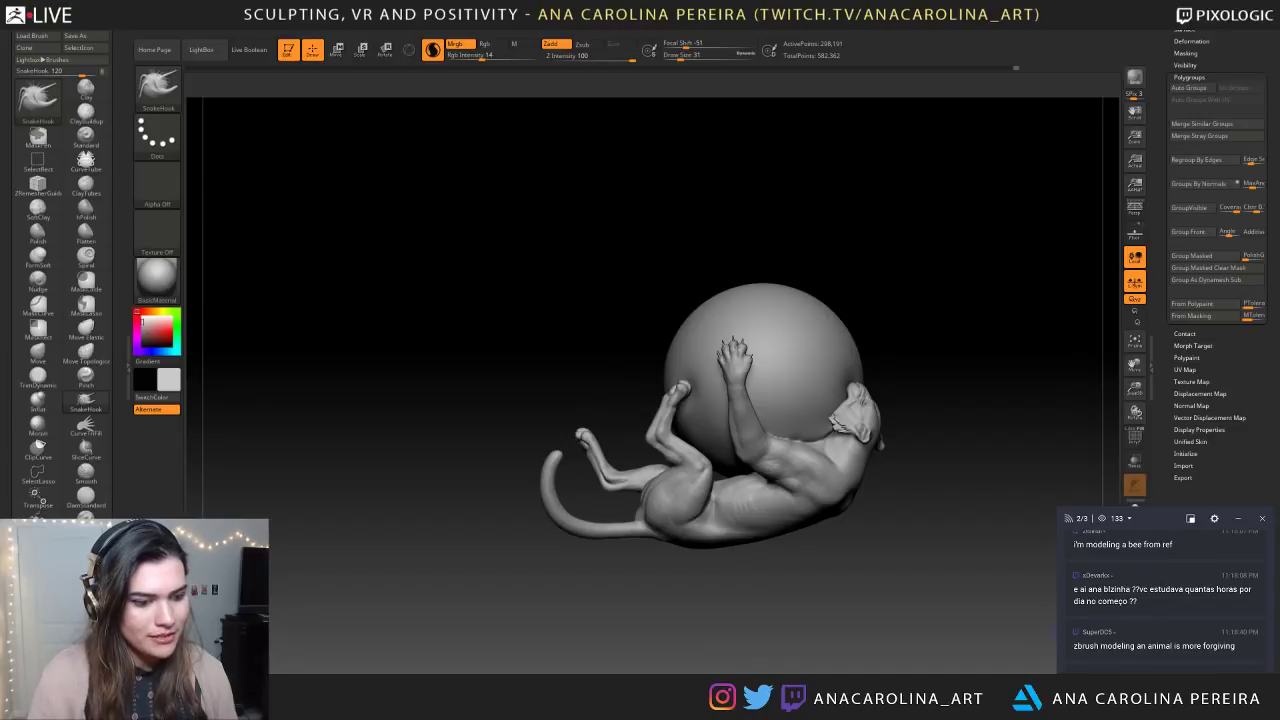
{"action": "left_click_drag", "start_coordinate": [914, 556], "coordinate": [800, 660]}
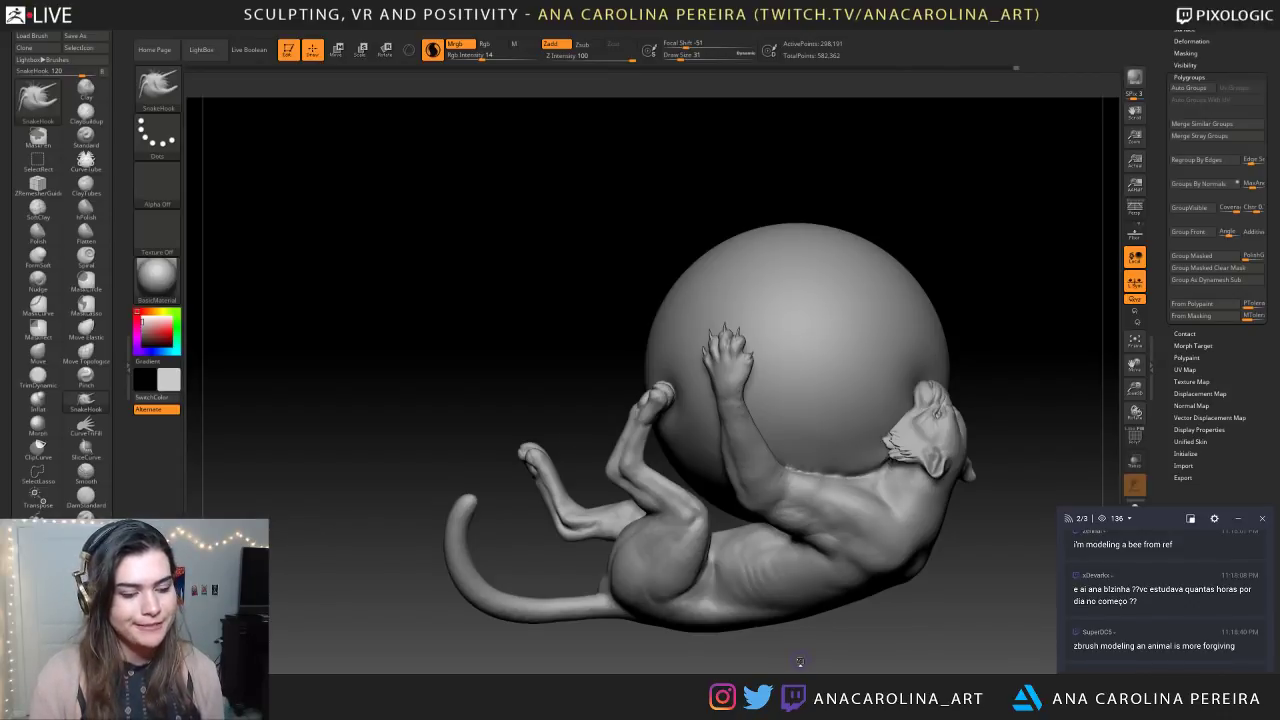
{"action": "scroll", "coordinate": [1146, 630], "scroll_direction": "up", "scroll_amount": 1}
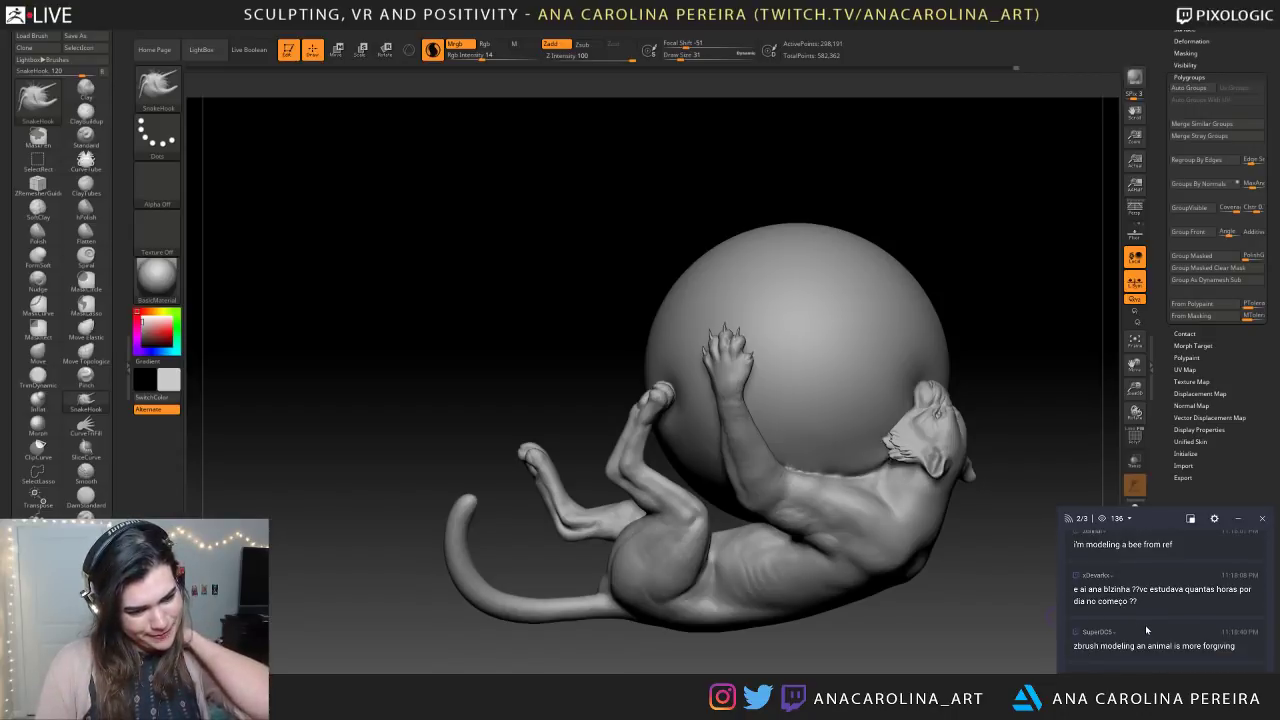
{"action": "scroll", "coordinate": [1146, 630], "scroll_direction": "down", "scroll_amount": 1}
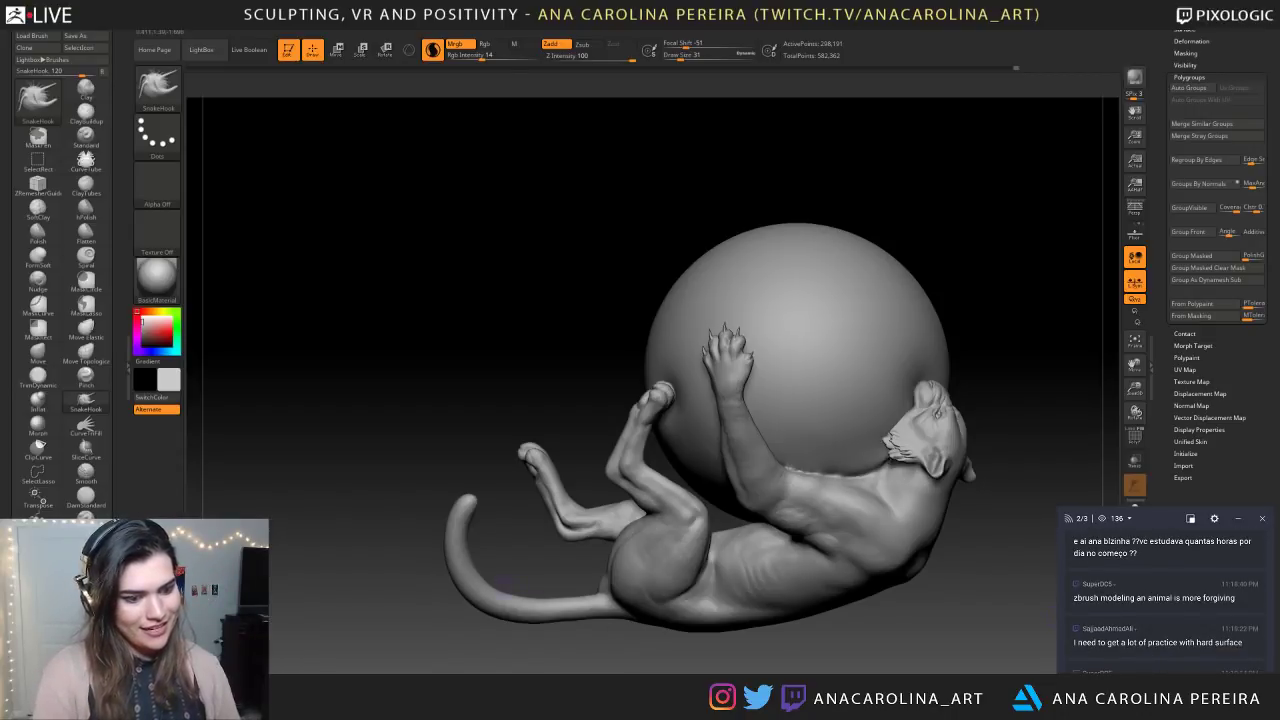
{"action": "scroll", "coordinate": [1160, 600], "scroll_direction": "down", "scroll_amount": 2}
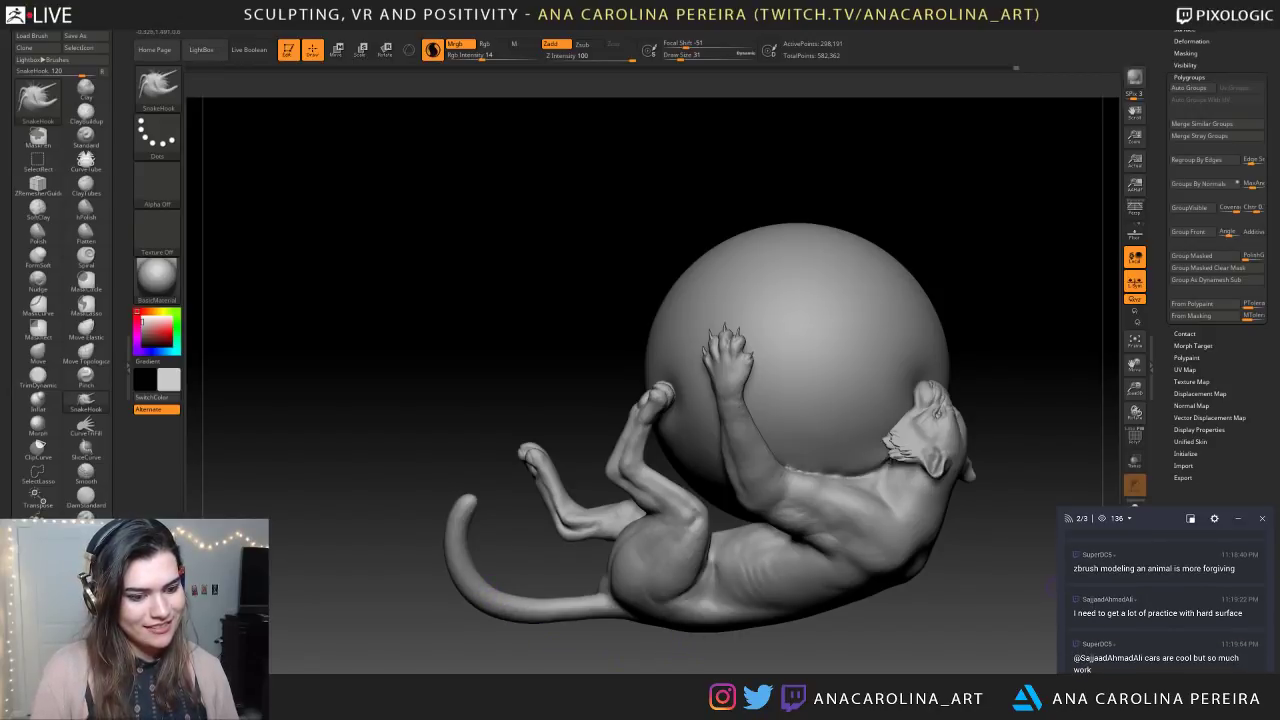
Touch up the raised front paw with the SnakeHook brush at draw size 65 and smooth it
{"action": "mouse_move", "coordinate": [578, 645]}
{"action": "left_mouse_down"}
{"action": "mouse_move", "coordinate": [480, 640]}
{"action": "mouse_move", "coordinate": [470, 540]}
{"action": "mouse_move", "coordinate": [400, 545]}
{"action": "mouse_move", "coordinate": [700, 560]}
{"action": "mouse_move", "coordinate": [800, 600]}
{"action": "mouse_move", "coordinate": [930, 560]}
{"action": "mouse_move", "coordinate": [957, 524]}
{"action": "mouse_move", "coordinate": [932, 480]}
{"action": "left_mouse_up"}
{"action": "key", "text": "space"}
{"action": "left_click", "coordinate": [840, 367]}
{"action": "mouse_move", "coordinate": [1020, 160]}
{"action": "left_mouse_down"}
{"action": "mouse_move", "coordinate": [1034, 73]}
{"action": "mouse_move", "coordinate": [993, 80]}
{"action": "left_mouse_up"}
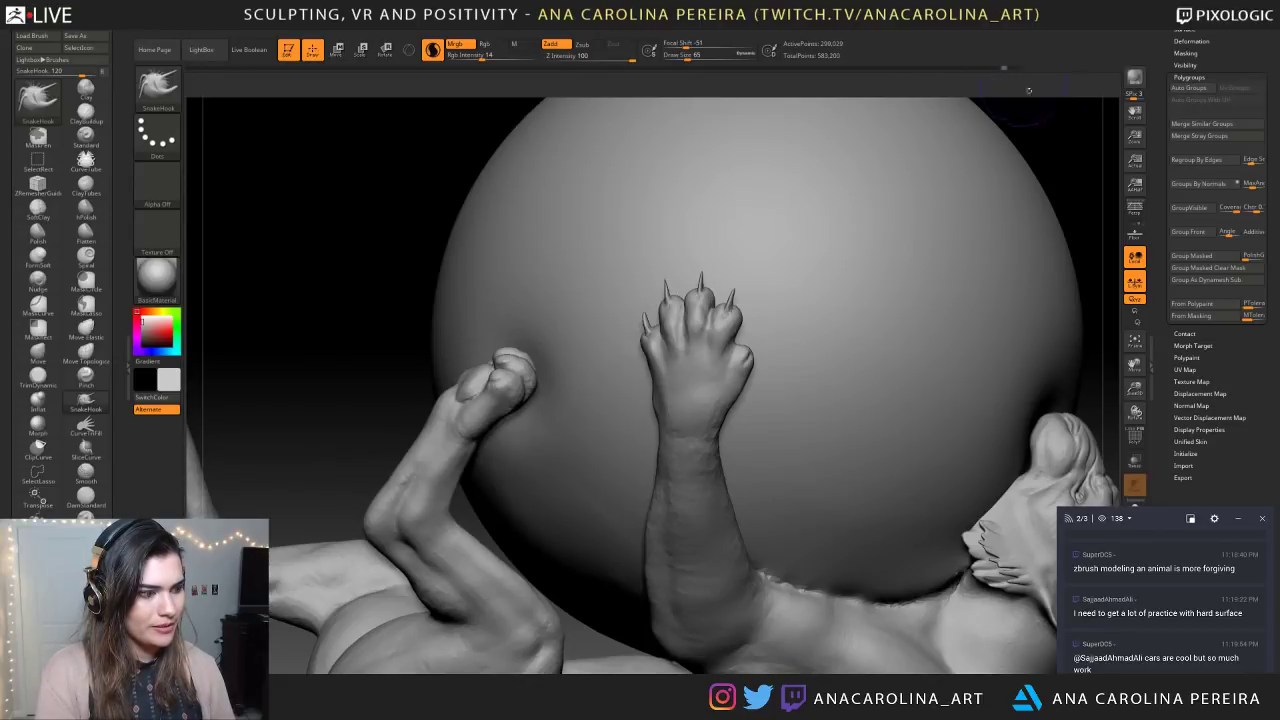
{"action": "key", "text": "f"}
{"action": "mouse_move", "coordinate": [1058, 124]}
{"action": "left_mouse_down"}
{"action": "mouse_move", "coordinate": [1037, 131]}
{"action": "mouse_move", "coordinate": [1043, 151]}
{"action": "mouse_move", "coordinate": [846, 306]}
{"action": "left_mouse_up"}
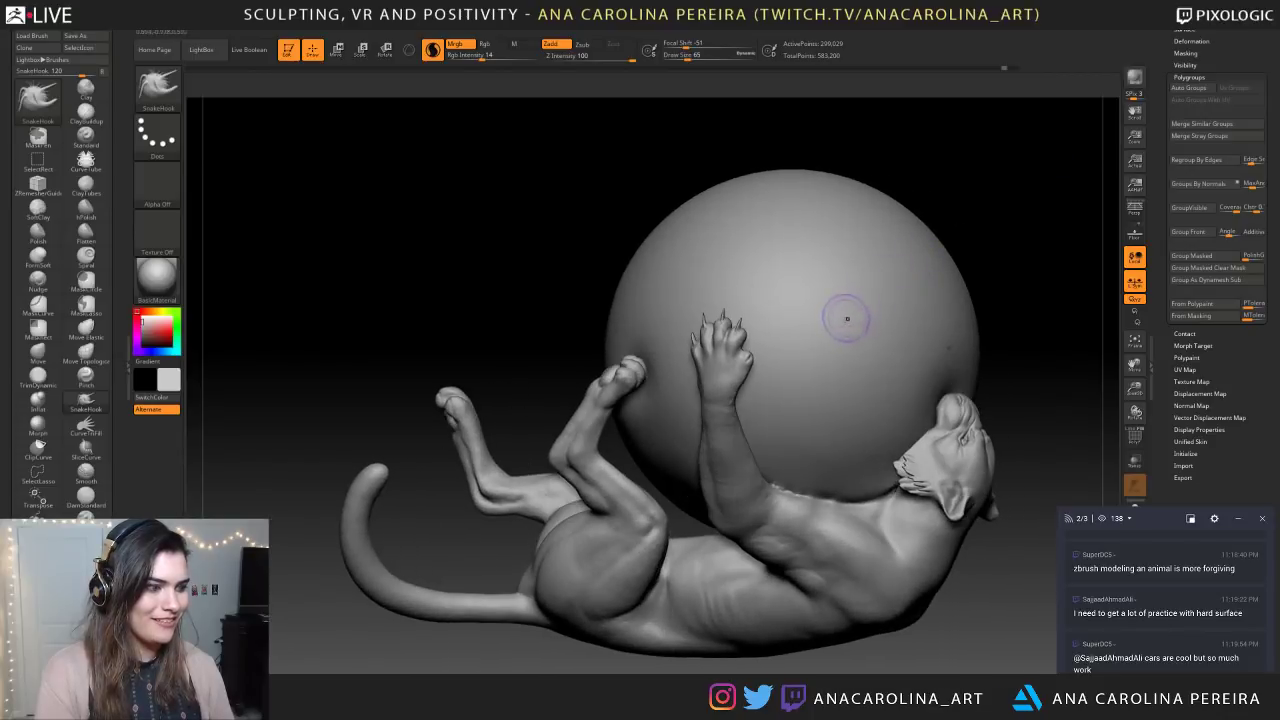
{"action": "key", "text": "shift"}
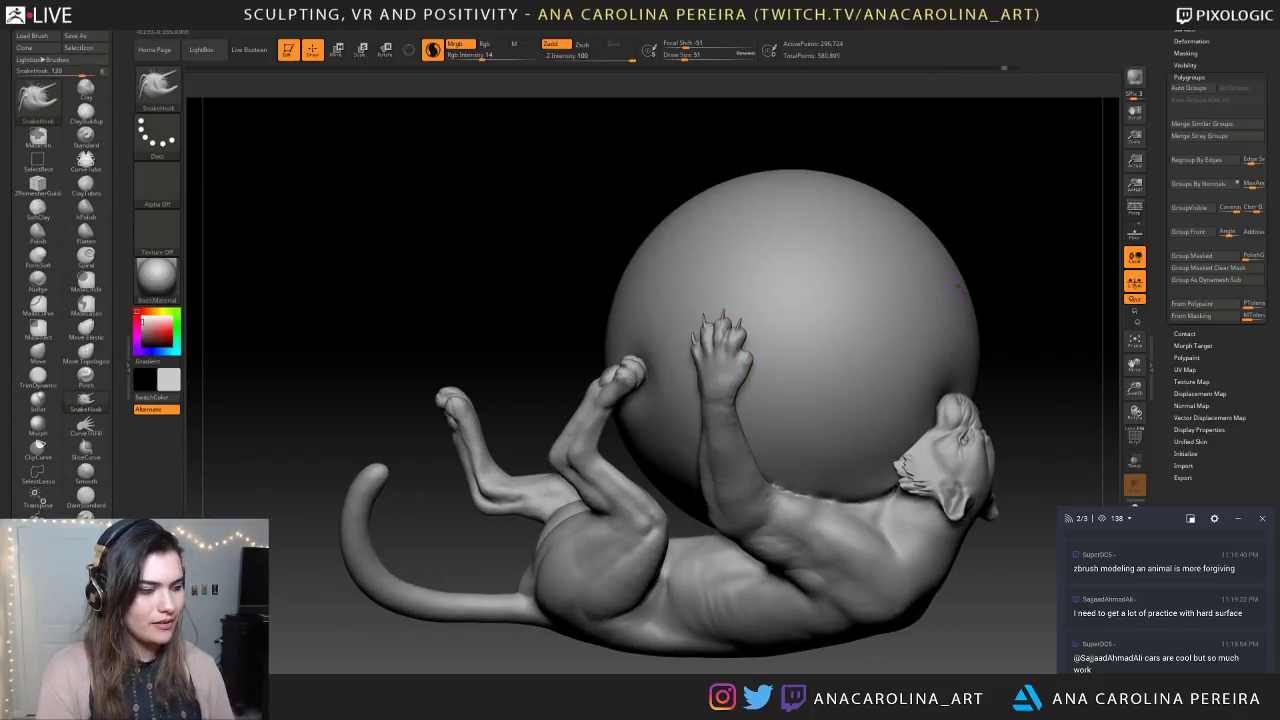
{"action": "mouse_move", "coordinate": [1000, 266]}
{"action": "left_mouse_down", "text": "alt"}
{"action": "mouse_move", "coordinate": [1018, 244]}
{"action": "mouse_move", "coordinate": [920, 221]}
{"action": "mouse_move", "coordinate": [966, 241]}
{"action": "mouse_move", "coordinate": [985, 353]}
{"action": "left_mouse_up", "text": "alt"}
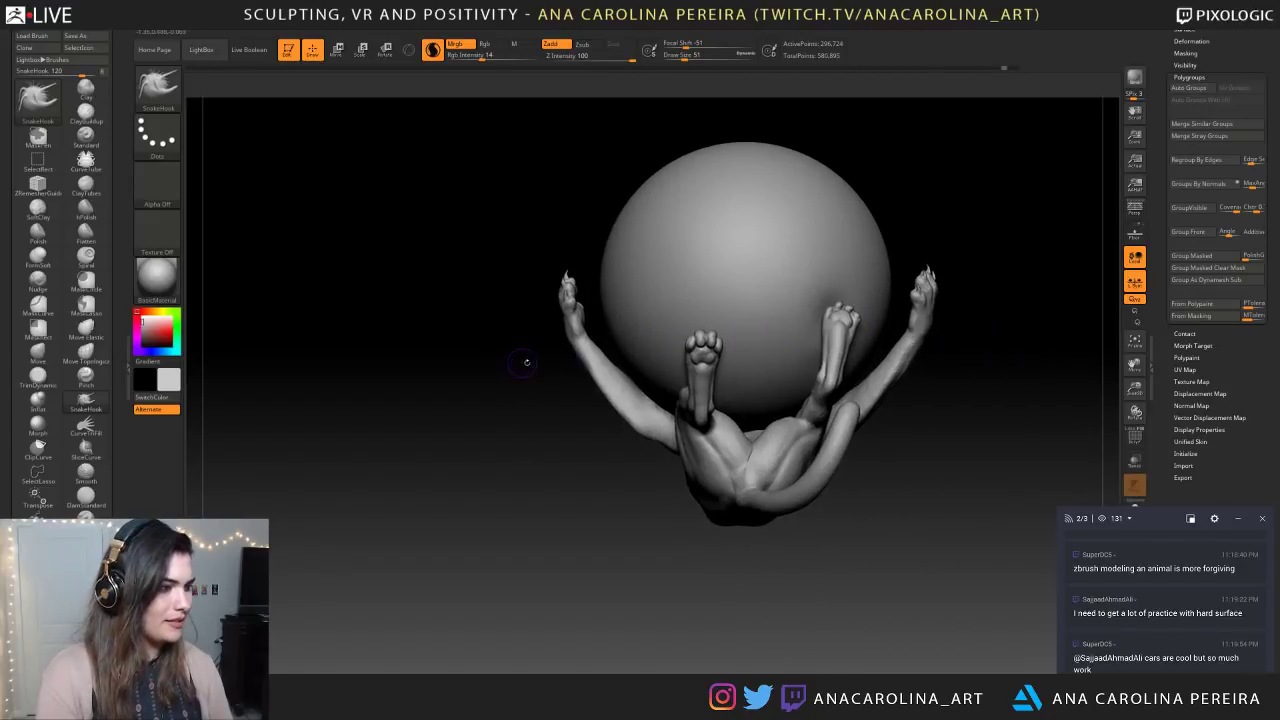
Isolate the front paws, turn off symmetry, mask only one paw, and show the full model again
{"action": "left_click", "coordinate": [600, 374], "text": "ctrl+shift"}
{"action": "mouse_move", "coordinate": [609, 405]}
{"action": "left_mouse_down"}
{"action": "mouse_move", "coordinate": [649, 434]}
{"action": "mouse_move", "coordinate": [631, 431]}
{"action": "left_mouse_up"}
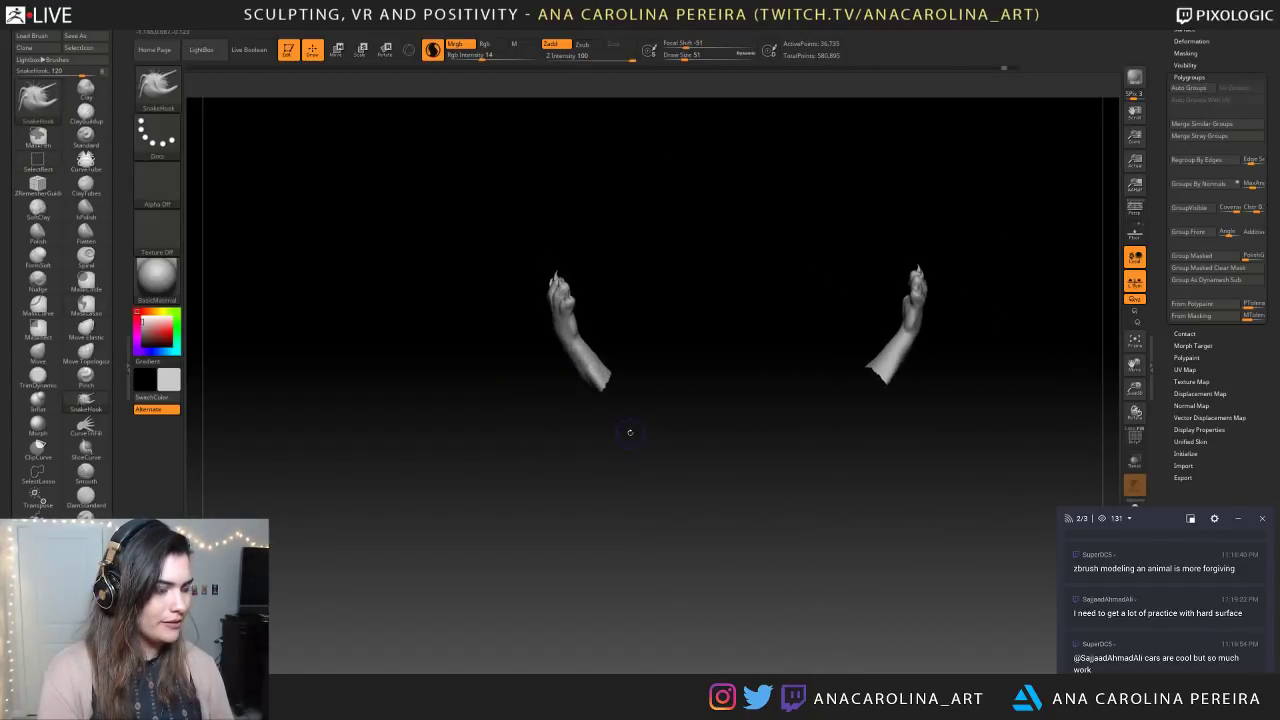
{"action": "mouse_move", "coordinate": [546, 388]}
{"action": "left_mouse_down", "text": "ctrl"}
{"action": "mouse_move", "coordinate": [457, 223]}
{"action": "mouse_move", "coordinate": [462, 245]}
{"action": "mouse_move", "coordinate": [526, 283]}
{"action": "mouse_move", "coordinate": [522, 266]}
{"action": "left_mouse_up", "text": "ctrl"}
{"action": "key", "text": "ctrl+z"}
{"action": "key", "text": "x"}
{"action": "left_click", "coordinate": [571, 418], "text": "ctrl+shift"}
{"action": "left_click_drag", "start_coordinate": [571, 423], "coordinate": [521, 420]}
Change the sculpt's material to SkinShade4
{"action": "left_click", "coordinate": [157, 278]}
{"action": "left_click", "coordinate": [157, 278]}
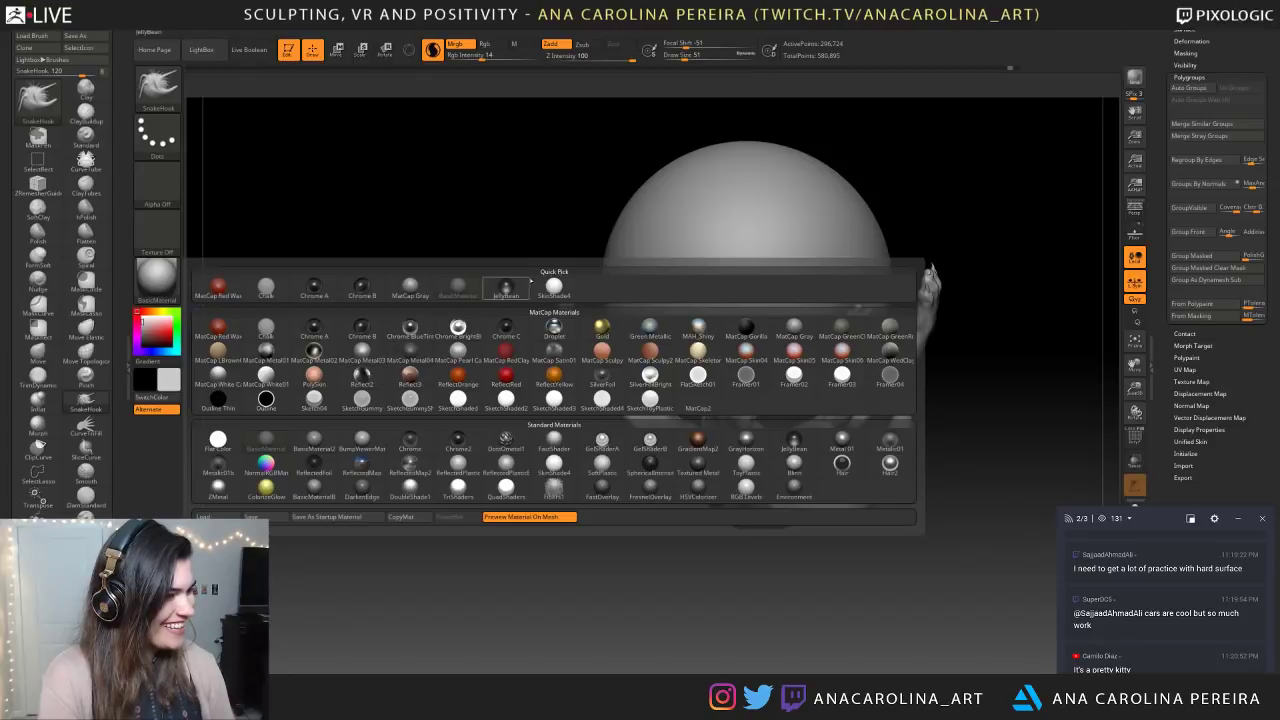
{"action": "left_click", "coordinate": [554, 288]}
{"action": "left_click_drag", "start_coordinate": [400, 420], "coordinate": [435, 422]}
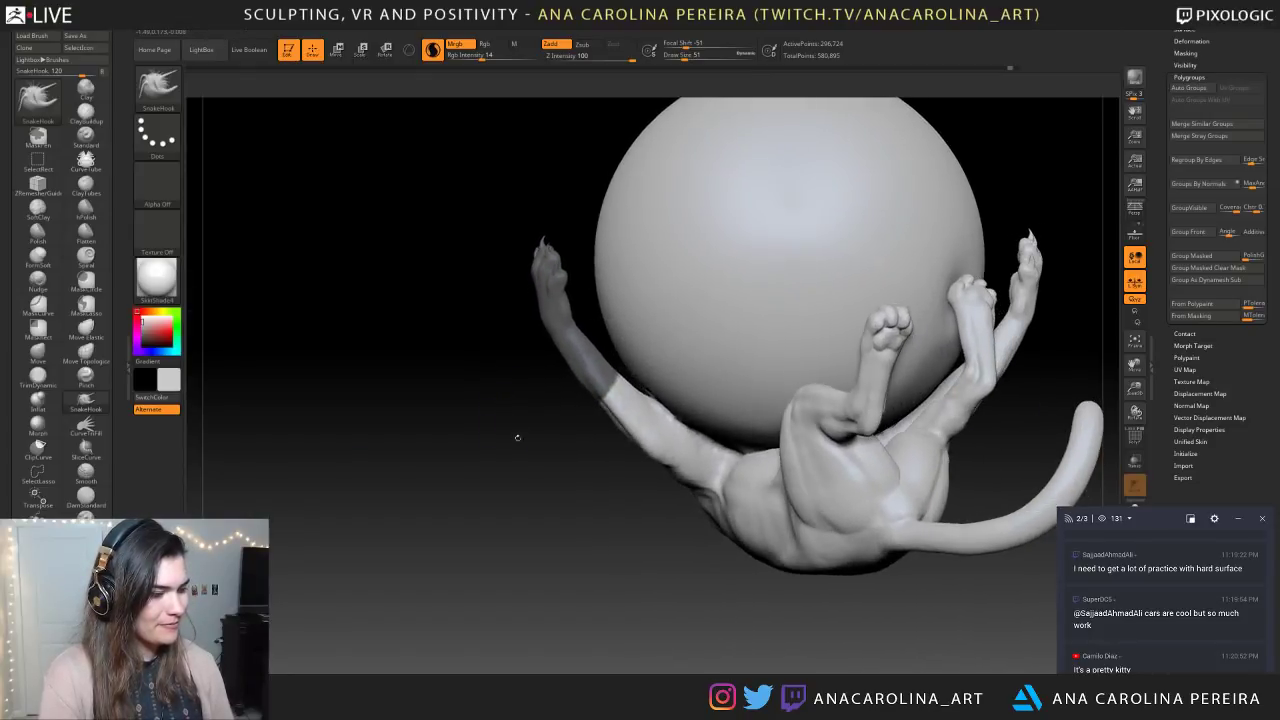
Extend the mask along the forearm to the elbow, clear any mask on the isolated ball, and invert the mask on the full model
{"action": "mouse_move", "coordinate": [611, 507]}
{"action": "left_mouse_down", "text": "alt"}
{"action": "mouse_move", "coordinate": [580, 568]}
{"action": "mouse_move", "coordinate": [590, 500]}
{"action": "left_mouse_up", "text": "alt"}
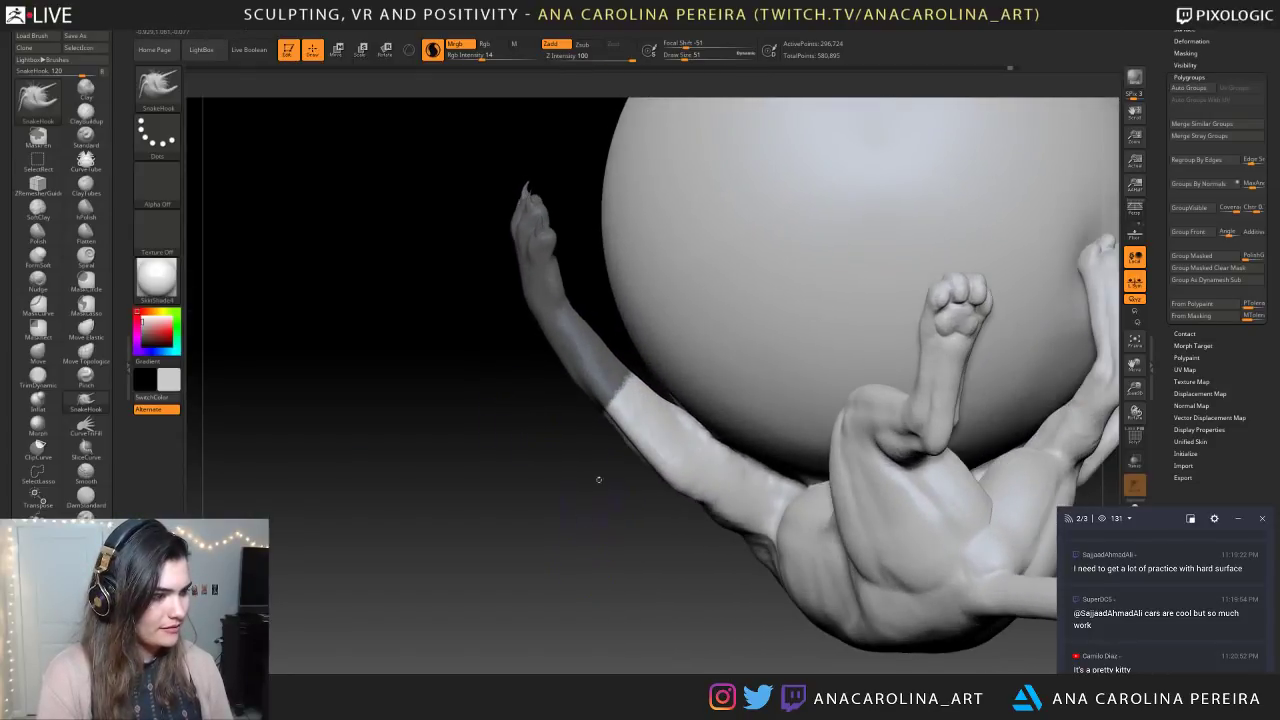
{"action": "mouse_move", "coordinate": [629, 367]}
{"action": "left_mouse_down", "text": "ctrl"}
{"action": "mouse_move", "coordinate": [714, 462]}
{"action": "mouse_move", "coordinate": [600, 452]}
{"action": "mouse_move", "coordinate": [612, 415]}
{"action": "left_mouse_up", "text": "ctrl"}
{"action": "left_click", "coordinate": [850, 370], "text": "ctrl+shift"}
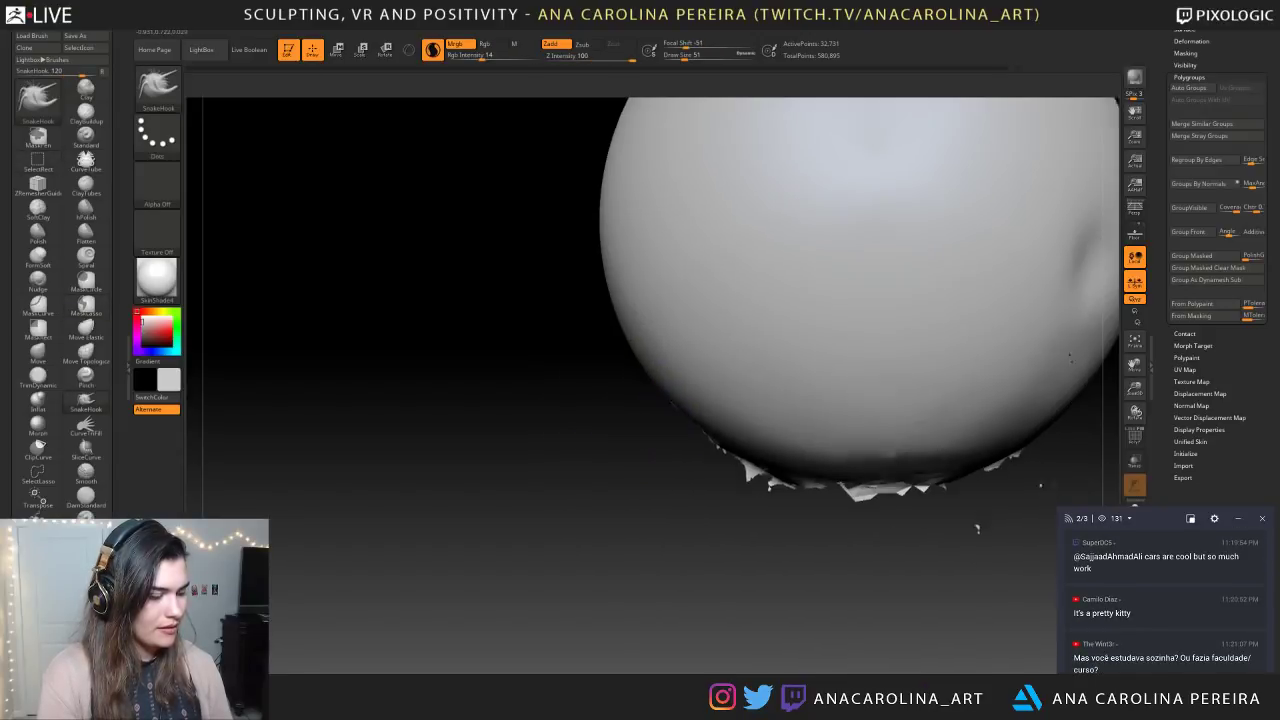
{"action": "left_click_drag", "start_coordinate": [974, 529], "coordinate": [700, 405]}
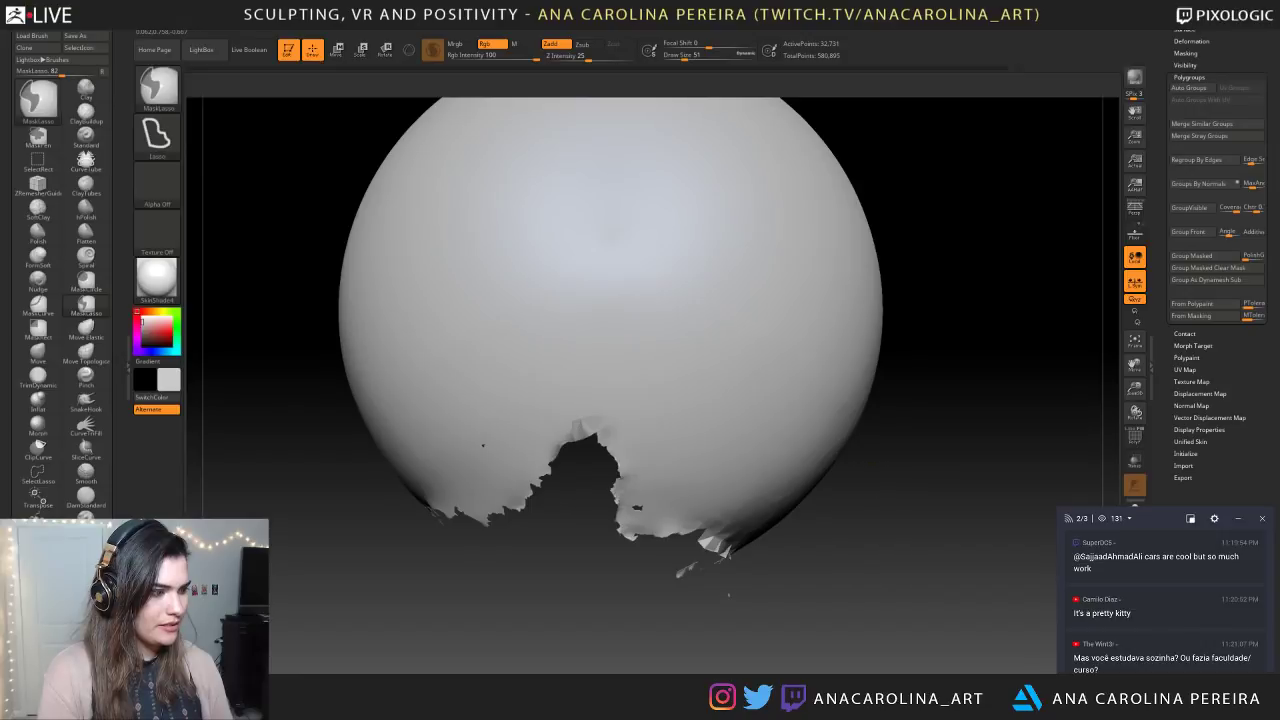
{"action": "left_click", "coordinate": [877, 497], "text": "ctrl"}
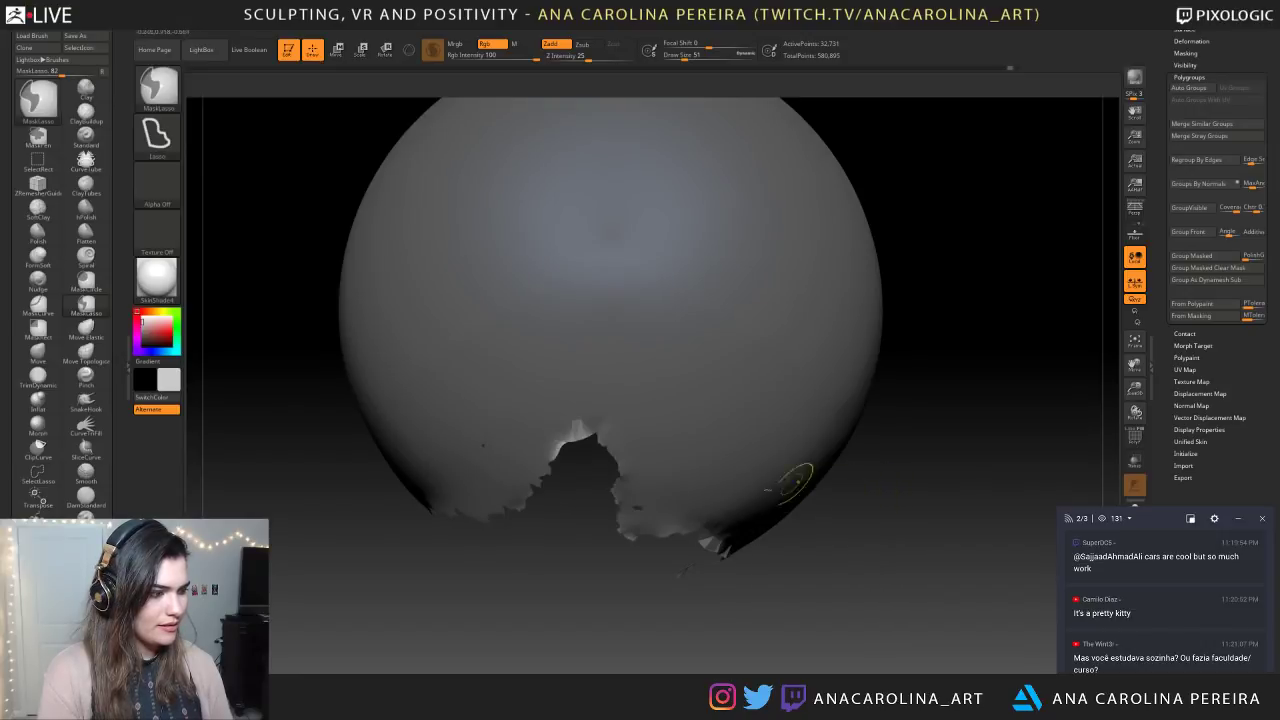
{"action": "left_click", "coordinate": [866, 523], "text": "ctrl"}
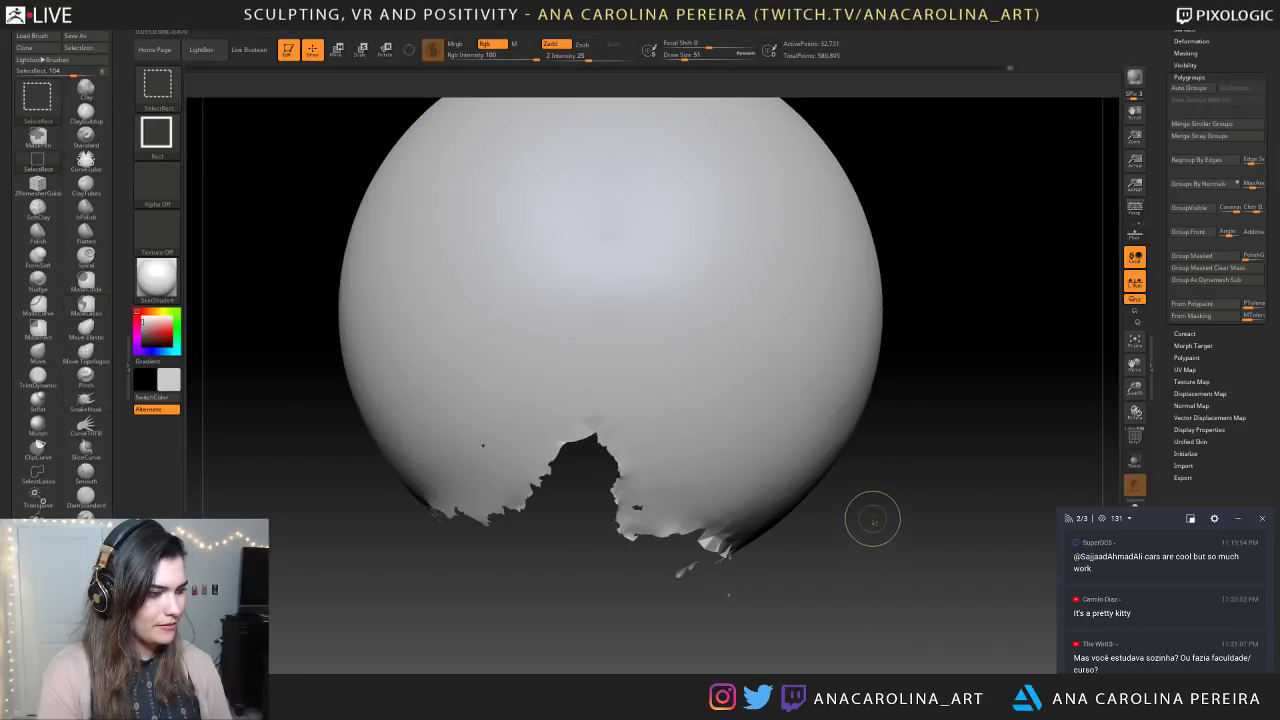
{"action": "left_click", "coordinate": [870, 515], "text": "ctrl+shift"}
{"action": "mouse_move", "coordinate": [912, 296]}
{"action": "left_mouse_down"}
{"action": "mouse_move", "coordinate": [872, 325]}
{"action": "mouse_move", "coordinate": [960, 245]}
{"action": "left_mouse_up"}
{"action": "left_click", "coordinate": [946, 258], "text": "ctrl"}
{"action": "left_click_drag", "start_coordinate": [885, 463], "coordinate": [590, 388]}
Clean up the lasso mask around the elbow and the nearby ball surface so only the forearm and paw are free
{"action": "key", "text": "ctrl"}
{"action": "mouse_move", "coordinate": [648, 445]}
{"action": "left_mouse_down", "text": "ctrl"}
{"action": "mouse_move", "coordinate": [718, 470]}
{"action": "mouse_move", "coordinate": [510, 388]}
{"action": "left_mouse_up", "text": "ctrl"}
{"action": "left_click_drag", "start_coordinate": [934, 349], "coordinate": [911, 360]}
{"action": "mouse_move", "coordinate": [589, 395]}
{"action": "left_mouse_down", "text": "ctrl"}
{"action": "mouse_move", "coordinate": [690, 450]}
{"action": "mouse_move", "coordinate": [568, 396]}
{"action": "left_mouse_up", "text": "ctrl"}
{"action": "mouse_move", "coordinate": [1005, 268]}
{"action": "left_mouse_down"}
{"action": "mouse_move", "coordinate": [922, 258]}
{"action": "mouse_move", "coordinate": [920, 243]}
{"action": "mouse_move", "coordinate": [985, 248]}
{"action": "left_mouse_up"}
{"action": "left_click", "coordinate": [672, 375], "text": "ctrl"}
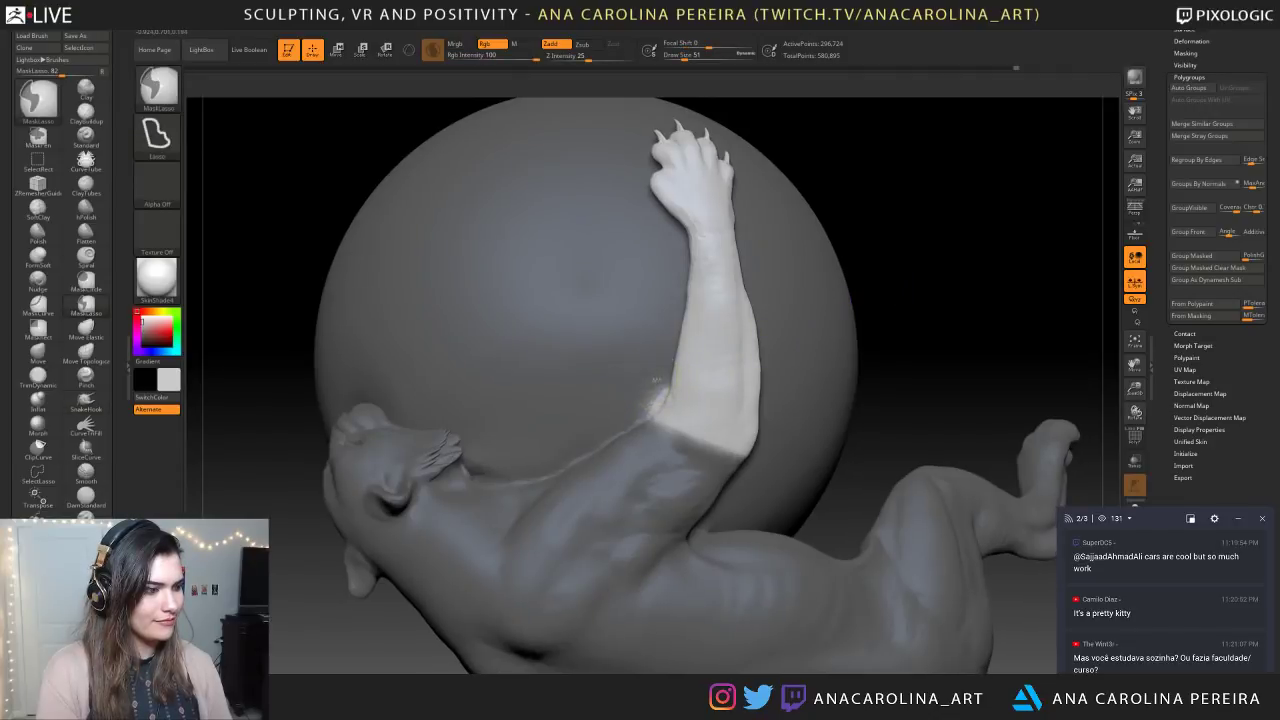
{"action": "left_click_drag", "start_coordinate": [662, 385], "coordinate": [600, 395], "text": "ctrl"}
{"action": "left_click", "coordinate": [648, 401], "text": "ctrl"}
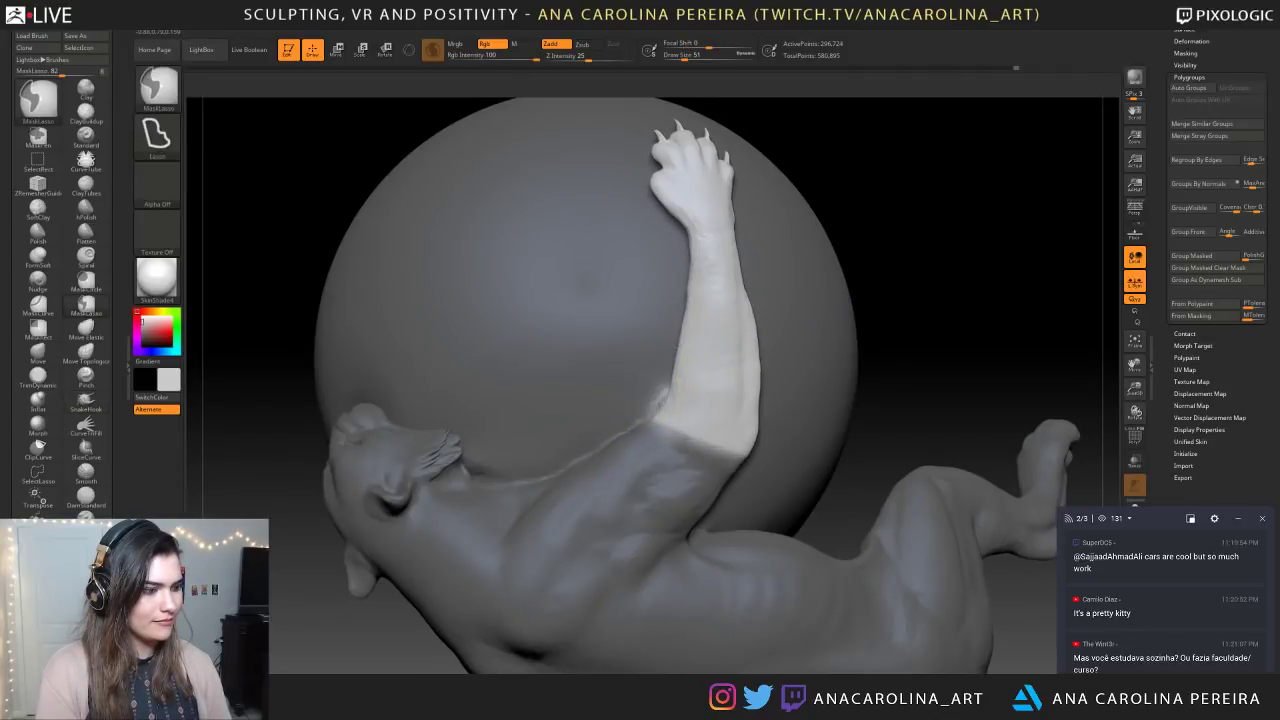
{"action": "left_click", "coordinate": [648, 401], "text": "ctrl"}
{"action": "mouse_move", "coordinate": [935, 340]}
{"action": "left_mouse_down"}
{"action": "mouse_move", "coordinate": [915, 345]}
{"action": "mouse_move", "coordinate": [940, 348]}
{"action": "left_mouse_up"}
{"action": "mouse_move", "coordinate": [662, 364]}
{"action": "left_mouse_down", "text": "ctrl"}
{"action": "mouse_move", "coordinate": [666, 374]}
{"action": "mouse_move", "coordinate": [604, 378]}
{"action": "left_mouse_up", "text": "ctrl"}
{"action": "left_click_drag", "start_coordinate": [820, 314], "coordinate": [610, 322]}
{"action": "mouse_move", "coordinate": [676, 350]}
{"action": "left_mouse_down", "text": "ctrl"}
{"action": "mouse_move", "coordinate": [674, 364]}
{"action": "mouse_move", "coordinate": [804, 339]}
{"action": "mouse_move", "coordinate": [836, 346]}
{"action": "mouse_move", "coordinate": [684, 394]}
{"action": "mouse_move", "coordinate": [716, 454]}
{"action": "mouse_move", "coordinate": [690, 406]}
{"action": "mouse_move", "coordinate": [762, 444]}
{"action": "left_mouse_up", "text": "ctrl"}
{"action": "mouse_move", "coordinate": [782, 400]}
{"action": "left_mouse_down"}
{"action": "mouse_move", "coordinate": [808, 408]}
{"action": "mouse_move", "coordinate": [863, 360]}
{"action": "mouse_move", "coordinate": [846, 329]}
{"action": "mouse_move", "coordinate": [768, 332]}
{"action": "left_mouse_up"}
Place a Transpose rotation line from the elbow to the paw and rotate the unmasked forearm inward toward the ball
{"action": "key", "text": "r"}
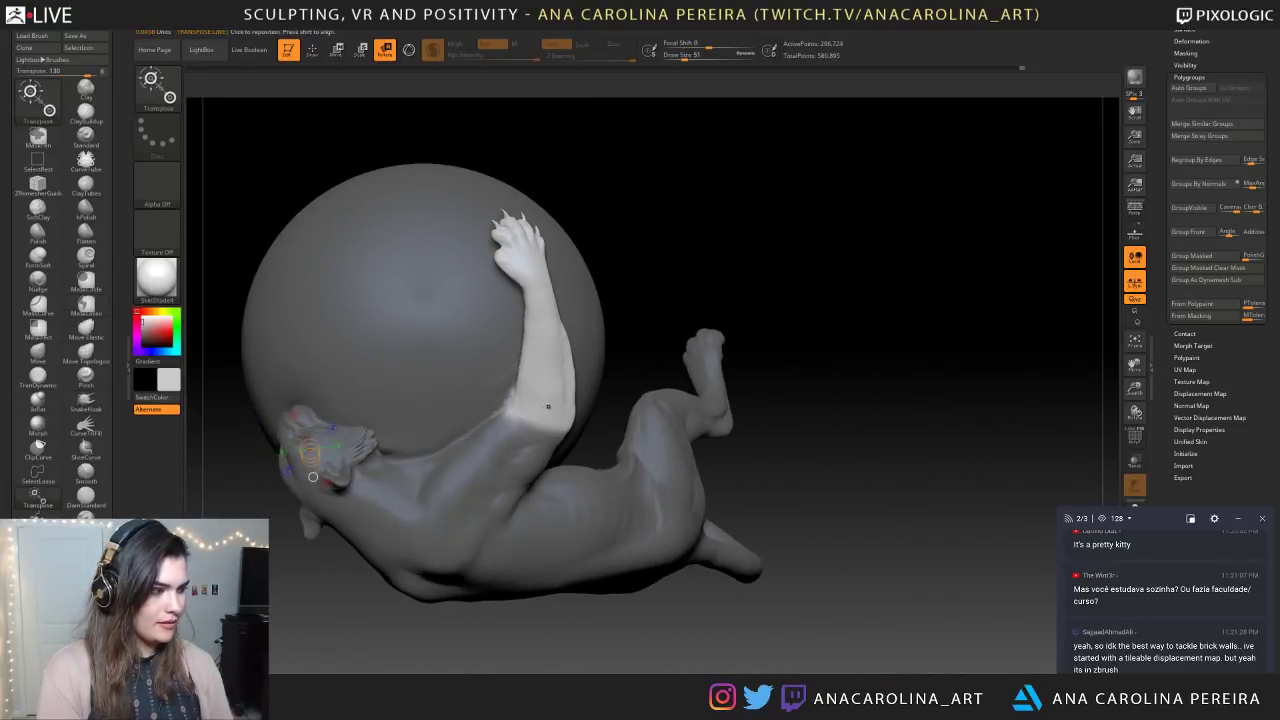
{"action": "mouse_move", "coordinate": [547, 411]}
{"action": "right_mouse_down"}
{"action": "mouse_move", "coordinate": [564, 392]}
{"action": "mouse_move", "coordinate": [572, 444]}
{"action": "right_mouse_up"}
{"action": "mouse_move", "coordinate": [555, 465]}
{"action": "left_mouse_down", "text": "shift"}
{"action": "mouse_move", "coordinate": [566, 320]}
{"action": "mouse_move", "coordinate": [588, 293]}
{"action": "left_mouse_up", "text": "shift"}
{"action": "key", "text": "ctrl+z"}
{"action": "key", "text": "ctrl+z"}
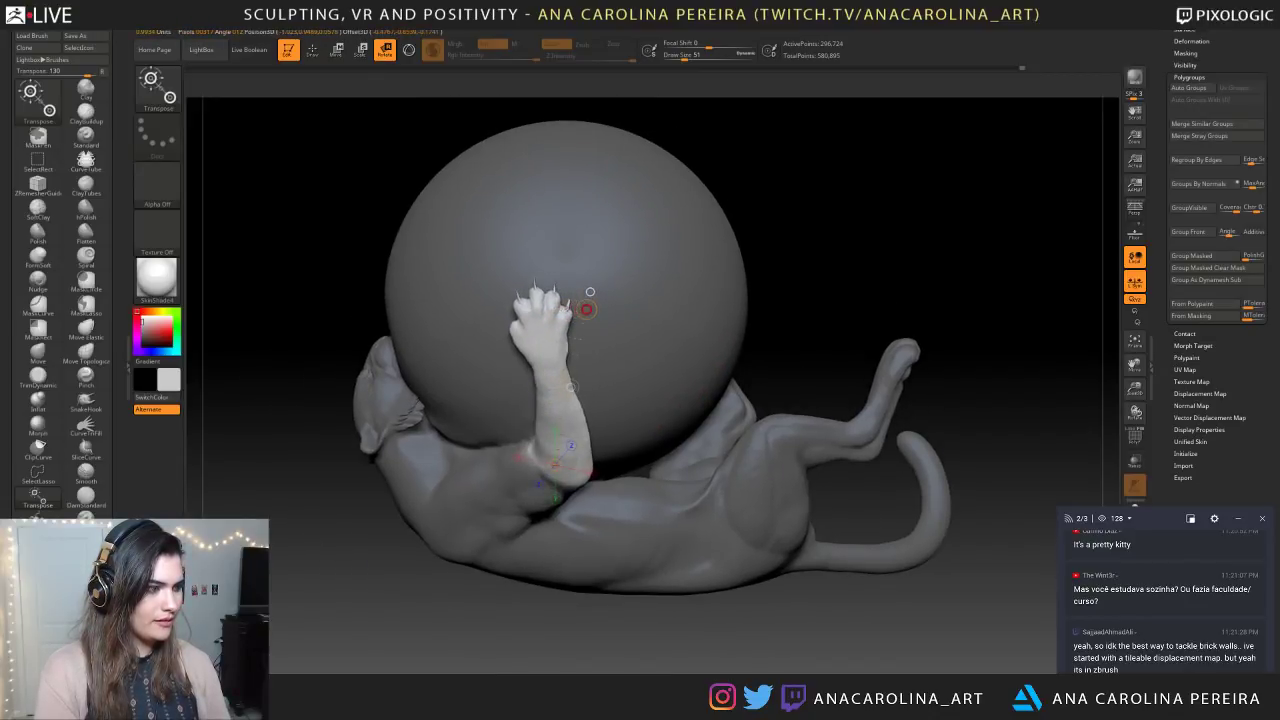
{"action": "right_click_drag", "start_coordinate": [590, 300], "coordinate": [652, 342]}
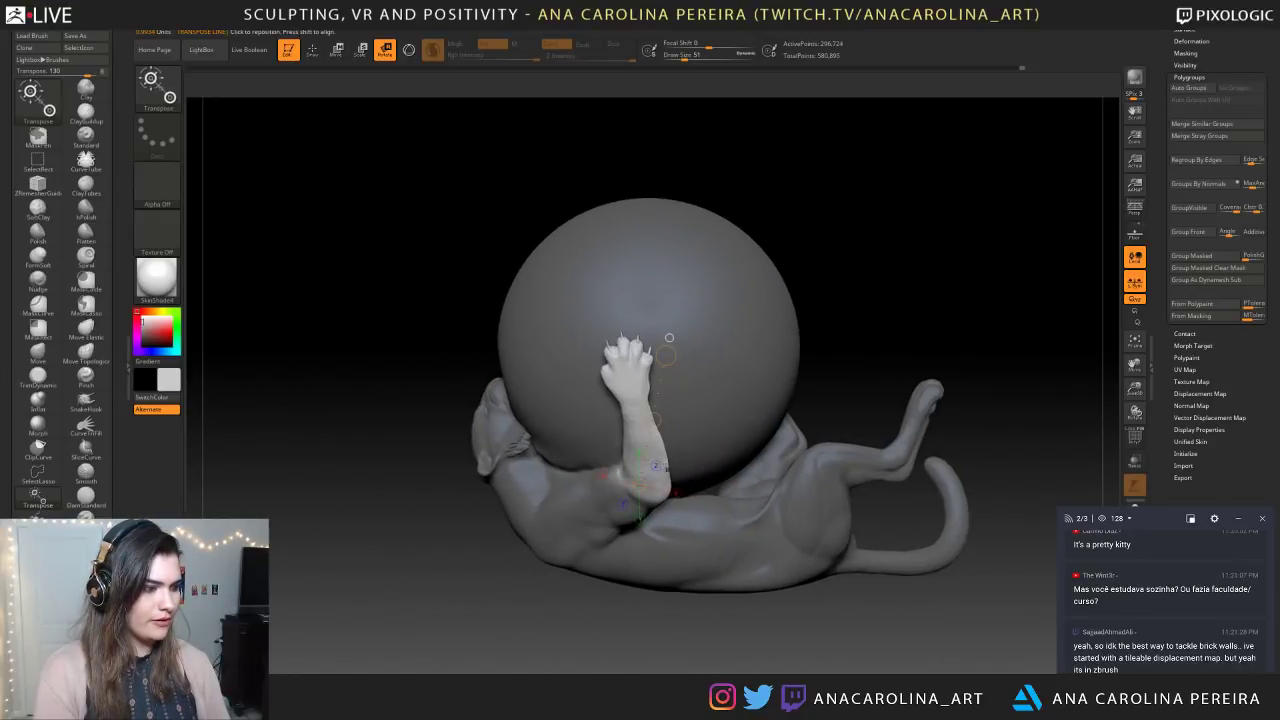
{"action": "left_click_drag", "start_coordinate": [632, 359], "coordinate": [621, 352]}
{"action": "right_click_drag", "start_coordinate": [621, 352], "coordinate": [707, 341]}
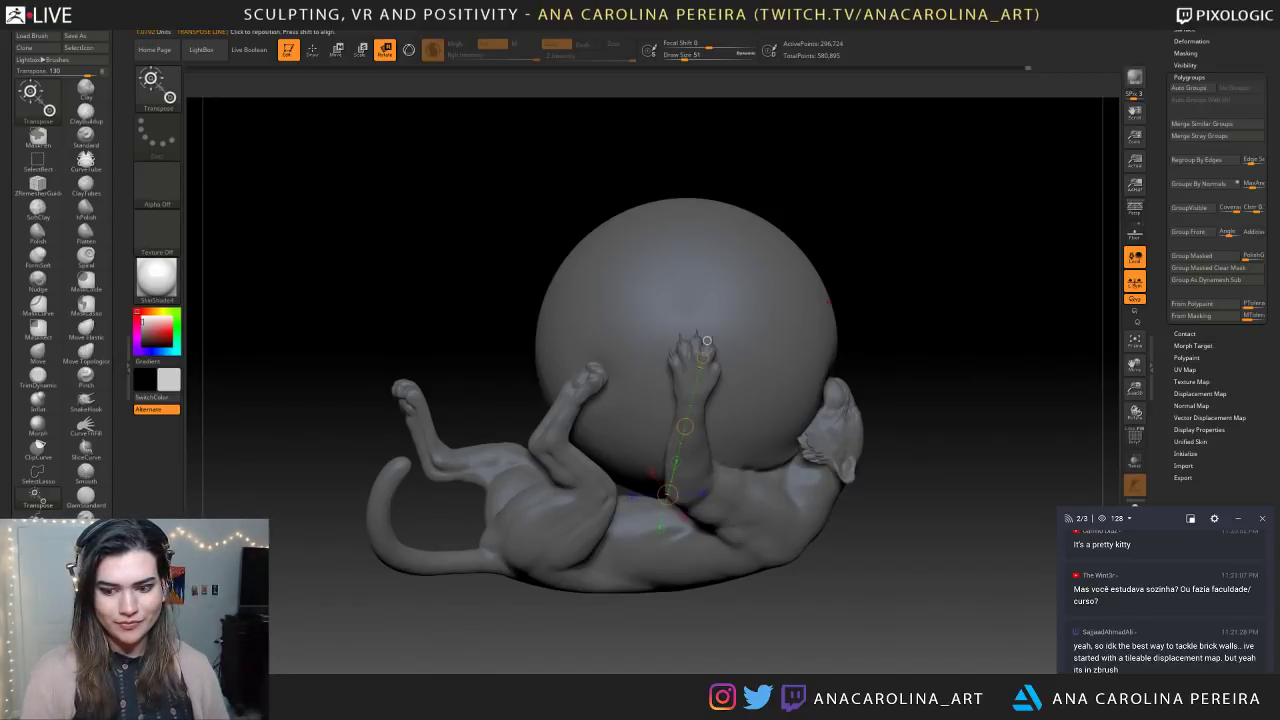
{"action": "right_click_drag", "start_coordinate": [707, 341], "coordinate": [717, 277]}
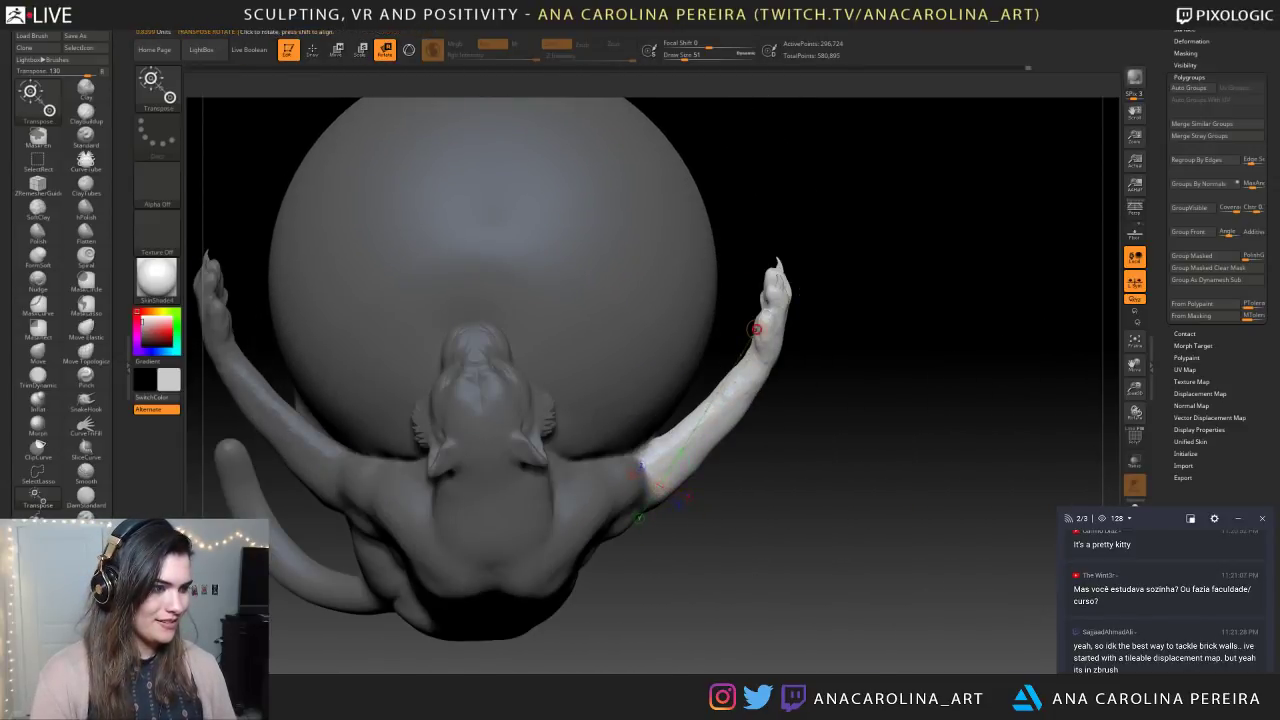
{"action": "left_click_drag", "start_coordinate": [757, 329], "coordinate": [766, 313]}
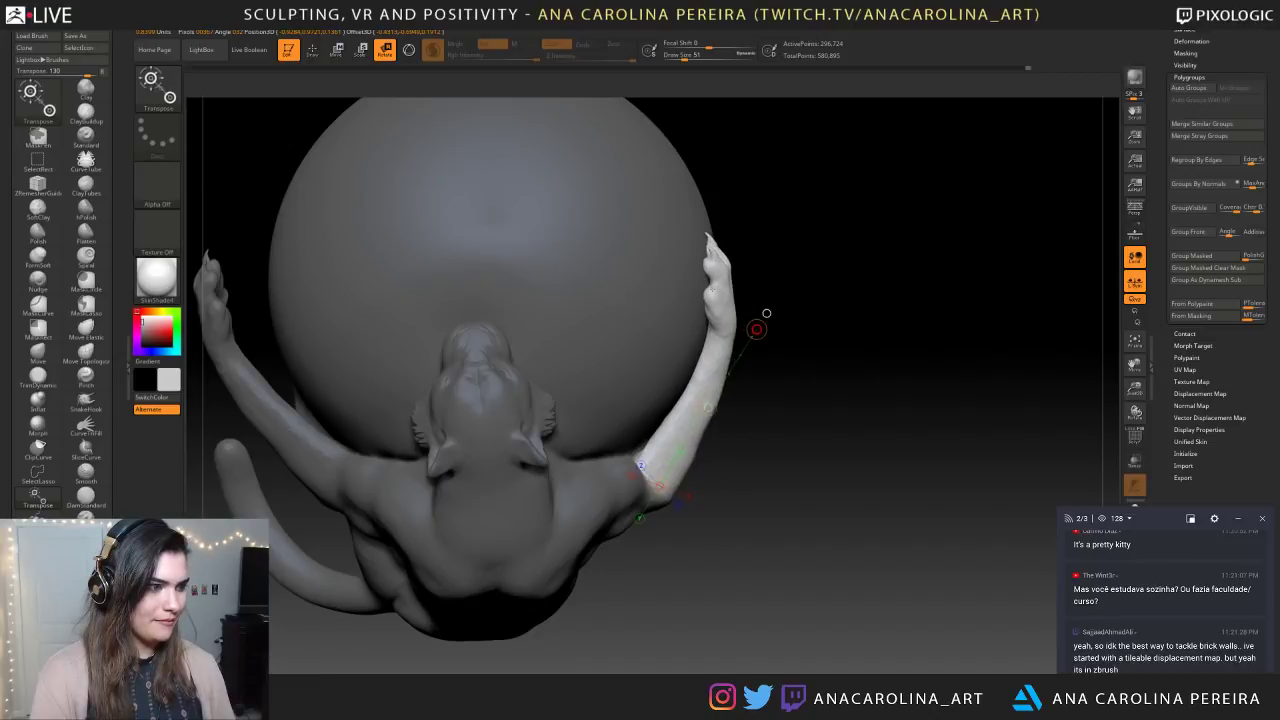
Redraw the rotation line along the forearm, fine-tune its angle so the paw rests against the ball, and clear the mask
{"action": "right_click_drag", "start_coordinate": [766, 313], "coordinate": [553, 313]}
{"action": "left_click_drag", "start_coordinate": [672, 465], "coordinate": [595, 305]}
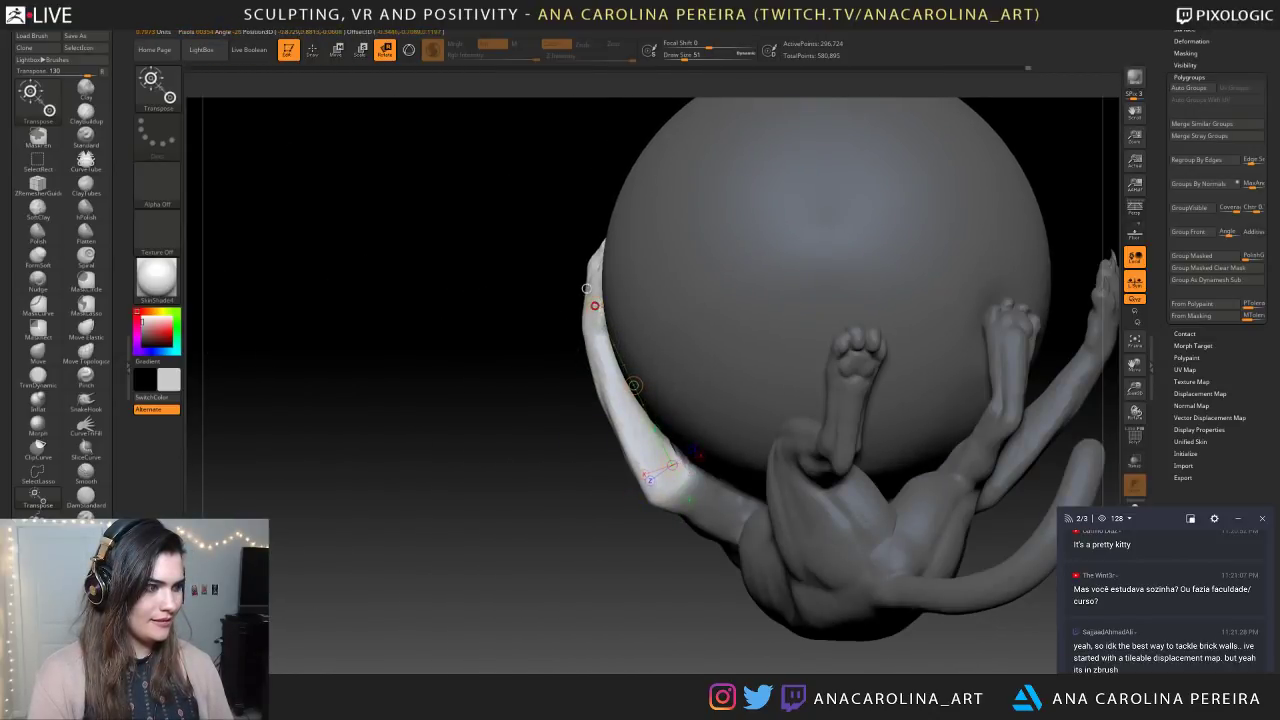
{"action": "right_click_drag", "start_coordinate": [586, 288], "coordinate": [706, 437]}
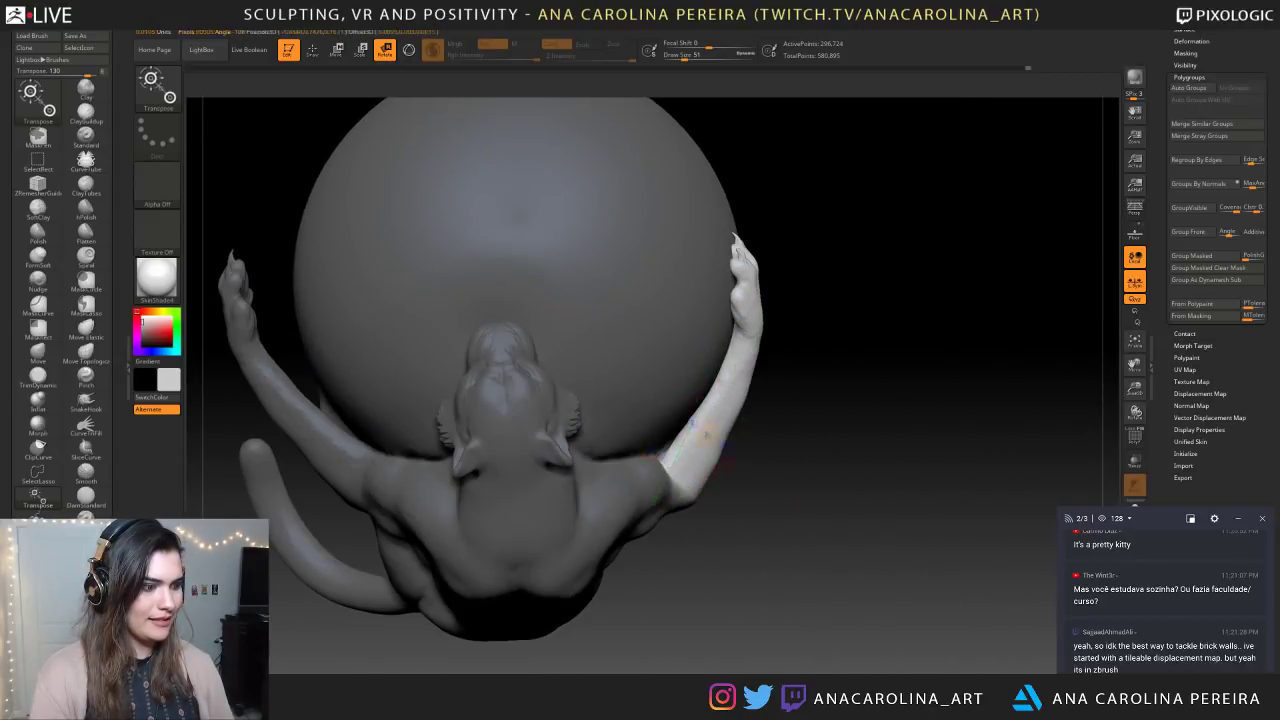
{"action": "mouse_move", "coordinate": [762, 302]}
{"action": "left_mouse_down"}
{"action": "mouse_move", "coordinate": [809, 268]}
{"action": "mouse_move", "coordinate": [786, 277]}
{"action": "mouse_move", "coordinate": [733, 256]}
{"action": "left_mouse_up"}
{"action": "key", "text": "ctrl+z"}
{"action": "left_click_drag", "start_coordinate": [845, 300], "coordinate": [664, 306]}
{"action": "left_click_drag", "start_coordinate": [682, 491], "coordinate": [753, 277]}
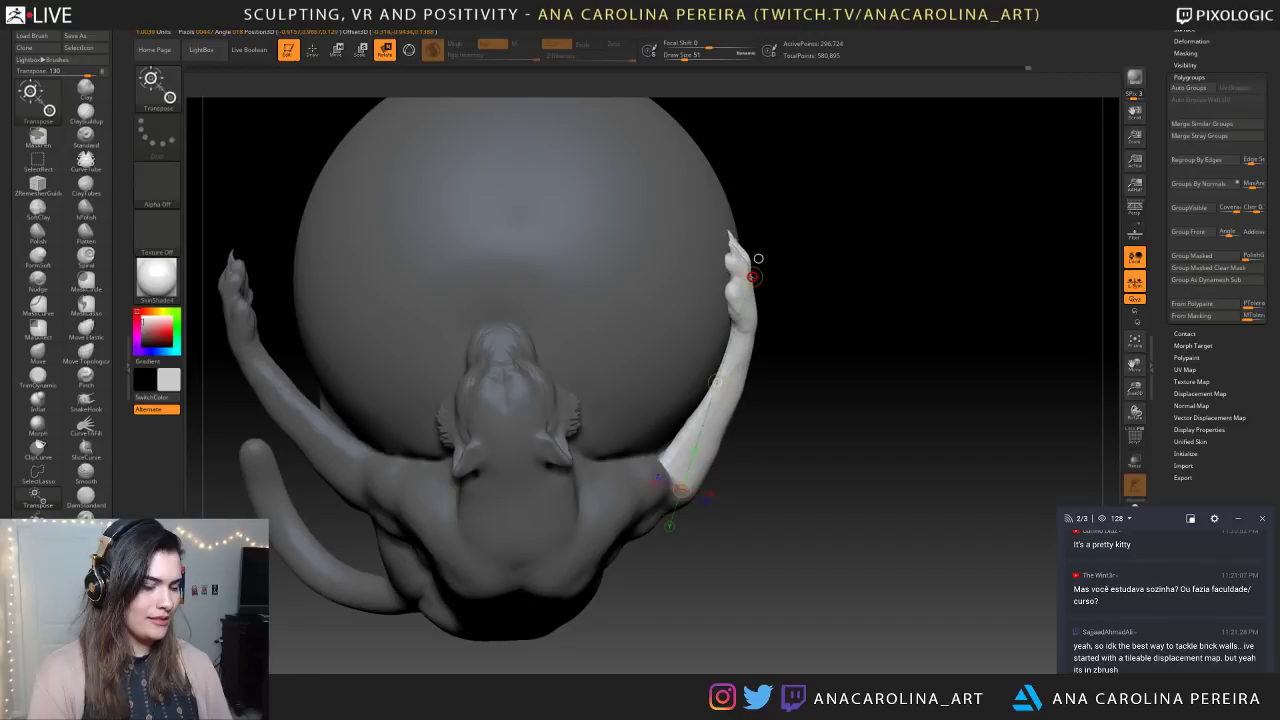
{"action": "key", "text": "ctrl+z"}
{"action": "left_click_drag", "start_coordinate": [714, 384], "coordinate": [711, 396]}
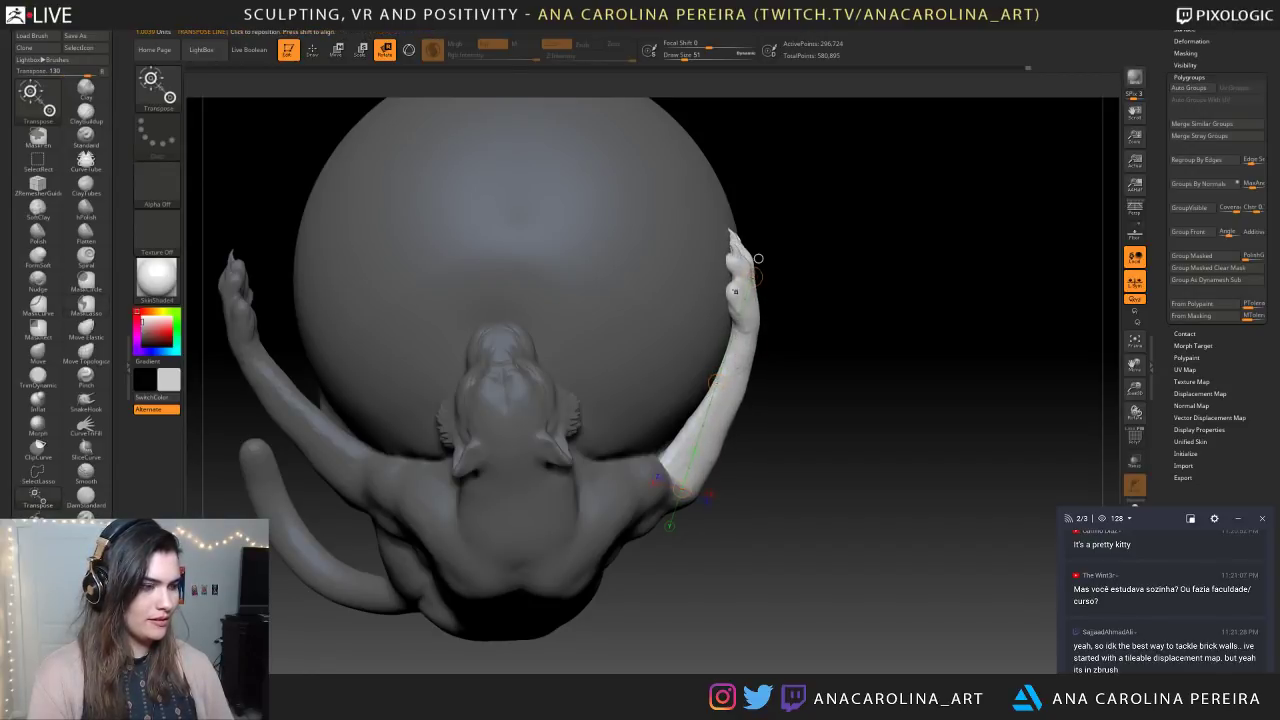
{"action": "right_click_drag", "start_coordinate": [758, 259], "coordinate": [671, 371]}
{"action": "left_click_drag", "start_coordinate": [893, 244], "coordinate": [912, 258], "text": "ctrl"}
Reshape the inner bend of the rotated arm's elbow with the Move brush
{"action": "mouse_move", "coordinate": [905, 262]}
{"action": "right_mouse_down"}
{"action": "mouse_move", "coordinate": [856, 310]}
{"action": "mouse_move", "coordinate": [836, 500]}
{"action": "right_mouse_up"}
{"action": "key", "text": "space"}
{"action": "left_click_drag", "start_coordinate": [885, 434], "coordinate": [898, 434]}
{"action": "mouse_move", "coordinate": [905, 420]}
{"action": "right_mouse_down"}
{"action": "mouse_move", "coordinate": [745, 435]}
{"action": "mouse_move", "coordinate": [870, 450]}
{"action": "mouse_move", "coordinate": [750, 445]}
{"action": "mouse_move", "coordinate": [748, 350]}
{"action": "mouse_move", "coordinate": [785, 358]}
{"action": "mouse_move", "coordinate": [782, 480]}
{"action": "mouse_move", "coordinate": [784, 380]}
{"action": "right_mouse_up"}
{"action": "key", "text": "b"}
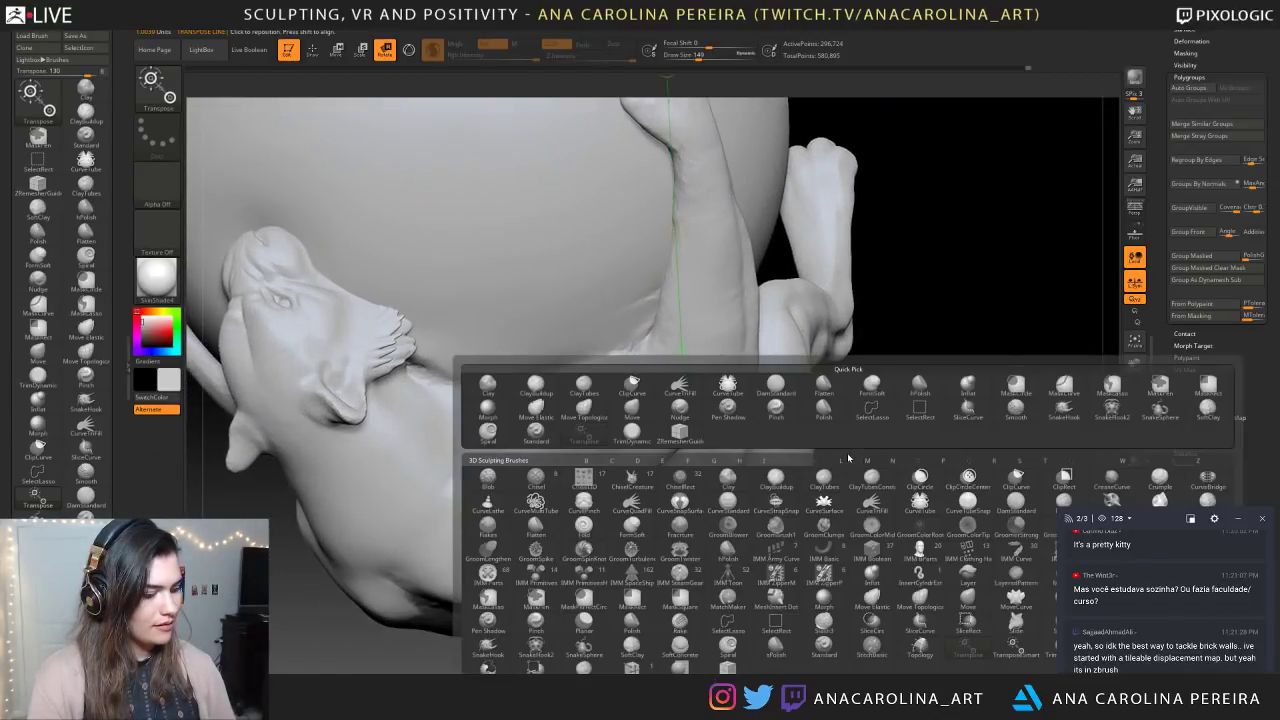
{"action": "key", "text": "m"}
{"action": "key", "text": "v"}
{"action": "key", "text": "space"}
{"action": "left_click_drag", "start_coordinate": [829, 460], "coordinate": [819, 460]}
{"action": "right_click_drag", "start_coordinate": [888, 438], "coordinate": [888, 490], "text": "ctrl"}
{"action": "key", "text": "space"}
{"action": "mouse_move", "coordinate": [640, 370]}
{"action": "left_mouse_down"}
{"action": "mouse_move", "coordinate": [623, 370]}
{"action": "mouse_move", "coordinate": [660, 385]}
{"action": "mouse_move", "coordinate": [656, 400]}
{"action": "left_mouse_up"}
Carve the elbow's inner crease with the DamStandard brush at draw size 25 and smooth the fold
{"action": "key", "text": "b"}
{"action": "key", "text": "d"}
{"action": "key", "text": "s"}
{"action": "key", "text": "space"}
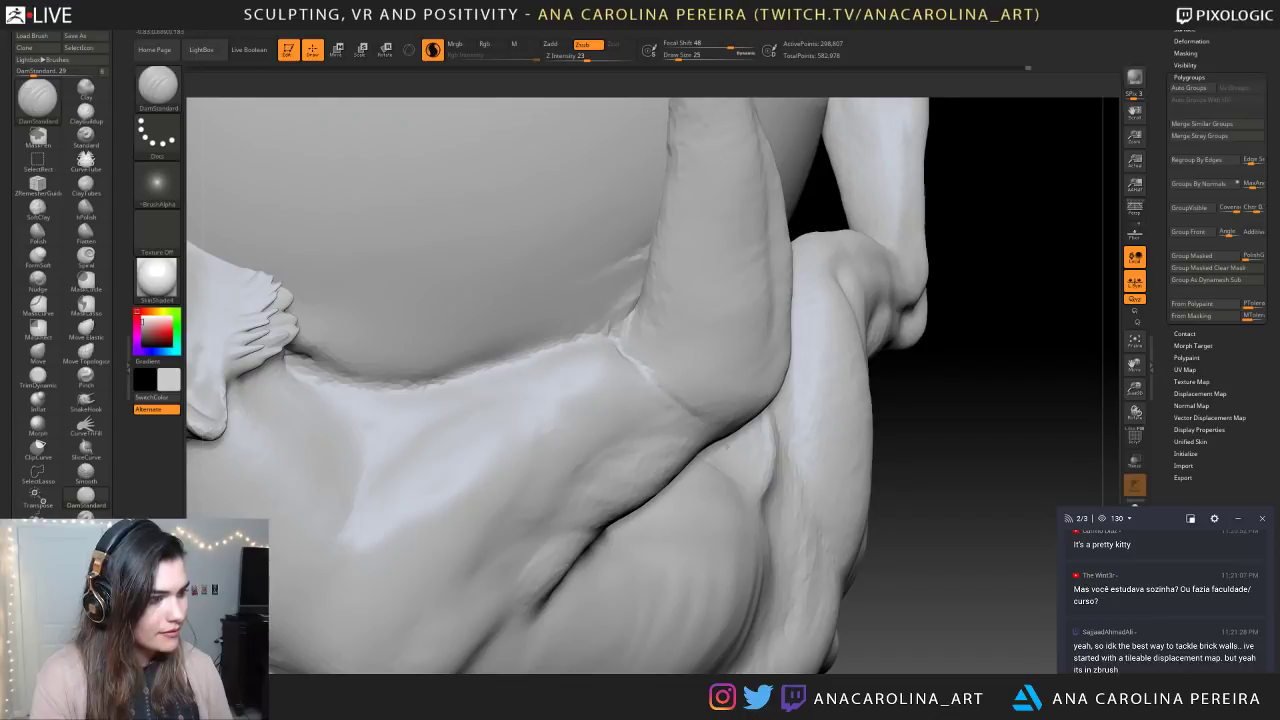
{"action": "right_click_drag", "start_coordinate": [680, 400], "coordinate": [590, 405]}
{"action": "left_click_drag", "start_coordinate": [607, 348], "coordinate": [659, 393], "text": "shift"}
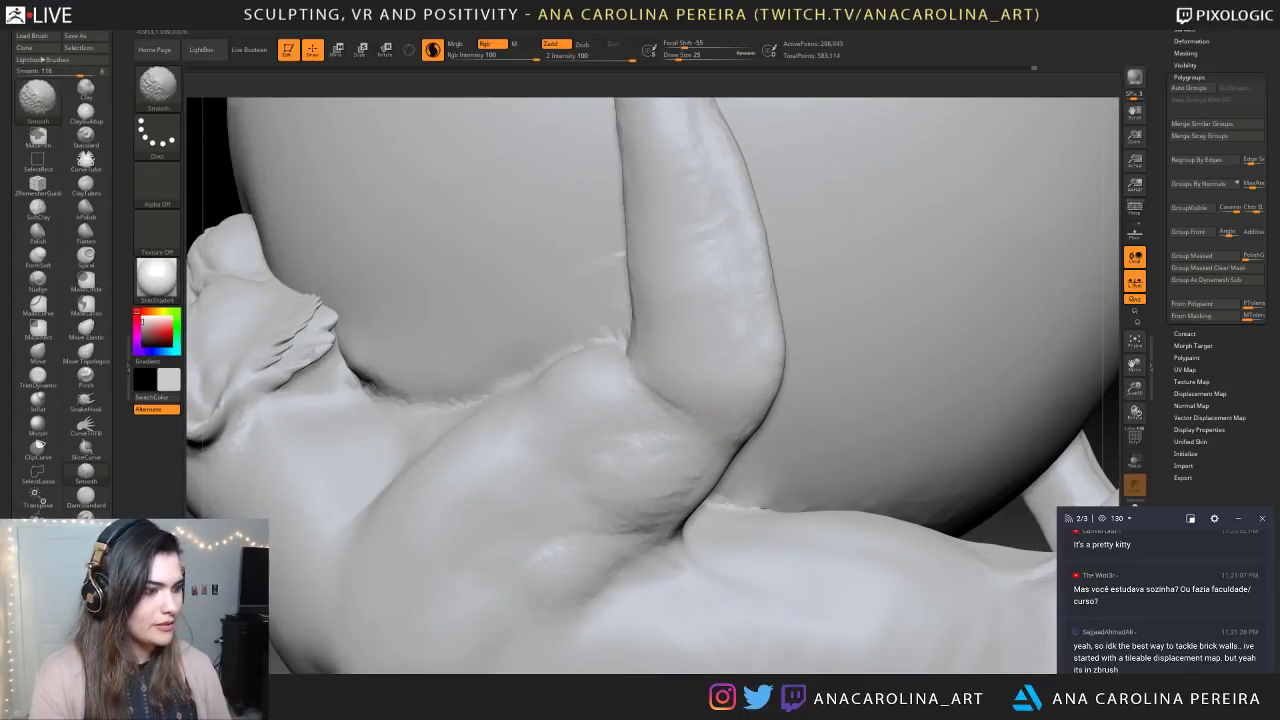
Isolate the two front paws and mask the paw of the arm that is still spread outward
{"action": "key", "text": "f"}
{"action": "left_click_drag", "start_coordinate": [369, 508], "coordinate": [440, 560]}
{"action": "left_click_drag", "start_coordinate": [690, 580], "coordinate": [875, 495], "text": "alt"}
{"action": "left_click_drag", "start_coordinate": [734, 503], "coordinate": [830, 508]}
{"action": "mouse_move", "coordinate": [672, 479]}
{"action": "left_mouse_down", "text": "alt"}
{"action": "mouse_move", "coordinate": [726, 574]}
{"action": "mouse_move", "coordinate": [757, 500]}
{"action": "mouse_move", "coordinate": [779, 570]}
{"action": "left_mouse_up", "text": "alt"}
{"action": "left_click", "coordinate": [697, 415], "text": "ctrl+shift"}
{"action": "left_click_drag", "start_coordinate": [757, 485], "coordinate": [850, 490]}
{"action": "left_click_drag", "start_coordinate": [817, 334], "coordinate": [826, 422], "text": "ctrl"}
{"action": "left_click_drag", "start_coordinate": [811, 491], "coordinate": [840, 497]}
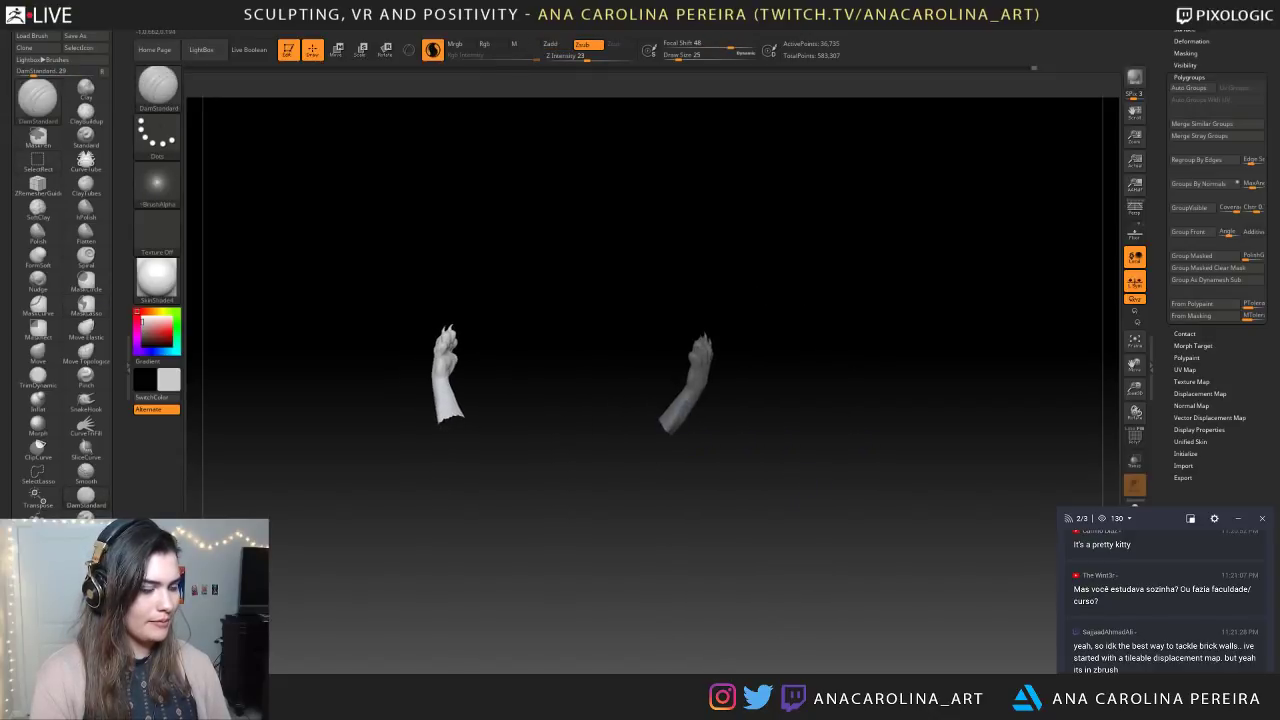
Restore the full model and extend the lasso mask from the spread paw along the whole forearm to the elbow
{"action": "left_click", "coordinate": [794, 462], "text": "ctrl+shift"}
{"action": "left_click_drag", "start_coordinate": [794, 462], "coordinate": [780, 545], "text": "alt"}
{"action": "left_click_drag", "start_coordinate": [630, 525], "coordinate": [652, 568]}
{"action": "left_click_drag", "start_coordinate": [705, 511], "coordinate": [586, 502]}
{"action": "mouse_move", "coordinate": [663, 537]}
{"action": "left_mouse_down"}
{"action": "mouse_move", "coordinate": [525, 530]}
{"action": "mouse_move", "coordinate": [460, 505]}
{"action": "mouse_move", "coordinate": [482, 520]}
{"action": "mouse_move", "coordinate": [468, 572]}
{"action": "left_mouse_up"}
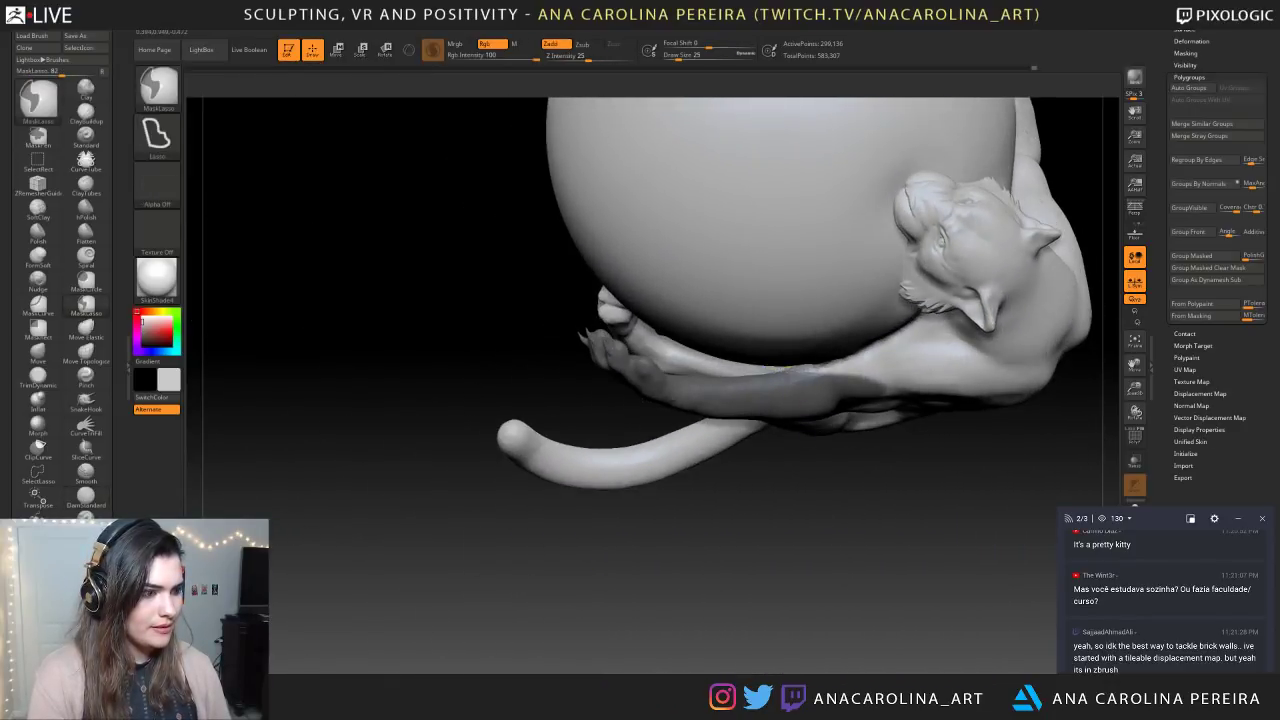
{"action": "left_click_drag", "start_coordinate": [783, 368], "coordinate": [826, 406], "text": "ctrl"}
{"action": "mouse_move", "coordinate": [857, 528]}
{"action": "left_mouse_down"}
{"action": "mouse_move", "coordinate": [914, 549]}
{"action": "mouse_move", "coordinate": [831, 603]}
{"action": "mouse_move", "coordinate": [688, 428]}
{"action": "mouse_move", "coordinate": [819, 629]}
{"action": "mouse_move", "coordinate": [789, 530]}
{"action": "mouse_move", "coordinate": [715, 512]}
{"action": "mouse_move", "coordinate": [549, 414]}
{"action": "mouse_move", "coordinate": [680, 450]}
{"action": "left_mouse_up"}
{"action": "left_click", "coordinate": [896, 540], "text": "ctrl"}
{"action": "mouse_move", "coordinate": [712, 530]}
{"action": "left_mouse_down"}
{"action": "mouse_move", "coordinate": [767, 517]}
{"action": "mouse_move", "coordinate": [758, 508]}
{"action": "left_mouse_up"}
{"action": "left_click_drag", "start_coordinate": [758, 508], "coordinate": [785, 600], "text": "alt"}
Complete the mask around the spread arm's elbow and invert it so only that forearm stays editable
{"action": "left_click", "coordinate": [764, 312], "text": "ctrl+shift"}
{"action": "left_click_drag", "start_coordinate": [868, 518], "coordinate": [808, 660], "text": "alt"}
{"action": "mouse_move", "coordinate": [808, 660]}
{"action": "left_mouse_down"}
{"action": "mouse_move", "coordinate": [855, 612]}
{"action": "mouse_move", "coordinate": [452, 470]}
{"action": "mouse_move", "coordinate": [780, 668]}
{"action": "mouse_move", "coordinate": [850, 580]}
{"action": "mouse_move", "coordinate": [743, 600]}
{"action": "mouse_move", "coordinate": [800, 604]}
{"action": "left_mouse_up"}
{"action": "left_click", "coordinate": [848, 534], "text": "ctrl+shift"}
{"action": "mouse_move", "coordinate": [848, 534]}
{"action": "left_mouse_down"}
{"action": "mouse_move", "coordinate": [868, 524]}
{"action": "mouse_move", "coordinate": [860, 614]}
{"action": "mouse_move", "coordinate": [900, 642]}
{"action": "left_mouse_up"}
{"action": "left_click", "coordinate": [914, 643], "text": "ctrl"}
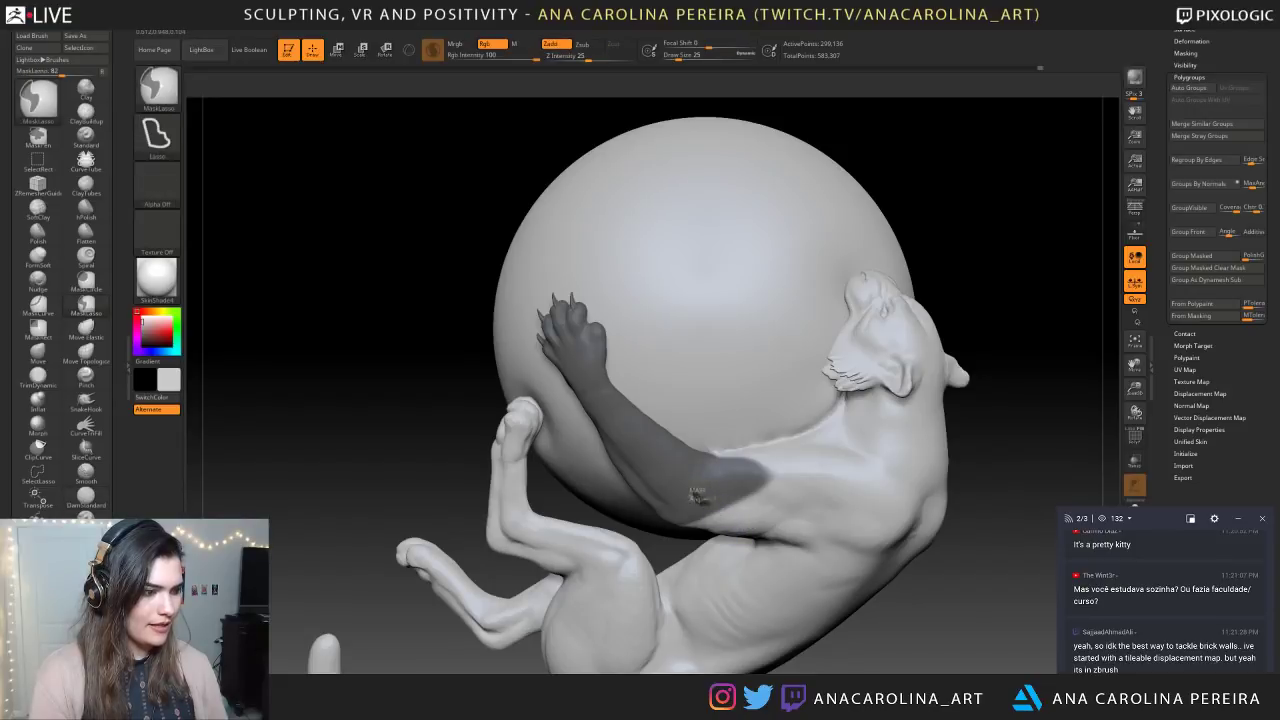
{"action": "mouse_move", "coordinate": [709, 490]}
{"action": "left_mouse_down", "text": "ctrl"}
{"action": "mouse_move", "coordinate": [674, 474]}
{"action": "mouse_move", "coordinate": [694, 496]}
{"action": "left_mouse_up", "text": "ctrl"}
{"action": "left_click_drag", "start_coordinate": [655, 555], "coordinate": [850, 550]}
{"action": "mouse_move", "coordinate": [850, 550]}
{"action": "left_mouse_down", "text": "alt"}
{"action": "mouse_move", "coordinate": [865, 480]}
{"action": "mouse_move", "coordinate": [886, 457]}
{"action": "mouse_move", "coordinate": [876, 560]}
{"action": "left_mouse_up", "text": "alt"}
{"action": "left_click", "coordinate": [538, 591], "text": "ctrl"}
{"action": "mouse_move", "coordinate": [590, 394]}
{"action": "left_mouse_down", "text": "ctrl"}
{"action": "mouse_move", "coordinate": [533, 415]}
{"action": "mouse_move", "coordinate": [536, 400]}
{"action": "left_mouse_up", "text": "ctrl"}
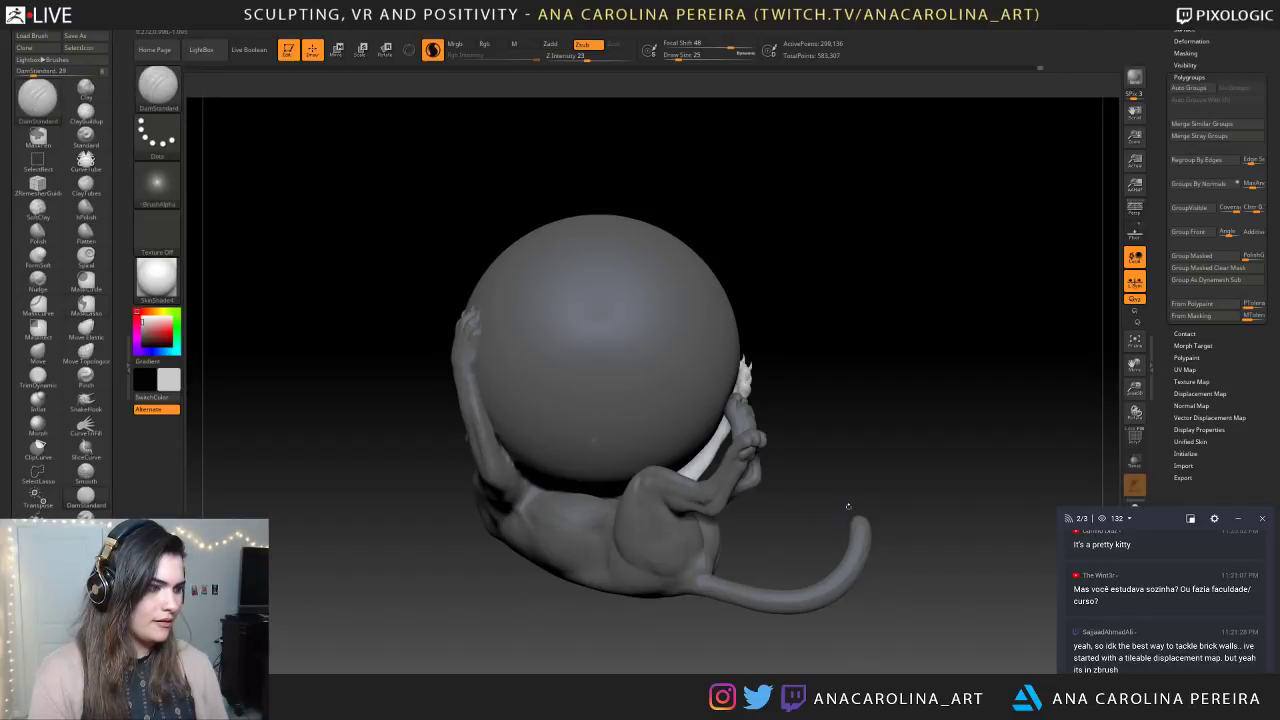
Mask the upper arm up to a clean diagonal edge across the elbow and soften the mask edge
{"action": "left_click_drag", "start_coordinate": [843, 514], "coordinate": [760, 500]}
{"action": "mouse_move", "coordinate": [880, 520]}
{"action": "left_mouse_down"}
{"action": "mouse_move", "coordinate": [740, 530]}
{"action": "mouse_move", "coordinate": [870, 590]}
{"action": "mouse_move", "coordinate": [945, 560]}
{"action": "left_mouse_up"}
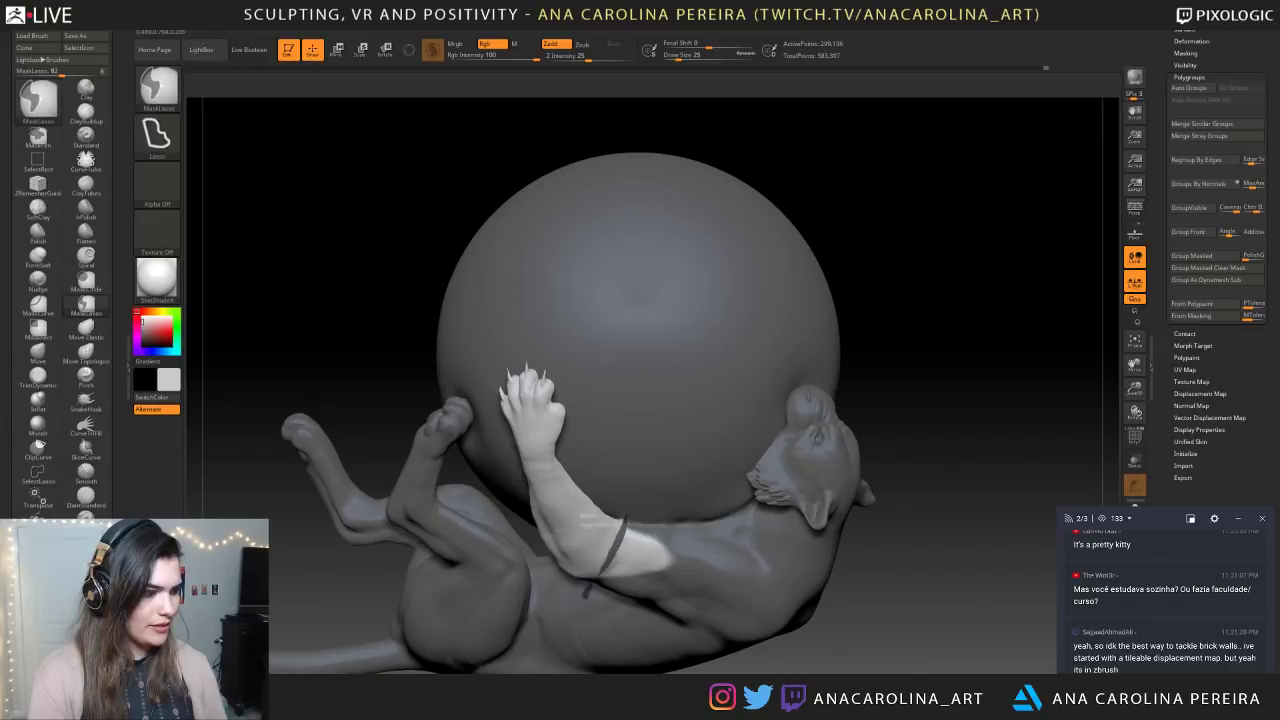
{"action": "left_click_drag", "start_coordinate": [598, 575], "coordinate": [740, 532], "text": "ctrl"}
{"action": "mouse_move", "coordinate": [891, 597]}
{"action": "left_mouse_down"}
{"action": "mouse_move", "coordinate": [957, 449]}
{"action": "mouse_move", "coordinate": [930, 462]}
{"action": "left_mouse_up"}
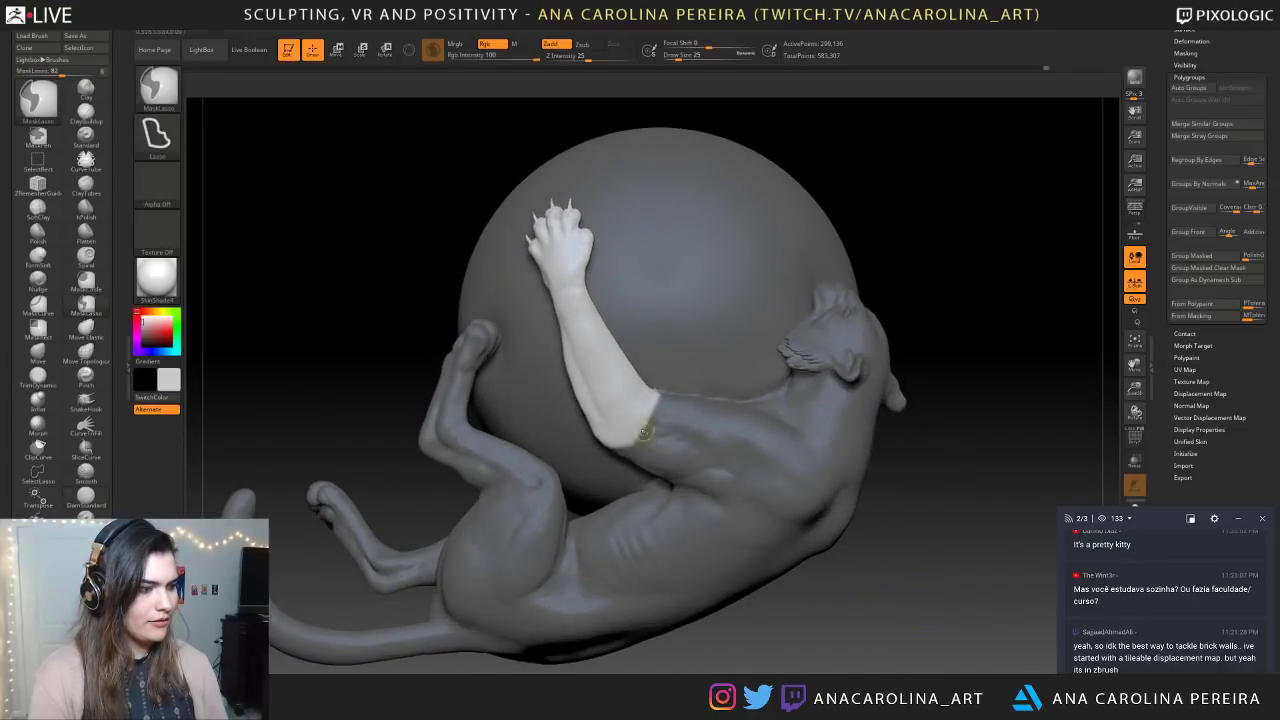
{"action": "left_click_drag", "start_coordinate": [613, 440], "coordinate": [796, 386], "text": "ctrl"}
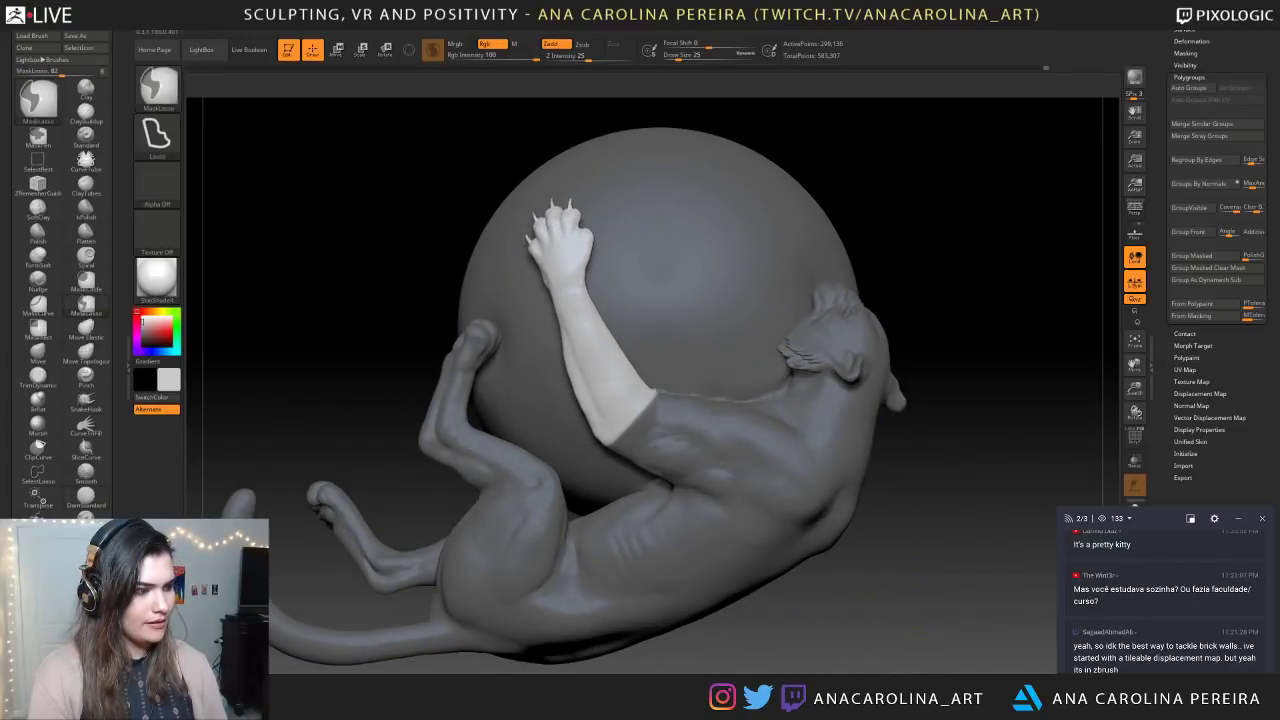
{"action": "left_click", "coordinate": [701, 455], "text": "ctrl"}
Mask the leftover area at the inner elbow and draw a Rotate transpose line from the elbow toward the paw
{"action": "left_click_drag", "start_coordinate": [903, 512], "coordinate": [785, 538]}
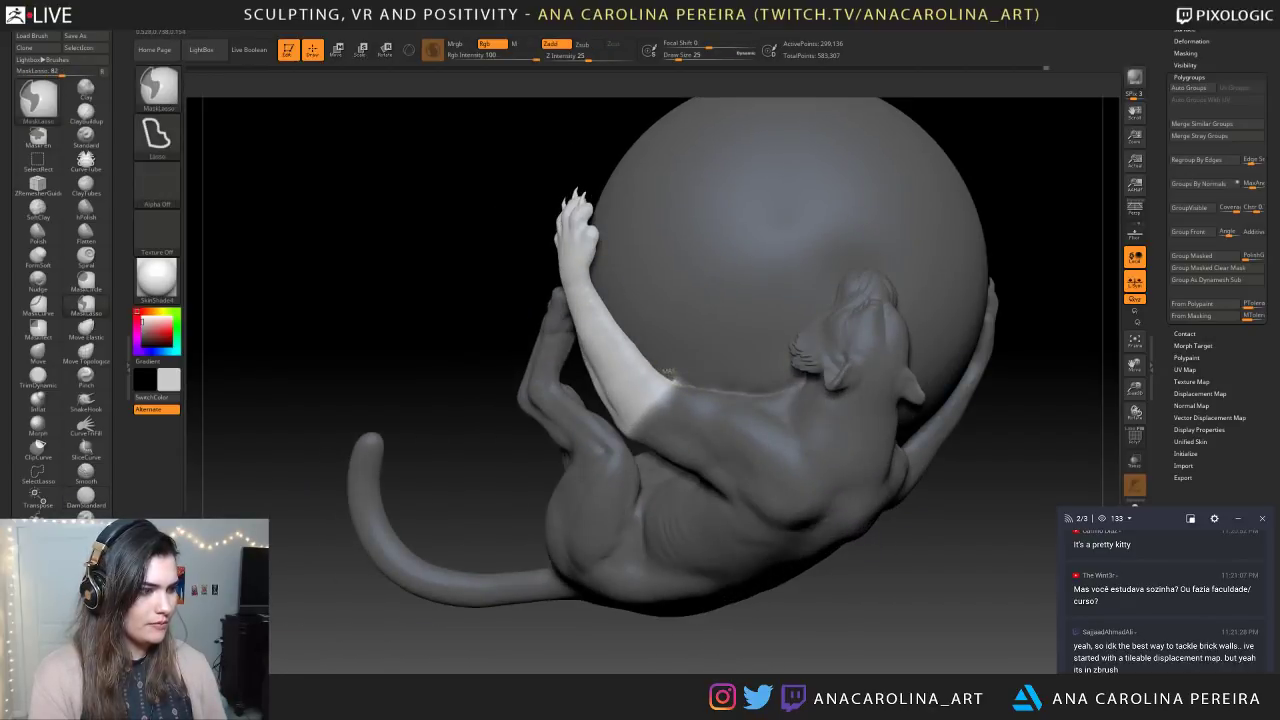
{"action": "mouse_move", "coordinate": [880, 545]}
{"action": "left_mouse_down"}
{"action": "mouse_move", "coordinate": [970, 510]}
{"action": "mouse_move", "coordinate": [962, 556]}
{"action": "left_mouse_up"}
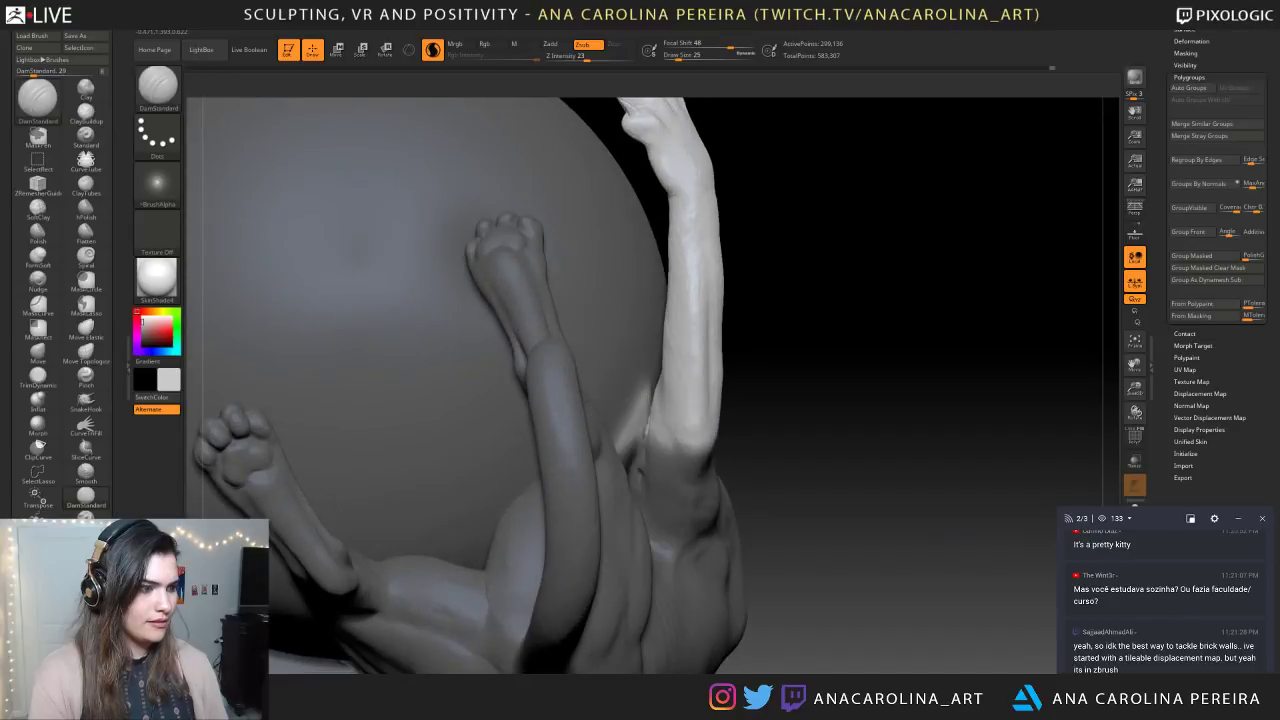
{"action": "mouse_move", "coordinate": [641, 368]}
{"action": "left_mouse_down", "text": "ctrl"}
{"action": "mouse_move", "coordinate": [647, 420]}
{"action": "mouse_move", "coordinate": [655, 390]}
{"action": "left_mouse_up", "text": "ctrl"}
{"action": "mouse_move", "coordinate": [940, 420]}
{"action": "left_mouse_down"}
{"action": "mouse_move", "coordinate": [870, 415]}
{"action": "mouse_move", "coordinate": [870, 370]}
{"action": "left_mouse_up"}
{"action": "mouse_move", "coordinate": [890, 450]}
{"action": "left_mouse_down", "text": "alt"}
{"action": "mouse_move", "coordinate": [931, 523]}
{"action": "mouse_move", "coordinate": [938, 580]}
{"action": "left_mouse_up", "text": "alt"}
{"action": "key", "text": "r"}
{"action": "left_click_drag", "start_coordinate": [696, 477], "coordinate": [637, 305]}
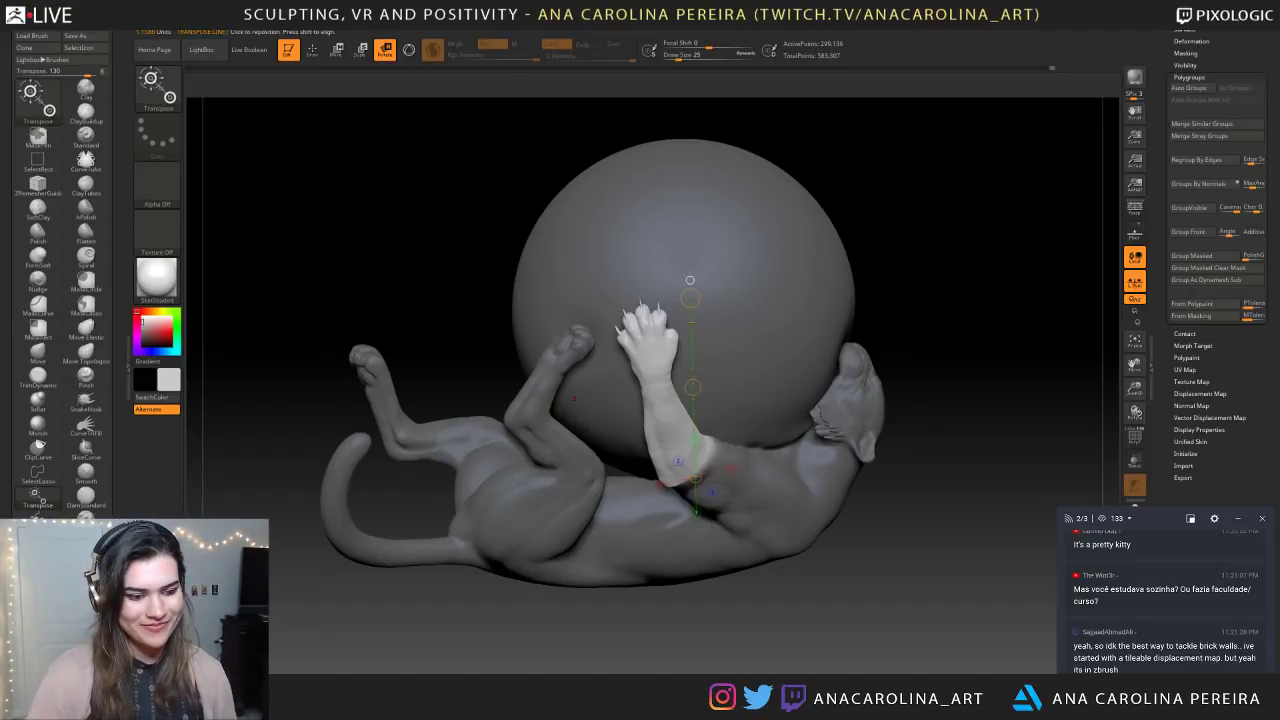
{"action": "scroll", "coordinate": [1202, 617], "scroll_direction": "up", "scroll_amount": 3}
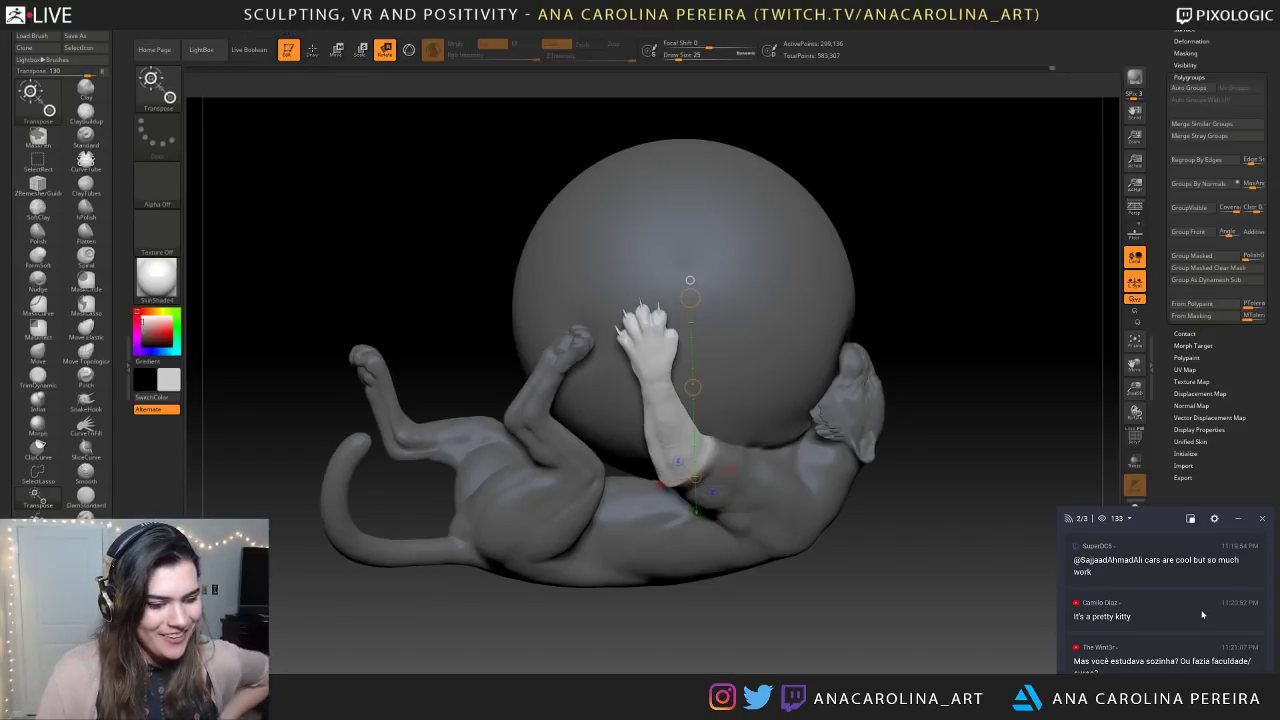
{"action": "scroll", "coordinate": [1202, 614], "scroll_direction": "down", "scroll_amount": 1}
{"action": "scroll", "coordinate": [1203, 615], "scroll_direction": "down", "scroll_amount": 1}
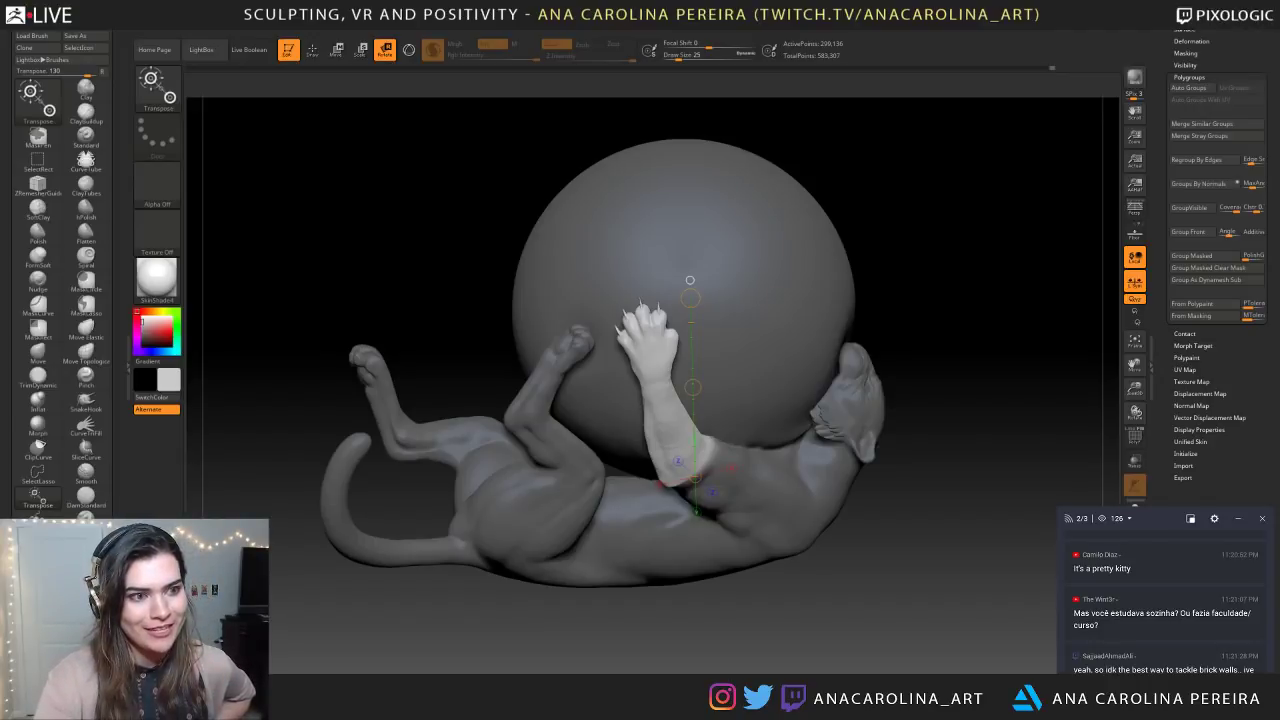
Try rotating the spread forearm from the elbow, and undo the rotations
{"action": "left_click_drag", "start_coordinate": [913, 596], "coordinate": [895, 410]}
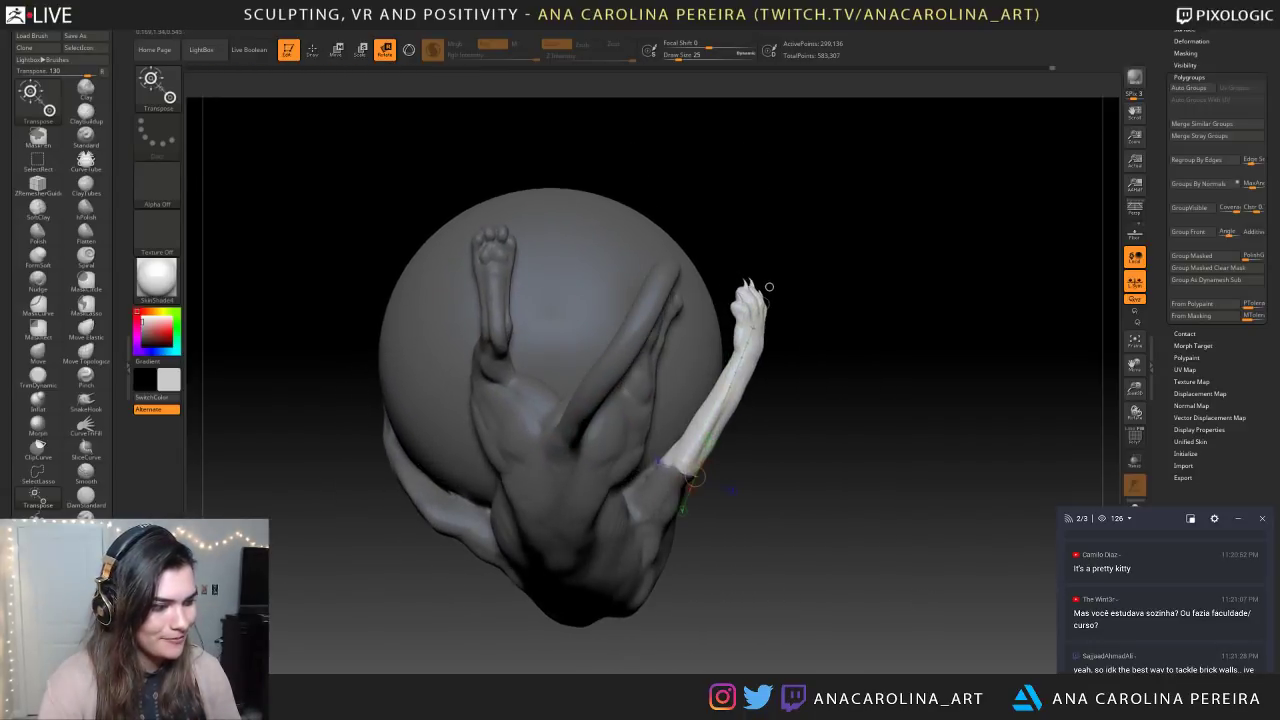
{"action": "key", "text": "ctrl+z"}
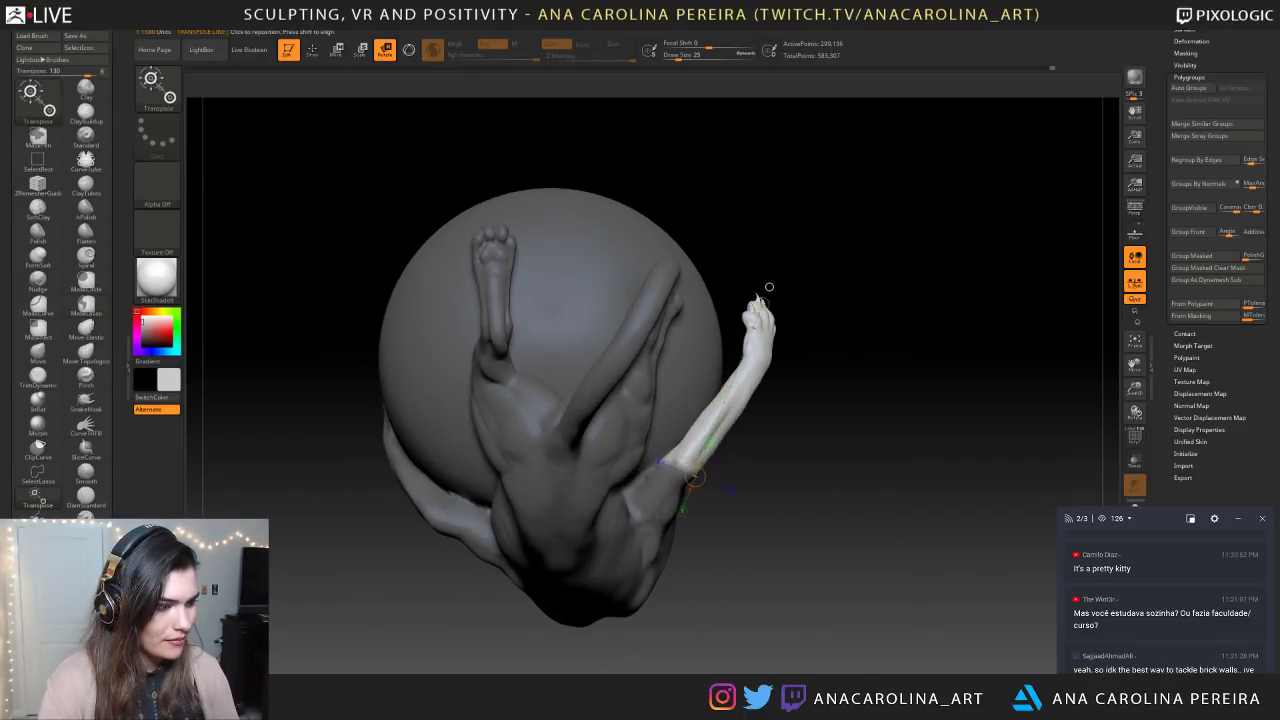
{"action": "key", "text": "ctrl+z"}
{"action": "left_click_drag", "start_coordinate": [1077, 79], "coordinate": [1064, 180]}
{"action": "left_click_drag", "start_coordinate": [678, 458], "coordinate": [767, 345]}
{"action": "key", "text": "ctrl+z"}
Redraw the rotation line from the elbow and swing the spread forearm inward so its paw reaches the ball
{"action": "mouse_move", "coordinate": [1040, 160]}
{"action": "left_mouse_down"}
{"action": "mouse_move", "coordinate": [900, 175]}
{"action": "mouse_move", "coordinate": [872, 152]}
{"action": "left_mouse_up"}
{"action": "left_click_drag", "start_coordinate": [694, 470], "coordinate": [697, 448]}
{"action": "left_click_drag", "start_coordinate": [868, 440], "coordinate": [891, 413]}
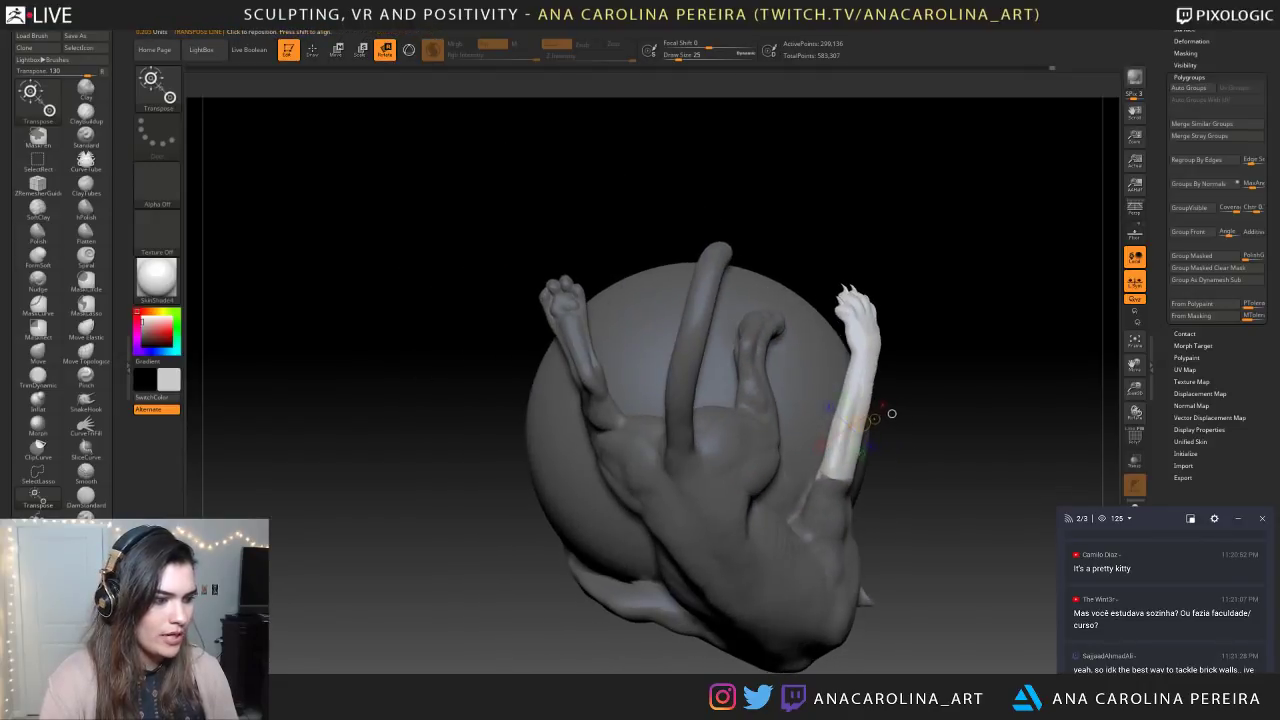
{"action": "mouse_move", "coordinate": [836, 468]}
{"action": "left_mouse_down"}
{"action": "mouse_move", "coordinate": [859, 304]}
{"action": "mouse_move", "coordinate": [903, 385]}
{"action": "left_mouse_up"}
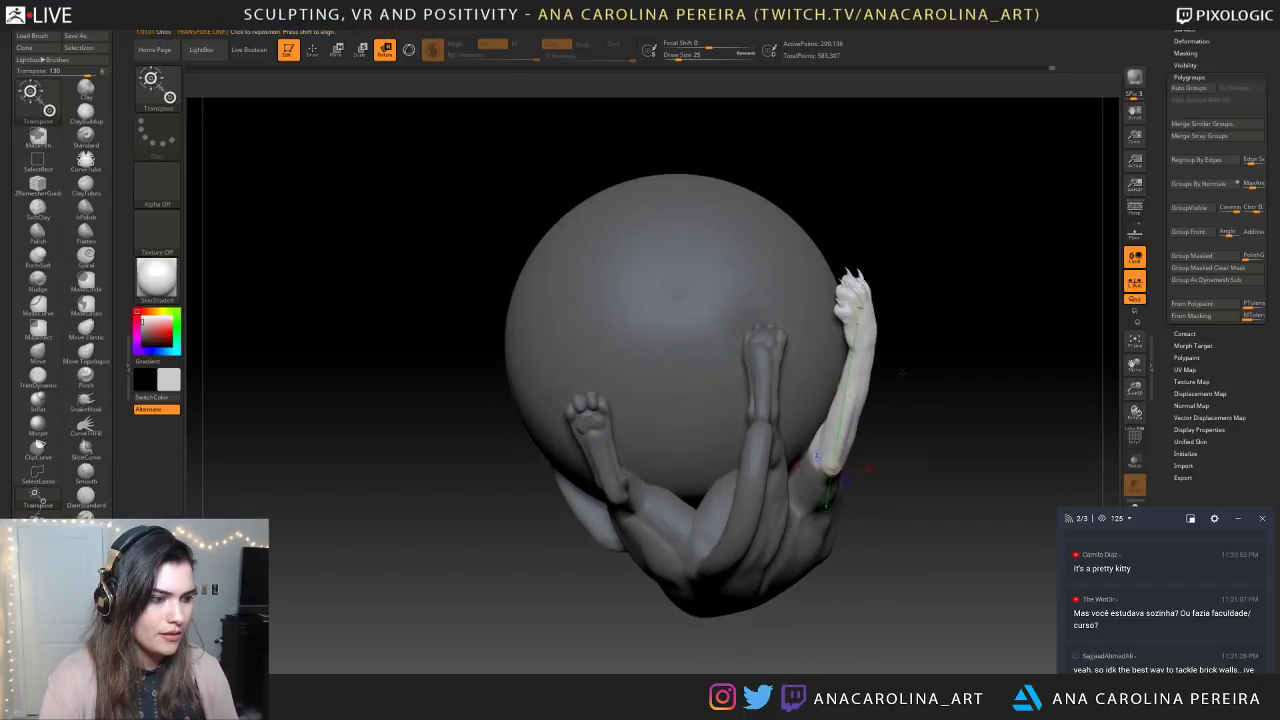
{"action": "left_click_drag", "start_coordinate": [859, 304], "coordinate": [808, 416]}
{"action": "mouse_move", "coordinate": [739, 318]}
{"action": "left_mouse_down"}
{"action": "mouse_move", "coordinate": [806, 298]}
{"action": "mouse_move", "coordinate": [928, 327]}
{"action": "mouse_move", "coordinate": [920, 306]}
{"action": "mouse_move", "coordinate": [734, 303]}
{"action": "mouse_move", "coordinate": [760, 380]}
{"action": "mouse_move", "coordinate": [780, 391]}
{"action": "mouse_move", "coordinate": [745, 320]}
{"action": "mouse_move", "coordinate": [745, 240]}
{"action": "mouse_move", "coordinate": [772, 311]}
{"action": "left_mouse_up"}
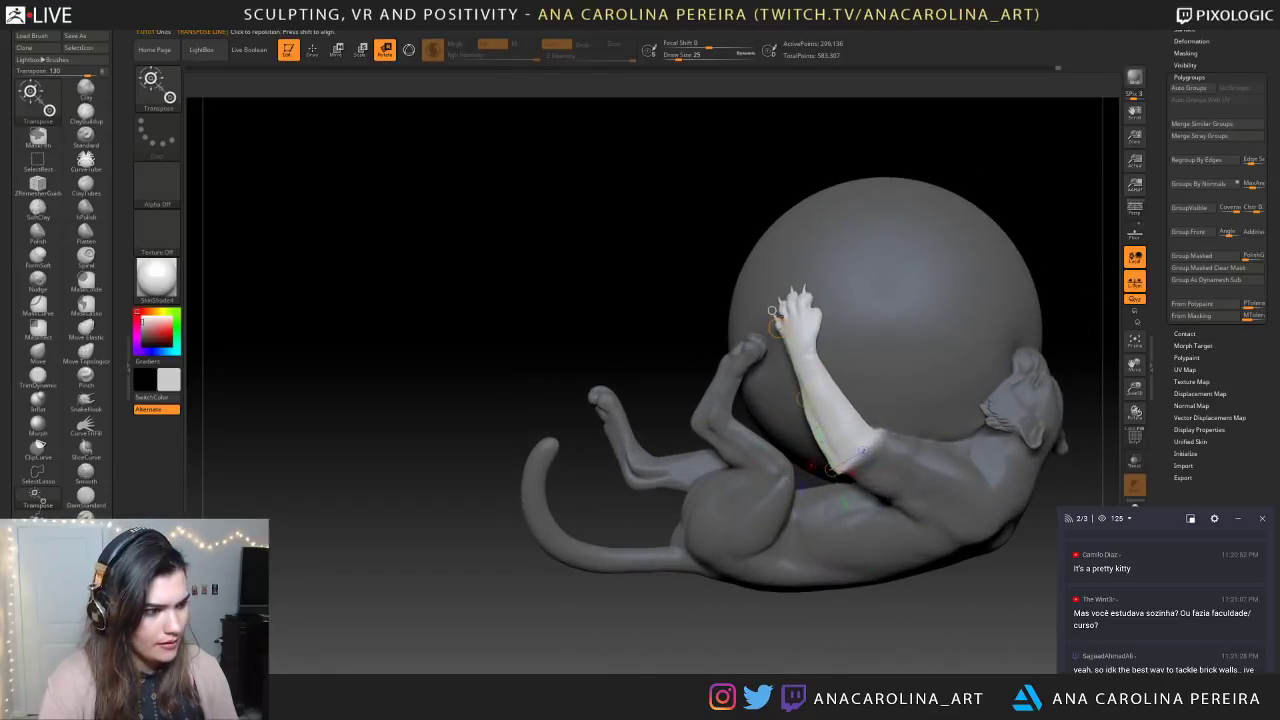
Shift the unmasked forearm slightly with the Move transpose line to line it up with the elbow
{"action": "key", "text": "w"}
{"action": "left_click_drag", "start_coordinate": [772, 311], "coordinate": [775, 309]}
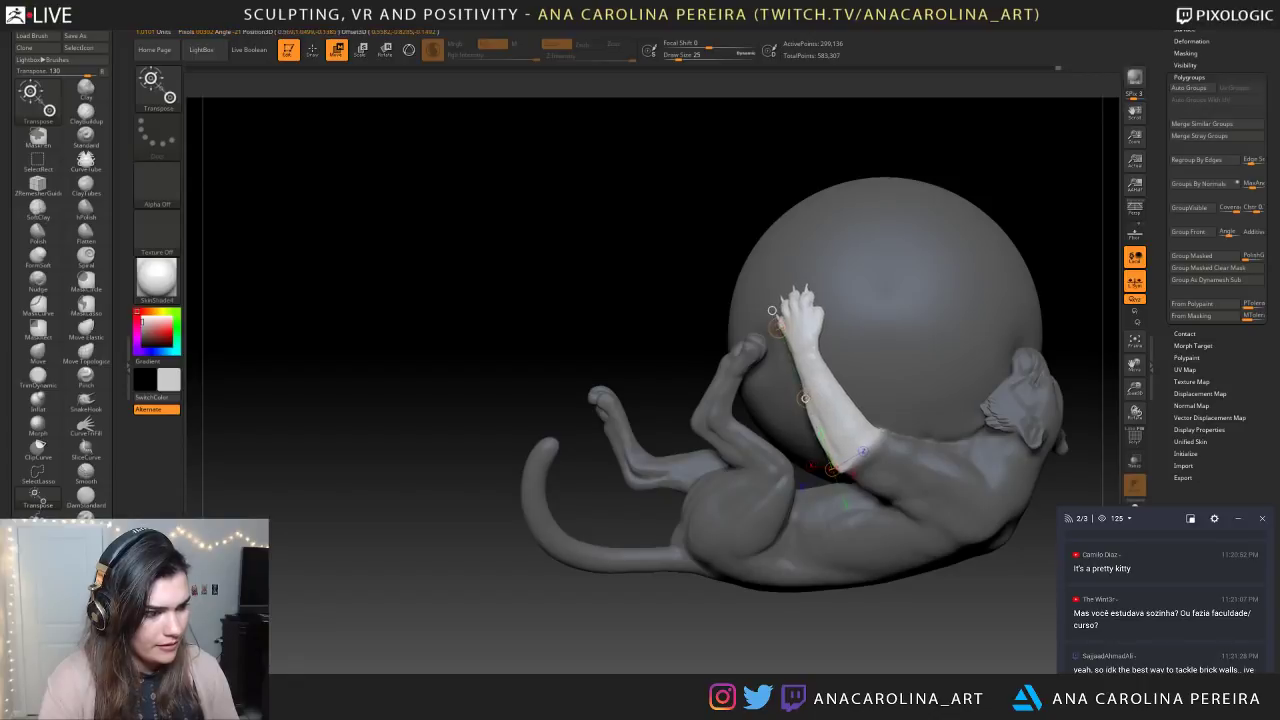
{"action": "mouse_move", "coordinate": [700, 290]}
{"action": "left_mouse_down", "text": "alt"}
{"action": "mouse_move", "coordinate": [690, 210]}
{"action": "mouse_move", "coordinate": [720, 300]}
{"action": "left_mouse_up", "text": "alt"}
{"action": "left_click_drag", "start_coordinate": [640, 340], "coordinate": [680, 425]}
{"action": "left_click_drag", "start_coordinate": [440, 270], "coordinate": [510, 300], "text": "ctrl"}
{"action": "left_click_drag", "start_coordinate": [510, 300], "coordinate": [510, 380], "text": "alt"}
{"action": "left_click_drag", "start_coordinate": [690, 220], "coordinate": [868, 190]}
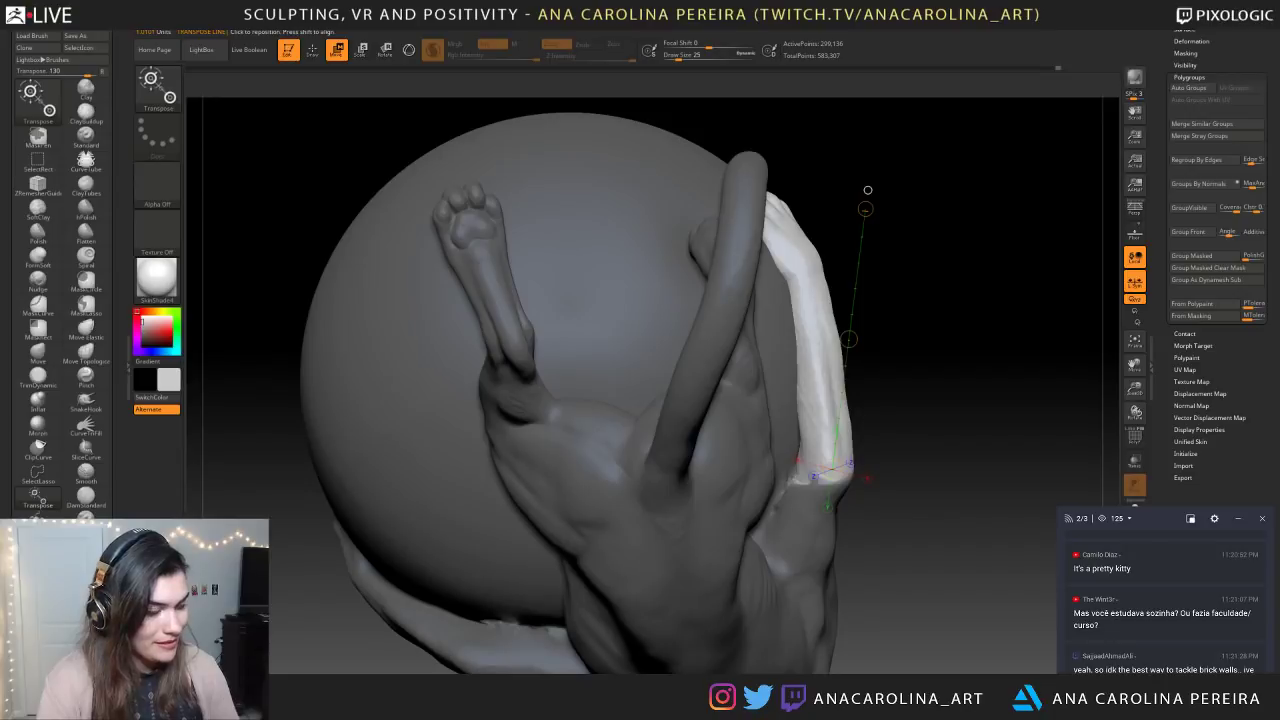
Draw a new line along the forearm, tilt it outward from the ball, and nudge it back over the elbow joint
{"action": "key", "text": "r"}
{"action": "mouse_move", "coordinate": [820, 472]}
{"action": "left_mouse_down"}
{"action": "mouse_move", "coordinate": [806, 284]}
{"action": "mouse_move", "coordinate": [828, 295]}
{"action": "left_mouse_up"}
{"action": "key", "text": "w"}
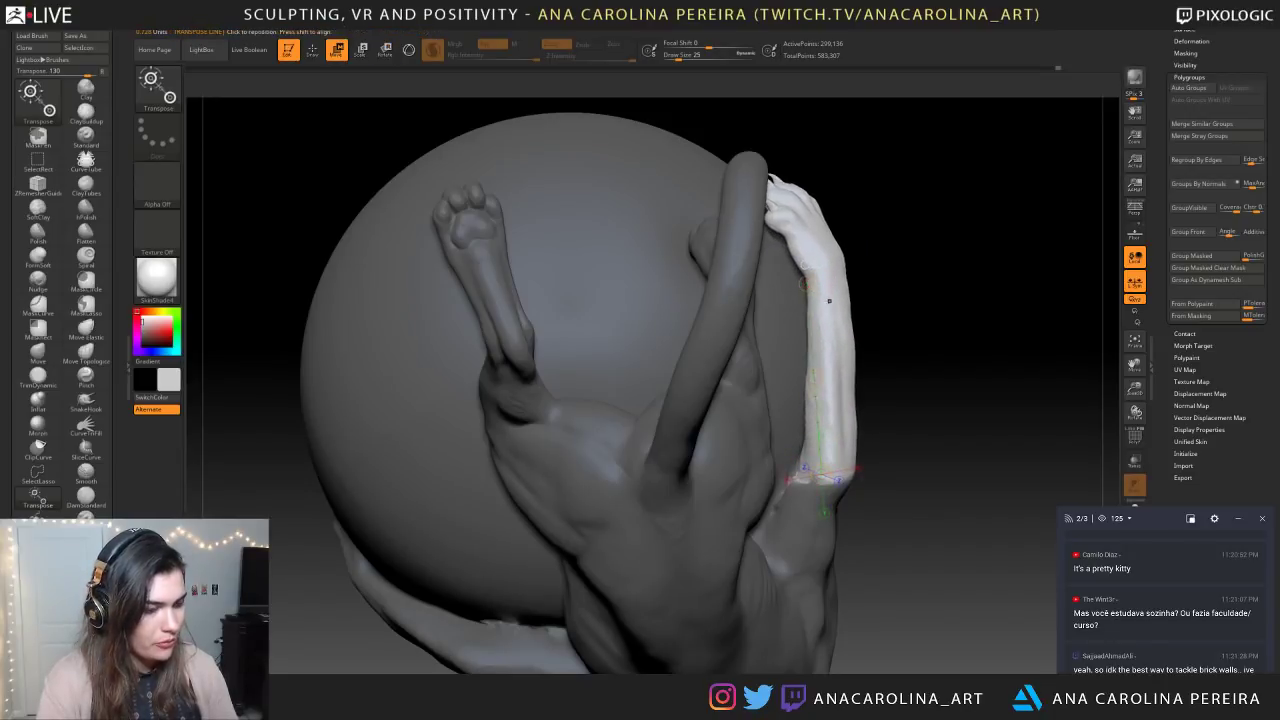
{"action": "left_click_drag", "start_coordinate": [864, 339], "coordinate": [860, 340]}
{"action": "left_click_drag", "start_coordinate": [950, 362], "coordinate": [848, 425]}
Fine-tune the forearm's rotation from several sides so the clawed paw lies flat along the ball's surface
{"action": "key", "text": "r"}
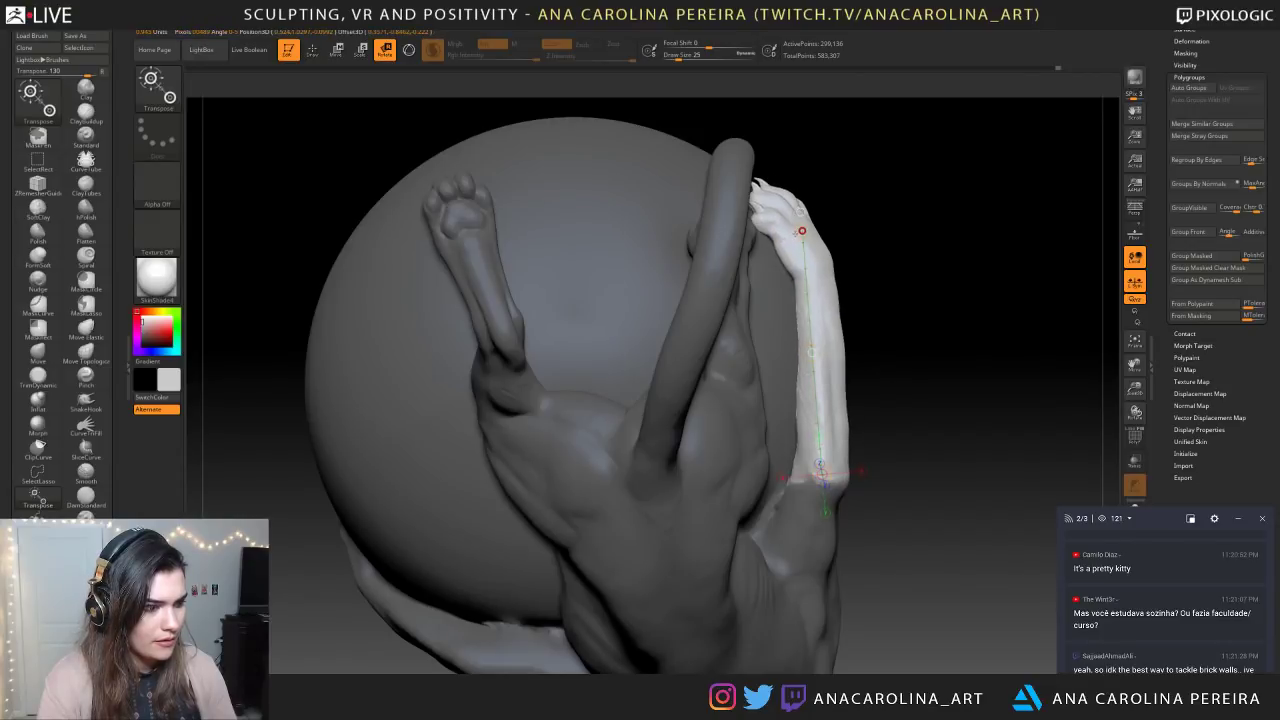
{"action": "right_click_drag", "start_coordinate": [797, 235], "coordinate": [880, 195]}
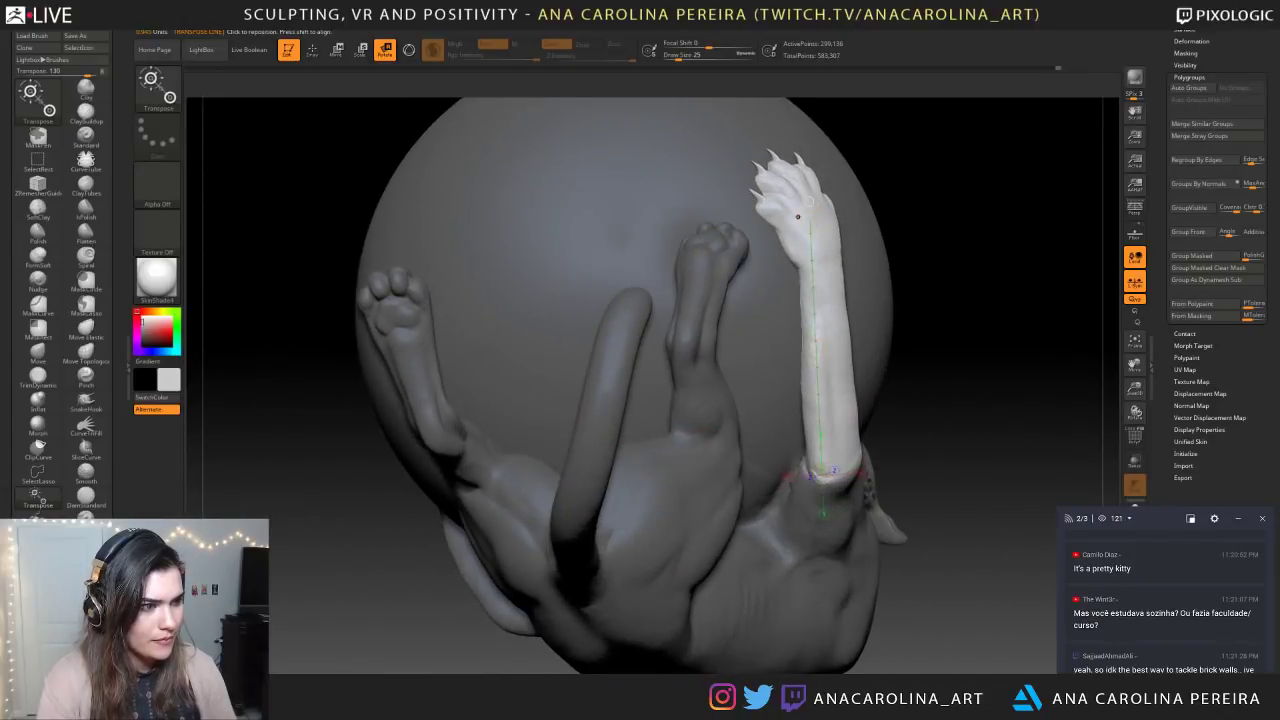
{"action": "right_click_drag", "start_coordinate": [954, 336], "coordinate": [1000, 330]}
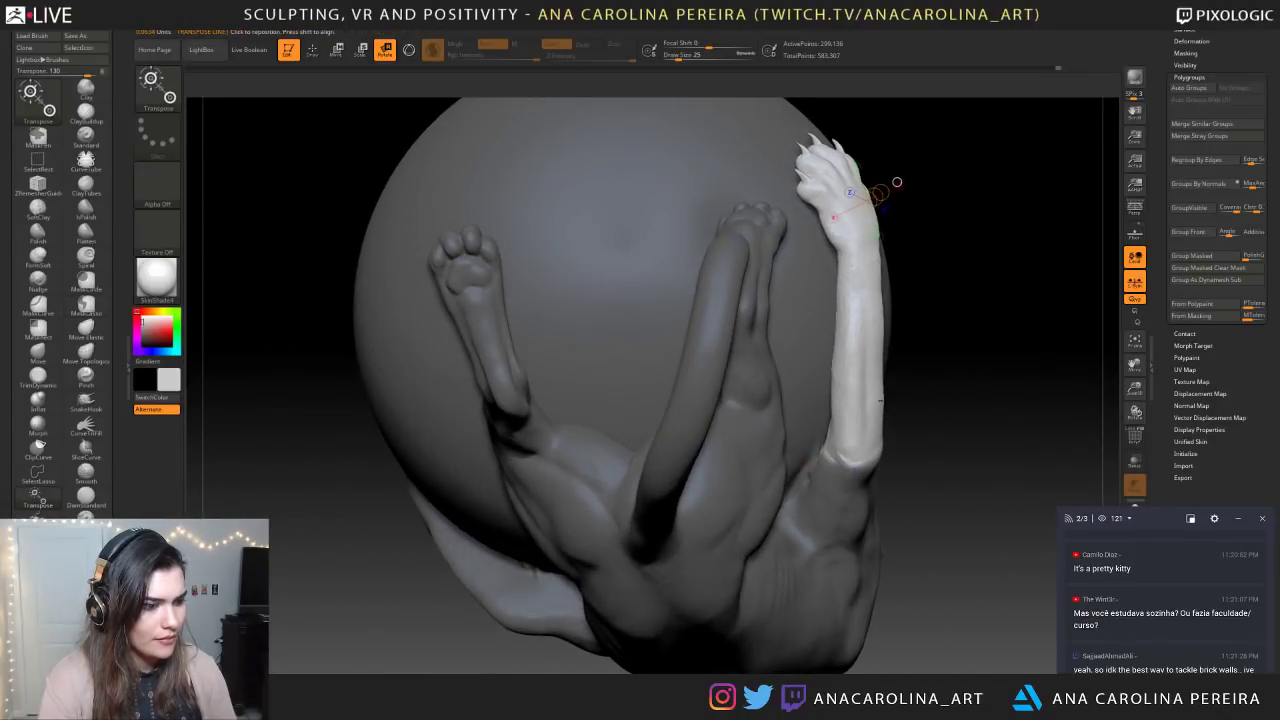
{"action": "mouse_move", "coordinate": [853, 463]}
{"action": "left_mouse_down"}
{"action": "mouse_move", "coordinate": [849, 222]}
{"action": "mouse_move", "coordinate": [830, 211]}
{"action": "left_mouse_up"}
{"action": "right_click_drag", "start_coordinate": [960, 205], "coordinate": [818, 194]}
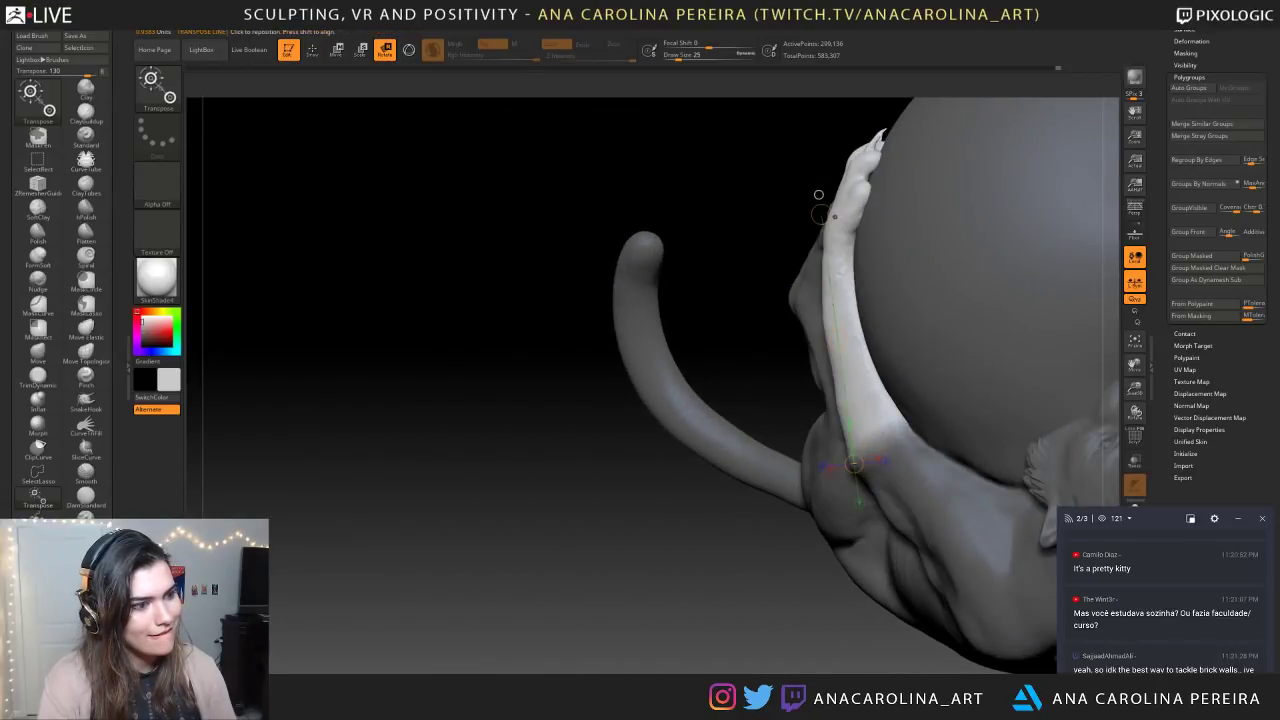
{"action": "left_click_drag", "start_coordinate": [838, 339], "coordinate": [848, 339]}
{"action": "left_click_drag", "start_coordinate": [821, 214], "coordinate": [814, 215]}
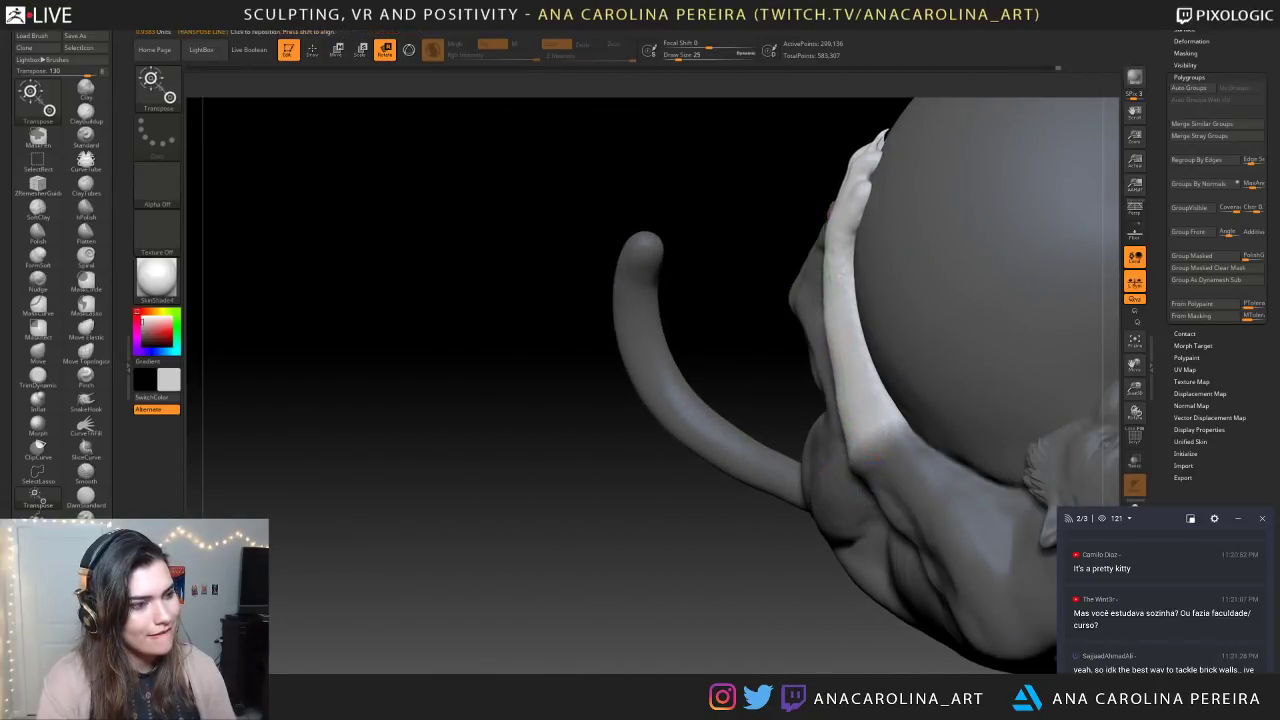
Clear the mask from the big cat and ball, and check the posed arm from the side
{"action": "right_click_drag", "start_coordinate": [800, 215], "coordinate": [780, 150], "text": "ctrl"}
{"action": "left_click_drag", "start_coordinate": [750, 180], "coordinate": [765, 200], "text": "ctrl"}
{"action": "right_click_drag", "start_coordinate": [765, 210], "coordinate": [885, 230]}
{"action": "right_click_drag", "start_coordinate": [885, 460], "coordinate": [835, 470], "text": "ctrl"}
{"action": "right_click_drag", "start_coordinate": [845, 390], "coordinate": [851, 438], "text": "ctrl"}
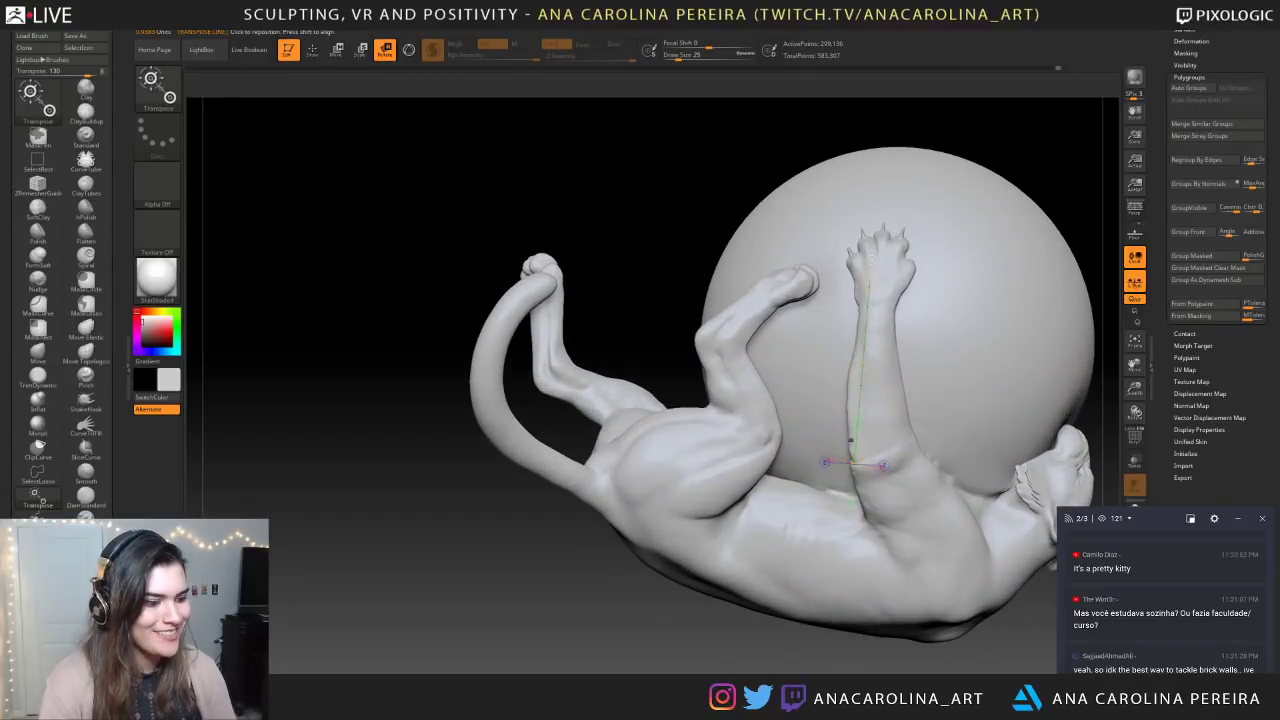
Reshape the posed arm's elbow with the Move brush at draw size 116, checking it with parts of the arm hidden
{"action": "key", "text": "b"}
{"action": "key", "text": "m"}
{"action": "key", "text": "v"}
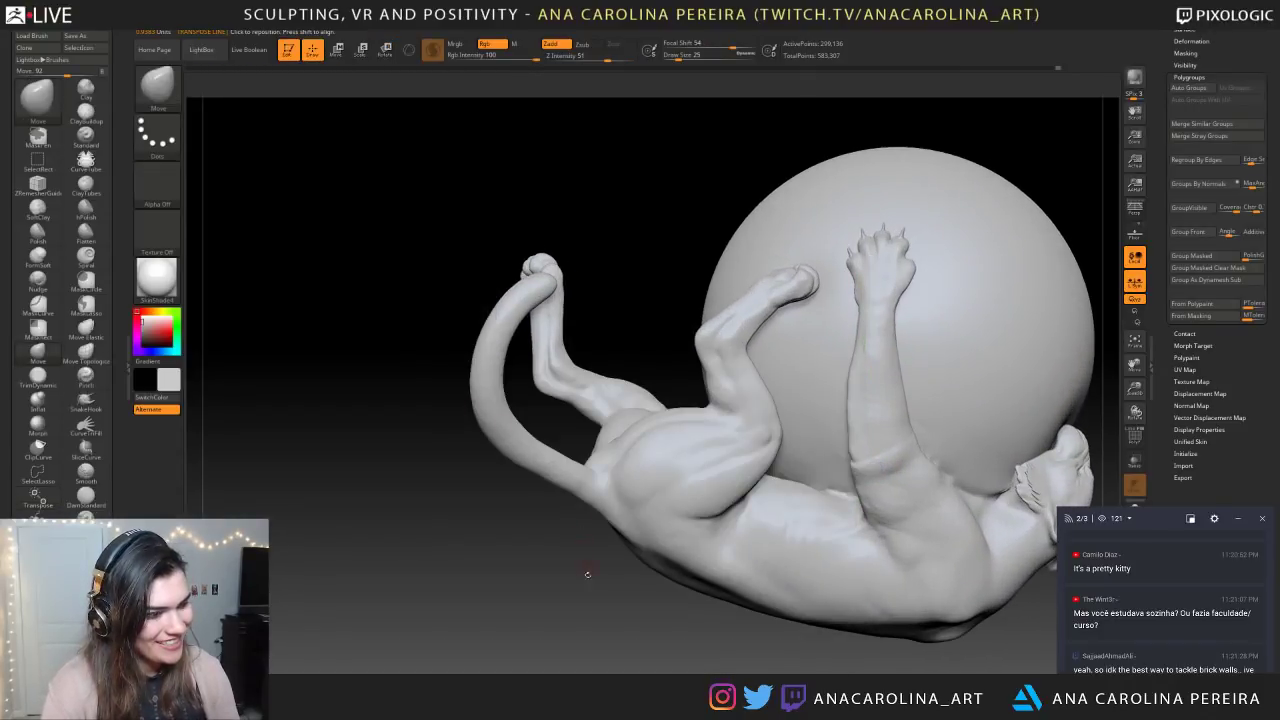
{"action": "right_click_drag", "start_coordinate": [583, 563], "coordinate": [660, 560]}
{"action": "key", "text": "space"}
{"action": "mouse_move", "coordinate": [889, 447]}
{"action": "left_mouse_down"}
{"action": "mouse_move", "coordinate": [904, 446]}
{"action": "mouse_move", "coordinate": [891, 443]}
{"action": "left_mouse_up"}
{"action": "mouse_move", "coordinate": [1105, 420]}
{"action": "right_mouse_down"}
{"action": "mouse_move", "coordinate": [1063, 423]}
{"action": "mouse_move", "coordinate": [985, 372]}
{"action": "mouse_move", "coordinate": [990, 416]}
{"action": "mouse_move", "coordinate": [1075, 400]}
{"action": "mouse_move", "coordinate": [1078, 432]}
{"action": "right_mouse_up"}
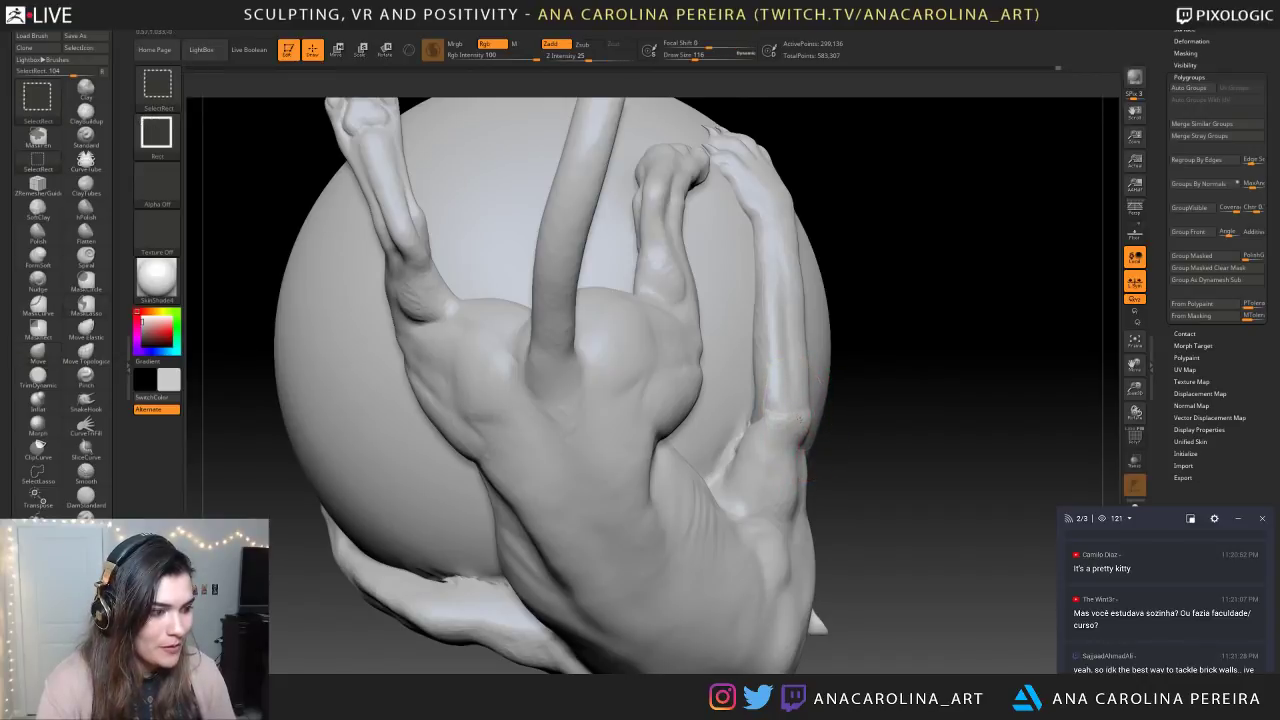
{"action": "left_click", "coordinate": [805, 430], "text": "ctrl+shift"}
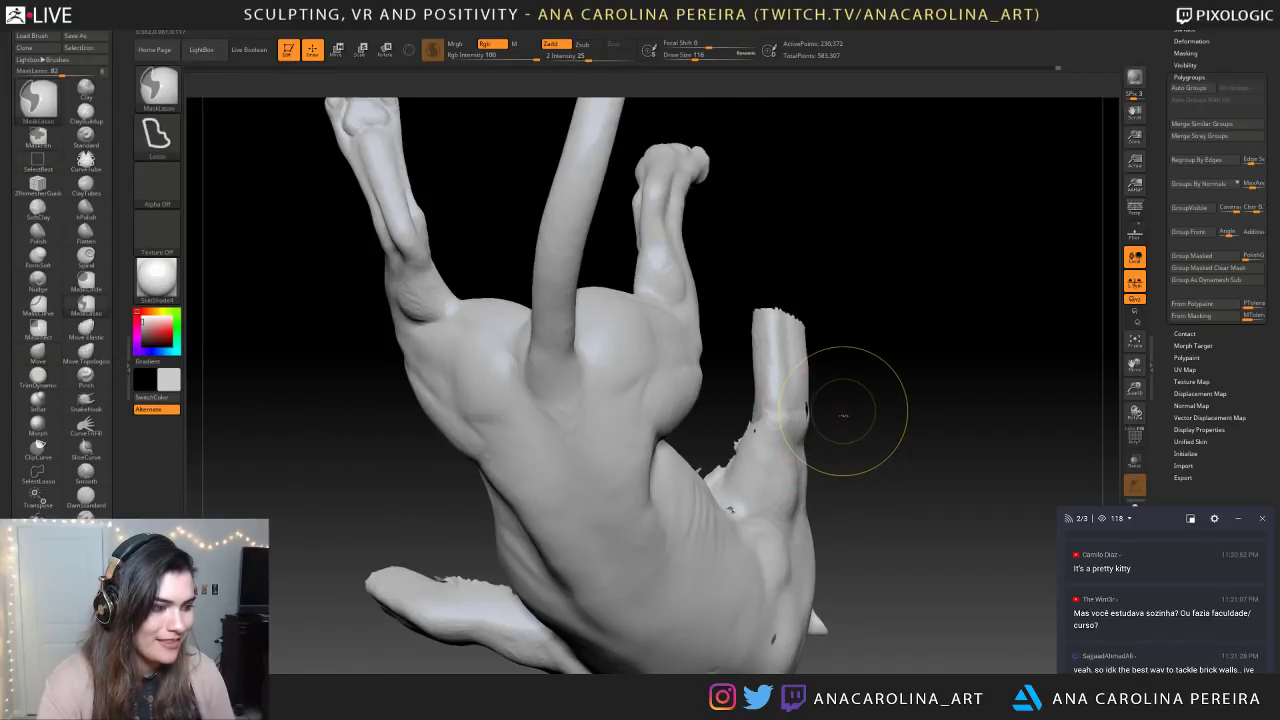
{"action": "left_click_drag", "start_coordinate": [871, 400], "coordinate": [870, 433], "text": "ctrl+shift"}
{"action": "left_click", "coordinate": [873, 430], "text": "ctrl+shift"}
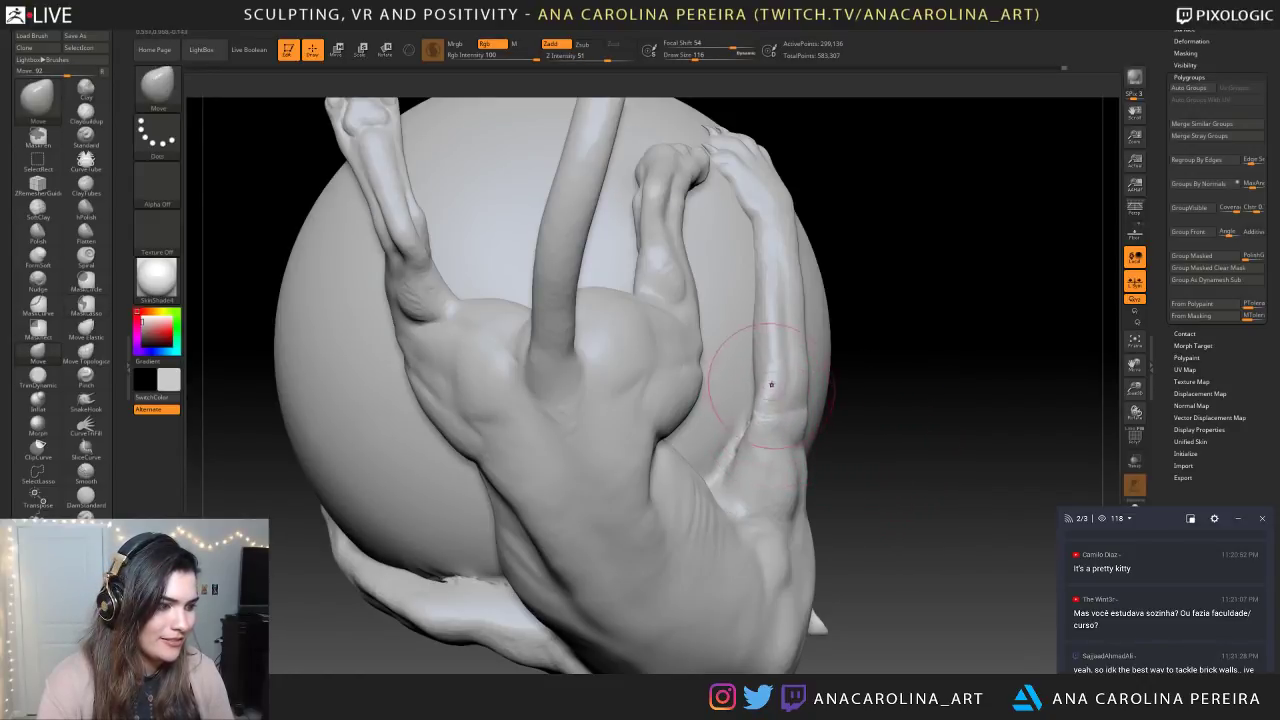
Smooth the elbow fold with a smaller brush and remesh the model with DynaMesh
{"action": "mouse_move", "coordinate": [778, 362]}
{"action": "right_mouse_down"}
{"action": "mouse_move", "coordinate": [700, 380]}
{"action": "mouse_move", "coordinate": [846, 428]}
{"action": "right_mouse_up"}
{"action": "key", "text": "space"}
{"action": "left_click_drag", "start_coordinate": [848, 391], "coordinate": [838, 388]}
{"action": "key", "text": "shift"}
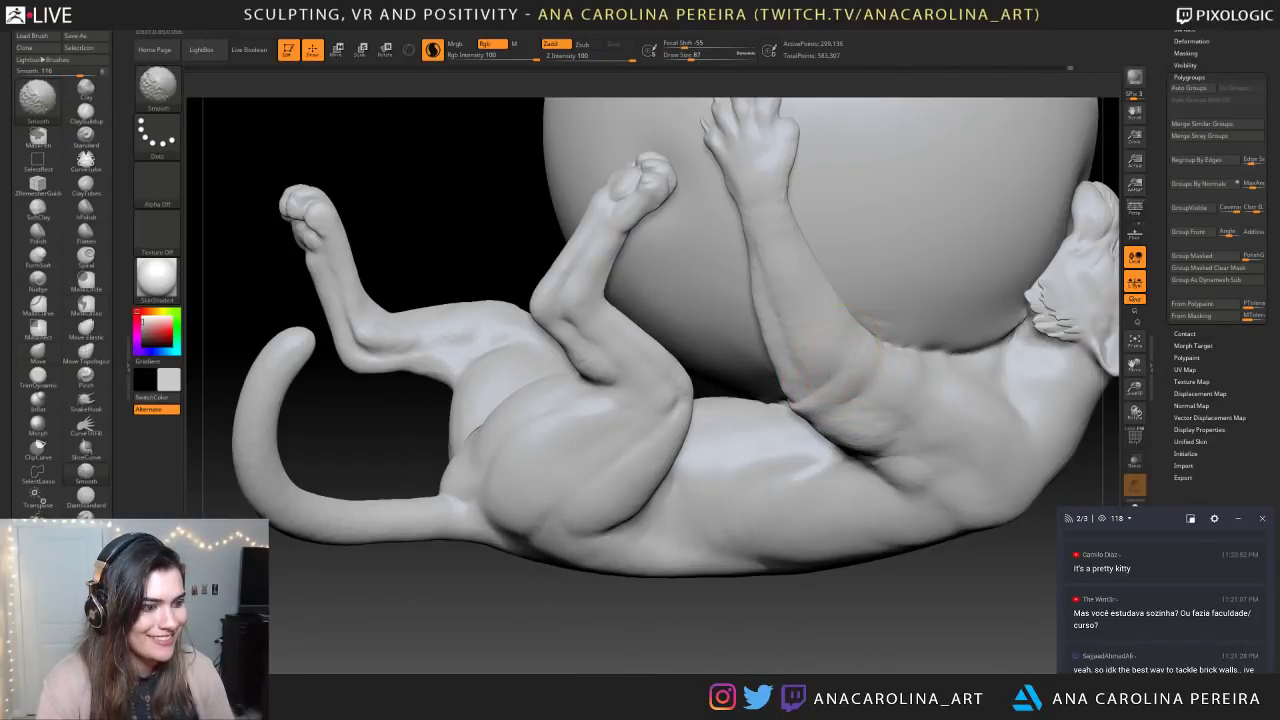
{"action": "mouse_move", "coordinate": [835, 360]}
{"action": "right_mouse_down"}
{"action": "mouse_move", "coordinate": [970, 400]}
{"action": "mouse_move", "coordinate": [985, 425]}
{"action": "right_mouse_up"}
{"action": "left_click_drag", "start_coordinate": [1012, 490], "coordinate": [1035, 512], "text": "ctrl"}
Build up volume on the posed forearm and around its elbow with the ClayBuildup brush, reducing the draw size for the elbow
{"action": "mouse_move", "coordinate": [1048, 505]}
{"action": "right_mouse_down"}
{"action": "mouse_move", "coordinate": [982, 508]}
{"action": "mouse_move", "coordinate": [980, 556]}
{"action": "mouse_move", "coordinate": [920, 435]}
{"action": "right_mouse_up"}
{"action": "right_click_drag", "start_coordinate": [984, 622], "coordinate": [868, 610], "text": "alt"}
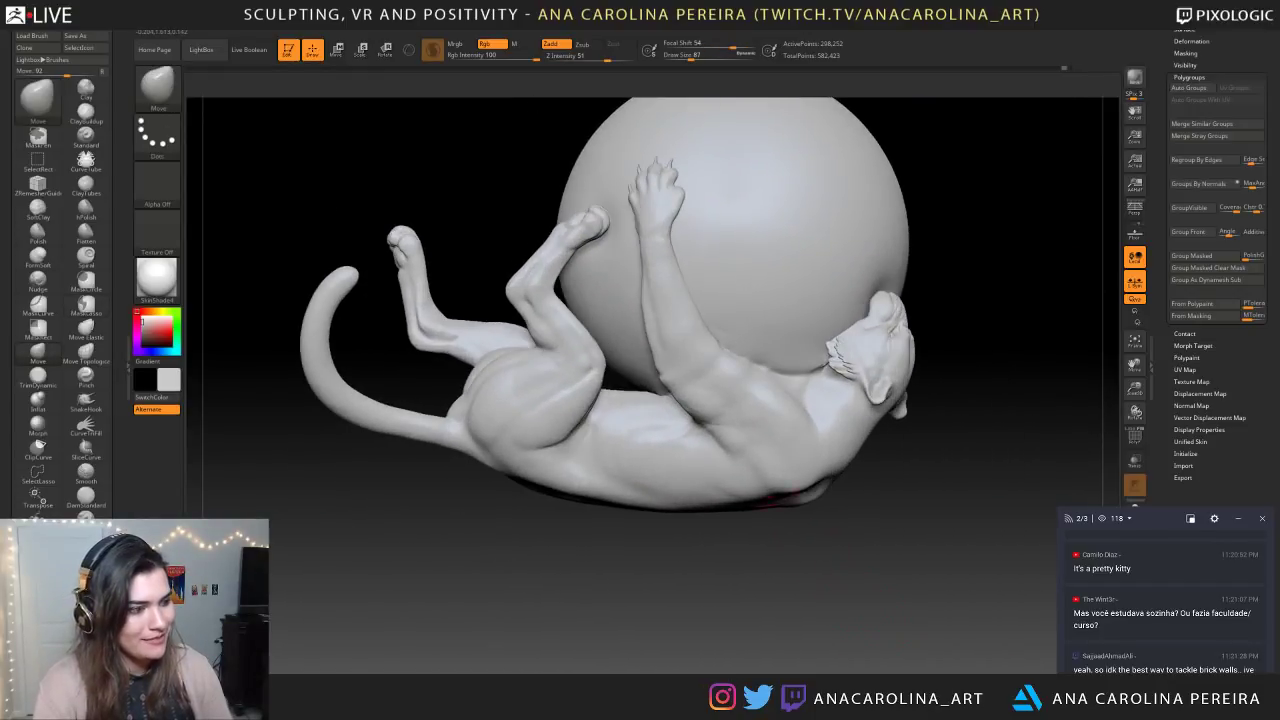
{"action": "right_click_drag", "start_coordinate": [730, 545], "coordinate": [736, 584], "text": "ctrl"}
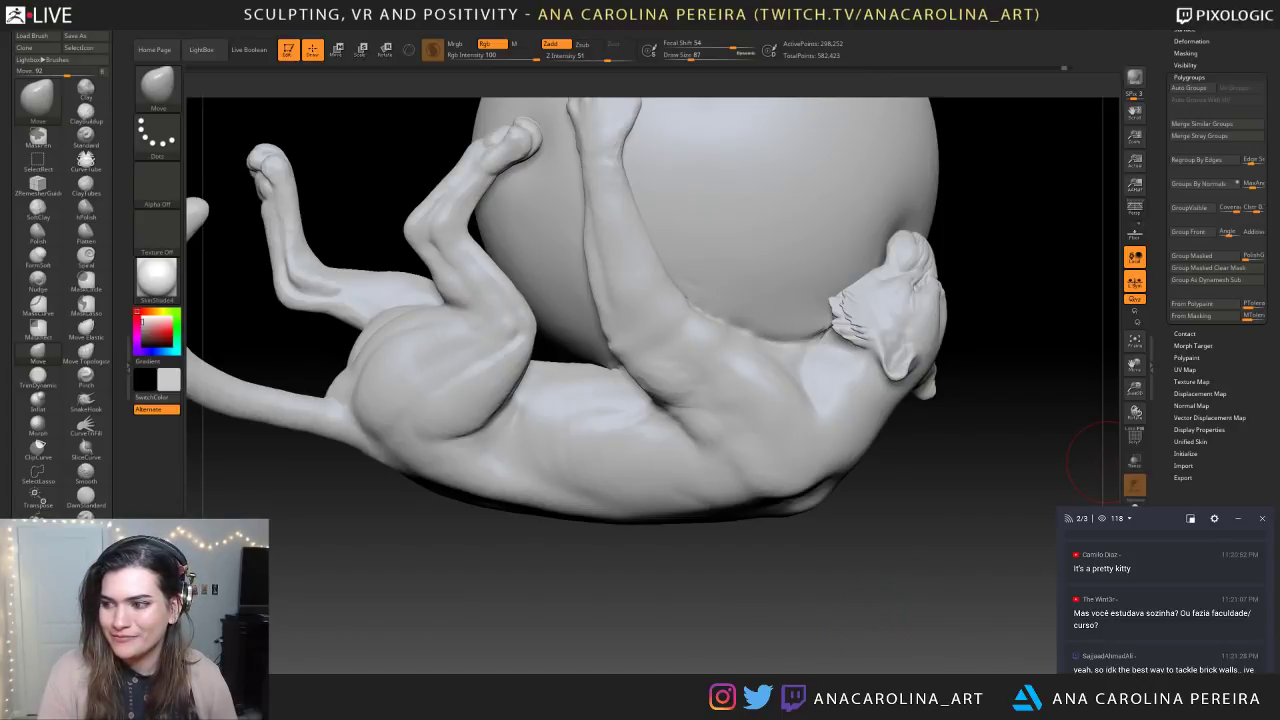
{"action": "right_click_drag", "start_coordinate": [725, 577], "coordinate": [560, 620]}
{"action": "key", "text": "b"}
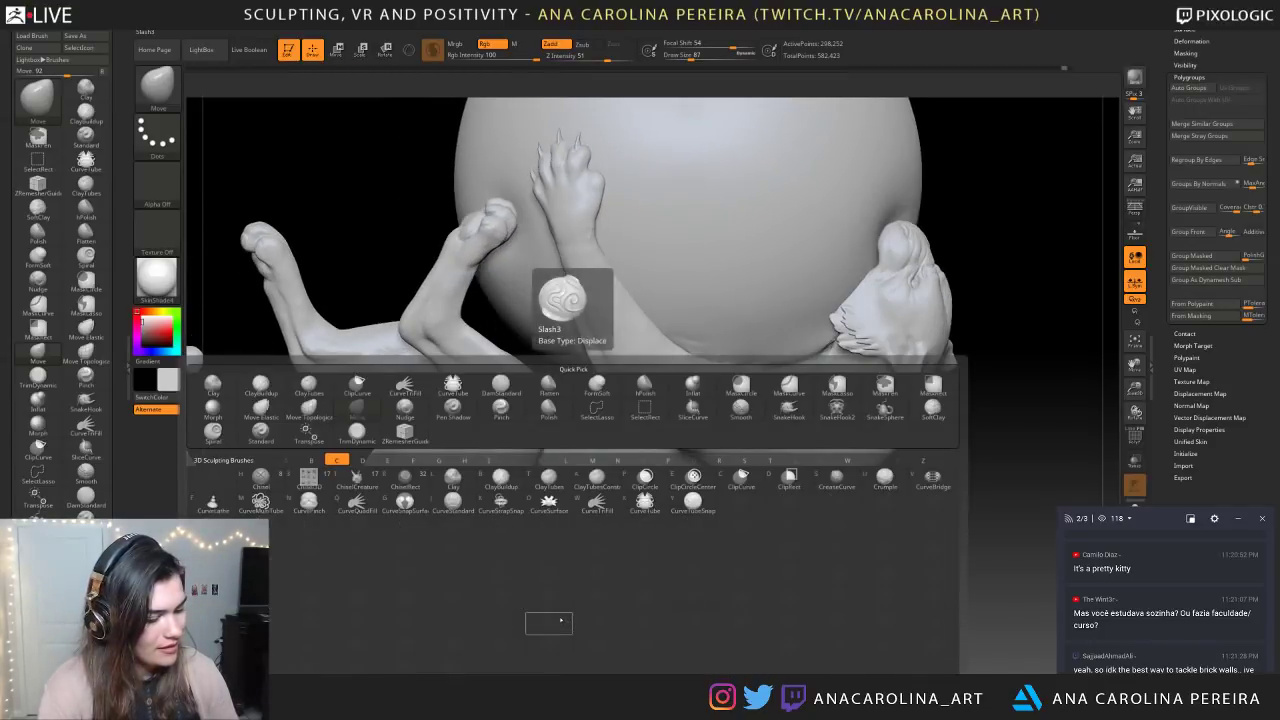
{"action": "key", "text": "b"}
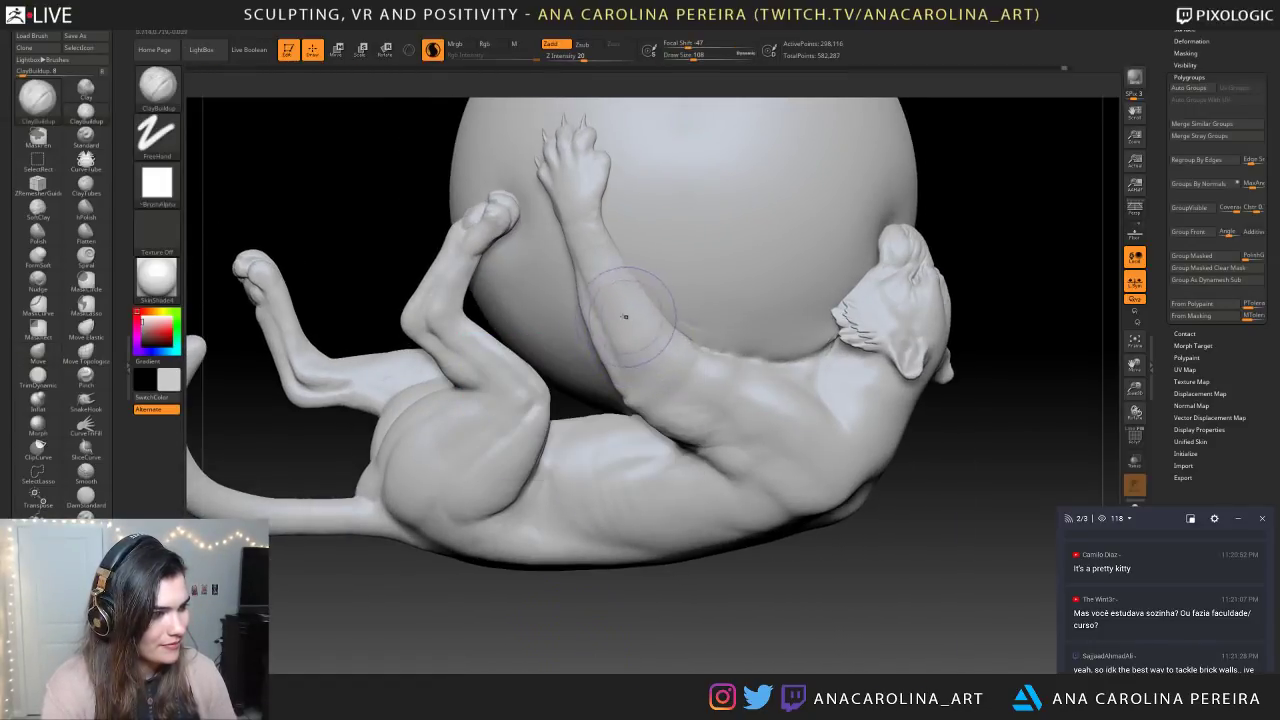
{"action": "left_click_drag", "start_coordinate": [655, 329], "coordinate": [651, 363]}
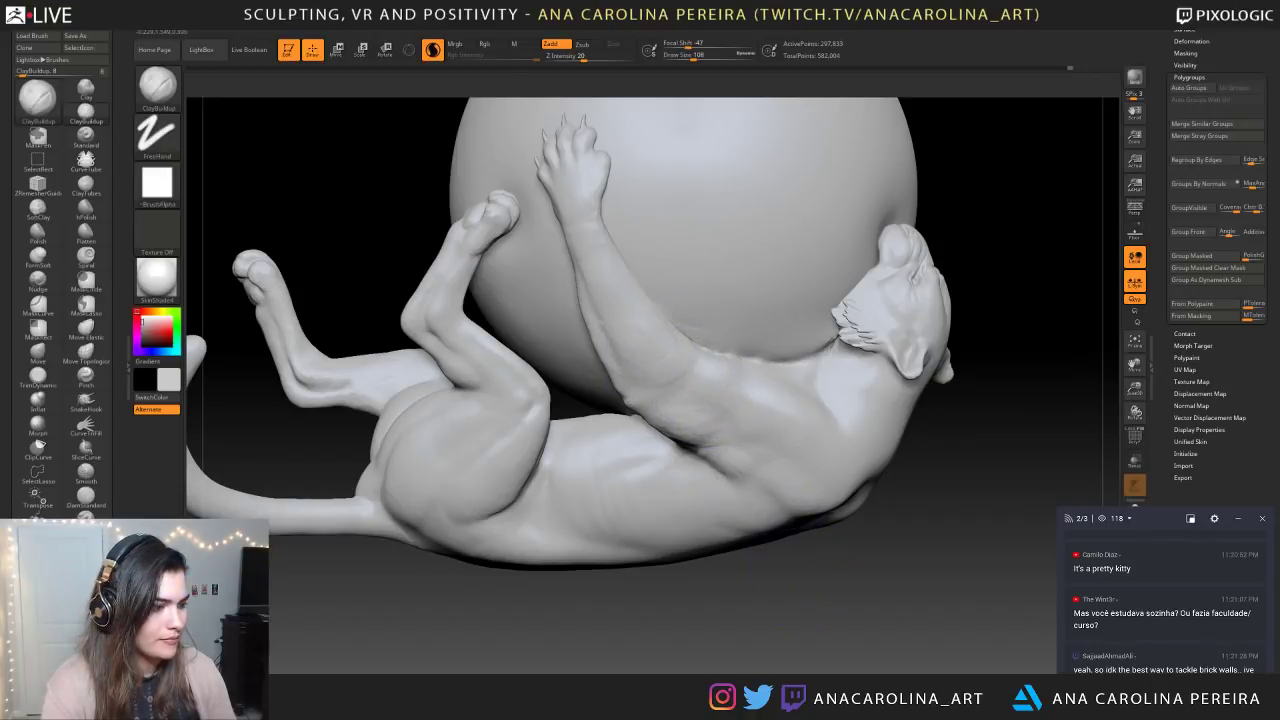
{"action": "right_click_drag", "start_coordinate": [636, 470], "coordinate": [648, 436]}
{"action": "key", "text": "space"}
{"action": "left_click_drag", "start_coordinate": [702, 378], "coordinate": [697, 378]}
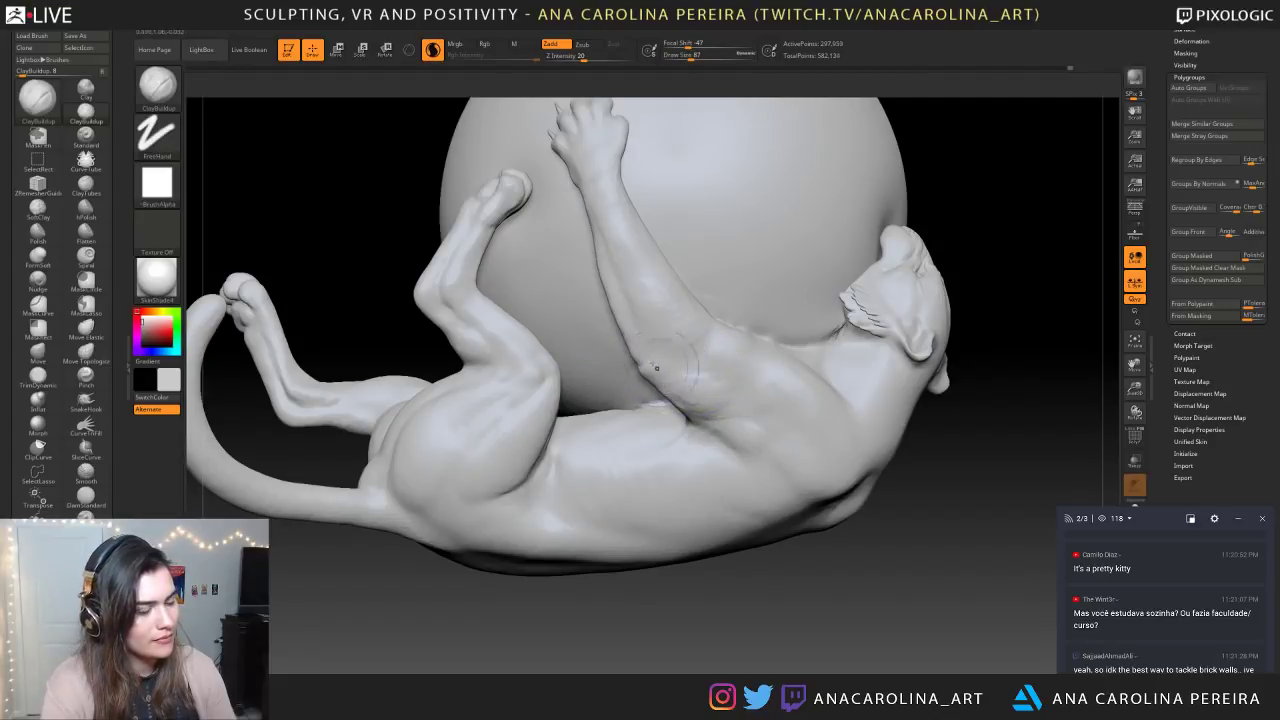
Smooth the built-up forearm so it blends evenly between the elbow and the wrist
{"action": "mouse_move", "coordinate": [833, 616]}
{"action": "right_mouse_down", "text": "ctrl"}
{"action": "mouse_move", "coordinate": [810, 530]}
{"action": "mouse_move", "coordinate": [790, 590]}
{"action": "right_mouse_up", "text": "ctrl"}
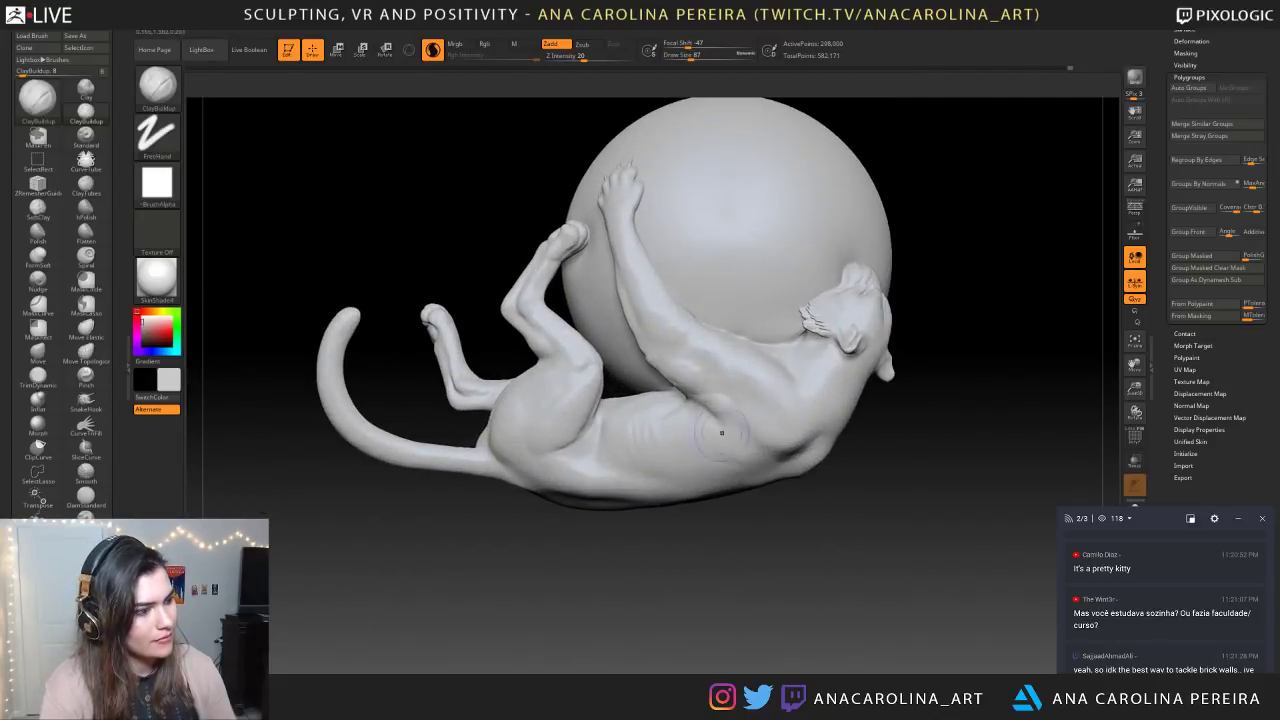
{"action": "left_click_drag", "start_coordinate": [667, 321], "coordinate": [643, 303], "text": "shift"}
{"action": "mouse_move", "coordinate": [748, 535]}
{"action": "right_mouse_down", "text": "ctrl"}
{"action": "mouse_move", "coordinate": [743, 454]}
{"action": "mouse_move", "coordinate": [771, 480]}
{"action": "mouse_move", "coordinate": [760, 509]}
{"action": "right_mouse_up", "text": "ctrl"}
{"action": "right_click_drag", "start_coordinate": [685, 367], "coordinate": [787, 568]}
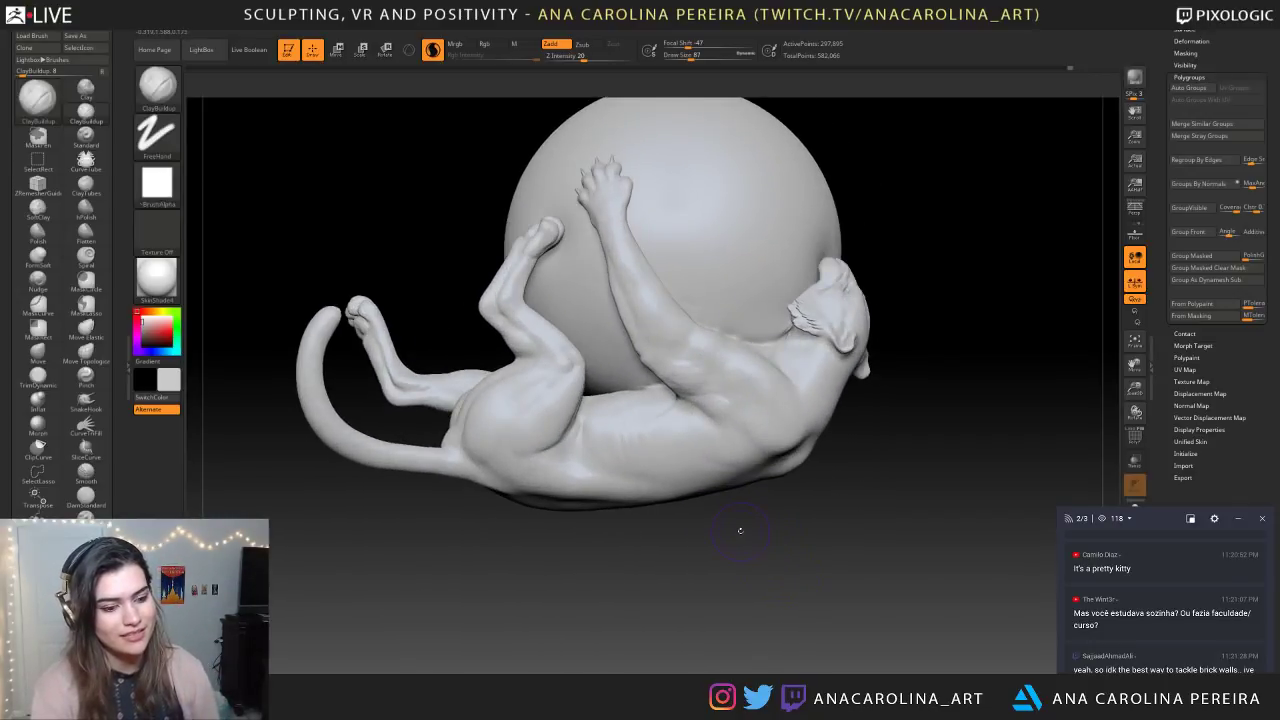
Change the model's material to BasicMaterial and check the whole pose around the ball
{"action": "right_click_drag", "start_coordinate": [1070, 480], "coordinate": [876, 476]}
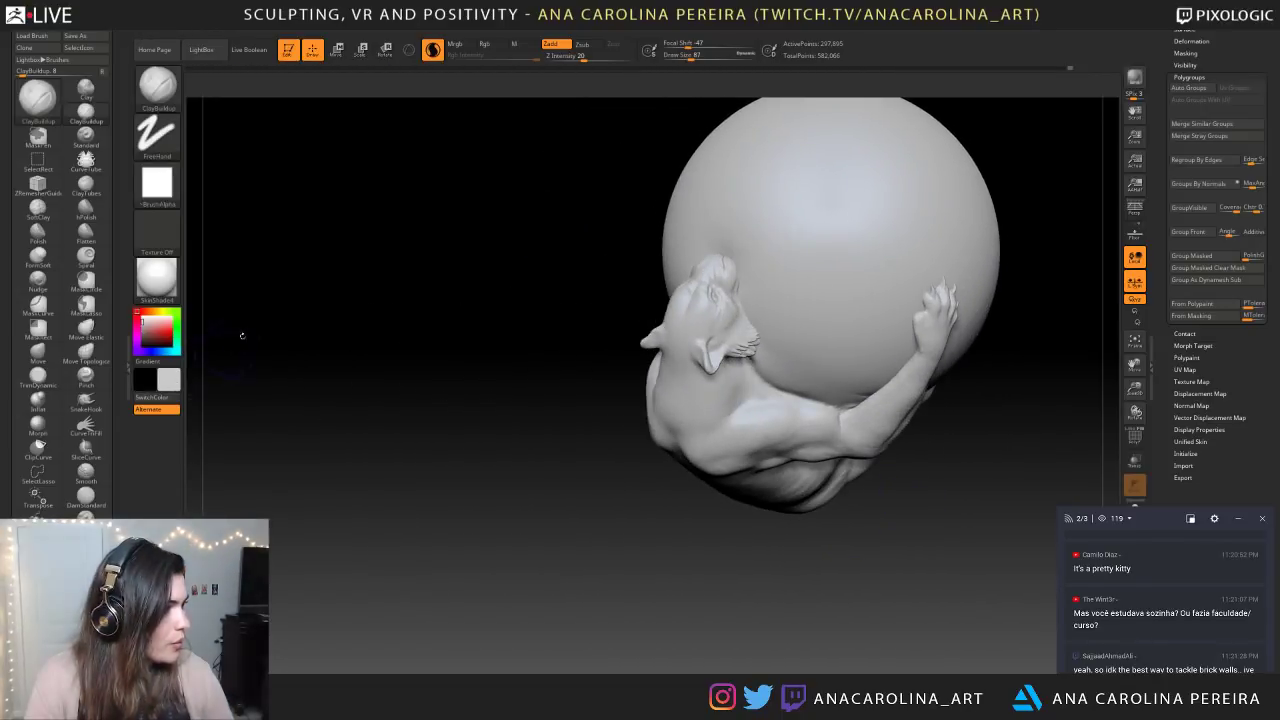
{"action": "left_click", "coordinate": [157, 279]}
{"action": "left_click", "coordinate": [266, 447]}
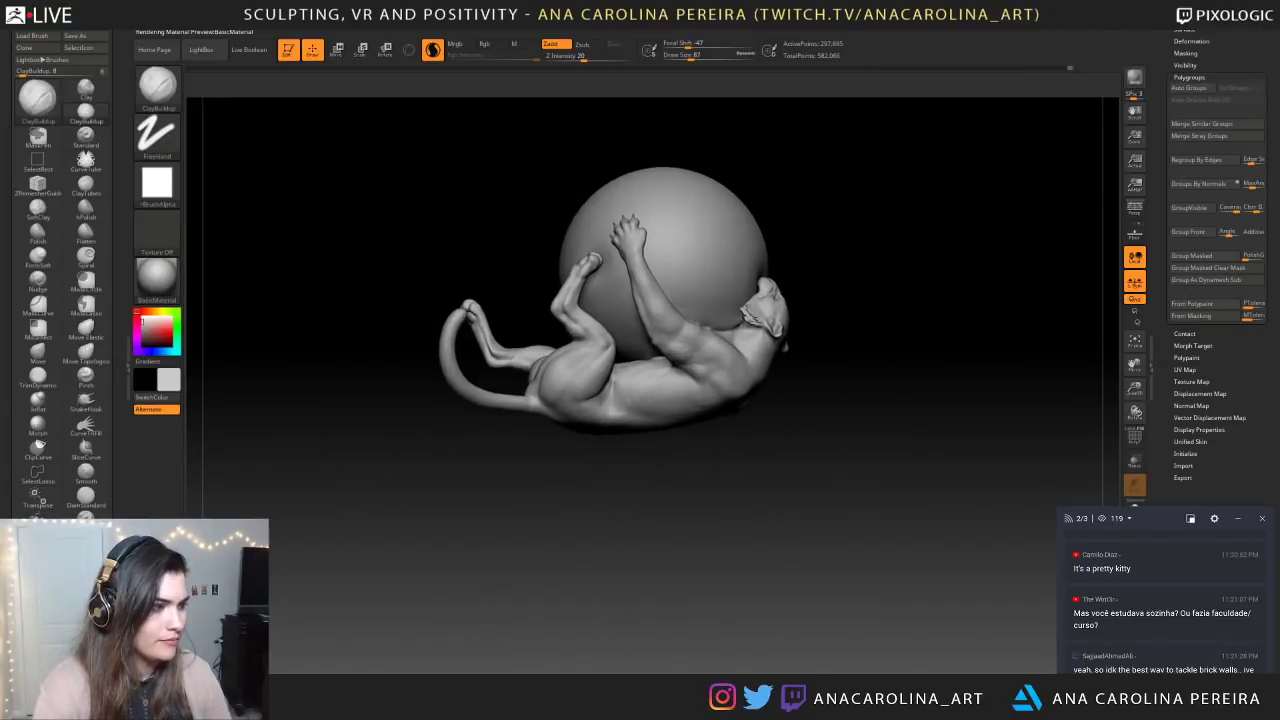
{"action": "key", "text": "f"}
{"action": "key", "text": "shift"}
{"action": "mouse_move", "coordinate": [860, 429]}
{"action": "left_mouse_down"}
{"action": "mouse_move", "coordinate": [891, 451]}
{"action": "mouse_move", "coordinate": [880, 390]}
{"action": "mouse_move", "coordinate": [822, 379]}
{"action": "mouse_move", "coordinate": [871, 432]}
{"action": "left_mouse_up"}
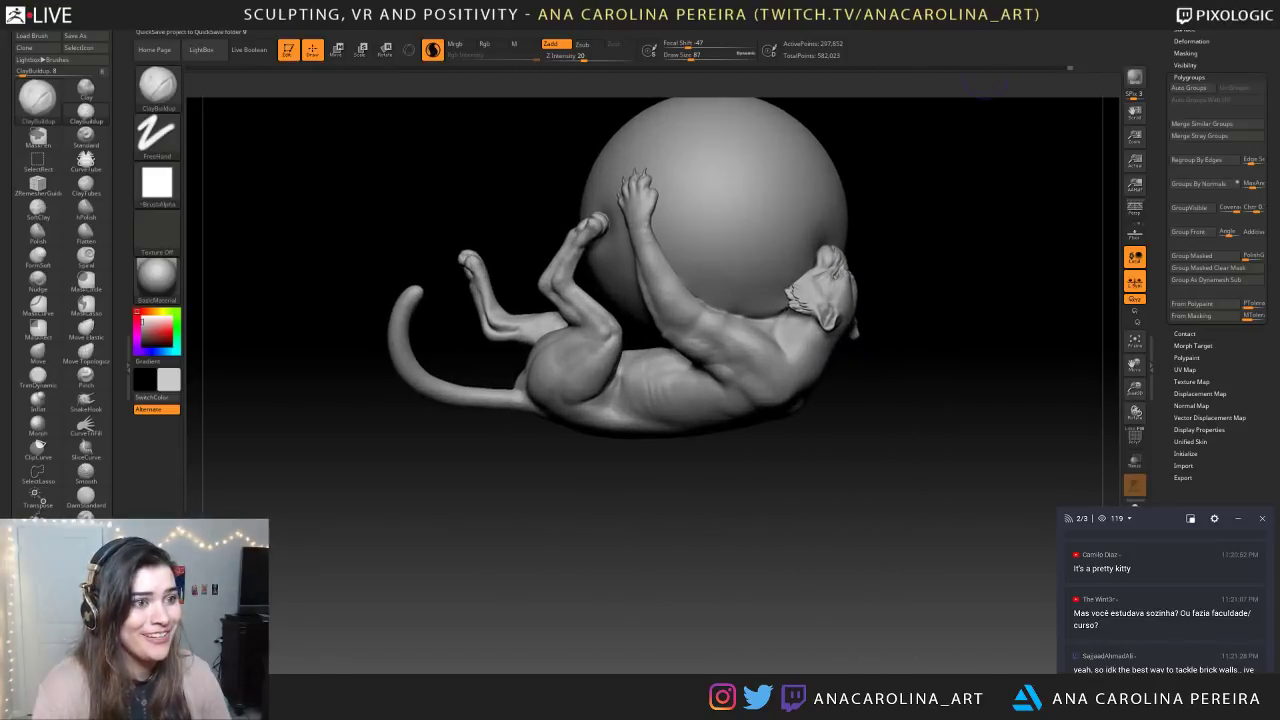
{"action": "scroll", "coordinate": [1220, 589], "scroll_direction": "down", "scroll_amount": 2}
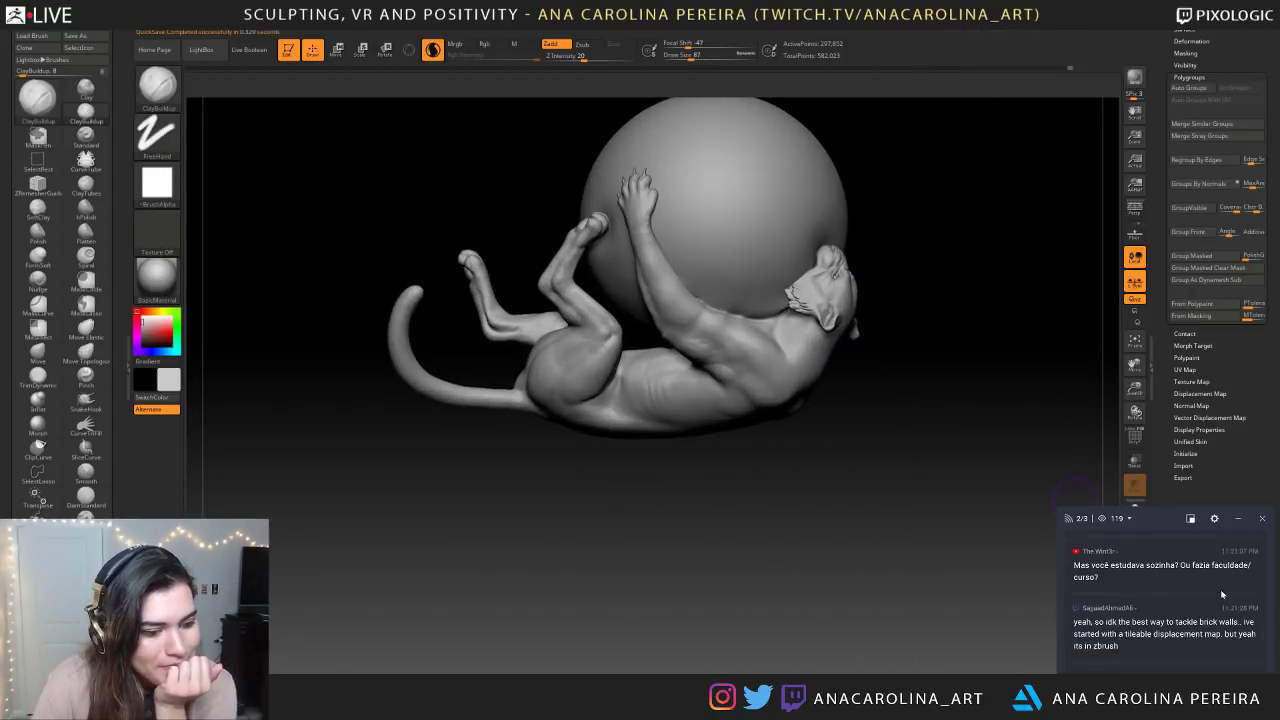
{"action": "left_click_drag", "start_coordinate": [1082, 622], "coordinate": [1220, 634]}
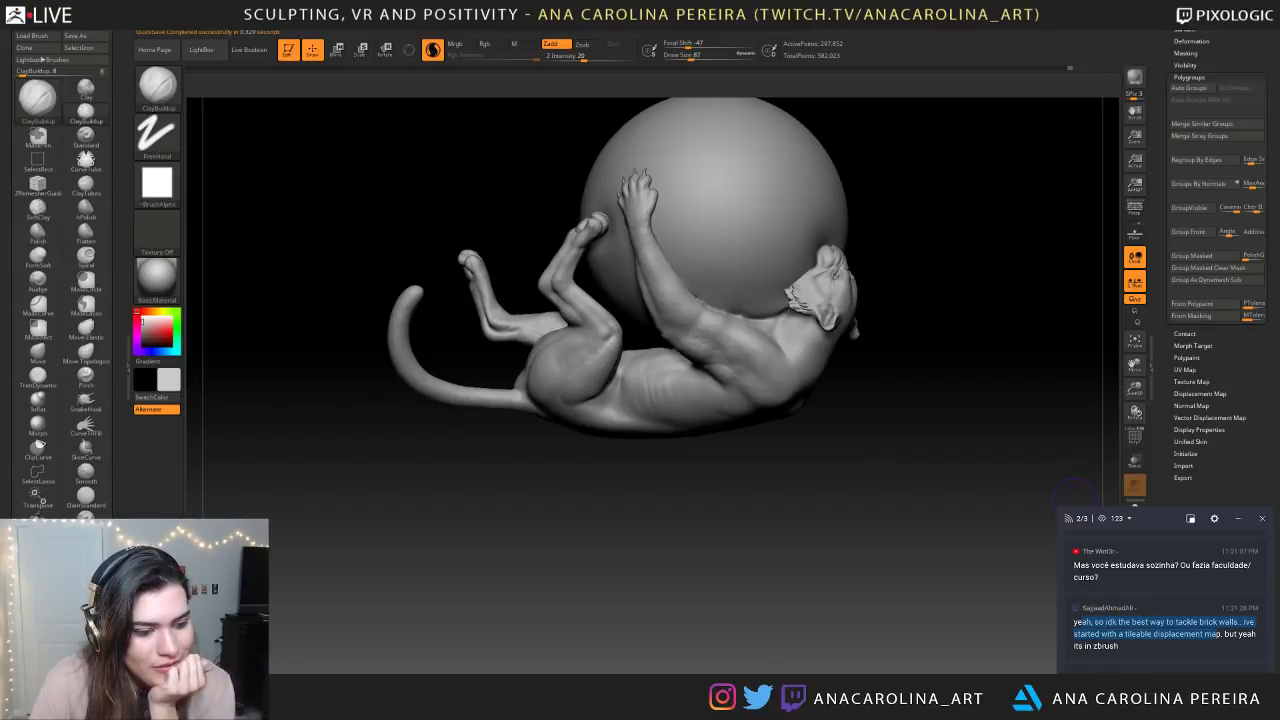
{"action": "left_click", "coordinate": [1220, 636]}
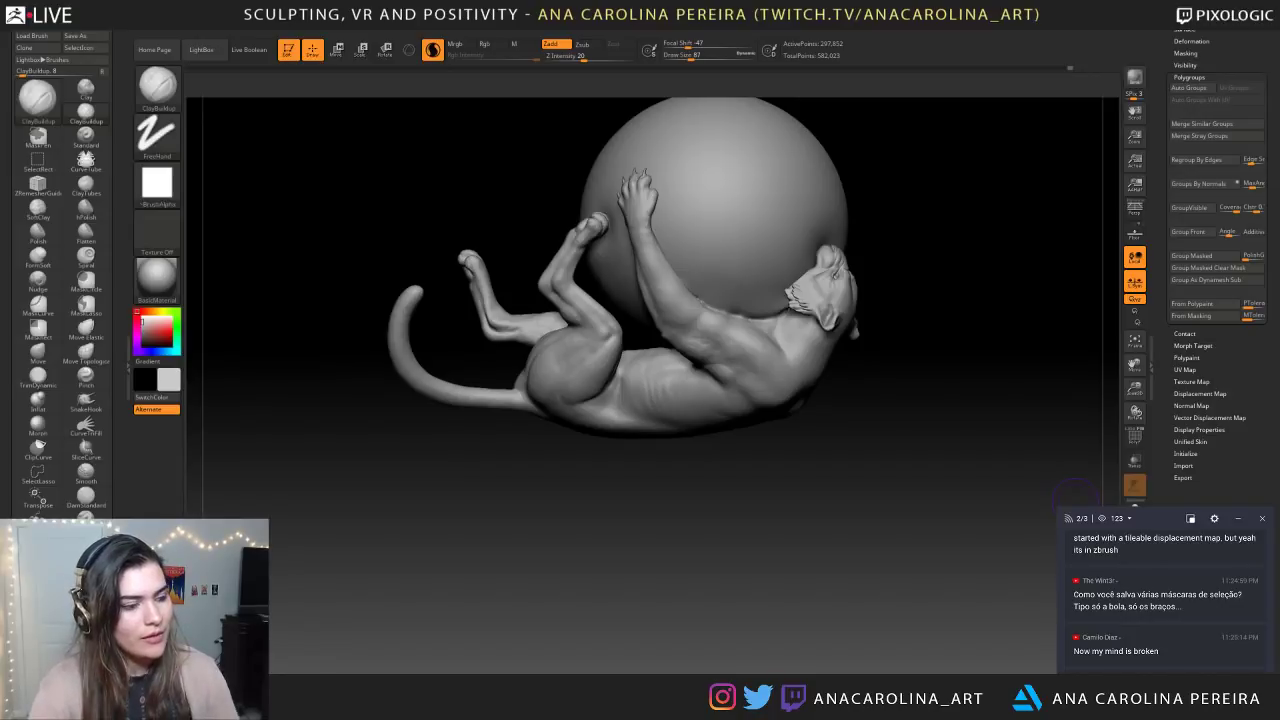
Display the polygroup colours and isolate the cat's green body group, restoring the complete model after each check
{"action": "left_click", "coordinate": [1135, 437]}
{"action": "mouse_move", "coordinate": [1088, 440]}
{"action": "left_mouse_down"}
{"action": "mouse_move", "coordinate": [1036, 452]}
{"action": "mouse_move", "coordinate": [1026, 478]}
{"action": "mouse_move", "coordinate": [962, 448]}
{"action": "left_mouse_up"}
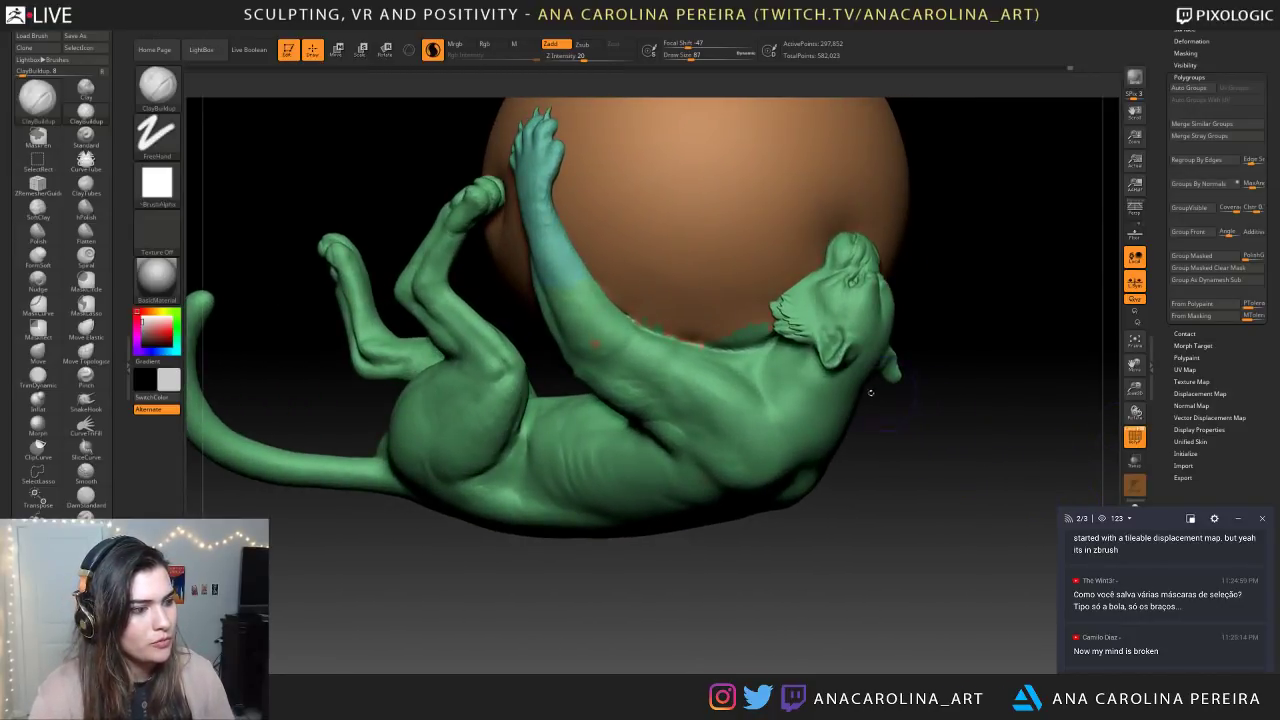
{"action": "left_click", "coordinate": [843, 408], "text": "ctrl+shift"}
{"action": "mouse_move", "coordinate": [785, 592]}
{"action": "left_mouse_down"}
{"action": "mouse_move", "coordinate": [733, 523]}
{"action": "mouse_move", "coordinate": [903, 471]}
{"action": "mouse_move", "coordinate": [685, 590]}
{"action": "mouse_move", "coordinate": [726, 523]}
{"action": "mouse_move", "coordinate": [670, 475]}
{"action": "left_mouse_up"}
{"action": "left_click_drag", "start_coordinate": [641, 252], "coordinate": [671, 271]}
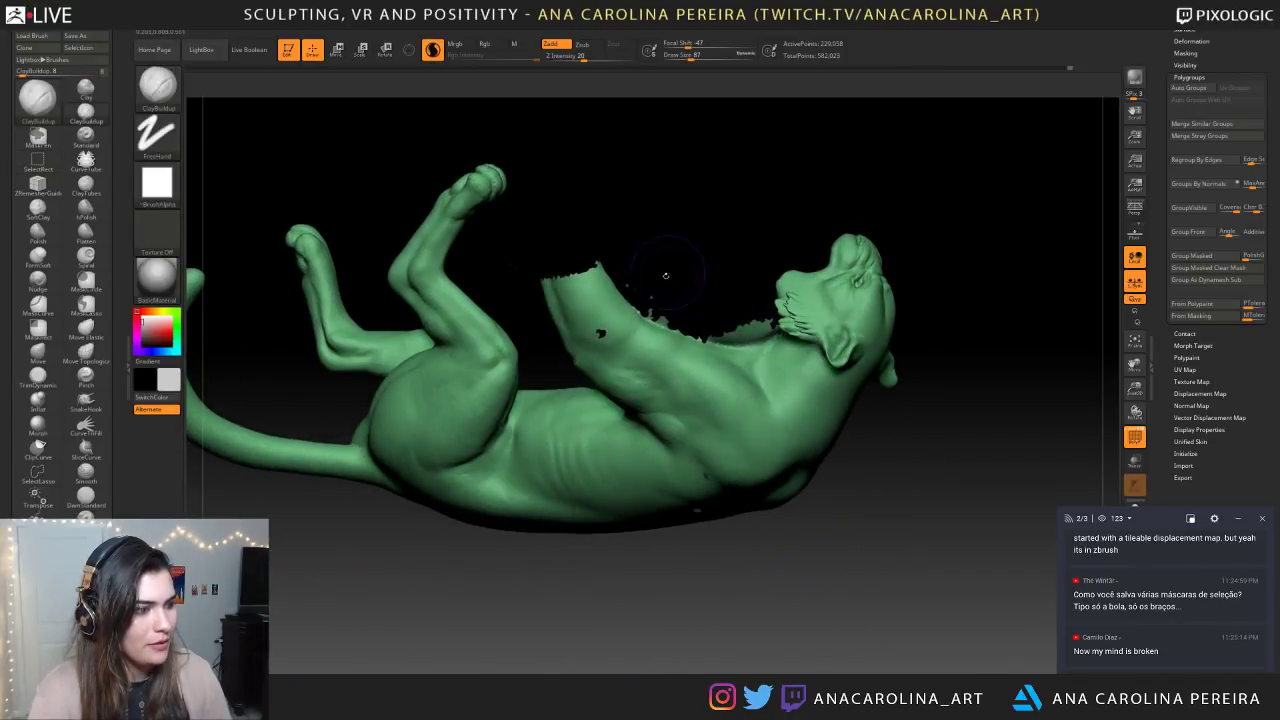
{"action": "left_click", "coordinate": [671, 271], "text": "ctrl+shift"}
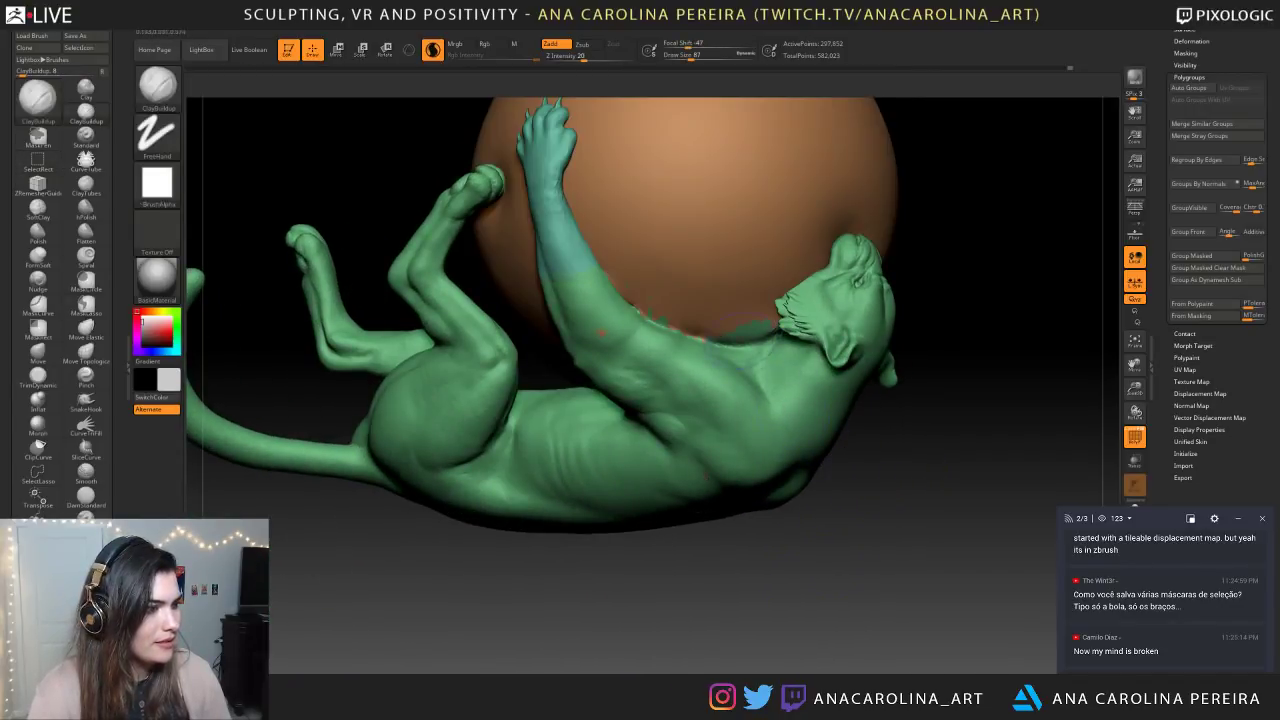
{"action": "left_click", "coordinate": [584, 270], "text": "ctrl+shift"}
{"action": "left_click", "coordinate": [573, 247], "text": "ctrl+shift"}
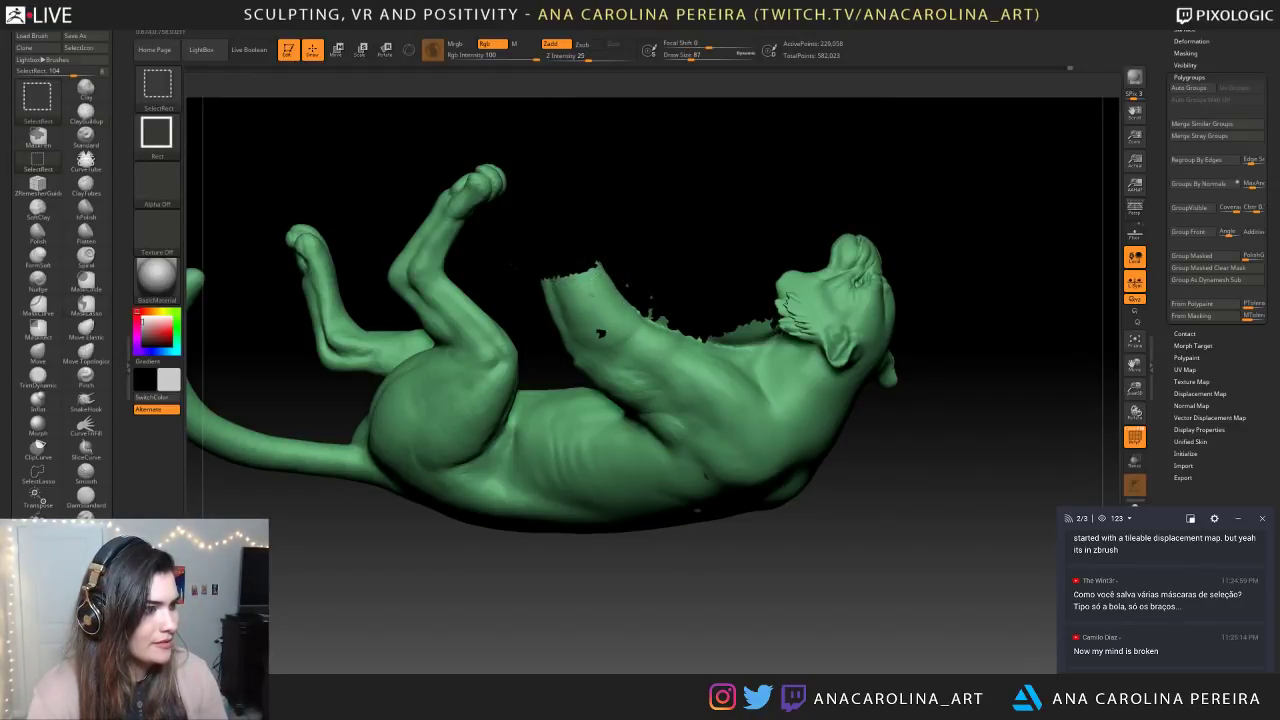
{"action": "left_click", "coordinate": [673, 413], "text": "ctrl+shift"}
{"action": "left_click", "coordinate": [783, 552], "text": "ctrl+shift"}
{"action": "left_click_drag", "start_coordinate": [791, 557], "coordinate": [787, 550]}
{"action": "key", "text": "super"}
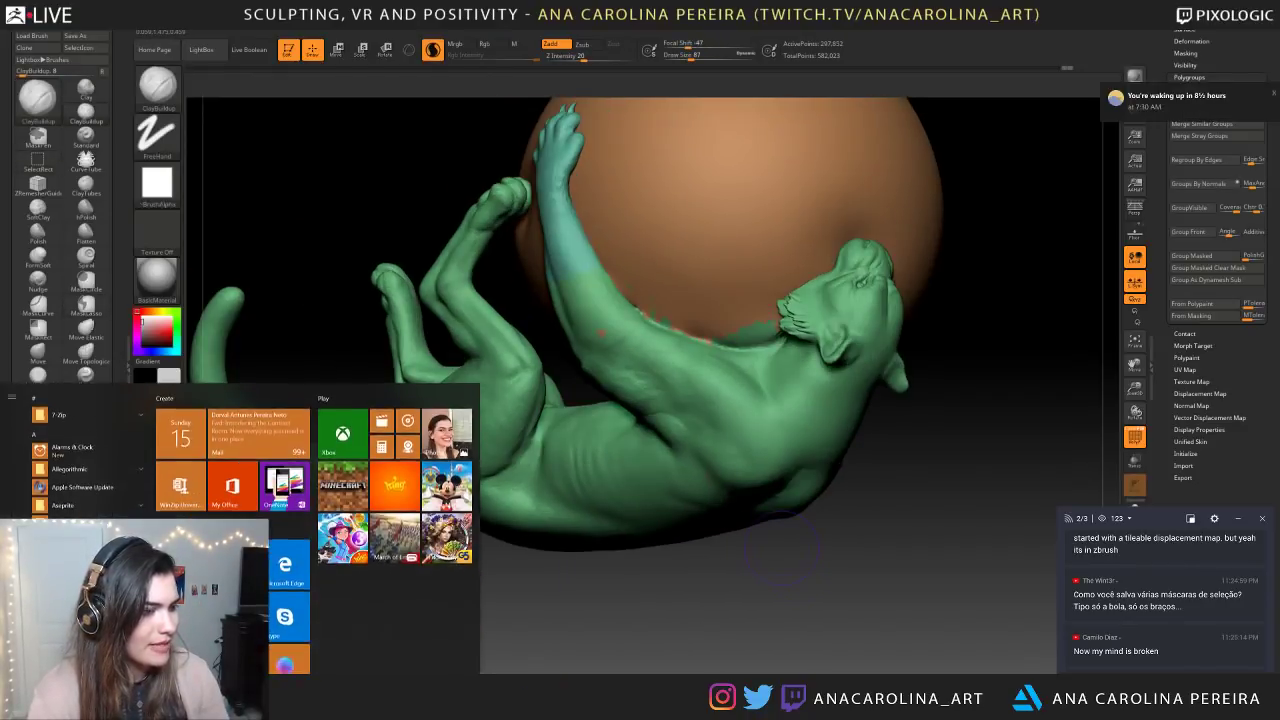
{"action": "key", "text": "super"}
{"action": "left_click_drag", "start_coordinate": [788, 640], "coordinate": [880, 594], "text": "alt"}
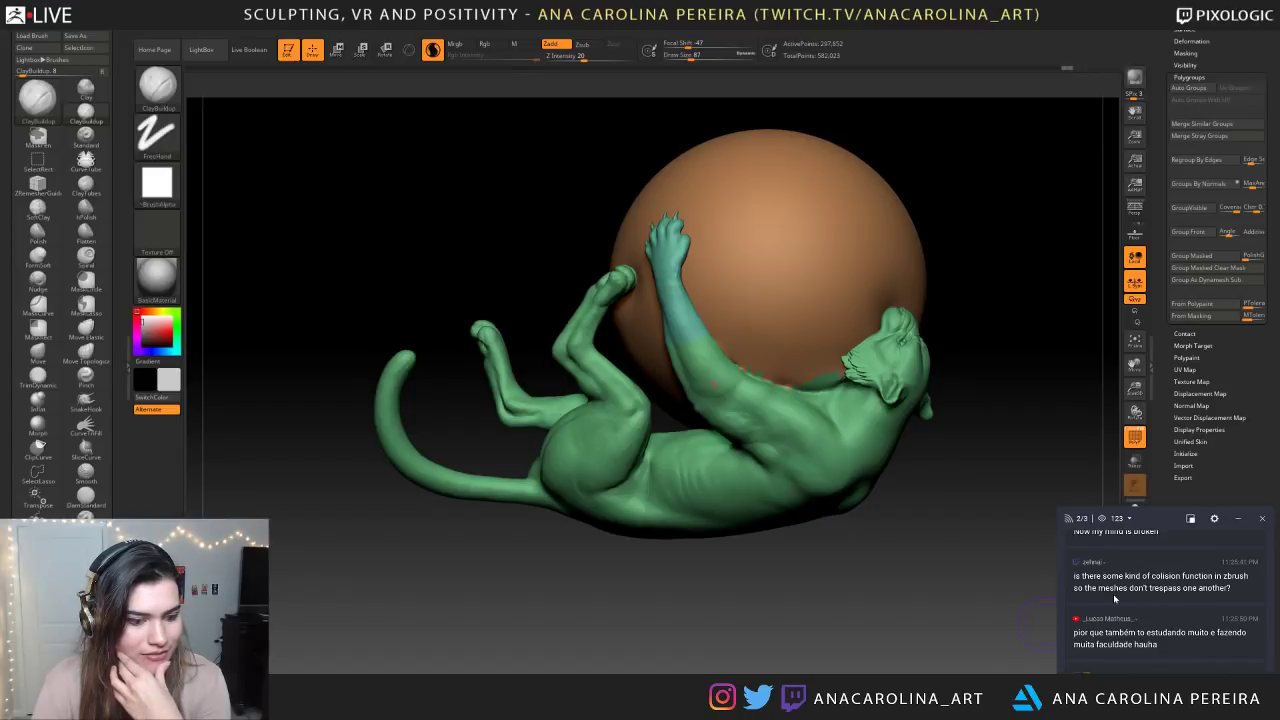
{"action": "left_click_drag", "start_coordinate": [1196, 588], "coordinate": [1100, 590]}
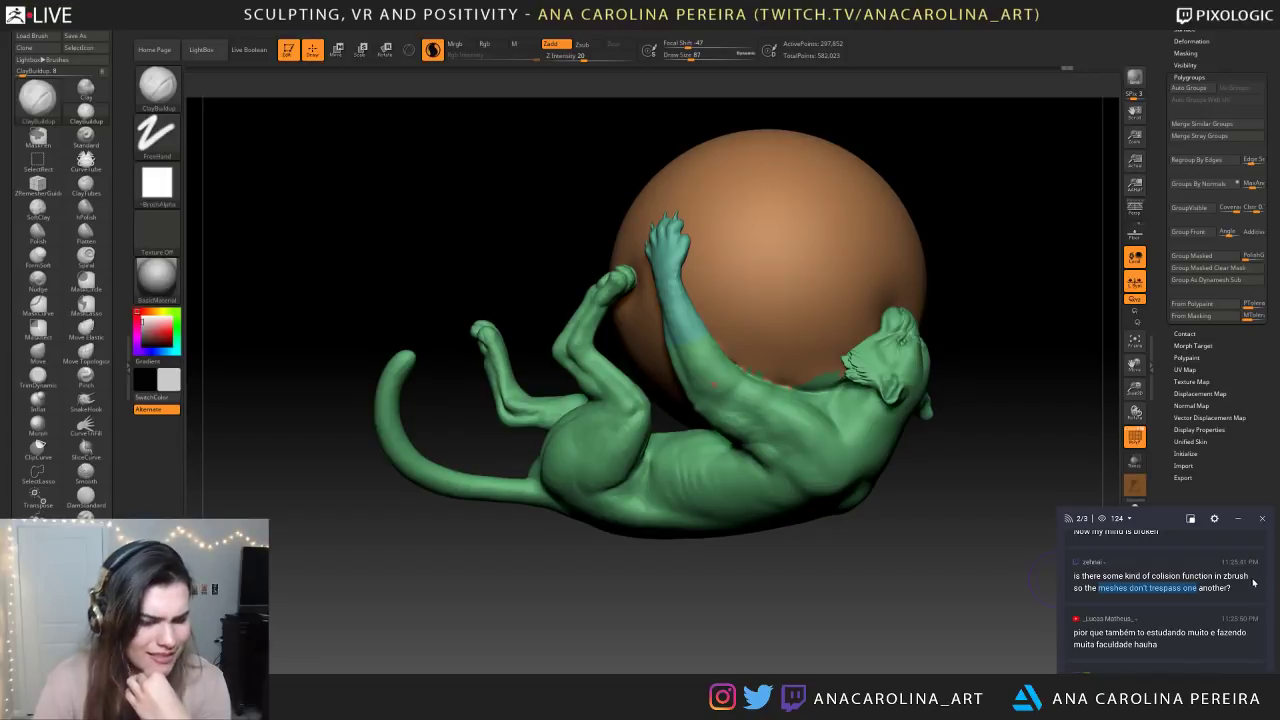
{"action": "mouse_move", "coordinate": [1100, 586]}
{"action": "left_mouse_down"}
{"action": "mouse_move", "coordinate": [1187, 587]}
{"action": "mouse_move", "coordinate": [1090, 586]}
{"action": "left_mouse_up"}
{"action": "left_click", "coordinate": [1187, 590]}
{"action": "left_click", "coordinate": [1122, 597]}
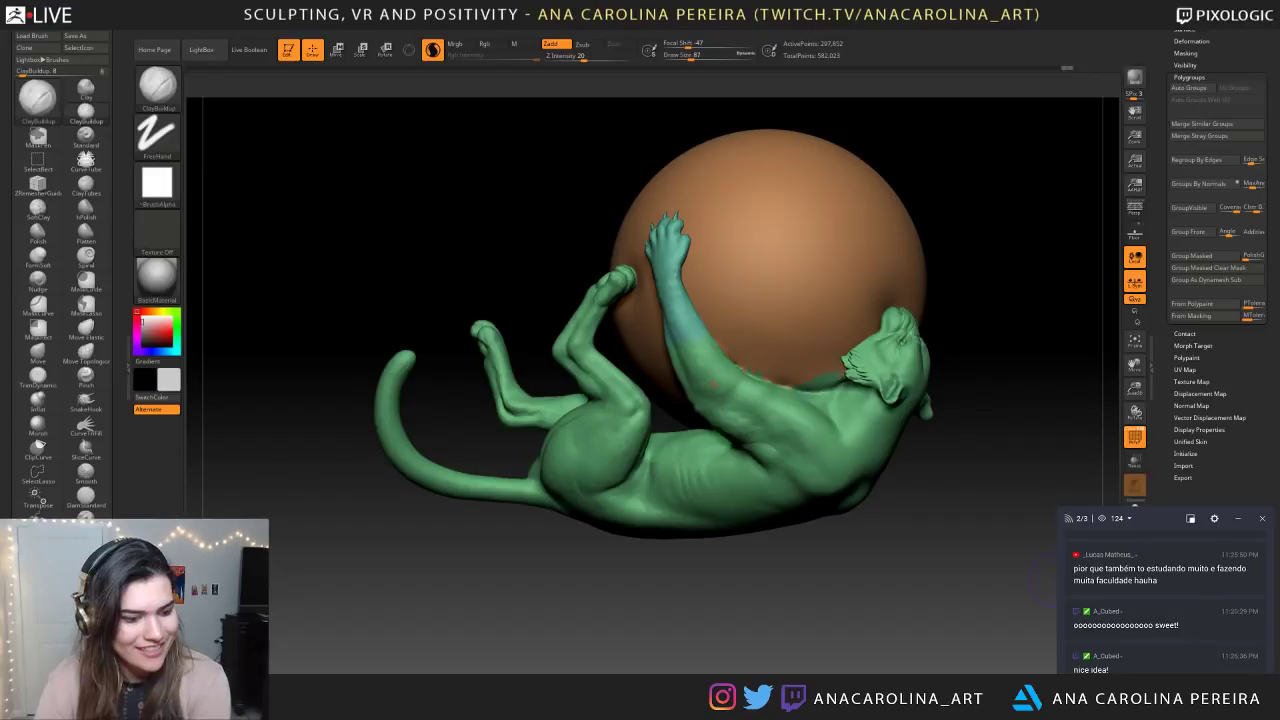
Hide the polygroup colours and isolate the ball by its polygroup
{"action": "mouse_move", "coordinate": [560, 620]}
{"action": "left_mouse_down"}
{"action": "mouse_move", "coordinate": [575, 640]}
{"action": "mouse_move", "coordinate": [537, 631]}
{"action": "mouse_move", "coordinate": [691, 571]}
{"action": "mouse_move", "coordinate": [660, 575]}
{"action": "mouse_move", "coordinate": [600, 590]}
{"action": "mouse_move", "coordinate": [748, 594]}
{"action": "mouse_move", "coordinate": [738, 587]}
{"action": "left_mouse_up"}
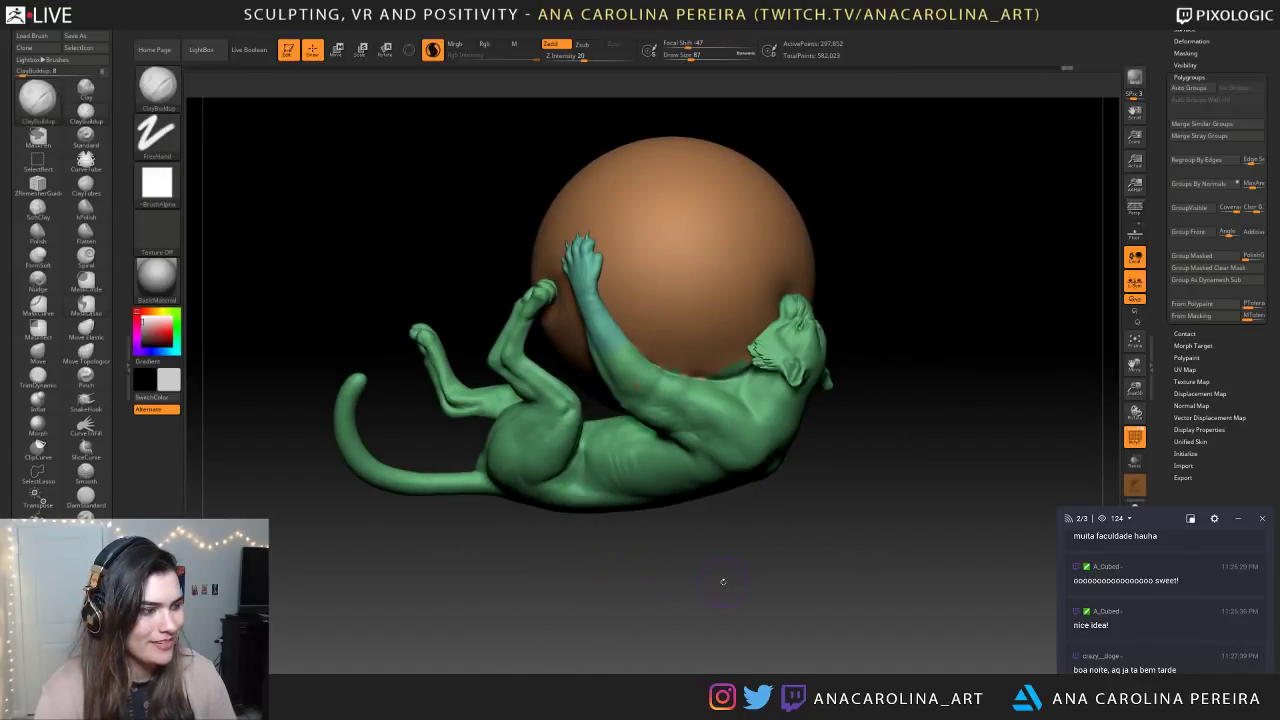
{"action": "left_click", "coordinate": [1134, 437]}
{"action": "mouse_move", "coordinate": [957, 478]}
{"action": "left_mouse_down"}
{"action": "mouse_move", "coordinate": [889, 540]}
{"action": "mouse_move", "coordinate": [950, 477]}
{"action": "left_mouse_up"}
{"action": "key", "text": "space"}
{"action": "left_click", "coordinate": [700, 337], "text": "ctrl+shift"}
{"action": "left_click_drag", "start_coordinate": [820, 455], "coordinate": [864, 493]}
{"action": "key", "text": "space"}
{"action": "mouse_move", "coordinate": [807, 453]}
{"action": "left_mouse_down"}
{"action": "mouse_move", "coordinate": [894, 531]}
{"action": "mouse_move", "coordinate": [889, 517]}
{"action": "mouse_move", "coordinate": [912, 518]}
{"action": "mouse_move", "coordinate": [889, 484]}
{"action": "mouse_move", "coordinate": [914, 385]}
{"action": "left_mouse_up"}
Choose the Move brush, mask the isolated ball, unhide the cat, and invert the mask so only the ball stays editable
{"action": "key", "text": "b"}
{"action": "key", "text": "m"}
{"action": "key", "text": "v"}
{"action": "mouse_move", "coordinate": [893, 253]}
{"action": "left_mouse_down", "text": "ctrl"}
{"action": "mouse_move", "coordinate": [566, 214]}
{"action": "mouse_move", "coordinate": [580, 208]}
{"action": "left_mouse_up", "text": "ctrl"}
{"action": "left_click", "coordinate": [866, 477], "text": "ctrl+shift"}
{"action": "mouse_move", "coordinate": [866, 477]}
{"action": "left_mouse_down"}
{"action": "mouse_move", "coordinate": [866, 464]}
{"action": "mouse_move", "coordinate": [891, 516]}
{"action": "mouse_move", "coordinate": [892, 580]}
{"action": "left_mouse_up"}
{"action": "left_click", "coordinate": [888, 477], "text": "ctrl"}
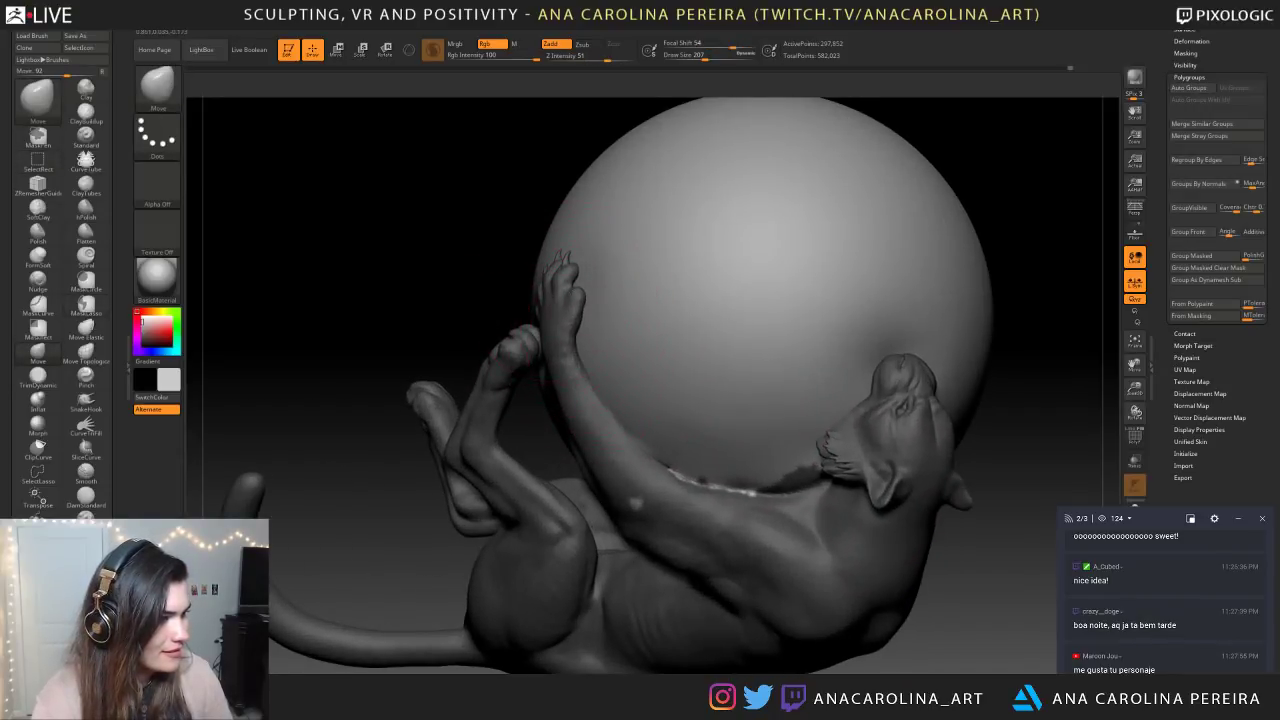
Try to reshape the ball's surface beside the clawed front paw with a large Move brush, and undo the stroke
{"action": "left_click_drag", "start_coordinate": [505, 262], "coordinate": [310, 282]}
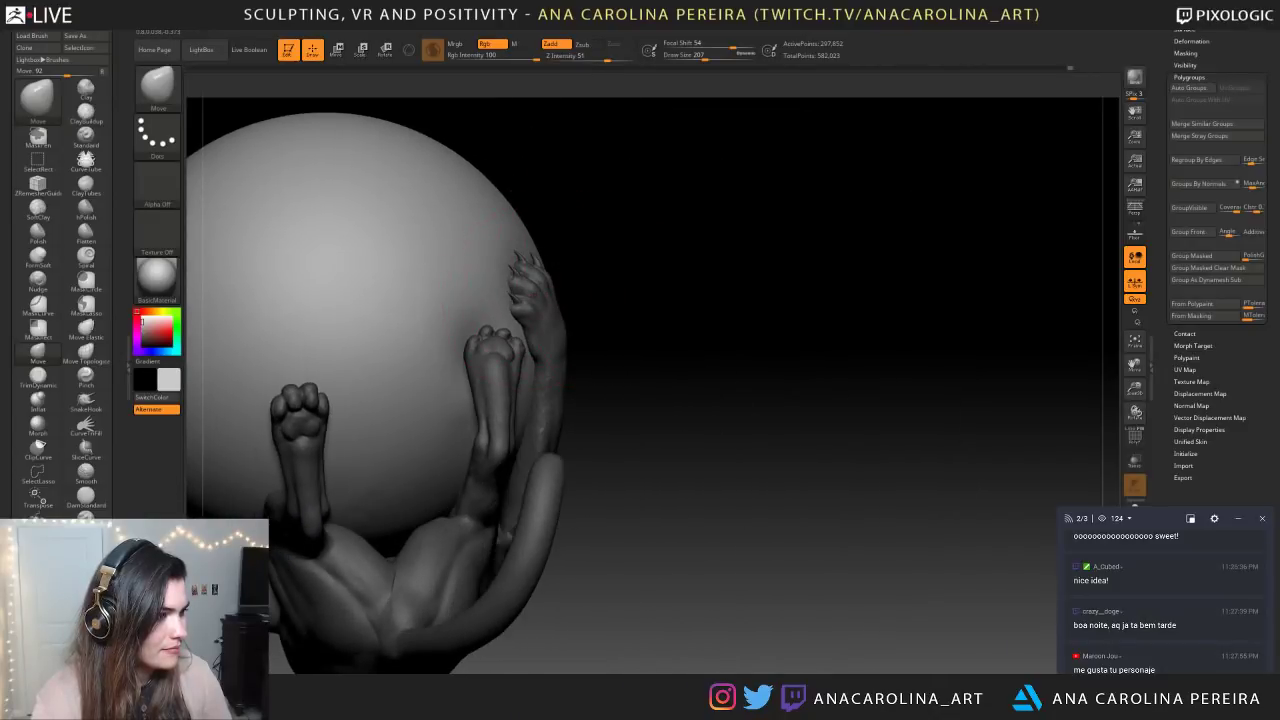
{"action": "mouse_move", "coordinate": [720, 285]}
{"action": "left_mouse_down"}
{"action": "mouse_move", "coordinate": [580, 282]}
{"action": "mouse_move", "coordinate": [542, 268]}
{"action": "left_mouse_up"}
{"action": "key", "text": "space"}
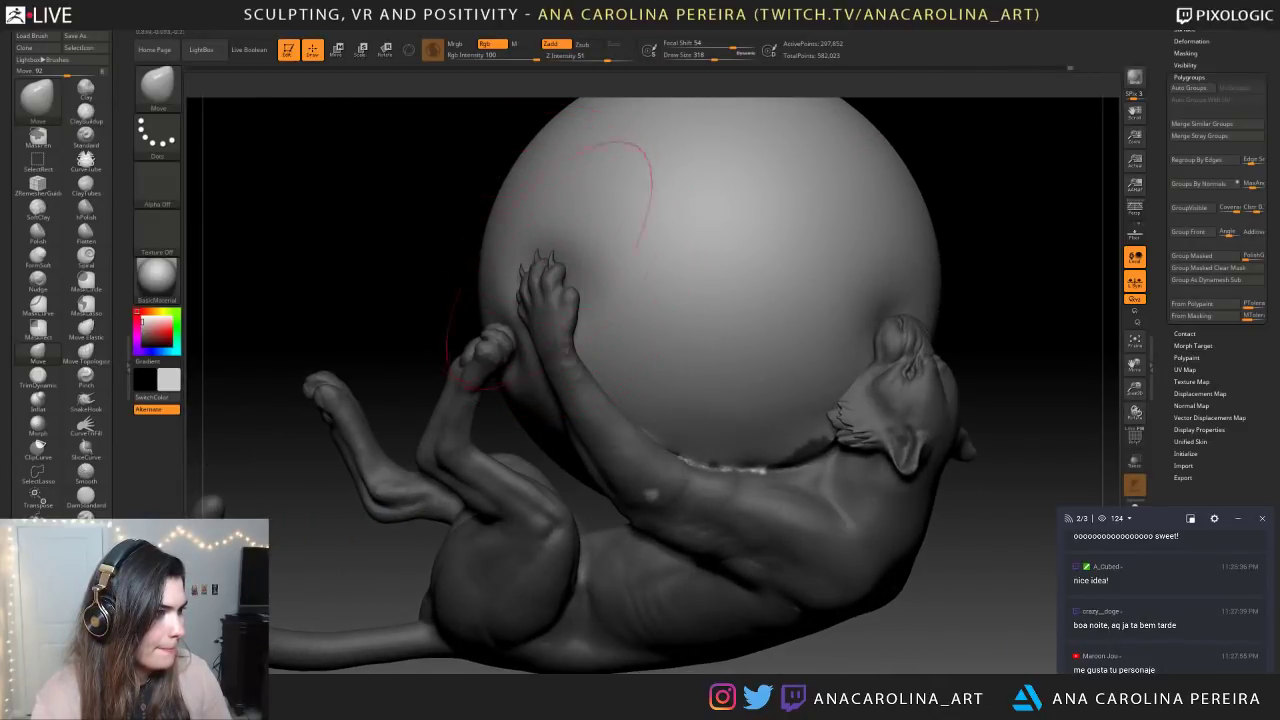
{"action": "left_click_drag", "start_coordinate": [420, 290], "coordinate": [452, 190], "text": "alt"}
{"action": "mouse_move", "coordinate": [669, 280]}
{"action": "left_mouse_down", "text": "alt"}
{"action": "mouse_move", "coordinate": [666, 246]}
{"action": "mouse_move", "coordinate": [662, 340]}
{"action": "mouse_move", "coordinate": [640, 296]}
{"action": "left_mouse_up", "text": "alt"}
{"action": "key", "text": "space"}
{"action": "key", "text": "ctrl+z"}
Push the ball's surface in under the front paw with the Move brush, reducing the draw size to 62
{"action": "mouse_move", "coordinate": [694, 258]}
{"action": "left_mouse_down"}
{"action": "mouse_move", "coordinate": [756, 272]}
{"action": "mouse_move", "coordinate": [664, 325]}
{"action": "mouse_move", "coordinate": [596, 306]}
{"action": "left_mouse_up"}
{"action": "key", "text": "space"}
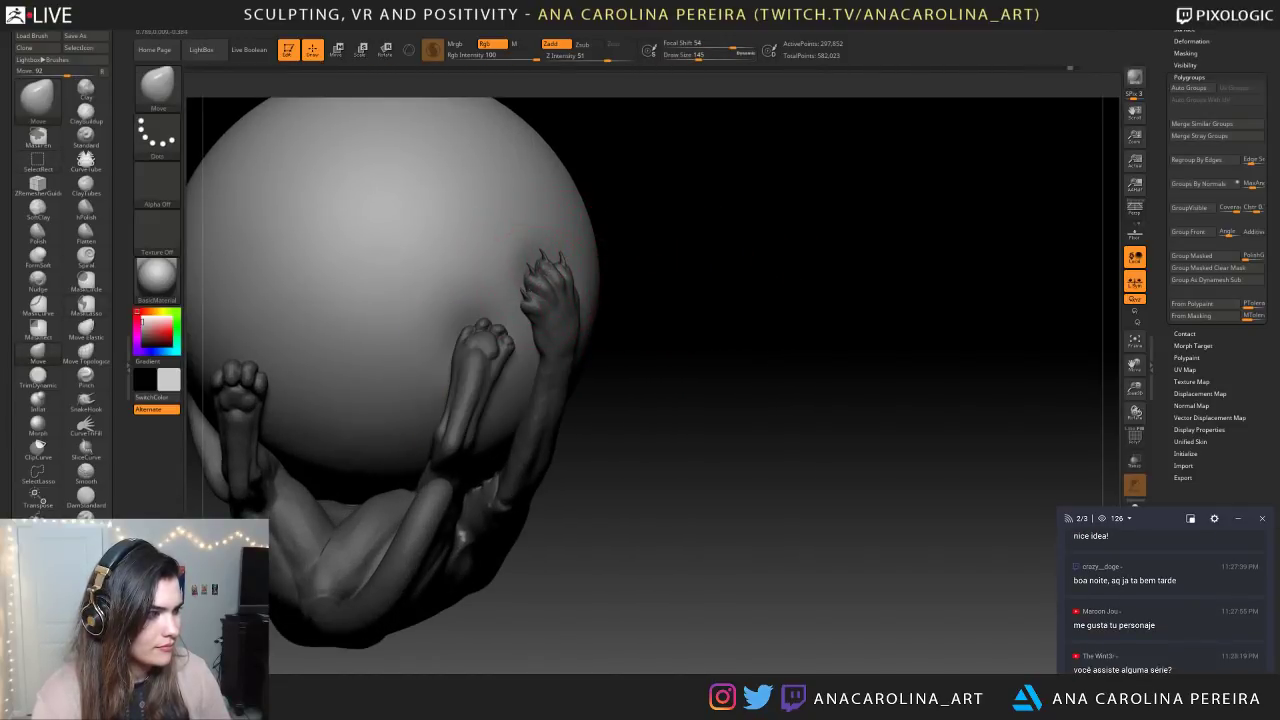
{"action": "left_click_drag", "start_coordinate": [712, 274], "coordinate": [571, 293]}
{"action": "key", "text": "space"}
{"action": "right_click_drag", "start_coordinate": [575, 296], "coordinate": [586, 361], "text": "ctrl"}
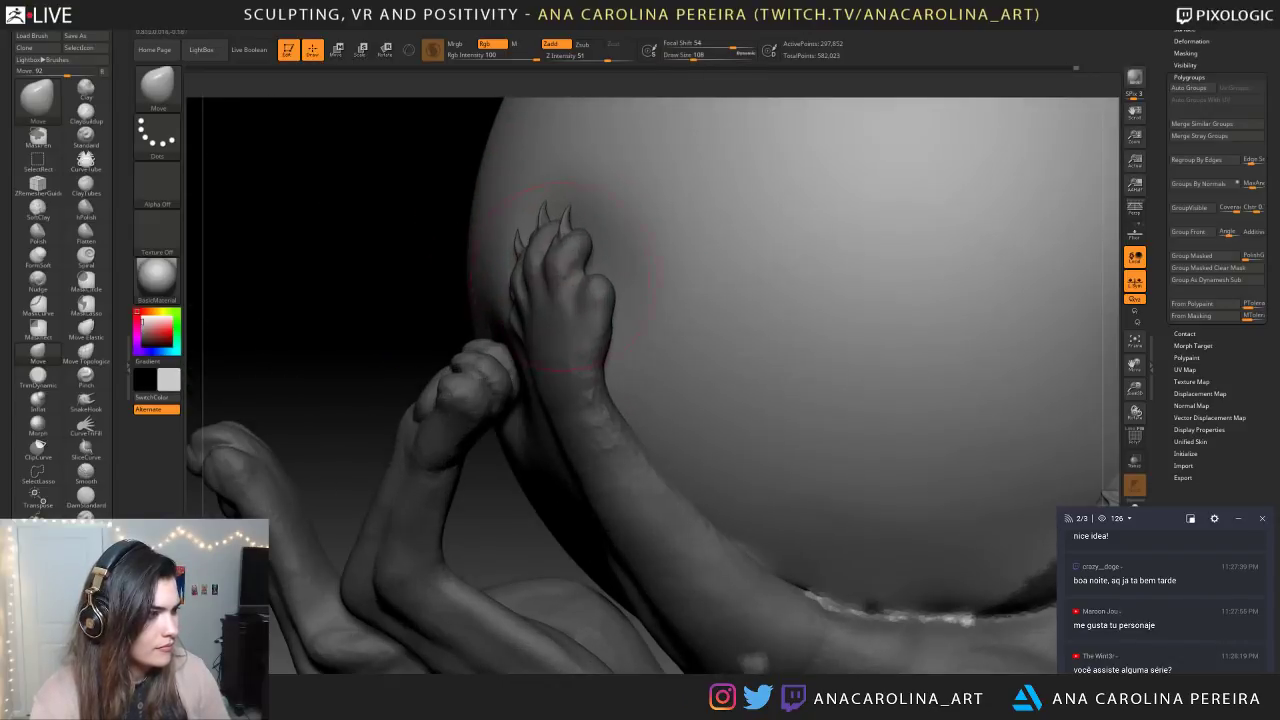
{"action": "key", "text": "space"}
{"action": "left_click_drag", "start_coordinate": [574, 277], "coordinate": [564, 277]}
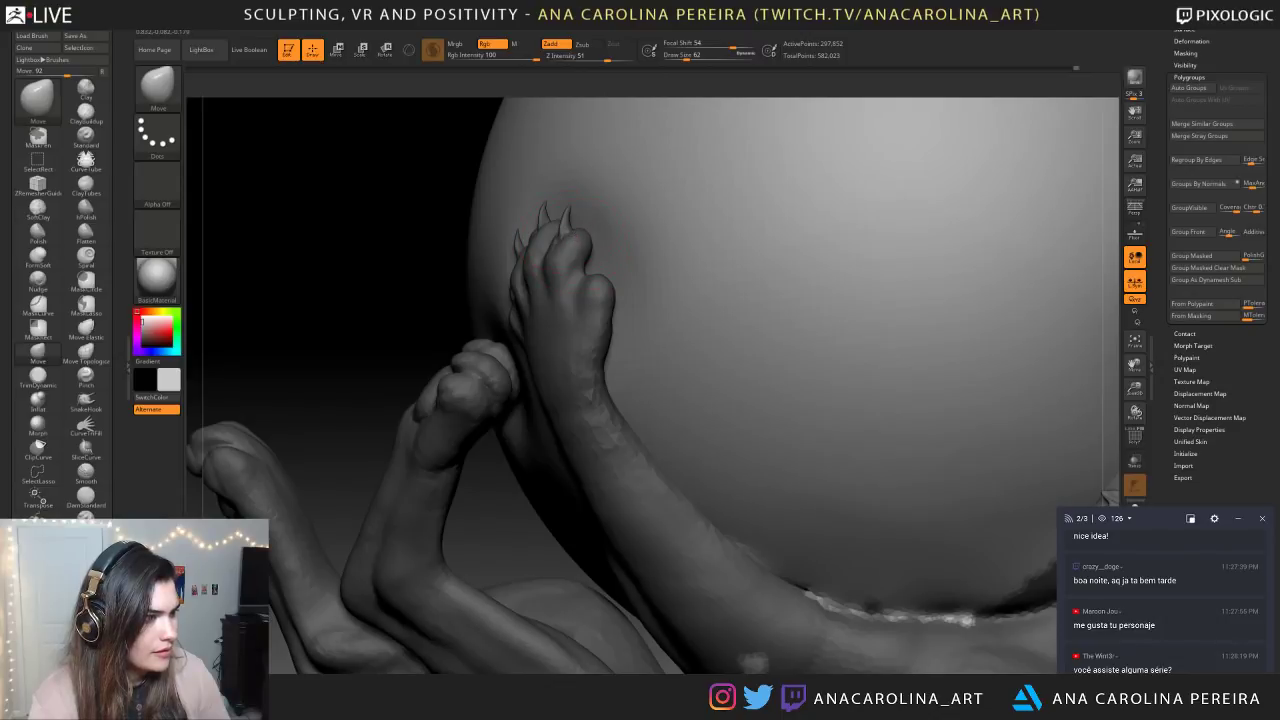
{"action": "left_click_drag", "start_coordinate": [402, 265], "coordinate": [689, 220]}
{"action": "right_click_drag", "start_coordinate": [689, 220], "coordinate": [738, 310], "text": "ctrl"}
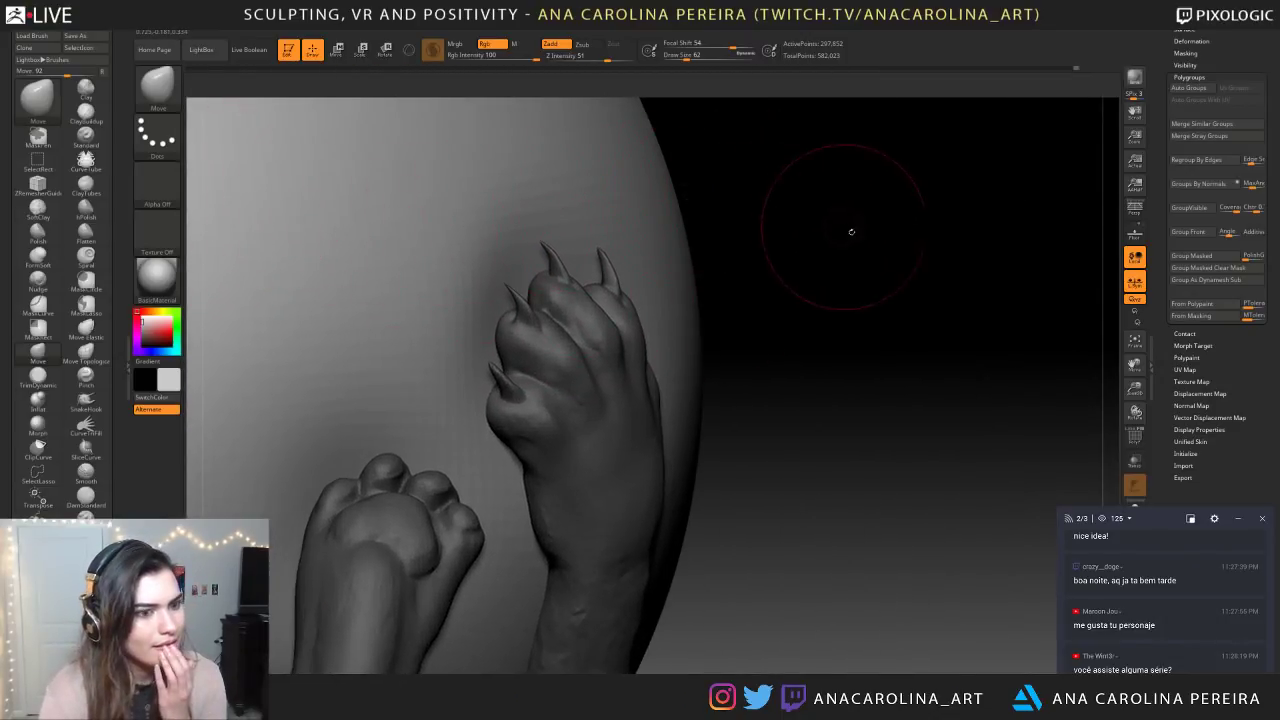
Turn on transparency to check the front paw against the ball, and switch it off again
{"action": "mouse_move", "coordinate": [1154, 523]}
{"action": "left_mouse_down"}
{"action": "mouse_move", "coordinate": [1154, 595]}
{"action": "mouse_move", "coordinate": [1149, 544]}
{"action": "left_mouse_up"}
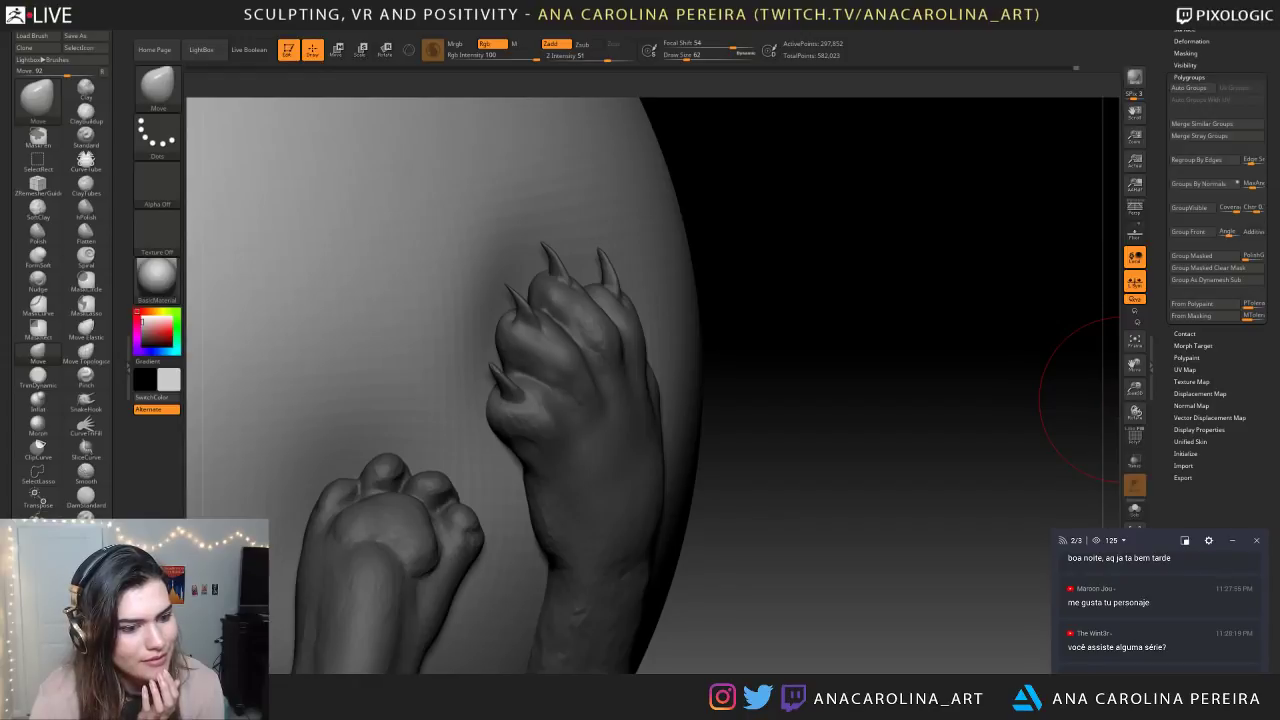
{"action": "left_click", "coordinate": [1134, 460]}
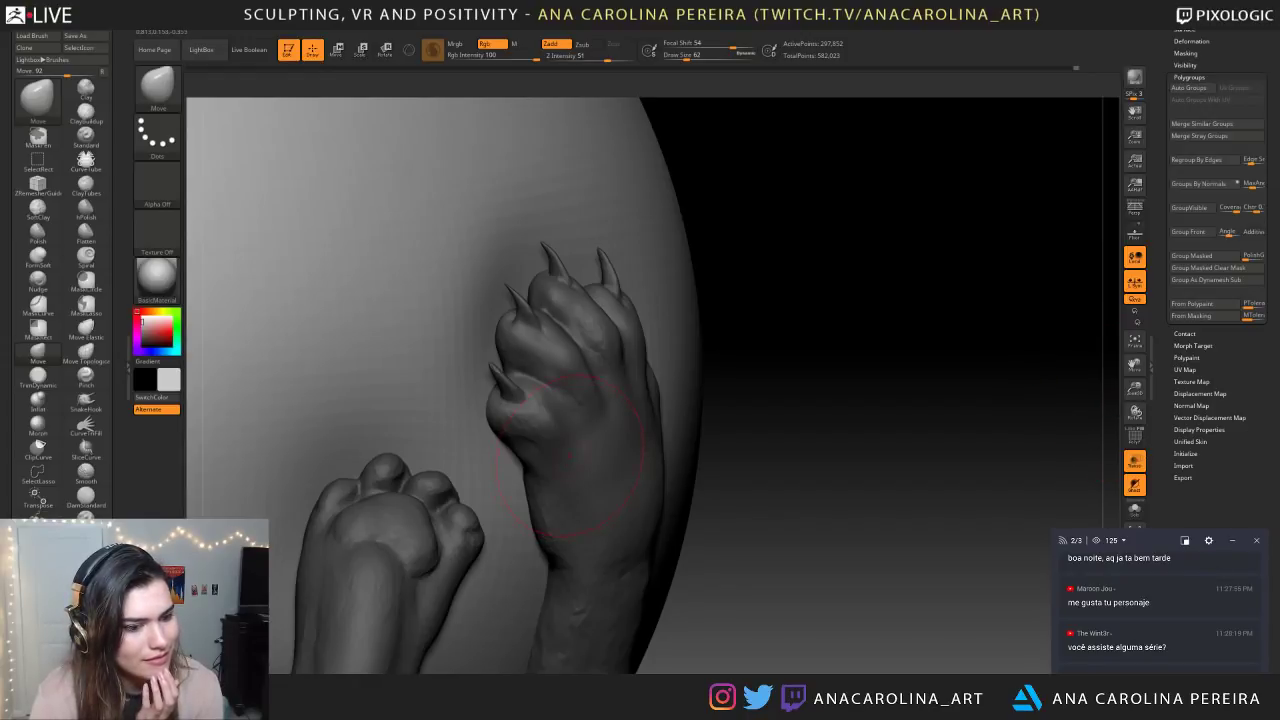
{"action": "left_click_drag", "start_coordinate": [845, 447], "coordinate": [807, 436]}
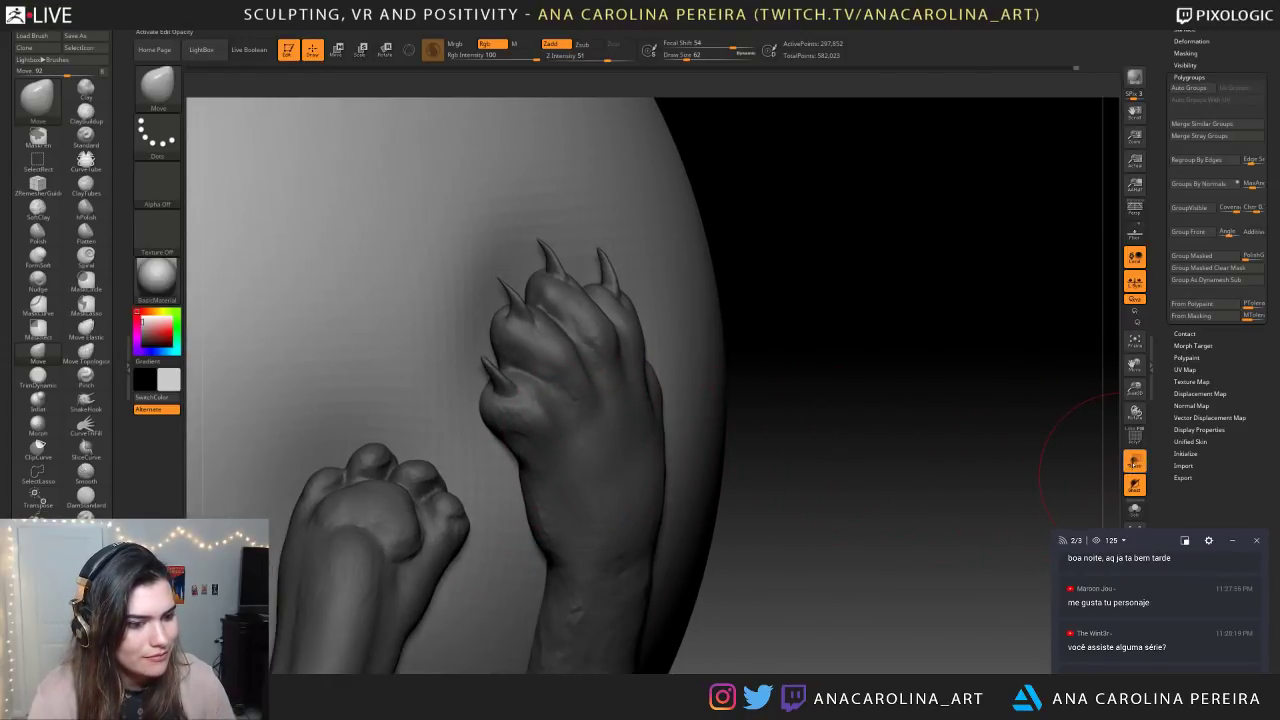
{"action": "left_click", "coordinate": [1134, 460]}
{"action": "left_click_drag", "start_coordinate": [920, 490], "coordinate": [897, 436]}
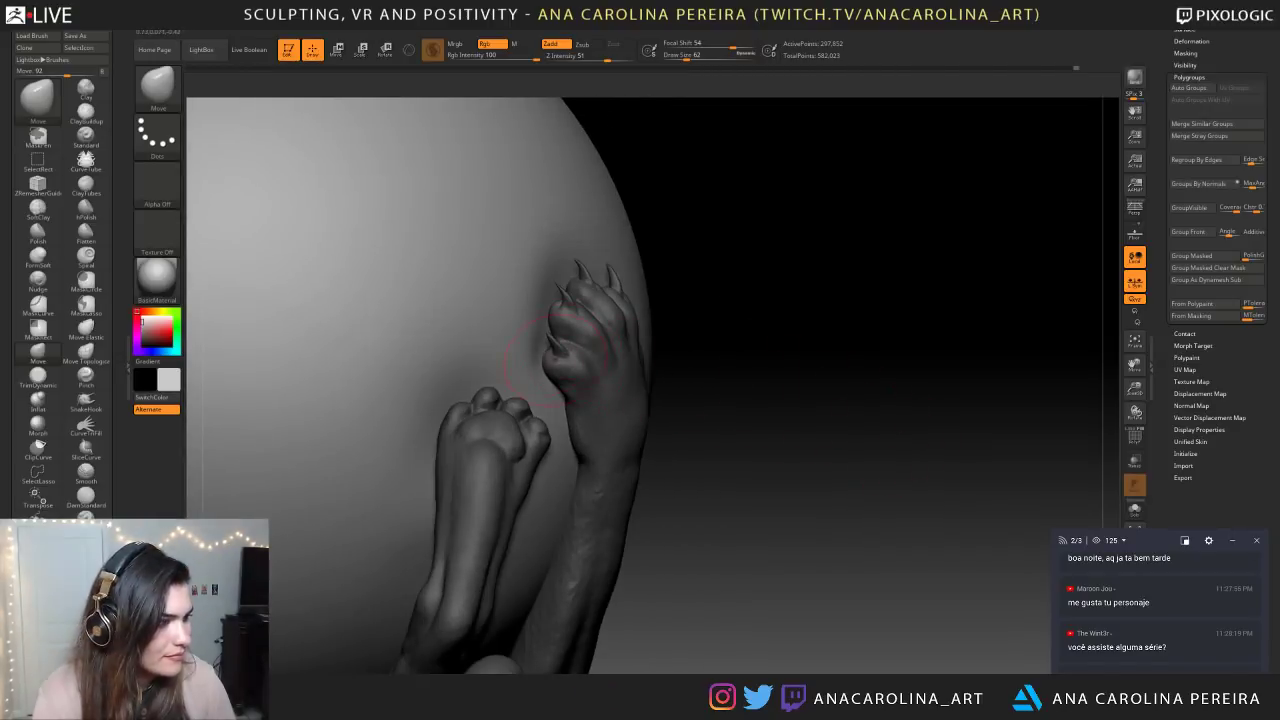
Smooth and adjust the ball's surface around the front paw, and isolate the ball by hiding the cat
{"action": "left_click_drag", "start_coordinate": [820, 450], "coordinate": [710, 445]}
{"action": "left_click_drag", "start_coordinate": [556, 348], "coordinate": [546, 356], "text": "shift"}
{"action": "mouse_move", "coordinate": [915, 298]}
{"action": "right_mouse_down", "text": "ctrl"}
{"action": "mouse_move", "coordinate": [884, 238]}
{"action": "mouse_move", "coordinate": [780, 254]}
{"action": "mouse_move", "coordinate": [787, 296]}
{"action": "right_mouse_up", "text": "ctrl"}
{"action": "right_click", "coordinate": [884, 250]}
{"action": "right_click", "coordinate": [600, 289]}
{"action": "left_click_drag", "start_coordinate": [600, 289], "coordinate": [608, 292]}
{"action": "left_click", "coordinate": [861, 235], "text": "ctrl+shift"}
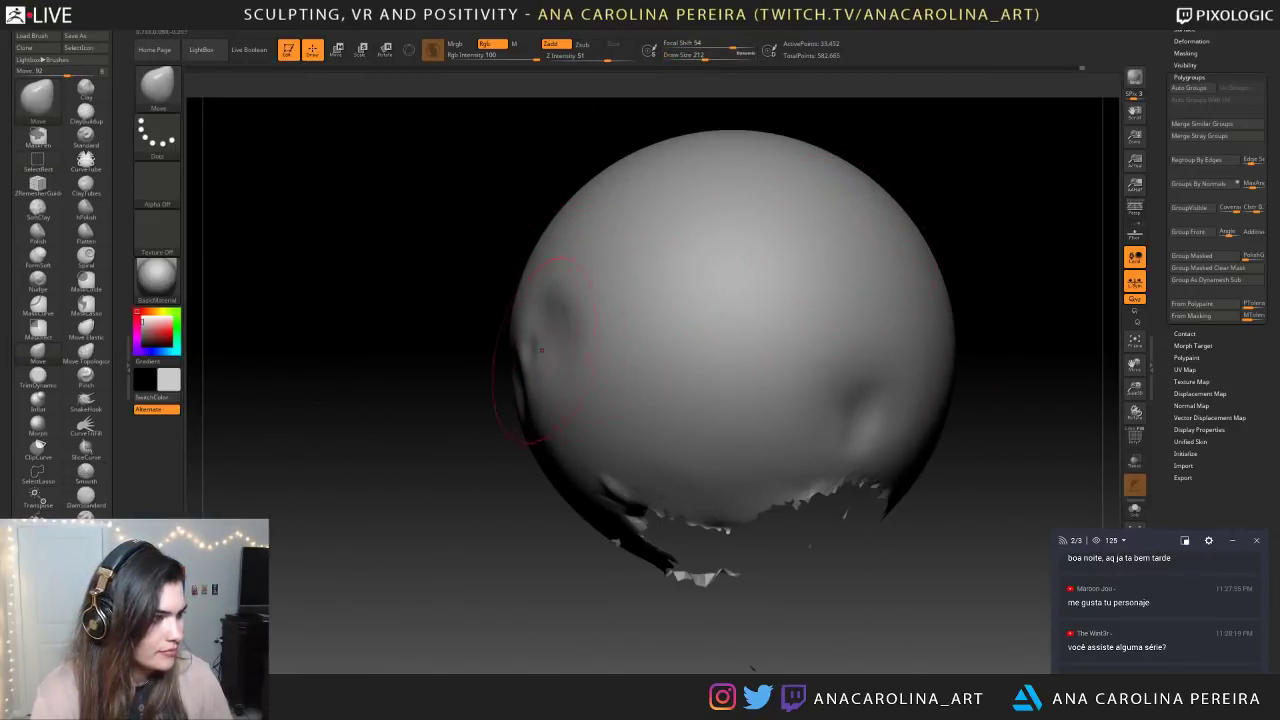
Reshape the dented areas of the isolated ball with the Move brush, enlarging the draw size to 365
{"action": "right_click_drag", "start_coordinate": [512, 353], "coordinate": [483, 354]}
{"action": "right_click", "coordinate": [483, 354]}
{"action": "left_click_drag", "start_coordinate": [563, 344], "coordinate": [583, 337]}
{"action": "mouse_move", "coordinate": [520, 344]}
{"action": "right_mouse_down"}
{"action": "mouse_move", "coordinate": [605, 345]}
{"action": "mouse_move", "coordinate": [521, 350]}
{"action": "right_mouse_up"}
{"action": "right_click", "coordinate": [521, 350]}
{"action": "left_click_drag", "start_coordinate": [600, 344], "coordinate": [615, 343]}
{"action": "right_click_drag", "start_coordinate": [655, 342], "coordinate": [575, 339]}
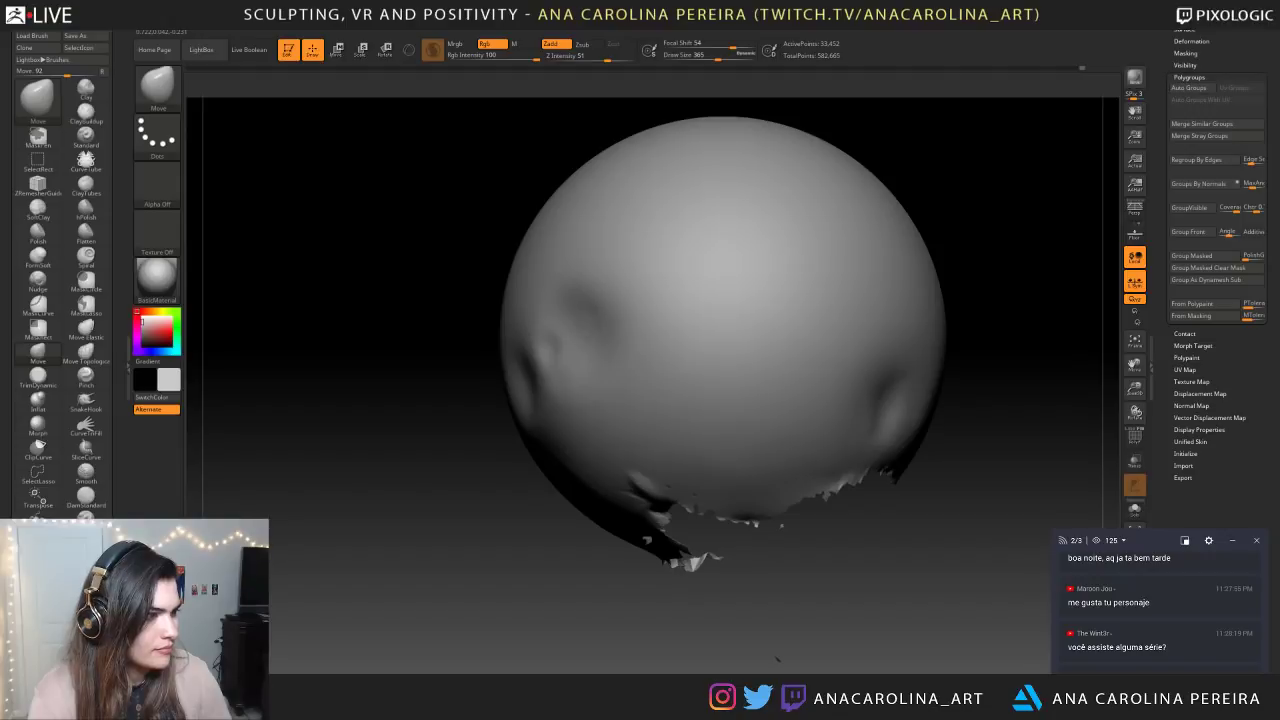
Show the hidden cat again and nudge the surface around the front paw with the Move brush at draw size 172
{"action": "left_click", "coordinate": [705, 572], "text": "ctrl+shift"}
{"action": "right_click_drag", "start_coordinate": [386, 311], "coordinate": [386, 260], "text": "ctrl"}
{"action": "right_click_drag", "start_coordinate": [386, 300], "coordinate": [492, 308]}
{"action": "mouse_move", "coordinate": [779, 385]}
{"action": "right_mouse_down", "text": "ctrl"}
{"action": "mouse_move", "coordinate": [780, 440]}
{"action": "mouse_move", "coordinate": [768, 367]}
{"action": "right_mouse_up", "text": "ctrl"}
{"action": "right_click", "coordinate": [689, 369]}
{"action": "left_click_drag", "start_coordinate": [768, 363], "coordinate": [755, 363]}
{"action": "mouse_move", "coordinate": [850, 365]}
{"action": "right_mouse_down"}
{"action": "mouse_move", "coordinate": [775, 362]}
{"action": "mouse_move", "coordinate": [800, 362]}
{"action": "right_mouse_up"}
{"action": "right_click", "coordinate": [690, 348]}
{"action": "left_click_drag", "start_coordinate": [690, 348], "coordinate": [693, 348]}
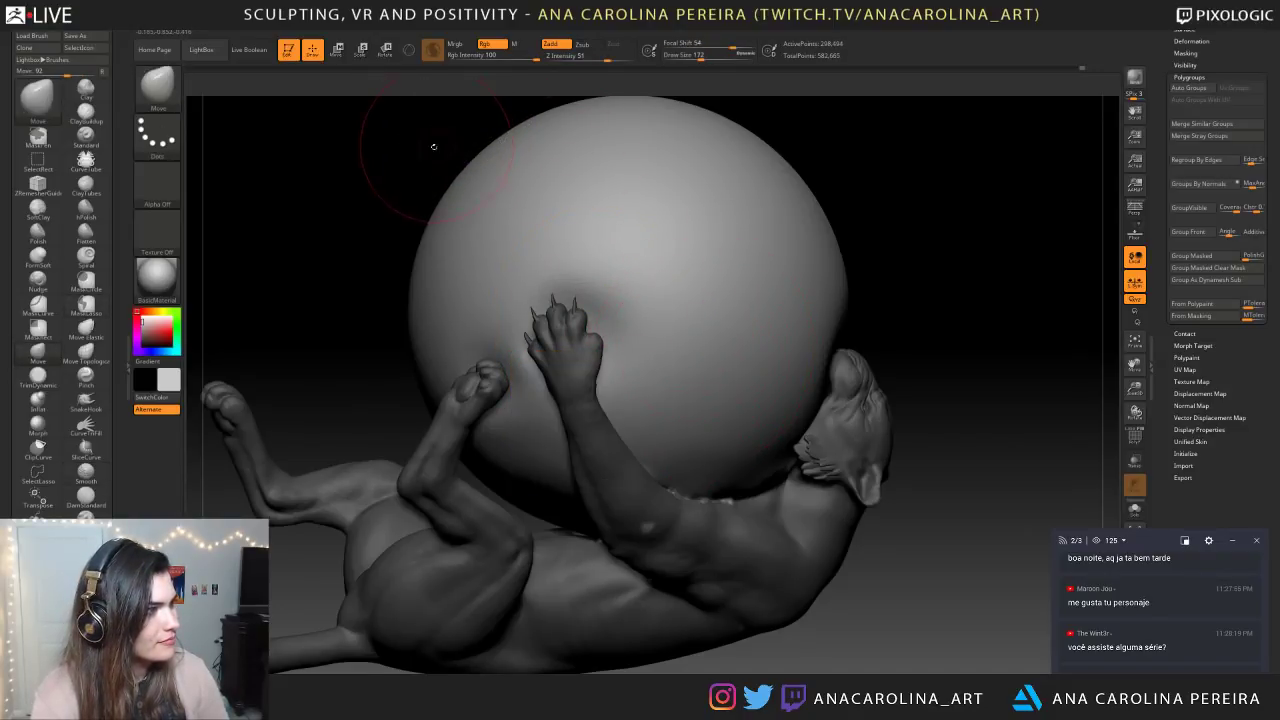
Try adjusting the surface where the front paw meets the ball, and undo the change
{"action": "left_click_drag", "start_coordinate": [343, 171], "coordinate": [486, 218]}
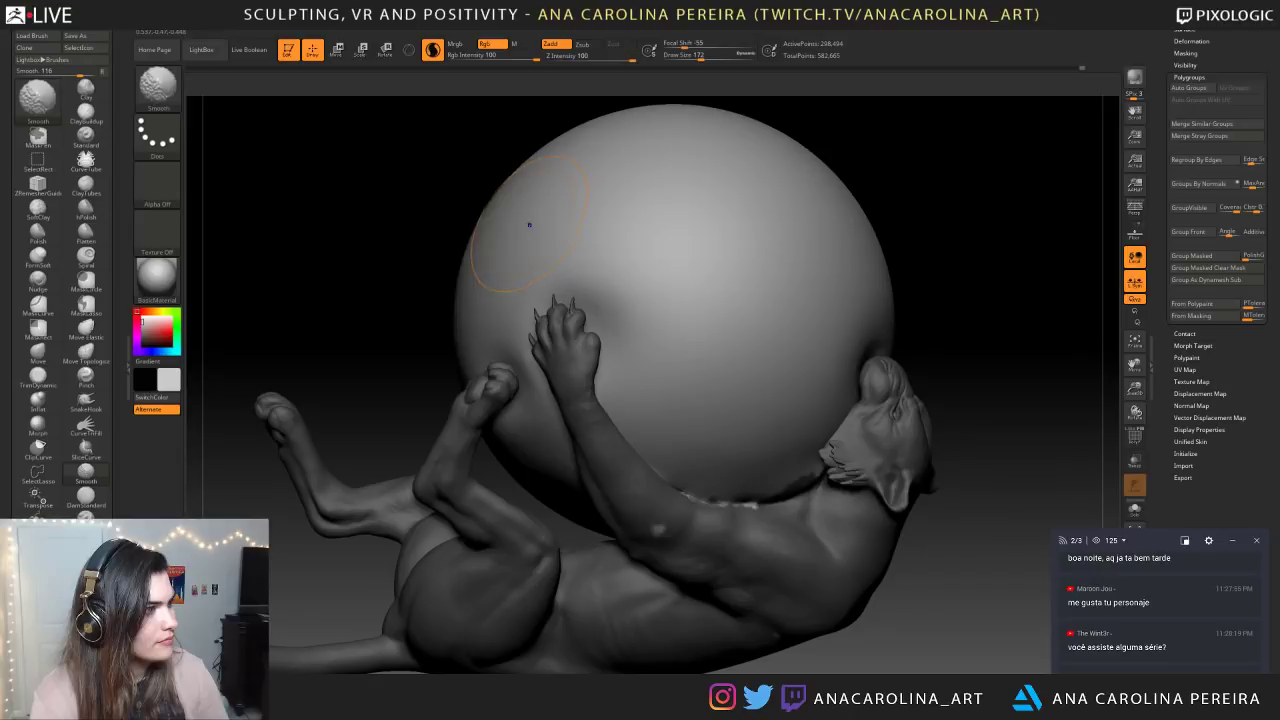
{"action": "left_click", "coordinate": [433, 50]}
{"action": "mouse_move", "coordinate": [623, 306]}
{"action": "left_mouse_down", "text": "ctrl"}
{"action": "mouse_move", "coordinate": [604, 270]}
{"action": "mouse_move", "coordinate": [600, 302]}
{"action": "left_mouse_up", "text": "ctrl"}
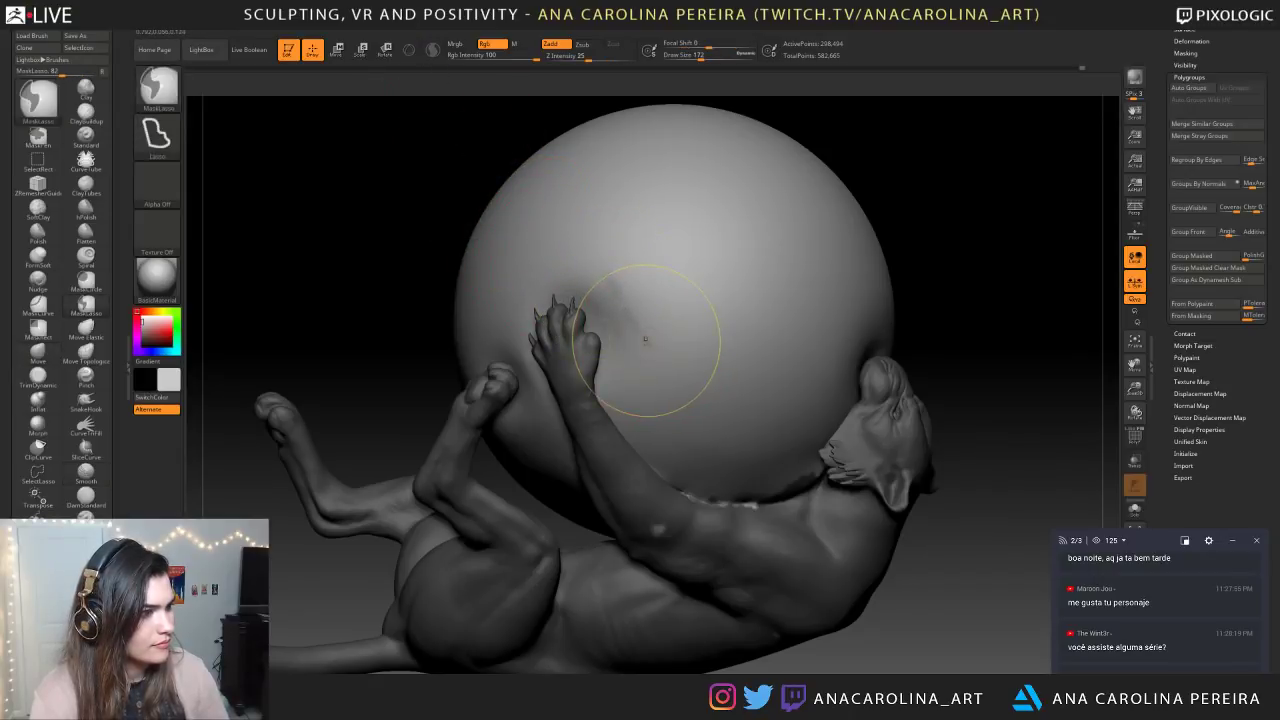
{"action": "key", "text": "ctrl+z"}
{"action": "left_click_drag", "start_coordinate": [952, 284], "coordinate": [920, 233], "text": "alt"}
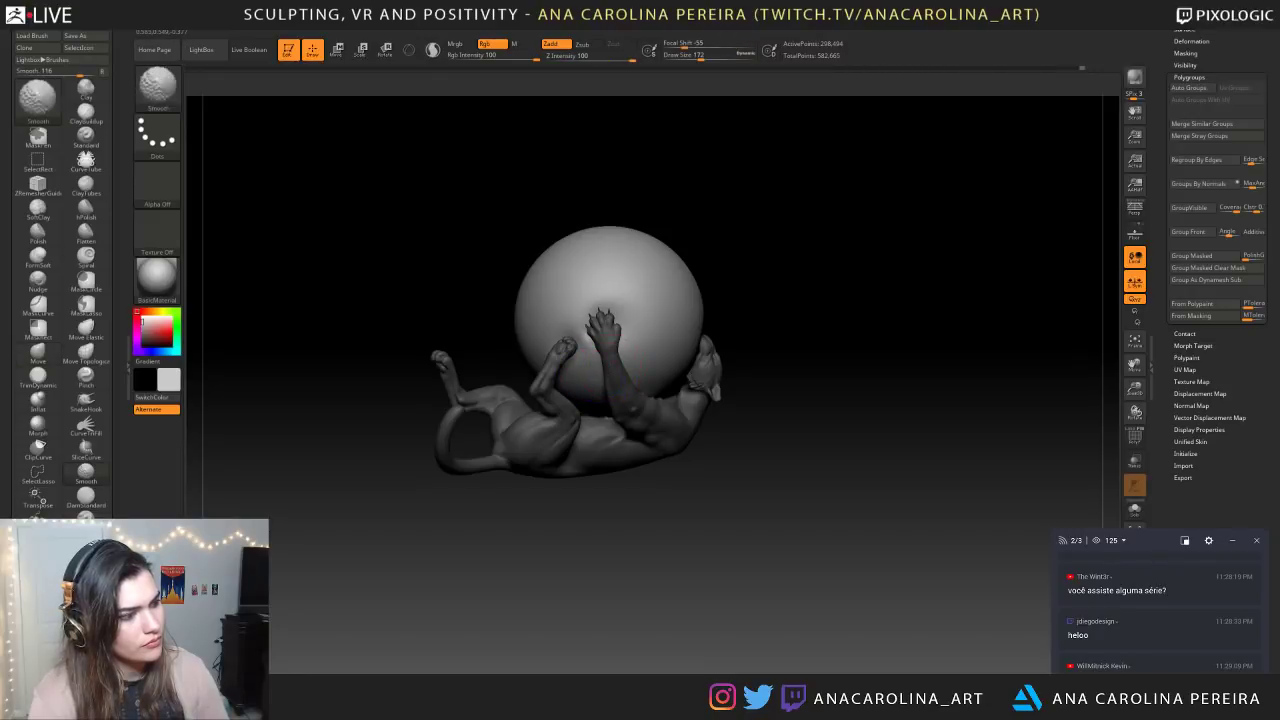
{"action": "left_click_drag", "start_coordinate": [858, 405], "coordinate": [769, 414]}
{"action": "mouse_move", "coordinate": [840, 480]}
{"action": "left_mouse_down", "text": "alt"}
{"action": "mouse_move", "coordinate": [840, 428]}
{"action": "mouse_move", "coordinate": [858, 478]}
{"action": "left_mouse_up", "text": "alt"}
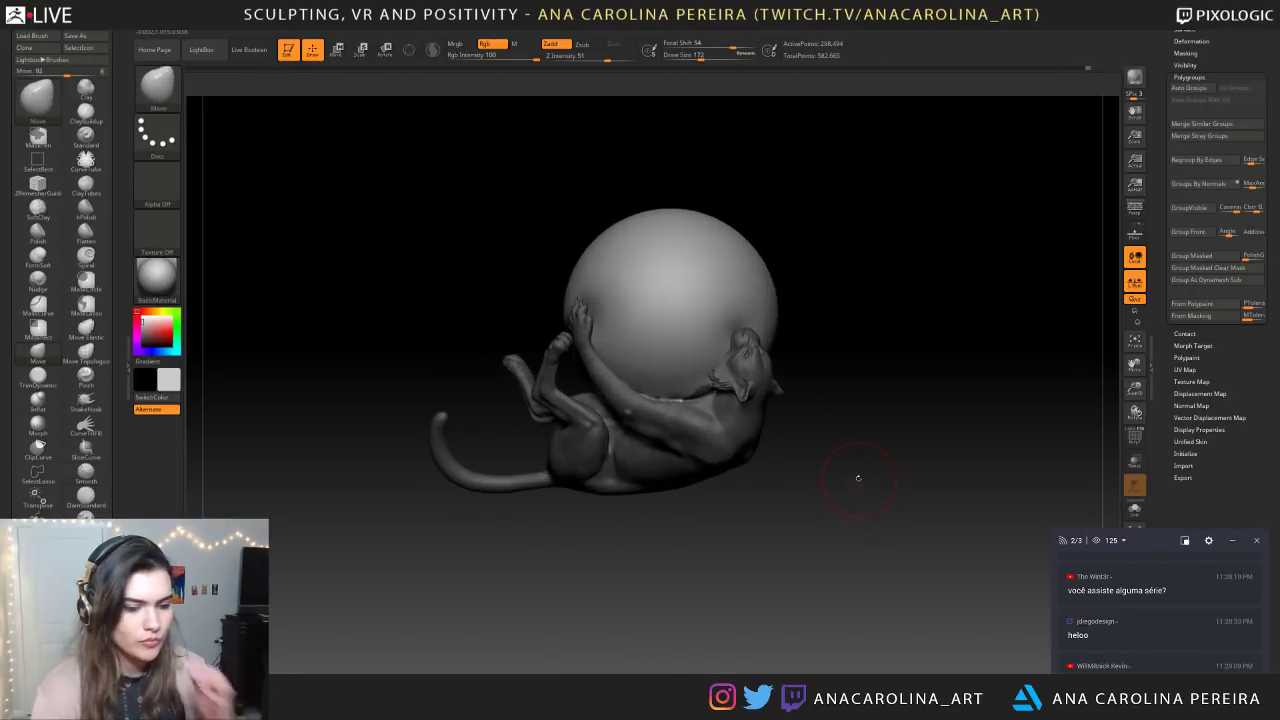
{"action": "scroll", "coordinate": [1101, 640], "scroll_direction": "up", "scroll_amount": 5}
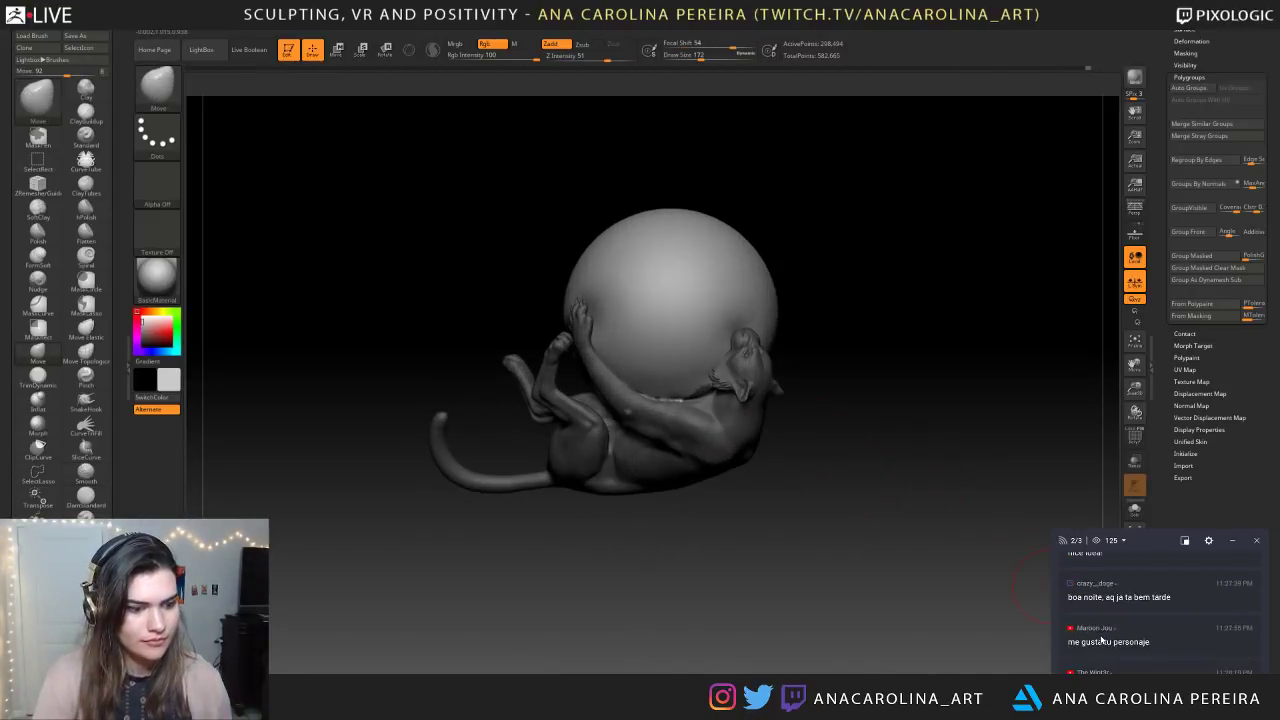
{"action": "scroll", "coordinate": [1098, 640], "scroll_direction": "down", "scroll_amount": 1}
{"action": "left_click_drag", "start_coordinate": [1093, 596], "coordinate": [1170, 597]}
{"action": "left_click", "coordinate": [1155, 607]}
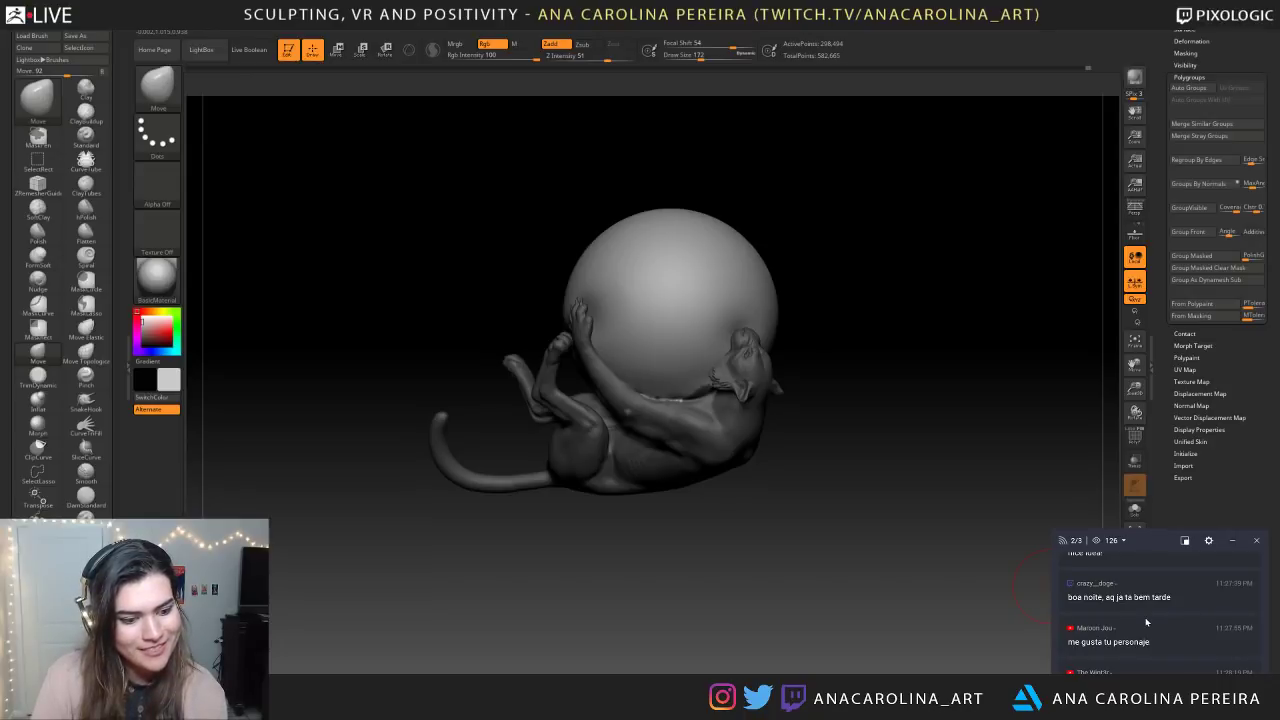
{"action": "scroll", "coordinate": [1146, 622], "scroll_direction": "down", "scroll_amount": 2}
{"action": "scroll", "coordinate": [1145, 624], "scroll_direction": "down", "scroll_amount": 1}
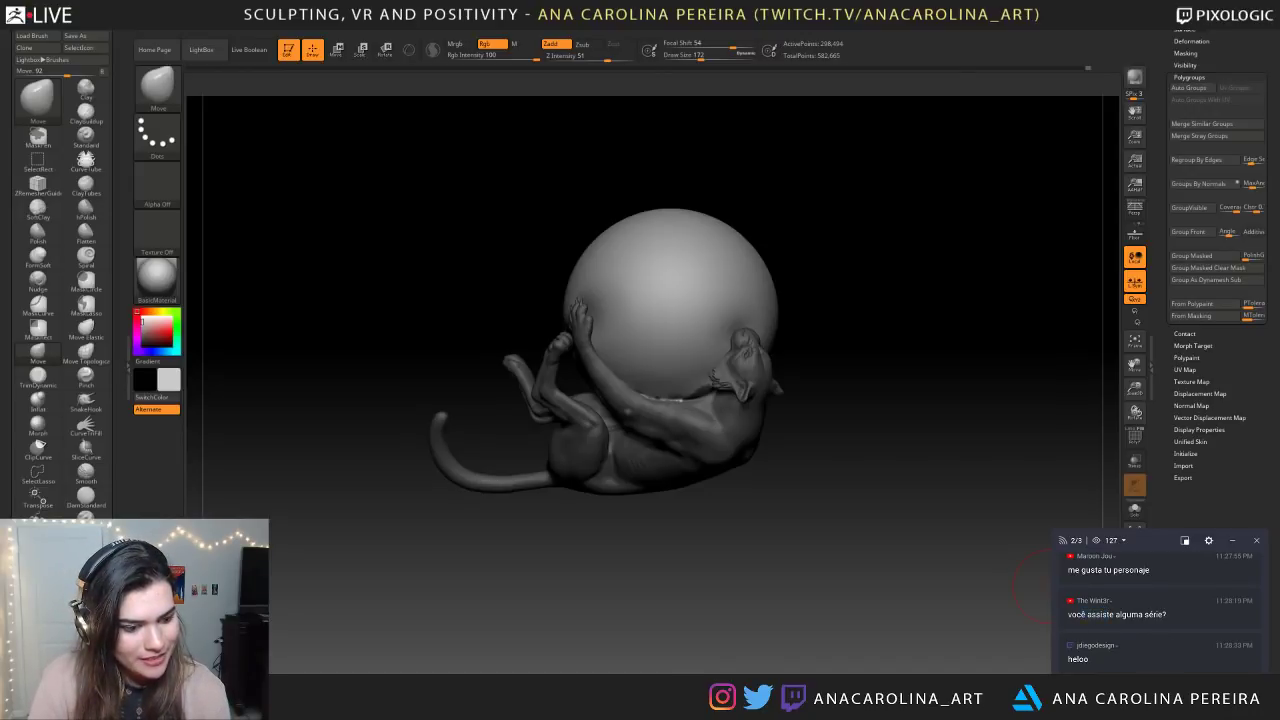
Switch from Transpose back to the Move brush and enlarge the draw size to 492
{"action": "mouse_move", "coordinate": [524, 552]}
{"action": "left_mouse_down"}
{"action": "mouse_move", "coordinate": [731, 589]}
{"action": "mouse_move", "coordinate": [795, 622]}
{"action": "left_mouse_up"}
{"action": "right_click", "coordinate": [795, 622]}
{"action": "left_click", "coordinate": [796, 622]}
{"action": "right_click", "coordinate": [807, 535]}
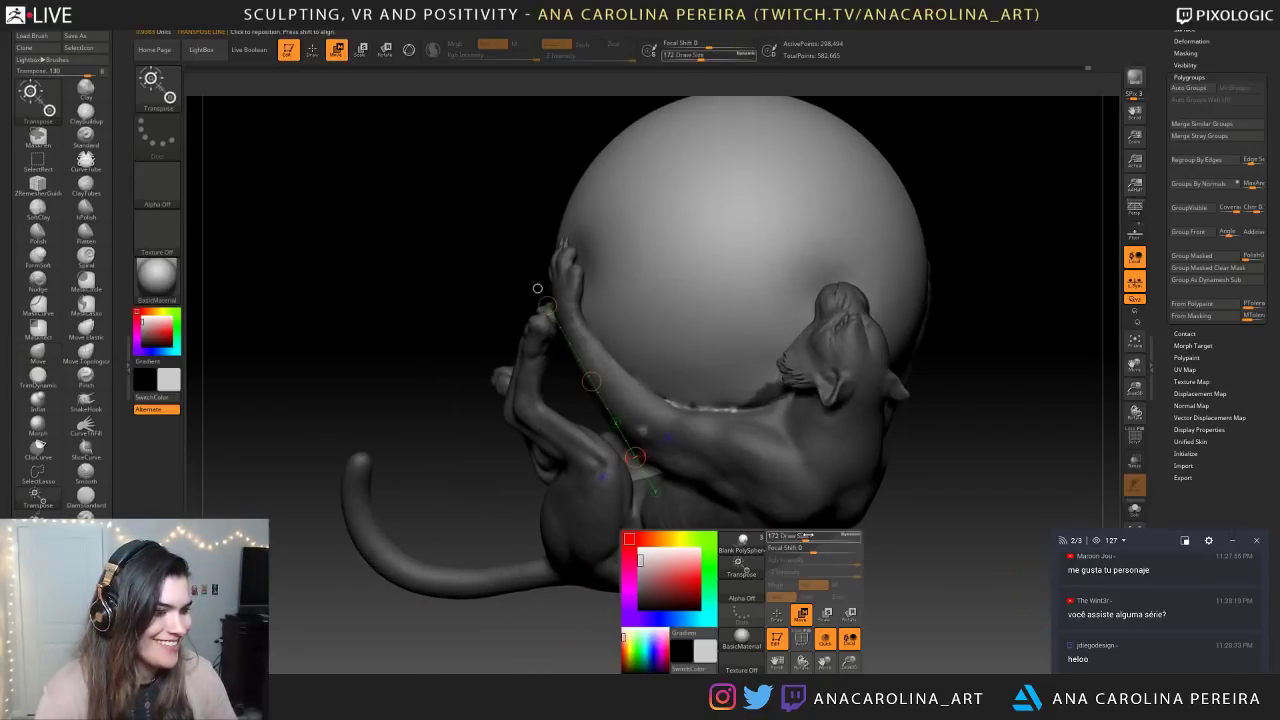
{"action": "left_click_drag", "start_coordinate": [806, 536], "coordinate": [840, 537]}
{"action": "left_click_drag", "start_coordinate": [820, 618], "coordinate": [746, 611]}
{"action": "key", "text": "b"}
{"action": "key", "text": "m"}
{"action": "key", "text": "v"}
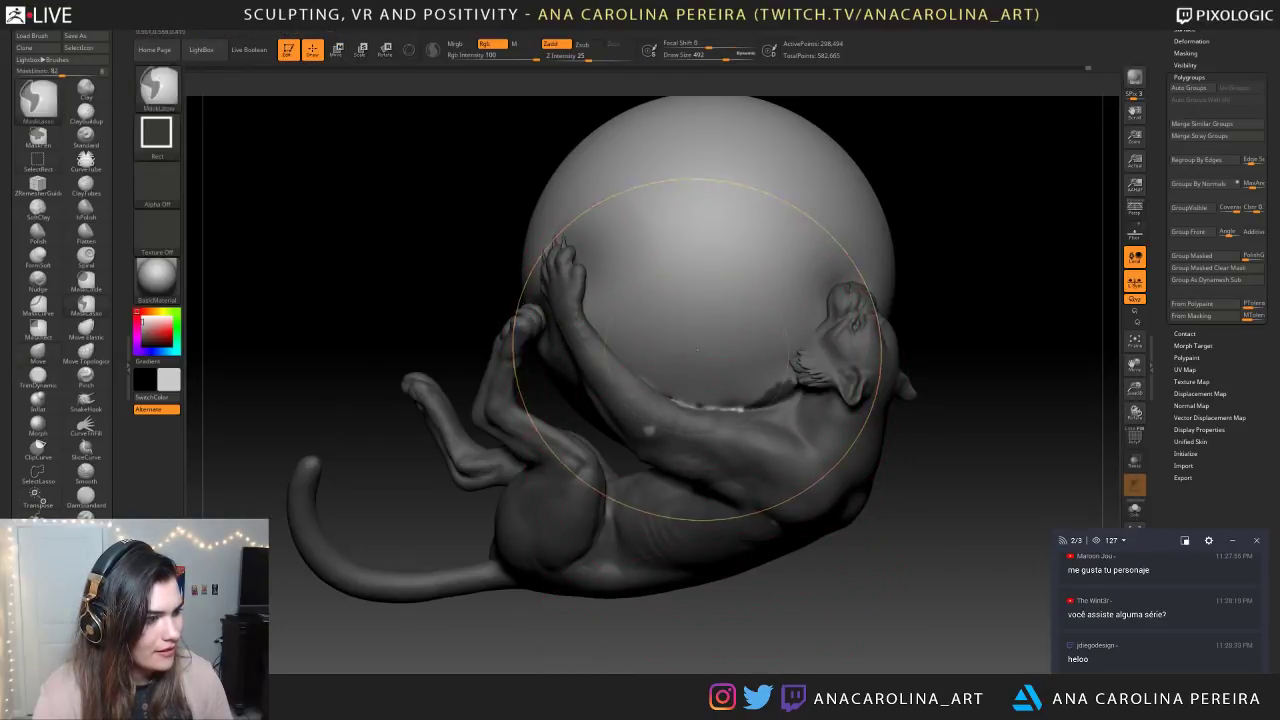
Isolate the ball and reshape its surface around the paw dents with the Move brush, reducing the draw size to 223
{"action": "left_click", "coordinate": [707, 350], "text": "ctrl+shift"}
{"action": "left_click_drag", "start_coordinate": [820, 480], "coordinate": [738, 425]}
{"action": "key", "text": "space"}
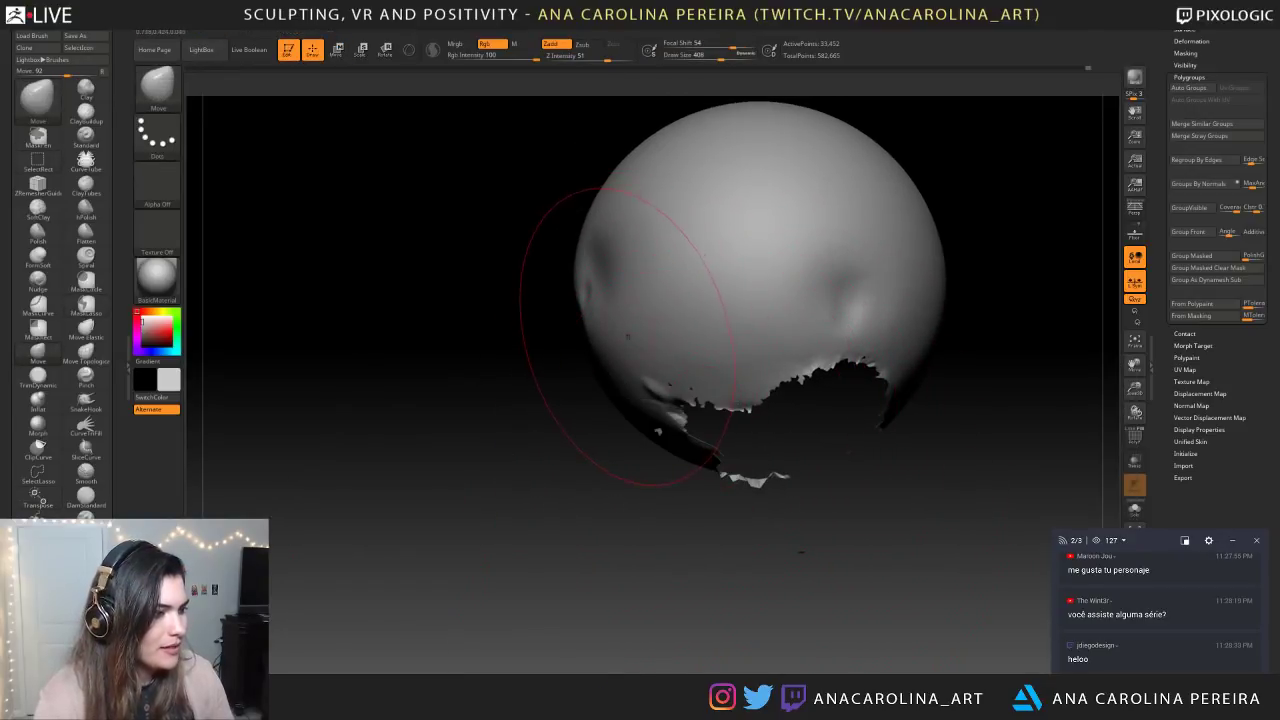
{"action": "key", "text": "space"}
{"action": "key", "text": "space"}
{"action": "left_click_drag", "start_coordinate": [619, 330], "coordinate": [650, 420]}
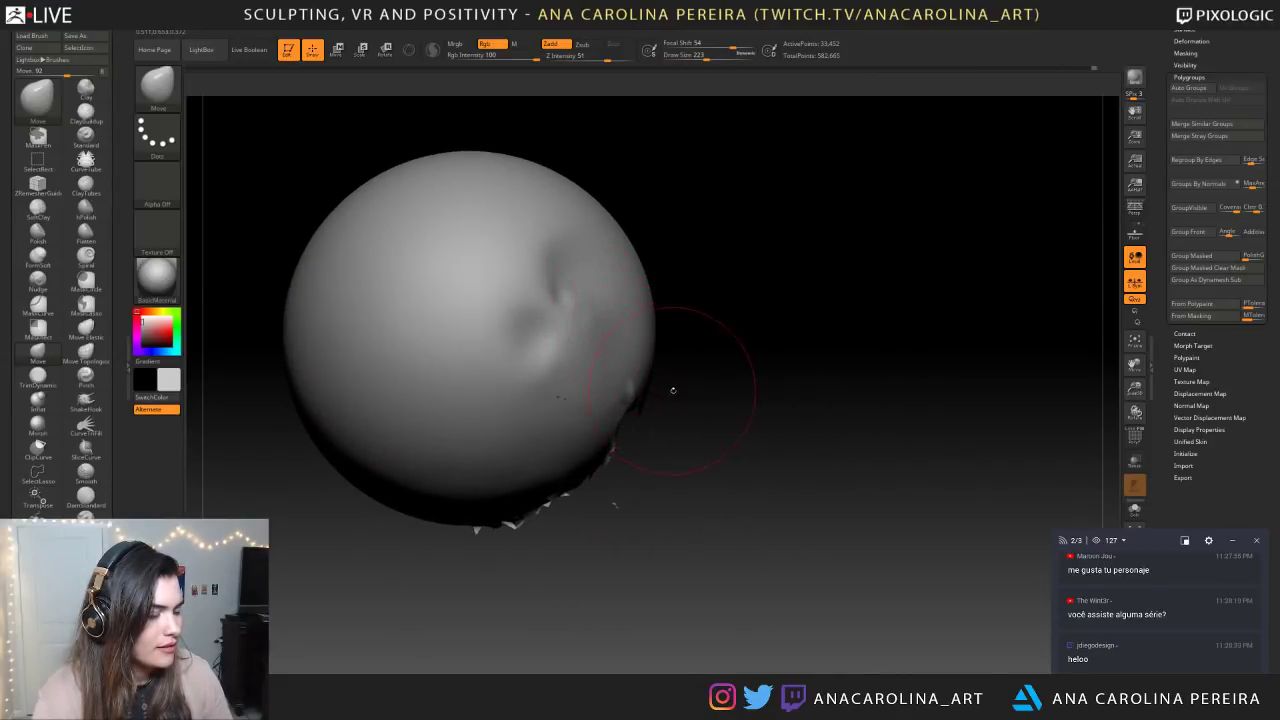
{"action": "left_click", "coordinate": [704, 384], "text": "ctrl+shift"}
{"action": "left_click_drag", "start_coordinate": [714, 380], "coordinate": [540, 385]}
{"action": "right_click_drag", "start_coordinate": [540, 385], "coordinate": [674, 396]}
{"action": "left_click", "coordinate": [680, 397], "text": "ctrl+shift"}
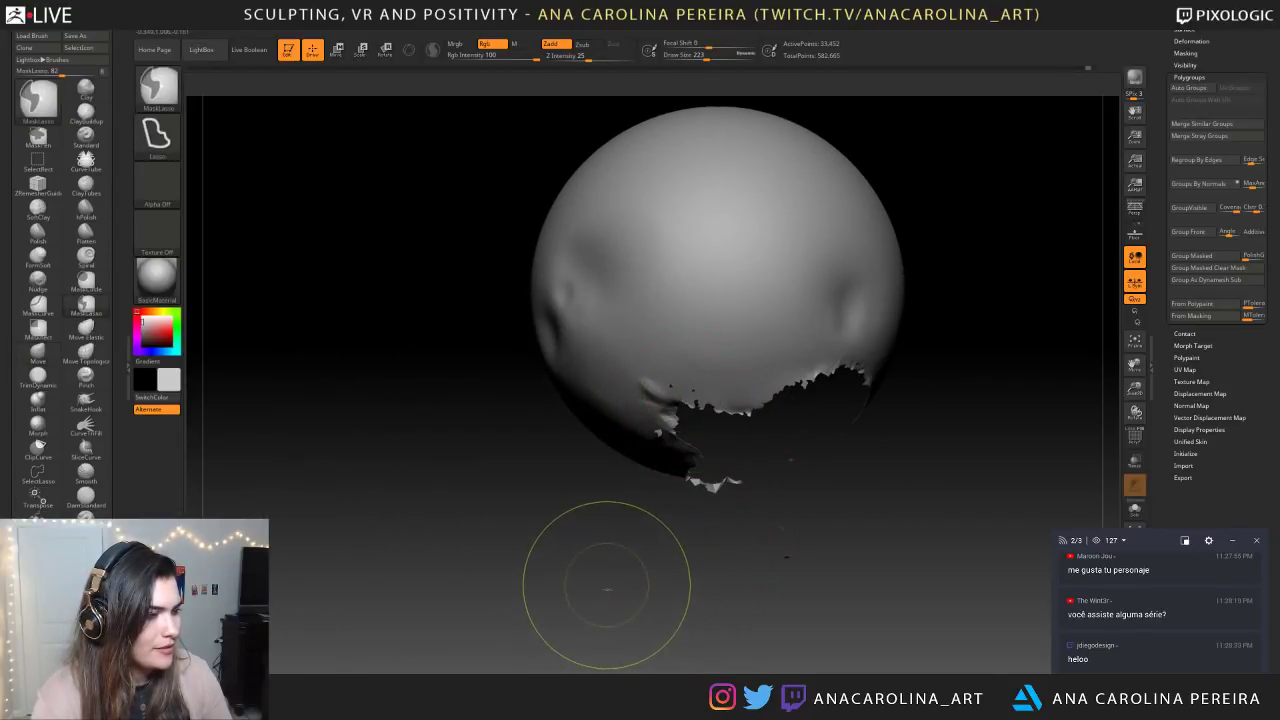
Bring the hidden cat back and check the paws against the ball from several angles, with the draw size at 177
{"action": "left_click", "coordinate": [600, 600], "text": "ctrl+shift"}
{"action": "key", "text": "space"}
{"action": "right_click_drag", "start_coordinate": [770, 370], "coordinate": [652, 418]}
{"action": "right_click_drag", "start_coordinate": [410, 405], "coordinate": [598, 347]}
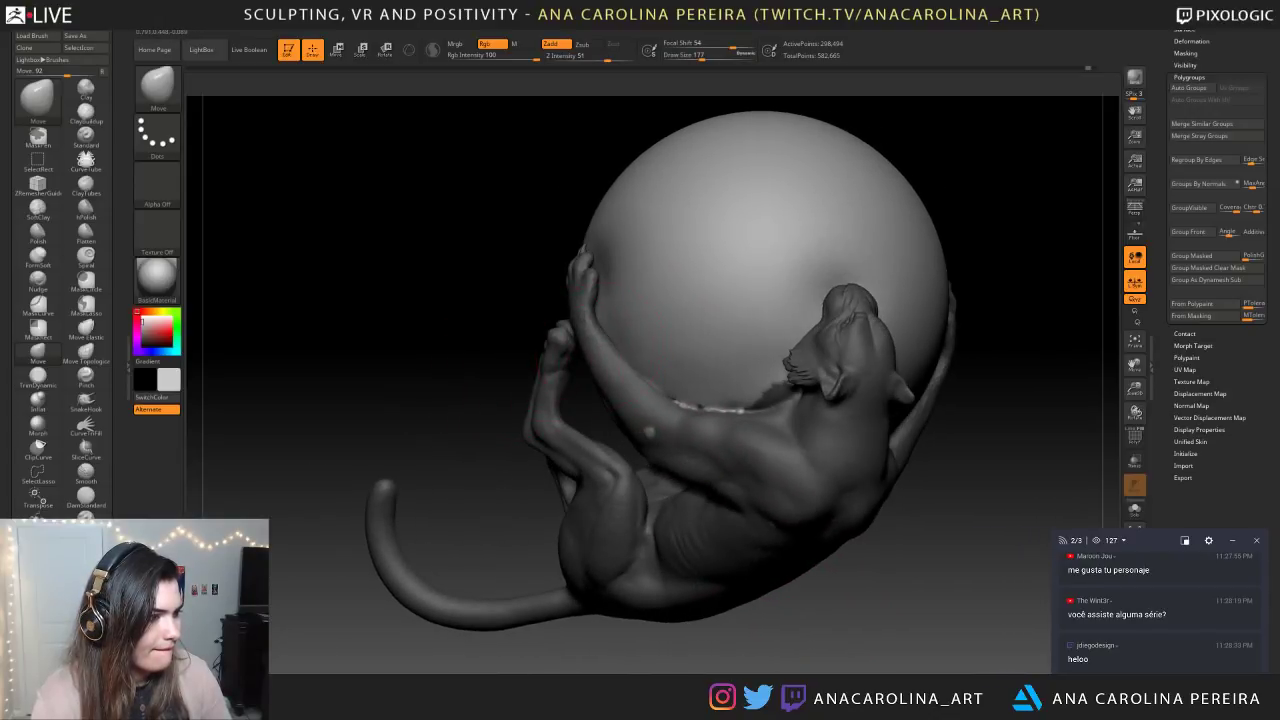
{"action": "right_click_drag", "start_coordinate": [655, 510], "coordinate": [680, 440]}
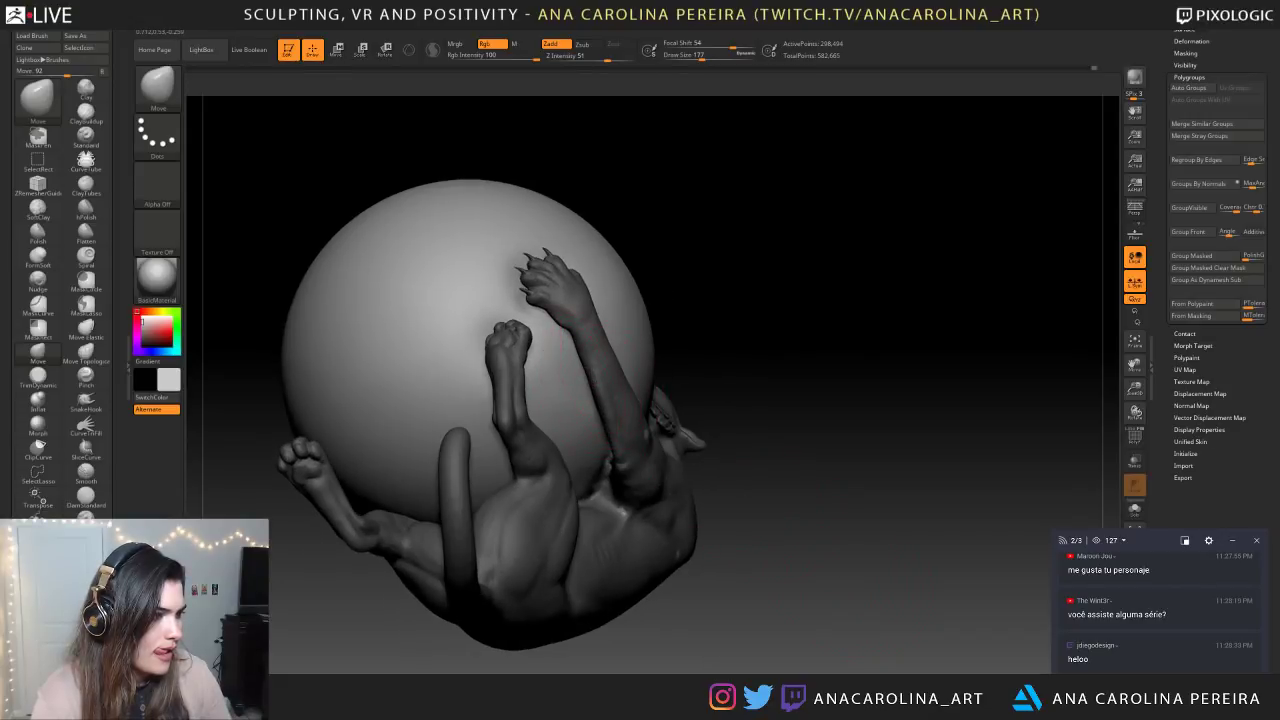
{"action": "right_click_drag", "start_coordinate": [732, 504], "coordinate": [815, 531]}
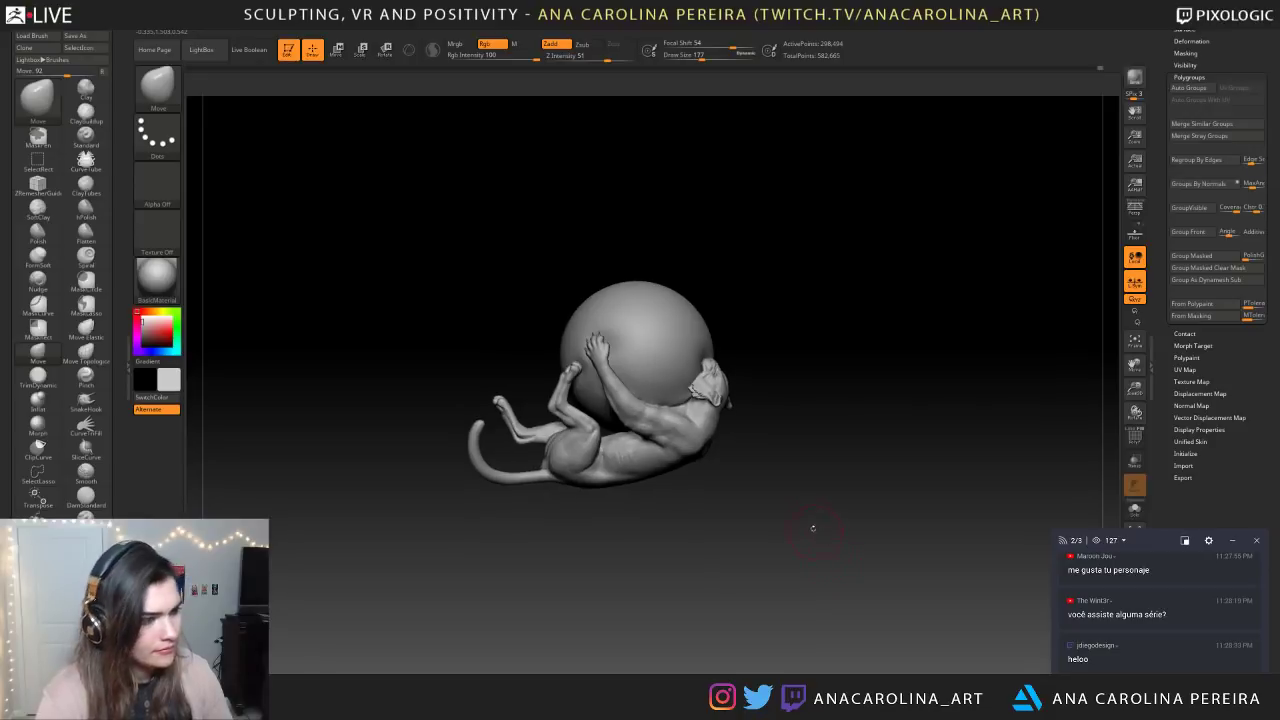
Isolate the ball to inspect its paw dents, and show the cat again
{"action": "key", "text": "f"}
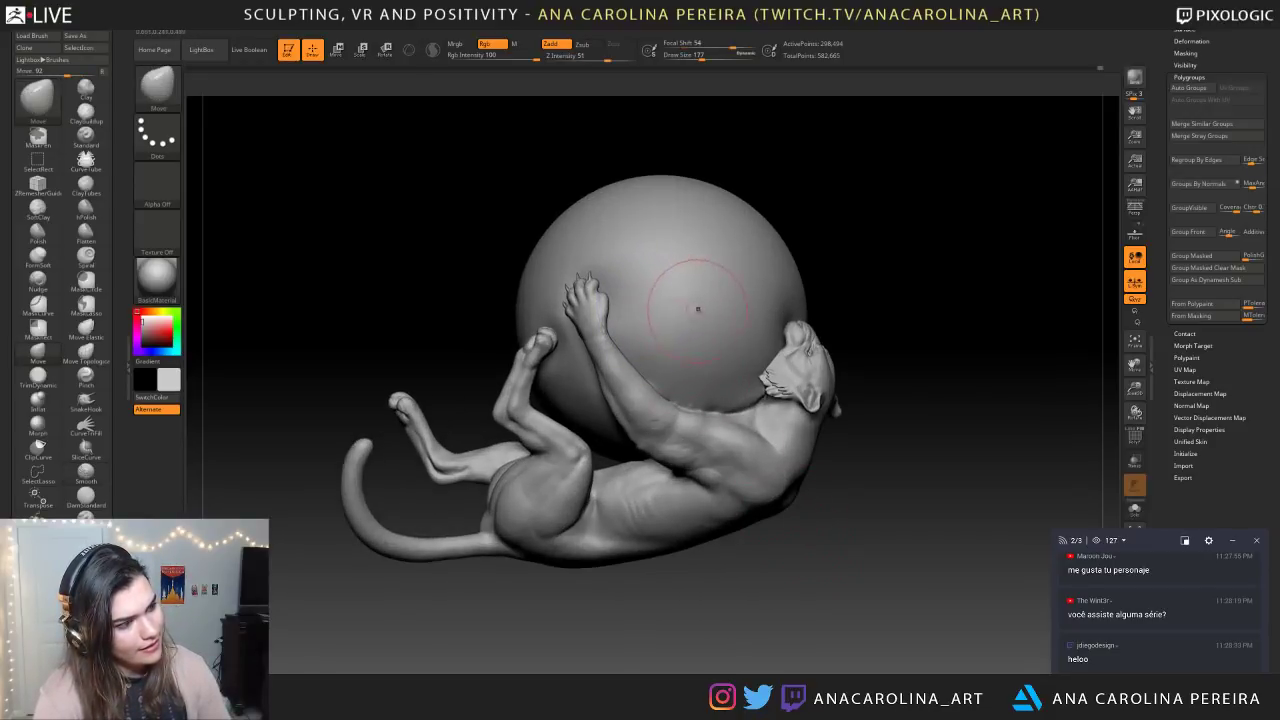
{"action": "left_click", "coordinate": [693, 310], "text": "alt"}
{"action": "key", "text": "ctrl+shift+s"}
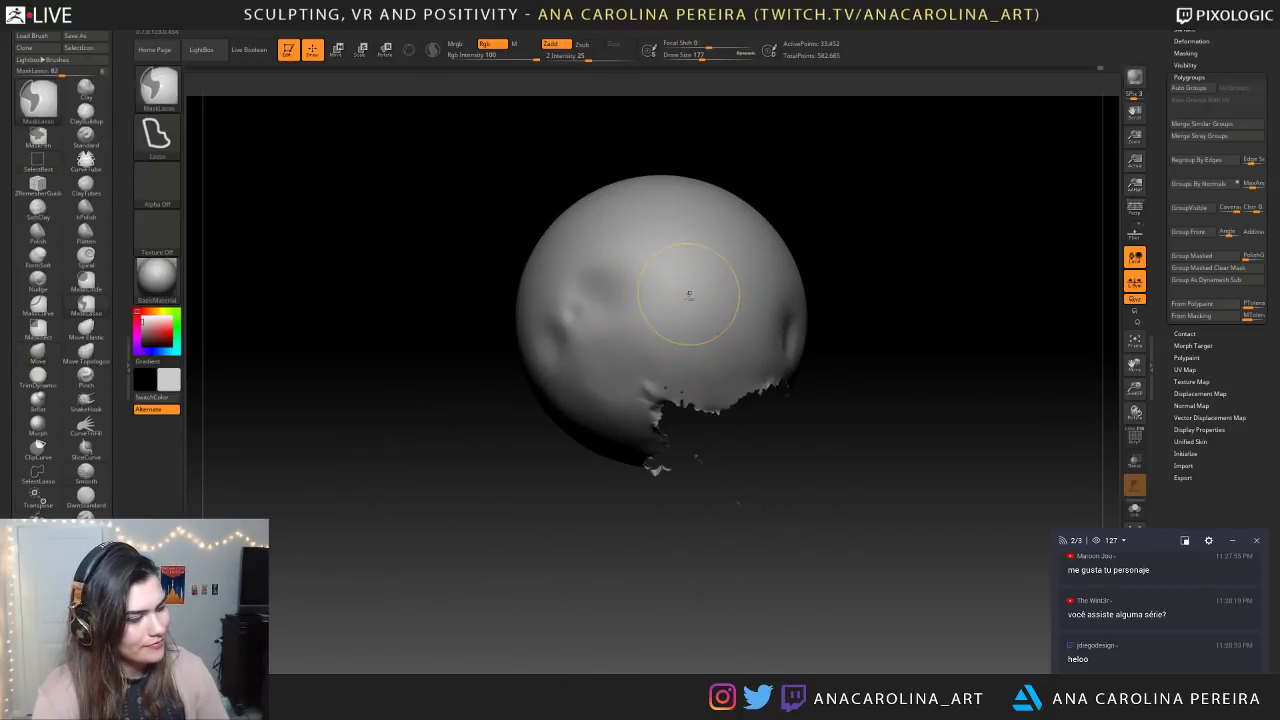
{"action": "key", "text": "ctrl+shift+z"}
{"action": "key", "text": "ctrl+shift+z"}
{"action": "key", "text": "ctrl+z"}
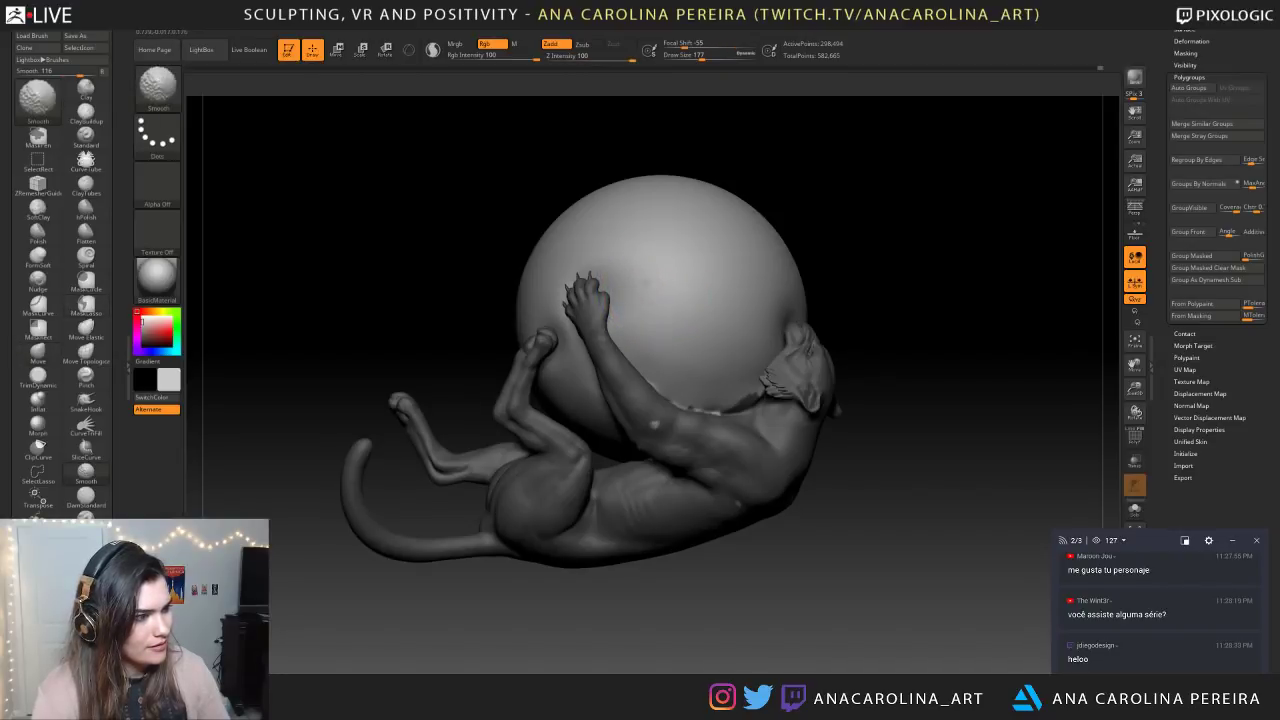
Review the whole cat and ball, and return the model to an earlier state in the undo history
{"action": "key", "text": "f"}
{"action": "left_click_drag", "start_coordinate": [769, 463], "coordinate": [790, 485], "text": "ctrl"}
{"action": "left_click_drag", "start_coordinate": [790, 485], "coordinate": [810, 495]}
{"action": "key", "text": "f"}
{"action": "key", "text": "shift"}
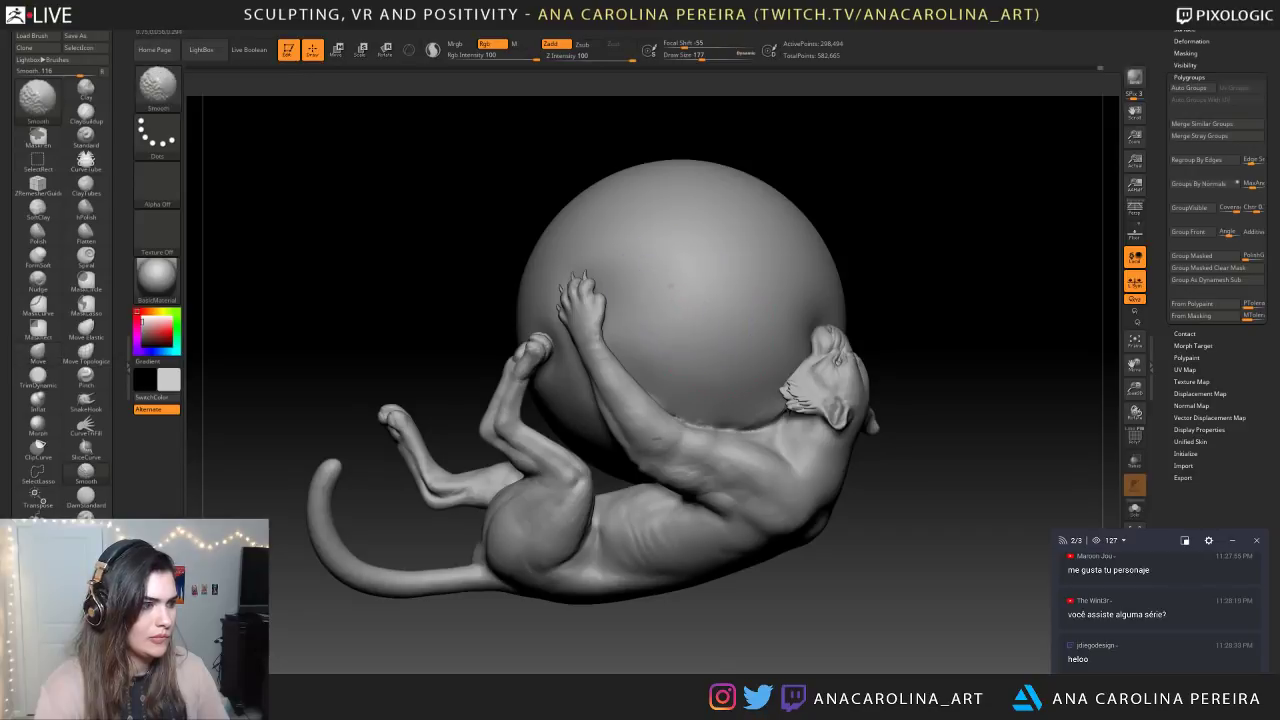
{"action": "mouse_move", "coordinate": [872, 560]}
{"action": "left_mouse_down", "text": "alt"}
{"action": "mouse_move", "coordinate": [886, 483]}
{"action": "mouse_move", "coordinate": [888, 540]}
{"action": "left_mouse_up", "text": "alt"}
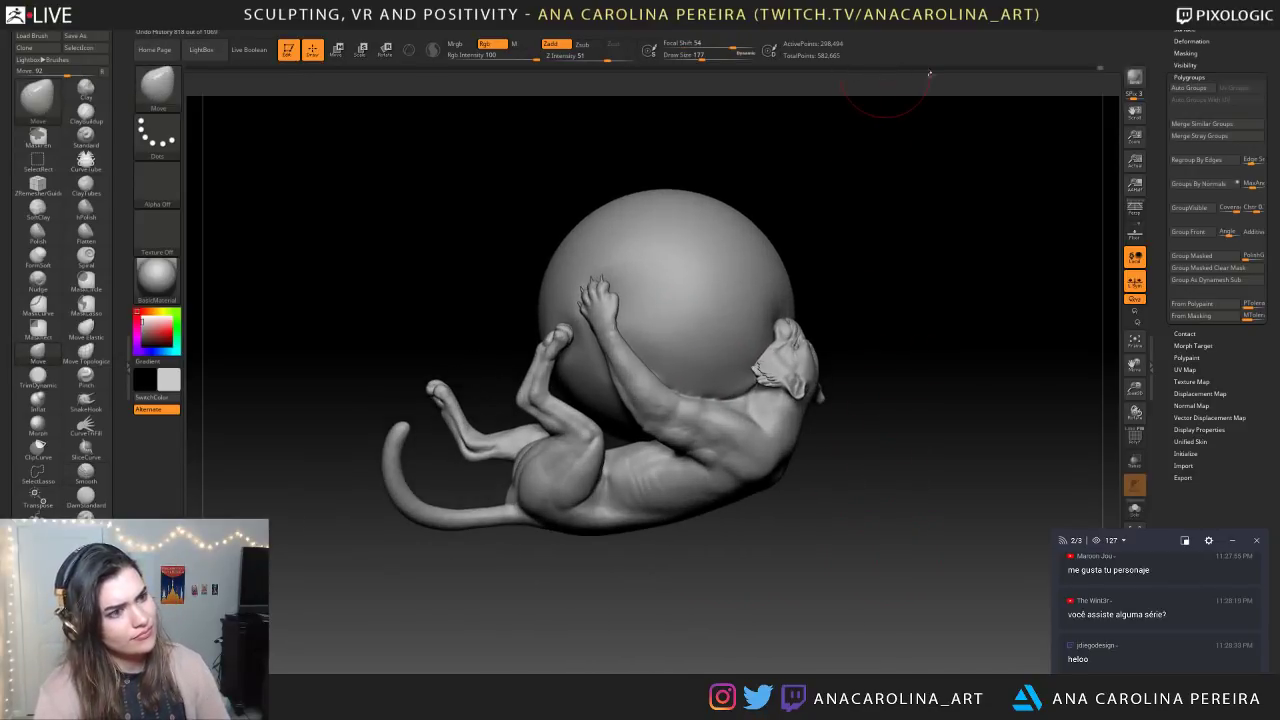
{"action": "left_click_drag", "start_coordinate": [1101, 69], "coordinate": [1064, 88]}
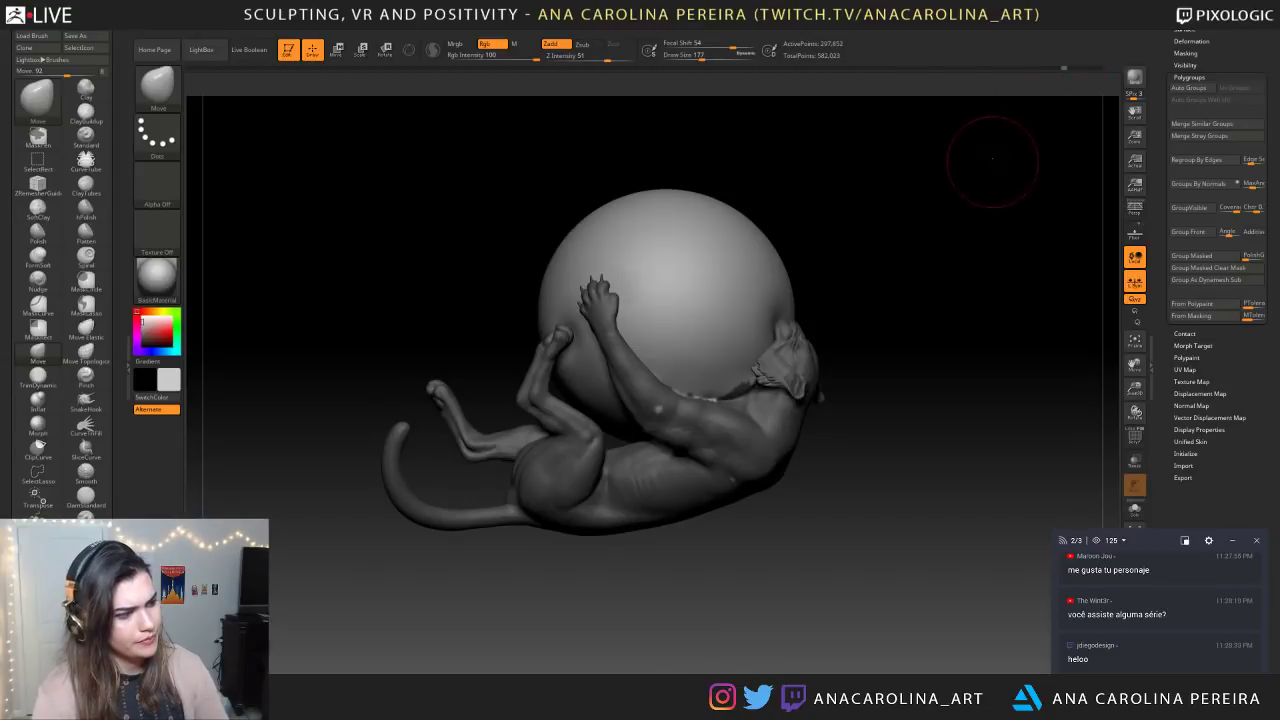
Reposition the clawed front paw and its forearm against the ball with the Move brush, reducing the draw size from 223 to 192
{"action": "key", "text": "f"}
{"action": "right_click", "coordinate": [981, 205]}
{"action": "mouse_move", "coordinate": [996, 187]}
{"action": "right_mouse_down"}
{"action": "mouse_move", "coordinate": [985, 219]}
{"action": "mouse_move", "coordinate": [834, 280]}
{"action": "right_mouse_up"}
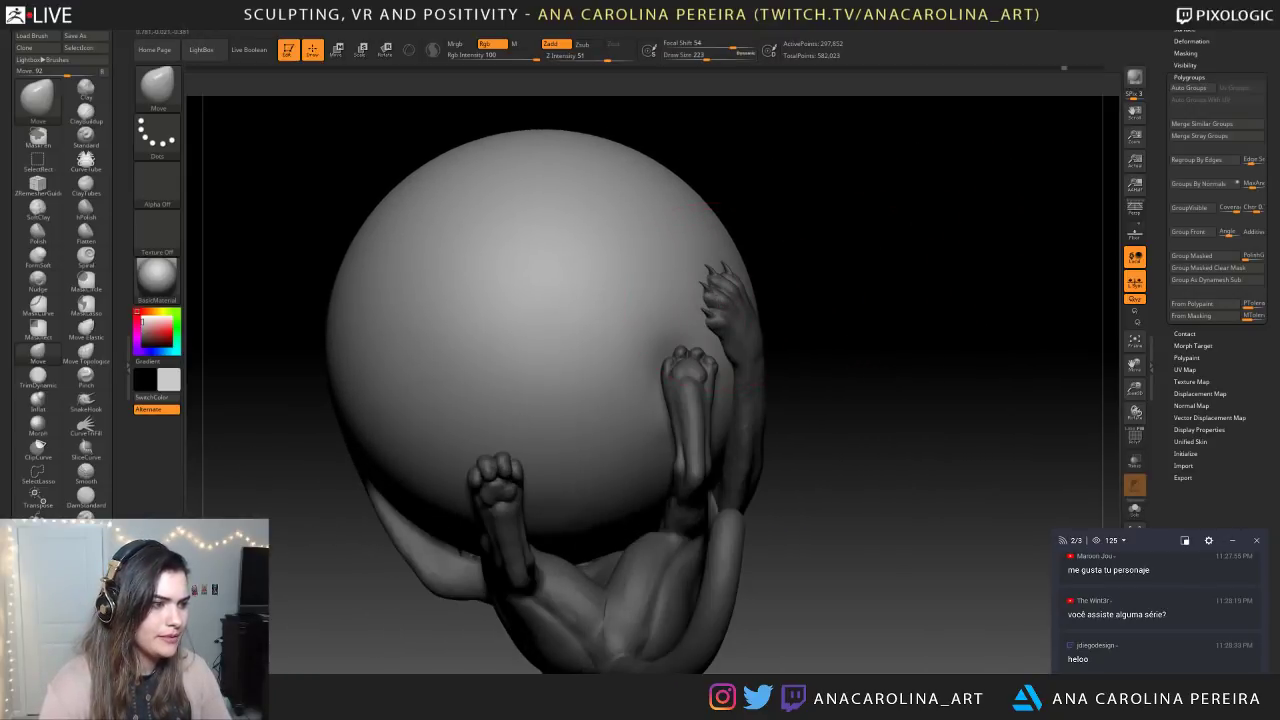
{"action": "left_click", "coordinate": [708, 293]}
{"action": "left_click", "coordinate": [709, 336]}
{"action": "right_click_drag", "start_coordinate": [760, 300], "coordinate": [900, 265]}
{"action": "right_click_drag", "start_coordinate": [523, 324], "coordinate": [780, 295]}
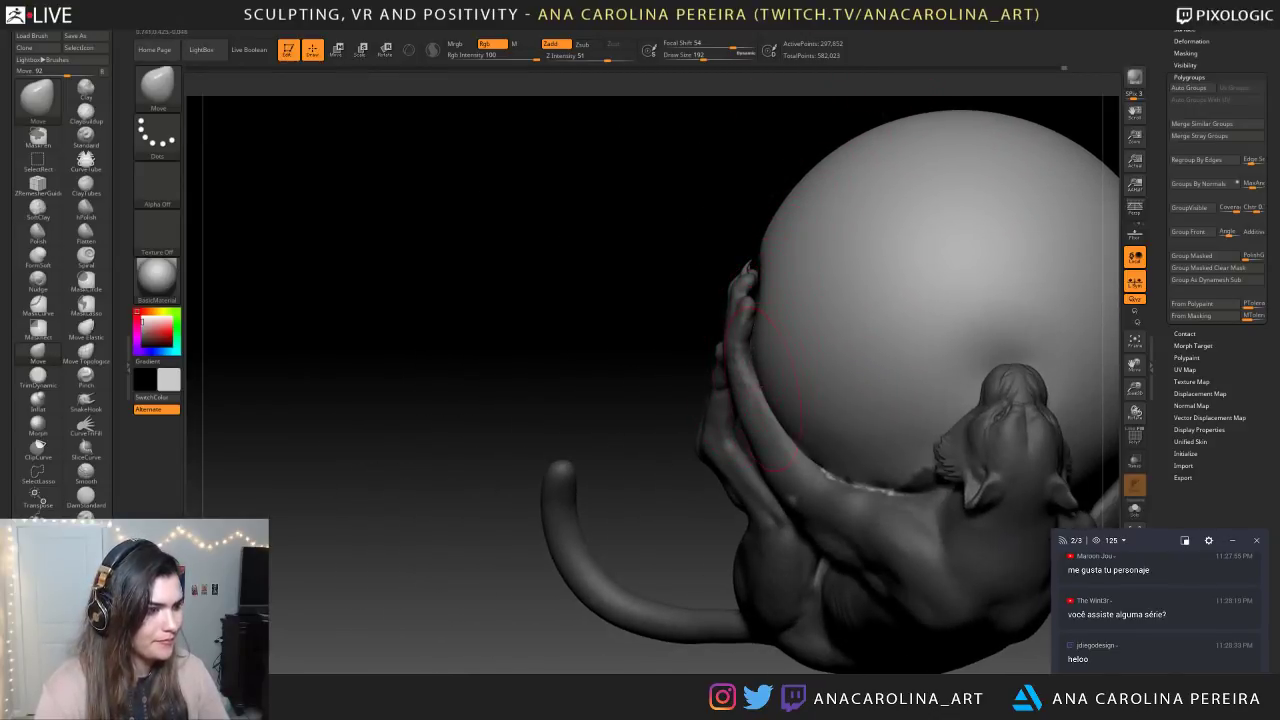
{"action": "right_click_drag", "start_coordinate": [780, 415], "coordinate": [735, 397]}
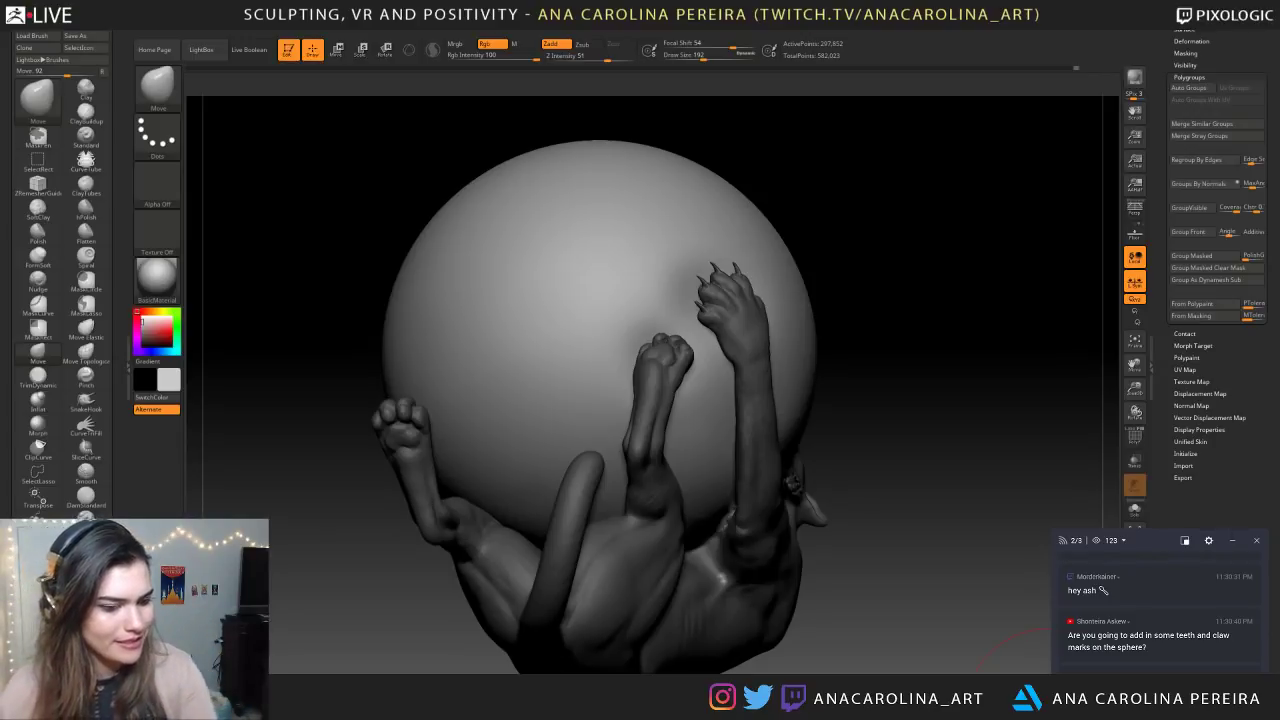
Refine the front paw and forearm's contour along the ball with the Move brush, reducing the draw size to 120
{"action": "left_click_drag", "start_coordinate": [1113, 305], "coordinate": [430, 297]}
{"action": "left_click_drag", "start_coordinate": [732, 260], "coordinate": [754, 328]}
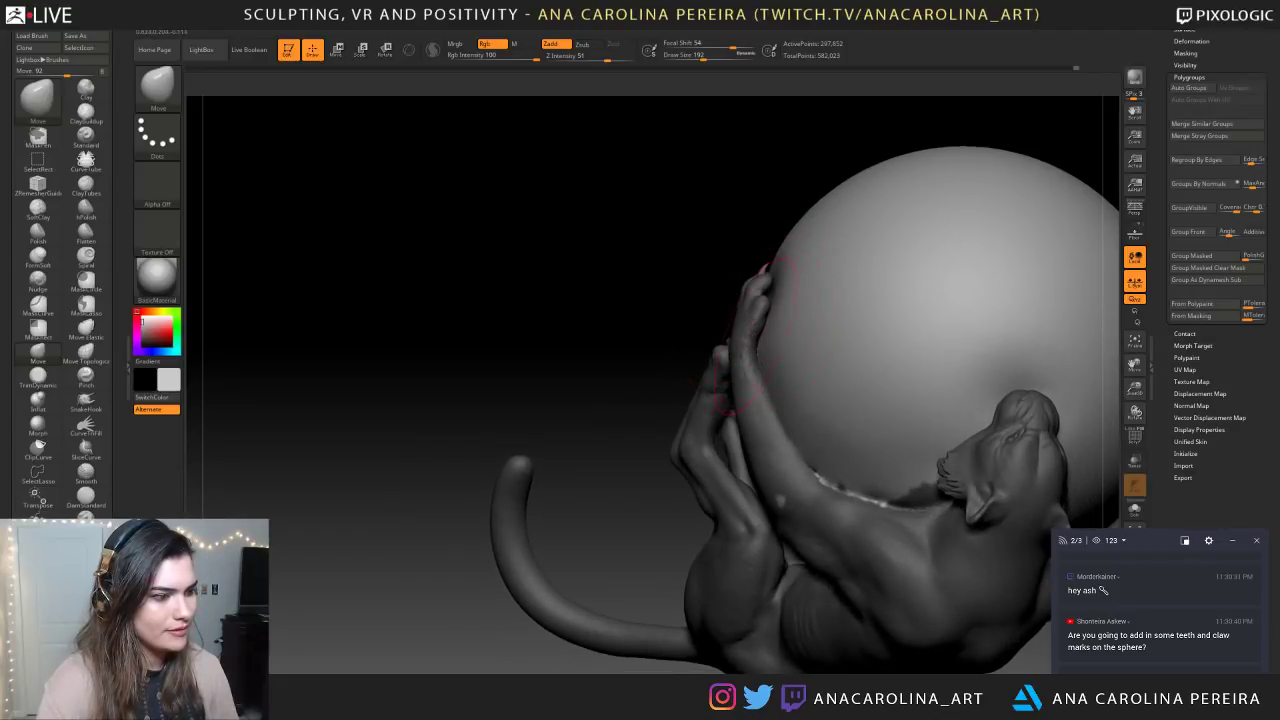
{"action": "left_click_drag", "start_coordinate": [681, 297], "coordinate": [798, 304]}
{"action": "key", "text": "space"}
{"action": "left_click_drag", "start_coordinate": [776, 420], "coordinate": [770, 423]}
{"action": "key", "text": "space"}
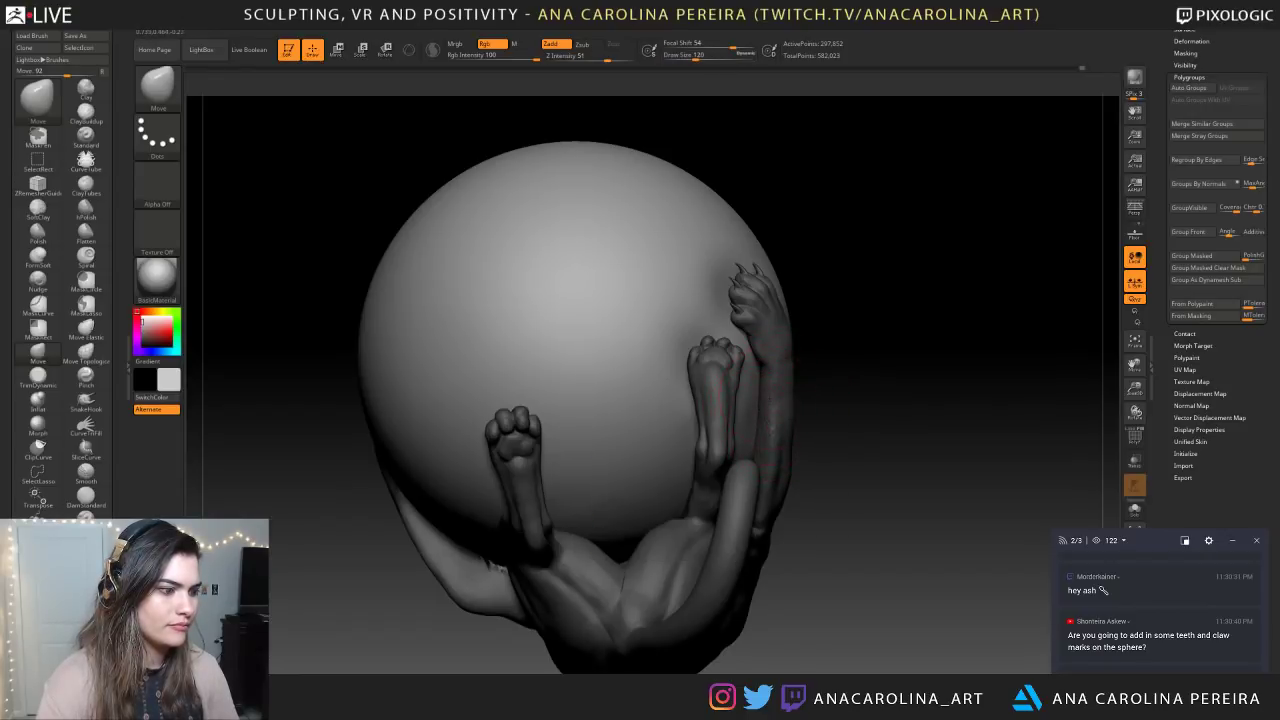
{"action": "left_click_drag", "start_coordinate": [855, 332], "coordinate": [775, 322]}
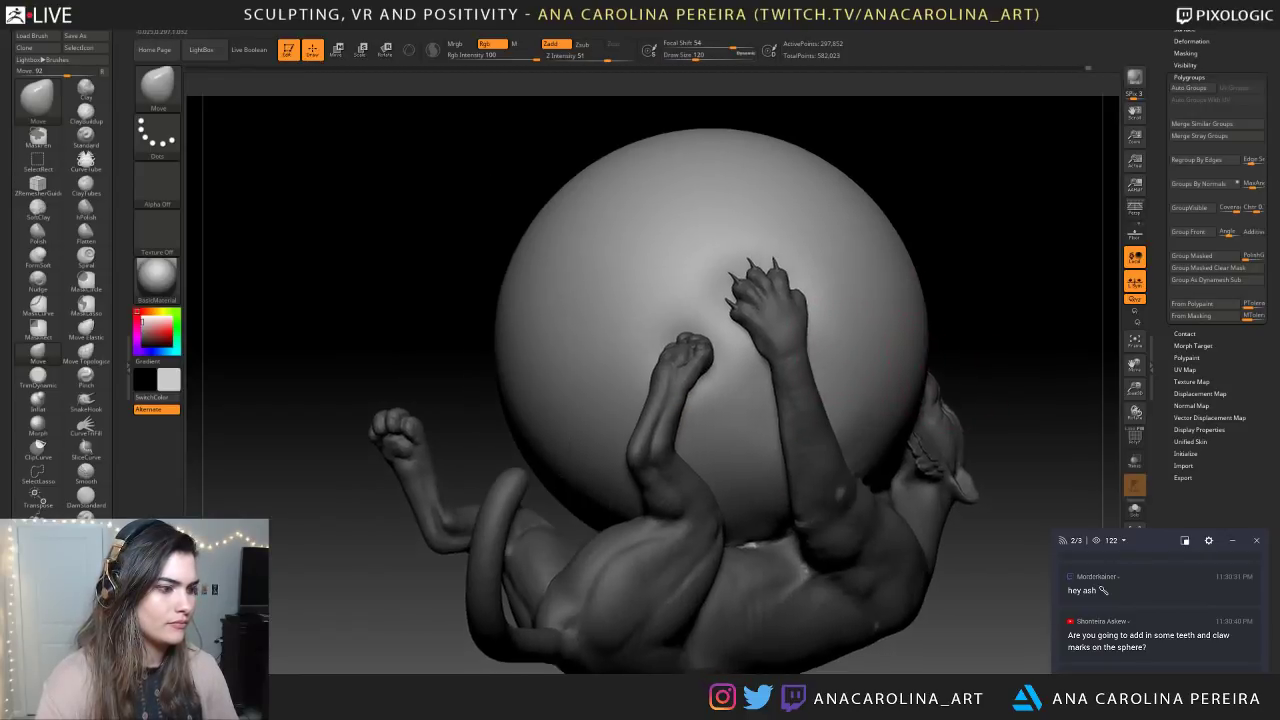
Set the draw size to 177 and smooth the forearm's edge where it meets the ball
{"action": "left_click_drag", "start_coordinate": [915, 320], "coordinate": [909, 262], "text": "alt"}
{"action": "mouse_move", "coordinate": [982, 235]}
{"action": "left_mouse_down"}
{"action": "mouse_move", "coordinate": [944, 227]}
{"action": "mouse_move", "coordinate": [939, 258]}
{"action": "left_mouse_up"}
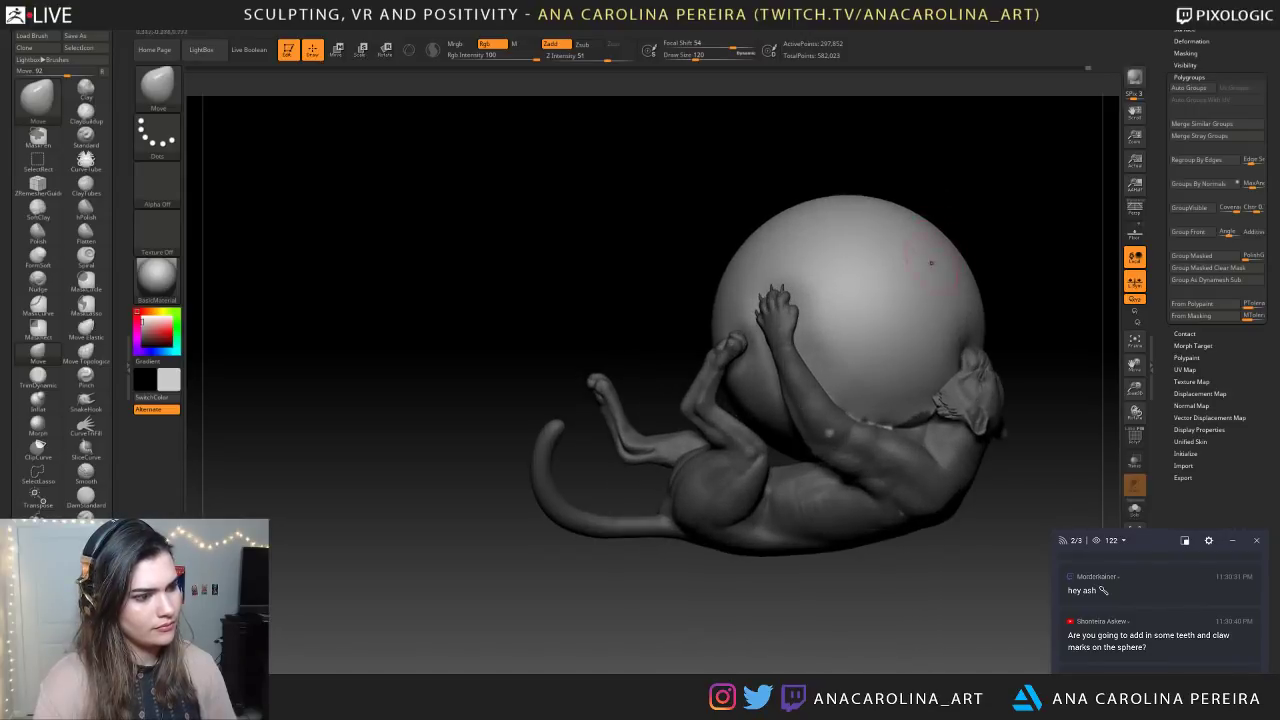
{"action": "key", "text": "space"}
{"action": "left_click_drag", "start_coordinate": [838, 378], "coordinate": [848, 378]}
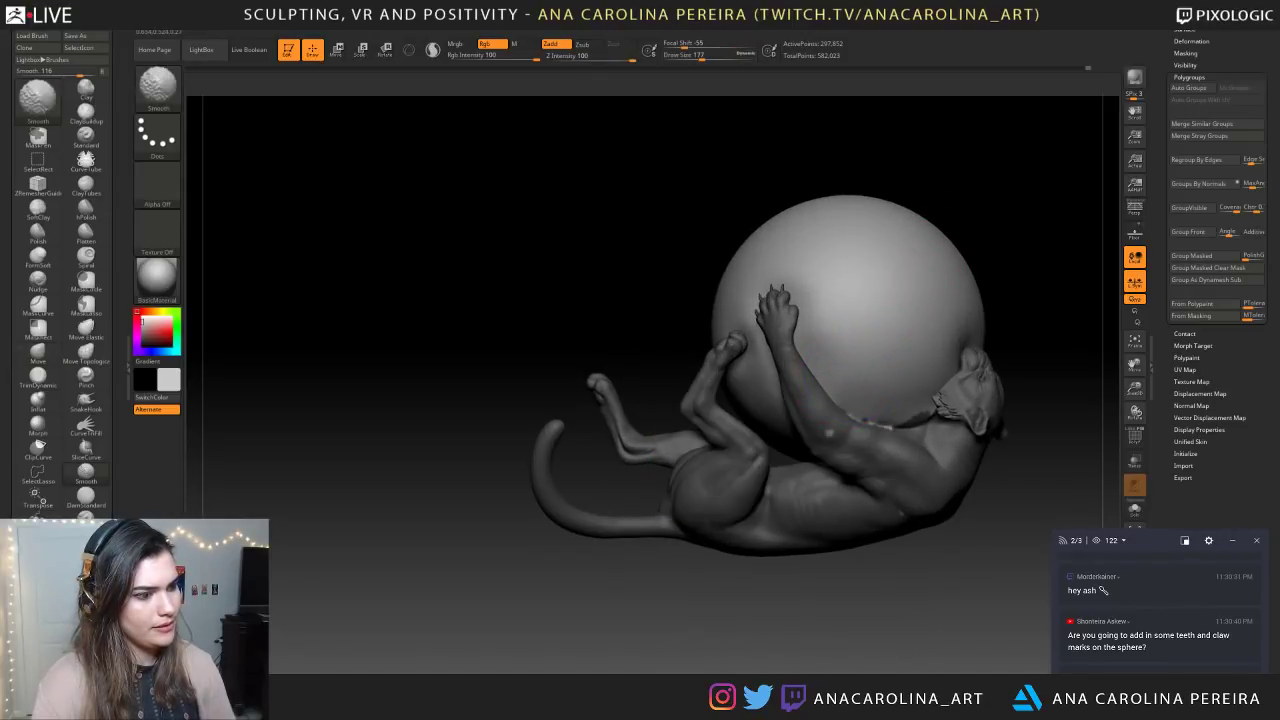
{"action": "left_click_drag", "start_coordinate": [866, 424], "coordinate": [870, 424], "text": "shift"}
Set the draw size to 112 and nudge the clawed front paw closer to the ball with the Move brush
{"action": "mouse_move", "coordinate": [872, 570]}
{"action": "left_mouse_down", "text": "alt"}
{"action": "mouse_move", "coordinate": [871, 469]}
{"action": "mouse_move", "coordinate": [889, 511]}
{"action": "mouse_move", "coordinate": [880, 505]}
{"action": "left_mouse_up", "text": "alt"}
{"action": "key", "text": "space"}
{"action": "left_click_drag", "start_coordinate": [878, 508], "coordinate": [874, 574], "text": "alt"}
{"action": "left_click_drag", "start_coordinate": [837, 146], "coordinate": [839, 332], "text": "alt"}
{"action": "left_click_drag", "start_coordinate": [430, 262], "coordinate": [690, 252]}
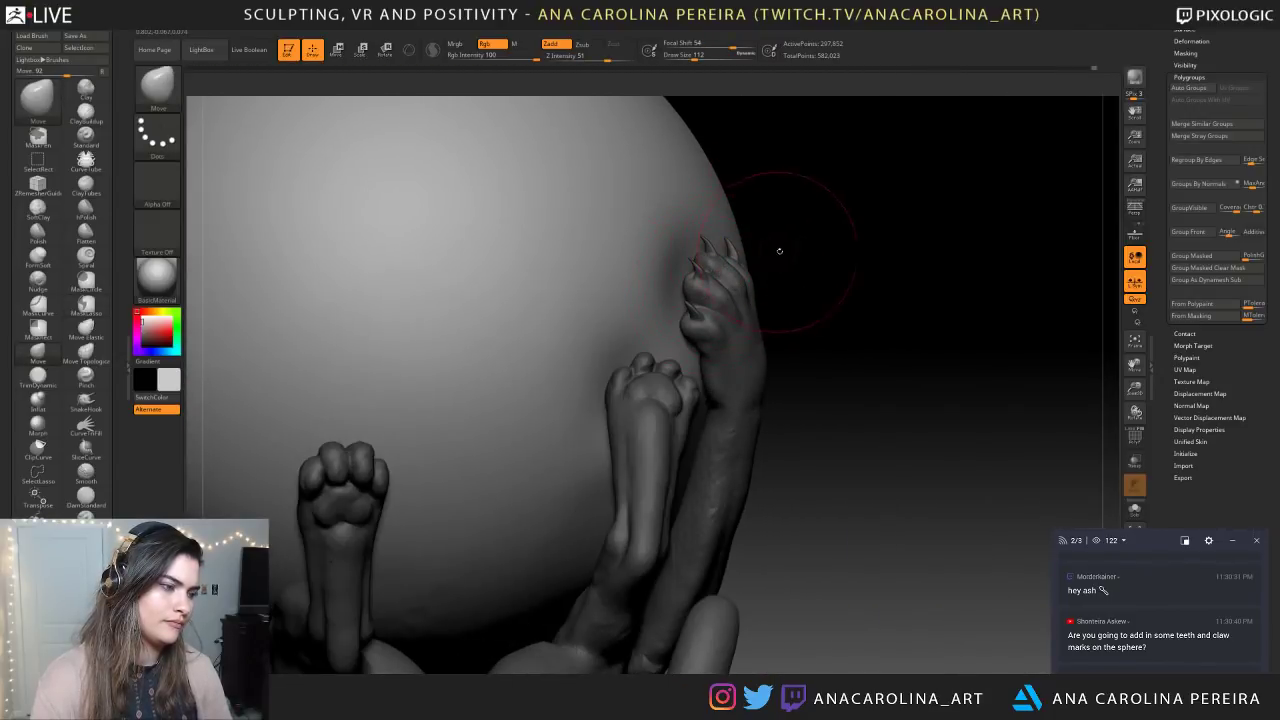
{"action": "left_click_drag", "start_coordinate": [775, 252], "coordinate": [750, 256]}
{"action": "left_click_drag", "start_coordinate": [905, 300], "coordinate": [832, 236], "text": "alt"}
{"action": "left_click_drag", "start_coordinate": [974, 206], "coordinate": [940, 318]}
Isolate the two clawed front paws and their lower forearms by hiding the ball and the rest of the cat
{"action": "left_click", "coordinate": [755, 302], "text": "ctrl+shift"}
{"action": "left_click_drag", "start_coordinate": [792, 390], "coordinate": [814, 363]}
{"action": "left_click", "coordinate": [816, 361], "text": "ctrl+shift"}
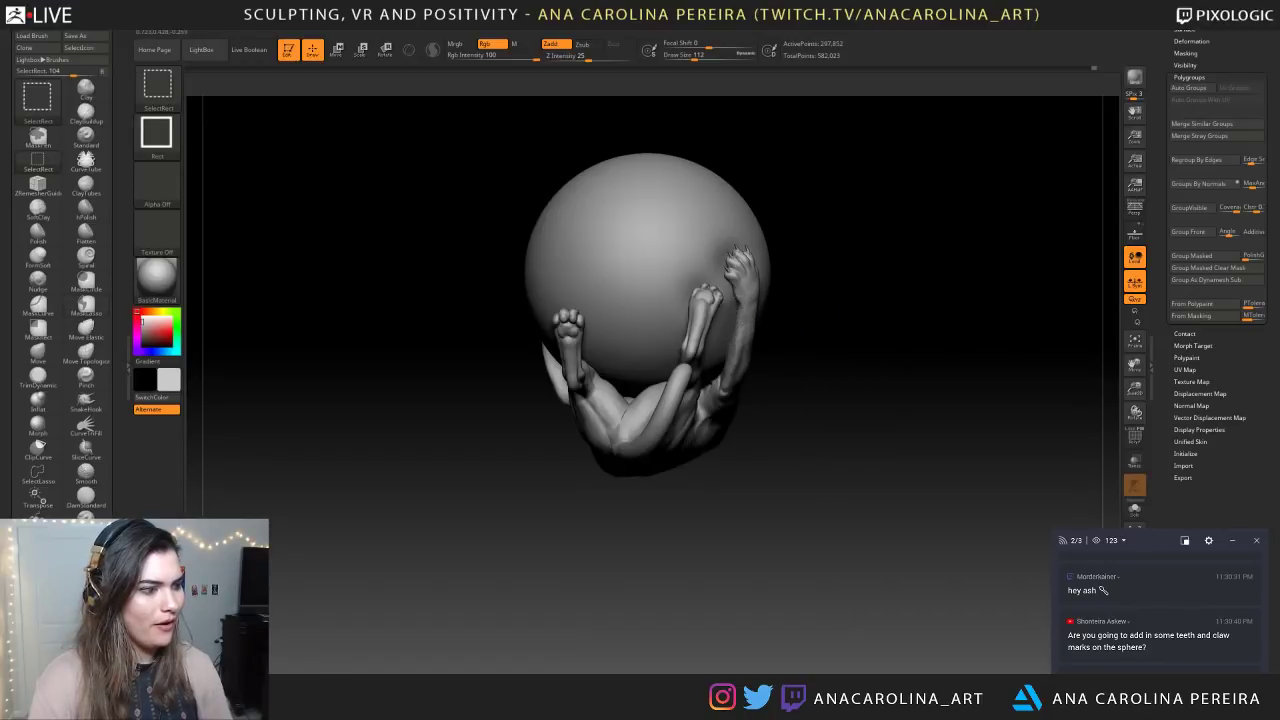
{"action": "left_click", "coordinate": [748, 278], "text": "ctrl+shift"}
{"action": "left_click", "coordinate": [820, 346], "text": "ctrl+shift"}
{"action": "left_click_drag", "start_coordinate": [803, 334], "coordinate": [690, 396], "text": "alt"}
{"action": "mouse_move", "coordinate": [774, 596]}
{"action": "left_mouse_down", "text": "alt"}
{"action": "mouse_move", "coordinate": [776, 530]}
{"action": "mouse_move", "coordinate": [995, 522]}
{"action": "mouse_move", "coordinate": [905, 524]}
{"action": "mouse_move", "coordinate": [915, 614]}
{"action": "left_mouse_up", "text": "alt"}
{"action": "left_click_drag", "start_coordinate": [920, 372], "coordinate": [800, 360]}
{"action": "left_click", "coordinate": [765, 358], "text": "ctrl+shift"}
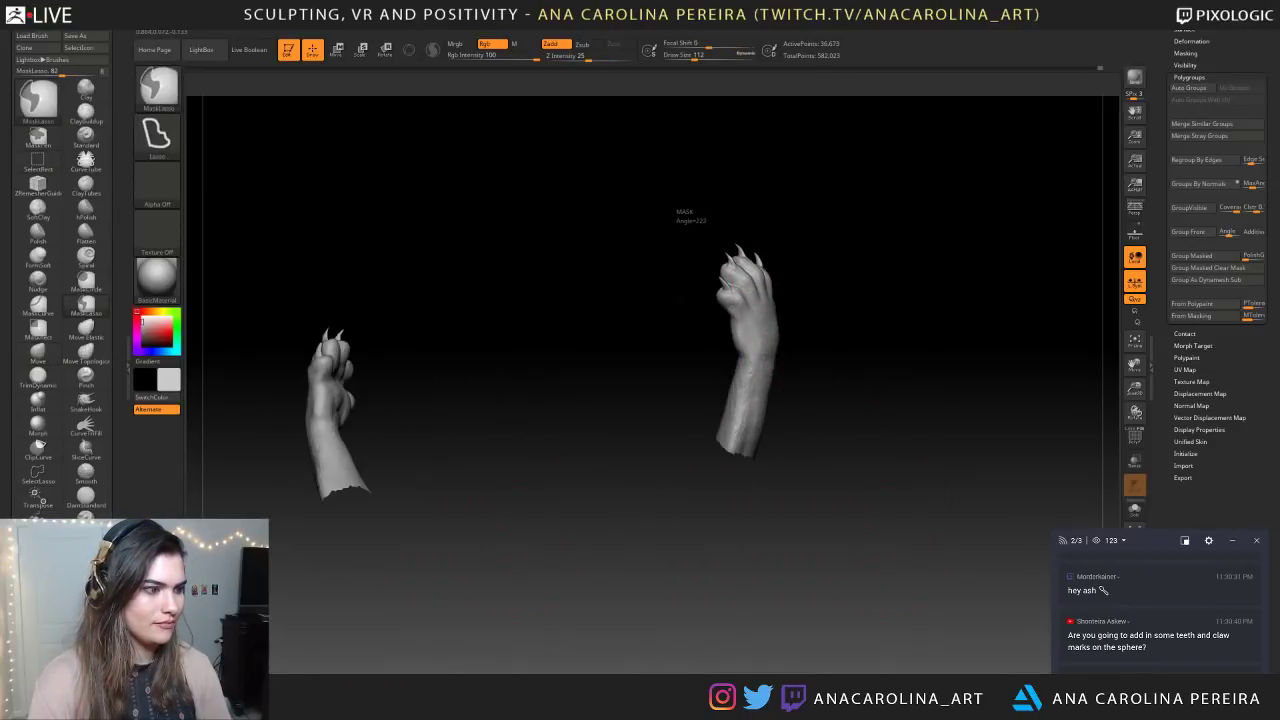
Mask the clawed front paw with MaskLasso, restore the full model's visibility and invert the mask so only the paw stays editable
{"action": "left_click_drag", "start_coordinate": [756, 215], "coordinate": [788, 280], "text": "ctrl"}
{"action": "left_click", "coordinate": [822, 350], "text": "ctrl+shift"}
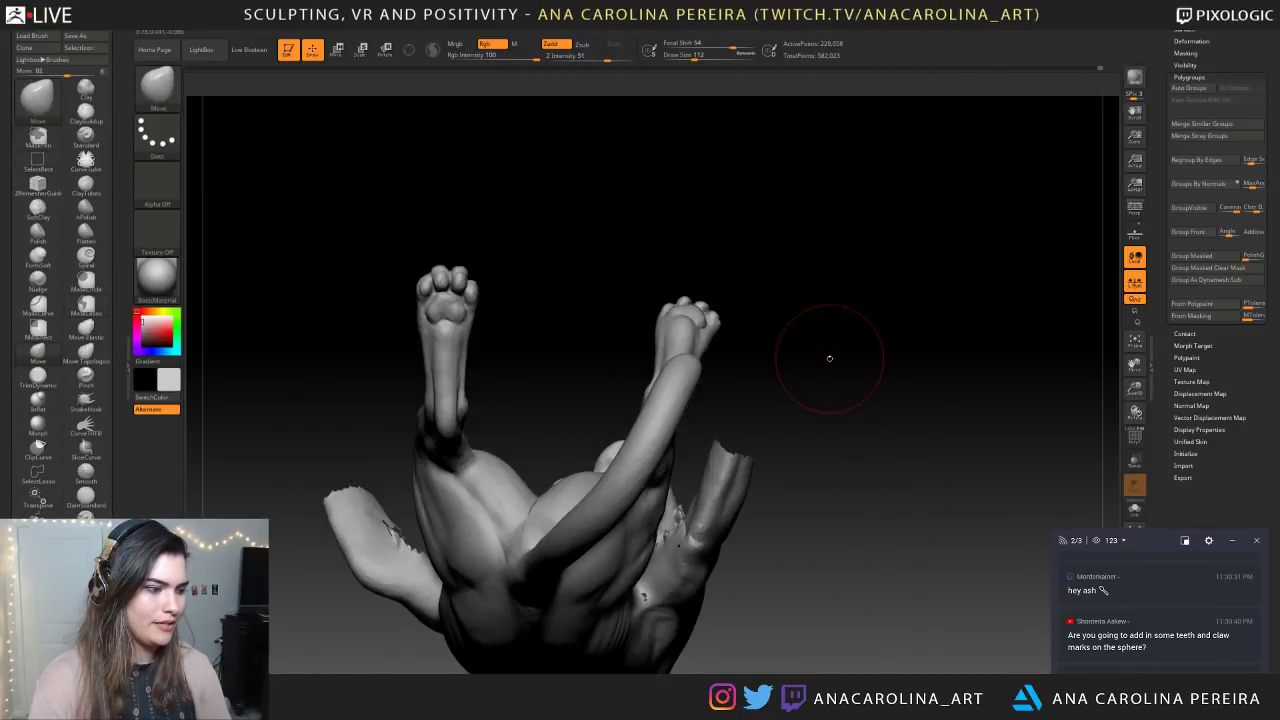
{"action": "key", "text": "ctrl+z"}
{"action": "left_click", "coordinate": [791, 400], "text": "ctrl+shift"}
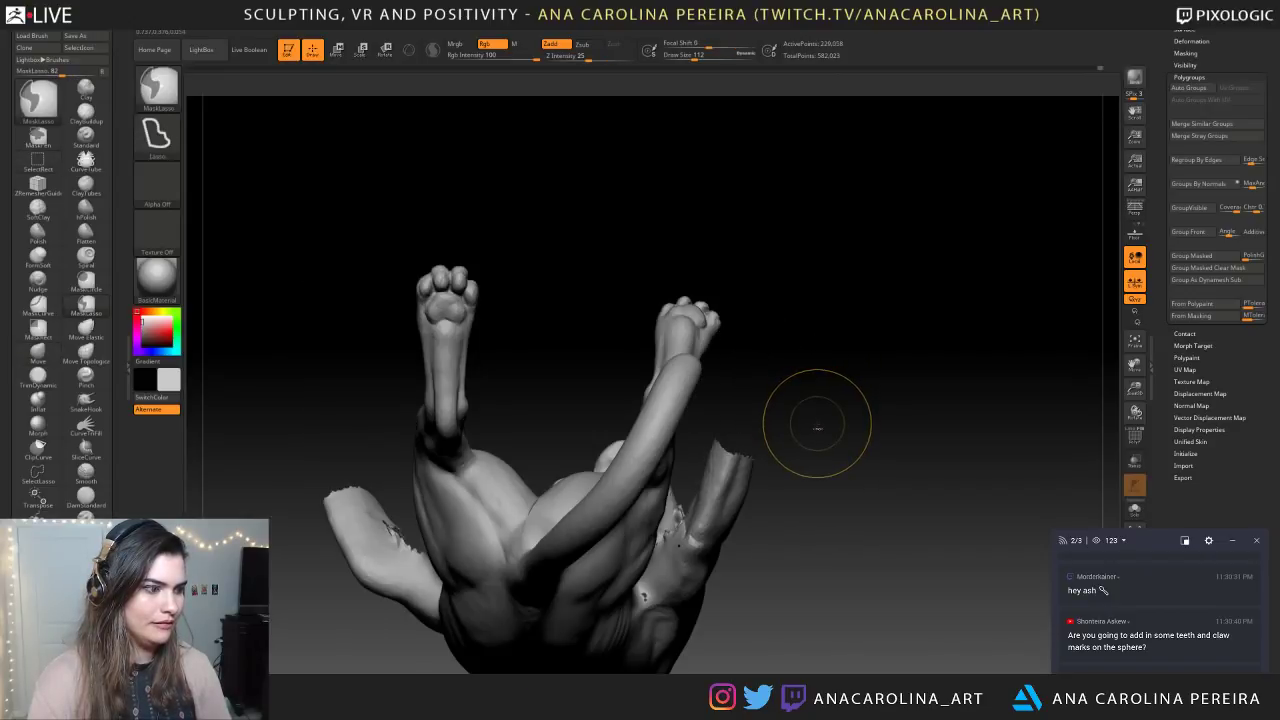
{"action": "key", "text": "ctrl+z"}
{"action": "left_click", "coordinate": [825, 414], "text": "ctrl+shift"}
{"action": "left_click_drag", "start_coordinate": [826, 414], "coordinate": [718, 378]}
{"action": "left_click", "coordinate": [620, 243], "text": "ctrl"}
{"action": "mouse_move", "coordinate": [620, 243]}
{"action": "left_mouse_down"}
{"action": "mouse_move", "coordinate": [714, 258]}
{"action": "mouse_move", "coordinate": [954, 203]}
{"action": "left_mouse_up"}
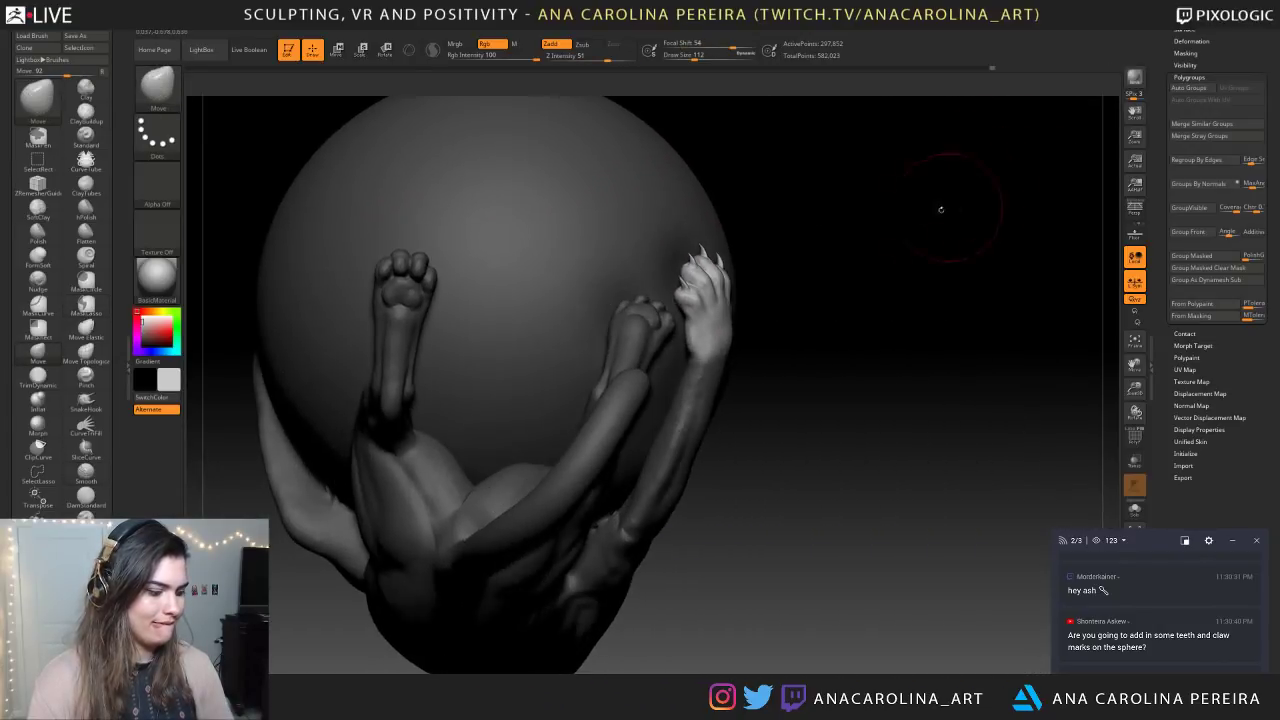
Rotate the unmasked clawed paw about its wrist with the Transpose line and clear the mask
{"action": "key", "text": "r"}
{"action": "left_click_drag", "start_coordinate": [830, 300], "coordinate": [880, 280]}
{"action": "left_click_drag", "start_coordinate": [708, 348], "coordinate": [702, 254]}
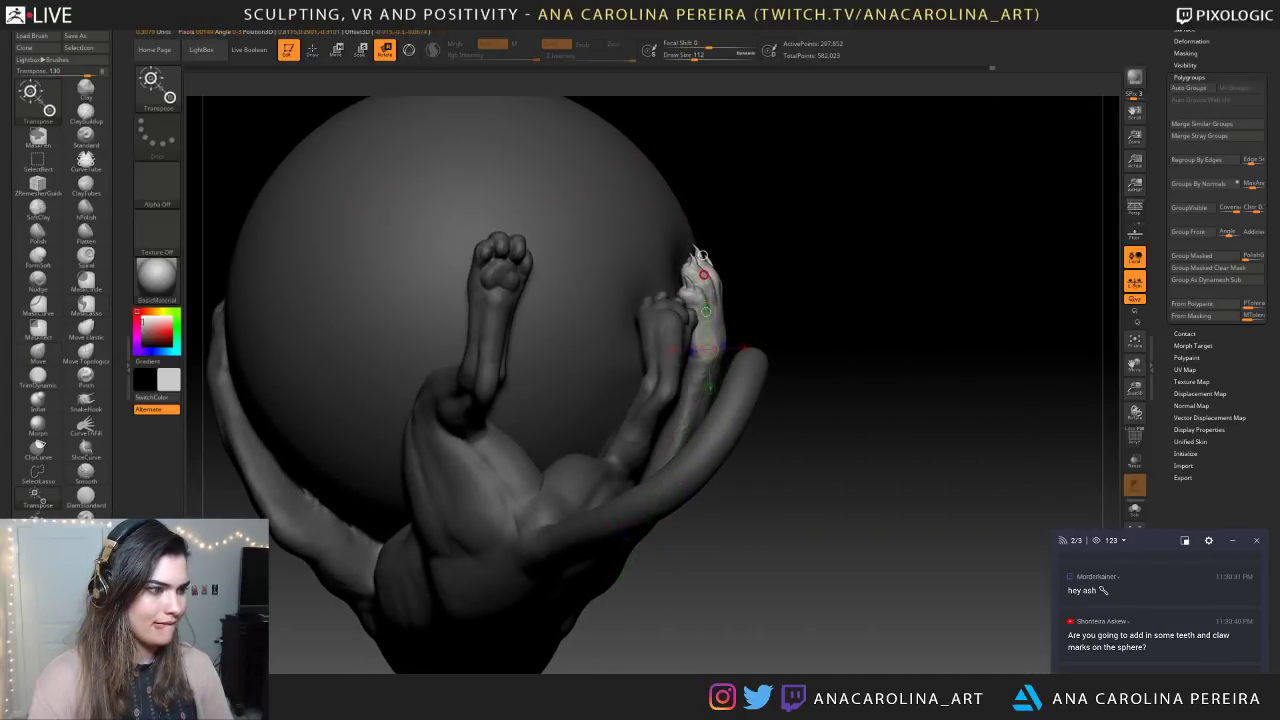
{"action": "left_click_drag", "start_coordinate": [960, 262], "coordinate": [800, 246]}
{"action": "left_click_drag", "start_coordinate": [1000, 215], "coordinate": [952, 330], "text": "ctrl"}
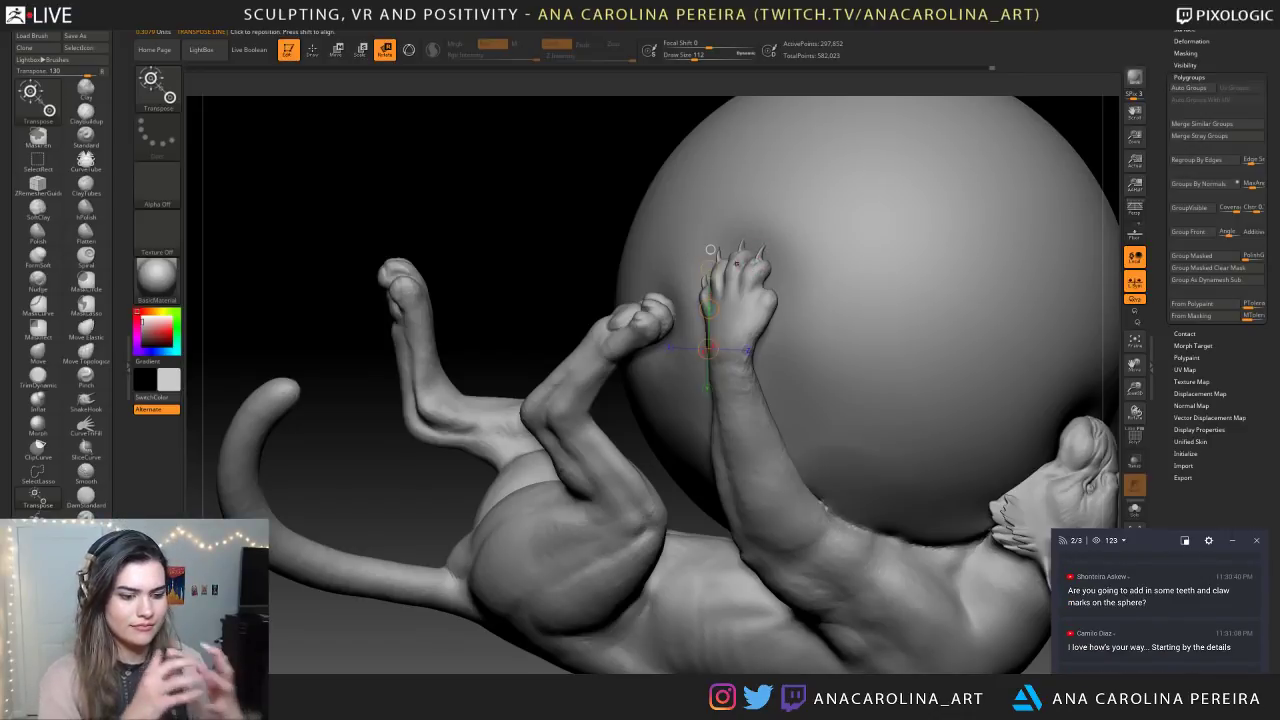
Switch to the Move brush at draw size 228 and smooth the near forearm's contour beside the ball
{"action": "right_click_drag", "start_coordinate": [709, 335], "coordinate": [710, 300], "text": "ctrl"}
{"action": "left_click_drag", "start_coordinate": [916, 191], "coordinate": [952, 138]}
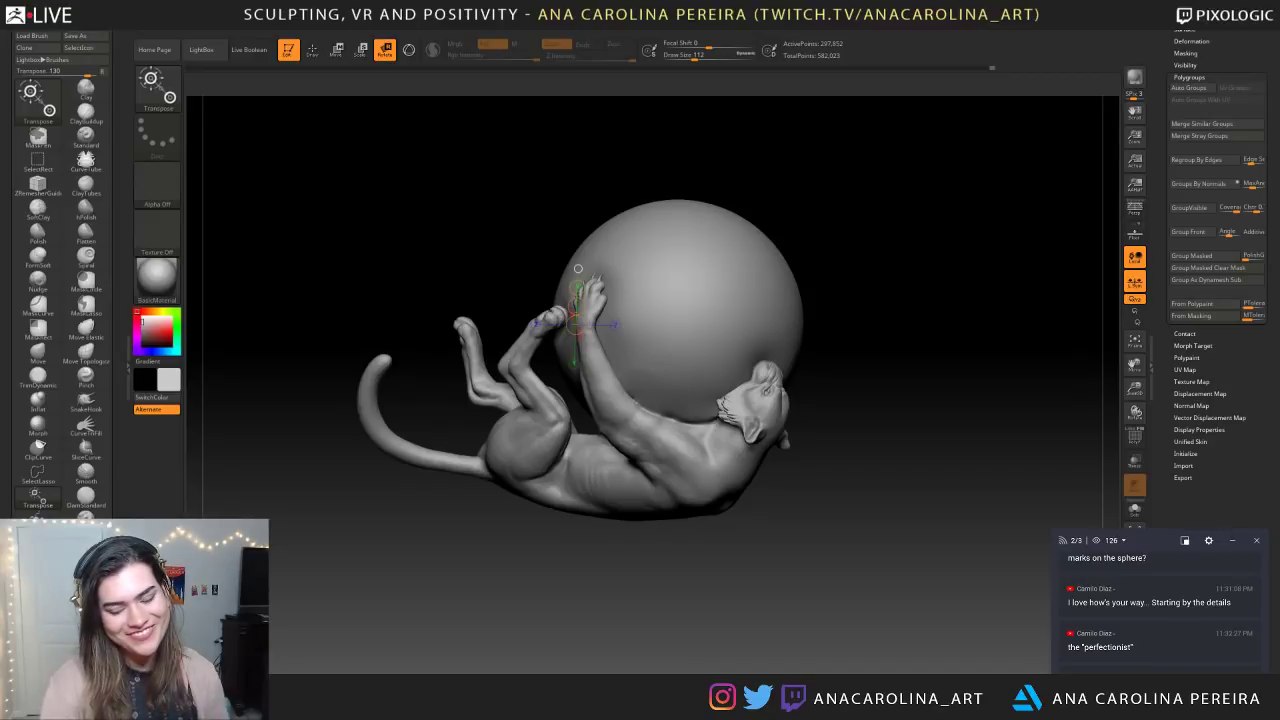
{"action": "mouse_move", "coordinate": [578, 268]}
{"action": "right_mouse_down", "text": "ctrl"}
{"action": "mouse_move", "coordinate": [577, 205]}
{"action": "mouse_move", "coordinate": [540, 207]}
{"action": "mouse_move", "coordinate": [577, 206]}
{"action": "mouse_move", "coordinate": [577, 290]}
{"action": "mouse_move", "coordinate": [652, 290]}
{"action": "mouse_move", "coordinate": [587, 290]}
{"action": "right_mouse_up", "text": "ctrl"}
{"action": "right_click_drag", "start_coordinate": [587, 290], "coordinate": [587, 242], "text": "ctrl"}
{"action": "right_click_drag", "start_coordinate": [580, 338], "coordinate": [584, 390], "text": "ctrl"}
{"action": "right_click", "coordinate": [660, 475]}
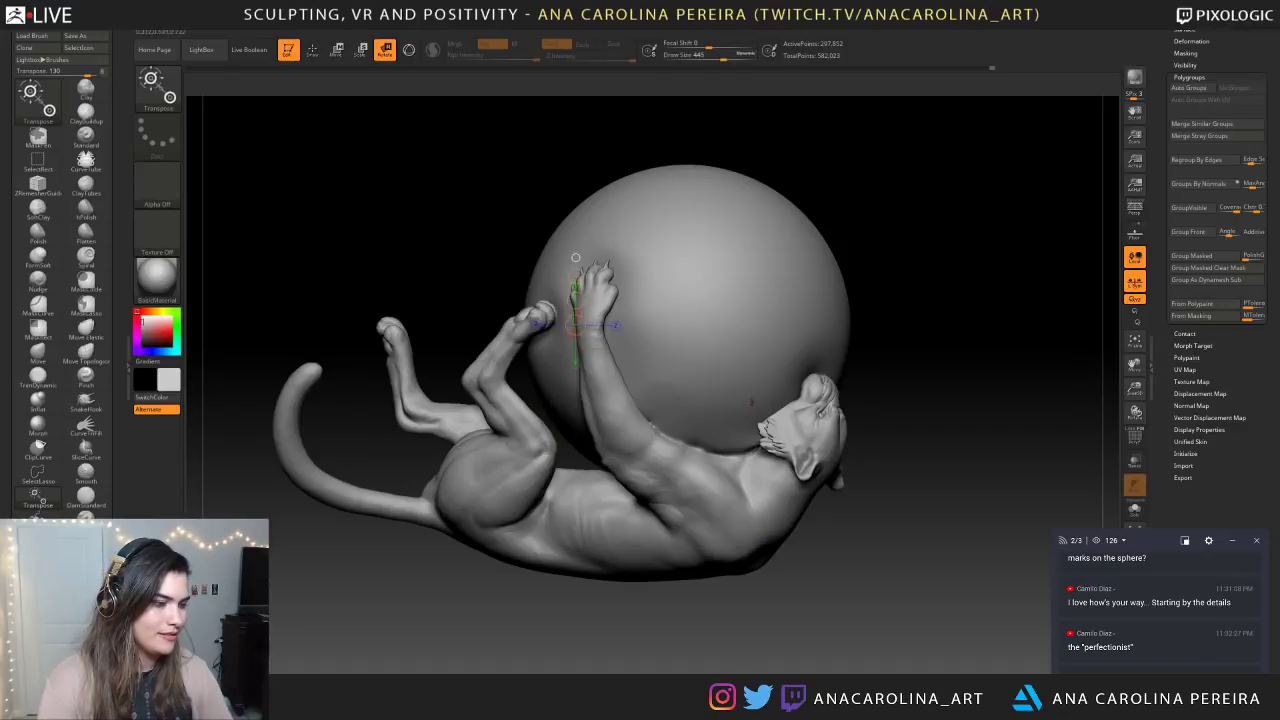
{"action": "key", "text": "b"}
{"action": "key", "text": "m"}
{"action": "key", "text": "v"}
{"action": "key", "text": "space"}
{"action": "left_click_drag", "start_coordinate": [586, 393], "coordinate": [599, 387]}
{"action": "key", "text": "shift"}
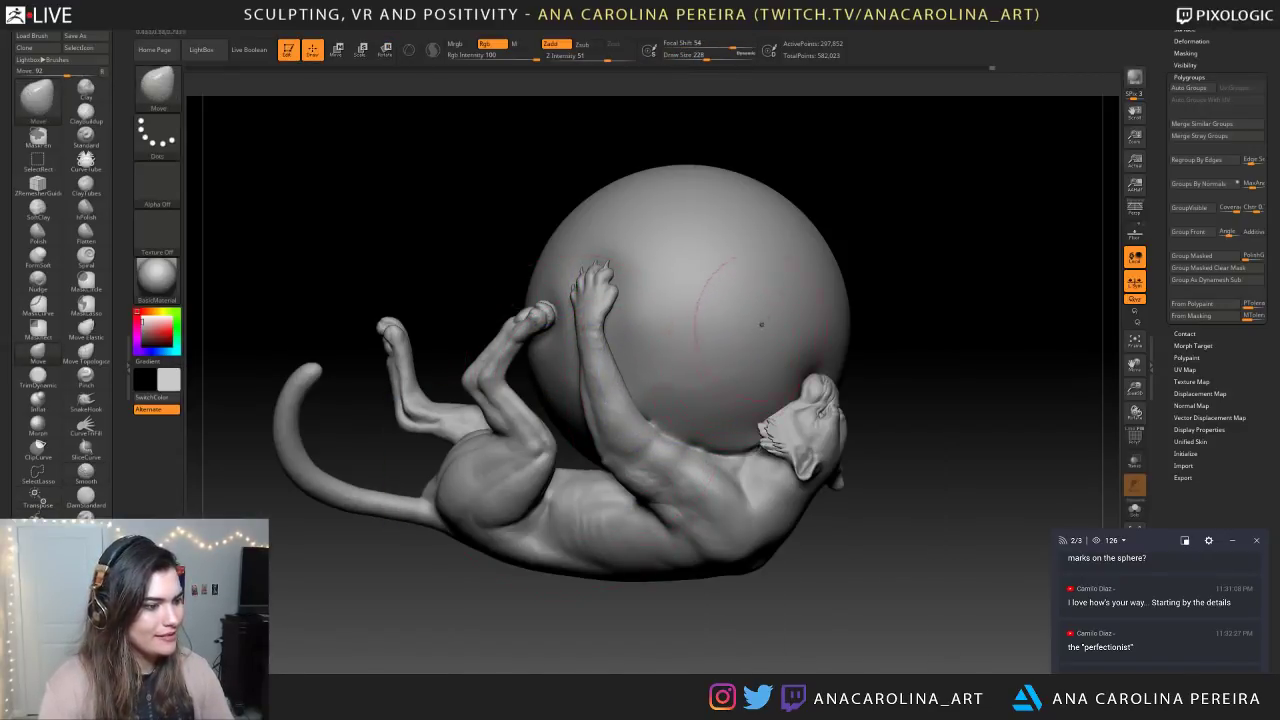
Reduce the draw size to 149 and smooth the forearm and elbow area
{"action": "key", "text": "space"}
{"action": "left_click_drag", "start_coordinate": [771, 323], "coordinate": [757, 326]}
{"action": "key", "text": "shift"}
{"action": "key", "text": "shift"}
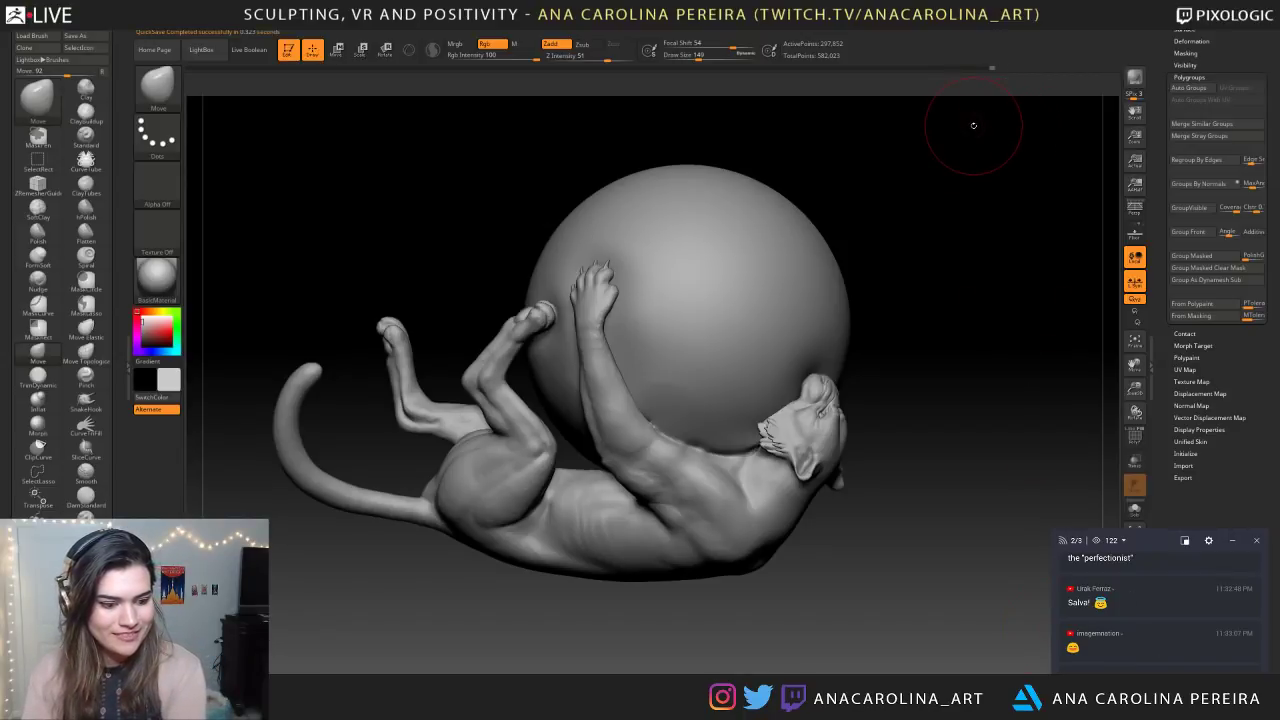
Examine the cat's pose and the front paws' contact with the ball from both sides and from behind the head
{"action": "left_click_drag", "start_coordinate": [940, 277], "coordinate": [950, 309]}
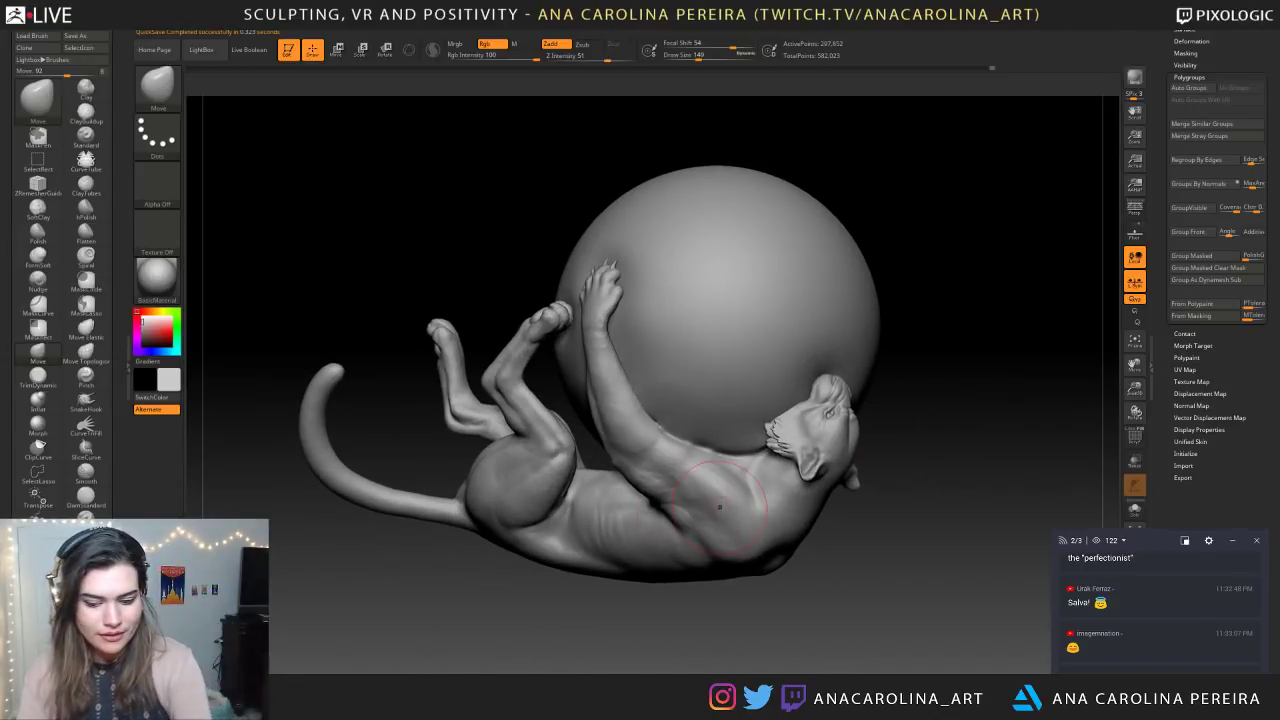
{"action": "mouse_move", "coordinate": [962, 383]}
{"action": "left_mouse_down"}
{"action": "mouse_move", "coordinate": [896, 385]}
{"action": "mouse_move", "coordinate": [866, 532]}
{"action": "left_mouse_up"}
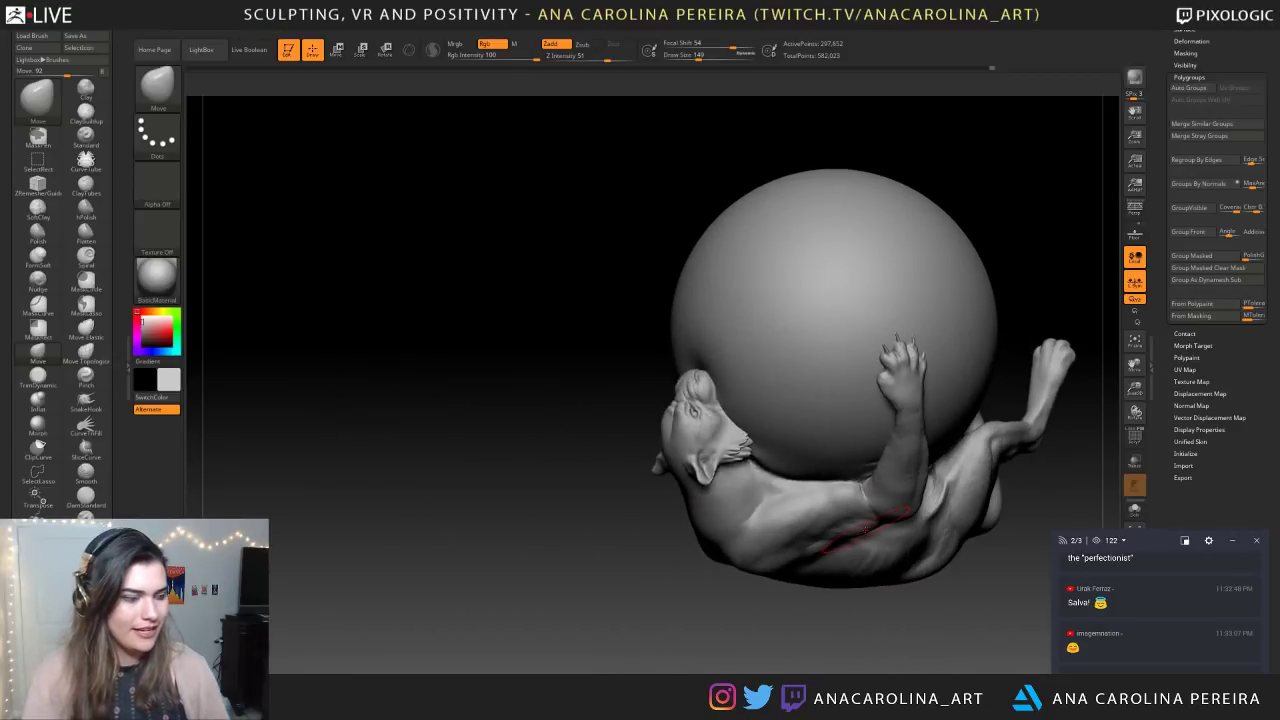
{"action": "mouse_move", "coordinate": [486, 560]}
{"action": "left_mouse_down"}
{"action": "mouse_move", "coordinate": [554, 609]}
{"action": "mouse_move", "coordinate": [703, 606]}
{"action": "mouse_move", "coordinate": [608, 404]}
{"action": "left_mouse_up"}
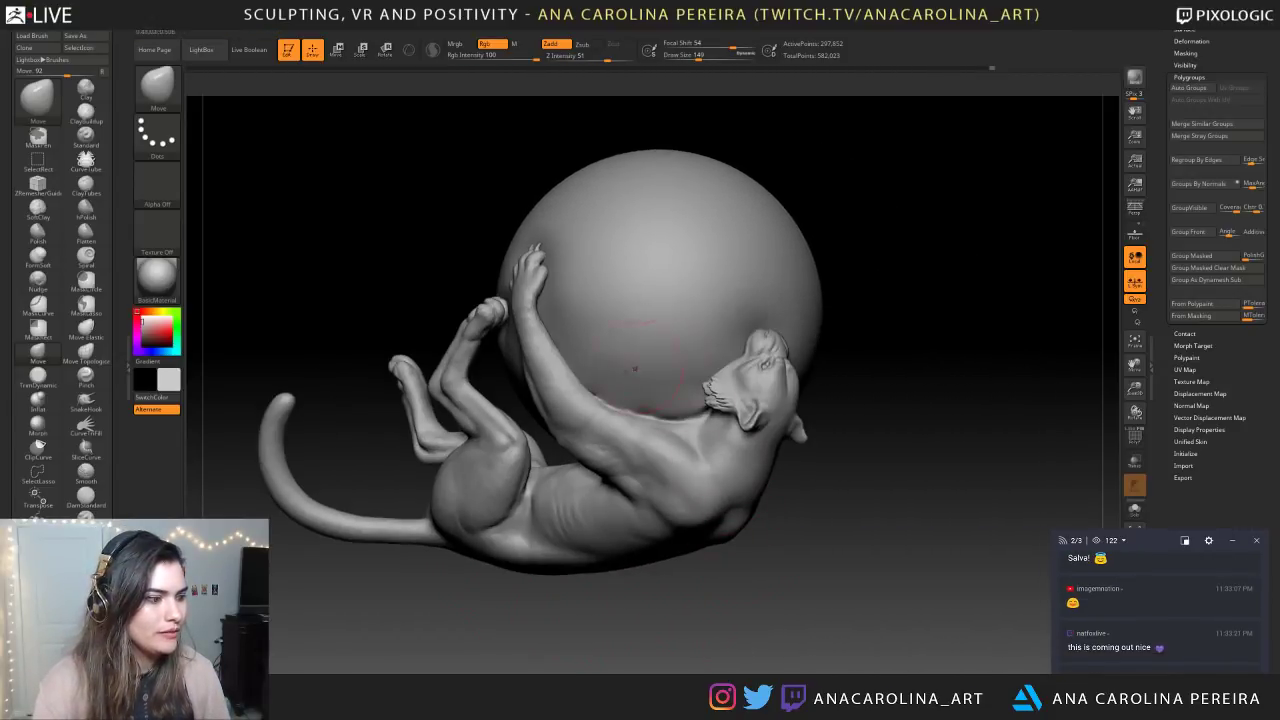
{"action": "mouse_move", "coordinate": [560, 608]}
{"action": "left_mouse_down"}
{"action": "mouse_move", "coordinate": [716, 606]}
{"action": "mouse_move", "coordinate": [576, 602]}
{"action": "left_mouse_up"}
{"action": "left_click_drag", "start_coordinate": [748, 520], "coordinate": [740, 420], "text": "alt"}
{"action": "mouse_move", "coordinate": [1020, 530]}
{"action": "left_mouse_down"}
{"action": "mouse_move", "coordinate": [700, 533]}
{"action": "mouse_move", "coordinate": [740, 536]}
{"action": "mouse_move", "coordinate": [748, 625]}
{"action": "left_mouse_up"}
{"action": "mouse_move", "coordinate": [640, 585]}
{"action": "left_mouse_down"}
{"action": "mouse_move", "coordinate": [816, 579]}
{"action": "mouse_move", "coordinate": [797, 646]}
{"action": "mouse_move", "coordinate": [905, 592]}
{"action": "mouse_move", "coordinate": [885, 640]}
{"action": "left_mouse_up"}
{"action": "left_click", "coordinate": [868, 264], "text": "ctrl+shift"}
{"action": "mouse_move", "coordinate": [955, 285]}
{"action": "left_mouse_down"}
{"action": "mouse_move", "coordinate": [1000, 245]}
{"action": "mouse_move", "coordinate": [309, 236]}
{"action": "mouse_move", "coordinate": [930, 190]}
{"action": "left_mouse_up"}
{"action": "left_click", "coordinate": [948, 264], "text": "ctrl+shift"}
{"action": "left_click", "coordinate": [941, 283], "text": "ctrl"}
{"action": "mouse_move", "coordinate": [951, 289]}
{"action": "left_mouse_down", "text": "alt"}
{"action": "mouse_move", "coordinate": [943, 334]}
{"action": "mouse_move", "coordinate": [929, 337]}
{"action": "left_mouse_up", "text": "alt"}
Set the draw size to 145 and adjust the front paw and forearm where they wrap around the ball
{"action": "key", "text": "space"}
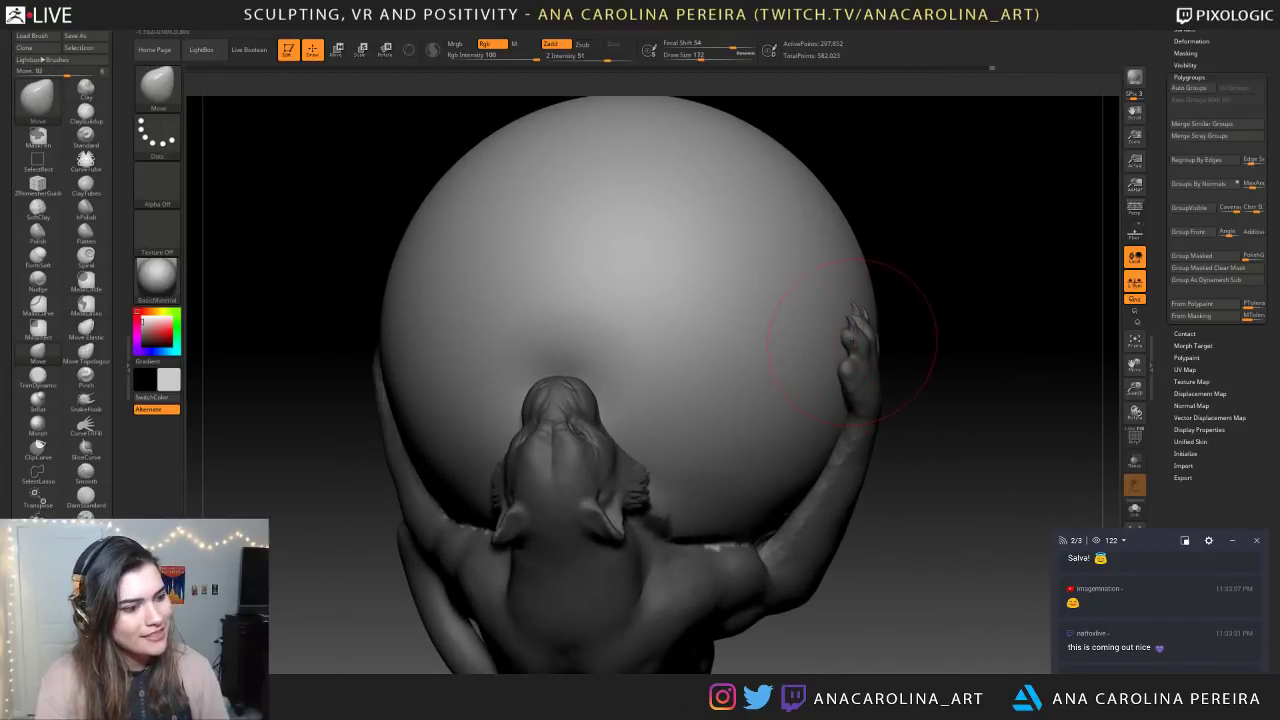
{"action": "key", "text": "space"}
{"action": "mouse_move", "coordinate": [852, 349]}
{"action": "left_mouse_down"}
{"action": "mouse_move", "coordinate": [850, 386]}
{"action": "mouse_move", "coordinate": [885, 385]}
{"action": "mouse_move", "coordinate": [913, 420]}
{"action": "left_mouse_up"}
{"action": "right_click_drag", "start_coordinate": [815, 418], "coordinate": [844, 427]}
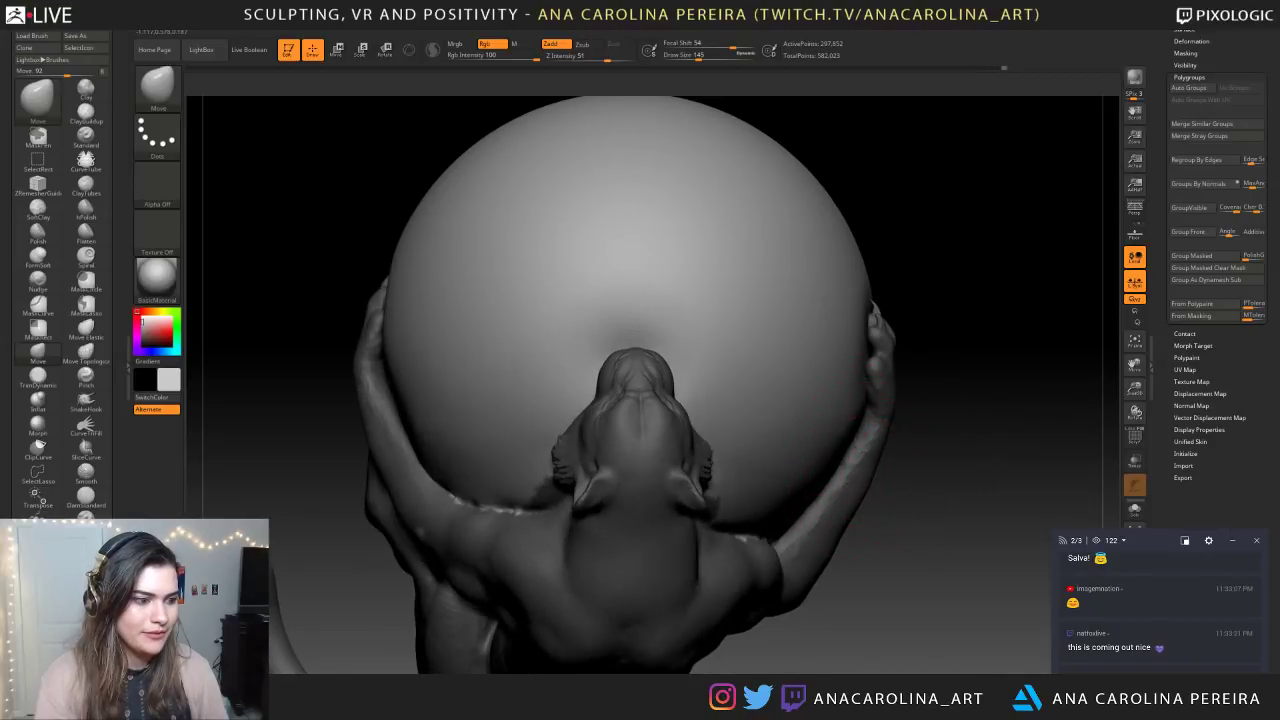
{"action": "right_click_drag", "start_coordinate": [400, 460], "coordinate": [841, 534], "text": "alt"}
{"action": "right_click_drag", "start_coordinate": [857, 250], "coordinate": [541, 436]}
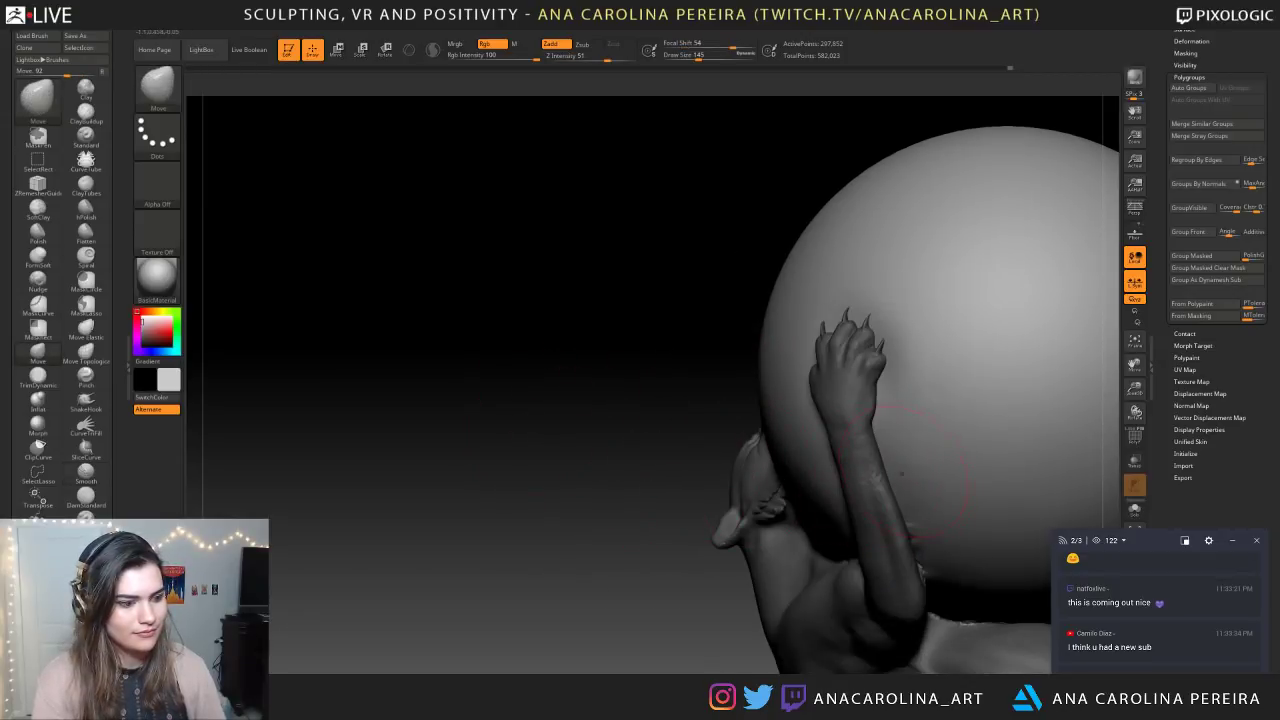
Set the draw size to 212 and nudge the clawed paw and wrist against the ball's surface with the Move brush
{"action": "mouse_move", "coordinate": [724, 456]}
{"action": "right_mouse_down"}
{"action": "mouse_move", "coordinate": [690, 452]}
{"action": "mouse_move", "coordinate": [937, 585]}
{"action": "mouse_move", "coordinate": [974, 457]}
{"action": "mouse_move", "coordinate": [930, 560]}
{"action": "right_mouse_up"}
{"action": "key", "text": "space"}
{"action": "left_click_drag", "start_coordinate": [986, 500], "coordinate": [1000, 500]}
{"action": "mouse_move", "coordinate": [1050, 405]}
{"action": "right_mouse_down"}
{"action": "mouse_move", "coordinate": [905, 416]}
{"action": "mouse_move", "coordinate": [848, 391]}
{"action": "right_mouse_up"}
{"action": "mouse_move", "coordinate": [877, 334]}
{"action": "right_mouse_down"}
{"action": "mouse_move", "coordinate": [963, 343]}
{"action": "mouse_move", "coordinate": [1006, 214]}
{"action": "right_mouse_up"}
{"action": "right_click_drag", "start_coordinate": [992, 263], "coordinate": [1026, 323]}
{"action": "key", "text": "space"}
{"action": "left_click_drag", "start_coordinate": [1003, 346], "coordinate": [996, 346]}
{"action": "mouse_move", "coordinate": [996, 346]}
{"action": "right_mouse_down"}
{"action": "mouse_move", "coordinate": [1020, 350]}
{"action": "mouse_move", "coordinate": [992, 384]}
{"action": "right_mouse_up"}
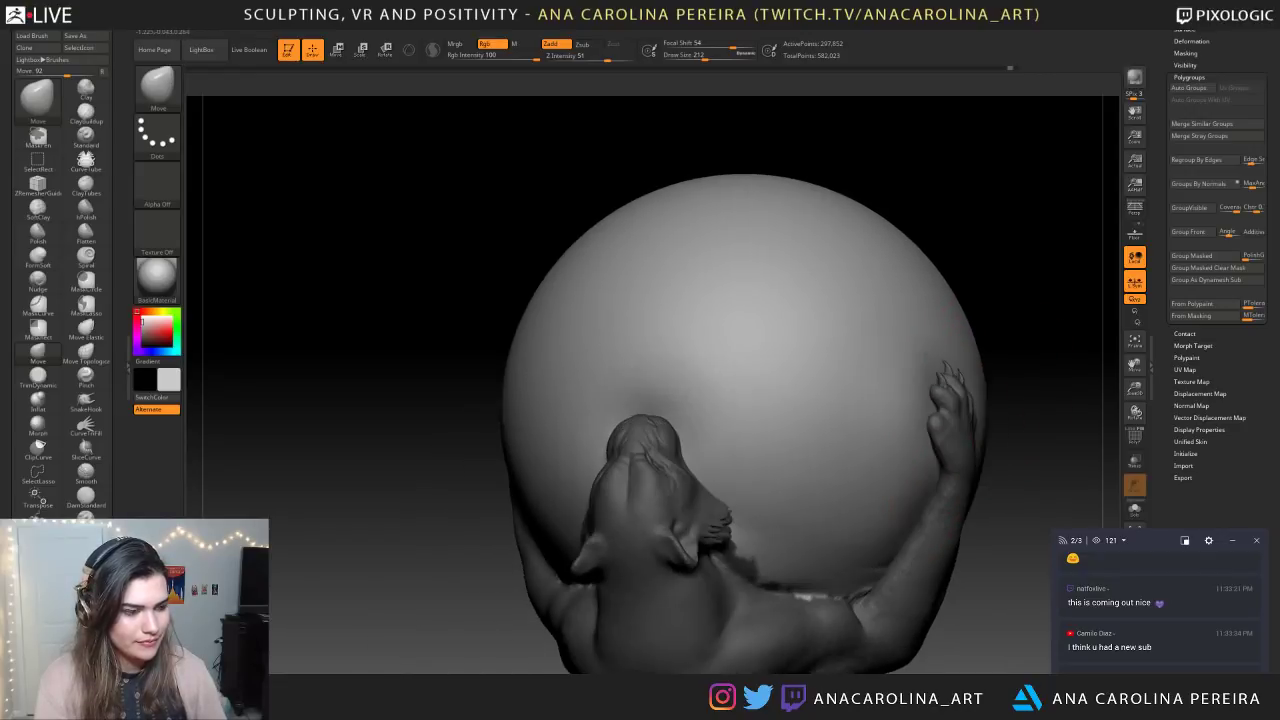
Set the draw size to 177 and refine the forearm's curve along the edge of the ball
{"action": "mouse_move", "coordinate": [999, 321]}
{"action": "right_mouse_down", "text": "ctrl"}
{"action": "mouse_move", "coordinate": [986, 250]}
{"action": "mouse_move", "coordinate": [957, 275]}
{"action": "mouse_move", "coordinate": [1034, 277]}
{"action": "mouse_move", "coordinate": [1094, 303]}
{"action": "mouse_move", "coordinate": [1056, 310]}
{"action": "mouse_move", "coordinate": [1050, 232]}
{"action": "mouse_move", "coordinate": [964, 197]}
{"action": "mouse_move", "coordinate": [942, 222]}
{"action": "right_mouse_up", "text": "ctrl"}
{"action": "right_click_drag", "start_coordinate": [942, 222], "coordinate": [974, 208]}
{"action": "key", "text": "space"}
{"action": "left_click_drag", "start_coordinate": [849, 396], "coordinate": [845, 397]}
{"action": "mouse_move", "coordinate": [780, 430]}
{"action": "right_mouse_down"}
{"action": "mouse_move", "coordinate": [742, 450]}
{"action": "mouse_move", "coordinate": [737, 494]}
{"action": "right_mouse_up"}
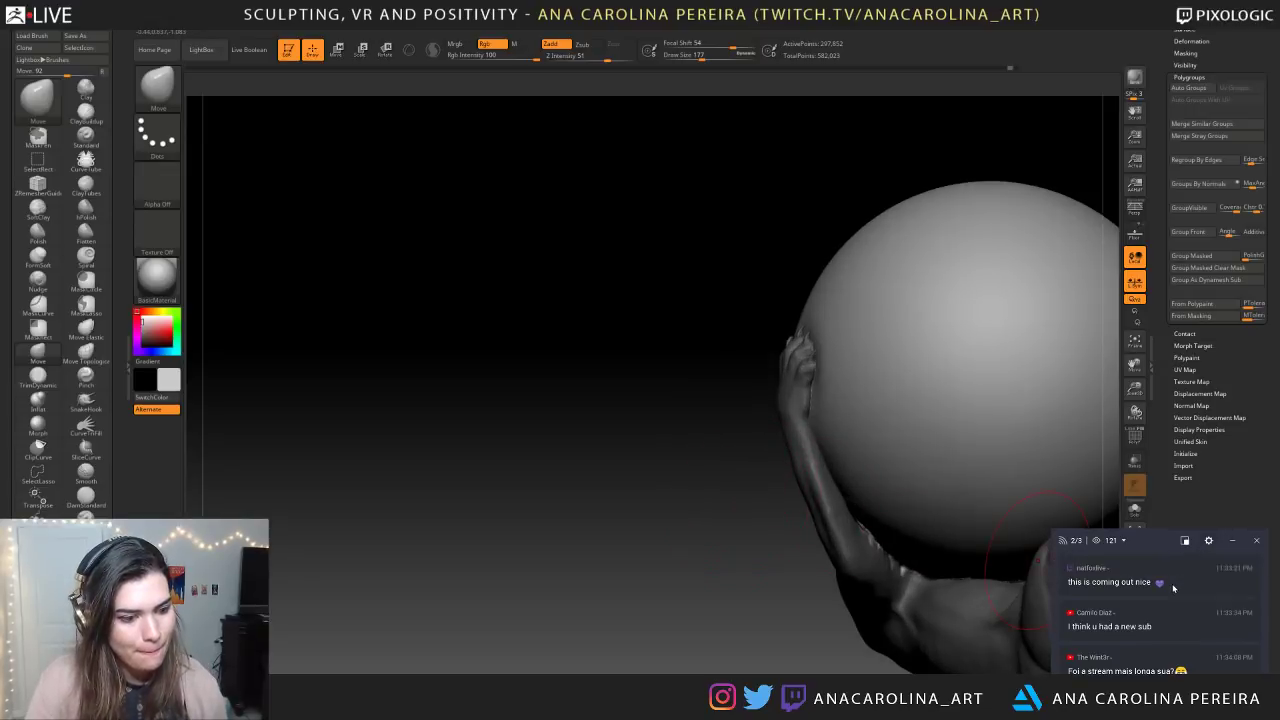
{"action": "left_click_drag", "start_coordinate": [1121, 602], "coordinate": [1153, 630]}
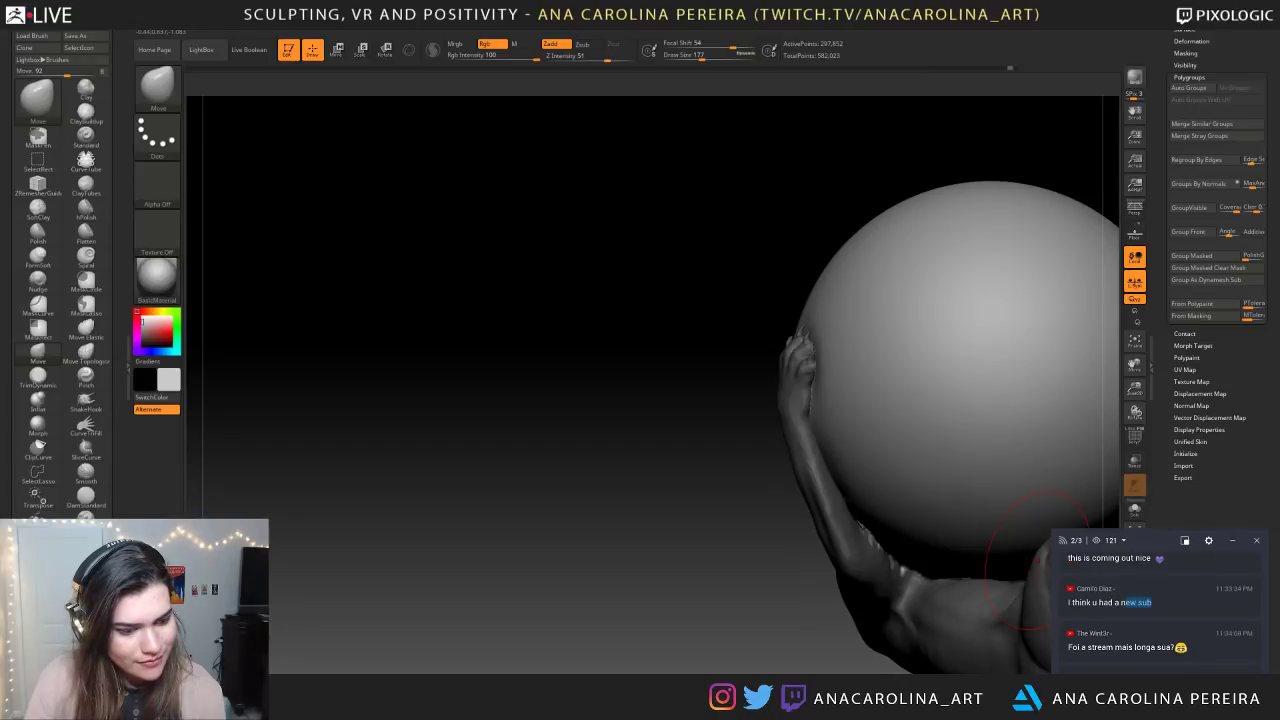
{"action": "left_click", "coordinate": [1140, 604]}
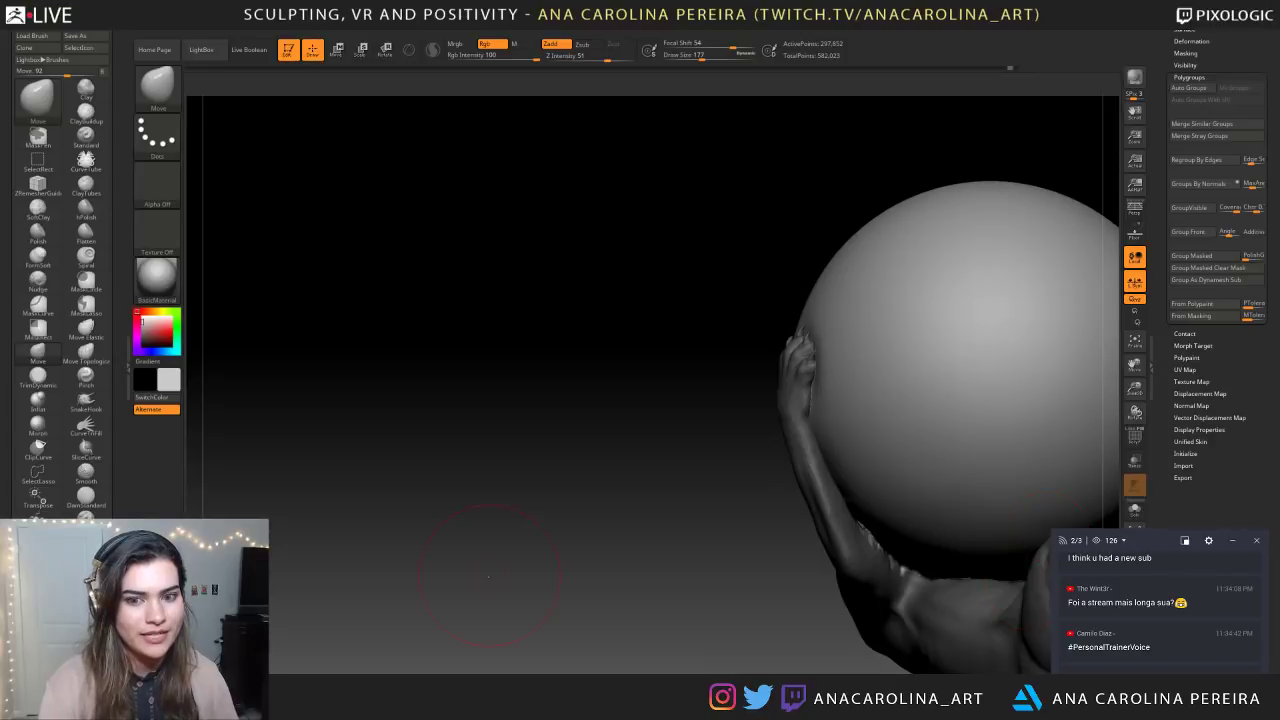
{"action": "left_click_drag", "start_coordinate": [740, 630], "coordinate": [930, 540]}
{"action": "left_click_drag", "start_coordinate": [980, 600], "coordinate": [1003, 494]}
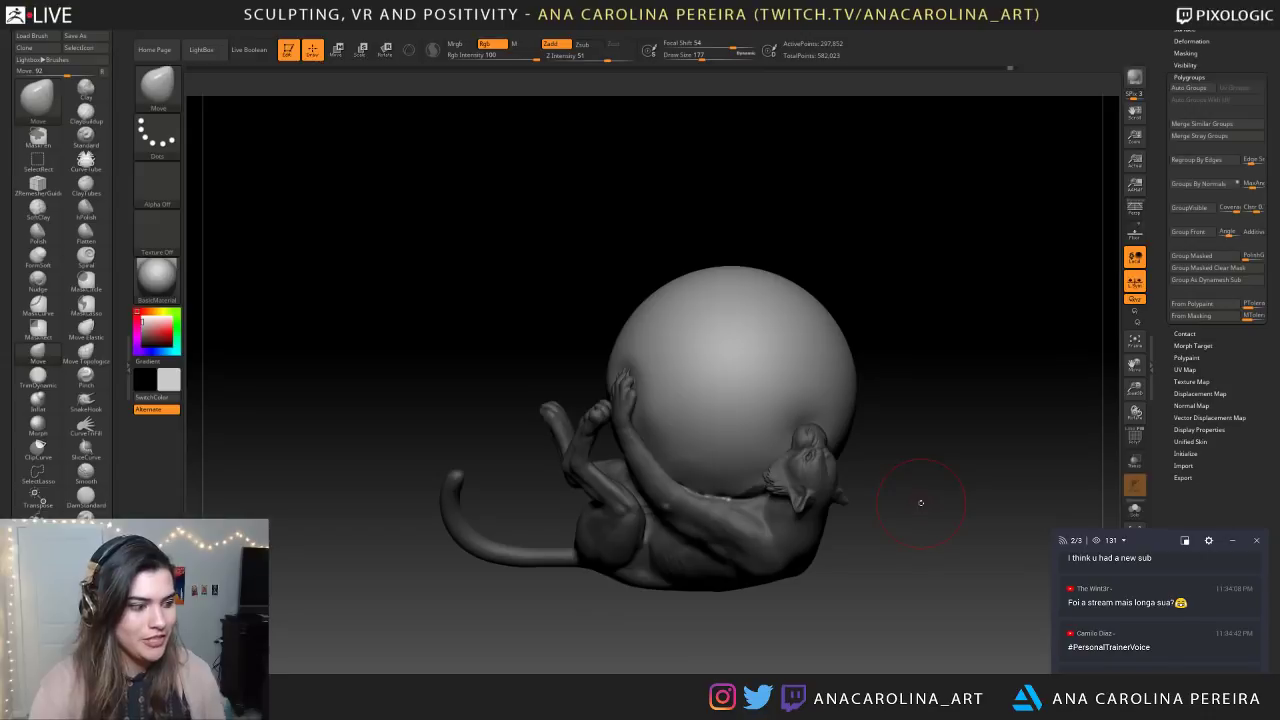
{"action": "left_click_drag", "start_coordinate": [731, 623], "coordinate": [937, 634]}
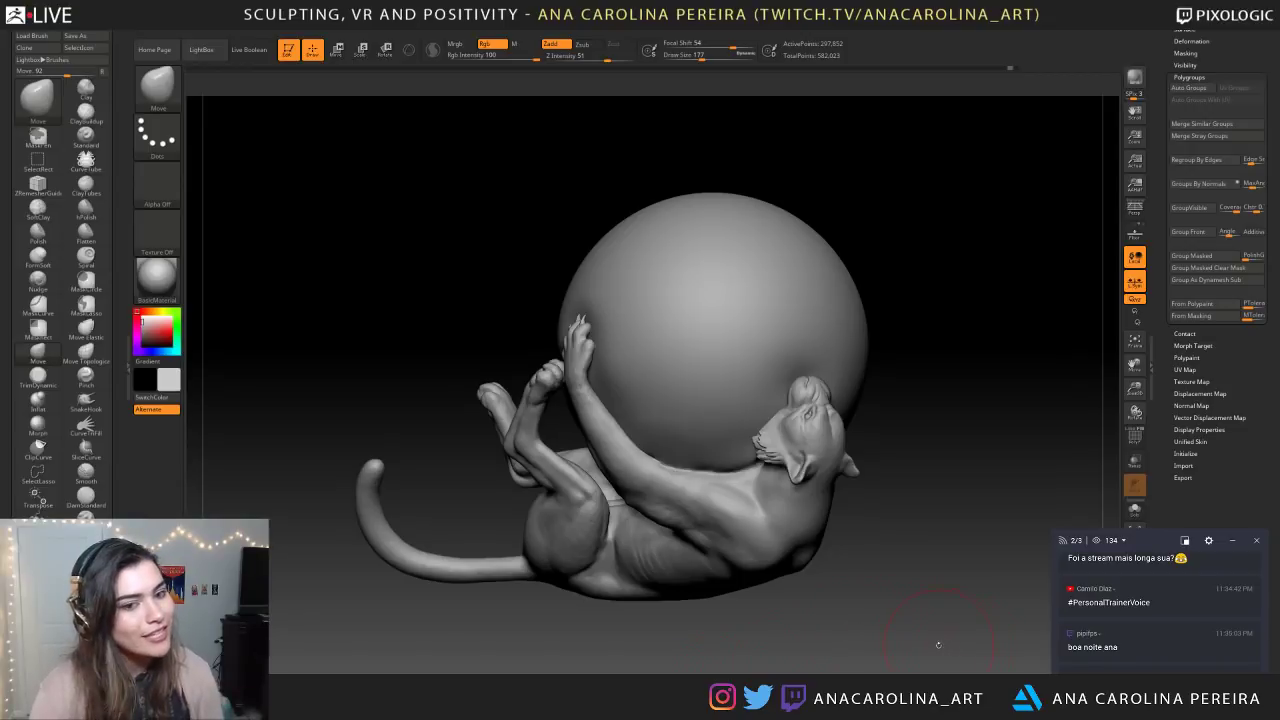
Set the Move brush's draw size to 62, Z intensity to 12 and Rgb intensity to 10
{"action": "mouse_move", "coordinate": [889, 619]}
{"action": "left_mouse_down"}
{"action": "mouse_move", "coordinate": [880, 537]}
{"action": "mouse_move", "coordinate": [903, 580]}
{"action": "mouse_move", "coordinate": [896, 618]}
{"action": "left_mouse_up"}
{"action": "key", "text": "space"}
{"action": "left_click", "coordinate": [883, 558]}
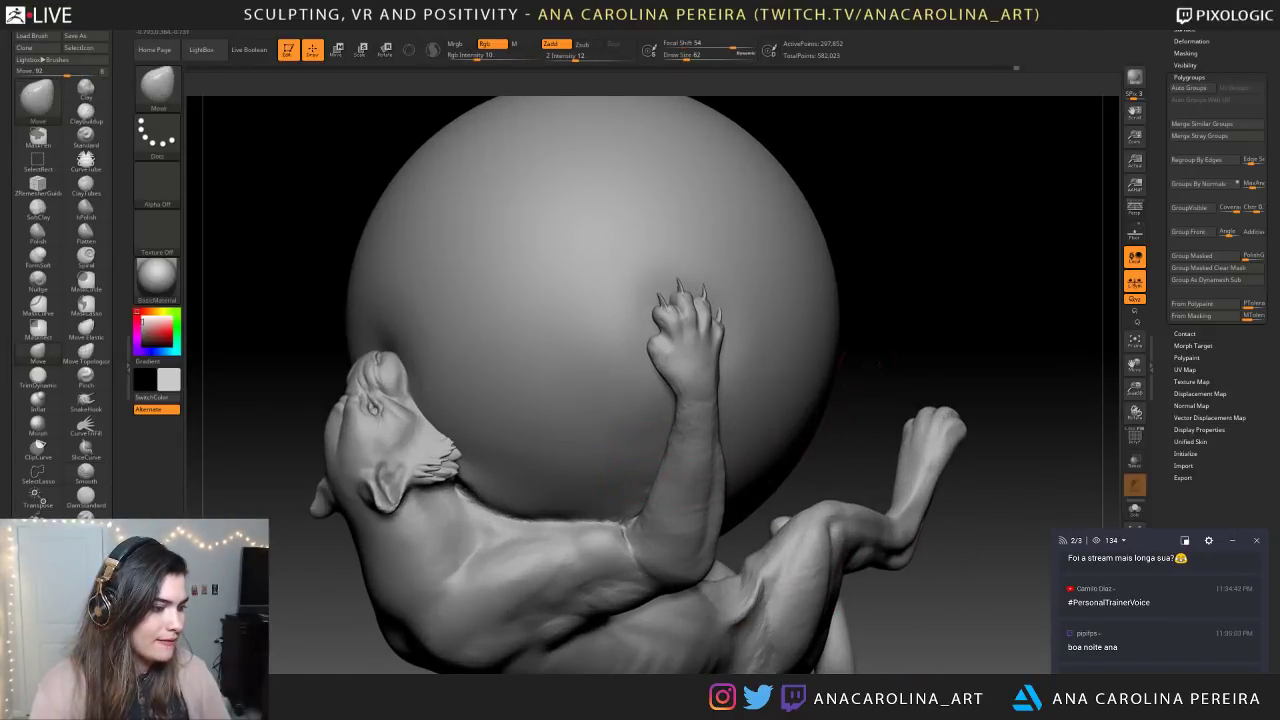
Examine the forearms, clawed paws and overall pose against the ball from several angles
{"action": "left_click_drag", "start_coordinate": [880, 363], "coordinate": [1000, 368]}
{"action": "left_click_drag", "start_coordinate": [830, 468], "coordinate": [708, 490]}
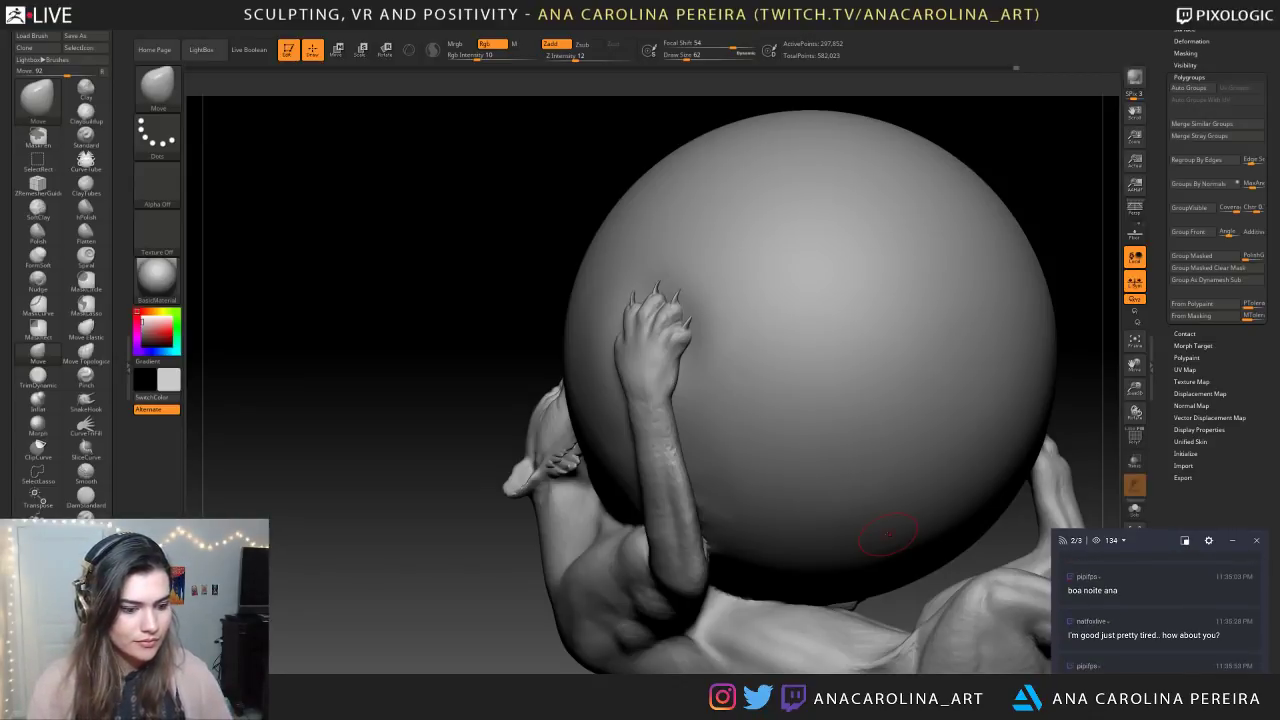
{"action": "left_click_drag", "start_coordinate": [417, 471], "coordinate": [400, 400], "text": "alt"}
{"action": "left_click_drag", "start_coordinate": [460, 560], "coordinate": [765, 575]}
{"action": "left_click_drag", "start_coordinate": [765, 575], "coordinate": [851, 564]}
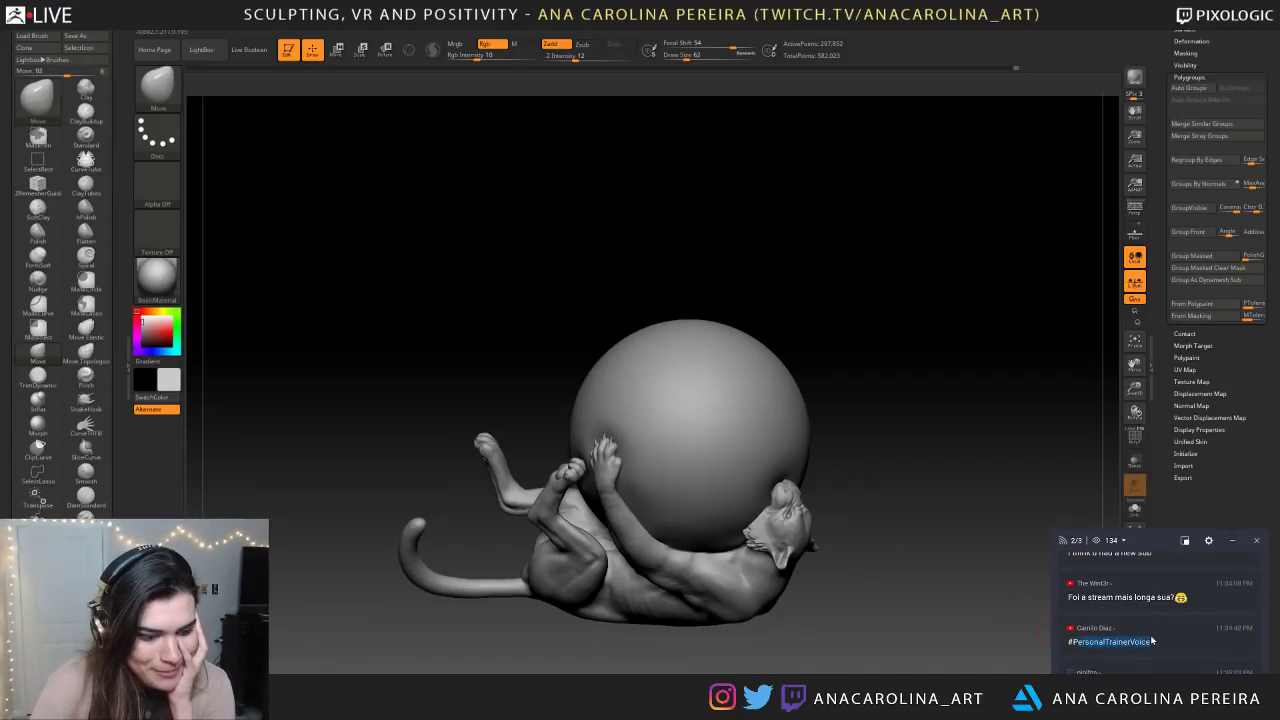
{"action": "scroll", "coordinate": [1113, 614], "scroll_direction": "up", "scroll_amount": 1}
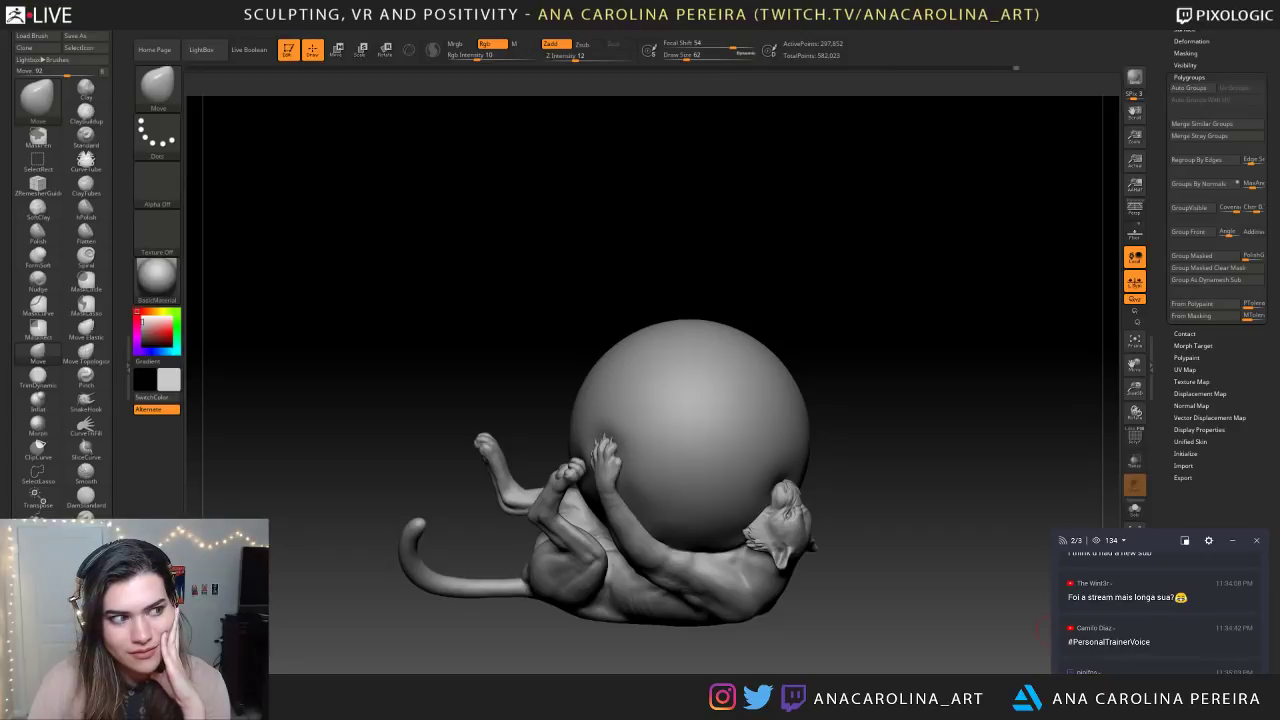
{"action": "scroll", "coordinate": [1129, 605], "scroll_direction": "down", "scroll_amount": 3}
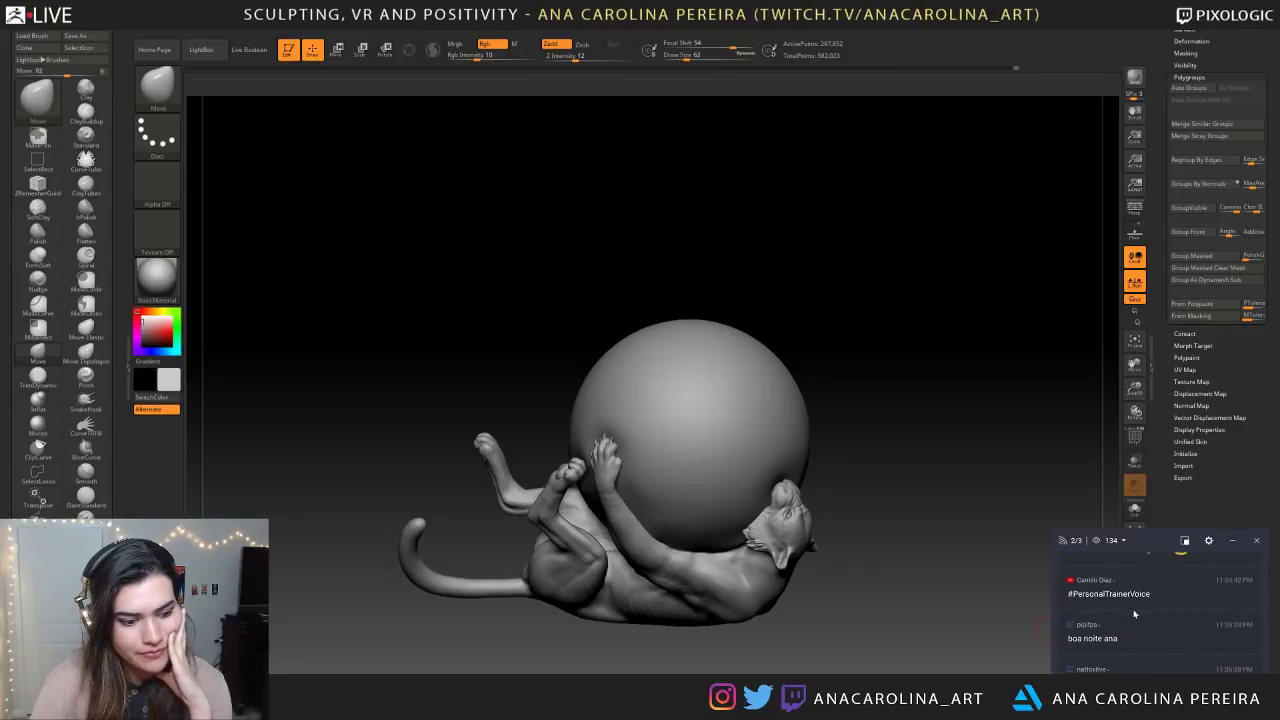
{"action": "scroll", "coordinate": [1143, 622], "scroll_direction": "down", "scroll_amount": 1}
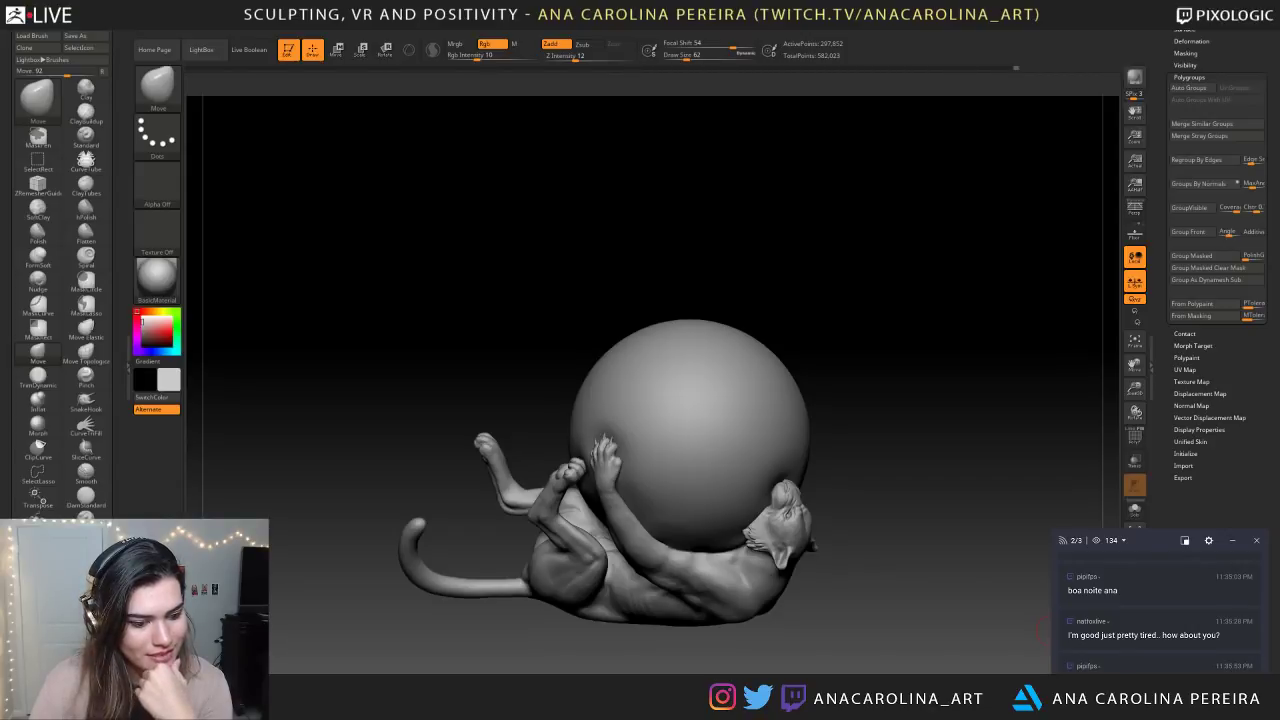
{"action": "left_click_drag", "start_coordinate": [525, 553], "coordinate": [504, 415], "text": "alt"}
{"action": "left_click_drag", "start_coordinate": [610, 600], "coordinate": [787, 400], "text": "alt"}
{"action": "left_click_drag", "start_coordinate": [851, 363], "coordinate": [888, 374]}
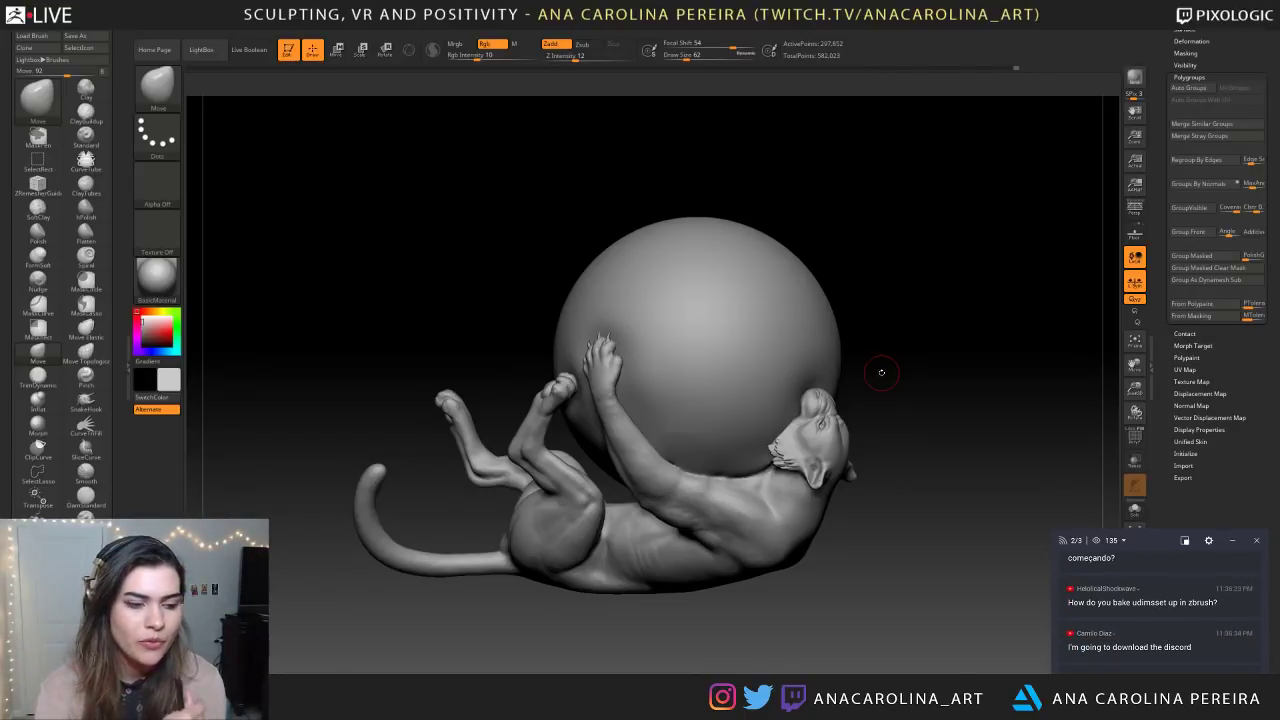
{"action": "left_click_drag", "start_coordinate": [924, 562], "coordinate": [886, 566]}
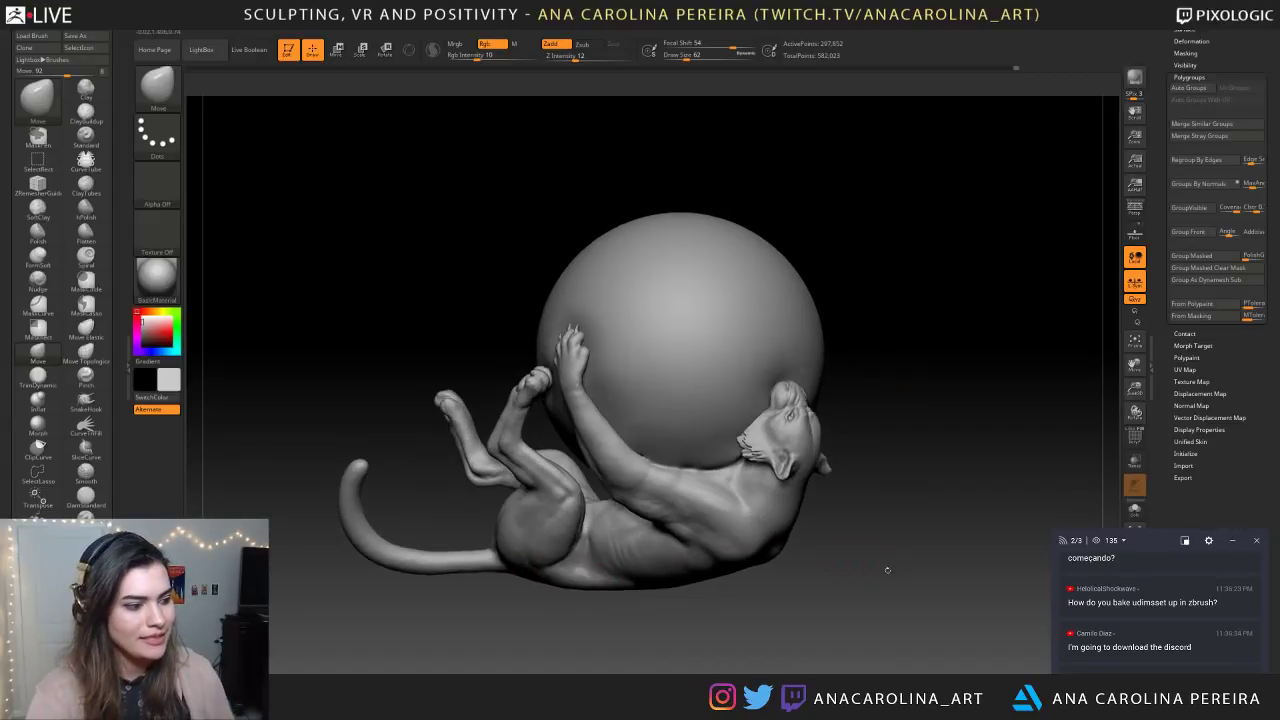
Carve the upper arm and shoulder edge along the ball with the DamStandard brush, turning on Sculptris Pro mode
{"action": "left_click_drag", "start_coordinate": [965, 570], "coordinate": [840, 533], "text": "alt"}
{"action": "key", "text": "b"}
{"action": "key", "text": "d"}
{"action": "key", "text": "s"}
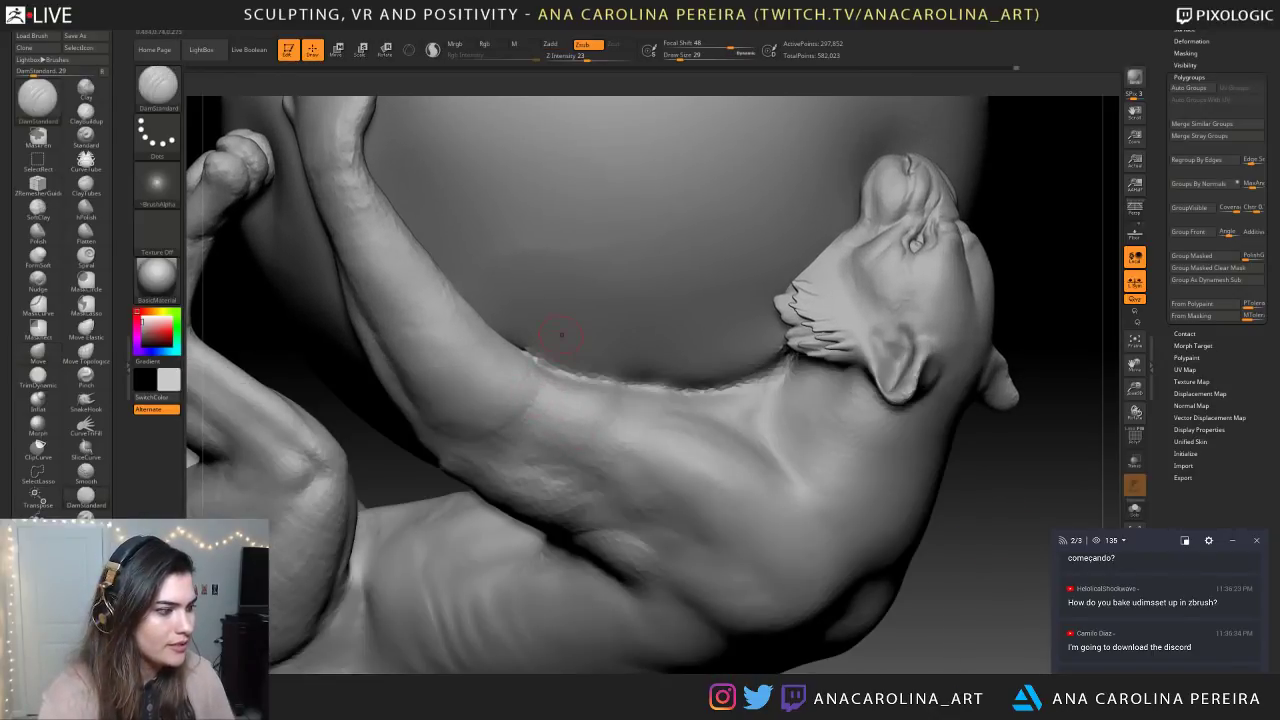
{"action": "left_click_drag", "start_coordinate": [536, 357], "coordinate": [602, 376]}
{"action": "key", "text": "ctrl+z"}
{"action": "left_click", "coordinate": [433, 50]}
{"action": "mouse_move", "coordinate": [512, 352]}
{"action": "left_mouse_down"}
{"action": "mouse_move", "coordinate": [598, 396]}
{"action": "mouse_move", "coordinate": [616, 384]}
{"action": "mouse_move", "coordinate": [685, 390]}
{"action": "mouse_move", "coordinate": [608, 380]}
{"action": "mouse_move", "coordinate": [722, 397]}
{"action": "left_mouse_up"}
Set the DamStandard draw size to 46, extend the crease along the ball toward the neck and smooth the seam
{"action": "left_click_drag", "start_coordinate": [1012, 540], "coordinate": [1050, 541]}
{"action": "key", "text": "space"}
{"action": "left_click_drag", "start_coordinate": [925, 506], "coordinate": [931, 506]}
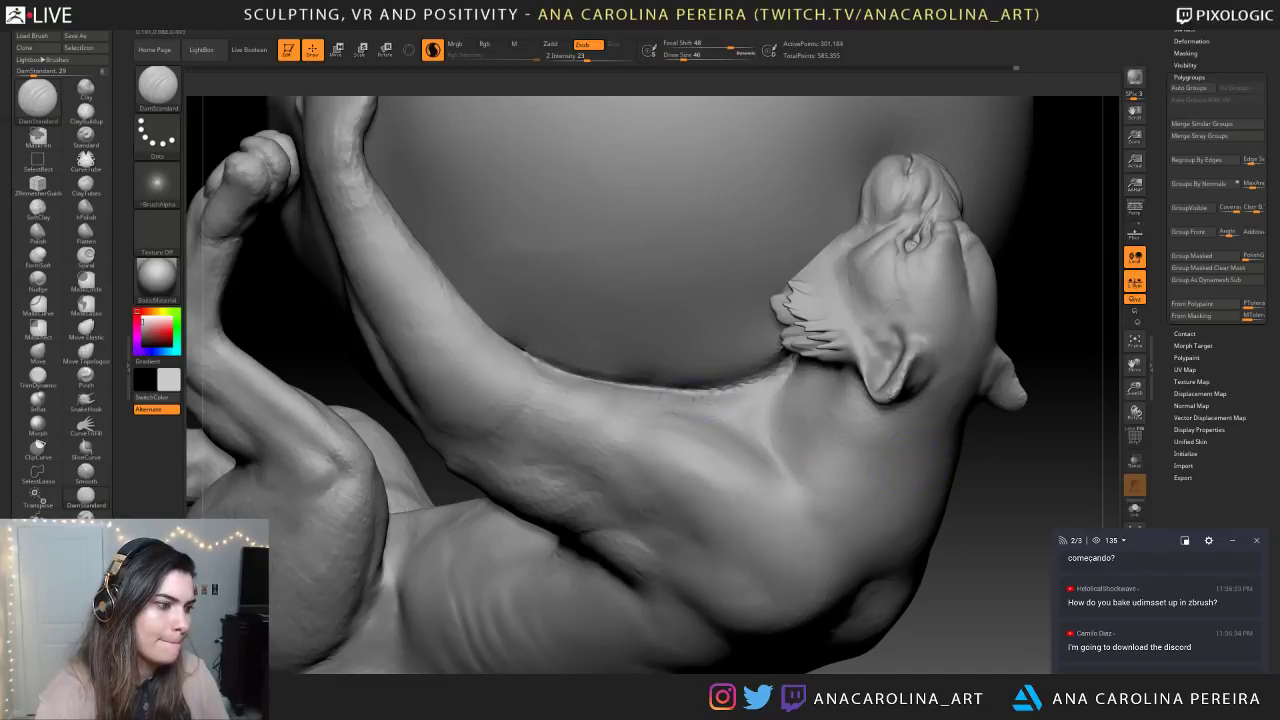
{"action": "mouse_move", "coordinate": [700, 388]}
{"action": "left_mouse_down"}
{"action": "mouse_move", "coordinate": [770, 404]}
{"action": "mouse_move", "coordinate": [740, 372]}
{"action": "mouse_move", "coordinate": [768, 376]}
{"action": "mouse_move", "coordinate": [772, 394]}
{"action": "left_mouse_up"}
{"action": "left_click_drag", "start_coordinate": [981, 475], "coordinate": [1022, 404], "text": "alt"}
{"action": "left_click_drag", "start_coordinate": [1022, 404], "coordinate": [1022, 460], "text": "alt"}
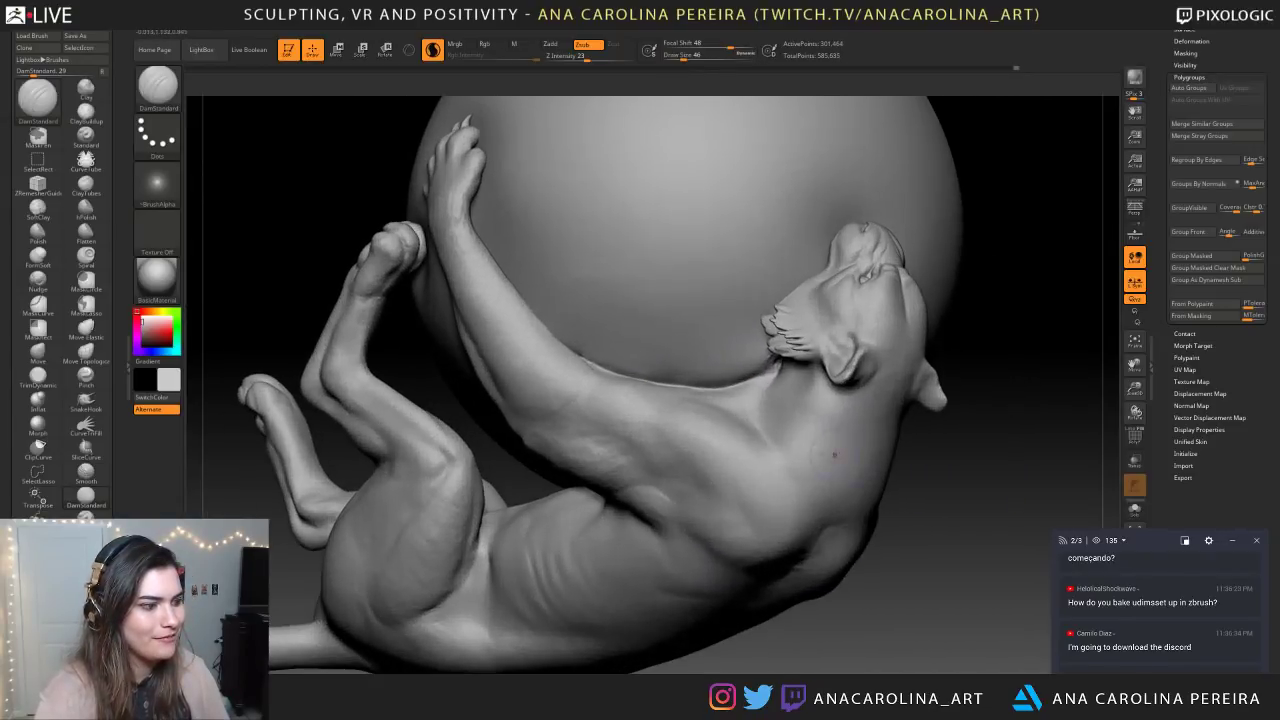
{"action": "left_click_drag", "start_coordinate": [612, 347], "coordinate": [672, 374], "text": "shift"}
{"action": "left_click_drag", "start_coordinate": [988, 470], "coordinate": [1046, 474]}
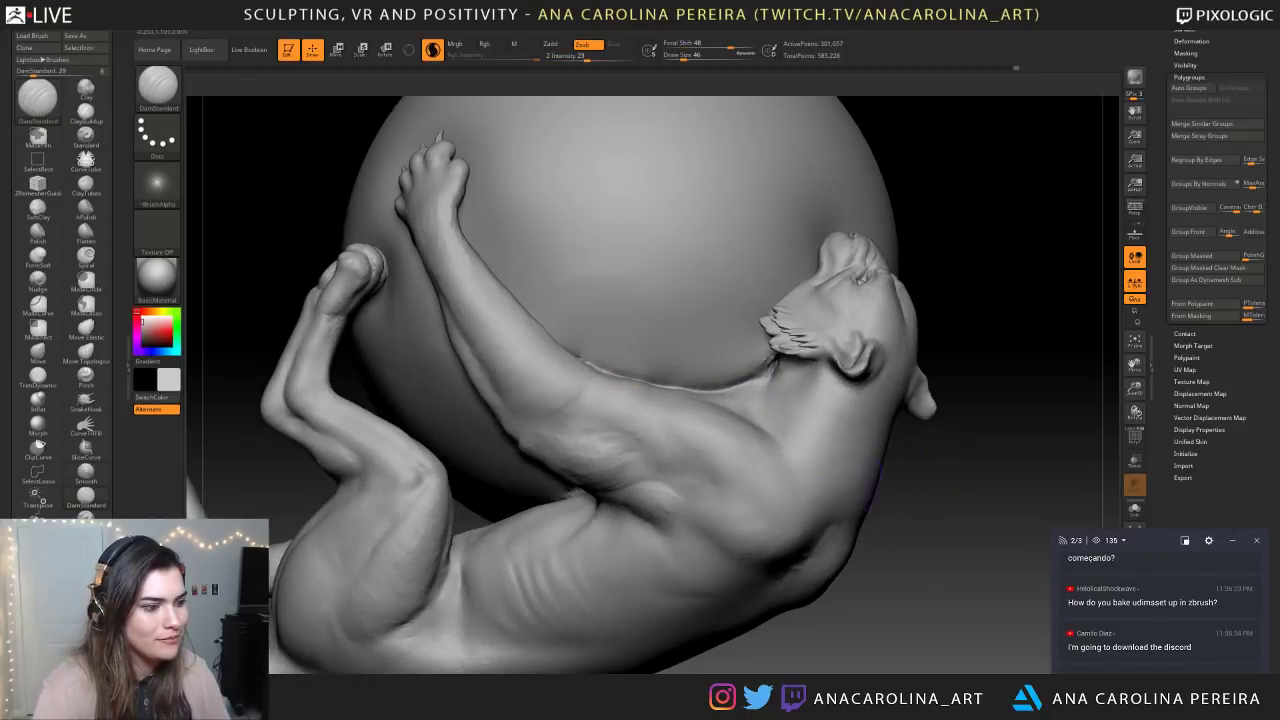
Carve the crease between the cat's upper arm, shoulder and the ball with short DamStandard strokes
{"action": "left_click_drag", "start_coordinate": [771, 380], "coordinate": [760, 372]}
{"action": "left_click_drag", "start_coordinate": [960, 470], "coordinate": [1055, 432]}
{"action": "left_click_drag", "start_coordinate": [706, 434], "coordinate": [699, 456]}
{"action": "left_click_drag", "start_coordinate": [877, 511], "coordinate": [800, 520]}
{"action": "left_click_drag", "start_coordinate": [694, 466], "coordinate": [656, 482]}
{"action": "mouse_move", "coordinate": [850, 605]}
{"action": "left_mouse_down"}
{"action": "mouse_move", "coordinate": [1045, 586]}
{"action": "mouse_move", "coordinate": [1050, 597]}
{"action": "left_mouse_up"}
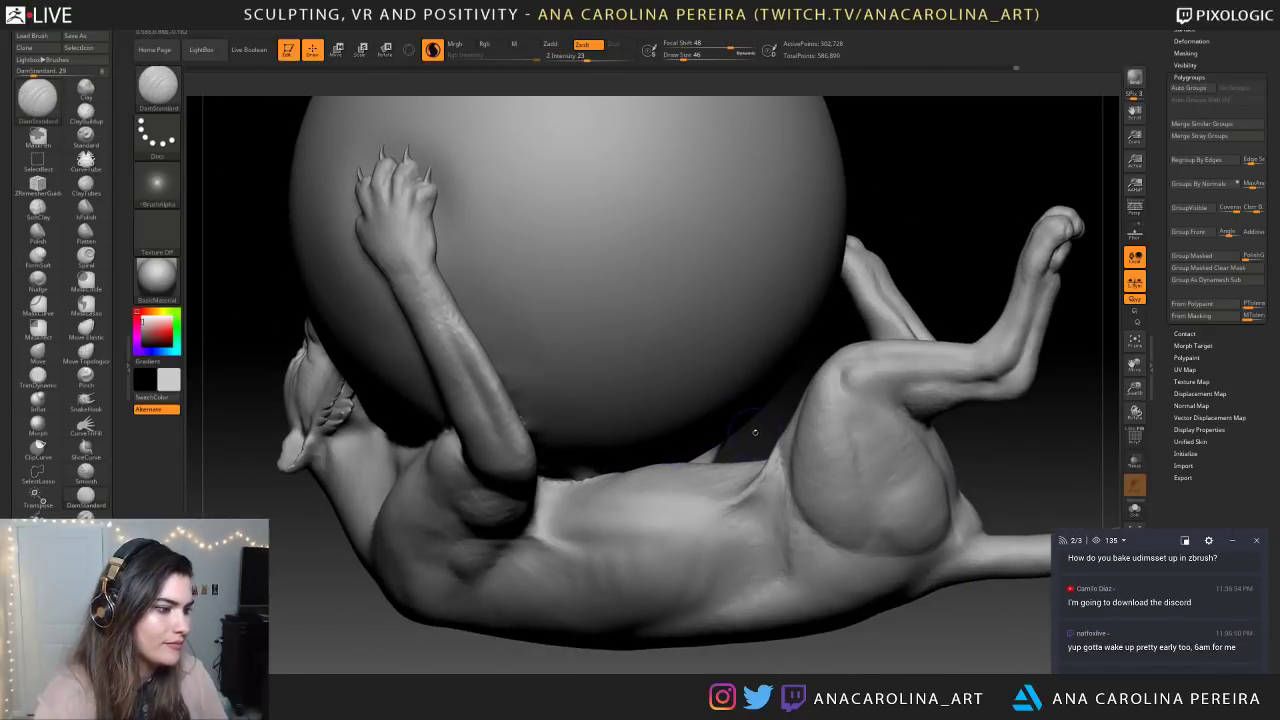
Refine the chest edge on the cat's other side, smooth the neck-to-shoulder seam along the ball, and undo the last stroke
{"action": "left_click_drag", "start_coordinate": [755, 433], "coordinate": [767, 412]}
{"action": "mouse_move", "coordinate": [568, 477]}
{"action": "left_mouse_down"}
{"action": "mouse_move", "coordinate": [566, 466]}
{"action": "mouse_move", "coordinate": [634, 454]}
{"action": "left_mouse_up"}
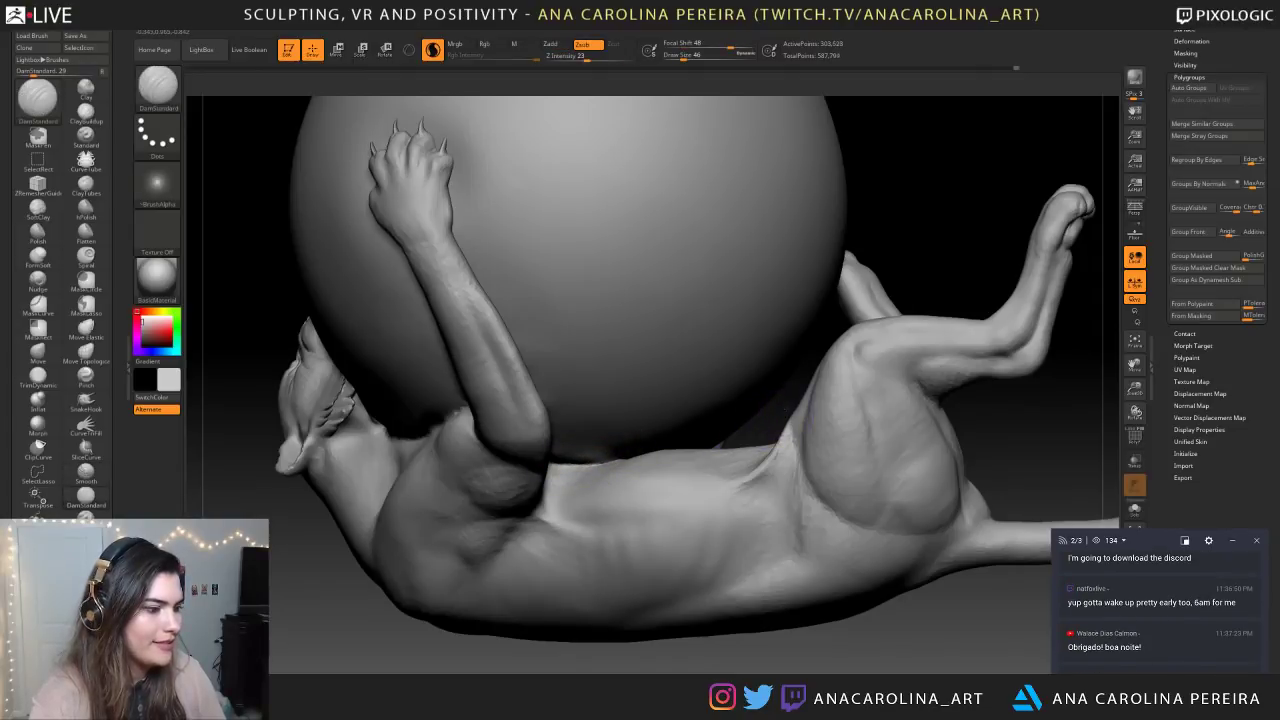
{"action": "mouse_move", "coordinate": [797, 410]}
{"action": "left_mouse_down"}
{"action": "mouse_move", "coordinate": [886, 395]}
{"action": "mouse_move", "coordinate": [906, 406]}
{"action": "left_mouse_up"}
{"action": "mouse_move", "coordinate": [993, 259]}
{"action": "left_mouse_down"}
{"action": "mouse_move", "coordinate": [930, 262]}
{"action": "mouse_move", "coordinate": [1095, 290]}
{"action": "left_mouse_up"}
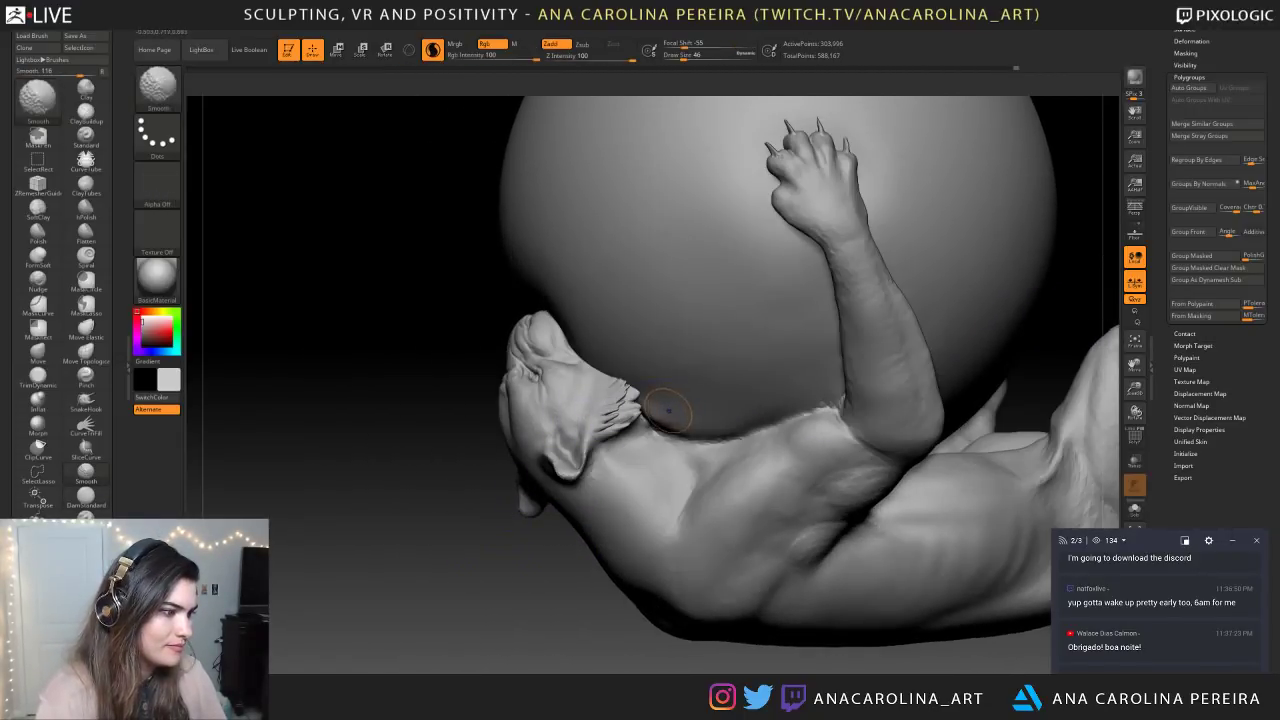
{"action": "mouse_move", "coordinate": [652, 424]}
{"action": "left_mouse_down"}
{"action": "mouse_move", "coordinate": [724, 440]}
{"action": "mouse_move", "coordinate": [826, 411]}
{"action": "mouse_move", "coordinate": [842, 426]}
{"action": "left_mouse_up"}
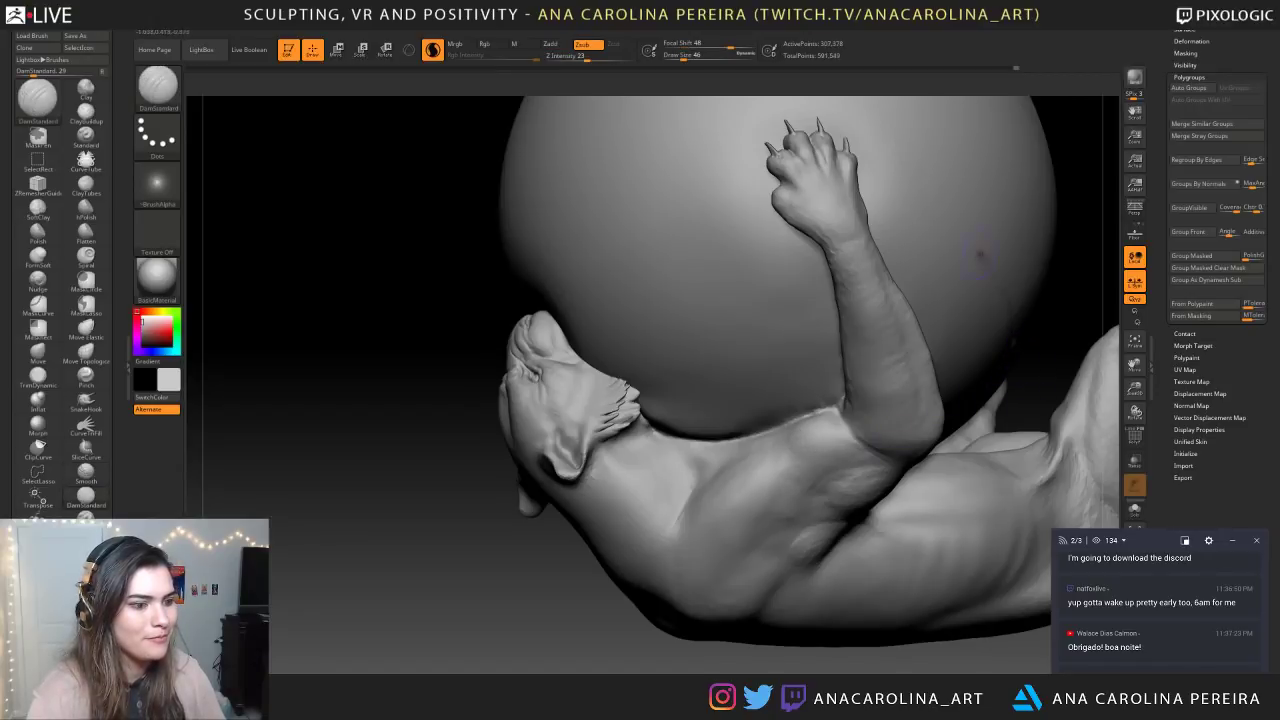
{"action": "key", "text": "ctrl+z"}
Examine the whole cat and ball composition from both sides, close up and from a distance
{"action": "mouse_move", "coordinate": [1074, 194]}
{"action": "left_mouse_down", "text": "alt"}
{"action": "mouse_move", "coordinate": [1085, 160]}
{"action": "mouse_move", "coordinate": [825, 165]}
{"action": "mouse_move", "coordinate": [922, 141]}
{"action": "mouse_move", "coordinate": [905, 145]}
{"action": "mouse_move", "coordinate": [908, 134]}
{"action": "mouse_move", "coordinate": [994, 149]}
{"action": "left_mouse_up", "text": "alt"}
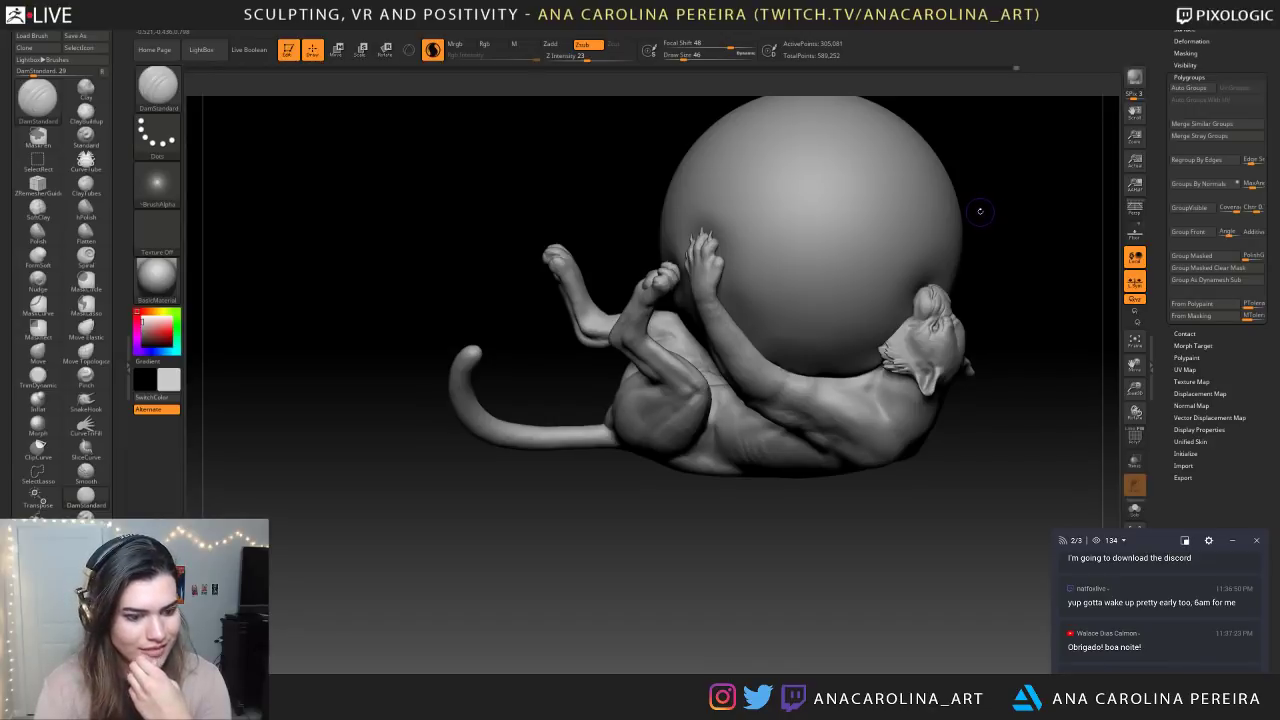
{"action": "scroll", "coordinate": [1183, 617], "scroll_direction": "up", "scroll_amount": 2}
{"action": "scroll", "coordinate": [1183, 617], "scroll_direction": "up", "scroll_amount": 3}
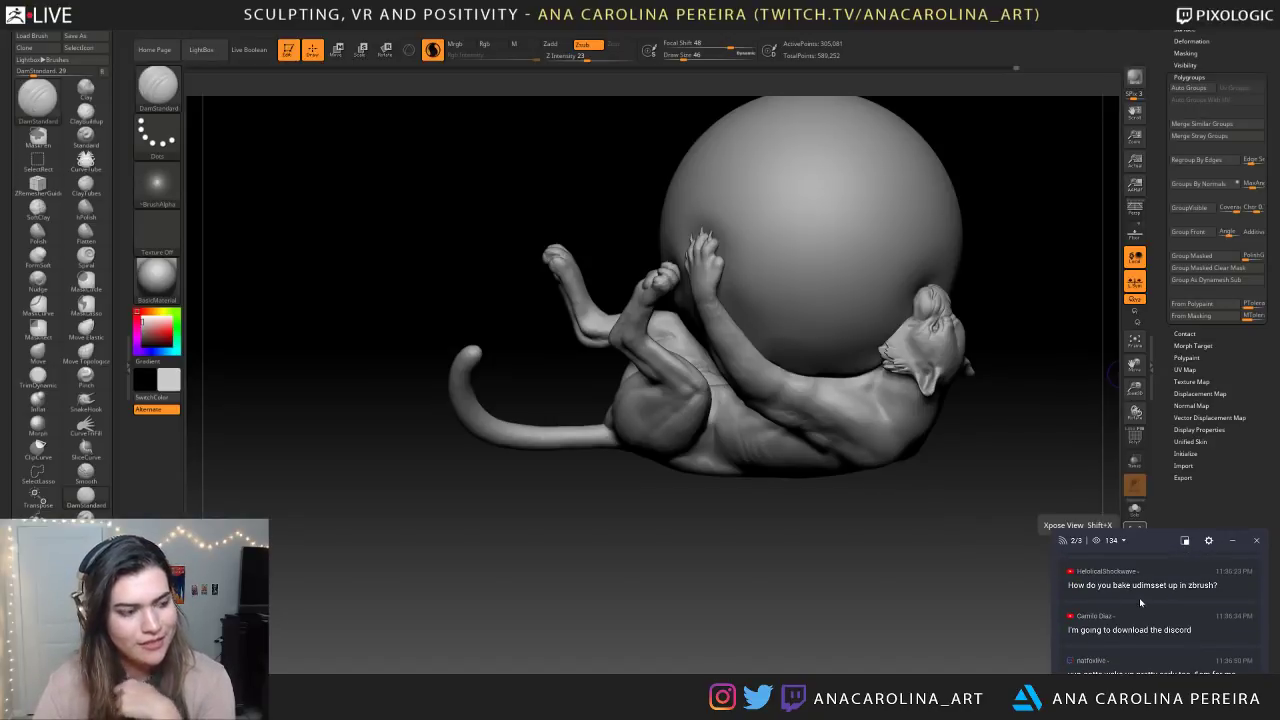
{"action": "left_click_drag", "start_coordinate": [440, 575], "coordinate": [690, 590]}
{"action": "mouse_move", "coordinate": [583, 600]}
{"action": "left_mouse_down"}
{"action": "mouse_move", "coordinate": [708, 614]}
{"action": "mouse_move", "coordinate": [649, 546]}
{"action": "mouse_move", "coordinate": [680, 632]}
{"action": "mouse_move", "coordinate": [732, 645]}
{"action": "left_mouse_up"}
{"action": "left_click_drag", "start_coordinate": [850, 400], "coordinate": [892, 396]}
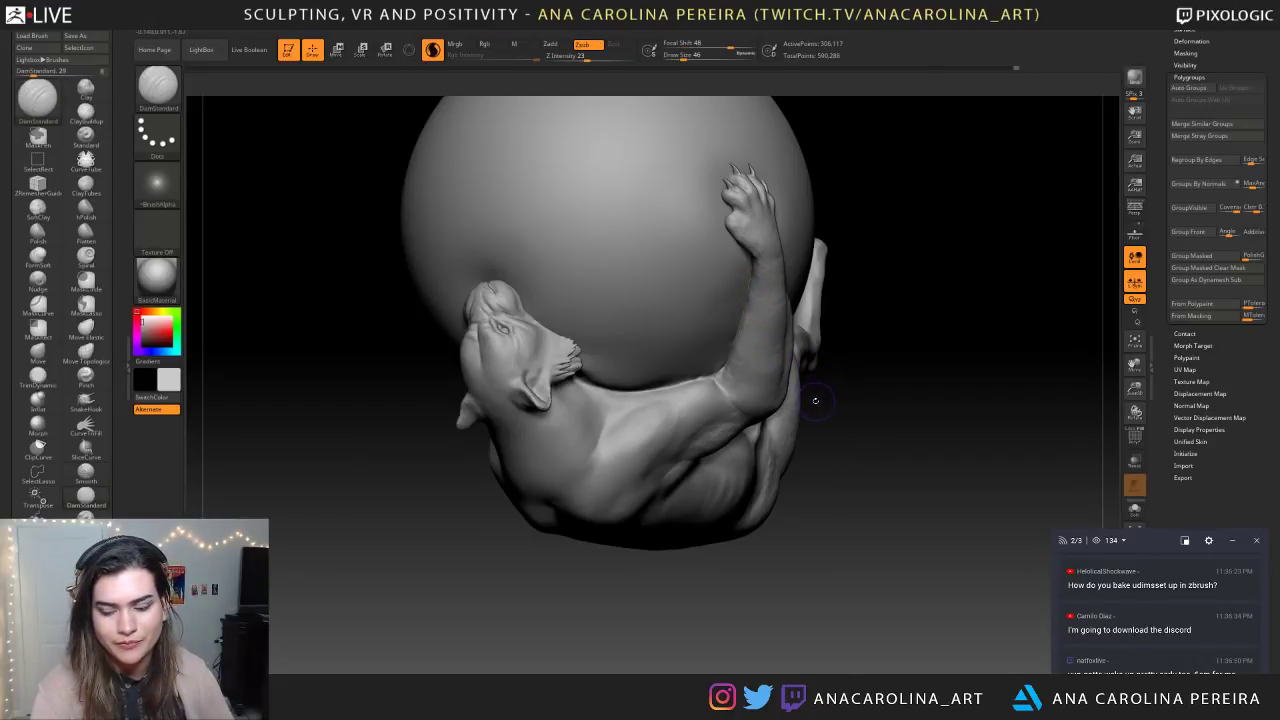
{"action": "key", "text": "shift"}
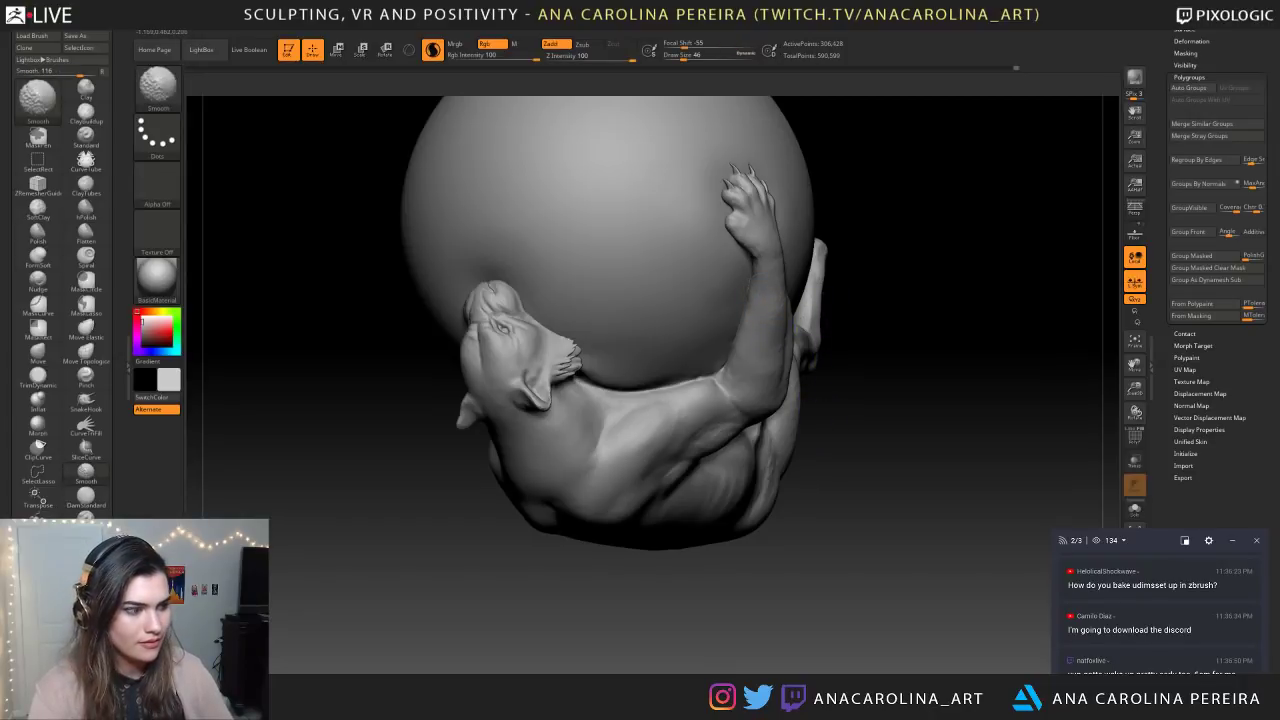
{"action": "mouse_move", "coordinate": [740, 620]}
{"action": "left_mouse_down", "text": "alt"}
{"action": "mouse_move", "coordinate": [720, 480]}
{"action": "mouse_move", "coordinate": [882, 486]}
{"action": "mouse_move", "coordinate": [837, 403]}
{"action": "mouse_move", "coordinate": [846, 511]}
{"action": "mouse_move", "coordinate": [850, 447]}
{"action": "mouse_move", "coordinate": [866, 516]}
{"action": "mouse_move", "coordinate": [875, 499]}
{"action": "mouse_move", "coordinate": [920, 507]}
{"action": "mouse_move", "coordinate": [936, 452]}
{"action": "mouse_move", "coordinate": [920, 526]}
{"action": "mouse_move", "coordinate": [866, 466]}
{"action": "mouse_move", "coordinate": [1248, 465]}
{"action": "mouse_move", "coordinate": [970, 465]}
{"action": "mouse_move", "coordinate": [950, 560]}
{"action": "mouse_move", "coordinate": [845, 570]}
{"action": "left_mouse_up", "text": "alt"}
{"action": "key", "text": "s"}
{"action": "key", "text": "shift"}
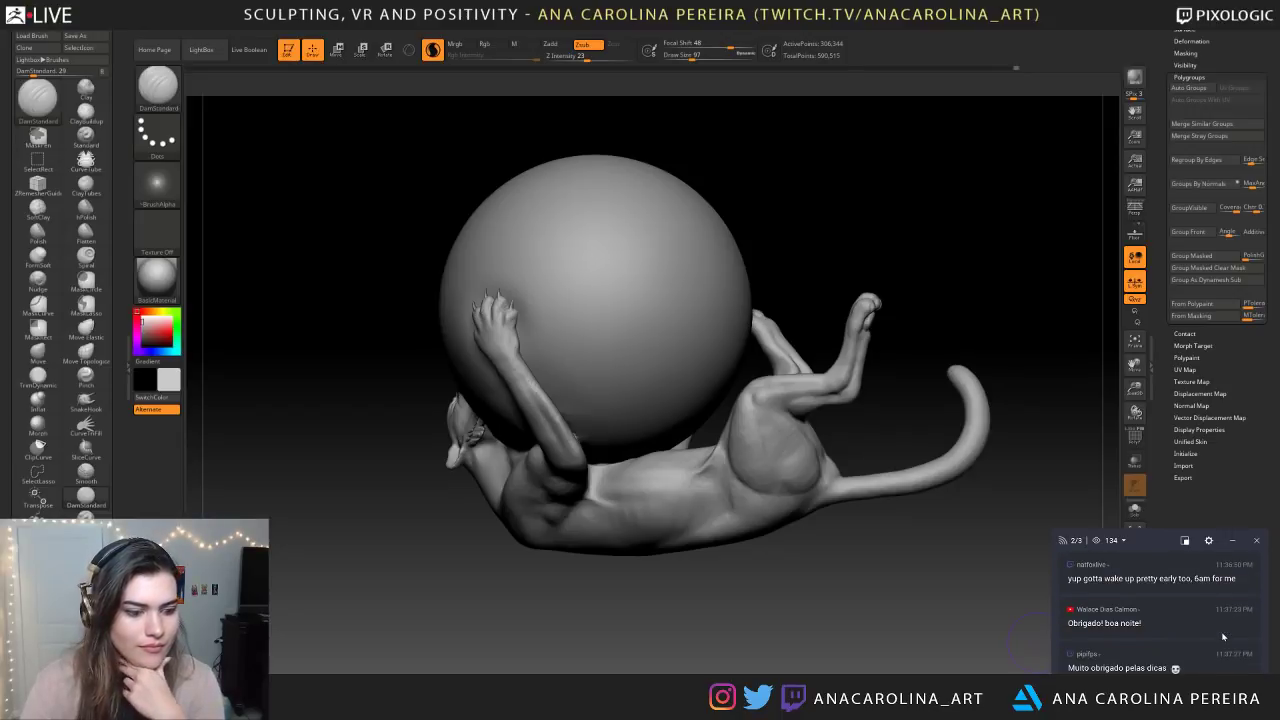
{"action": "left_click_drag", "start_coordinate": [893, 577], "coordinate": [738, 613]}
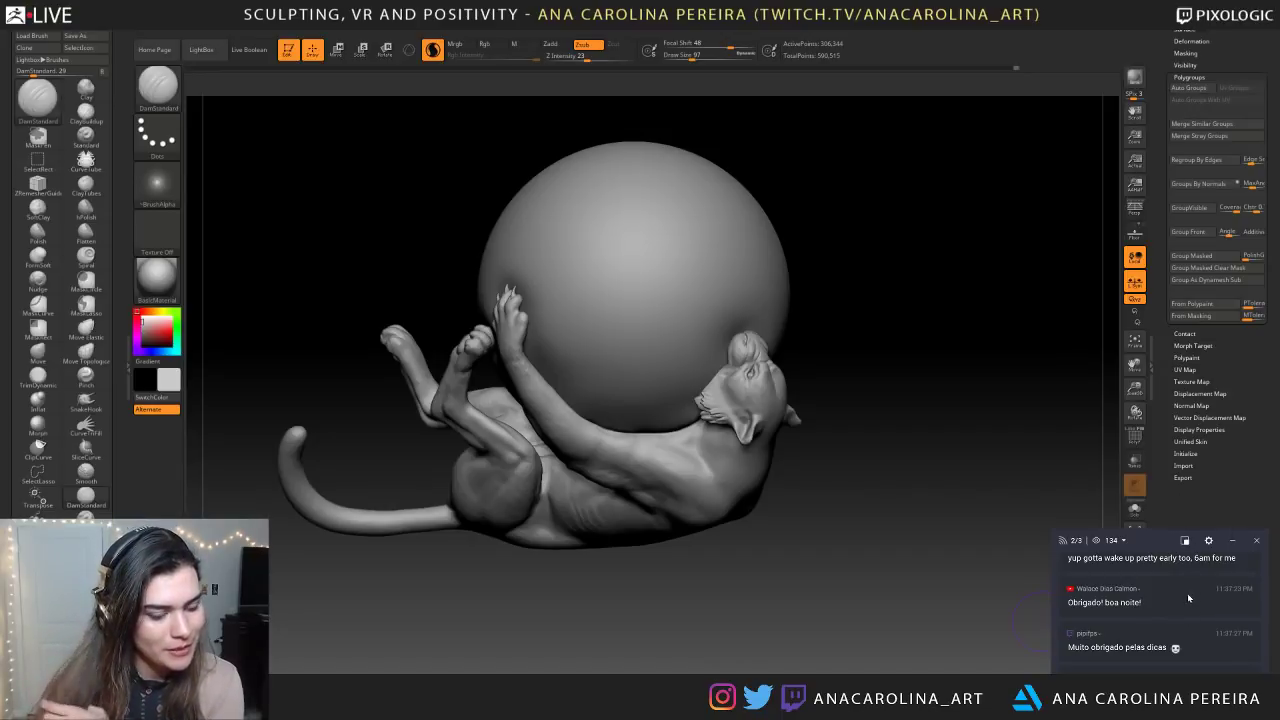
{"action": "scroll", "coordinate": [1152, 648], "scroll_direction": "down", "scroll_amount": 1}
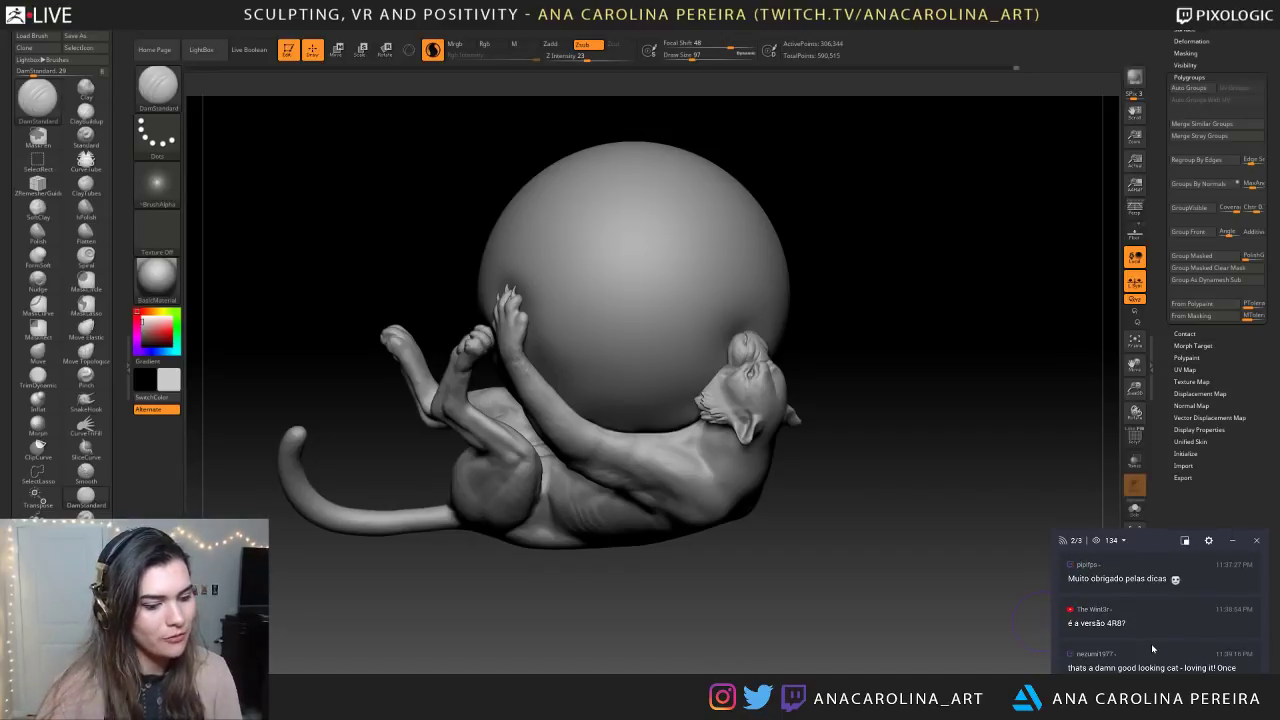
{"action": "left_click_drag", "start_coordinate": [732, 626], "coordinate": [857, 514], "text": "alt"}
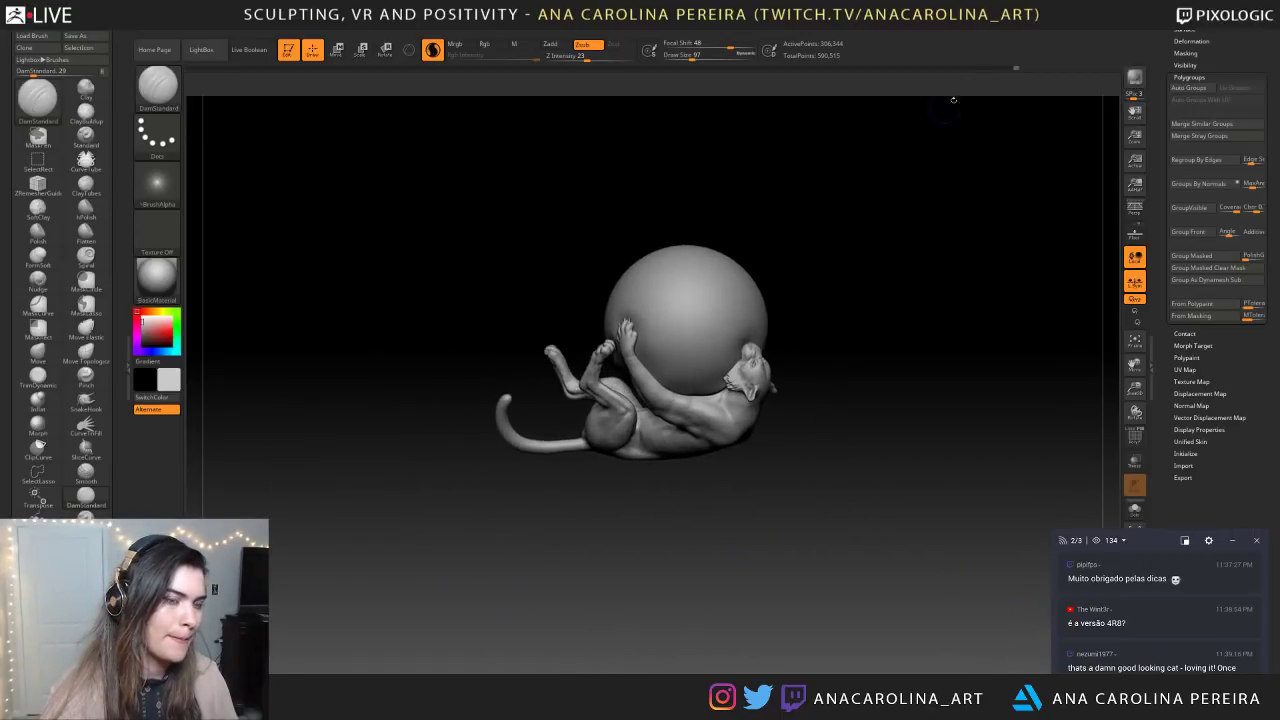
{"action": "mouse_move", "coordinate": [914, 318]}
{"action": "left_mouse_down", "text": "alt"}
{"action": "mouse_move", "coordinate": [950, 455]}
{"action": "mouse_move", "coordinate": [991, 477]}
{"action": "mouse_move", "coordinate": [1000, 510]}
{"action": "mouse_move", "coordinate": [1049, 509]}
{"action": "mouse_move", "coordinate": [949, 440]}
{"action": "mouse_move", "coordinate": [940, 466]}
{"action": "left_mouse_up", "text": "alt"}
Hide part of the ball to expose its interior and turn on double-sided display of the mesh
{"action": "mouse_move", "coordinate": [811, 306]}
{"action": "left_mouse_down", "text": "ctrl+shift"}
{"action": "mouse_move", "coordinate": [609, 446]}
{"action": "mouse_move", "coordinate": [436, 540]}
{"action": "mouse_move", "coordinate": [560, 645]}
{"action": "mouse_move", "coordinate": [588, 623]}
{"action": "mouse_move", "coordinate": [648, 657]}
{"action": "mouse_move", "coordinate": [807, 612]}
{"action": "left_mouse_up", "text": "ctrl+shift"}
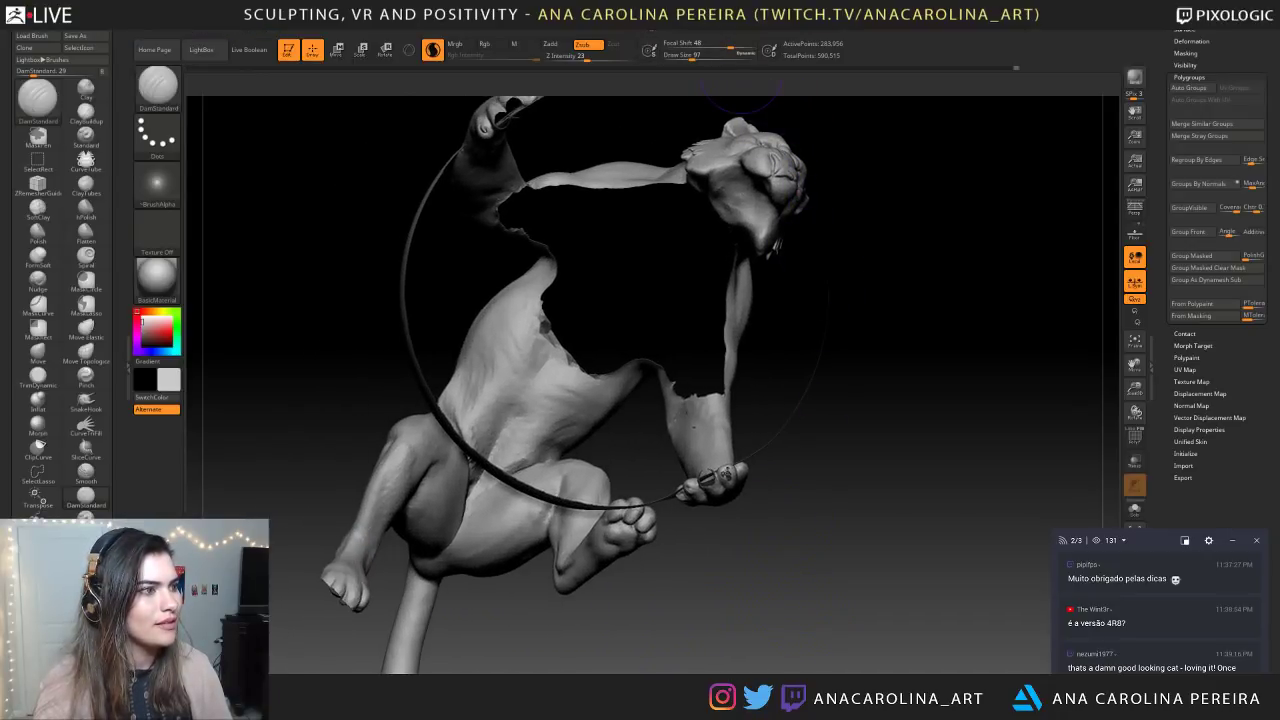
{"action": "left_click", "coordinate": [652, 26]}
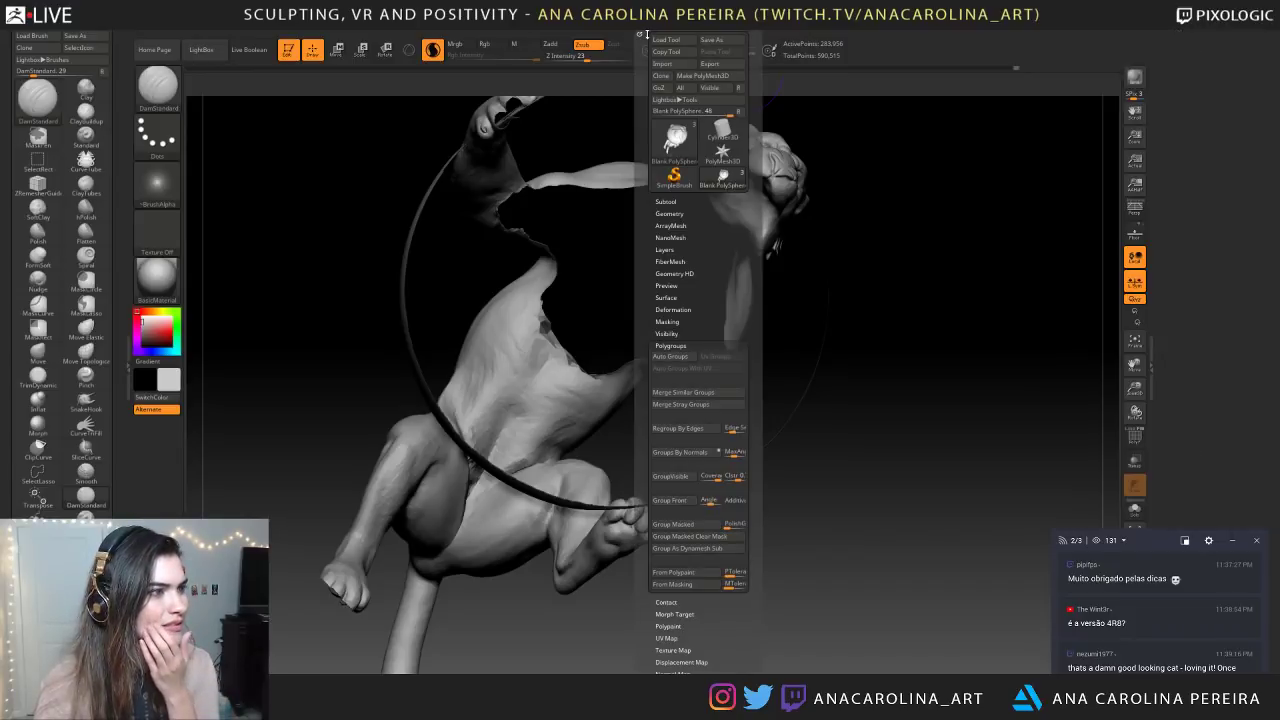
{"action": "left_click", "coordinate": [666, 333]}
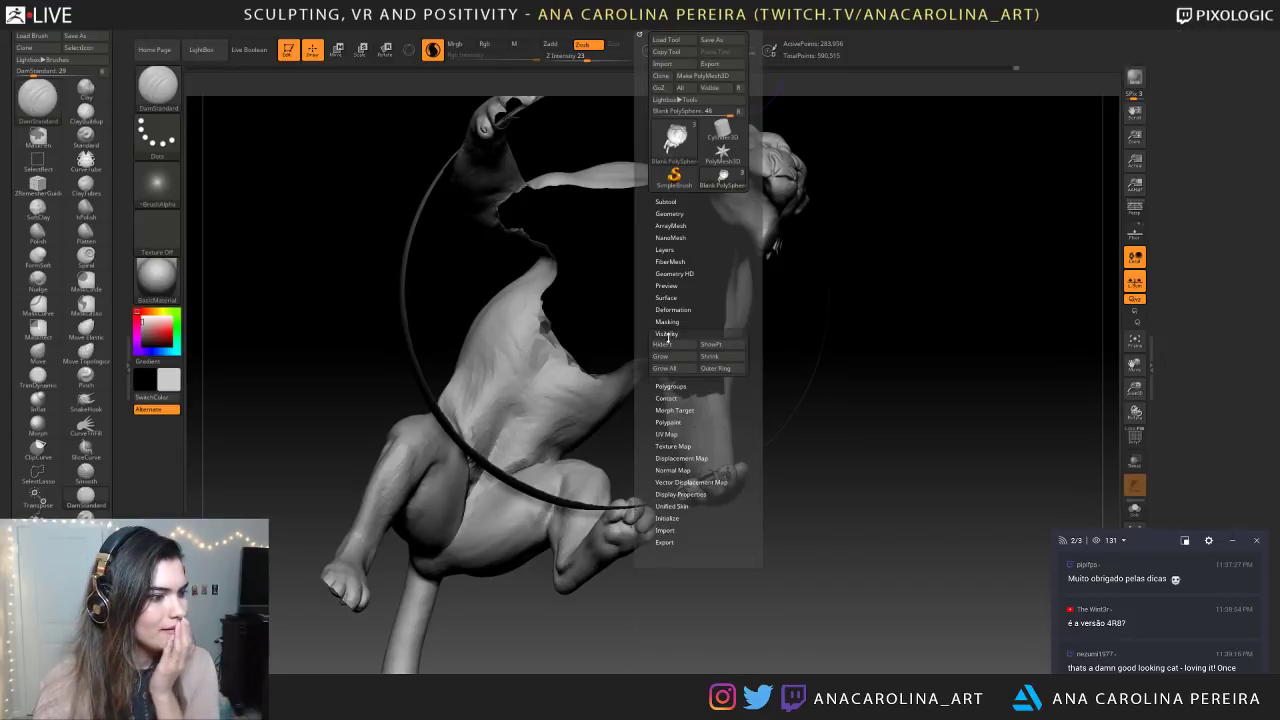
{"action": "left_click", "coordinate": [680, 494]}
{"action": "left_click", "coordinate": [664, 487]}
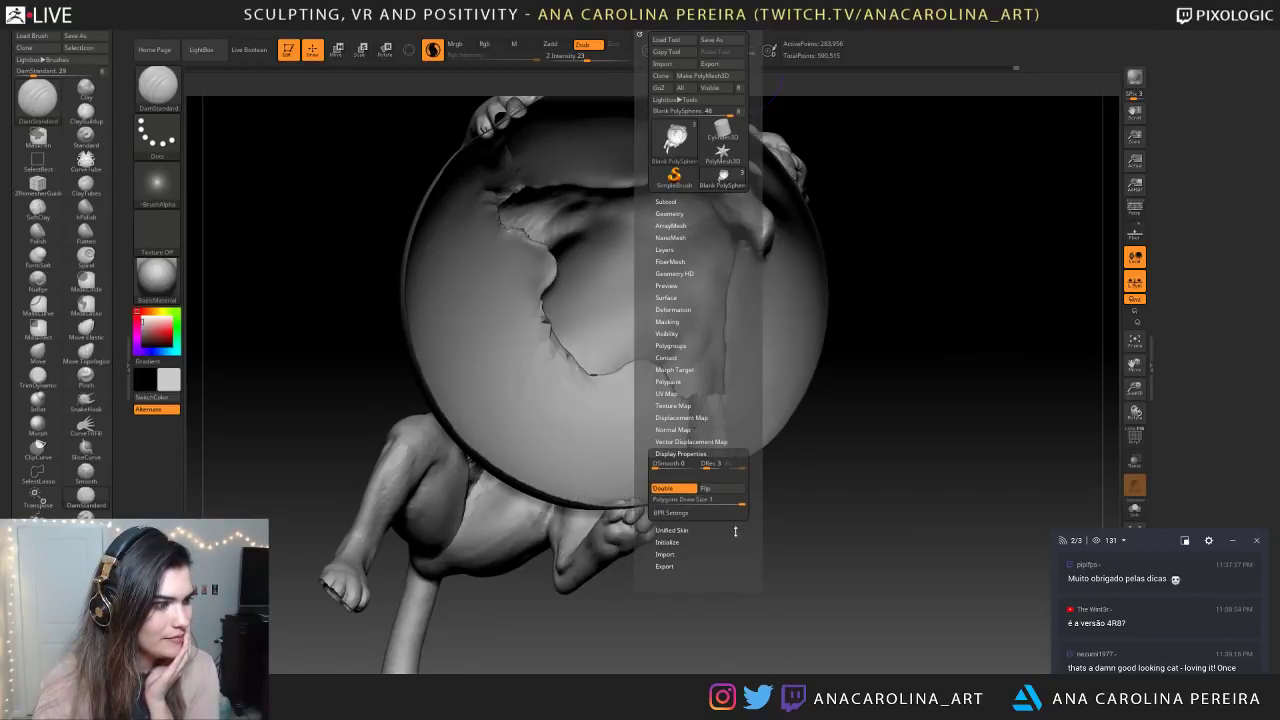
Set the draw size to 44, choose the Pinch brush and turn off Sculptris Pro mode
{"action": "left_click_drag", "start_coordinate": [800, 560], "coordinate": [845, 580]}
{"action": "left_click_drag", "start_coordinate": [926, 495], "coordinate": [945, 552]}
{"action": "key", "text": "space"}
{"action": "left_click", "coordinate": [949, 482]}
{"action": "left_click_drag", "start_coordinate": [955, 430], "coordinate": [944, 468], "text": "alt"}
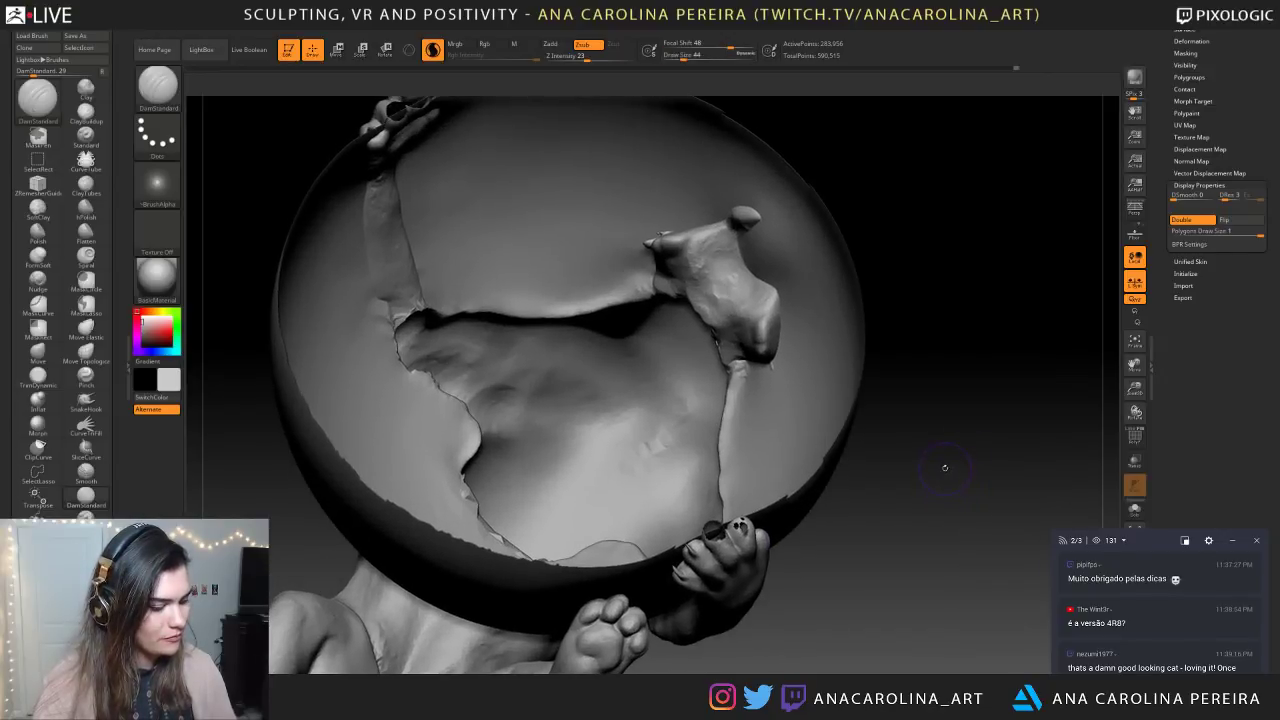
{"action": "key", "text": "b"}
{"action": "key", "text": "p"}
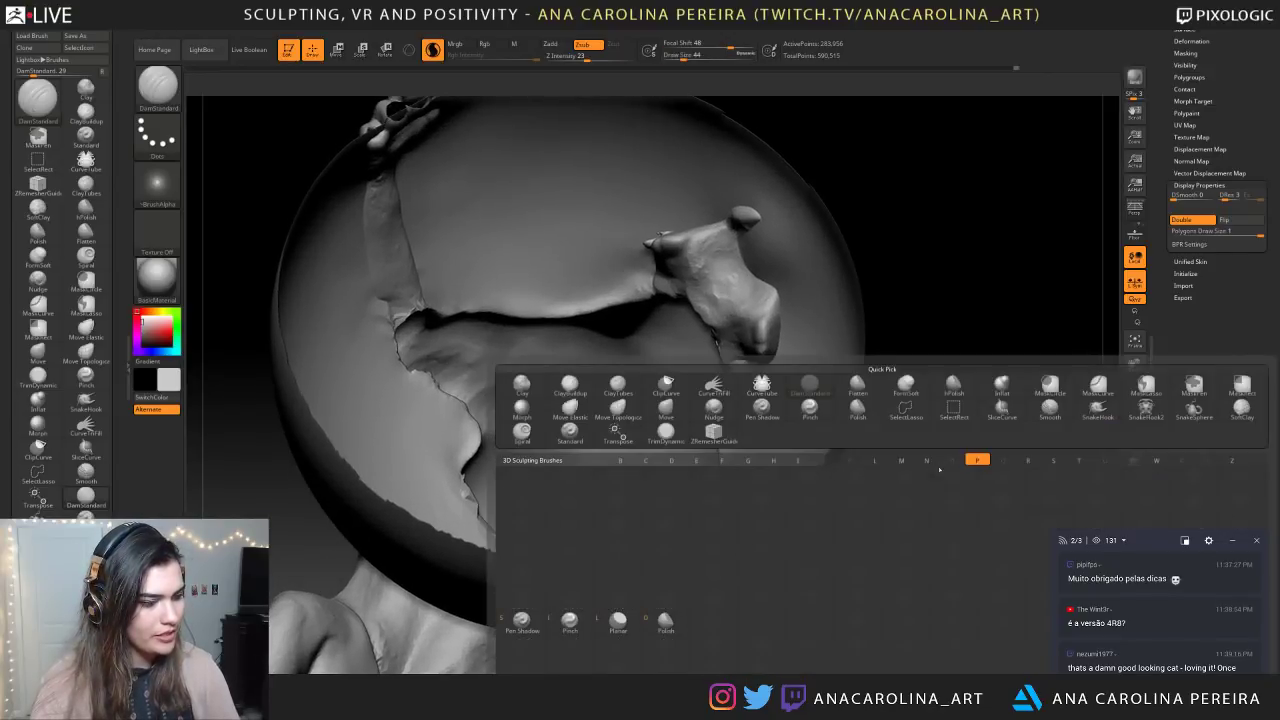
{"action": "left_click", "coordinate": [571, 622]}
{"action": "left_click_drag", "start_coordinate": [908, 494], "coordinate": [843, 458]}
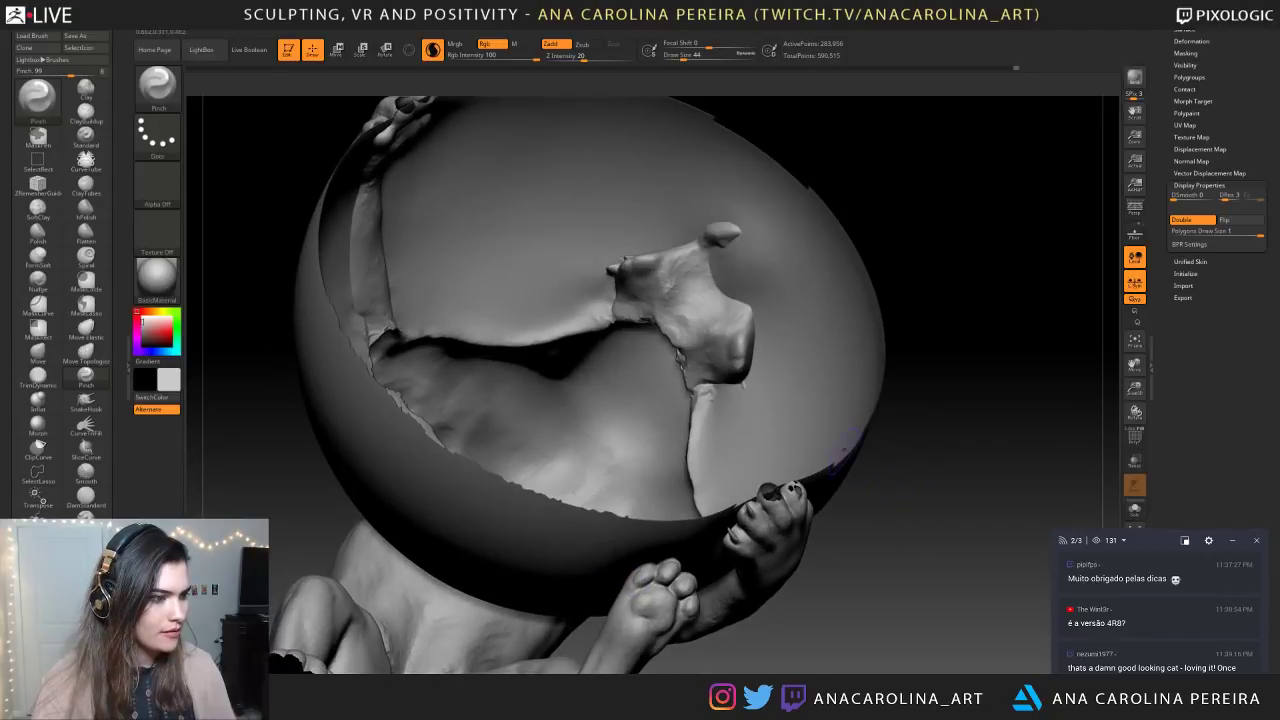
{"action": "key", "text": "backslash"}
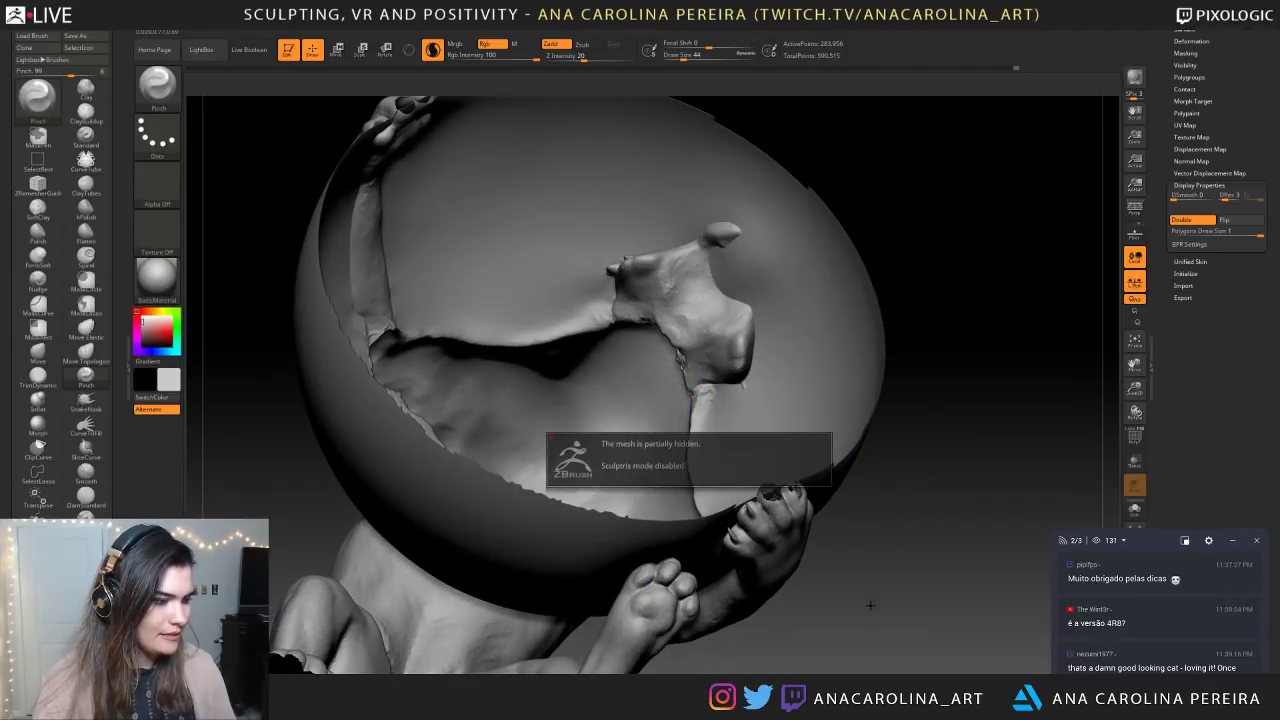
Try pinching the edge where the arm meets the inside of the ball, and undo the stroke
{"action": "left_click_drag", "start_coordinate": [848, 548], "coordinate": [934, 606]}
{"action": "mouse_move", "coordinate": [824, 427]}
{"action": "right_mouse_down"}
{"action": "mouse_move", "coordinate": [810, 328]}
{"action": "mouse_move", "coordinate": [868, 289]}
{"action": "right_mouse_up"}
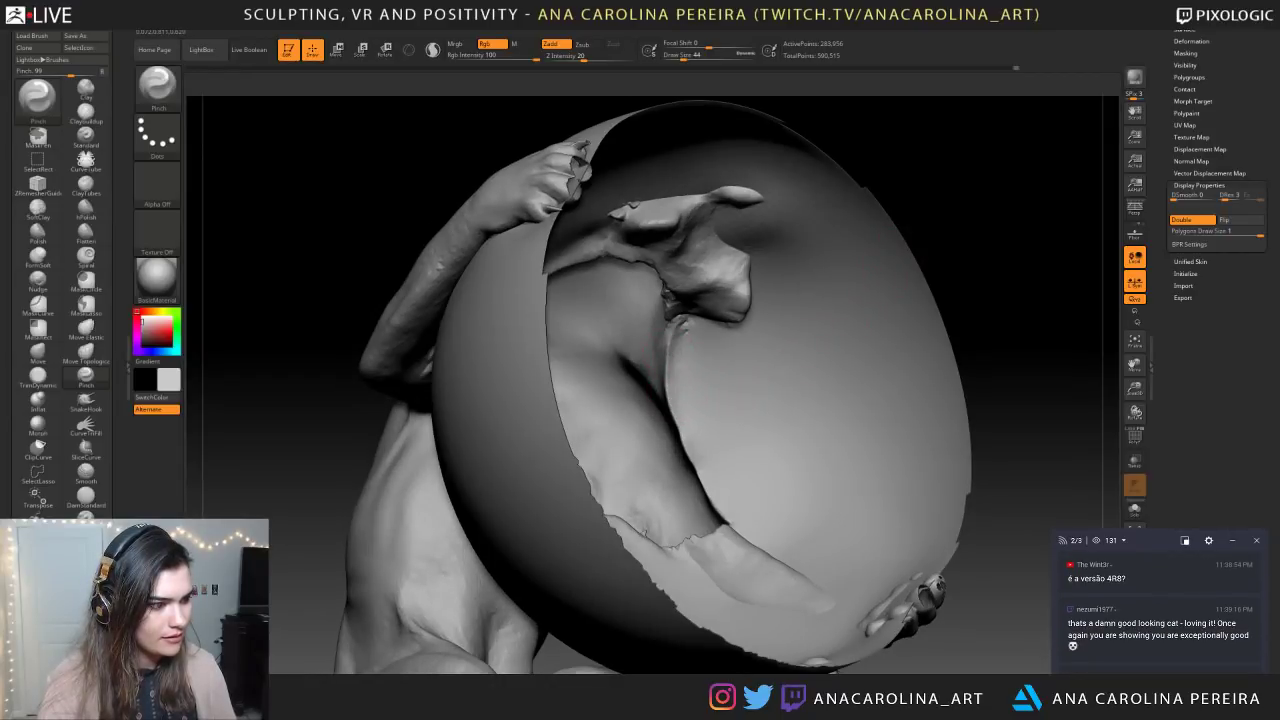
{"action": "left_click_drag", "start_coordinate": [697, 462], "coordinate": [724, 518]}
{"action": "mouse_move", "coordinate": [772, 520]}
{"action": "right_mouse_down"}
{"action": "mouse_move", "coordinate": [960, 330]}
{"action": "mouse_move", "coordinate": [1015, 262]}
{"action": "mouse_move", "coordinate": [1010, 244]}
{"action": "right_mouse_up"}
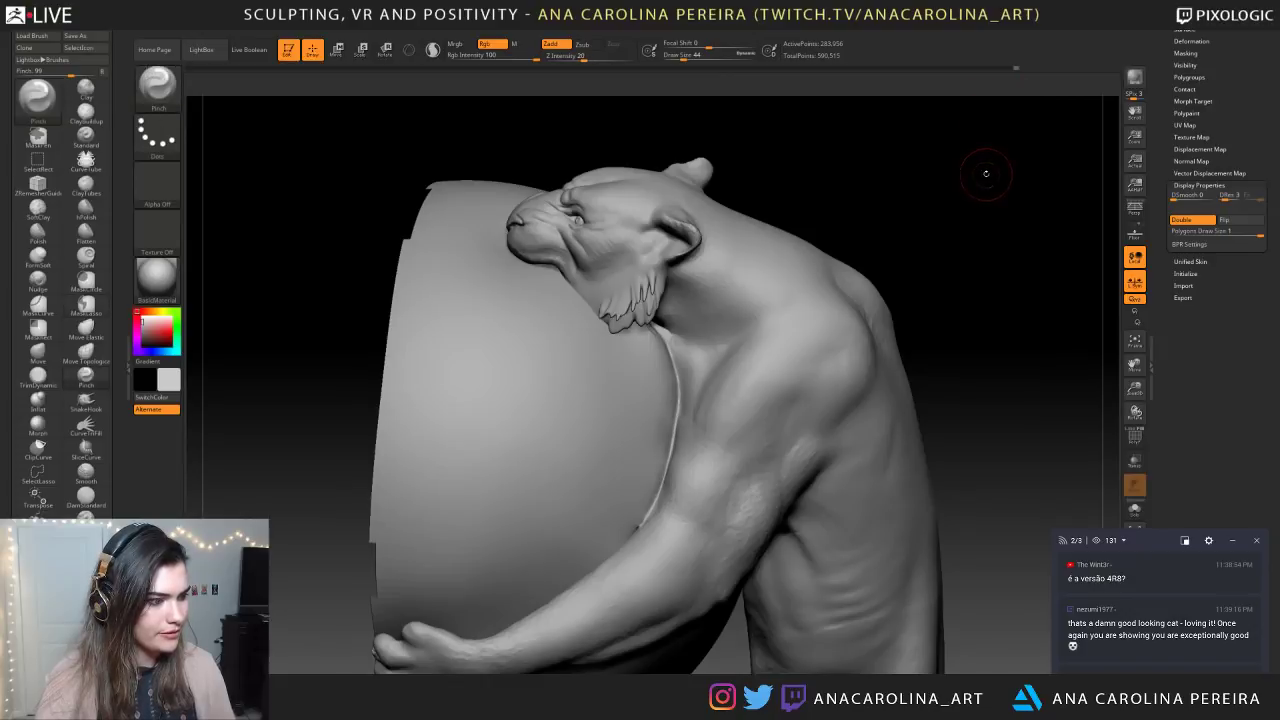
{"action": "key", "text": "ctrl+z"}
{"action": "mouse_move", "coordinate": [1022, 160]}
{"action": "right_mouse_down"}
{"action": "mouse_move", "coordinate": [1010, 165]}
{"action": "mouse_move", "coordinate": [1085, 178]}
{"action": "mouse_move", "coordinate": [1000, 168]}
{"action": "mouse_move", "coordinate": [1062, 172]}
{"action": "mouse_move", "coordinate": [1100, 200]}
{"action": "right_mouse_up"}
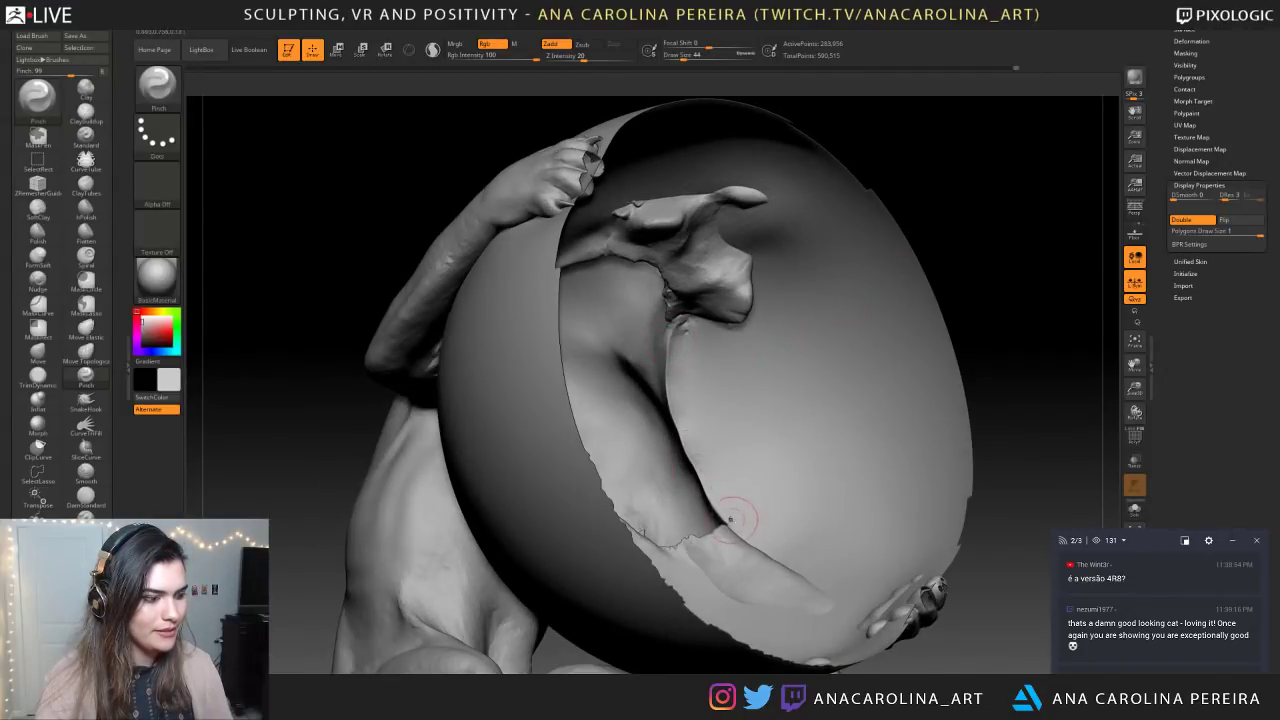
Pinch and clean up the jagged intersection edge along the cat's chest and belly inside the ball
{"action": "mouse_move", "coordinate": [962, 522]}
{"action": "right_mouse_down"}
{"action": "mouse_move", "coordinate": [850, 530]}
{"action": "mouse_move", "coordinate": [840, 450]}
{"action": "mouse_move", "coordinate": [850, 420]}
{"action": "mouse_move", "coordinate": [960, 334]}
{"action": "mouse_move", "coordinate": [834, 363]}
{"action": "right_mouse_up"}
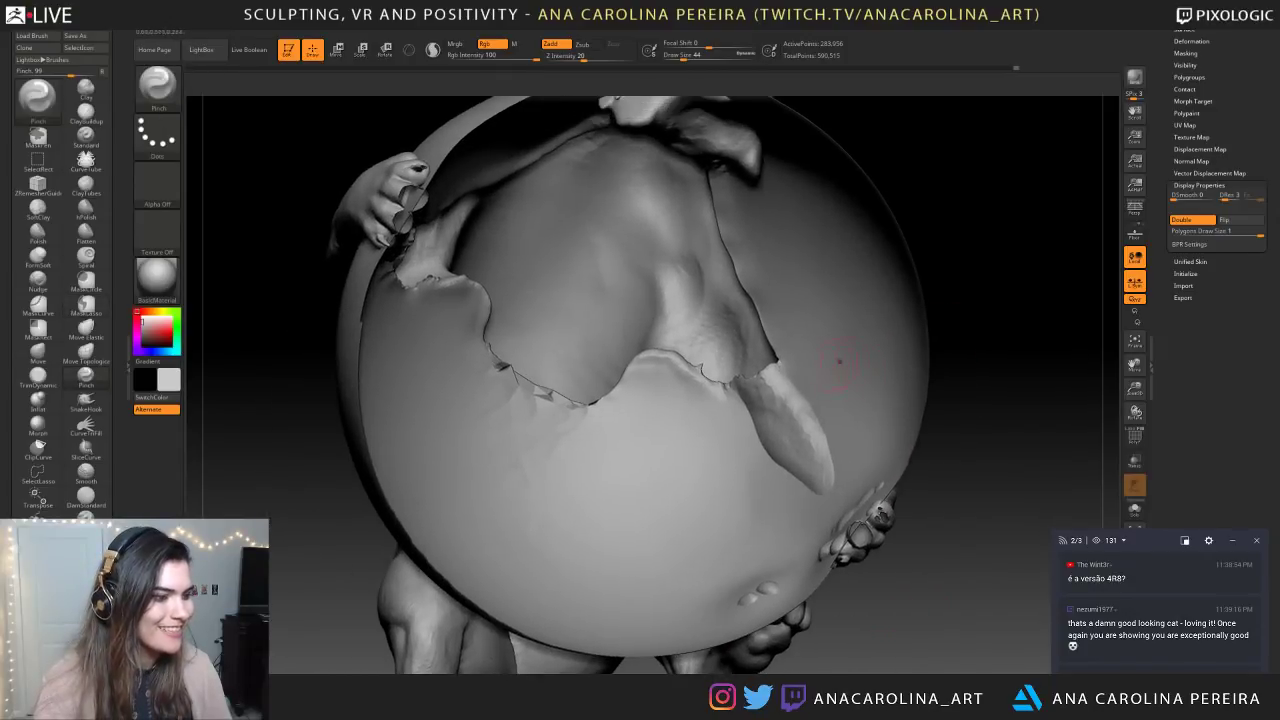
{"action": "mouse_move", "coordinate": [652, 353]}
{"action": "left_mouse_down"}
{"action": "mouse_move", "coordinate": [706, 369]}
{"action": "mouse_move", "coordinate": [682, 357]}
{"action": "left_mouse_up"}
{"action": "right_click_drag", "start_coordinate": [790, 388], "coordinate": [990, 425]}
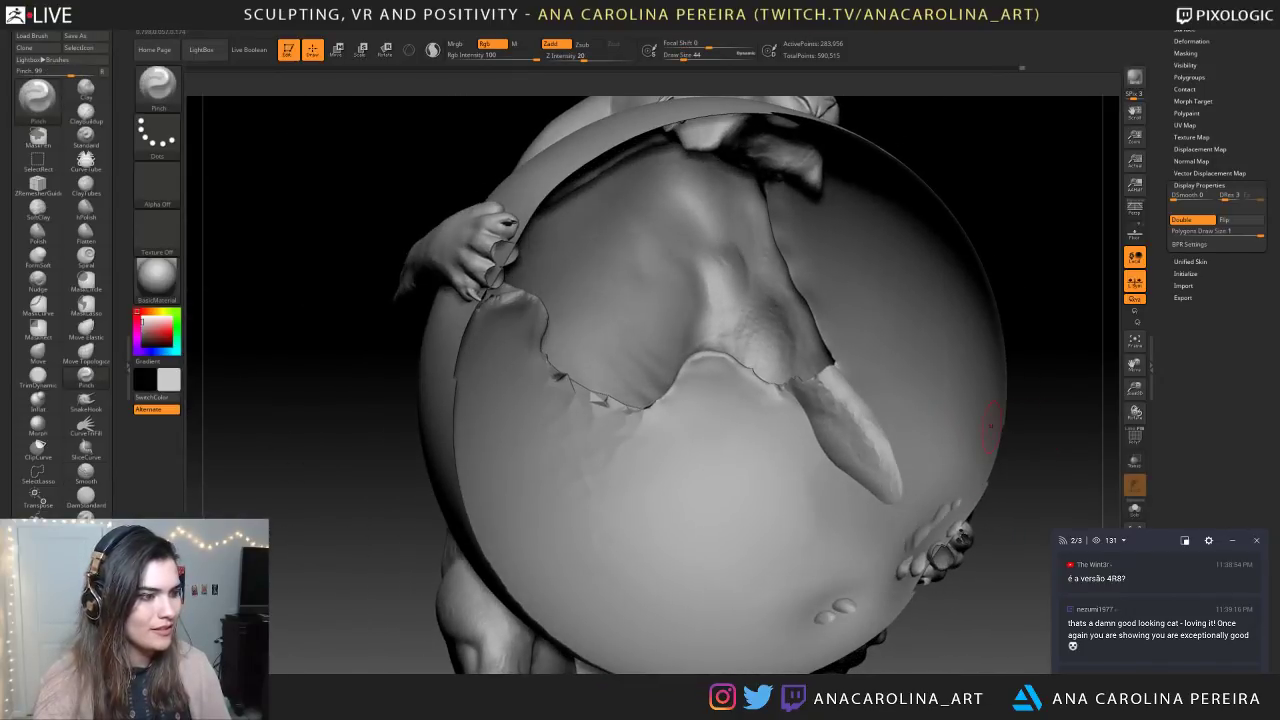
{"action": "left_click_drag", "start_coordinate": [785, 386], "coordinate": [694, 352]}
{"action": "key", "text": "shift"}
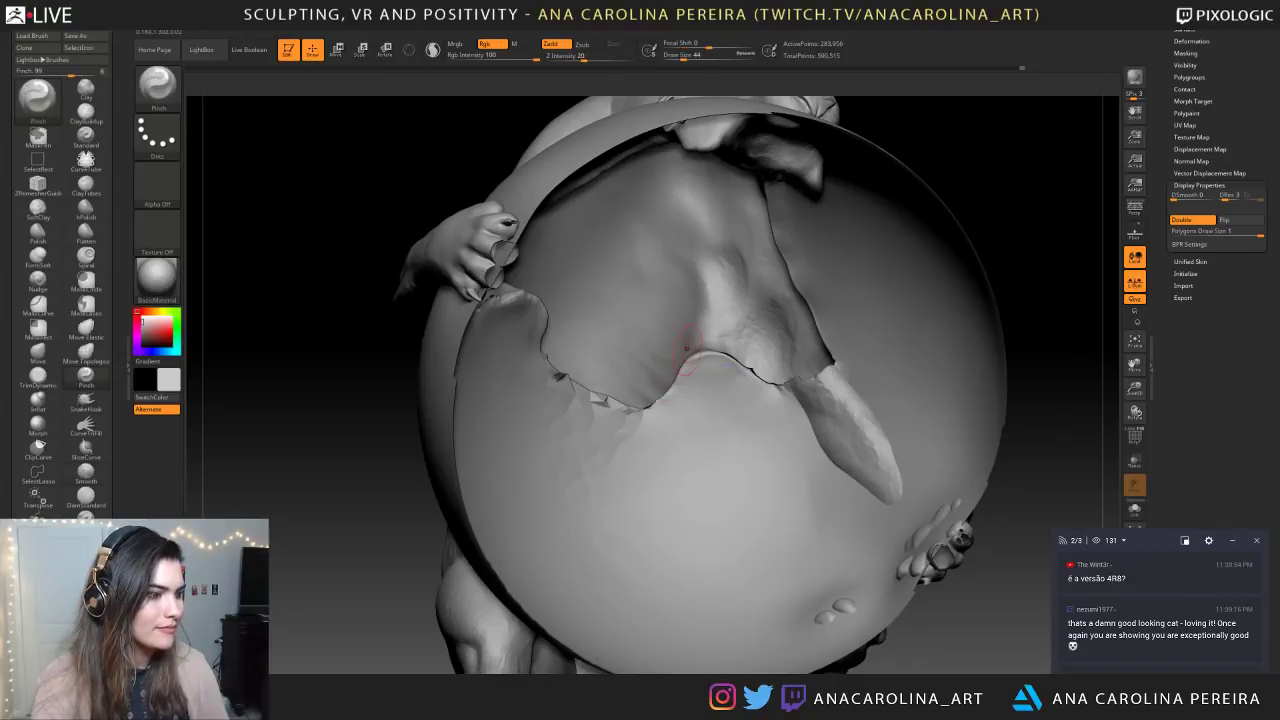
{"action": "mouse_move", "coordinate": [640, 403]}
{"action": "left_mouse_down"}
{"action": "mouse_move", "coordinate": [590, 392]}
{"action": "mouse_move", "coordinate": [613, 376]}
{"action": "left_mouse_up"}
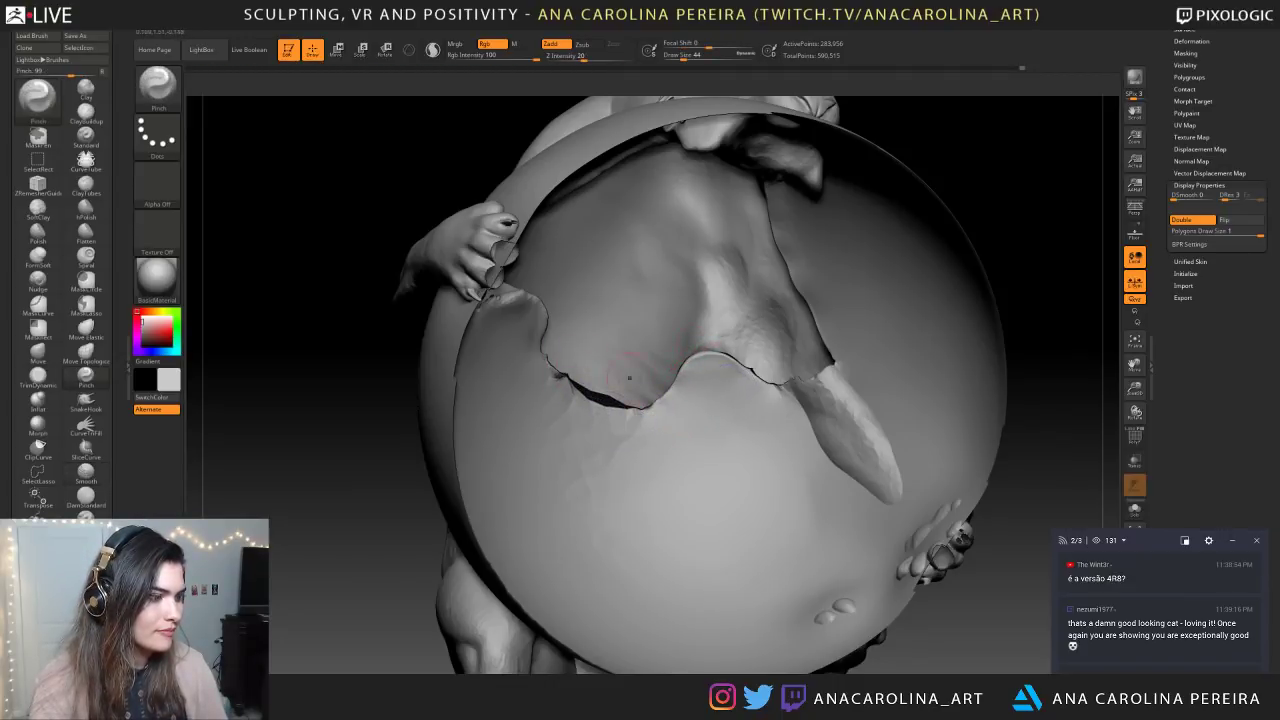
{"action": "left_click_drag", "start_coordinate": [997, 190], "coordinate": [1035, 198]}
{"action": "left_click_drag", "start_coordinate": [586, 374], "coordinate": [570, 394], "text": "shift"}
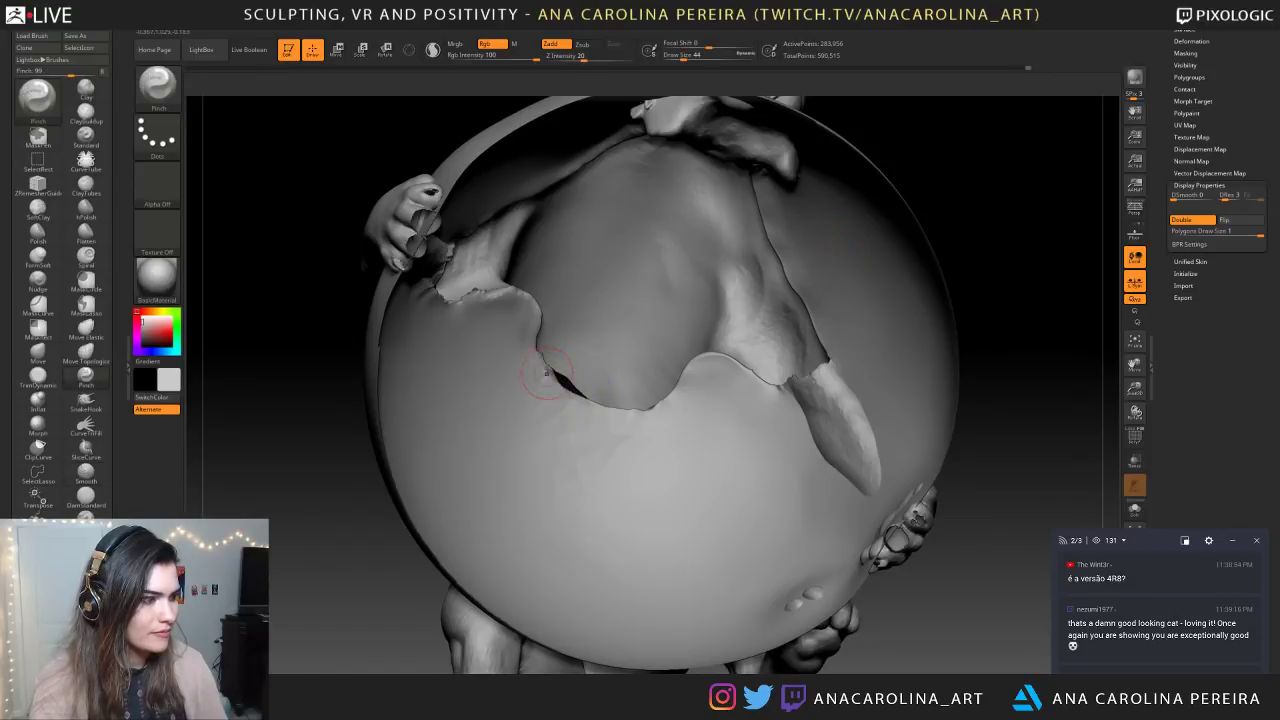
Clean up the intersection edge around the cat's forearm and elbow inside the ball
{"action": "mouse_move", "coordinate": [330, 527]}
{"action": "left_mouse_down"}
{"action": "mouse_move", "coordinate": [371, 465]}
{"action": "mouse_move", "coordinate": [655, 440]}
{"action": "left_mouse_up"}
{"action": "mouse_move", "coordinate": [810, 246]}
{"action": "left_mouse_down", "text": "shift"}
{"action": "mouse_move", "coordinate": [734, 250]}
{"action": "mouse_move", "coordinate": [786, 249]}
{"action": "left_mouse_up", "text": "shift"}
{"action": "mouse_move", "coordinate": [440, 470]}
{"action": "left_mouse_down"}
{"action": "mouse_move", "coordinate": [345, 455]}
{"action": "mouse_move", "coordinate": [726, 571]}
{"action": "mouse_move", "coordinate": [860, 517]}
{"action": "mouse_move", "coordinate": [734, 488]}
{"action": "left_mouse_up"}
{"action": "left_click_drag", "start_coordinate": [1020, 495], "coordinate": [970, 620]}
{"action": "mouse_move", "coordinate": [650, 500]}
{"action": "left_mouse_down"}
{"action": "mouse_move", "coordinate": [672, 605]}
{"action": "mouse_move", "coordinate": [680, 578]}
{"action": "left_mouse_up"}
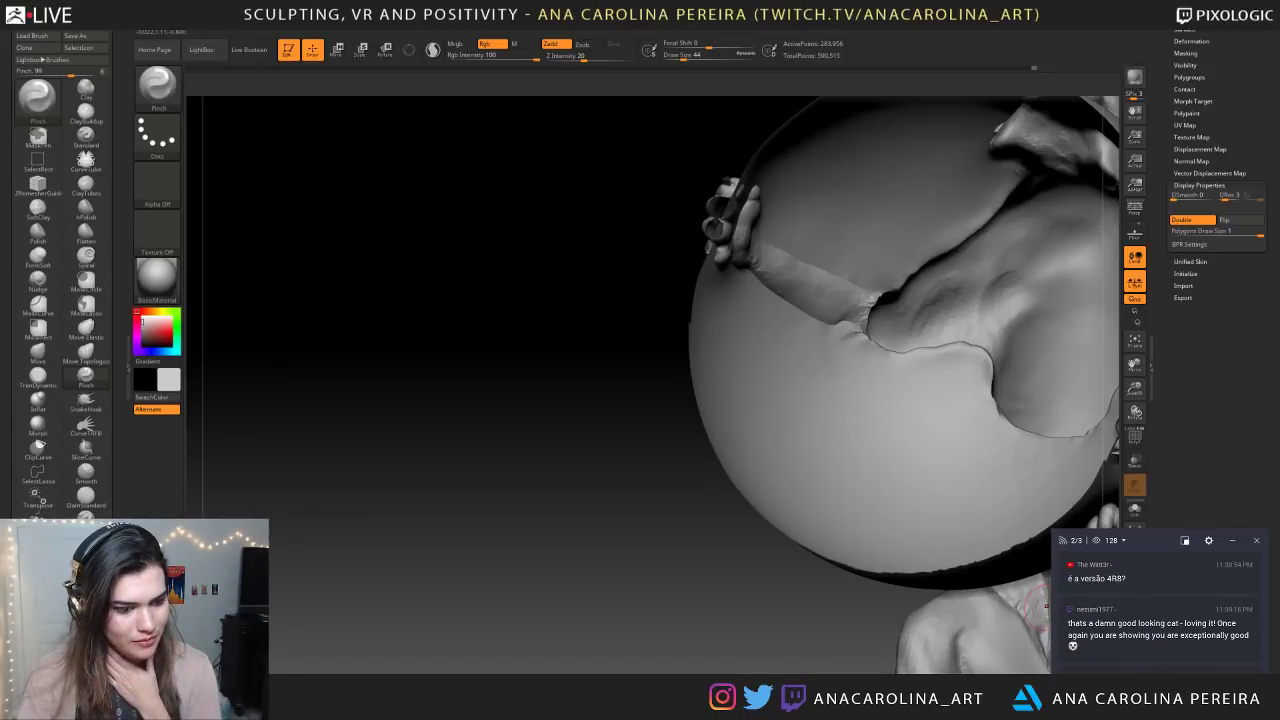
{"action": "mouse_move", "coordinate": [346, 572]}
{"action": "left_mouse_down"}
{"action": "mouse_move", "coordinate": [275, 575]}
{"action": "mouse_move", "coordinate": [268, 605]}
{"action": "left_mouse_up"}
{"action": "mouse_move", "coordinate": [376, 590]}
{"action": "left_mouse_down"}
{"action": "mouse_move", "coordinate": [414, 617]}
{"action": "mouse_move", "coordinate": [446, 606]}
{"action": "mouse_move", "coordinate": [460, 631]}
{"action": "mouse_move", "coordinate": [492, 630]}
{"action": "mouse_move", "coordinate": [440, 626]}
{"action": "left_mouse_up"}
{"action": "mouse_move", "coordinate": [806, 418]}
{"action": "left_mouse_down", "text": "shift"}
{"action": "mouse_move", "coordinate": [837, 413]}
{"action": "mouse_move", "coordinate": [830, 390]}
{"action": "left_mouse_up", "text": "shift"}
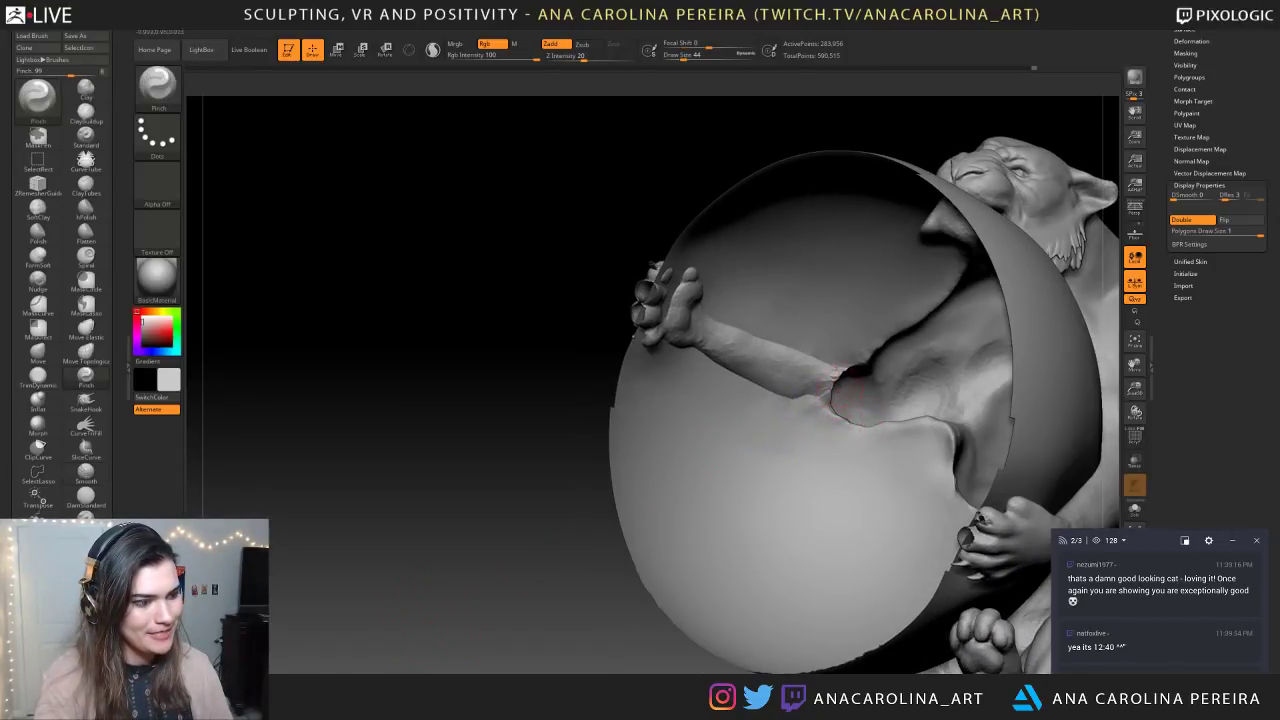
Set the draw size to 77 and smooth the seam where the neck and shoulder meet the ball
{"action": "mouse_move", "coordinate": [823, 135]}
{"action": "left_mouse_down"}
{"action": "mouse_move", "coordinate": [700, 200]}
{"action": "mouse_move", "coordinate": [651, 206]}
{"action": "mouse_move", "coordinate": [549, 400]}
{"action": "mouse_move", "coordinate": [640, 240]}
{"action": "left_mouse_up"}
{"action": "mouse_move", "coordinate": [908, 456]}
{"action": "left_mouse_down"}
{"action": "mouse_move", "coordinate": [874, 520]}
{"action": "mouse_move", "coordinate": [798, 588]}
{"action": "left_mouse_up"}
{"action": "mouse_move", "coordinate": [740, 250]}
{"action": "left_mouse_down"}
{"action": "mouse_move", "coordinate": [480, 290]}
{"action": "mouse_move", "coordinate": [780, 337]}
{"action": "mouse_move", "coordinate": [789, 300]}
{"action": "mouse_move", "coordinate": [766, 257]}
{"action": "mouse_move", "coordinate": [800, 300]}
{"action": "left_mouse_up"}
{"action": "key", "text": "s"}
{"action": "key", "text": "shift"}
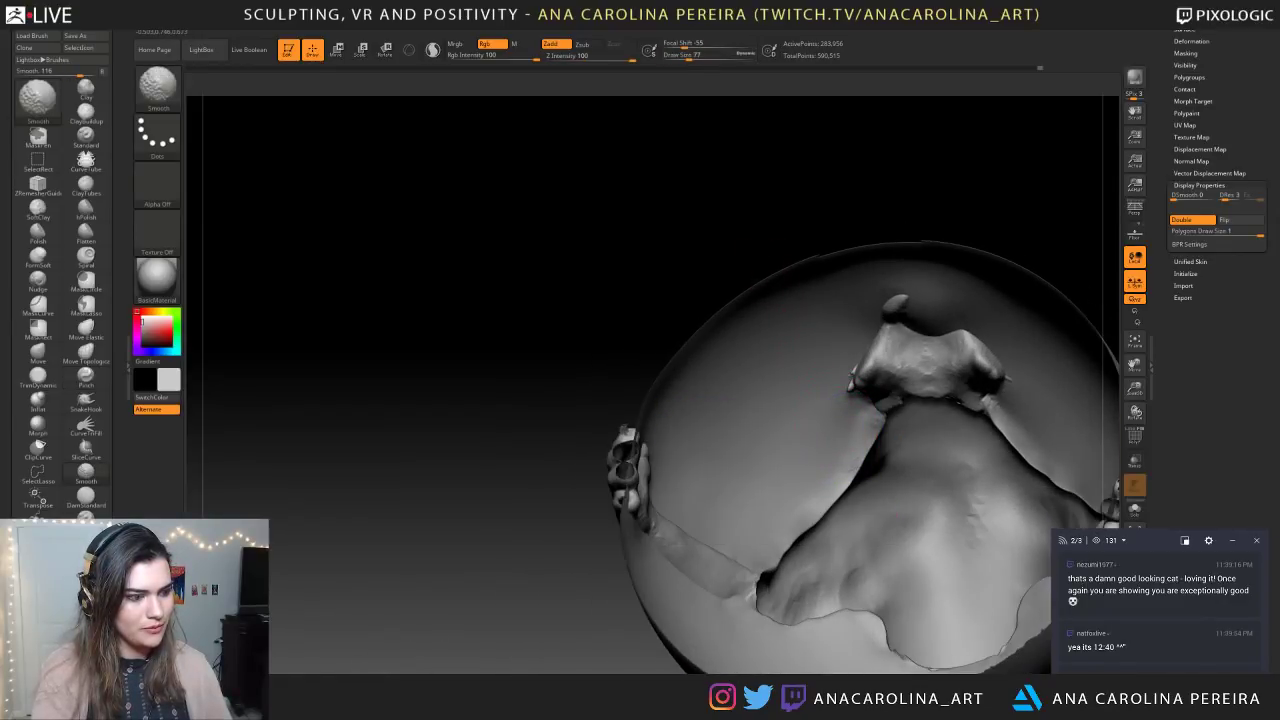
{"action": "mouse_move", "coordinate": [520, 400]}
{"action": "left_mouse_down"}
{"action": "mouse_move", "coordinate": [930, 440]}
{"action": "mouse_move", "coordinate": [866, 463]}
{"action": "left_mouse_up"}
{"action": "key", "text": "shift"}
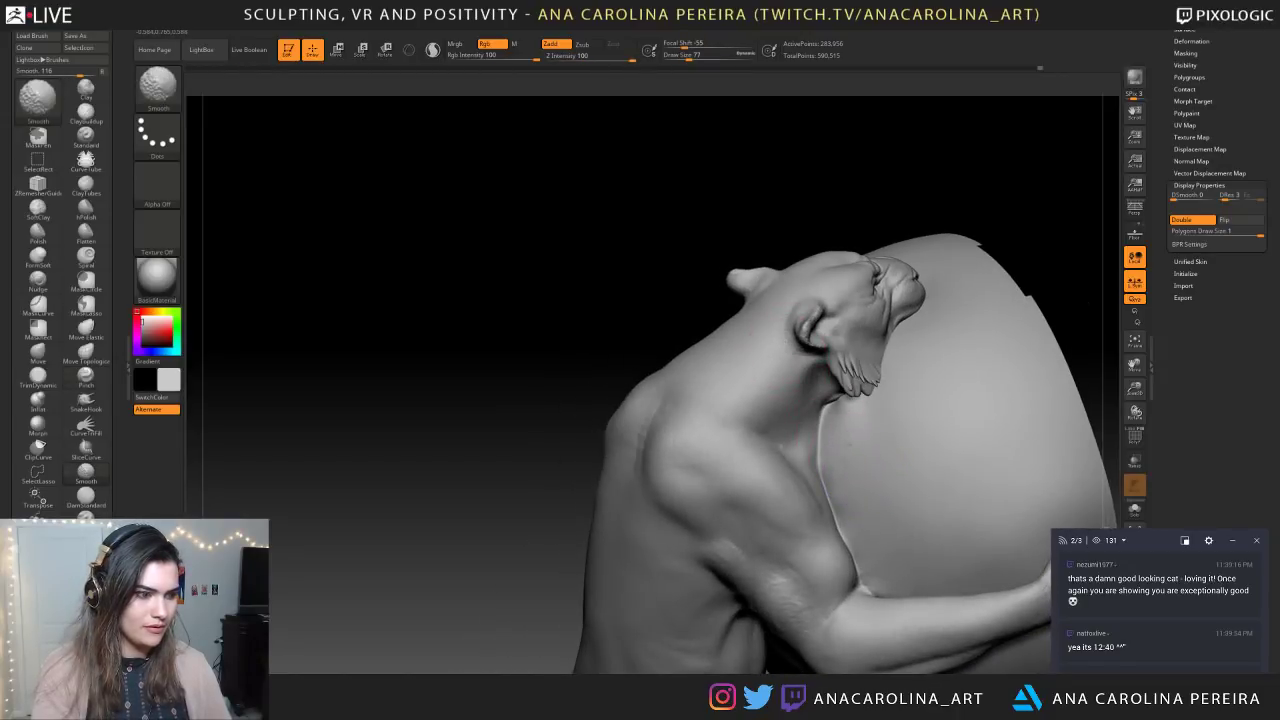
{"action": "mouse_move", "coordinate": [400, 400]}
{"action": "left_mouse_down"}
{"action": "mouse_move", "coordinate": [480, 385]}
{"action": "mouse_move", "coordinate": [760, 400]}
{"action": "mouse_move", "coordinate": [830, 360]}
{"action": "left_mouse_up"}
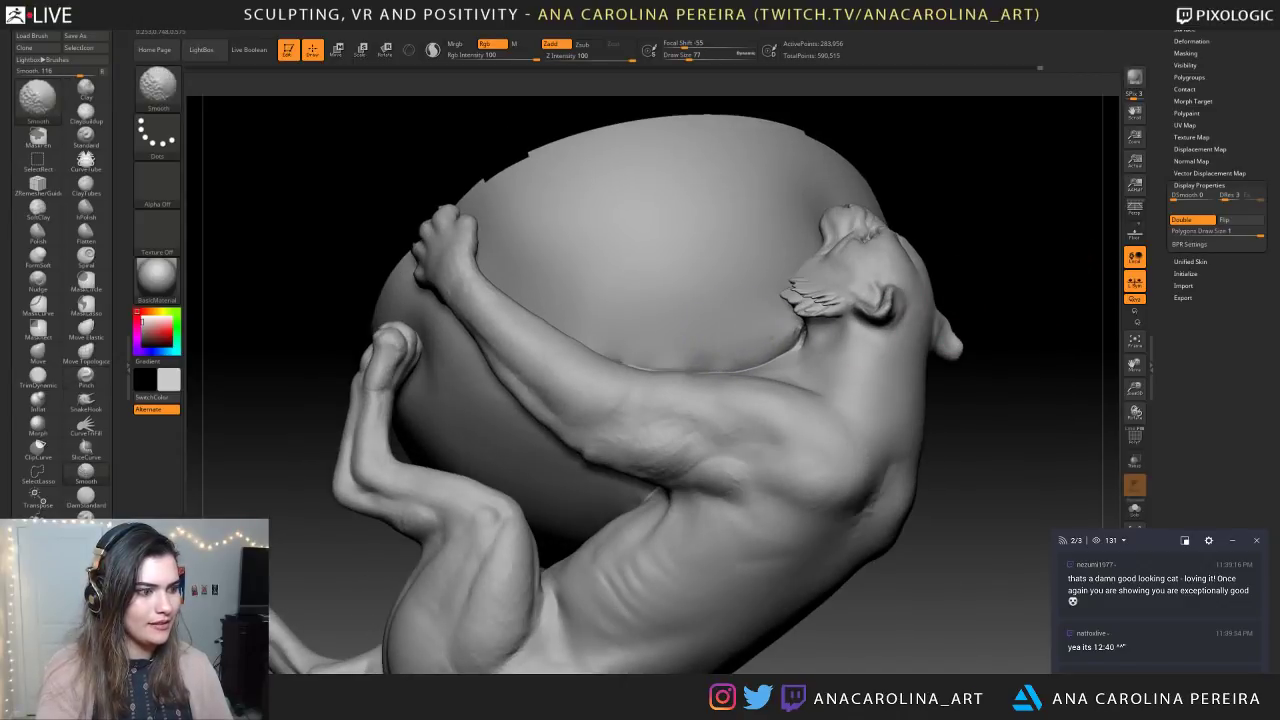
Set the draw size to 101 and smooth the seam between the cat's body and the ball
{"action": "left_click_drag", "start_coordinate": [580, 485], "coordinate": [660, 500]}
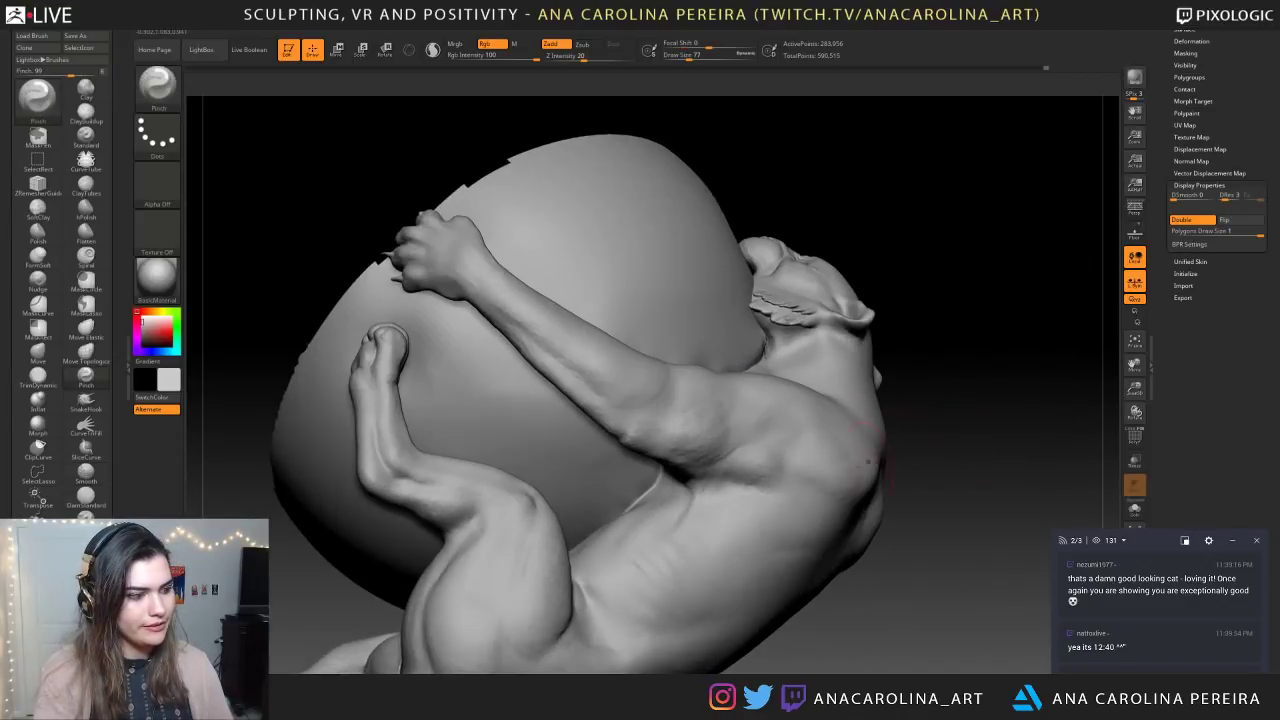
{"action": "mouse_move", "coordinate": [900, 620]}
{"action": "left_mouse_down", "text": "alt"}
{"action": "mouse_move", "coordinate": [914, 508]}
{"action": "mouse_move", "coordinate": [857, 368]}
{"action": "mouse_move", "coordinate": [874, 500]}
{"action": "mouse_move", "coordinate": [868, 430]}
{"action": "mouse_move", "coordinate": [850, 468]}
{"action": "left_mouse_up", "text": "alt"}
{"action": "key", "text": "space"}
{"action": "left_click_drag", "start_coordinate": [510, 457], "coordinate": [516, 456]}
{"action": "key", "text": "shift"}
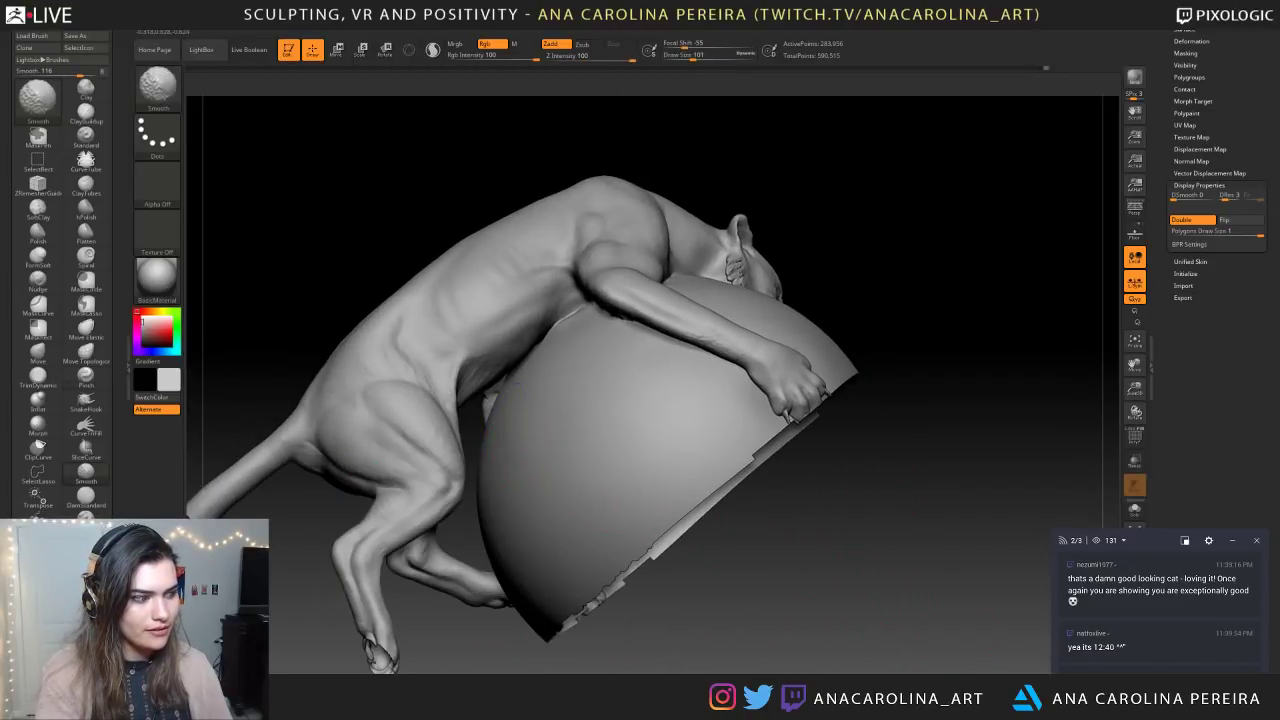
Unhide the rest of the cat and the ball after the seam cleanup
{"action": "mouse_move", "coordinate": [760, 560]}
{"action": "left_mouse_down"}
{"action": "mouse_move", "coordinate": [660, 530]}
{"action": "mouse_move", "coordinate": [655, 450]}
{"action": "left_mouse_up"}
{"action": "key", "text": "ctrl"}
{"action": "left_click", "coordinate": [880, 580], "text": "ctrl+shift"}
{"action": "mouse_move", "coordinate": [880, 580]}
{"action": "left_mouse_down"}
{"action": "mouse_move", "coordinate": [840, 600]}
{"action": "mouse_move", "coordinate": [715, 612]}
{"action": "mouse_move", "coordinate": [799, 589]}
{"action": "left_mouse_up"}
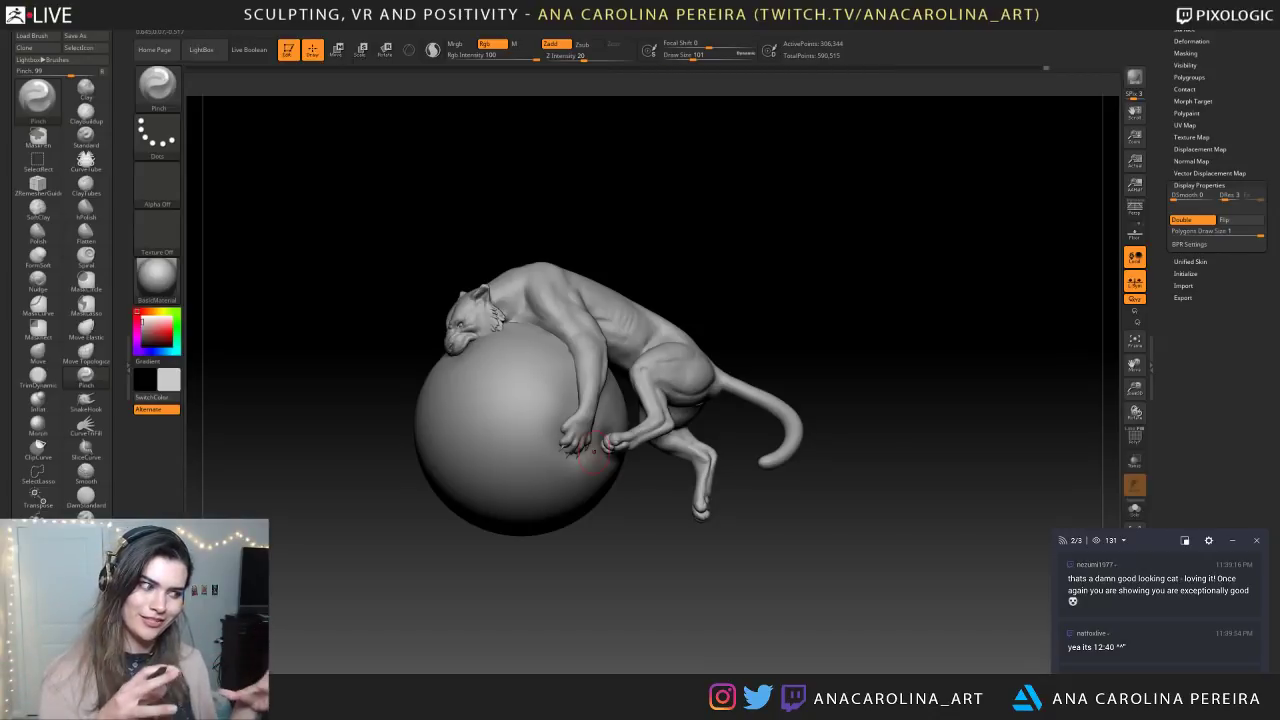
{"action": "left_click_drag", "start_coordinate": [655, 570], "coordinate": [740, 622]}
{"action": "key", "text": "space"}
{"action": "left_click", "coordinate": [801, 239]}
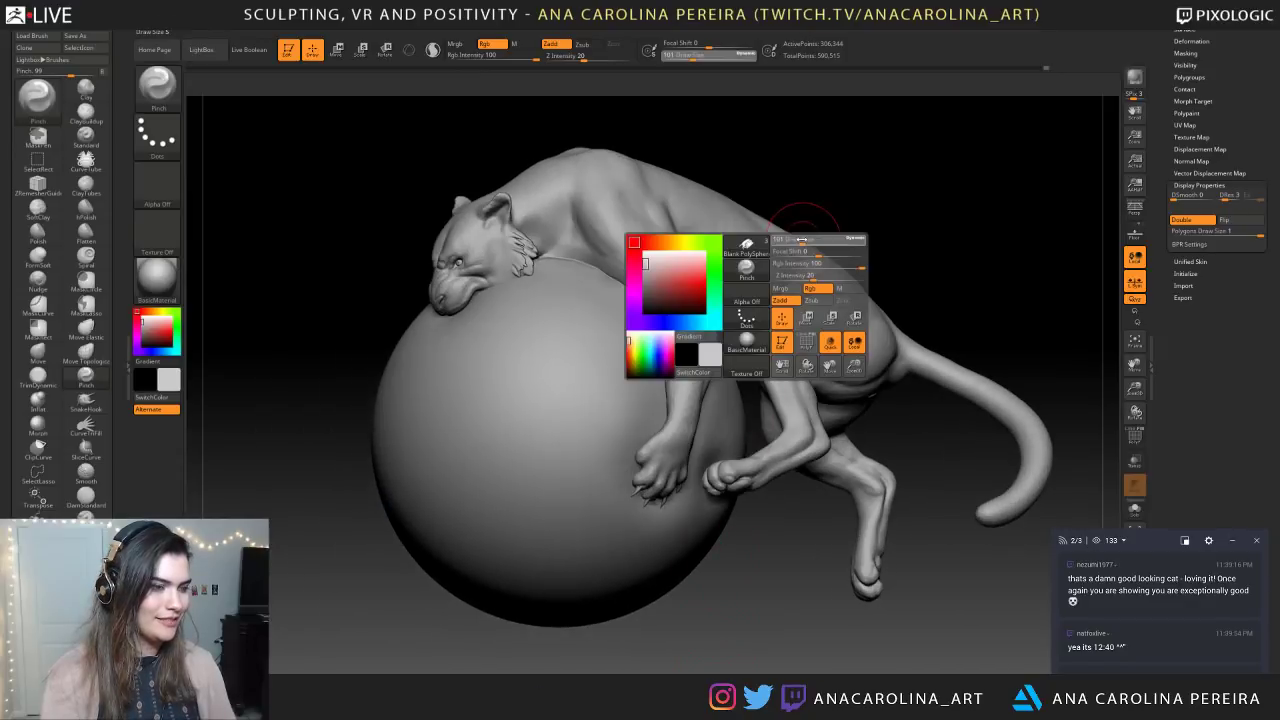
{"action": "mouse_move", "coordinate": [850, 174]}
{"action": "left_mouse_down", "text": "alt"}
{"action": "mouse_move", "coordinate": [884, 246]}
{"action": "mouse_move", "coordinate": [876, 212]}
{"action": "left_mouse_up", "text": "alt"}
Adjust the seam between the cat's upper arm, chest and the ball with the Move brush and smooth it
{"action": "key", "text": "b"}
{"action": "key", "text": "m"}
{"action": "key", "text": "v"}
{"action": "key", "text": "space"}
{"action": "key", "text": "ctrl"}
{"action": "key", "text": "space"}
{"action": "key", "text": "ctrl"}
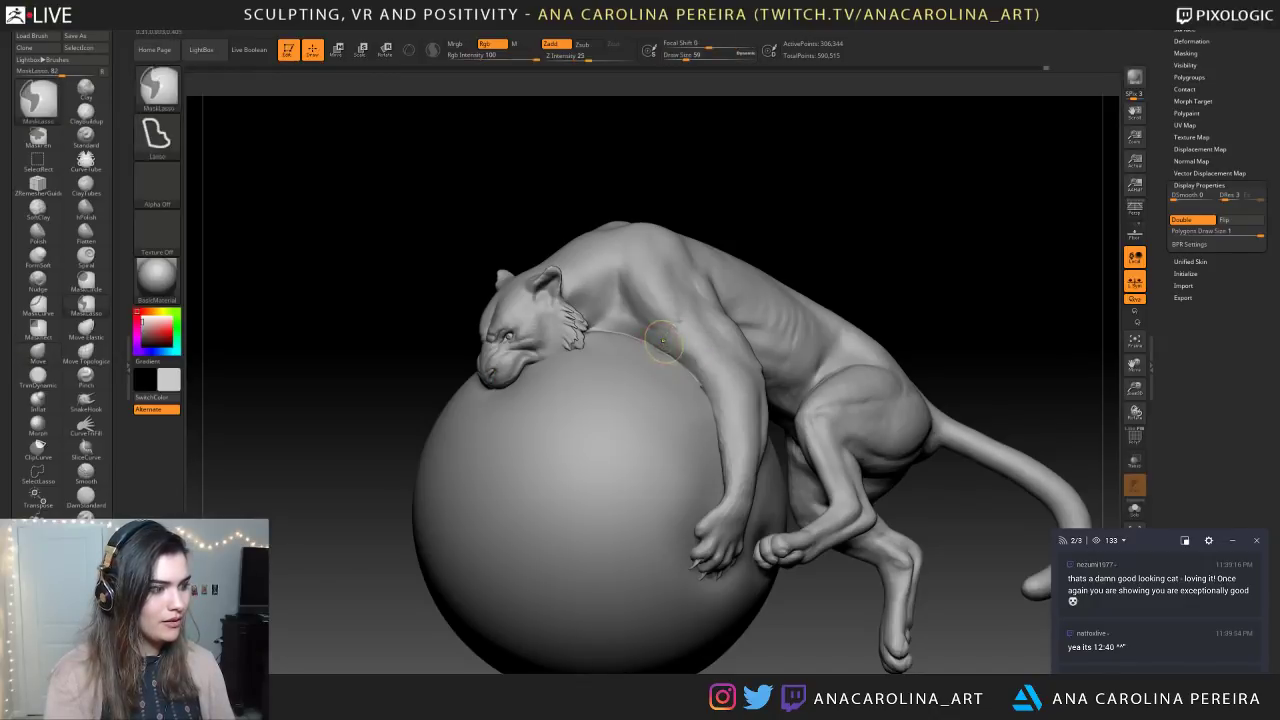
{"action": "left_click_drag", "start_coordinate": [742, 196], "coordinate": [686, 351], "text": "alt"}
{"action": "key", "text": "space"}
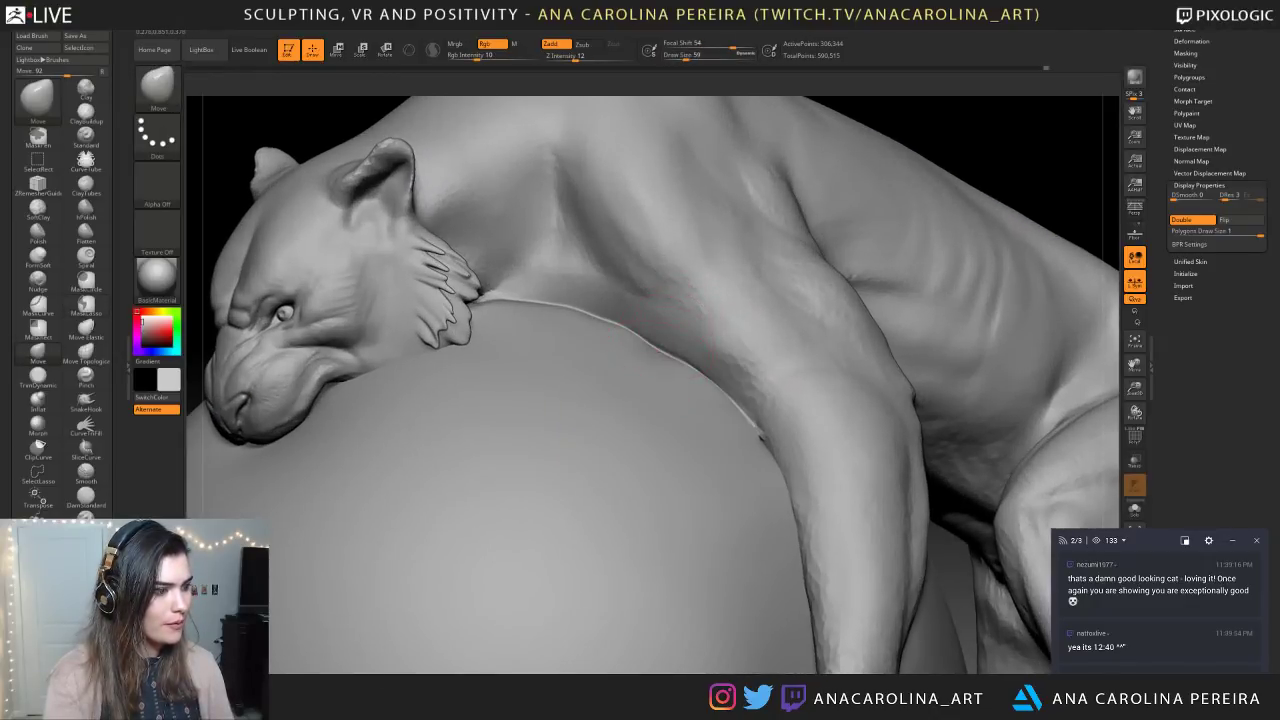
{"action": "key", "text": "f"}
{"action": "mouse_move", "coordinate": [874, 114]}
{"action": "left_mouse_down"}
{"action": "mouse_move", "coordinate": [956, 175]}
{"action": "mouse_move", "coordinate": [871, 209]}
{"action": "mouse_move", "coordinate": [940, 315]}
{"action": "mouse_move", "coordinate": [890, 330]}
{"action": "mouse_move", "coordinate": [932, 300]}
{"action": "mouse_move", "coordinate": [908, 482]}
{"action": "mouse_move", "coordinate": [912, 450]}
{"action": "left_mouse_up"}
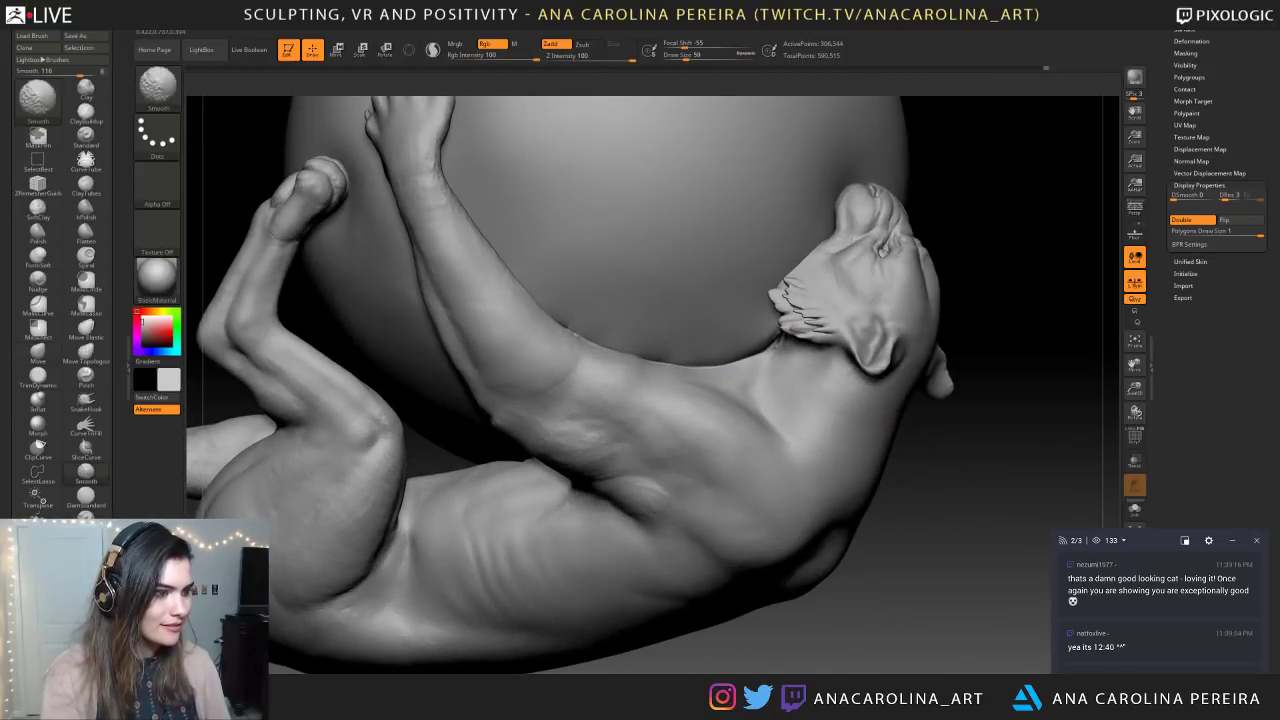
{"action": "mouse_move", "coordinate": [955, 320]}
{"action": "left_mouse_down", "text": "alt"}
{"action": "mouse_move", "coordinate": [914, 186]}
{"action": "mouse_move", "coordinate": [957, 323]}
{"action": "mouse_move", "coordinate": [984, 327]}
{"action": "left_mouse_up", "text": "alt"}
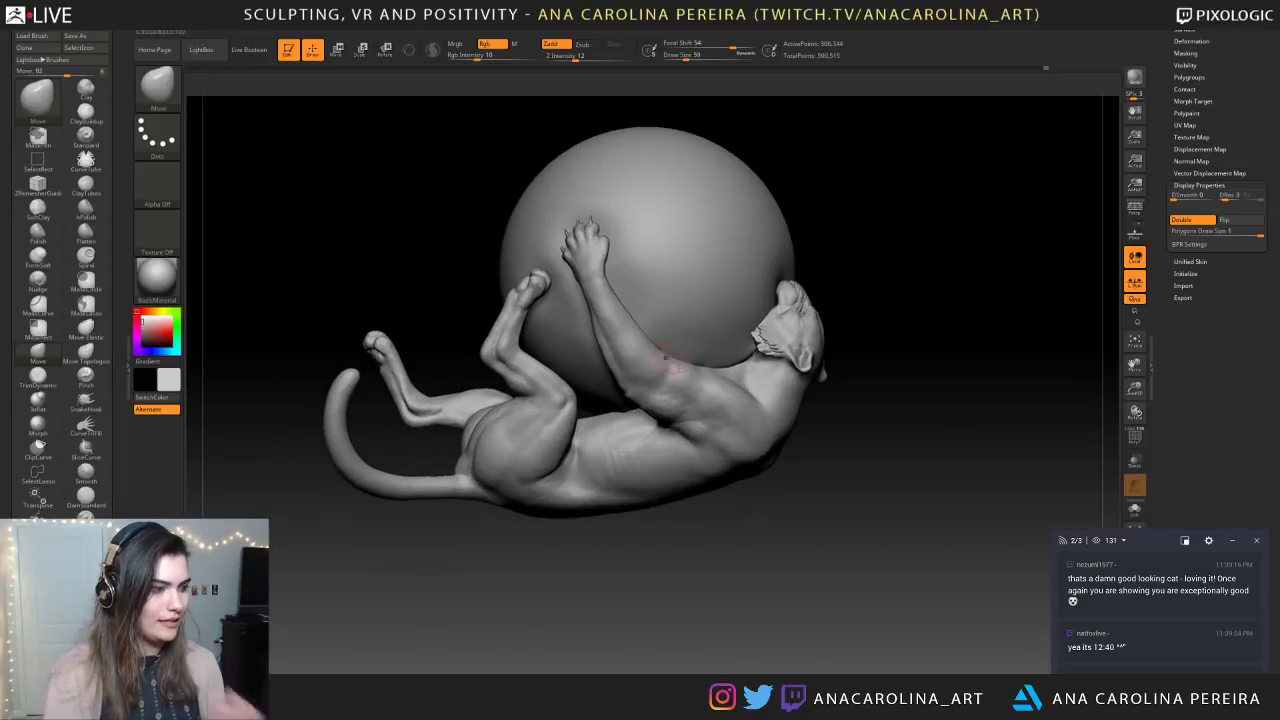
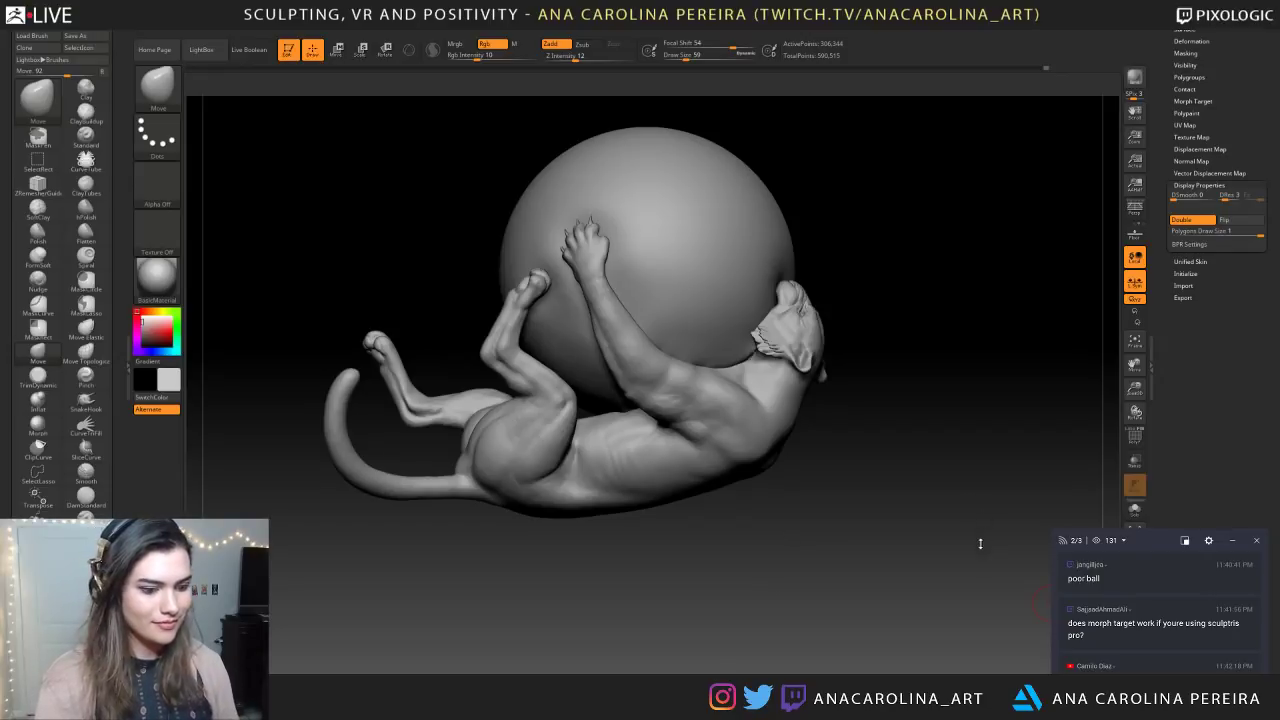
Set the Move brush's draw size to 68 and refine the shape of the cat's forearms against the ball
{"action": "mouse_move", "coordinate": [957, 551]}
{"action": "left_mouse_down"}
{"action": "mouse_move", "coordinate": [495, 600]}
{"action": "mouse_move", "coordinate": [560, 591]}
{"action": "mouse_move", "coordinate": [570, 560]}
{"action": "mouse_move", "coordinate": [980, 562]}
{"action": "mouse_move", "coordinate": [675, 562]}
{"action": "mouse_move", "coordinate": [675, 620]}
{"action": "mouse_move", "coordinate": [714, 597]}
{"action": "mouse_move", "coordinate": [651, 597]}
{"action": "mouse_move", "coordinate": [731, 616]}
{"action": "mouse_move", "coordinate": [615, 602]}
{"action": "mouse_move", "coordinate": [637, 590]}
{"action": "left_mouse_up"}
{"action": "key", "text": "space"}
{"action": "left_click_drag", "start_coordinate": [682, 466], "coordinate": [690, 466]}
{"action": "mouse_move", "coordinate": [745, 588]}
{"action": "left_mouse_down", "text": "alt"}
{"action": "mouse_move", "coordinate": [760, 620]}
{"action": "mouse_move", "coordinate": [797, 623]}
{"action": "left_mouse_up", "text": "alt"}
{"action": "key", "text": "b"}
{"action": "key", "text": "m"}
{"action": "key", "text": "v"}
{"action": "key", "text": "space"}
{"action": "left_click_drag", "start_coordinate": [758, 546], "coordinate": [752, 546]}
{"action": "key", "text": "space"}
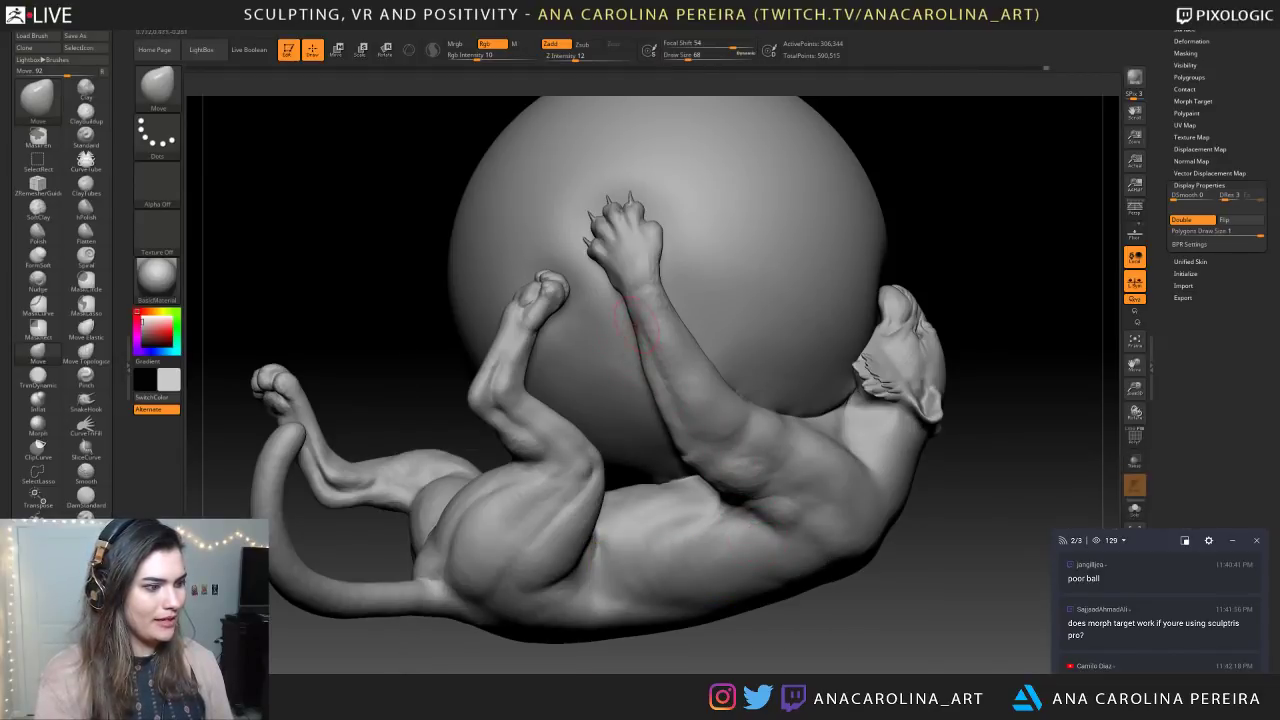
{"action": "left_click_drag", "start_coordinate": [985, 635], "coordinate": [835, 580]}
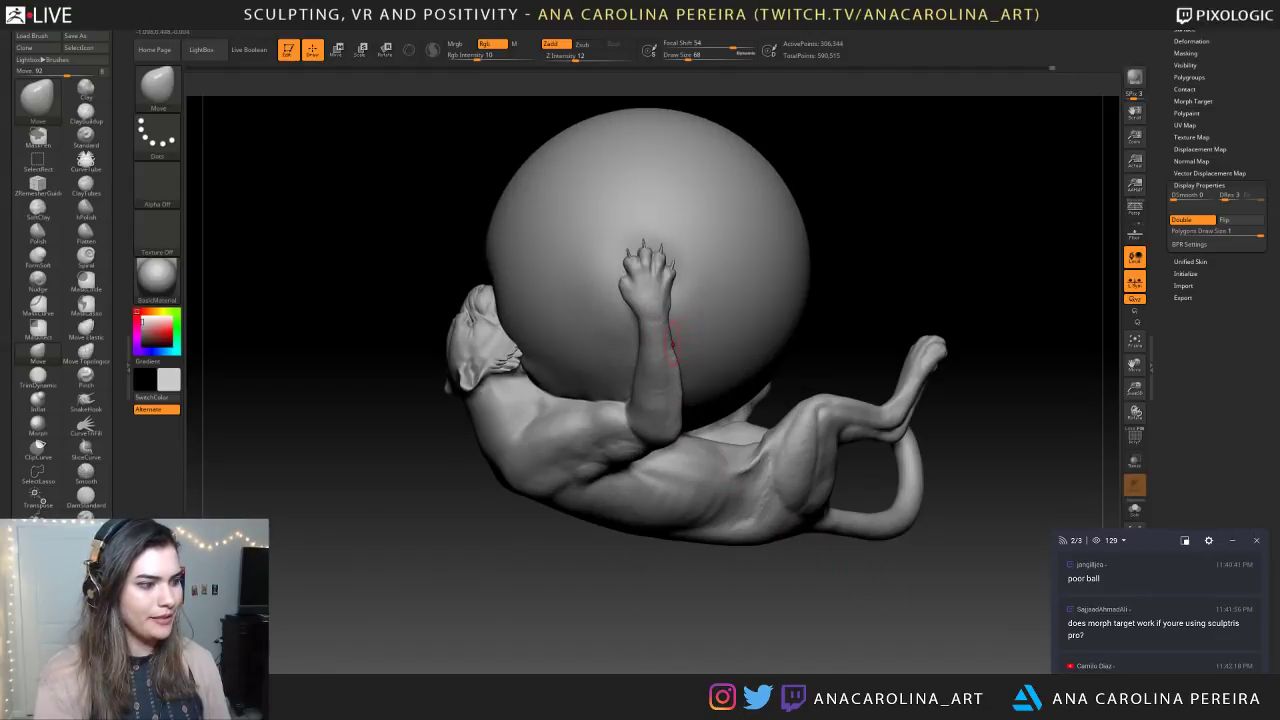
{"action": "left_click_drag", "start_coordinate": [845, 371], "coordinate": [961, 388], "text": "alt"}
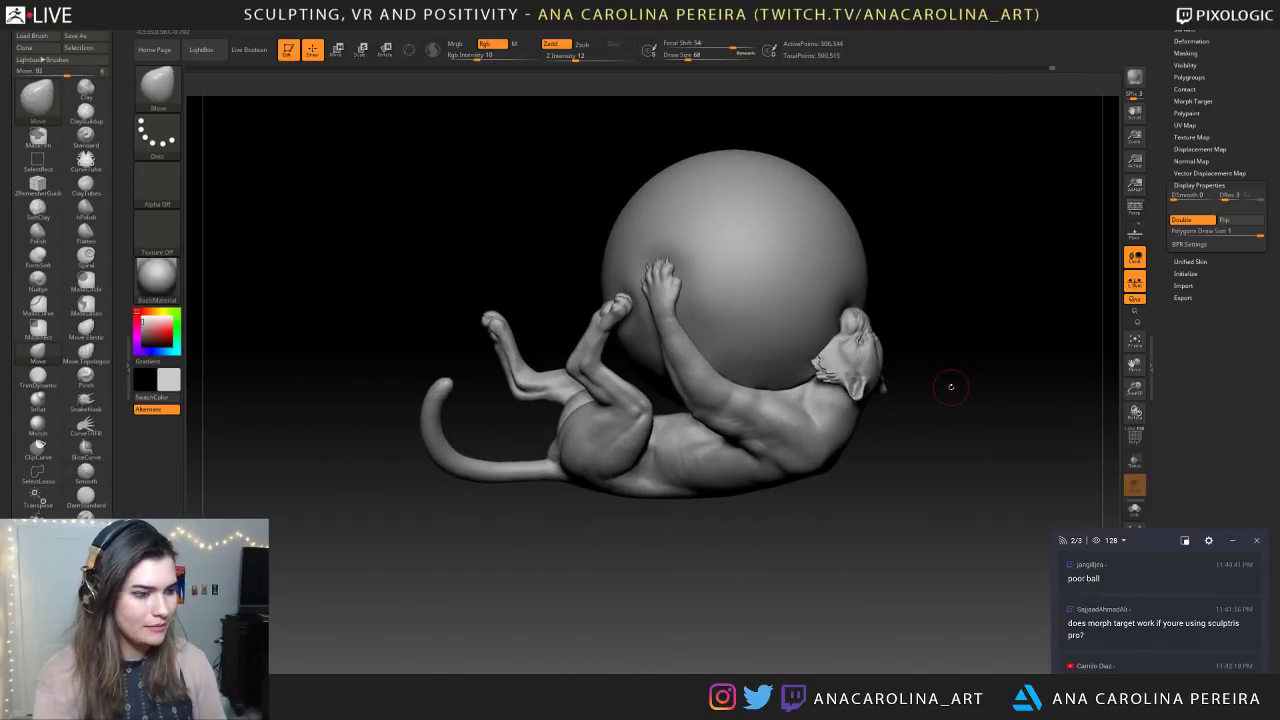
{"action": "mouse_move", "coordinate": [898, 415]}
{"action": "left_mouse_down", "text": "alt"}
{"action": "mouse_move", "coordinate": [894, 337]}
{"action": "mouse_move", "coordinate": [900, 420]}
{"action": "mouse_move", "coordinate": [918, 420]}
{"action": "left_mouse_up", "text": "alt"}
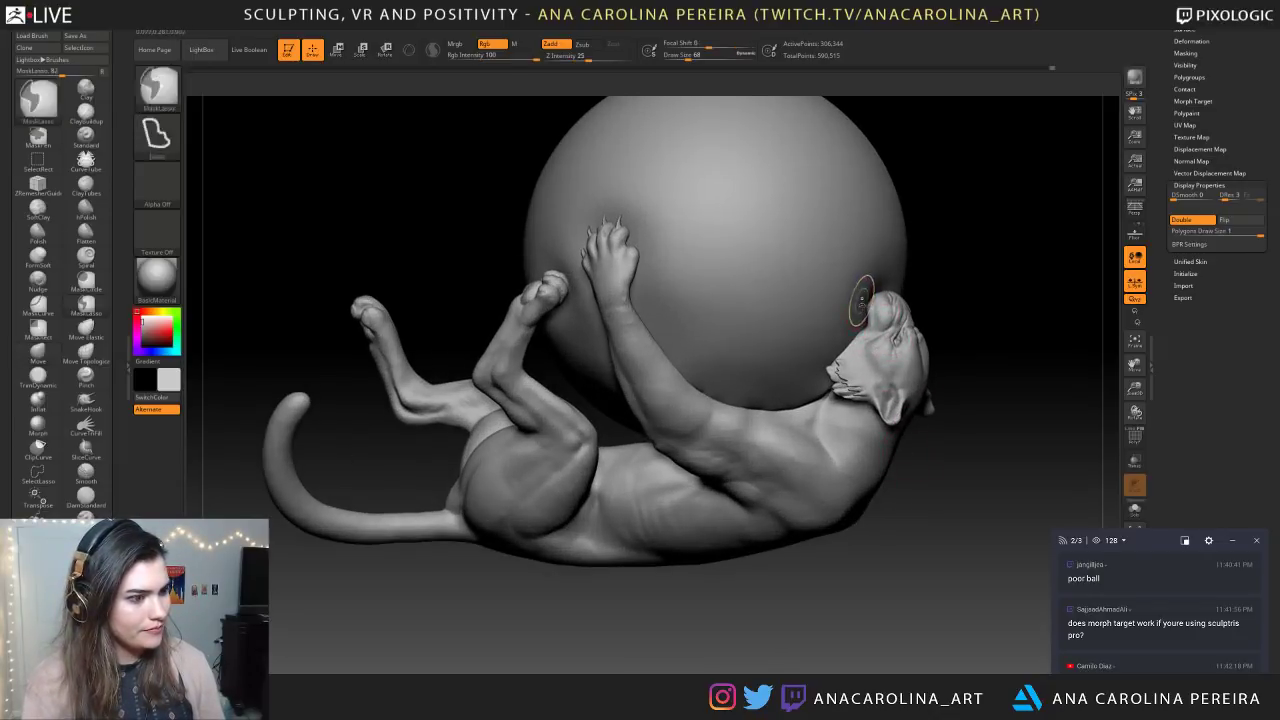
{"action": "left_click", "coordinate": [866, 296], "text": "ctrl+shift"}
{"action": "mouse_move", "coordinate": [953, 285]}
{"action": "left_mouse_down", "text": "alt"}
{"action": "mouse_move", "coordinate": [957, 206]}
{"action": "mouse_move", "coordinate": [713, 180]}
{"action": "mouse_move", "coordinate": [941, 266]}
{"action": "left_mouse_up", "text": "alt"}
{"action": "left_click", "coordinate": [938, 293], "text": "ctrl+shift"}
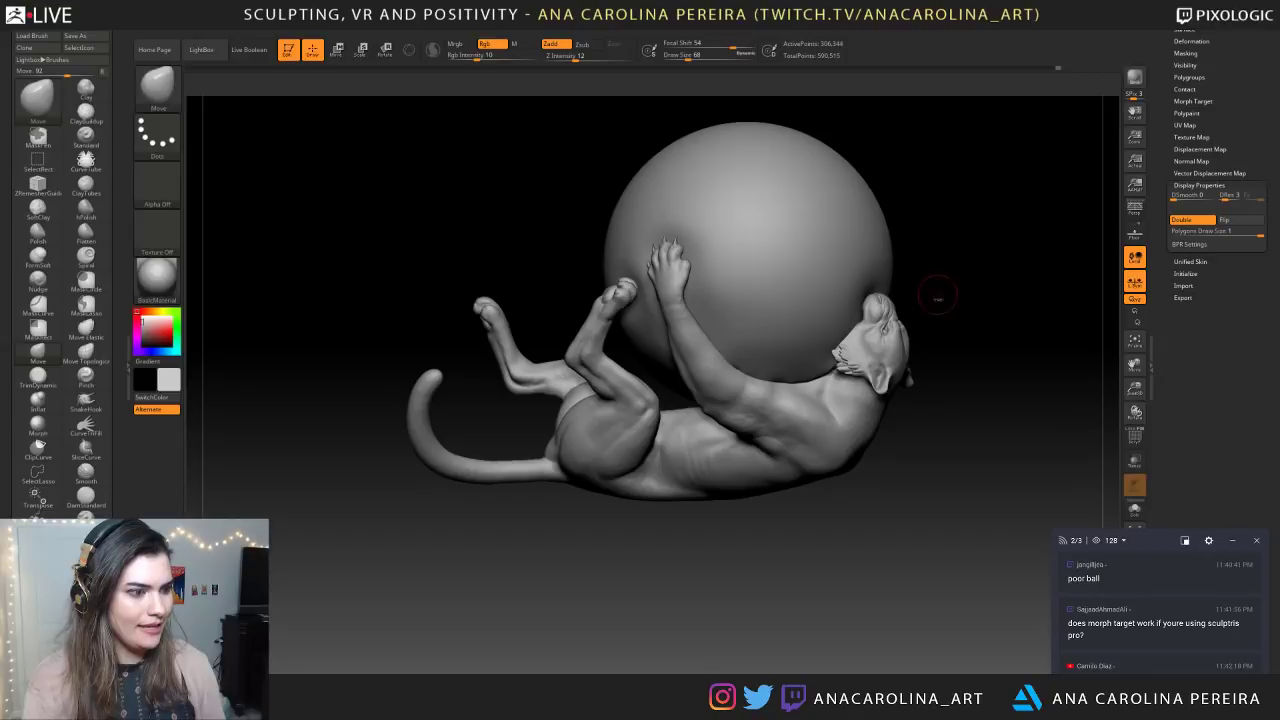
{"action": "left_click", "coordinate": [952, 286], "text": "ctrl"}
{"action": "left_click", "coordinate": [950, 285], "text": "ctrl"}
{"action": "left_click", "coordinate": [954, 283], "text": "ctrl"}
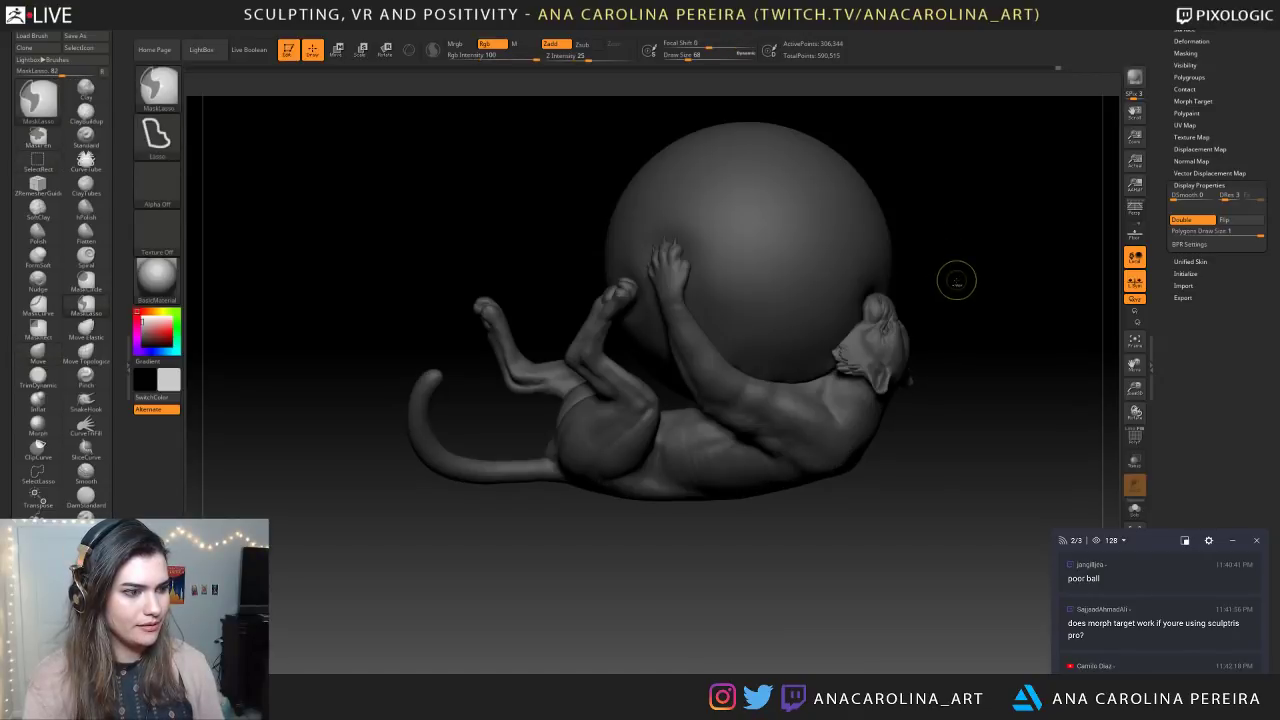
{"action": "key", "text": "ctrl+z"}
{"action": "key", "text": "ctrl+z"}
Mask the cat so that only the ball is editable, and switch back to the Move brush
{"action": "mouse_move", "coordinate": [948, 288]}
{"action": "left_mouse_down", "text": "ctrl"}
{"action": "mouse_move", "coordinate": [605, 266]}
{"action": "mouse_move", "coordinate": [977, 171]}
{"action": "mouse_move", "coordinate": [1000, 256]}
{"action": "mouse_move", "coordinate": [1000, 345]}
{"action": "mouse_move", "coordinate": [974, 334]}
{"action": "mouse_move", "coordinate": [800, 400]}
{"action": "left_mouse_up", "text": "ctrl"}
{"action": "left_click", "coordinate": [1005, 271], "text": "ctrl"}
{"action": "left_click", "coordinate": [969, 281], "text": "ctrl"}
{"action": "left_click", "coordinate": [964, 279], "text": "ctrl+shift"}
{"action": "left_click", "coordinate": [974, 288], "text": "ctrl"}
{"action": "key", "text": "b"}
{"action": "key", "text": "m"}
{"action": "key", "text": "v"}
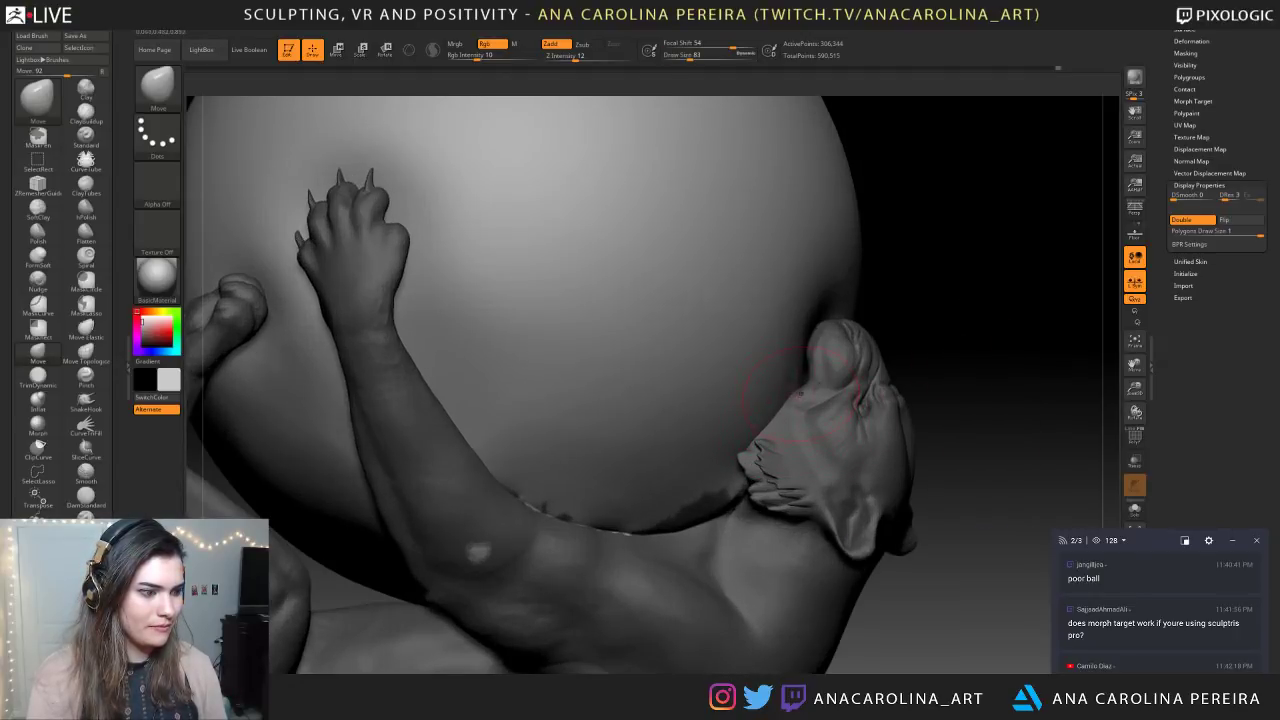
Set the draw size to 128, adjust the ball's surface around the cat's face, and clear the mask
{"action": "key", "text": "space"}
{"action": "left_click_drag", "start_coordinate": [775, 438], "coordinate": [783, 438]}
{"action": "mouse_move", "coordinate": [955, 340]}
{"action": "right_mouse_down"}
{"action": "mouse_move", "coordinate": [988, 331]}
{"action": "mouse_move", "coordinate": [971, 269]}
{"action": "mouse_move", "coordinate": [945, 310]}
{"action": "mouse_move", "coordinate": [940, 385]}
{"action": "right_mouse_up"}
{"action": "right_click_drag", "start_coordinate": [940, 385], "coordinate": [926, 349], "text": "ctrl"}
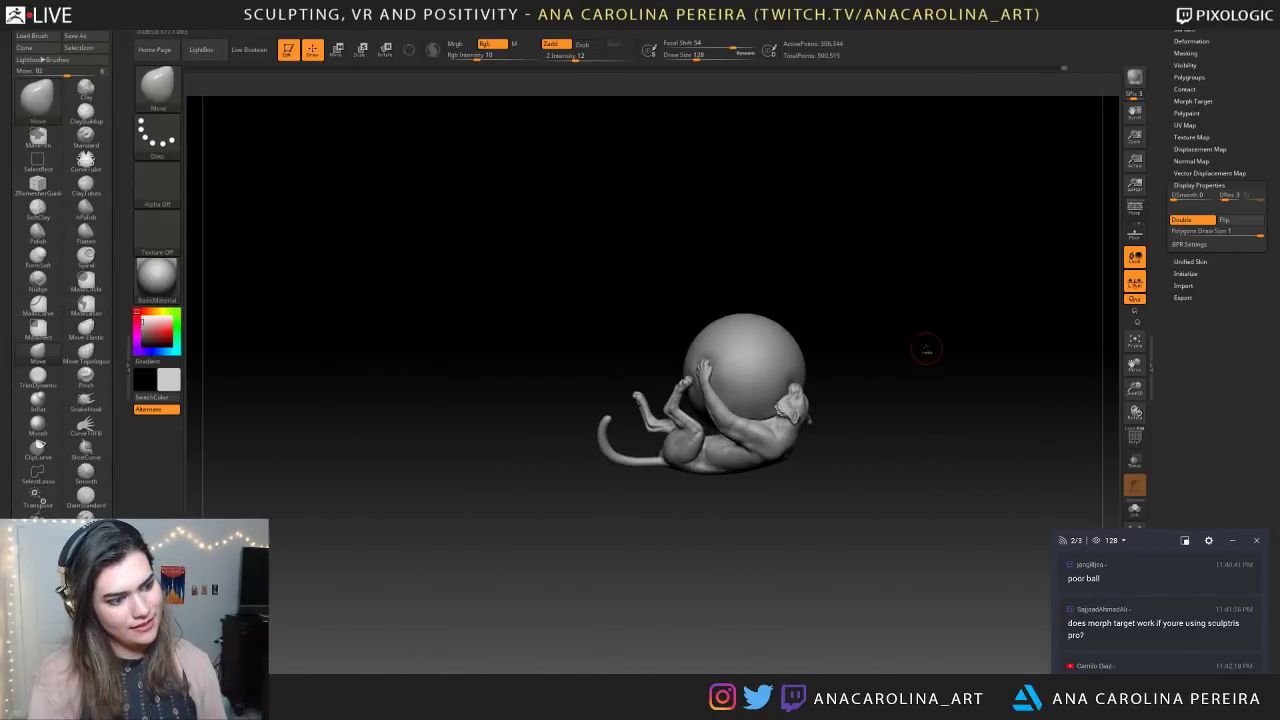
{"action": "left_click", "coordinate": [926, 351], "text": "ctrl"}
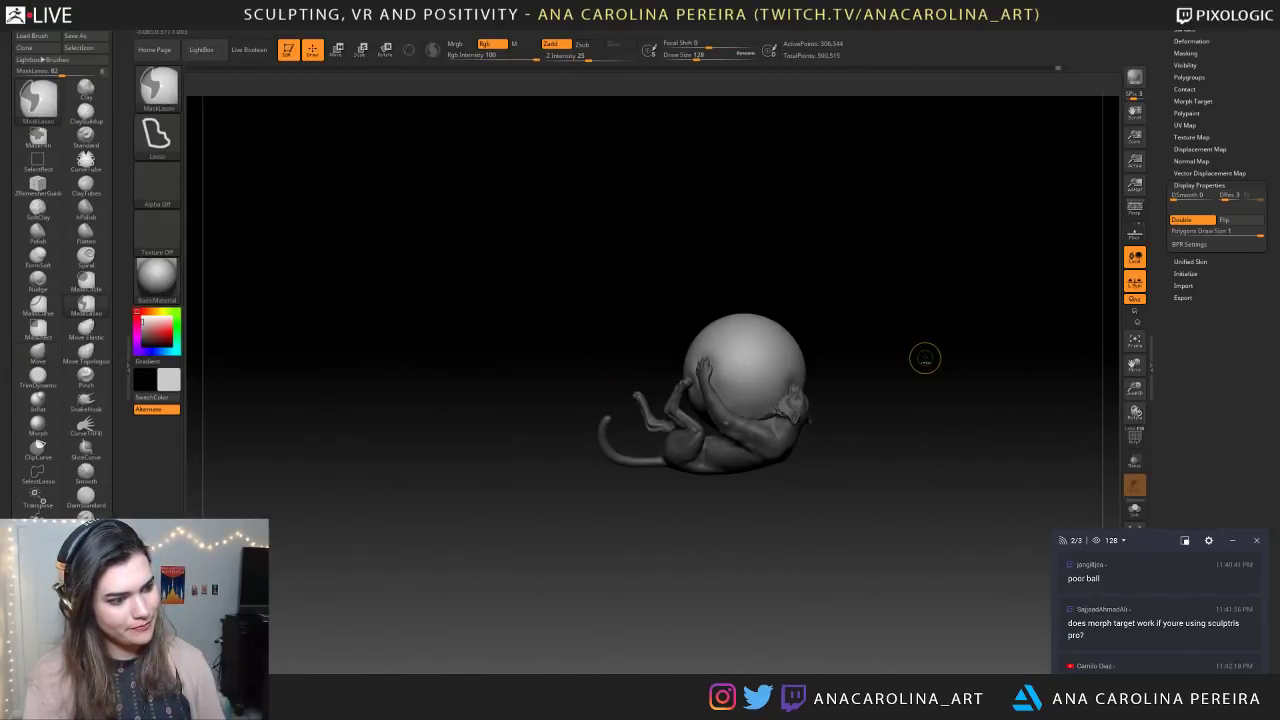
{"action": "left_click_drag", "start_coordinate": [935, 440], "coordinate": [960, 474], "text": "ctrl"}
Isolate the cat, mask it completely, and bring the ball back into view unmasked
{"action": "mouse_move", "coordinate": [960, 474]}
{"action": "right_mouse_down"}
{"action": "mouse_move", "coordinate": [949, 463]}
{"action": "mouse_move", "coordinate": [950, 515]}
{"action": "mouse_move", "coordinate": [978, 512]}
{"action": "mouse_move", "coordinate": [770, 512]}
{"action": "mouse_move", "coordinate": [991, 520]}
{"action": "mouse_move", "coordinate": [967, 551]}
{"action": "mouse_move", "coordinate": [991, 406]}
{"action": "mouse_move", "coordinate": [903, 323]}
{"action": "mouse_move", "coordinate": [350, 328]}
{"action": "right_mouse_up"}
{"action": "right_click_drag", "start_coordinate": [890, 480], "coordinate": [1012, 564]}
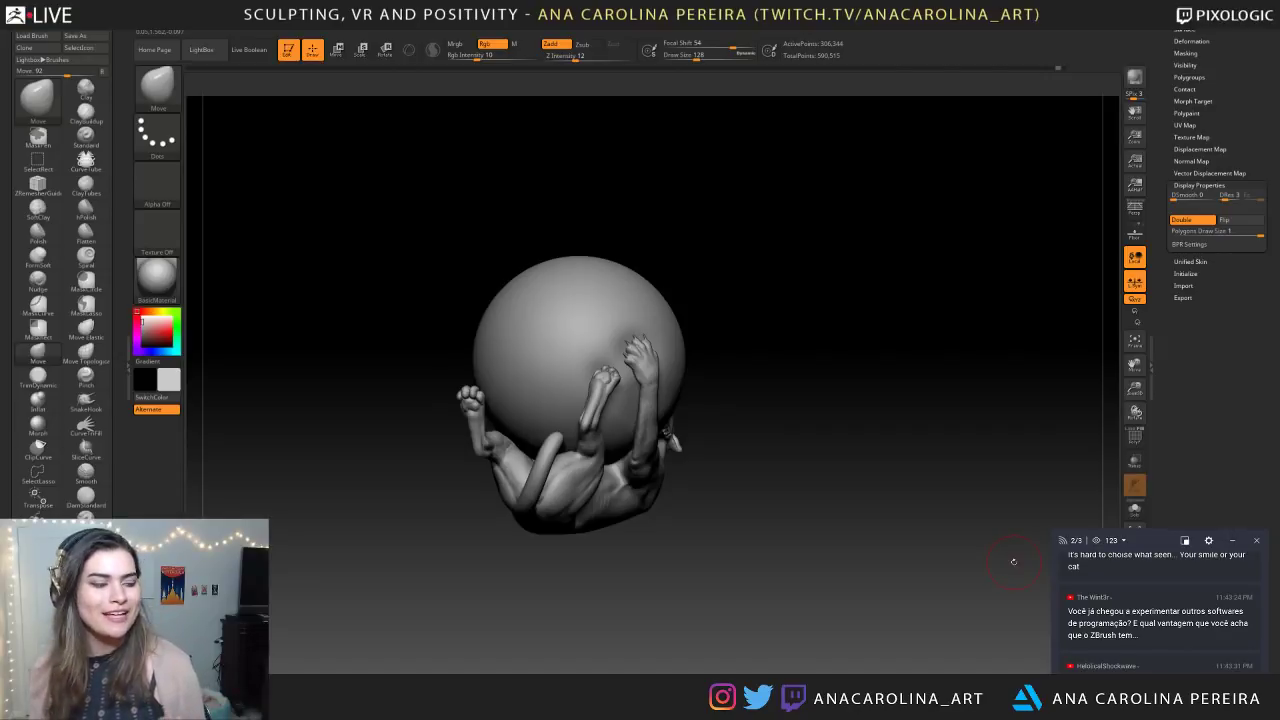
{"action": "right_click_drag", "start_coordinate": [685, 613], "coordinate": [880, 540]}
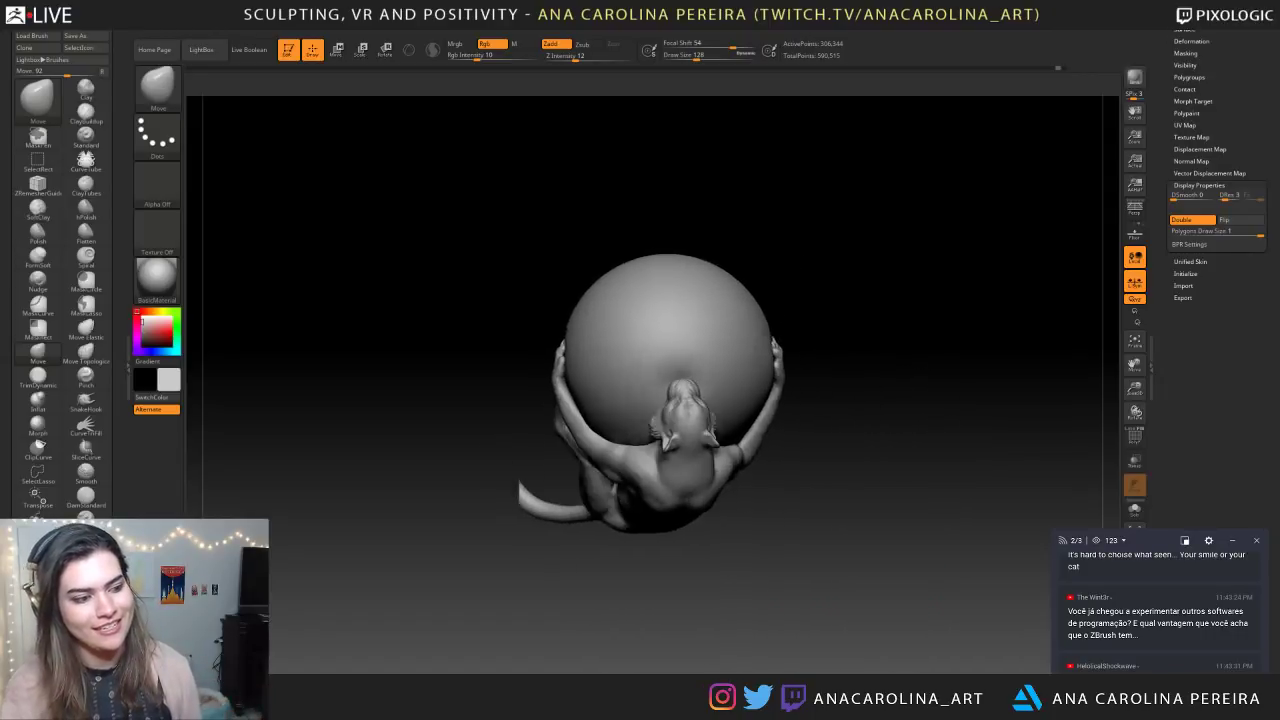
{"action": "right_click_drag", "start_coordinate": [921, 601], "coordinate": [1100, 520]}
{"action": "right_click", "coordinate": [843, 511]}
{"action": "left_click", "coordinate": [810, 440], "text": "ctrl+shift"}
{"action": "mouse_move", "coordinate": [921, 343]}
{"action": "left_mouse_down", "text": "ctrl"}
{"action": "mouse_move", "coordinate": [658, 604]}
{"action": "mouse_move", "coordinate": [946, 488]}
{"action": "left_mouse_up", "text": "ctrl"}
{"action": "left_click", "coordinate": [946, 488], "text": "ctrl+shift"}
{"action": "left_click", "coordinate": [872, 446], "text": "ctrl"}
Set the Move brush's draw size to 187 for reshaping the ball around the cat's front paw
{"action": "mouse_move", "coordinate": [880, 440]}
{"action": "right_mouse_down", "text": "ctrl"}
{"action": "mouse_move", "coordinate": [905, 460]}
{"action": "mouse_move", "coordinate": [901, 430]}
{"action": "right_mouse_up", "text": "ctrl"}
{"action": "right_click_drag", "start_coordinate": [901, 430], "coordinate": [855, 536], "text": "alt"}
{"action": "right_click", "coordinate": [855, 536]}
{"action": "left_click", "coordinate": [926, 473]}
{"action": "mouse_move", "coordinate": [928, 438]}
{"action": "right_mouse_down"}
{"action": "mouse_move", "coordinate": [933, 475]}
{"action": "mouse_move", "coordinate": [922, 466]}
{"action": "right_mouse_up"}
{"action": "key", "text": "v"}
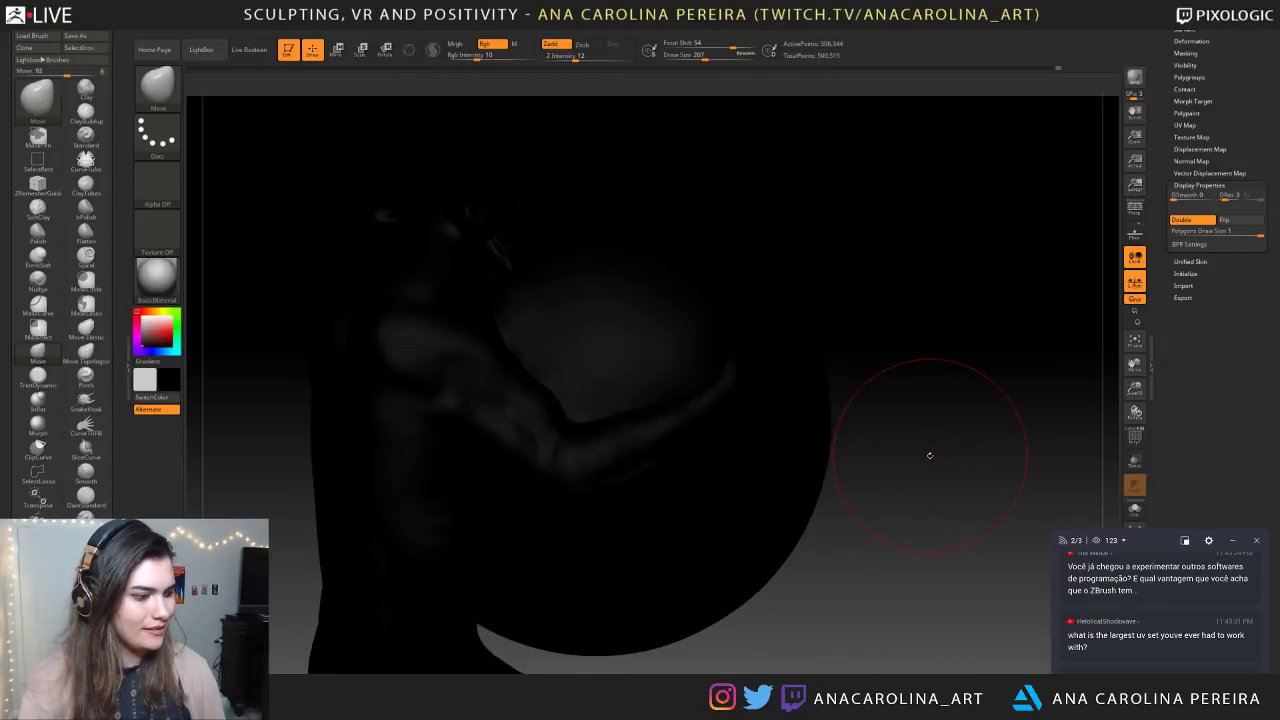
{"action": "key", "text": "v"}
{"action": "right_click", "coordinate": [926, 473]}
{"action": "mouse_move", "coordinate": [925, 468]}
{"action": "right_mouse_down"}
{"action": "mouse_move", "coordinate": [896, 425]}
{"action": "mouse_move", "coordinate": [885, 362]}
{"action": "right_mouse_up"}
{"action": "left_click", "coordinate": [923, 473]}
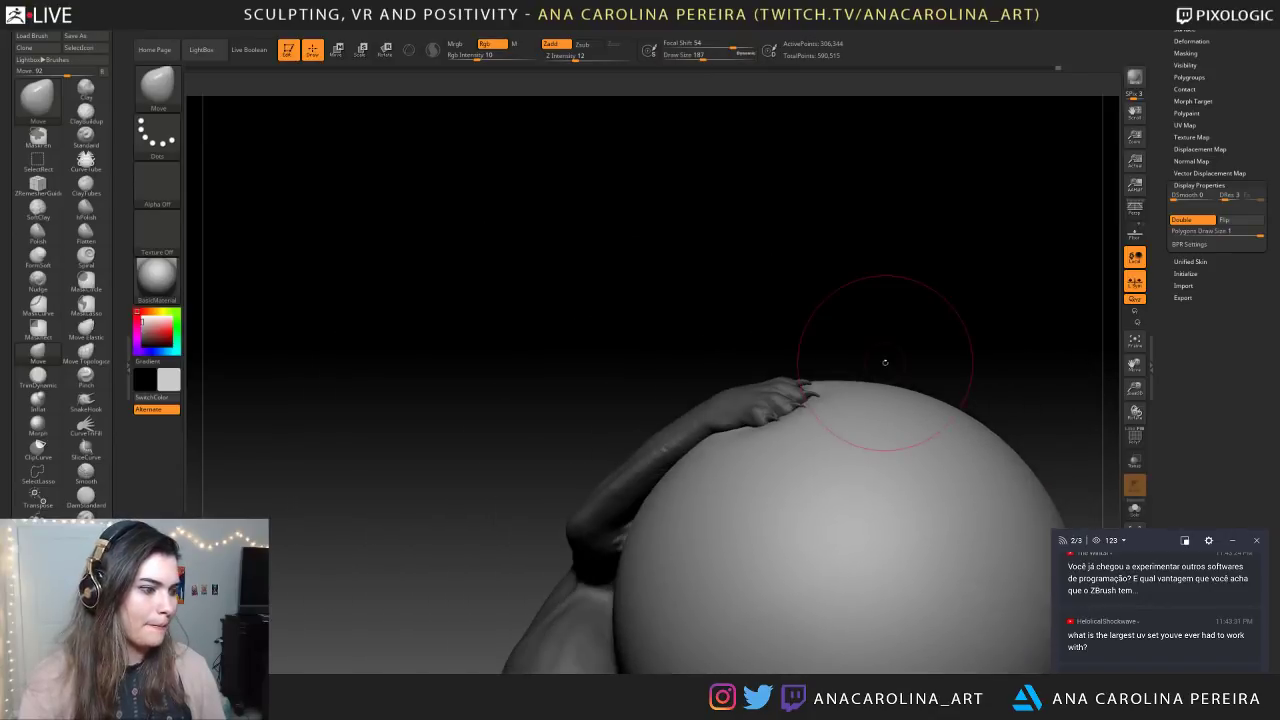
Set the draw size to 104 and fit the ball's surface to the underside of the cat's forearm
{"action": "right_click", "coordinate": [722, 423]}
{"action": "left_click", "coordinate": [718, 425]}
{"action": "right_click_drag", "start_coordinate": [718, 425], "coordinate": [683, 443]}
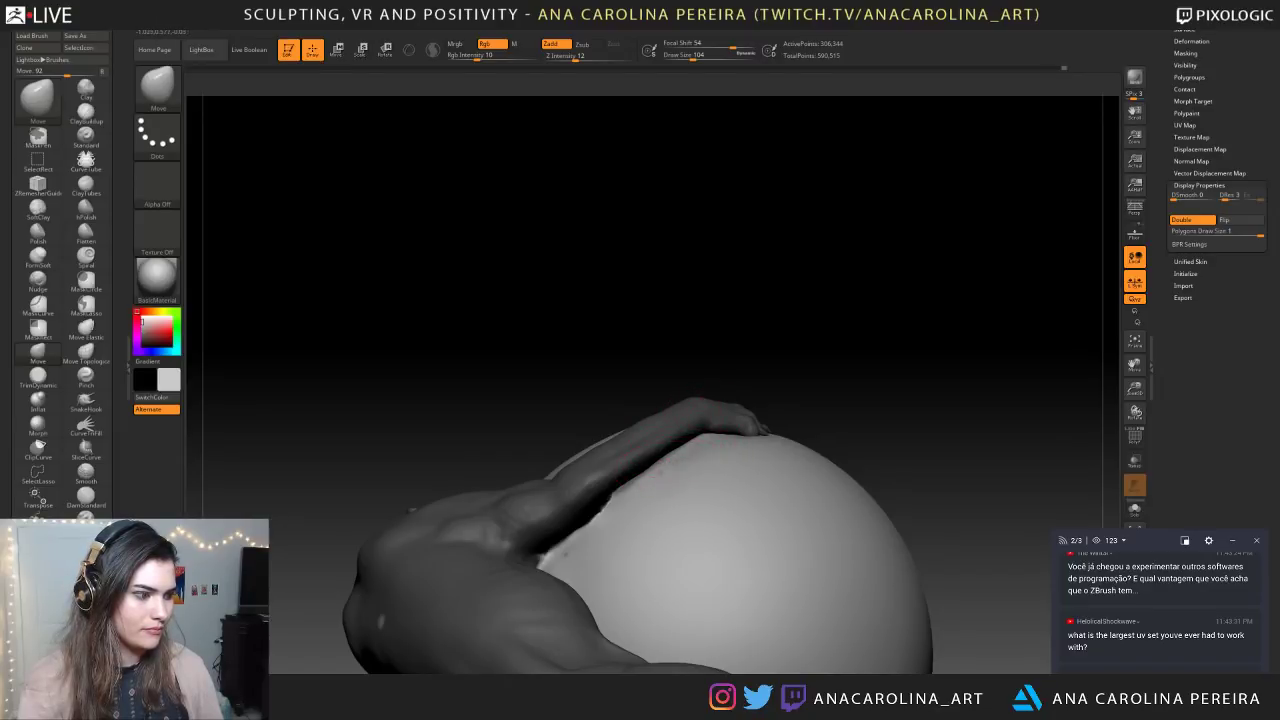
{"action": "right_click_drag", "start_coordinate": [683, 443], "coordinate": [718, 480]}
{"action": "key", "text": "shift"}
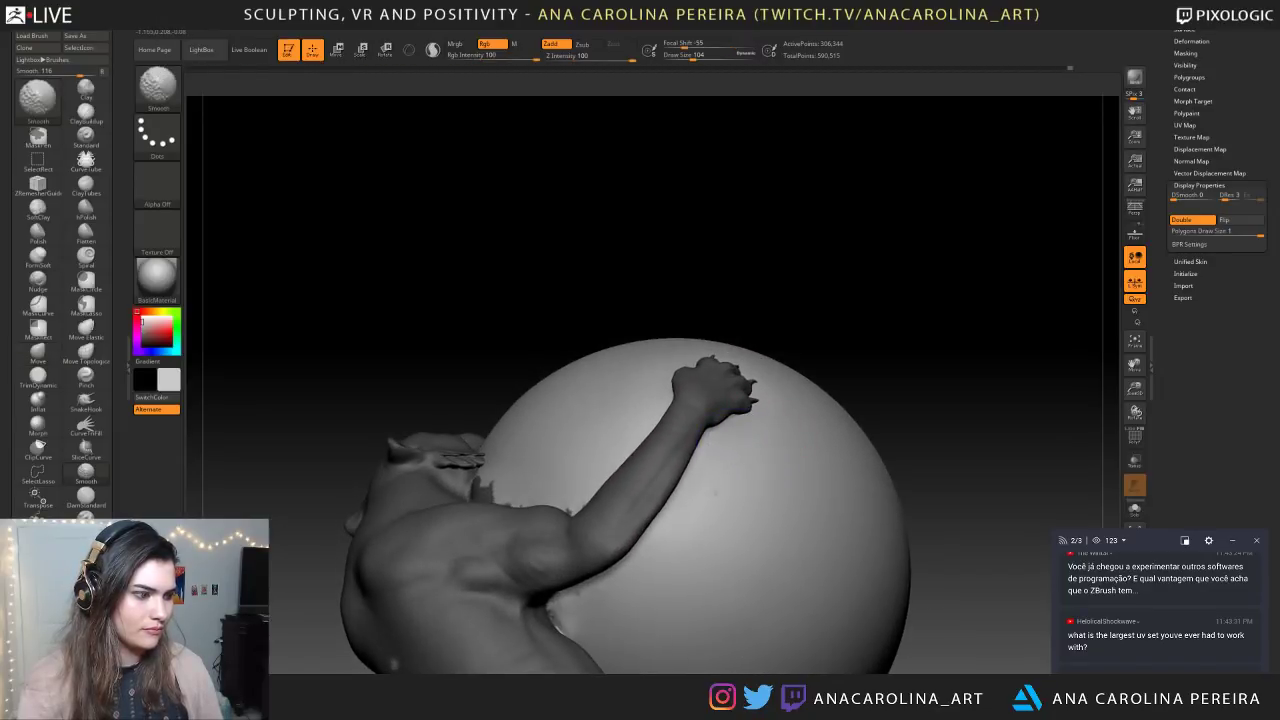
Set the draw size to 128 and reshape the ball beneath the cat's wrist and paw
{"action": "right_click_drag", "start_coordinate": [893, 453], "coordinate": [965, 430], "text": "ctrl"}
{"action": "right_click_drag", "start_coordinate": [1015, 475], "coordinate": [895, 594]}
{"action": "right_click_drag", "start_coordinate": [665, 426], "coordinate": [755, 410]}
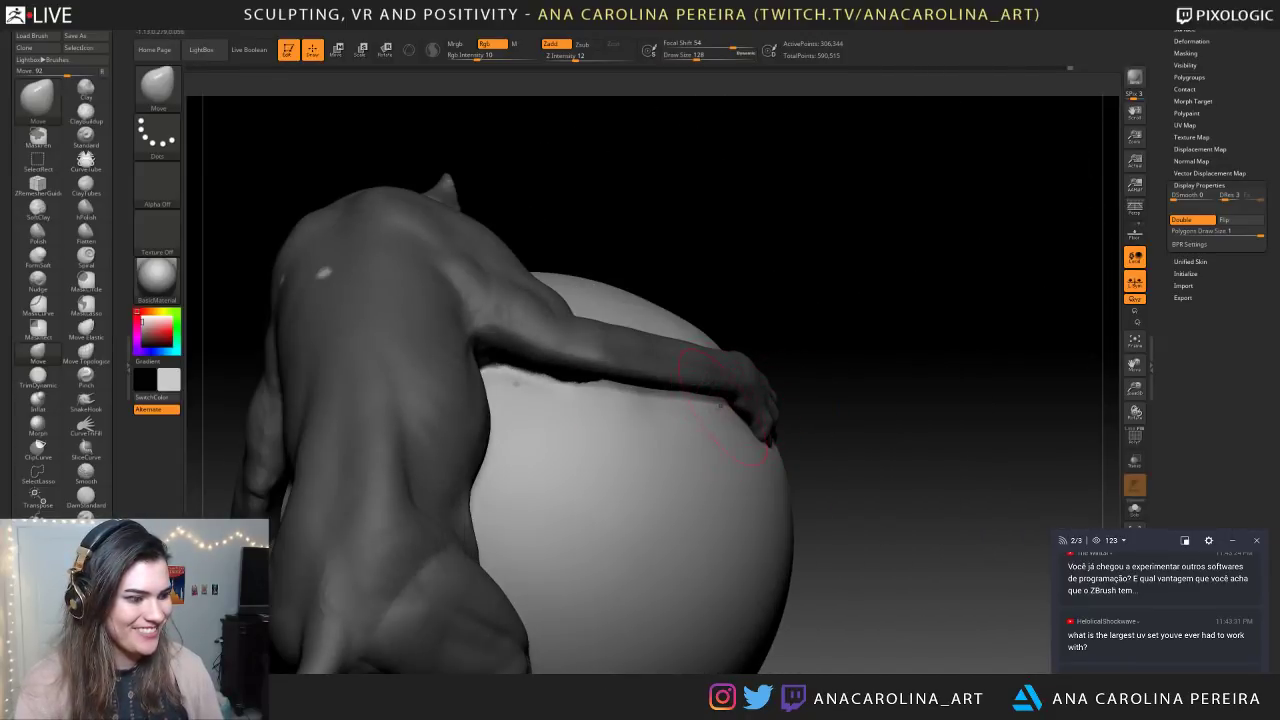
{"action": "right_click_drag", "start_coordinate": [697, 410], "coordinate": [834, 376]}
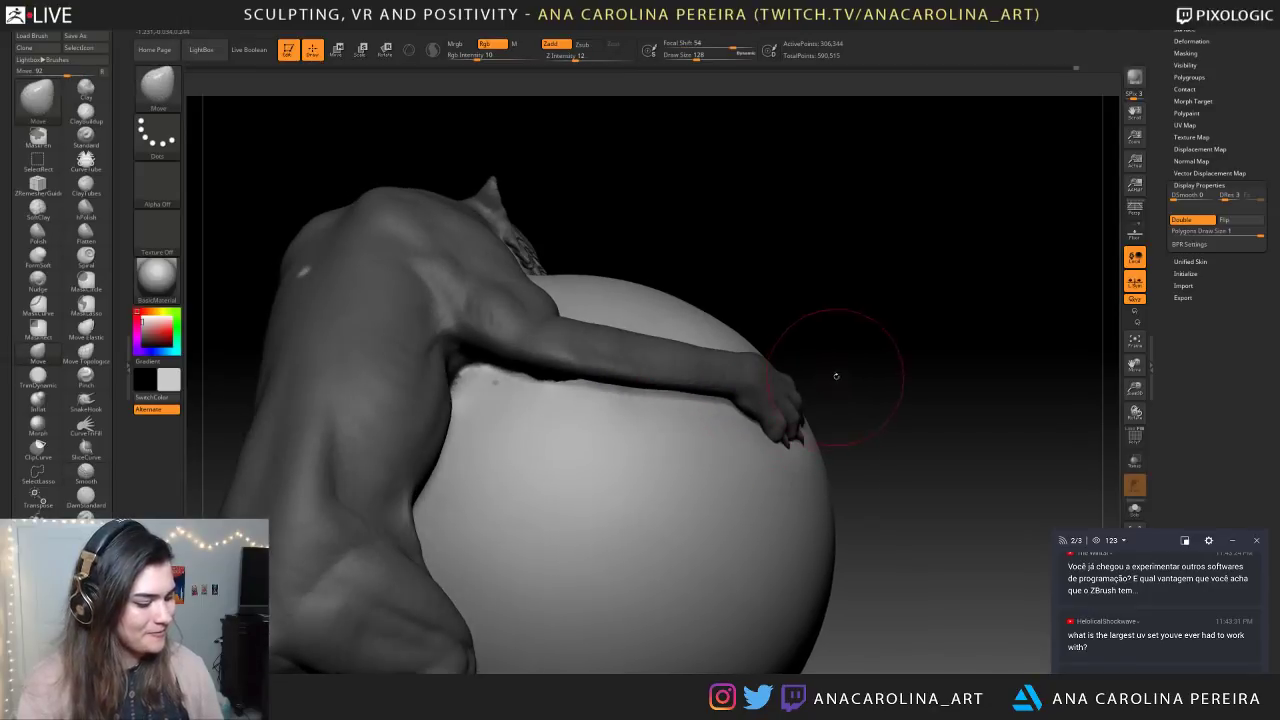
Build up the ball under the forearm using ClayBuildup with focal shift 34 and draw size 197, and smooth the area
{"action": "key", "text": "b"}
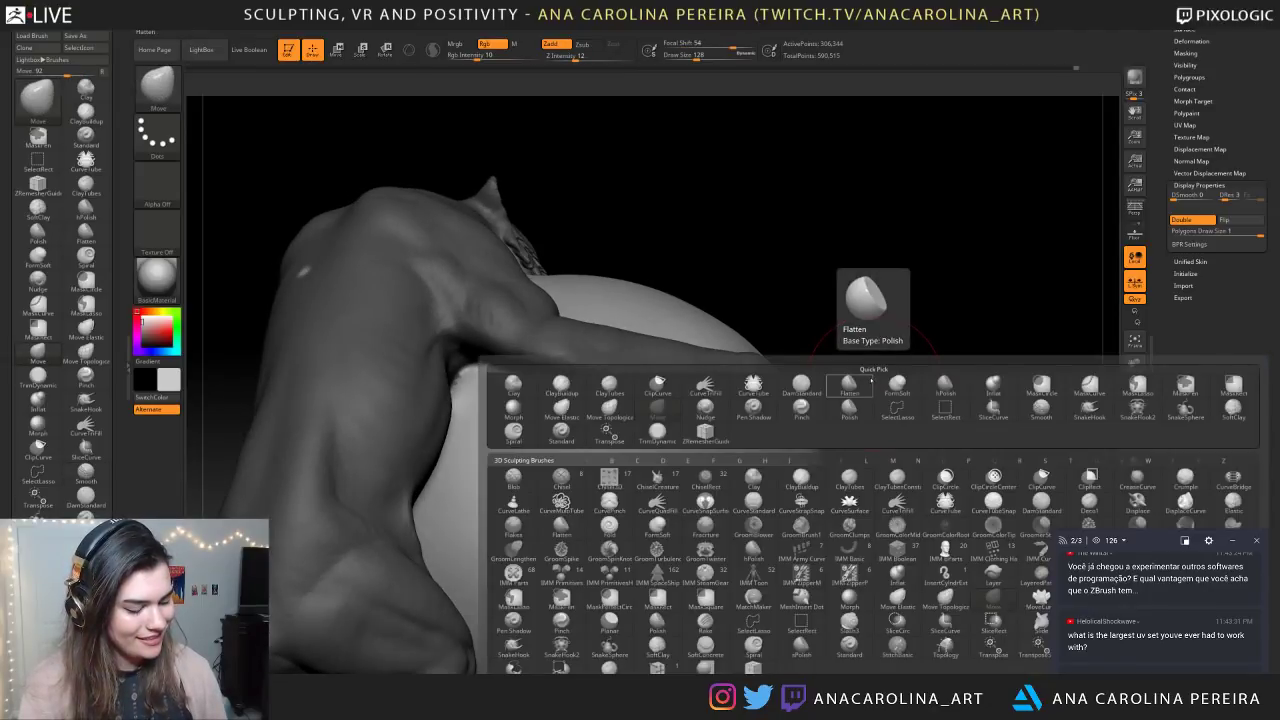
{"action": "key", "text": "c"}
{"action": "key", "text": "b"}
{"action": "right_click_drag", "start_coordinate": [872, 380], "coordinate": [935, 372]}
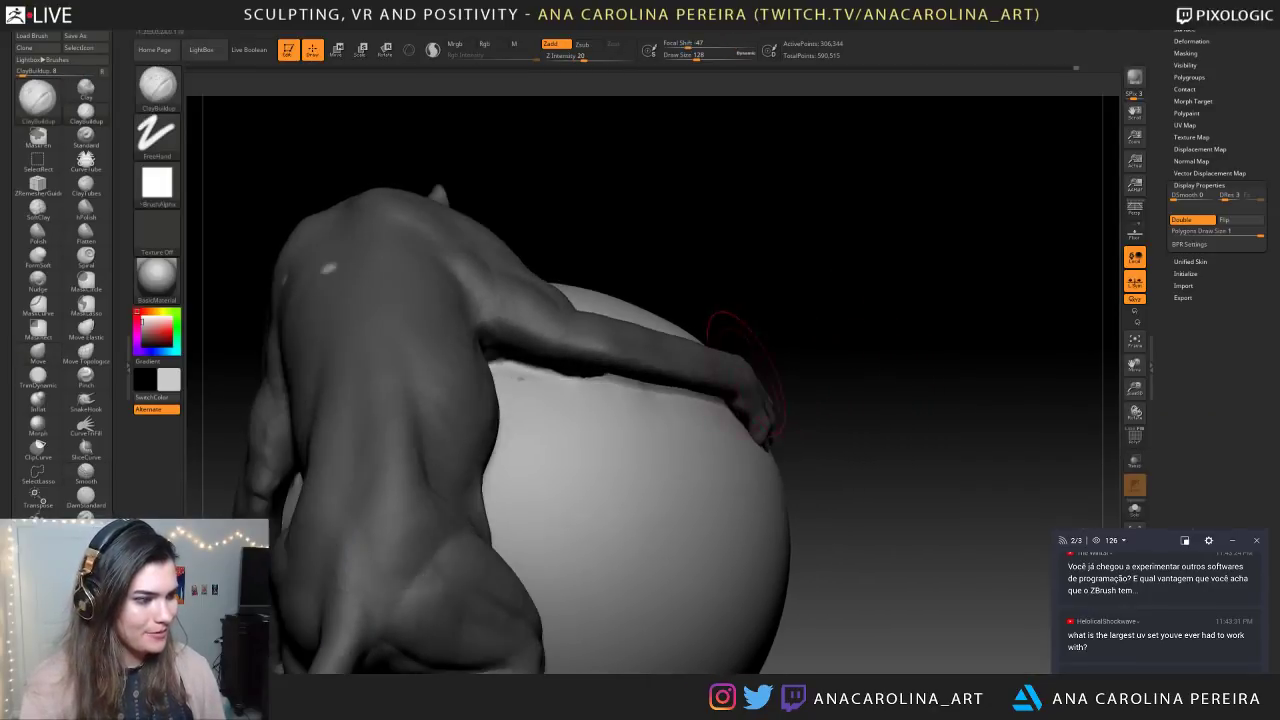
{"action": "key", "text": "space"}
{"action": "left_click_drag", "start_coordinate": [714, 438], "coordinate": [722, 438]}
{"action": "left_click_drag", "start_coordinate": [715, 427], "coordinate": [743, 427]}
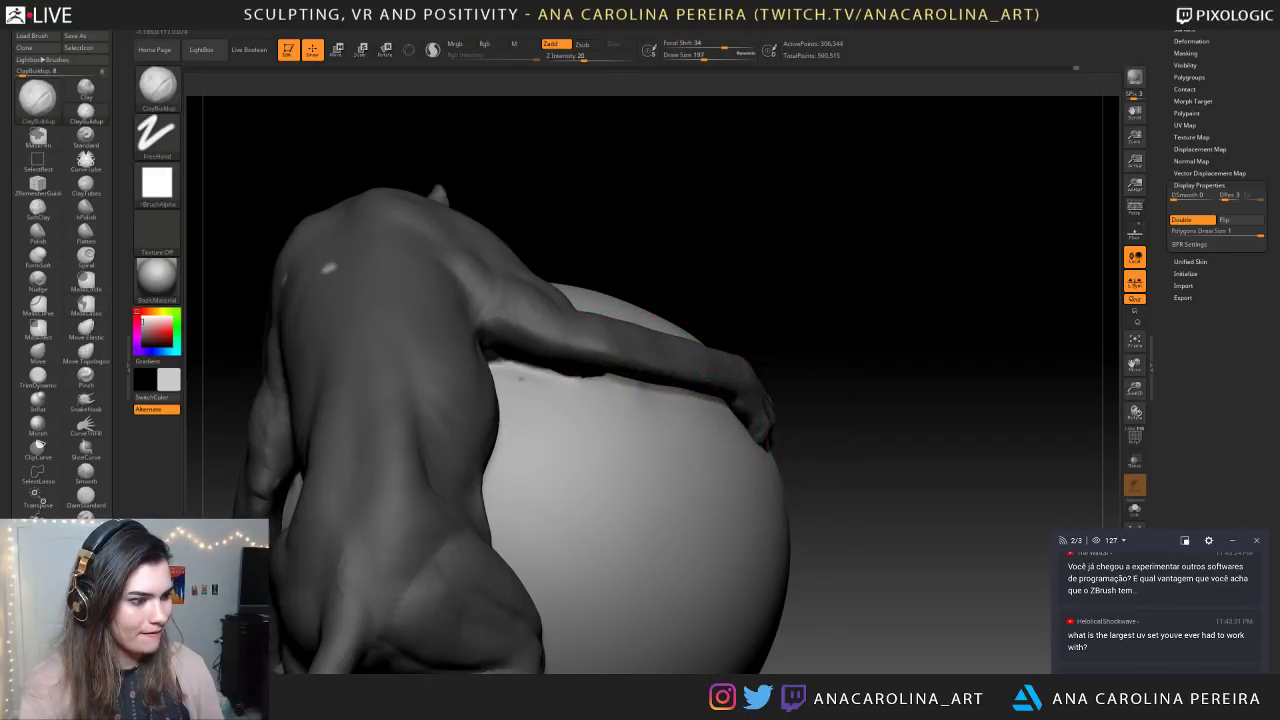
{"action": "right_click_drag", "start_coordinate": [797, 381], "coordinate": [754, 407]}
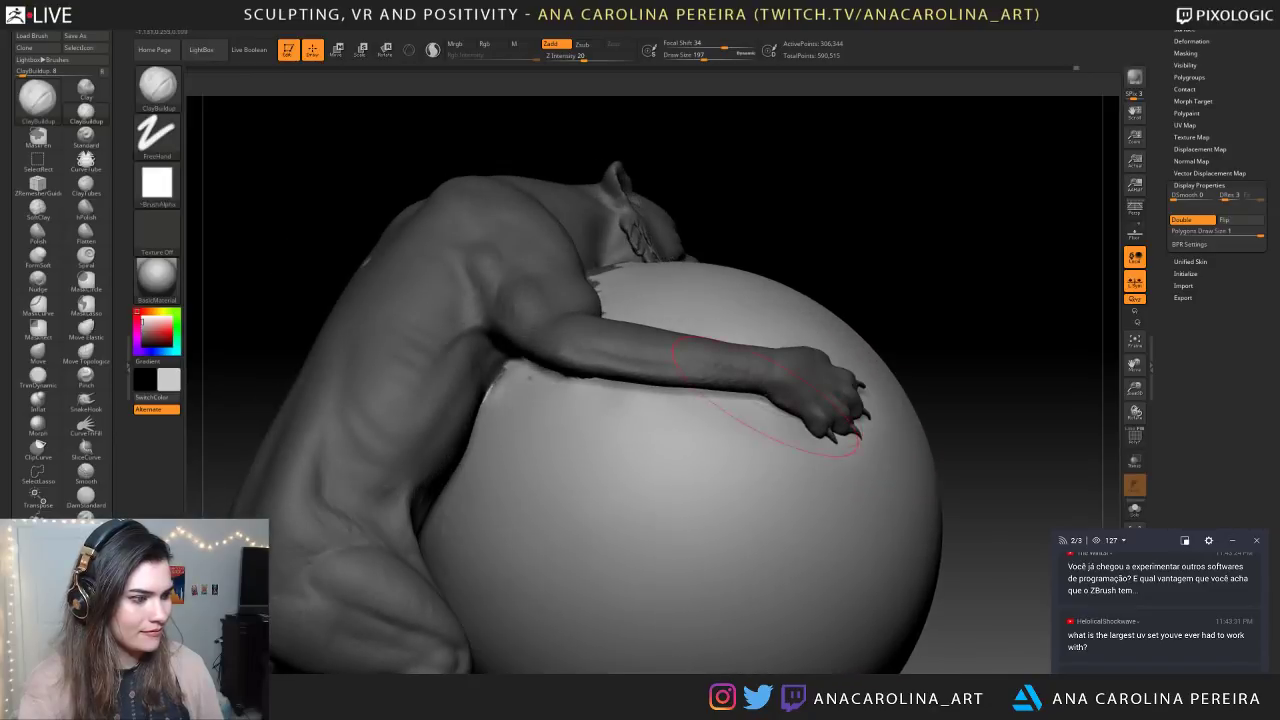
{"action": "left_click_drag", "start_coordinate": [612, 395], "coordinate": [722, 396], "text": "shift"}
Switch to the Move brush with a larger draw size for broad adjustments to the ball
{"action": "mouse_move", "coordinate": [760, 400]}
{"action": "right_mouse_down", "text": "ctrl"}
{"action": "mouse_move", "coordinate": [800, 320]}
{"action": "mouse_move", "coordinate": [897, 309]}
{"action": "mouse_move", "coordinate": [937, 394]}
{"action": "mouse_move", "coordinate": [888, 318]}
{"action": "mouse_move", "coordinate": [855, 323]}
{"action": "mouse_move", "coordinate": [883, 436]}
{"action": "mouse_move", "coordinate": [866, 515]}
{"action": "right_mouse_up", "text": "ctrl"}
{"action": "key", "text": "space"}
{"action": "left_click", "coordinate": [934, 453]}
{"action": "right_click_drag", "start_coordinate": [943, 434], "coordinate": [916, 415]}
{"action": "key", "text": "b"}
{"action": "key", "text": "m"}
{"action": "key", "text": "v"}
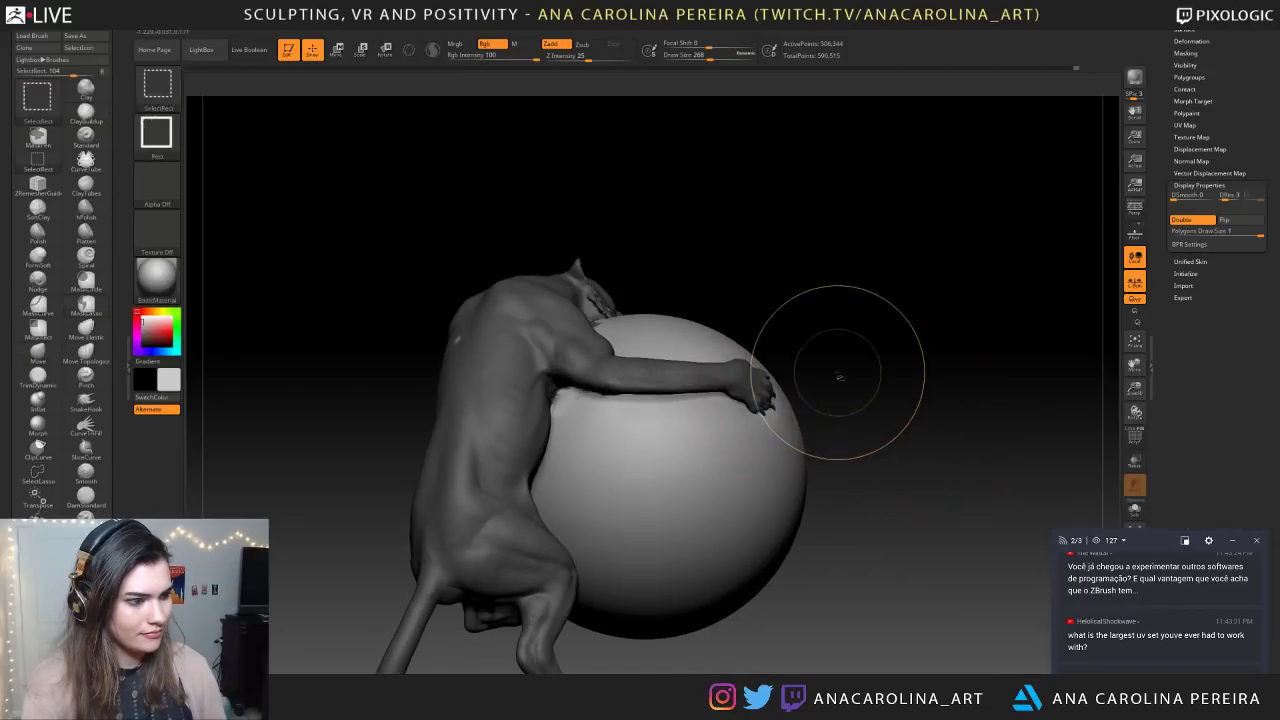
Isolate the ball and set the Move brush's Z intensity to 41 and draw size to 192
{"action": "left_click", "coordinate": [782, 430], "text": "ctrl+shift"}
{"action": "right_click_drag", "start_coordinate": [829, 425], "coordinate": [805, 411]}
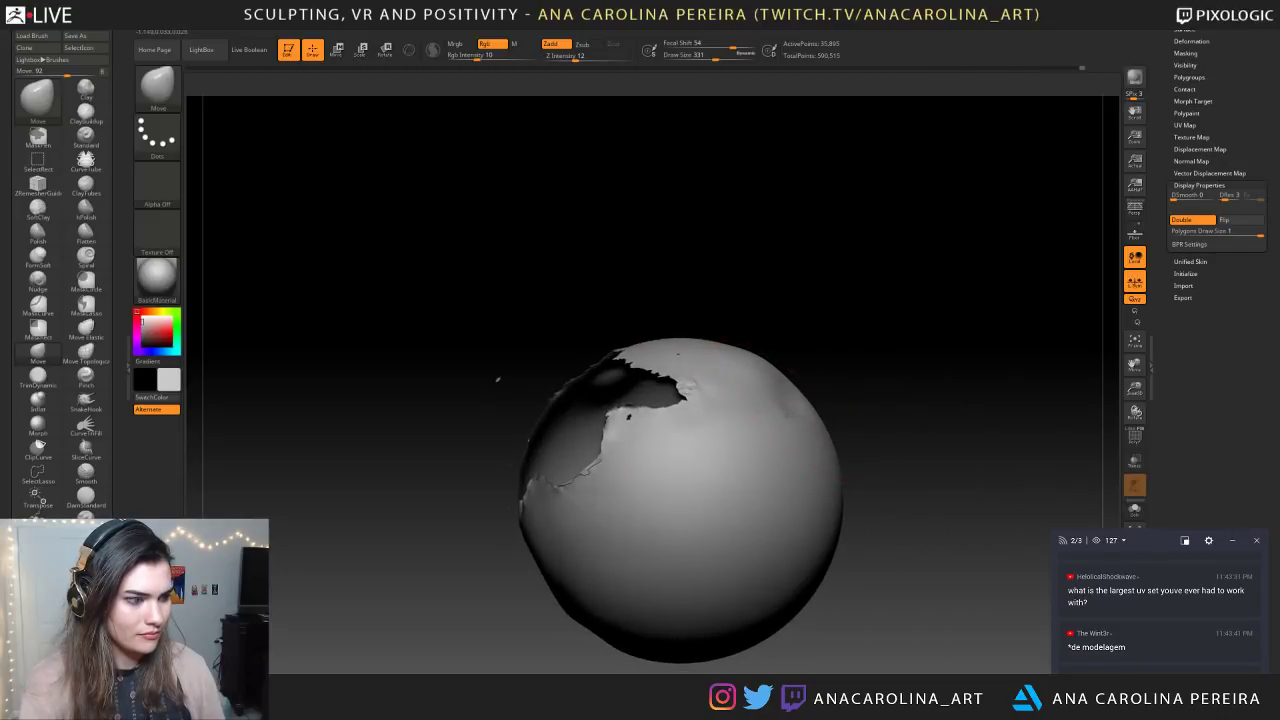
{"action": "right_click", "coordinate": [800, 420]}
{"action": "type", "text": "41"}
{"action": "key", "text": "Return"}
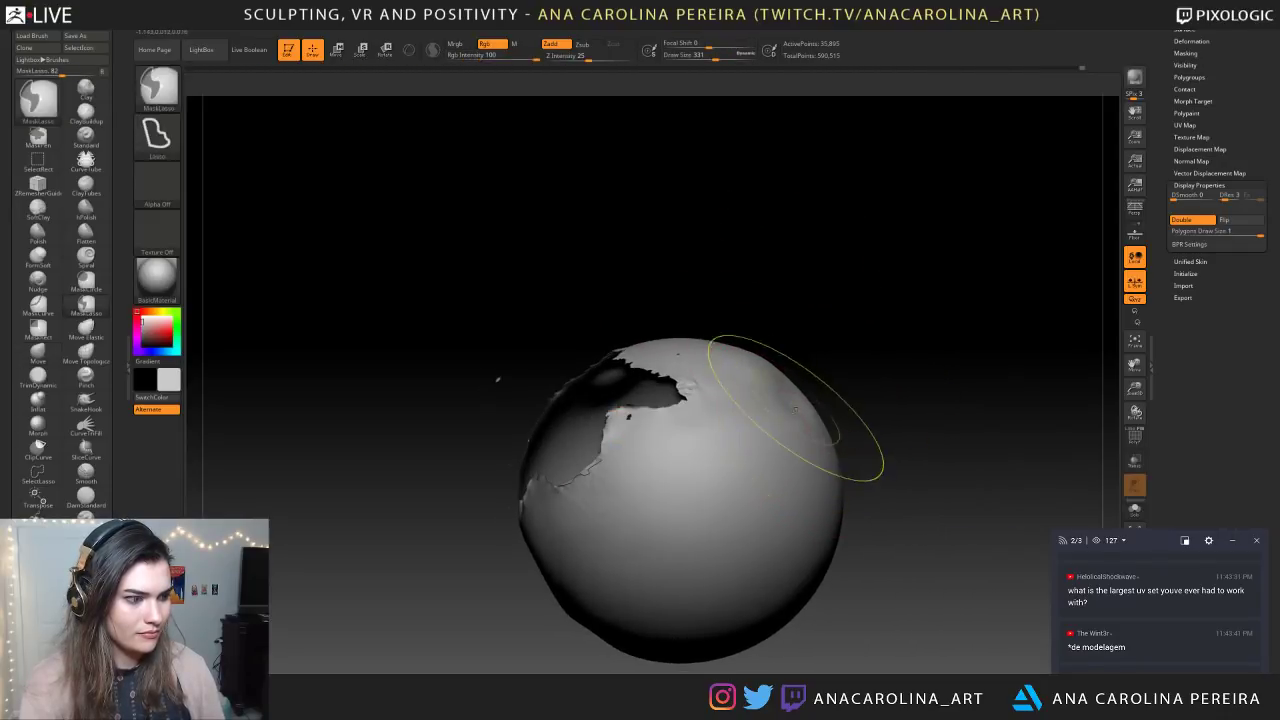
{"action": "right_click_drag", "start_coordinate": [834, 378], "coordinate": [837, 383]}
{"action": "right_click", "coordinate": [837, 383]}
{"action": "left_click_drag", "start_coordinate": [841, 400], "coordinate": [836, 400]}
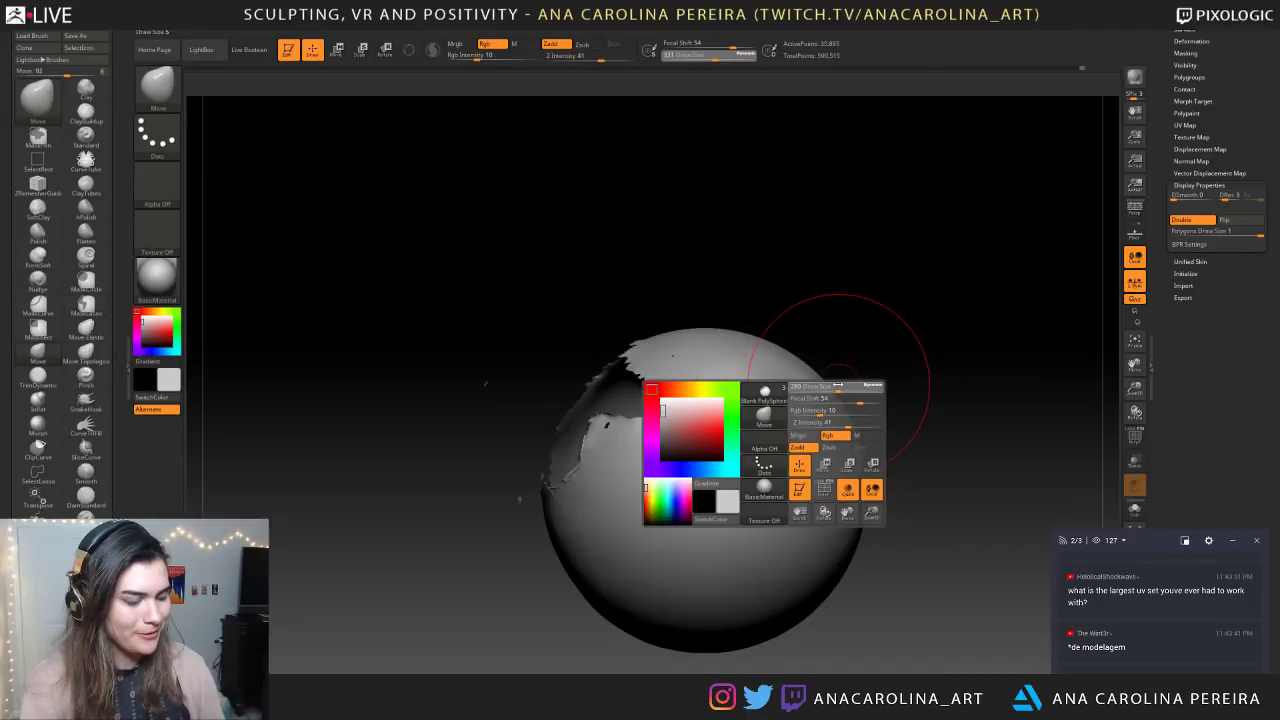
Unhide the cat and adjust the ball's surface around its front paw with the Move brush
{"action": "left_click", "coordinate": [885, 354], "text": "ctrl+shift"}
{"action": "mouse_move", "coordinate": [885, 354]}
{"action": "right_mouse_down", "text": "ctrl"}
{"action": "mouse_move", "coordinate": [887, 390]}
{"action": "mouse_move", "coordinate": [916, 361]}
{"action": "right_mouse_up", "text": "ctrl"}
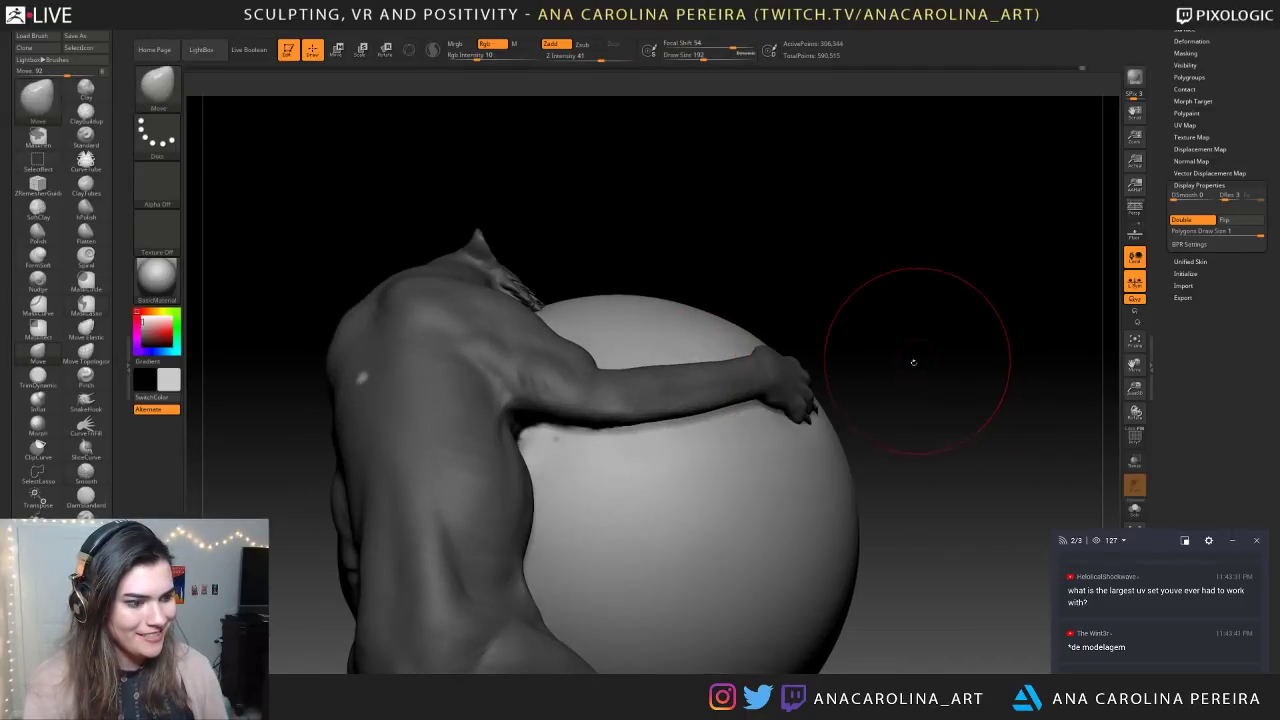
{"action": "right_click_drag", "start_coordinate": [826, 385], "coordinate": [612, 390]}
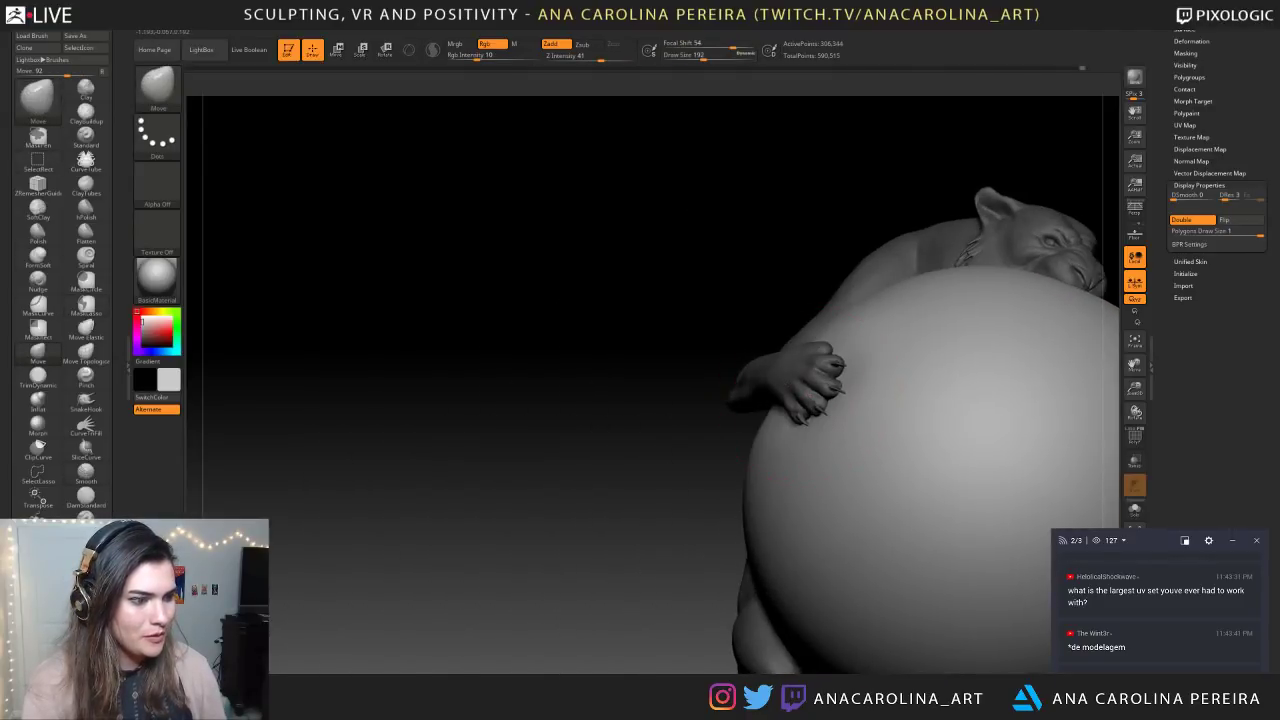
Reduce the Move brush's draw size to 80 after the ball adjustments around the front paw
{"action": "mouse_move", "coordinate": [783, 271]}
{"action": "right_mouse_down"}
{"action": "mouse_move", "coordinate": [814, 374]}
{"action": "mouse_move", "coordinate": [841, 343]}
{"action": "mouse_move", "coordinate": [803, 466]}
{"action": "mouse_move", "coordinate": [966, 409]}
{"action": "mouse_move", "coordinate": [951, 363]}
{"action": "mouse_move", "coordinate": [968, 286]}
{"action": "mouse_move", "coordinate": [1046, 309]}
{"action": "mouse_move", "coordinate": [986, 320]}
{"action": "mouse_move", "coordinate": [1014, 337]}
{"action": "mouse_move", "coordinate": [1008, 351]}
{"action": "mouse_move", "coordinate": [1074, 354]}
{"action": "mouse_move", "coordinate": [964, 380]}
{"action": "mouse_move", "coordinate": [962, 433]}
{"action": "mouse_move", "coordinate": [957, 417]}
{"action": "mouse_move", "coordinate": [983, 420]}
{"action": "mouse_move", "coordinate": [957, 418]}
{"action": "right_mouse_up"}
{"action": "key", "text": "space"}
{"action": "left_click_drag", "start_coordinate": [903, 461], "coordinate": [886, 461]}
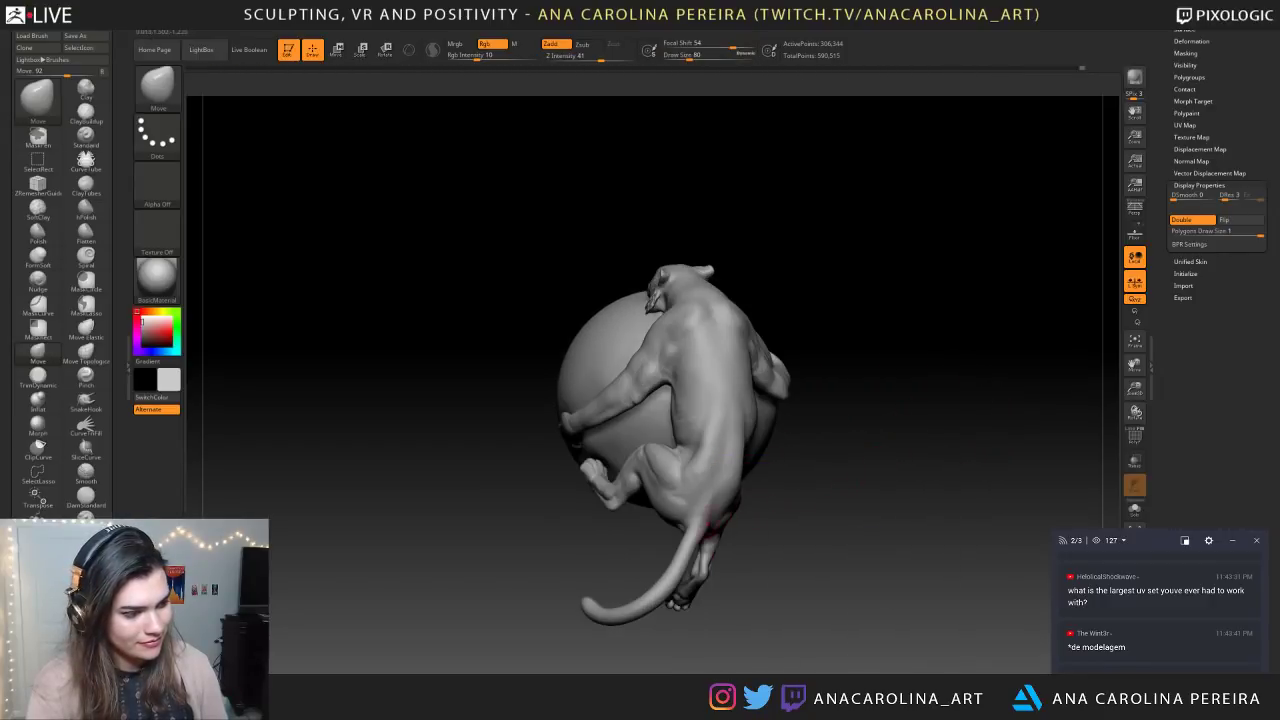
{"action": "right_click_drag", "start_coordinate": [806, 528], "coordinate": [839, 526]}
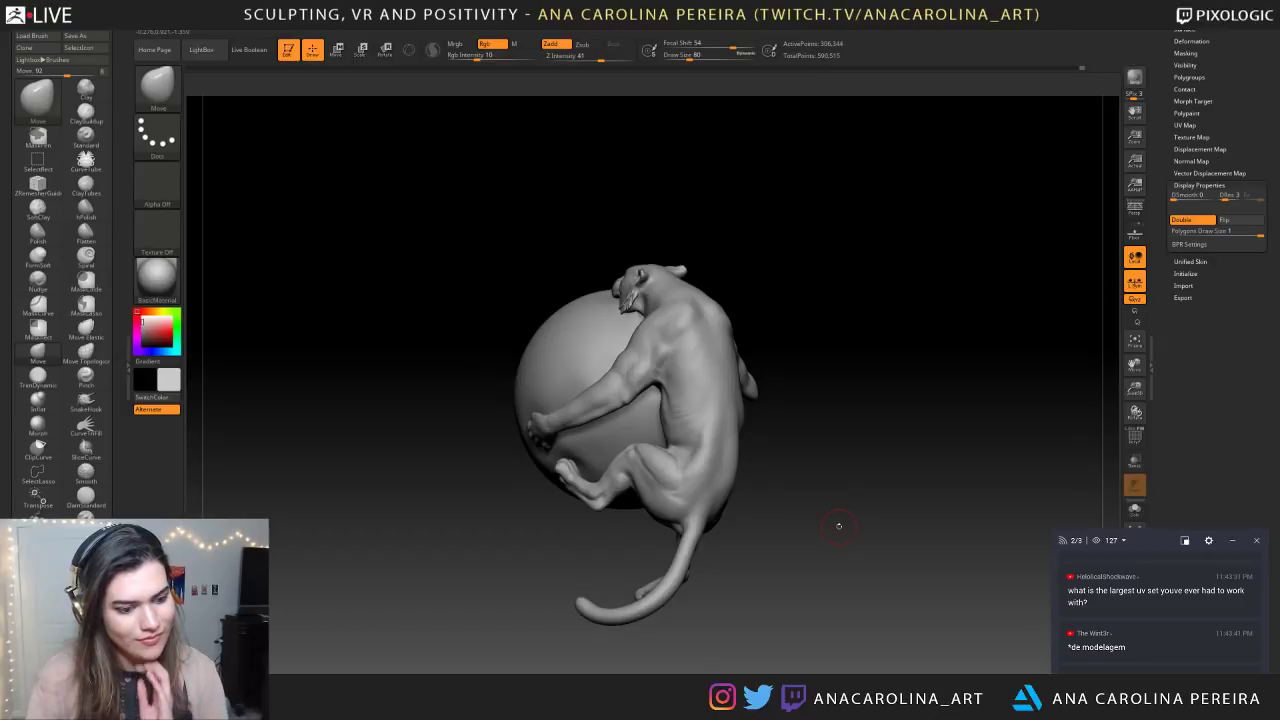
{"action": "scroll", "coordinate": [1091, 621], "scroll_direction": "up", "scroll_amount": 2}
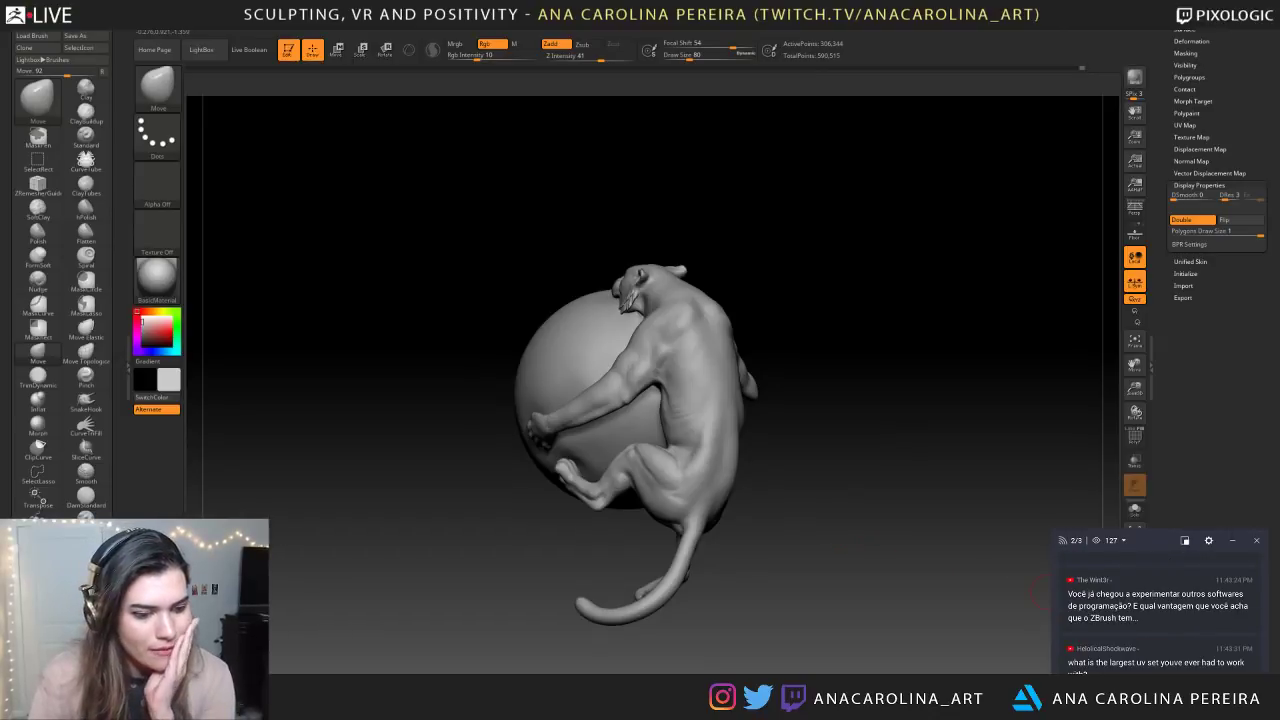
{"action": "scroll", "coordinate": [1157, 598], "scroll_direction": "up", "scroll_amount": 1}
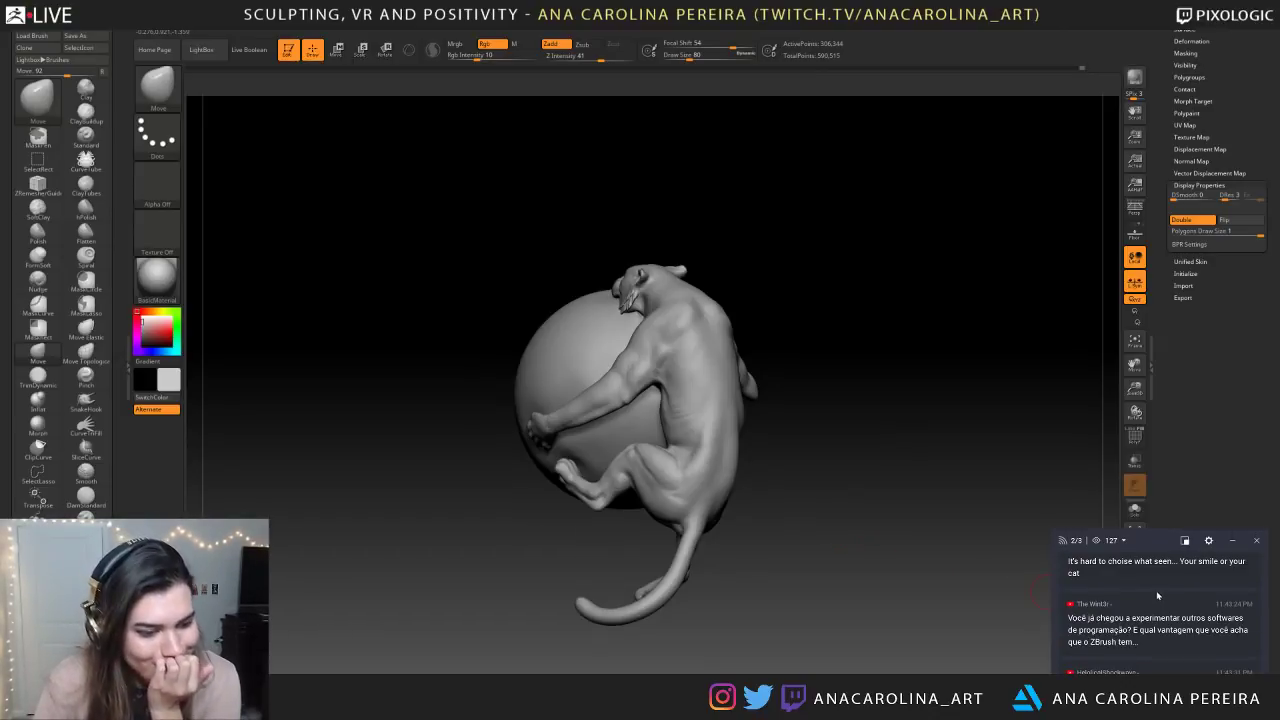
{"action": "scroll", "coordinate": [1156, 584], "scroll_direction": "up", "scroll_amount": 1}
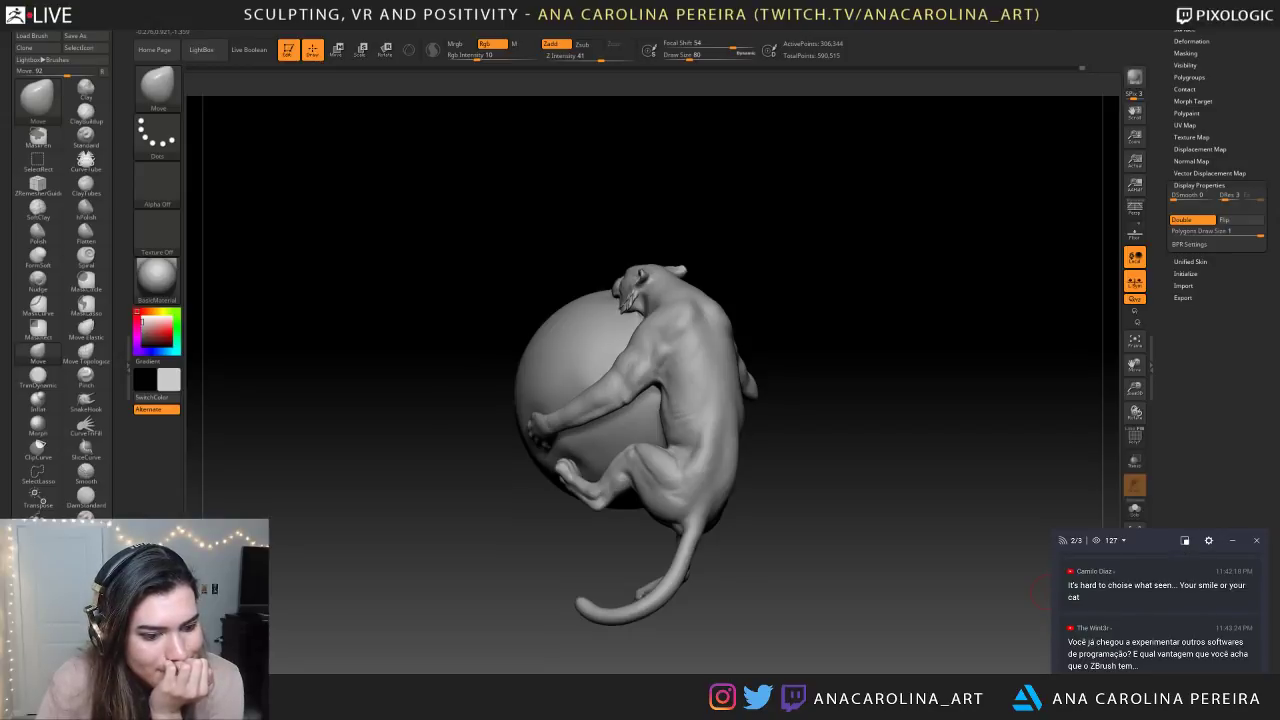
{"action": "scroll", "coordinate": [1170, 585], "scroll_direction": "down", "scroll_amount": 1}
{"action": "scroll", "coordinate": [1157, 600], "scroll_direction": "down", "scroll_amount": 1}
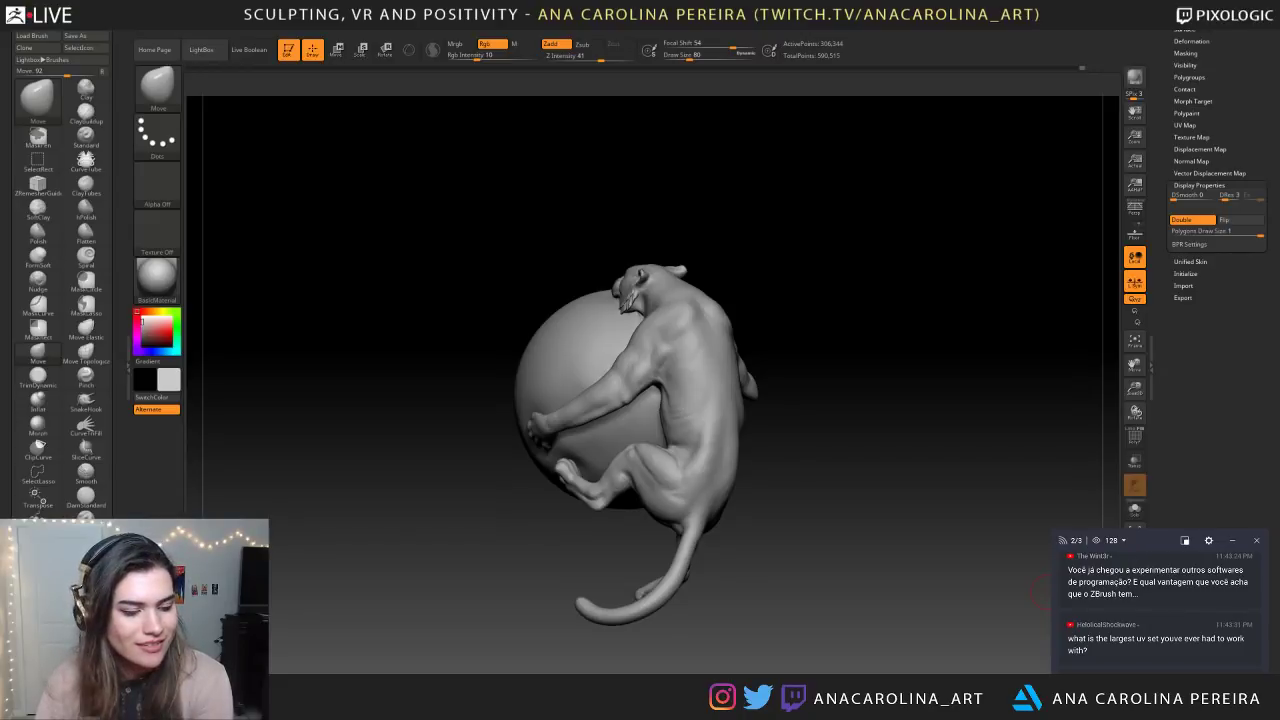
{"action": "mouse_move", "coordinate": [940, 560]}
{"action": "left_mouse_down"}
{"action": "mouse_move", "coordinate": [1030, 560]}
{"action": "mouse_move", "coordinate": [730, 560]}
{"action": "mouse_move", "coordinate": [1115, 560]}
{"action": "mouse_move", "coordinate": [965, 560]}
{"action": "left_mouse_up"}
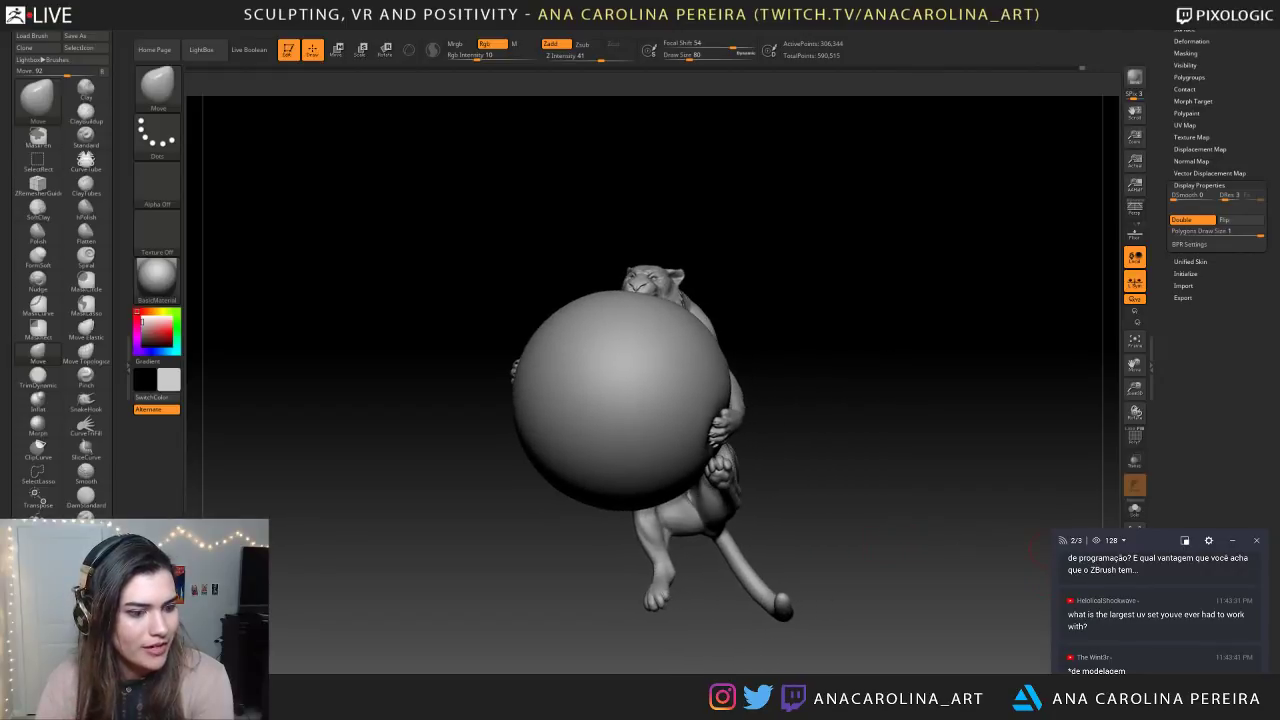
{"action": "scroll", "coordinate": [1151, 577], "scroll_direction": "down", "scroll_amount": 1}
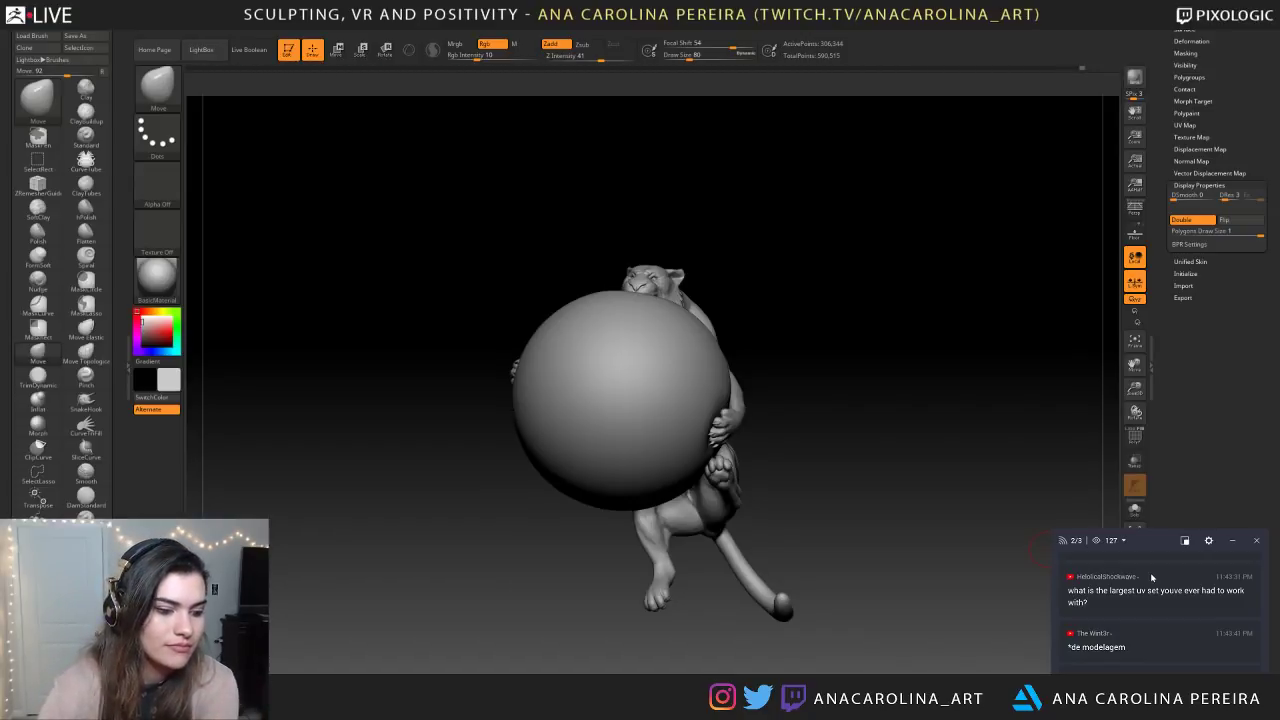
{"action": "left_click_drag", "start_coordinate": [1040, 549], "coordinate": [714, 594]}
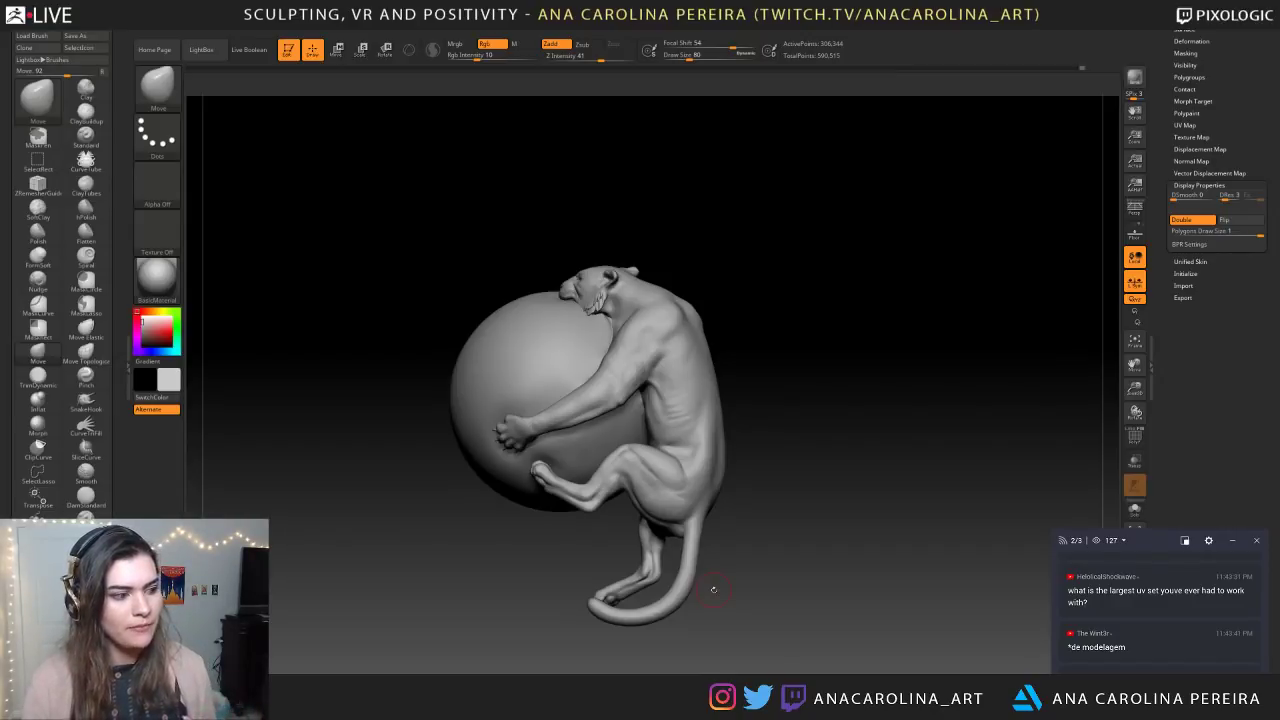
Save the project with the current cat and ball sculpt
{"action": "left_click_drag", "start_coordinate": [785, 437], "coordinate": [1000, 658]}
{"action": "left_click_drag", "start_coordinate": [919, 609], "coordinate": [1125, 560]}
{"action": "left_click", "coordinate": [990, 12]}
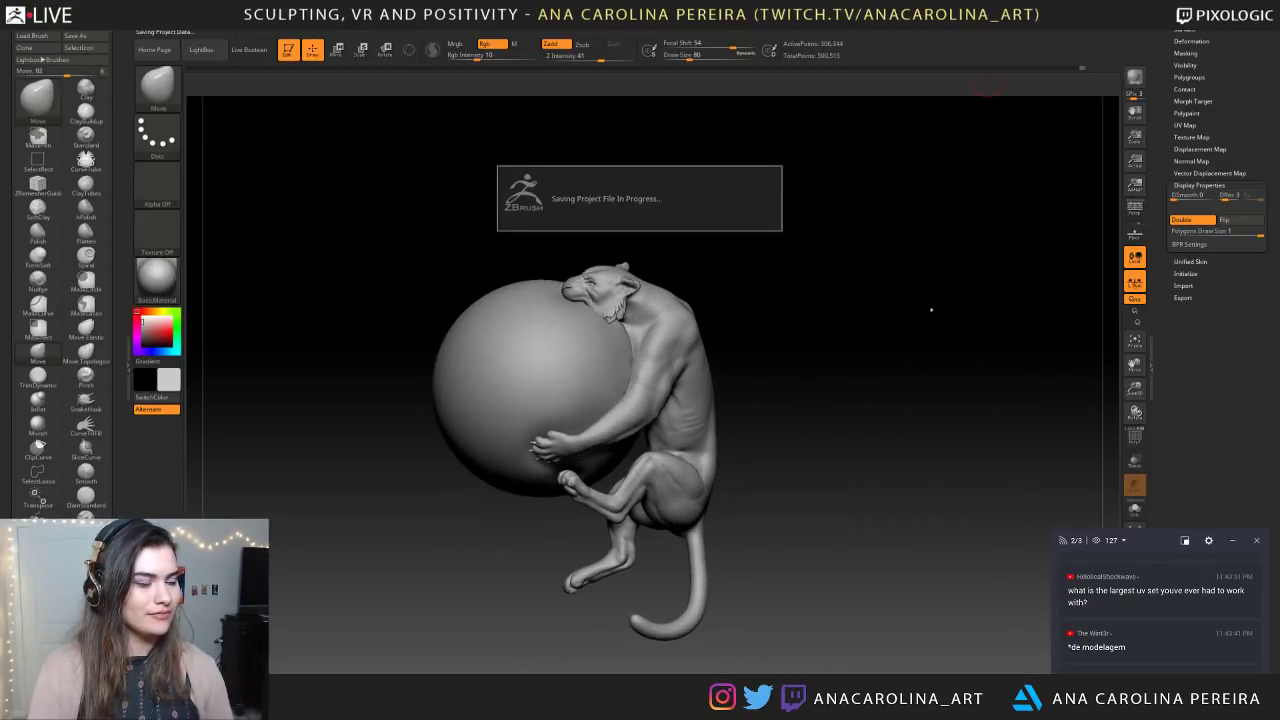
Isolate the cat from the ball and lasso-mask its head down to the upper neck
{"action": "mouse_move", "coordinate": [850, 428]}
{"action": "left_mouse_down"}
{"action": "mouse_move", "coordinate": [950, 436]}
{"action": "mouse_move", "coordinate": [858, 438]}
{"action": "mouse_move", "coordinate": [826, 323]}
{"action": "mouse_move", "coordinate": [835, 420]}
{"action": "left_mouse_up"}
{"action": "left_click_drag", "start_coordinate": [800, 240], "coordinate": [892, 535], "text": "alt"}
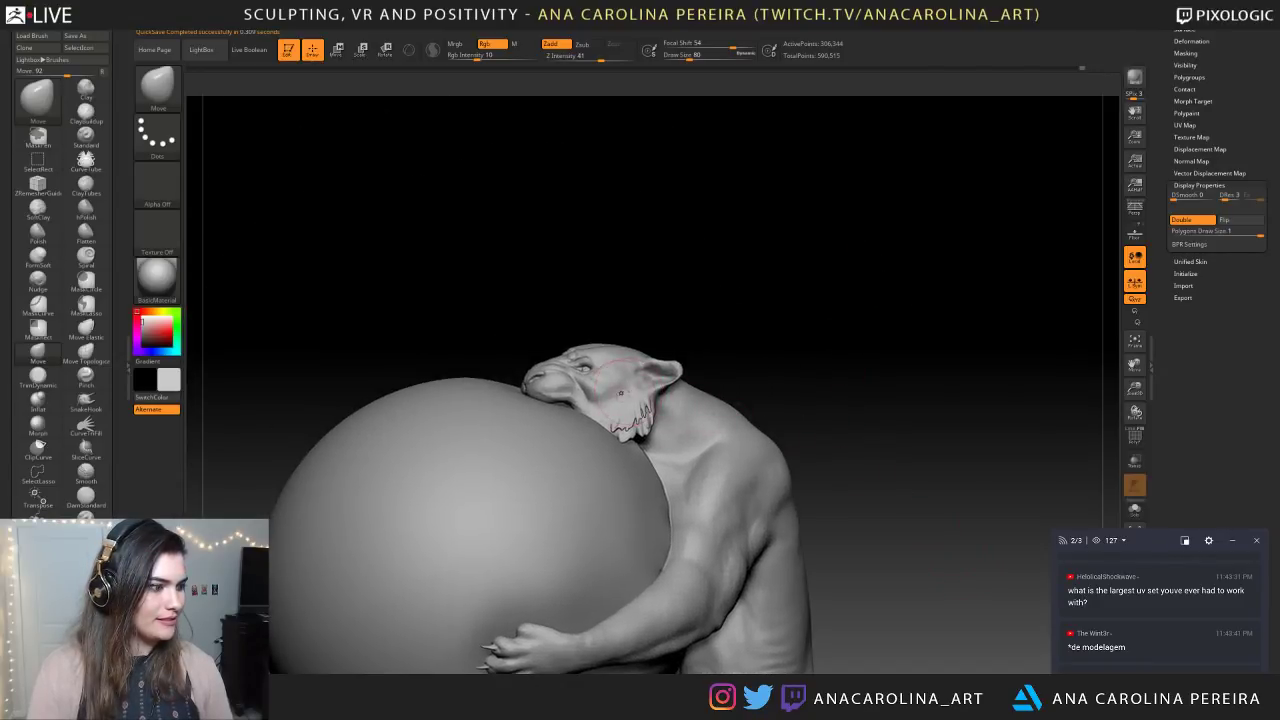
{"action": "left_click", "coordinate": [628, 390], "text": "ctrl+shift"}
{"action": "left_click_drag", "start_coordinate": [500, 306], "coordinate": [639, 495], "text": "ctrl+shift"}
{"action": "key", "text": "ctrl+z"}
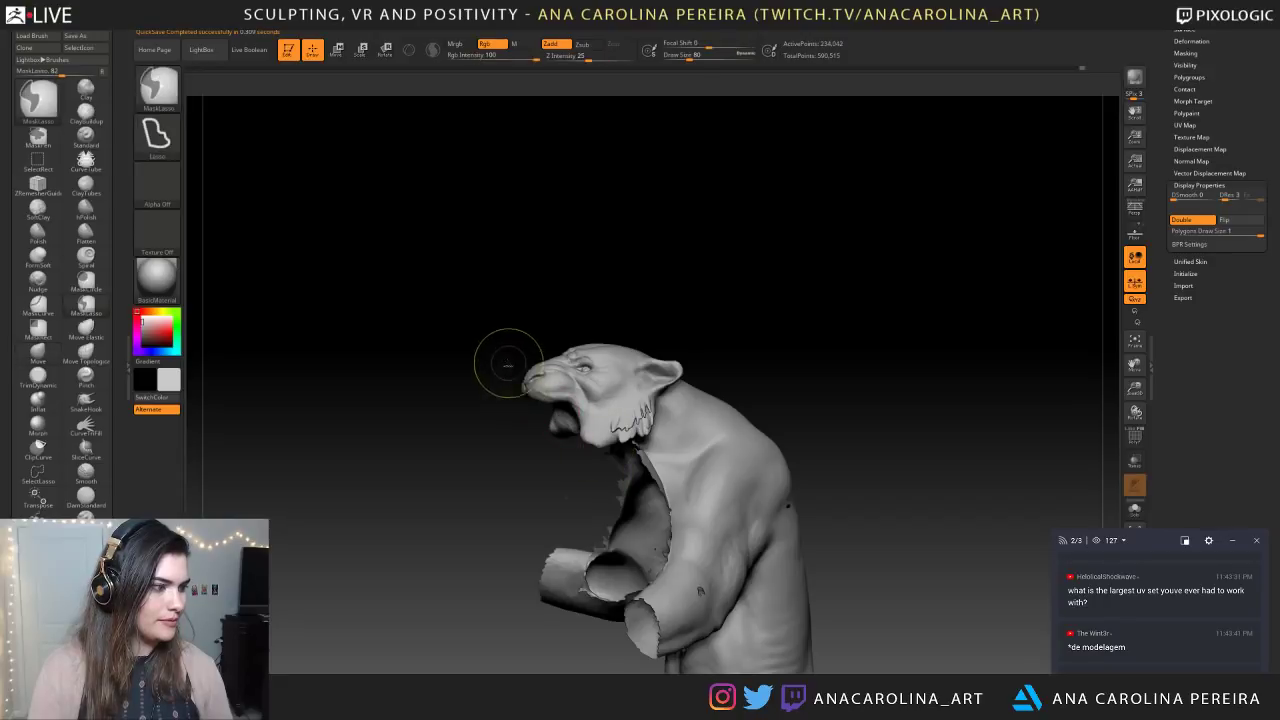
{"action": "left_click_drag", "start_coordinate": [484, 301], "coordinate": [618, 444], "text": "ctrl"}
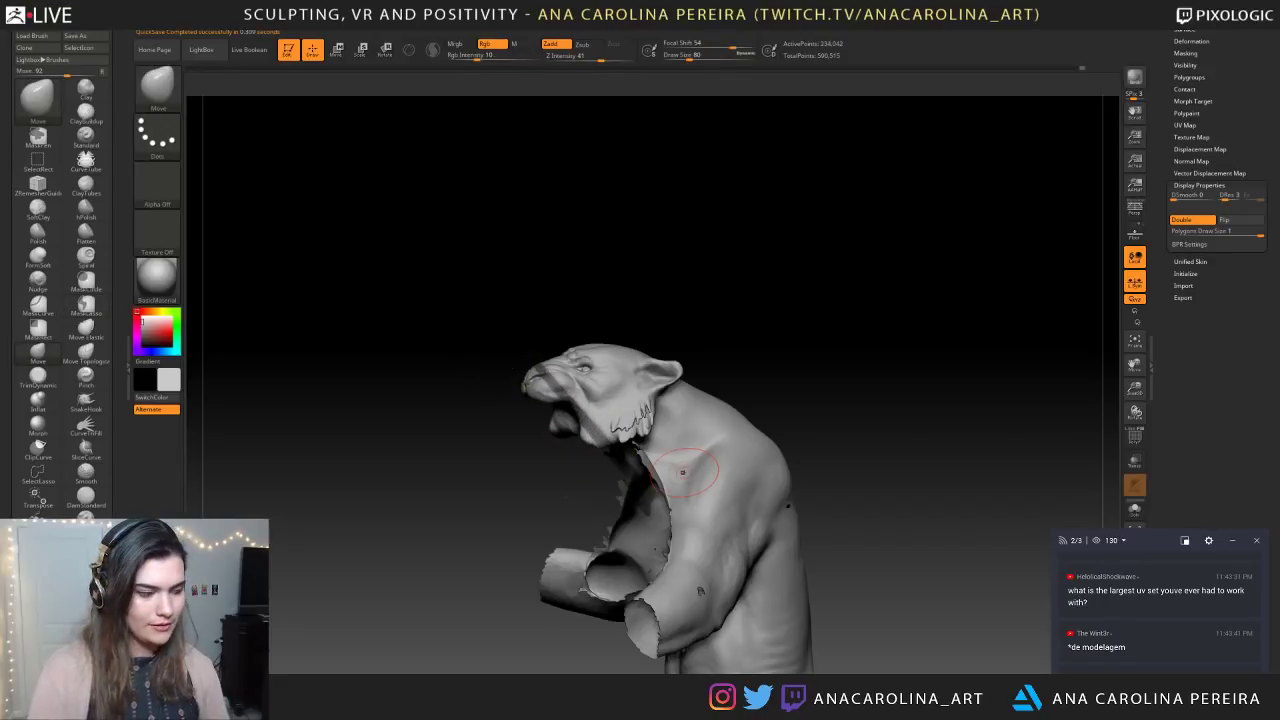
{"action": "mouse_move", "coordinate": [426, 306]}
{"action": "left_mouse_down"}
{"action": "mouse_move", "coordinate": [690, 335]}
{"action": "mouse_move", "coordinate": [680, 322]}
{"action": "left_mouse_up"}
Unhide the ball and invert the mask so only the cat's head stays editable
{"action": "left_click", "coordinate": [671, 318], "text": "ctrl"}
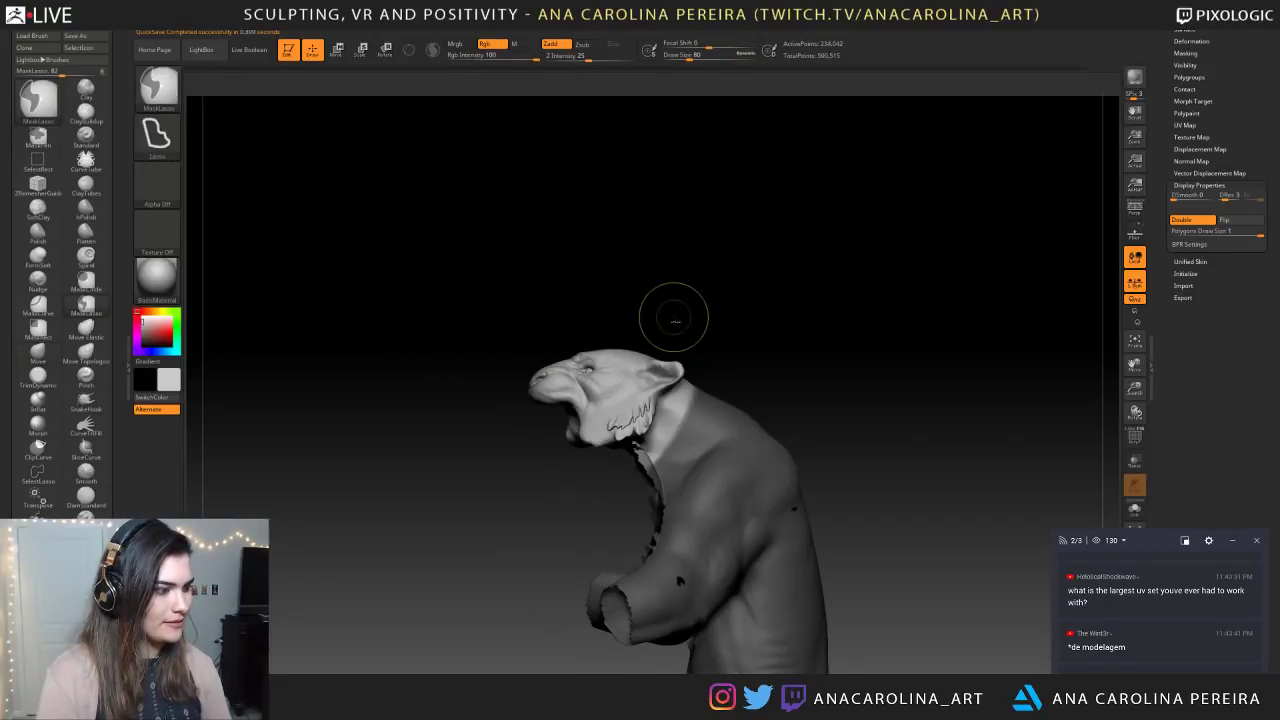
{"action": "left_click", "coordinate": [706, 322], "text": "ctrl"}
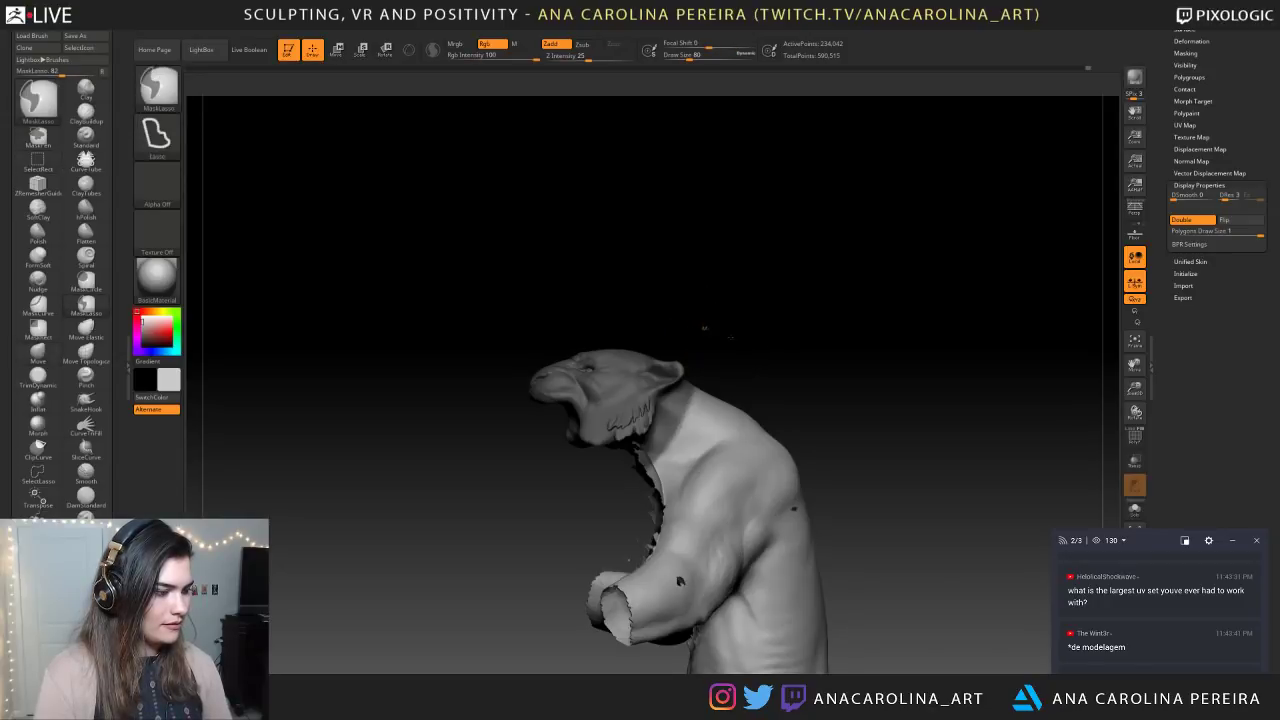
{"action": "left_click", "coordinate": [732, 338], "text": "ctrl"}
{"action": "left_click", "coordinate": [742, 358], "text": "ctrl"}
{"action": "left_click", "coordinate": [831, 335], "text": "ctrl+shift"}
{"action": "left_click", "coordinate": [826, 343], "text": "ctrl"}
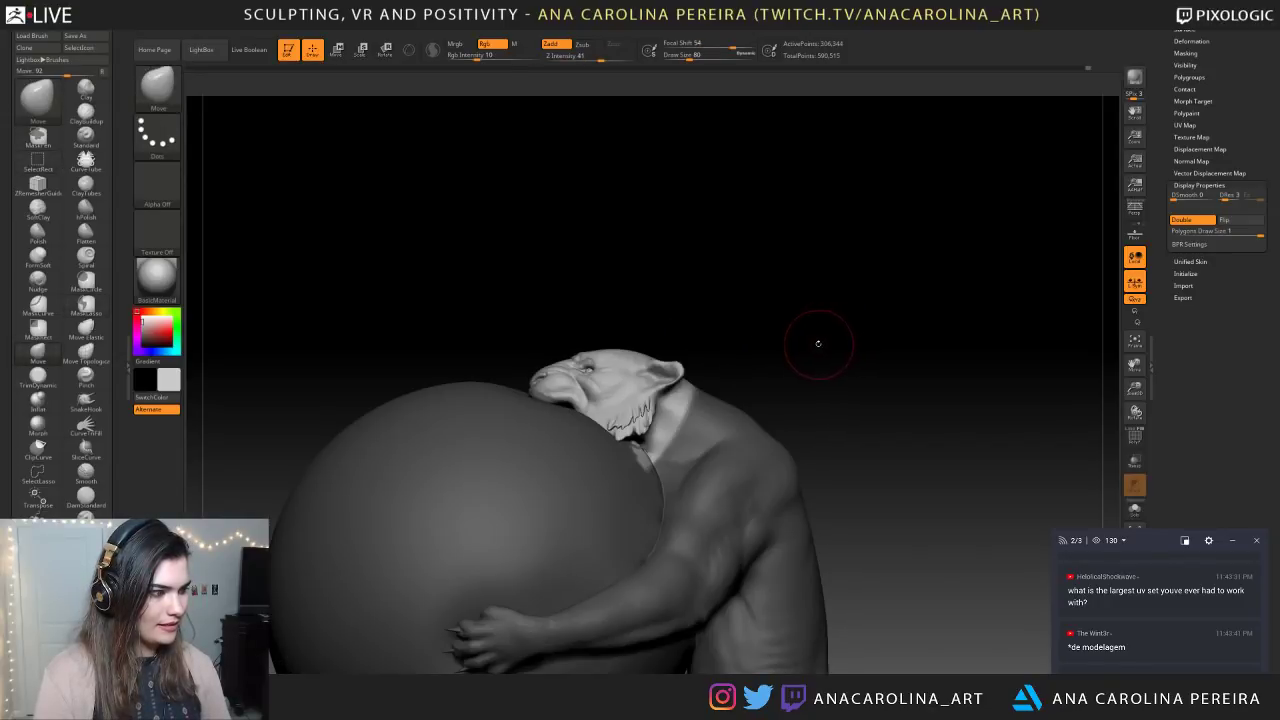
Adjust the cat's muzzle and mouth where they rest on the ball with the Move brush
{"action": "left_click_drag", "start_coordinate": [819, 343], "coordinate": [756, 392], "text": "alt"}
{"action": "left_click_drag", "start_coordinate": [614, 306], "coordinate": [643, 366], "text": "alt"}
{"action": "left_click_drag", "start_coordinate": [693, 217], "coordinate": [748, 238], "text": "alt"}
{"action": "key", "text": "b"}
{"action": "key", "text": "m"}
{"action": "key", "text": "v"}
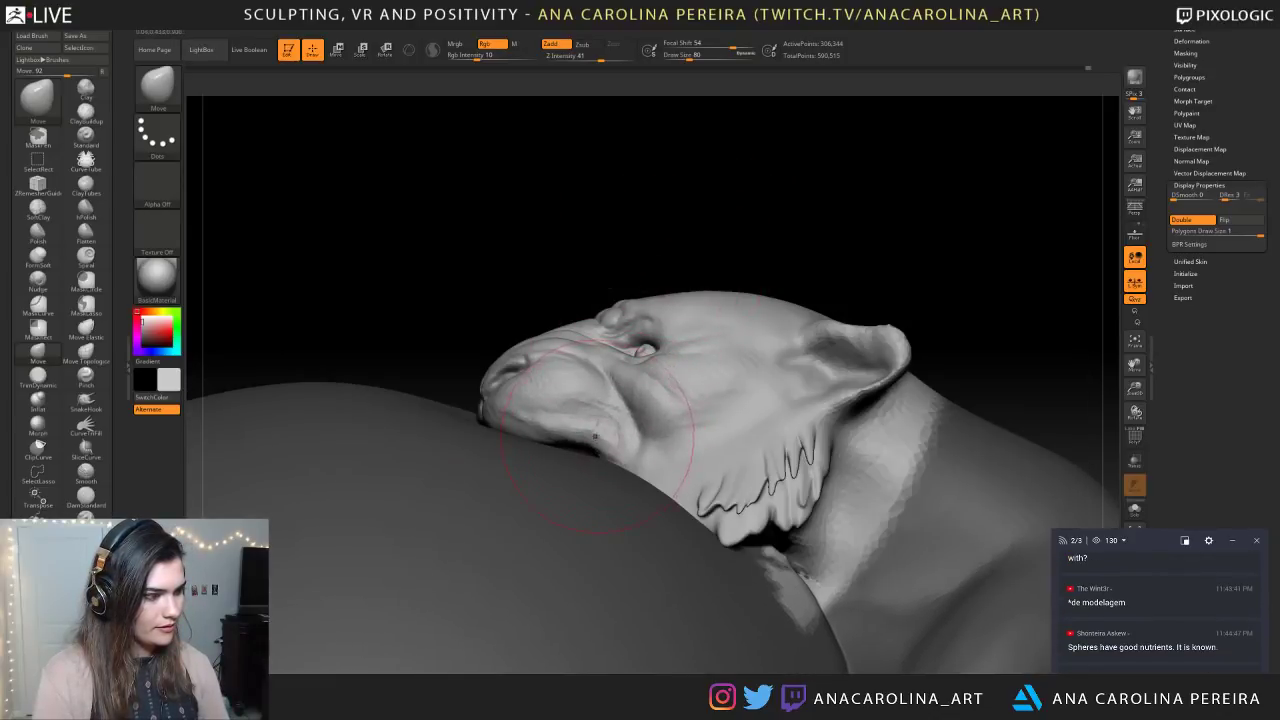
{"action": "key", "text": "s"}
{"action": "left_click_drag", "start_coordinate": [597, 433], "coordinate": [594, 437]}
{"action": "mouse_move", "coordinate": [607, 285]}
{"action": "left_mouse_down"}
{"action": "mouse_move", "coordinate": [680, 267]}
{"action": "mouse_move", "coordinate": [691, 277]}
{"action": "mouse_move", "coordinate": [678, 280]}
{"action": "left_mouse_up"}
Refine the lip contact on the ball with a smaller Move brush and clear the mask
{"action": "key", "text": "s"}
{"action": "left_click_drag", "start_coordinate": [685, 437], "coordinate": [656, 437]}
{"action": "left_click_drag", "start_coordinate": [767, 332], "coordinate": [622, 330]}
{"action": "key", "text": "space"}
{"action": "left_click_drag", "start_coordinate": [664, 444], "coordinate": [673, 444]}
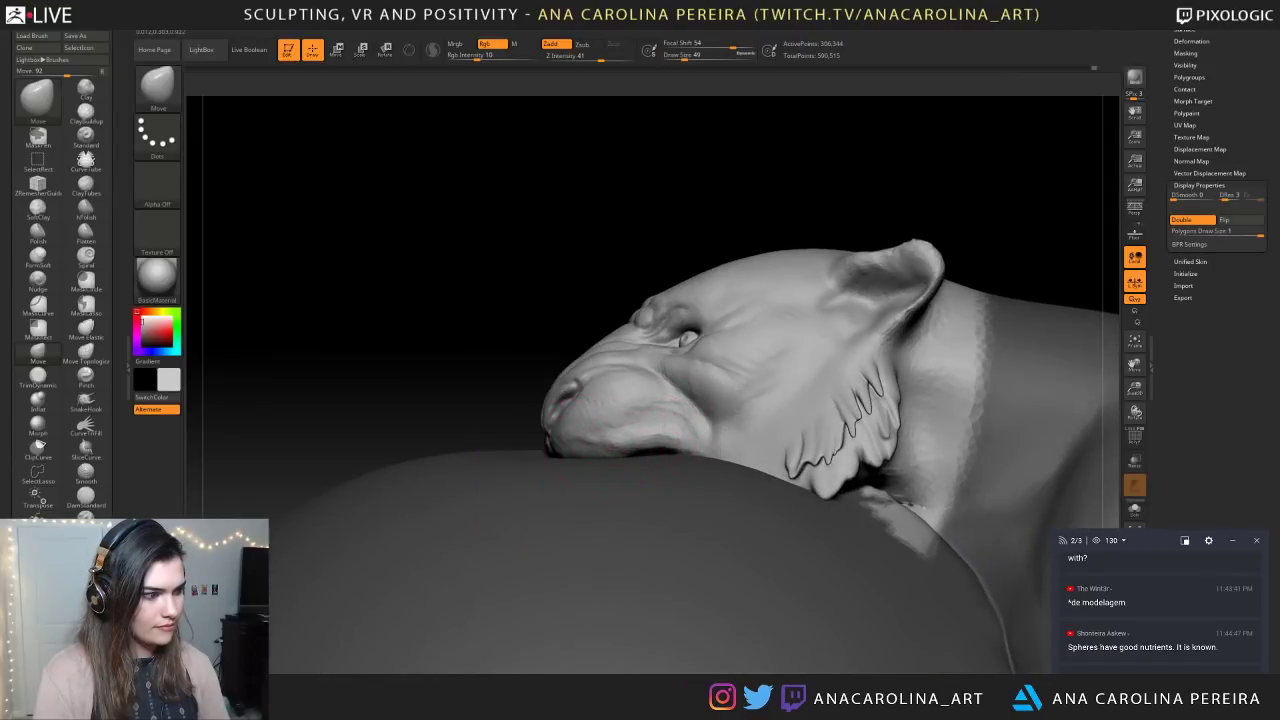
{"action": "left_click_drag", "start_coordinate": [579, 284], "coordinate": [786, 306], "text": "alt"}
{"action": "left_click", "coordinate": [557, 220], "text": "ctrl"}
{"action": "left_click_drag", "start_coordinate": [786, 306], "coordinate": [722, 358]}
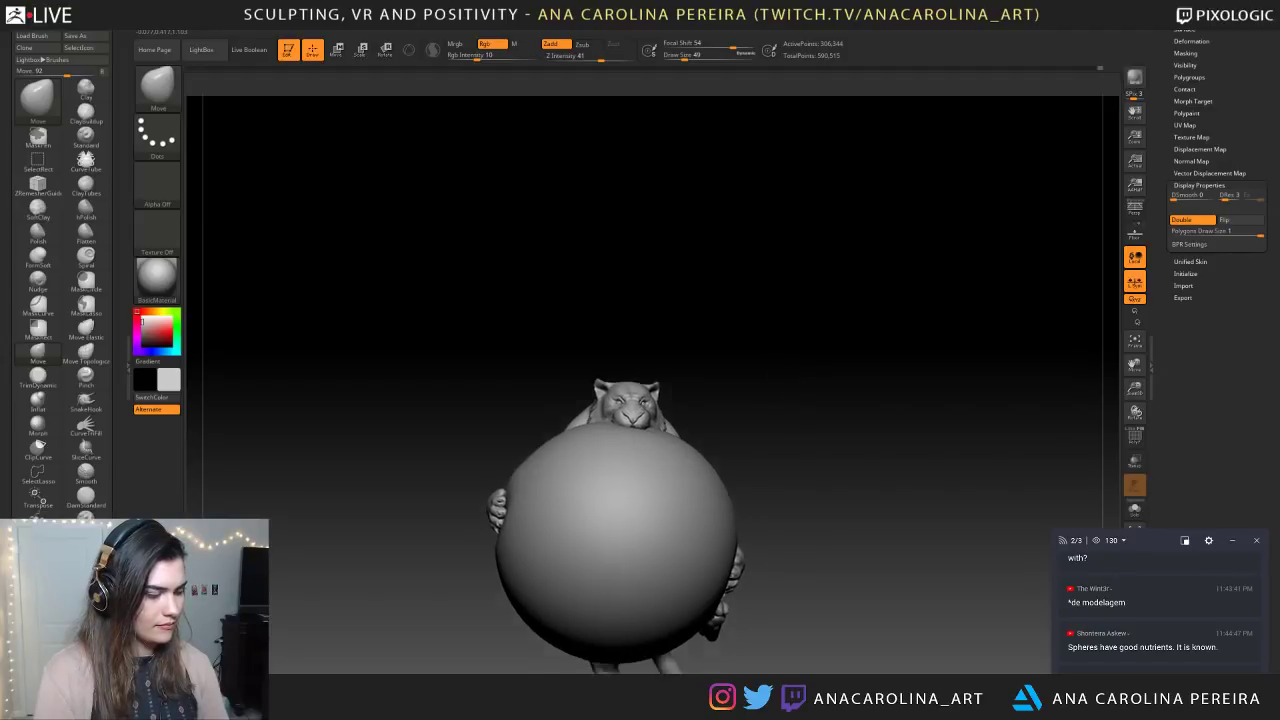
Frame the cat and ball from the front and store the view as Cust1 for ZAppLink
{"action": "left_click_drag", "start_coordinate": [806, 387], "coordinate": [794, 267], "text": "alt"}
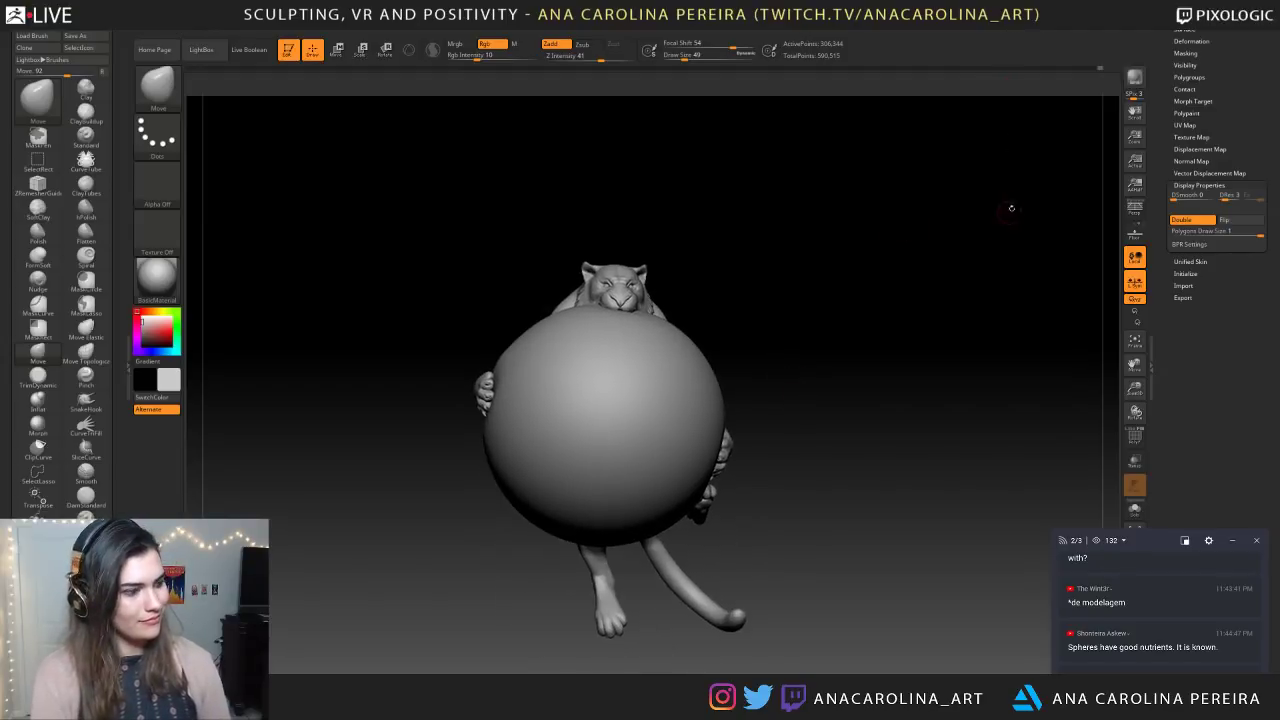
{"action": "left_click_drag", "start_coordinate": [792, 383], "coordinate": [833, 298], "text": "alt"}
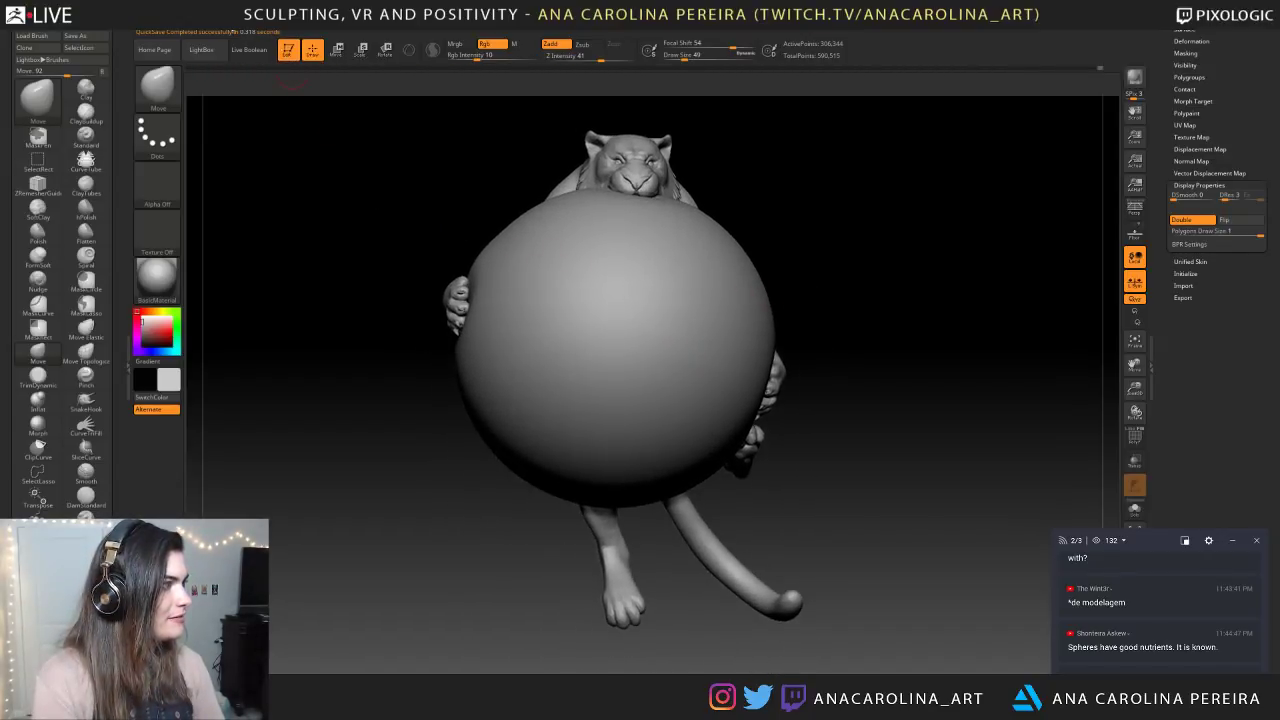
{"action": "left_click", "coordinate": [233, 28]}
{"action": "left_click", "coordinate": [291, 371]}
{"action": "left_click", "coordinate": [281, 403]}
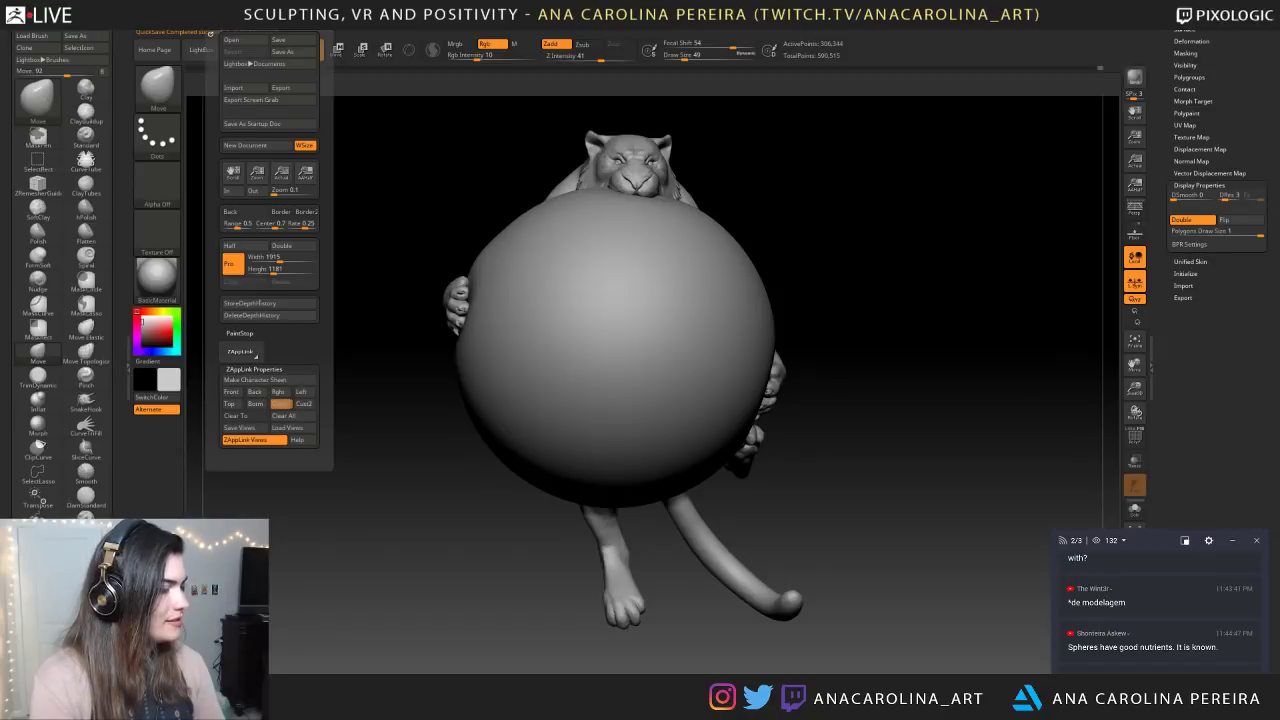
Flatten the document's background gradient and export the stored view with Make Character Sheet
{"action": "left_click_drag", "start_coordinate": [236, 223], "coordinate": [218, 228]}
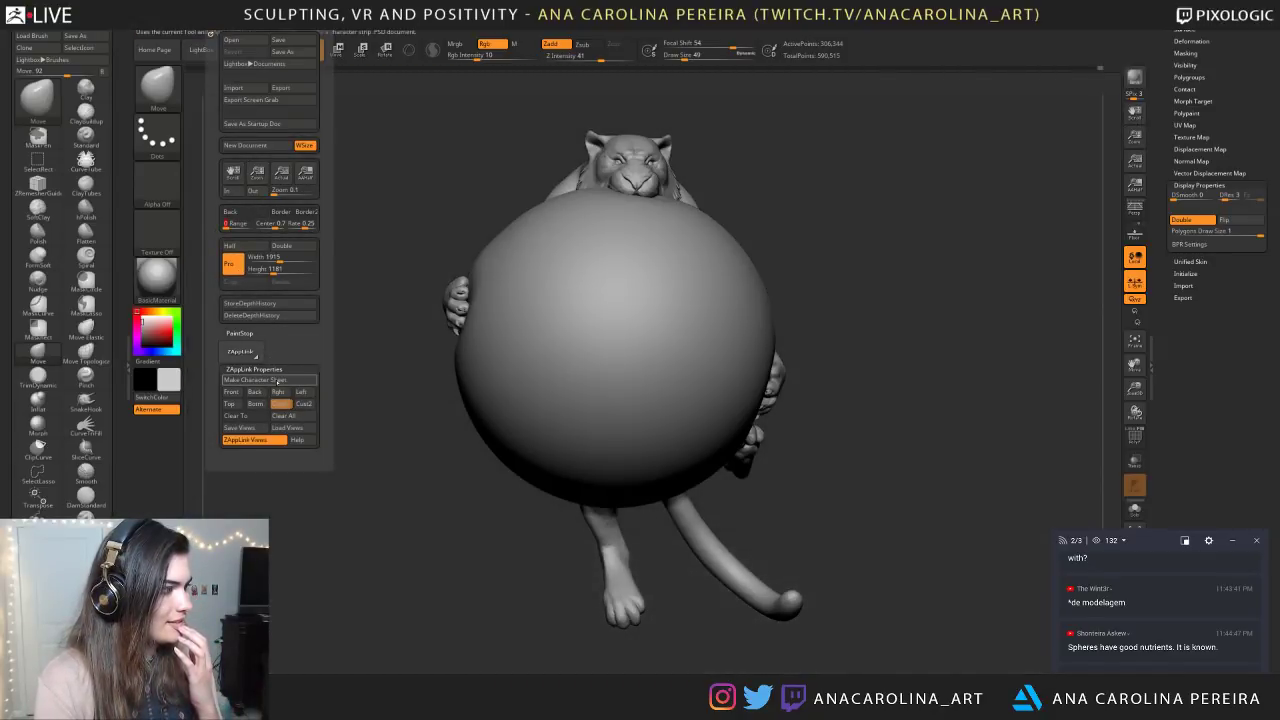
{"action": "left_click", "coordinate": [255, 380]}
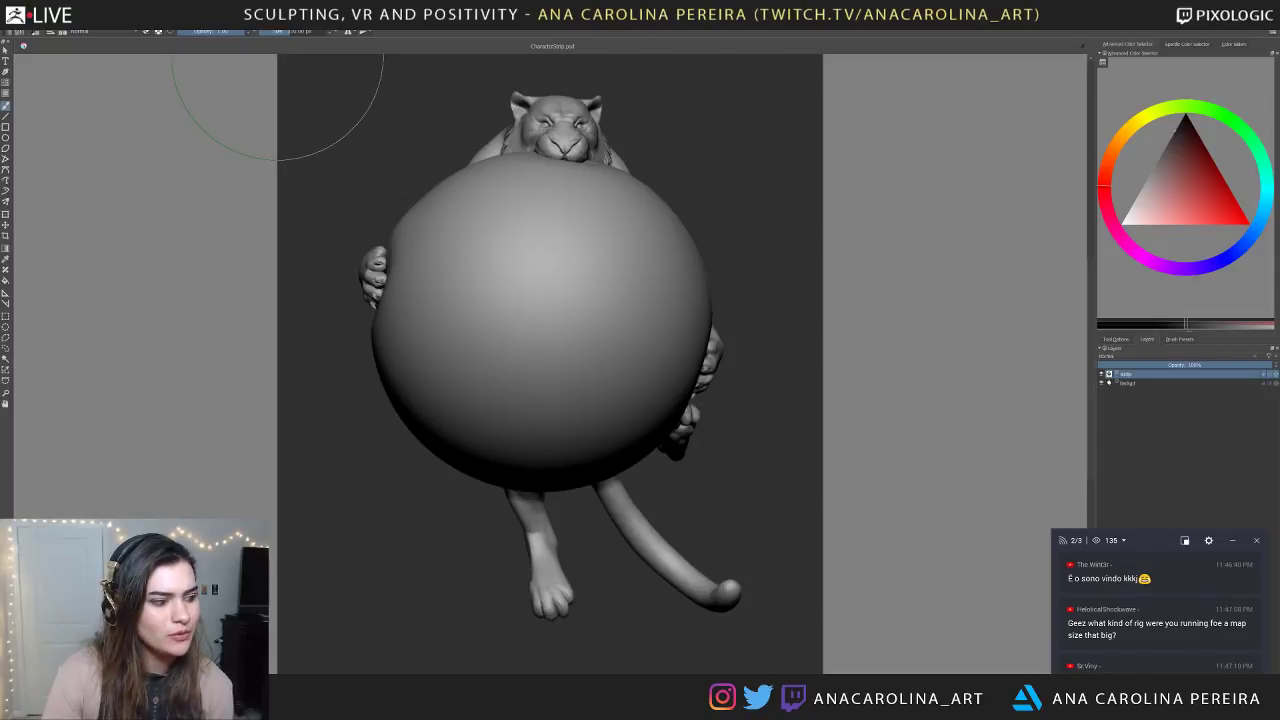
{"action": "left_click", "coordinate": [1213, 8]}
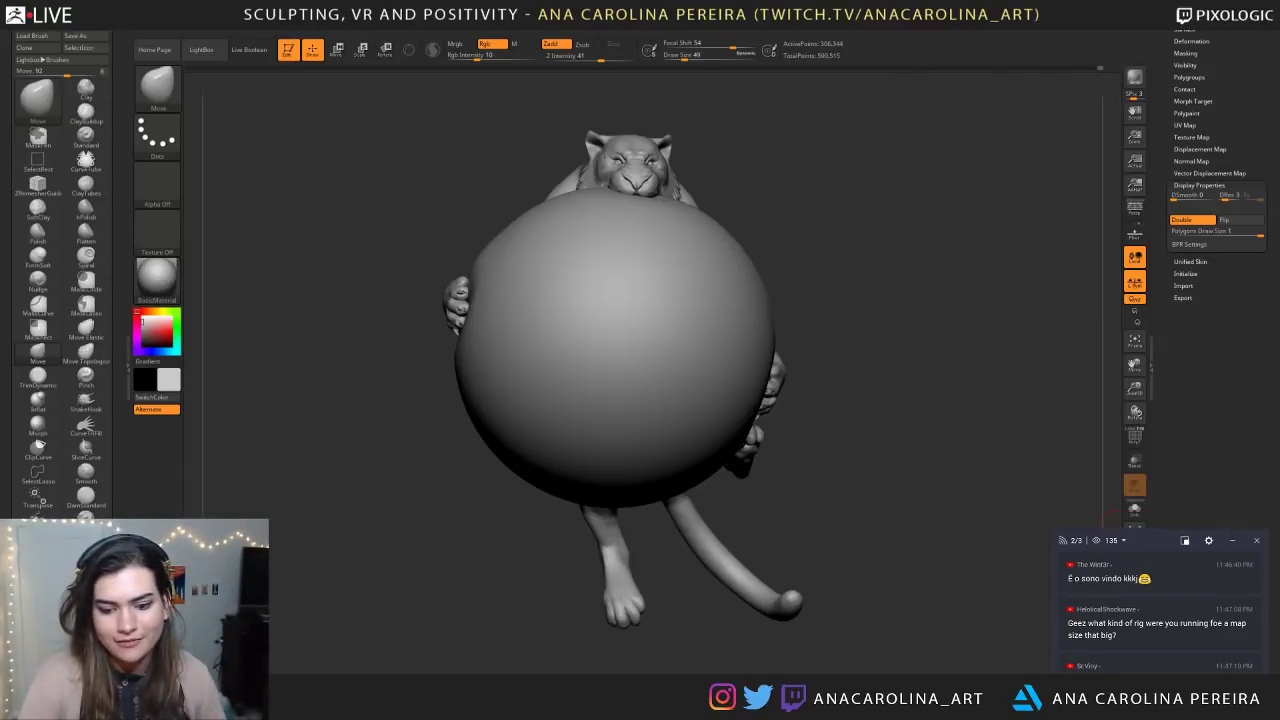
Switch to Krita to look over the exported character sheet and return to ZBrush
{"action": "key", "text": "alt+Tab"}
{"action": "scroll", "coordinate": [854, 496], "scroll_direction": "down", "scroll_amount": 2}
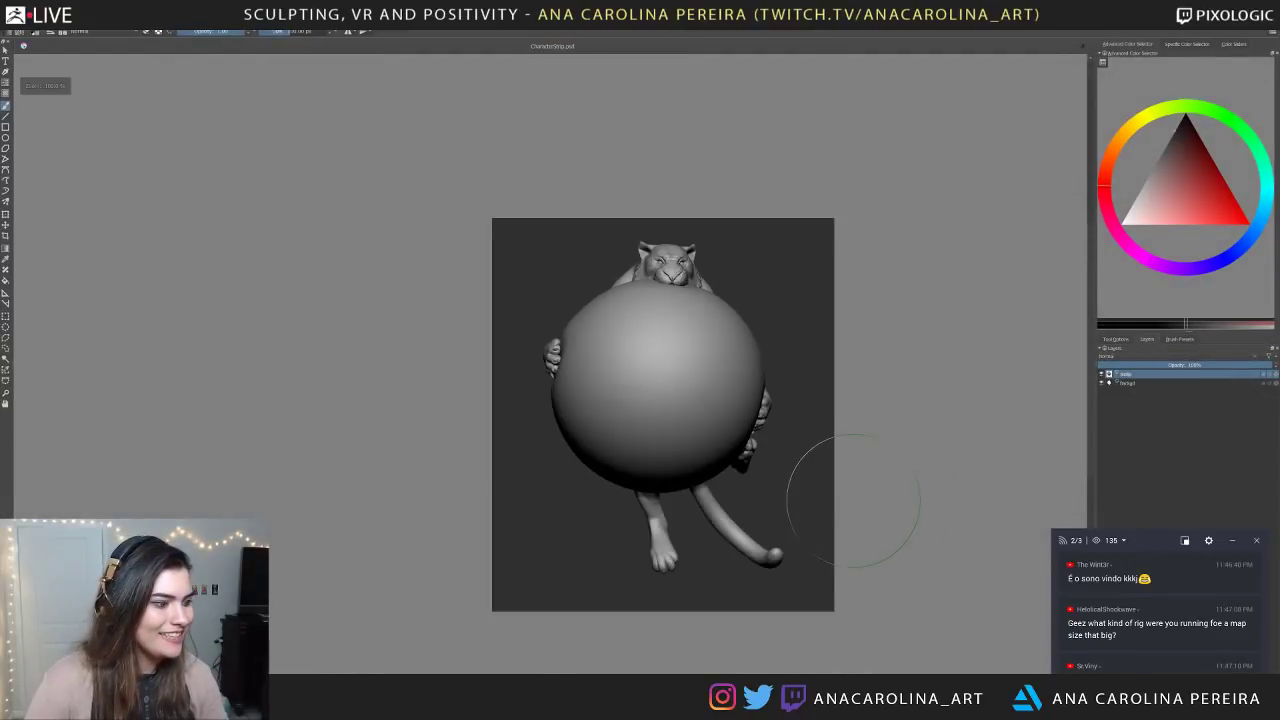
{"action": "scroll", "coordinate": [851, 502], "scroll_direction": "up", "scroll_amount": 2}
{"action": "scroll", "coordinate": [832, 515], "scroll_direction": "down", "scroll_amount": 1}
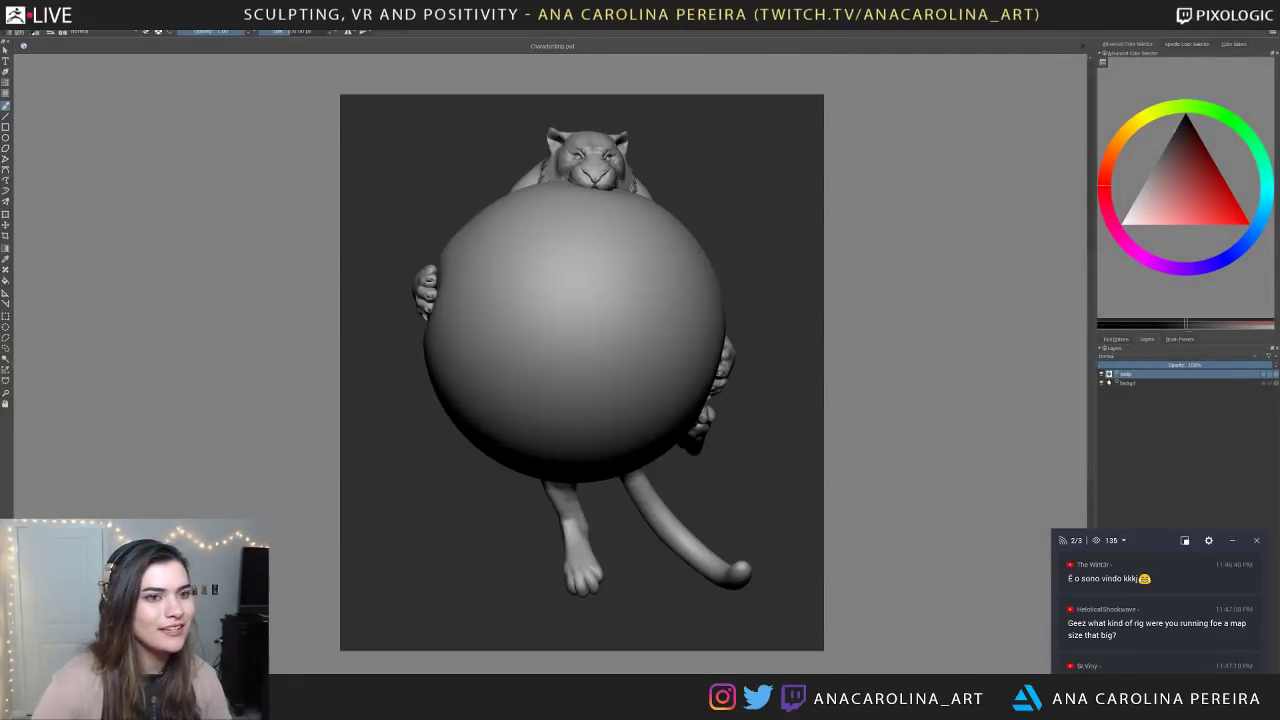
{"action": "key", "text": "alt+Tab"}
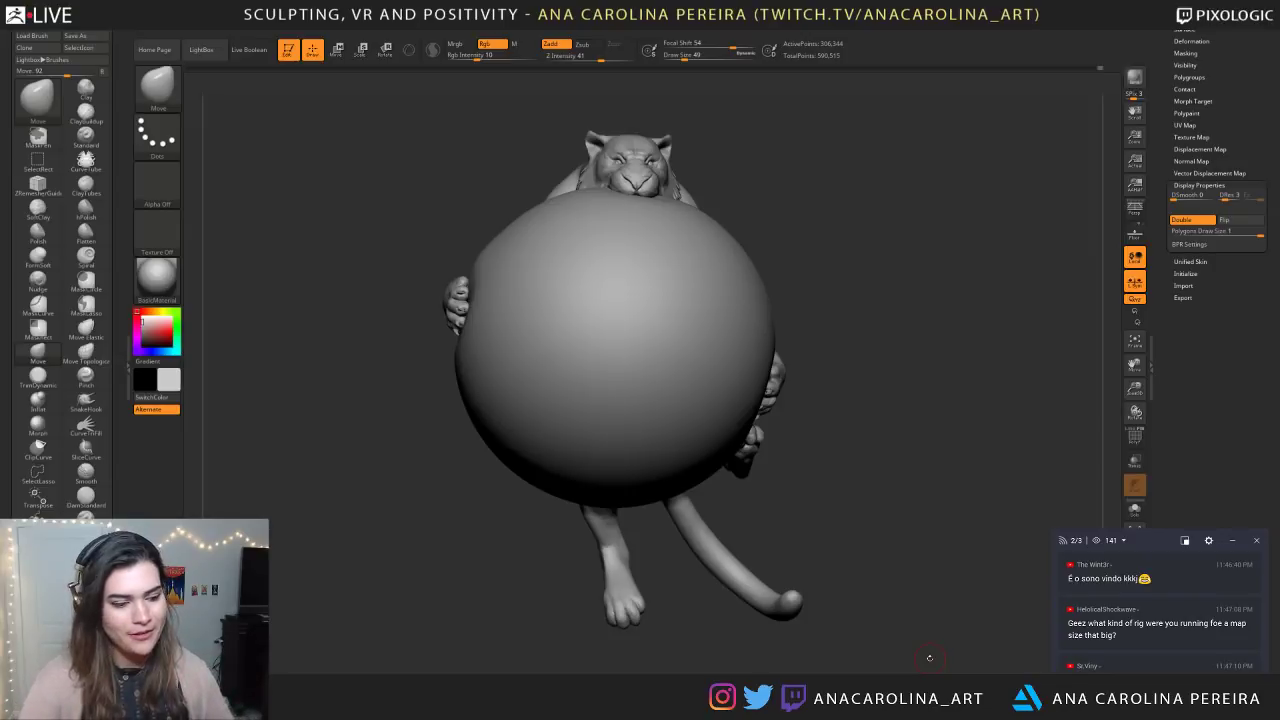
Examine the cat and ball from all sides, including from above, below and behind
{"action": "left_click_drag", "start_coordinate": [771, 528], "coordinate": [640, 612]}
{"action": "left_click_drag", "start_coordinate": [862, 562], "coordinate": [138, 515]}
{"action": "left_click_drag", "start_coordinate": [872, 596], "coordinate": [793, 638]}
{"action": "left_click_drag", "start_coordinate": [640, 560], "coordinate": [1015, 594]}
{"action": "left_click_drag", "start_coordinate": [740, 548], "coordinate": [951, 502]}
{"action": "left_click_drag", "start_coordinate": [850, 480], "coordinate": [800, 497]}
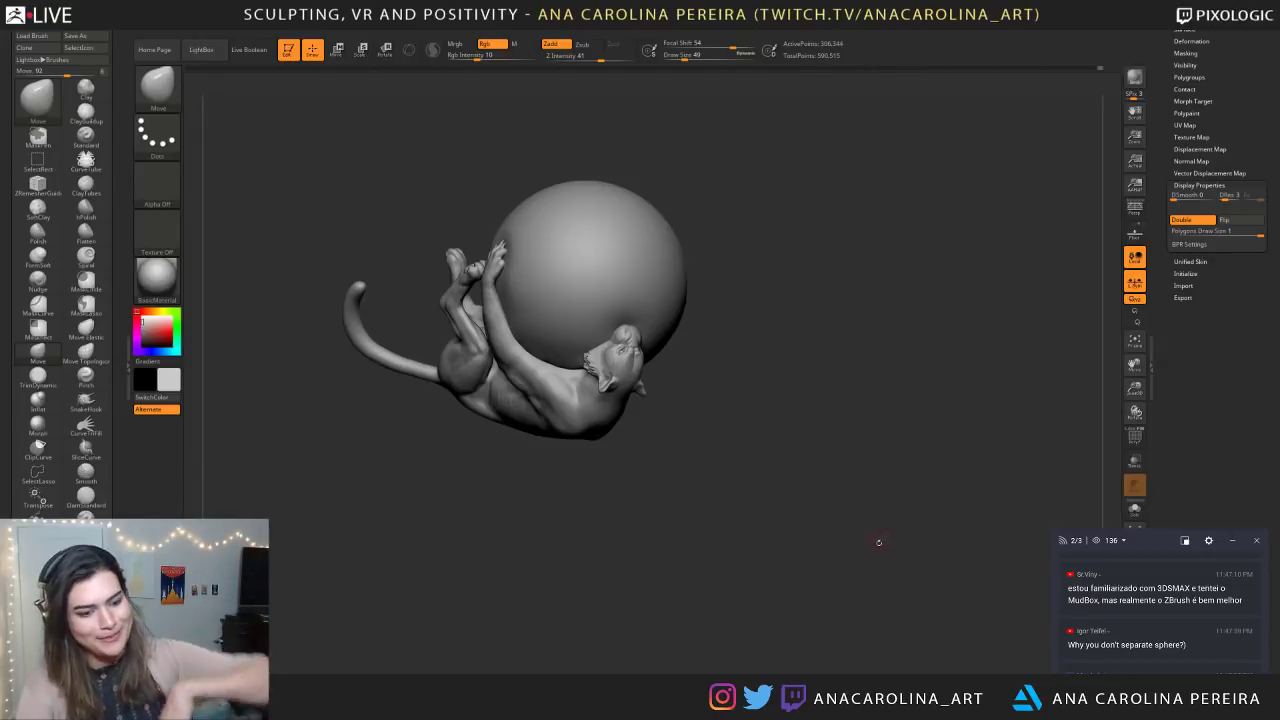
{"action": "left_click_drag", "start_coordinate": [856, 574], "coordinate": [922, 630]}
{"action": "left_click_drag", "start_coordinate": [1000, 600], "coordinate": [975, 494]}
{"action": "left_click_drag", "start_coordinate": [823, 608], "coordinate": [819, 566]}
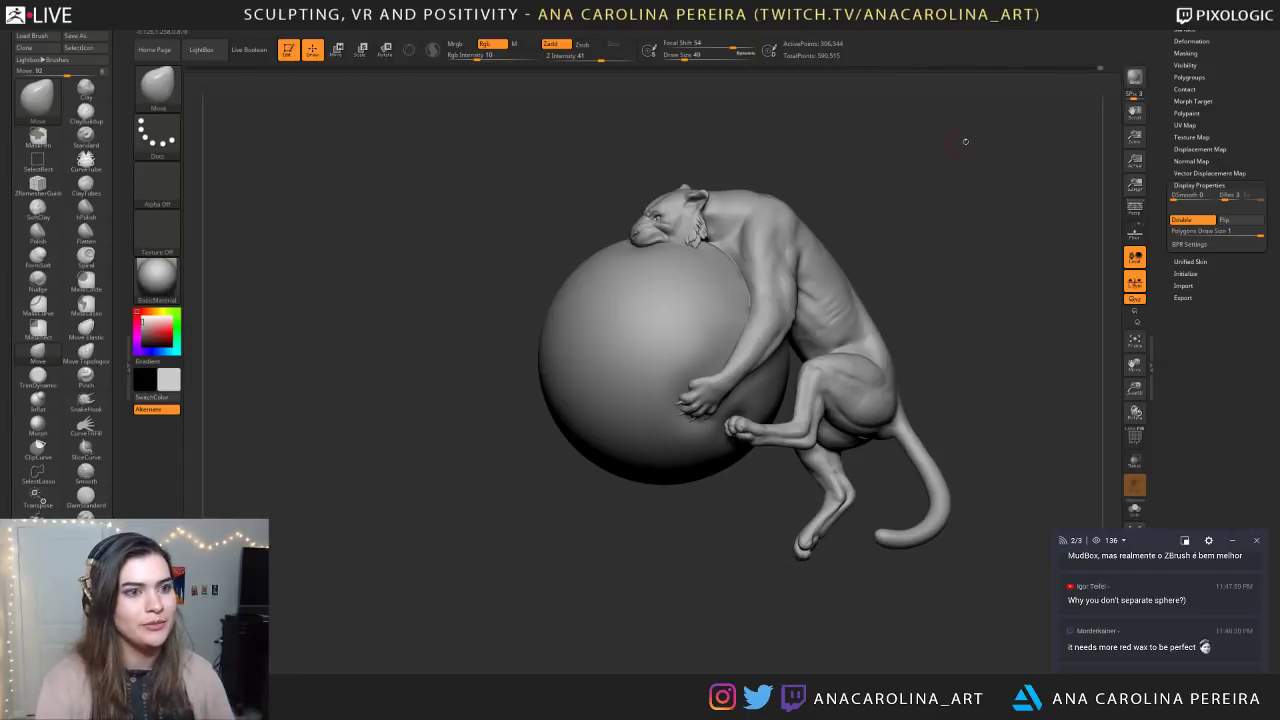
Look through the subtool list by selecting the other subtools and return to the Blank PolySphere subtool
{"action": "left_click_drag", "start_coordinate": [1158, 106], "coordinate": [1159, 346]}
{"action": "left_click", "coordinate": [1184, 177]}
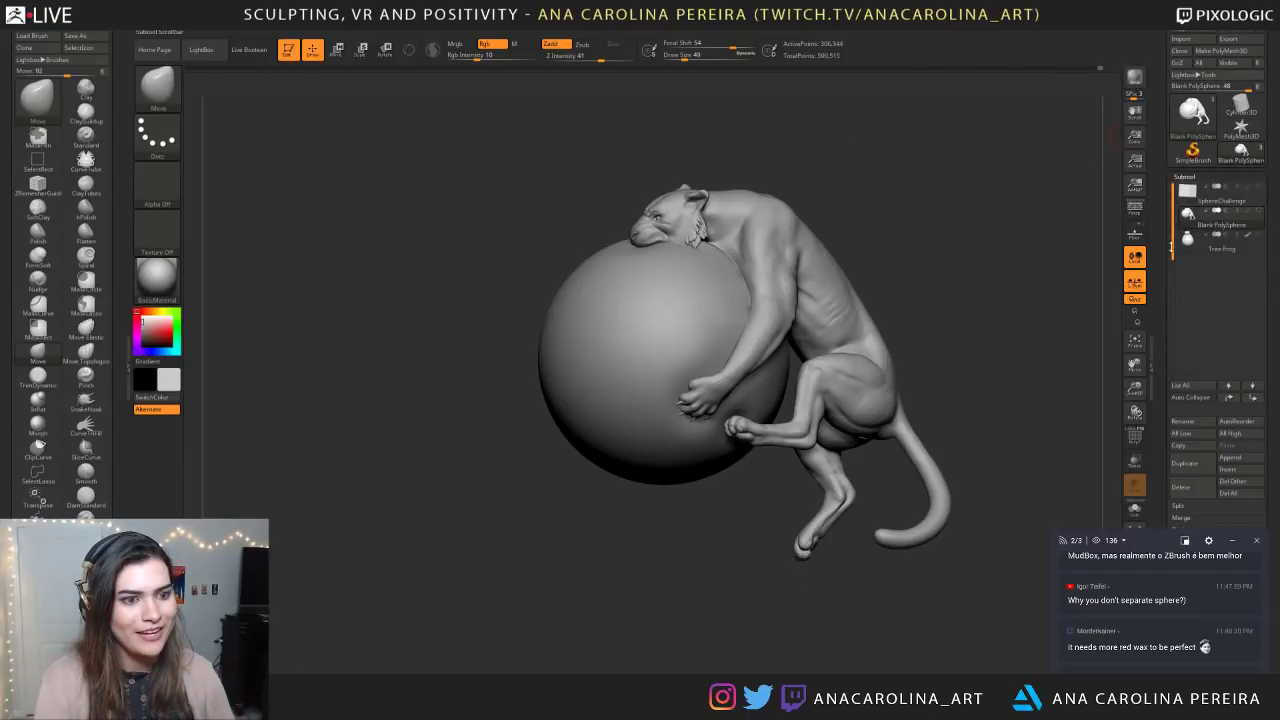
{"action": "left_click", "coordinate": [1189, 244]}
{"action": "left_click_drag", "start_coordinate": [1010, 290], "coordinate": [865, 360]}
{"action": "left_click", "coordinate": [1191, 194]}
{"action": "left_click", "coordinate": [1191, 218]}
{"action": "left_click_drag", "start_coordinate": [1100, 258], "coordinate": [1050, 318]}
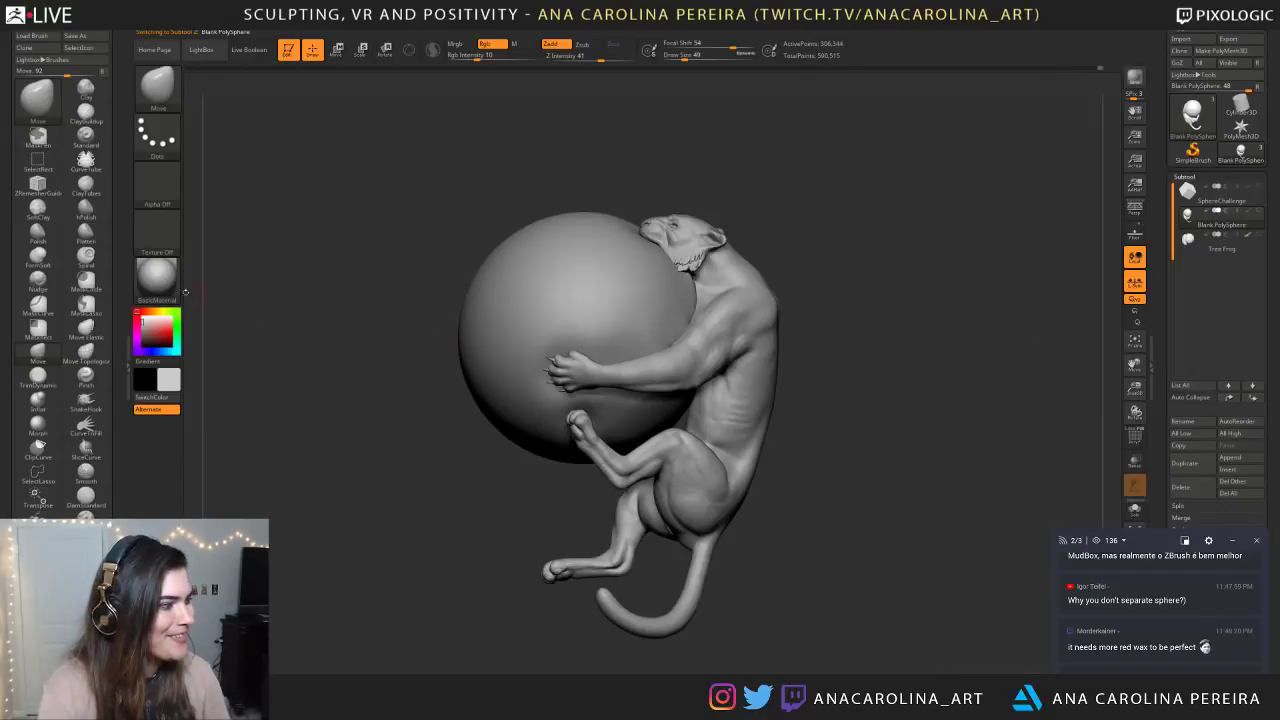
Preview the cat and ball in the MatCap Red Wax material from several angles
{"action": "left_click", "coordinate": [156, 278]}
{"action": "left_click", "coordinate": [218, 288]}
{"action": "left_click_drag", "start_coordinate": [790, 575], "coordinate": [757, 569]}
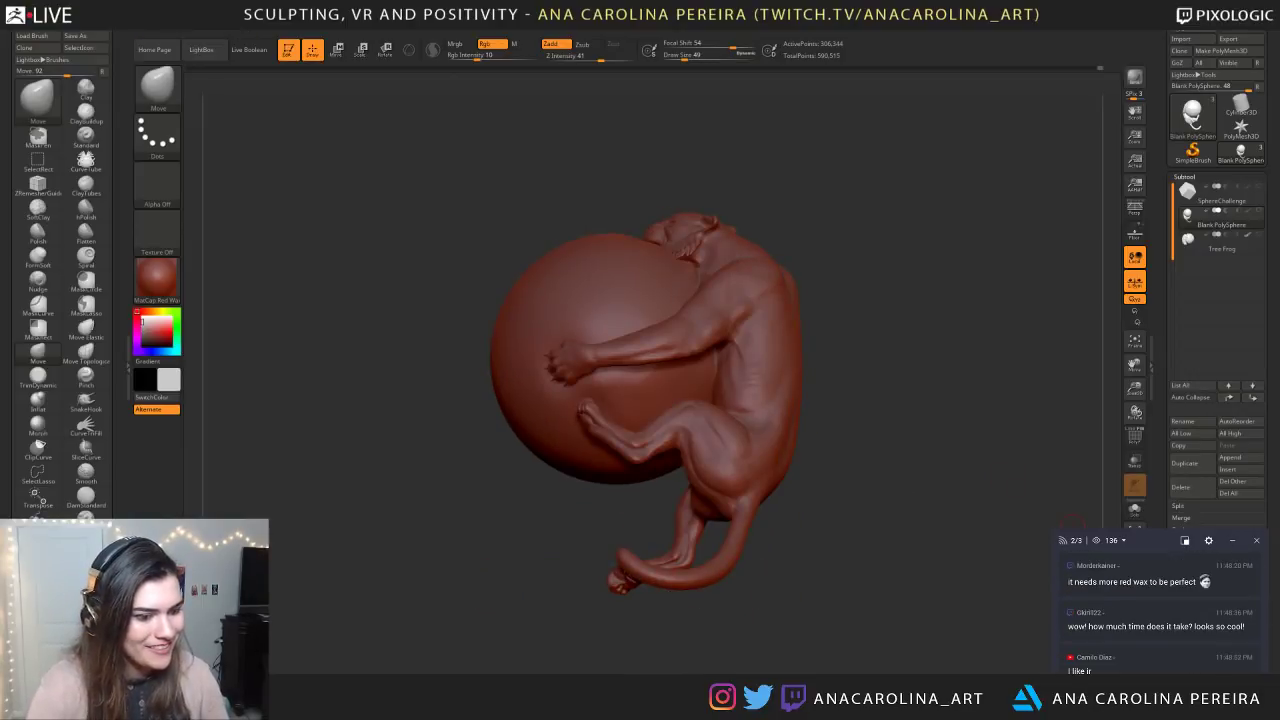
{"action": "mouse_move", "coordinate": [505, 519]}
{"action": "left_mouse_down"}
{"action": "mouse_move", "coordinate": [654, 606]}
{"action": "mouse_move", "coordinate": [722, 621]}
{"action": "left_mouse_up"}
{"action": "mouse_move", "coordinate": [330, 600]}
{"action": "left_mouse_down"}
{"action": "mouse_move", "coordinate": [990, 600]}
{"action": "mouse_move", "coordinate": [540, 612]}
{"action": "mouse_move", "coordinate": [801, 620]}
{"action": "left_mouse_up"}
Switch the sculpt's material back to BasicMaterial and view it from behind
{"action": "left_click", "coordinate": [157, 280]}
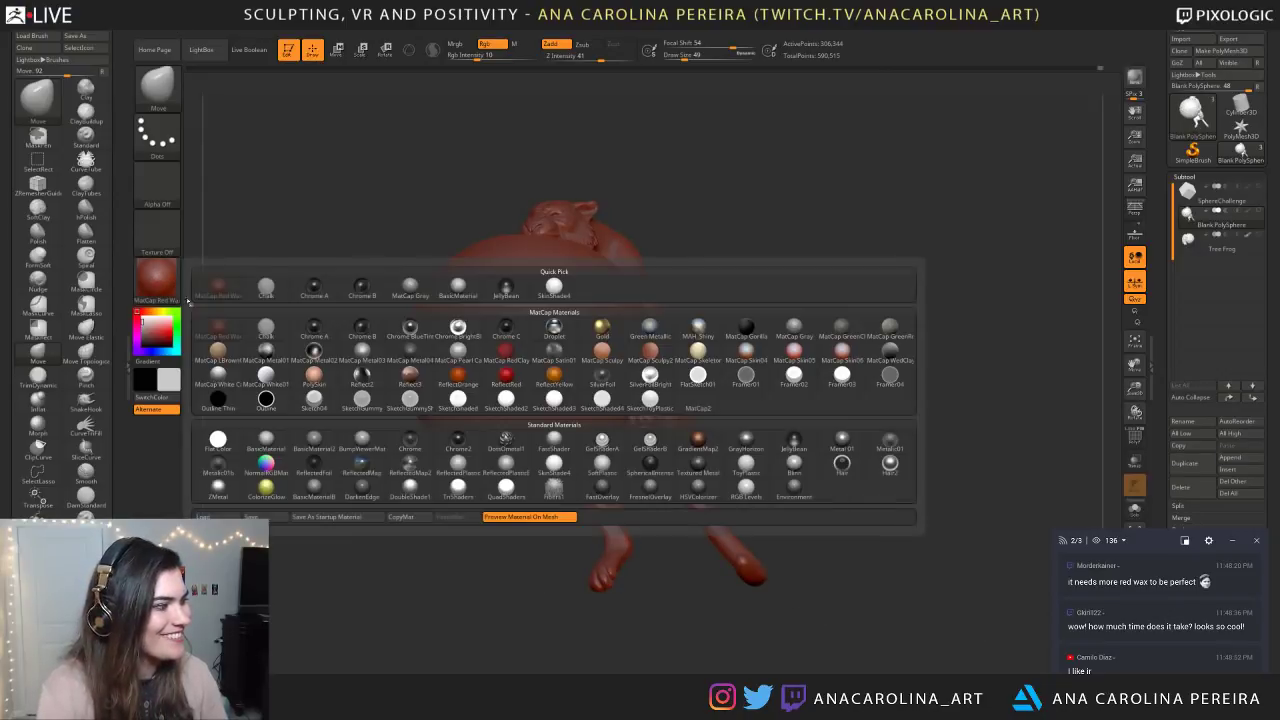
{"action": "left_click", "coordinate": [267, 441]}
{"action": "left_click_drag", "start_coordinate": [330, 560], "coordinate": [626, 577]}
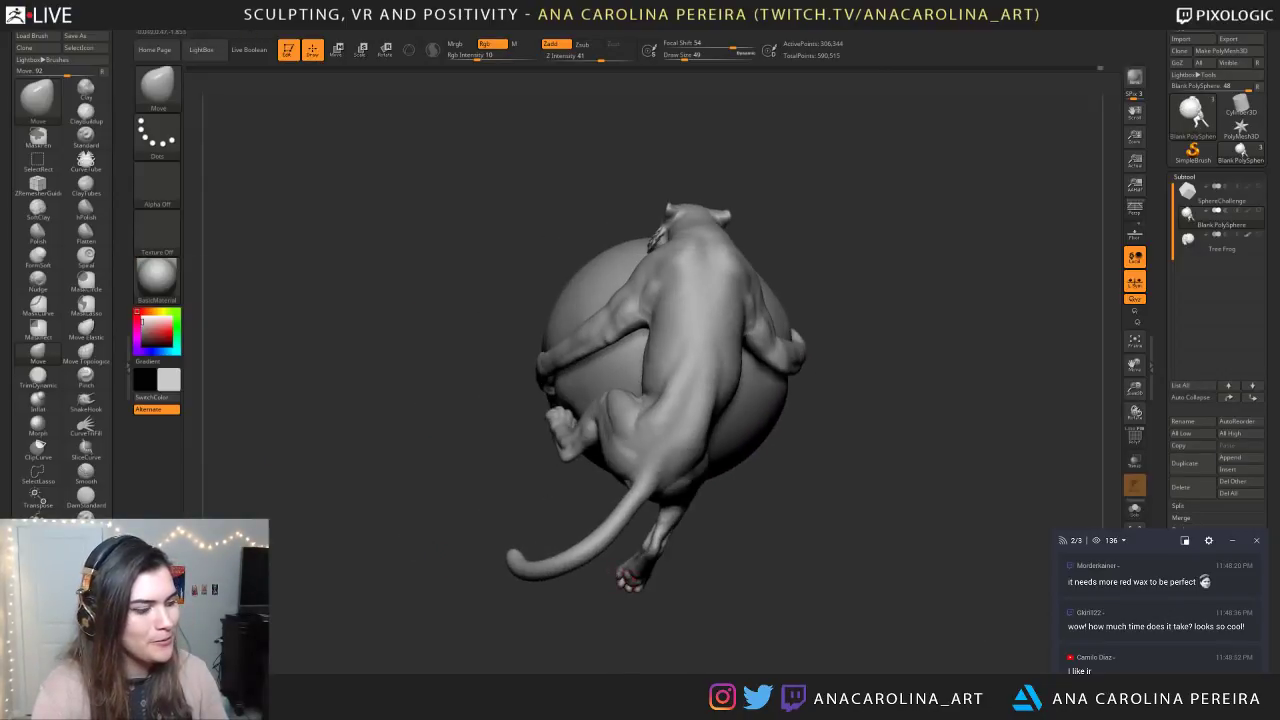
Inspect the cat hugging the ball from behind, from the front and from both sides
{"action": "scroll", "coordinate": [1135, 645], "scroll_direction": "down", "scroll_amount": 1}
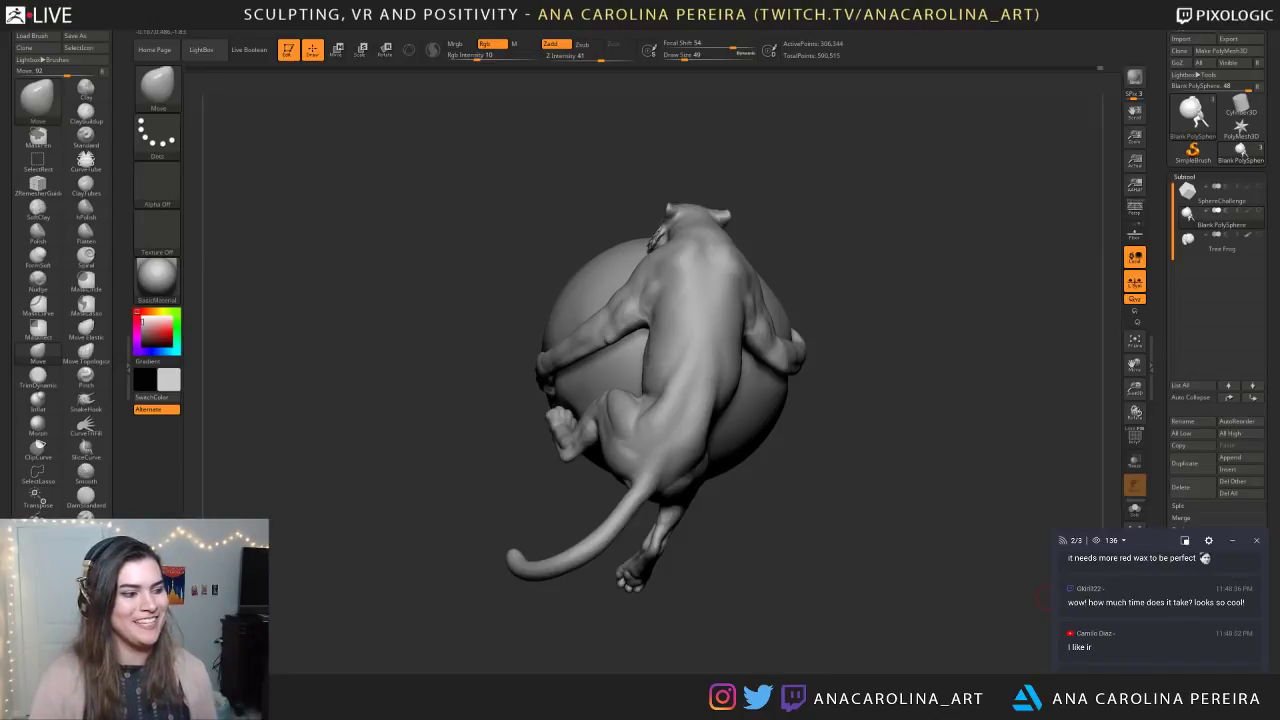
{"action": "mouse_move", "coordinate": [523, 534]}
{"action": "left_mouse_down"}
{"action": "mouse_move", "coordinate": [777, 634]}
{"action": "mouse_move", "coordinate": [1003, 622]}
{"action": "left_mouse_up"}
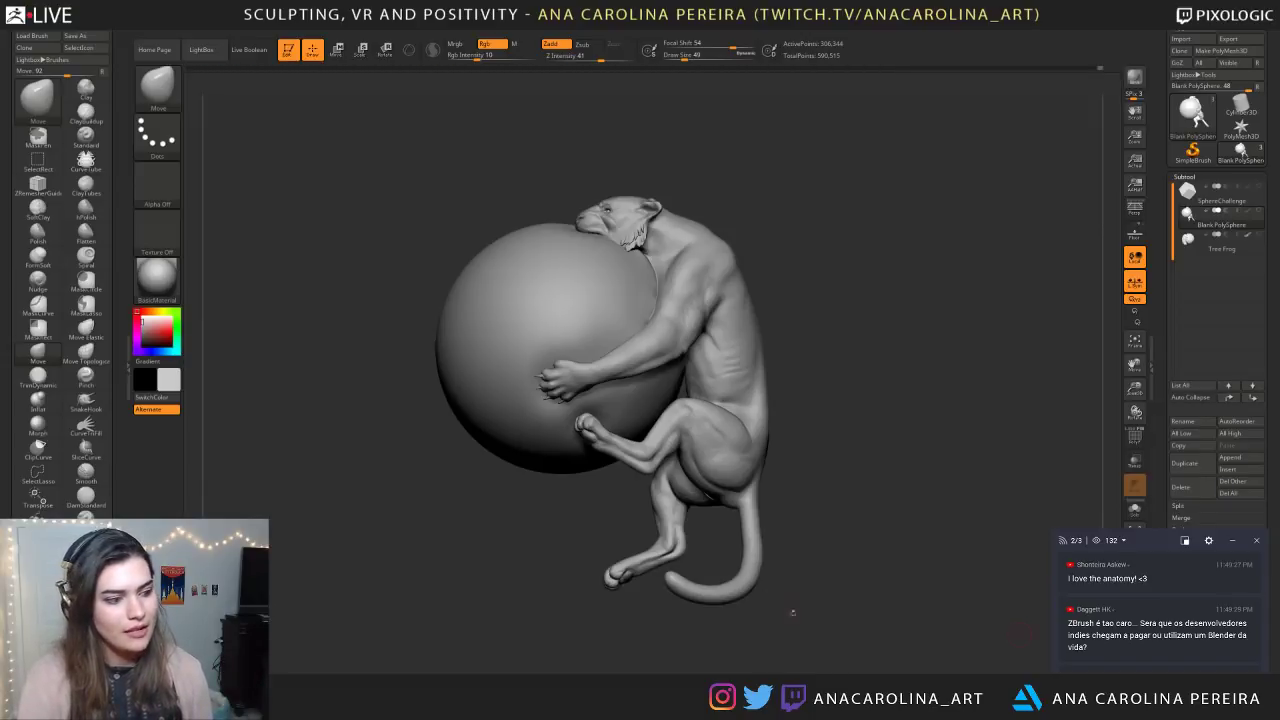
{"action": "left_click_drag", "start_coordinate": [803, 619], "coordinate": [1005, 619]}
{"action": "left_click_drag", "start_coordinate": [712, 638], "coordinate": [748, 639]}
{"action": "left_click_drag", "start_coordinate": [900, 622], "coordinate": [928, 646]}
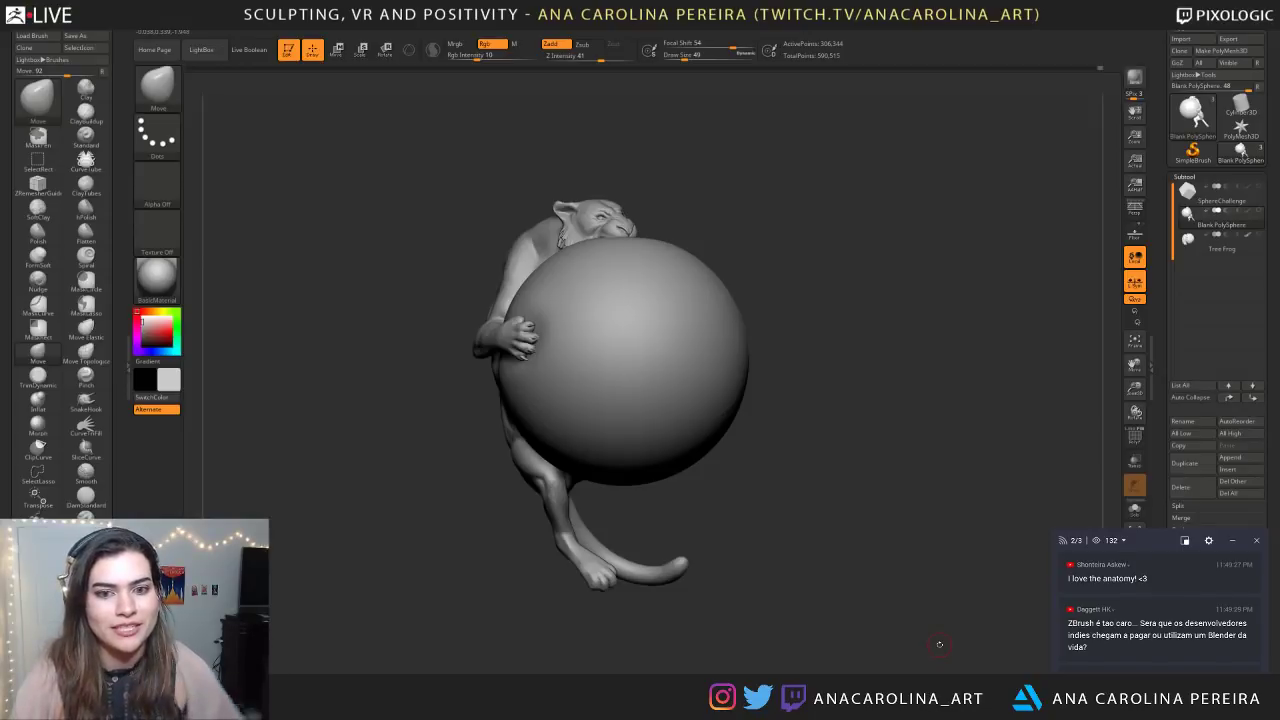
{"action": "left_click_drag", "start_coordinate": [939, 644], "coordinate": [624, 639]}
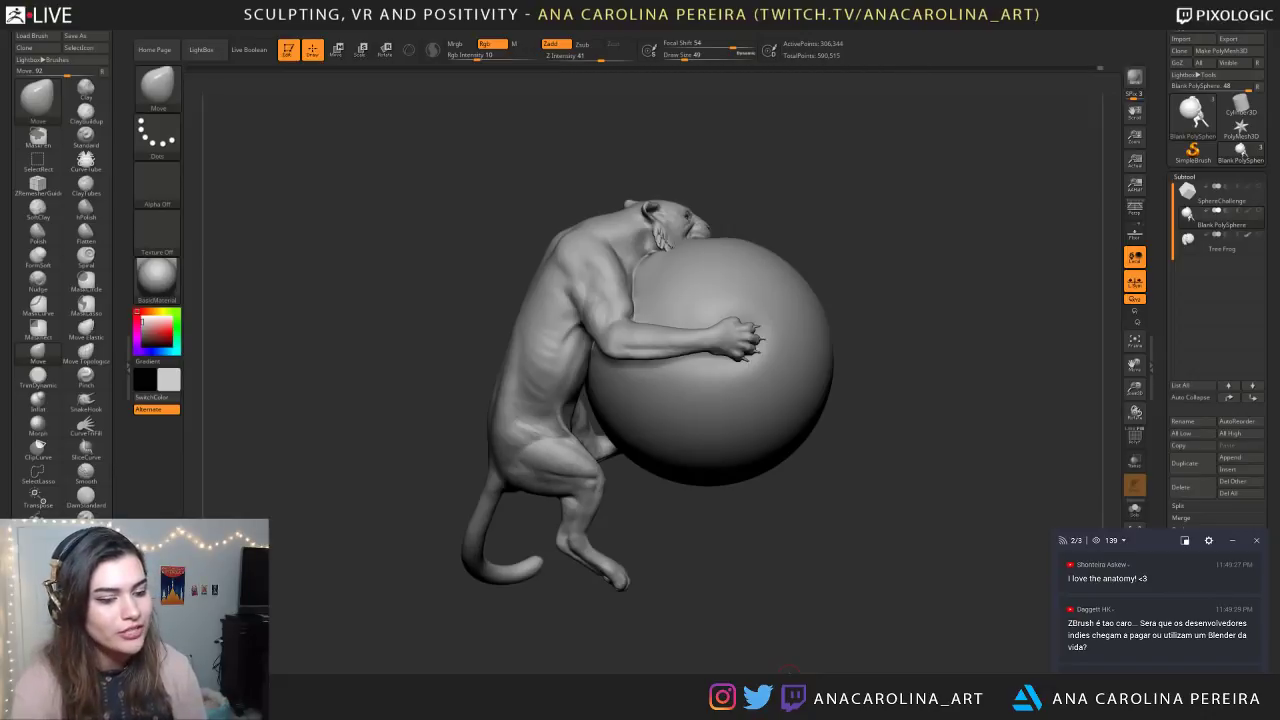
{"action": "left_click_drag", "start_coordinate": [334, 522], "coordinate": [392, 530]}
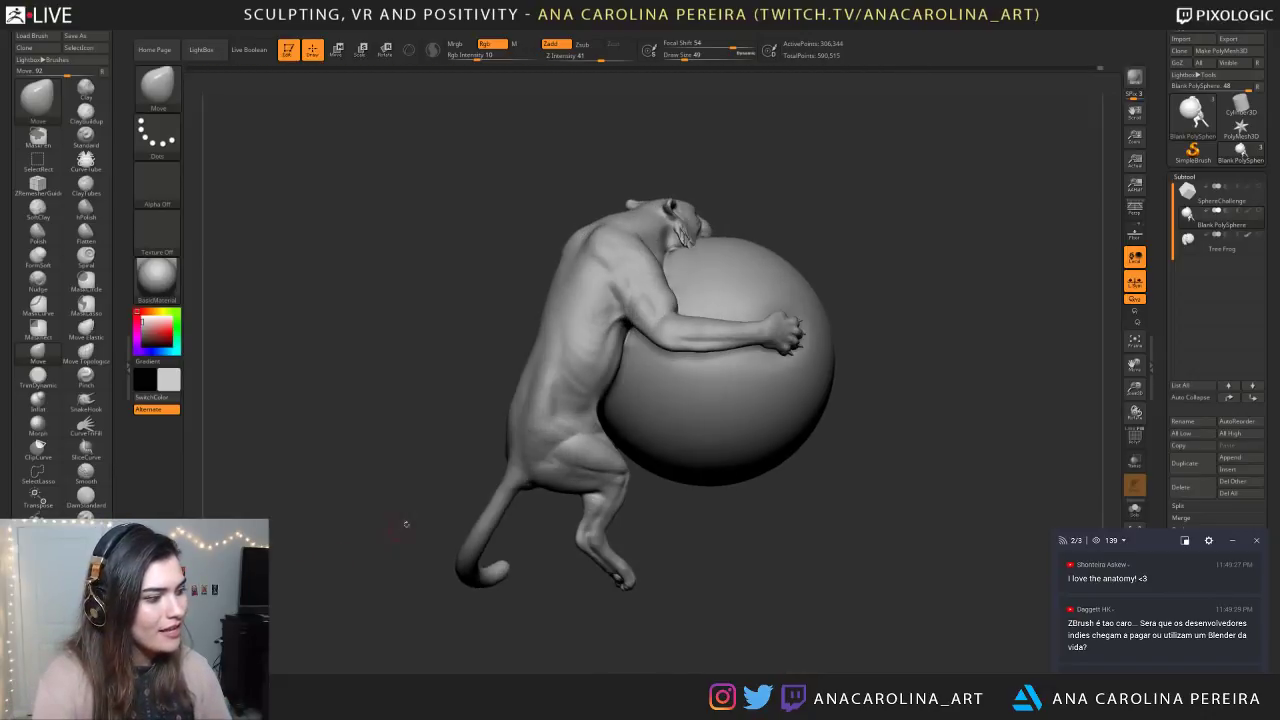
{"action": "left_click_drag", "start_coordinate": [558, 395], "coordinate": [586, 403], "text": "shift"}
{"action": "left_click_drag", "start_coordinate": [800, 556], "coordinate": [739, 558]}
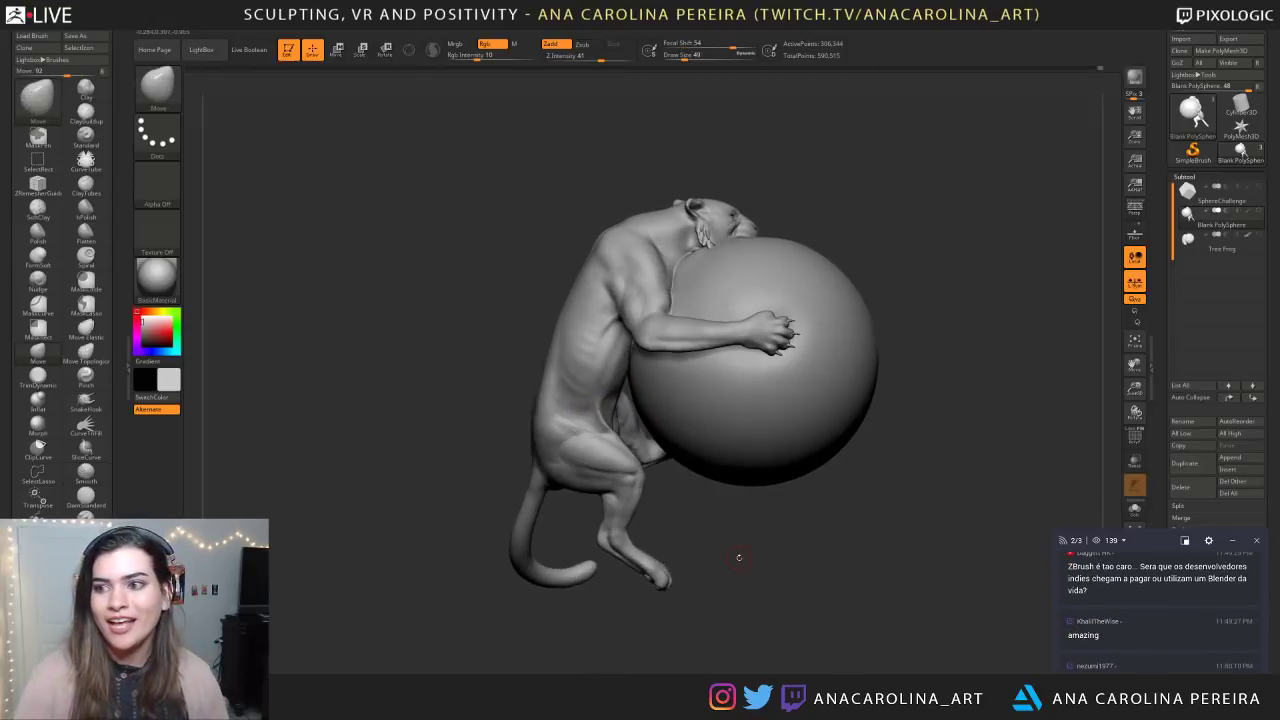
{"action": "mouse_move", "coordinate": [1240, 150]}
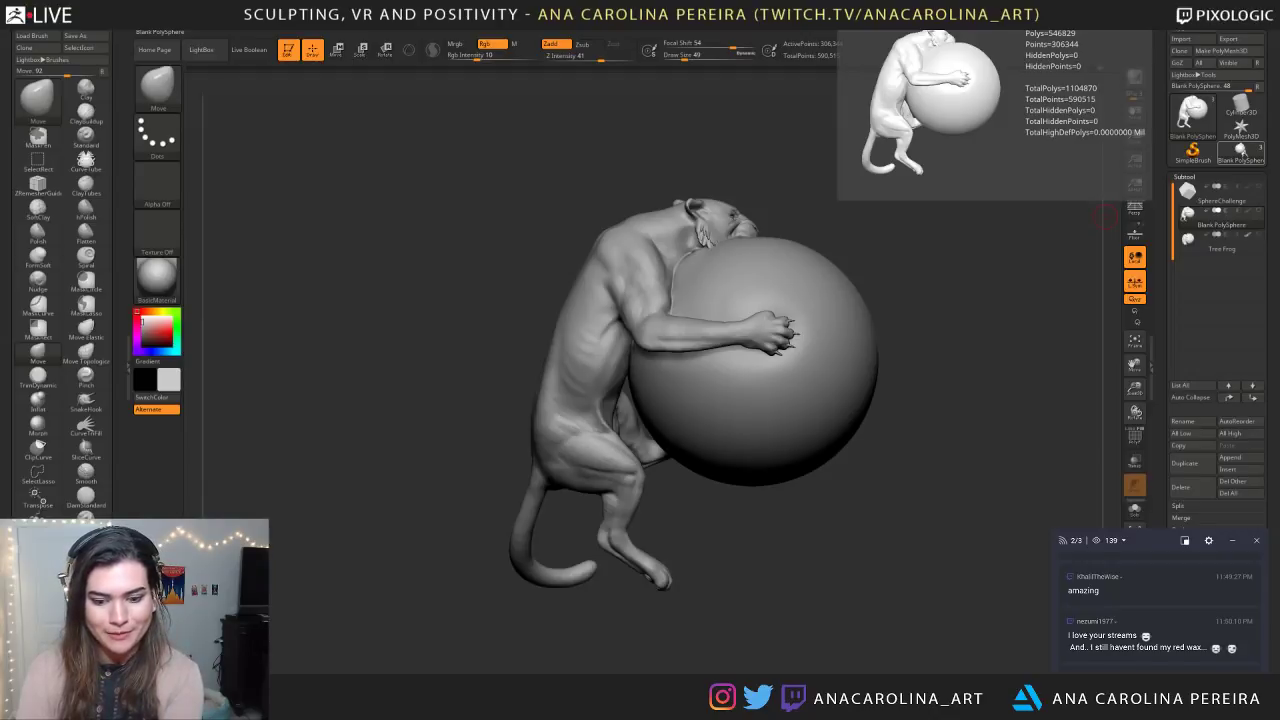
{"action": "key", "text": "super+Tab"}
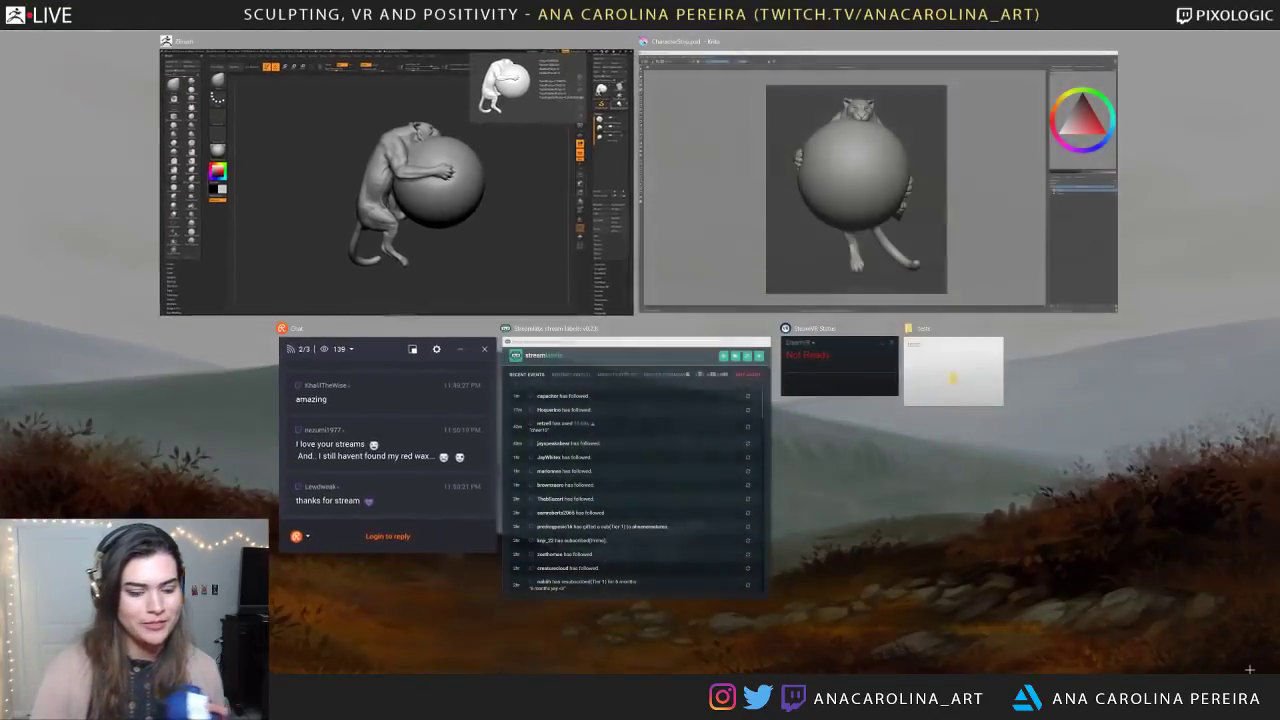
{"action": "key", "text": "super+Tab"}
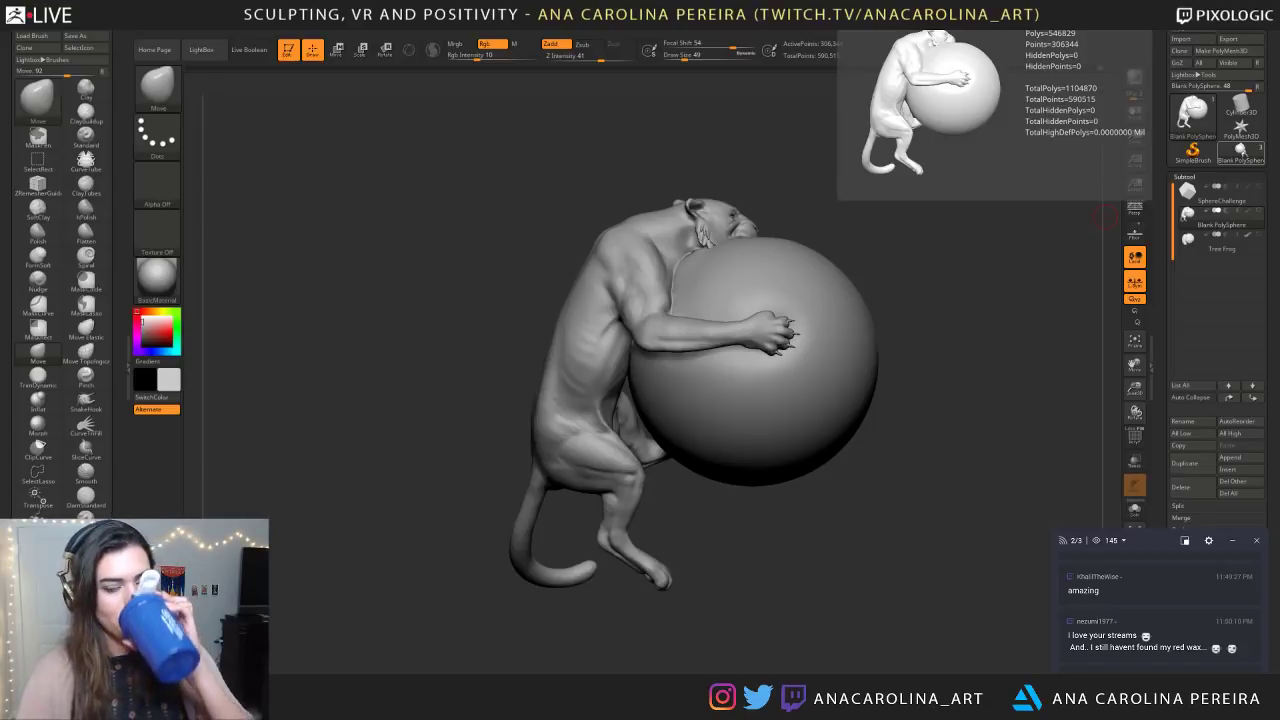
Read back through the viewers' questions and comments in the stream chat window
{"action": "scroll", "coordinate": [1177, 629], "scroll_direction": "up", "scroll_amount": 1}
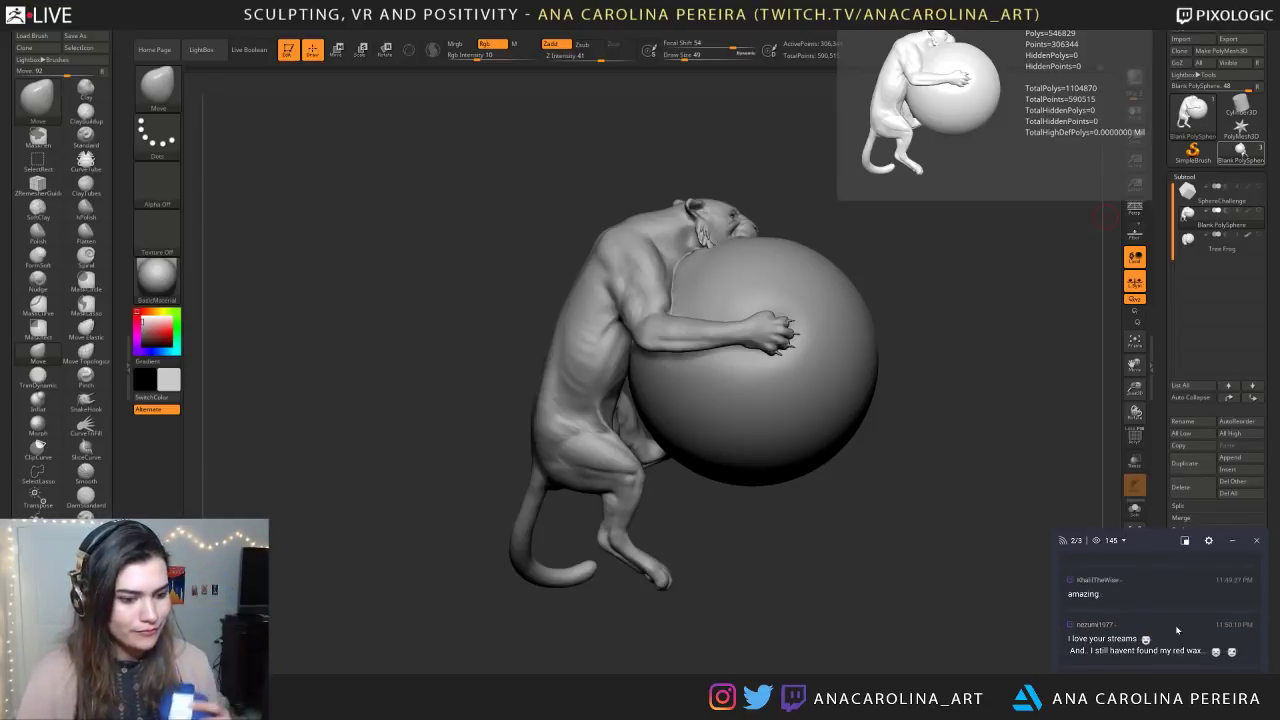
{"action": "scroll", "coordinate": [1177, 630], "scroll_direction": "up", "scroll_amount": 3}
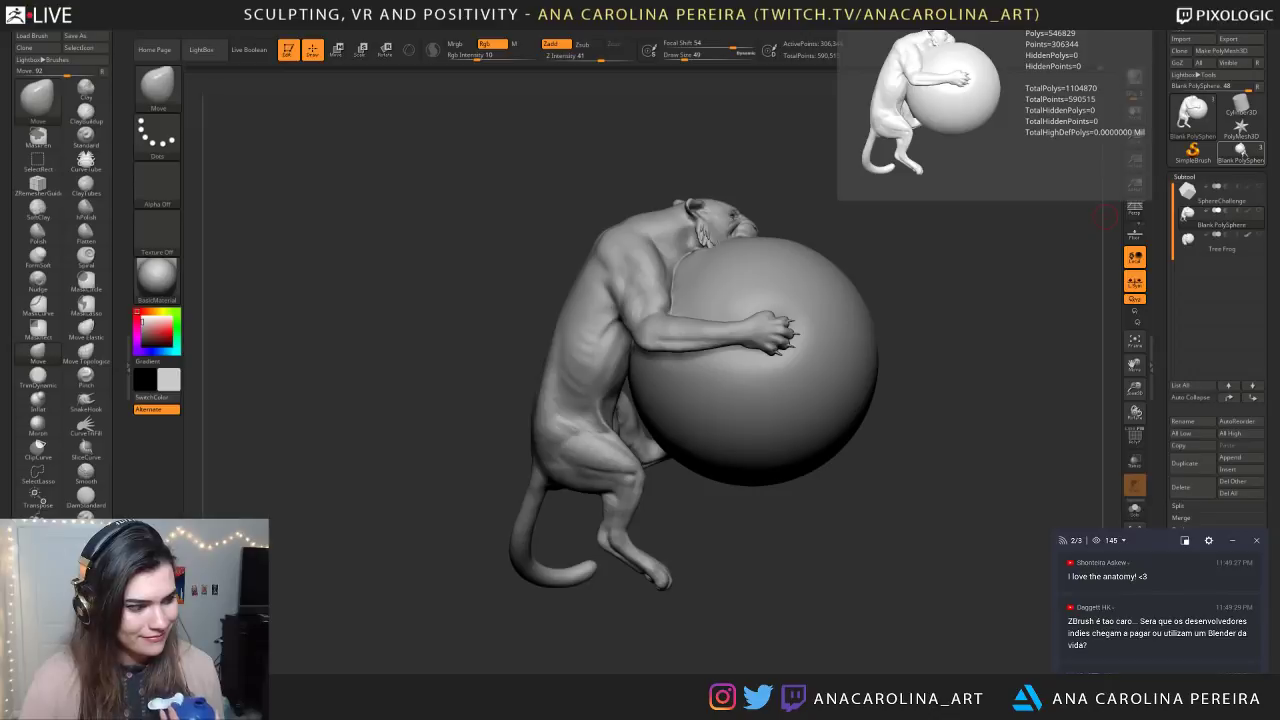
{"action": "scroll", "coordinate": [1172, 626], "scroll_direction": "up", "scroll_amount": 2}
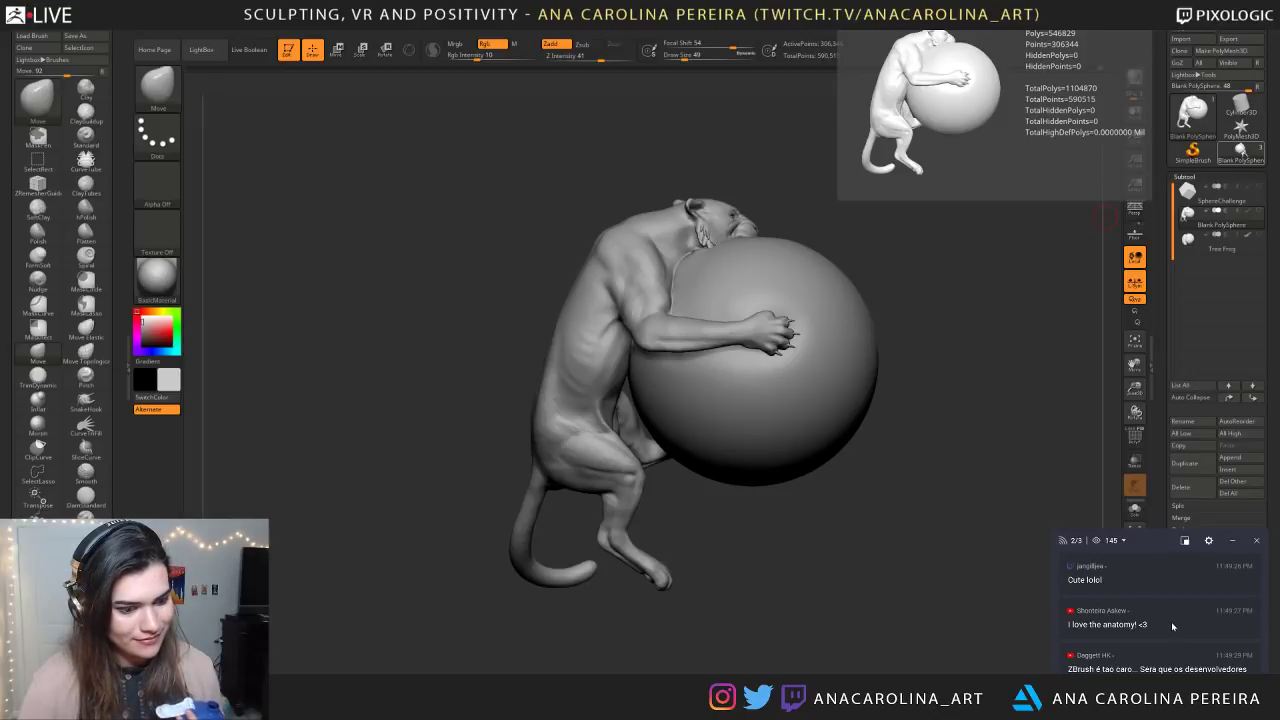
{"action": "scroll", "coordinate": [1172, 626], "scroll_direction": "up", "scroll_amount": 1}
{"action": "scroll", "coordinate": [1172, 626], "scroll_direction": "up", "scroll_amount": 1}
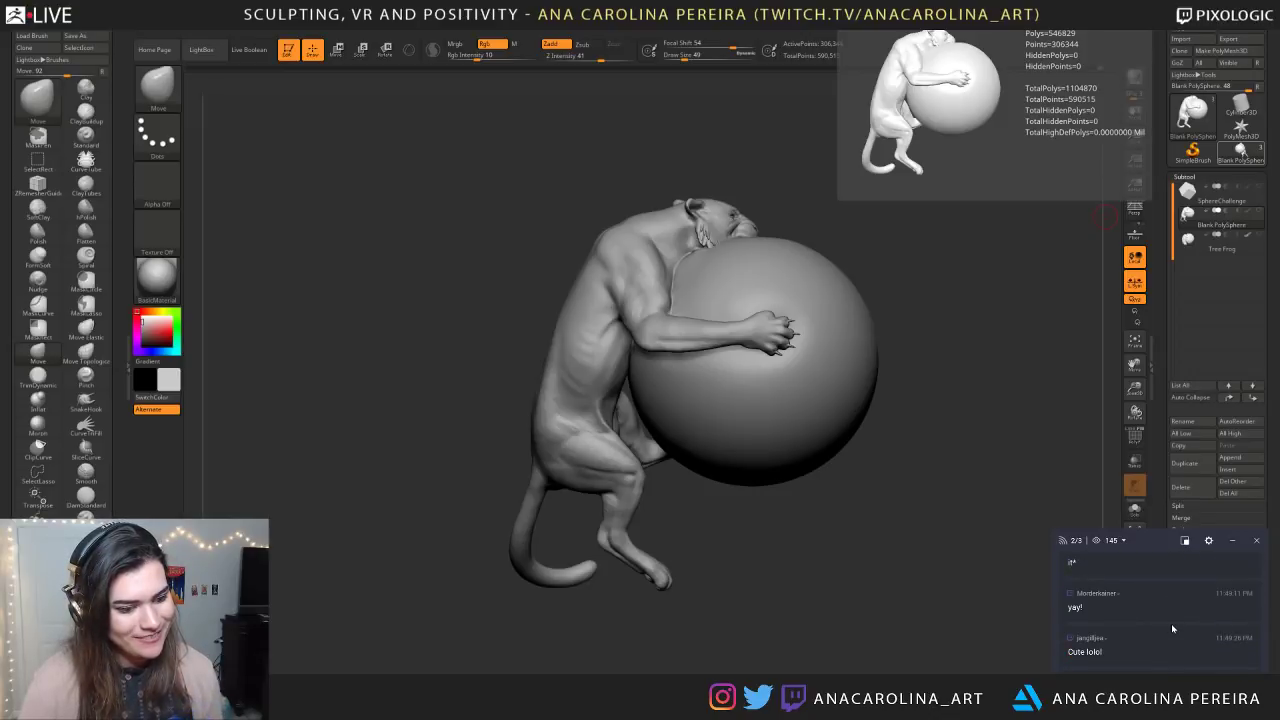
{"action": "scroll", "coordinate": [1171, 623], "scroll_direction": "down", "scroll_amount": 4}
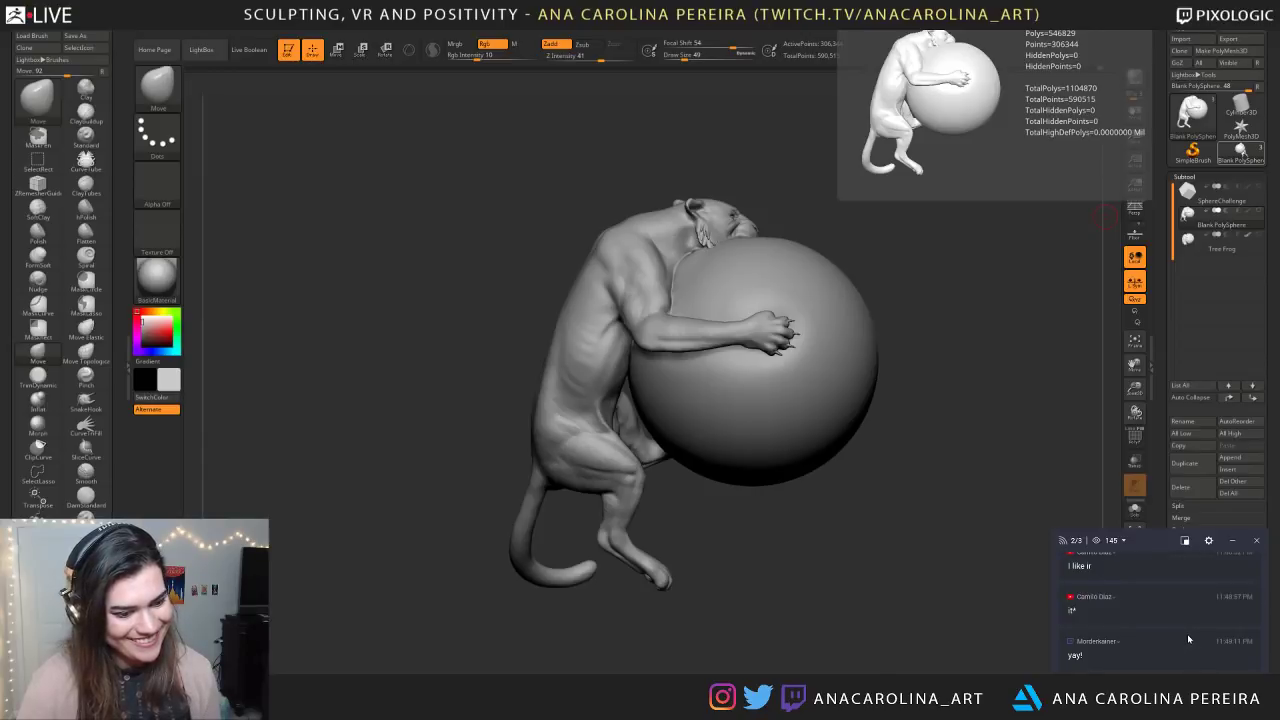
{"action": "scroll", "coordinate": [1189, 639], "scroll_direction": "up", "scroll_amount": 2}
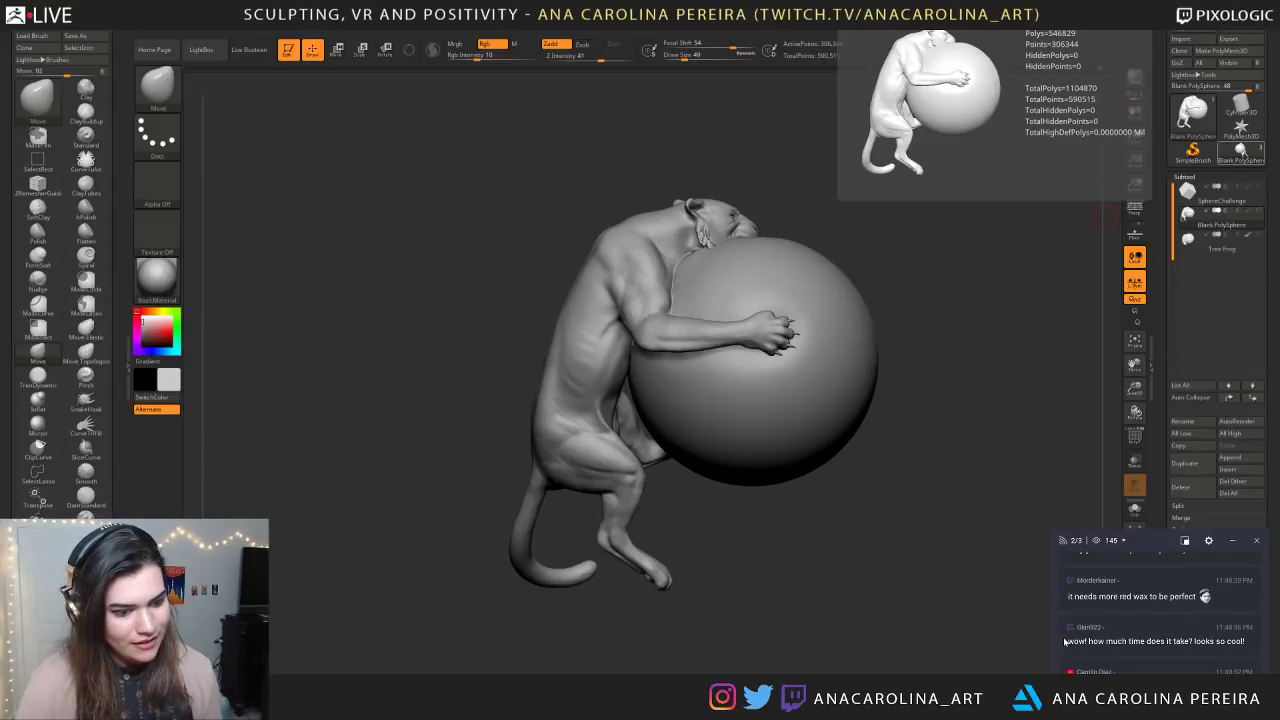
{"action": "left_click_drag", "start_coordinate": [1106, 641], "coordinate": [1192, 642]}
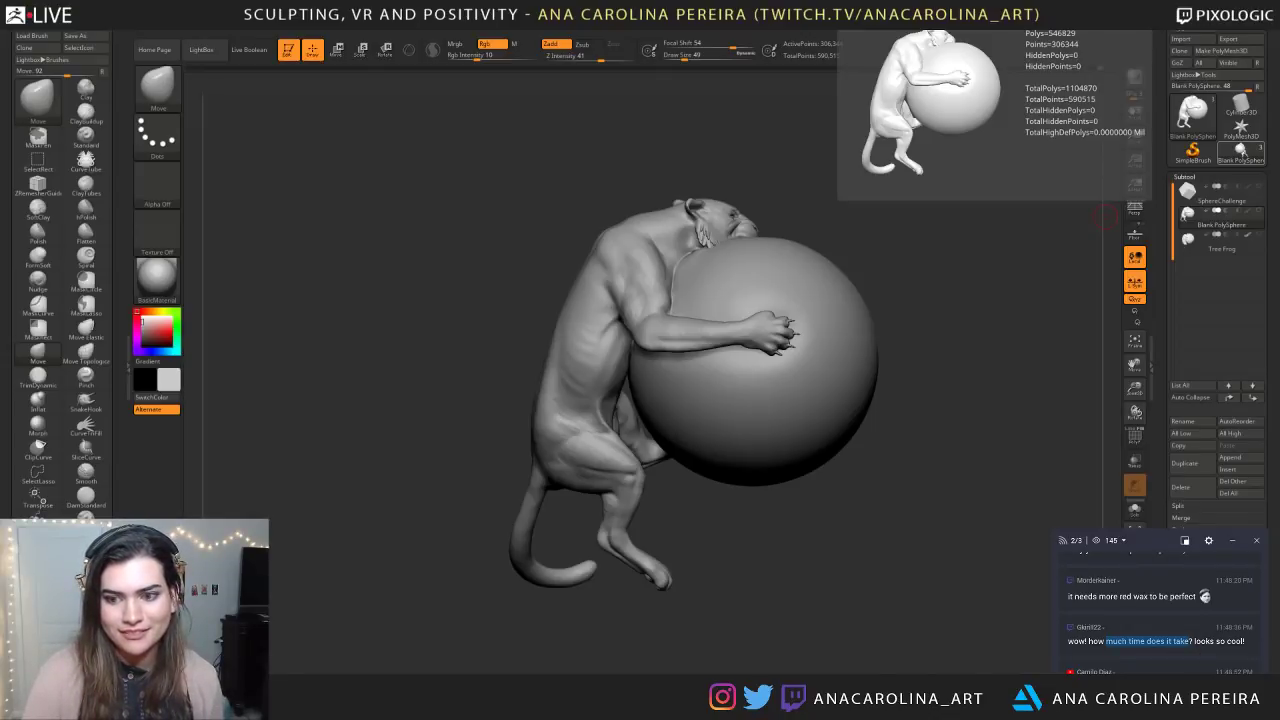
{"action": "left_click", "coordinate": [1188, 642]}
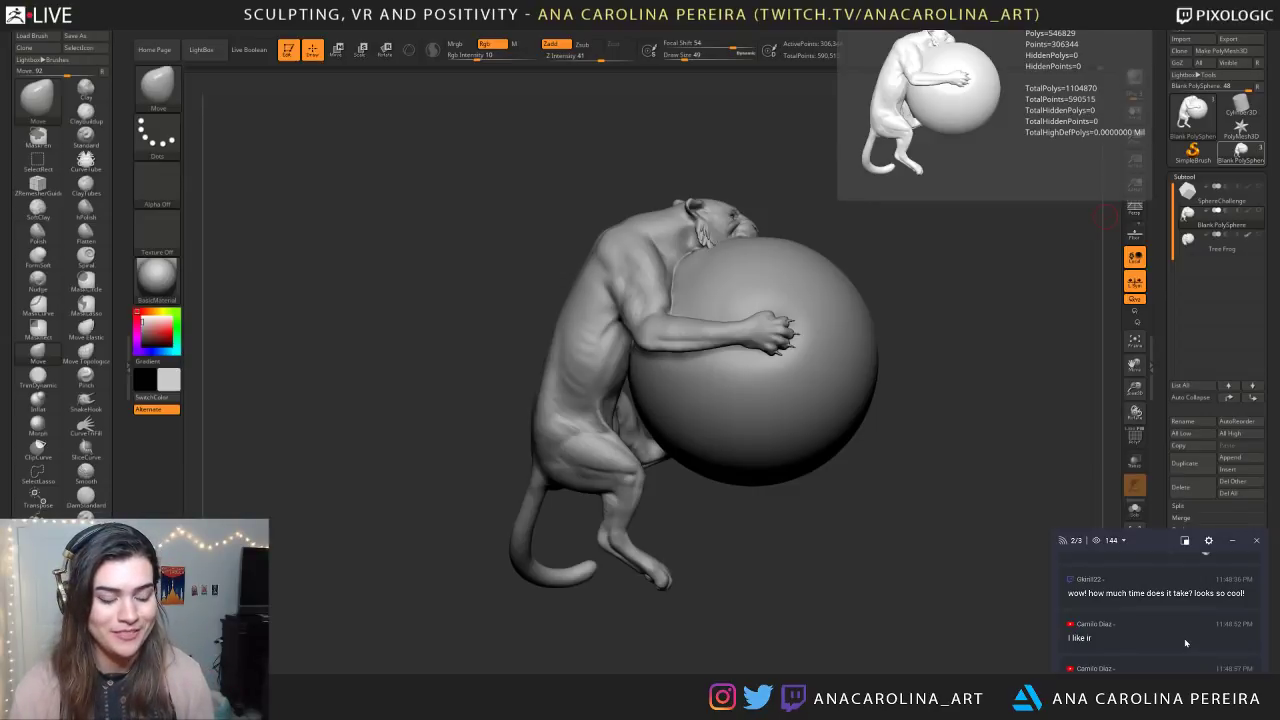
{"action": "scroll", "coordinate": [1186, 643], "scroll_direction": "down", "scroll_amount": 4}
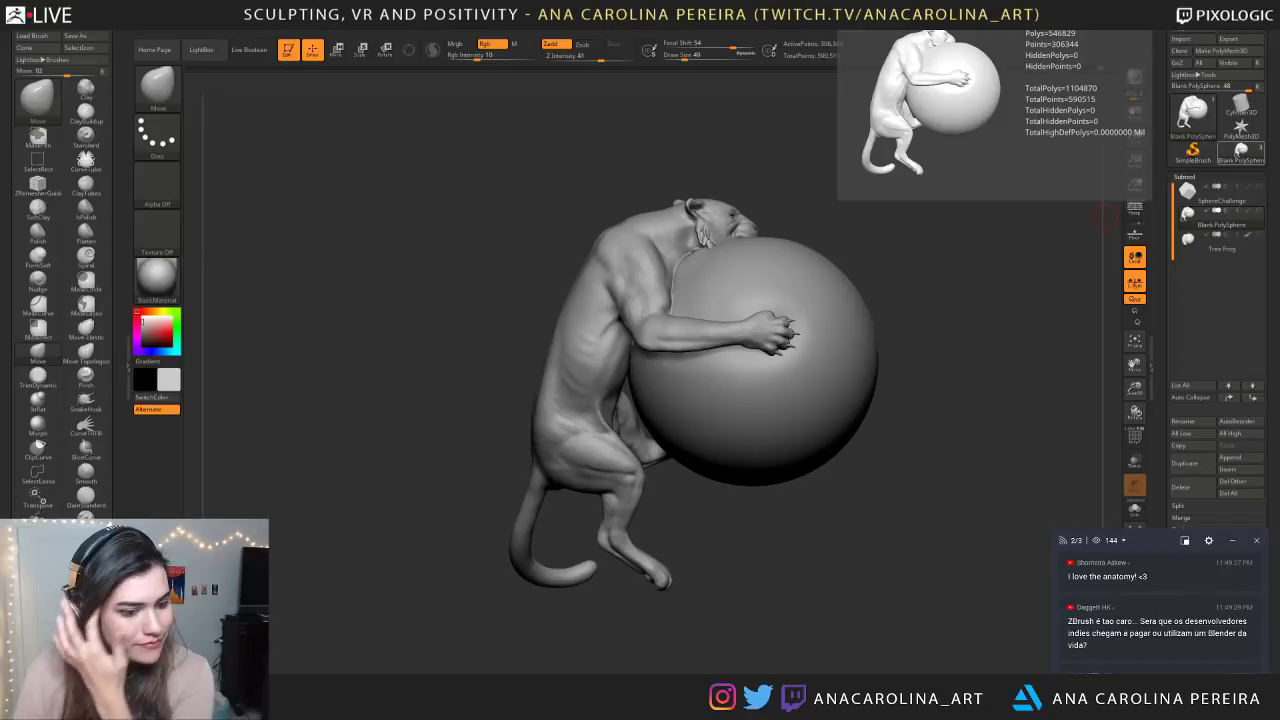
{"action": "scroll", "coordinate": [1194, 648], "scroll_direction": "down", "scroll_amount": 6}
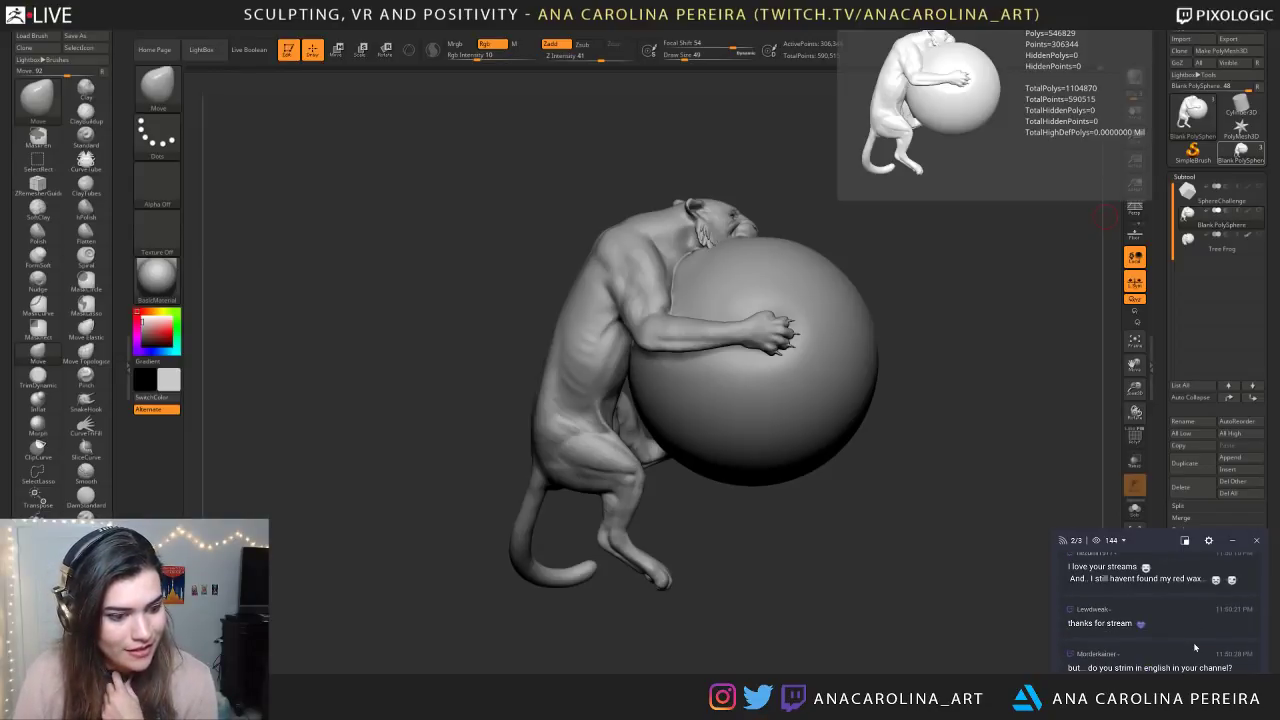
{"action": "scroll", "coordinate": [1194, 648], "scroll_direction": "up", "scroll_amount": 1}
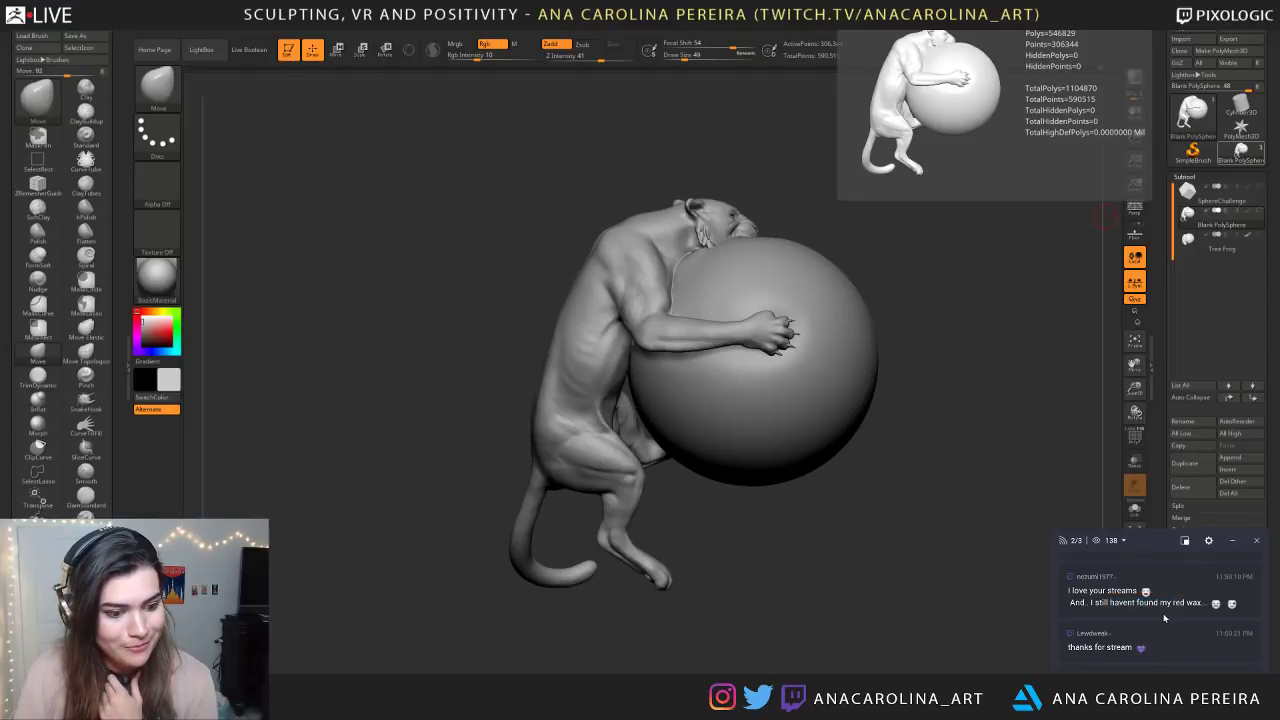
{"action": "scroll", "coordinate": [1164, 618], "scroll_direction": "down", "scroll_amount": 2}
{"action": "left_click_drag", "start_coordinate": [1096, 600], "coordinate": [1197, 596]}
{"action": "left_click", "coordinate": [1111, 608]}
{"action": "scroll", "coordinate": [1130, 630], "scroll_direction": "down", "scroll_amount": 1}
{"action": "scroll", "coordinate": [1104, 630], "scroll_direction": "down", "scroll_amount": 1}
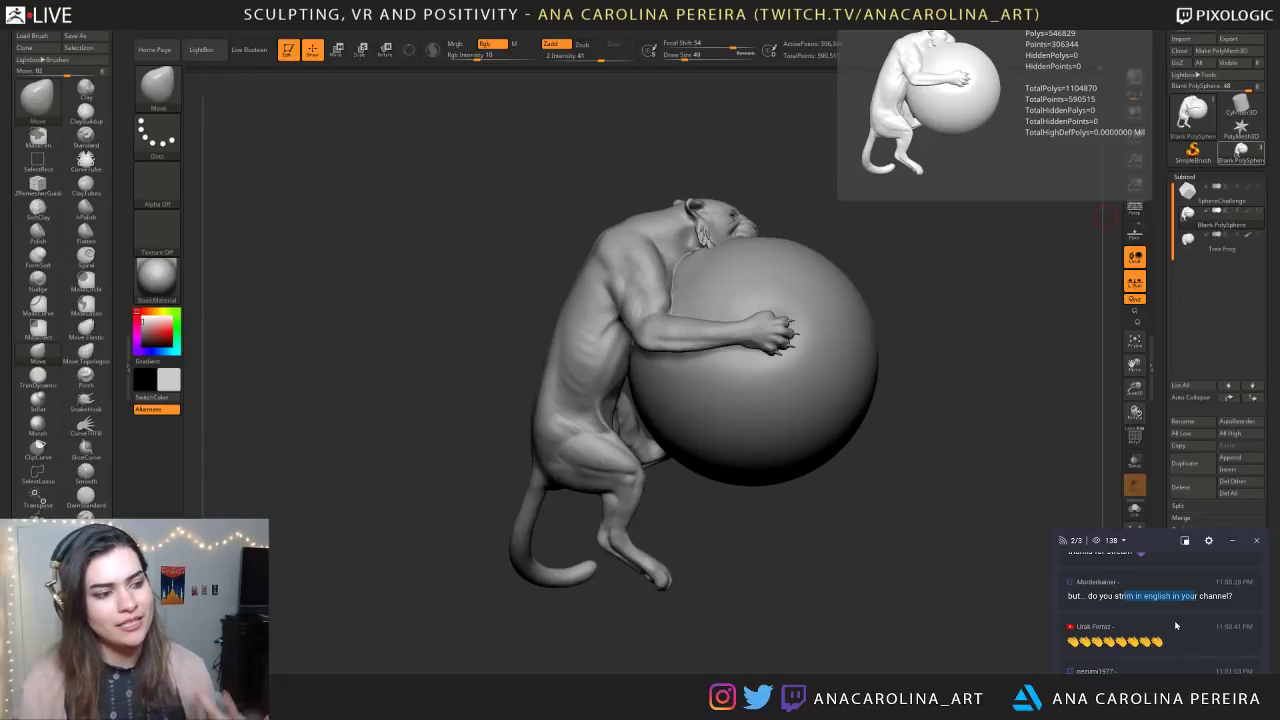
View the cat and ball from both side angles and read the newest stream chat messages
{"action": "mouse_move", "coordinate": [960, 624]}
{"action": "left_mouse_down"}
{"action": "mouse_move", "coordinate": [443, 623]}
{"action": "mouse_move", "coordinate": [526, 671]}
{"action": "mouse_move", "coordinate": [700, 640]}
{"action": "left_mouse_up"}
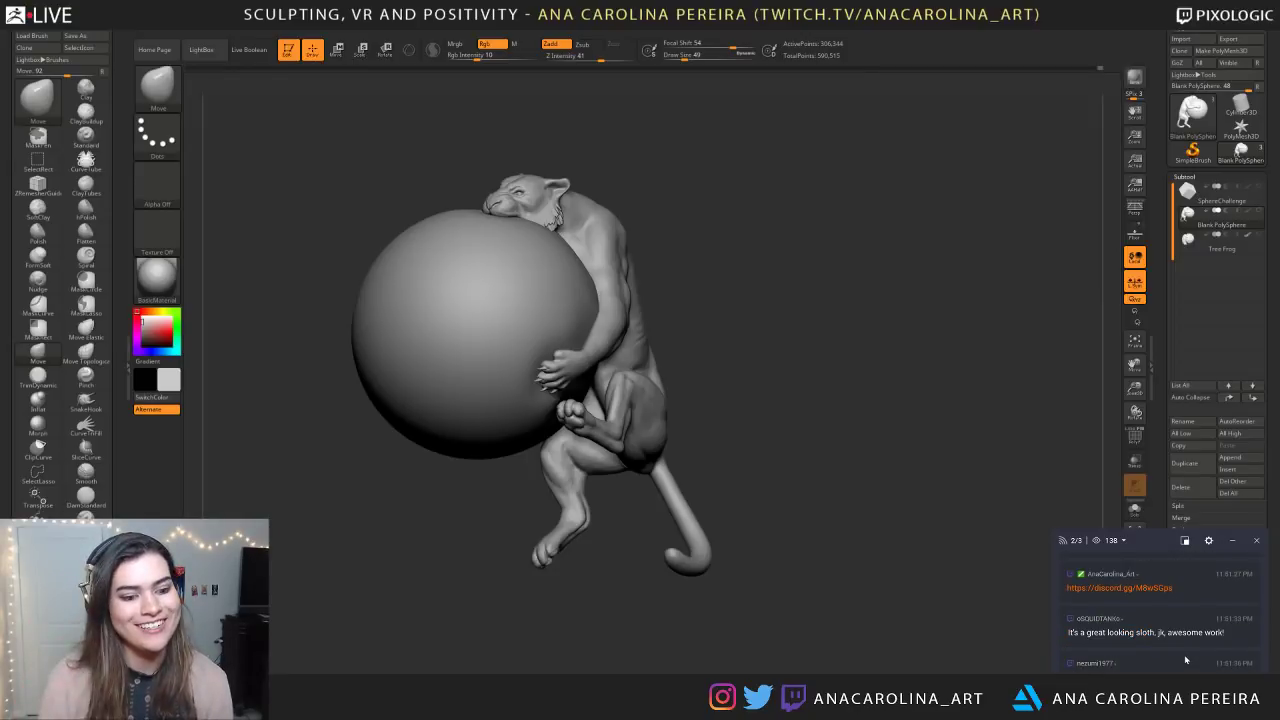
{"action": "left_click_drag", "start_coordinate": [1178, 633], "coordinate": [1217, 633]}
{"action": "left_click_drag", "start_coordinate": [1014, 626], "coordinate": [952, 621]}
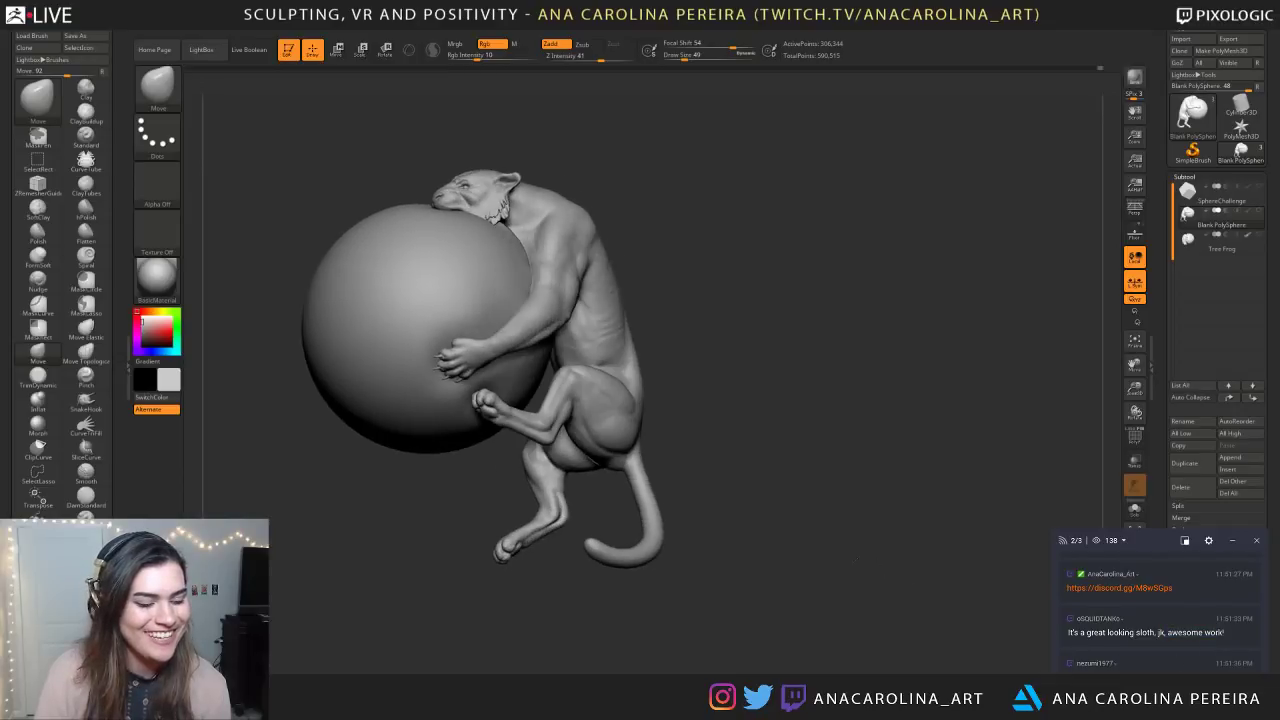
{"action": "scroll", "coordinate": [1100, 646], "scroll_direction": "down", "scroll_amount": 1}
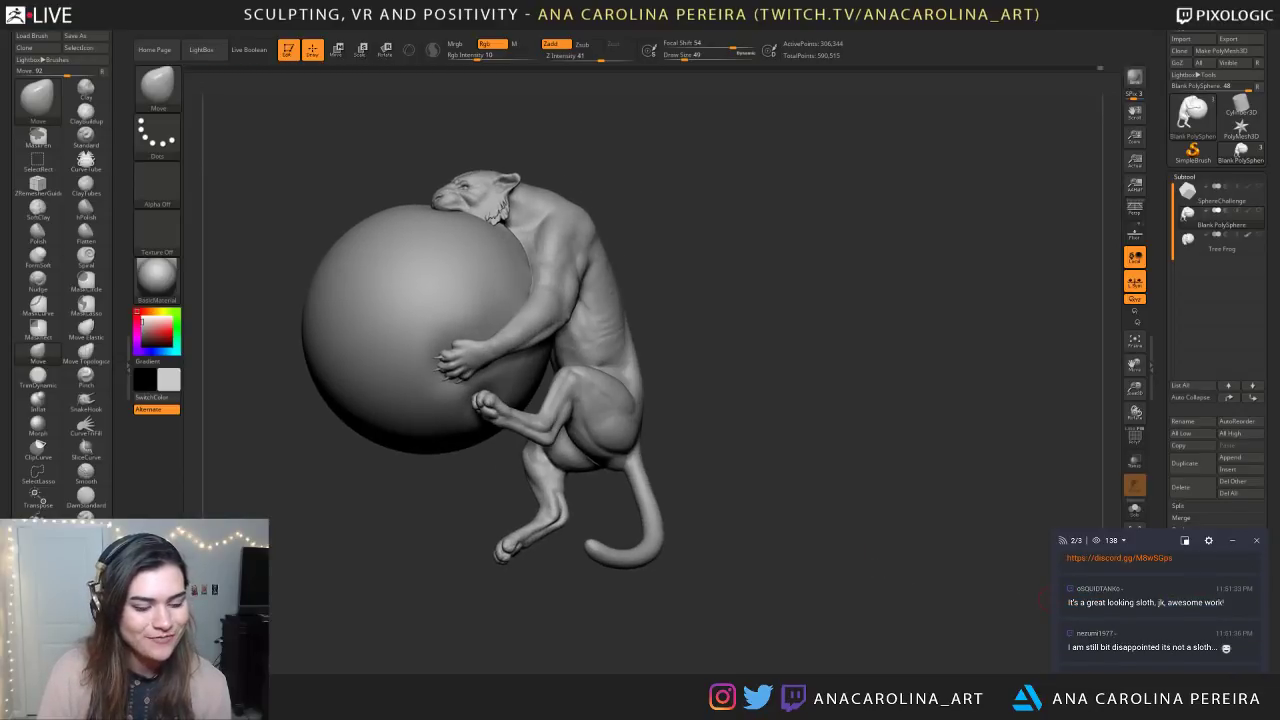
{"action": "left_click_drag", "start_coordinate": [1098, 604], "coordinate": [1132, 600]}
{"action": "scroll", "coordinate": [1108, 643], "scroll_direction": "down", "scroll_amount": 2}
{"action": "scroll", "coordinate": [1117, 623], "scroll_direction": "up", "scroll_amount": 1}
{"action": "left_click", "coordinate": [1133, 608]}
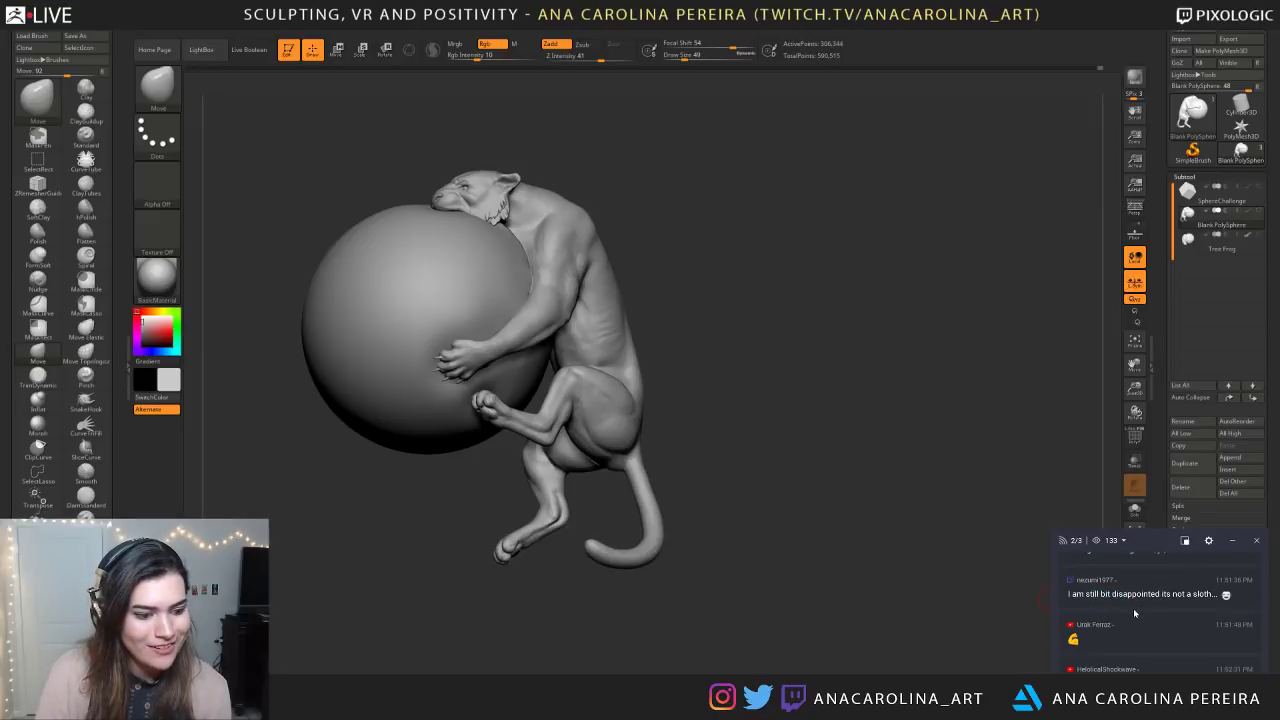
{"action": "scroll", "coordinate": [1133, 608], "scroll_direction": "down", "scroll_amount": 1}
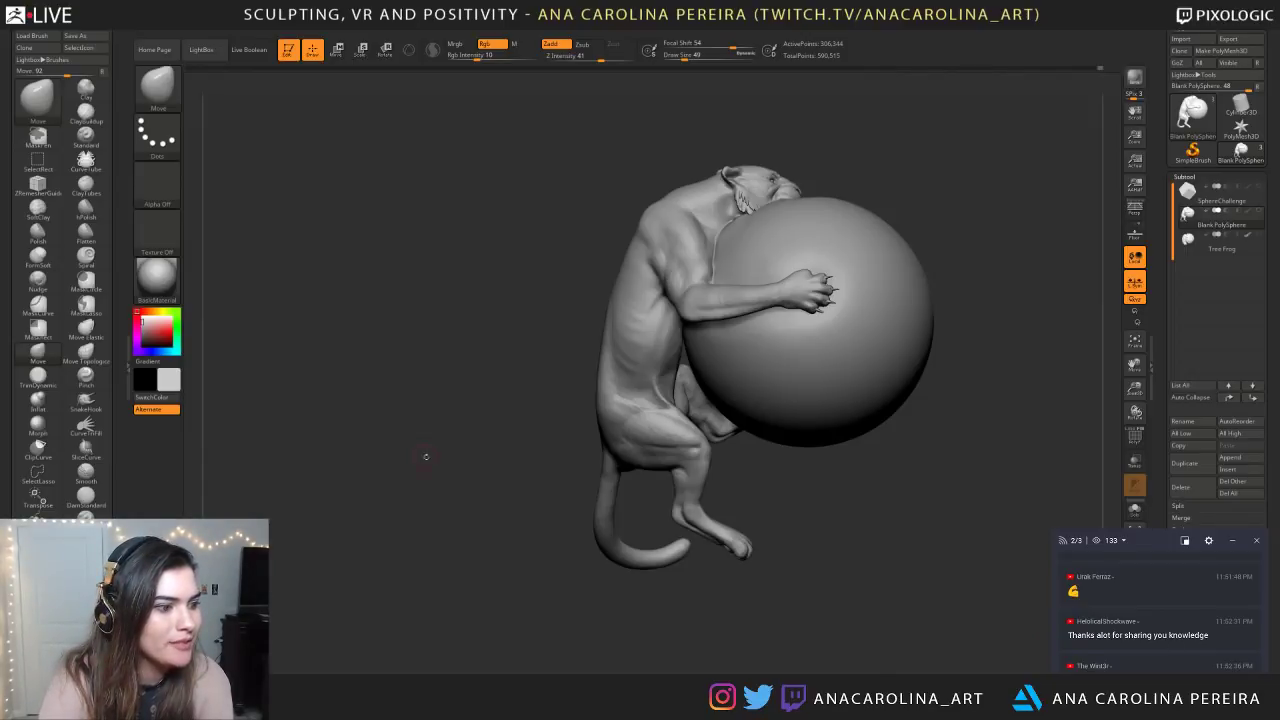
{"action": "left_click_drag", "start_coordinate": [771, 503], "coordinate": [1070, 500]}
{"action": "left_click_drag", "start_coordinate": [840, 510], "coordinate": [927, 517]}
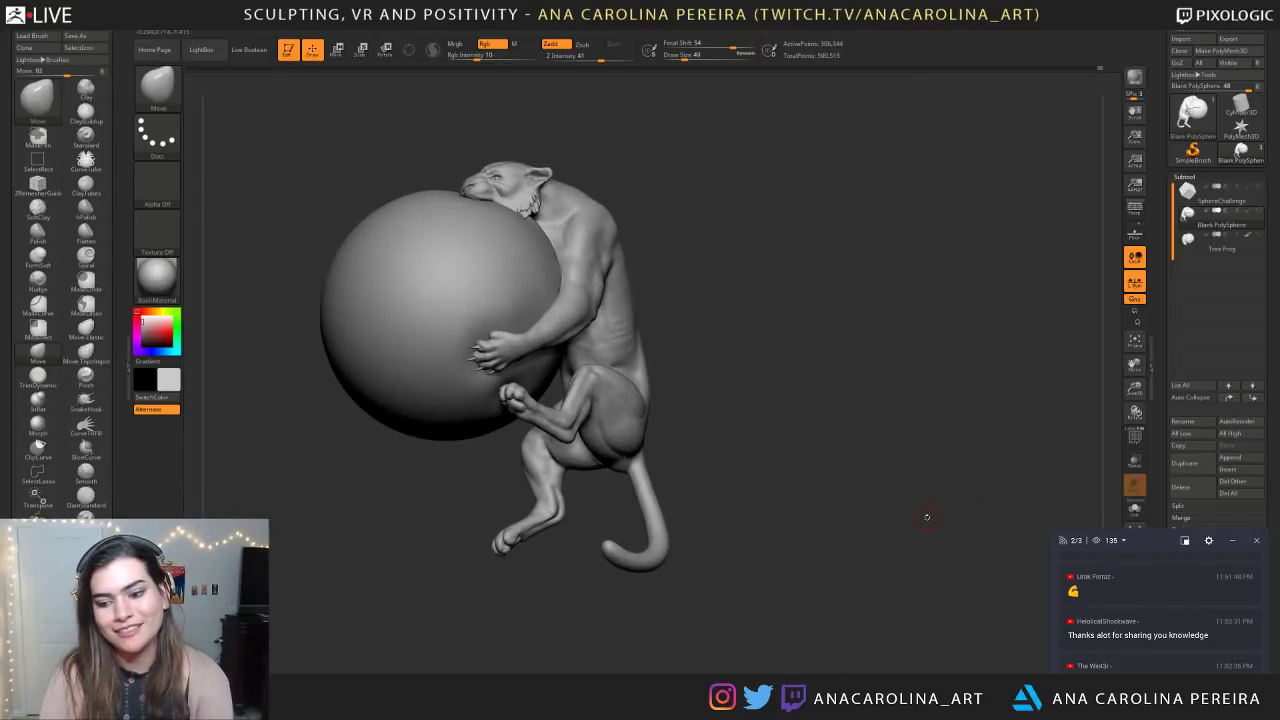